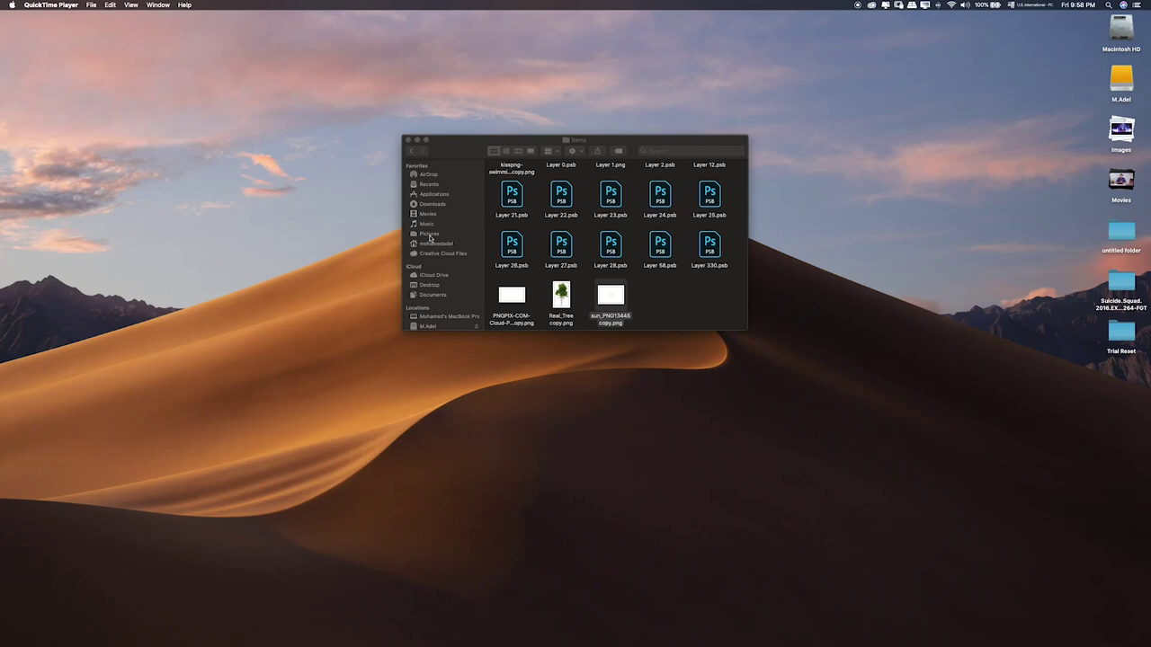
- Make the Finder Items window taller to show every PNG and PSB file, then switch to Photoshop
{"action": "left_click", "coordinate": [444, 145]}
{"action": "left_click_drag", "start_coordinate": [467, 141], "coordinate": [453, 151]}
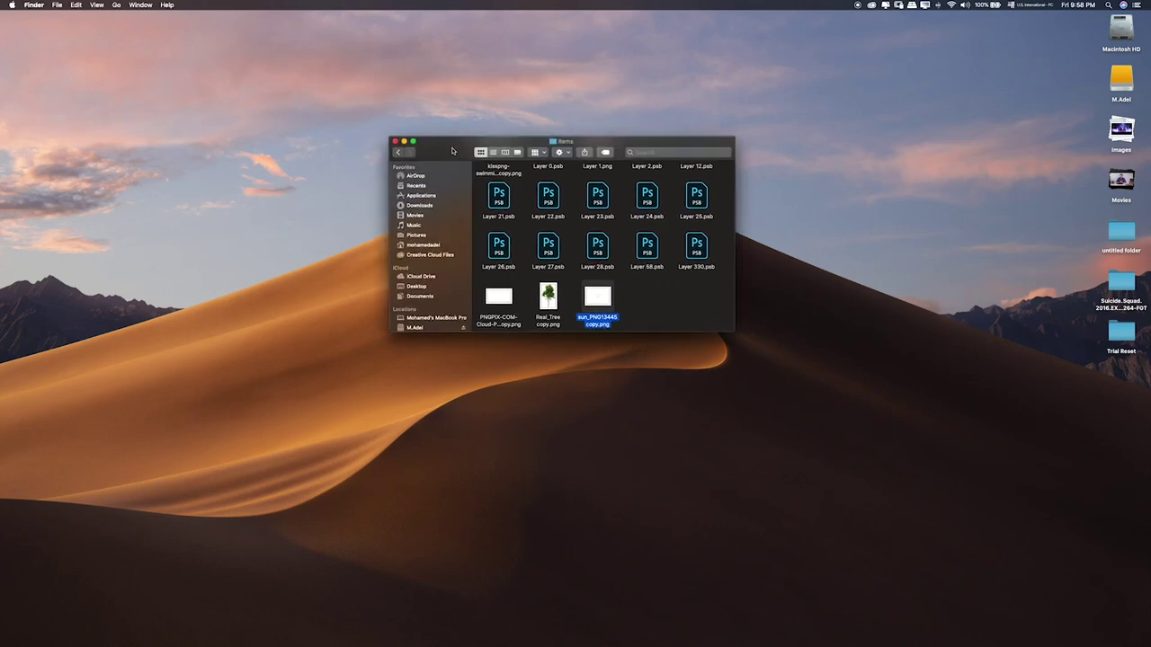
{"action": "left_click_drag", "start_coordinate": [716, 310], "coordinate": [501, 203]}
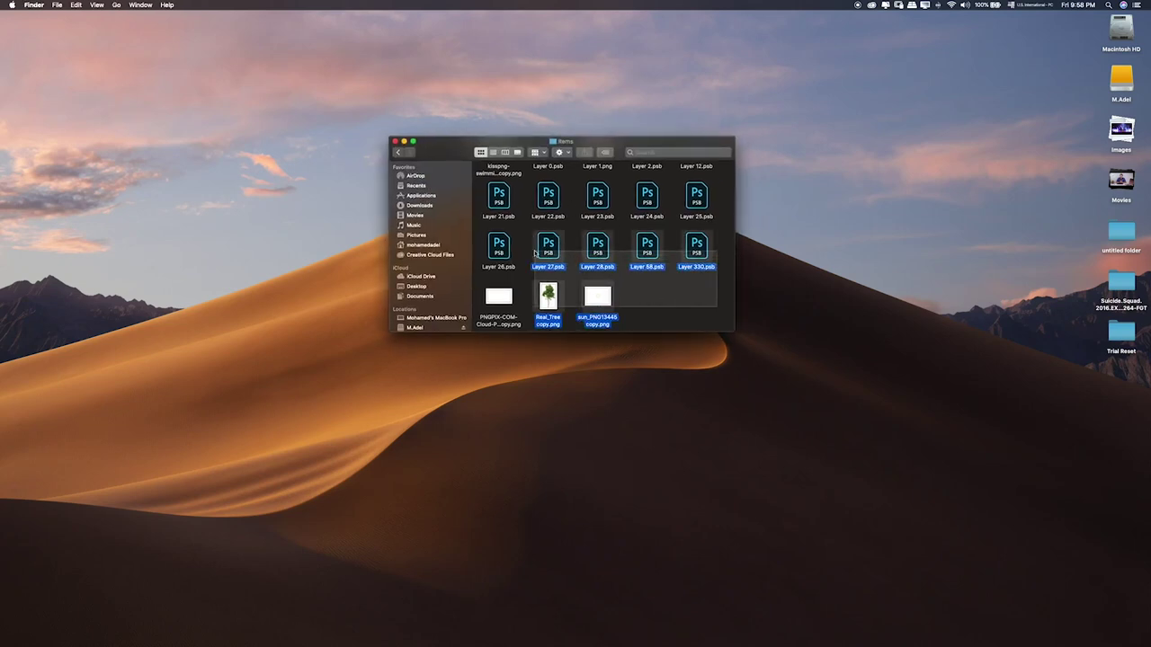
{"action": "left_click", "coordinate": [480, 185]}
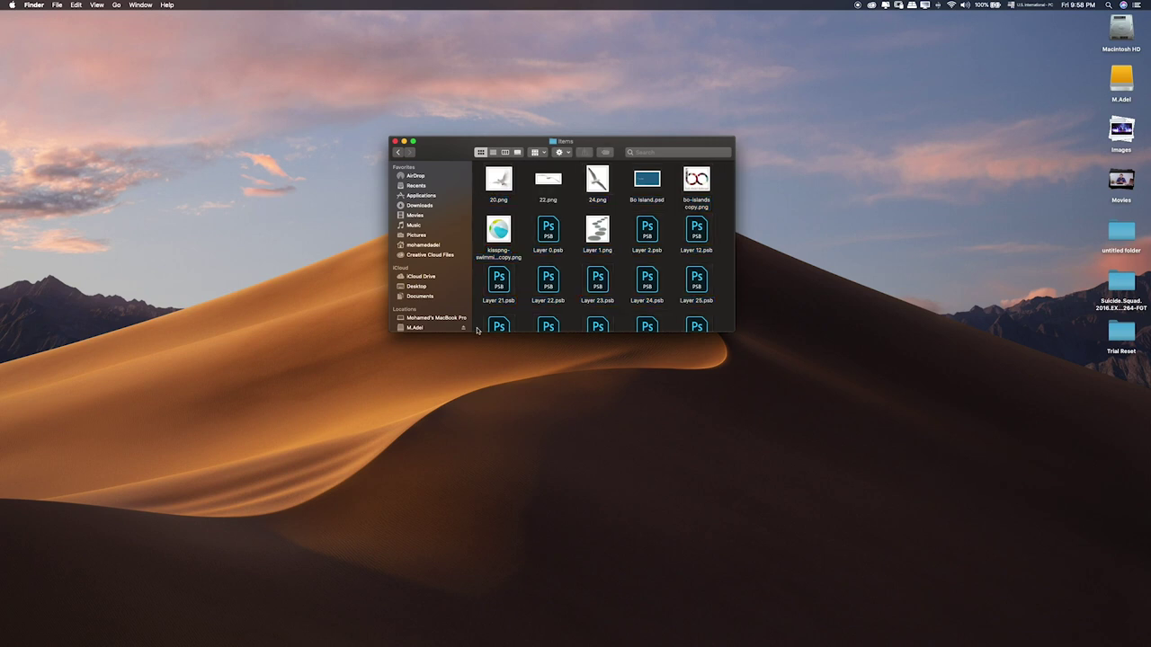
{"action": "left_click_drag", "start_coordinate": [580, 335], "coordinate": [582, 413]}
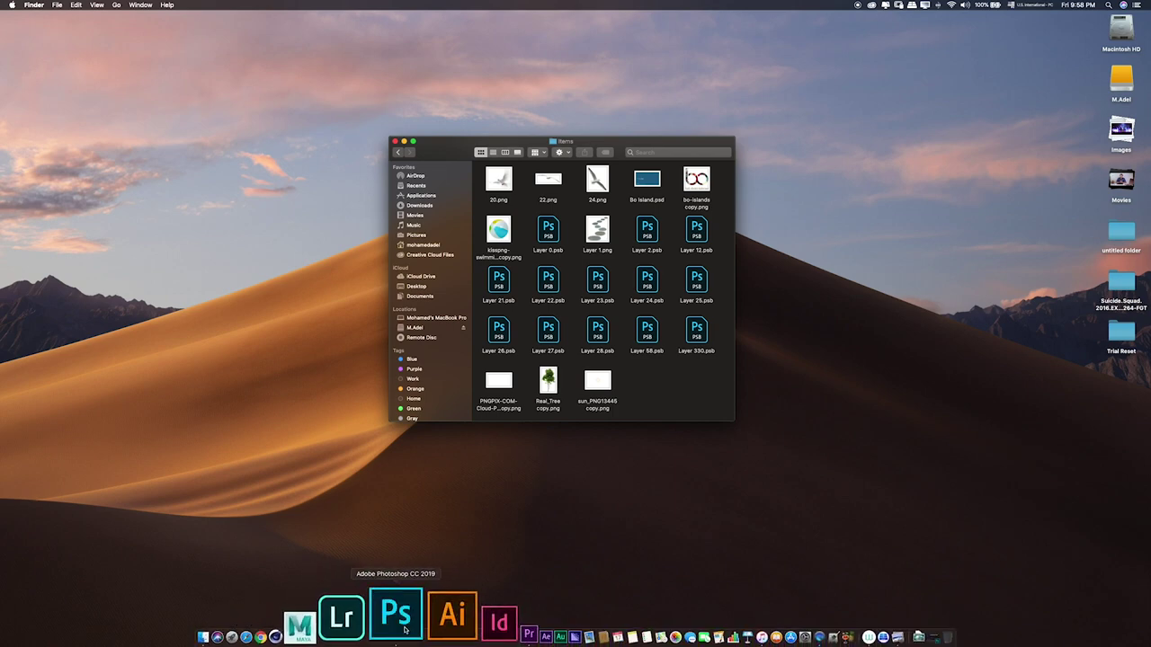
{"action": "left_click", "coordinate": [381, 618]}
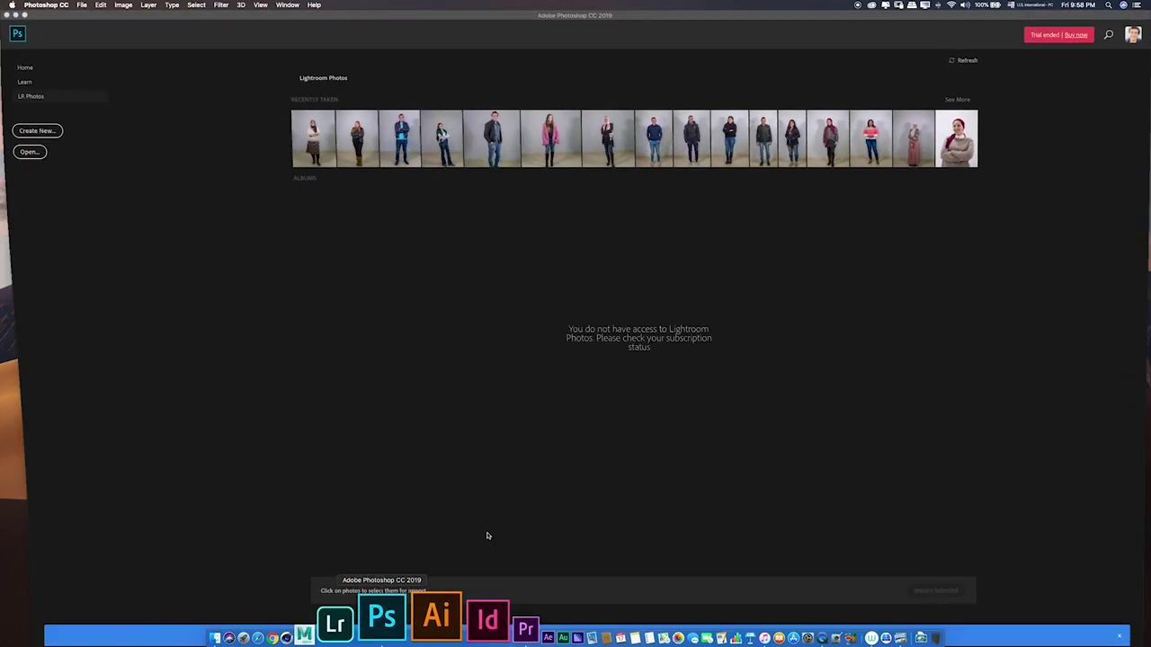
- Create a new 1920 × 1080 px, 300 ppi document named 'Bo Island'
{"action": "left_click", "coordinate": [80, 5]}
{"action": "left_click", "coordinate": [90, 16]}
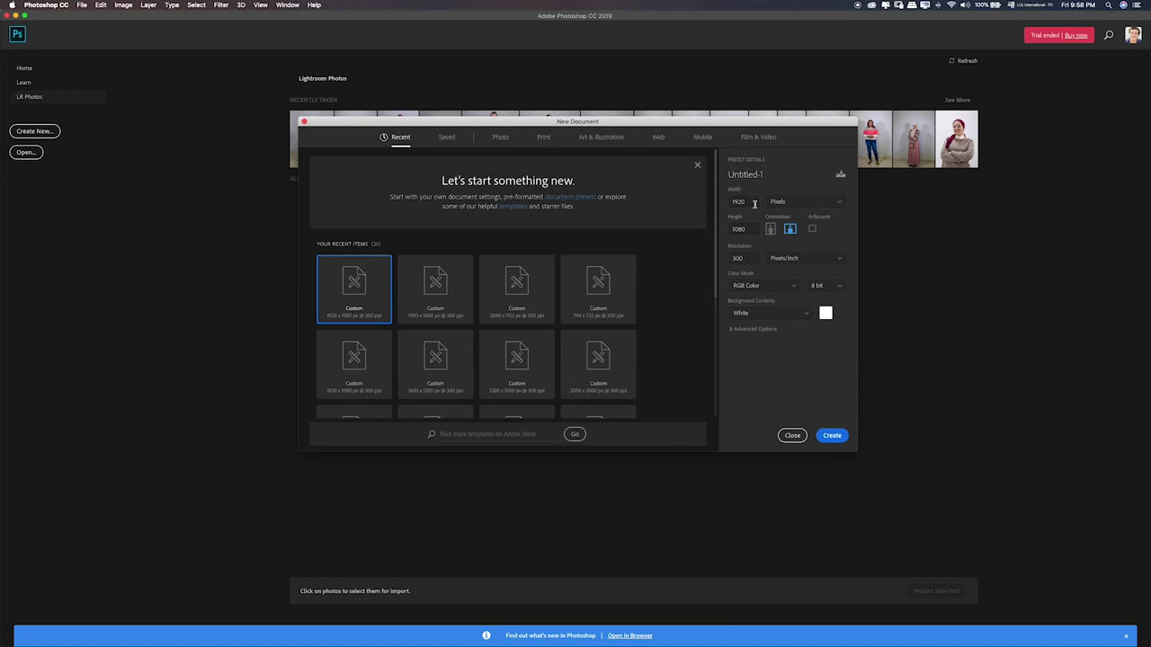
{"action": "double_click", "coordinate": [754, 203]}
{"action": "left_click", "coordinate": [780, 177]}
{"action": "type", "text": "Bo Island"}
{"action": "left_click", "coordinate": [832, 435]}
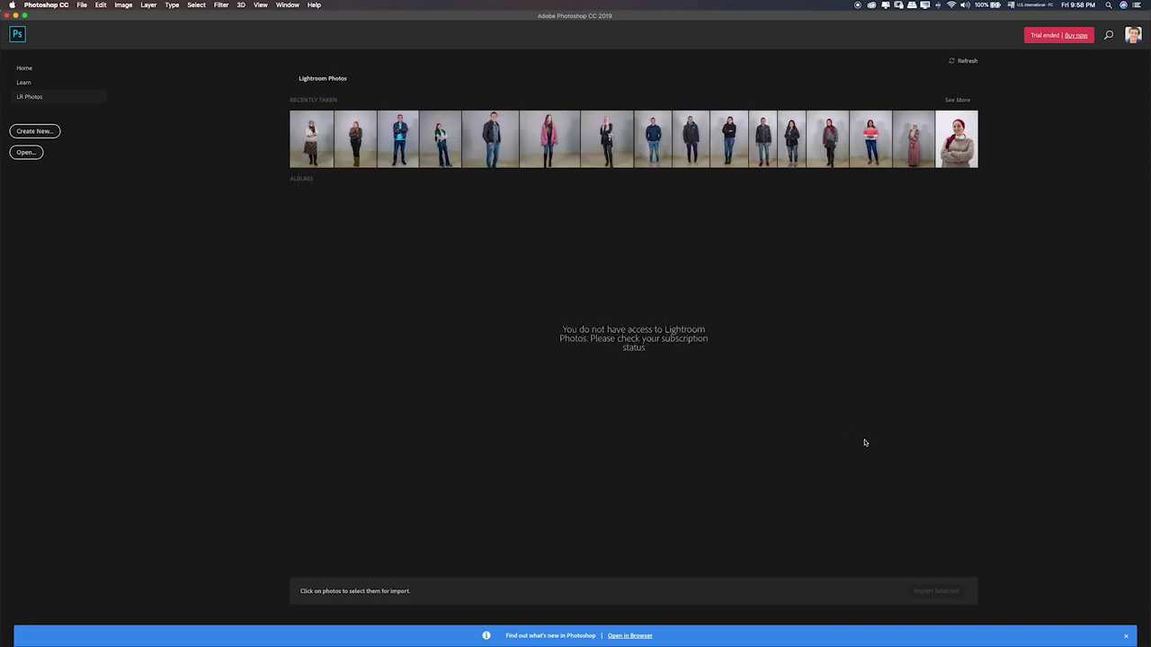
{"action": "key", "text": "ctrl+0"}
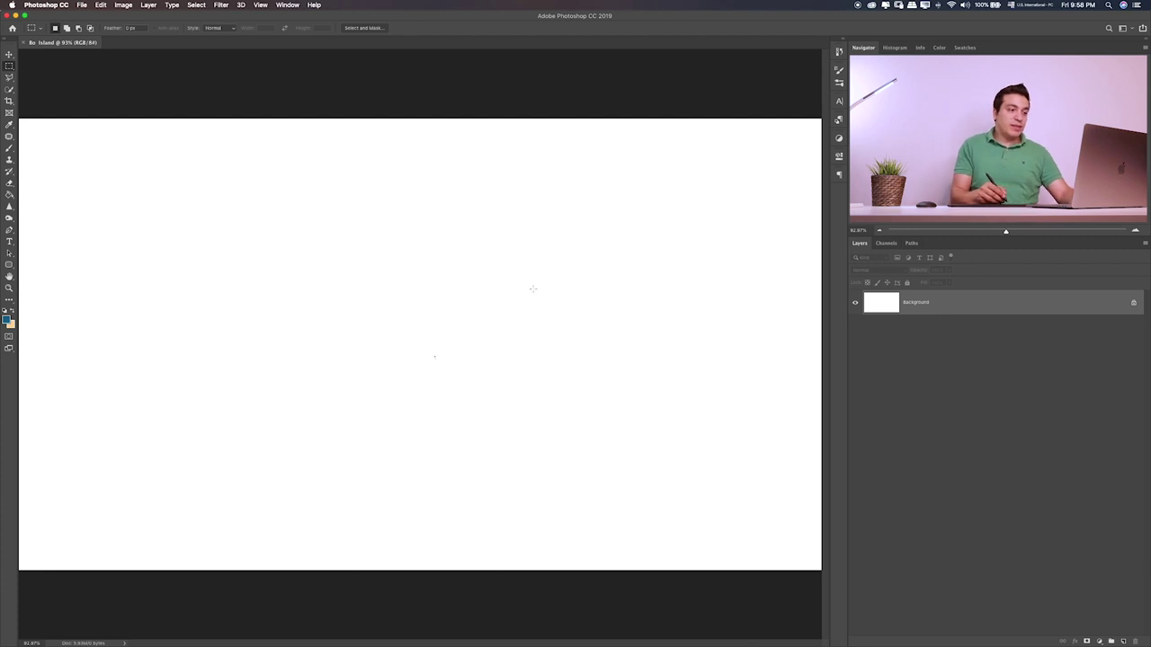
{"action": "key", "text": "super+Tab"}
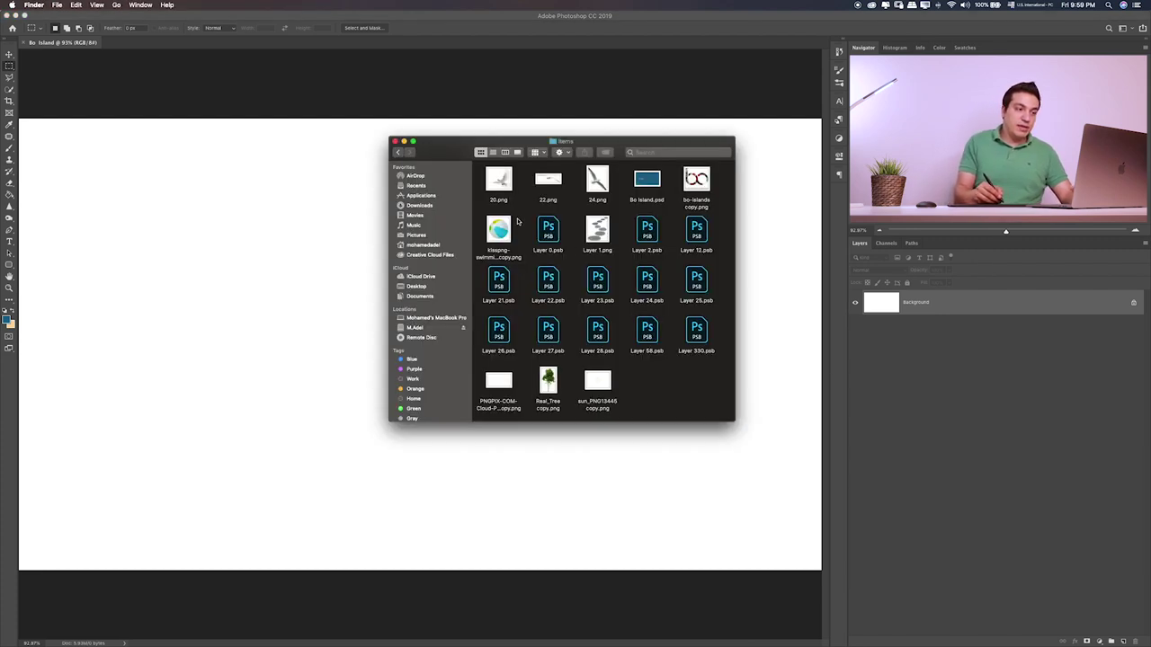
{"action": "left_click", "coordinate": [656, 180]}
{"action": "key", "text": "space"}
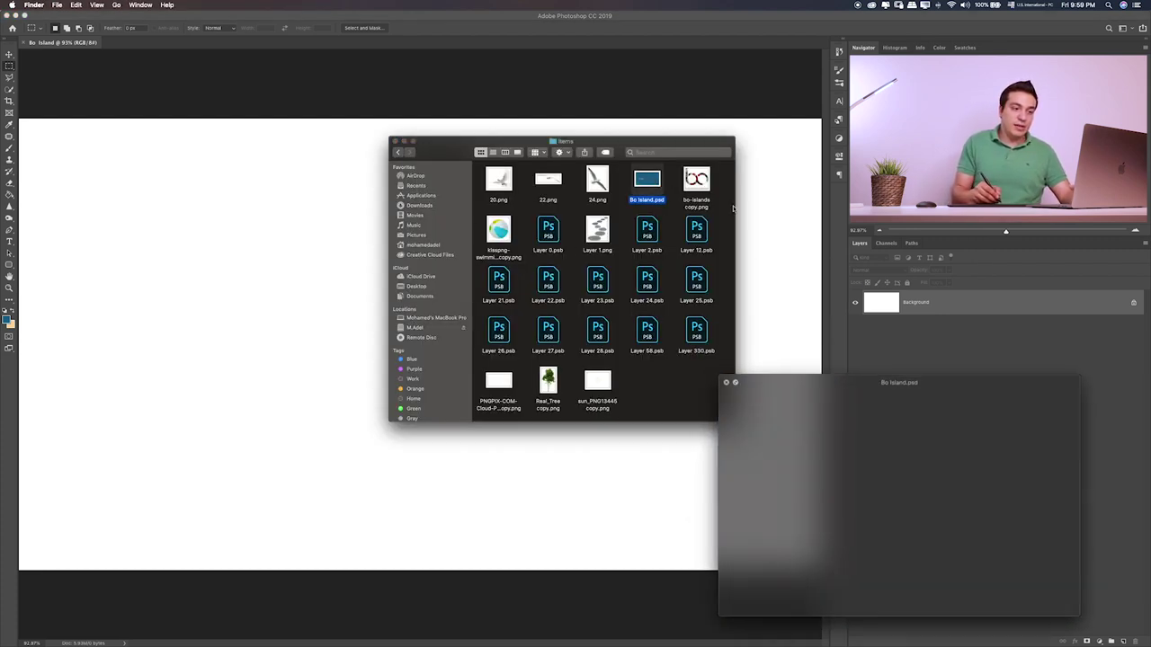
{"action": "key", "text": "space"}
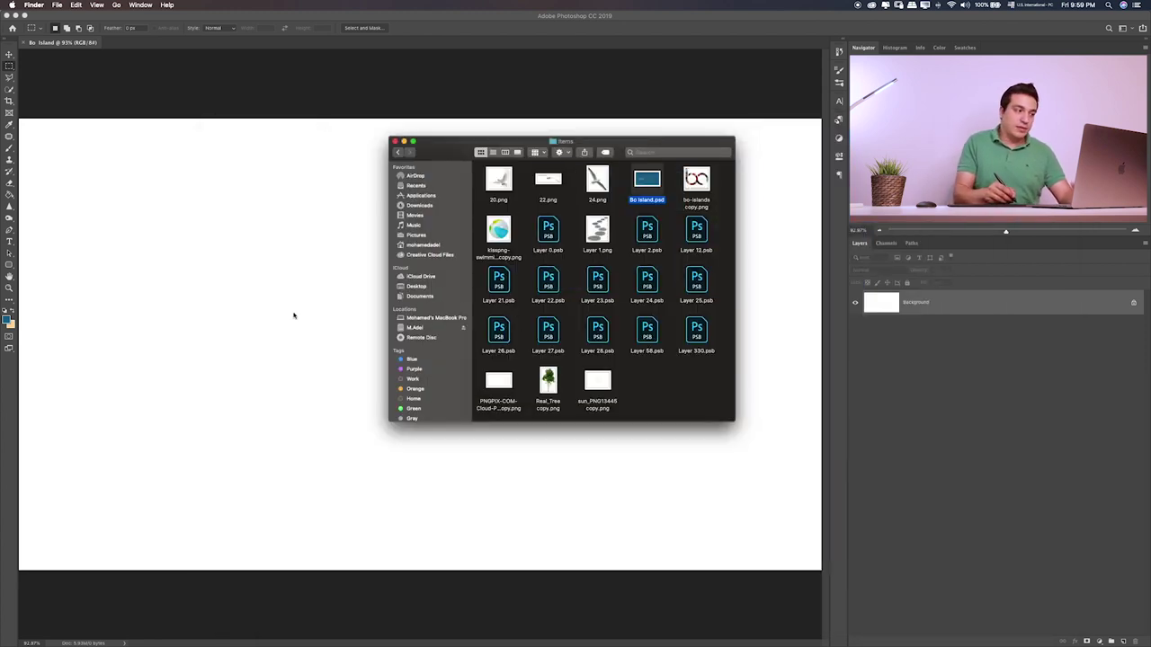
{"action": "left_click", "coordinate": [189, 283]}
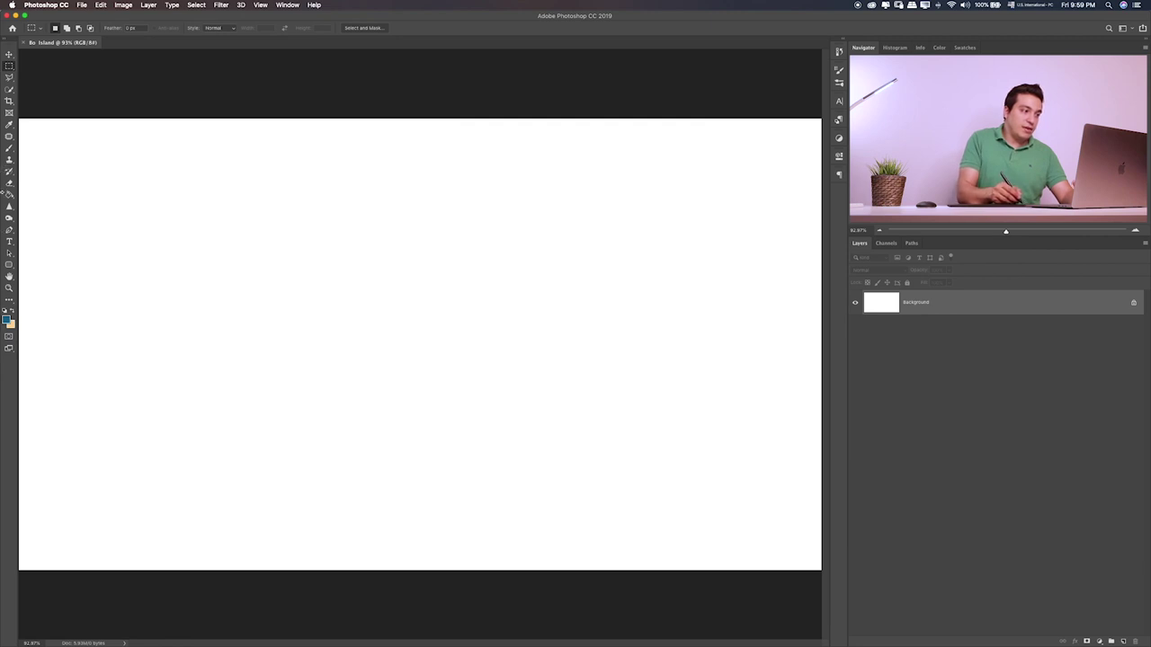
- Paint Bucket a new Layer 1 dark blue above the white Background
{"action": "left_click", "coordinate": [10, 195]}
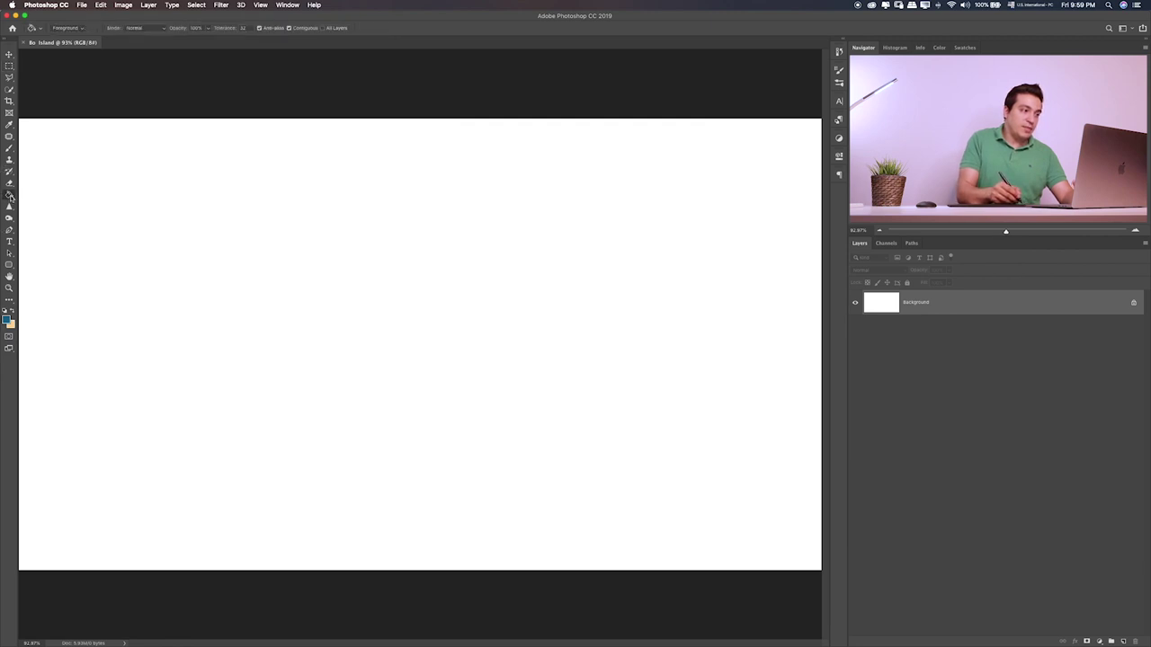
{"action": "left_click", "coordinate": [418, 280]}
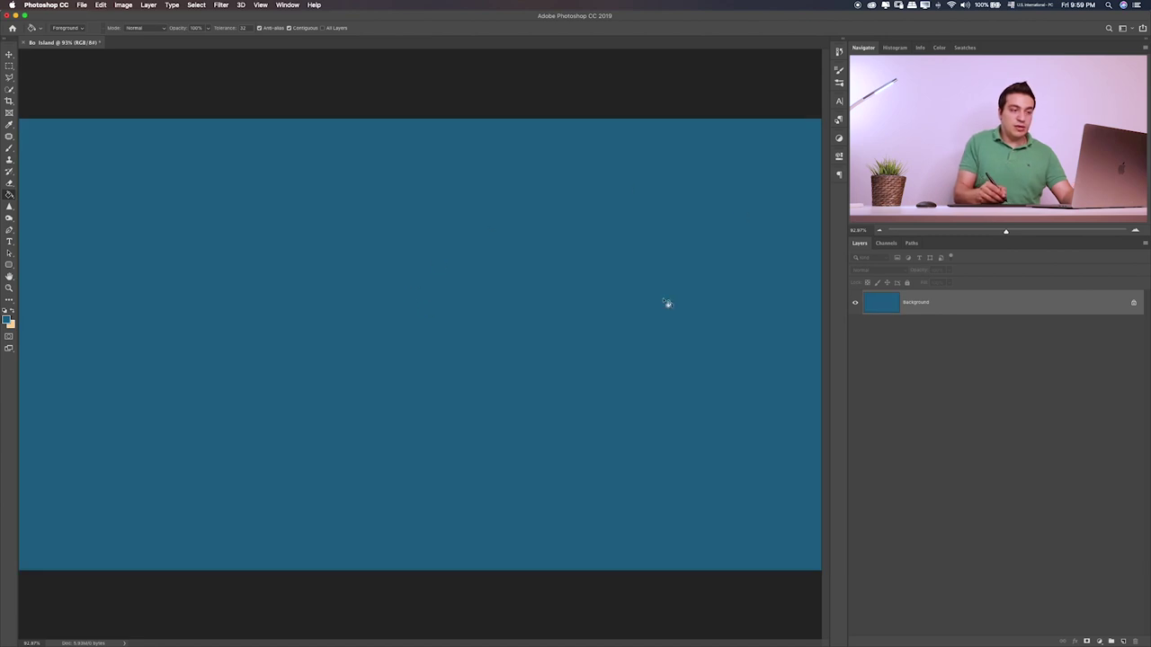
{"action": "key", "text": "ctrl+z"}
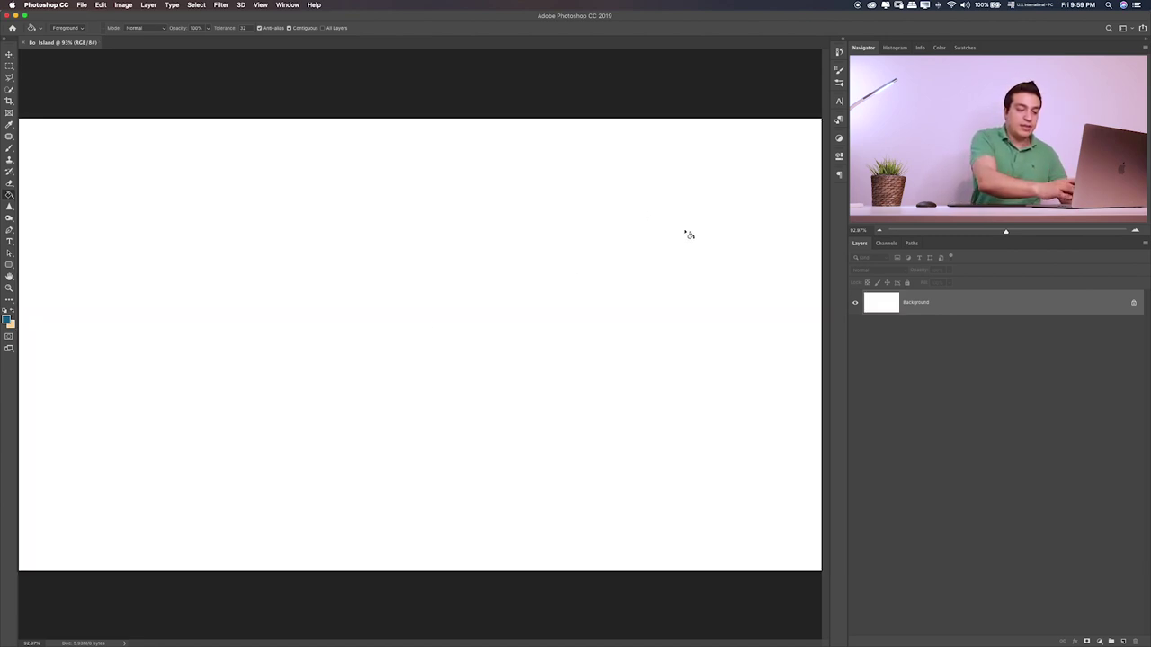
{"action": "key", "text": "ctrl+shift+alt+n"}
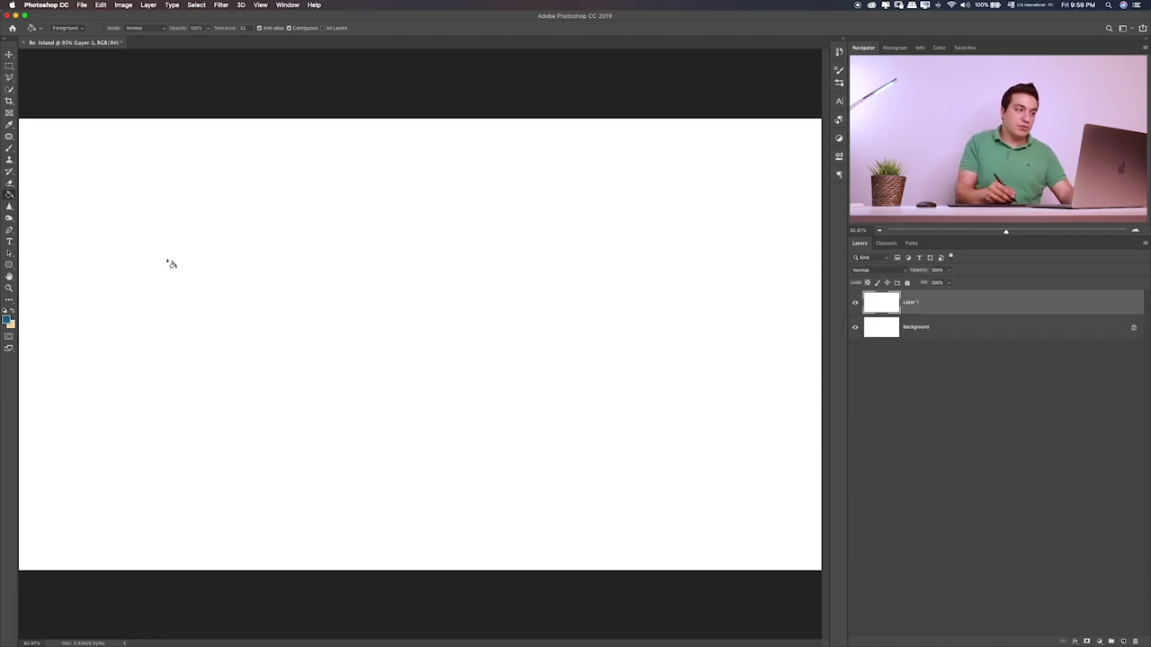
{"action": "left_click", "coordinate": [217, 288]}
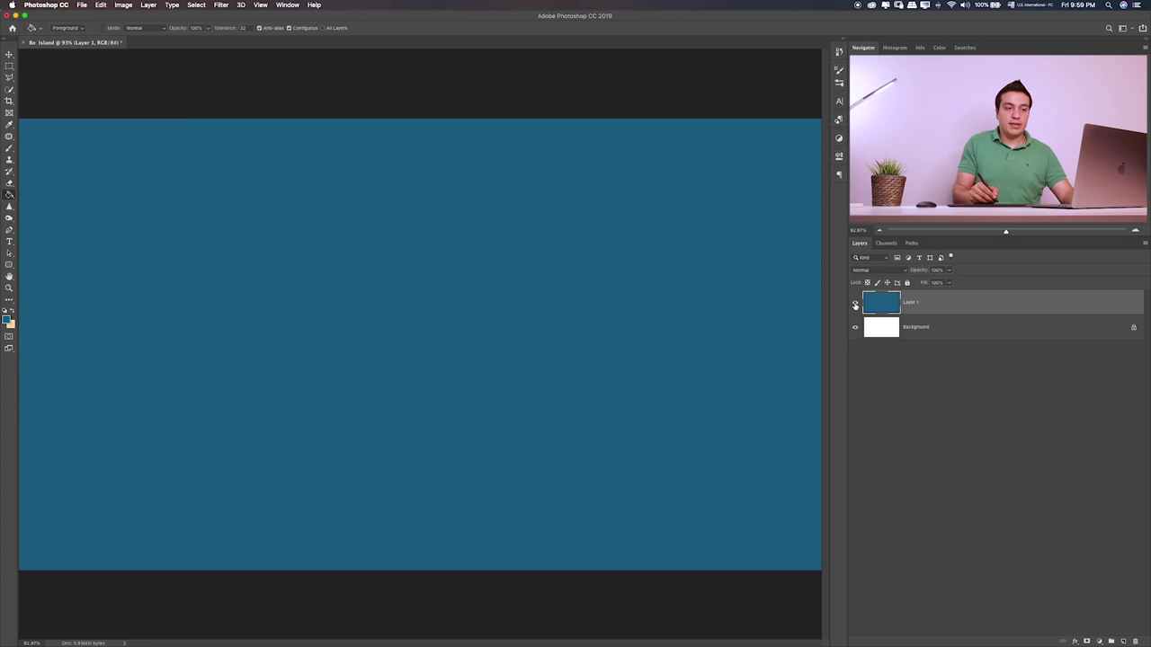
{"action": "left_click", "coordinate": [855, 304]}
{"action": "left_click", "coordinate": [855, 304]}
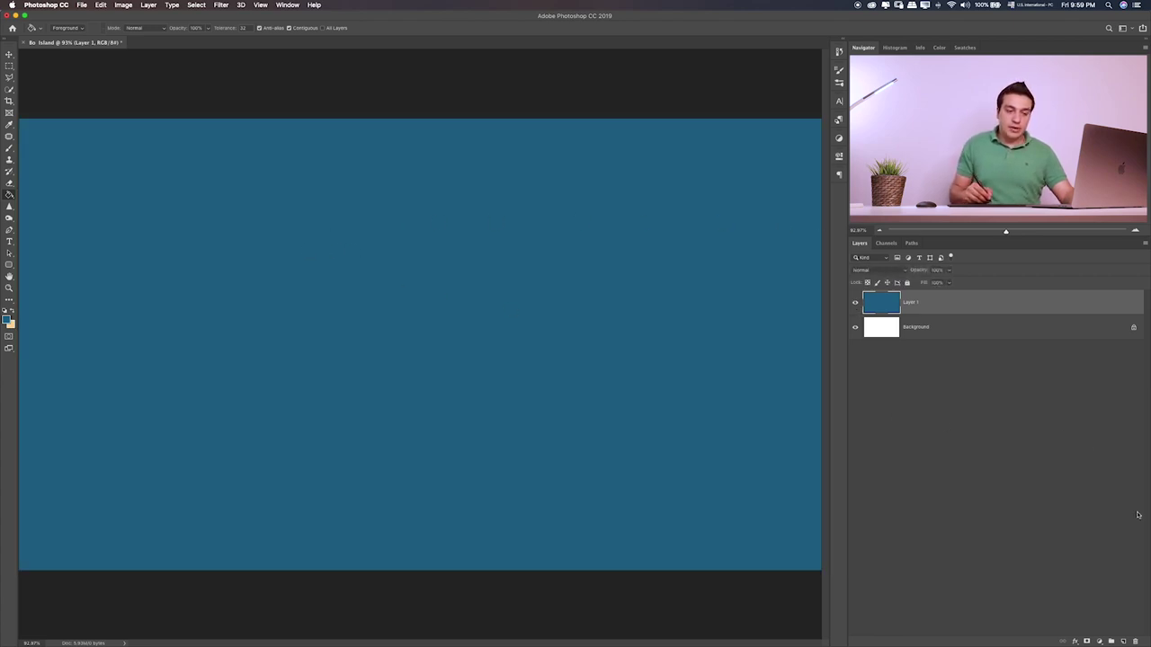
- Dab a soft pale-yellow glow near the canvas centre on a new Layer 2
{"action": "left_click", "coordinate": [1124, 641]}
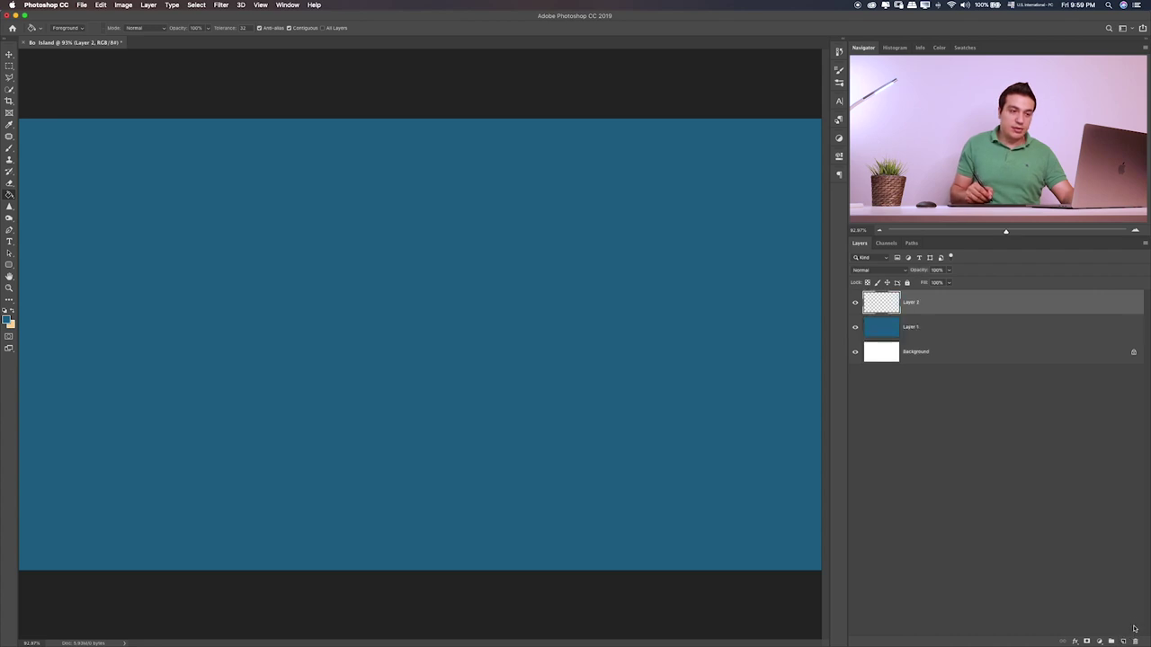
{"action": "left_click", "coordinate": [10, 149]}
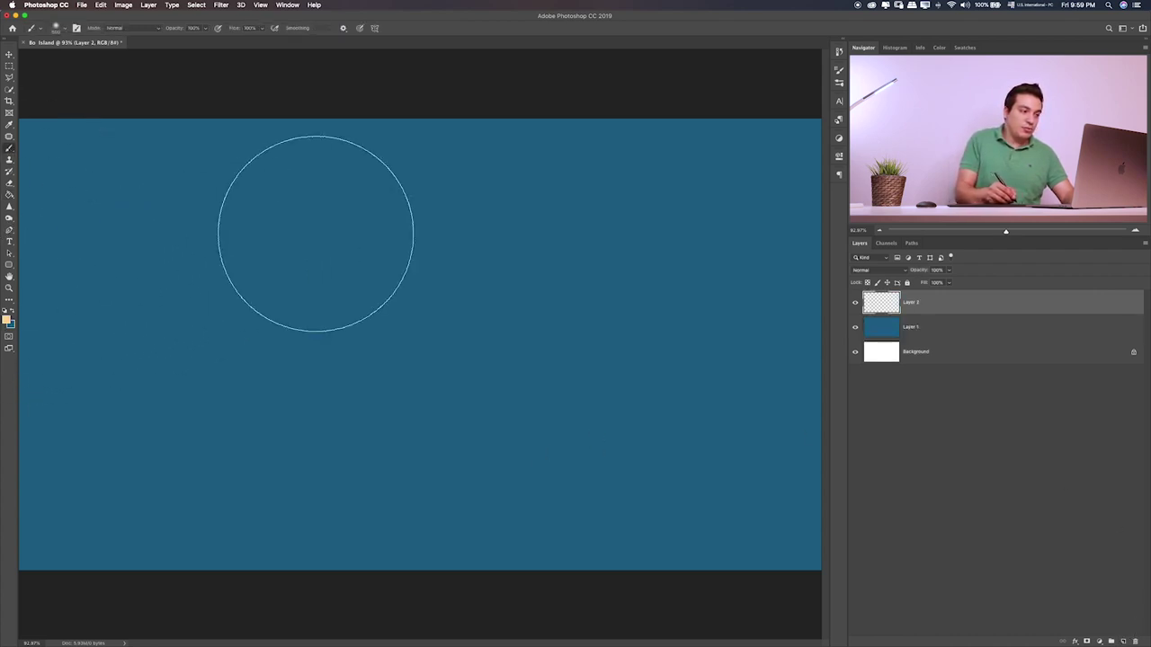
{"action": "key", "text": "bracketleft"}
{"action": "key", "text": "bracketleft"}
{"action": "key", "text": "bracketleft"}
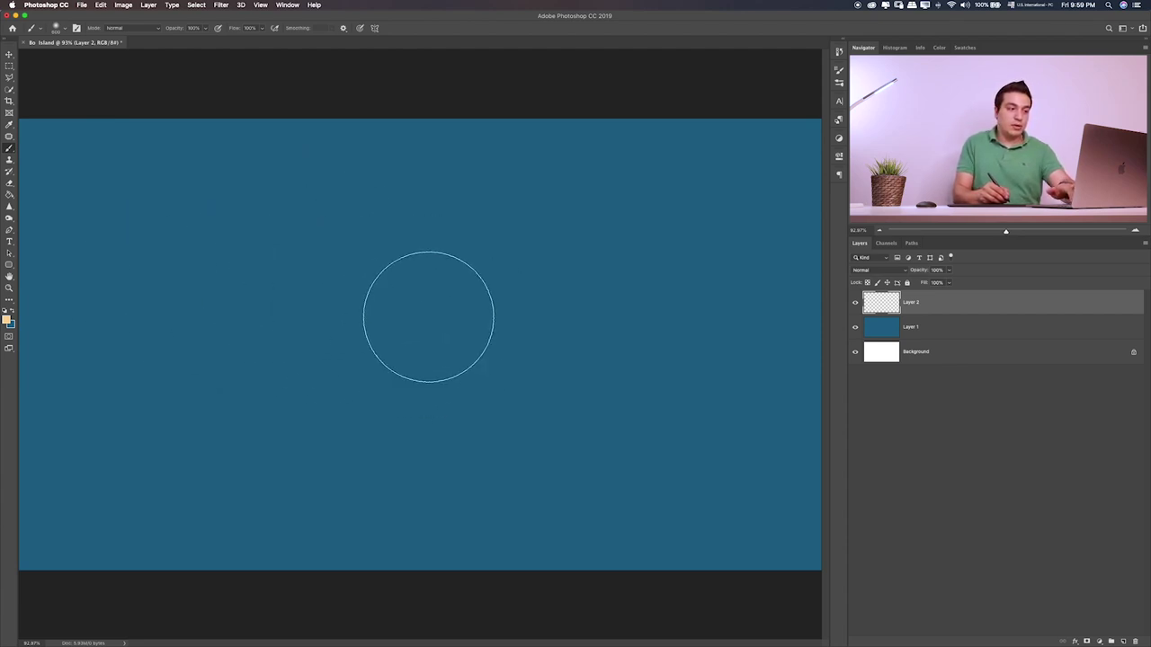
{"action": "left_click", "coordinate": [419, 331]}
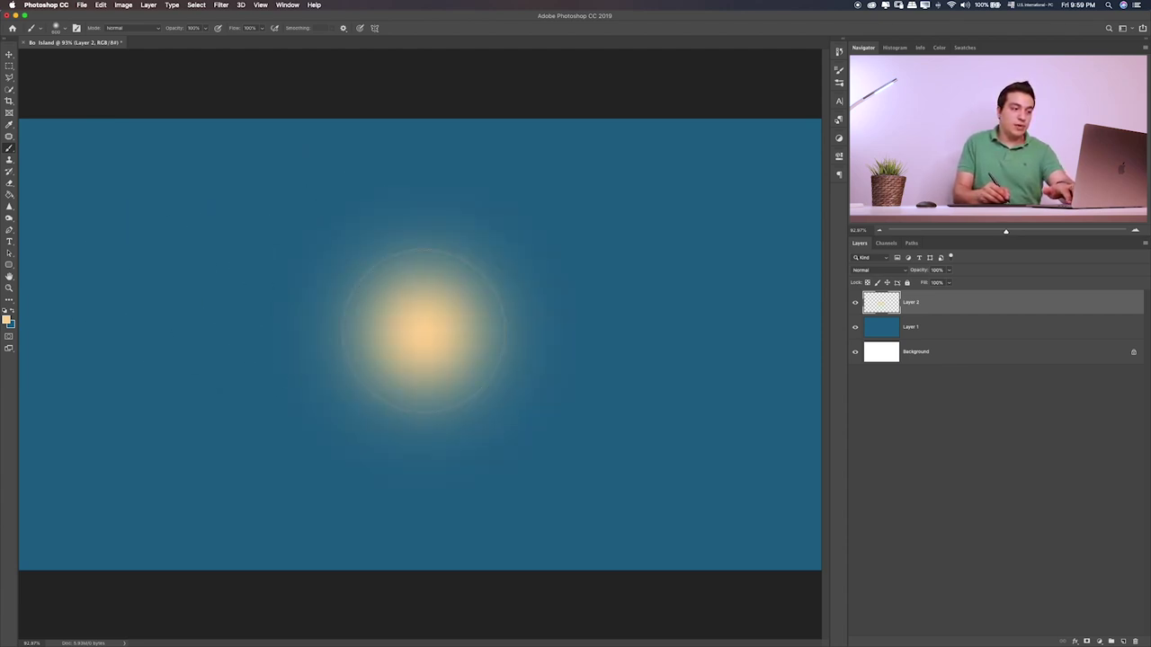
{"action": "left_click", "coordinate": [421, 332]}
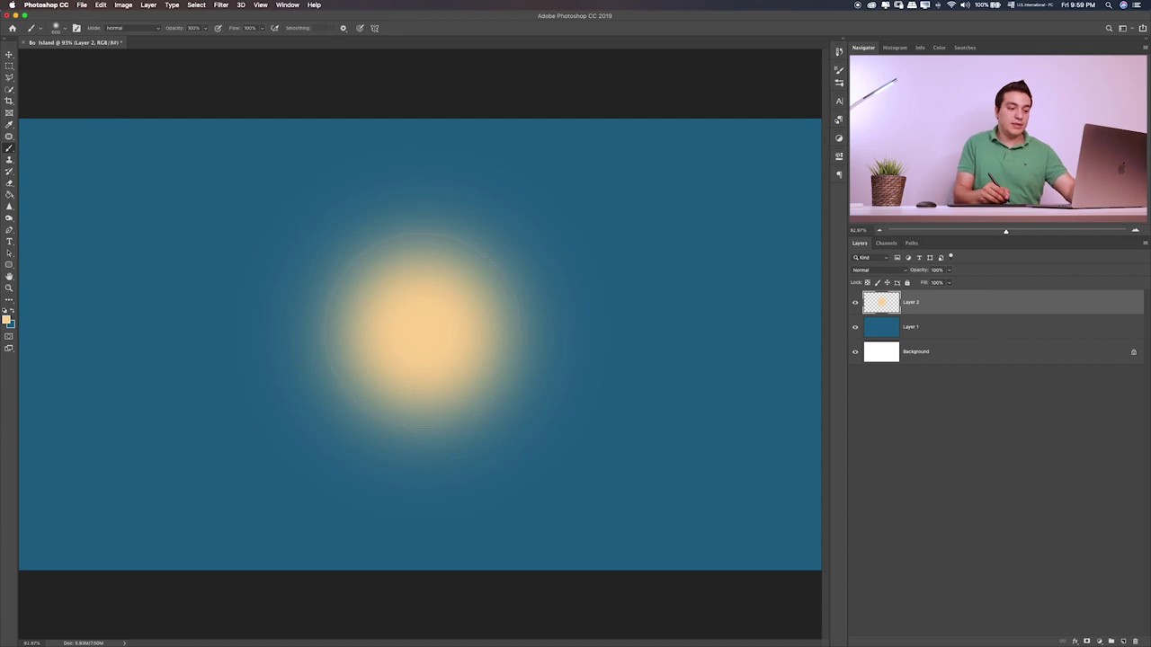
- Transform the glow into a wide, larger horizontal oval past the canvas edges
{"action": "key", "text": "ctrl+t"}
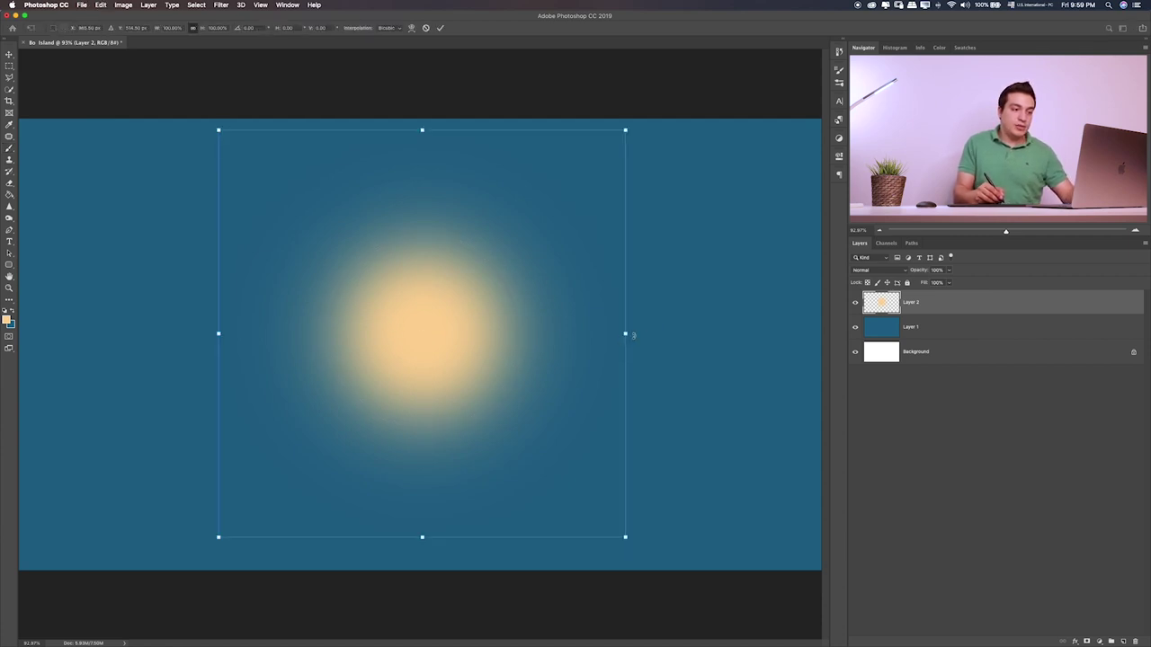
{"action": "left_click_drag", "start_coordinate": [624, 335], "coordinate": [976, 303]}
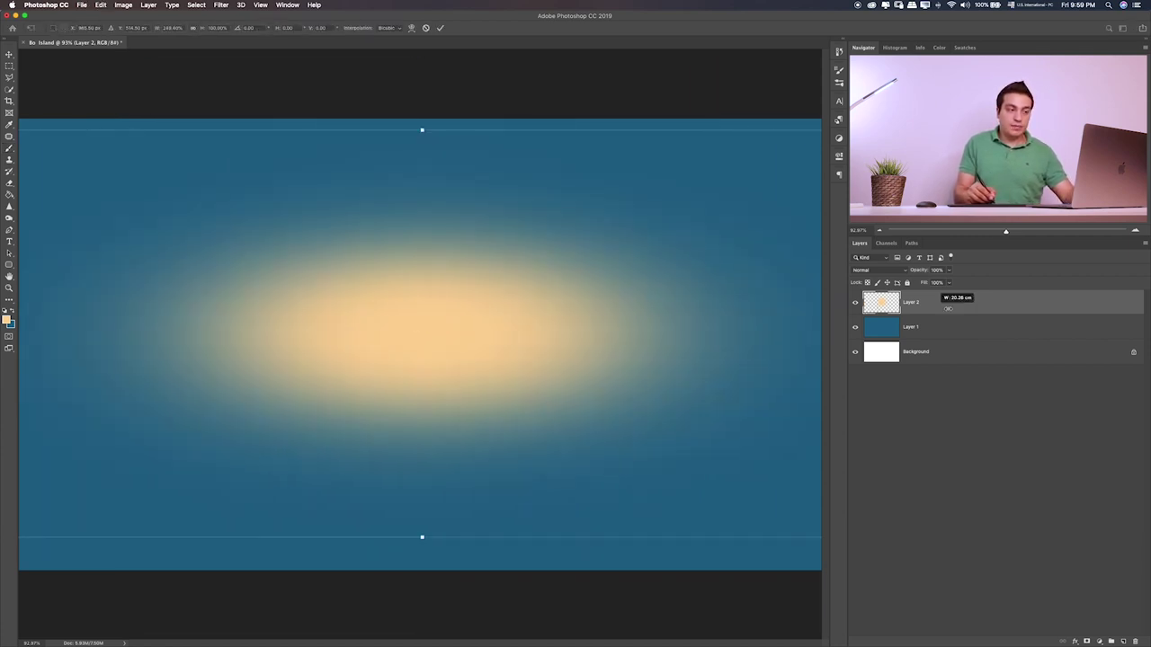
{"action": "key", "text": "ctrl+minus"}
{"action": "key", "text": "ctrl+minus"}
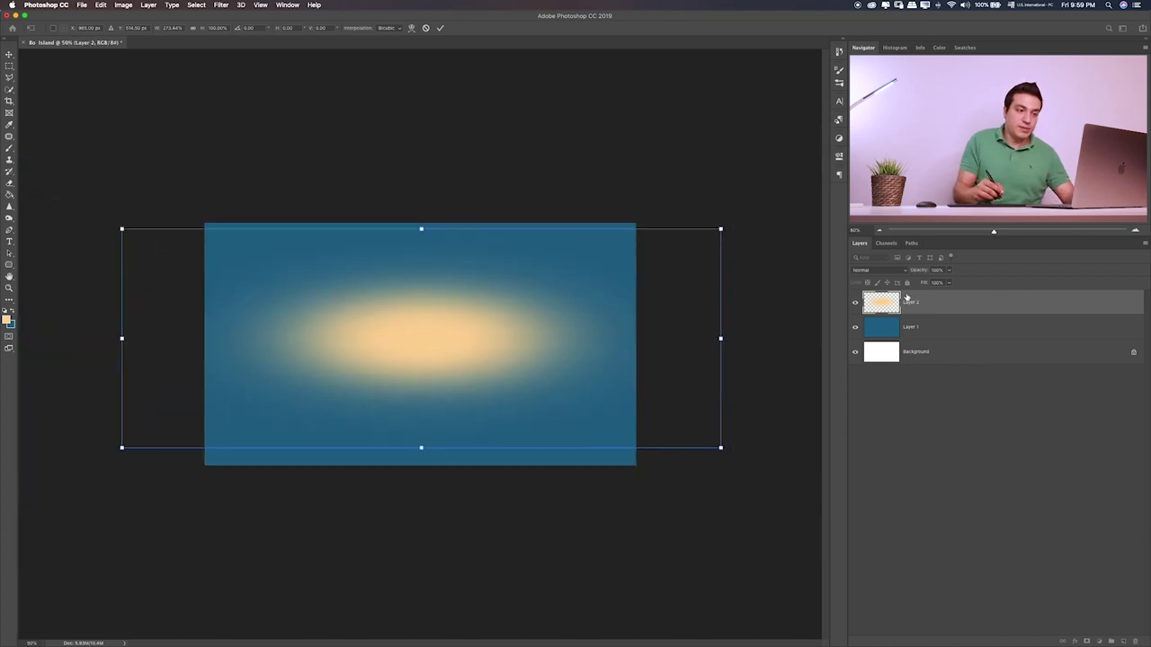
{"action": "left_click_drag", "start_coordinate": [722, 230], "coordinate": [799, 199]}
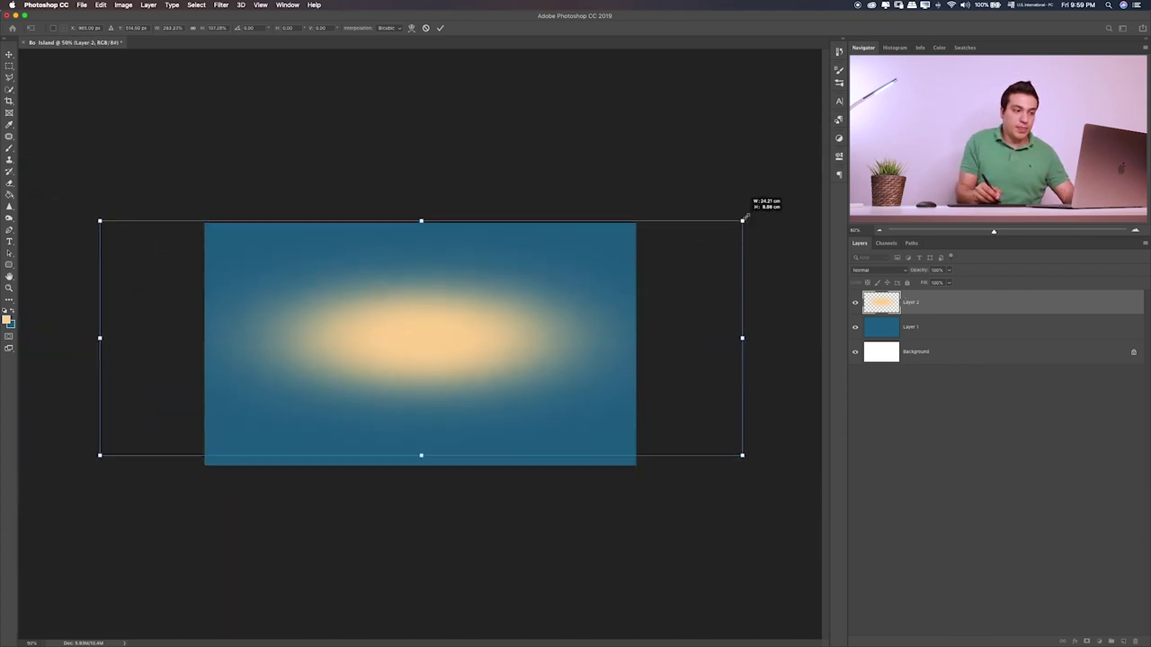
- Set Layer 2's glow to Overlay blending with lowered opacity
{"action": "key", "text": "Return"}
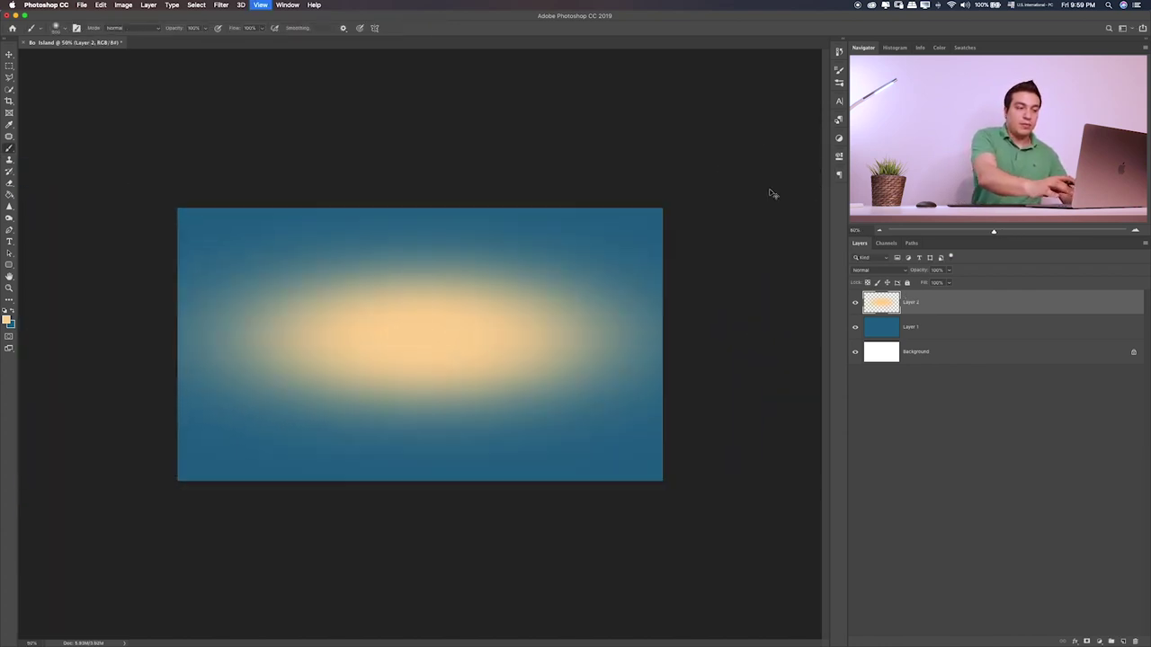
{"action": "key", "text": "ctrl+0"}
{"action": "key", "text": "alt+shift+i"}
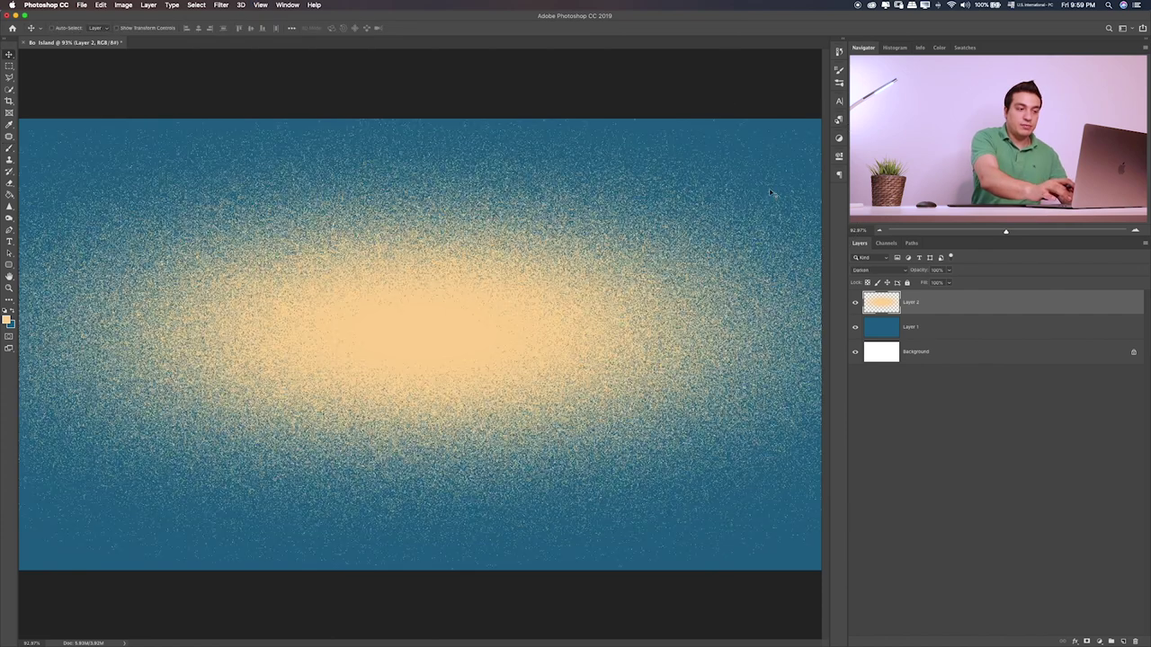
{"action": "key", "text": "shift+plus"}
{"action": "key", "text": "shift+plus"}
{"action": "key", "text": "shift+plus"}
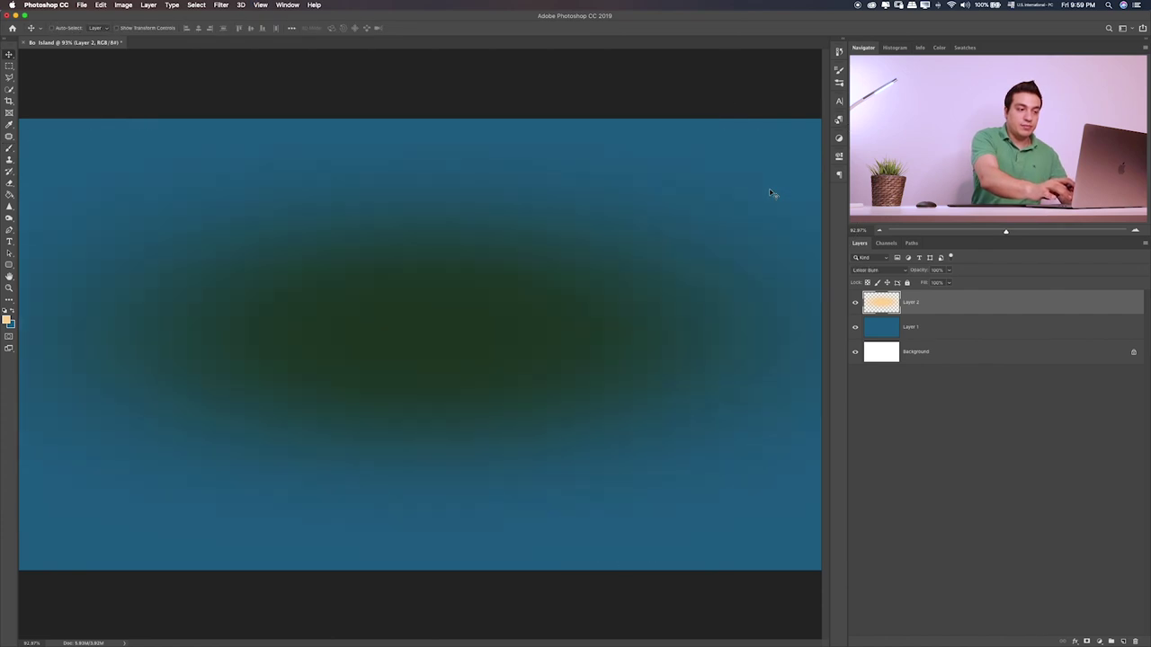
{"action": "key", "text": "shift+plus"}
{"action": "key", "text": "shift+plus"}
{"action": "key", "text": "shift+plus"}
{"action": "key", "text": "shift+plus"}
{"action": "key", "text": "shift+plus"}
{"action": "key", "text": "shift+plus"}
{"action": "key", "text": "shift+plus"}
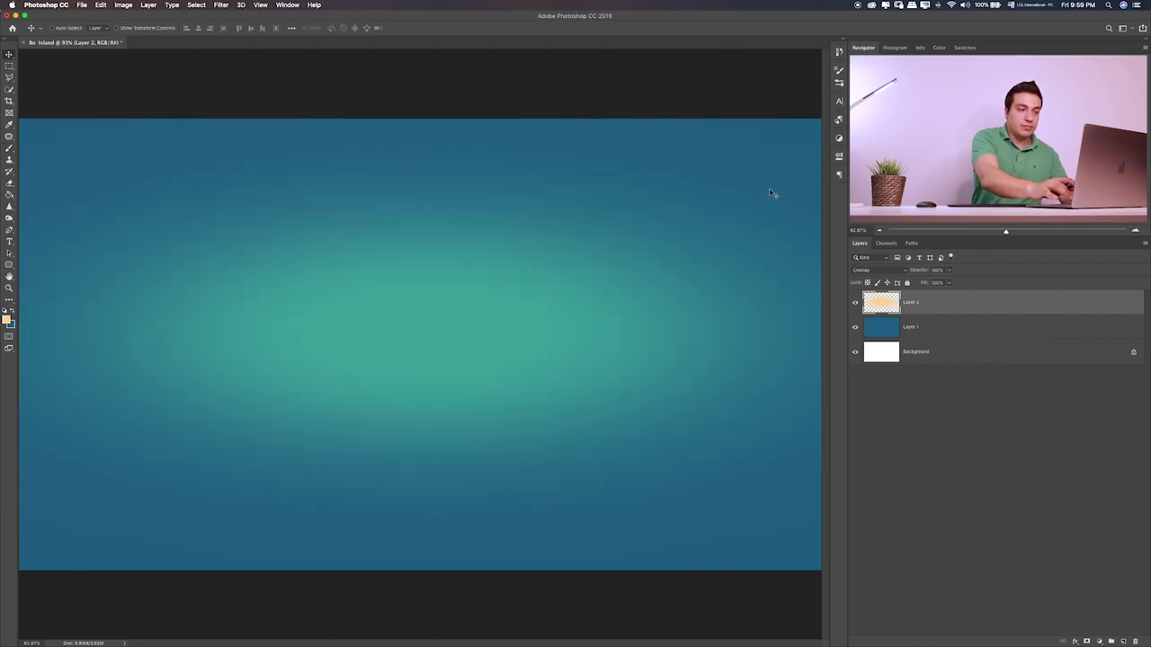
{"action": "key", "text": "shift+plus"}
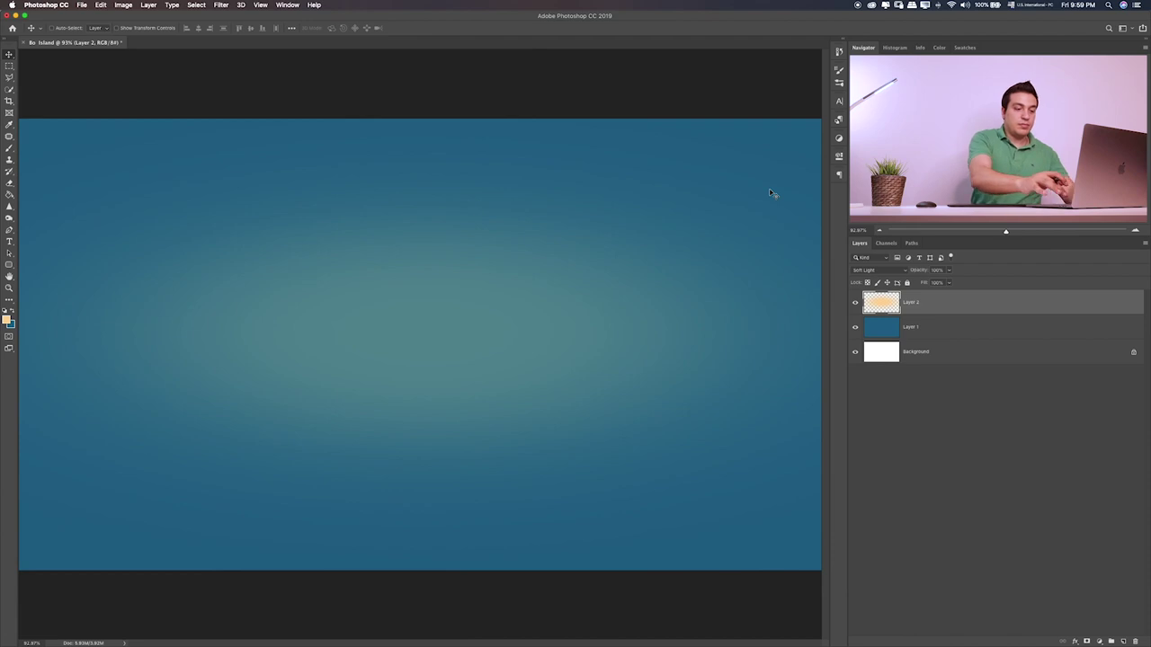
{"action": "key", "text": "shift+minus"}
{"action": "key", "text": "shift+plus"}
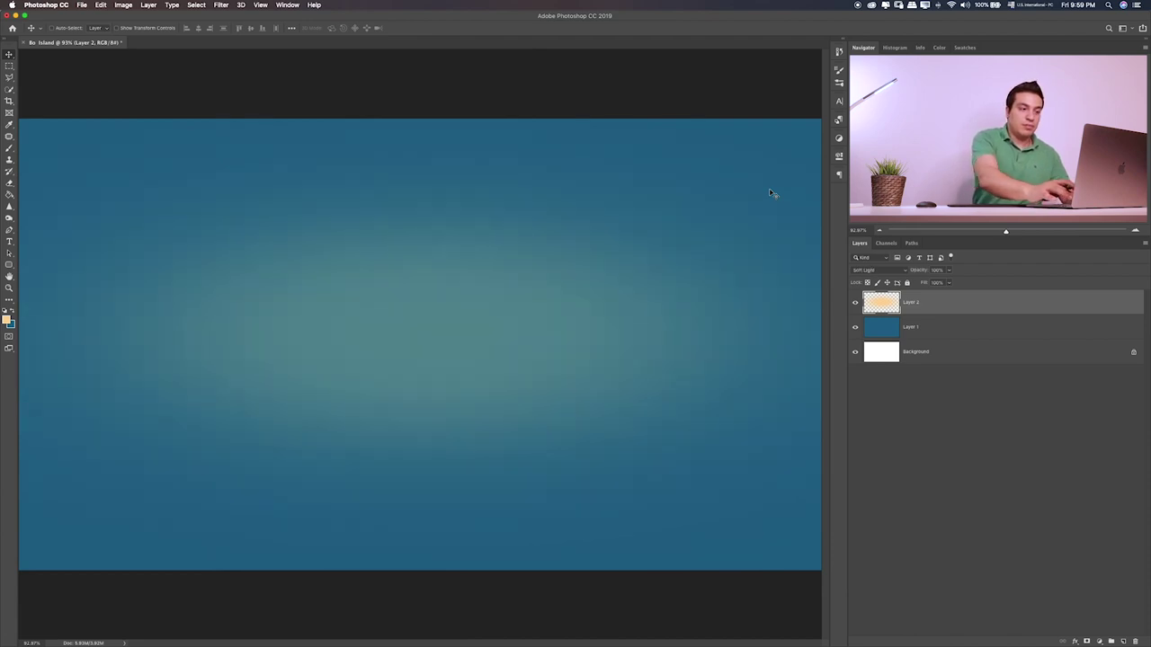
{"action": "key", "text": "shift+minus"}
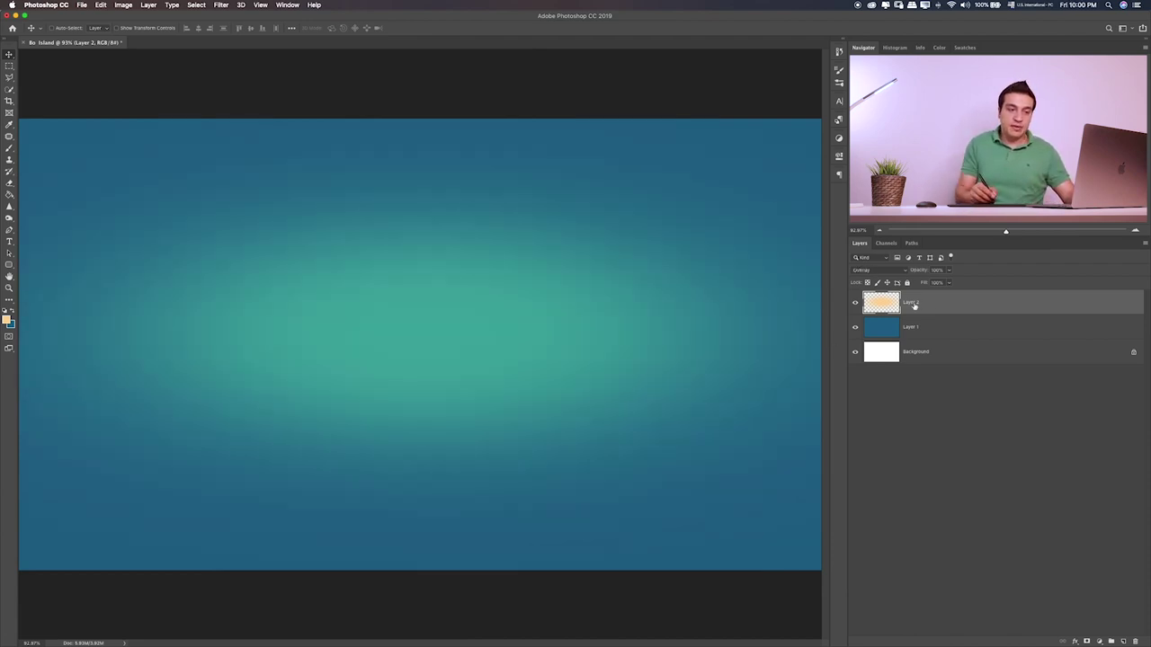
{"action": "left_click", "coordinate": [949, 271]}
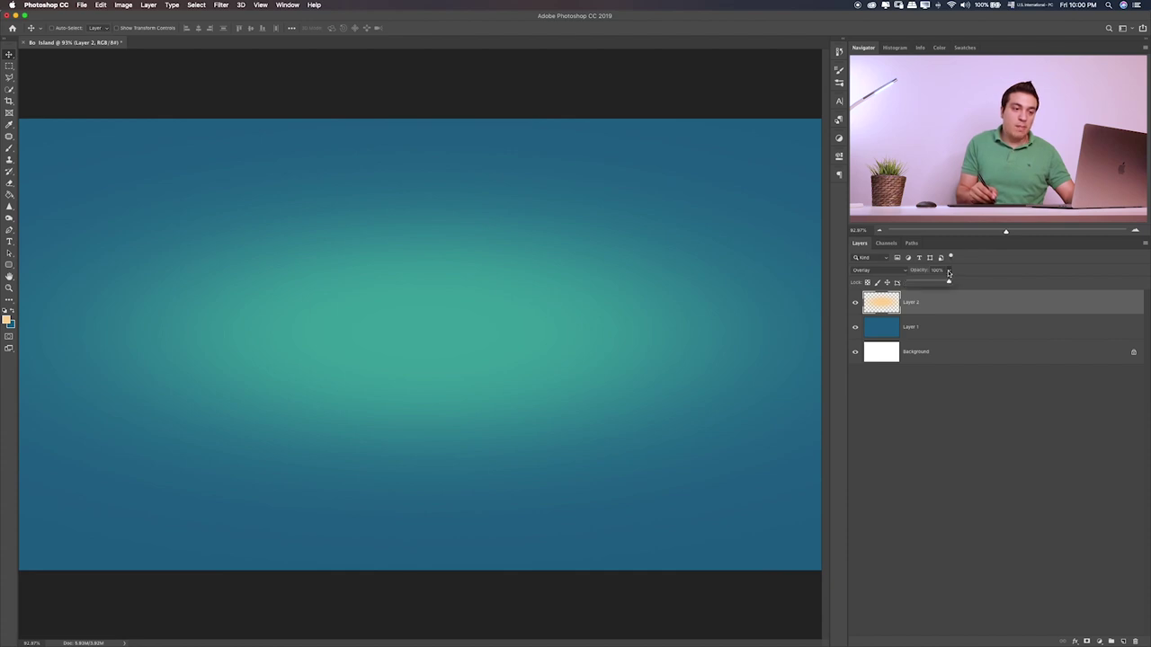
{"action": "left_click_drag", "start_coordinate": [935, 283], "coordinate": [930, 283]}
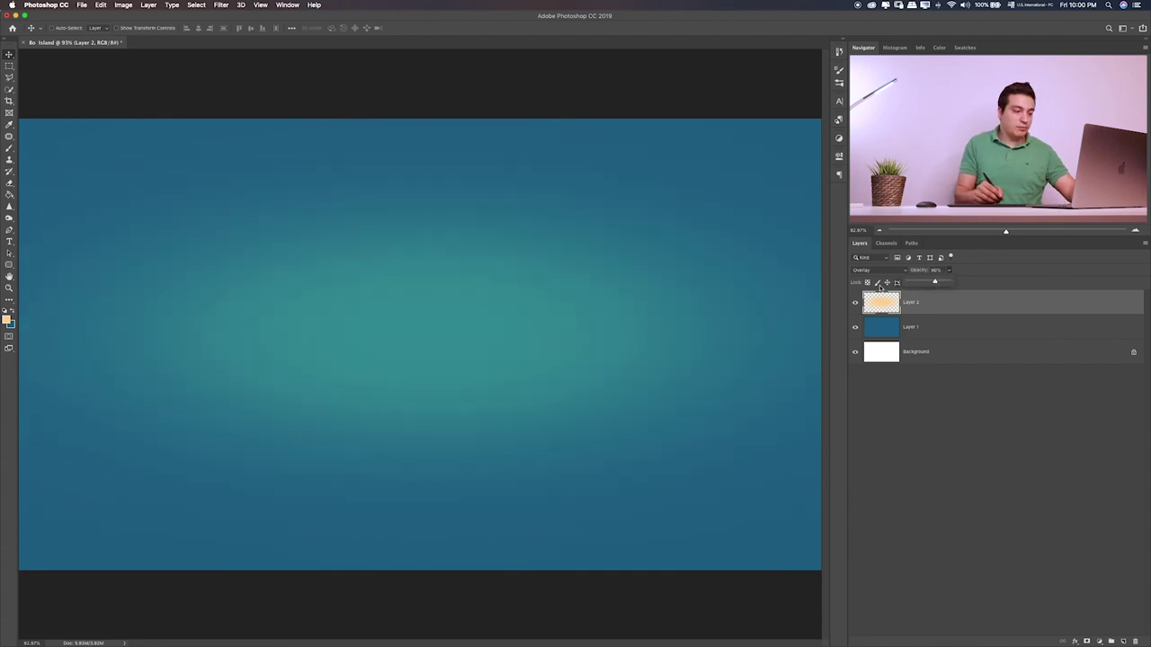
- Enlarge the glow beyond the canvas, shift it downward, and fade its opacity further
{"action": "key", "text": "ctrl+t"}
{"action": "key", "text": "ctrl+minus"}
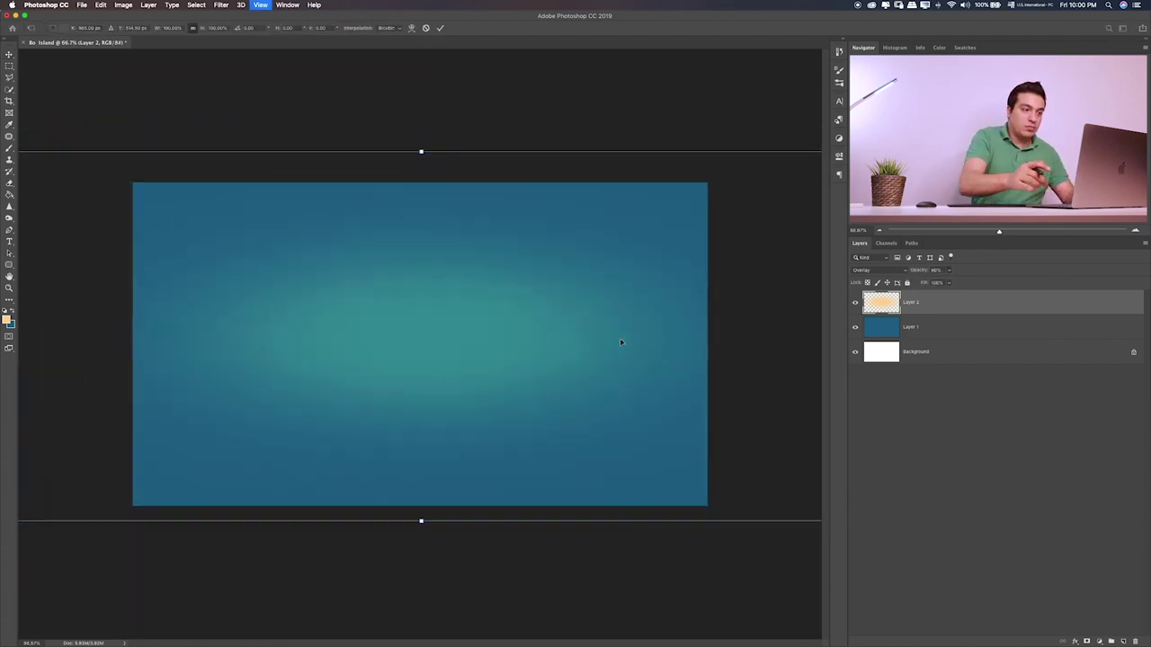
{"action": "key", "text": "ctrl+minus"}
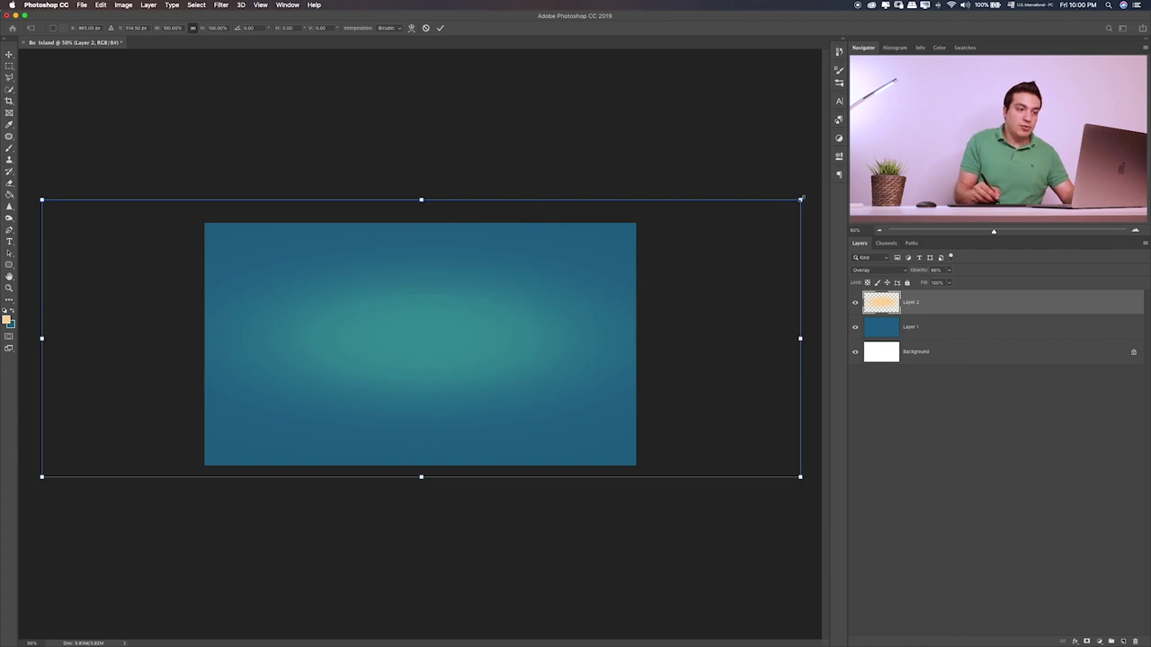
{"action": "mouse_move", "coordinate": [801, 198]}
{"action": "left_mouse_down"}
{"action": "mouse_move", "coordinate": [666, 272]}
{"action": "mouse_move", "coordinate": [632, 312]}
{"action": "left_mouse_up"}
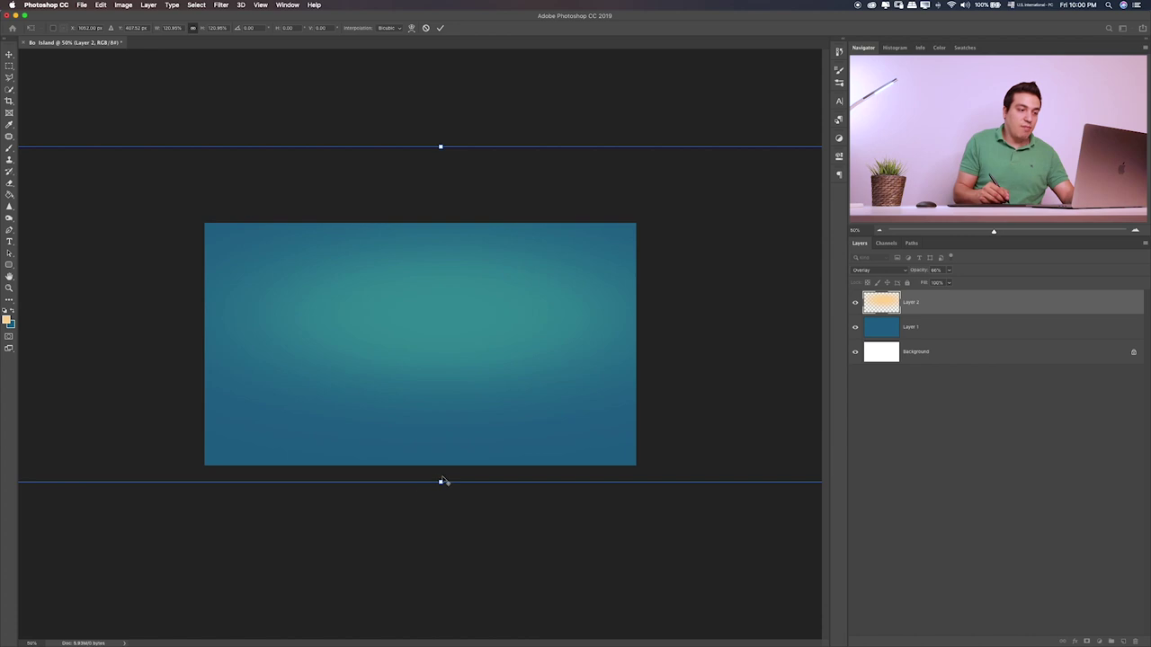
{"action": "left_click_drag", "start_coordinate": [439, 482], "coordinate": [441, 485]}
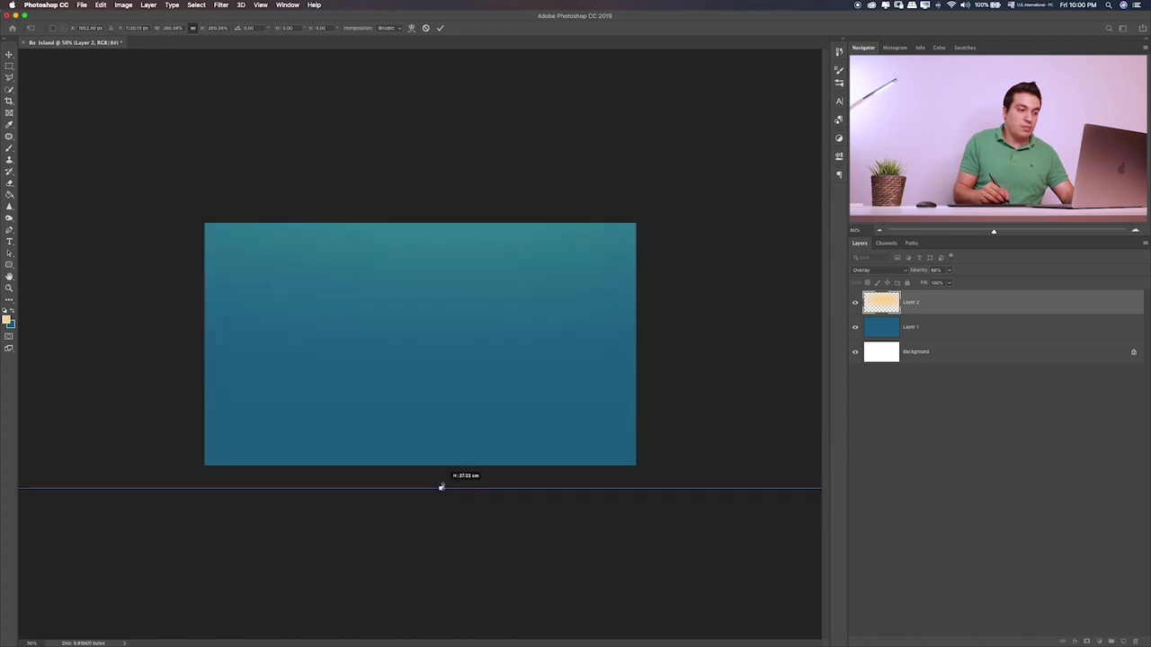
{"action": "left_click_drag", "start_coordinate": [497, 319], "coordinate": [514, 399]}
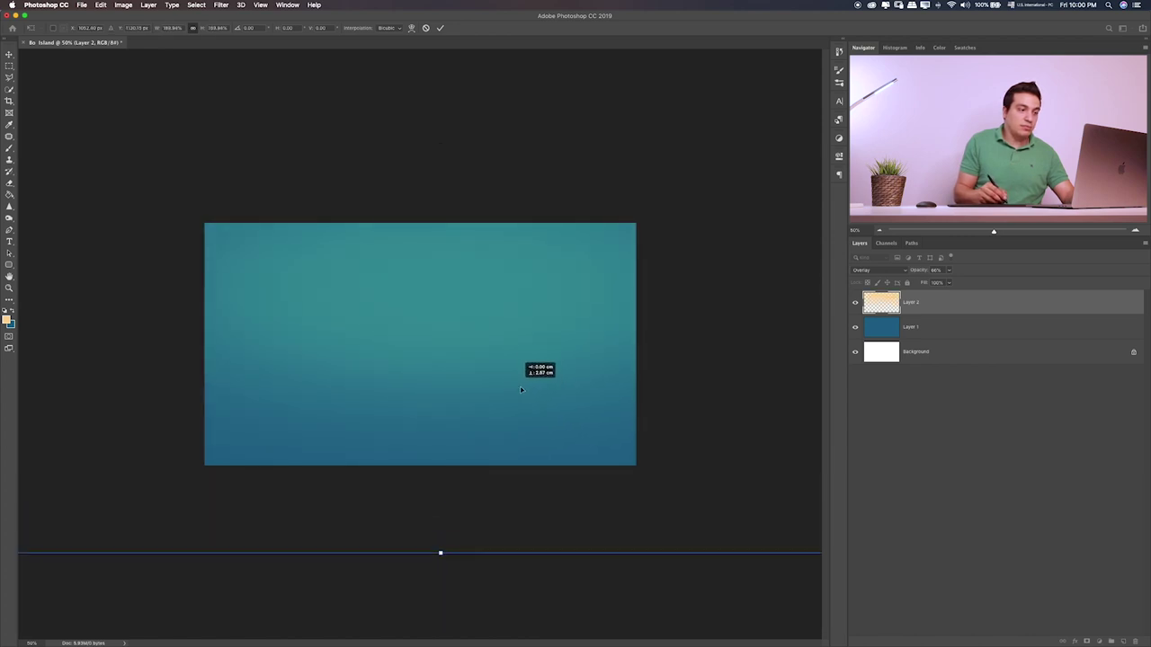
{"action": "key", "text": "super+minus"}
{"action": "key", "text": "super+minus"}
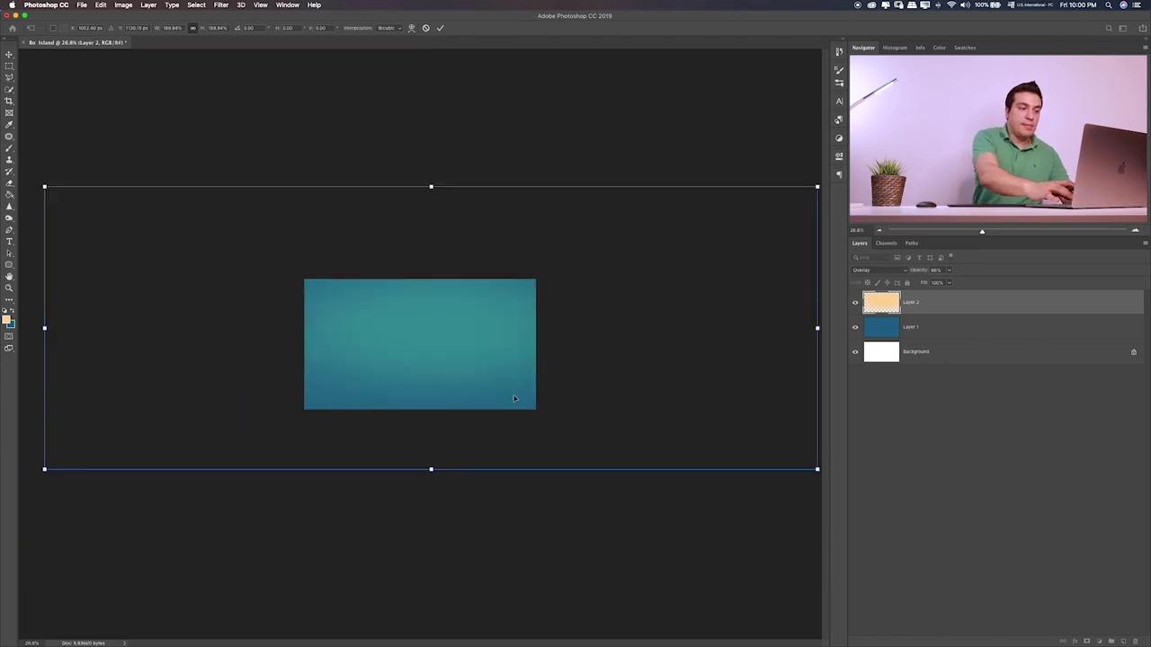
{"action": "key", "text": "super+plus"}
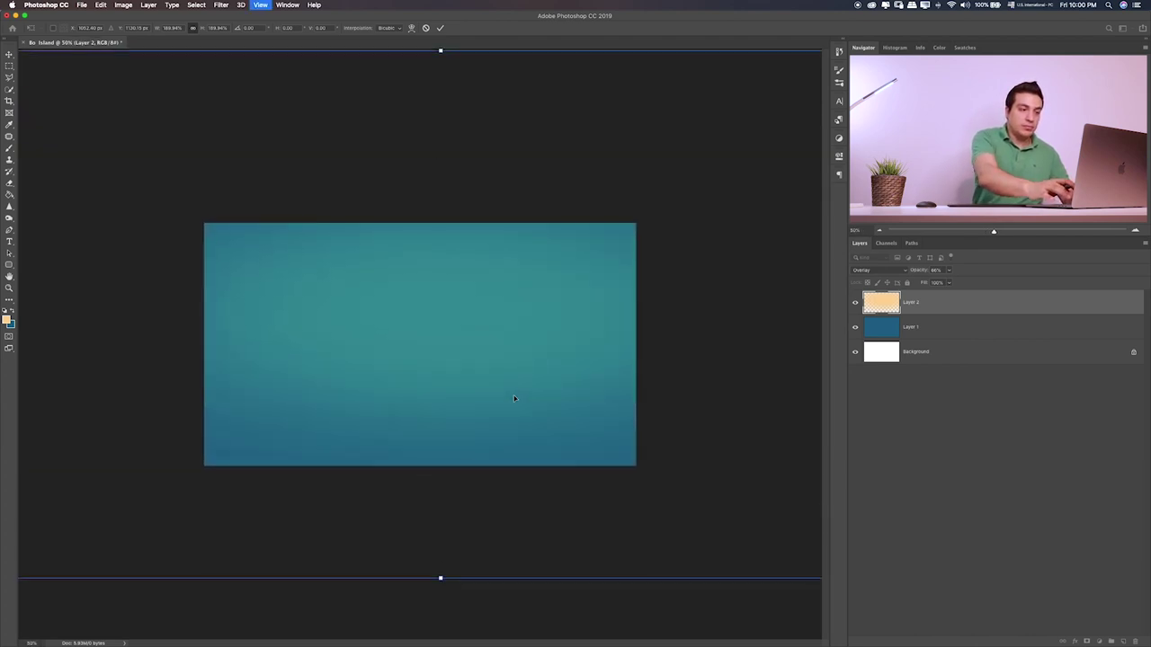
{"action": "key", "text": "super+plus"}
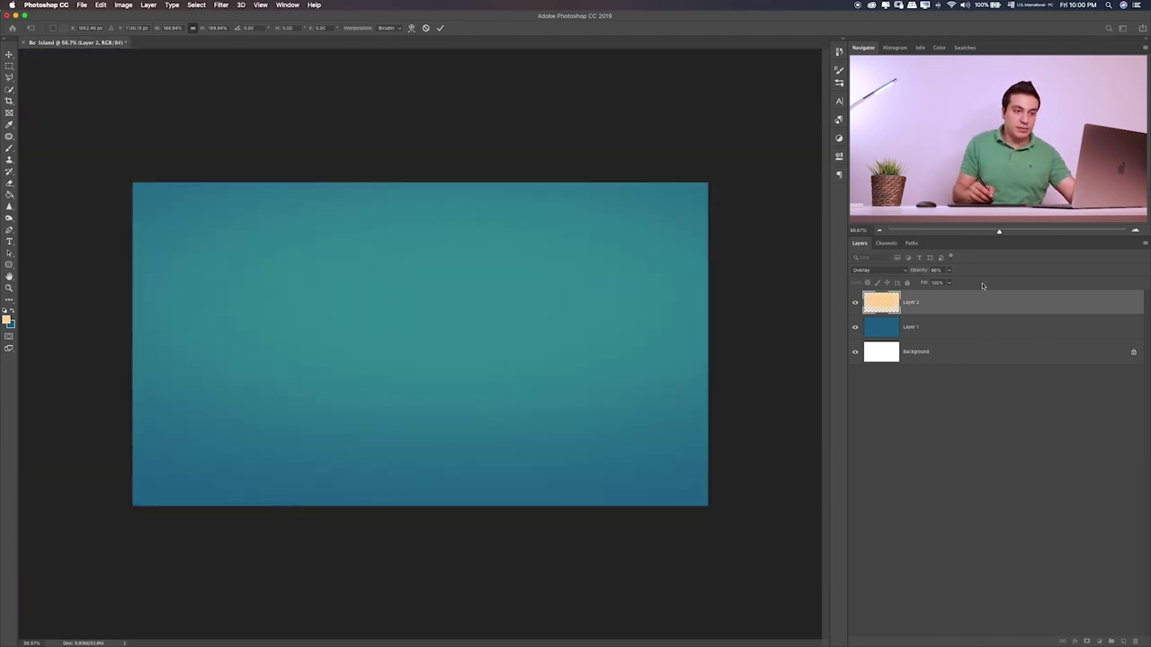
{"action": "key", "text": "Return"}
{"action": "left_click", "coordinate": [947, 272]}
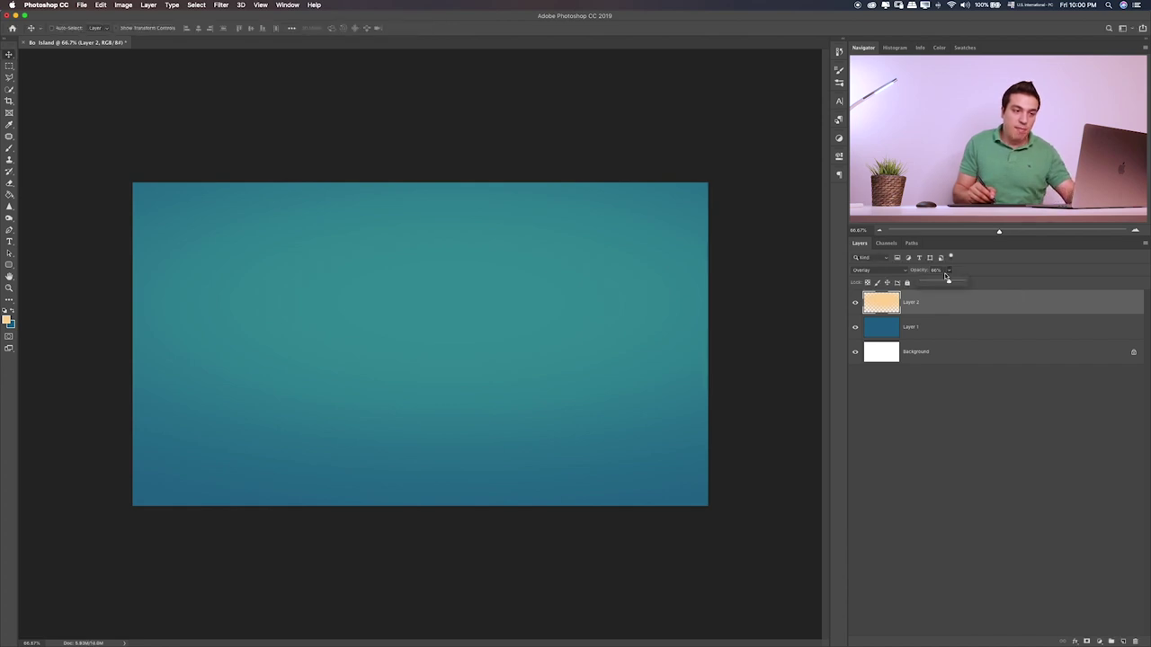
{"action": "left_click_drag", "start_coordinate": [939, 282], "coordinate": [944, 282]}
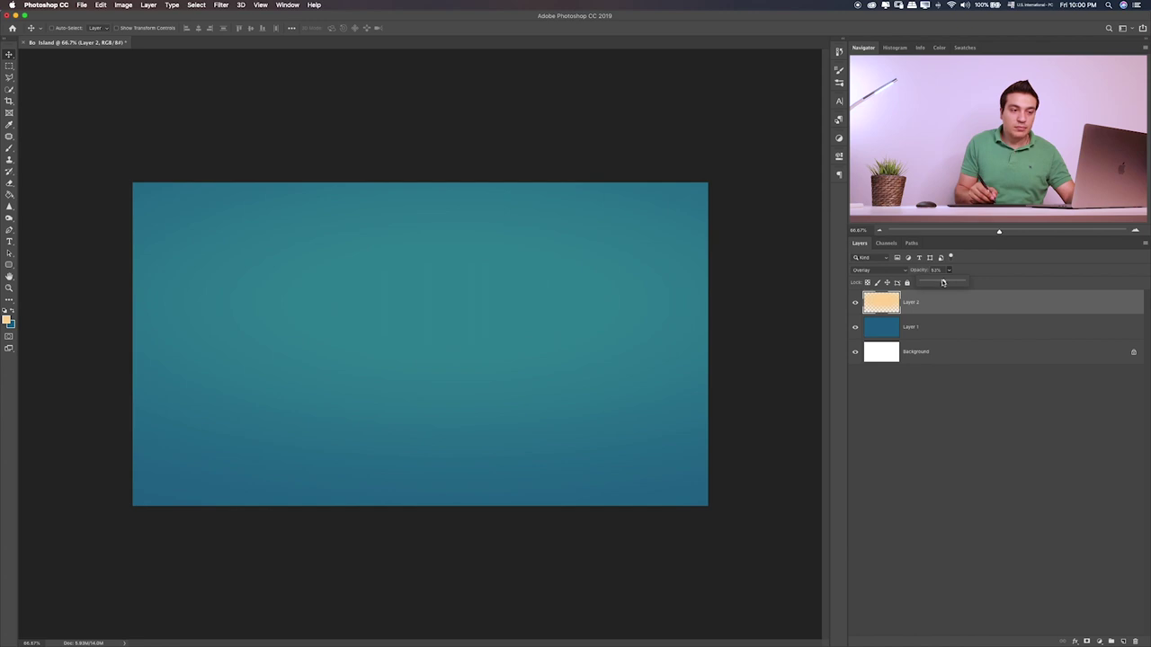
- Paint a soft near-white dab at the canvas centre on a new Layer 3
{"action": "left_click", "coordinate": [1122, 640]}
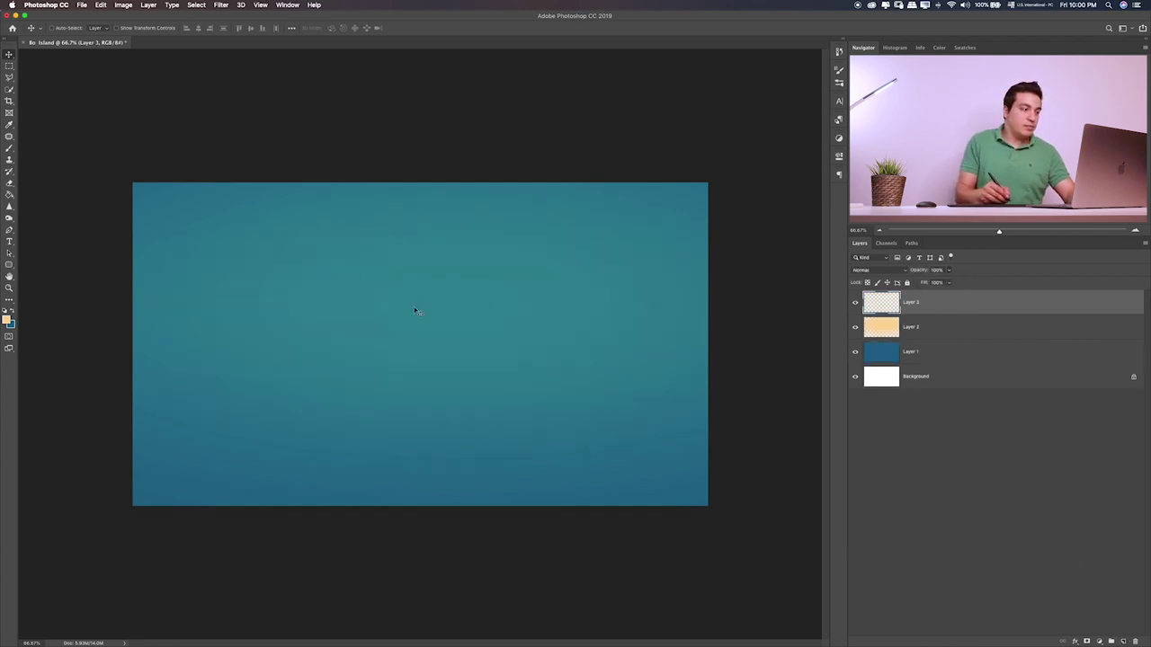
{"action": "key", "text": "b"}
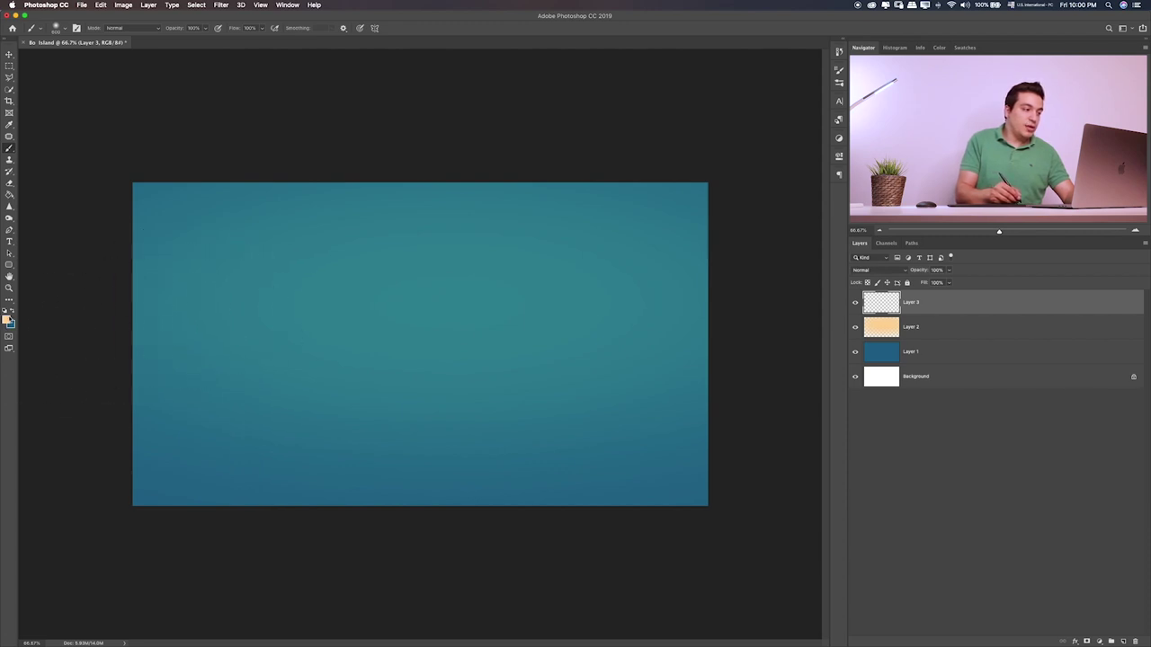
{"action": "left_click", "coordinate": [6, 319]}
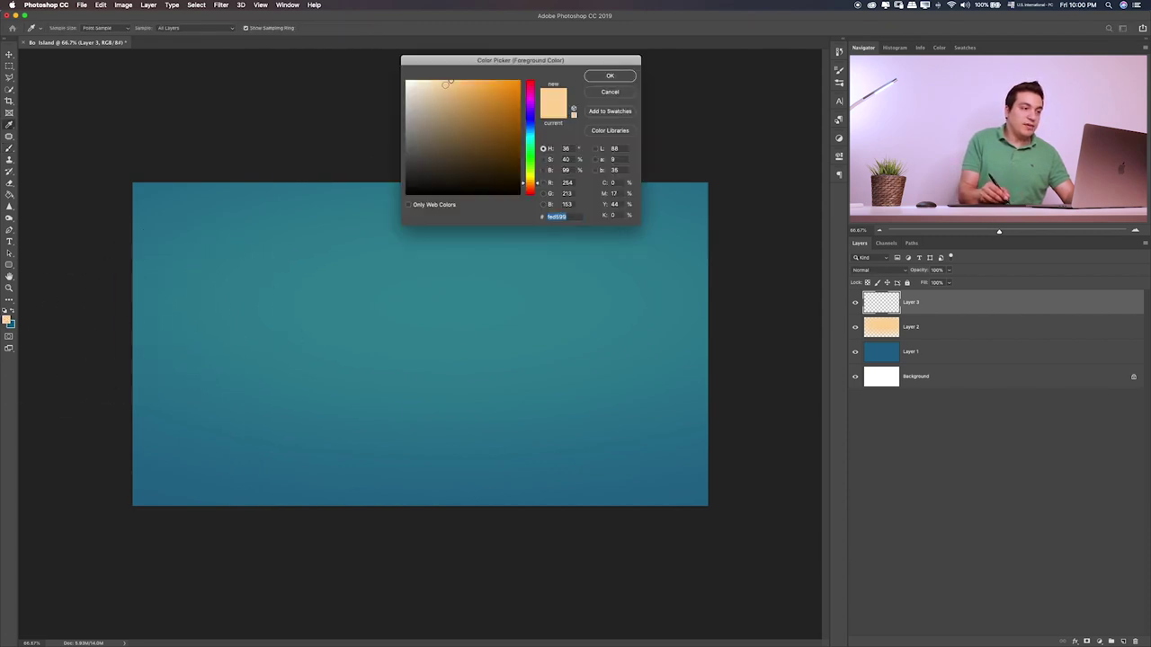
{"action": "left_click_drag", "start_coordinate": [445, 84], "coordinate": [409, 81]}
{"action": "left_click", "coordinate": [611, 76]}
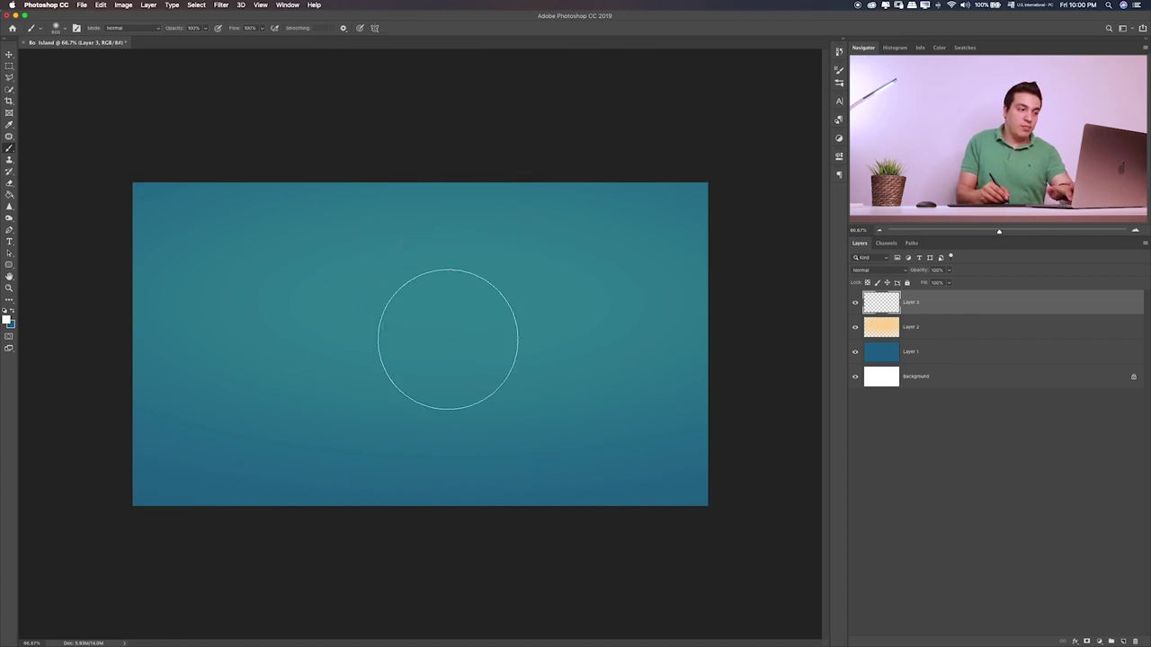
{"action": "left_click", "coordinate": [447, 339]}
- Stretch the white dab into a wide, enlarged ellipse nudged up and left
{"action": "key", "text": "ctrl+t"}
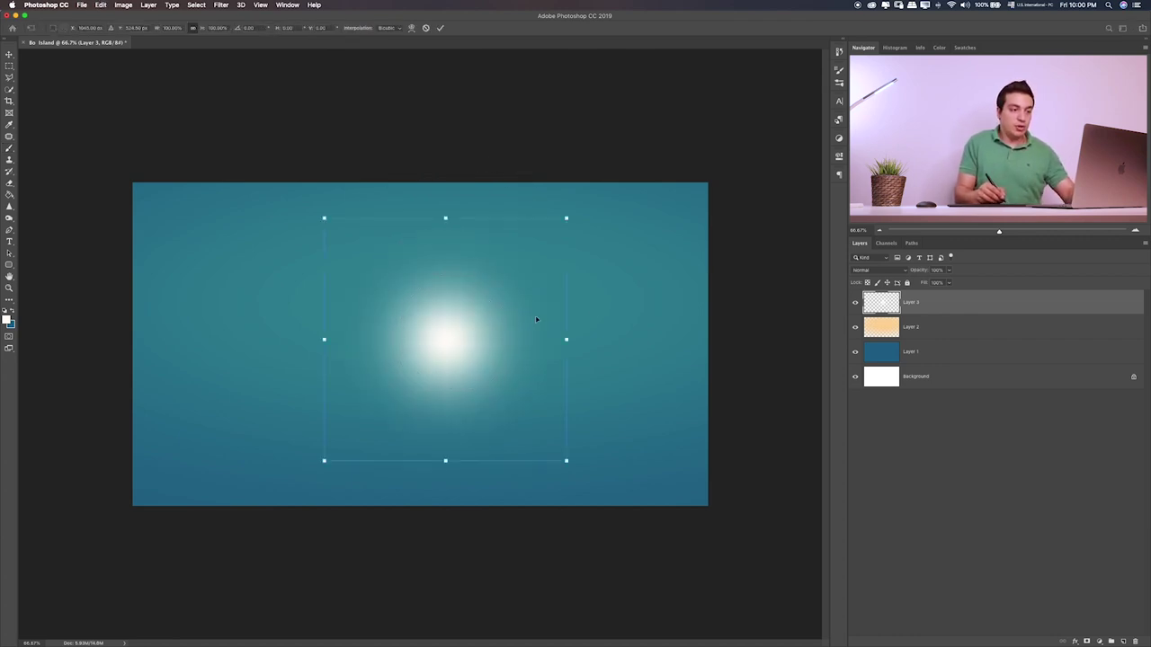
{"action": "left_click_drag", "start_coordinate": [566, 339], "coordinate": [771, 330]}
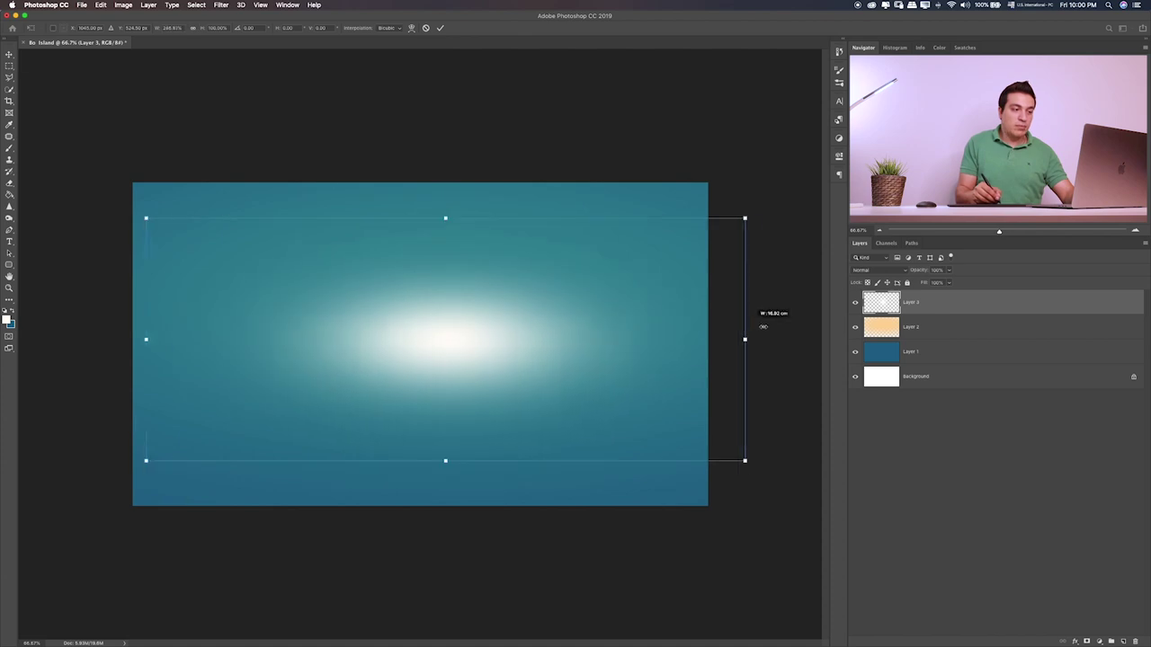
{"action": "left_click_drag", "start_coordinate": [775, 217], "coordinate": [903, 171]}
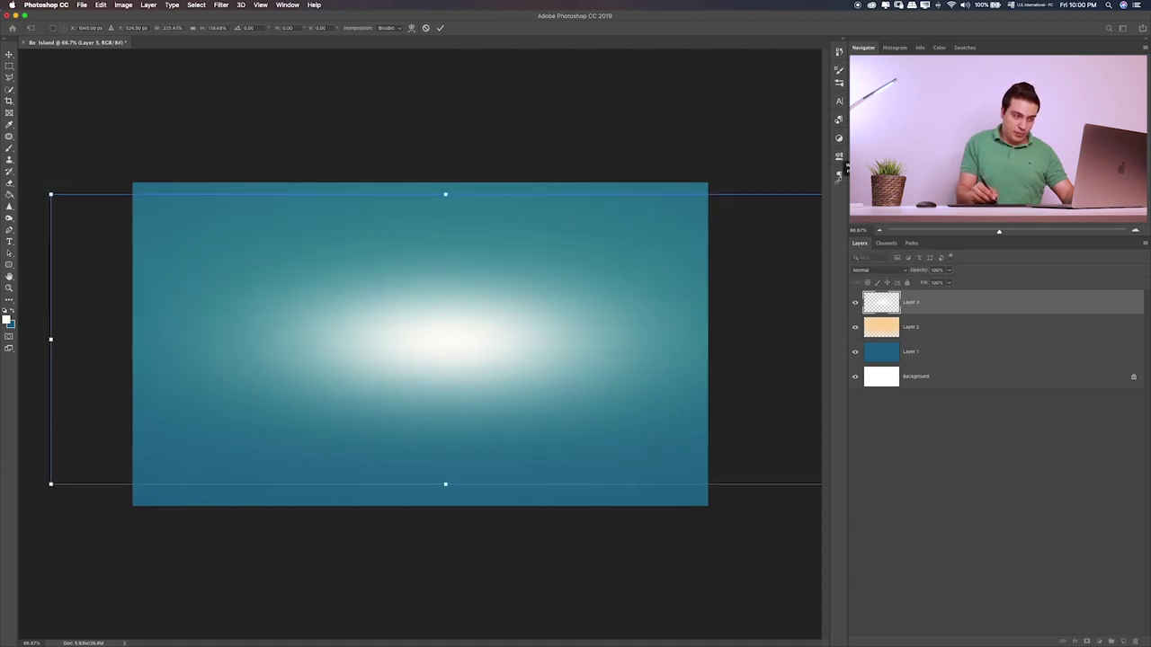
{"action": "left_click_drag", "start_coordinate": [632, 308], "coordinate": [619, 288]}
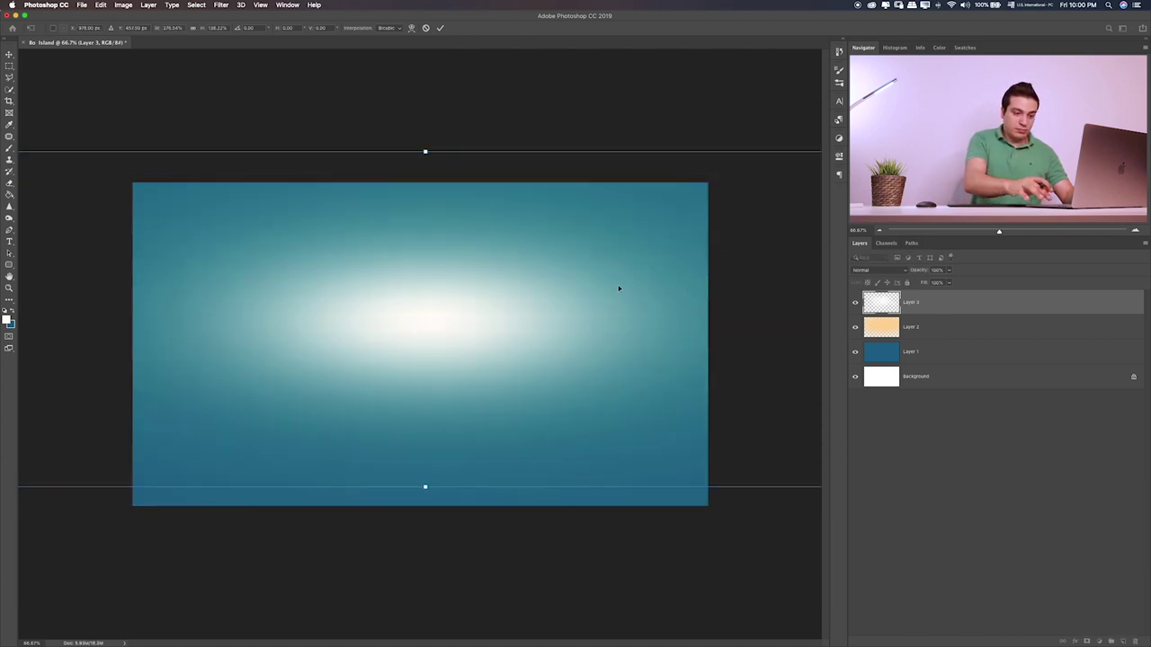
{"action": "key", "text": "Return"}
- Set the white glow layer to Overlay blending at 57% opacity
{"action": "key", "text": "shift+plus"}
{"action": "key", "text": "shift+plus"}
{"action": "key", "text": "shift+plus"}
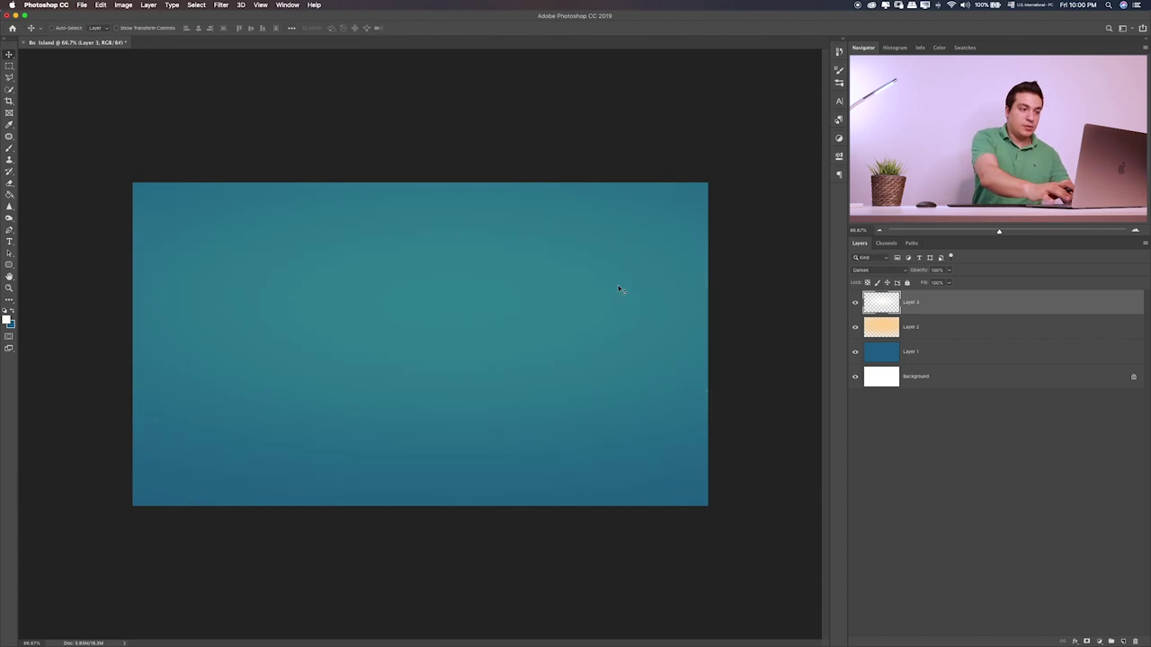
{"action": "key", "text": "shift+plus"}
{"action": "key", "text": "shift+plus"}
{"action": "key", "text": "shift+plus"}
{"action": "key", "text": "shift+plus"}
{"action": "key", "text": "shift+plus"}
{"action": "key", "text": "shift+plus"}
{"action": "key", "text": "shift+plus"}
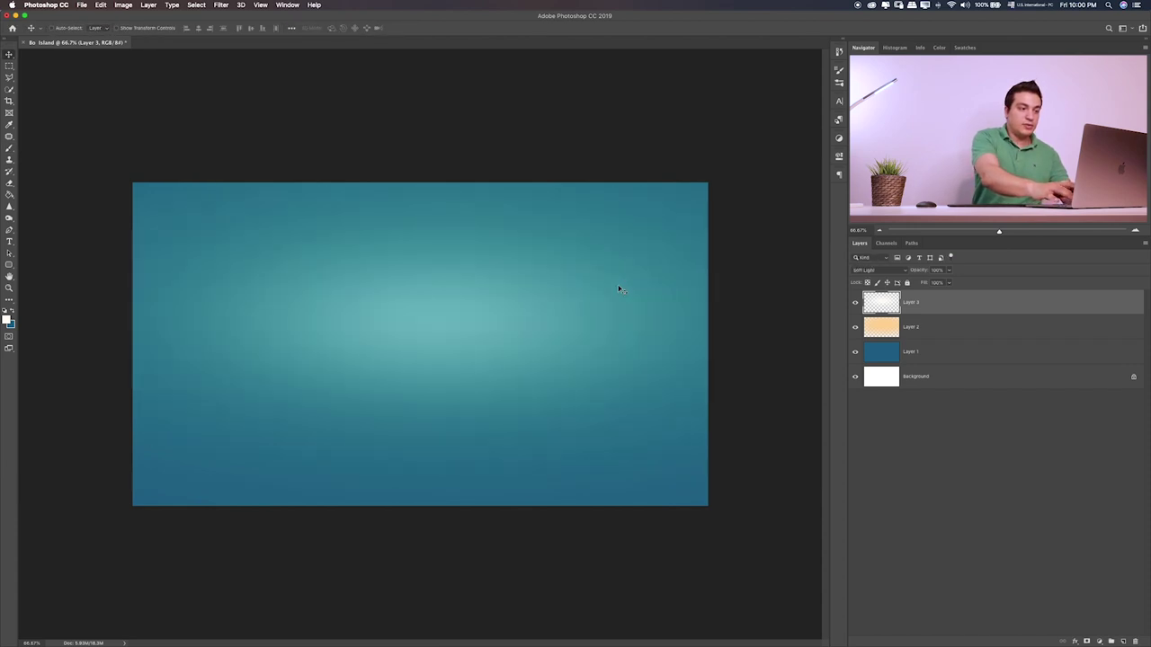
{"action": "key", "text": "shift+plus"}
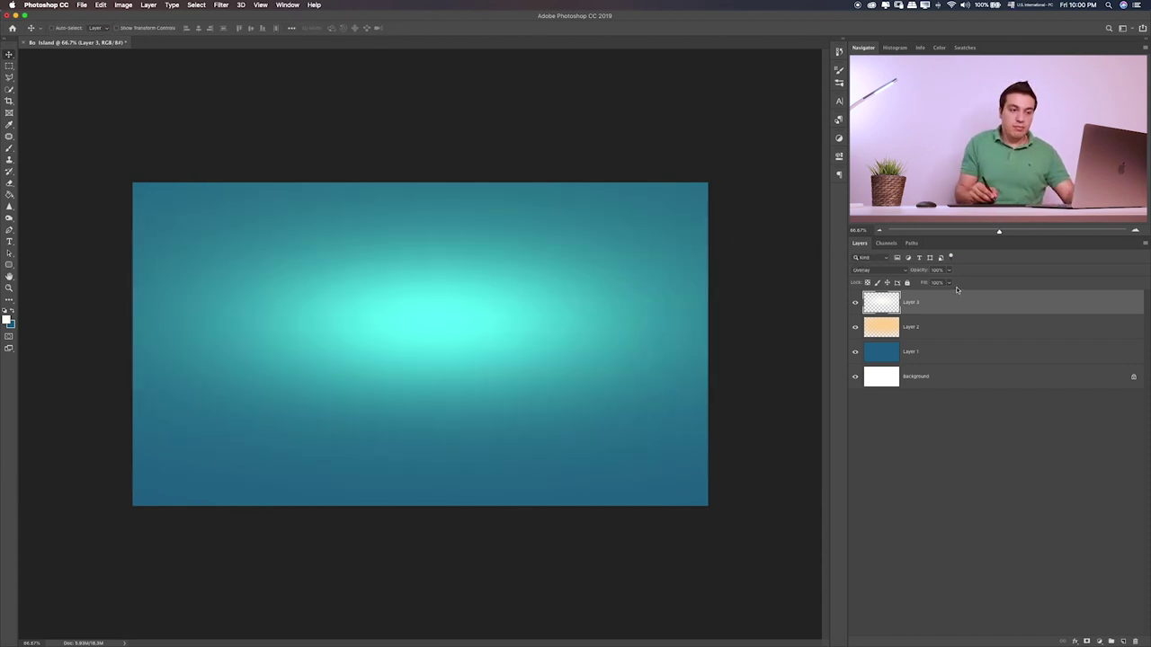
{"action": "left_click", "coordinate": [946, 272]}
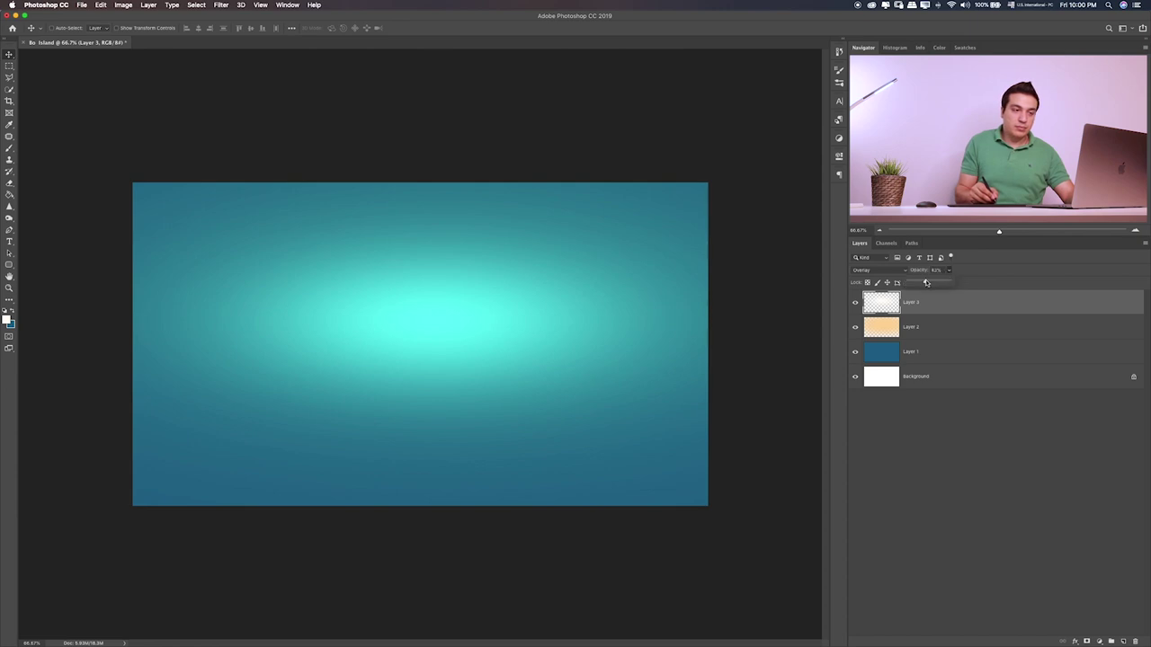
{"action": "left_click_drag", "start_coordinate": [927, 283], "coordinate": [930, 283]}
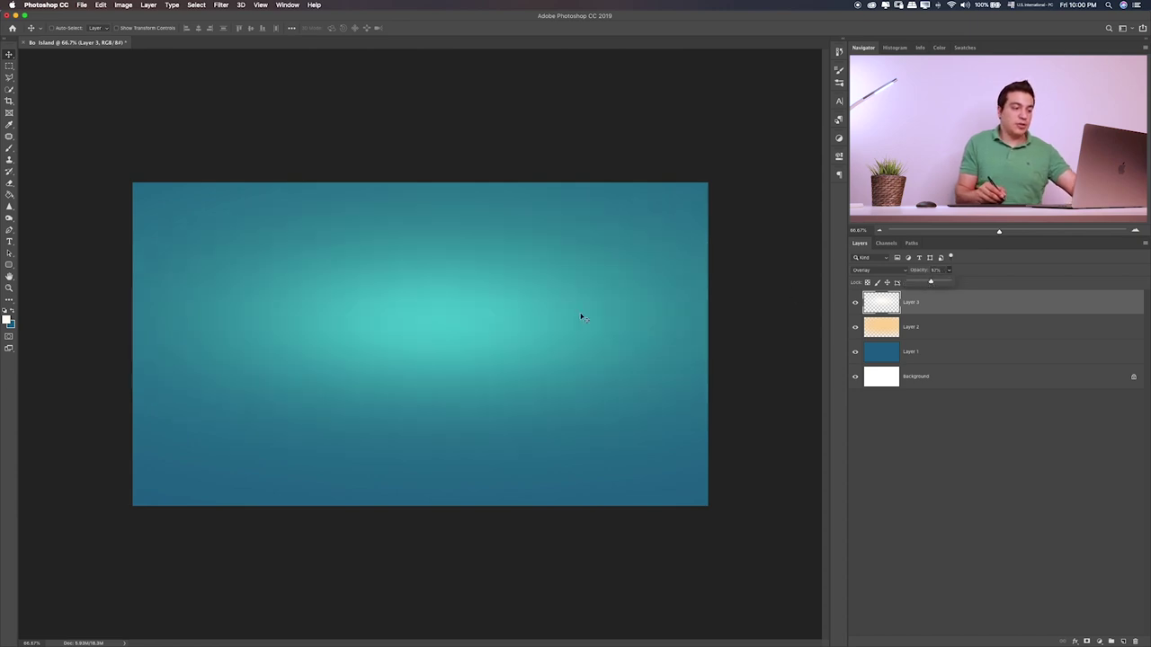
- Stretch the white glow taller, shift it down slightly, and select all three backdrop layers
{"action": "key", "text": "ctrl+t"}
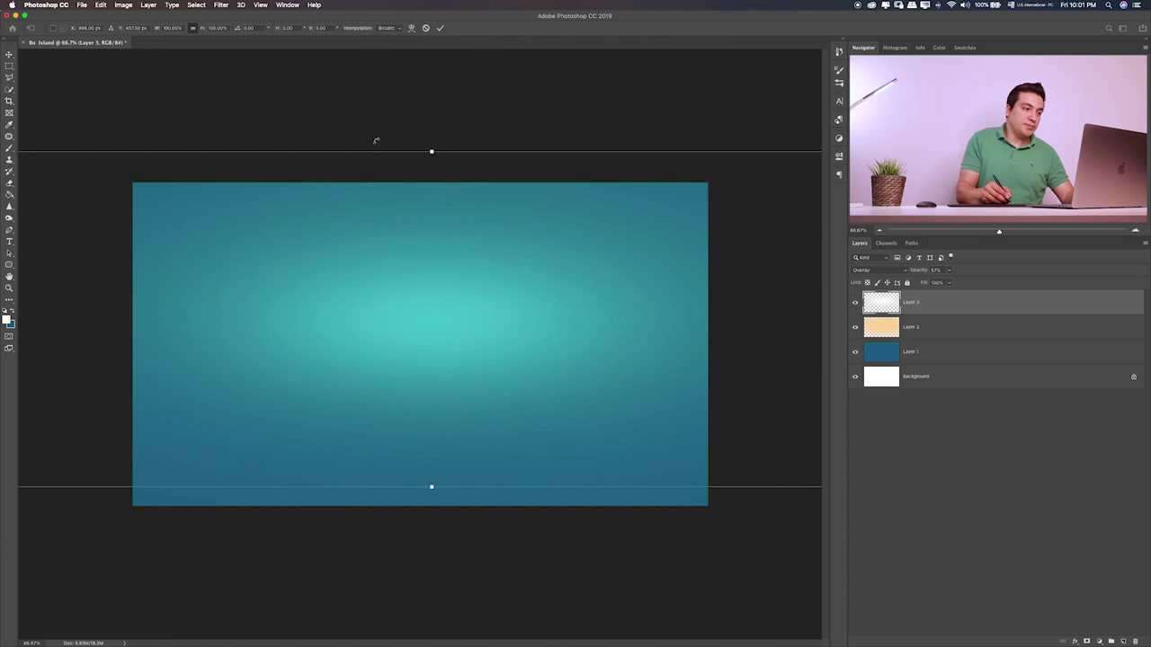
{"action": "left_click_drag", "start_coordinate": [432, 152], "coordinate": [432, 98]}
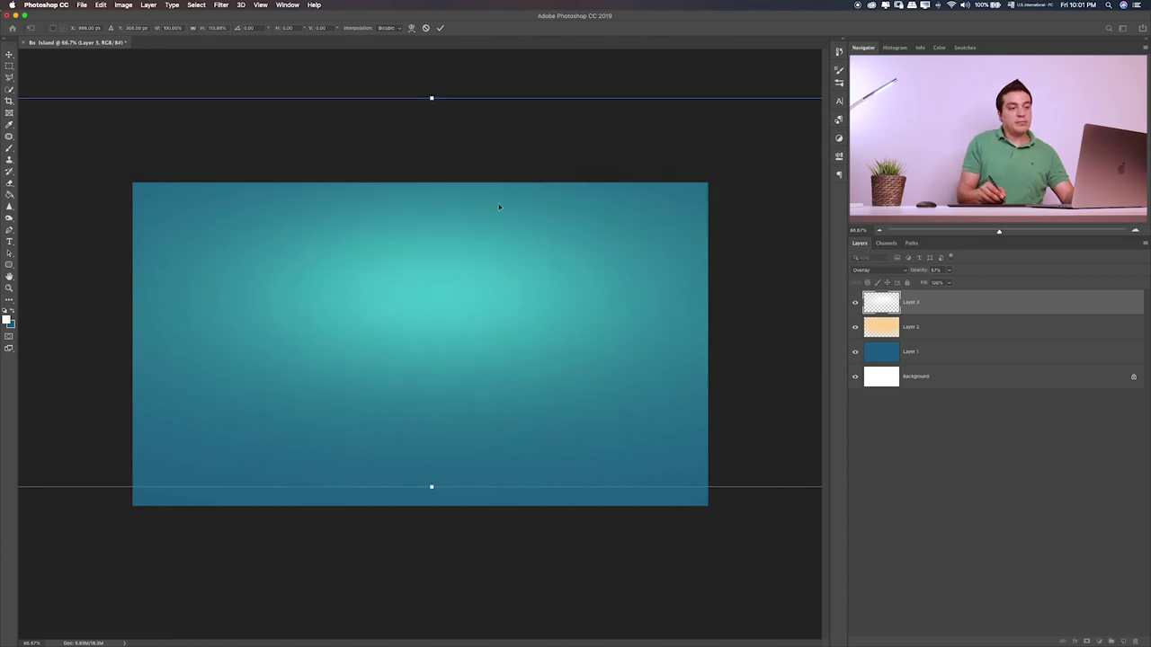
{"action": "mouse_move", "coordinate": [610, 325]}
{"action": "left_mouse_down"}
{"action": "mouse_move", "coordinate": [633, 333]}
{"action": "mouse_move", "coordinate": [592, 347]}
{"action": "left_mouse_up"}
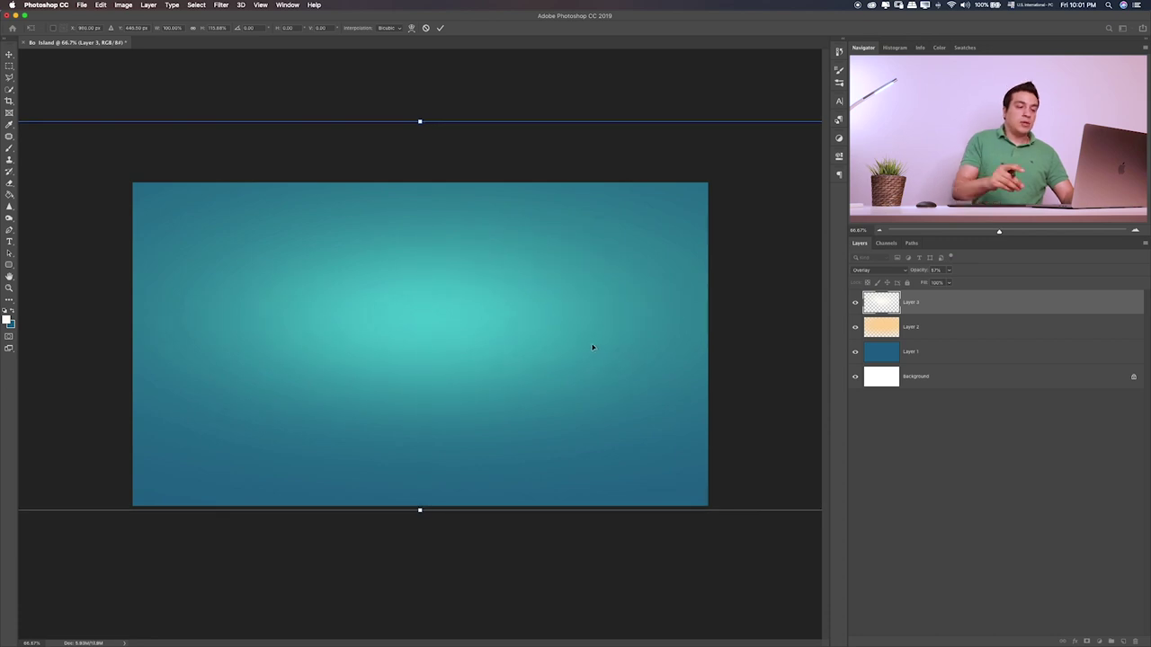
{"action": "key", "text": "Return"}
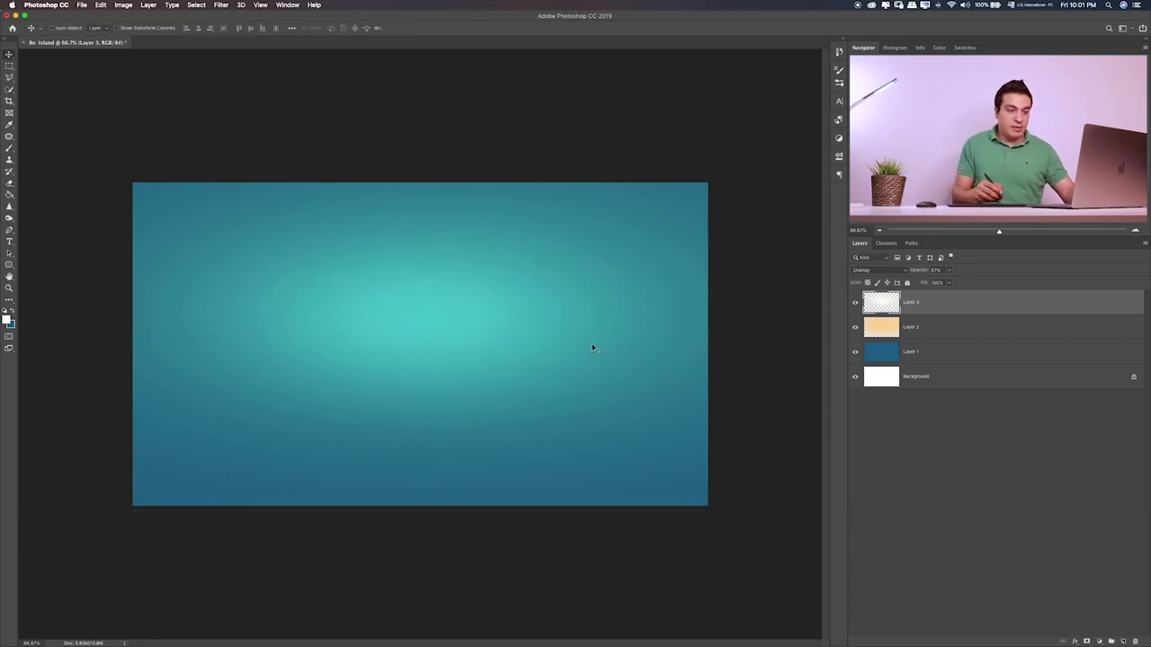
{"action": "left_click", "coordinate": [1048, 360], "text": "shift"}
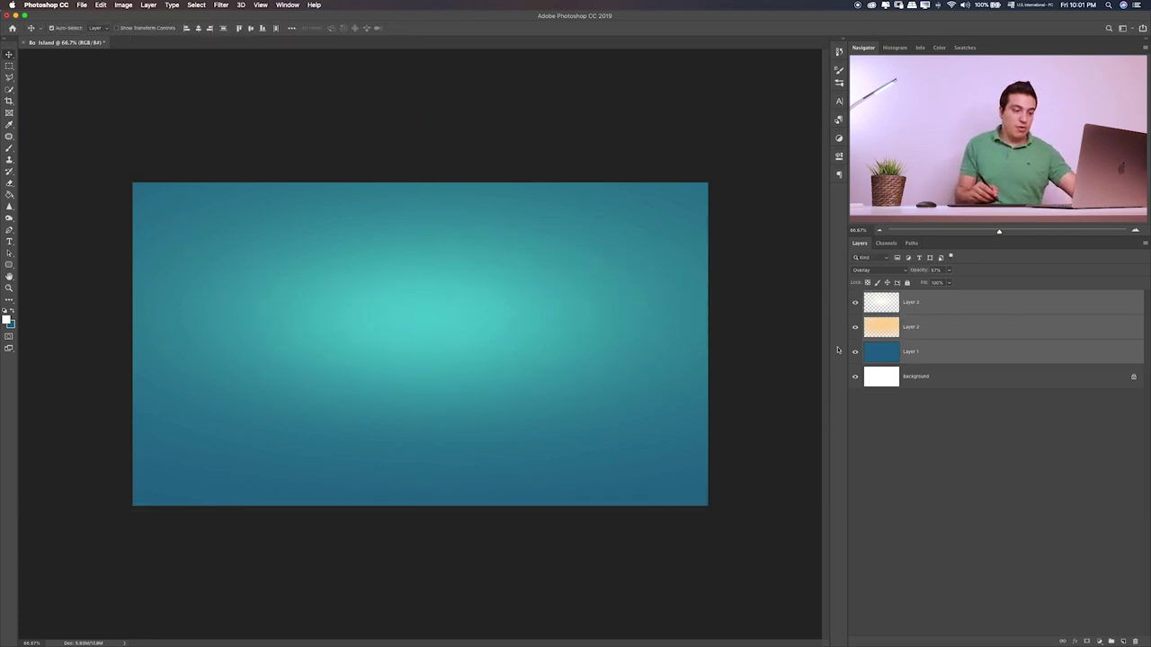
- Group Layers 1–3 into a group named 'Background', then return to the Finder Items folder
{"action": "key", "text": "ctrl+g"}
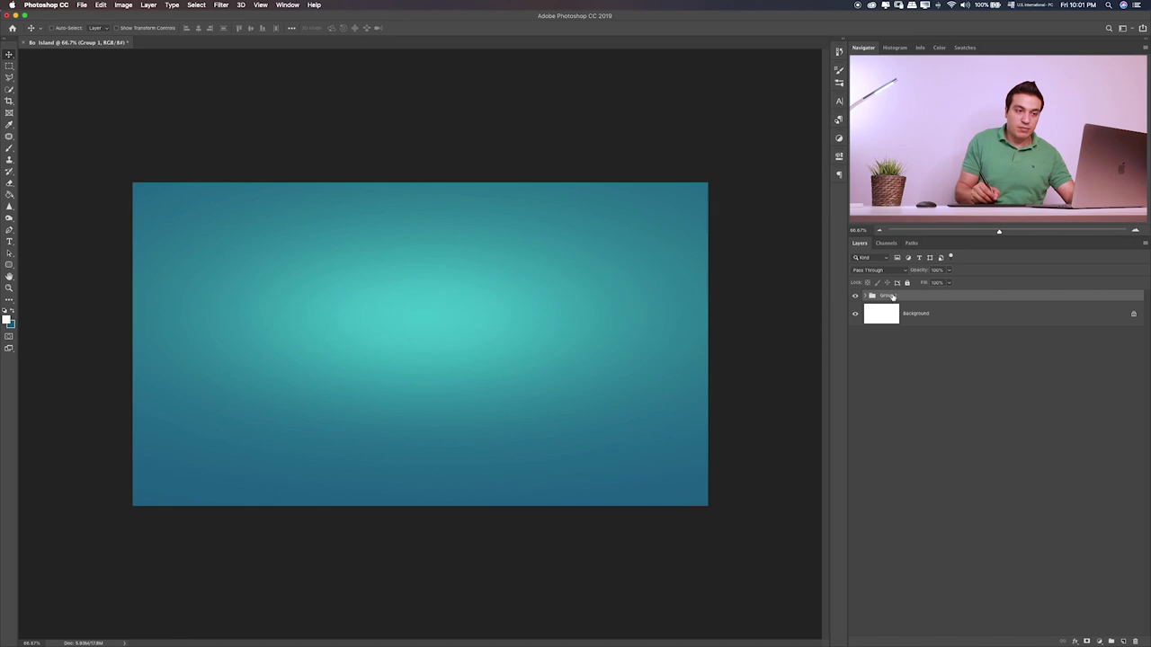
{"action": "type", "text": "Back"}
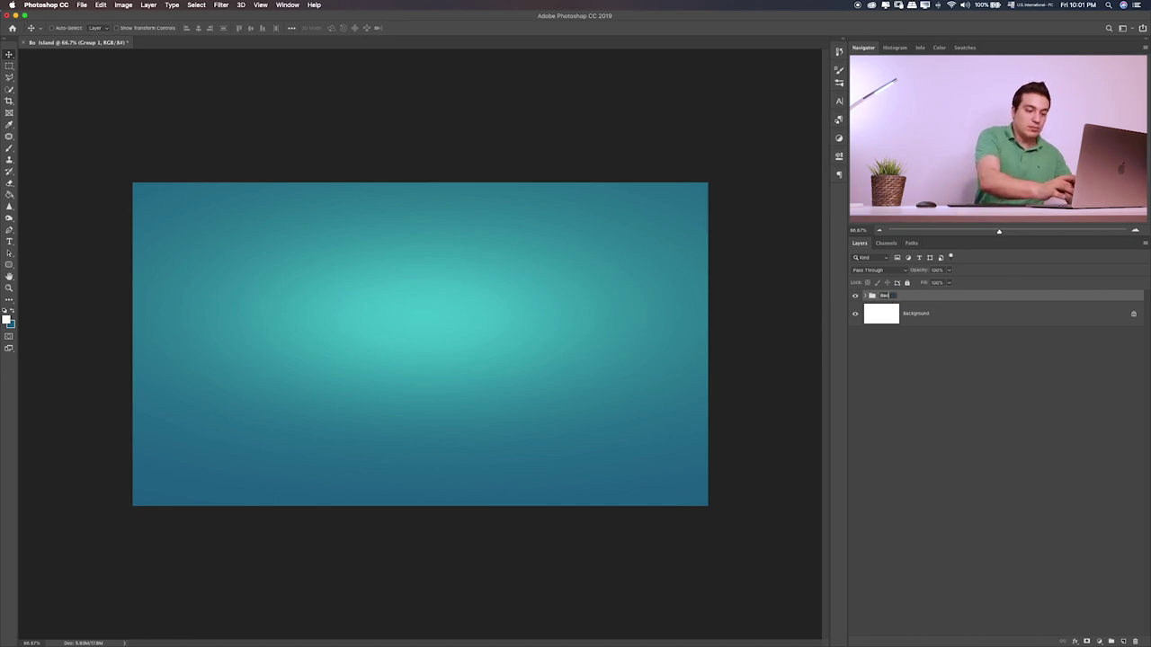
{"action": "type", "text": "ground"}
{"action": "key", "text": "Return"}
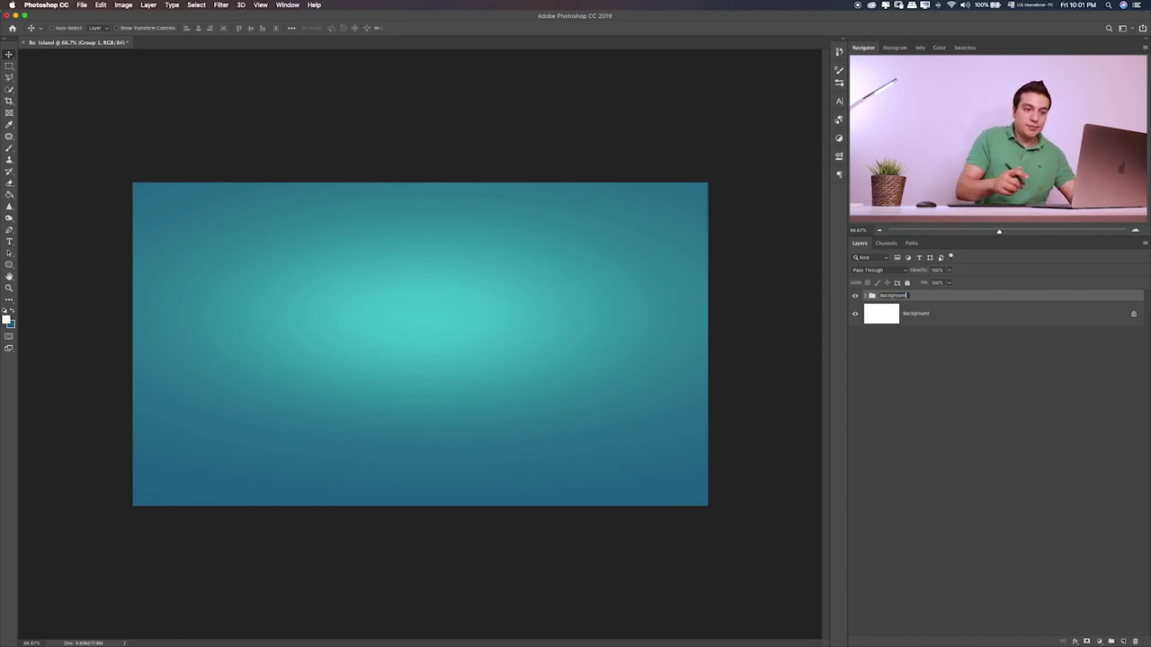
{"action": "key", "text": "Return"}
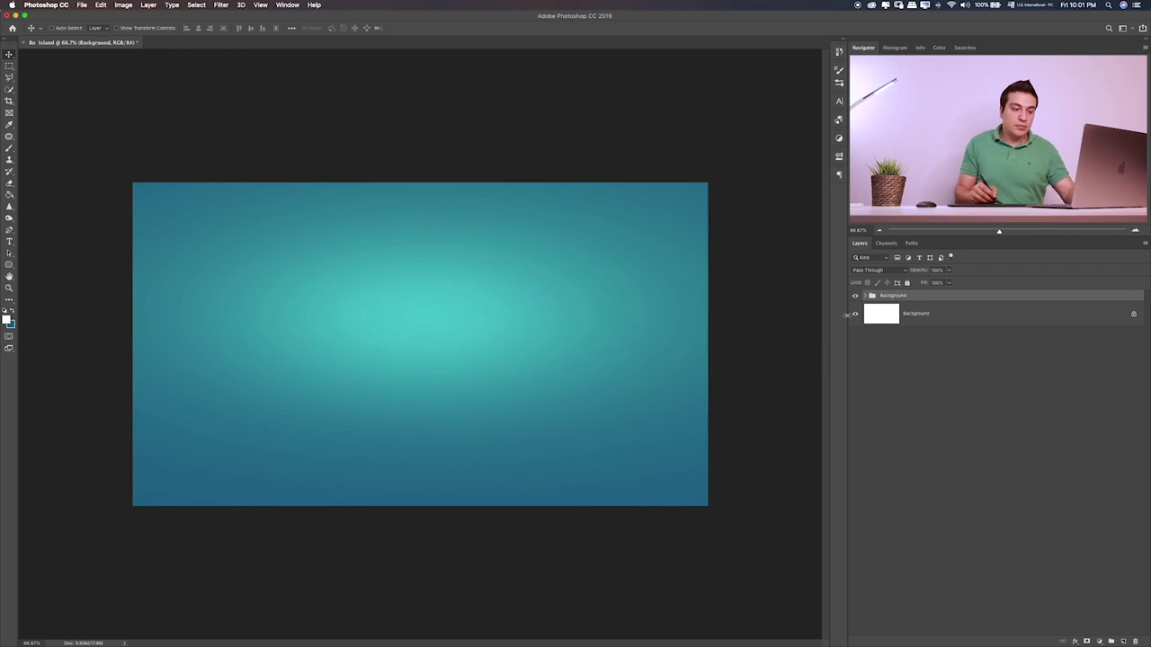
{"action": "key", "text": "shift+Right"}
{"action": "key", "text": "shift+Right"}
{"action": "key", "text": "shift+Right"}
{"action": "key", "text": "shift+Left"}
{"action": "key", "text": "shift+Left"}
{"action": "key", "text": "shift+Left"}
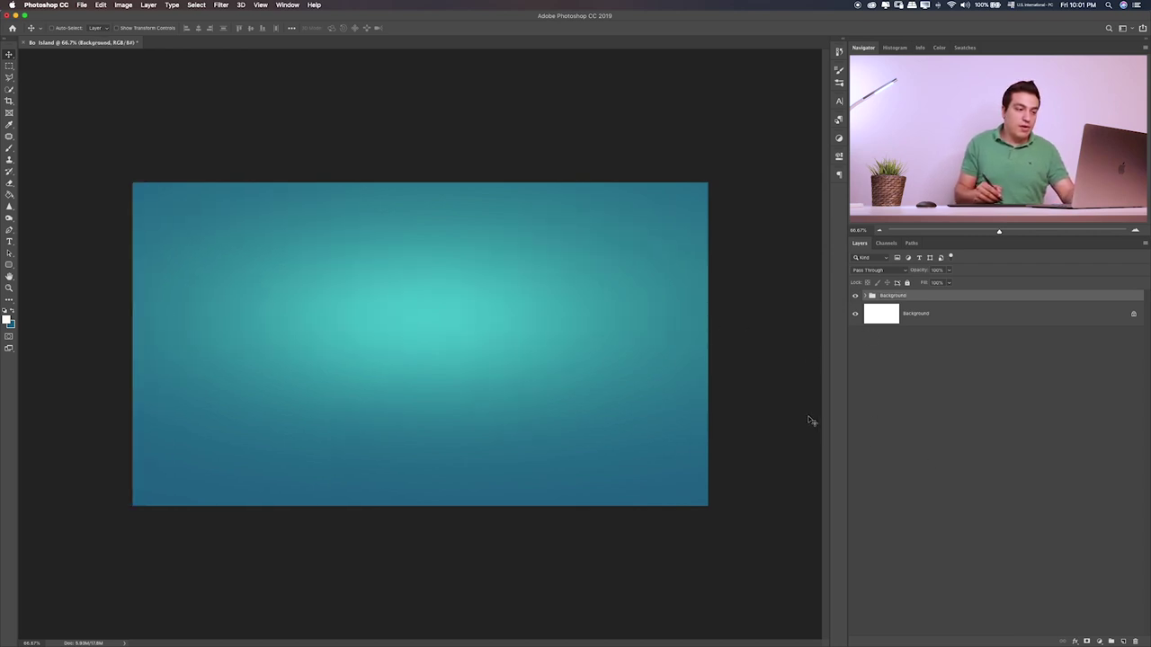
{"action": "key", "text": "super+Tab"}
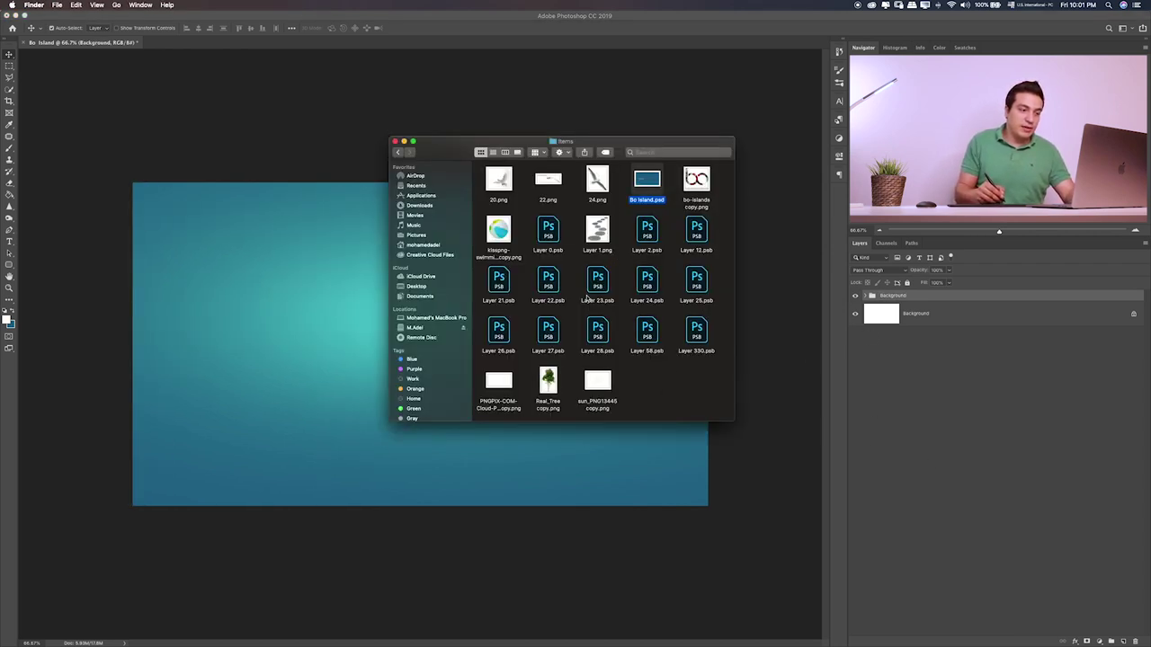
- Quick Look through the Items assets and open the grass island file Layer 330.psb
{"action": "left_click", "coordinate": [611, 351]}
{"action": "key", "text": "space"}
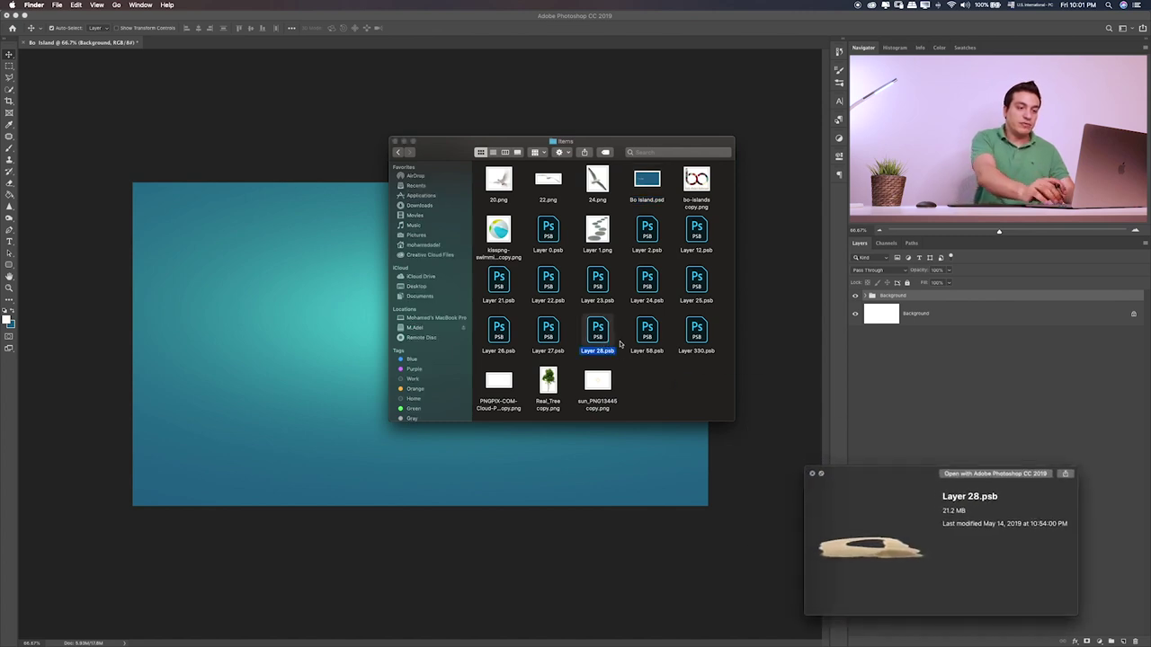
{"action": "key", "text": "Right"}
{"action": "key", "text": "Up"}
{"action": "key", "text": "Right"}
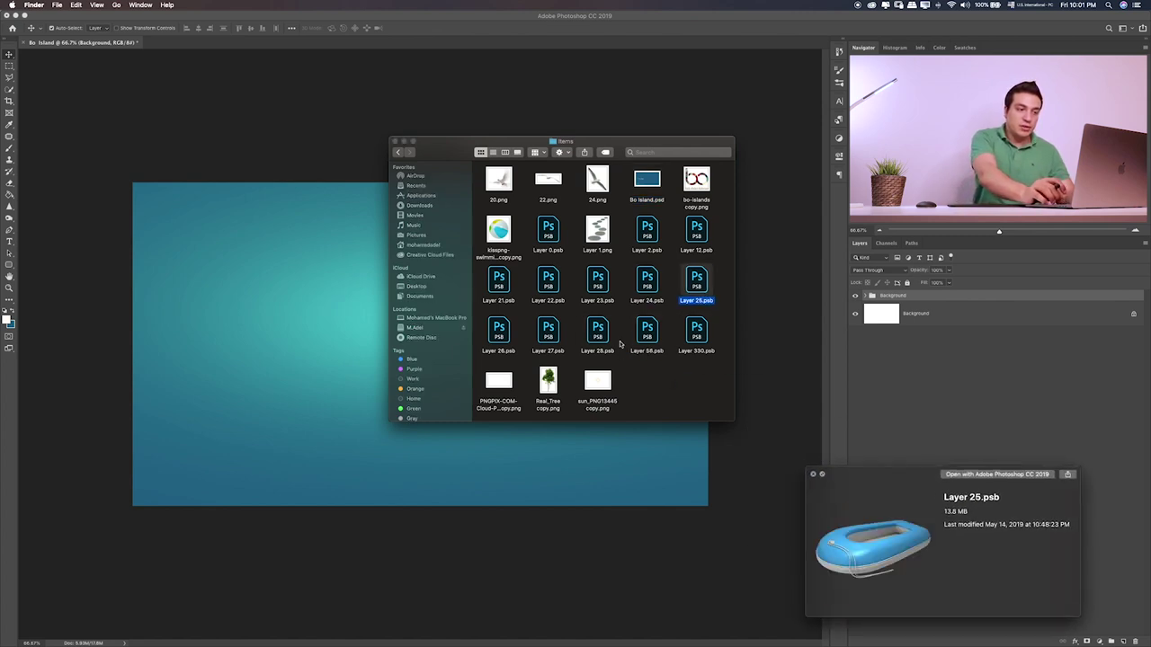
{"action": "key", "text": "Left"}
{"action": "key", "text": "Down"}
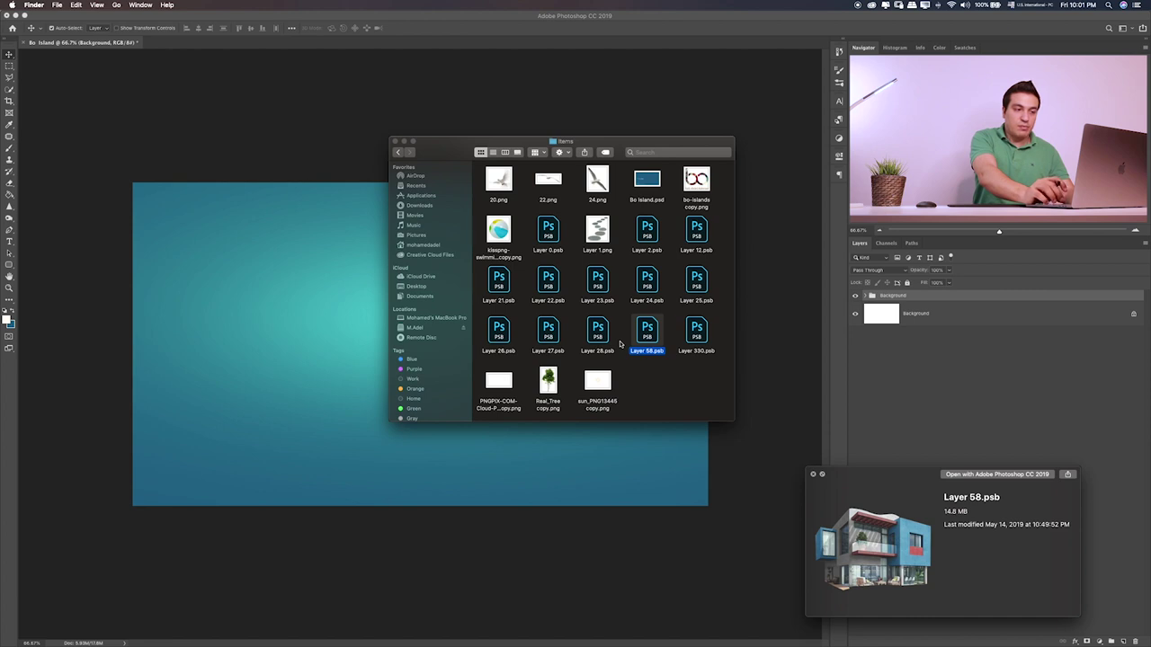
{"action": "key", "text": "Right"}
{"action": "key", "text": "Left"}
{"action": "key", "text": "Left"}
{"action": "key", "text": "Left"}
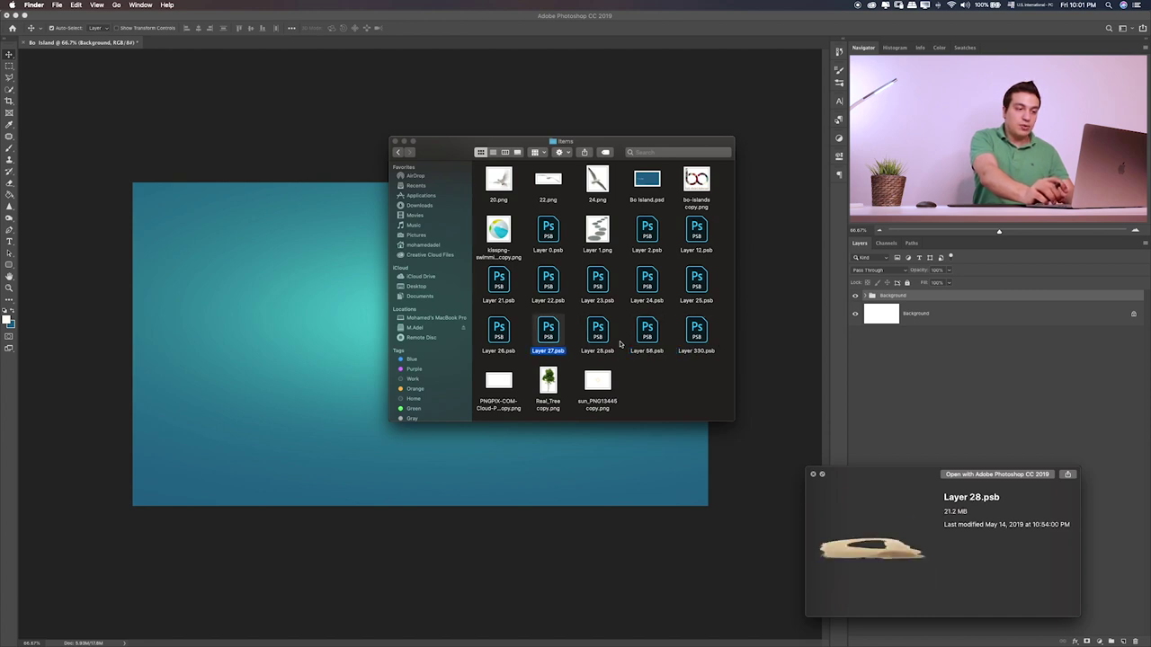
{"action": "key", "text": "Left"}
{"action": "key", "text": "Right"}
{"action": "key", "text": "Right"}
{"action": "key", "text": "Right"}
{"action": "key", "text": "Right"}
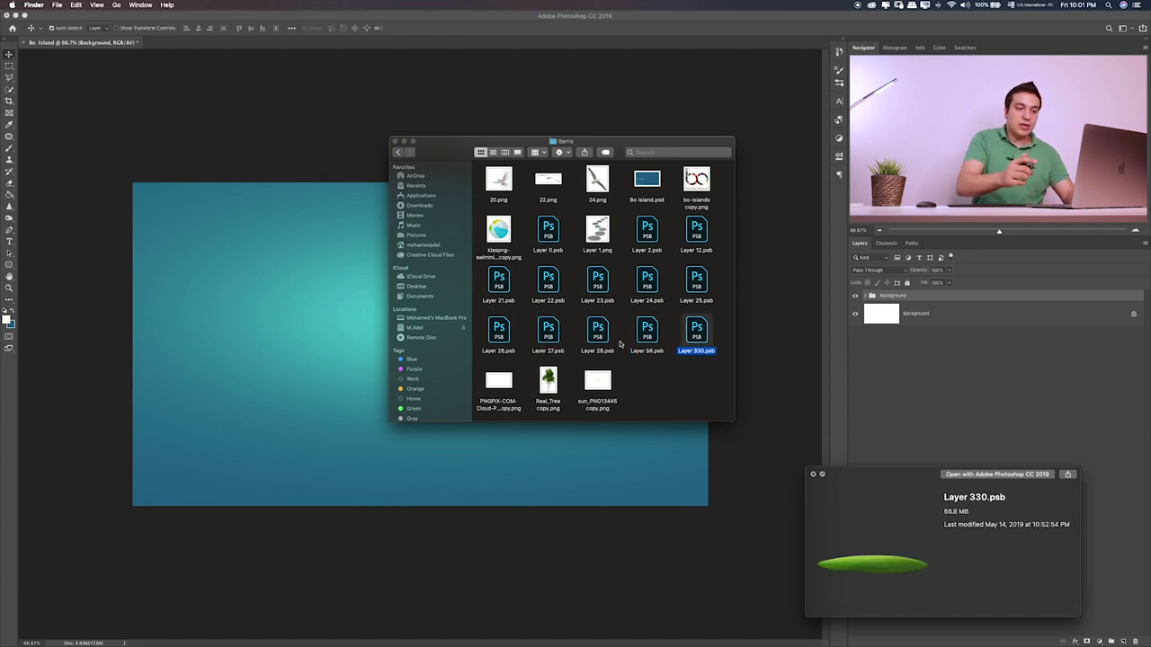
{"action": "key", "text": "space"}
{"action": "key", "text": "space"}
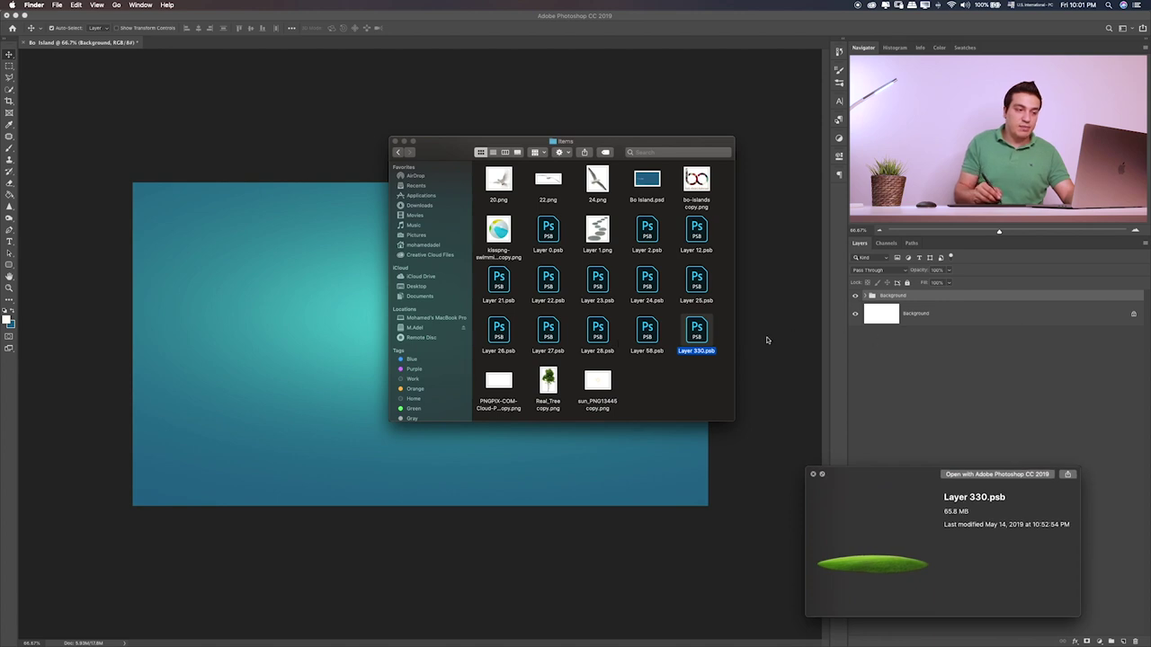
{"action": "double_click", "coordinate": [707, 339]}
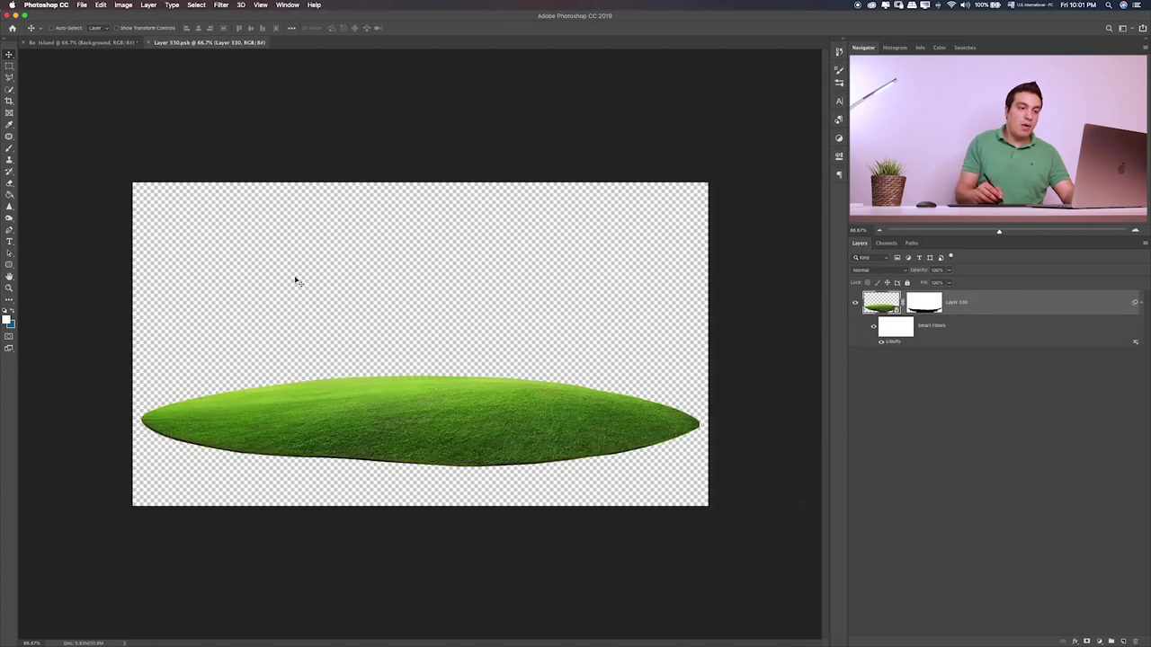
- Bring the grass island into Bo Island and scale it wide across the lower backdrop
{"action": "left_click", "coordinate": [856, 304]}
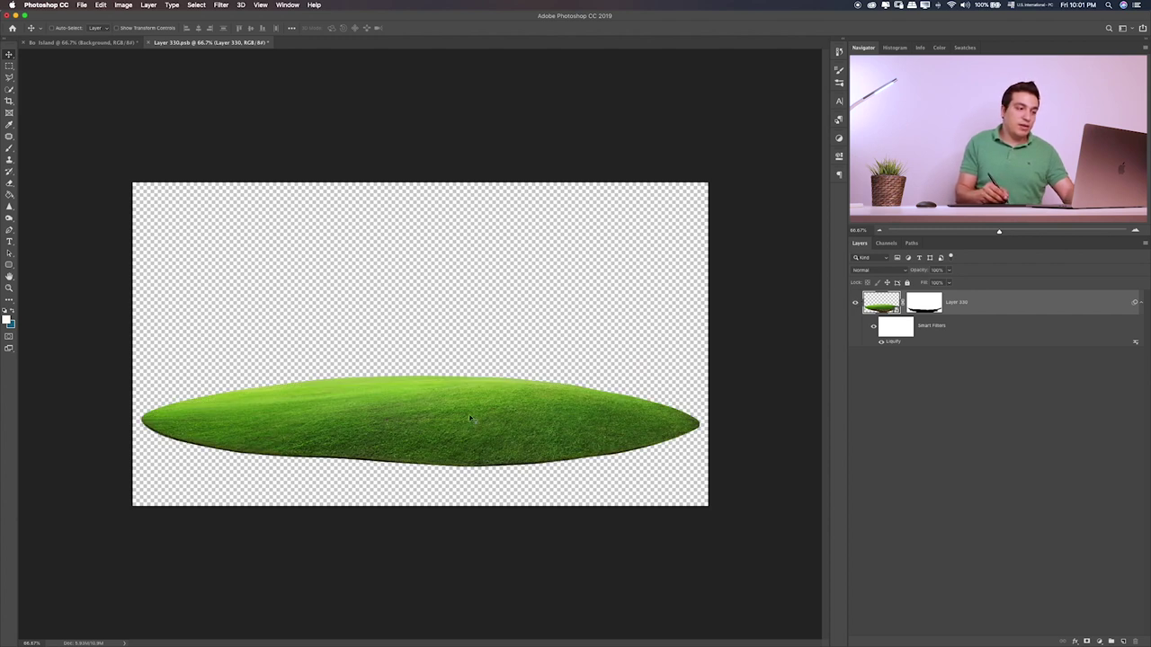
{"action": "mouse_move", "coordinate": [474, 420]}
{"action": "left_mouse_down"}
{"action": "mouse_move", "coordinate": [65, 200]}
{"action": "mouse_move", "coordinate": [103, 69]}
{"action": "mouse_move", "coordinate": [384, 218]}
{"action": "mouse_move", "coordinate": [528, 341]}
{"action": "left_mouse_up"}
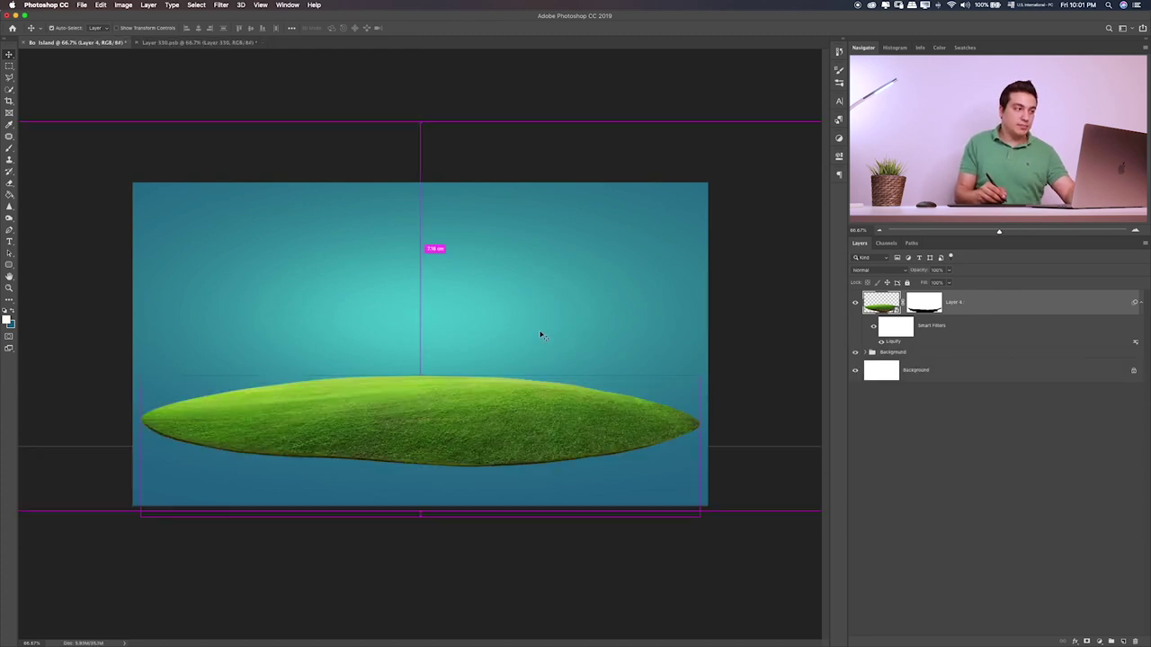
{"action": "key", "text": "ctrl+t"}
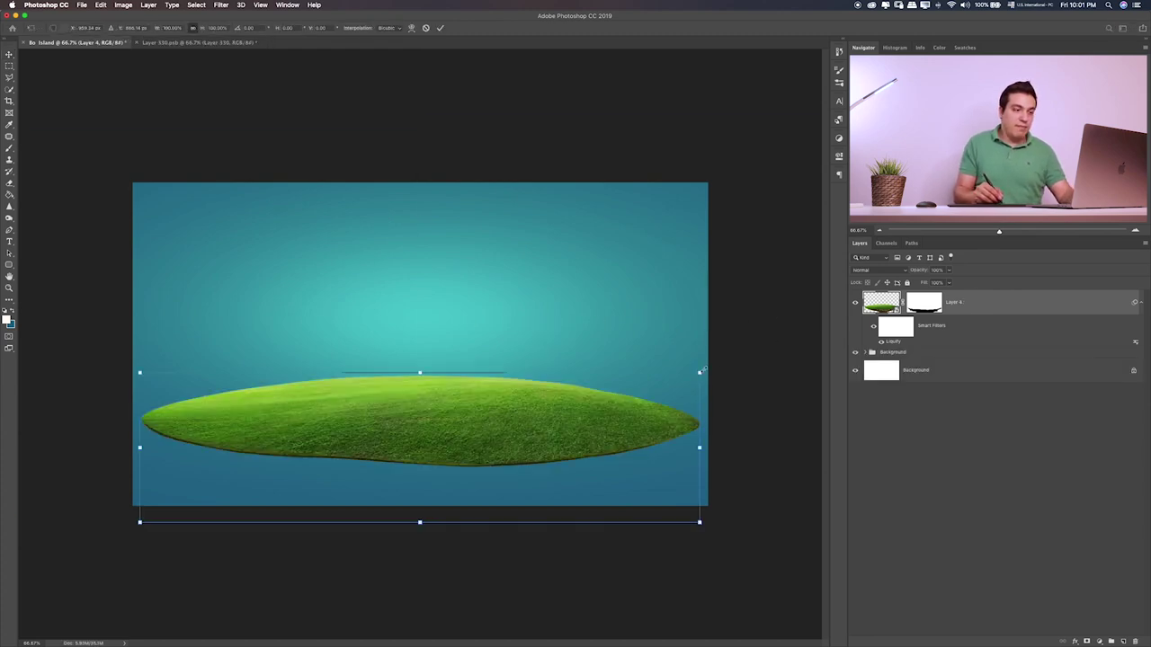
{"action": "left_click_drag", "start_coordinate": [702, 369], "coordinate": [658, 382]}
{"action": "left_click_drag", "start_coordinate": [597, 438], "coordinate": [714, 401]}
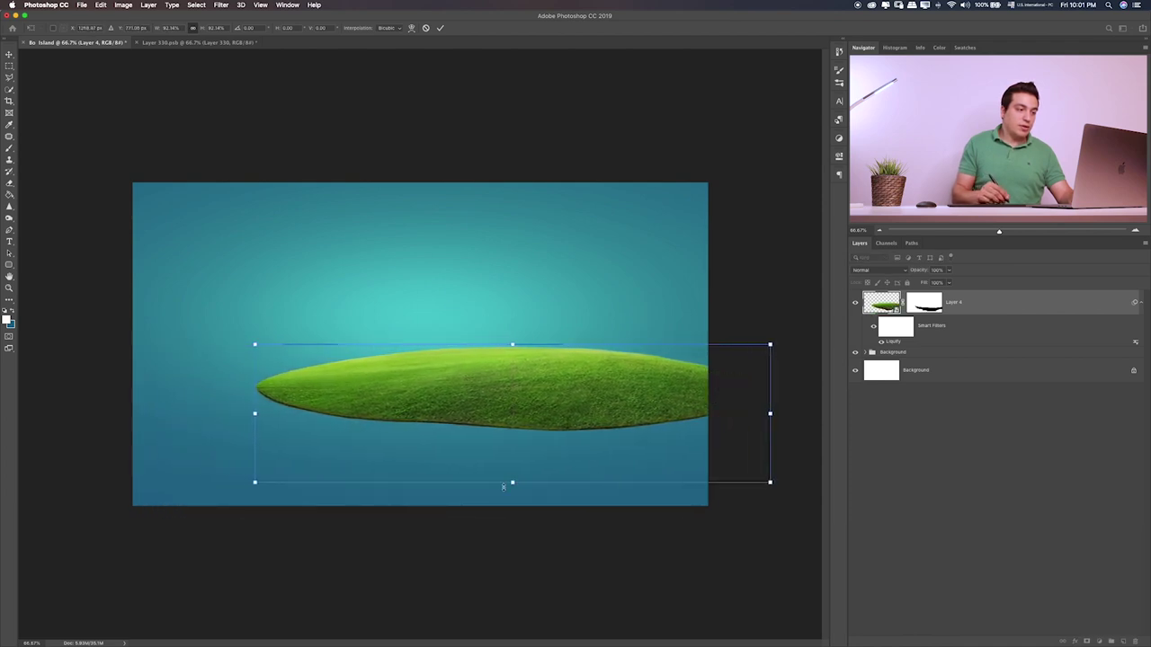
{"action": "left_click_drag", "start_coordinate": [254, 483], "coordinate": [204, 497]}
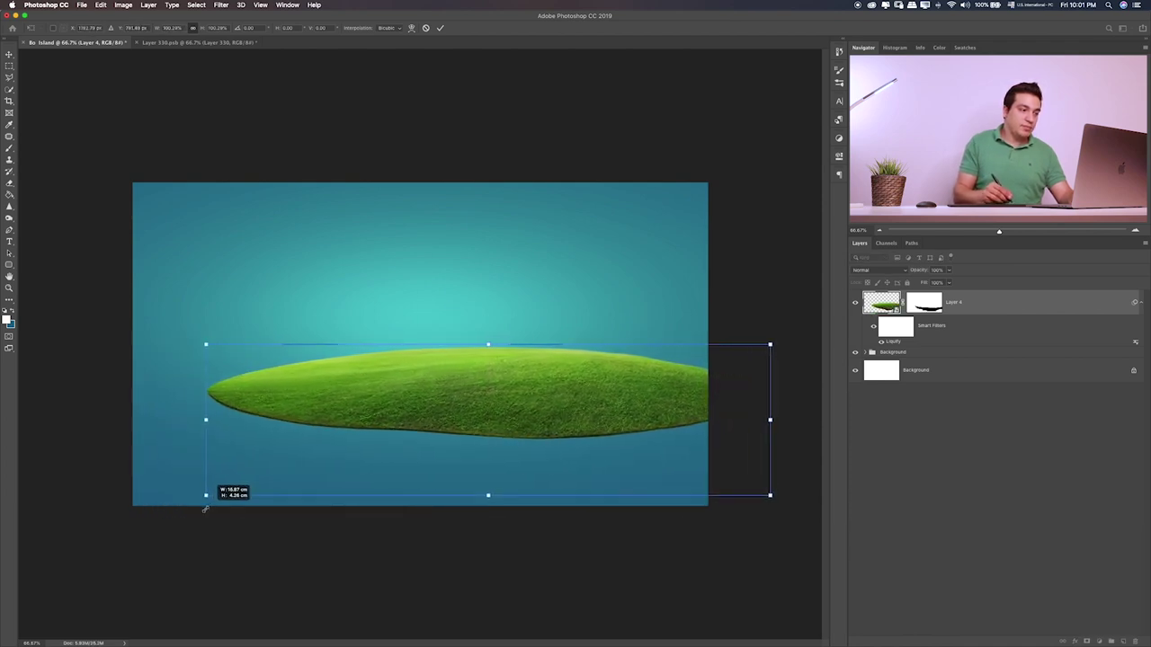
{"action": "left_click_drag", "start_coordinate": [397, 416], "coordinate": [405, 432]}
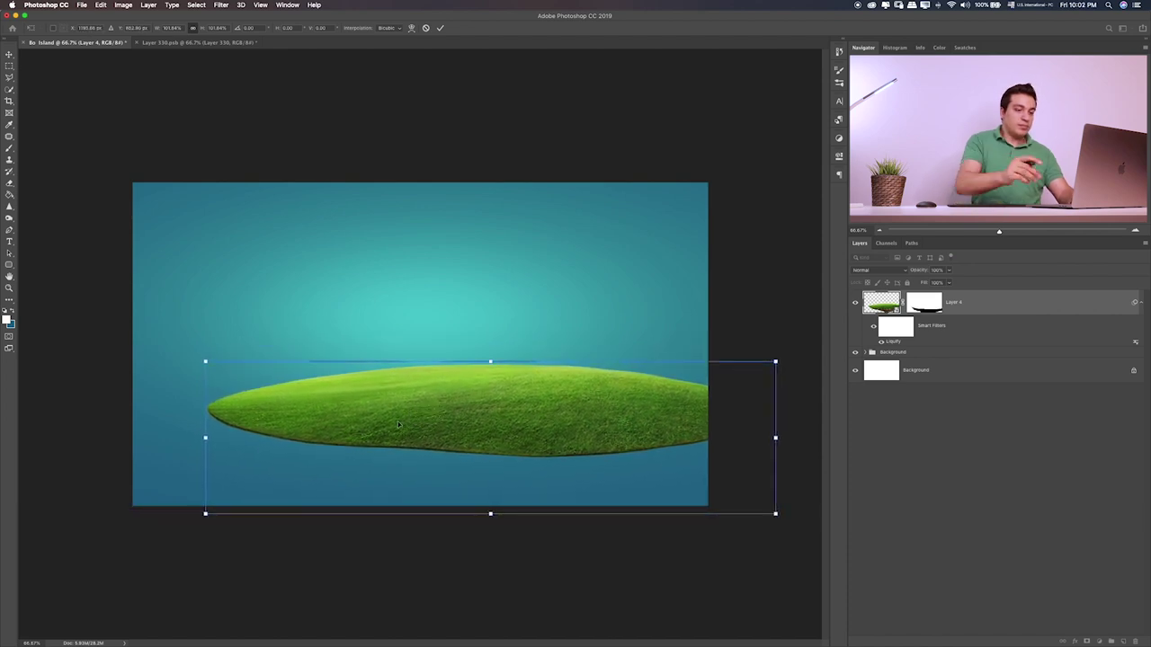
{"action": "key", "text": "Return"}
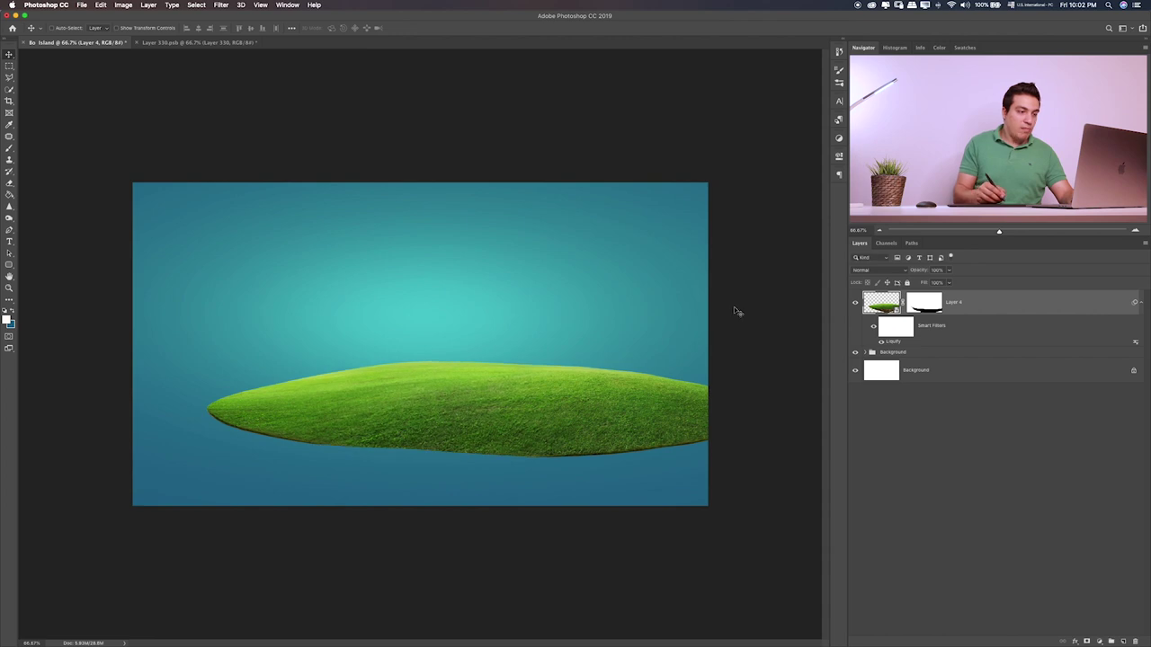
- Nudge the island slightly down-right and zoom to 200% on its right underside
{"action": "left_click_drag", "start_coordinate": [569, 394], "coordinate": [578, 400]}
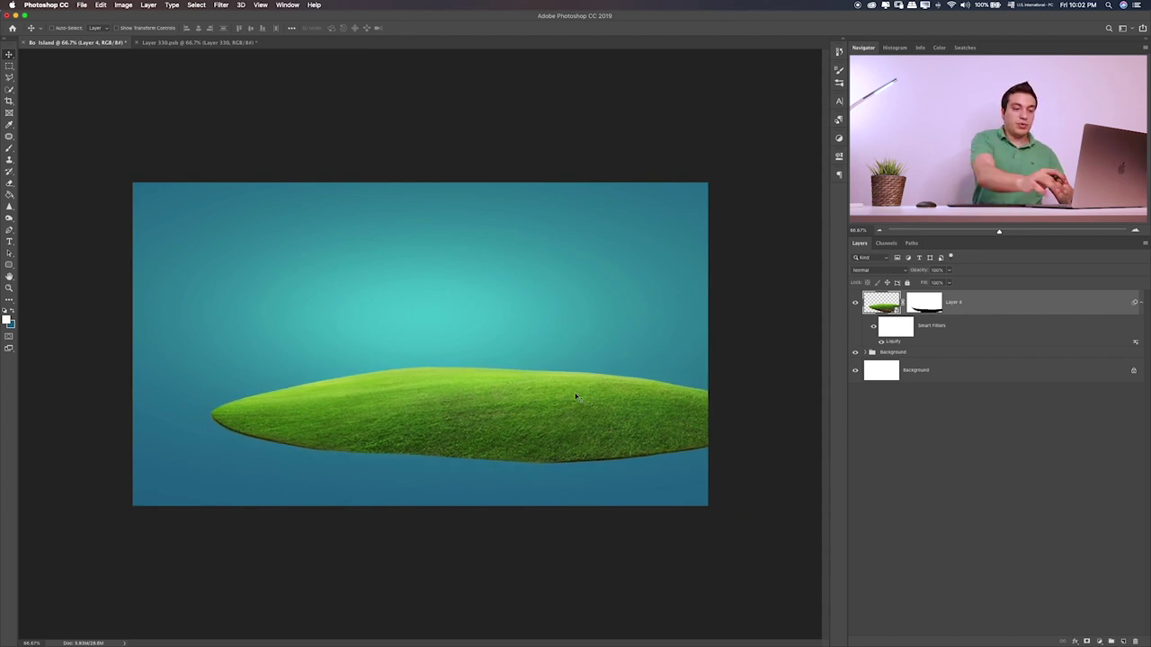
{"action": "key", "text": "ctrl+plus"}
{"action": "key", "text": "ctrl+plus"}
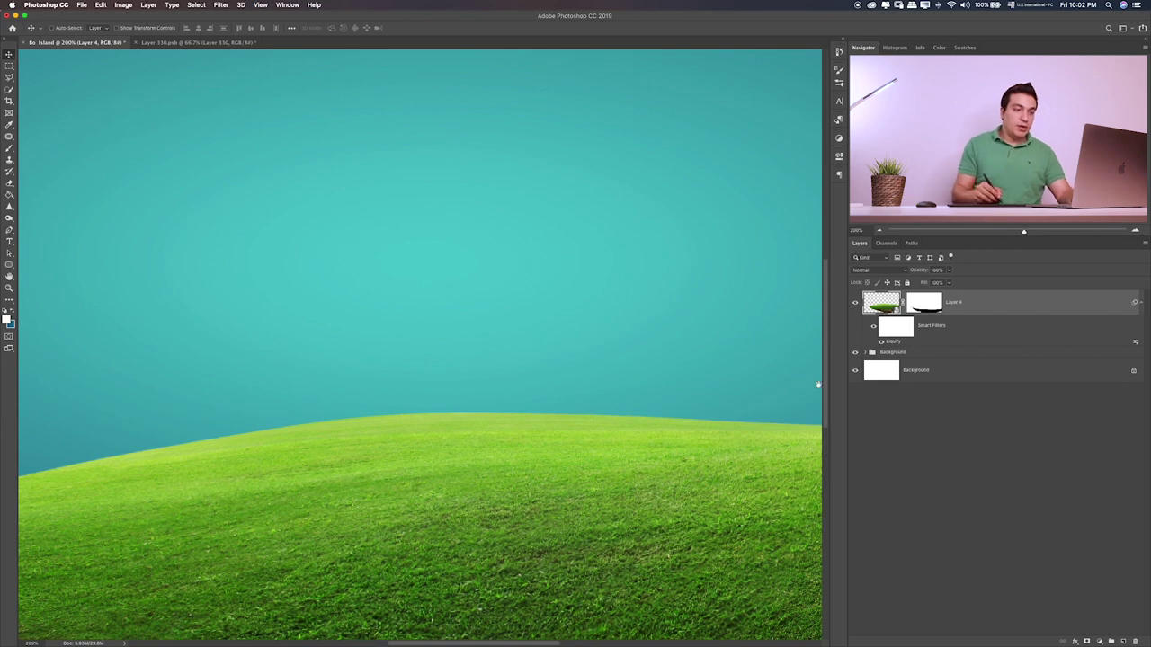
{"action": "left_click_drag", "start_coordinate": [699, 411], "coordinate": [321, 282]}
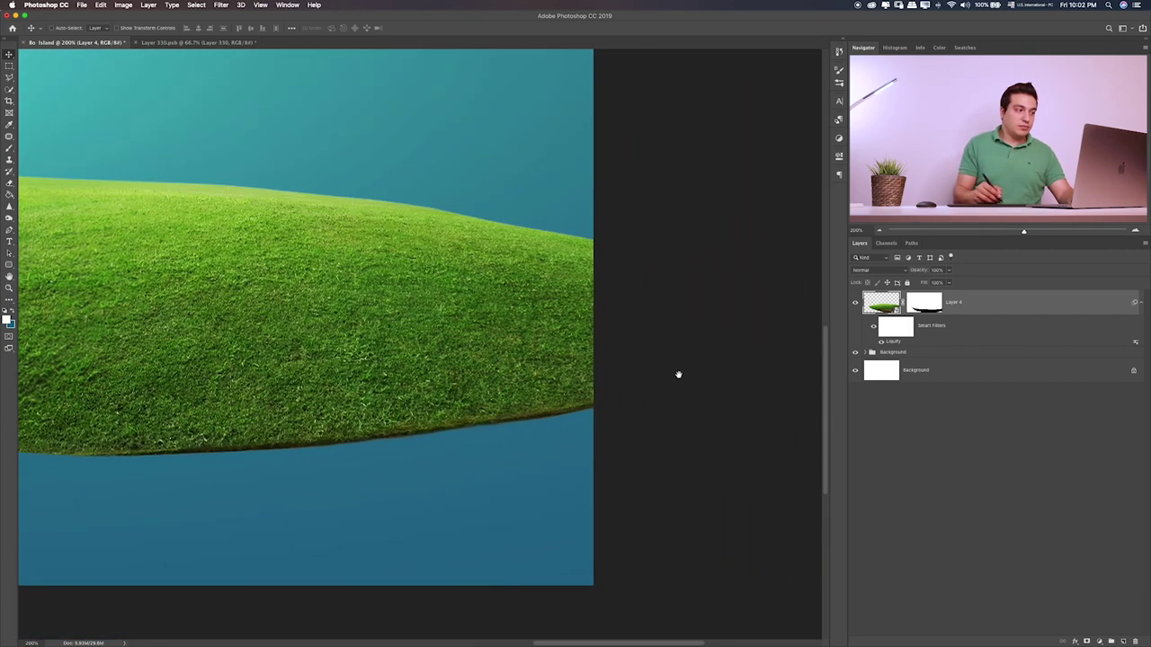
- Give the grass island a dark blue Multiply drop shadow: 12 px distance, larger size, lower opacity
{"action": "double_click", "coordinate": [1049, 310]}
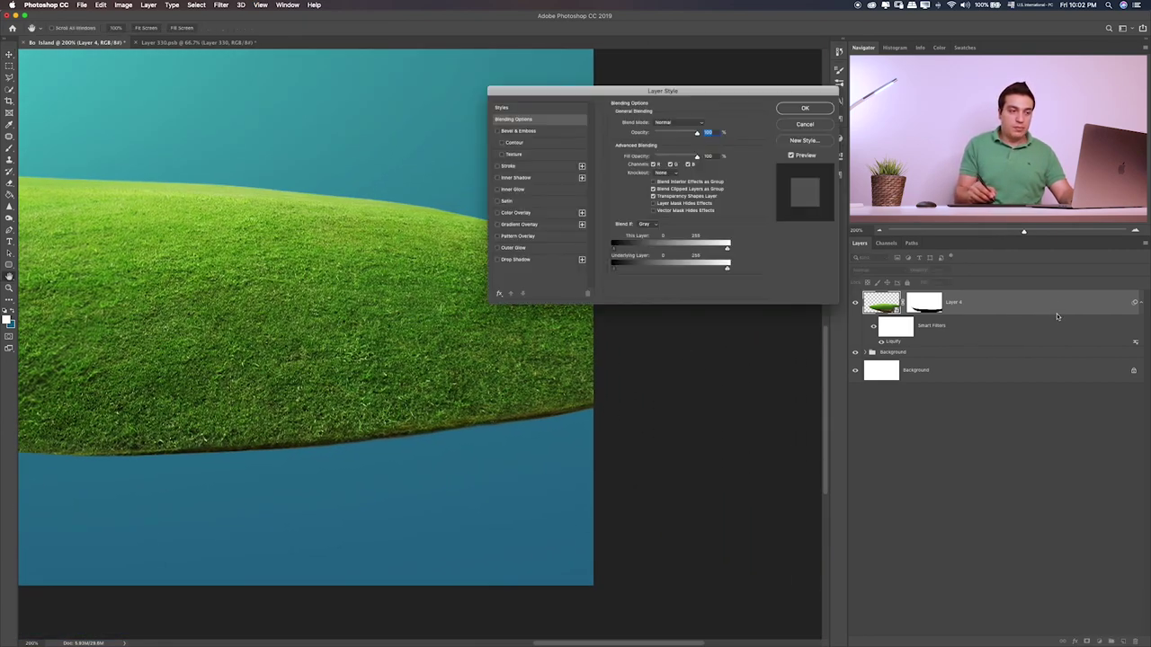
{"action": "left_click", "coordinate": [517, 259]}
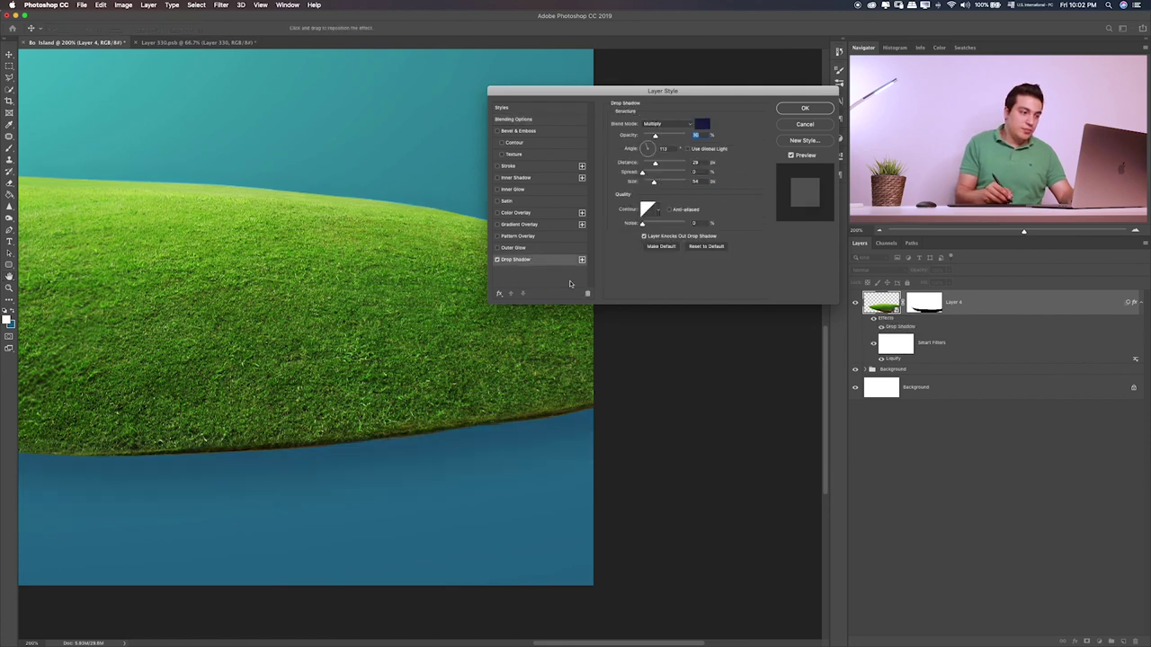
{"action": "scroll", "coordinate": [350, 385], "scroll_direction": "down", "scroll_amount": 5}
{"action": "scroll", "coordinate": [350, 385], "scroll_direction": "right", "scroll_amount": 5}
{"action": "scroll", "coordinate": [350, 386], "scroll_direction": "left", "scroll_amount": 5}
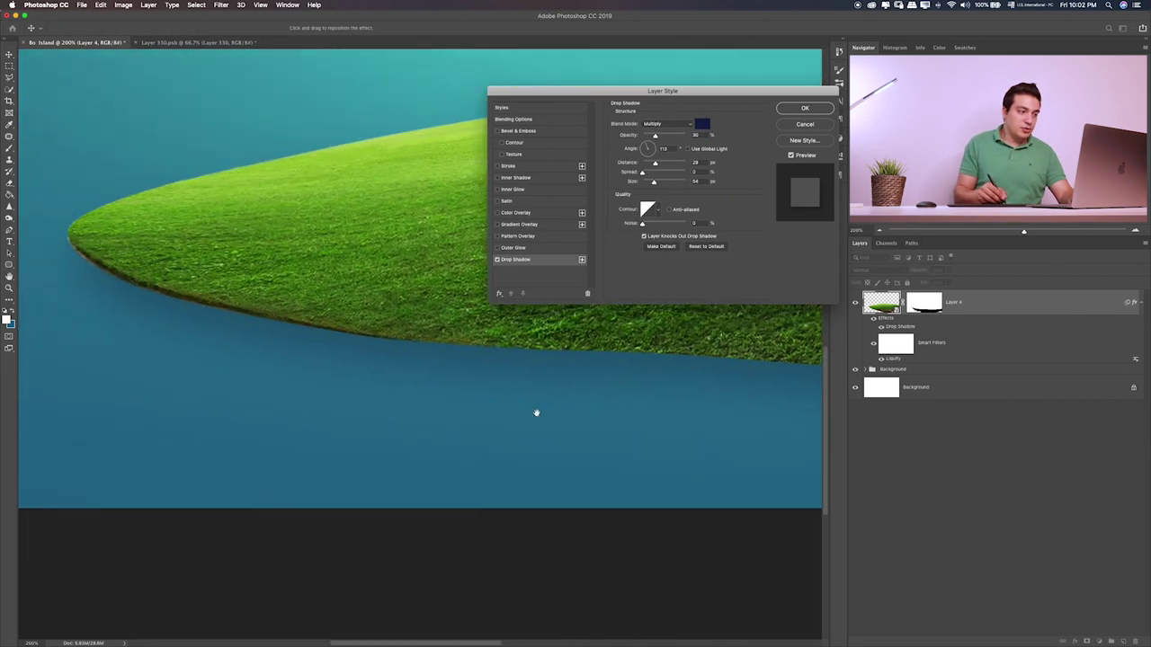
{"action": "scroll", "coordinate": [537, 411], "scroll_direction": "up", "scroll_amount": 2}
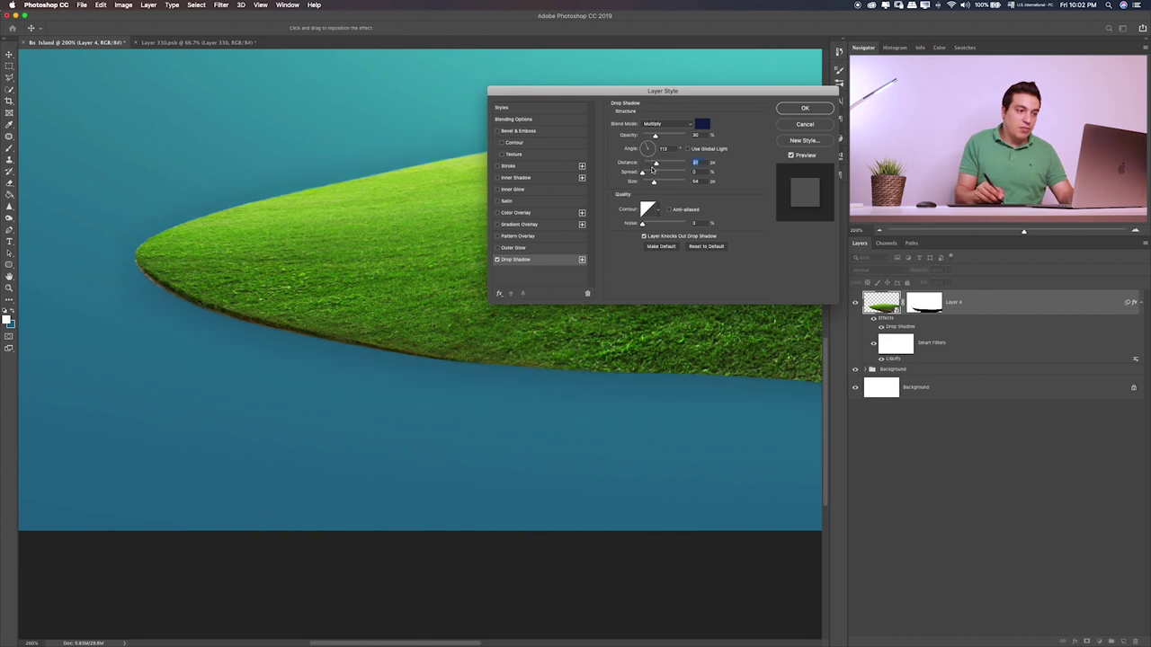
{"action": "left_click_drag", "start_coordinate": [645, 185], "coordinate": [644, 167]}
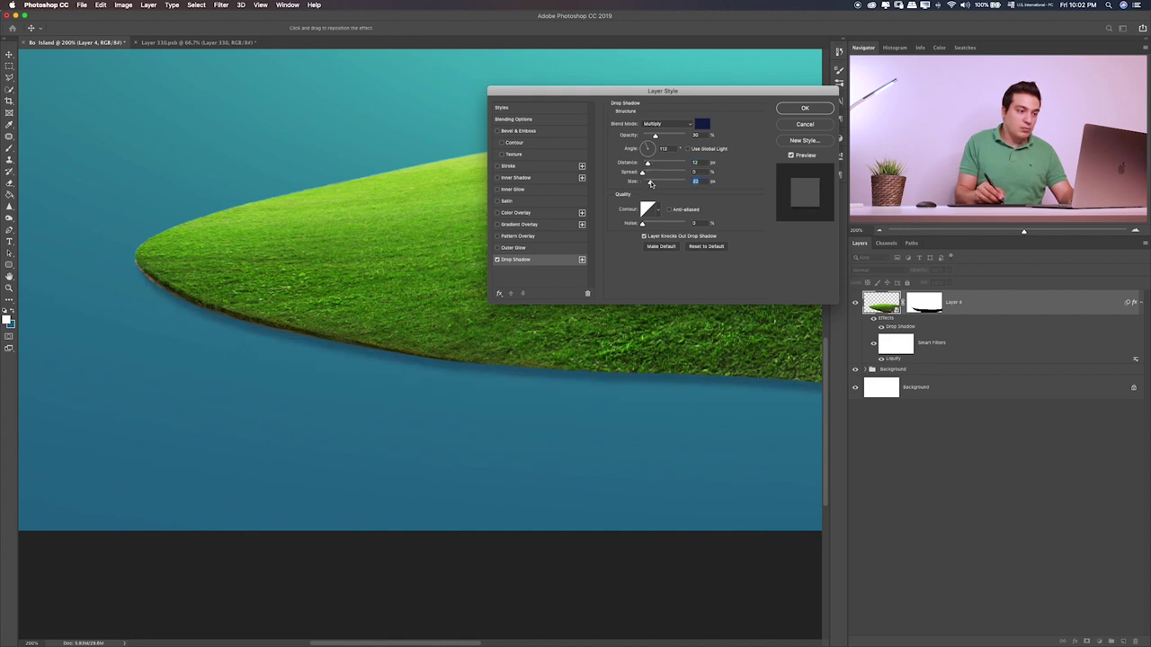
{"action": "left_click_drag", "start_coordinate": [651, 183], "coordinate": [651, 184]}
{"action": "left_click_drag", "start_coordinate": [653, 134], "coordinate": [648, 136]}
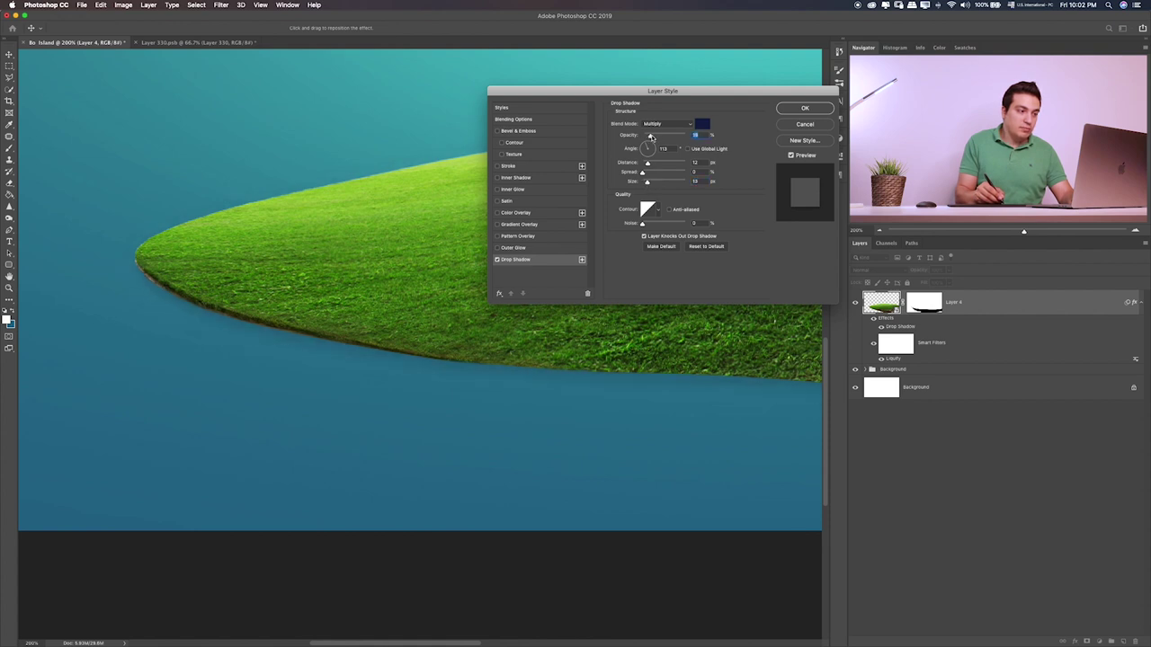
- Apply the island's drop shadow, inspect its edge up close, and nudge the island upward
{"action": "left_click", "coordinate": [804, 109]}
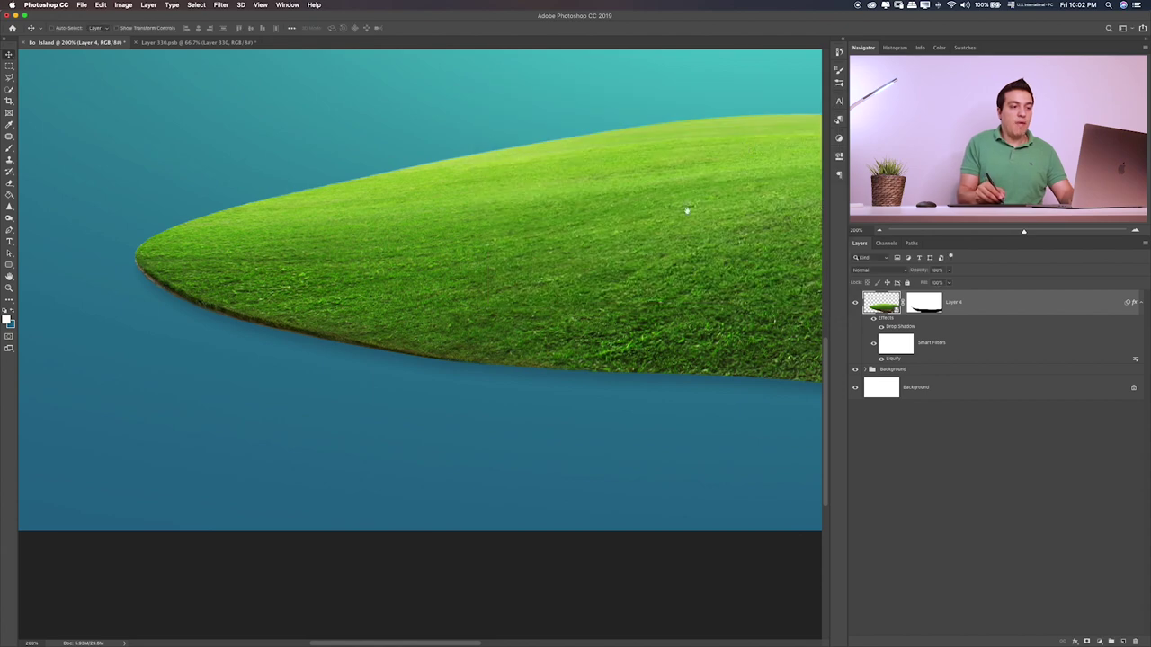
{"action": "scroll", "coordinate": [686, 210], "scroll_direction": "up", "scroll_amount": 3}
{"action": "scroll", "coordinate": [424, 242], "scroll_direction": "up", "scroll_amount": 3}
{"action": "scroll", "coordinate": [722, 239], "scroll_direction": "up", "scroll_amount": 2}
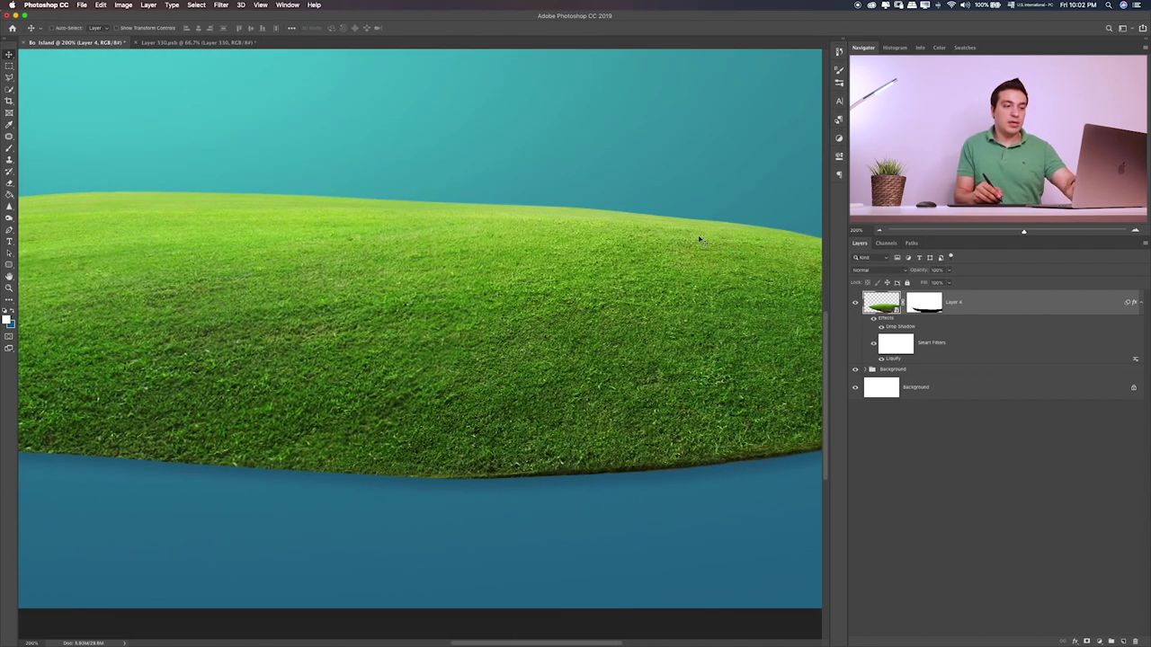
{"action": "scroll", "coordinate": [694, 241], "scroll_direction": "down", "scroll_amount": 3}
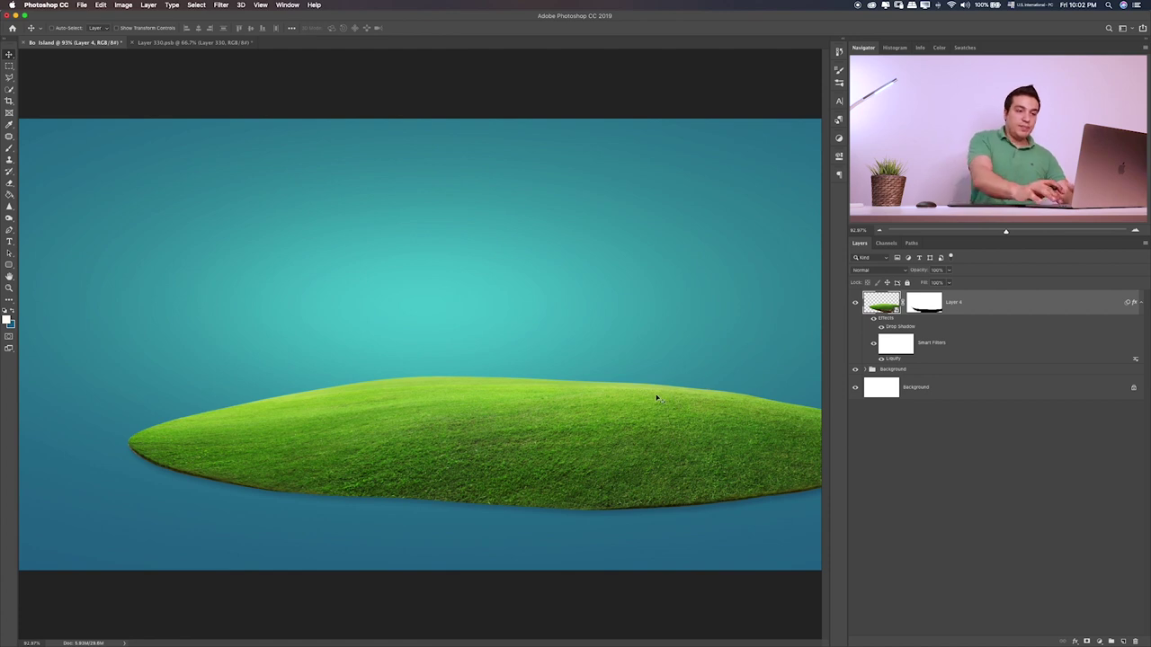
{"action": "key", "text": "shift+Up"}
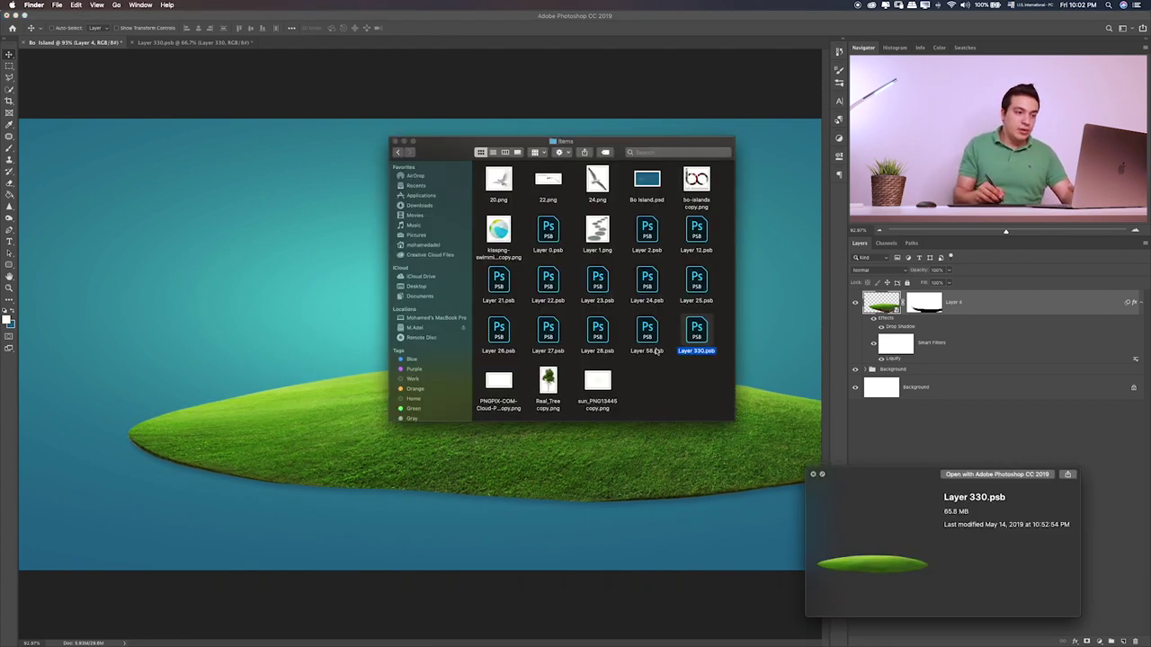
- Quick Look through the Items assets, including Layer 58 and the sun PNG, ending on Layer 28.psb
{"action": "left_click", "coordinate": [645, 331]}
{"action": "key", "text": "Down"}
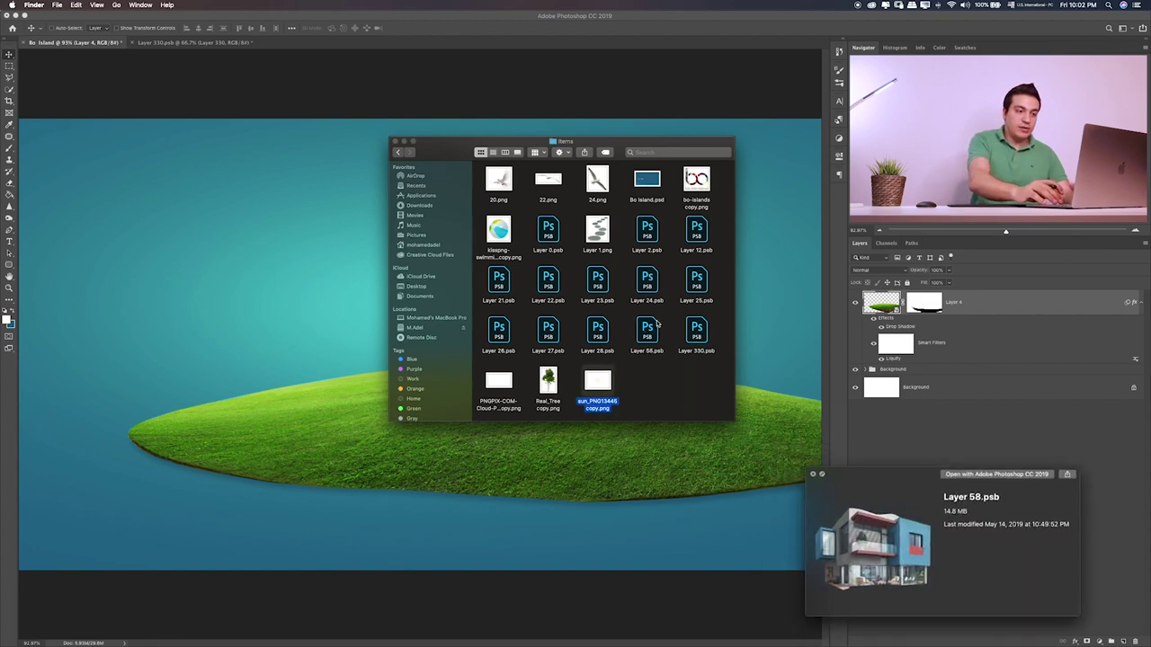
{"action": "key", "text": "Up"}
{"action": "key", "text": "Right"}
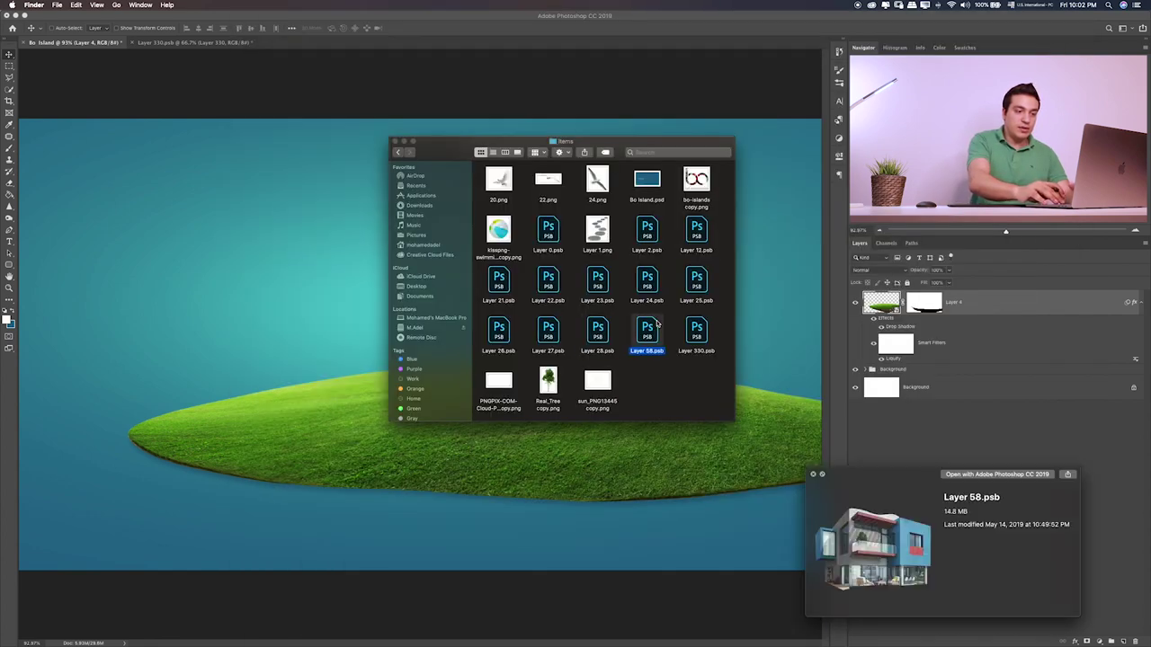
{"action": "key", "text": "Left"}
{"action": "key", "text": "Left"}
{"action": "key", "text": "Right"}
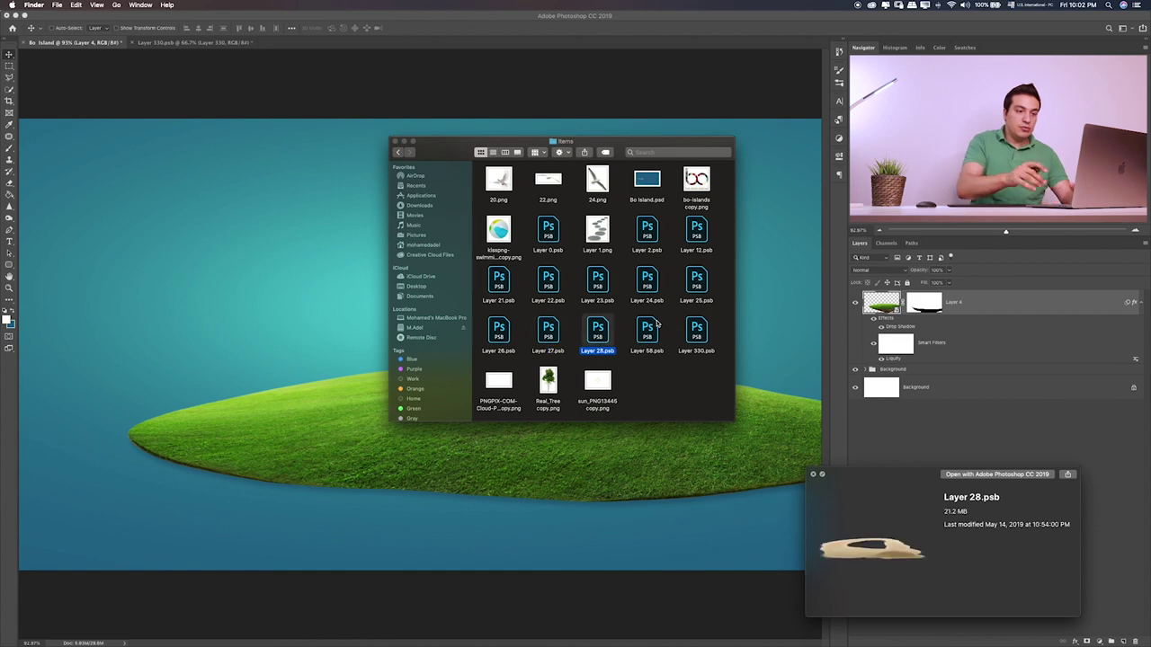
{"action": "key", "text": "space"}
{"action": "key", "text": "space"}
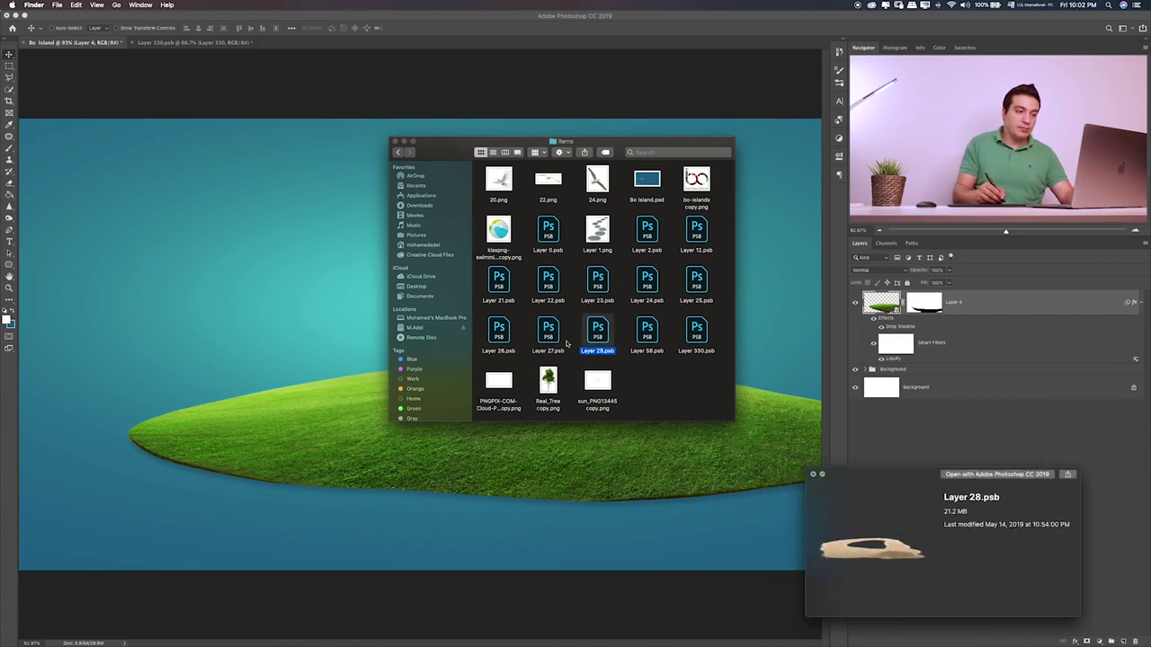
- Open Layer 28.psb, convert it to a smart object, and drag it into the Bo Island document
{"action": "double_click", "coordinate": [598, 337]}
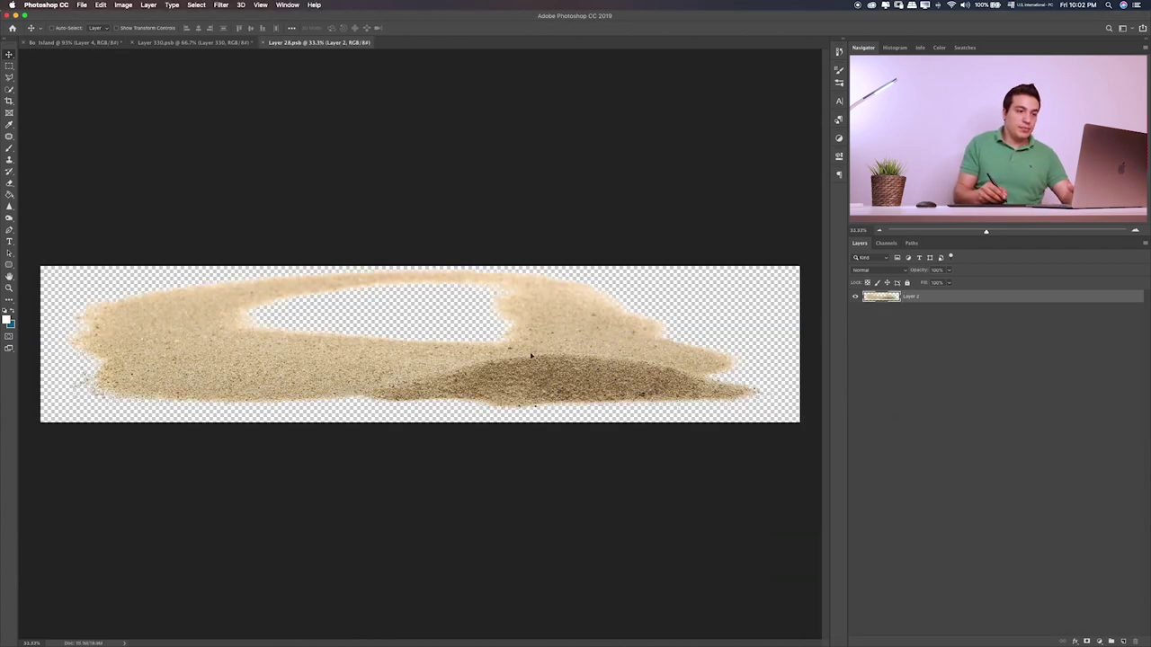
{"action": "right_click", "coordinate": [930, 297]}
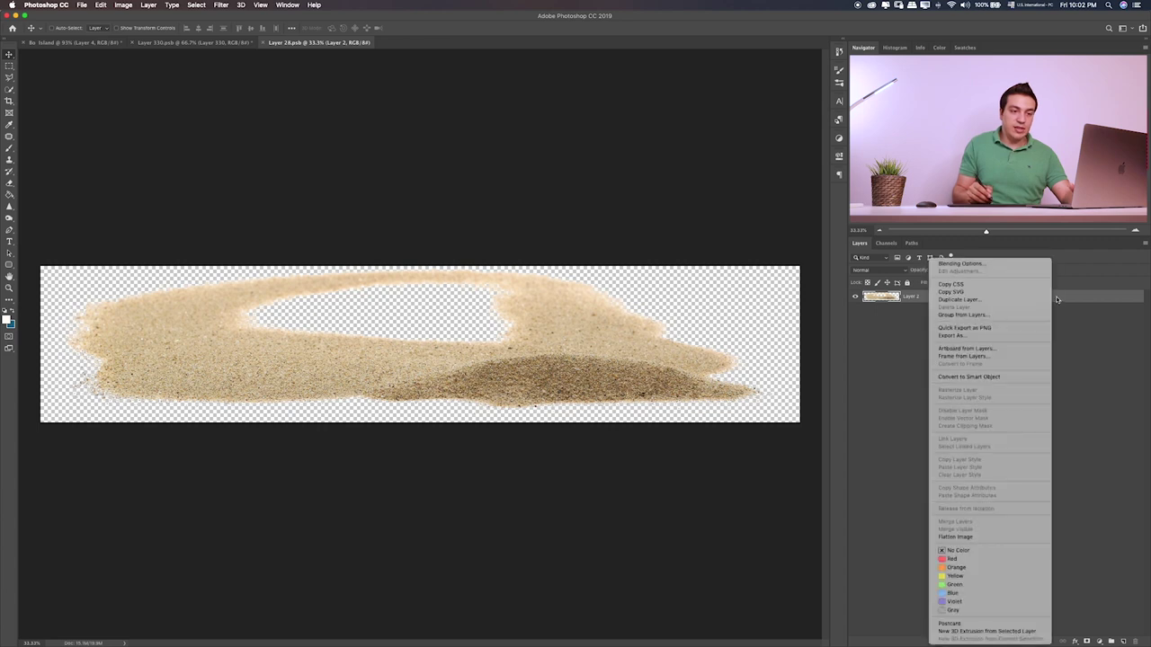
{"action": "left_click", "coordinate": [975, 378]}
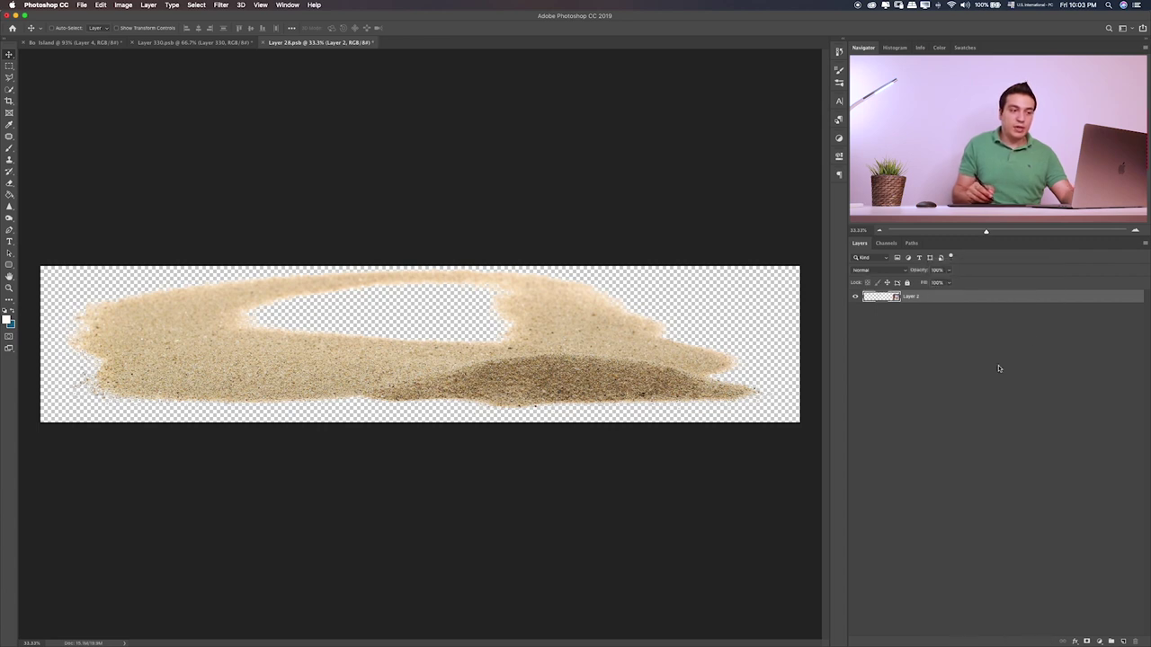
{"action": "mouse_move", "coordinate": [530, 361]}
{"action": "left_mouse_down"}
{"action": "mouse_move", "coordinate": [98, 171]}
{"action": "mouse_move", "coordinate": [452, 239]}
{"action": "left_mouse_up"}
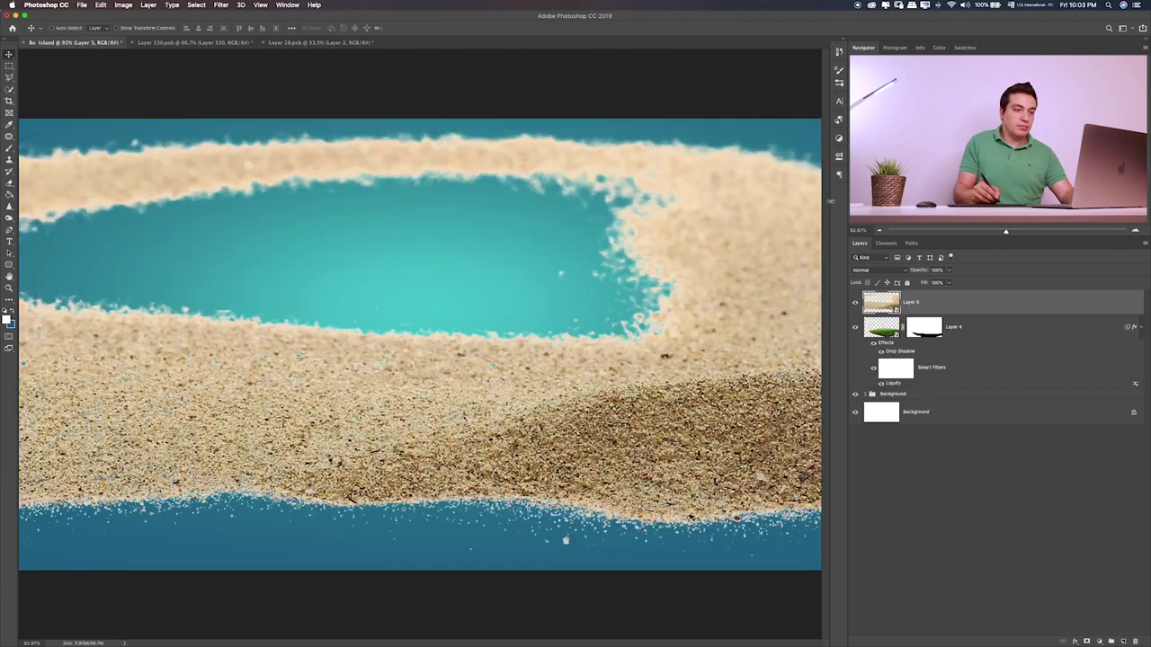
- Move the sand layer below the grass island and scale it down to island size
{"action": "key", "text": "ctrl+bracketleft"}
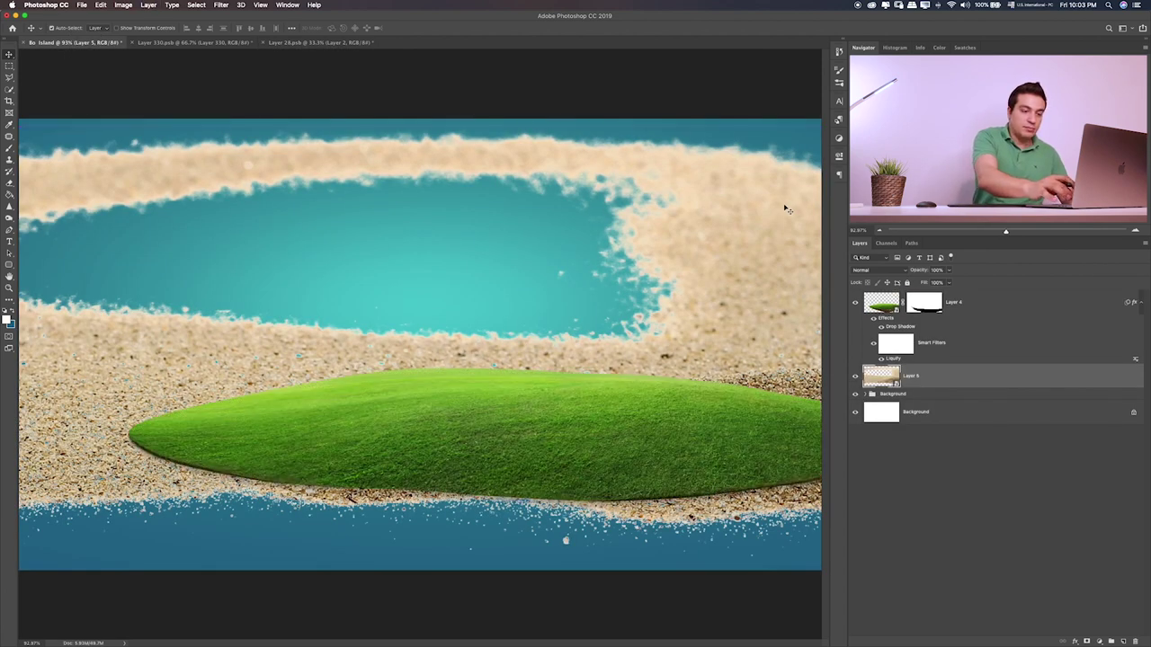
{"action": "key", "text": "ctrl+minus"}
{"action": "key", "text": "ctrl+t"}
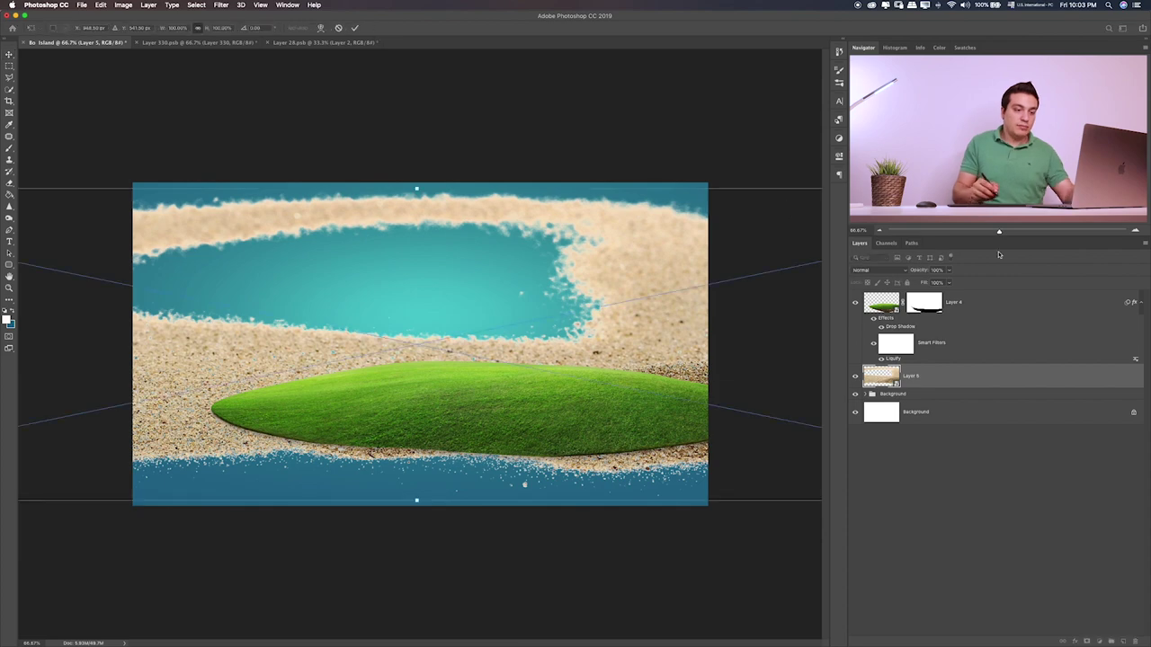
{"action": "key", "text": "ctrl+minus"}
{"action": "key", "text": "ctrl+minus"}
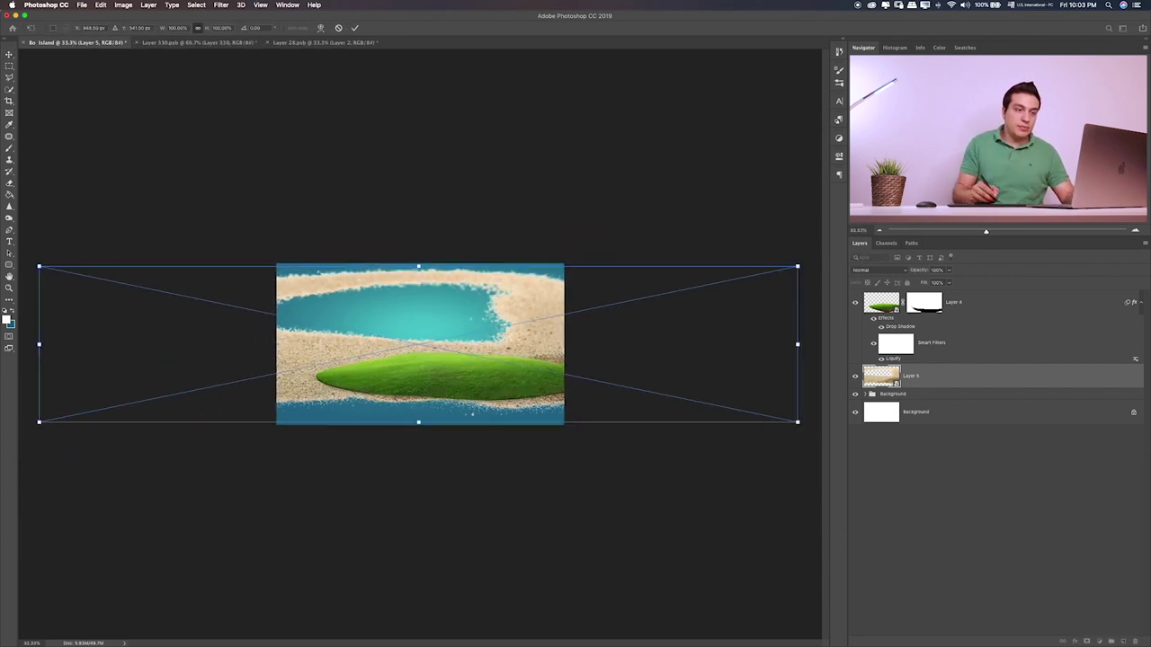
{"action": "left_click_drag", "start_coordinate": [799, 267], "coordinate": [638, 314]}
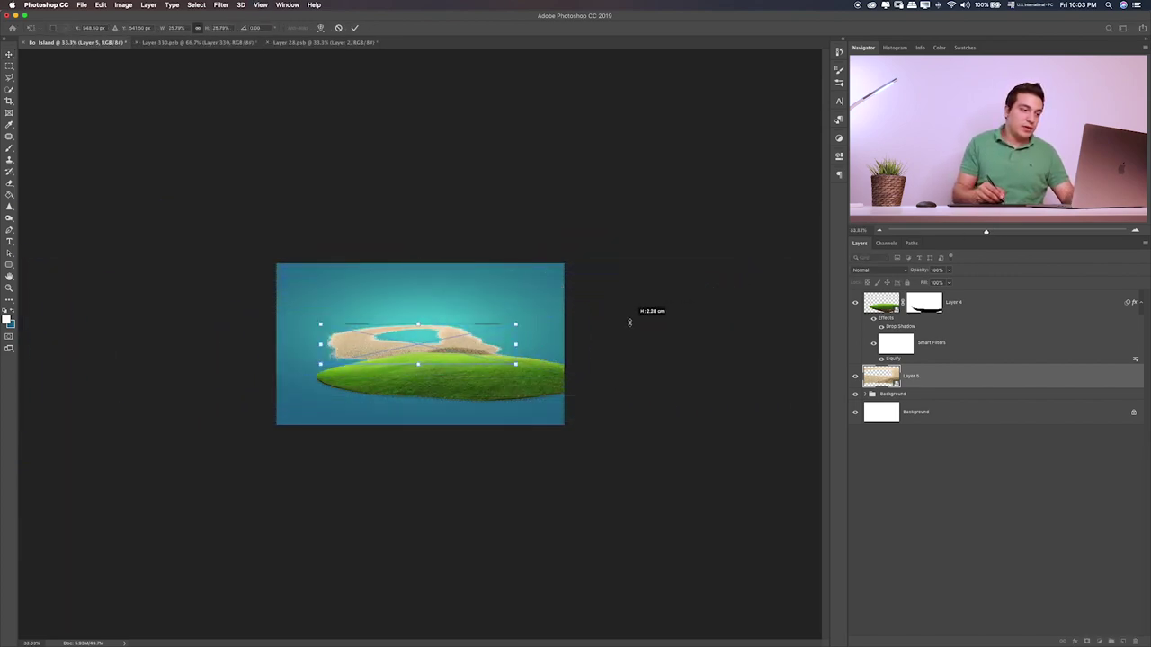
{"action": "mouse_move", "coordinate": [501, 358]}
{"action": "left_mouse_down"}
{"action": "mouse_move", "coordinate": [532, 380]}
{"action": "mouse_move", "coordinate": [604, 341]}
{"action": "left_mouse_up"}
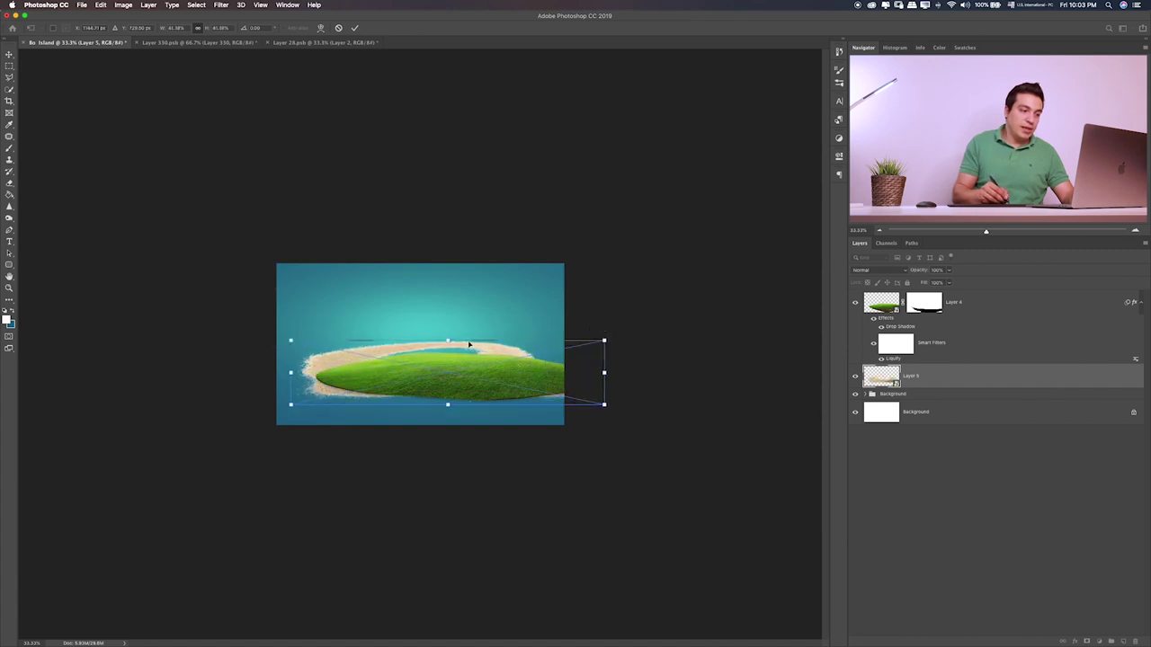
{"action": "key", "text": "Return"}
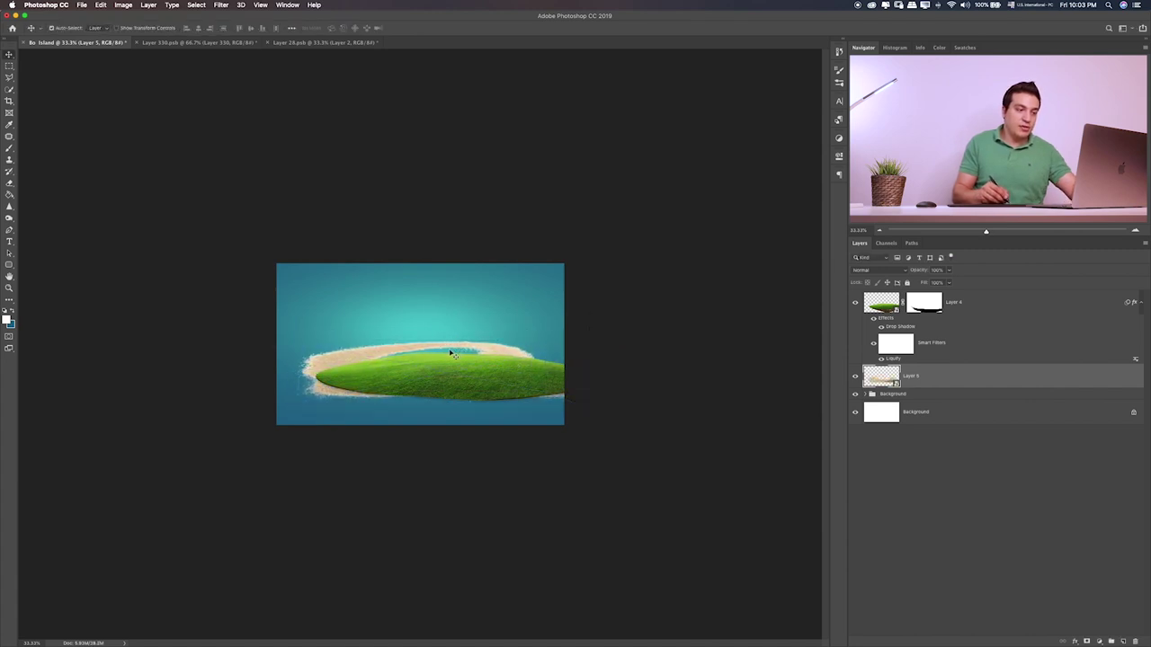
- Squash the sand vertically into a thin strip along the island's underside
{"action": "key", "text": "ctrl+t"}
{"action": "left_click_drag", "start_coordinate": [448, 342], "coordinate": [449, 374]}
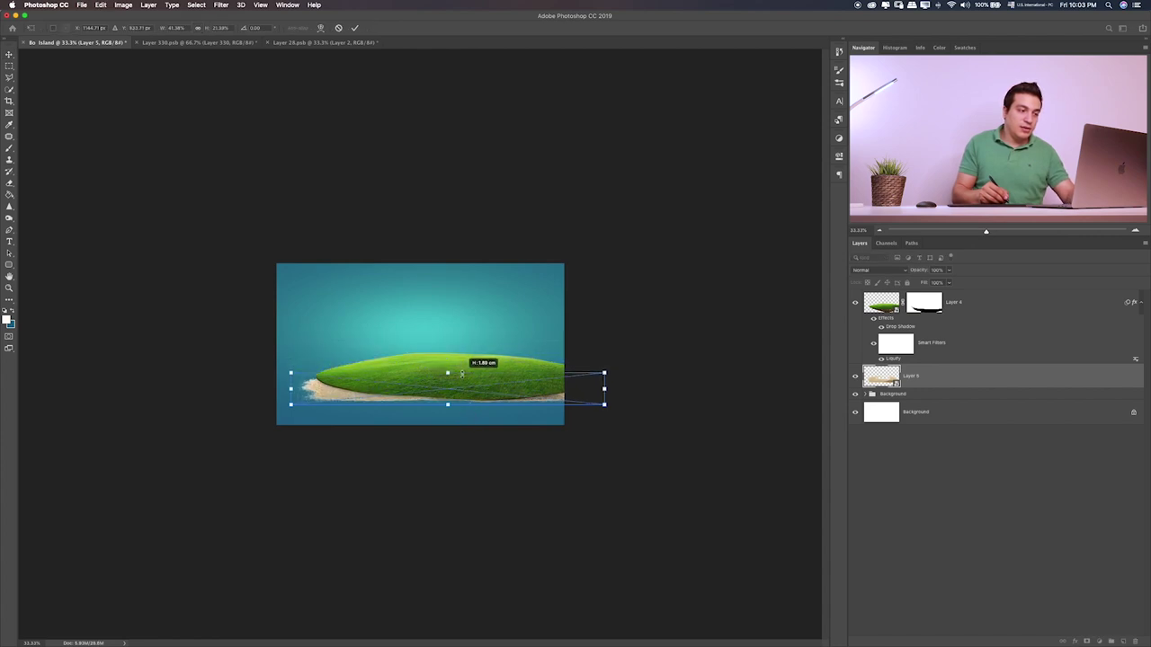
{"action": "left_click_drag", "start_coordinate": [534, 383], "coordinate": [529, 379]}
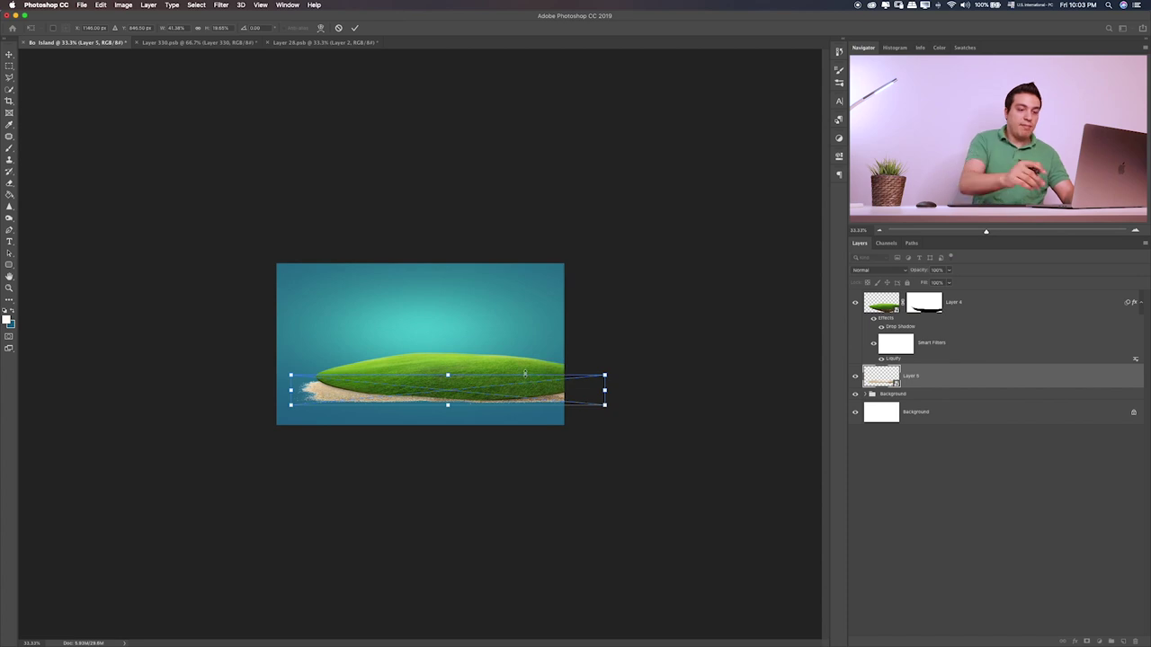
{"action": "key", "text": "Return"}
{"action": "key", "text": "ctrl+plus"}
{"action": "key", "text": "ctrl+plus"}
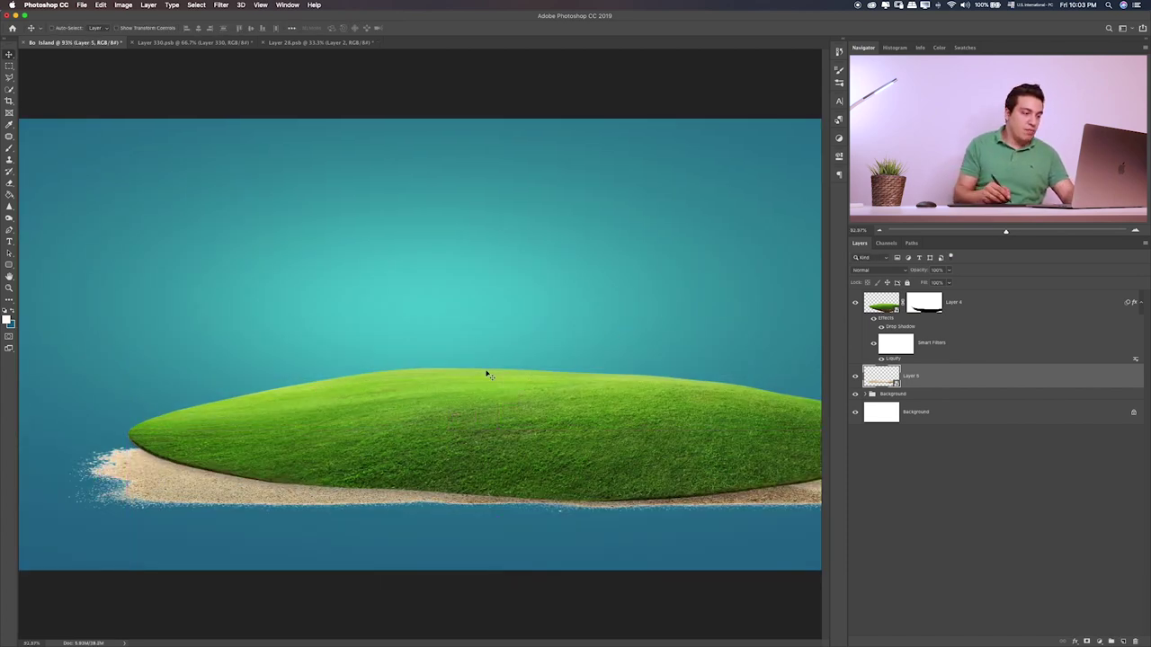
- Slide the sand up and left behind the grass, leaving a thin shore along the lower-left rim
{"action": "left_click_drag", "start_coordinate": [336, 465], "coordinate": [334, 444]}
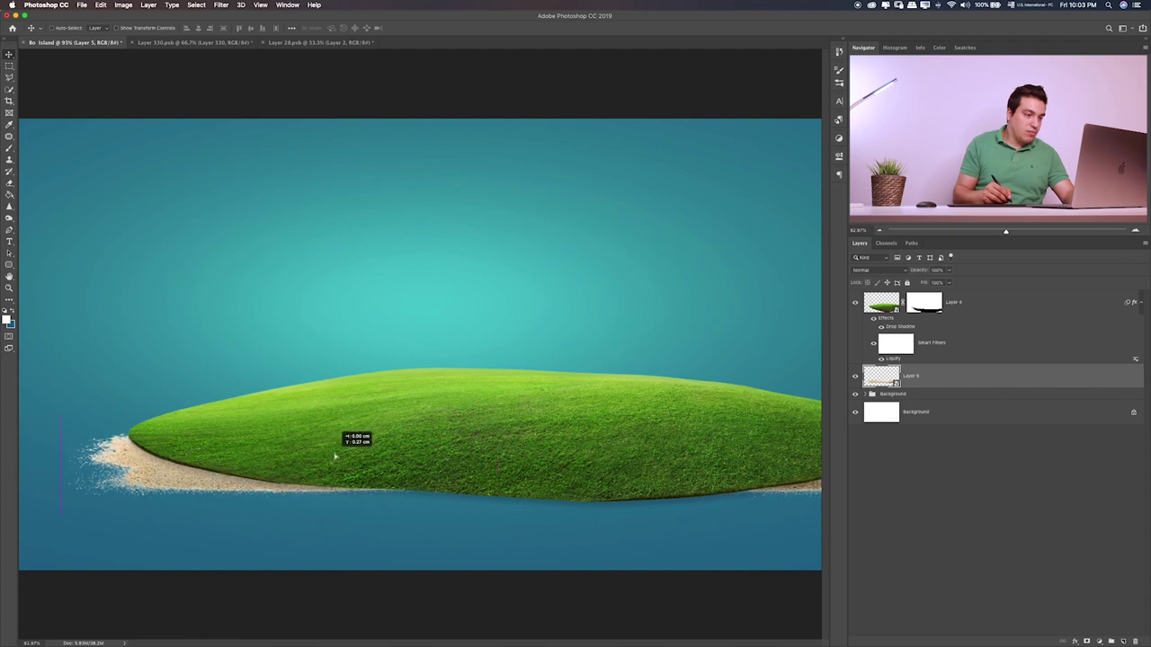
{"action": "key", "text": "ctrl+minus"}
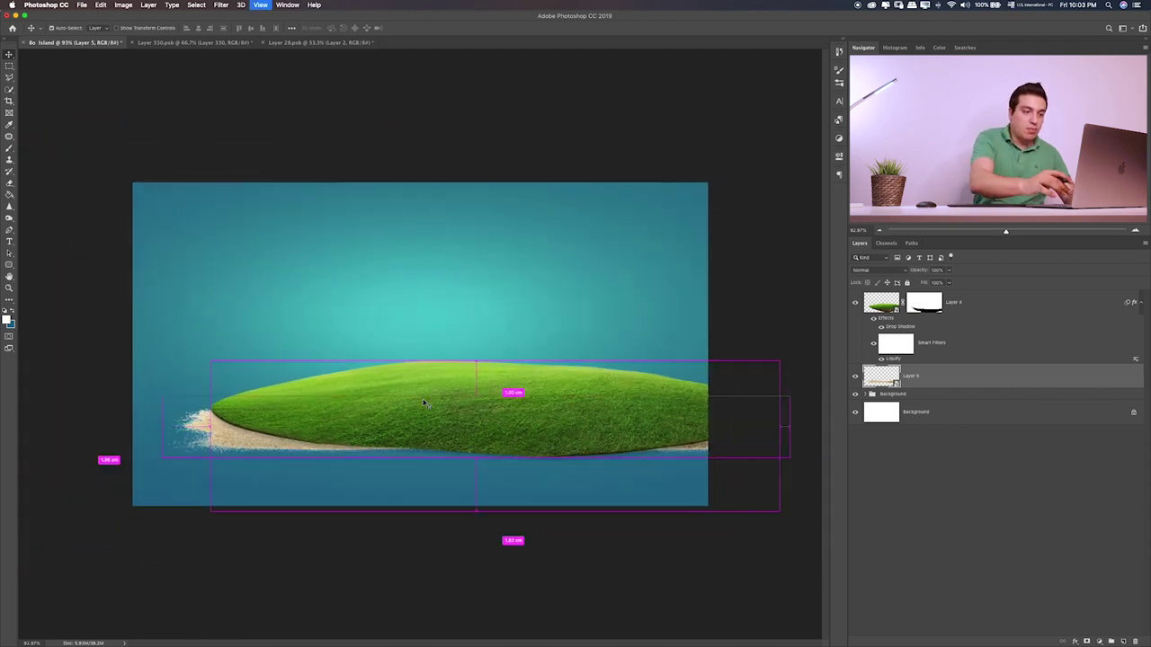
{"action": "mouse_move", "coordinate": [440, 390]}
{"action": "left_mouse_down"}
{"action": "mouse_move", "coordinate": [428, 368]}
{"action": "mouse_move", "coordinate": [460, 385]}
{"action": "left_mouse_up"}
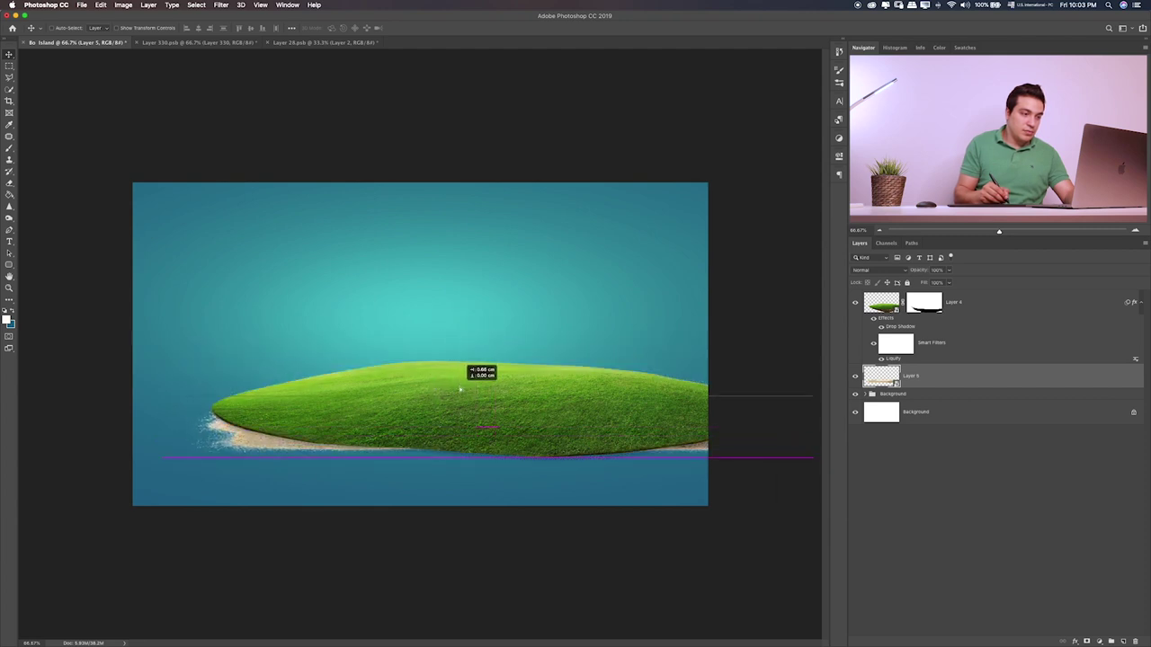
{"action": "left_click_drag", "start_coordinate": [460, 385], "coordinate": [452, 389]}
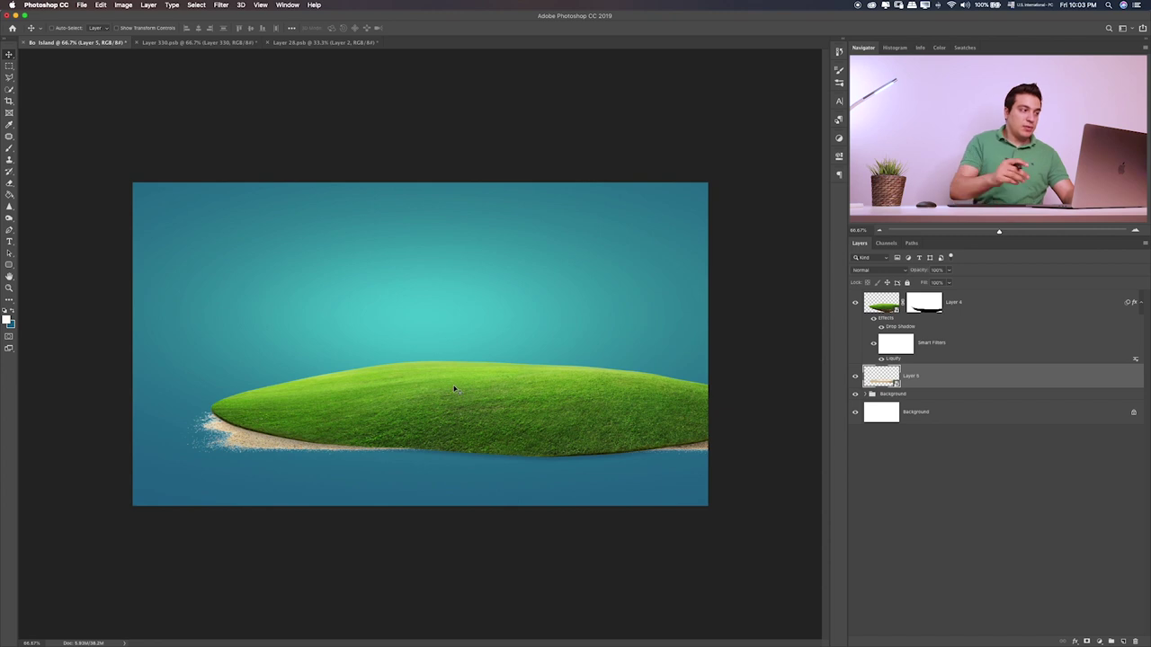
{"action": "key", "text": "ctrl+plus"}
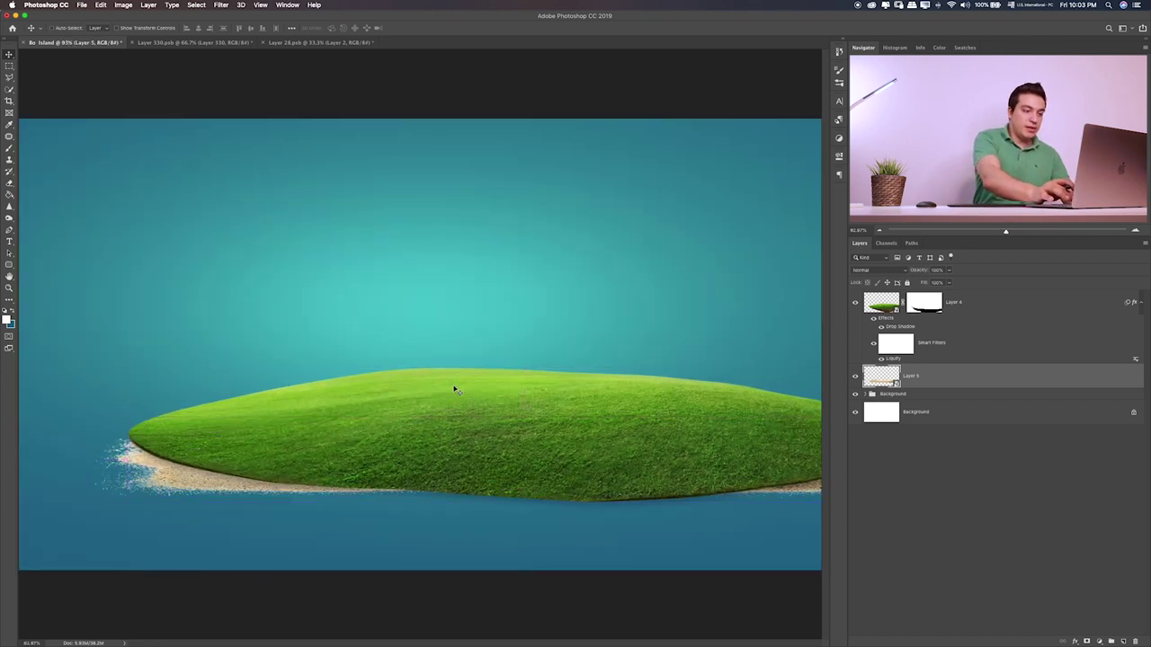
{"action": "key", "text": "shift+alt+a"}
{"action": "key", "text": "shift+plus"}
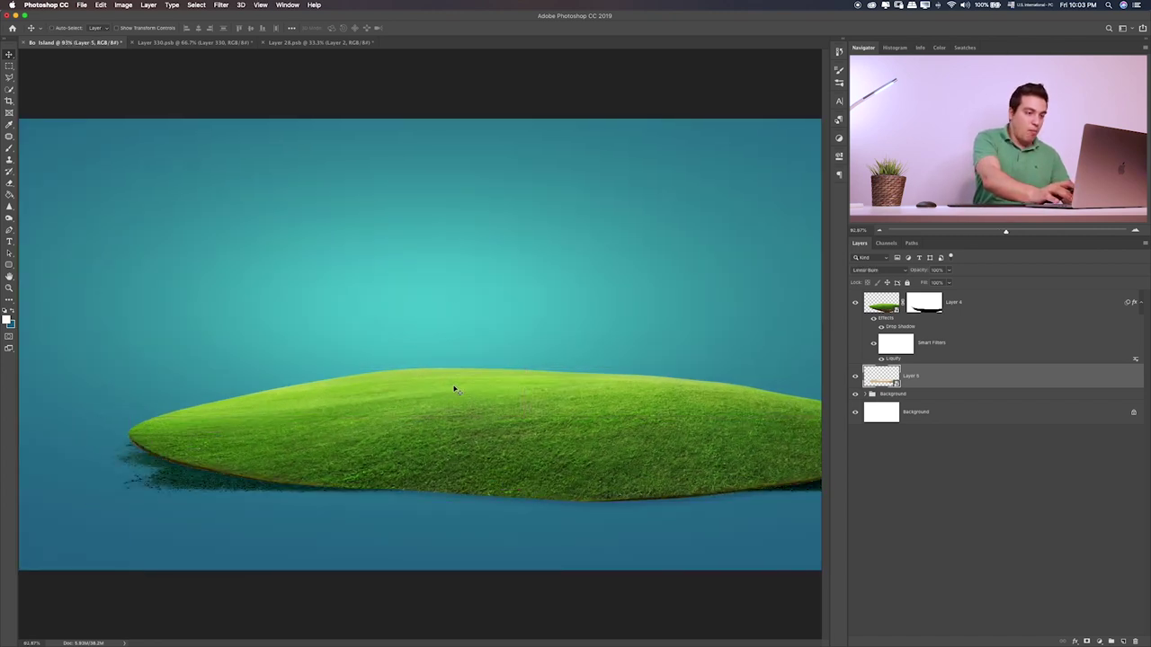
{"action": "key", "text": "shift+plus"}
{"action": "key", "text": "shift+plus"}
{"action": "key", "text": "shift+plus"}
{"action": "key", "text": "shift+plus"}
{"action": "key", "text": "shift+plus"}
{"action": "key", "text": "shift+plus"}
{"action": "key", "text": "shift+plus"}
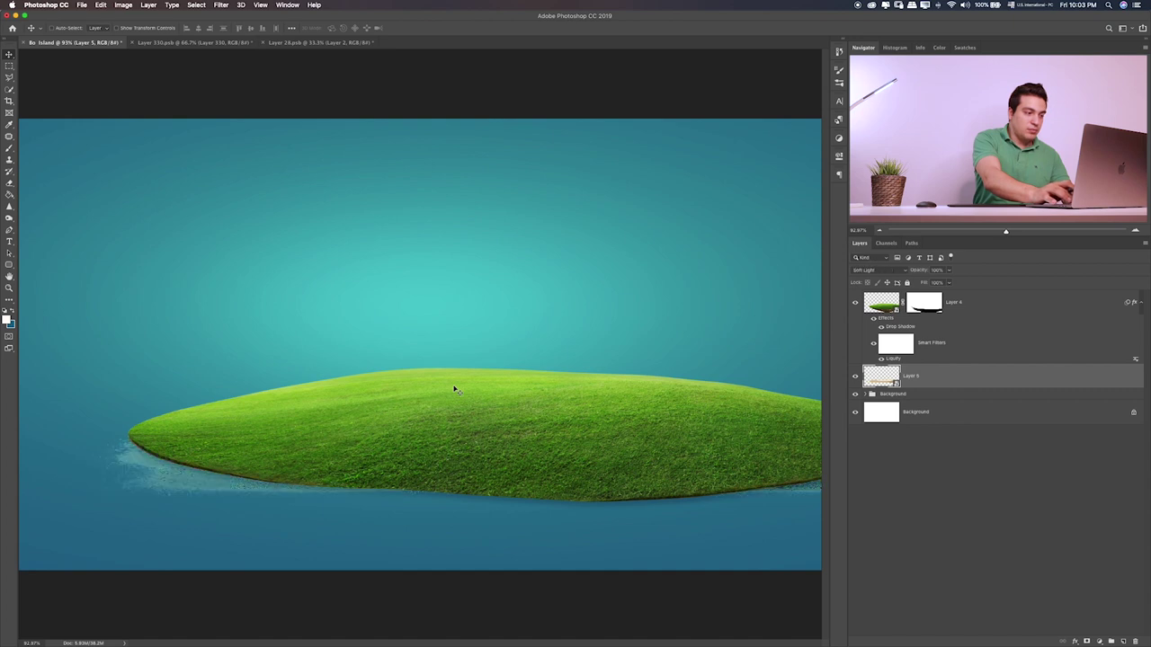
{"action": "key", "text": "shift+plus"}
{"action": "key", "text": "shift+plus"}
{"action": "key", "text": "shift+plus"}
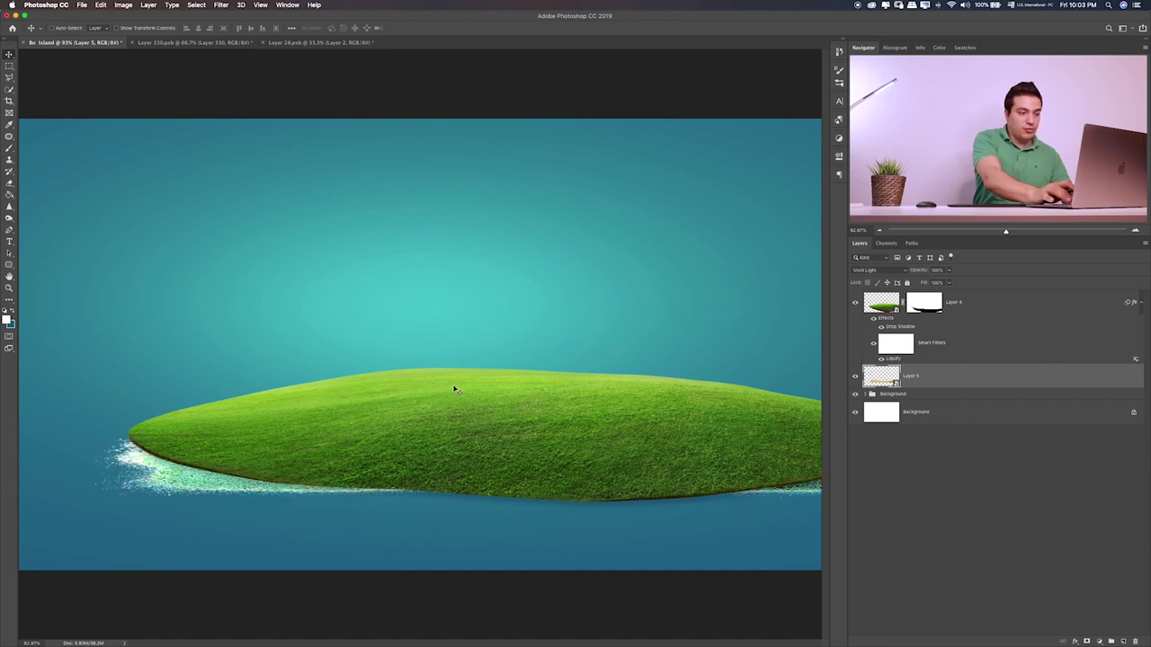
{"action": "key", "text": "shift+plus"}
{"action": "key", "text": "shift+plus"}
{"action": "key", "text": "shift+plus"}
{"action": "key", "text": "shift+plus"}
{"action": "key", "text": "shift+plus"}
{"action": "key", "text": "shift+plus"}
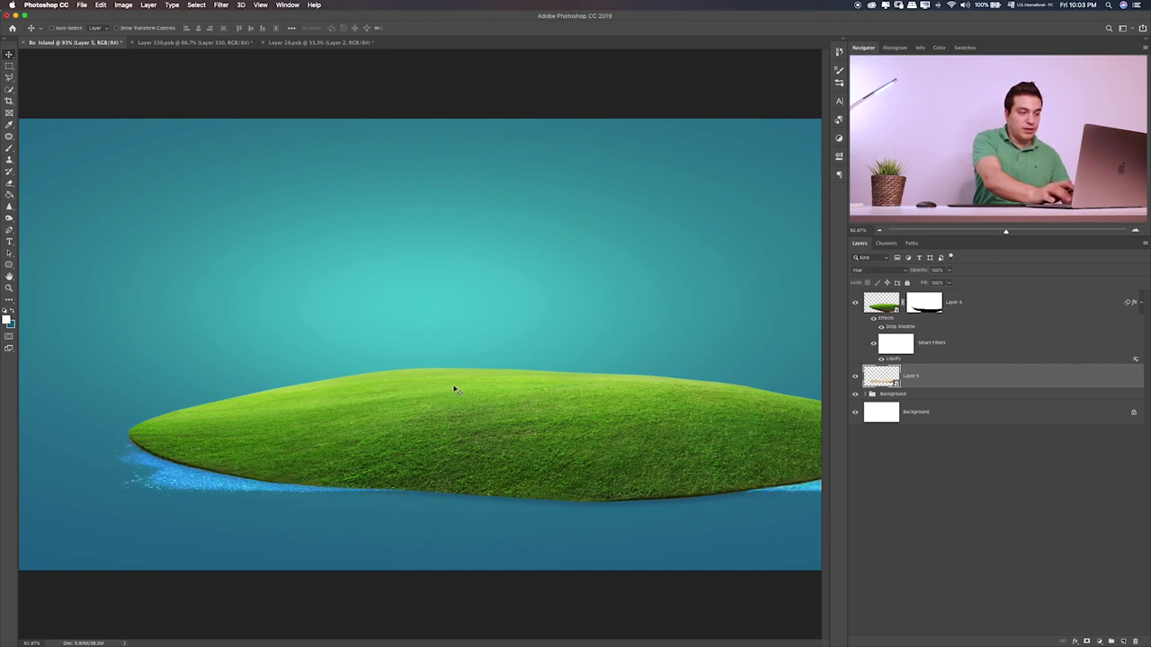
{"action": "key", "text": "shift+plus"}
{"action": "key", "text": "shift+plus"}
{"action": "key", "text": "shift+plus"}
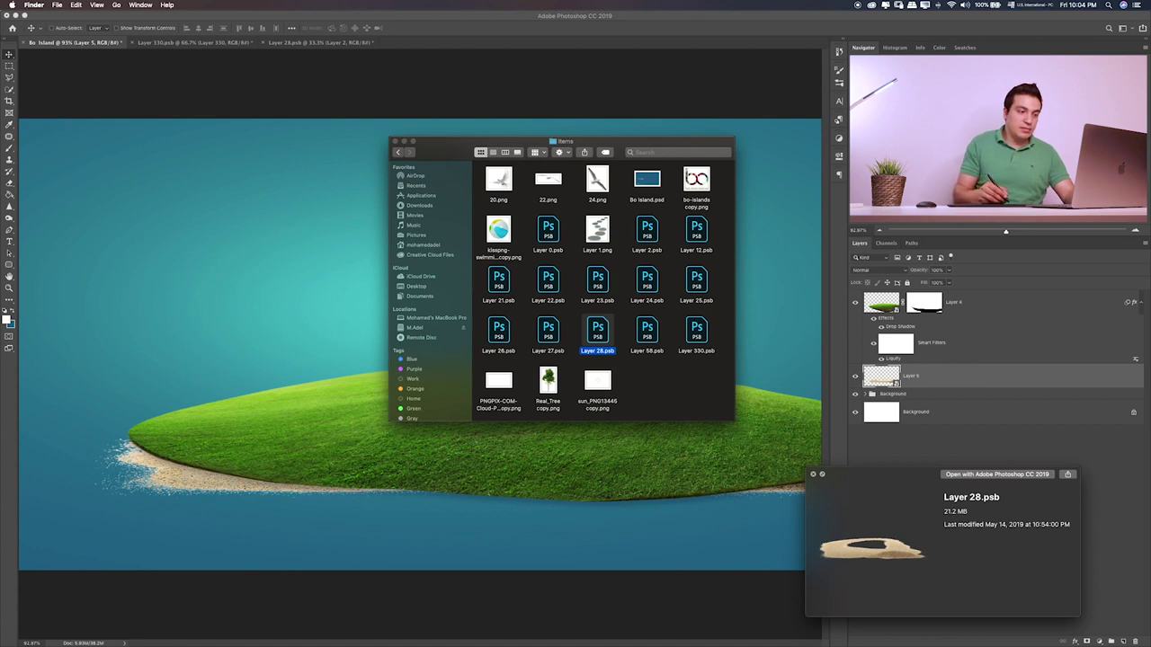
- Quick Look through the PSB files (Layer 27, 26, 22 and others), then close the preview
{"action": "left_click", "coordinate": [549, 331]}
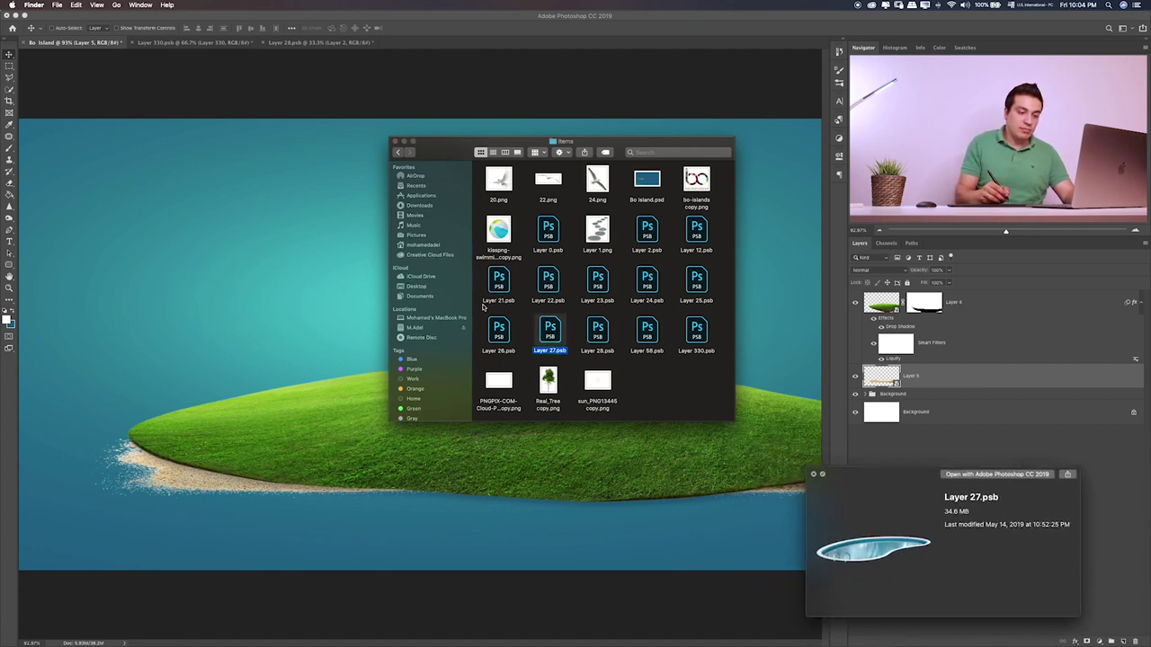
{"action": "key", "text": "Left"}
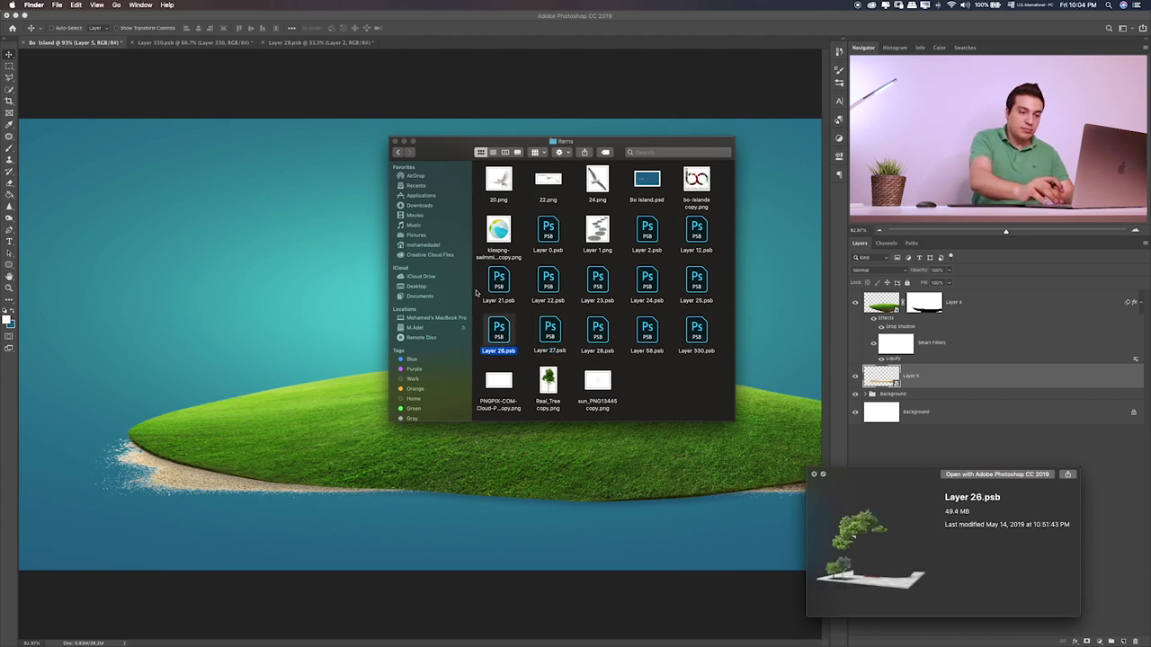
{"action": "key", "text": "Up"}
{"action": "key", "text": "Right"}
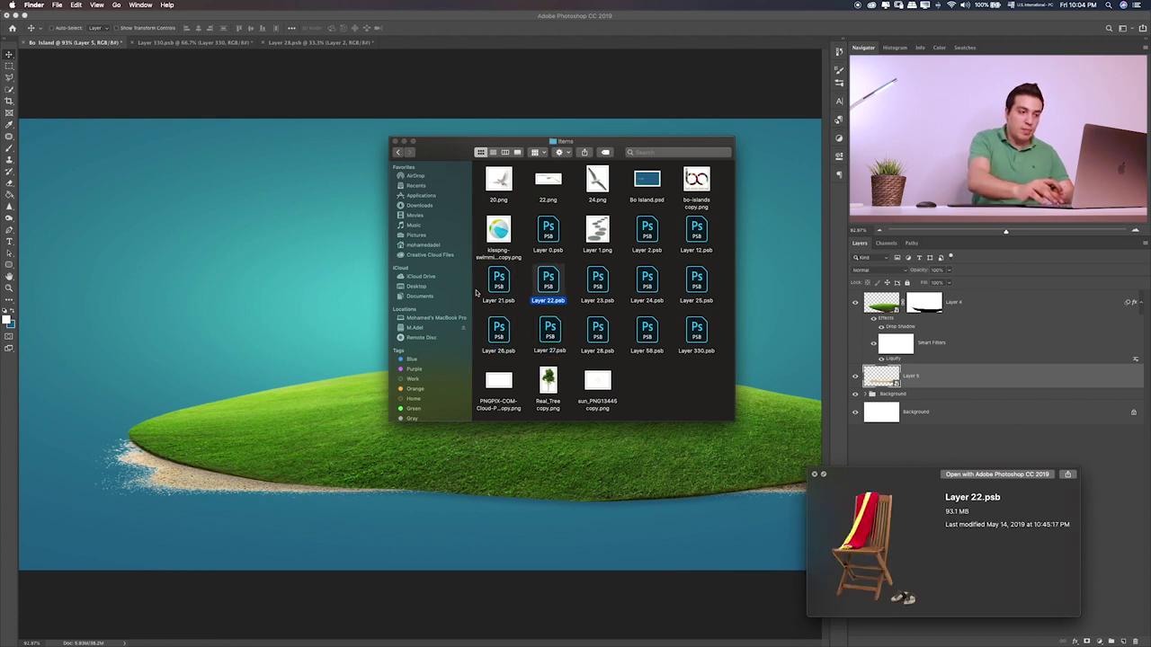
{"action": "key", "text": "Down"}
{"action": "key", "text": "Left"}
{"action": "key", "text": "Up"}
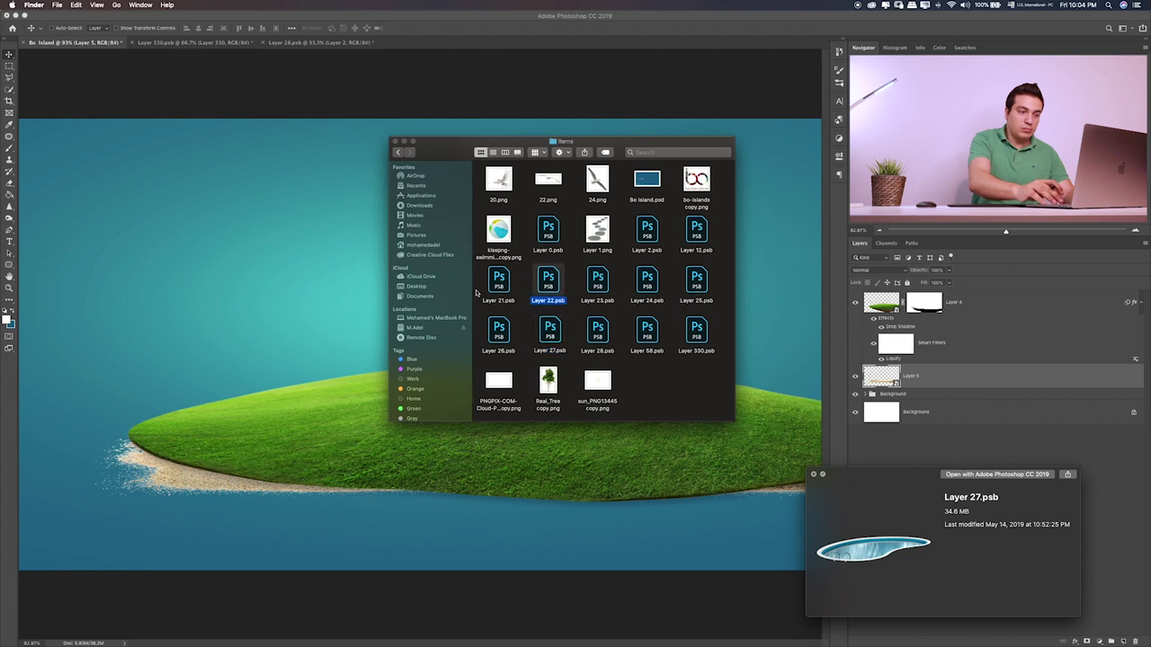
{"action": "key", "text": "Right"}
{"action": "key", "text": "Right"}
{"action": "key", "text": "Right"}
{"action": "key", "text": "Up"}
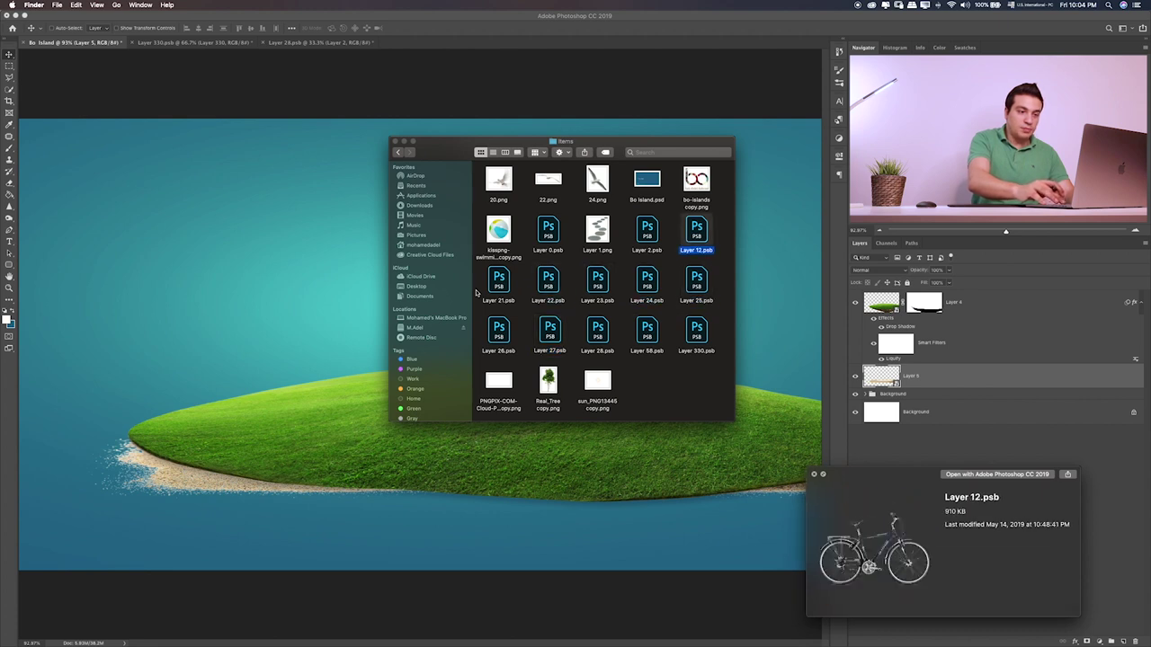
{"action": "key", "text": "Left"}
{"action": "key", "text": "Left"}
{"action": "key", "text": "Left"}
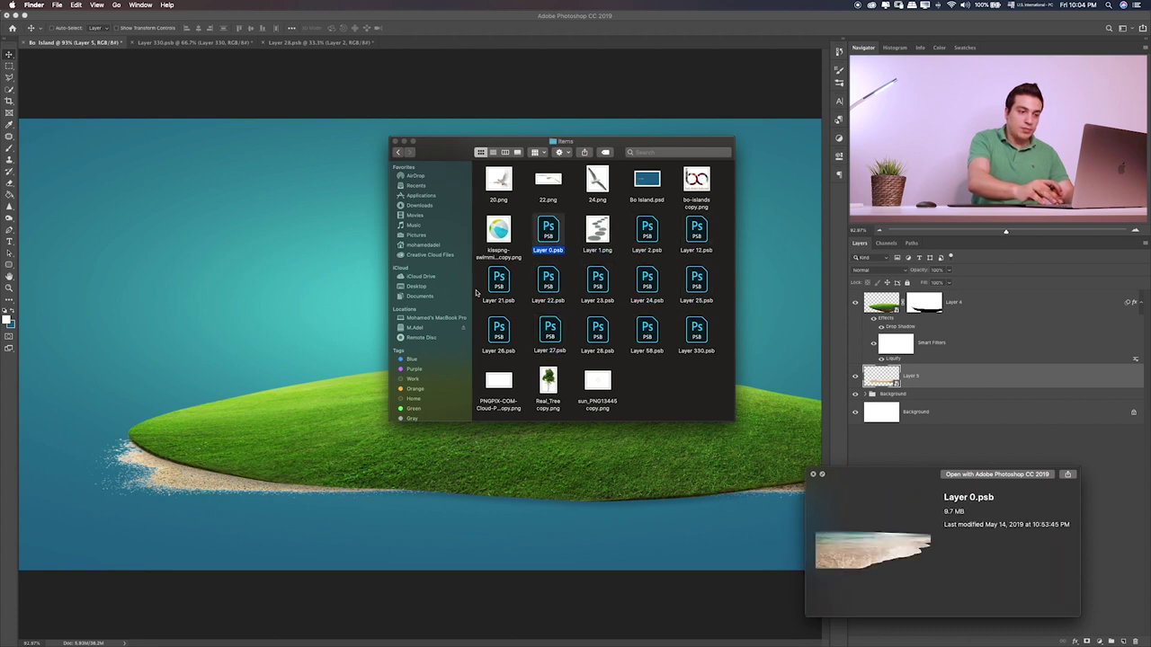
{"action": "key", "text": "space"}
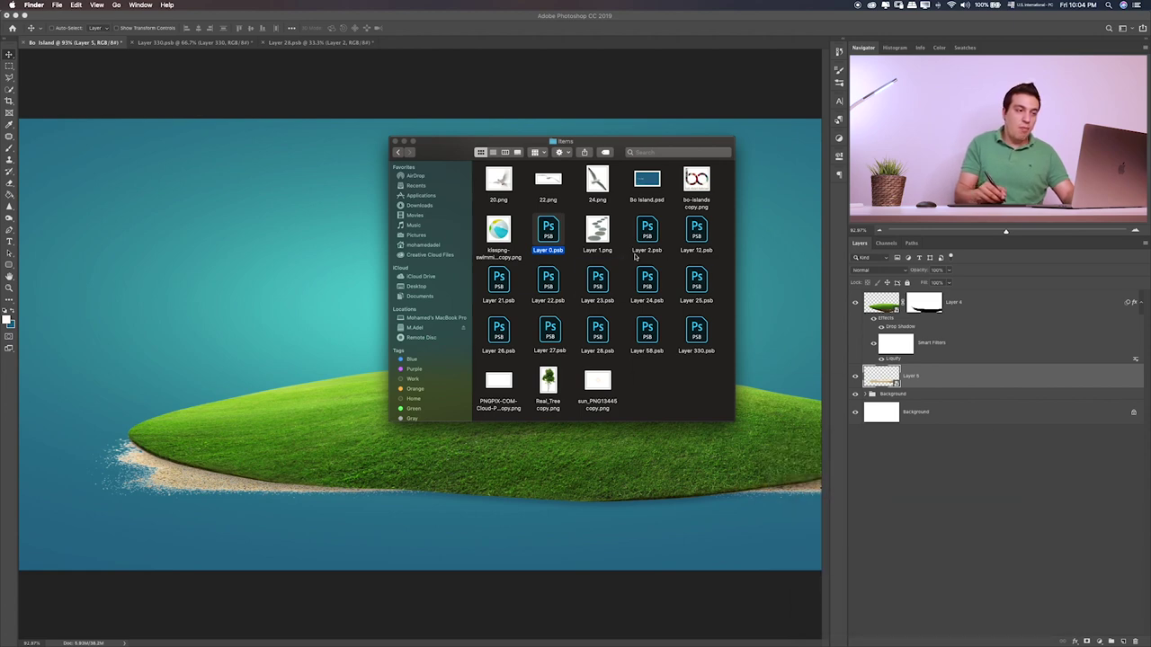
- Open Layer 0.psb, bring the beach image into the island document, and flip it horizontally
{"action": "double_click", "coordinate": [550, 236]}
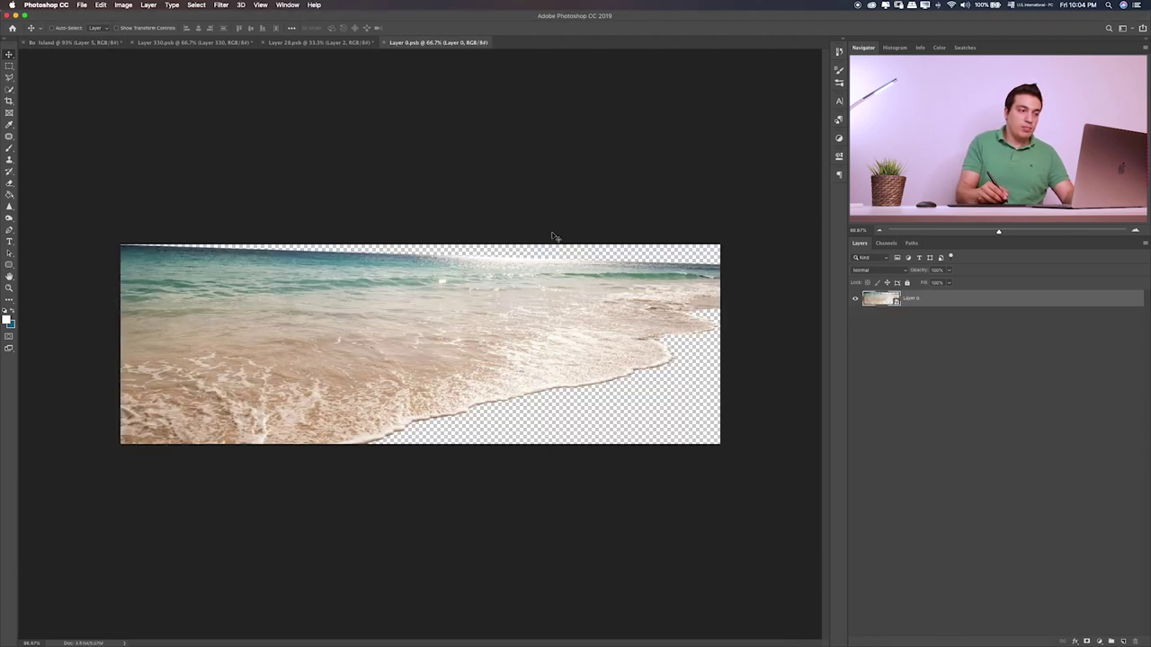
{"action": "mouse_move", "coordinate": [546, 321]}
{"action": "left_mouse_down"}
{"action": "mouse_move", "coordinate": [436, 315]}
{"action": "mouse_move", "coordinate": [101, 47]}
{"action": "mouse_move", "coordinate": [264, 198]}
{"action": "left_mouse_up"}
{"action": "key", "text": "ctrl+t"}
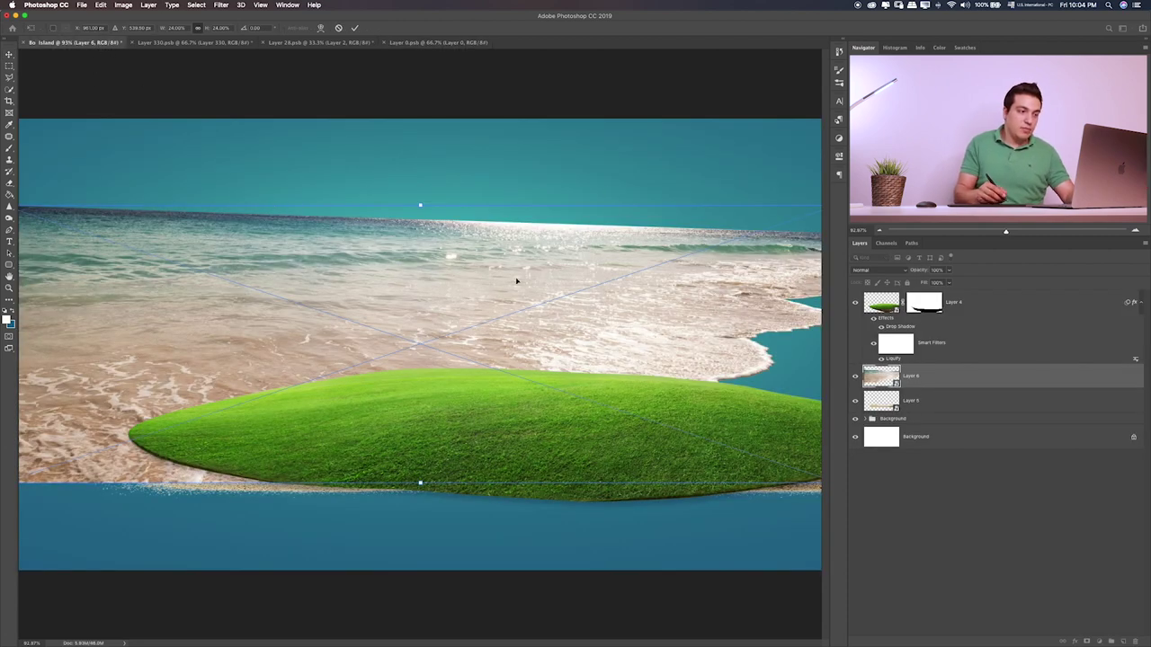
{"action": "right_click", "coordinate": [540, 275]}
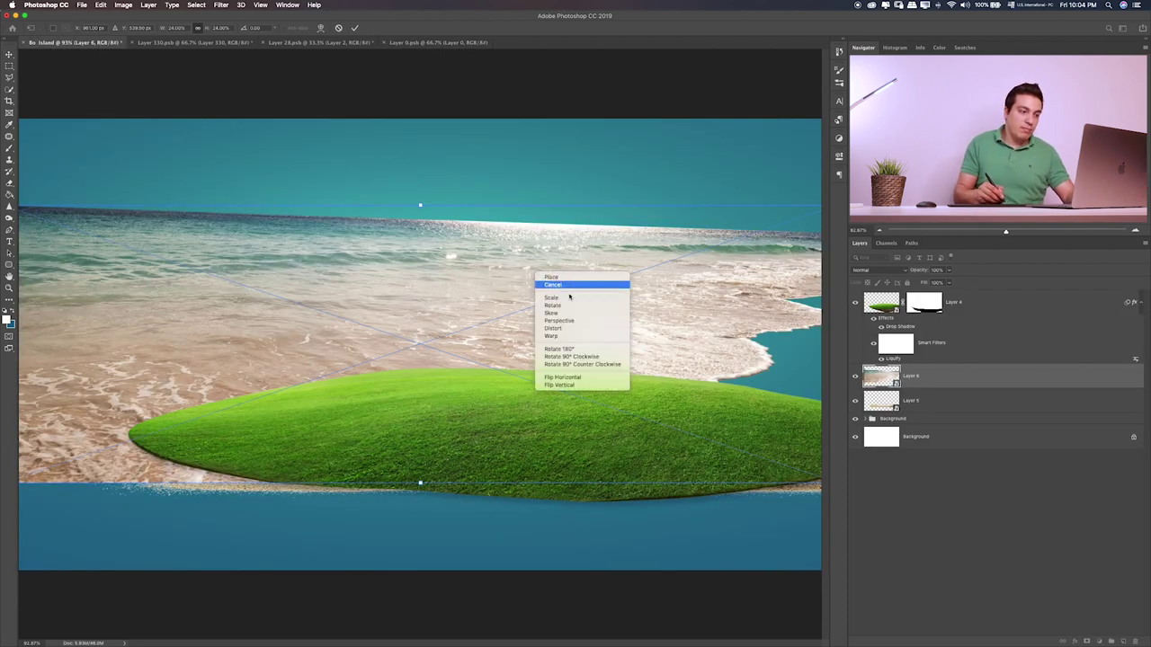
{"action": "left_click", "coordinate": [582, 377]}
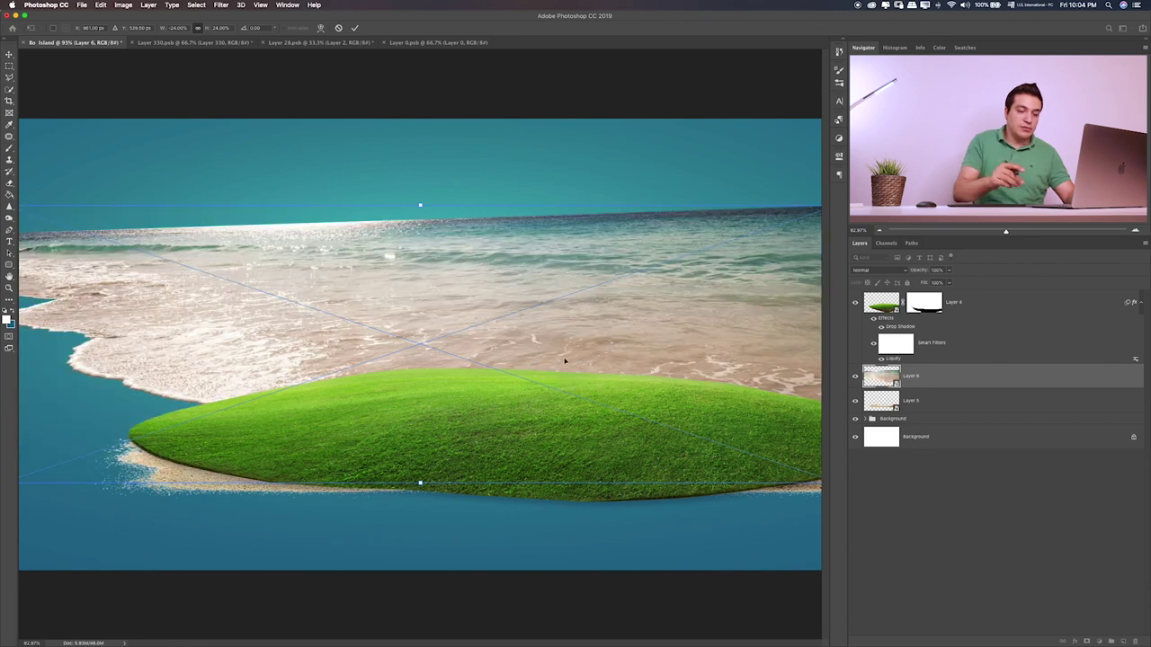
{"action": "key", "text": "Return"}
- Shrink the flipped beach layer and place it beneath the island's left front edge
{"action": "key", "text": "ctrl+t"}
{"action": "key", "text": "ctrl+0"}
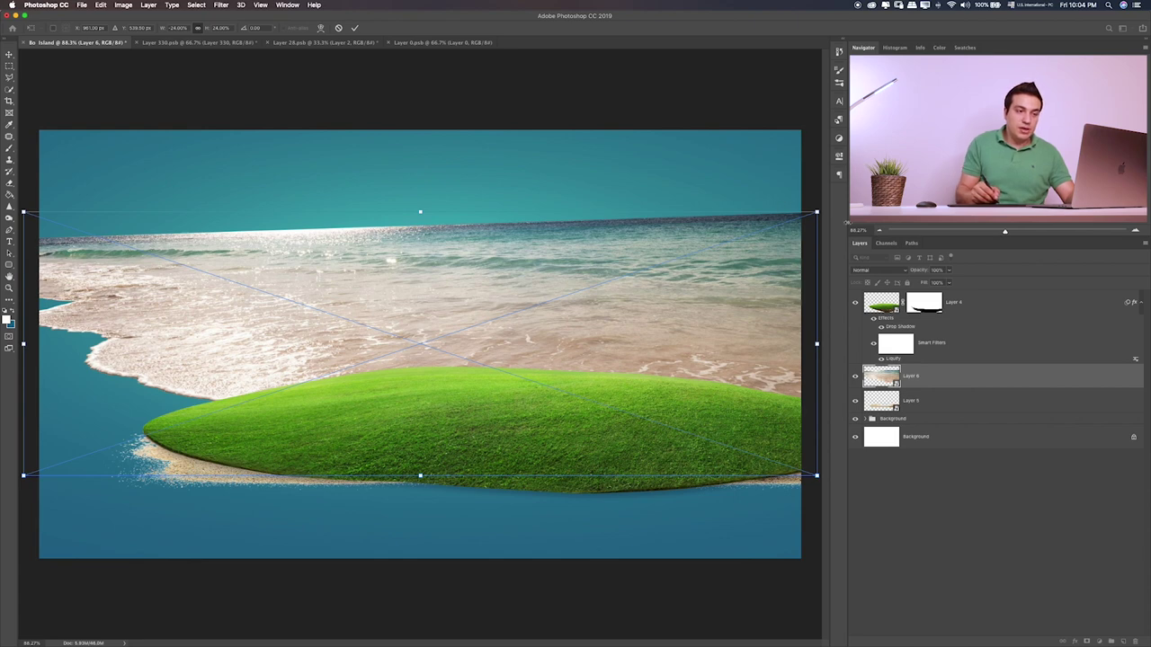
{"action": "left_click_drag", "start_coordinate": [816, 213], "coordinate": [476, 326]}
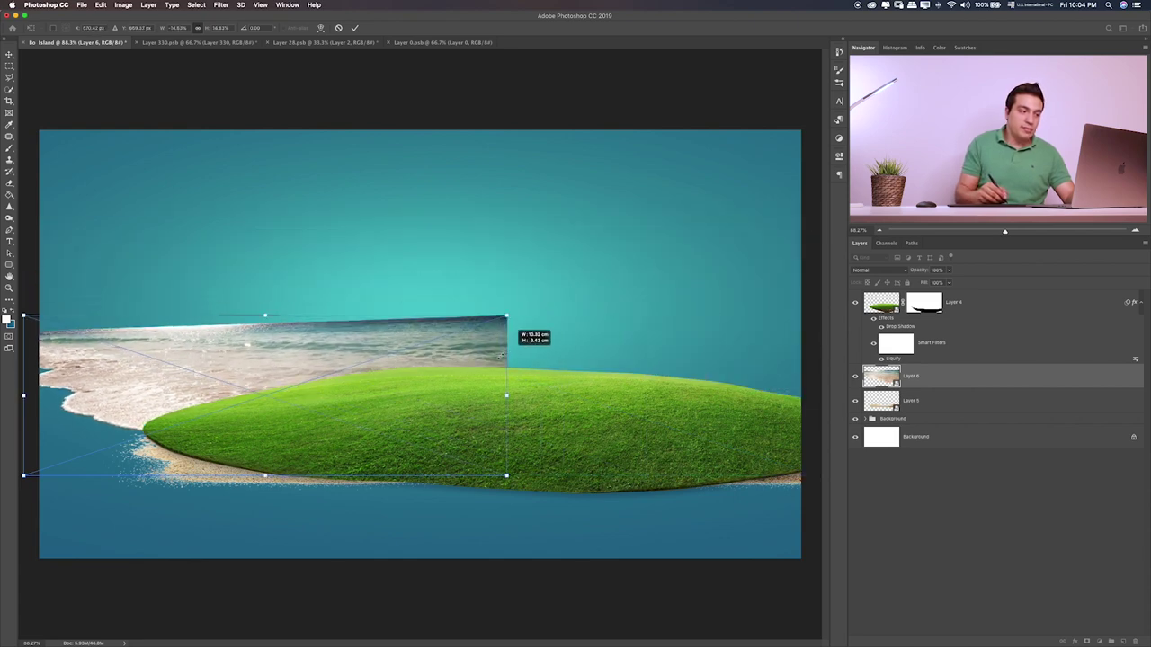
{"action": "left_click_drag", "start_coordinate": [437, 369], "coordinate": [563, 429]}
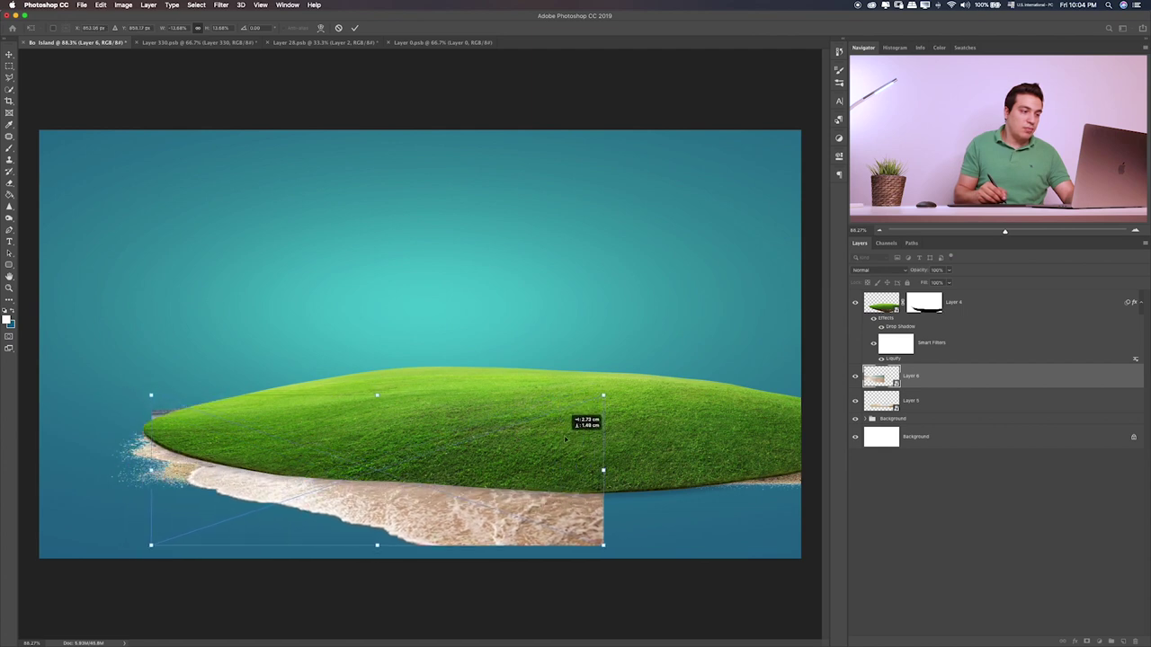
{"action": "mouse_move", "coordinate": [562, 428]}
{"action": "left_mouse_down"}
{"action": "mouse_move", "coordinate": [581, 449]}
{"action": "mouse_move", "coordinate": [562, 446]}
{"action": "left_mouse_up"}
- Commit the surf layer's placement, cycle through its blend modes, and nudge it slightly
{"action": "key", "text": "Return"}
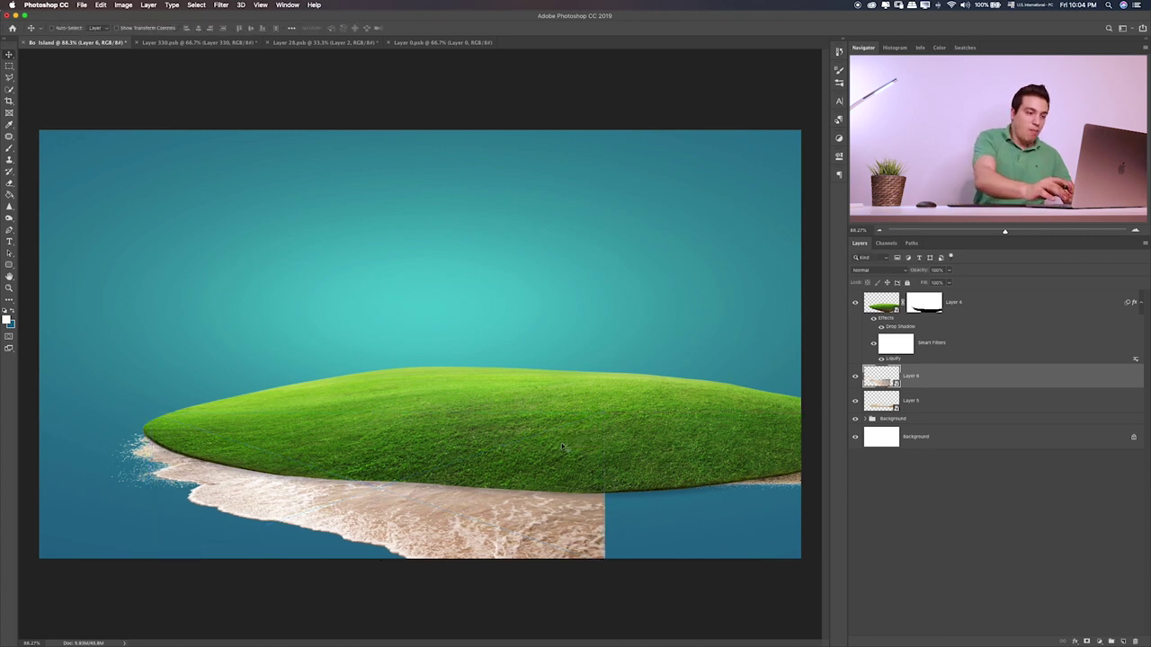
{"action": "key", "text": "shift+plus"}
{"action": "key", "text": "shift+plus"}
{"action": "key", "text": "shift+plus"}
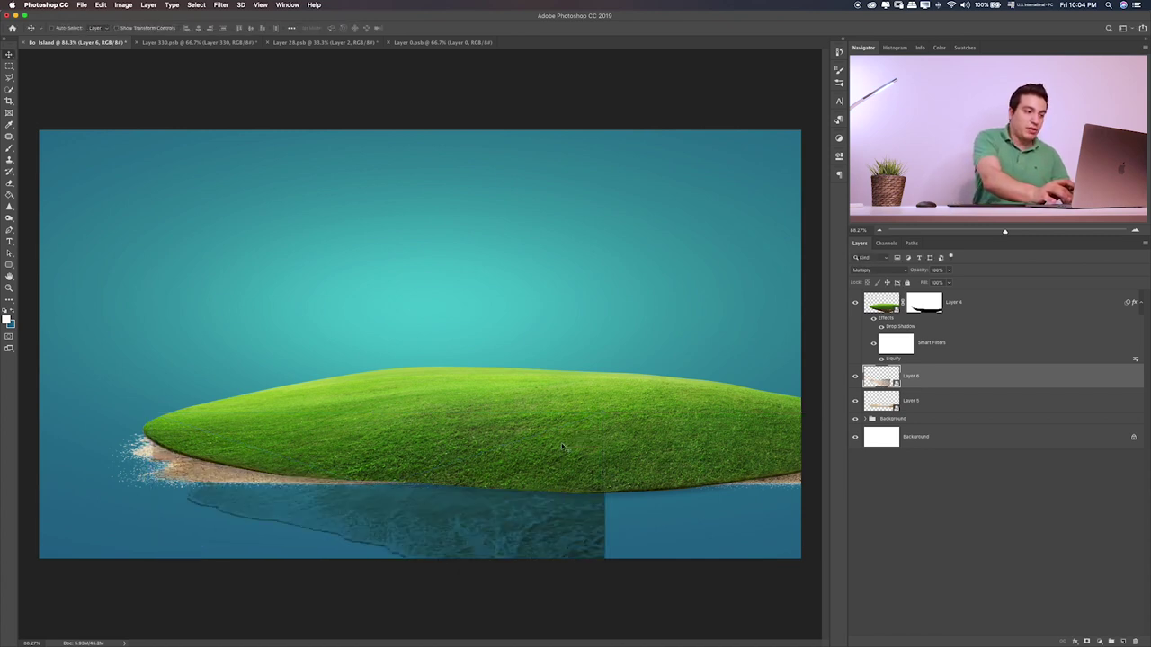
{"action": "key", "text": "shift+plus"}
{"action": "key", "text": "shift+plus"}
{"action": "key", "text": "shift+plus"}
{"action": "key", "text": "shift+plus"}
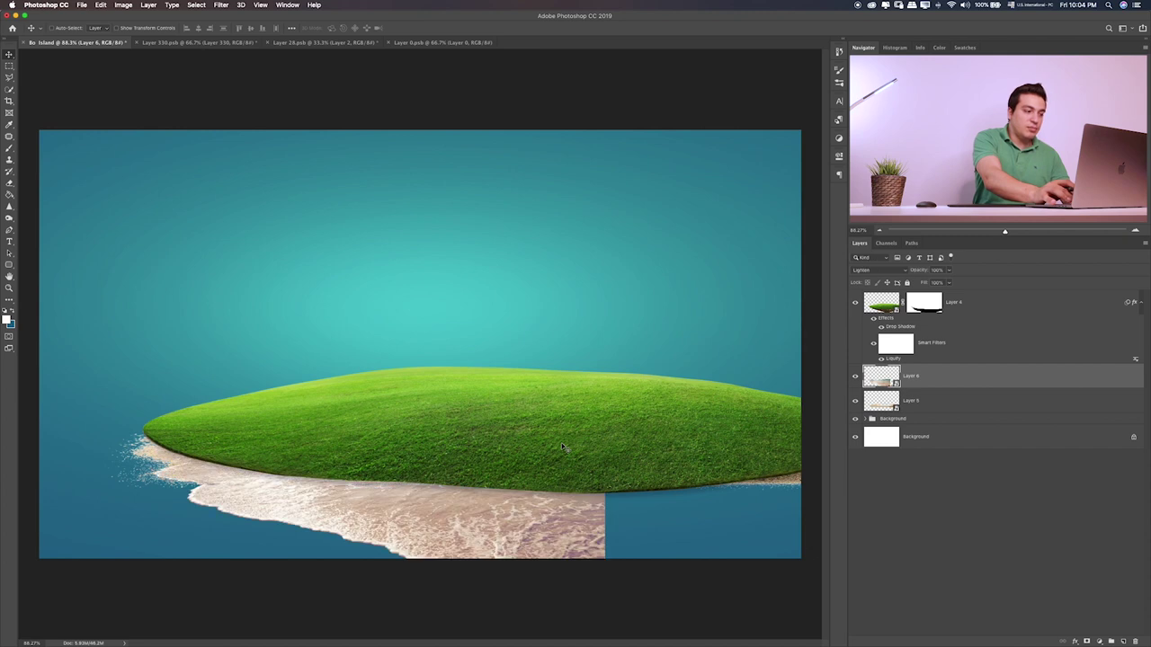
{"action": "key", "text": "shift+plus"}
{"action": "key", "text": "shift+plus"}
{"action": "key", "text": "shift+plus"}
{"action": "key", "text": "shift+plus"}
{"action": "key", "text": "shift+plus"}
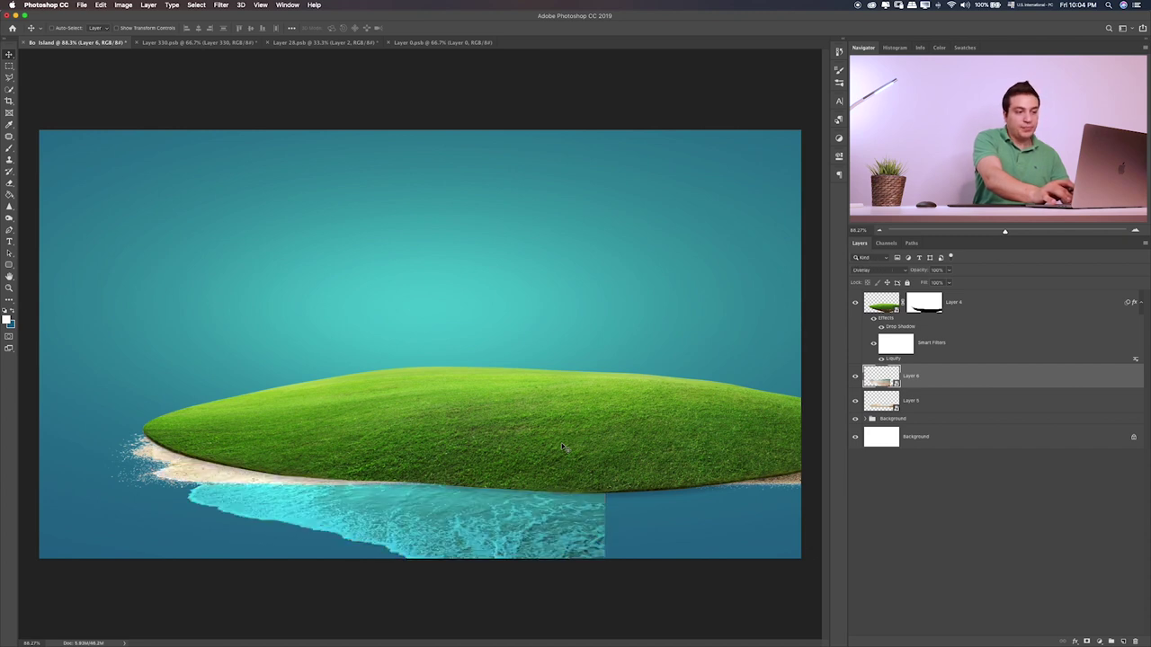
{"action": "key", "text": "shift+plus"}
{"action": "key", "text": "shift+plus"}
{"action": "key", "text": "shift+plus"}
{"action": "key", "text": "shift+plus"}
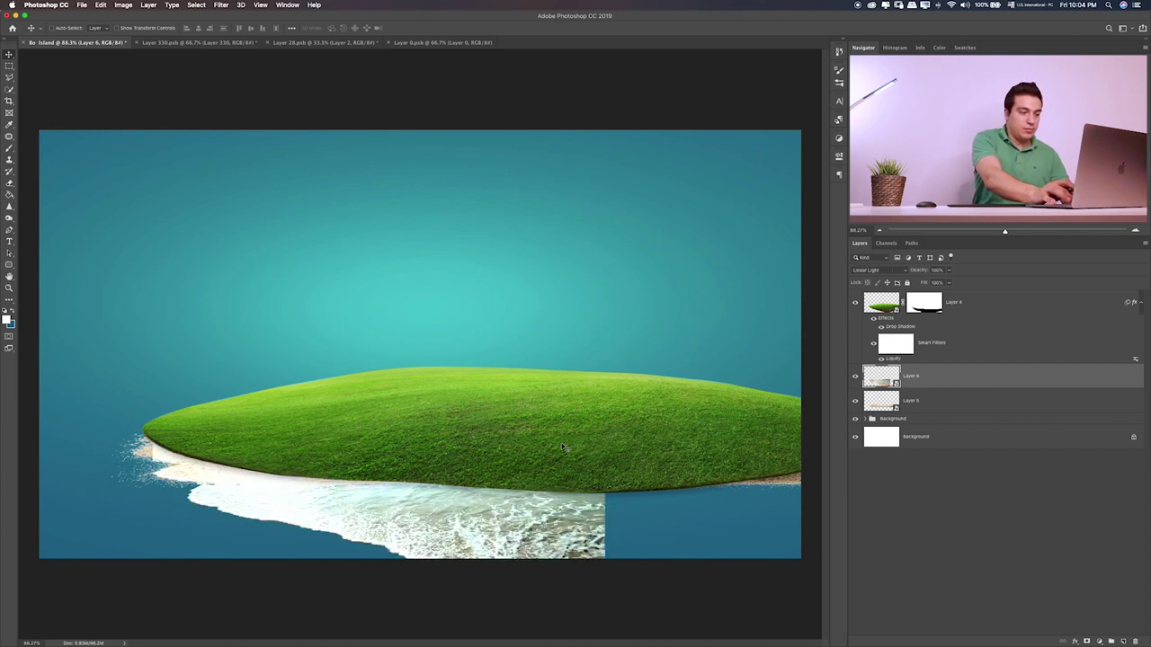
{"action": "key", "text": "shift+plus"}
{"action": "key", "text": "shift+minus"}
{"action": "key", "text": "shift+minus"}
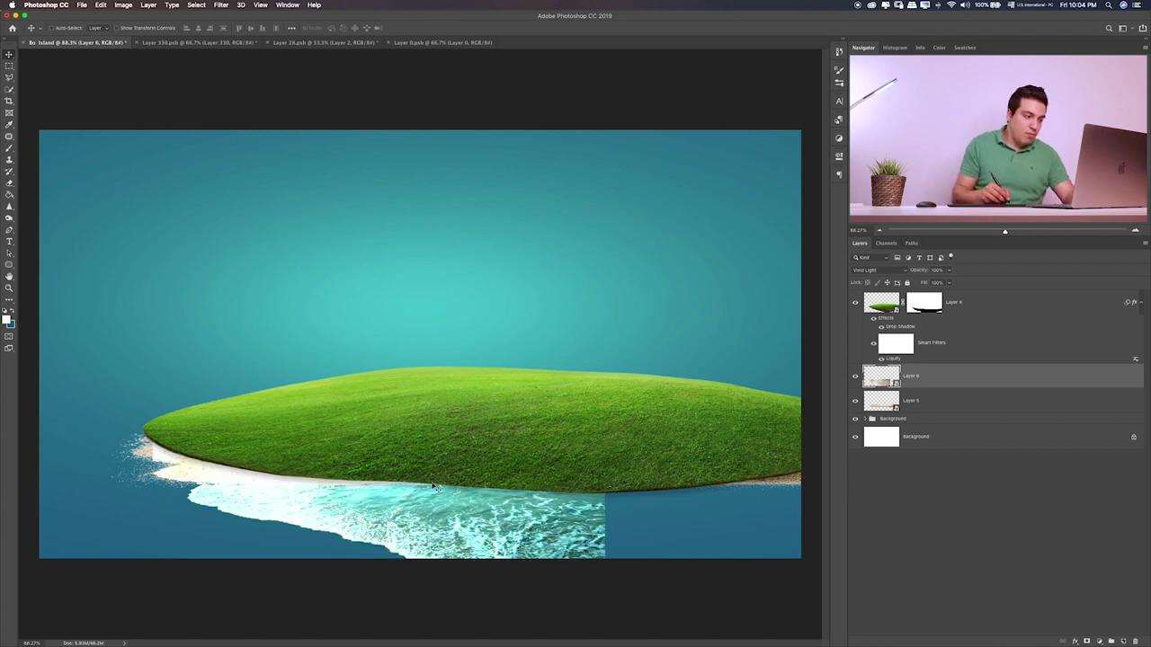
{"action": "left_click_drag", "start_coordinate": [432, 487], "coordinate": [436, 469]}
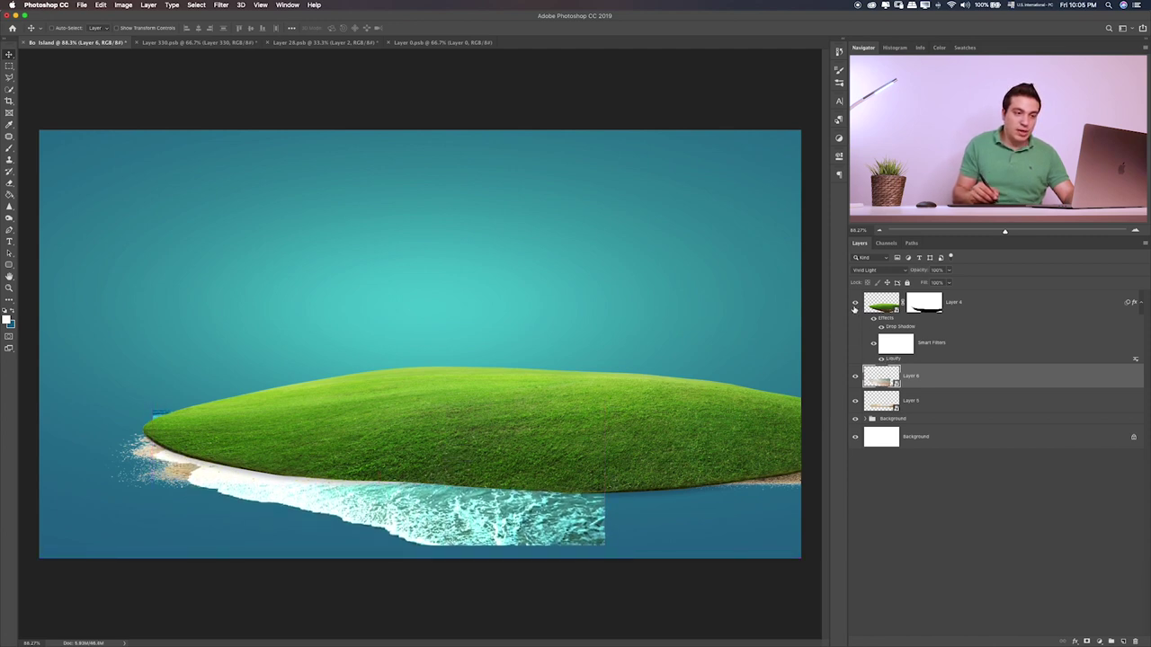
- Toggle the sand and wave layers' visibility to compare the shoreline
{"action": "left_click", "coordinate": [857, 402]}
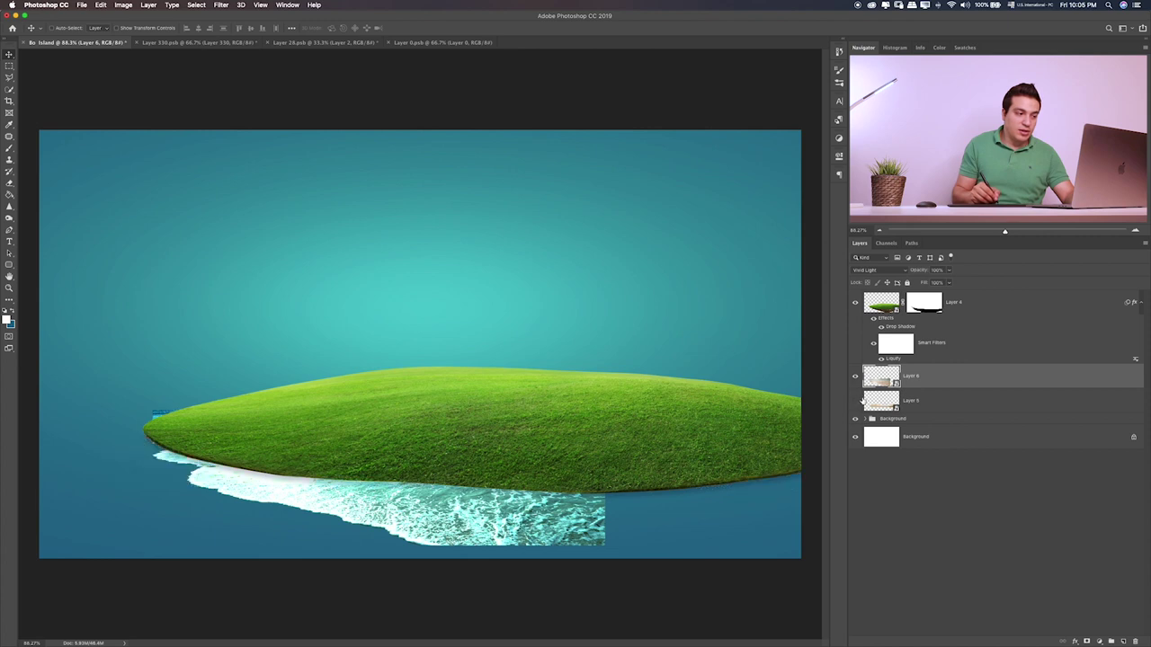
{"action": "left_click", "coordinate": [863, 400]}
{"action": "left_click", "coordinate": [856, 402]}
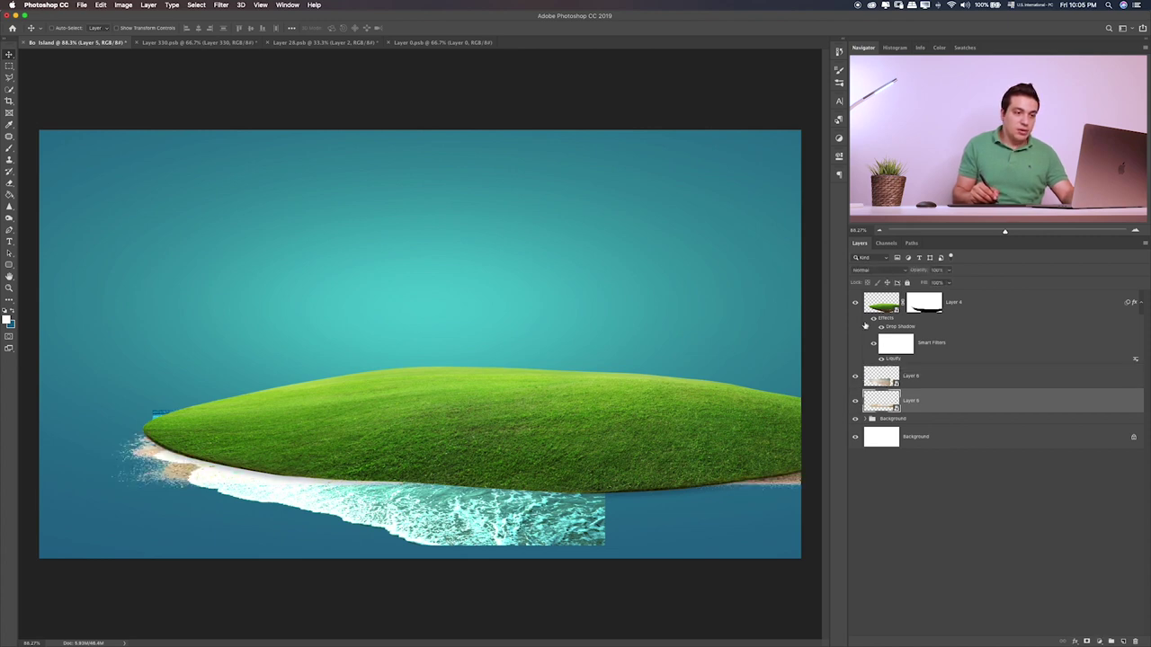
{"action": "left_click", "coordinate": [855, 376]}
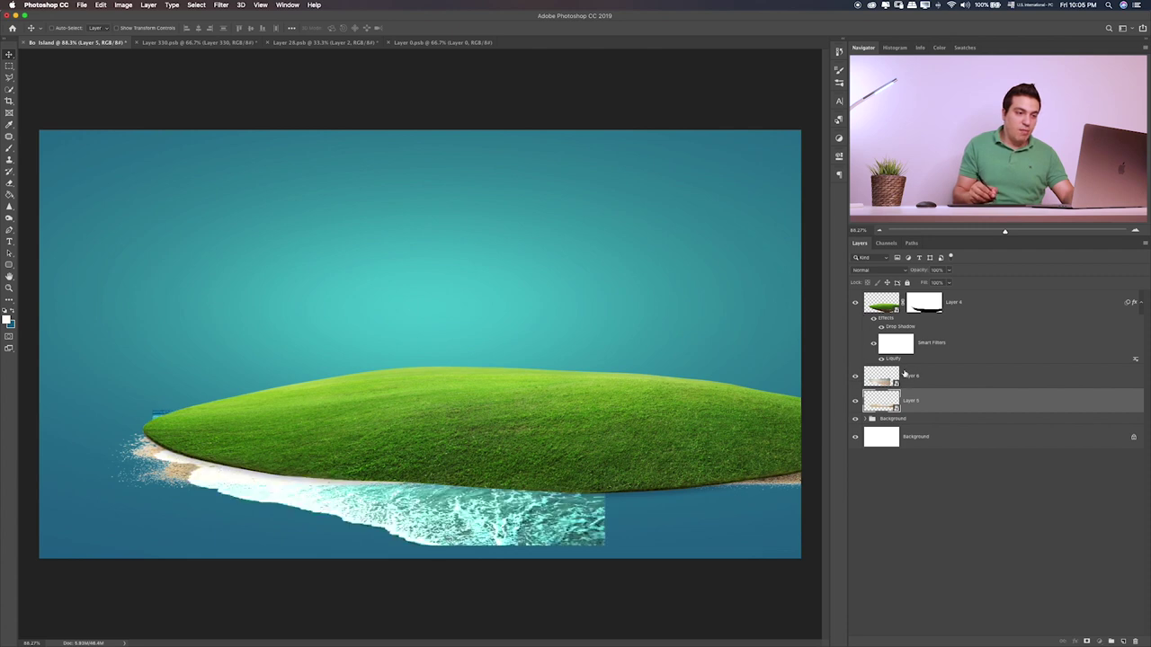
{"action": "left_click", "coordinate": [913, 376]}
- Cycle the wave layer through blend modes such as Linear Light and Divide, then restore Normal
{"action": "key", "text": "shift+plus"}
{"action": "key", "text": "shift+plus"}
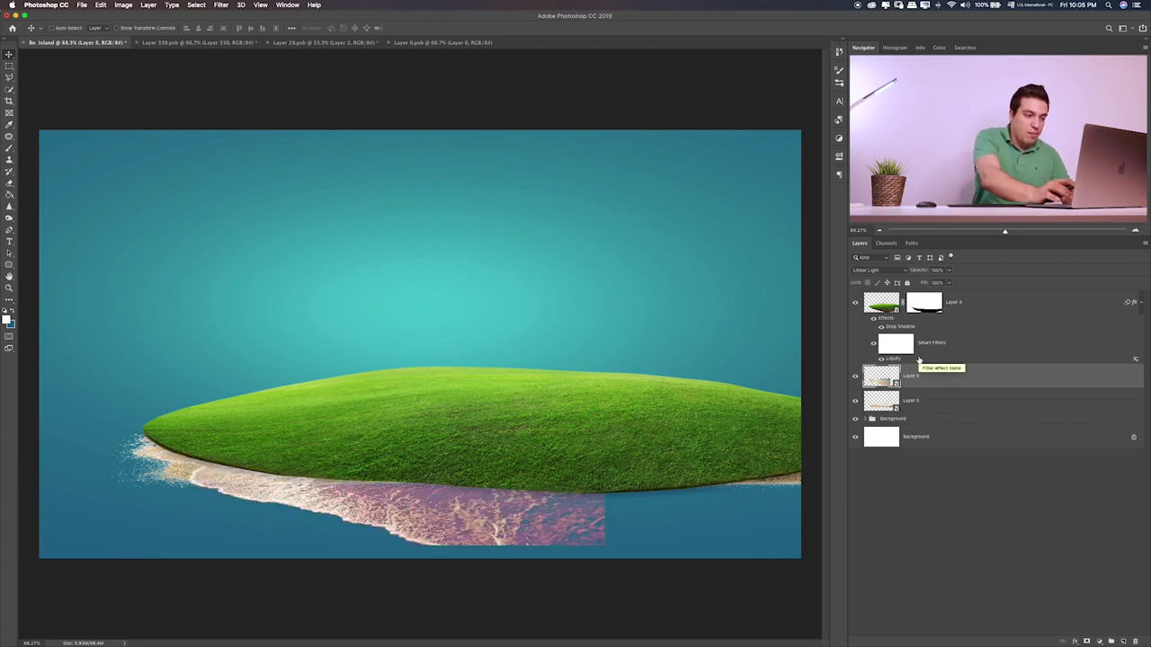
{"action": "key", "text": "shift+minus"}
{"action": "key", "text": "shift+plus"}
{"action": "key", "text": "shift+plus"}
{"action": "key", "text": "shift+plus"}
{"action": "key", "text": "shift+plus"}
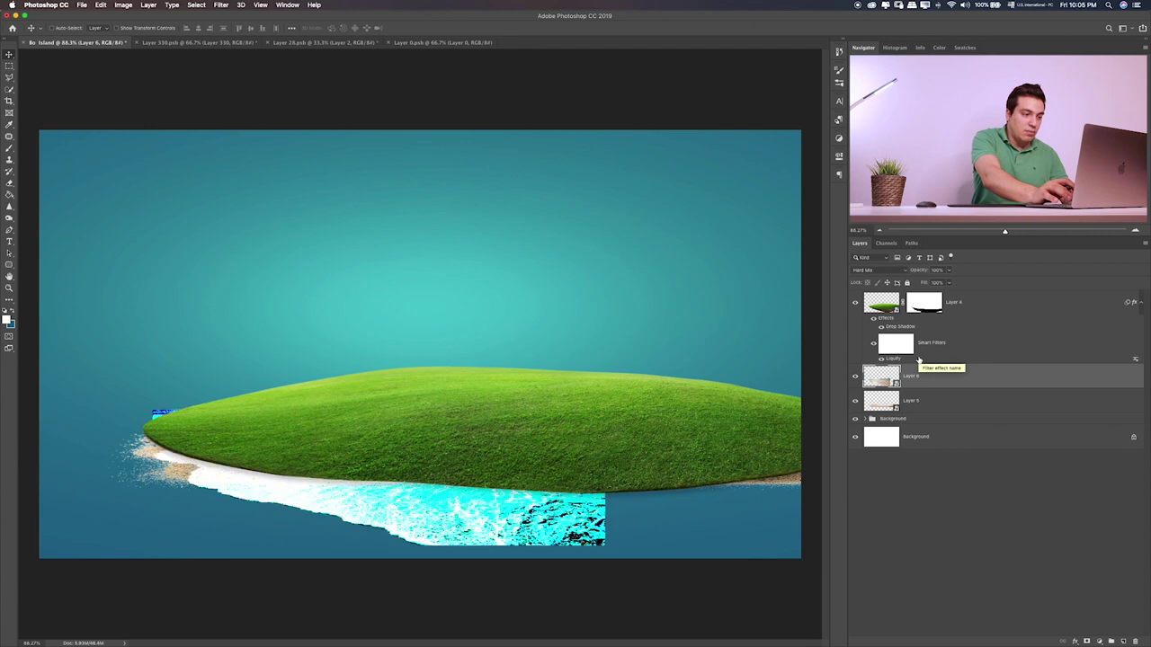
{"action": "key", "text": "shift+plus"}
{"action": "key", "text": "shift+plus"}
{"action": "key", "text": "shift+plus"}
{"action": "key", "text": "shift+plus"}
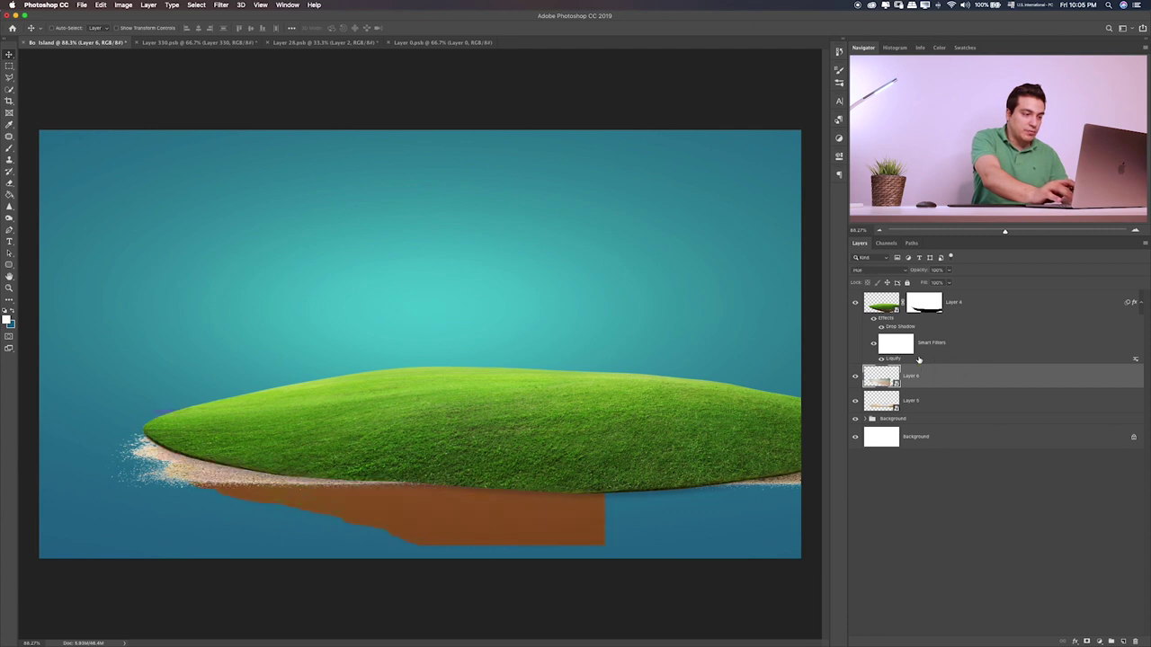
{"action": "key", "text": "shift+minus"}
{"action": "key", "text": "shift+minus"}
{"action": "key", "text": "shift+alt+n"}
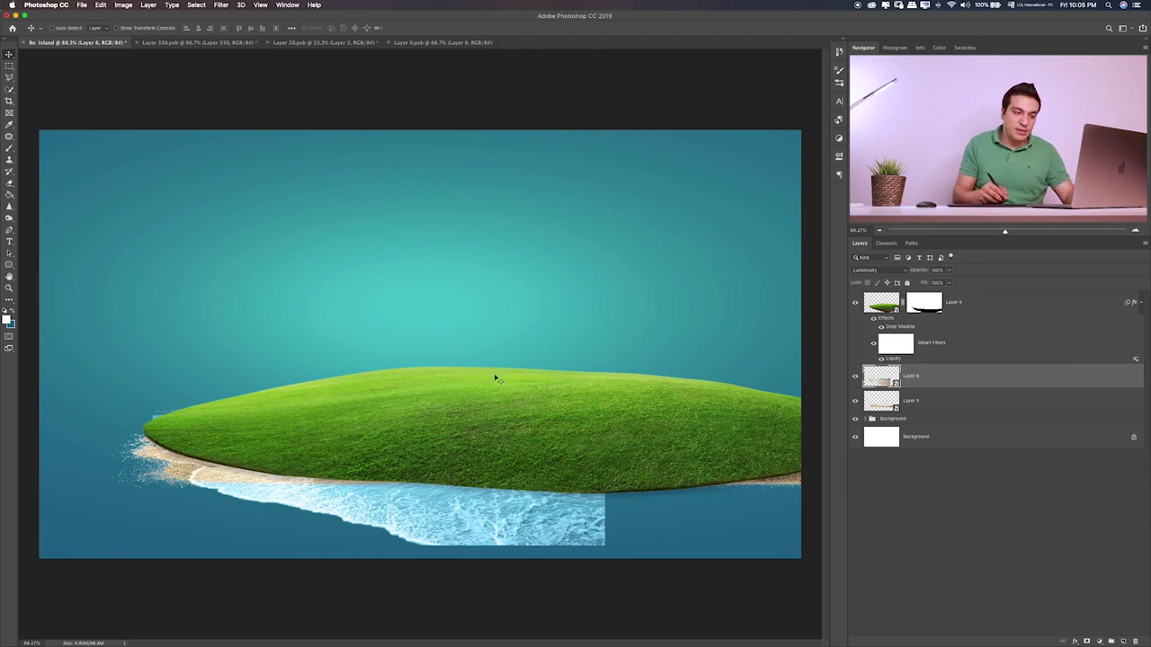
- Try Multiply, Lighten and Darker Color on sand Layer 5, then hide it and select Layer 6
{"action": "left_click", "coordinate": [927, 398]}
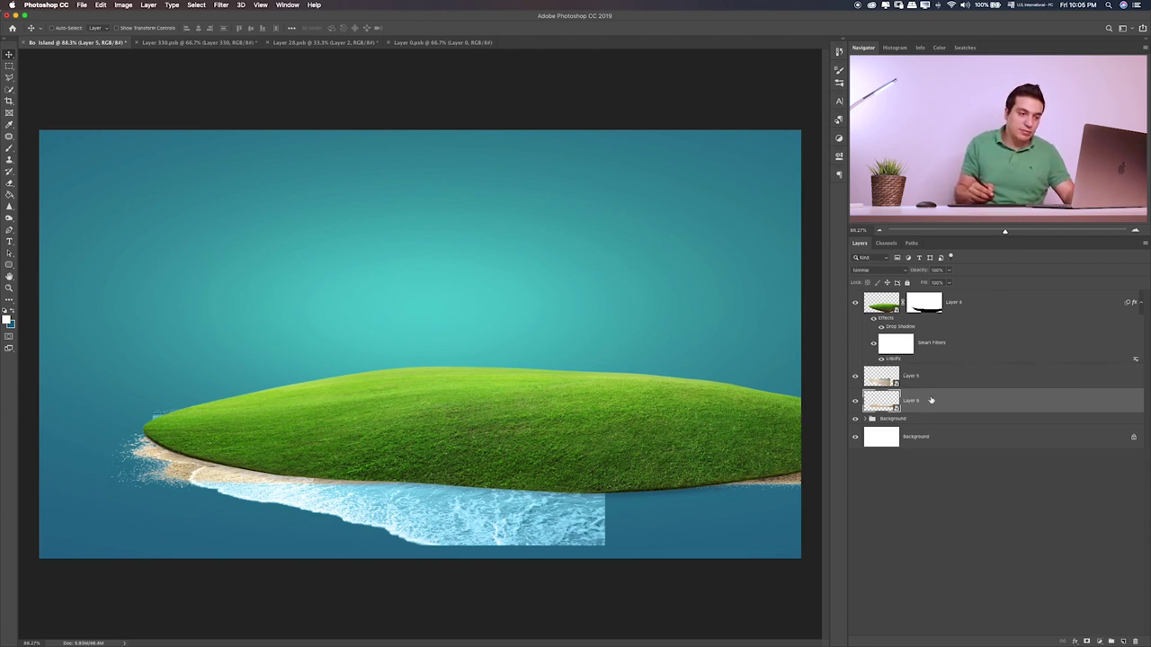
{"action": "key", "text": "shift+alt+m"}
{"action": "key", "text": "shift+plus"}
{"action": "key", "text": "shift+plus"}
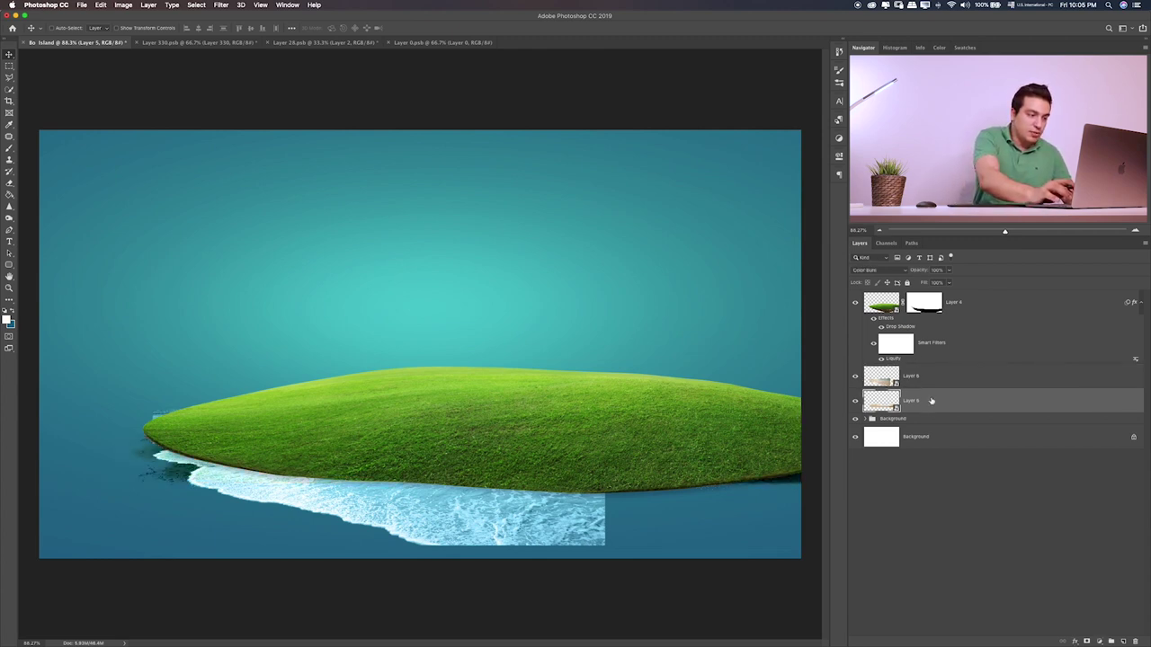
{"action": "key", "text": "shift+plus"}
{"action": "key", "text": "shift+plus"}
{"action": "key", "text": "shift+minus"}
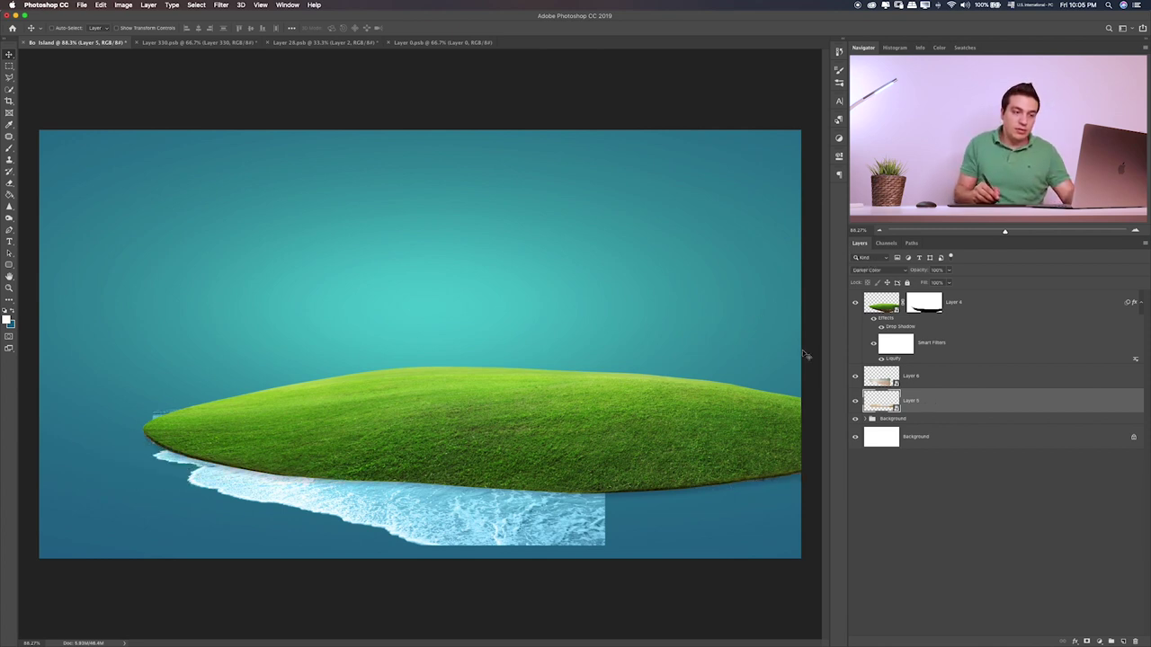
{"action": "left_click", "coordinate": [855, 402]}
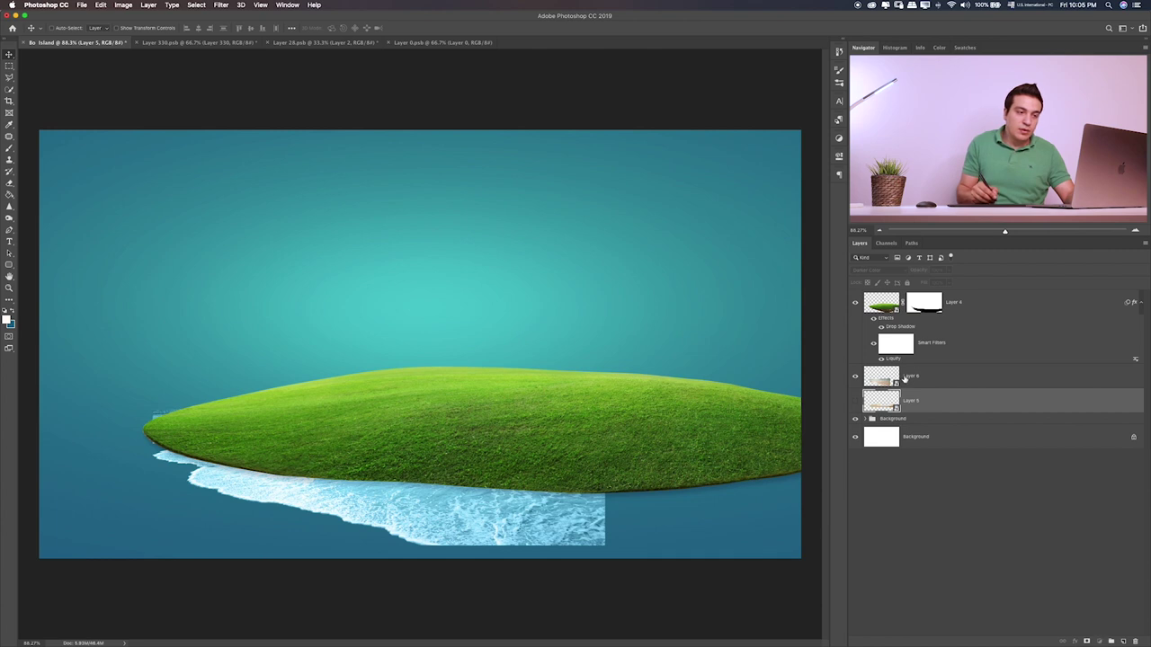
{"action": "left_click", "coordinate": [904, 378]}
- Enlarge the sea-foam layer toward the lower left and reposition it under the island
{"action": "key", "text": "ctrl+t"}
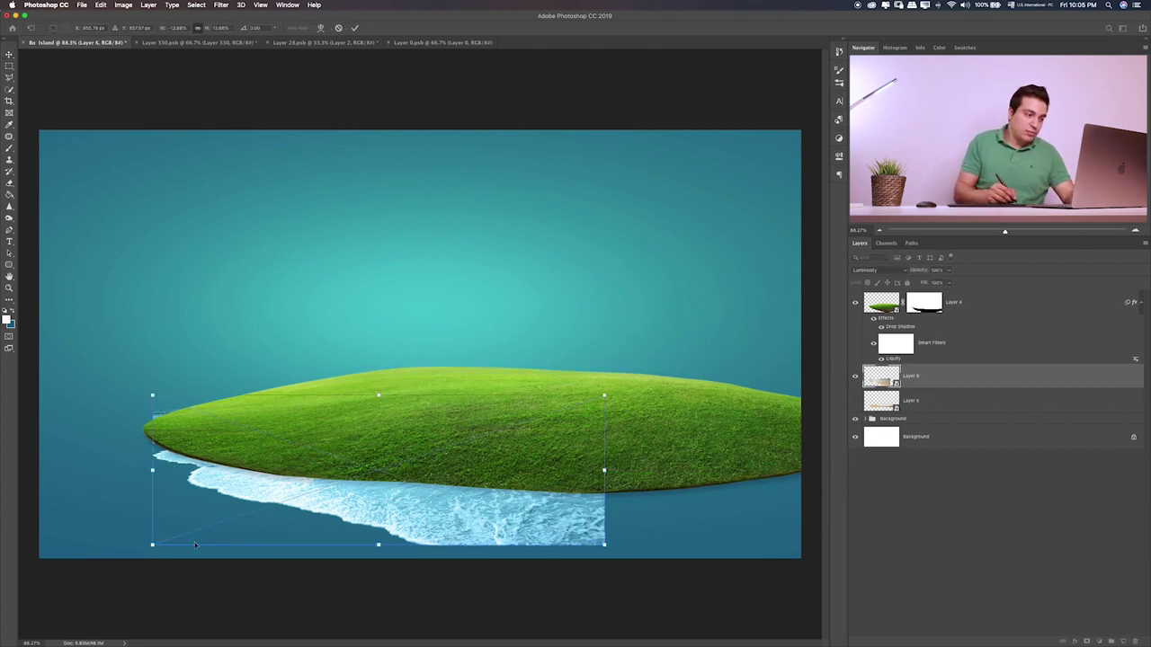
{"action": "left_click_drag", "start_coordinate": [154, 545], "coordinate": [125, 574]}
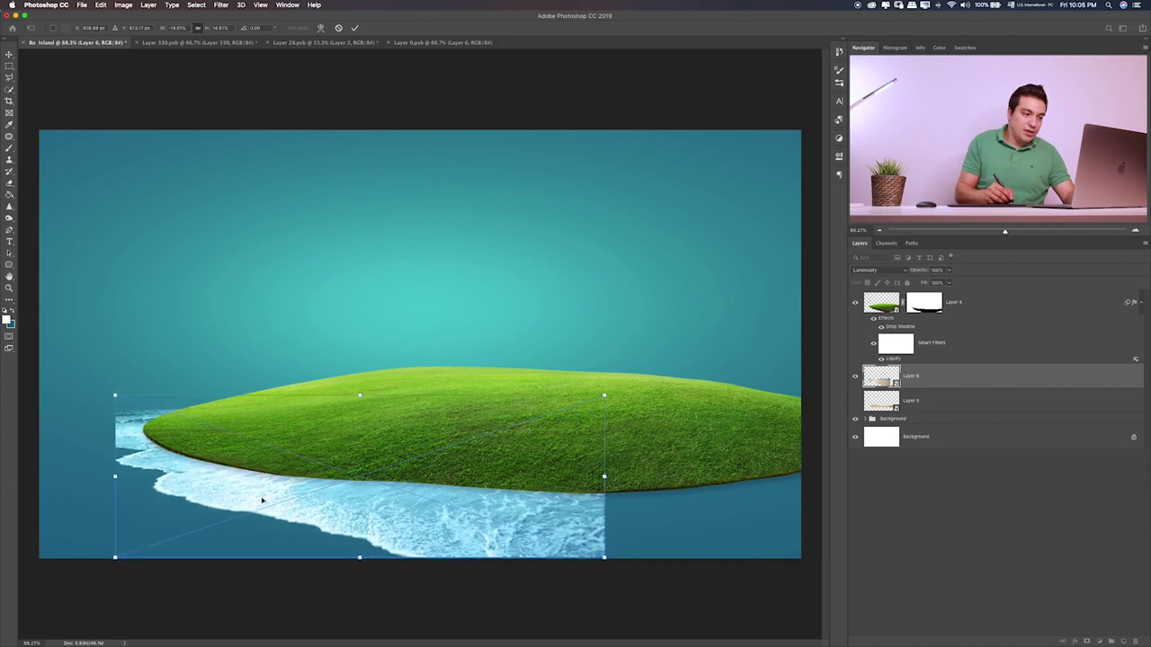
{"action": "left_click_drag", "start_coordinate": [290, 505], "coordinate": [286, 510]}
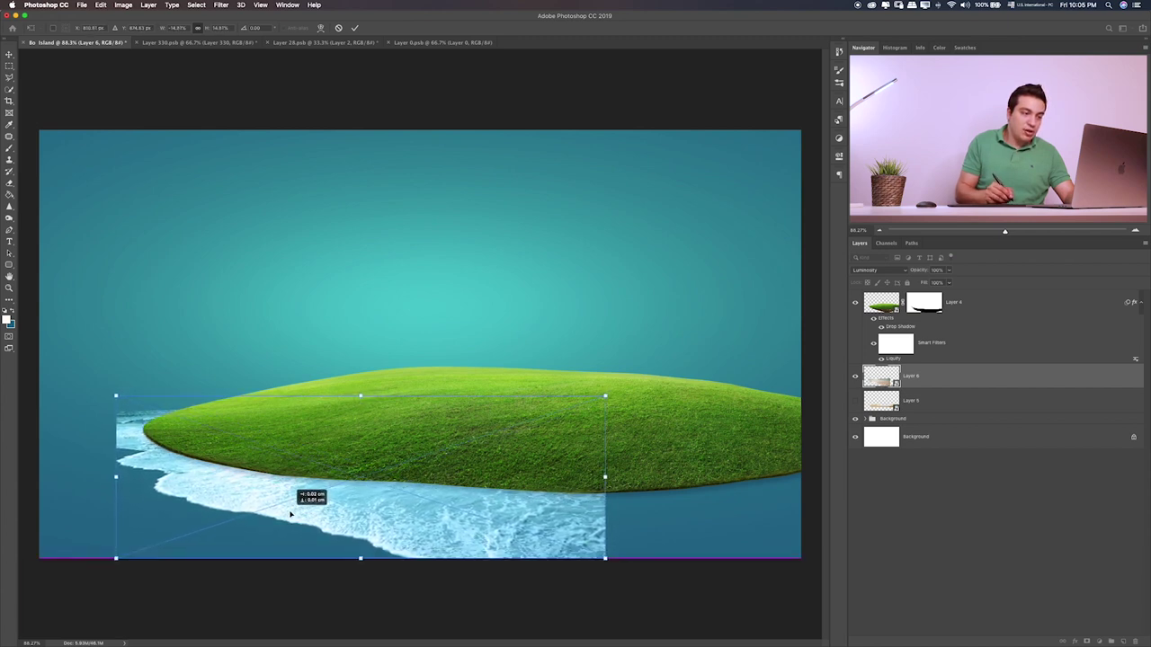
{"action": "key", "text": "Return"}
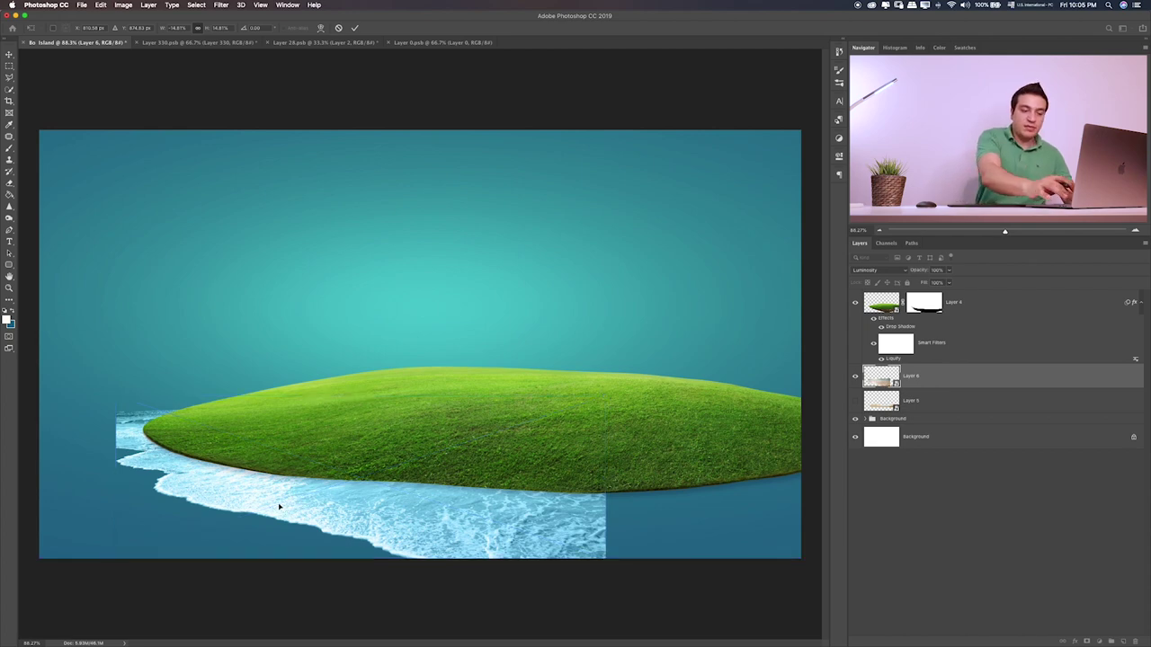
- Zoom to the island's left tip and give the foam layer a white layer mask for brushing
{"action": "key", "text": "ctrl+plus"}
{"action": "key", "text": "ctrl+plus"}
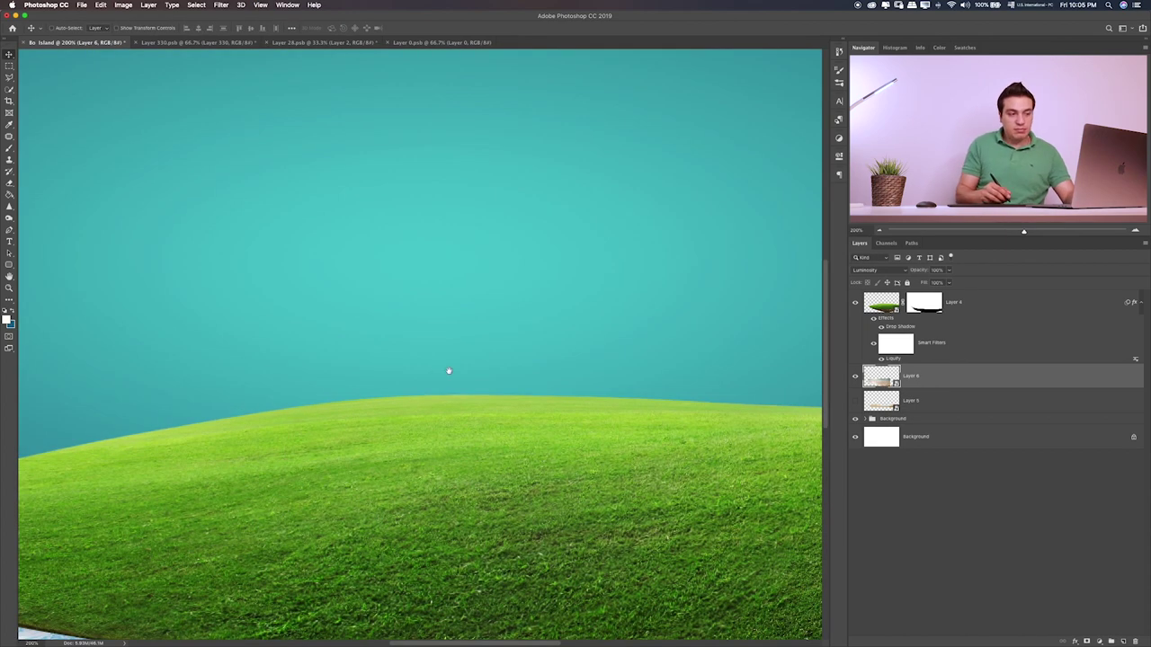
{"action": "left_click_drag", "start_coordinate": [302, 461], "coordinate": [697, 350]}
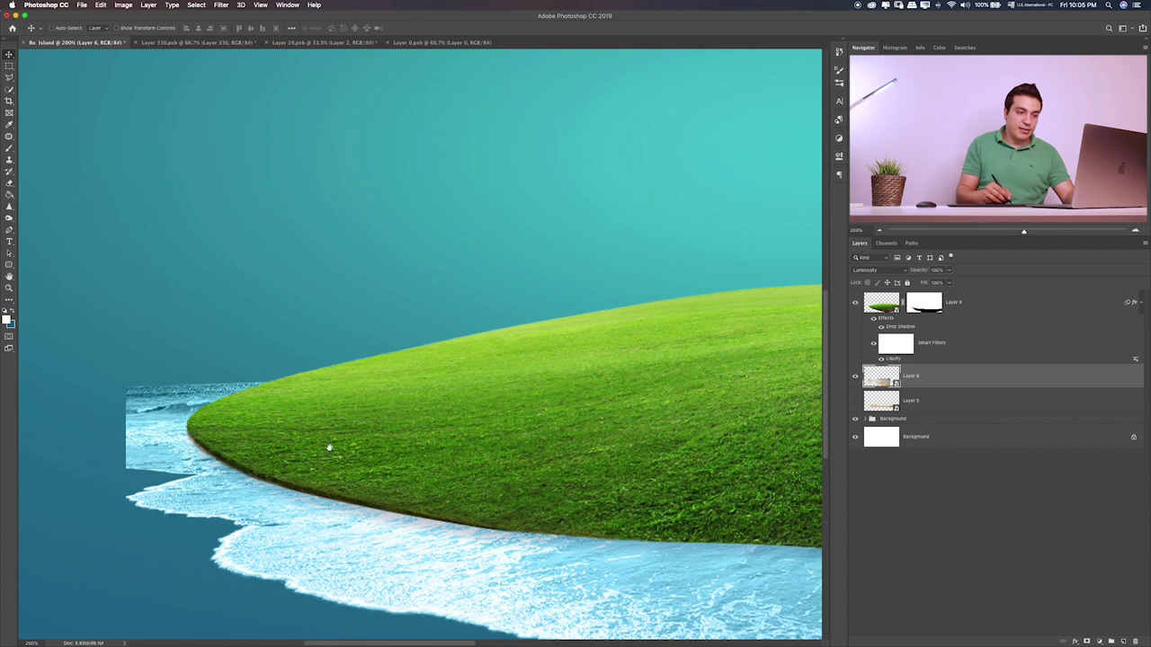
{"action": "left_click_drag", "start_coordinate": [329, 447], "coordinate": [416, 423]}
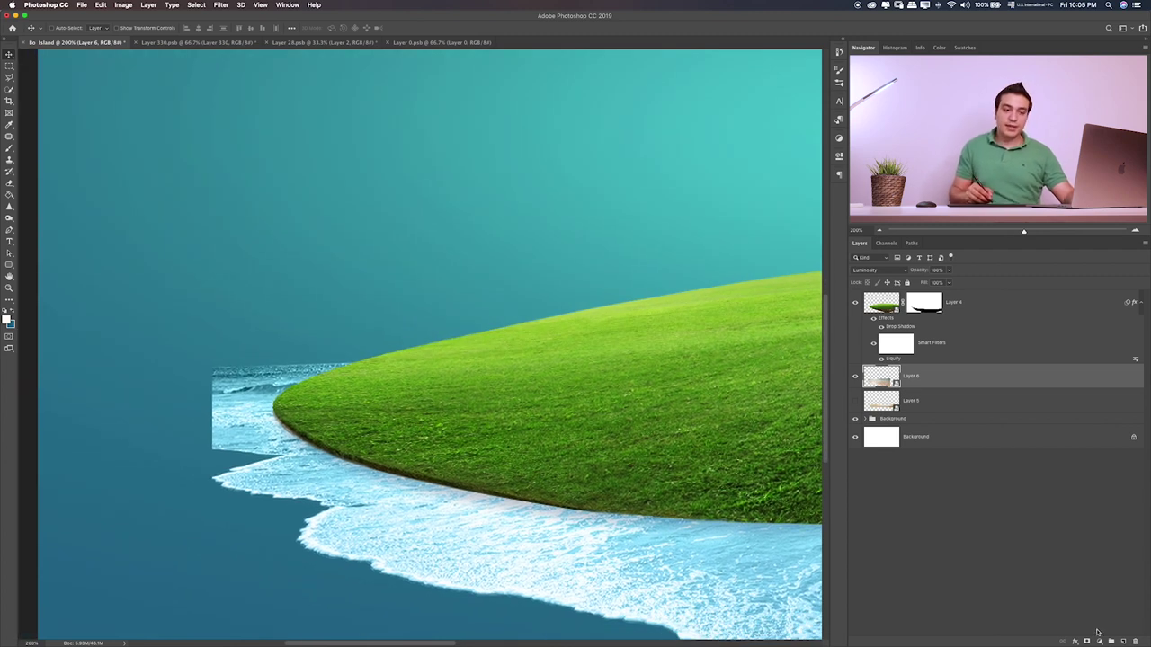
{"action": "left_click", "coordinate": [1088, 641]}
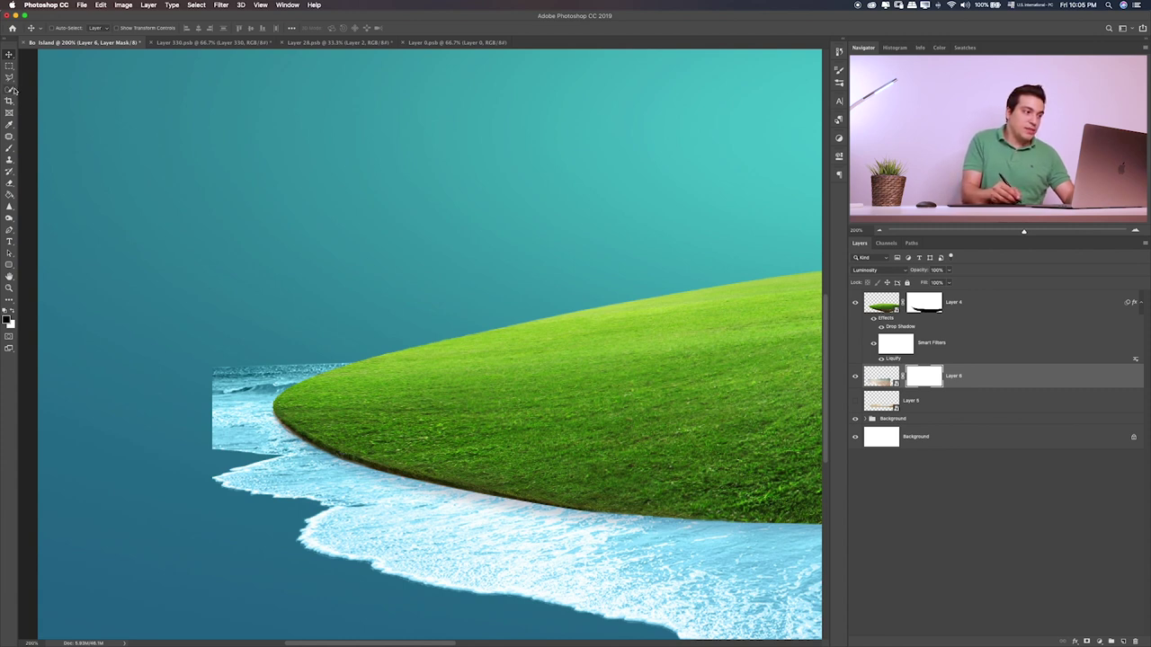
{"action": "left_click", "coordinate": [9, 149]}
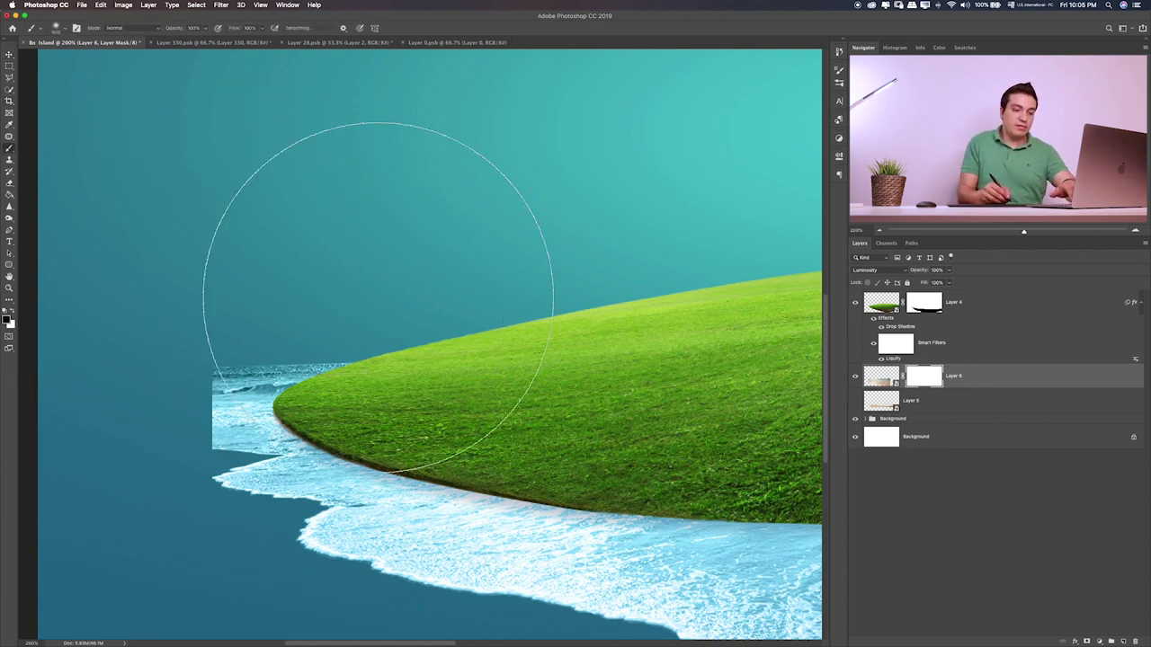
- Use a smaller brush to paint black on Layer 6's mask over the surf above the island's left tip
{"action": "key", "text": "bracketleft"}
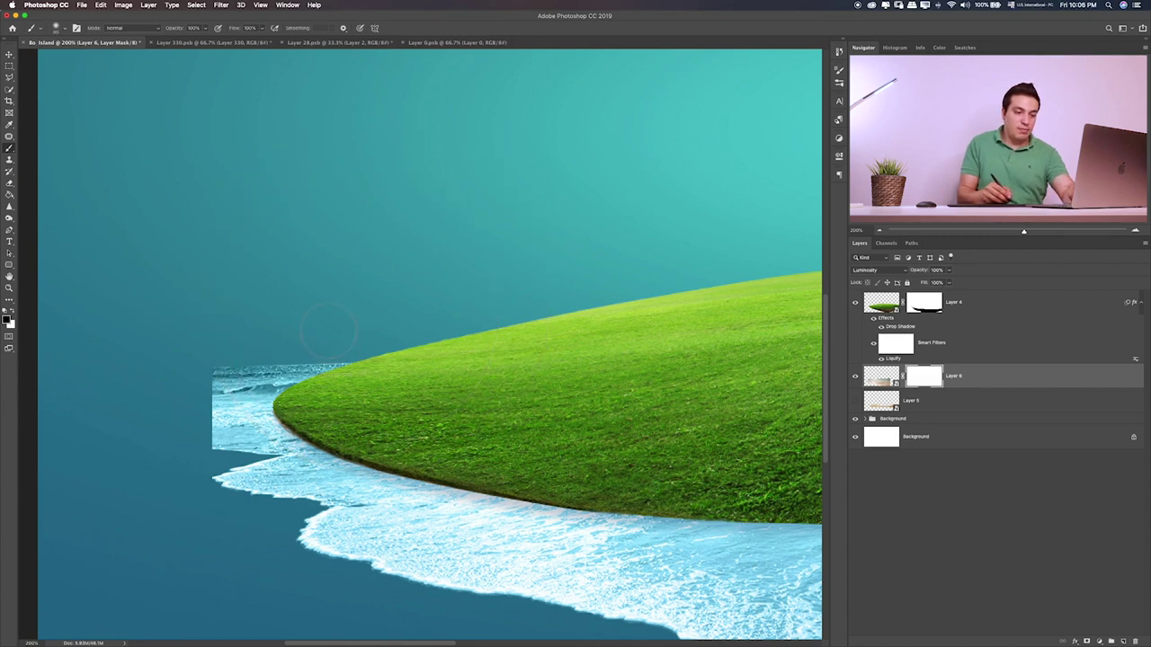
{"action": "scroll", "coordinate": [328, 331], "scroll_direction": "up", "scroll_amount": 3}
{"action": "scroll", "coordinate": [278, 364], "scroll_direction": "left", "scroll_amount": 5}
{"action": "scroll", "coordinate": [278, 364], "scroll_direction": "down", "scroll_amount": 2}
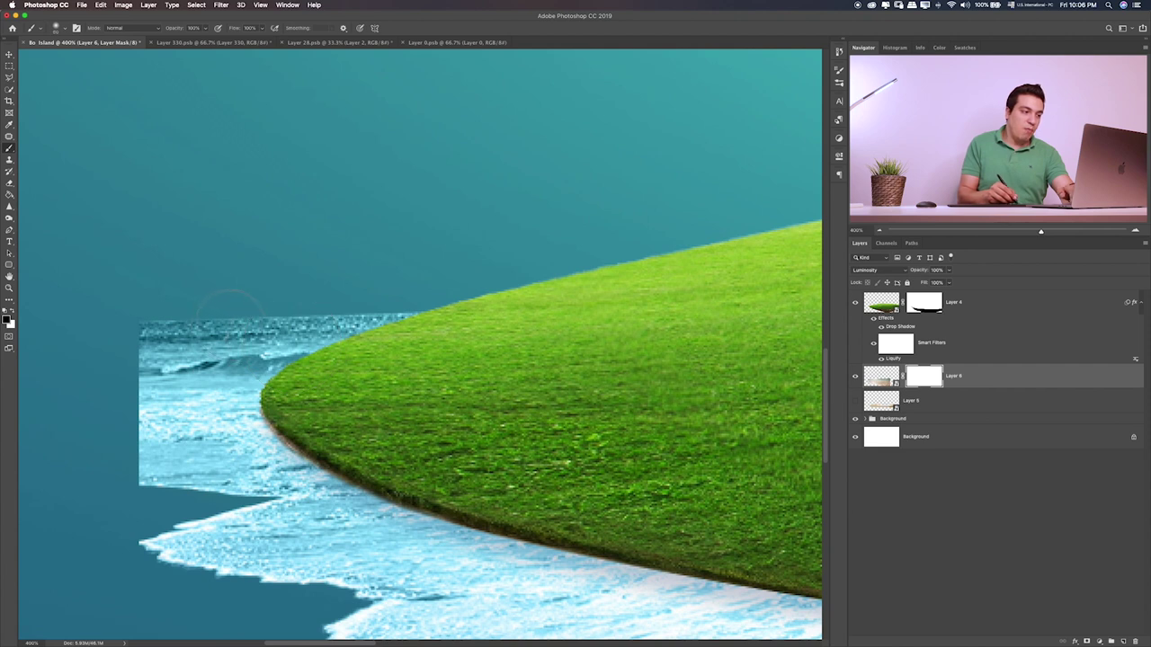
{"action": "mouse_move", "coordinate": [230, 315]}
{"action": "left_mouse_down"}
{"action": "mouse_move", "coordinate": [153, 329]}
{"action": "mouse_move", "coordinate": [399, 297]}
{"action": "mouse_move", "coordinate": [125, 385]}
{"action": "mouse_move", "coordinate": [440, 312]}
{"action": "mouse_move", "coordinate": [164, 411]}
{"action": "mouse_move", "coordinate": [237, 390]}
{"action": "mouse_move", "coordinate": [121, 462]}
{"action": "mouse_move", "coordinate": [289, 415]}
{"action": "mouse_move", "coordinate": [252, 483]}
{"action": "mouse_move", "coordinate": [319, 469]}
{"action": "mouse_move", "coordinate": [244, 494]}
{"action": "mouse_move", "coordinate": [329, 479]}
{"action": "mouse_move", "coordinate": [281, 486]}
{"action": "left_mouse_up"}
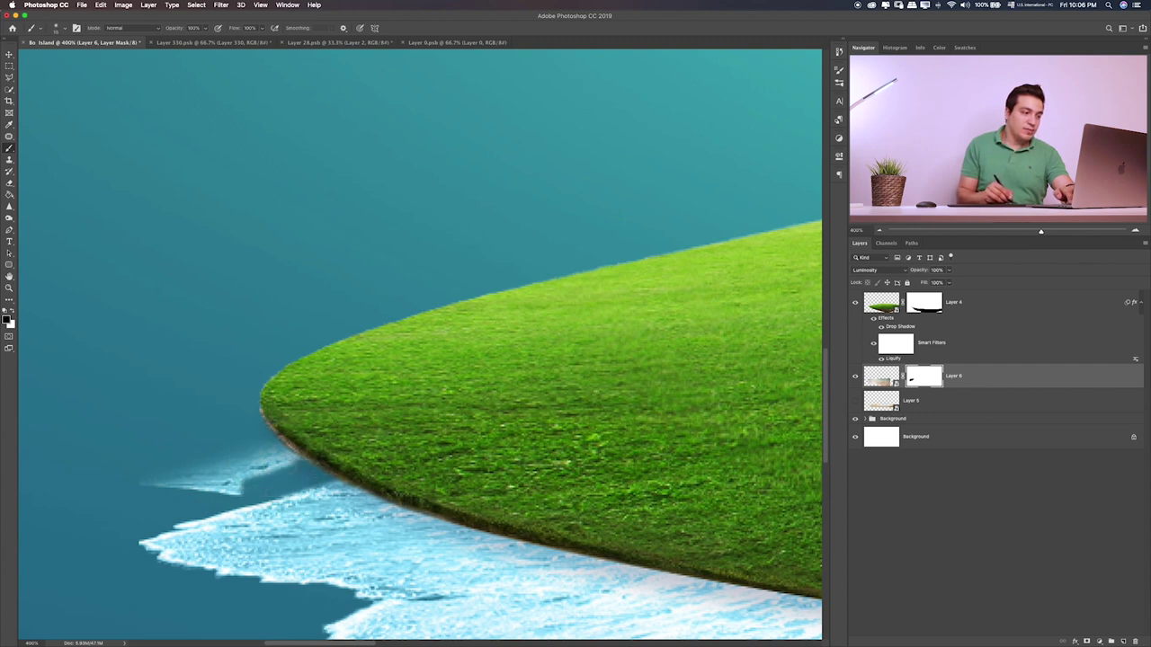
{"action": "mouse_move", "coordinate": [323, 451]}
{"action": "left_mouse_down"}
{"action": "mouse_move", "coordinate": [188, 477]}
{"action": "mouse_move", "coordinate": [236, 480]}
{"action": "left_mouse_up"}
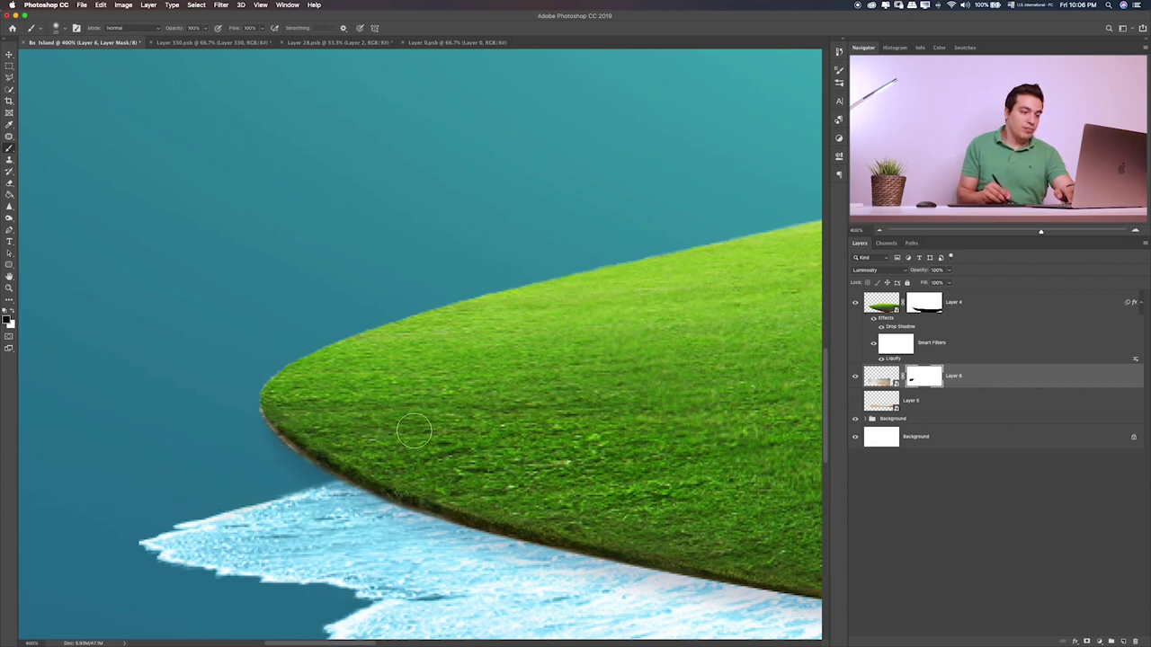
{"action": "key", "text": "ctrl+0"}
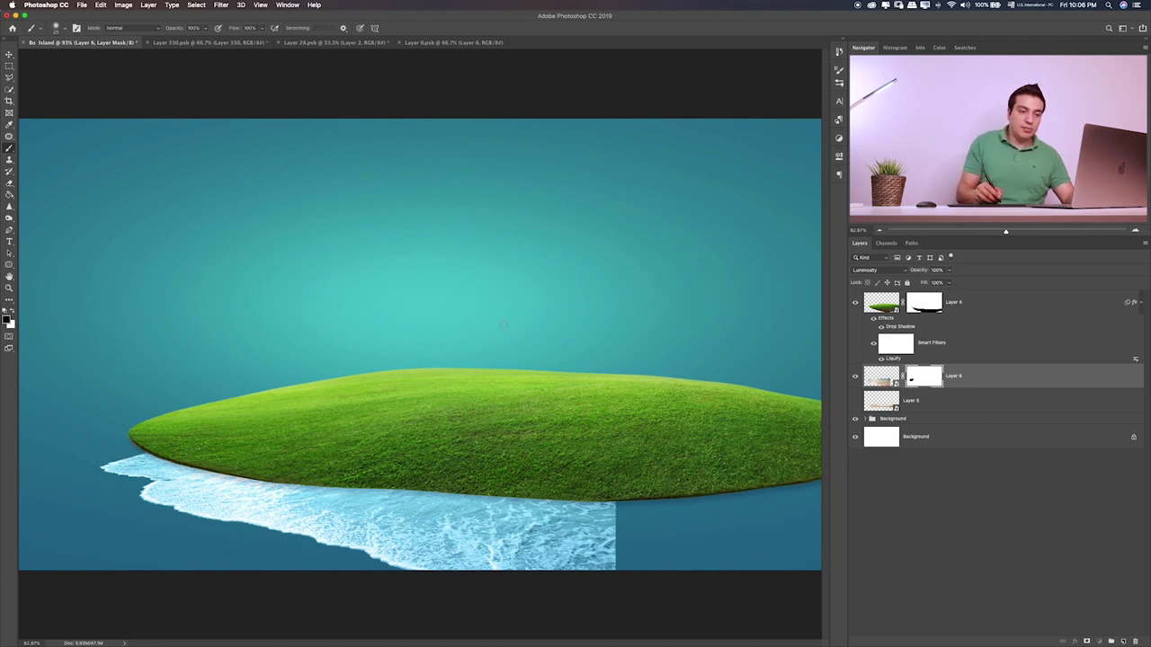
- Duplicate the foam layer as Layer 6 copy, flip it horizontally and place it under the island's right side
{"action": "left_click", "coordinate": [882, 378]}
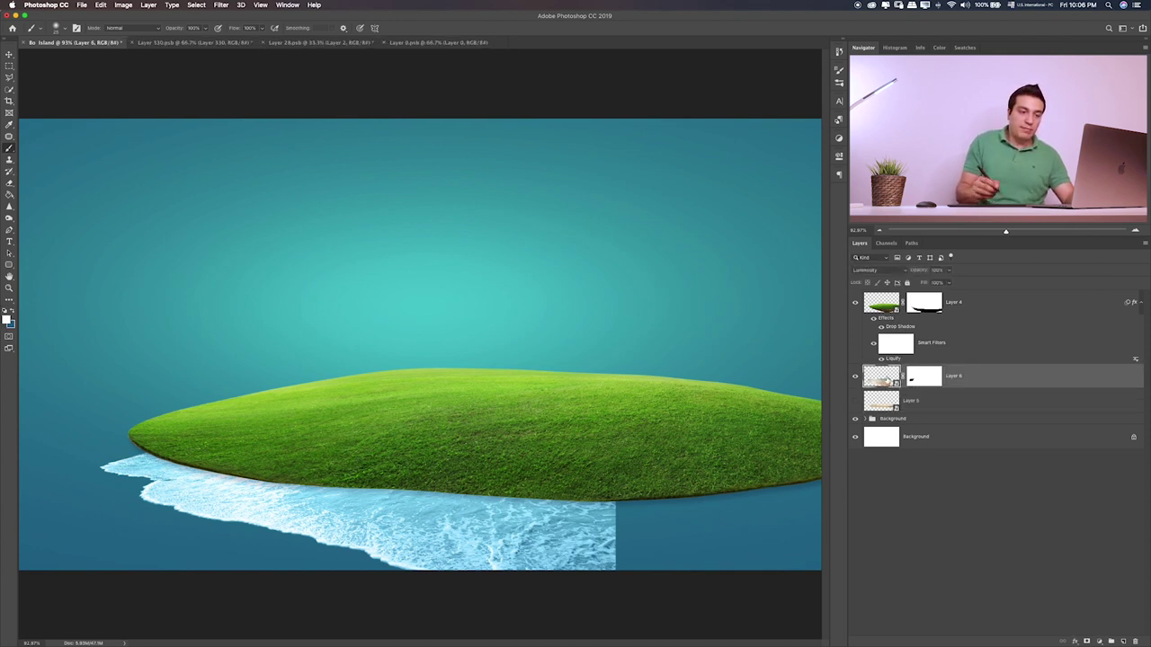
{"action": "key", "text": "ctrl+j"}
{"action": "key", "text": "ctrl+t"}
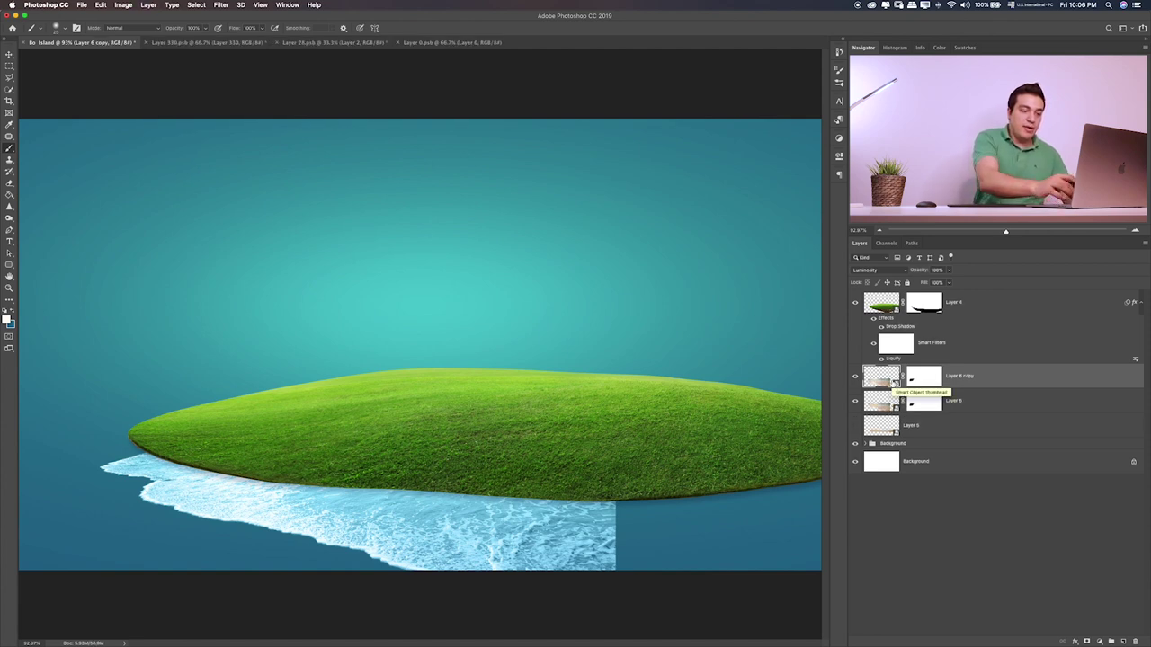
{"action": "right_click", "coordinate": [444, 466]}
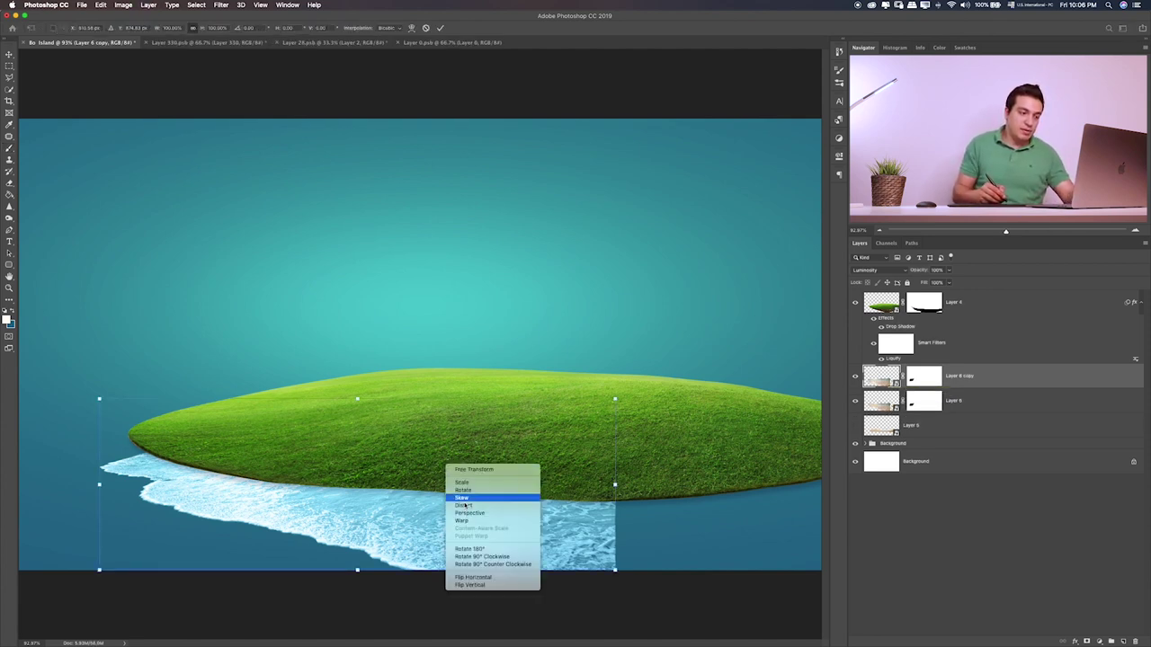
{"action": "left_click", "coordinate": [523, 579]}
{"action": "left_click_drag", "start_coordinate": [285, 490], "coordinate": [765, 490]}
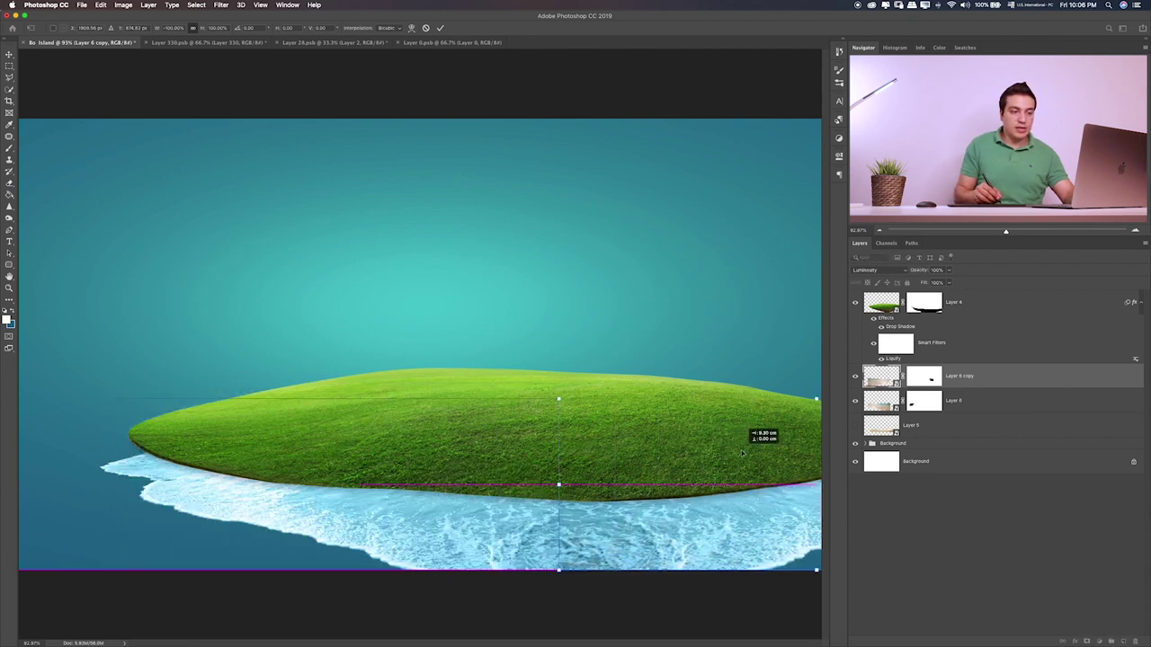
{"action": "left_click_drag", "start_coordinate": [624, 479], "coordinate": [665, 474]}
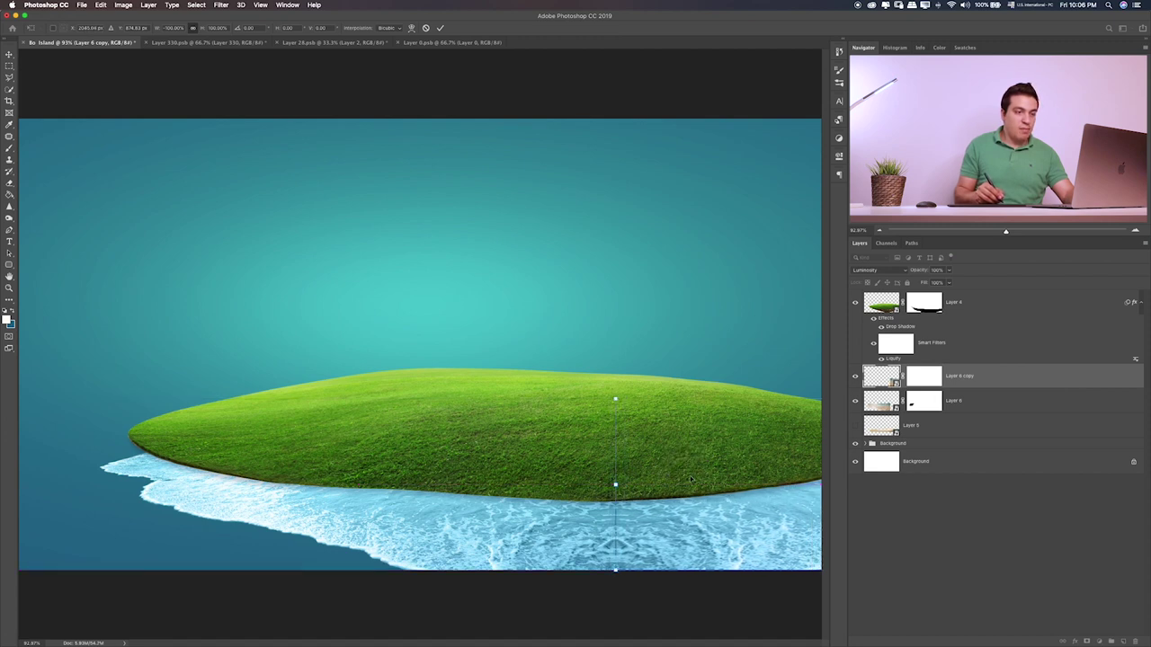
{"action": "key", "text": "Return"}
- Select both foam layers and nudge them slightly left with the Move tool
{"action": "key", "text": "b"}
{"action": "left_click", "coordinate": [971, 403], "text": "shift"}
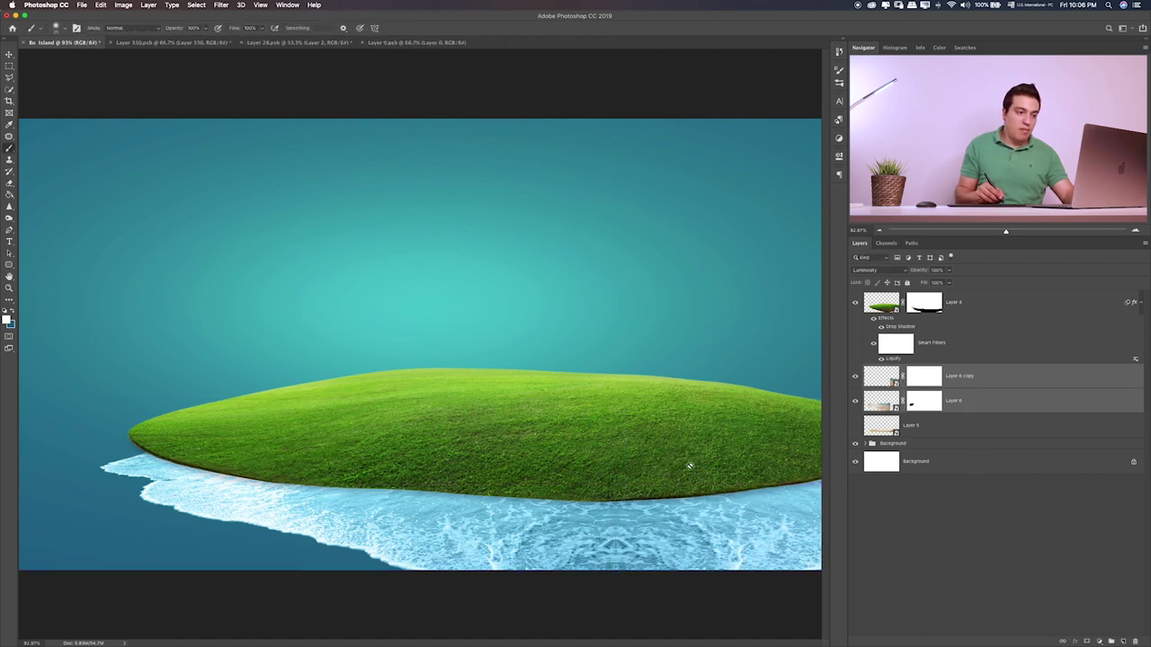
{"action": "left_click", "coordinate": [670, 479]}
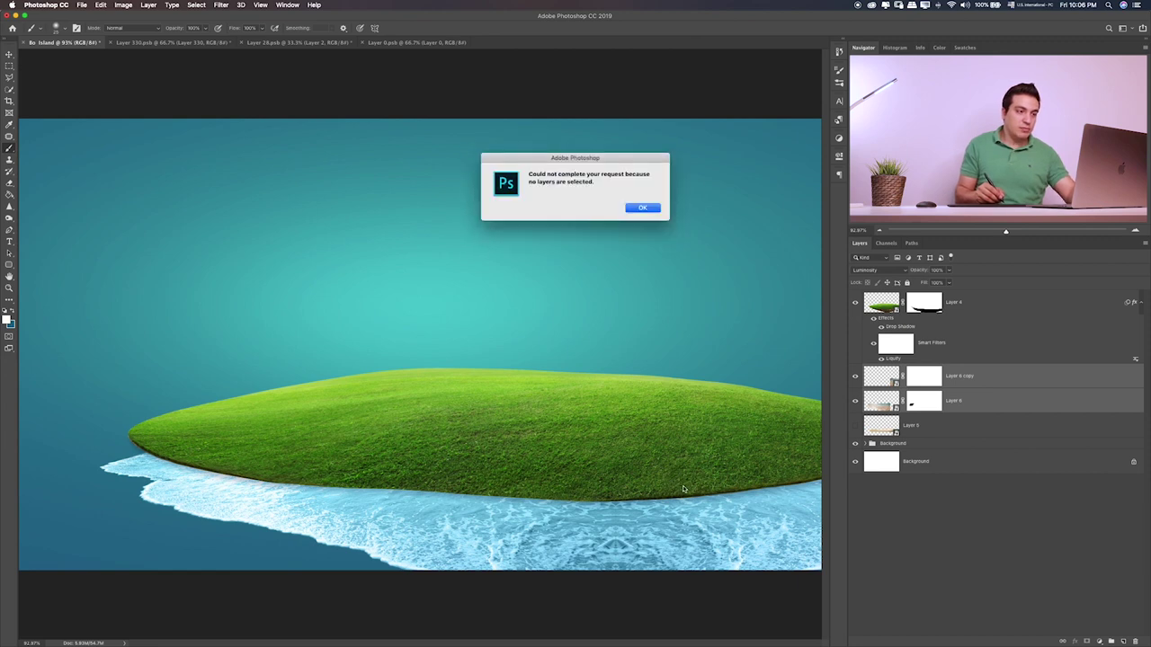
{"action": "left_click", "coordinate": [656, 209]}
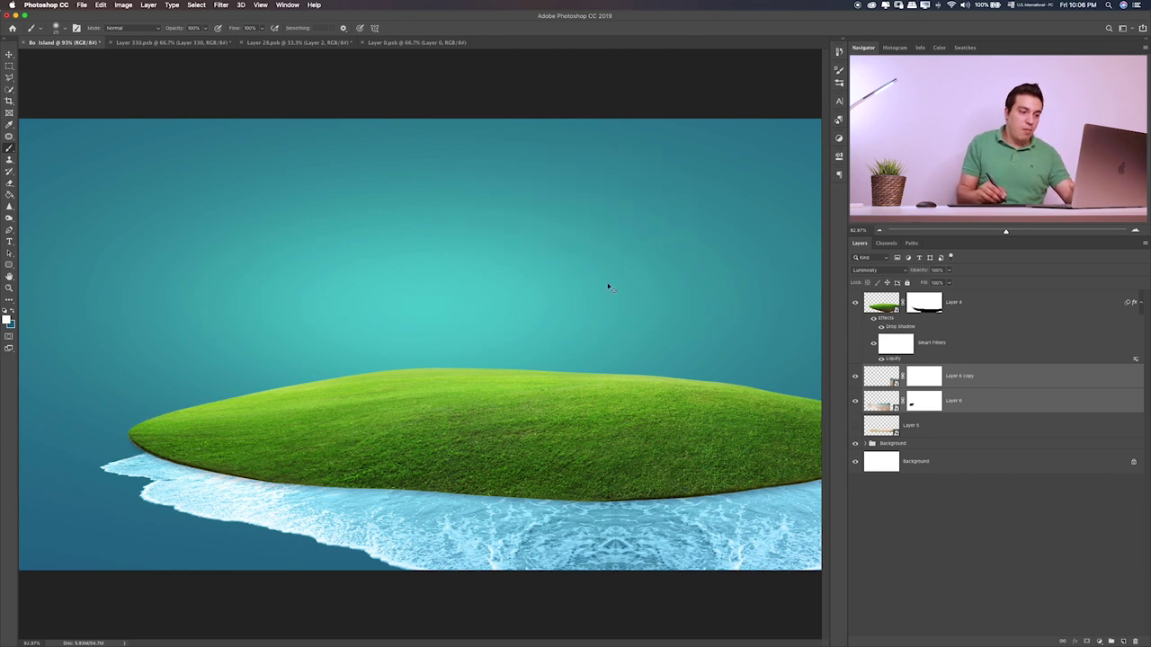
{"action": "key", "text": "v"}
{"action": "mouse_move", "coordinate": [577, 449]}
{"action": "left_mouse_down"}
{"action": "mouse_move", "coordinate": [487, 448]}
{"action": "mouse_move", "coordinate": [540, 442]}
{"action": "left_mouse_up"}
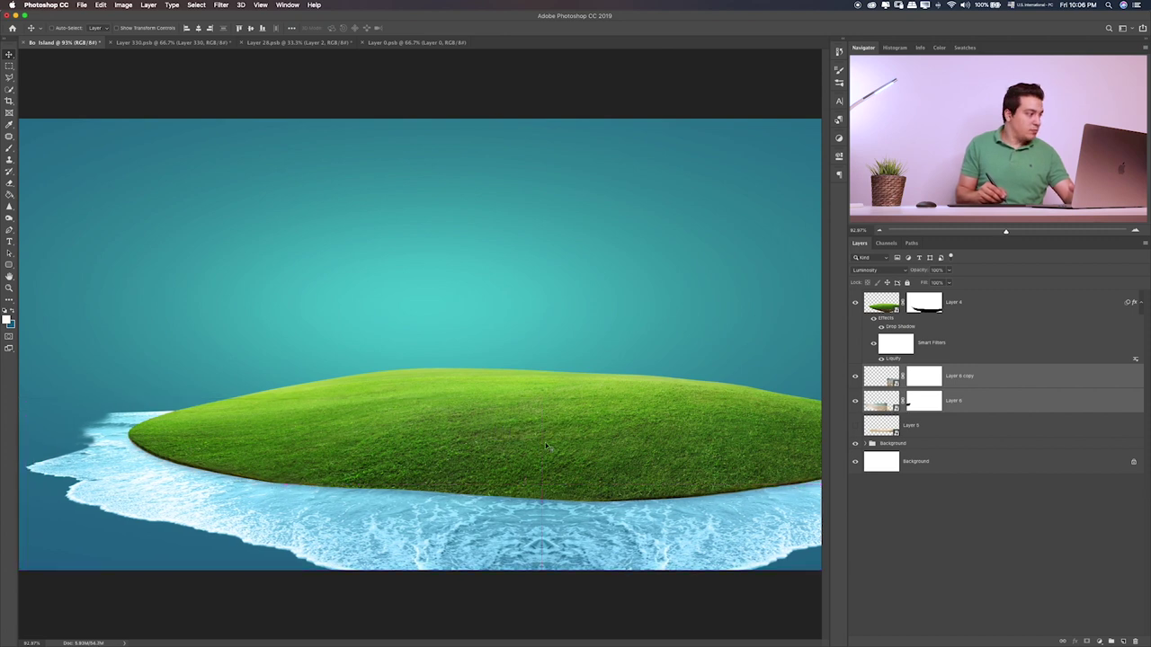
{"action": "left_click_drag", "start_coordinate": [698, 452], "coordinate": [692, 452]}
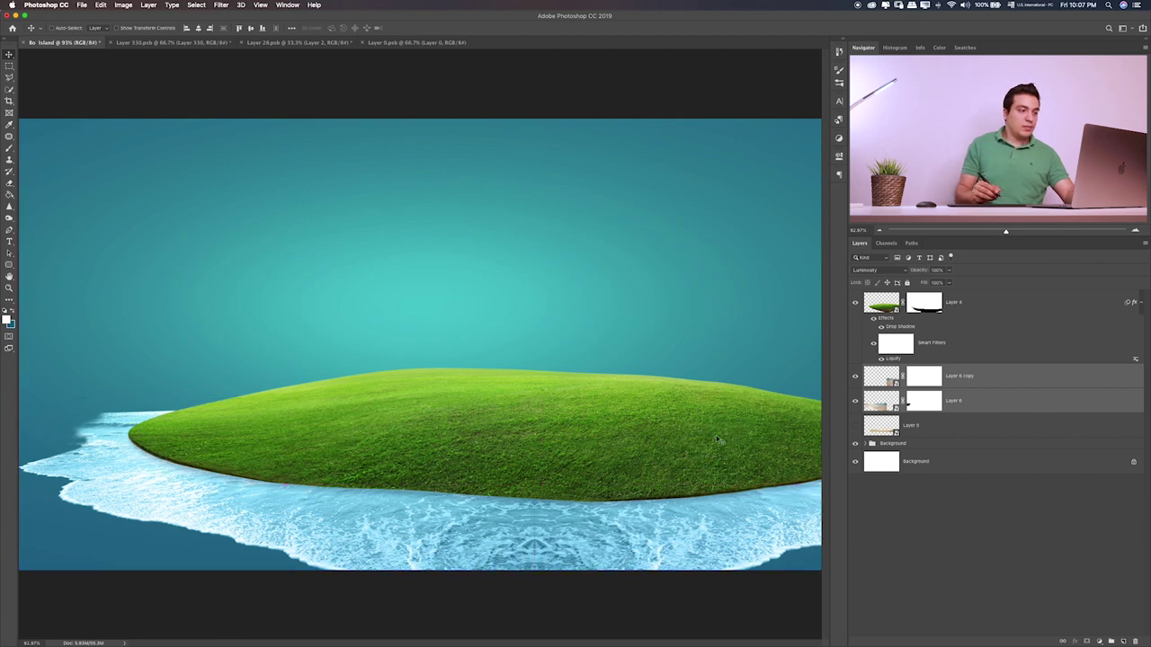
- Zoom to 200% on the island's left tip and toggle the water and Layer 6 visibility to compare the foam
{"action": "key", "text": "ctrl+1"}
{"action": "key", "text": "ctrl+plus"}
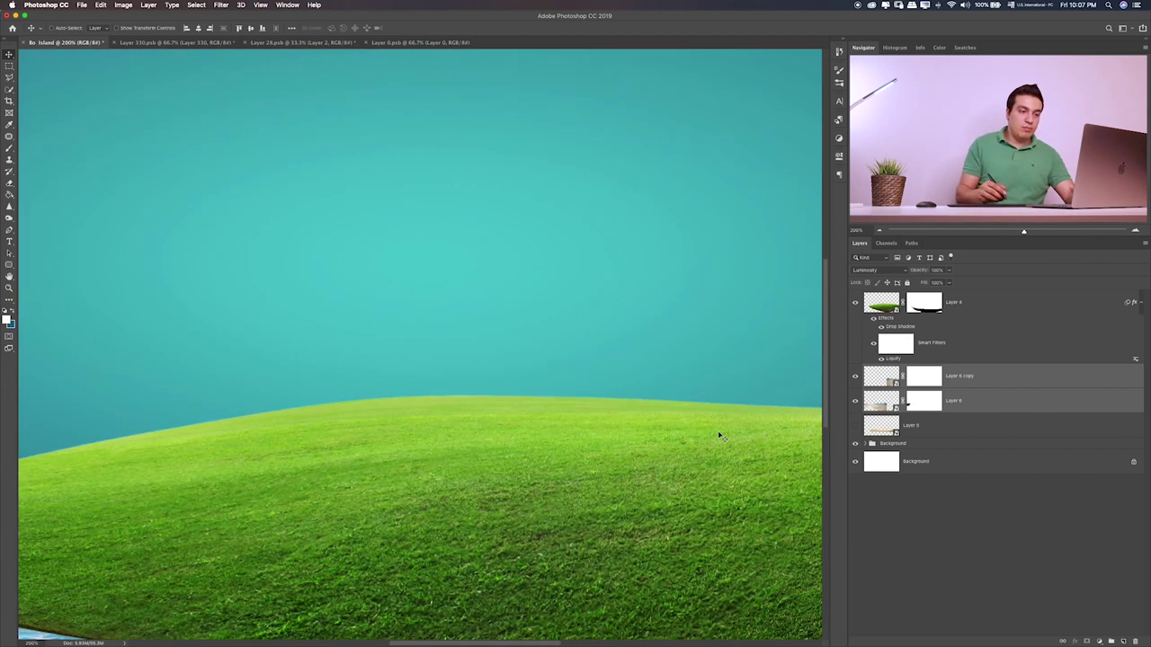
{"action": "scroll", "coordinate": [375, 411], "scroll_direction": "left", "scroll_amount": 5}
{"action": "scroll", "coordinate": [358, 432], "scroll_direction": "left", "scroll_amount": 5}
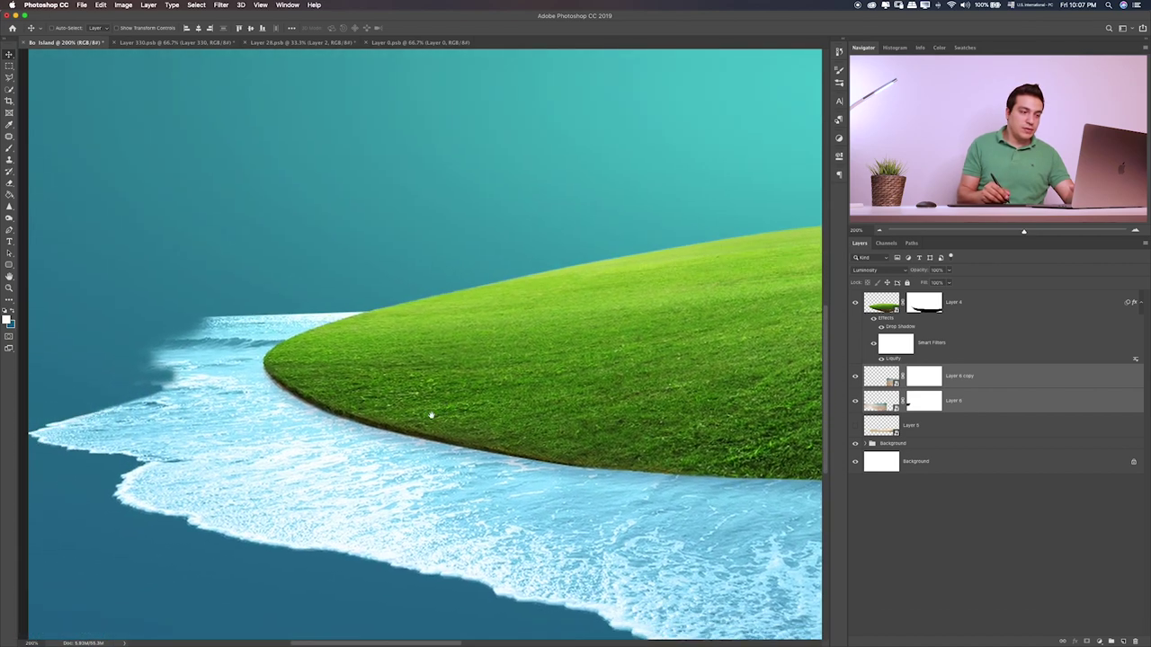
{"action": "left_click", "coordinate": [855, 402]}
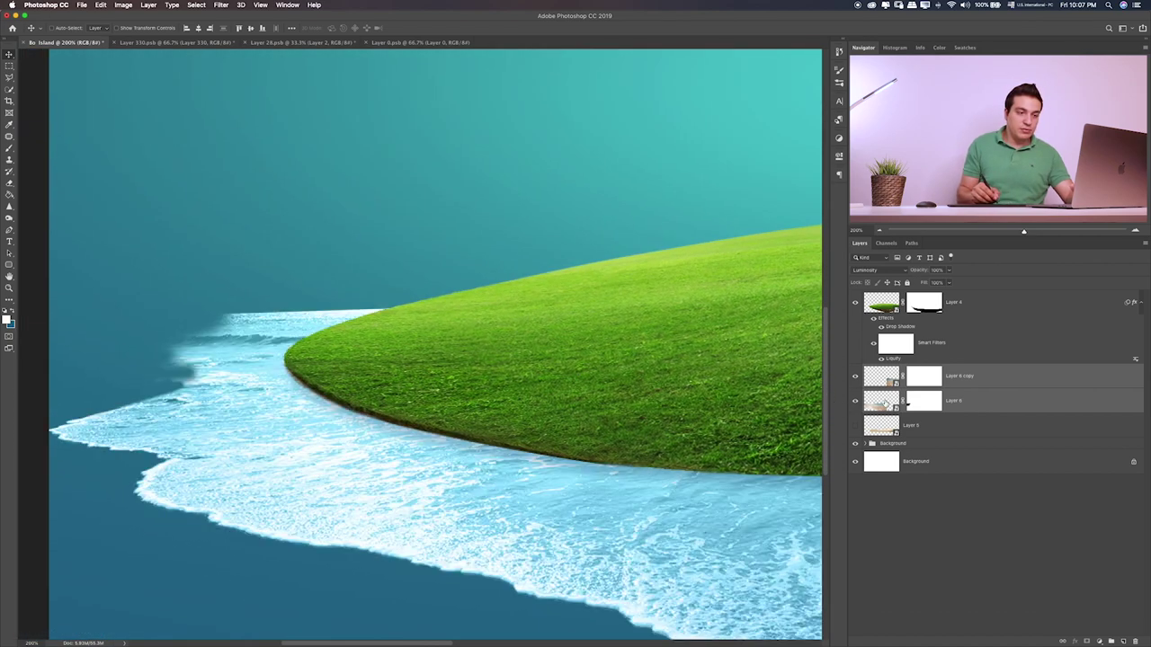
{"action": "left_click", "coordinate": [886, 404]}
{"action": "left_click", "coordinate": [855, 402]}
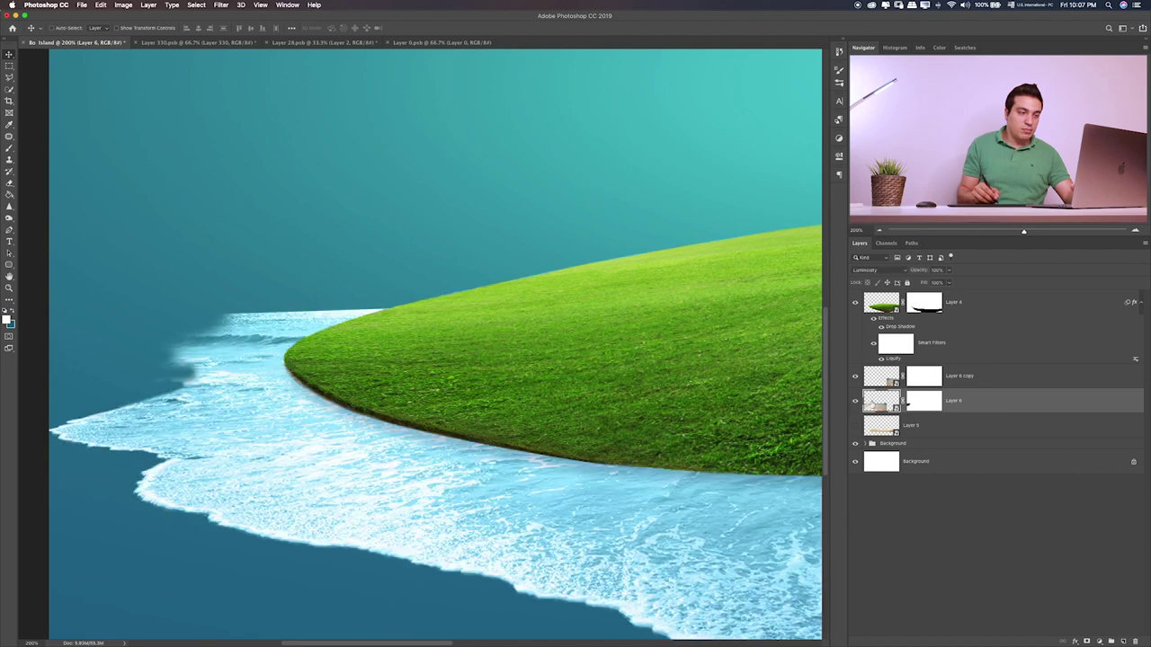
- Trace a pen path around the foam above the grass edge and make it a selection with feather 0
{"action": "left_click", "coordinate": [10, 232]}
{"action": "key", "text": "ctrl+plus"}
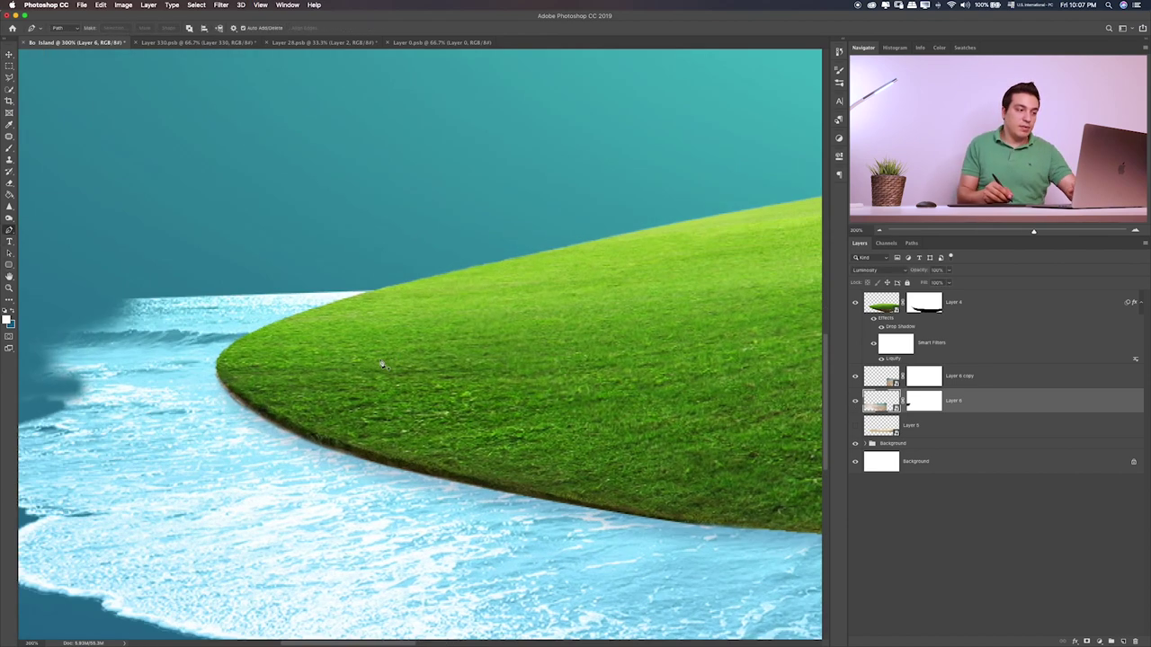
{"action": "scroll", "coordinate": [237, 415], "scroll_direction": "left", "scroll_amount": 5}
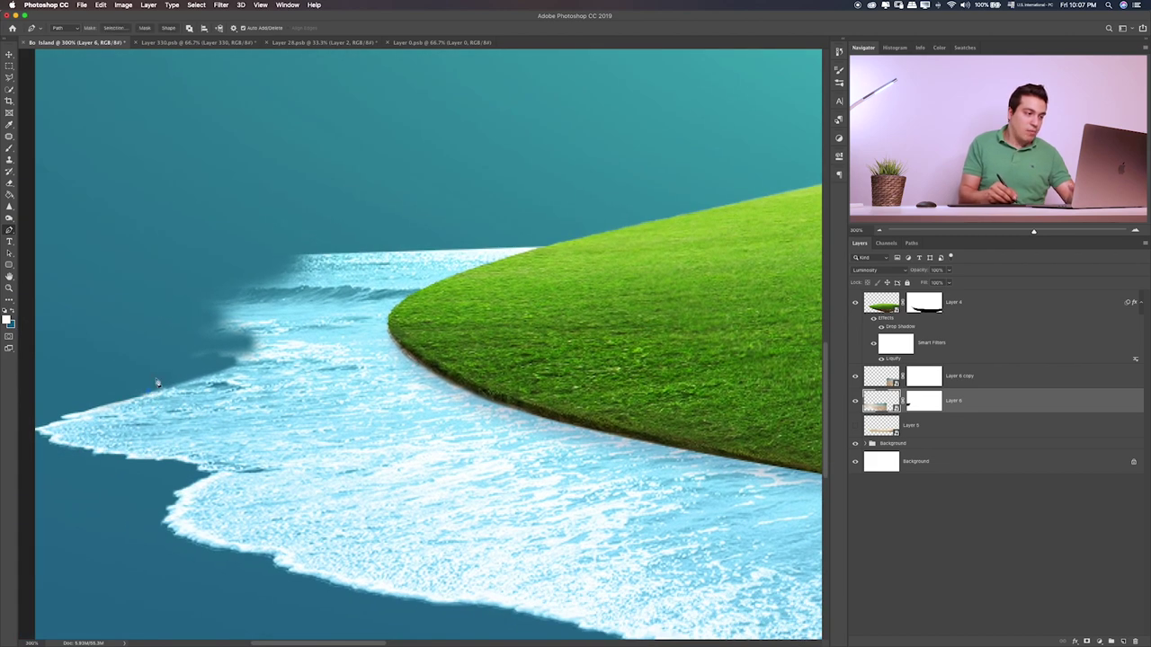
{"action": "left_click_drag", "start_coordinate": [234, 371], "coordinate": [321, 353]}
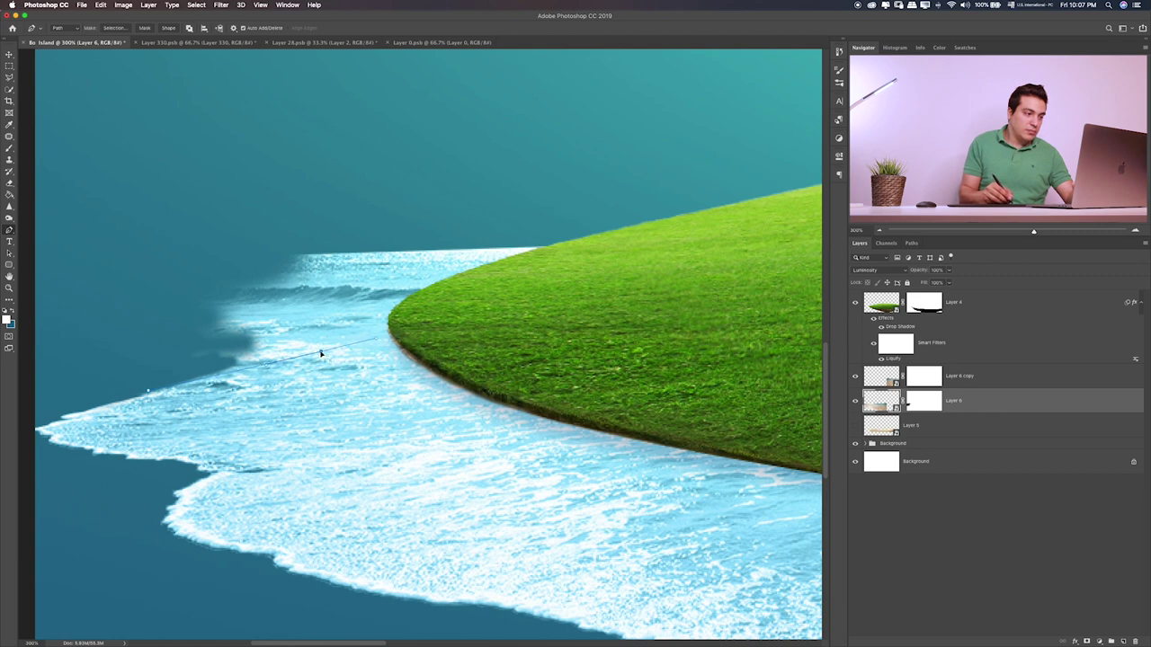
{"action": "left_click_drag", "start_coordinate": [321, 354], "coordinate": [333, 347]}
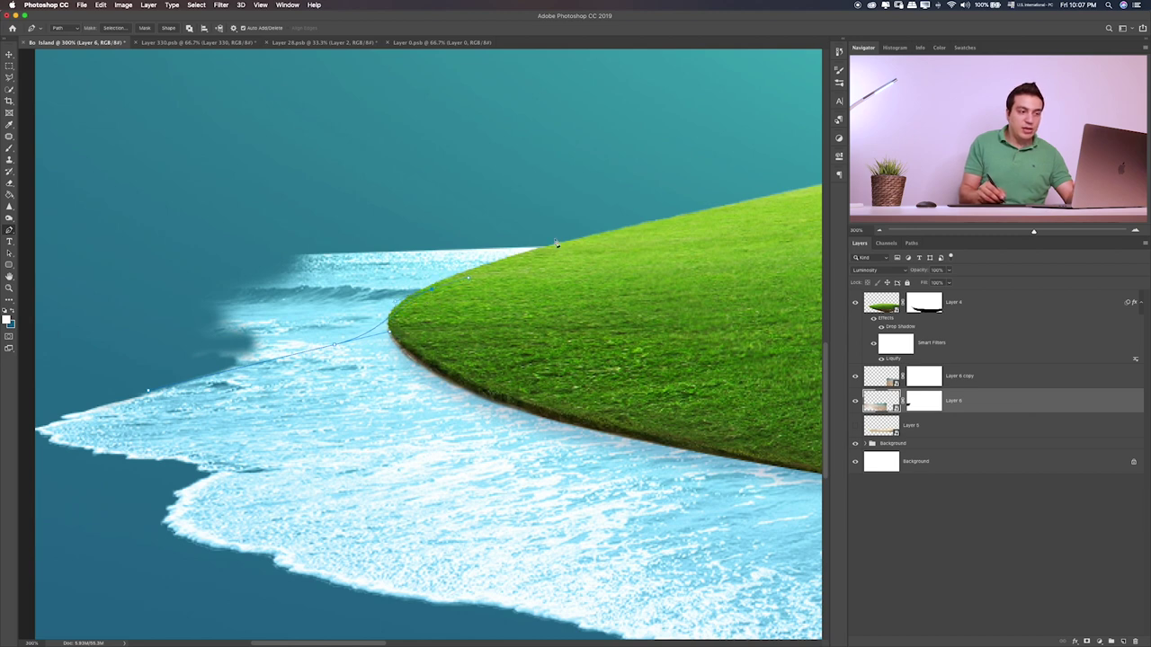
{"action": "left_click", "coordinate": [442, 200]}
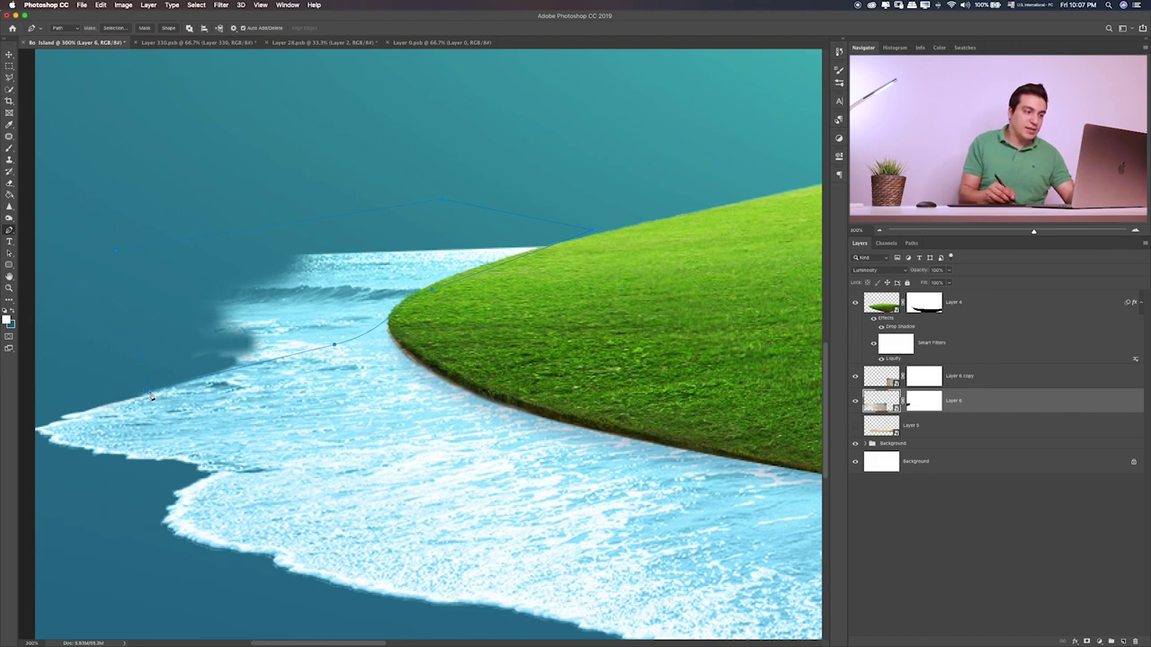
{"action": "right_click", "coordinate": [209, 347]}
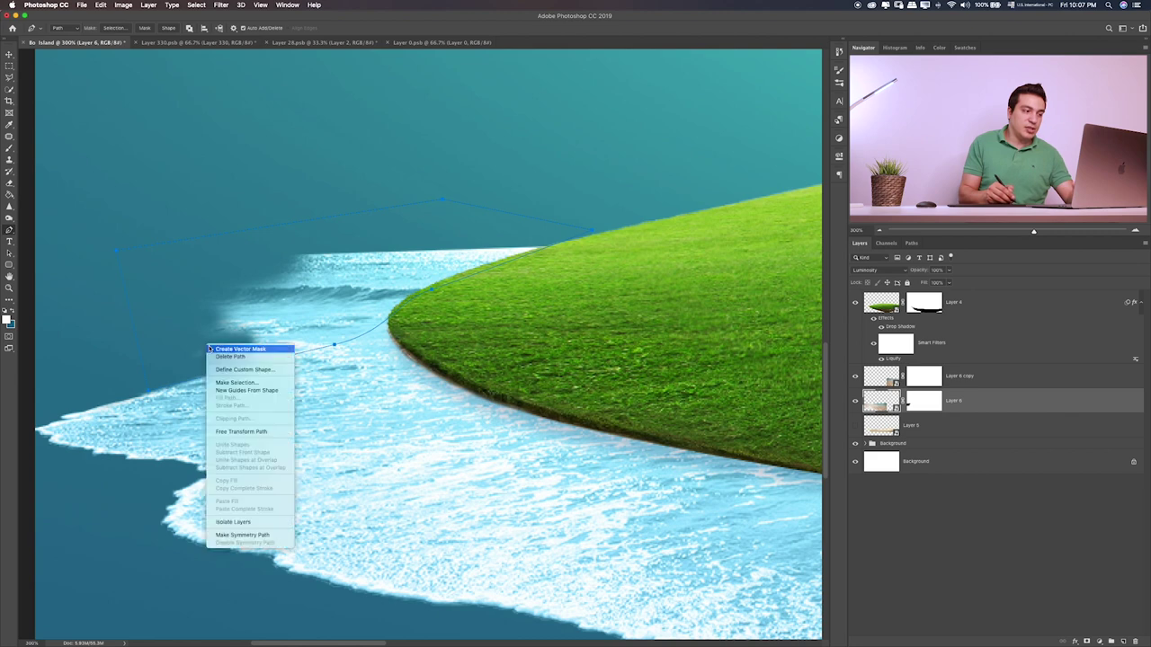
{"action": "left_click", "coordinate": [268, 382]}
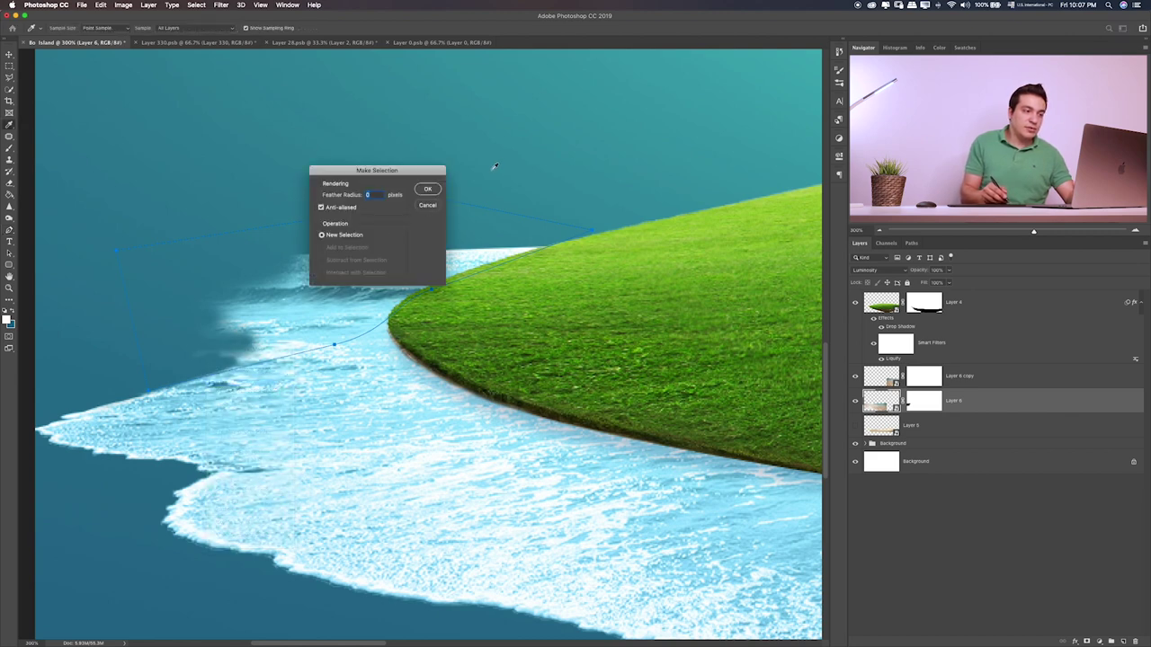
{"action": "left_click", "coordinate": [428, 190]}
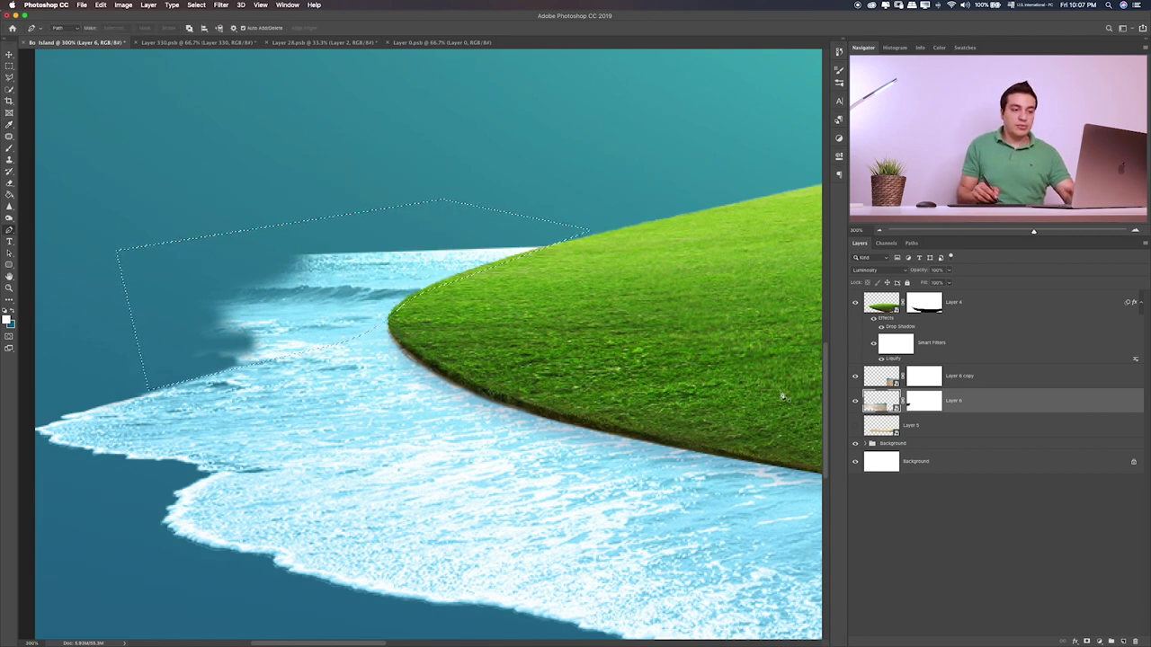
- Paint black on Layer 6's mask inside the selection to hide the foam, then deselect
{"action": "left_click", "coordinate": [933, 402]}
{"action": "key", "text": "b"}
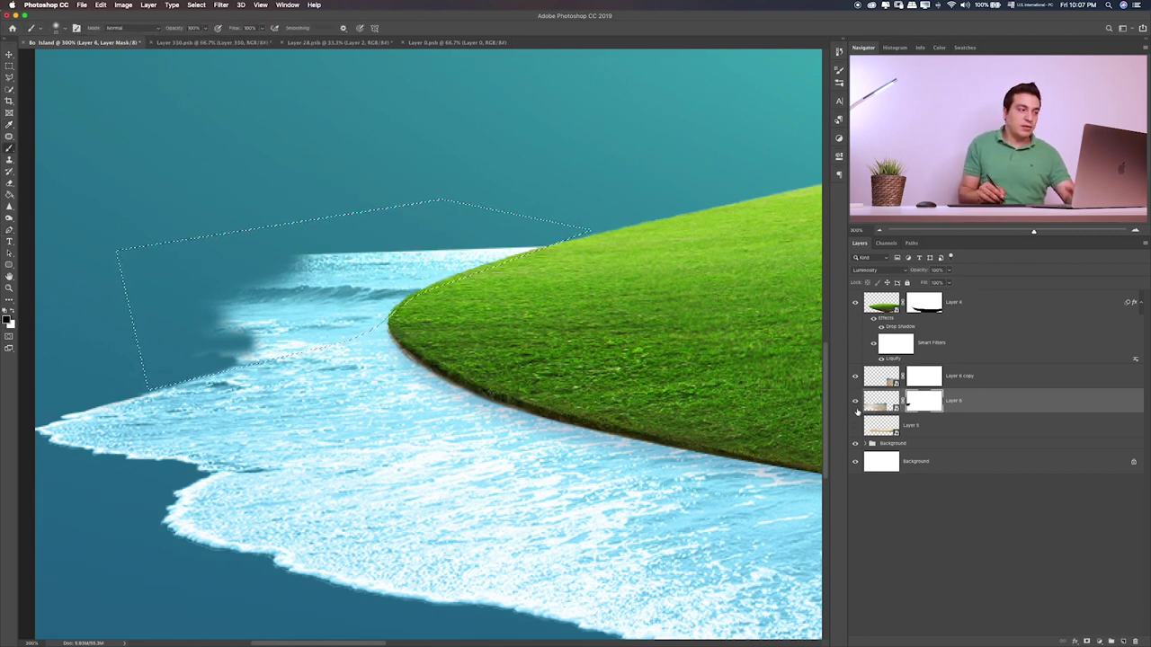
{"action": "key", "text": "bracketright"}
{"action": "key", "text": "bracketright"}
{"action": "key", "text": "bracketright"}
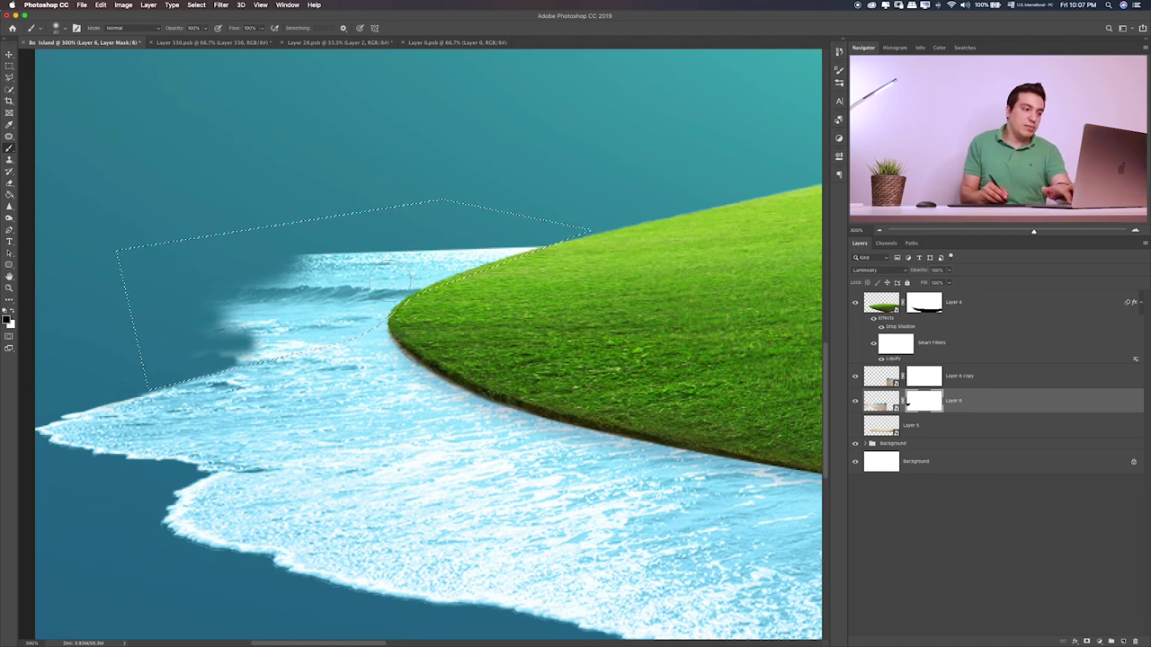
{"action": "mouse_move", "coordinate": [486, 261]}
{"action": "left_mouse_down"}
{"action": "mouse_move", "coordinate": [378, 281]}
{"action": "mouse_move", "coordinate": [276, 273]}
{"action": "mouse_move", "coordinate": [395, 301]}
{"action": "mouse_move", "coordinate": [278, 333]}
{"action": "left_mouse_up"}
{"action": "mouse_move", "coordinate": [360, 332]}
{"action": "left_mouse_down"}
{"action": "mouse_move", "coordinate": [319, 310]}
{"action": "mouse_move", "coordinate": [238, 361]}
{"action": "mouse_move", "coordinate": [368, 328]}
{"action": "left_mouse_up"}
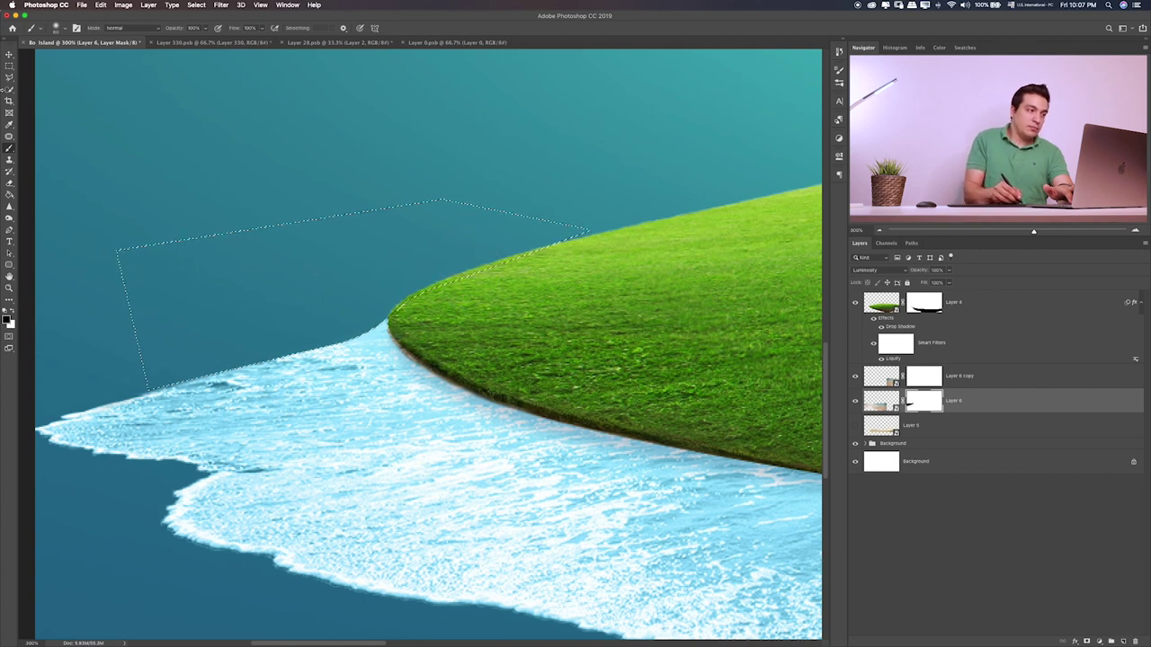
{"action": "key", "text": "m"}
{"action": "key", "text": "ctrl+d"}
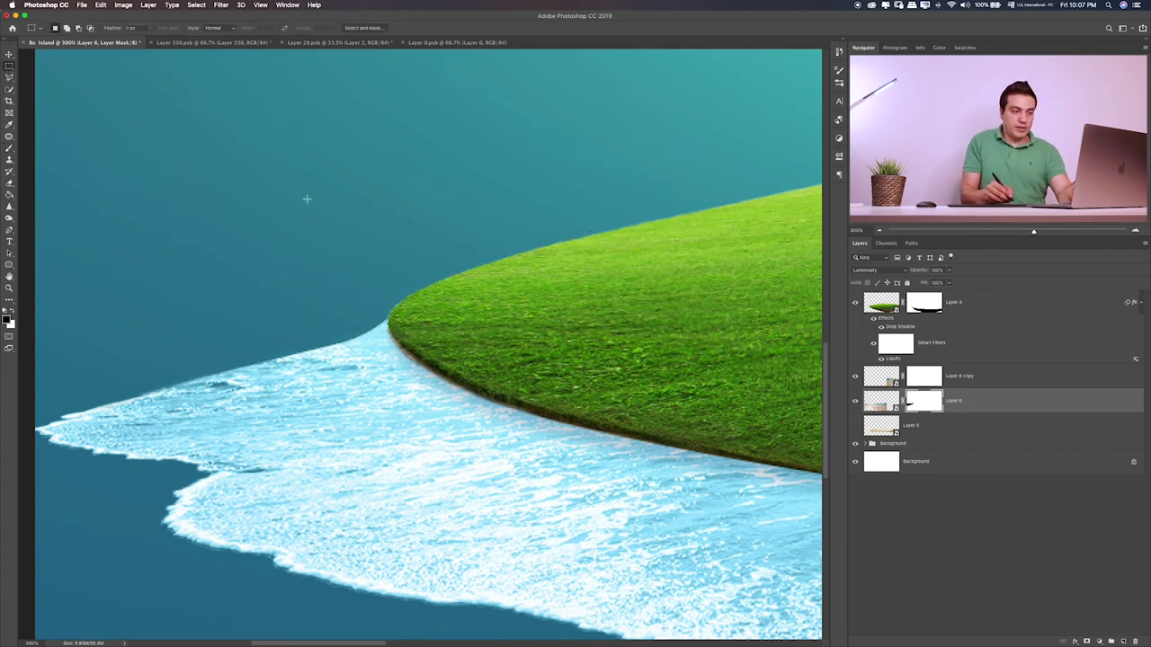
- Check the island's left edge at 200%, fit the island in view, and make Layer 4 active
{"action": "key", "text": "ctrl+0"}
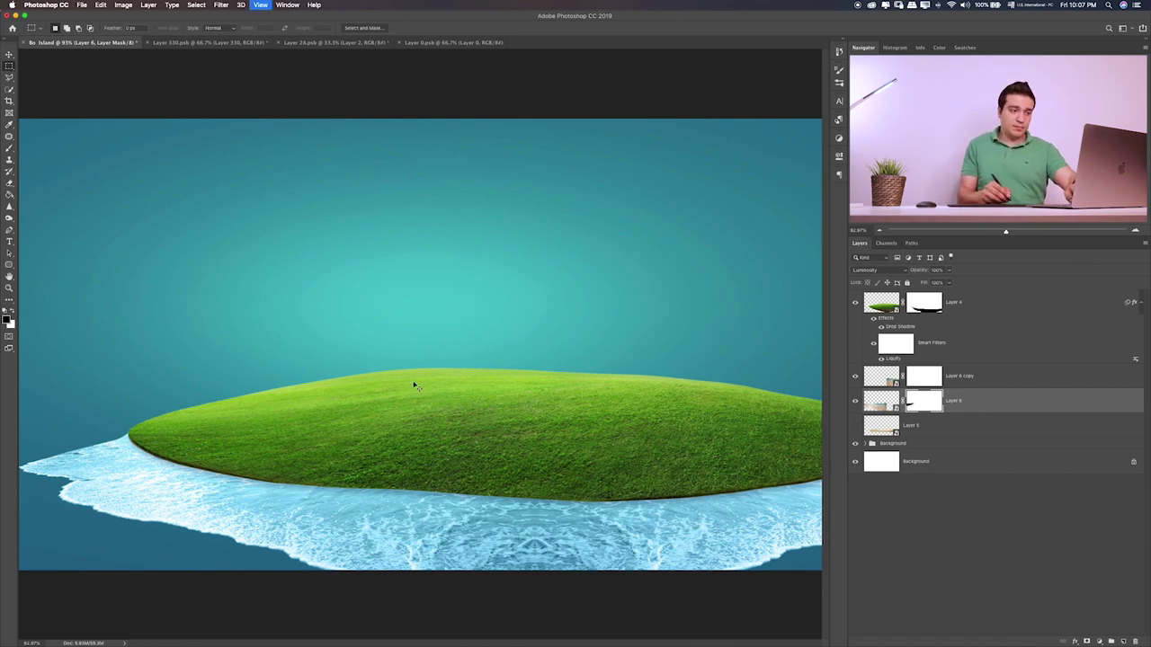
{"action": "key", "text": "ctrl+plus"}
{"action": "key", "text": "ctrl+plus"}
{"action": "scroll", "coordinate": [381, 396], "scroll_direction": "down", "scroll_amount": 5}
{"action": "scroll", "coordinate": [254, 436], "scroll_direction": "left", "scroll_amount": 5}
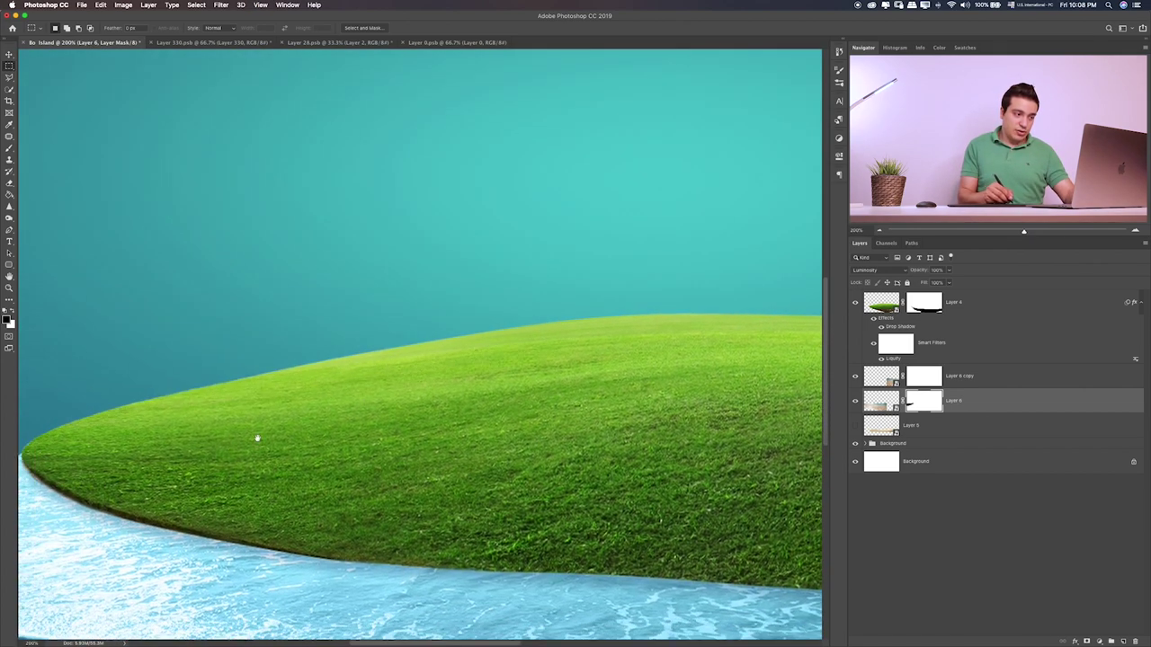
{"action": "scroll", "coordinate": [447, 398], "scroll_direction": "down", "scroll_amount": 1}
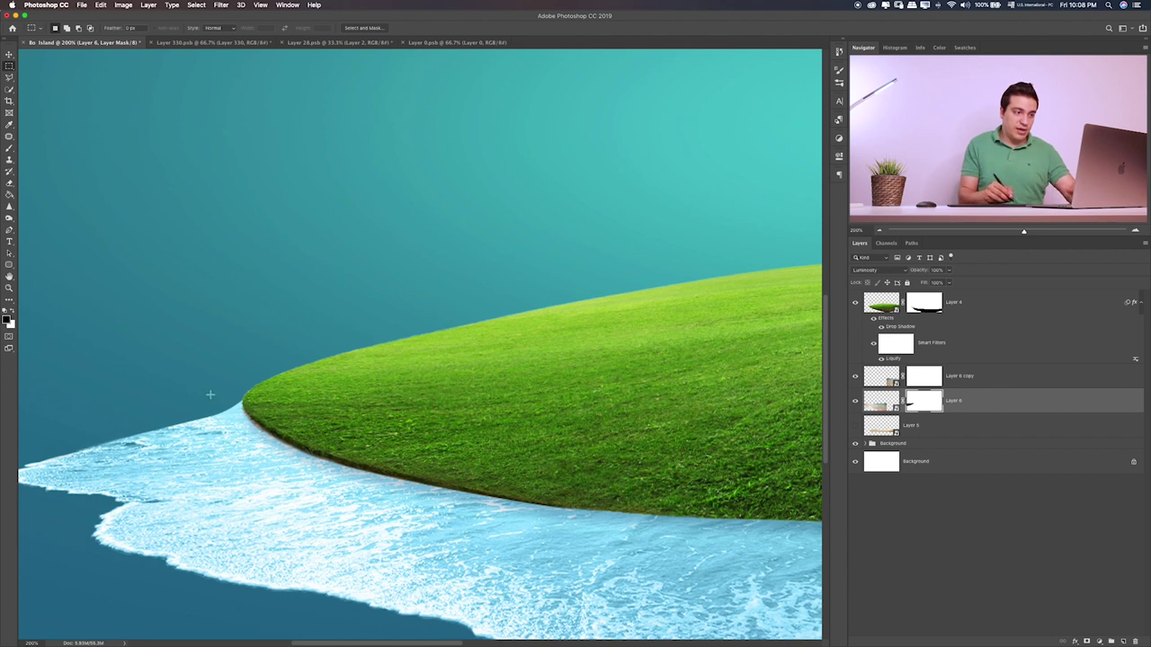
{"action": "key", "text": "b"}
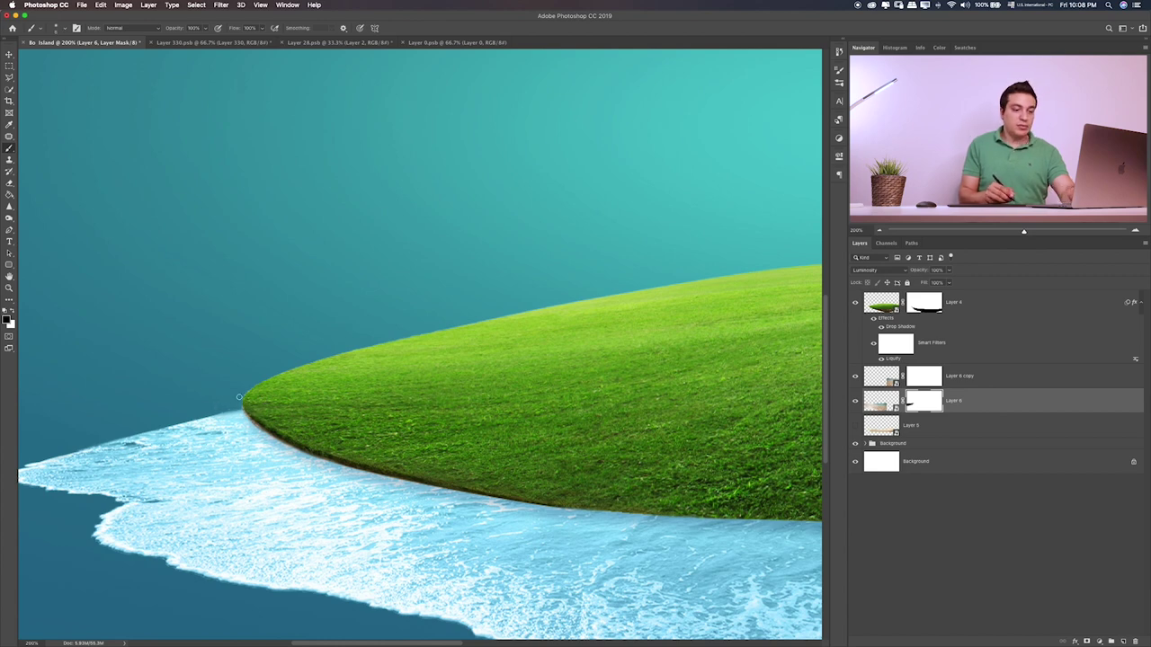
{"action": "key", "text": "super+0"}
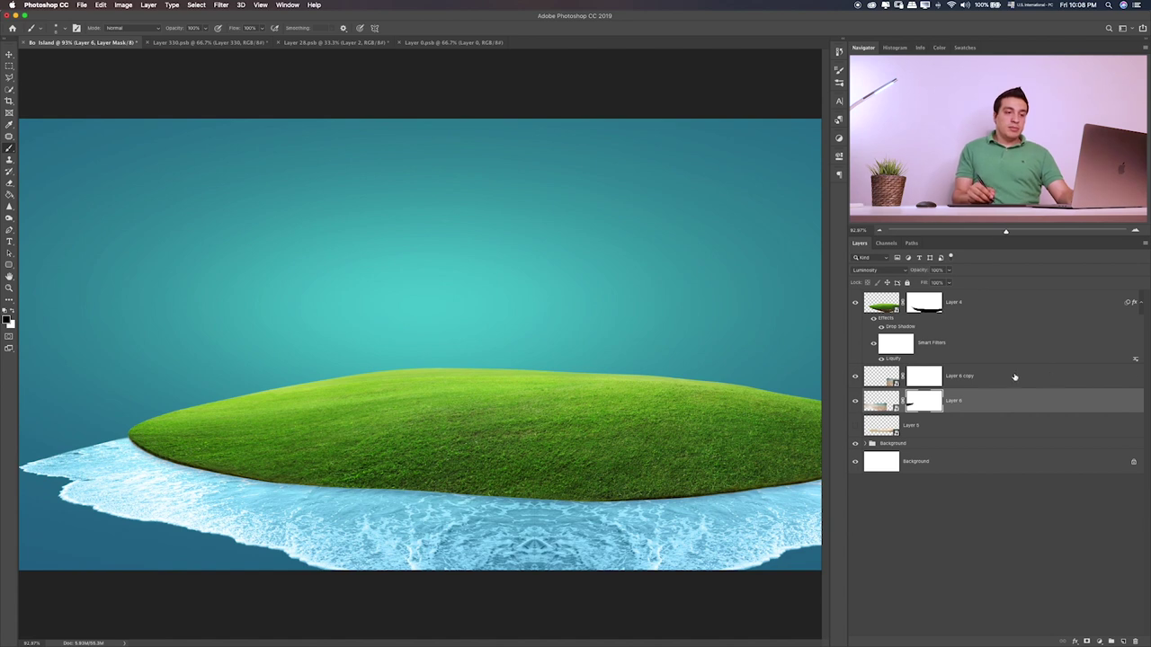
{"action": "left_click", "coordinate": [986, 310]}
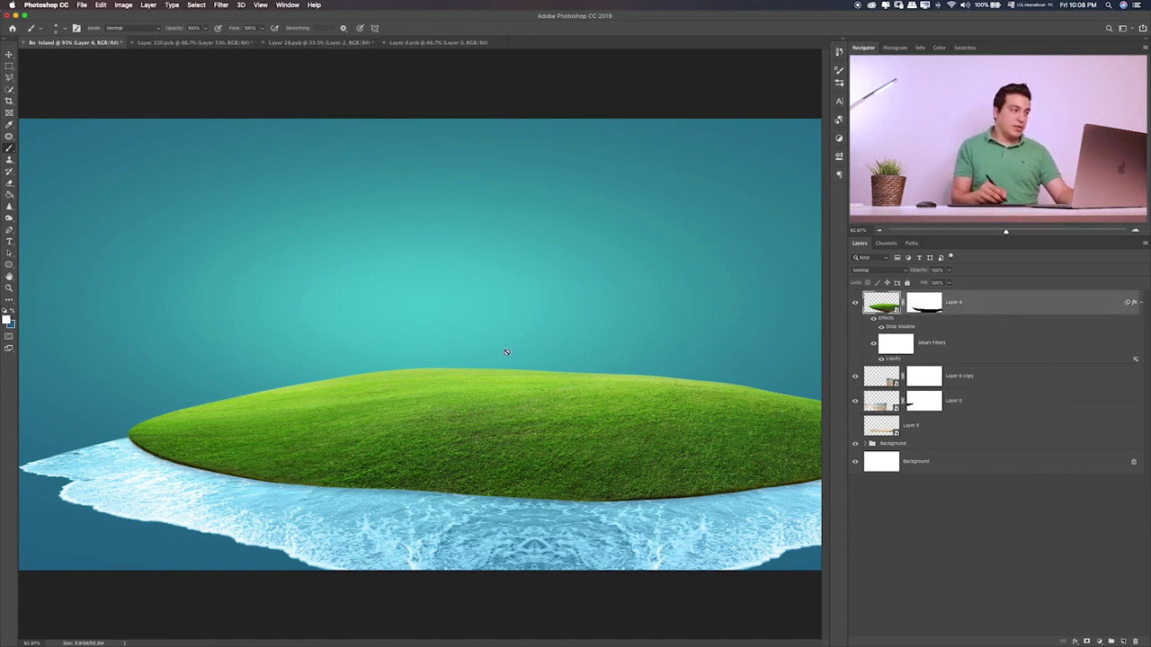
- Quick Look through the PSB assets in Finder's Items folder until reaching Layer 26.psb
{"action": "key", "text": "super+Tab"}
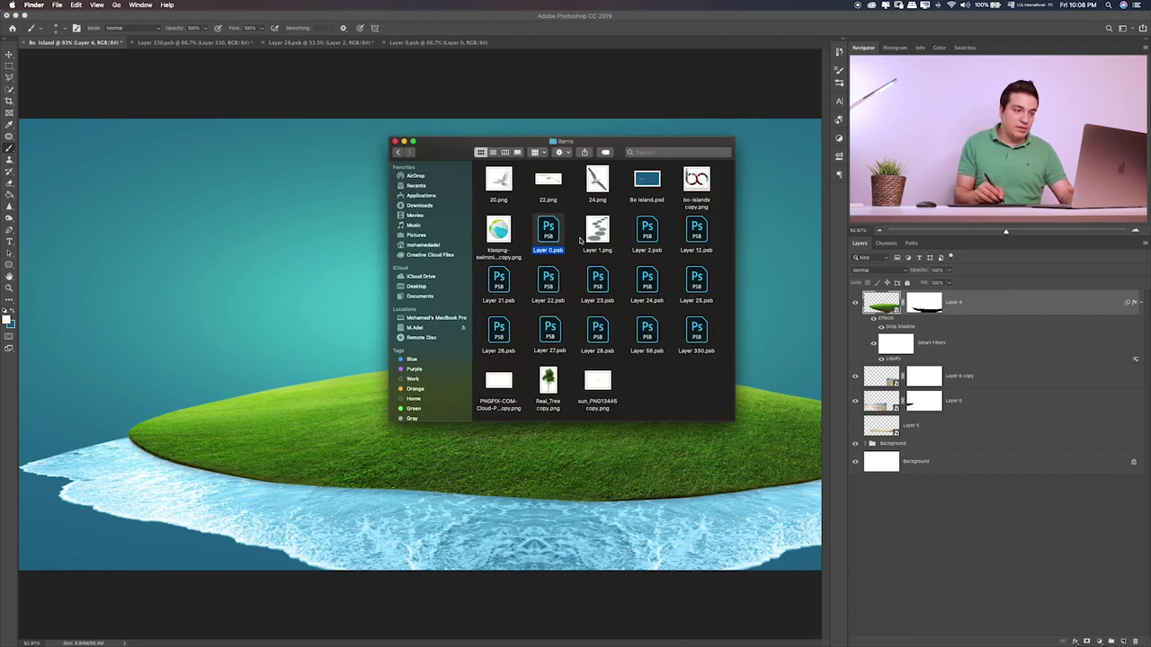
{"action": "left_click", "coordinate": [650, 286]}
{"action": "key", "text": "space"}
{"action": "key", "text": "Left"}
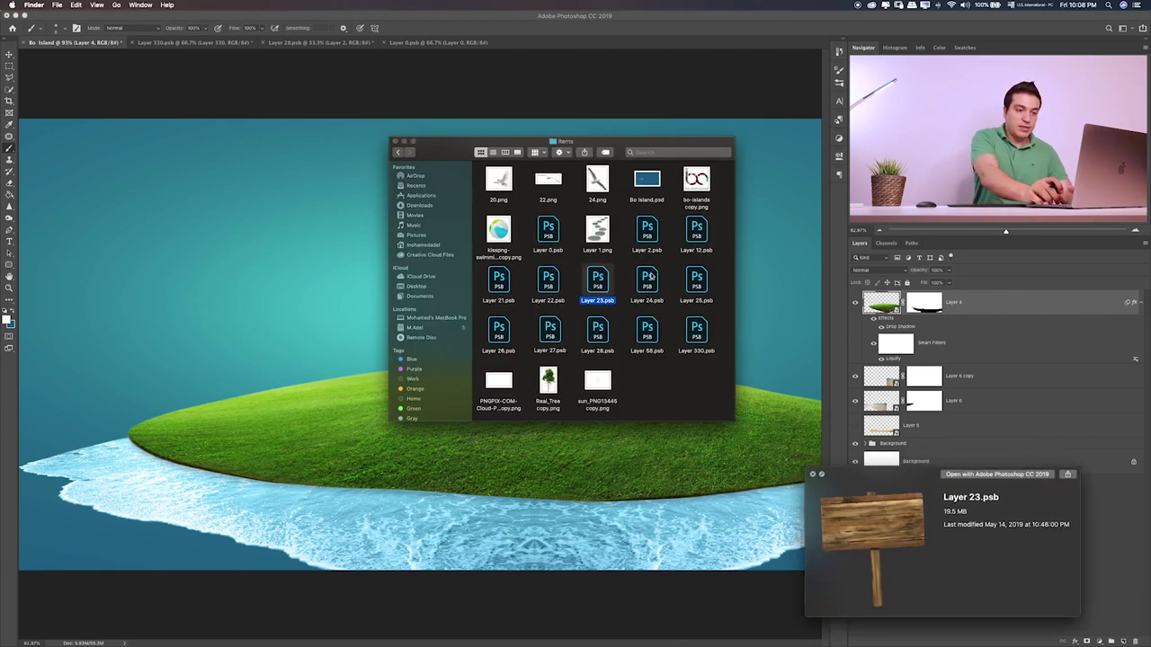
{"action": "key", "text": "Left"}
{"action": "key", "text": "Left"}
{"action": "key", "text": "Down"}
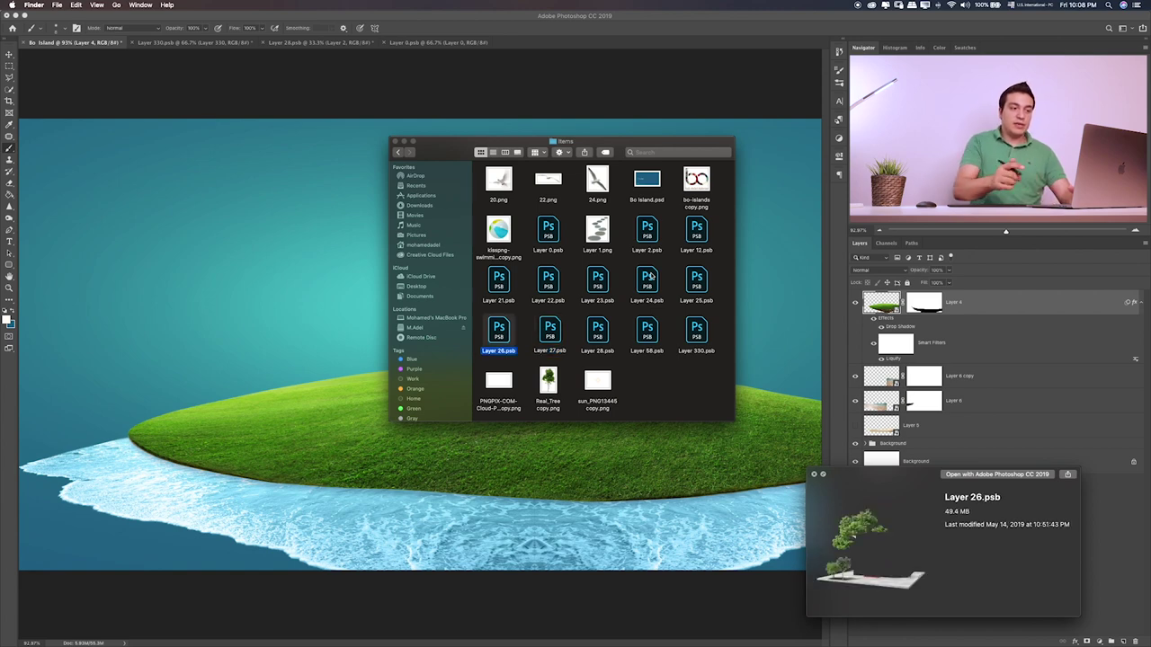
{"action": "key", "text": "space"}
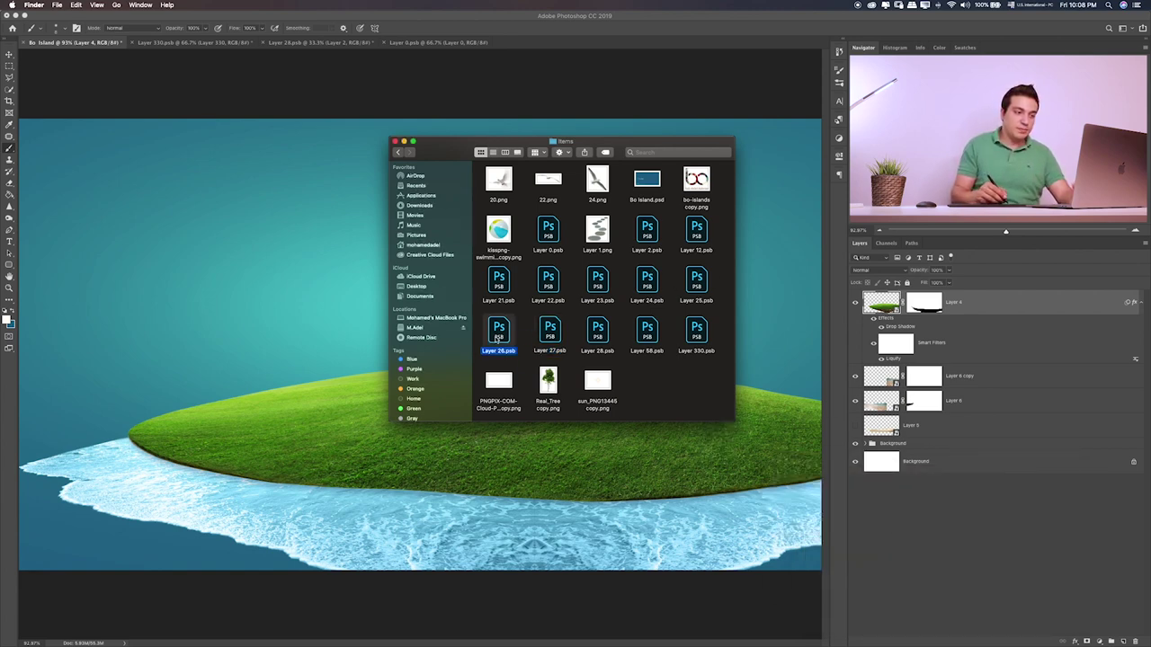
- Open Layer 26.psb and close the Layer 330, Layer 0 and Layer 28 documents without saving
{"action": "double_click", "coordinate": [499, 333]}
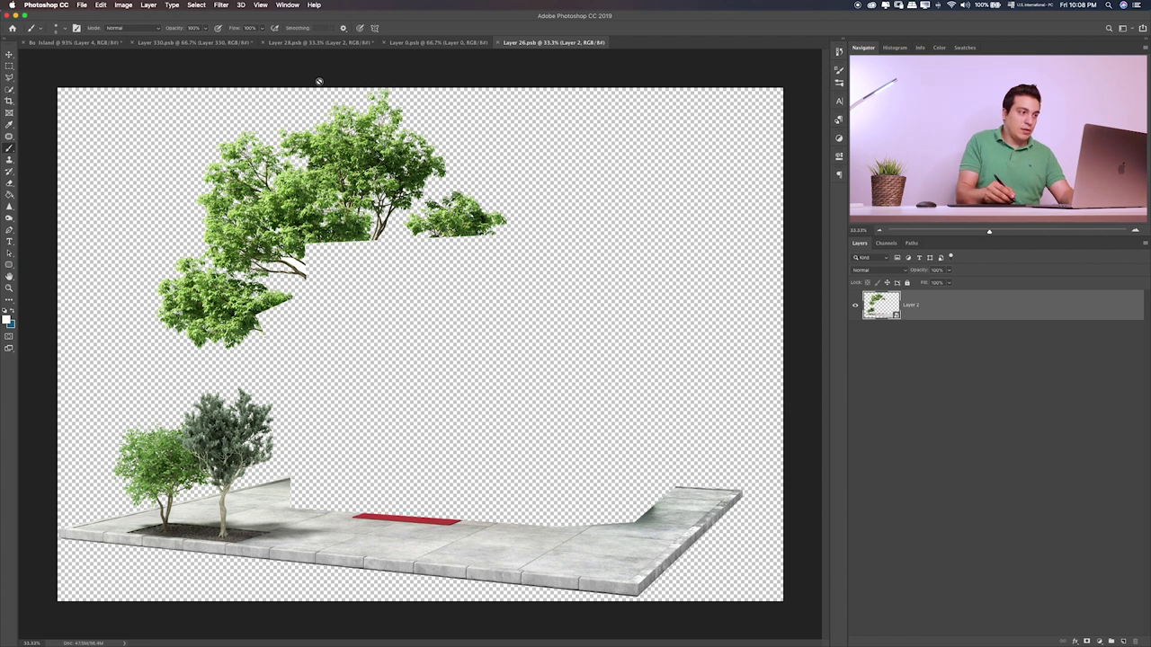
{"action": "left_click", "coordinate": [223, 43]}
{"action": "key", "text": "super+w"}
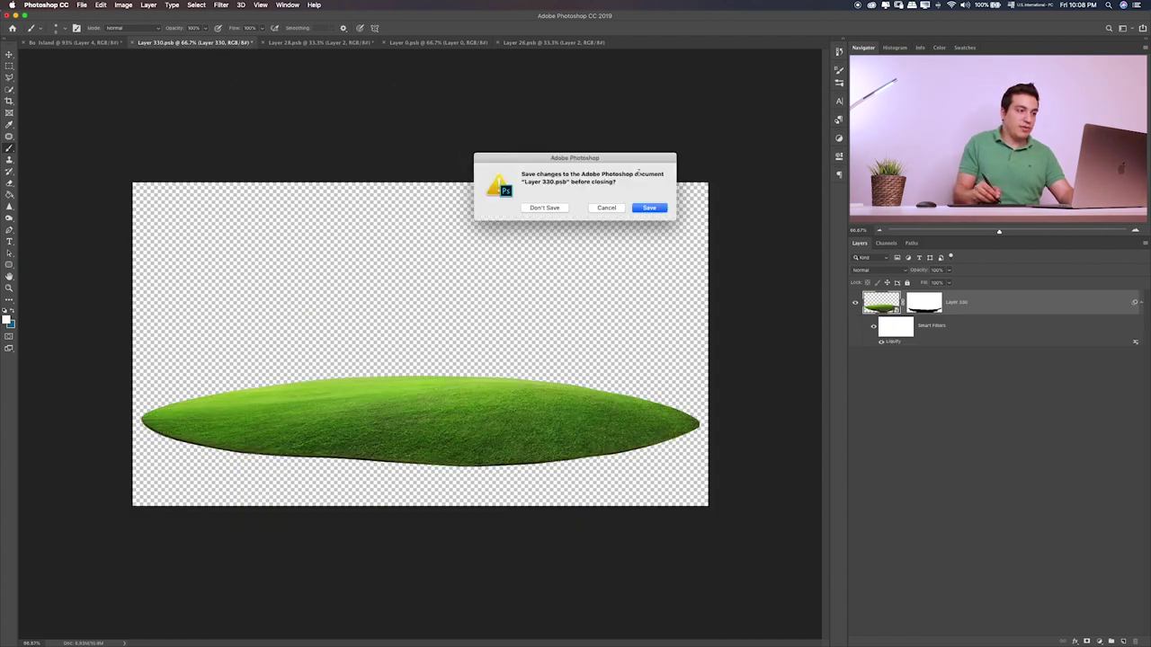
{"action": "left_click", "coordinate": [542, 207]}
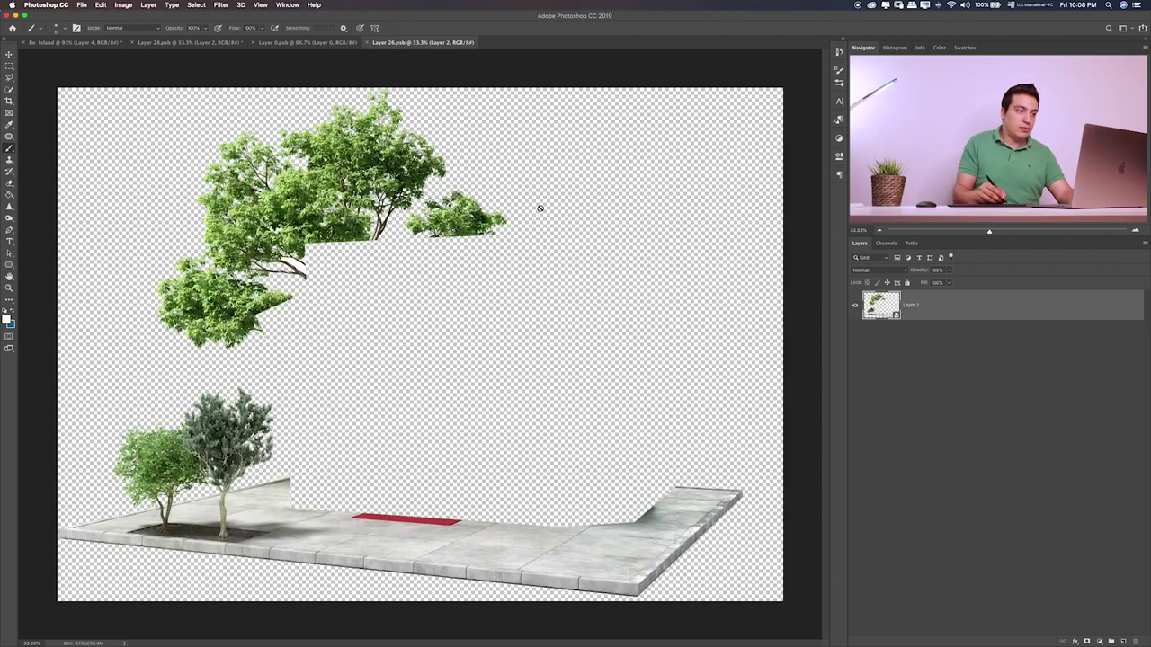
{"action": "left_click", "coordinate": [308, 43]}
{"action": "key", "text": "super+w"}
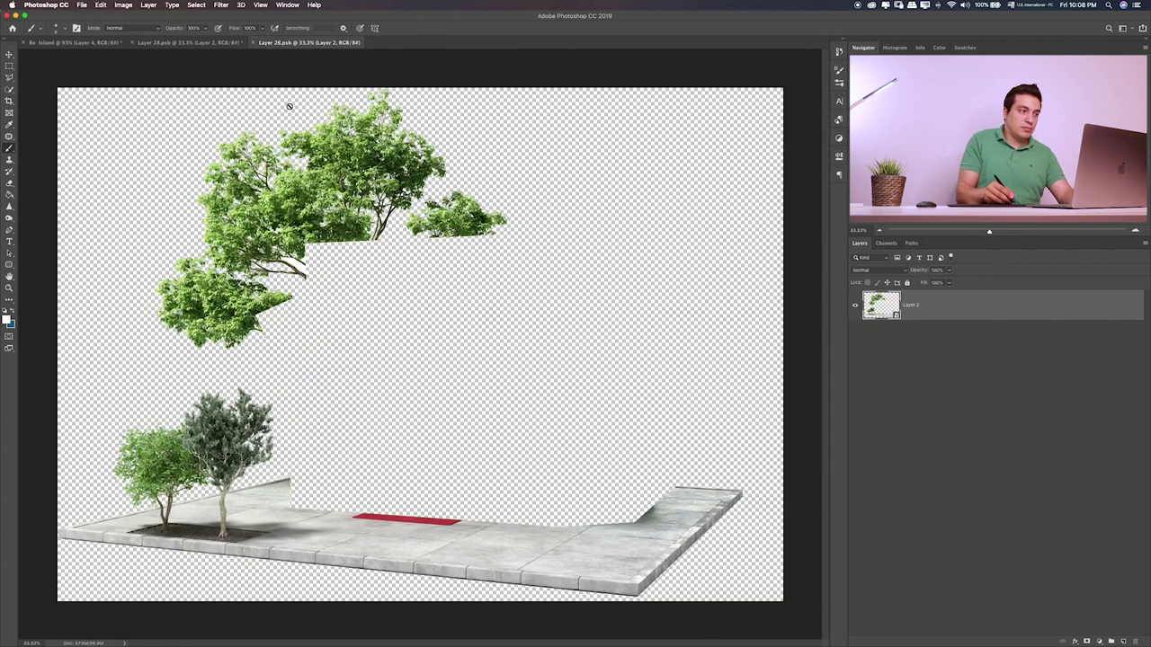
{"action": "left_click", "coordinate": [221, 43]}
{"action": "key", "text": "super+w"}
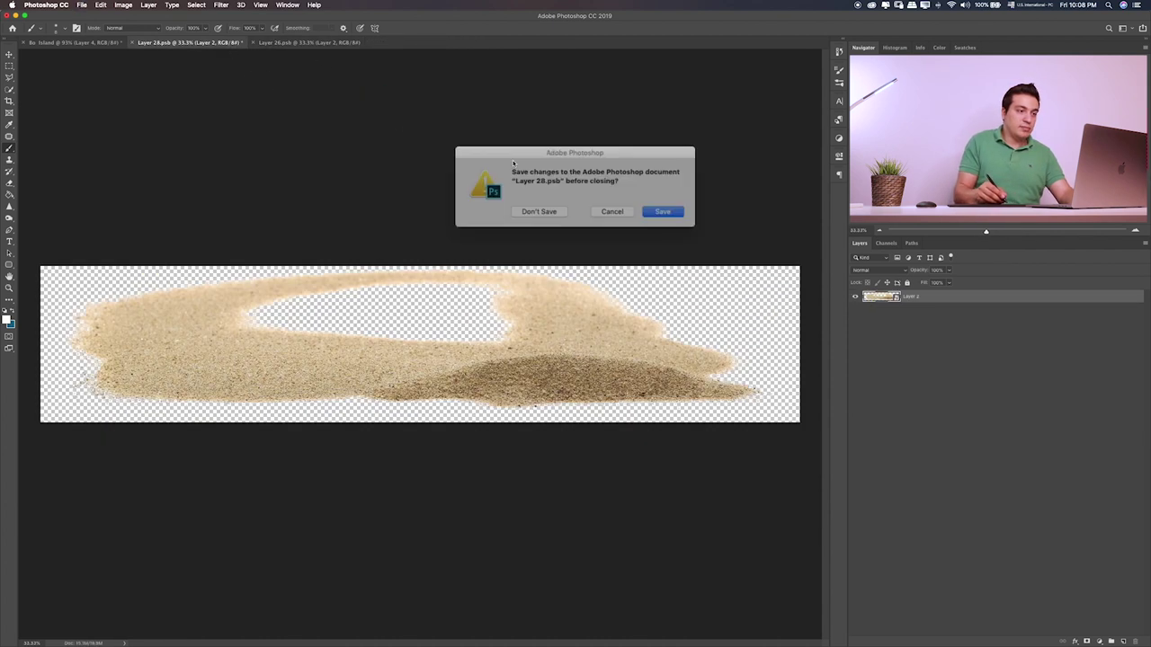
{"action": "left_click", "coordinate": [545, 207]}
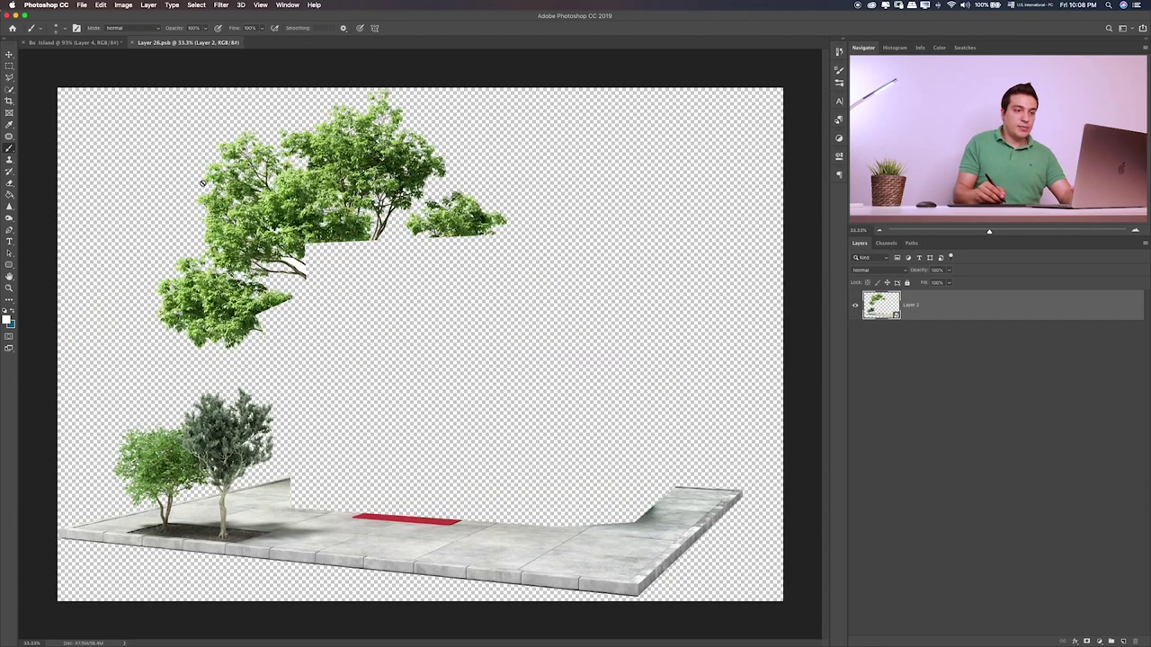
{"action": "key", "text": "v"}
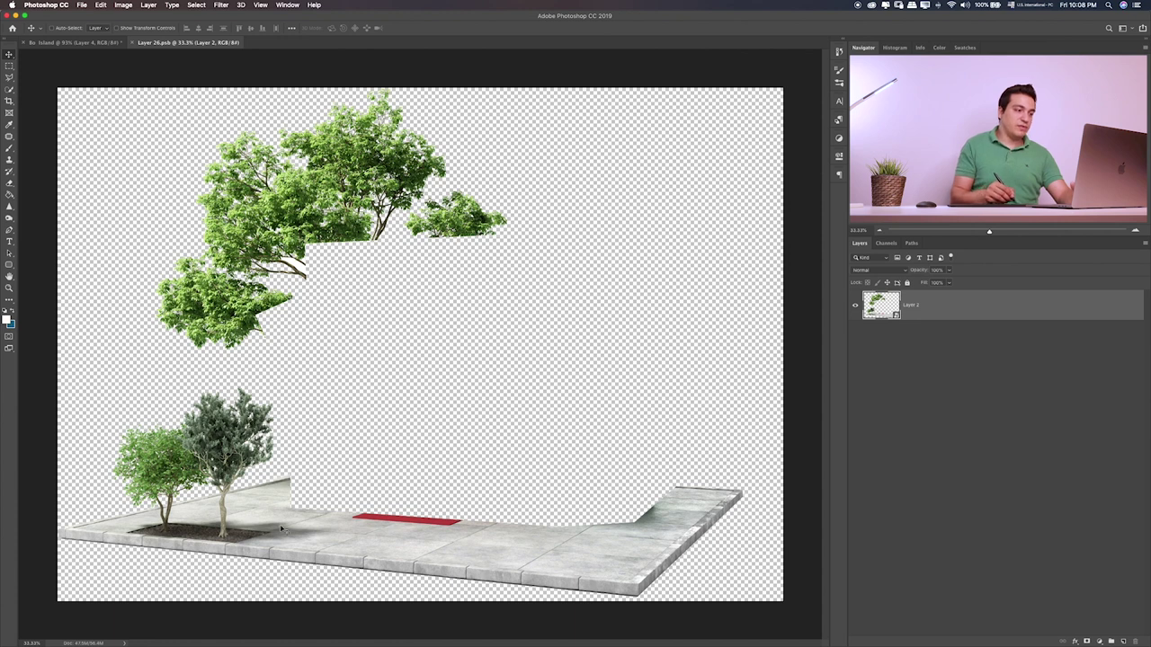
- Bring the trees-and-pavement plot into the island document as Layer 7, scaled down onto the island
{"action": "mouse_move", "coordinate": [404, 444]}
{"action": "left_mouse_down"}
{"action": "mouse_move", "coordinate": [45, 46]}
{"action": "mouse_move", "coordinate": [306, 225]}
{"action": "left_mouse_up"}
{"action": "left_click_drag", "start_coordinate": [280, 462], "coordinate": [551, 282]}
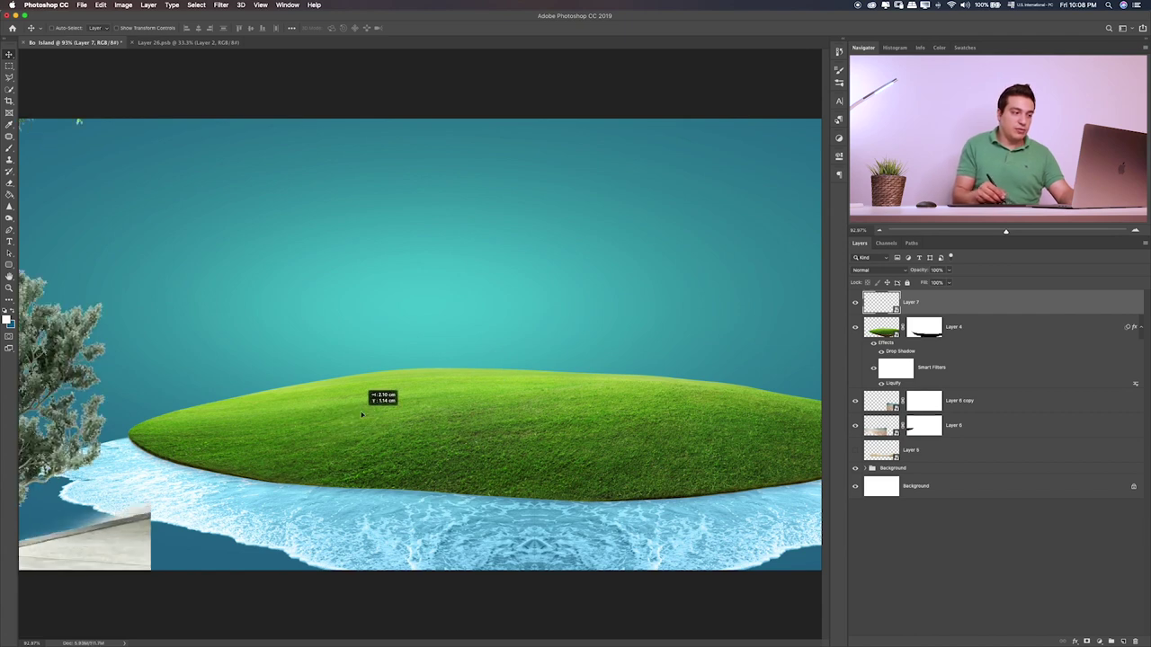
{"action": "key", "text": "ctrl+z"}
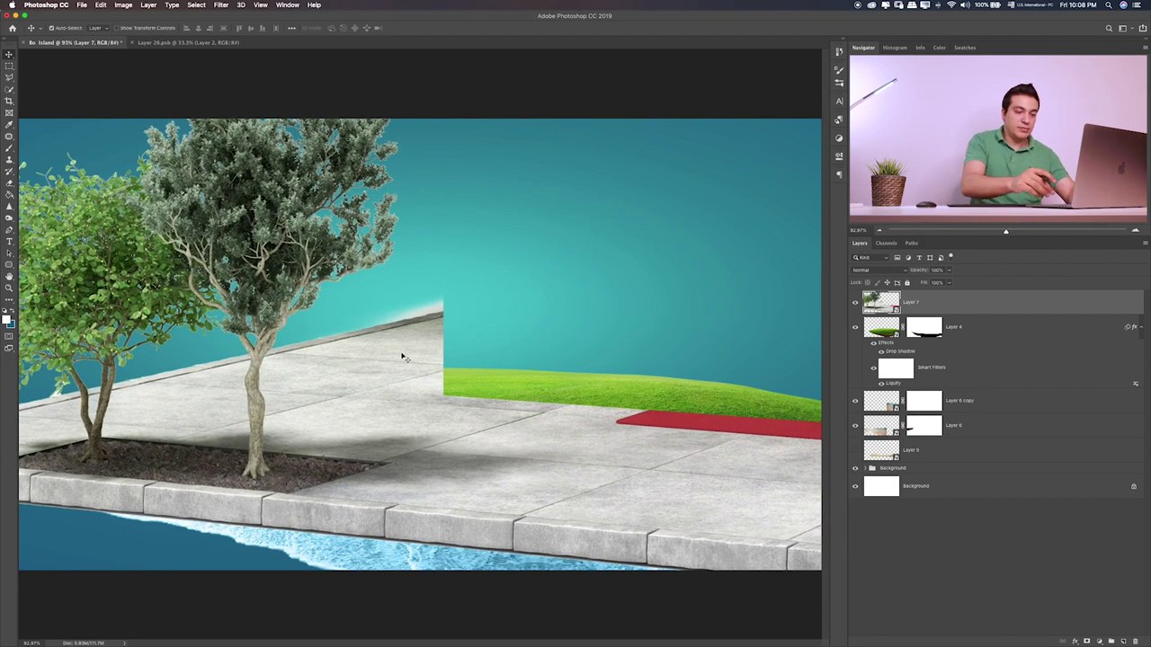
{"action": "key", "text": "ctrl+t"}
{"action": "key", "text": "ctrl+0"}
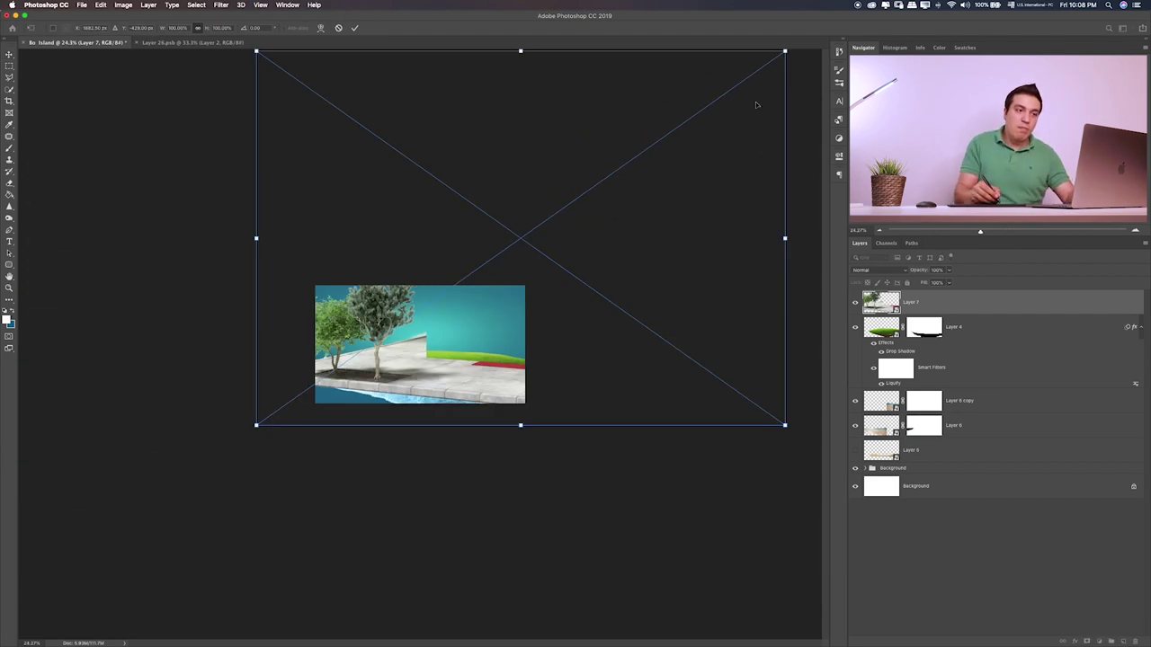
{"action": "left_click_drag", "start_coordinate": [785, 52], "coordinate": [401, 343]}
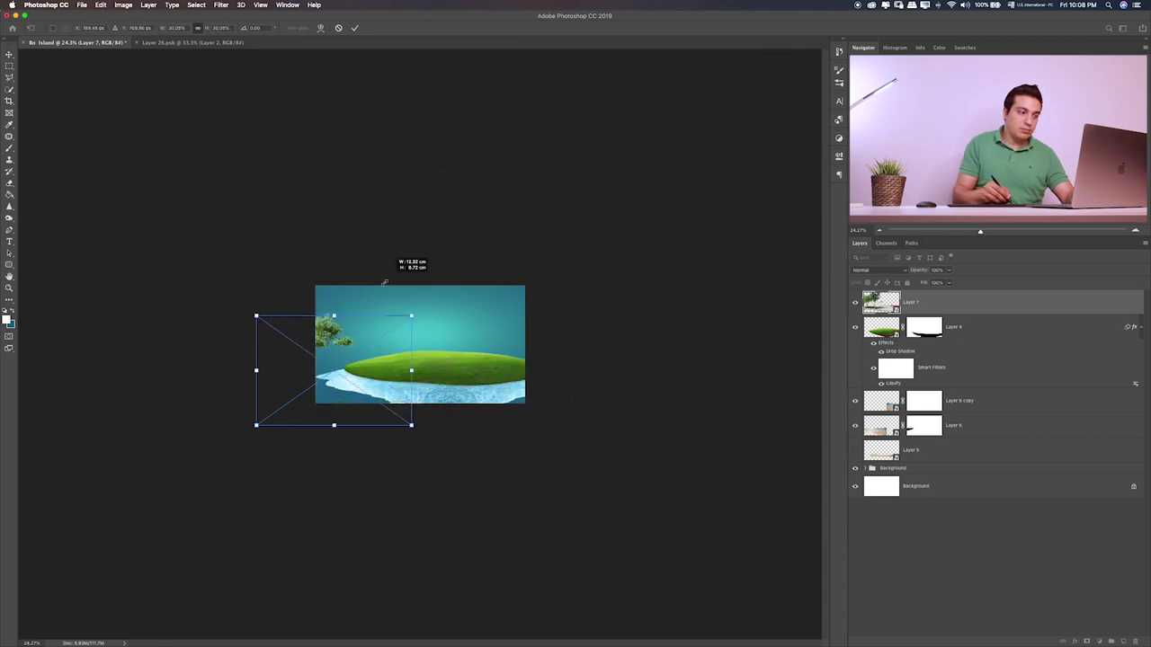
{"action": "left_click_drag", "start_coordinate": [363, 398], "coordinate": [482, 343]}
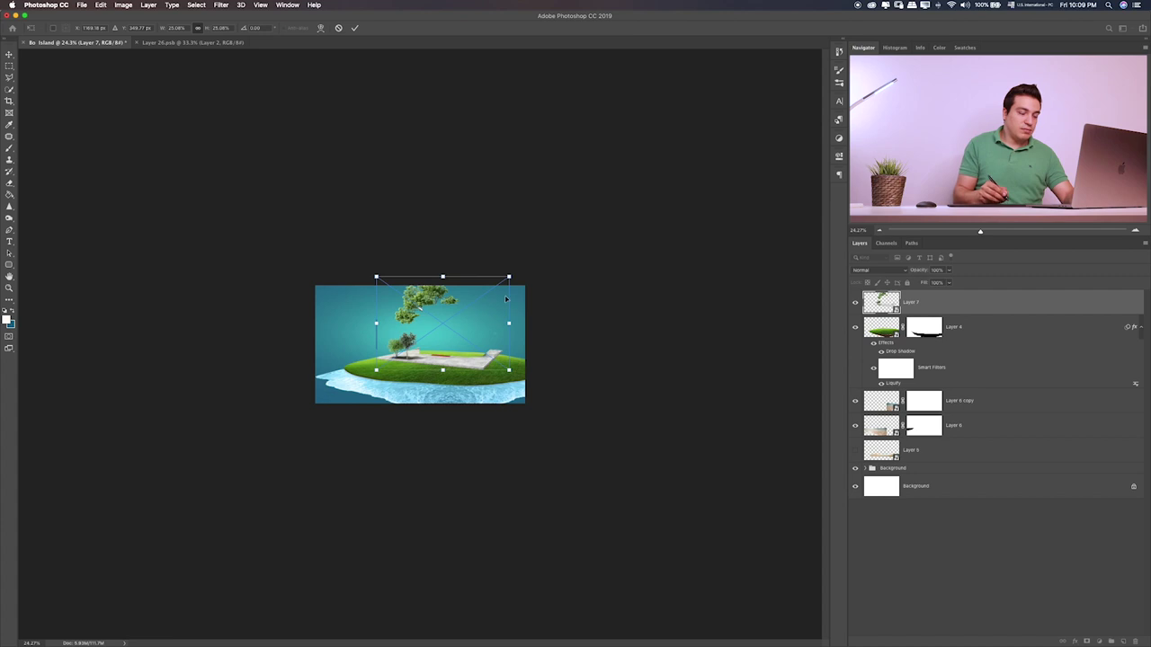
{"action": "key", "text": "Return"}
{"action": "key", "text": "ctrl+0"}
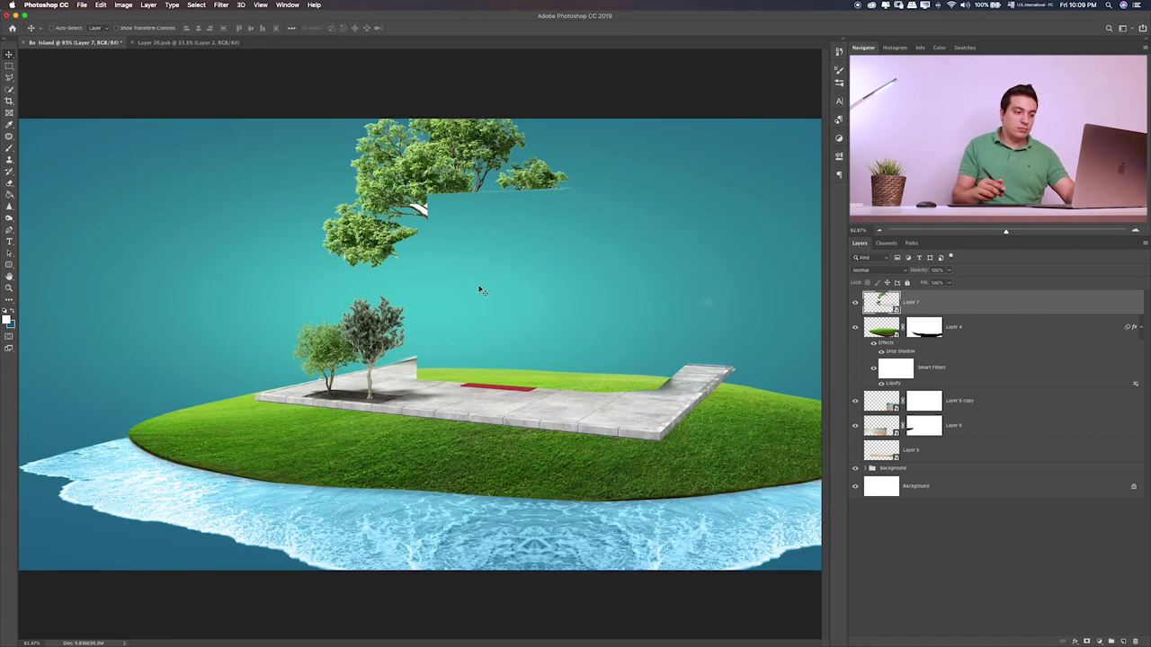
- Shrink the trees further and shift them right to the left end of the walkway
{"action": "key", "text": "ctrl+t"}
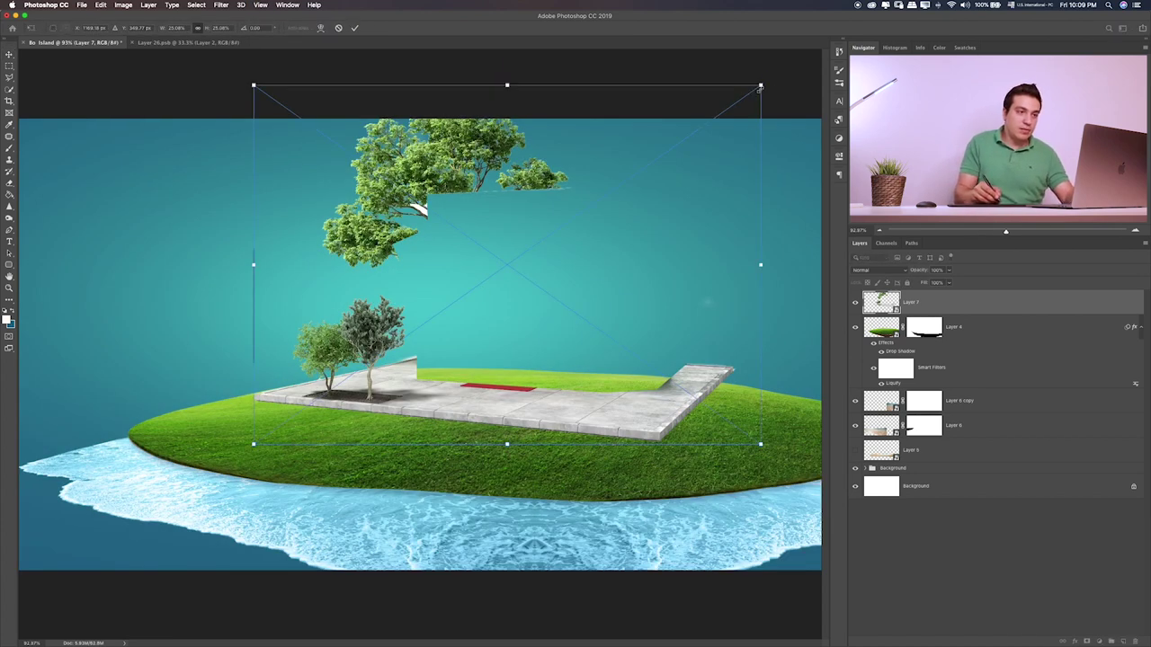
{"action": "left_click_drag", "start_coordinate": [760, 86], "coordinate": [653, 170]}
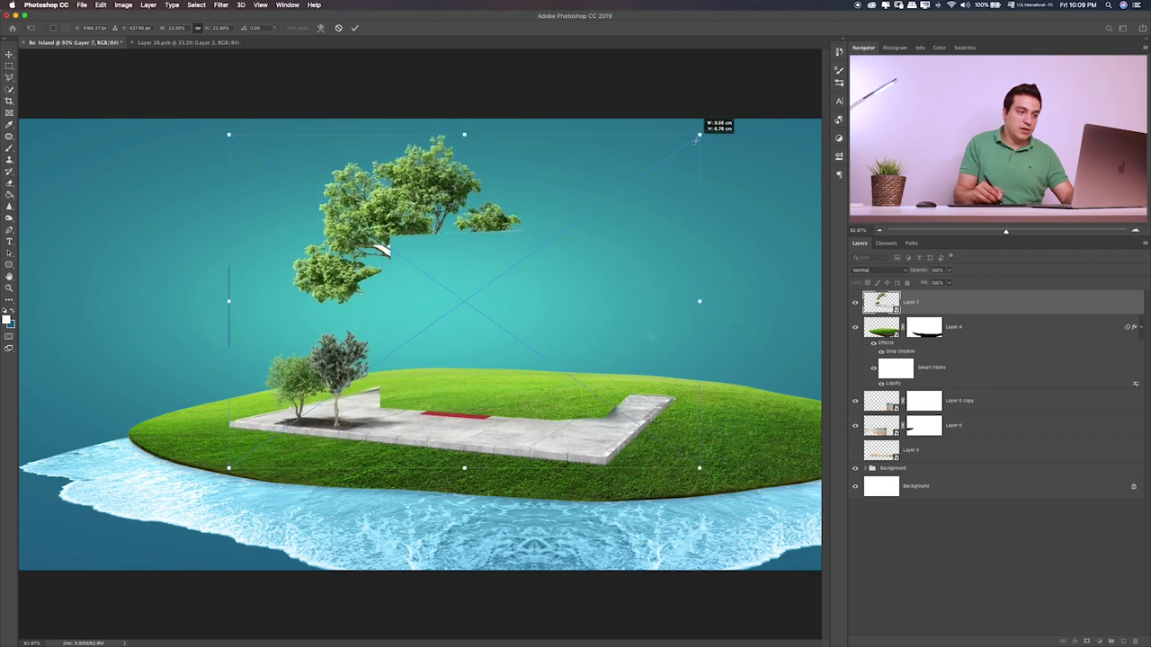
{"action": "mouse_move", "coordinate": [522, 331]}
{"action": "left_mouse_down"}
{"action": "mouse_move", "coordinate": [603, 314]}
{"action": "mouse_move", "coordinate": [623, 294]}
{"action": "left_mouse_up"}
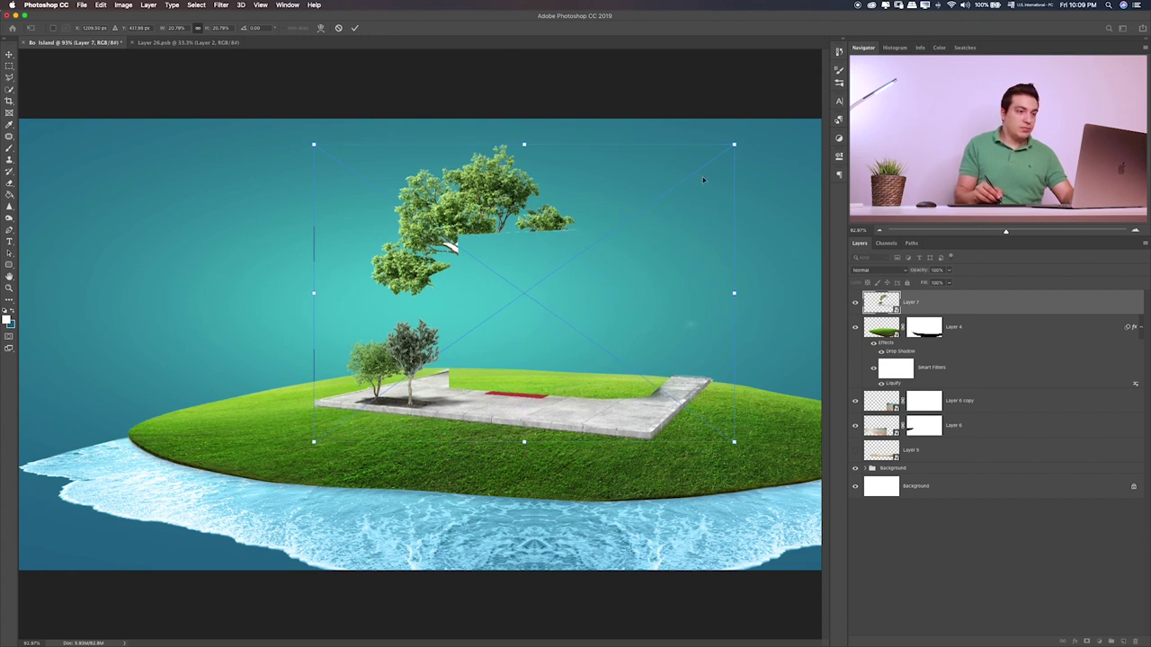
{"action": "mouse_move", "coordinate": [735, 145]}
{"action": "left_mouse_down"}
{"action": "mouse_move", "coordinate": [659, 251]}
{"action": "mouse_move", "coordinate": [689, 238]}
{"action": "left_mouse_up"}
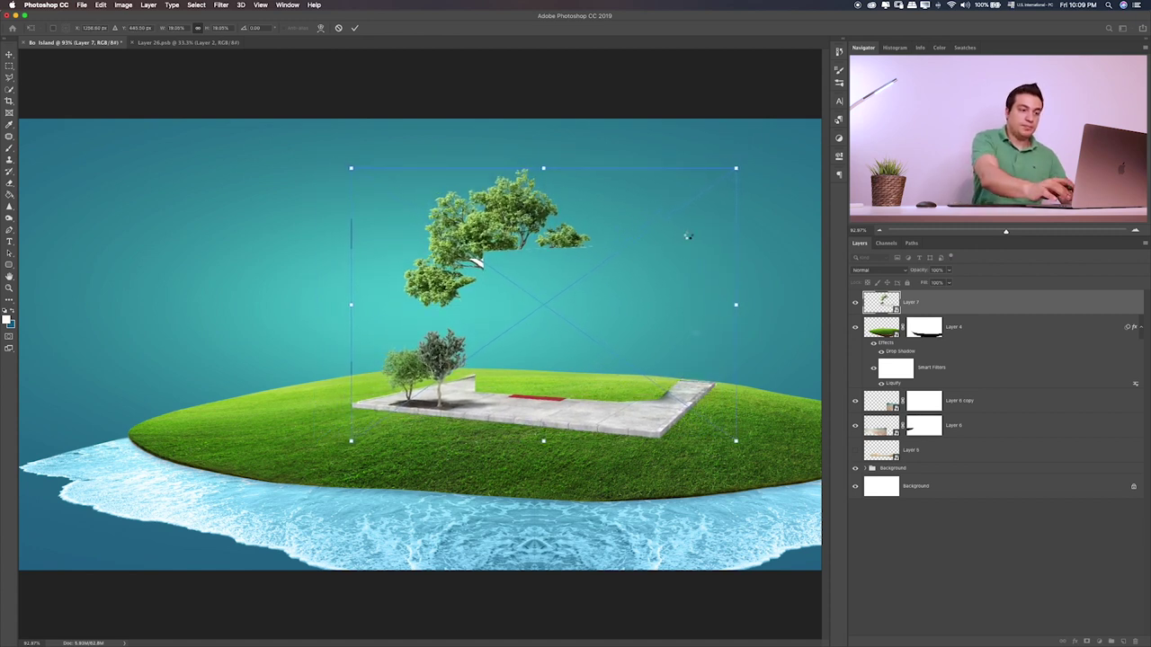
{"action": "key", "text": "Return"}
{"action": "key", "text": "super+1"}
{"action": "key", "text": "super+equal"}
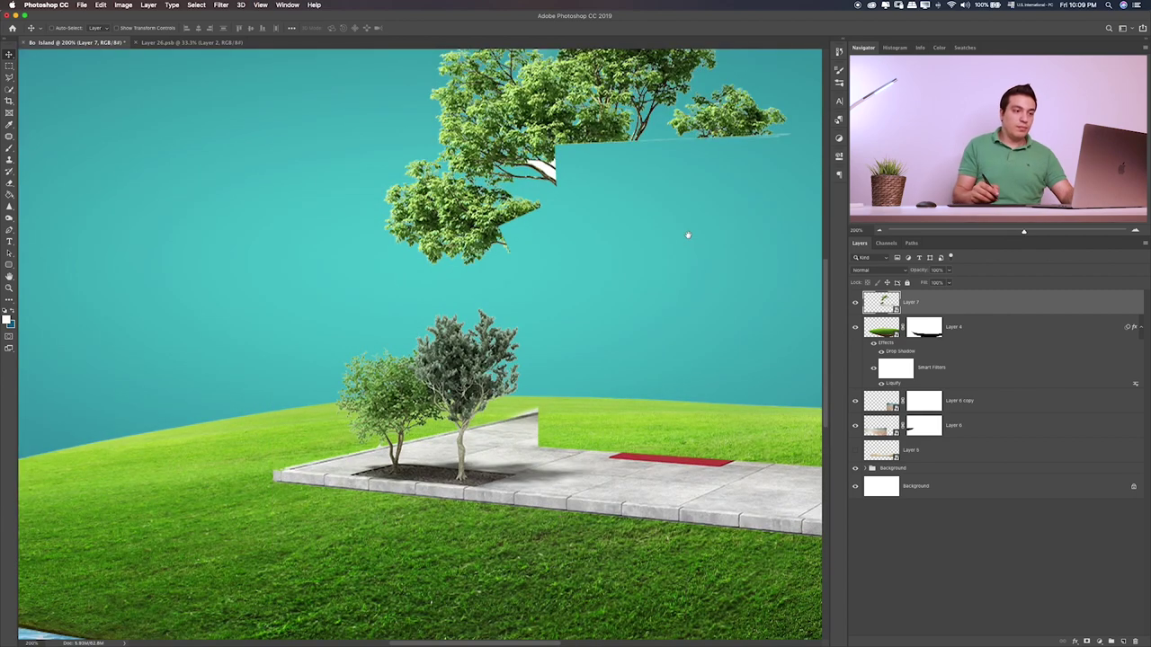
- Add a layer mask to Layer 7, paint a small patch black, then return to the Items folder
{"action": "scroll", "coordinate": [688, 235], "scroll_direction": "right", "scroll_amount": 3}
{"action": "scroll", "coordinate": [637, 326], "scroll_direction": "right", "scroll_amount": 3}
{"action": "scroll", "coordinate": [638, 327], "scroll_direction": "up", "scroll_amount": 2}
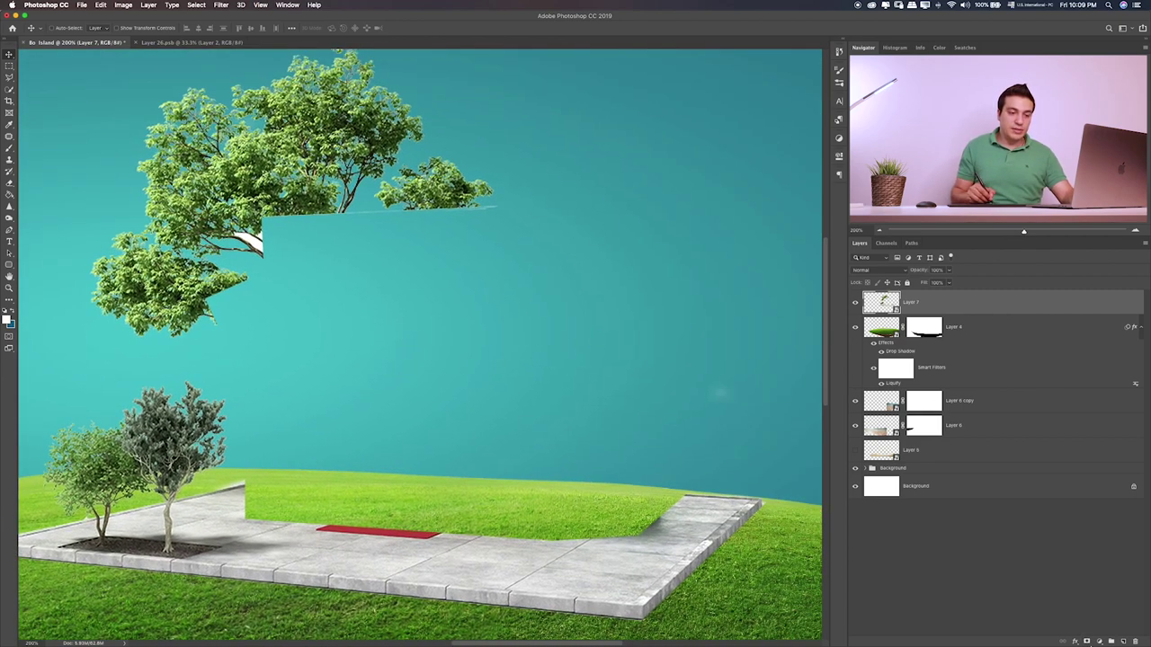
{"action": "left_click", "coordinate": [1086, 641]}
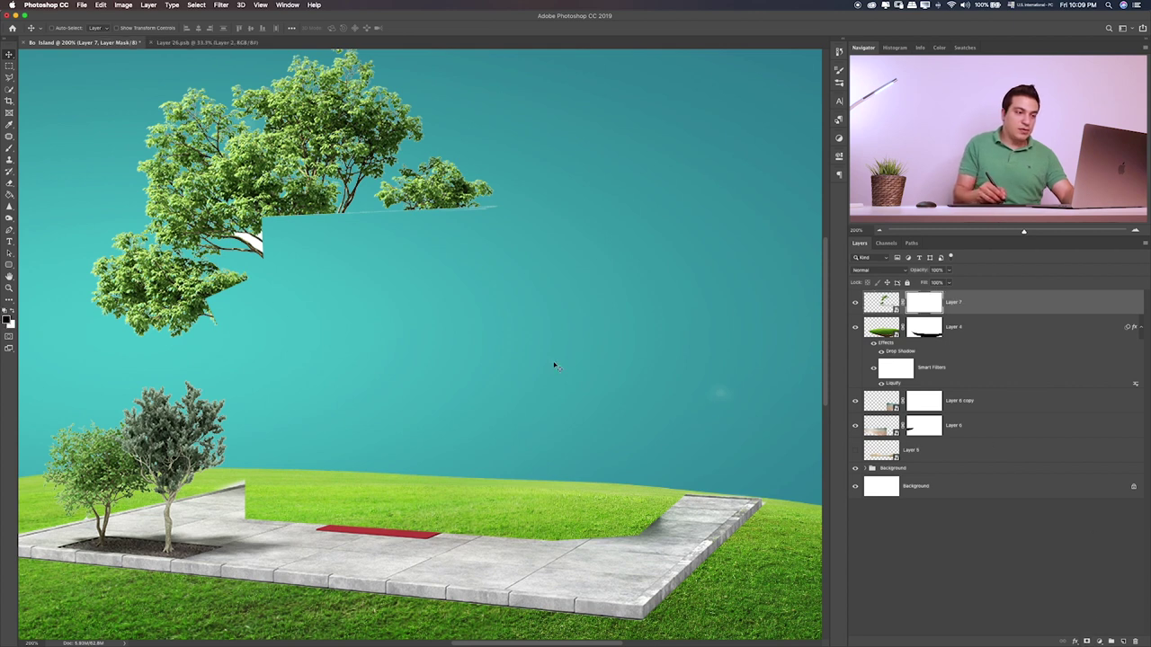
{"action": "key", "text": "b"}
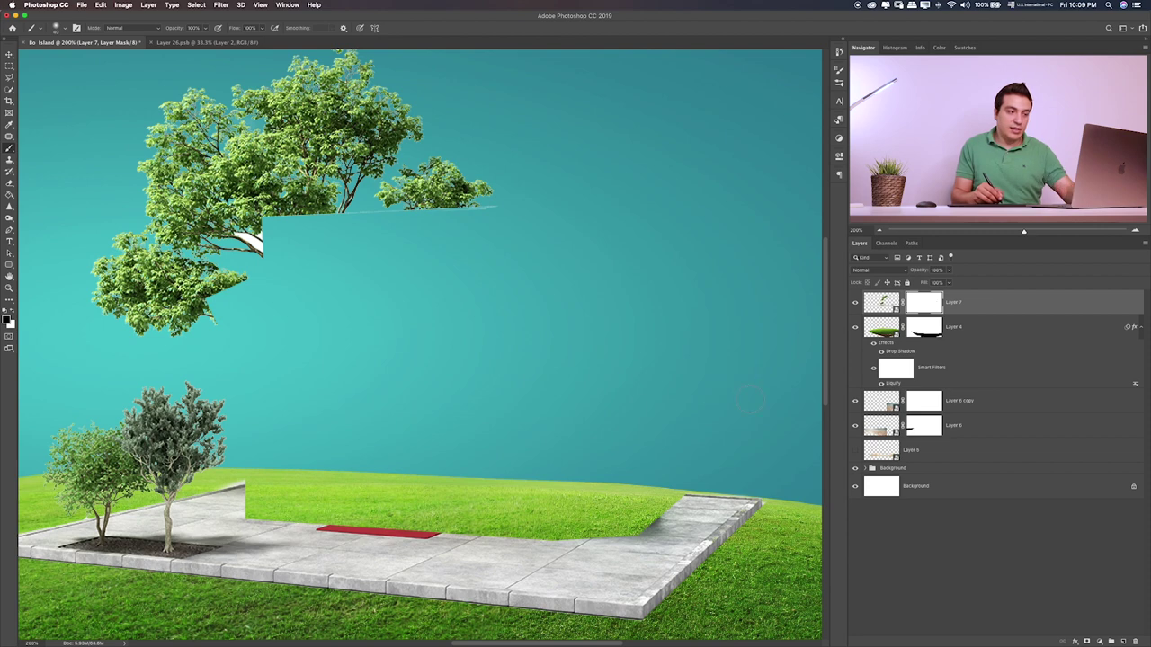
{"action": "left_click_drag", "start_coordinate": [727, 384], "coordinate": [563, 412]}
{"action": "key", "text": "super+minus"}
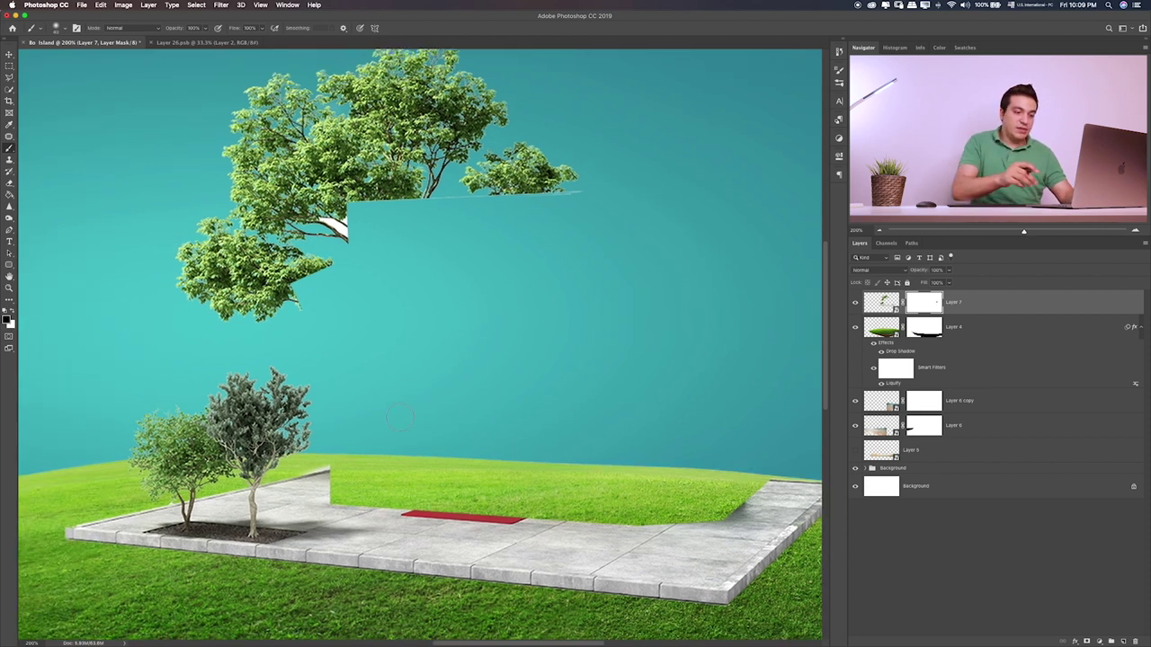
{"action": "key", "text": "super+0"}
{"action": "key", "text": "super+Tab"}
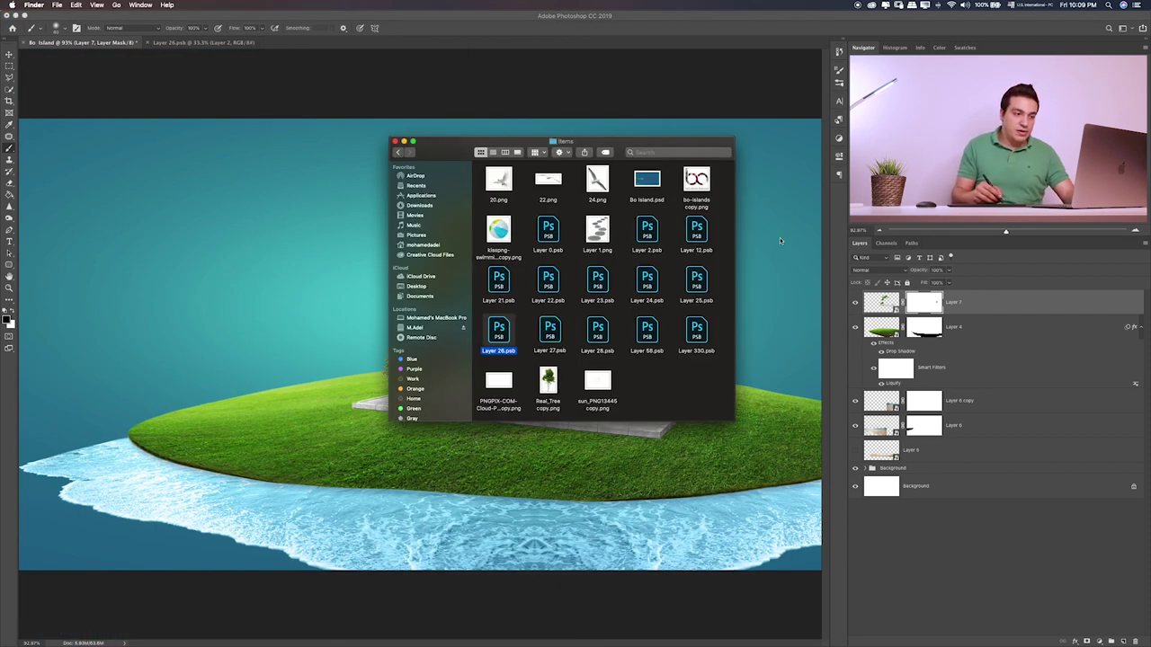
- Open Layer 58.psb and drag the modern house into the Bo Island document as Layer 8
{"action": "left_click", "coordinate": [646, 333]}
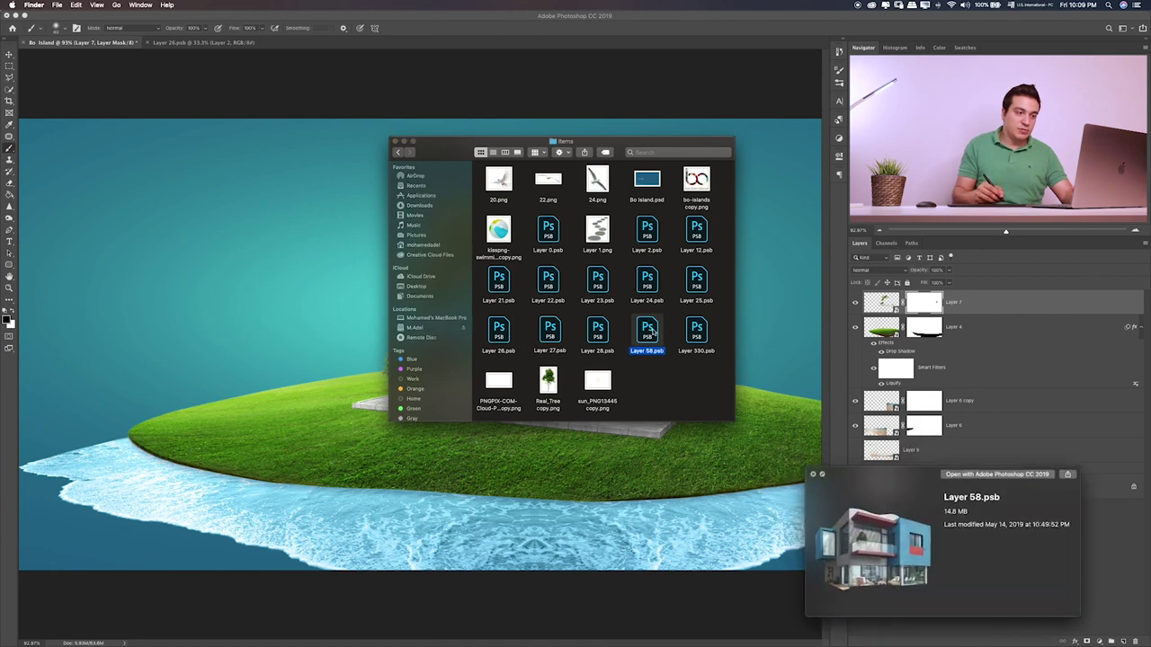
{"action": "double_click", "coordinate": [647, 331]}
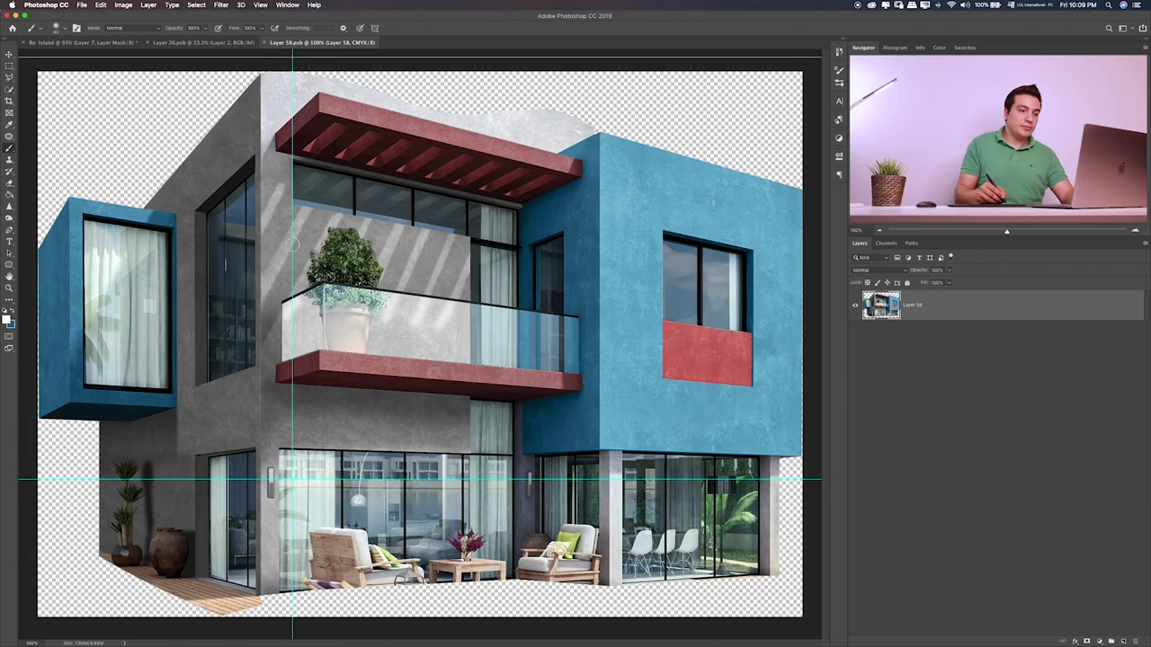
{"action": "right_click", "coordinate": [959, 302]}
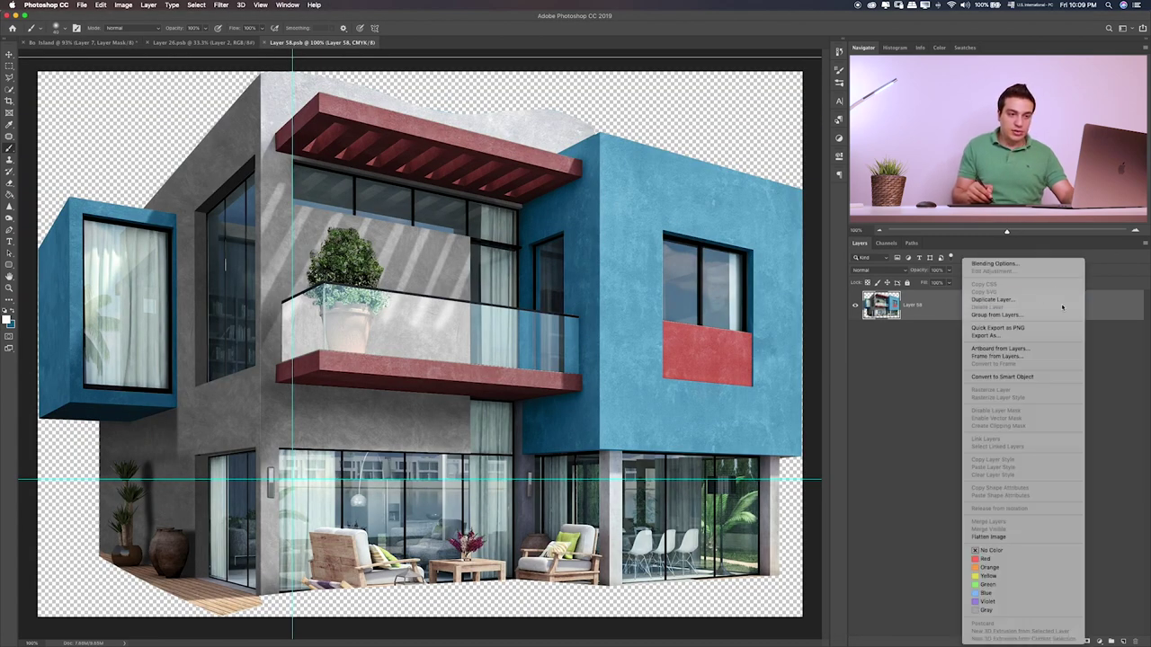
{"action": "left_click", "coordinate": [980, 376]}
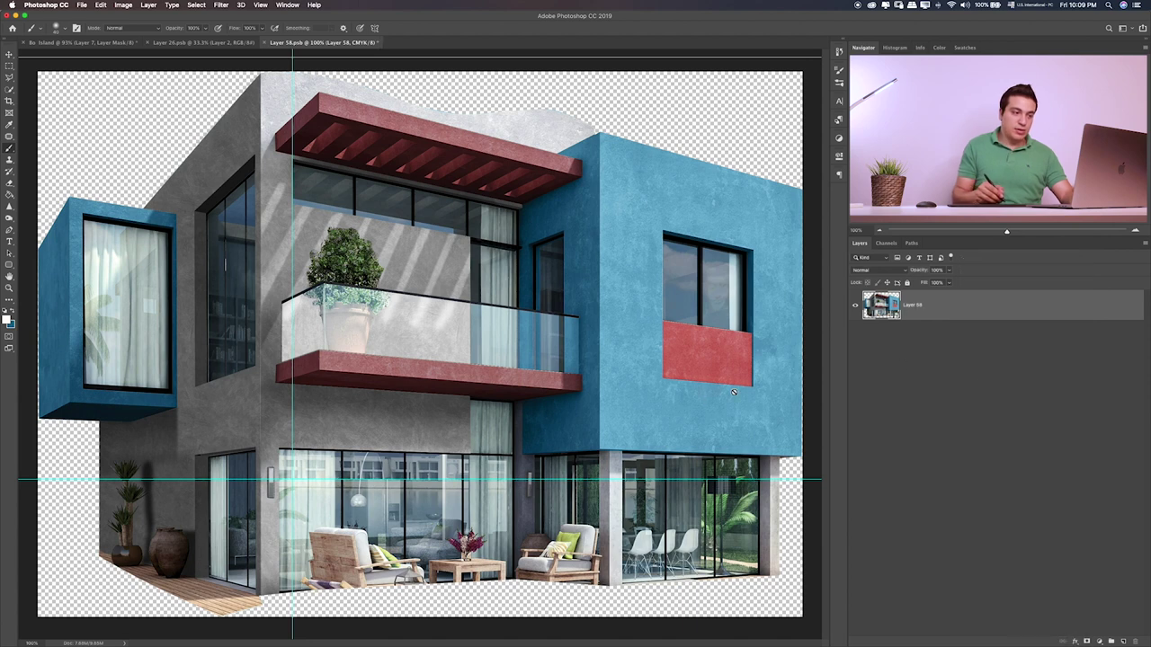
{"action": "key", "text": "v"}
{"action": "left_click_drag", "start_coordinate": [536, 371], "coordinate": [77, 90]}
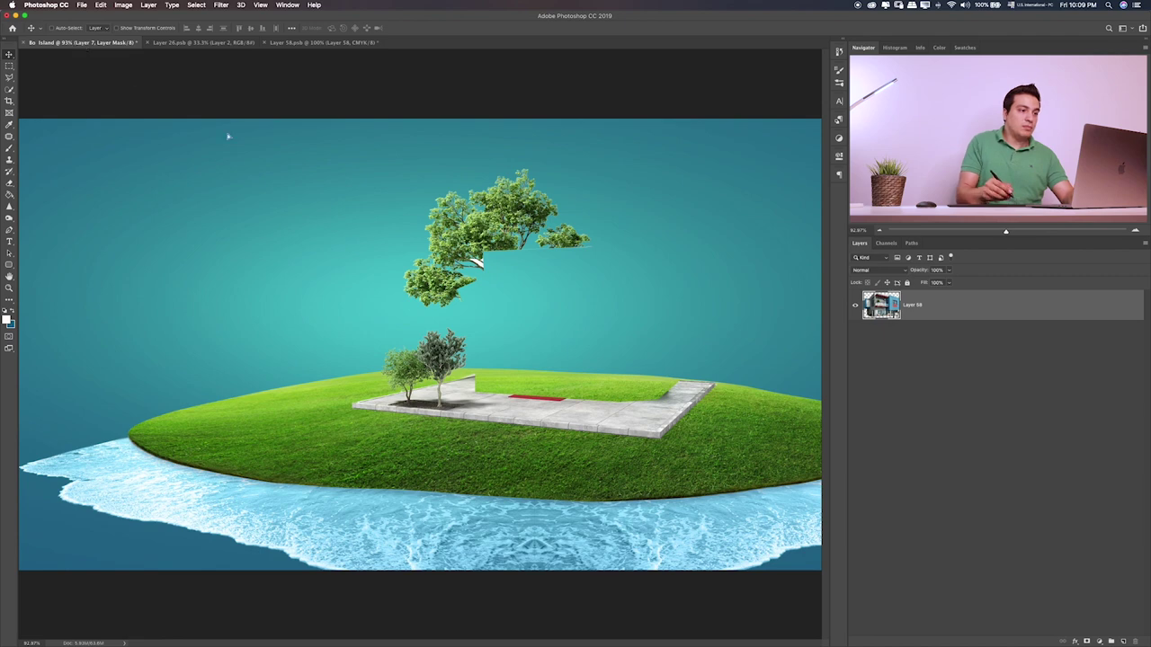
{"action": "left_click_drag", "start_coordinate": [81, 65], "coordinate": [641, 265]}
- Flip the house horizontally and scale it to roughly 40% onto the paved plot beside the trees
{"action": "key", "text": "ctrl+t"}
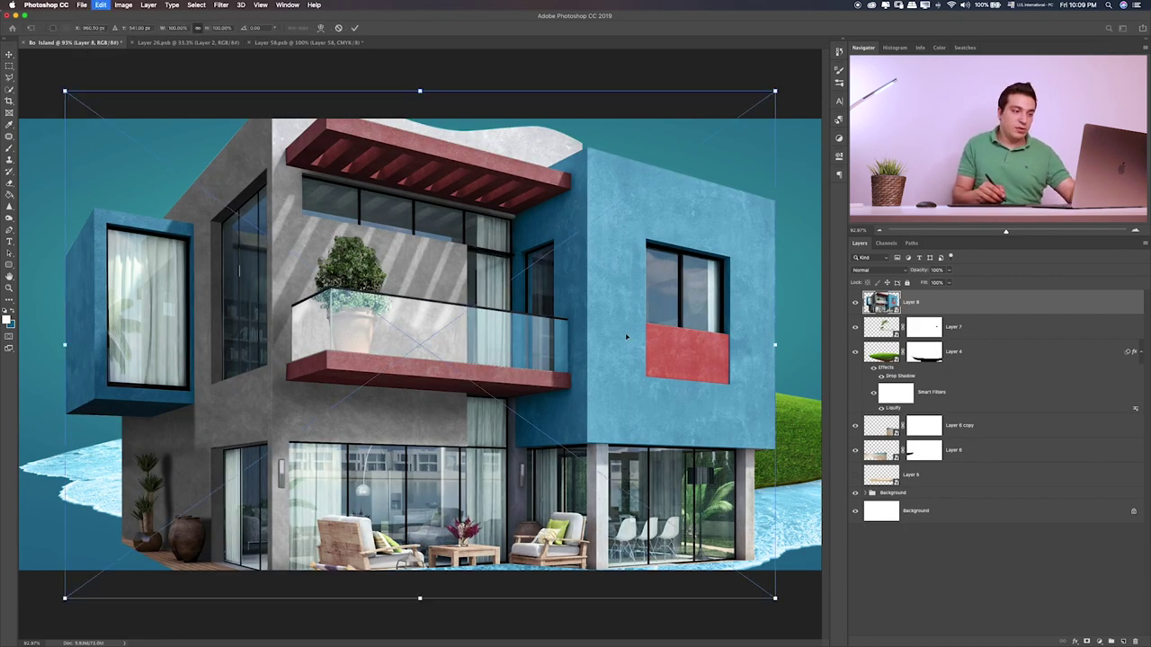
{"action": "right_click", "coordinate": [564, 319]}
{"action": "left_click", "coordinate": [617, 418]}
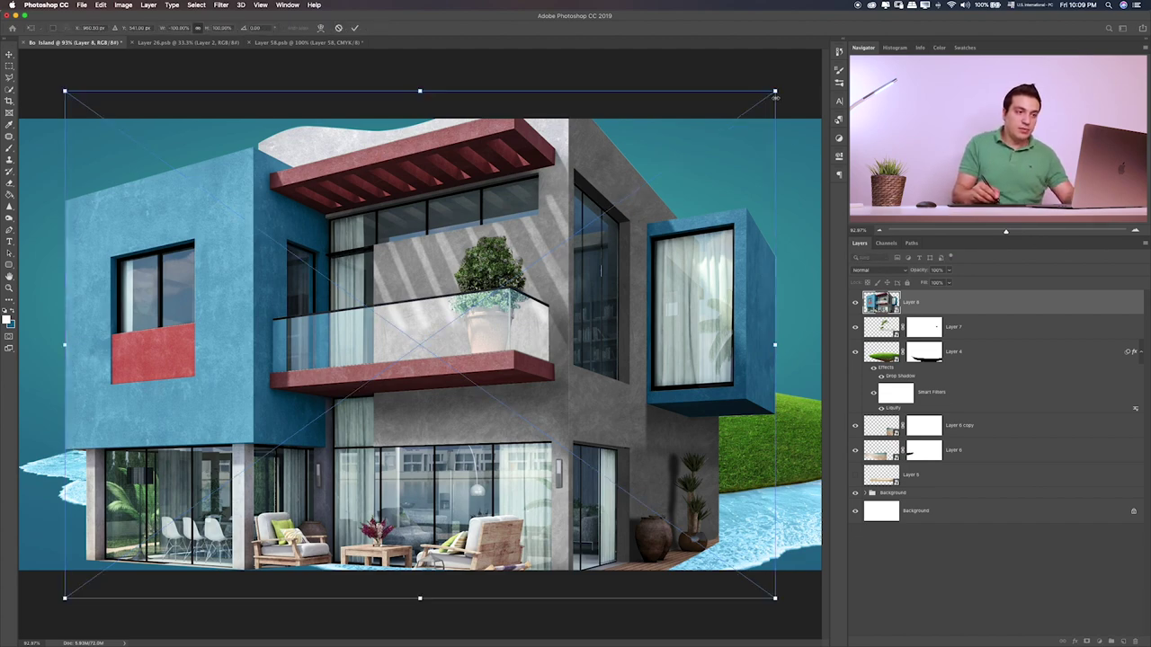
{"action": "mouse_move", "coordinate": [775, 90]}
{"action": "left_mouse_down"}
{"action": "mouse_move", "coordinate": [570, 249]}
{"action": "mouse_move", "coordinate": [387, 369]}
{"action": "left_mouse_up"}
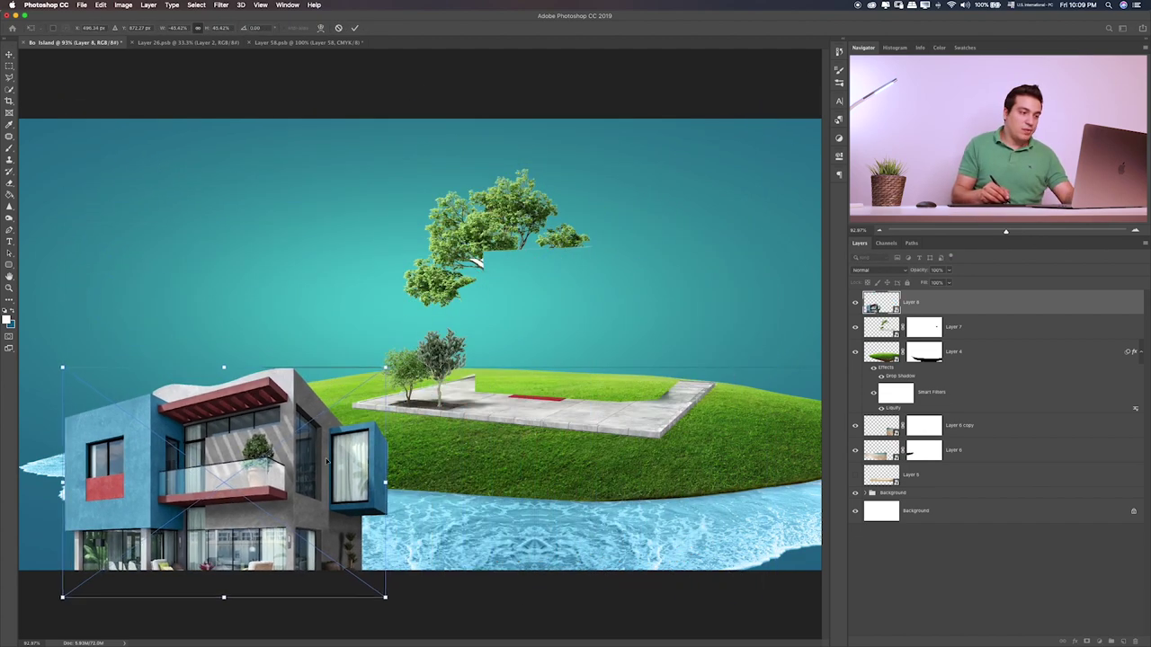
{"action": "mouse_move", "coordinate": [341, 453]}
{"action": "left_mouse_down"}
{"action": "mouse_move", "coordinate": [579, 344]}
{"action": "mouse_move", "coordinate": [680, 260]}
{"action": "left_mouse_up"}
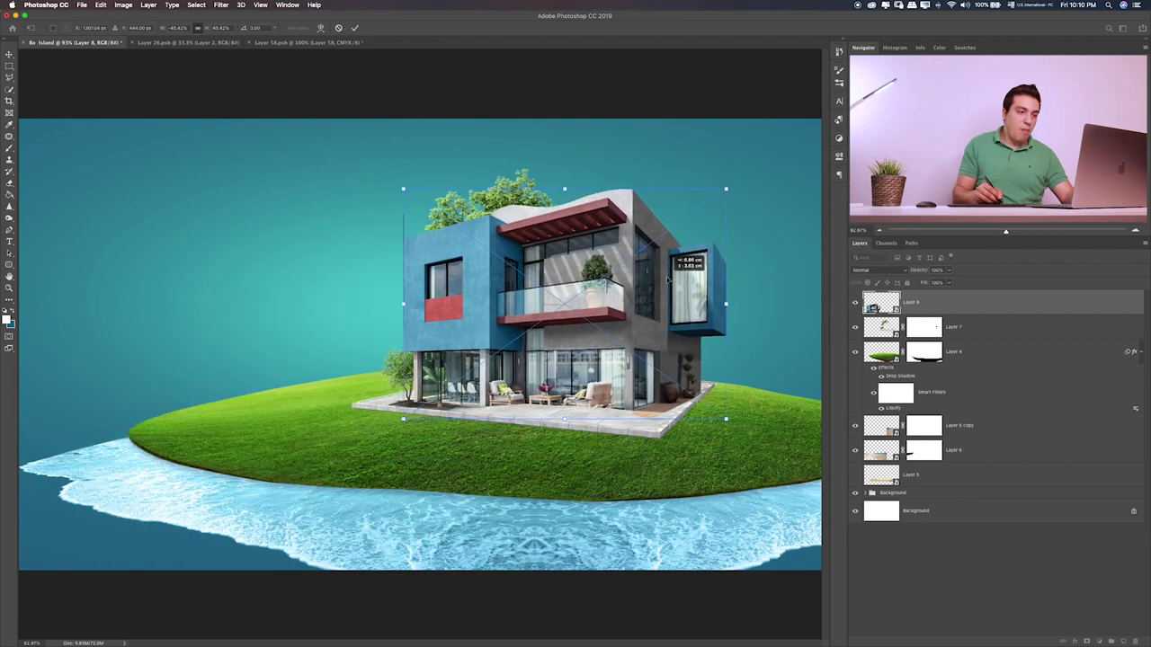
{"action": "left_click_drag", "start_coordinate": [723, 185], "coordinate": [704, 202]}
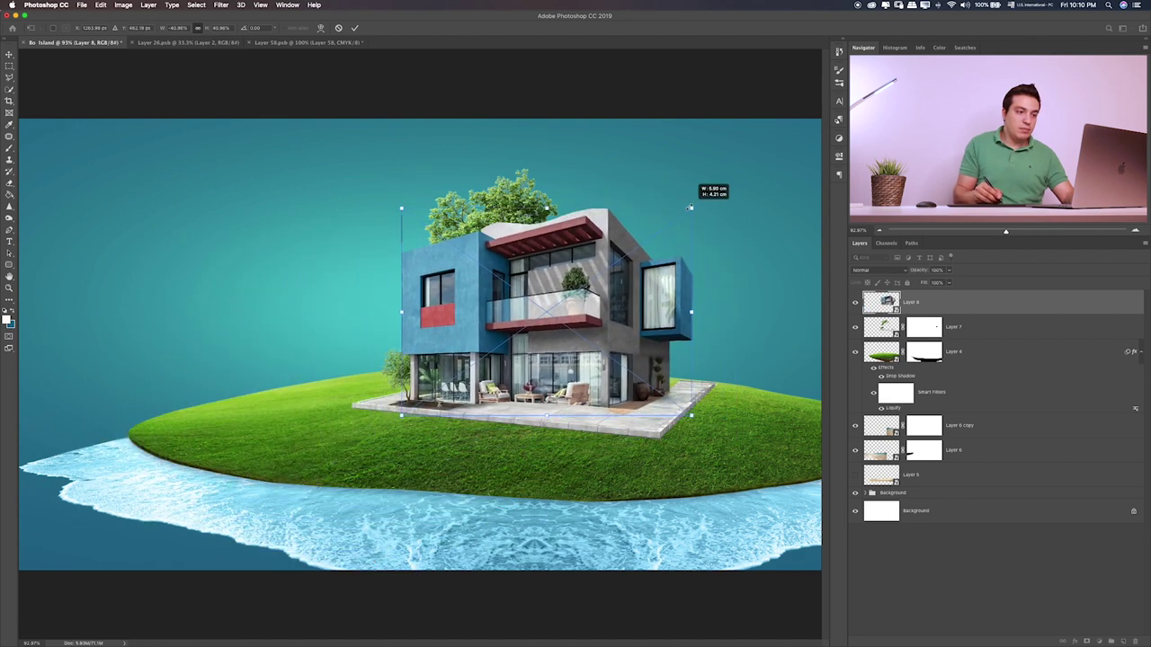
{"action": "left_click_drag", "start_coordinate": [655, 261], "coordinate": [663, 265]}
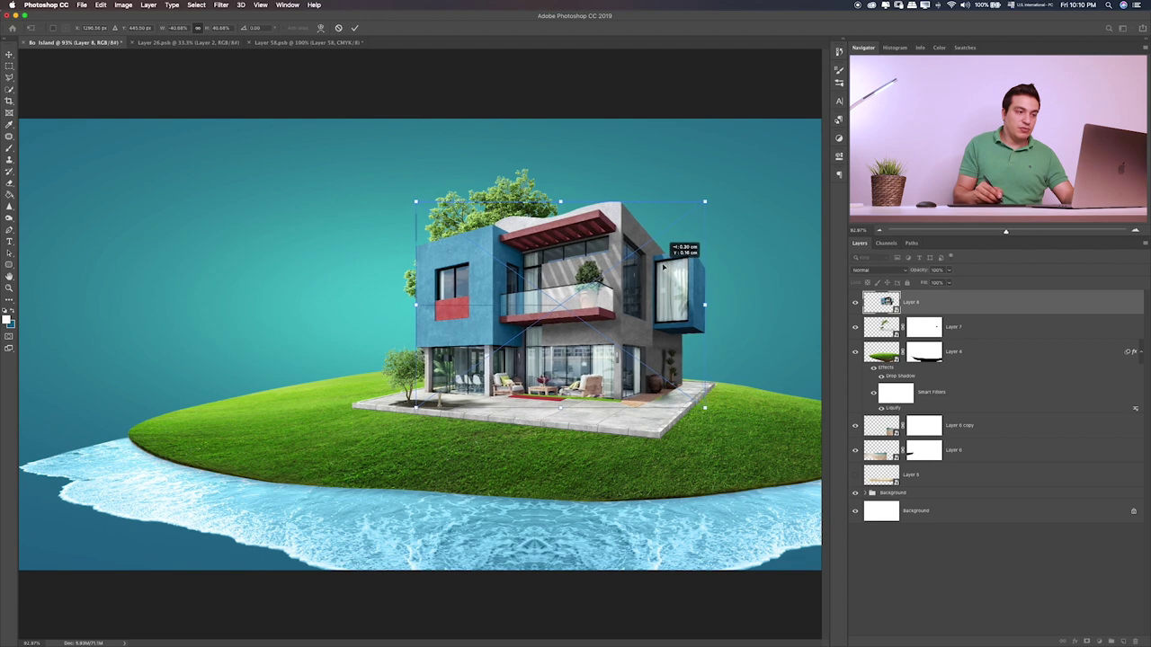
{"action": "left_click_drag", "start_coordinate": [706, 200], "coordinate": [695, 217]}
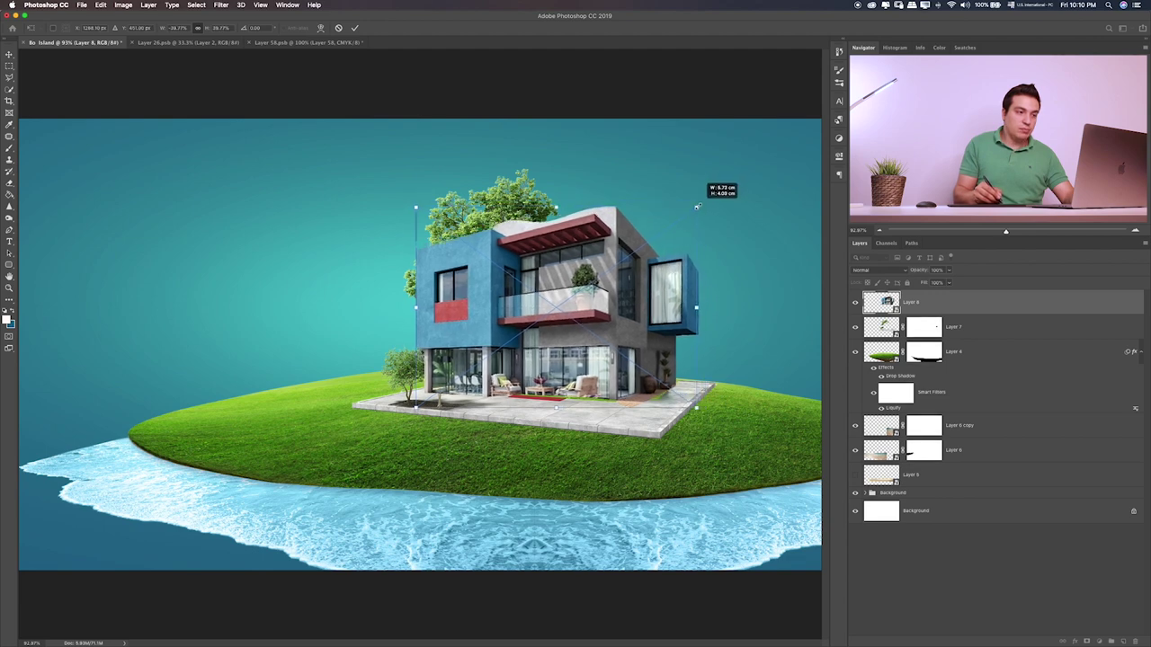
{"action": "left_click_drag", "start_coordinate": [654, 260], "coordinate": [671, 260]}
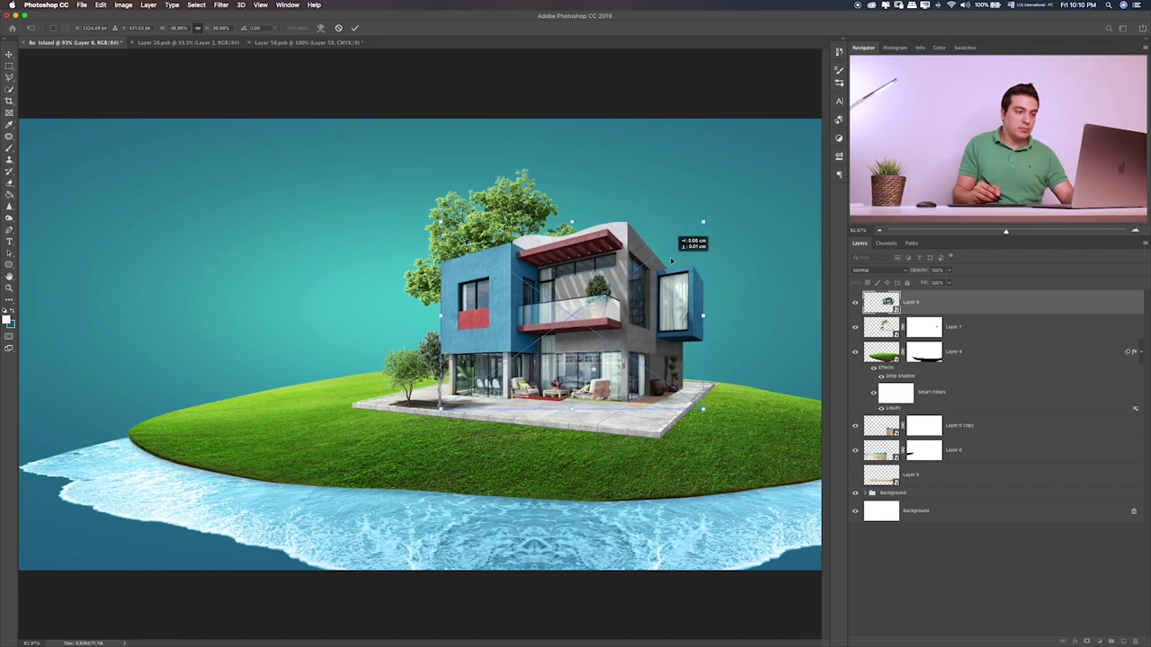
{"action": "key", "text": "Return"}
{"action": "key", "text": "ctrl+1"}
- Zoom to 200% and shift the Layer 8 house slightly right so it sits snugly on the paved plot
{"action": "key", "text": "ctrl+plus"}
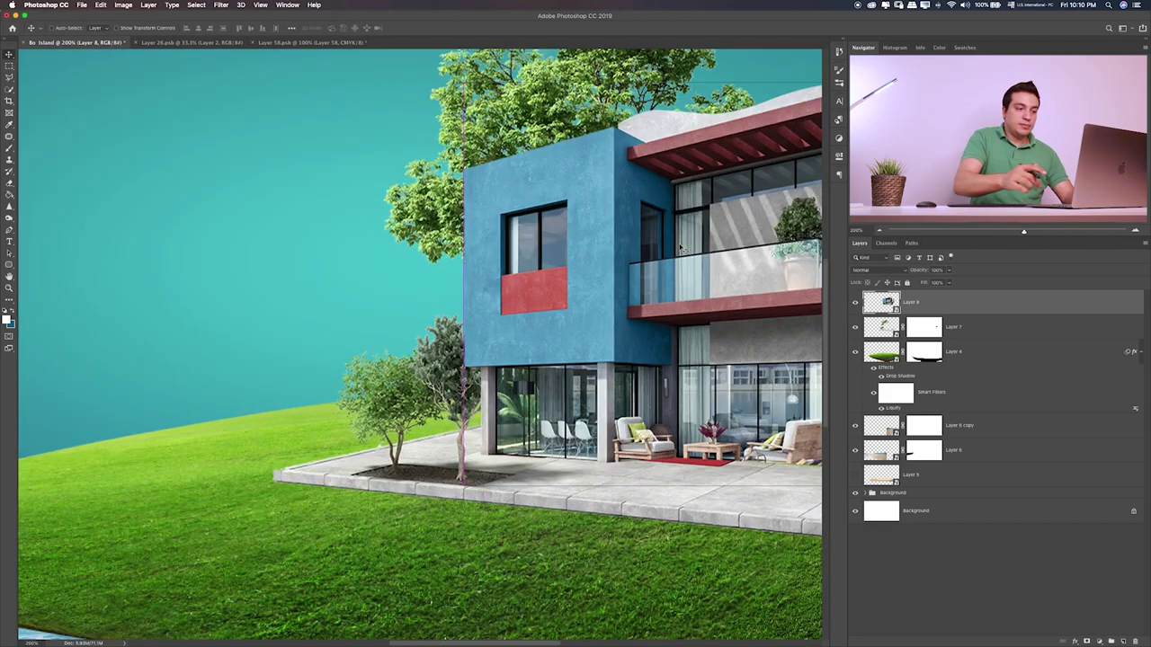
{"action": "left_click_drag", "start_coordinate": [626, 280], "coordinate": [632, 321]}
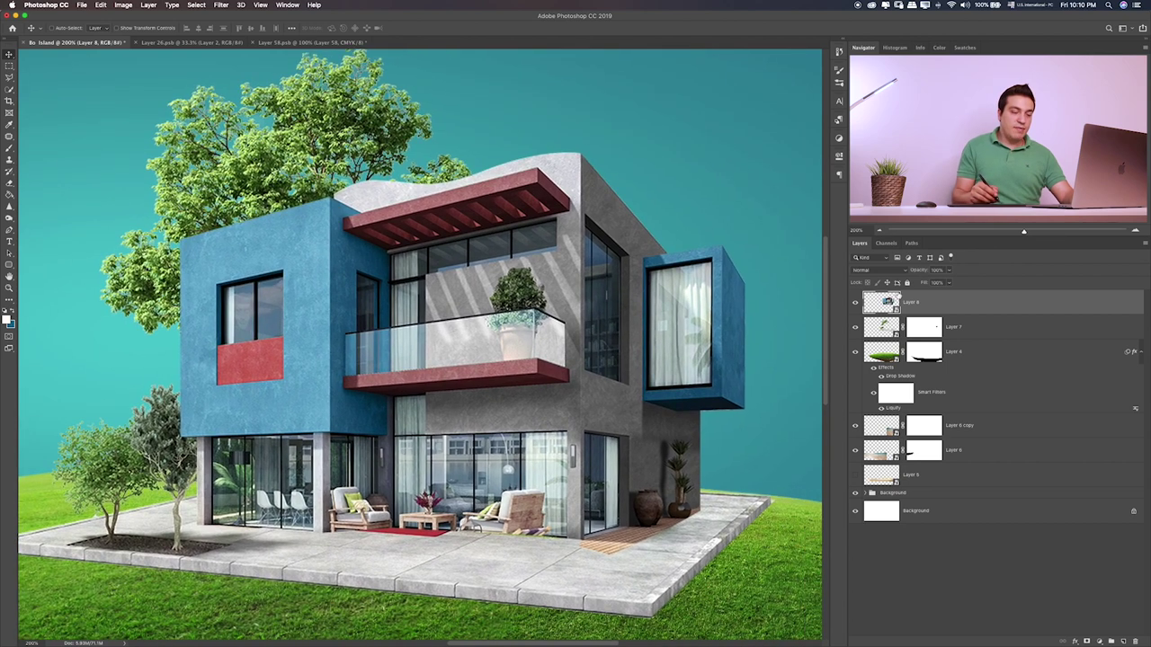
{"action": "left_click_drag", "start_coordinate": [509, 362], "coordinate": [520, 366]}
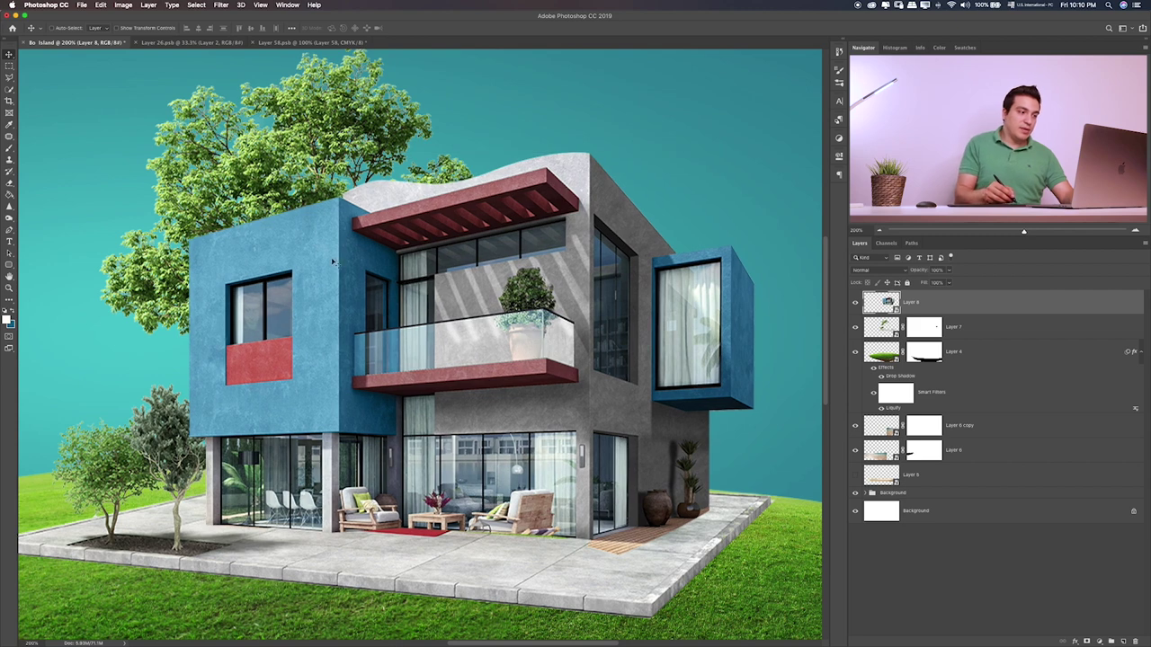
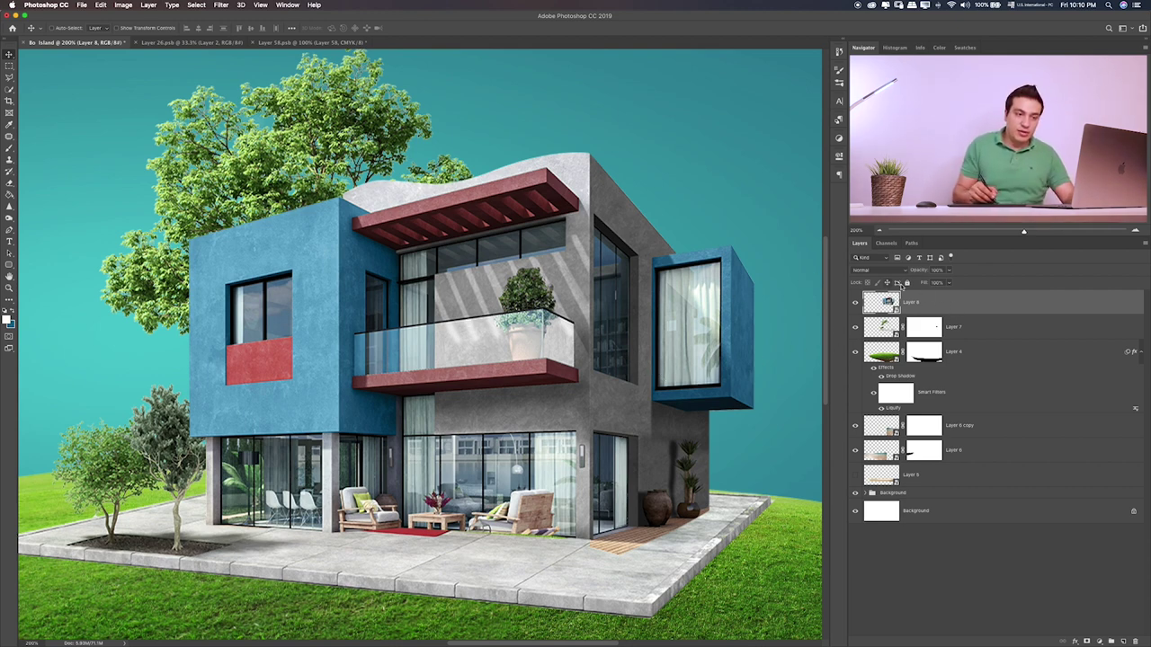
- Group Layers 5–7 into Group 1
{"action": "left_click", "coordinate": [958, 330]}
{"action": "left_click", "coordinate": [941, 482], "text": "shift"}
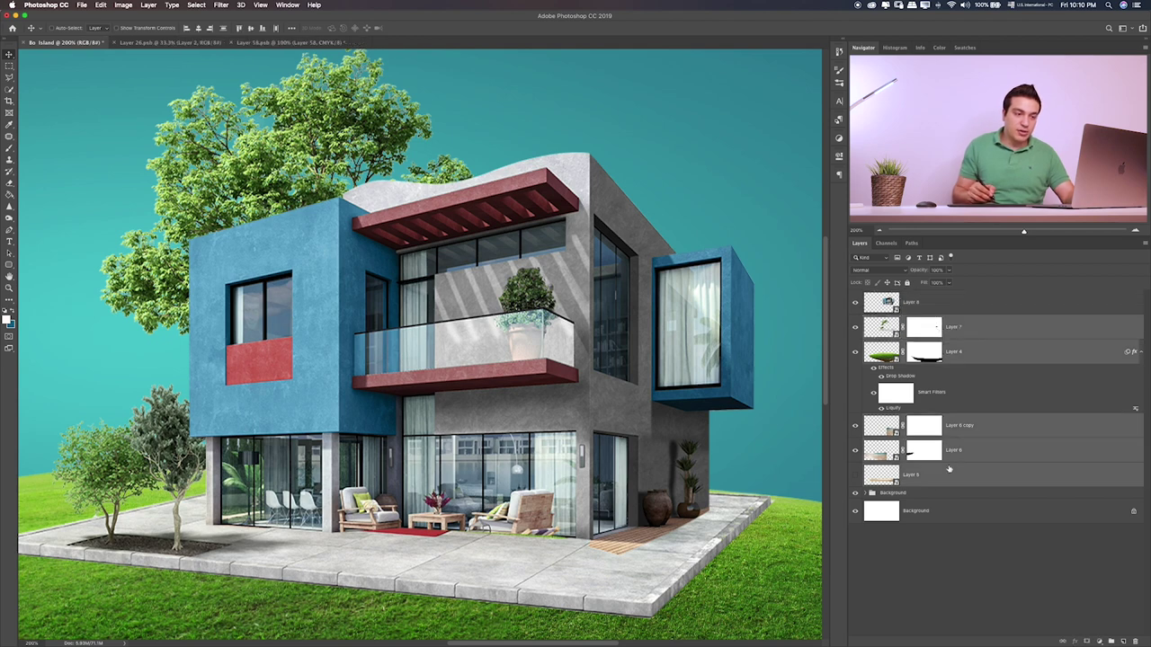
{"action": "key", "text": "ctrl+g"}
- Duplicate house Layer 8, hide the original, and rasterize Layer 8 copy
{"action": "left_click", "coordinate": [927, 308]}
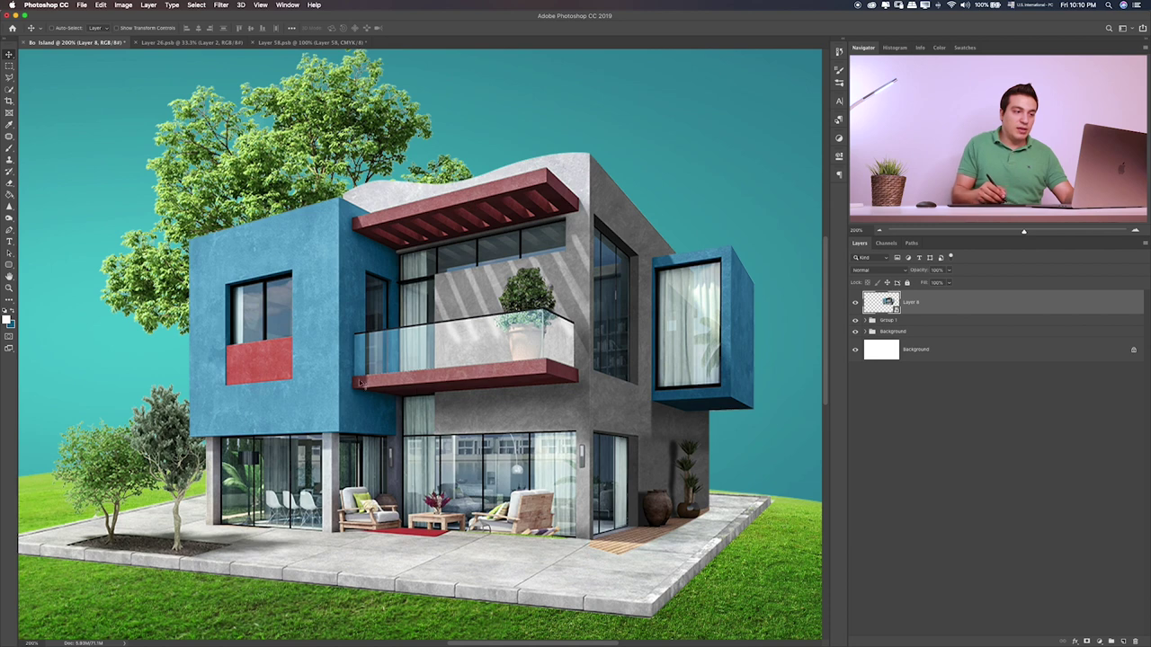
{"action": "key", "text": "ctrl+j"}
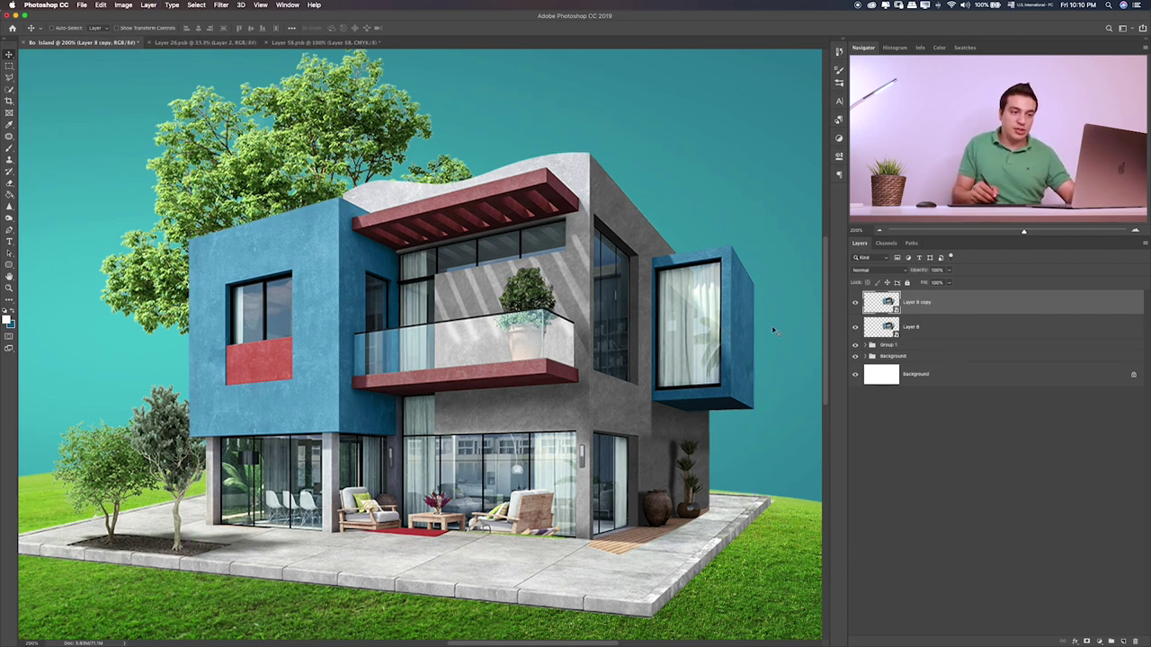
{"action": "left_click", "coordinate": [856, 328]}
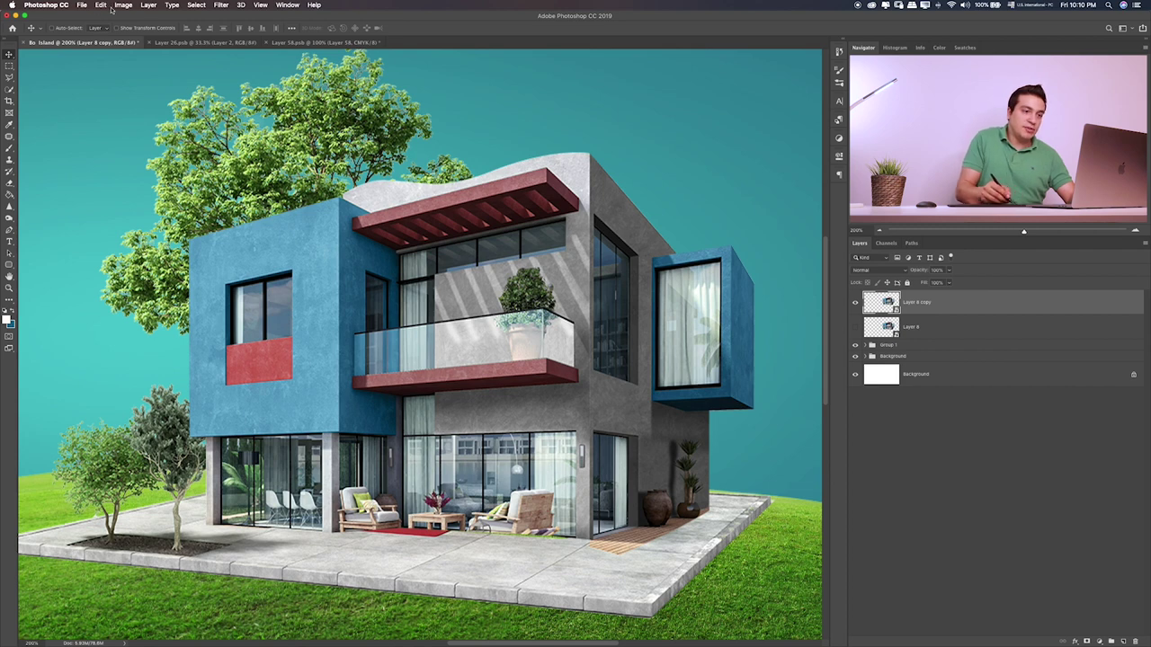
{"action": "right_click", "coordinate": [1038, 311]}
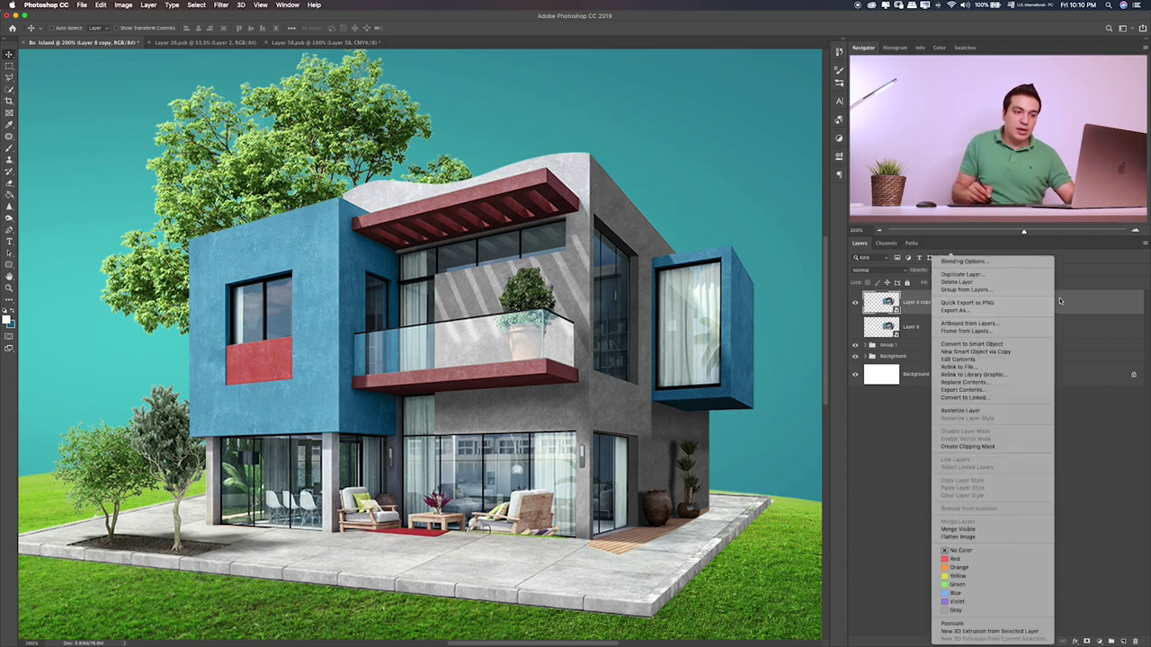
{"action": "left_click", "coordinate": [962, 412]}
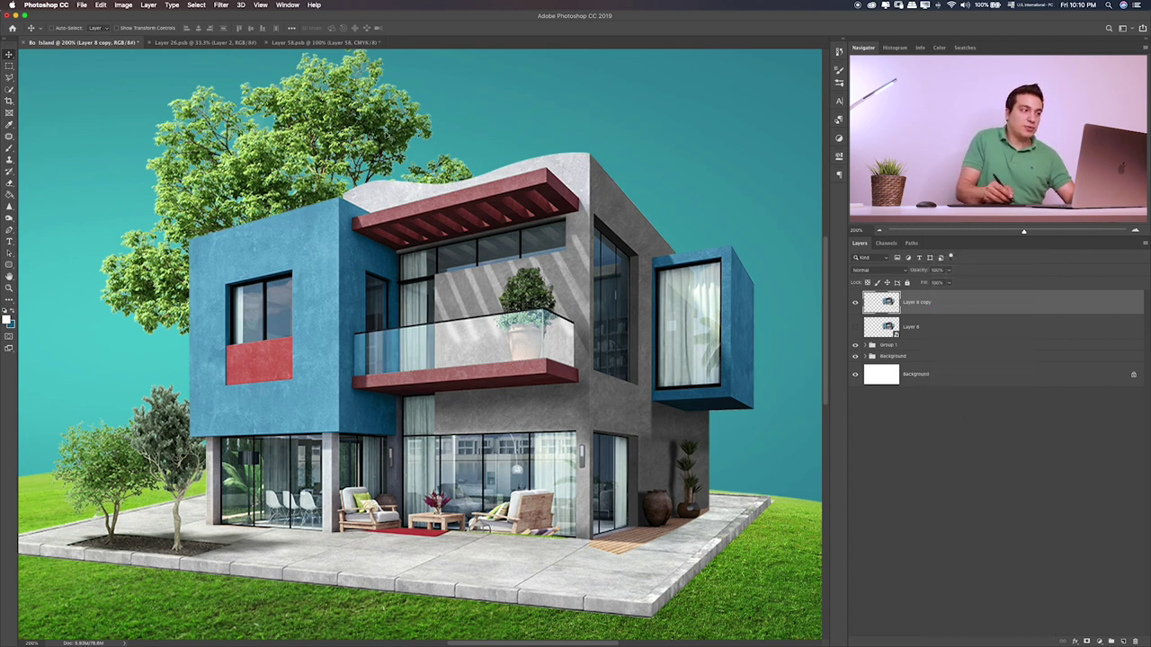
{"action": "left_click", "coordinate": [82, 5]}
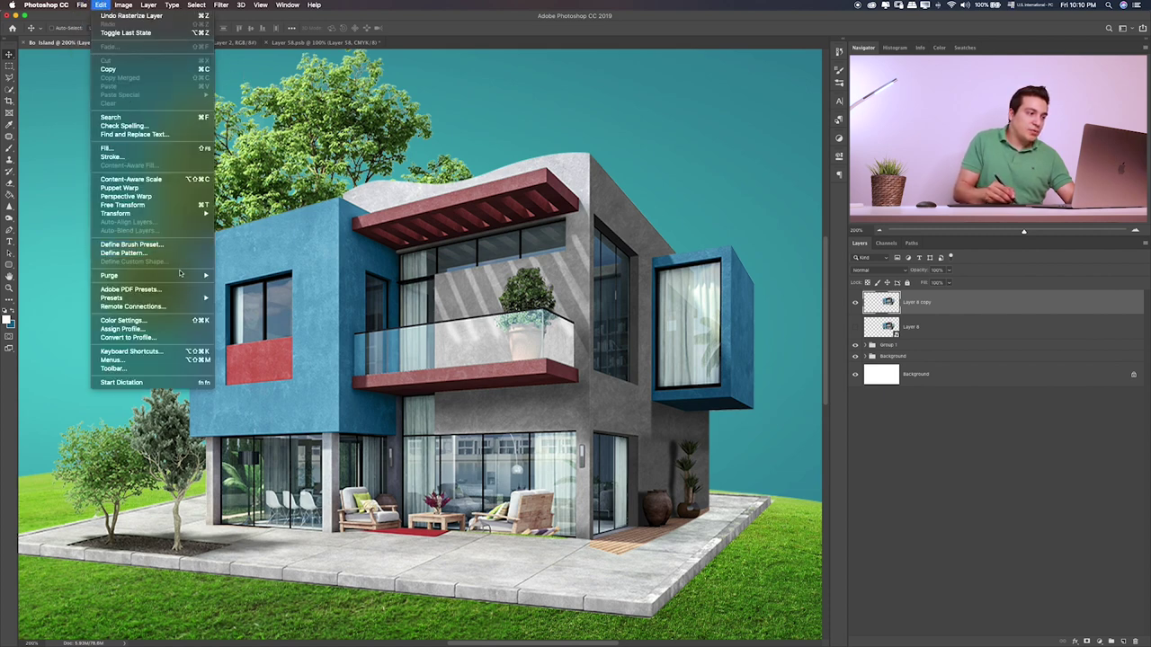
- Start a Puppet Warp on the house copy and pin the roof and box corners
{"action": "left_click", "coordinate": [162, 189]}
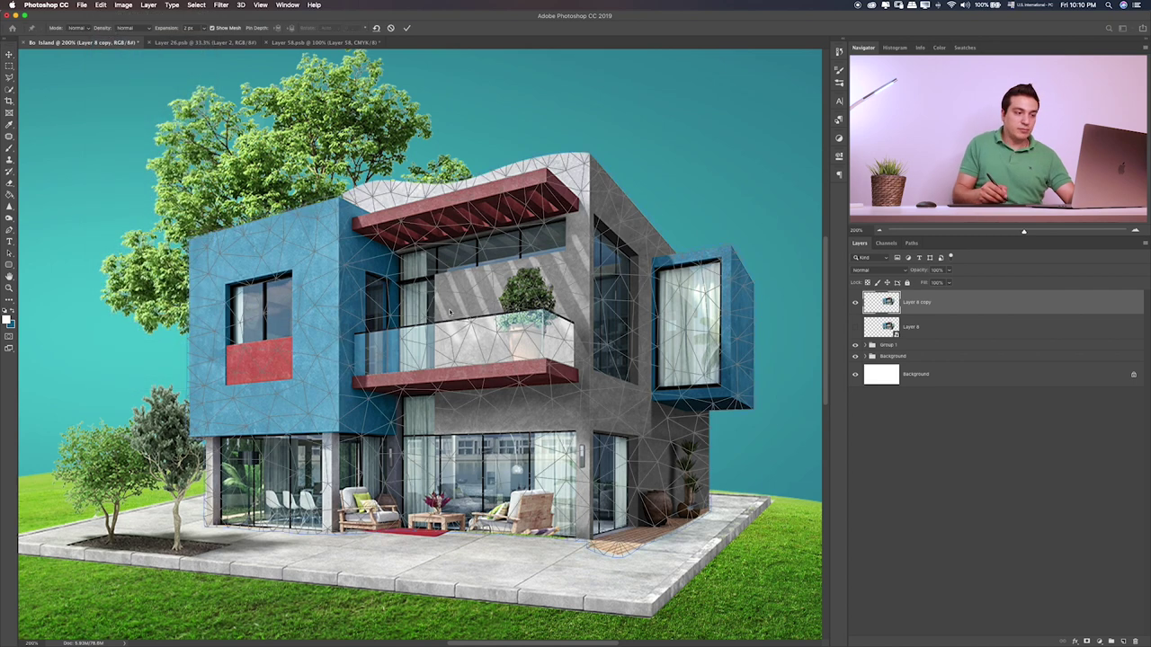
{"action": "scroll", "coordinate": [644, 449], "scroll_direction": "down", "scroll_amount": 2}
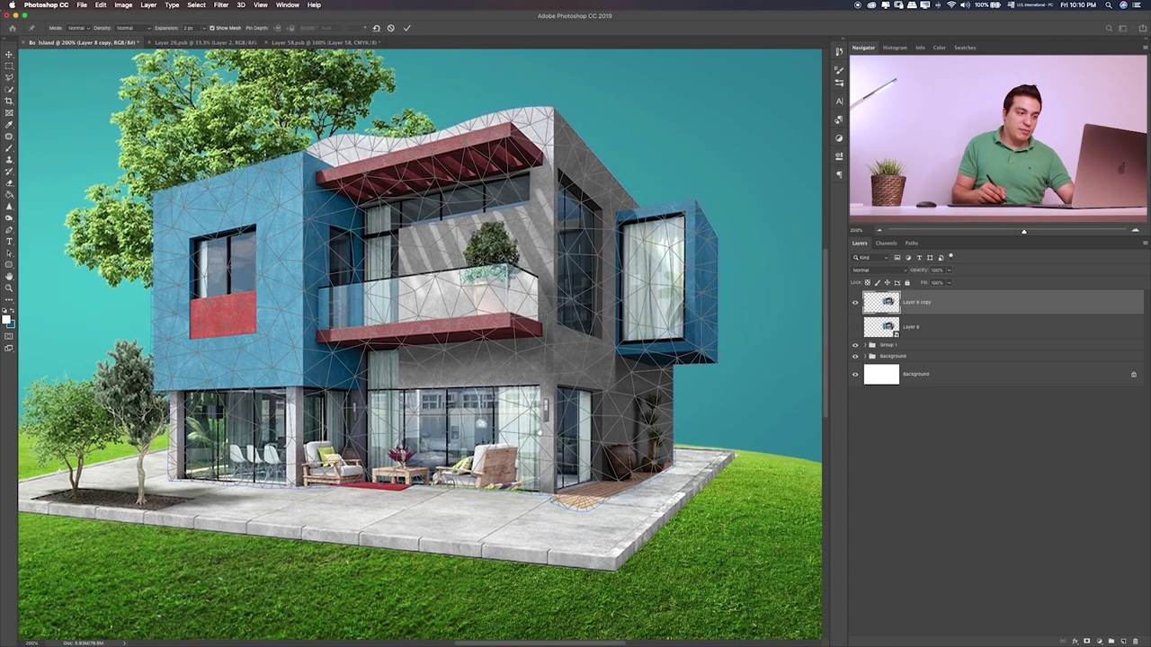
{"action": "left_click", "coordinate": [198, 483]}
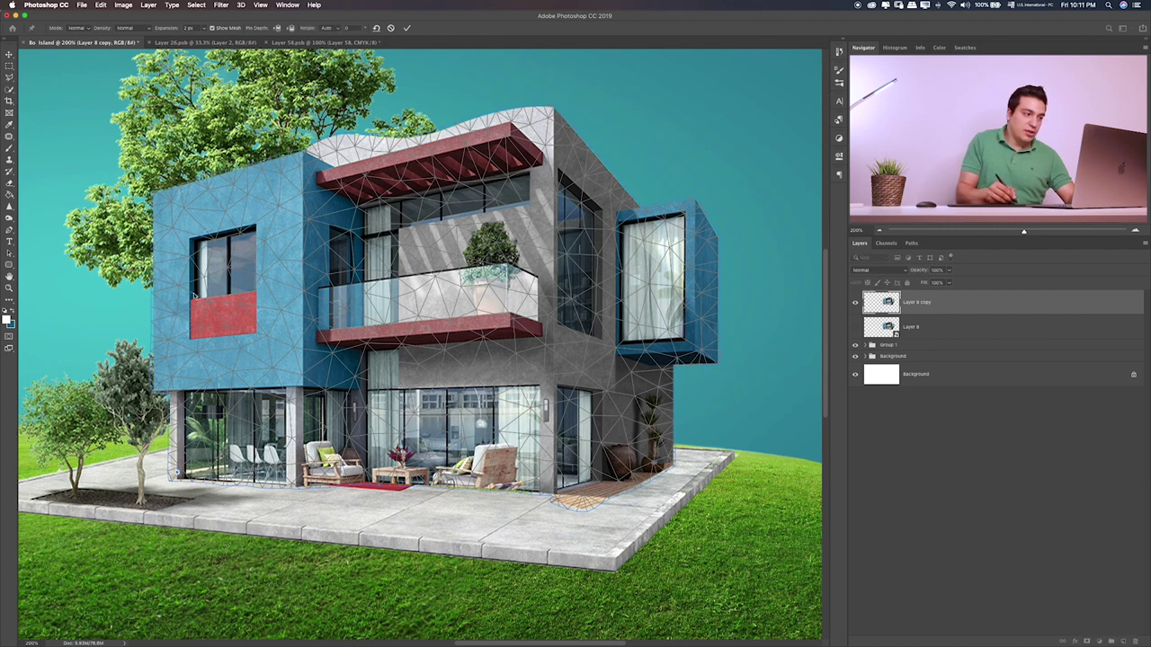
{"action": "left_click", "coordinate": [170, 196]}
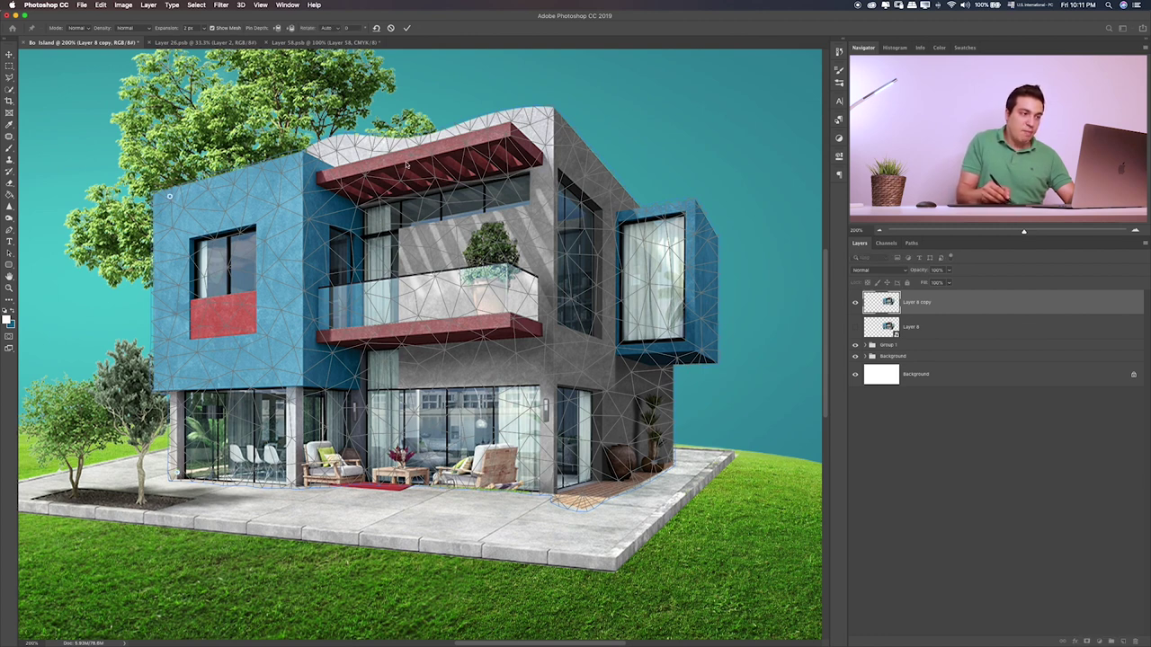
{"action": "left_click", "coordinate": [547, 114]}
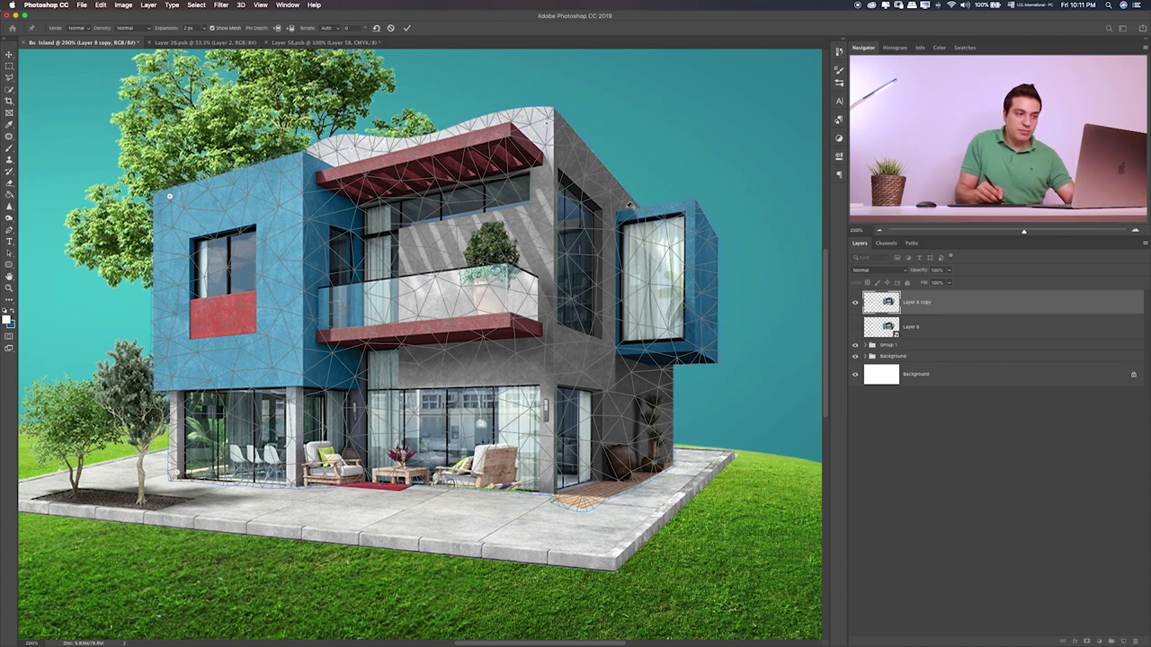
{"action": "left_click", "coordinate": [622, 214]}
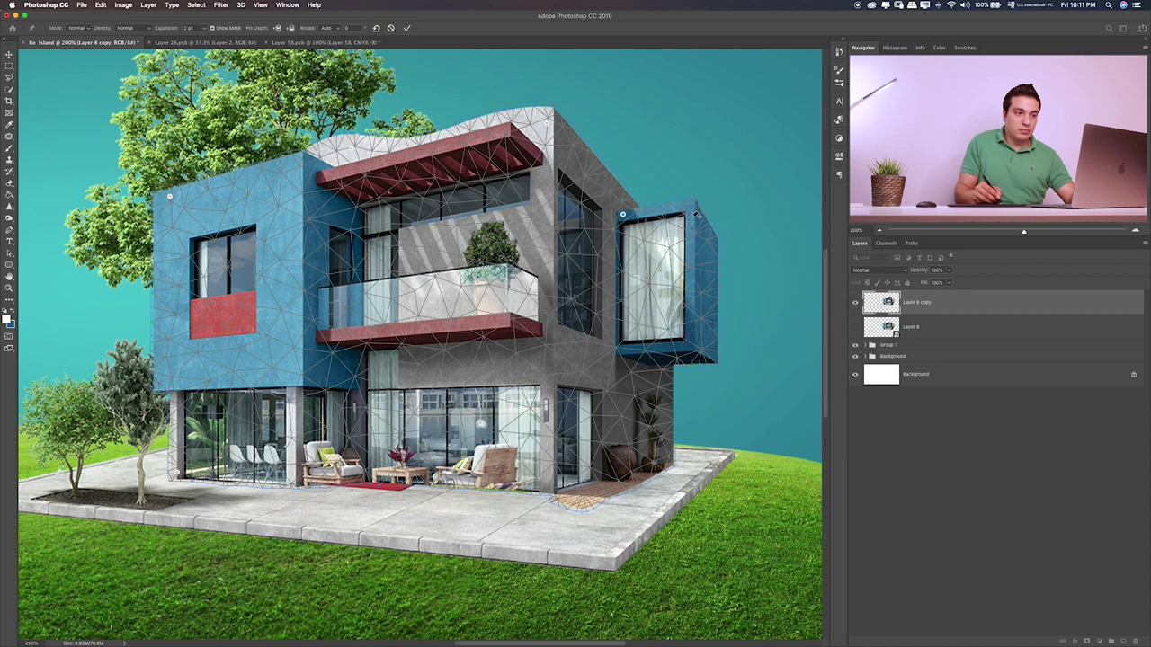
{"action": "left_click", "coordinate": [690, 215]}
{"action": "left_click", "coordinate": [695, 344]}
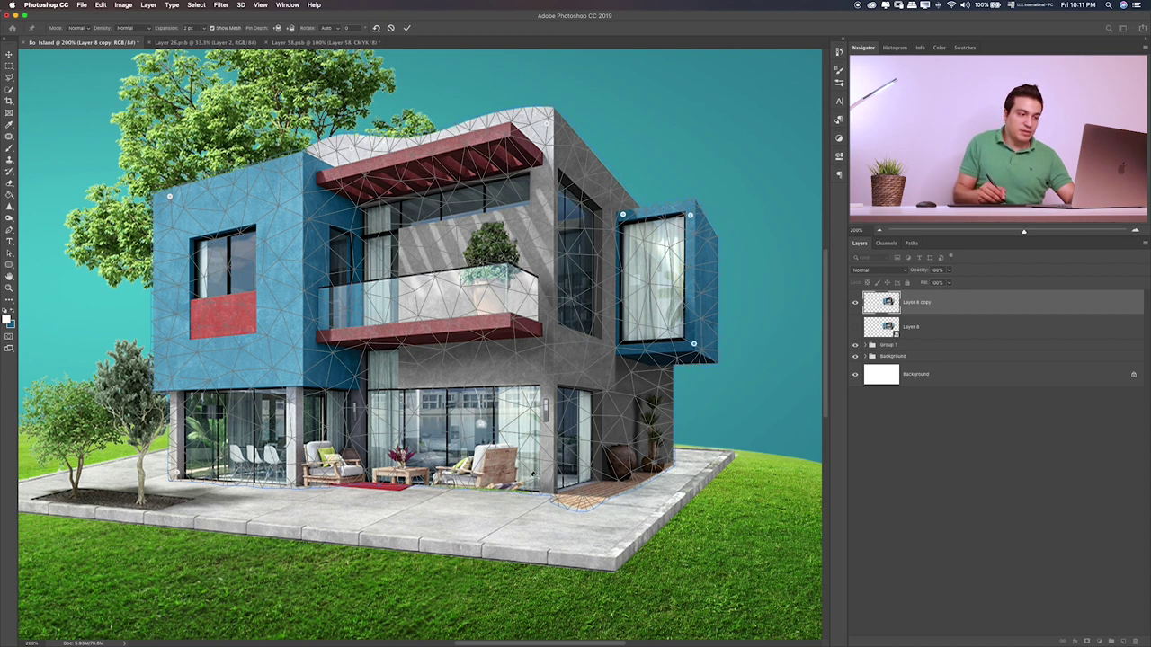
- Pin the building's base and pull it downward to follow the island's curve
{"action": "left_click", "coordinate": [541, 480]}
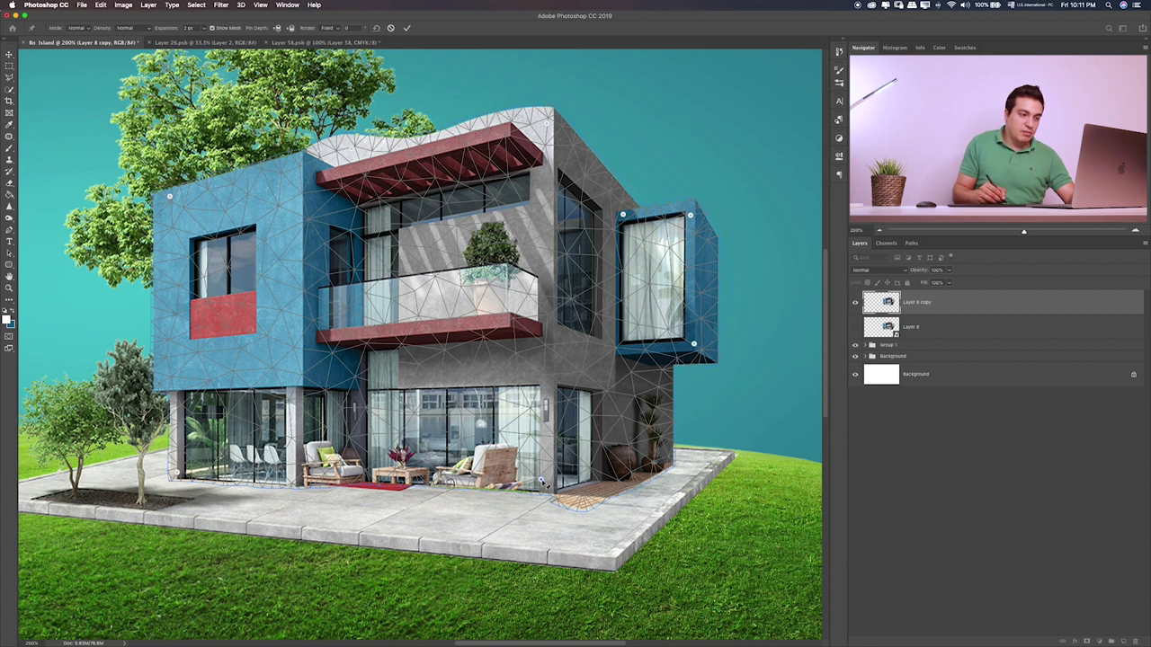
{"action": "left_click_drag", "start_coordinate": [543, 483], "coordinate": [546, 509]}
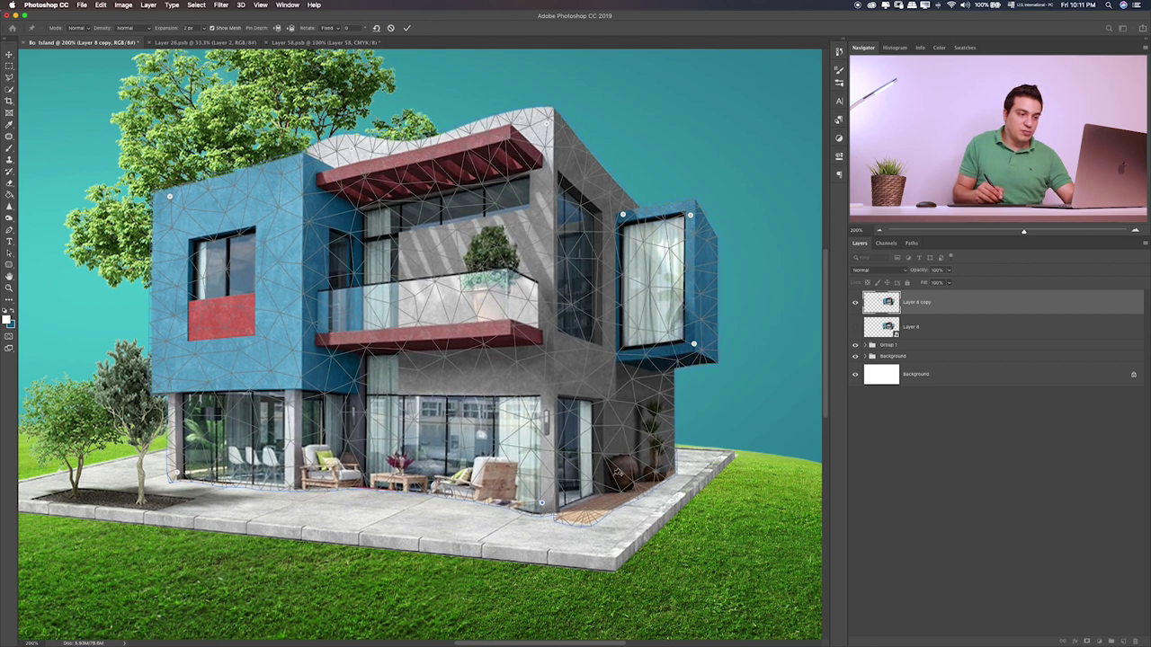
{"action": "key", "text": "ctrl+z"}
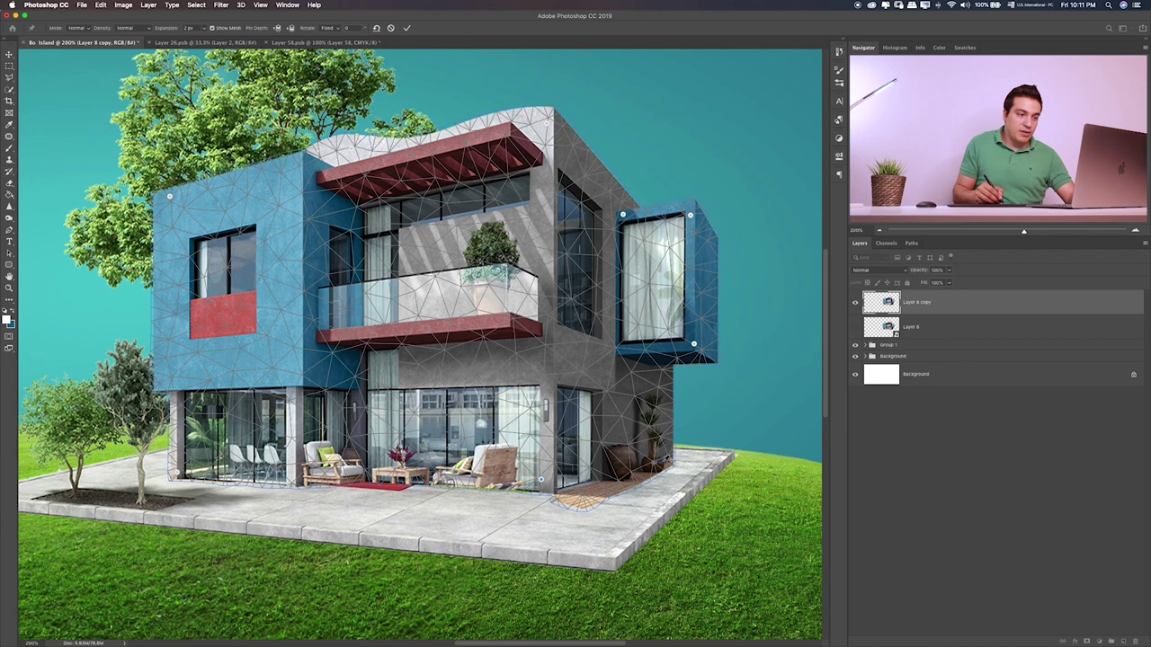
{"action": "left_click", "coordinate": [662, 457]}
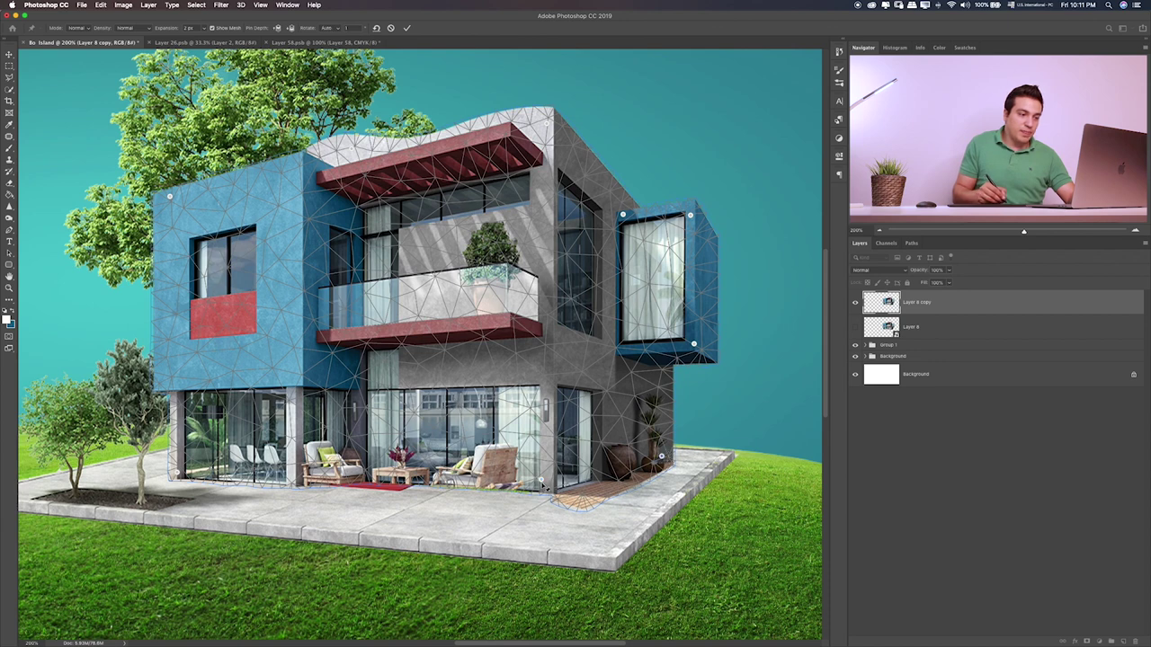
{"action": "left_click_drag", "start_coordinate": [540, 481], "coordinate": [538, 497]}
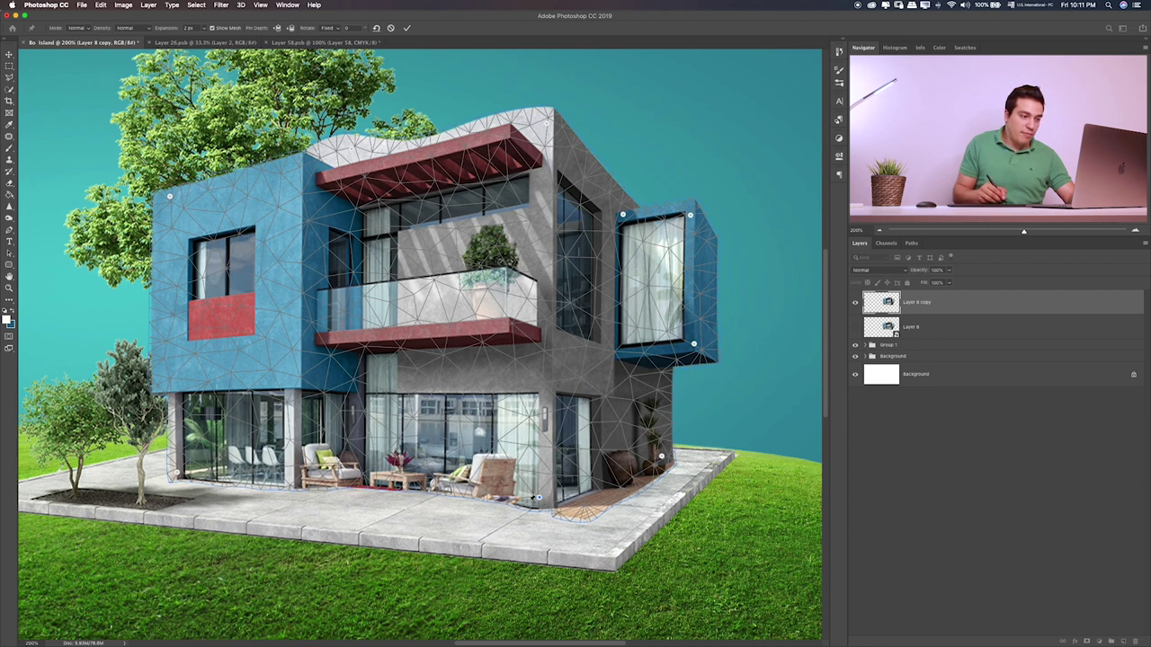
{"action": "left_click", "coordinate": [414, 483]}
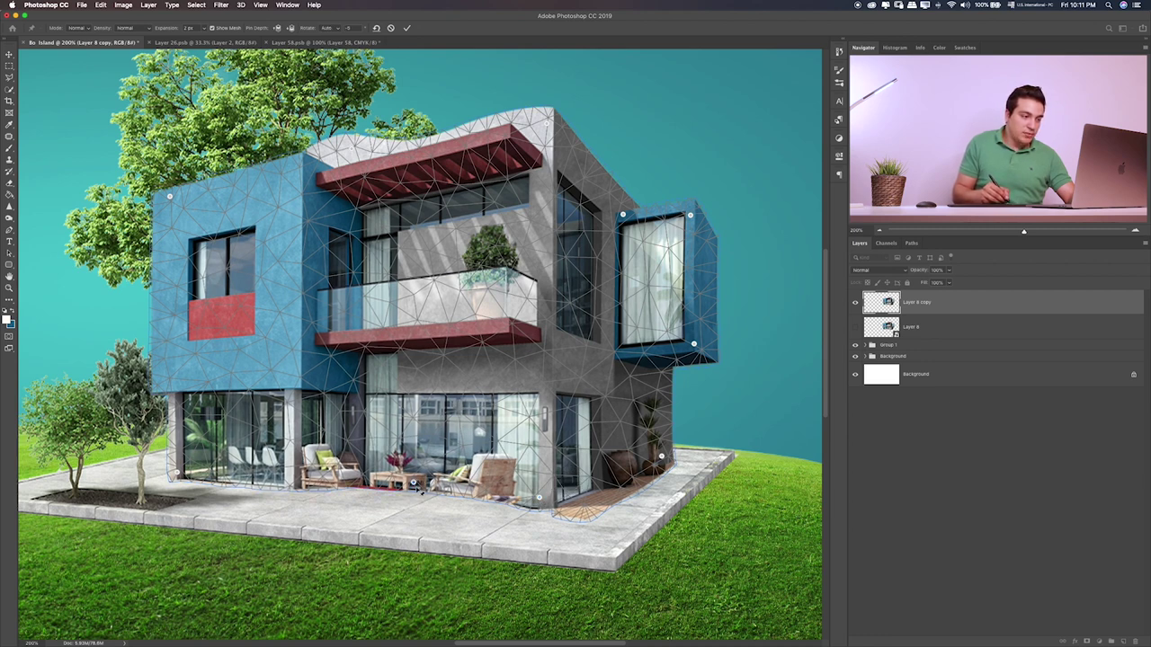
{"action": "left_click_drag", "start_coordinate": [414, 487], "coordinate": [414, 485]}
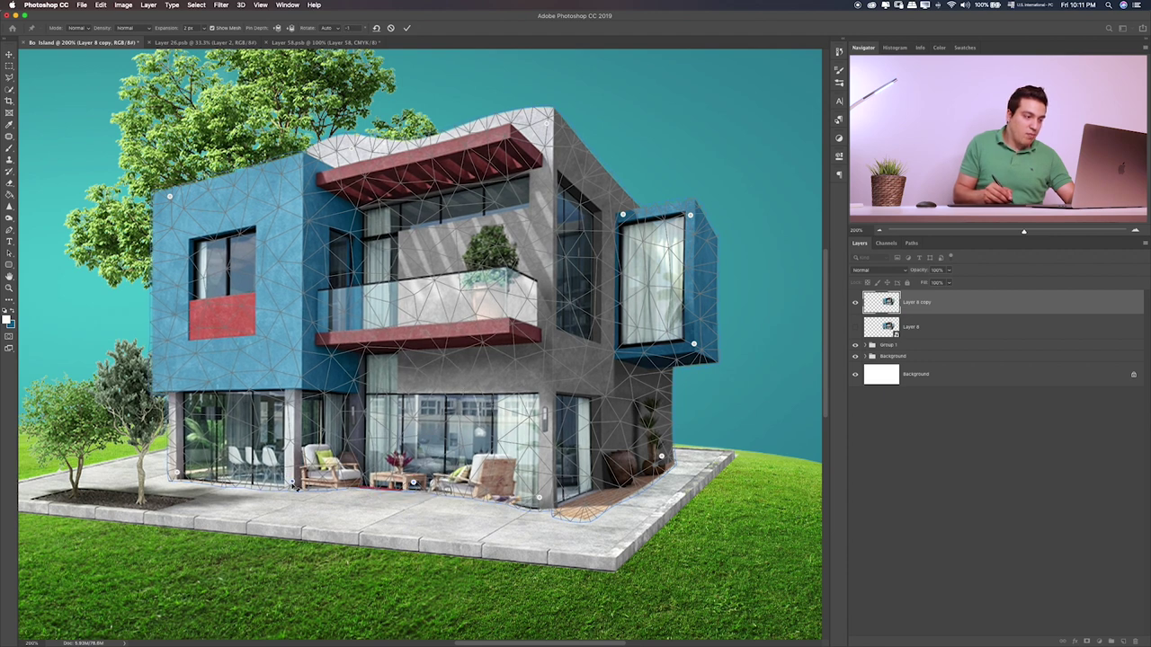
- Nudge the lower glazing and patio area pins, then commit the puppet warp
{"action": "left_click_drag", "start_coordinate": [296, 488], "coordinate": [292, 486]}
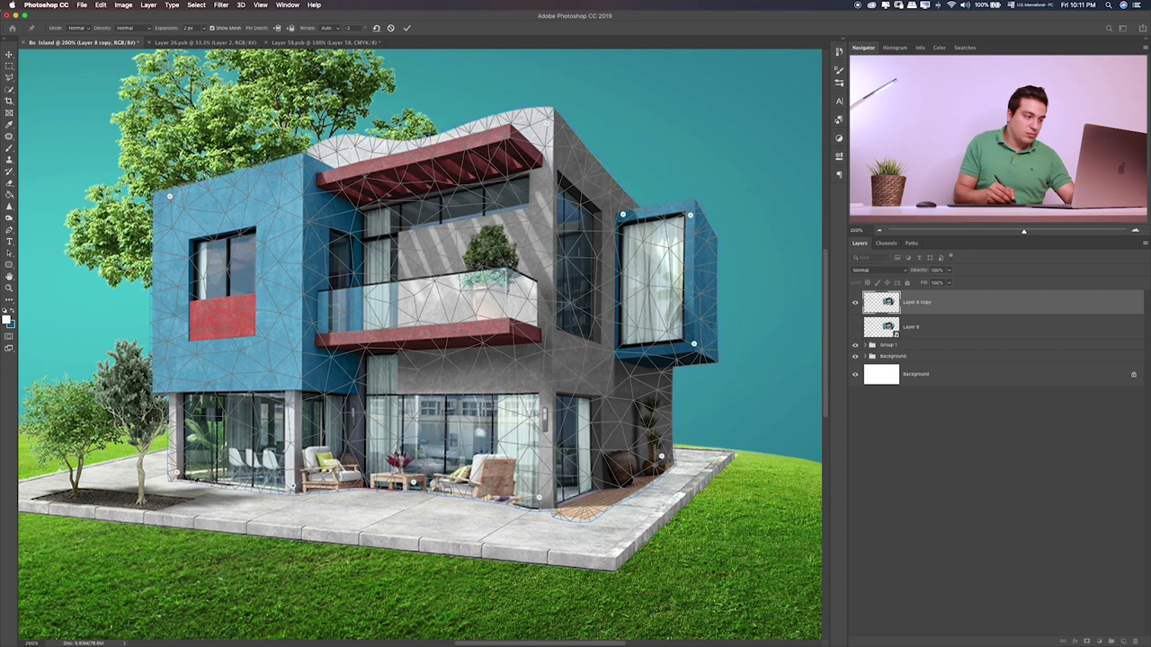
{"action": "left_click_drag", "start_coordinate": [178, 475], "coordinate": [178, 471]}
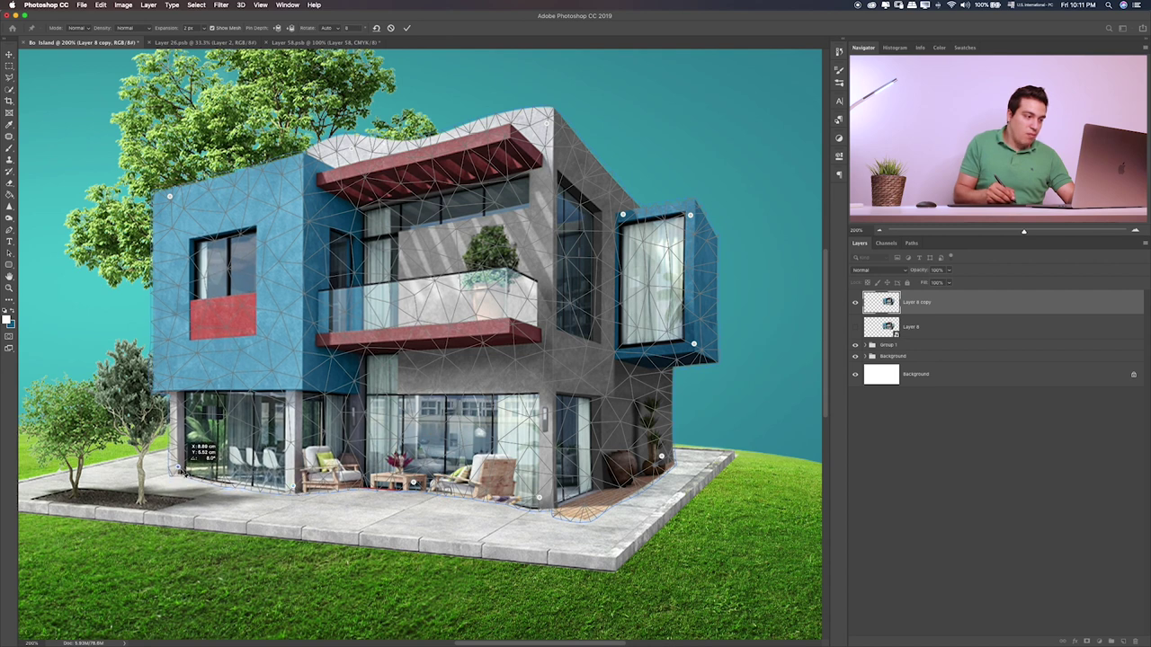
{"action": "left_click", "coordinate": [444, 483]}
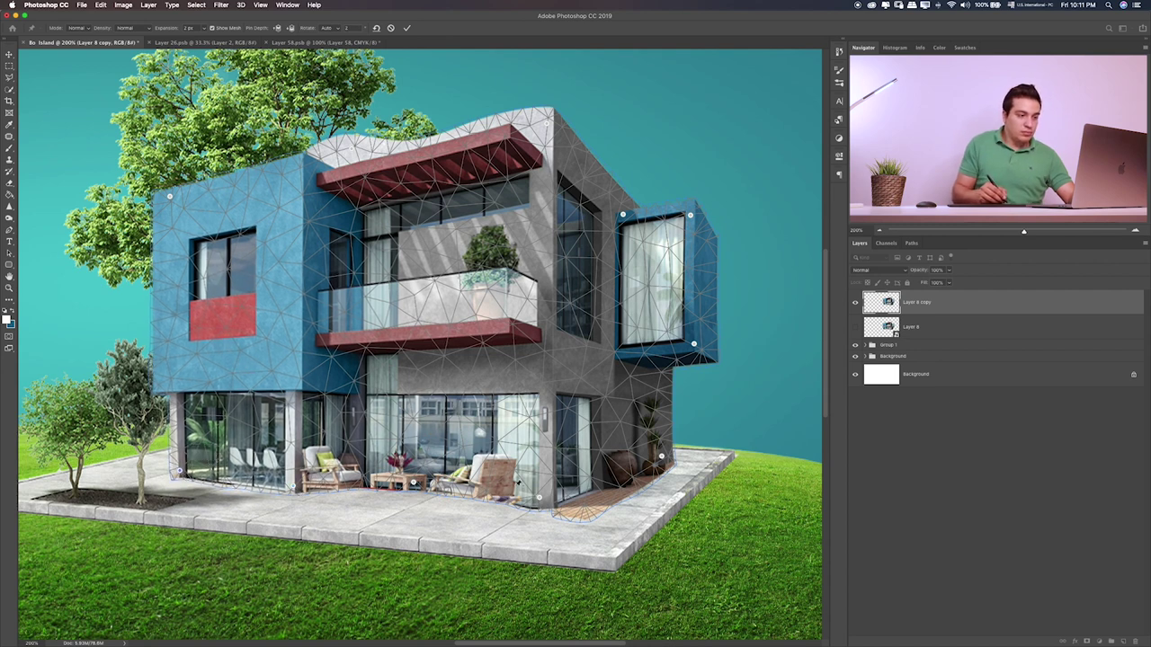
{"action": "left_click_drag", "start_coordinate": [453, 484], "coordinate": [418, 490]}
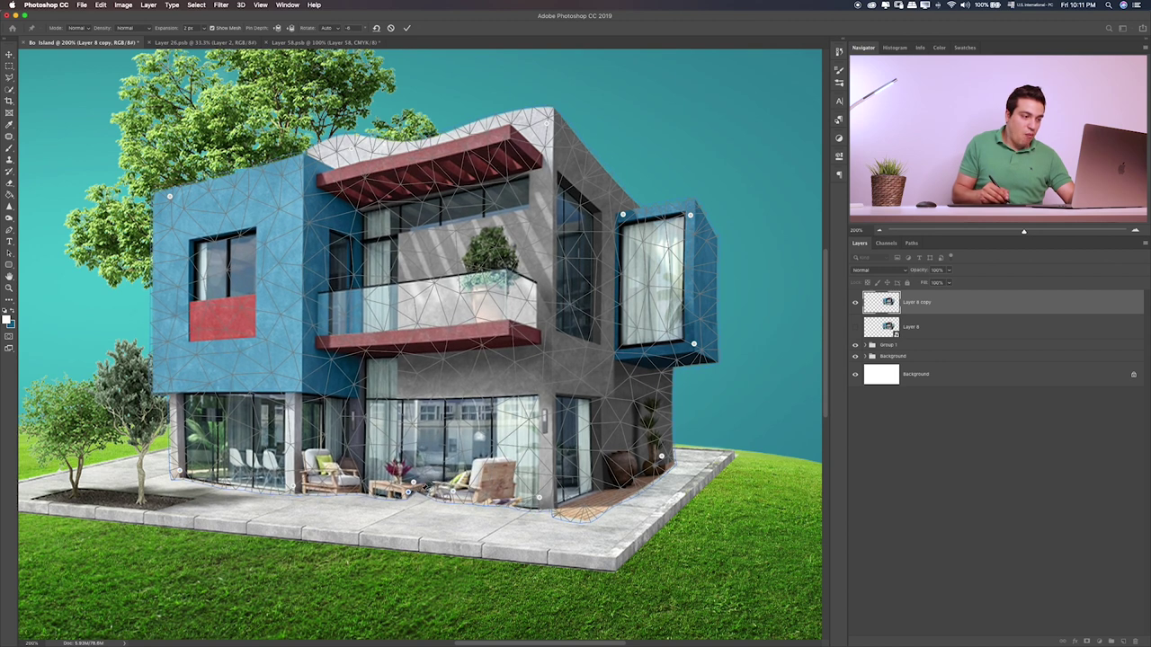
{"action": "left_click_drag", "start_coordinate": [413, 484], "coordinate": [407, 490]}
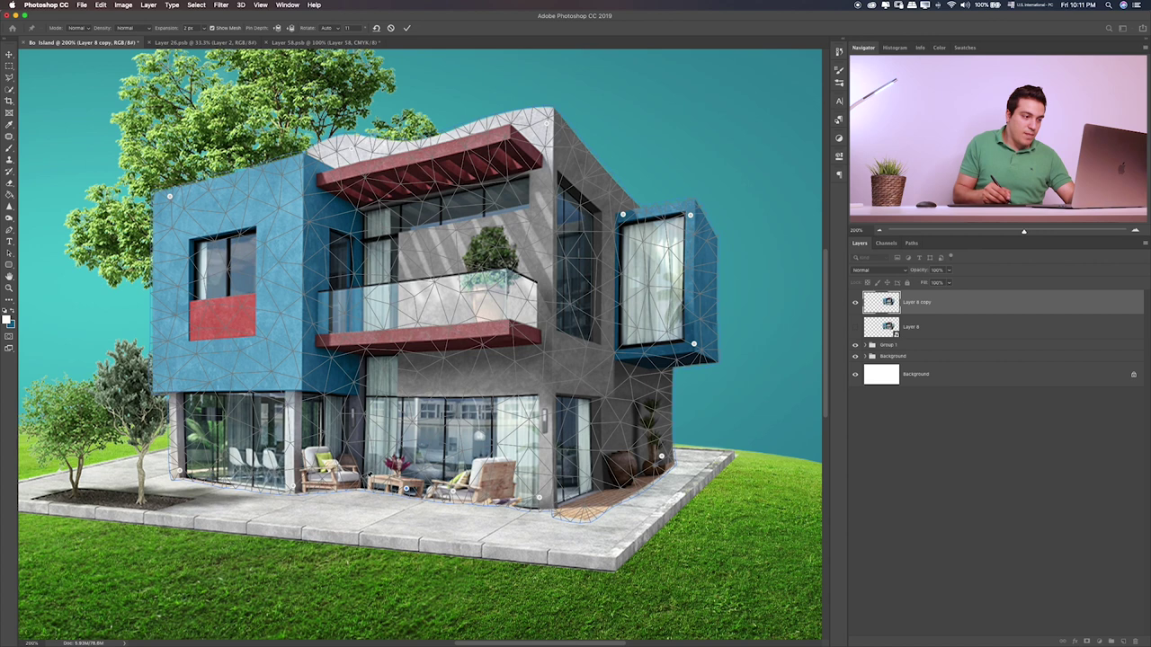
{"action": "left_click", "coordinate": [363, 477]}
{"action": "left_click_drag", "start_coordinate": [363, 477], "coordinate": [365, 480]}
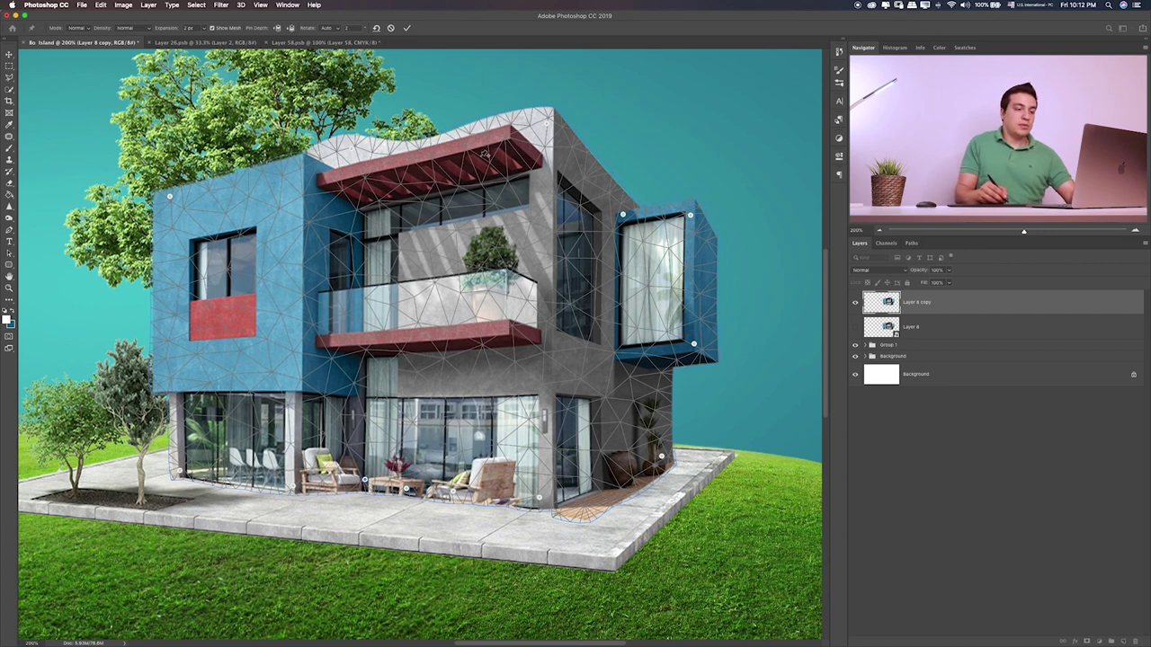
{"action": "key", "text": "Return"}
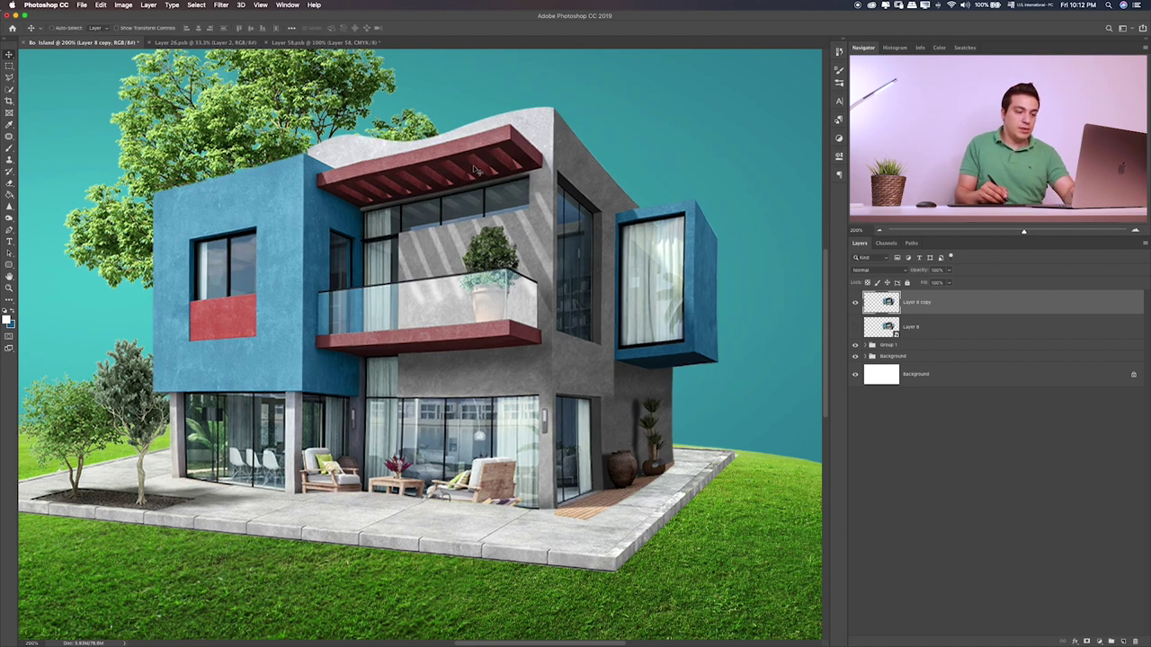
- Fit the island on screen and toggle the house copy and original to compare
{"action": "key", "text": "ctrl+0"}
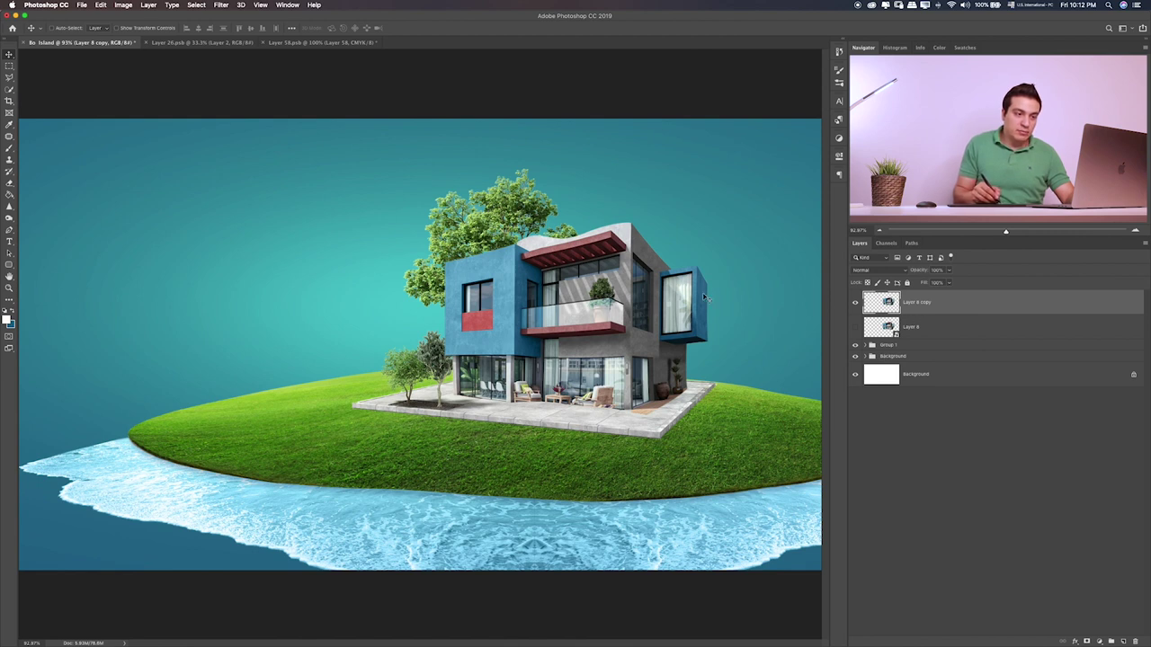
{"action": "left_click", "coordinate": [856, 304]}
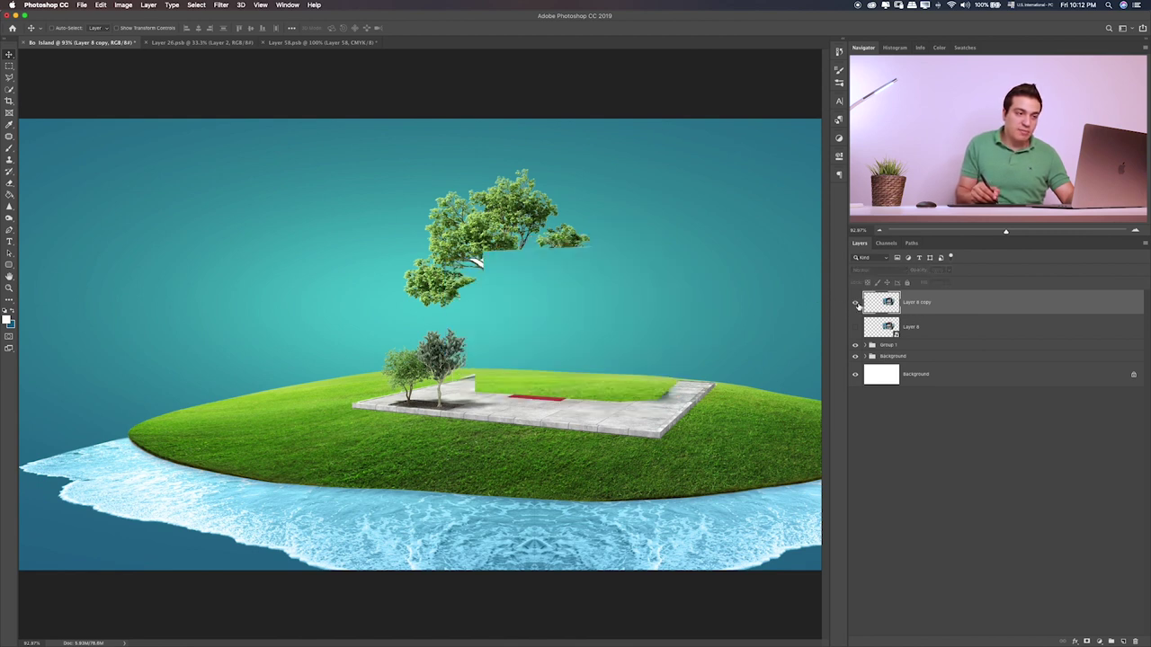
{"action": "left_click", "coordinate": [855, 325]}
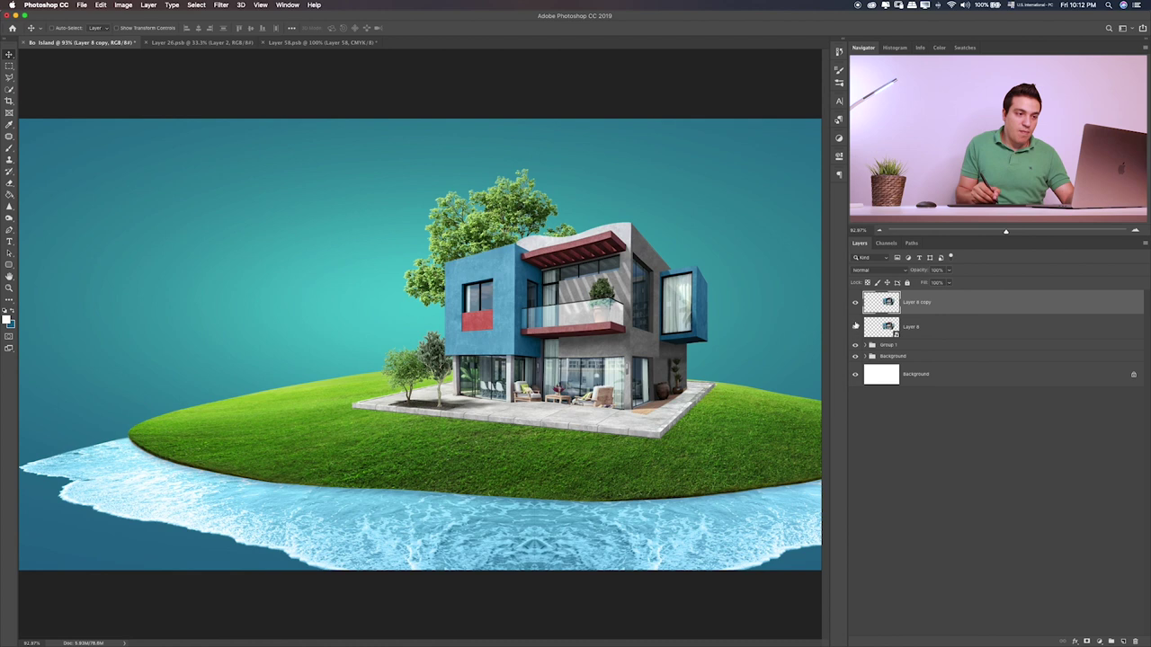
{"action": "left_click", "coordinate": [856, 304]}
{"action": "left_click", "coordinate": [855, 303]}
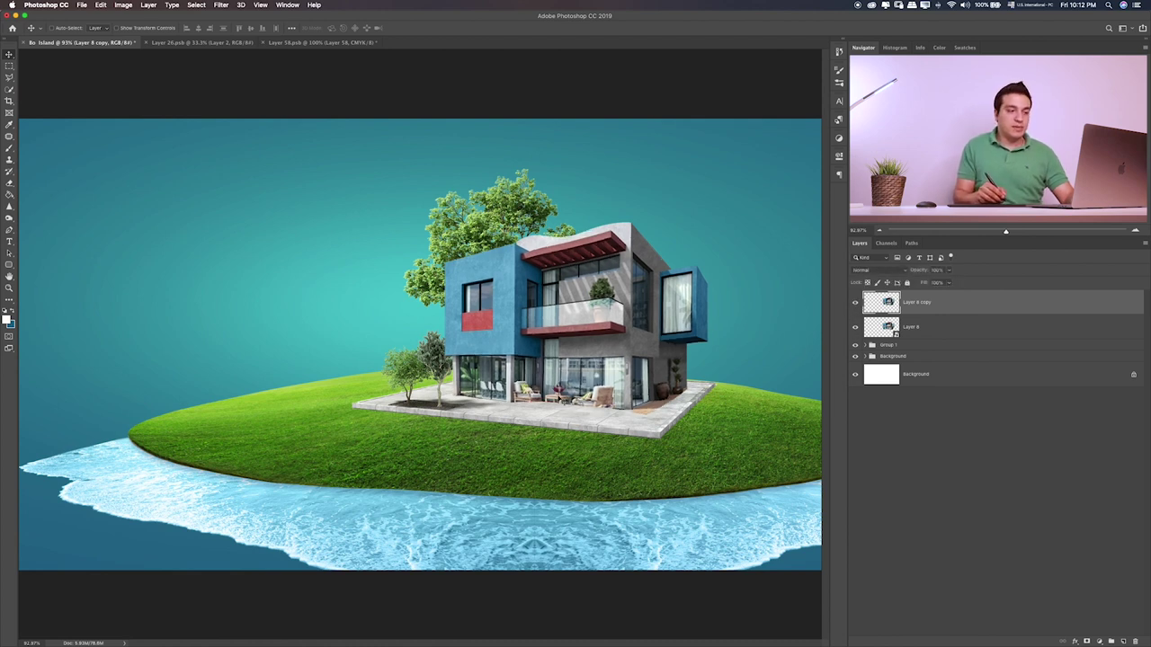
- Zoom in close on the house and expand Group 1's layers
{"action": "key", "text": "ctrl+plus"}
{"action": "key", "text": "ctrl+plus"}
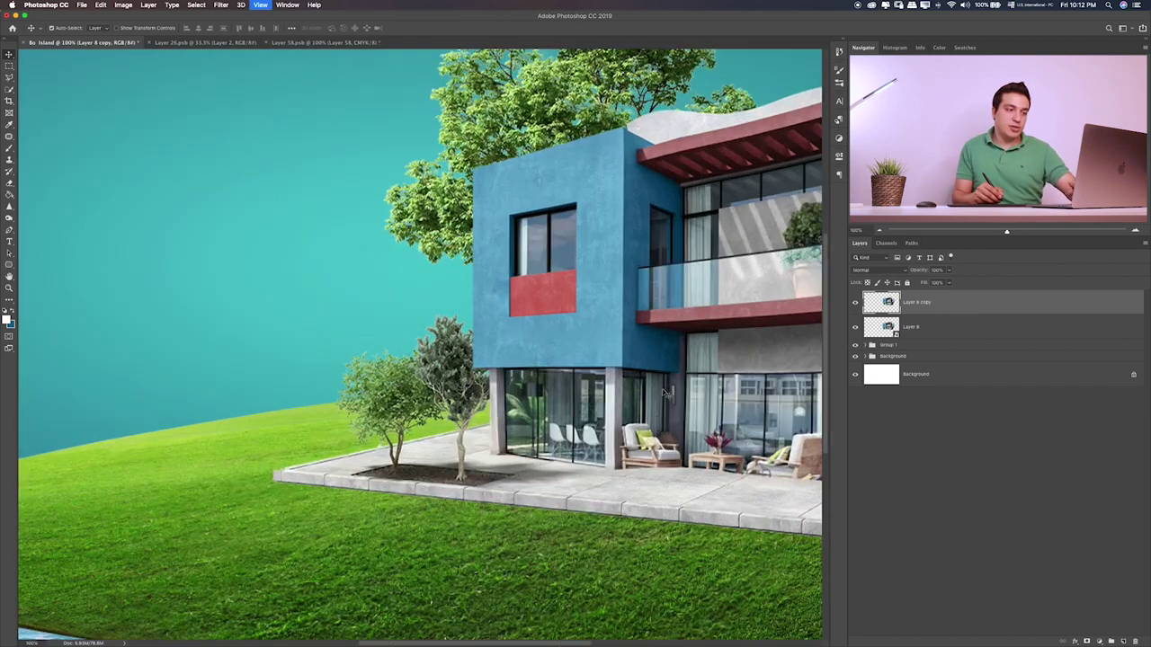
{"action": "scroll", "coordinate": [608, 405], "scroll_direction": "left", "scroll_amount": 5}
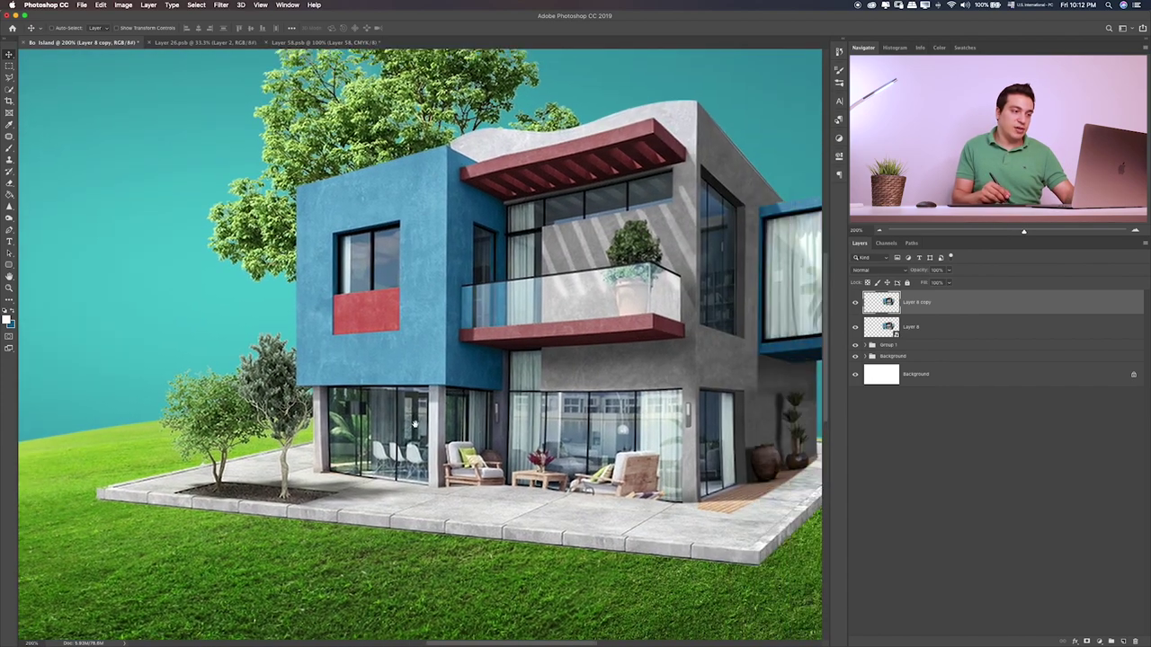
{"action": "scroll", "coordinate": [539, 400], "scroll_direction": "left", "scroll_amount": 2}
{"action": "scroll", "coordinate": [441, 396], "scroll_direction": "left", "scroll_amount": 1}
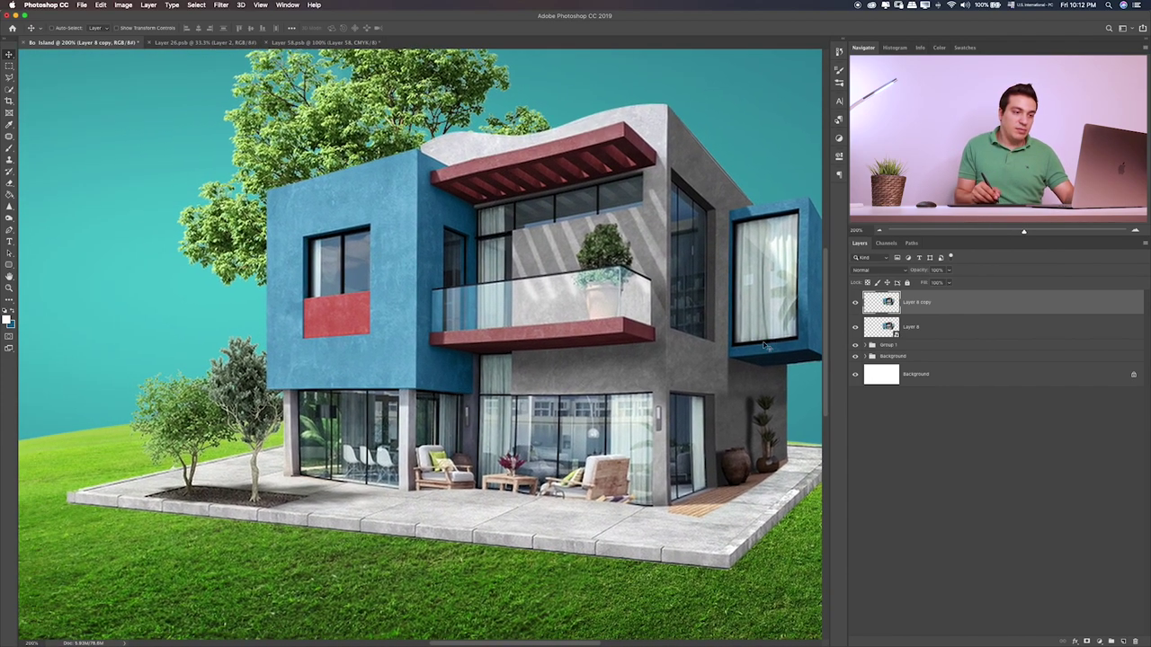
{"action": "left_click", "coordinate": [868, 345]}
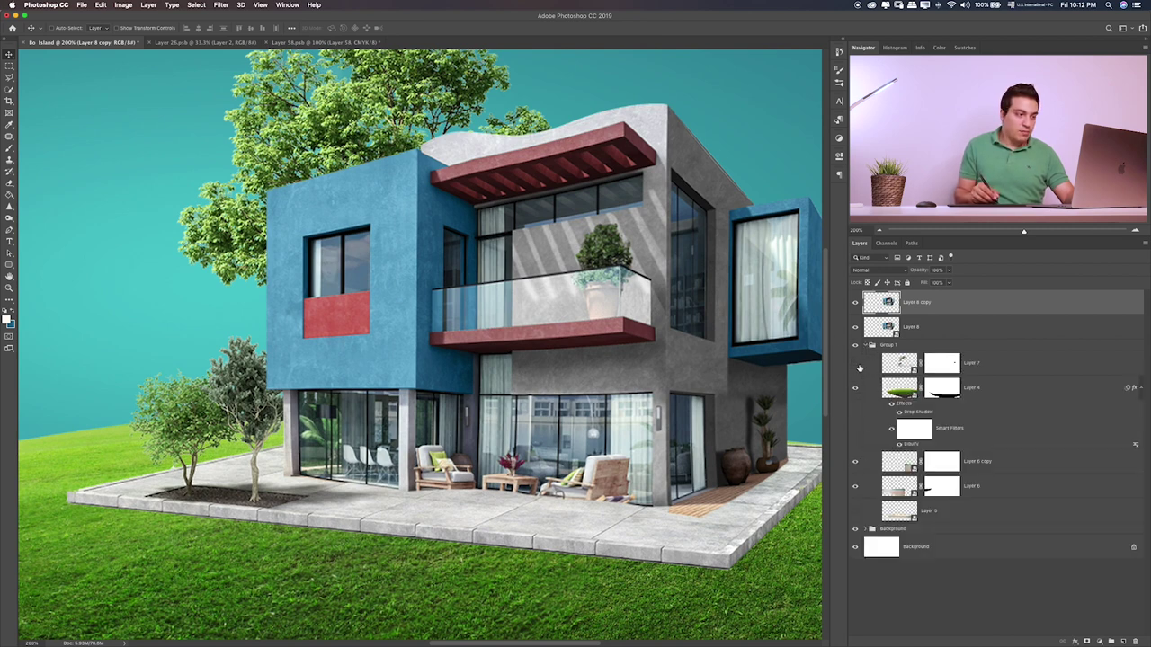
- Load Layer 7's trees as a selection and mask the house copy so they show in front
{"action": "left_click", "coordinate": [855, 363]}
{"action": "left_click", "coordinate": [899, 363], "text": "ctrl"}
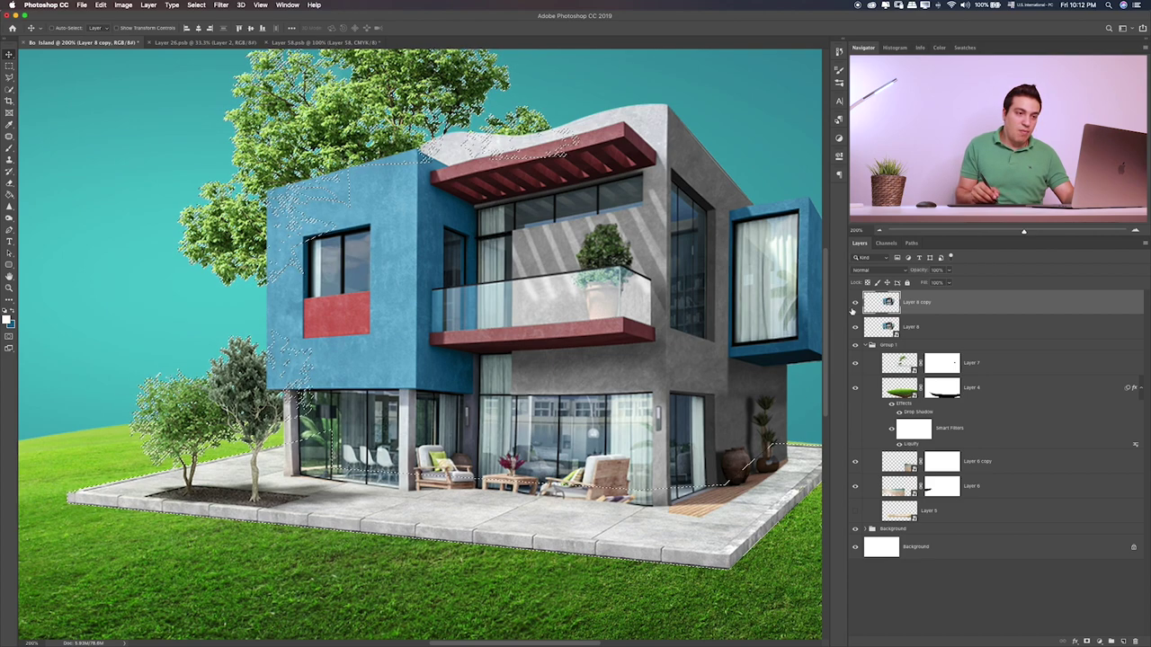
{"action": "left_click", "coordinate": [855, 327]}
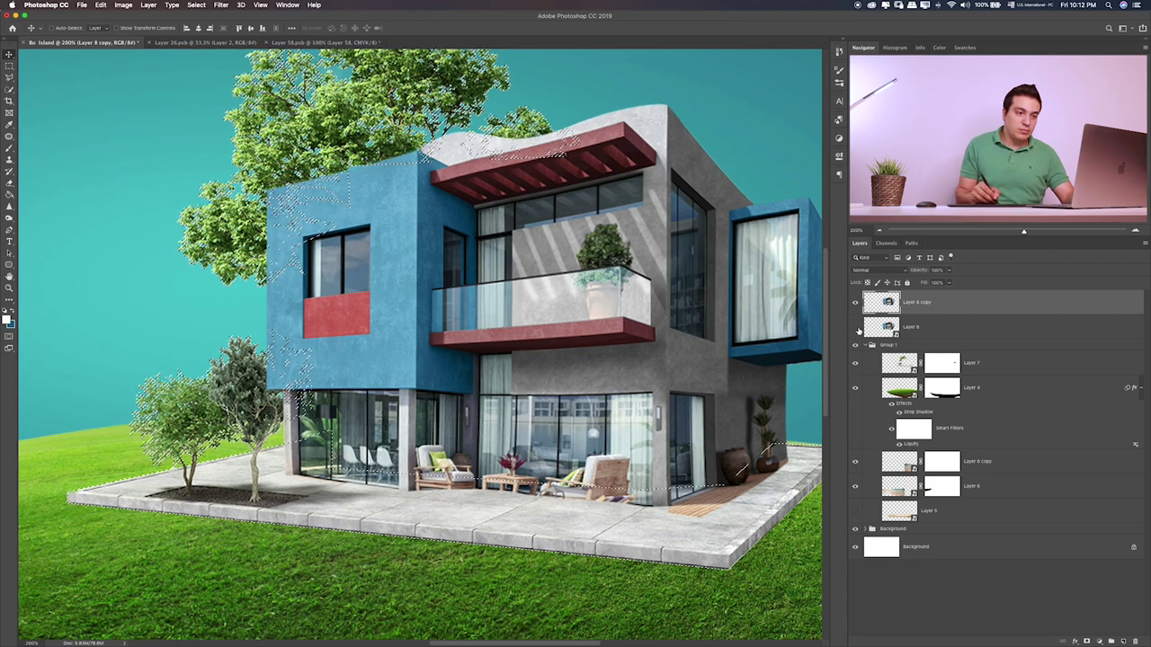
{"action": "left_click", "coordinate": [1086, 642]}
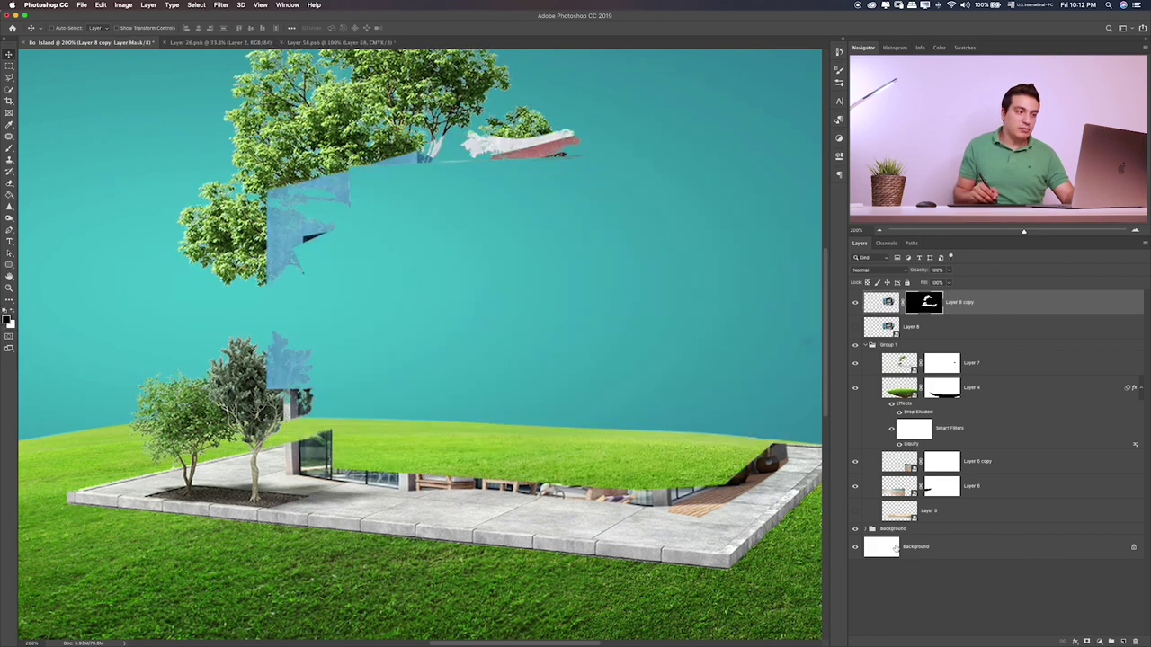
{"action": "key", "text": "ctrl+z"}
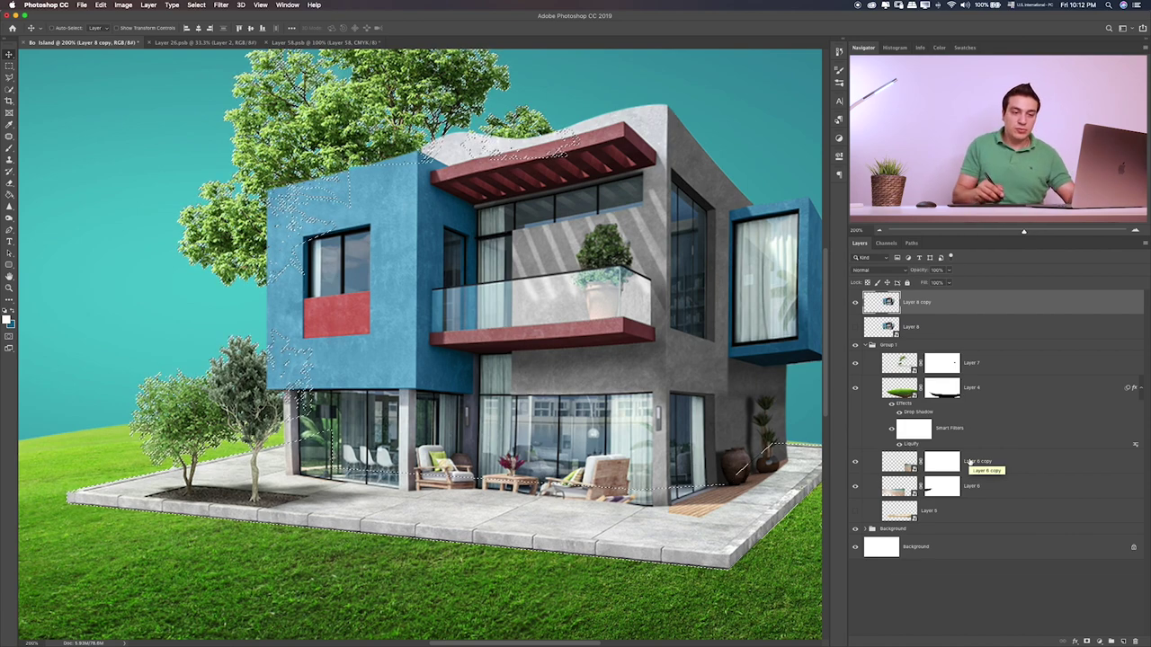
{"action": "left_click", "coordinate": [1089, 641]}
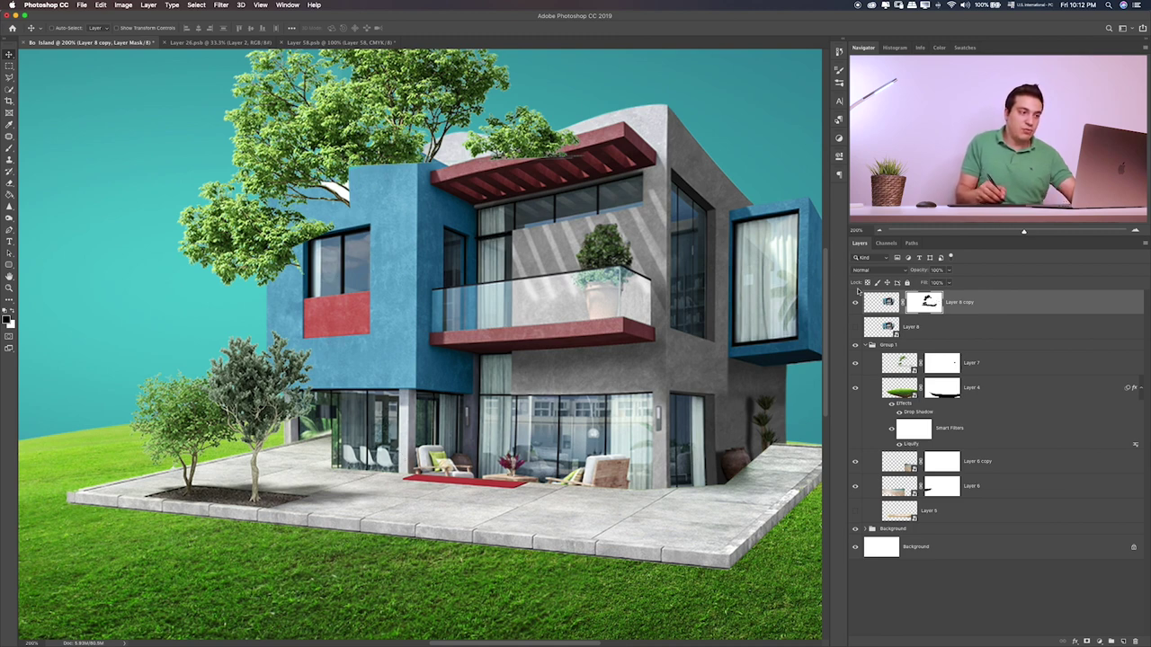
- Brush out the foliage above the red pergola, then group both house layers
{"action": "key", "text": "b"}
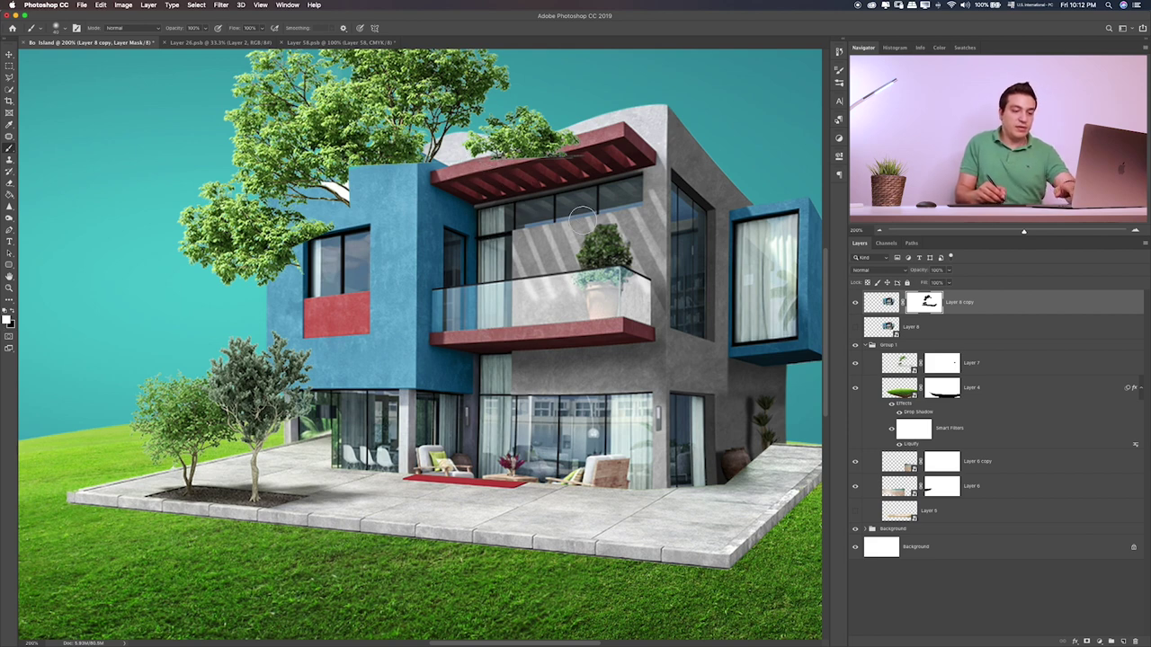
{"action": "mouse_move", "coordinate": [503, 140]}
{"action": "left_mouse_down"}
{"action": "mouse_move", "coordinate": [585, 148]}
{"action": "mouse_move", "coordinate": [304, 191]}
{"action": "mouse_move", "coordinate": [277, 263]}
{"action": "left_mouse_up"}
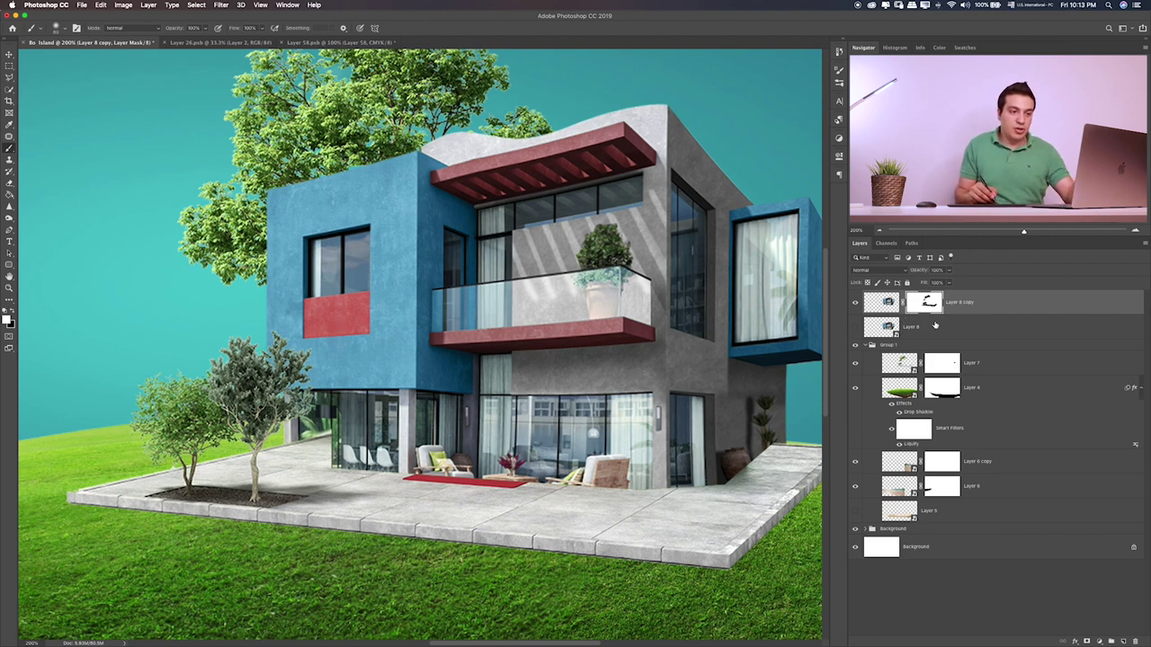
{"action": "left_click", "coordinate": [949, 332], "text": "shift"}
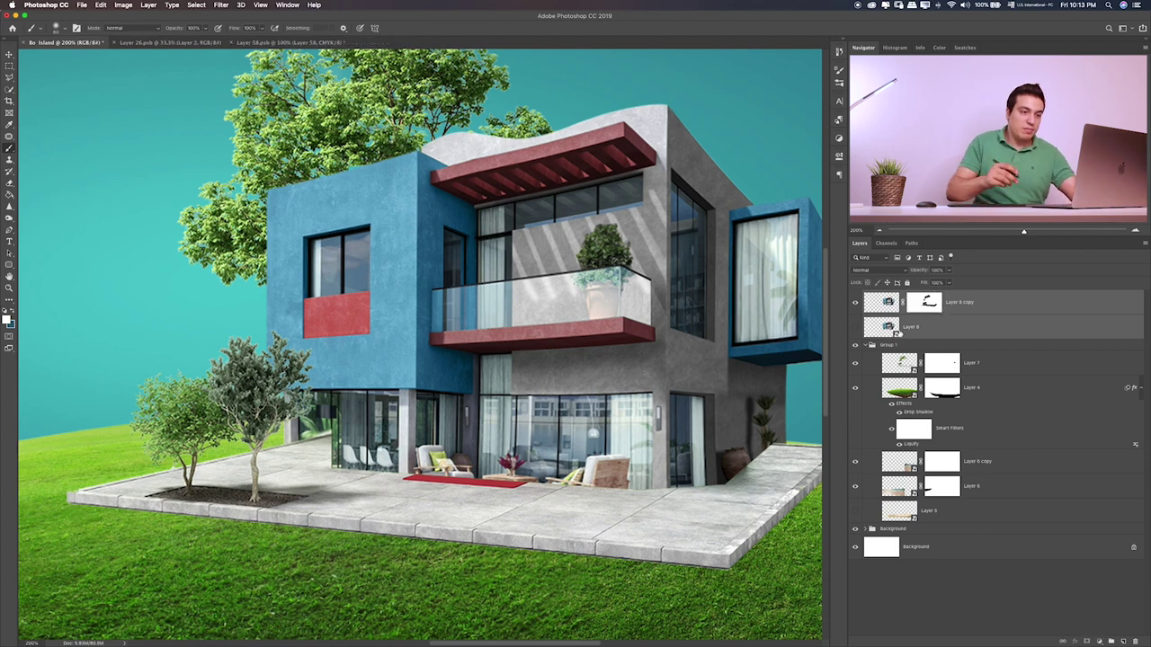
{"action": "key", "text": "ctrl+g"}
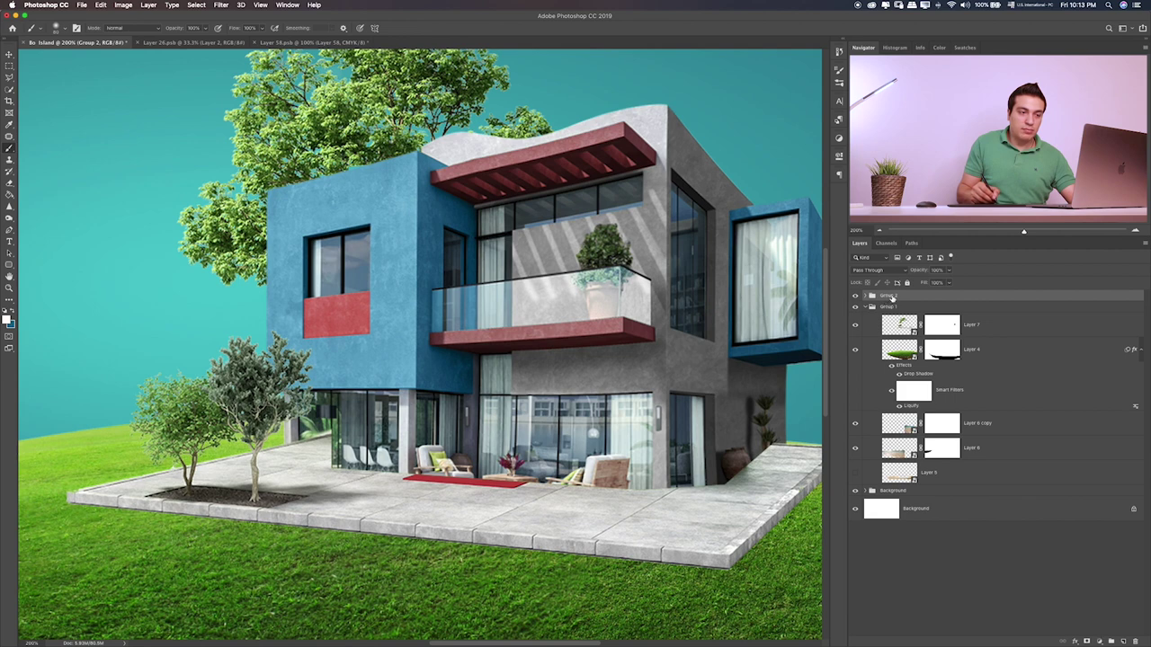
- Rename Group 2 to 'Building' and fit the whole composition on screen
{"action": "type", "text": "Bui"}
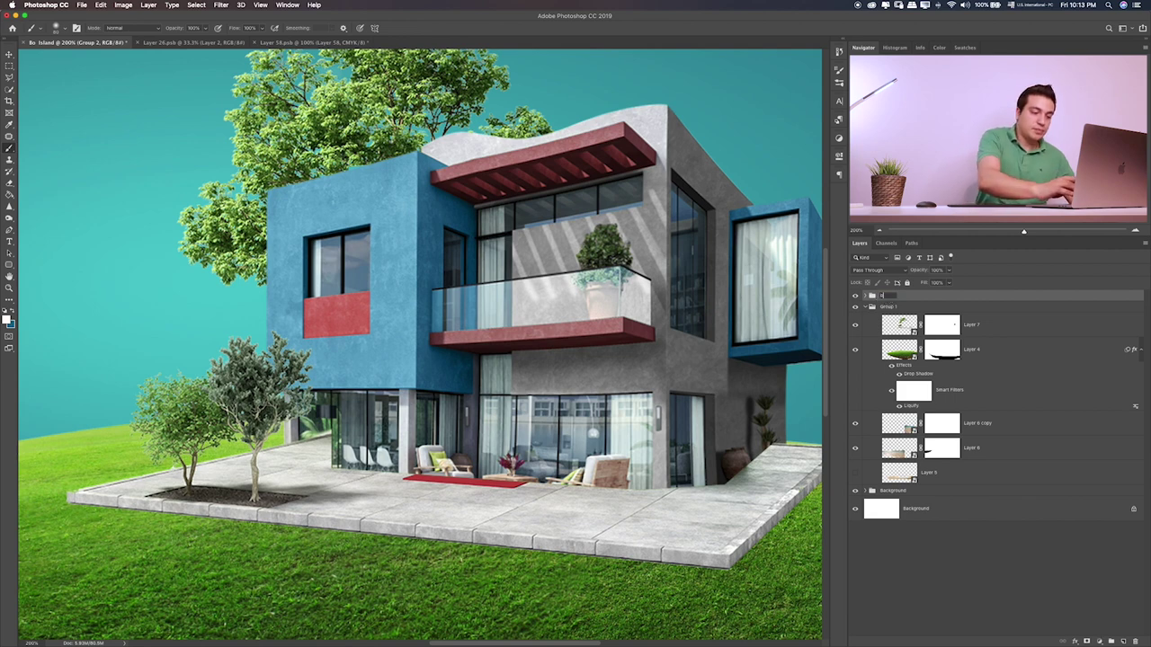
{"action": "type", "text": "lding"}
{"action": "key", "text": "Return"}
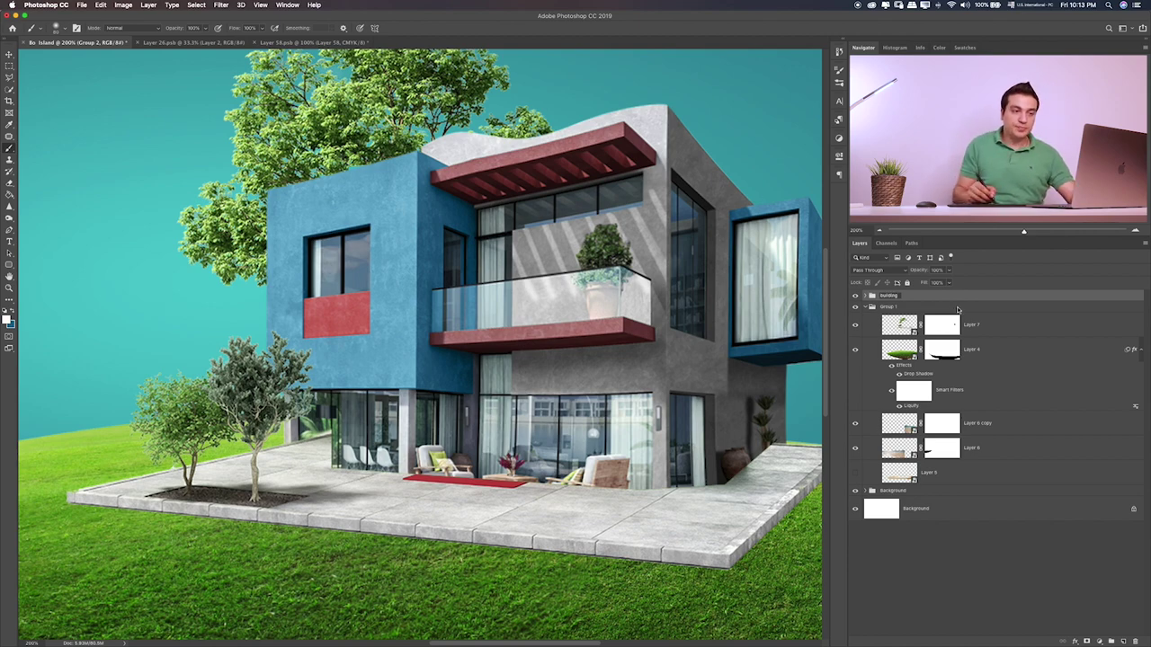
{"action": "key", "text": "ctrl+0"}
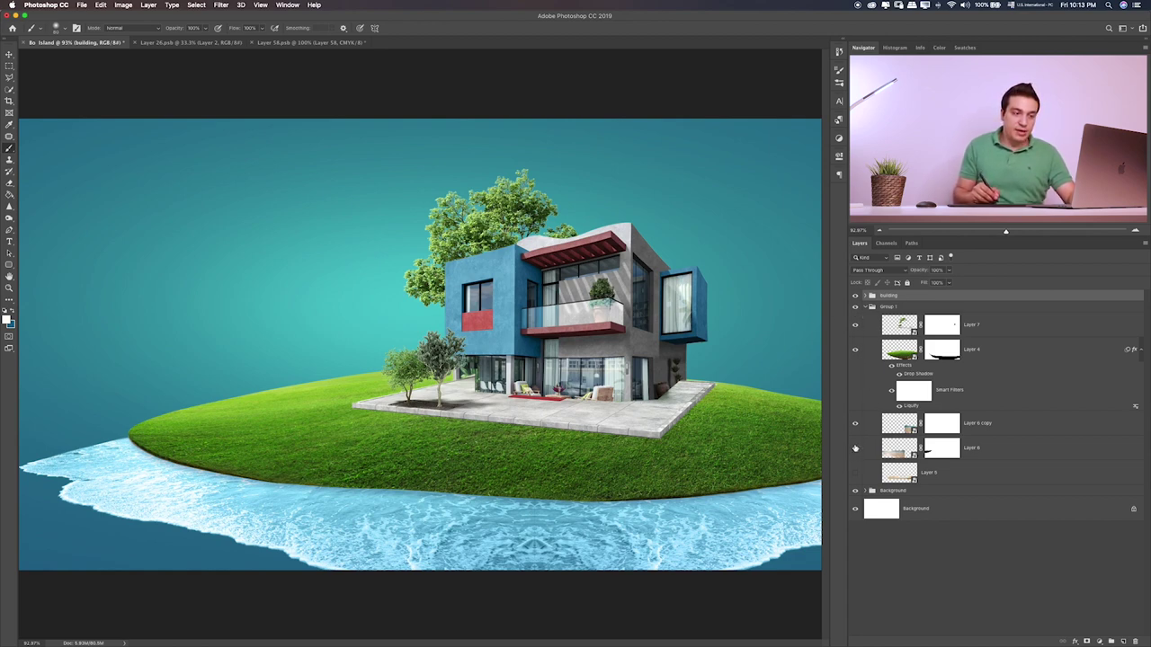
- Add a stronger Multiply drop shadow to Layer 7, discarding a trial inner glow
{"action": "left_click", "coordinate": [856, 326]}
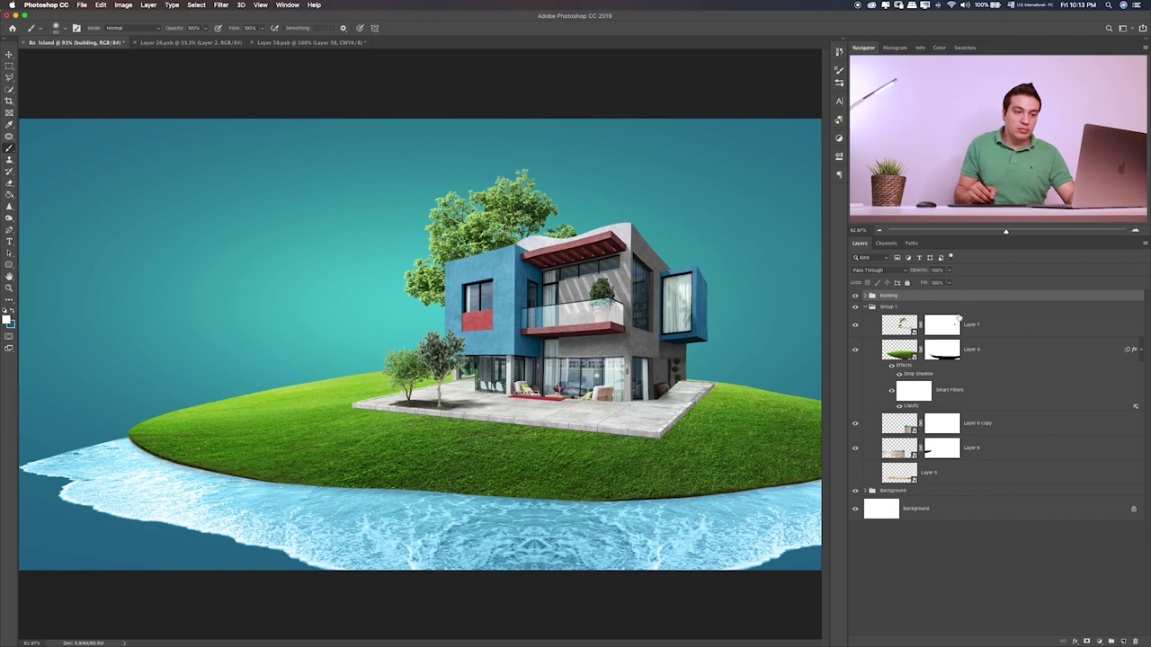
{"action": "left_click", "coordinate": [1000, 329]}
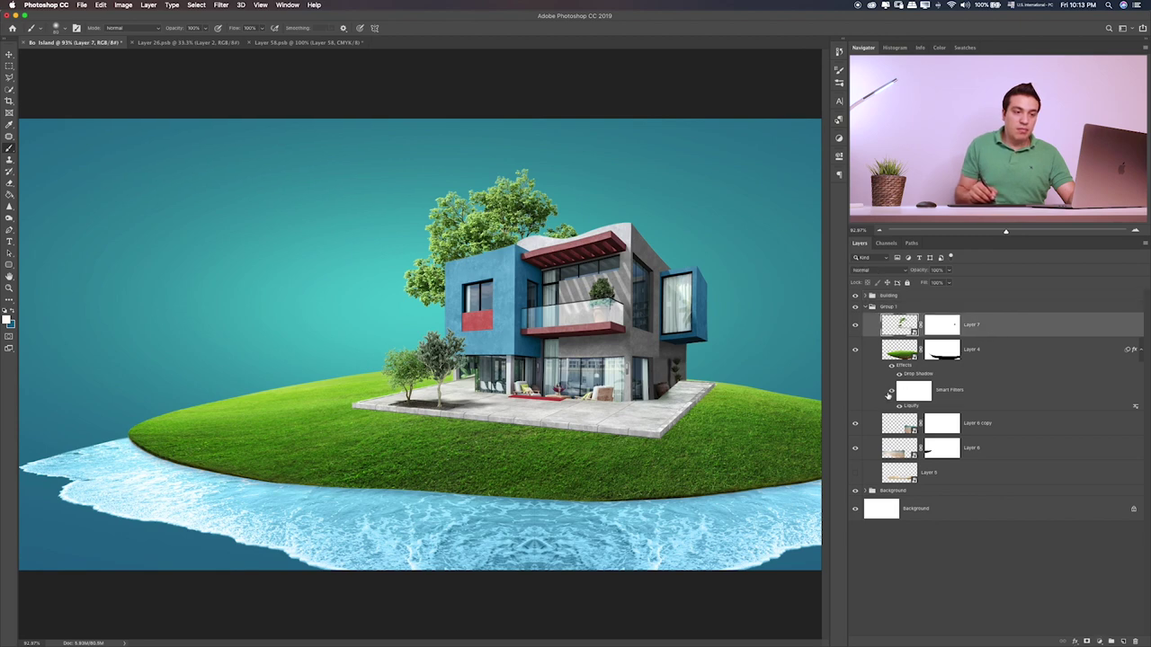
{"action": "double_click", "coordinate": [1077, 326]}
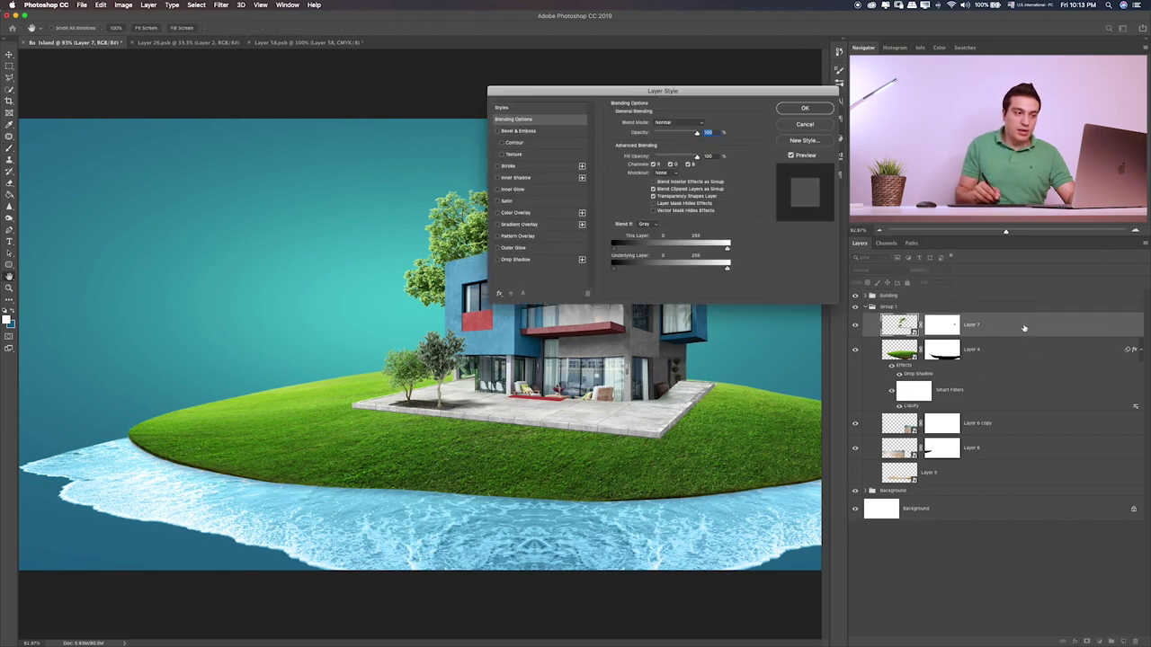
{"action": "left_click", "coordinate": [520, 259]}
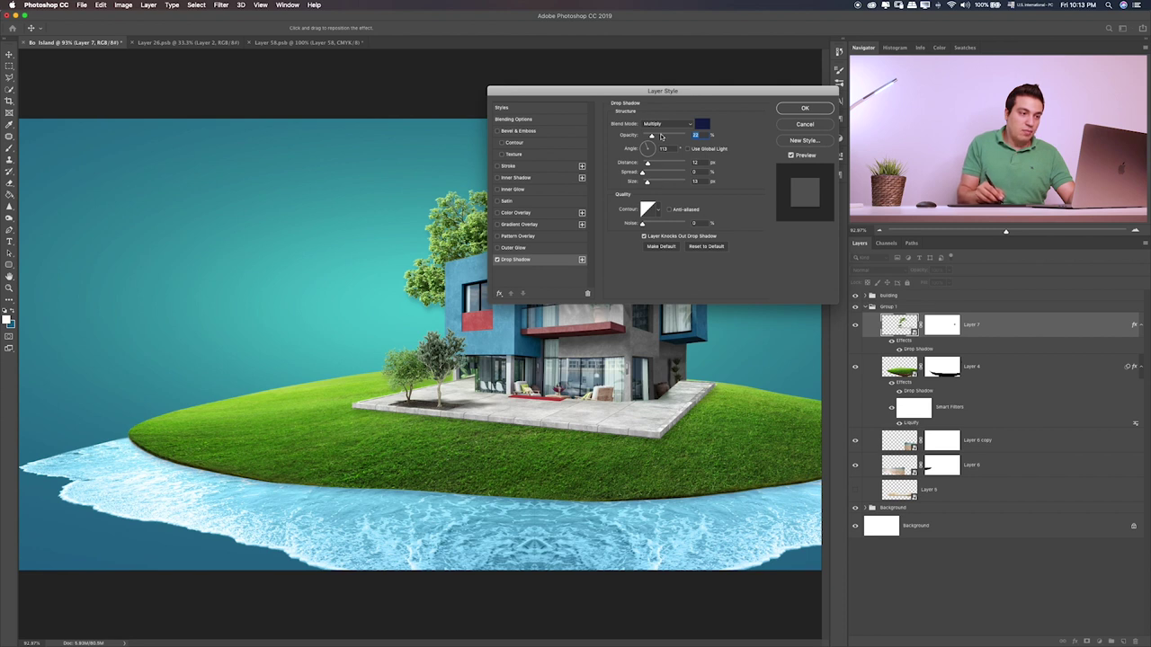
{"action": "left_click_drag", "start_coordinate": [666, 136], "coordinate": [655, 137]}
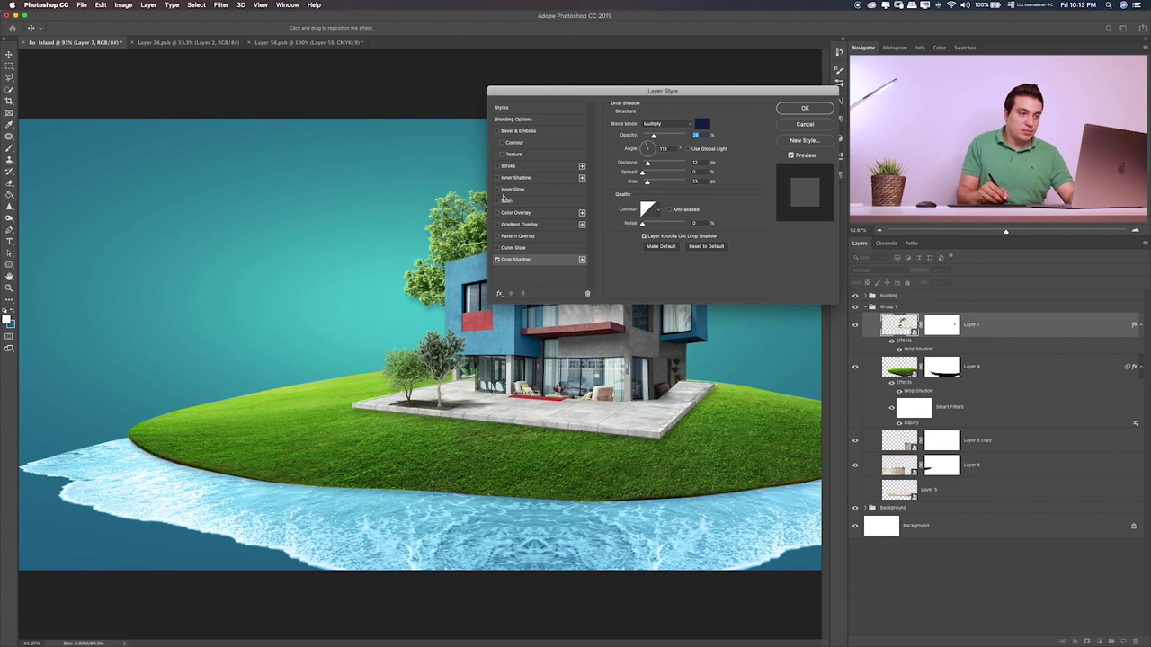
{"action": "left_click", "coordinate": [497, 190]}
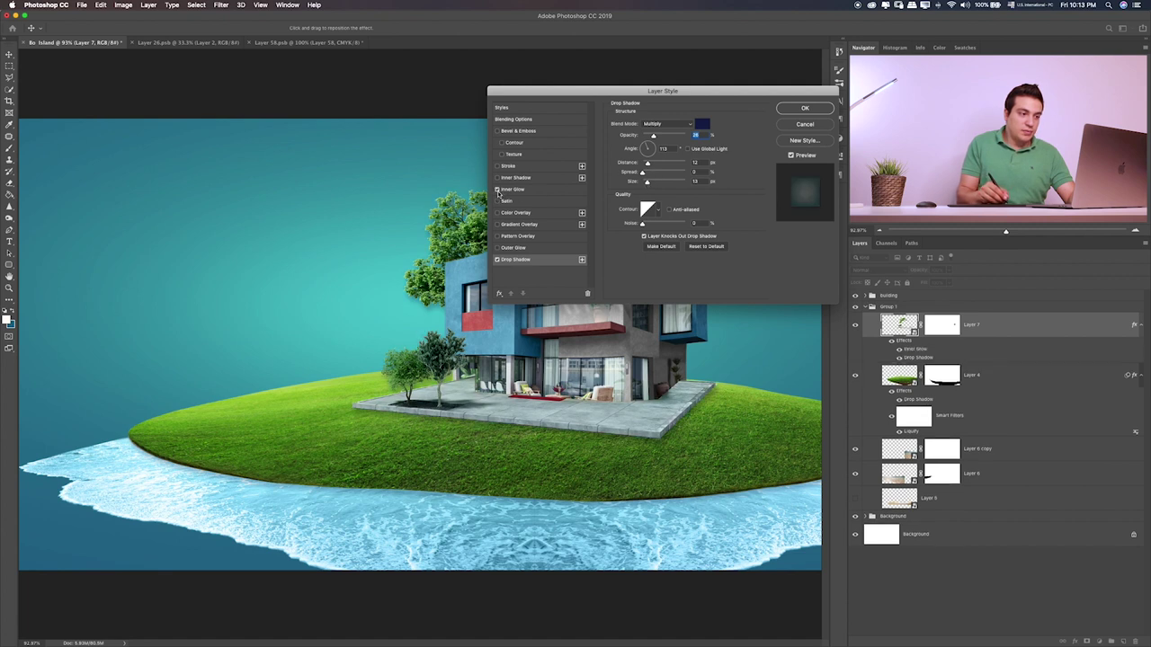
{"action": "left_click", "coordinate": [498, 189]}
{"action": "left_click", "coordinate": [805, 108]}
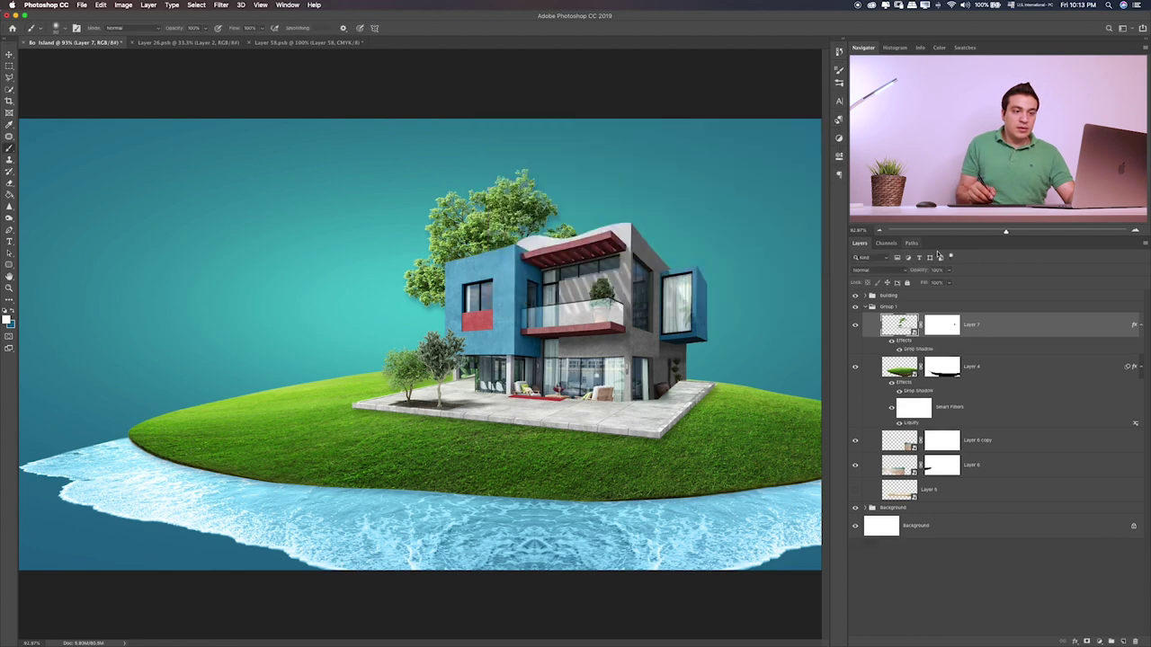
- Open the context options for Layer 7's drop shadow effect
{"action": "right_click", "coordinate": [1011, 328]}
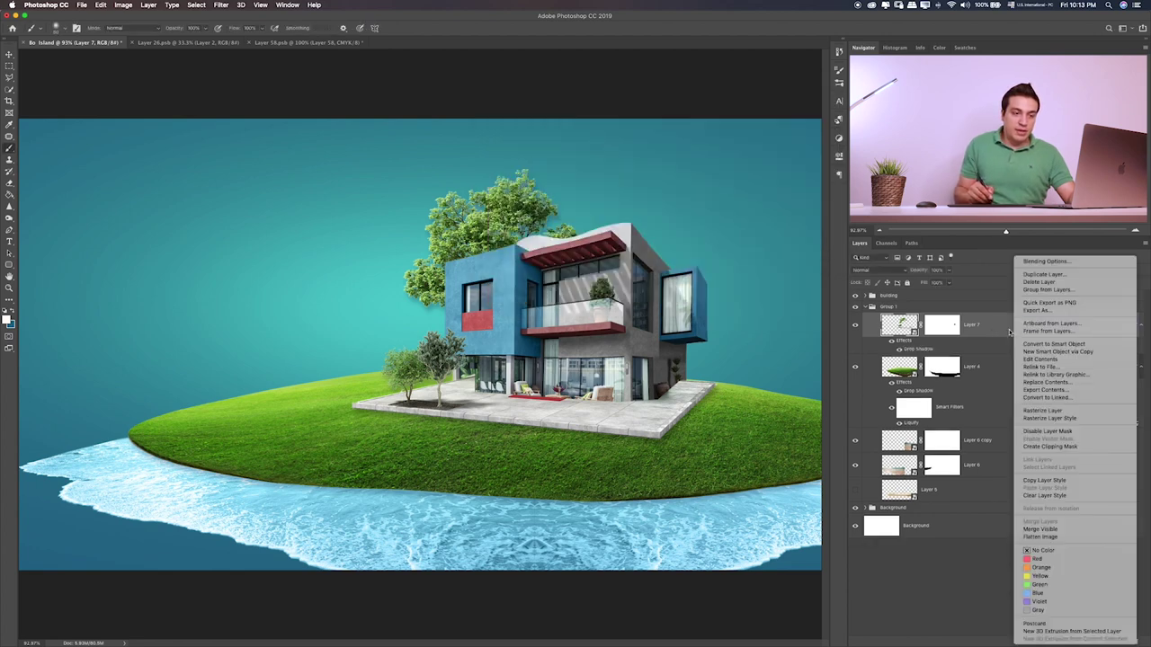
{"action": "left_click", "coordinate": [961, 346]}
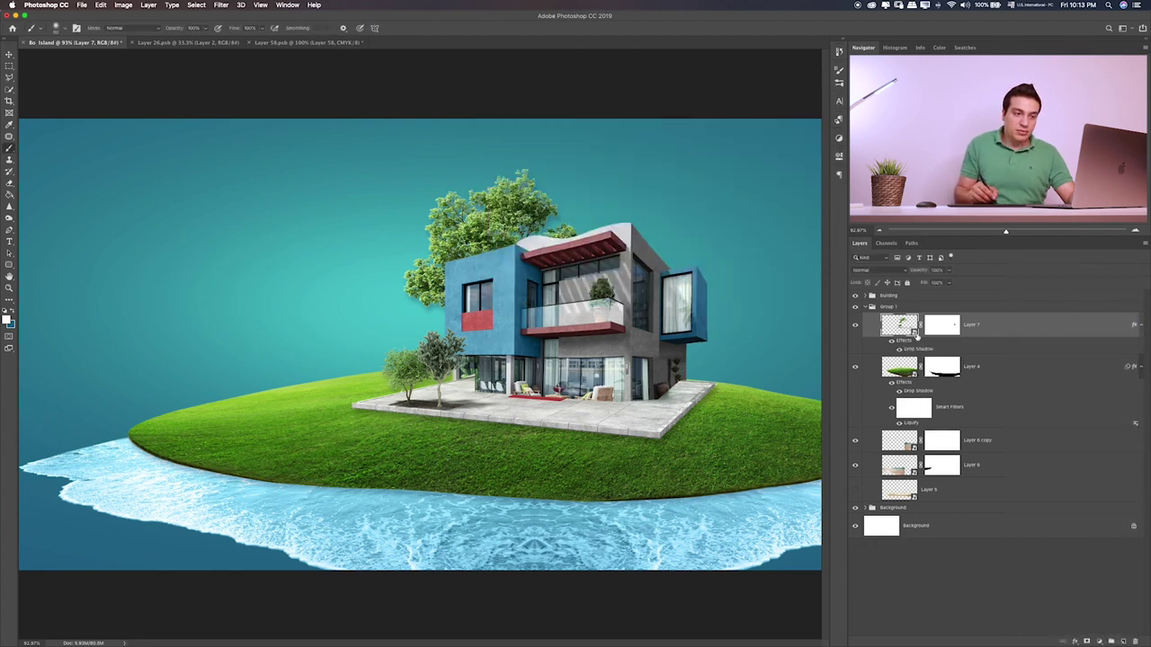
{"action": "right_click", "coordinate": [918, 351]}
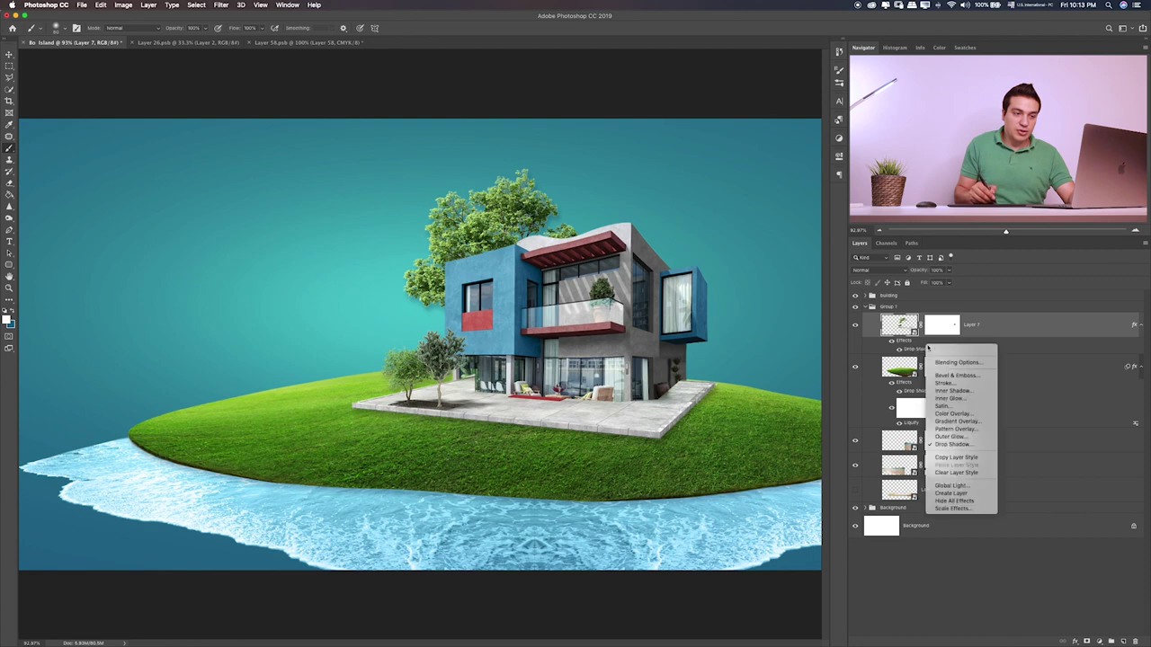
- Split Layer 7's drop shadow into its own layer, erase part of it, and target Layer 7's mask
{"action": "left_click", "coordinate": [953, 494]}
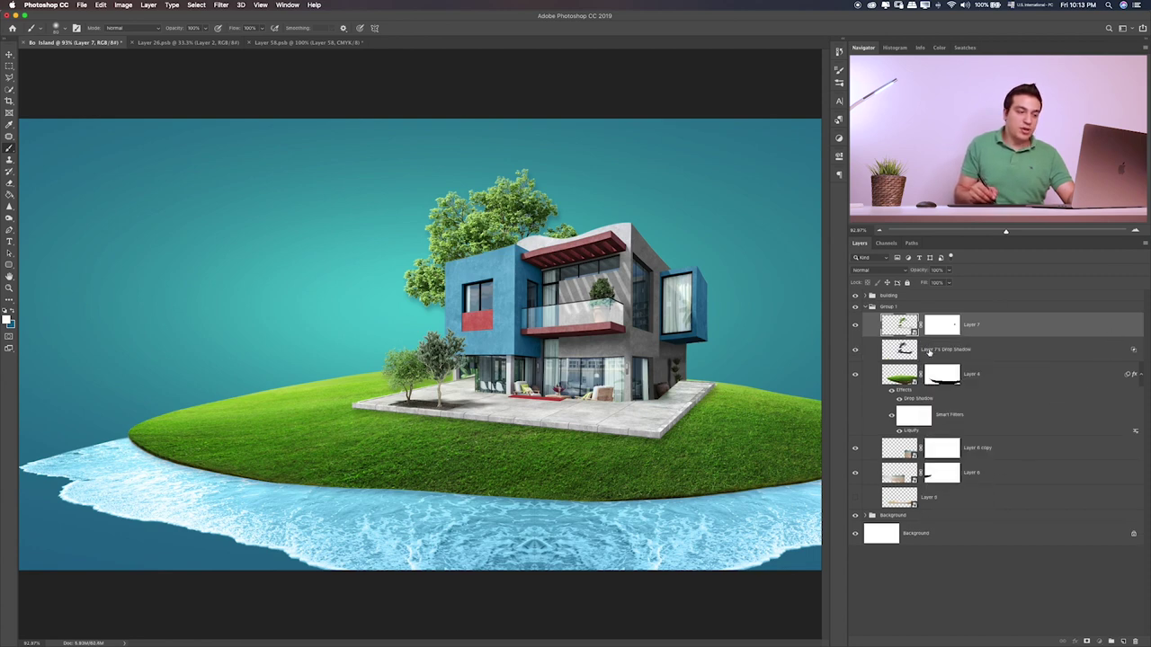
{"action": "left_click", "coordinate": [929, 353]}
{"action": "key", "text": "e"}
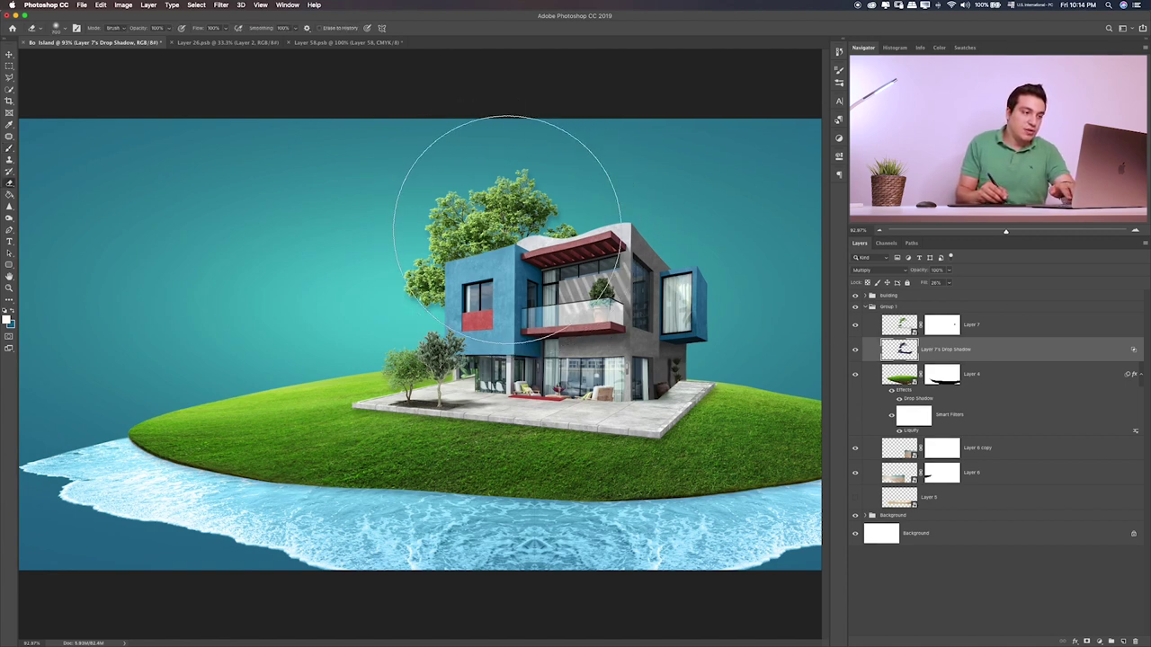
{"action": "key", "text": "bracketleft"}
{"action": "key", "text": "bracketleft"}
{"action": "key", "text": "bracketleft"}
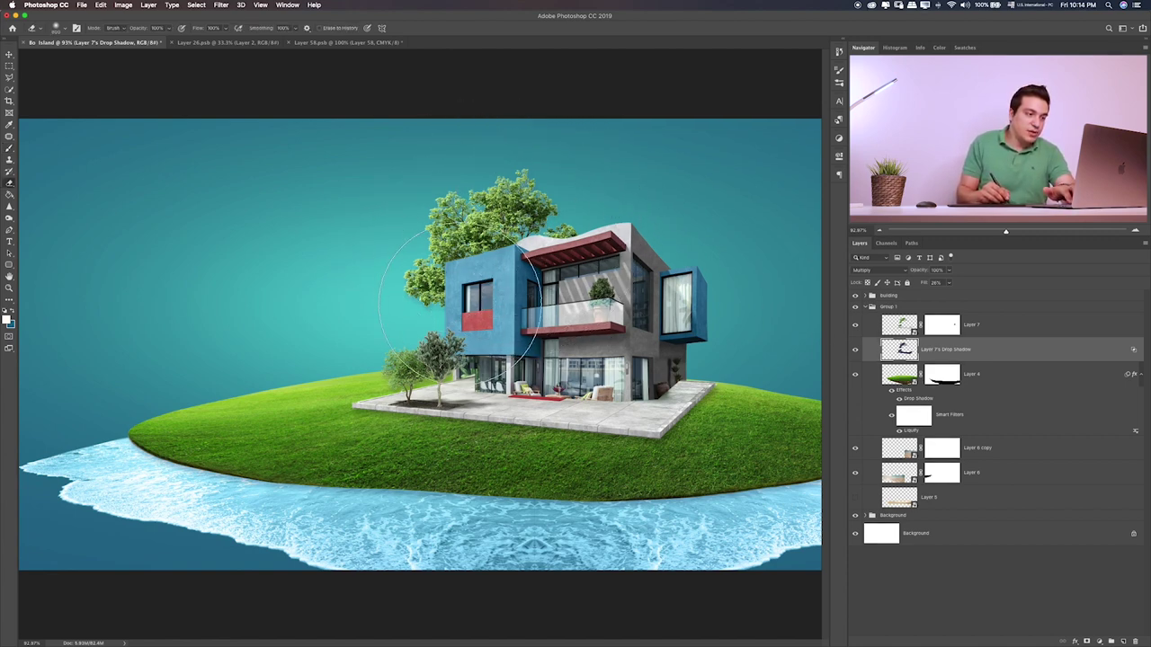
{"action": "left_click_drag", "start_coordinate": [458, 301], "coordinate": [414, 270]}
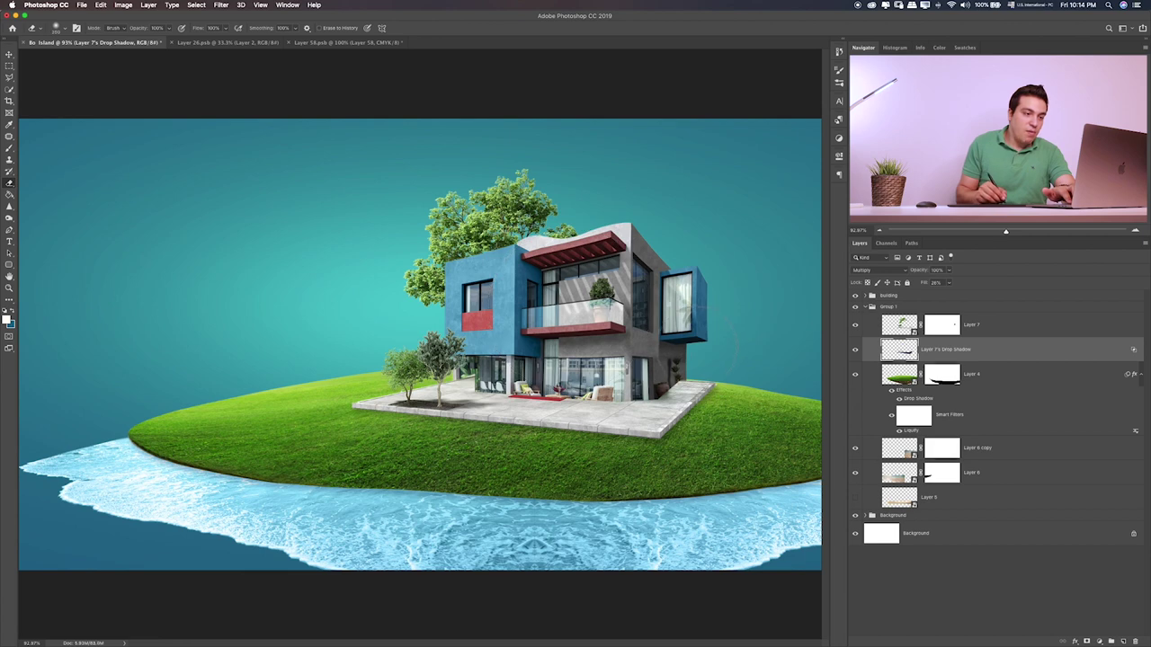
{"action": "left_click", "coordinate": [1006, 329]}
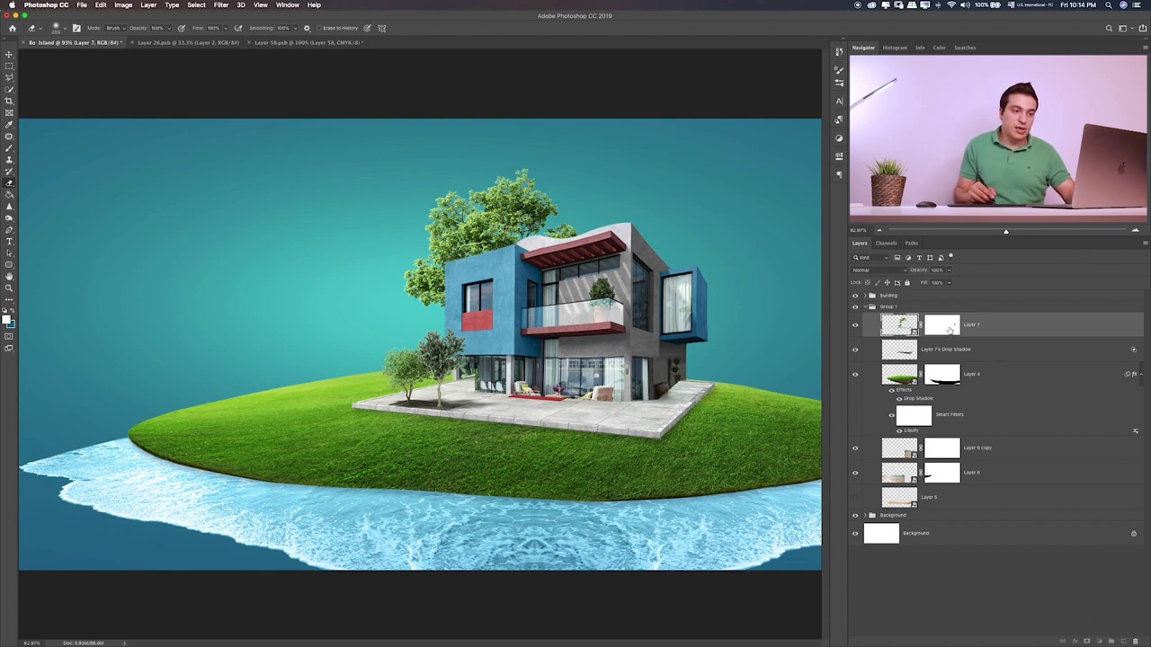
{"action": "left_click", "coordinate": [942, 324]}
{"action": "scroll", "coordinate": [419, 359], "scroll_direction": "up", "scroll_amount": 5}
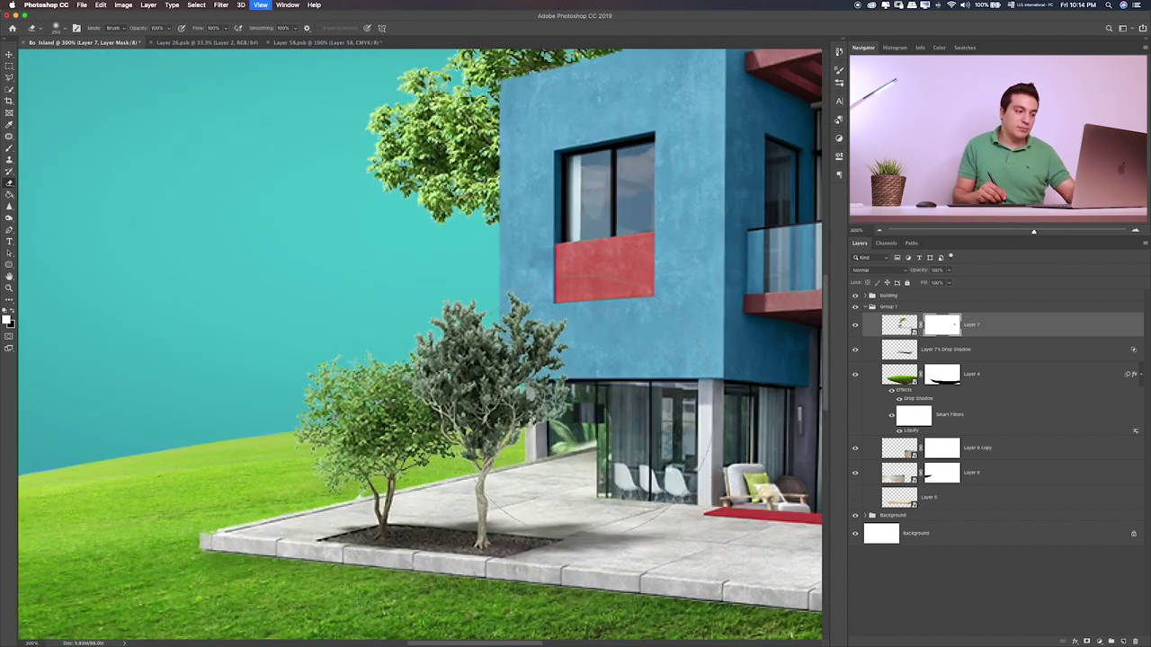
{"action": "scroll", "coordinate": [377, 393], "scroll_direction": "right", "scroll_amount": 5}
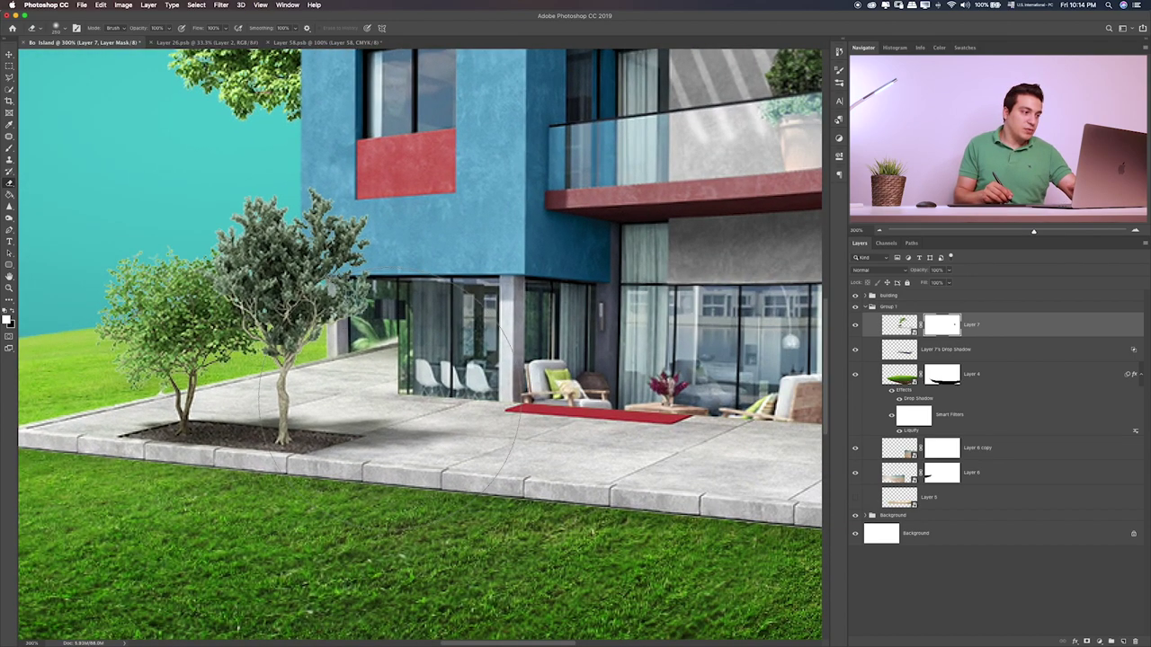
{"action": "key", "text": "b"}
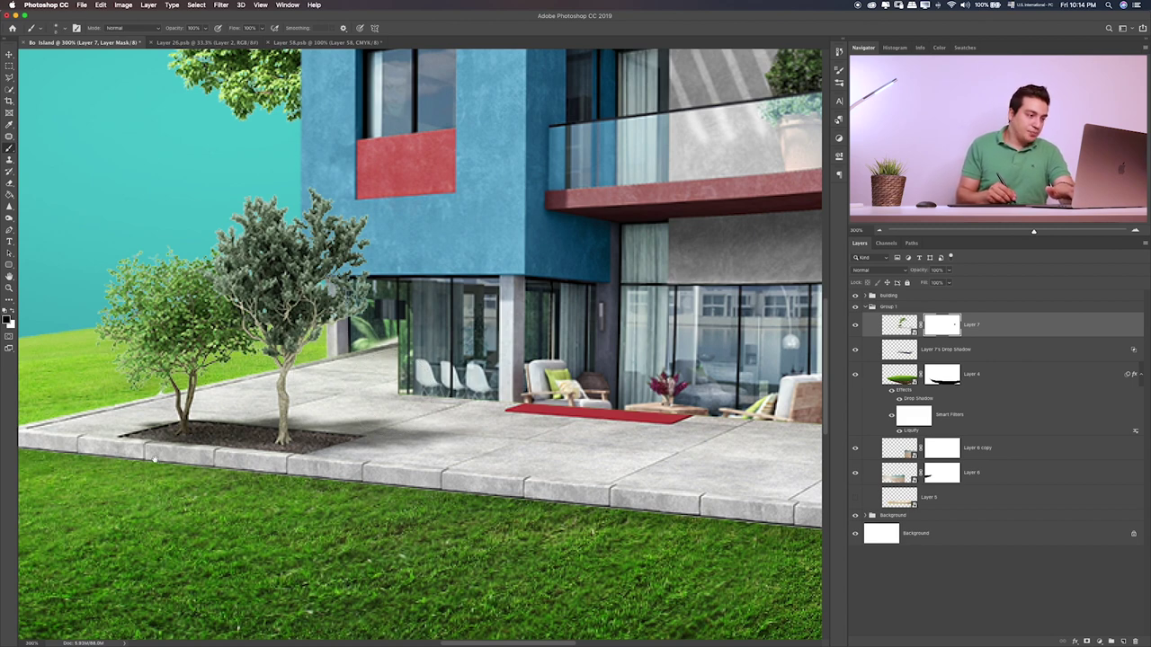
{"action": "scroll", "coordinate": [155, 460], "scroll_direction": "down", "scroll_amount": 5}
{"action": "scroll", "coordinate": [154, 459], "scroll_direction": "up", "scroll_amount": 5}
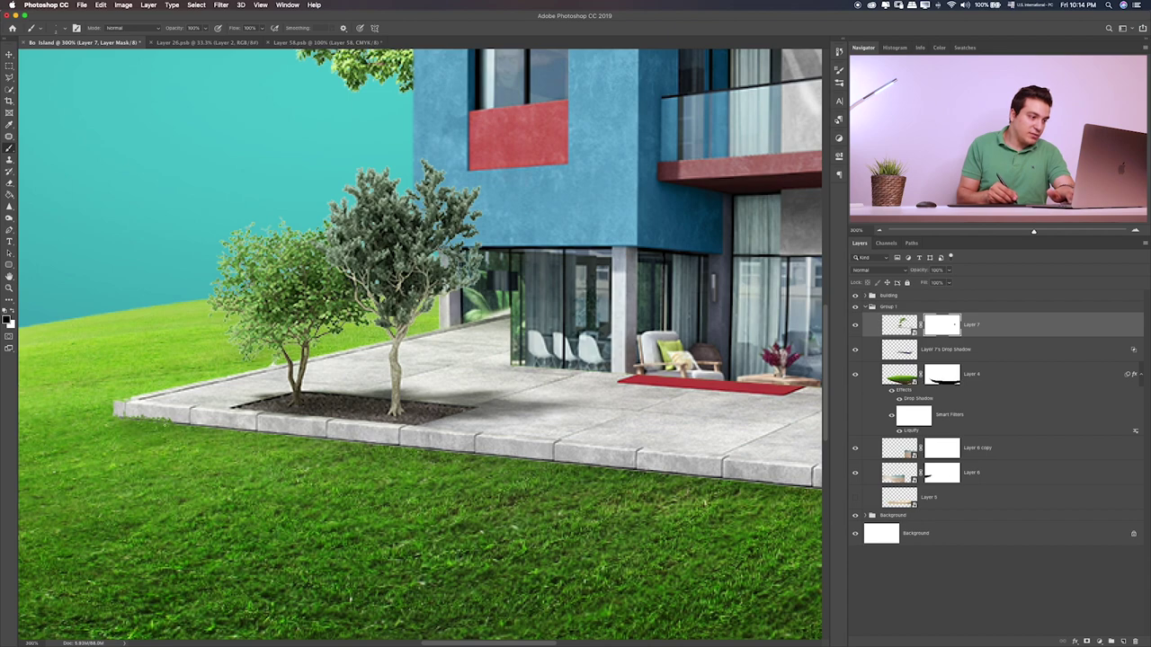
{"action": "scroll", "coordinate": [206, 423], "scroll_direction": "up", "scroll_amount": 2}
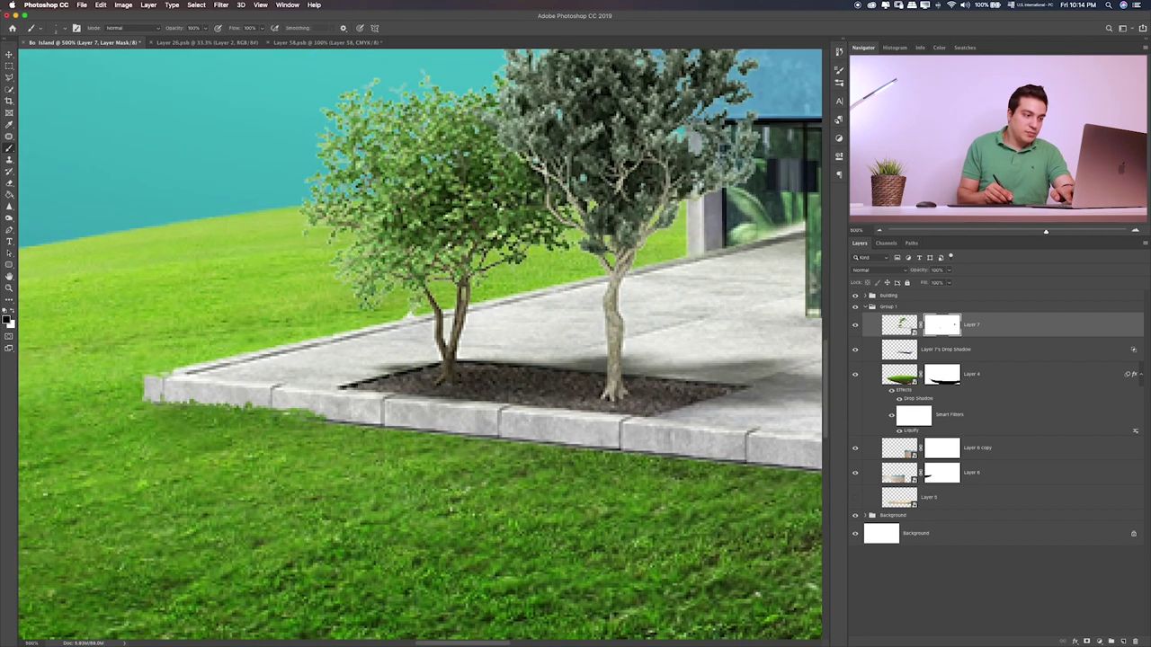
{"action": "scroll", "coordinate": [360, 420], "scroll_direction": "right", "scroll_amount": 3}
{"action": "scroll", "coordinate": [441, 419], "scroll_direction": "right", "scroll_amount": 3}
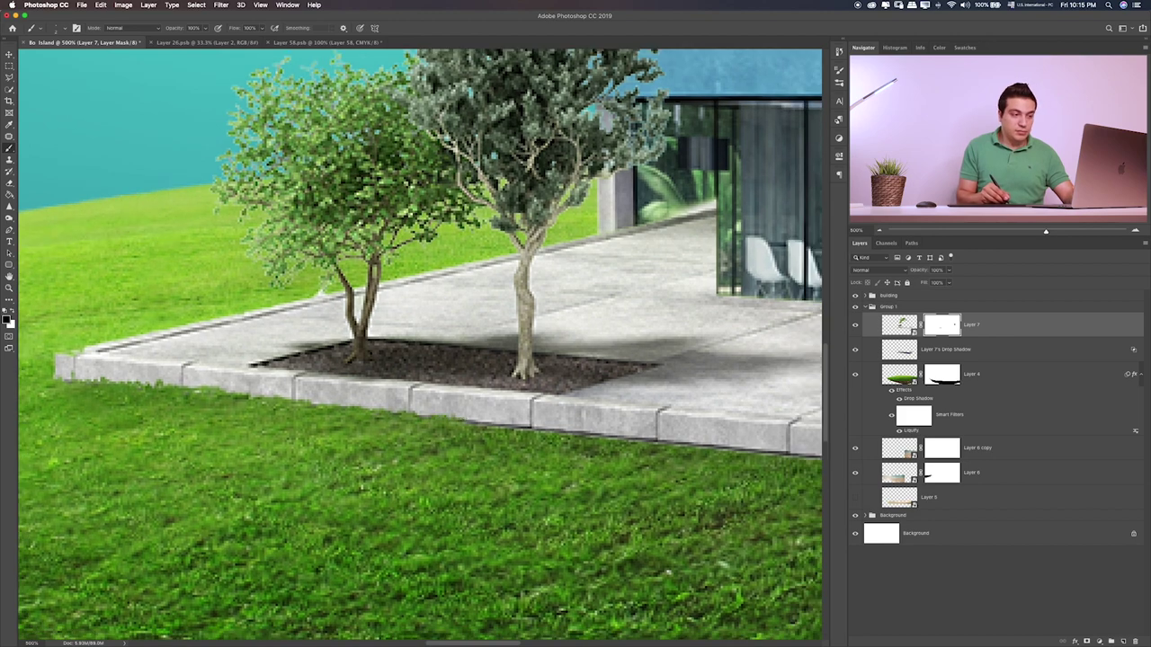
{"action": "scroll", "coordinate": [486, 421], "scroll_direction": "right", "scroll_amount": 3}
{"action": "scroll", "coordinate": [540, 417], "scroll_direction": "right", "scroll_amount": 3}
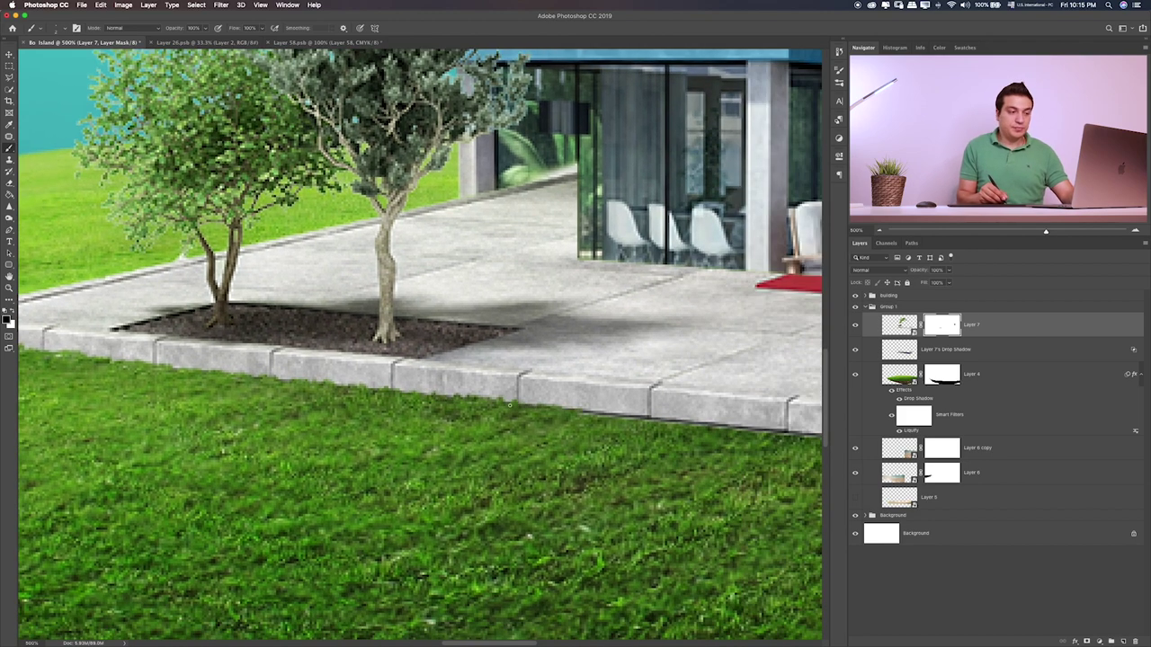
{"action": "scroll", "coordinate": [512, 396], "scroll_direction": "right", "scroll_amount": 3}
{"action": "scroll", "coordinate": [565, 396], "scroll_direction": "right", "scroll_amount": 3}
{"action": "scroll", "coordinate": [576, 389], "scroll_direction": "right", "scroll_amount": 1}
{"action": "scroll", "coordinate": [598, 389], "scroll_direction": "right", "scroll_amount": 3}
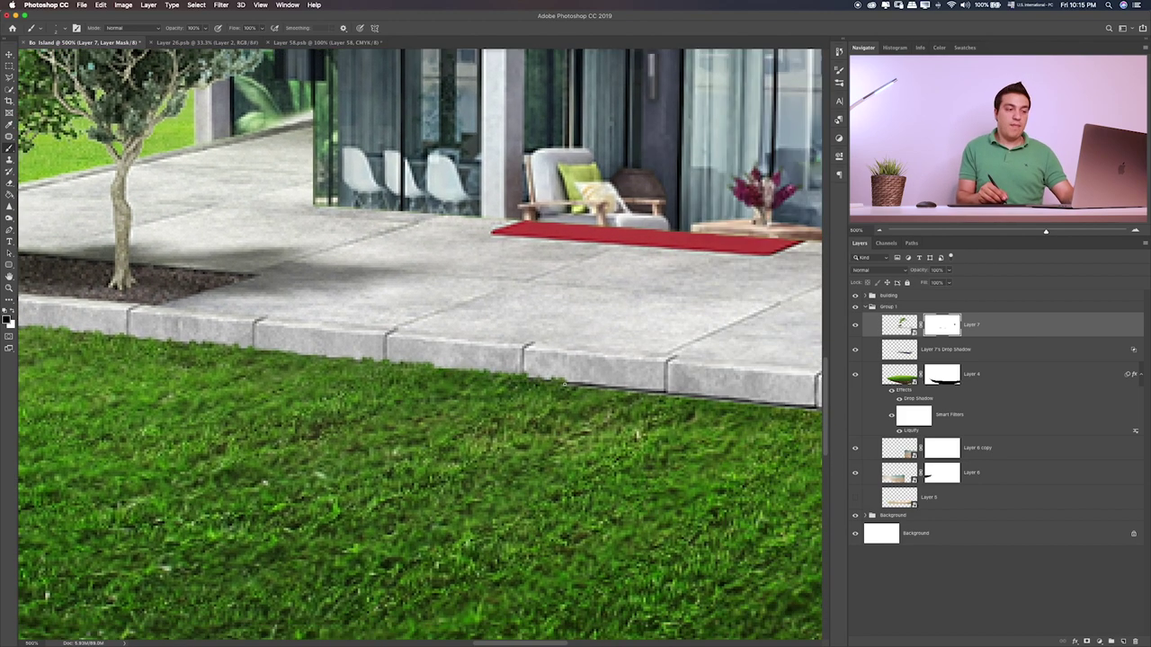
{"action": "scroll", "coordinate": [584, 389], "scroll_direction": "right", "scroll_amount": 3}
{"action": "scroll", "coordinate": [625, 395], "scroll_direction": "right", "scroll_amount": 3}
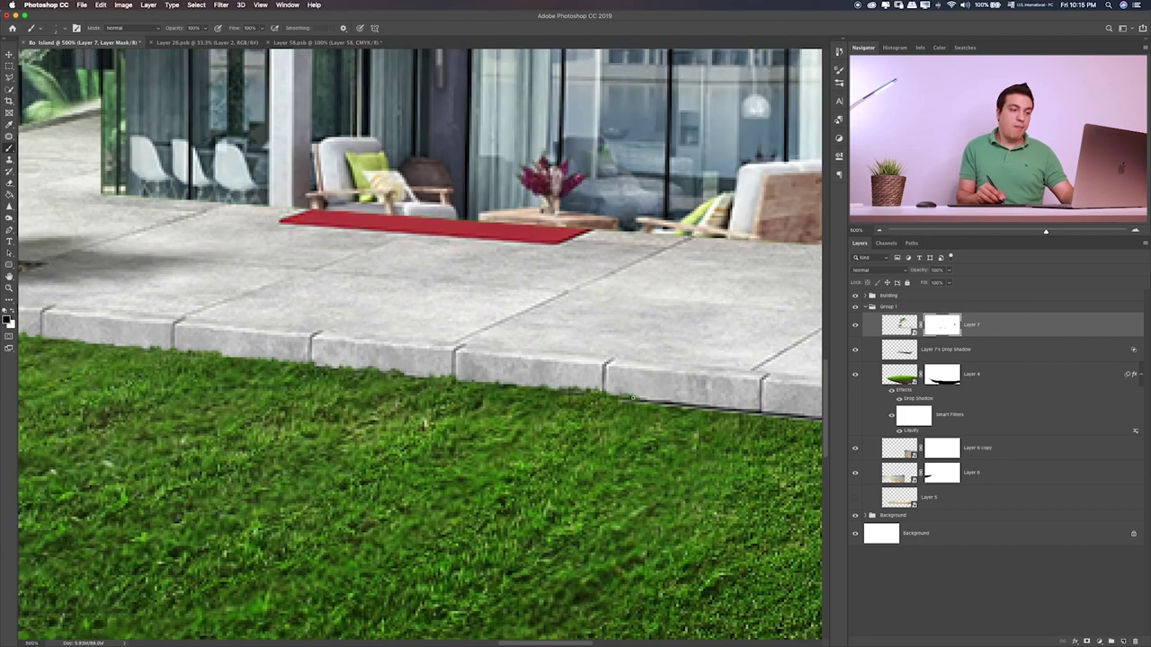
{"action": "scroll", "coordinate": [620, 399], "scroll_direction": "right", "scroll_amount": 3}
{"action": "scroll", "coordinate": [575, 396], "scroll_direction": "right", "scroll_amount": 3}
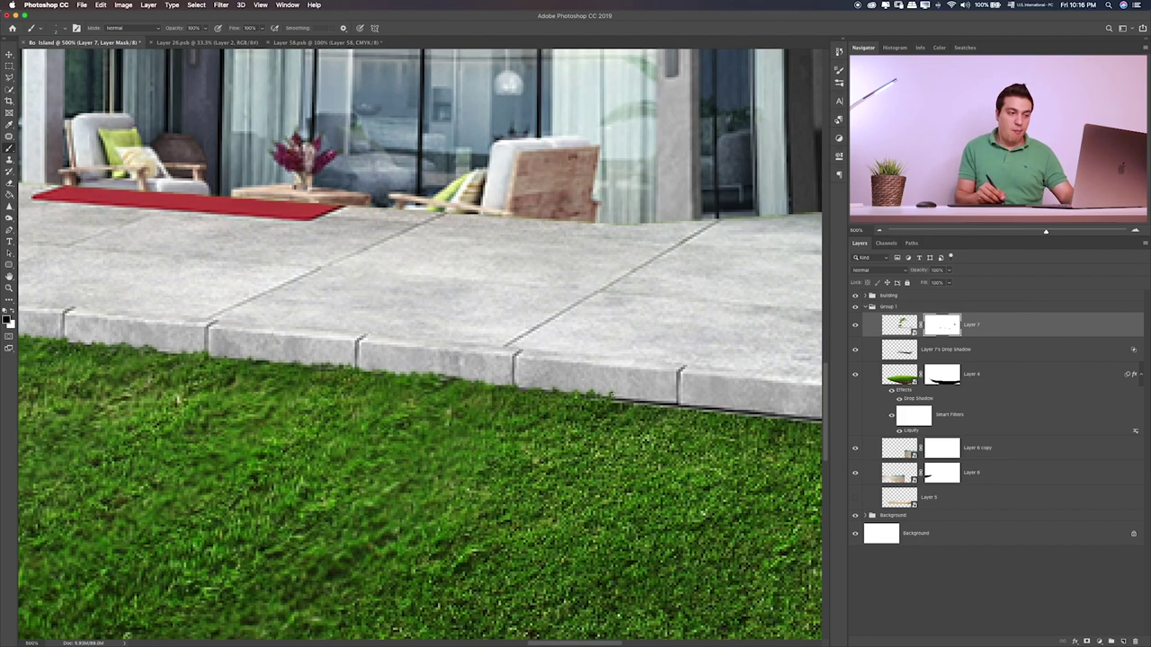
{"action": "scroll", "coordinate": [629, 400], "scroll_direction": "right", "scroll_amount": 3}
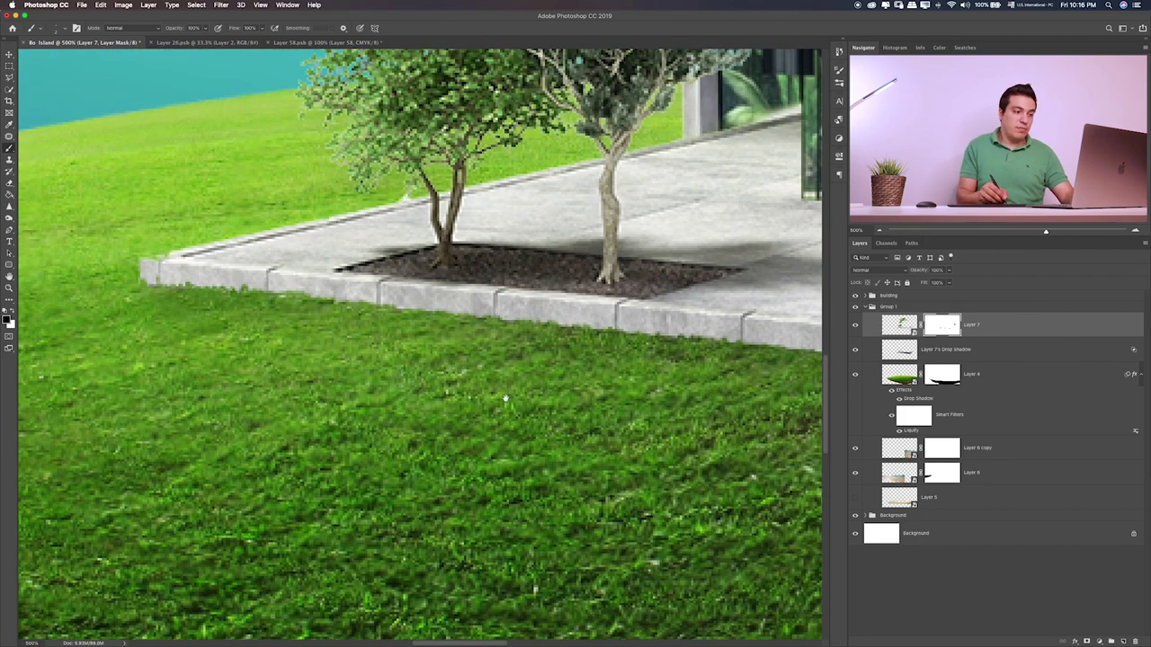
{"action": "scroll", "coordinate": [696, 418], "scroll_direction": "right", "scroll_amount": 3}
{"action": "scroll", "coordinate": [633, 353], "scroll_direction": "up", "scroll_amount": 3}
{"action": "scroll", "coordinate": [634, 354], "scroll_direction": "right", "scroll_amount": 3}
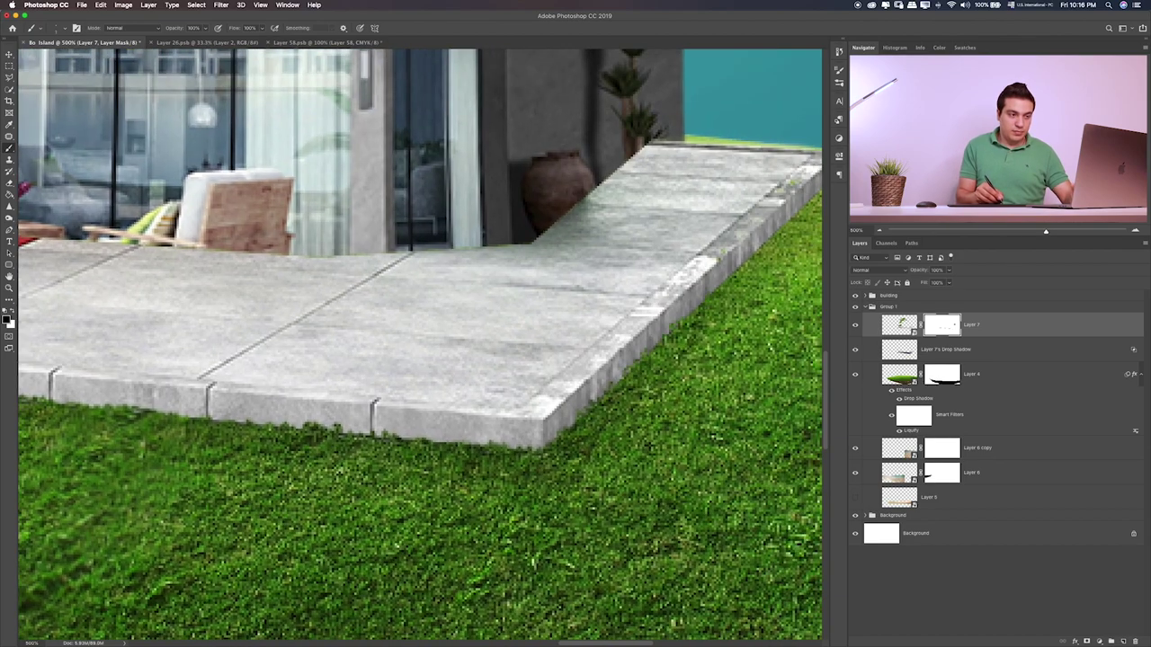
{"action": "scroll", "coordinate": [422, 347], "scroll_direction": "up", "scroll_amount": 3}
{"action": "scroll", "coordinate": [422, 346], "scroll_direction": "right", "scroll_amount": 3}
{"action": "scroll", "coordinate": [420, 347], "scroll_direction": "down", "scroll_amount": 3}
{"action": "scroll", "coordinate": [420, 346], "scroll_direction": "left", "scroll_amount": 5}
{"action": "key", "text": "ctrl+0"}
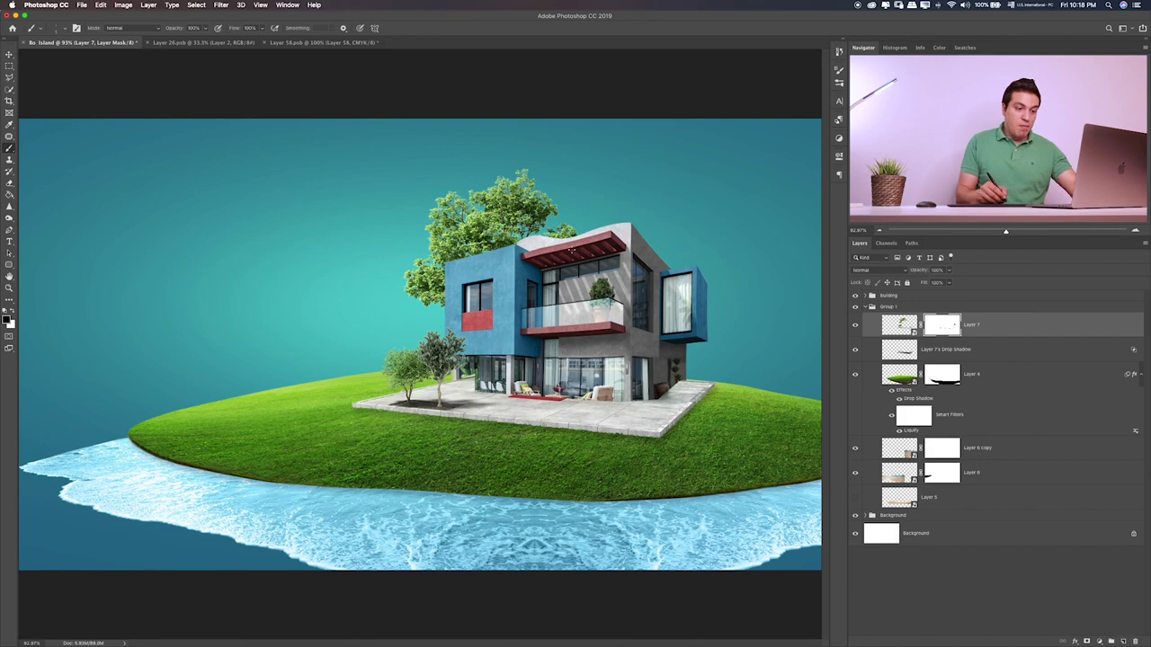
- Zoom to 300% on the trees and terrace, then add new Layer 9 above Layer 7
{"action": "key", "text": "ctrl+1"}
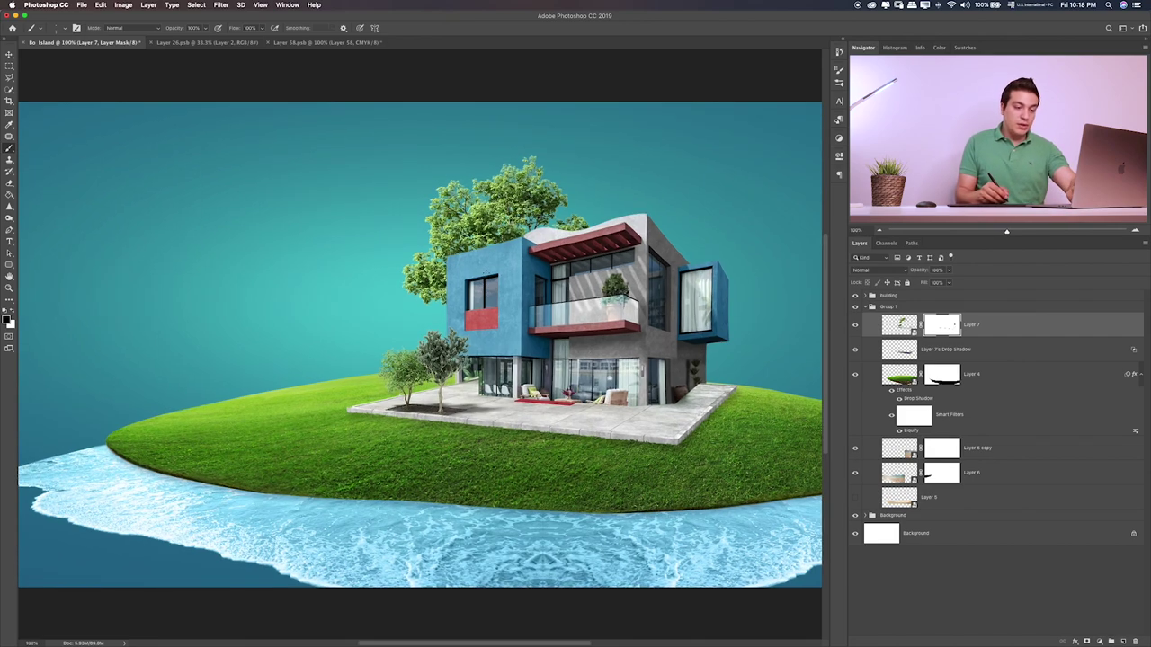
{"action": "key", "text": "ctrl+plus"}
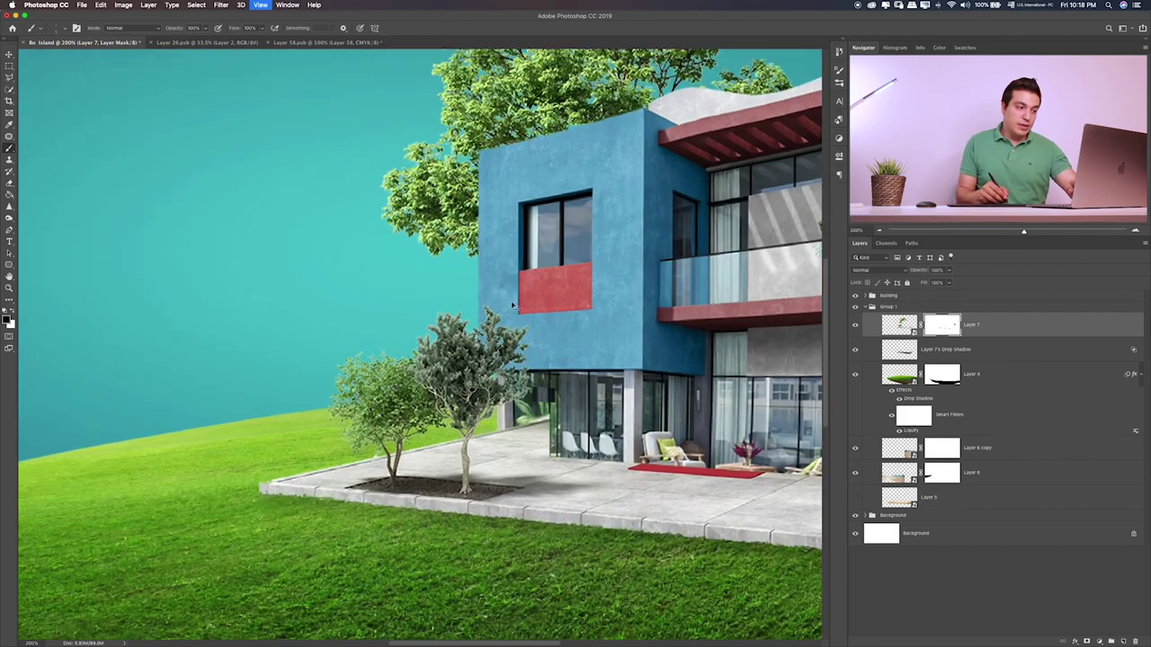
{"action": "key", "text": "ctrl+plus"}
{"action": "left_click_drag", "start_coordinate": [243, 410], "coordinate": [64, 339]}
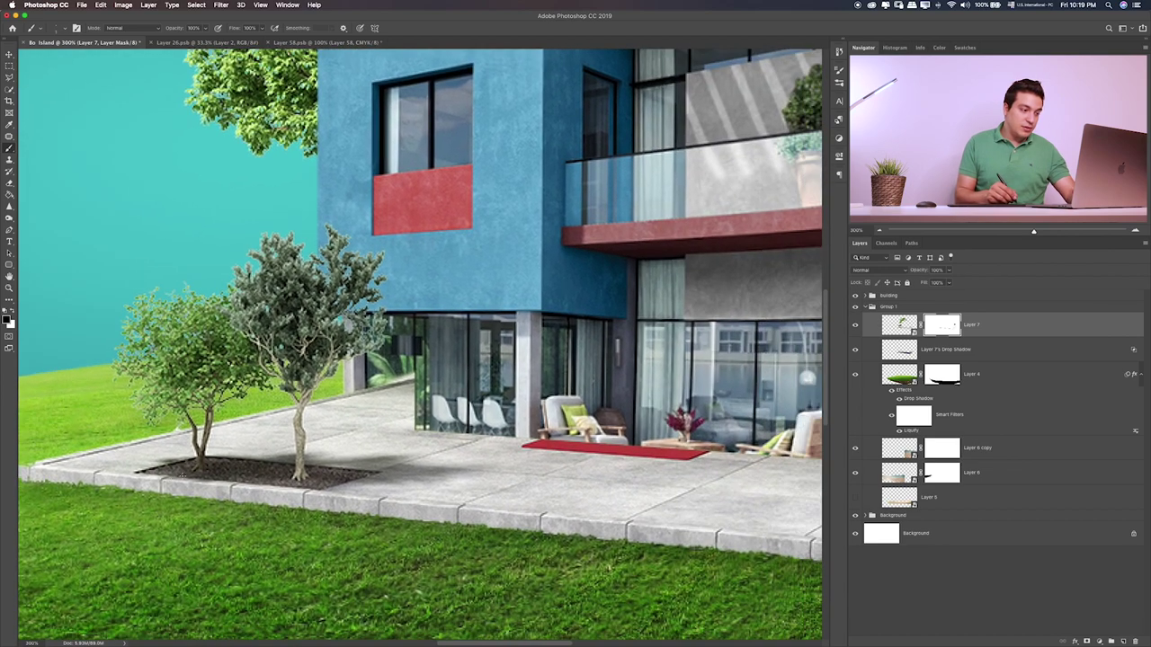
{"action": "left_click_drag", "start_coordinate": [392, 483], "coordinate": [270, 539]}
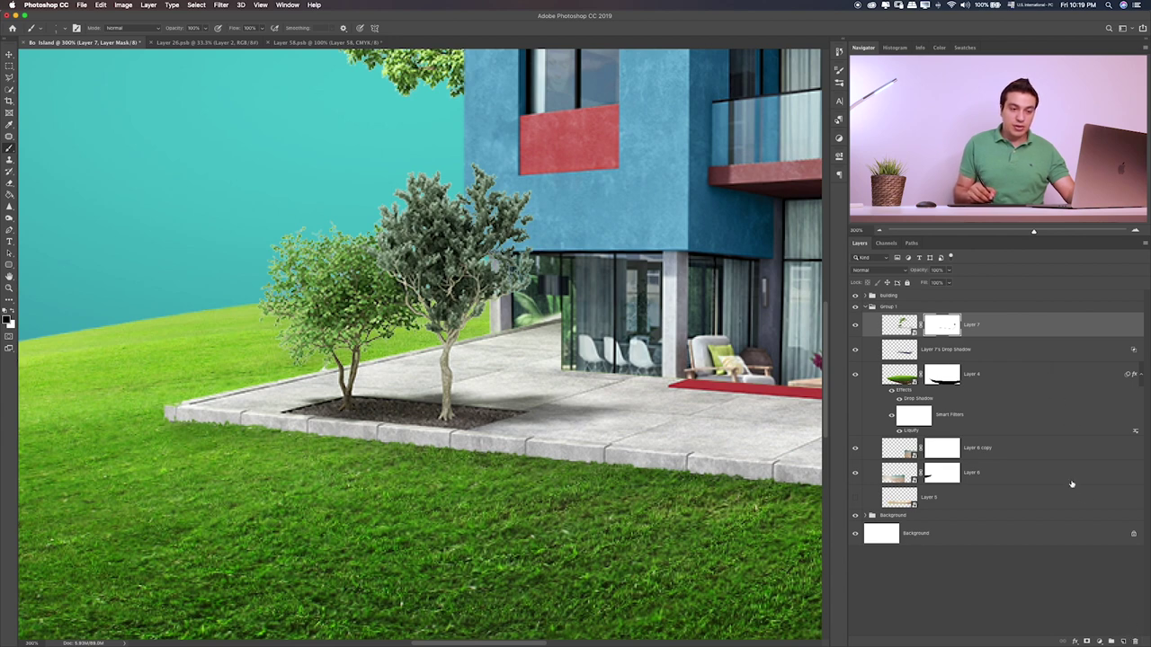
{"action": "left_click", "coordinate": [1122, 641]}
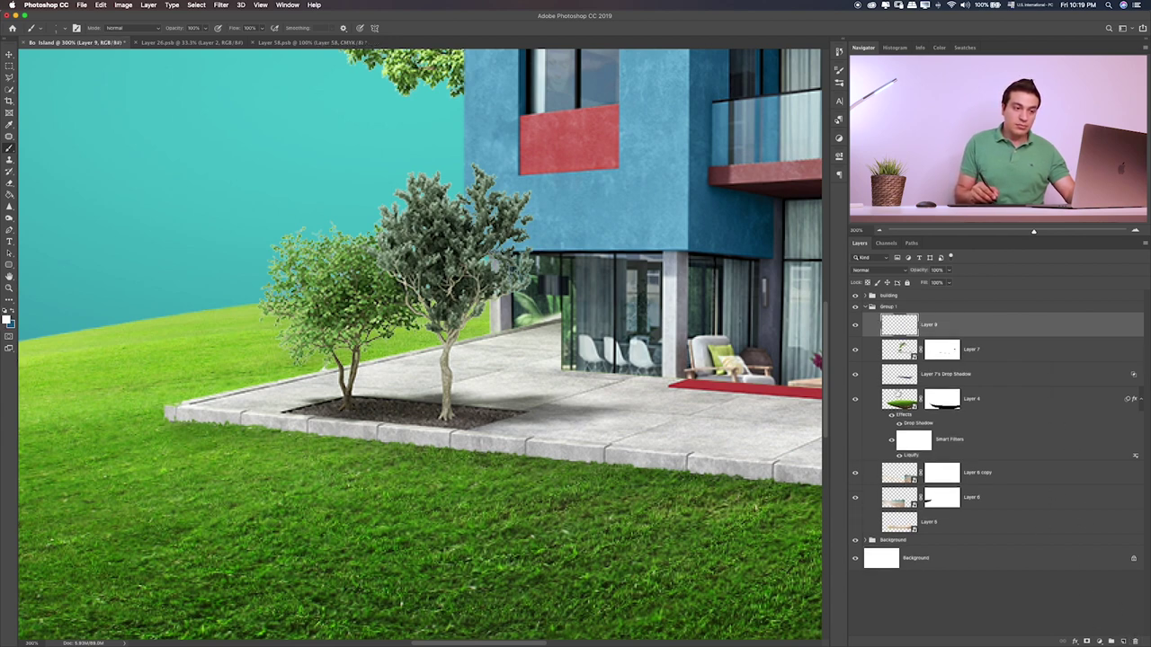
- Clip Layer 9 to Layer 7 and set the foreground colour to black
{"action": "left_click", "coordinate": [1001, 336], "text": "alt"}
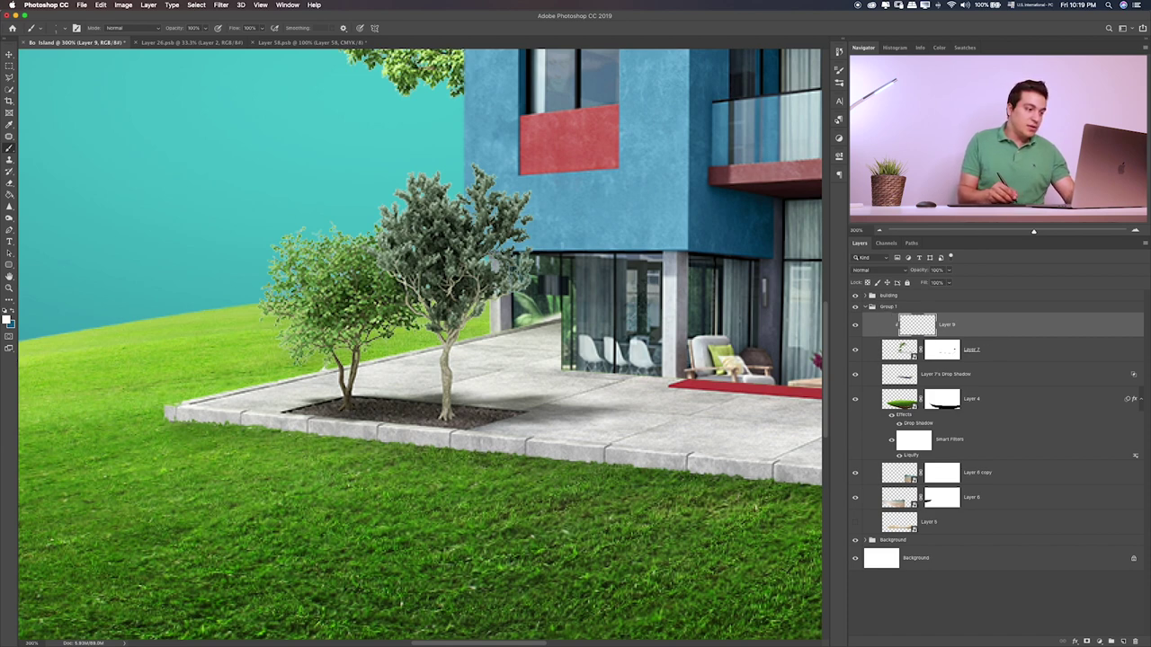
{"action": "left_click", "coordinate": [8, 321]}
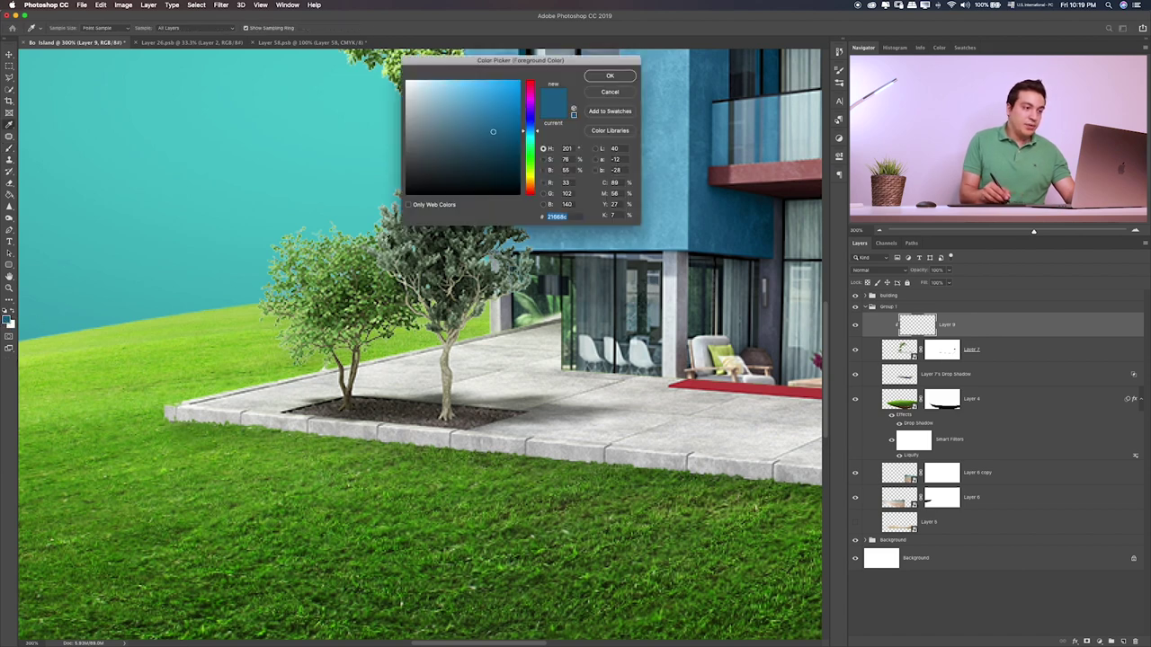
{"action": "left_click_drag", "start_coordinate": [439, 189], "coordinate": [380, 205]}
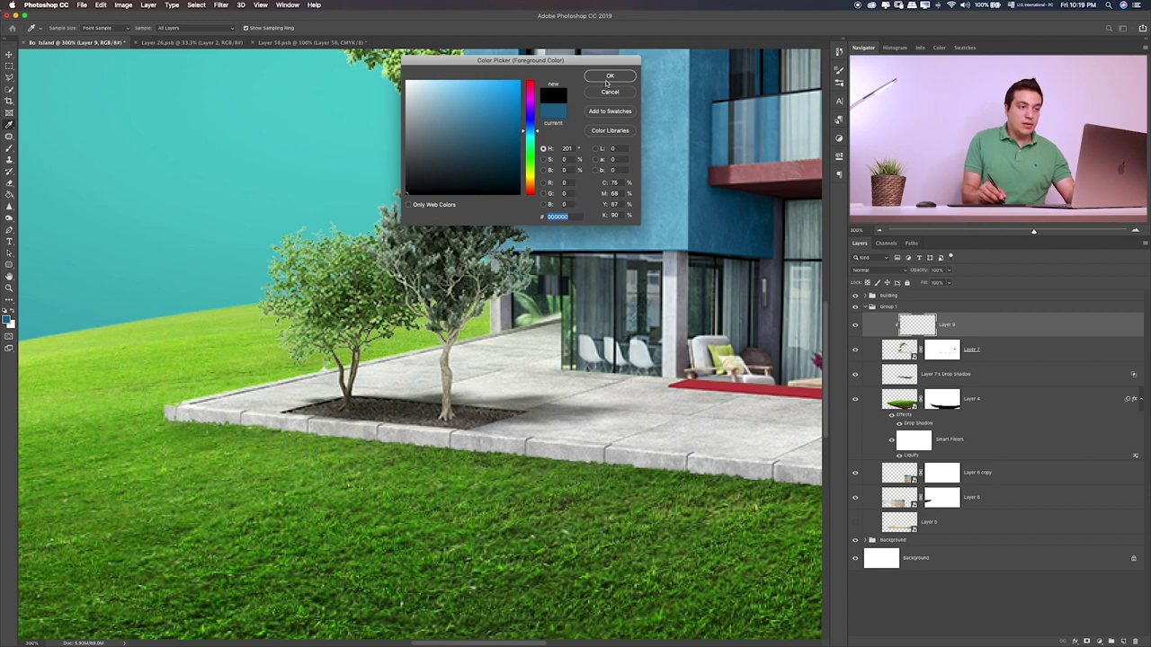
{"action": "left_click", "coordinate": [610, 76]}
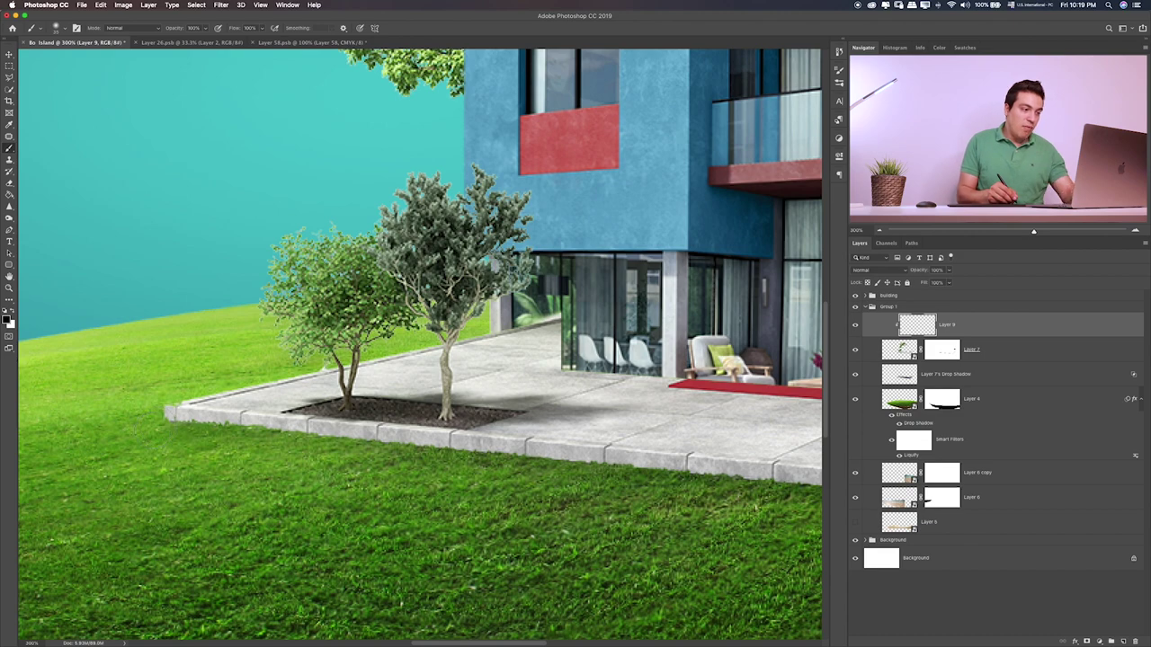
- Paint a dark shadow along the curb edge from left to the corner
{"action": "left_click_drag", "start_coordinate": [168, 414], "coordinate": [760, 472]}
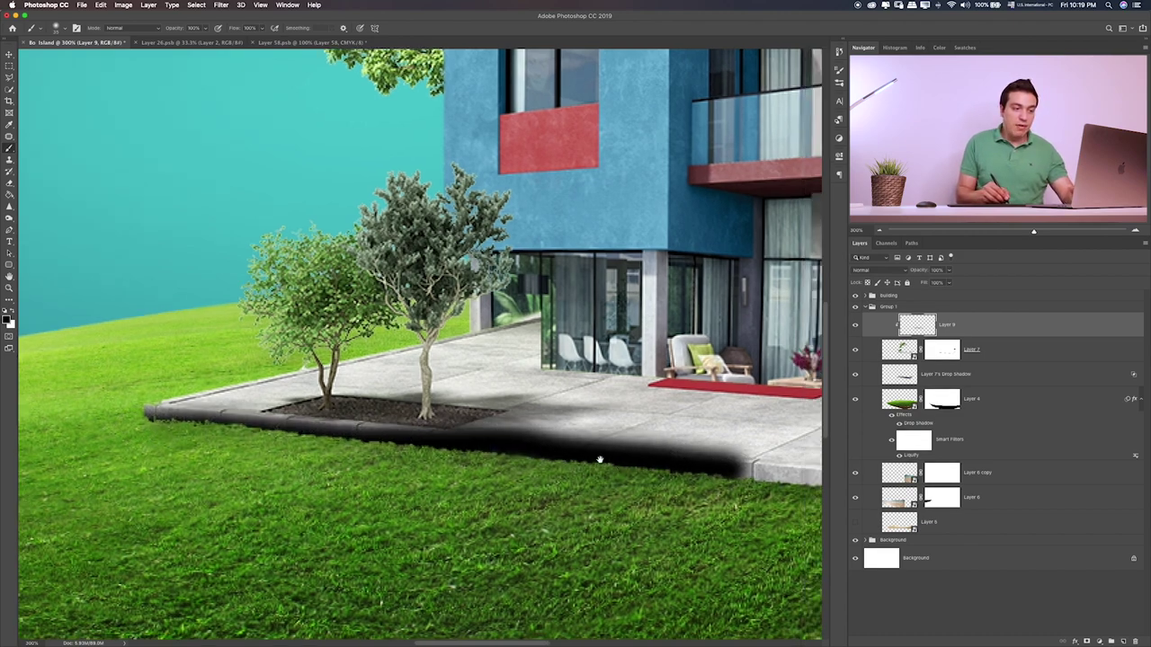
{"action": "scroll", "coordinate": [444, 447], "scroll_direction": "right", "scroll_amount": 10}
{"action": "left_click_drag", "start_coordinate": [443, 447], "coordinate": [801, 449]}
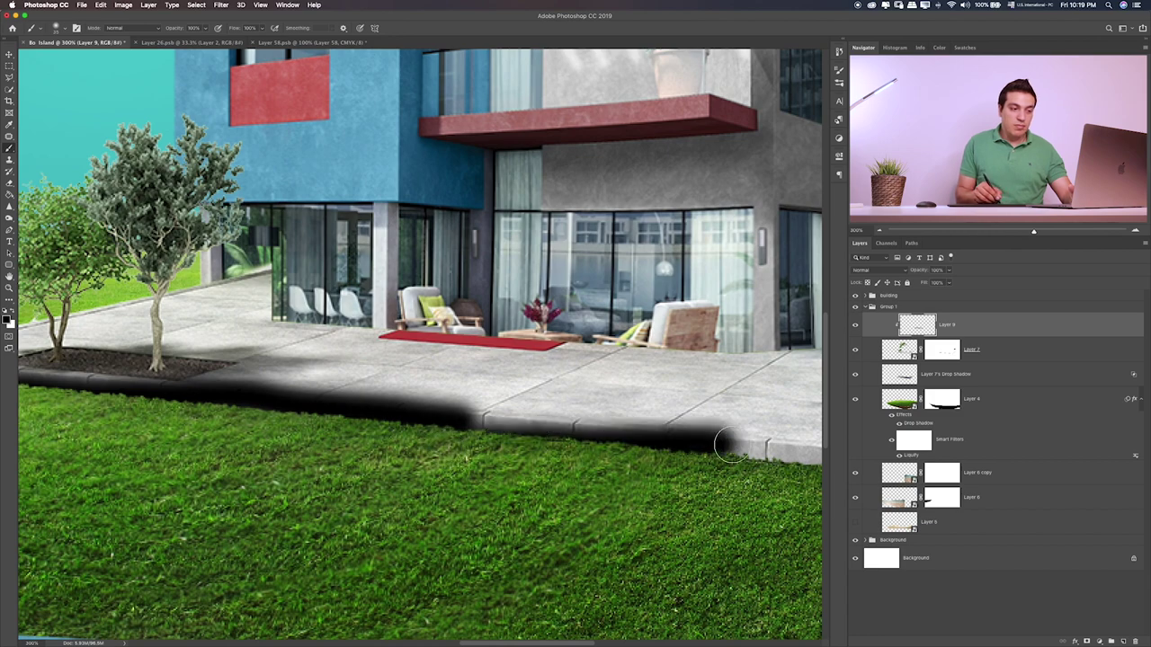
{"action": "scroll", "coordinate": [549, 436], "scroll_direction": "right", "scroll_amount": 6}
{"action": "left_click_drag", "start_coordinate": [547, 438], "coordinate": [719, 457]}
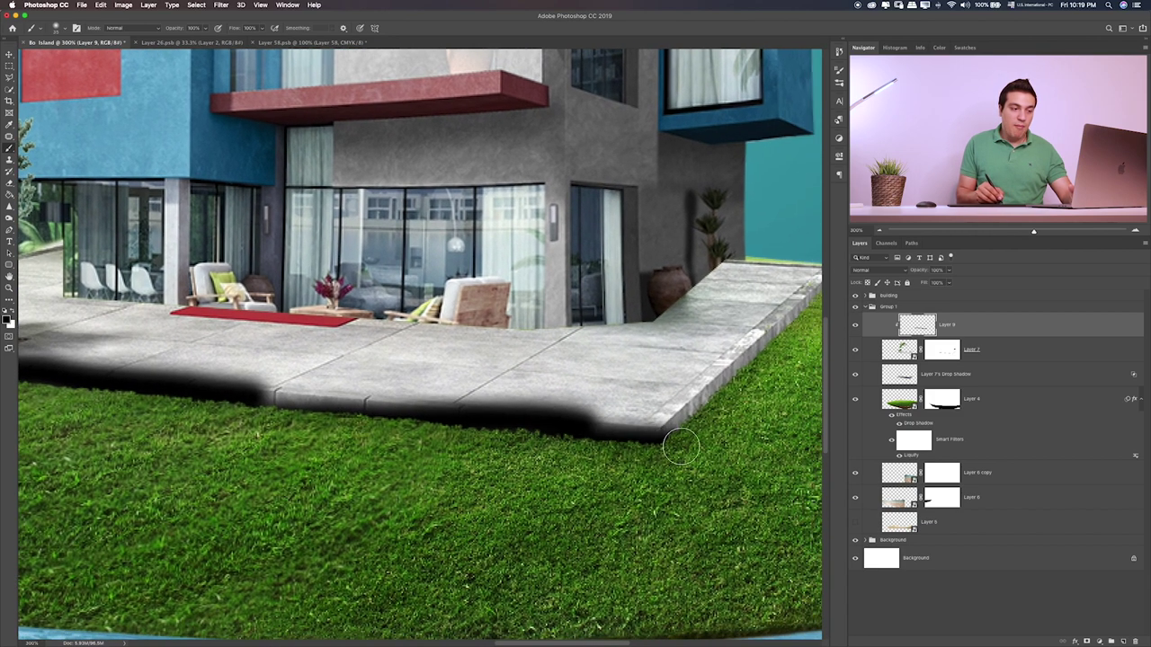
{"action": "scroll", "coordinate": [575, 467], "scroll_direction": "left", "scroll_amount": 3}
{"action": "scroll", "coordinate": [614, 467], "scroll_direction": "left", "scroll_amount": 1}
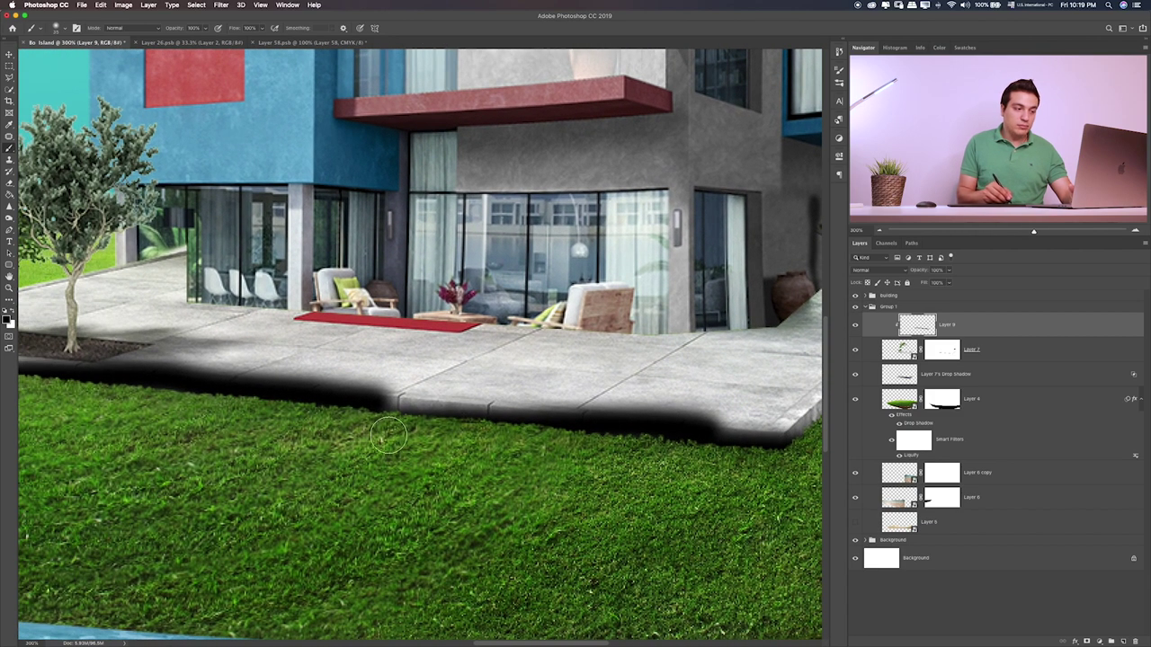
{"action": "left_click_drag", "start_coordinate": [381, 432], "coordinate": [423, 425]}
- Erase the excess shadow below the curb with a smaller eraser
{"action": "key", "text": "e"}
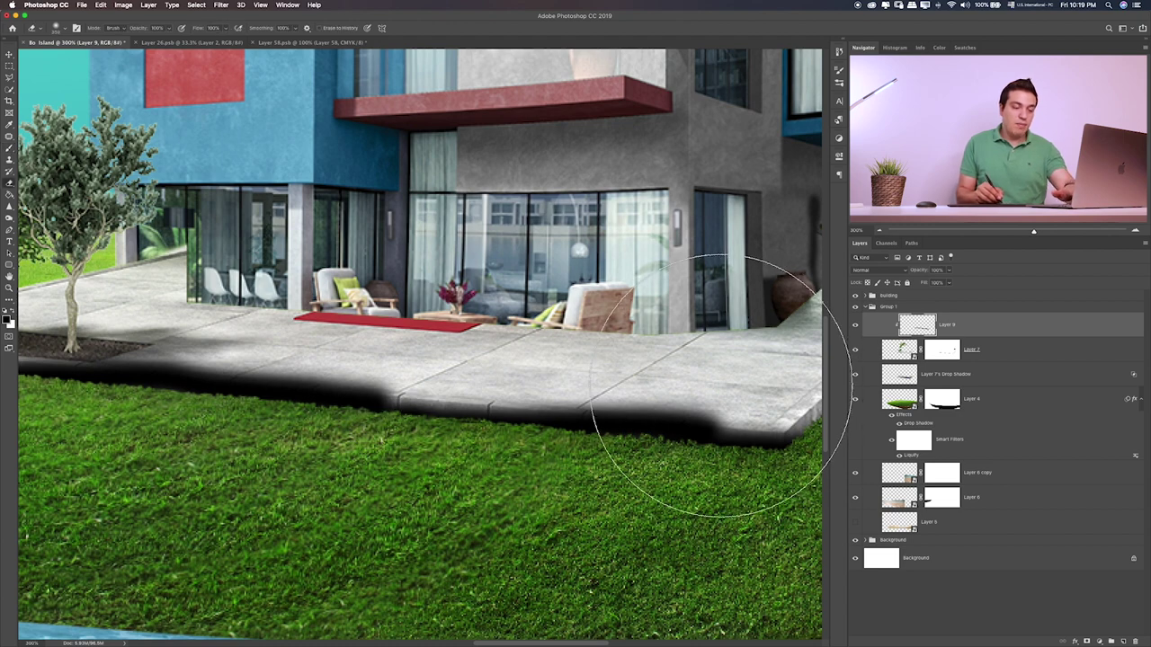
{"action": "key", "text": "["}
{"action": "key", "text": "["}
{"action": "key", "text": "["}
{"action": "mouse_move", "coordinate": [755, 412]}
{"action": "left_mouse_down"}
{"action": "mouse_move", "coordinate": [354, 399]}
{"action": "mouse_move", "coordinate": [486, 408]}
{"action": "mouse_move", "coordinate": [99, 374]}
{"action": "left_mouse_up"}
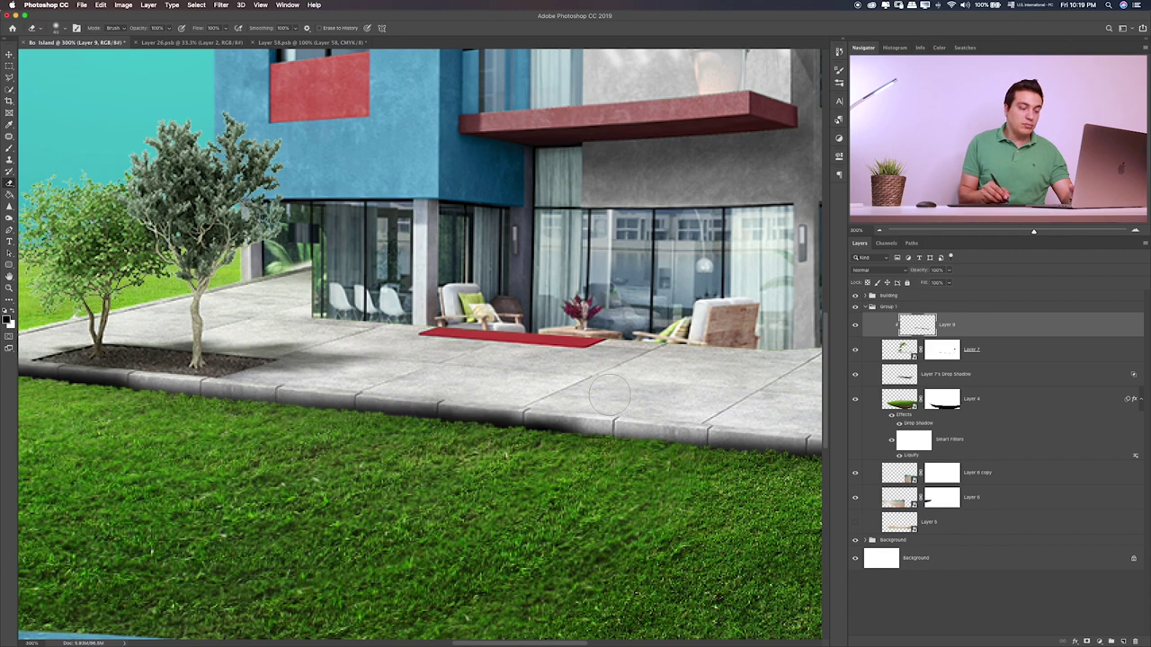
{"action": "left_click_drag", "start_coordinate": [610, 396], "coordinate": [804, 404]}
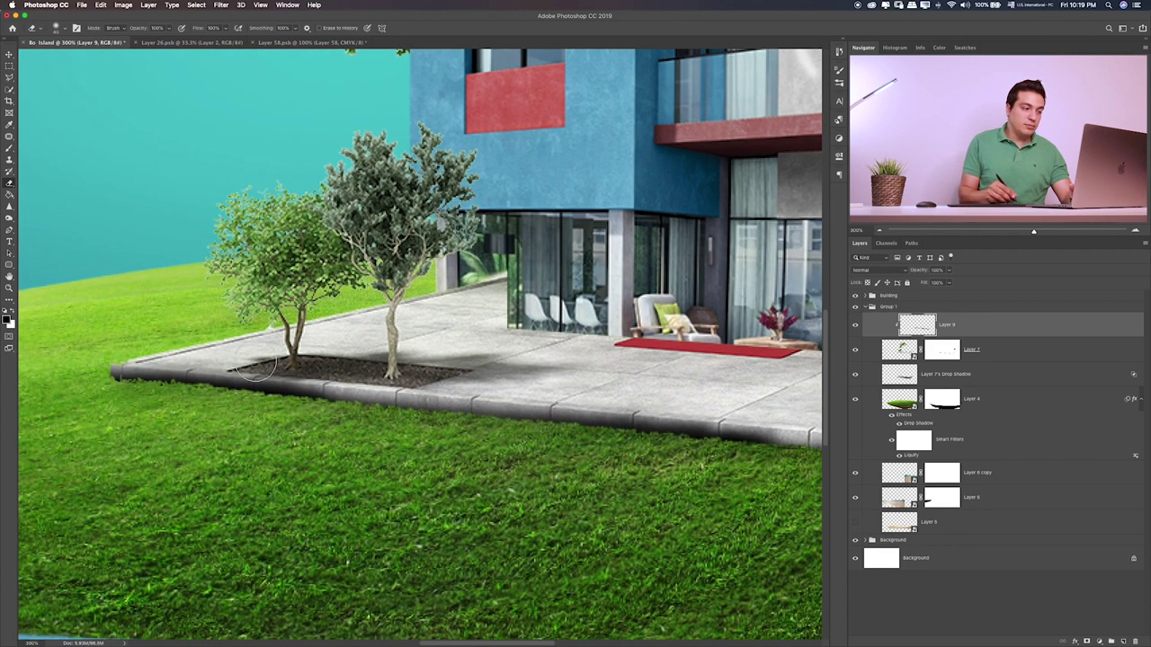
- Set Layer 9's blend mode to Overlay and duplicate it as Layer 9 copy
{"action": "key", "text": "v"}
{"action": "key", "text": "alt+shift+k"}
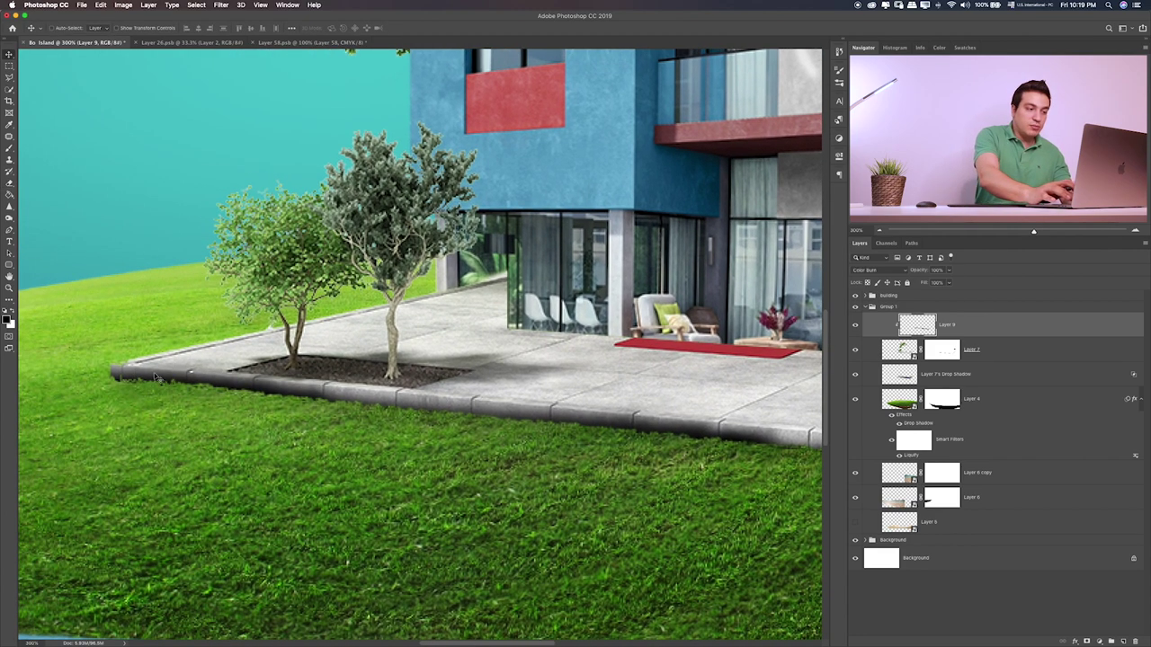
{"action": "key", "text": "shift+plus"}
{"action": "key", "text": "shift+plus"}
{"action": "key", "text": "shift+plus"}
{"action": "key", "text": "shift+plus"}
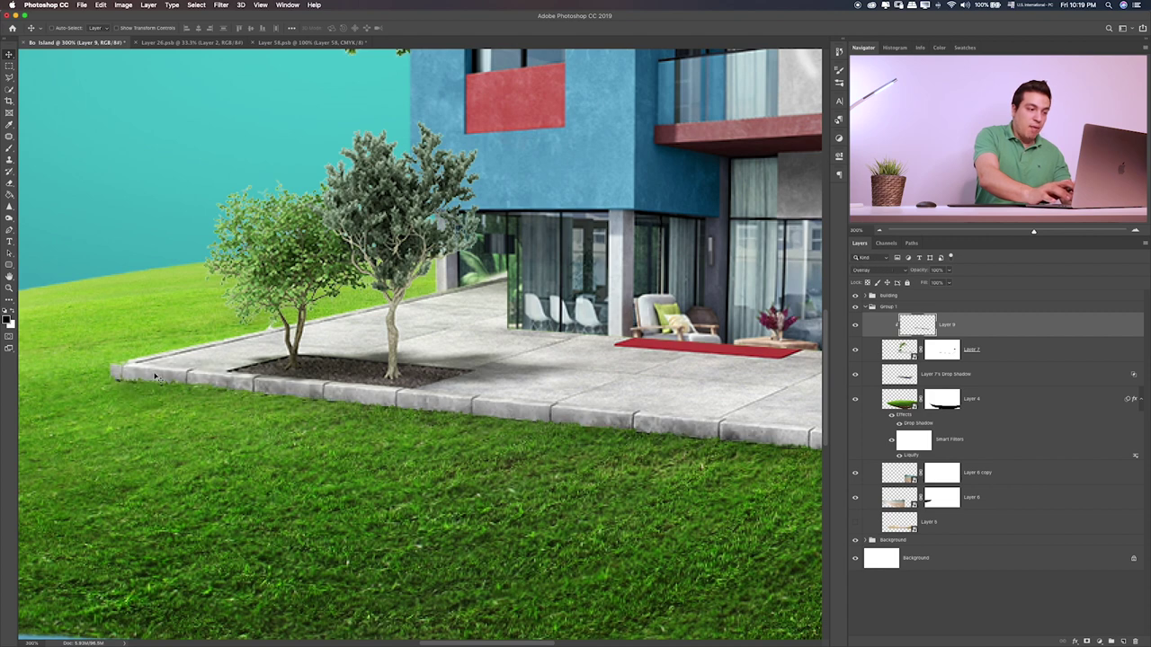
{"action": "key", "text": "shift+plus"}
{"action": "key", "text": "shift+plus"}
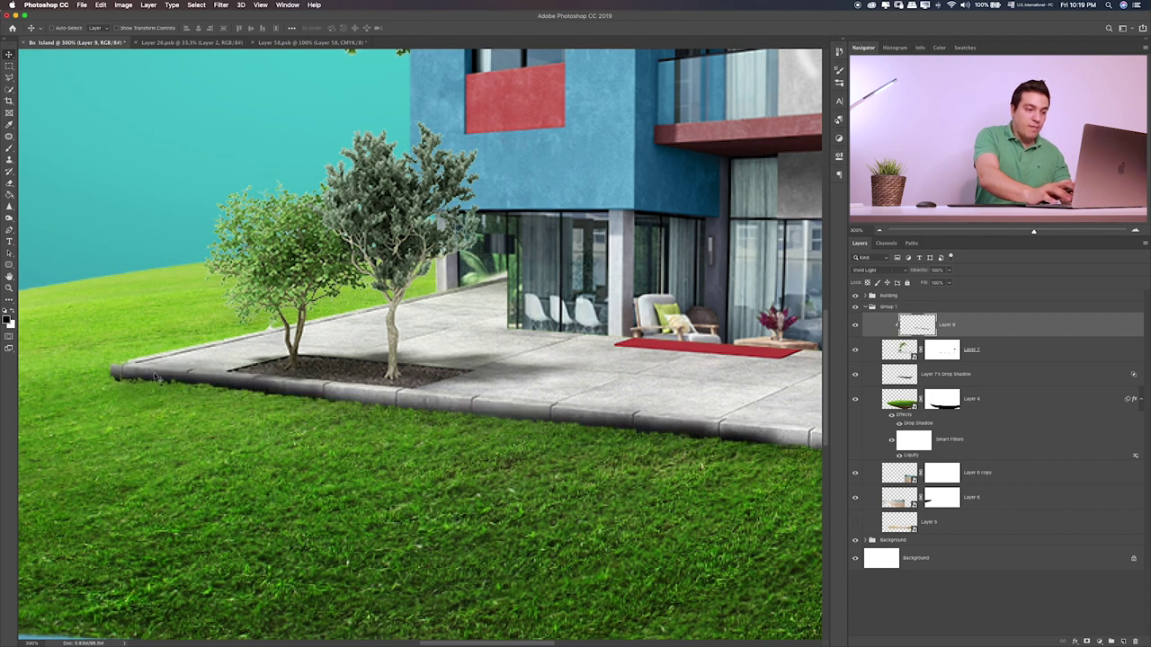
{"action": "key", "text": "shift+plus"}
{"action": "key", "text": "shift+plus"}
{"action": "key", "text": "shift+plus"}
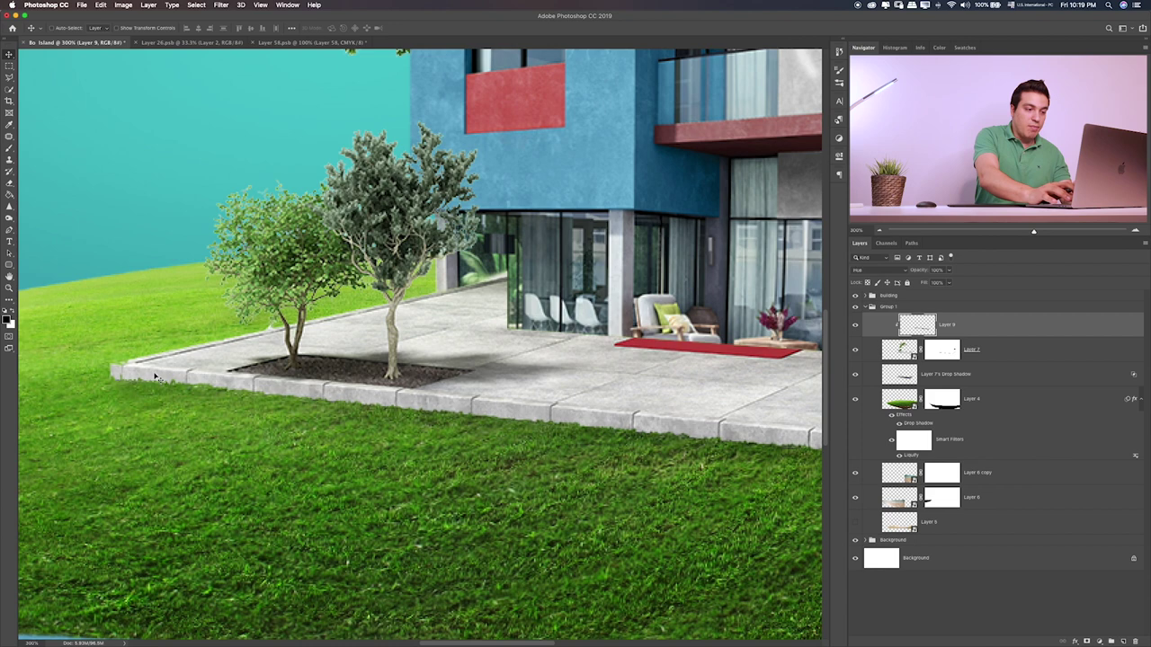
{"action": "key", "text": "shift+plus"}
{"action": "key", "text": "shift+plus"}
{"action": "key", "text": "shift+plus"}
{"action": "key", "text": "shift+plus"}
{"action": "key", "text": "shift+plus"}
{"action": "key", "text": "shift+plus"}
{"action": "key", "text": "shift+plus"}
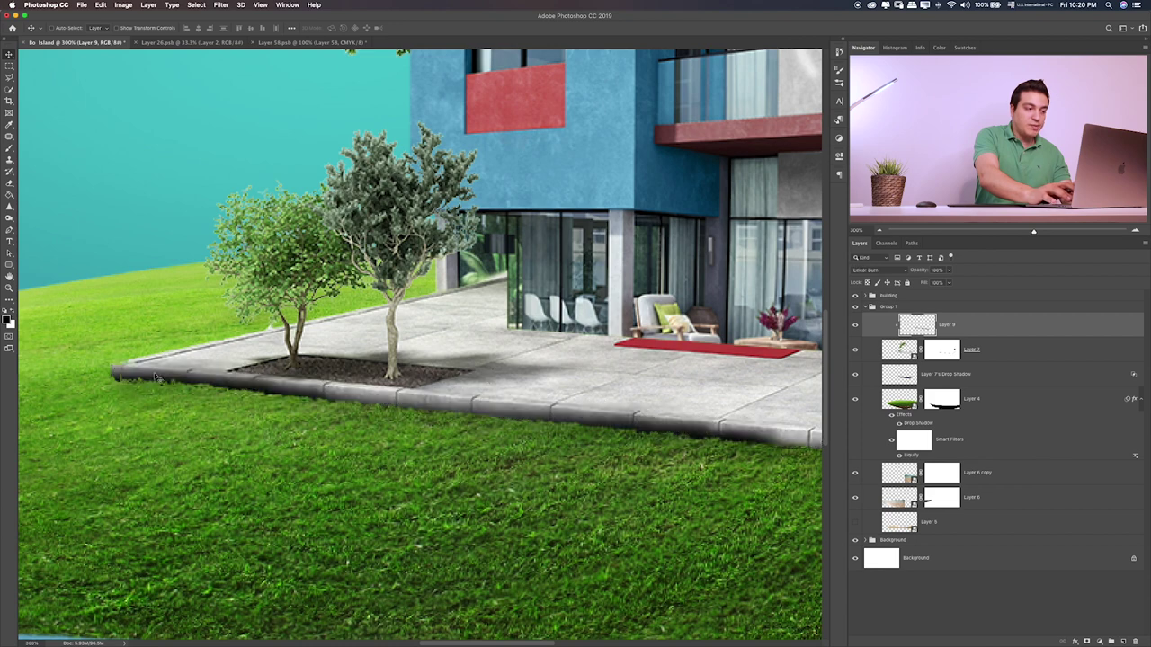
{"action": "key", "text": "shift+plus"}
{"action": "key", "text": "shift+plus"}
{"action": "key", "text": "shift+plus"}
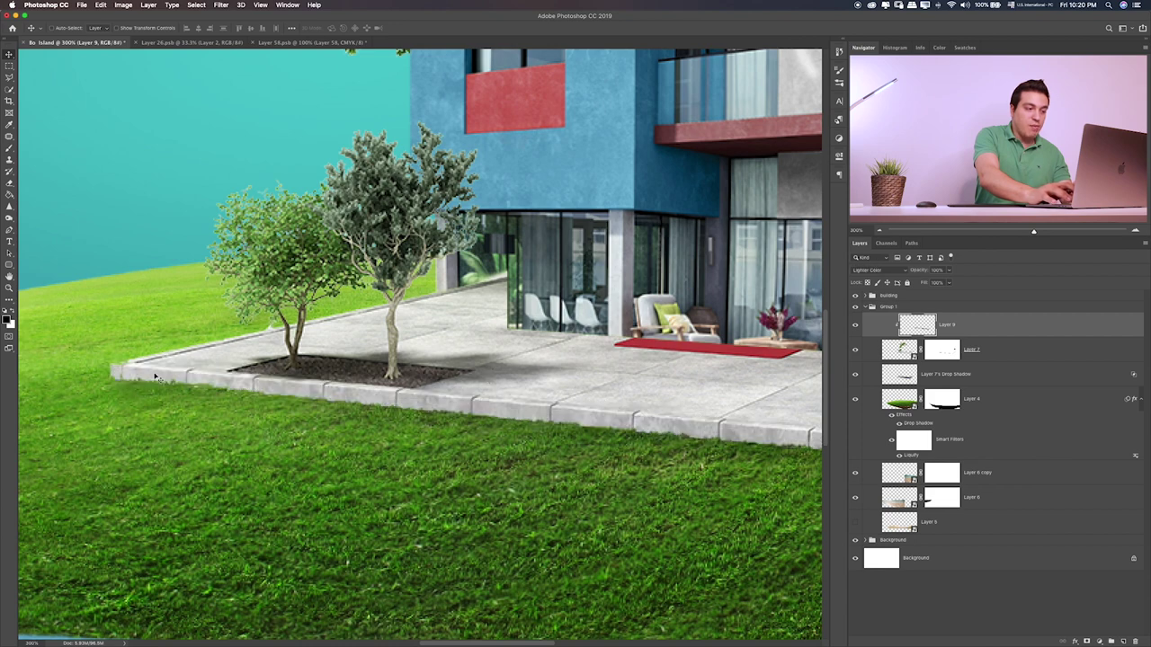
{"action": "key", "text": "shift+plus"}
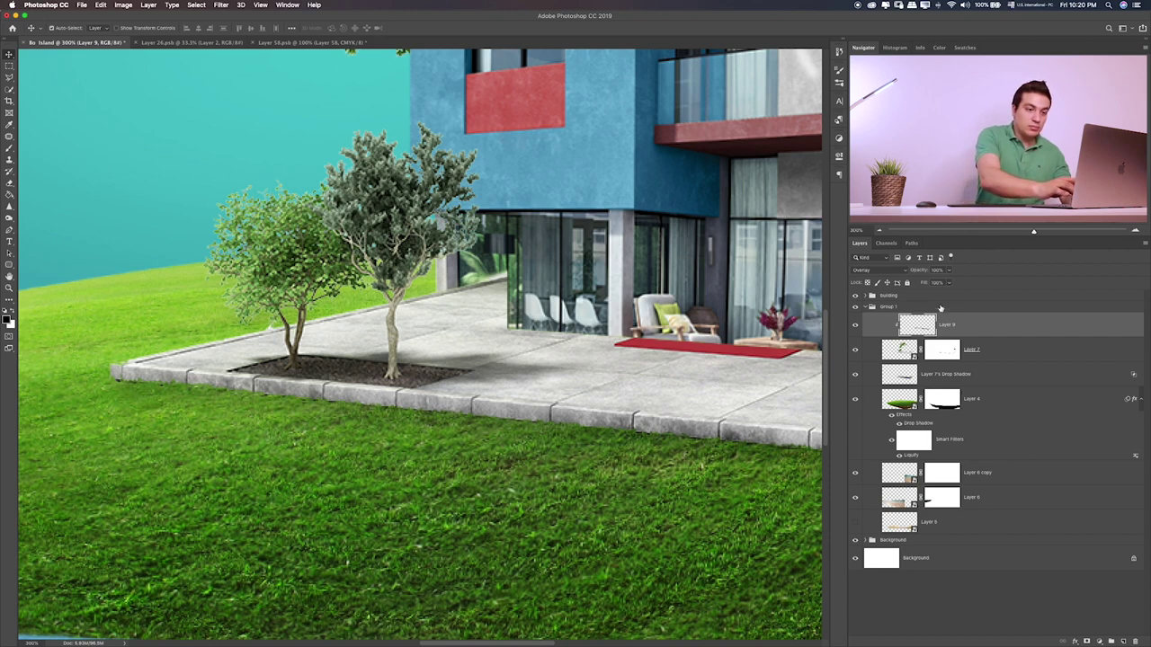
{"action": "key", "text": "ctrl+j"}
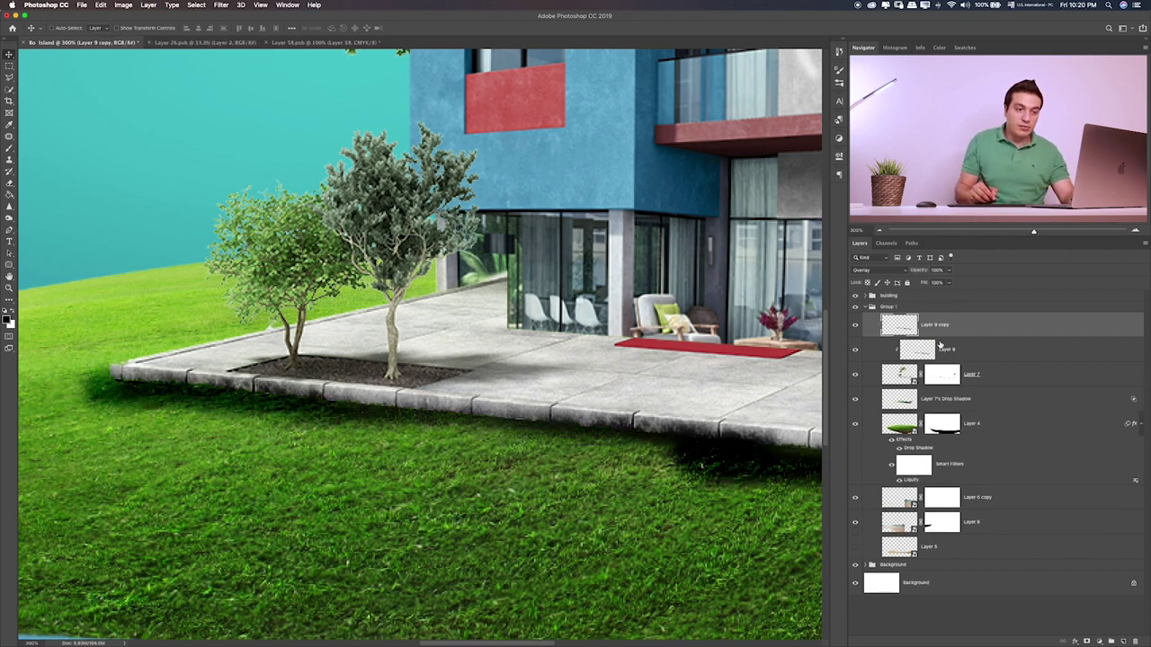
- Clip Layer 9 copy to Layer 9 at 20% opacity and fit the composite on screen
{"action": "left_click", "coordinate": [958, 335], "text": "alt"}
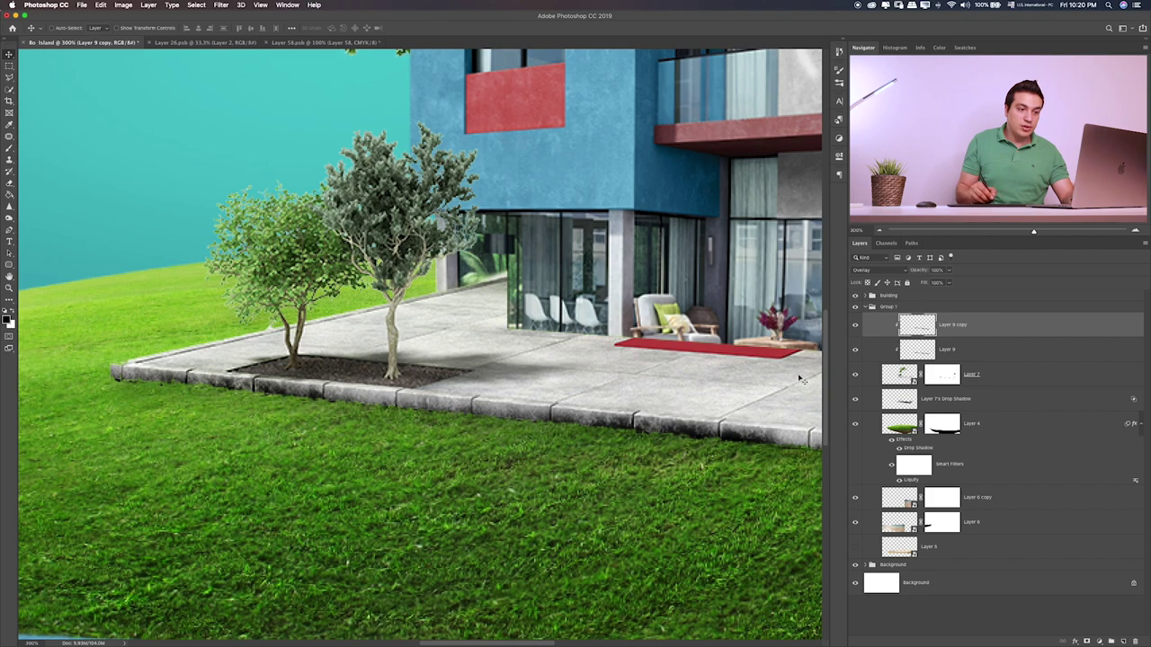
{"action": "left_click", "coordinate": [950, 271]}
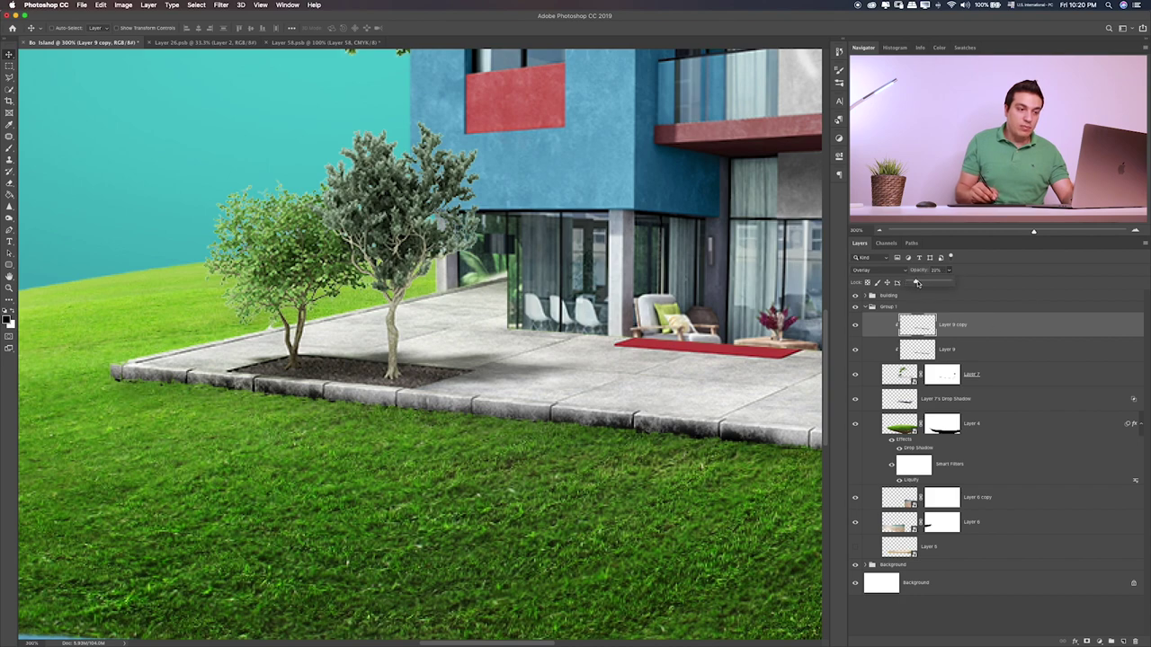
{"action": "left_click_drag", "start_coordinate": [917, 283], "coordinate": [914, 283]}
{"action": "scroll", "coordinate": [630, 369], "scroll_direction": "right", "scroll_amount": 5}
{"action": "scroll", "coordinate": [575, 378], "scroll_direction": "right", "scroll_amount": 5}
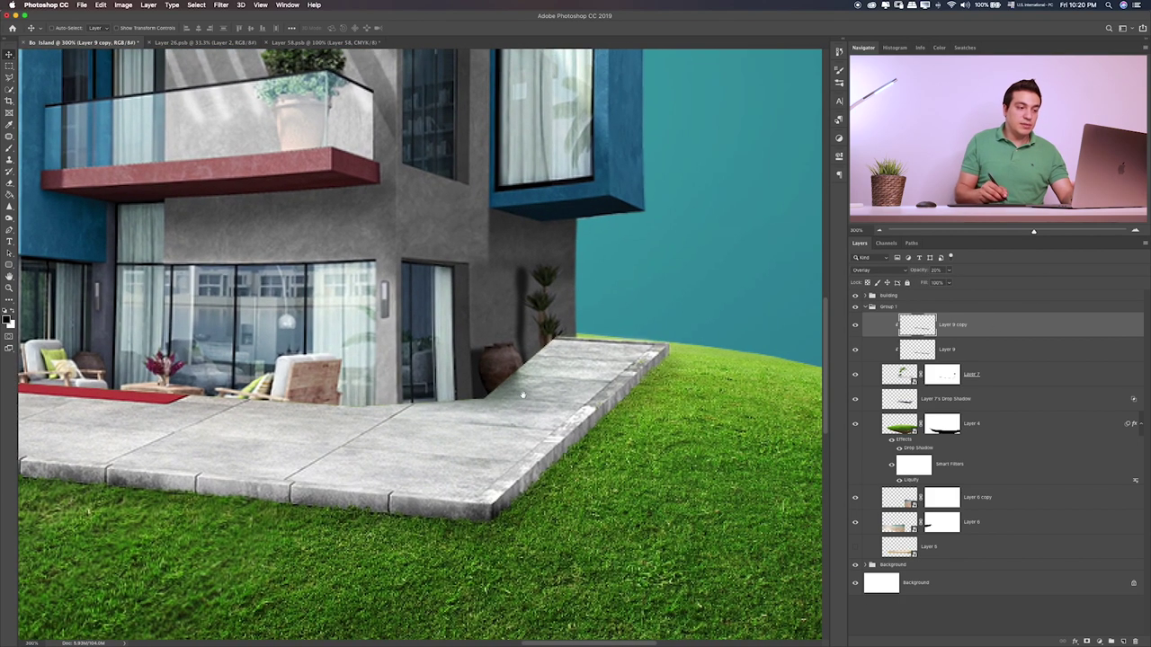
{"action": "key", "text": "super+0"}
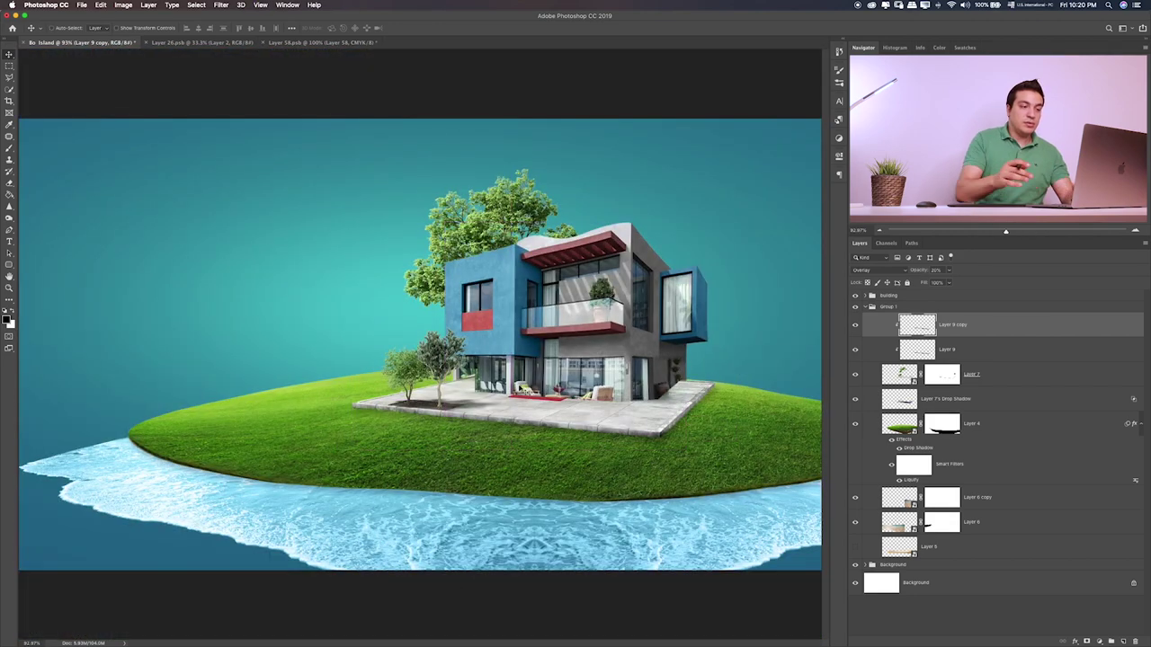
- Darken house Layer 7 with a Hue/Saturation smart filter at Lightness -15
{"action": "left_click", "coordinate": [1018, 374]}
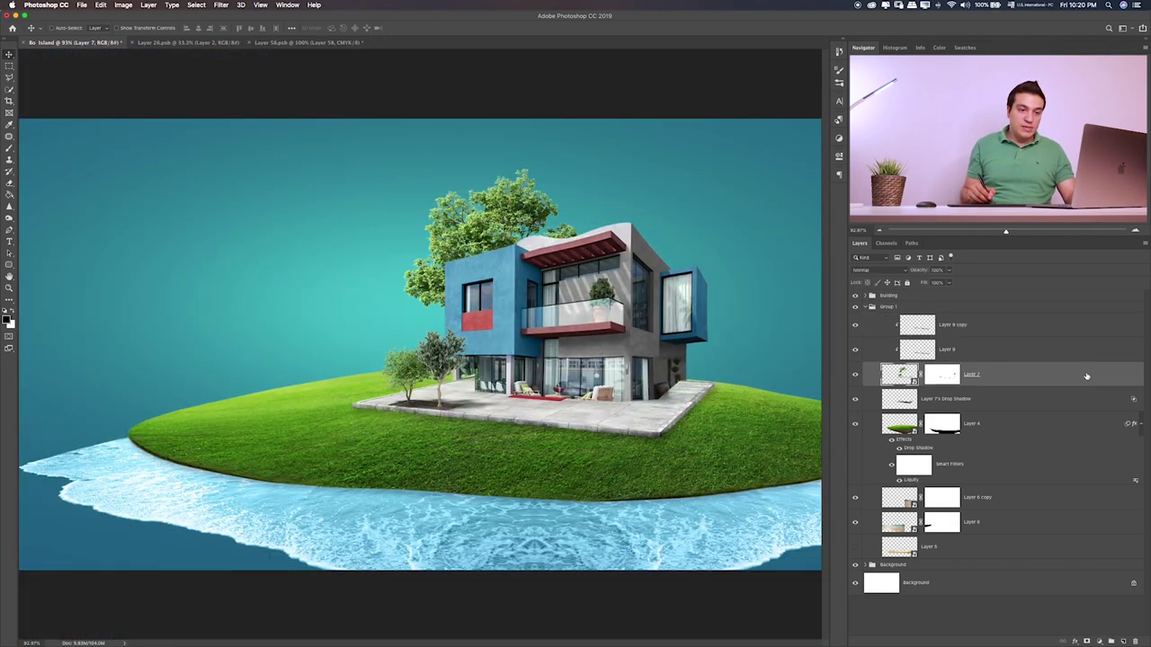
{"action": "double_click", "coordinate": [1089, 376]}
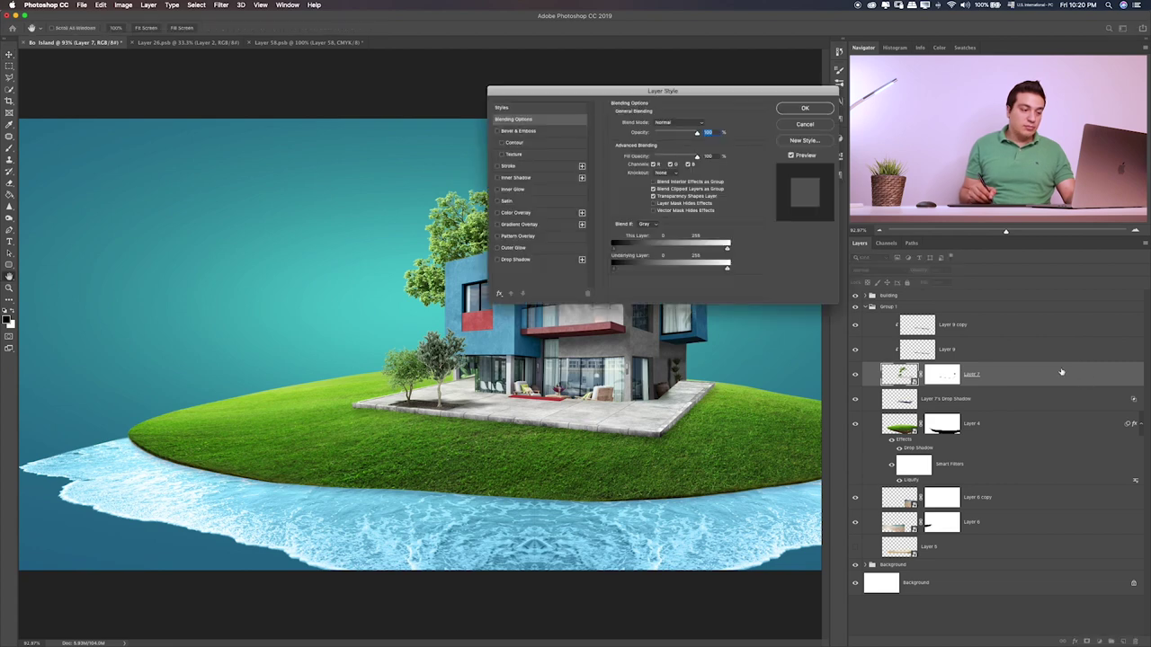
{"action": "left_click", "coordinate": [804, 124]}
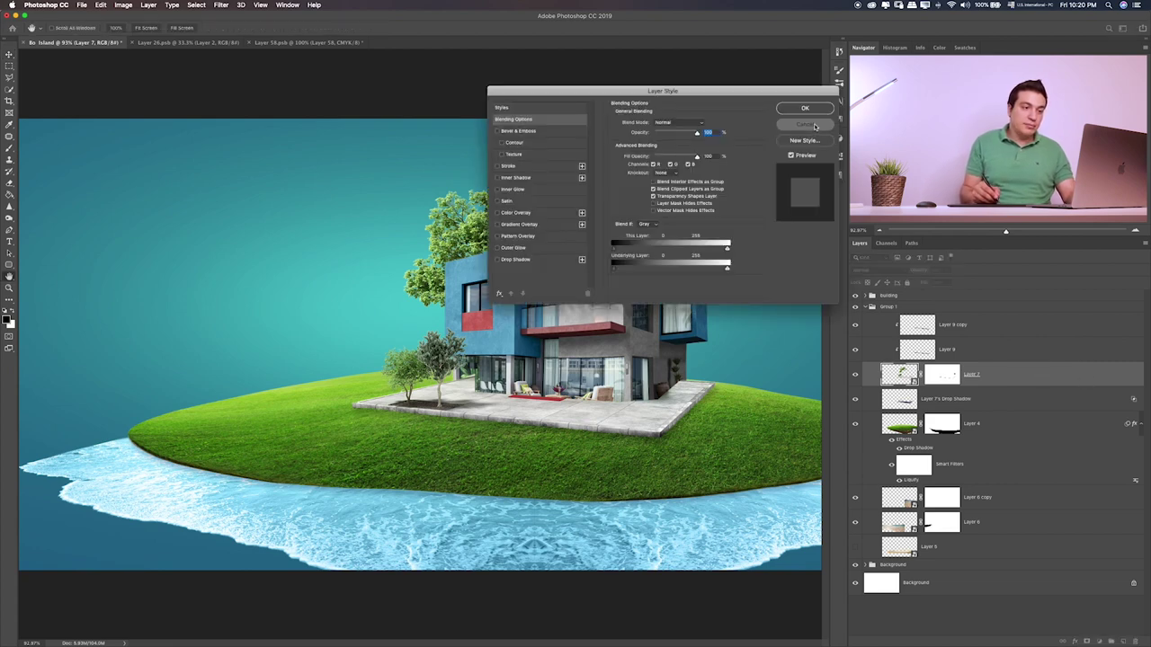
{"action": "key", "text": "ctrl+u"}
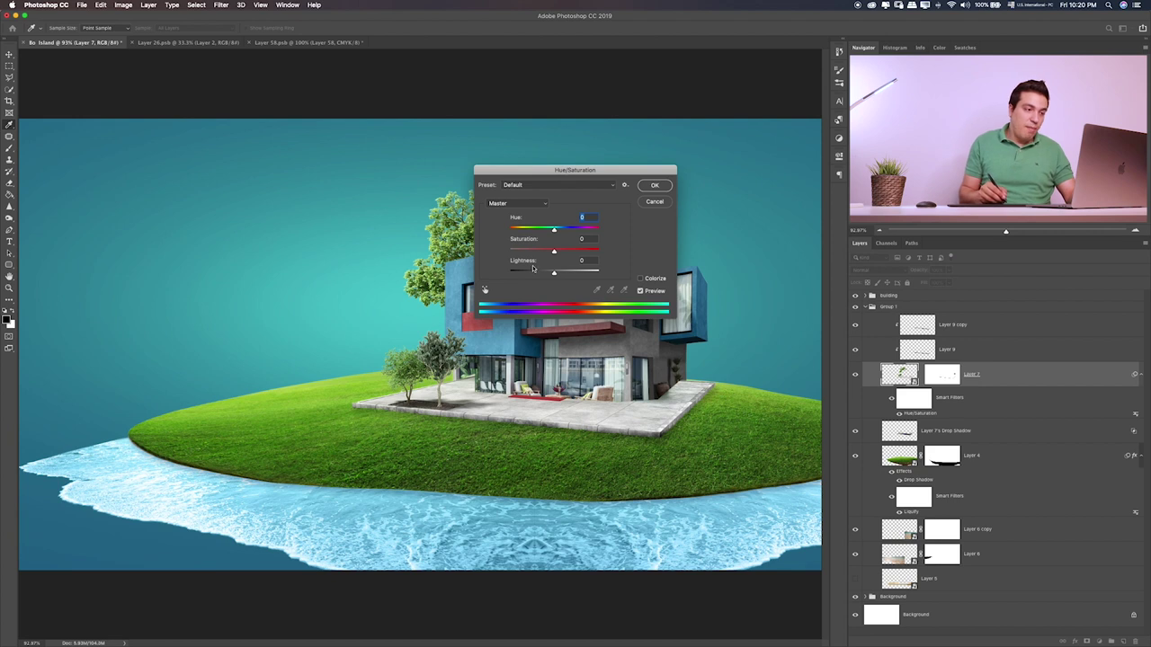
{"action": "left_click_drag", "start_coordinate": [552, 274], "coordinate": [553, 278]}
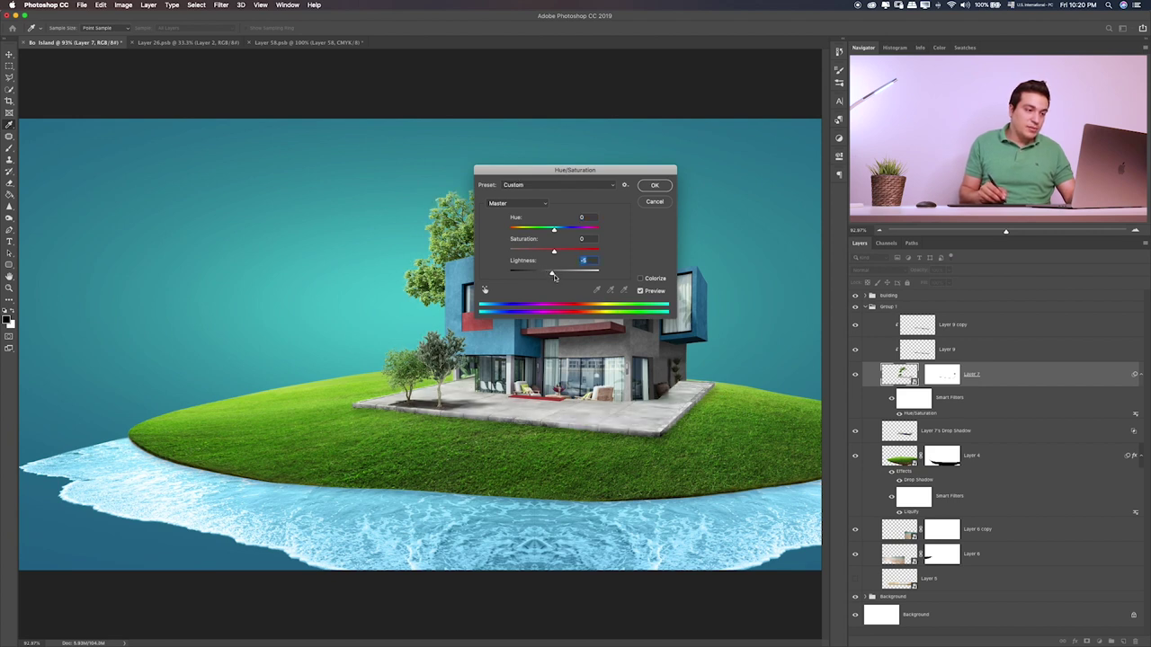
{"action": "left_click", "coordinate": [657, 186]}
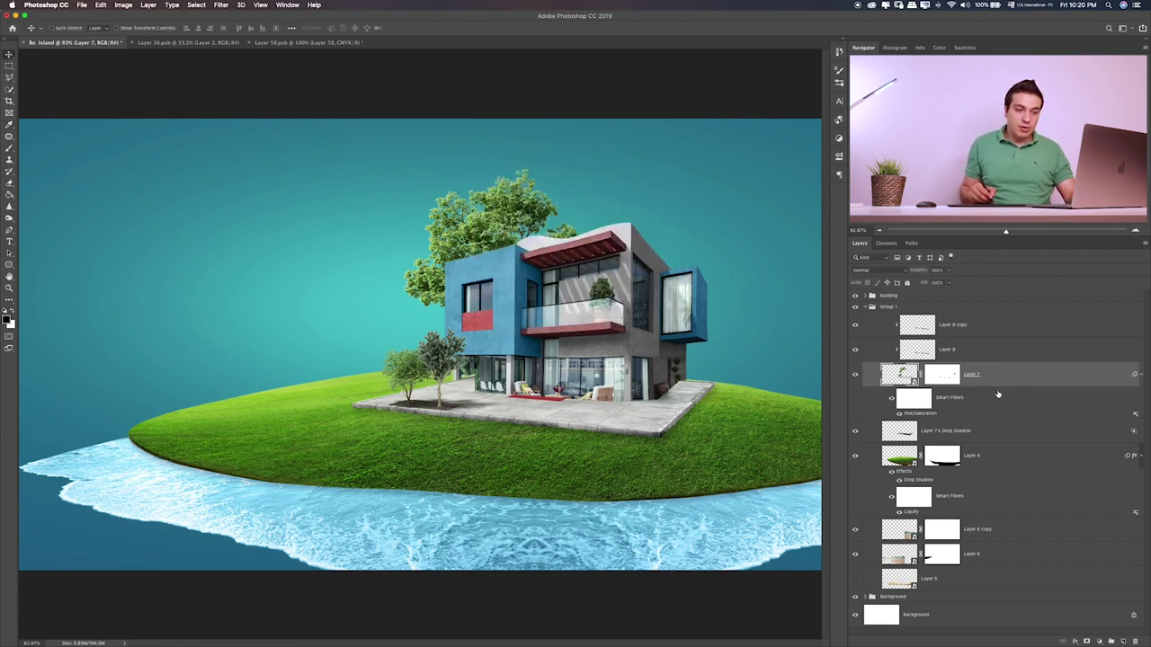
- Paint a dark shadow on a new Layer 10 clipped above the house
{"action": "left_click", "coordinate": [1124, 641]}
{"action": "key", "text": "b"}
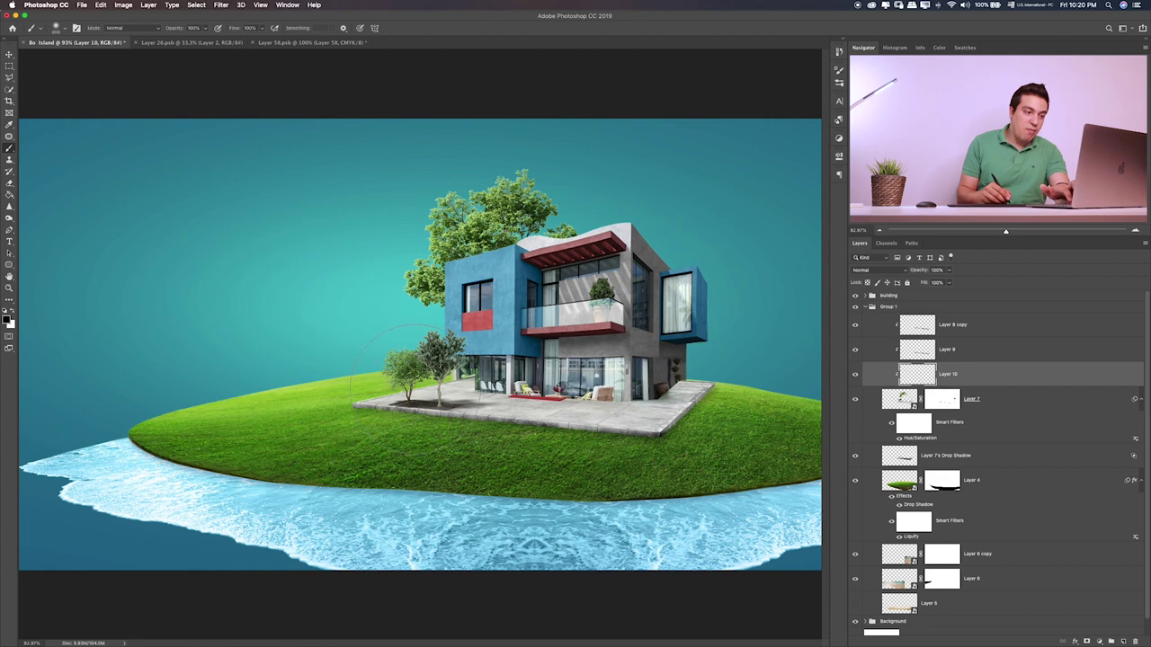
{"action": "left_click_drag", "start_coordinate": [396, 368], "coordinate": [467, 413]}
- Squash the shadow flat, place it under the terrace, and blend it with Overlay
{"action": "key", "text": "ctrl+t"}
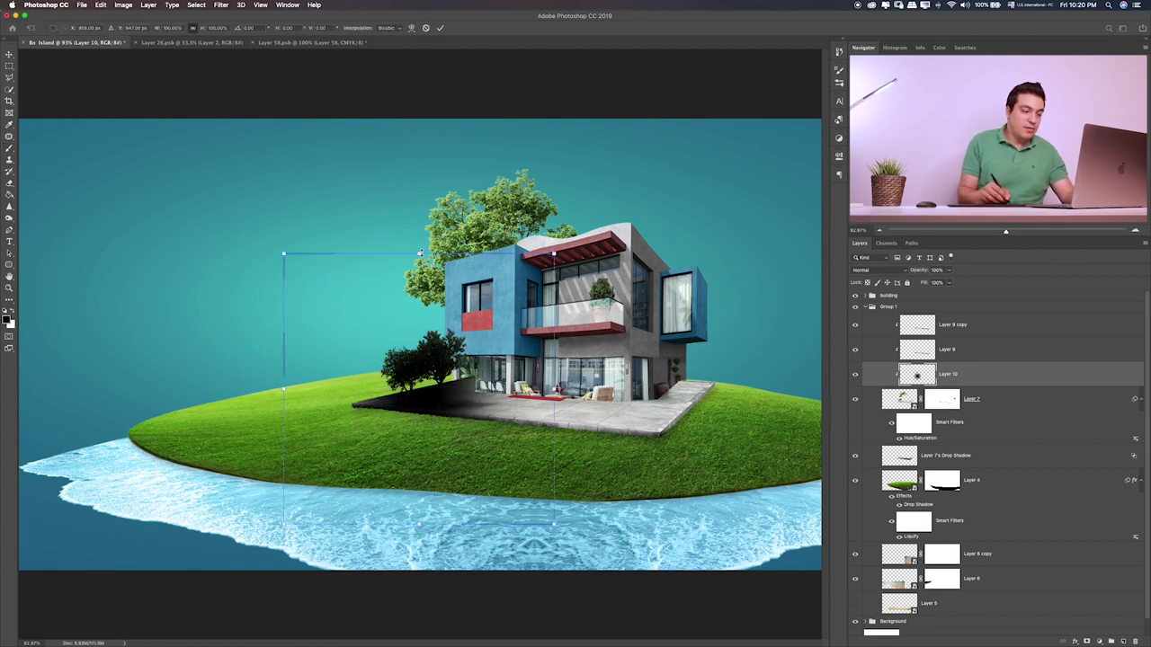
{"action": "left_click_drag", "start_coordinate": [419, 253], "coordinate": [419, 482]}
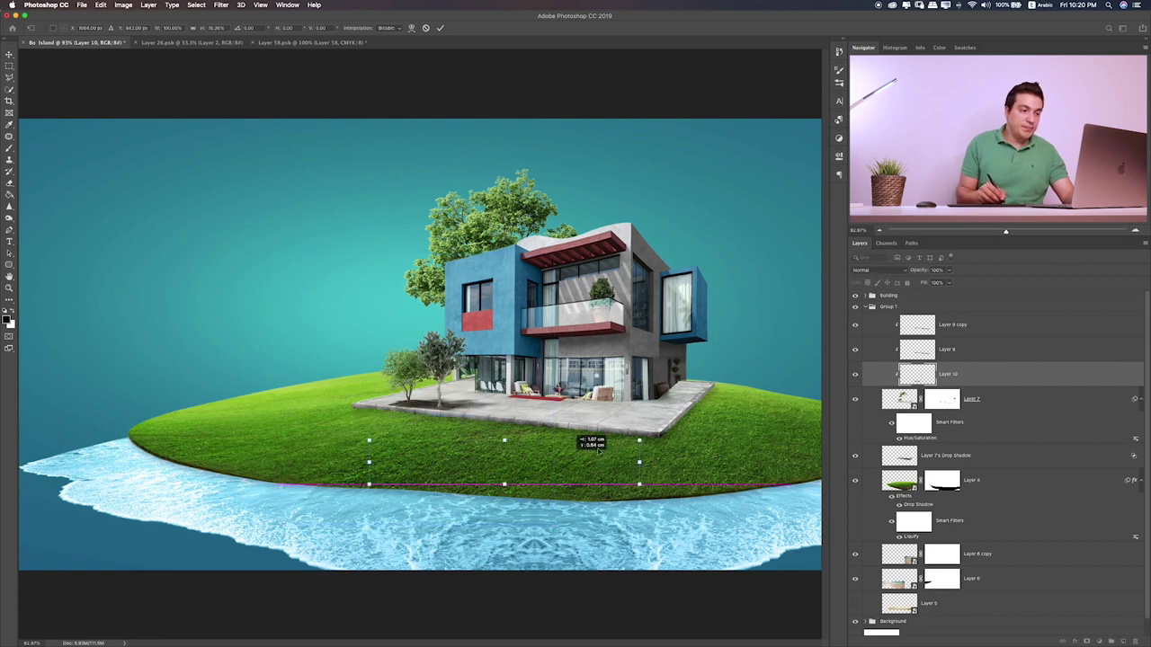
{"action": "mouse_move", "coordinate": [503, 496]}
{"action": "left_mouse_down"}
{"action": "mouse_move", "coordinate": [679, 415]}
{"action": "mouse_move", "coordinate": [758, 423]}
{"action": "left_mouse_up"}
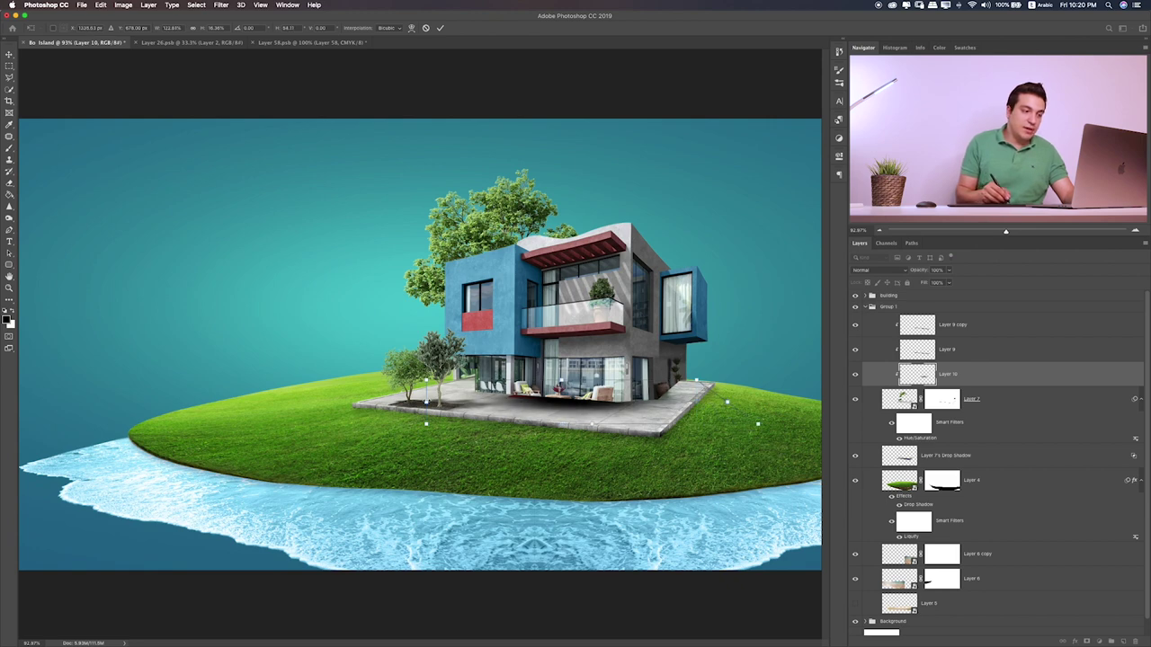
{"action": "mouse_move", "coordinate": [648, 396]}
{"action": "left_mouse_down"}
{"action": "mouse_move", "coordinate": [627, 395]}
{"action": "mouse_move", "coordinate": [689, 387]}
{"action": "left_mouse_up"}
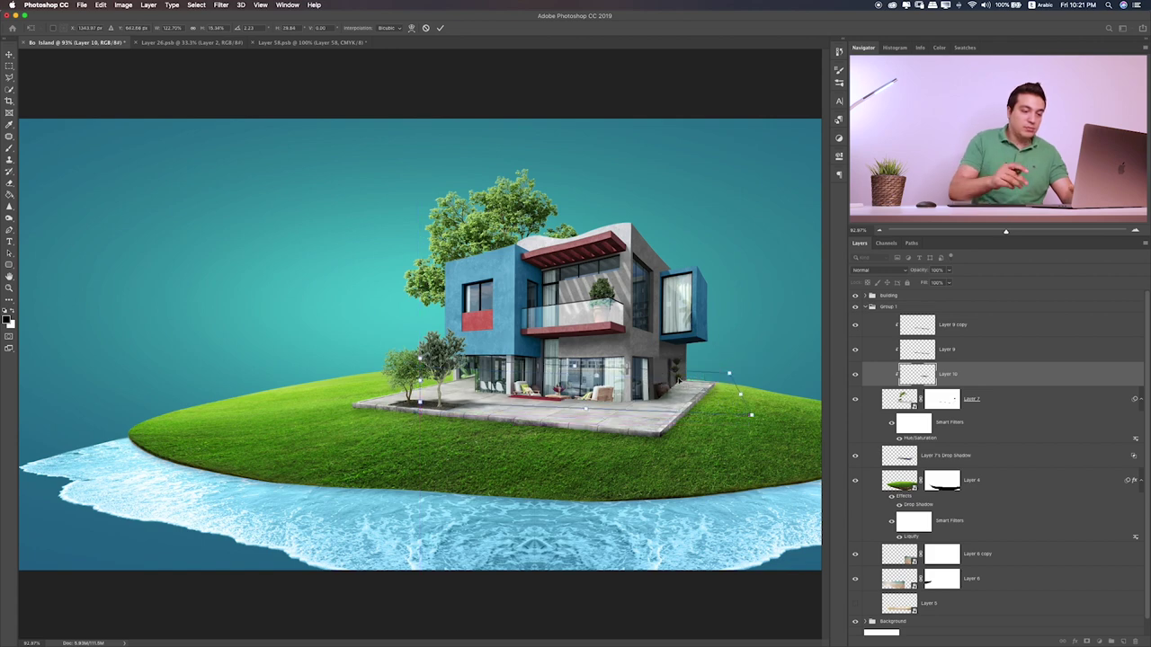
{"action": "key", "text": "Return"}
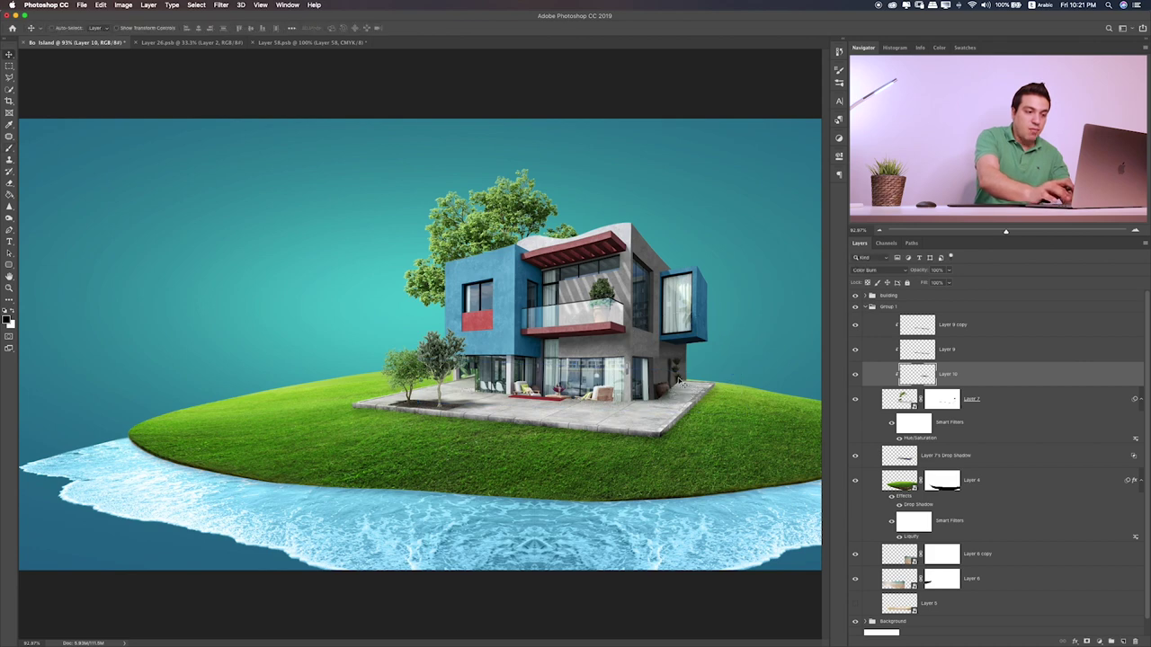
{"action": "key", "text": "shift+plus"}
{"action": "key", "text": "shift+plus"}
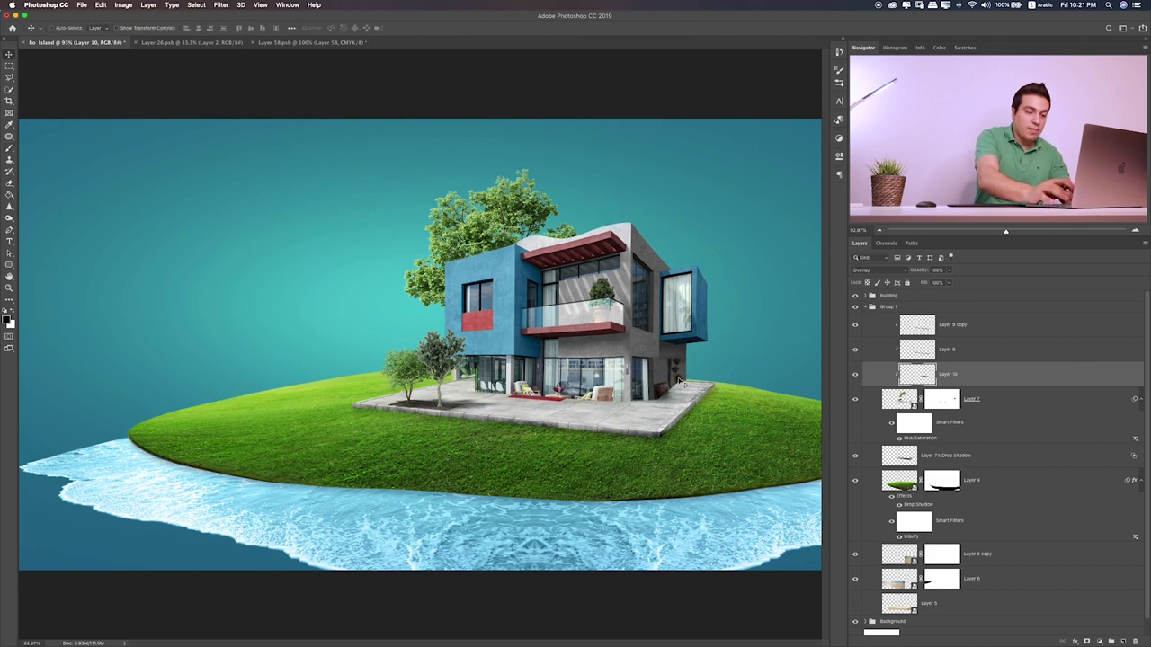
{"action": "key", "text": "shift+plus"}
{"action": "key", "text": "shift+plus"}
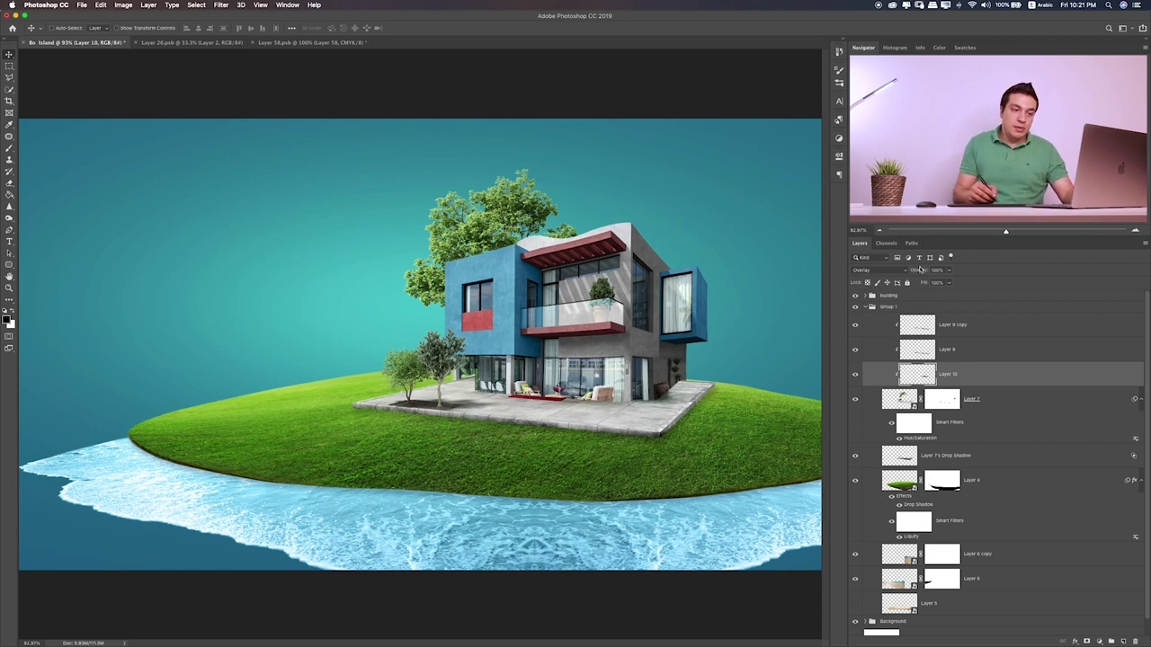
- Paint a dark shadow along the house base on new Layer 11, clipped to Layer 8 copy
{"action": "left_click", "coordinate": [870, 297]}
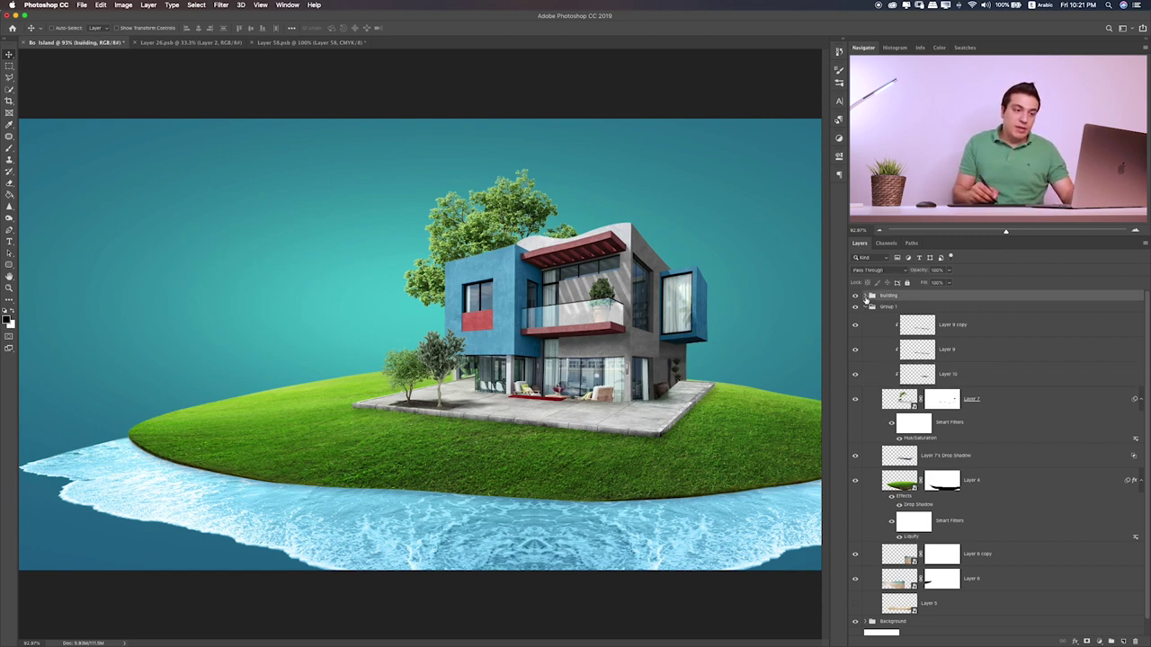
{"action": "left_click", "coordinate": [865, 296]}
{"action": "left_click", "coordinate": [1013, 312]}
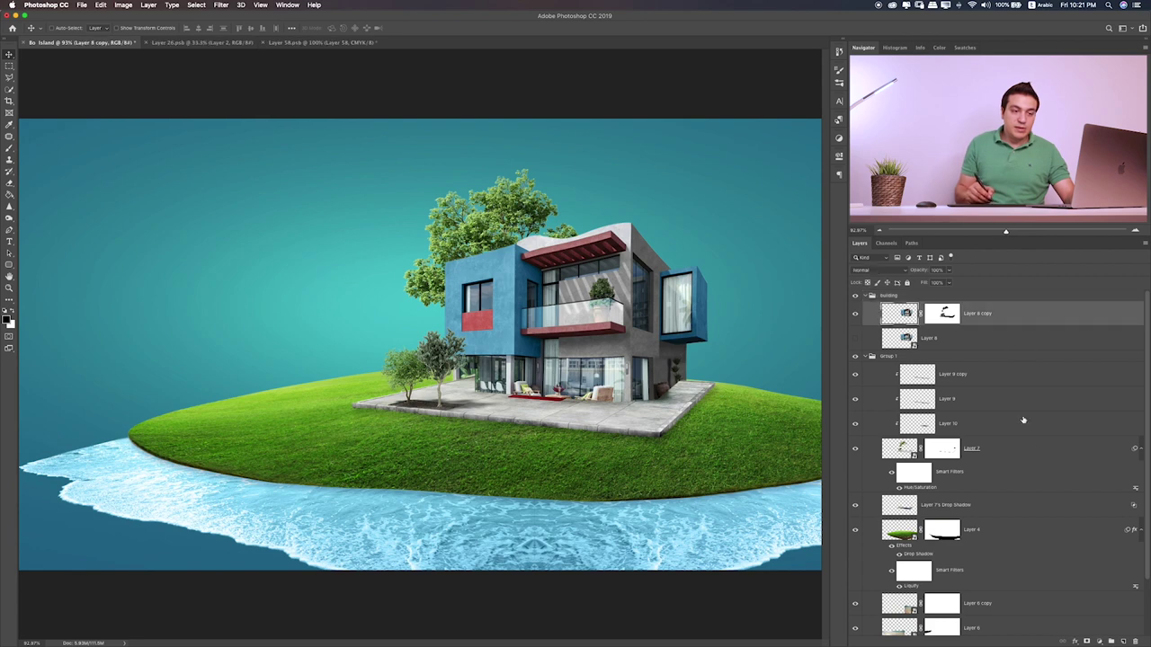
{"action": "left_click", "coordinate": [1123, 642]}
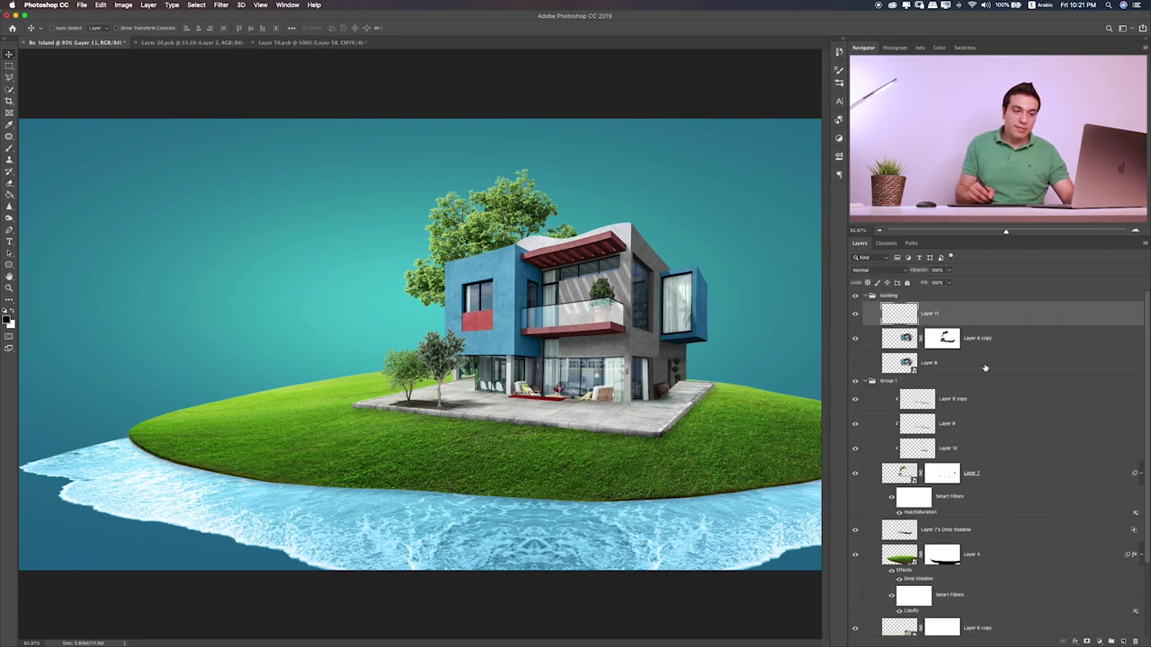
{"action": "left_click", "coordinate": [1019, 321], "text": "alt"}
{"action": "key", "text": "b"}
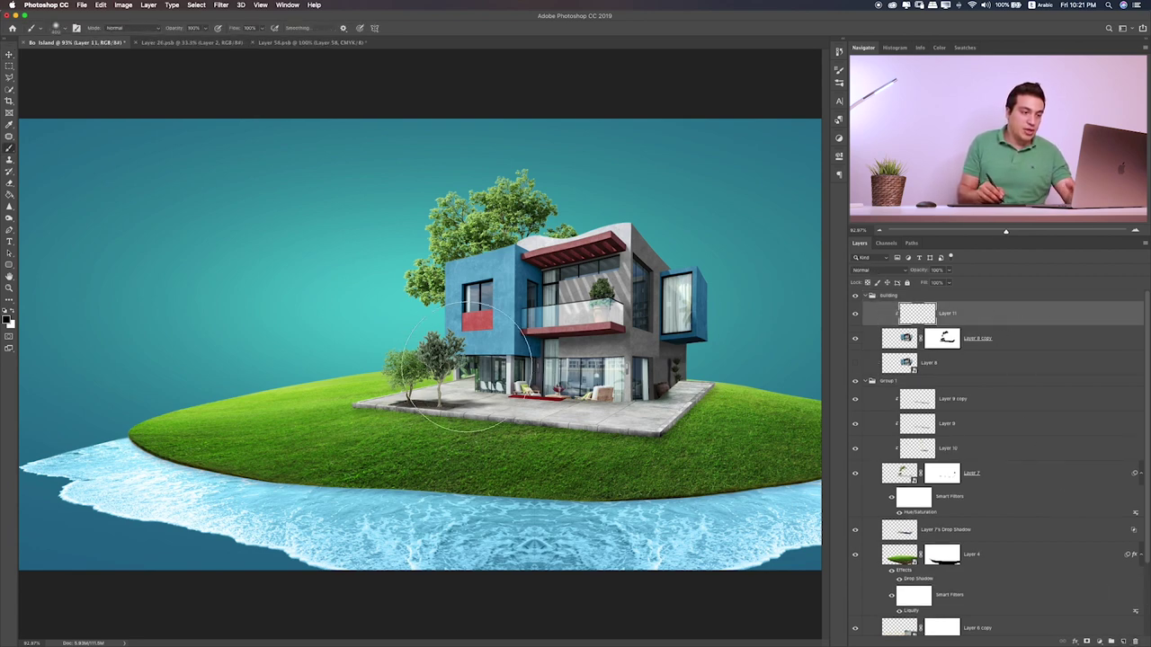
{"action": "mouse_move", "coordinate": [670, 360]}
{"action": "left_mouse_down"}
{"action": "mouse_move", "coordinate": [661, 396]}
{"action": "mouse_move", "coordinate": [468, 396]}
{"action": "mouse_move", "coordinate": [665, 387]}
{"action": "left_mouse_up"}
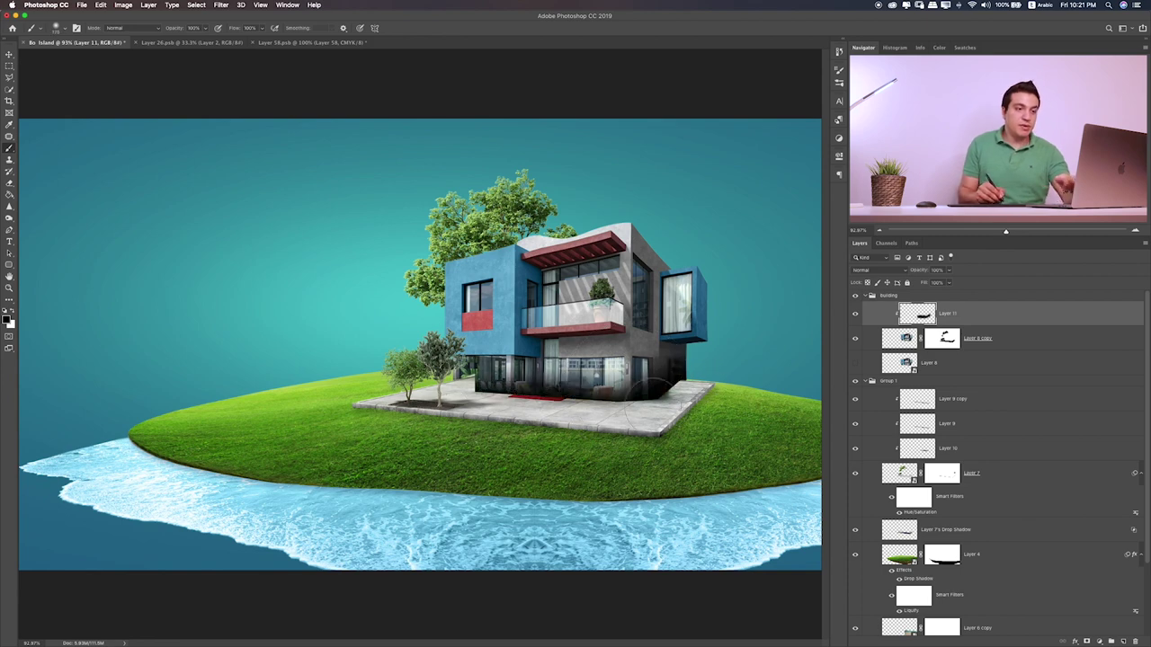
- Set Layer 11 to Soft Light blend mode at 62% opacity
{"action": "key", "text": "v"}
{"action": "key", "text": "shift+plus"}
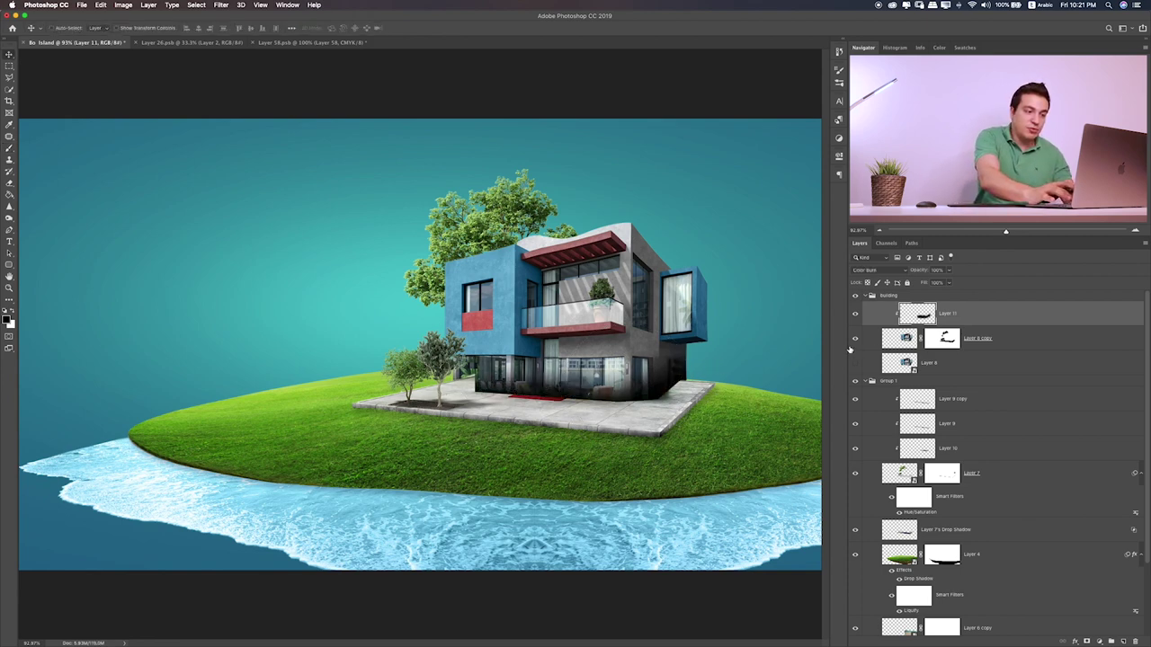
{"action": "key", "text": "shift+plus"}
{"action": "key", "text": "shift+plus"}
{"action": "key", "text": "shift+plus"}
{"action": "key", "text": "shift+plus"}
{"action": "key", "text": "shift+plus"}
{"action": "key", "text": "shift+plus"}
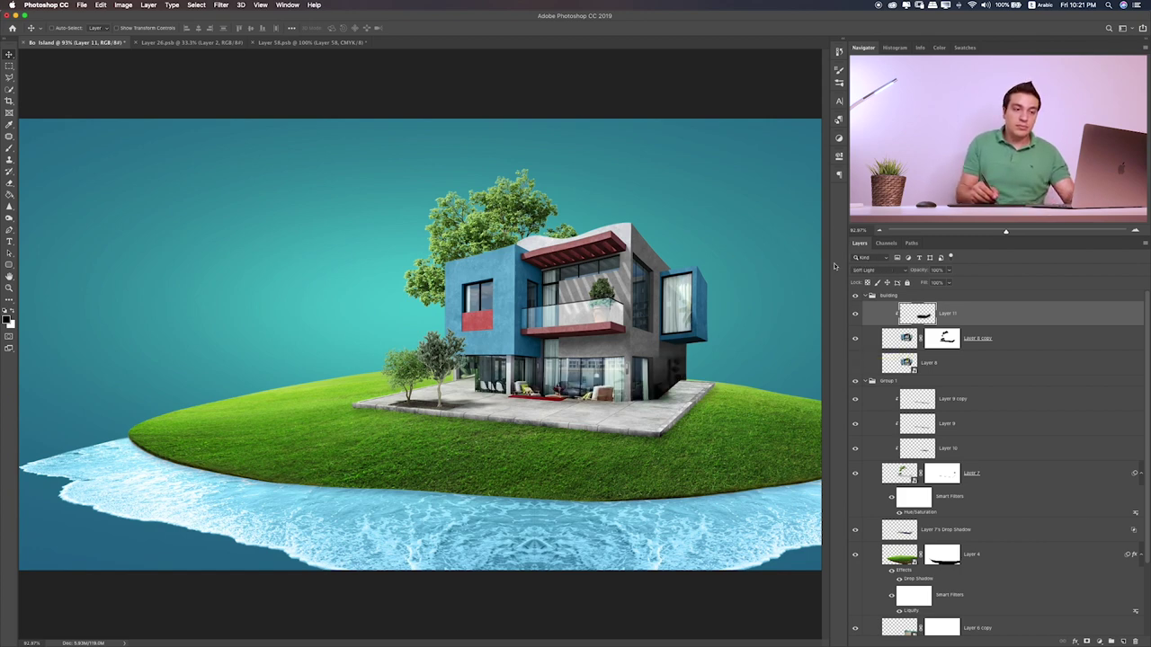
{"action": "left_click", "coordinate": [948, 271]}
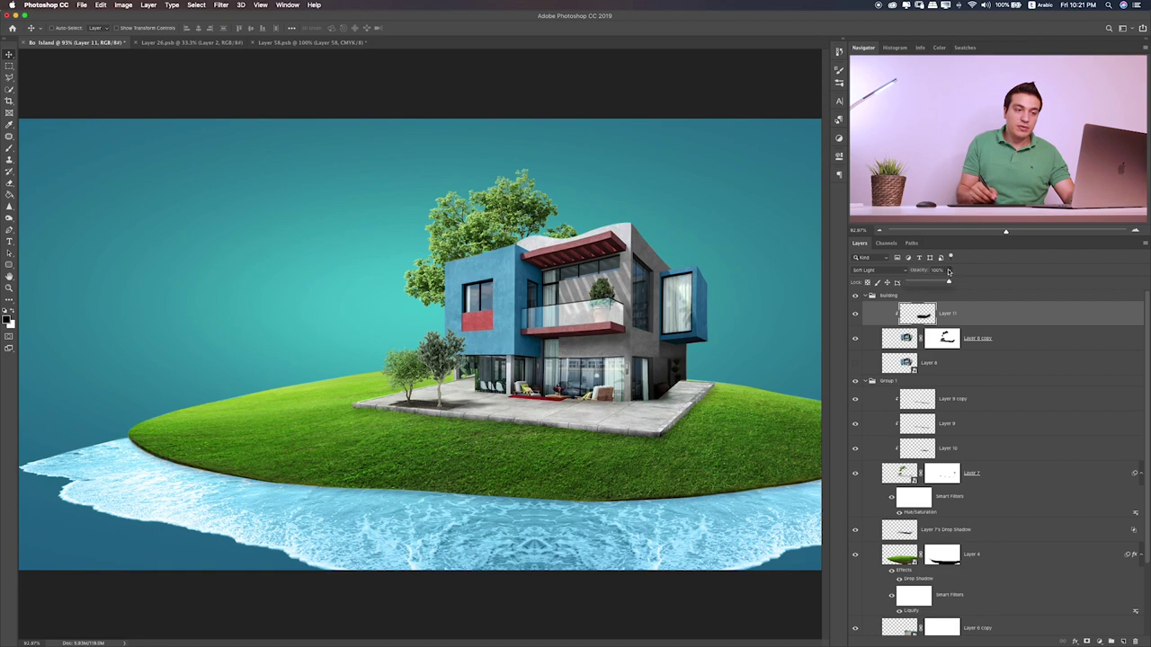
{"action": "left_click_drag", "start_coordinate": [926, 282], "coordinate": [924, 284]}
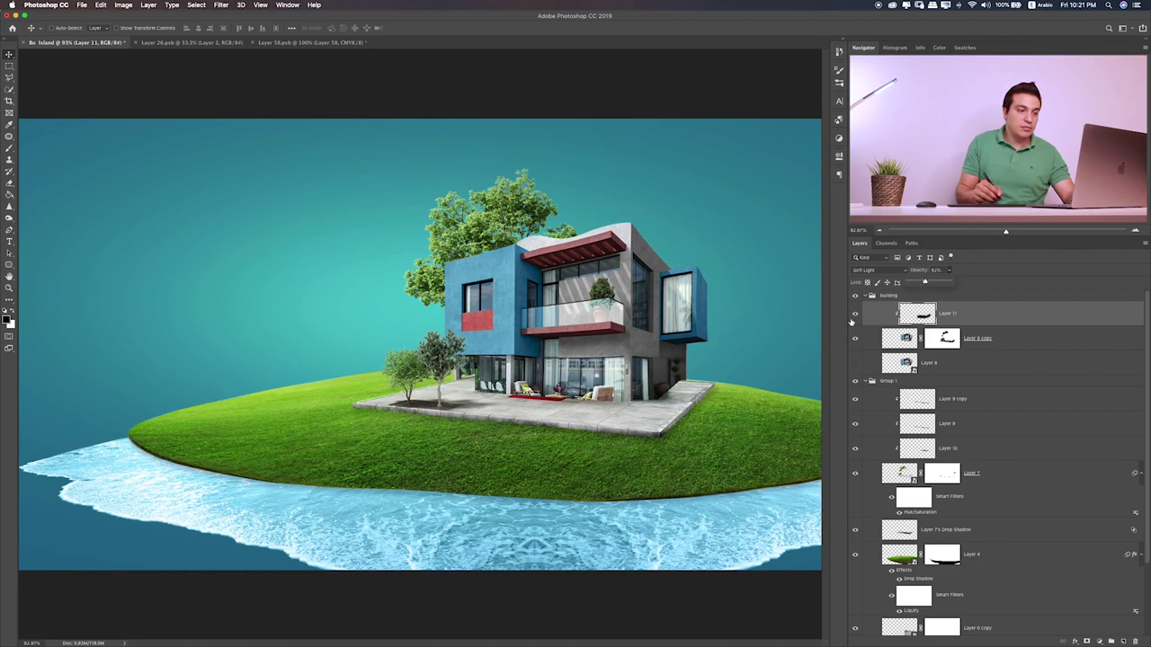
{"action": "key", "text": "ctrl+plus"}
{"action": "key", "text": "ctrl+plus"}
{"action": "key", "text": "ctrl+plus"}
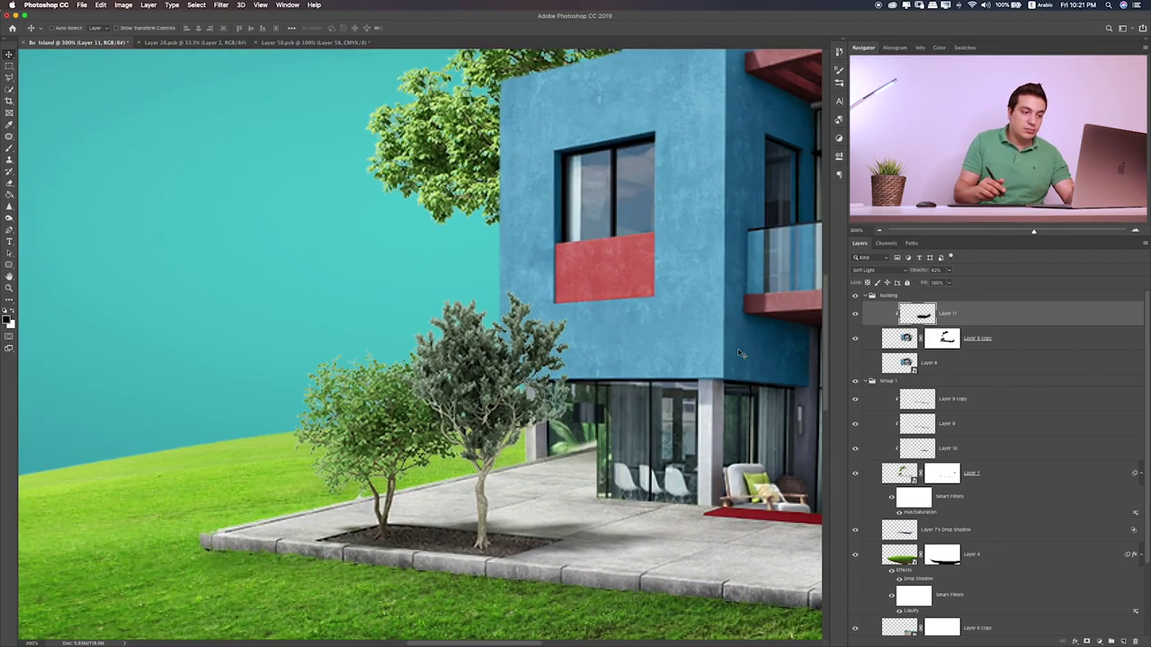
- Mask out the green grass smear near the potted plant on Layer 8 copy's mask
{"action": "left_click_drag", "start_coordinate": [627, 392], "coordinate": [381, 447]}
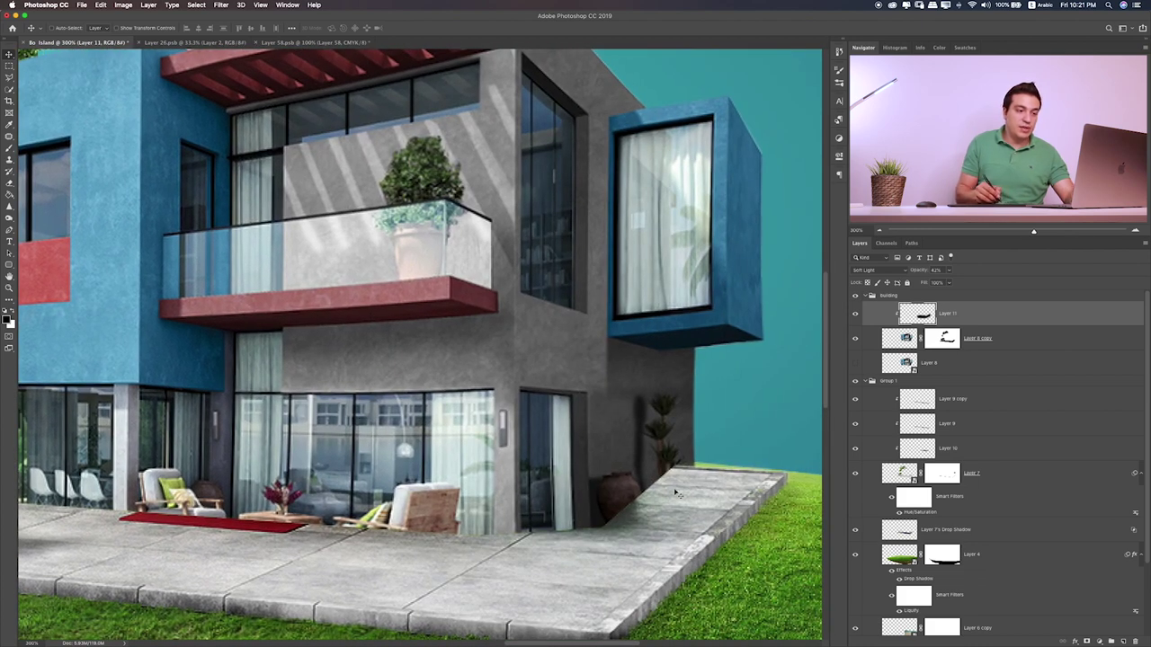
{"action": "left_click", "coordinate": [944, 339]}
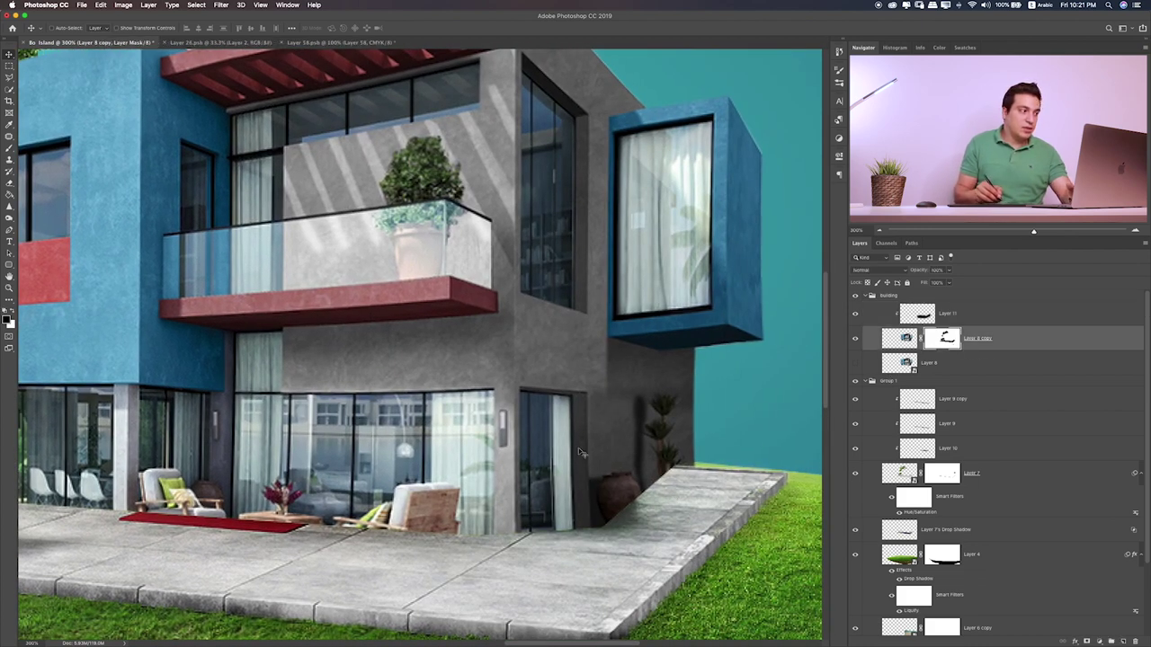
{"action": "key", "text": "b"}
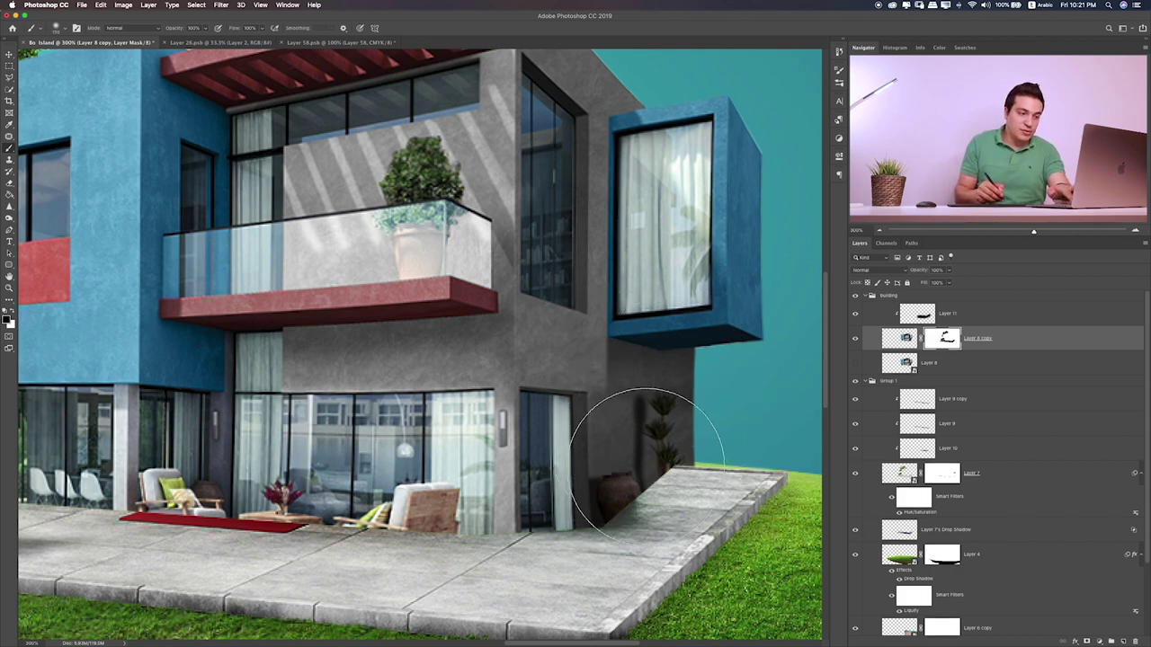
{"action": "key", "text": "bracketleft"}
{"action": "key", "text": "bracketleft"}
{"action": "key", "text": "bracketleft"}
{"action": "key", "text": "bracketleft"}
{"action": "key", "text": "bracketleft"}
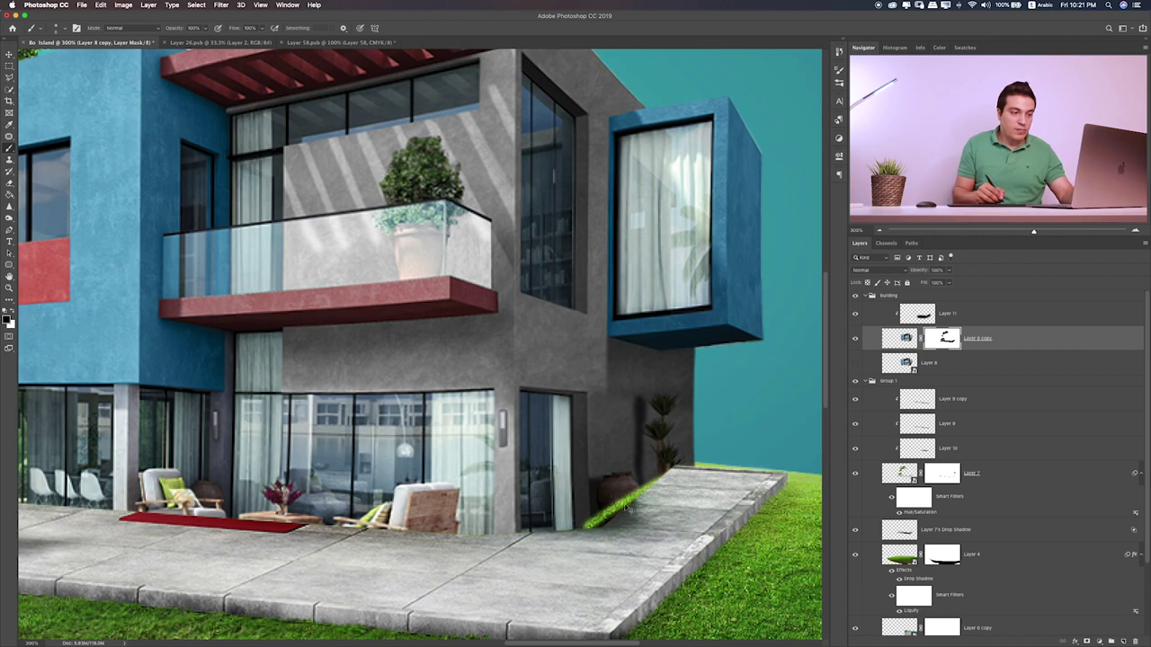
{"action": "left_click_drag", "start_coordinate": [628, 500], "coordinate": [667, 473]}
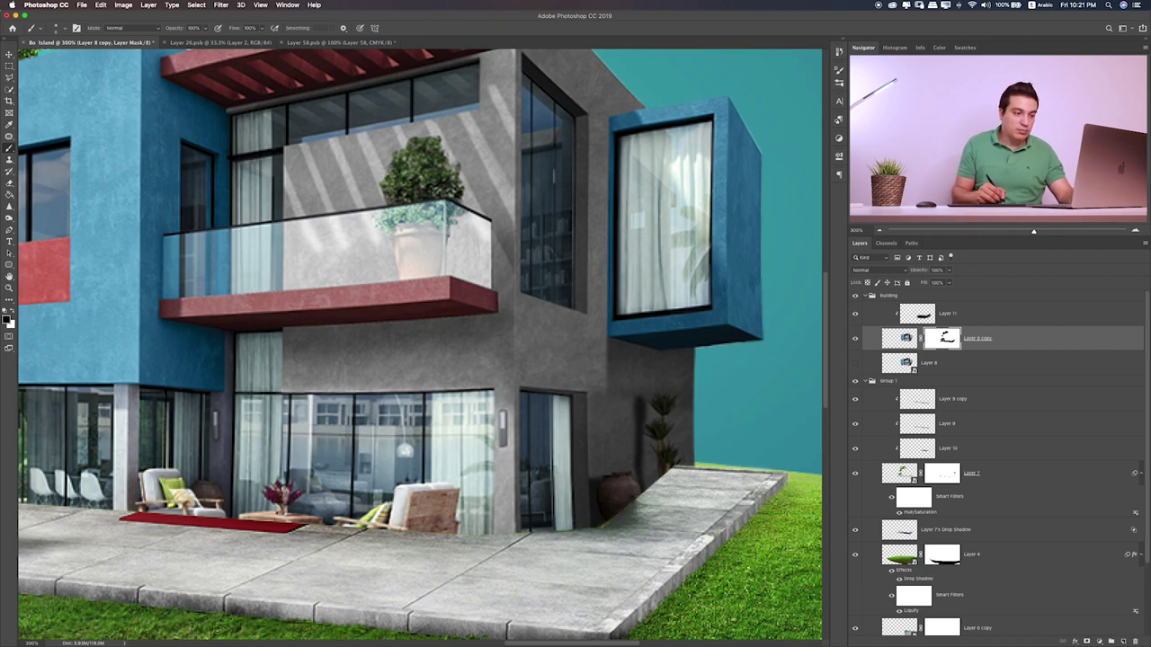
{"action": "scroll", "coordinate": [461, 508], "scroll_direction": "left", "scroll_amount": 5}
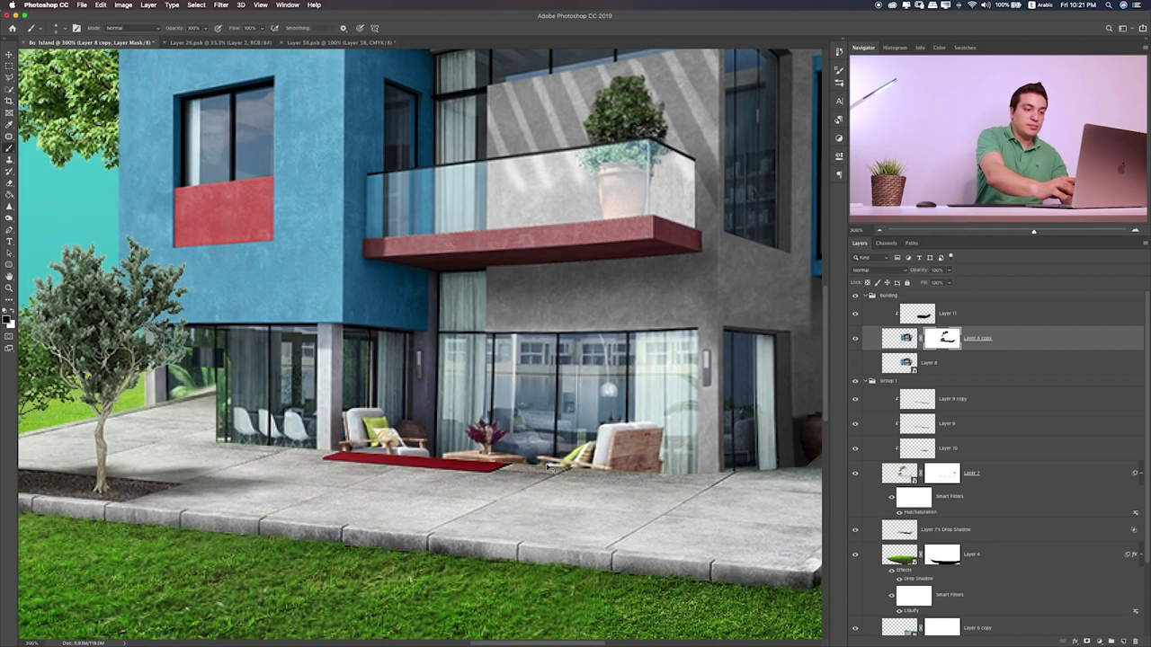
{"action": "key", "text": "ctrl+0"}
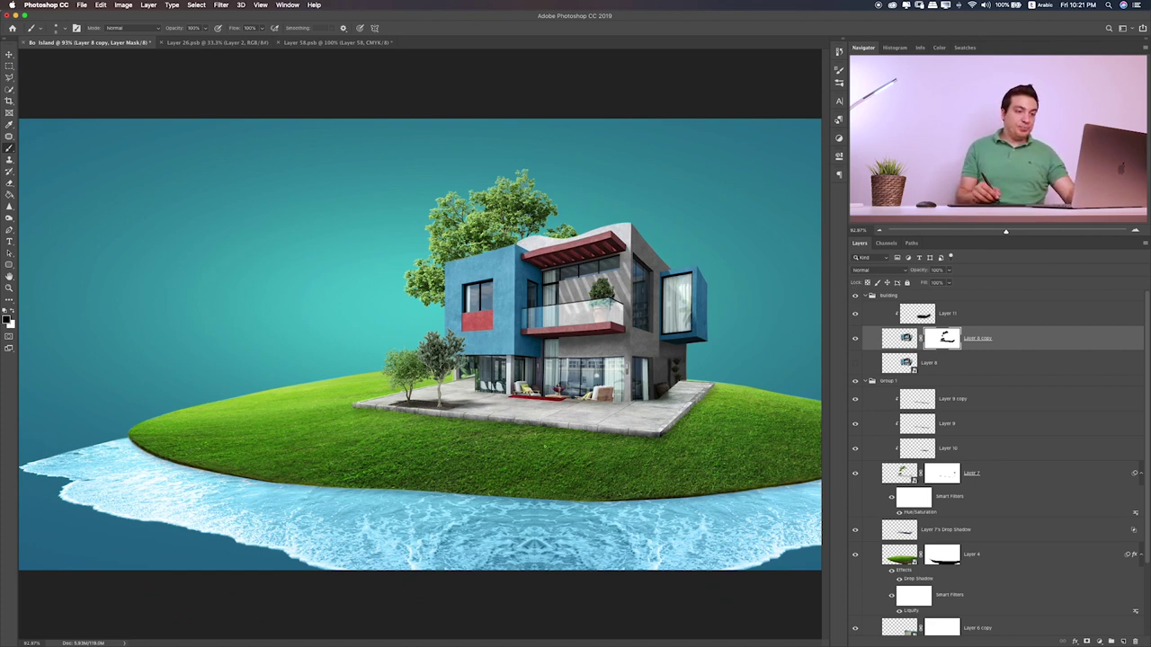
- Collapse the building and Group 1 layer groups
{"action": "left_click", "coordinate": [956, 321]}
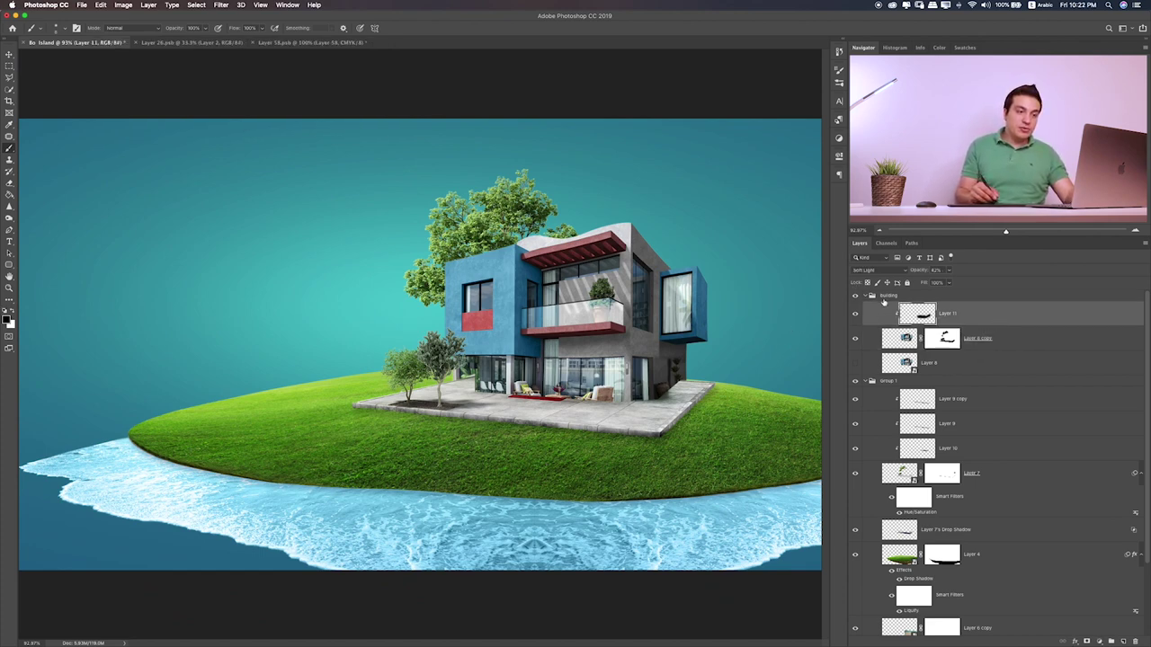
{"action": "left_click", "coordinate": [866, 297]}
{"action": "left_click", "coordinate": [868, 307]}
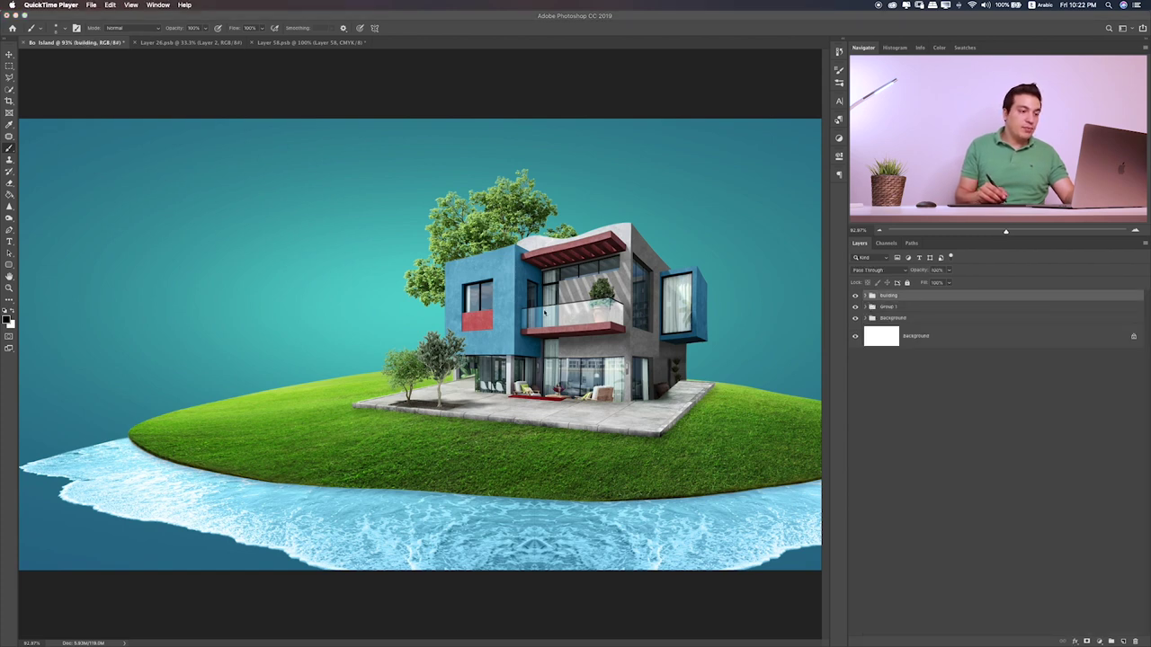
{"action": "key", "text": "super+Tab"}
{"action": "key", "text": "super+Tab"}
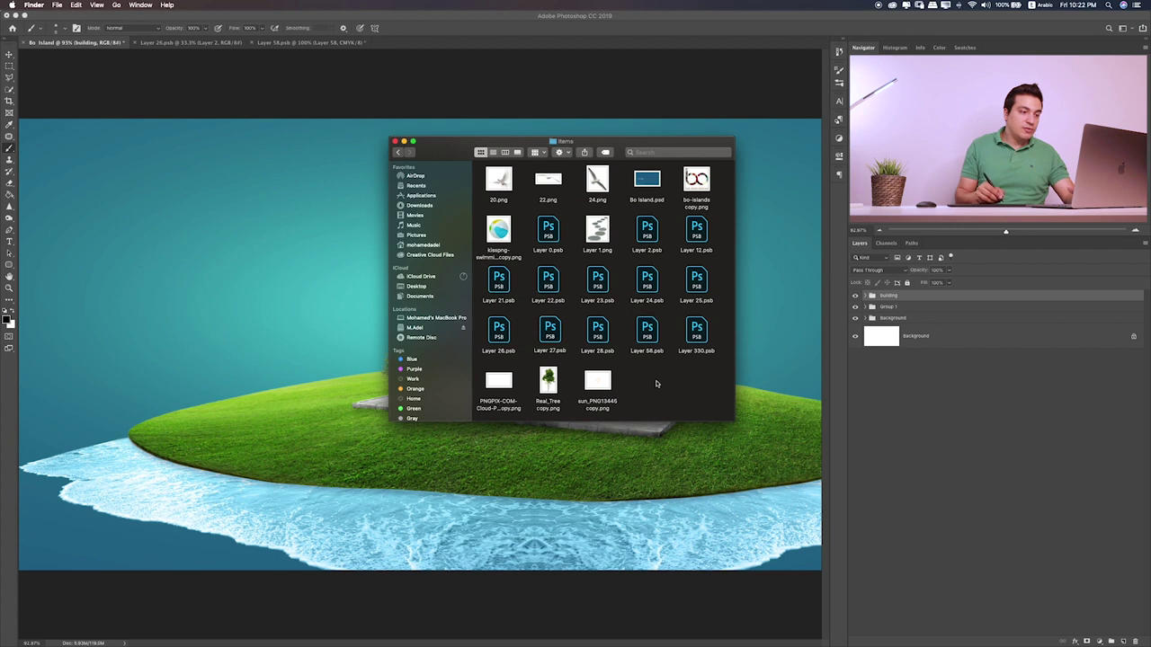
- Quick Look Layer 330, 26 and 27.psb in Finder, then open Layer 27.psb in Photoshop
{"action": "left_click", "coordinate": [700, 331]}
{"action": "key", "text": "space"}
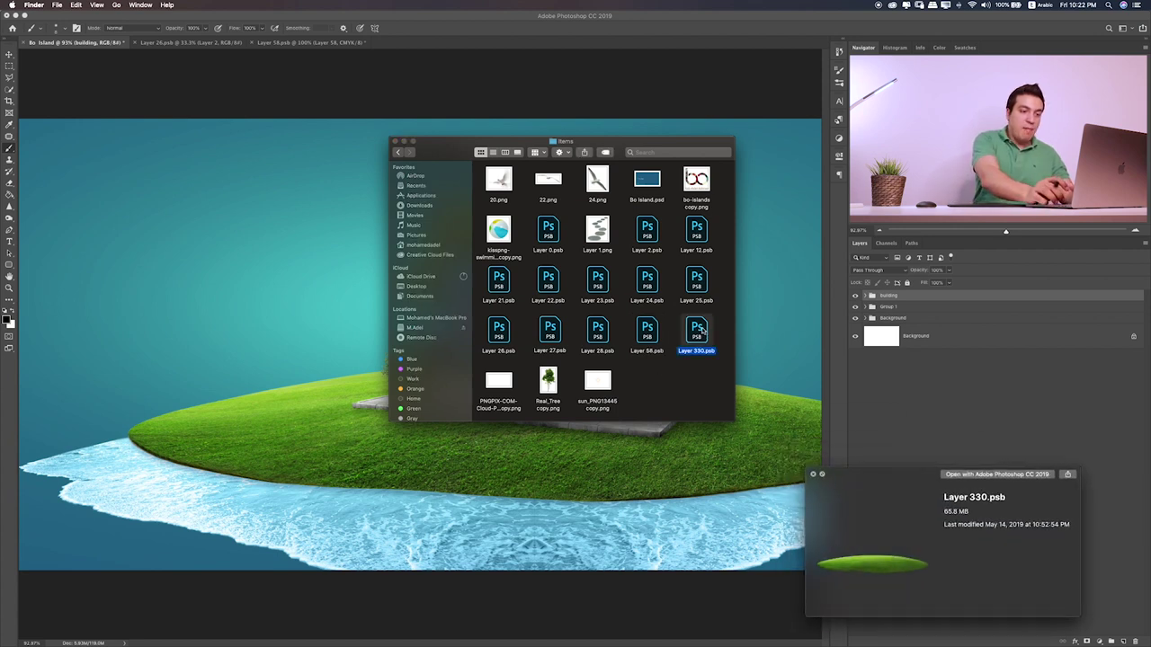
{"action": "key", "text": "Left"}
{"action": "key", "text": "Left"}
{"action": "key", "text": "Left"}
{"action": "key", "text": "Left"}
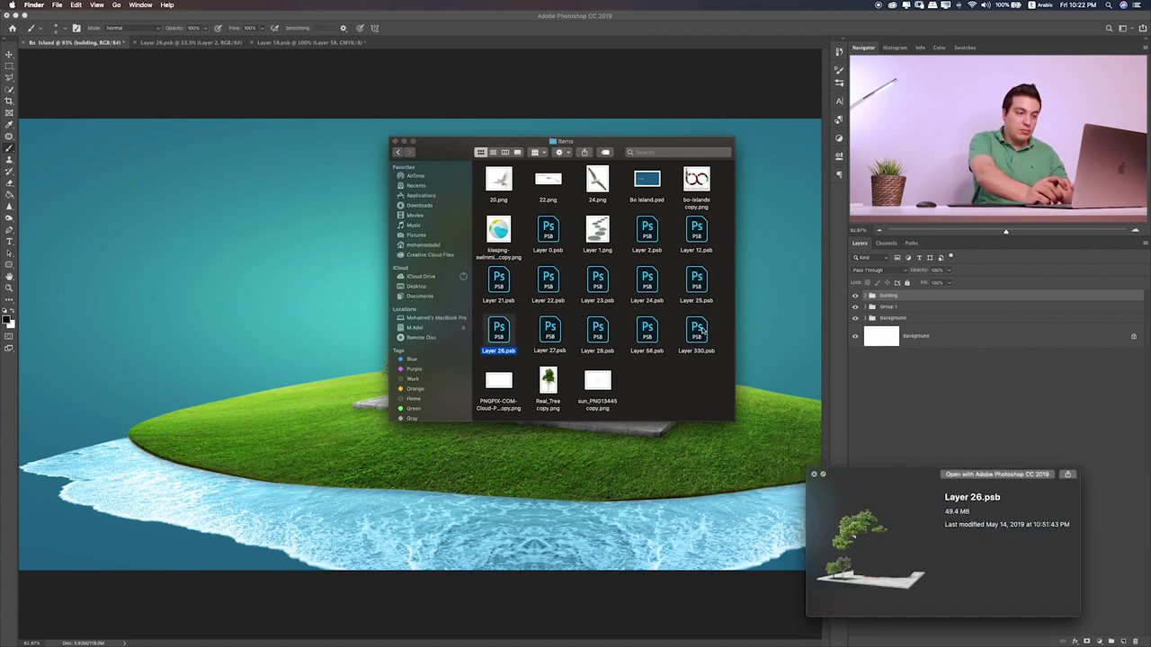
{"action": "key", "text": "Right"}
{"action": "key", "text": "space"}
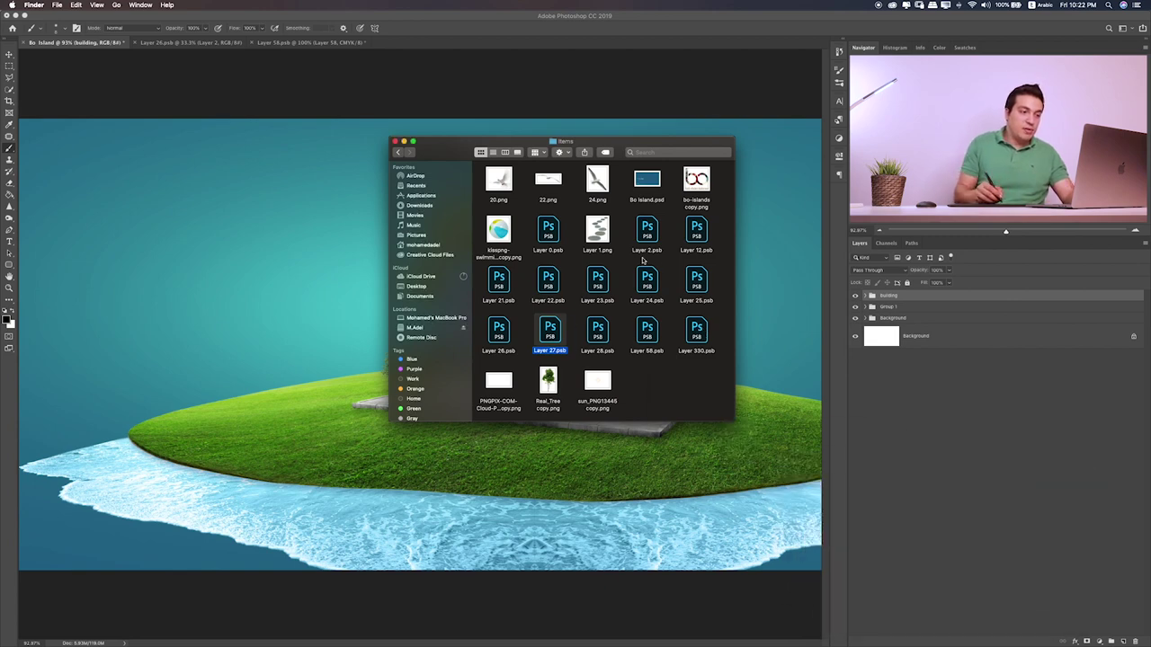
{"action": "double_click", "coordinate": [550, 331]}
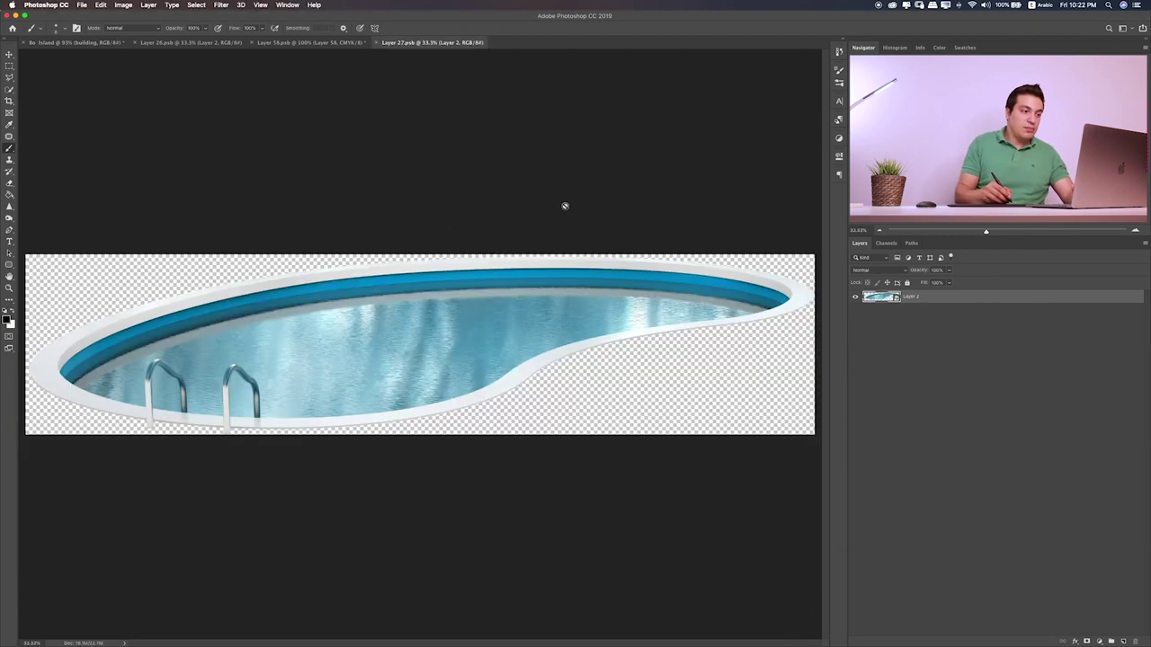
- Drag the pool into the Island document and flip it horizontally
{"action": "key", "text": "v"}
{"action": "left_click_drag", "start_coordinate": [629, 329], "coordinate": [64, 45]}
{"action": "left_click_drag", "start_coordinate": [160, 120], "coordinate": [381, 296]}
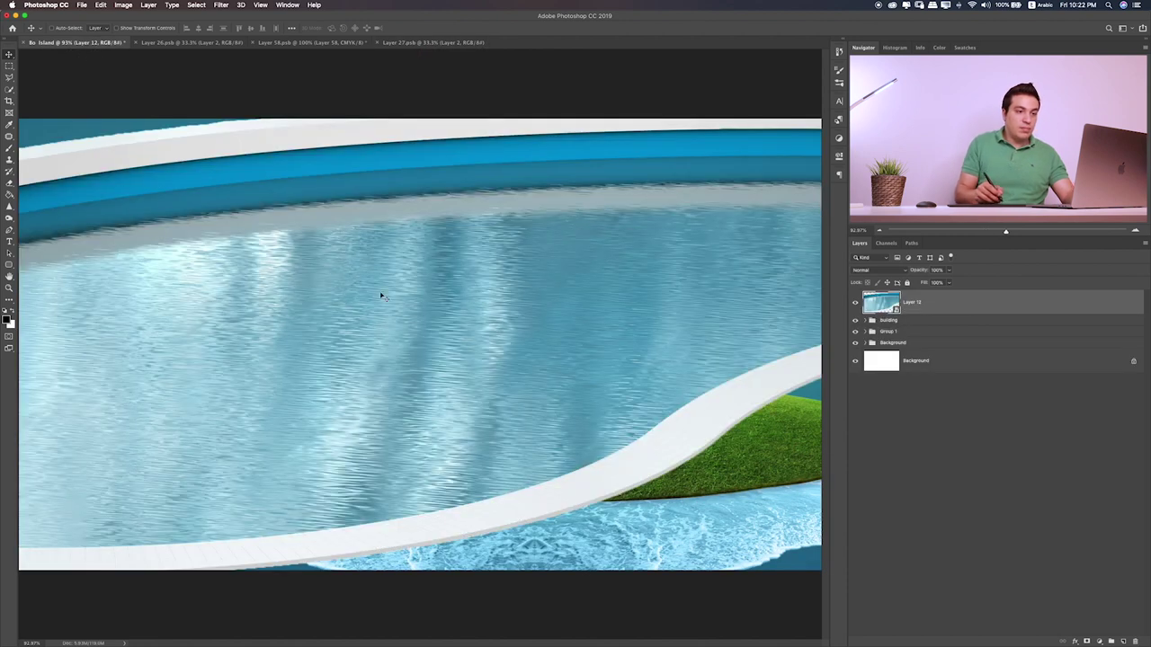
{"action": "key", "text": "ctrl+t"}
{"action": "right_click", "coordinate": [564, 294]}
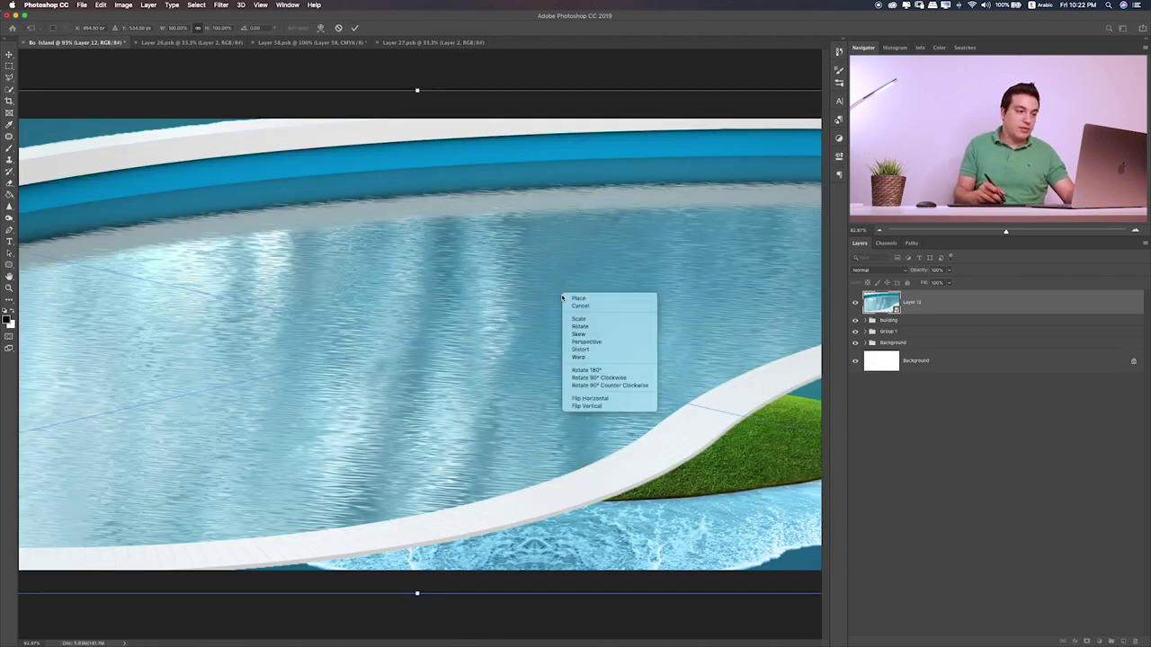
{"action": "left_click", "coordinate": [613, 399]}
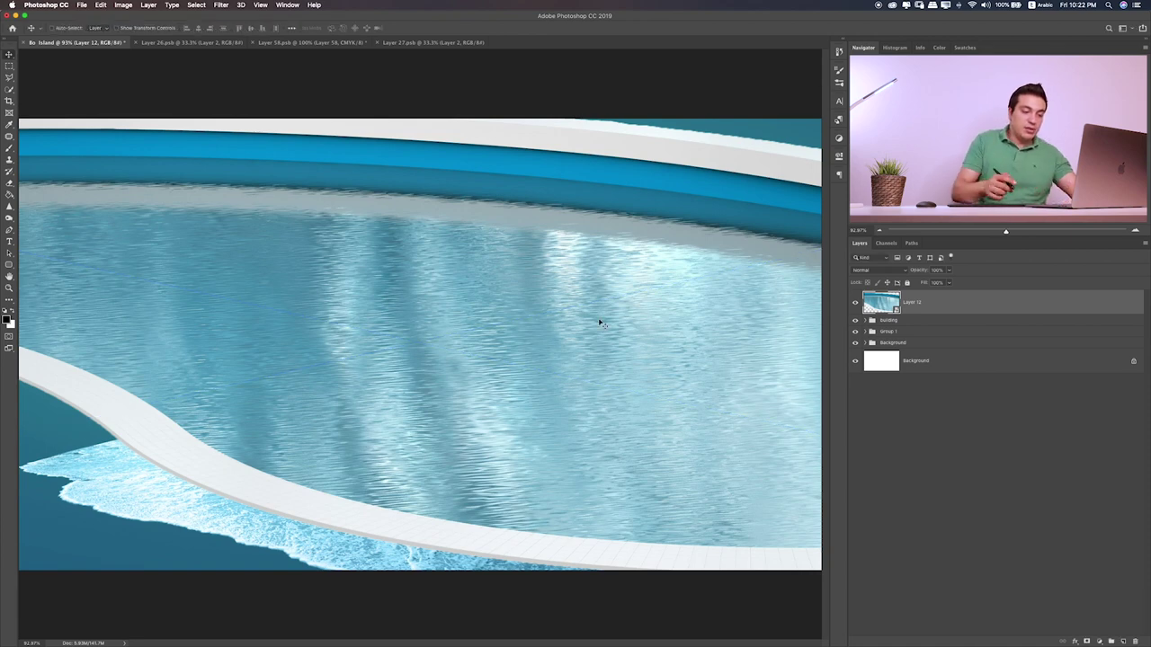
{"action": "key", "text": "ctrl+0"}
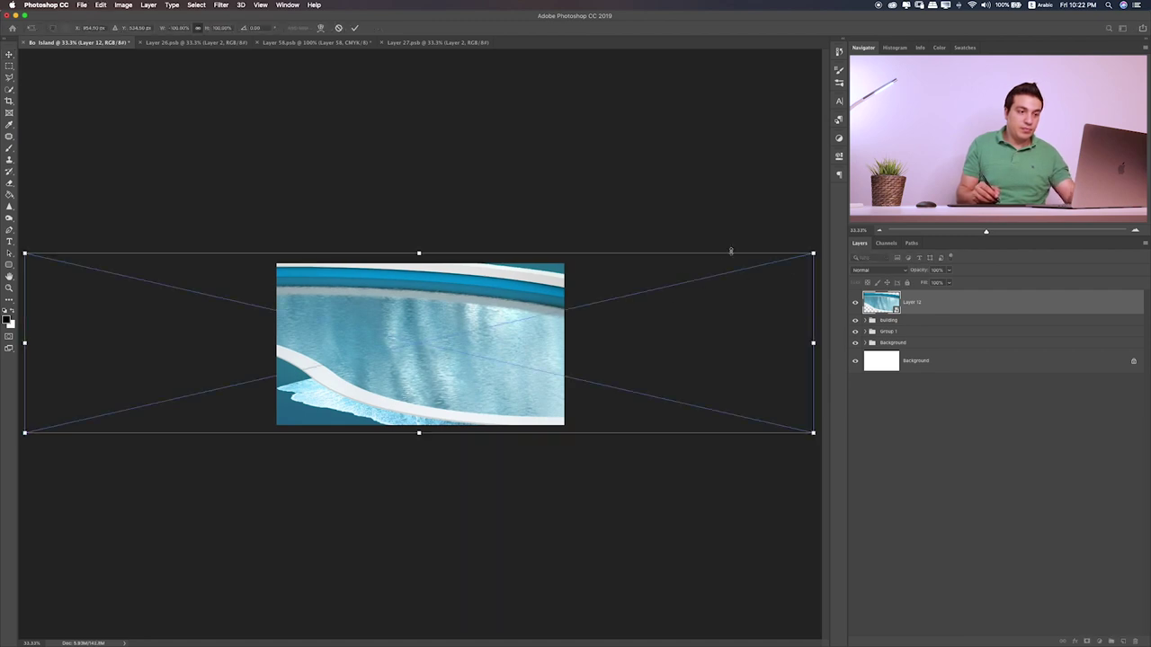
- Scale the pool down and place it on the lawn near the house
{"action": "mouse_move", "coordinate": [812, 255]}
{"action": "left_mouse_down"}
{"action": "mouse_move", "coordinate": [458, 376]}
{"action": "mouse_move", "coordinate": [575, 336]}
{"action": "mouse_move", "coordinate": [514, 354]}
{"action": "left_mouse_up"}
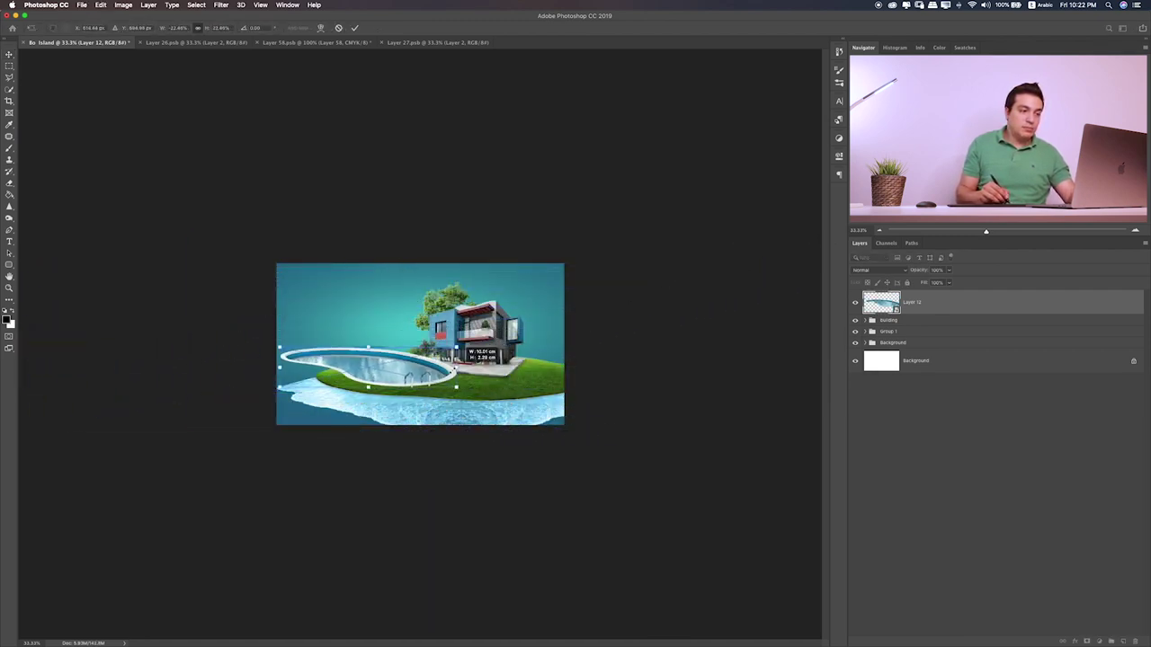
{"action": "left_click_drag", "start_coordinate": [395, 371], "coordinate": [472, 357]}
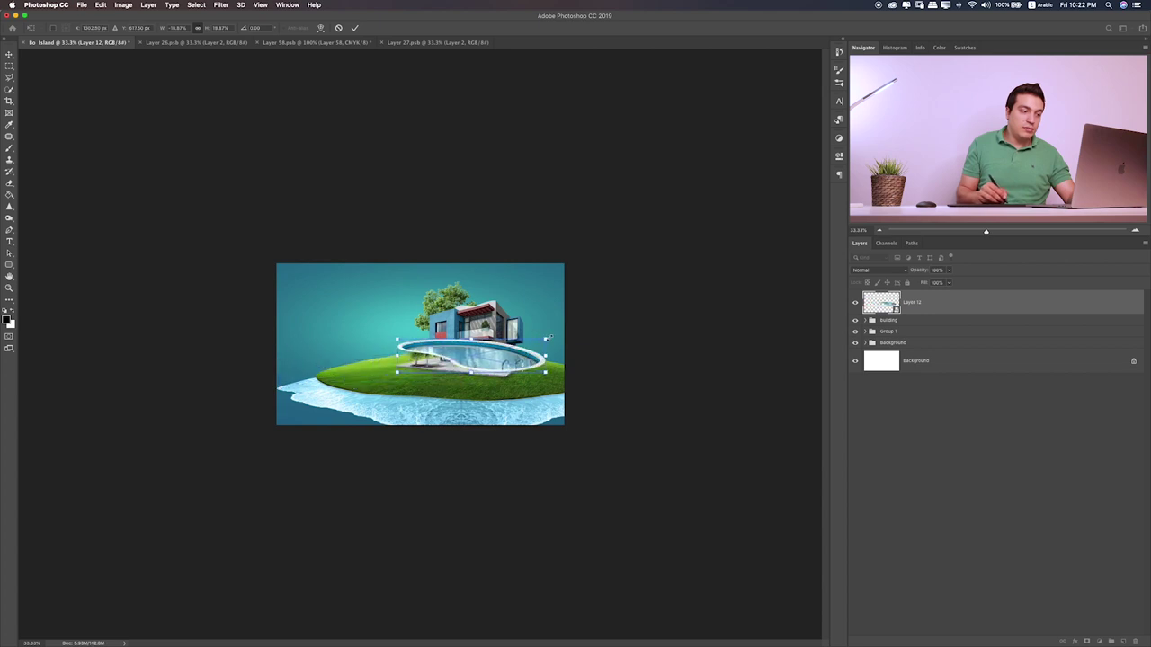
{"action": "mouse_move", "coordinate": [546, 338]}
{"action": "left_mouse_down"}
{"action": "mouse_move", "coordinate": [488, 352]}
{"action": "mouse_move", "coordinate": [446, 392]}
{"action": "left_mouse_up"}
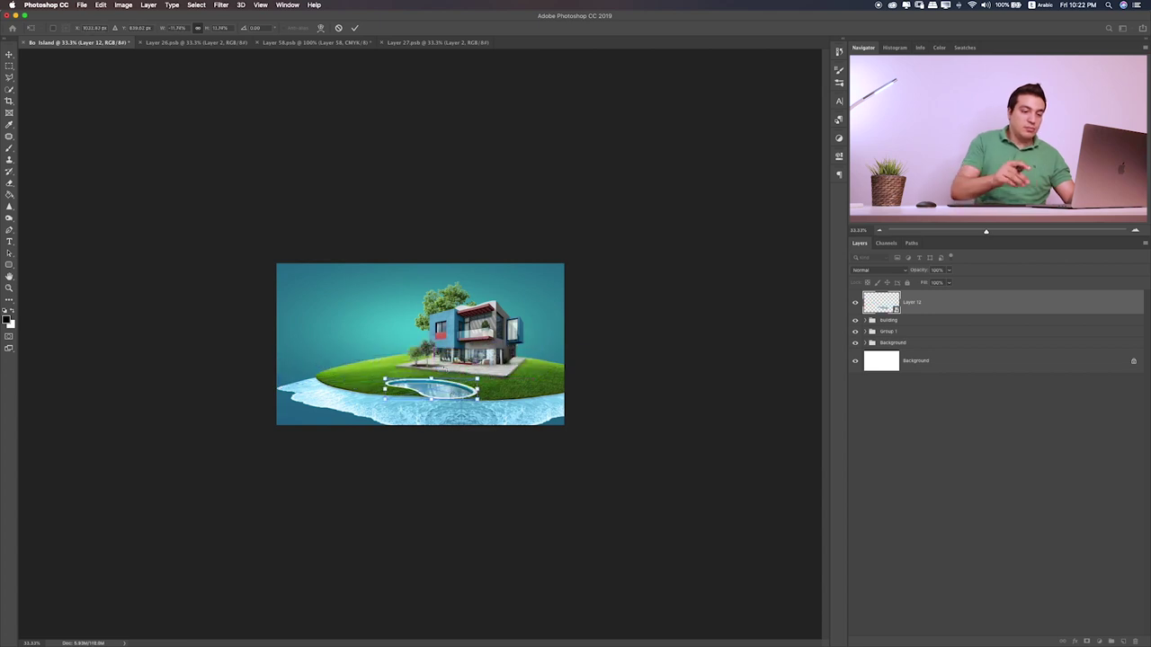
{"action": "key", "text": "Return"}
{"action": "key", "text": "super+0"}
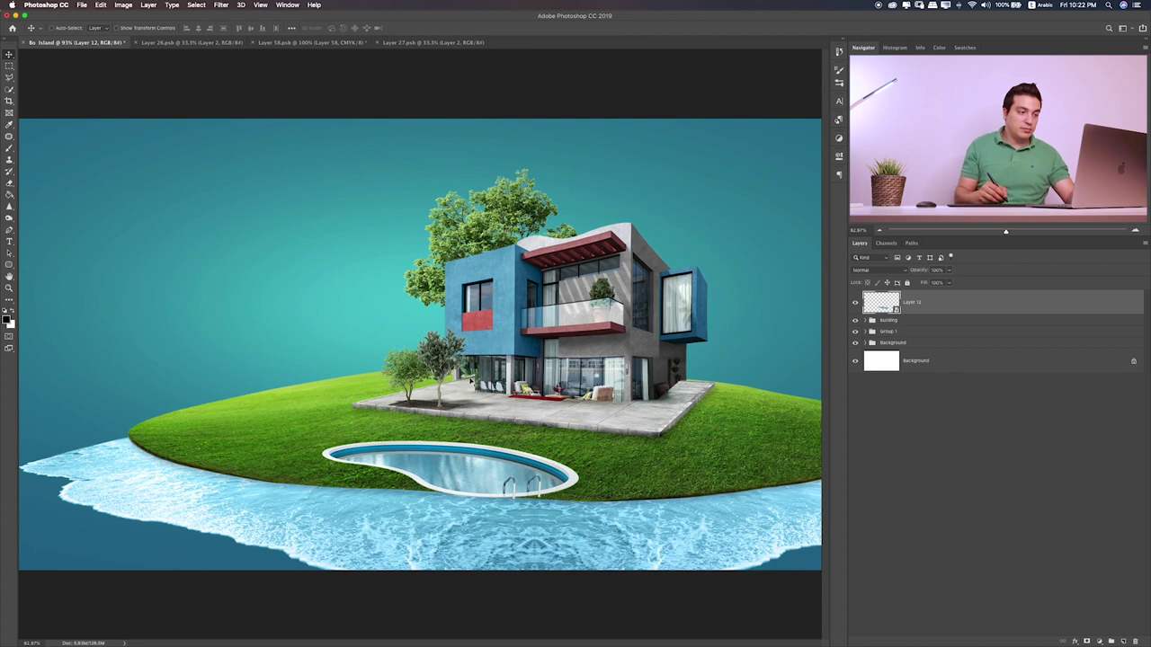
{"action": "left_click_drag", "start_coordinate": [490, 467], "coordinate": [460, 448]}
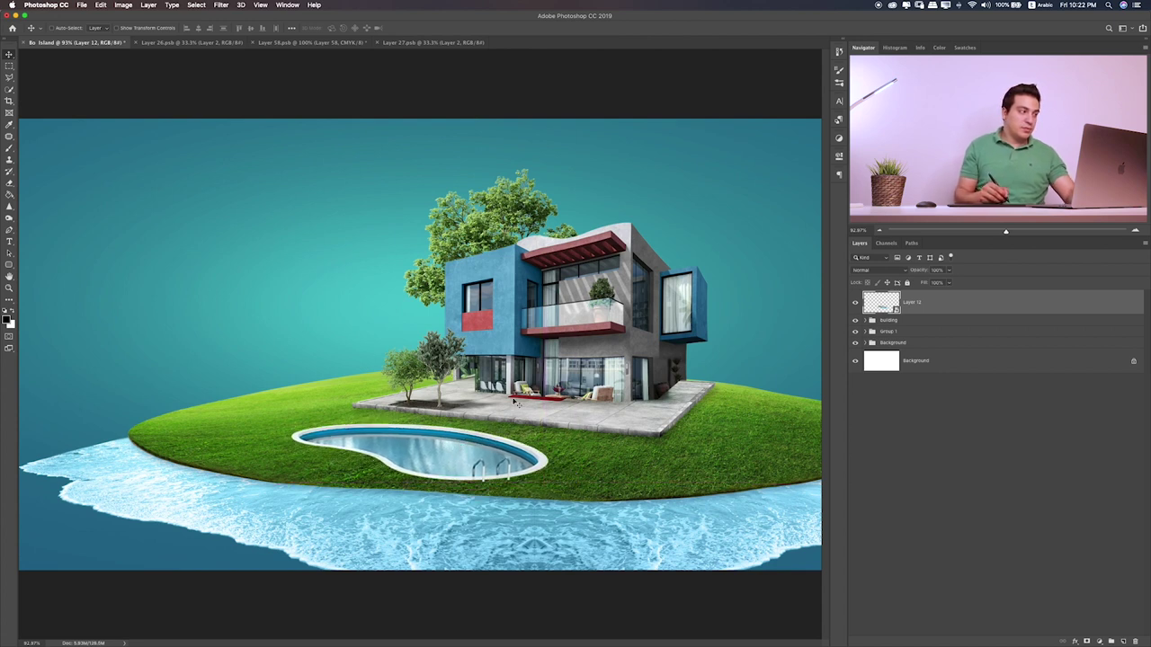
- Squash the pool vertically and widen it so it lies flat in perspective
{"action": "key", "text": "super+t"}
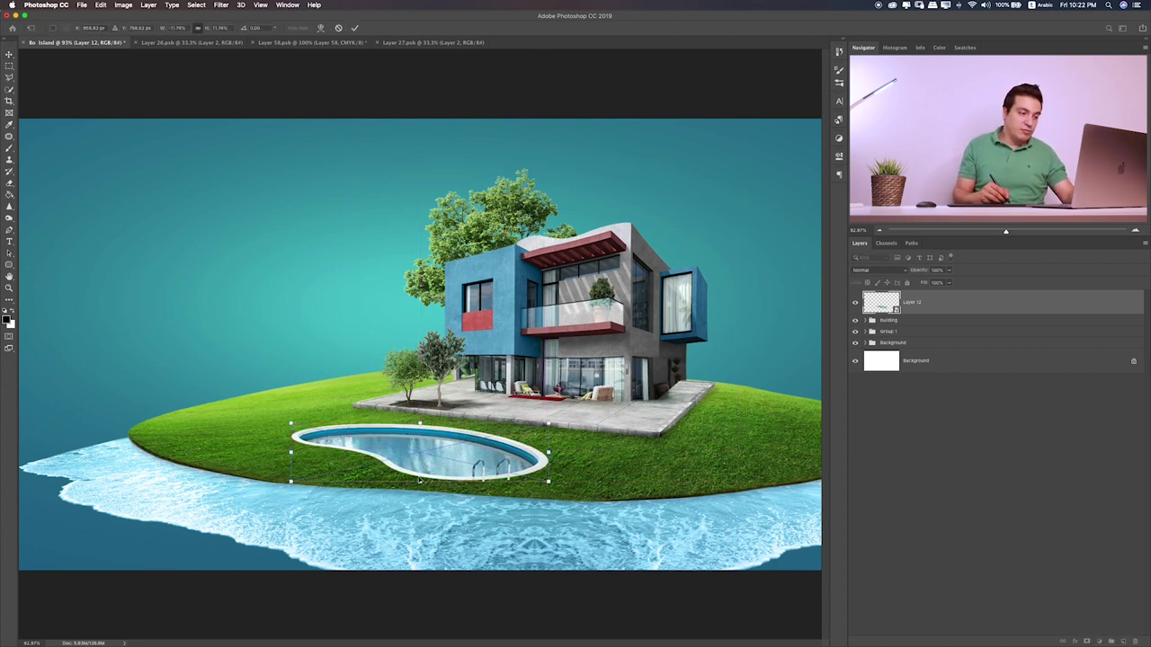
{"action": "left_click_drag", "start_coordinate": [419, 481], "coordinate": [419, 462]}
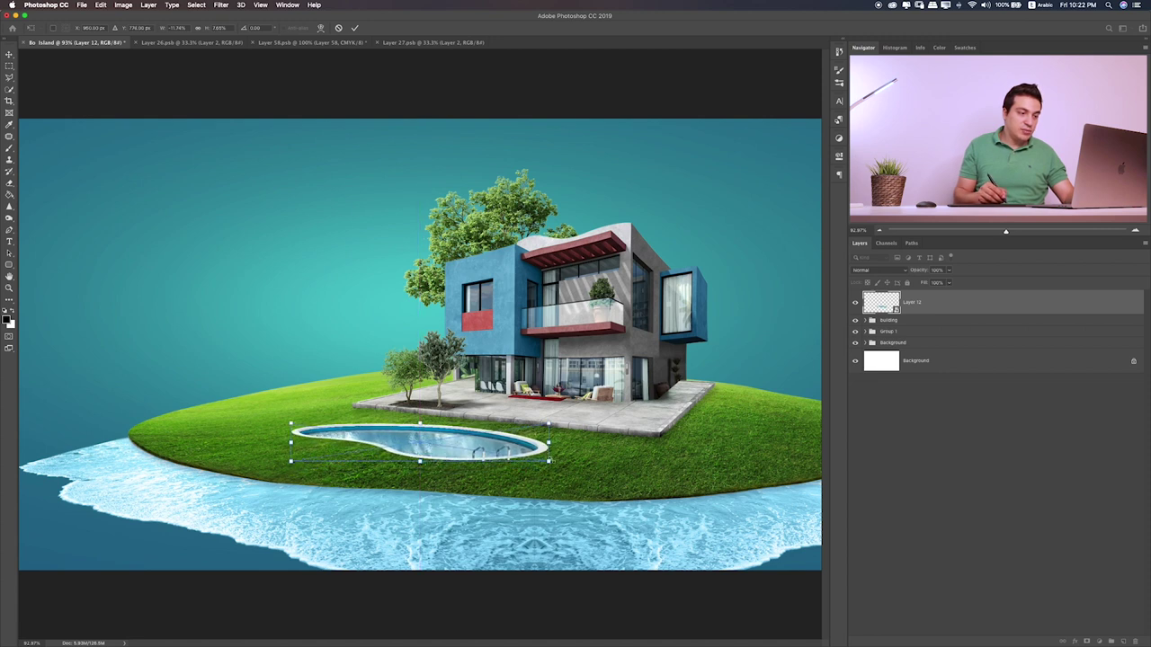
{"action": "left_click_drag", "start_coordinate": [549, 460], "coordinate": [530, 456]}
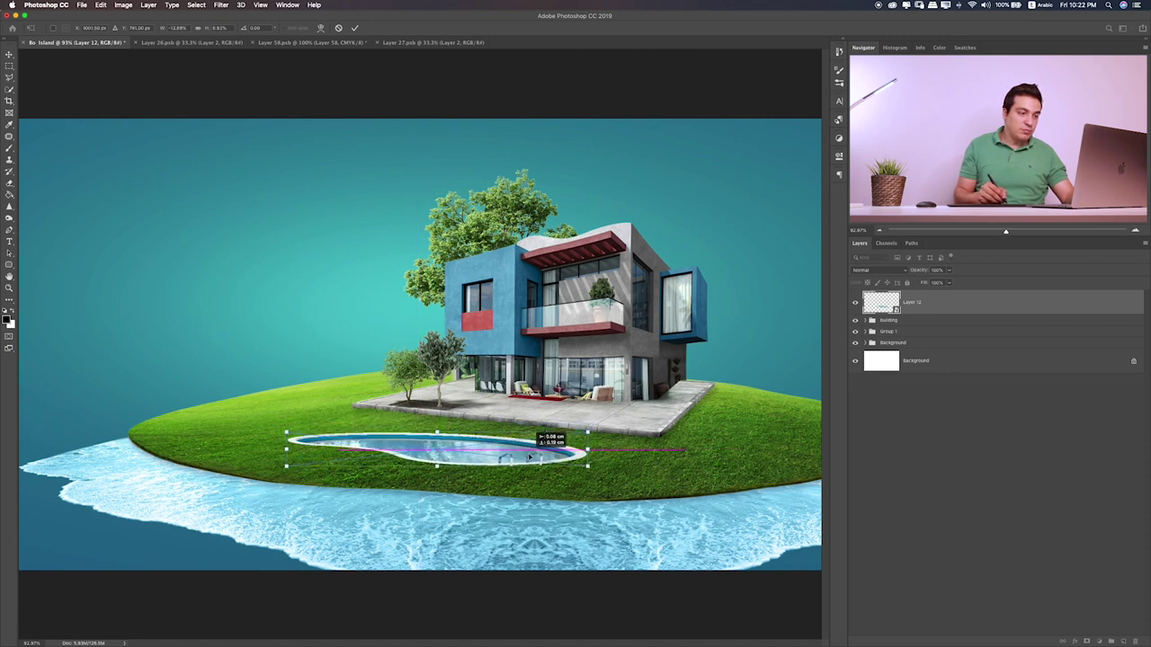
{"action": "left_click_drag", "start_coordinate": [588, 432], "coordinate": [551, 450]}
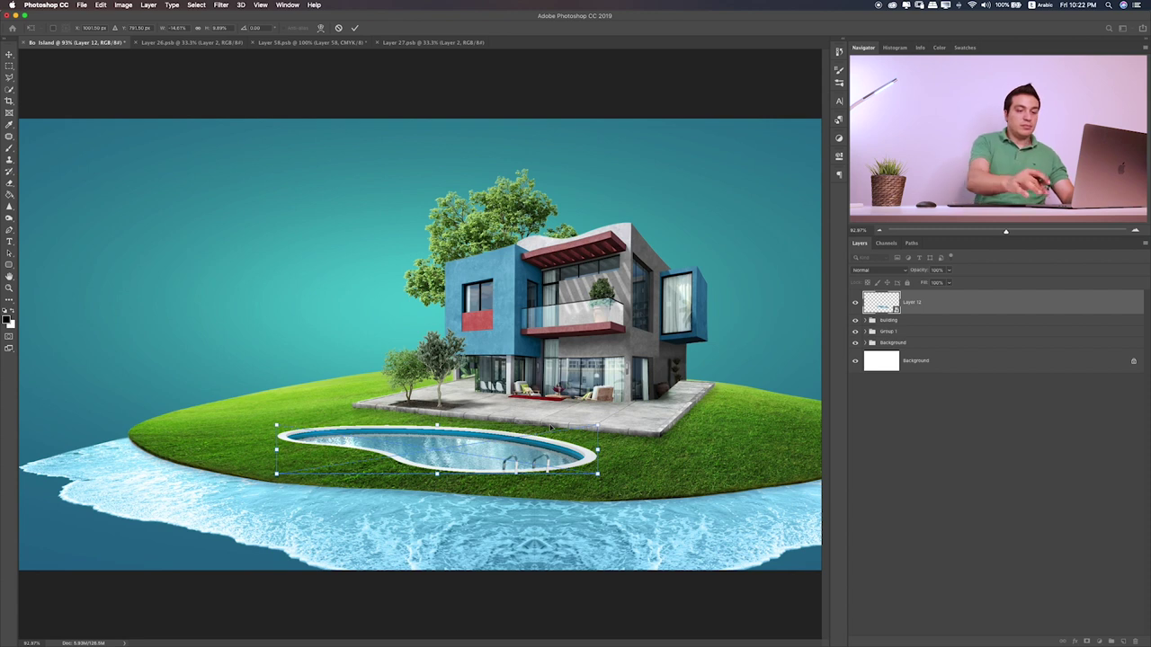
{"action": "key", "text": "Return"}
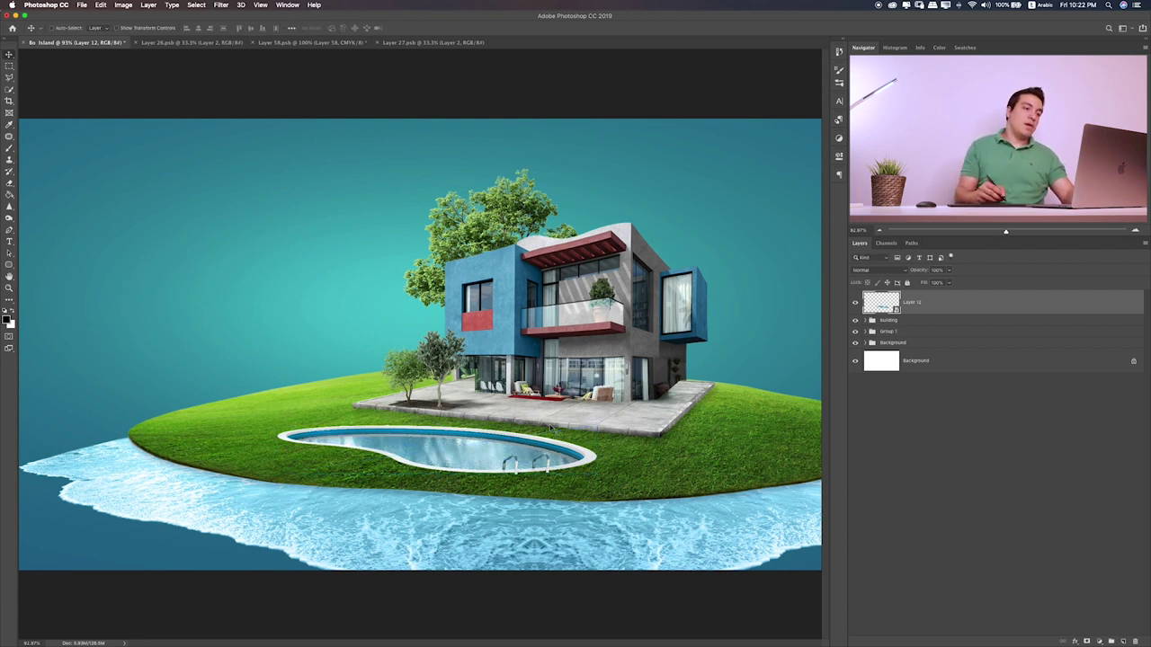
{"action": "left_click_drag", "start_coordinate": [564, 369], "coordinate": [553, 370]}
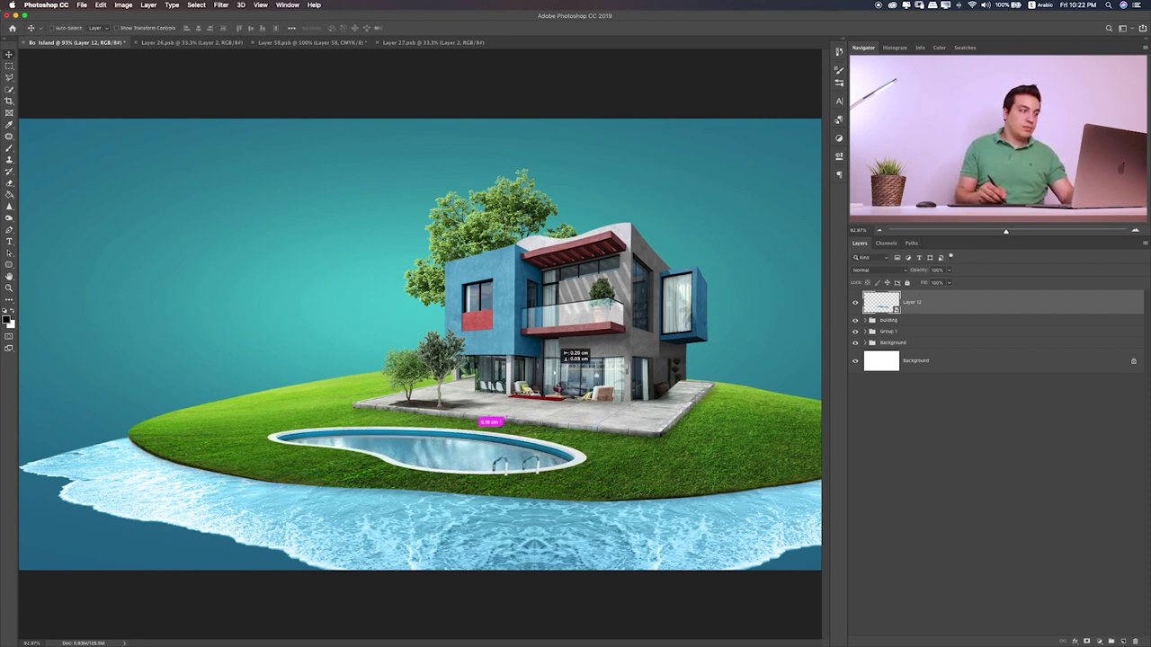
- Rotate the pool slightly to follow the lawn and nudge it right
{"action": "key", "text": "ctrl+t"}
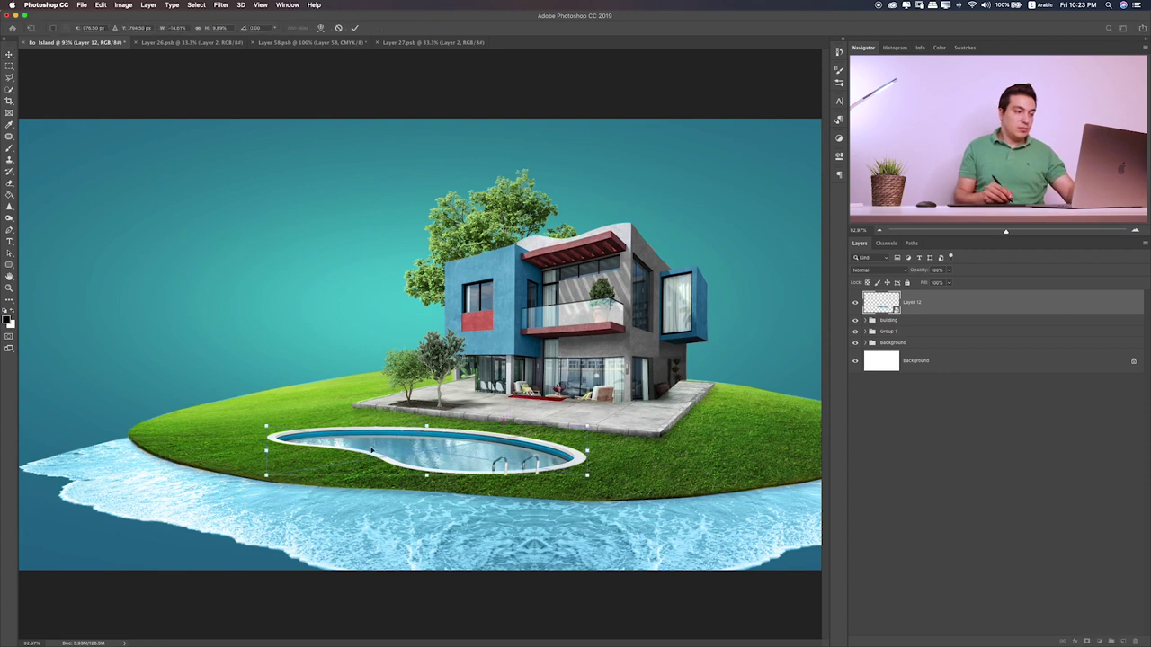
{"action": "left_click_drag", "start_coordinate": [266, 451], "coordinate": [266, 453]}
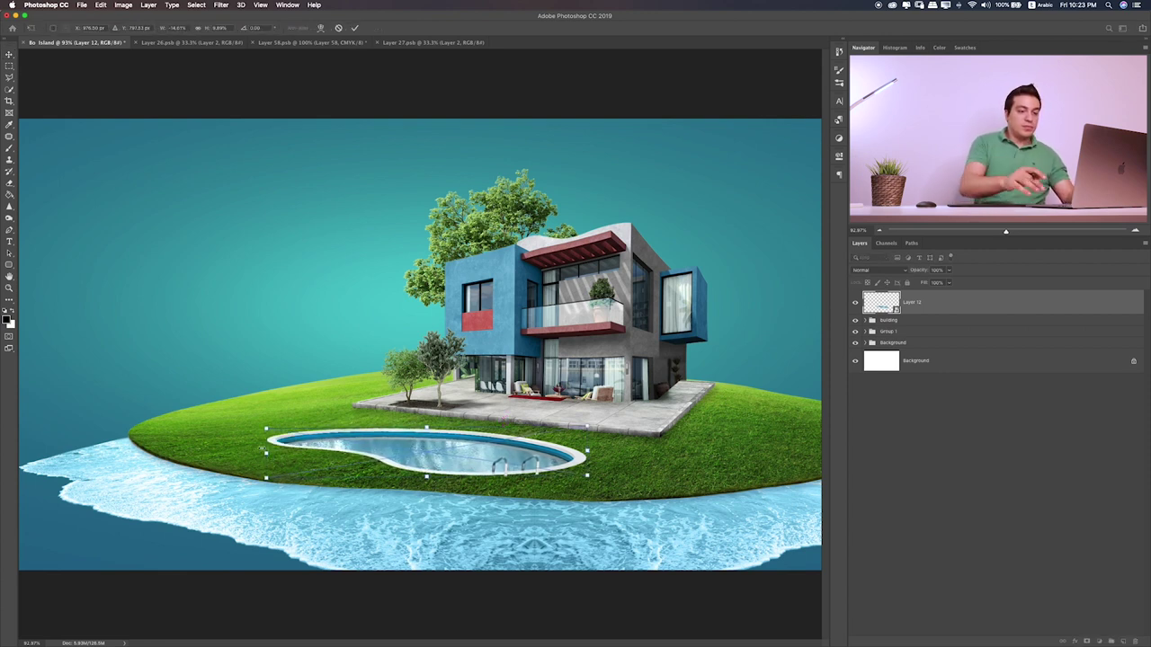
{"action": "key", "text": "Return"}
{"action": "key", "text": "Right"}
{"action": "key", "text": "Right"}
{"action": "key", "text": "Right"}
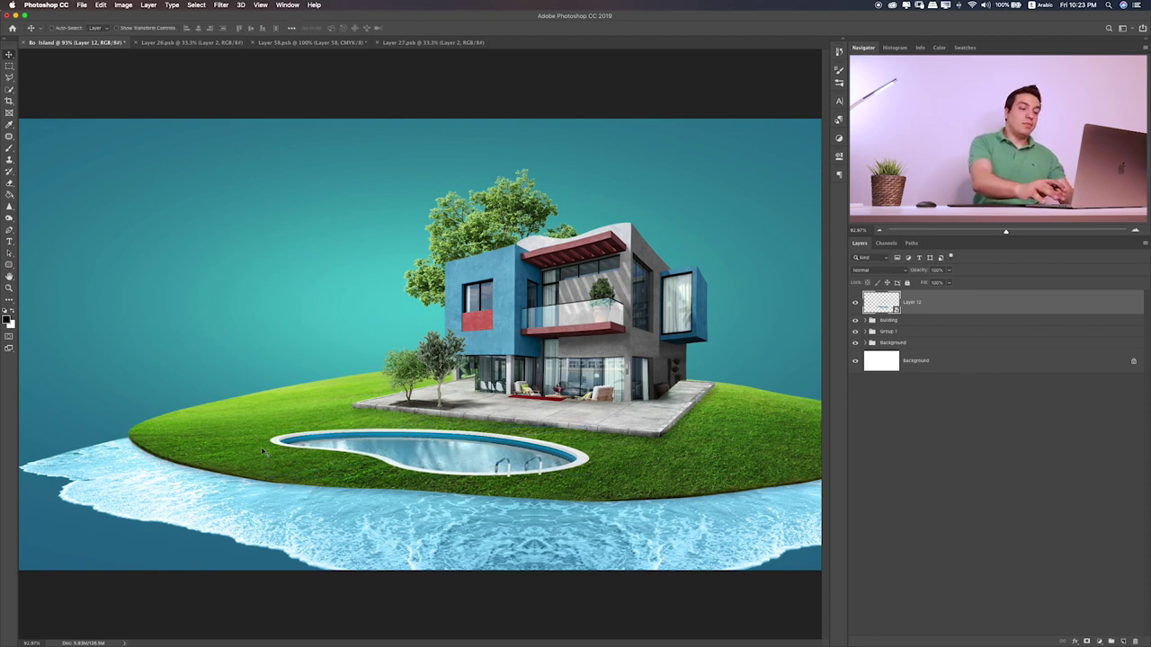
{"action": "key", "text": "ctrl+h"}
{"action": "key", "text": "ctrl+plus"}
{"action": "key", "text": "ctrl+plus"}
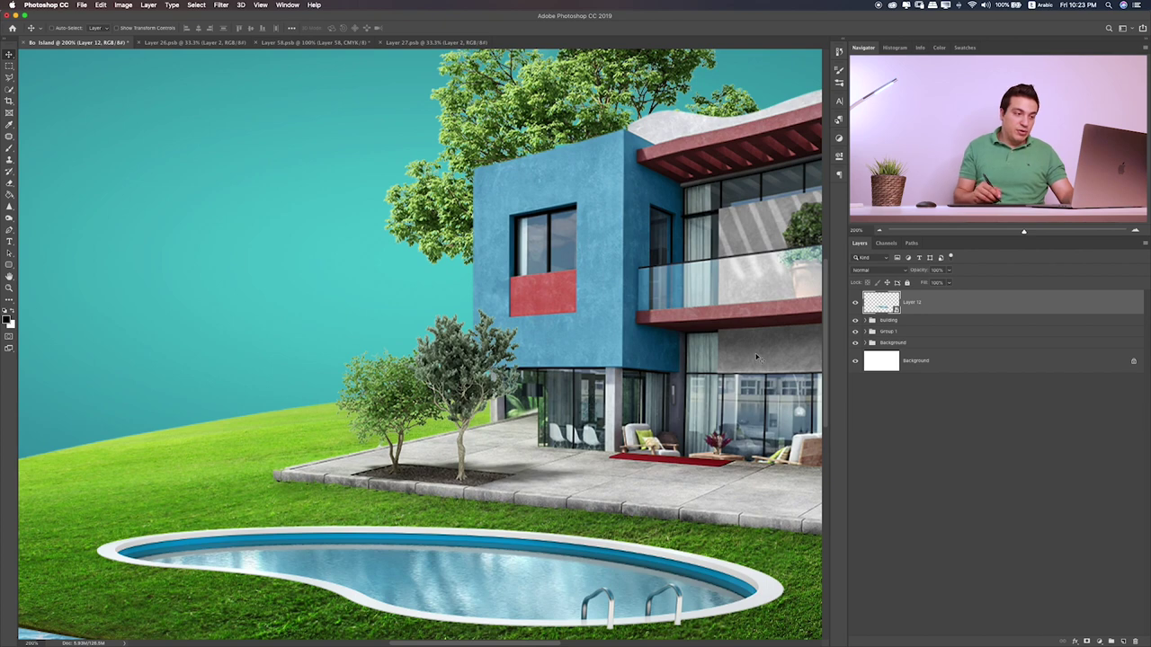
- Add a layer mask to the pool layer, Layer 12
{"action": "scroll", "coordinate": [417, 447], "scroll_direction": "down", "scroll_amount": 3}
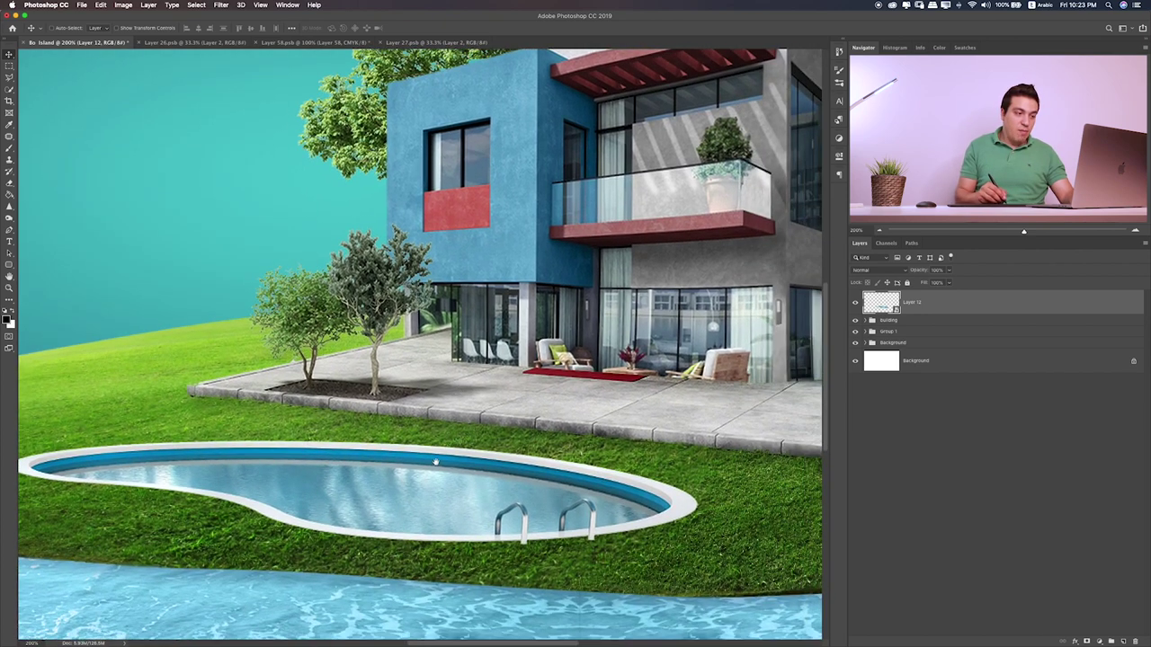
{"action": "scroll", "coordinate": [435, 462], "scroll_direction": "left", "scroll_amount": 3}
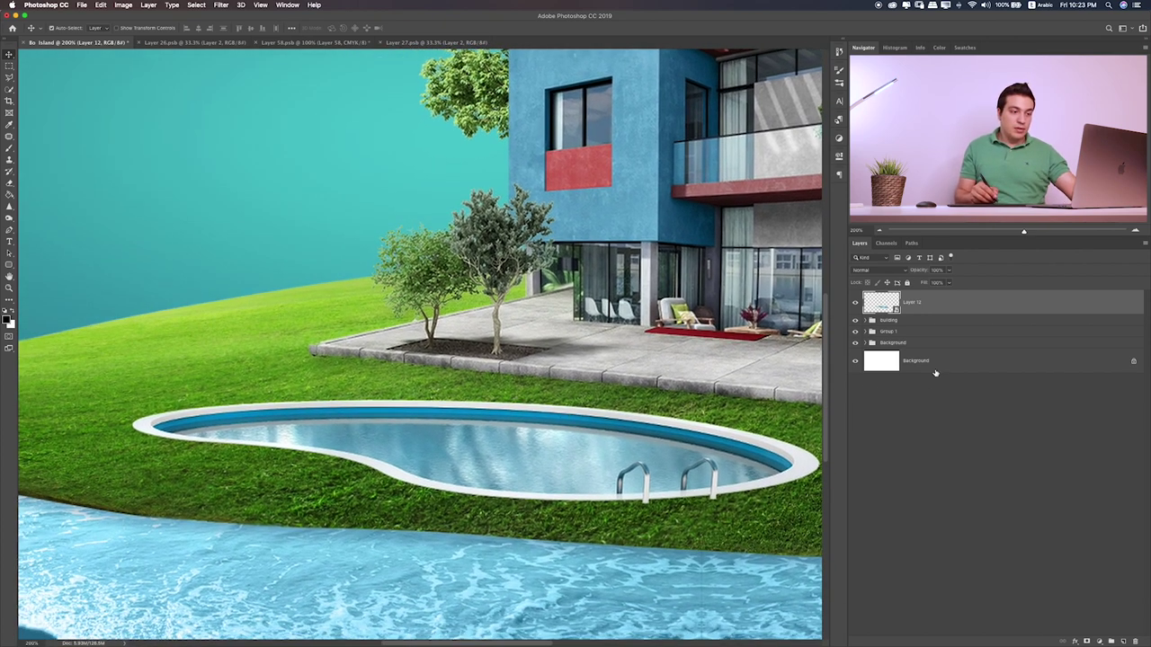
{"action": "left_click", "coordinate": [1087, 641]}
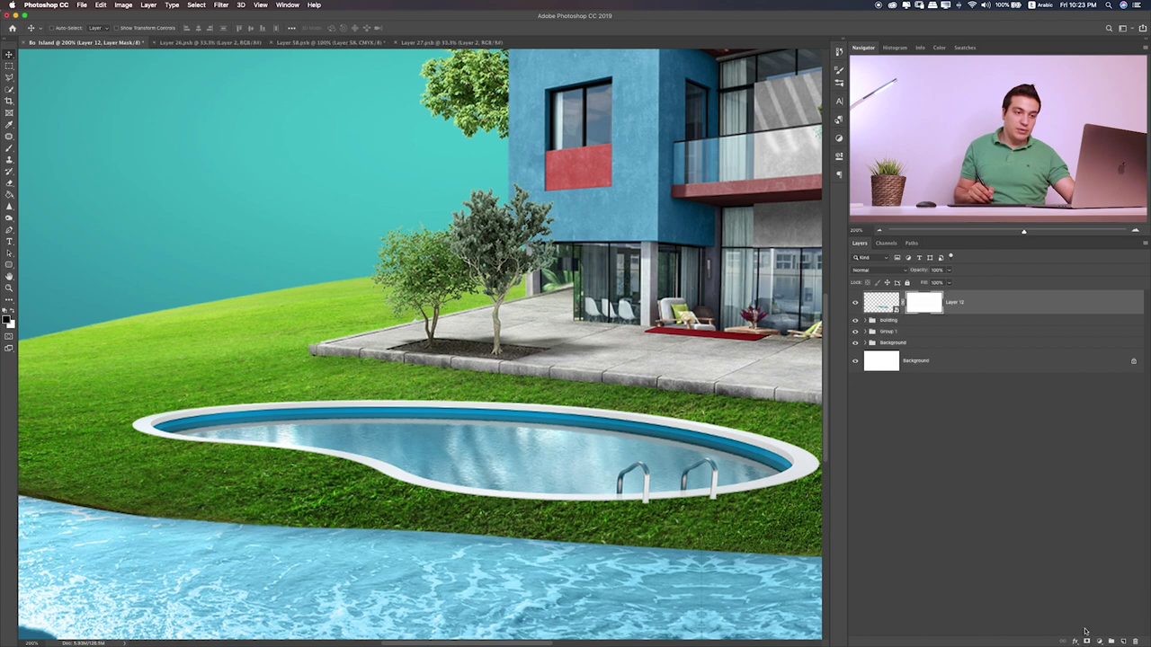
{"action": "scroll", "coordinate": [445, 444], "scroll_direction": "left", "scroll_amount": 2}
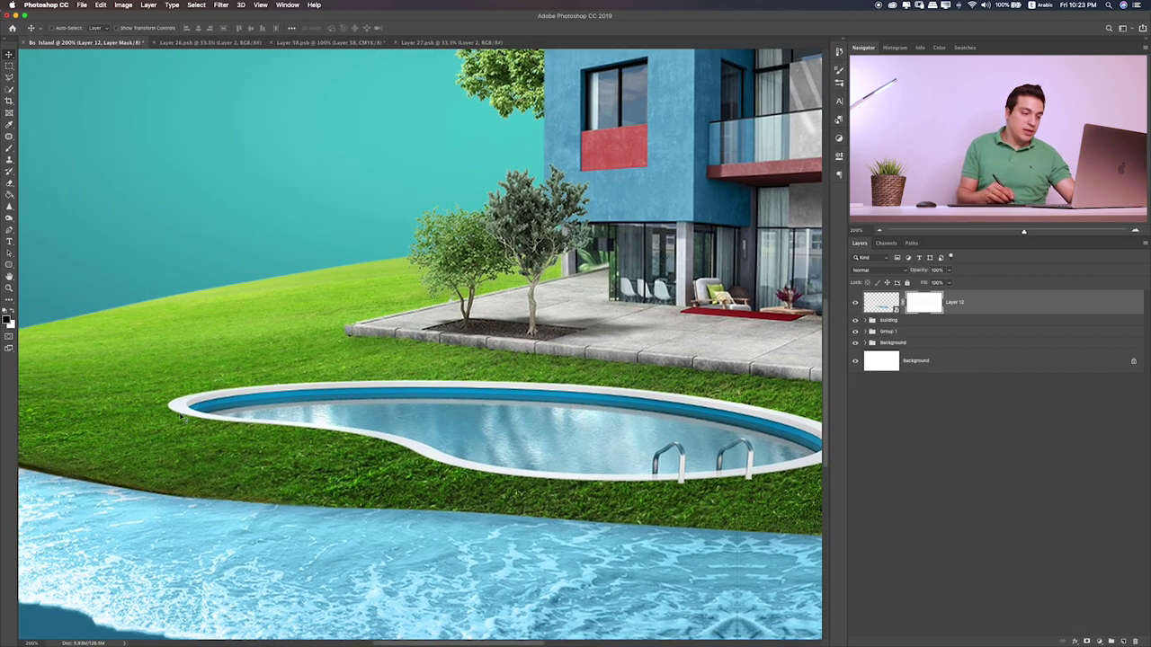
{"action": "key", "text": "b"}
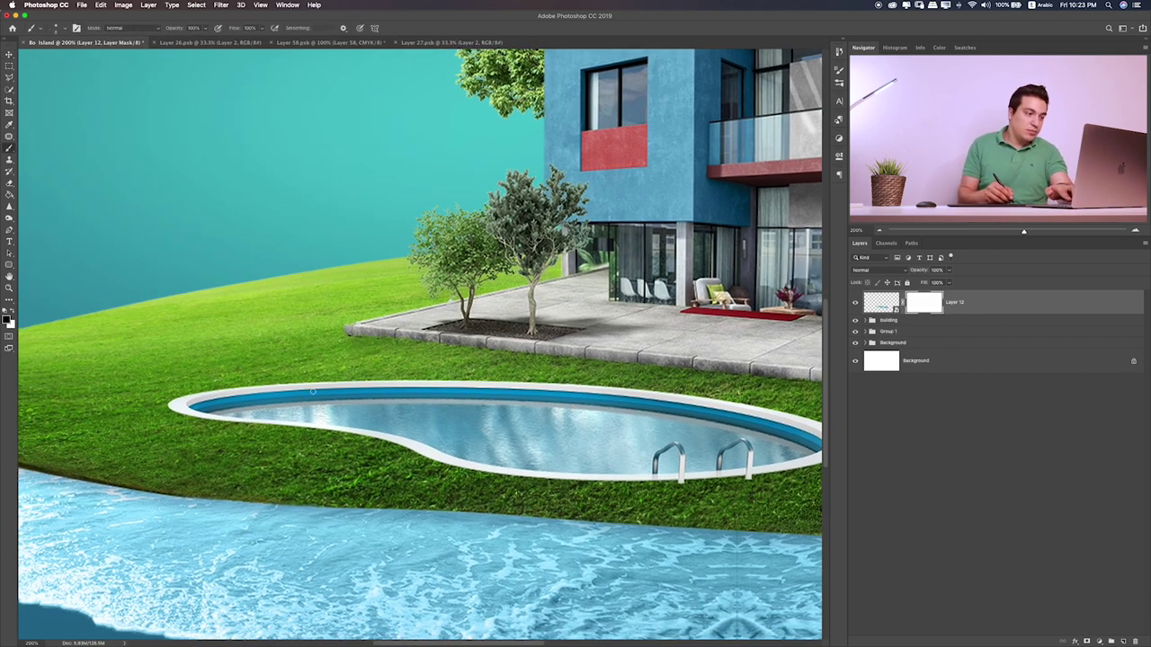
- Zoom in and paint black along the pool's lower rim to blend it into the grass
{"action": "key", "text": "ctrl+plus"}
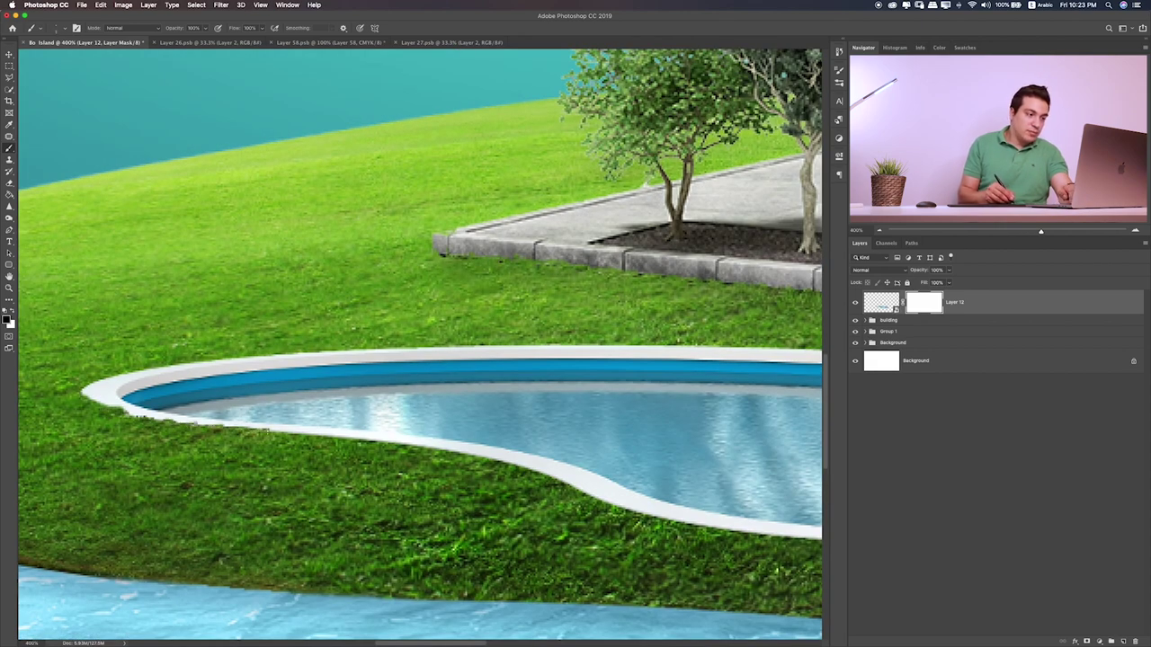
{"action": "scroll", "coordinate": [281, 432], "scroll_direction": "down", "scroll_amount": 2}
{"action": "scroll", "coordinate": [419, 346], "scroll_direction": "right", "scroll_amount": 5}
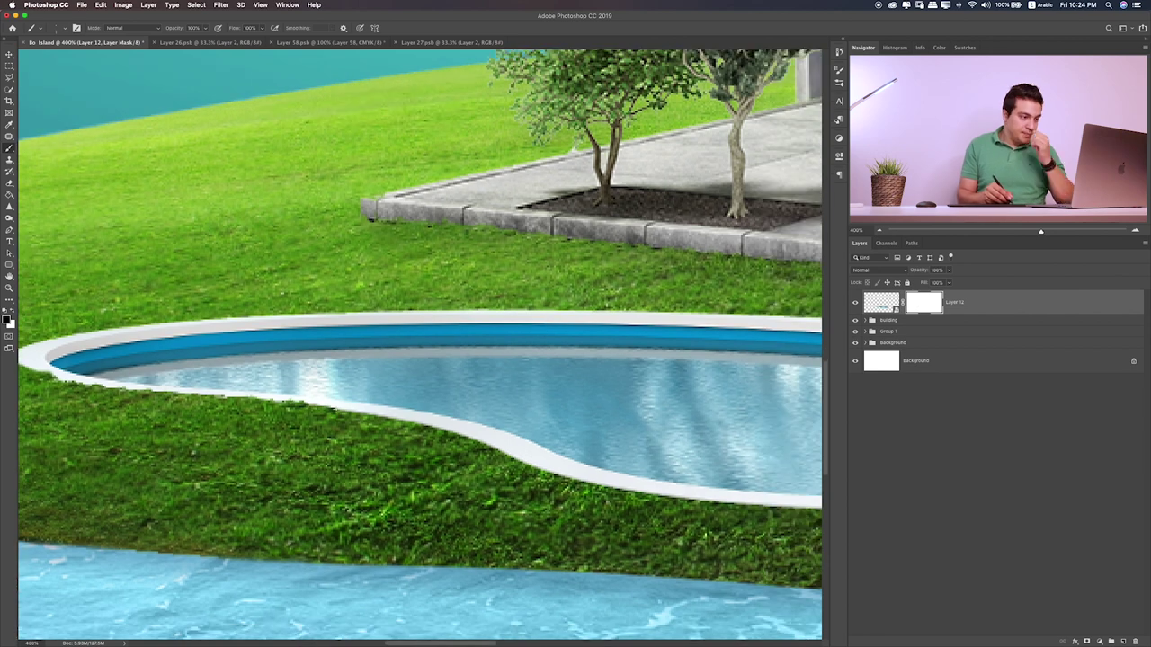
{"action": "scroll", "coordinate": [418, 346], "scroll_direction": "down", "scroll_amount": 2}
{"action": "scroll", "coordinate": [427, 418], "scroll_direction": "down", "scroll_amount": 2}
{"action": "scroll", "coordinate": [427, 418], "scroll_direction": "right", "scroll_amount": 1}
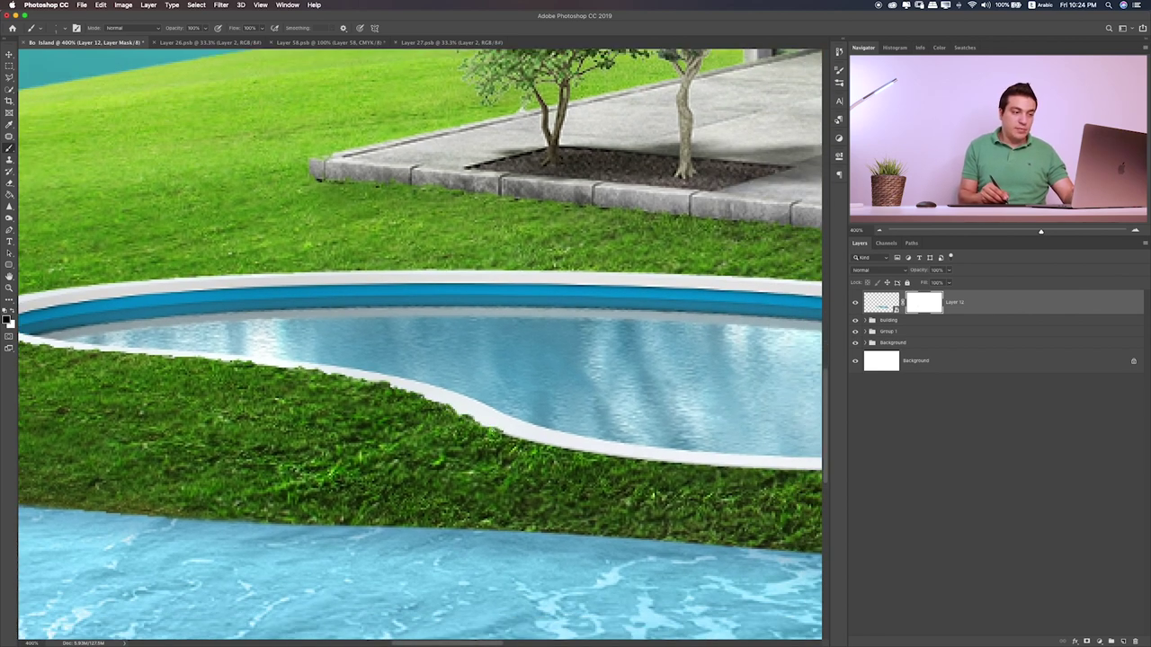
{"action": "scroll", "coordinate": [450, 414], "scroll_direction": "right", "scroll_amount": 5}
{"action": "scroll", "coordinate": [449, 414], "scroll_direction": "down", "scroll_amount": 2}
{"action": "scroll", "coordinate": [467, 411], "scroll_direction": "down", "scroll_amount": 1}
{"action": "scroll", "coordinate": [467, 412], "scroll_direction": "right", "scroll_amount": 1}
{"action": "scroll", "coordinate": [485, 402], "scroll_direction": "right", "scroll_amount": 3}
{"action": "scroll", "coordinate": [504, 405], "scroll_direction": "right", "scroll_amount": 3}
{"action": "scroll", "coordinate": [503, 405], "scroll_direction": "down", "scroll_amount": 1}
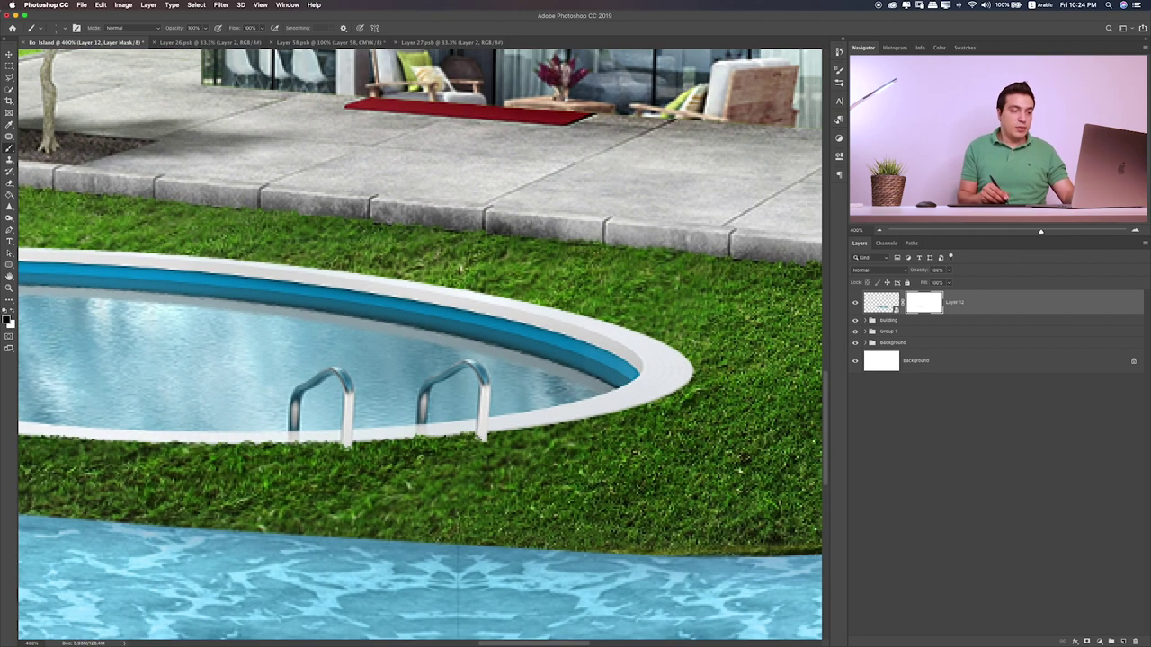
{"action": "scroll", "coordinate": [418, 345], "scroll_direction": "down", "scroll_amount": 1}
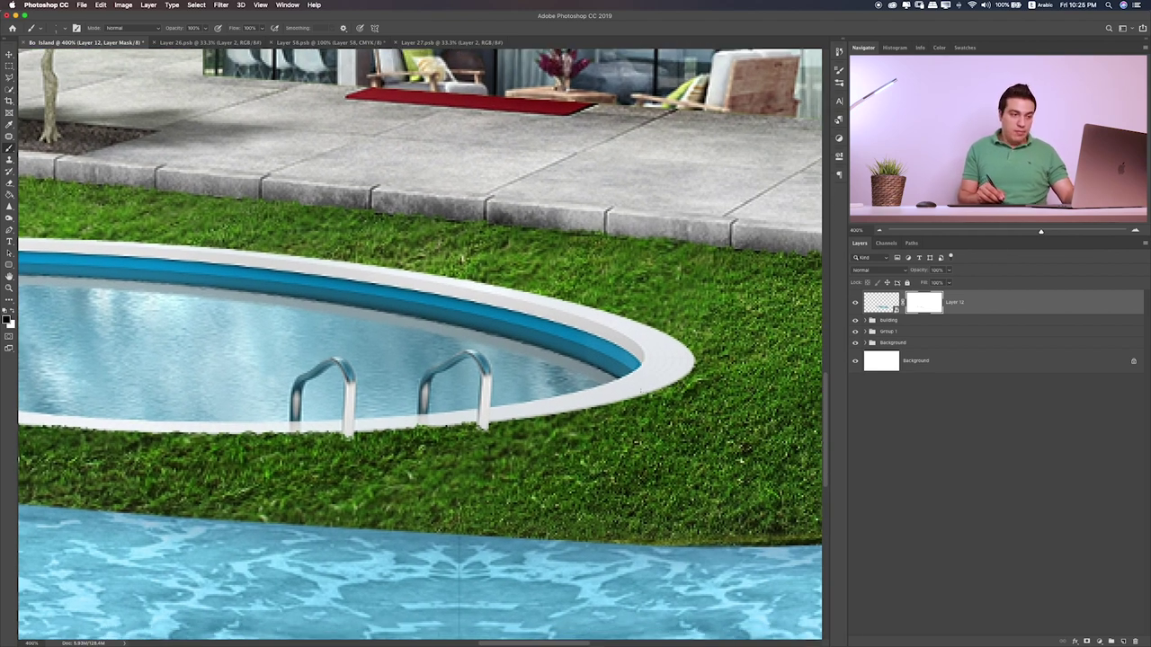
{"action": "left_click_drag", "start_coordinate": [549, 413], "coordinate": [576, 410]}
- Toggle the pool layer's visibility to compare the result, then zoom back in on the pool
{"action": "key", "text": "ctrl+0"}
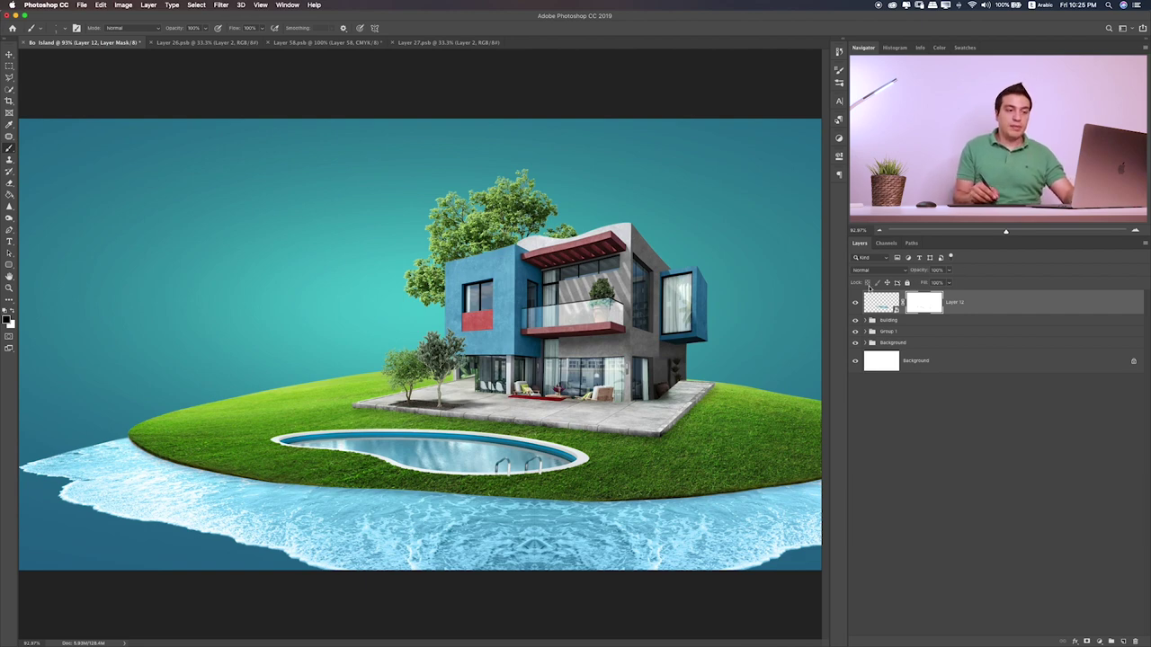
{"action": "left_click", "coordinate": [855, 302]}
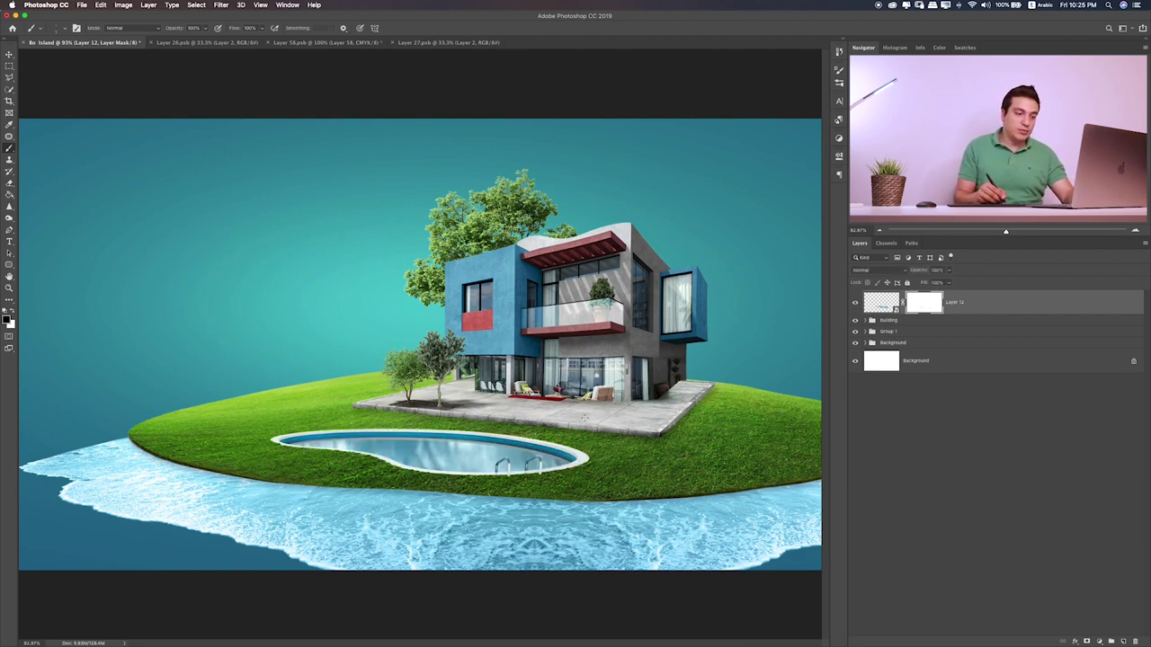
{"action": "key", "text": "ctrl+plus"}
{"action": "key", "text": "ctrl+plus"}
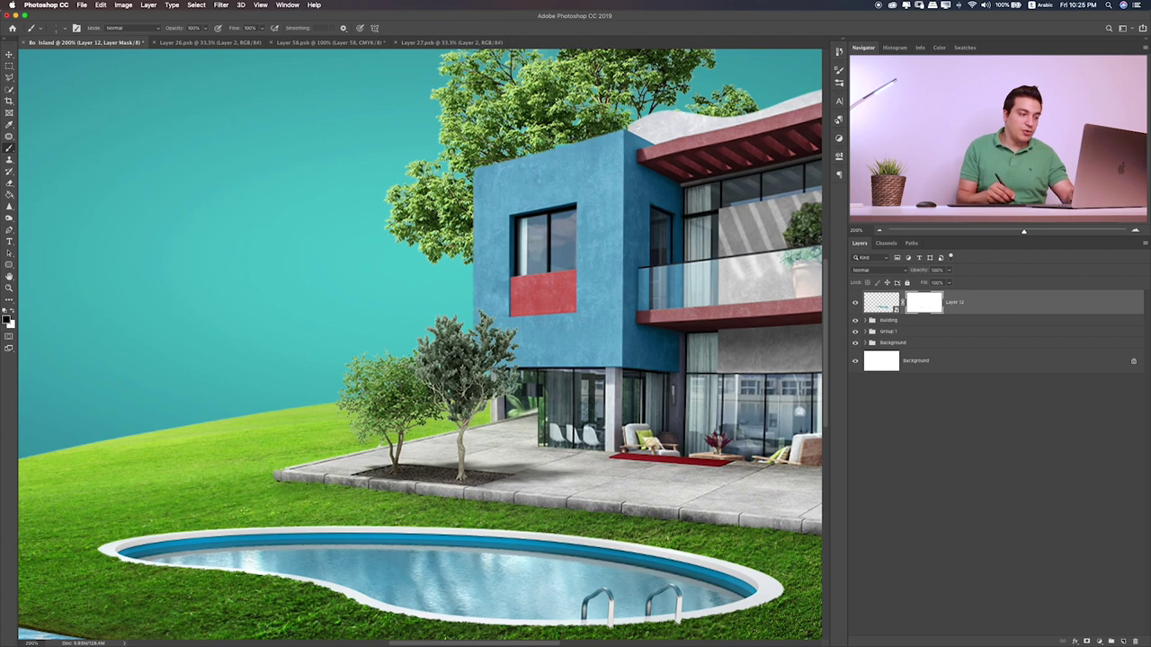
{"action": "scroll", "coordinate": [271, 537], "scroll_direction": "down", "scroll_amount": 2}
{"action": "scroll", "coordinate": [274, 544], "scroll_direction": "down", "scroll_amount": 1}
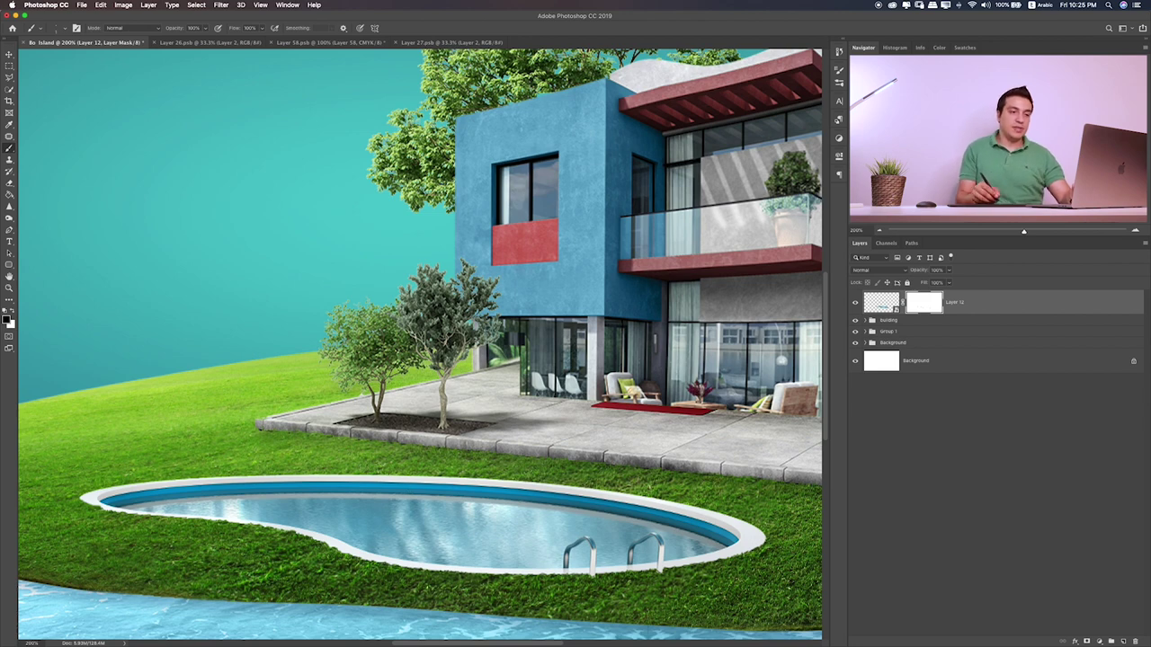
- Add a Multiply drop shadow to pool Layer 12 and fit the island scene on screen
{"action": "double_click", "coordinate": [1052, 305]}
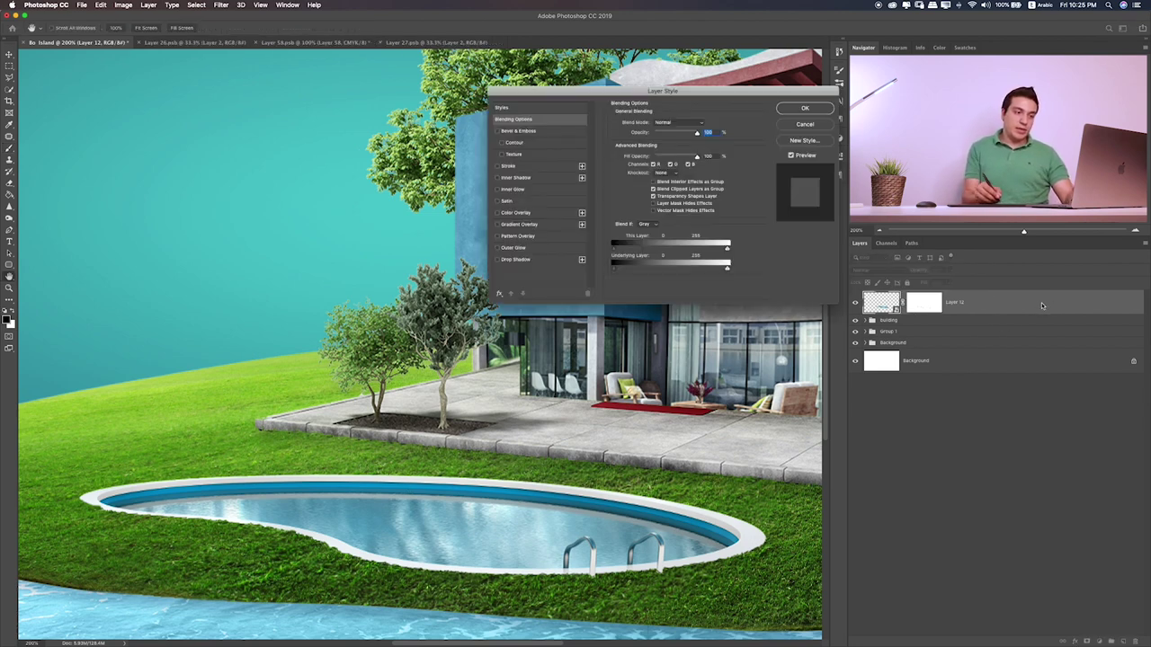
{"action": "left_click", "coordinate": [502, 260]}
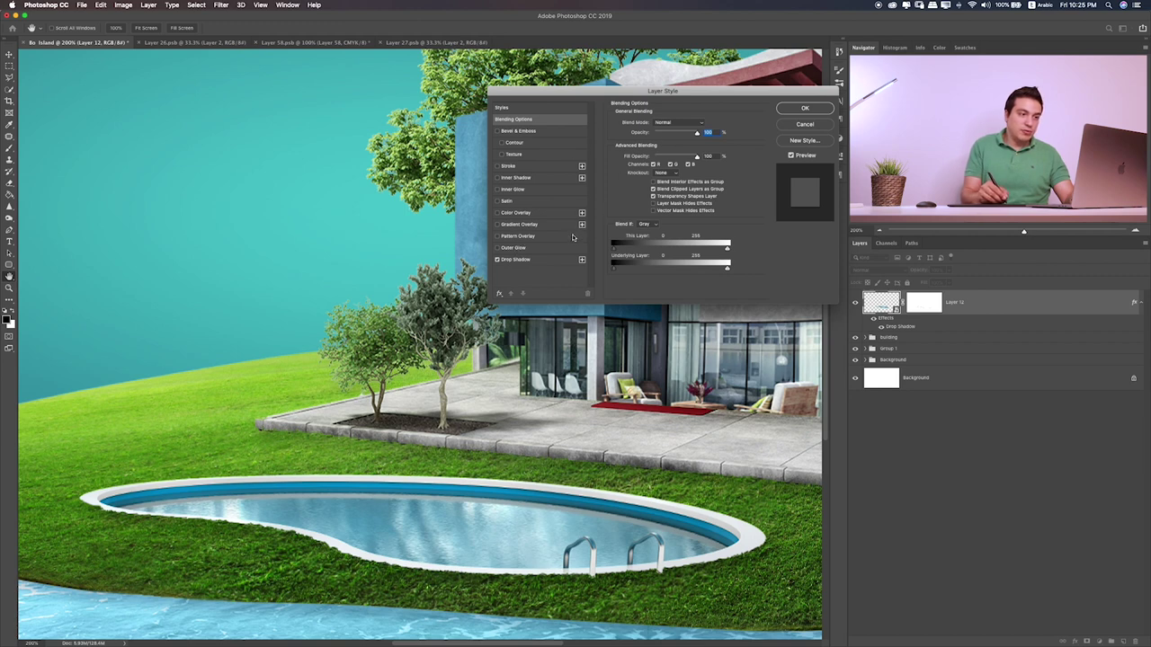
{"action": "left_click", "coordinate": [543, 259]}
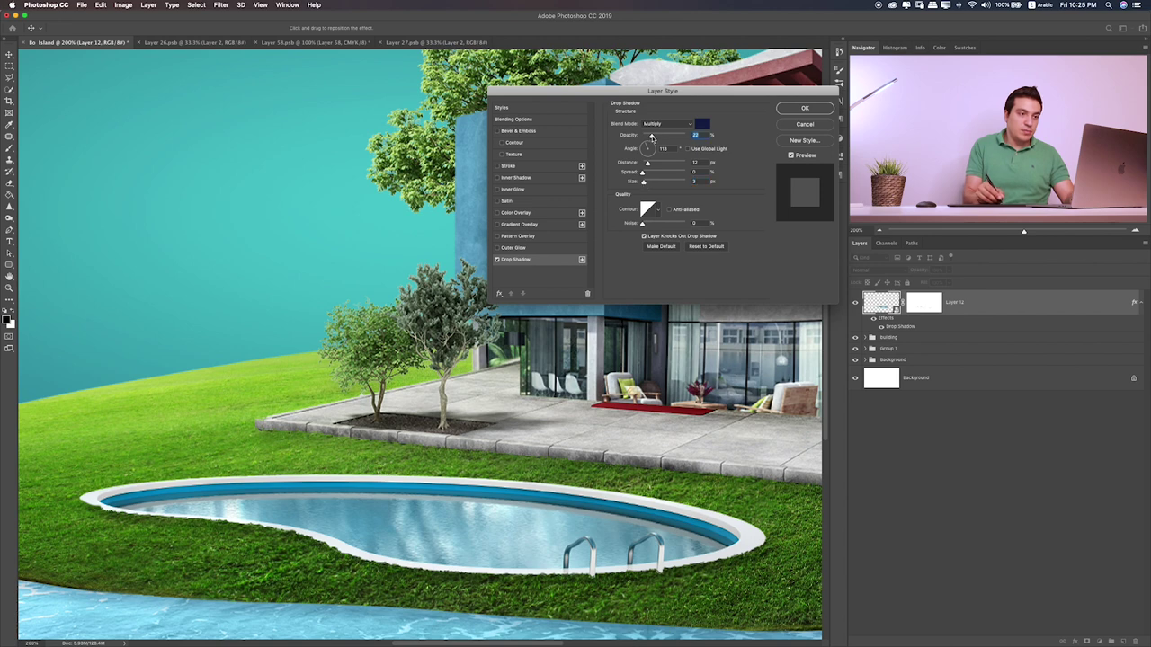
{"action": "left_click", "coordinate": [790, 109]}
{"action": "scroll", "coordinate": [407, 384], "scroll_direction": "left", "scroll_amount": 3}
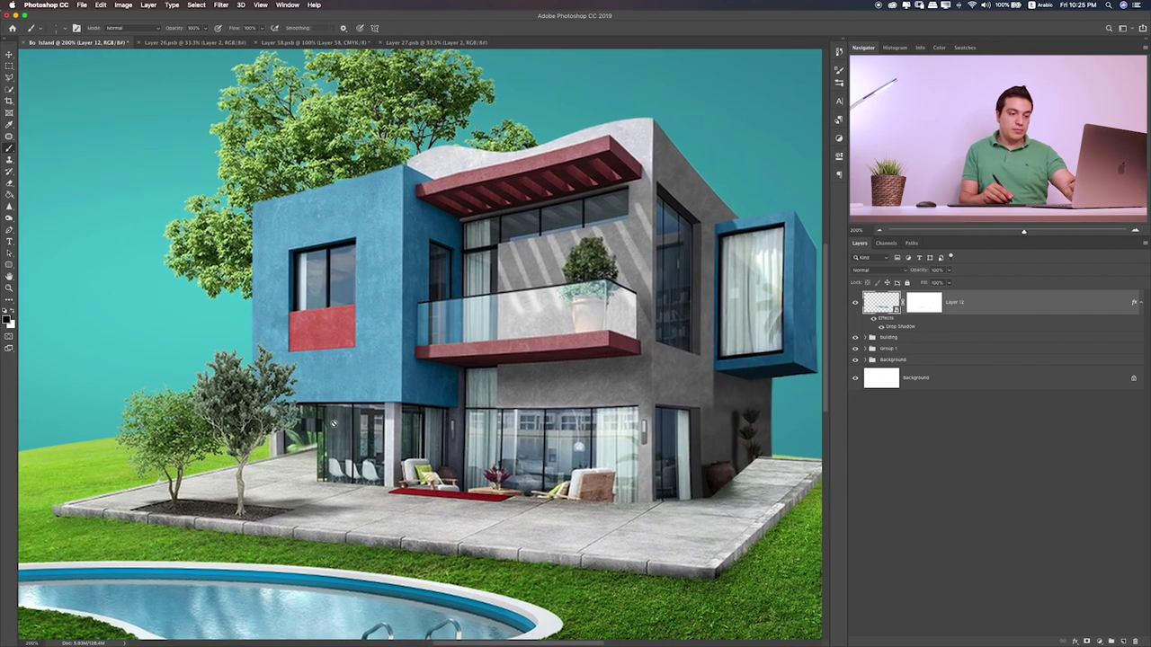
{"action": "key", "text": "super+minus"}
{"action": "key", "text": "super+0"}
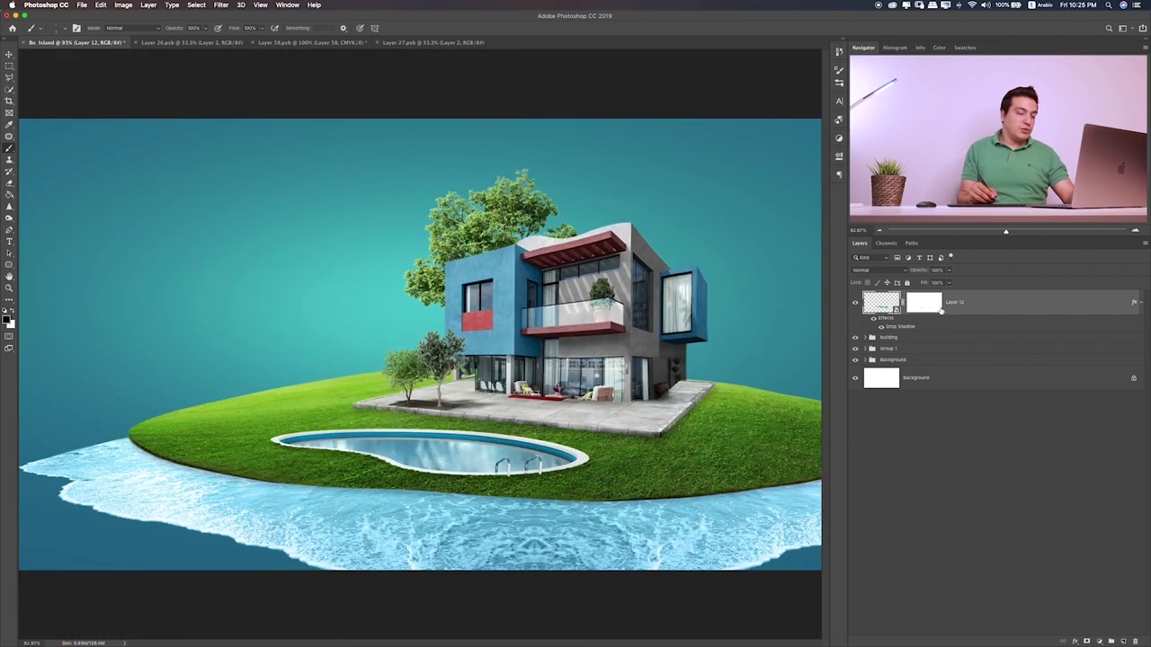
- Quick Look through Layer 26, 27 and neighbouring .psb files, then open Layer 21.psb
{"action": "key", "text": "super+Tab"}
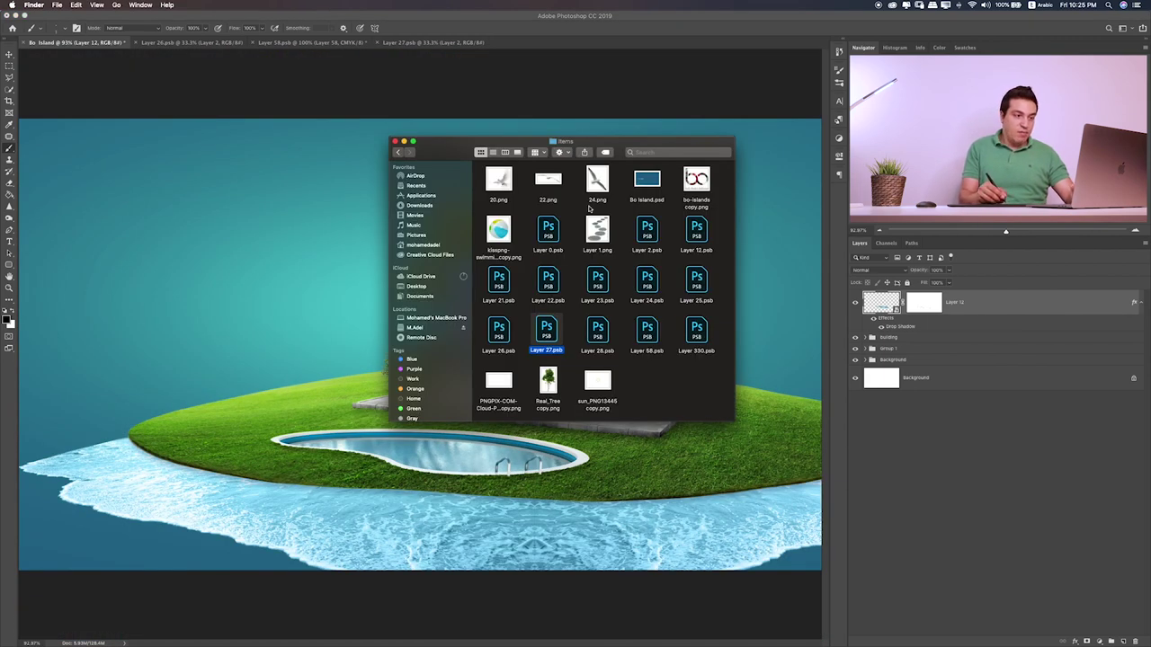
{"action": "left_click", "coordinate": [508, 331]}
{"action": "key", "text": "space"}
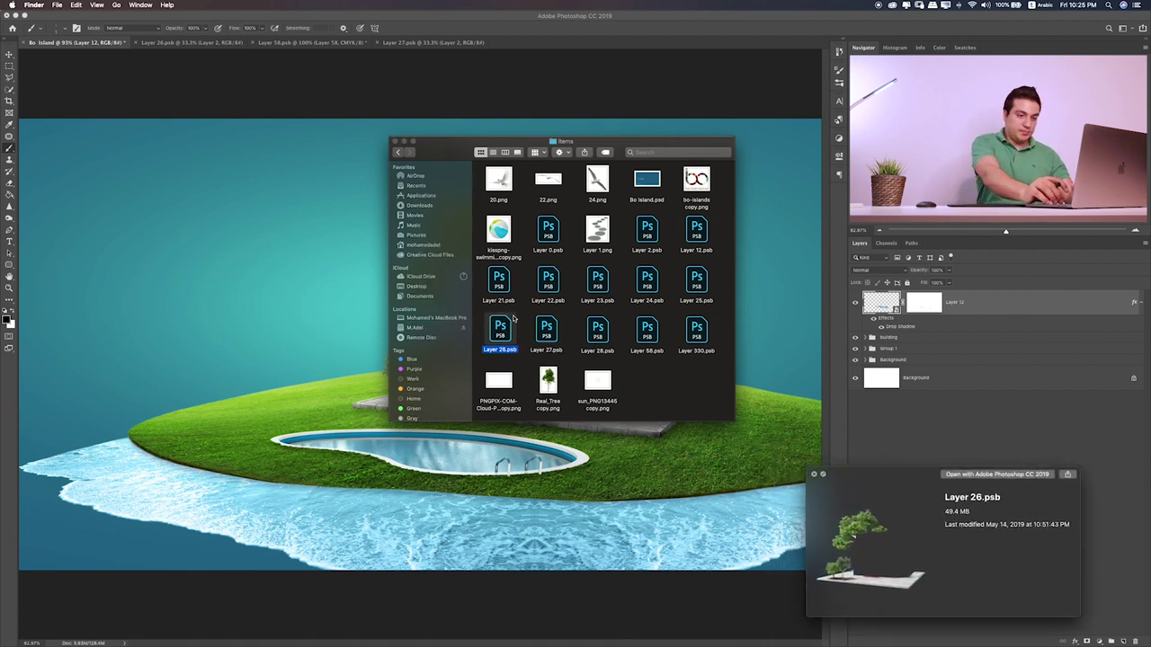
{"action": "key", "text": "Right"}
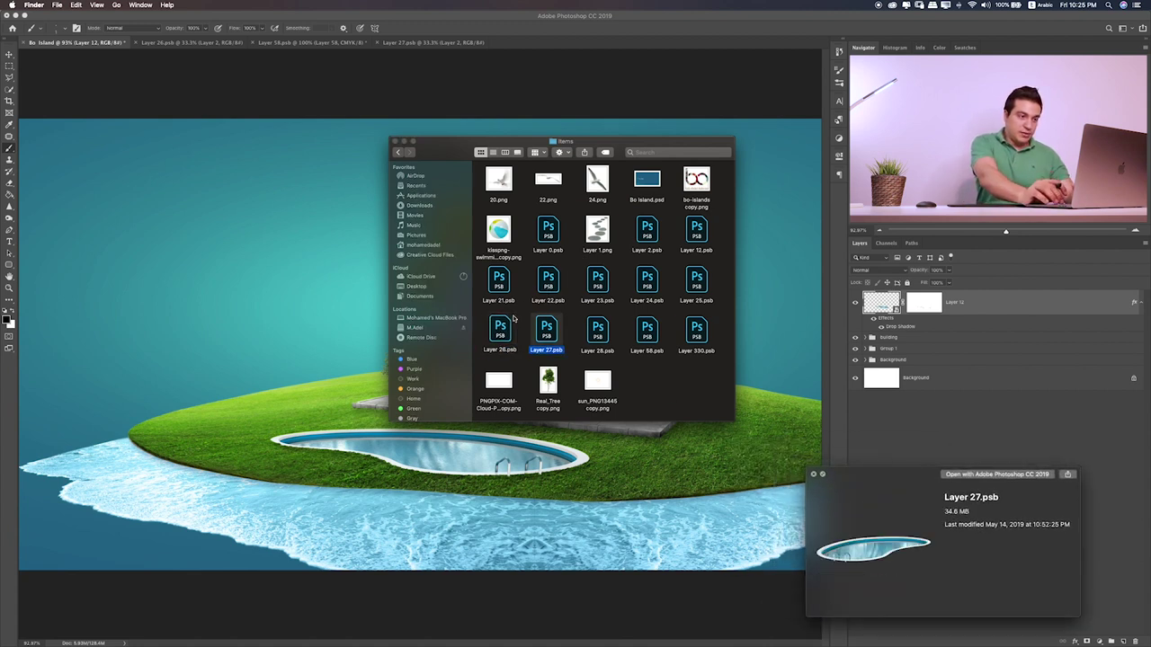
{"action": "key", "text": "Up"}
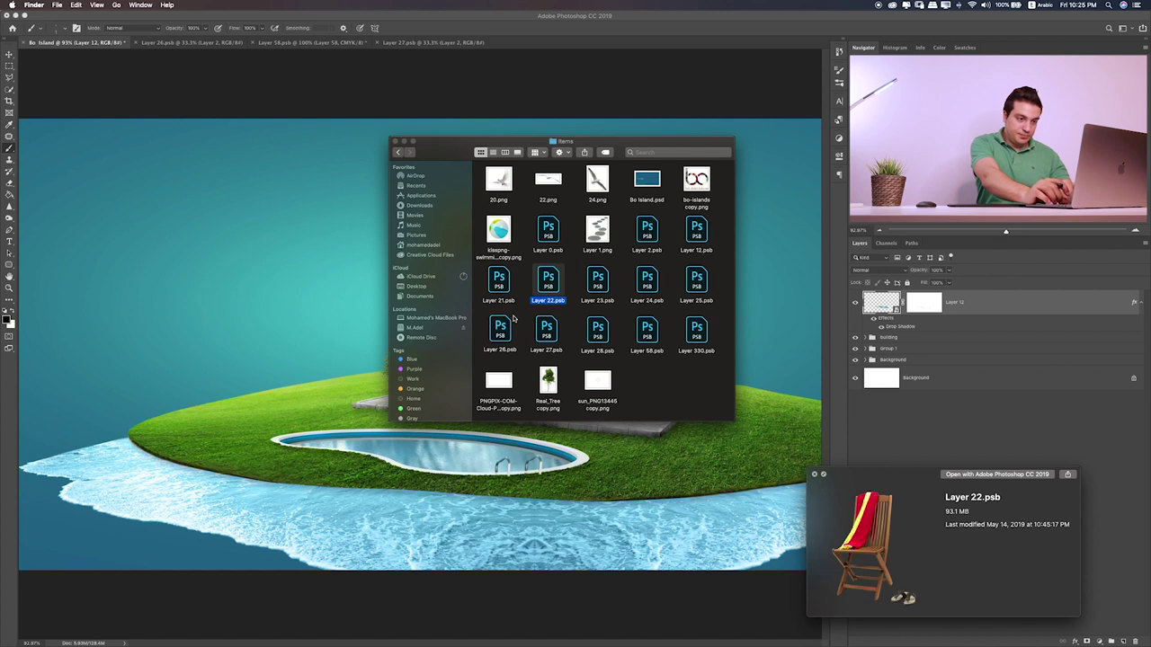
{"action": "key", "text": "Left"}
{"action": "key", "text": "Right"}
{"action": "key", "text": "Right"}
{"action": "key", "text": "Right"}
{"action": "key", "text": "Right"}
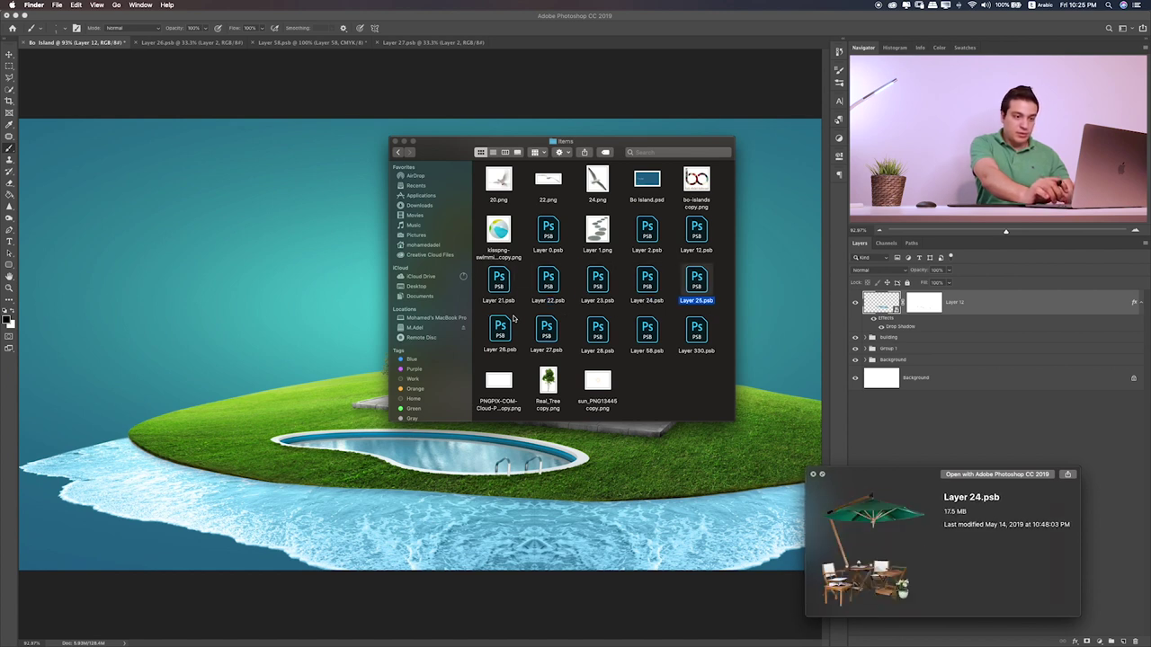
{"action": "key", "text": "Left"}
{"action": "key", "text": "Left"}
{"action": "key", "text": "Left"}
{"action": "key", "text": "Left"}
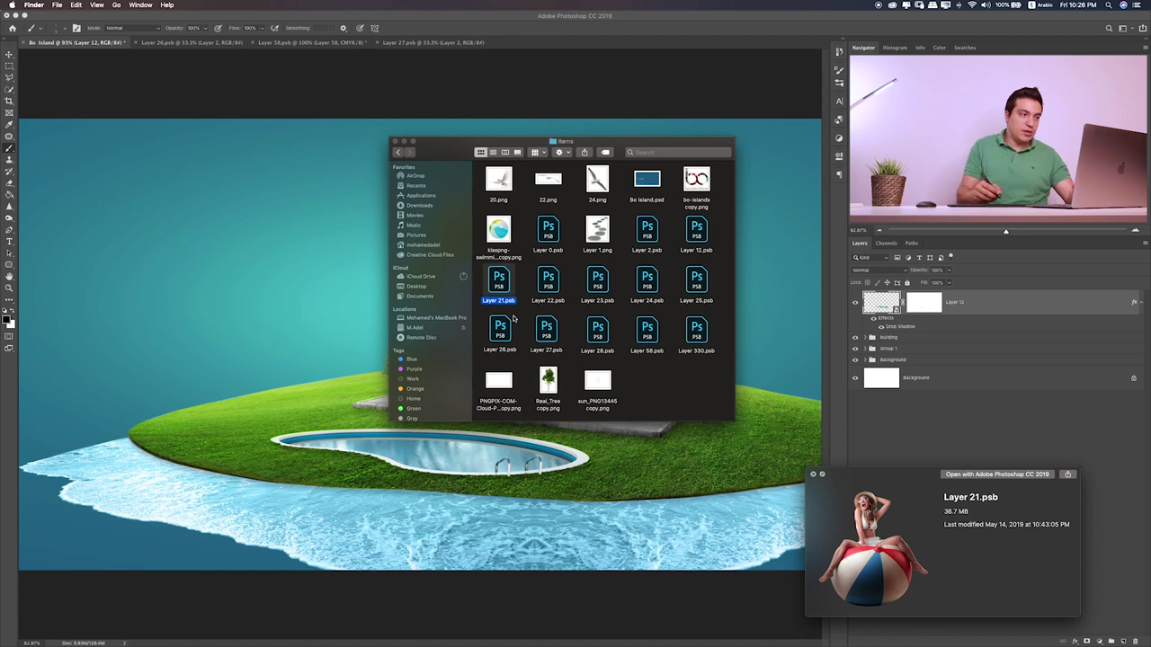
{"action": "double_click", "coordinate": [499, 281]}
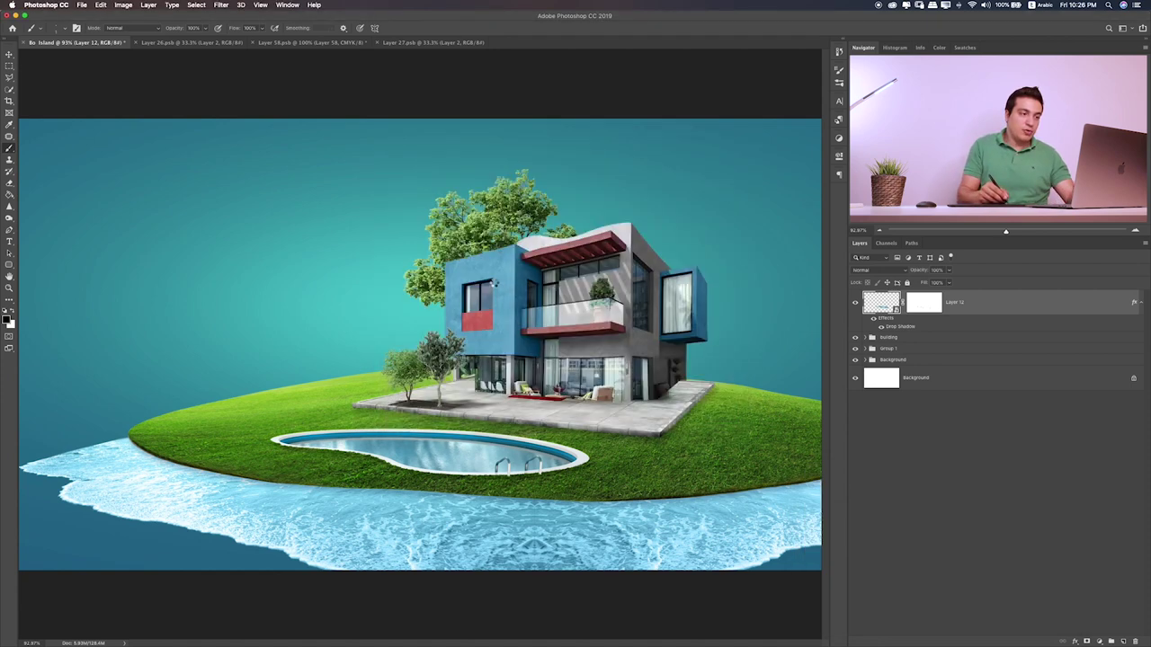
- Close the Layer 26, 27 and 58 documents without saving, then drag Layer 21 toward the Be Island tab
{"action": "left_click", "coordinate": [185, 43]}
{"action": "key", "text": "super+w"}
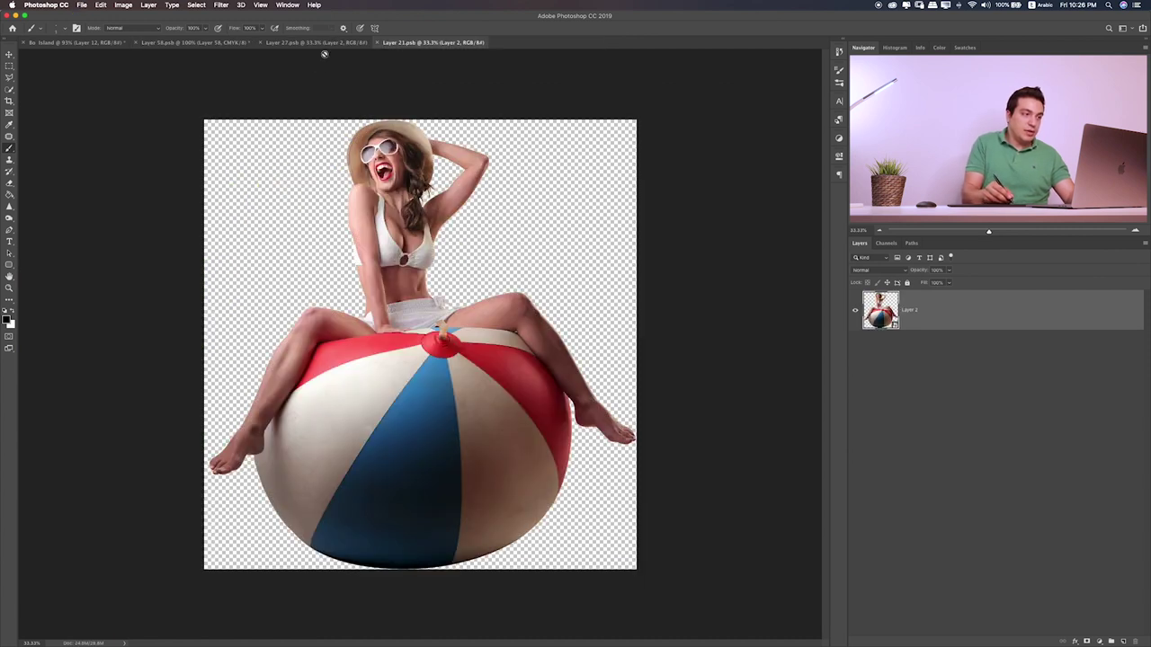
{"action": "left_click", "coordinate": [326, 42]}
{"action": "key", "text": "super+w"}
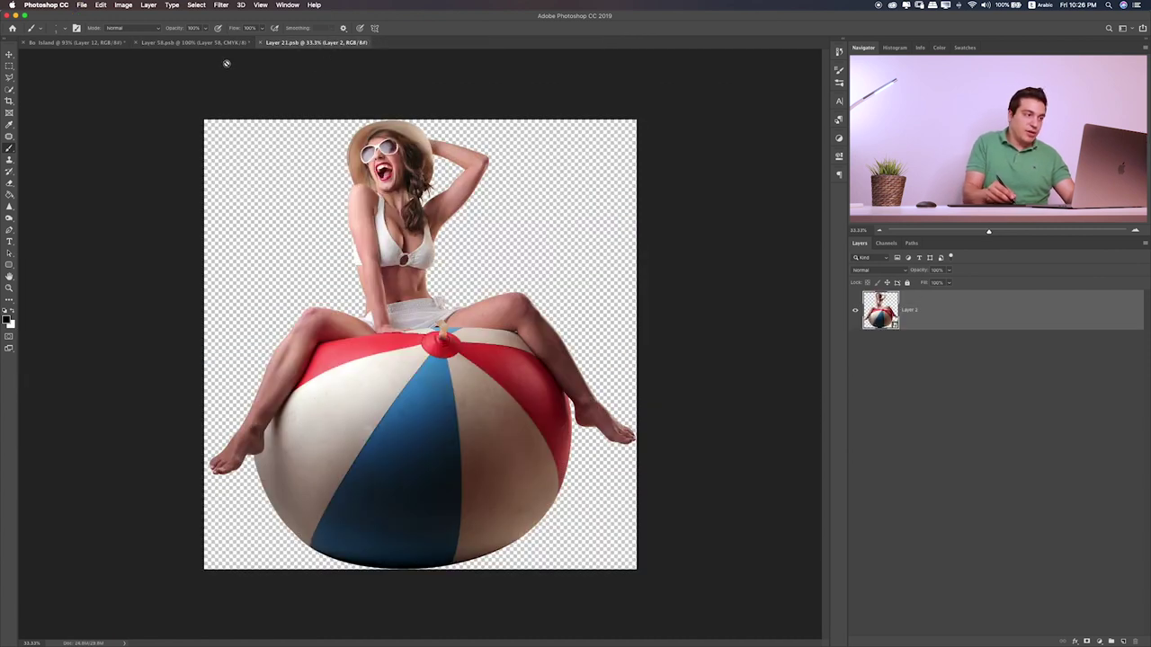
{"action": "left_click", "coordinate": [224, 42]}
{"action": "key", "text": "super+w"}
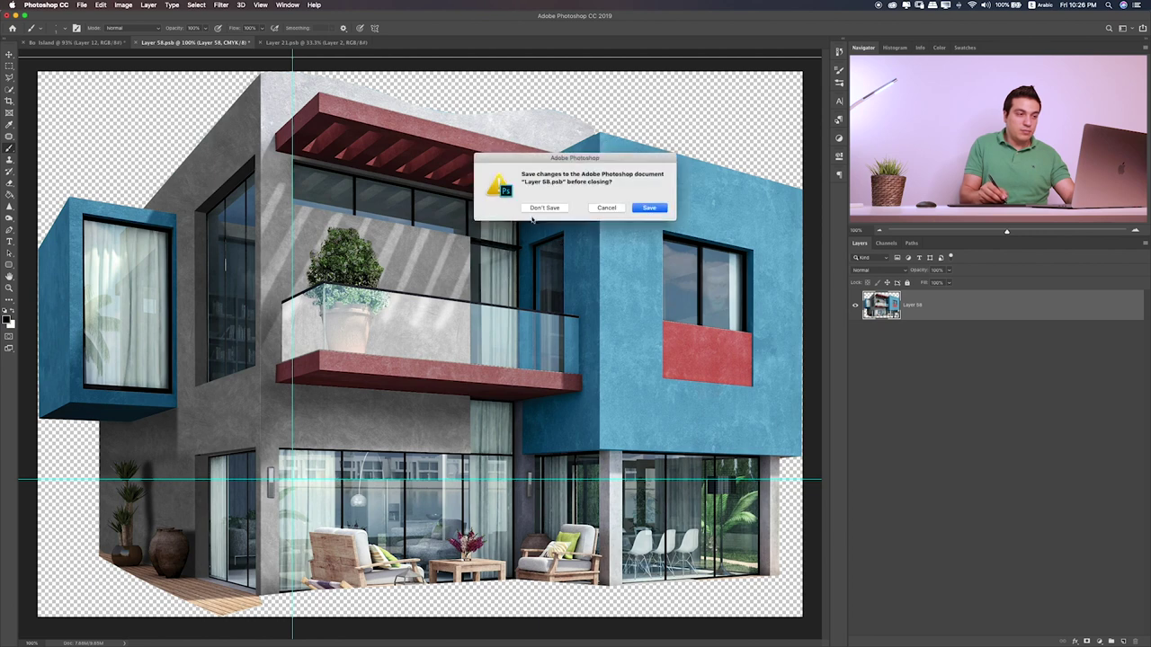
{"action": "left_click", "coordinate": [545, 212]}
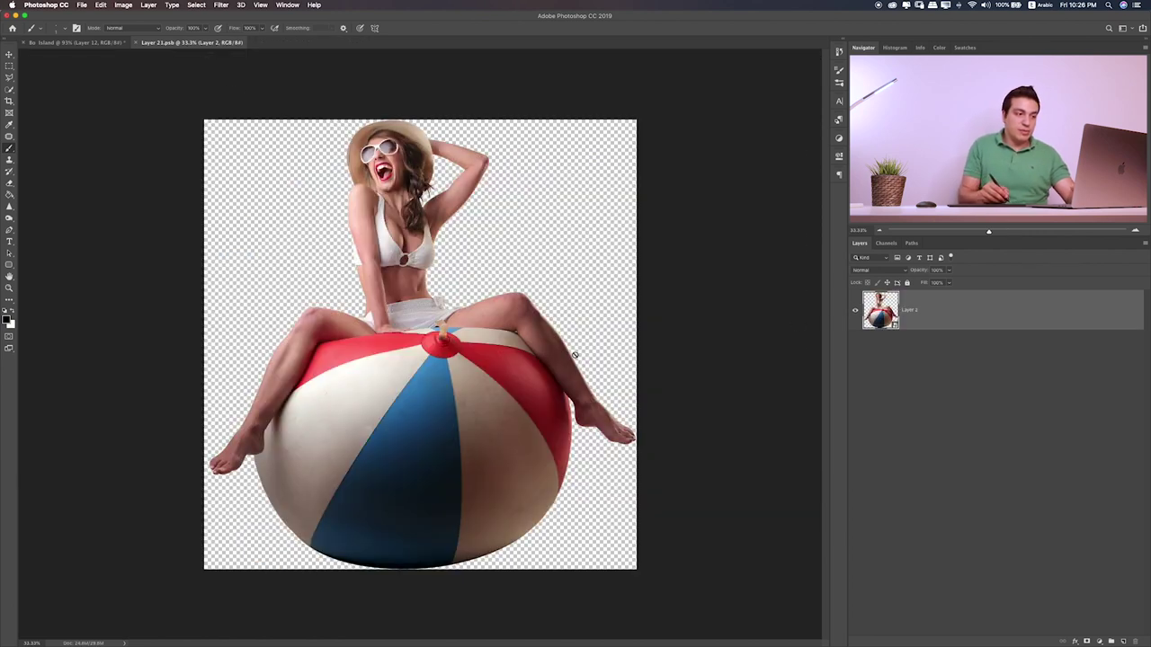
{"action": "key", "text": "v"}
{"action": "mouse_move", "coordinate": [466, 363]}
{"action": "left_mouse_down"}
{"action": "mouse_move", "coordinate": [66, 120]}
{"action": "mouse_move", "coordinate": [99, 45]}
{"action": "left_mouse_up"}
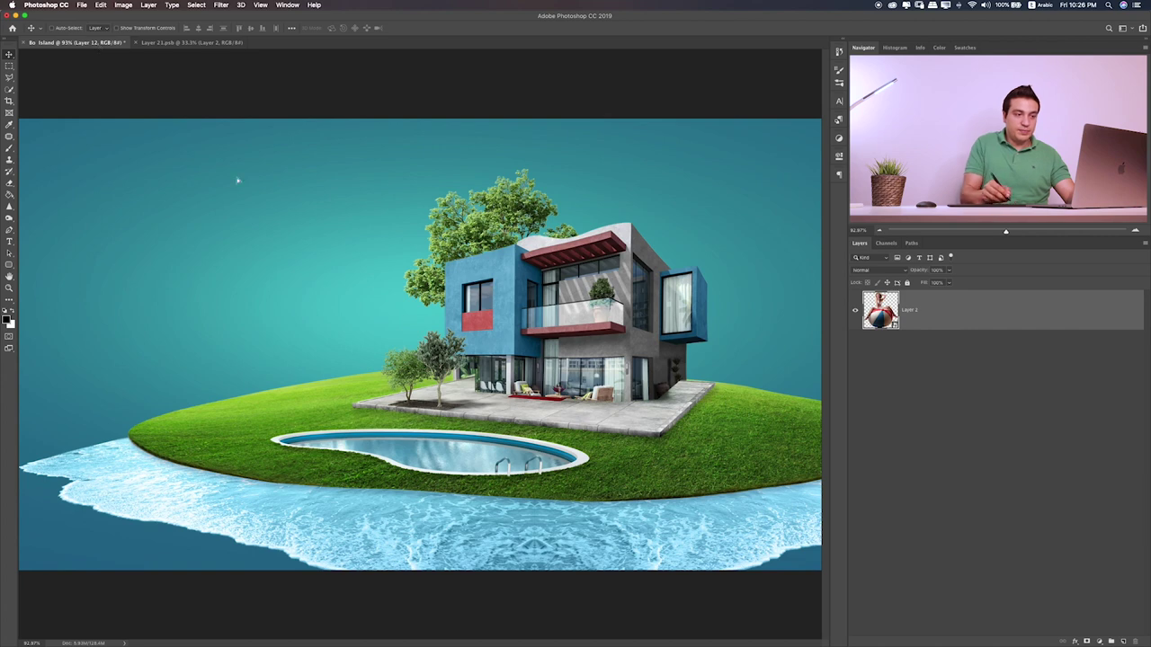
- Drop the beach-ball woman into the island composite, scale her down and set her at the pool's edge
{"action": "left_click_drag", "start_coordinate": [237, 181], "coordinate": [237, 181]}
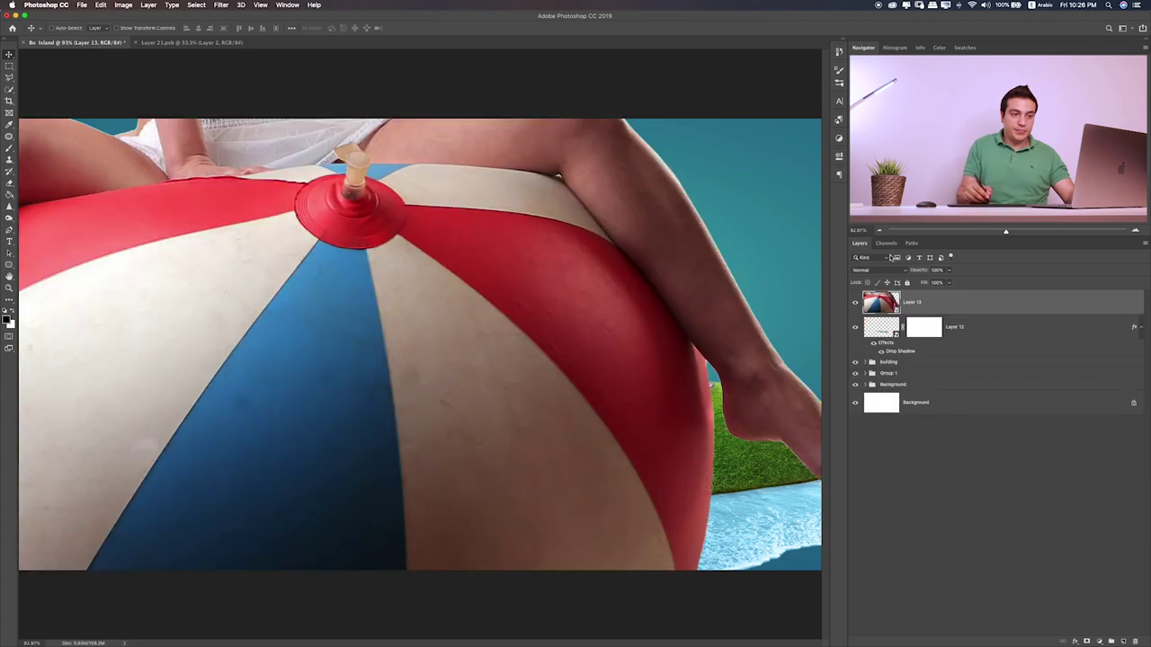
{"action": "key", "text": "super+t"}
{"action": "key", "text": "super+0"}
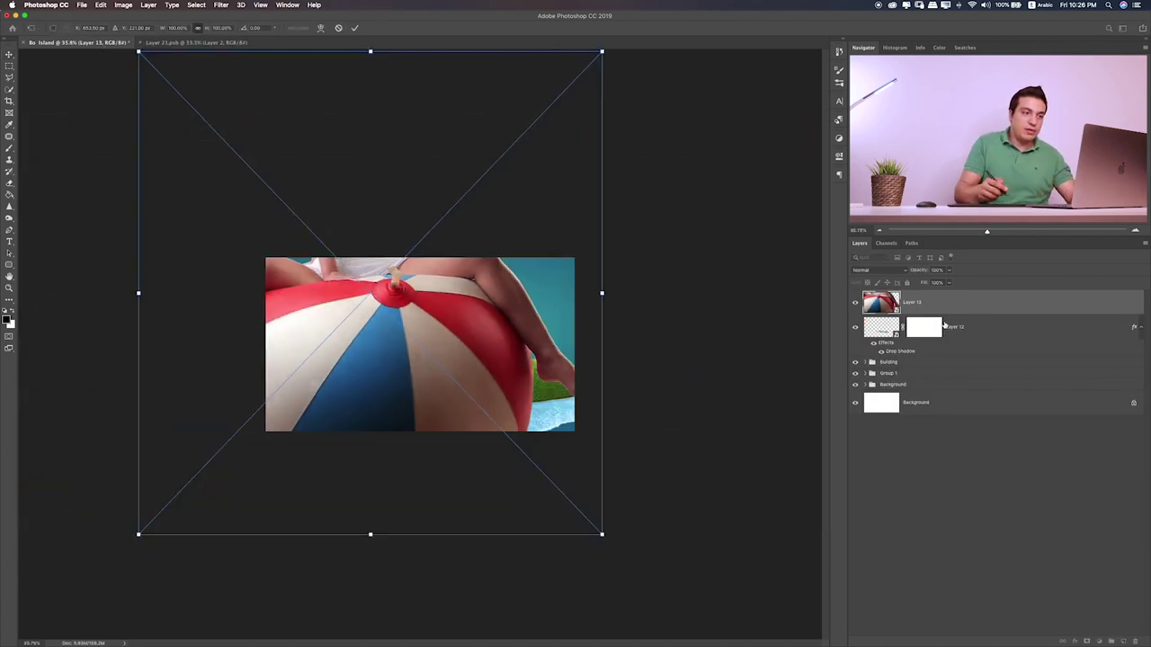
{"action": "left_click_drag", "start_coordinate": [601, 52], "coordinate": [215, 359]}
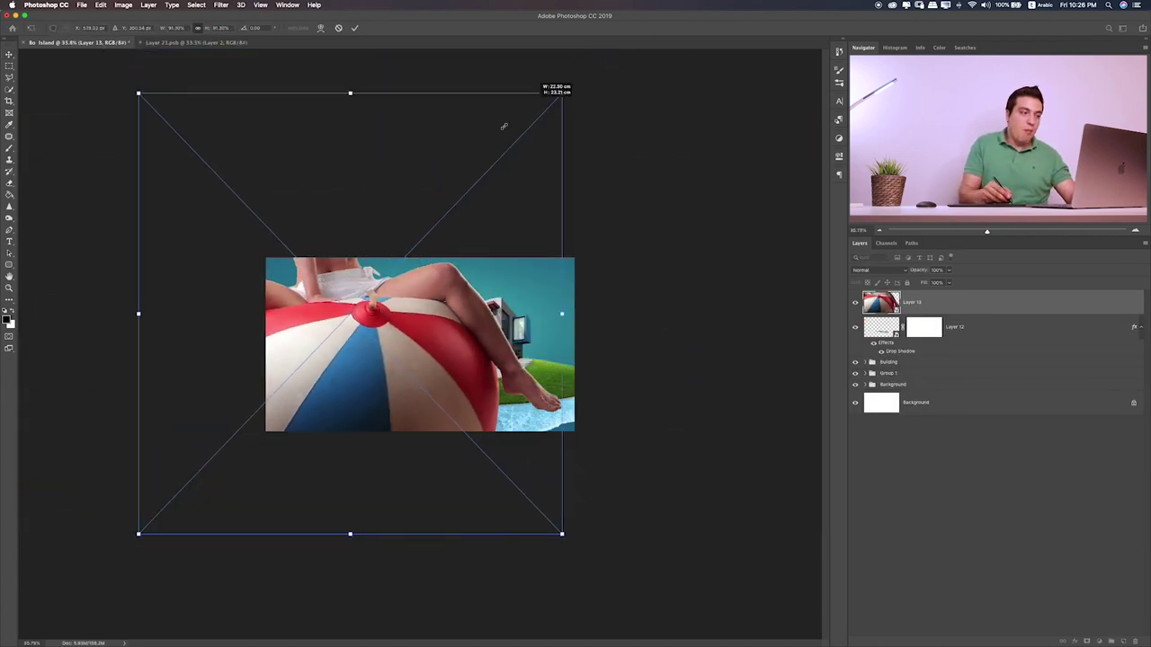
{"action": "left_click_drag", "start_coordinate": [220, 441], "coordinate": [455, 310]}
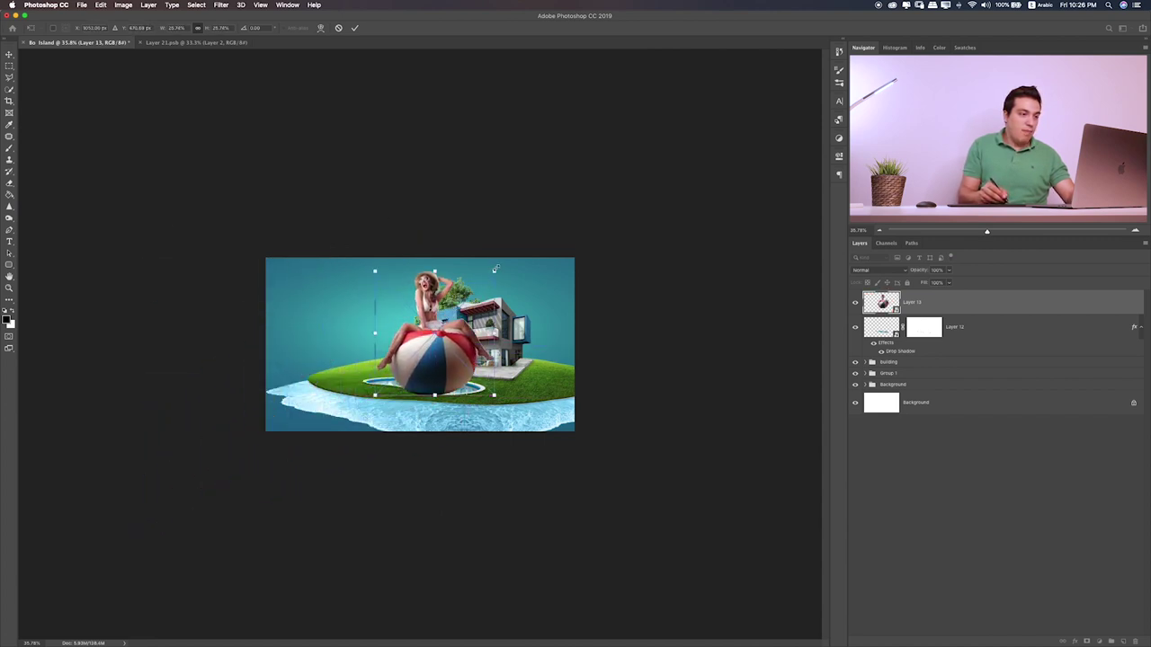
{"action": "mouse_move", "coordinate": [495, 268]}
{"action": "left_mouse_down"}
{"action": "mouse_move", "coordinate": [460, 337]}
{"action": "mouse_move", "coordinate": [437, 356]}
{"action": "left_mouse_up"}
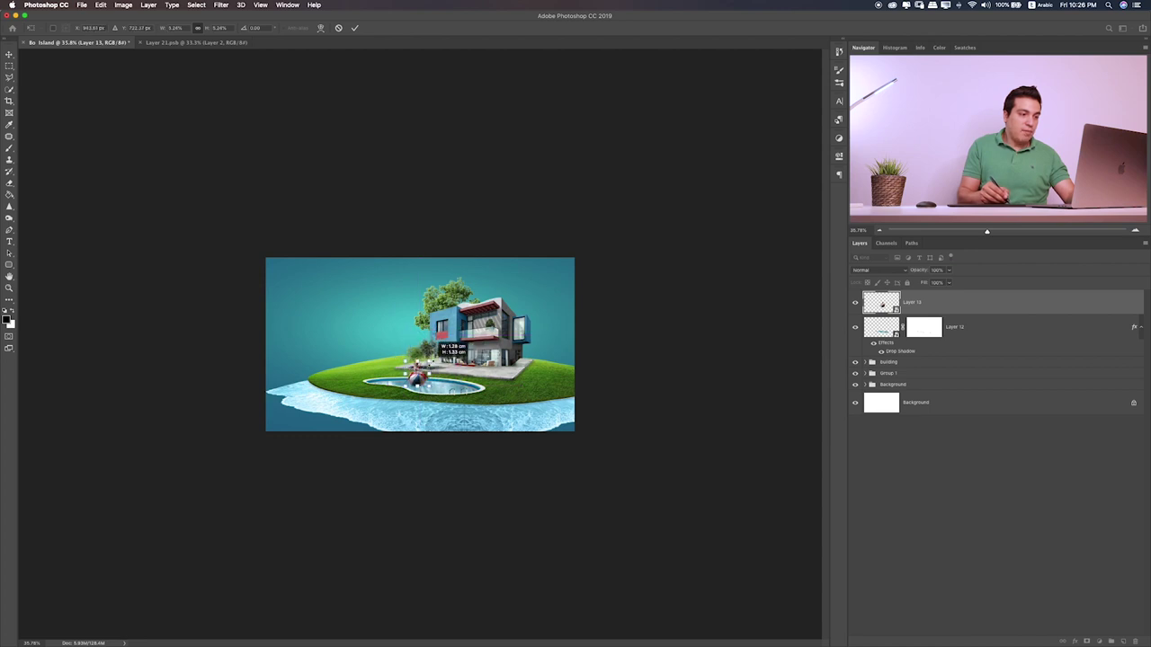
{"action": "key", "text": "Return"}
{"action": "key", "text": "ctrl+0"}
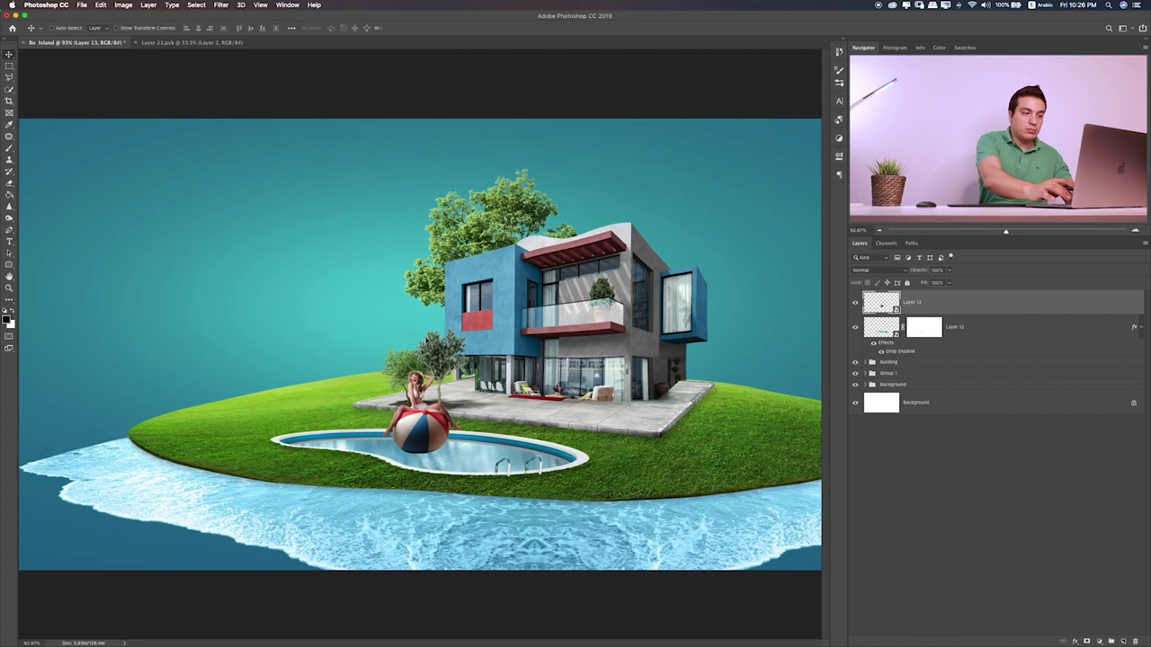
{"action": "key", "text": "ctrl+plus"}
{"action": "key", "text": "ctrl+plus"}
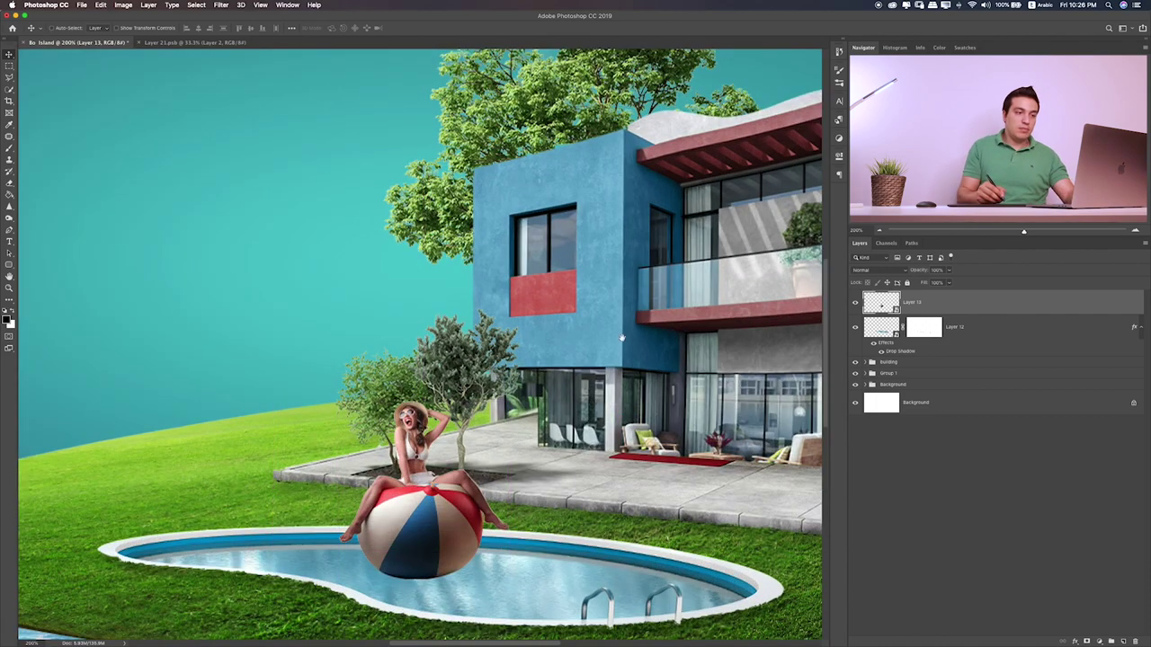
{"action": "left_click_drag", "start_coordinate": [590, 403], "coordinate": [408, 321]}
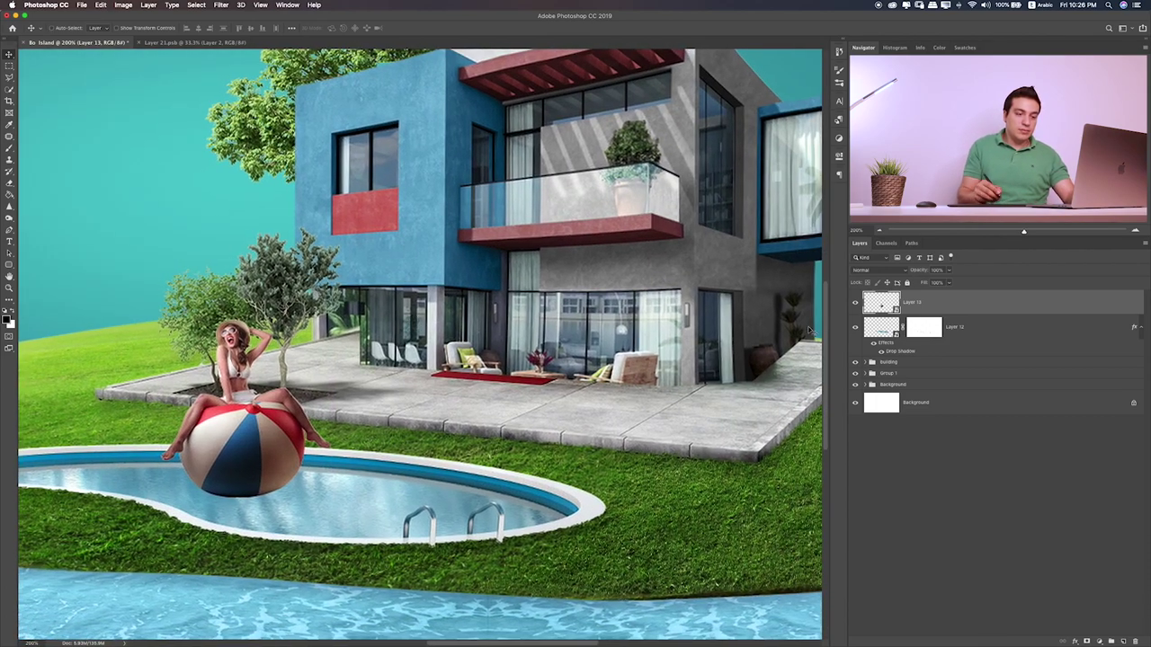
{"action": "key", "text": "ctrl+minus"}
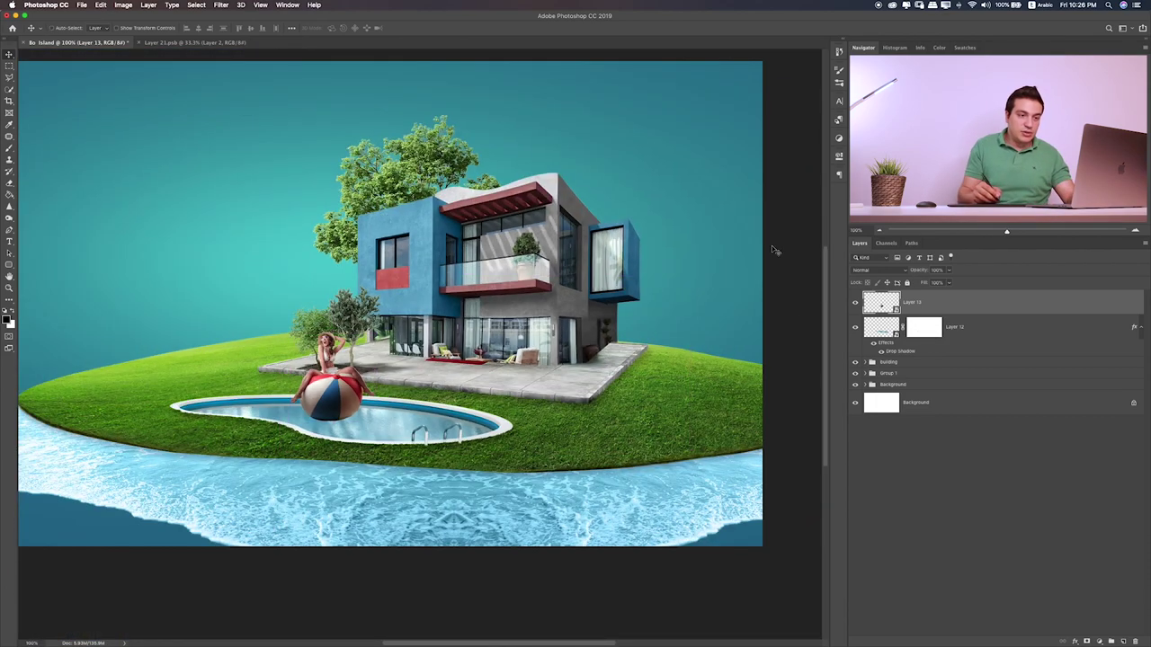
- Stretch the pool layer, Layer 12, wider to the right toward the patio corner
{"action": "left_click", "coordinate": [977, 330]}
{"action": "key", "text": "ctrl+t"}
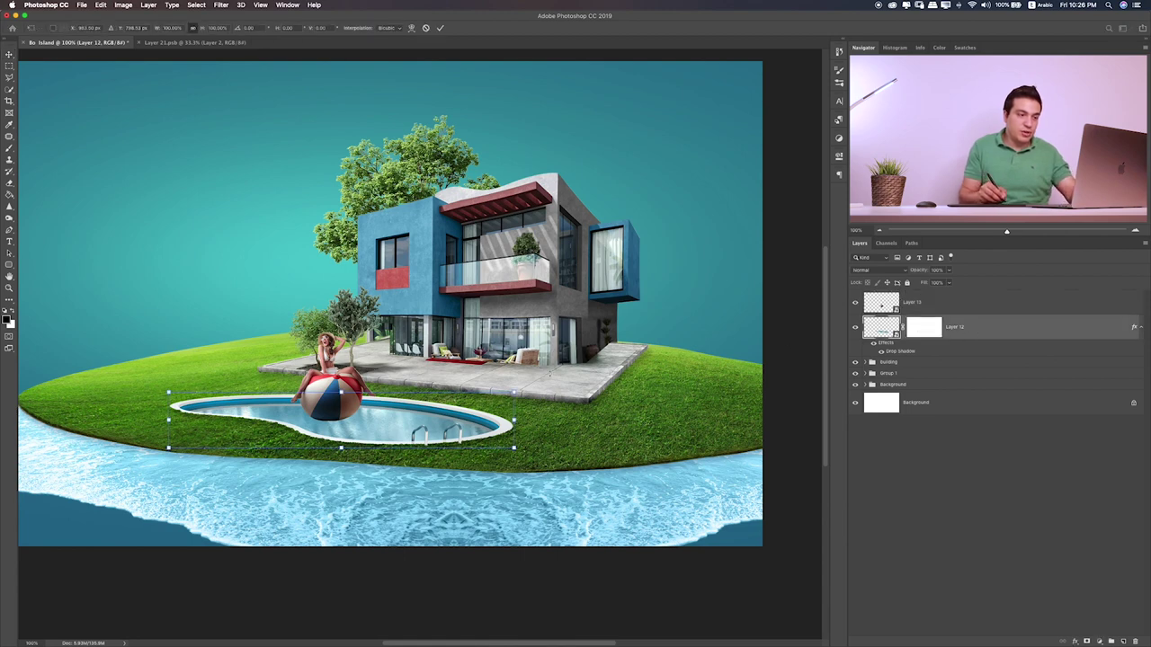
{"action": "mouse_move", "coordinate": [513, 393]}
{"action": "left_mouse_down"}
{"action": "mouse_move", "coordinate": [558, 385]}
{"action": "mouse_move", "coordinate": [545, 420]}
{"action": "left_mouse_up"}
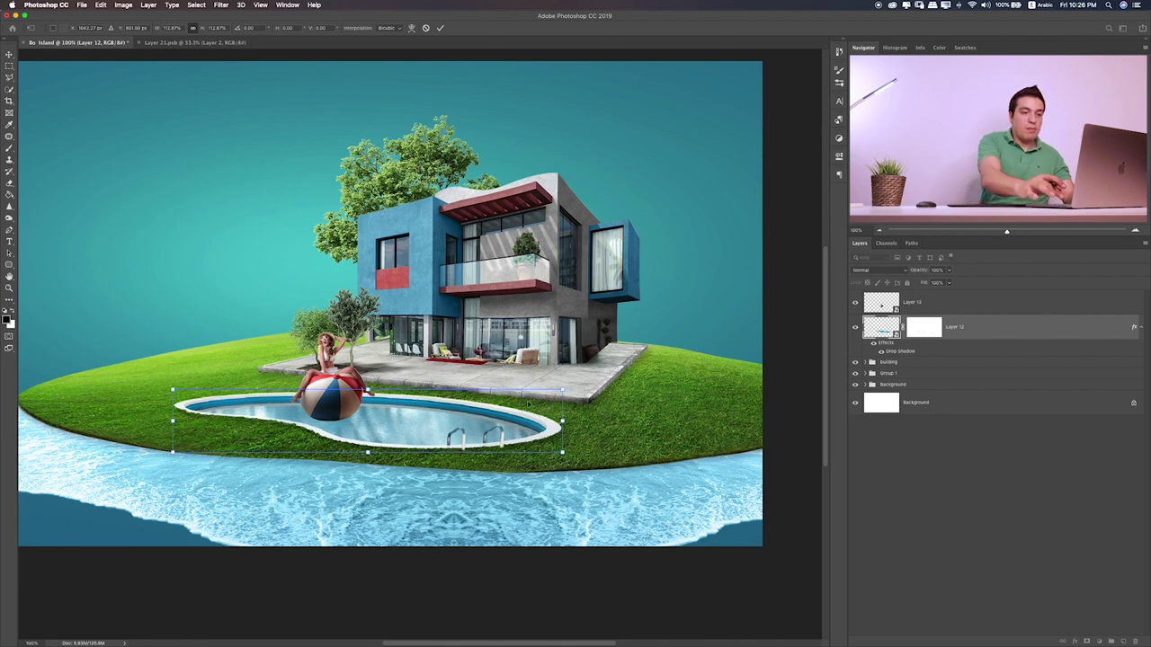
{"action": "key", "text": "Return"}
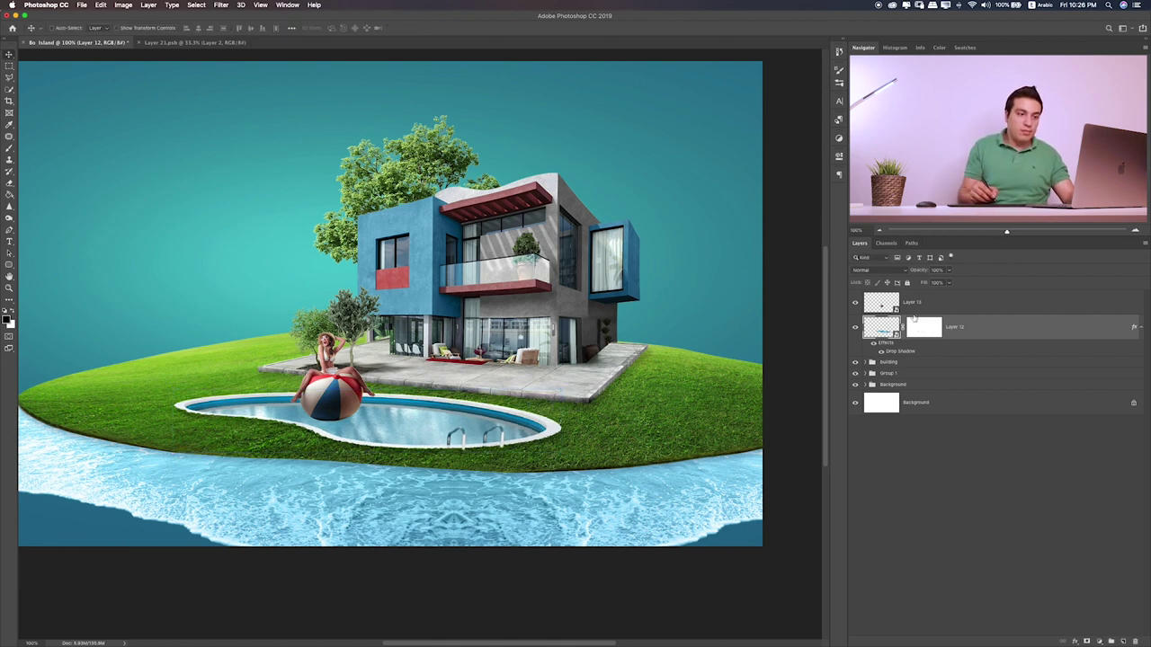
{"action": "left_click", "coordinate": [939, 303]}
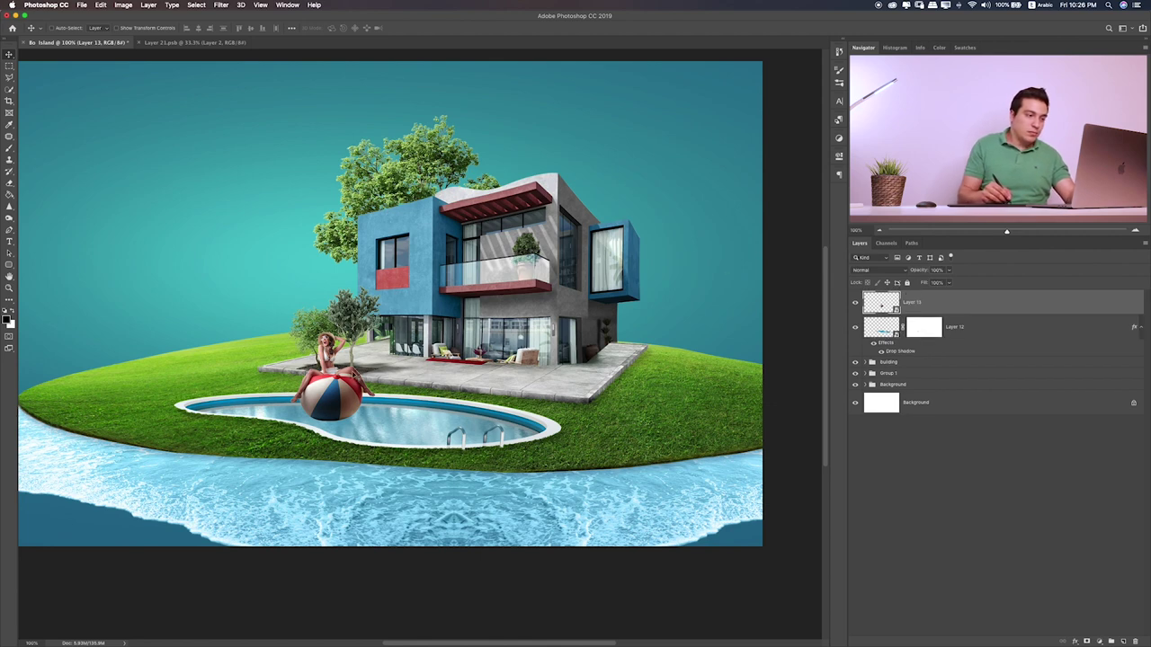
- Nudge the woman further onto the pool and check her spacing from the house
{"action": "left_click_drag", "start_coordinate": [369, 387], "coordinate": [425, 390]}
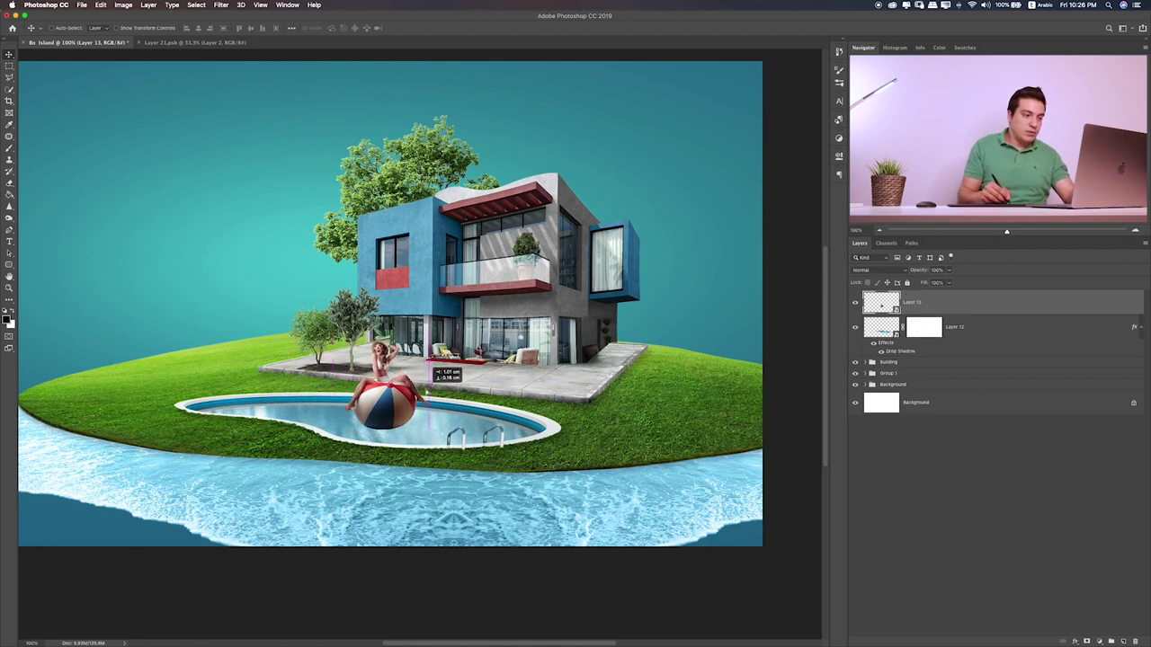
{"action": "left_click_drag", "start_coordinate": [433, 370], "coordinate": [437, 374]}
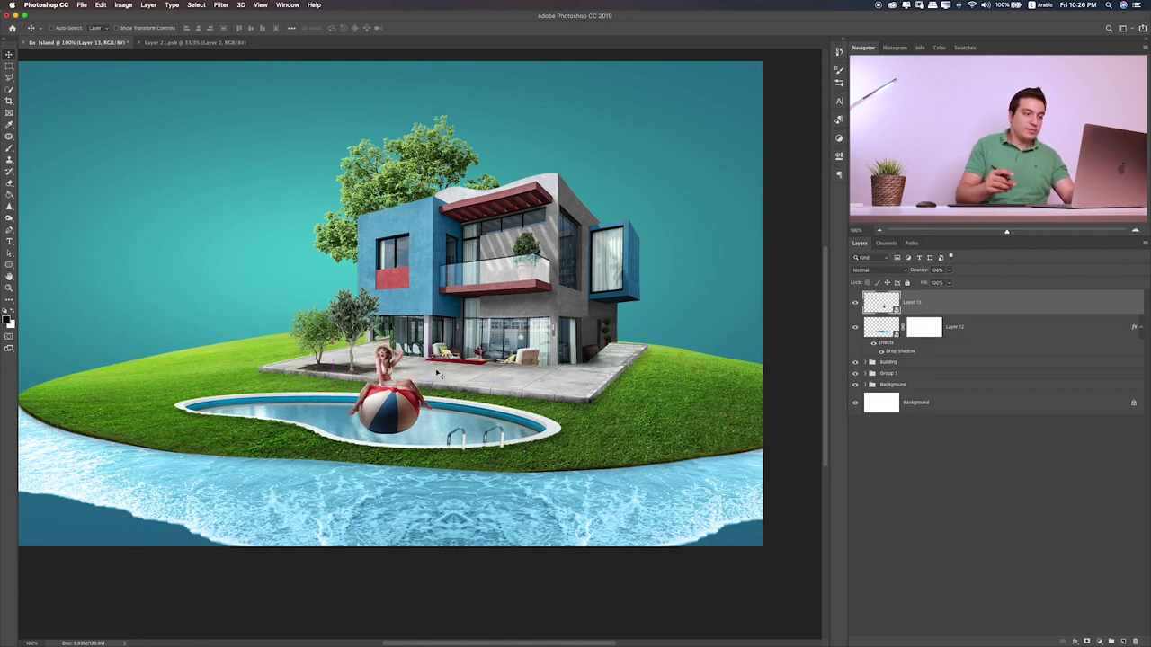
{"action": "key", "text": "super+plus"}
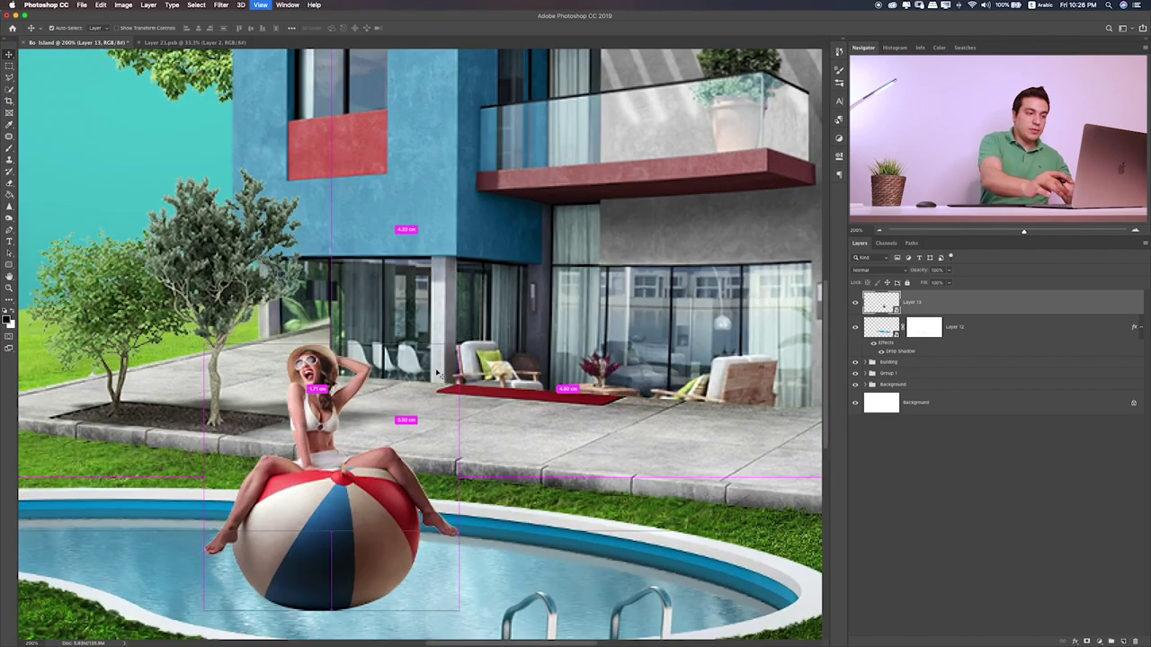
{"action": "key", "text": "super+plus"}
{"action": "key", "text": "super+minus"}
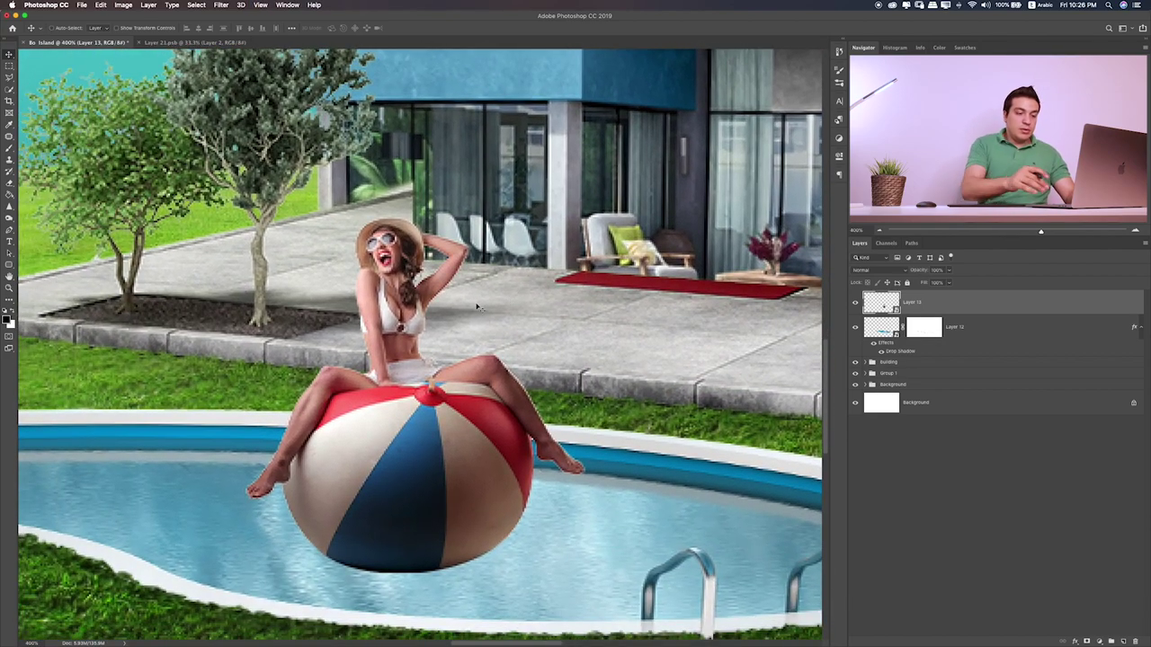
{"action": "key", "text": "super+0"}
{"action": "key", "text": "super"}
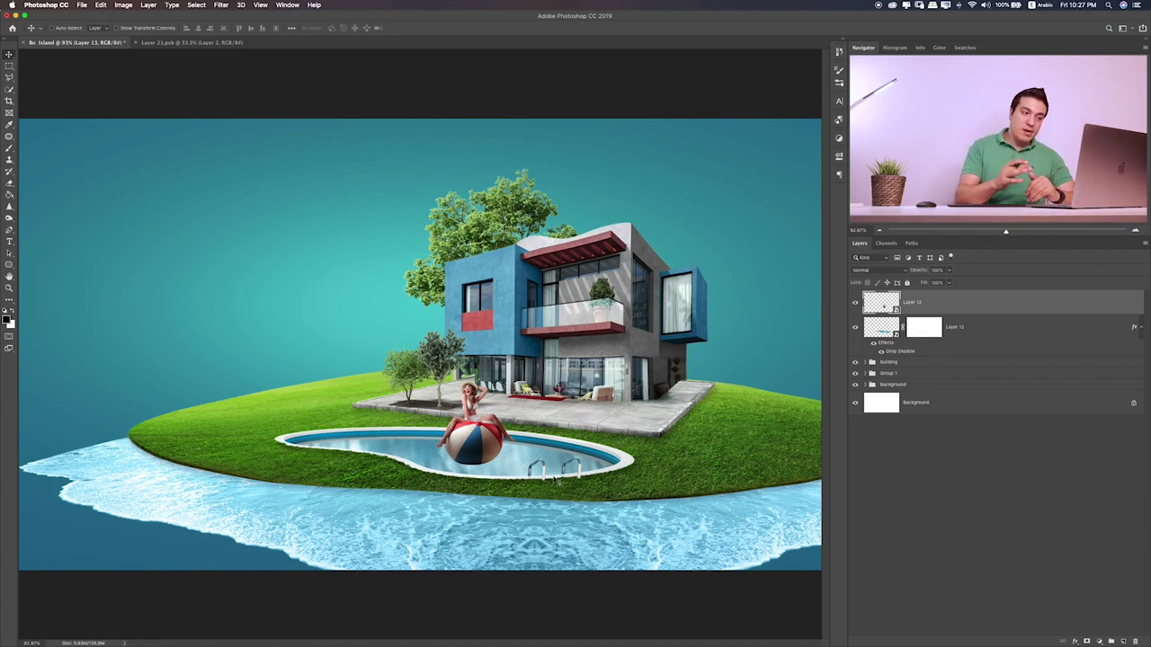
{"action": "key", "text": "ctrl+plus"}
{"action": "key", "text": "ctrl+plus"}
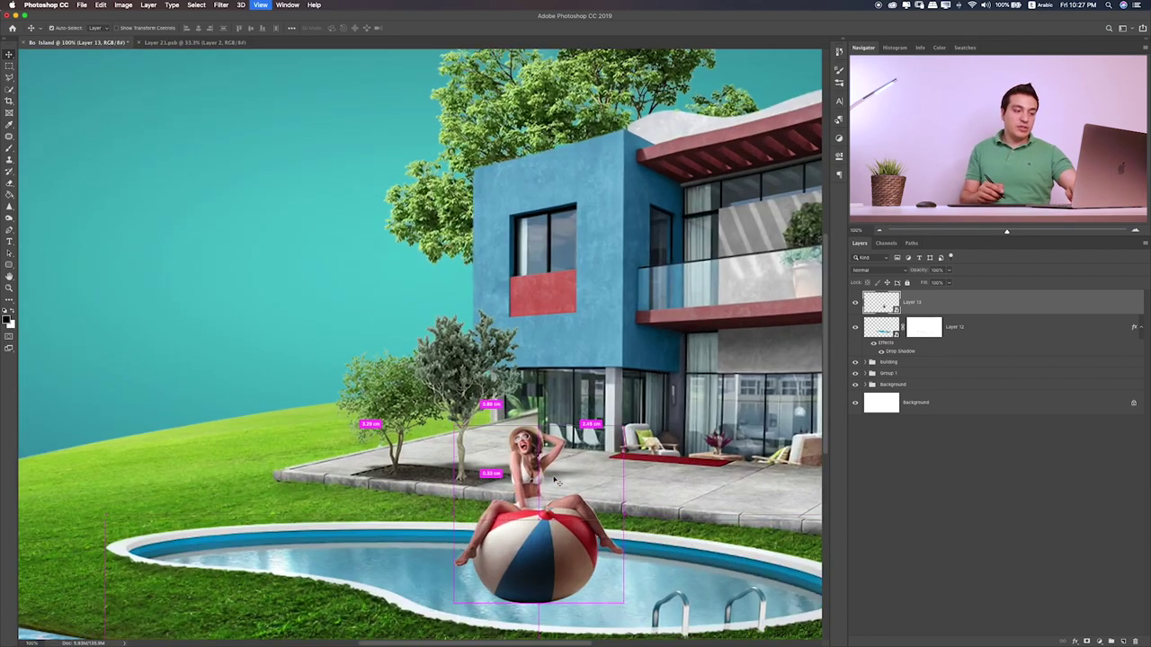
{"action": "key", "text": "ctrl+plus"}
{"action": "scroll", "coordinate": [584, 431], "scroll_direction": "down", "scroll_amount": 3}
{"action": "scroll", "coordinate": [584, 432], "scroll_direction": "right", "scroll_amount": 5}
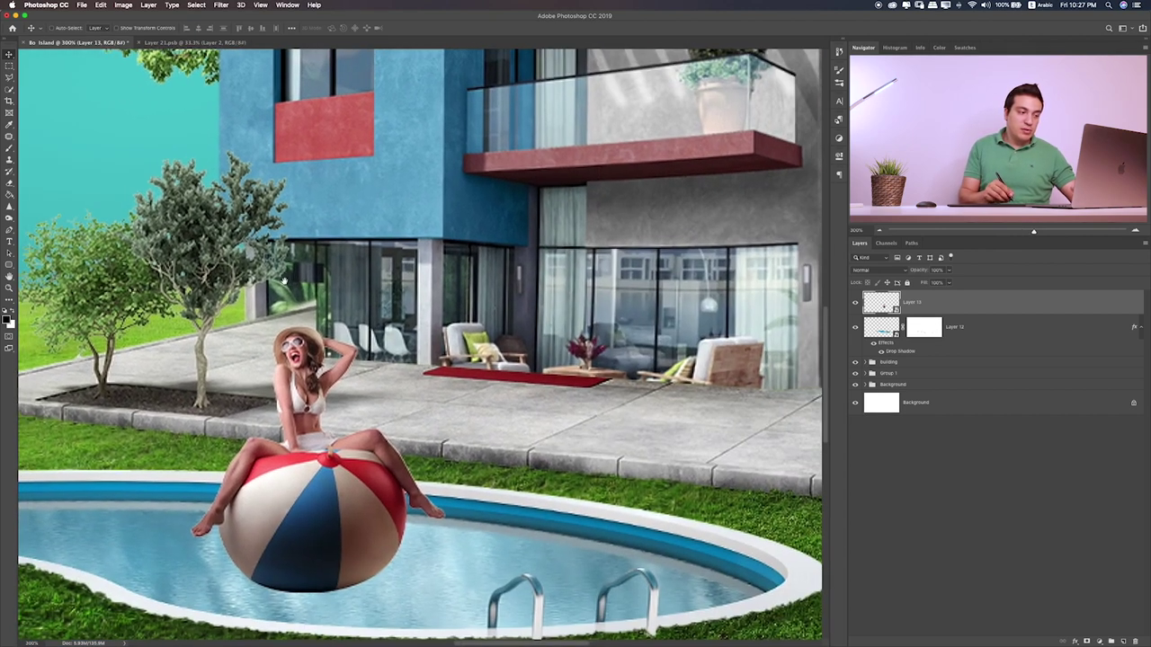
{"action": "scroll", "coordinate": [555, 341], "scroll_direction": "down", "scroll_amount": 4}
- Group the woman's Layer 13 and add a new Layer 14 clipped to it
{"action": "key", "text": "ctrl+g"}
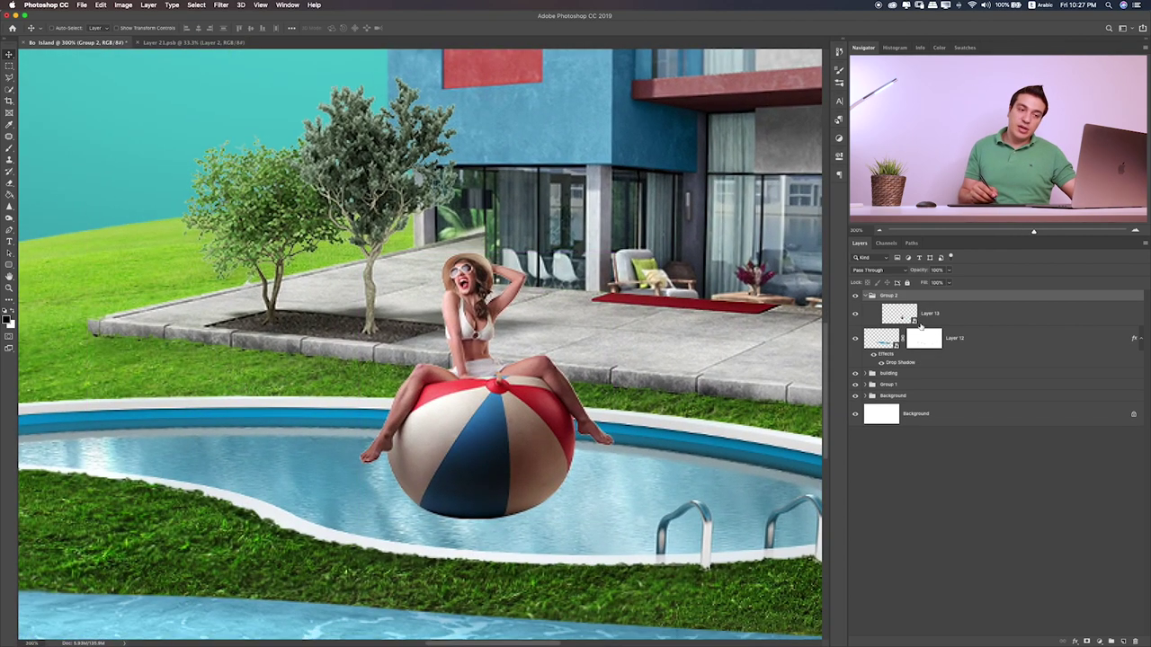
{"action": "left_click", "coordinate": [981, 319]}
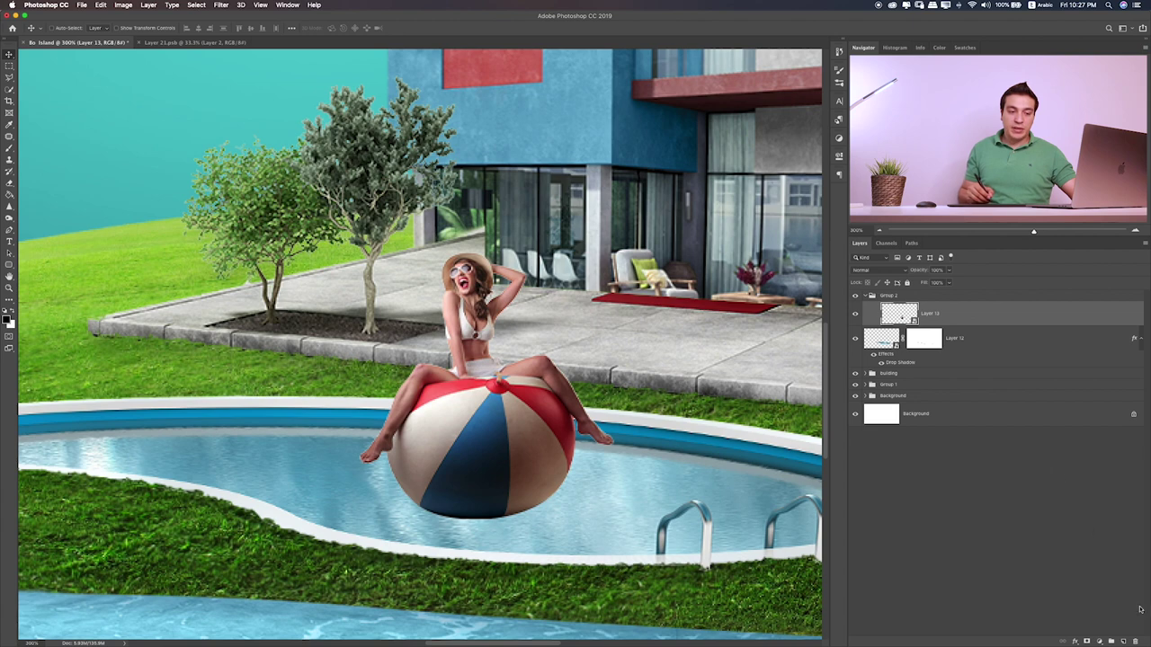
{"action": "left_click", "coordinate": [1123, 641]}
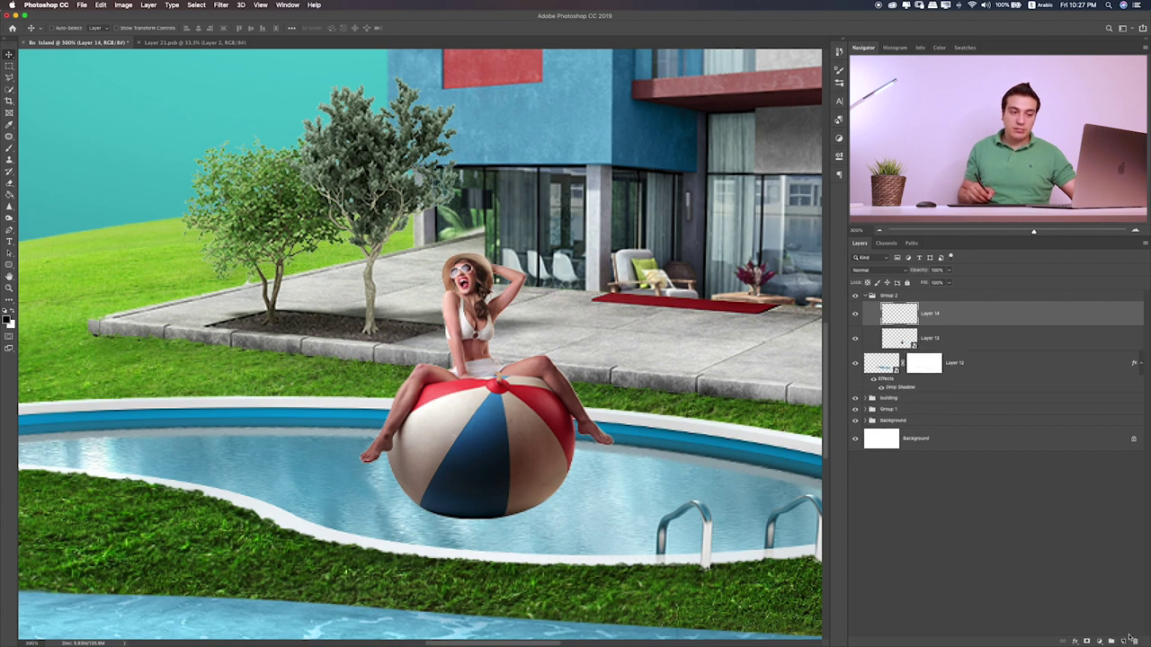
{"action": "left_click", "coordinate": [985, 328], "text": "alt"}
{"action": "left_click_drag", "start_coordinate": [490, 341], "coordinate": [529, 347]}
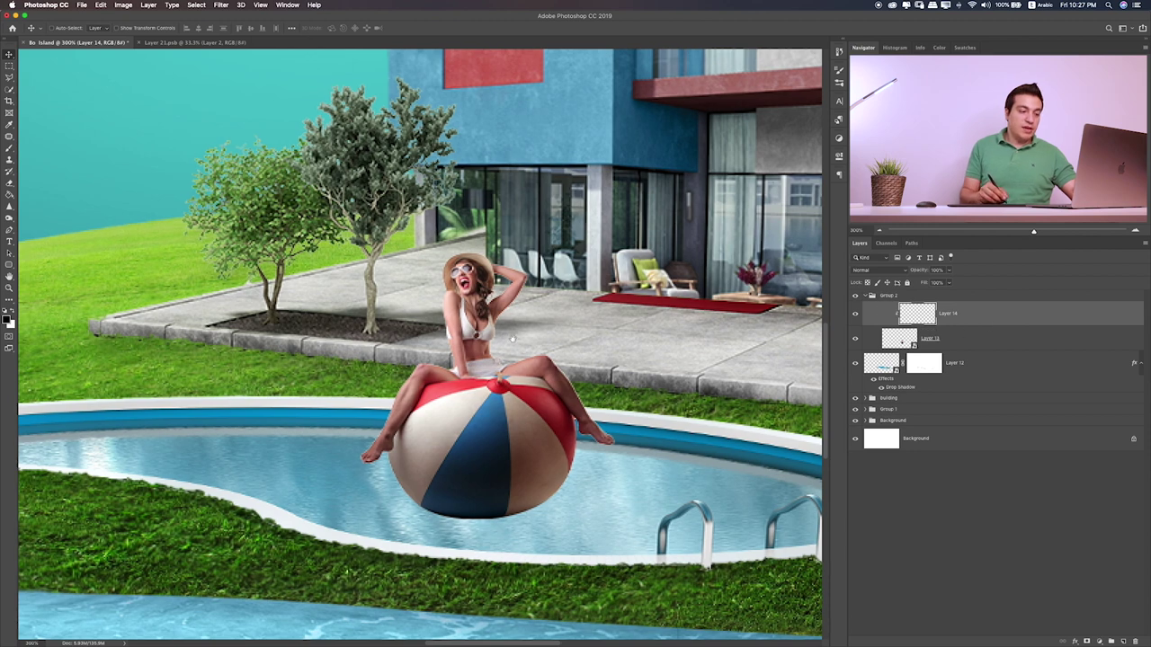
- Pick an orange foreground colour and brush it over the woman's hat, hair and legs
{"action": "key", "text": "b"}
{"action": "key", "text": "x"}
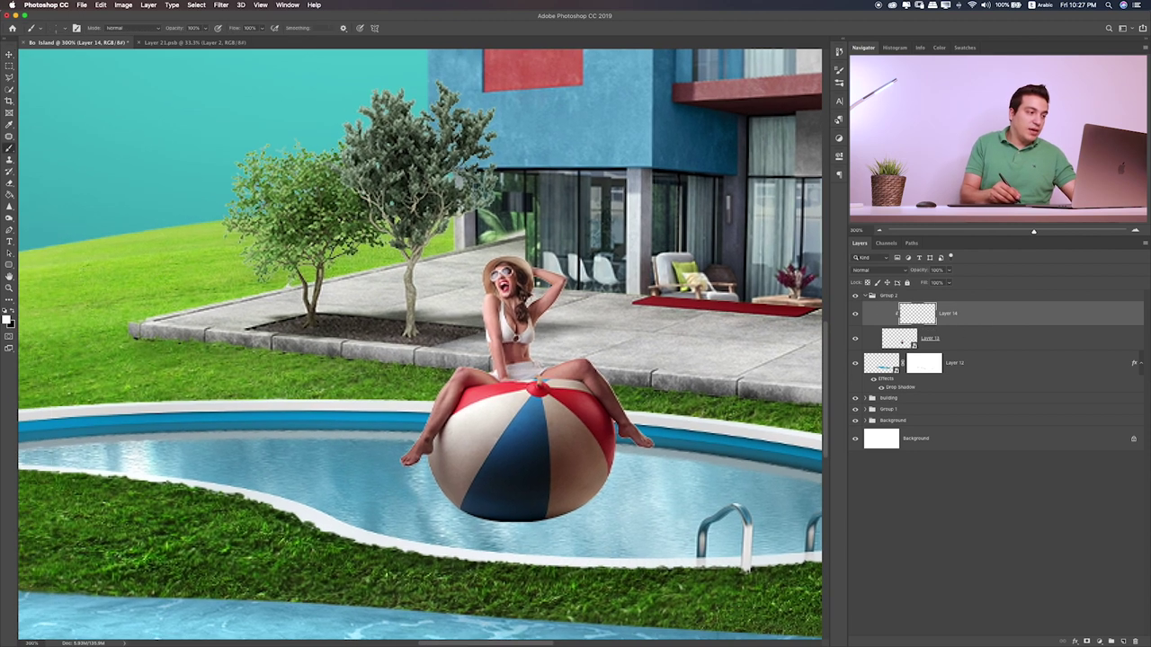
{"action": "left_click", "coordinate": [7, 318]}
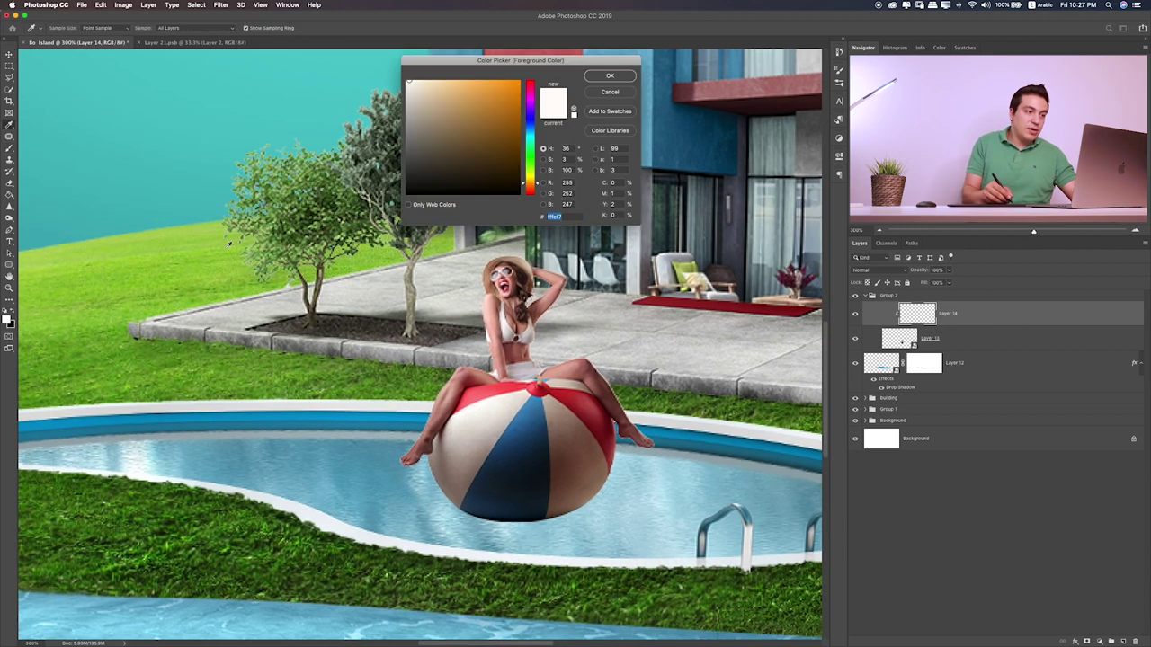
{"action": "left_click", "coordinate": [495, 120]}
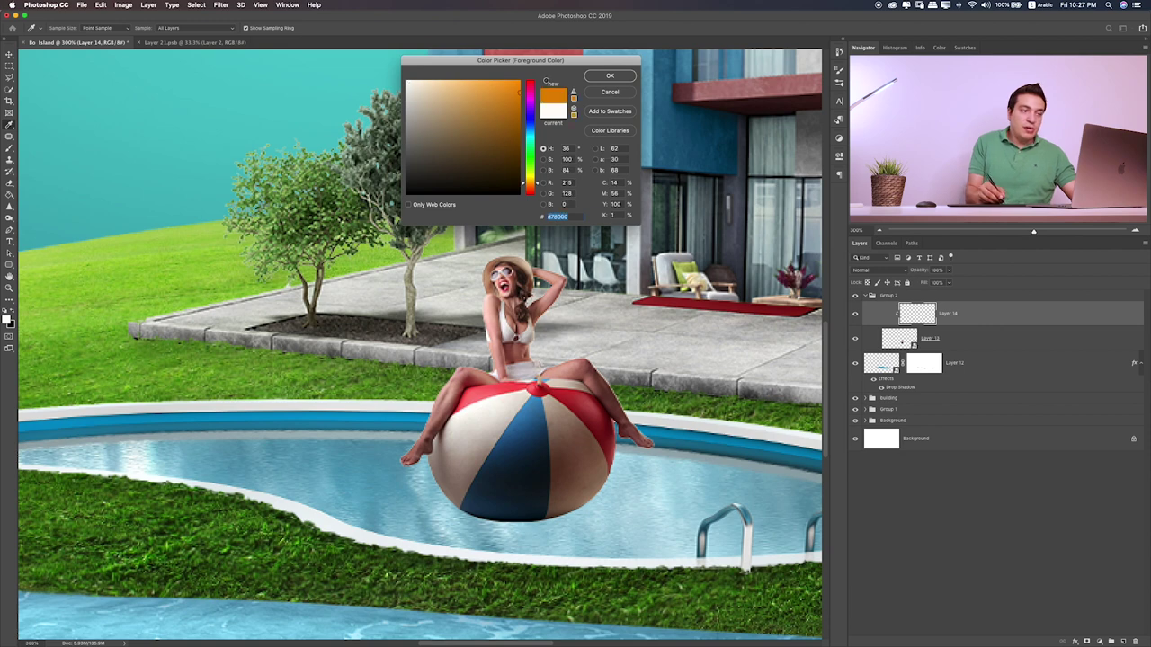
{"action": "left_click", "coordinate": [610, 75]}
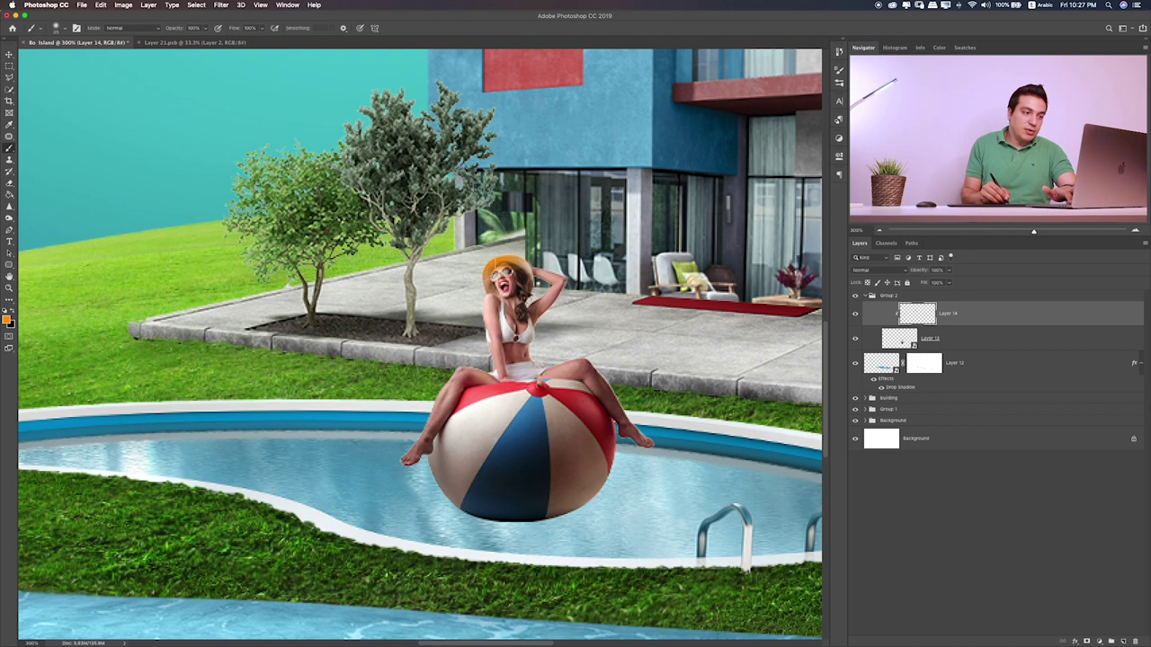
{"action": "left_click_drag", "start_coordinate": [496, 266], "coordinate": [493, 338]}
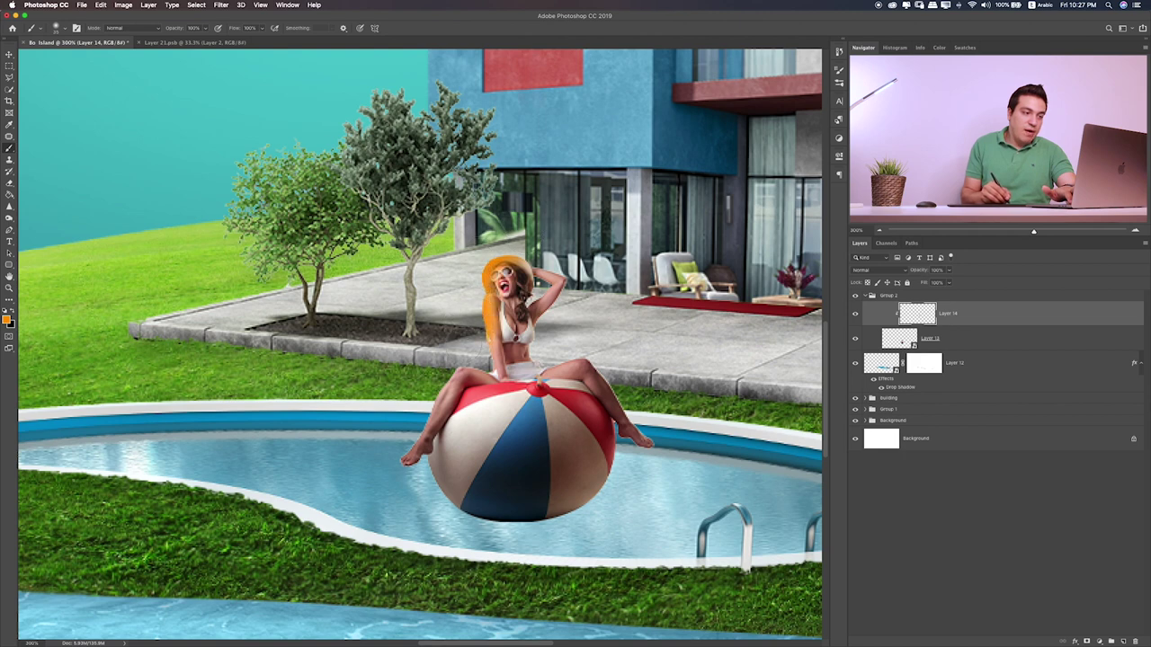
{"action": "left_click_drag", "start_coordinate": [439, 399], "coordinate": [424, 443]}
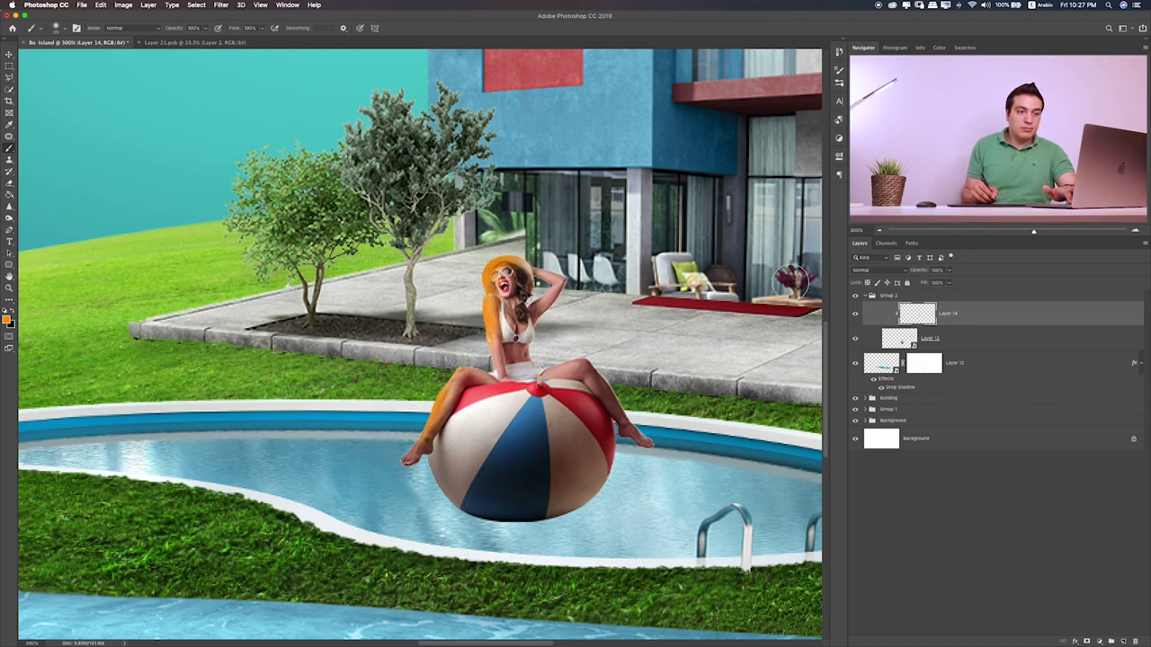
- Set the orange layer to Soft Light blend mode at 76% opacity
{"action": "left_click", "coordinate": [899, 270]}
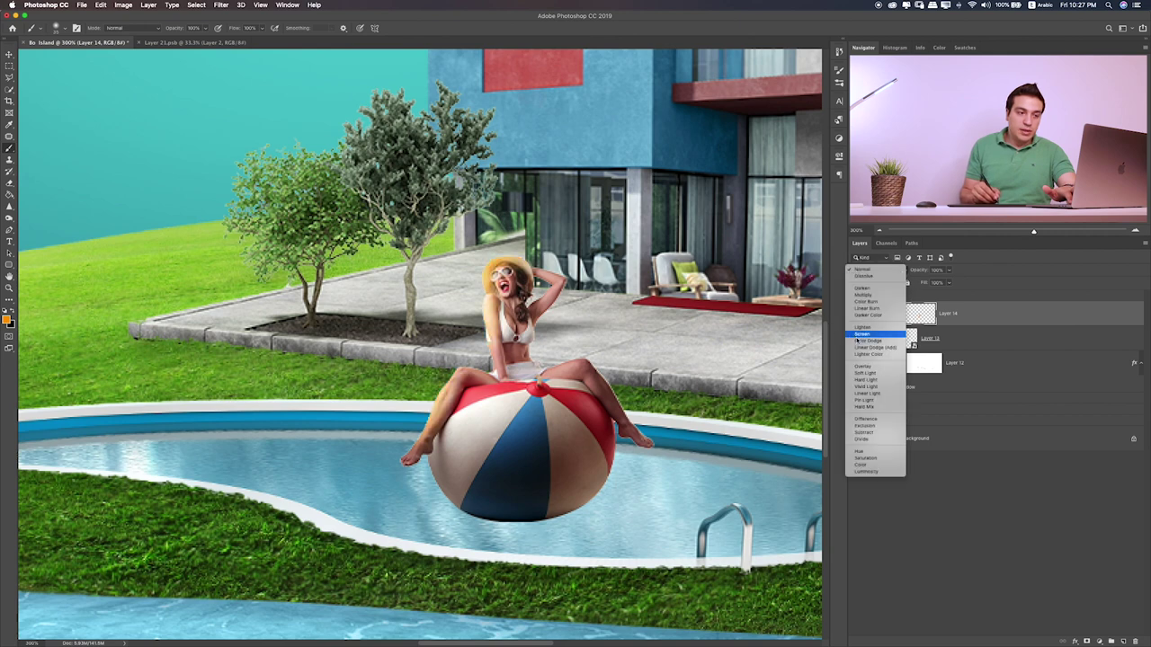
{"action": "left_click", "coordinate": [877, 372]}
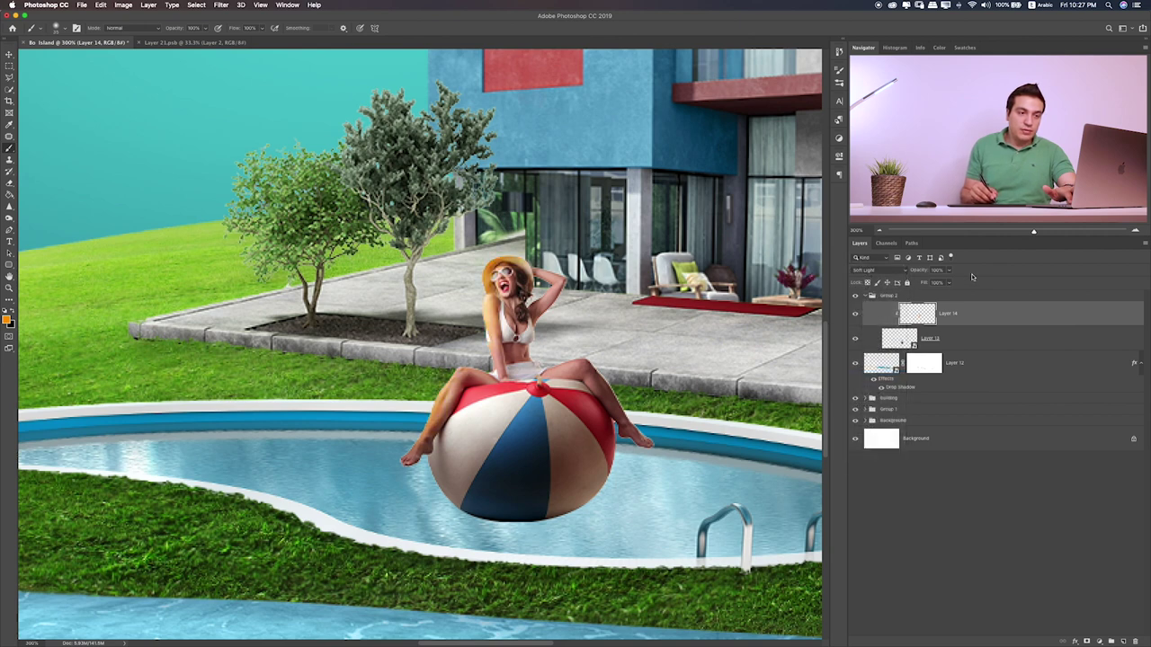
{"action": "left_click", "coordinate": [950, 271]}
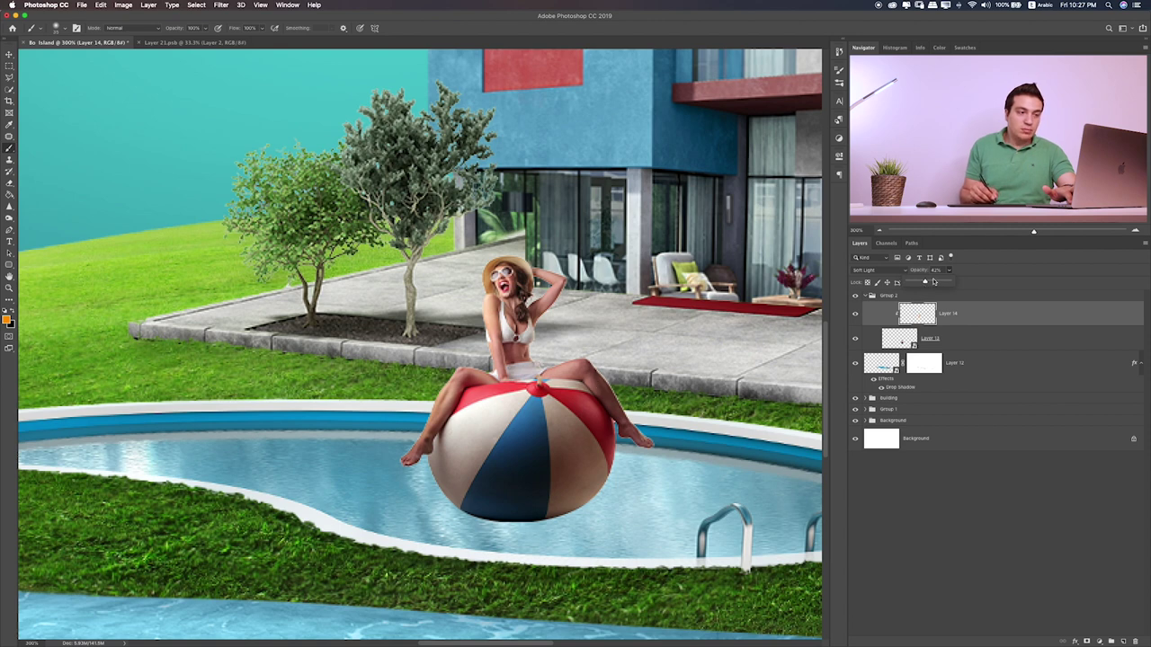
{"action": "left_click_drag", "start_coordinate": [933, 281], "coordinate": [938, 282]}
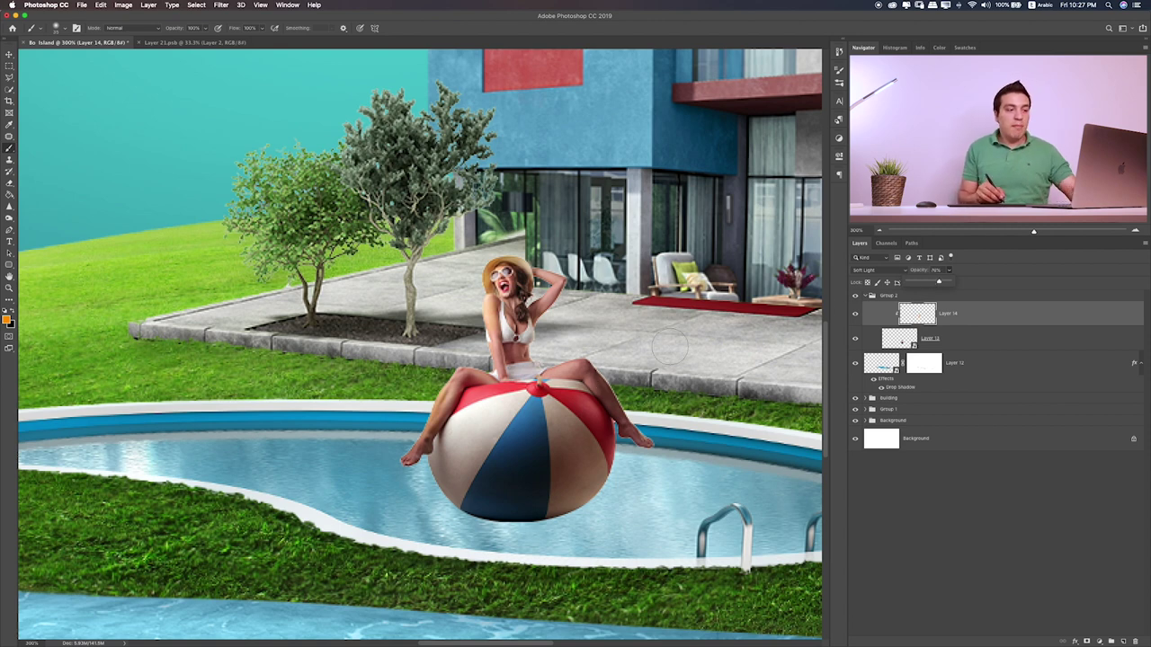
{"action": "left_click_drag", "start_coordinate": [670, 346], "coordinate": [611, 286]}
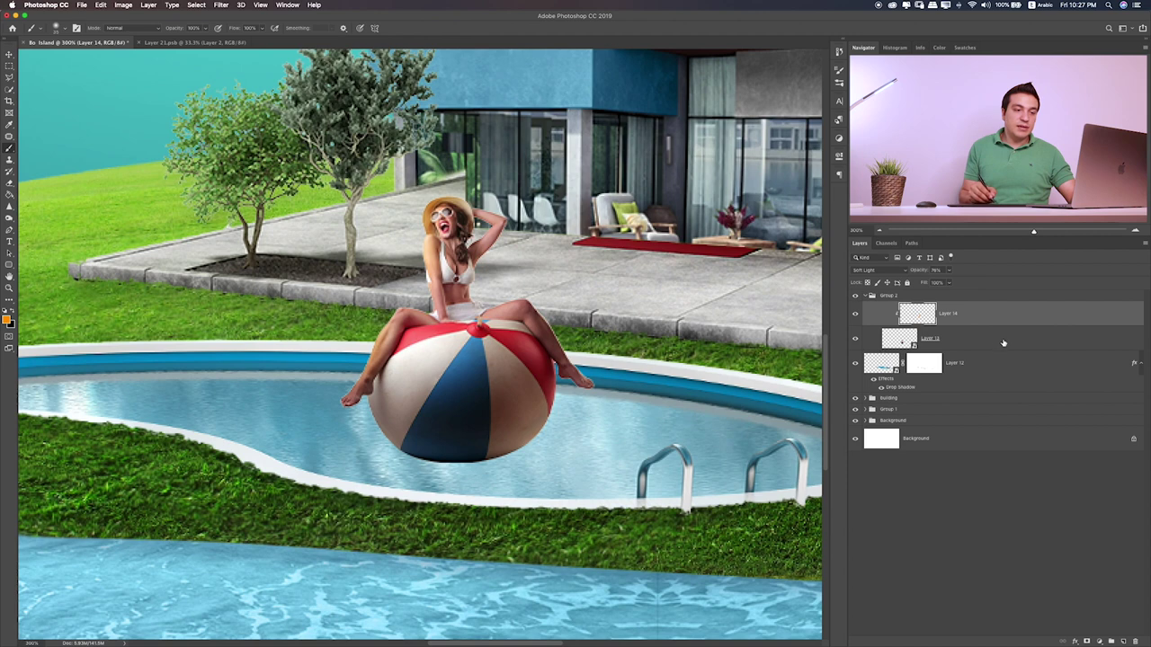
{"action": "left_click", "coordinate": [1004, 342]}
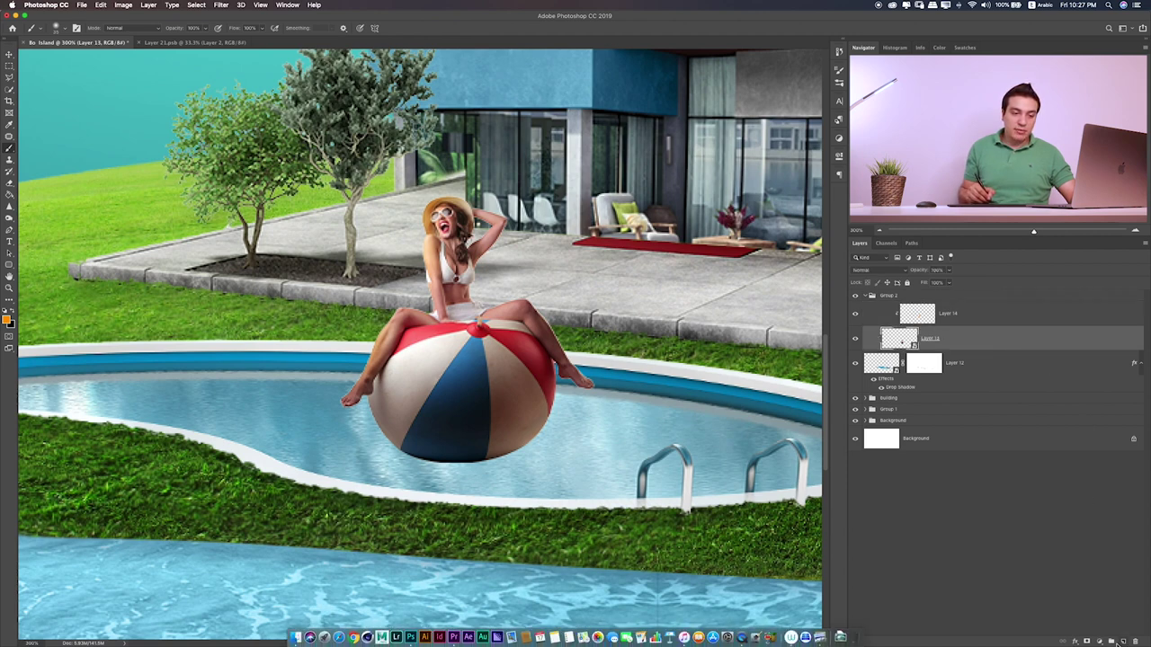
- Add a new Layer 15 with a black shadow squashed into a thin band under the ball
{"action": "left_click", "coordinate": [1123, 641]}
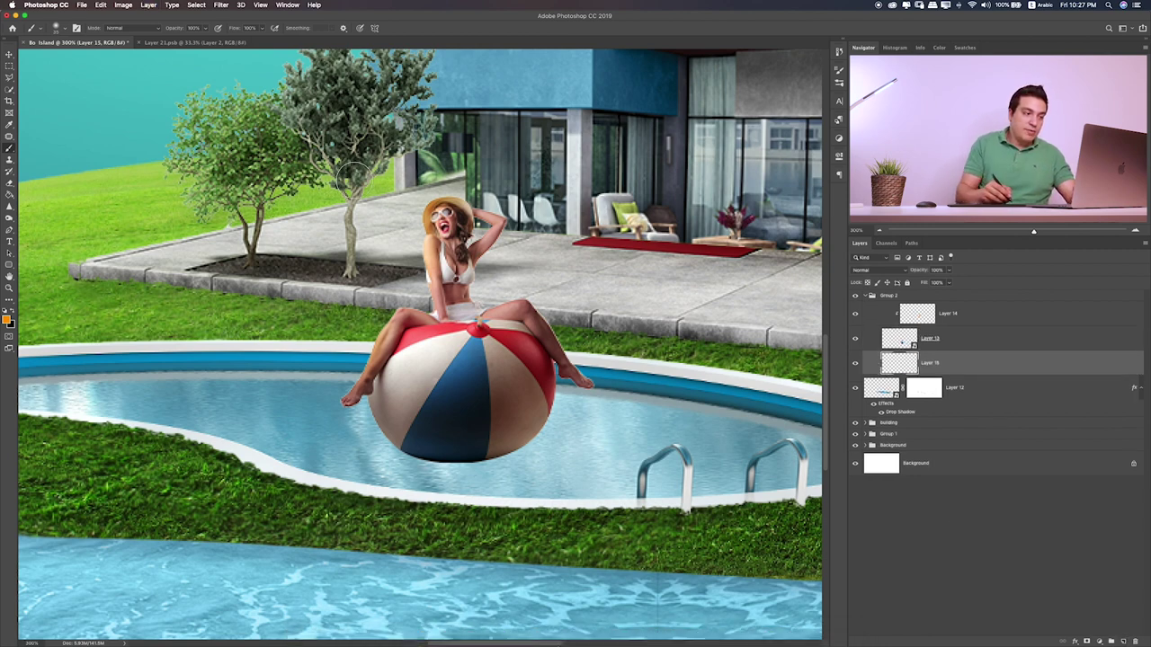
{"action": "key", "text": "x"}
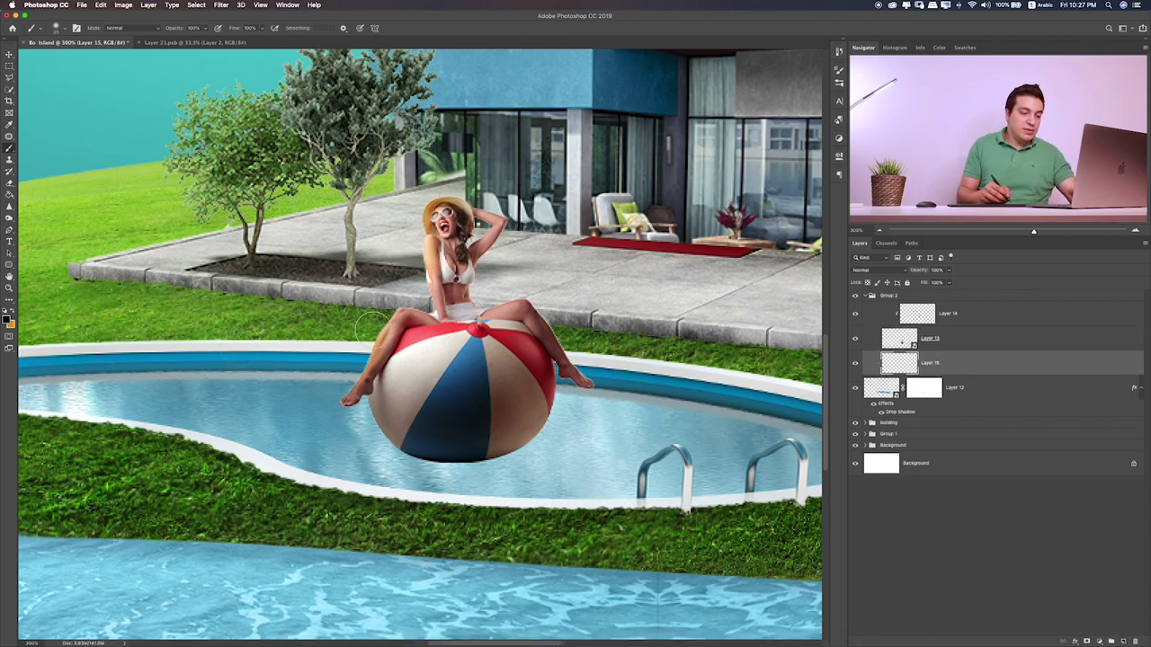
{"action": "key", "text": "bracketright"}
{"action": "key", "text": "bracketright"}
{"action": "key", "text": "bracketright"}
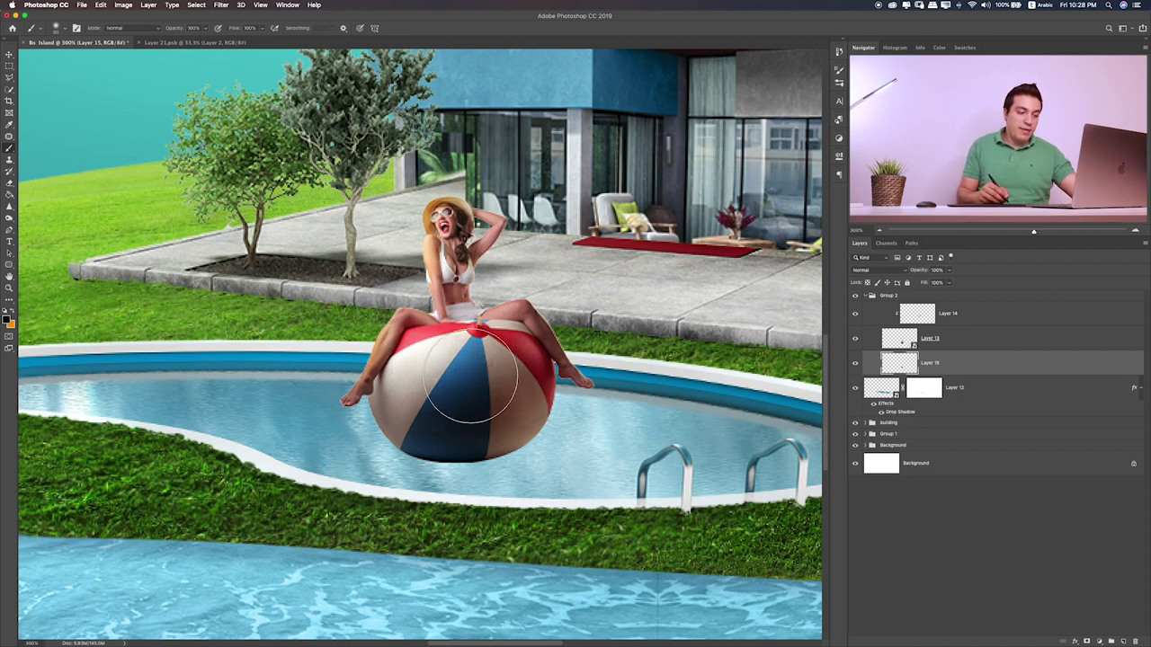
{"action": "key", "text": "ctrl+t"}
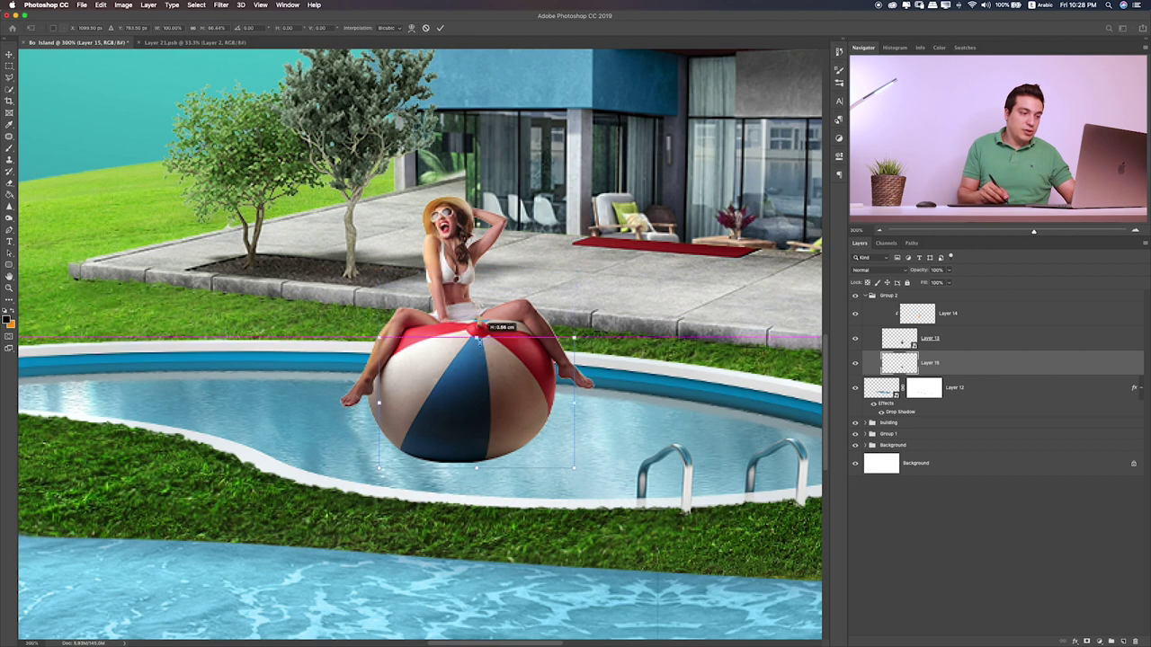
{"action": "mouse_move", "coordinate": [475, 271]}
{"action": "left_mouse_down"}
{"action": "mouse_move", "coordinate": [466, 430]}
{"action": "mouse_move", "coordinate": [517, 457]}
{"action": "mouse_move", "coordinate": [505, 454]}
{"action": "left_mouse_up"}
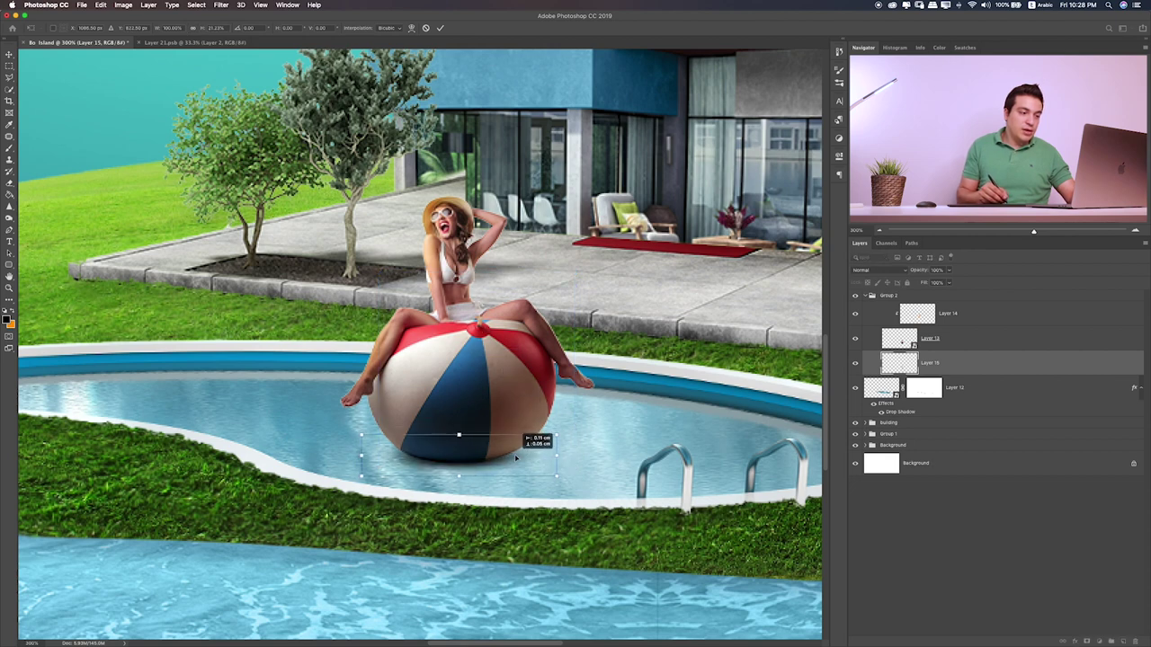
{"action": "key", "text": "Return"}
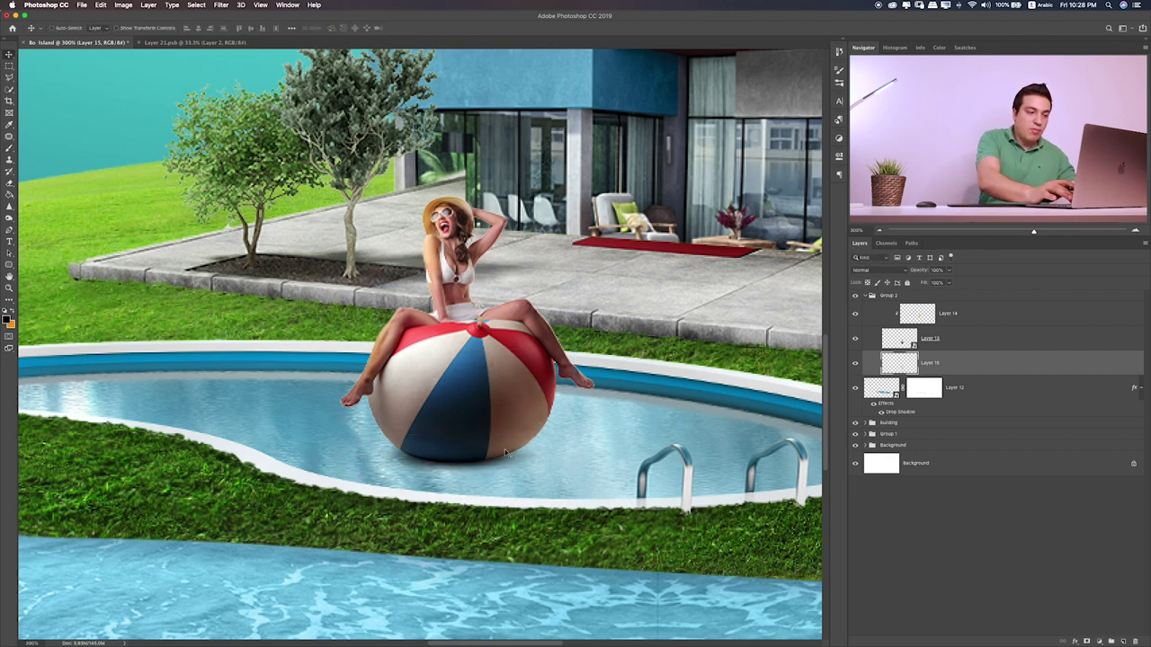
- Set the shadow to Overlay blend mode and duplicate it, with the copy at 48% opacity
{"action": "key", "text": "shift+alt+m"}
{"action": "key", "text": "shift+plus"}
{"action": "key", "text": "shift+plus"}
{"action": "key", "text": "shift+plus"}
{"action": "key", "text": "shift+plus"}
{"action": "key", "text": "shift+plus"}
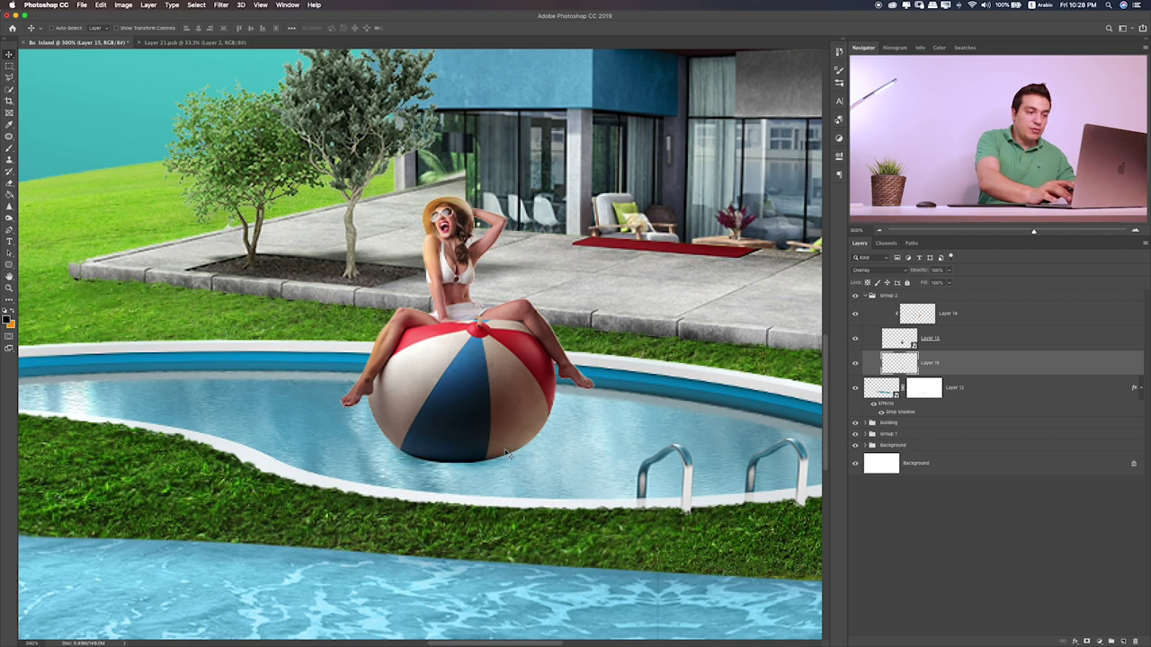
{"action": "key", "text": "shift+plus"}
{"action": "key", "text": "shift+plus"}
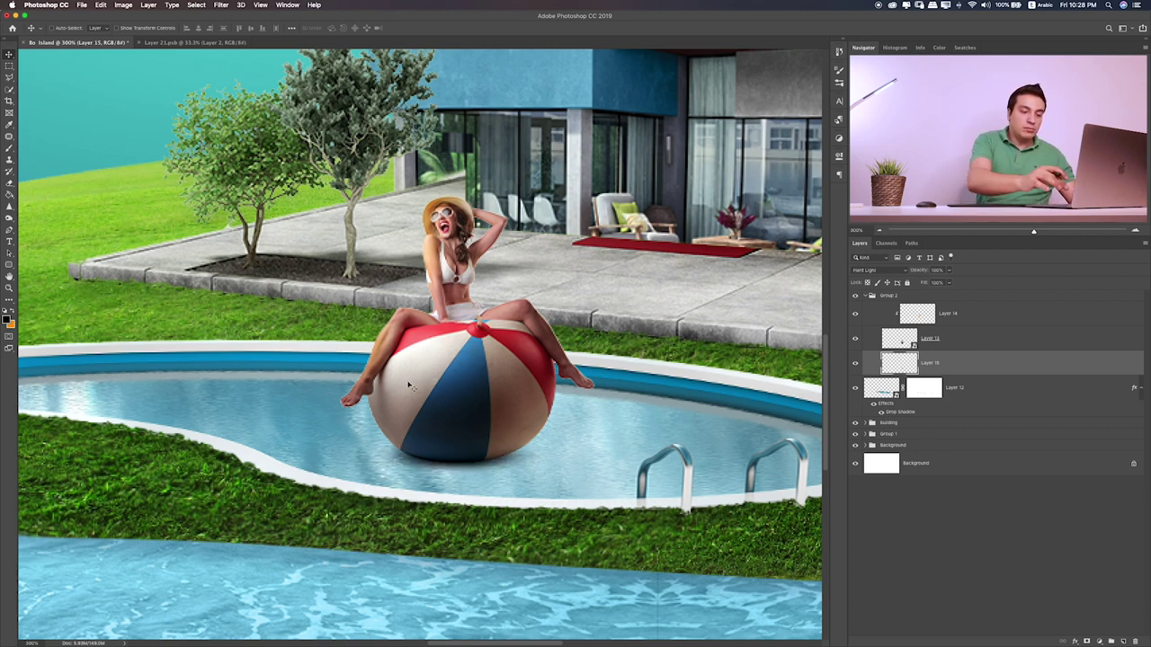
{"action": "key", "text": "shift+plus"}
{"action": "key", "text": "shift+plus"}
{"action": "key", "text": "shift+plus"}
{"action": "key", "text": "shift+plus"}
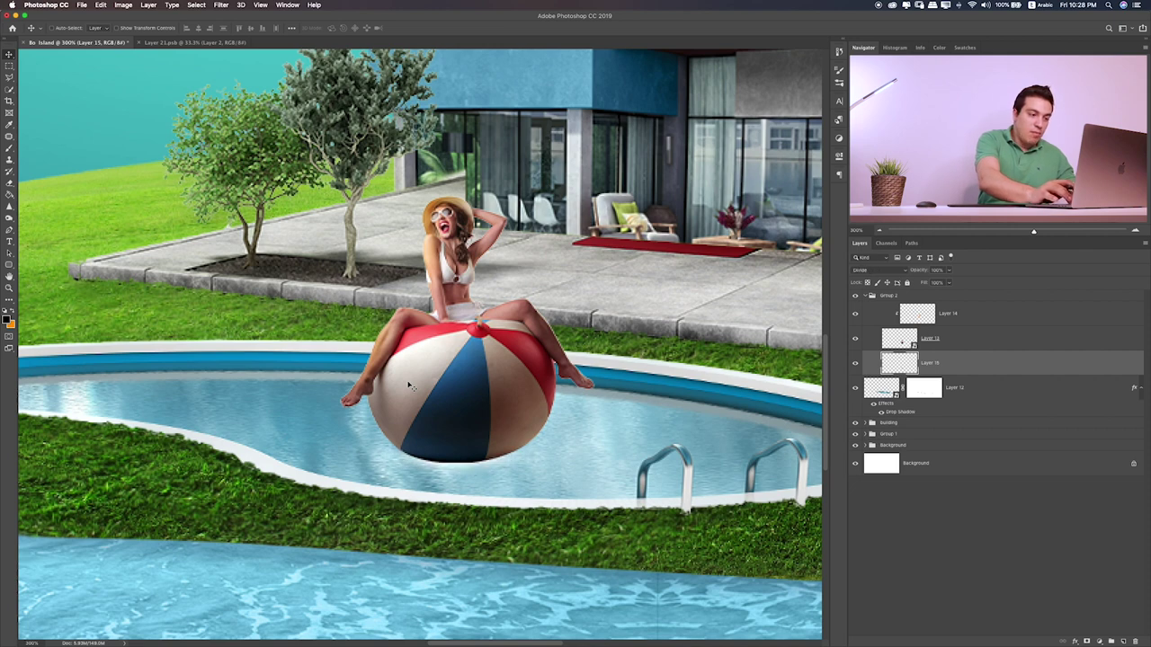
{"action": "key", "text": "shift+plus"}
{"action": "key", "text": "shift+plus"}
{"action": "key", "text": "shift+plus"}
{"action": "key", "text": "shift+plus"}
{"action": "key", "text": "shift+plus"}
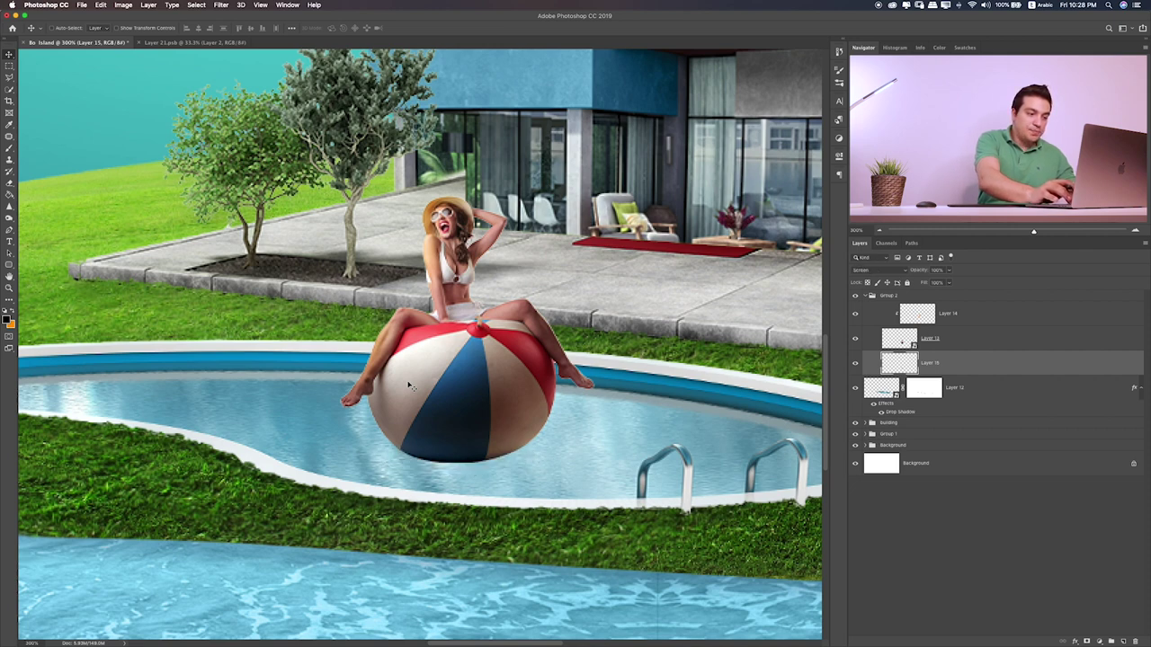
{"action": "key", "text": "shift+plus"}
{"action": "key", "text": "shift+plus"}
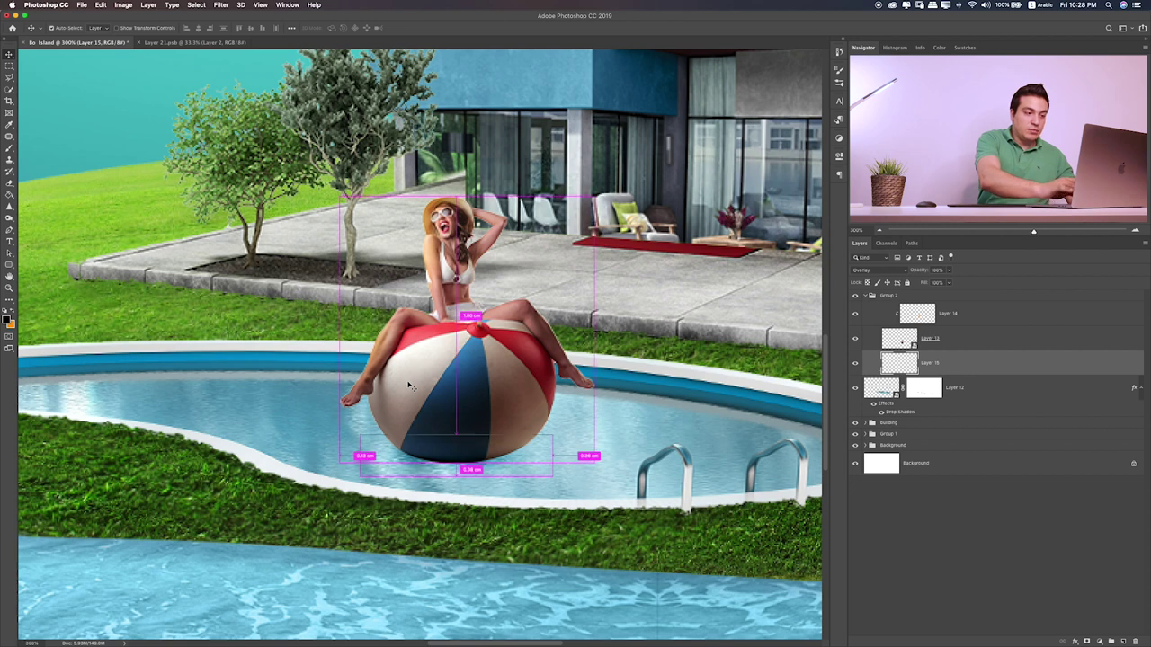
{"action": "key", "text": "ctrl+j"}
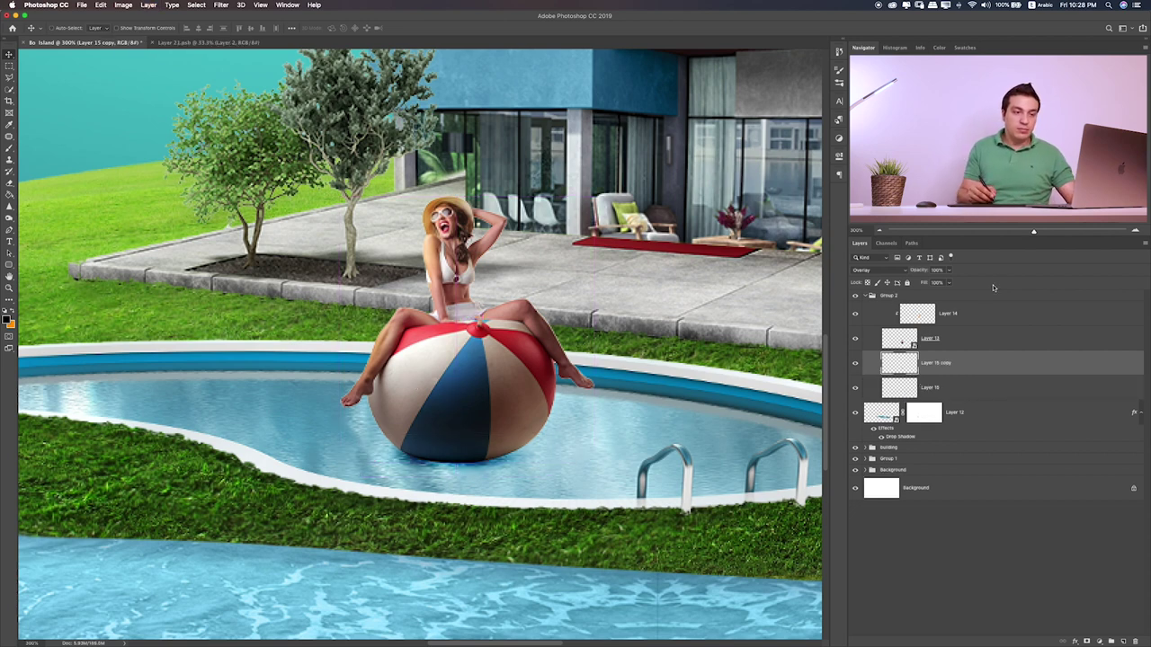
{"action": "left_click_drag", "start_coordinate": [951, 272], "coordinate": [930, 396]}
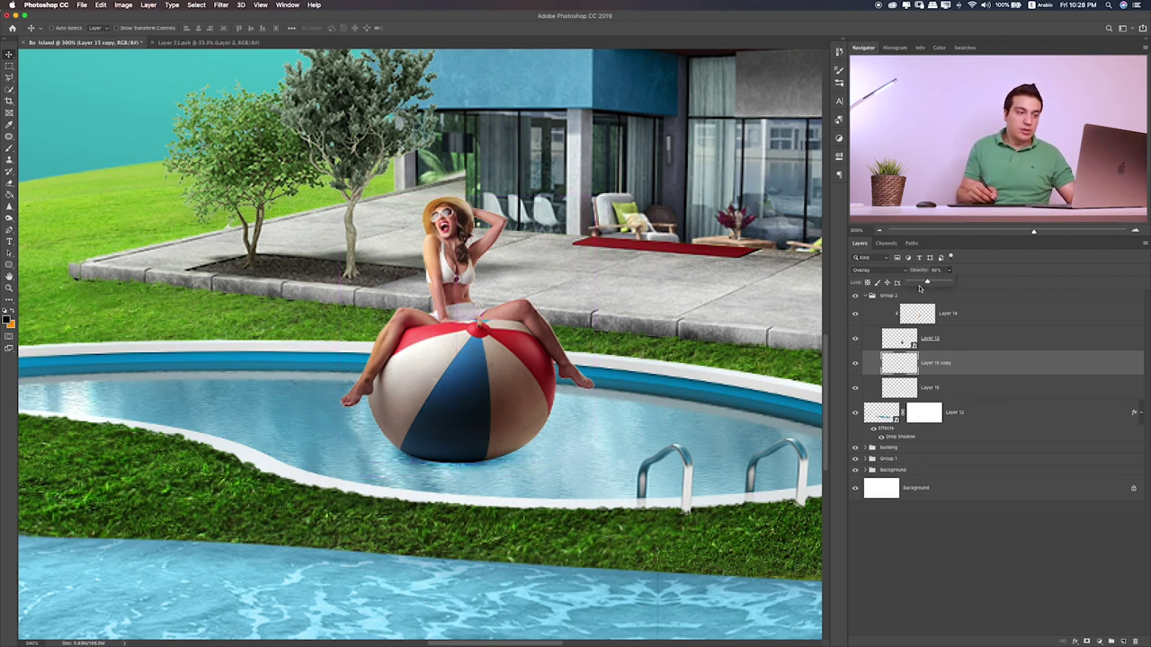
{"action": "left_click", "coordinate": [980, 339]}
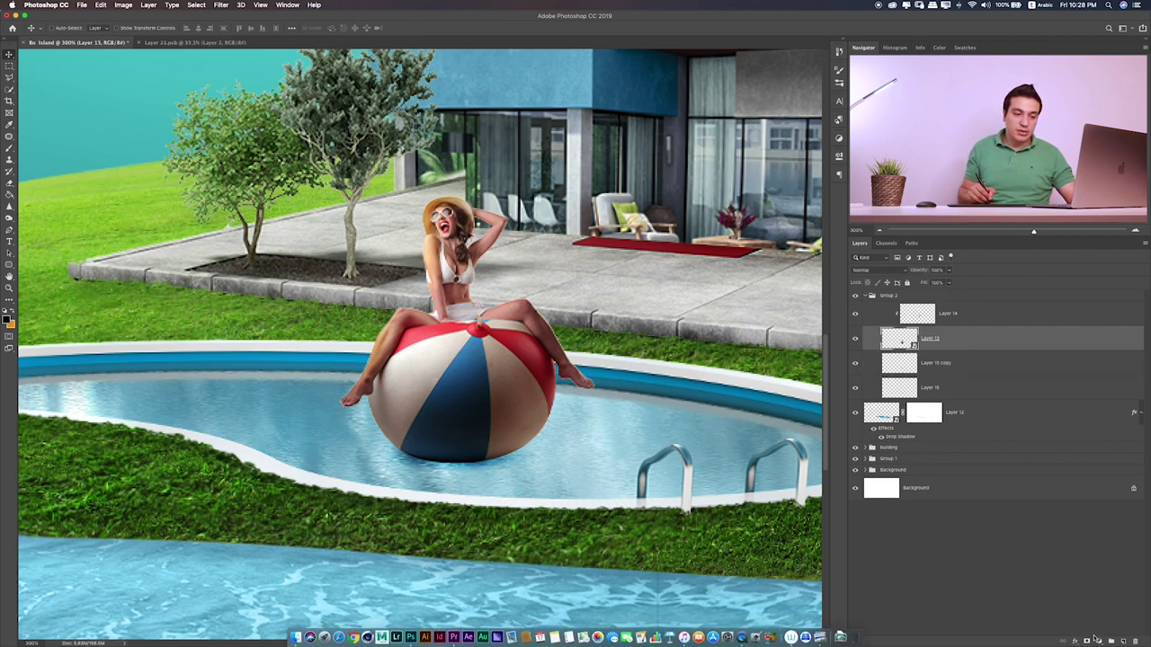
- Mask Layer 13 and paint with a 20% brush to blend the ball's bottom into the water
{"action": "left_click", "coordinate": [1087, 641]}
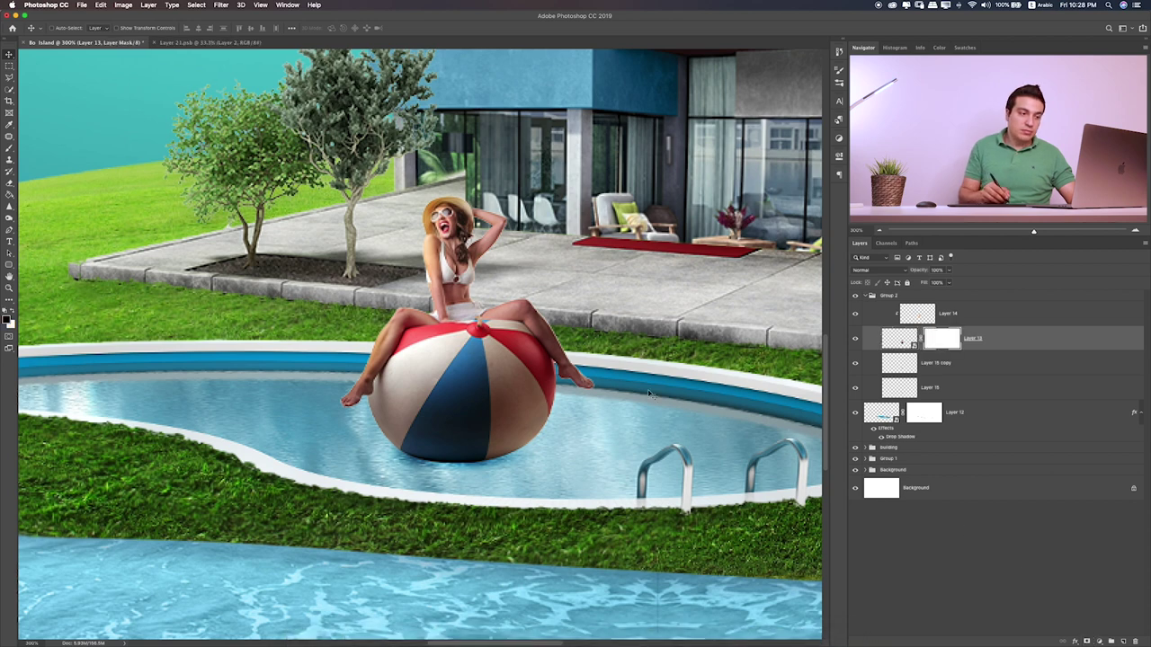
{"action": "key", "text": "b"}
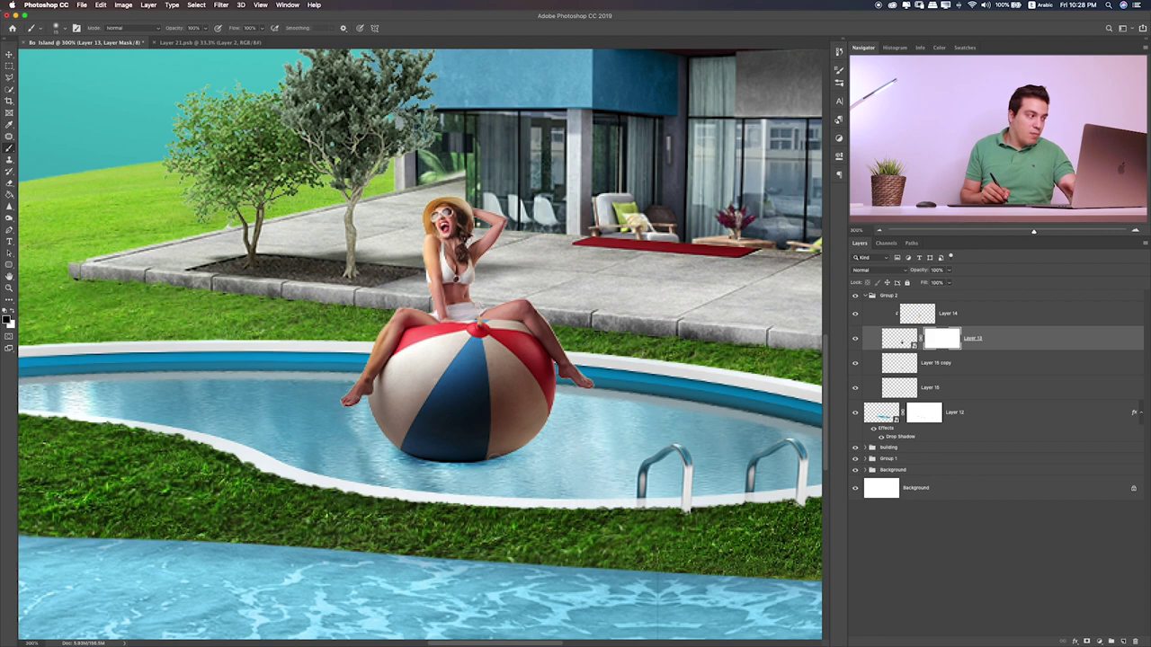
{"action": "key", "text": "2"}
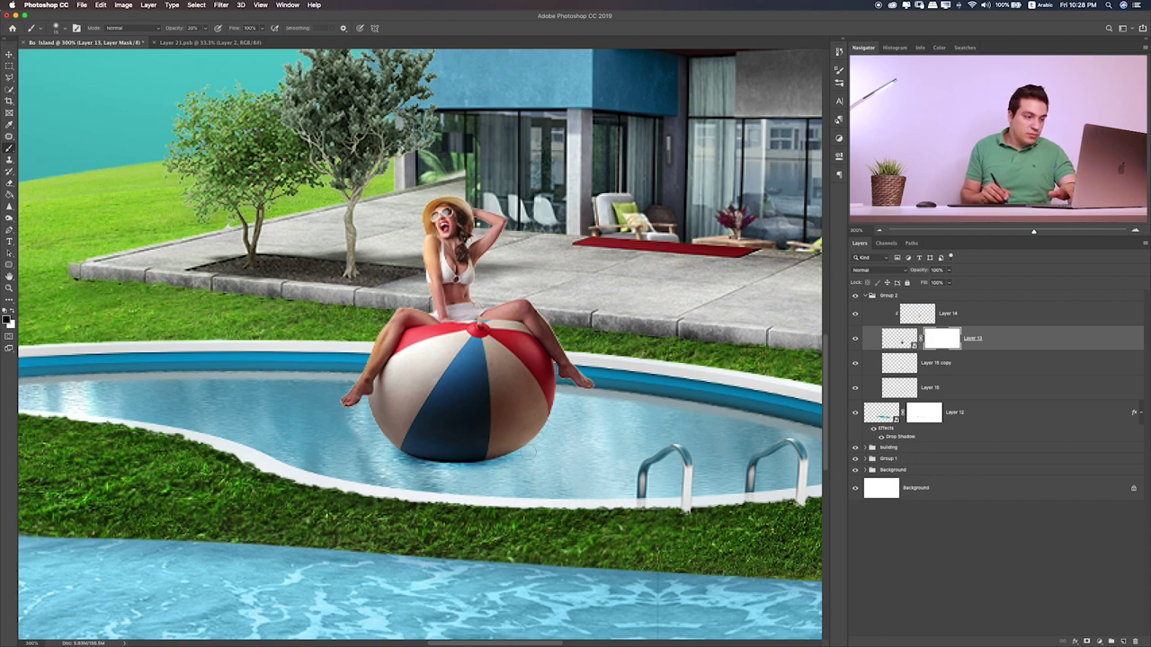
{"action": "left_click_drag", "start_coordinate": [378, 457], "coordinate": [518, 459]}
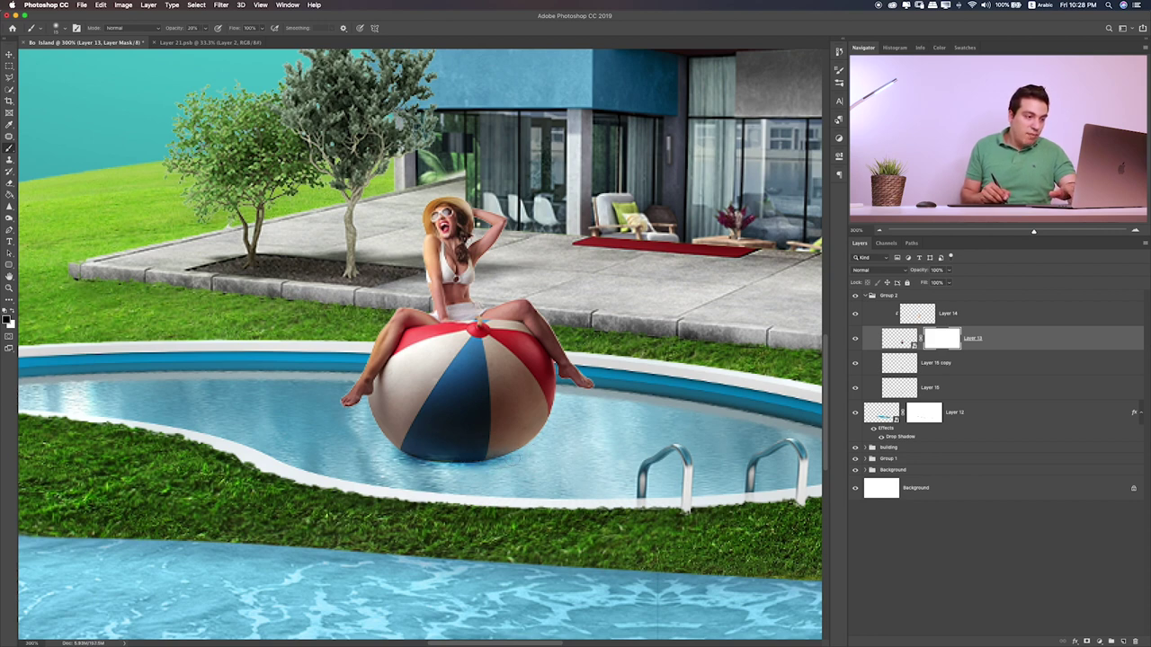
{"action": "mouse_move", "coordinate": [382, 457]}
{"action": "left_mouse_down"}
{"action": "mouse_move", "coordinate": [454, 459]}
{"action": "mouse_move", "coordinate": [418, 464]}
{"action": "mouse_move", "coordinate": [521, 447]}
{"action": "left_mouse_up"}
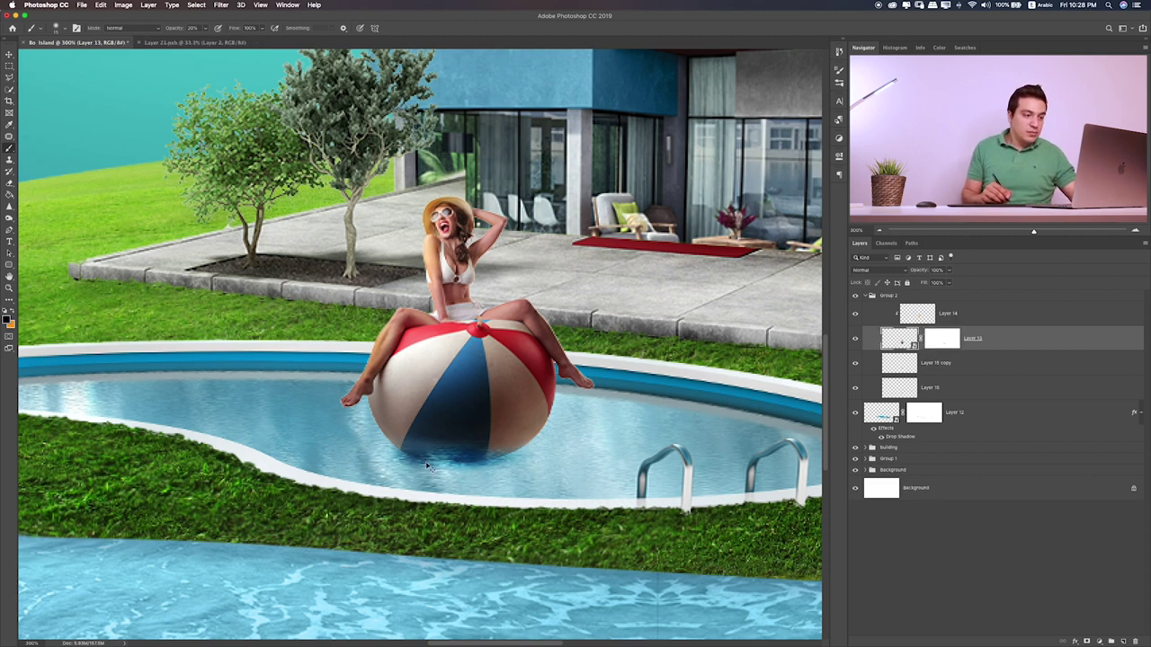
{"action": "left_click_drag", "start_coordinate": [424, 457], "coordinate": [397, 463]}
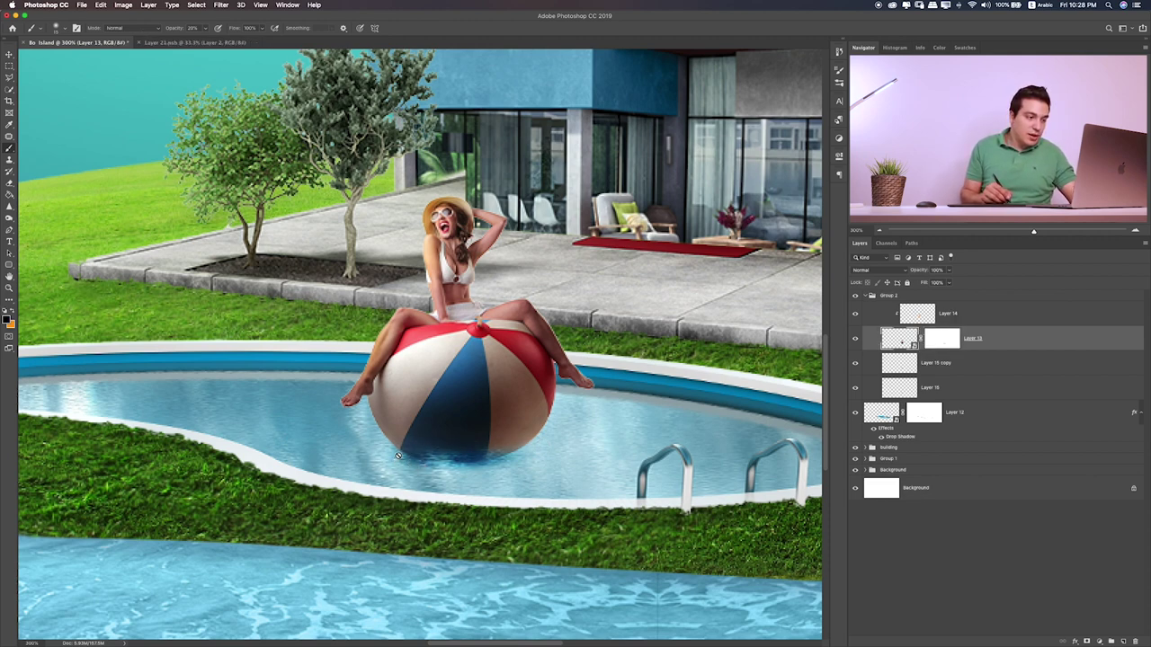
{"action": "left_click", "coordinate": [944, 344]}
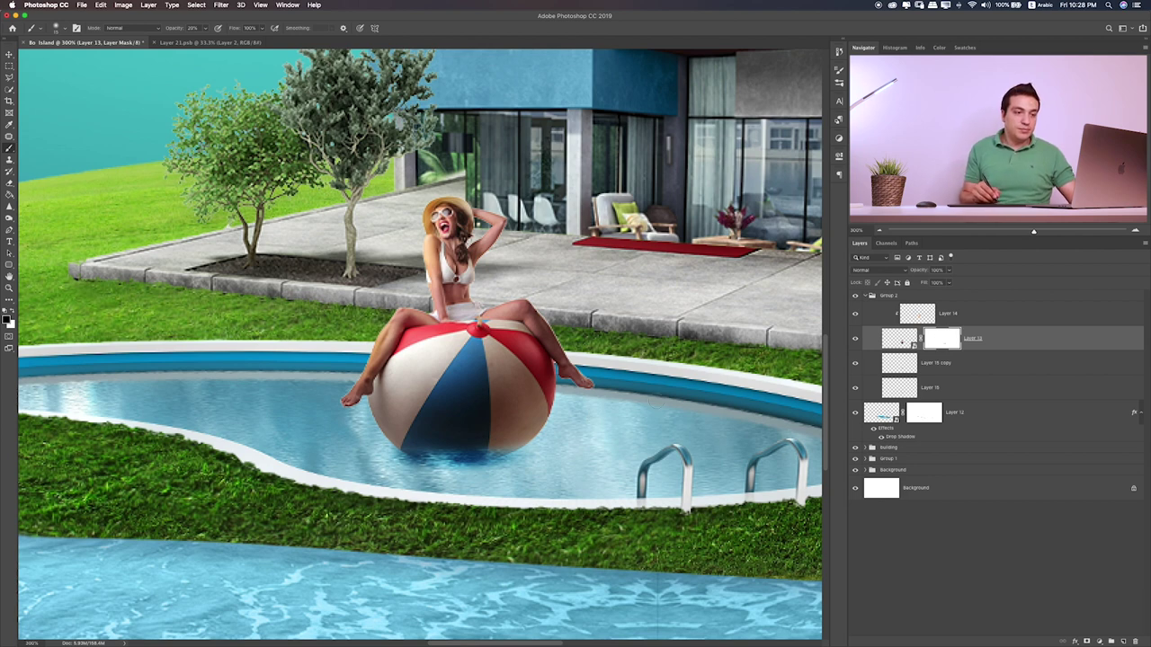
{"action": "left_click", "coordinate": [855, 386]}
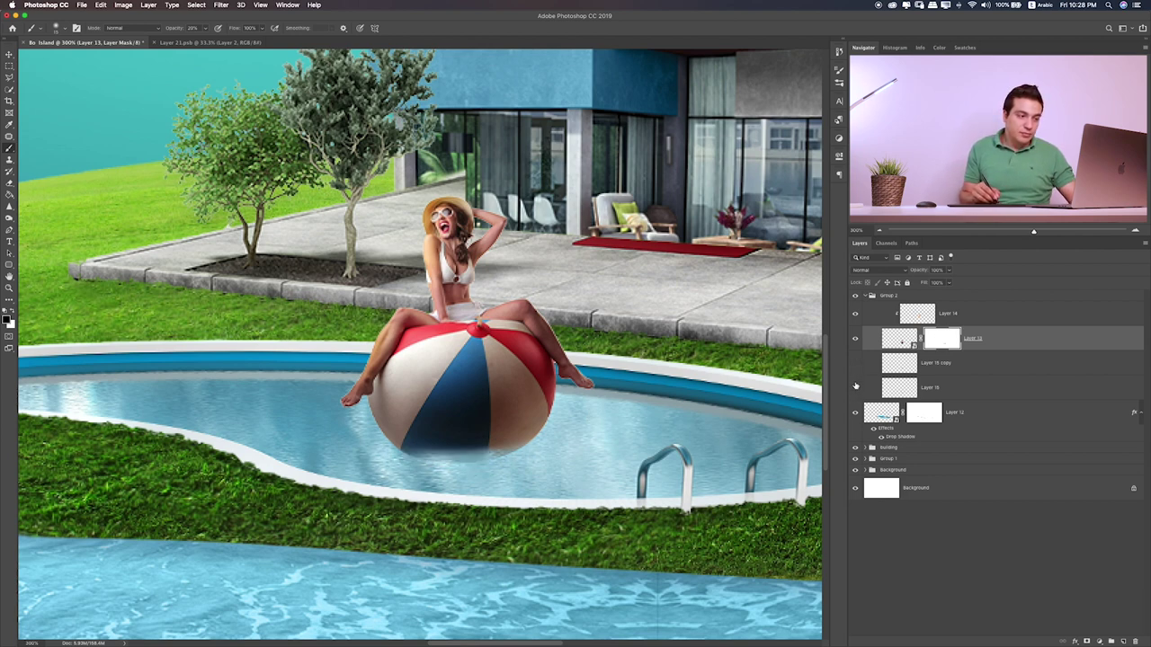
{"action": "left_click", "coordinate": [855, 386]}
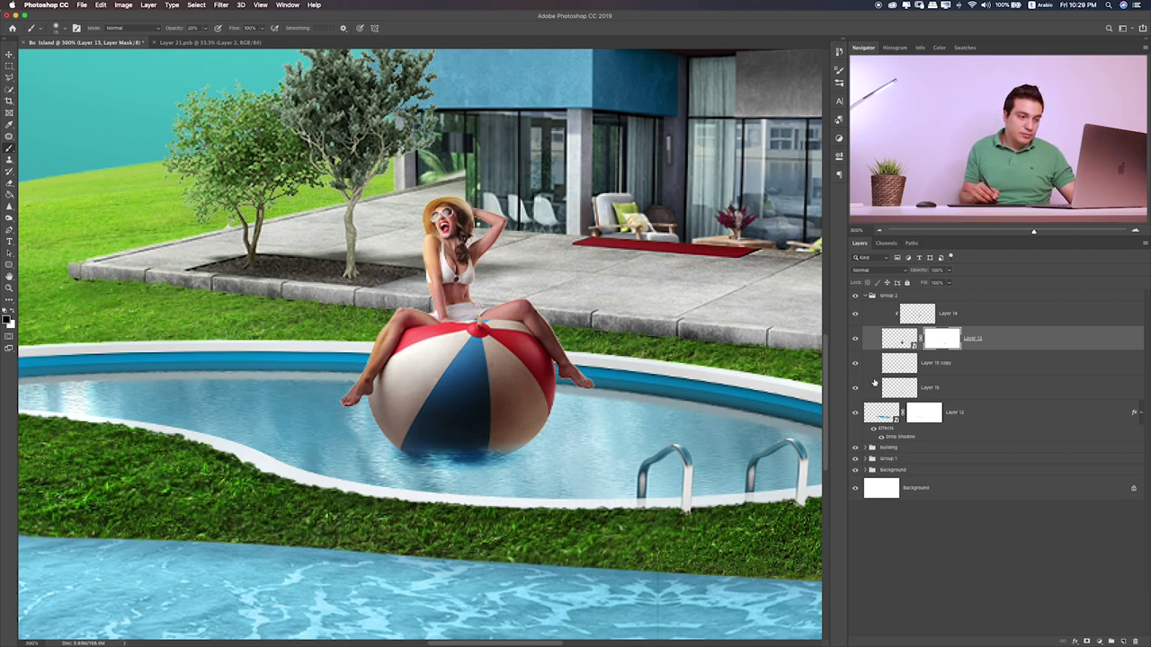
- Flatten Layer 15 and its copy together and tuck the shadow snugly beneath the ball
{"action": "left_click", "coordinate": [942, 364]}
{"action": "left_click", "coordinate": [942, 387], "text": "shift"}
{"action": "key", "text": "ctrl+t"}
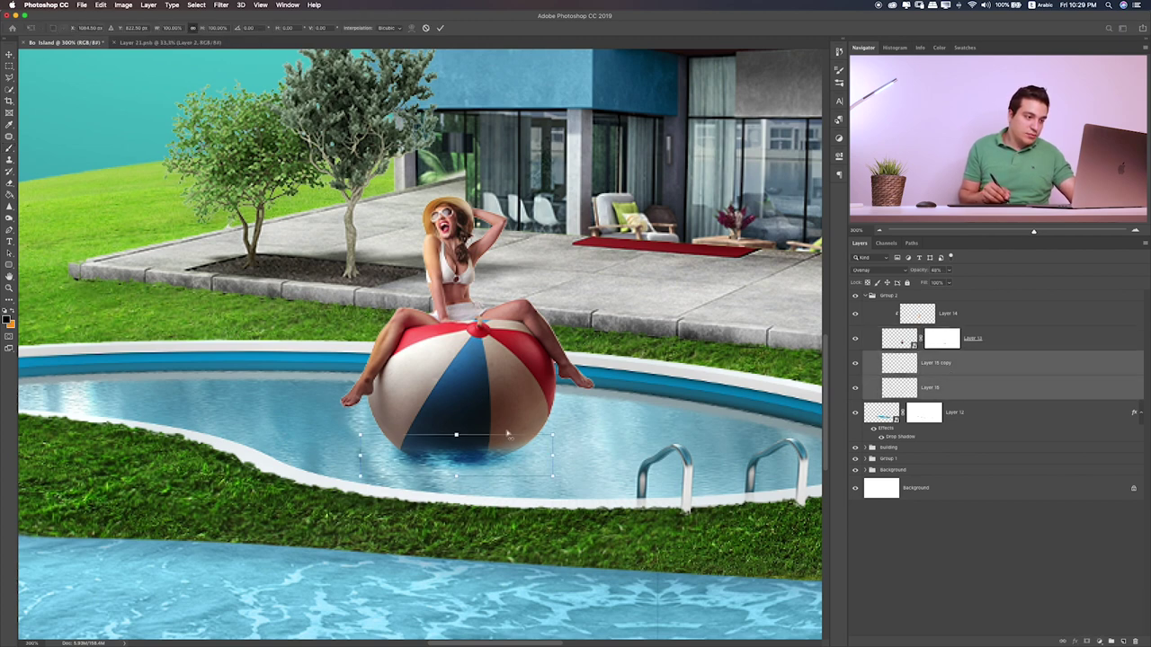
{"action": "left_click_drag", "start_coordinate": [454, 438], "coordinate": [499, 459]}
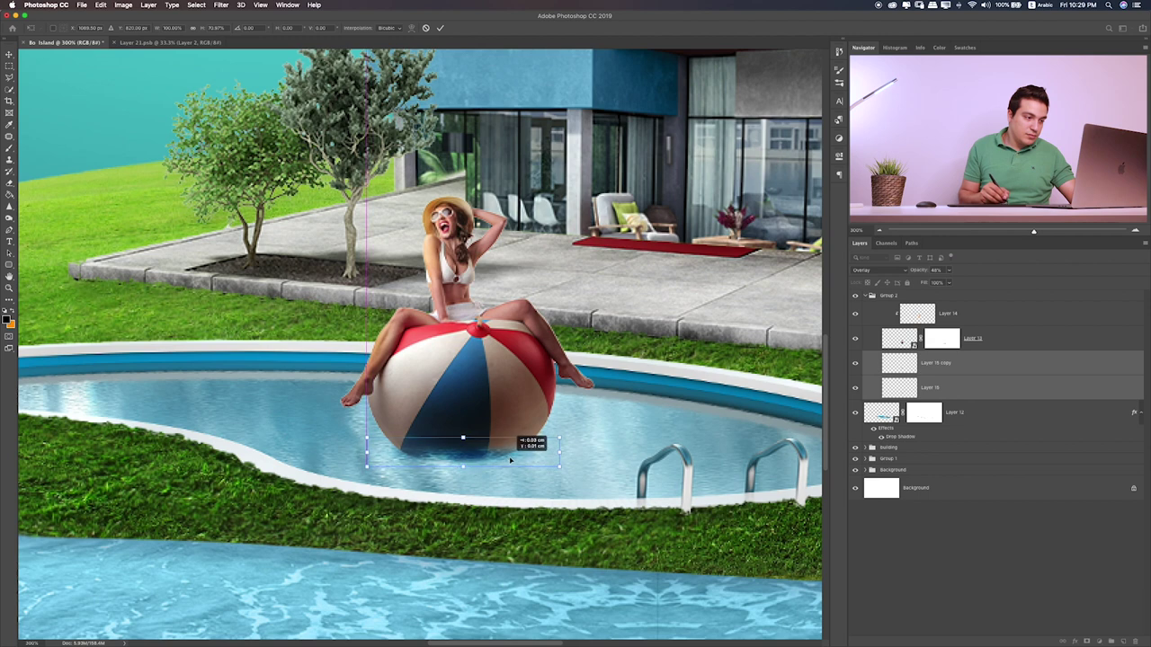
{"action": "left_click_drag", "start_coordinate": [499, 460], "coordinate": [522, 436]}
{"action": "key", "text": "Return"}
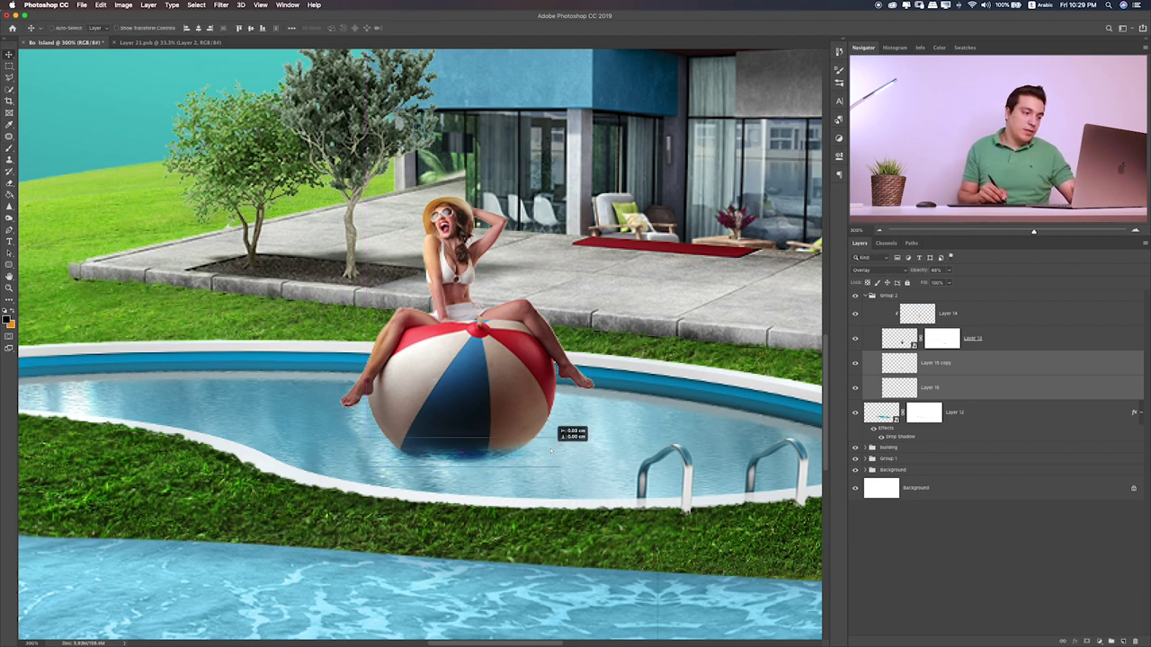
{"action": "left_click", "coordinate": [1027, 343]}
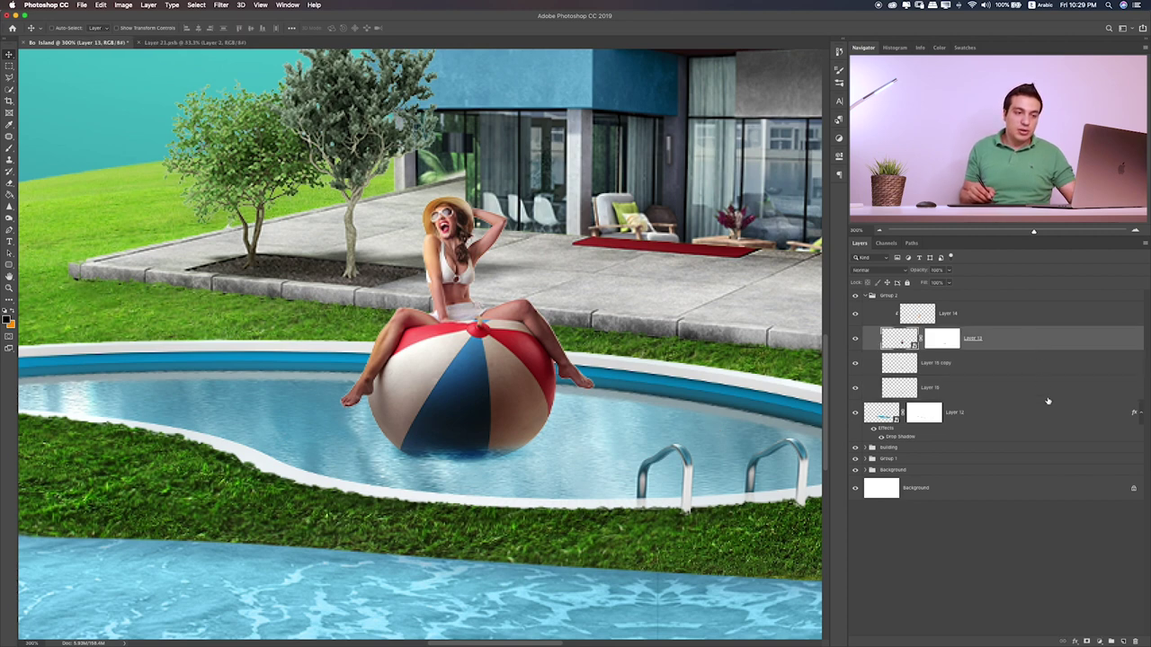
- Add a clipped Layer 16 above the ball tinting its underside, set to Linear Light
{"action": "left_click", "coordinate": [1122, 639]}
{"action": "key", "text": "b"}
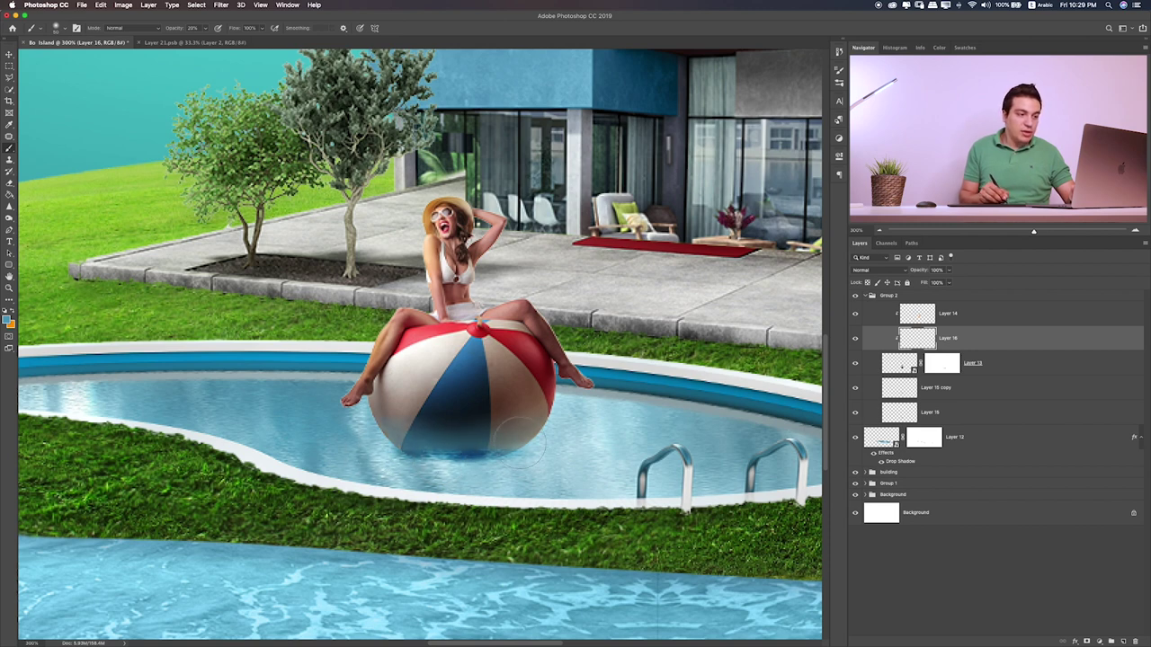
{"action": "key", "text": "v"}
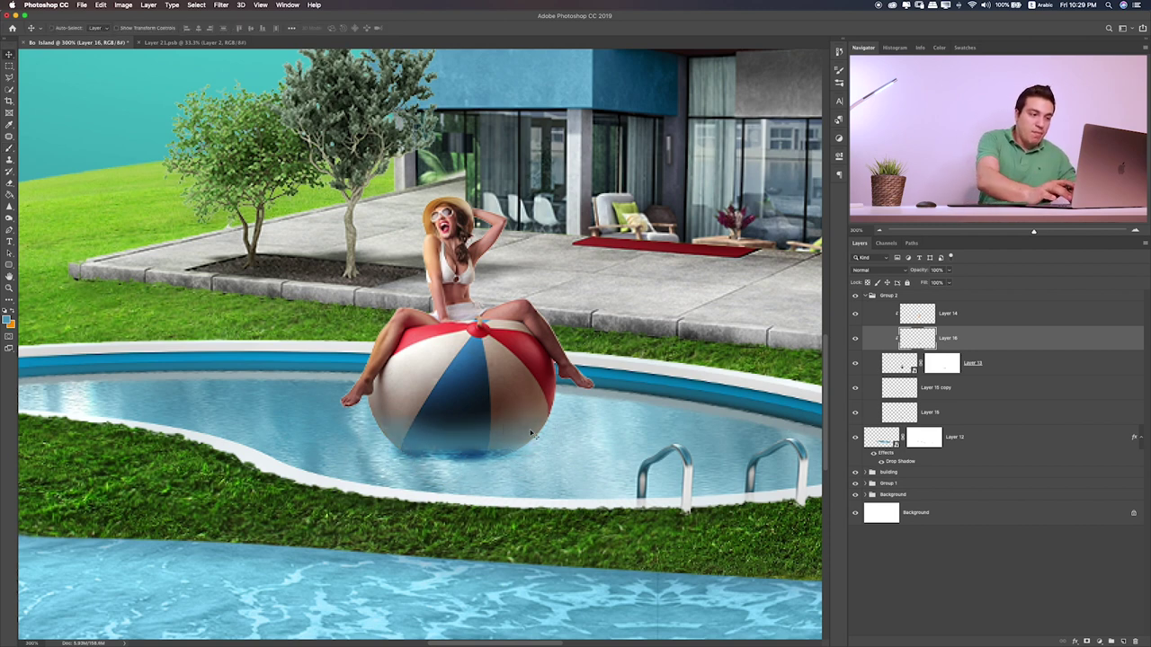
{"action": "key", "text": "shift+plus"}
{"action": "key", "text": "shift+plus"}
{"action": "key", "text": "shift+plus"}
{"action": "key", "text": "shift+plus"}
{"action": "key", "text": "shift+plus"}
{"action": "key", "text": "shift+plus"}
{"action": "key", "text": "shift+plus"}
{"action": "key", "text": "shift+plus"}
{"action": "key", "text": "shift+plus"}
{"action": "key", "text": "shift+plus"}
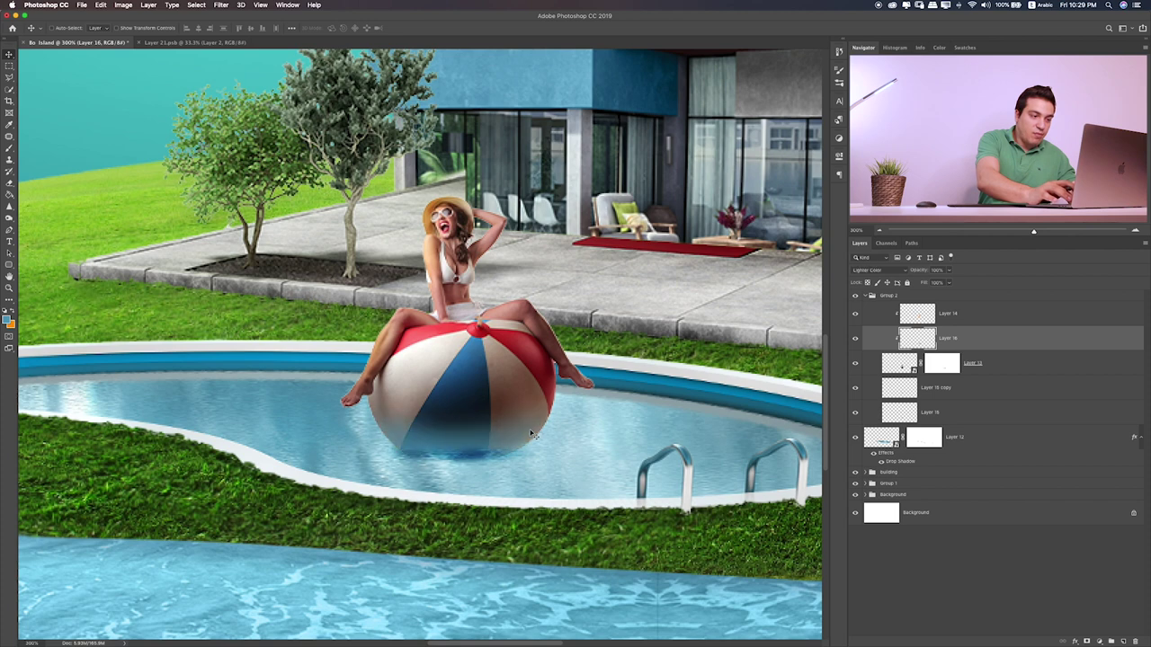
{"action": "key", "text": "shift+plus"}
{"action": "key", "text": "shift+minus"}
{"action": "key", "text": "shift+plus"}
{"action": "key", "text": "shift+plus"}
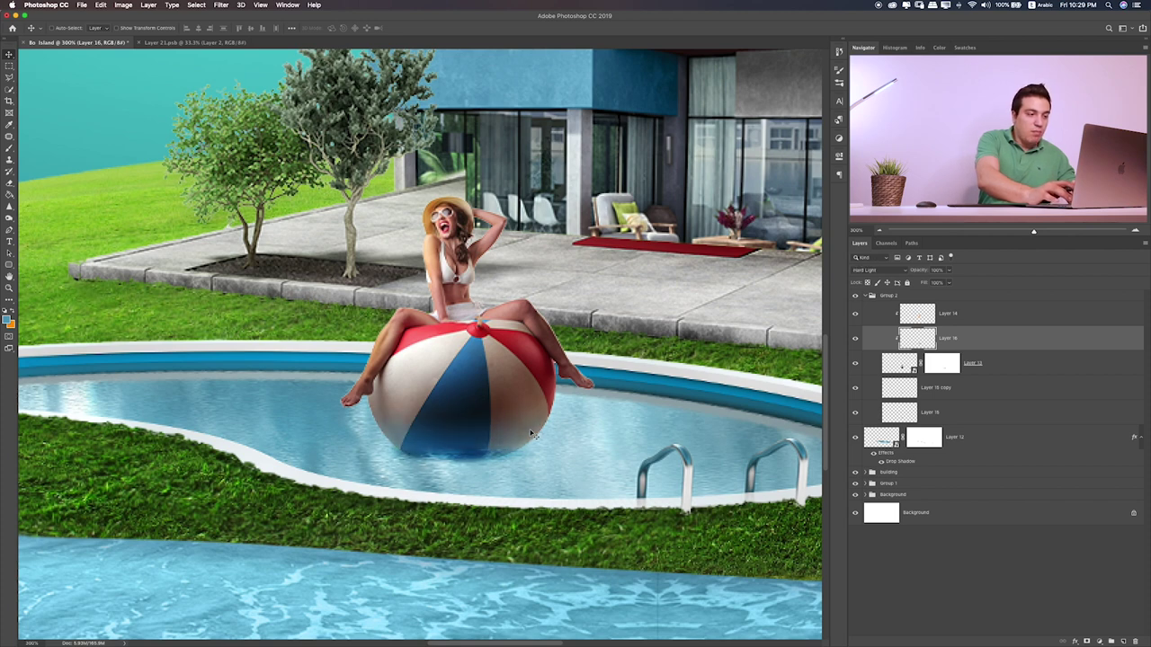
{"action": "key", "text": "shift+plus"}
{"action": "key", "text": "shift+plus"}
{"action": "key", "text": "shift+plus"}
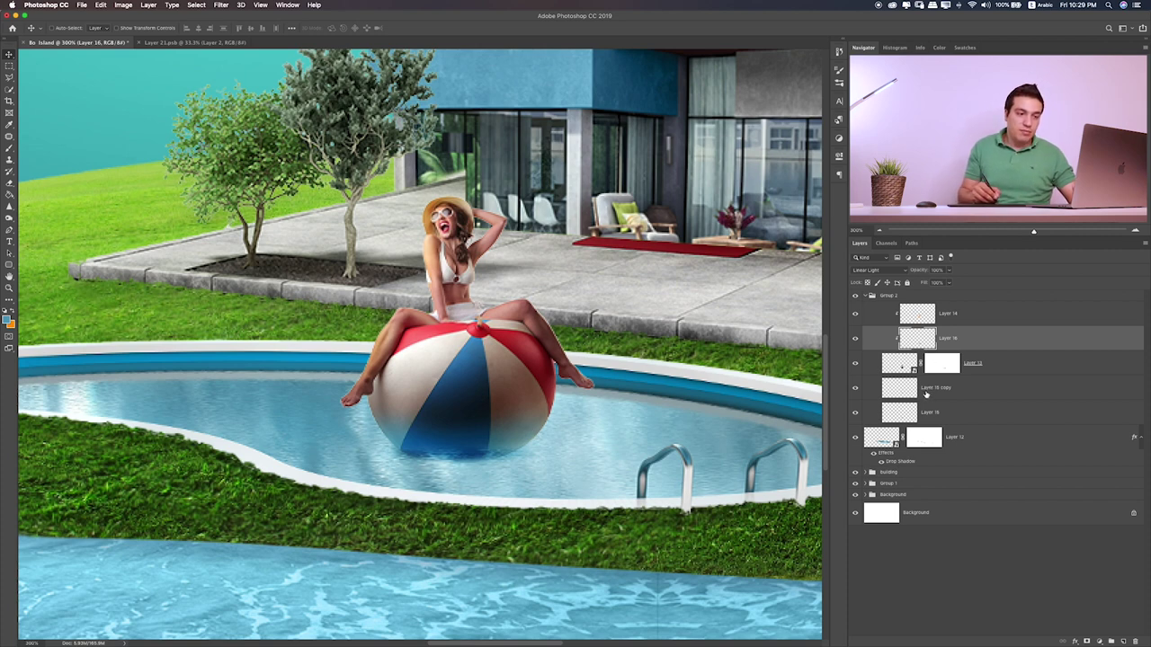
- Hide both water-shadow layers and refine the ball mask on its lower half
{"action": "left_click", "coordinate": [855, 388]}
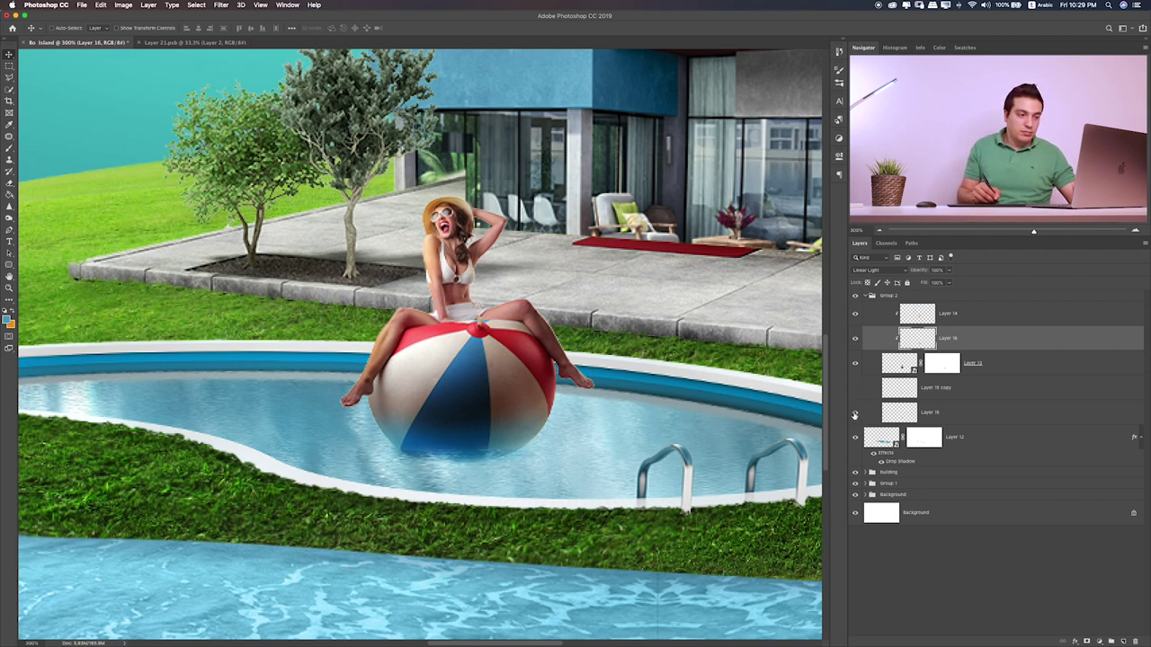
{"action": "left_click", "coordinate": [855, 413]}
{"action": "left_click", "coordinate": [856, 414]}
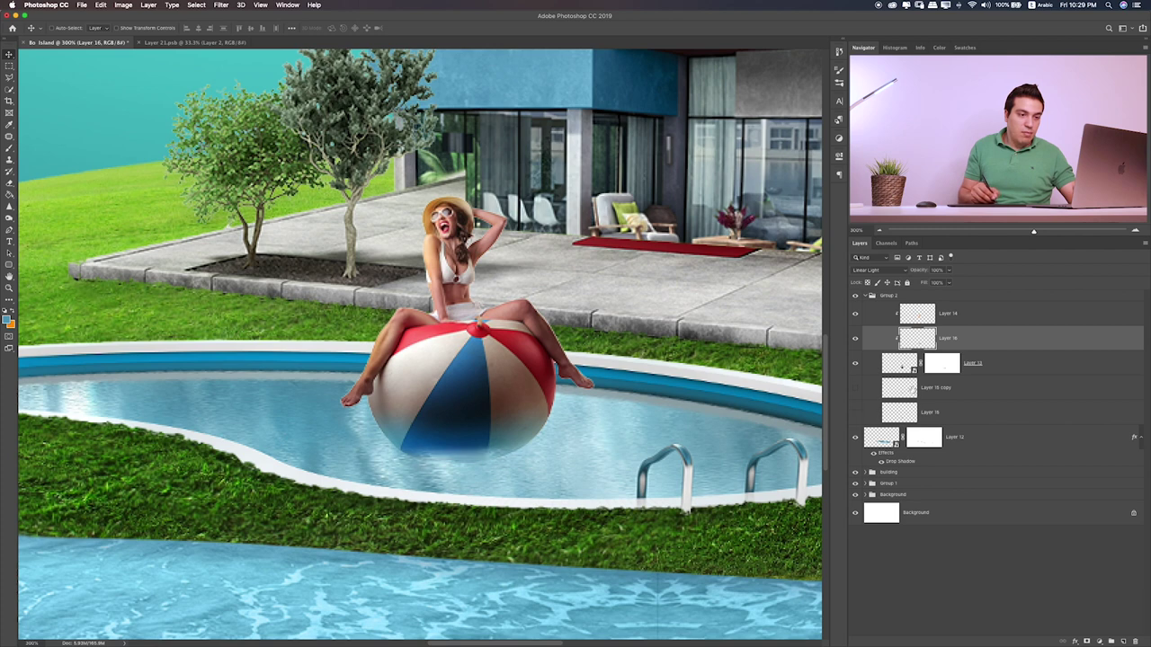
{"action": "left_click", "coordinate": [955, 366]}
{"action": "key", "text": "b"}
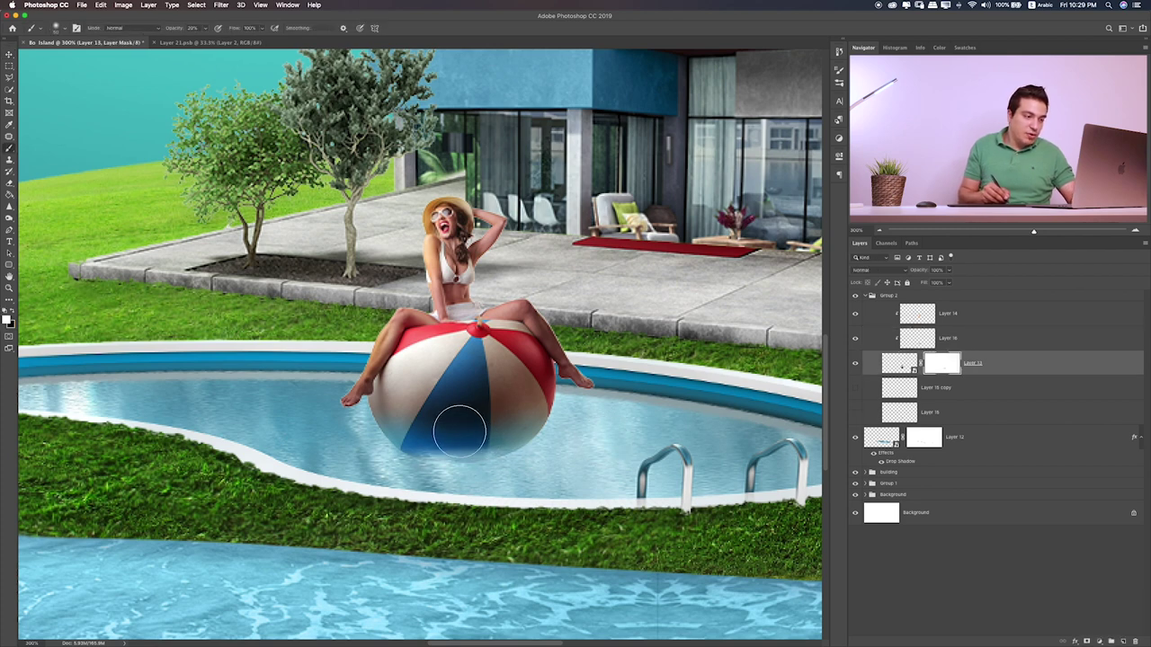
{"action": "mouse_move", "coordinate": [486, 436]}
{"action": "left_mouse_down"}
{"action": "mouse_move", "coordinate": [442, 424]}
{"action": "mouse_move", "coordinate": [472, 423]}
{"action": "left_mouse_up"}
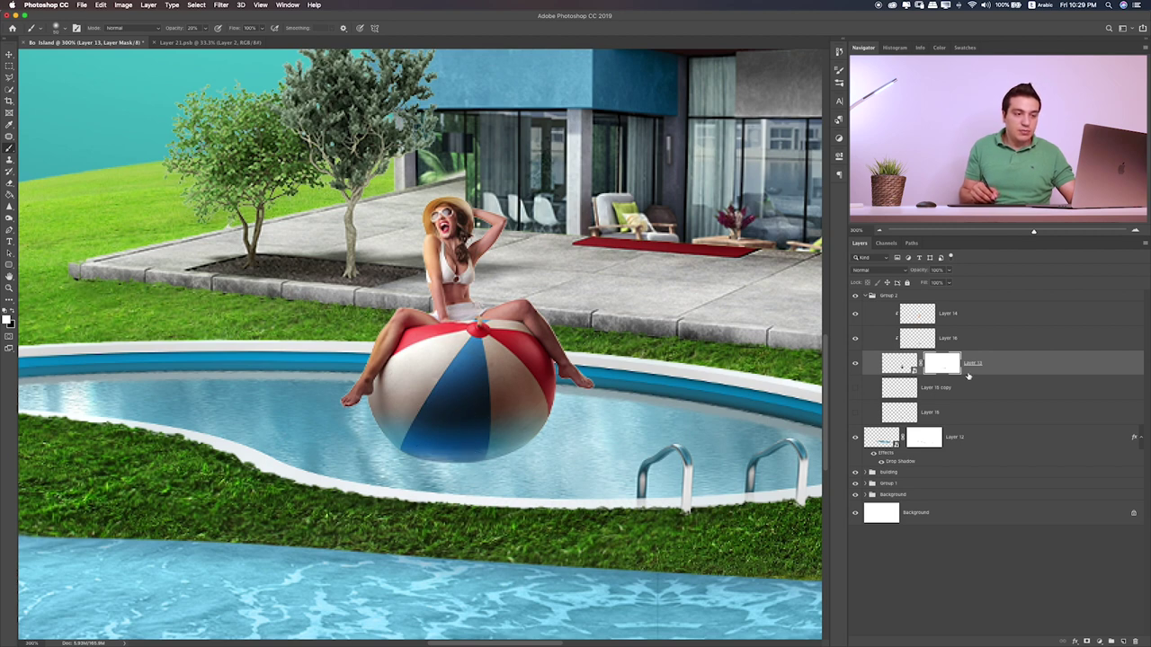
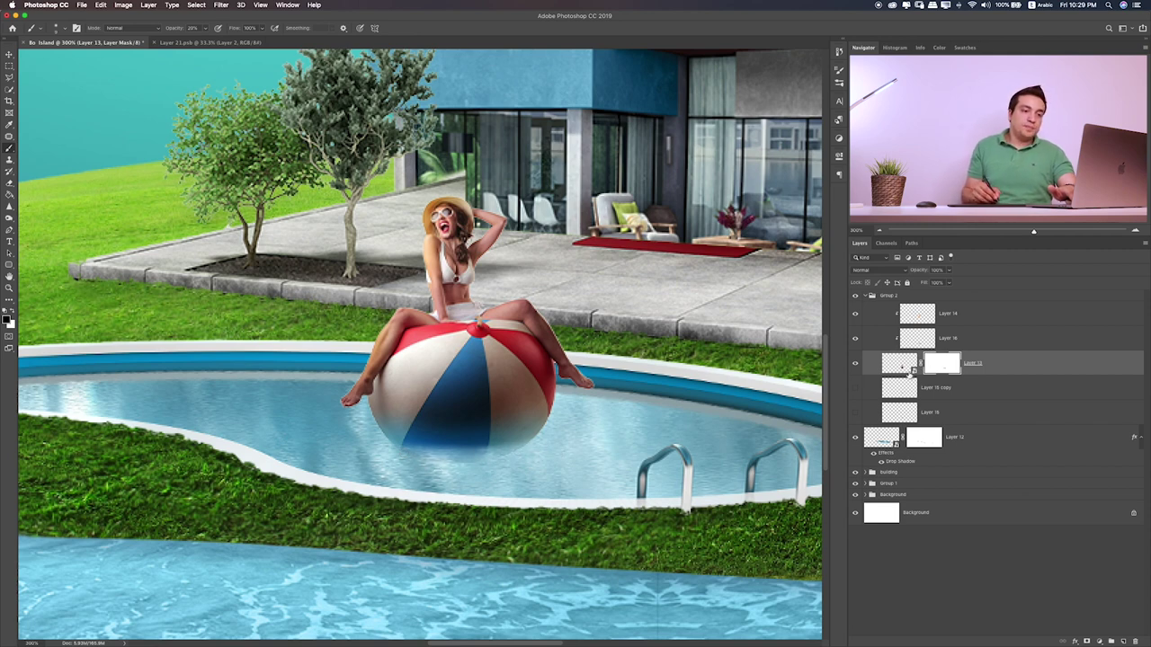
- Show Layer 13 copy and Layer 15, and drag the shadow under the beach ball
{"action": "left_click", "coordinate": [855, 388]}
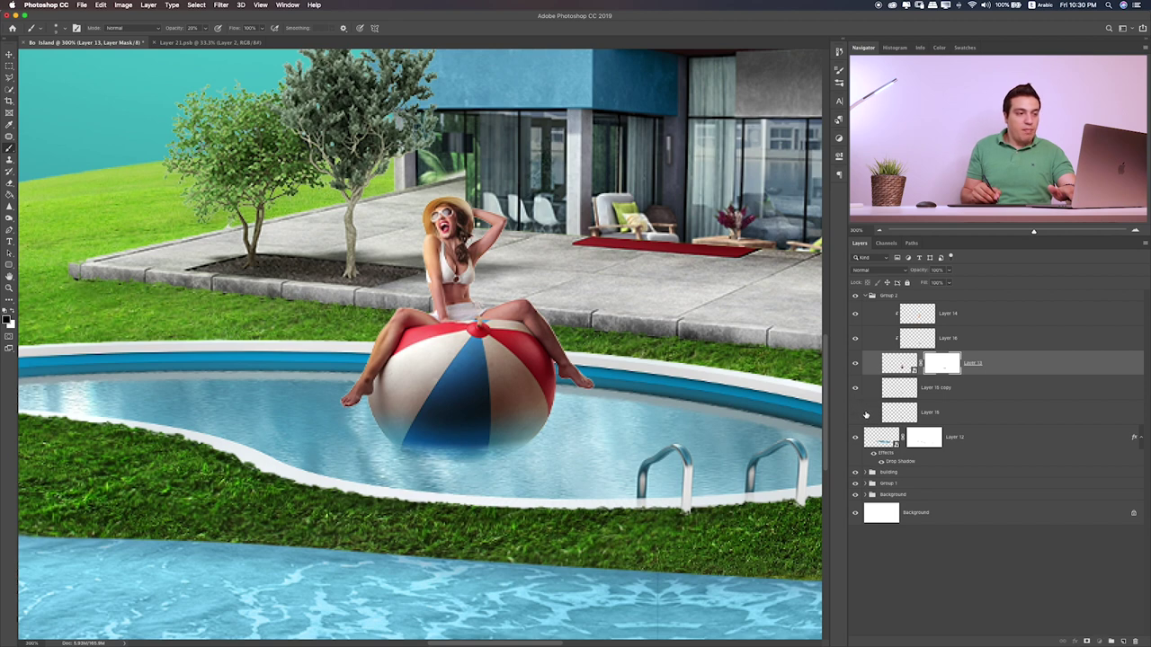
{"action": "left_click", "coordinate": [866, 415]}
{"action": "left_click", "coordinate": [855, 413]}
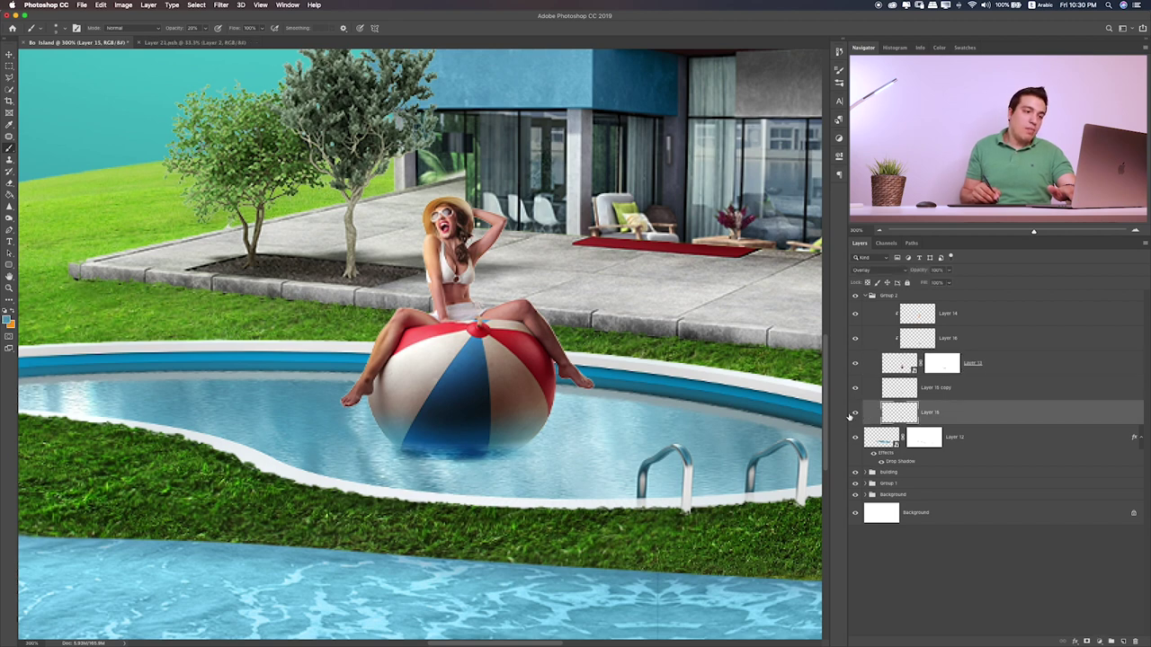
{"action": "key", "text": "v"}
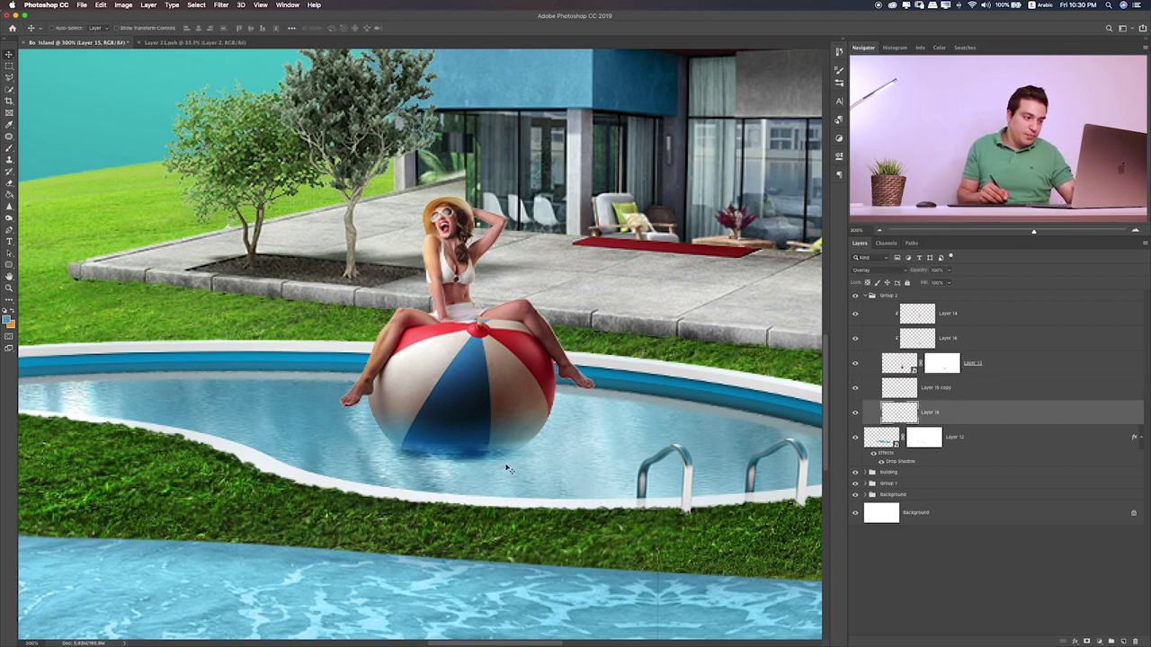
{"action": "left_click_drag", "start_coordinate": [508, 469], "coordinate": [575, 460]}
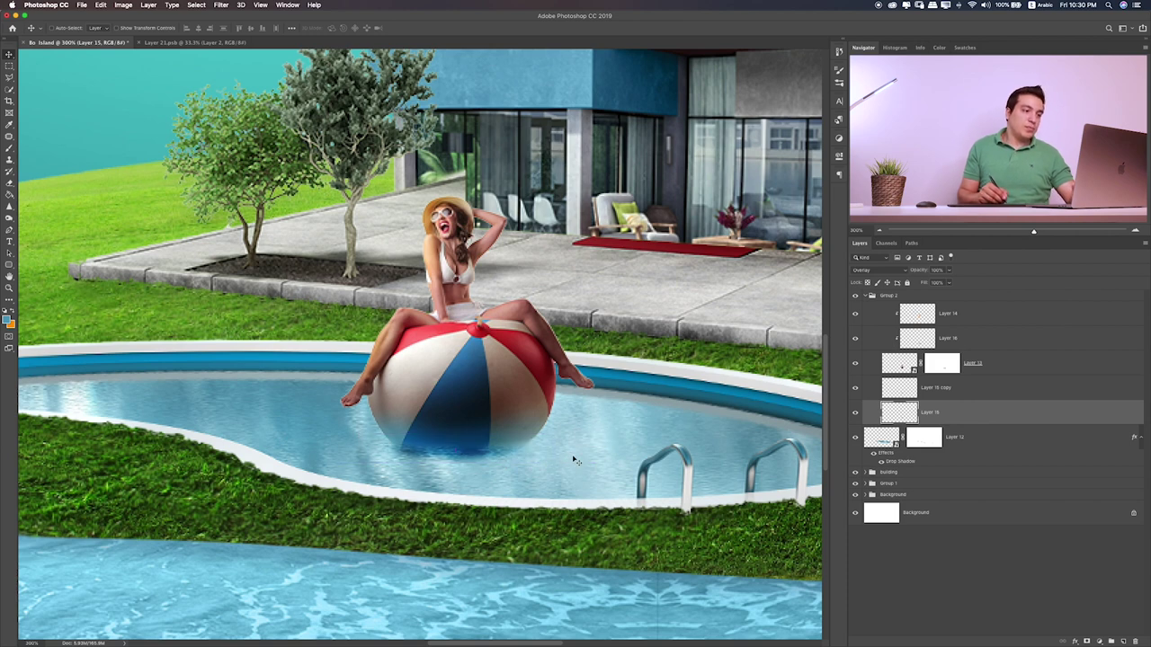
- Add a new layer clipped to the girl-and-ball Layer 13
{"action": "left_click", "coordinate": [1000, 366]}
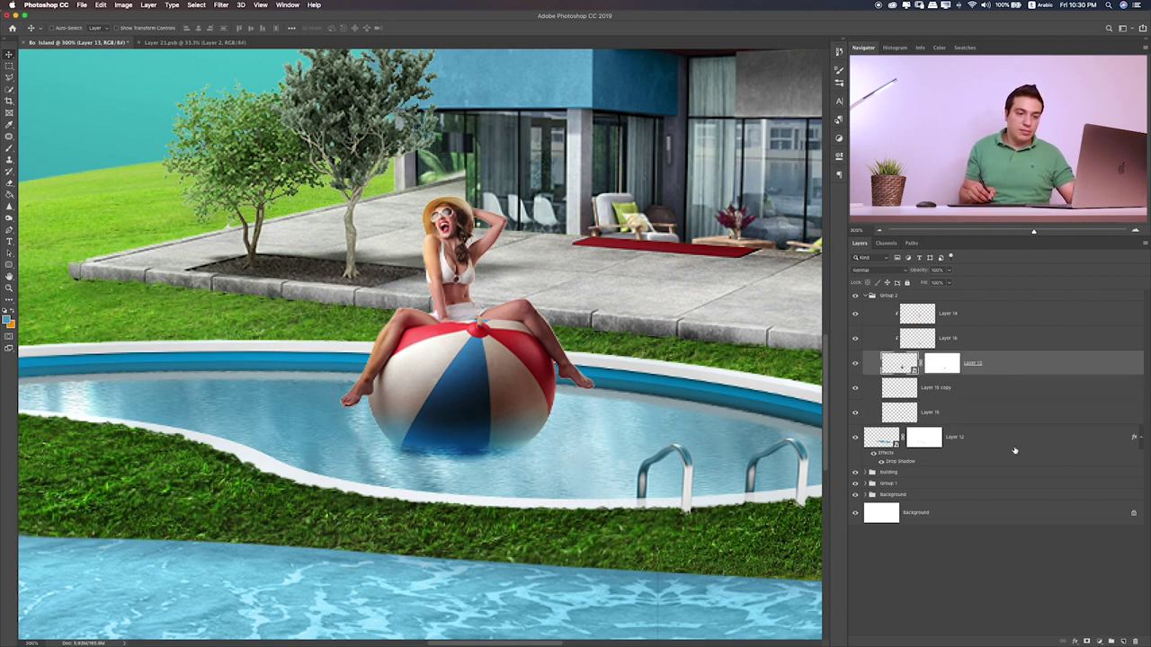
{"action": "left_click", "coordinate": [1122, 639]}
{"action": "key", "text": "b"}
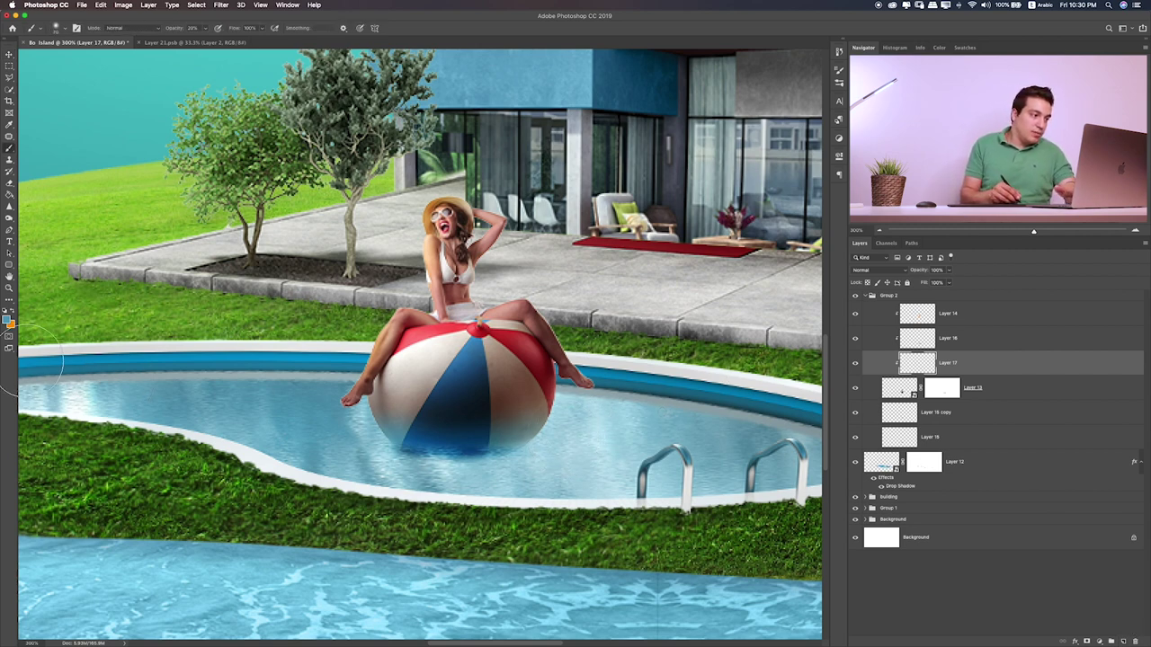
- Set the foreground colour to pure black #000000
{"action": "left_click", "coordinate": [8, 320]}
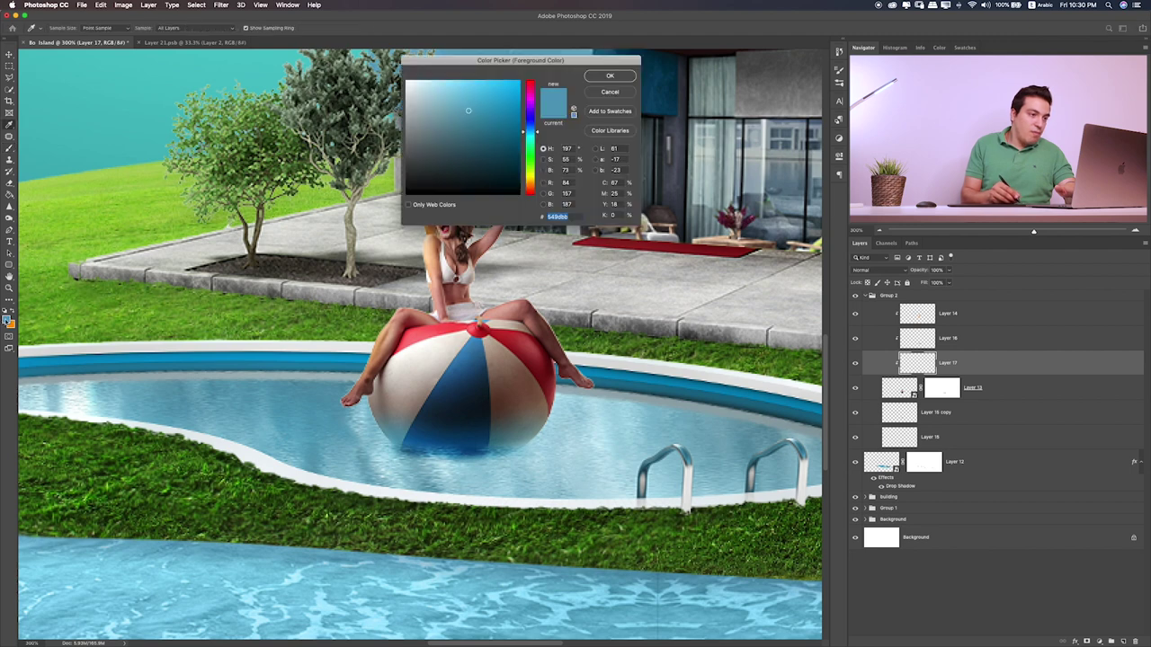
{"action": "left_click", "coordinate": [407, 193]}
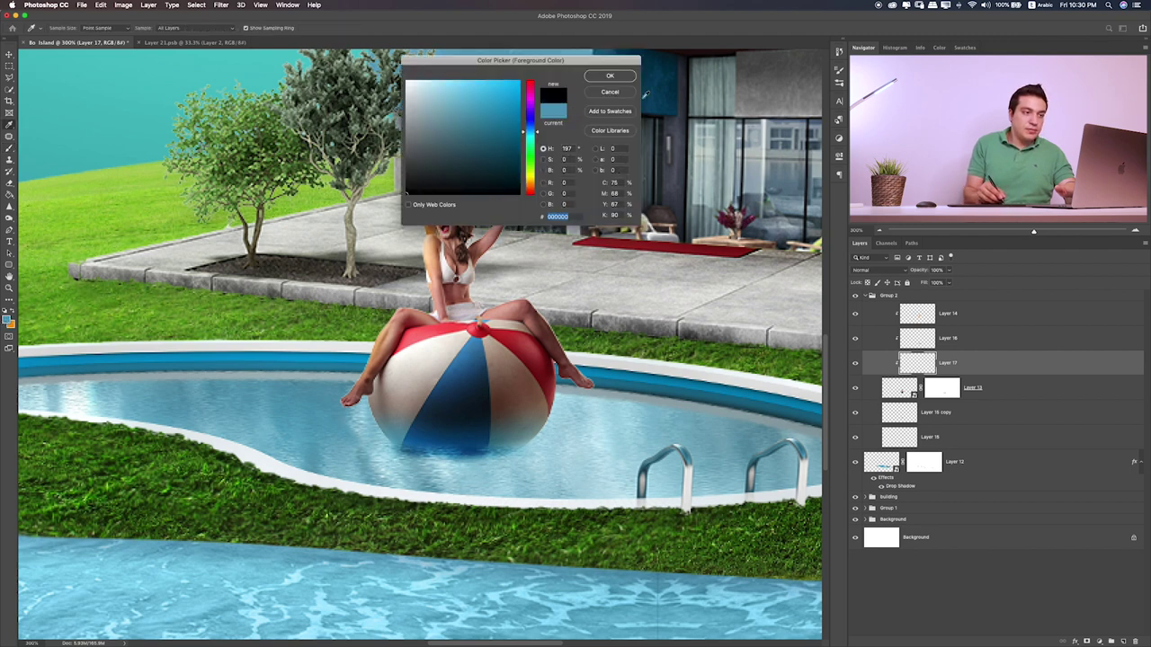
{"action": "left_click", "coordinate": [609, 77]}
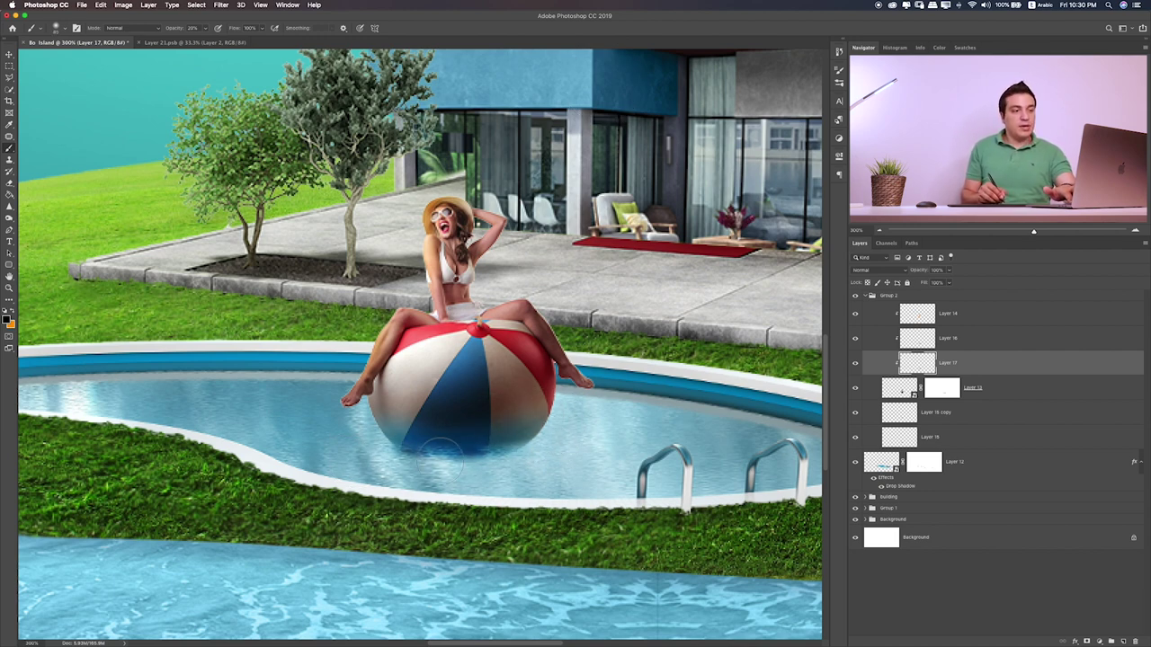
- Paint soft black shading along the beach ball's underside on Layer 17
{"action": "key", "text": "ctrl+0"}
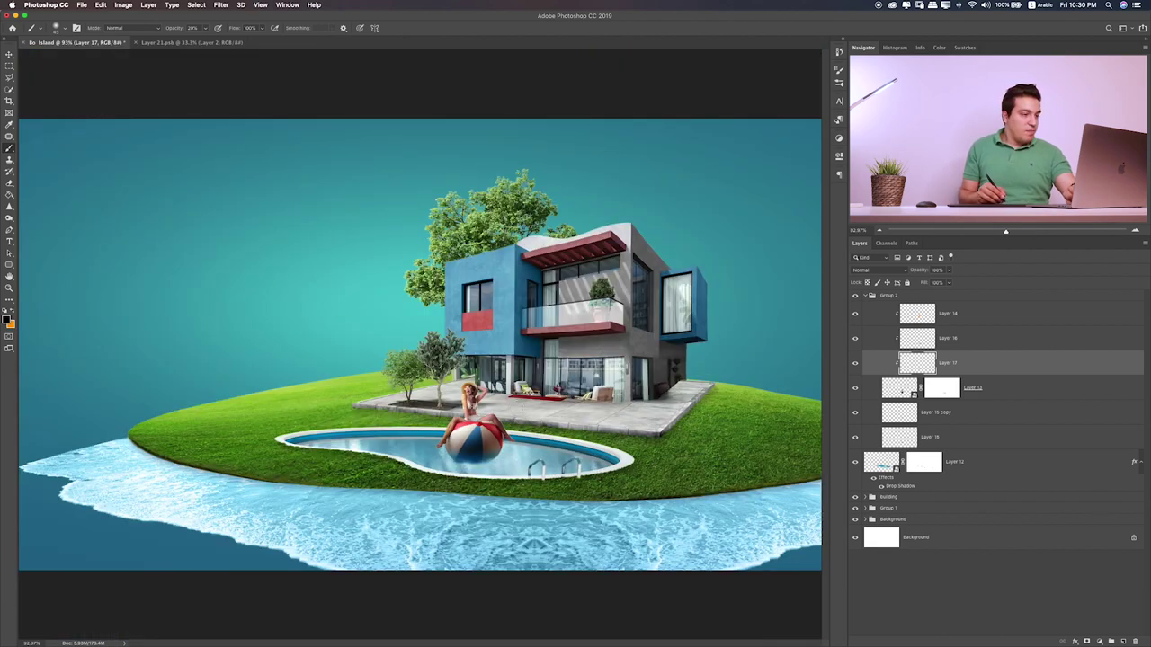
{"action": "key", "text": "ctrl+plus"}
{"action": "key", "text": "ctrl+plus"}
{"action": "key", "text": "ctrl+plus"}
{"action": "scroll", "coordinate": [419, 344], "scroll_direction": "down", "scroll_amount": 3}
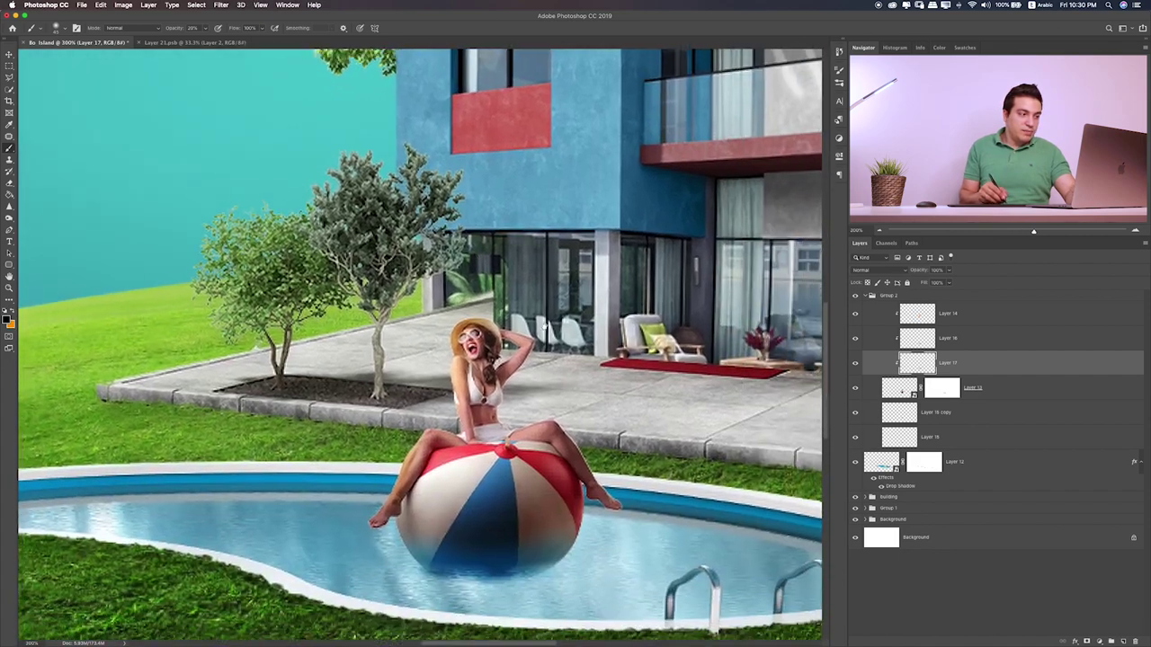
{"action": "scroll", "coordinate": [414, 504], "scroll_direction": "down", "scroll_amount": 2}
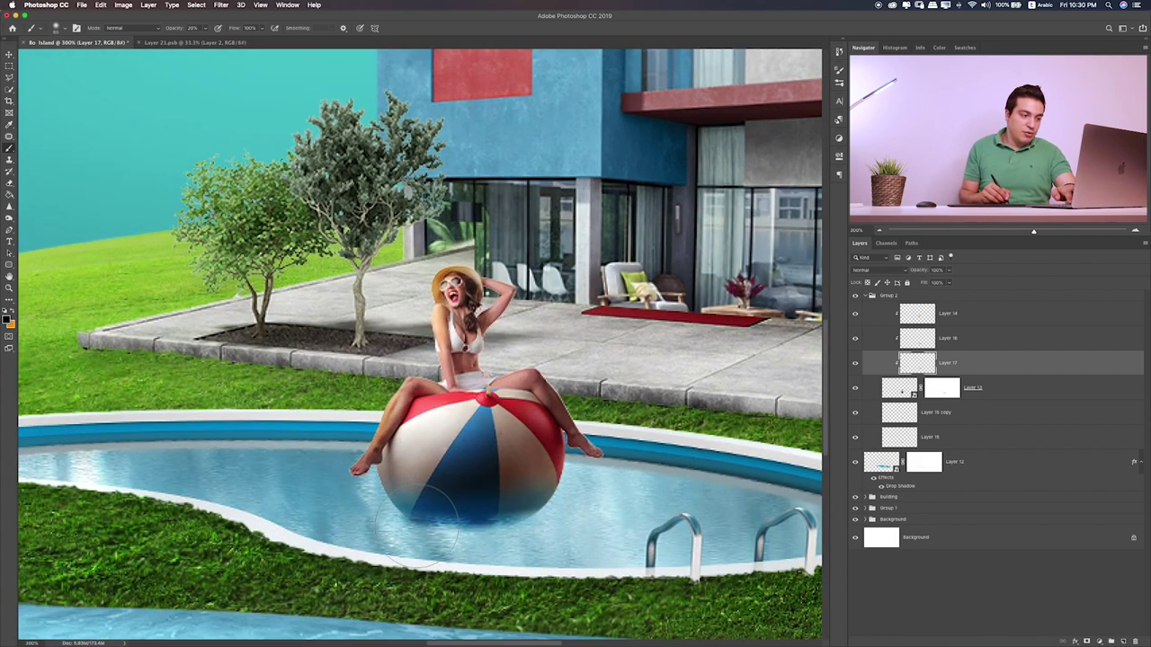
{"action": "mouse_move", "coordinate": [405, 504]}
{"action": "left_mouse_down"}
{"action": "mouse_move", "coordinate": [584, 508]}
{"action": "mouse_move", "coordinate": [431, 506]}
{"action": "left_mouse_up"}
{"action": "left_click_drag", "start_coordinate": [558, 495], "coordinate": [454, 512]}
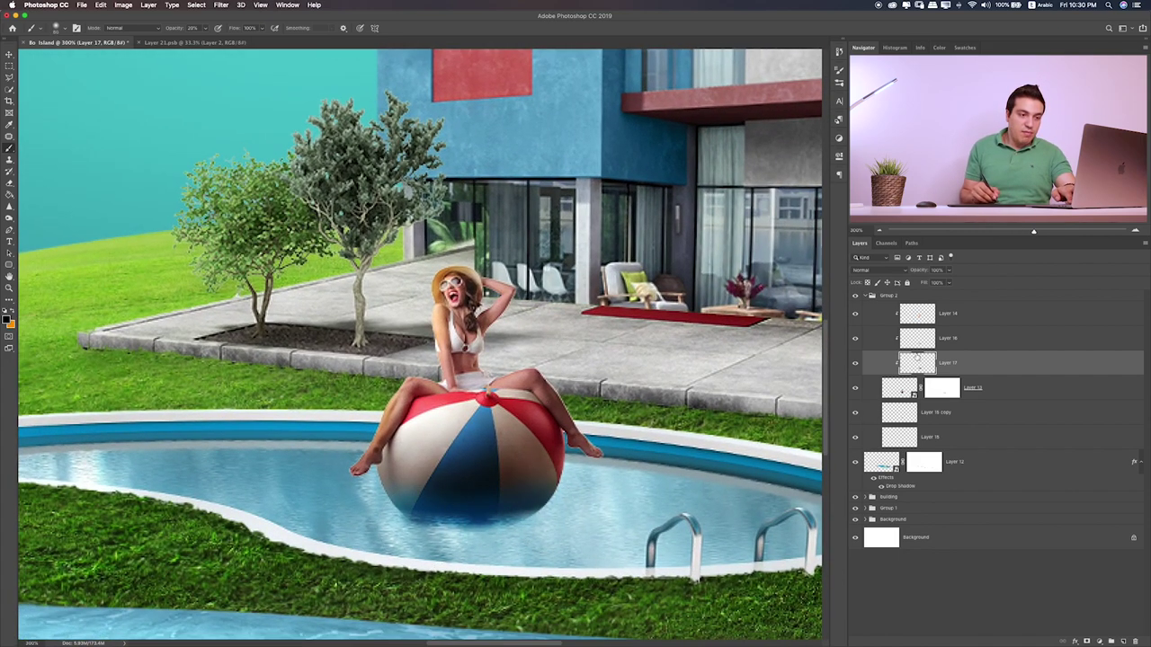
{"action": "left_click", "coordinate": [856, 388]}
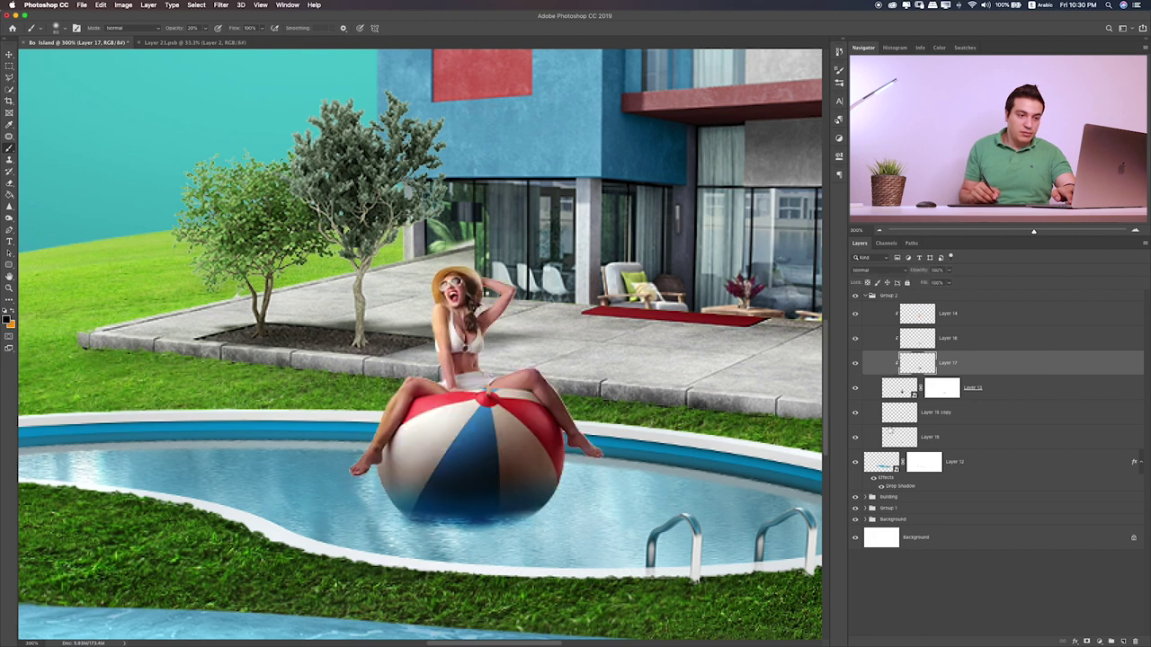
{"action": "left_click", "coordinate": [942, 392]}
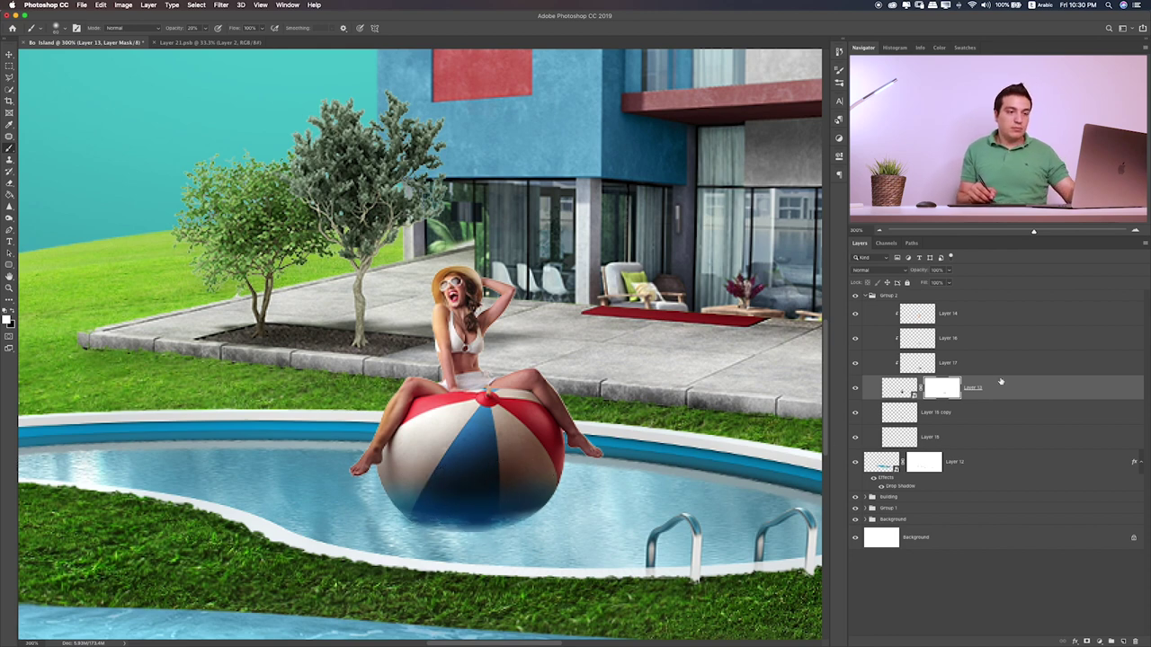
- Duplicate Layer 13 and convert the copy to a Smart Object
{"action": "left_click_drag", "start_coordinate": [1017, 389], "coordinate": [1013, 405]}
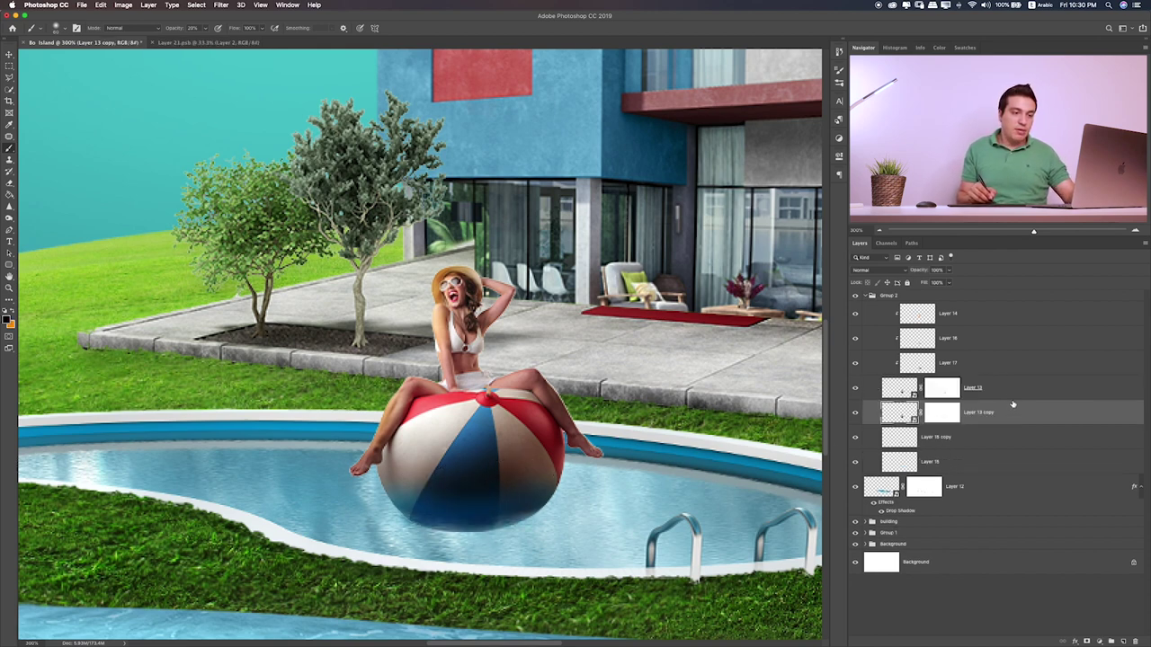
{"action": "right_click", "coordinate": [1098, 417]}
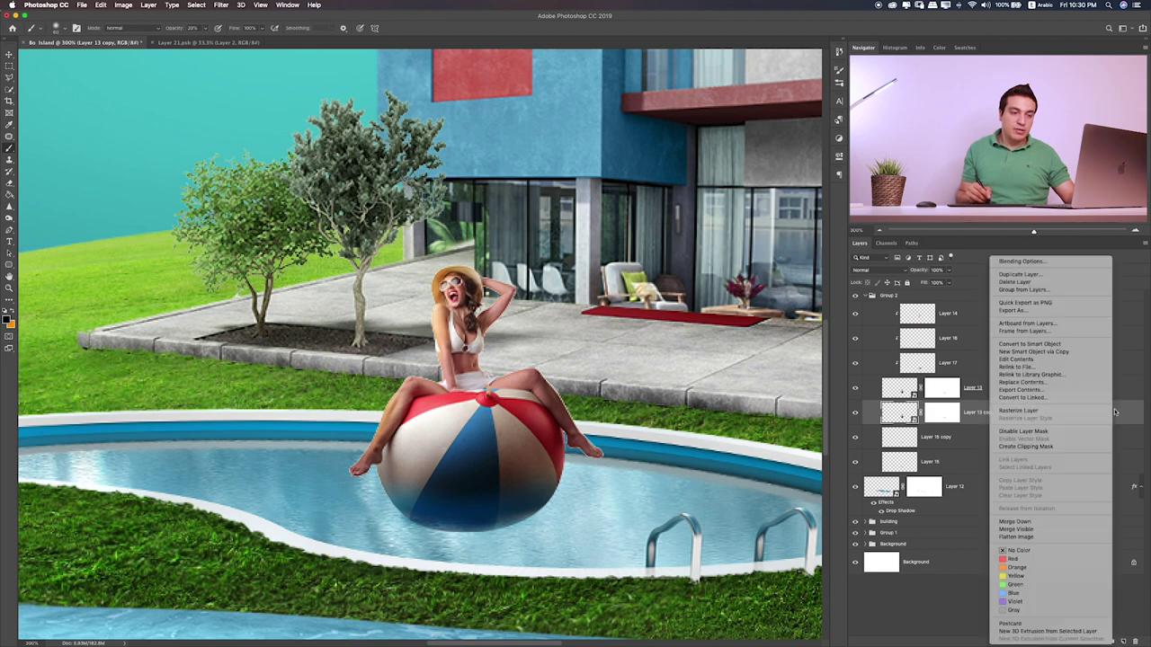
{"action": "left_click", "coordinate": [1093, 345]}
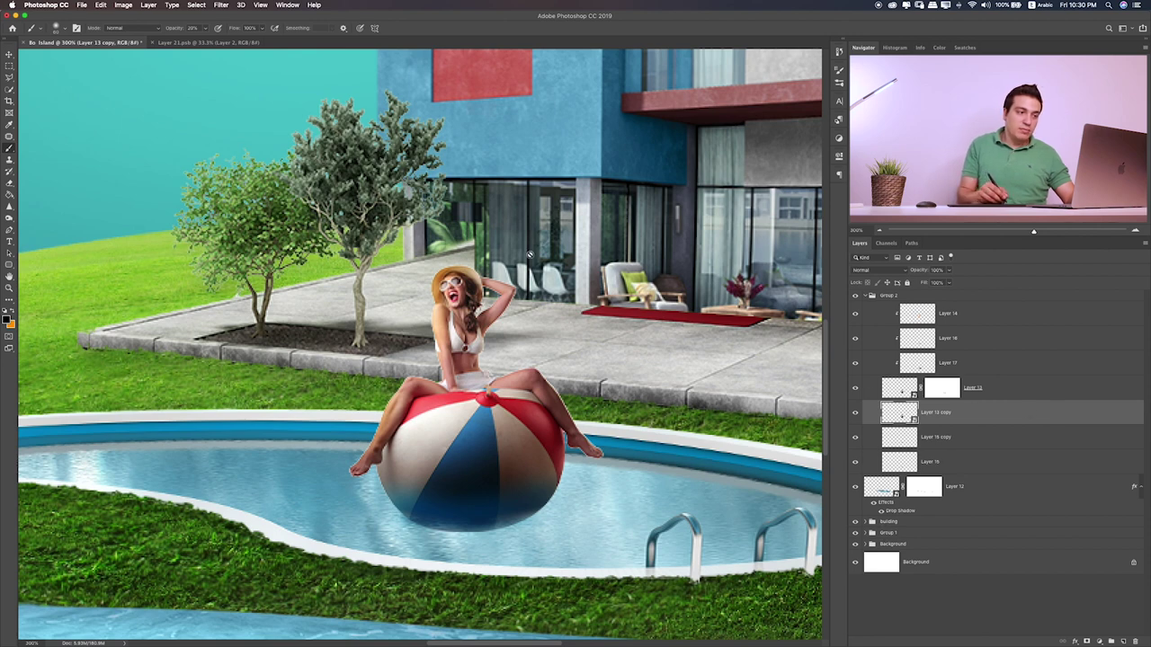
- Give the copy a black Color Overlay in Normal blend mode
{"action": "double_click", "coordinate": [1077, 414]}
{"action": "left_click", "coordinate": [522, 213]}
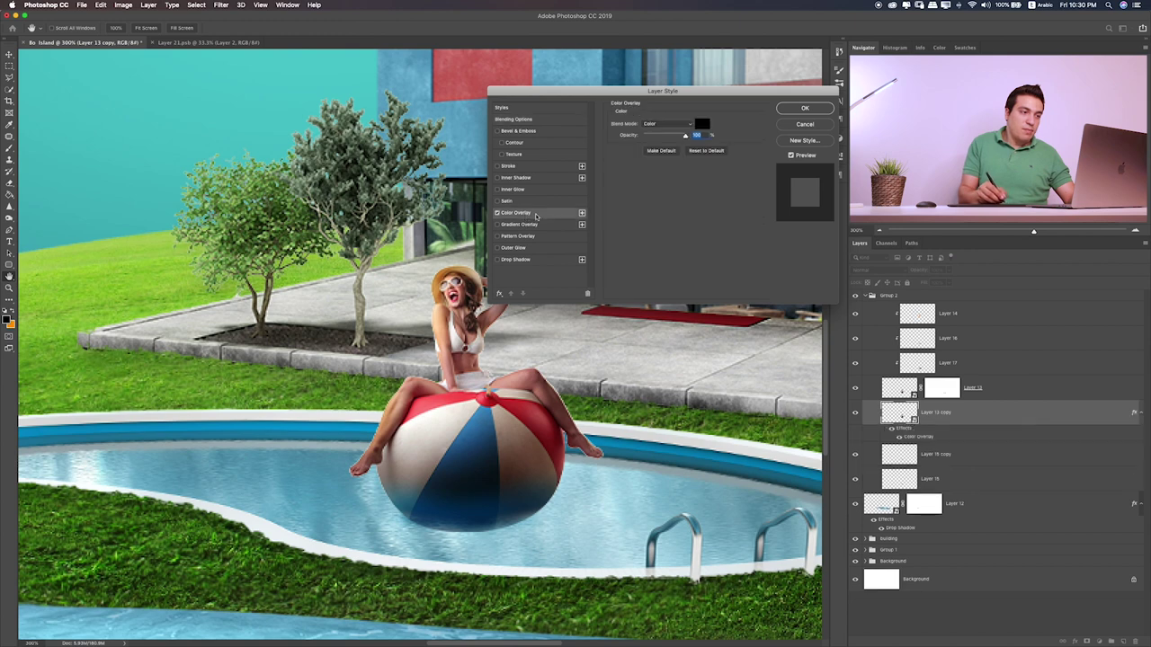
{"action": "left_click", "coordinate": [686, 122]}
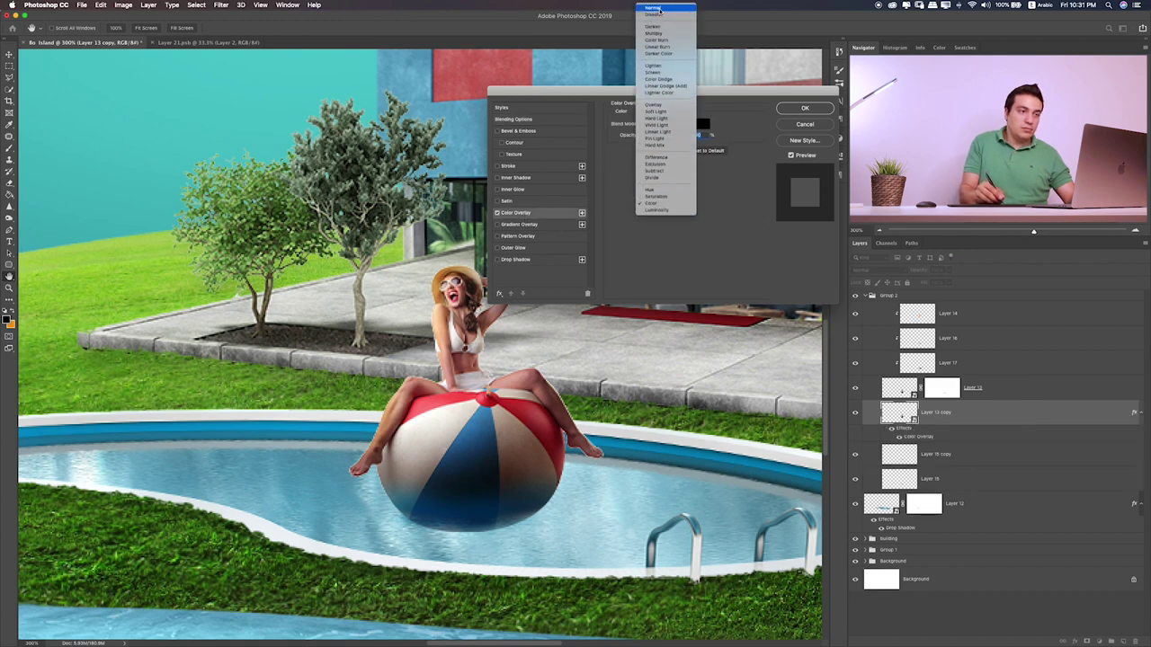
{"action": "left_click", "coordinate": [654, 7]}
{"action": "left_click", "coordinate": [805, 109]}
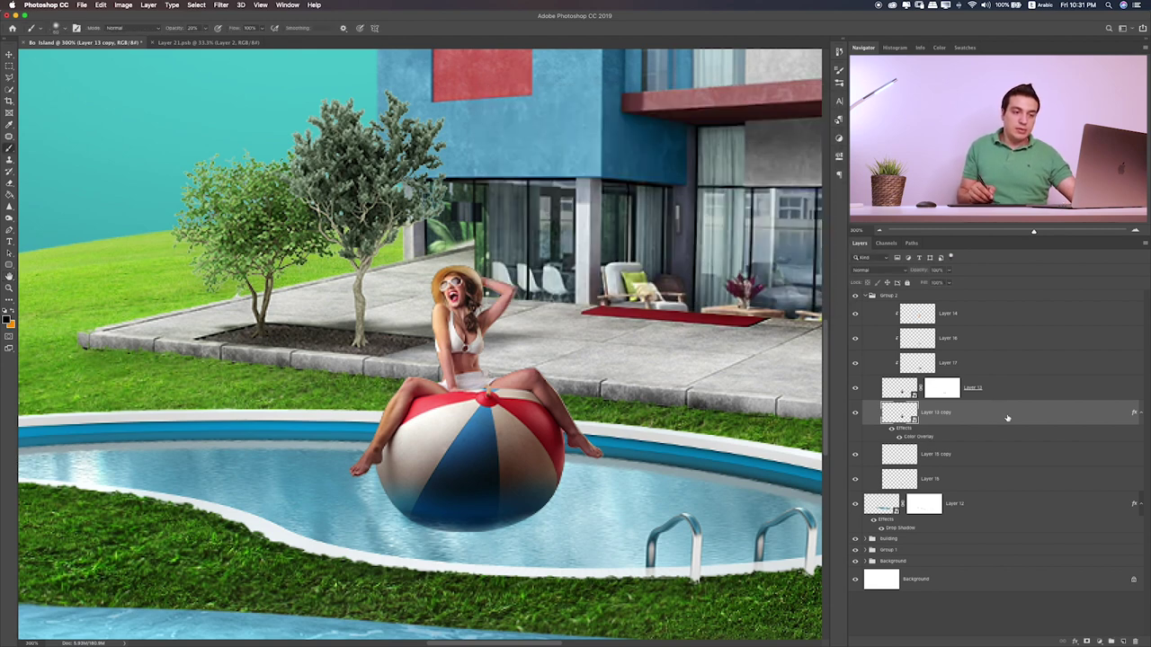
- Bake the black silhouette into a New Smart Object via Copy
{"action": "right_click", "coordinate": [1007, 418]}
{"action": "left_click", "coordinate": [1084, 350]}
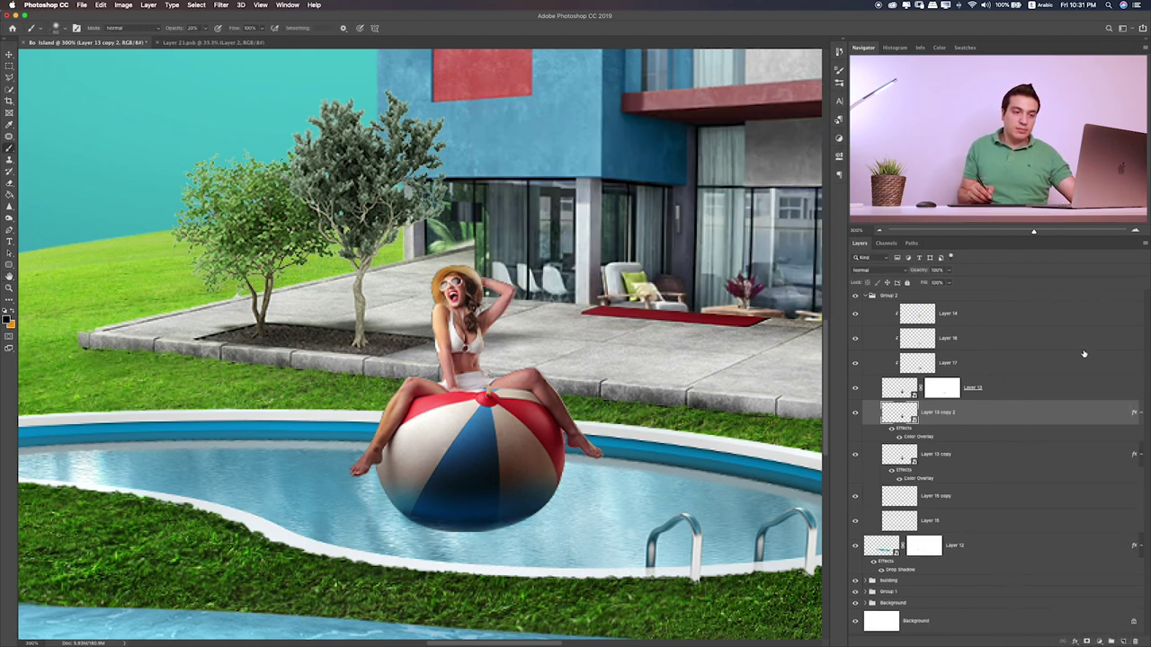
{"action": "right_click", "coordinate": [1037, 410]}
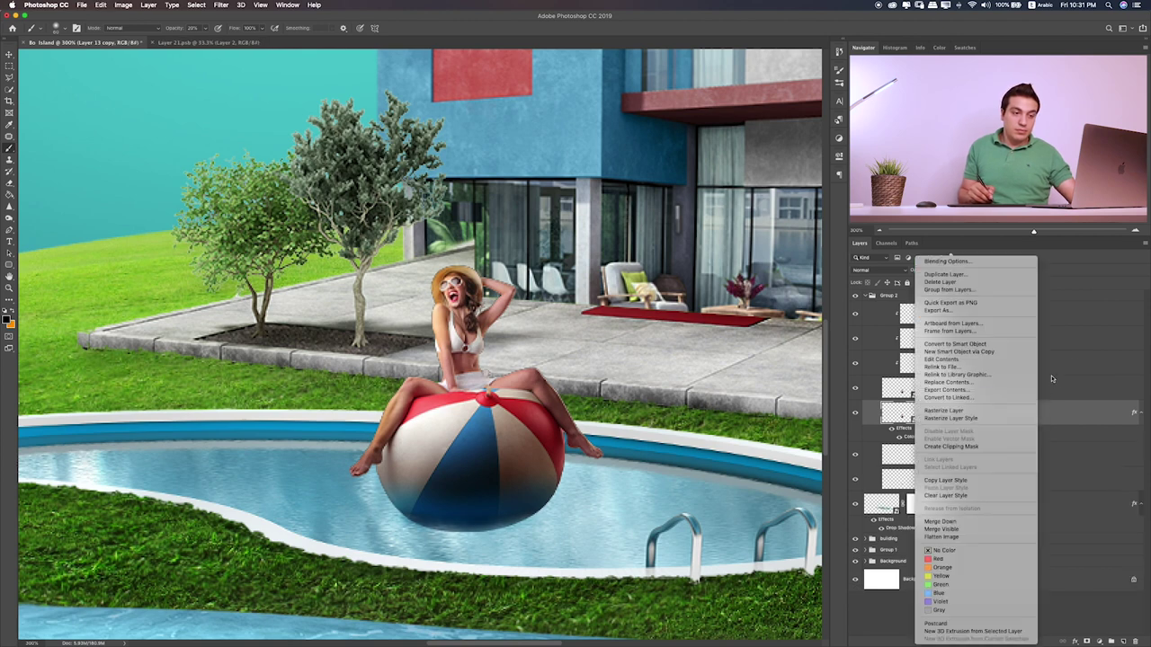
{"action": "left_click", "coordinate": [995, 353]}
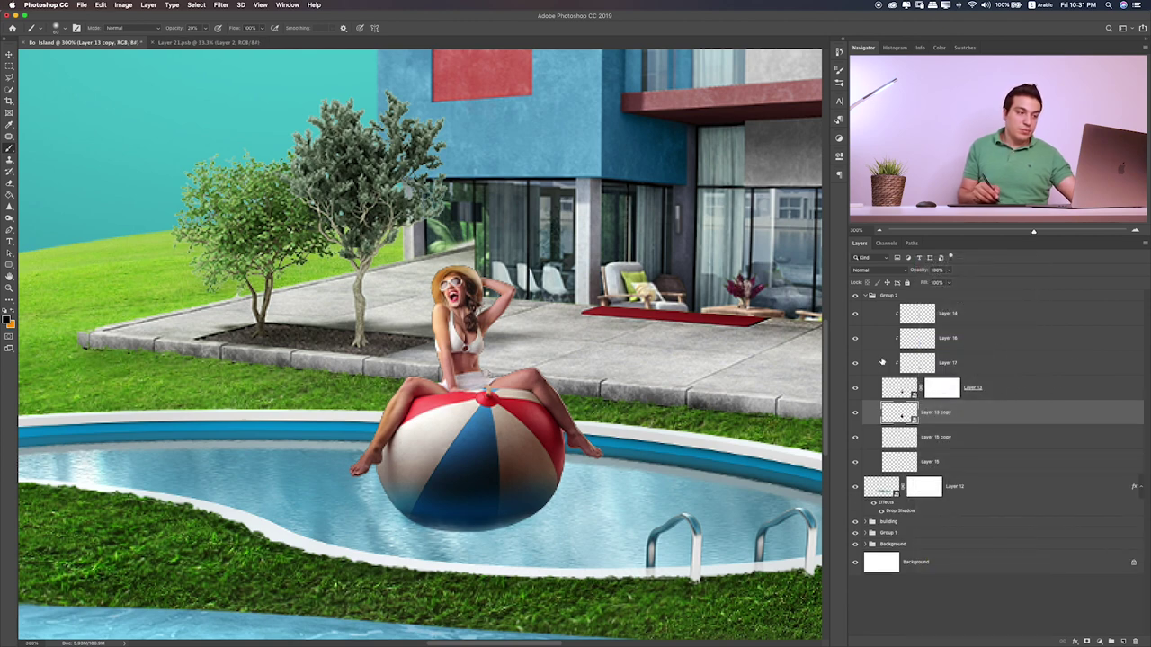
- Squash the black silhouette copy flat with Free Transform
{"action": "key", "text": "ctrl+t"}
{"action": "left_click_drag", "start_coordinate": [476, 266], "coordinate": [477, 391]}
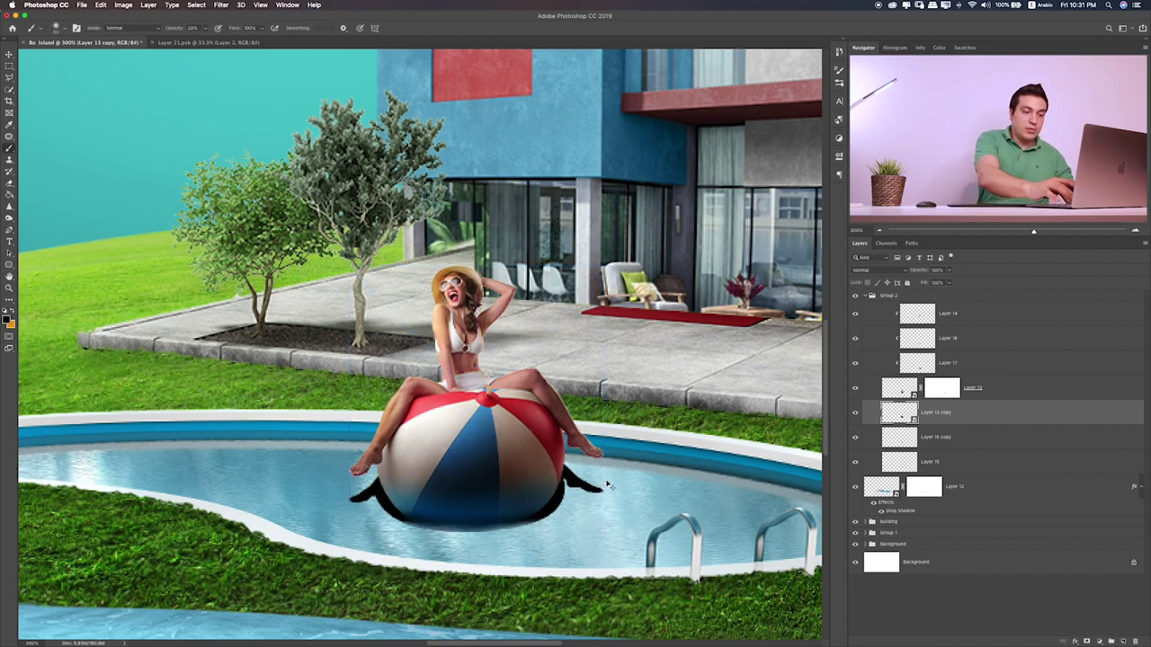
{"action": "key", "text": "ctrl+minus"}
{"action": "key", "text": "ctrl+minus"}
{"action": "key", "text": "ctrl+minus"}
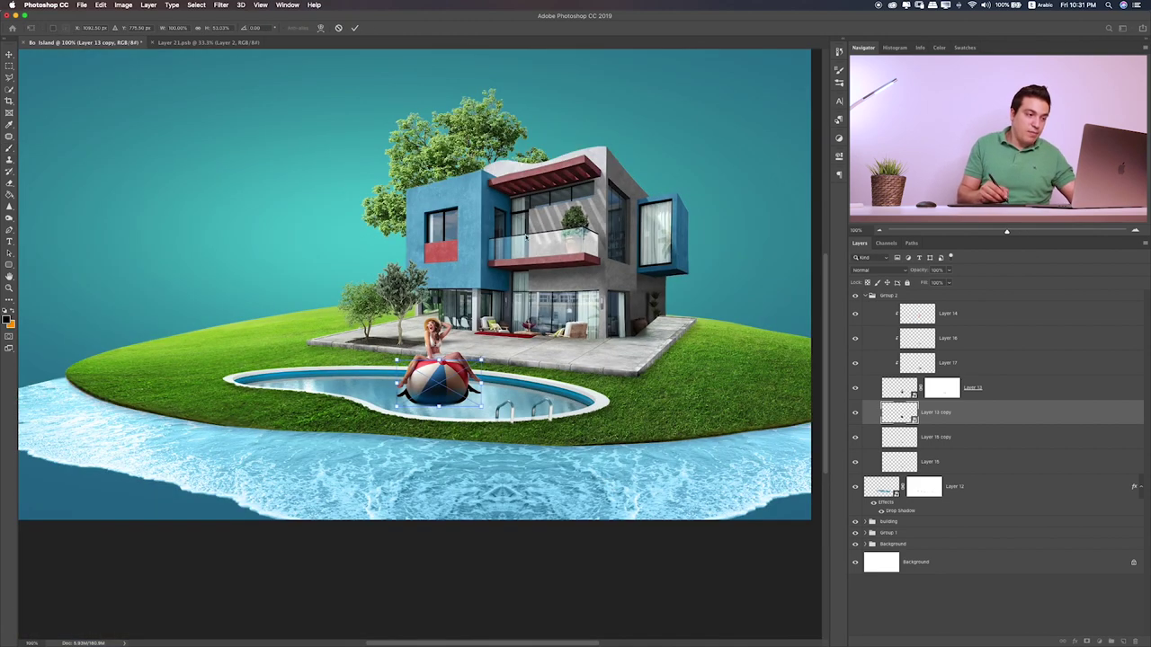
{"action": "key", "text": "b"}
{"action": "left_click", "coordinate": [537, 258]}
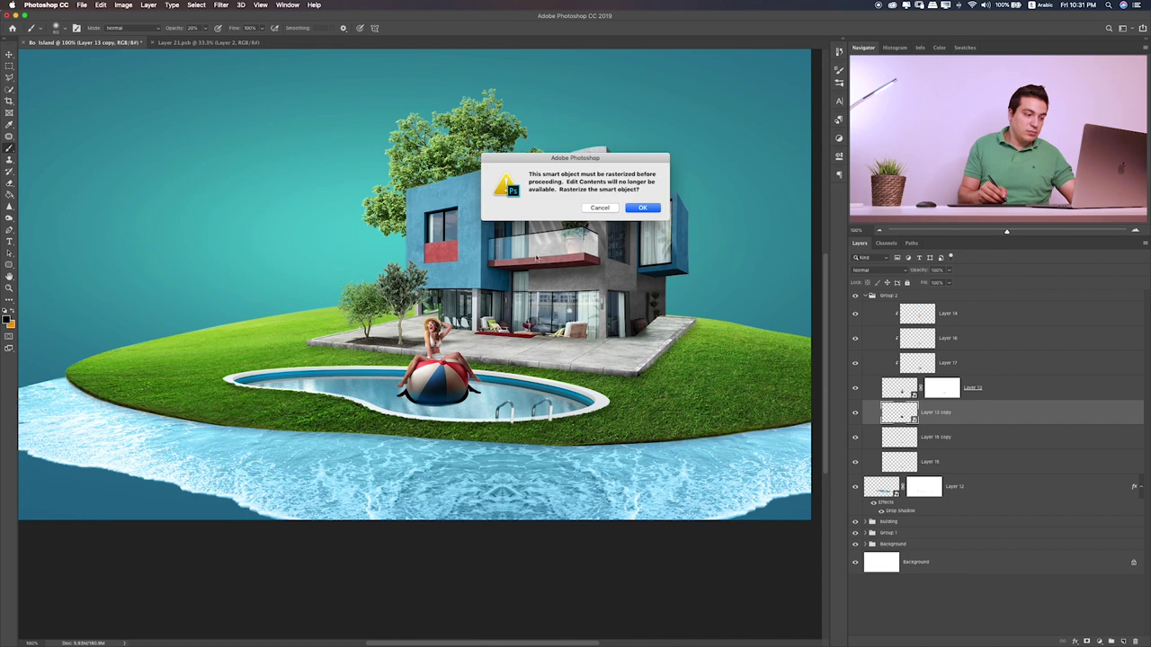
{"action": "left_click", "coordinate": [598, 208]}
- Flip the silhouette below the beach ball, nudge it into place, and commit
{"action": "key", "text": "ctrl+t"}
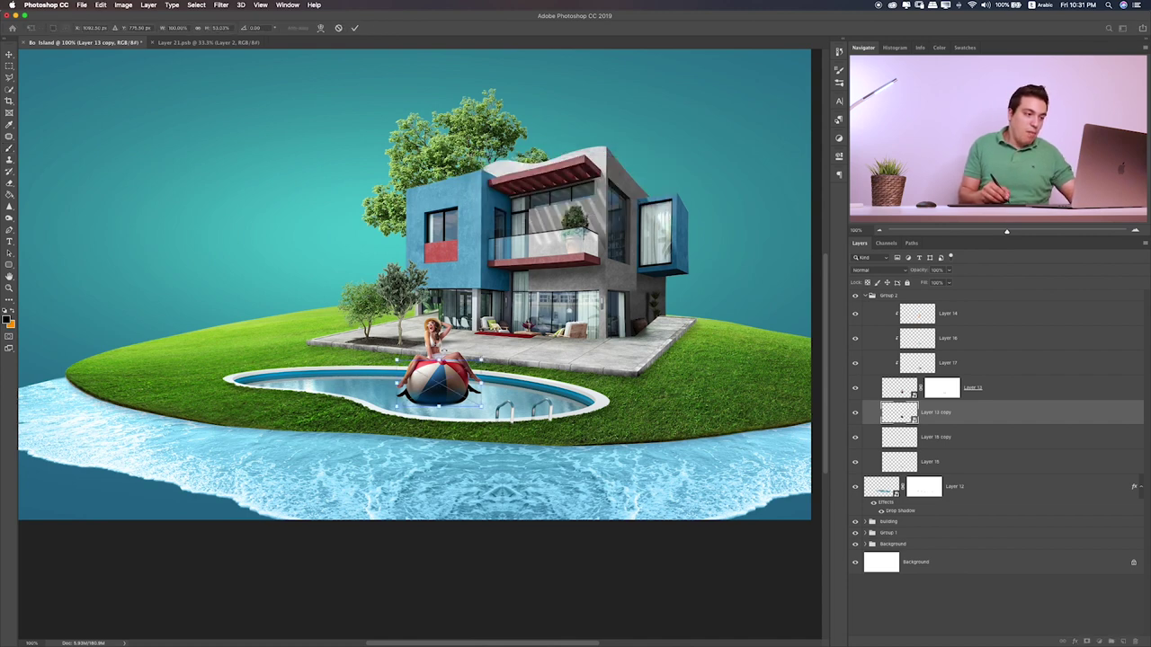
{"action": "mouse_move", "coordinate": [442, 360]}
{"action": "left_mouse_down"}
{"action": "mouse_move", "coordinate": [438, 477]}
{"action": "mouse_move", "coordinate": [438, 463]}
{"action": "left_mouse_up"}
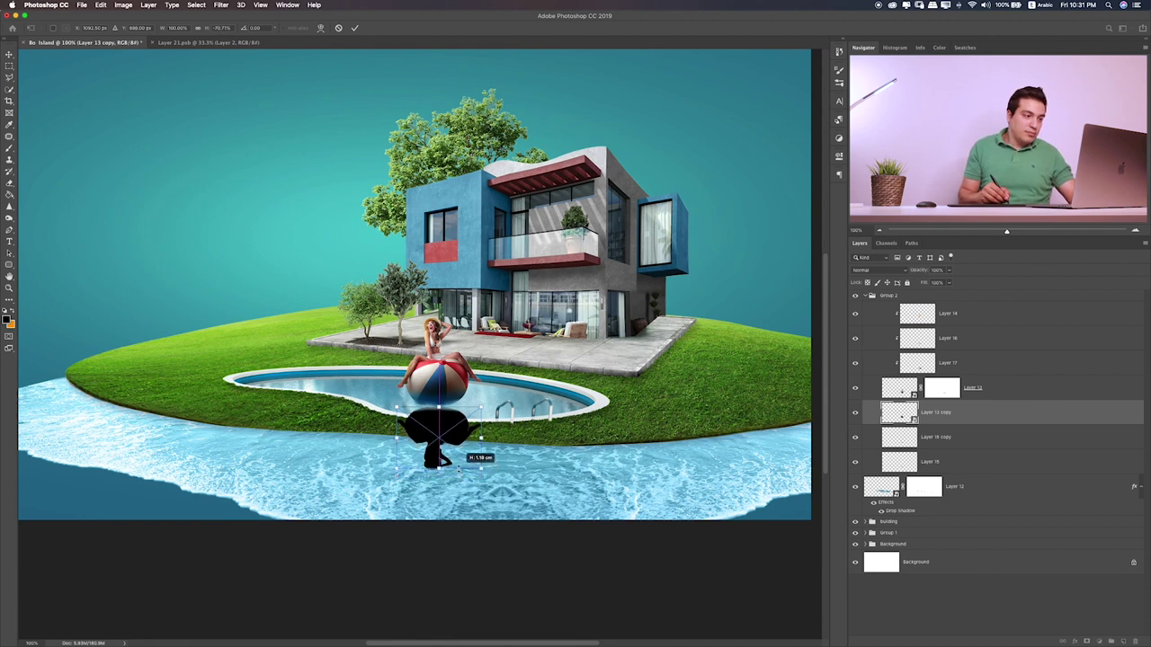
{"action": "left_click_drag", "start_coordinate": [438, 431], "coordinate": [461, 422]}
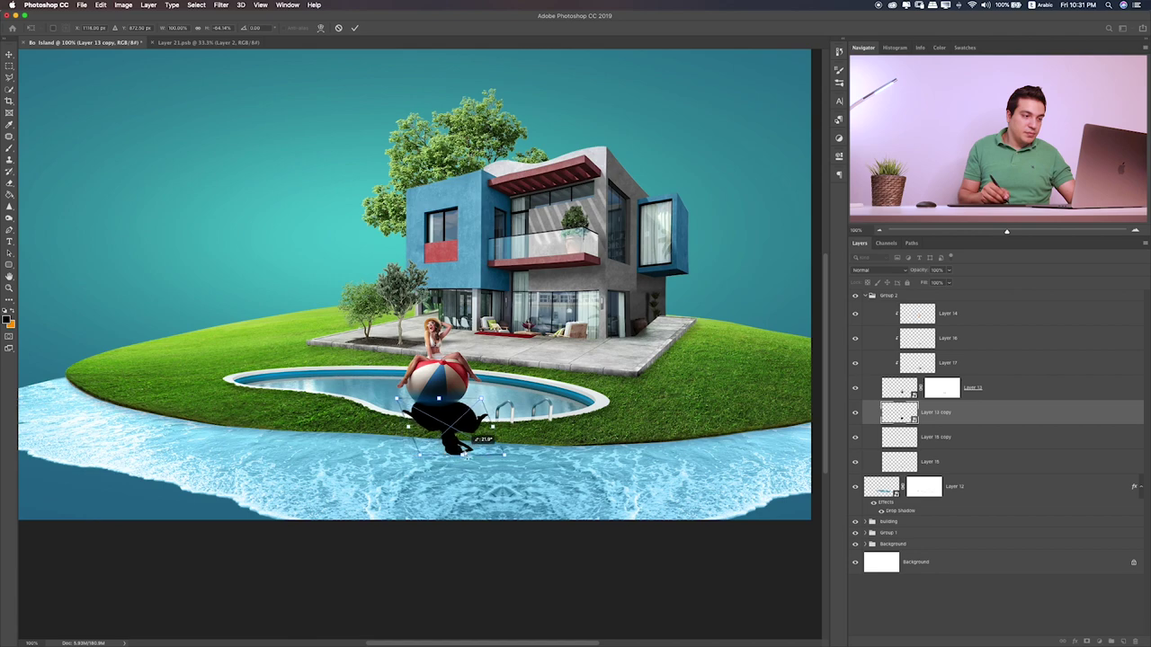
{"action": "key", "text": "Return"}
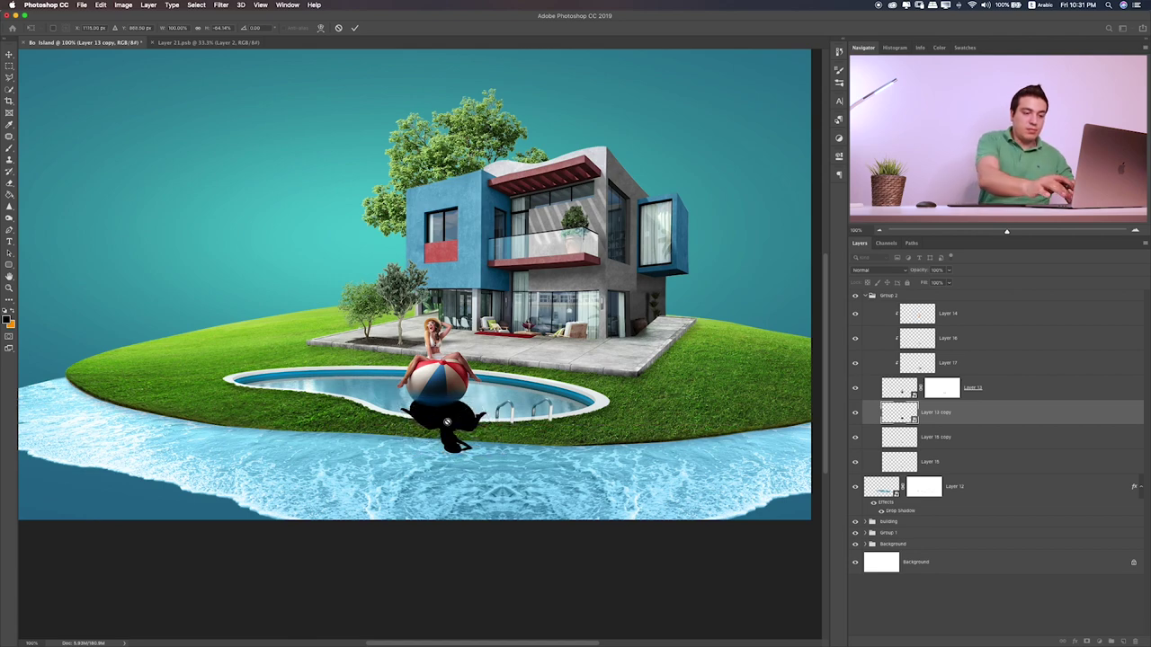
{"action": "key", "text": "b"}
{"action": "key", "text": "ctrl+plus"}
{"action": "key", "text": "ctrl+plus"}
- Set Layer 13 copy to Overlay blending and lower its opacity
{"action": "key", "text": "v"}
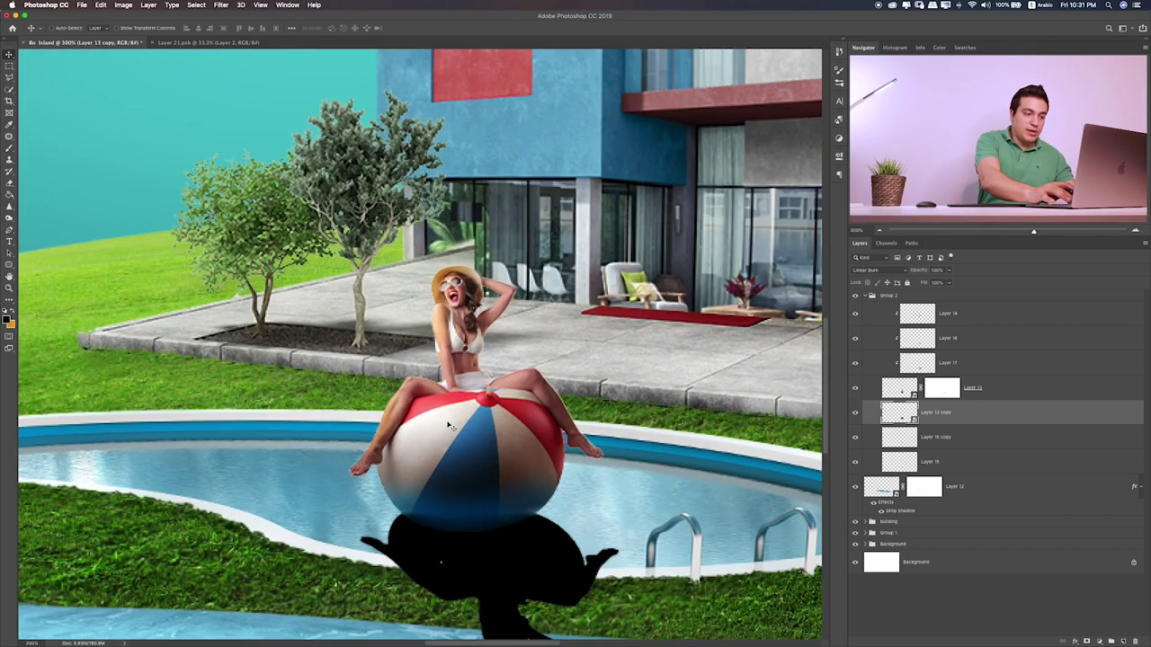
{"action": "key", "text": "shift+alt+s"}
{"action": "key", "text": "shift+plus"}
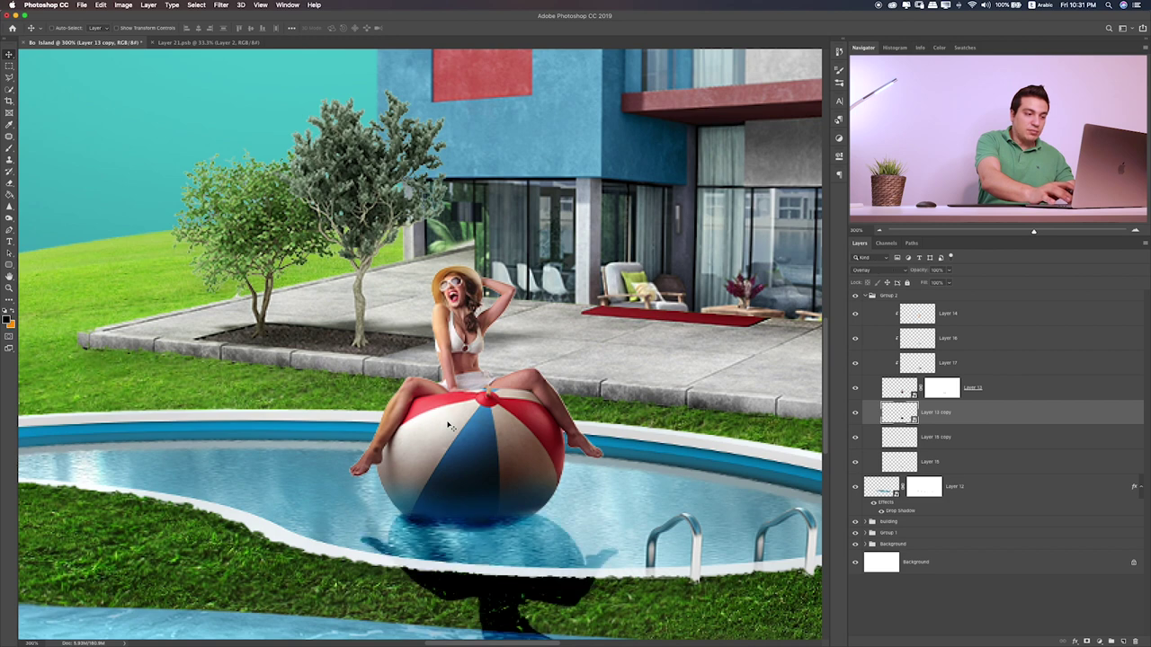
{"action": "key", "text": "shift+plus"}
{"action": "key", "text": "shift+plus"}
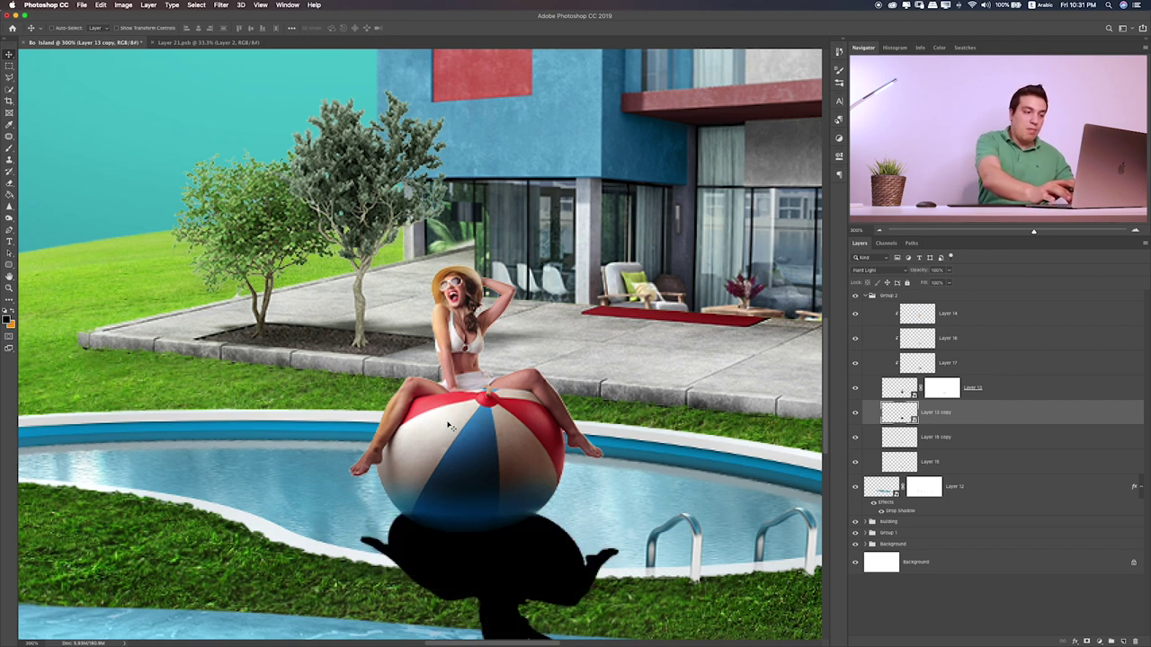
{"action": "key", "text": "shift+plus"}
{"action": "key", "text": "shift+plus"}
{"action": "key", "text": "shift+plus"}
{"action": "key", "text": "shift+plus"}
{"action": "key", "text": "shift+plus"}
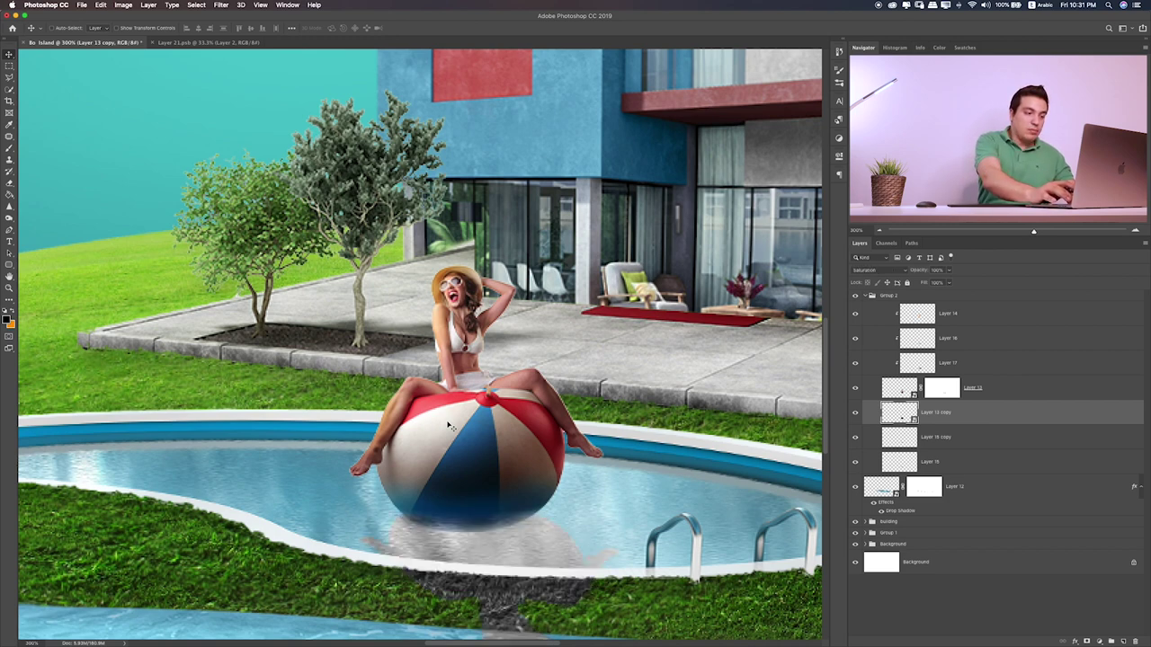
{"action": "key", "text": "shift+plus"}
{"action": "key", "text": "shift+plus"}
{"action": "key", "text": "shift+plus"}
{"action": "key", "text": "shift+plus"}
{"action": "key", "text": "shift+plus"}
{"action": "key", "text": "shift+plus"}
{"action": "key", "text": "ctrl+minus"}
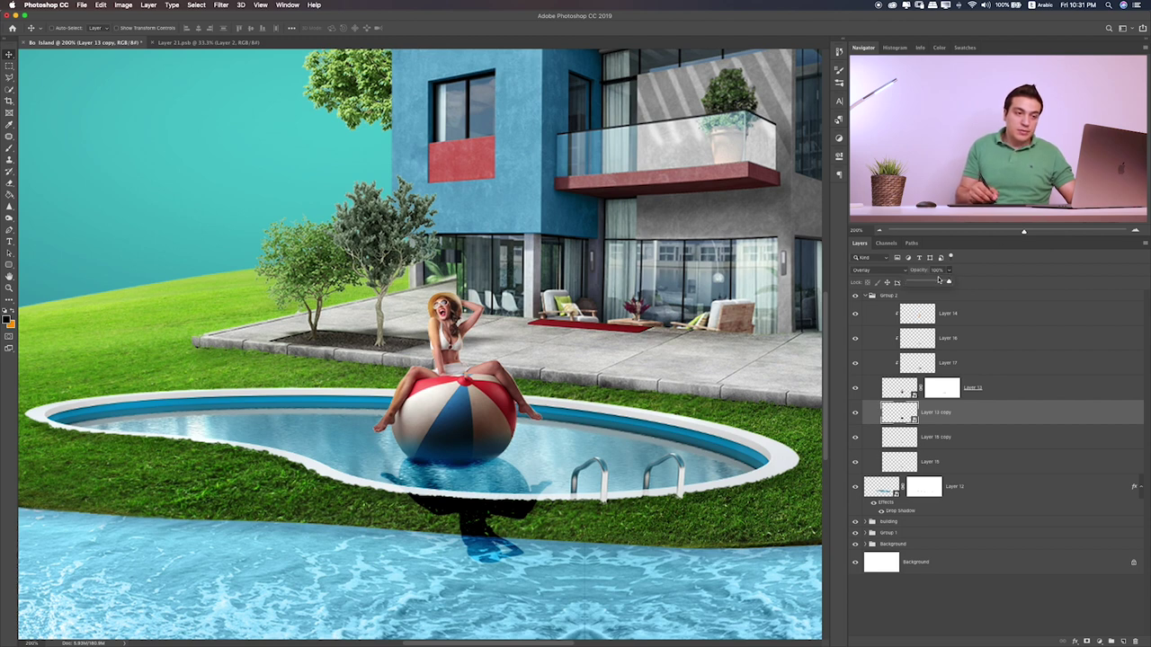
{"action": "left_click_drag", "start_coordinate": [927, 283], "coordinate": [925, 282]}
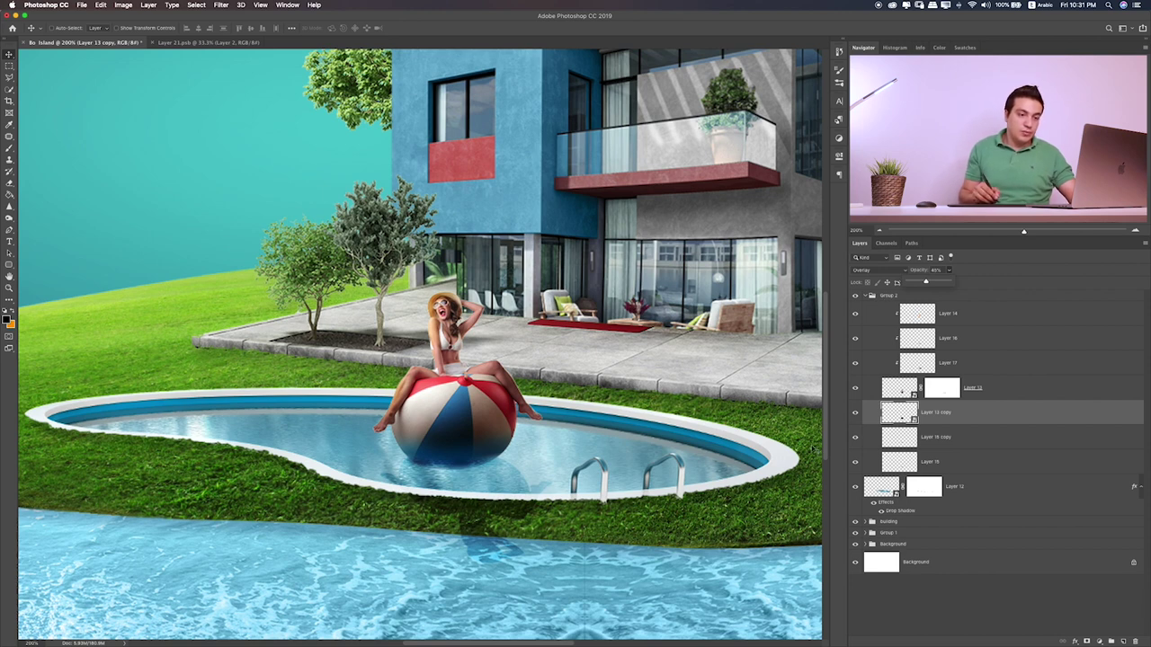
- Add a layer mask and paint out the reflection where it spills onto the grass
{"action": "left_click", "coordinate": [1087, 641]}
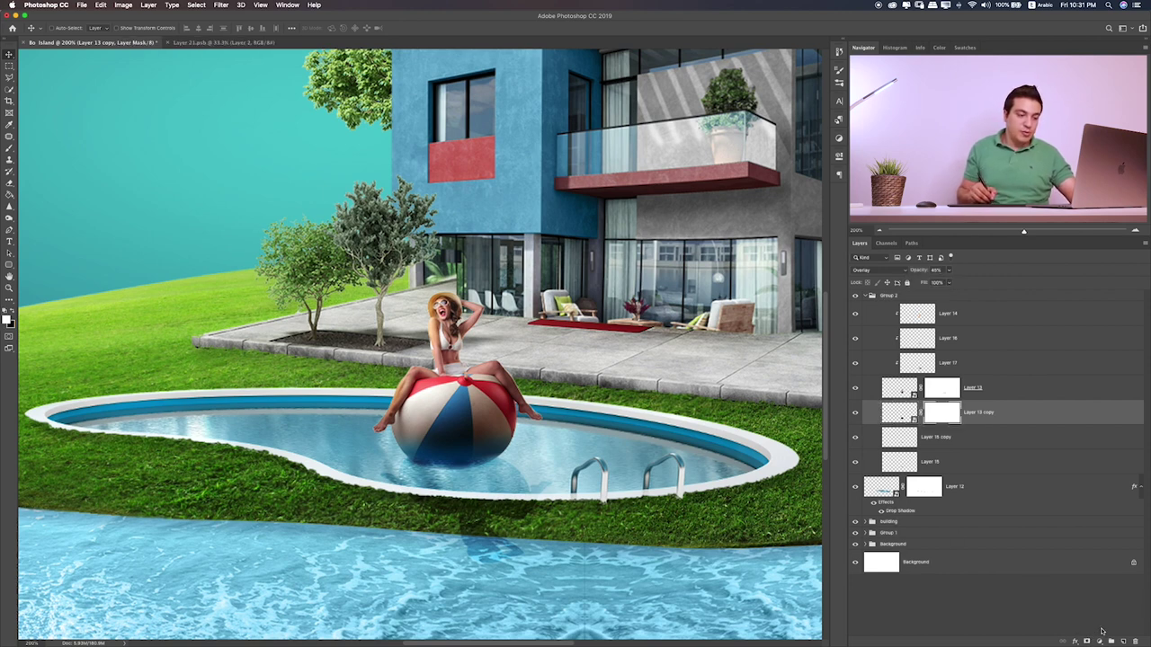
{"action": "key", "text": "b"}
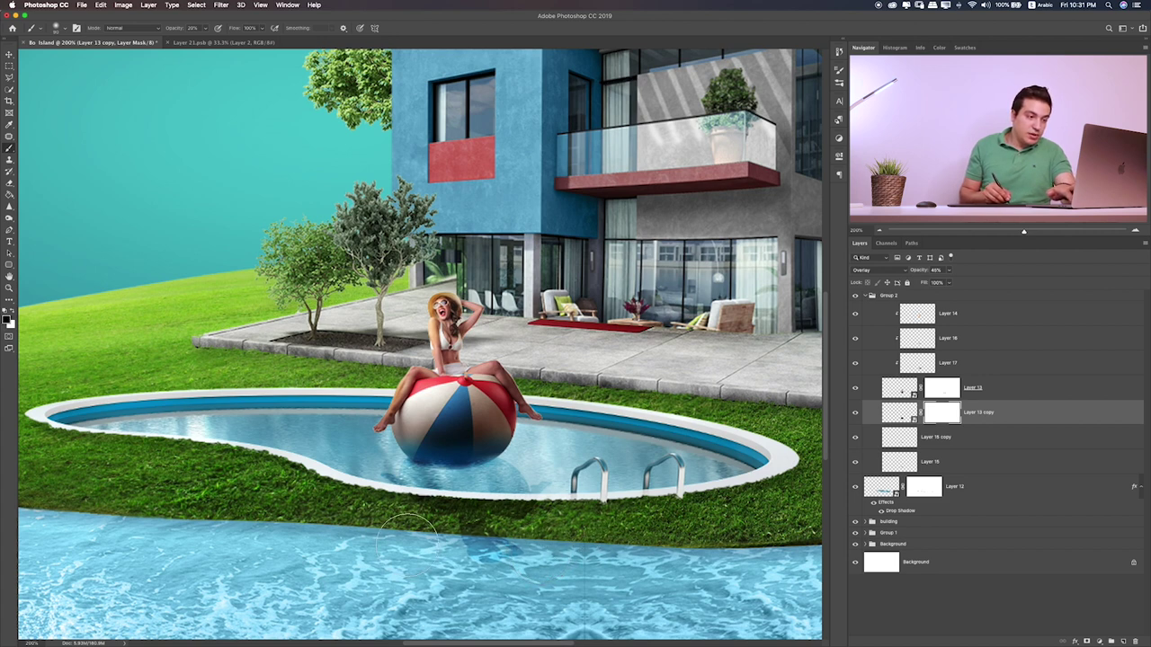
{"action": "key", "text": "0"}
{"action": "mouse_move", "coordinate": [455, 530]}
{"action": "left_mouse_down"}
{"action": "mouse_move", "coordinate": [441, 526]}
{"action": "mouse_move", "coordinate": [557, 525]}
{"action": "left_mouse_up"}
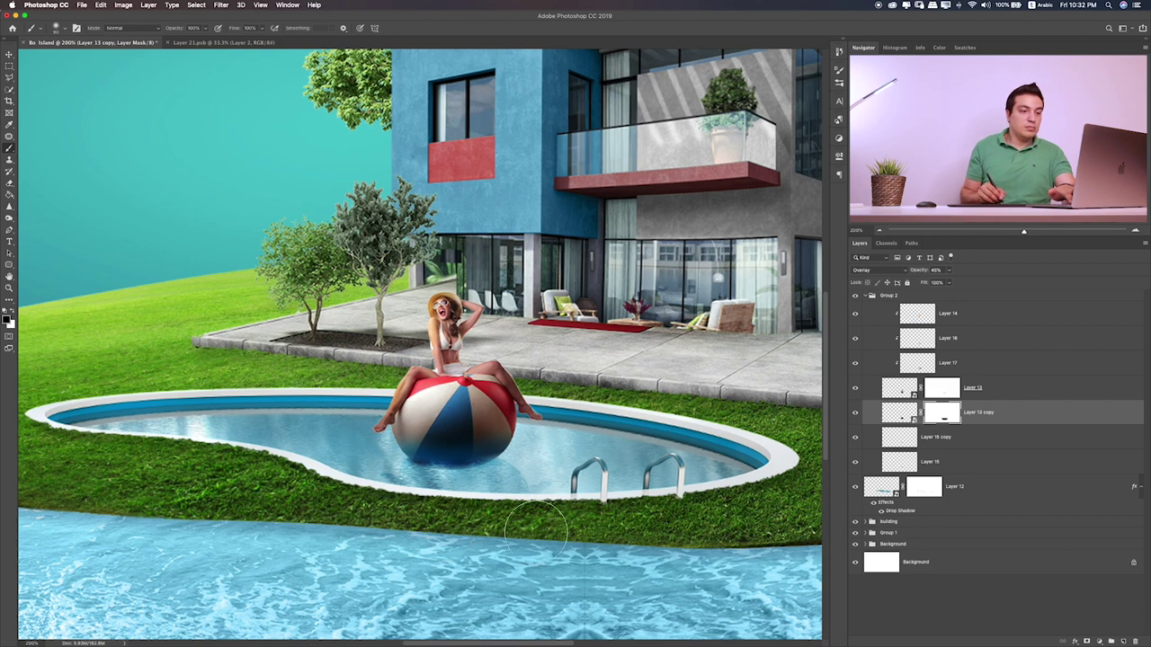
{"action": "left_click", "coordinate": [856, 411]}
{"action": "left_click", "coordinate": [855, 412]}
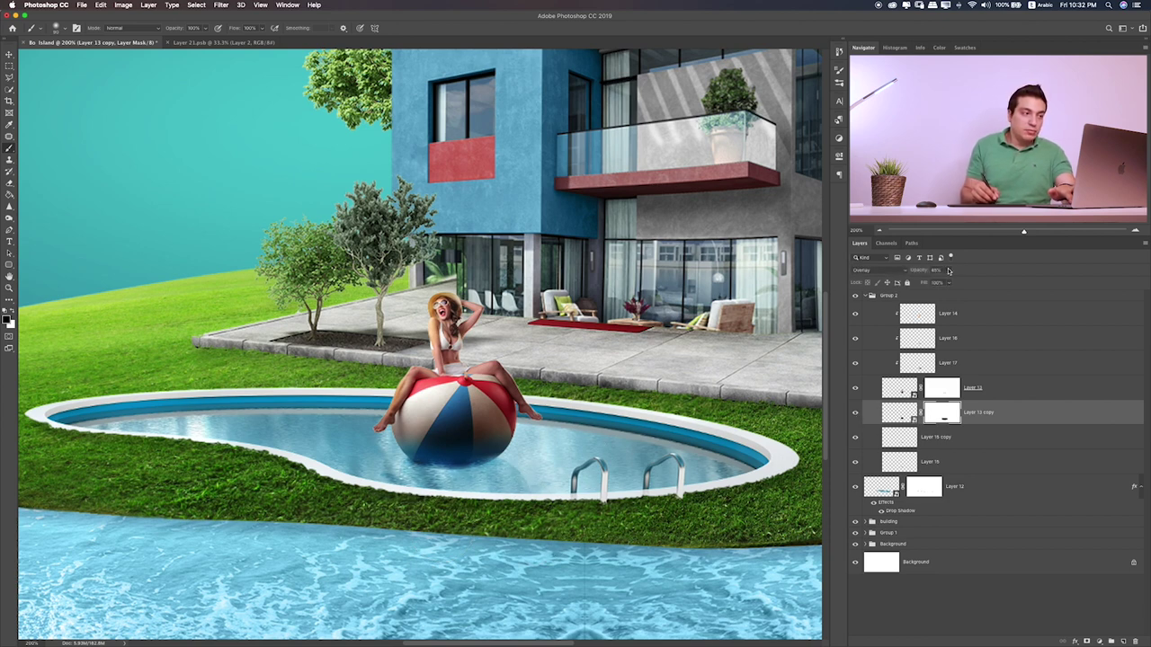
- Soften the mask with a Gaussian Blur of about 3 px
{"action": "left_click", "coordinate": [221, 4]}
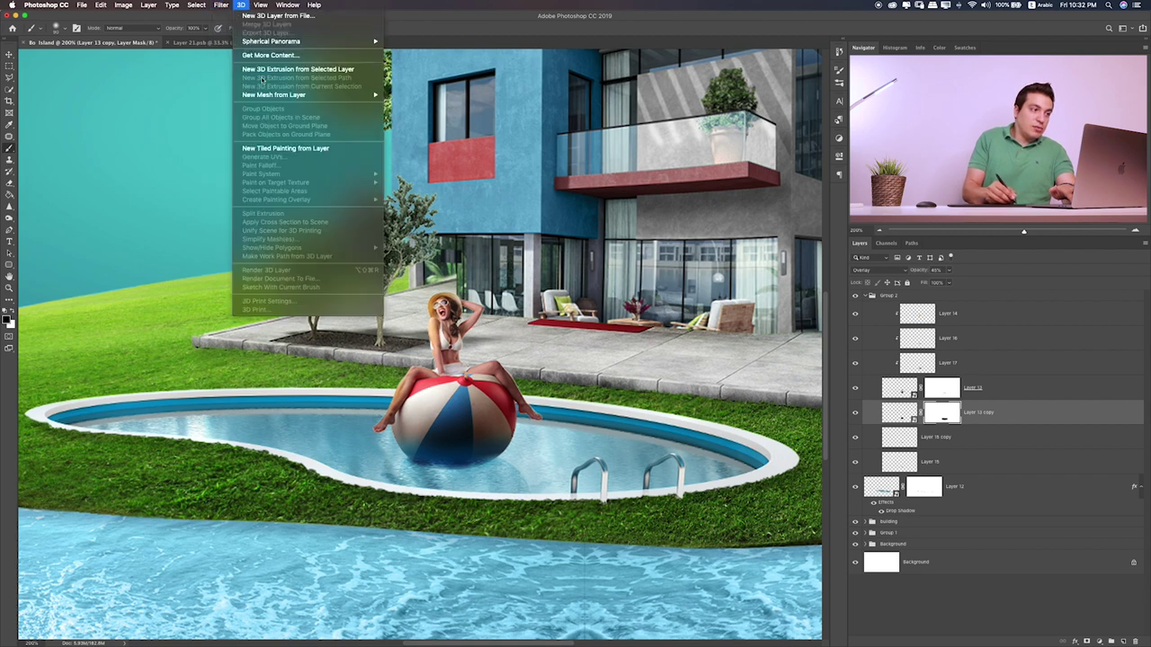
{"action": "mouse_move", "coordinate": [270, 112]}
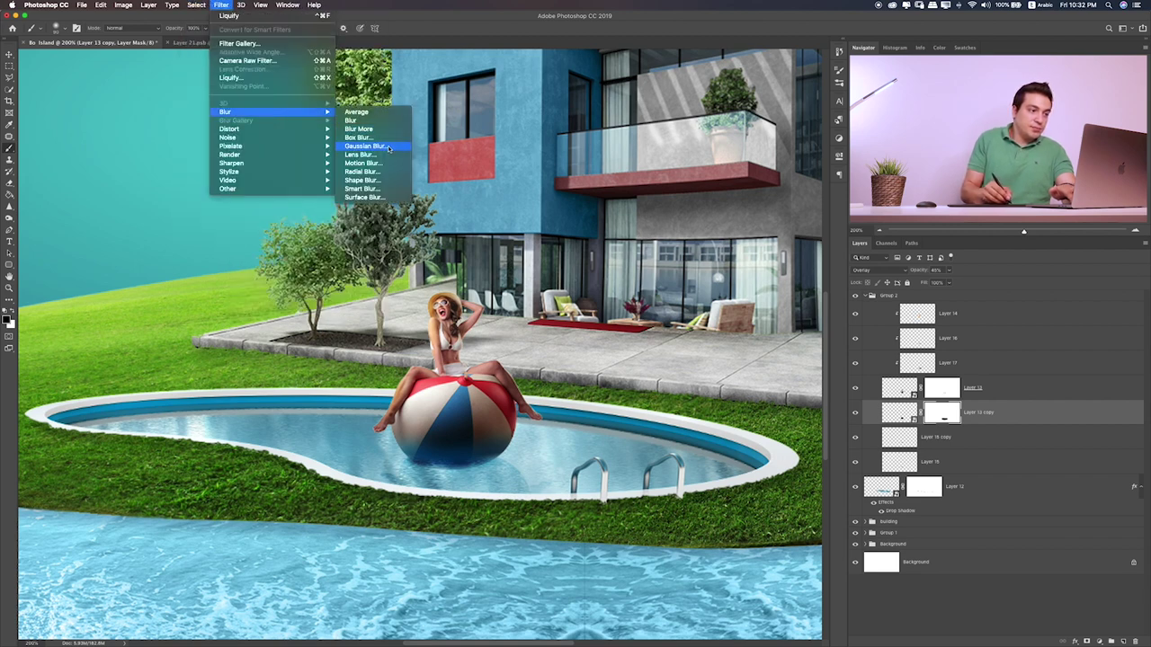
{"action": "left_click", "coordinate": [390, 149]}
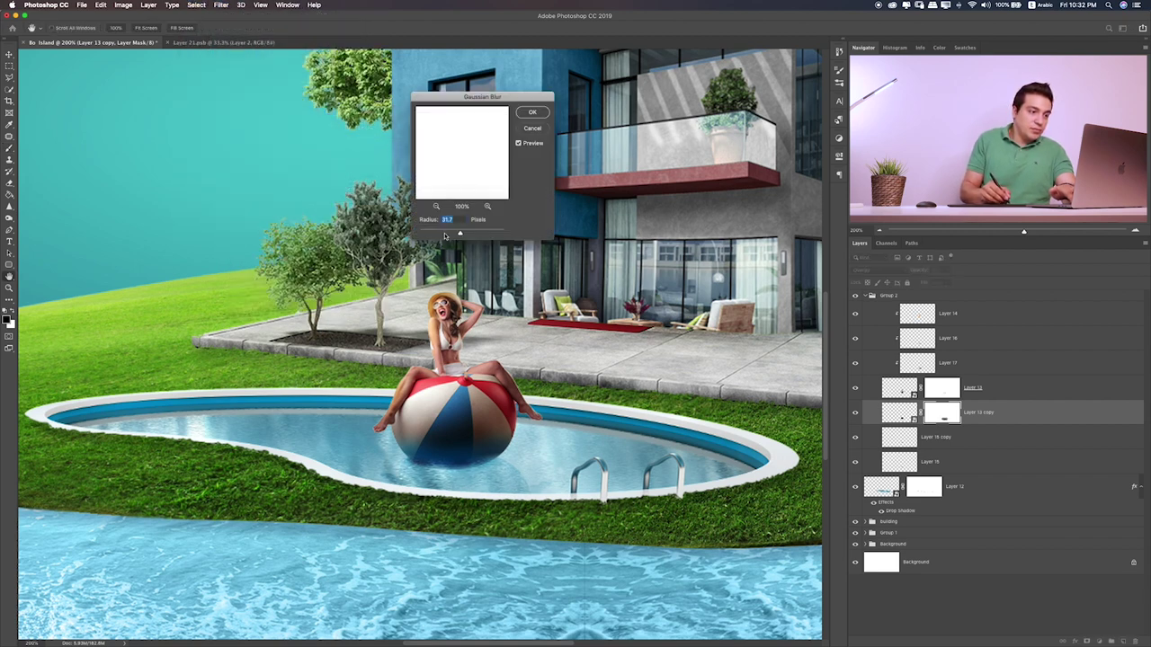
{"action": "left_click_drag", "start_coordinate": [437, 232], "coordinate": [436, 232]}
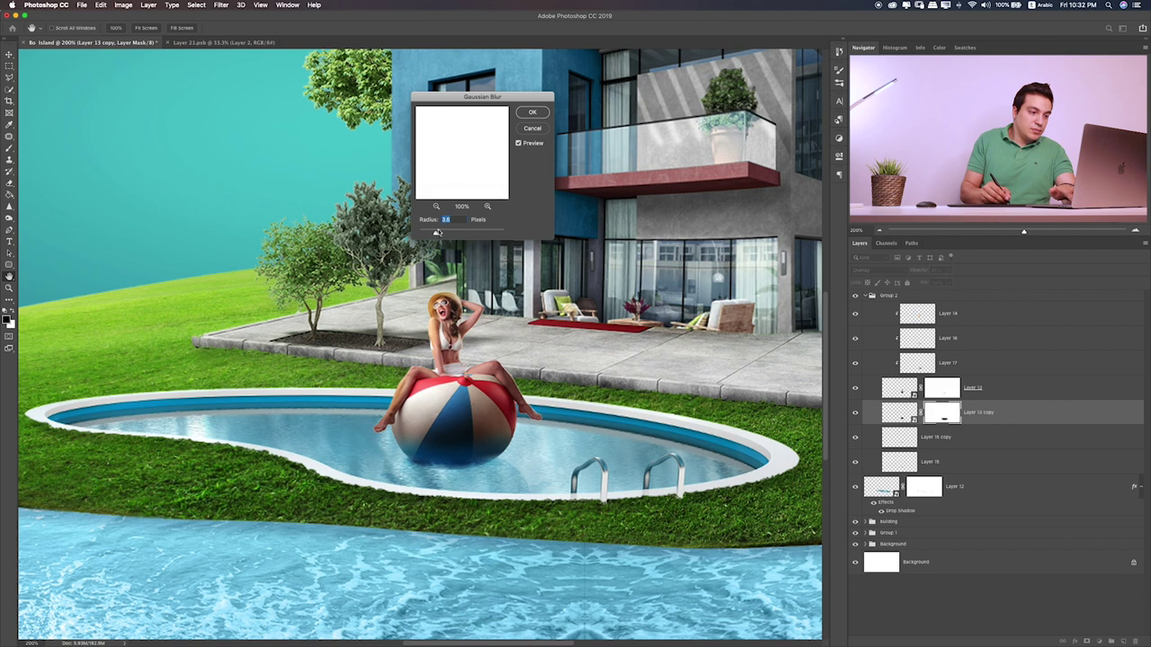
{"action": "left_click", "coordinate": [532, 112]}
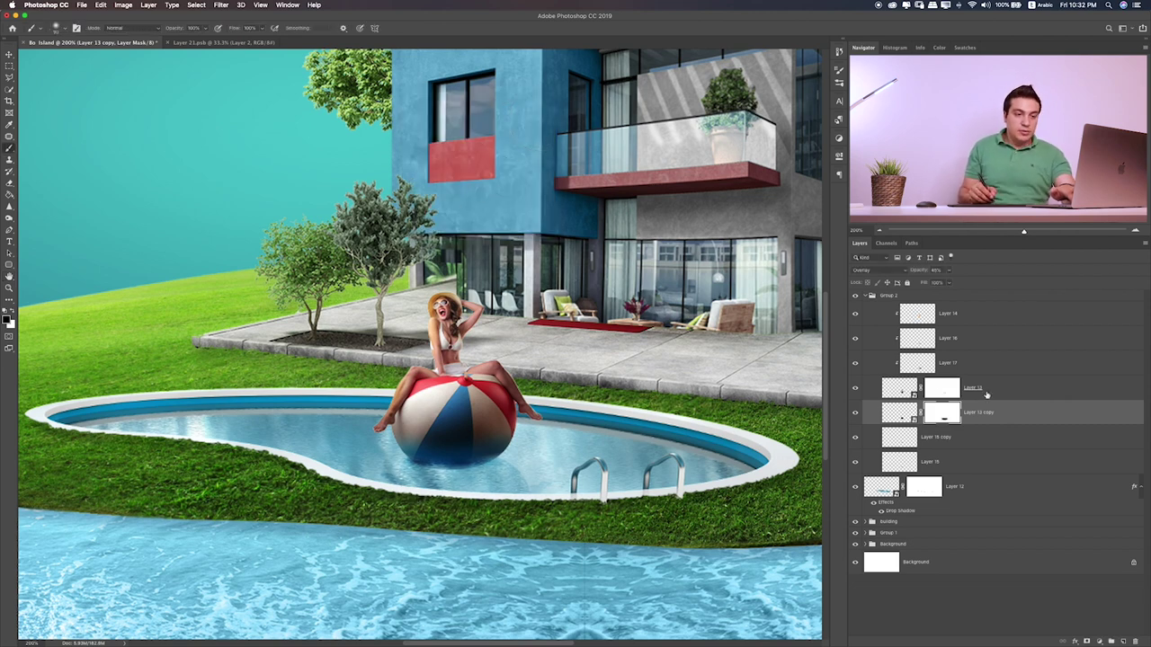
{"action": "left_click", "coordinate": [999, 440]}
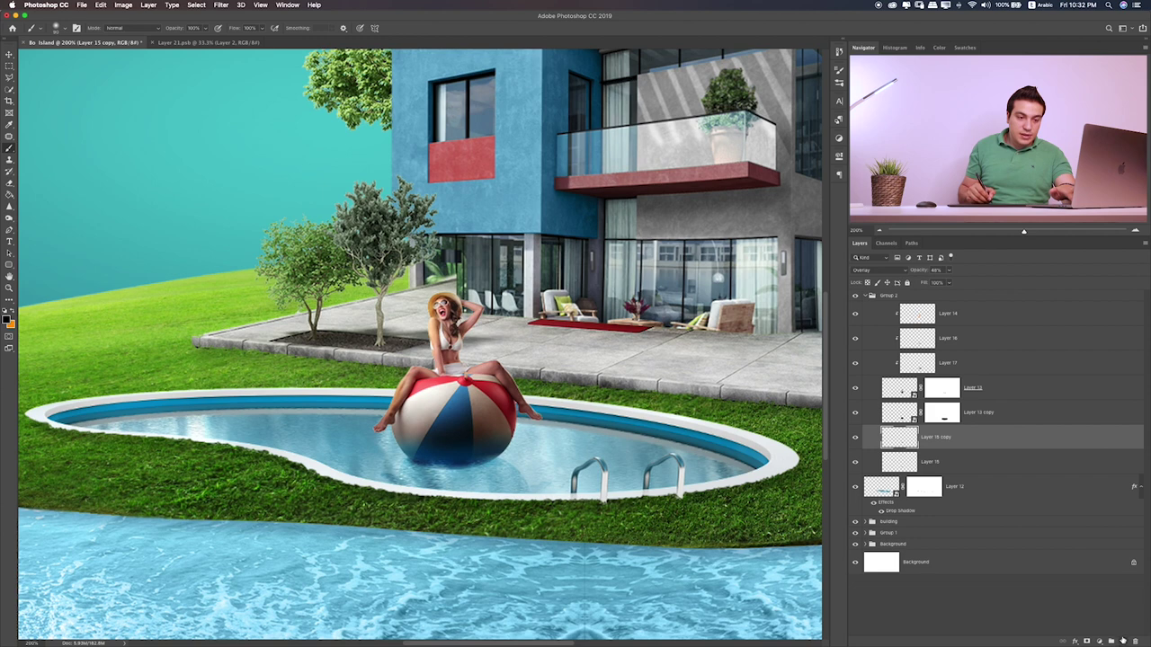
- Paint a dark soft shadow on a new layer and flatten it into an ellipse under the ball
{"action": "left_click", "coordinate": [1122, 640]}
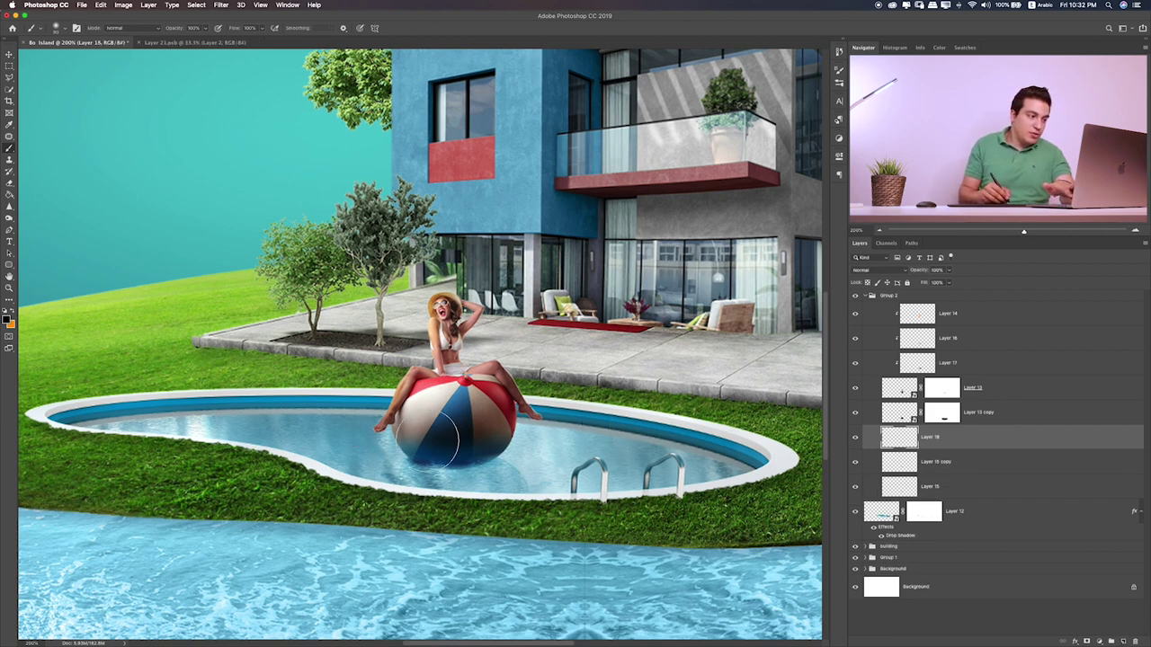
{"action": "key", "text": "bracketright"}
{"action": "key", "text": "bracketright"}
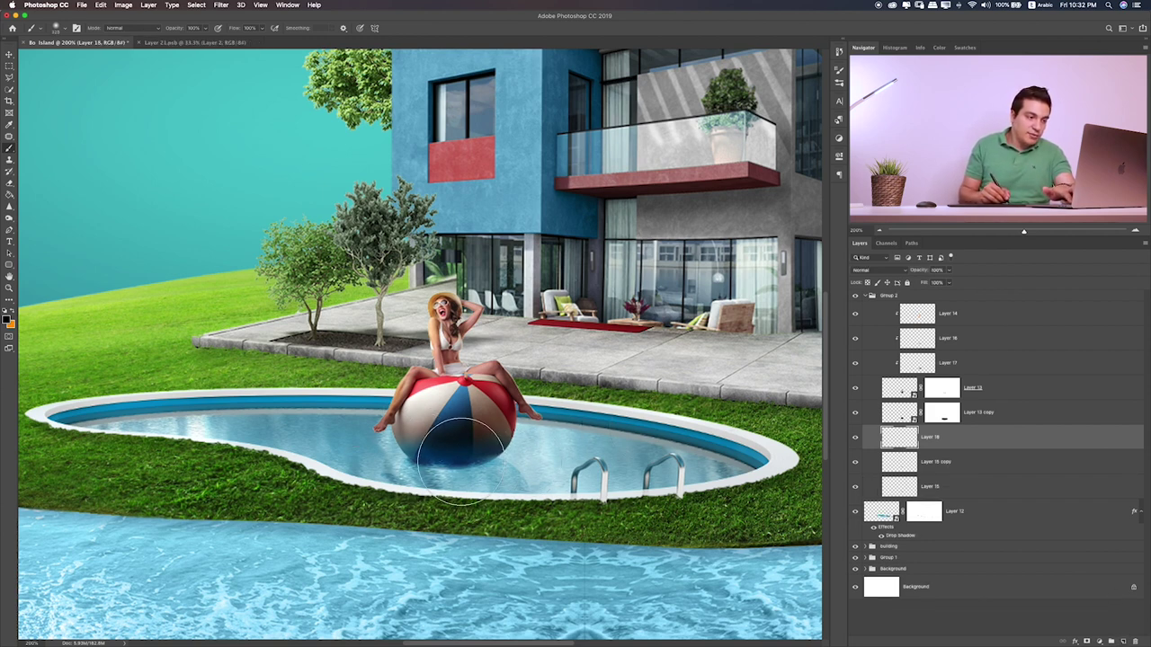
{"action": "left_click", "coordinate": [460, 458]}
{"action": "key", "text": "ctrl+t"}
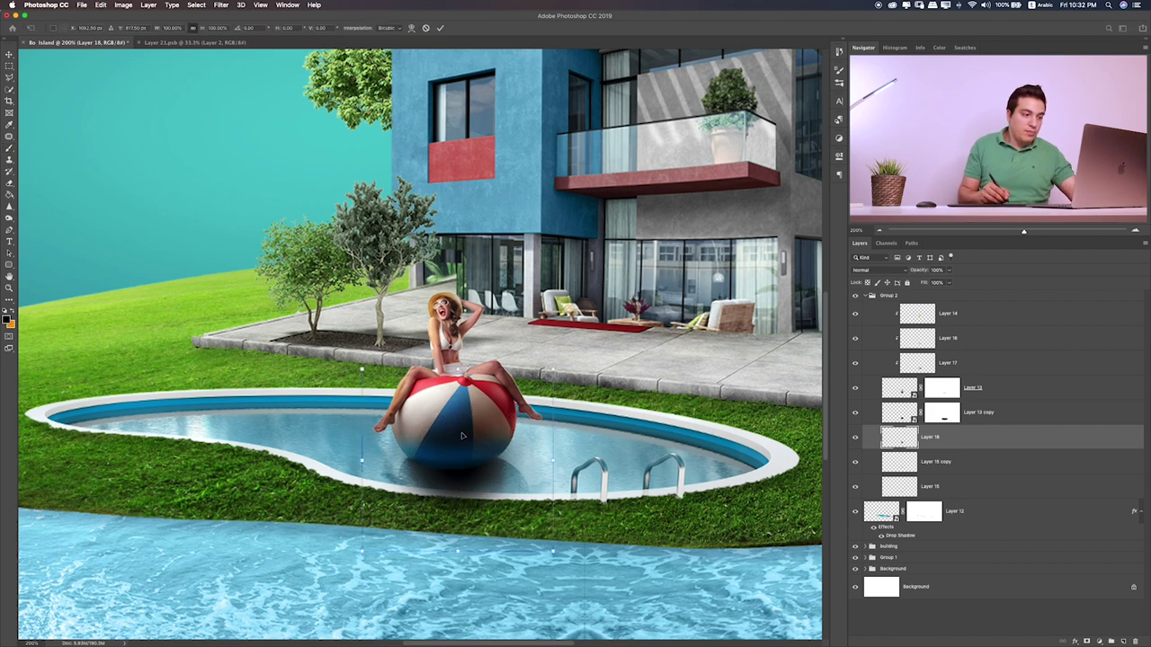
{"action": "mouse_move", "coordinate": [458, 369]}
{"action": "left_mouse_down"}
{"action": "mouse_move", "coordinate": [490, 495]}
{"action": "mouse_move", "coordinate": [490, 441]}
{"action": "left_mouse_up"}
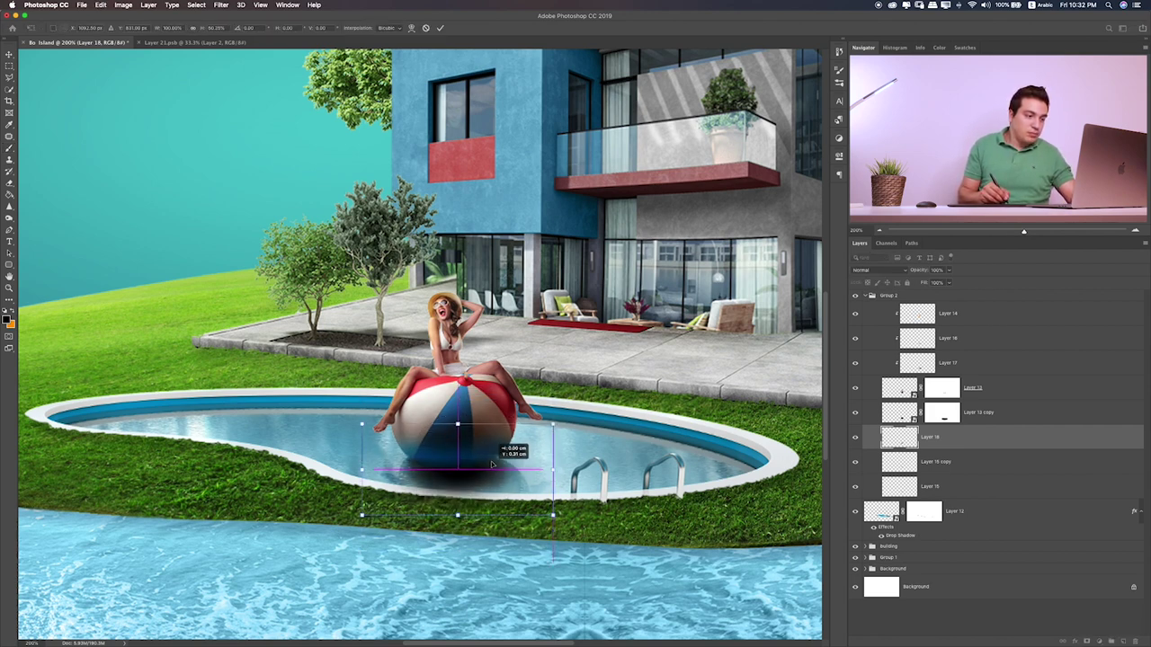
{"action": "key", "text": "Return"}
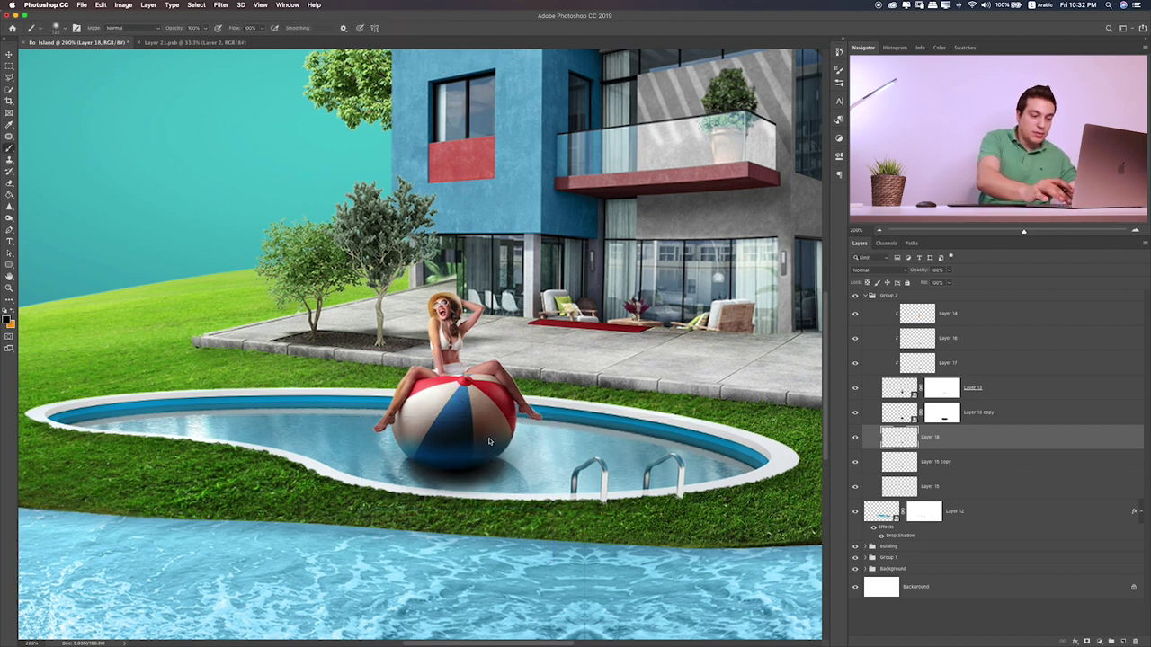
- Try several blending modes on the shadow layer, ending back on Normal
{"action": "key", "text": "shift+alt+m"}
{"action": "key", "text": "shift+plus"}
{"action": "key", "text": "shift+plus"}
{"action": "key", "text": "shift+plus"}
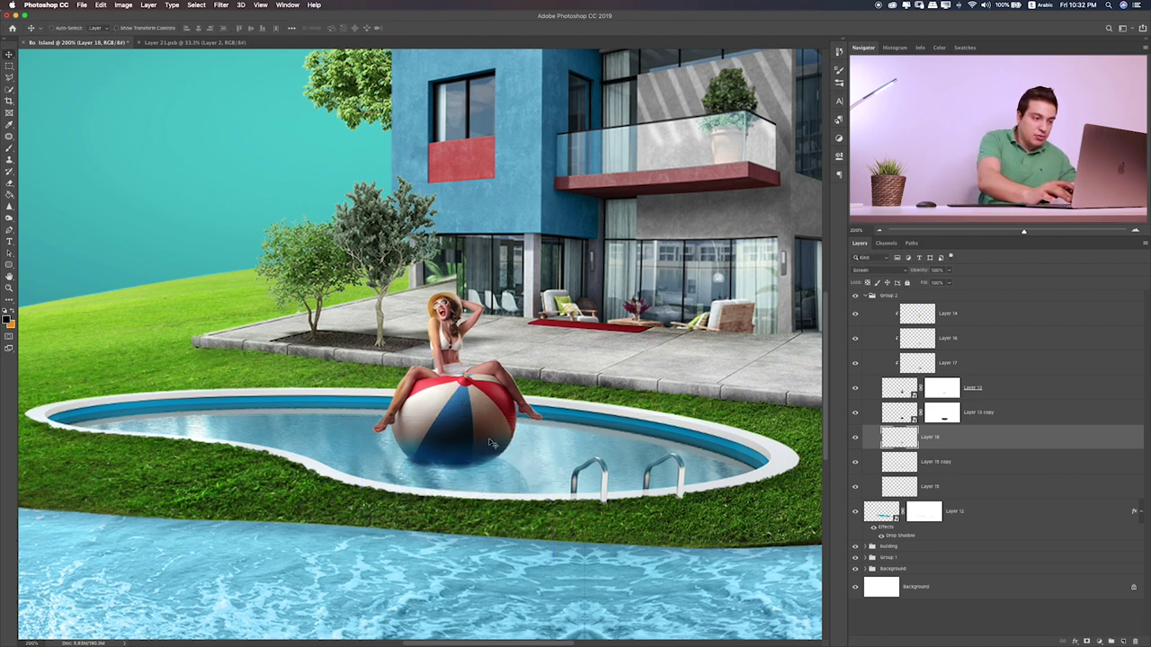
{"action": "key", "text": "shift+plus"}
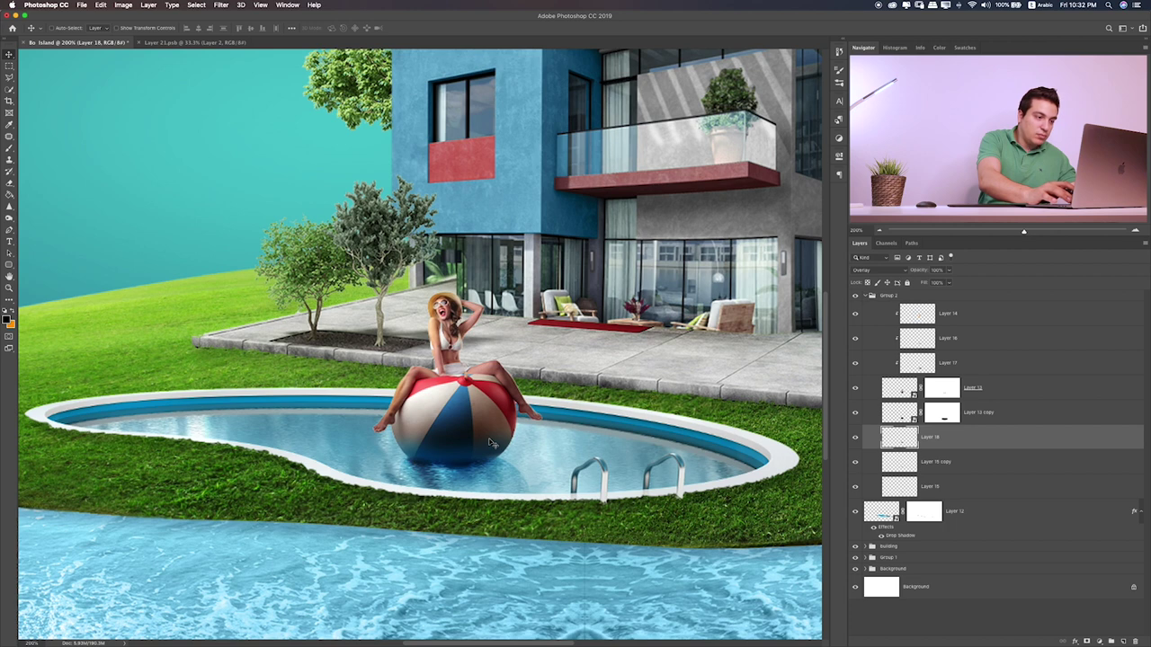
{"action": "key", "text": "shift+plus"}
{"action": "key", "text": "shift+plus"}
{"action": "key", "text": "shift+plus"}
{"action": "key", "text": "shift+minus"}
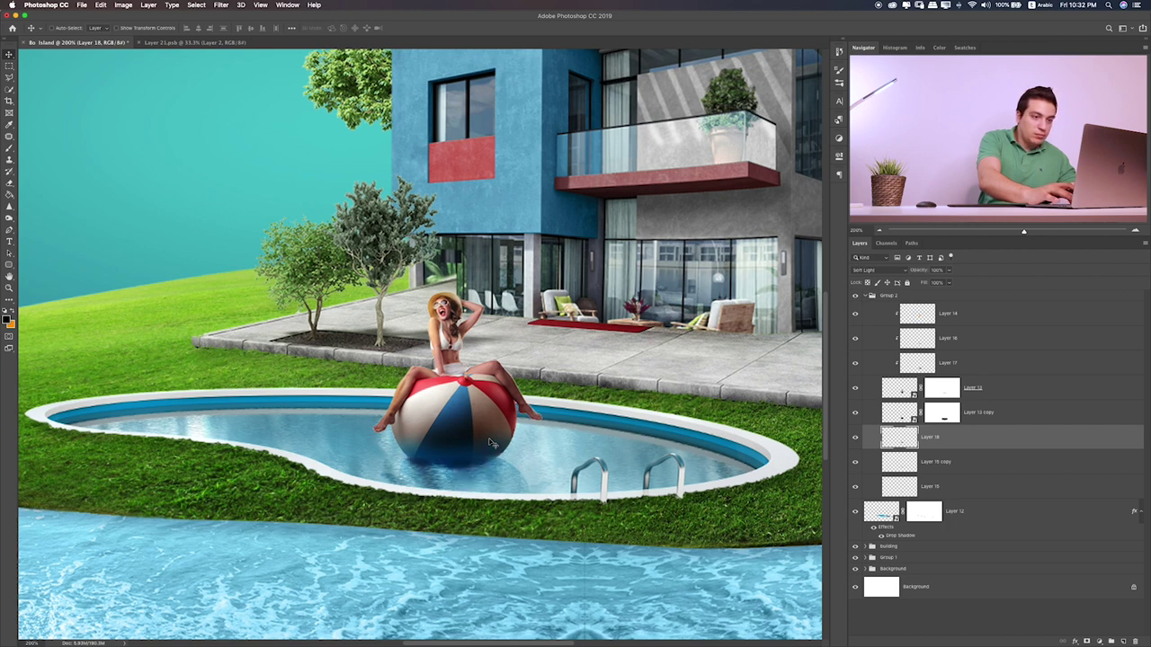
{"action": "key", "text": "shift+minus"}
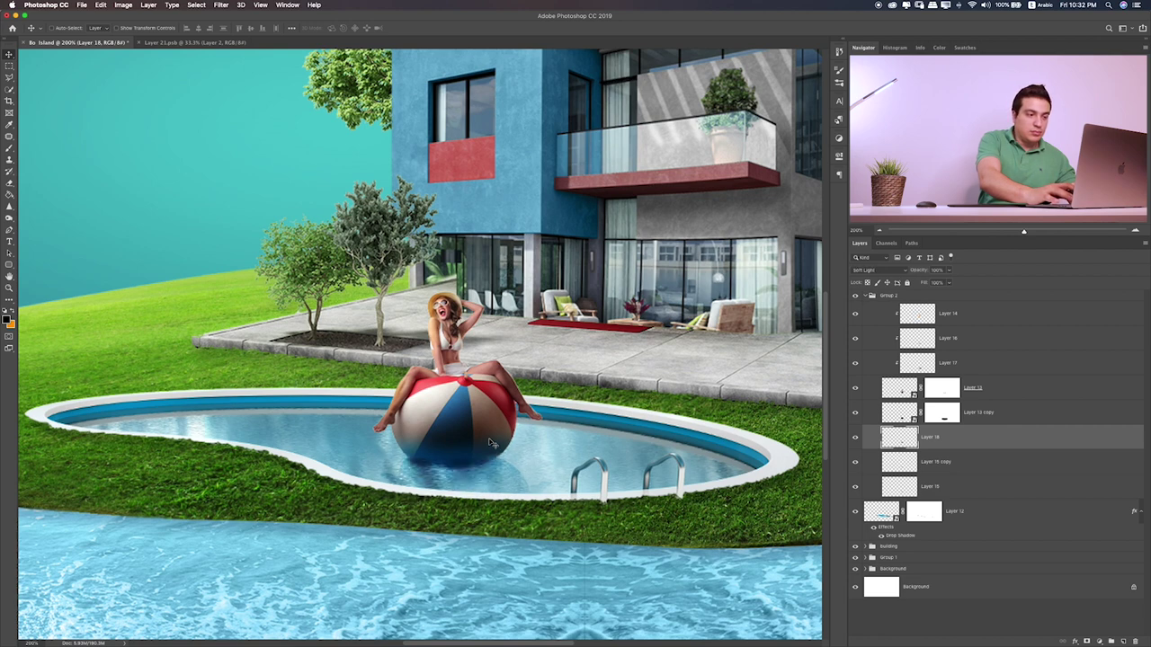
{"action": "key", "text": "shift+minus"}
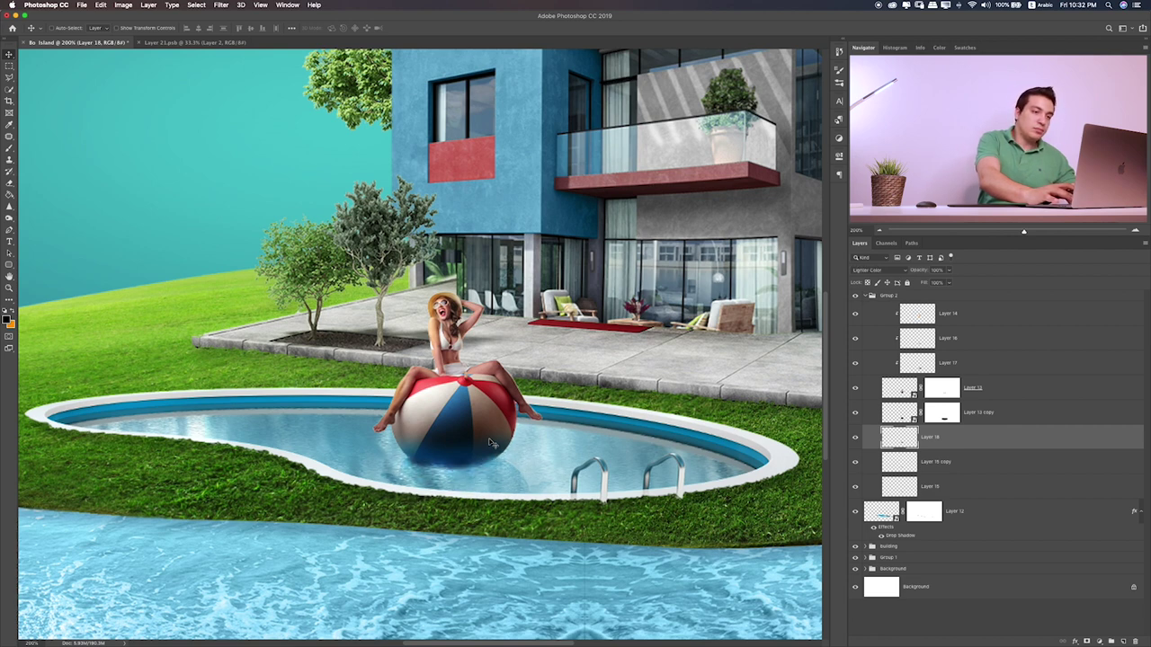
{"action": "key", "text": "shift+minus"}
{"action": "key", "text": "shift+minus"}
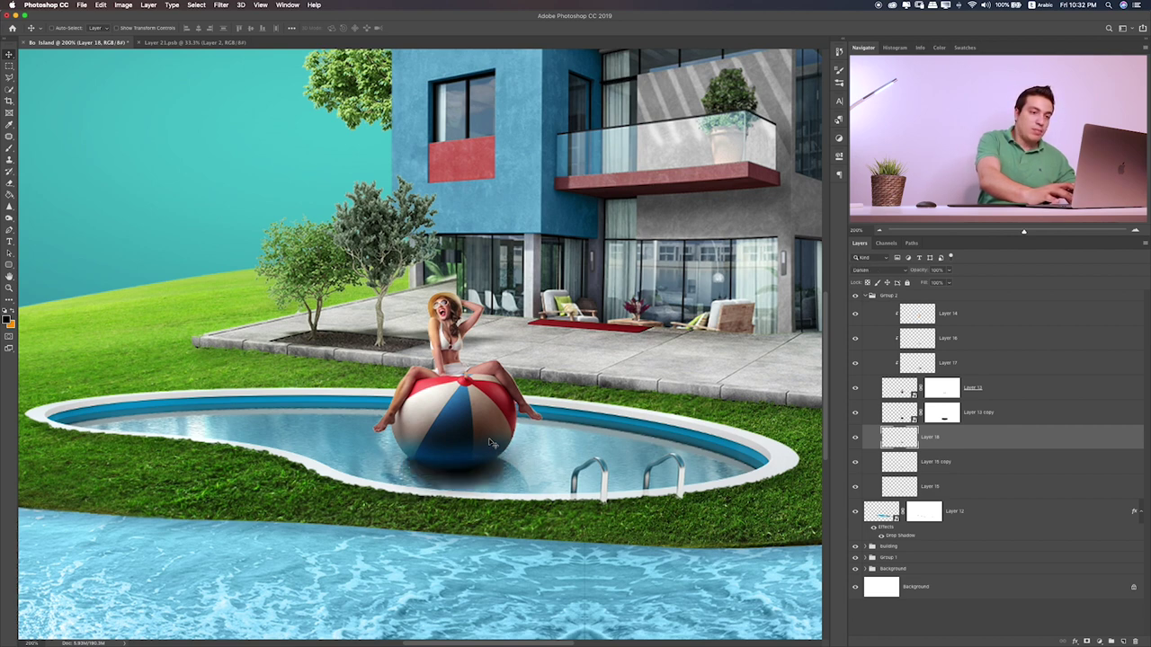
{"action": "key", "text": "shift+minus"}
{"action": "key", "text": "shift+minus"}
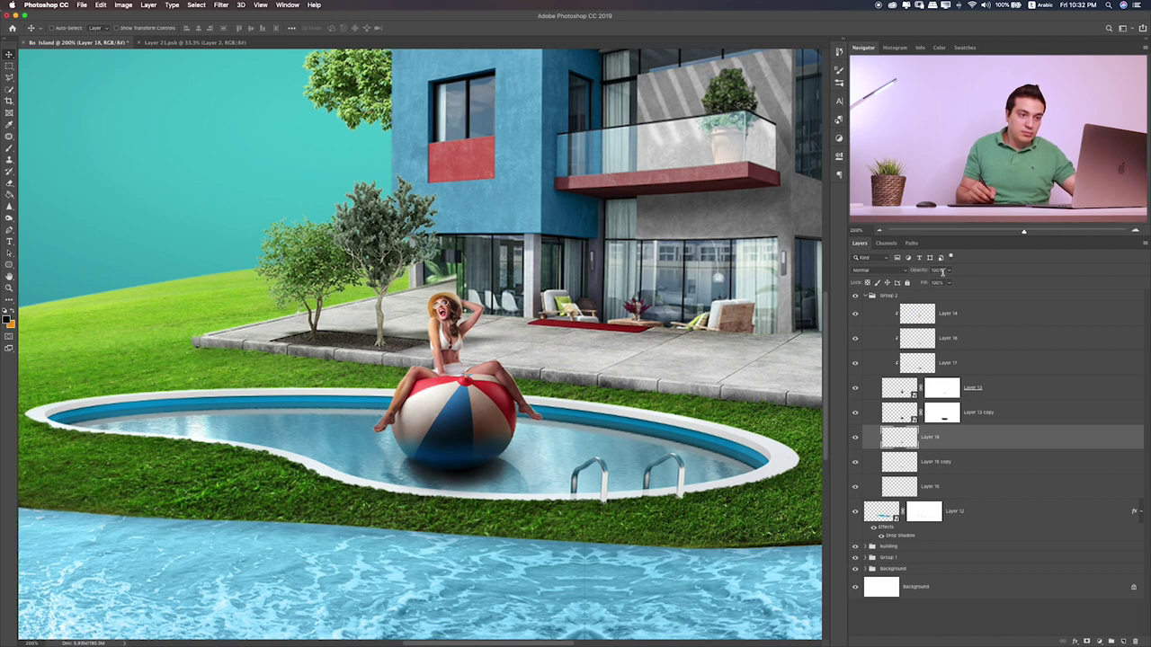
- Set the shadow layer to about 84% opacity and ready a 20% Eraser
{"action": "left_click", "coordinate": [950, 272]}
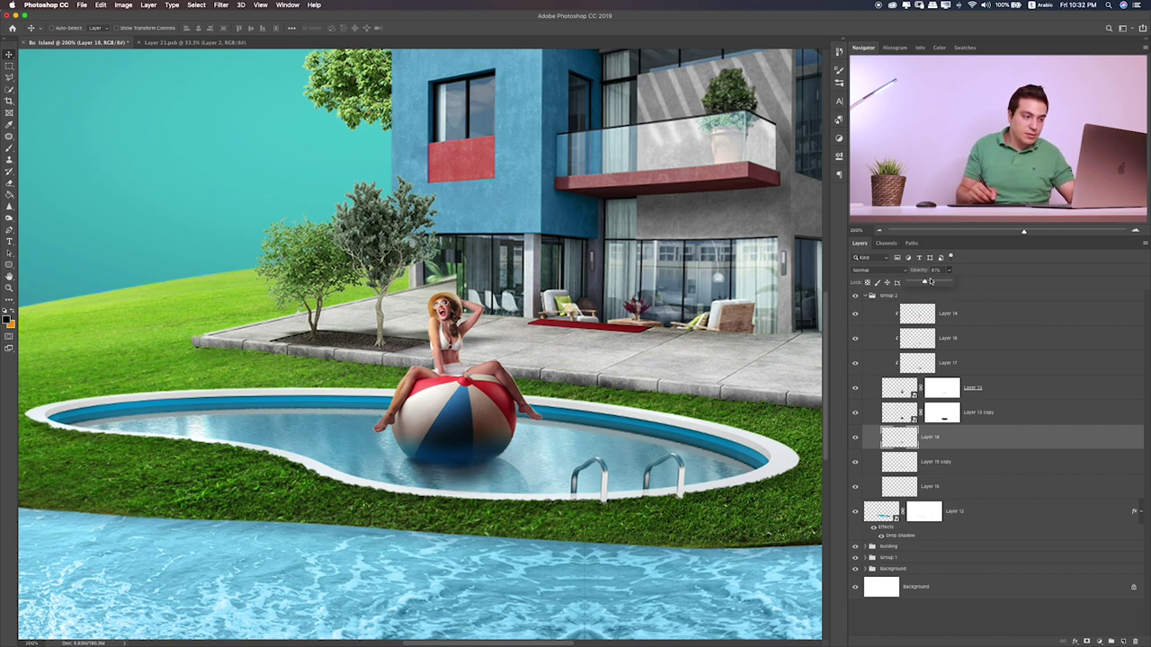
{"action": "left_click_drag", "start_coordinate": [925, 282], "coordinate": [945, 280]}
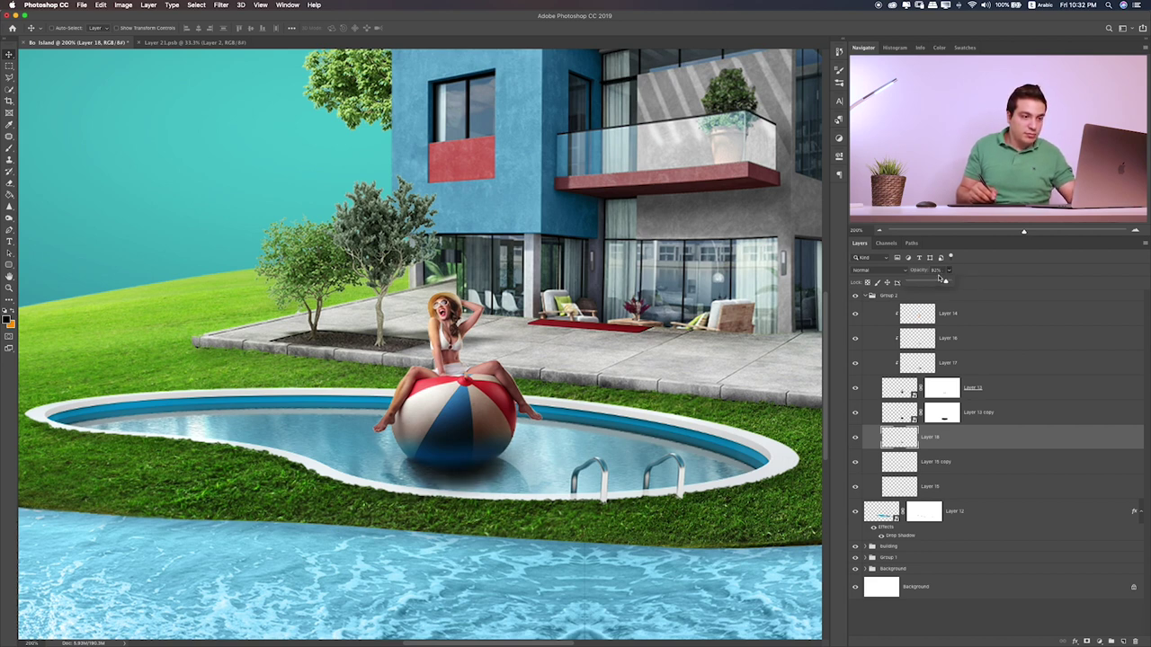
{"action": "left_click", "coordinate": [950, 272]}
{"action": "left_click_drag", "start_coordinate": [940, 282], "coordinate": [937, 282]}
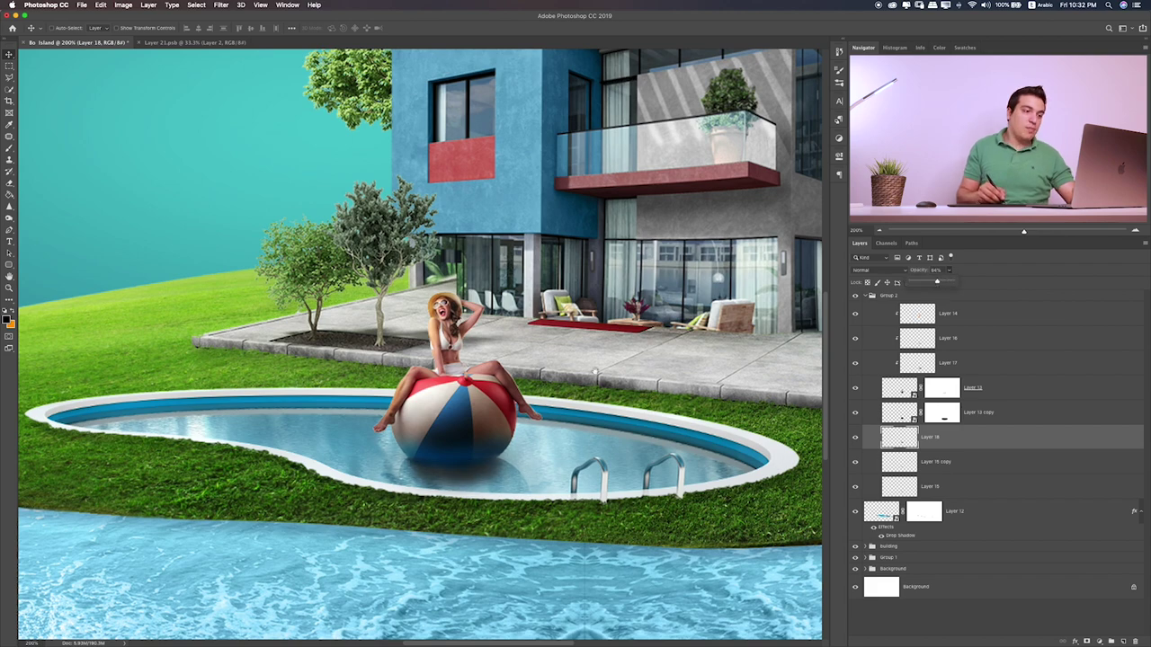
{"action": "scroll", "coordinate": [594, 371], "scroll_direction": "up", "scroll_amount": 1}
{"action": "scroll", "coordinate": [576, 383], "scroll_direction": "up", "scroll_amount": 2}
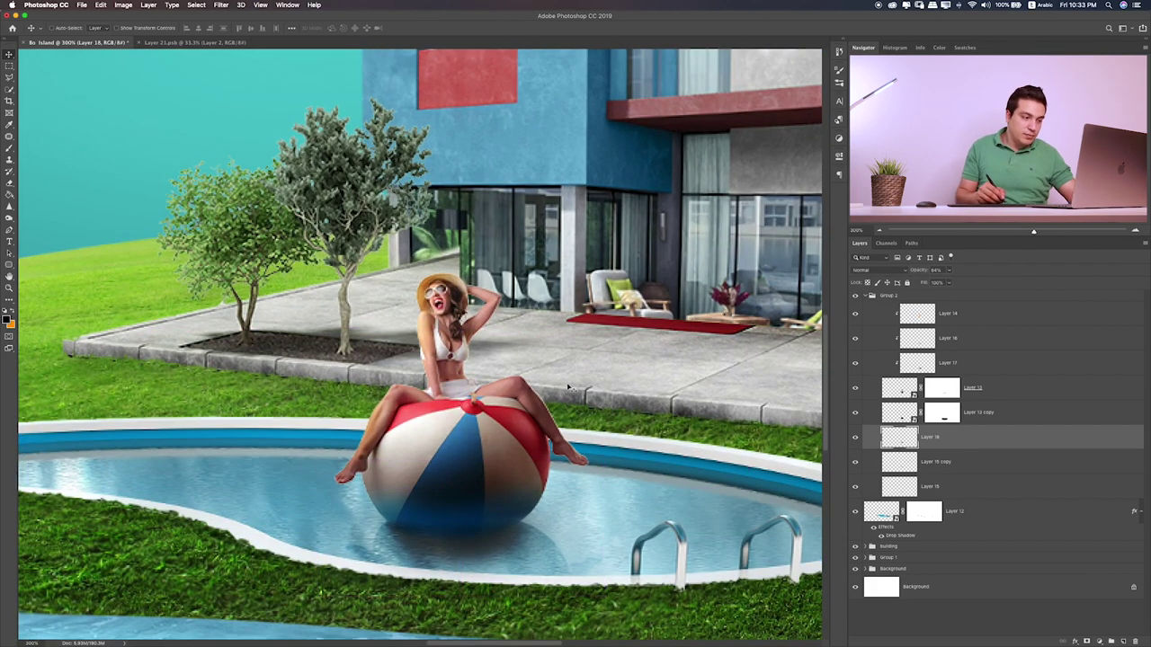
{"action": "scroll", "coordinate": [569, 387], "scroll_direction": "down", "scroll_amount": 1}
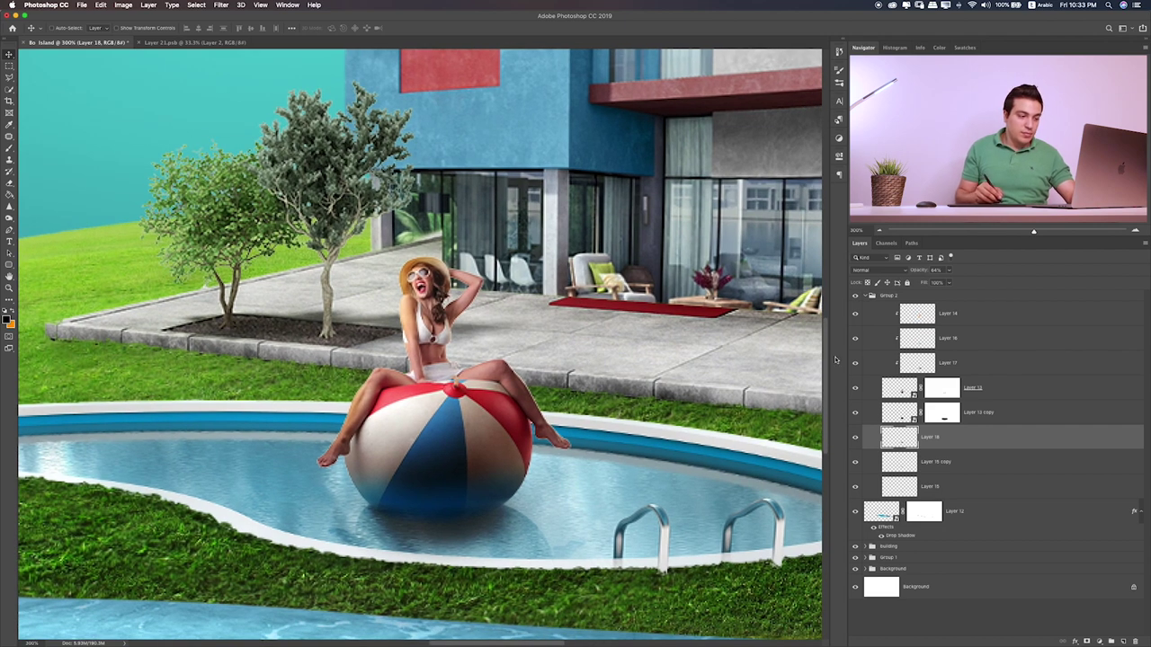
{"action": "key", "text": "e"}
{"action": "key", "text": "2"}
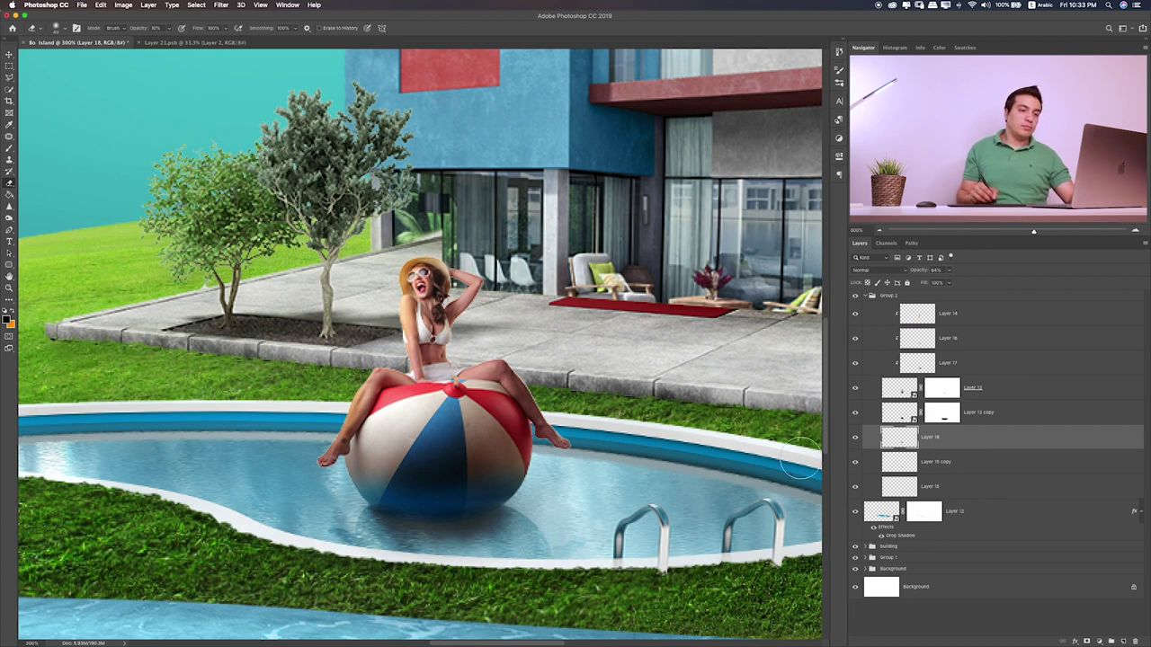
- Fade the ball's shadow across the pool by painting on Layer 13 copy's mask at 10%
{"action": "left_click", "coordinate": [854, 413]}
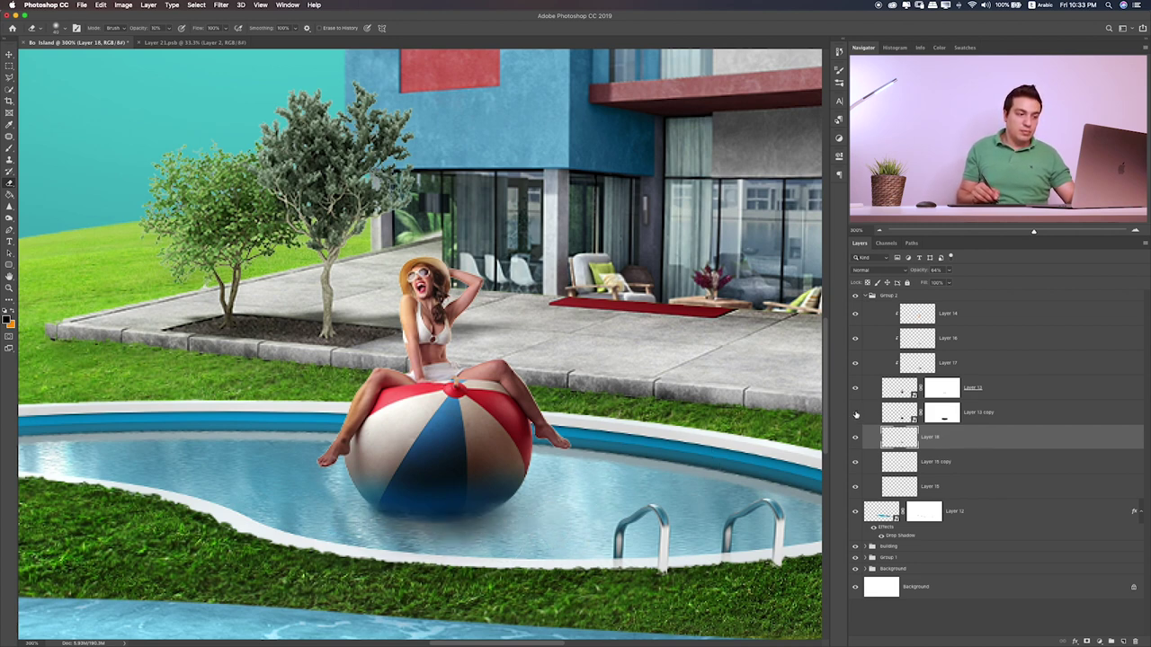
{"action": "left_click", "coordinate": [943, 413]}
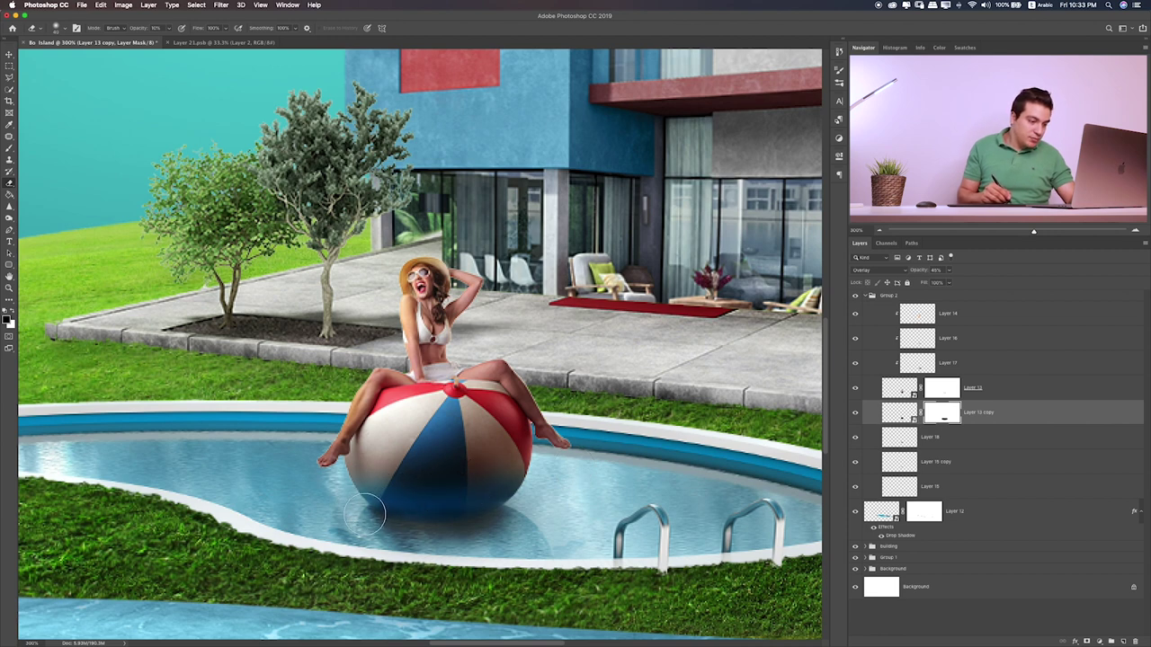
{"action": "key", "text": "b"}
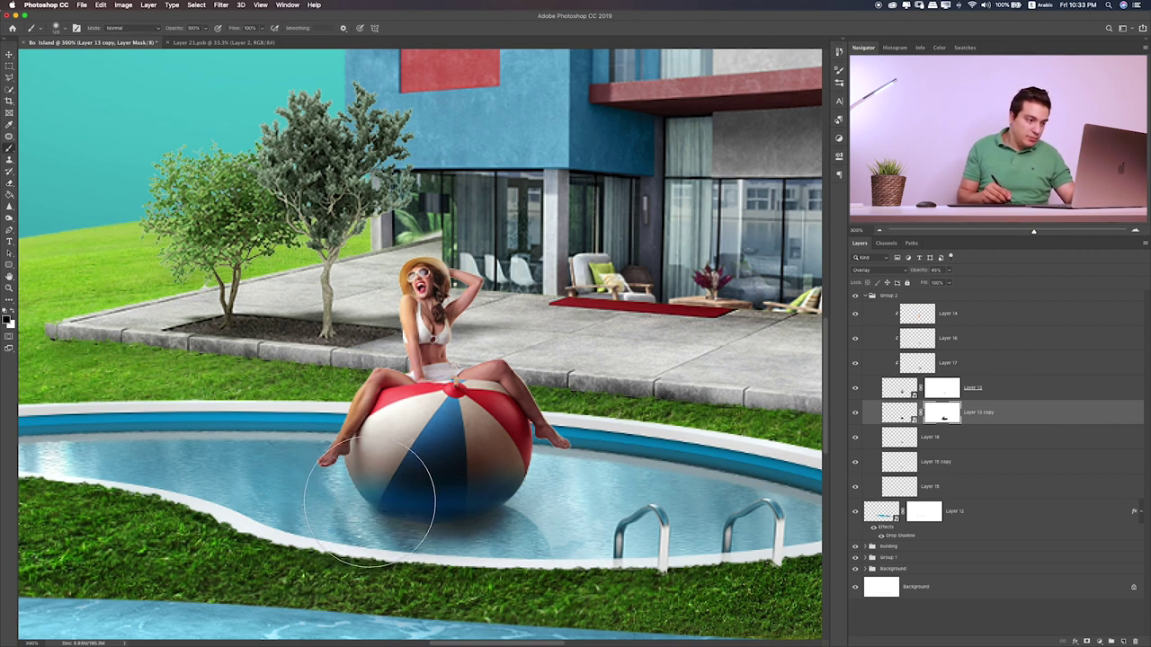
{"action": "key", "text": "1"}
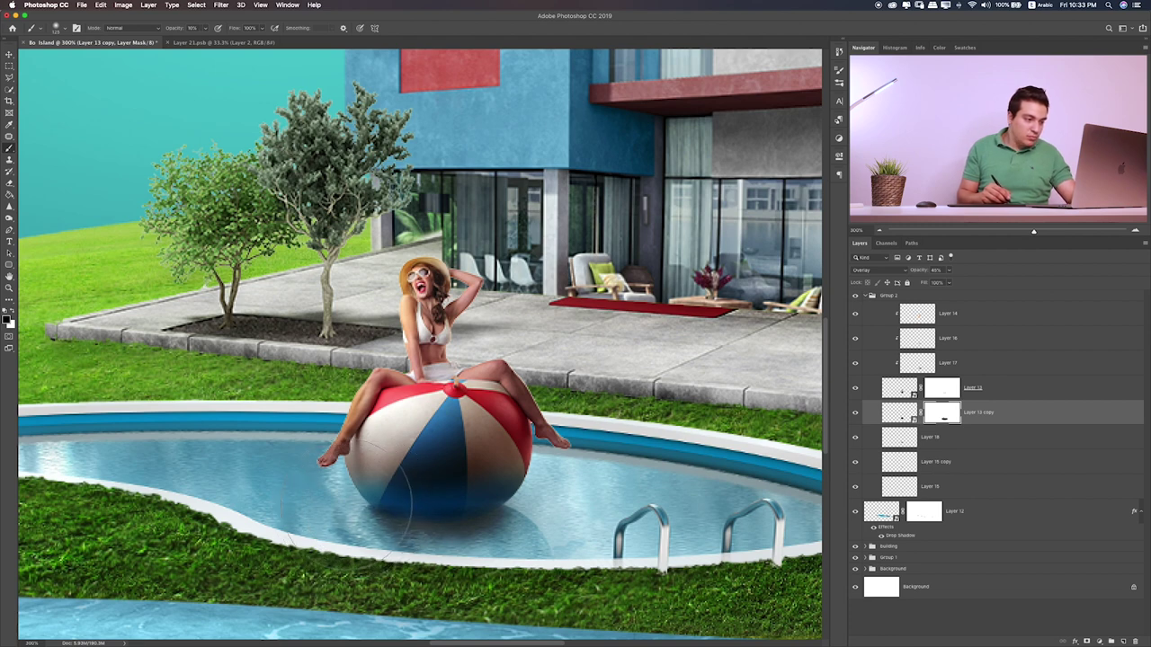
{"action": "left_click_drag", "start_coordinate": [422, 499], "coordinate": [549, 517]}
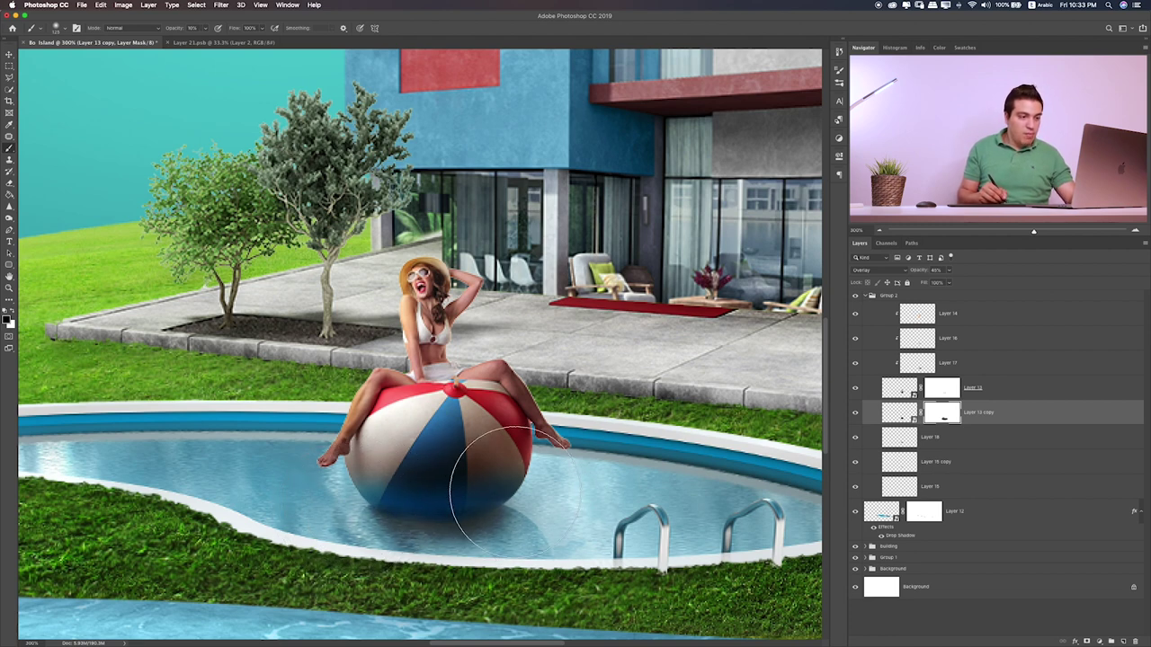
{"action": "key", "text": "ctrl+0"}
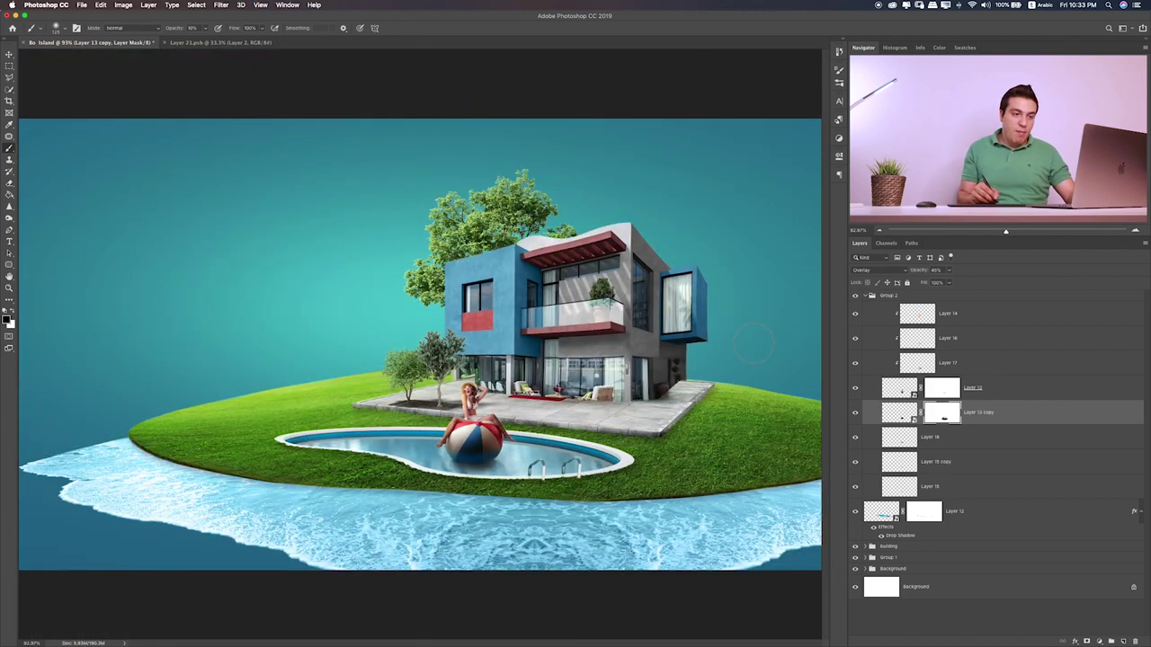
- Nudge the girl-and-ball group slightly up and left
{"action": "left_click", "coordinate": [905, 295]}
{"action": "key", "text": "v"}
{"action": "left_click_drag", "start_coordinate": [636, 399], "coordinate": [640, 396]}
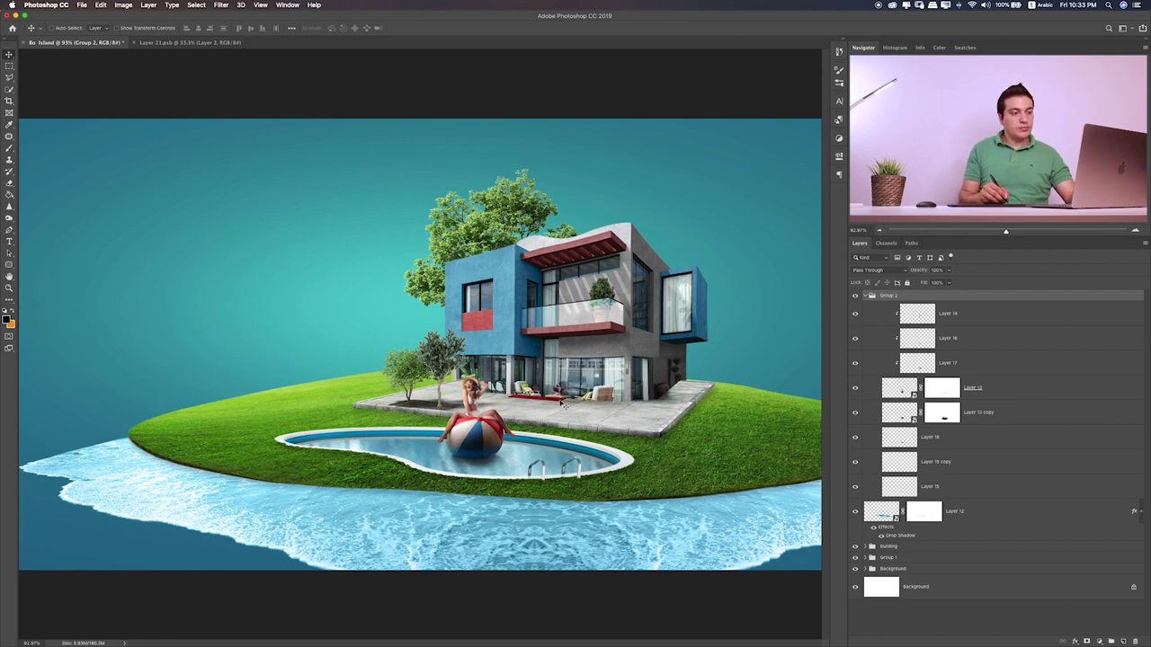
{"action": "key", "text": "ctrl+plus"}
{"action": "key", "text": "ctrl+plus"}
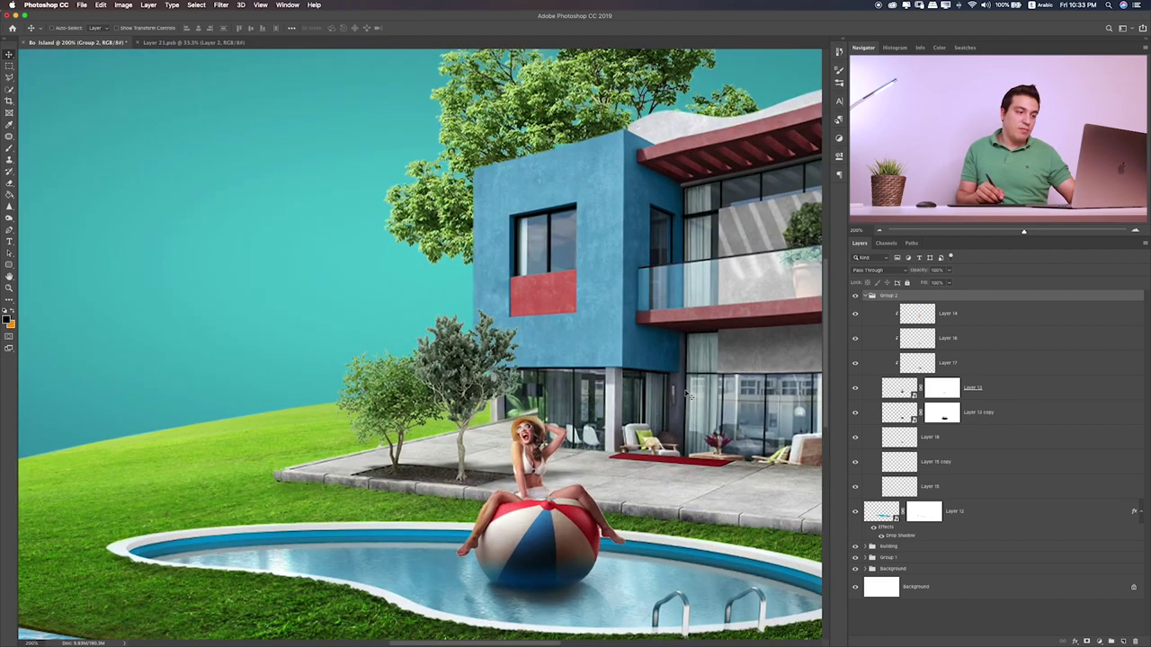
{"action": "mouse_move", "coordinate": [664, 401]}
{"action": "left_mouse_down"}
{"action": "mouse_move", "coordinate": [609, 369]}
{"action": "mouse_move", "coordinate": [445, 319]}
{"action": "left_mouse_up"}
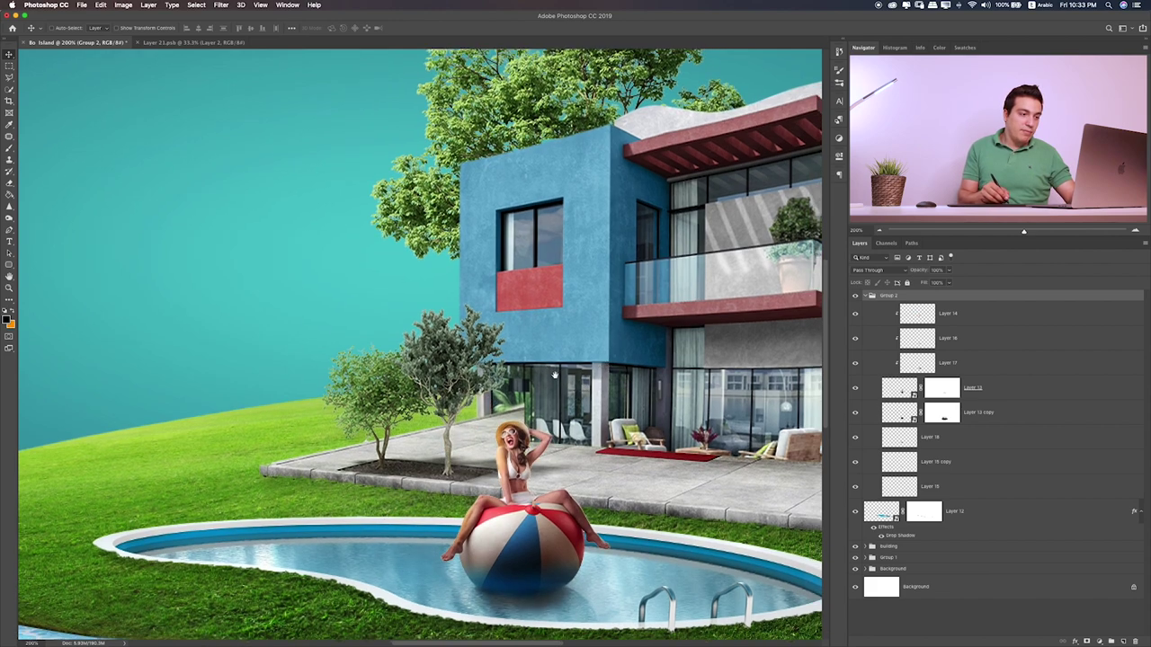
- Collapse the group and preview the deck chair file Layer 22.psb in Finder
{"action": "key", "text": "ctrl+0"}
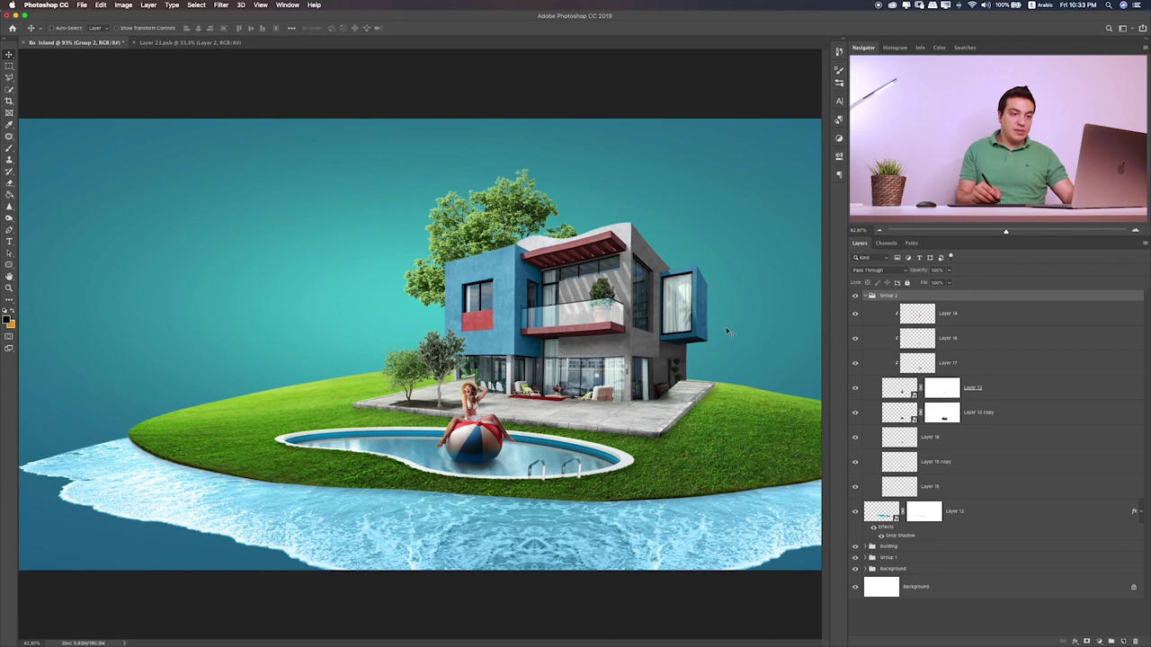
{"action": "left_click", "coordinate": [868, 296]}
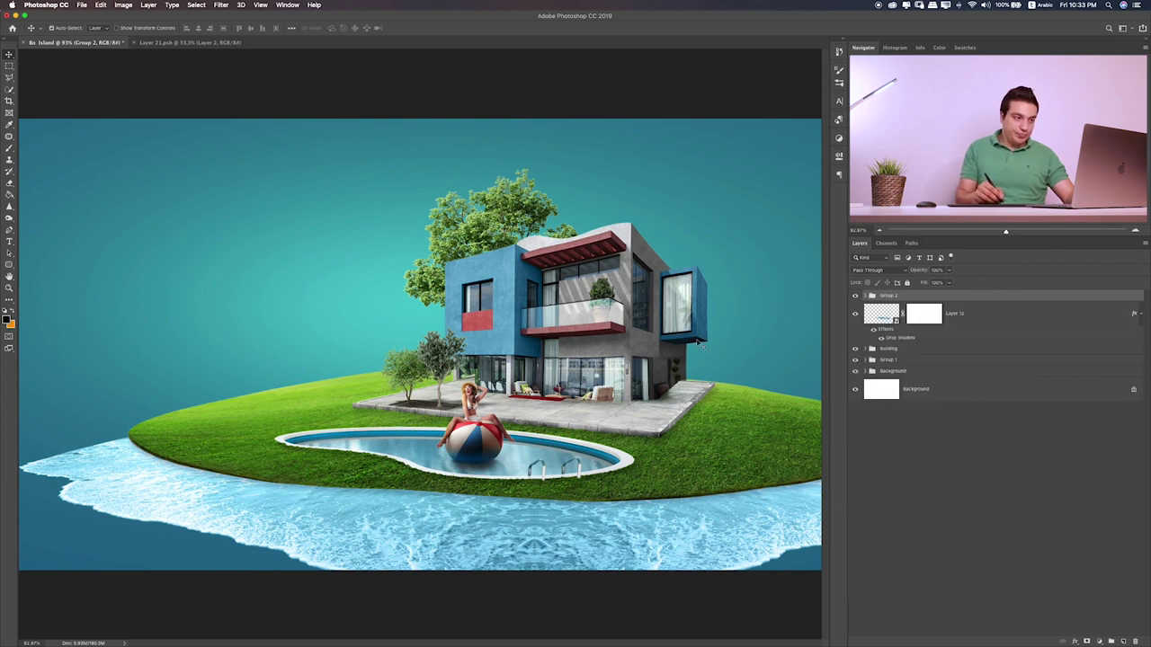
{"action": "key", "text": "super+Tab"}
{"action": "left_click", "coordinate": [550, 282]}
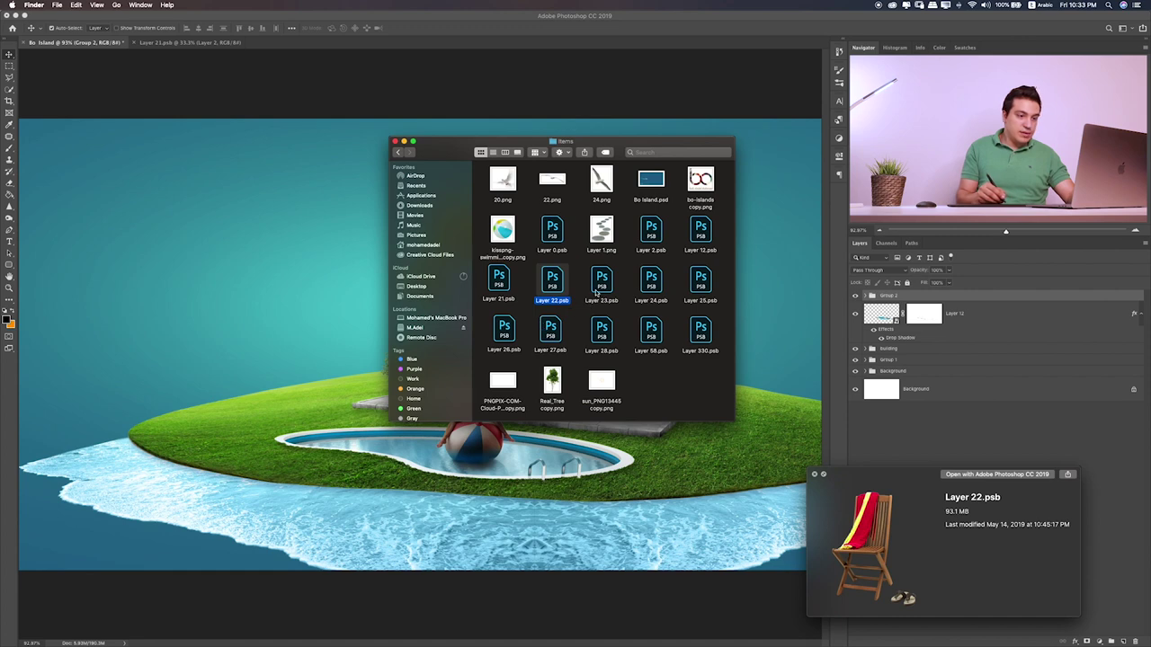
- Bring the Layer 22.psb deck chair into Island and shrink it onto the grass beside the house
{"action": "double_click", "coordinate": [552, 282]}
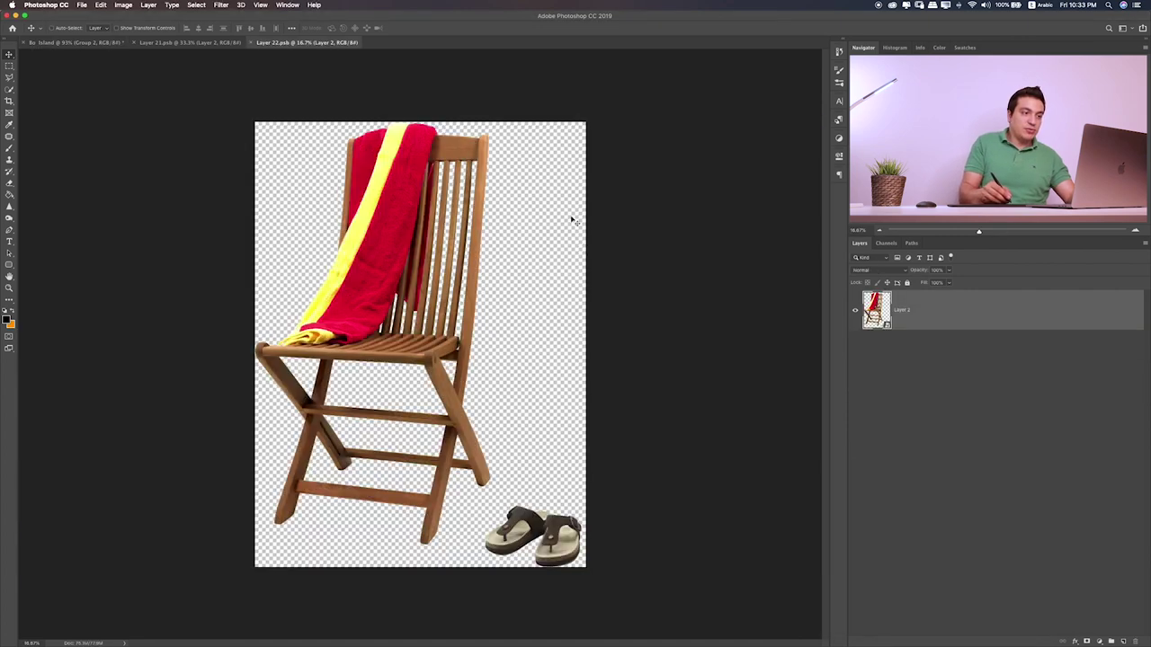
{"action": "mouse_move", "coordinate": [431, 306]}
{"action": "left_mouse_down"}
{"action": "mouse_move", "coordinate": [88, 45]}
{"action": "mouse_move", "coordinate": [667, 234]}
{"action": "left_mouse_up"}
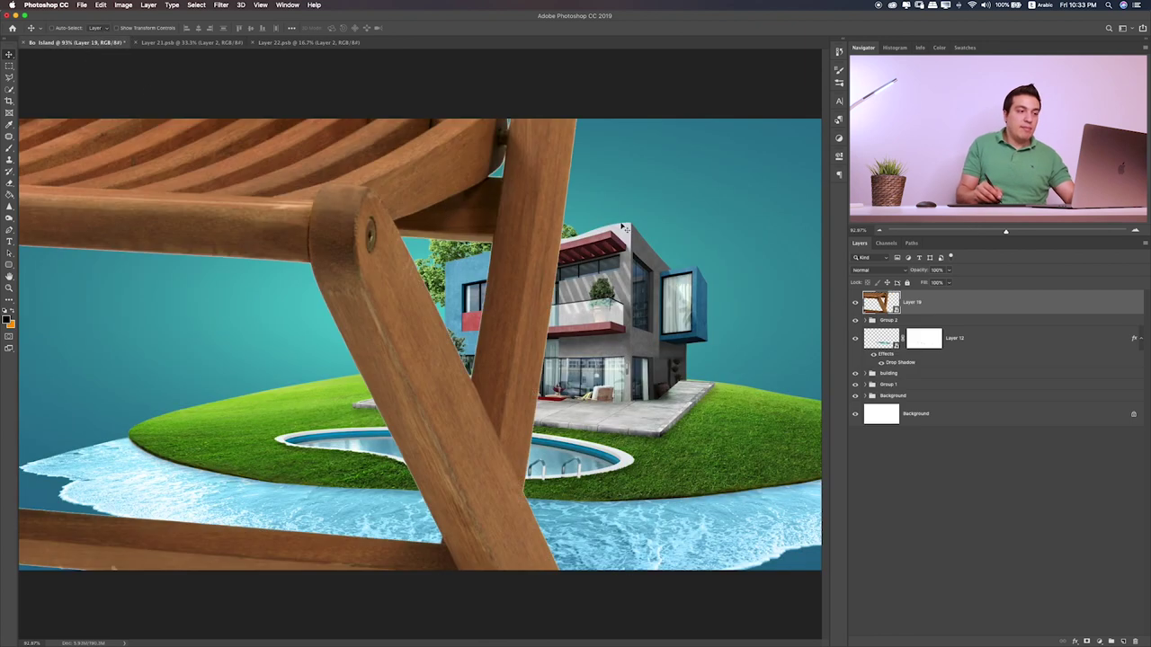
{"action": "key", "text": "ctrl+t"}
{"action": "key", "text": "ctrl+0"}
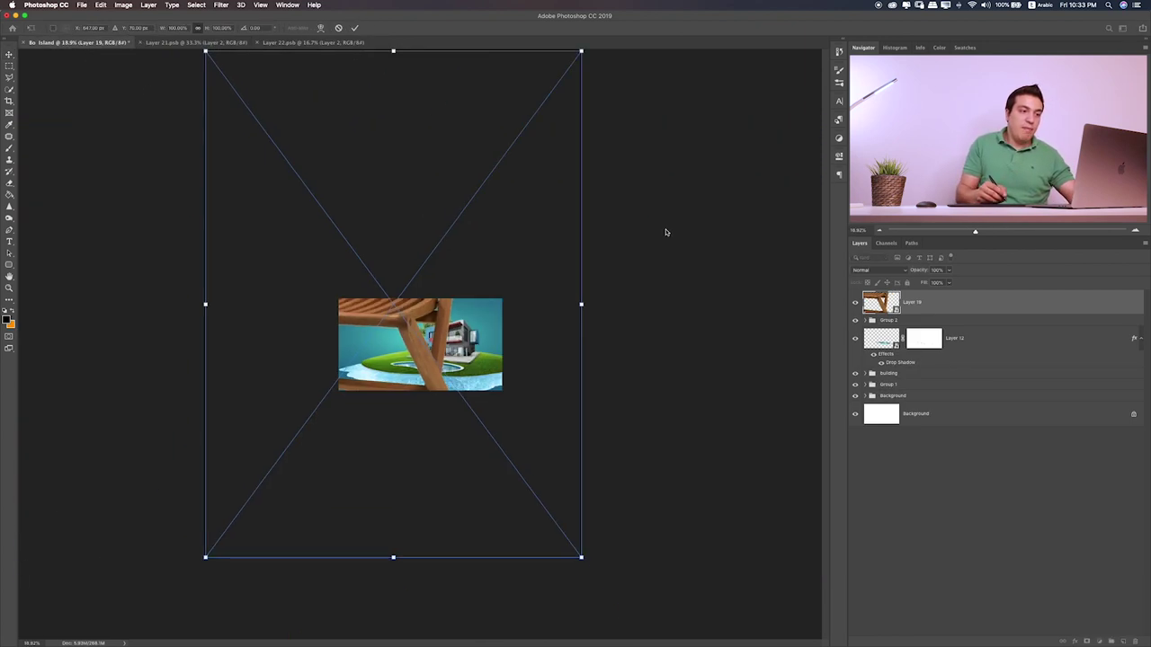
{"action": "left_click_drag", "start_coordinate": [580, 50], "coordinate": [256, 409]}
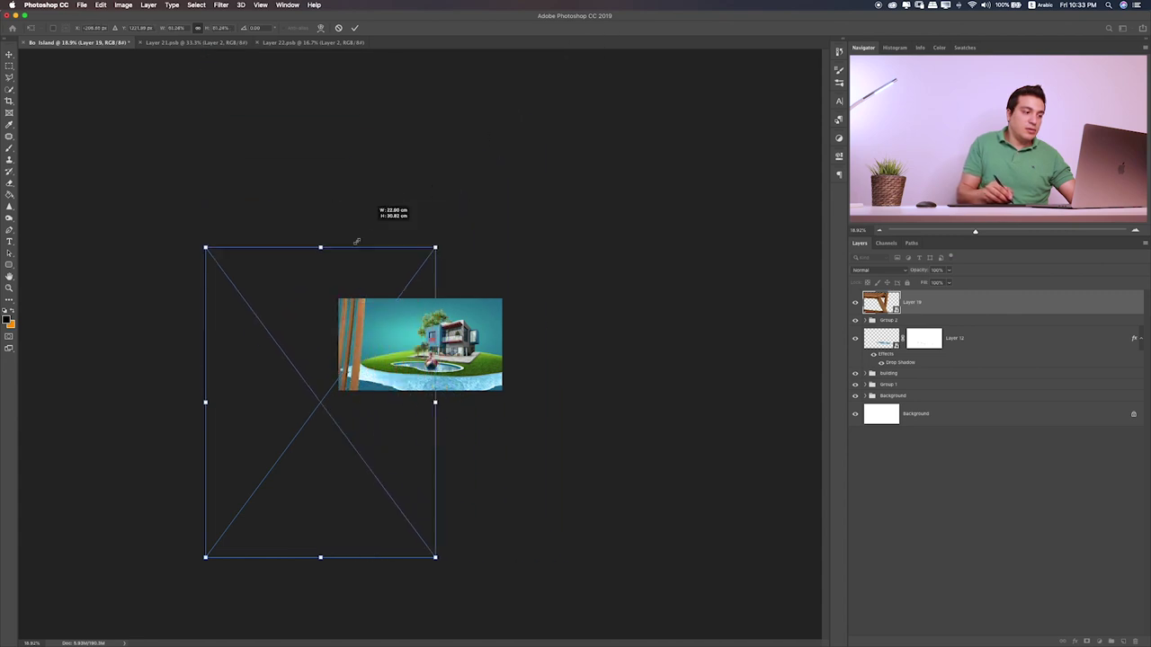
{"action": "left_click_drag", "start_coordinate": [283, 483], "coordinate": [518, 315]}
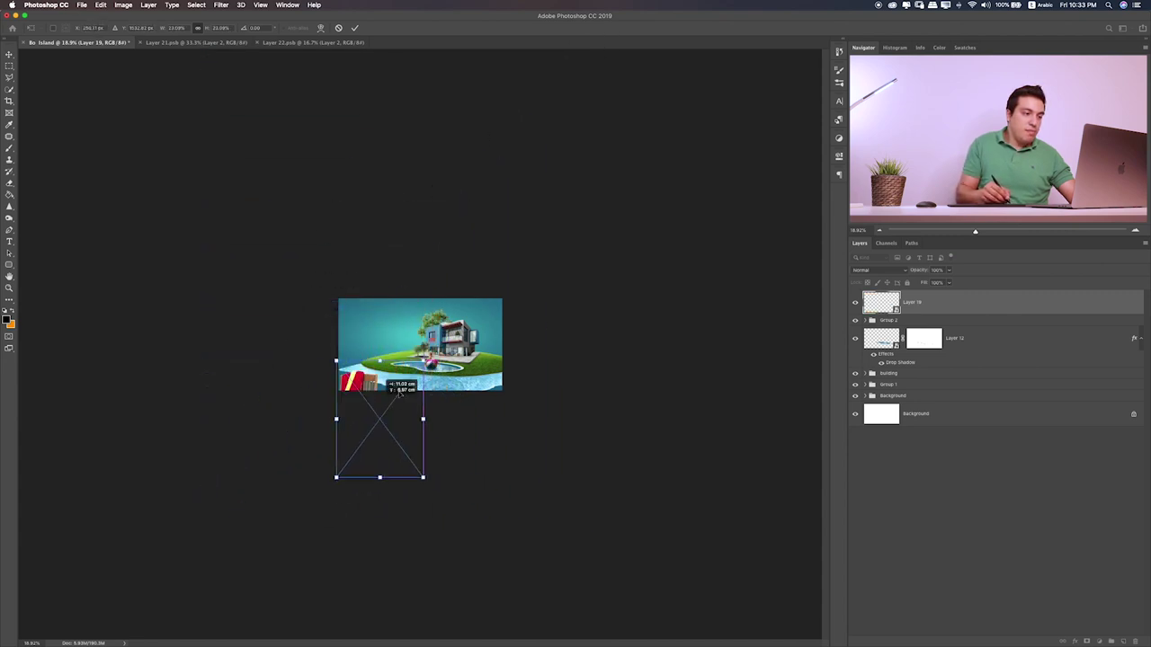
{"action": "left_click_drag", "start_coordinate": [529, 272], "coordinate": [486, 340]}
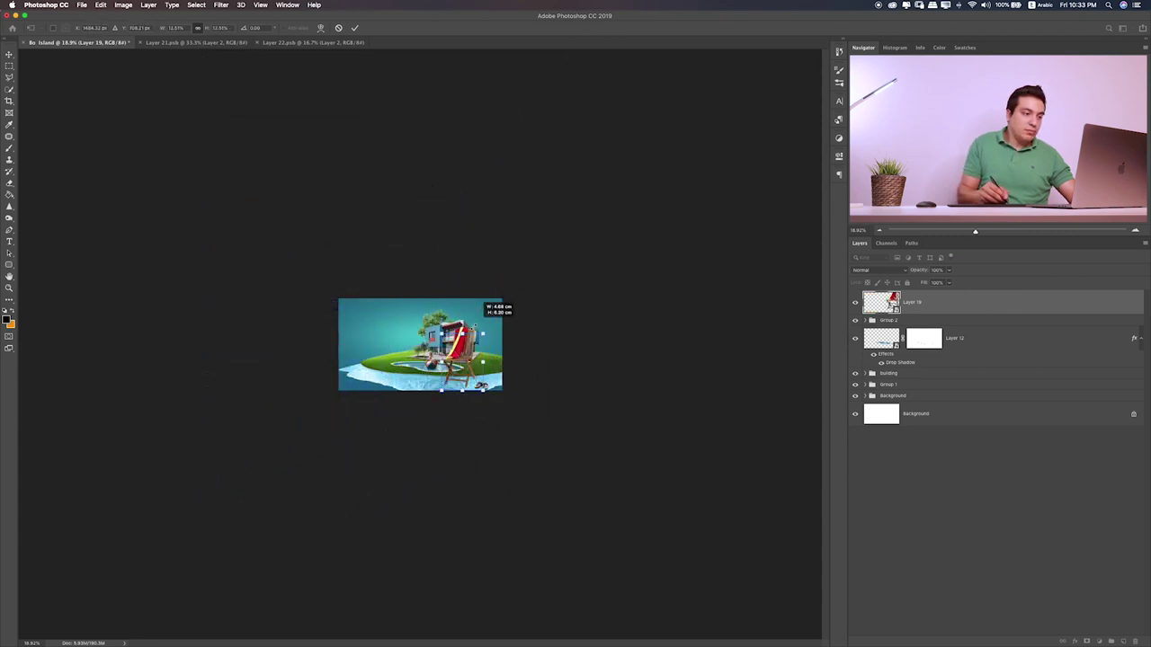
{"action": "key", "text": "Return"}
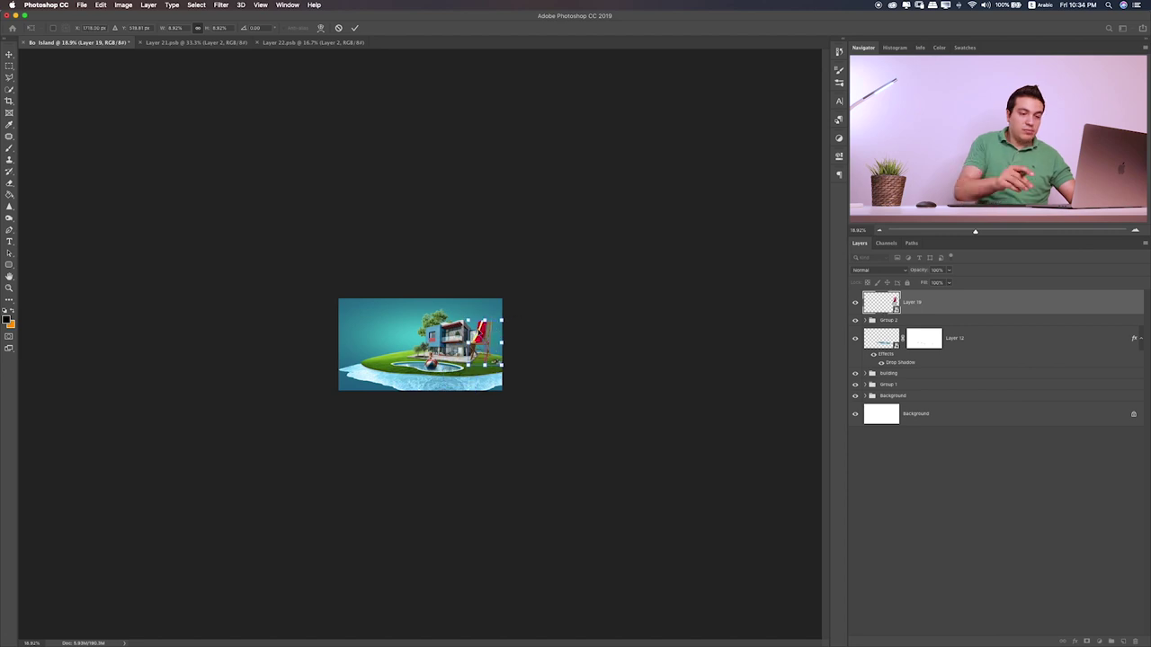
{"action": "key", "text": "ctrl+0"}
{"action": "key", "text": "ctrl+t"}
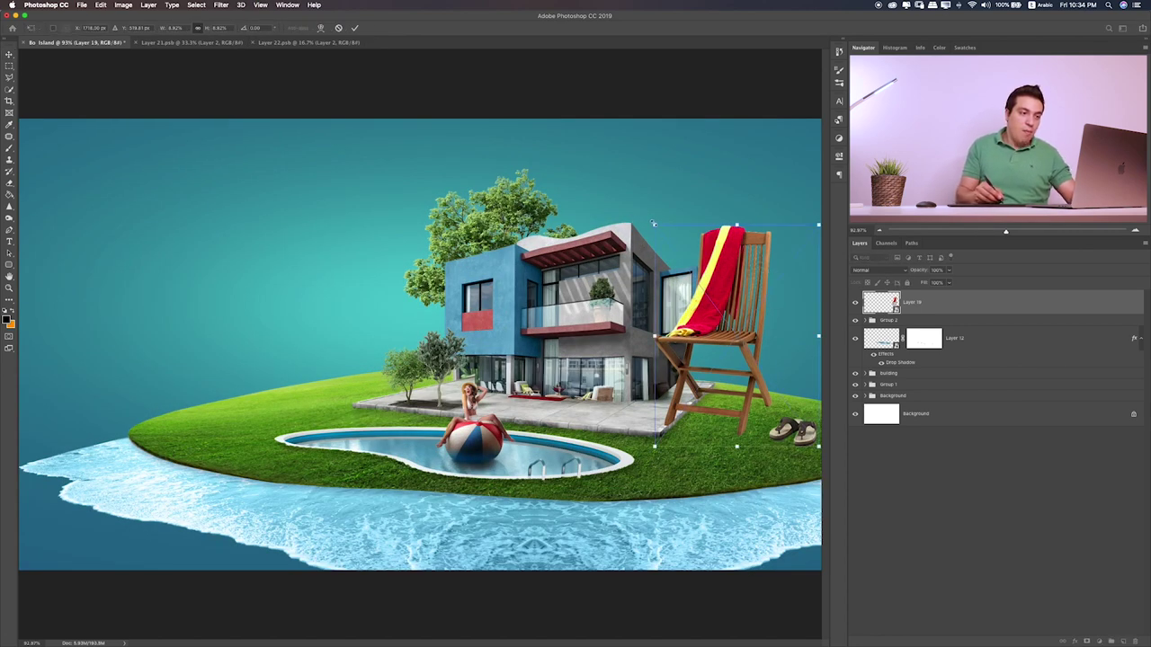
{"action": "mouse_move", "coordinate": [654, 224]}
{"action": "left_mouse_down"}
{"action": "mouse_move", "coordinate": [792, 383]}
{"action": "mouse_move", "coordinate": [758, 369]}
{"action": "mouse_move", "coordinate": [754, 378]}
{"action": "left_mouse_up"}
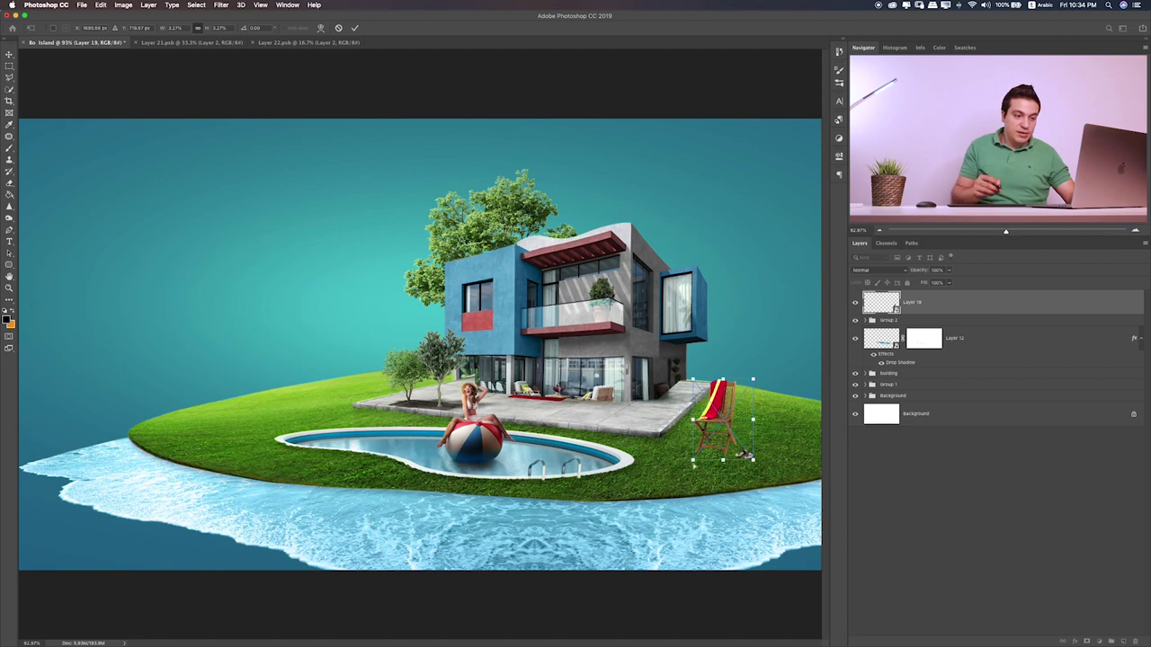
- Reposition the chair and sandals on the lawn and squash them slightly vertically
{"action": "key", "text": "Return"}
{"action": "key", "text": "super+1"}
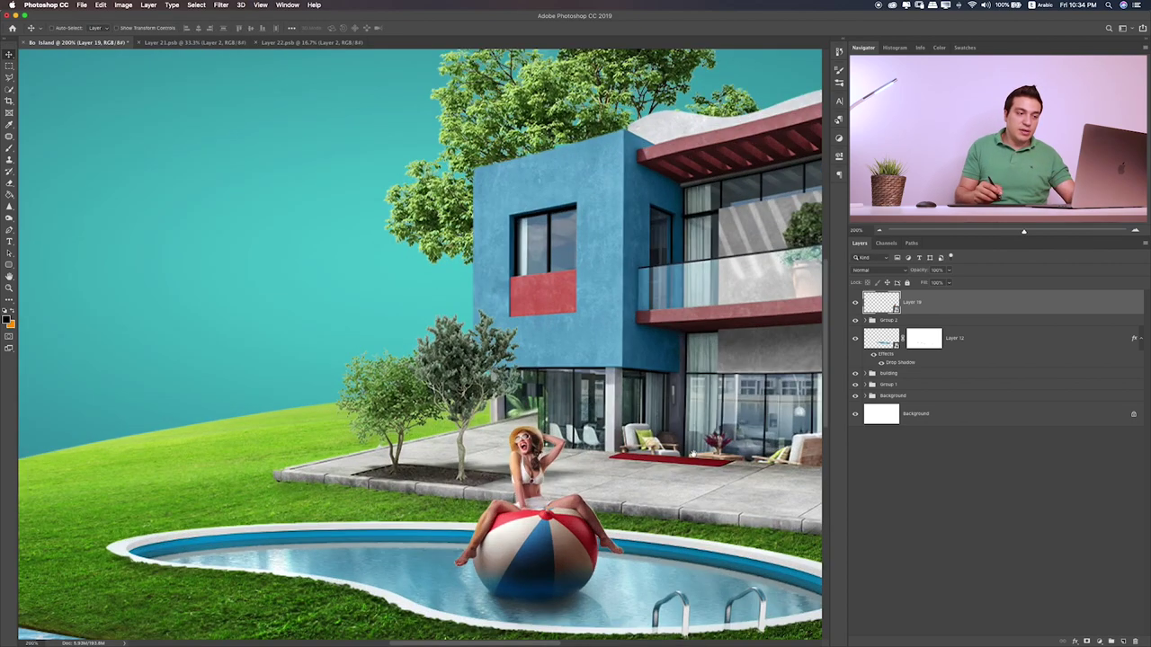
{"action": "key", "text": "super+plus"}
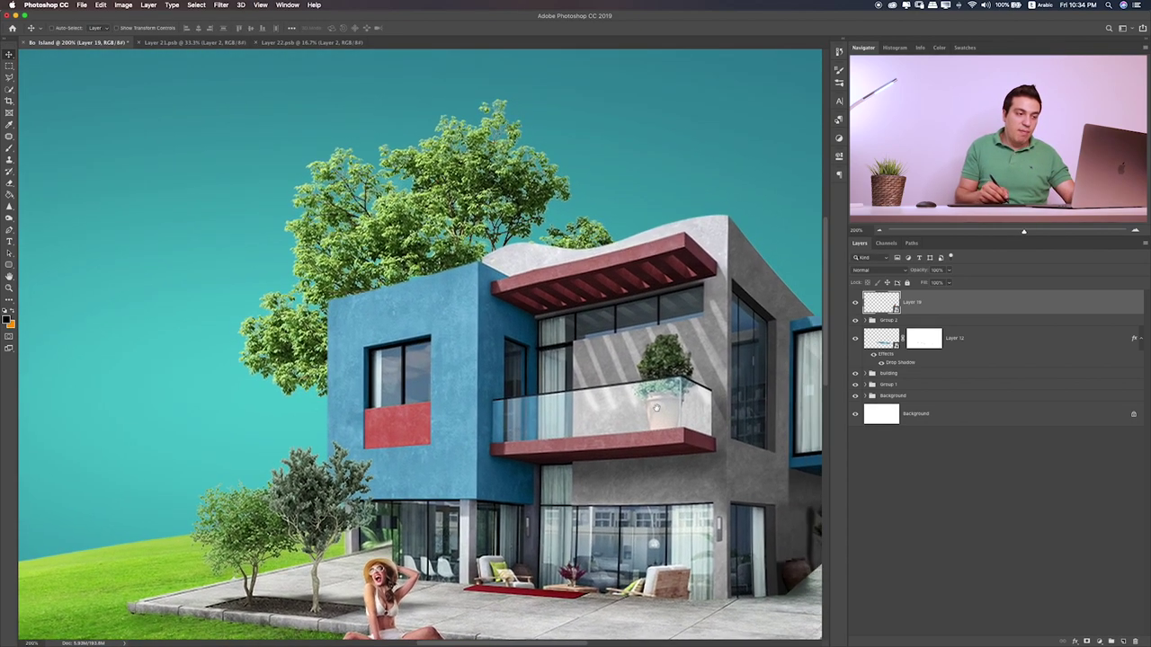
{"action": "left_click_drag", "start_coordinate": [656, 409], "coordinate": [477, 348]}
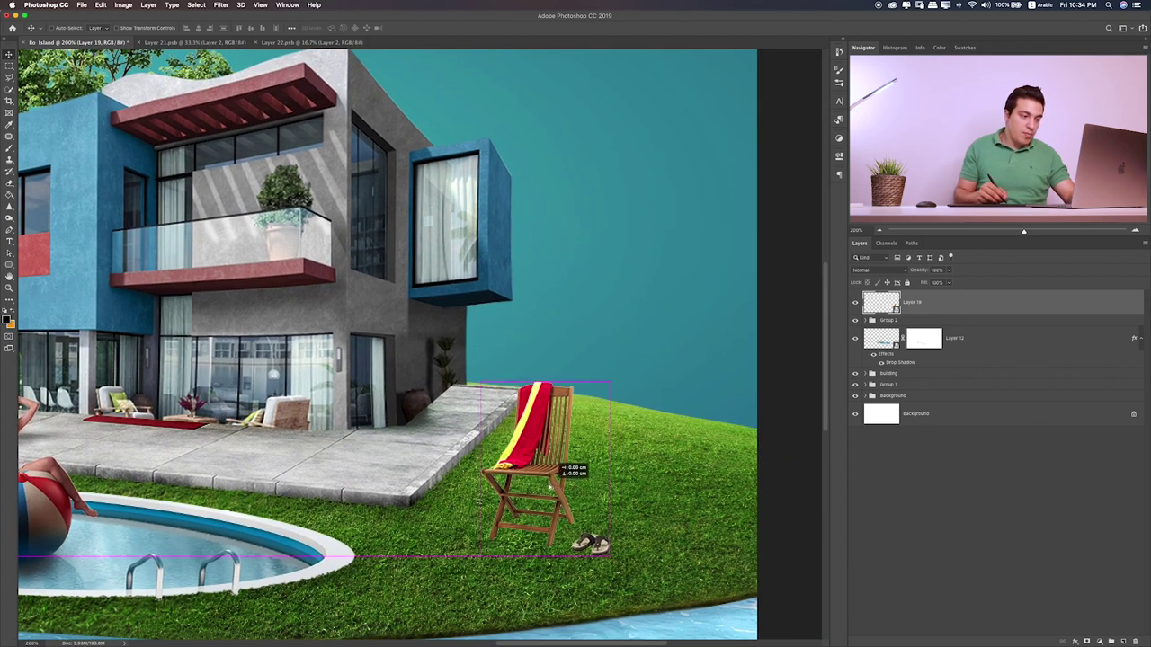
{"action": "left_click_drag", "start_coordinate": [564, 458], "coordinate": [567, 480]}
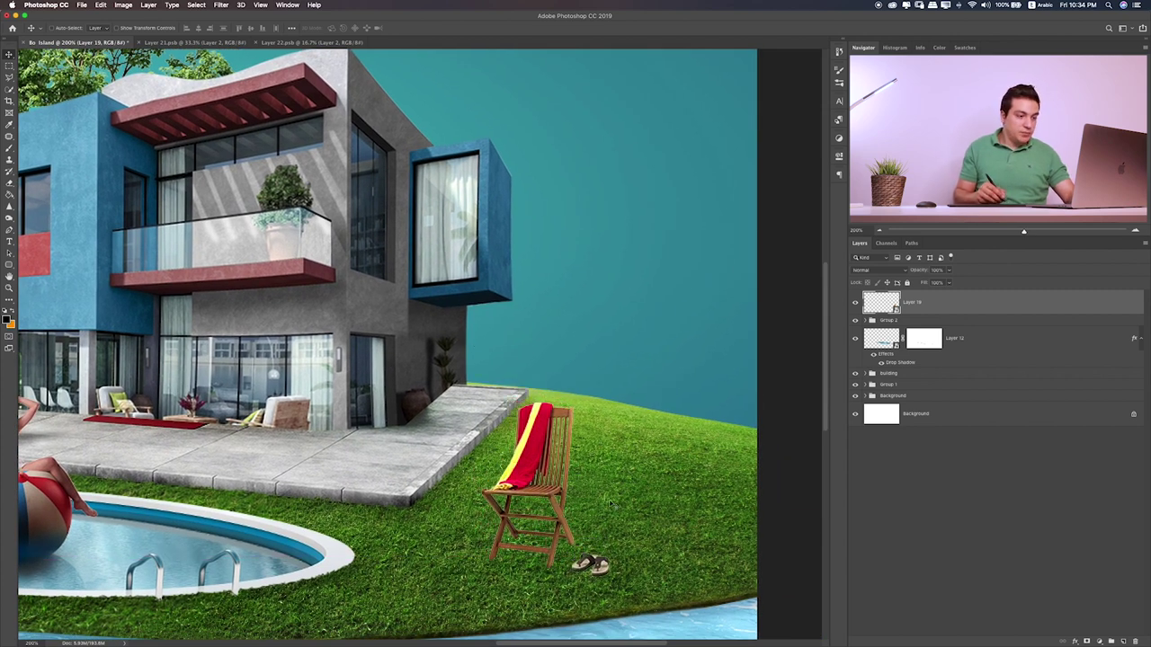
{"action": "key", "text": "super+t"}
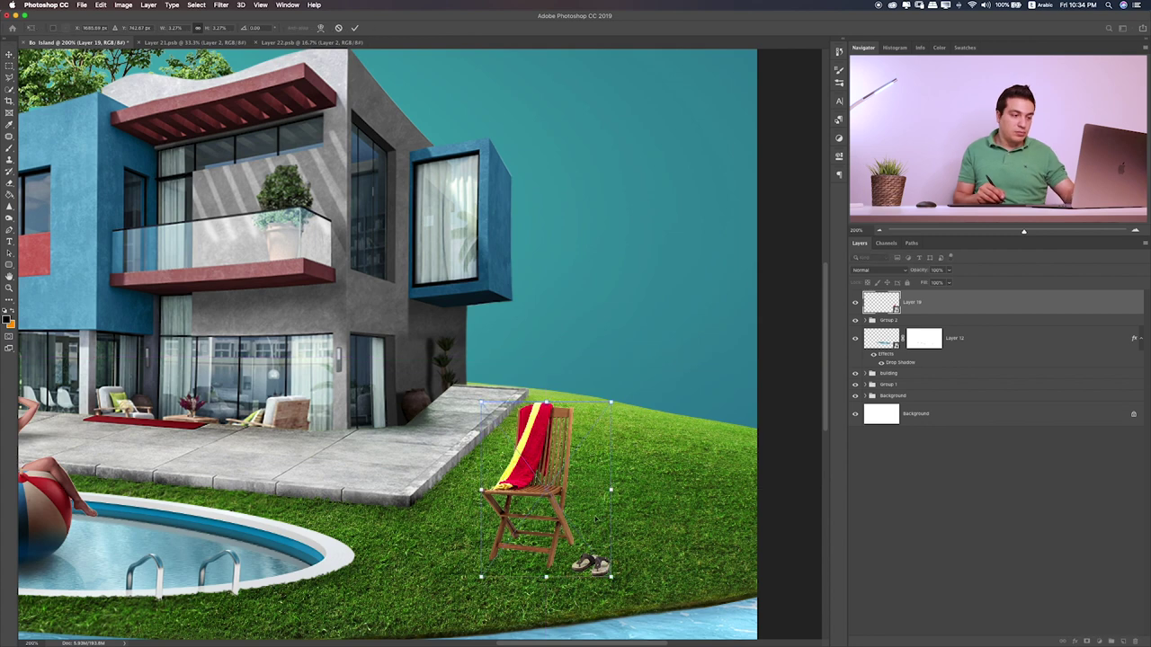
{"action": "left_click_drag", "start_coordinate": [613, 491], "coordinate": [564, 509]}
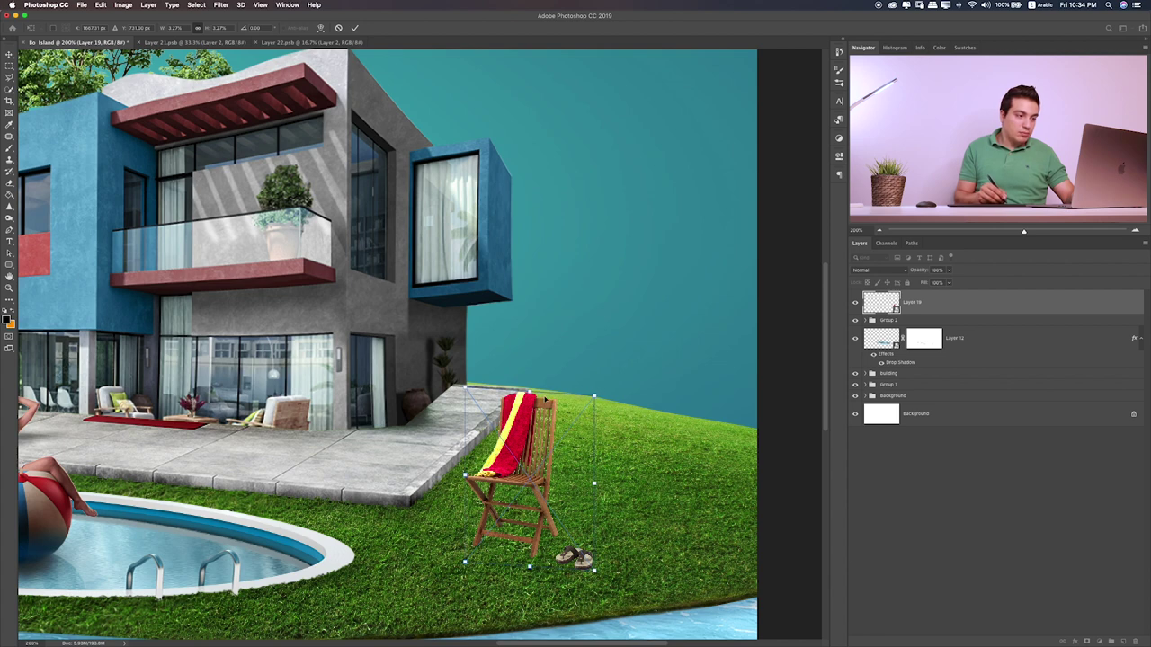
{"action": "left_click_drag", "start_coordinate": [530, 392], "coordinate": [548, 420]}
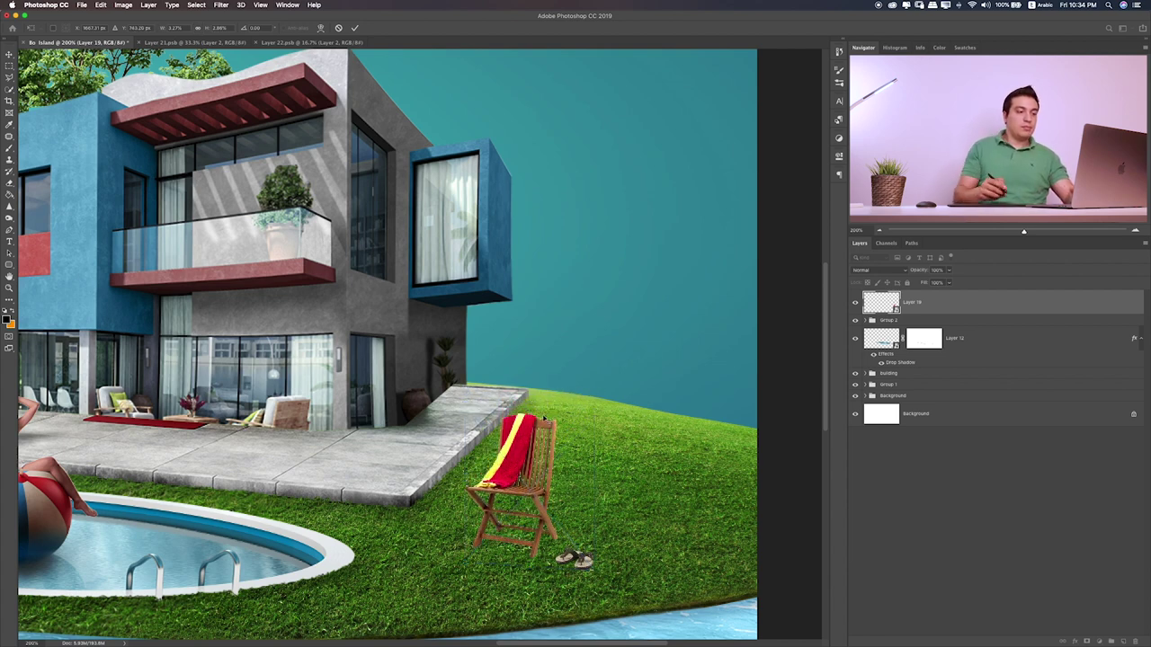
{"action": "key", "text": "Return"}
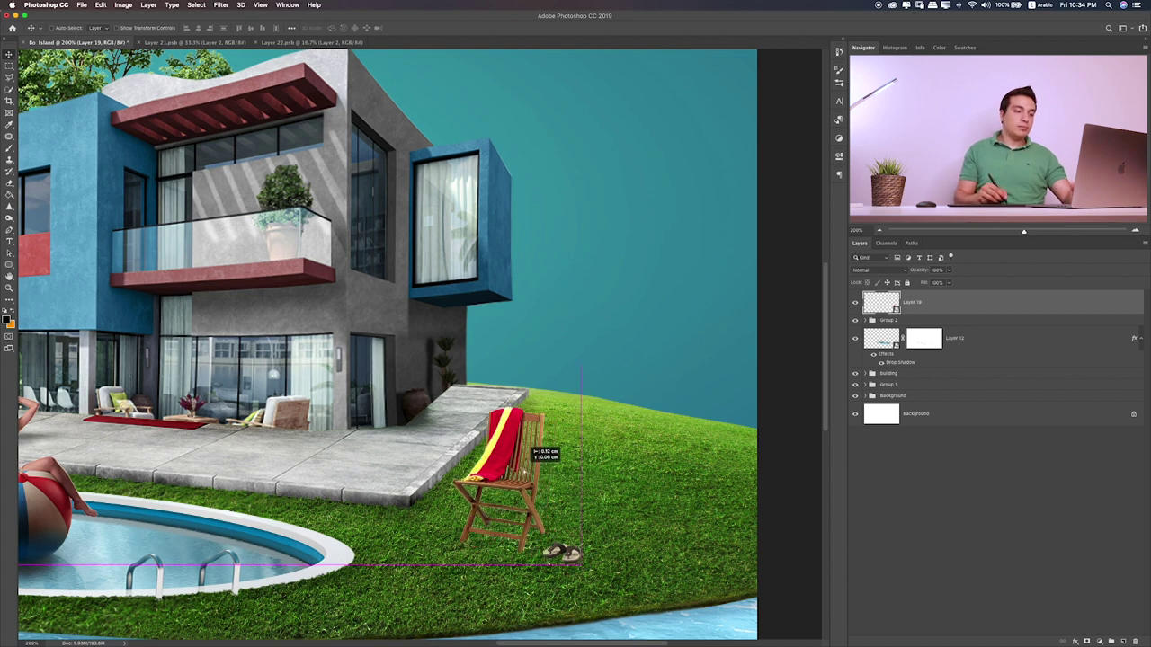
- Nudge the chair and flip-flops up-left and group the chair layer into Group 3
{"action": "left_click_drag", "start_coordinate": [528, 472], "coordinate": [656, 430]}
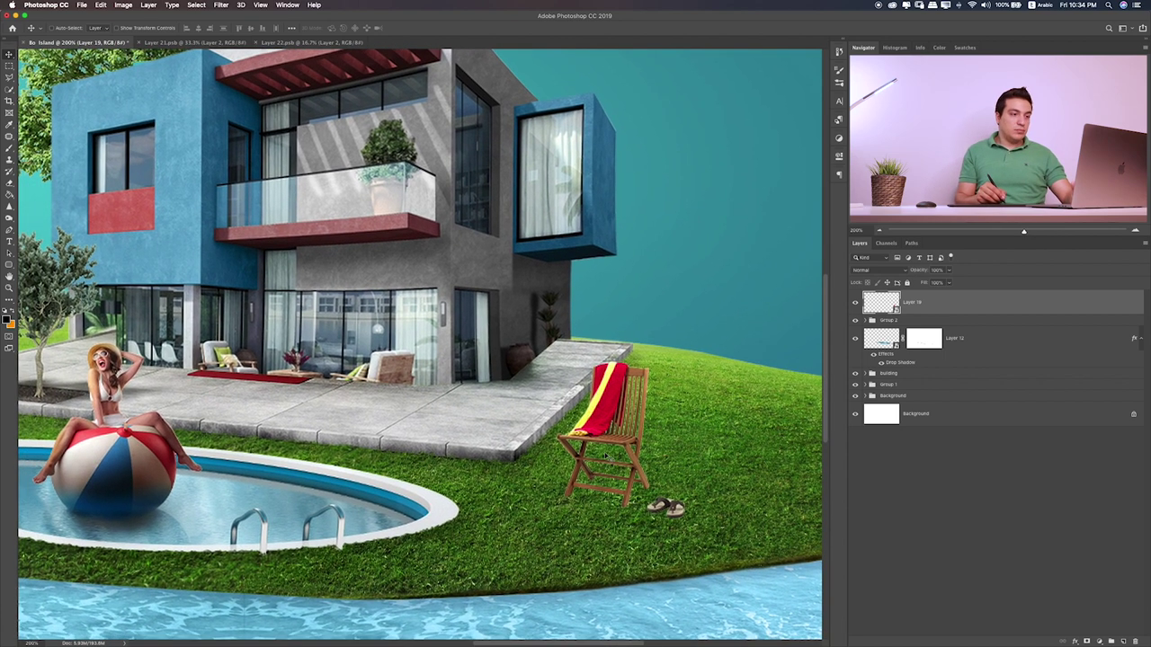
{"action": "mouse_move", "coordinate": [608, 457]}
{"action": "left_mouse_down"}
{"action": "mouse_move", "coordinate": [578, 438]}
{"action": "mouse_move", "coordinate": [584, 424]}
{"action": "mouse_move", "coordinate": [655, 401]}
{"action": "mouse_move", "coordinate": [641, 411]}
{"action": "left_mouse_up"}
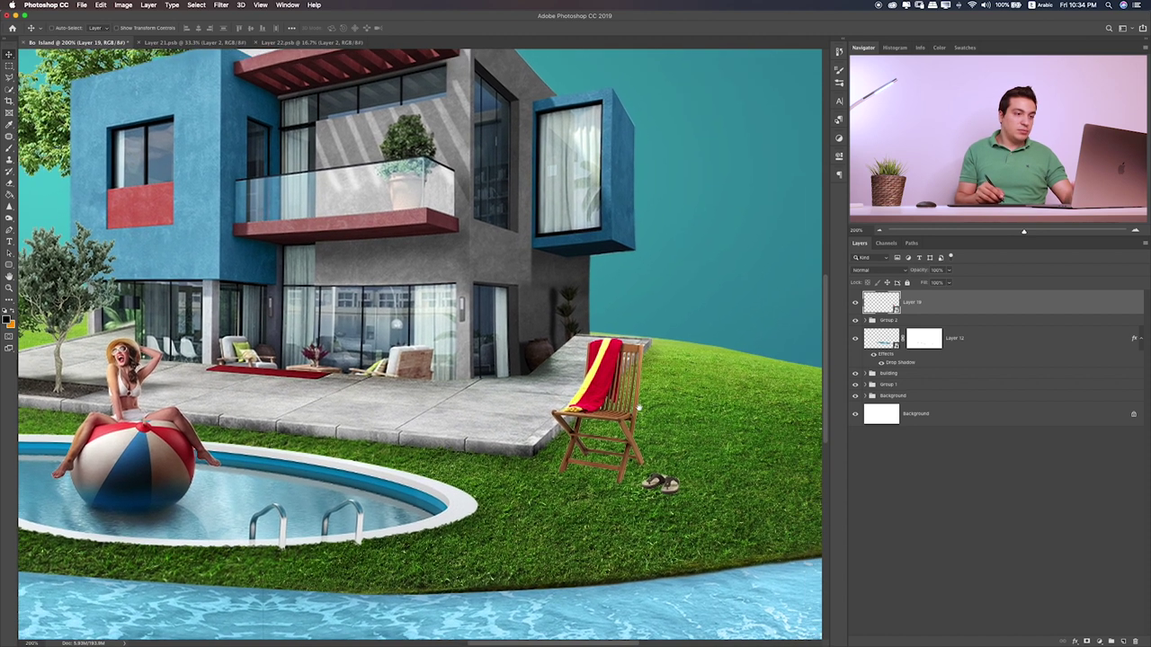
{"action": "key", "text": "ctrl+g"}
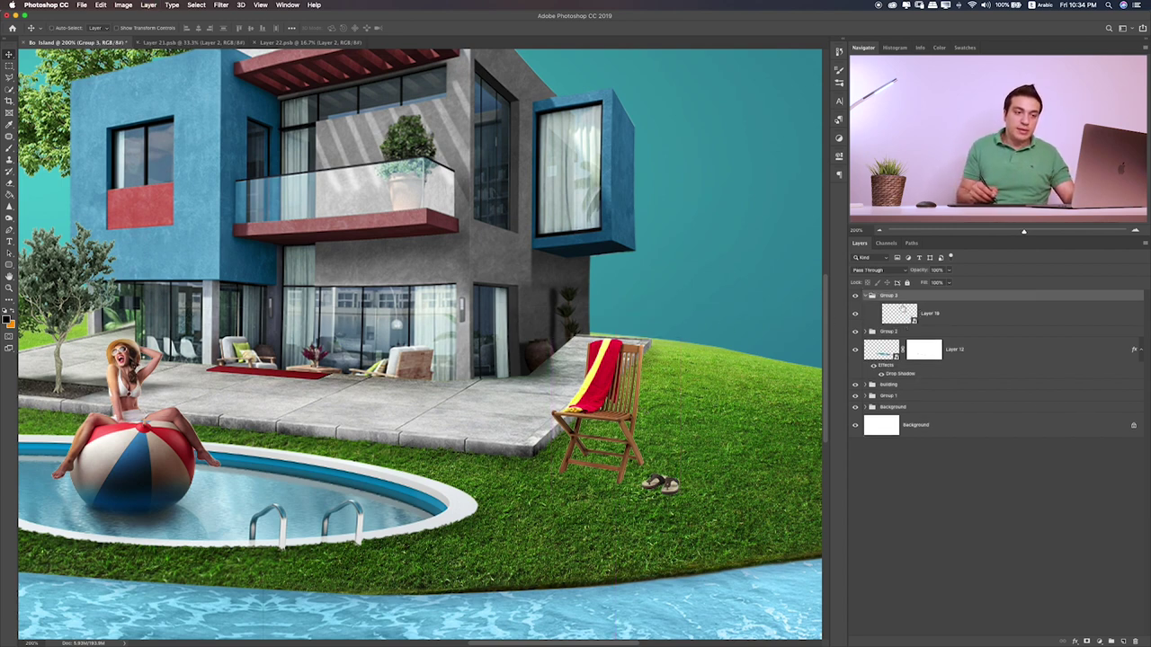
- Turn a duplicate of Layer 19 into a black Color Overlay smart-object silhouette of the chair
{"action": "left_click", "coordinate": [931, 316]}
{"action": "key", "text": "ctrl+j"}
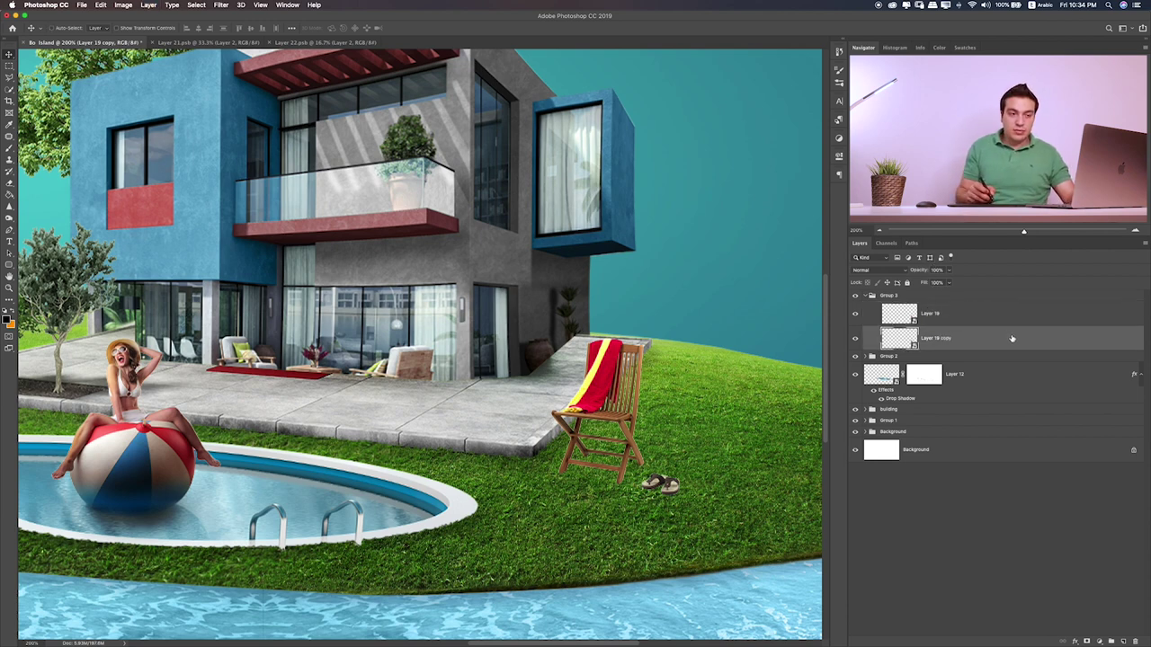
{"action": "right_click", "coordinate": [1019, 337]}
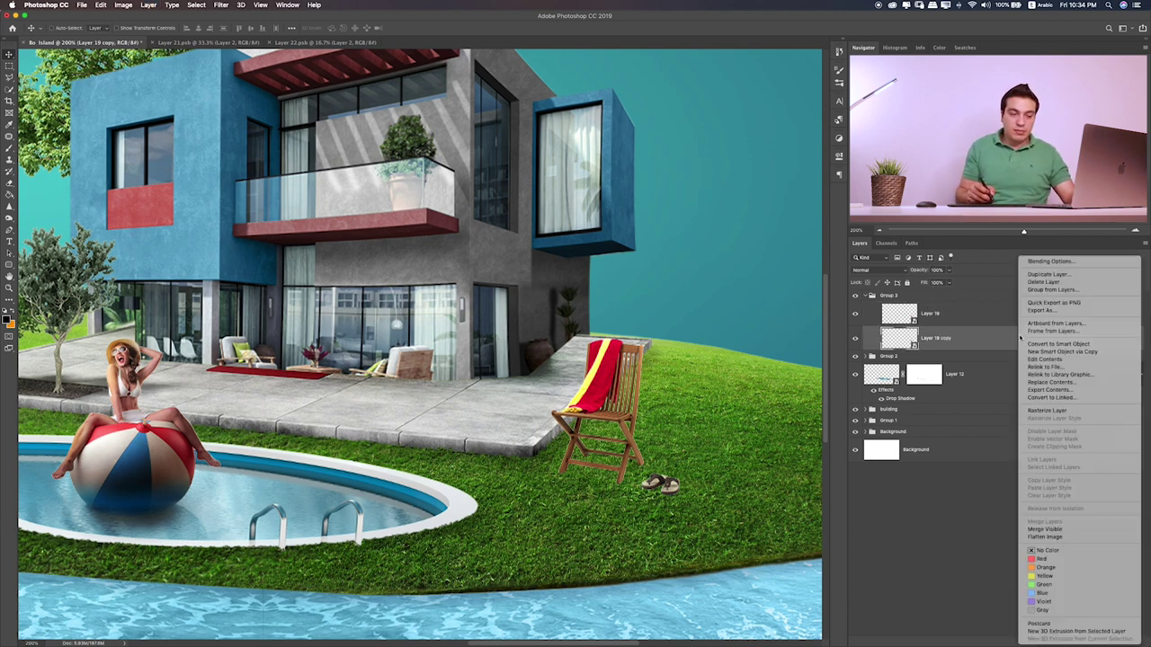
{"action": "left_click", "coordinate": [1099, 345]}
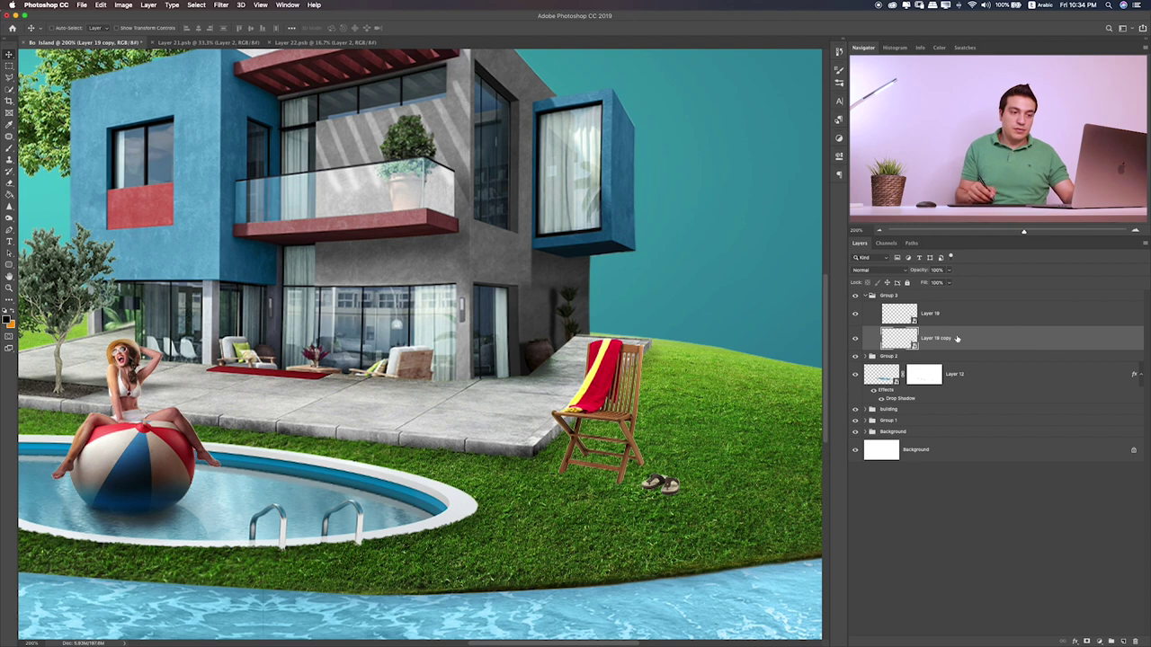
{"action": "double_click", "coordinate": [1013, 334]}
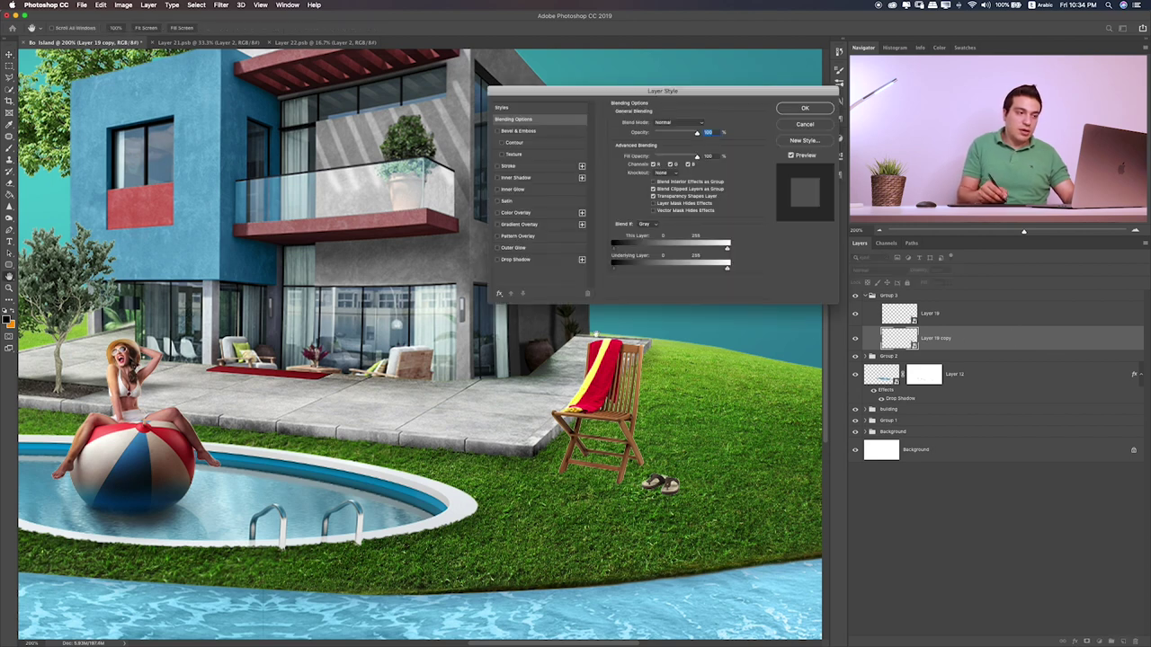
{"action": "left_click", "coordinate": [530, 212]}
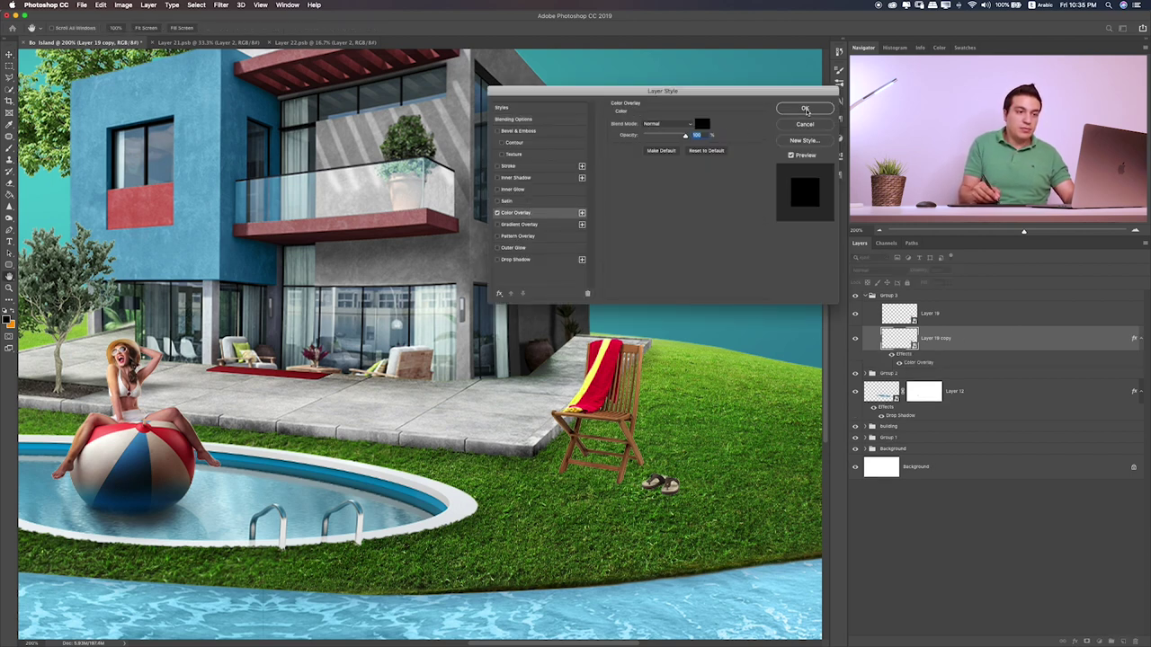
{"action": "left_click", "coordinate": [805, 110]}
{"action": "right_click", "coordinate": [1052, 336]}
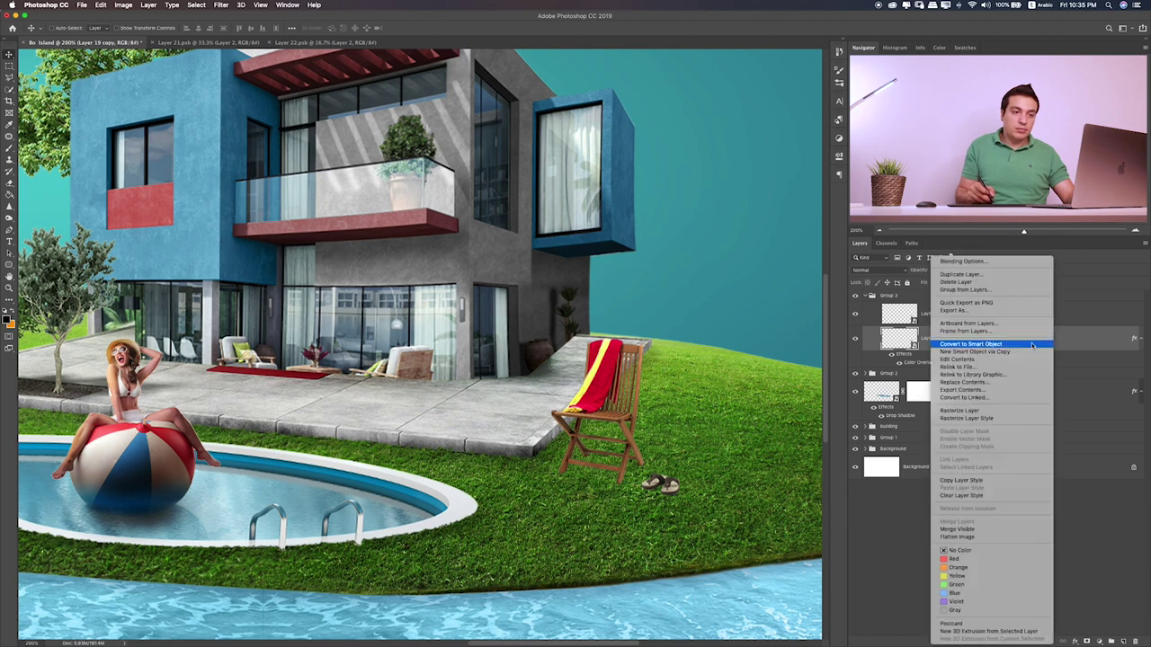
{"action": "left_click", "coordinate": [1001, 348]}
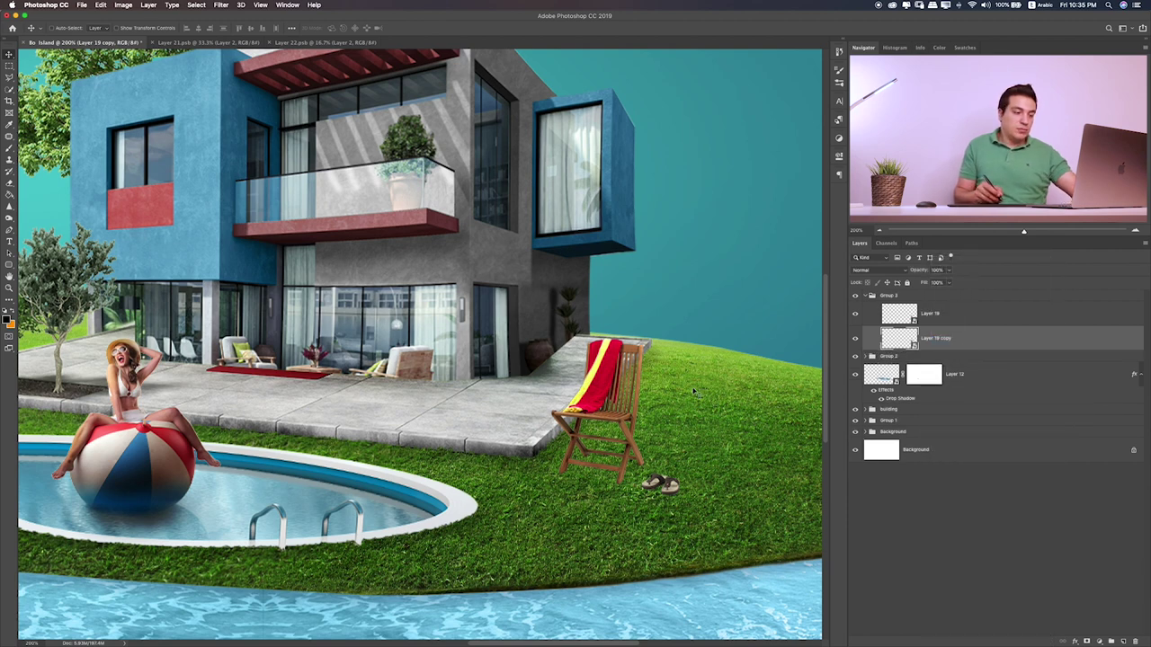
{"action": "key", "text": "ctrl+t"}
- Flip the black chair copy below the chair, skew it across the lawn, and commit
{"action": "left_click_drag", "start_coordinate": [615, 339], "coordinate": [615, 576]}
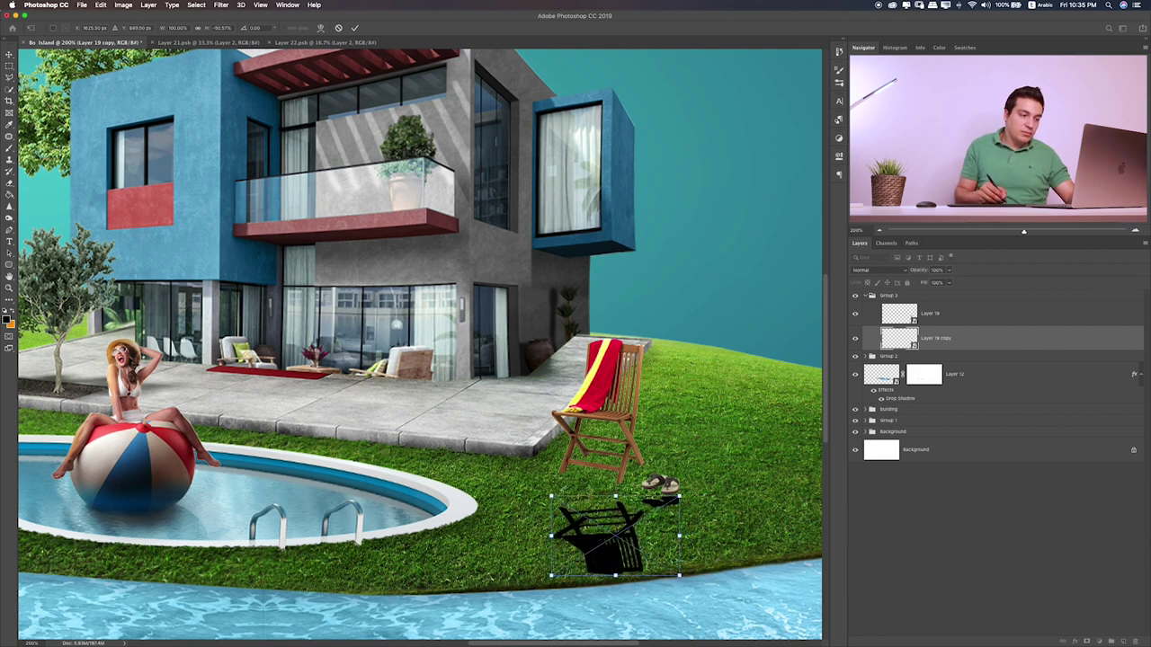
{"action": "mouse_move", "coordinate": [551, 497]}
{"action": "left_mouse_down"}
{"action": "mouse_move", "coordinate": [550, 470]}
{"action": "mouse_move", "coordinate": [551, 497]}
{"action": "left_mouse_up"}
{"action": "left_click_drag", "start_coordinate": [618, 516], "coordinate": [620, 490]}
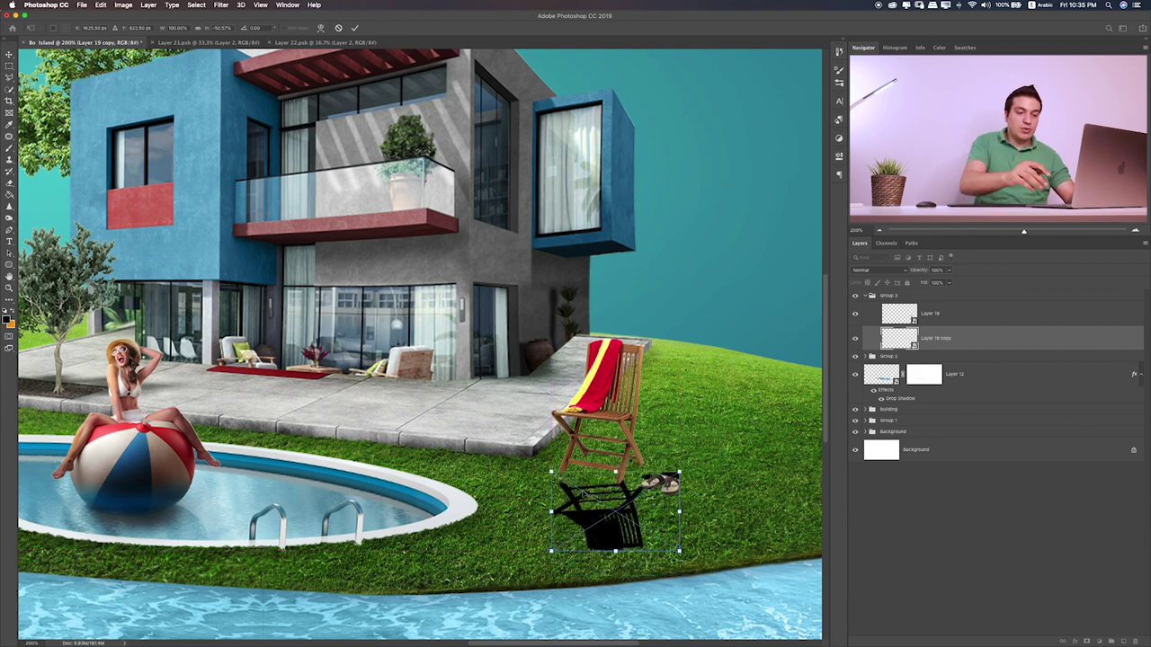
{"action": "key", "text": "Return"}
- Zoom in on the chair and nudge the shadow slightly down on the lawn
{"action": "key", "text": "ctrl+plus"}
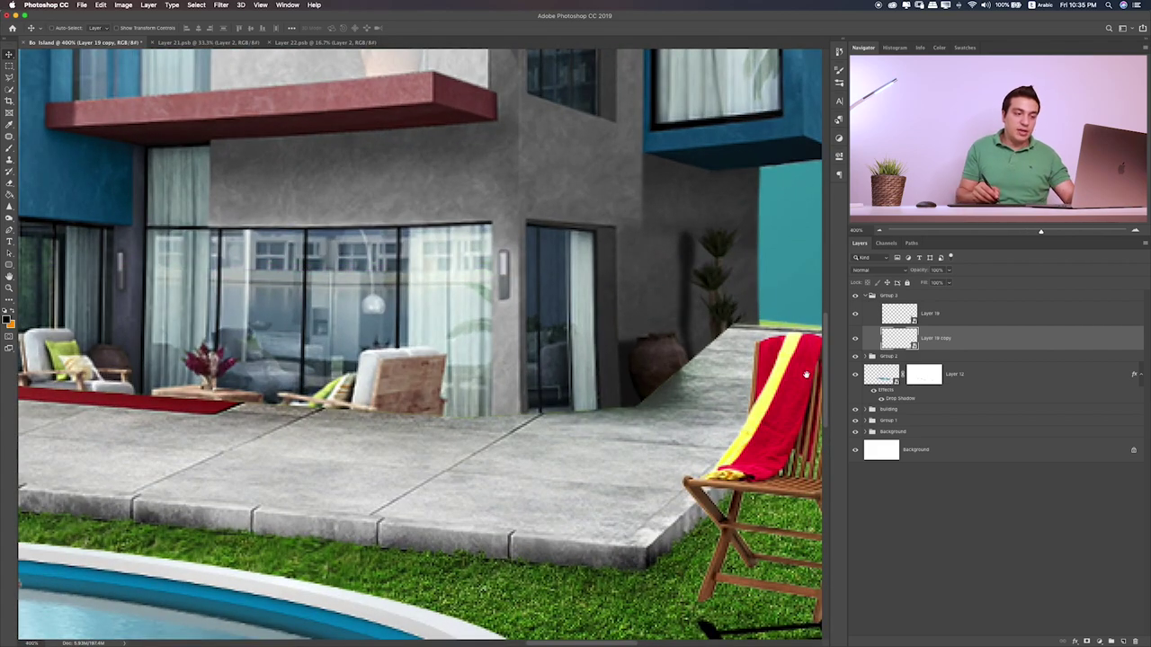
{"action": "scroll", "coordinate": [584, 476], "scroll_direction": "down", "scroll_amount": 3}
{"action": "scroll", "coordinate": [589, 450], "scroll_direction": "right", "scroll_amount": 5}
{"action": "scroll", "coordinate": [594, 424], "scroll_direction": "down", "scroll_amount": 1}
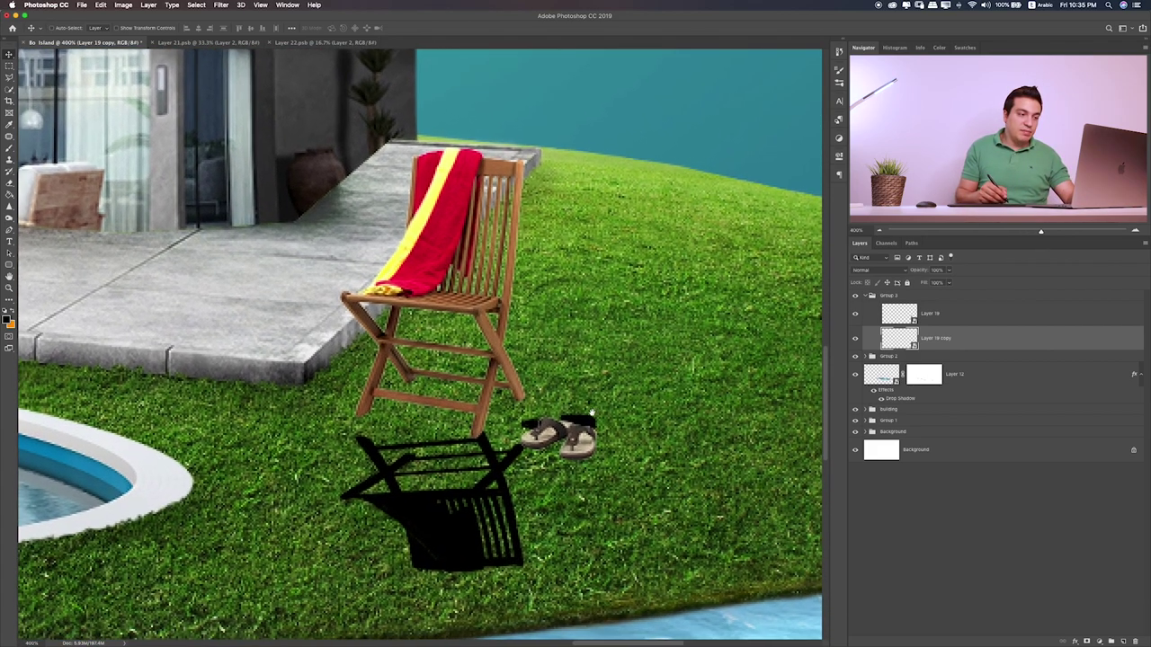
{"action": "scroll", "coordinate": [539, 441], "scroll_direction": "right", "scroll_amount": 1}
{"action": "left_click_drag", "start_coordinate": [487, 457], "coordinate": [487, 463]}
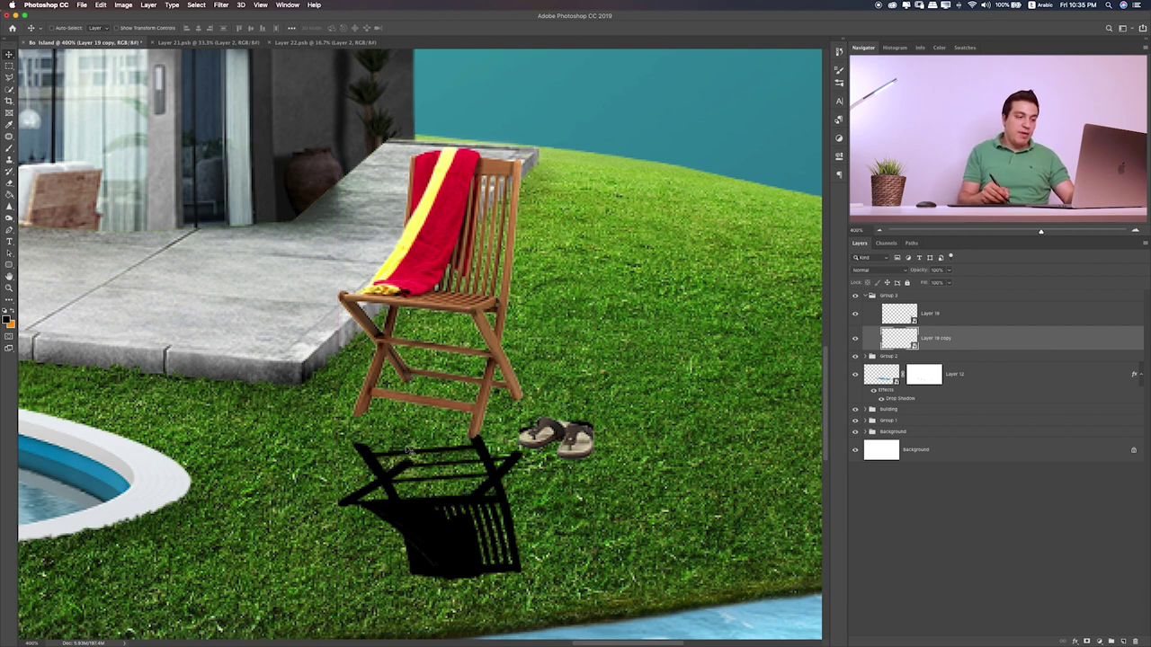
- Stretch the shadow's left side with another transform, then rasterize the Layer 19 copy
{"action": "key", "text": "ctrl+t"}
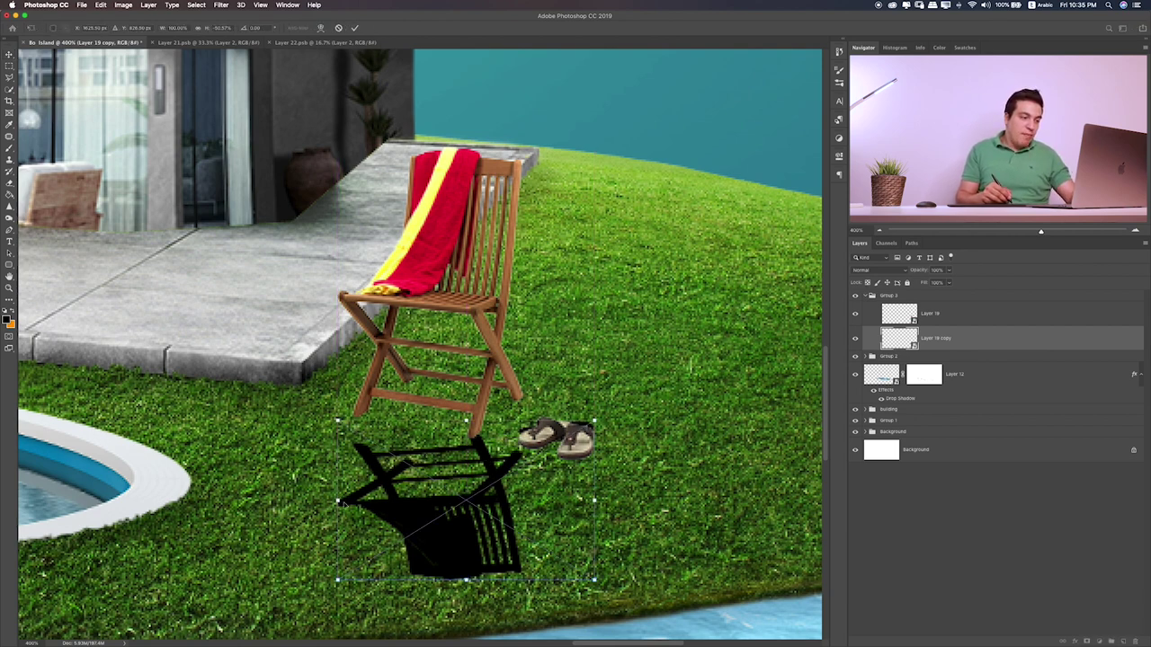
{"action": "left_click_drag", "start_coordinate": [345, 506], "coordinate": [340, 468]}
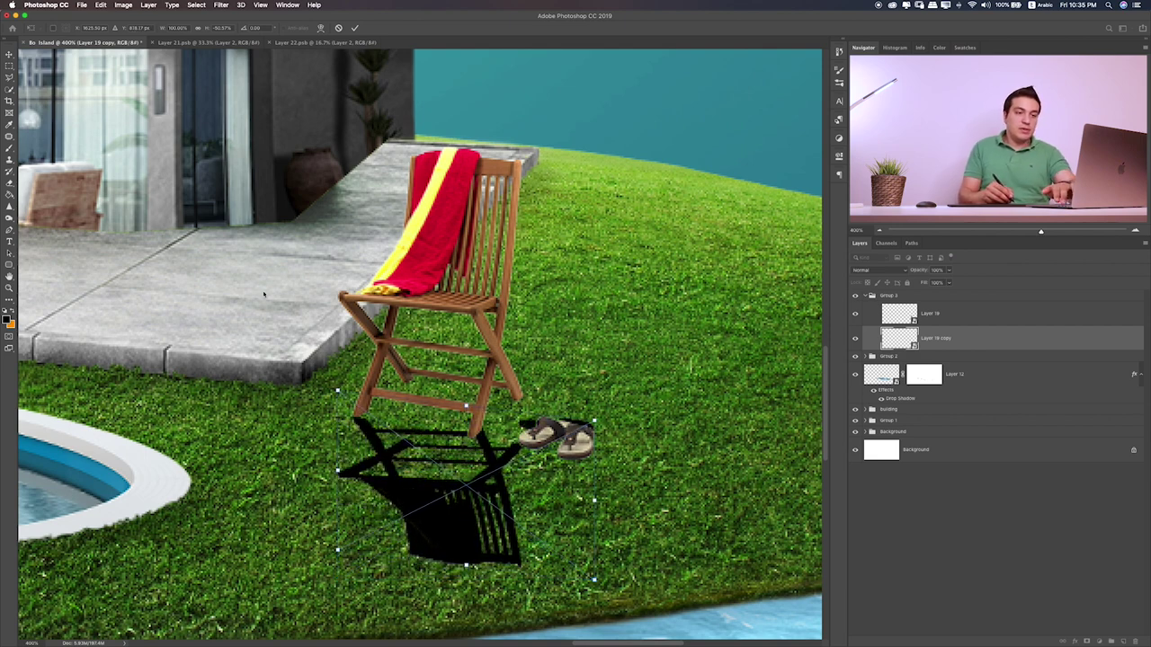
{"action": "key", "text": "Return"}
{"action": "right_click", "coordinate": [1001, 339]}
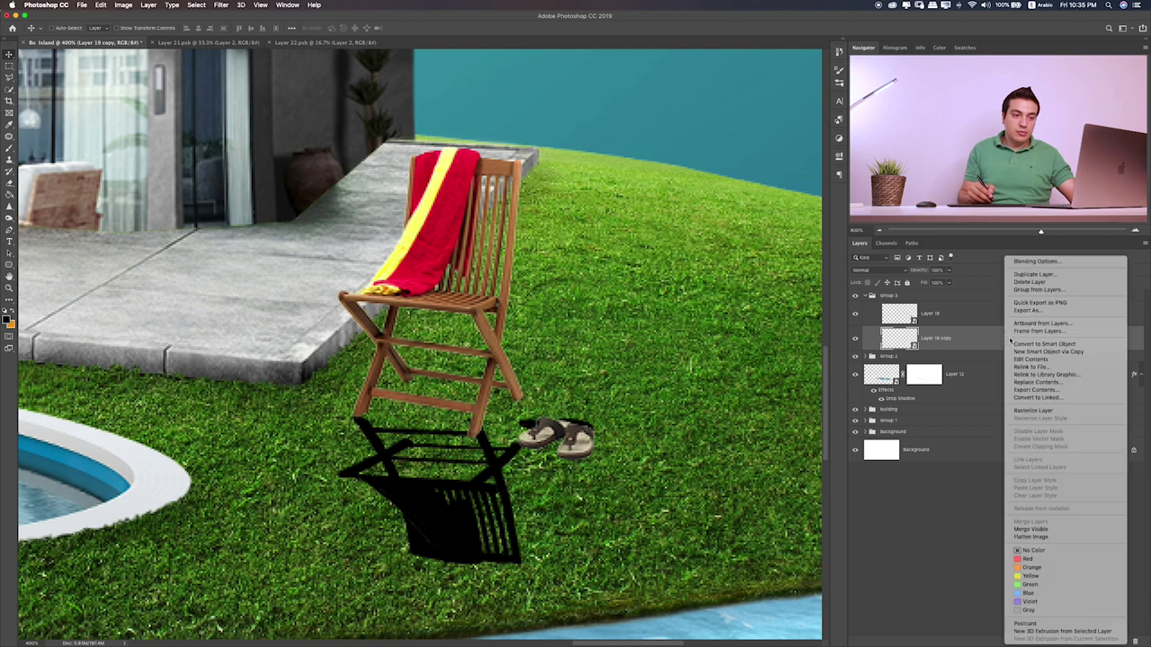
{"action": "left_click", "coordinate": [1038, 410]}
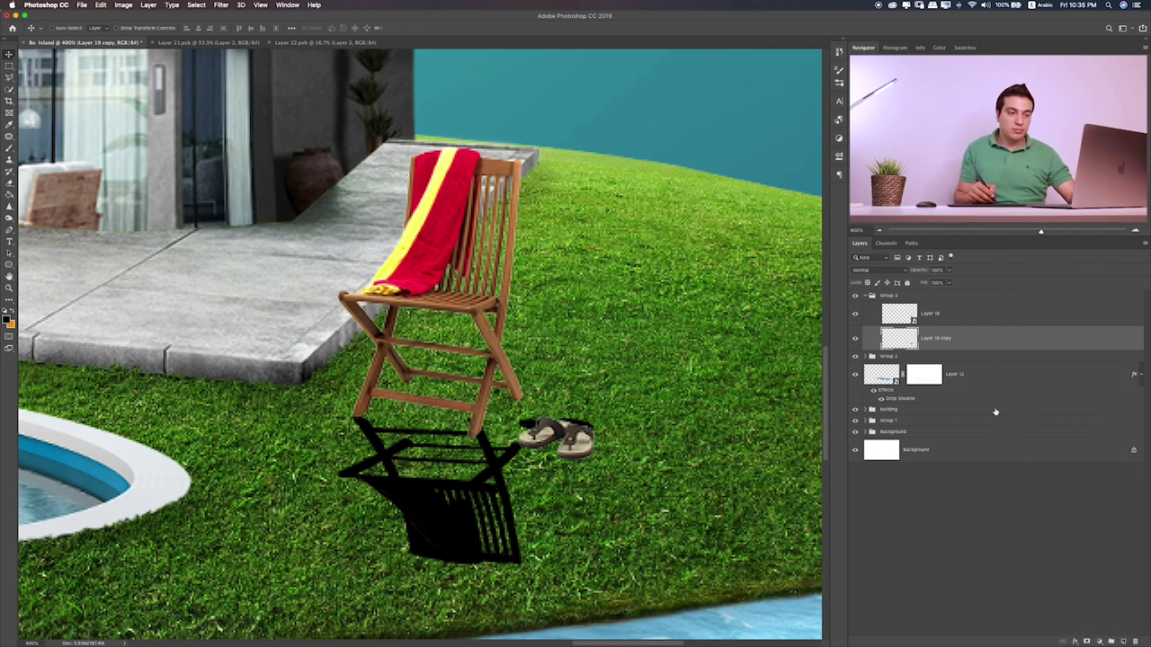
- Start a Puppet Warp on the shadow and pin it at the chair leg corners
{"action": "left_click", "coordinate": [121, 7]}
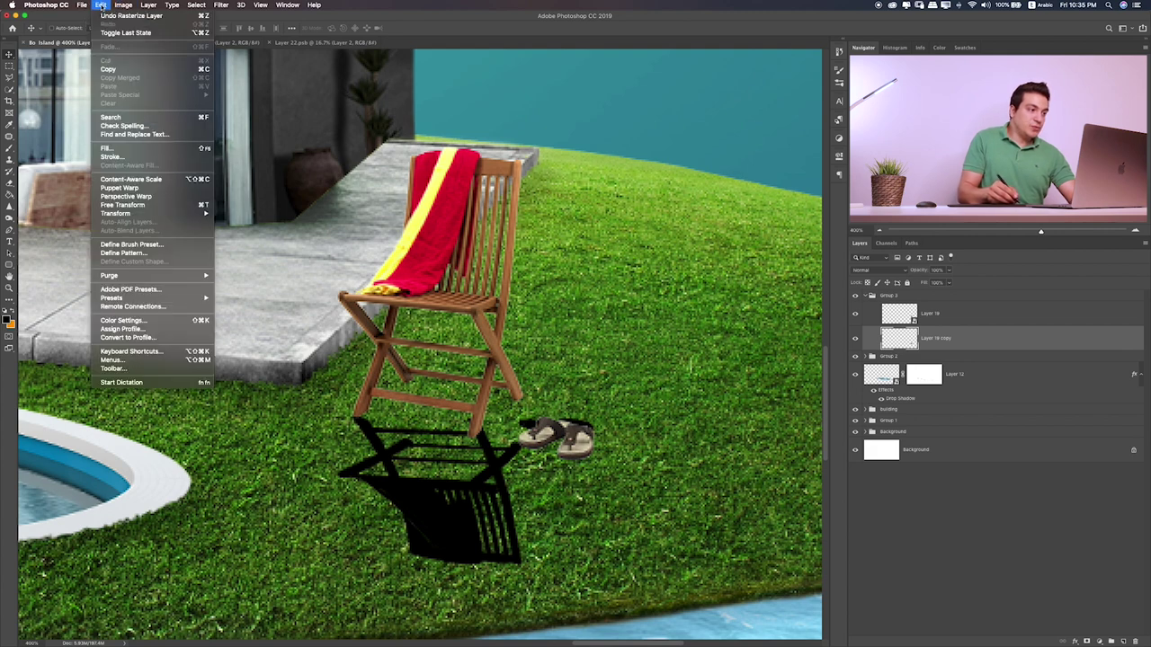
{"action": "left_click", "coordinate": [185, 191]}
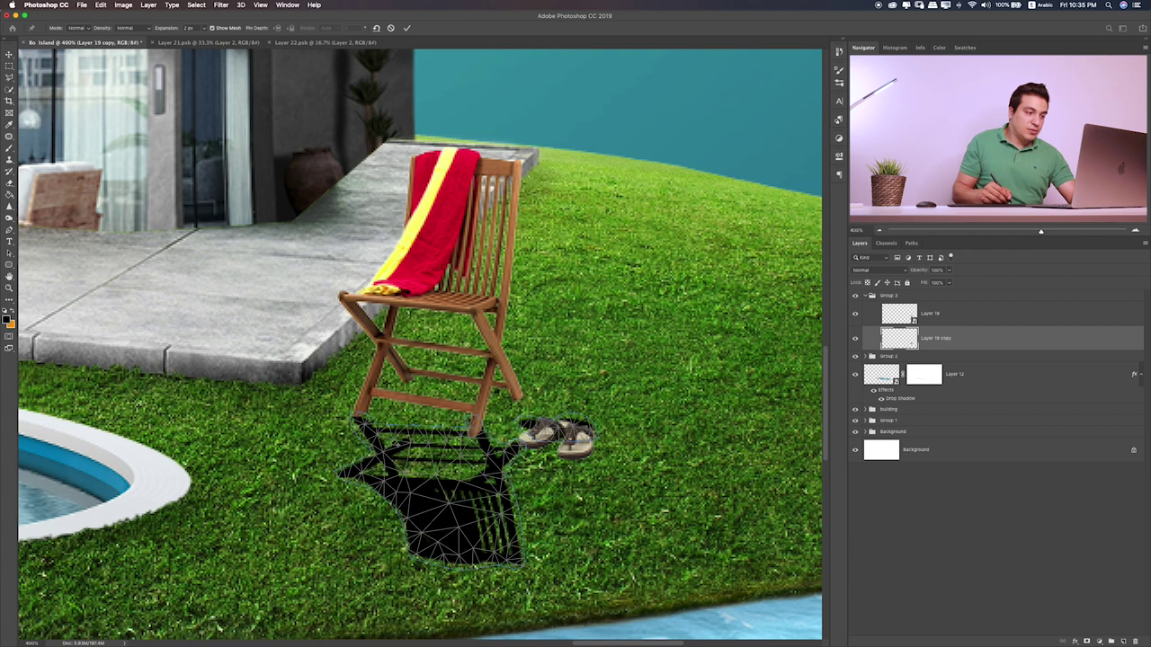
{"action": "left_click", "coordinate": [362, 417]}
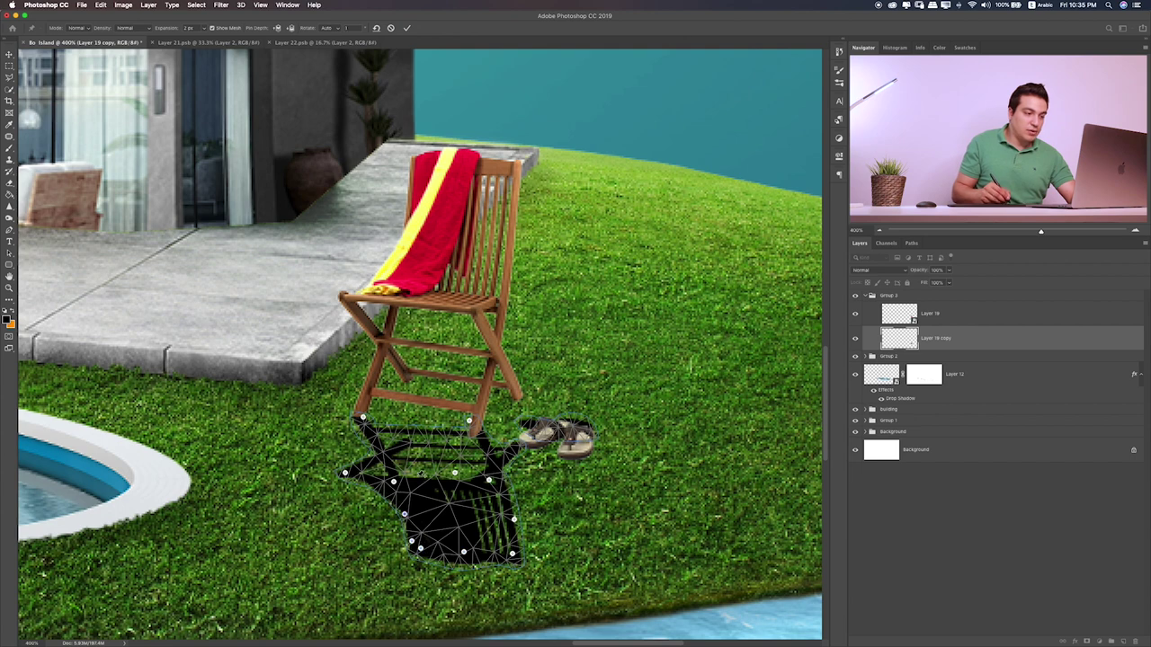
{"action": "left_click", "coordinate": [460, 519]}
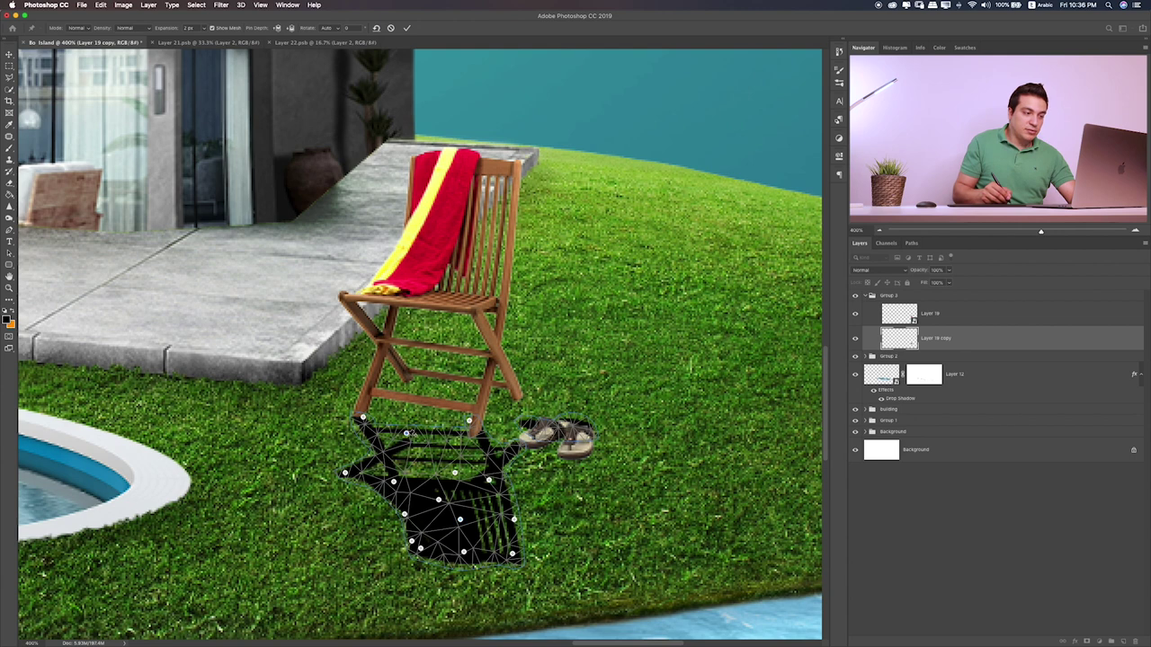
{"action": "left_click_drag", "start_coordinate": [406, 436], "coordinate": [406, 376]}
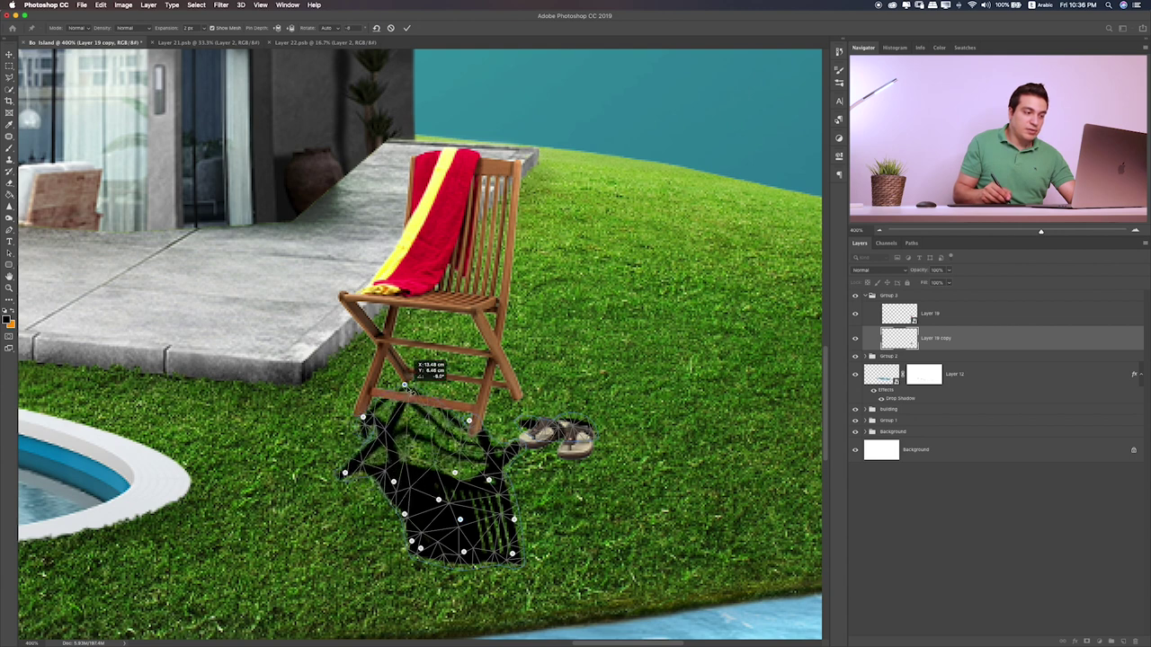
{"action": "key", "text": "ctrl+z"}
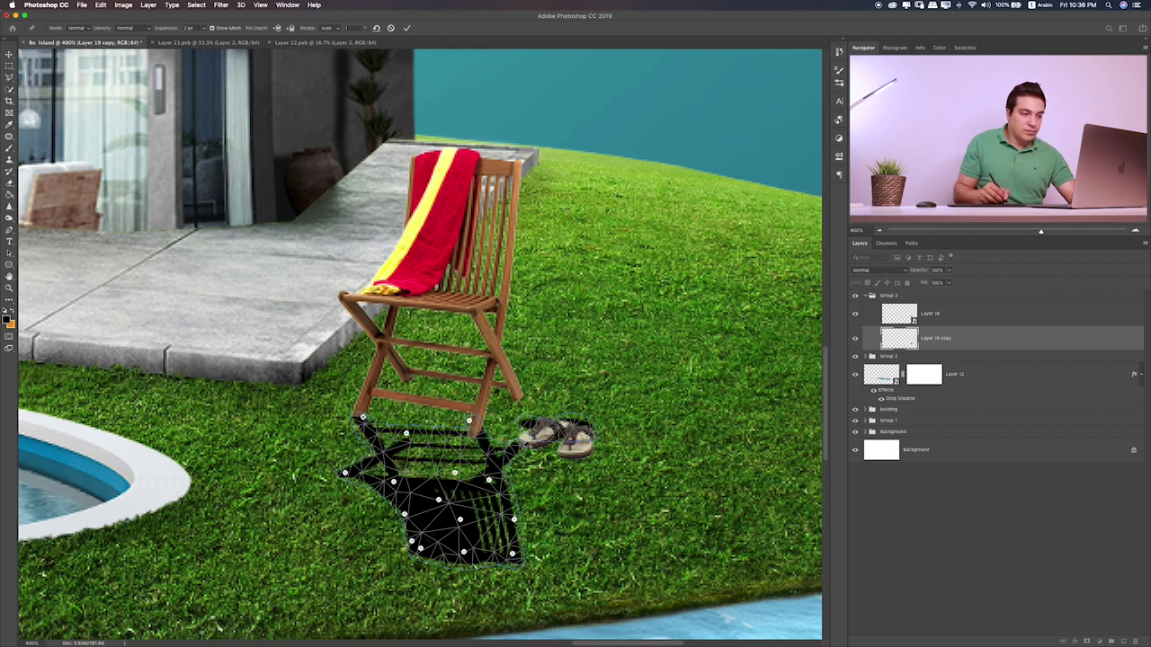
- Drag the pins so the shadow's legs meet the chair legs, then apply the warp
{"action": "left_click_drag", "start_coordinate": [515, 447], "coordinate": [517, 396]}
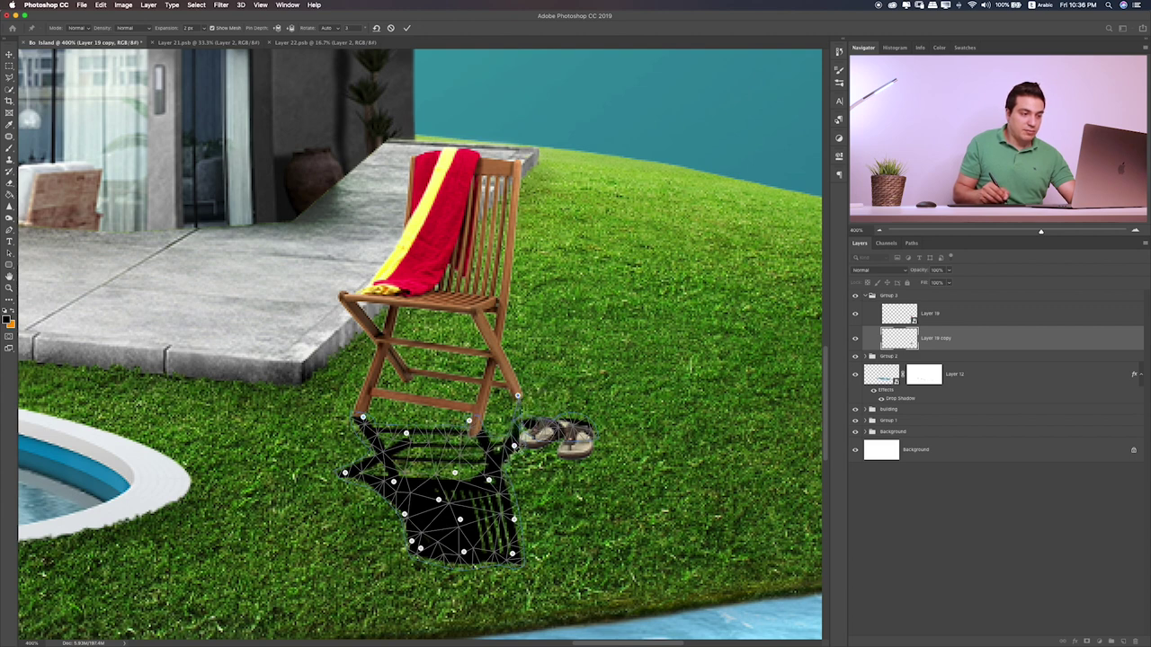
{"action": "left_click_drag", "start_coordinate": [514, 446], "coordinate": [518, 395]}
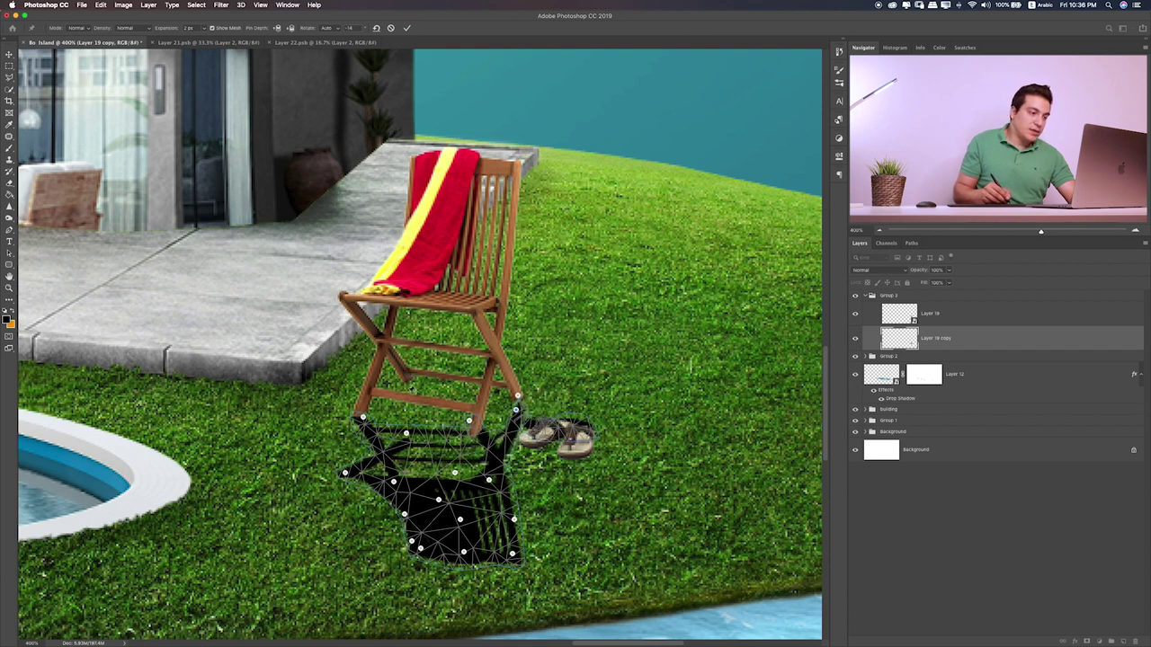
{"action": "left_click_drag", "start_coordinate": [406, 434], "coordinate": [397, 427]}
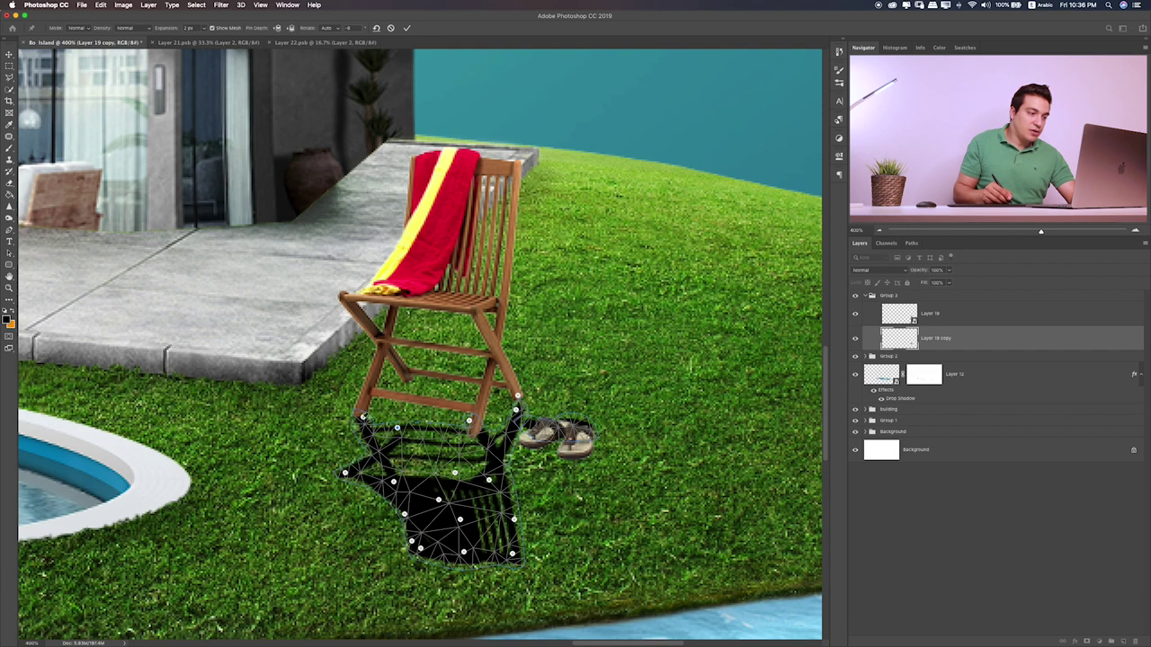
{"action": "left_click_drag", "start_coordinate": [363, 416], "coordinate": [358, 418]}
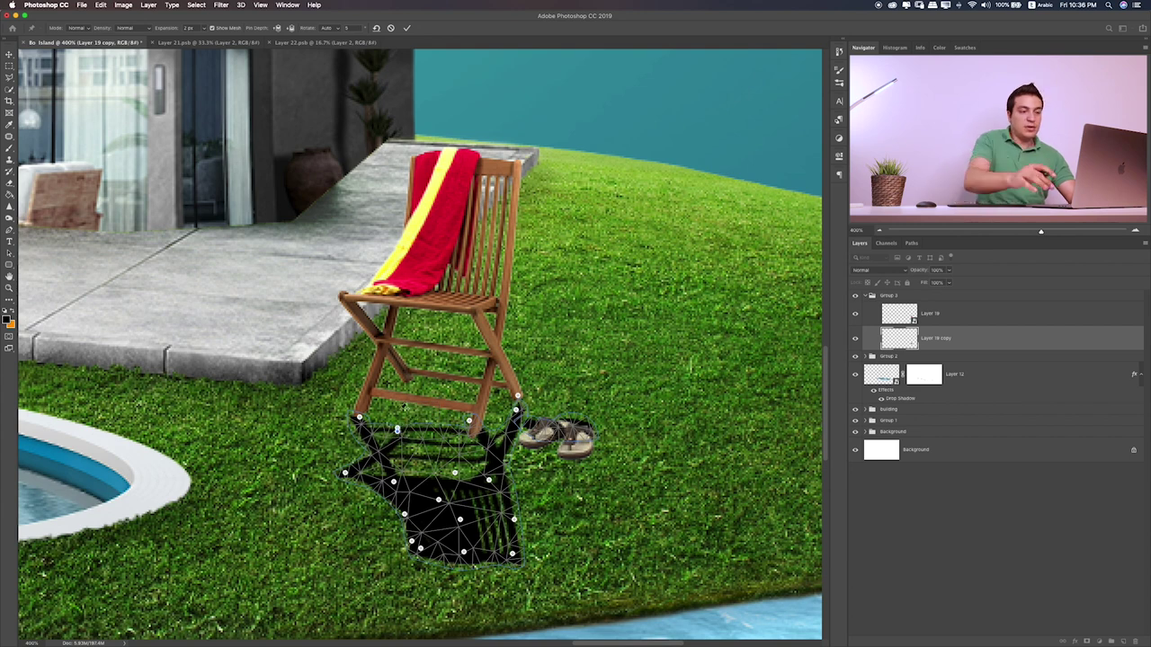
{"action": "key", "text": "Return"}
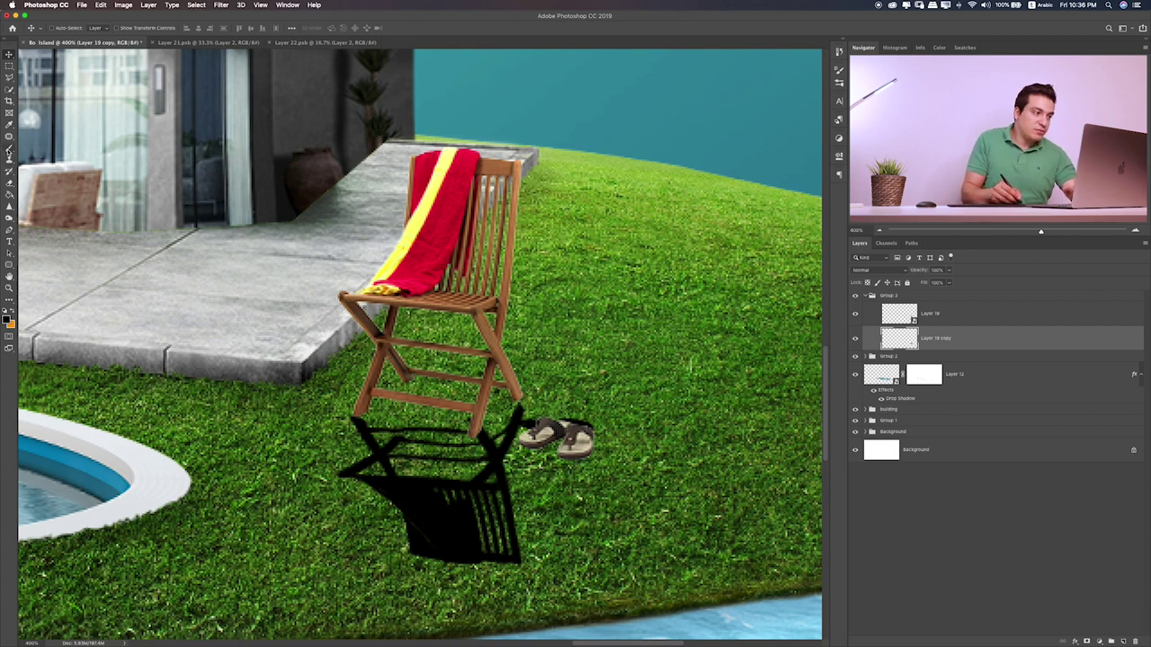
- Paint black shadow between the chair's left legs with a small brush, undoing the stroke
{"action": "left_click", "coordinate": [9, 151]}
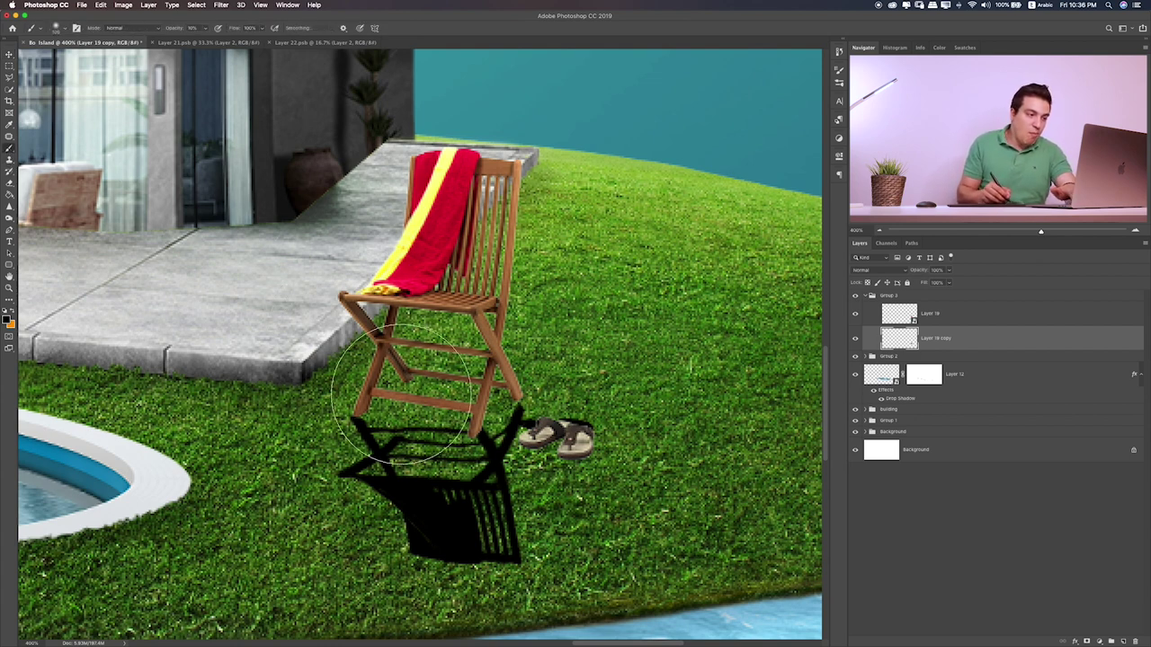
{"action": "key", "text": "bracketleft"}
{"action": "key", "text": "bracketleft"}
{"action": "key", "text": "bracketleft"}
{"action": "key", "text": "bracketleft"}
{"action": "key", "text": "bracketleft"}
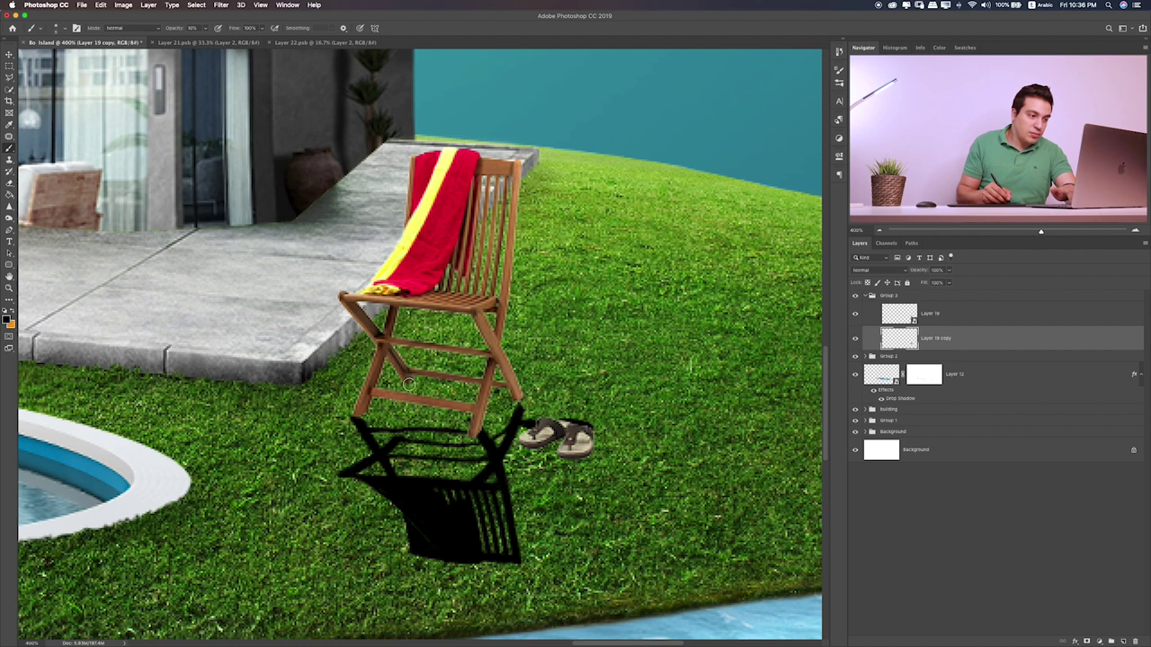
{"action": "left_click_drag", "start_coordinate": [403, 393], "coordinate": [381, 454]}
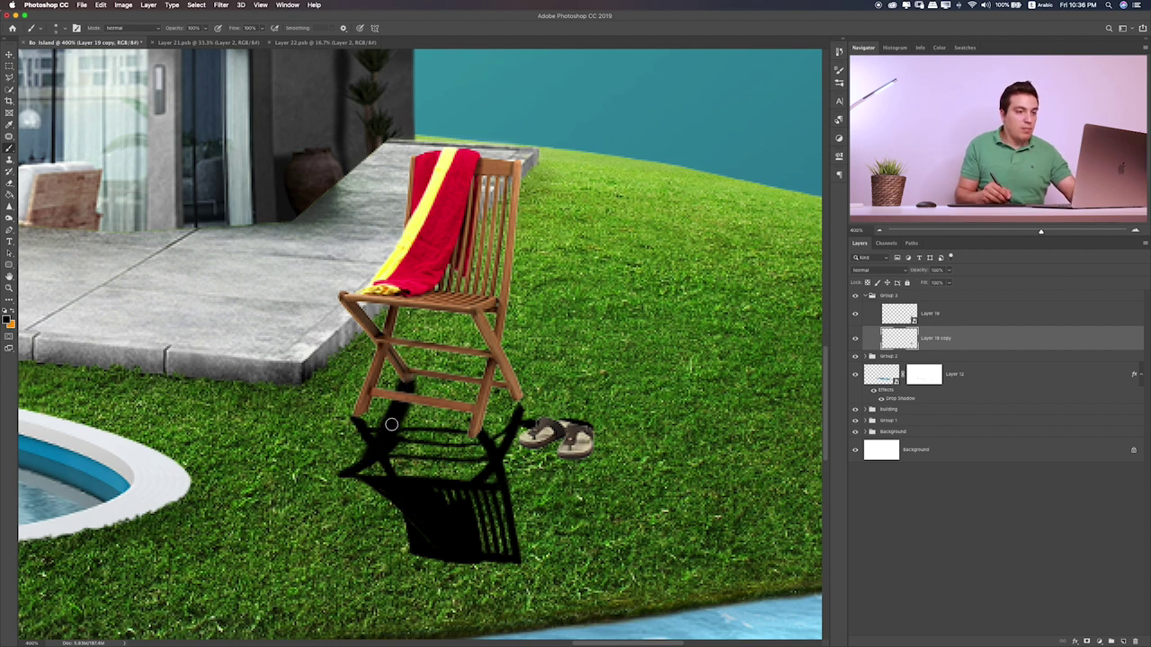
{"action": "key", "text": "ctrl+z"}
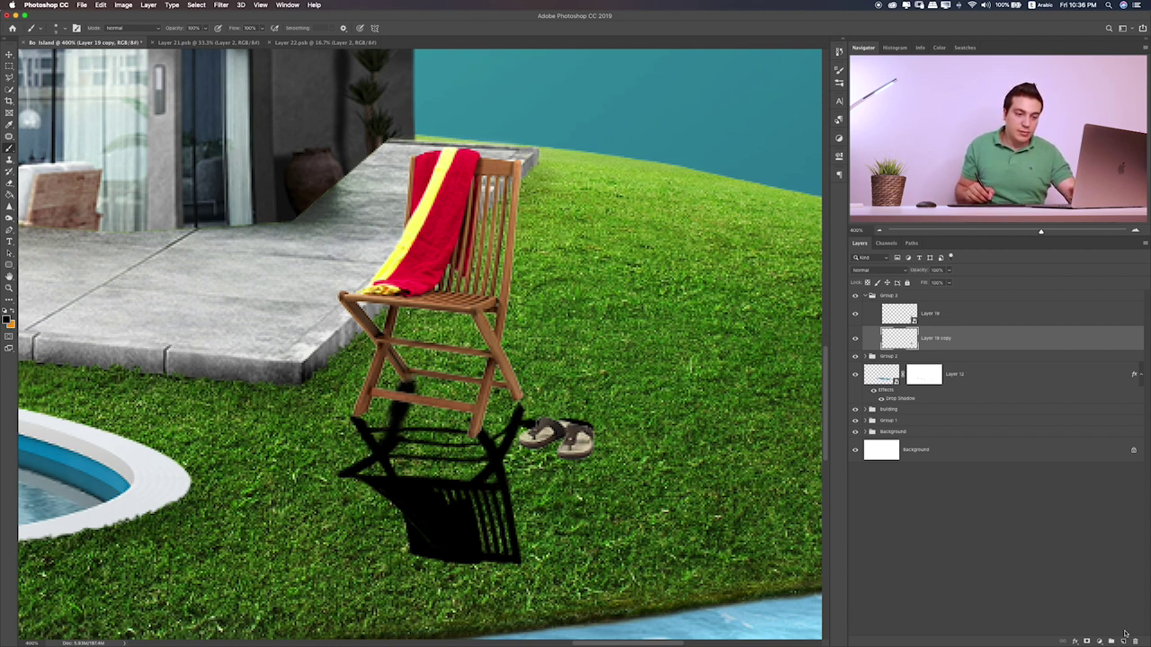
- Add new Layer 20 and merge it with Layer 19 copy into one shadow layer
{"action": "left_click", "coordinate": [1121, 642]}
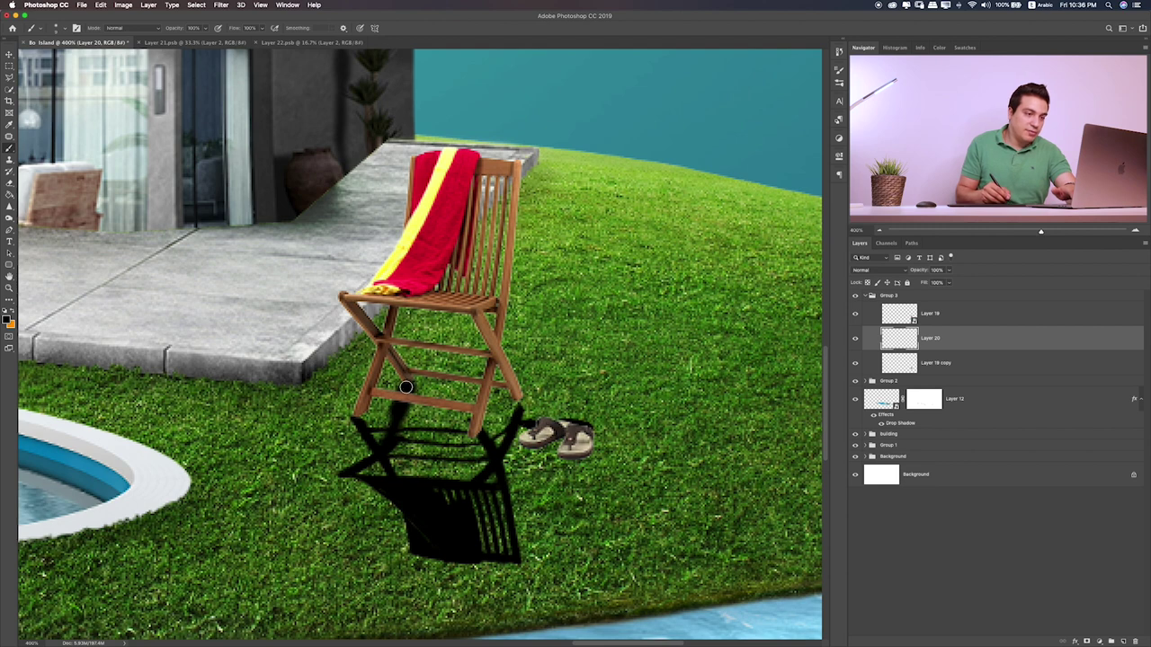
{"action": "key", "text": "BackSpace"}
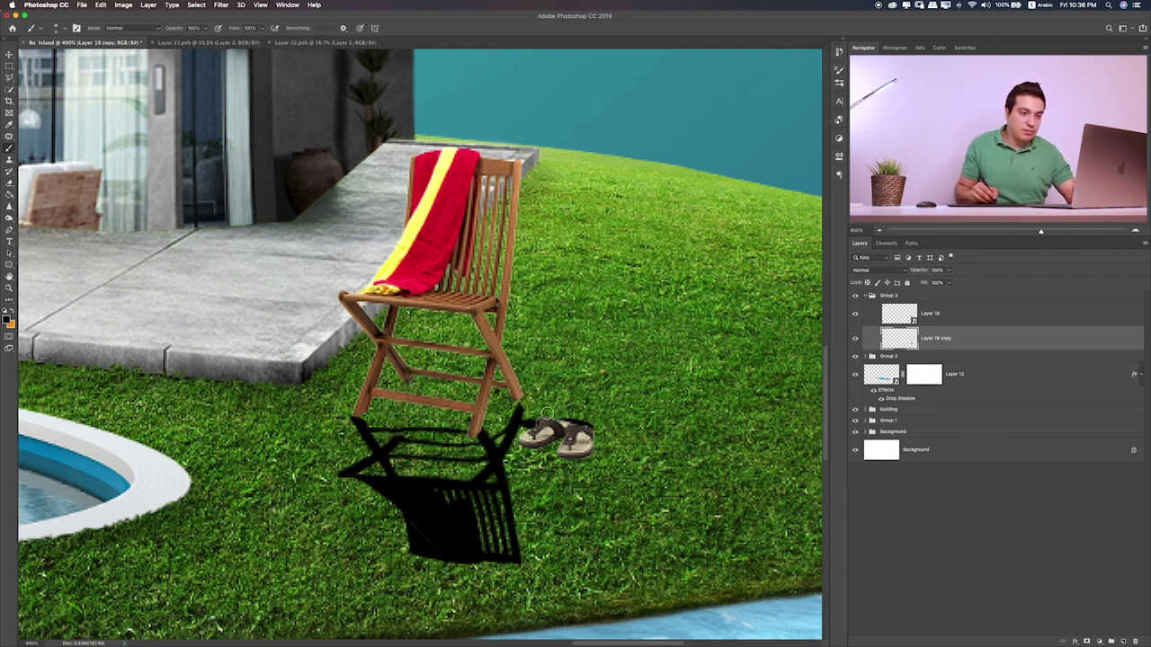
{"action": "left_click", "coordinate": [1123, 640]}
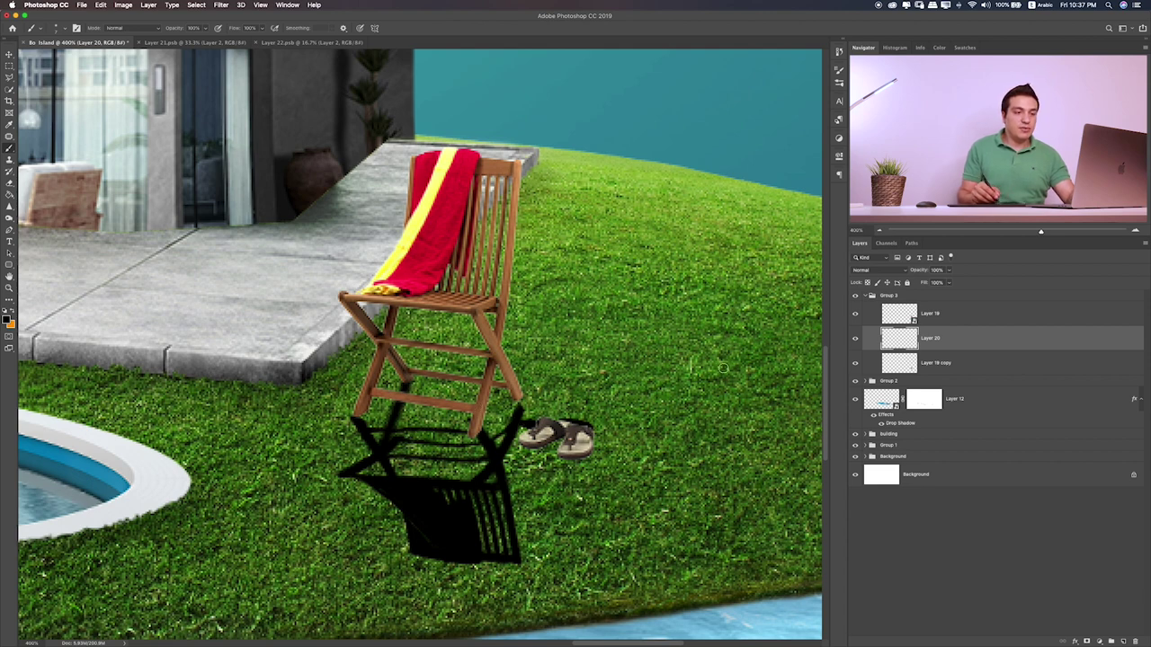
{"action": "left_click", "coordinate": [960, 362]}
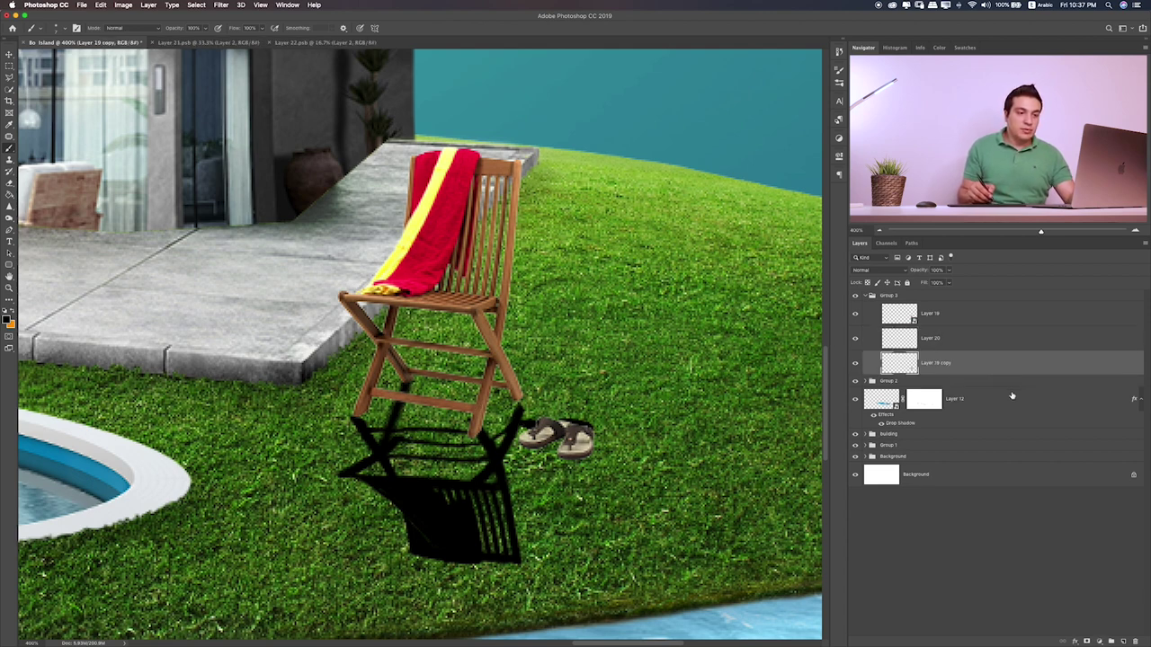
{"action": "left_click", "coordinate": [1016, 349], "text": "shift"}
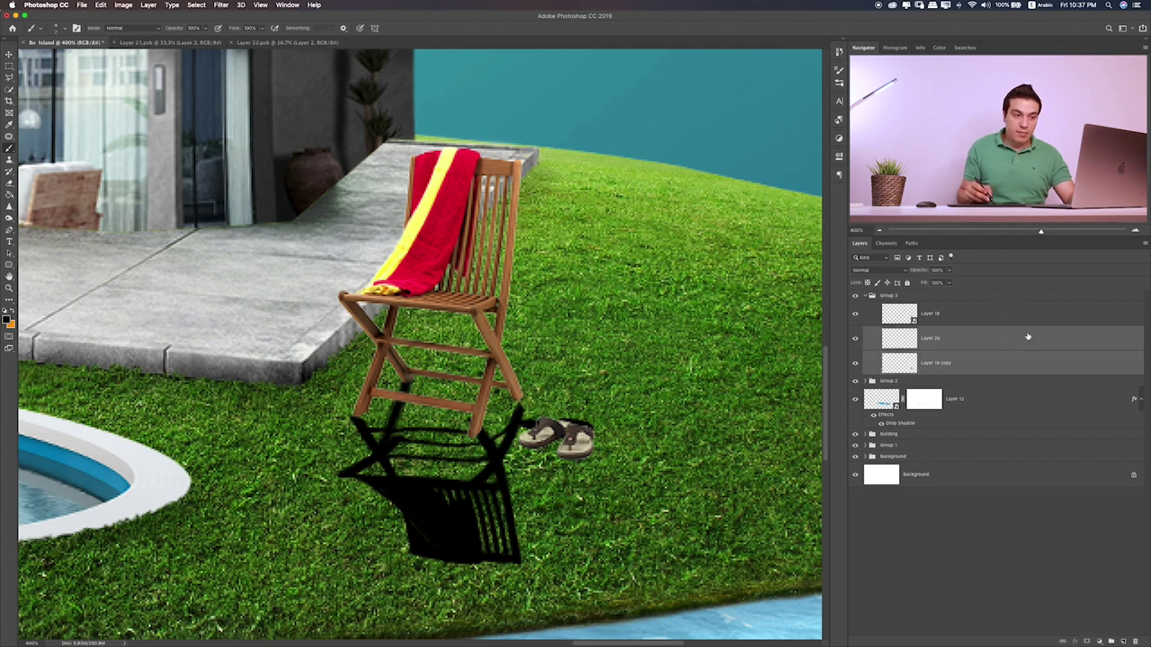
{"action": "right_click", "coordinate": [1030, 347]}
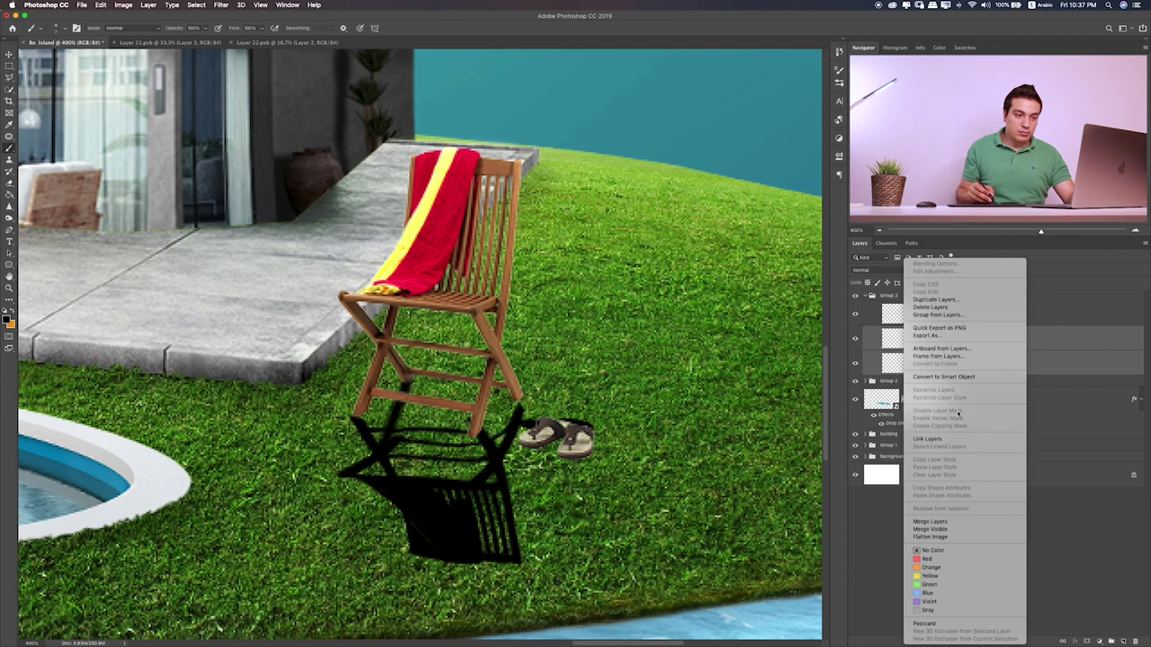
{"action": "left_click", "coordinate": [948, 523]}
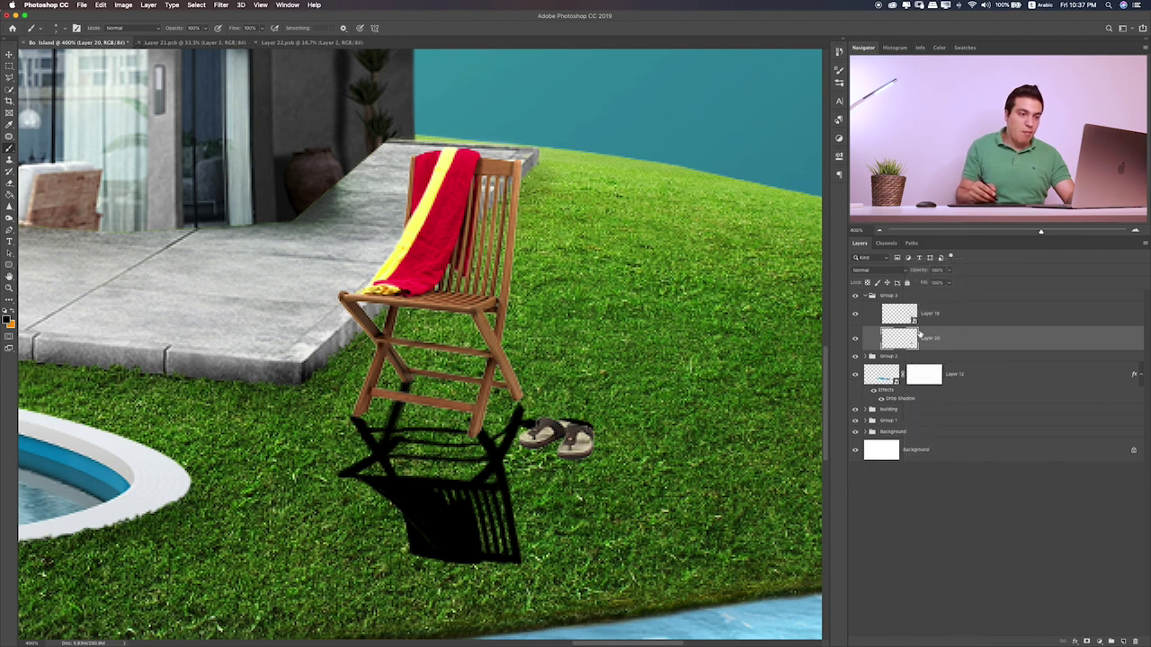
- Set the shadow layer to Soft Light blend mode at about 82% opacity
{"action": "key", "text": "v"}
{"action": "key", "text": "shift+alt+m"}
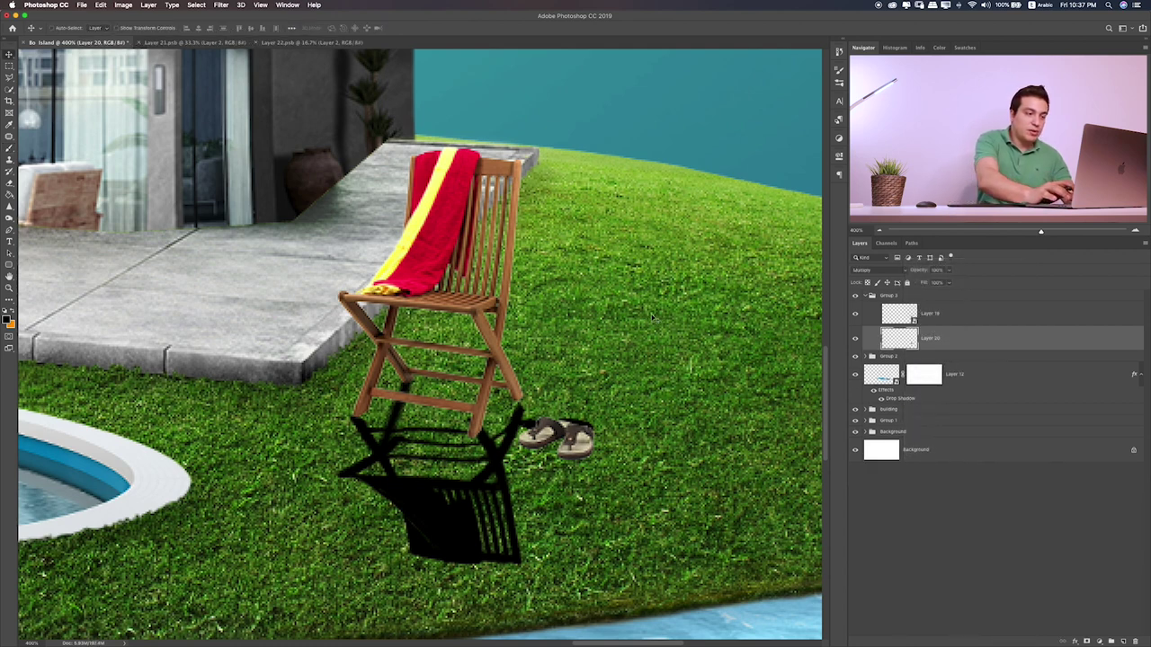
{"action": "key", "text": "shift+plus"}
{"action": "key", "text": "shift+plus"}
{"action": "key", "text": "shift+plus"}
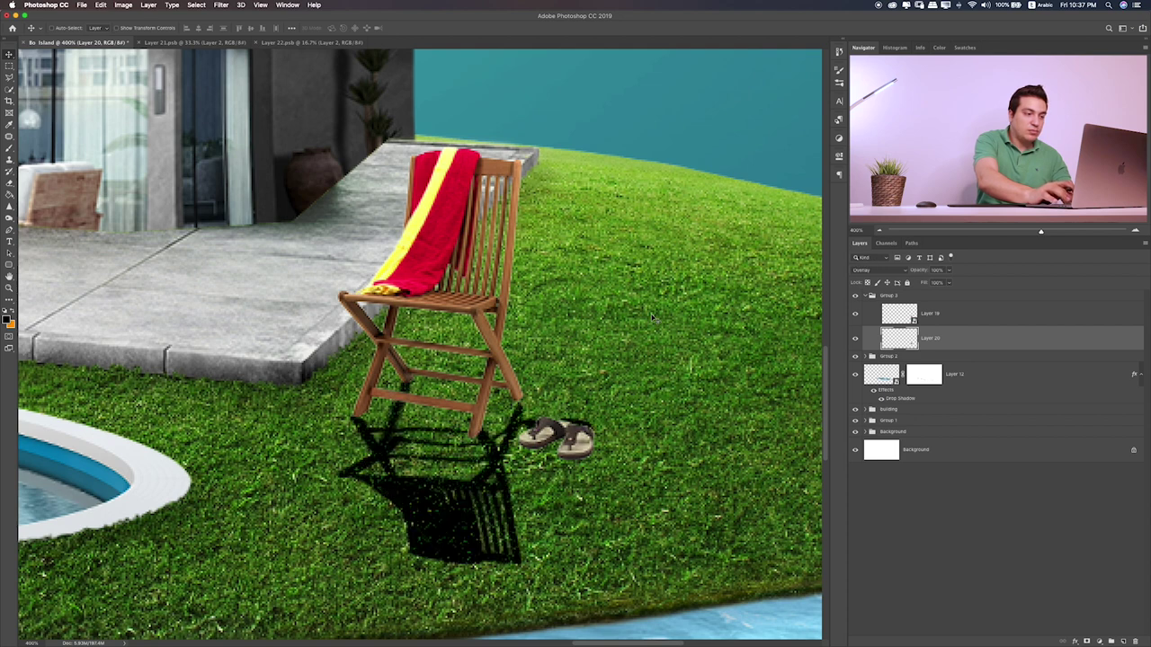
{"action": "key", "text": "shift+plus"}
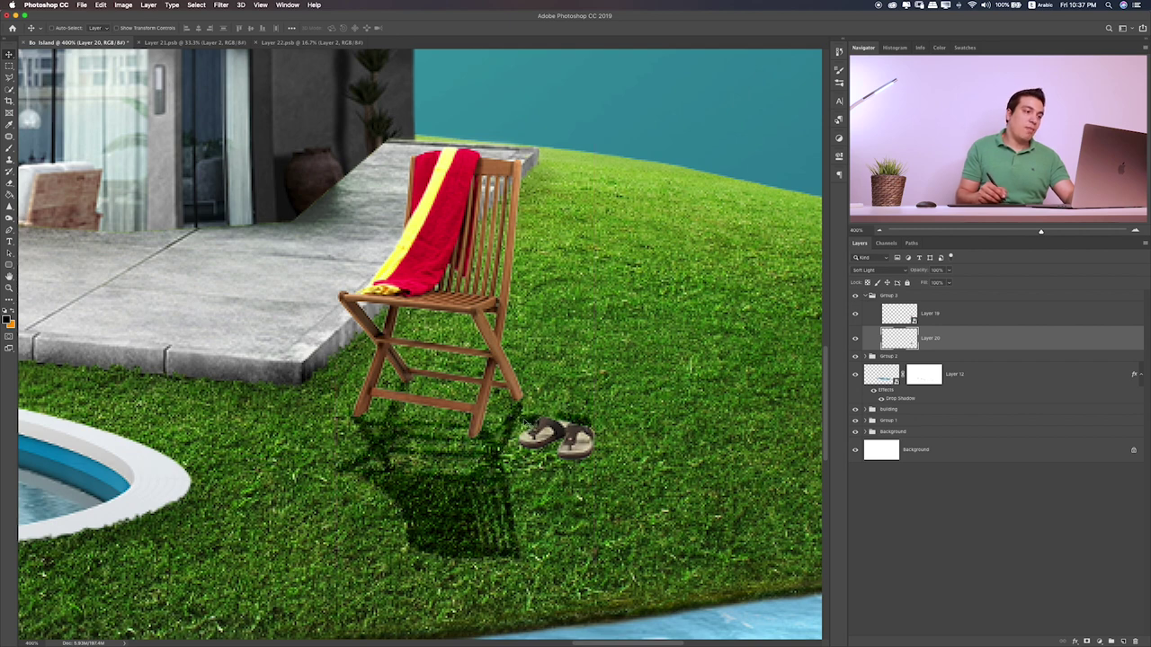
{"action": "left_click", "coordinate": [938, 283]}
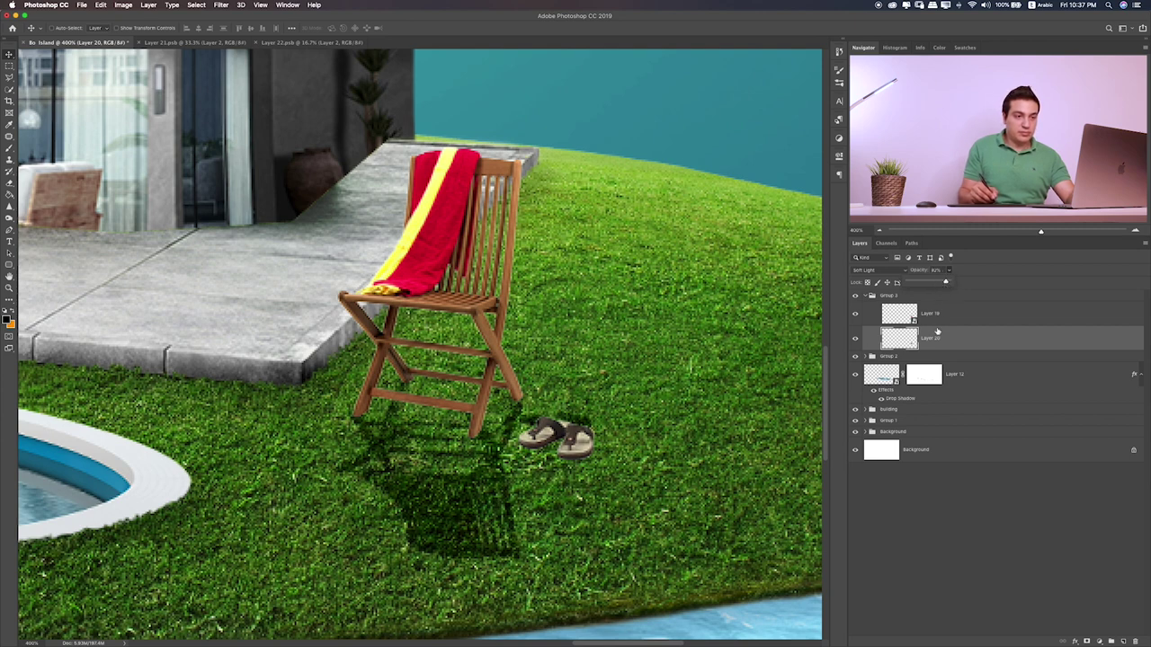
- Fade the shadow's far end with a 20% eraser stroke
{"action": "key", "text": "b"}
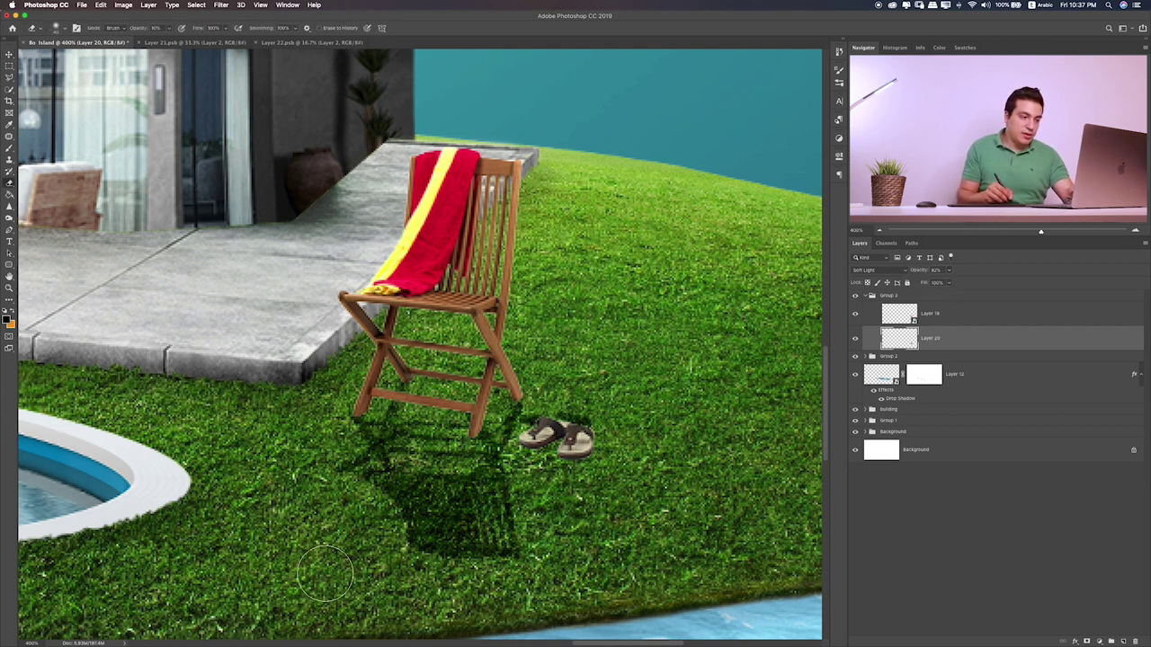
{"action": "key", "text": "2"}
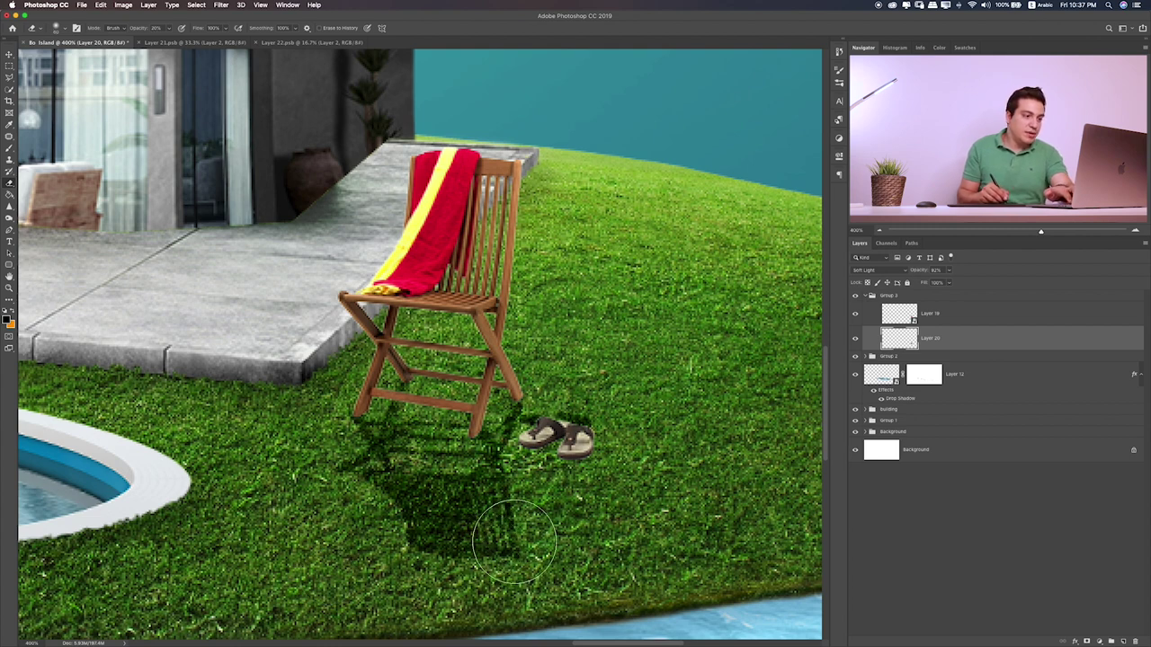
{"action": "mouse_move", "coordinate": [515, 539]}
{"action": "left_mouse_down"}
{"action": "mouse_move", "coordinate": [409, 565]}
{"action": "mouse_move", "coordinate": [446, 550]}
{"action": "mouse_move", "coordinate": [422, 551]}
{"action": "mouse_move", "coordinate": [508, 533]}
{"action": "mouse_move", "coordinate": [337, 531]}
{"action": "mouse_move", "coordinate": [545, 514]}
{"action": "mouse_move", "coordinate": [324, 482]}
{"action": "left_mouse_up"}
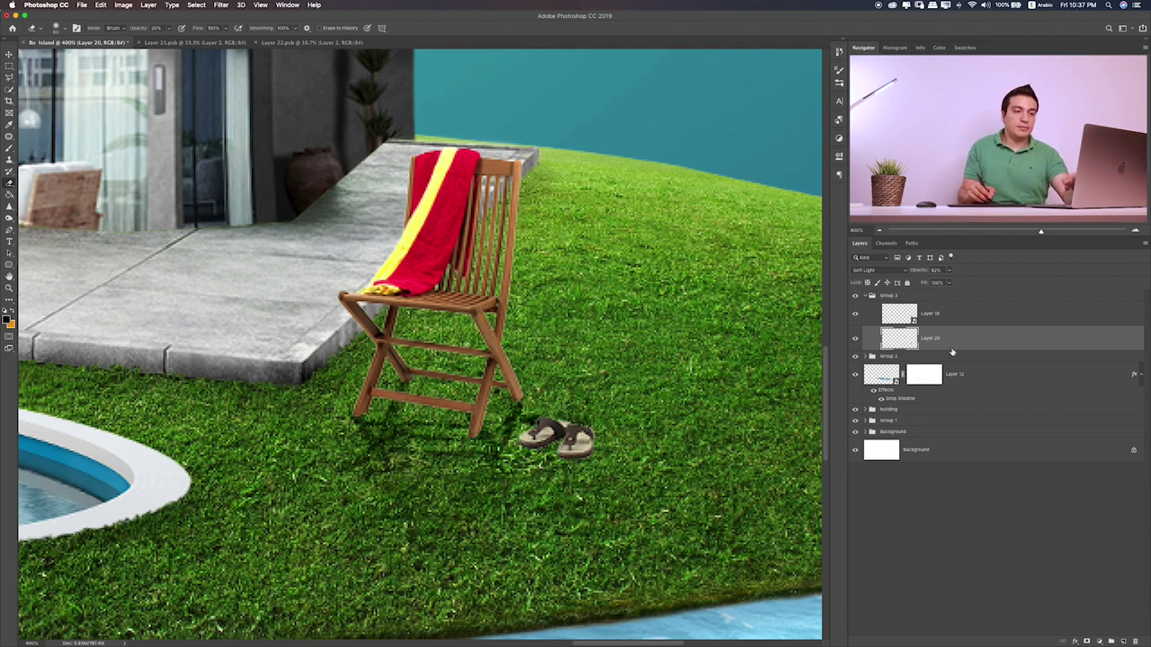
- On new Layer 21, paint a large soft black dab under the seat, flatten it along the grass, set Overlay
{"action": "left_click", "coordinate": [1121, 641]}
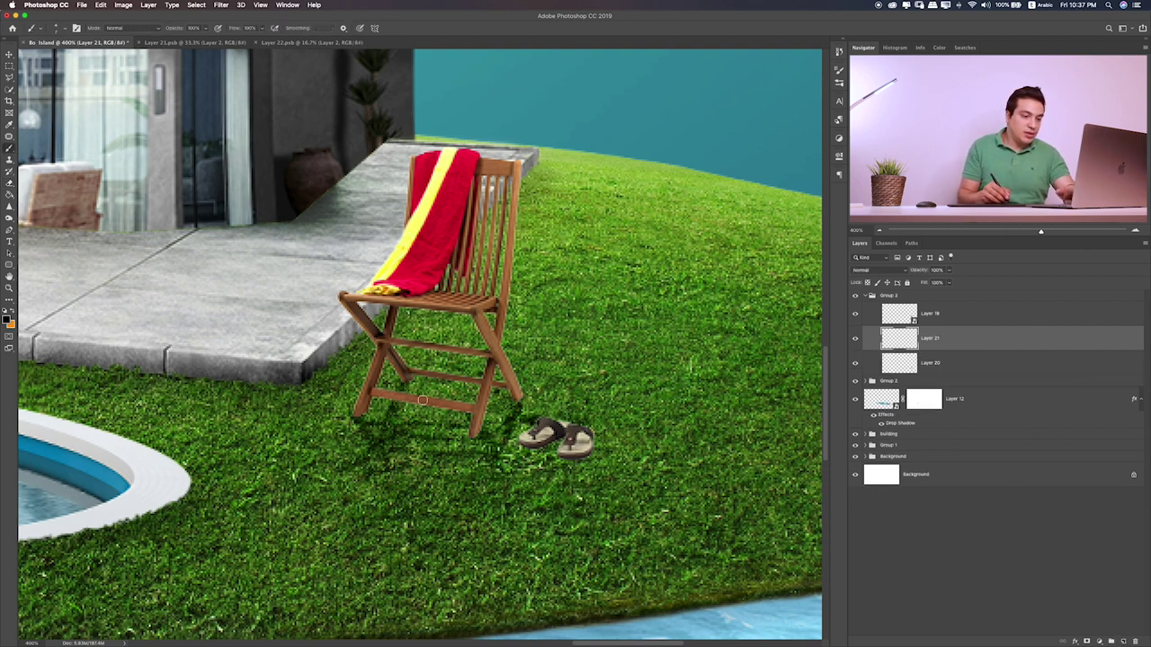
{"action": "key", "text": "bracketright"}
{"action": "key", "text": "bracketright"}
{"action": "key", "text": "bracketright"}
{"action": "left_click", "coordinate": [430, 417]}
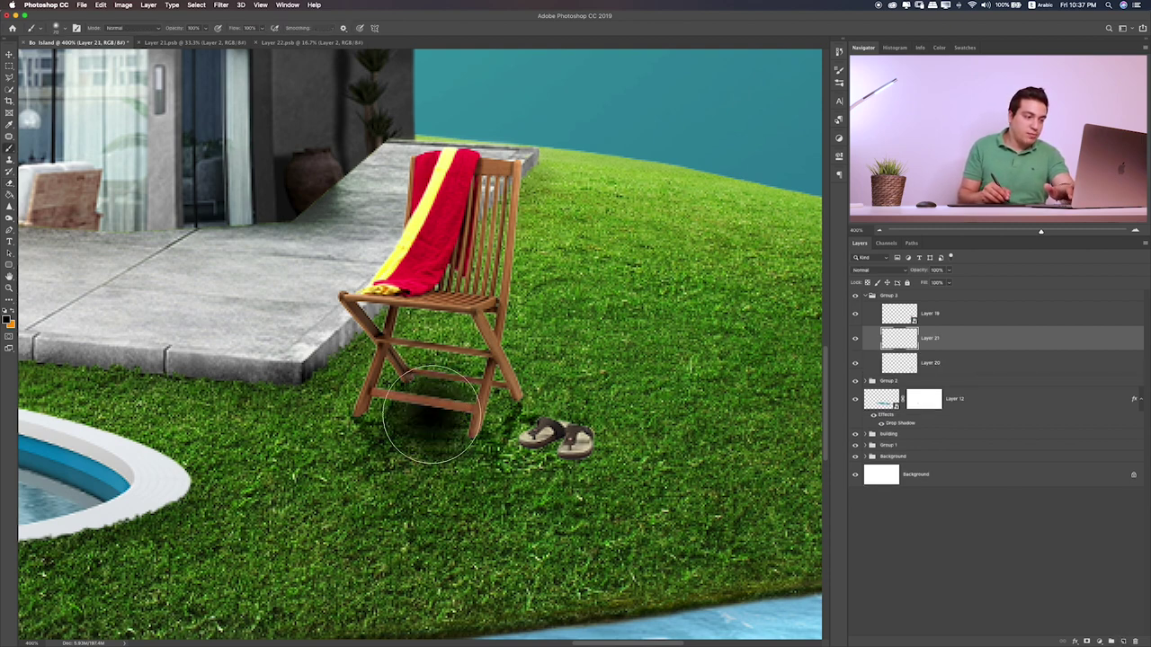
{"action": "key", "text": "ctrl+t"}
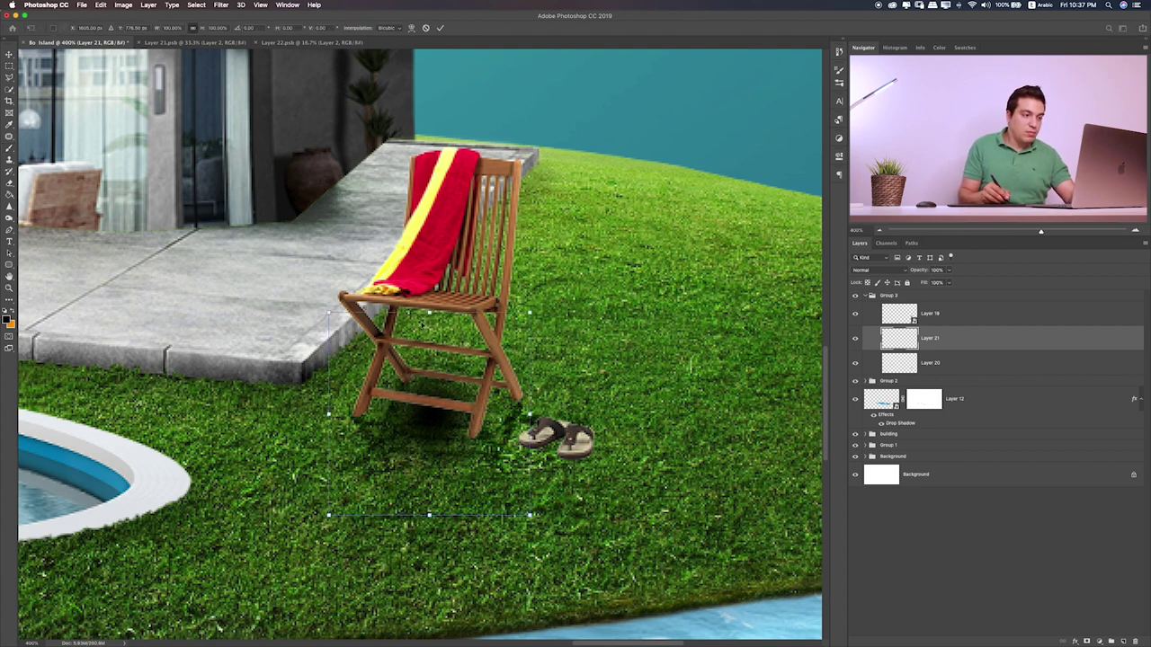
{"action": "mouse_move", "coordinate": [432, 315]}
{"action": "left_mouse_down"}
{"action": "mouse_move", "coordinate": [485, 422]}
{"action": "mouse_move", "coordinate": [482, 395]}
{"action": "mouse_move", "coordinate": [537, 382]}
{"action": "left_mouse_up"}
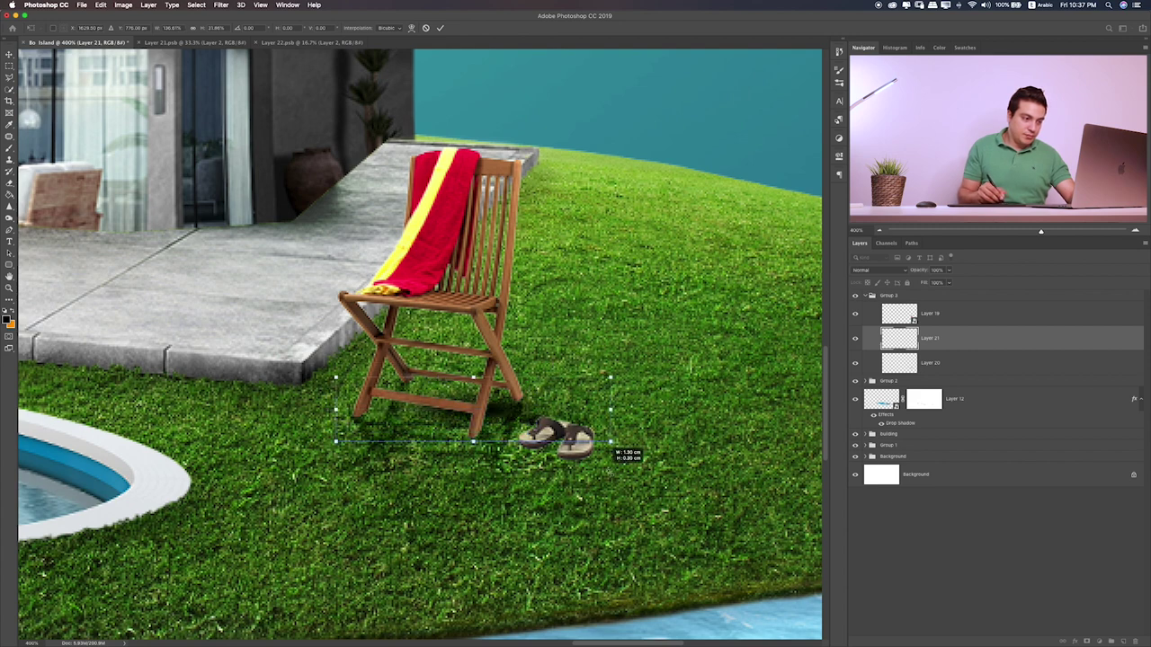
{"action": "left_click_drag", "start_coordinate": [537, 423], "coordinate": [585, 443]}
{"action": "mouse_move", "coordinate": [532, 398]}
{"action": "left_mouse_down"}
{"action": "mouse_move", "coordinate": [467, 409]}
{"action": "mouse_move", "coordinate": [506, 413]}
{"action": "left_mouse_up"}
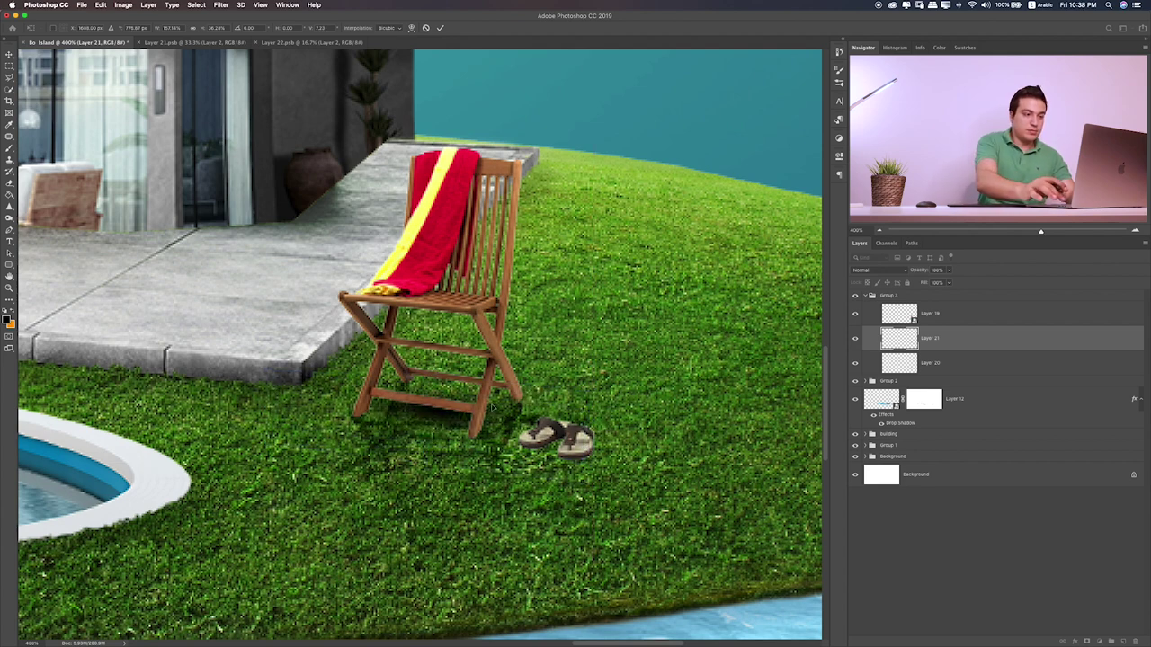
{"action": "key", "text": "Return"}
{"action": "key", "text": "shift+plus"}
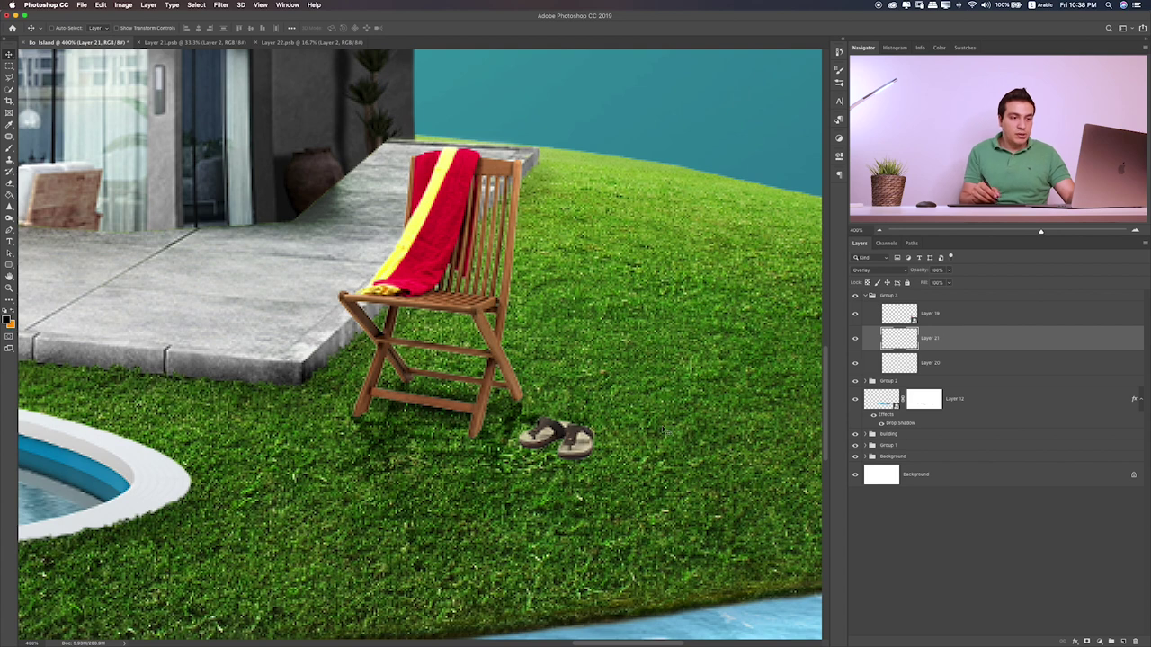
- Apply Hue/Saturation to chair Layer 19, with Saturation −14 and lower Lightness
{"action": "left_click", "coordinate": [976, 314]}
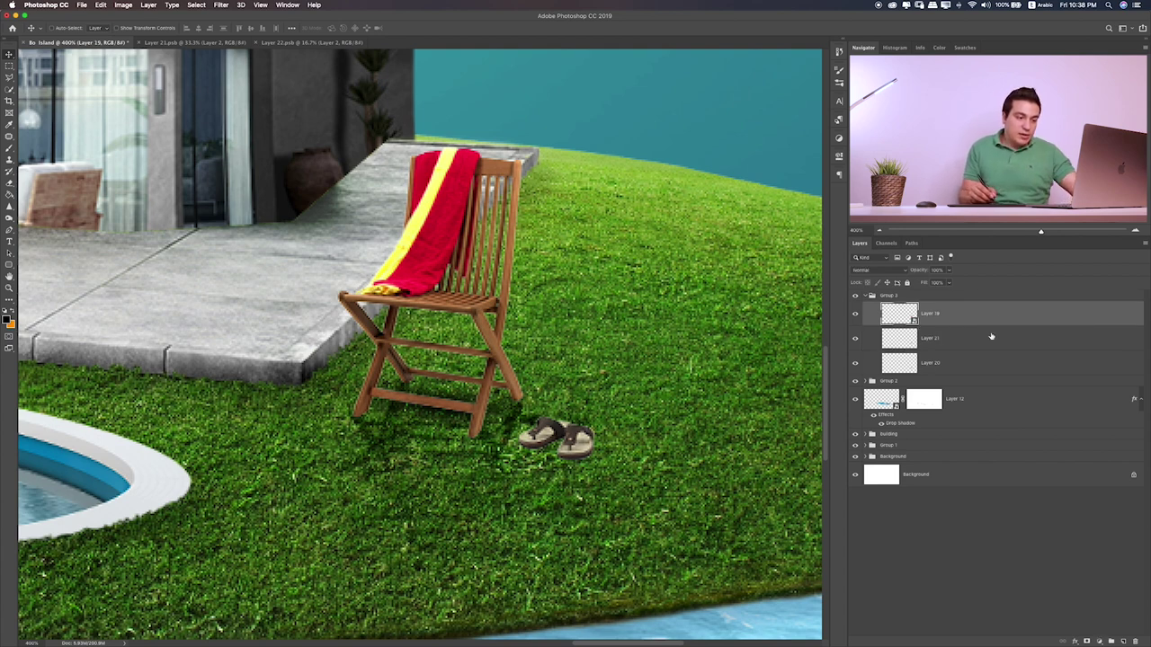
{"action": "key", "text": "ctrl+u"}
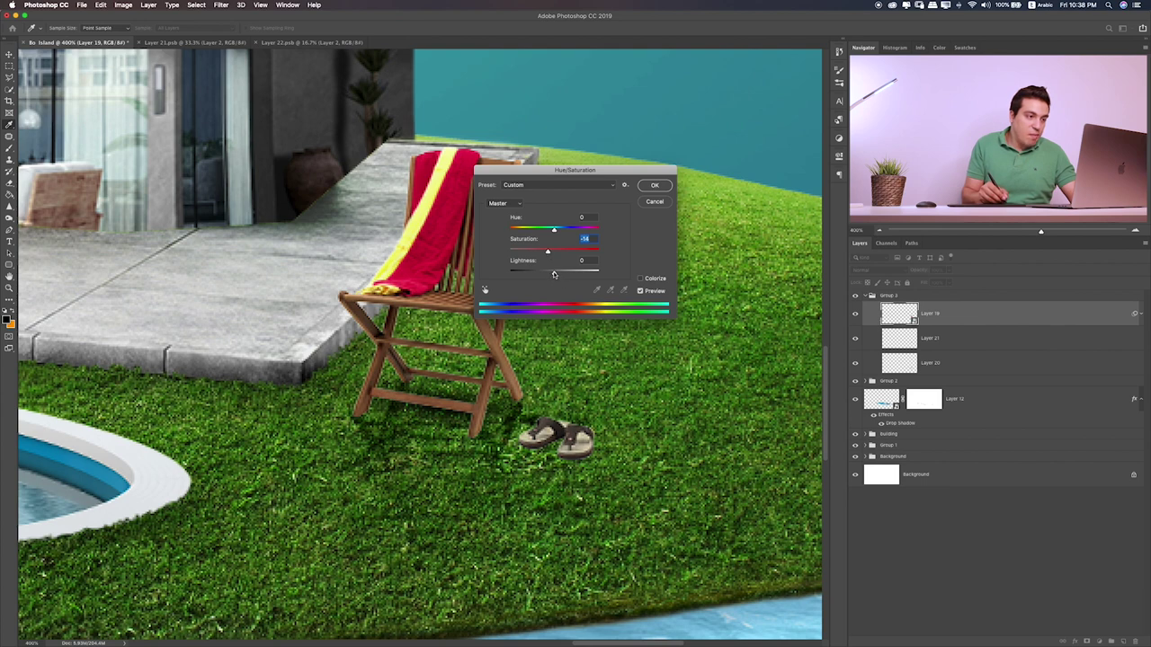
{"action": "left_click_drag", "start_coordinate": [554, 275], "coordinate": [537, 276]}
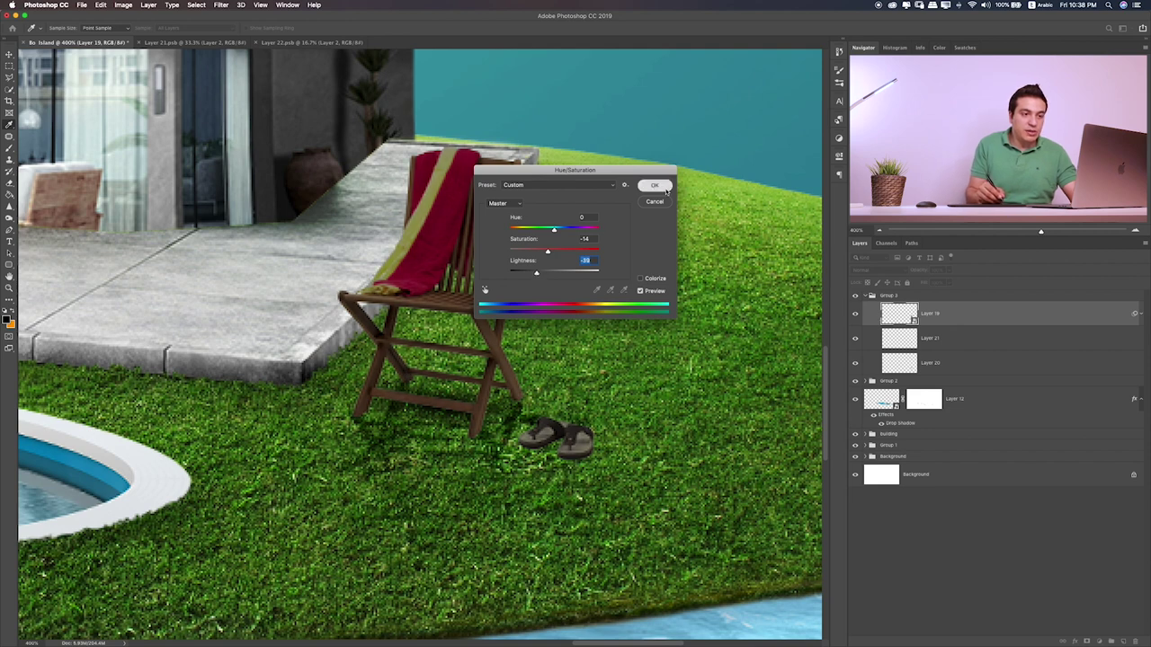
{"action": "left_click", "coordinate": [654, 185]}
- Paint the Hue/Saturation filter mask to restore the towel's bright red and yellow
{"action": "left_click", "coordinate": [917, 340]}
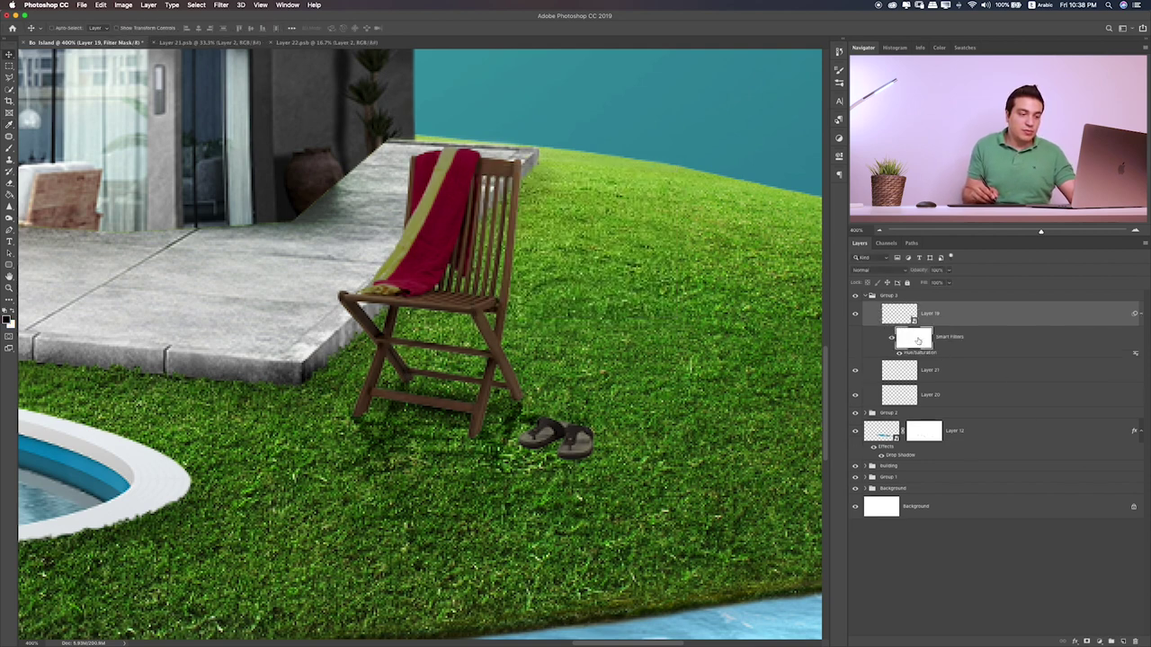
{"action": "key", "text": "b"}
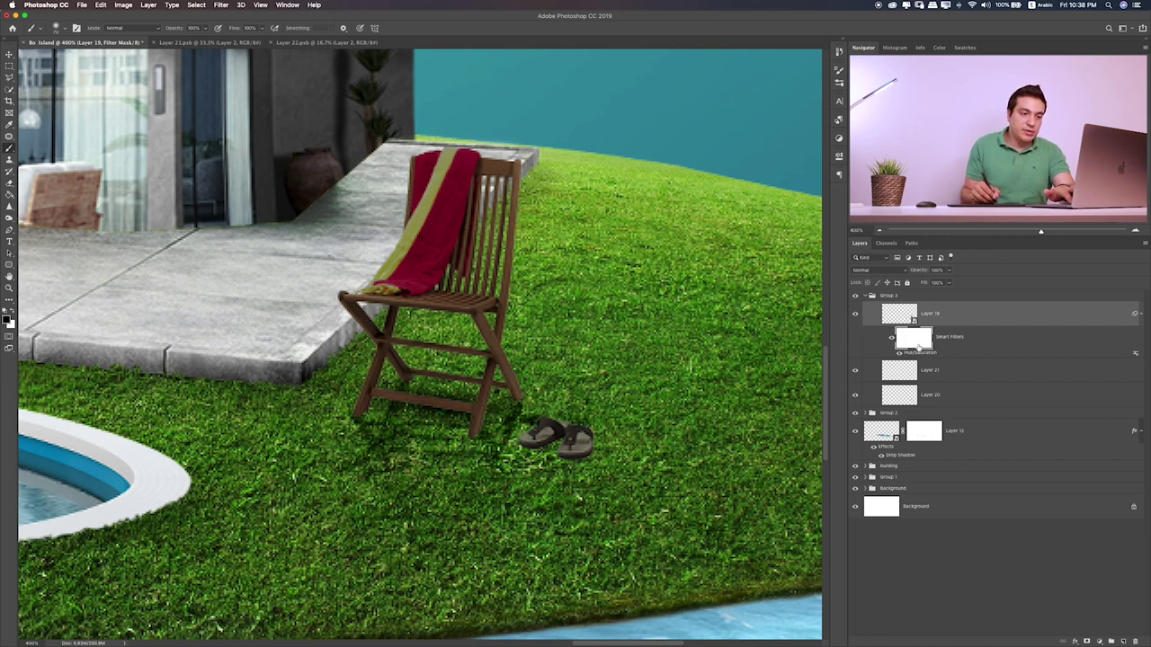
{"action": "key", "text": "bracketright"}
{"action": "key", "text": "bracketright"}
{"action": "key", "text": "bracketright"}
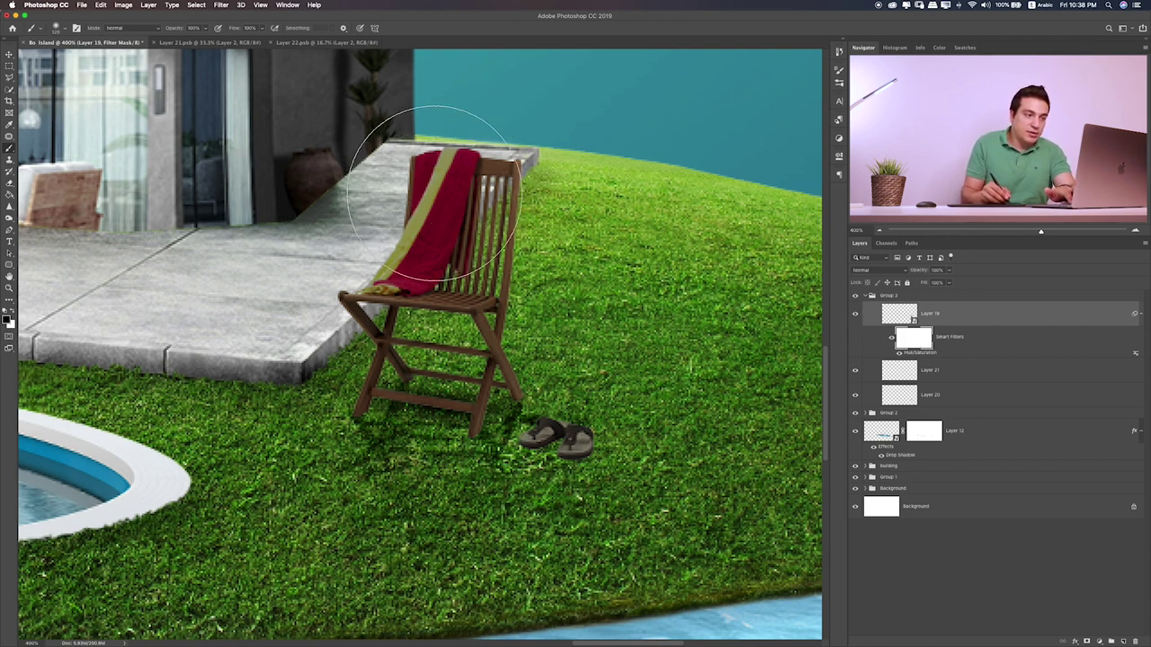
{"action": "left_click_drag", "start_coordinate": [433, 190], "coordinate": [400, 216]}
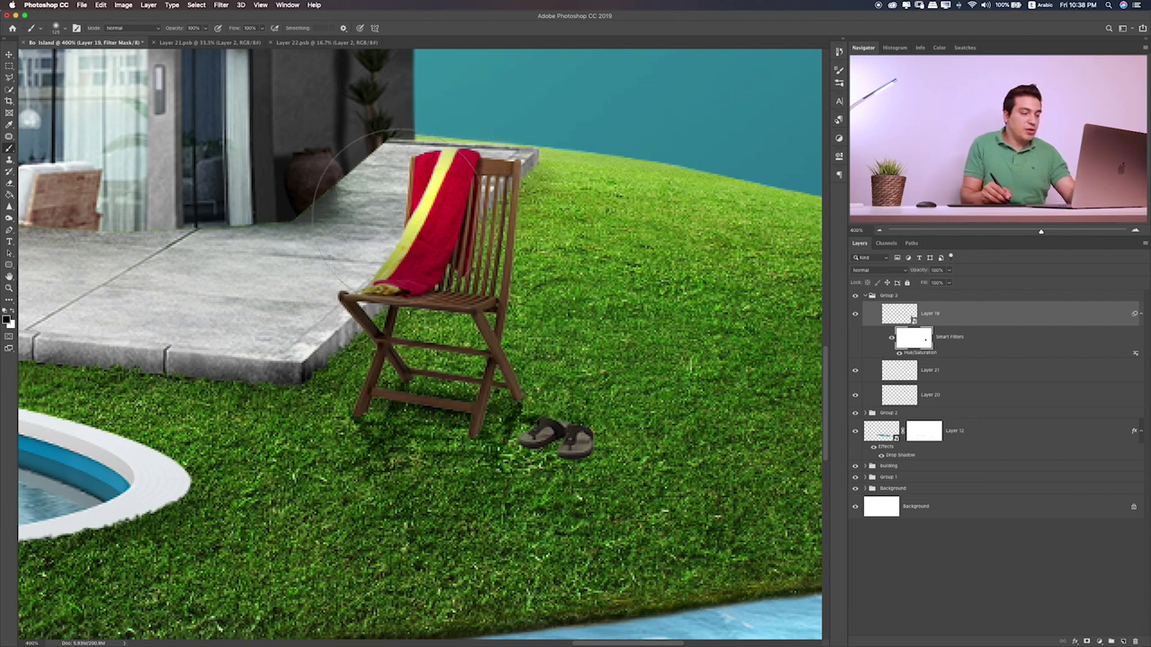
{"action": "key", "text": "2"}
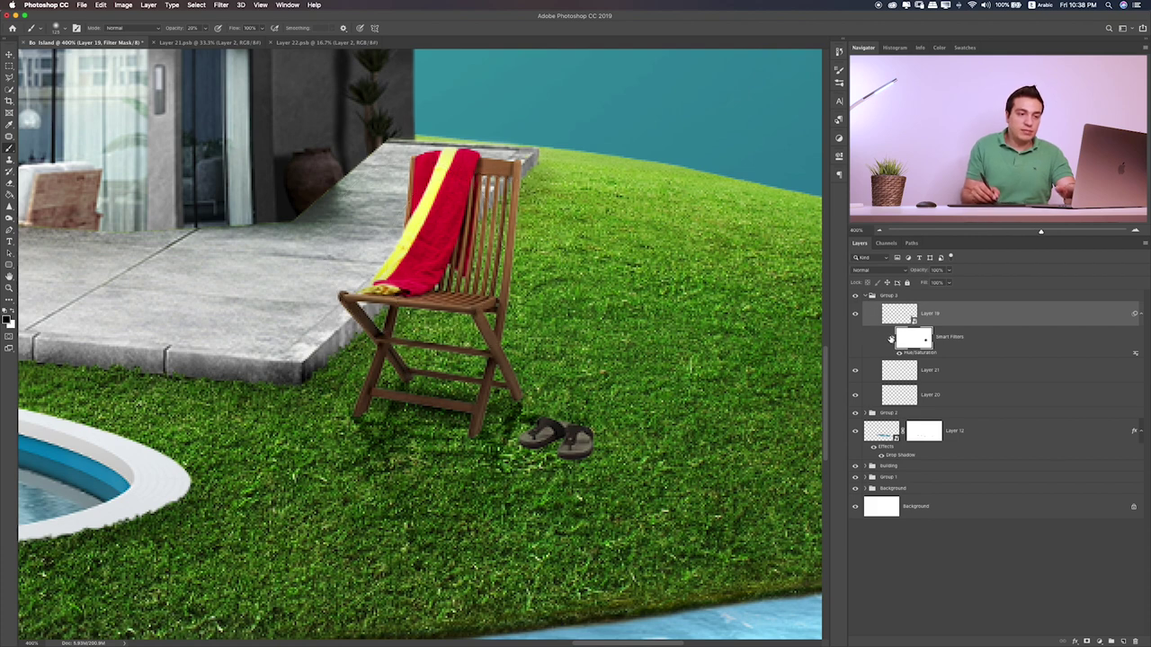
- Toggle the Hue/Saturation filter off and on, keeping the darker chair and sandals tone
{"action": "left_click", "coordinate": [890, 339]}
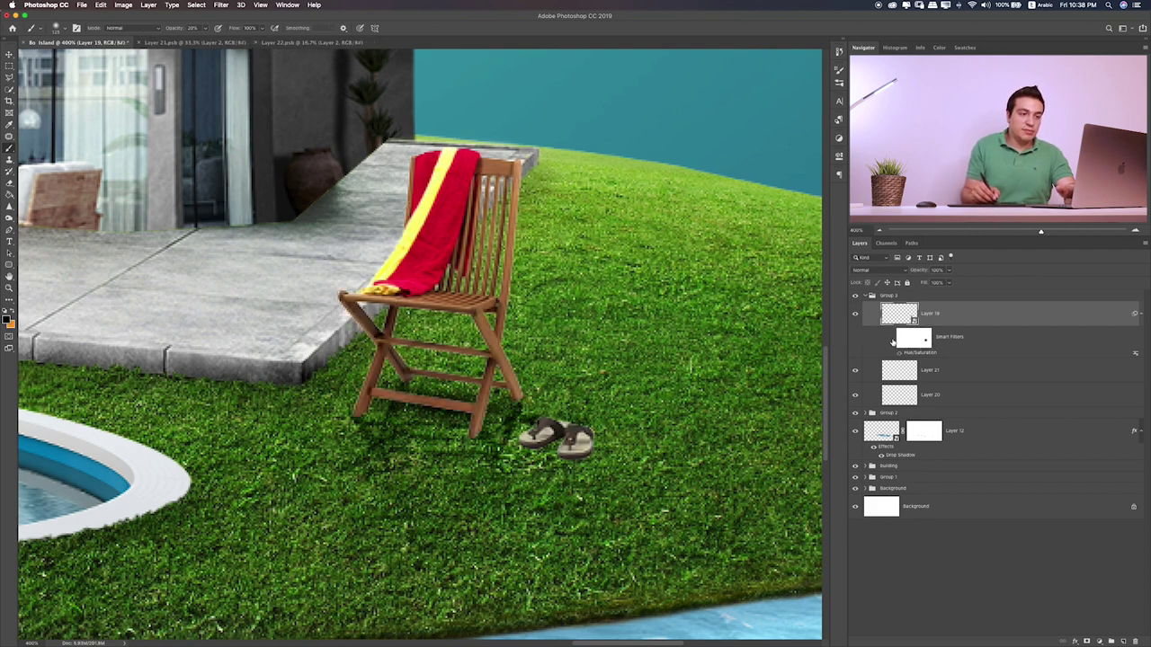
{"action": "left_click", "coordinate": [891, 339]}
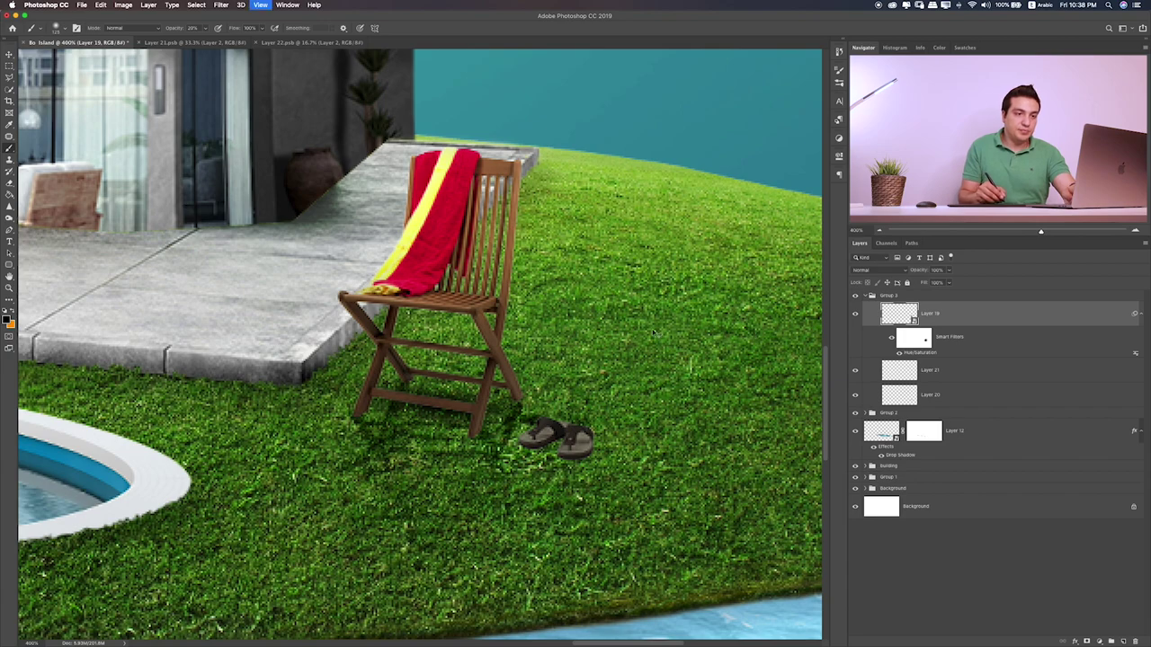
{"action": "key", "text": "ctrl+minus"}
{"action": "key", "text": "ctrl+minus"}
{"action": "key", "text": "ctrl+minus"}
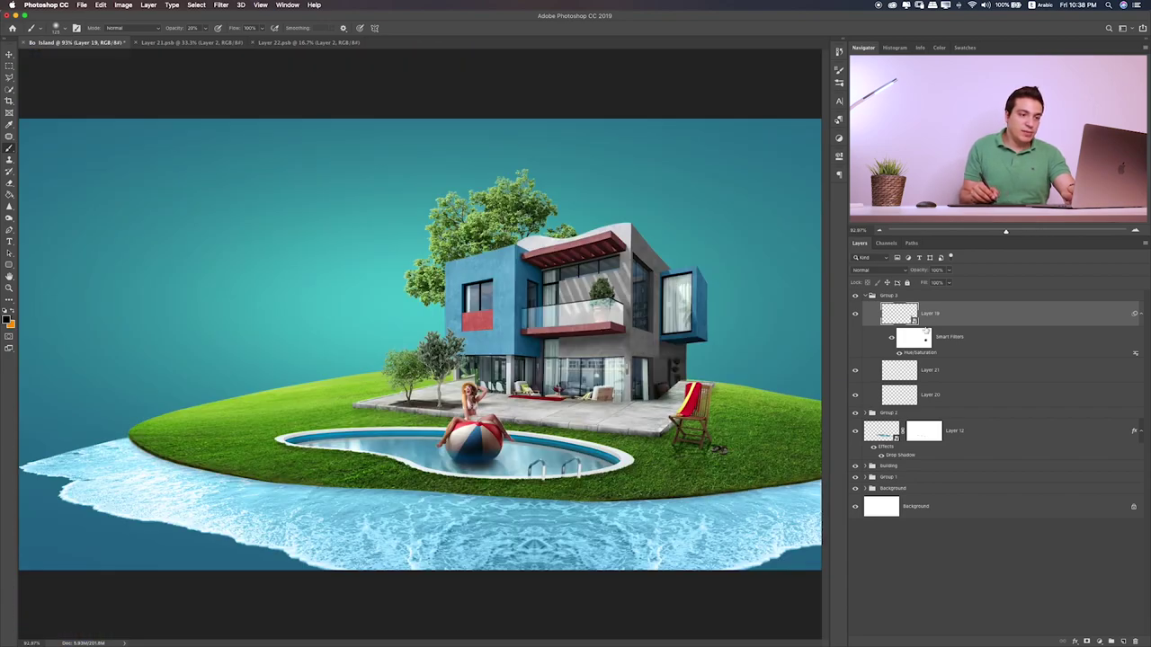
{"action": "key", "text": "ctrl+plus"}
{"action": "key", "text": "ctrl+plus"}
{"action": "key", "text": "ctrl+plus"}
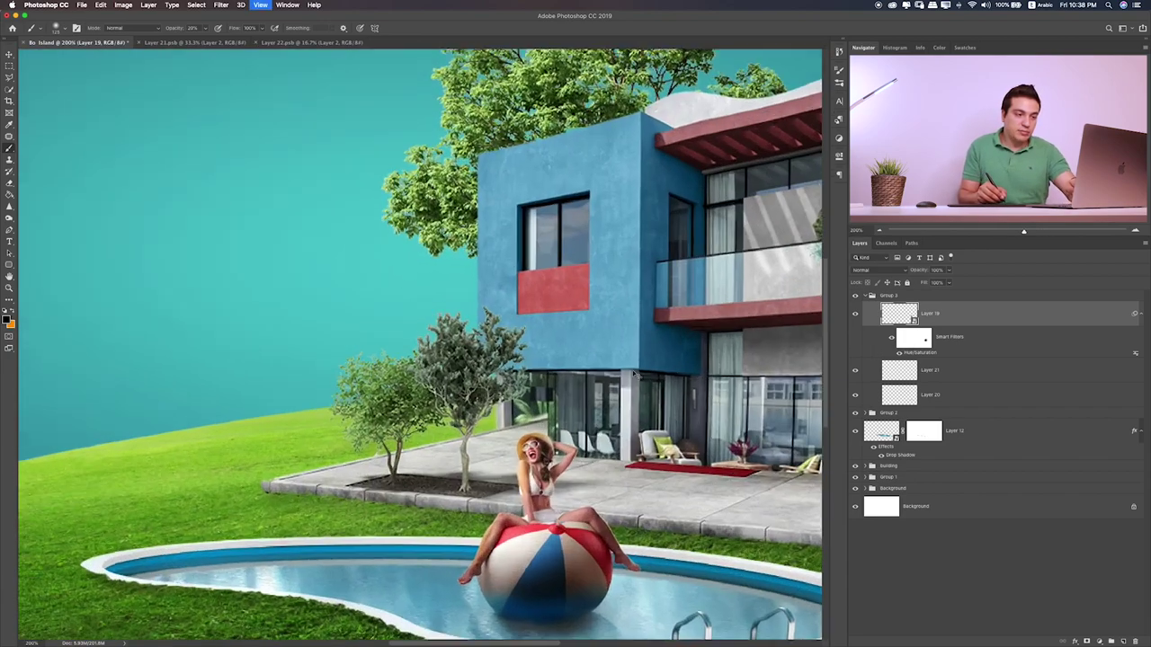
{"action": "key", "text": "ctrl+plus"}
{"action": "scroll", "coordinate": [615, 371], "scroll_direction": "right", "scroll_amount": 3}
{"action": "scroll", "coordinate": [621, 368], "scroll_direction": "right", "scroll_amount": 10}
{"action": "scroll", "coordinate": [629, 368], "scroll_direction": "right", "scroll_amount": 3}
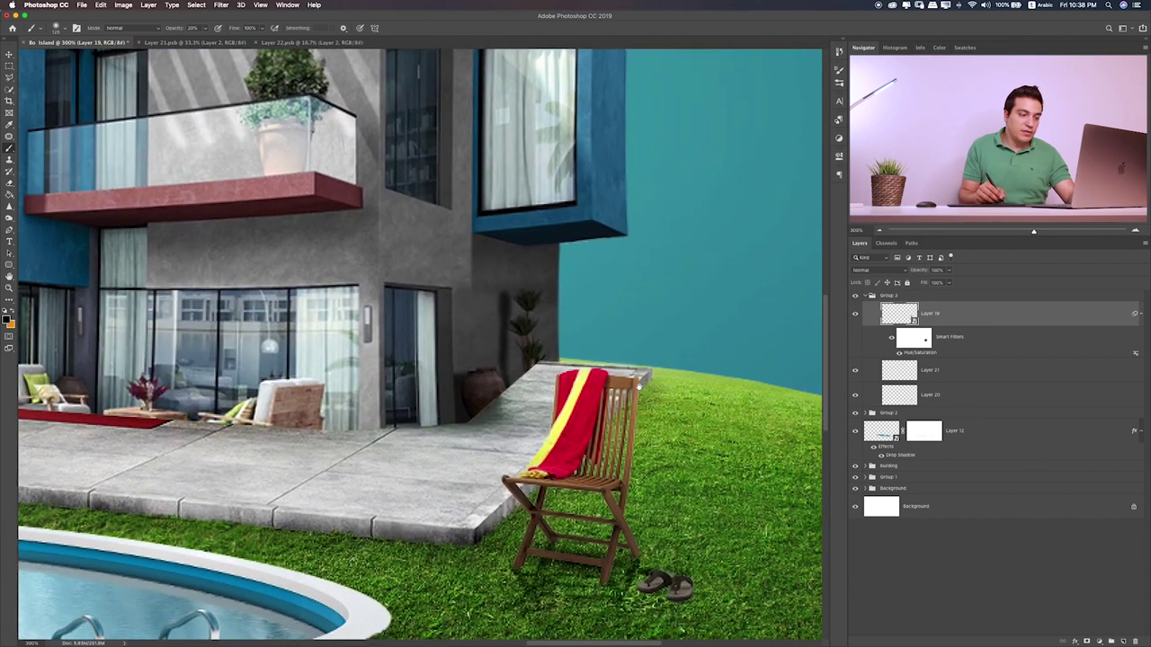
{"action": "scroll", "coordinate": [635, 367], "scroll_direction": "right", "scroll_amount": 2}
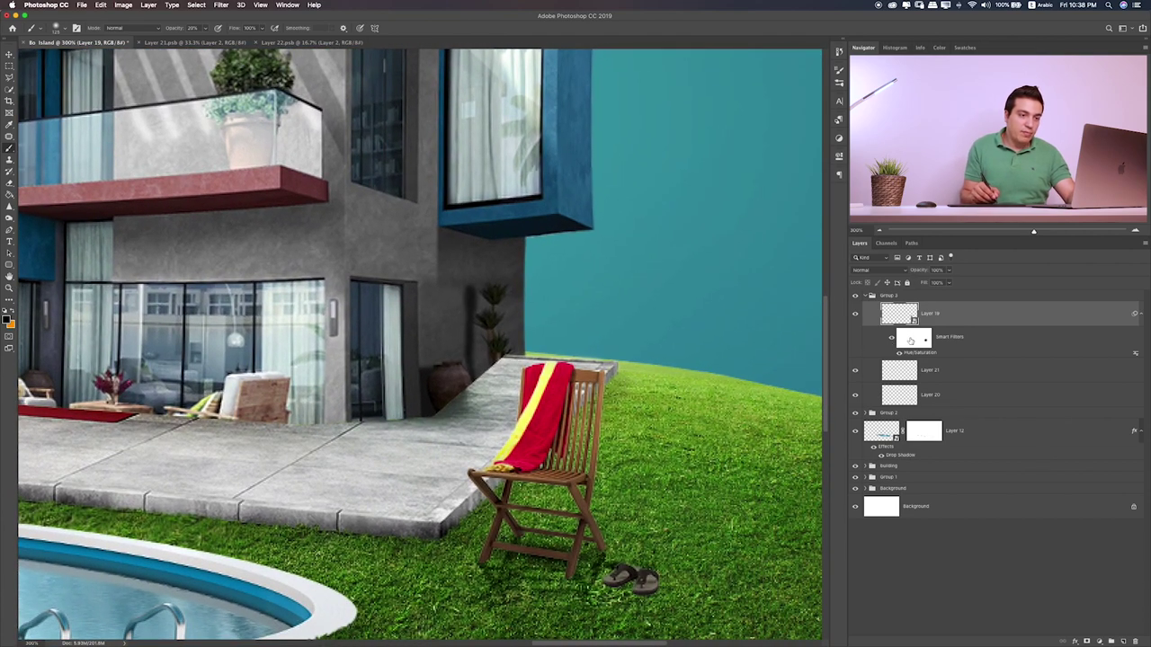
- Target the Smart Filters mask with a larger brush and fit the whole scene in view
{"action": "left_click", "coordinate": [911, 340]}
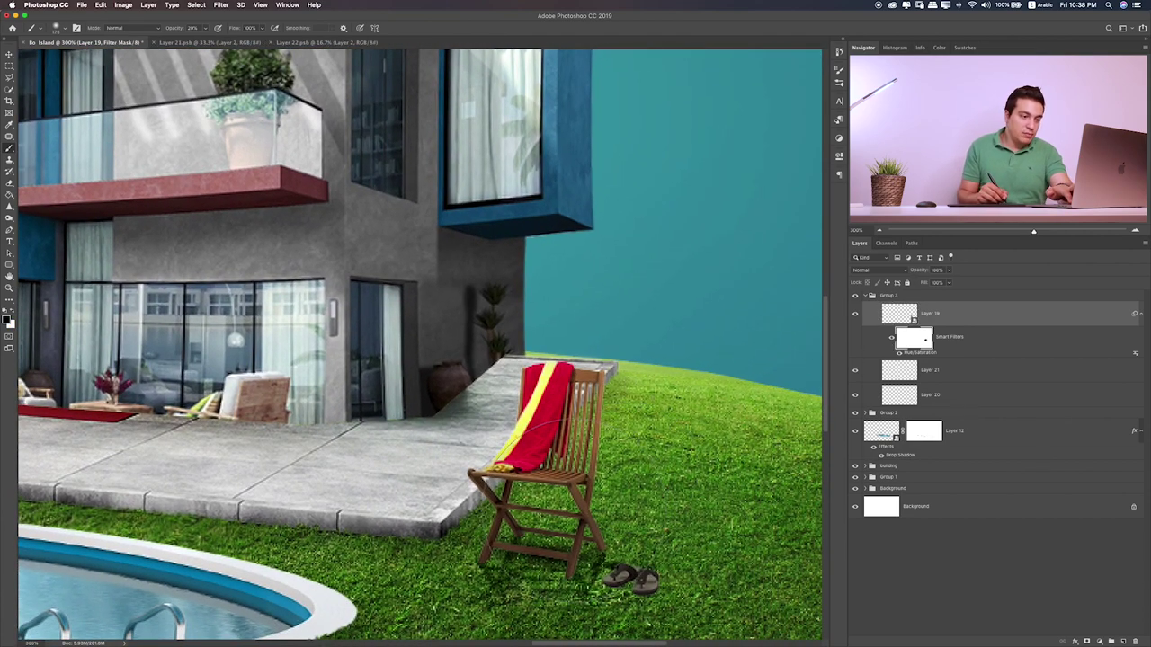
{"action": "key", "text": "bracketright"}
{"action": "key", "text": "bracketright"}
{"action": "key", "text": "bracketright"}
{"action": "key", "text": "bracketright"}
{"action": "key", "text": "bracketright"}
{"action": "key", "text": "bracketright"}
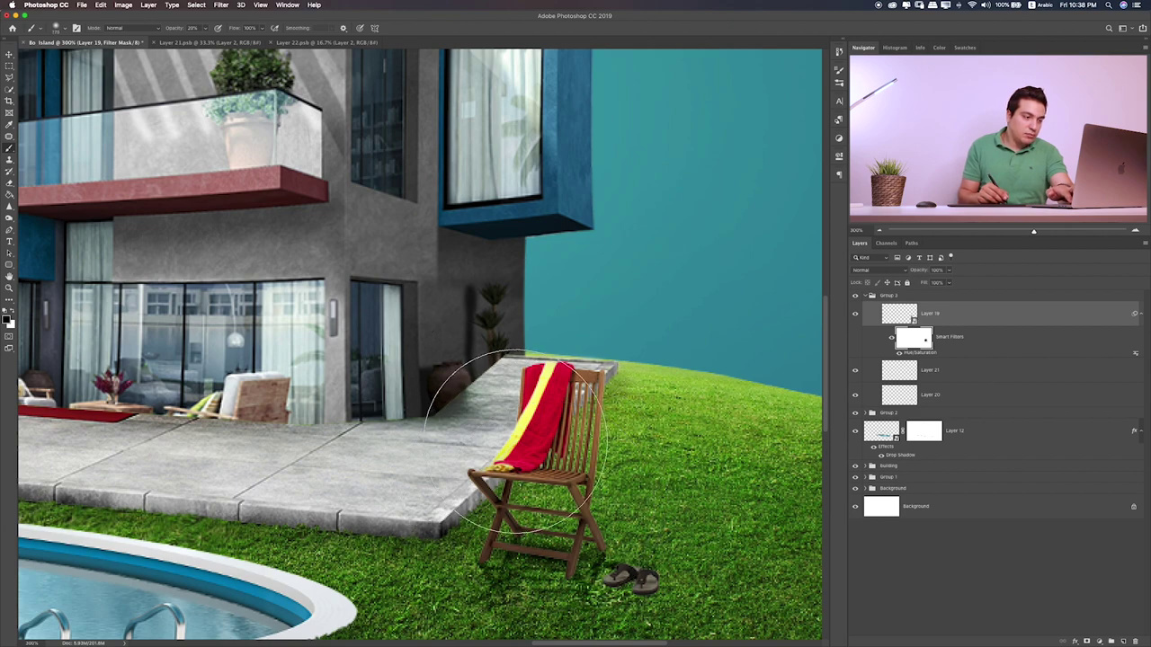
{"action": "left_click_drag", "start_coordinate": [447, 385], "coordinate": [598, 330]}
{"action": "key", "text": "ctrl+0"}
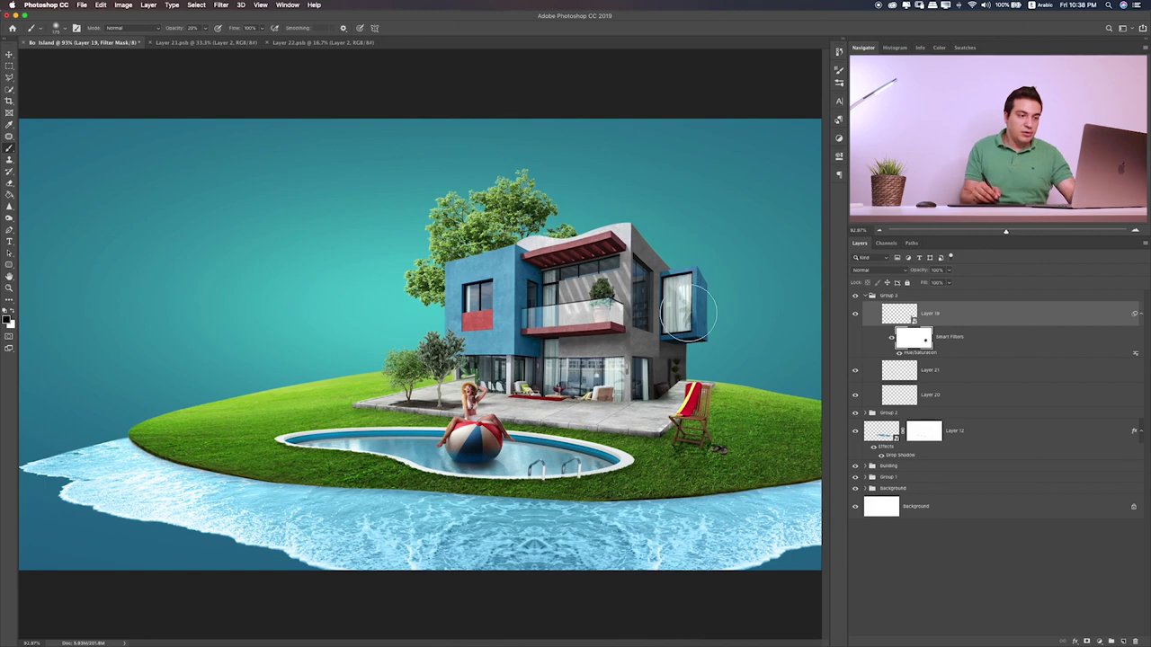
- Collapse Group 3, expand Group 1, and briefly hide groups and Layer 7 to inspect them
{"action": "left_click", "coordinate": [865, 297]}
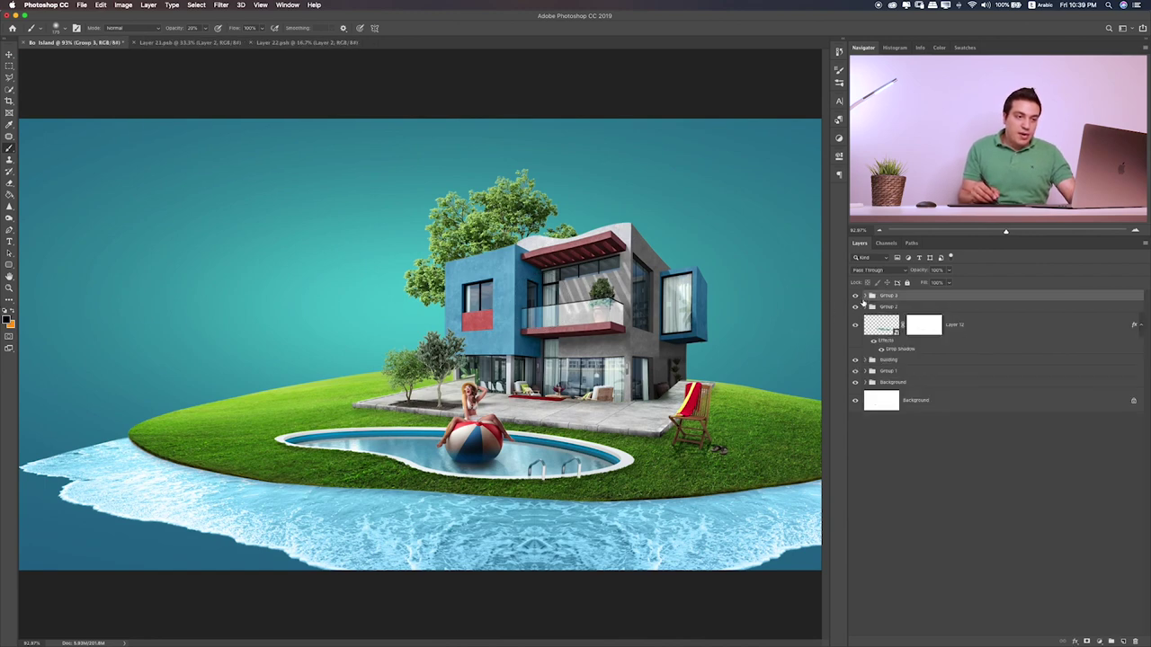
{"action": "left_click", "coordinate": [854, 359]}
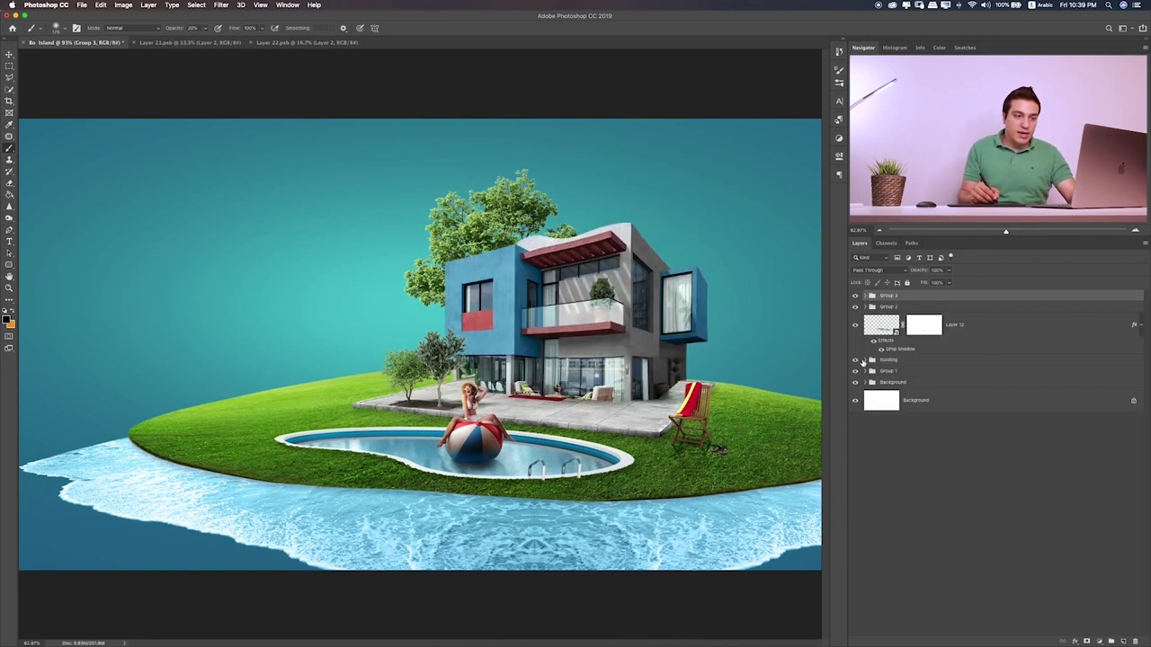
{"action": "left_click", "coordinate": [856, 371]}
{"action": "left_click", "coordinate": [867, 370]}
{"action": "scroll", "coordinate": [925, 489], "scroll_direction": "down", "scroll_amount": 3}
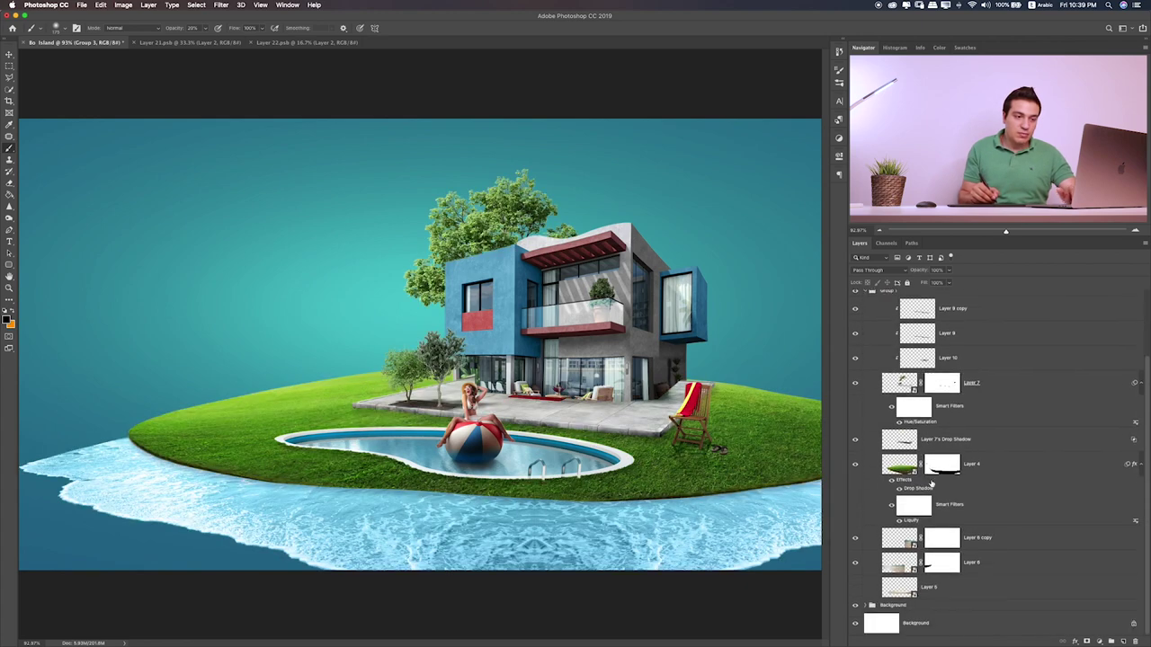
{"action": "left_click", "coordinate": [855, 383]}
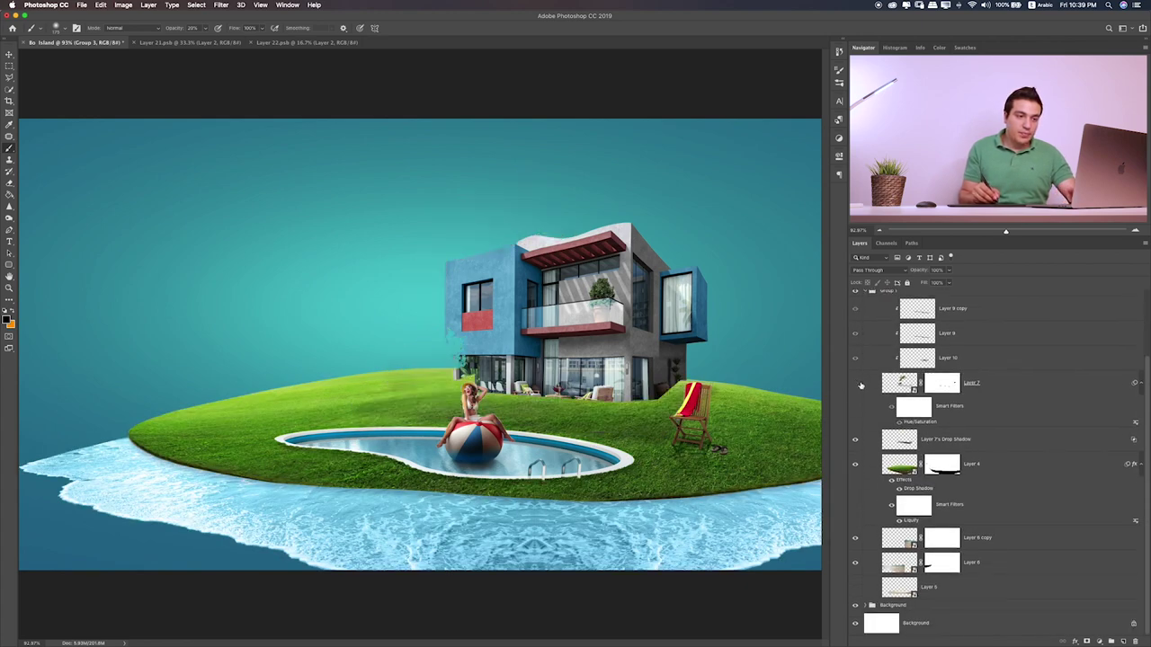
- Add new Layer 22 above Layer 7 in Group 1's clipped stack
{"action": "left_click", "coordinate": [967, 438]}
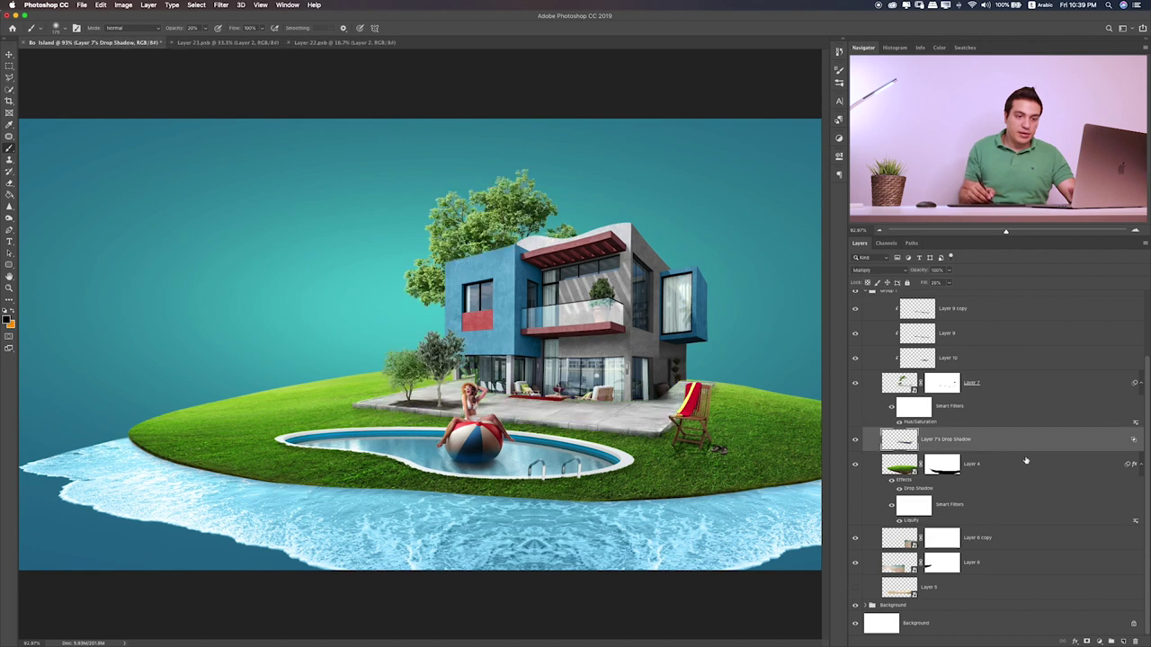
{"action": "left_click", "coordinate": [1123, 641]}
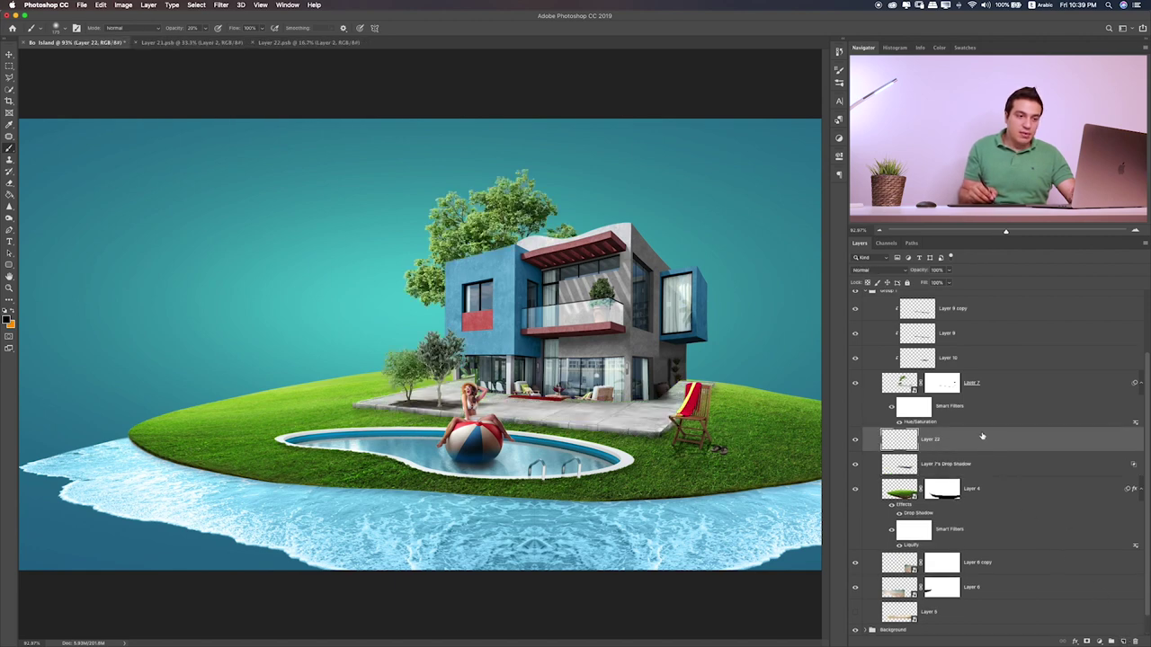
{"action": "left_click_drag", "start_coordinate": [982, 437], "coordinate": [980, 372]}
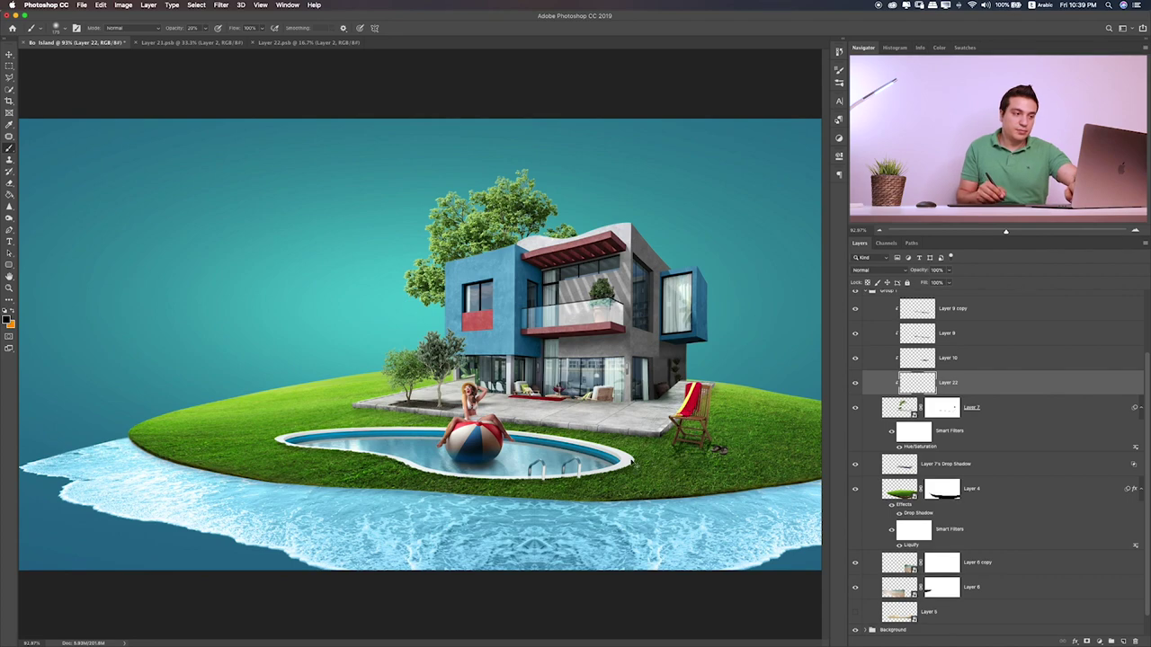
{"action": "key", "text": "super+plus"}
{"action": "key", "text": "super+plus"}
{"action": "left_click_drag", "start_coordinate": [546, 373], "coordinate": [401, 352]}
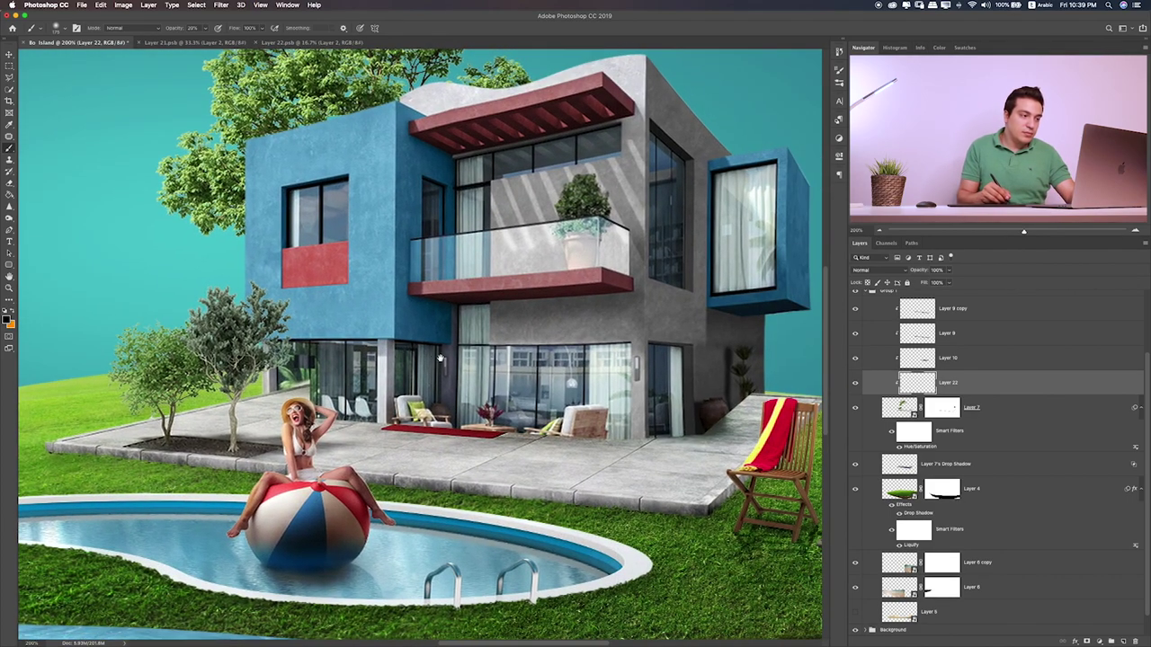
- Toggle Layer 7's visibility to compare the trees and patio with and without it
{"action": "left_click", "coordinate": [856, 408]}
{"action": "left_click", "coordinate": [856, 408]}
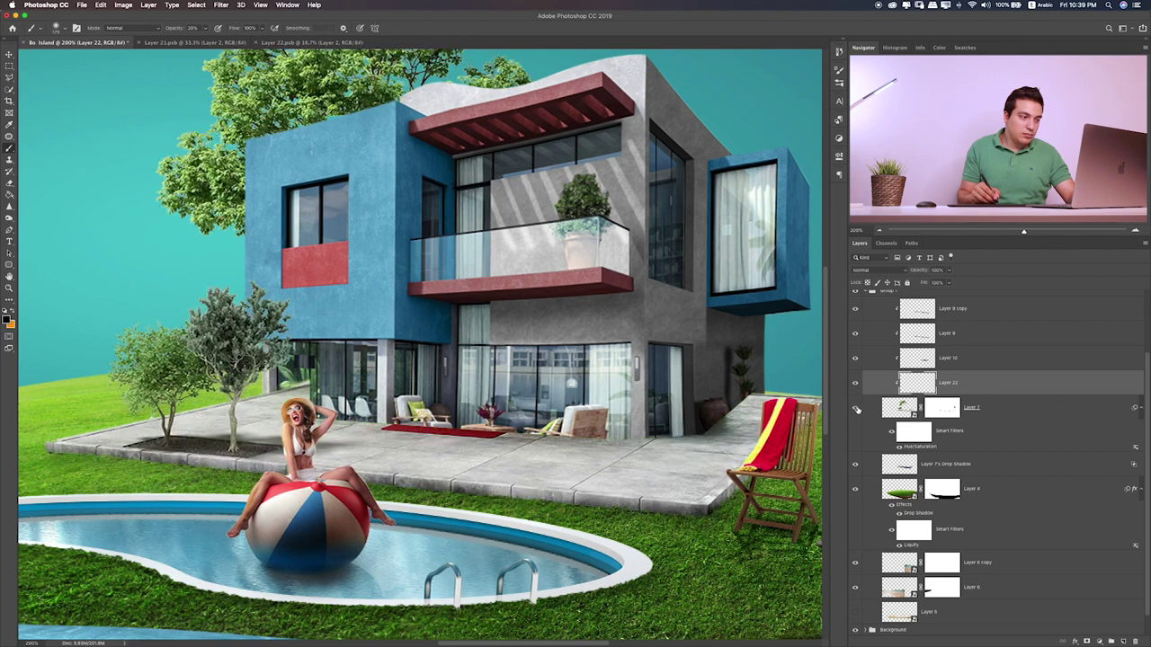
{"action": "left_click", "coordinate": [856, 409]}
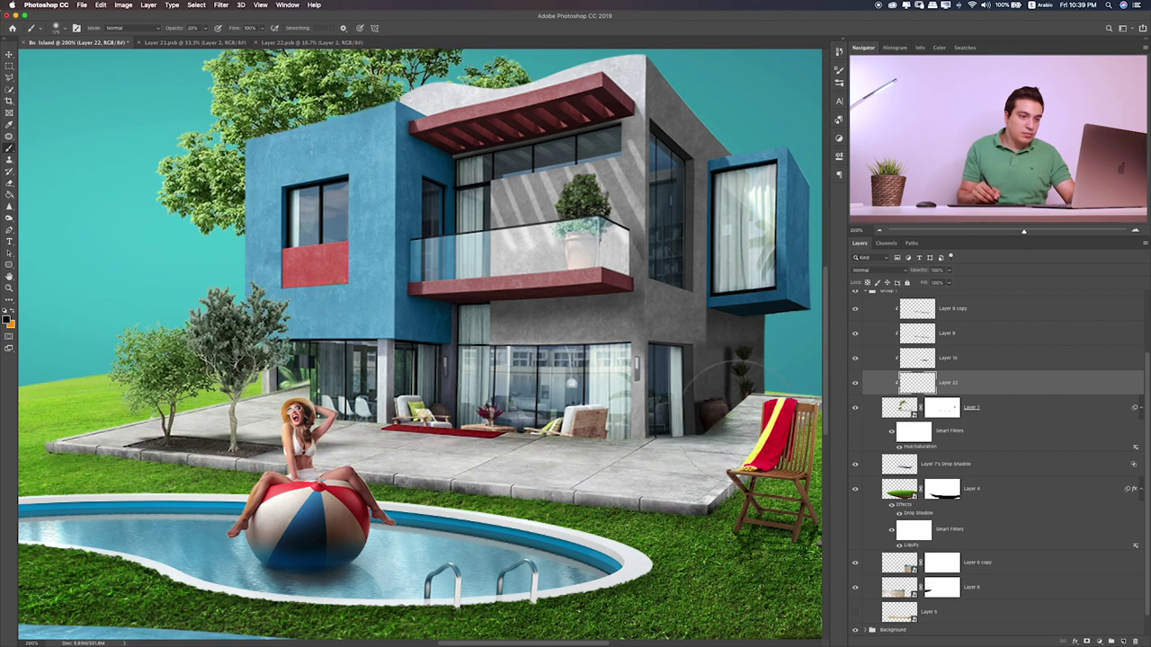
{"action": "scroll", "coordinate": [890, 422], "scroll_direction": "up", "scroll_amount": 2}
{"action": "scroll", "coordinate": [863, 368], "scroll_direction": "up", "scroll_amount": 1}
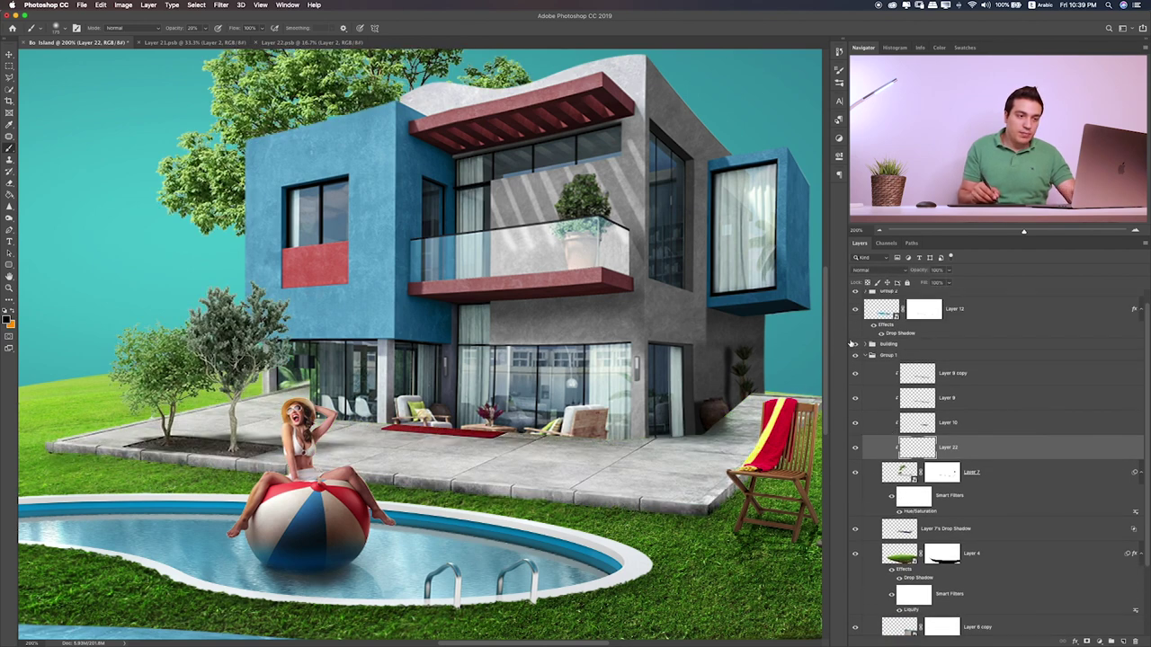
- Paint Layer 8 copy's mask at 100% brush opacity to reveal the plant behind the glass
{"action": "left_click", "coordinate": [869, 344]}
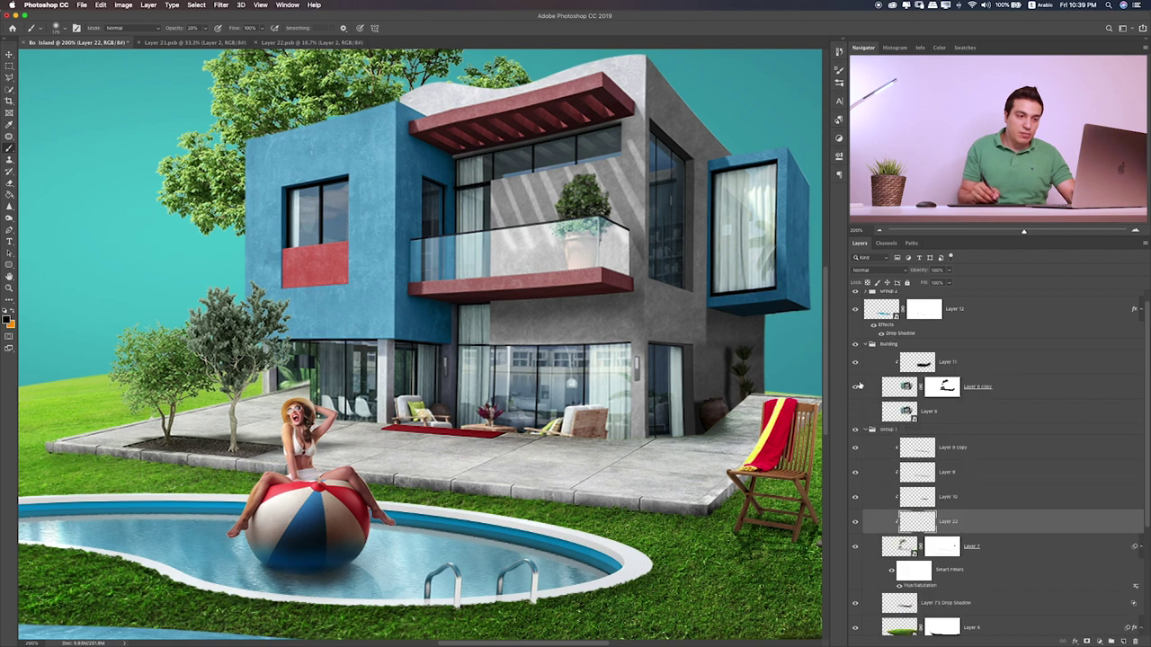
{"action": "left_click", "coordinate": [940, 387]}
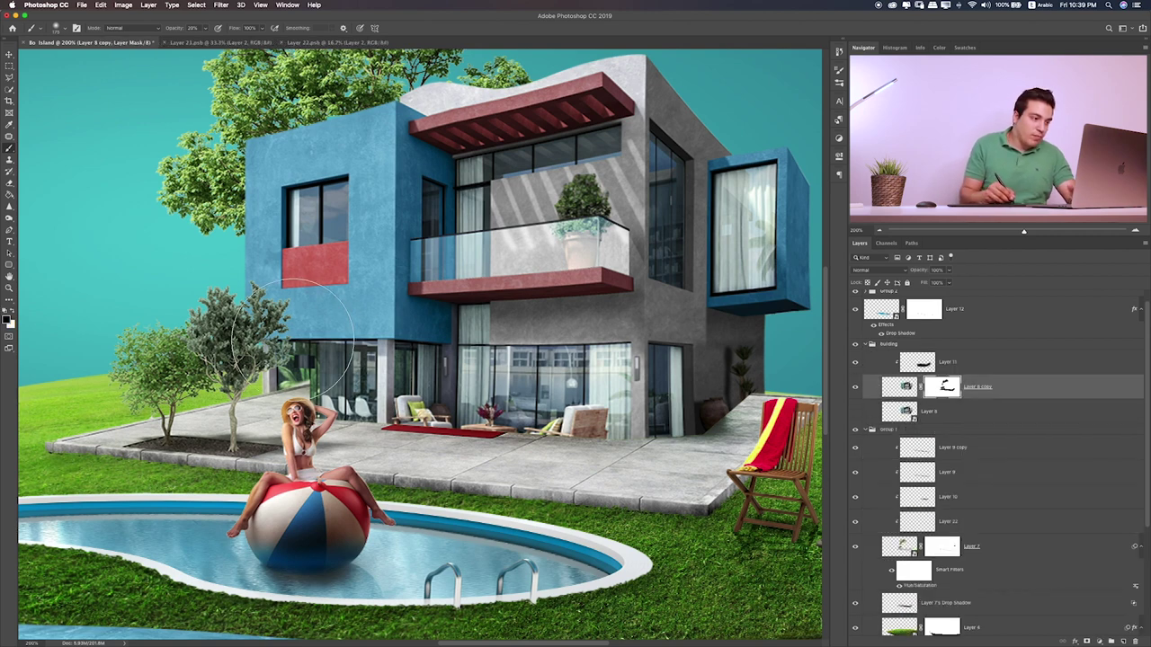
{"action": "key", "text": "0"}
{"action": "key", "text": "bracketleft"}
{"action": "key", "text": "bracketleft"}
{"action": "key", "text": "bracketleft"}
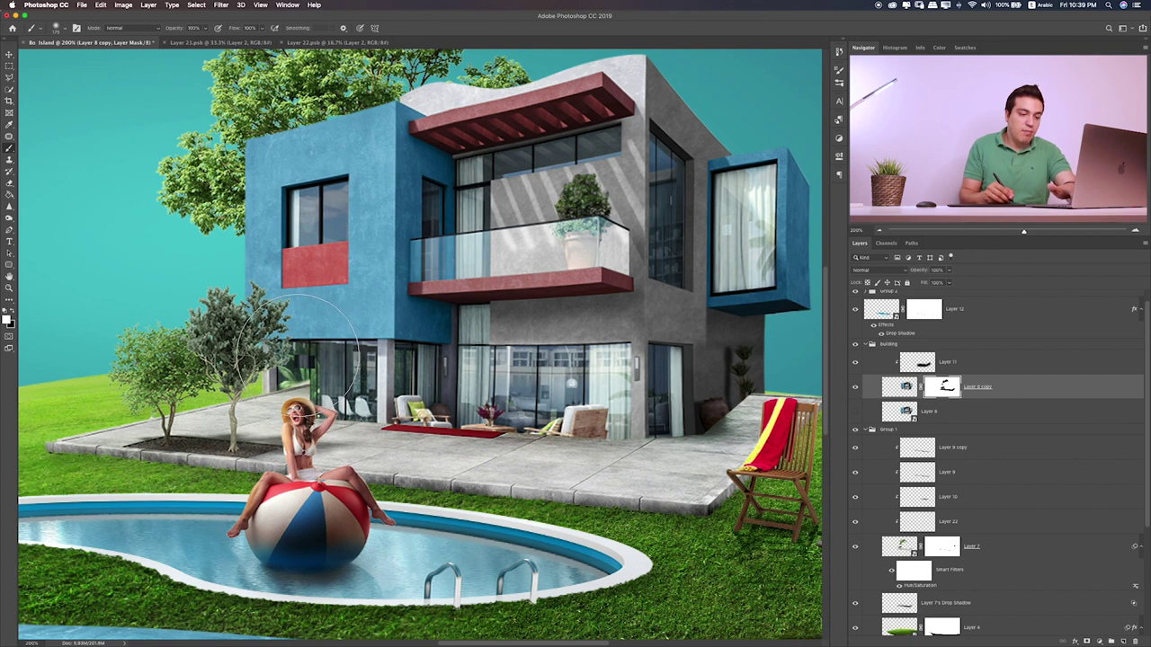
{"action": "mouse_move", "coordinate": [254, 362]}
{"action": "left_mouse_down"}
{"action": "mouse_move", "coordinate": [289, 395]}
{"action": "mouse_move", "coordinate": [272, 421]}
{"action": "left_mouse_up"}
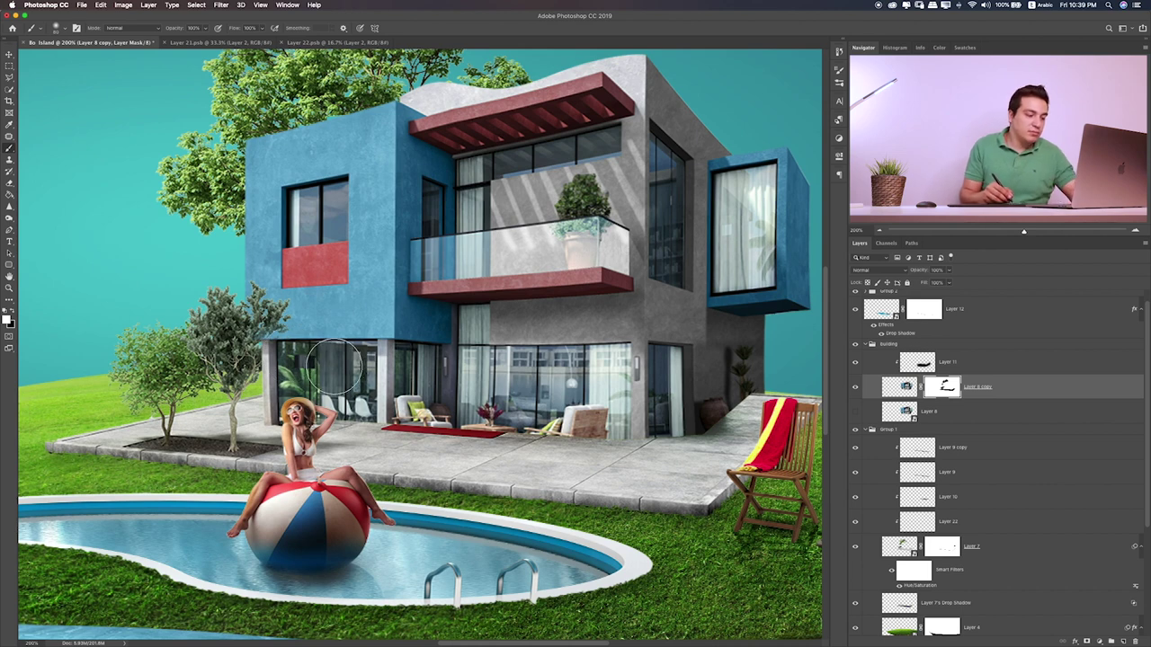
- Undo four mask strokes and repaint the glass panel beside the hat to show the plant
{"action": "key", "text": "ctrl+z"}
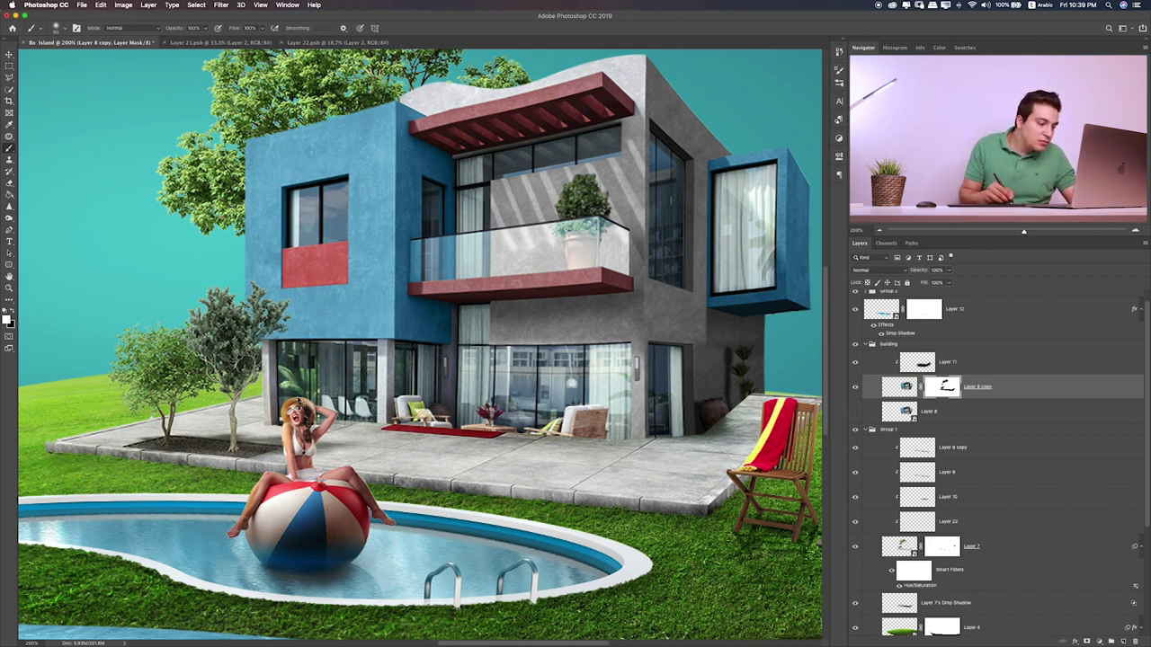
{"action": "key", "text": "ctrl+z"}
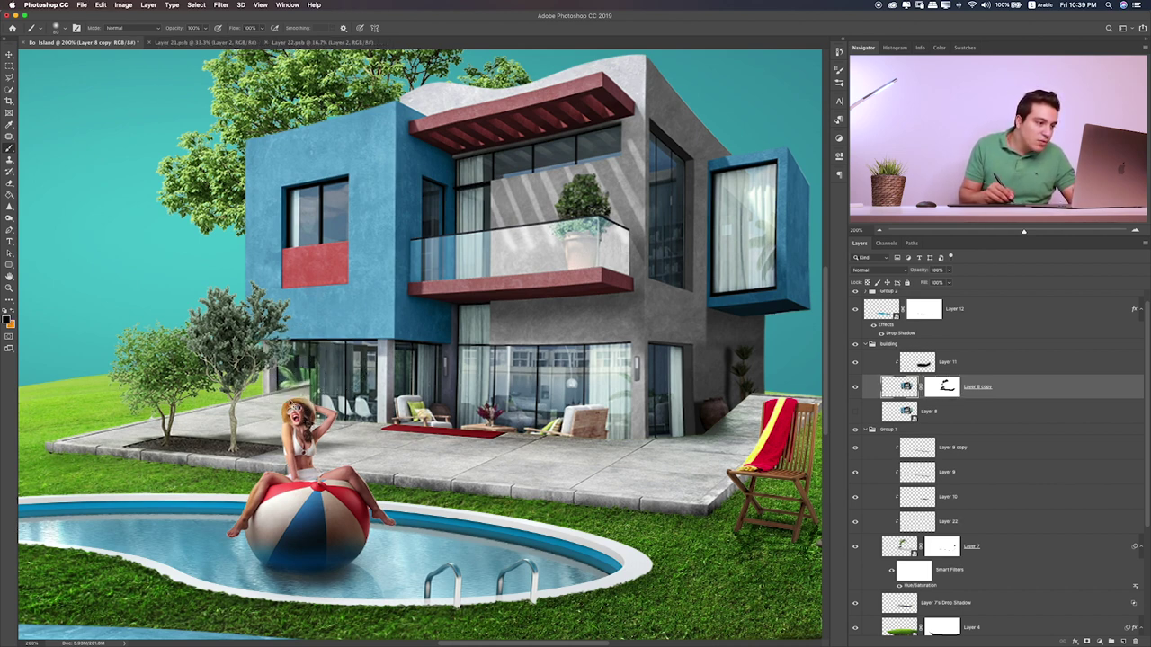
{"action": "key", "text": "ctrl+z"}
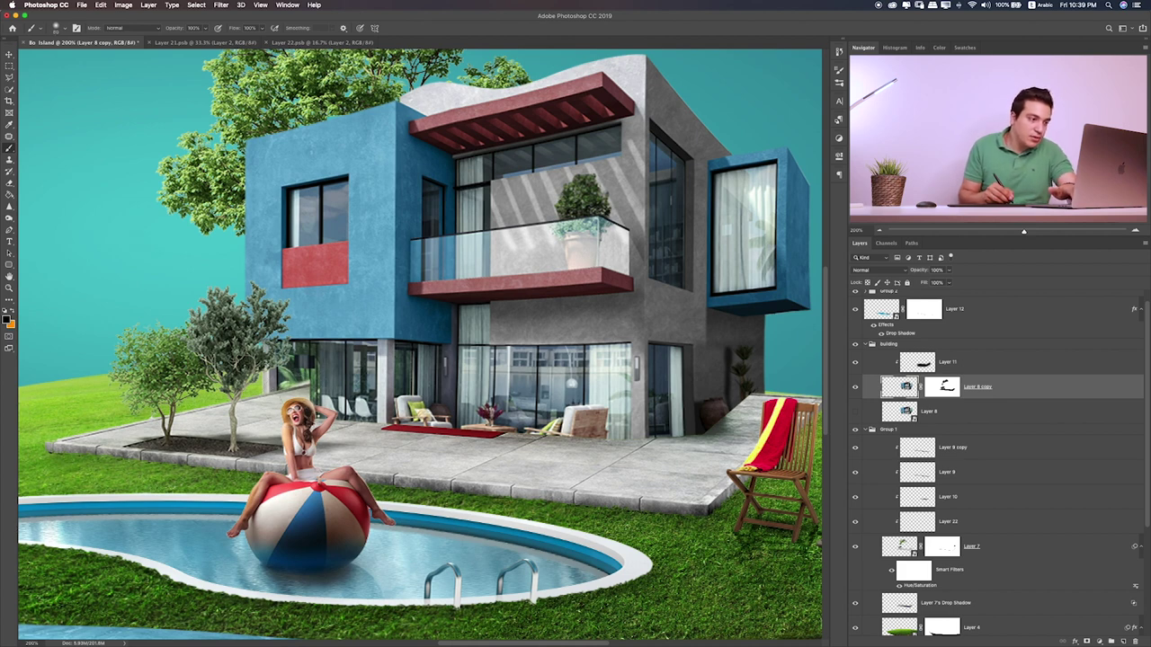
{"action": "key", "text": "ctrl+z"}
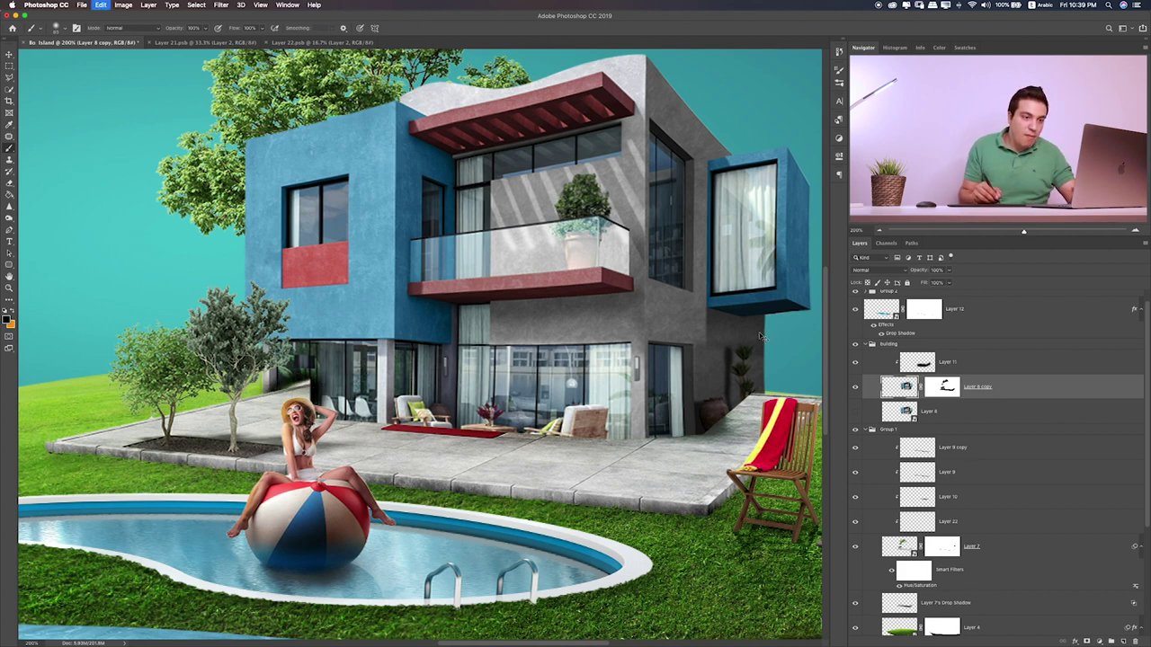
{"action": "left_click", "coordinate": [943, 387]}
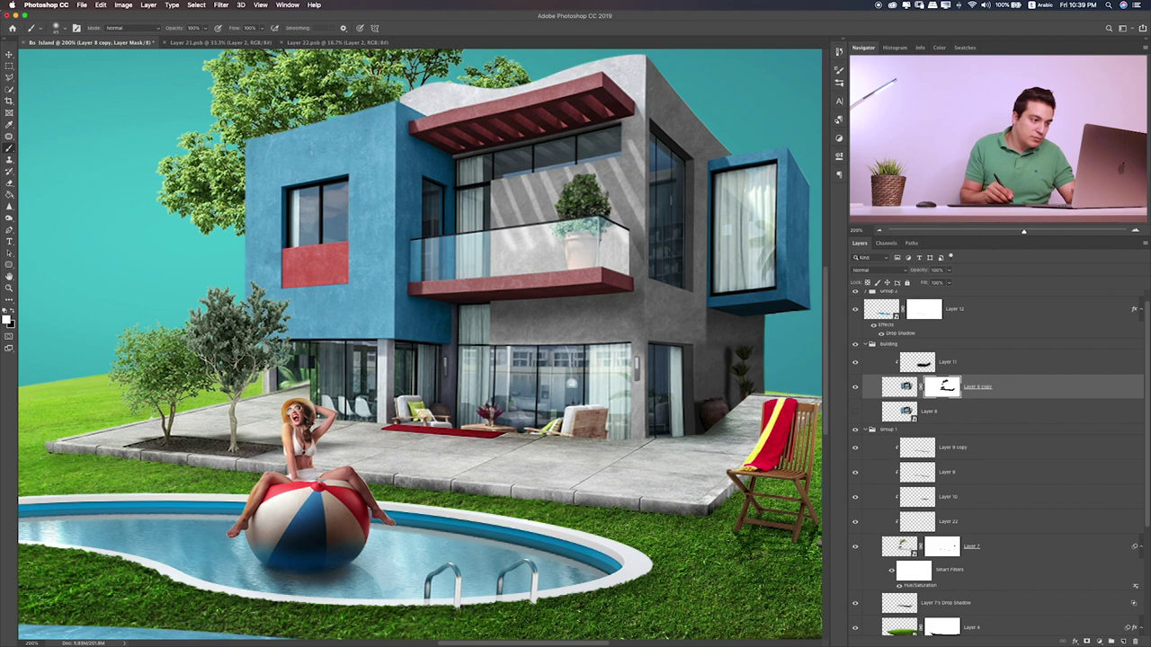
{"action": "left_click_drag", "start_coordinate": [321, 385], "coordinate": [274, 405]}
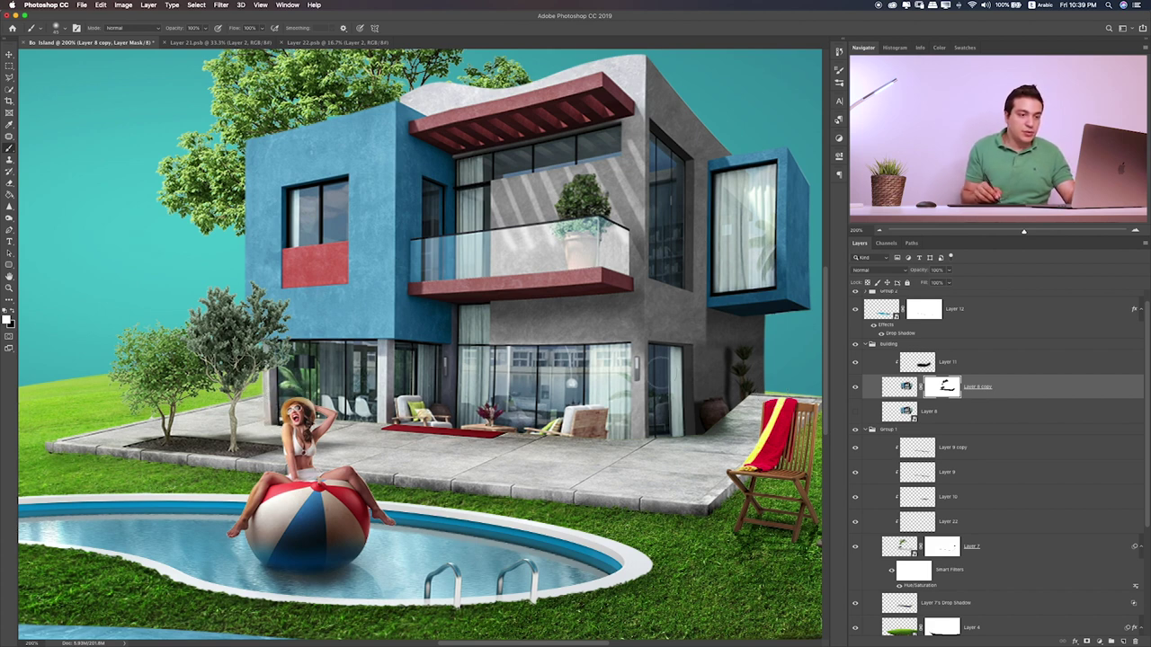
- Stretch Layer 8 copy's house slightly wider toward the left with Free Transform
{"action": "key", "text": "ctrl+t"}
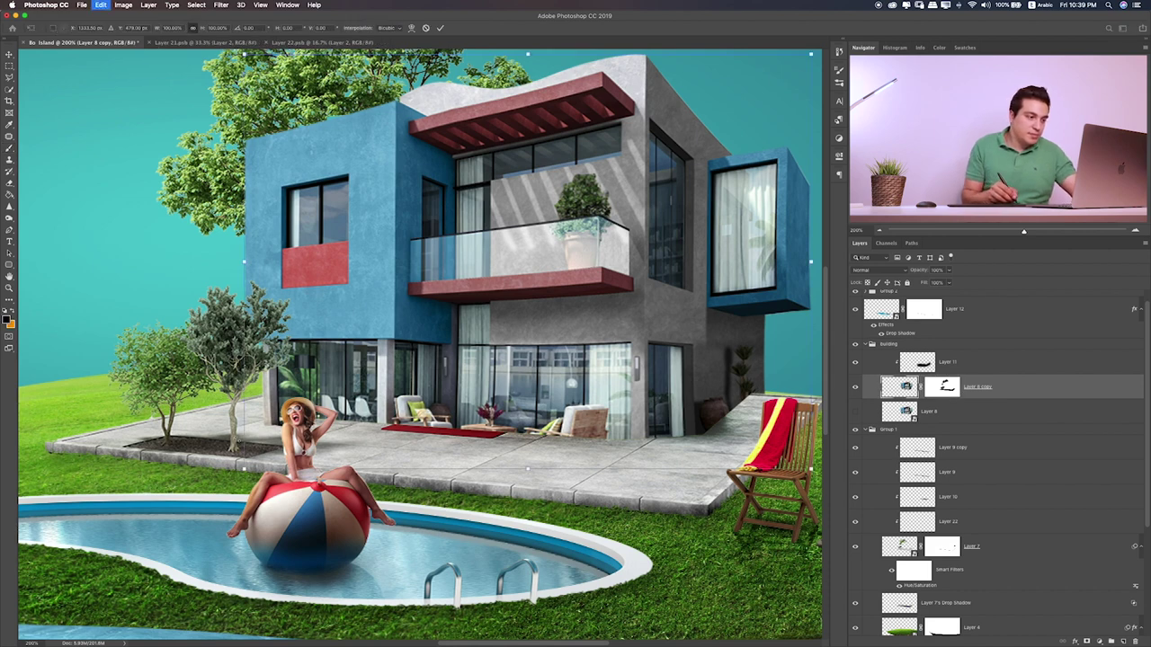
{"action": "left_click_drag", "start_coordinate": [245, 468], "coordinate": [239, 466]}
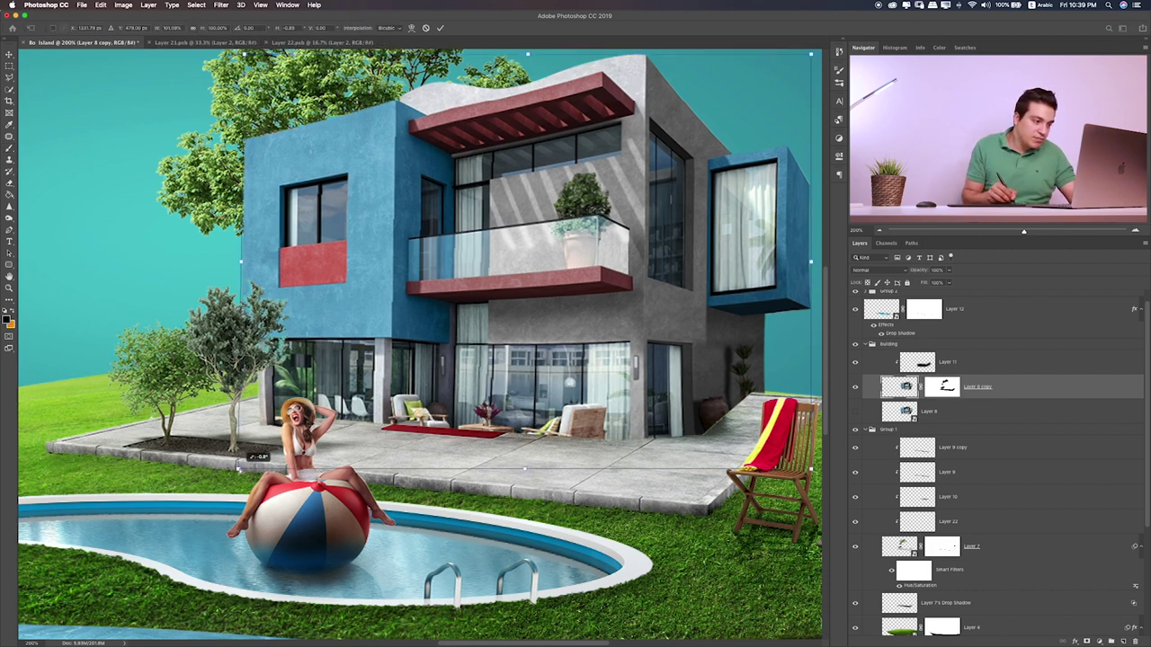
{"action": "key", "text": "Return"}
{"action": "key", "text": "b"}
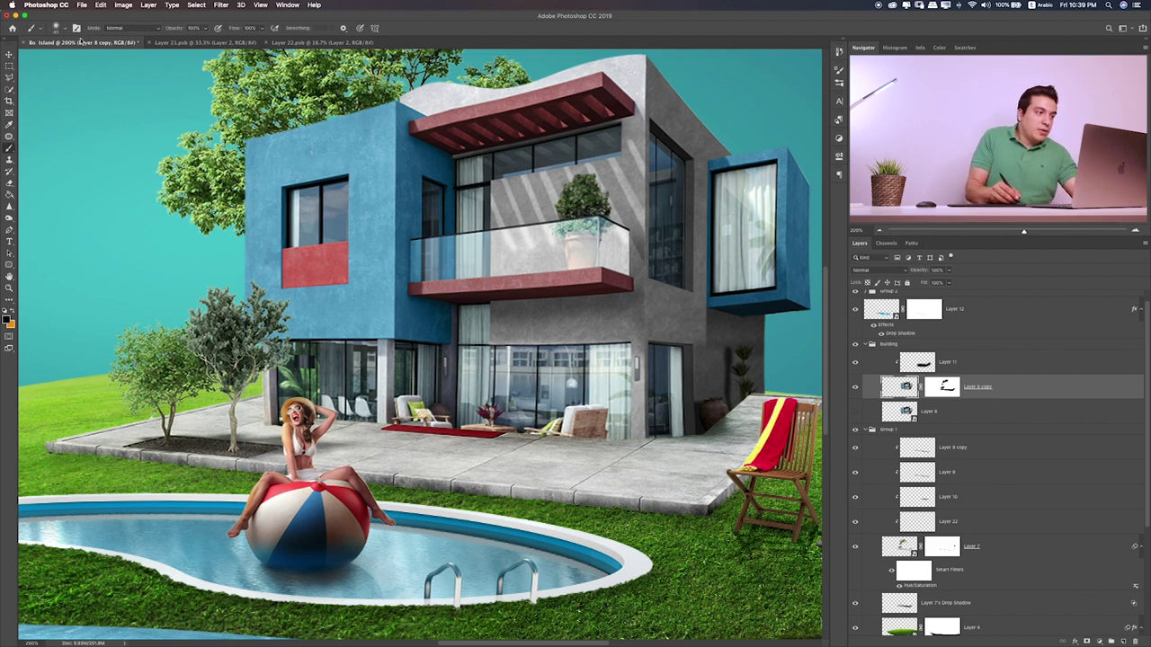
- Puppet-warp the house's lower-left corner onto the patio, then brush the mask below the balcony
{"action": "left_click", "coordinate": [99, 4]}
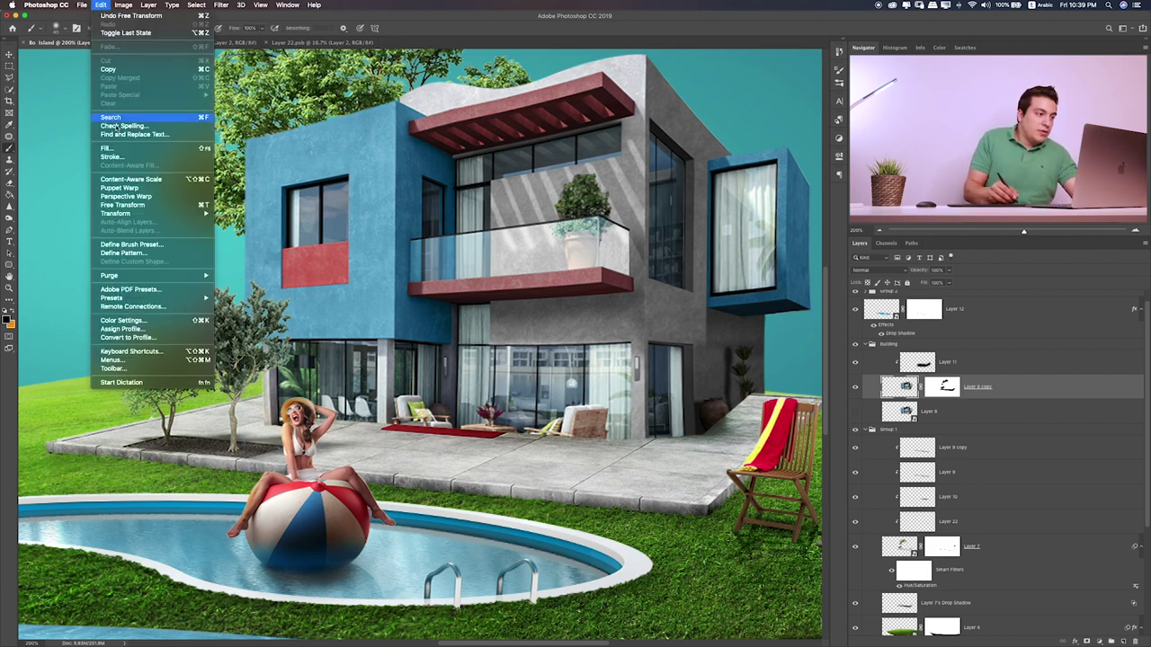
{"action": "left_click", "coordinate": [165, 189]}
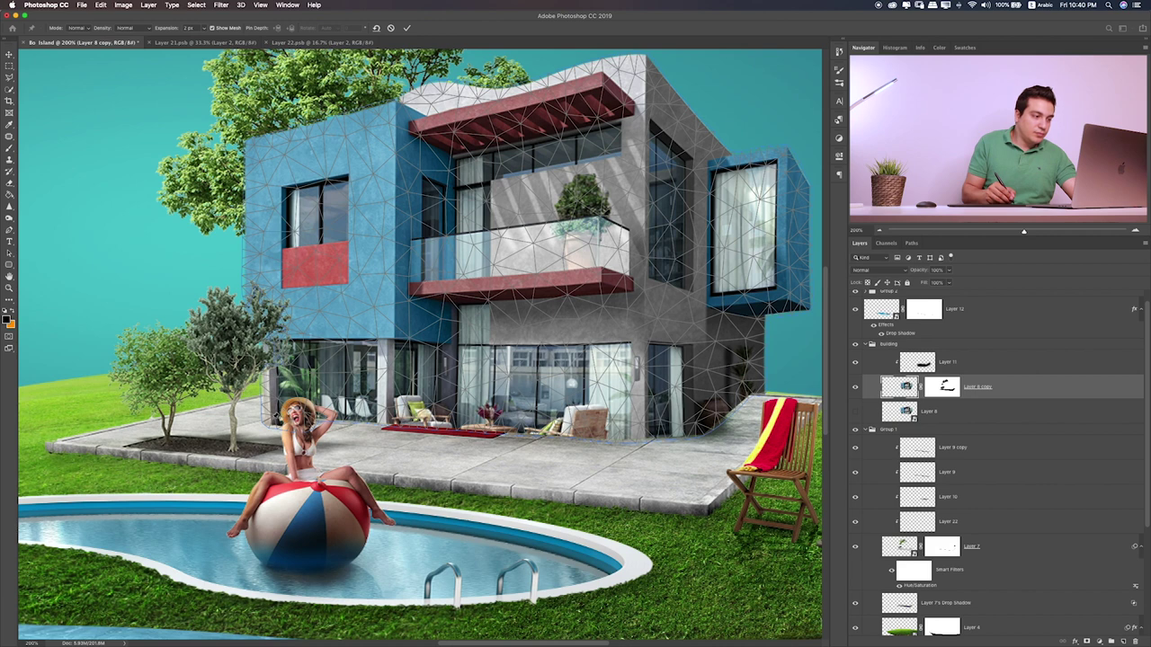
{"action": "left_click", "coordinate": [274, 416]}
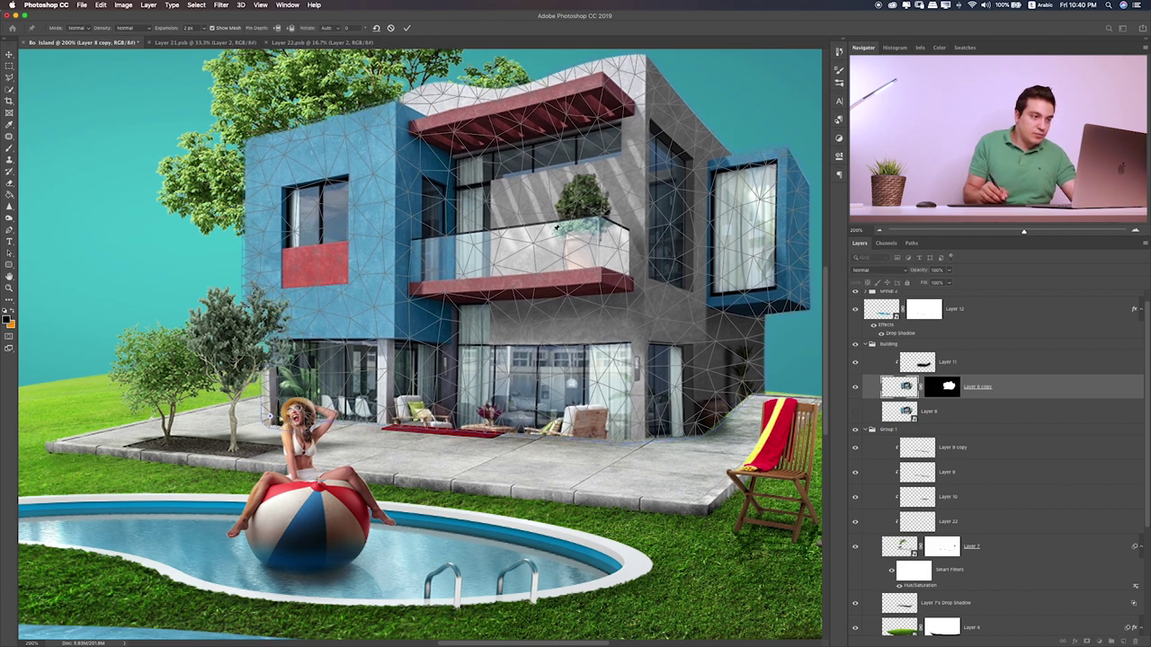
{"action": "left_click", "coordinate": [382, 254]}
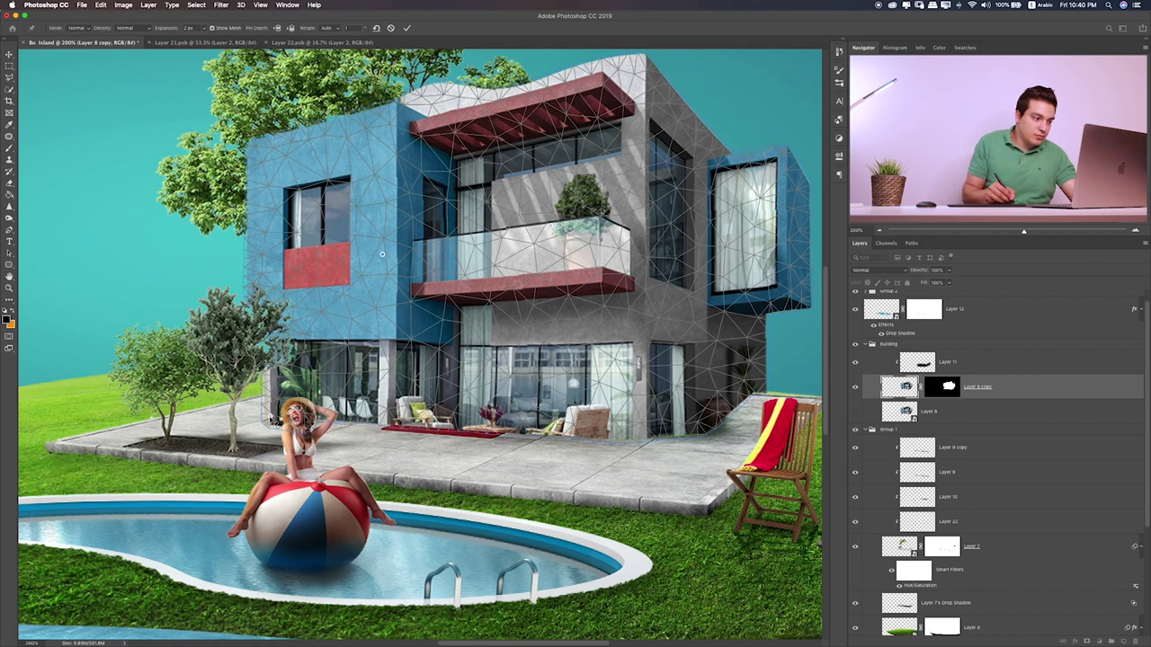
{"action": "left_click_drag", "start_coordinate": [273, 420], "coordinate": [266, 412]}
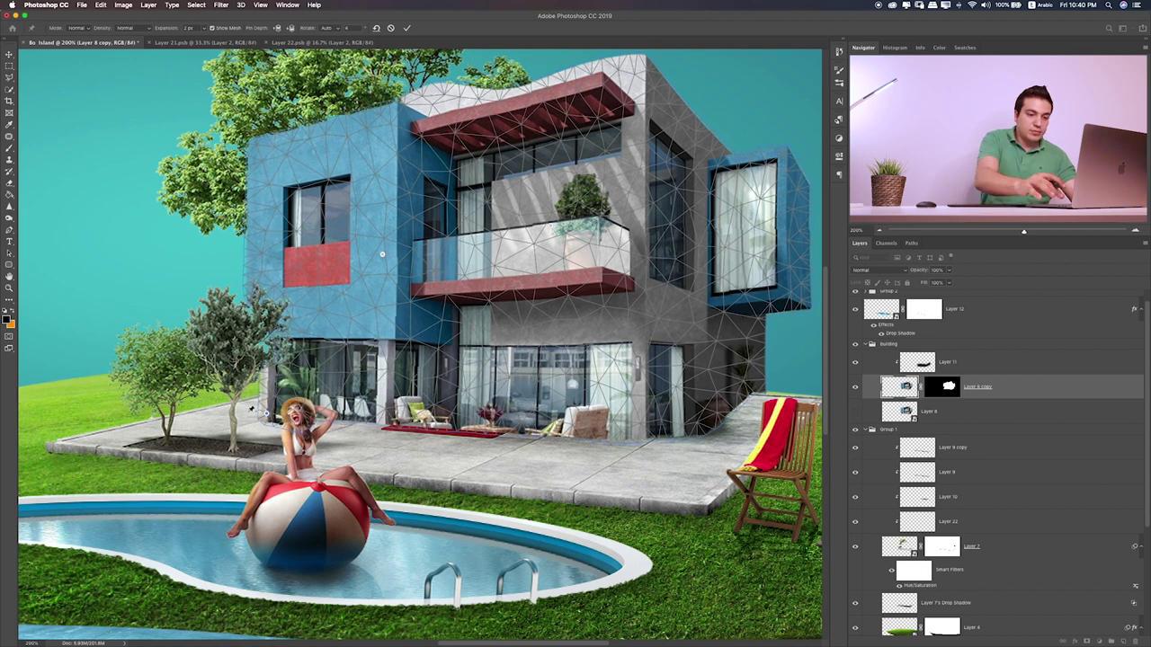
{"action": "key", "text": "Return"}
{"action": "key", "text": "b"}
{"action": "left_click_drag", "start_coordinate": [633, 274], "coordinate": [531, 316]}
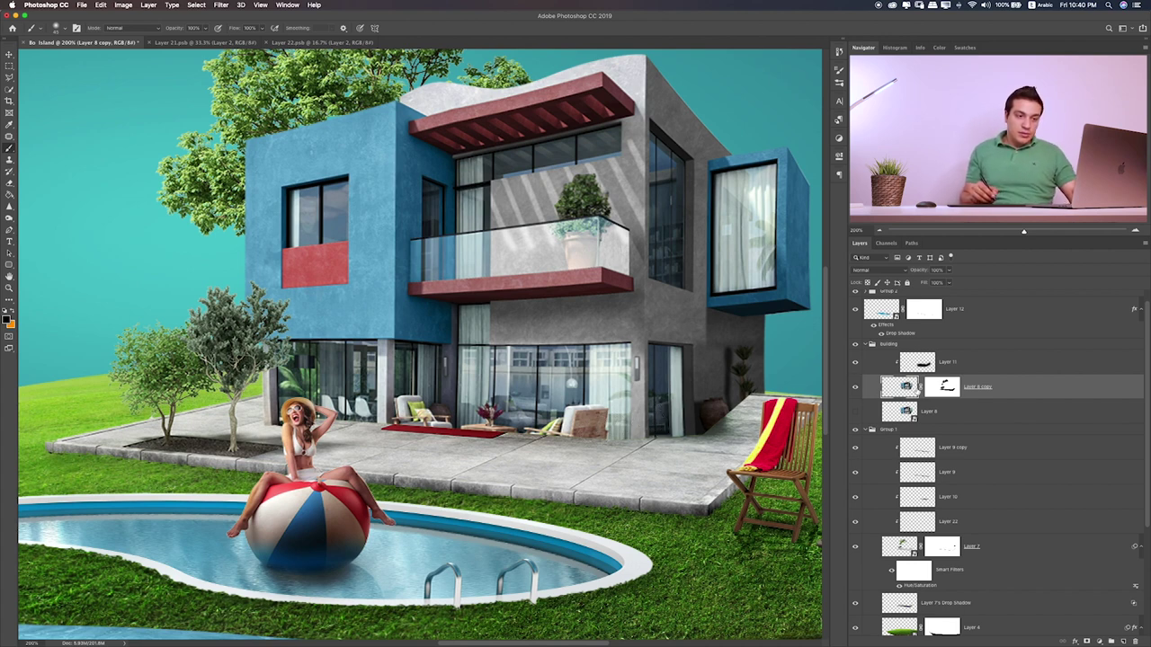
- Select Layer 22 and switch to the Polygonal Lasso tool
{"action": "scroll", "coordinate": [950, 483], "scroll_direction": "down", "scroll_amount": 3}
{"action": "scroll", "coordinate": [997, 443], "scroll_direction": "down", "scroll_amount": 1}
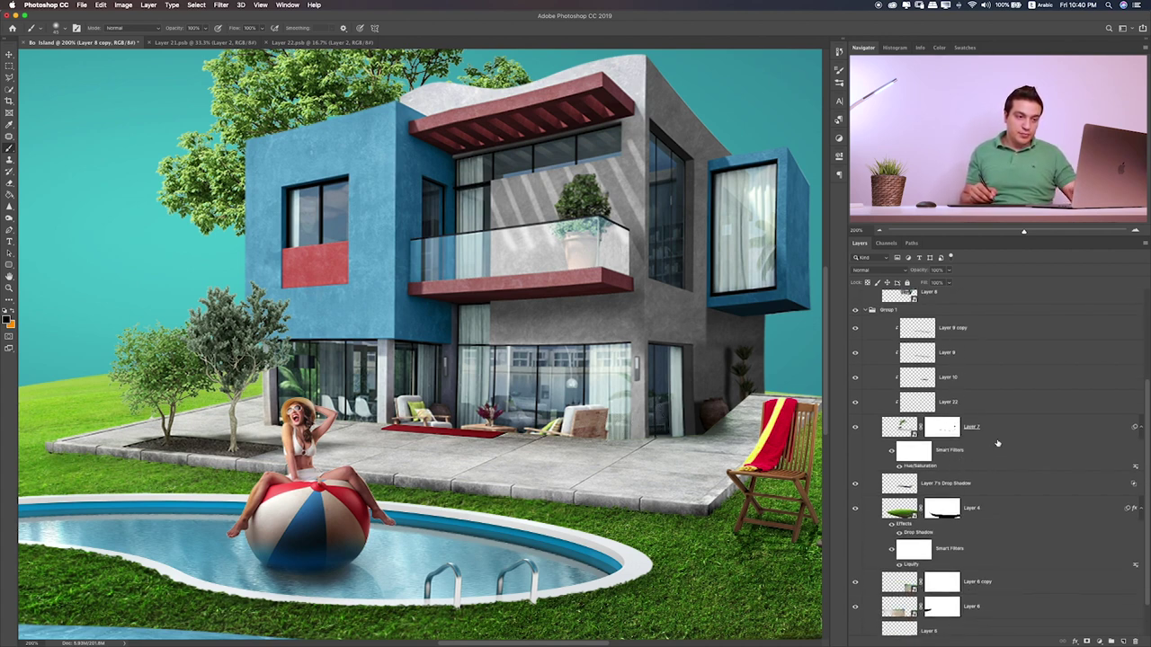
{"action": "left_click", "coordinate": [1018, 431]}
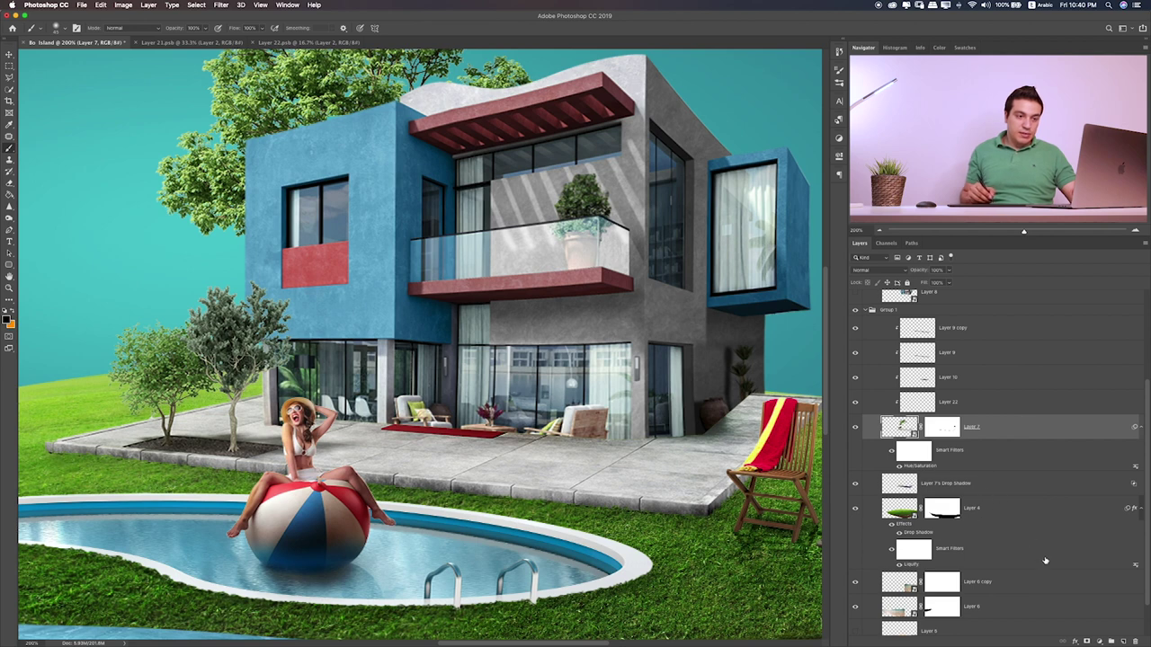
{"action": "left_click", "coordinate": [988, 404]}
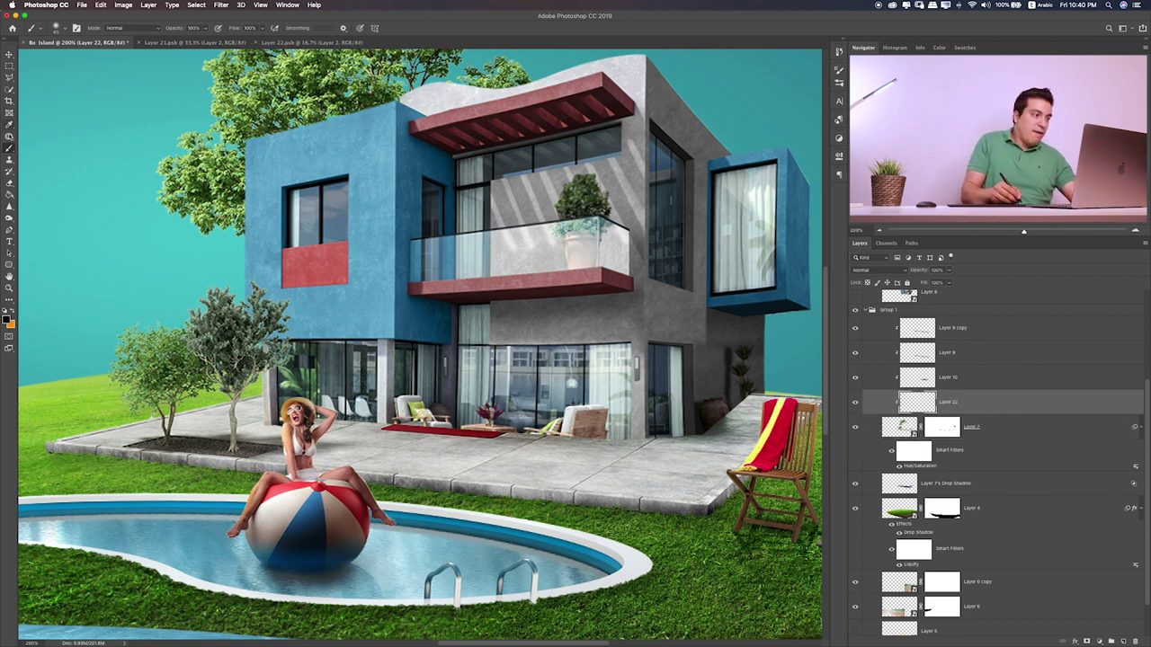
{"action": "left_click", "coordinate": [9, 69]}
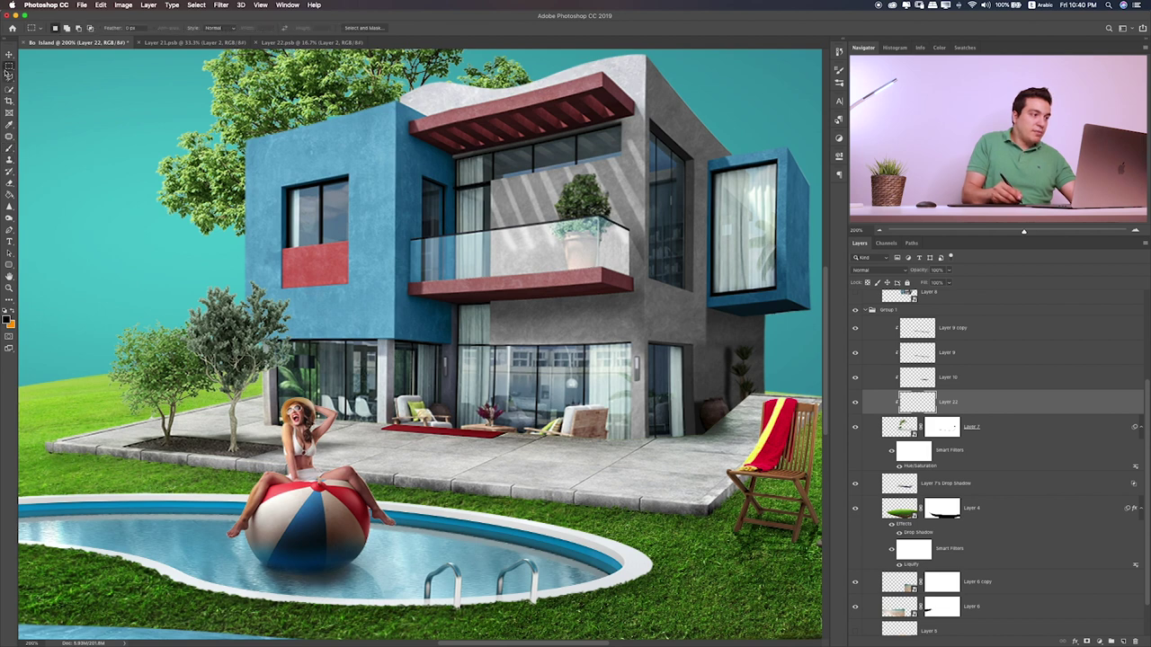
{"action": "left_click", "coordinate": [11, 78]}
{"action": "left_click", "coordinate": [10, 78]}
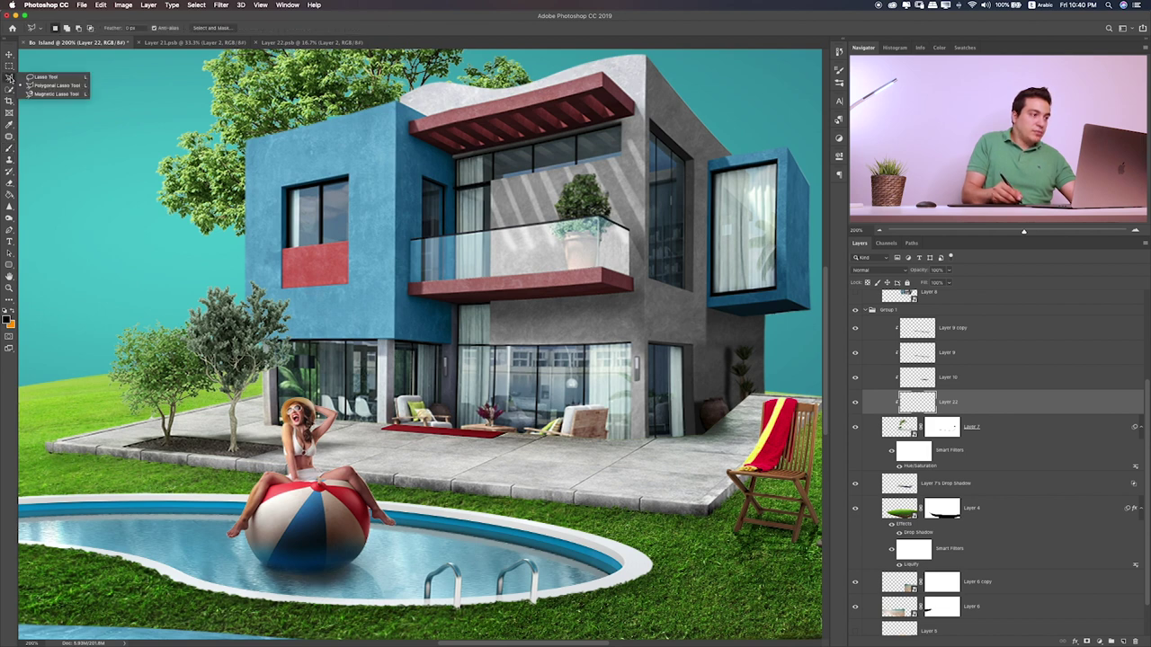
{"action": "left_click", "coordinate": [45, 77]}
- Outline the patio with a straight-edged selection and brush it solid black
{"action": "scroll", "coordinate": [419, 344], "scroll_direction": "down", "scroll_amount": 3}
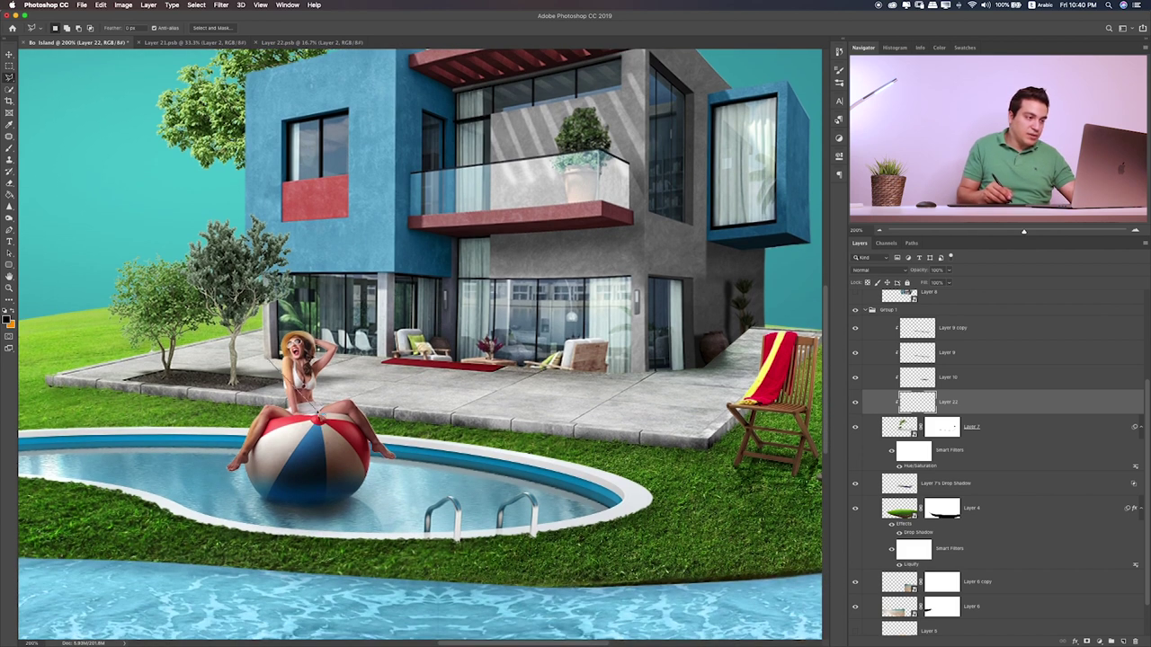
{"action": "mouse_move", "coordinate": [308, 419]}
{"action": "left_mouse_down"}
{"action": "mouse_move", "coordinate": [762, 443]}
{"action": "mouse_move", "coordinate": [826, 368]}
{"action": "mouse_move", "coordinate": [815, 346]}
{"action": "left_mouse_up"}
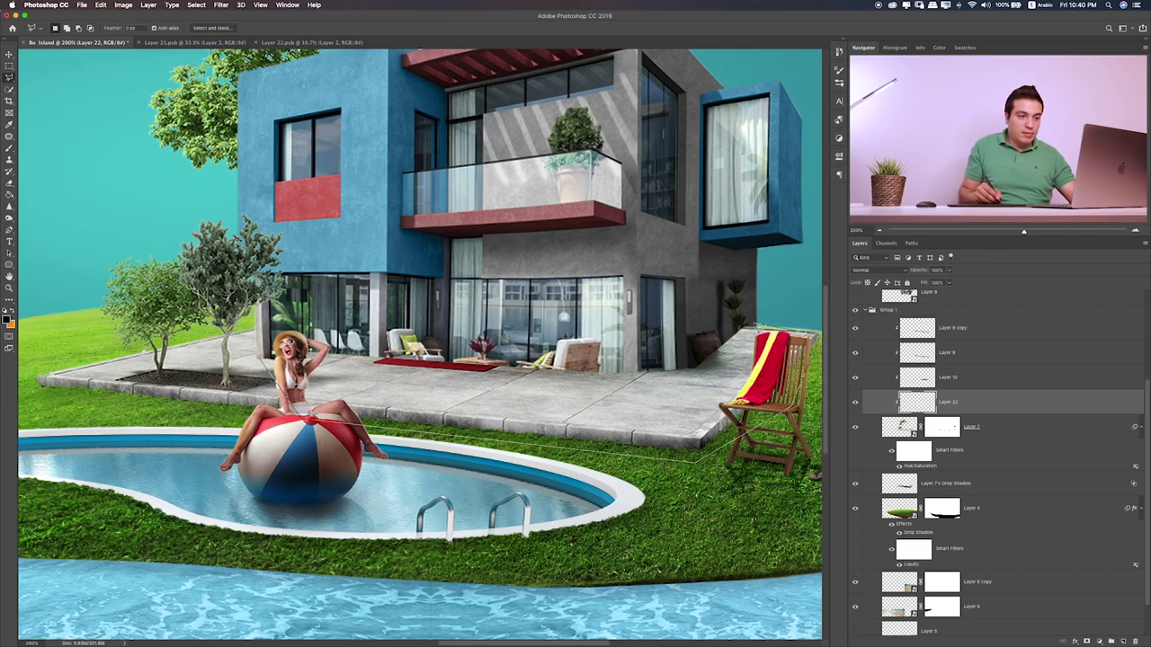
{"action": "mouse_move", "coordinate": [674, 336]}
{"action": "left_mouse_down"}
{"action": "mouse_move", "coordinate": [559, 328]}
{"action": "mouse_move", "coordinate": [279, 338]}
{"action": "mouse_move", "coordinate": [270, 360]}
{"action": "left_mouse_up"}
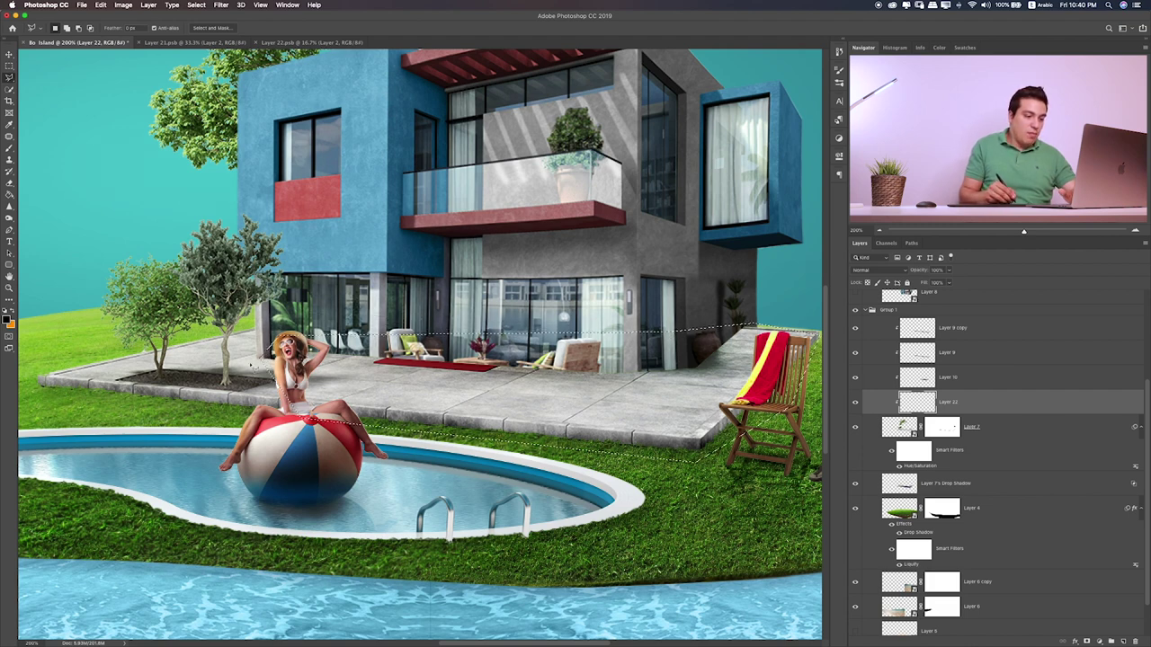
{"action": "key", "text": "b"}
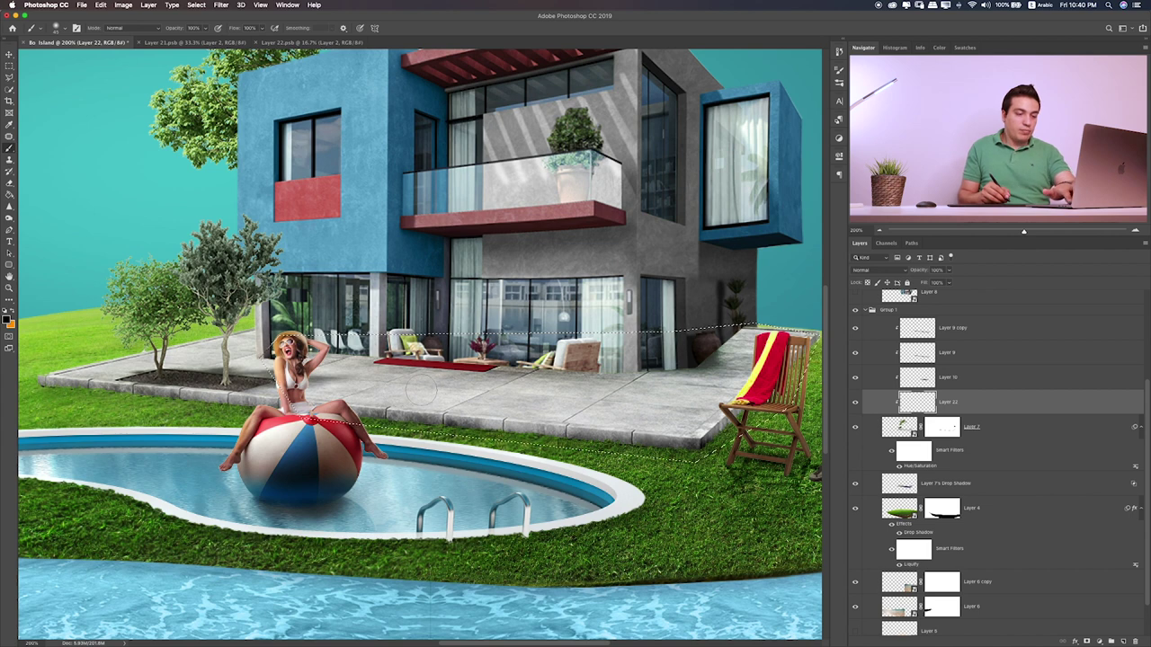
{"action": "mouse_move", "coordinate": [557, 382]}
{"action": "left_mouse_down"}
{"action": "mouse_move", "coordinate": [324, 377]}
{"action": "mouse_move", "coordinate": [701, 423]}
{"action": "mouse_move", "coordinate": [791, 346]}
{"action": "mouse_move", "coordinate": [492, 426]}
{"action": "mouse_move", "coordinate": [337, 411]}
{"action": "left_mouse_up"}
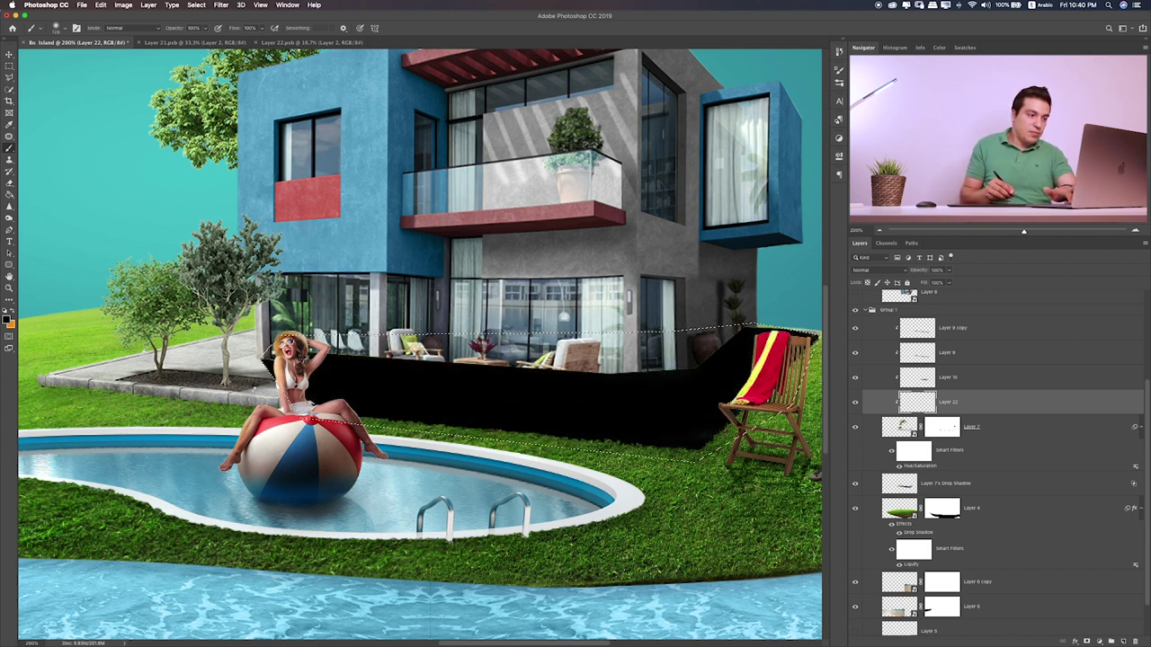
- Deselect the patio and test Overlay and Hard Light blending, ending back at Normal
{"action": "key", "text": "v"}
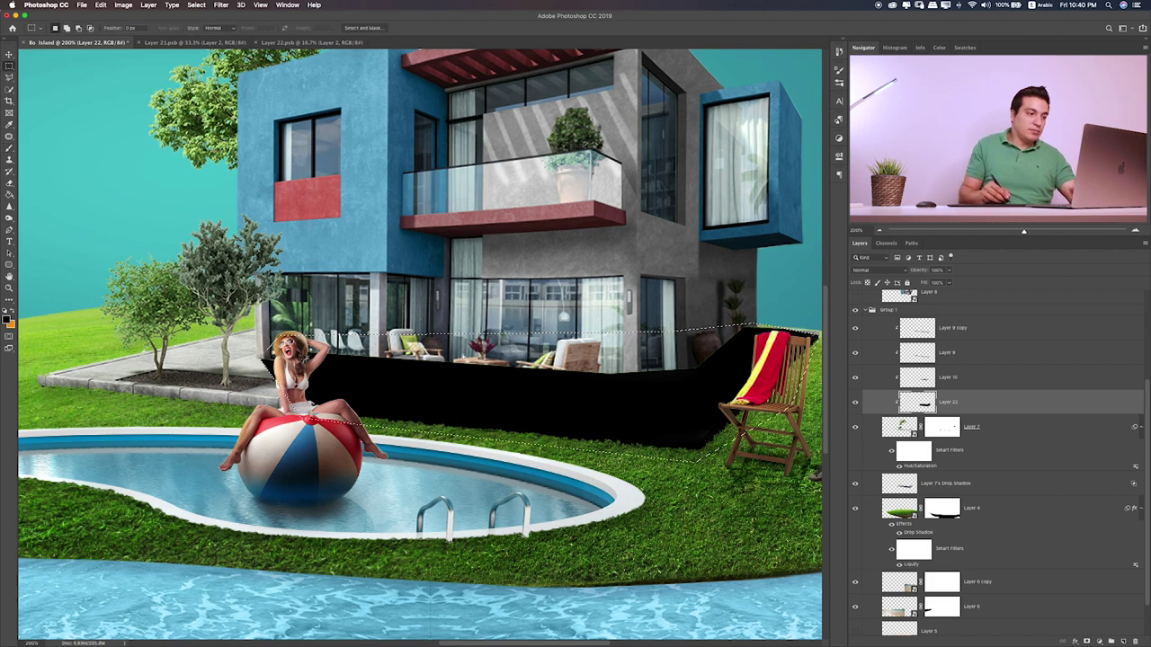
{"action": "key", "text": "ctrl+d"}
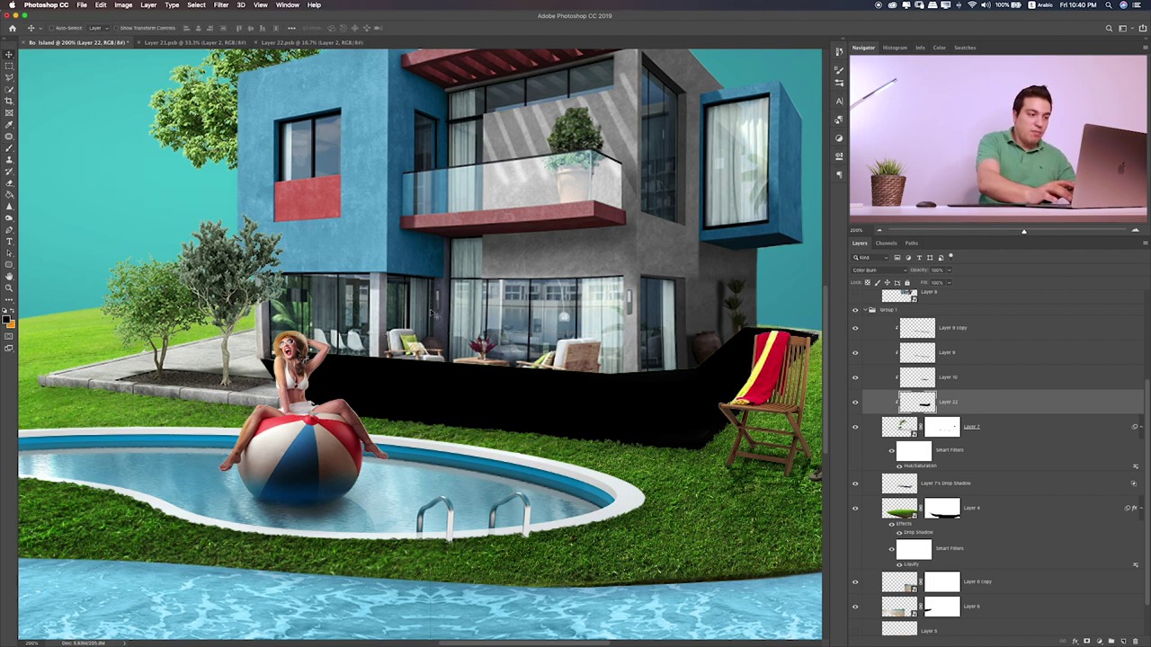
{"action": "key", "text": "shift+plus"}
{"action": "key", "text": "shift+plus"}
{"action": "key", "text": "shift+plus"}
{"action": "key", "text": "shift+plus"}
{"action": "key", "text": "shift+plus"}
{"action": "key", "text": "shift+plus"}
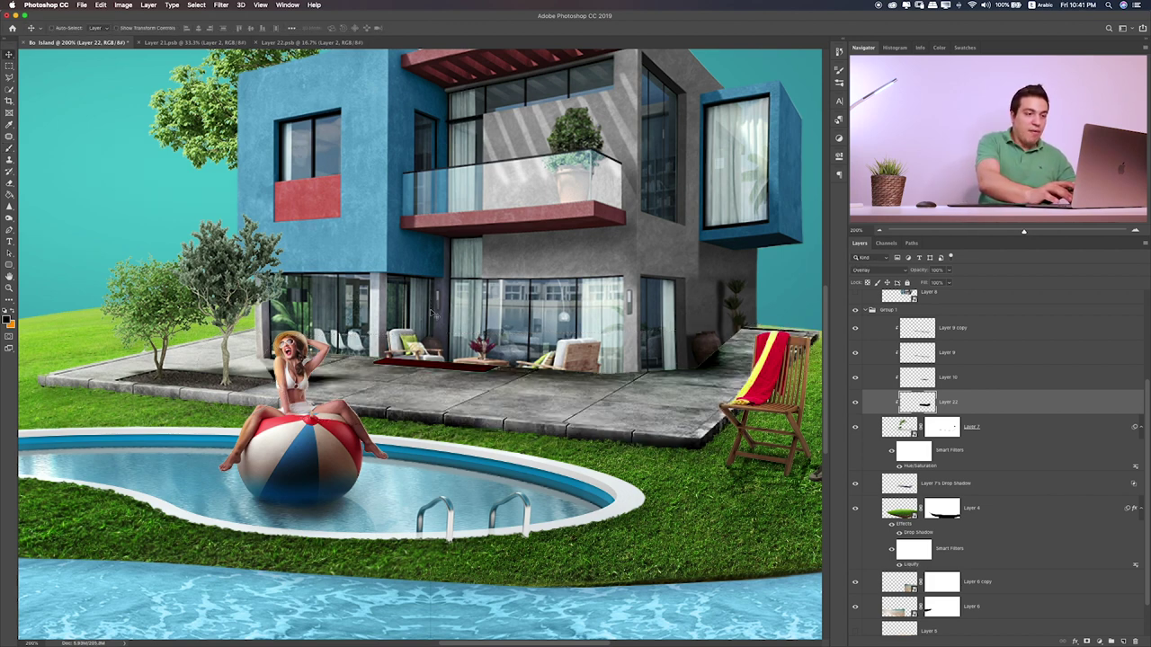
{"action": "key", "text": "shift+plus"}
{"action": "key", "text": "shift+plus"}
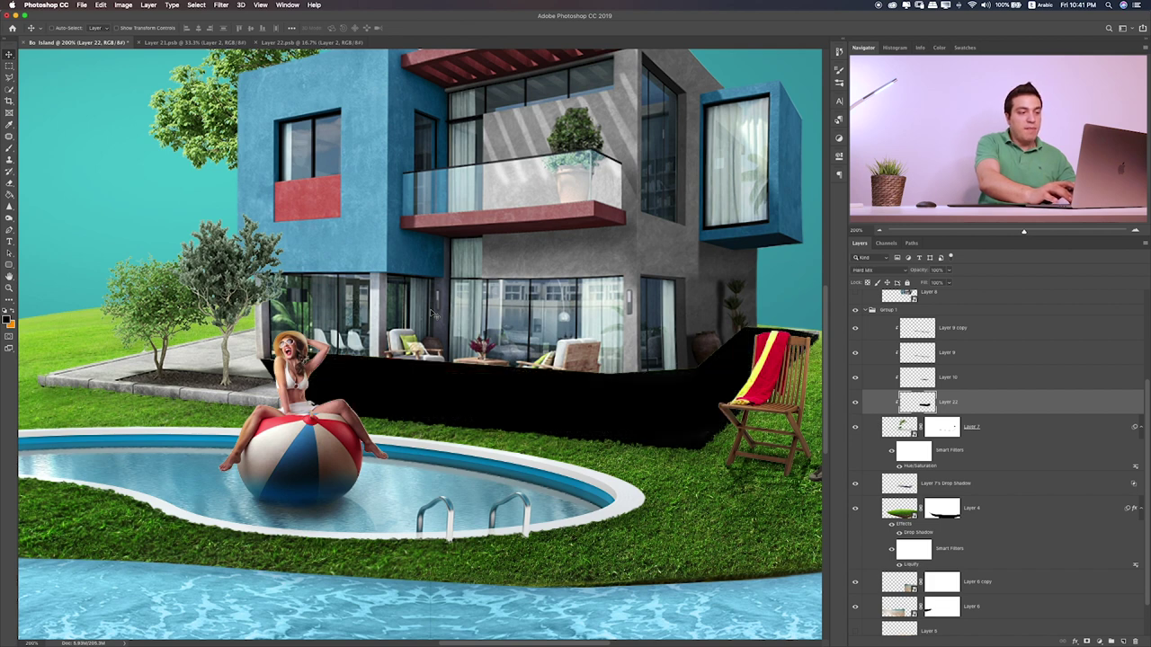
{"action": "key", "text": "shift+plus"}
{"action": "key", "text": "shift+plus"}
{"action": "key", "text": "shift+plus"}
{"action": "key", "text": "shift+plus"}
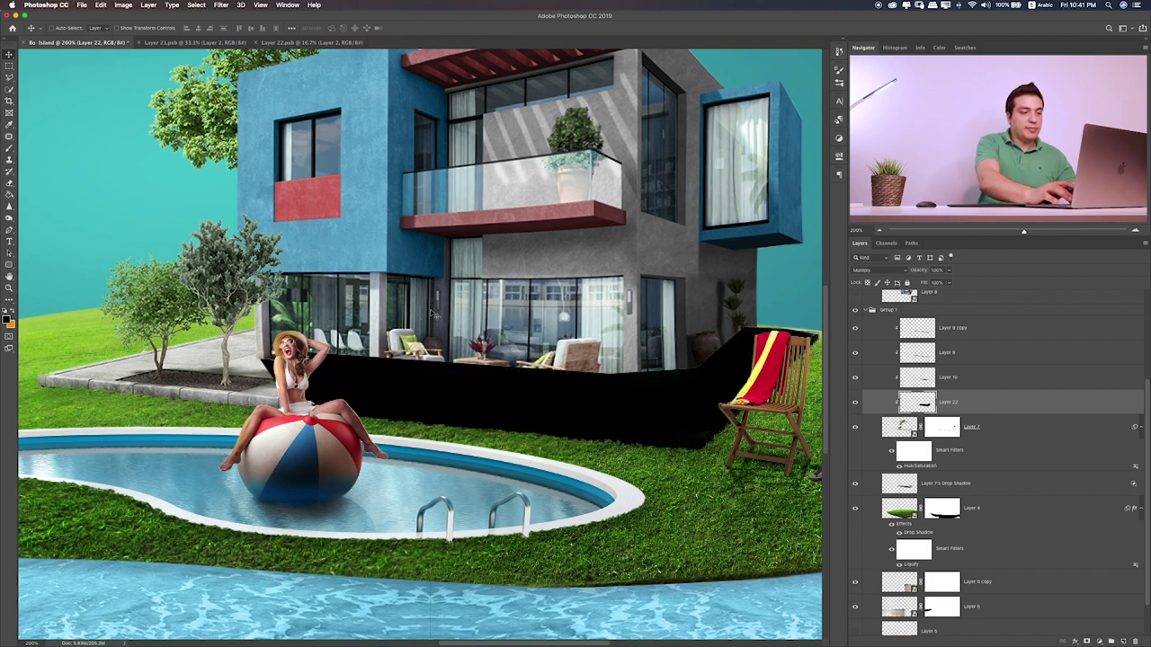
{"action": "key", "text": "shift+plus"}
{"action": "key", "text": "shift+plus"}
{"action": "key", "text": "shift+plus"}
{"action": "key", "text": "shift+plus"}
{"action": "key", "text": "shift+plus"}
{"action": "key", "text": "shift+plus"}
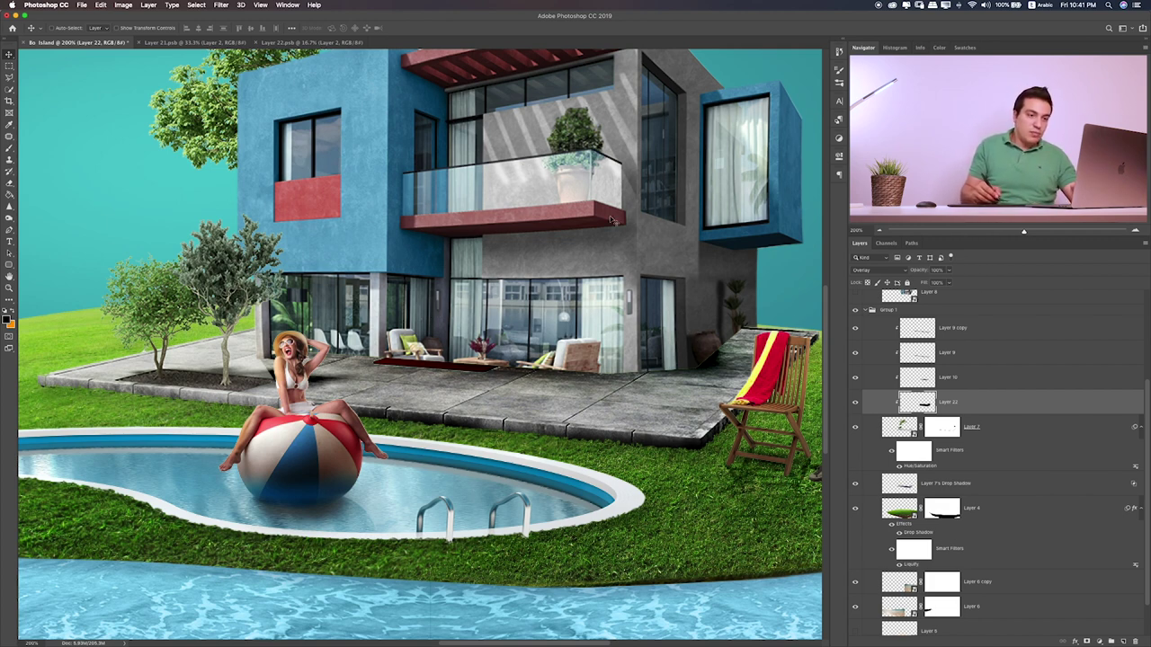
- Duplicate Layer 22, merge it with its copy, and blend the result as Overlay
{"action": "key", "text": "ctrl+j"}
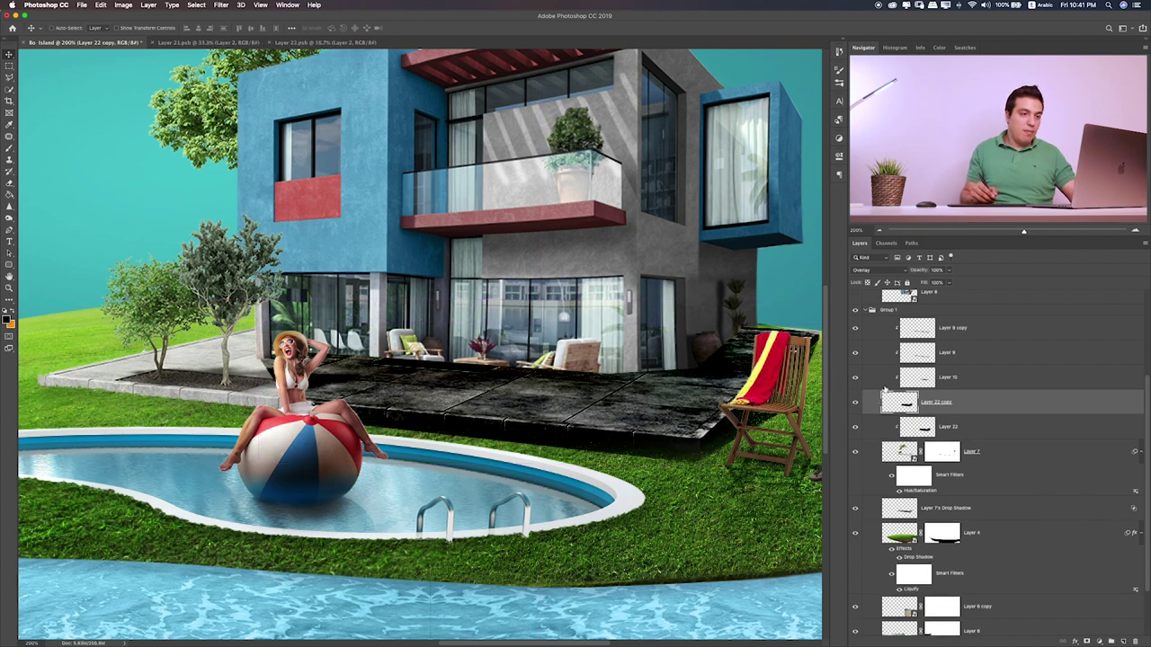
{"action": "left_click_drag", "start_coordinate": [985, 410], "coordinate": [1001, 413]}
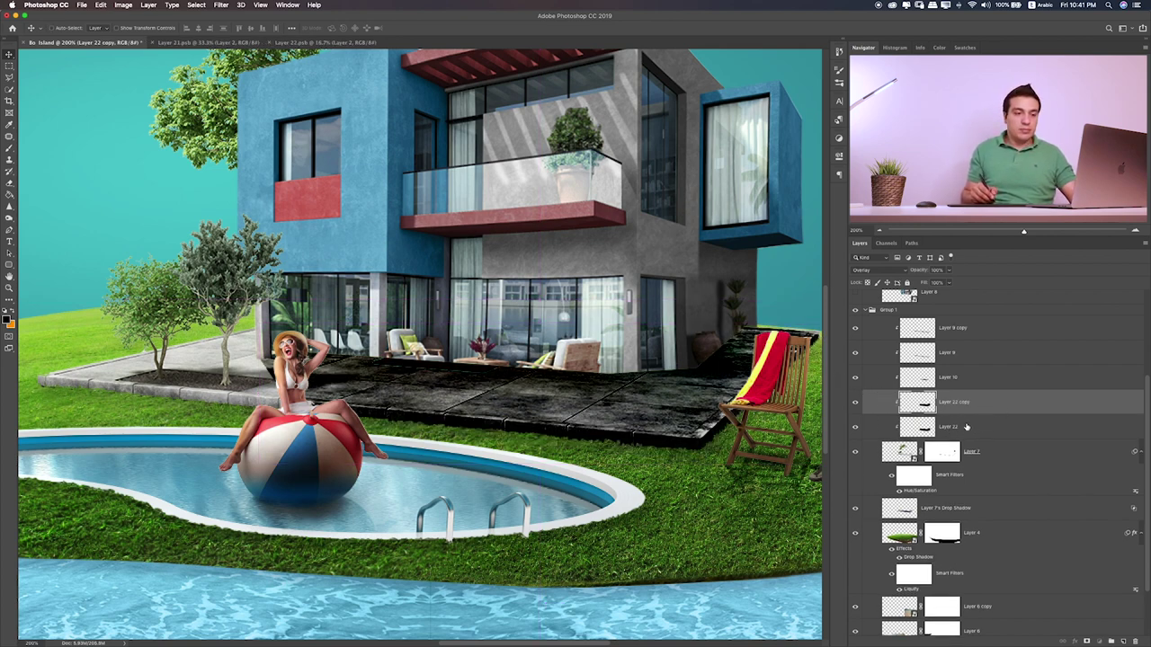
{"action": "left_click", "coordinate": [967, 427], "text": "shift"}
{"action": "right_click", "coordinate": [970, 429]}
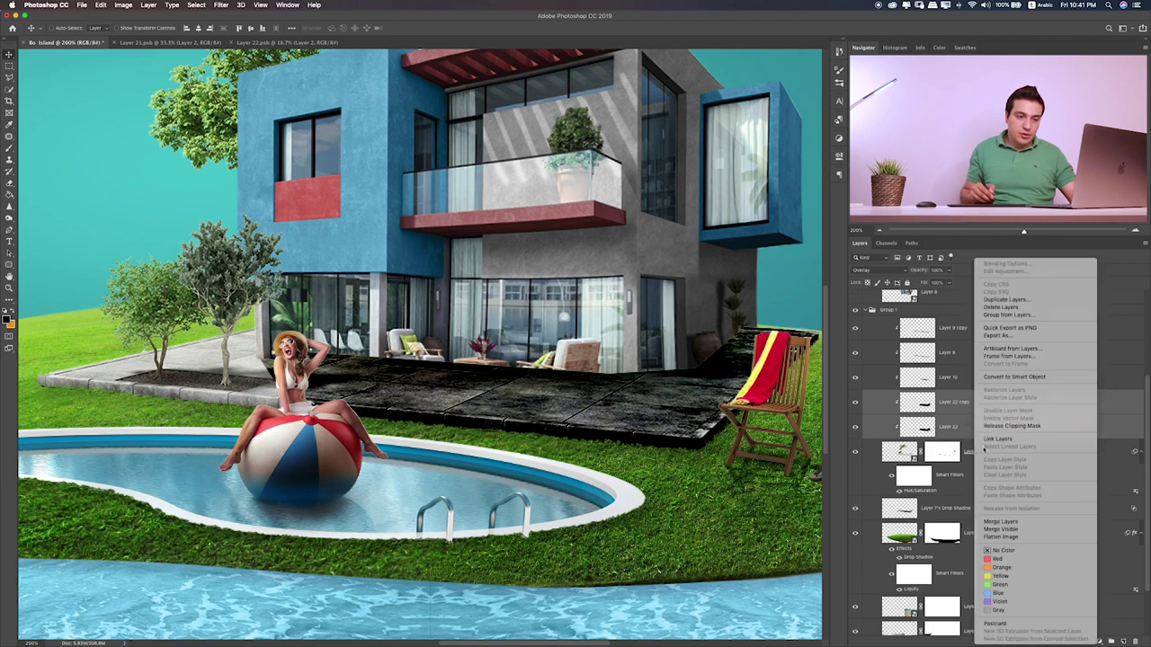
{"action": "left_click", "coordinate": [1001, 521]}
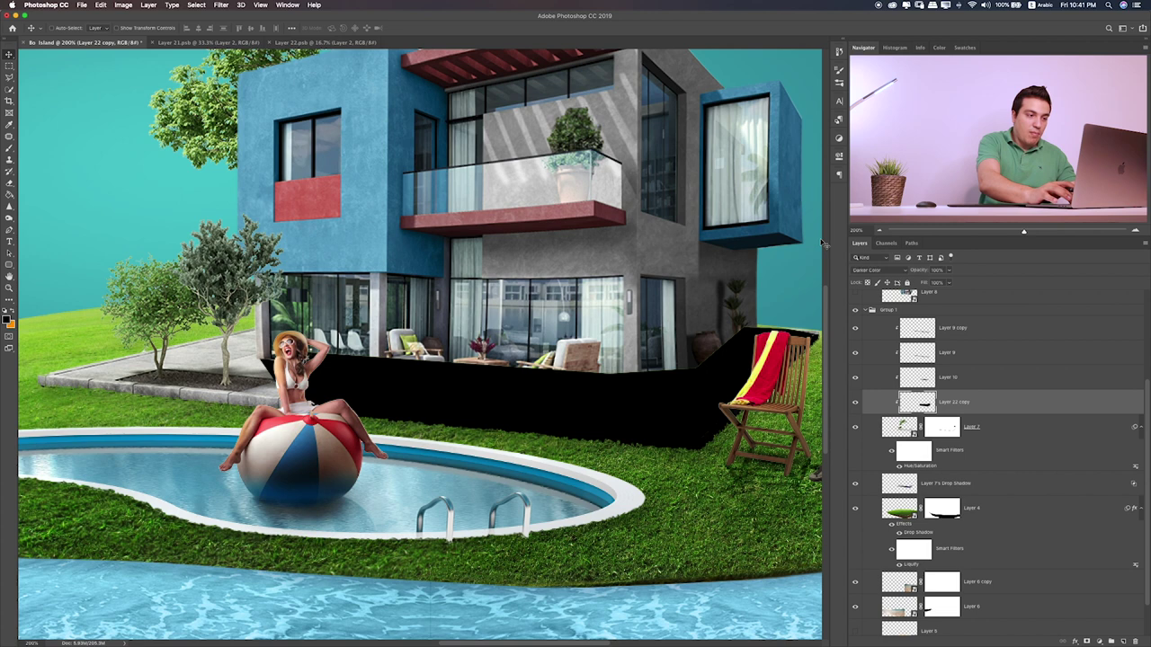
{"action": "key", "text": "alt+shift+s"}
{"action": "key", "text": "shift+plus"}
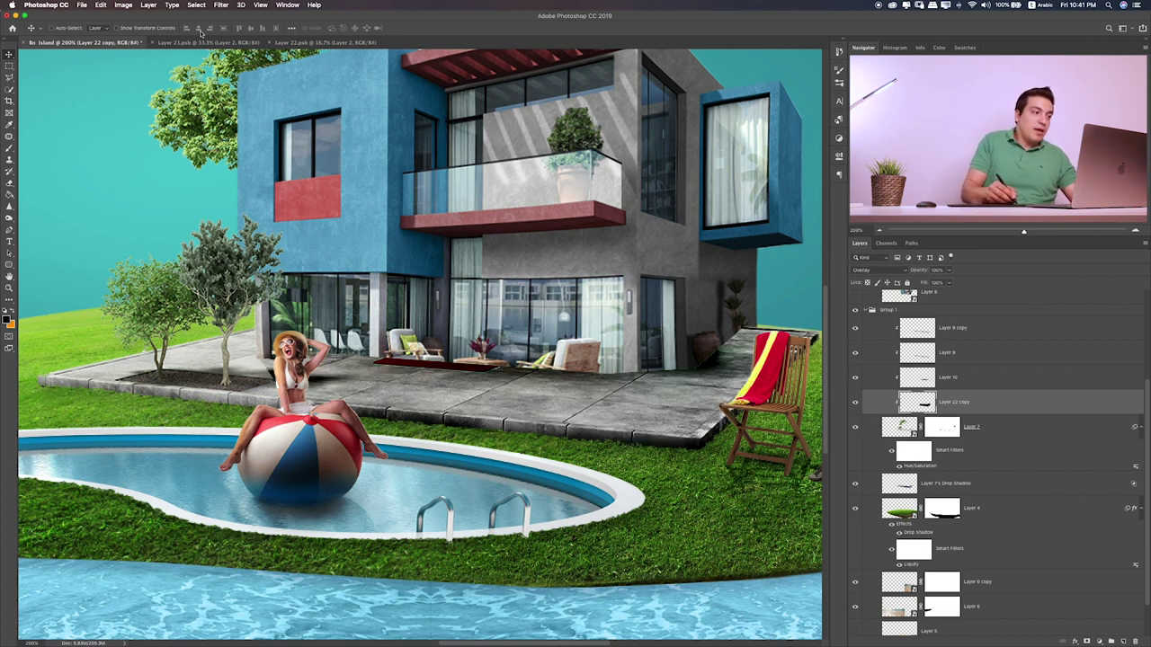
- Browse the Filter menu and close it without choosing a filter
{"action": "left_click", "coordinate": [215, 6]}
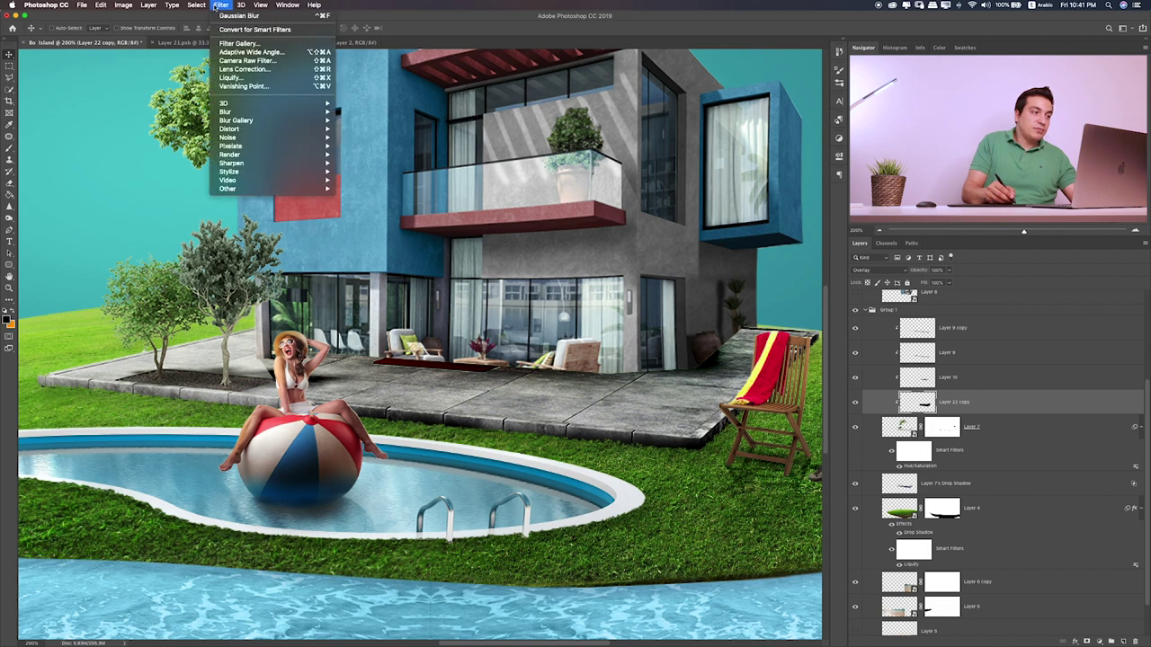
{"action": "left_click", "coordinate": [225, 28]}
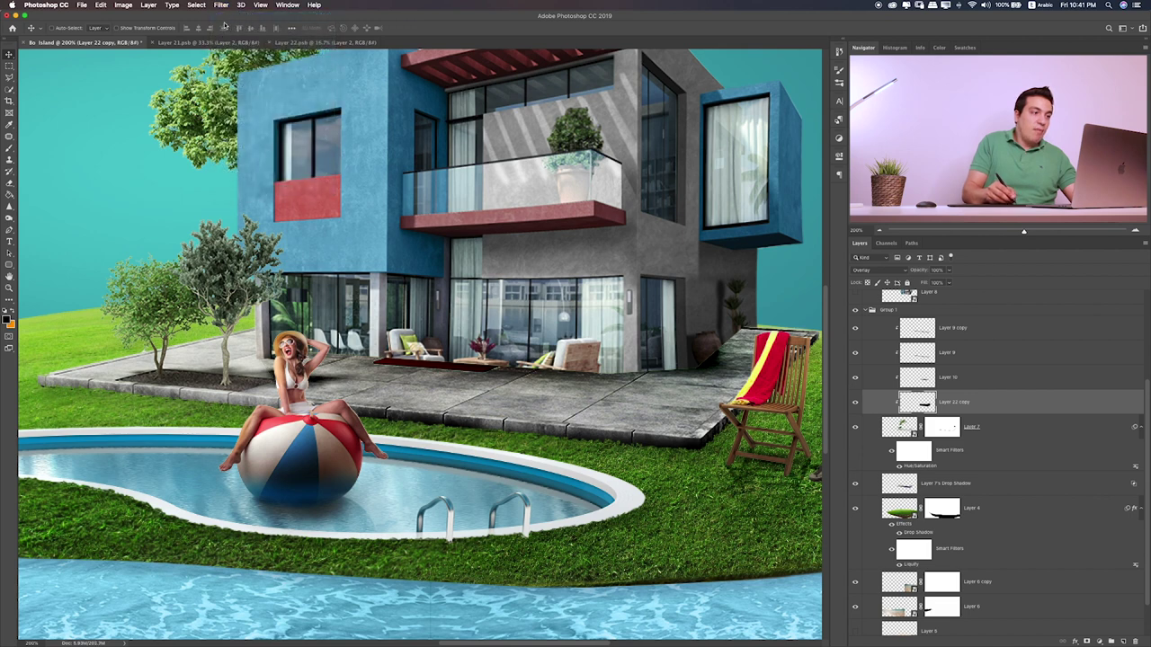
{"action": "left_click", "coordinate": [223, 7]}
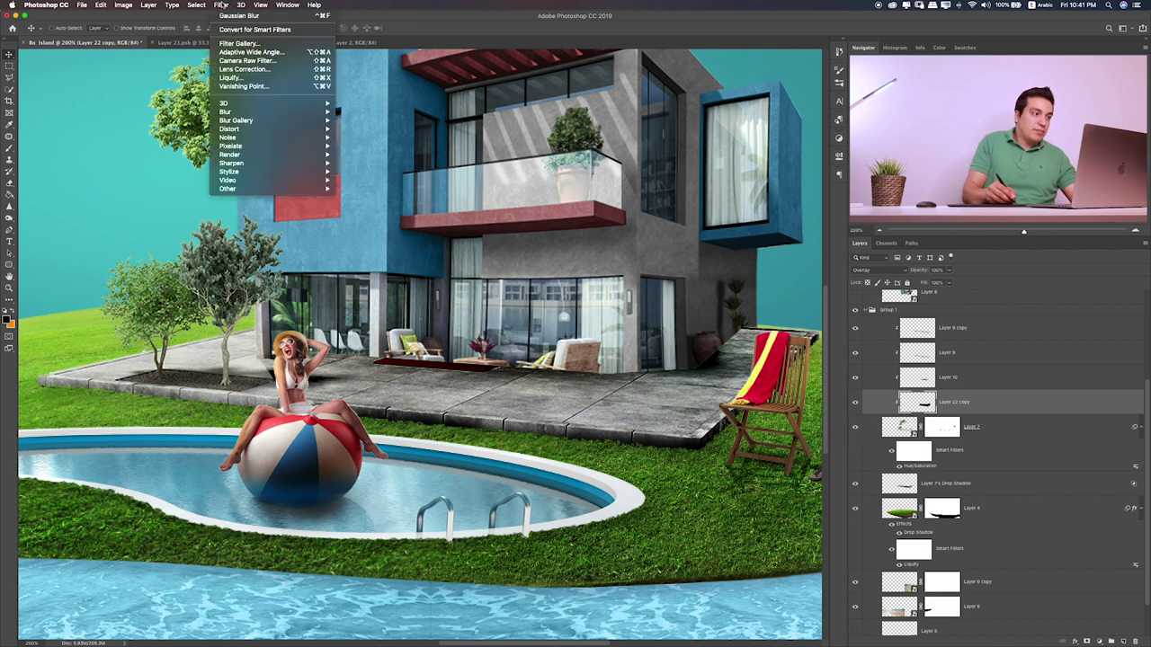
{"action": "left_click", "coordinate": [223, 6]}
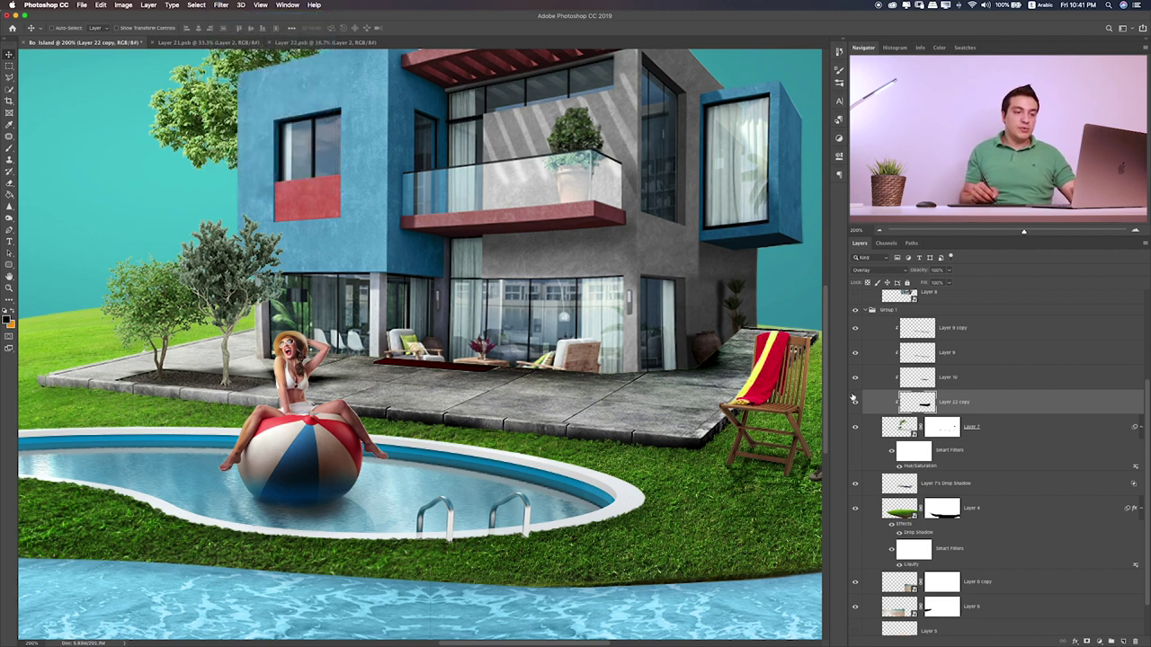
- Restore Layer 7 after deleting it, then add a new empty Layer 22 above it
{"action": "left_click", "coordinate": [1008, 433]}
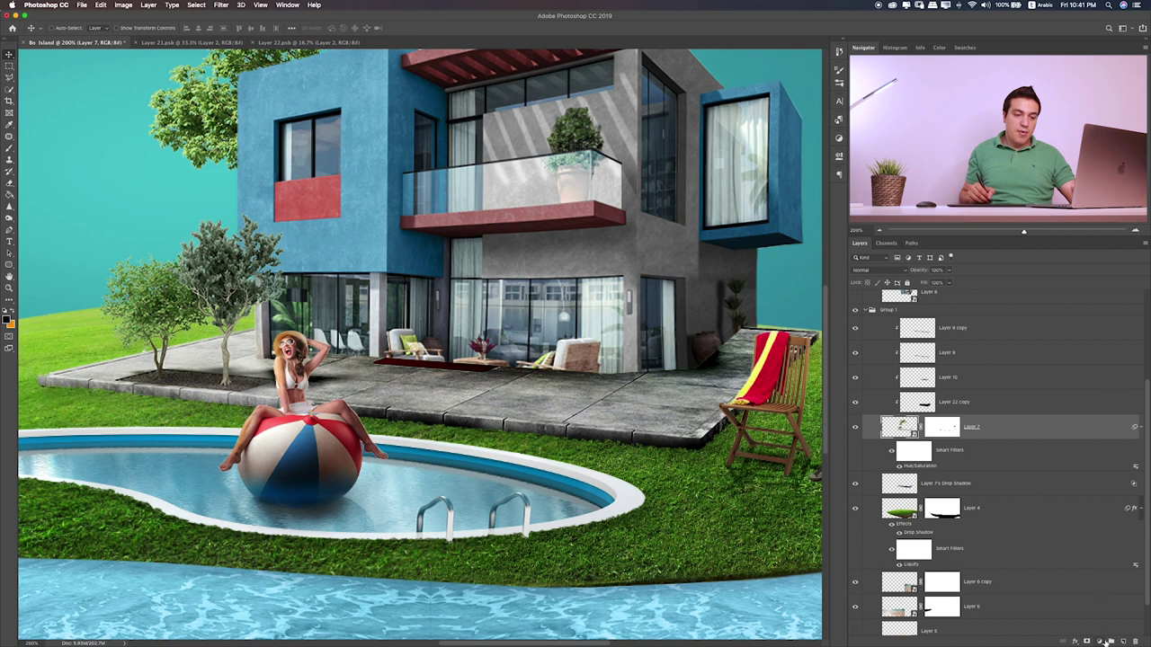
{"action": "left_click", "coordinate": [1135, 641]}
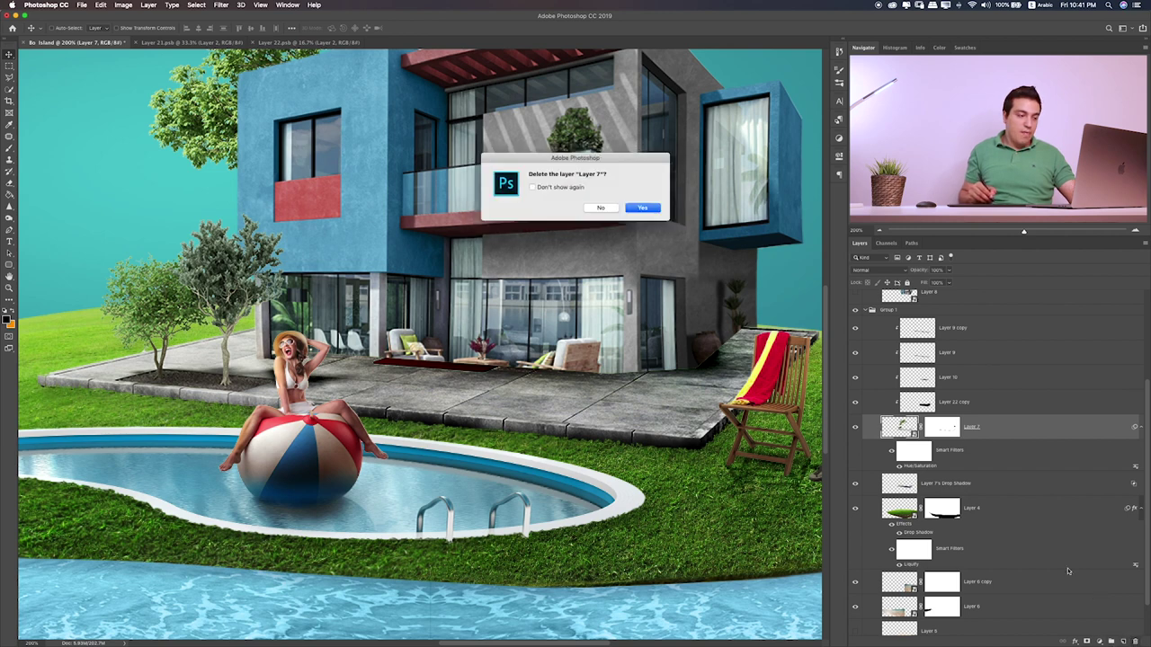
{"action": "left_click", "coordinate": [649, 209]}
{"action": "key", "text": "ctrl+z"}
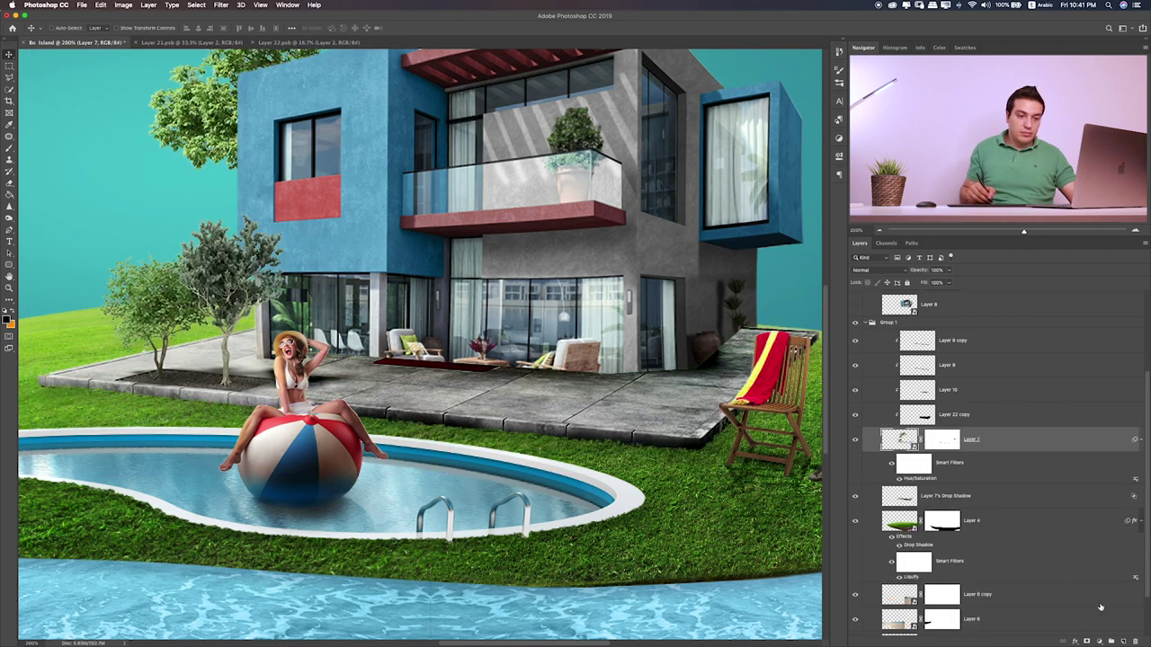
{"action": "left_click", "coordinate": [1124, 642]}
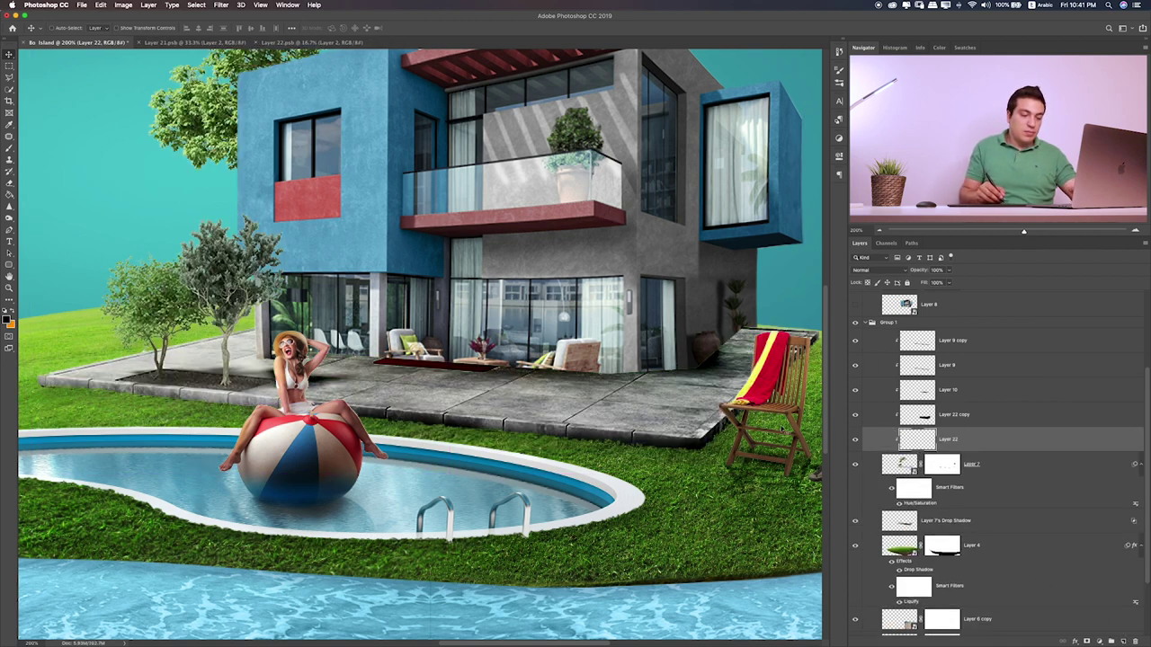
- Paint a large soft black patch, then squash, stretch and position it under the house
{"action": "key", "text": "b"}
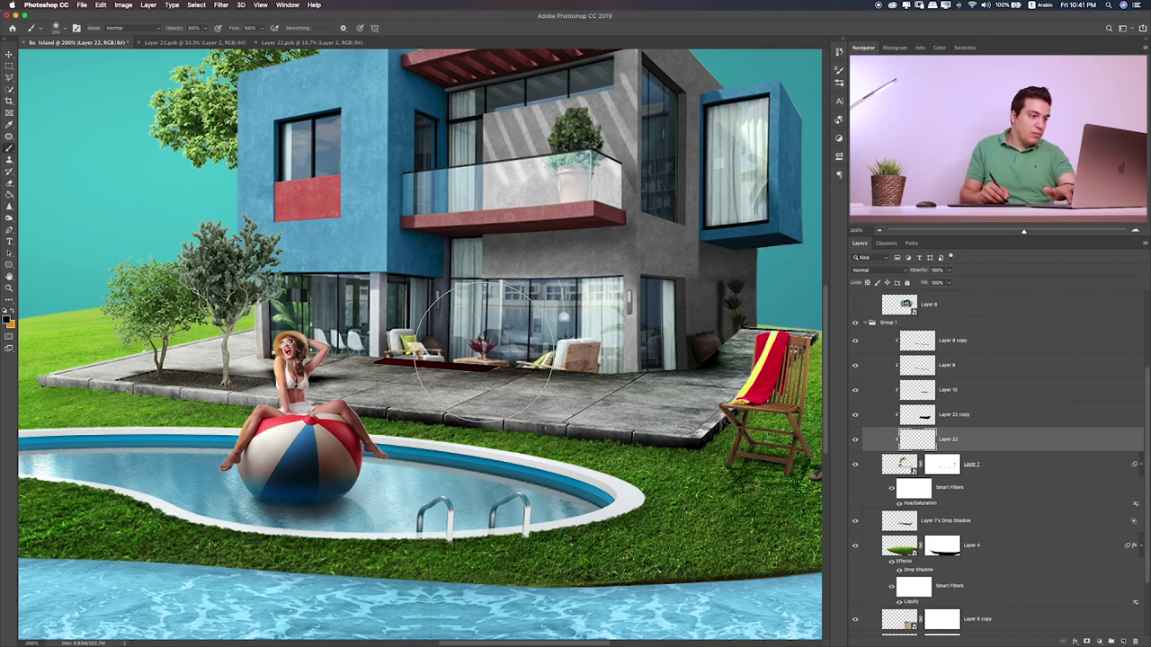
{"action": "key", "text": "]"}
{"action": "key", "text": "]"}
{"action": "key", "text": "]"}
{"action": "left_click_drag", "start_coordinate": [485, 346], "coordinate": [474, 359]}
{"action": "key", "text": "ctrl+t"}
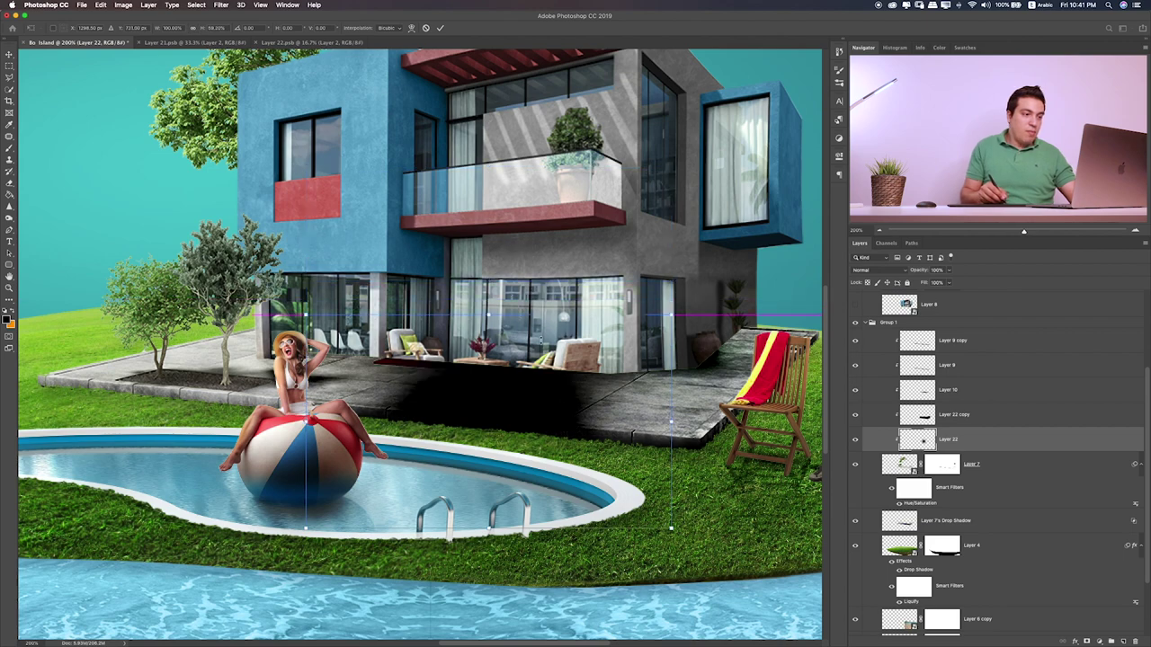
{"action": "left_click_drag", "start_coordinate": [488, 167], "coordinate": [488, 386]}
{"action": "mouse_move", "coordinate": [599, 399]}
{"action": "left_mouse_down"}
{"action": "mouse_move", "coordinate": [585, 398]}
{"action": "mouse_move", "coordinate": [594, 331]}
{"action": "left_mouse_up"}
{"action": "left_click_drag", "start_coordinate": [685, 364], "coordinate": [526, 411]}
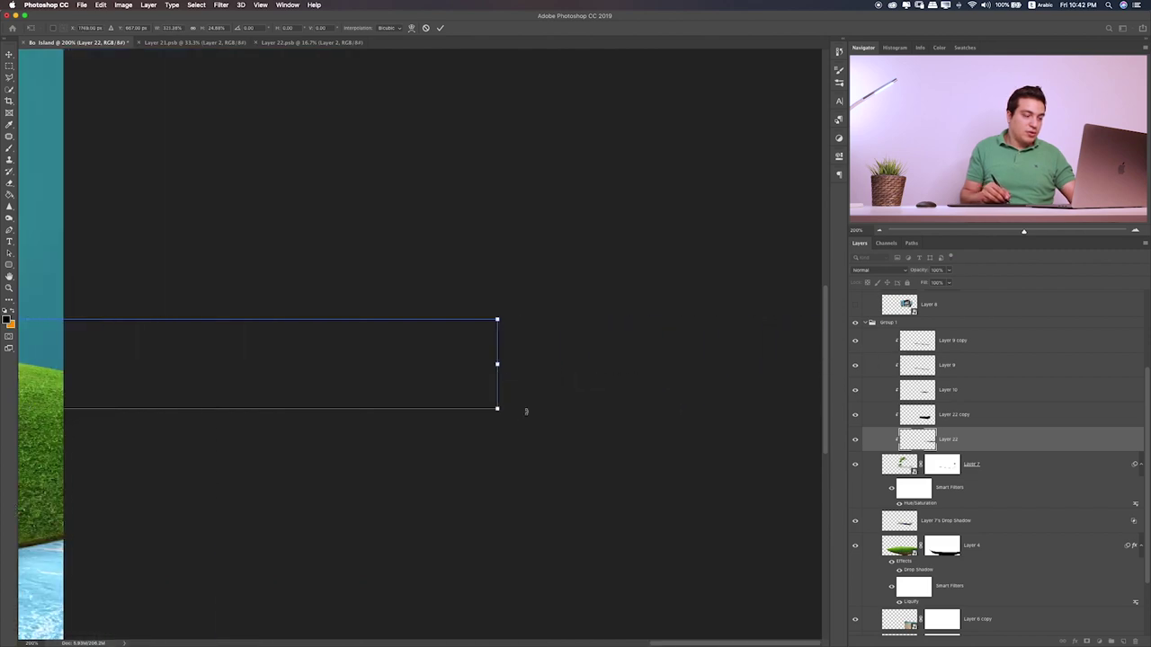
{"action": "left_click_drag", "start_coordinate": [384, 461], "coordinate": [694, 435]}
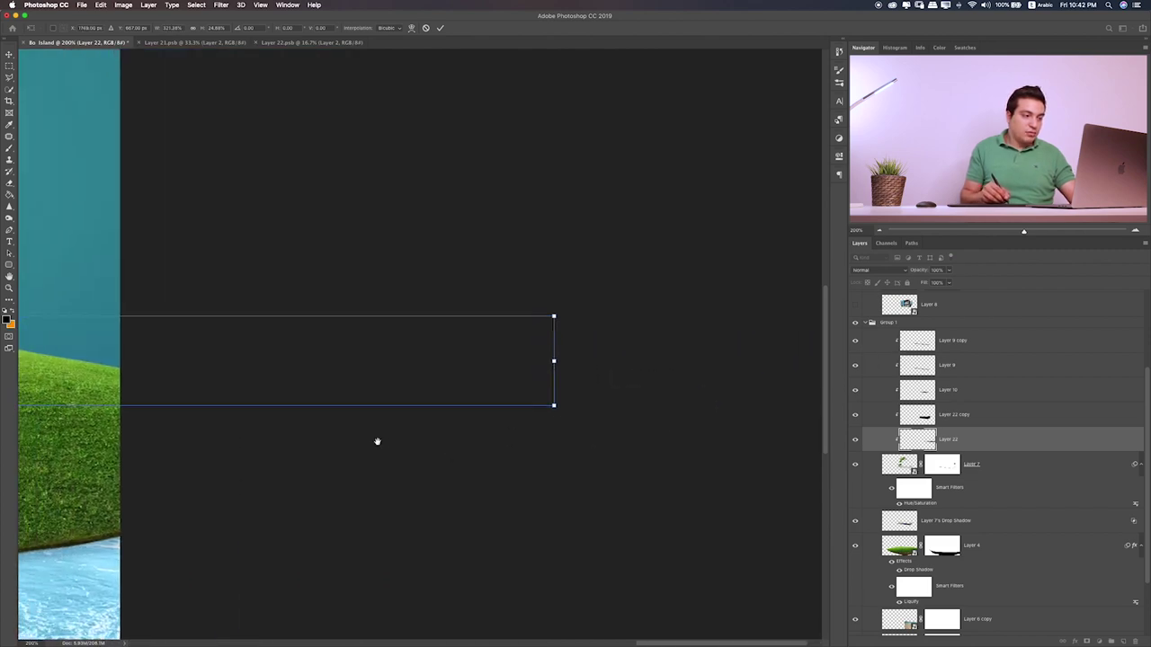
{"action": "left_click_drag", "start_coordinate": [377, 442], "coordinate": [642, 429]}
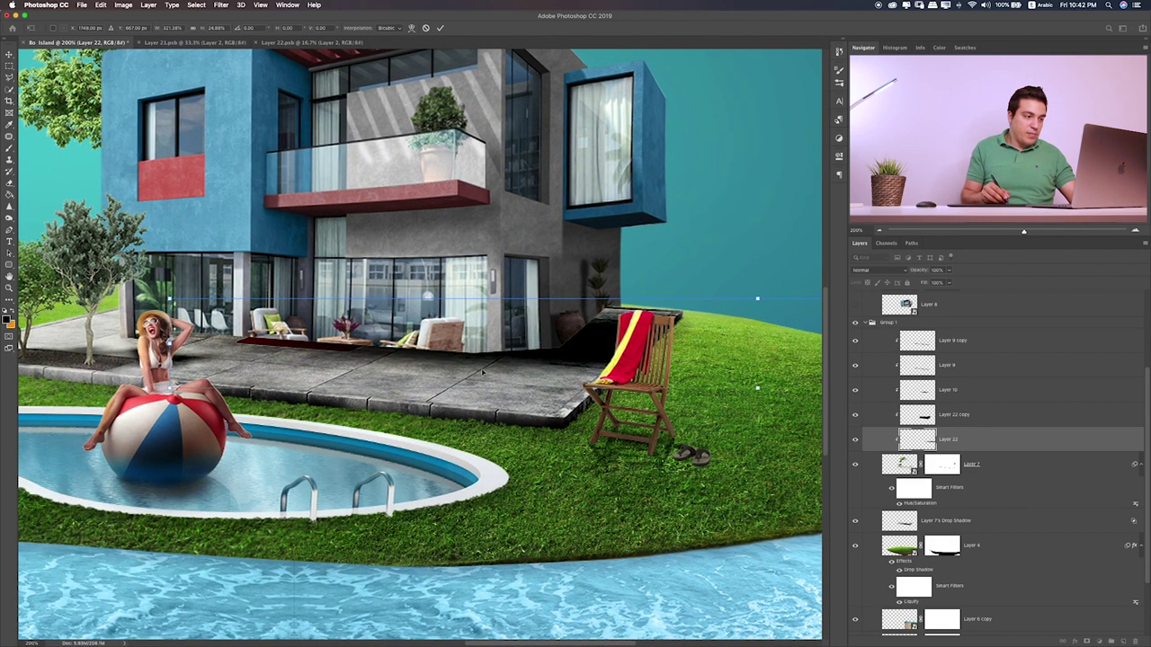
{"action": "left_click_drag", "start_coordinate": [482, 371], "coordinate": [324, 357]}
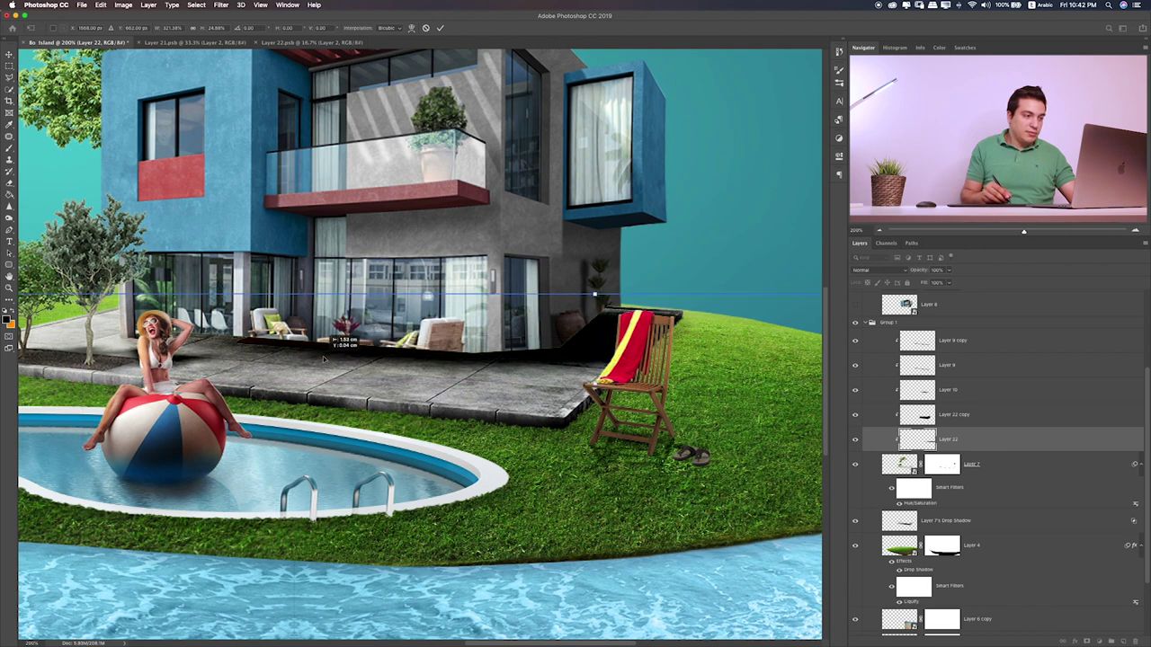
{"action": "left_click_drag", "start_coordinate": [324, 358], "coordinate": [327, 331]}
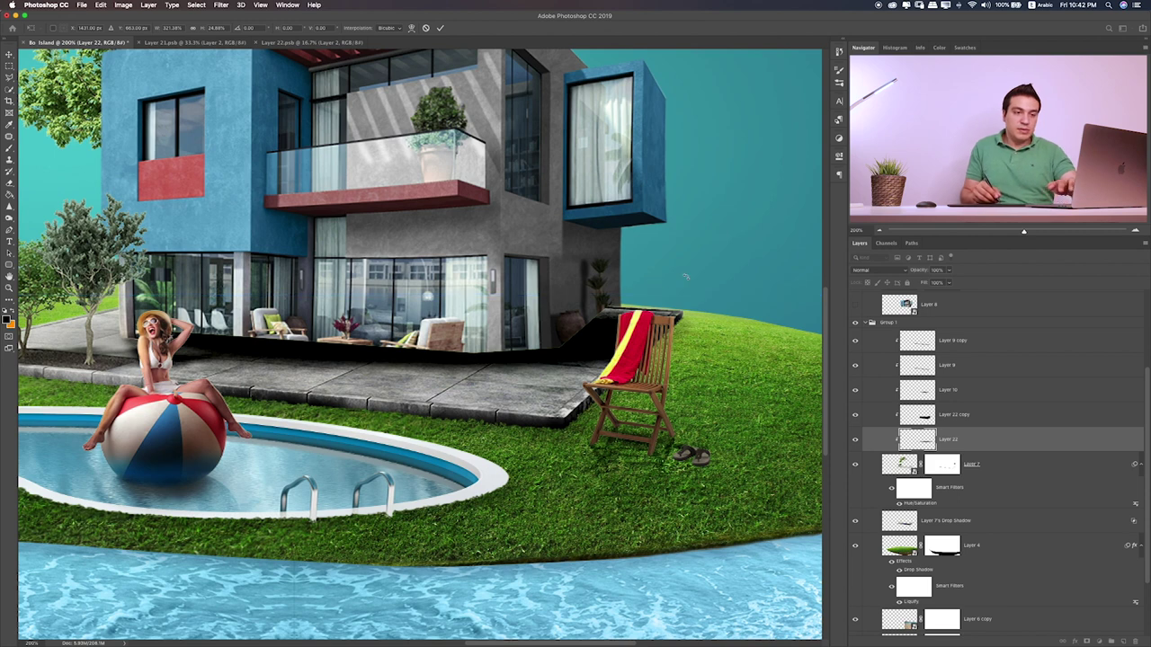
{"action": "key", "text": "Return"}
- Lower the shadow layer's opacity to 40% and nudge it slightly left
{"action": "key", "text": "b"}
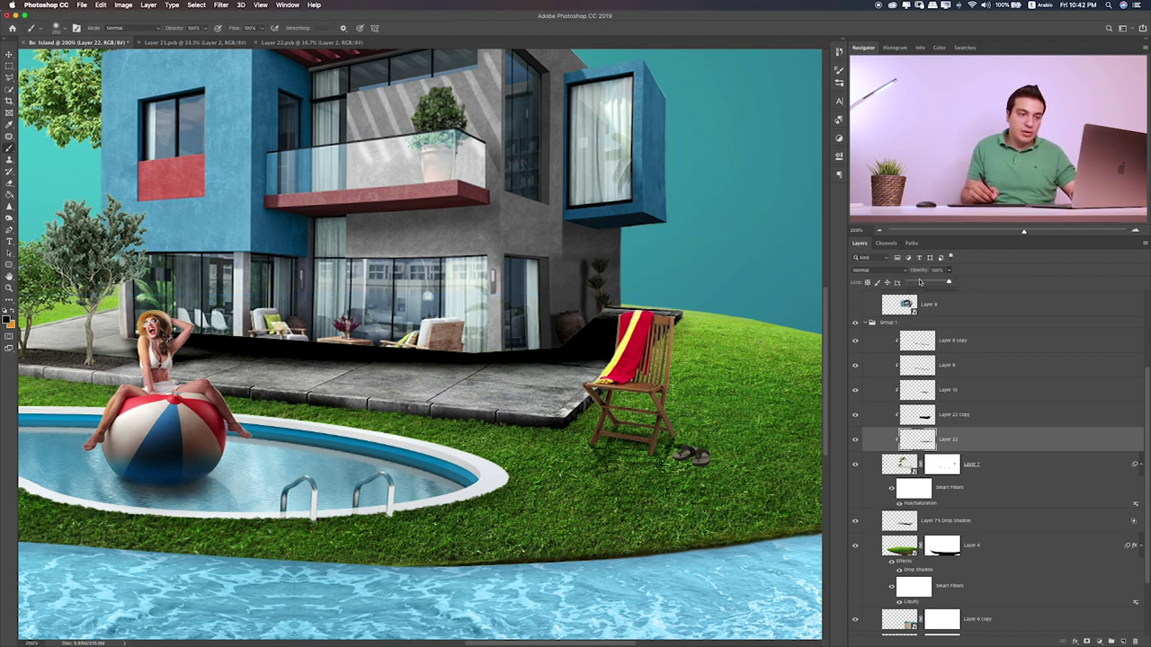
{"action": "left_click", "coordinate": [920, 282]}
{"action": "left_click_drag", "start_coordinate": [925, 282], "coordinate": [927, 282]}
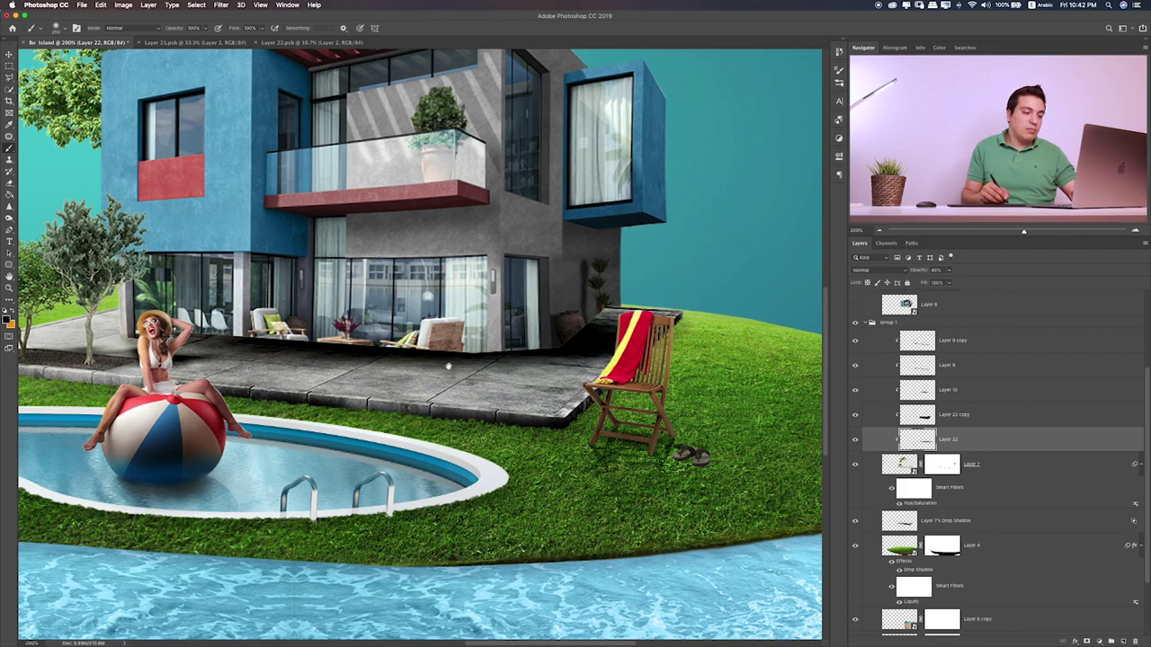
{"action": "scroll", "coordinate": [539, 341], "scroll_direction": "left", "scroll_amount": 3}
{"action": "key", "text": "v"}
{"action": "left_click_drag", "start_coordinate": [581, 336], "coordinate": [555, 331]}
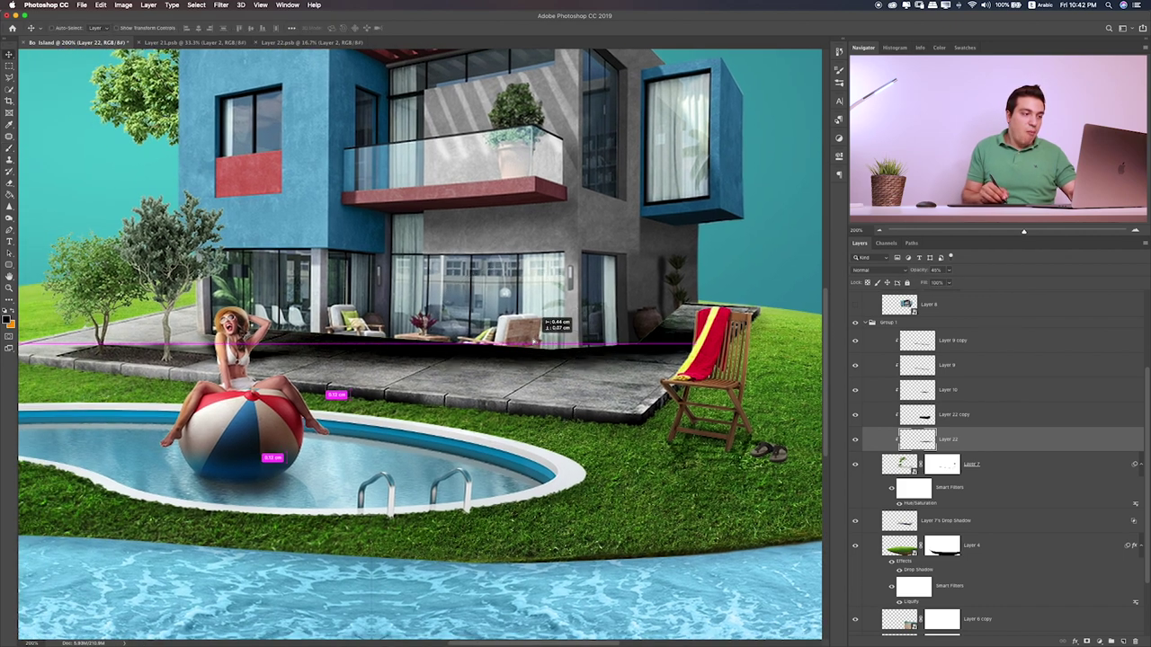
- Erase the shadow near the deck chair, soften its left edge, and compare visibility
{"action": "key", "text": "e"}
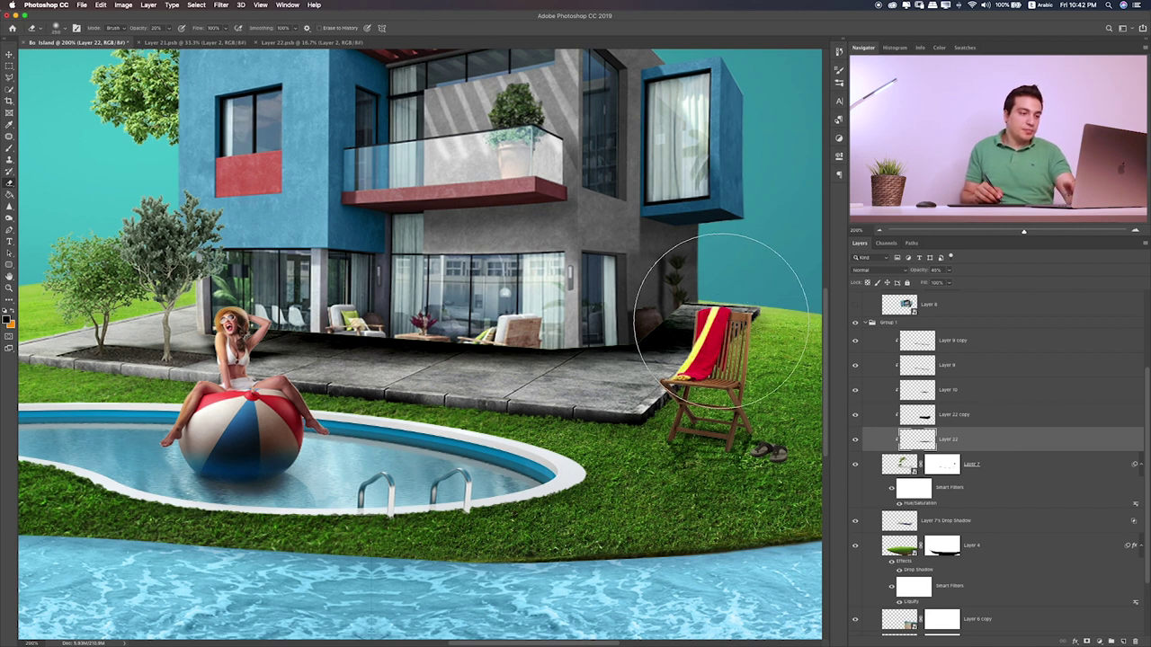
{"action": "left_click_drag", "start_coordinate": [688, 296], "coordinate": [678, 337]}
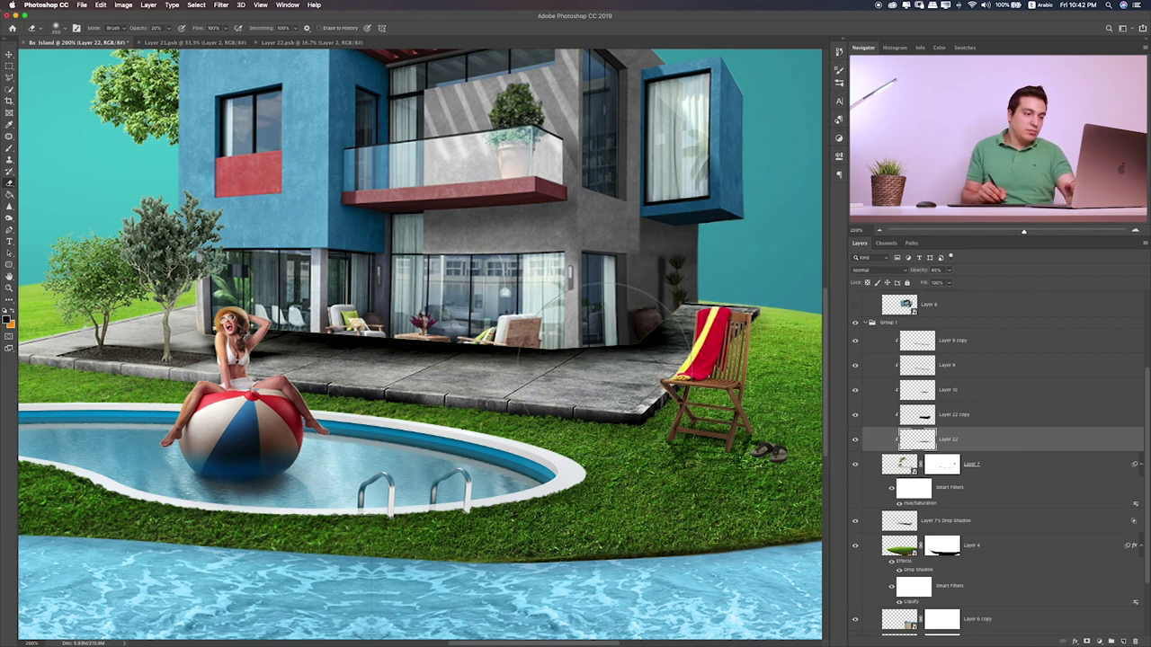
{"action": "left_click_drag", "start_coordinate": [269, 342], "coordinate": [522, 355]}
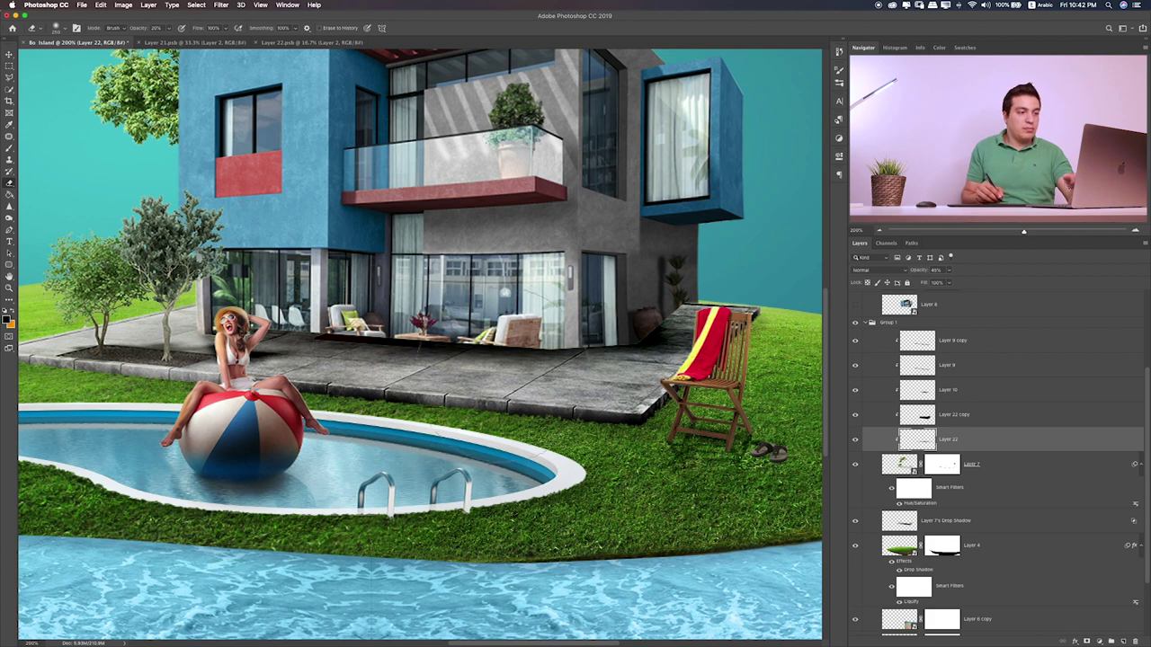
{"action": "left_click", "coordinate": [856, 440]}
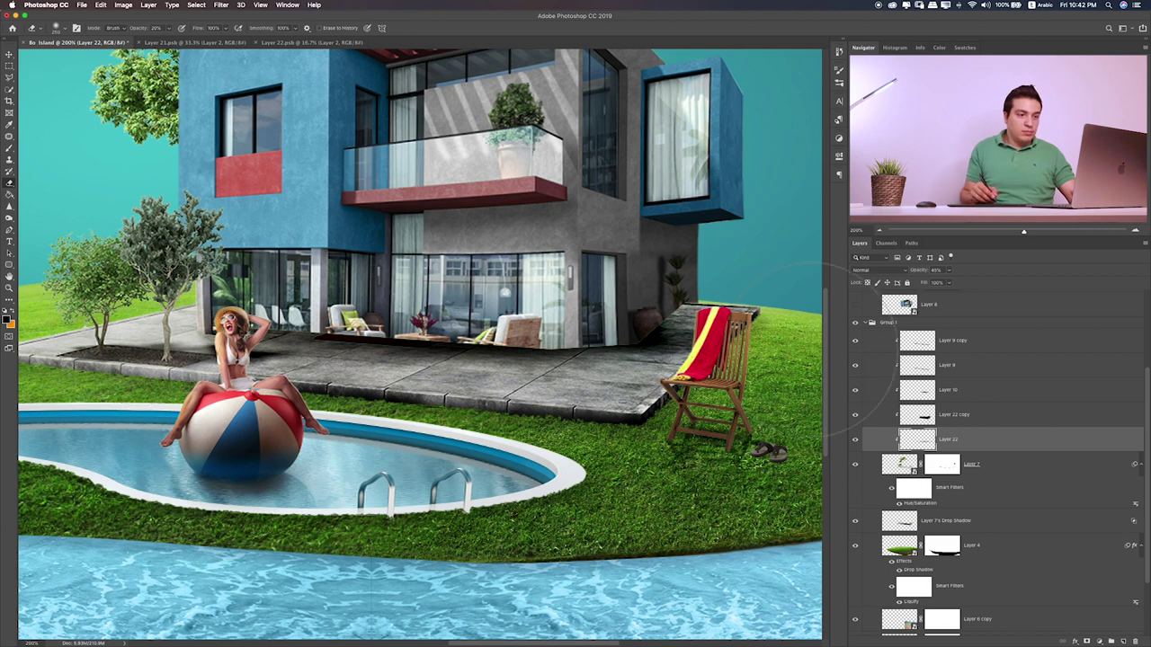
{"action": "scroll", "coordinate": [932, 325], "scroll_direction": "up", "scroll_amount": 2}
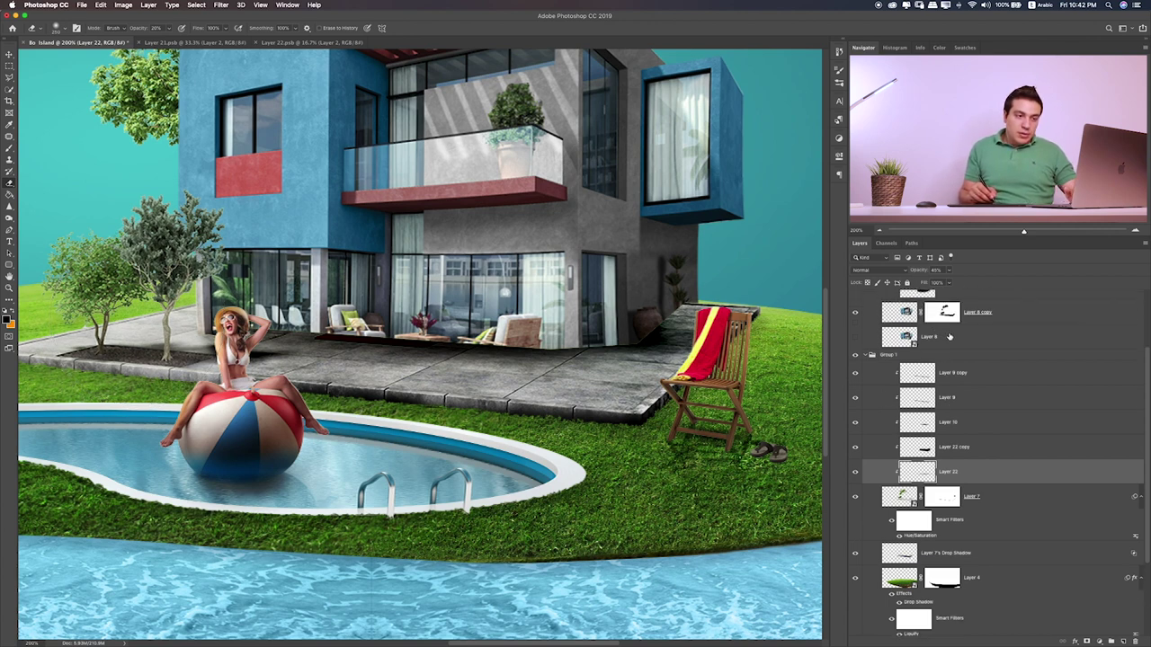
{"action": "left_click", "coordinate": [1000, 318]}
{"action": "scroll", "coordinate": [1007, 332], "scroll_direction": "up", "scroll_amount": 3}
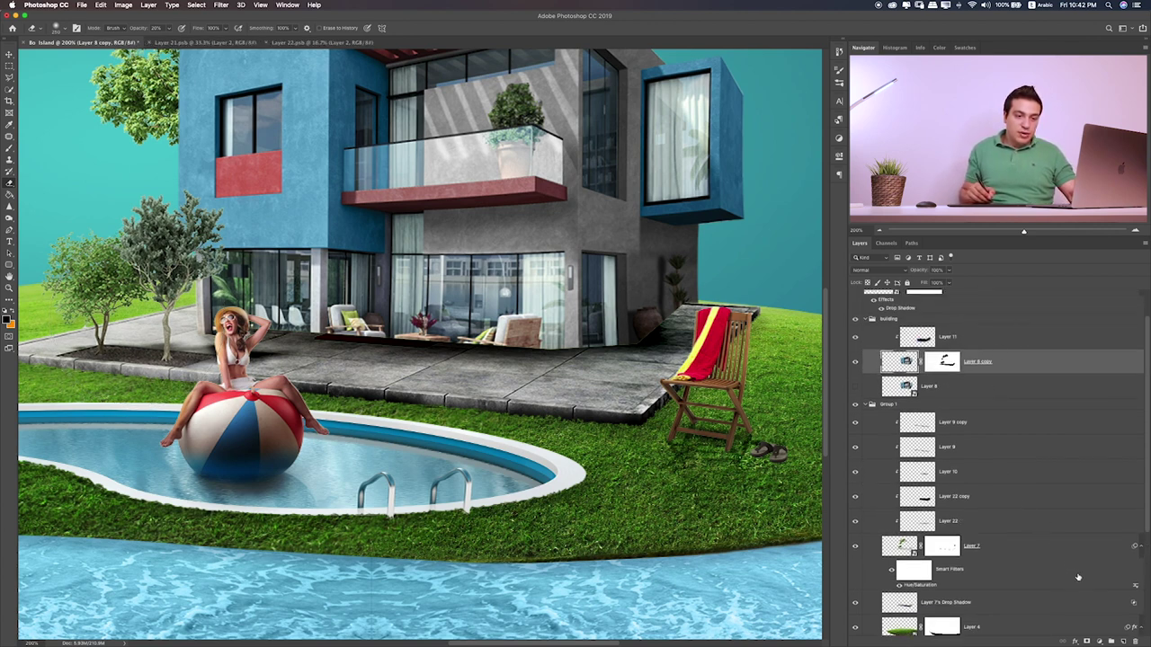
- On a new layer, paint black shading over the lower building and blend it as Overlay
{"action": "left_click", "coordinate": [1124, 641]}
{"action": "key", "text": "b"}
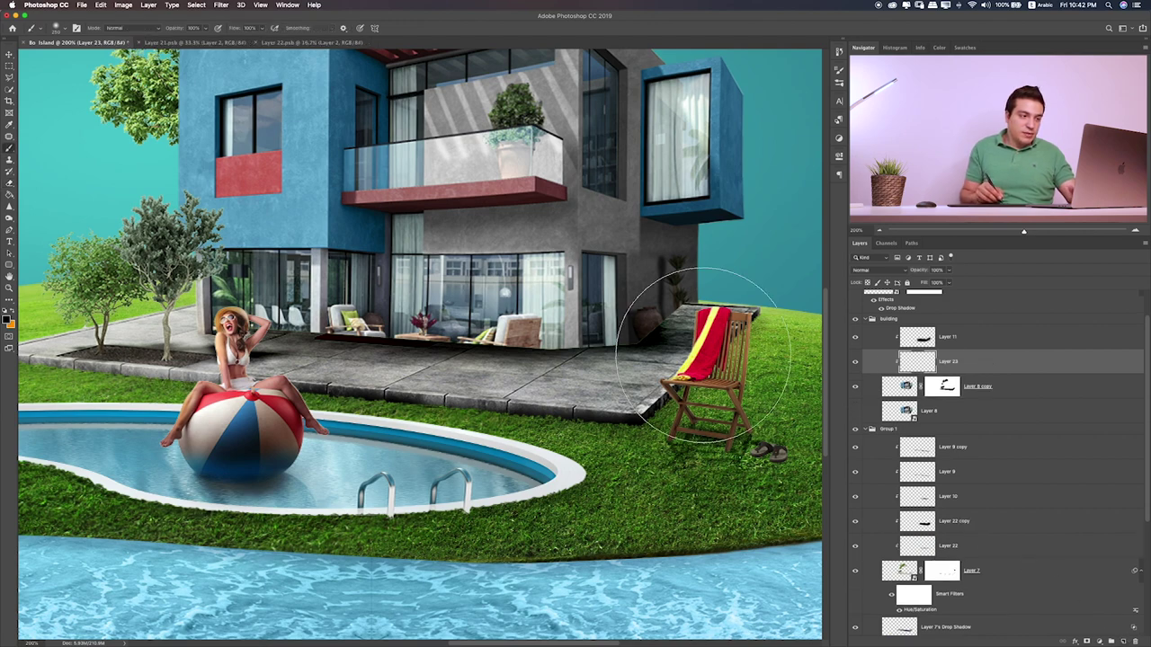
{"action": "left_click_drag", "start_coordinate": [683, 305], "coordinate": [309, 360]}
{"action": "left_click_drag", "start_coordinate": [207, 287], "coordinate": [611, 288]}
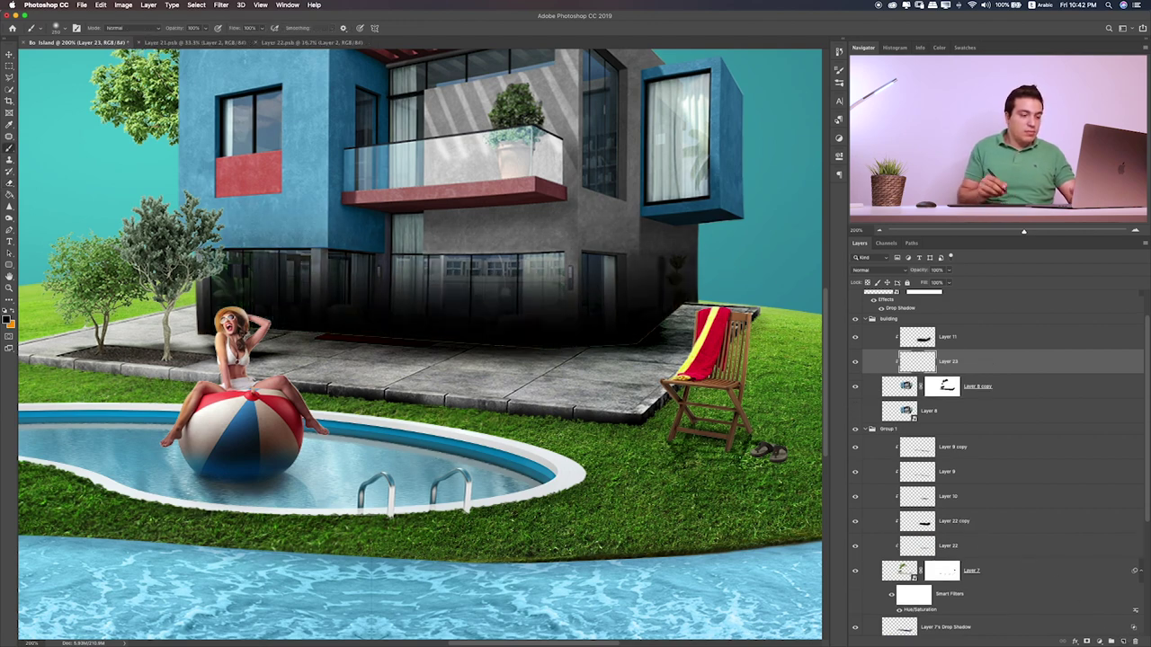
{"action": "key", "text": "v"}
{"action": "key", "text": "alt+shift+i"}
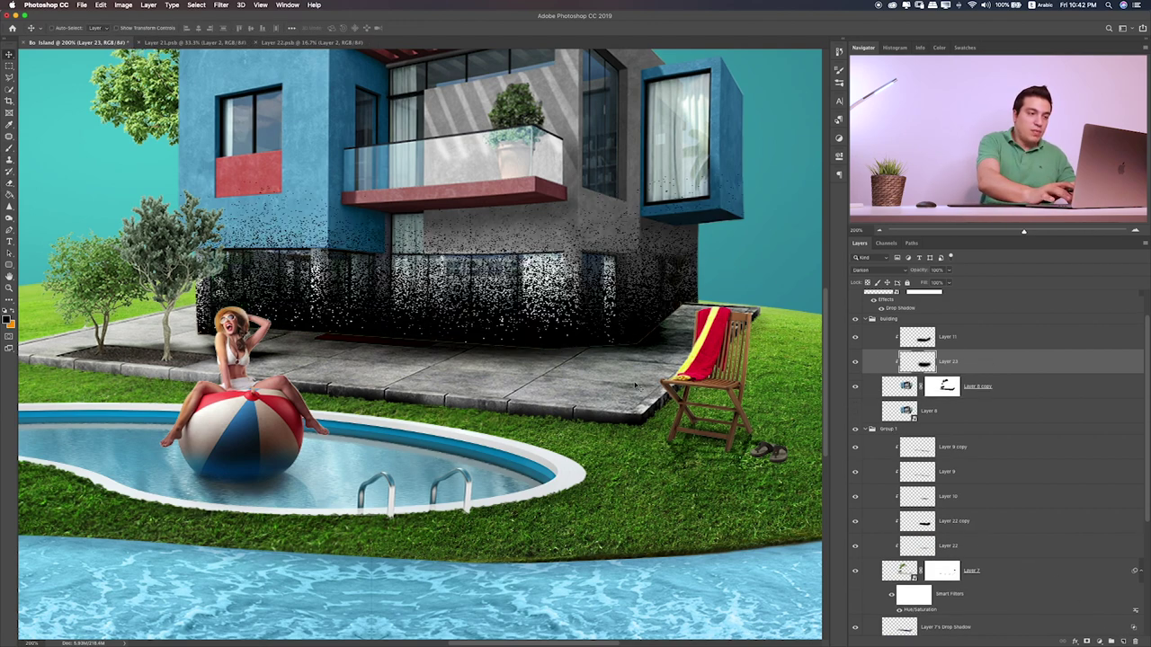
{"action": "key", "text": "shift+plus"}
{"action": "key", "text": "shift+plus"}
{"action": "key", "text": "shift+plus"}
{"action": "key", "text": "shift+plus"}
{"action": "key", "text": "shift+plus"}
{"action": "key", "text": "shift+plus"}
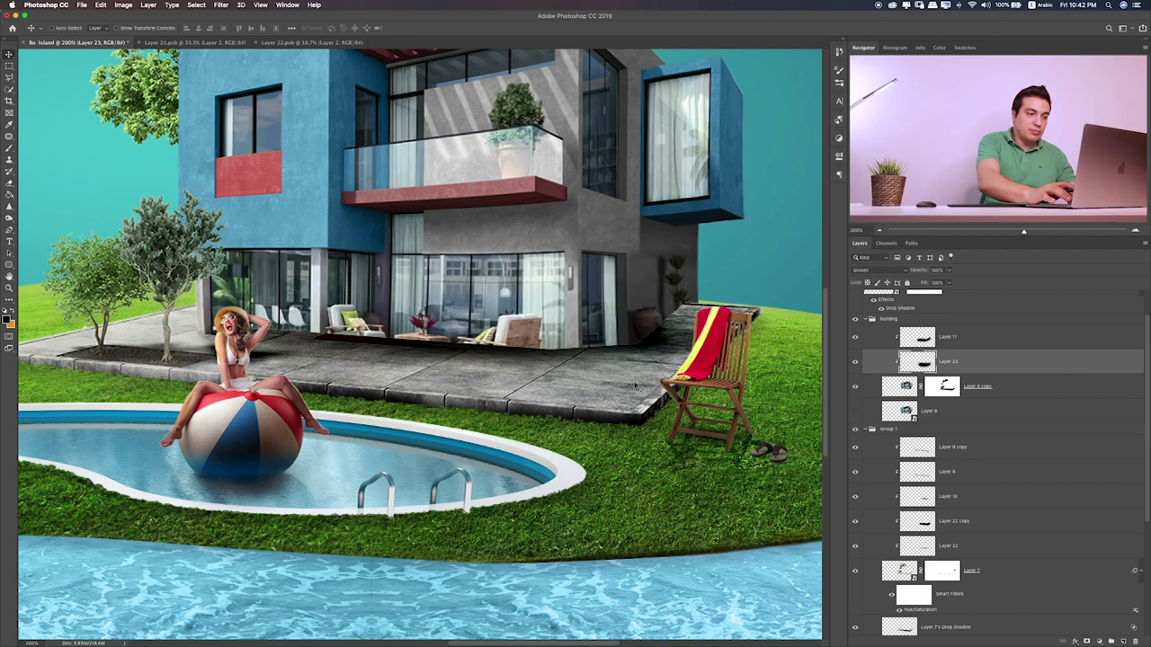
{"action": "key", "text": "shift+plus"}
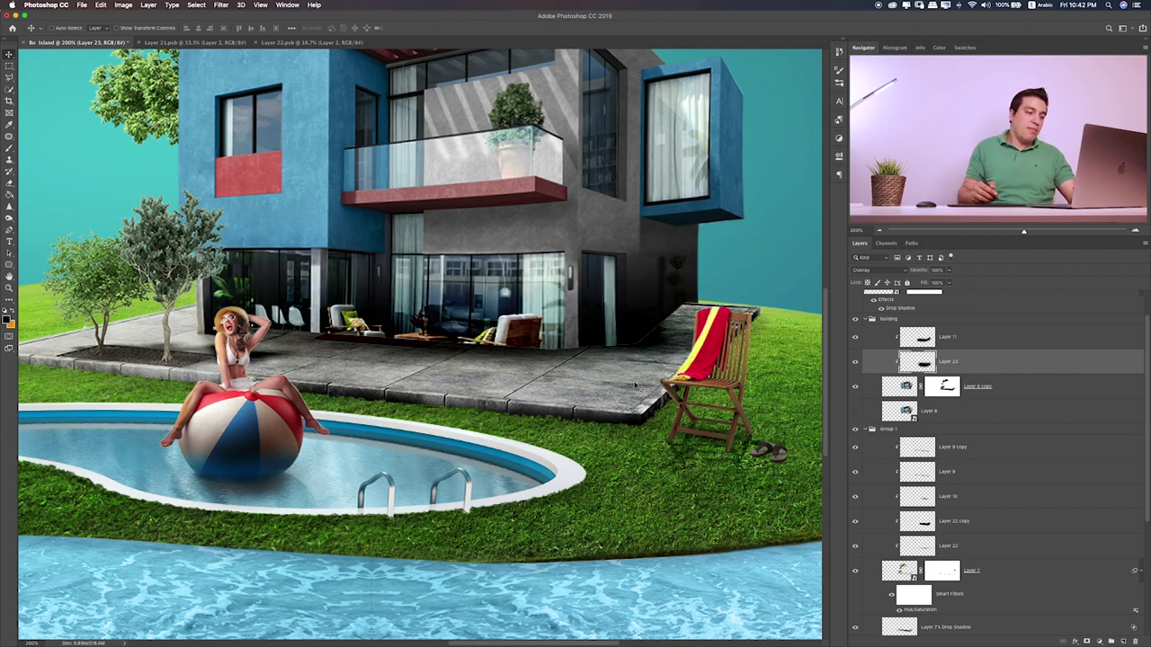
- Erase shading near the ground-floor windows and lower the layer's opacity
{"action": "key", "text": "e"}
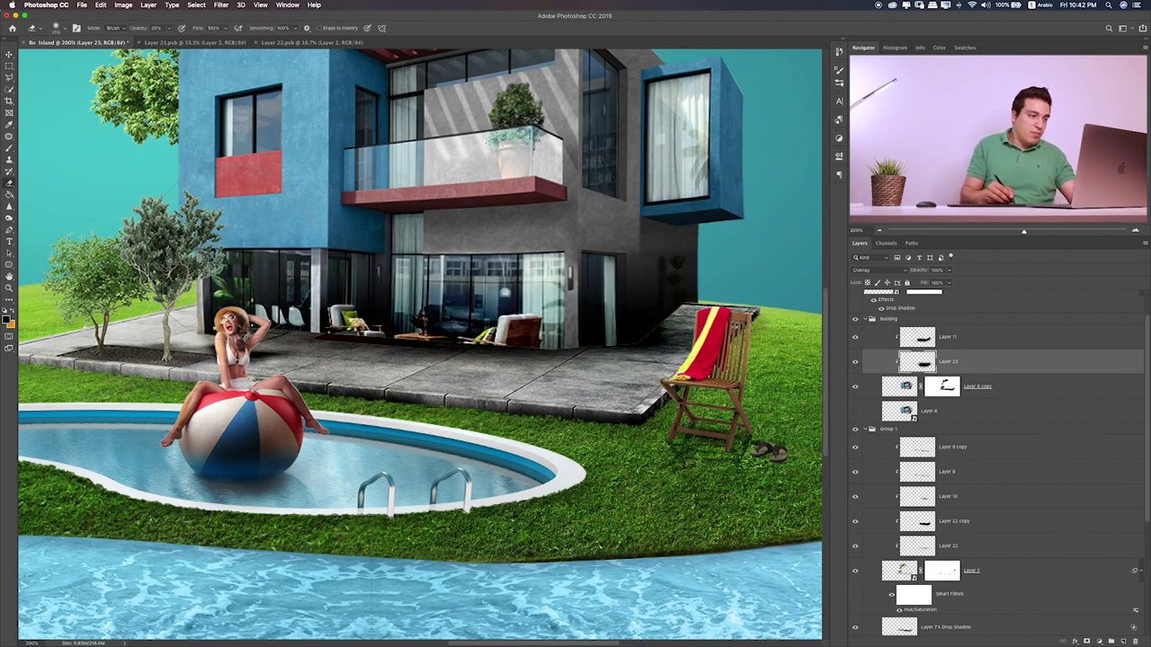
{"action": "mouse_move", "coordinate": [243, 292]}
{"action": "left_mouse_down"}
{"action": "mouse_move", "coordinate": [454, 270]}
{"action": "mouse_move", "coordinate": [286, 281]}
{"action": "left_mouse_up"}
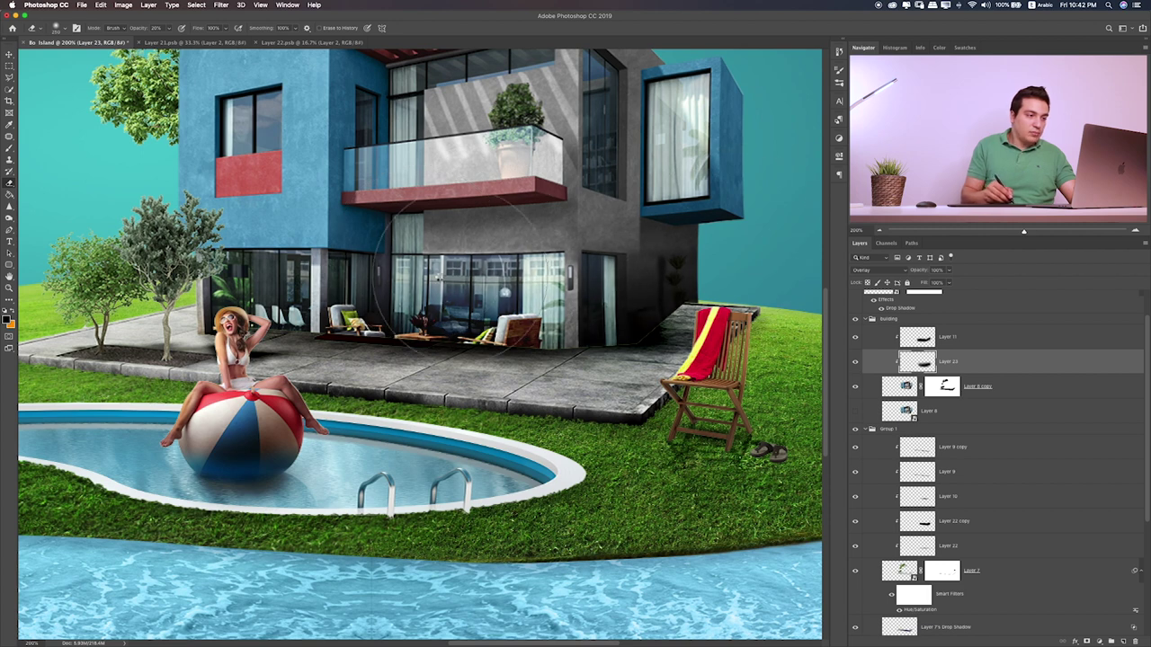
{"action": "left_click", "coordinate": [951, 273]}
{"action": "left_click_drag", "start_coordinate": [944, 282], "coordinate": [933, 284]}
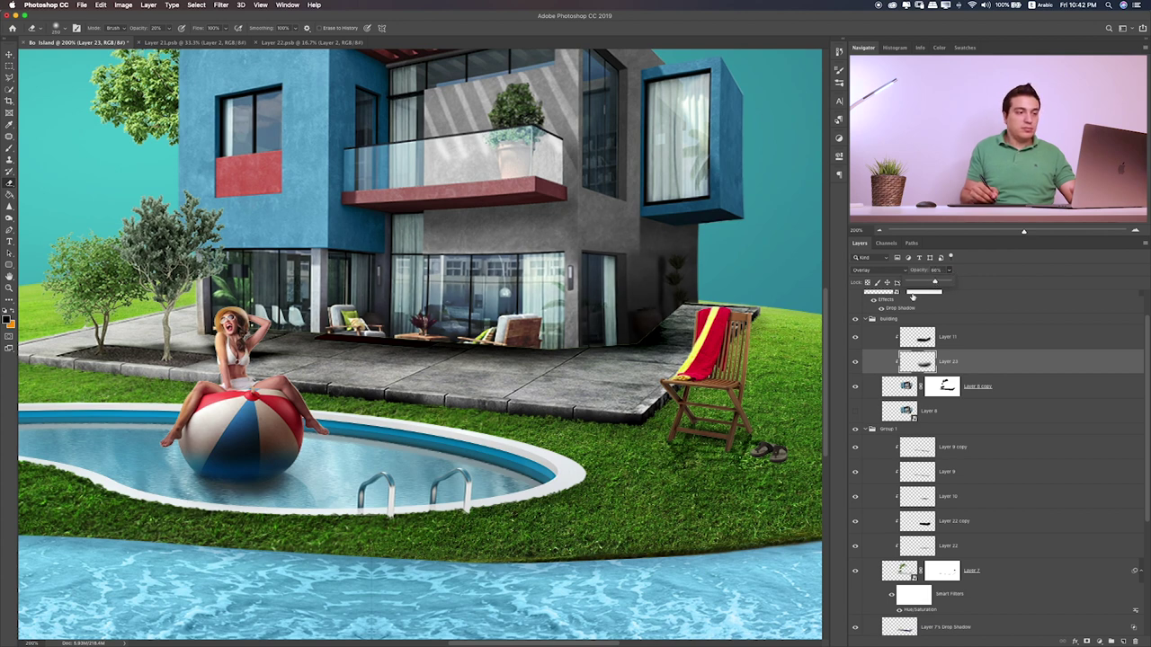
- On another new layer, brush a thin black strip along the house base toward the chair
{"action": "left_click", "coordinate": [1120, 641]}
{"action": "key", "text": "b"}
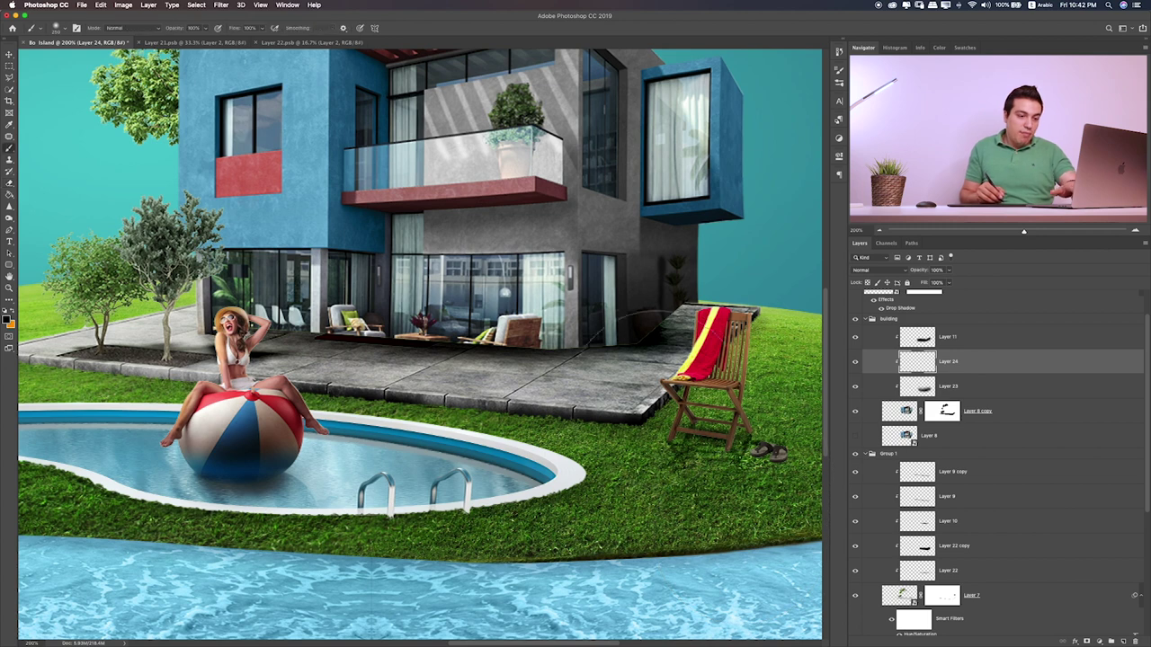
{"action": "key", "text": "bracketleft"}
{"action": "key", "text": "bracketleft"}
{"action": "key", "text": "bracketleft"}
{"action": "key", "text": "bracketleft"}
{"action": "key", "text": "bracketleft"}
{"action": "key", "text": "bracketleft"}
{"action": "key", "text": "bracketleft"}
{"action": "key", "text": "bracketleft"}
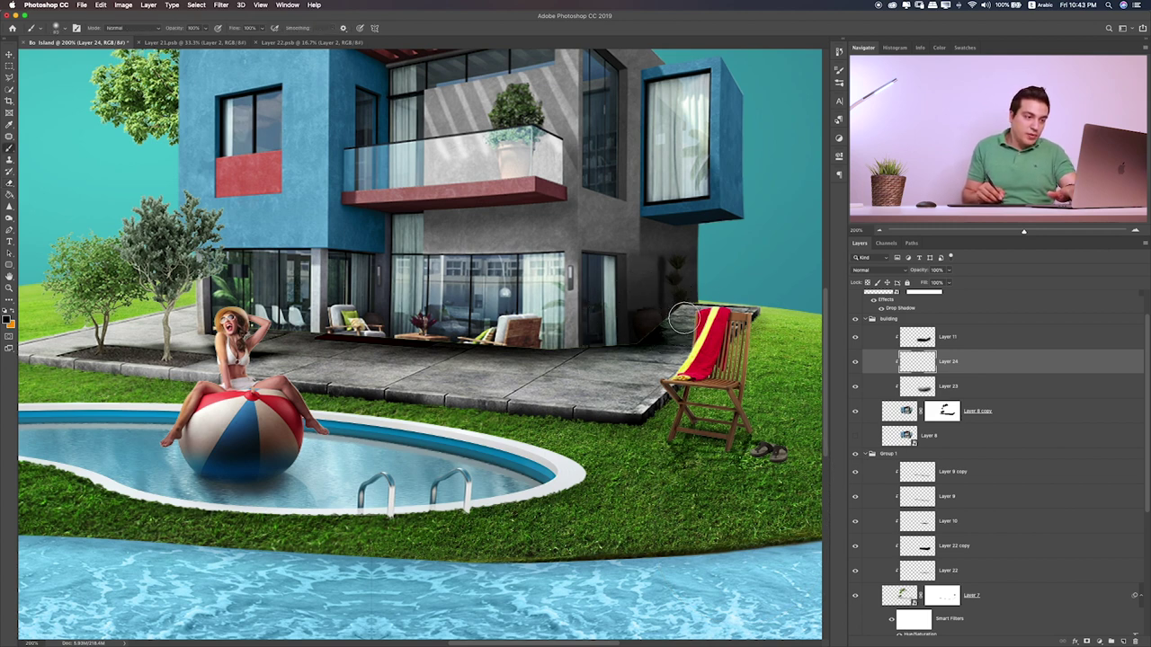
{"action": "mouse_move", "coordinate": [640, 345]}
{"action": "left_mouse_down"}
{"action": "mouse_move", "coordinate": [453, 364]}
{"action": "mouse_move", "coordinate": [341, 342]}
{"action": "left_mouse_up"}
{"action": "left_click_drag", "start_coordinate": [414, 351], "coordinate": [360, 345]}
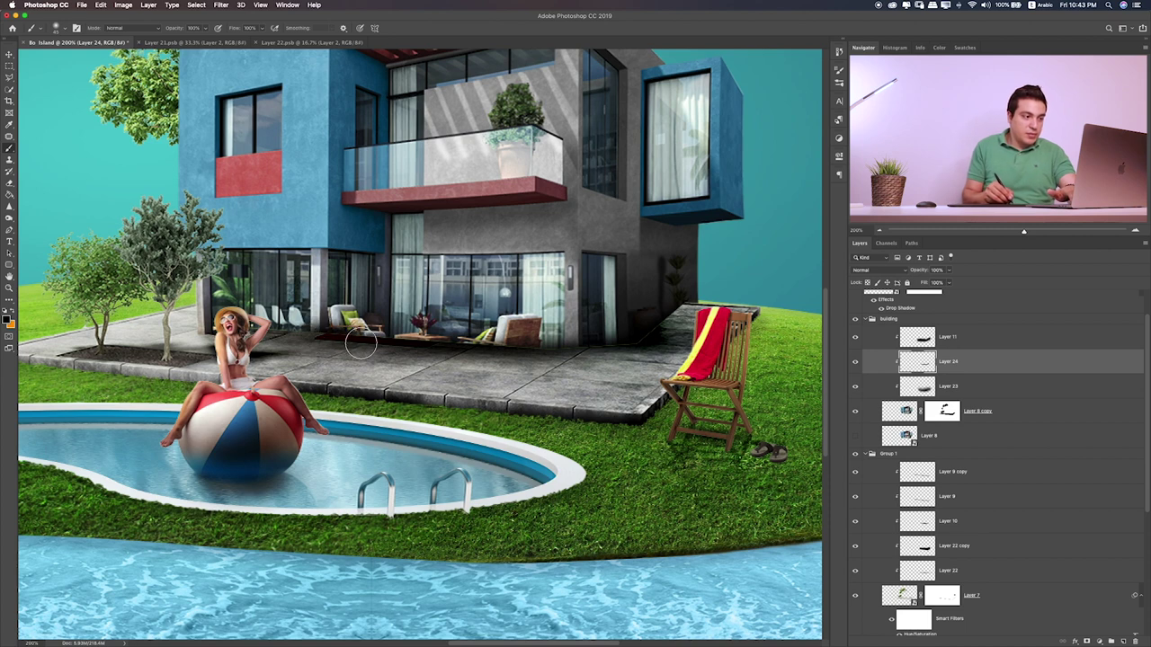
{"action": "left_click_drag", "start_coordinate": [288, 340], "coordinate": [611, 339]}
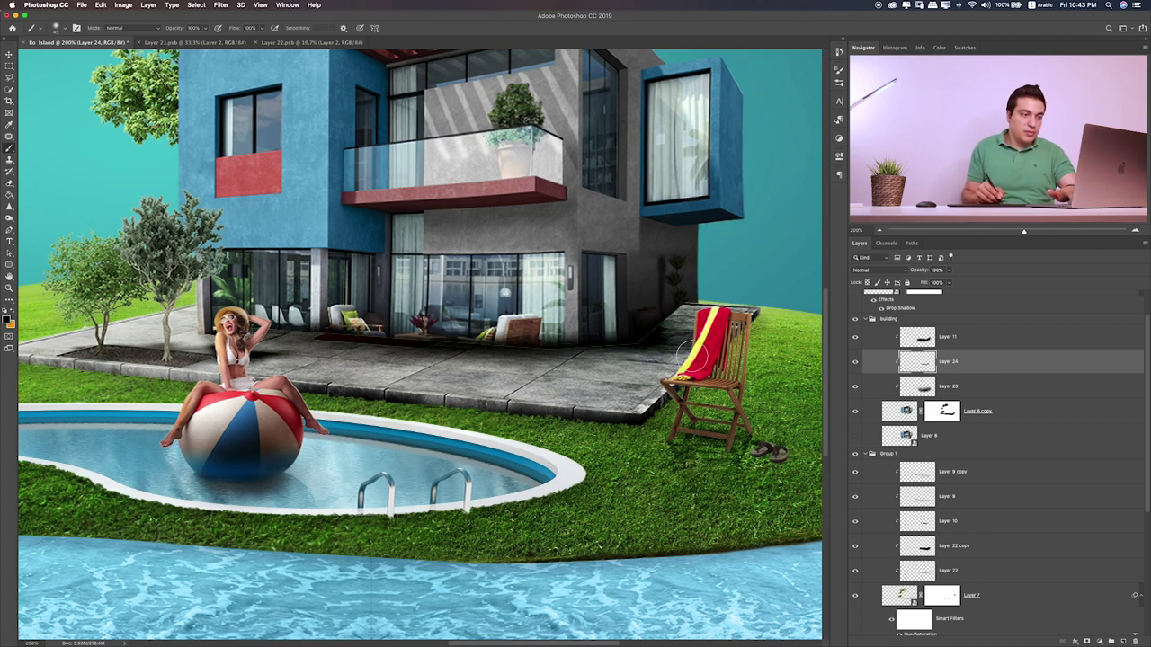
{"action": "left_click", "coordinate": [990, 411]}
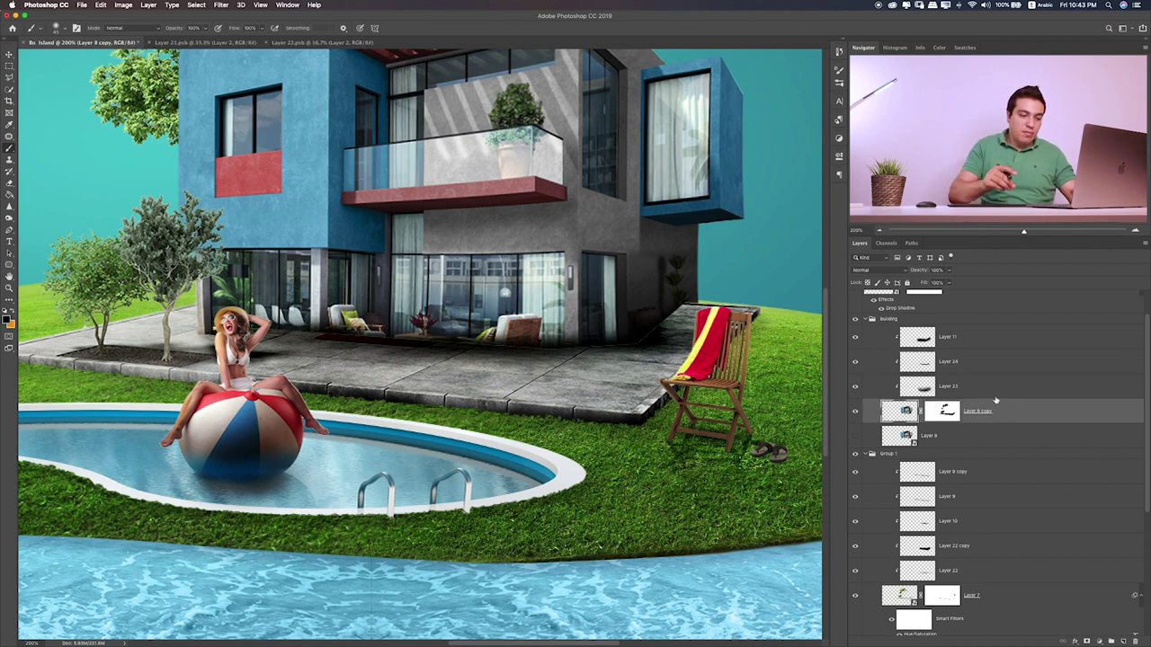
{"action": "key", "text": "v"}
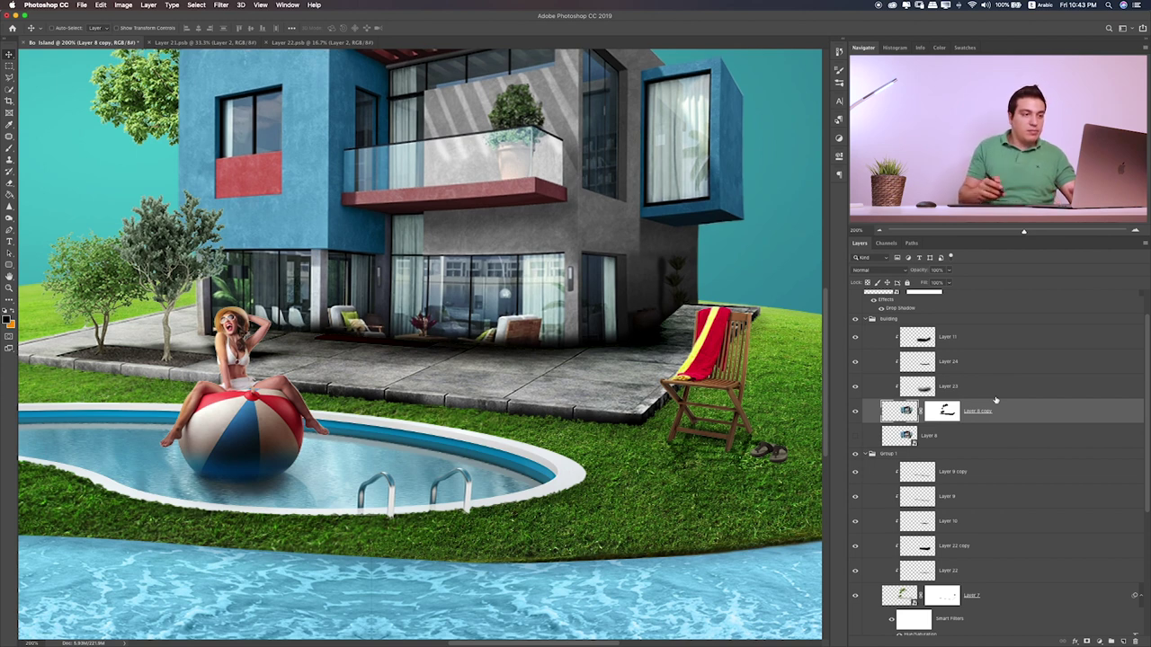
{"action": "left_click", "coordinate": [862, 390]}
- Fit the scene in view and lower Layer 24's opacity to lighten the house shadow
{"action": "key", "text": "ctrl+0"}
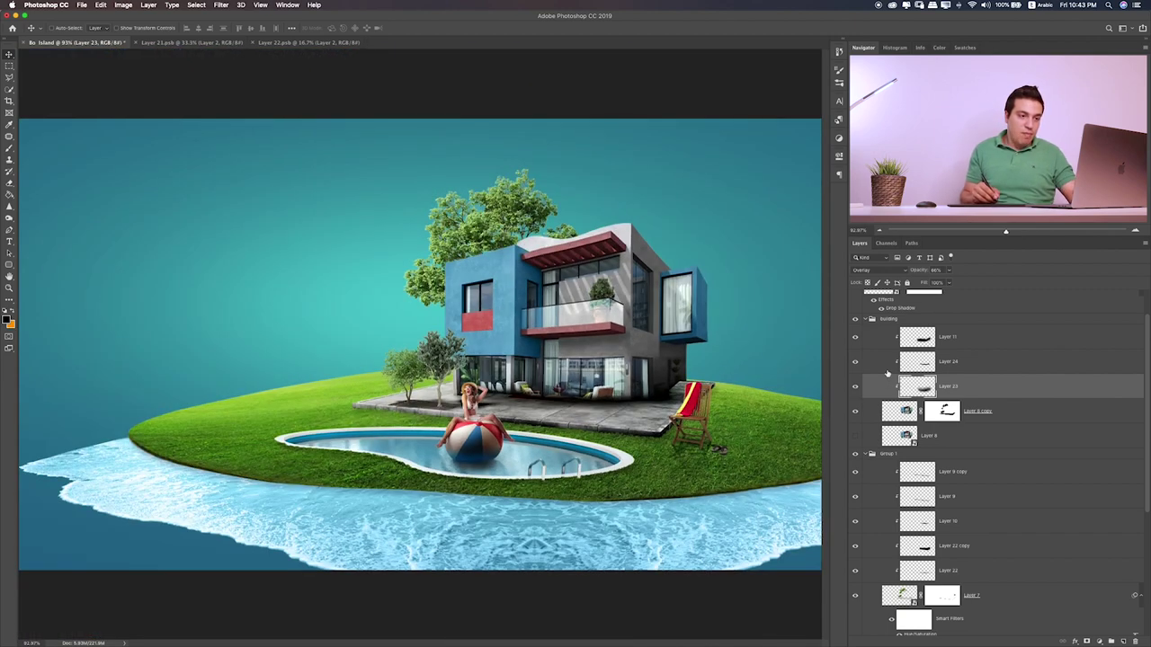
{"action": "left_click", "coordinate": [855, 361]}
{"action": "left_click", "coordinate": [867, 362]}
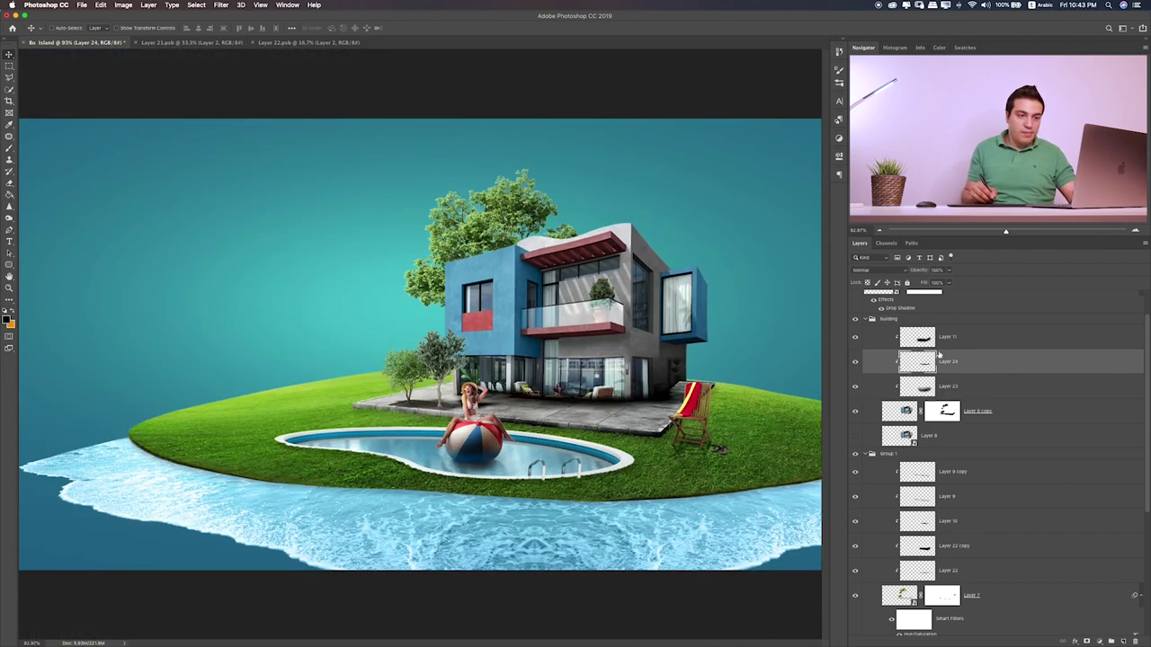
{"action": "left_click", "coordinate": [951, 271]}
{"action": "left_click_drag", "start_coordinate": [932, 284], "coordinate": [925, 282]}
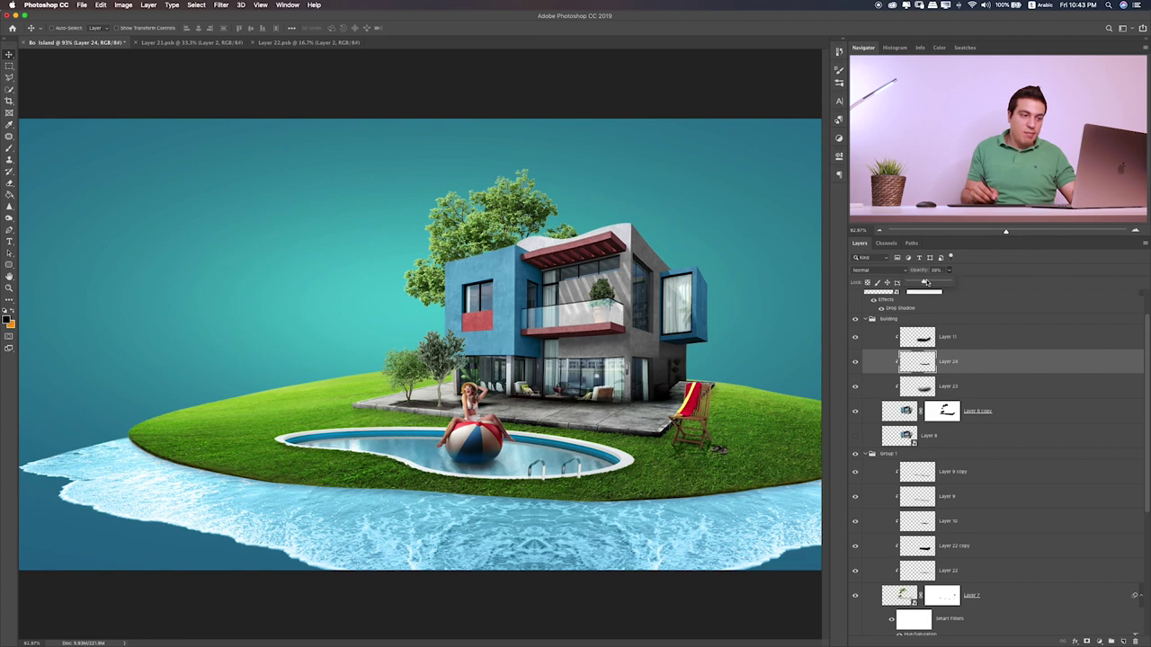
- Toggle Layers 23, 11, 22 copy, 10 and 22 on and off to compare the shadows
{"action": "left_click", "coordinate": [855, 386]}
{"action": "left_click", "coordinate": [855, 386]}
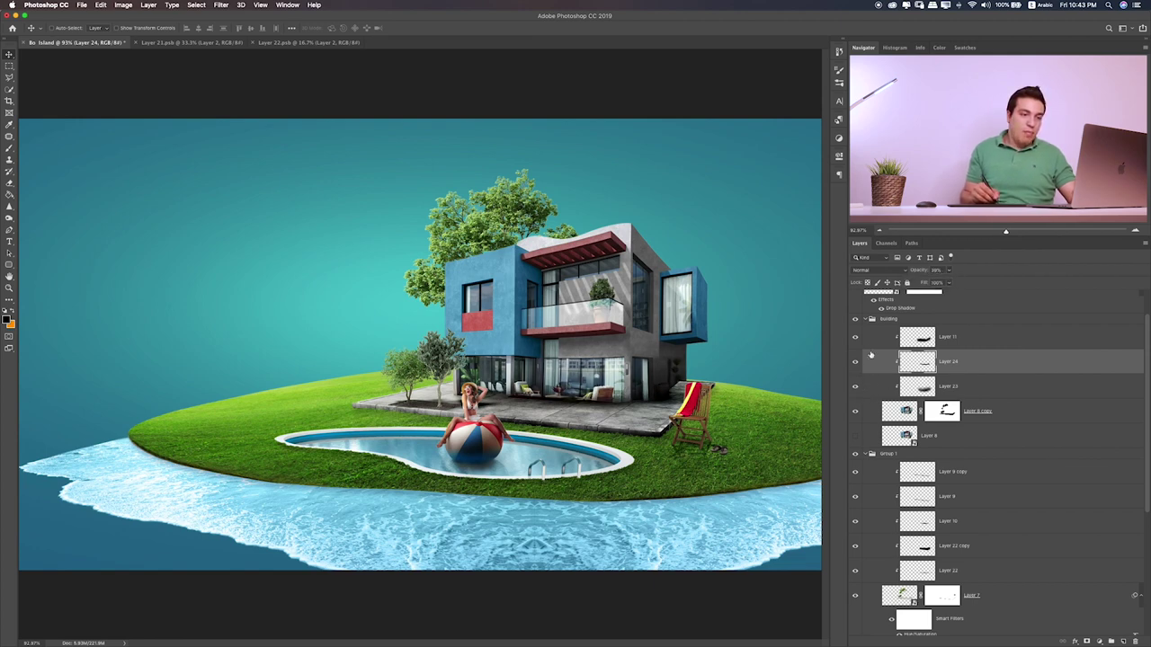
{"action": "left_click", "coordinate": [855, 337]}
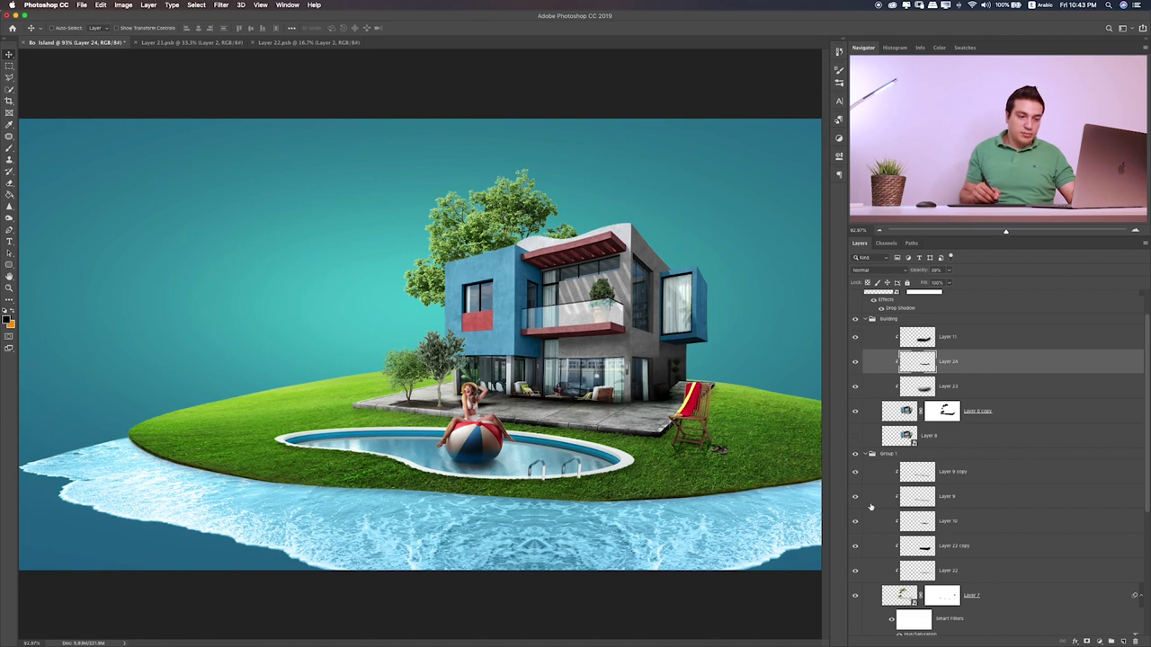
{"action": "left_click", "coordinate": [858, 547]}
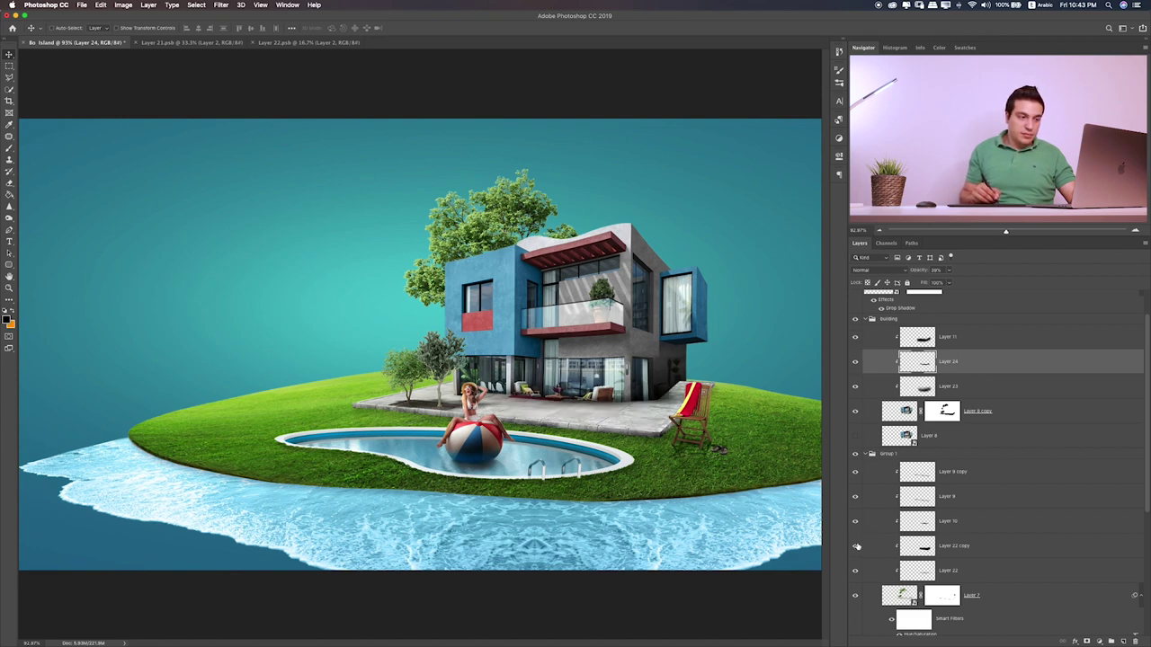
{"action": "left_click", "coordinate": [856, 547]}
{"action": "left_click", "coordinate": [855, 521]}
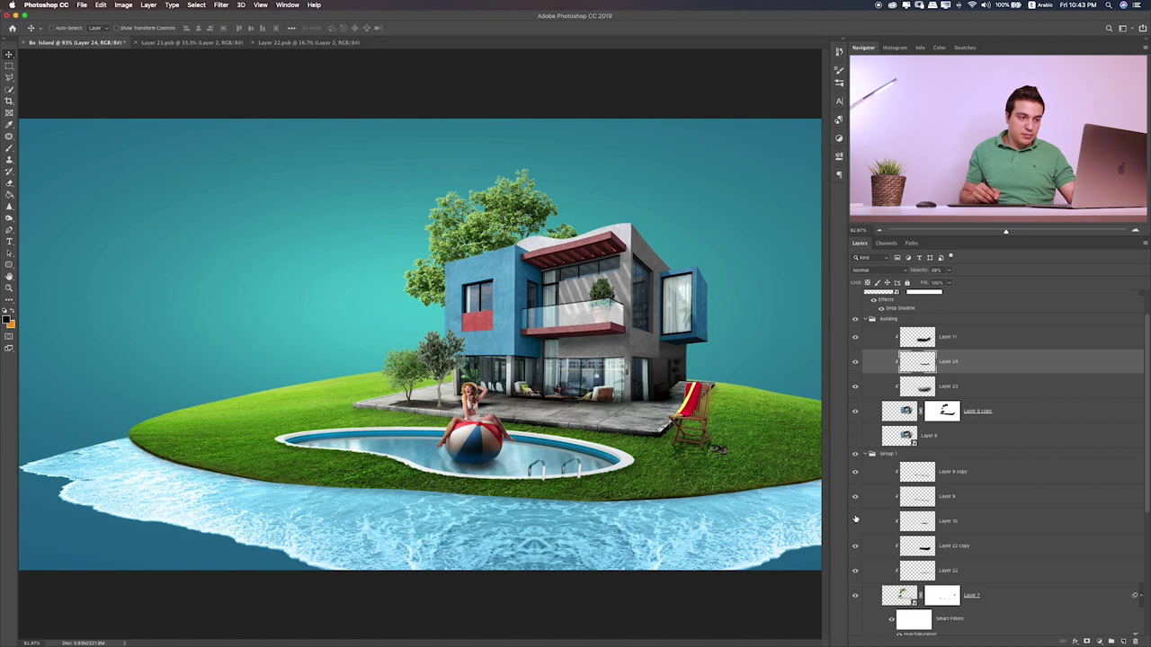
{"action": "left_click", "coordinate": [854, 520]}
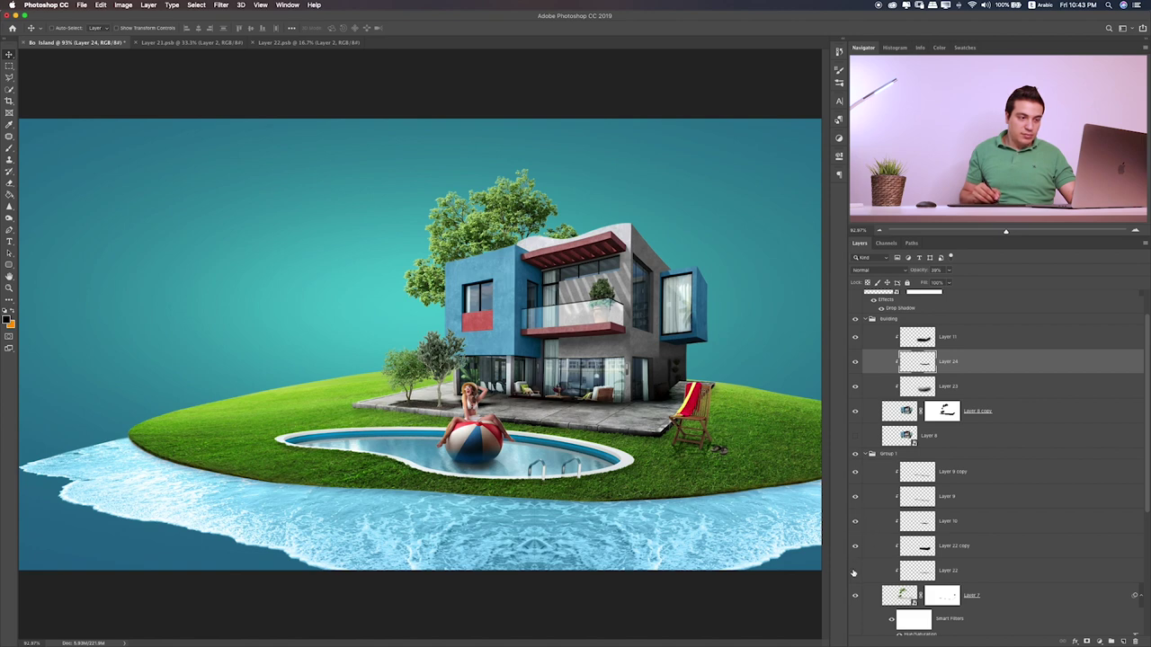
{"action": "left_click", "coordinate": [854, 571]}
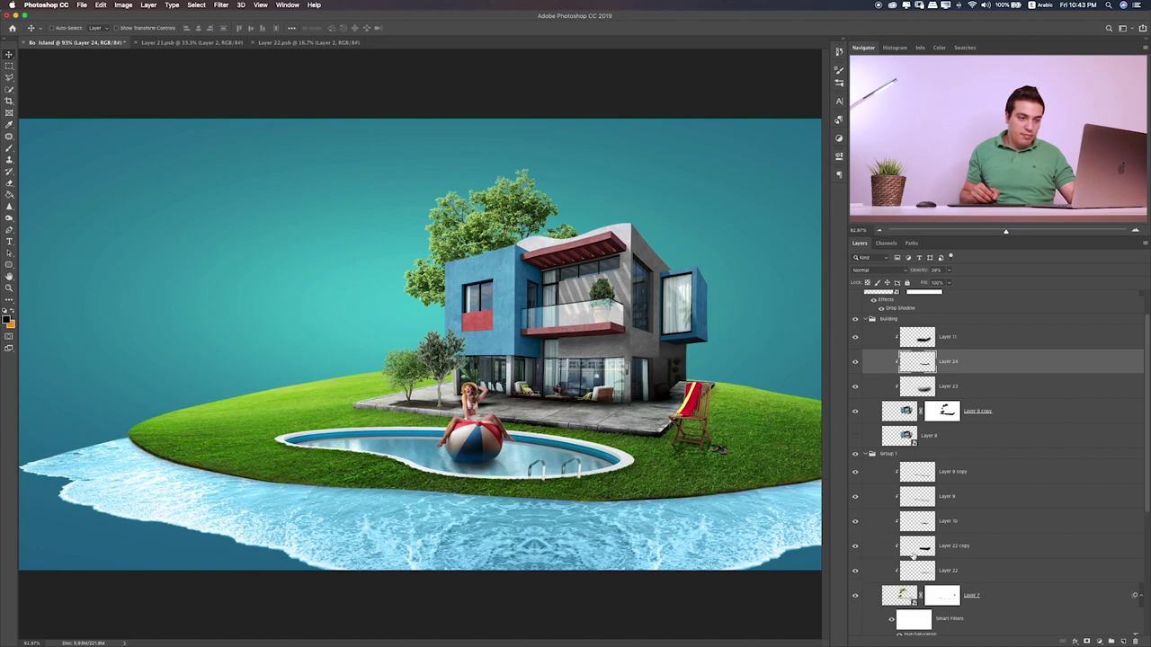
{"action": "left_click", "coordinate": [865, 546]}
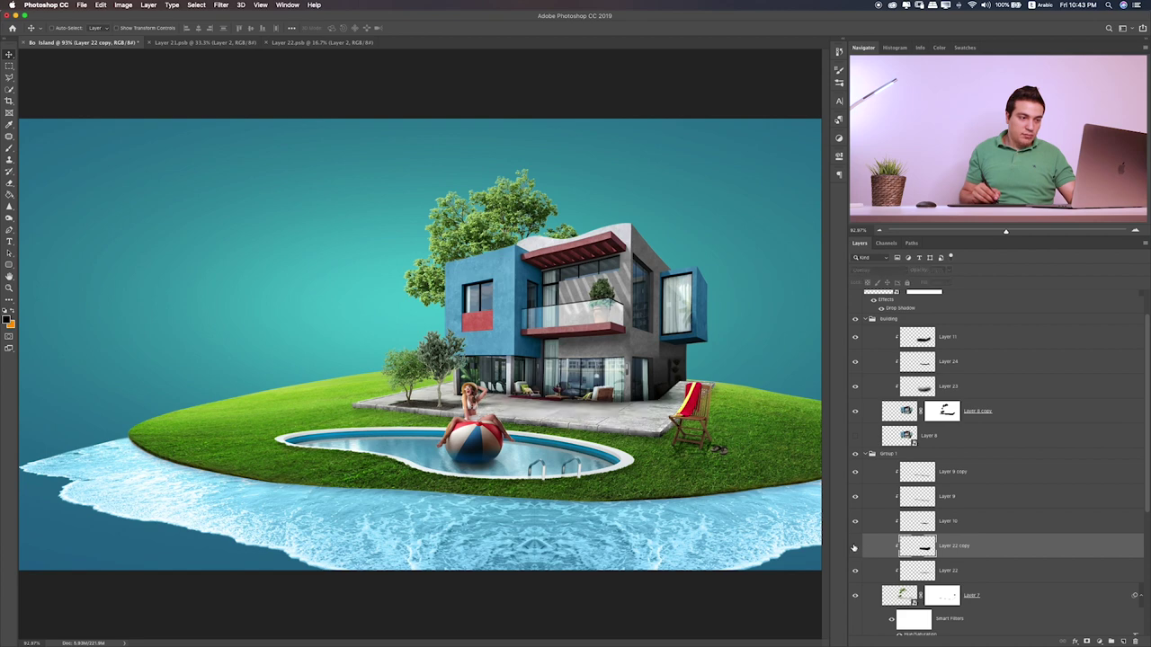
{"action": "left_click", "coordinate": [855, 546]}
{"action": "key", "text": "e"}
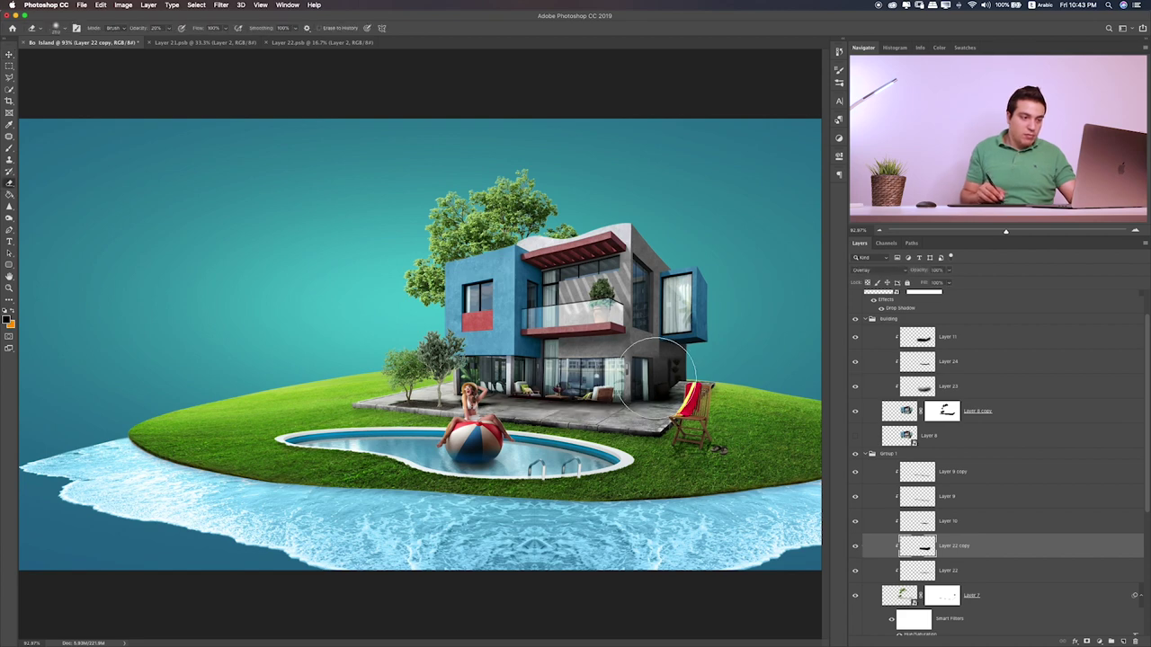
{"action": "left_click", "coordinate": [855, 520]}
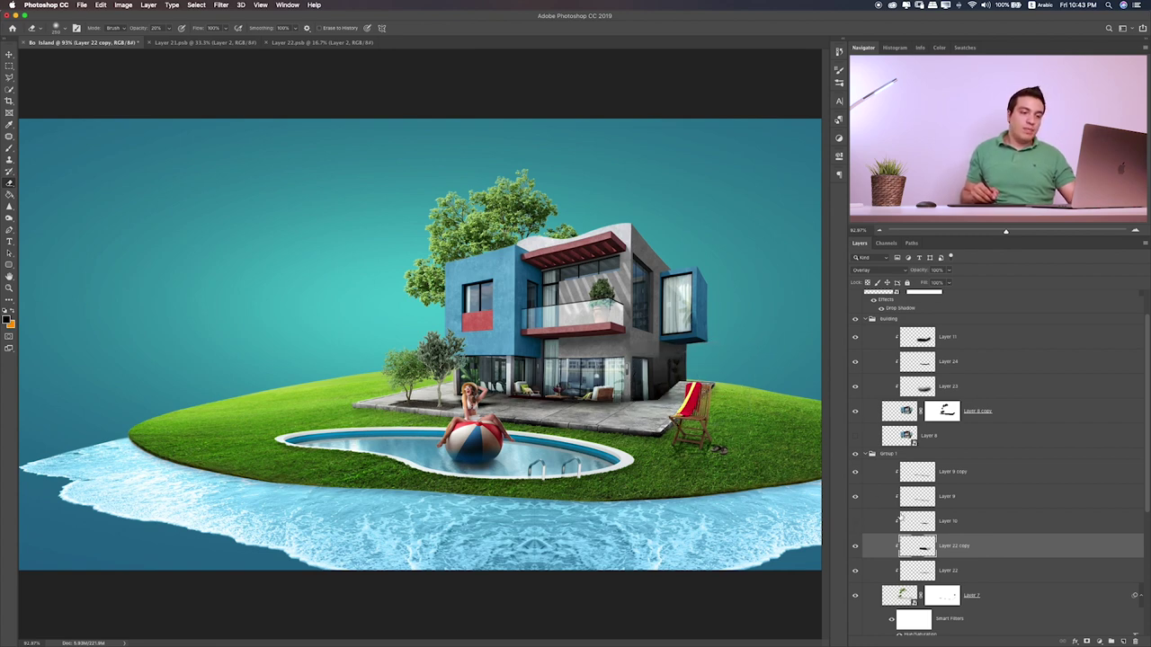
- On a new layer, paint a dark shadow under the deck chair
{"action": "left_click", "coordinate": [1124, 641]}
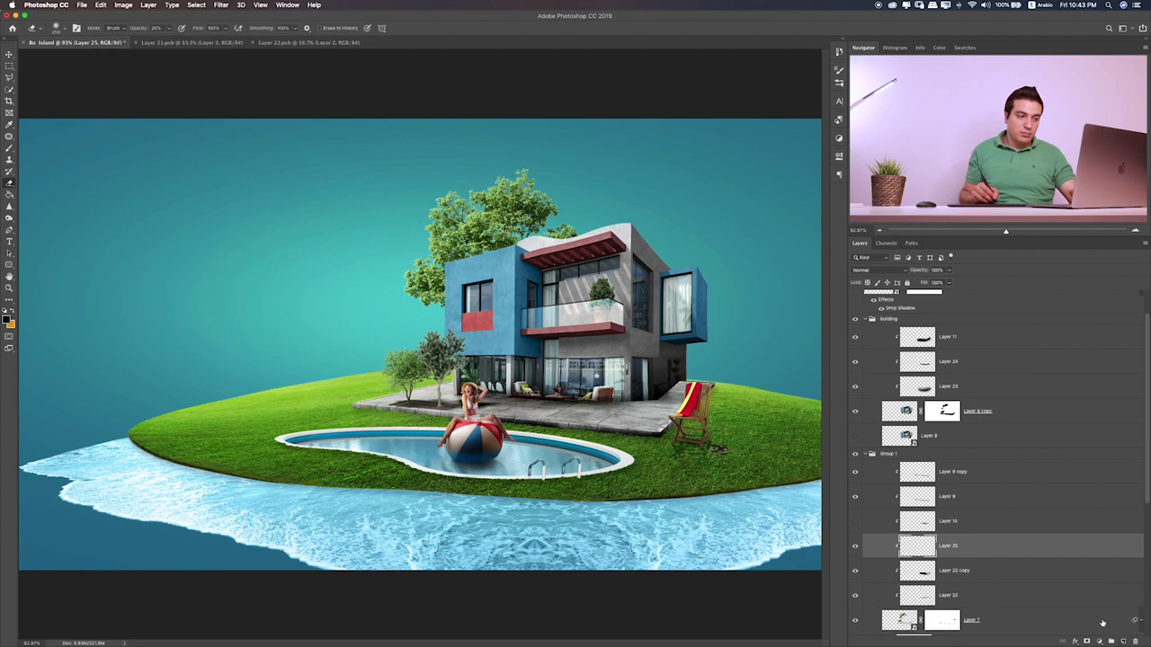
{"action": "key", "text": "b"}
{"action": "left_click_drag", "start_coordinate": [694, 387], "coordinate": [675, 403]}
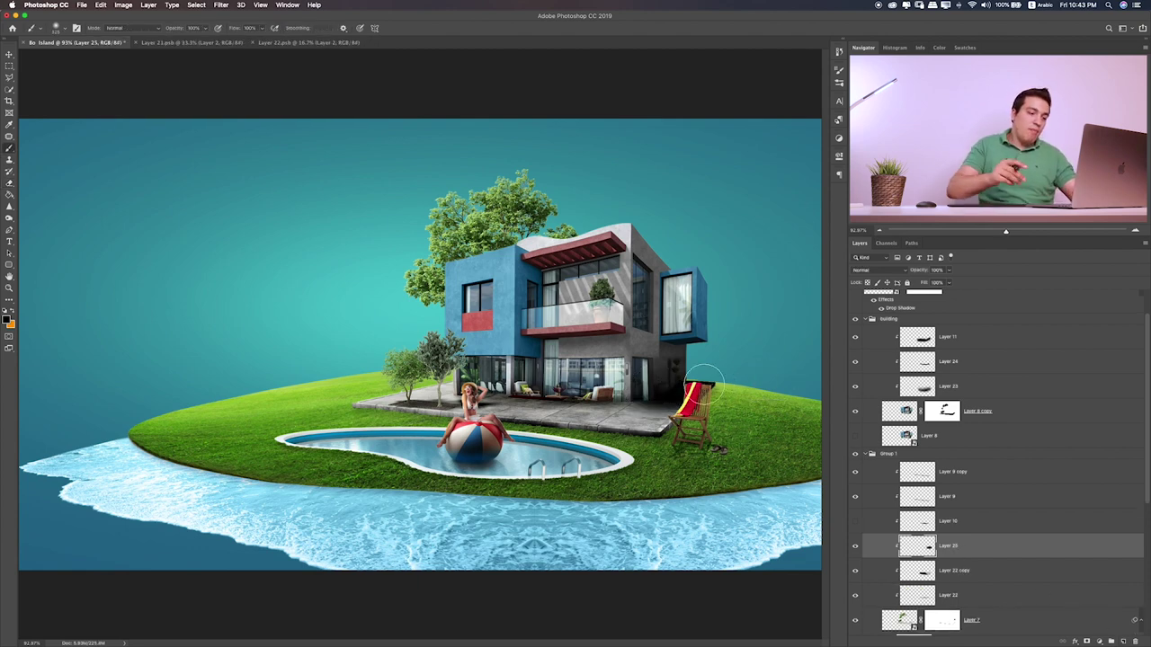
- Blend the chair shadow as Hard Light and lower its opacity to 84%
{"action": "key", "text": "v"}
{"action": "key", "text": "shift+alt+i"}
{"action": "key", "text": "shift+plus"}
{"action": "key", "text": "shift+plus"}
{"action": "key", "text": "shift+plus"}
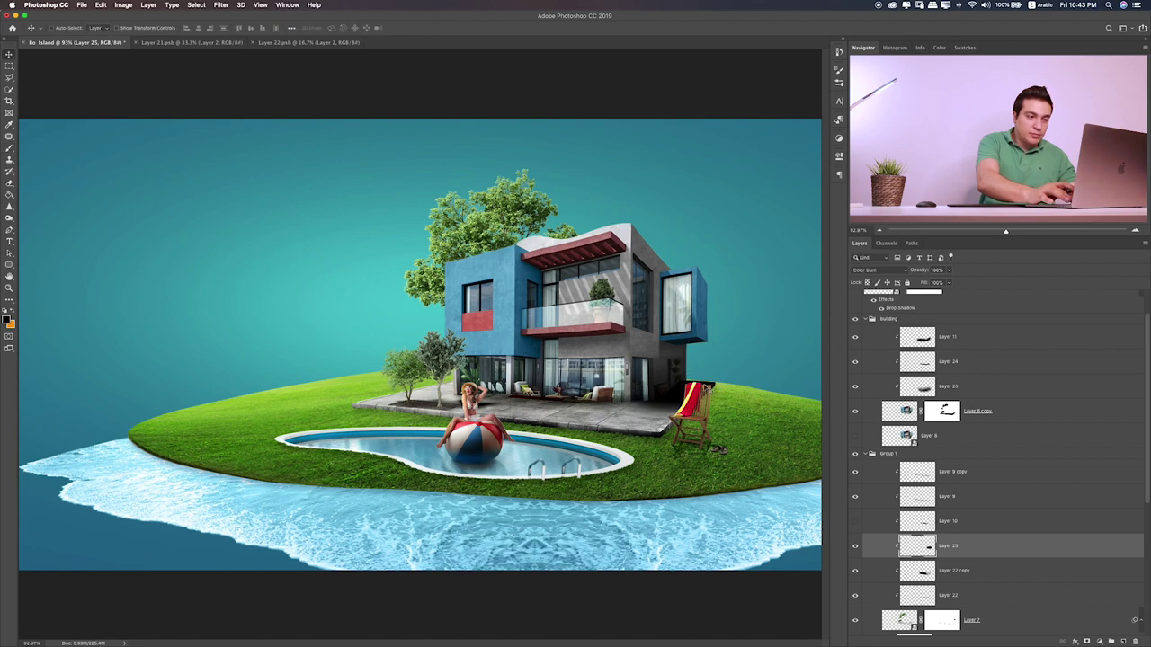
{"action": "key", "text": "shift+plus"}
{"action": "key", "text": "shift+plus"}
{"action": "key", "text": "shift+plus"}
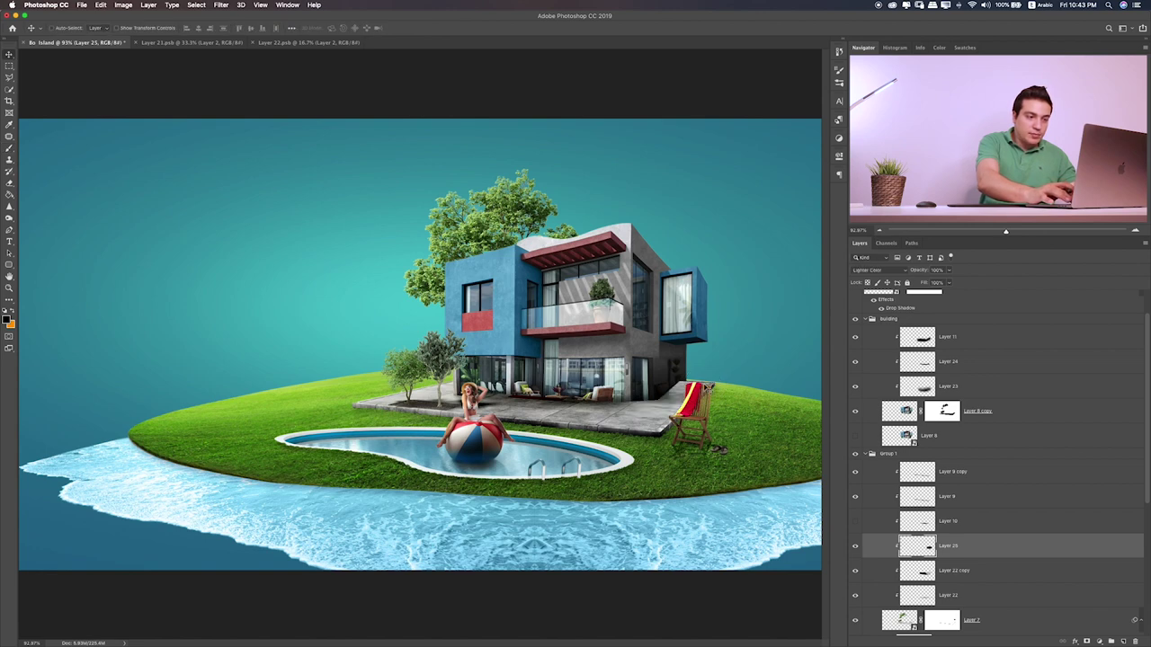
{"action": "key", "text": "shift+plus"}
{"action": "key", "text": "shift+plus"}
{"action": "key", "text": "shift+plus"}
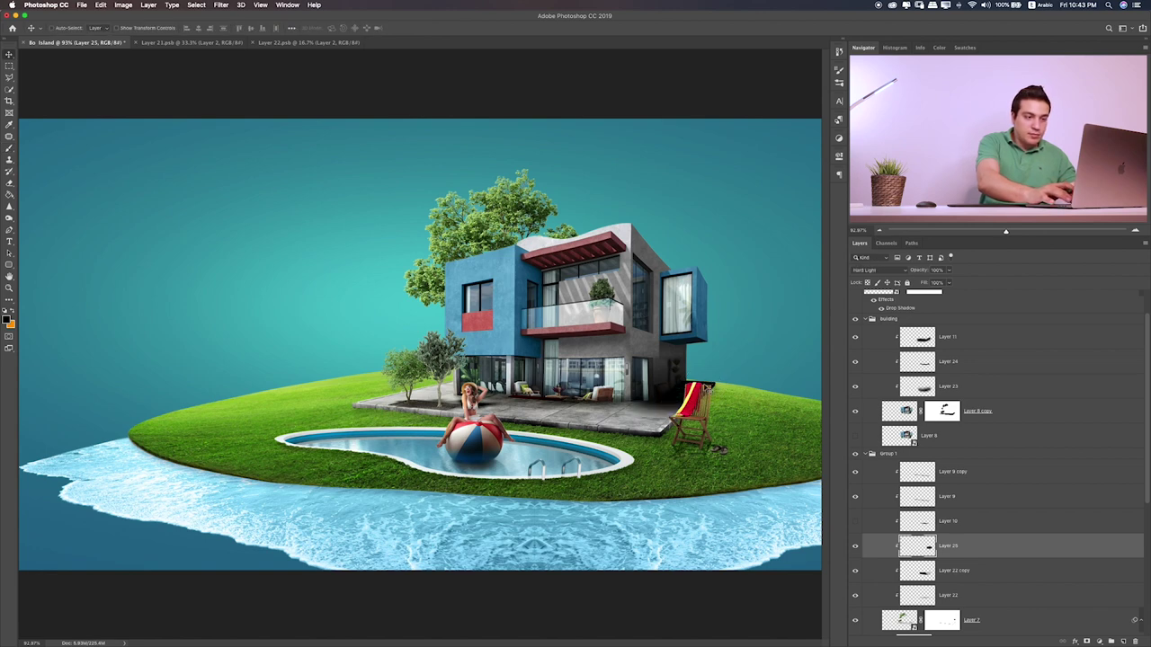
{"action": "key", "text": "shift+minus"}
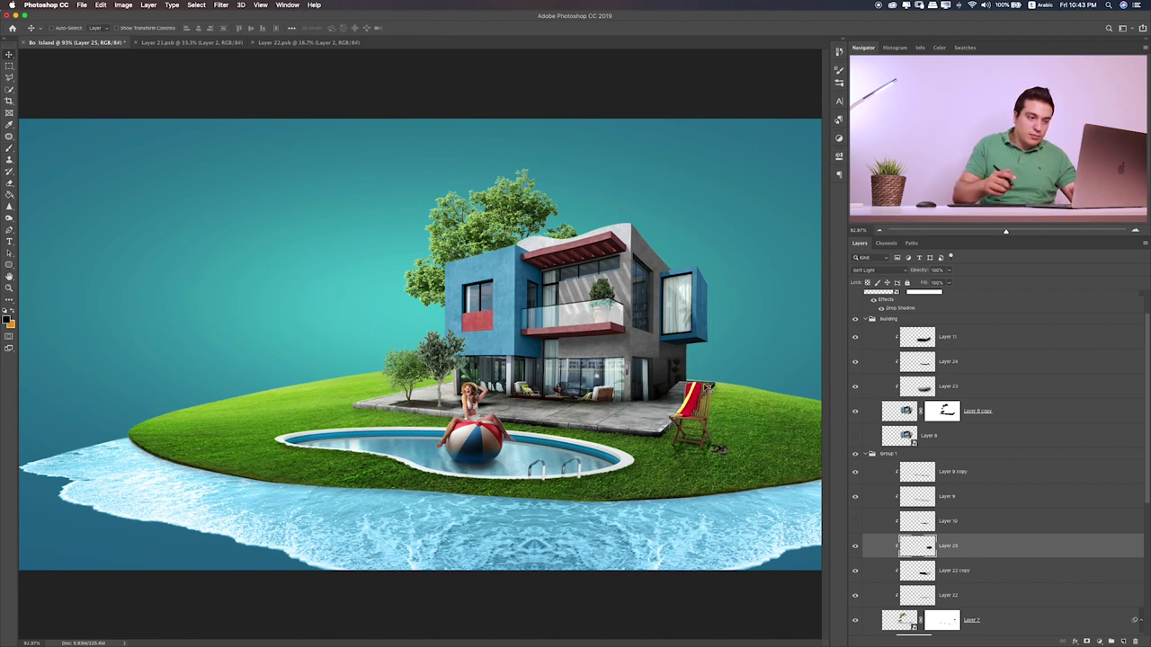
{"action": "left_click", "coordinate": [897, 272]}
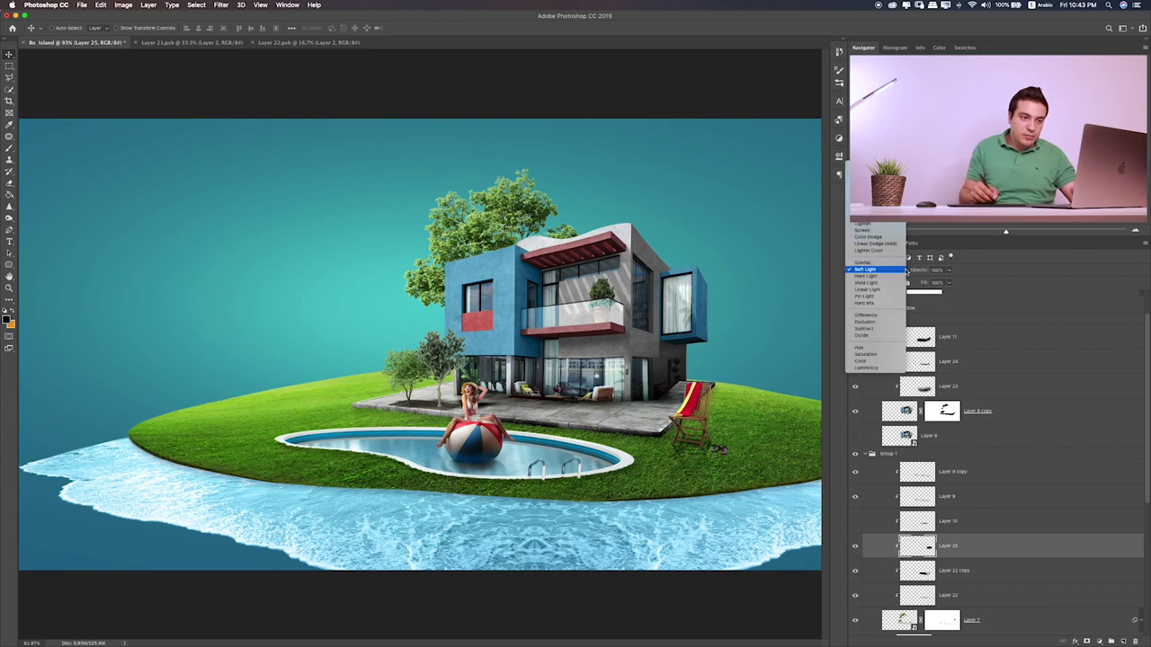
{"action": "left_click", "coordinate": [943, 268]}
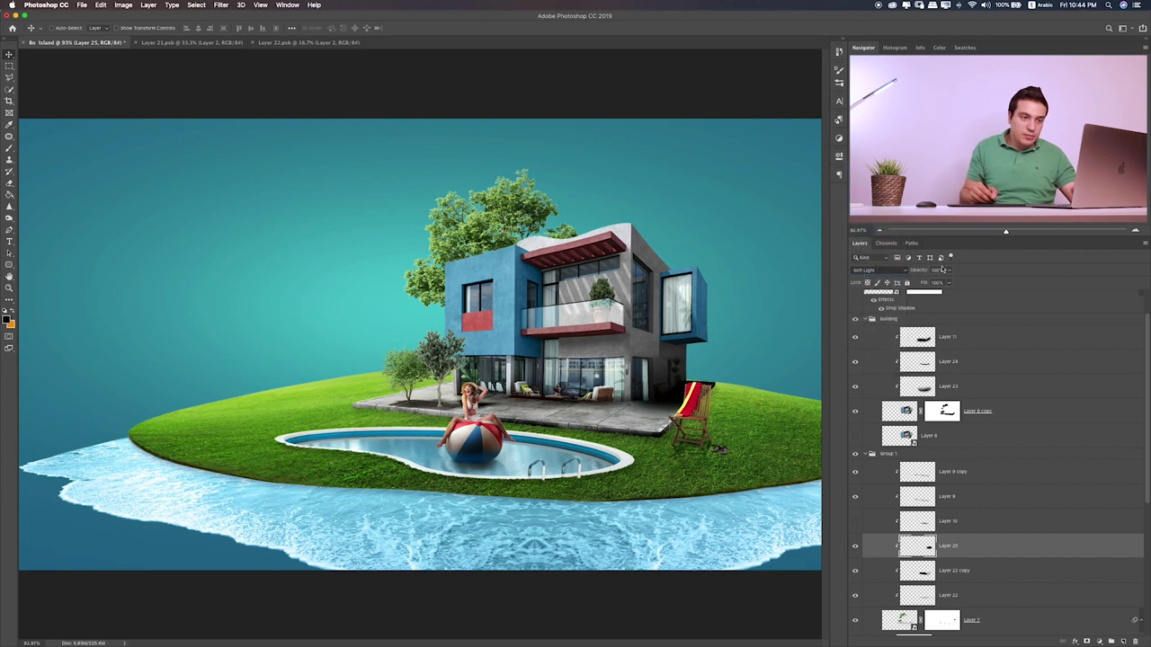
{"action": "left_click_drag", "start_coordinate": [952, 271], "coordinate": [926, 282]}
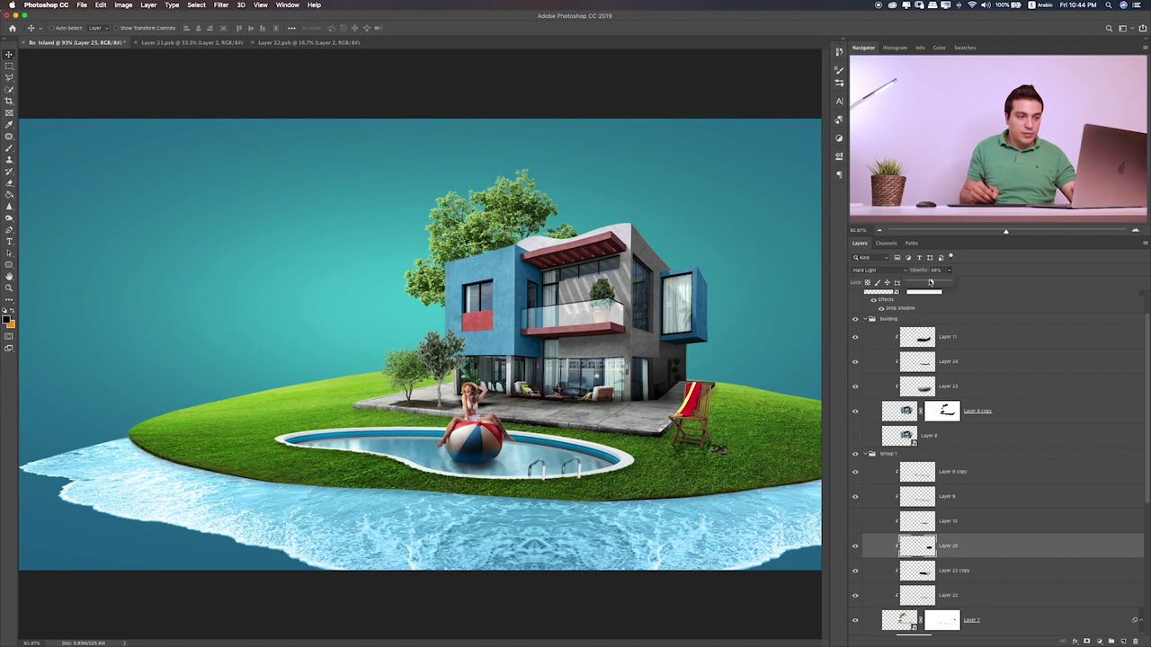
{"action": "key", "text": "e"}
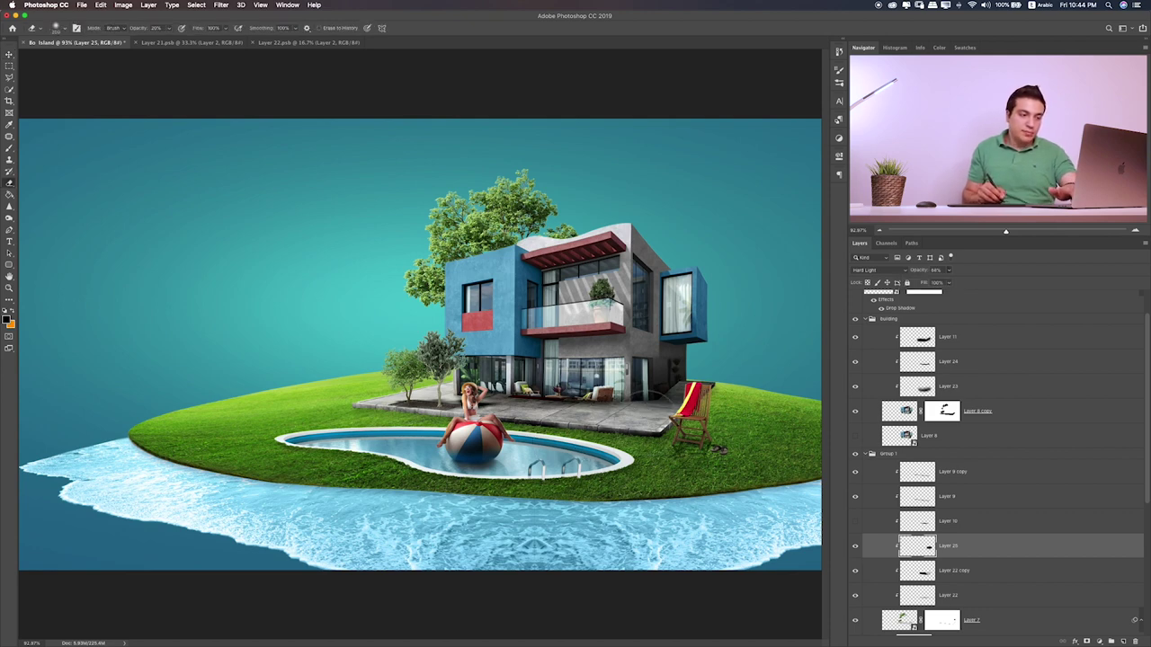
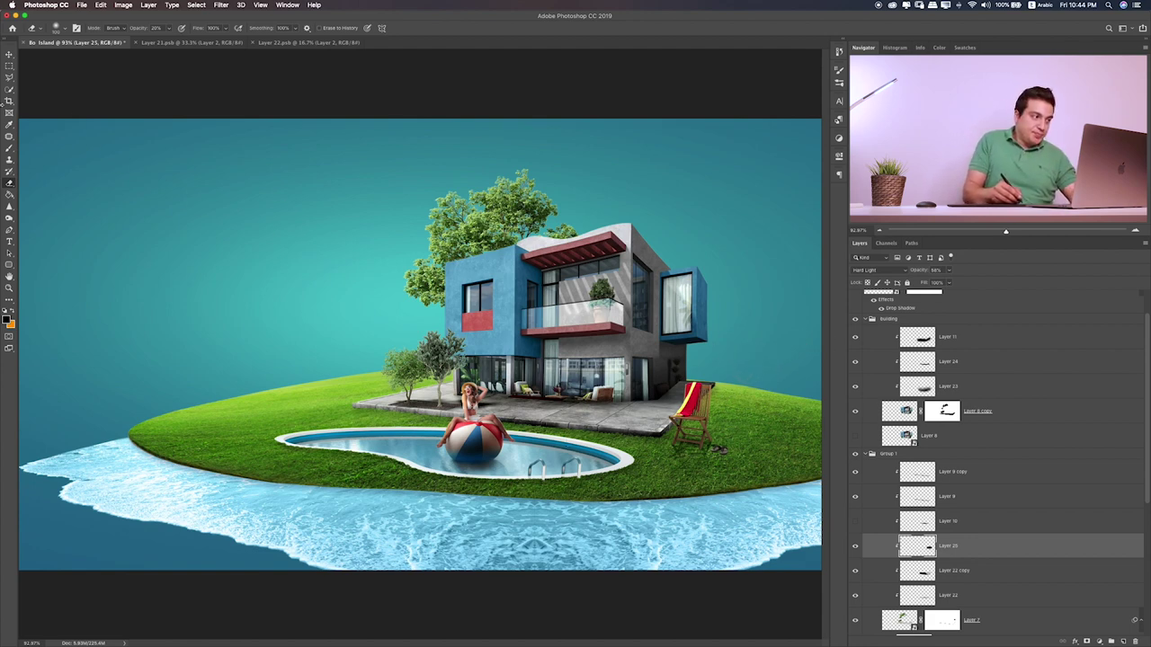
- Pick the Rectangular Marquee, then fold and unfold Group 1 so its layers are listed
{"action": "left_click", "coordinate": [14, 67]}
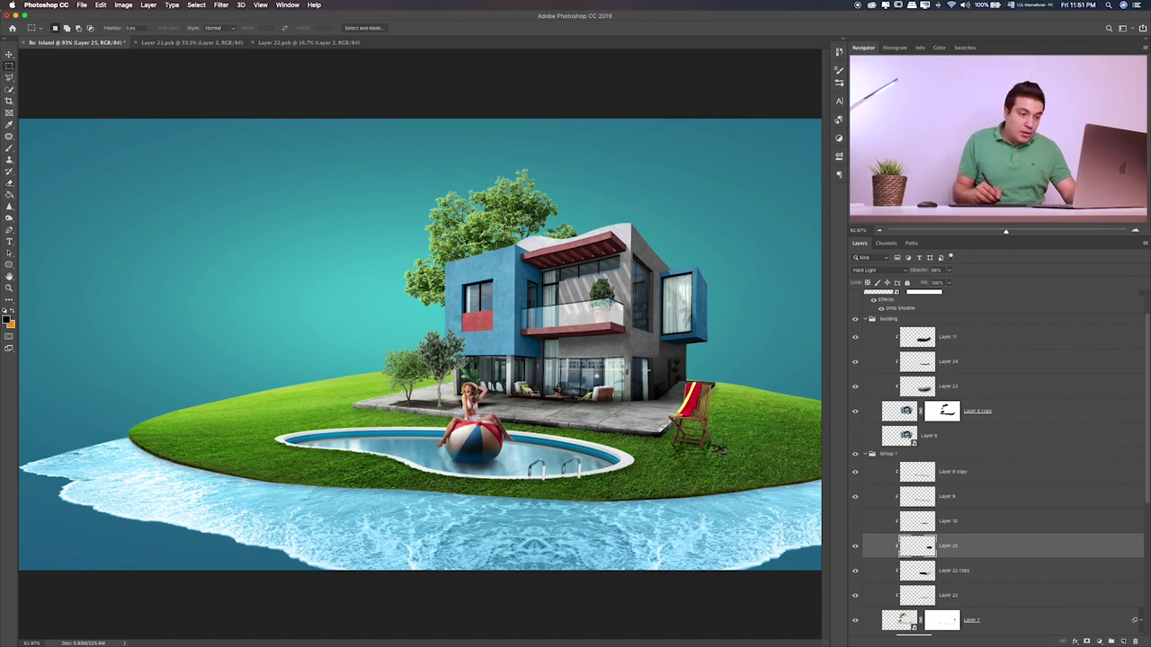
{"action": "left_click", "coordinate": [922, 455]}
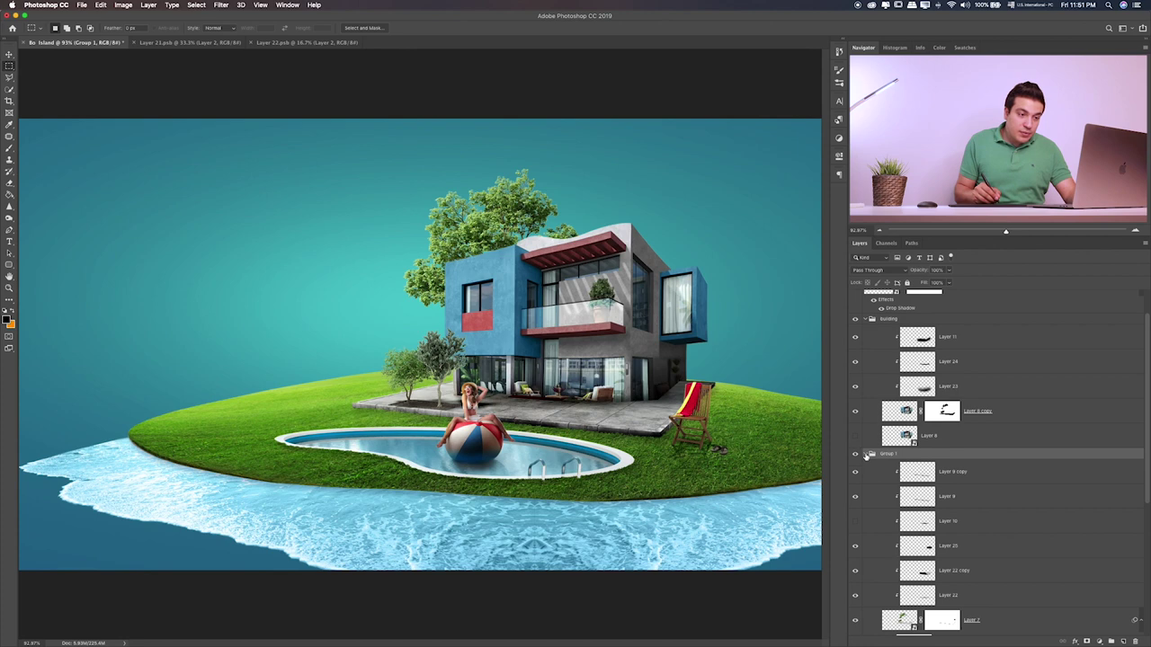
{"action": "left_click", "coordinate": [868, 455]}
{"action": "left_click", "coordinate": [856, 495]}
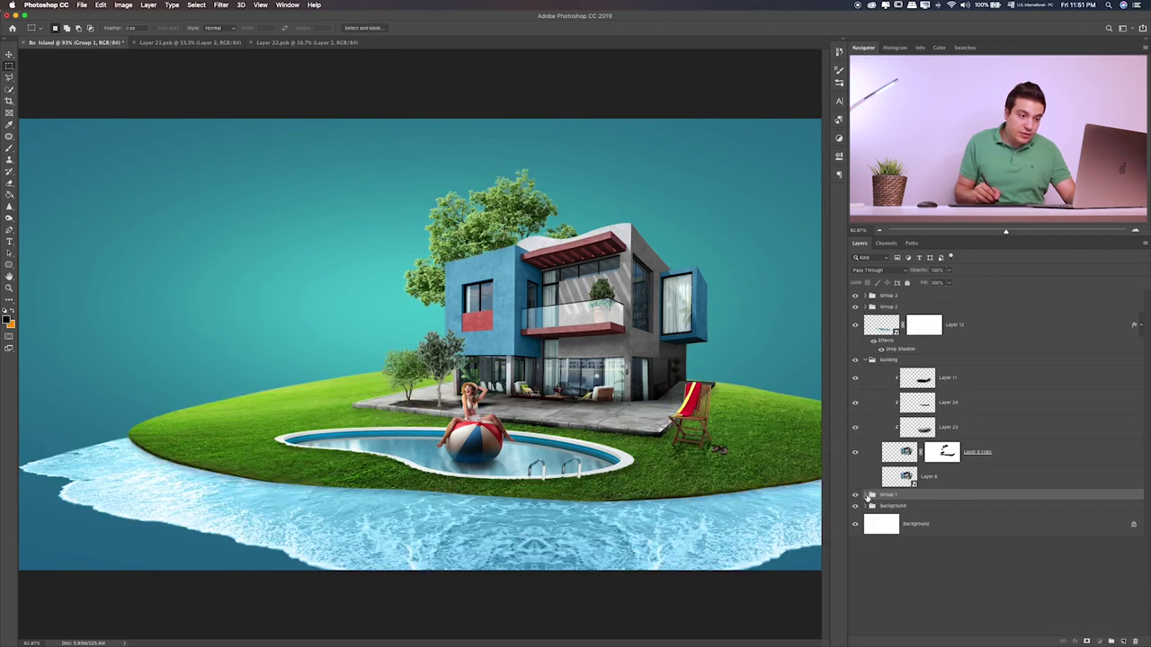
{"action": "left_click", "coordinate": [868, 495]}
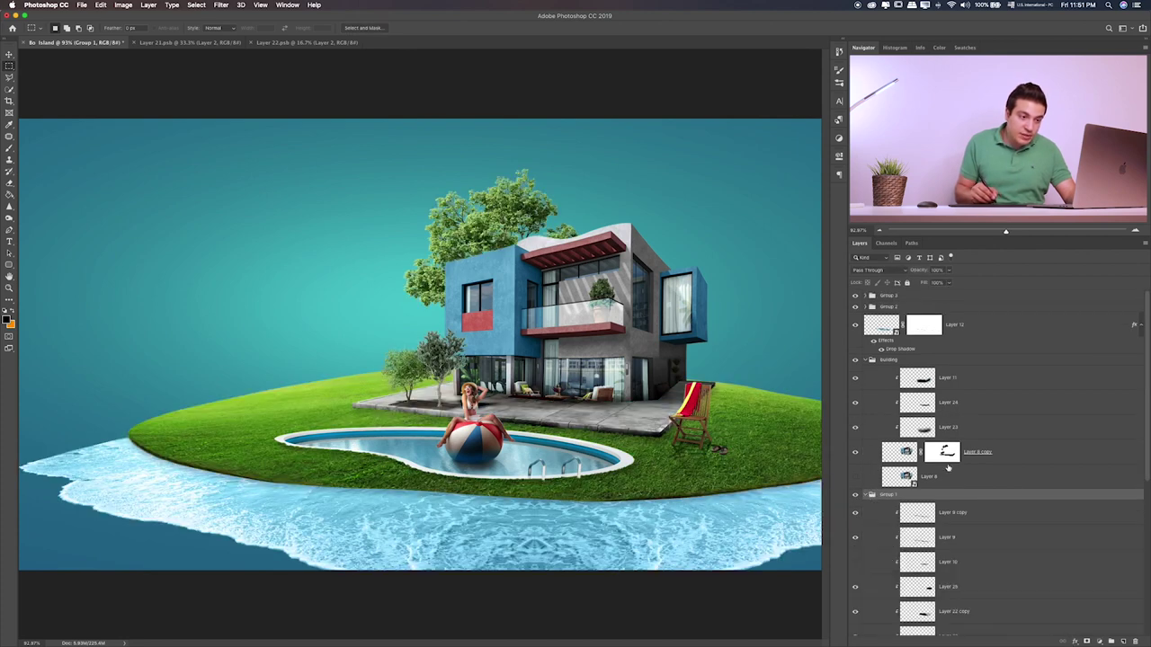
- Fold the building group, select Layer 9 copy through Layer 7's Drop Shadow, then reselect the building group
{"action": "left_click", "coordinate": [870, 361]}
{"action": "left_click", "coordinate": [868, 360]}
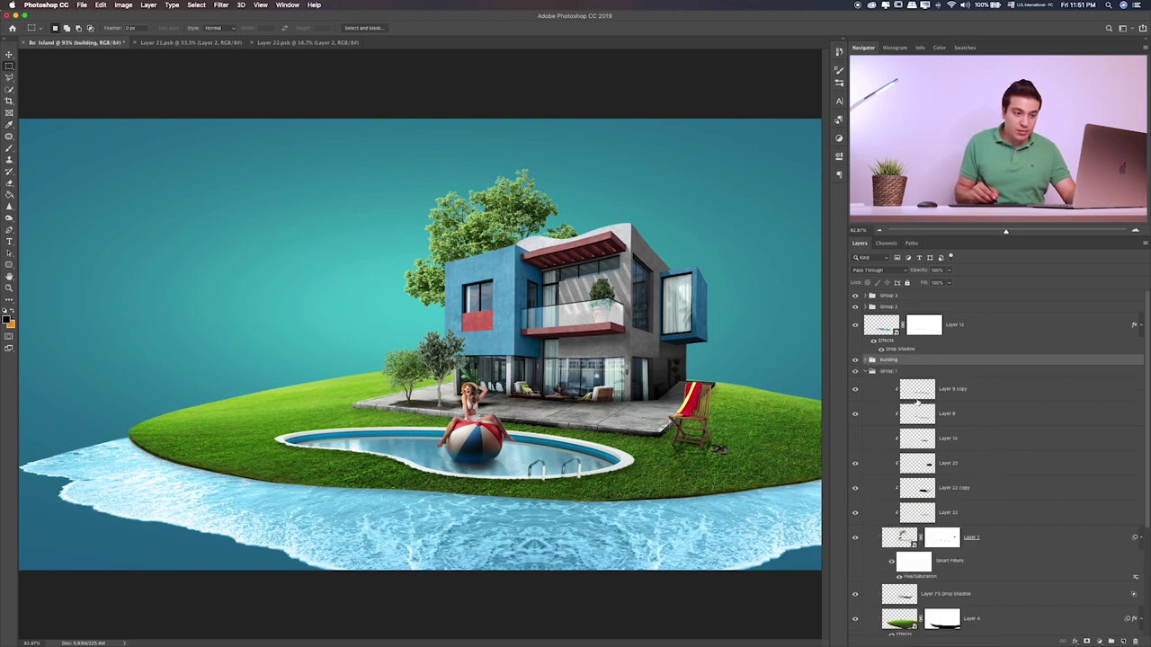
{"action": "left_click", "coordinate": [971, 591]}
{"action": "left_click", "coordinate": [957, 393], "text": "shift"}
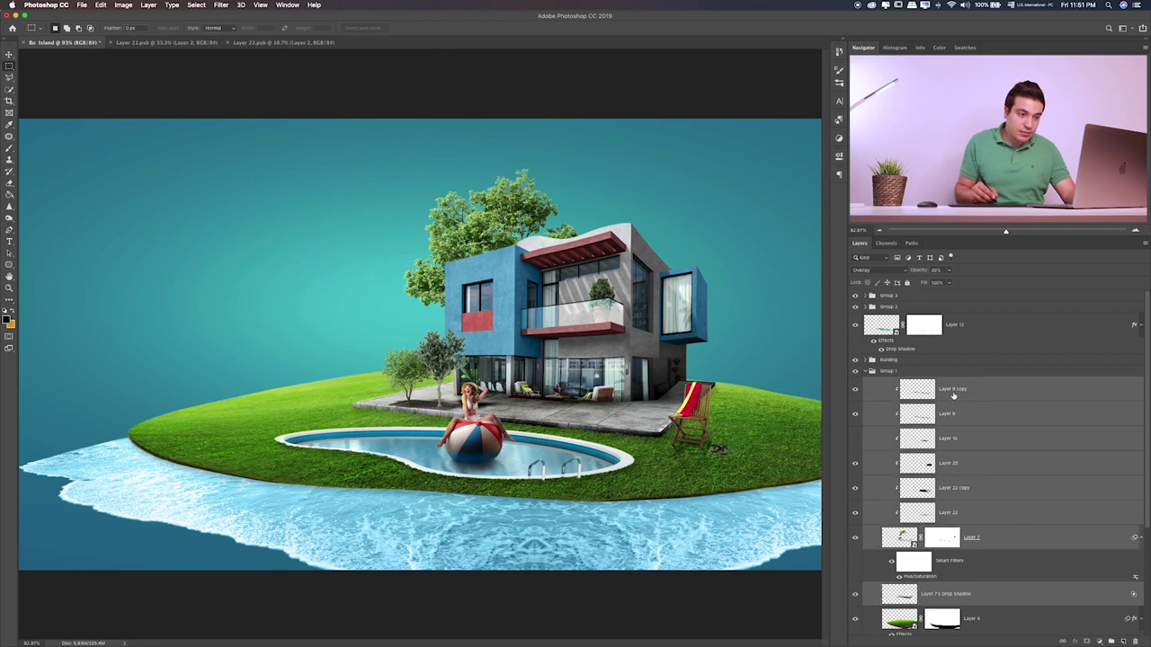
{"action": "left_click", "coordinate": [935, 363]}
- Stretch the building group leftward to about 107.7% width and commit
{"action": "key", "text": "ctrl+t"}
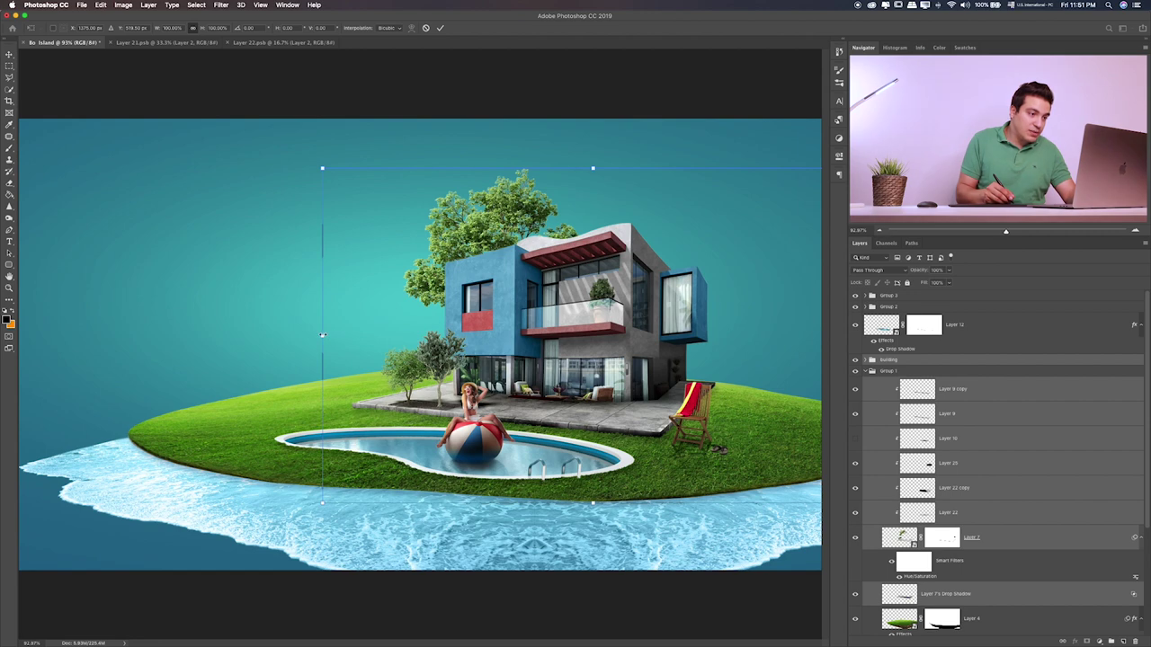
{"action": "left_click_drag", "start_coordinate": [322, 334], "coordinate": [301, 335]}
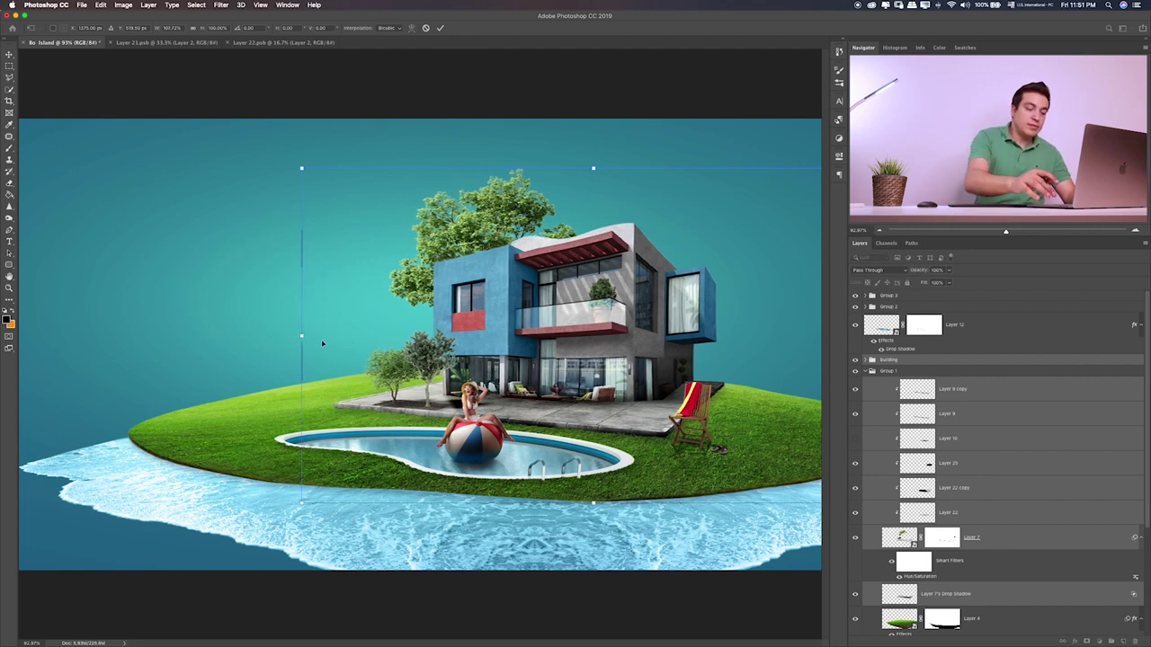
{"action": "key", "text": "Return"}
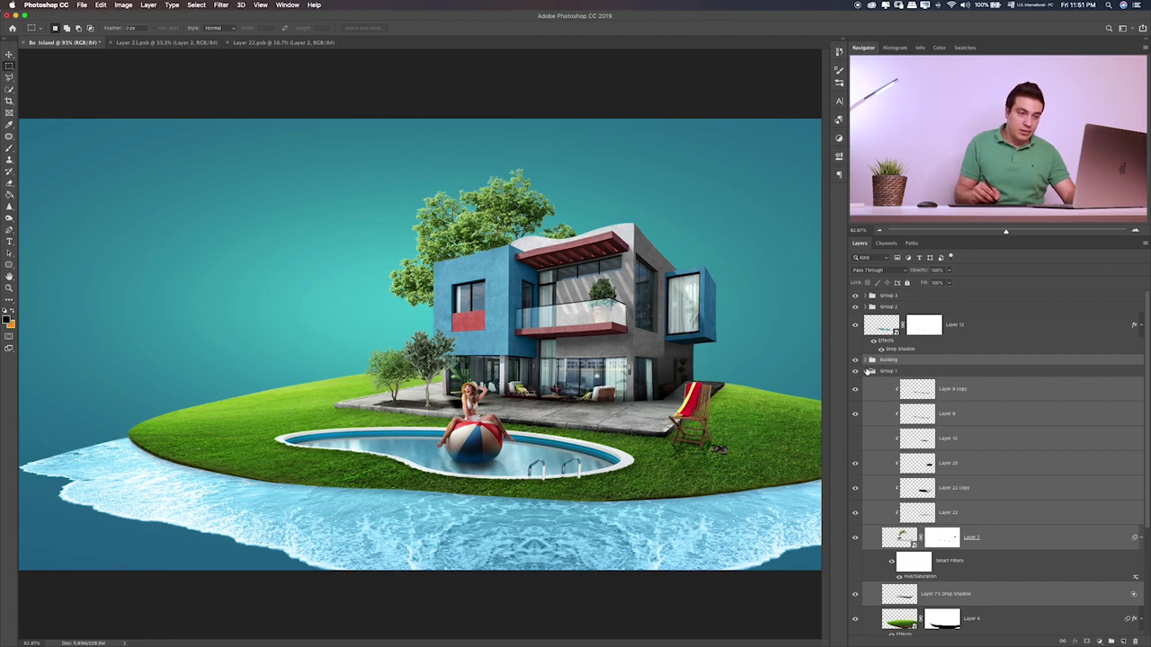
- Squash the Layer 4 grass island to about 81.85% height and nudge it into place
{"action": "left_click", "coordinate": [989, 619]}
{"action": "scroll", "coordinate": [931, 540], "scroll_direction": "down", "scroll_amount": 2}
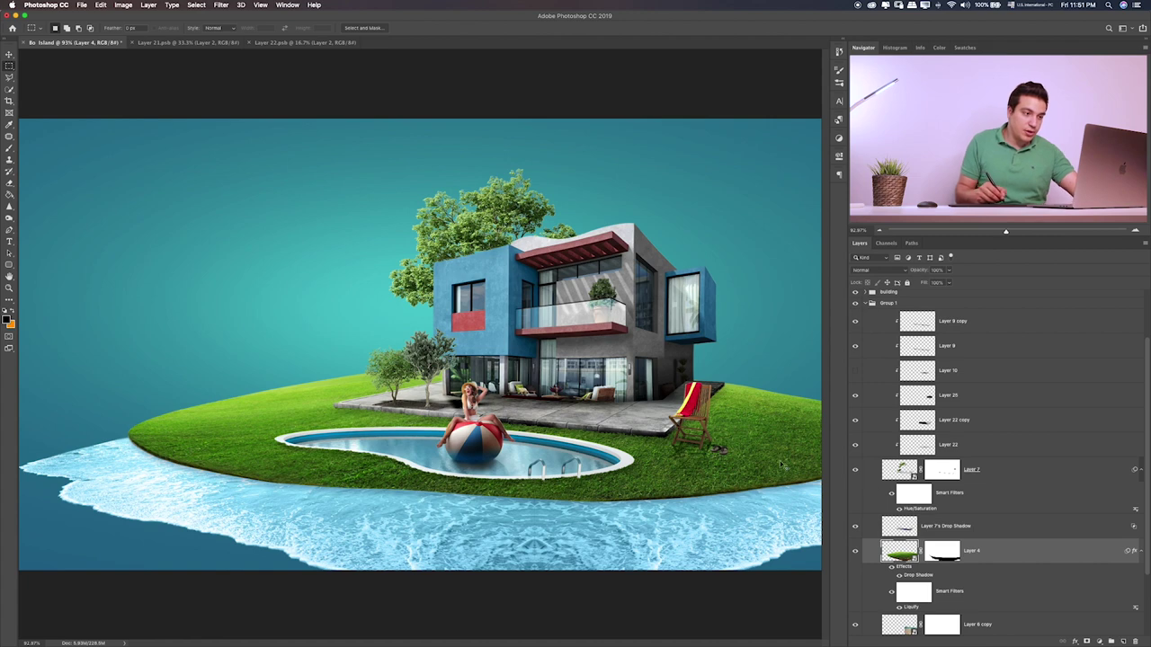
{"action": "key", "text": "ctrl+t"}
{"action": "mouse_move", "coordinate": [525, 367]}
{"action": "left_mouse_down"}
{"action": "mouse_move", "coordinate": [530, 385]}
{"action": "mouse_move", "coordinate": [550, 378]}
{"action": "mouse_move", "coordinate": [536, 385]}
{"action": "left_mouse_up"}
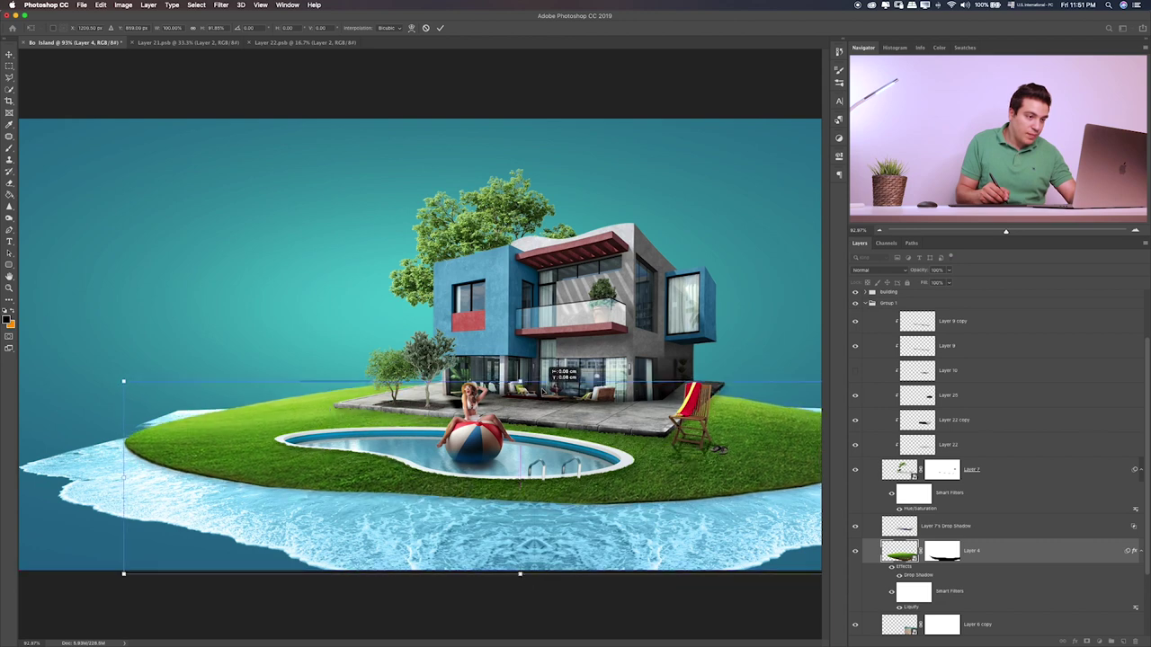
{"action": "key", "text": "Up"}
{"action": "key", "text": "Up"}
{"action": "key", "text": "Up"}
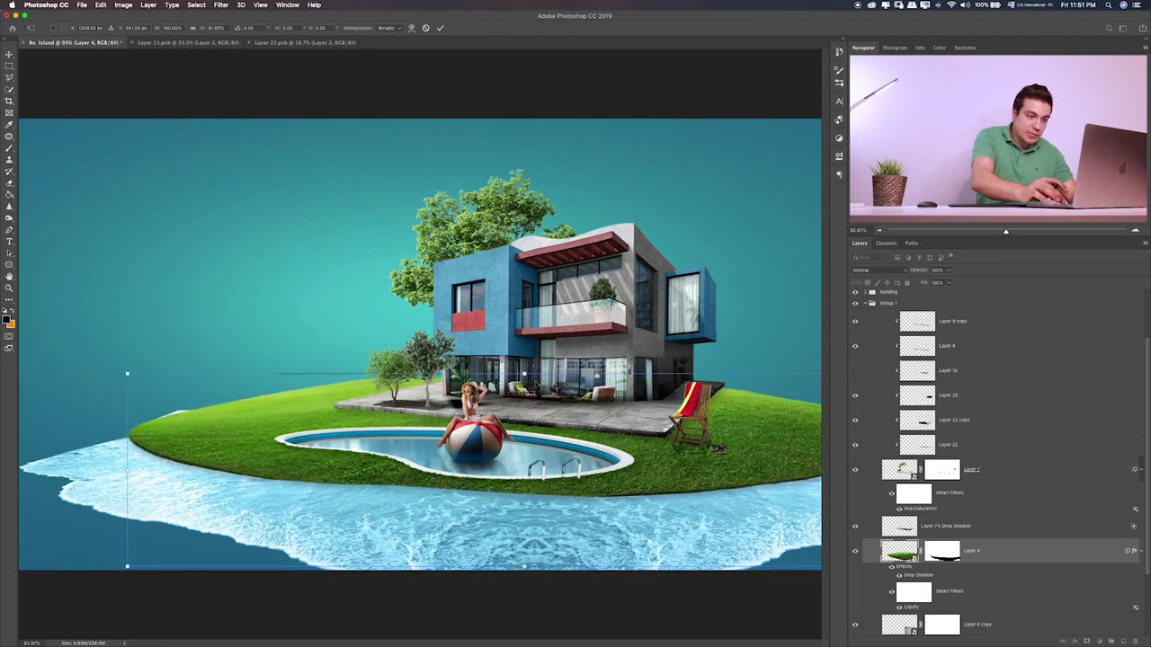
{"action": "key", "text": "Up"}
{"action": "key", "text": "Up"}
{"action": "key", "text": "Up"}
{"action": "key", "text": "Up"}
{"action": "key", "text": "Up"}
{"action": "key", "text": "Up"}
{"action": "key", "text": "Down"}
{"action": "key", "text": "Down"}
{"action": "key", "text": "Down"}
{"action": "key", "text": "Down"}
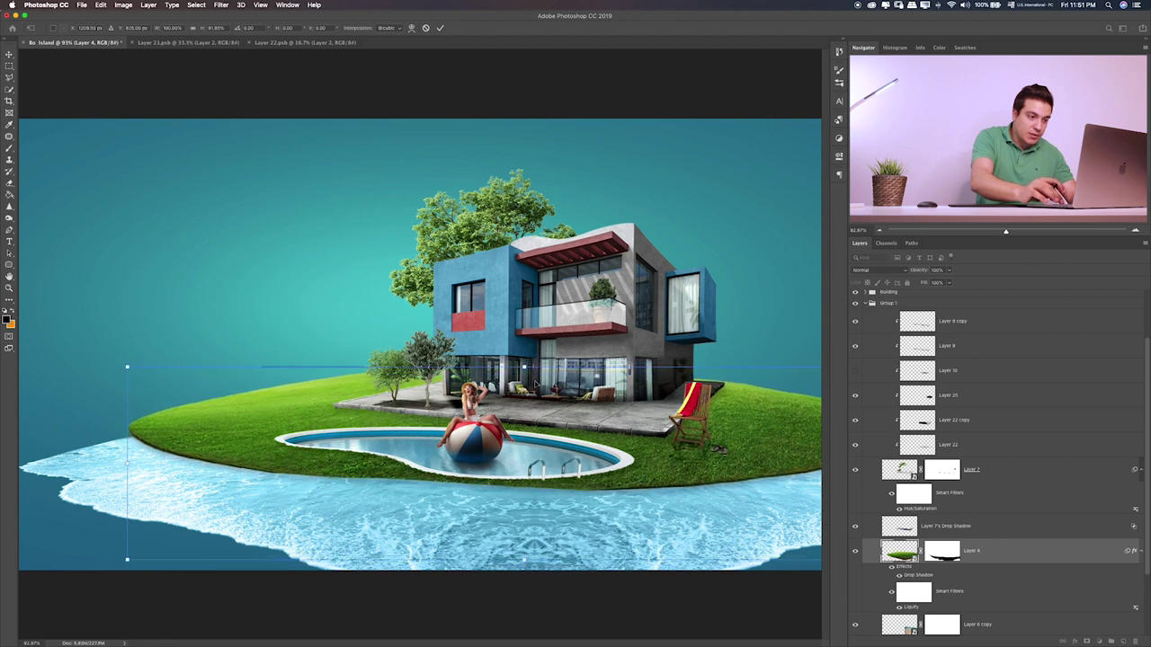
{"action": "key", "text": "Down"}
{"action": "key", "text": "Down"}
{"action": "key", "text": "Down"}
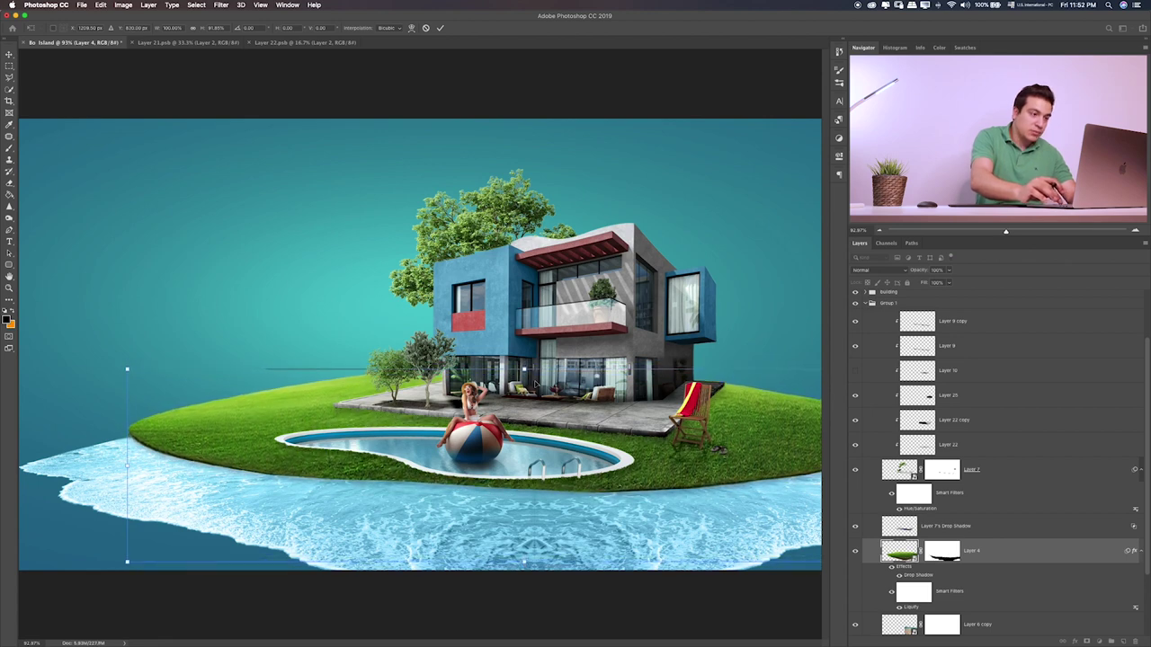
{"action": "key", "text": "Down"}
{"action": "key", "text": "Down"}
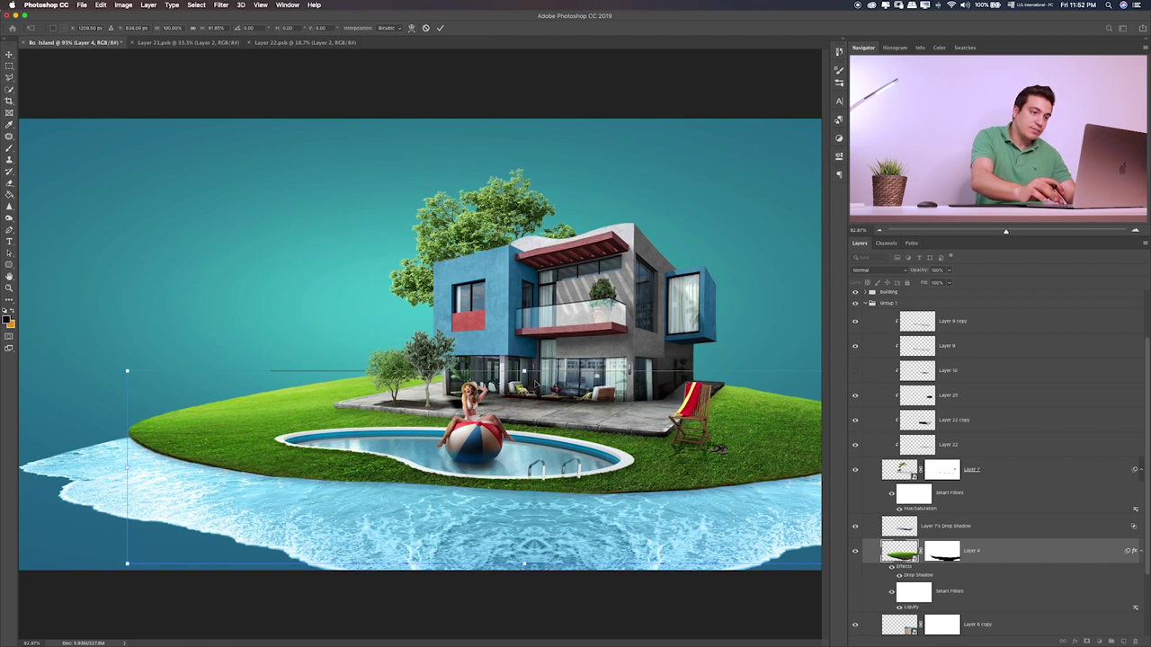
{"action": "key", "text": "Down"}
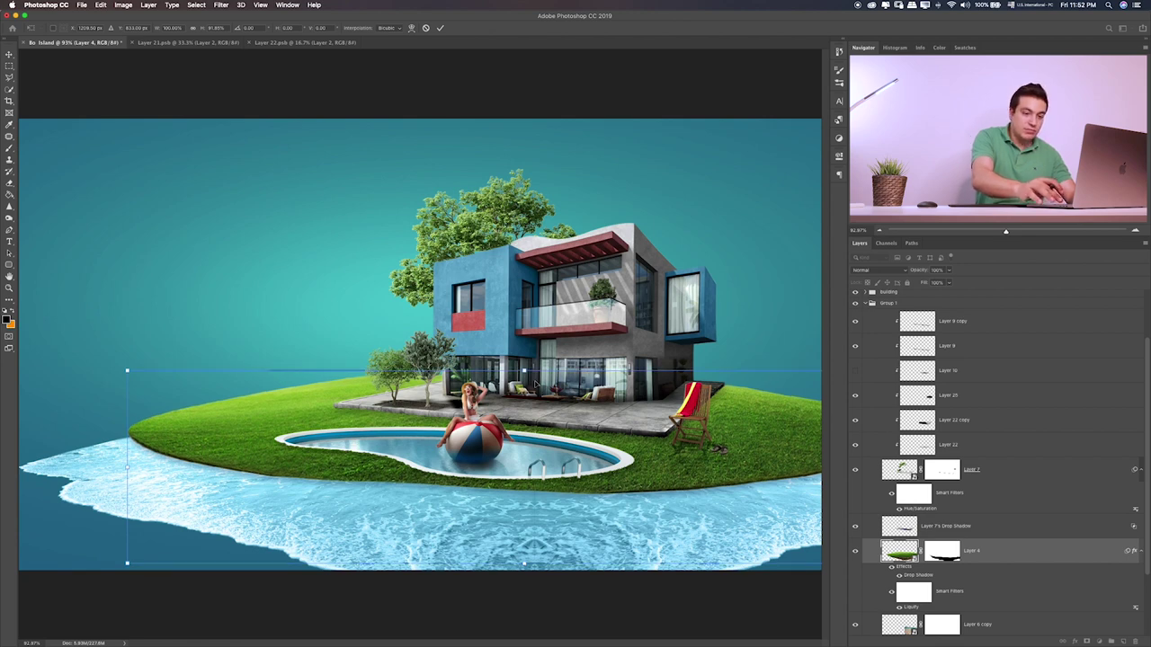
{"action": "key", "text": "Return"}
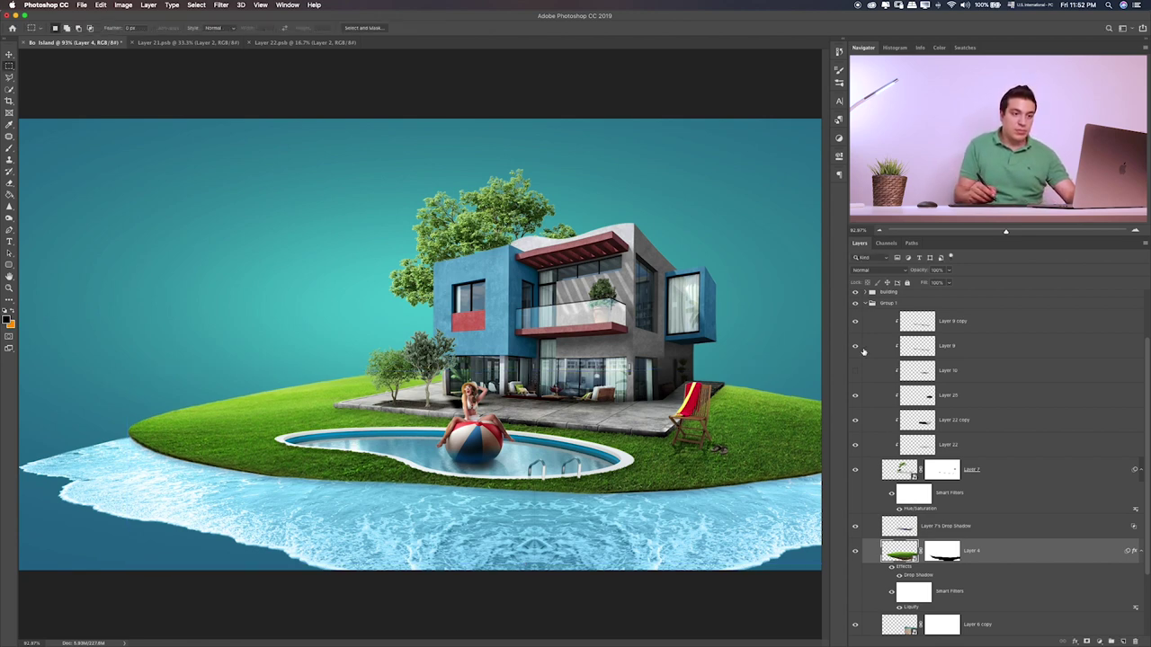
{"action": "scroll", "coordinate": [904, 319], "scroll_direction": "up", "scroll_amount": 2}
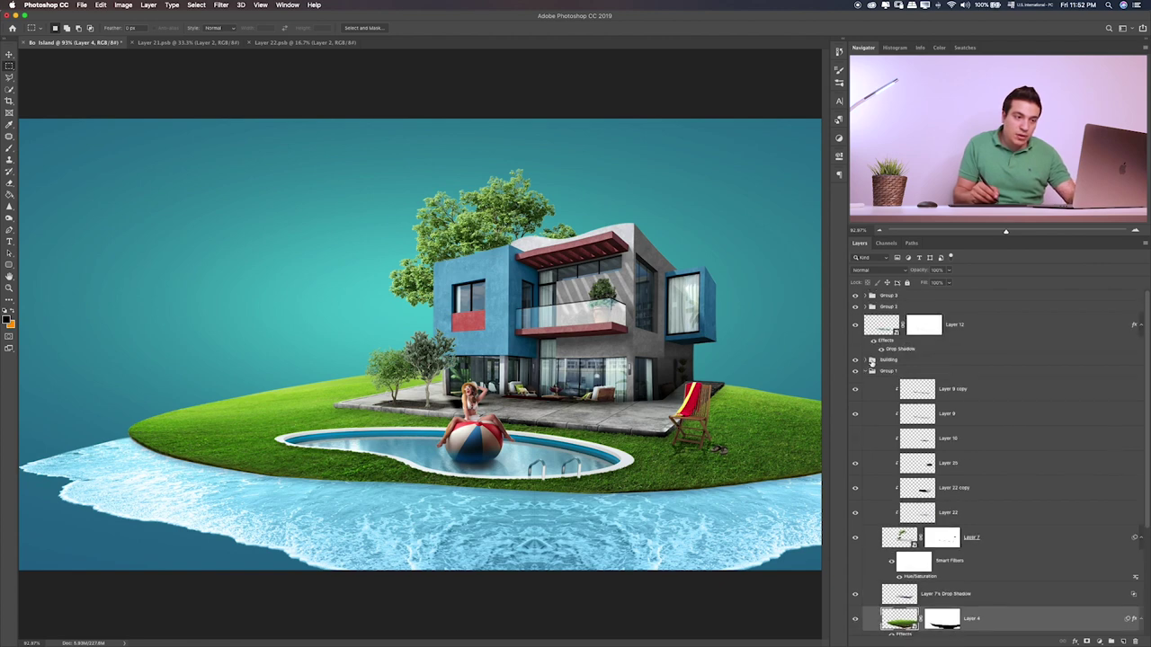
- Select Group 3 through Group 1 together in the Layers panel
{"action": "left_click", "coordinate": [870, 371]}
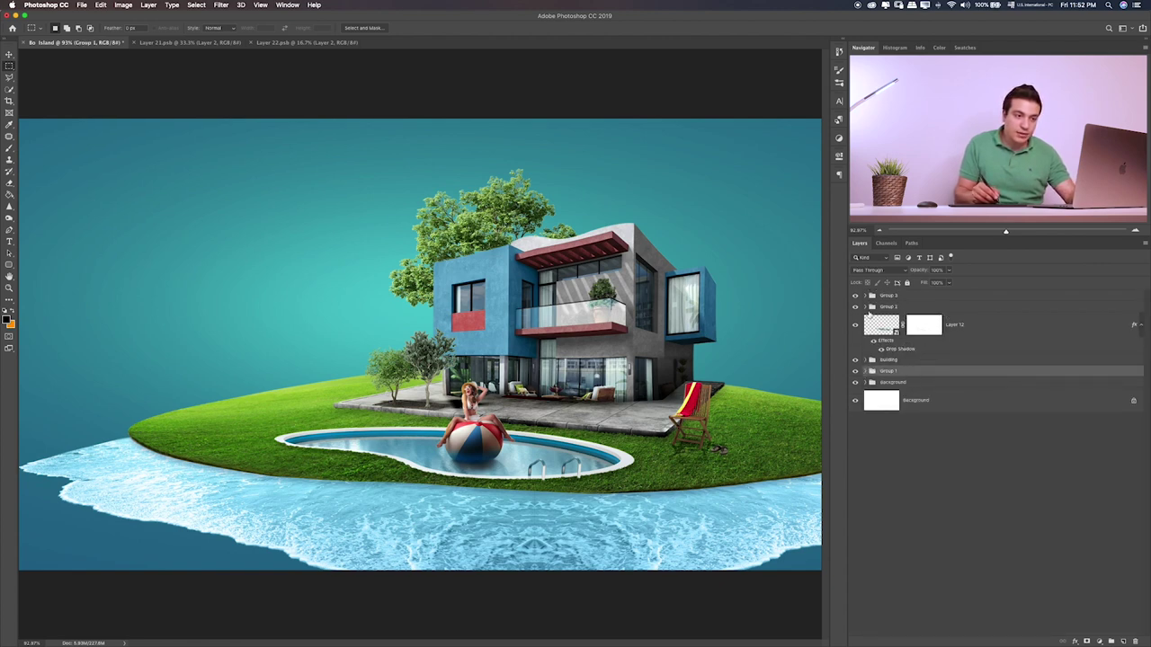
{"action": "left_click", "coordinate": [855, 306]}
{"action": "left_click", "coordinate": [855, 295]}
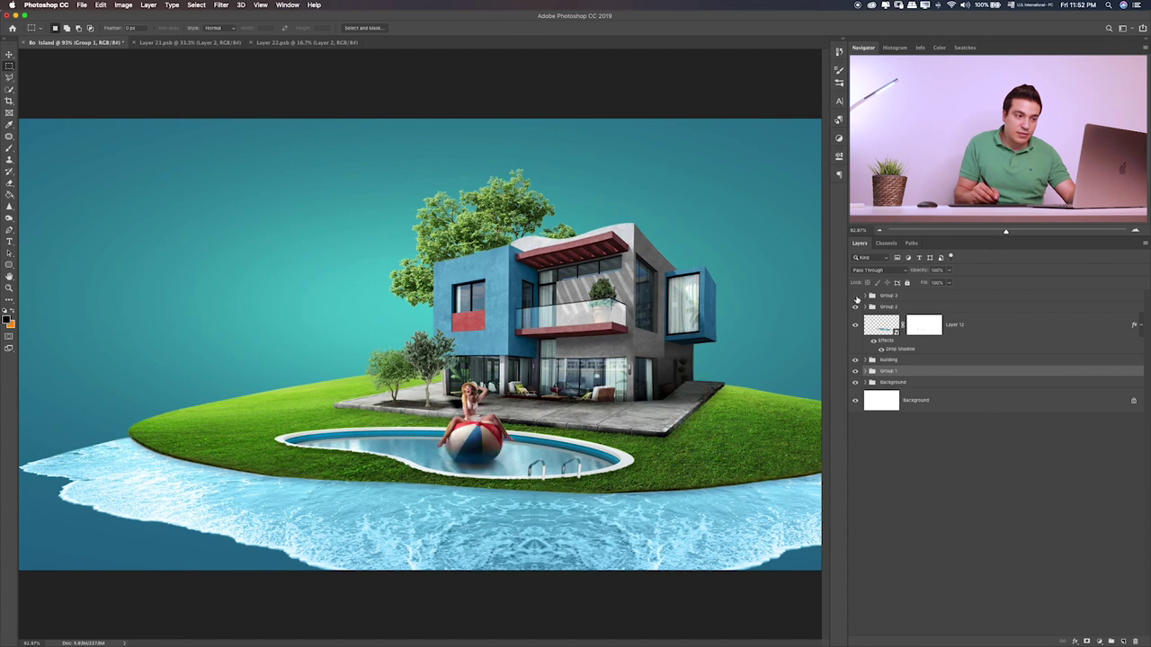
{"action": "left_click", "coordinate": [911, 300], "text": "shift"}
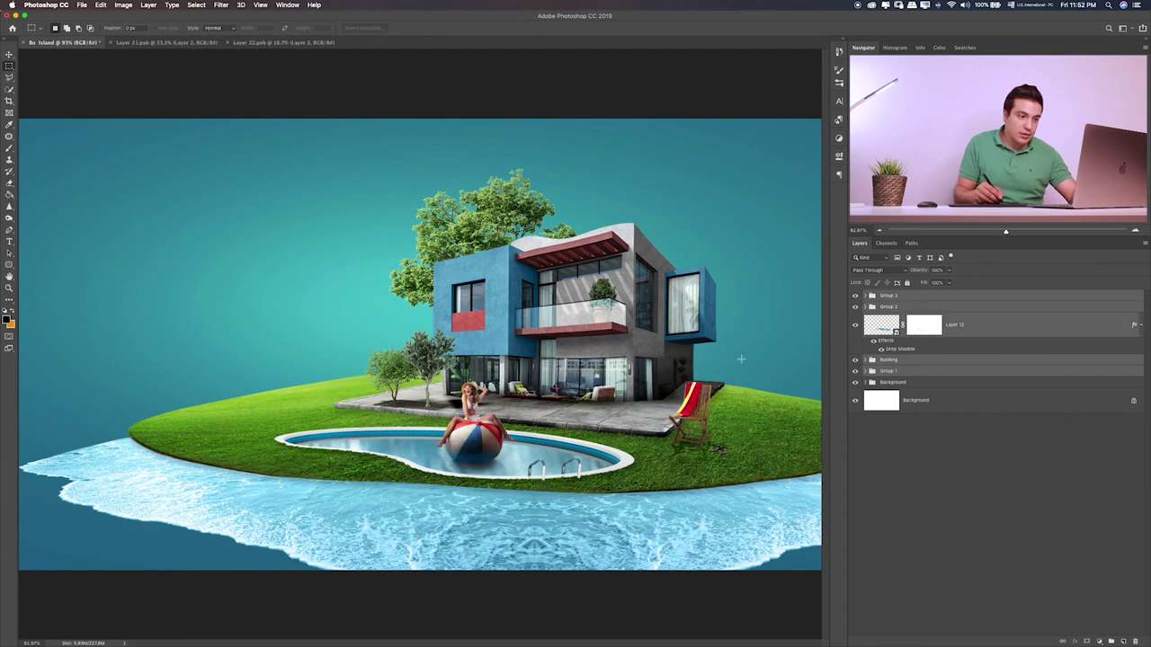
- Move the whole island composition slightly right and down, then refold Group 1
{"action": "key", "text": "v"}
{"action": "left_click_drag", "start_coordinate": [688, 374], "coordinate": [706, 379]}
{"action": "key", "text": "ctrl+z"}
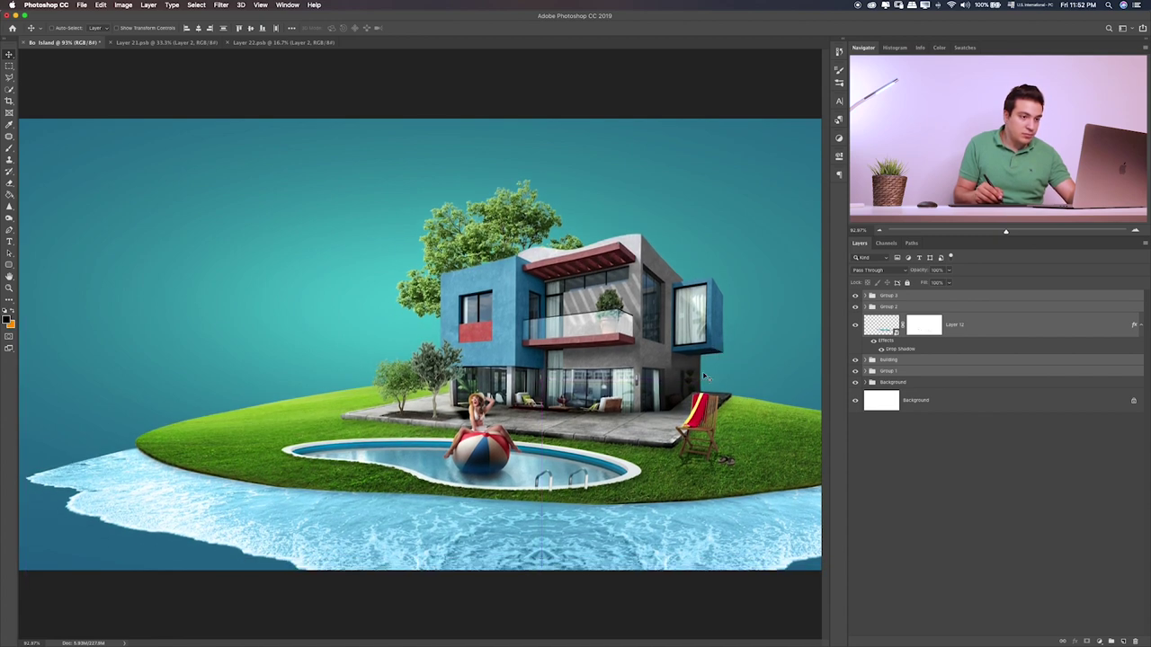
{"action": "left_click", "coordinate": [869, 370]}
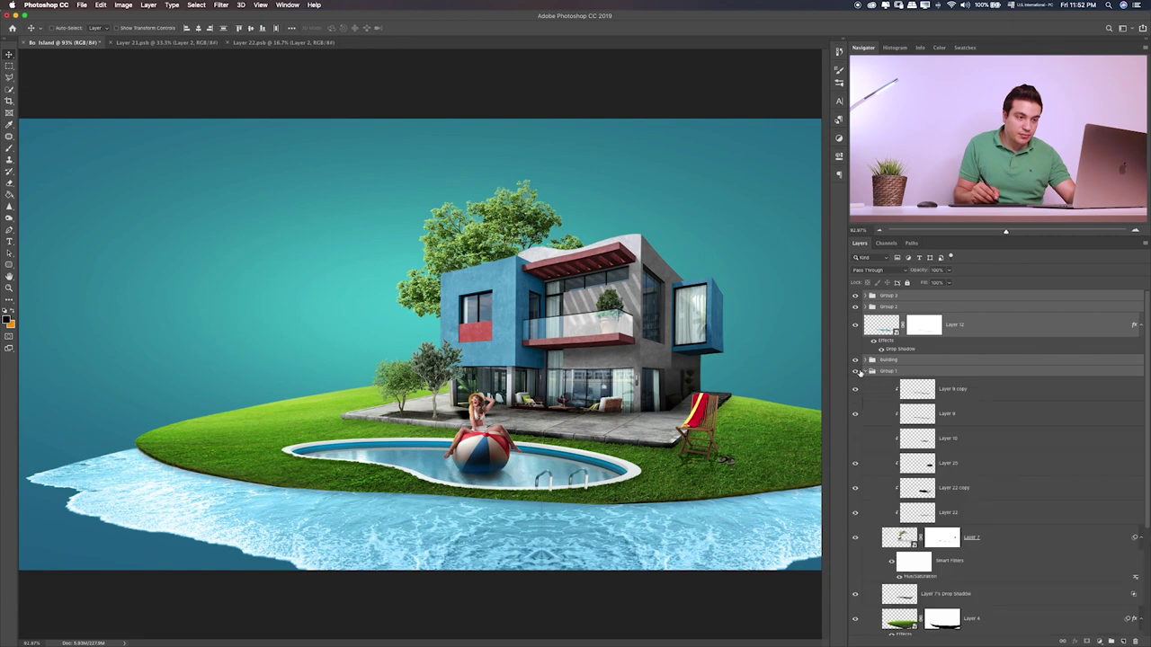
{"action": "left_click", "coordinate": [869, 370]}
{"action": "left_click", "coordinate": [855, 370]}
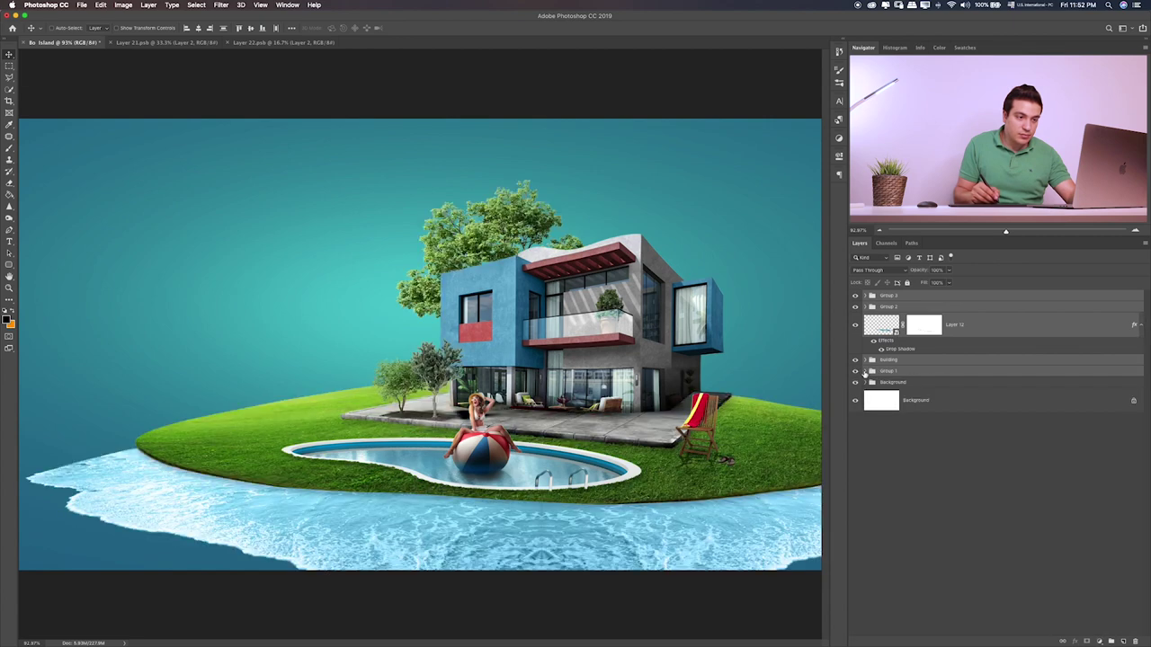
{"action": "scroll", "coordinate": [935, 495], "scroll_direction": "down", "scroll_amount": 5}
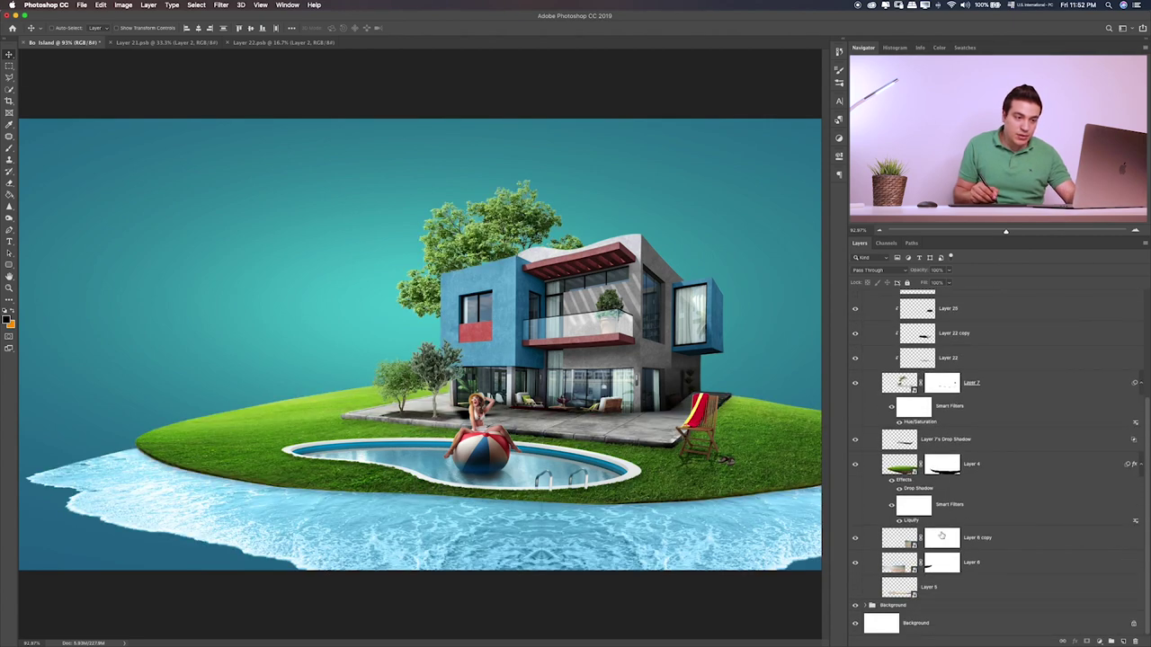
- Shrink Layer 6 and Layer 6 copy from the top-left and shift them left and up
{"action": "left_click", "coordinate": [973, 538]}
{"action": "left_click", "coordinate": [986, 562], "text": "shift"}
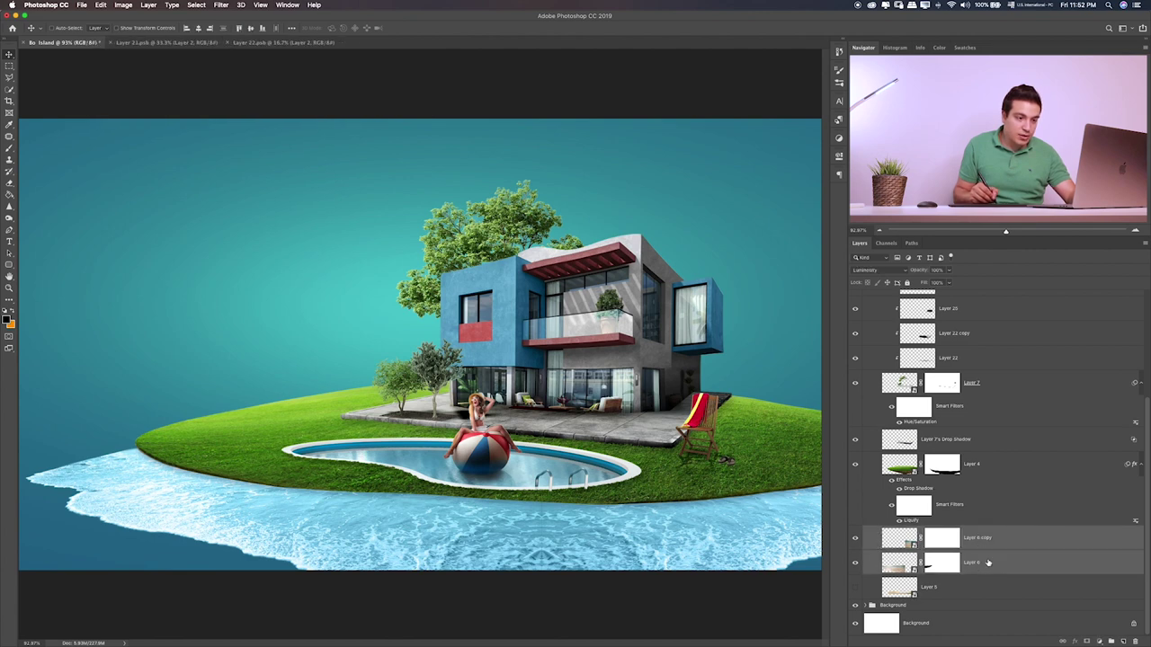
{"action": "key", "text": "ctrl+t"}
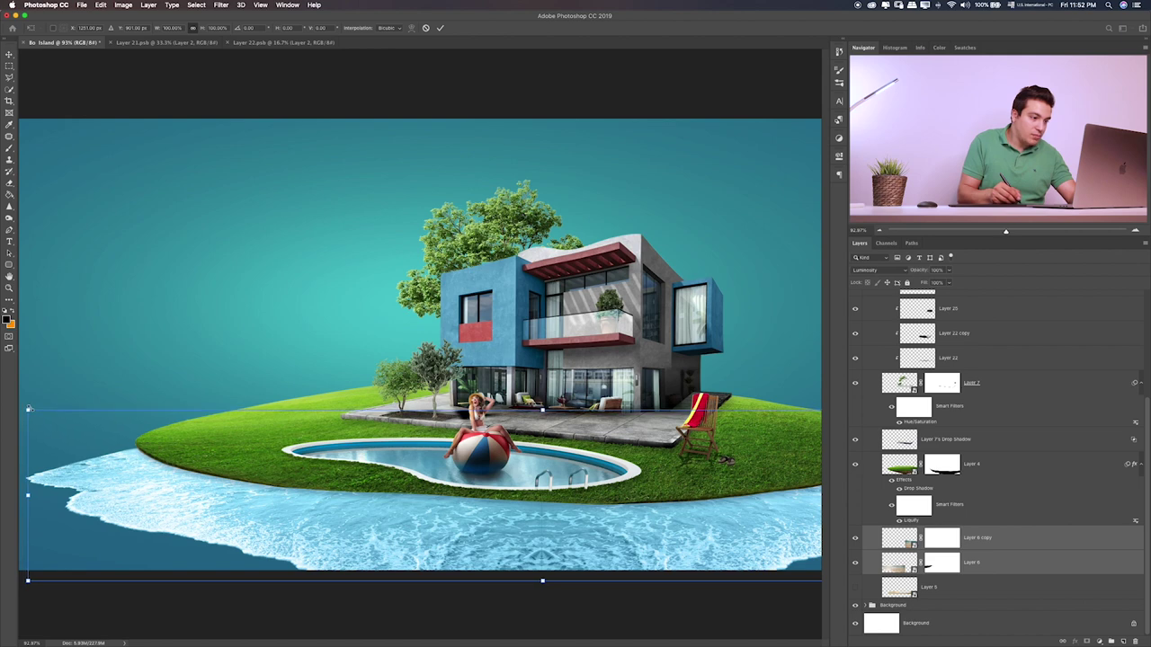
{"action": "left_click_drag", "start_coordinate": [25, 409], "coordinate": [152, 430]}
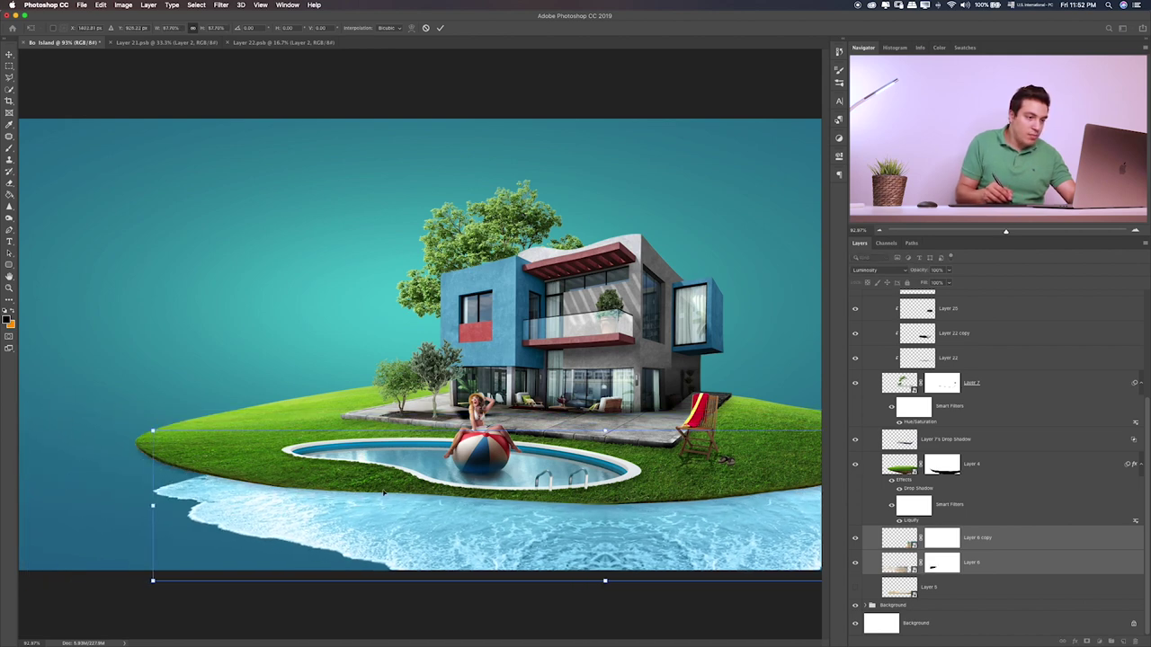
{"action": "mouse_move", "coordinate": [383, 493]}
{"action": "left_mouse_down"}
{"action": "mouse_move", "coordinate": [292, 474]}
{"action": "mouse_move", "coordinate": [401, 480]}
{"action": "mouse_move", "coordinate": [382, 481]}
{"action": "left_mouse_up"}
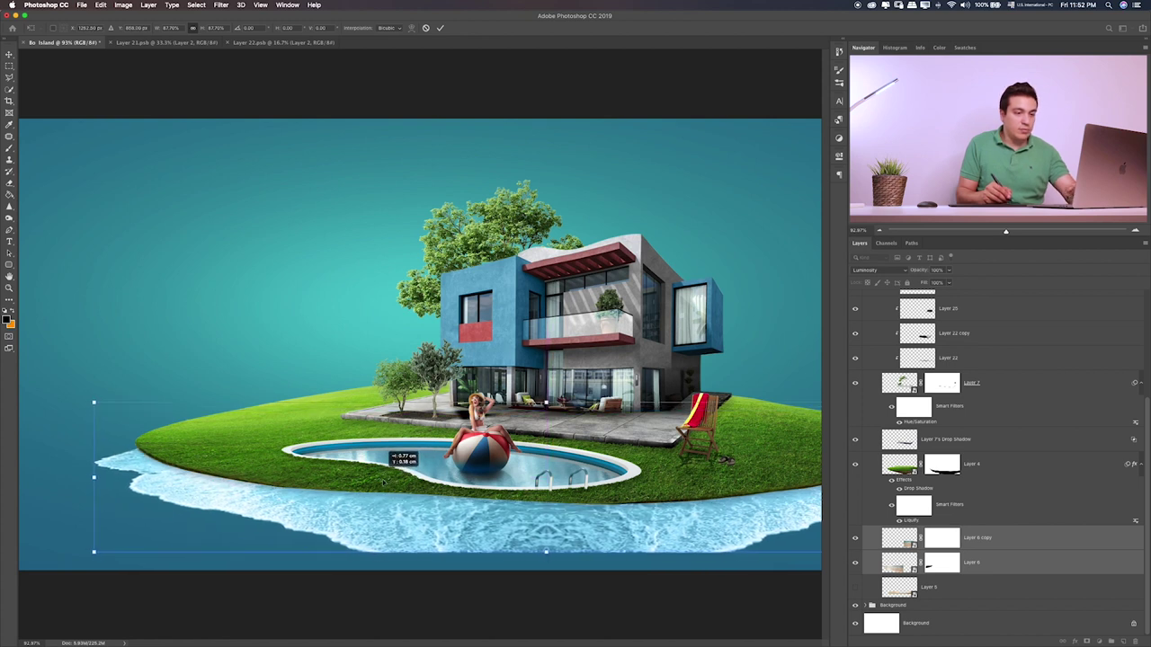
{"action": "key", "text": "Return"}
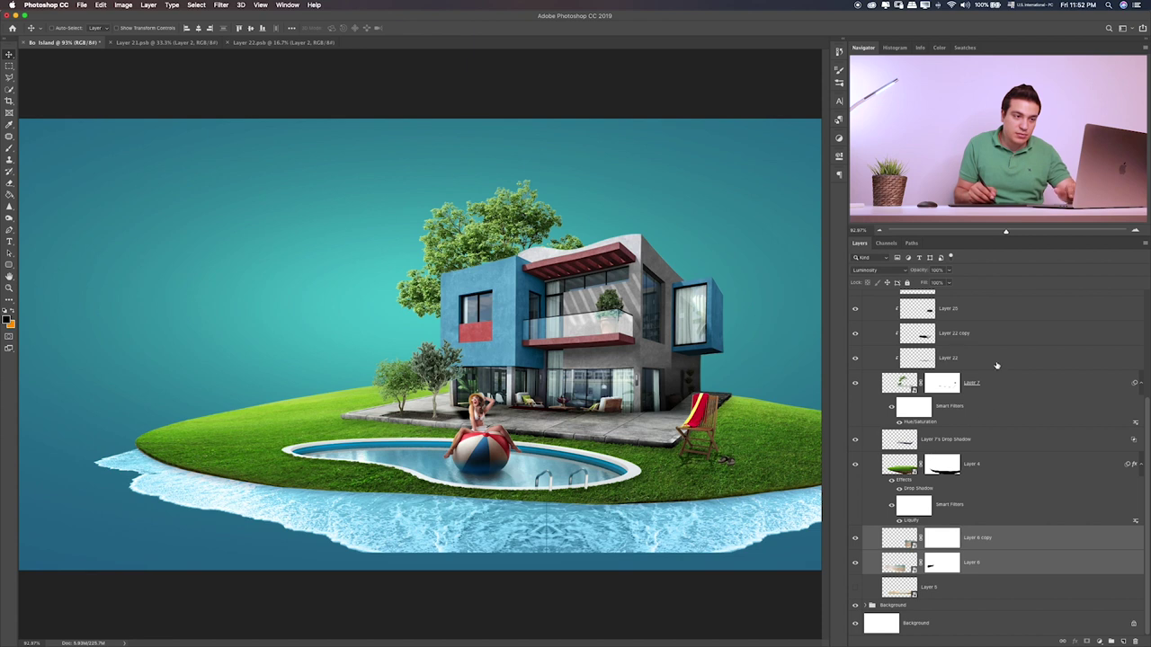
- Select Group 3 through Group 1 and drag the composition slightly lower
{"action": "scroll", "coordinate": [980, 369], "scroll_direction": "up", "scroll_amount": 5}
{"action": "left_click", "coordinate": [866, 372]}
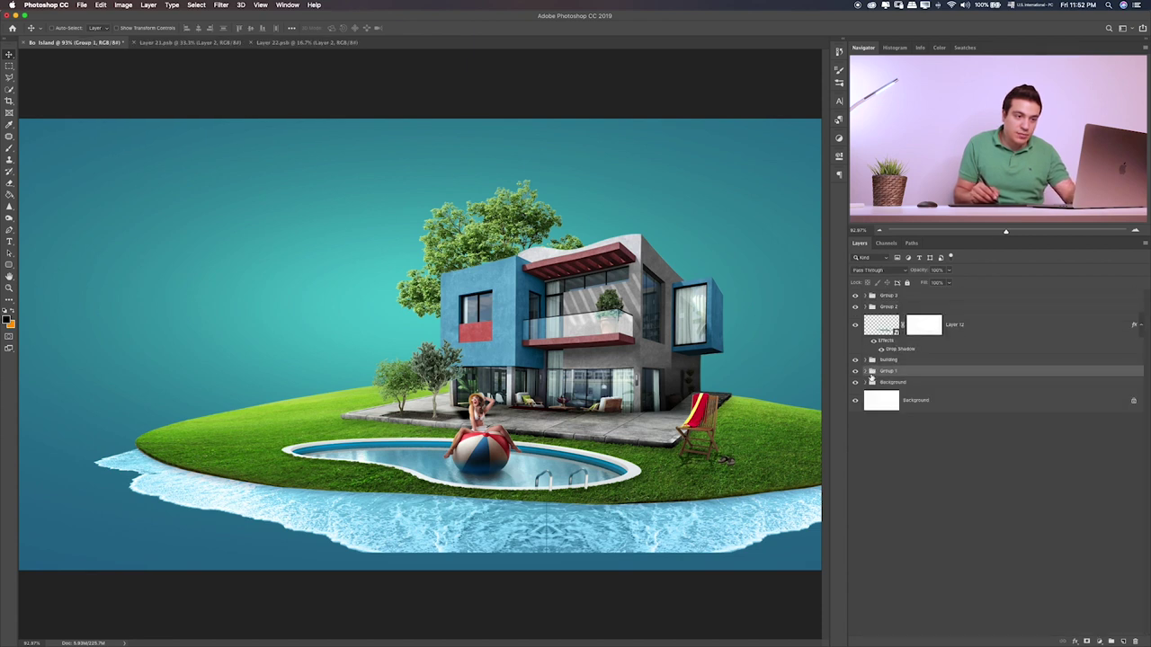
{"action": "left_click", "coordinate": [940, 299], "text": "shift"}
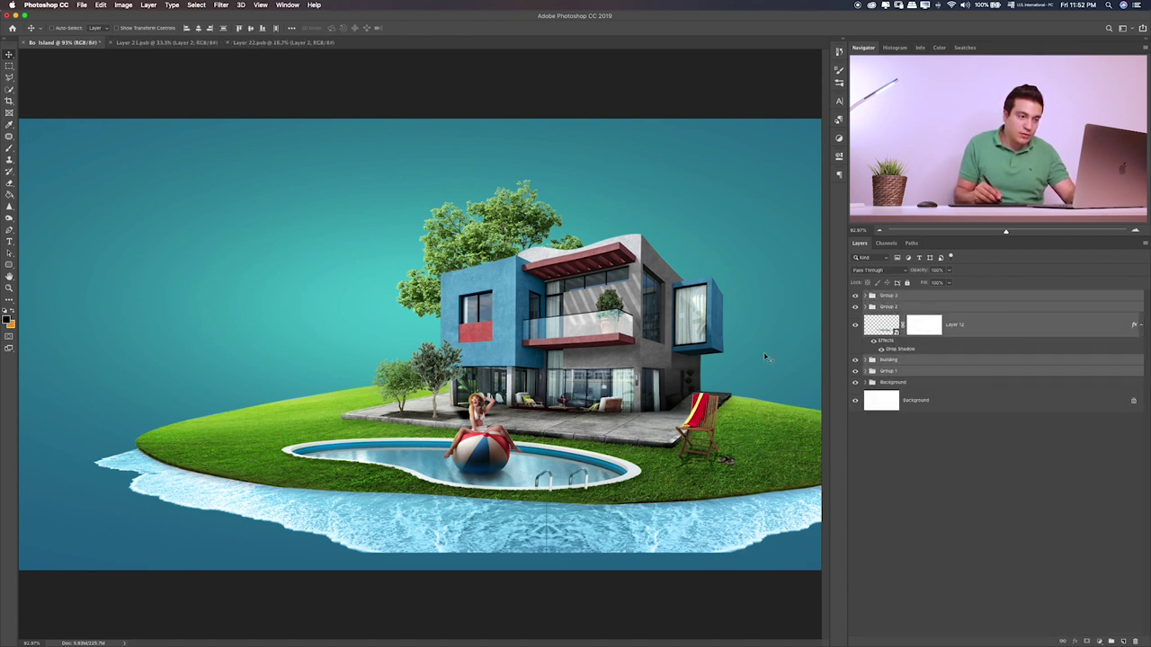
{"action": "left_click_drag", "start_coordinate": [766, 357], "coordinate": [749, 386]}
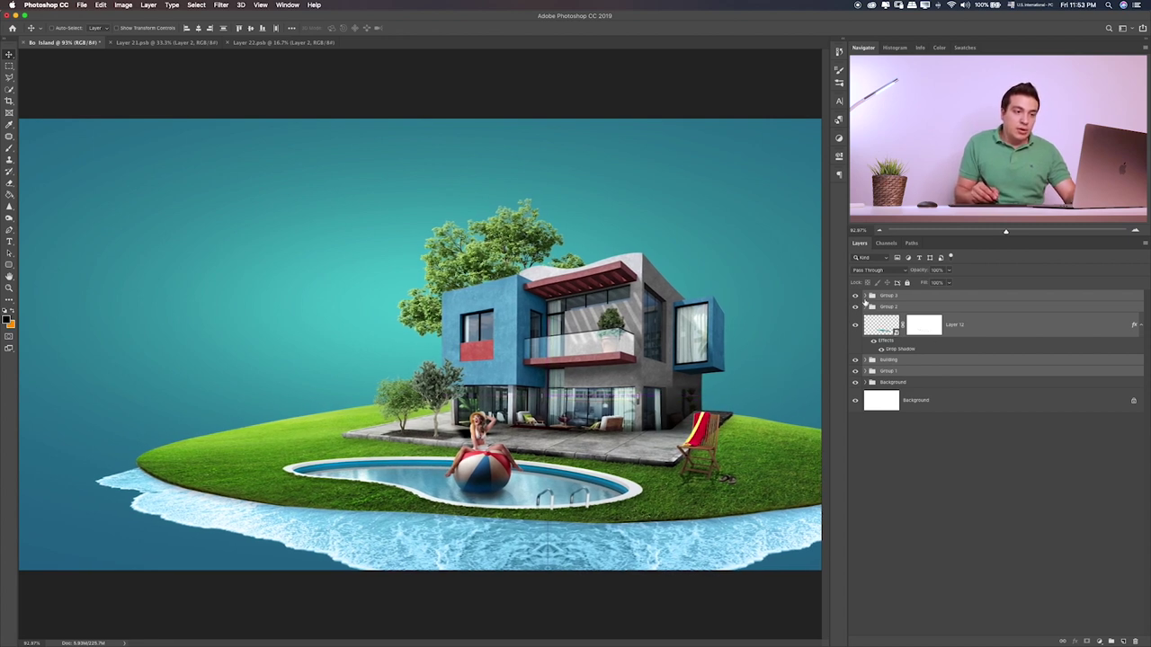
- Select Group 3, then Quick Look Layer 23.psb, Layer 24.psb and Layer 1.png in the Items folder
{"action": "left_click", "coordinate": [901, 298]}
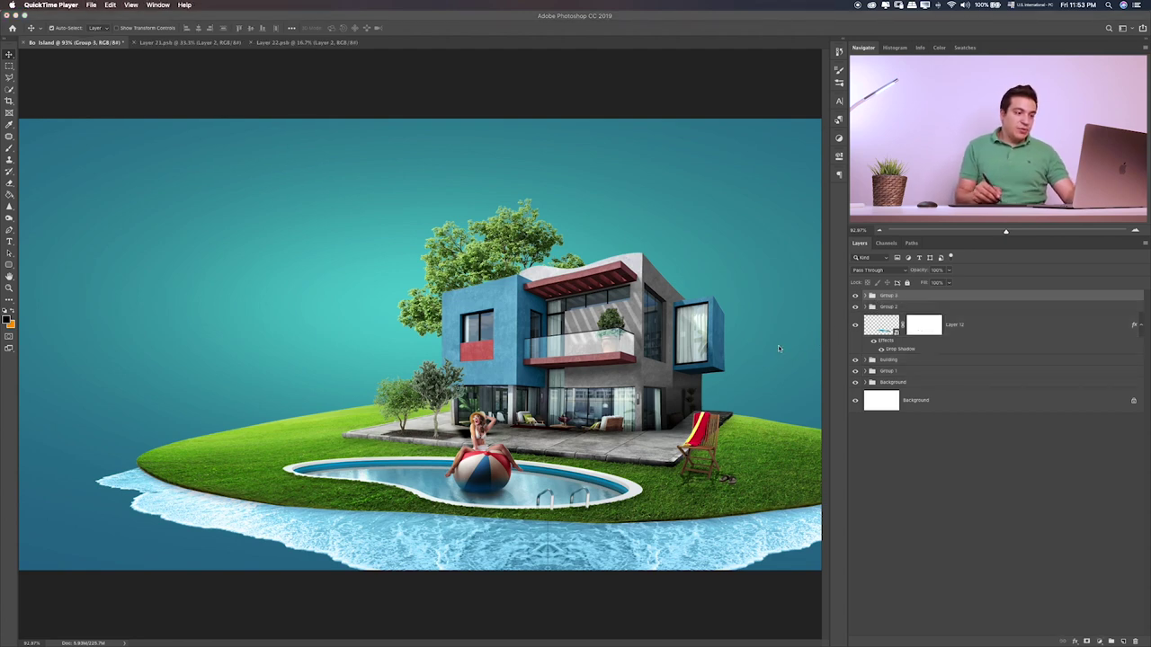
{"action": "key", "text": "super+Tab"}
{"action": "key", "text": "super+Tab"}
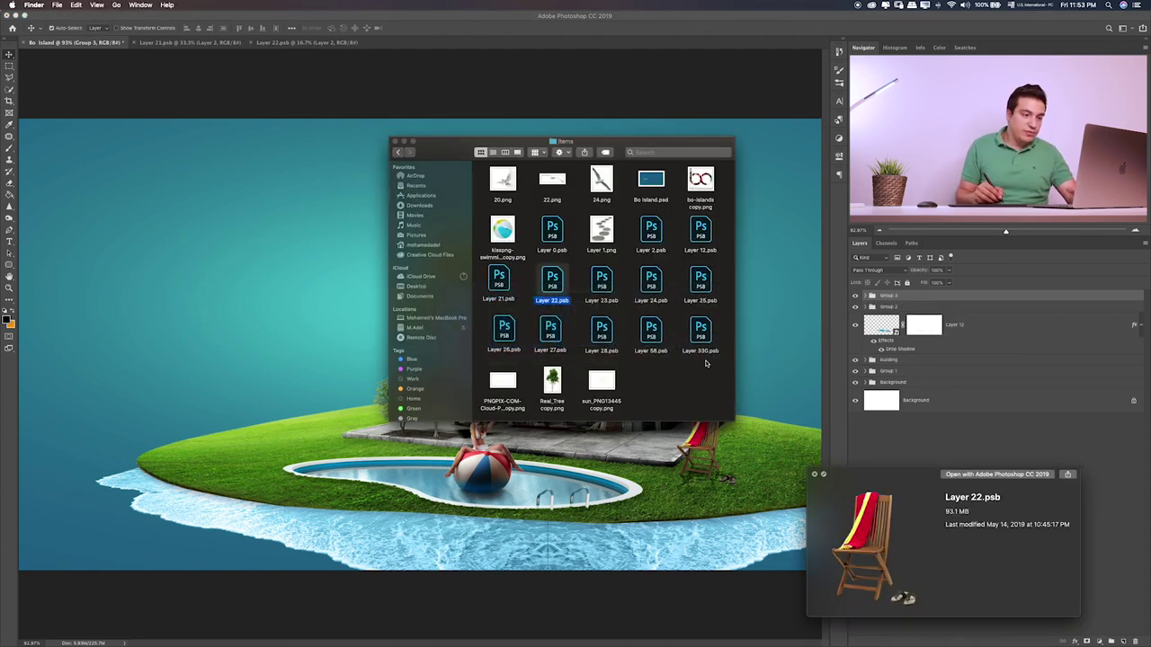
{"action": "left_click", "coordinate": [602, 283]}
{"action": "key", "text": "space"}
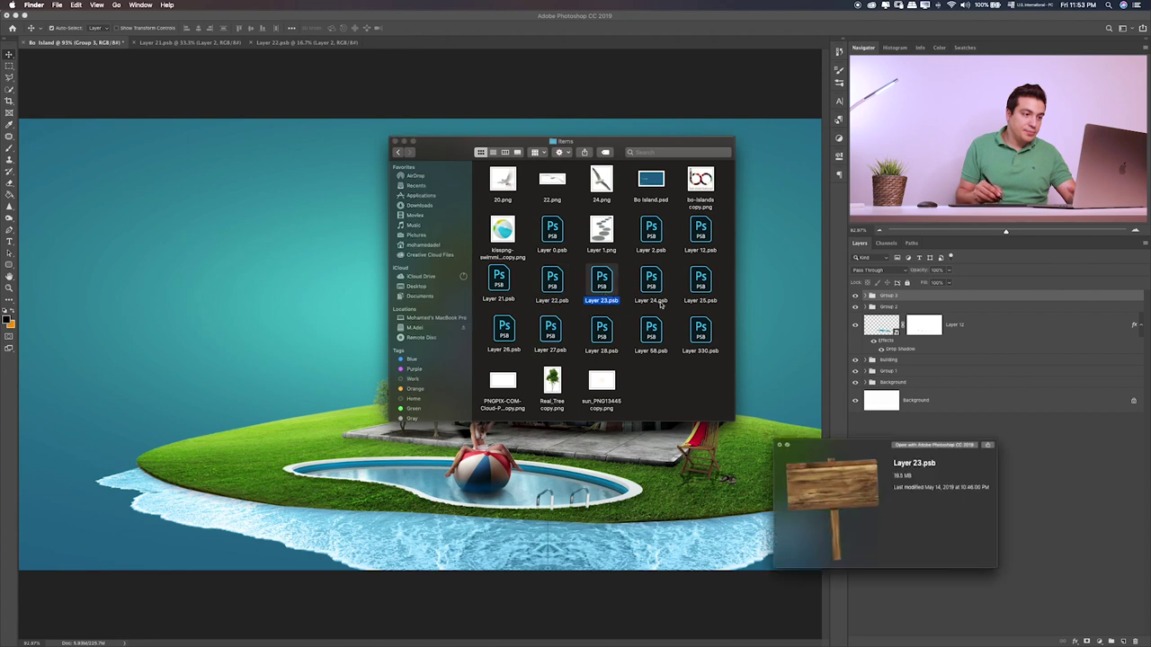
{"action": "left_click", "coordinate": [653, 284]}
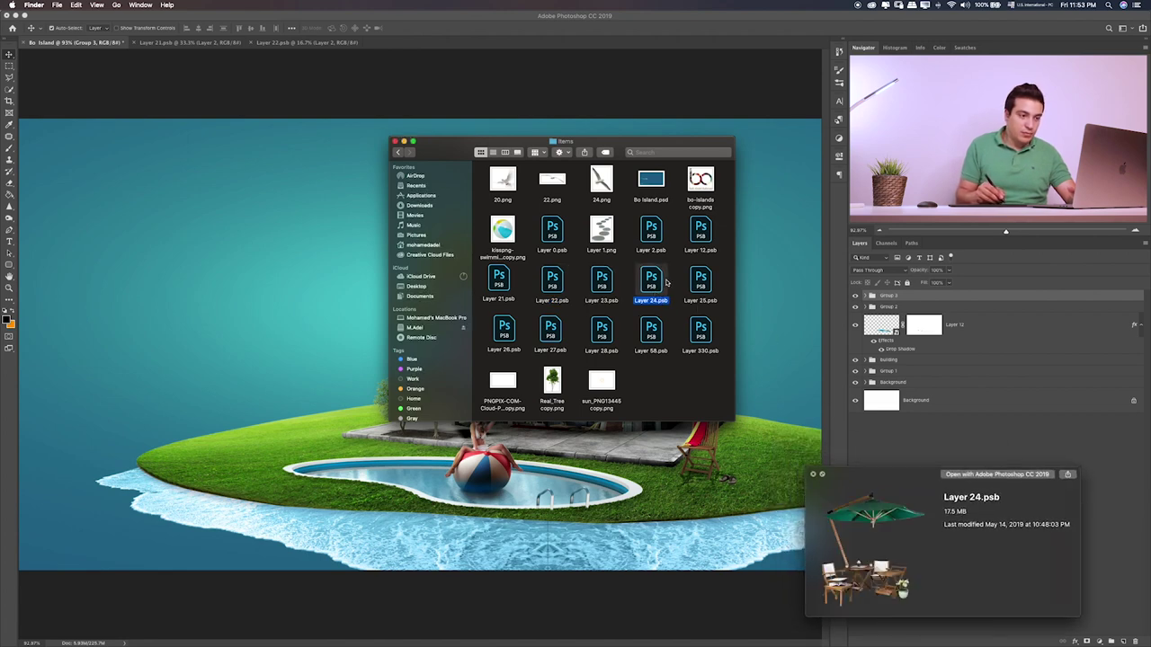
{"action": "left_click", "coordinate": [604, 238]}
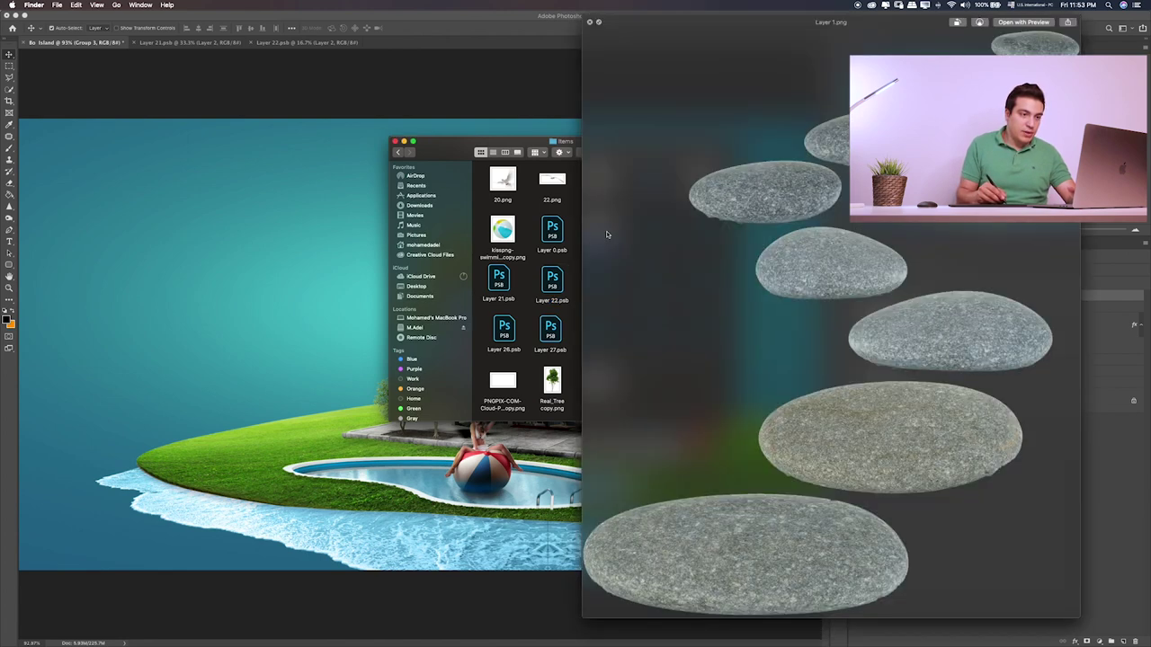
{"action": "key", "text": "space"}
- Place Layer 1.png into the composite and flatten the stones vertically into a path
{"action": "left_click_drag", "start_coordinate": [591, 250], "coordinate": [474, 308]}
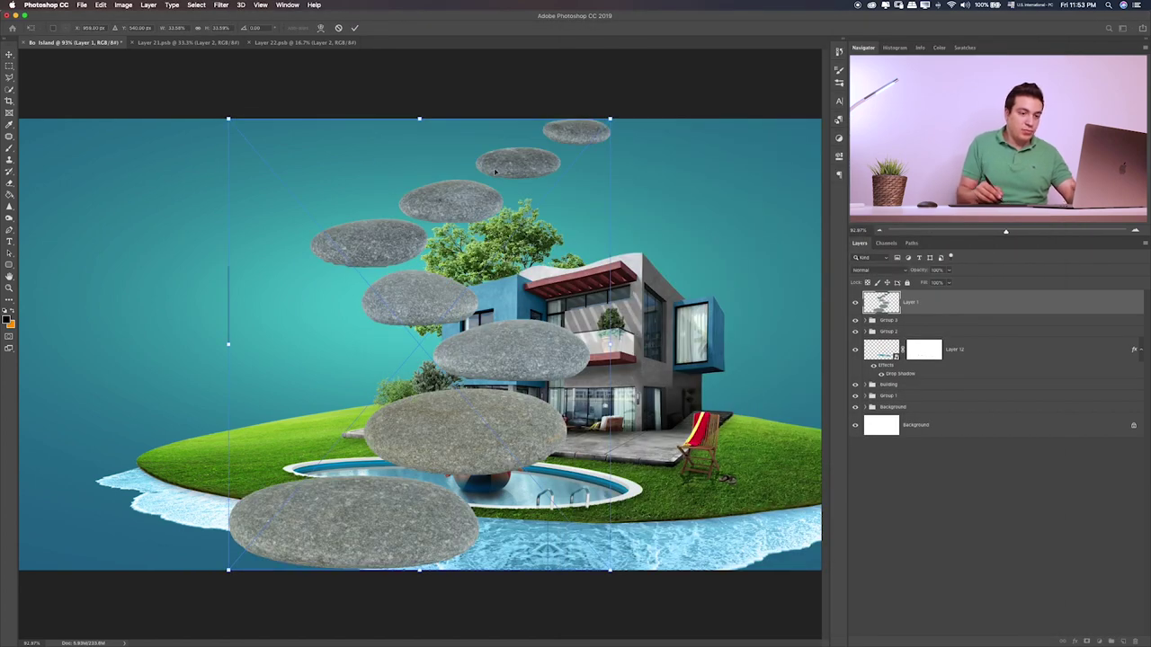
{"action": "key", "text": "Return"}
{"action": "key", "text": "ctrl+t"}
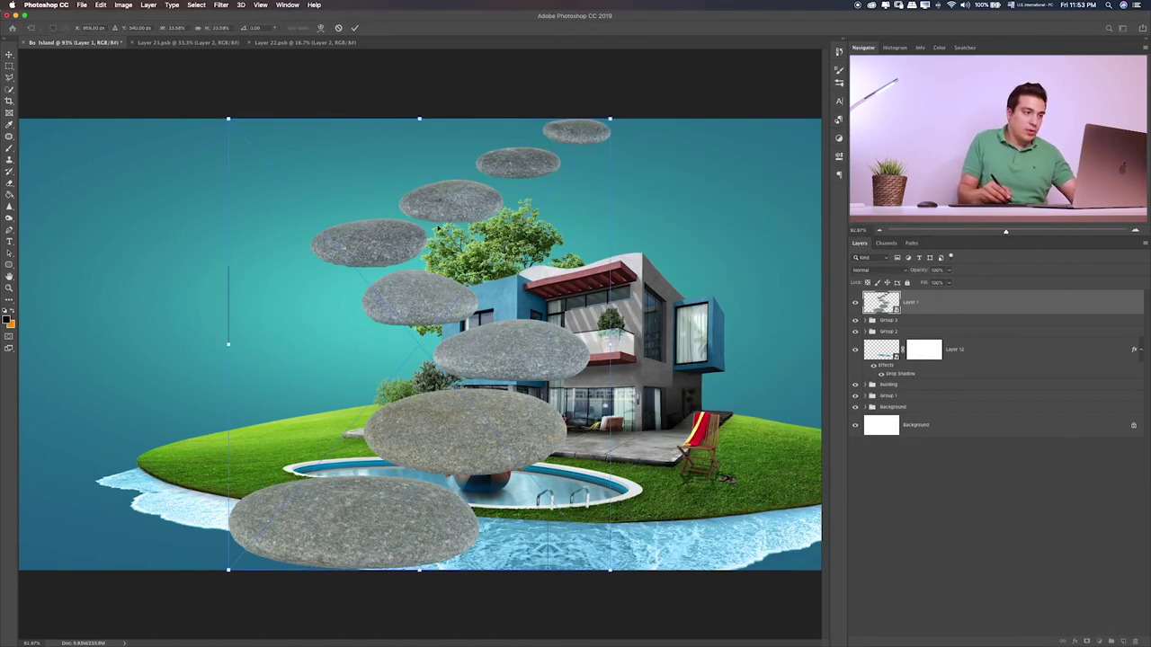
{"action": "left_click_drag", "start_coordinate": [419, 118], "coordinate": [419, 430]}
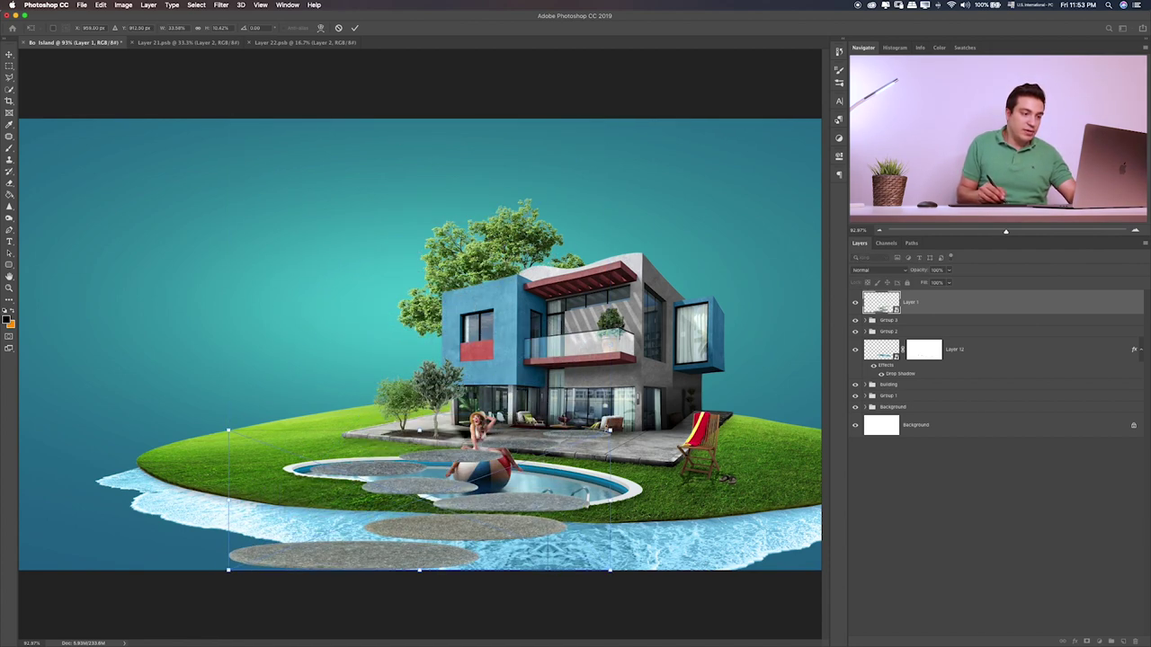
{"action": "mouse_move", "coordinate": [609, 430]}
{"action": "left_mouse_down"}
{"action": "mouse_move", "coordinate": [498, 471]}
{"action": "mouse_move", "coordinate": [459, 538]}
{"action": "mouse_move", "coordinate": [302, 448]}
{"action": "left_mouse_up"}
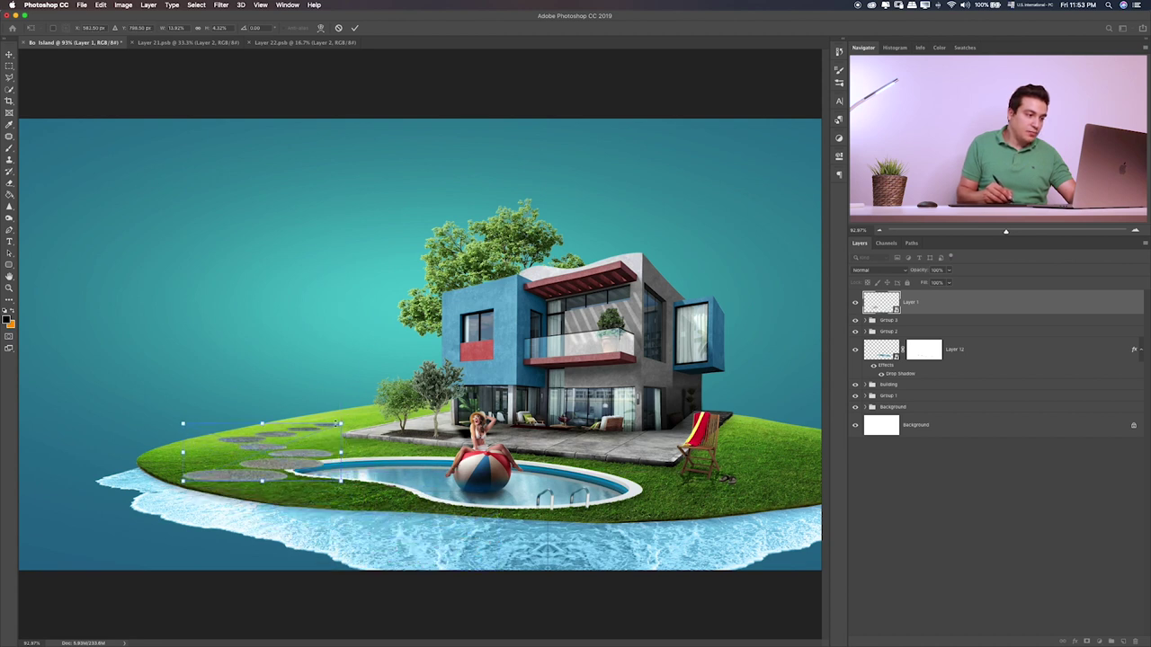
- Shrink, skew and position the stones on the grass left of the pool
{"action": "left_click_drag", "start_coordinate": [338, 422], "coordinate": [281, 454]}
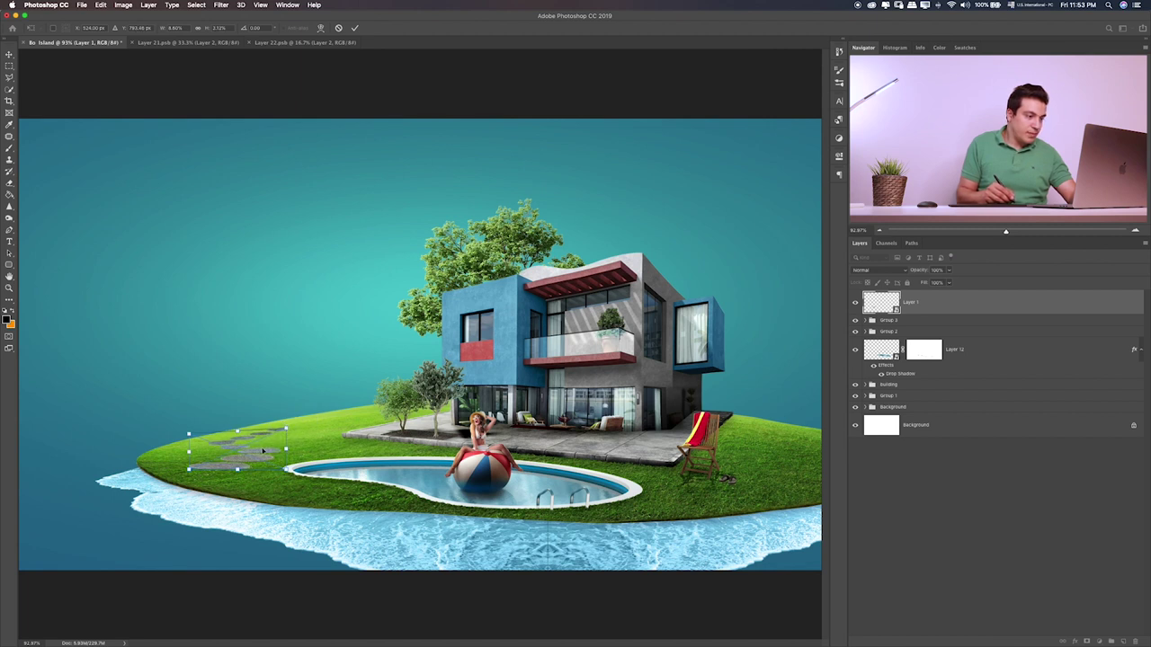
{"action": "mouse_move", "coordinate": [262, 451]}
{"action": "left_mouse_down"}
{"action": "mouse_move", "coordinate": [276, 431]}
{"action": "mouse_move", "coordinate": [282, 451]}
{"action": "left_mouse_up"}
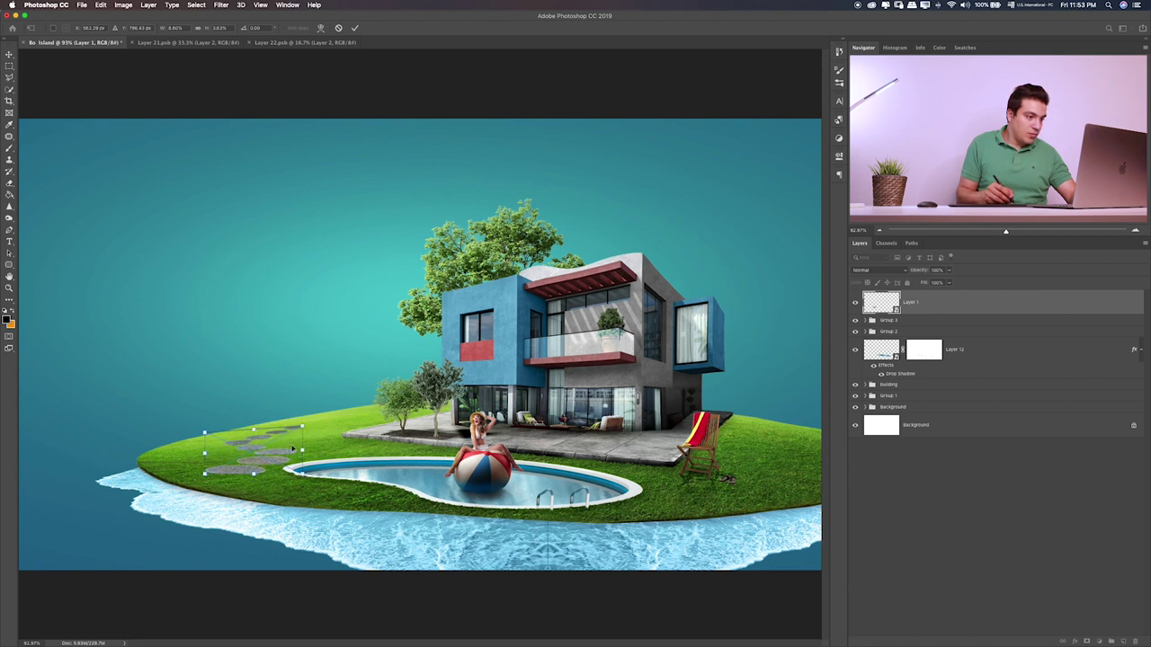
{"action": "mouse_move", "coordinate": [254, 432]}
{"action": "left_mouse_down"}
{"action": "mouse_move", "coordinate": [284, 438]}
{"action": "mouse_move", "coordinate": [277, 457]}
{"action": "left_mouse_up"}
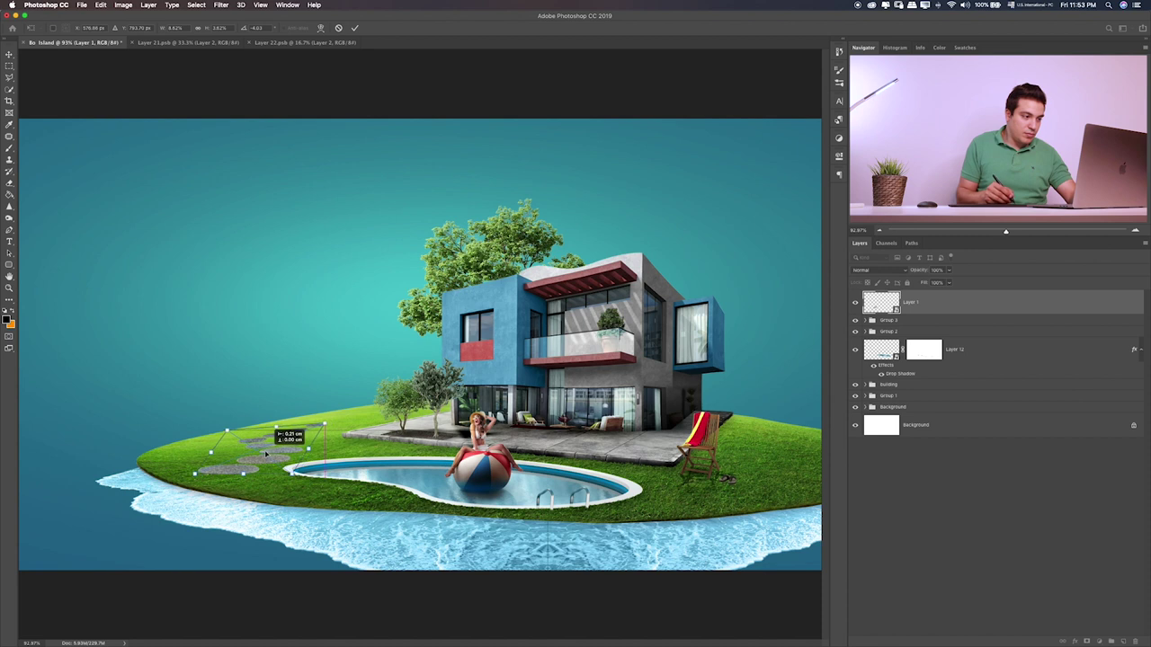
{"action": "key", "text": "Return"}
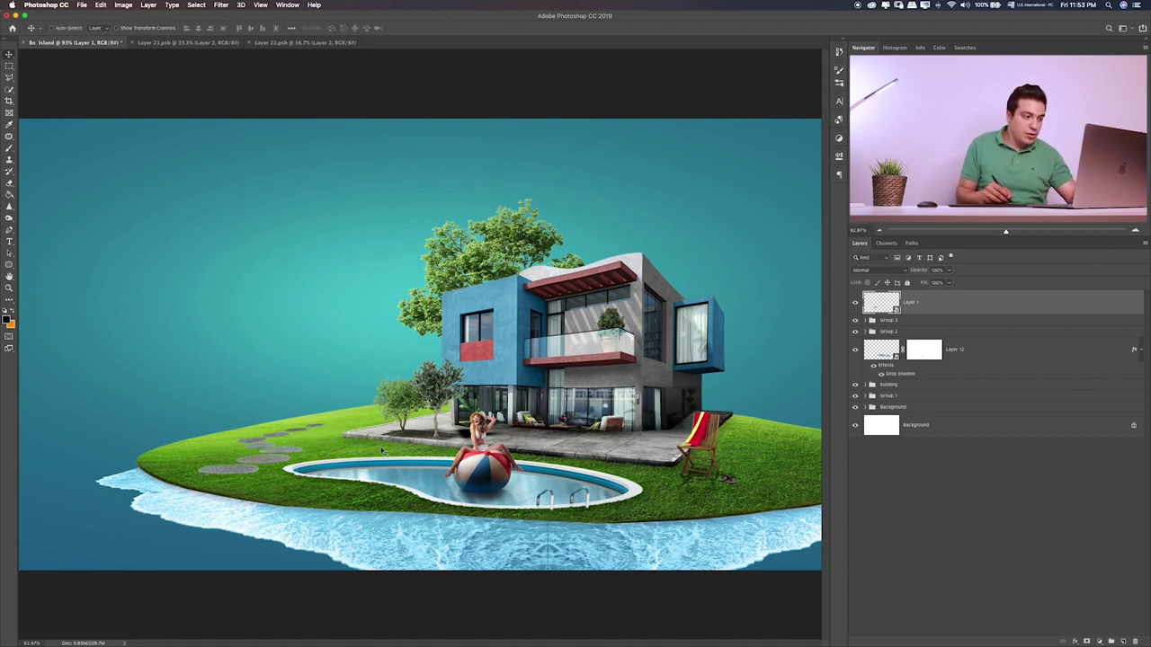
{"action": "mouse_move", "coordinate": [361, 446]}
{"action": "left_mouse_down"}
{"action": "mouse_move", "coordinate": [347, 456]}
{"action": "mouse_move", "coordinate": [358, 457]}
{"action": "left_mouse_up"}
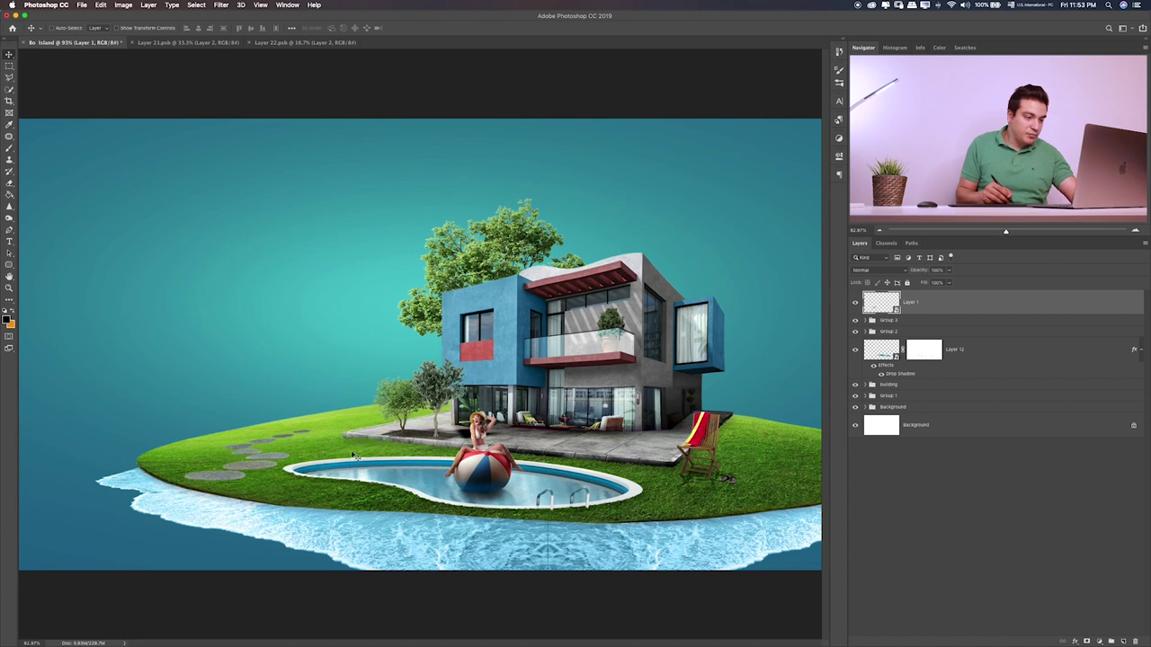
- Raise the stepping stones' Lightness with a Hue/Saturation adjustment
{"action": "key", "text": "ctrl+u"}
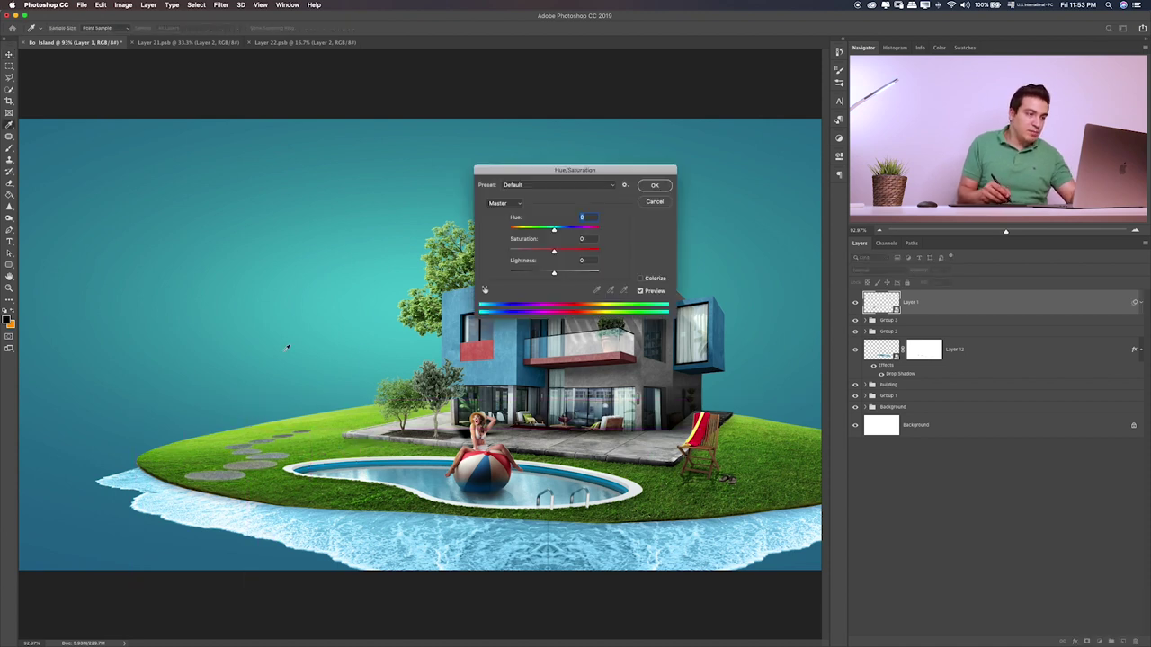
{"action": "left_click_drag", "start_coordinate": [559, 272], "coordinate": [566, 274]}
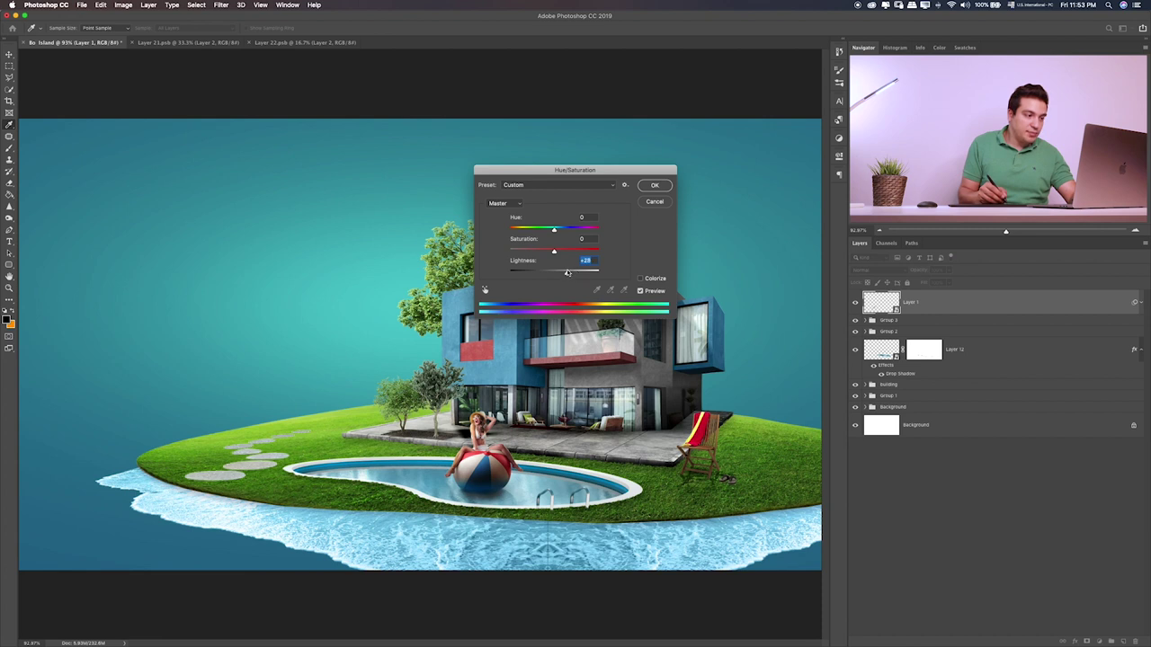
{"action": "left_click", "coordinate": [664, 191]}
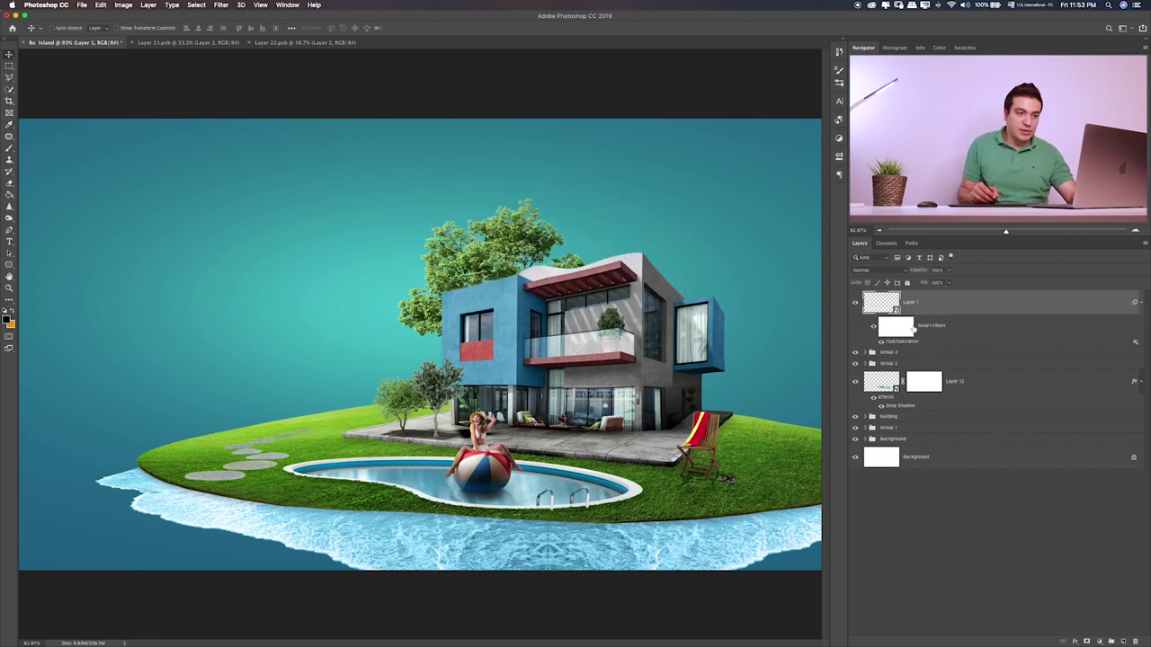
- Add a layer mask and brush around the stones to blend them into the grass
{"action": "key", "text": "b"}
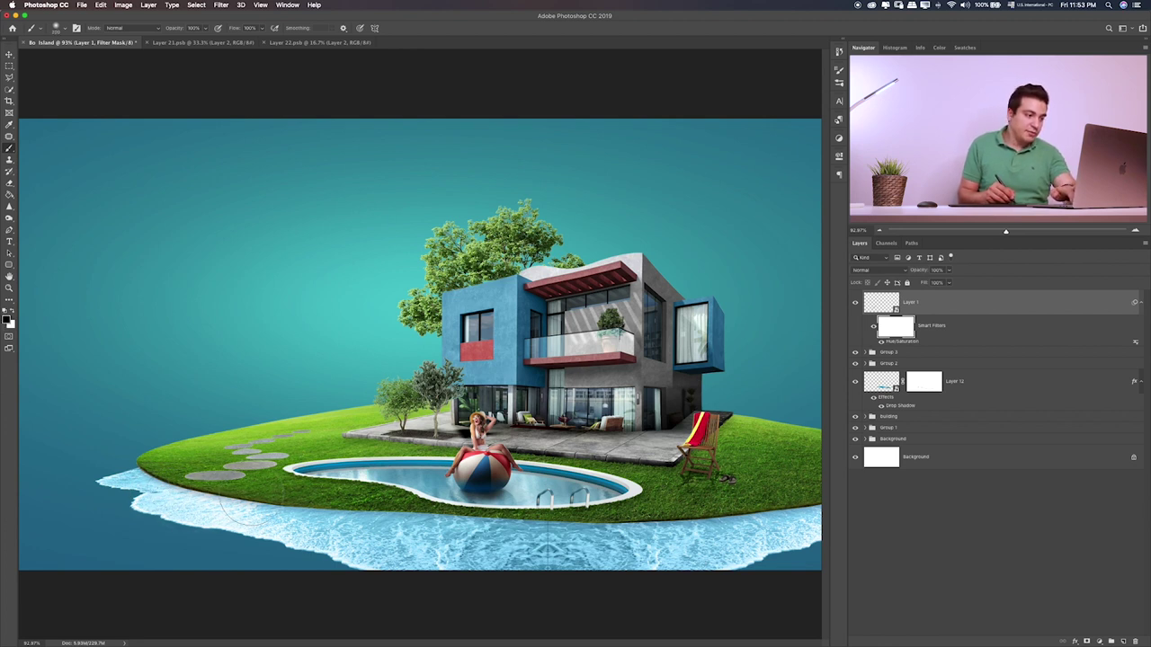
{"action": "left_click_drag", "start_coordinate": [202, 503], "coordinate": [161, 537]}
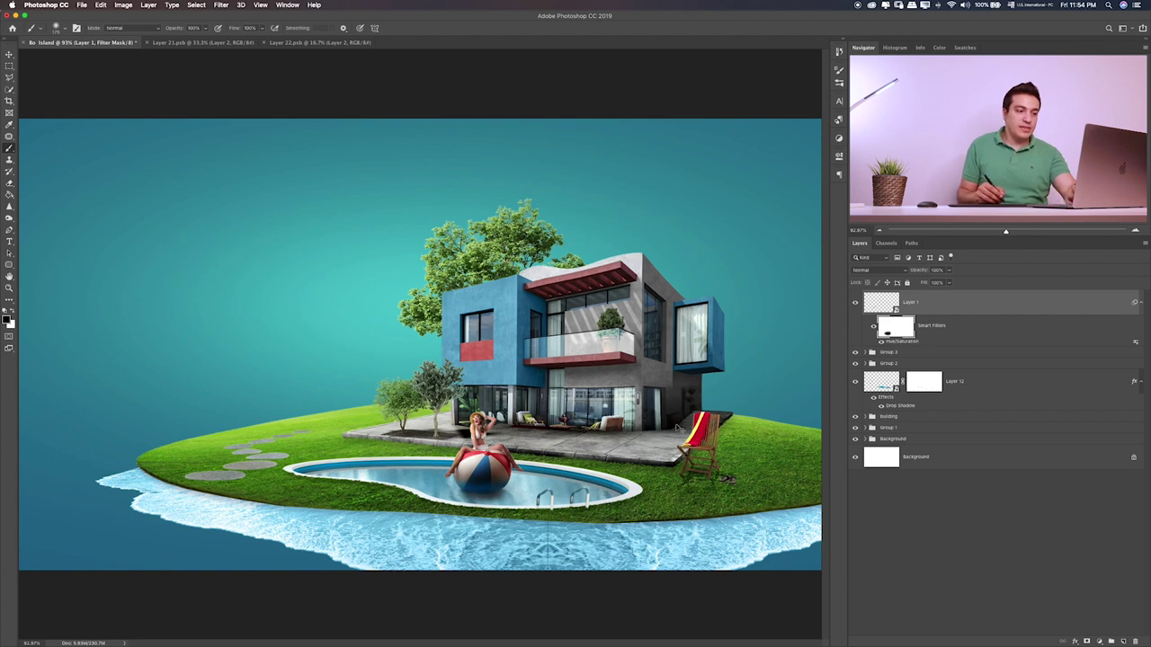
{"action": "key", "text": "ctrl+plus"}
{"action": "key", "text": "ctrl+plus"}
{"action": "left_click_drag", "start_coordinate": [311, 470], "coordinate": [527, 395]}
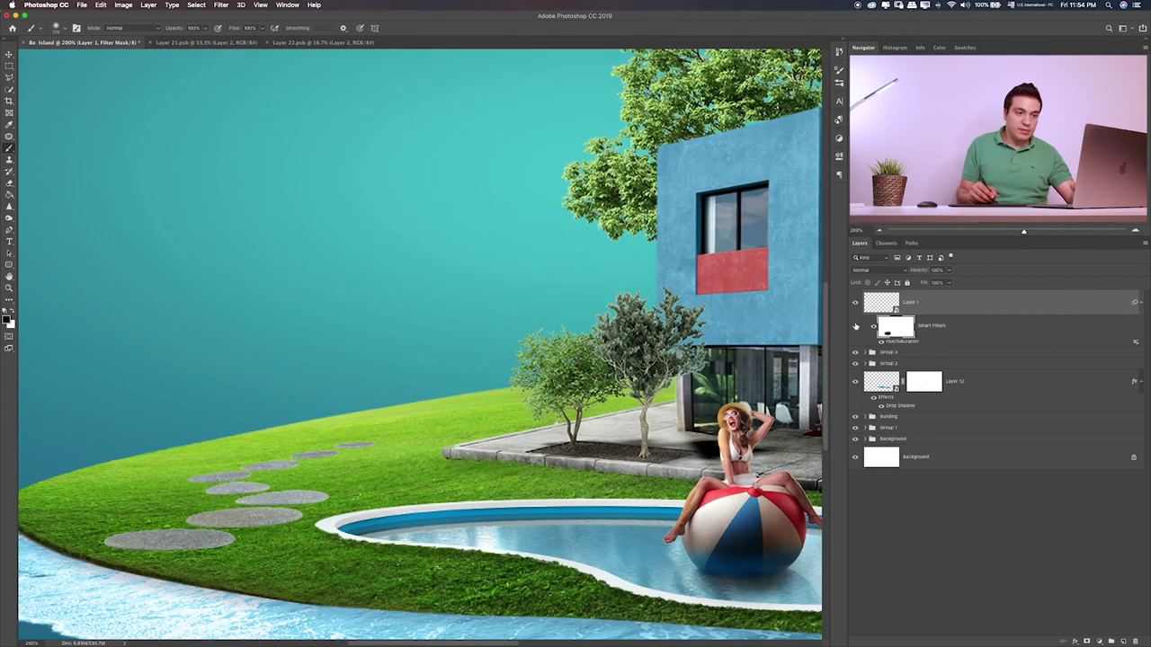
{"action": "left_click", "coordinate": [1087, 641]}
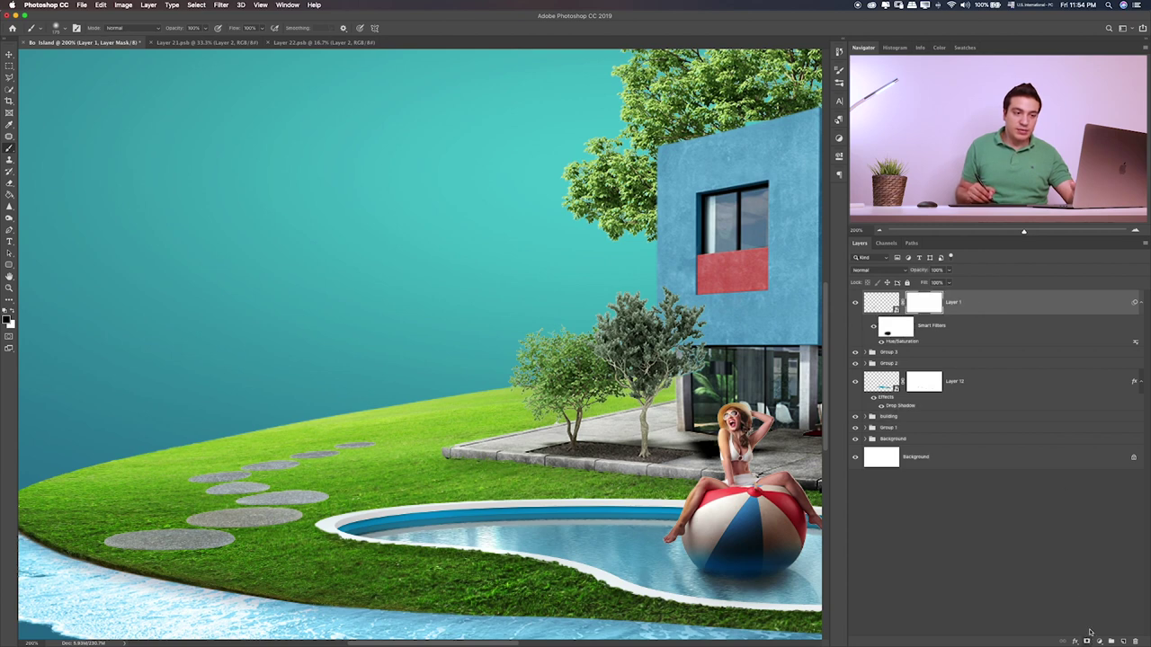
{"action": "left_click_drag", "start_coordinate": [436, 441], "coordinate": [508, 415]}
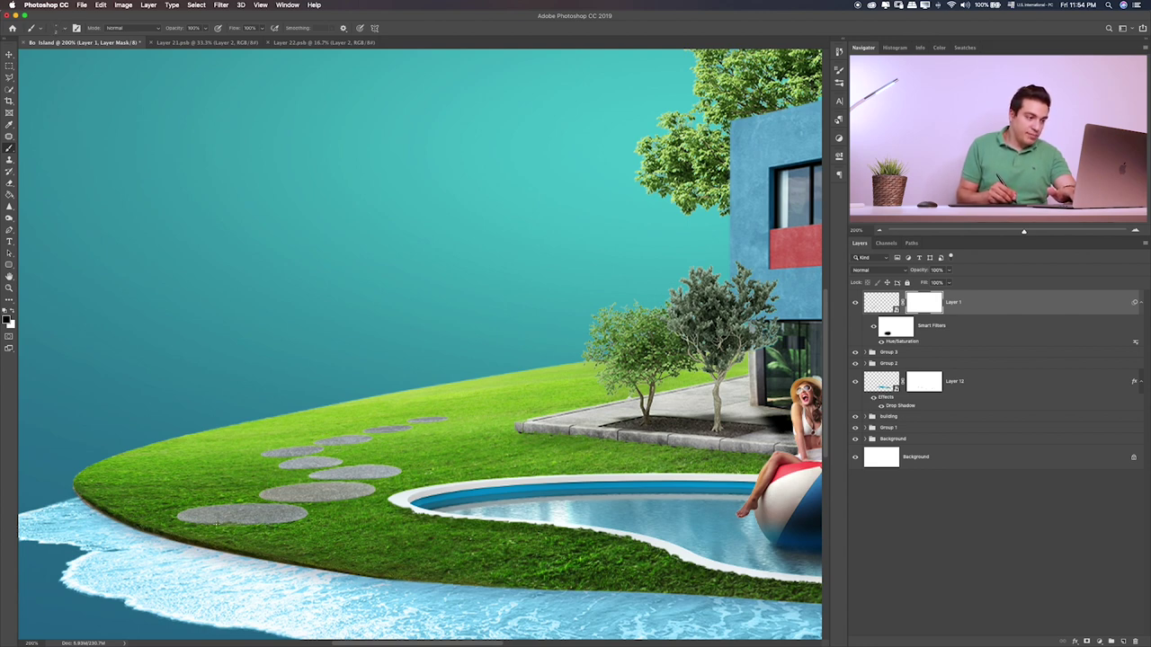
{"action": "scroll", "coordinate": [277, 554], "scroll_direction": "up", "scroll_amount": 3}
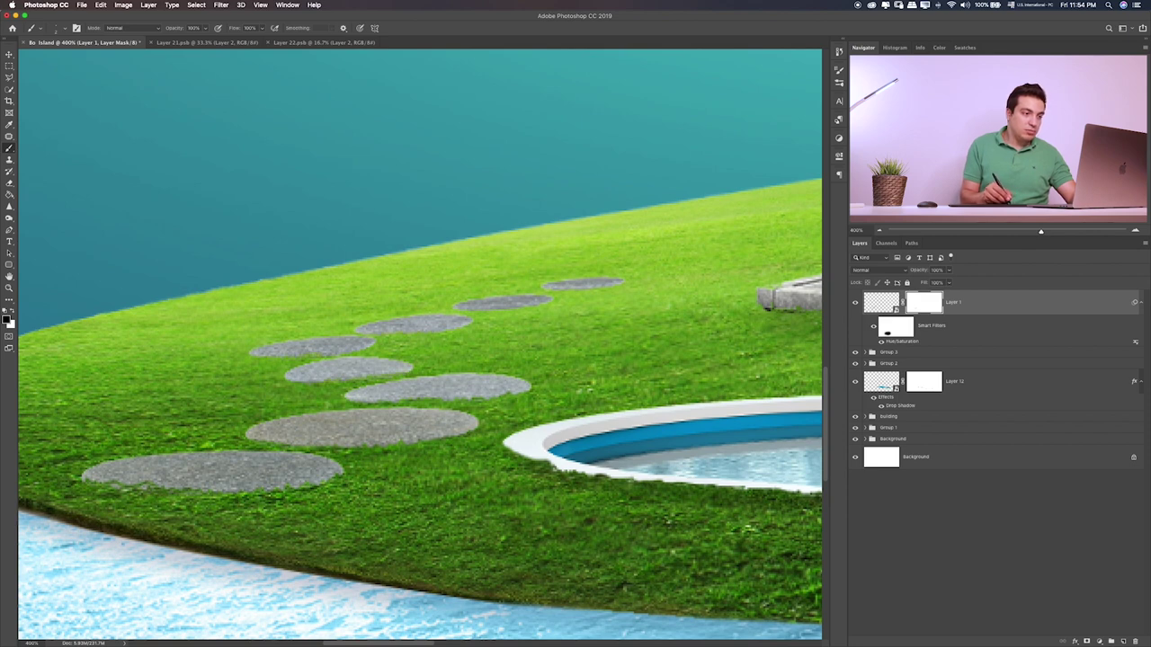
{"action": "key", "text": "ctrl+0"}
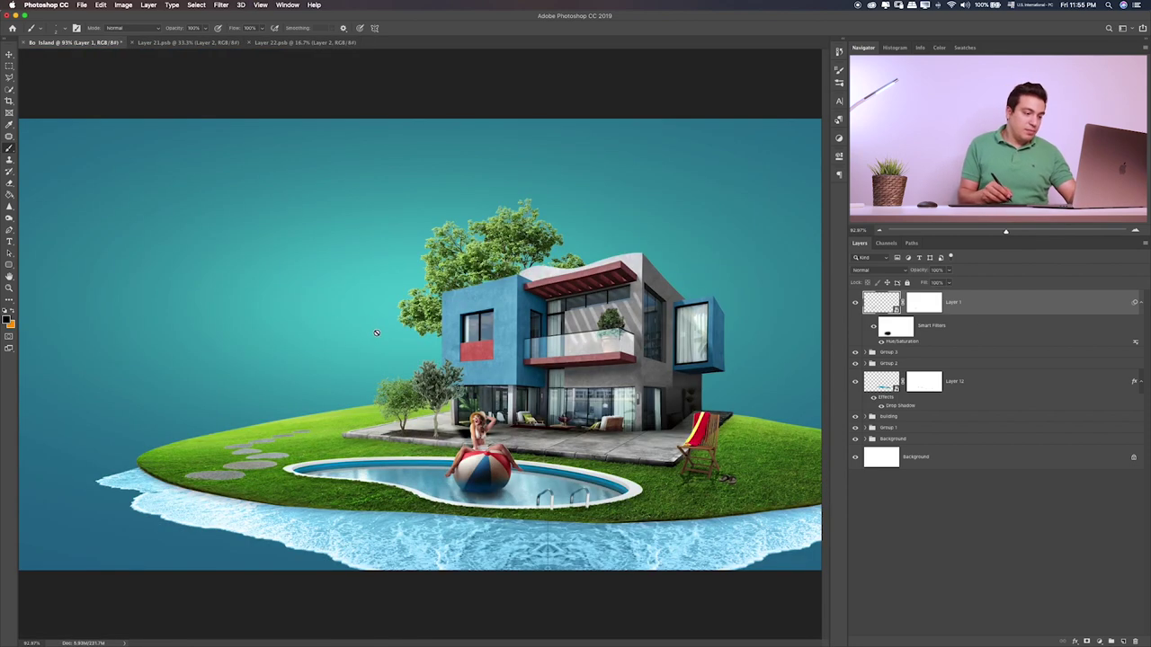
- Quick Look through the Items folder files and drag the beach-ball image onto the canvas
{"action": "key", "text": "m"}
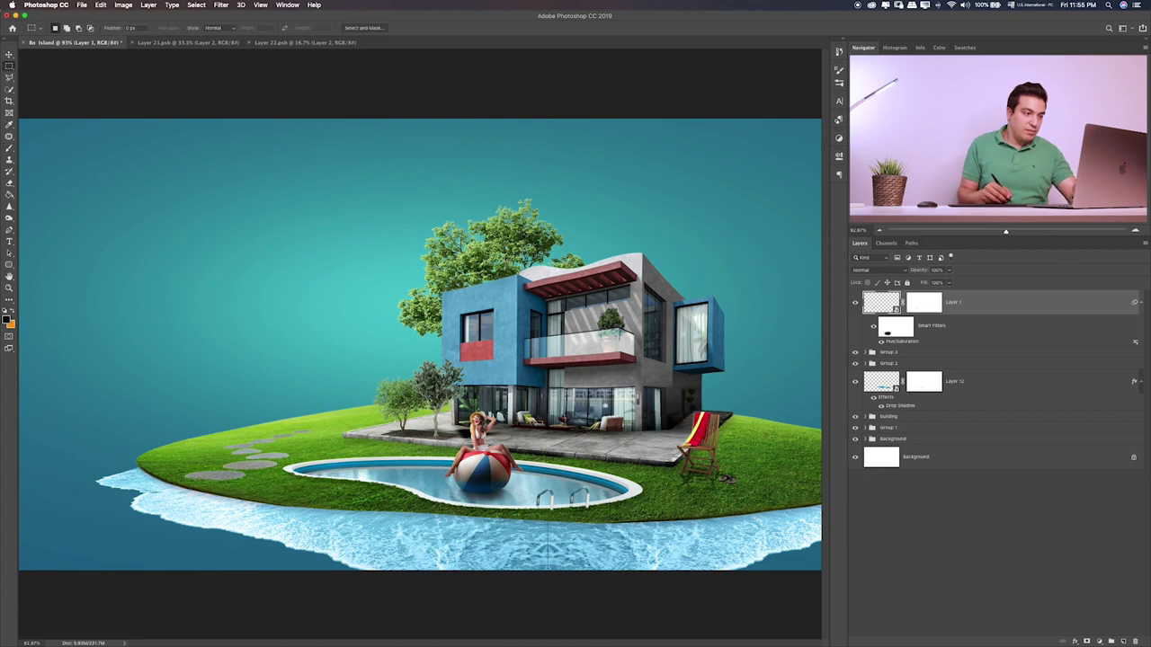
{"action": "key", "text": "super+Tab"}
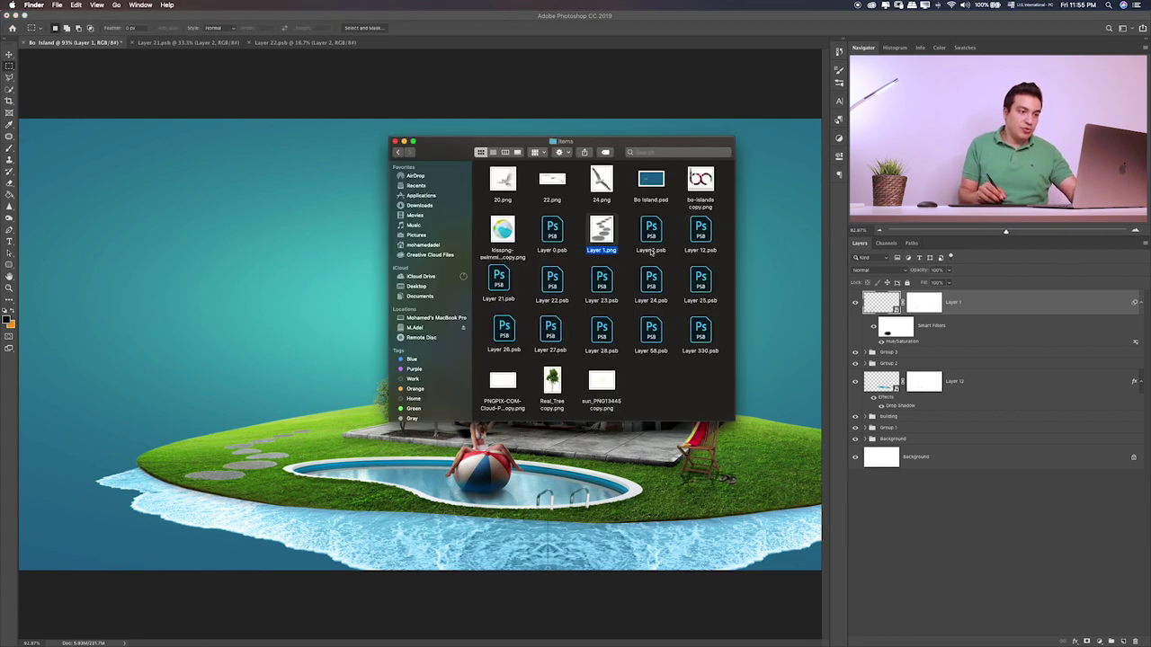
{"action": "left_click", "coordinate": [651, 232]}
{"action": "key", "text": "space"}
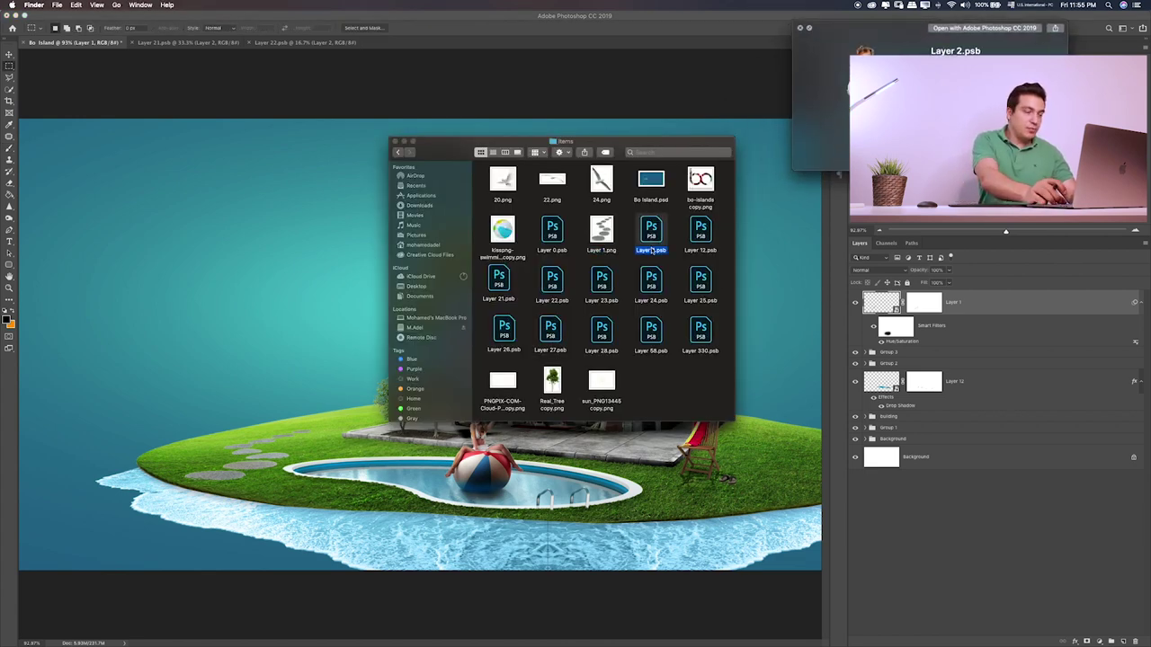
{"action": "key", "text": "Left"}
{"action": "key", "text": "Left"}
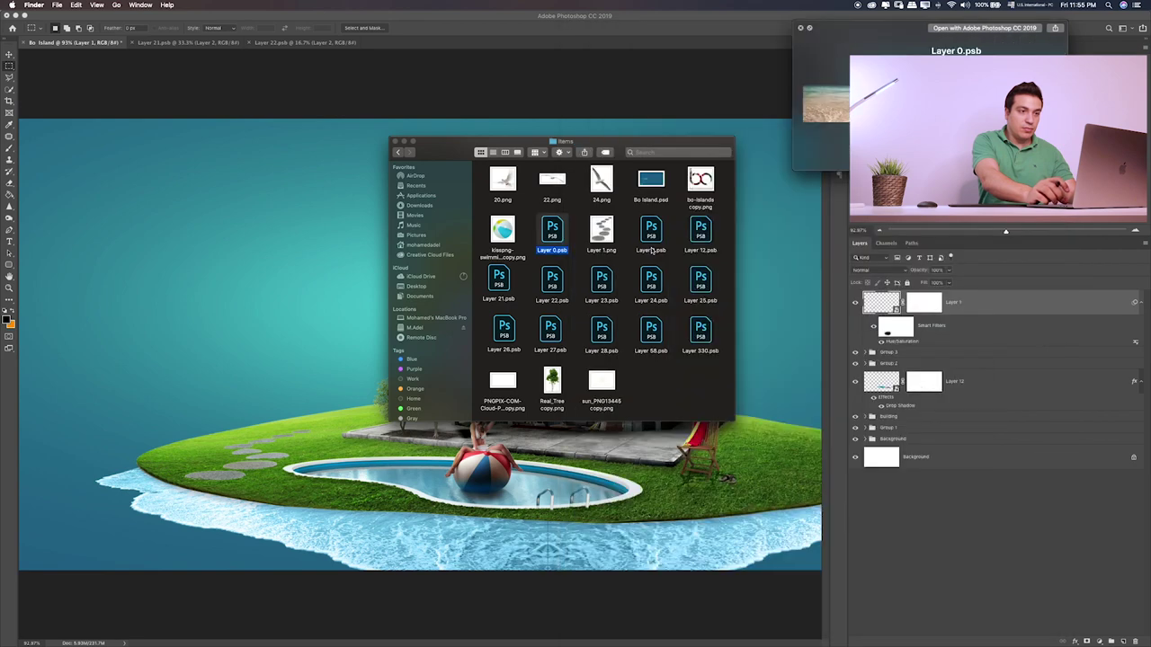
{"action": "key", "text": "Right"}
{"action": "key", "text": "Left"}
{"action": "key", "text": "Left"}
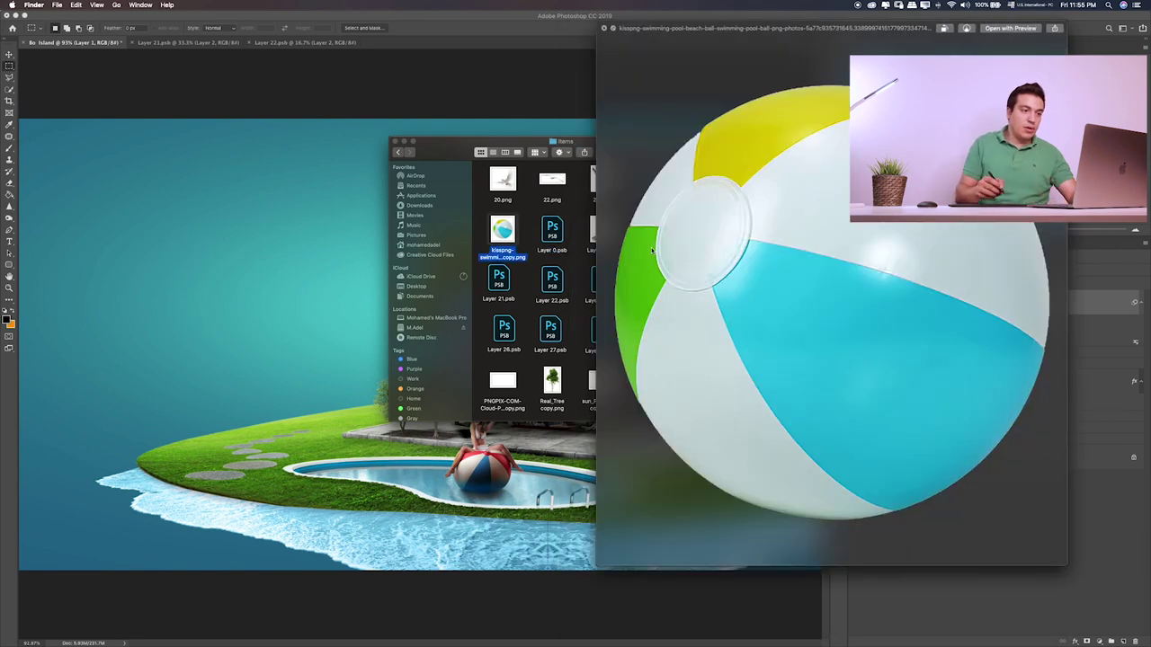
{"action": "key", "text": "space"}
{"action": "left_click_drag", "start_coordinate": [504, 233], "coordinate": [270, 269]}
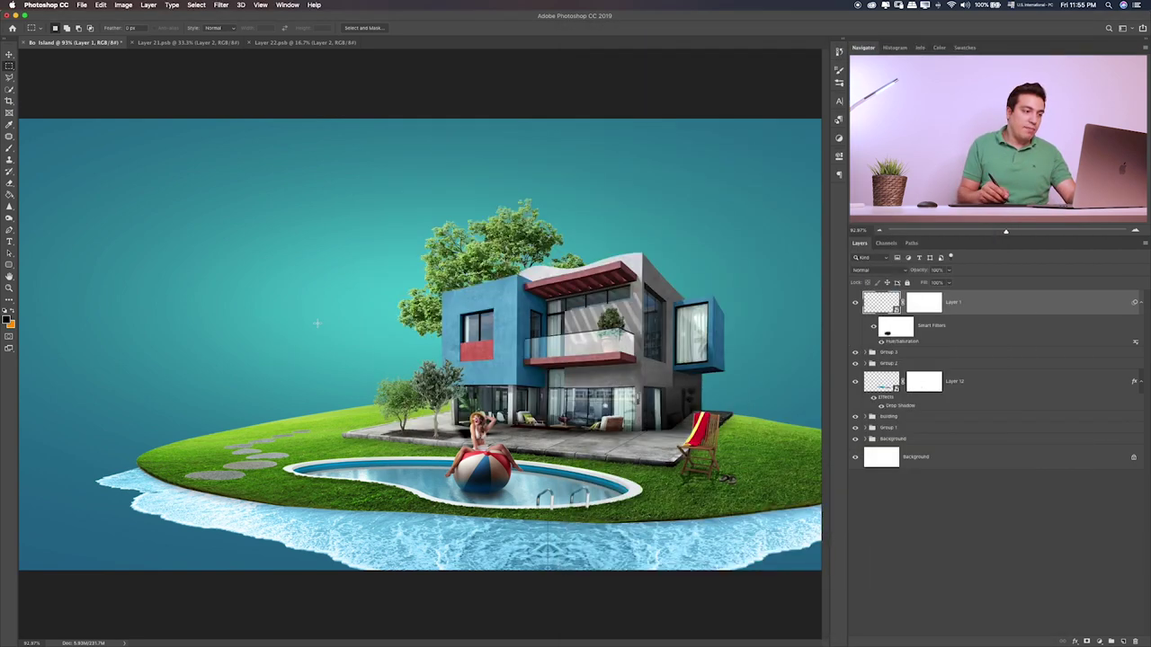
- Commit the placed beach ball and scale it down to a small size
{"action": "key", "text": "Return"}
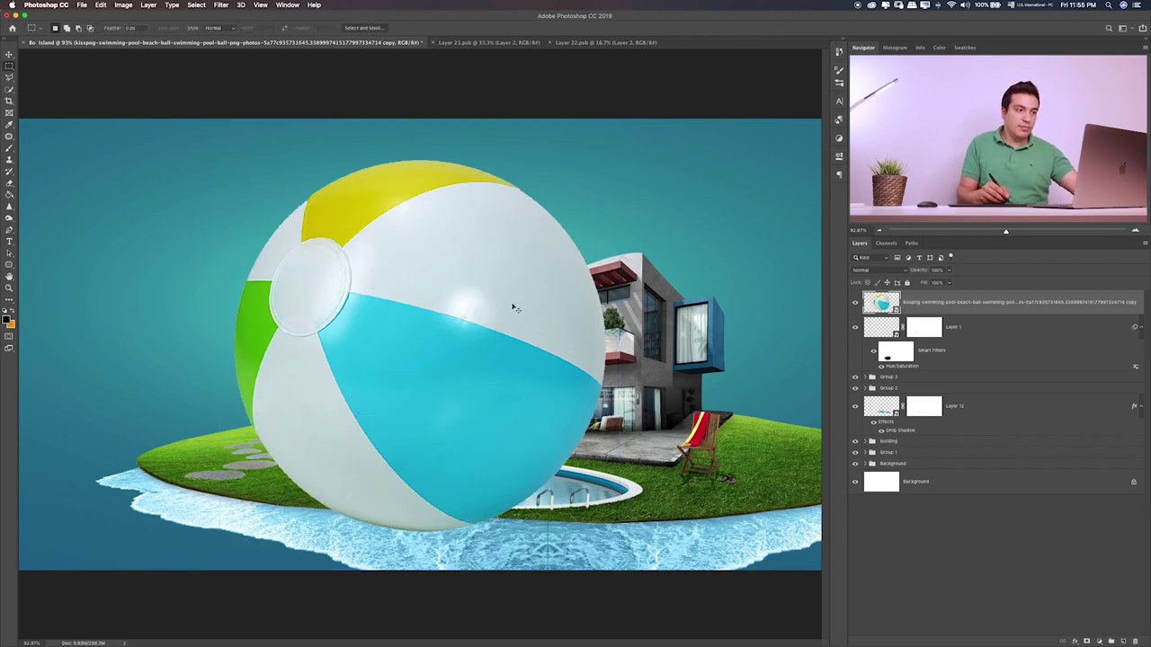
{"action": "key", "text": "ctrl+t"}
{"action": "mouse_move", "coordinate": [620, 120]}
{"action": "left_mouse_down"}
{"action": "mouse_move", "coordinate": [384, 327]}
{"action": "mouse_move", "coordinate": [347, 439]}
{"action": "mouse_move", "coordinate": [431, 510]}
{"action": "mouse_move", "coordinate": [510, 382]}
{"action": "left_mouse_up"}
{"action": "key", "text": "ctrl+0"}
{"action": "key", "text": "ctrl+plus"}
{"action": "key", "text": "ctrl+plus"}
{"action": "key", "text": "ctrl+plus"}
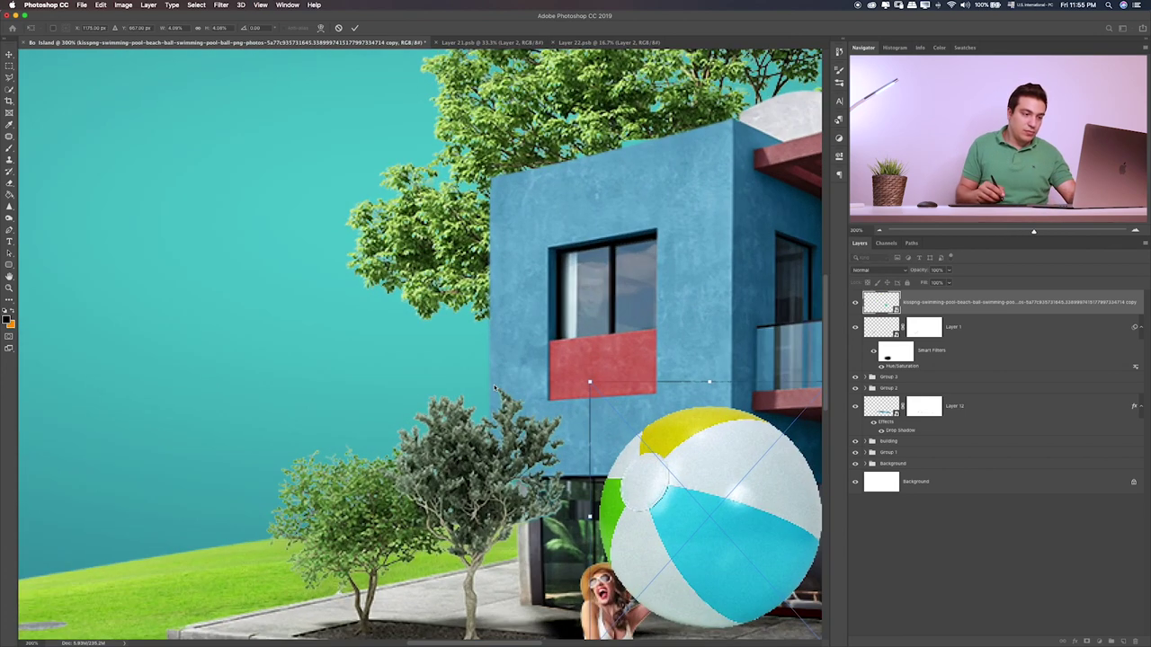
{"action": "scroll", "coordinate": [602, 368], "scroll_direction": "down", "scroll_amount": 3}
{"action": "scroll", "coordinate": [602, 369], "scroll_direction": "right", "scroll_amount": 5}
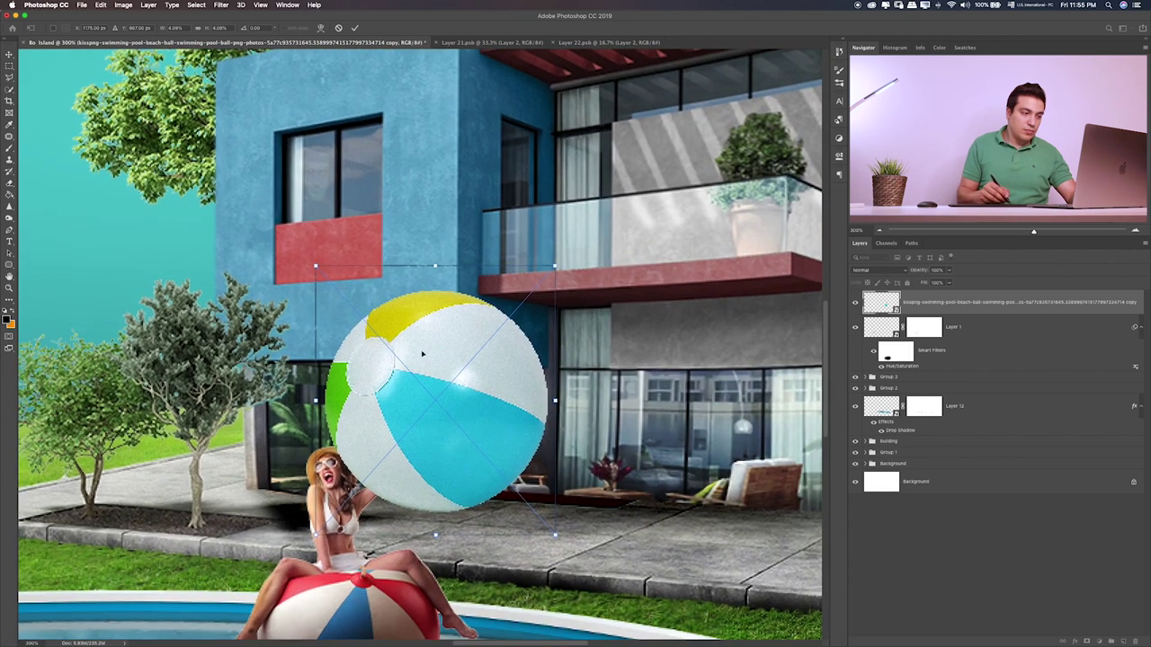
- Position the beach ball by the woman's head, send it behind her, and shrink it slightly
{"action": "left_click", "coordinate": [454, 379]}
{"action": "left_click_drag", "start_coordinate": [455, 380], "coordinate": [417, 358]}
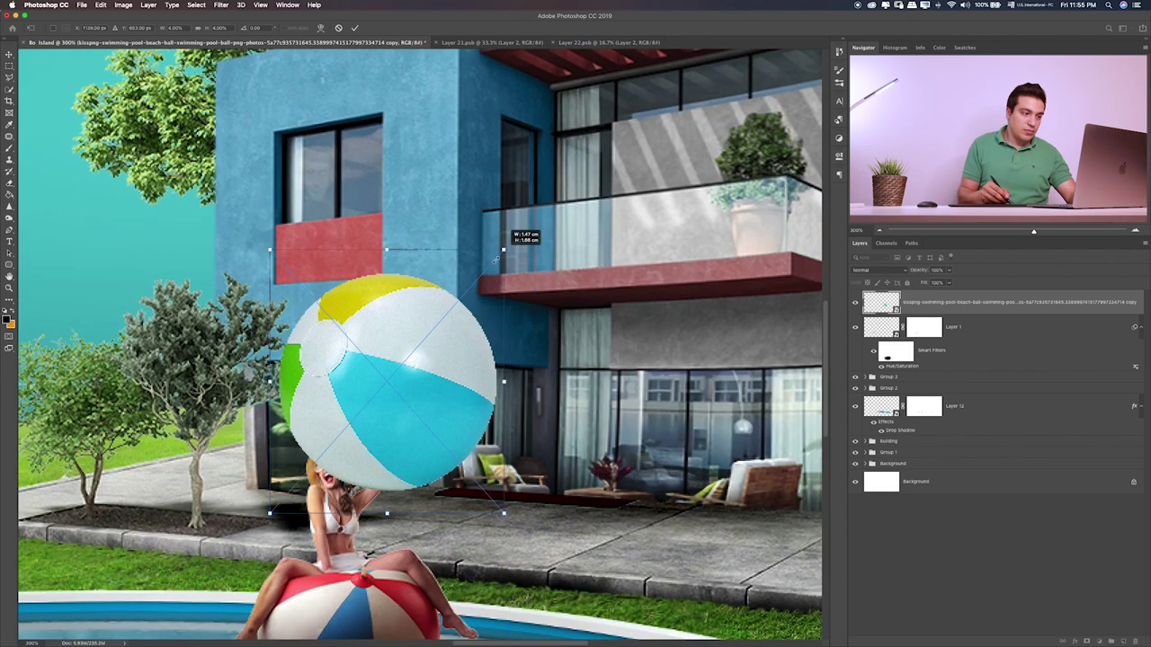
{"action": "left_click_drag", "start_coordinate": [509, 264], "coordinate": [342, 435]}
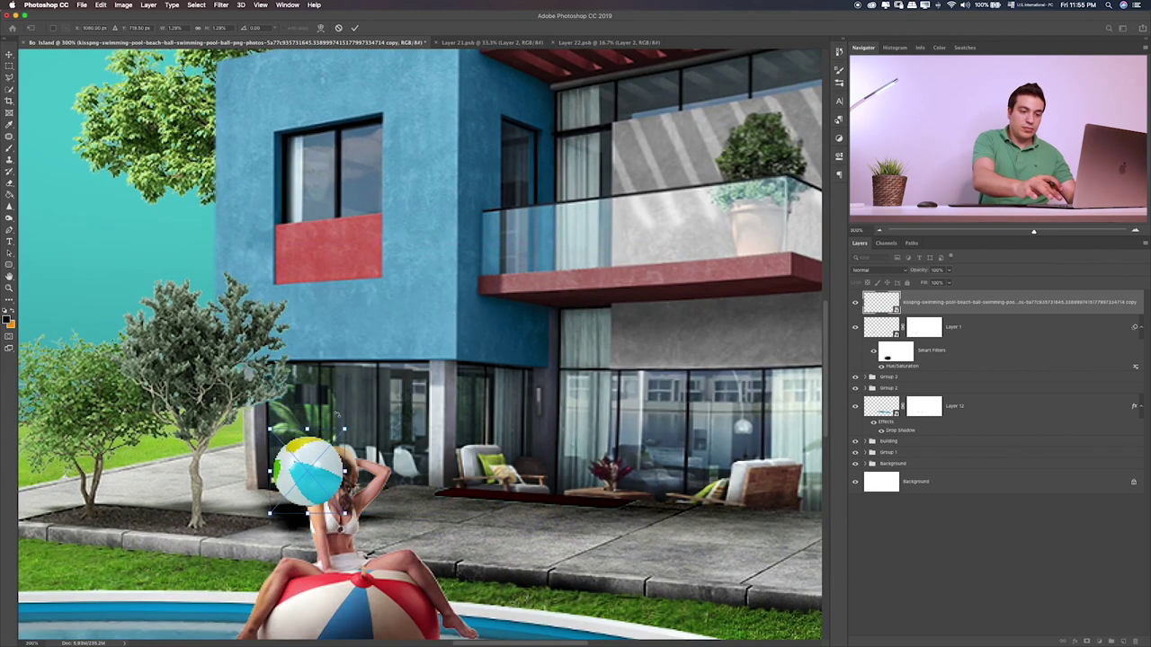
{"action": "key", "text": "Return"}
{"action": "key", "text": "ctrl+bracketleft"}
{"action": "key", "text": "ctrl+bracketleft"}
{"action": "key", "text": "ctrl+bracketleft"}
{"action": "key", "text": "ctrl+bracketleft"}
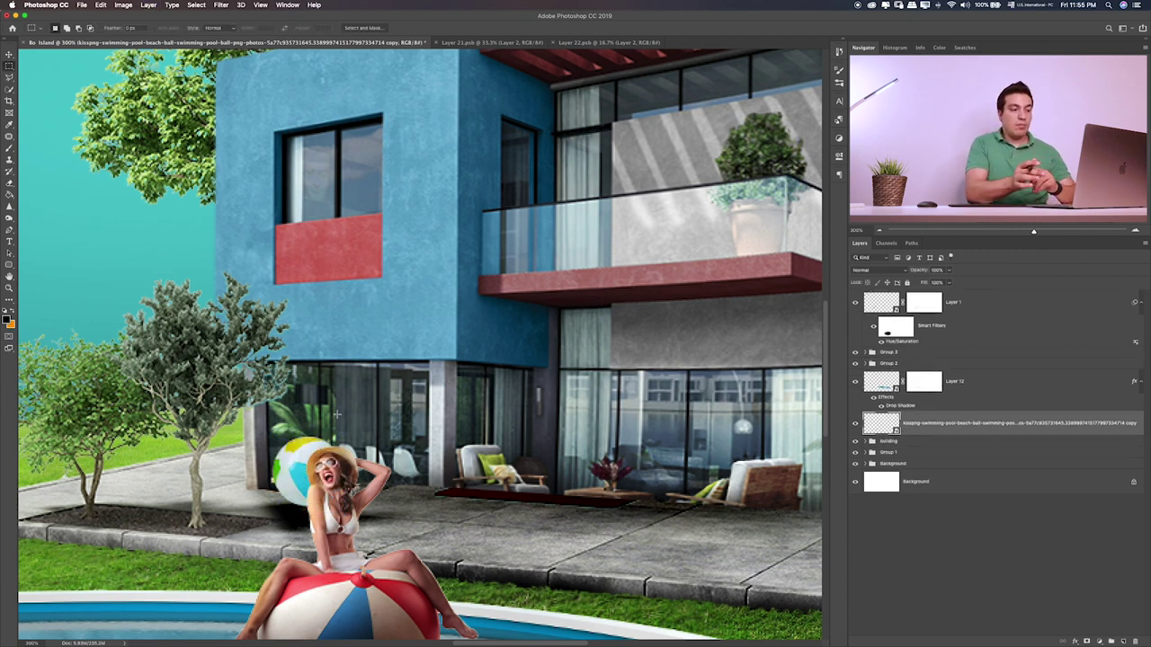
{"action": "key", "text": "ctrl+t"}
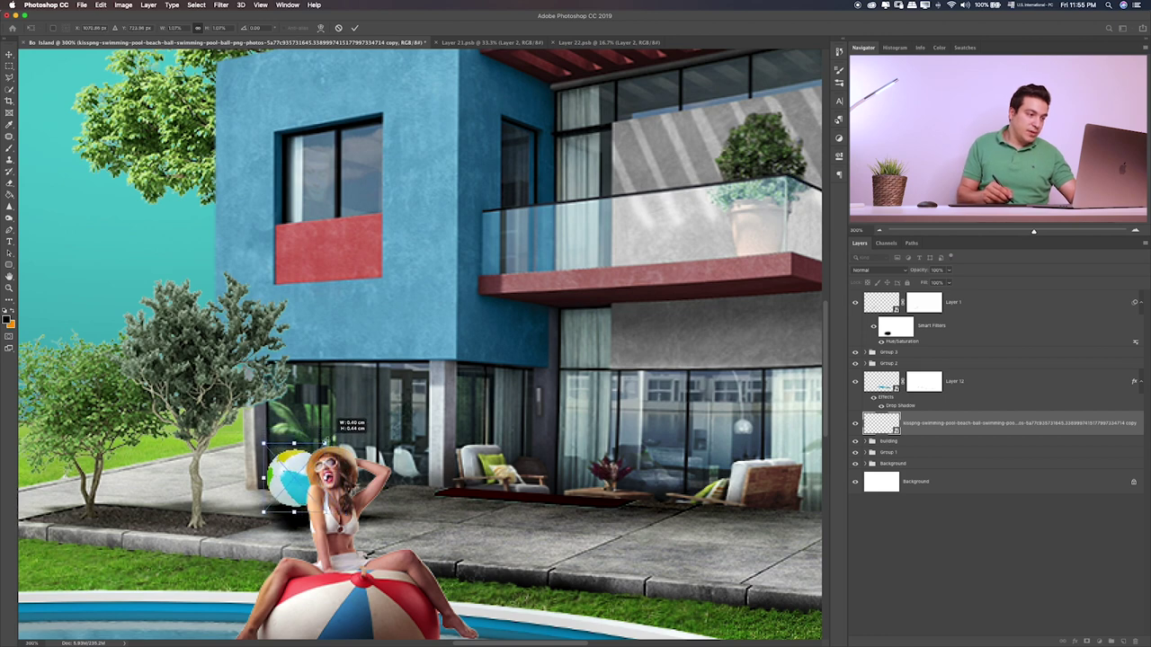
{"action": "left_click_drag", "start_coordinate": [331, 437], "coordinate": [326, 444]}
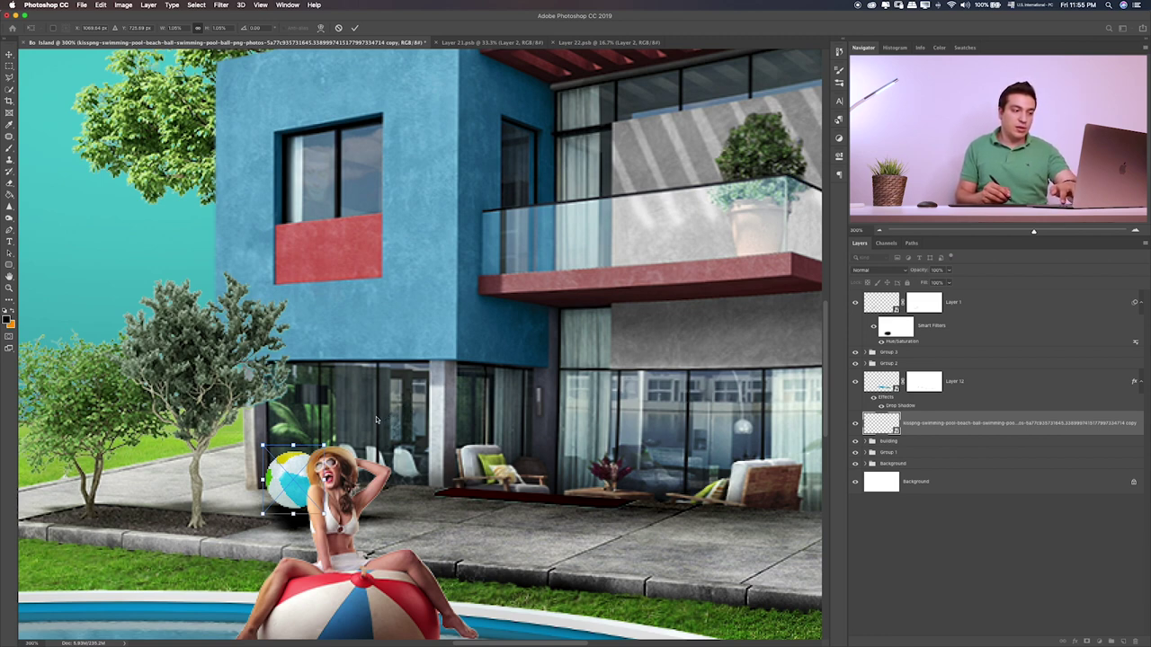
- Confirm the beach ball's resize and nudge it right on the pavement
{"action": "key", "text": "Return"}
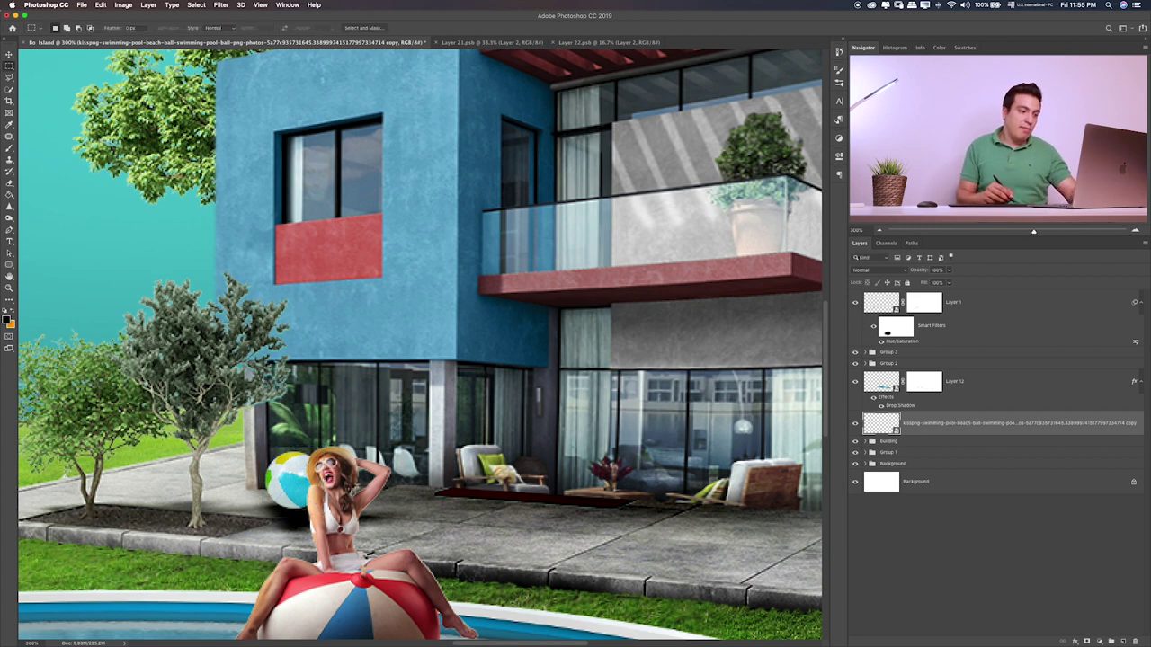
{"action": "key", "text": "v"}
{"action": "mouse_move", "coordinate": [302, 475]}
{"action": "left_mouse_down"}
{"action": "mouse_move", "coordinate": [307, 485]}
{"action": "mouse_move", "coordinate": [370, 466]}
{"action": "mouse_move", "coordinate": [448, 482]}
{"action": "left_mouse_up"}
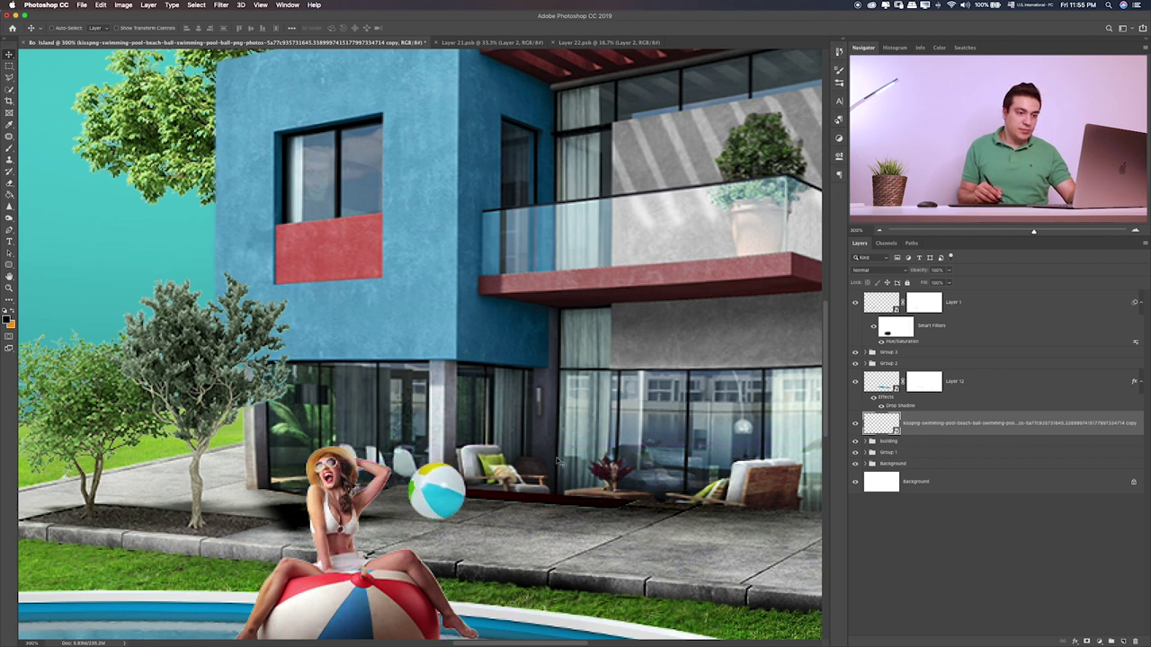
- Toggle the building and the trees-and-ground group to check what lies behind them
{"action": "left_click", "coordinate": [855, 442]}
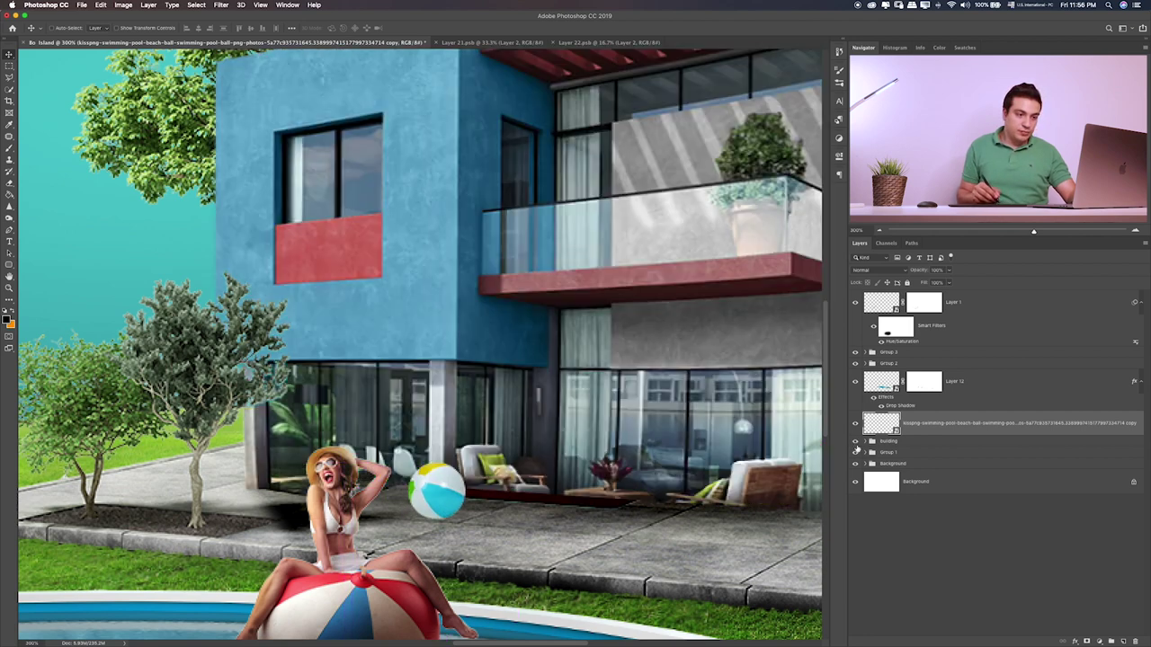
{"action": "left_click", "coordinate": [855, 453]}
{"action": "left_click", "coordinate": [855, 454]}
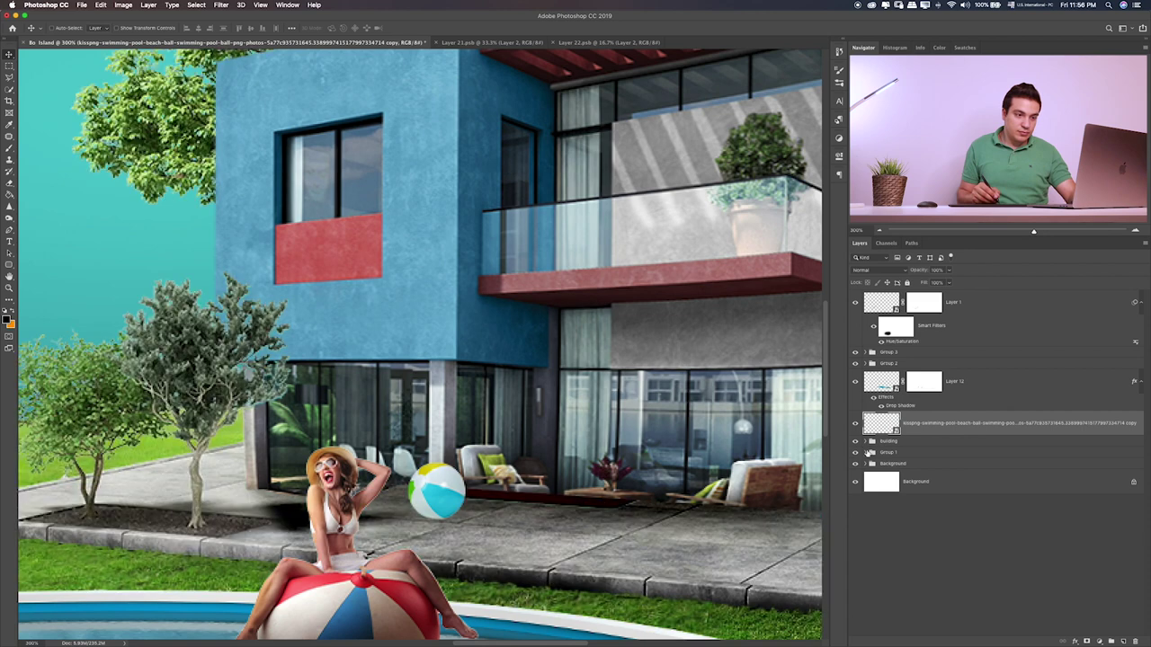
{"action": "left_click", "coordinate": [868, 453]}
{"action": "scroll", "coordinate": [858, 420], "scroll_direction": "down", "scroll_amount": 3}
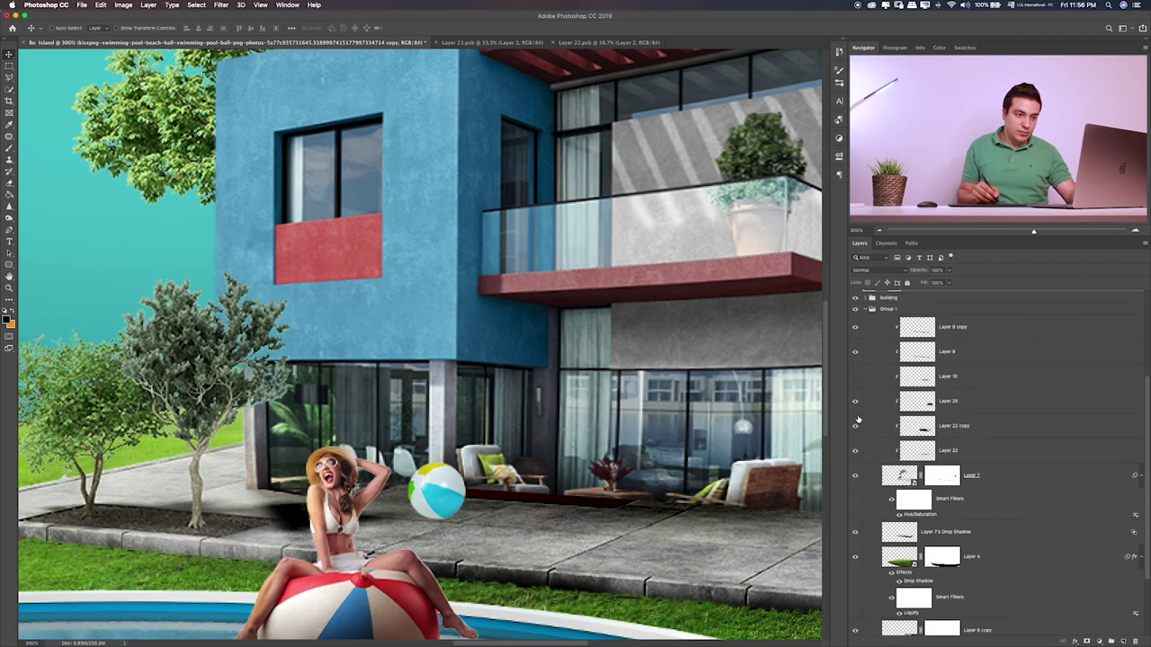
- Lighten the dark shadow left of the woman by brushing on Layer 22 copy
{"action": "left_click", "coordinate": [854, 328]}
{"action": "left_click", "coordinate": [852, 352]}
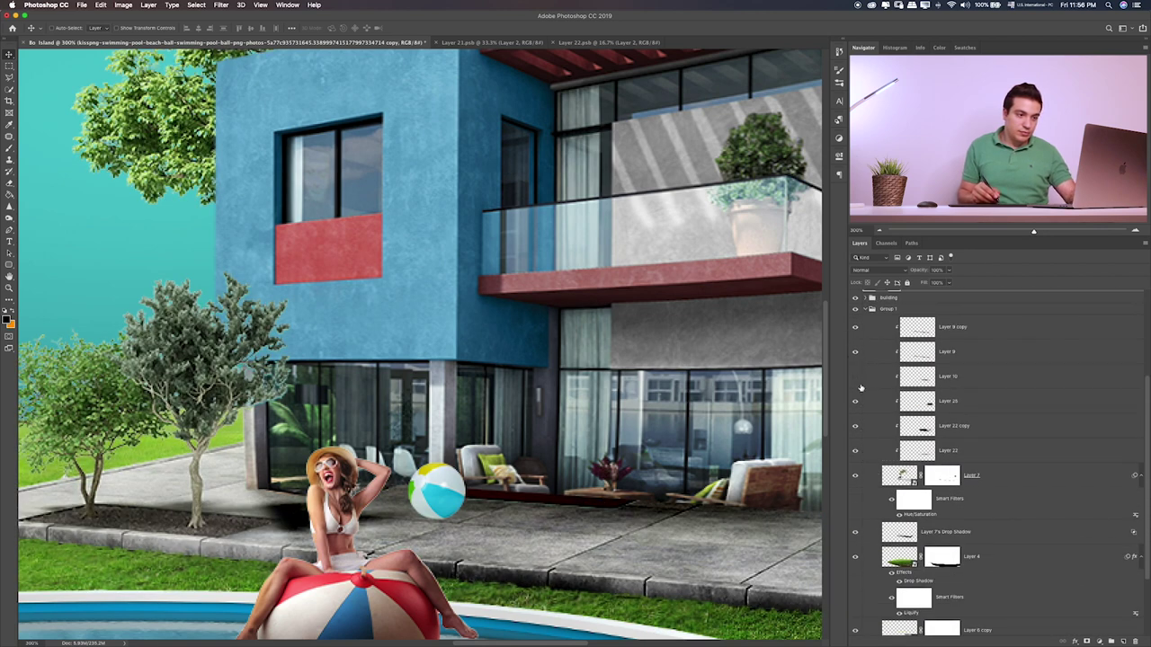
{"action": "left_click", "coordinate": [854, 425]}
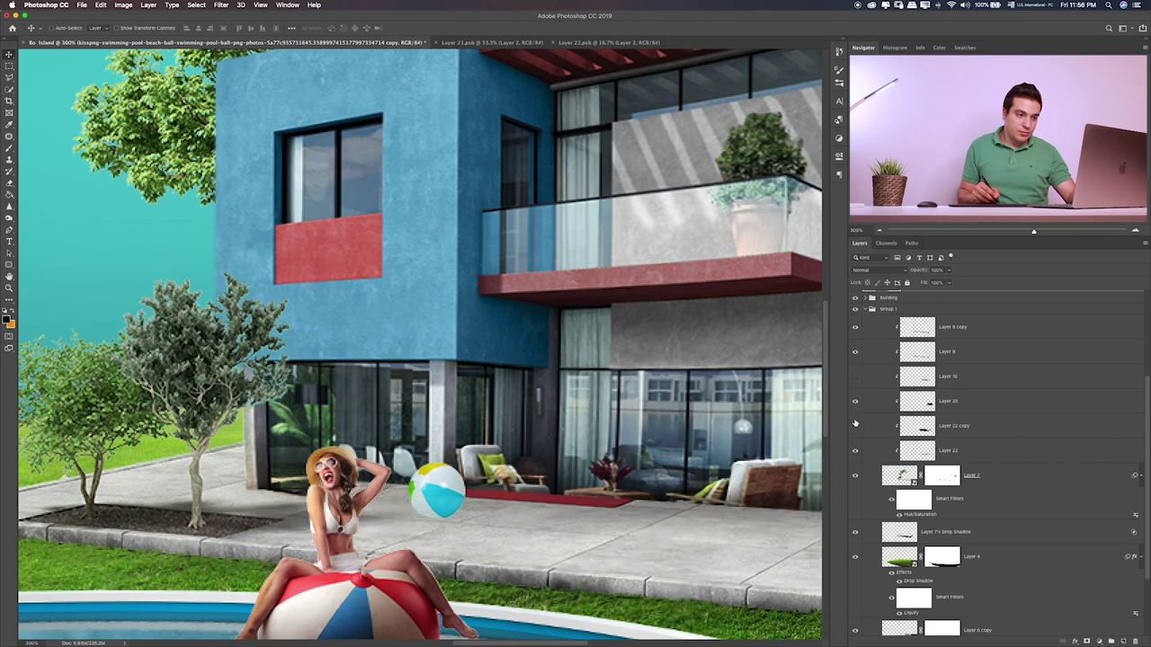
{"action": "left_click", "coordinate": [854, 428]}
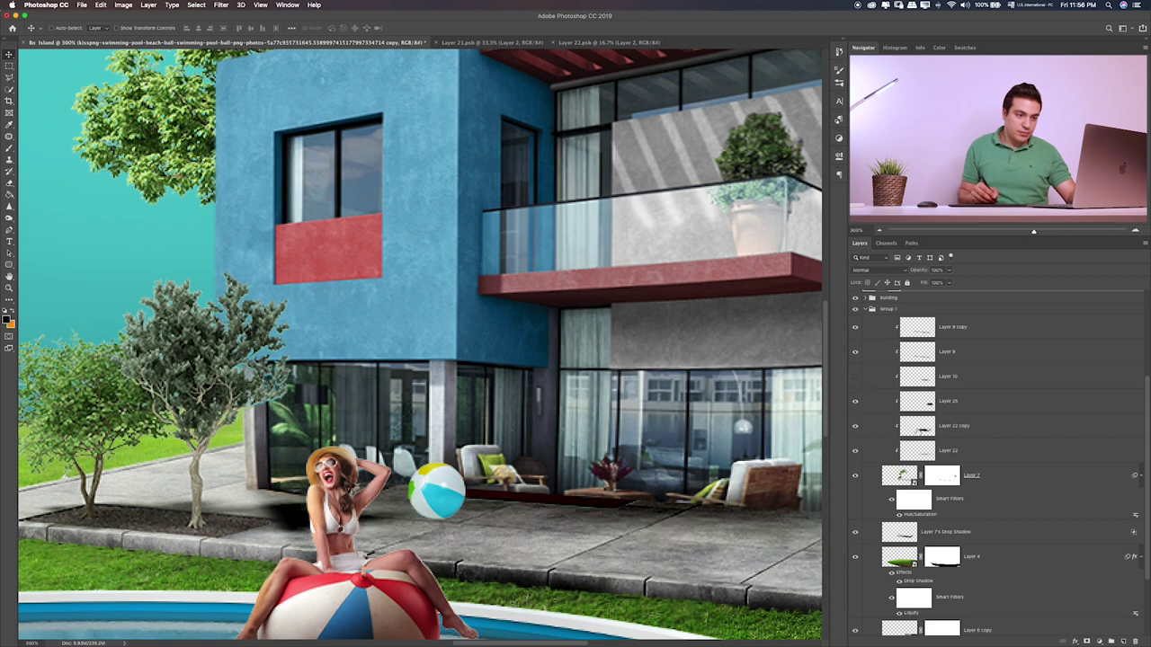
{"action": "left_click", "coordinate": [953, 425]}
{"action": "key", "text": "b"}
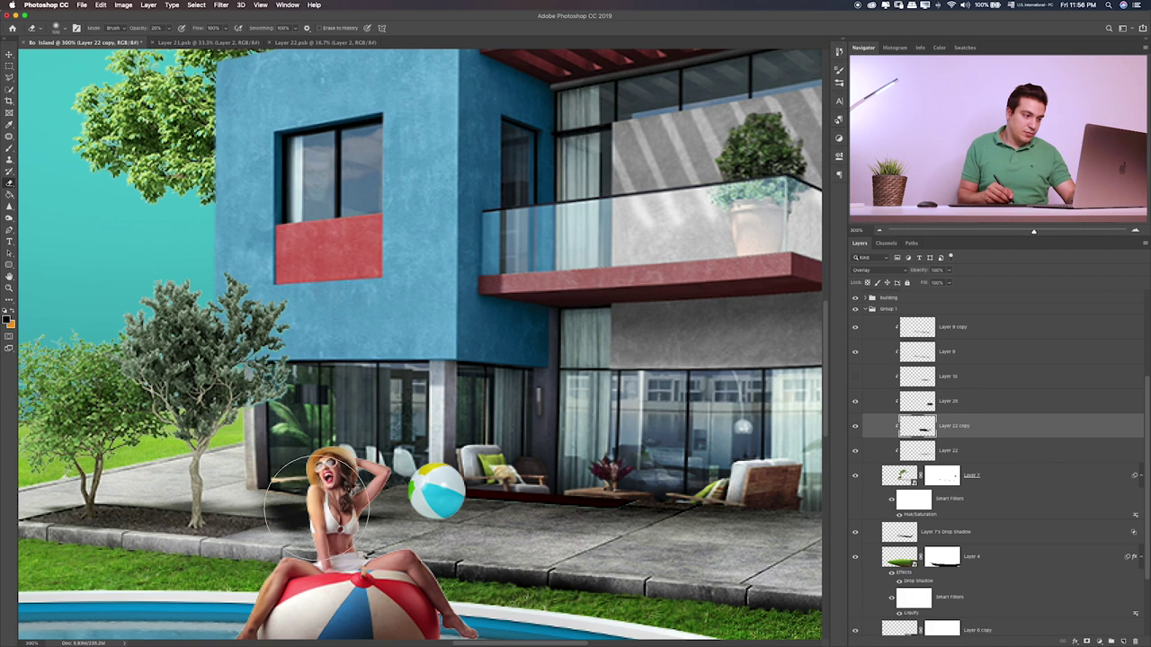
{"action": "mouse_move", "coordinate": [317, 509]}
{"action": "left_mouse_down"}
{"action": "mouse_move", "coordinate": [377, 497]}
{"action": "mouse_move", "coordinate": [377, 508]}
{"action": "left_mouse_up"}
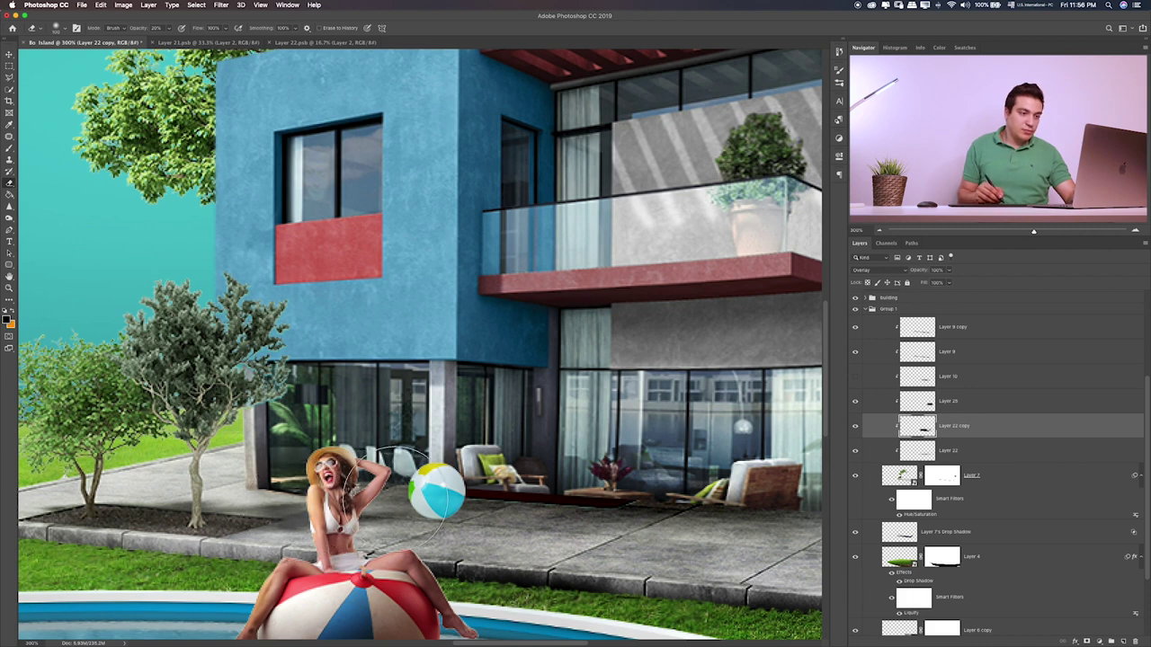
- Reposition the beach-ball layer on the pavement beside the woman
{"action": "left_click", "coordinate": [870, 310]}
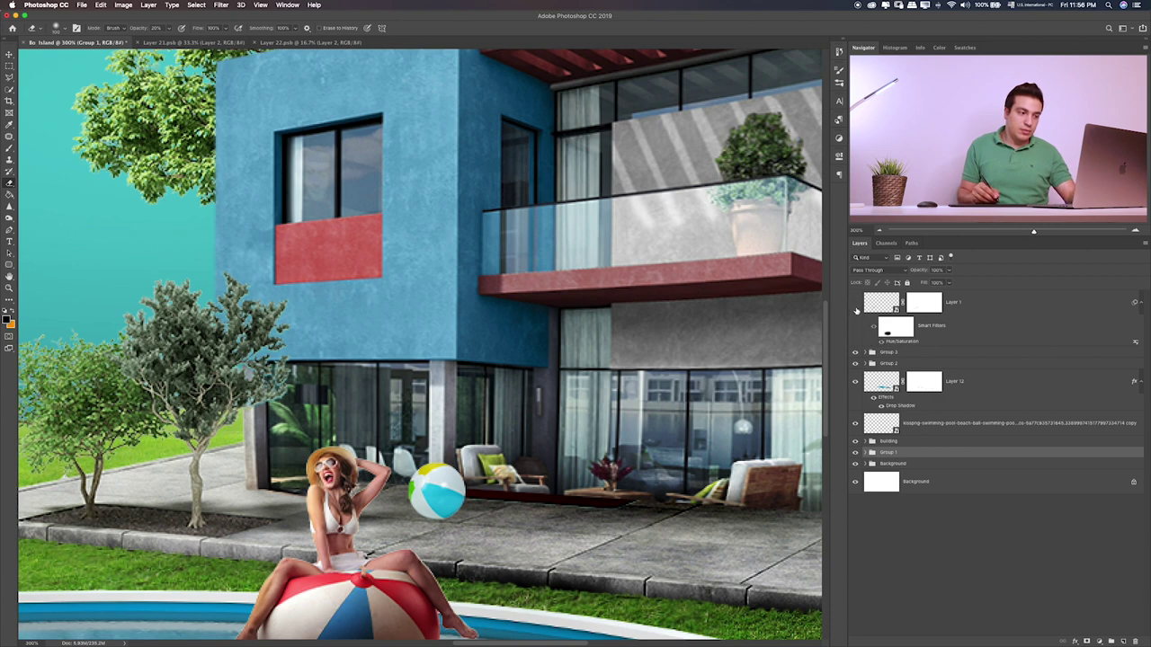
{"action": "left_click", "coordinate": [876, 304]}
{"action": "key", "text": "v"}
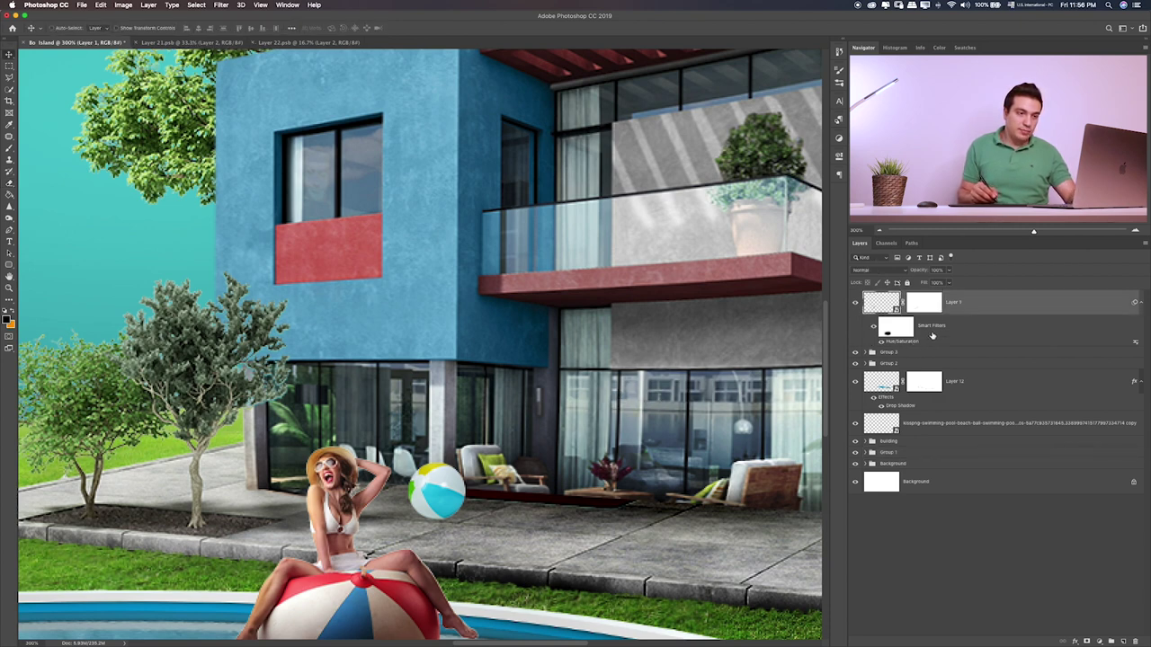
{"action": "left_click", "coordinate": [898, 352]}
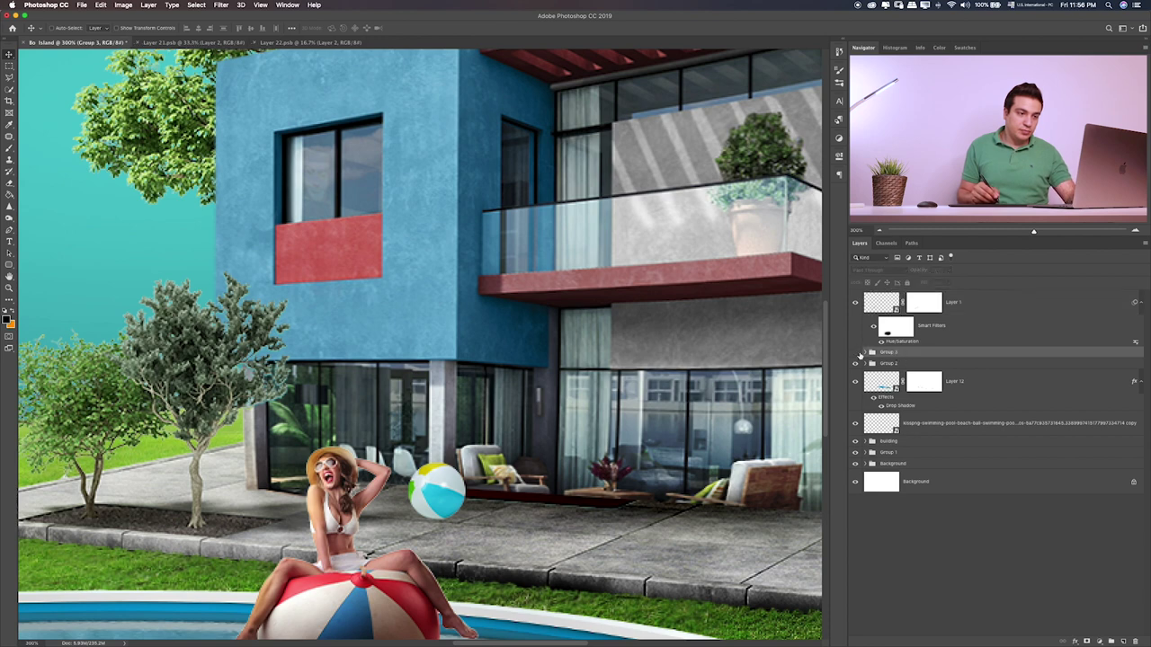
{"action": "left_click", "coordinate": [989, 422]}
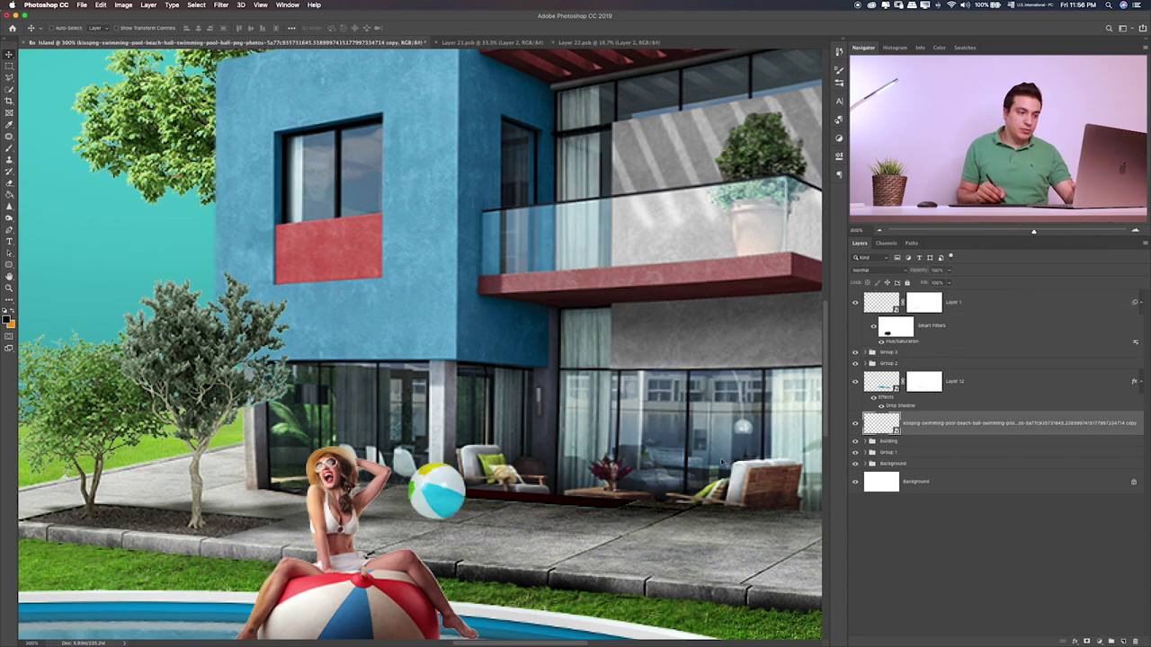
{"action": "mouse_move", "coordinate": [640, 458]}
{"action": "left_mouse_down"}
{"action": "mouse_move", "coordinate": [629, 457]}
{"action": "mouse_move", "coordinate": [664, 469]}
{"action": "mouse_move", "coordinate": [645, 469]}
{"action": "left_mouse_up"}
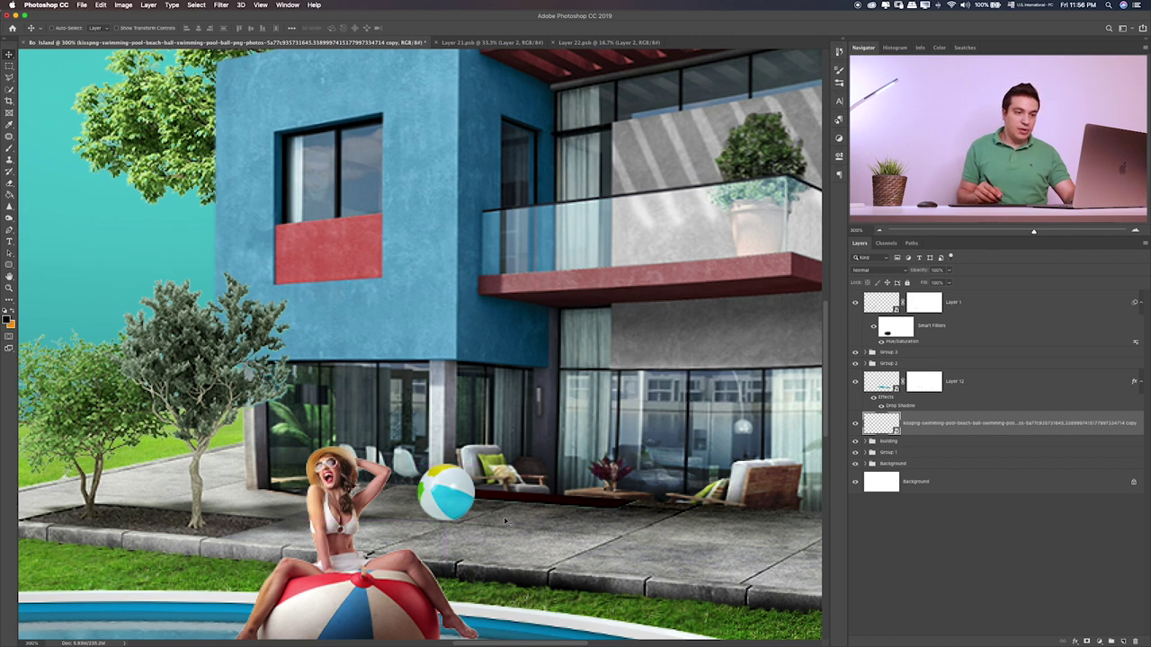
- Darken the beach ball with a Hue/Saturation lightness adjustment
{"action": "key", "text": "ctrl+u"}
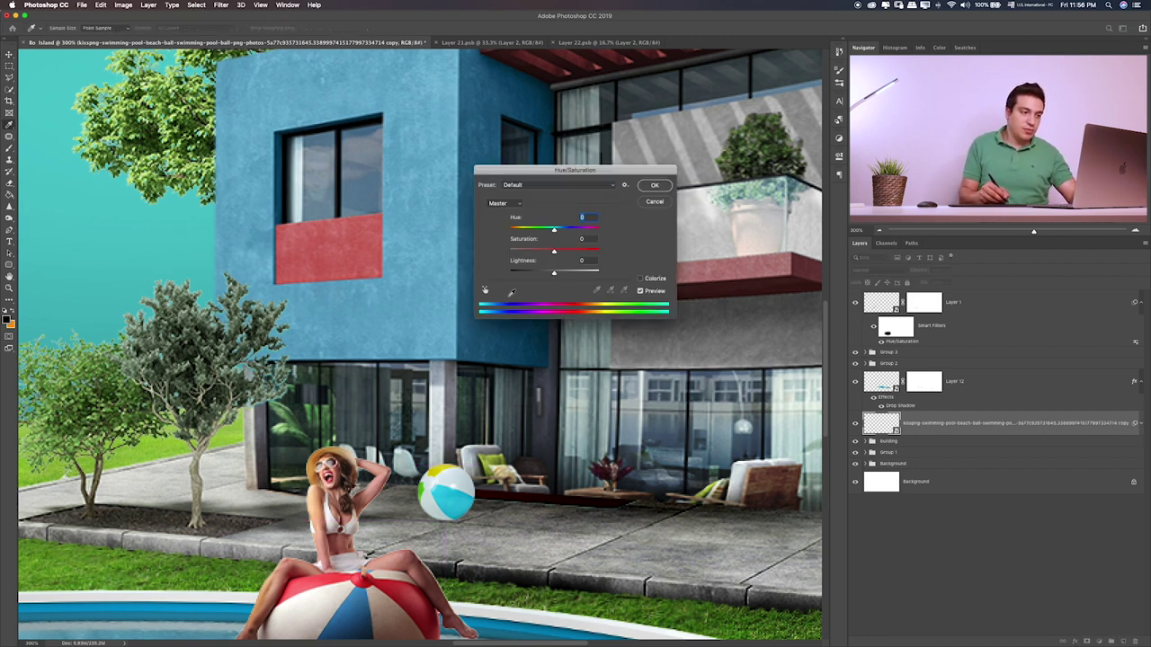
{"action": "left_click_drag", "start_coordinate": [552, 272], "coordinate": [535, 275]}
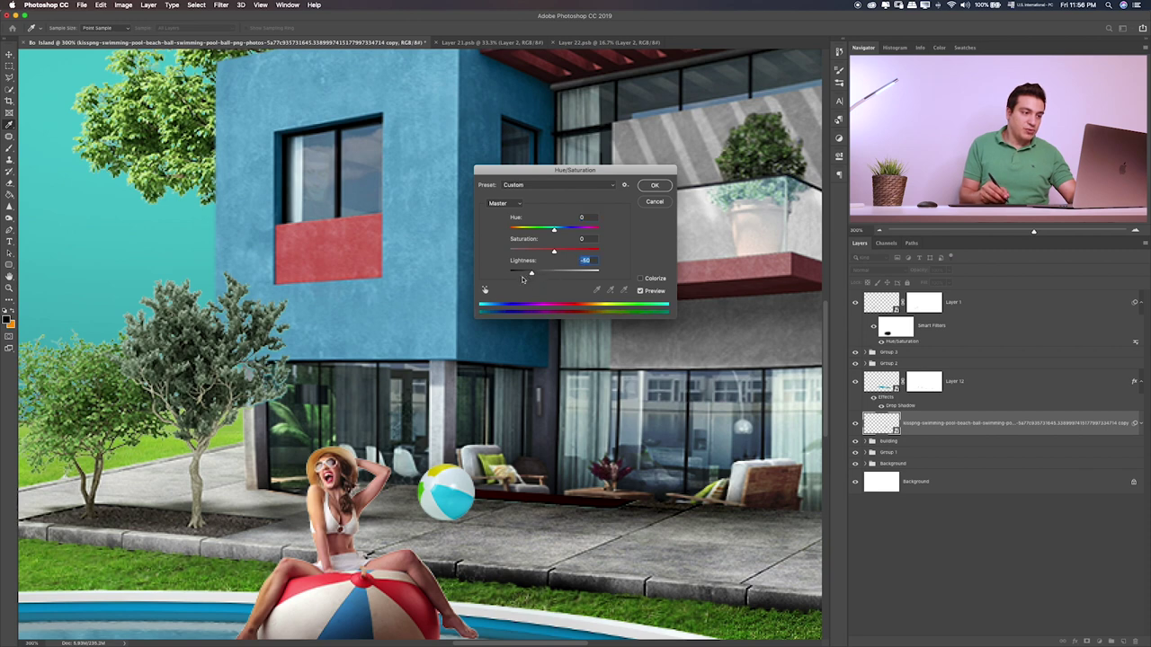
{"action": "left_click", "coordinate": [540, 273]}
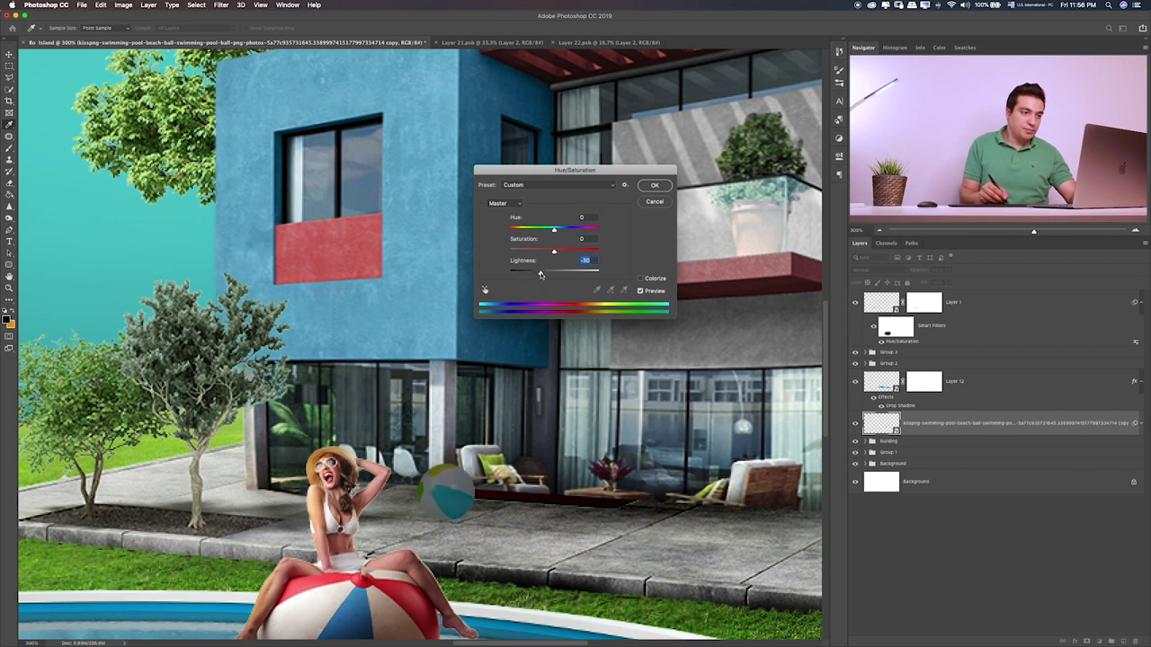
{"action": "left_click", "coordinate": [659, 188]}
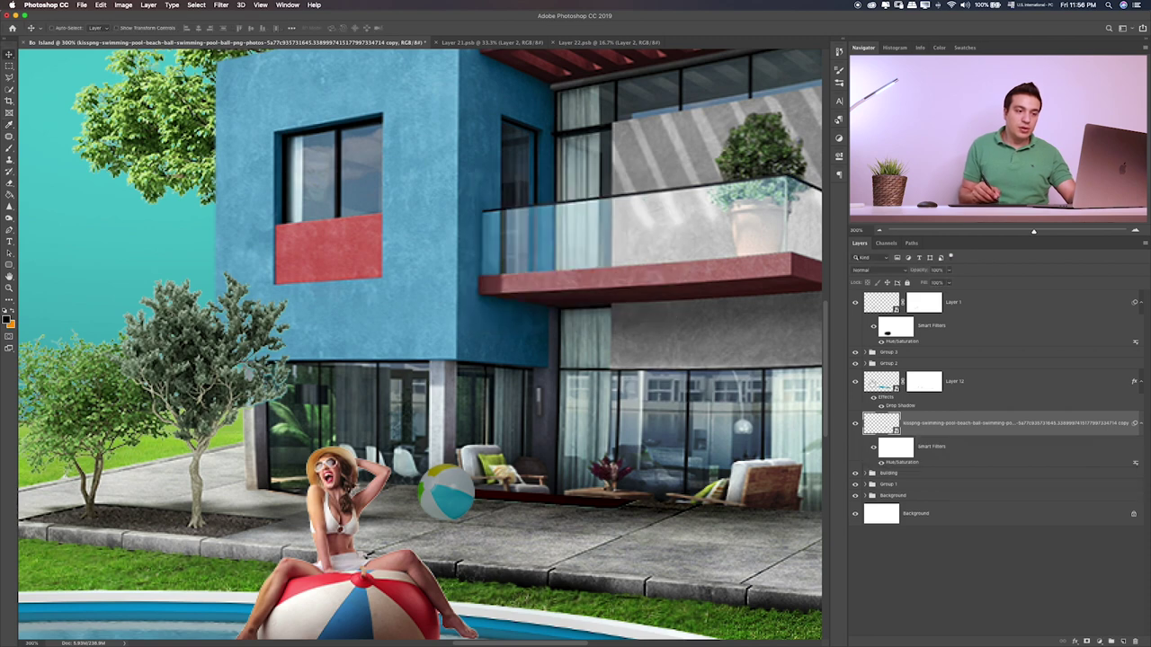
- Set up a 20% brush on the filter mask, then group the beach-ball layer
{"action": "left_click", "coordinate": [891, 449]}
{"action": "key", "text": "b"}
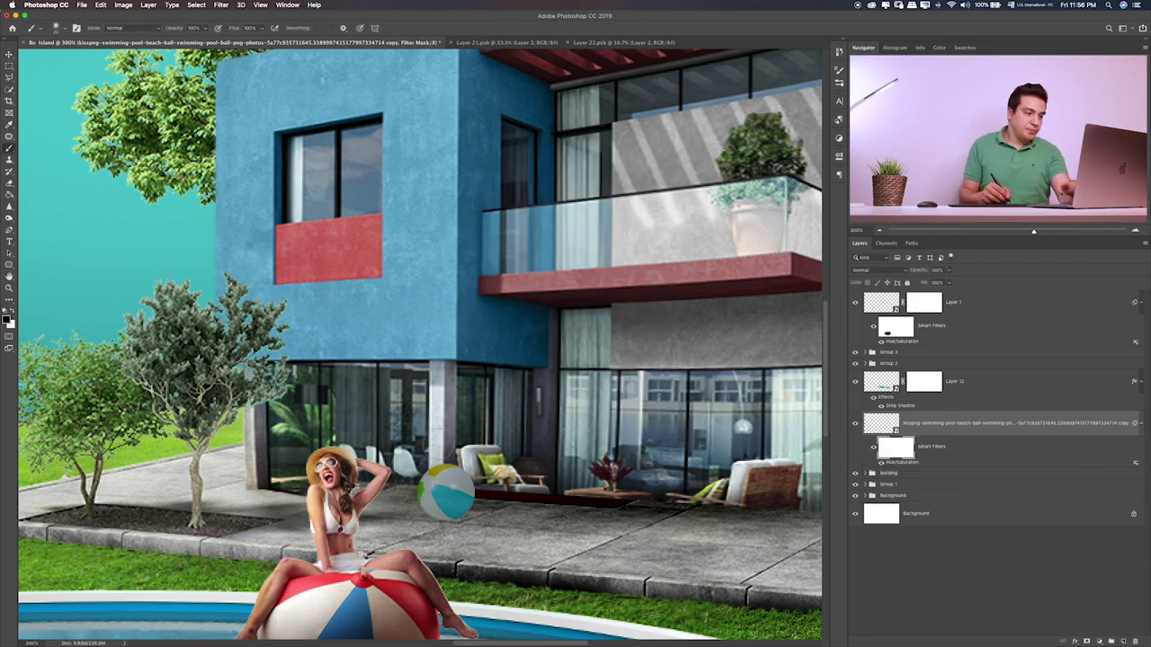
{"action": "key", "text": "2"}
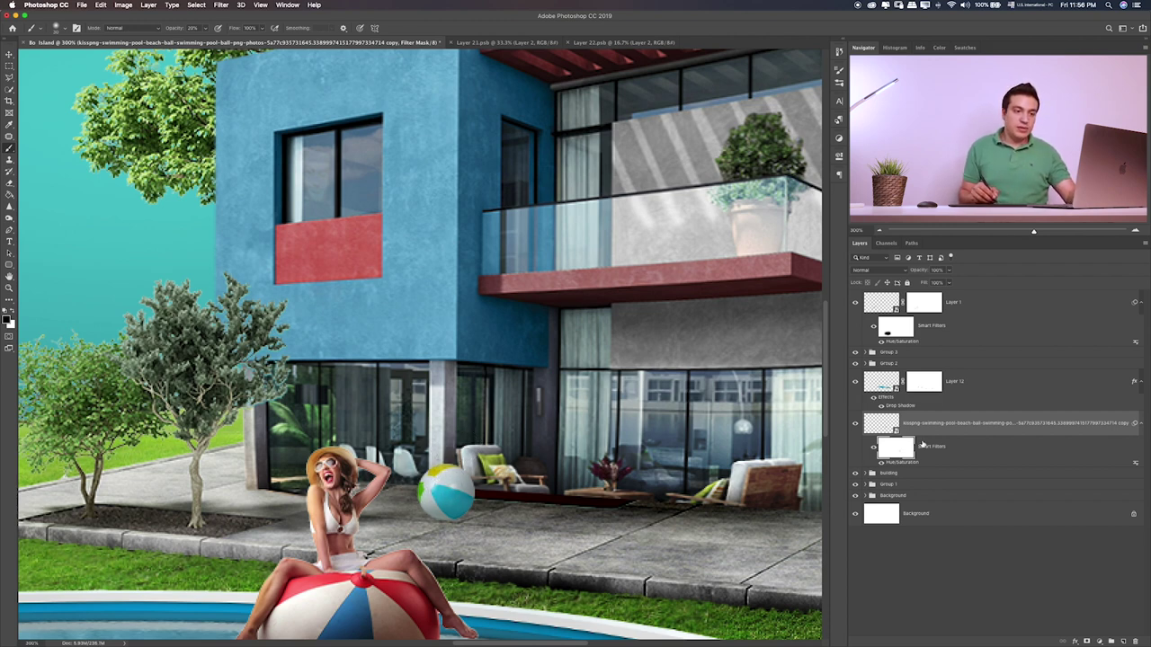
{"action": "key", "text": "ctrl+g"}
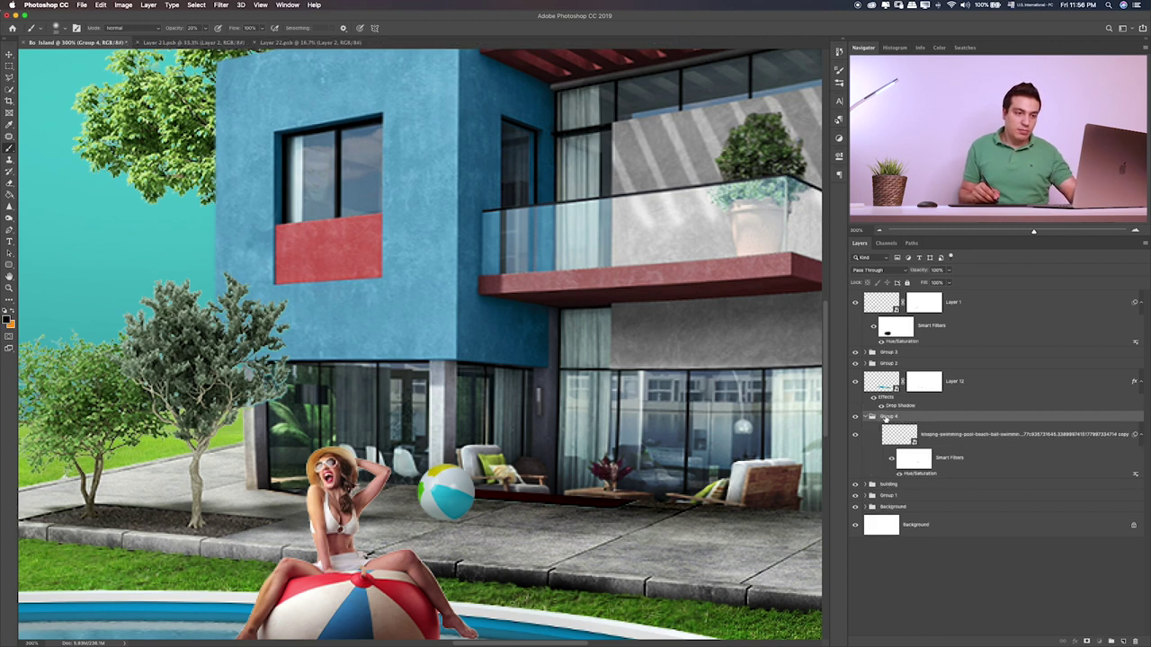
- Rename the new group to 'Ball'
{"action": "double_click", "coordinate": [888, 417]}
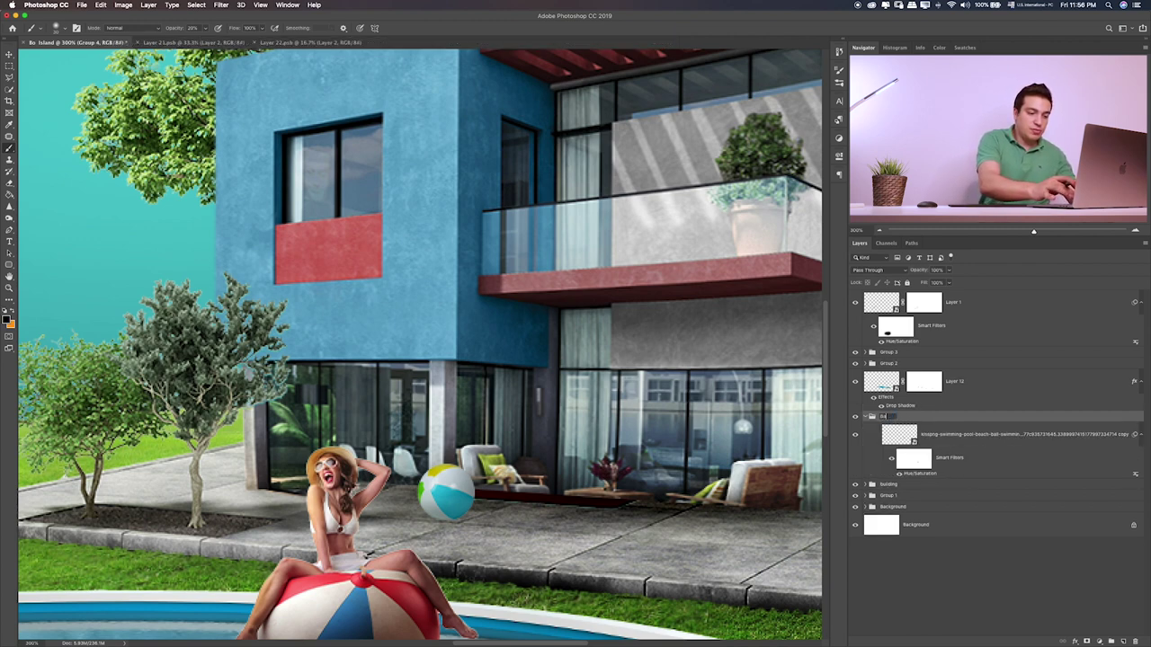
{"action": "type", "text": "l"}
{"action": "key", "text": "Return"}
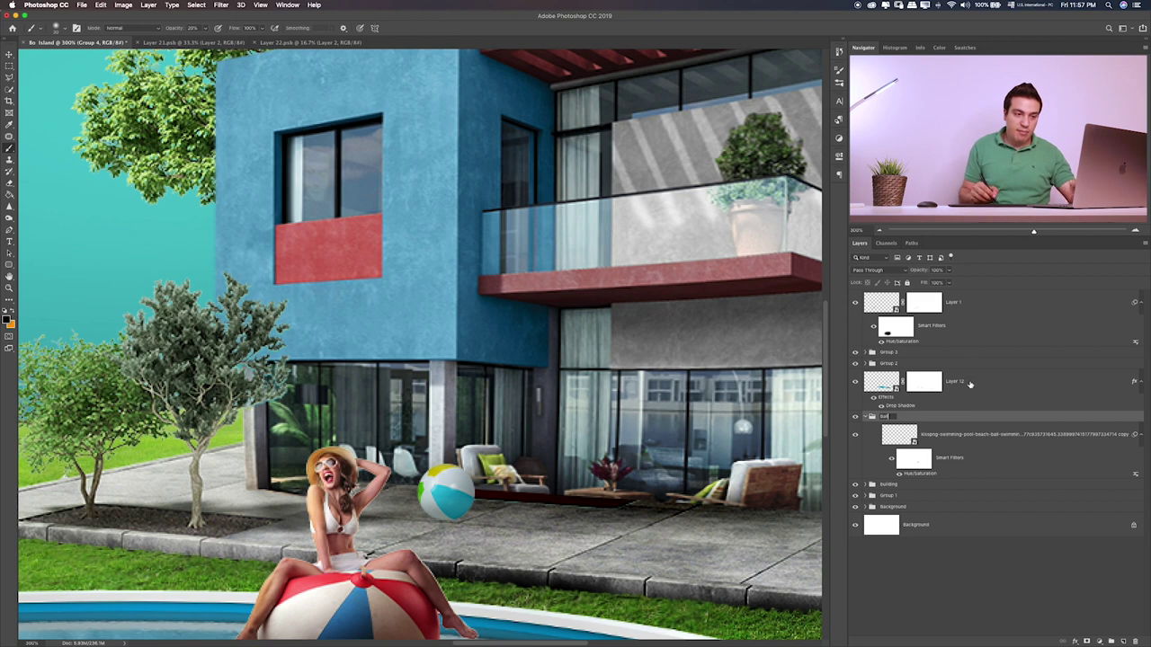
- Paint a soft shadow on a new layer below the ball and squash it flat
{"action": "left_click", "coordinate": [981, 438]}
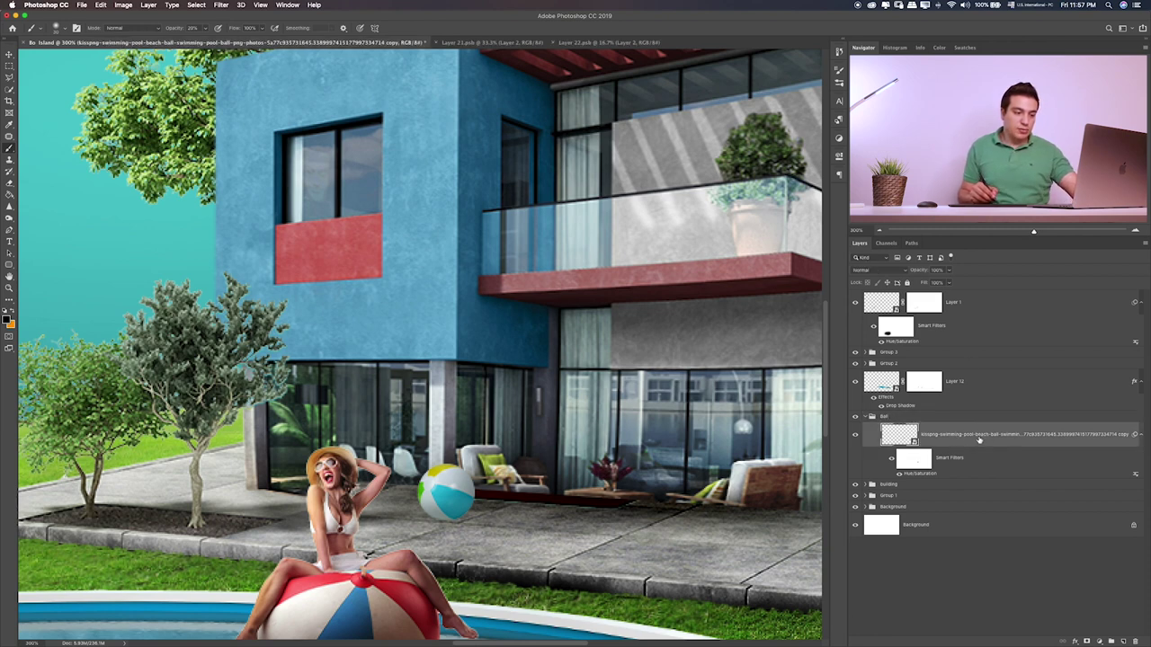
{"action": "left_click", "coordinate": [1122, 641]}
{"action": "left_click_drag", "start_coordinate": [899, 436], "coordinate": [940, 473]}
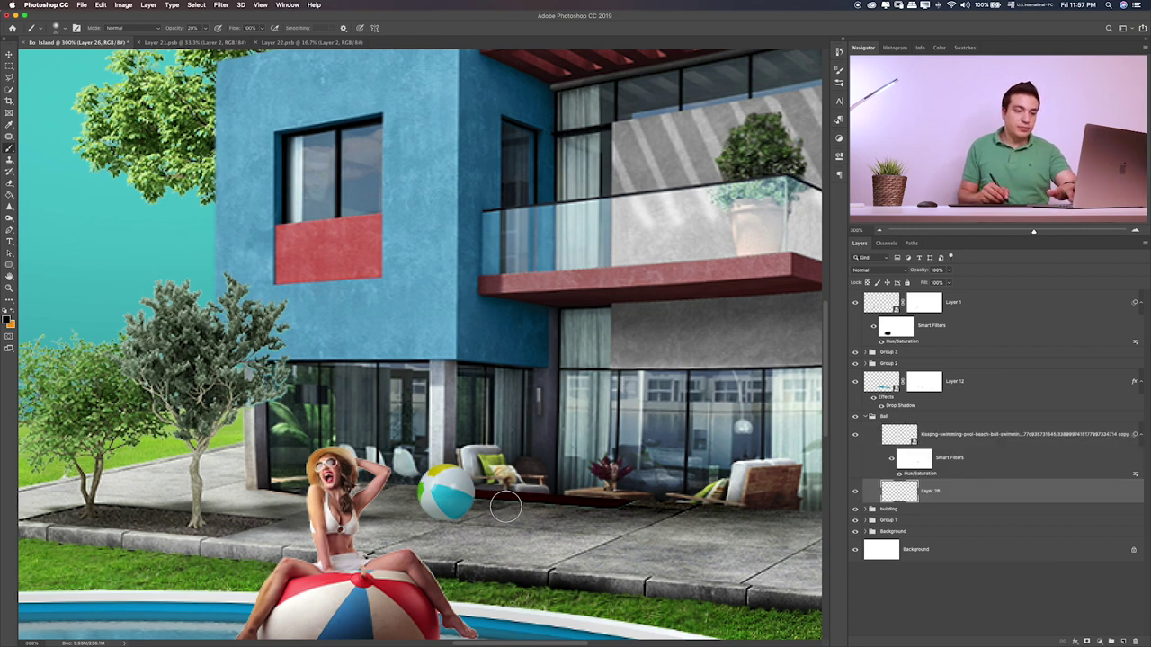
{"action": "left_click_drag", "start_coordinate": [502, 508], "coordinate": [539, 512]}
{"action": "key", "text": "ctrl+t"}
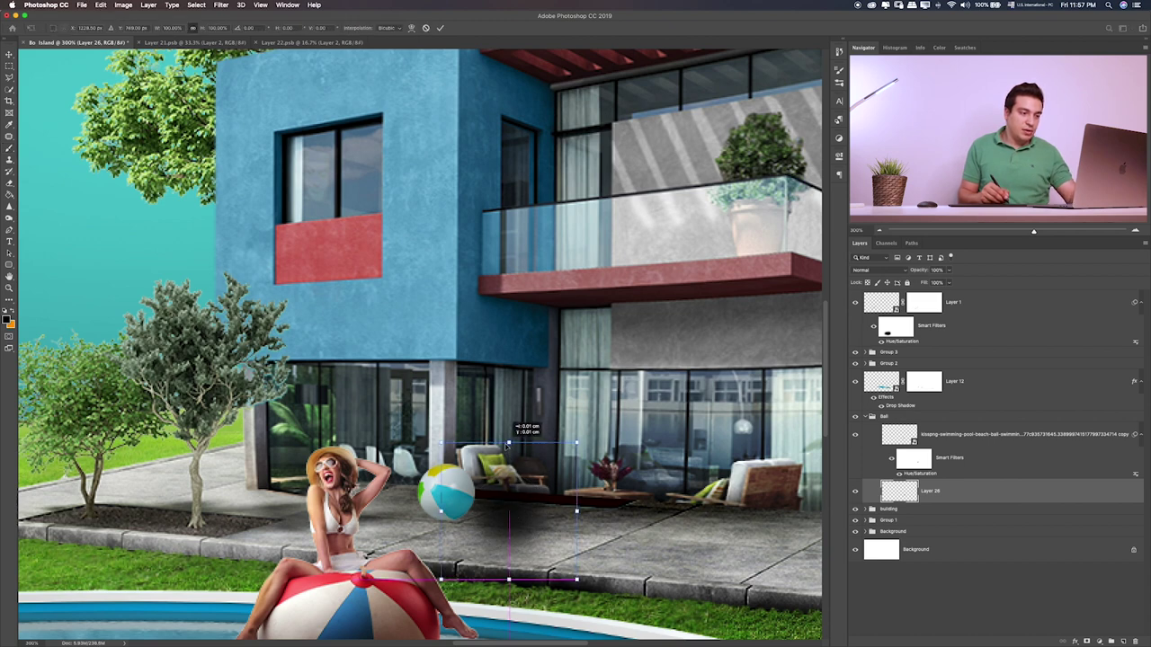
{"action": "mouse_move", "coordinate": [507, 445]}
{"action": "left_mouse_down"}
{"action": "mouse_move", "coordinate": [534, 557]}
{"action": "mouse_move", "coordinate": [494, 520]}
{"action": "left_mouse_up"}
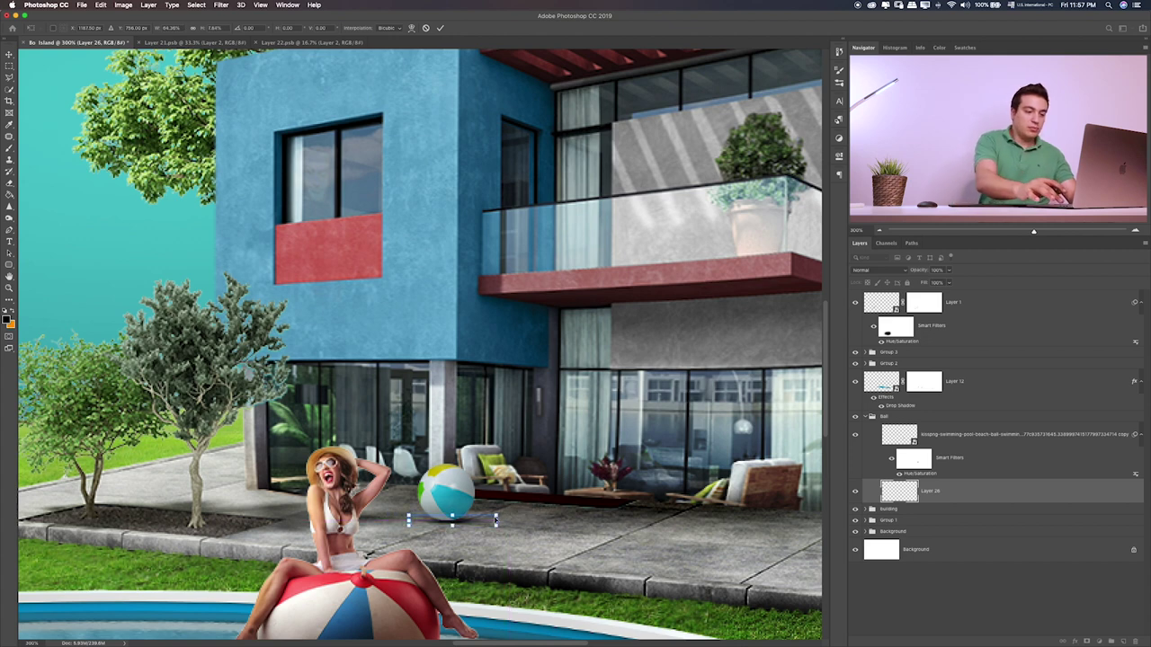
{"action": "key", "text": "Return"}
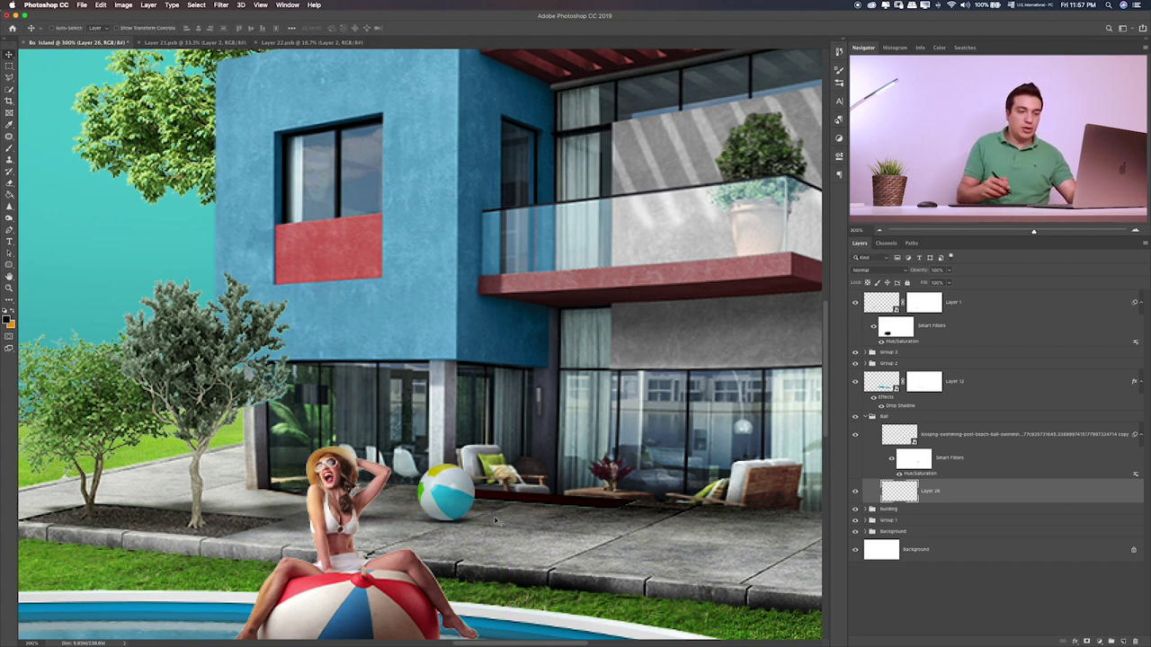
- Brush darker shading on the ball's lower right using a clipped layer above it
{"action": "left_click", "coordinate": [933, 436]}
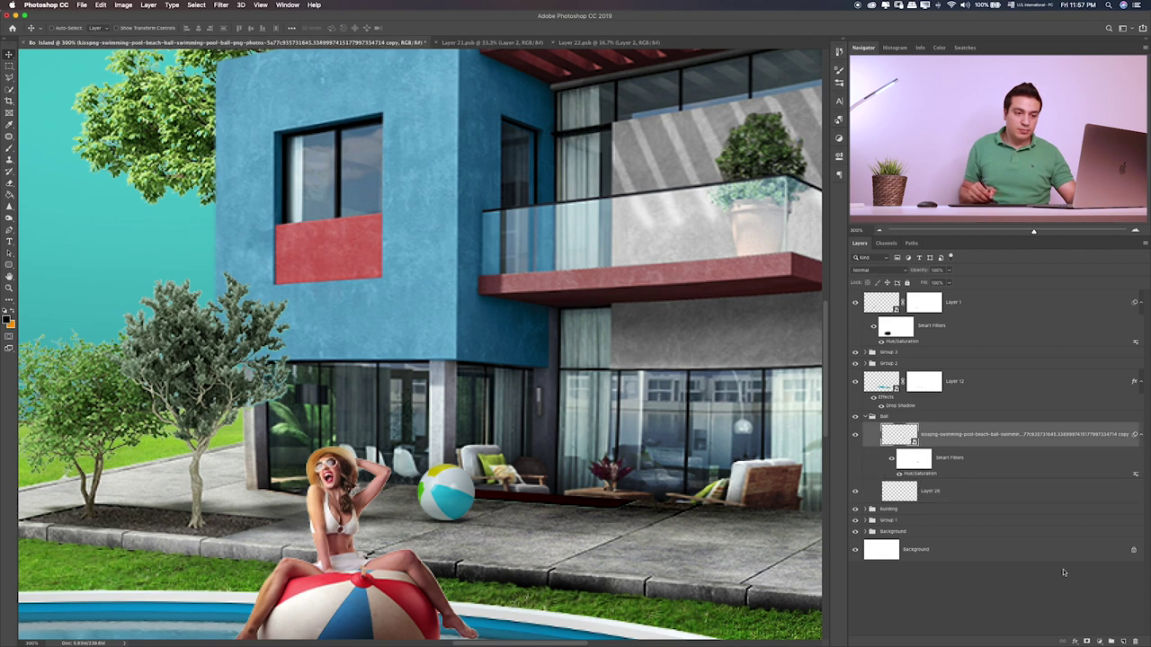
{"action": "left_click", "coordinate": [1121, 640]}
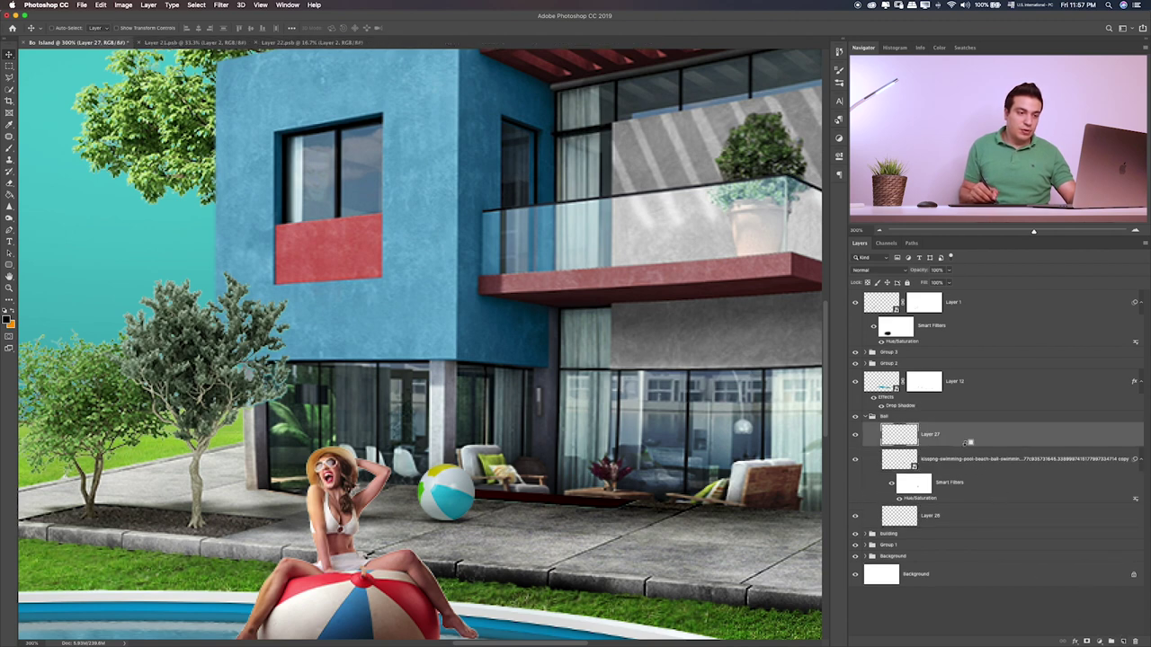
{"action": "left_click", "coordinate": [969, 442], "text": "alt"}
{"action": "key", "text": "b"}
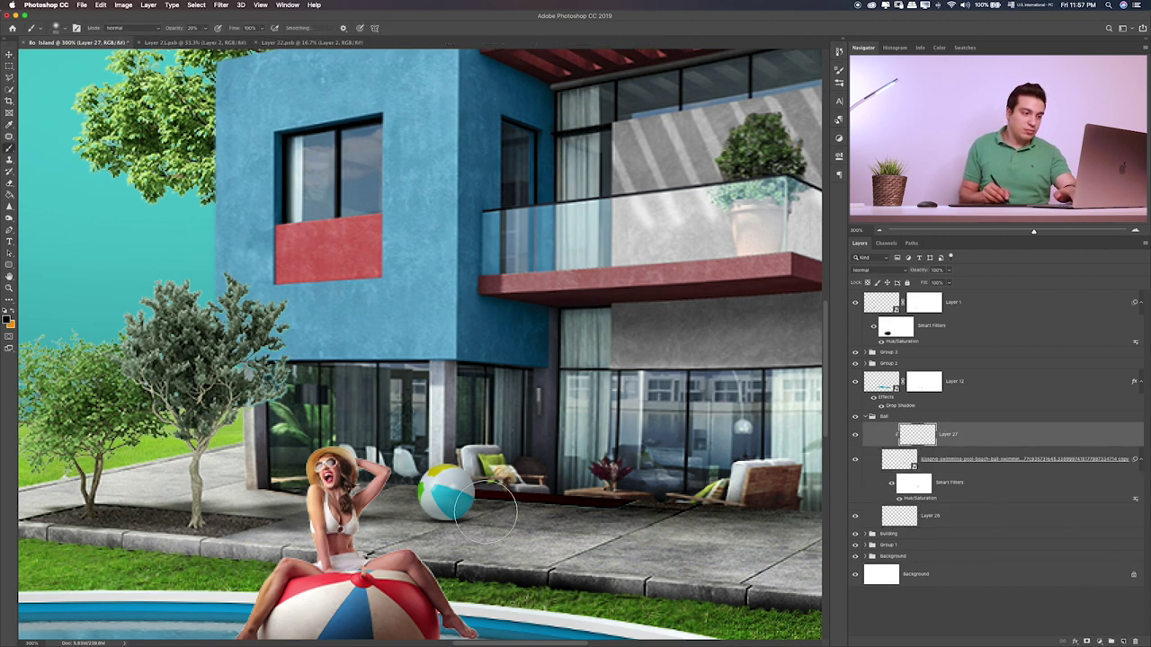
{"action": "left_click_drag", "start_coordinate": [472, 508], "coordinate": [449, 517]}
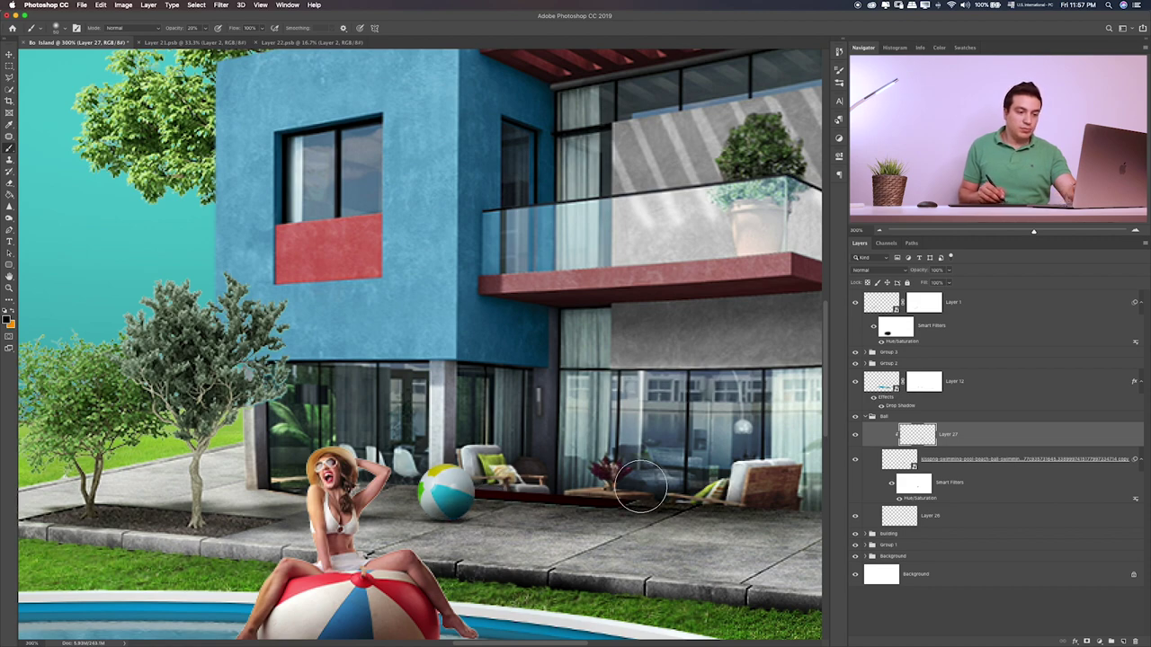
{"action": "key", "text": "ctrl+0"}
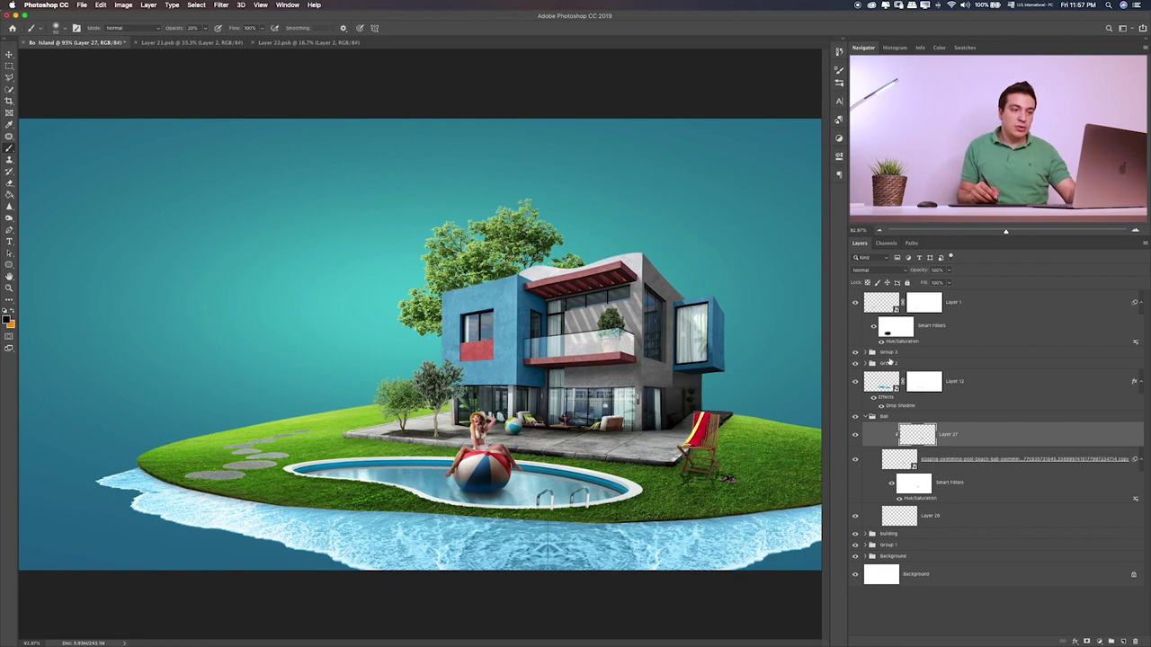
- Open Layer 2.psb with the girl image from the source folder
{"action": "left_click", "coordinate": [871, 417]}
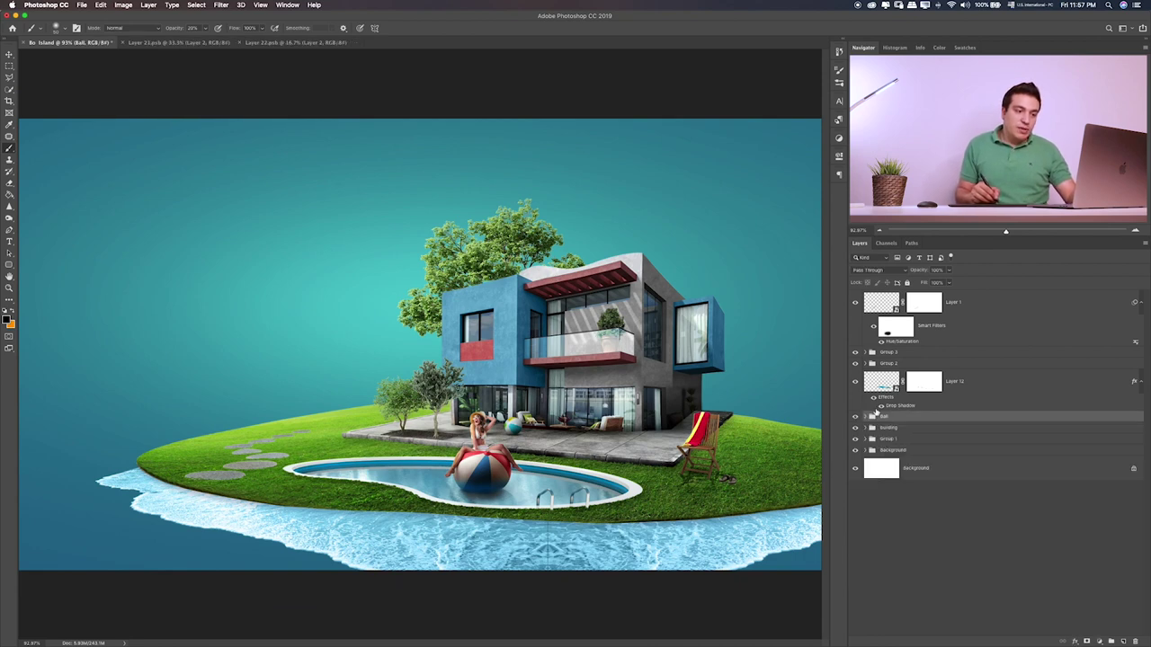
{"action": "key", "text": "super+Tab"}
{"action": "left_click", "coordinate": [550, 235]}
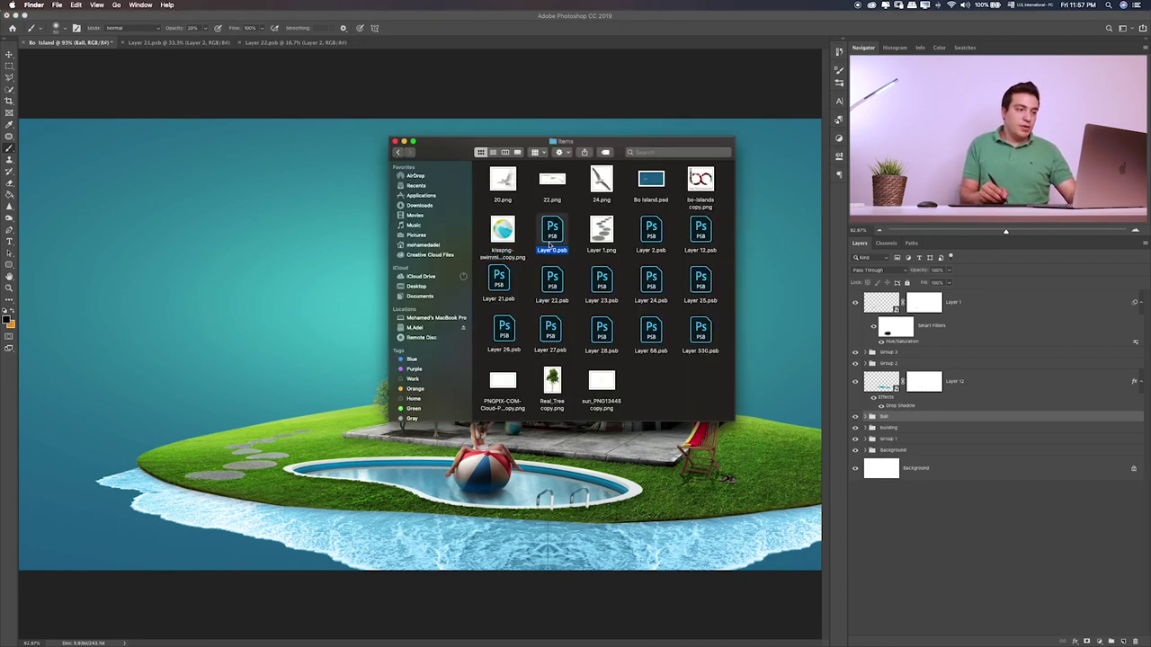
{"action": "double_click", "coordinate": [649, 230]}
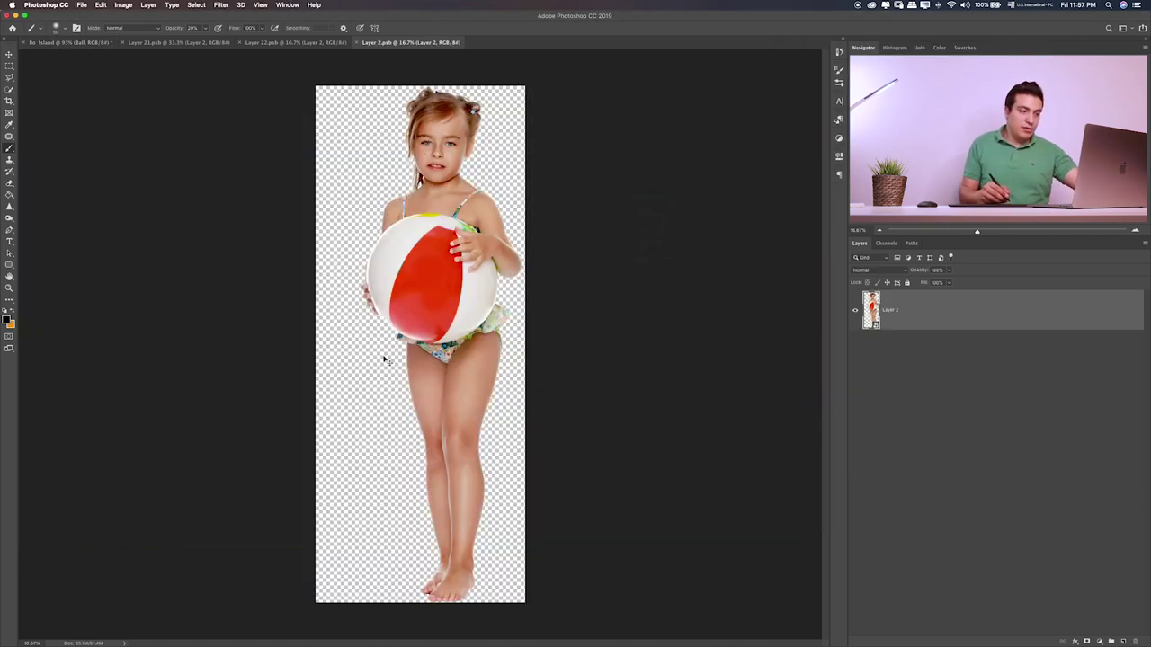
- Lower the saturation of the girl's red beach ball and drag her into the island document
{"action": "key", "text": "ctrl+u"}
{"action": "left_click_drag", "start_coordinate": [541, 251], "coordinate": [531, 254]}
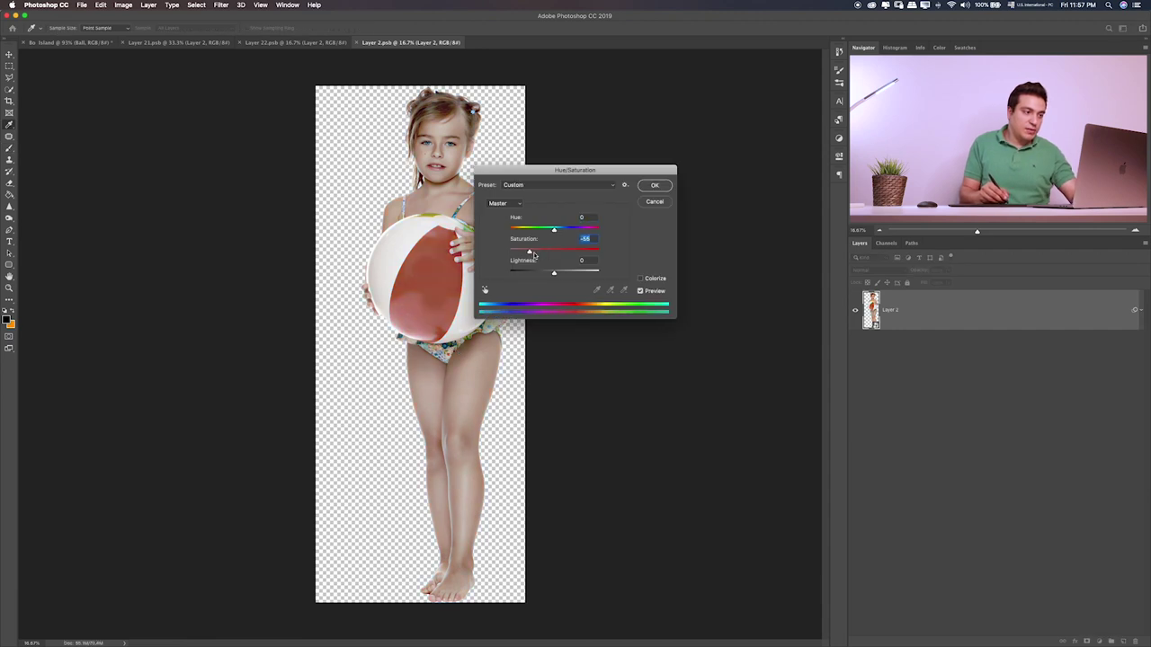
{"action": "left_click", "coordinate": [654, 187]}
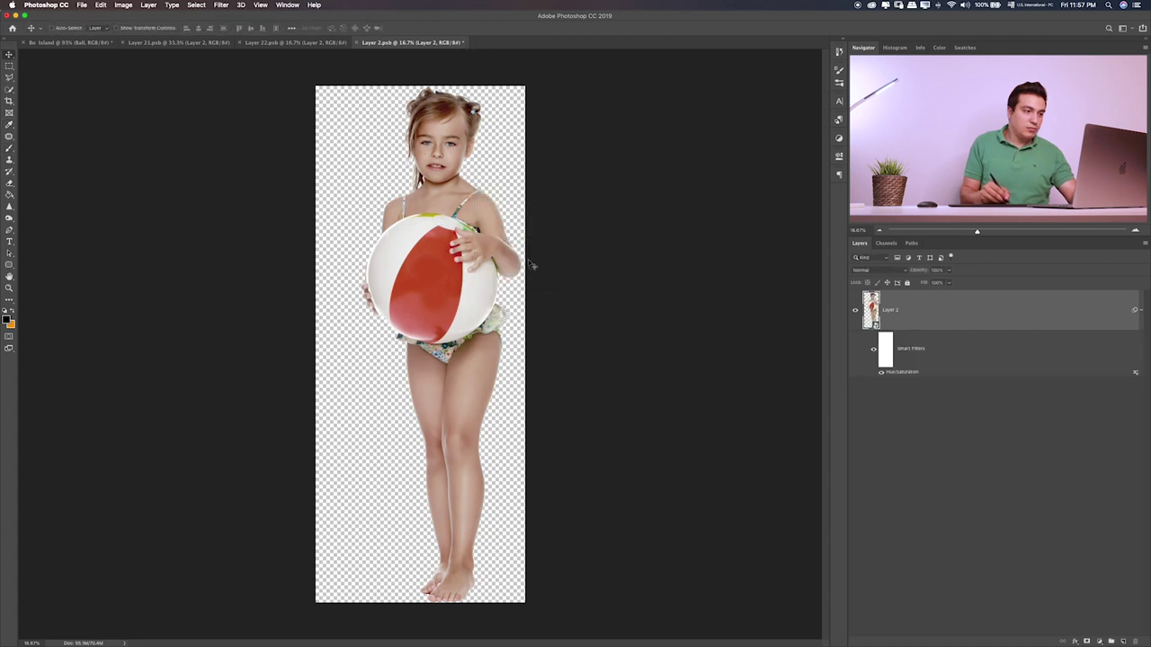
{"action": "key", "text": "v"}
{"action": "mouse_move", "coordinate": [527, 264]}
{"action": "left_mouse_down"}
{"action": "mouse_move", "coordinate": [107, 43]}
{"action": "mouse_move", "coordinate": [434, 208]}
{"action": "left_mouse_up"}
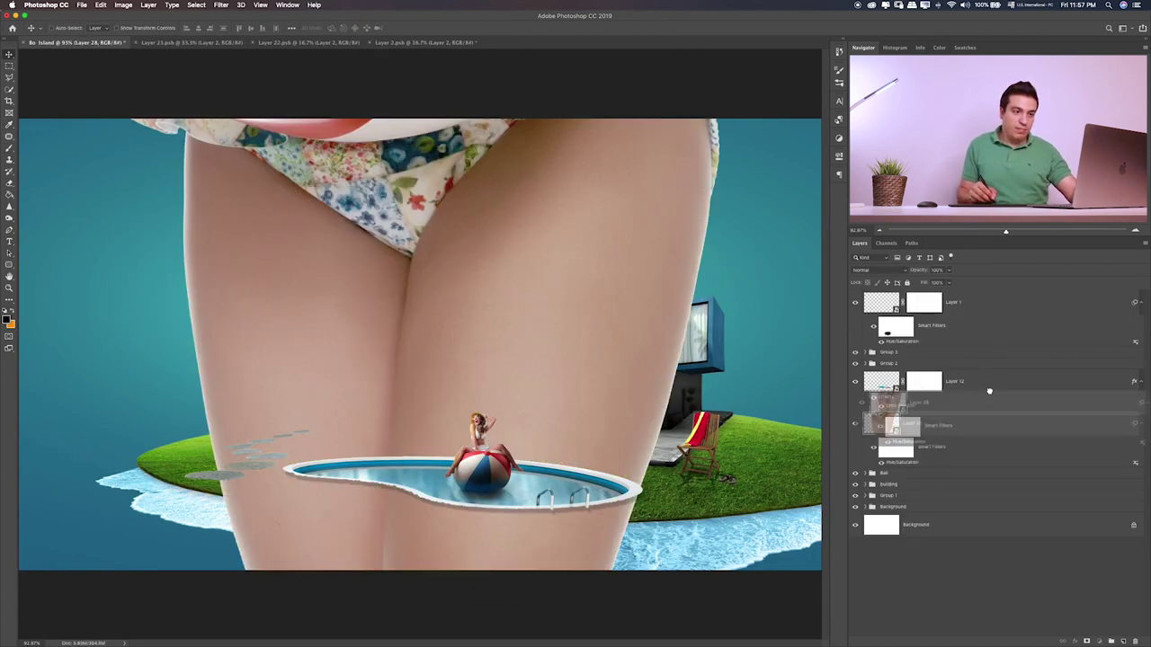
- Move the girl layer to the top of the stack, shrink her and position her
{"action": "left_click_drag", "start_coordinate": [996, 416], "coordinate": [979, 306]}
{"action": "key", "text": "ctrl+t"}
{"action": "key", "text": "ctrl+minus"}
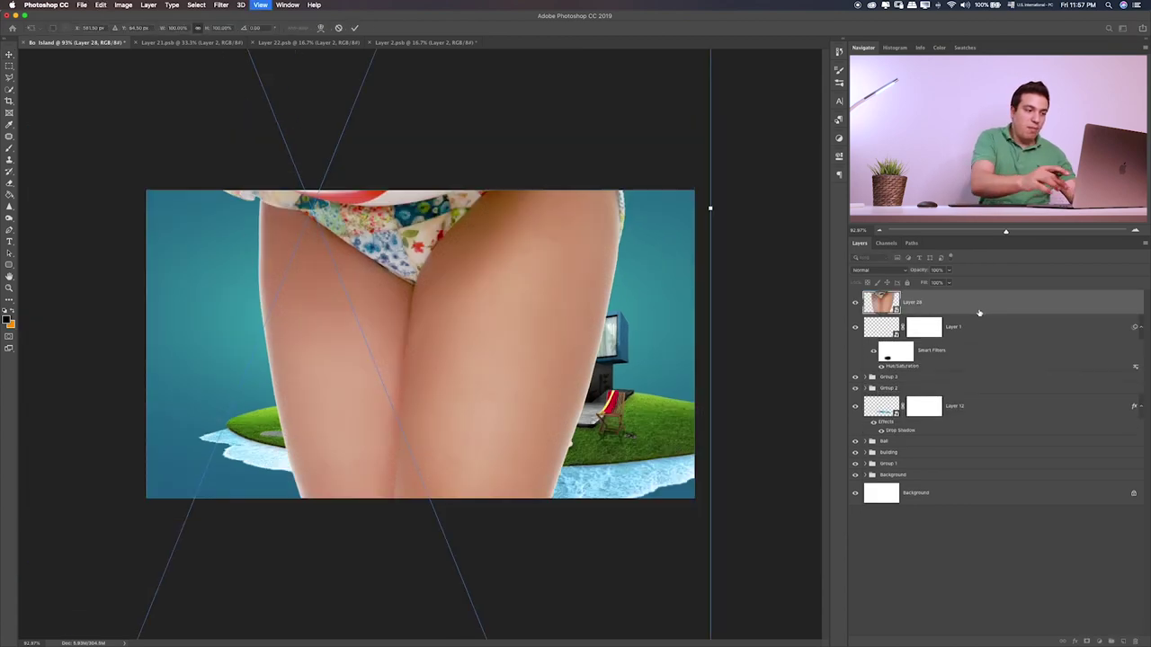
{"action": "key", "text": "ctrl+minus"}
{"action": "key", "text": "ctrl+minus"}
{"action": "key", "text": "ctrl+minus"}
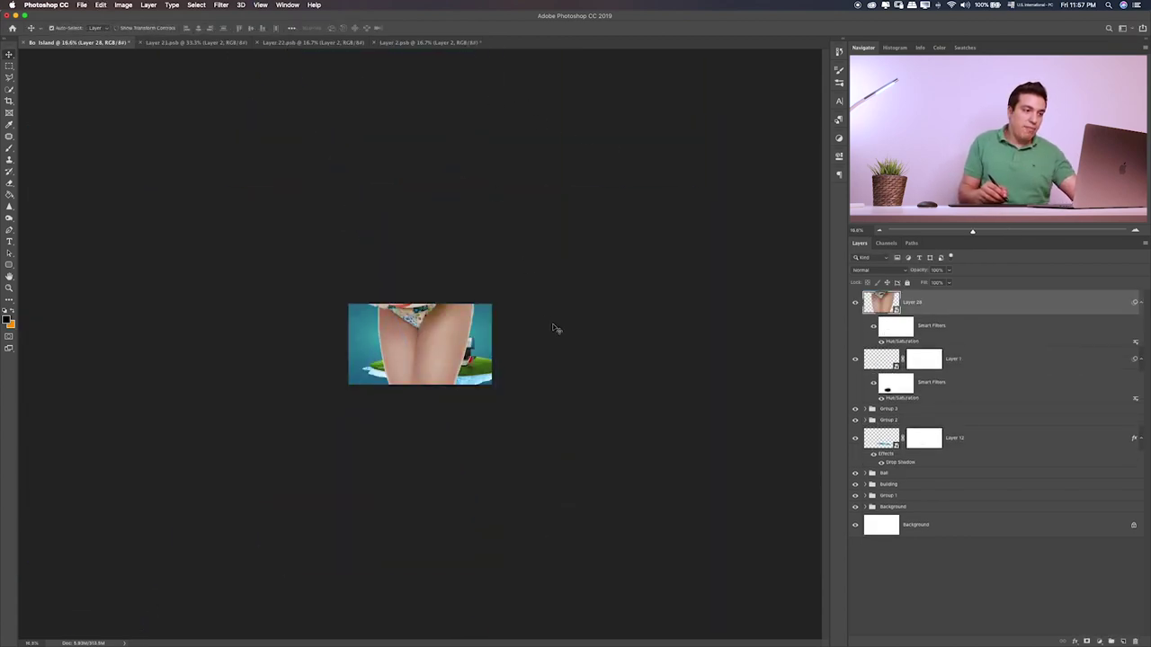
{"action": "mouse_move", "coordinate": [496, 51]}
{"action": "left_mouse_down"}
{"action": "mouse_move", "coordinate": [323, 483]}
{"action": "mouse_move", "coordinate": [454, 295]}
{"action": "mouse_move", "coordinate": [409, 341]}
{"action": "left_mouse_up"}
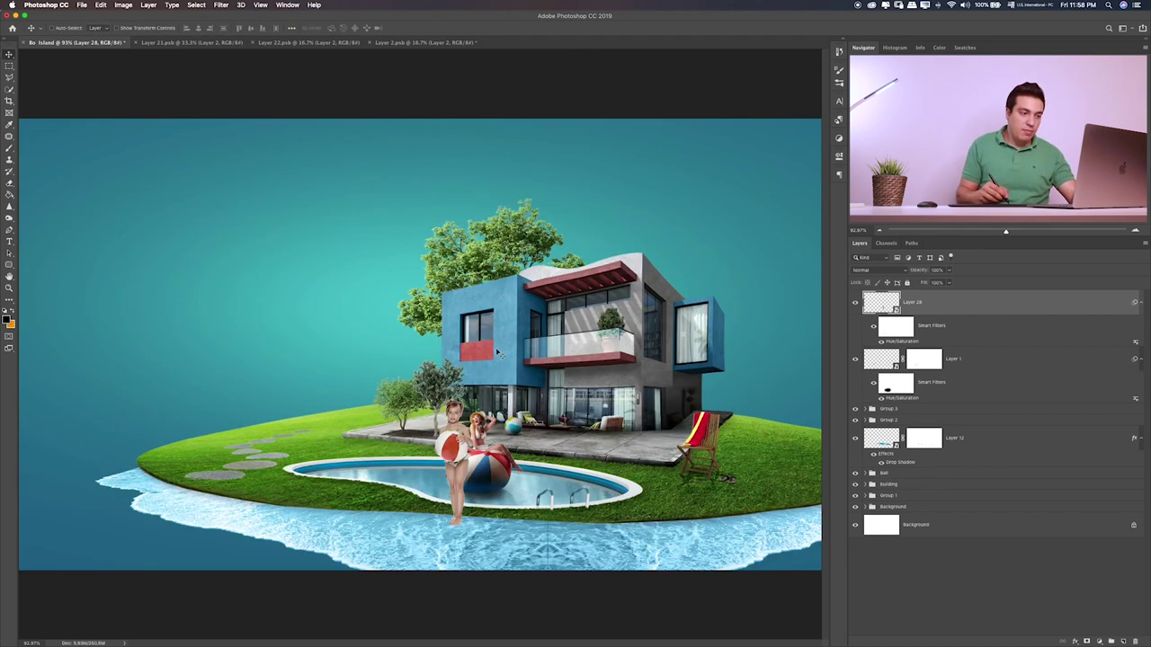
{"action": "left_click_drag", "start_coordinate": [527, 410], "coordinate": [620, 347]}
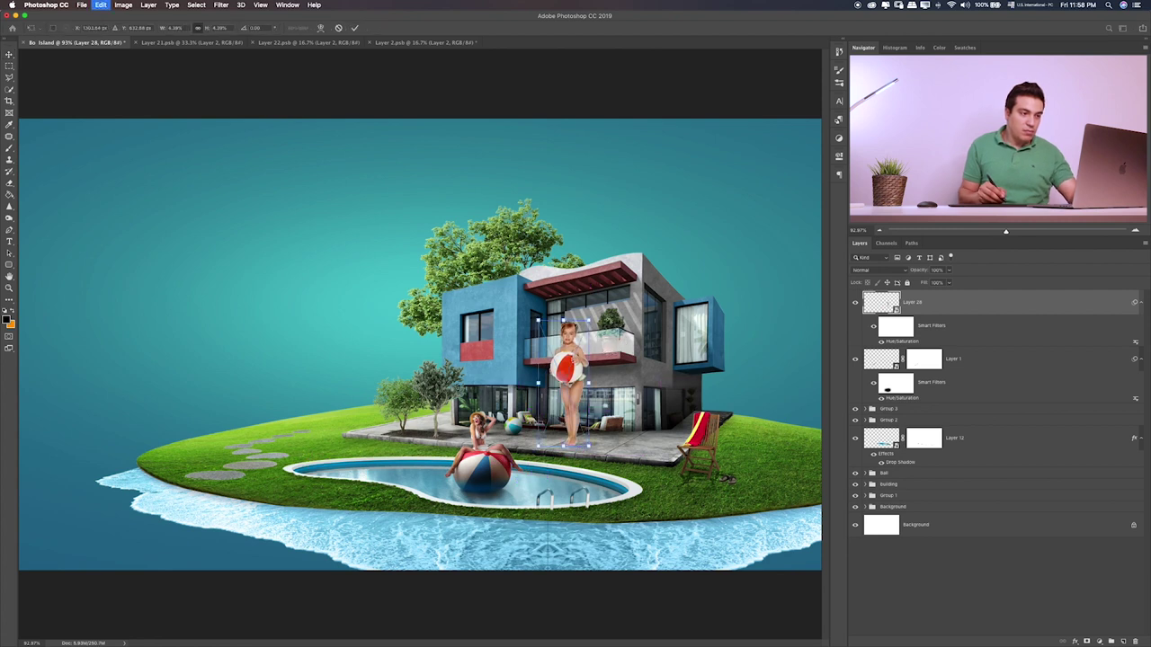
- Scale the girl to child size on the patio and copy over Layer 1's Hue/Saturation filter
{"action": "key", "text": "ctrl+t"}
{"action": "left_click_drag", "start_coordinate": [588, 318], "coordinate": [560, 385]}
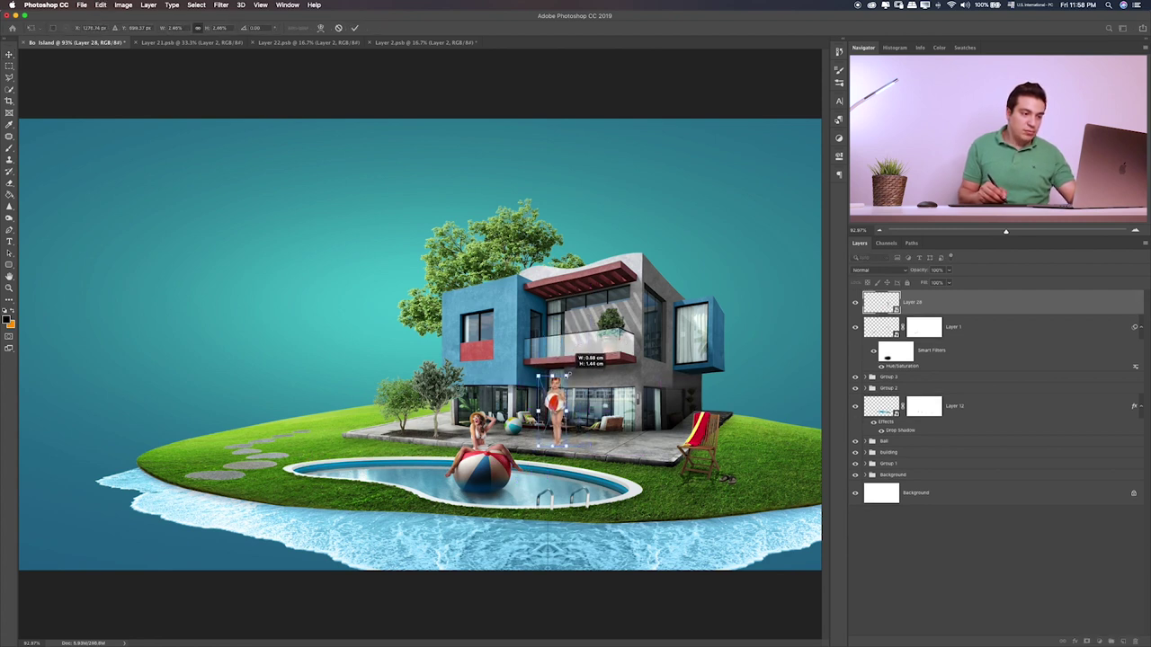
{"action": "left_click_drag", "start_coordinate": [554, 399], "coordinate": [560, 401]}
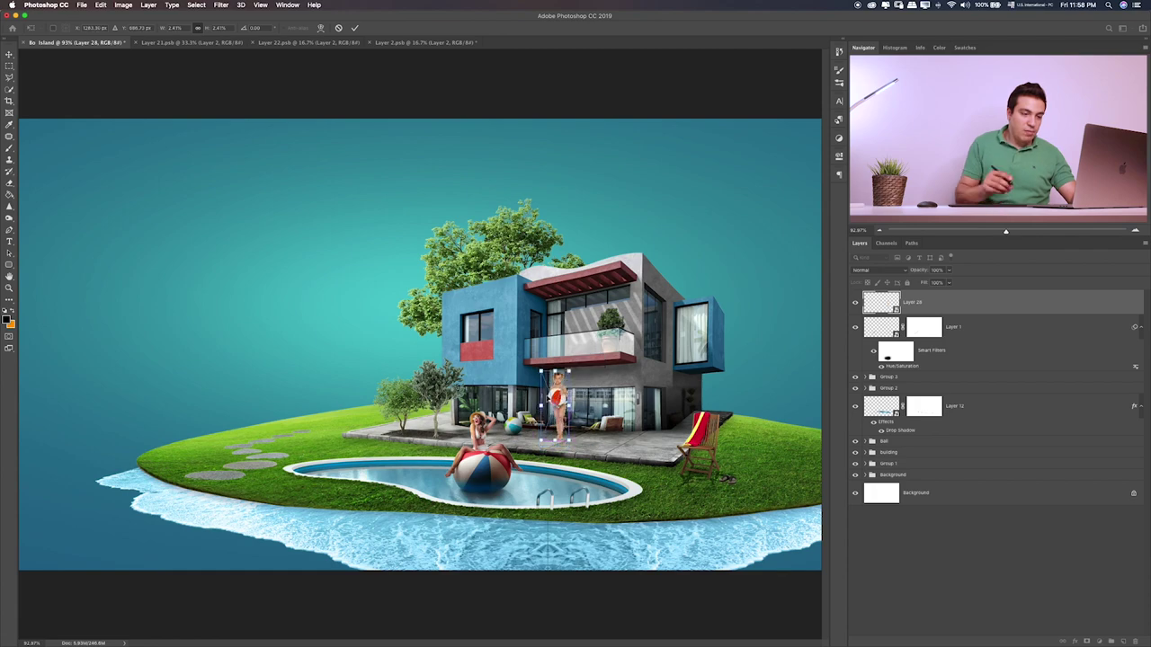
{"action": "key", "text": "Return"}
{"action": "key", "text": "ctrl+plus"}
{"action": "key", "text": "ctrl+plus"}
{"action": "key", "text": "ctrl+plus"}
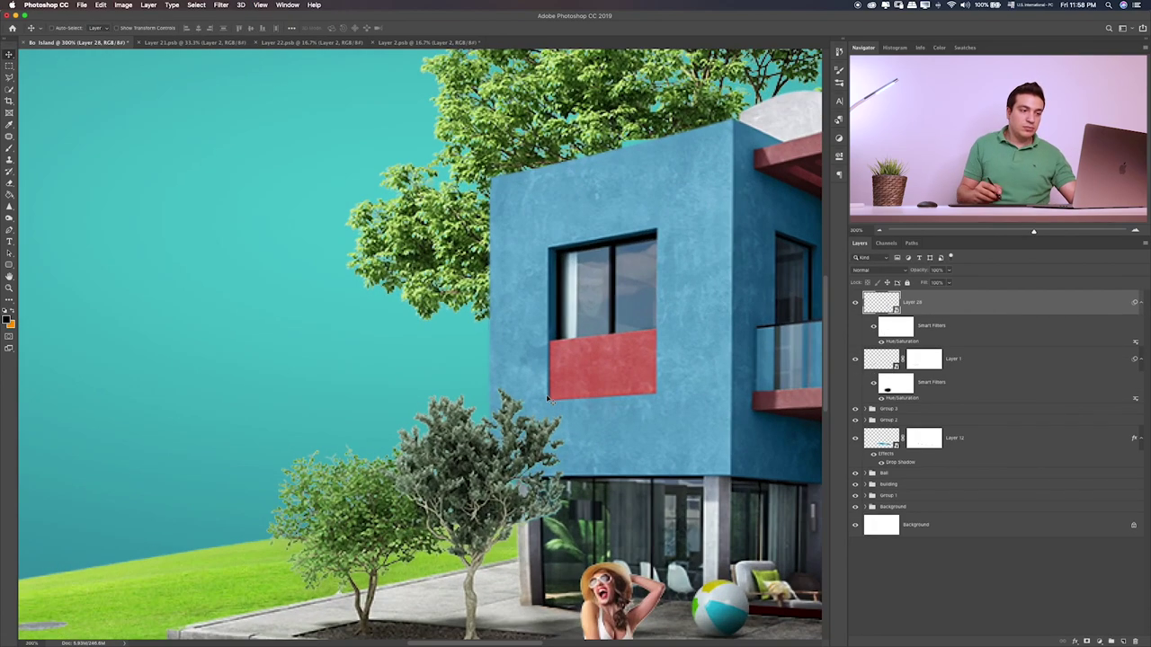
{"action": "left_click_drag", "start_coordinate": [596, 363], "coordinate": [389, 353]}
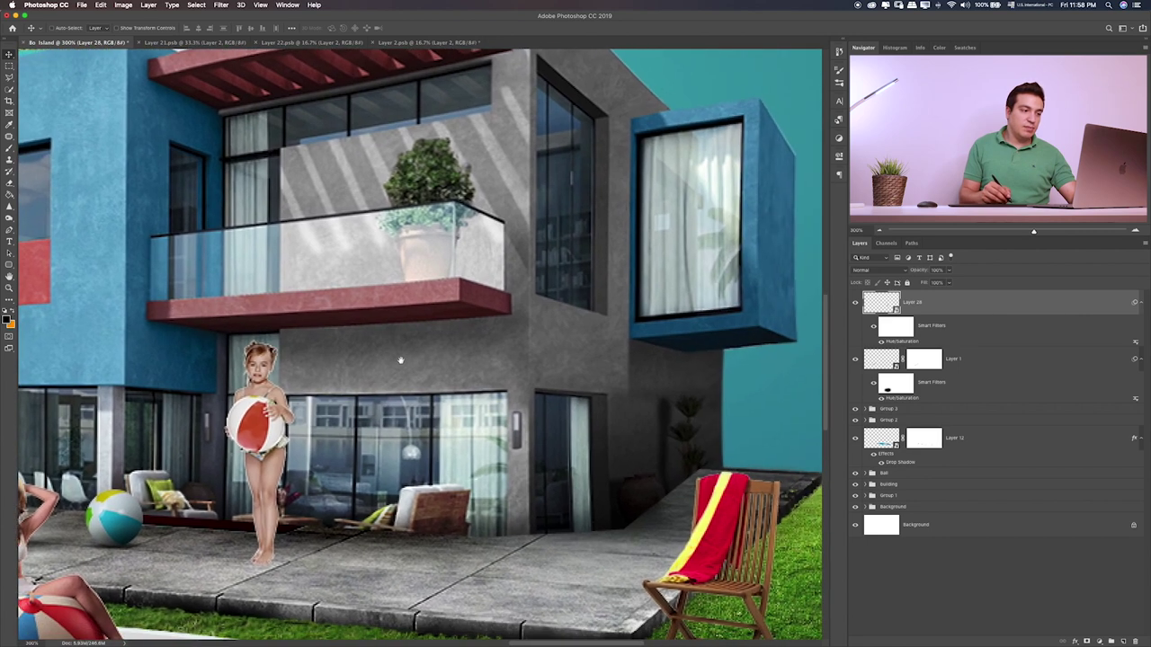
{"action": "key", "text": "ctrl+t"}
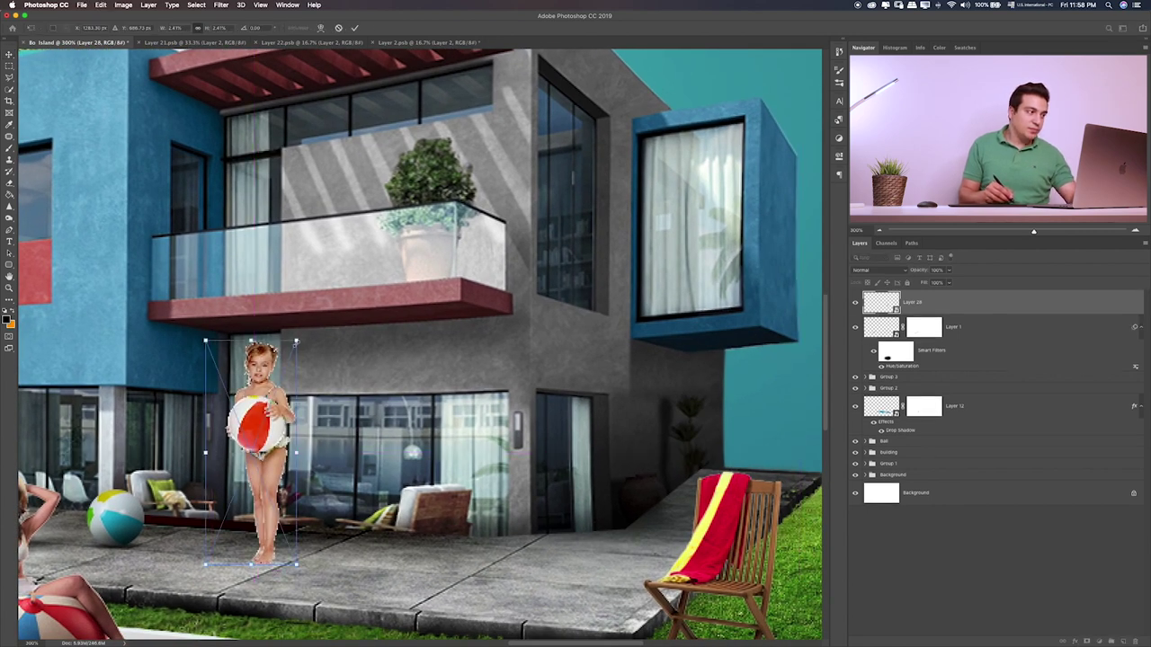
{"action": "left_click_drag", "start_coordinate": [298, 339], "coordinate": [286, 434]}
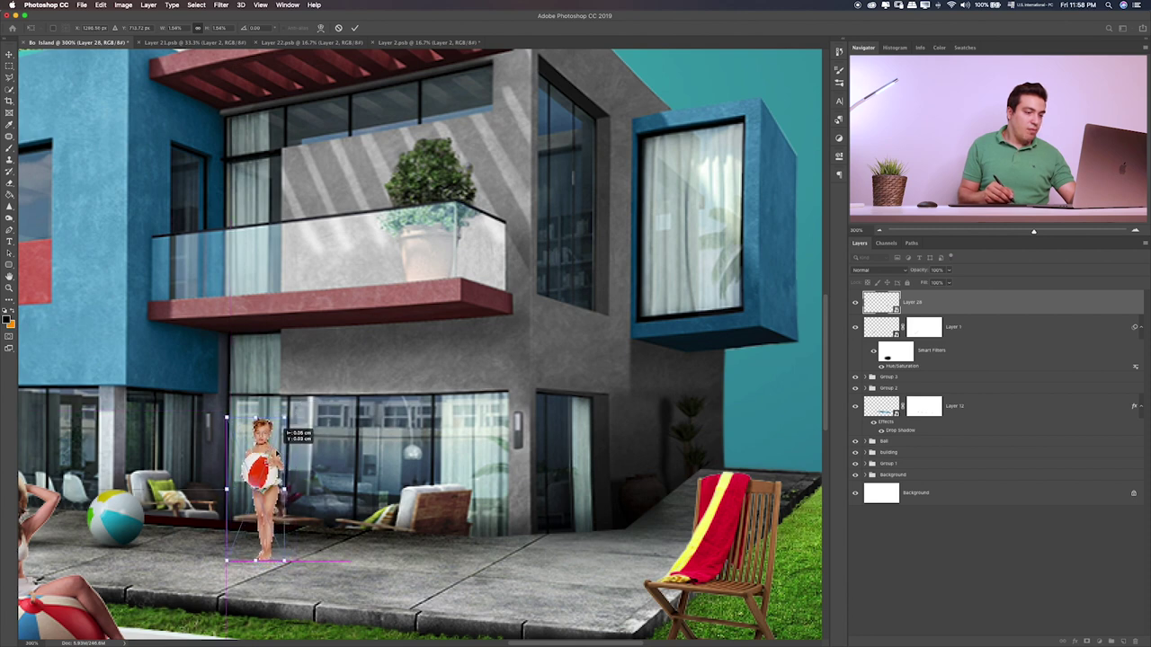
{"action": "key", "text": "Return"}
{"action": "left_click_drag", "start_coordinate": [931, 350], "coordinate": [908, 305]}
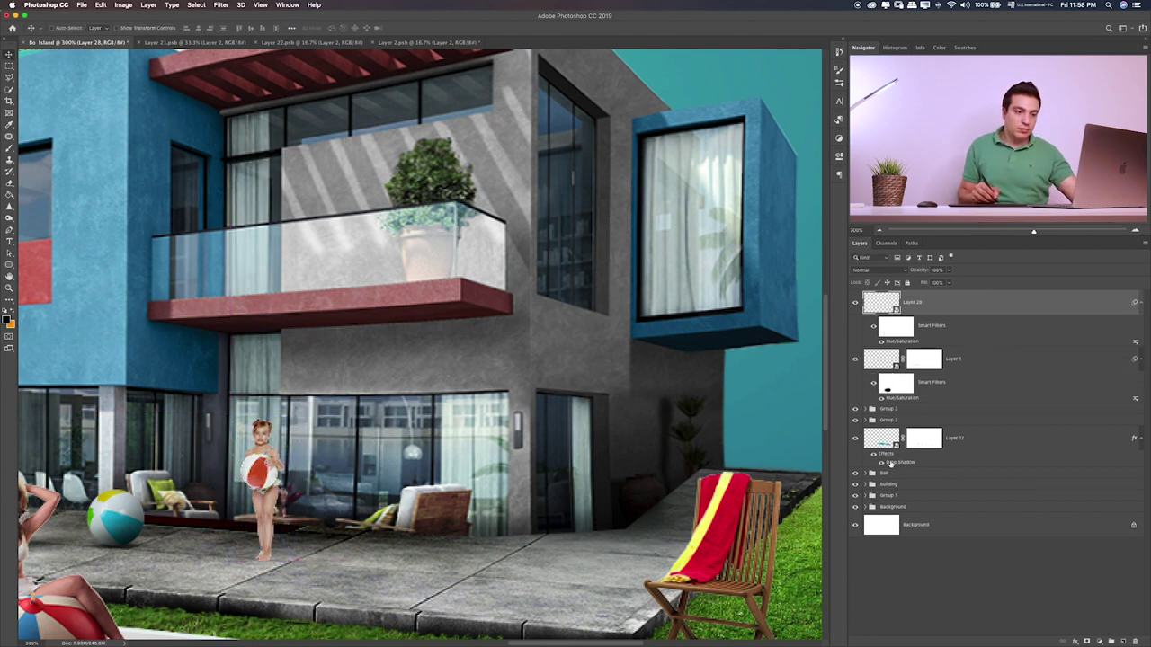
- Shrink the small beach ball and move it up beside the sofa
{"action": "left_click", "coordinate": [888, 473]}
{"action": "key", "text": "ctrl+t"}
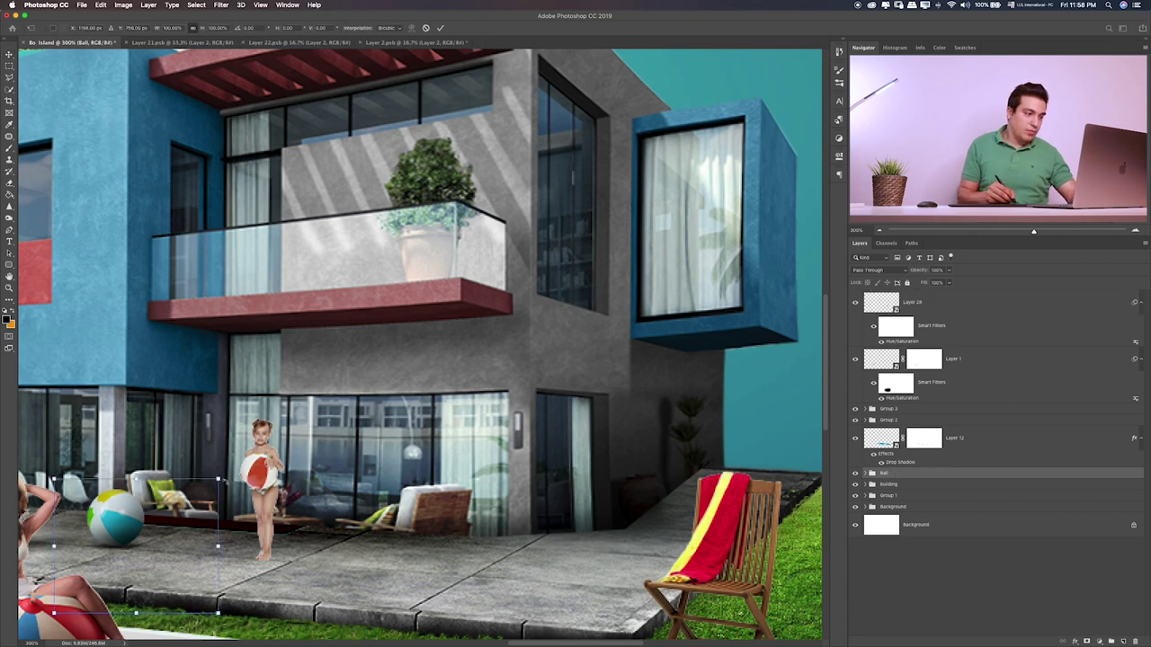
{"action": "left_click_drag", "start_coordinate": [218, 482], "coordinate": [200, 496]}
{"action": "left_click_drag", "start_coordinate": [171, 538], "coordinate": [213, 528]}
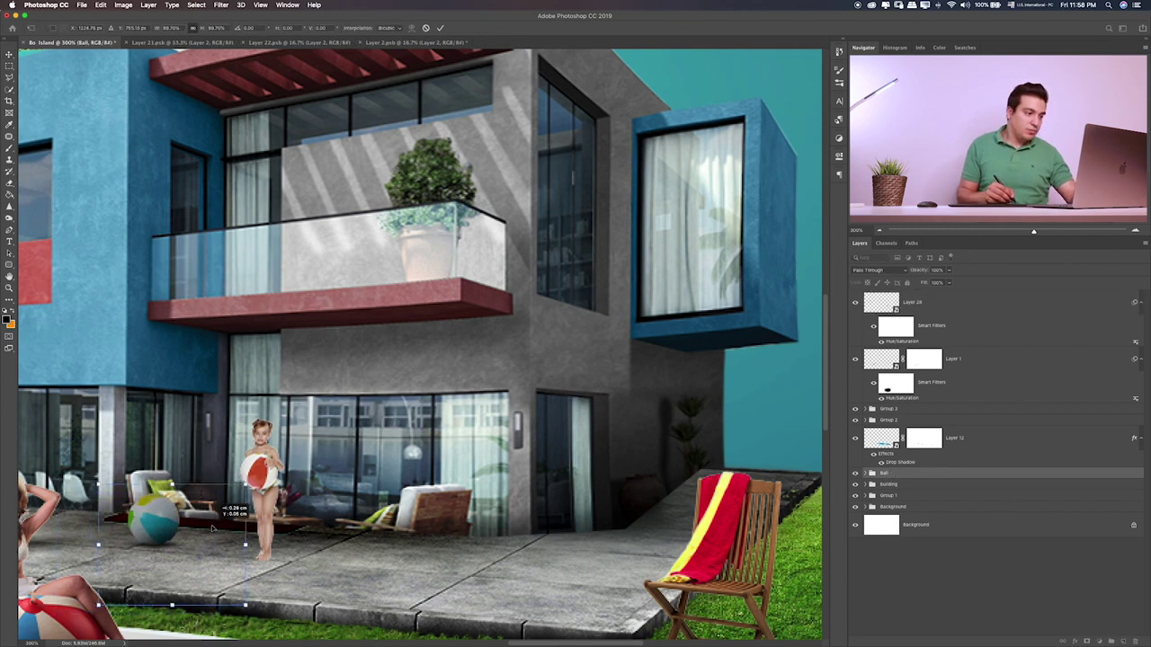
{"action": "key", "text": "Return"}
{"action": "left_click_drag", "start_coordinate": [325, 527], "coordinate": [310, 520]}
- Shift the girl right across the patio to settle her position
{"action": "left_click", "coordinate": [855, 303]}
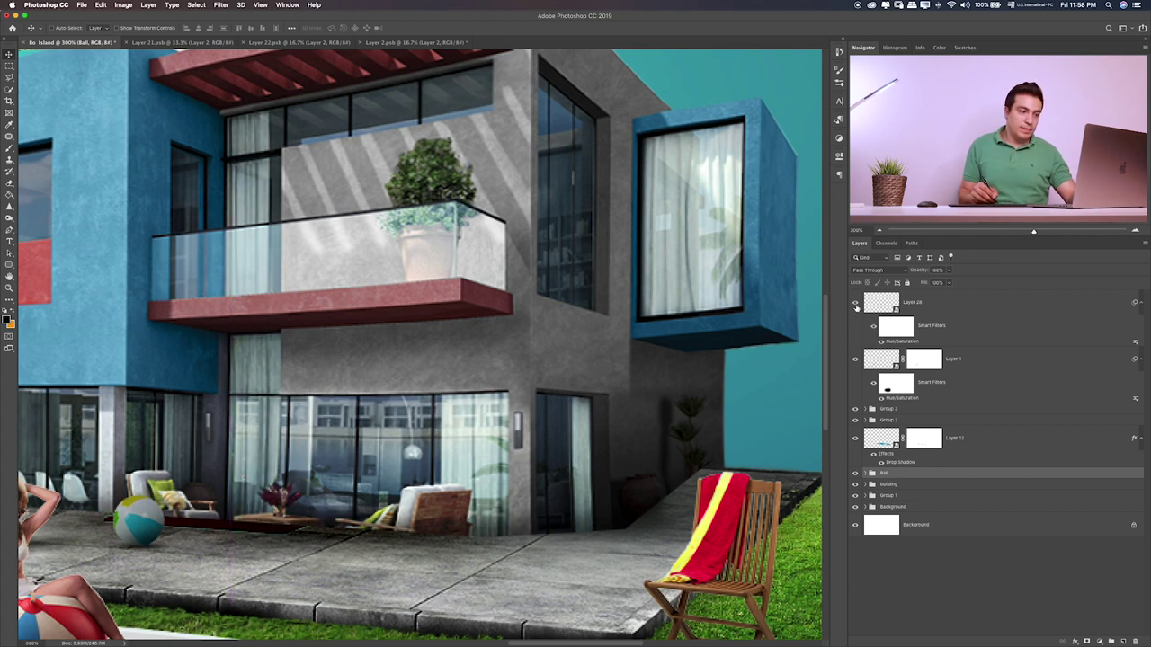
{"action": "left_click", "coordinate": [910, 306]}
{"action": "mouse_move", "coordinate": [423, 458]}
{"action": "left_mouse_down"}
{"action": "mouse_move", "coordinate": [440, 461]}
{"action": "mouse_move", "coordinate": [442, 475]}
{"action": "mouse_move", "coordinate": [567, 442]}
{"action": "left_mouse_up"}
{"action": "scroll", "coordinate": [442, 475], "scroll_direction": "down", "scroll_amount": 1}
{"action": "left_click_drag", "start_coordinate": [481, 415], "coordinate": [510, 417]}
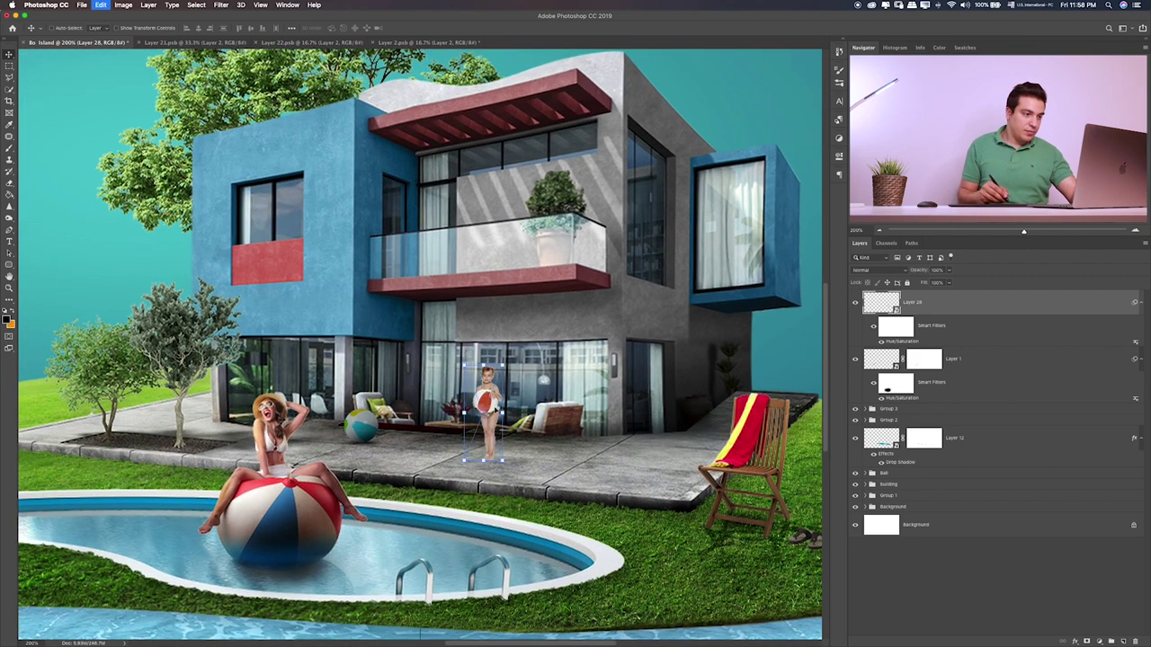
{"action": "key", "text": "ctrl+t"}
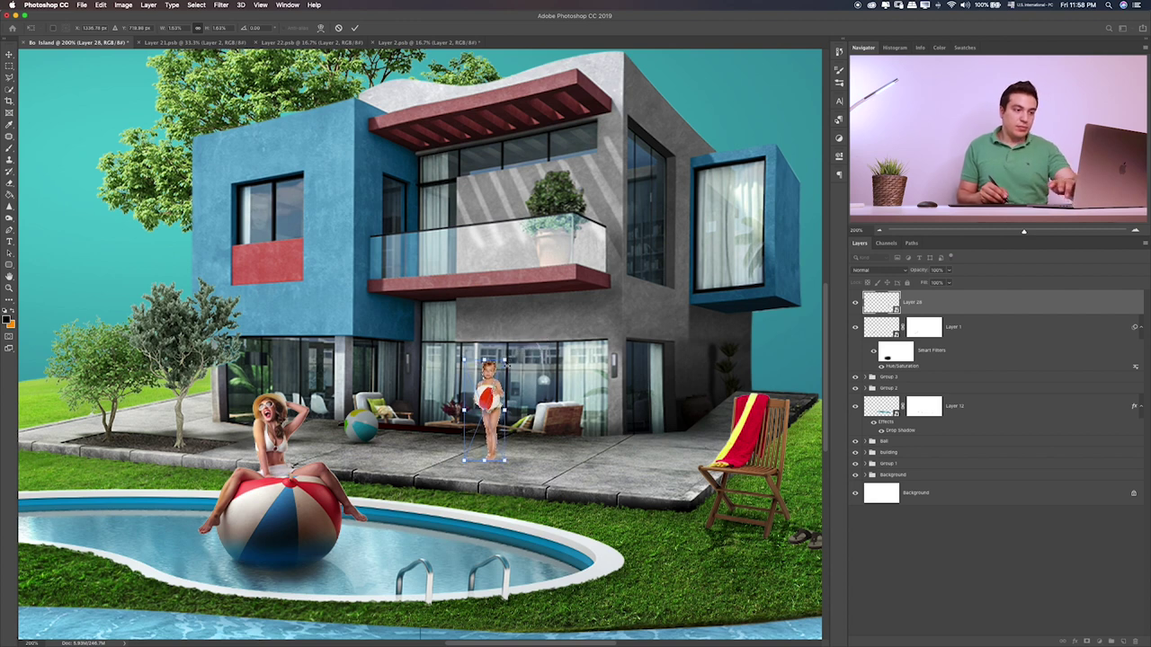
{"action": "key", "text": "Return"}
{"action": "left_click_drag", "start_coordinate": [559, 397], "coordinate": [557, 397]}
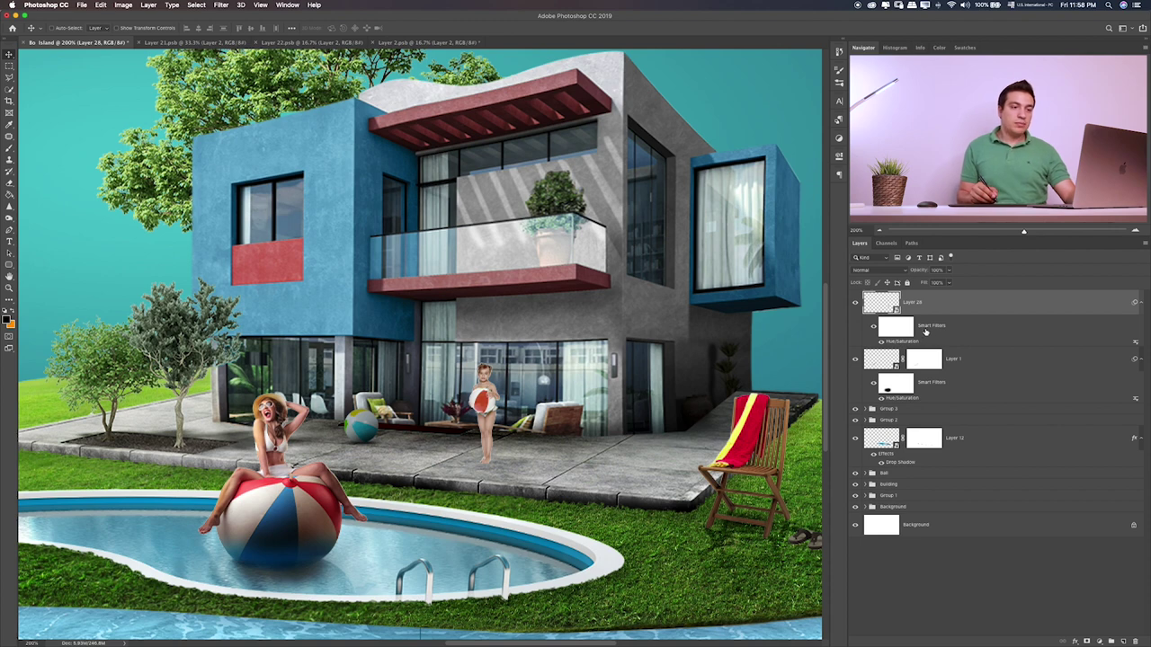
- Show Layer 1 again, nudge the girl slightly left, and add empty Layer 29
{"action": "left_click", "coordinate": [855, 359]}
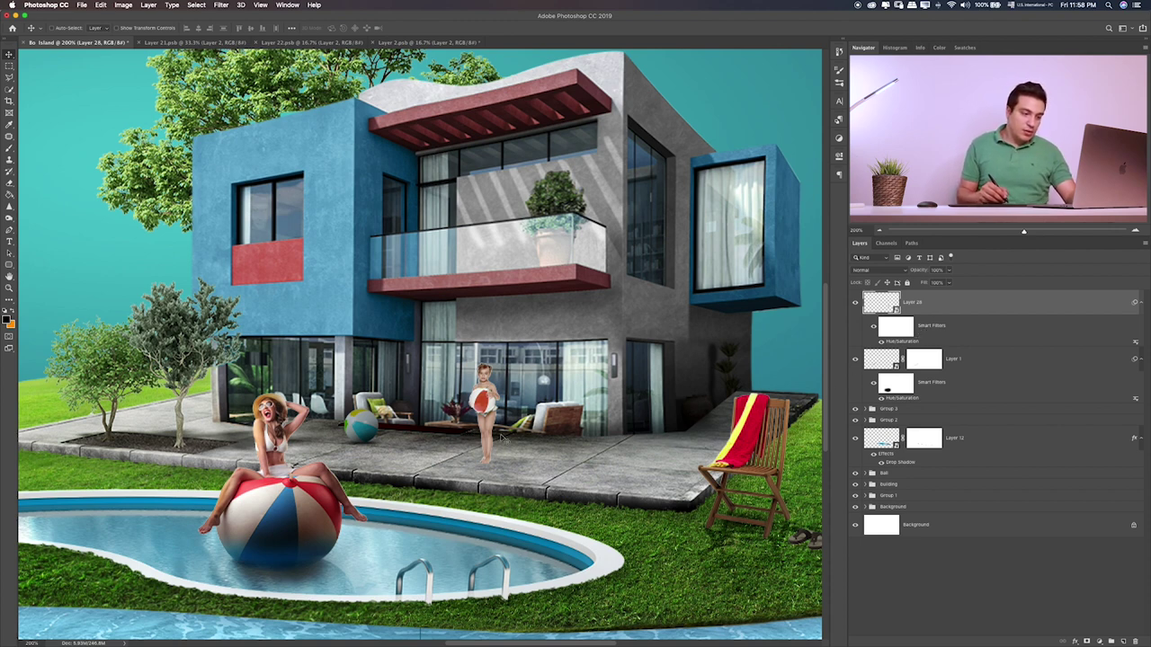
{"action": "left_click_drag", "start_coordinate": [534, 423], "coordinate": [522, 422]}
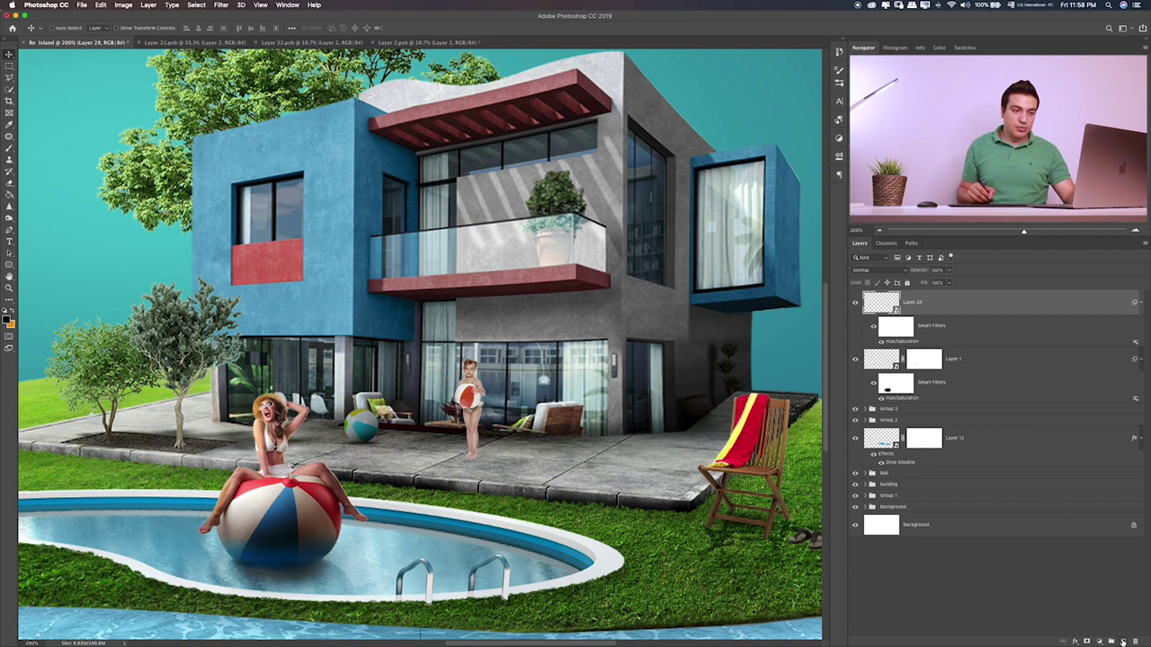
{"action": "left_click", "coordinate": [1122, 641]}
- Restore the big beach ball and move the new layer beneath the girl's layer
{"action": "key", "text": "ctrl+z"}
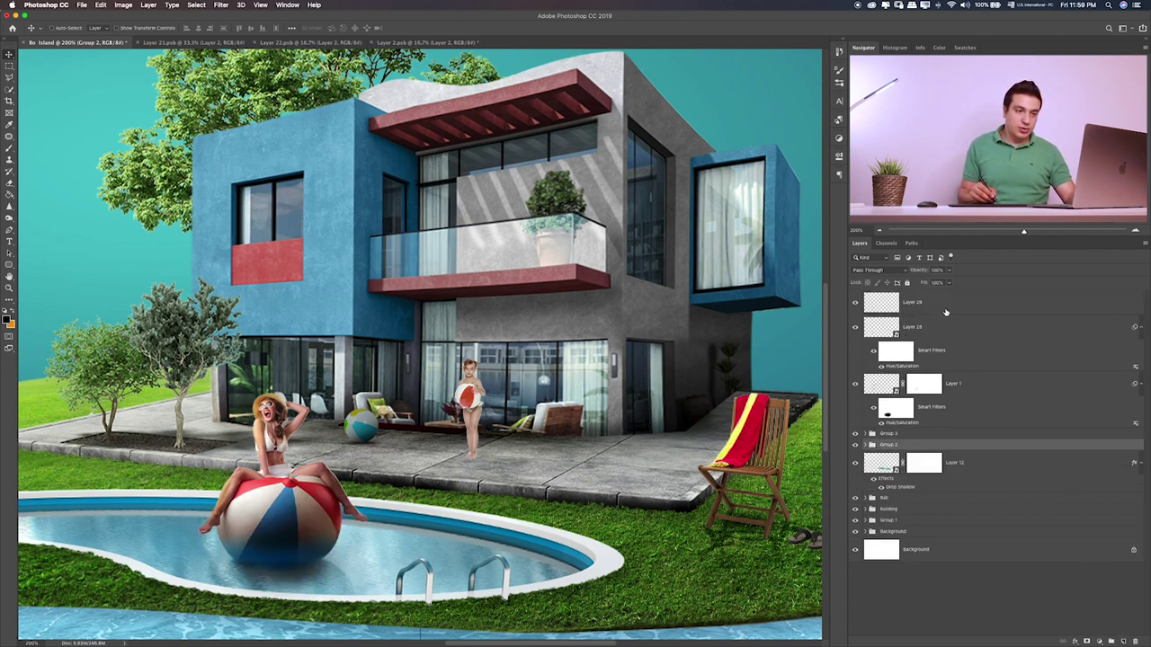
{"action": "double_click", "coordinate": [955, 306]}
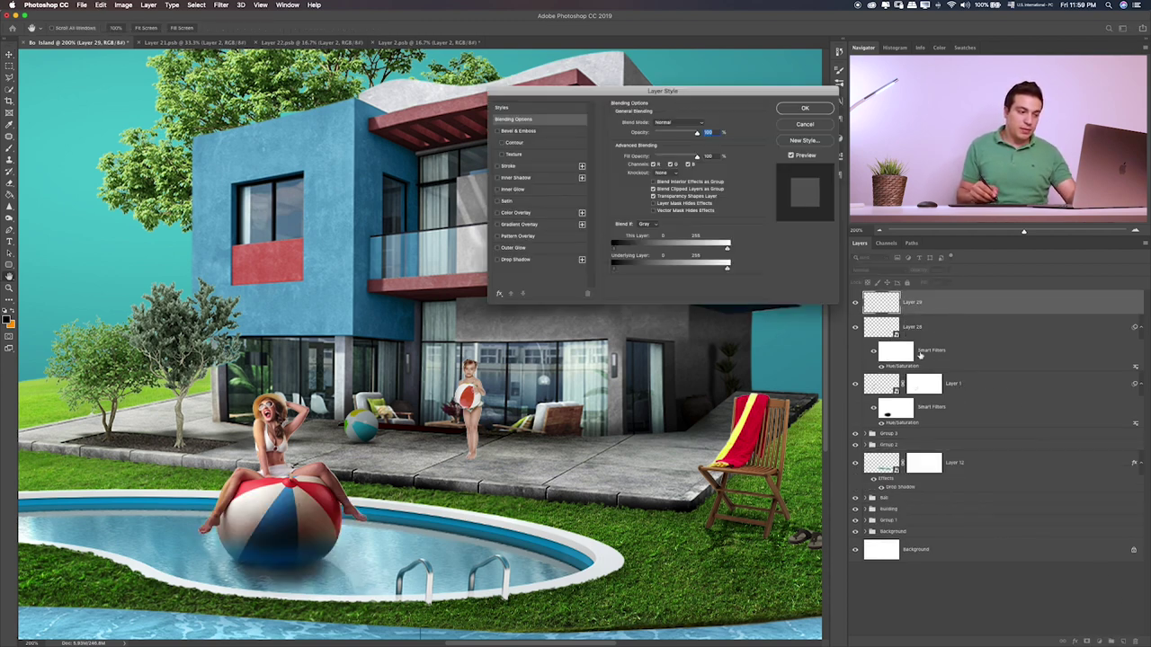
{"action": "left_click", "coordinate": [803, 130]}
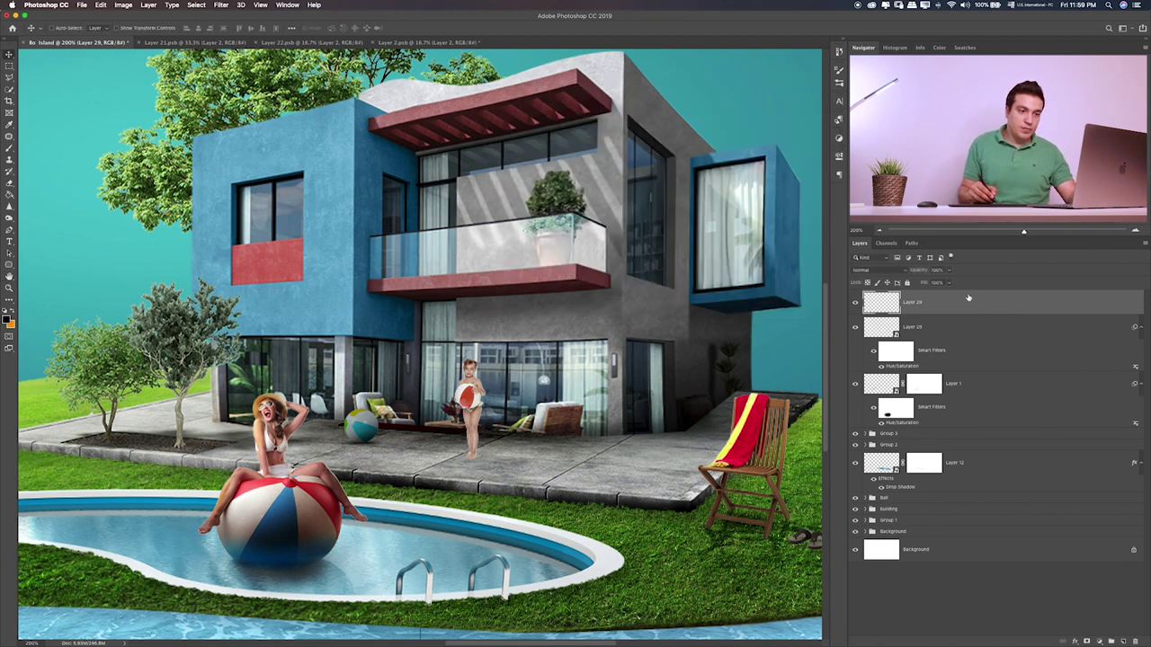
{"action": "left_click_drag", "start_coordinate": [972, 301], "coordinate": [969, 347]}
- Paint a thin, flattened shadow under the girl's feet and duplicate her layer
{"action": "key", "text": "b"}
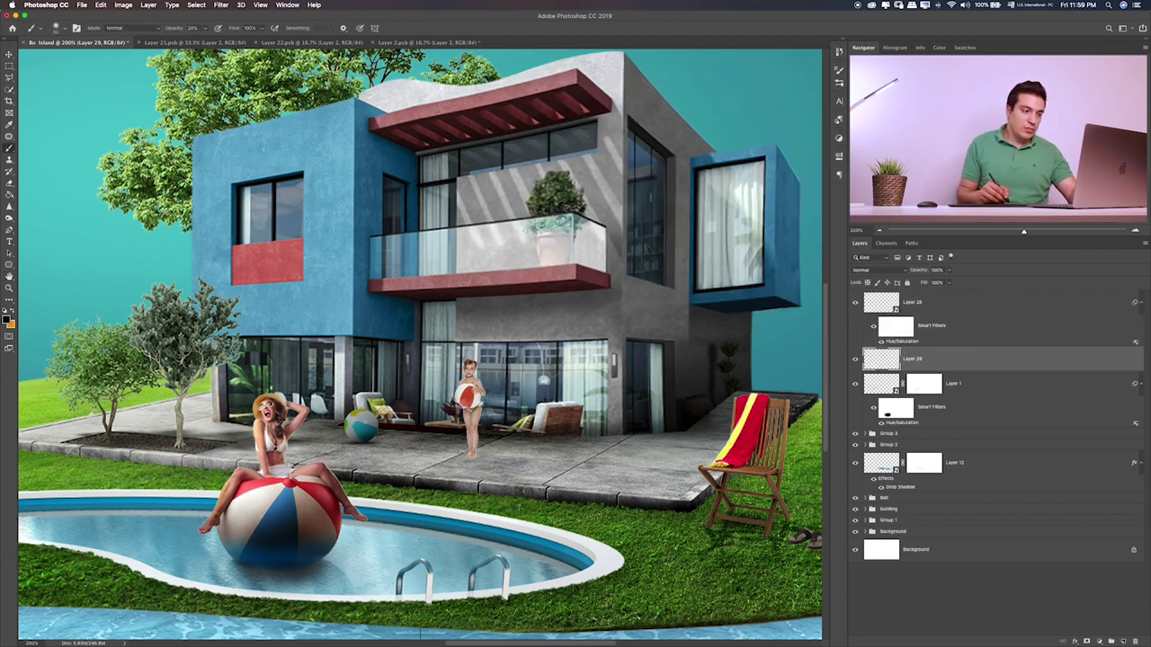
{"action": "left_click_drag", "start_coordinate": [497, 462], "coordinate": [497, 483]}
{"action": "key", "text": "ctrl+t"}
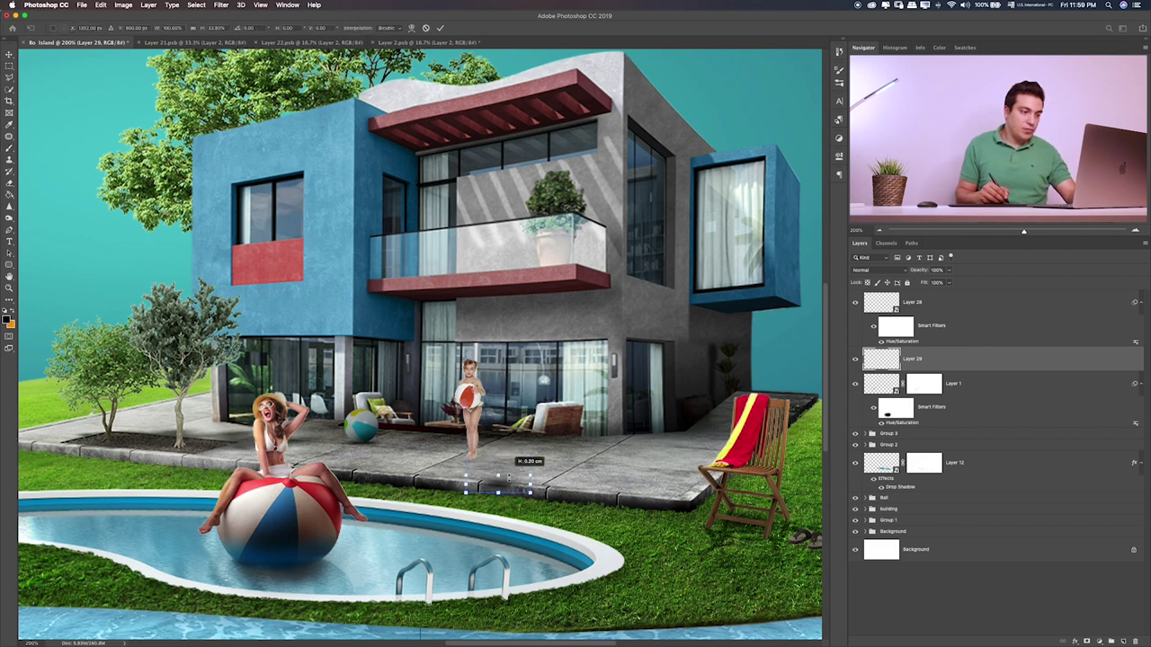
{"action": "key", "text": "ctrl+z"}
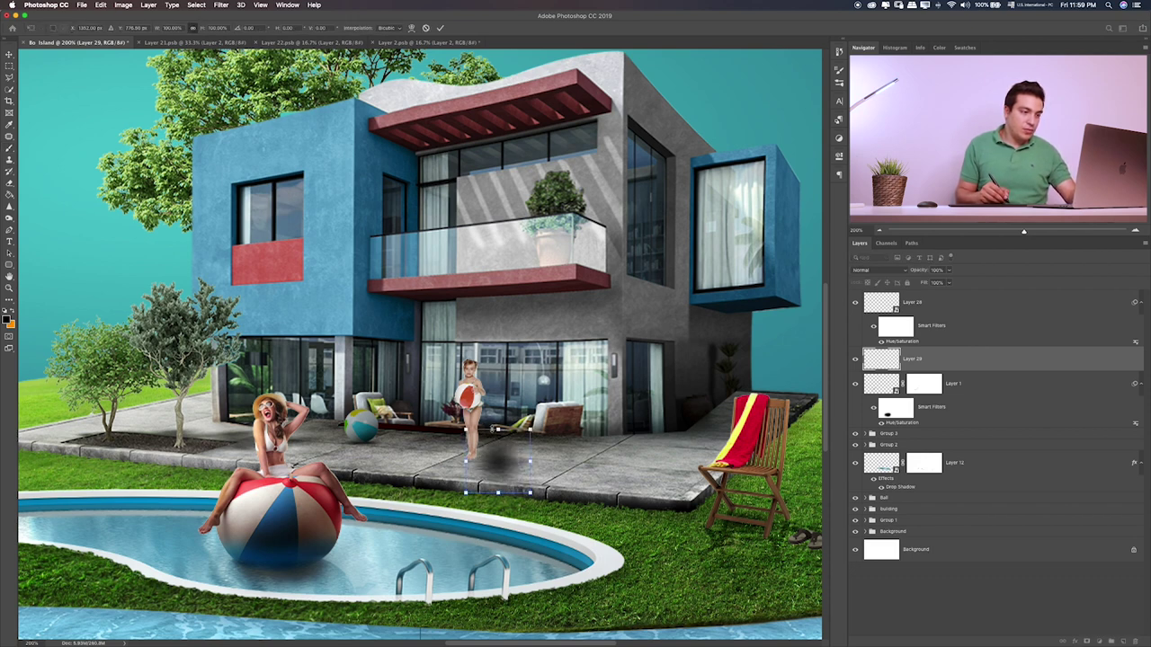
{"action": "left_click_drag", "start_coordinate": [497, 431], "coordinate": [497, 485]}
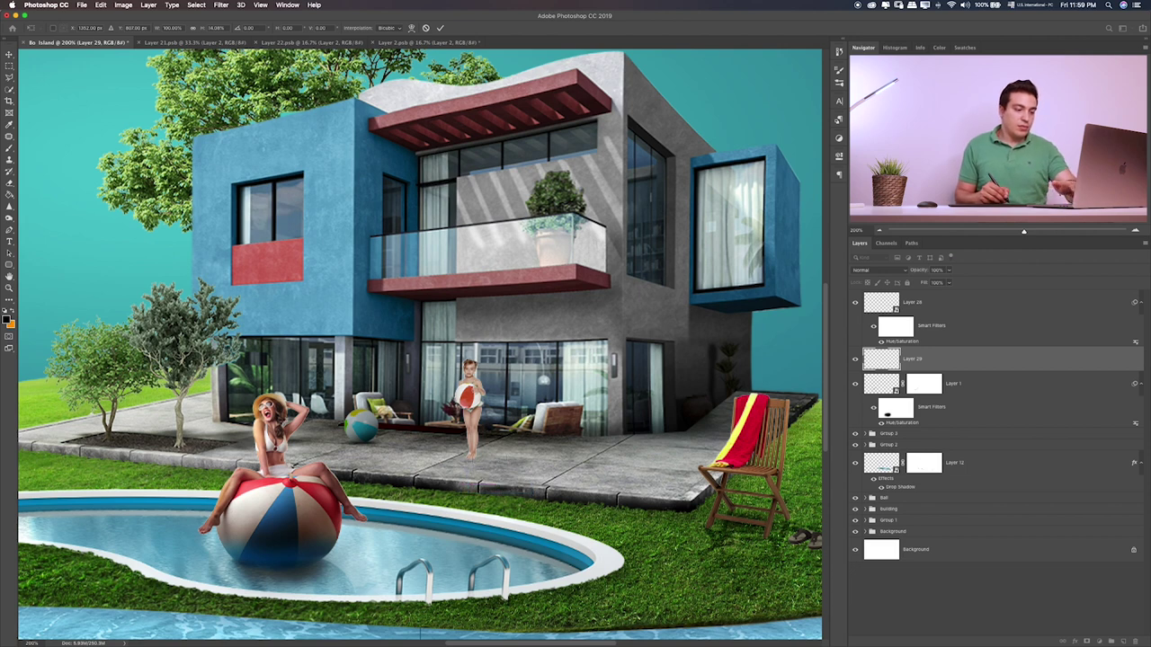
{"action": "key", "text": "Return"}
{"action": "left_click_drag", "start_coordinate": [488, 463], "coordinate": [474, 435]}
{"action": "key", "text": "ctrl+t"}
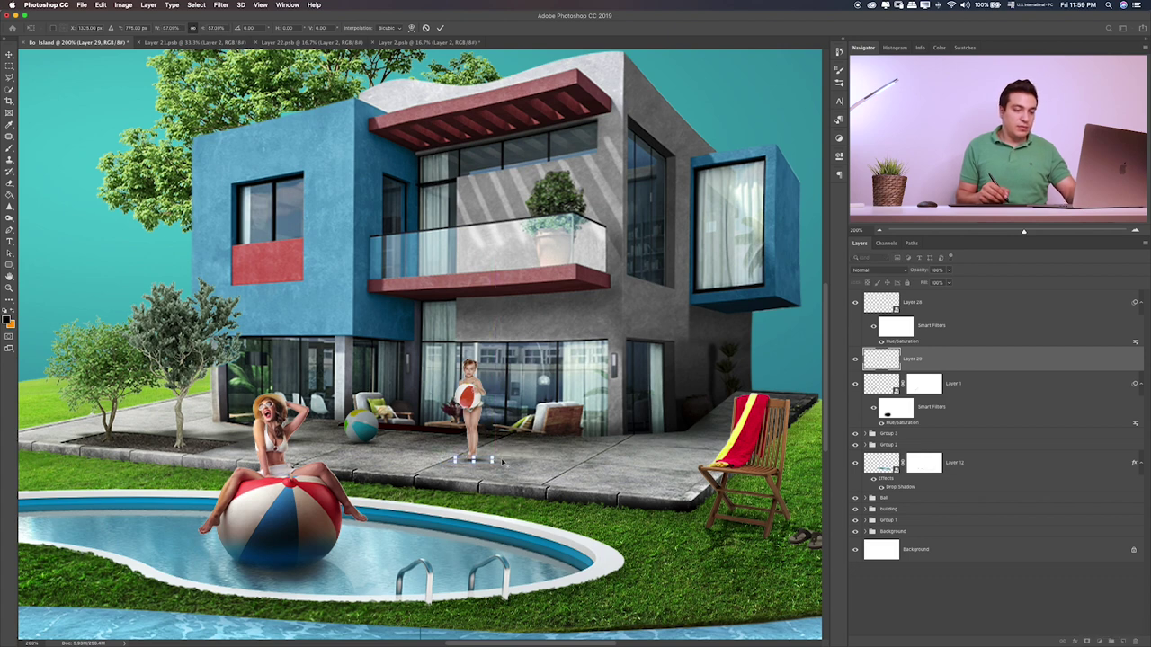
{"action": "left_click_drag", "start_coordinate": [505, 459], "coordinate": [503, 459]}
{"action": "key", "text": "Return"}
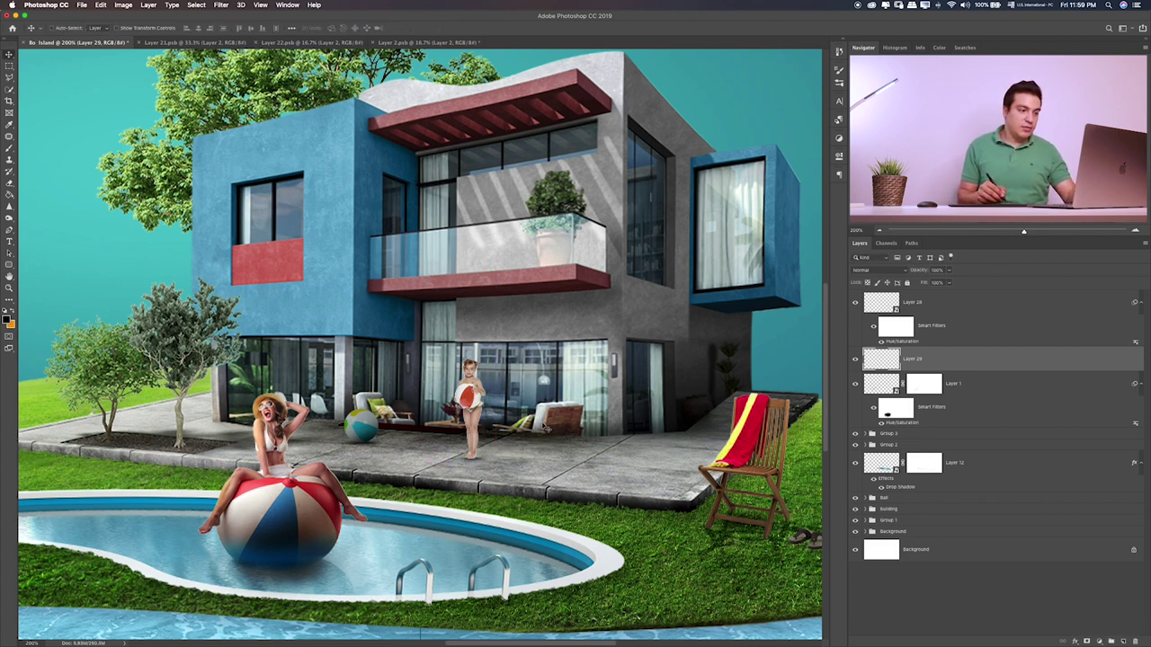
{"action": "mouse_move", "coordinate": [956, 302]}
{"action": "left_mouse_down"}
{"action": "mouse_move", "coordinate": [963, 334]}
{"action": "mouse_move", "coordinate": [1000, 345]}
{"action": "left_mouse_up"}
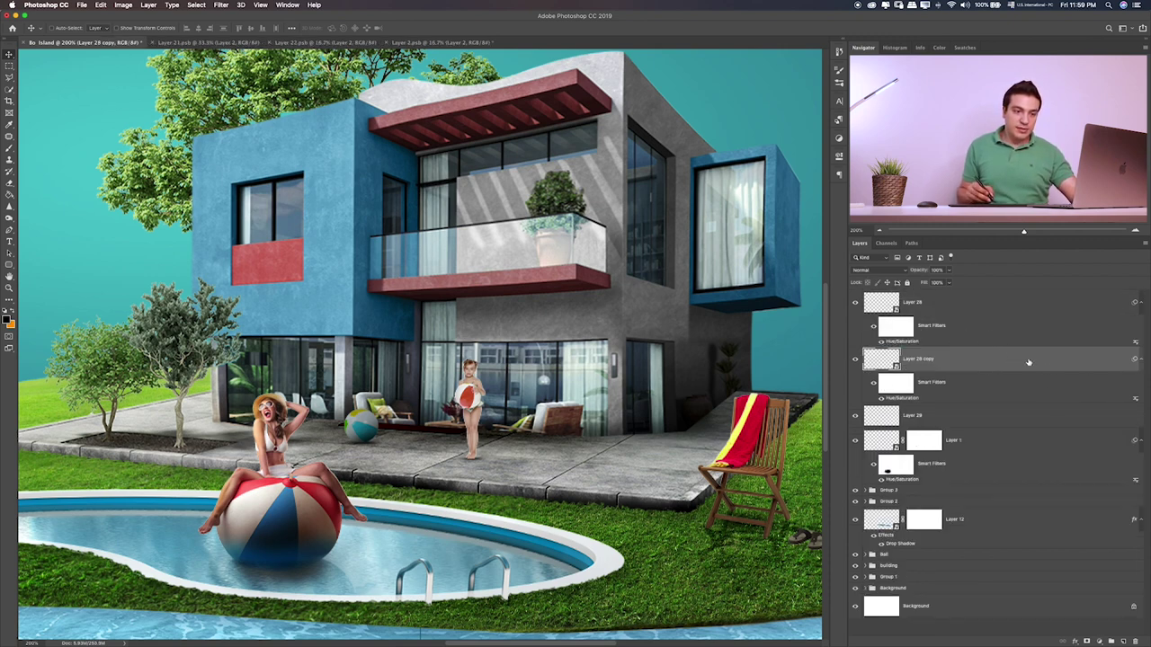
- Convert the girl's copy to a smart object, fill it black, and merge a duplicate
{"action": "right_click", "coordinate": [1034, 365]}
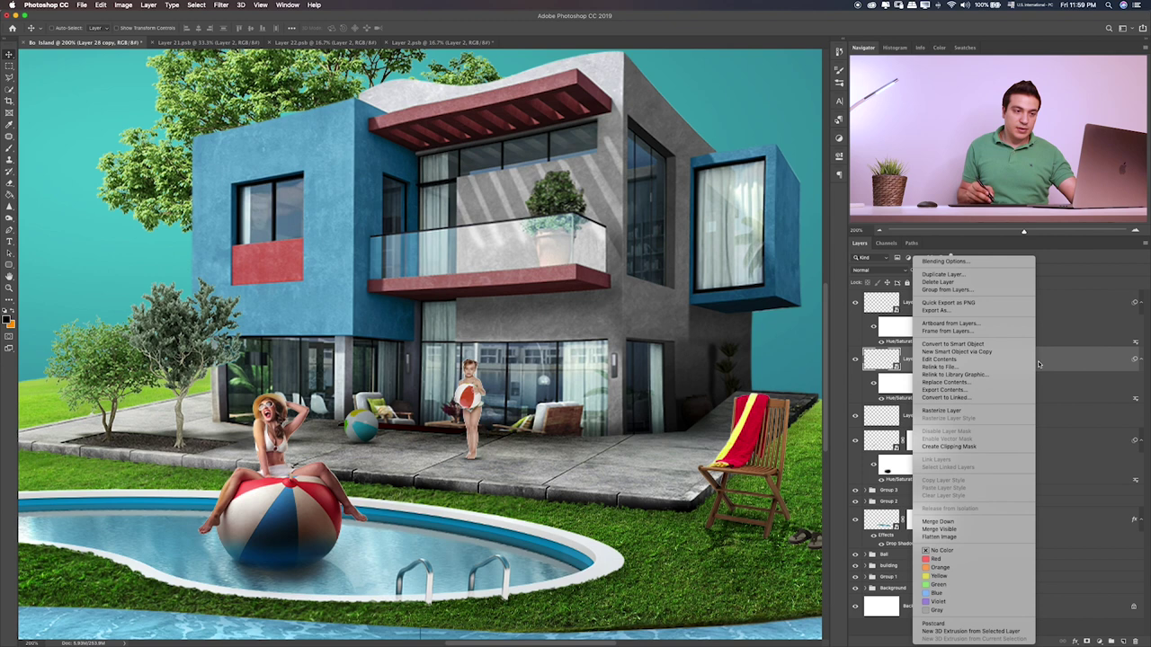
{"action": "left_click", "coordinate": [985, 344]}
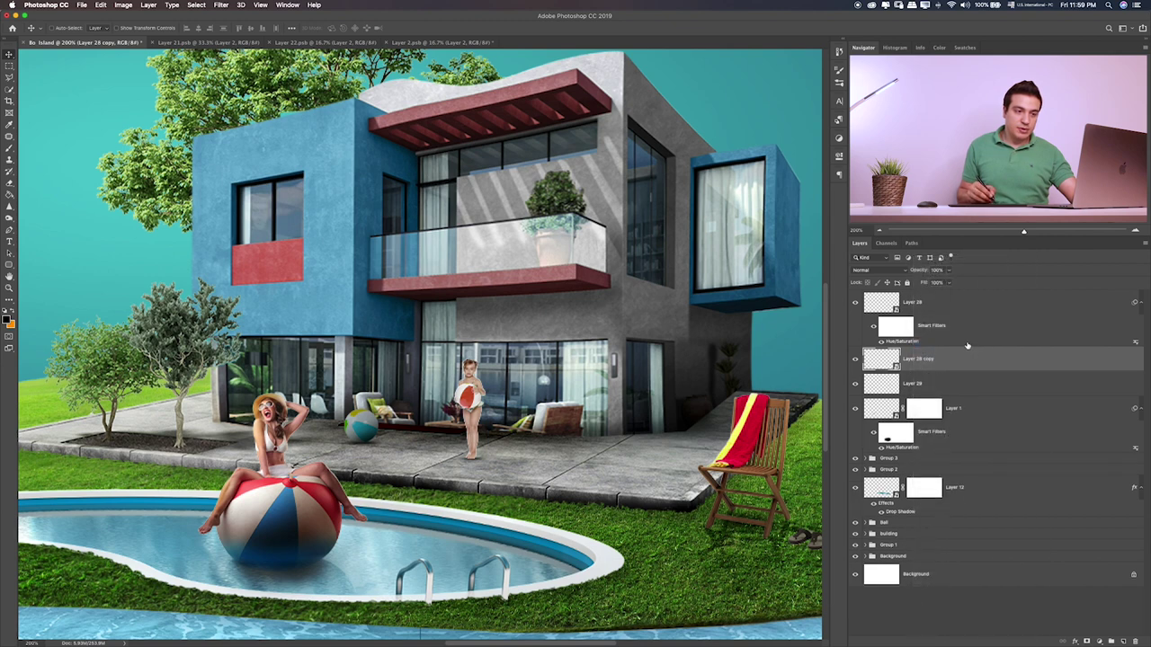
{"action": "double_click", "coordinate": [1078, 361]}
{"action": "left_click", "coordinate": [549, 213]}
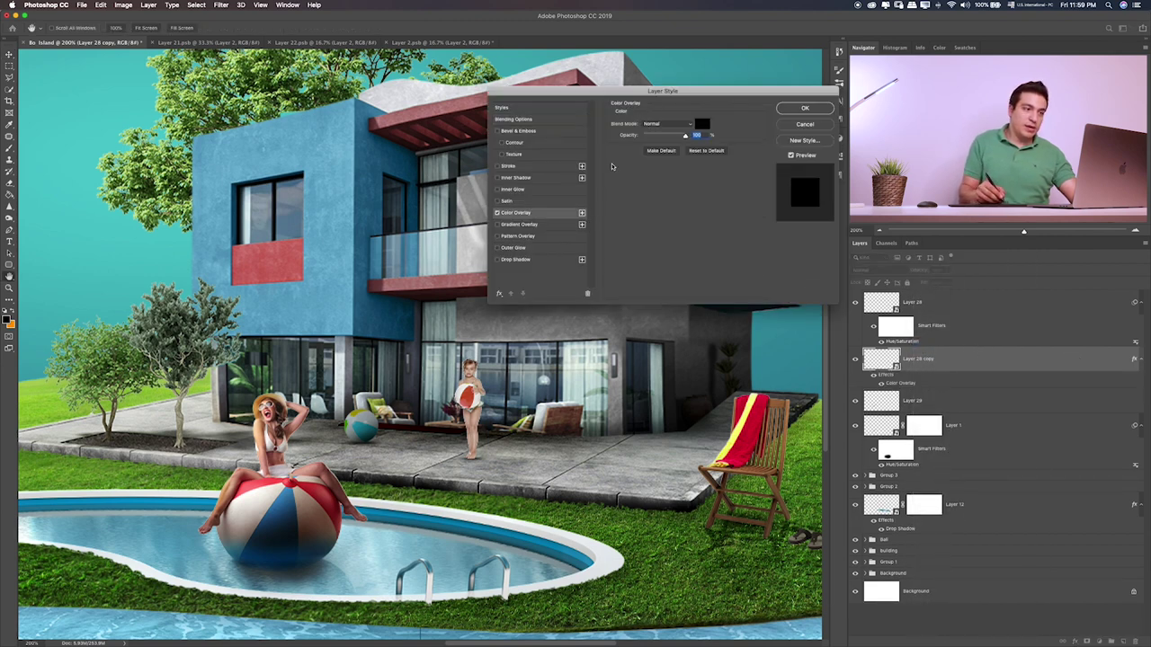
{"action": "left_click", "coordinate": [804, 108]}
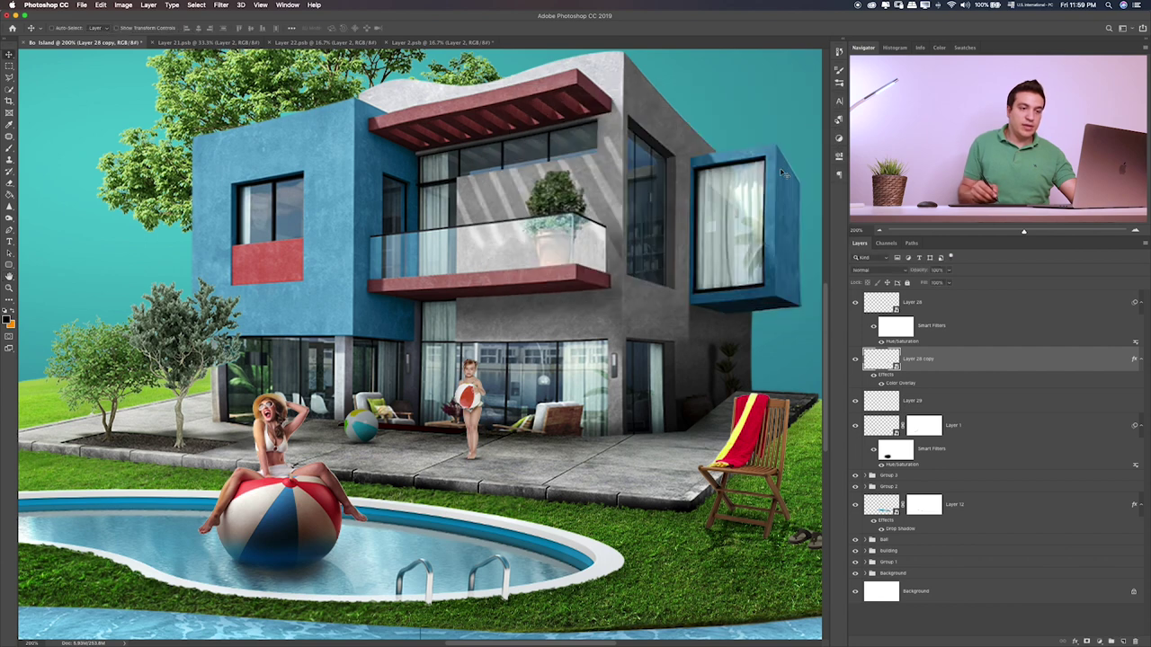
{"action": "right_click", "coordinate": [1020, 360]}
{"action": "left_click", "coordinate": [1059, 347]}
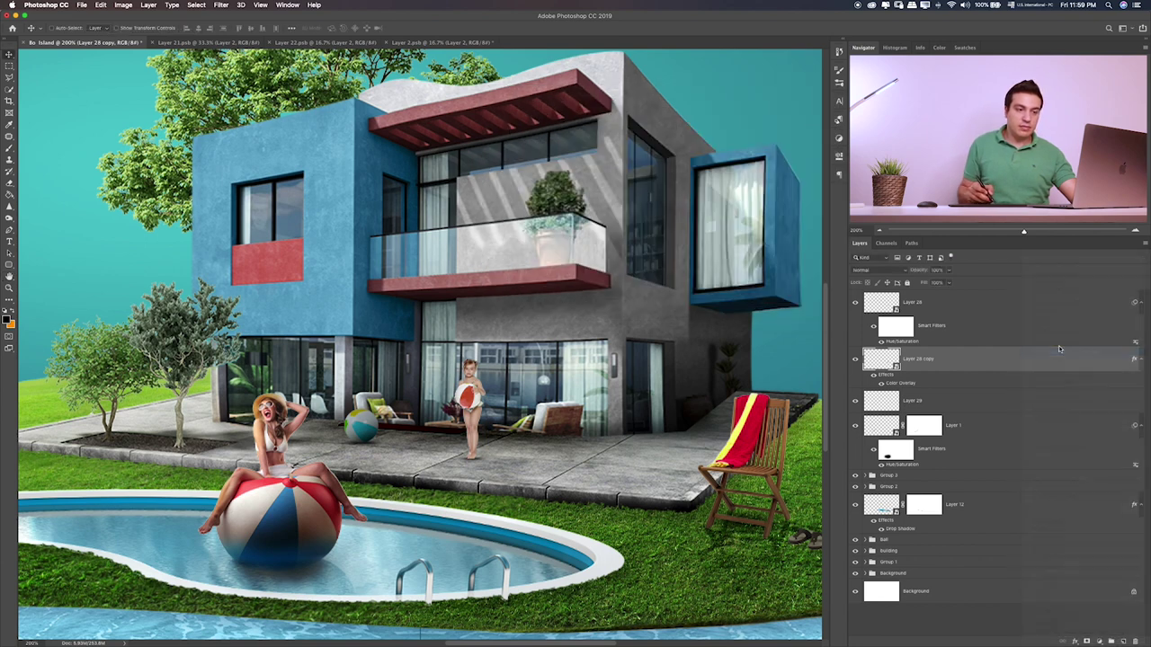
{"action": "right_click", "coordinate": [1025, 359]}
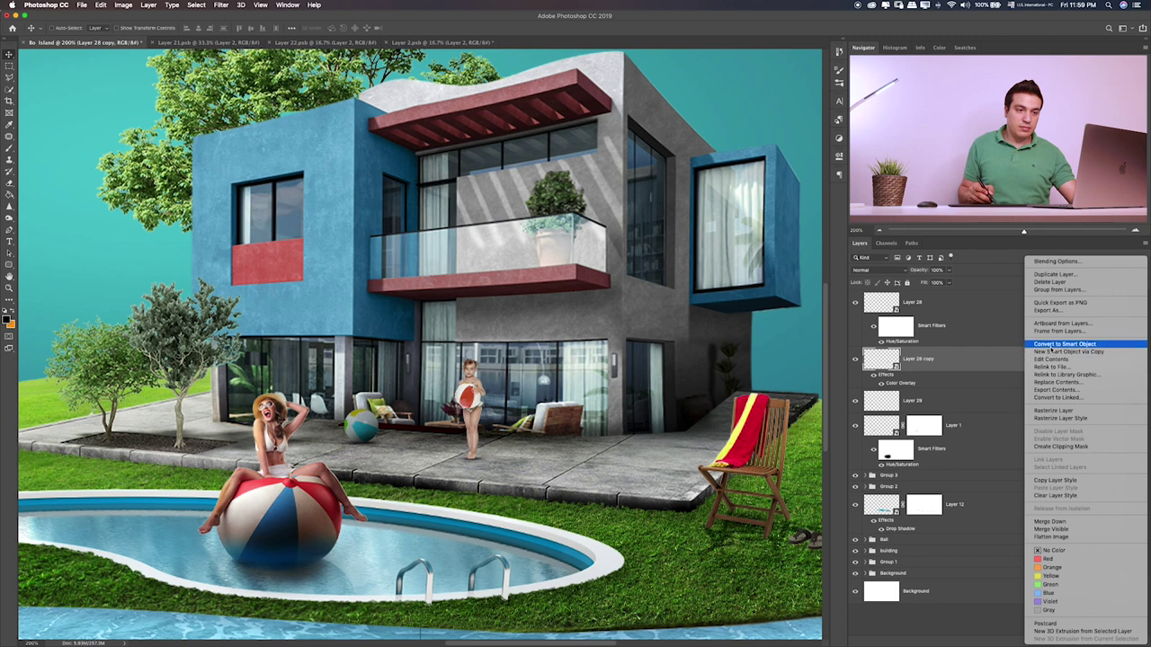
{"action": "left_click", "coordinate": [1052, 350]}
- Flip the black silhouette into a cast shadow, set it to Soft Light and lower its opacity
{"action": "key", "text": "ctrl+t"}
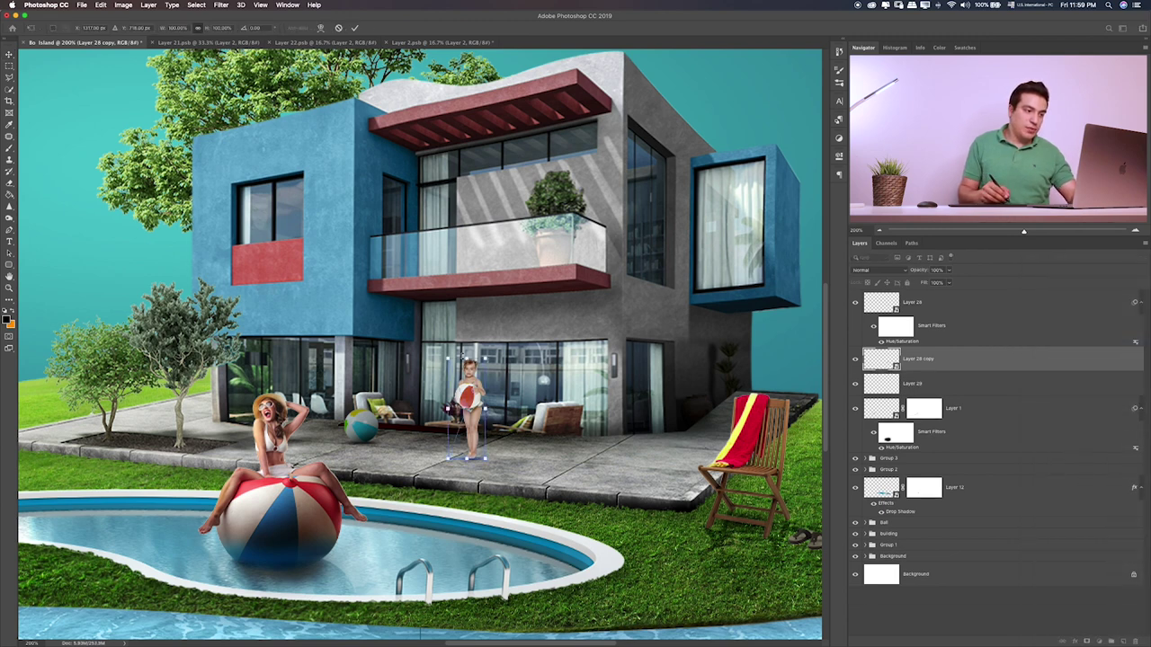
{"action": "mouse_move", "coordinate": [468, 363]}
{"action": "left_mouse_down"}
{"action": "mouse_move", "coordinate": [467, 521]}
{"action": "mouse_move", "coordinate": [508, 518]}
{"action": "left_mouse_up"}
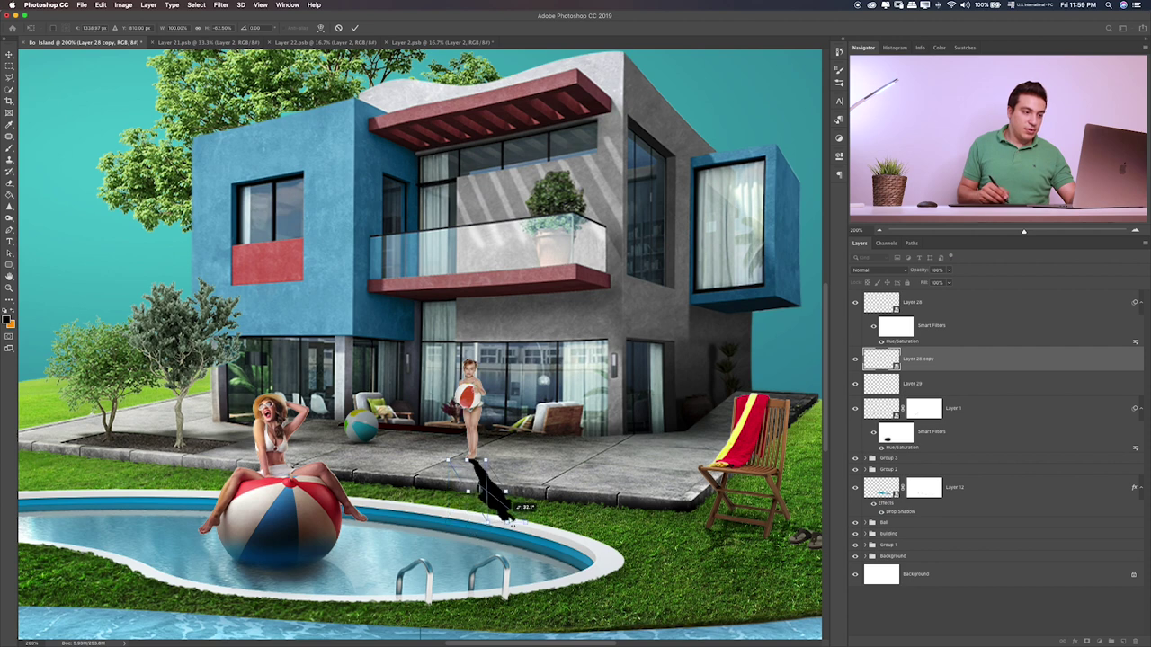
{"action": "key", "text": "Return"}
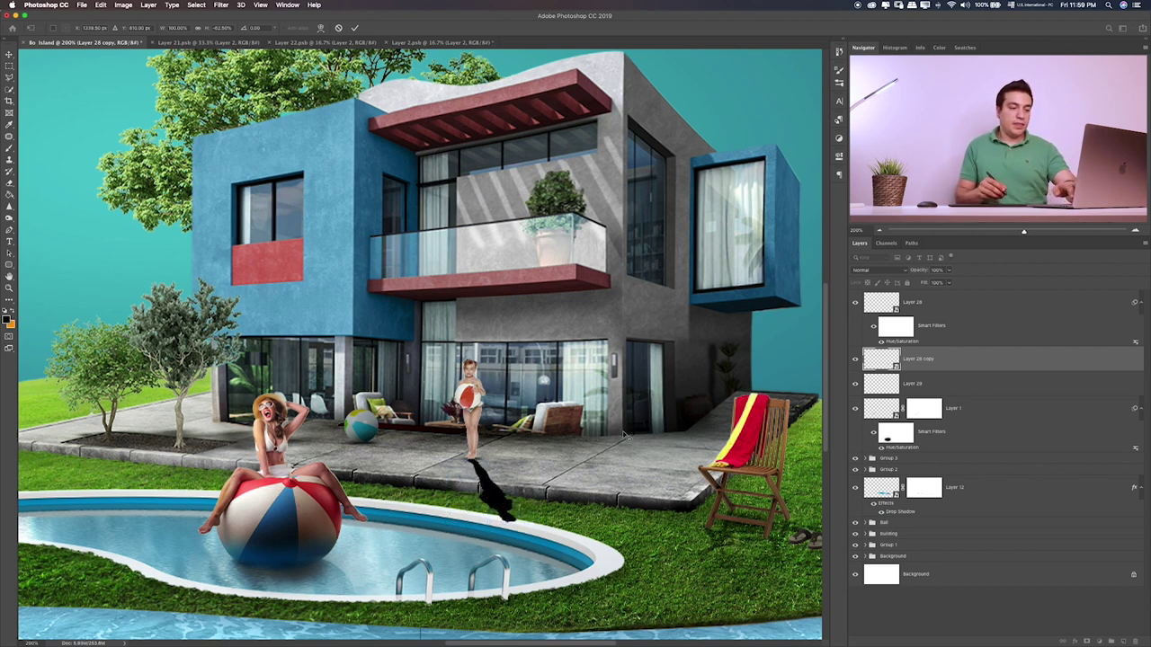
{"action": "key", "text": "shift+plus"}
{"action": "key", "text": "shift+plus"}
{"action": "key", "text": "shift+plus"}
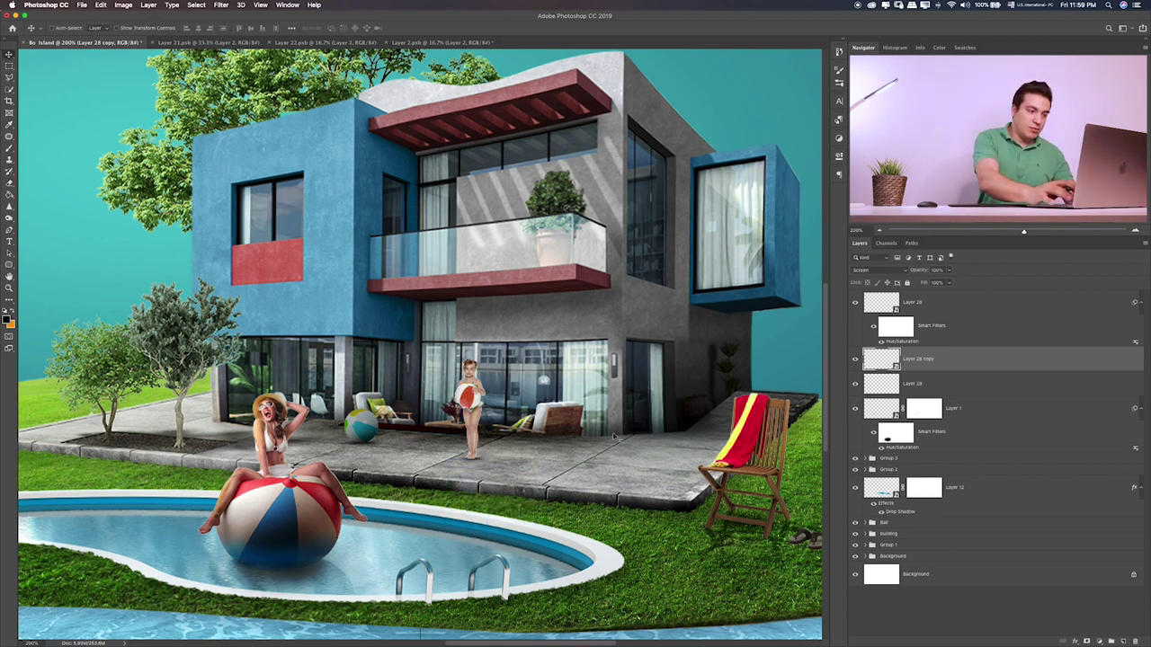
{"action": "key", "text": "shift+plus"}
{"action": "key", "text": "shift+plus"}
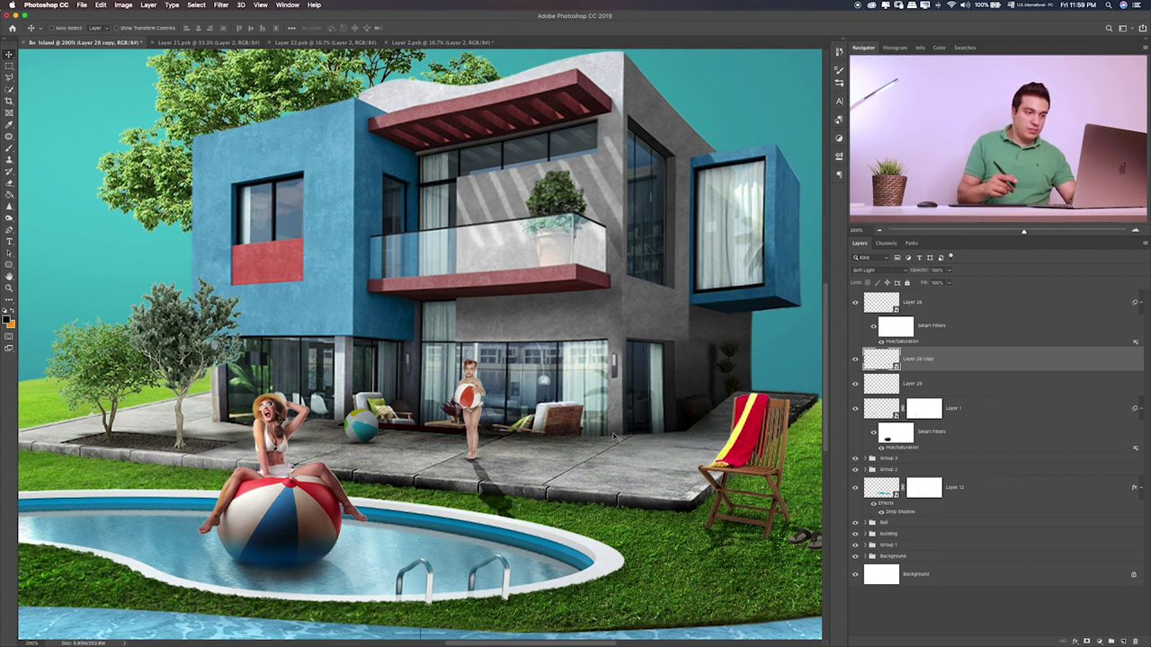
{"action": "left_click", "coordinate": [948, 271]}
{"action": "left_click_drag", "start_coordinate": [925, 283], "coordinate": [922, 285]}
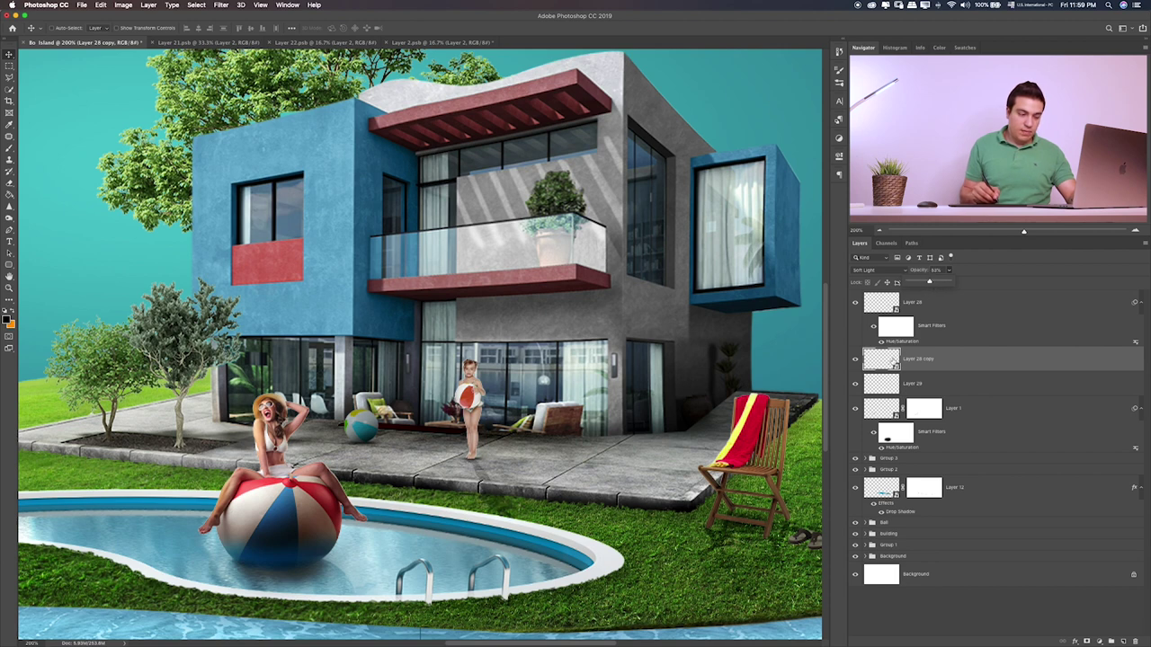
- Mask out part of Layer 28 copy's shadow along the patio edge
{"action": "left_click", "coordinate": [1086, 639]}
{"action": "key", "text": "b"}
{"action": "left_click_drag", "start_coordinate": [451, 514], "coordinate": [487, 497]}
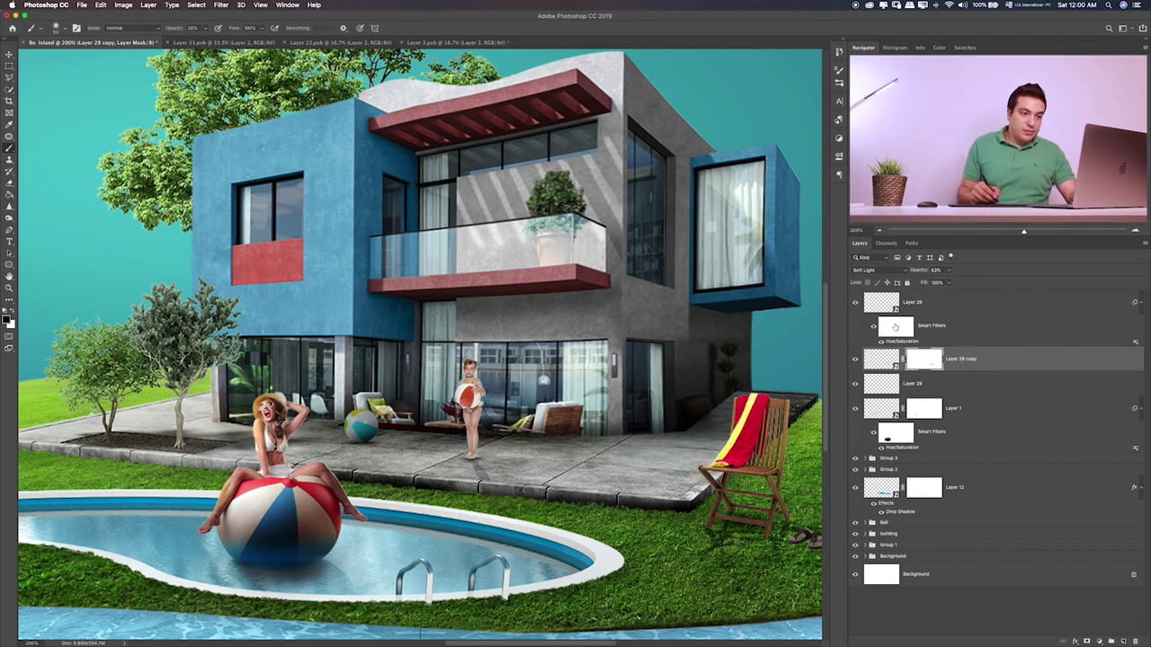
- Add new Layer 30 clipped to the girl's Layer 28
{"action": "left_click", "coordinate": [920, 307]}
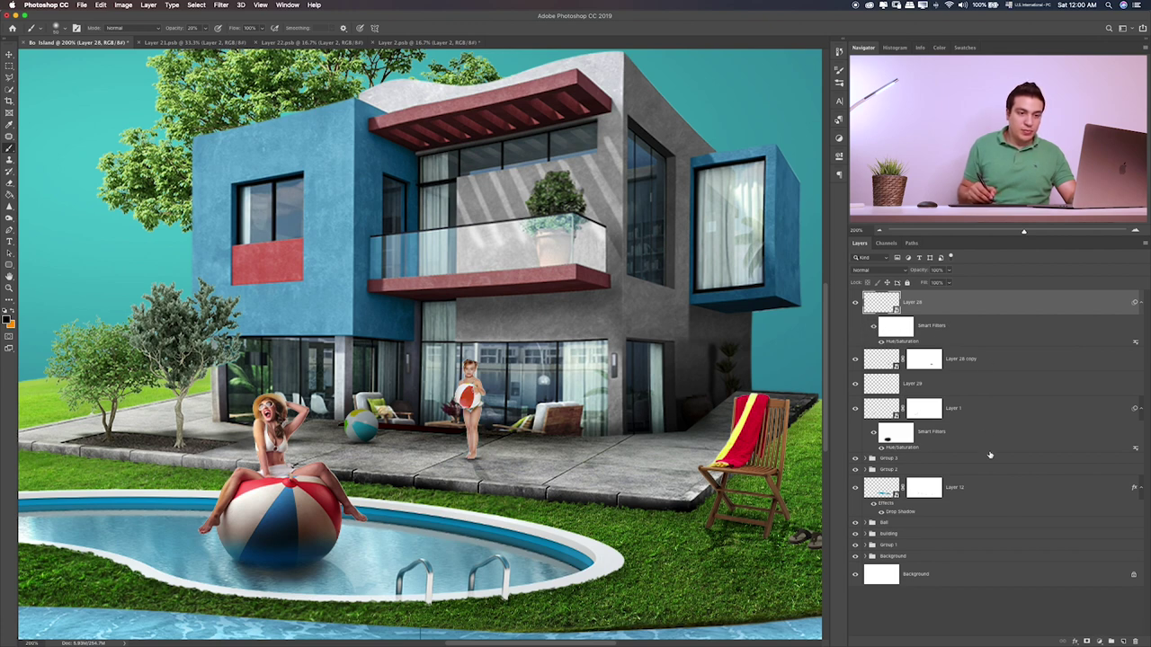
{"action": "left_click", "coordinate": [1123, 639]}
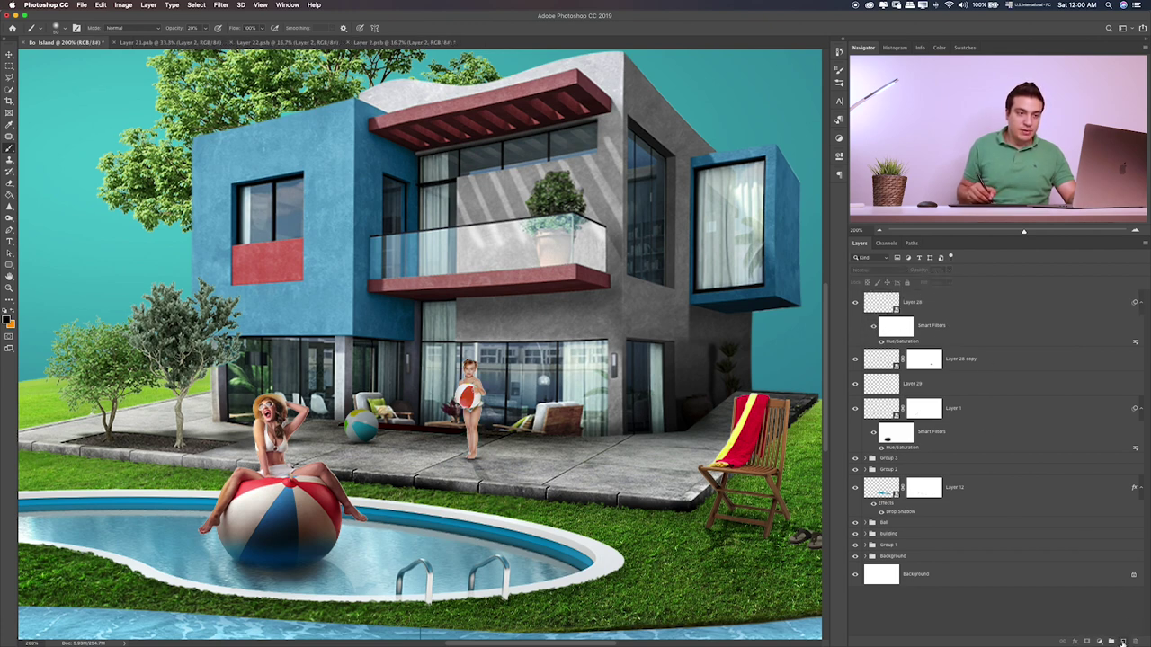
{"action": "left_click", "coordinate": [1123, 640]}
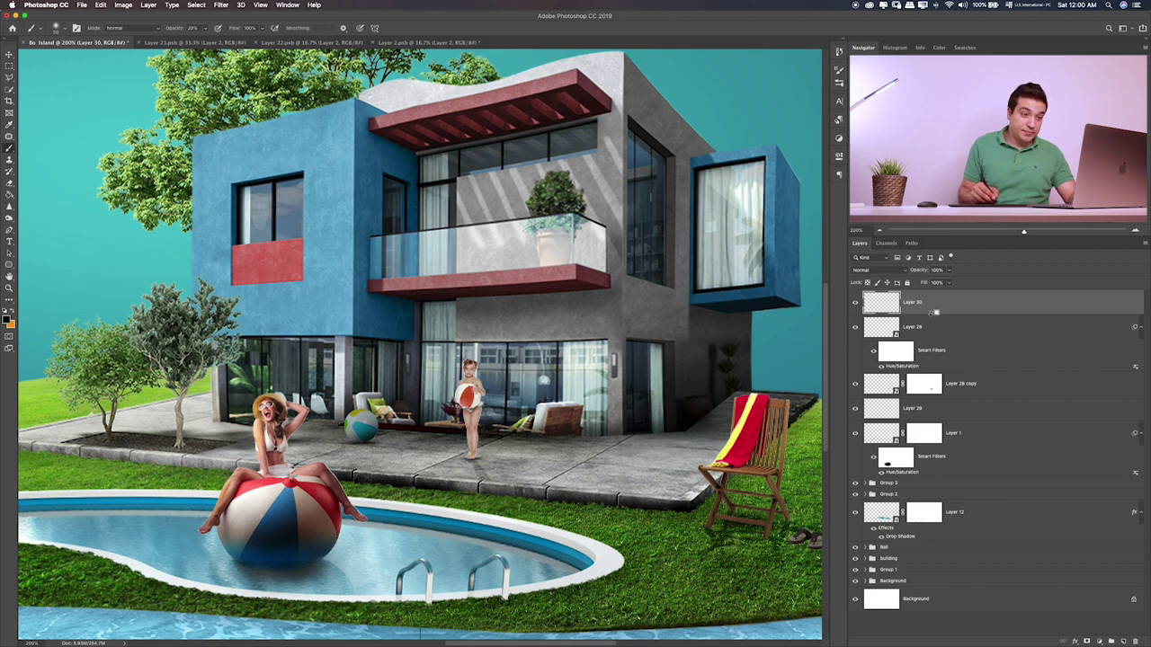
{"action": "left_click", "coordinate": [935, 312], "text": "alt"}
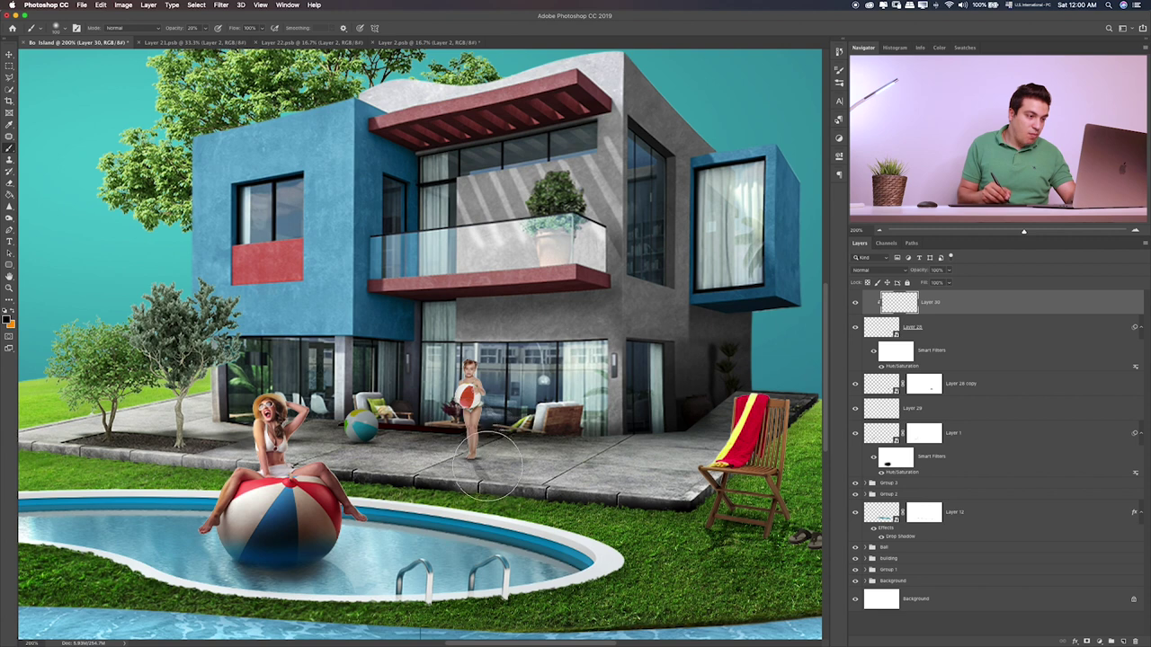
{"action": "left_click", "coordinate": [1013, 328]}
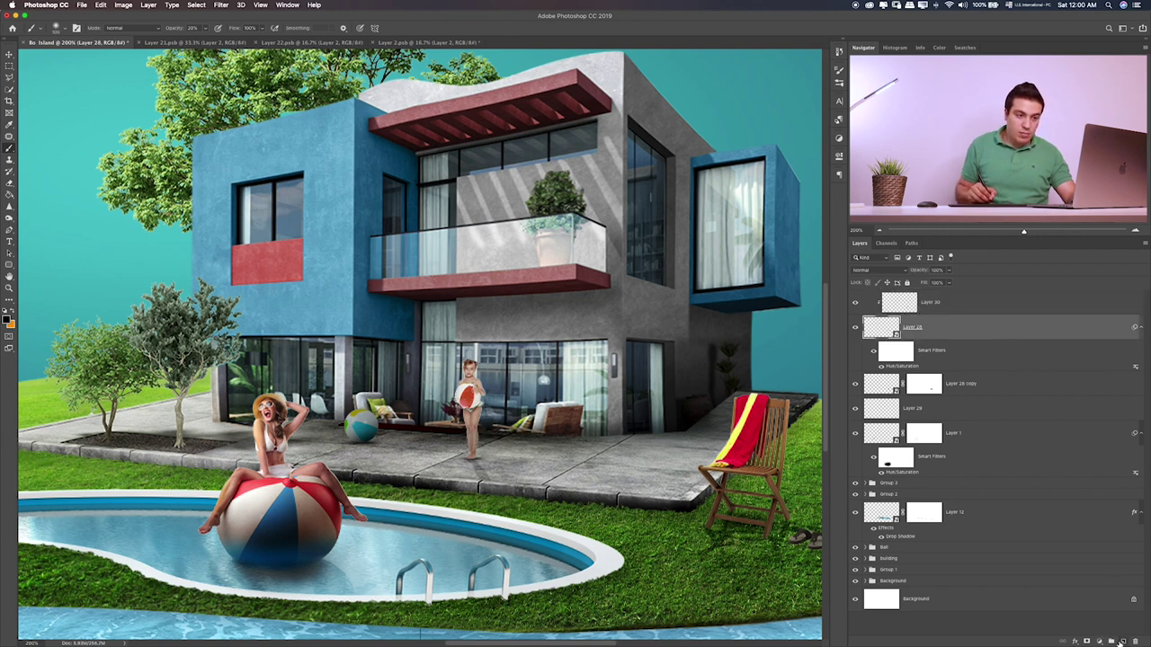
- Give Layer 28 an orange Outer Glow with higher opacity, more spread and a small size
{"action": "double_click", "coordinate": [1073, 329]}
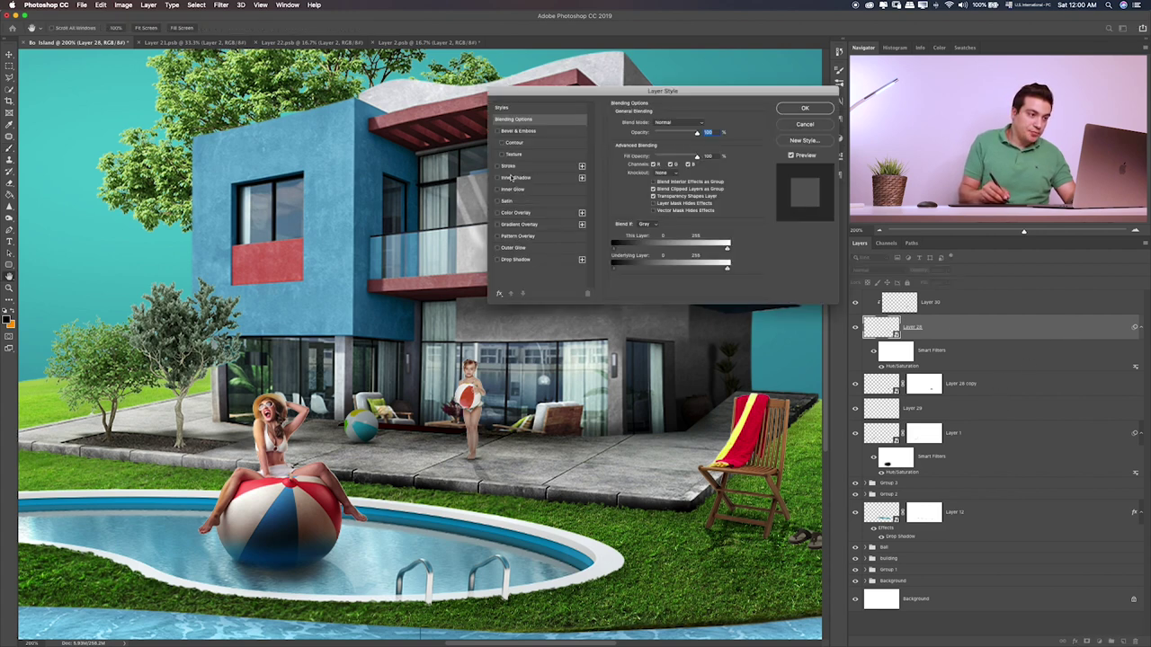
{"action": "left_click", "coordinate": [514, 247]}
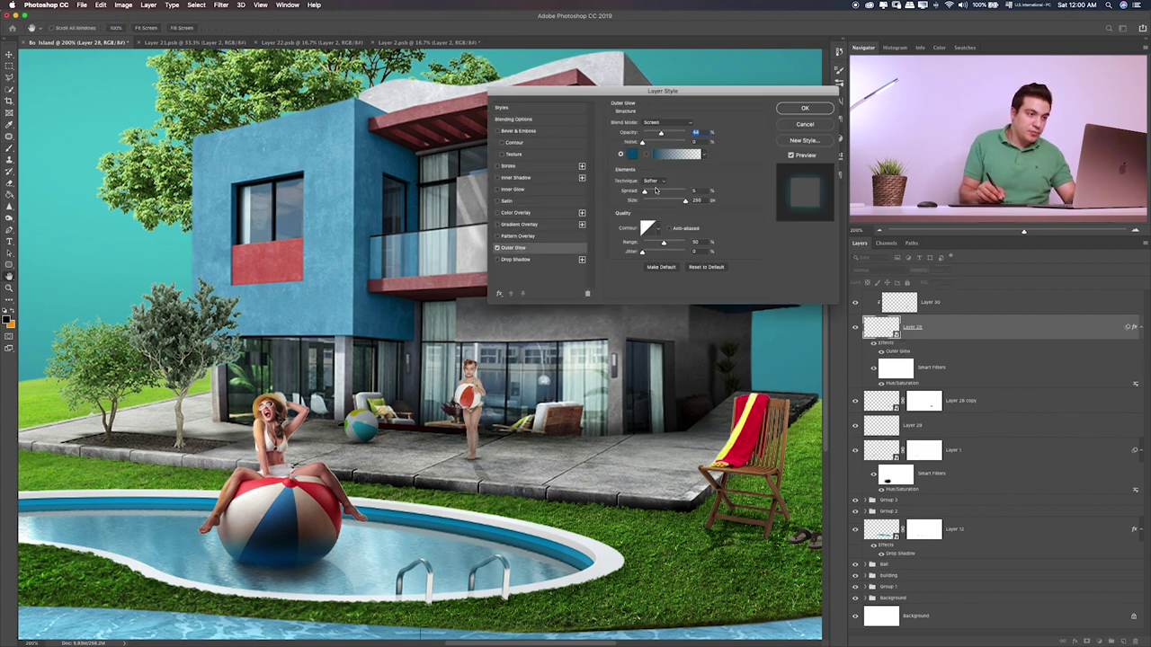
{"action": "left_click", "coordinate": [631, 155]}
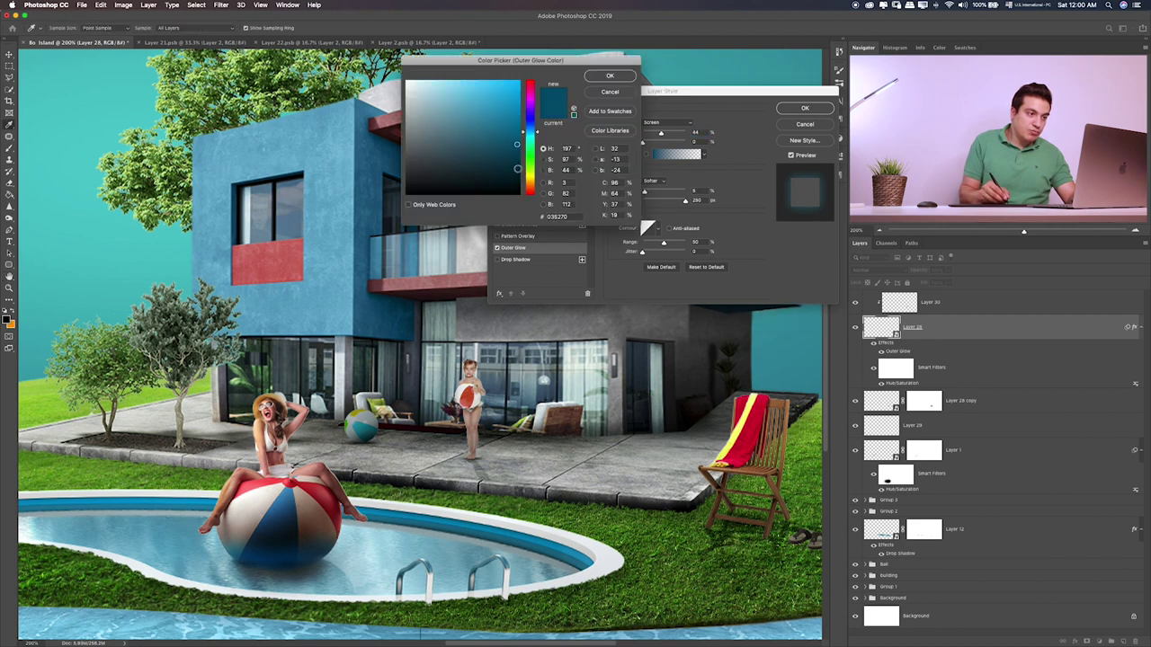
{"action": "left_click", "coordinate": [530, 184]}
{"action": "left_click", "coordinate": [515, 86]}
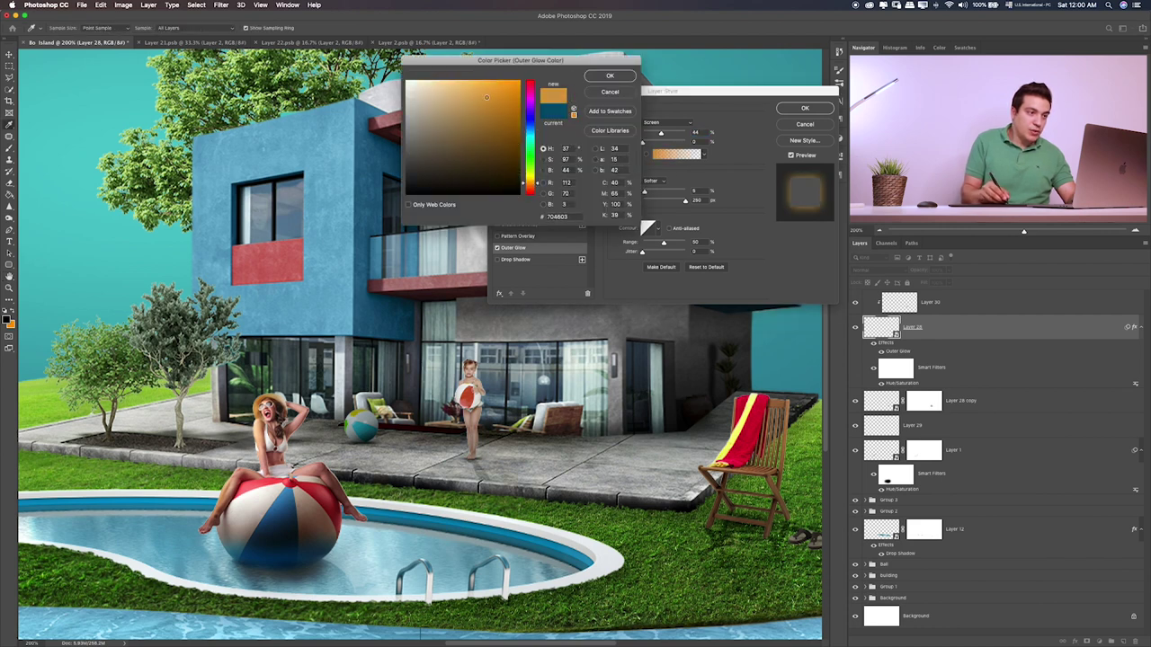
{"action": "left_click", "coordinate": [610, 76]}
{"action": "left_click_drag", "start_coordinate": [658, 133], "coordinate": [669, 133]}
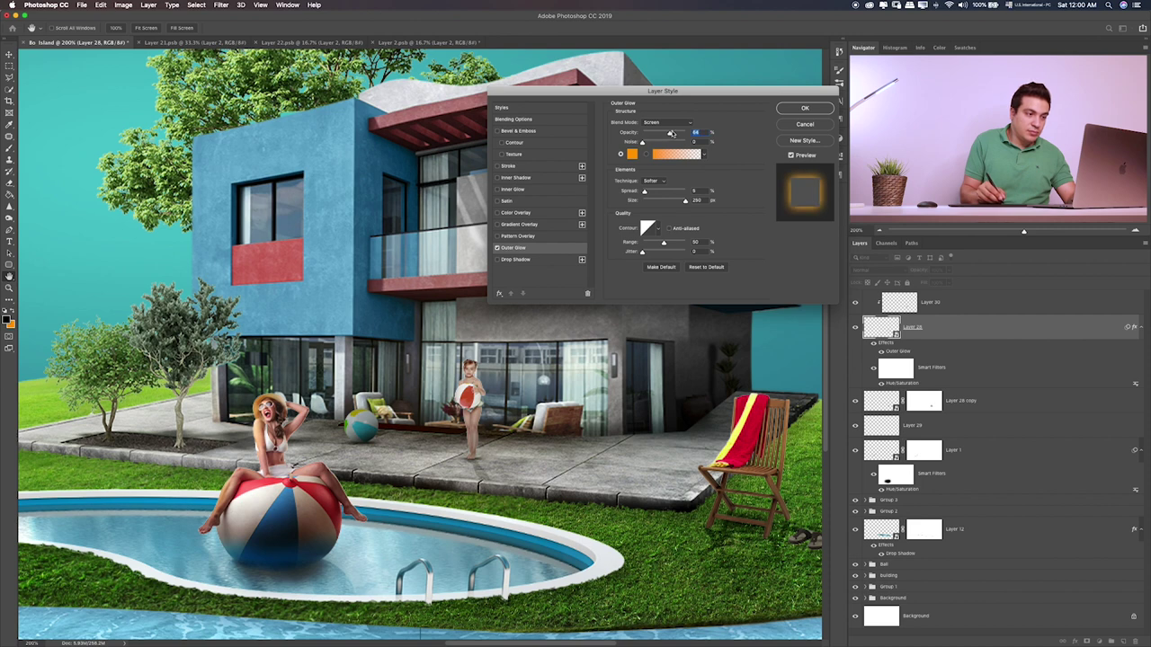
{"action": "mouse_move", "coordinate": [651, 191]}
{"action": "left_mouse_down"}
{"action": "mouse_move", "coordinate": [665, 192]}
{"action": "mouse_move", "coordinate": [646, 192]}
{"action": "left_mouse_up"}
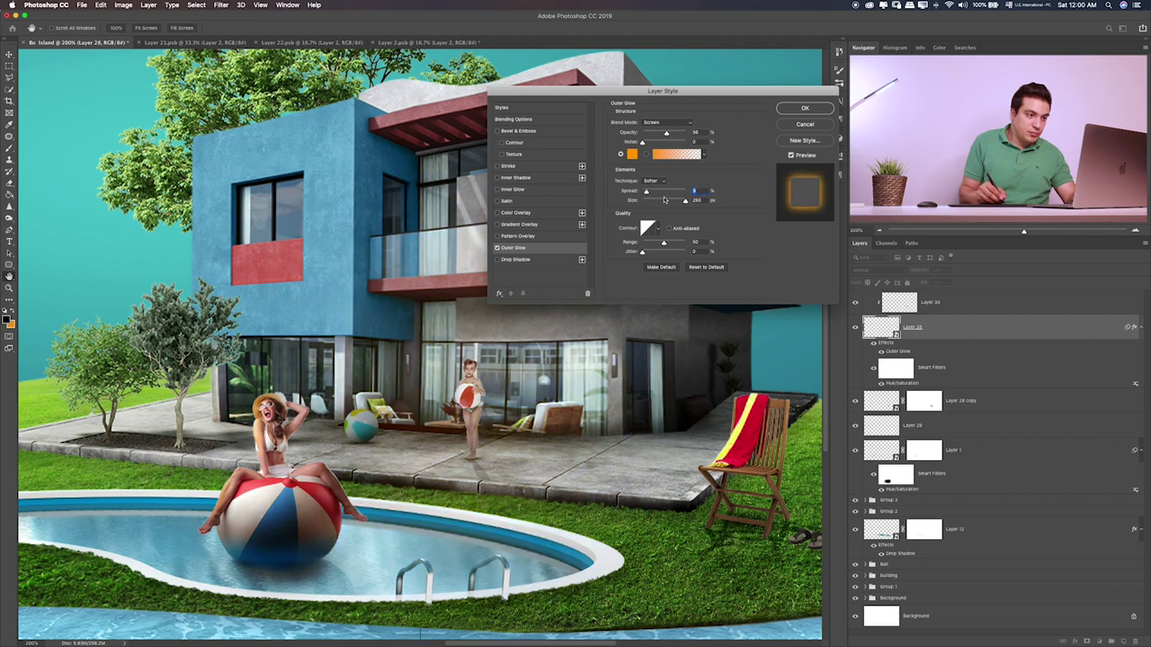
{"action": "left_click_drag", "start_coordinate": [664, 199], "coordinate": [643, 201]}
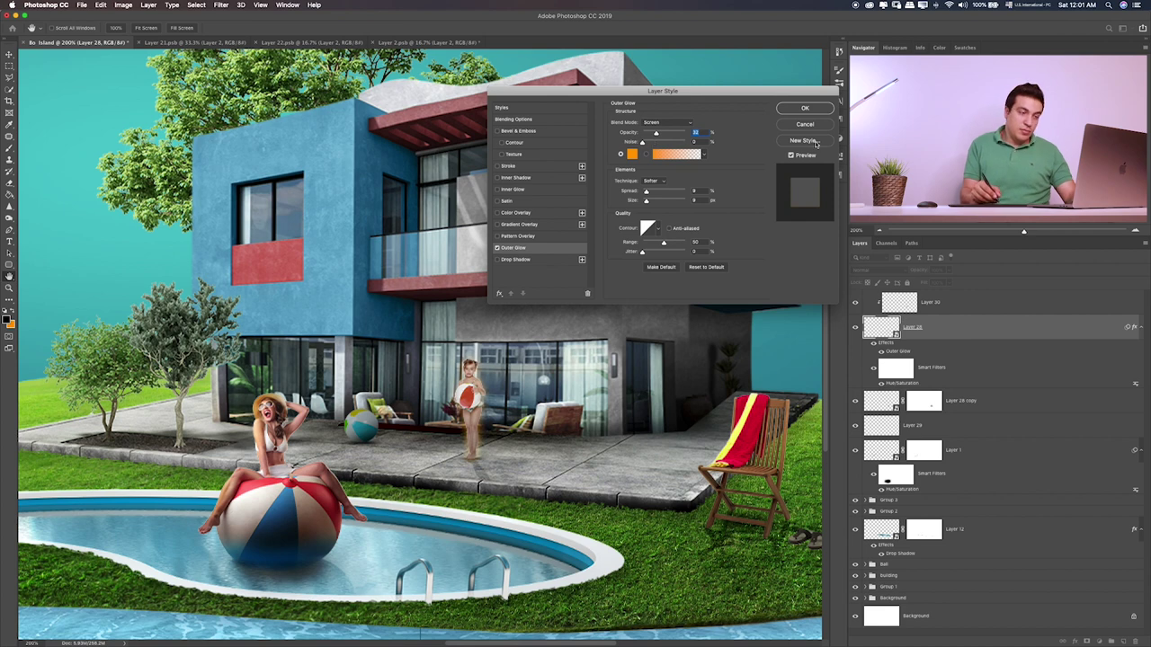
{"action": "left_click", "coordinate": [820, 109]}
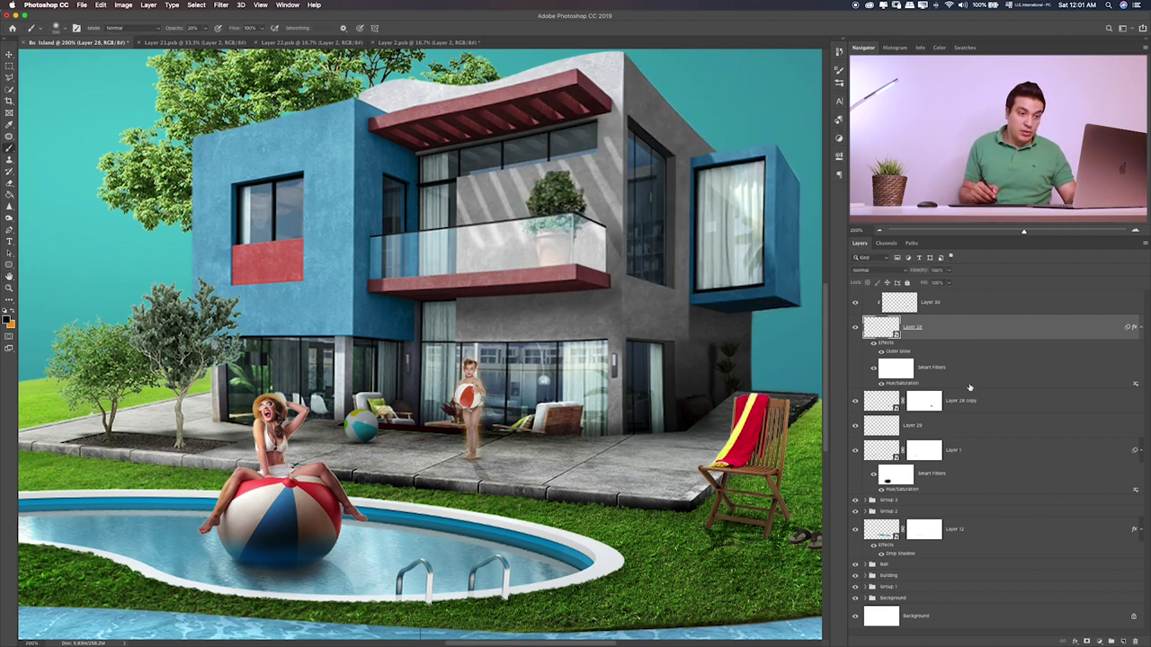
- Separate Layer 28's Outer Glow effect into its own layer
{"action": "right_click", "coordinate": [918, 364]}
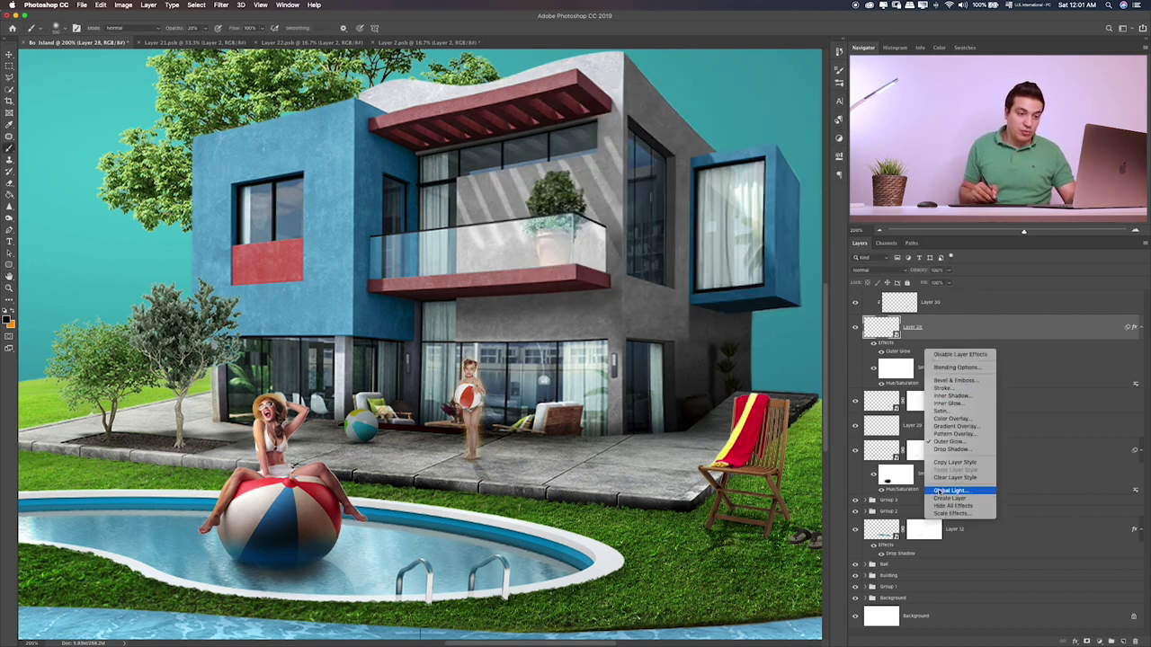
{"action": "left_click", "coordinate": [941, 499]}
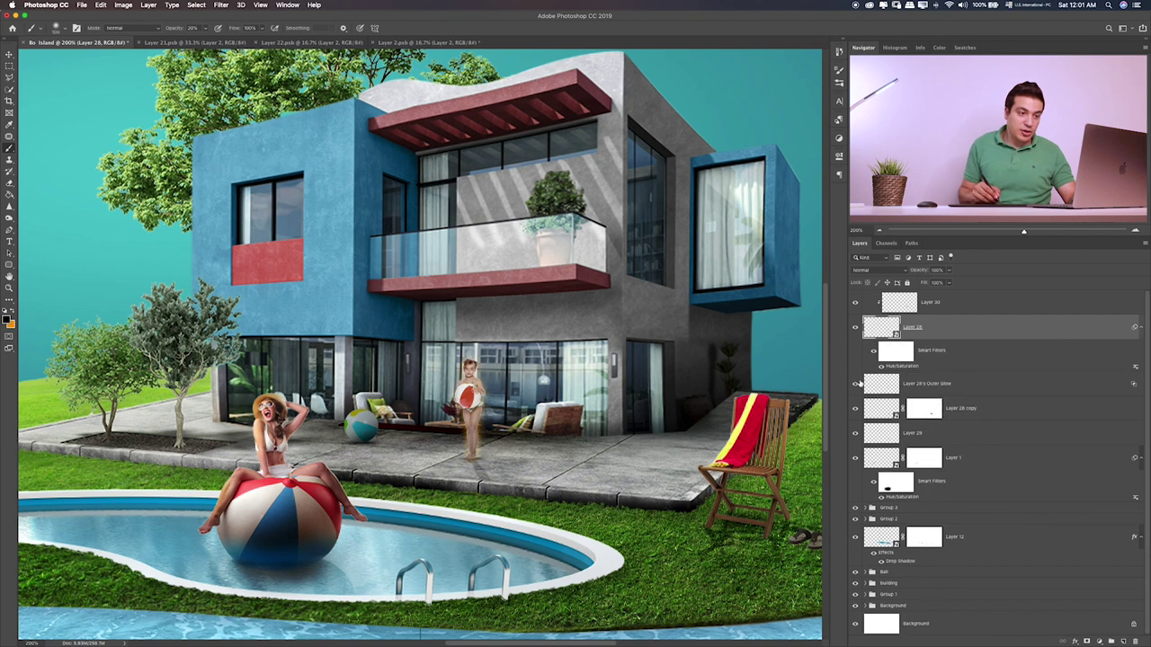
{"action": "left_click", "coordinate": [918, 384]}
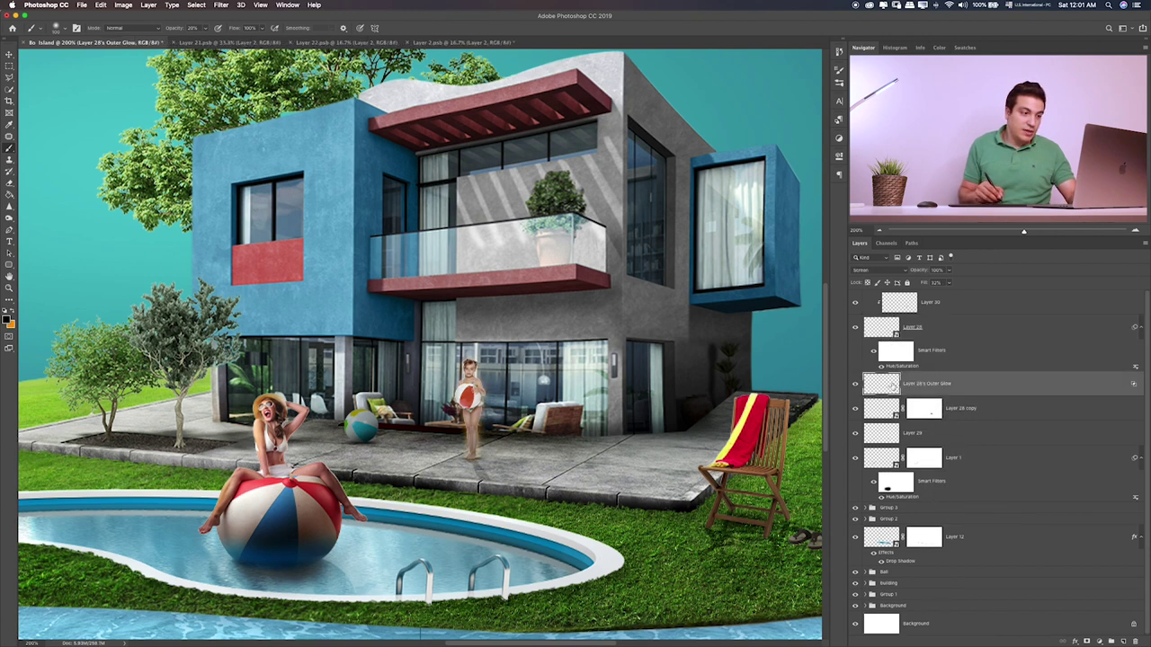
{"action": "key", "text": "8"}
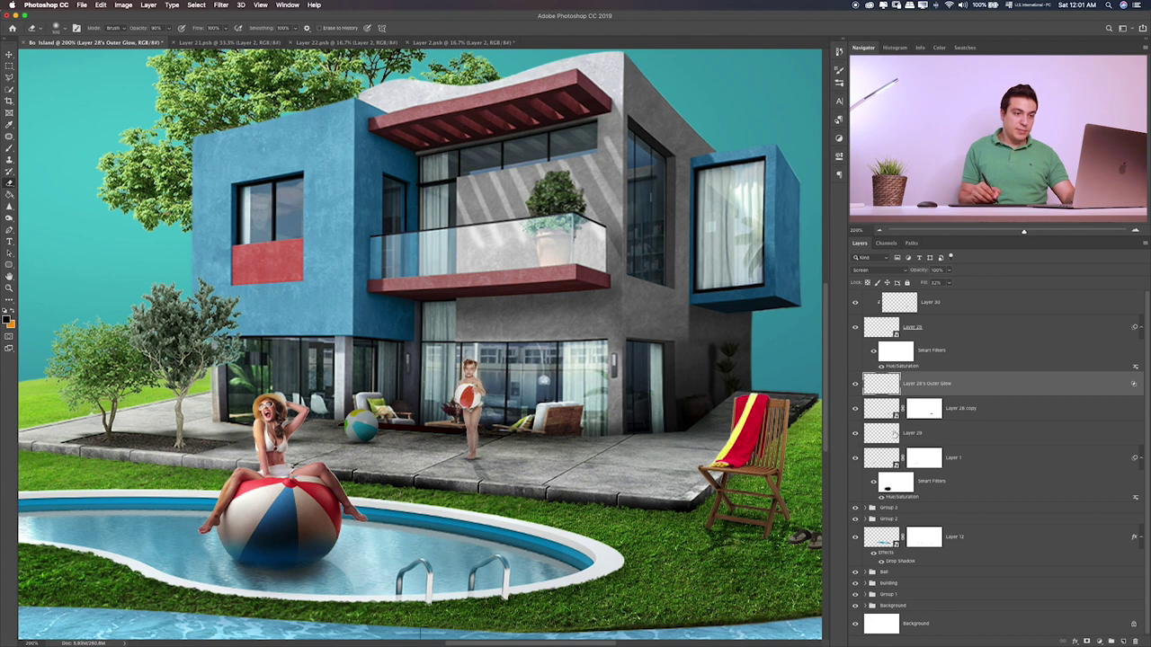
- Group the girl's layers, from the Outer Glow layer down to Layer 29, into a group named 'Girl'
{"action": "left_click", "coordinate": [937, 429]}
{"action": "left_click", "coordinate": [964, 310], "text": "shift"}
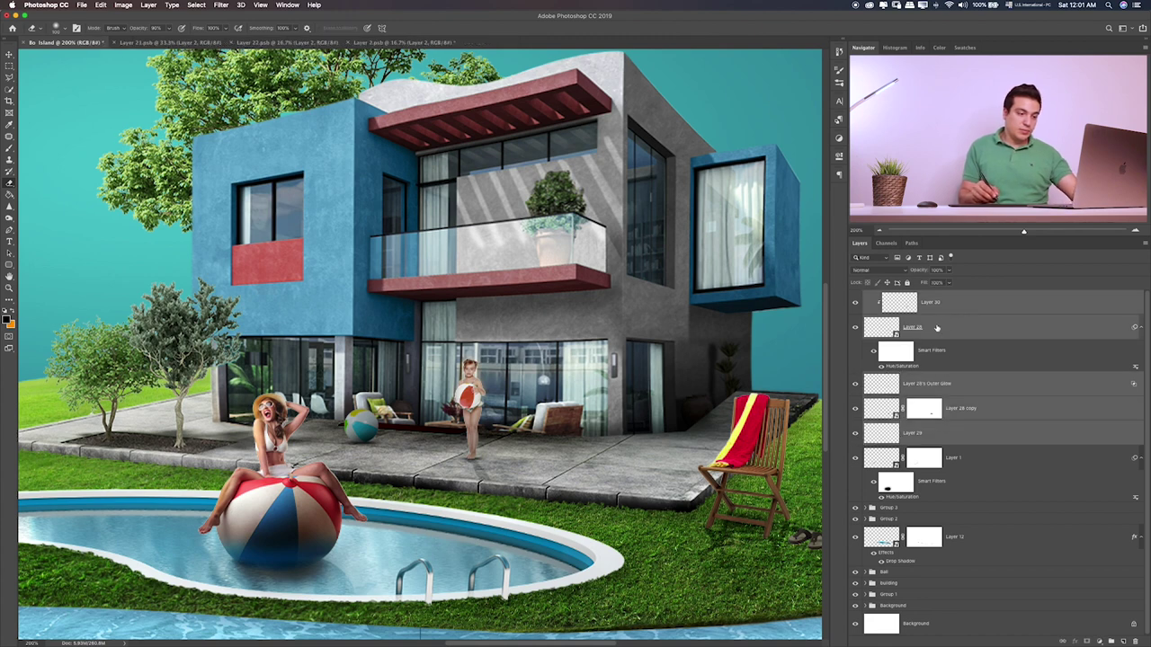
{"action": "key", "text": "ctrl+g"}
{"action": "double_click", "coordinate": [902, 297]}
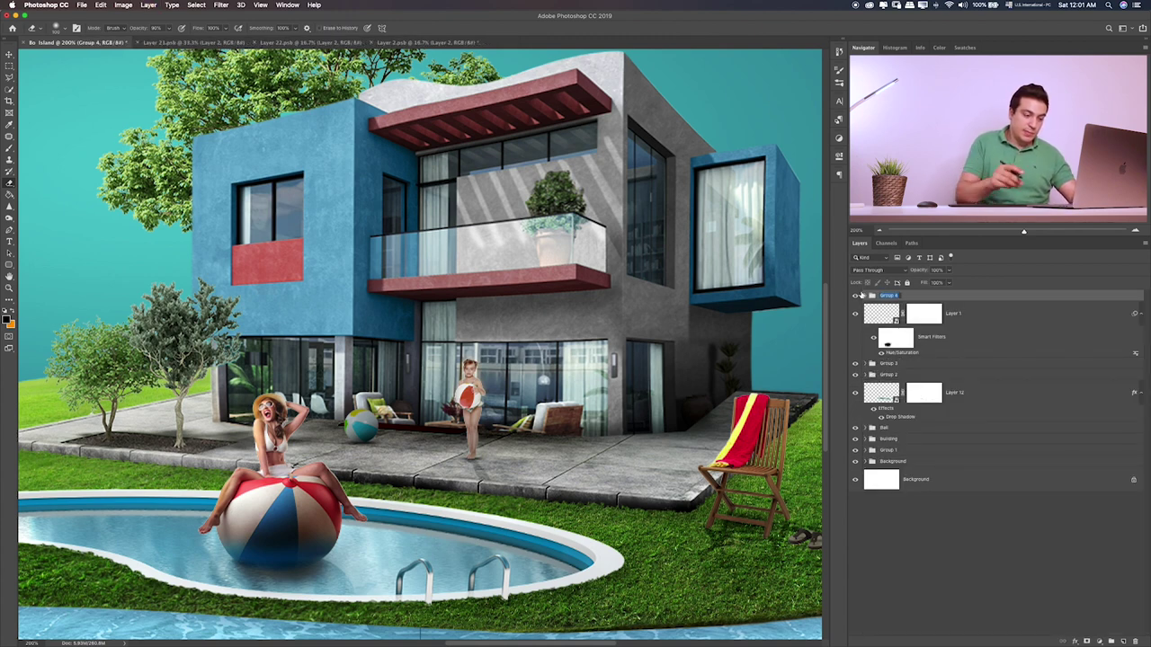
{"action": "type", "text": "Girl"}
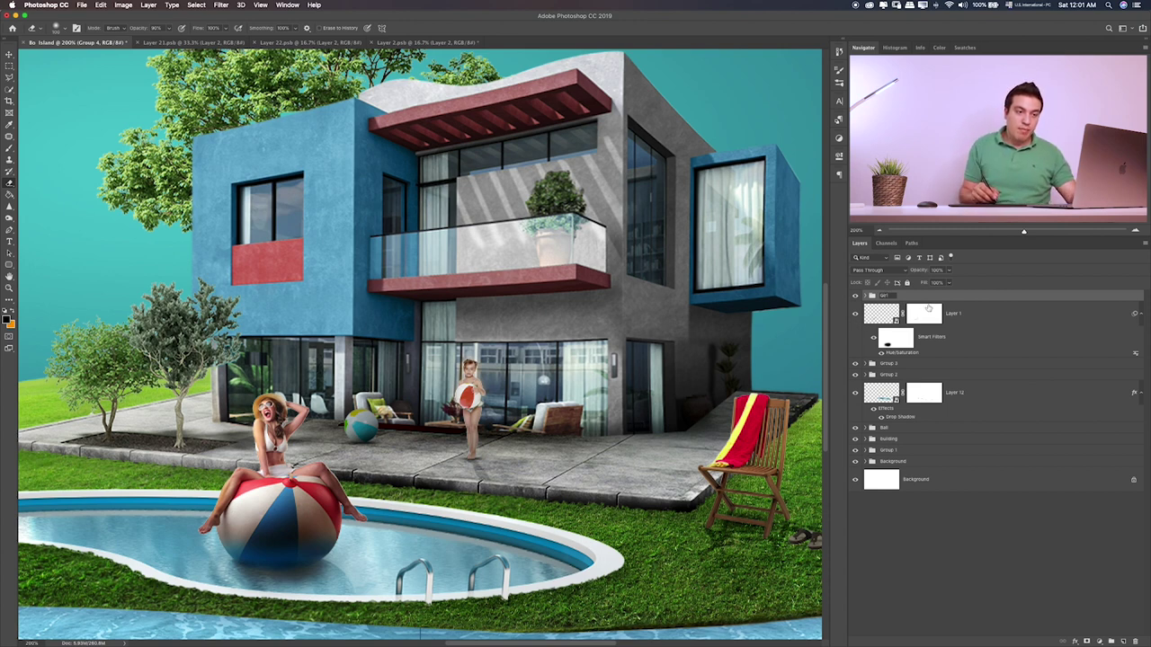
{"action": "key", "text": "Return"}
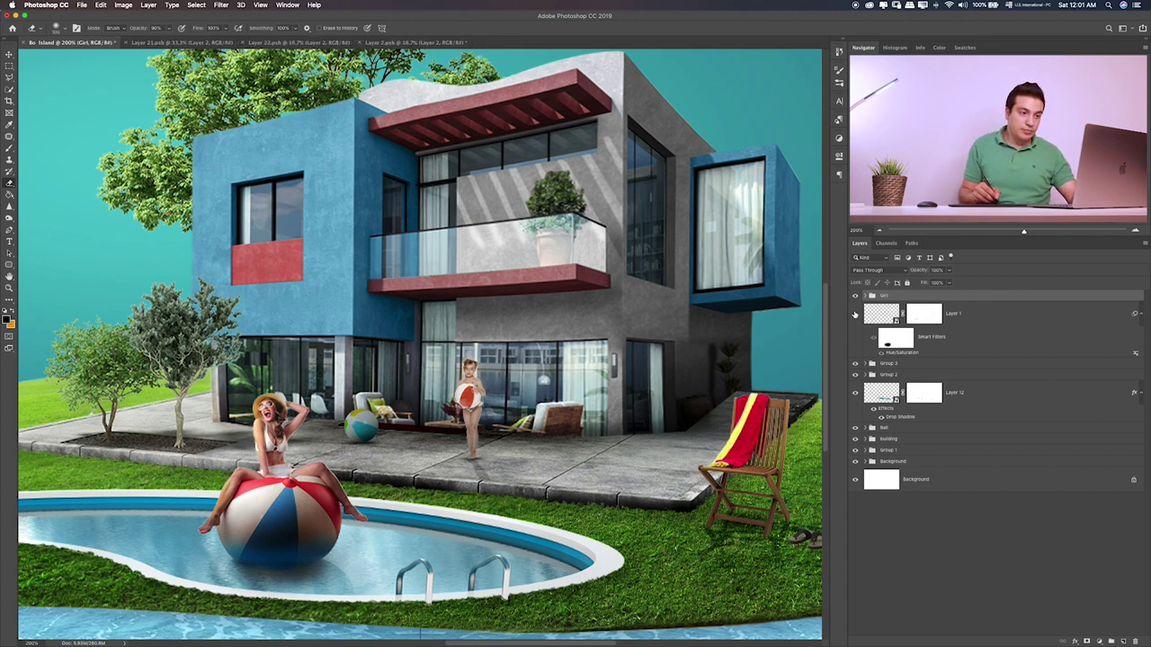
{"action": "key", "text": "ctrl+0"}
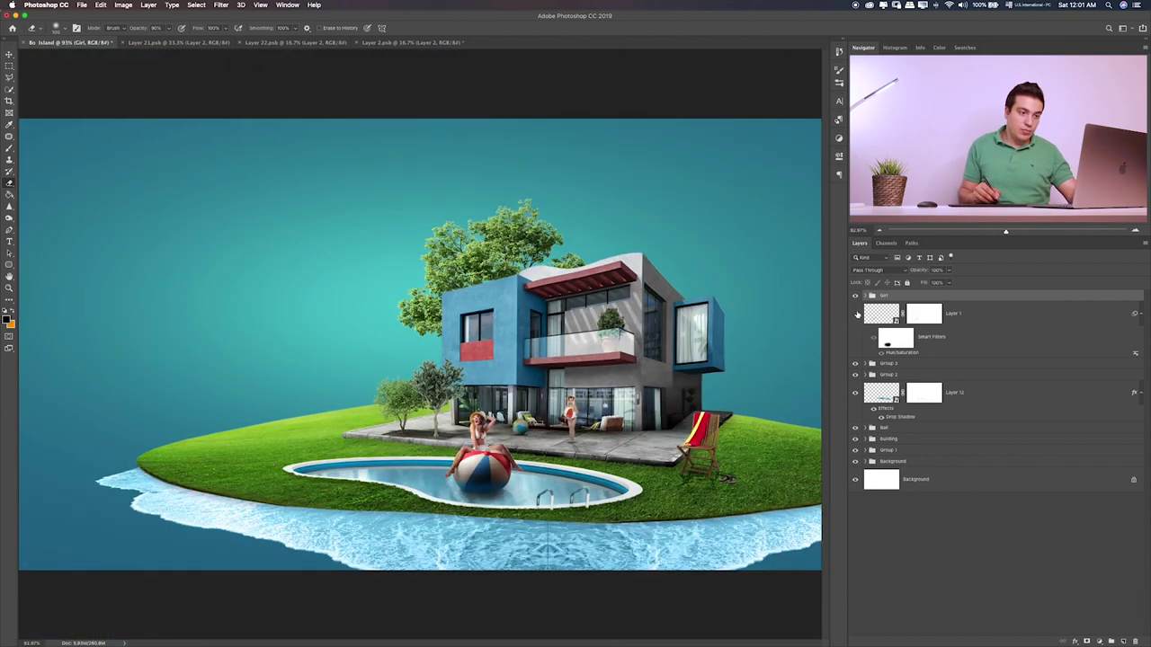
- Toggle the deck chair group's visibility and move the stepping stones layer into a lower group
{"action": "left_click", "coordinate": [856, 314]}
{"action": "left_click", "coordinate": [855, 363]}
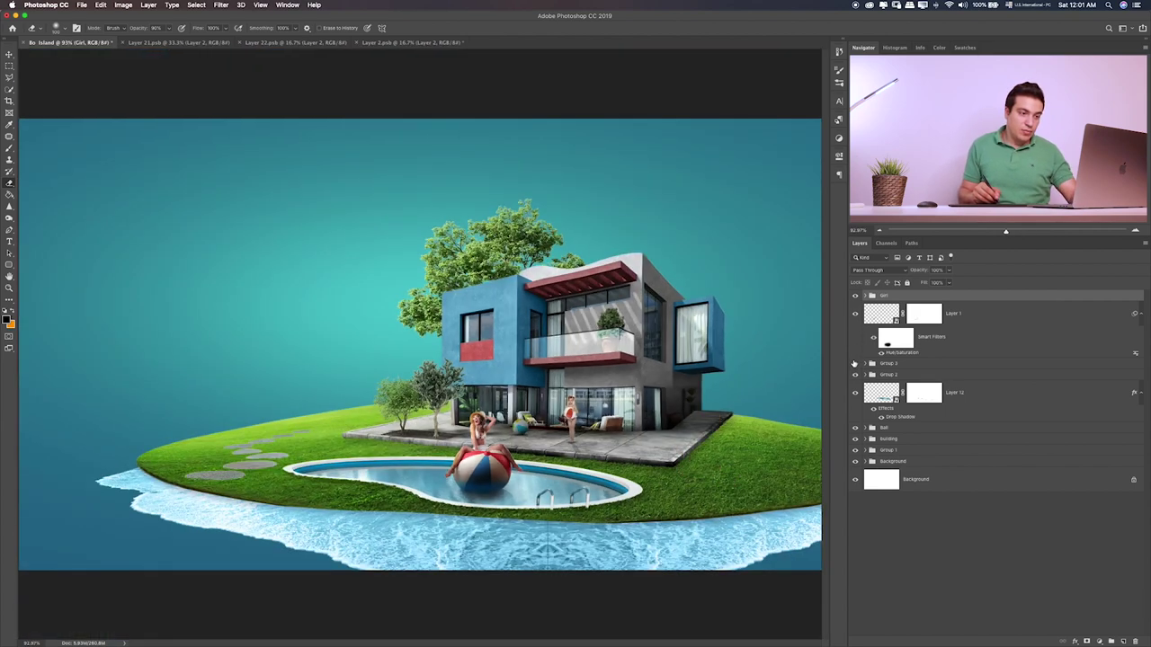
{"action": "mouse_move", "coordinate": [938, 336]}
{"action": "left_mouse_down"}
{"action": "mouse_move", "coordinate": [954, 363]}
{"action": "mouse_move", "coordinate": [944, 368]}
{"action": "left_mouse_up"}
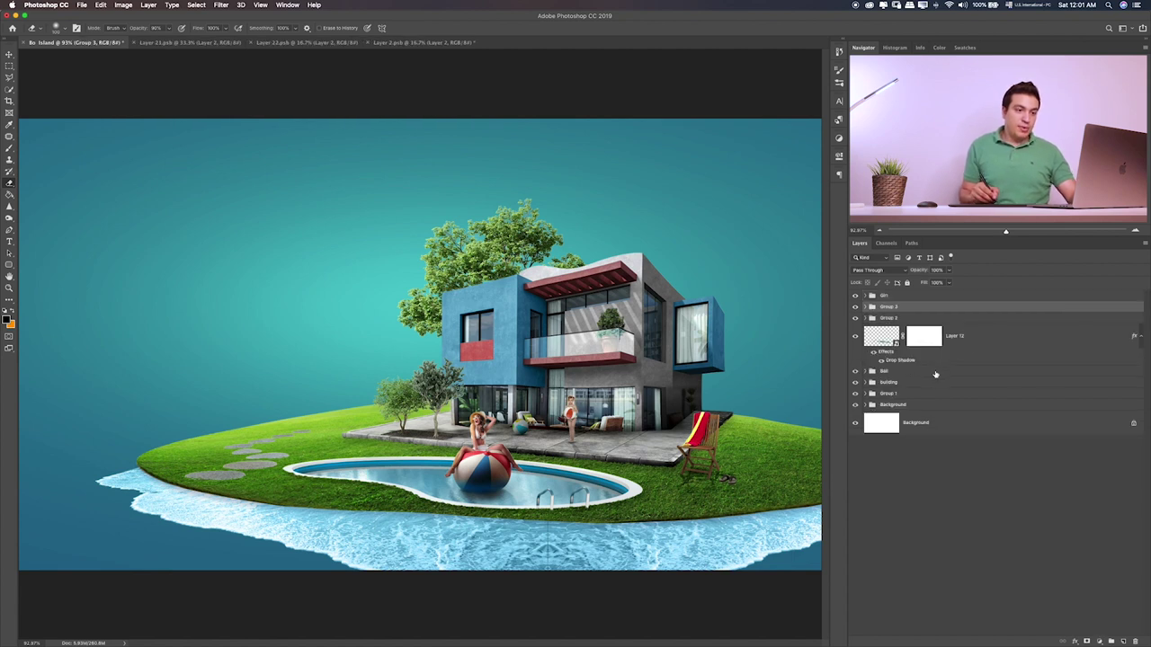
{"action": "left_click", "coordinate": [854, 307]}
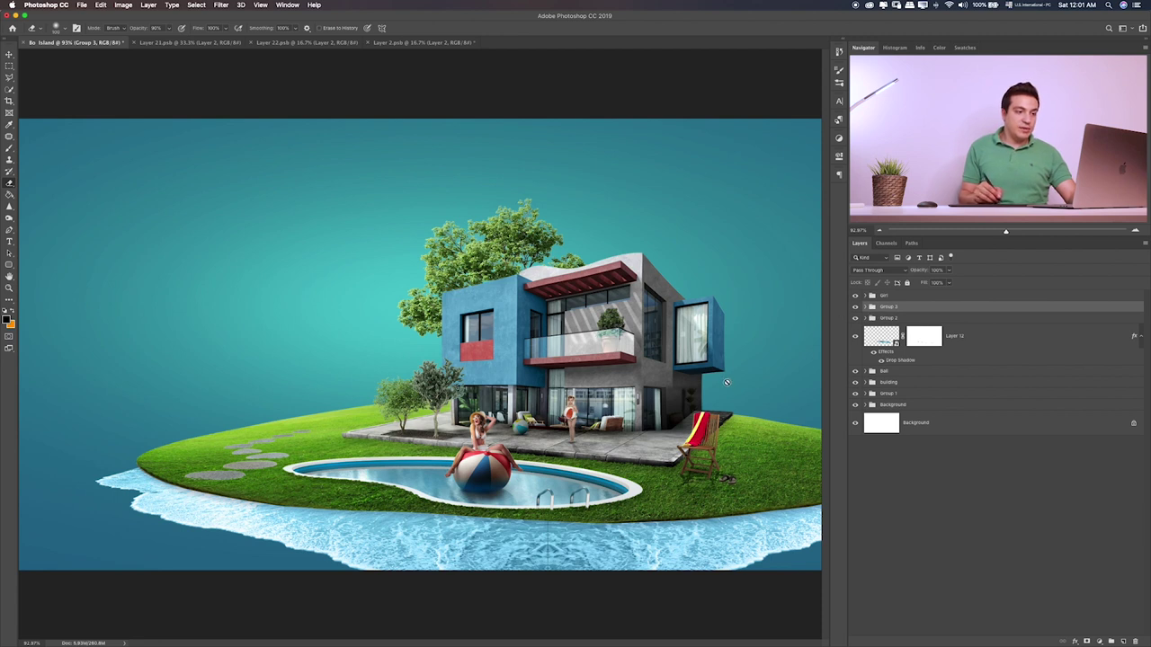
- Enlarge the Girl group slightly with Free Transform
{"action": "left_click", "coordinate": [899, 296]}
{"action": "key", "text": "ctrl+t"}
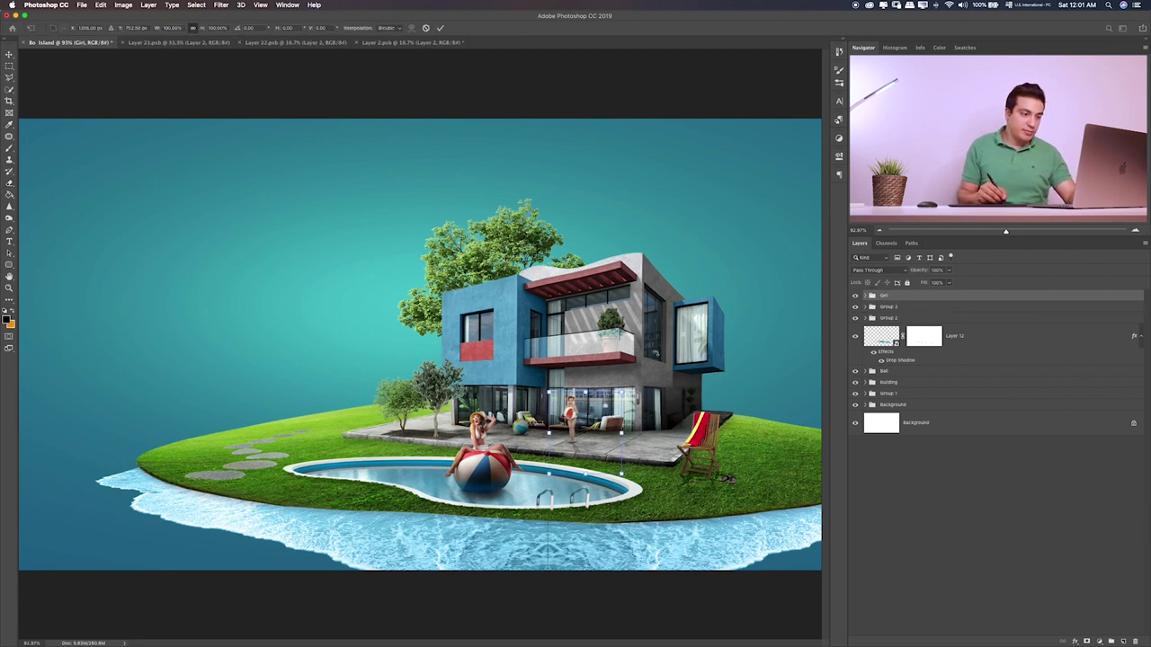
{"action": "mouse_move", "coordinate": [621, 393]}
{"action": "left_mouse_down"}
{"action": "mouse_move", "coordinate": [637, 379]}
{"action": "mouse_move", "coordinate": [619, 394]}
{"action": "left_mouse_up"}
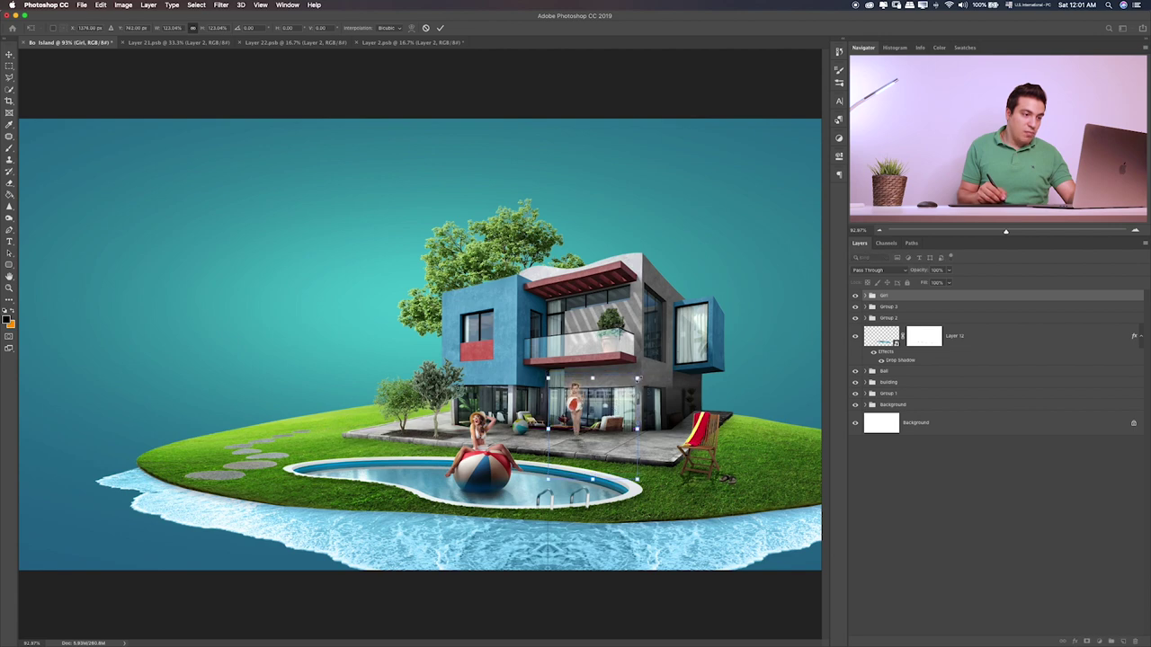
{"action": "key", "text": "Return"}
- Move the girl up and right toward the house after a blocked eraser attempt
{"action": "key", "text": "e"}
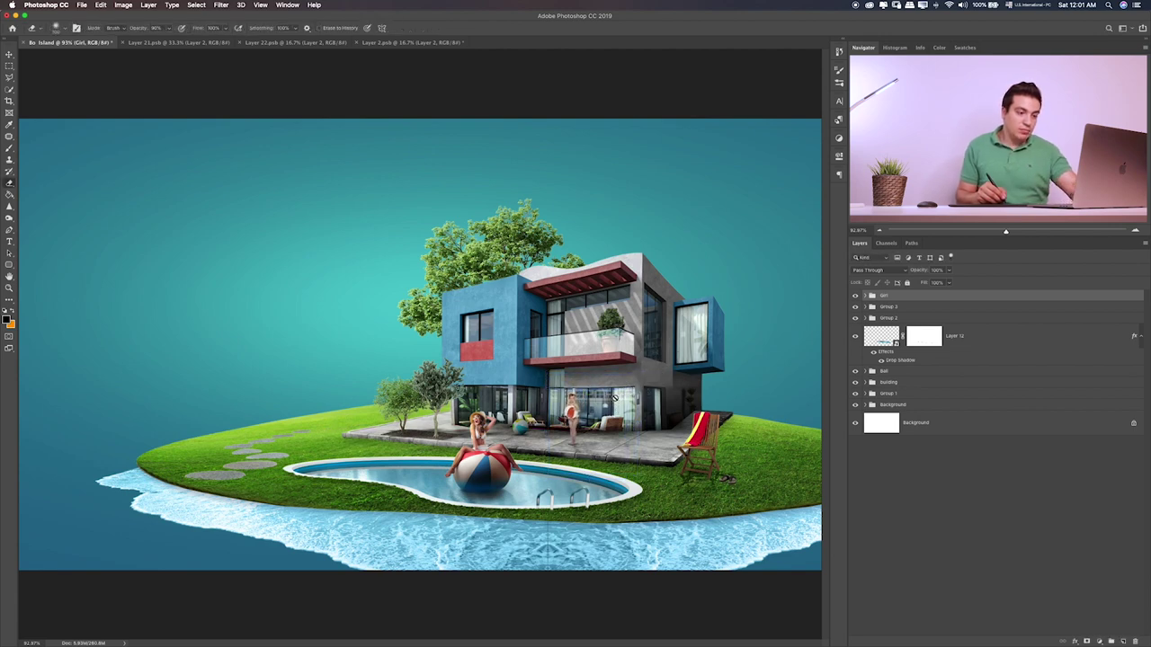
{"action": "key", "text": "ctrl+plus"}
{"action": "key", "text": "ctrl+plus"}
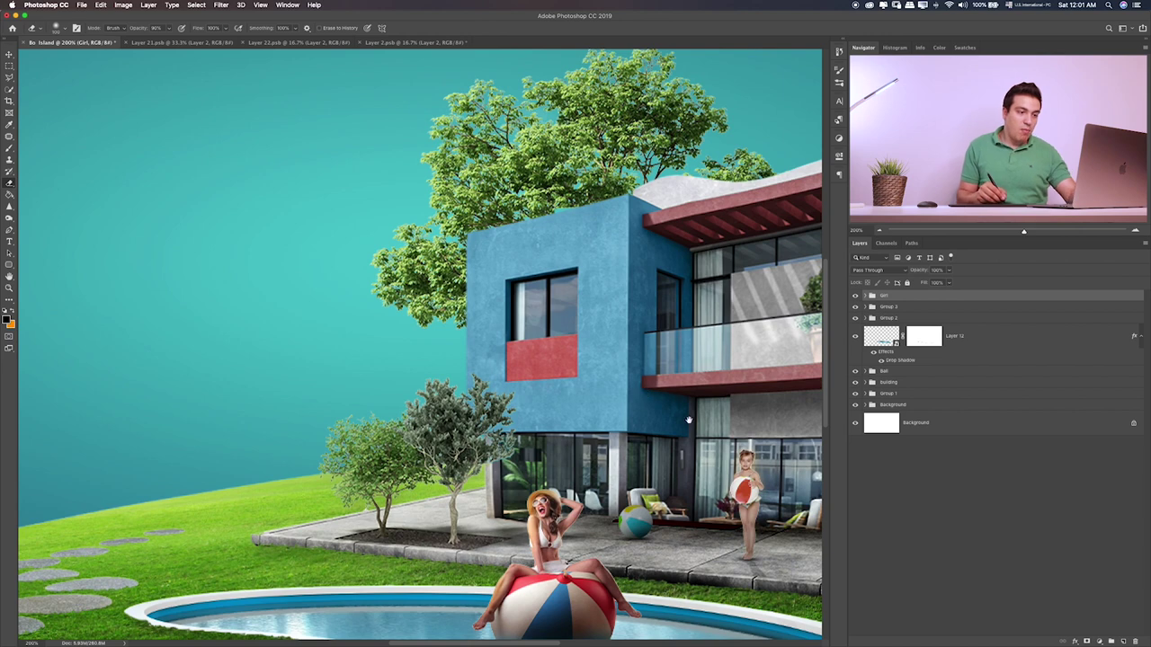
{"action": "left_click_drag", "start_coordinate": [620, 392], "coordinate": [583, 383]}
{"action": "left_click", "coordinate": [631, 437]}
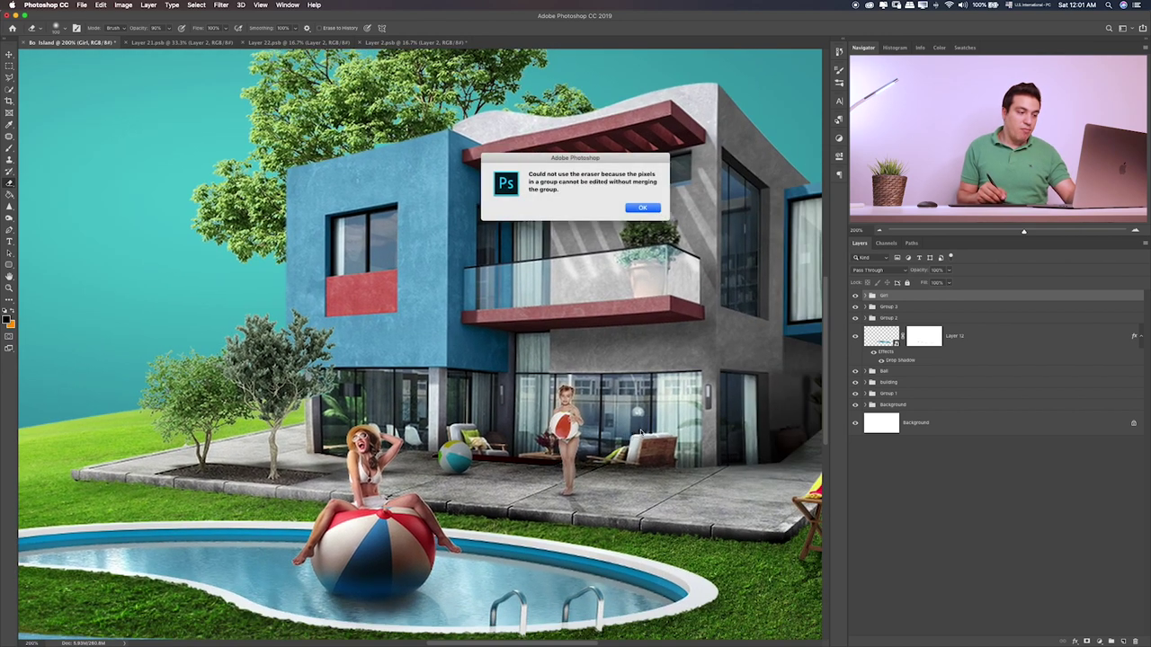
{"action": "left_click", "coordinate": [645, 209]}
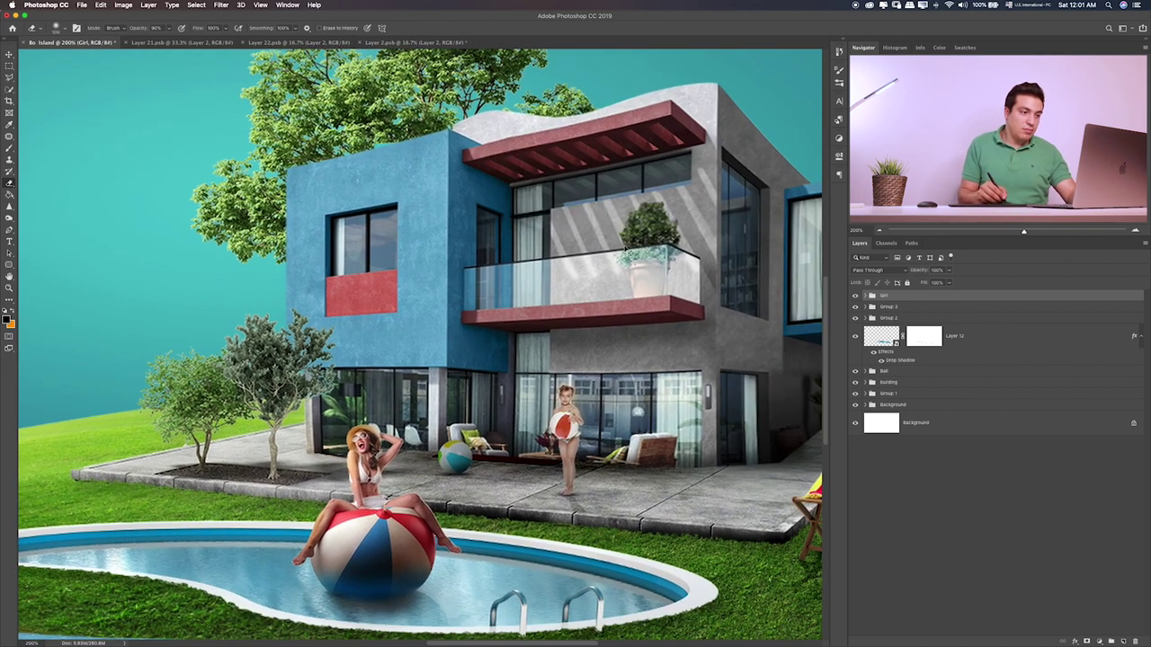
{"action": "key", "text": "v"}
{"action": "mouse_move", "coordinate": [619, 370]}
{"action": "left_mouse_down"}
{"action": "mouse_move", "coordinate": [637, 362]}
{"action": "mouse_move", "coordinate": [614, 362]}
{"action": "mouse_move", "coordinate": [668, 363]}
{"action": "left_mouse_up"}
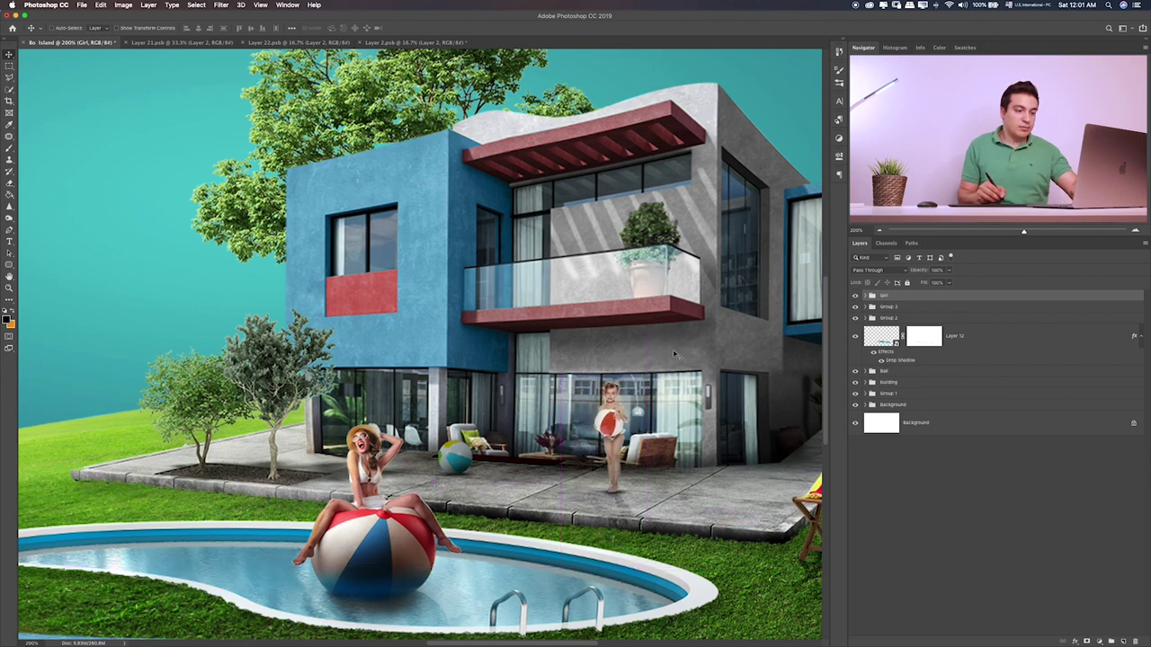
{"action": "key", "text": "ctrl+0"}
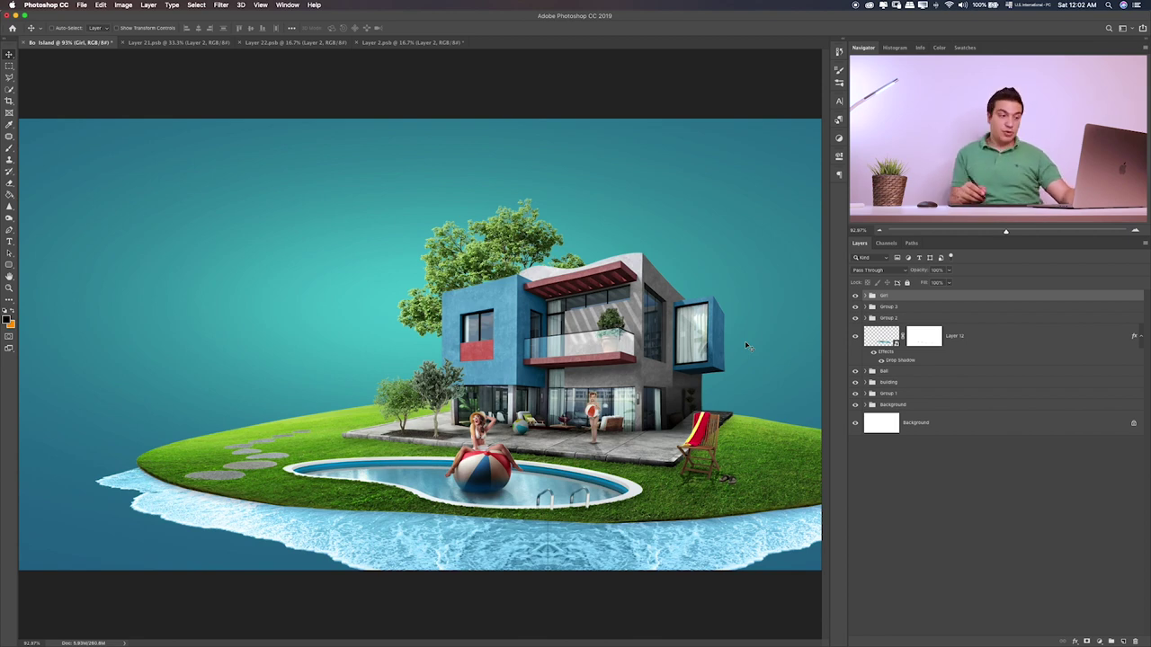
- Open the bicycle file Layer 12.psb from the source images folder
{"action": "key", "text": "super+Tab"}
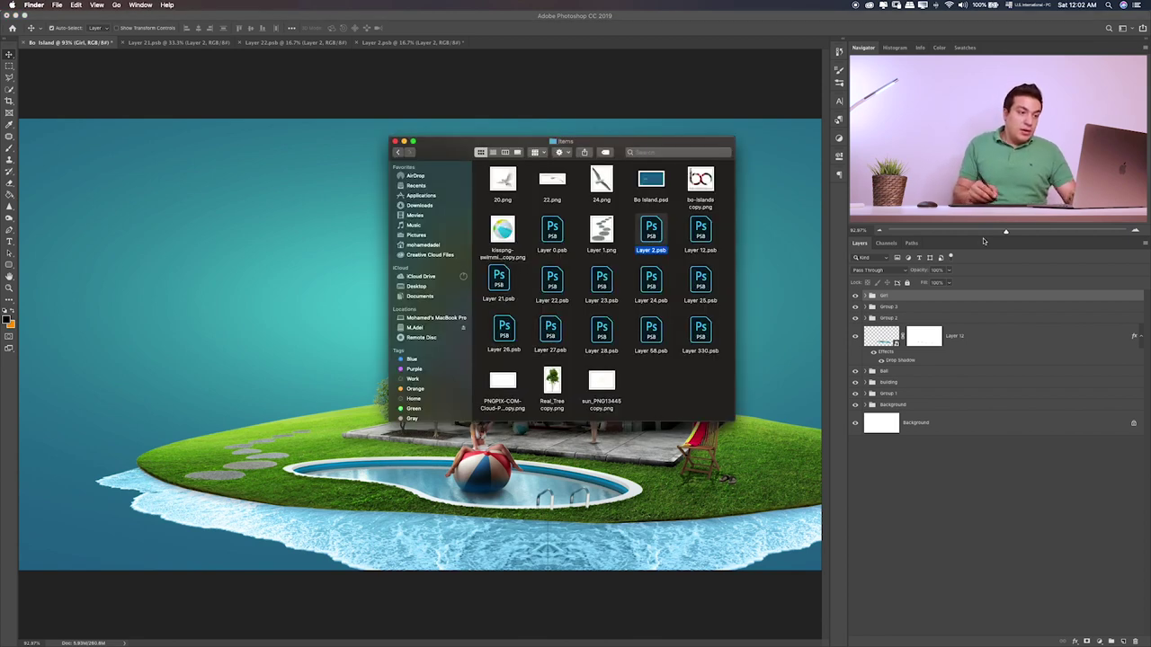
{"action": "left_click", "coordinate": [700, 232]}
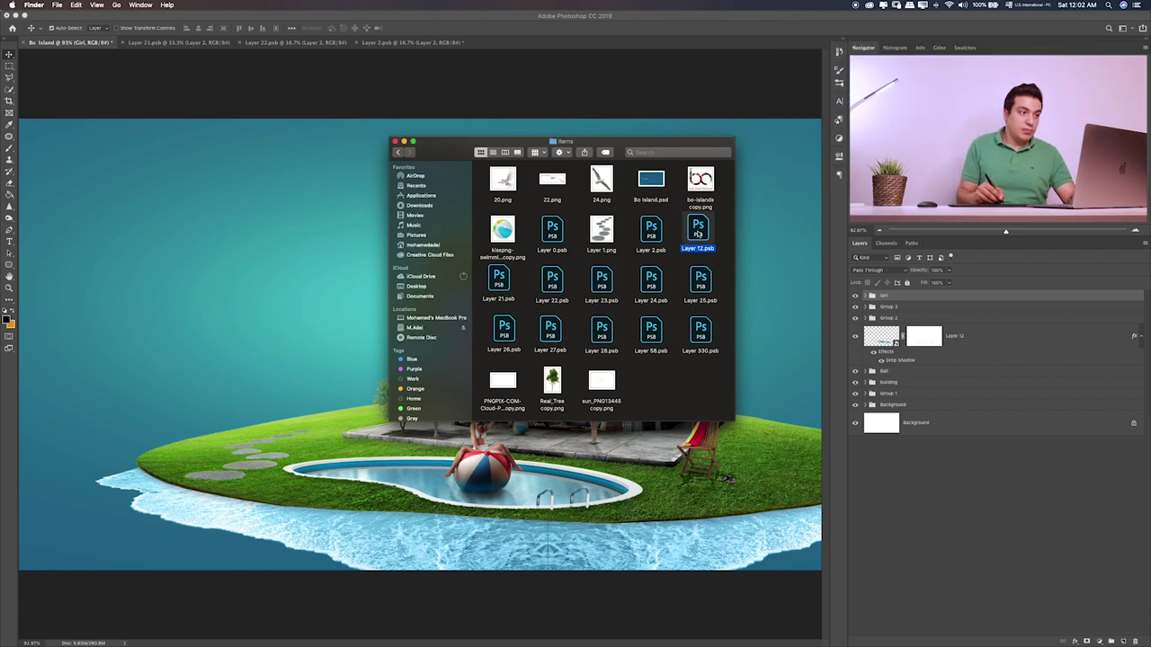
{"action": "double_click", "coordinate": [698, 232]}
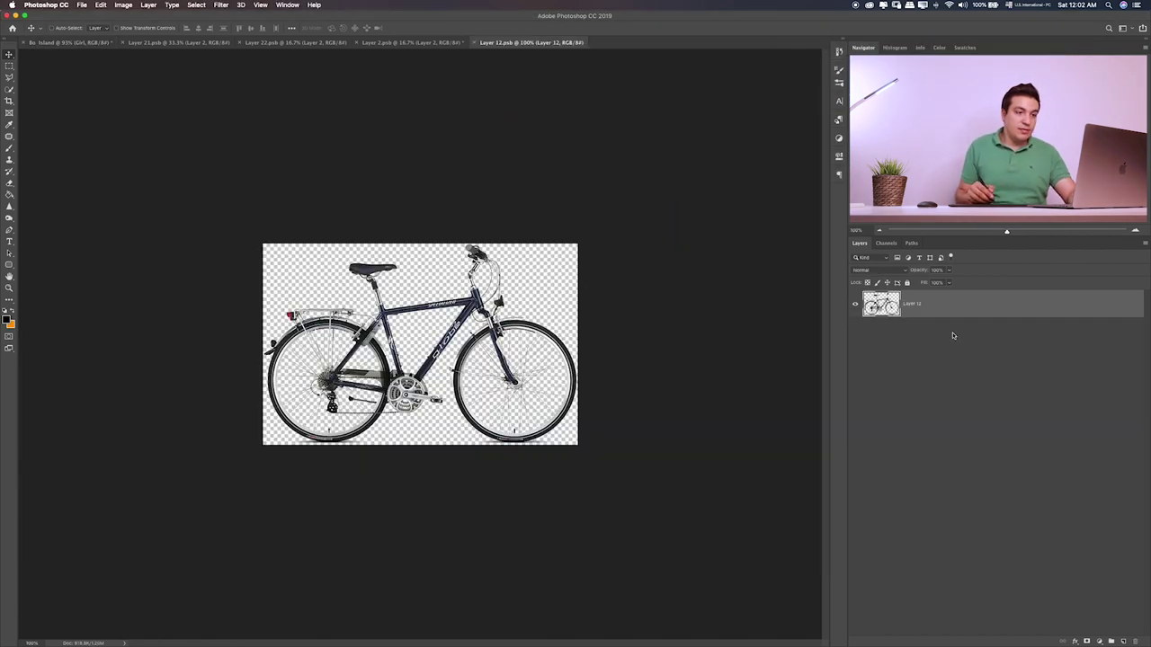
- Convert the bicycle to a smart object and bring it into the Island composite
{"action": "right_click", "coordinate": [1043, 306]}
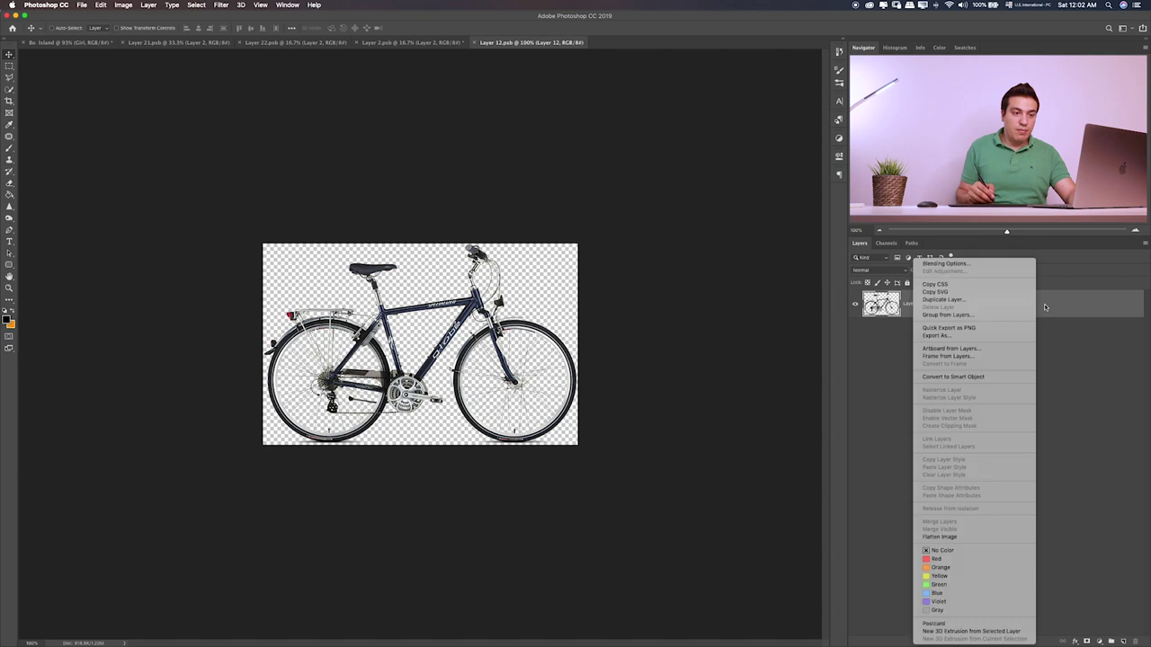
{"action": "left_click", "coordinate": [982, 379]}
{"action": "key", "text": "ctrl+t"}
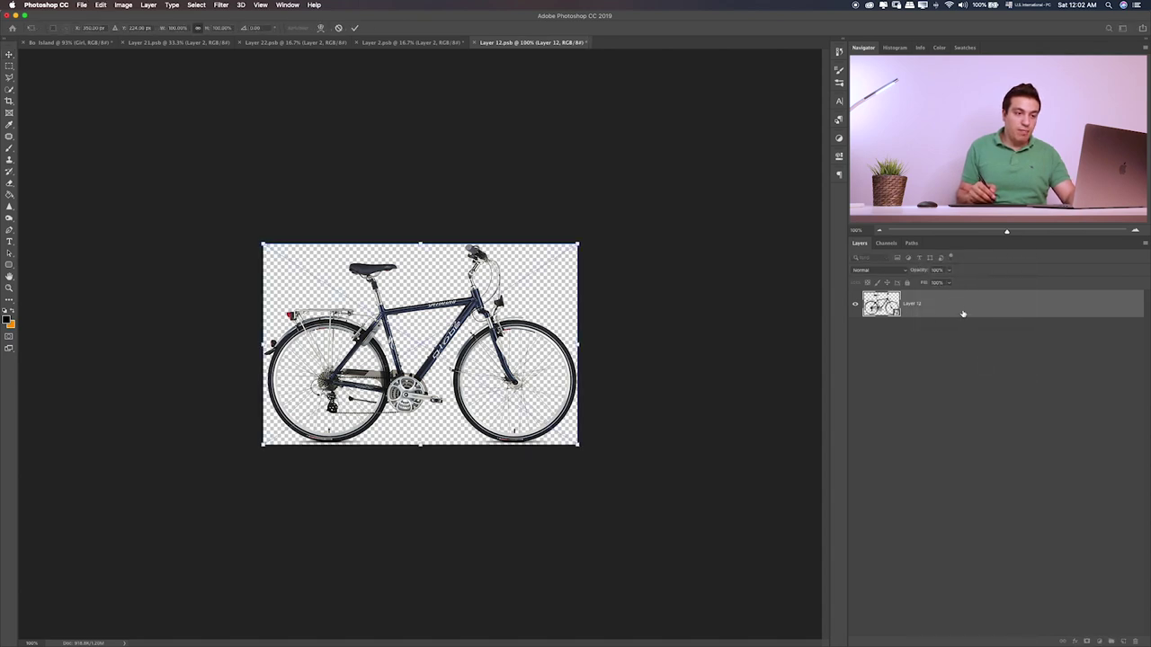
{"action": "right_click", "coordinate": [963, 314]}
{"action": "left_click", "coordinate": [1030, 389]}
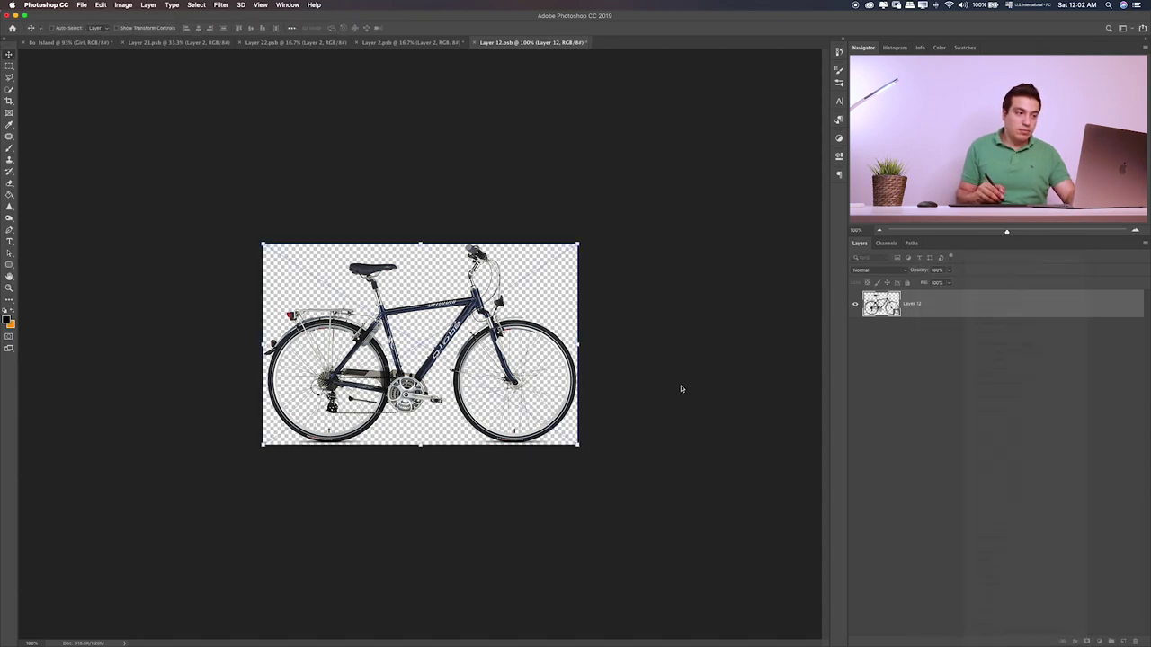
{"action": "mouse_move", "coordinate": [504, 339]}
{"action": "left_mouse_down"}
{"action": "mouse_move", "coordinate": [90, 54]}
{"action": "mouse_move", "coordinate": [171, 116]}
{"action": "left_mouse_up"}
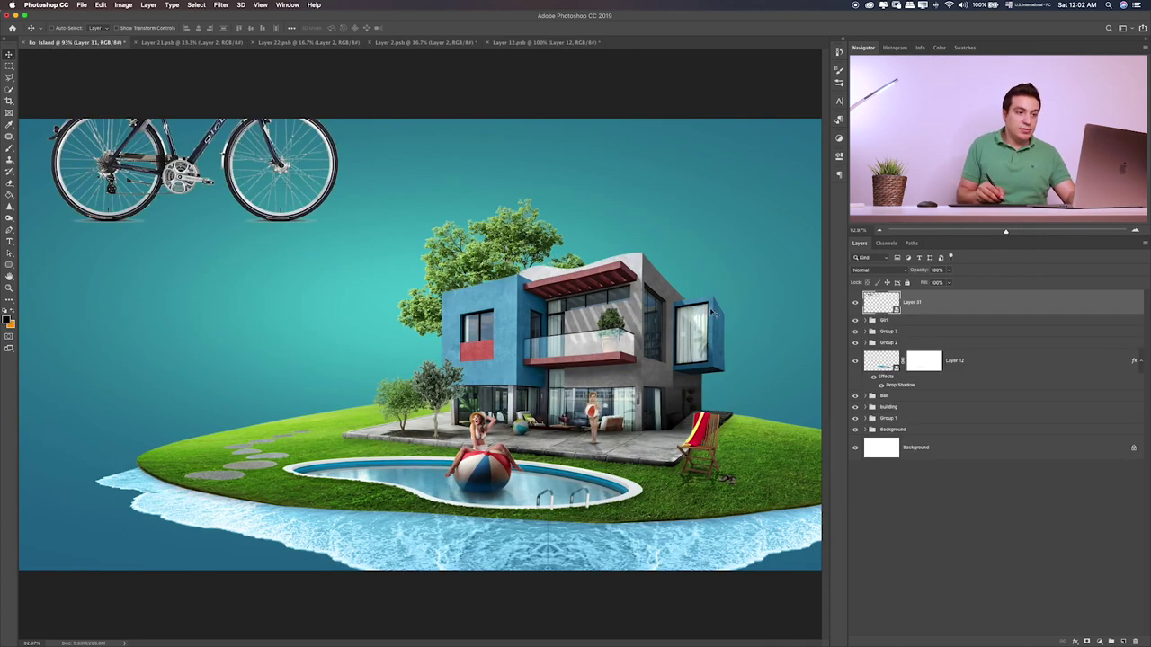
- Flip the bicycle horizontally and shrink it onto the pavement by the house
{"action": "key", "text": "ctrl+t"}
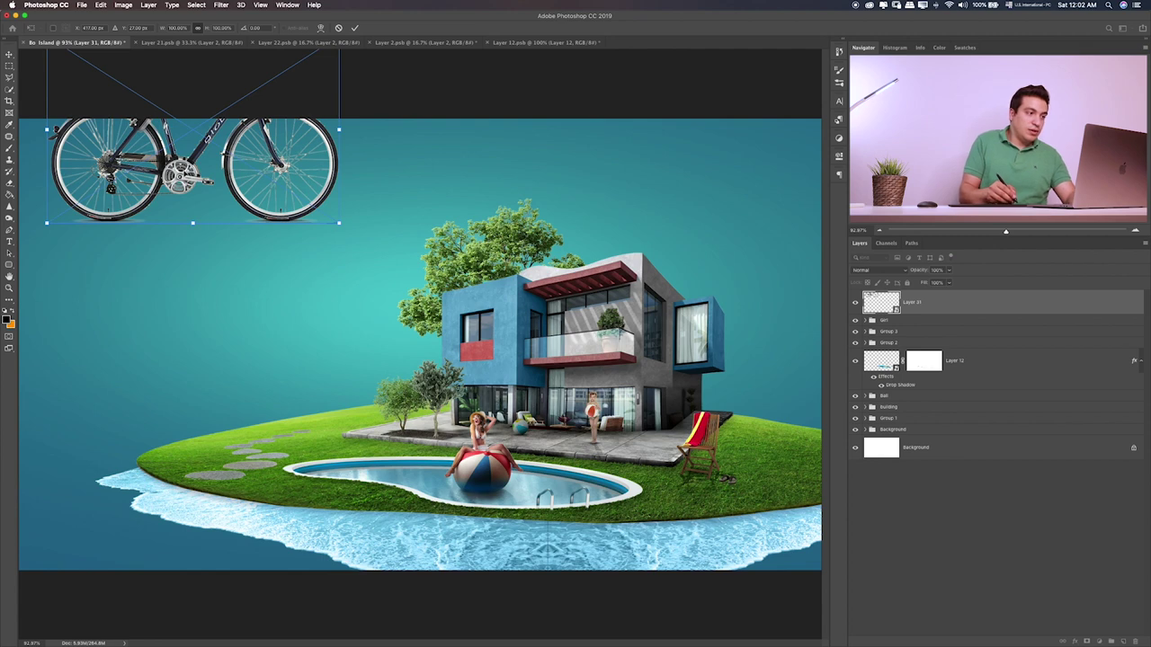
{"action": "right_click", "coordinate": [198, 167]}
{"action": "left_click", "coordinate": [282, 272]}
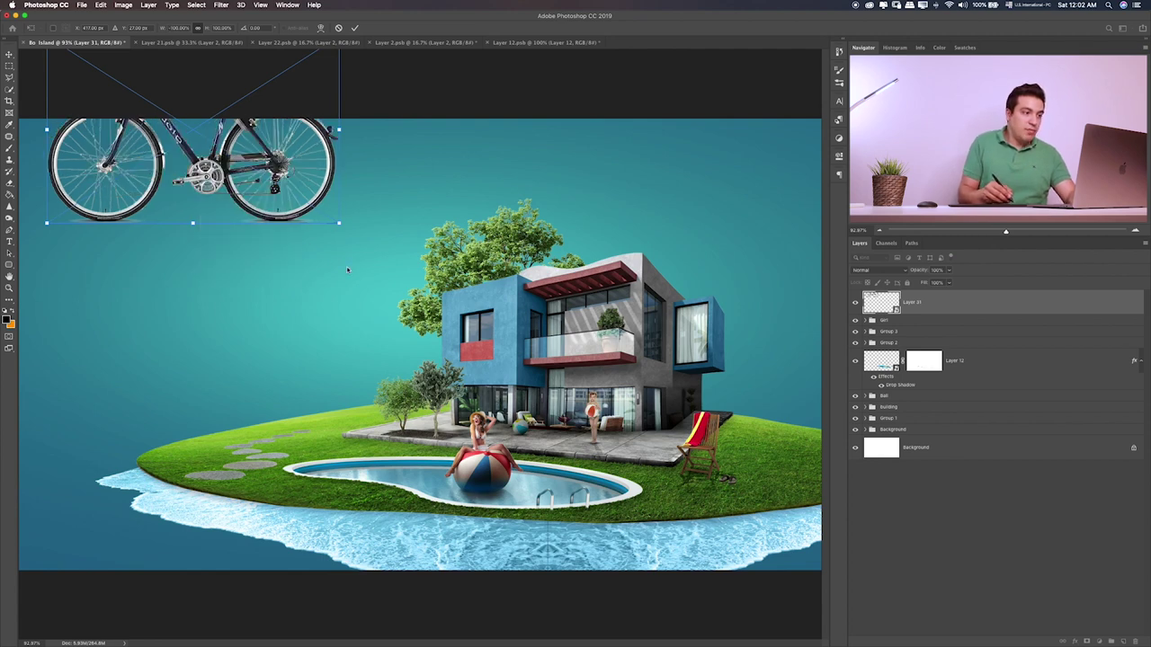
{"action": "left_click_drag", "start_coordinate": [326, 221], "coordinate": [676, 423]}
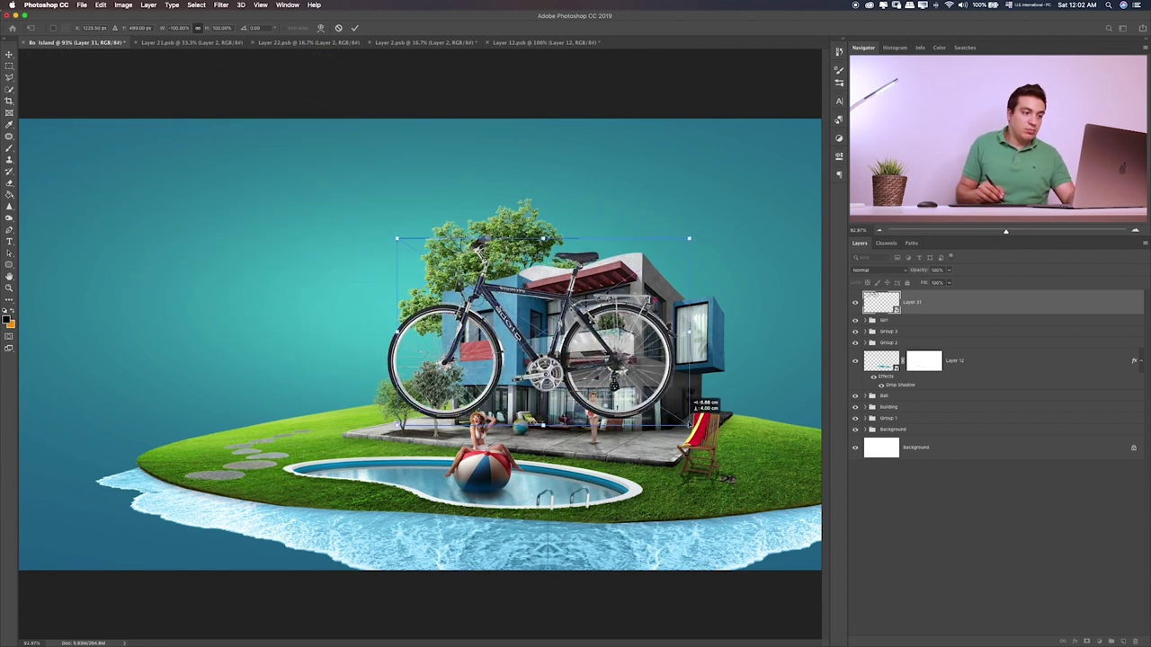
{"action": "left_click_drag", "start_coordinate": [398, 239], "coordinate": [657, 372]}
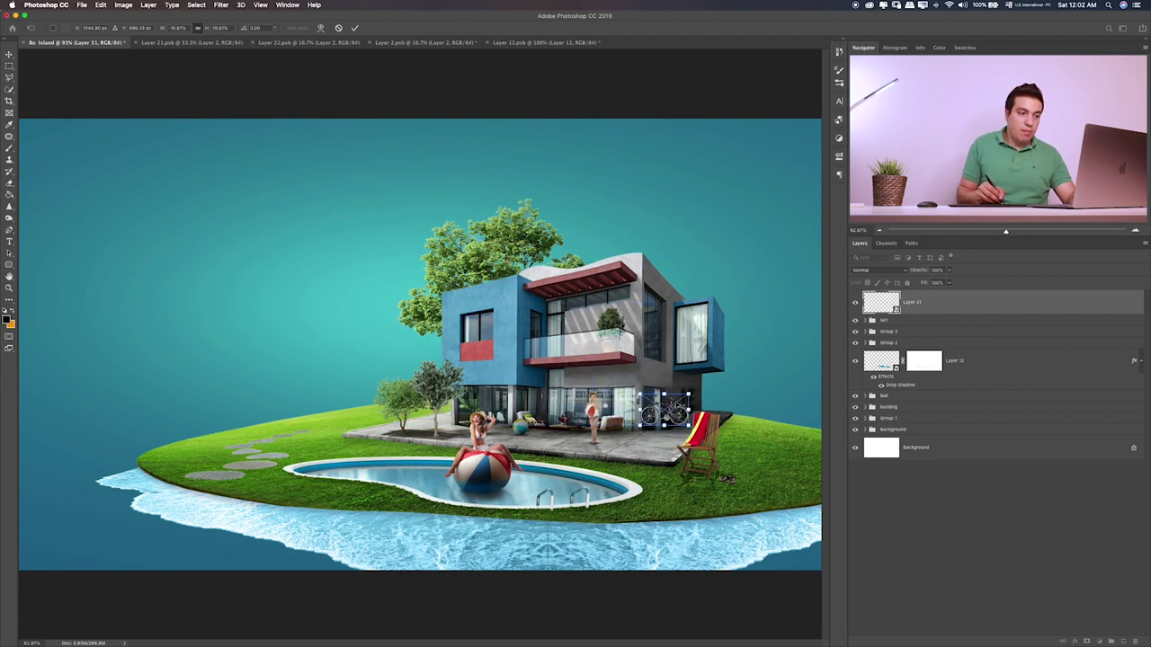
{"action": "left_click_drag", "start_coordinate": [678, 404], "coordinate": [656, 419]}
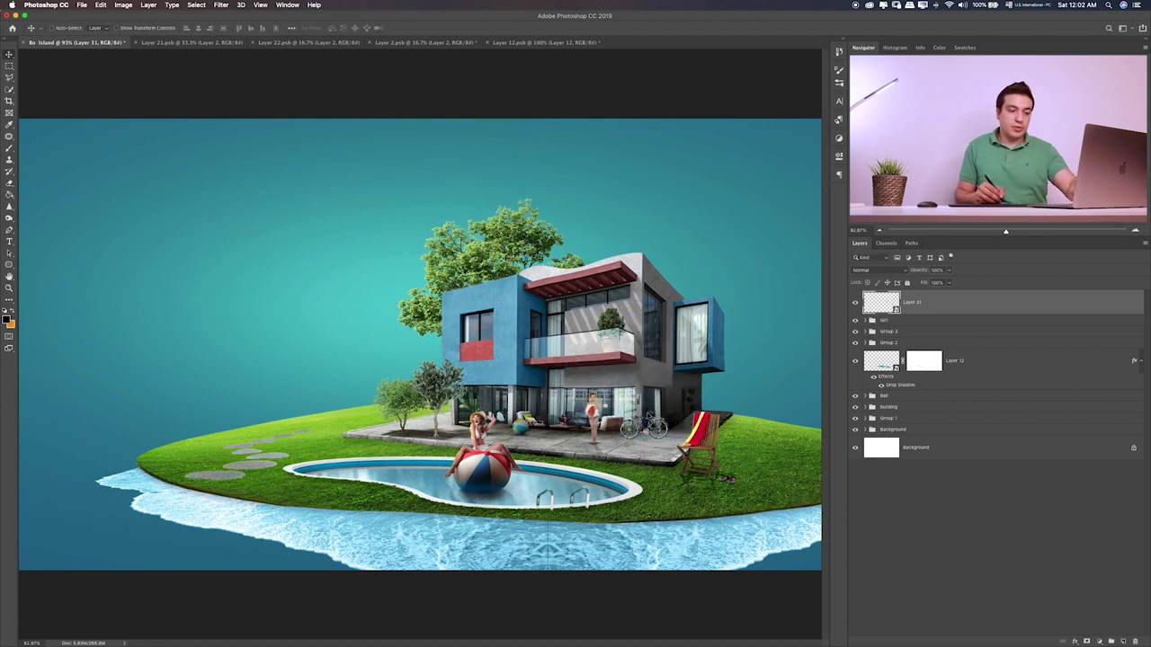
{"action": "key", "text": "Return"}
- Move the bicycle beside the glass door and darken it to Lightness -24
{"action": "left_click_drag", "start_coordinate": [418, 345], "coordinate": [647, 409]}
{"action": "scroll", "coordinate": [647, 409], "scroll_direction": "right", "scroll_amount": 5}
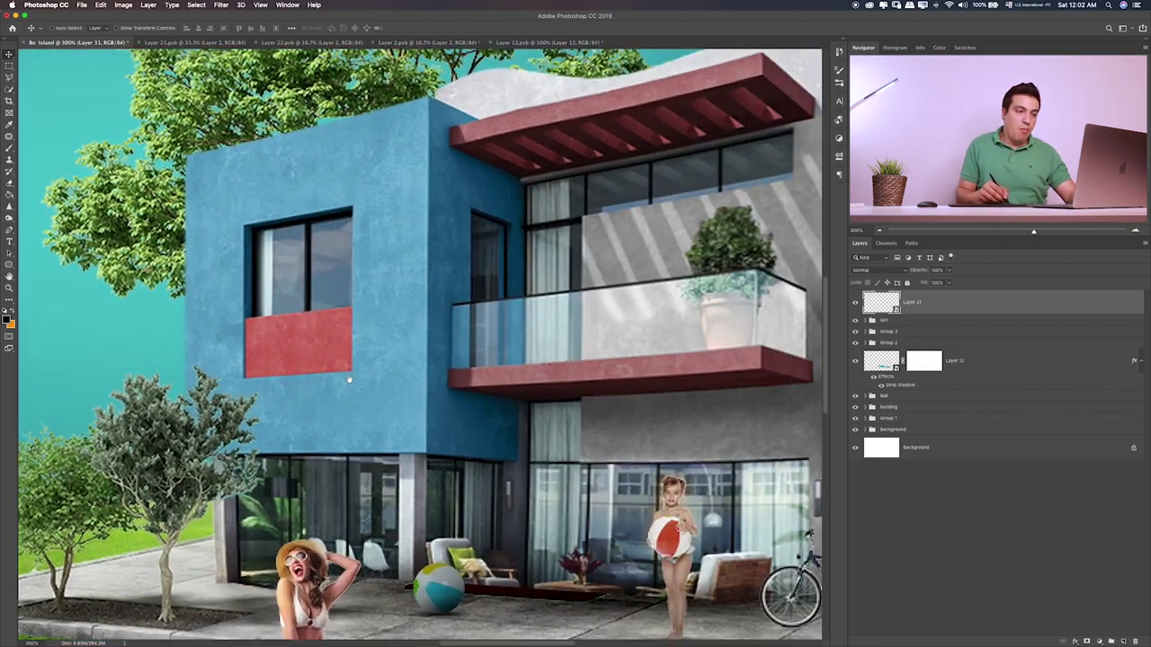
{"action": "scroll", "coordinate": [616, 419], "scroll_direction": "right", "scroll_amount": 5}
{"action": "scroll", "coordinate": [620, 388], "scroll_direction": "down", "scroll_amount": 1}
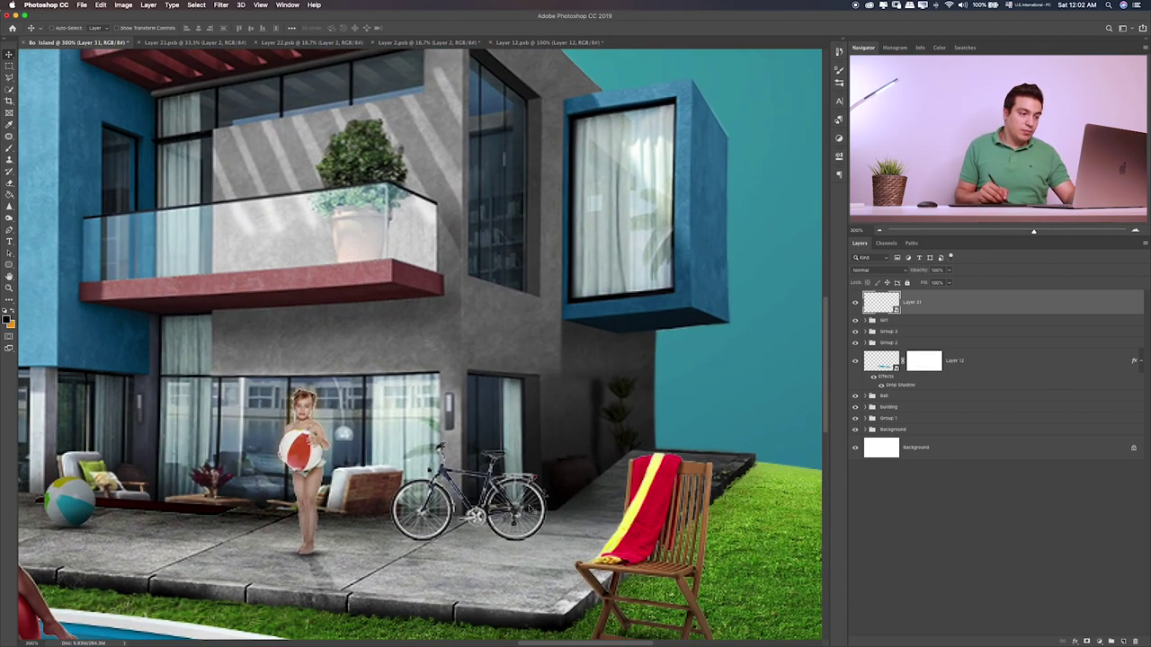
{"action": "left_click_drag", "start_coordinate": [532, 509], "coordinate": [568, 462]}
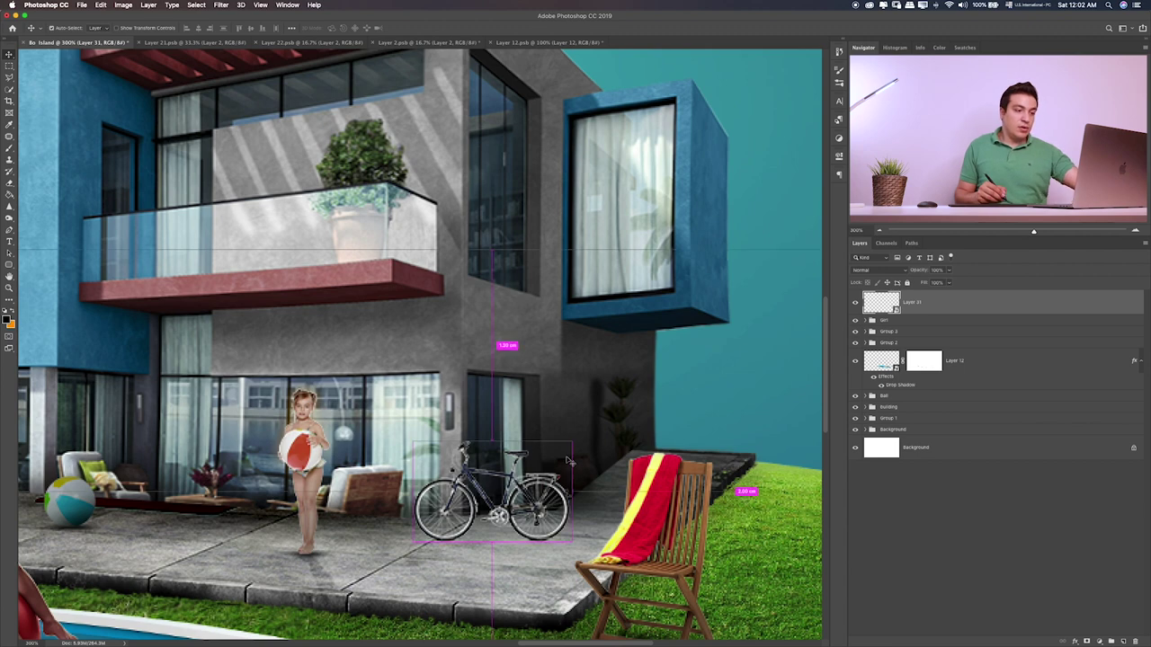
{"action": "key", "text": "ctrl+u"}
{"action": "left_click_drag", "start_coordinate": [546, 274], "coordinate": [541, 276]}
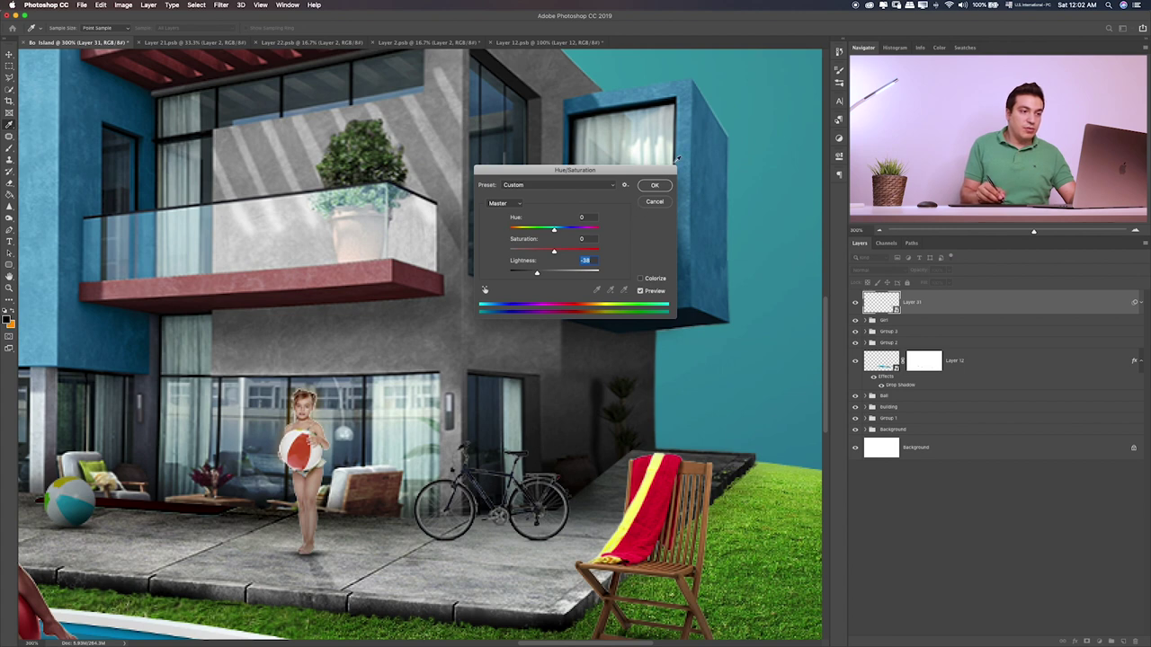
- Keep the Hue/Saturation darkening, then distort the bicycle's corners to match the pavement perspective
{"action": "left_click", "coordinate": [655, 185]}
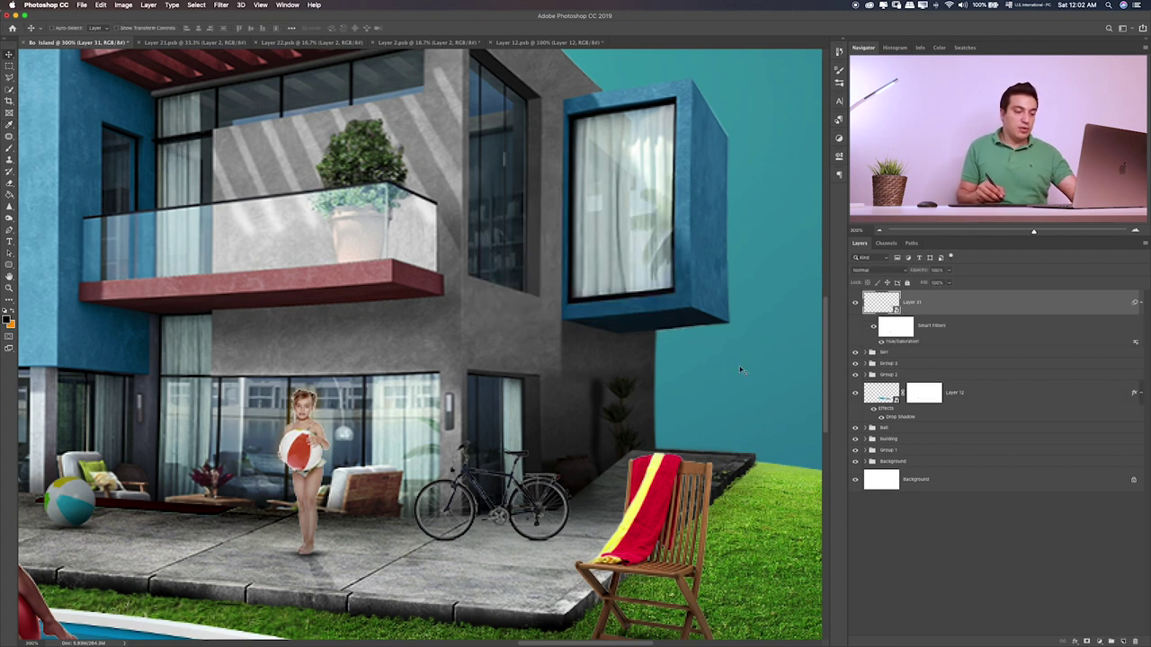
{"action": "key", "text": "ctrl+t"}
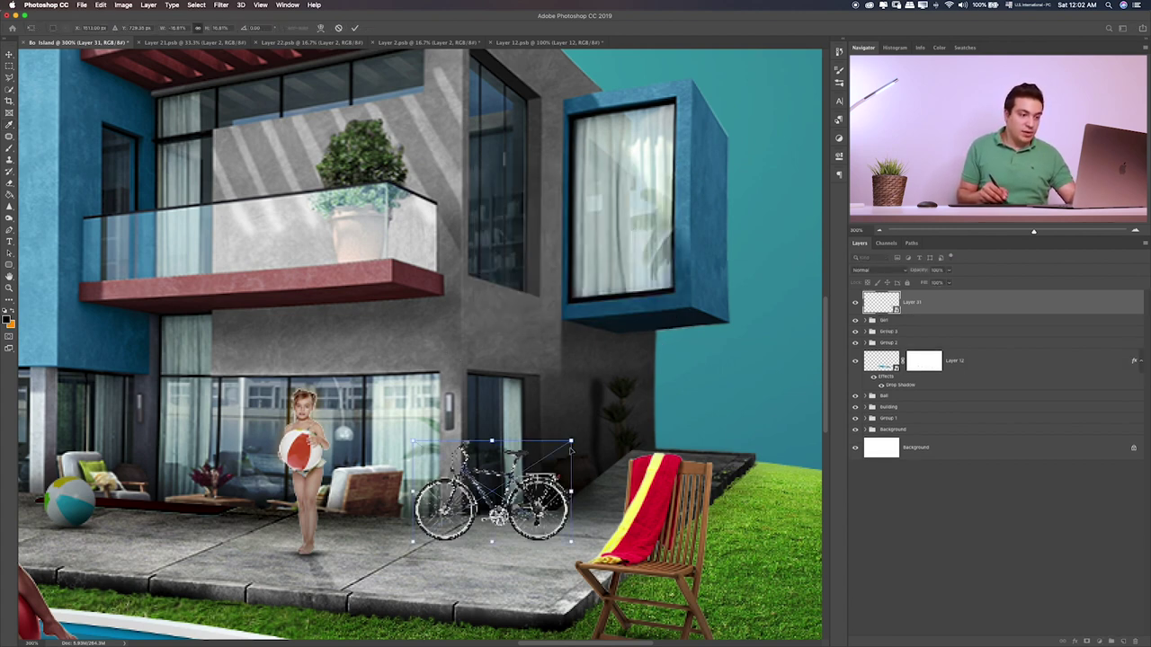
{"action": "left_click_drag", "start_coordinate": [572, 443], "coordinate": [570, 450]}
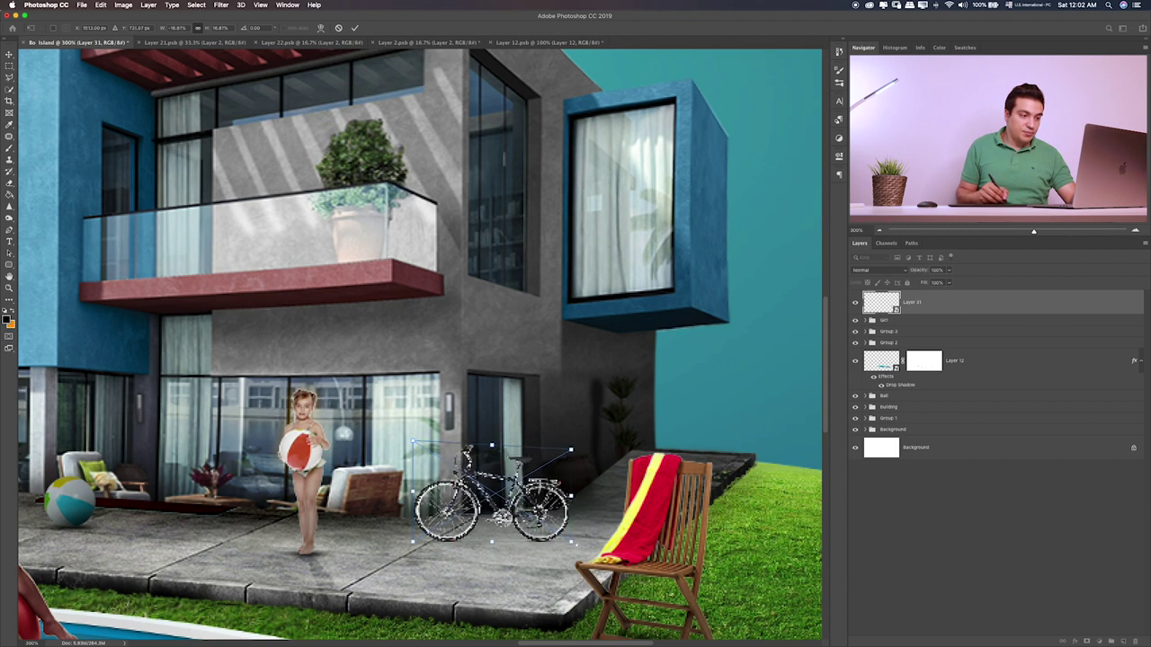
{"action": "mouse_move", "coordinate": [575, 540]}
{"action": "left_mouse_down"}
{"action": "mouse_move", "coordinate": [574, 508]}
{"action": "mouse_move", "coordinate": [555, 492]}
{"action": "mouse_move", "coordinate": [564, 474]}
{"action": "left_mouse_up"}
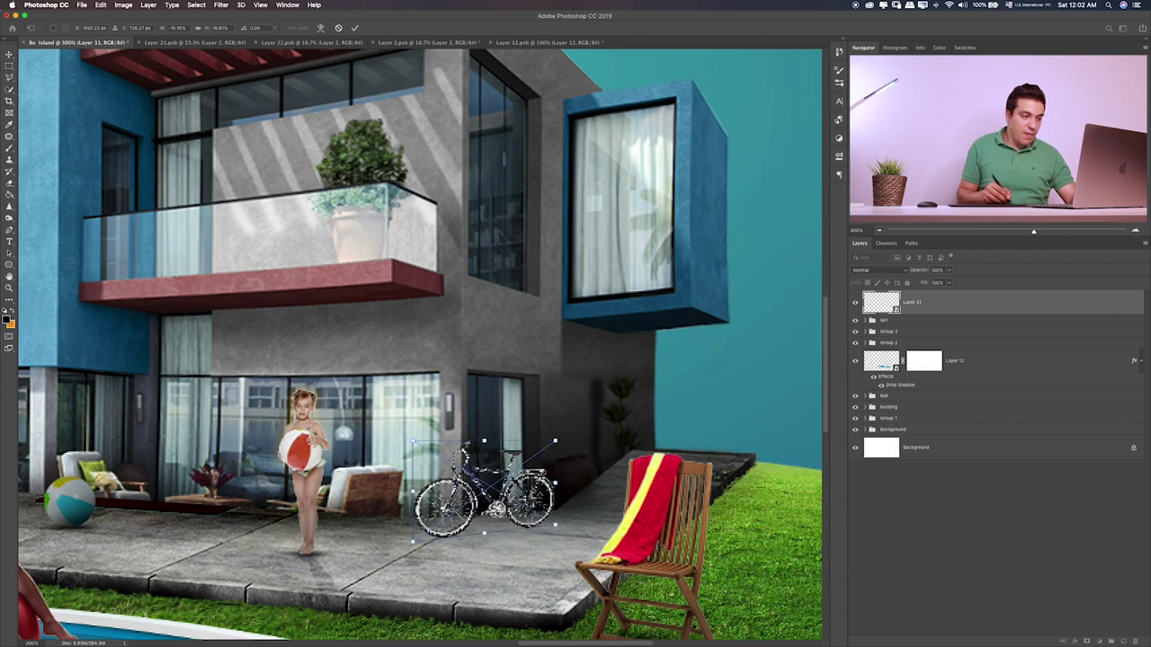
{"action": "left_click_drag", "start_coordinate": [412, 491], "coordinate": [420, 491]}
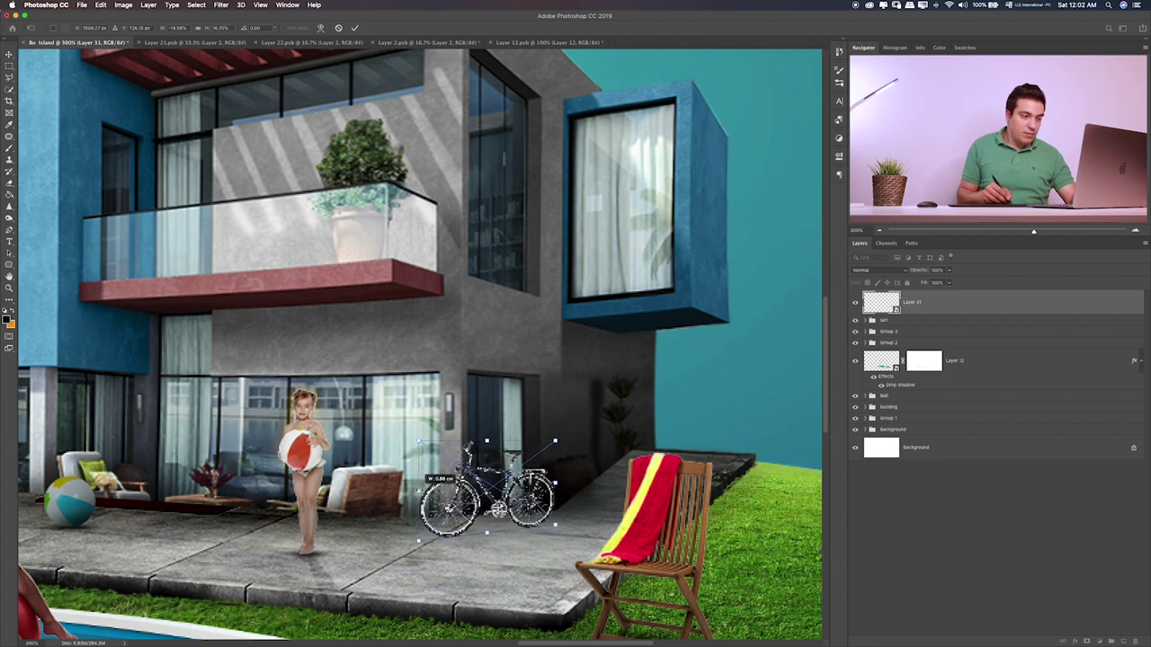
{"action": "key", "text": "Return"}
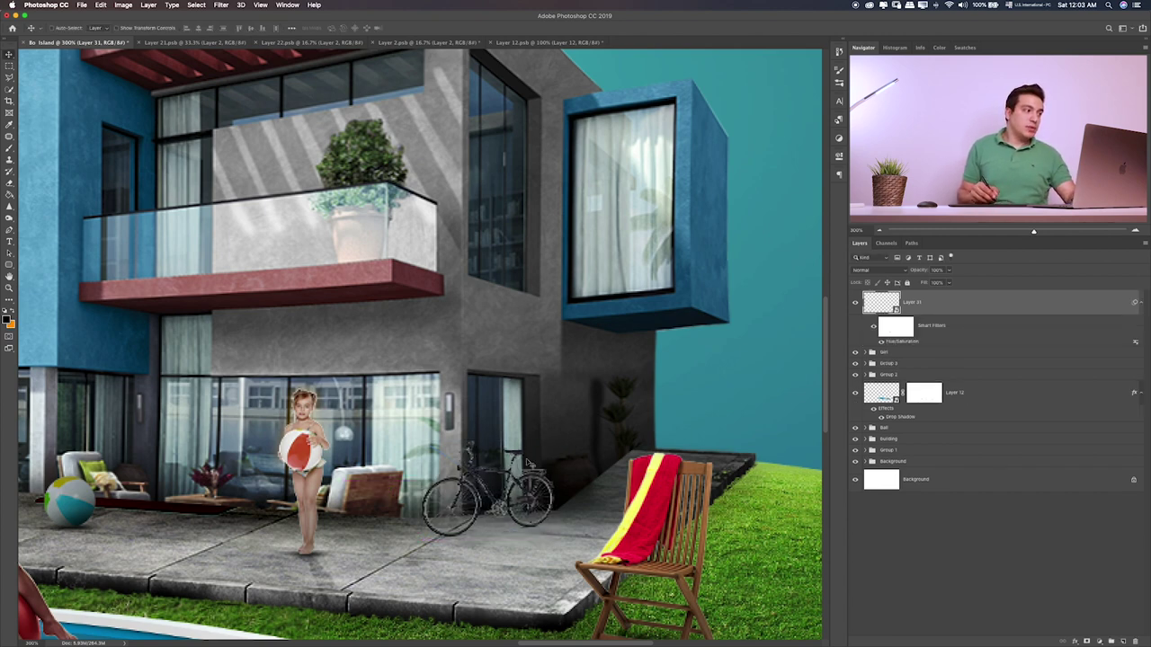
- Group the bicycle and paint a soft shadow on a new layer, squashed flat beneath it
{"action": "key", "text": "ctrl+g"}
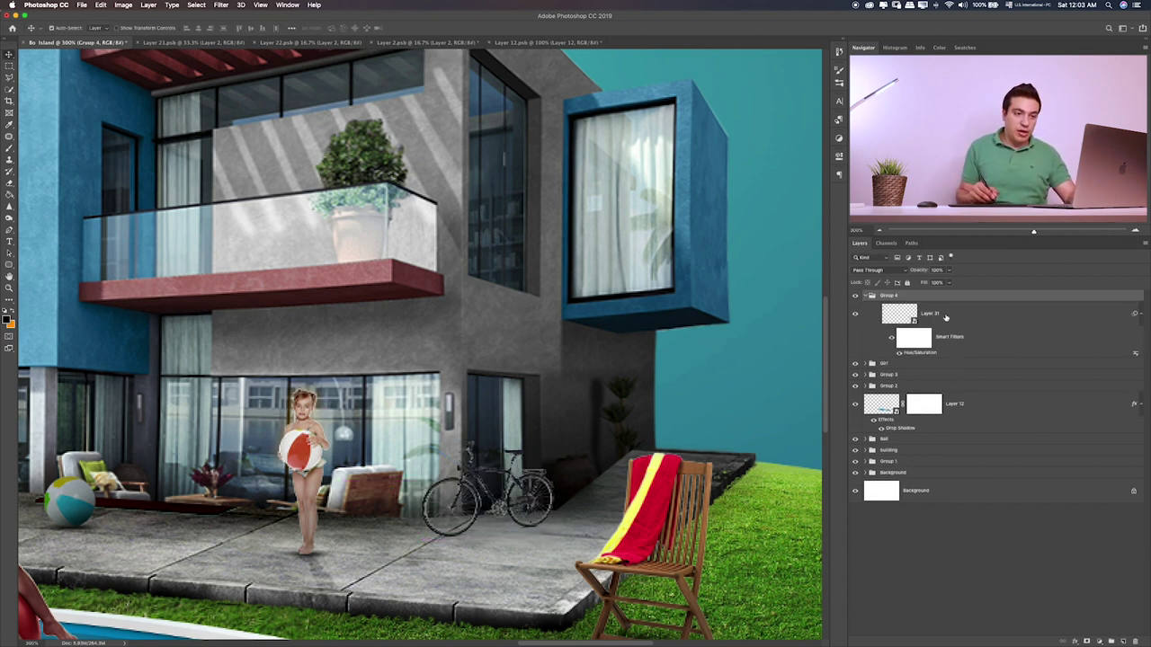
{"action": "left_click", "coordinate": [986, 320]}
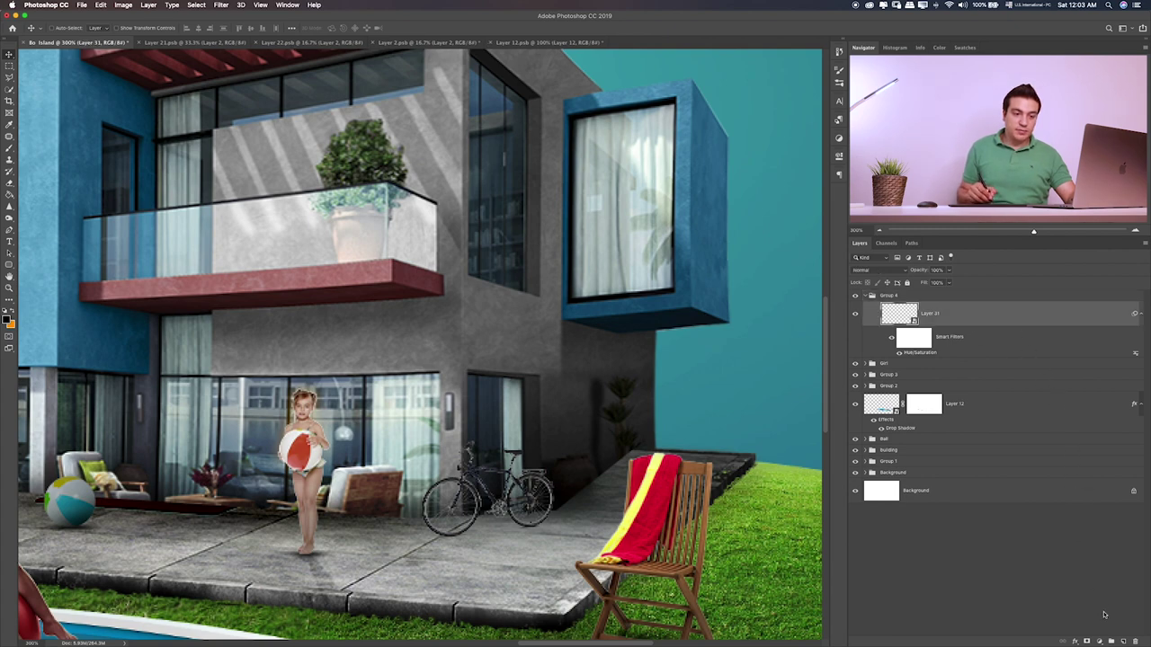
{"action": "left_click", "coordinate": [1123, 640], "text": "ctrl"}
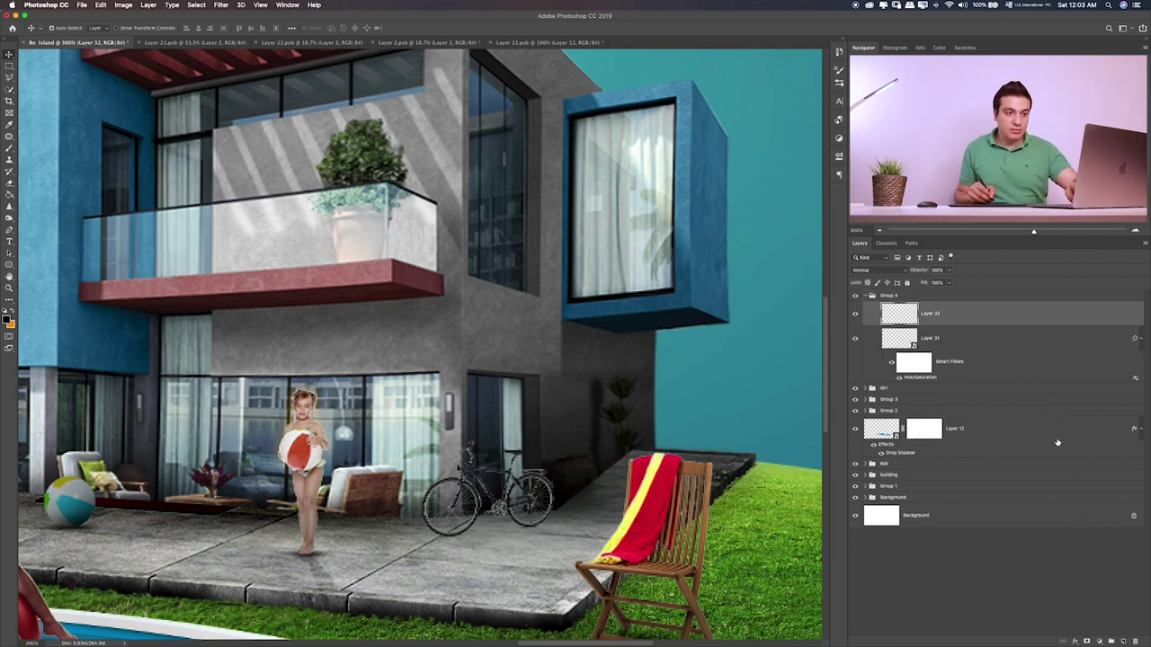
{"action": "key", "text": "b"}
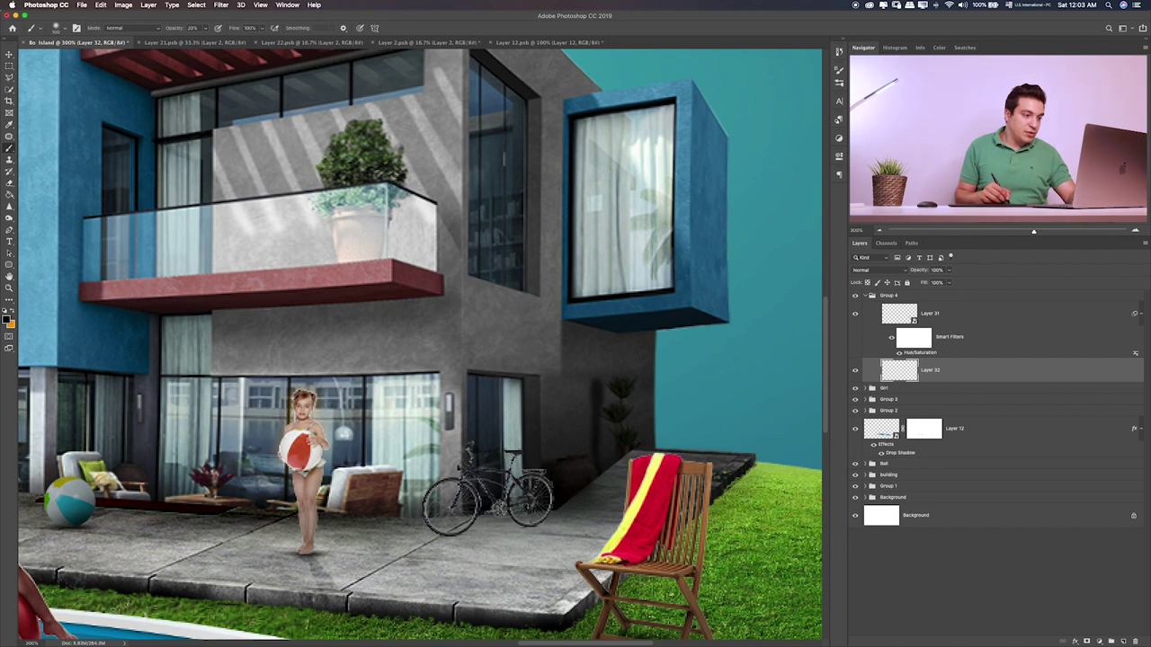
{"action": "mouse_move", "coordinate": [479, 526]}
{"action": "left_mouse_down"}
{"action": "mouse_move", "coordinate": [488, 502]}
{"action": "mouse_move", "coordinate": [481, 531]}
{"action": "left_mouse_up"}
{"action": "key", "text": "ctrl+t"}
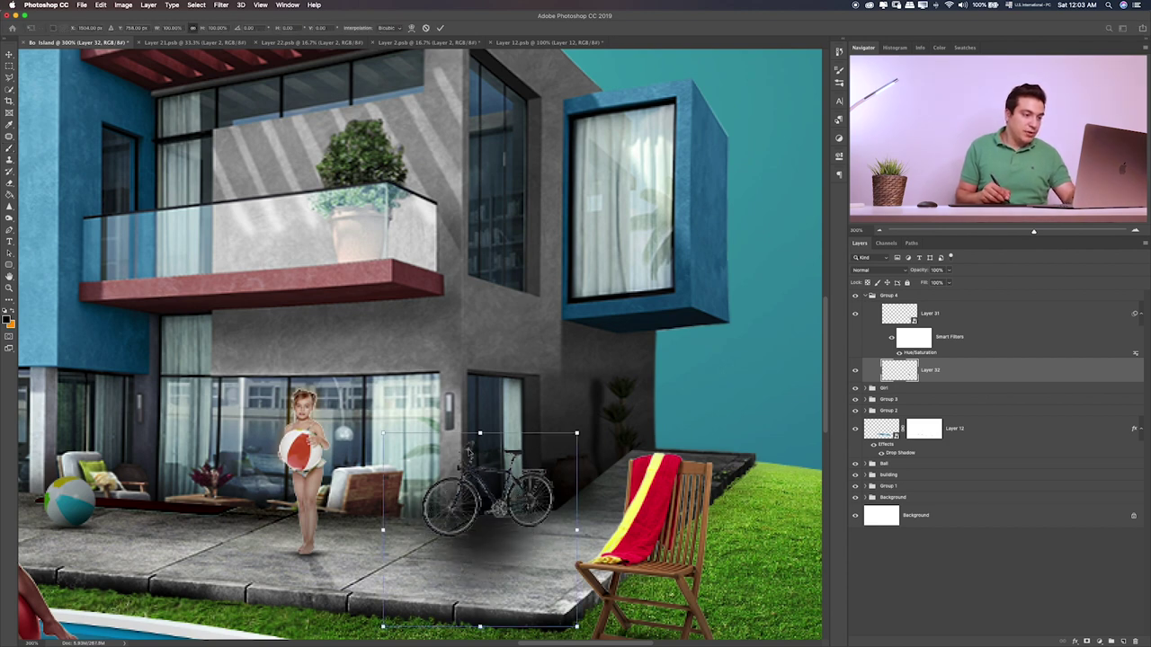
{"action": "mouse_move", "coordinate": [479, 433]}
{"action": "left_mouse_down"}
{"action": "mouse_move", "coordinate": [514, 623]}
{"action": "mouse_move", "coordinate": [538, 531]}
{"action": "left_mouse_up"}
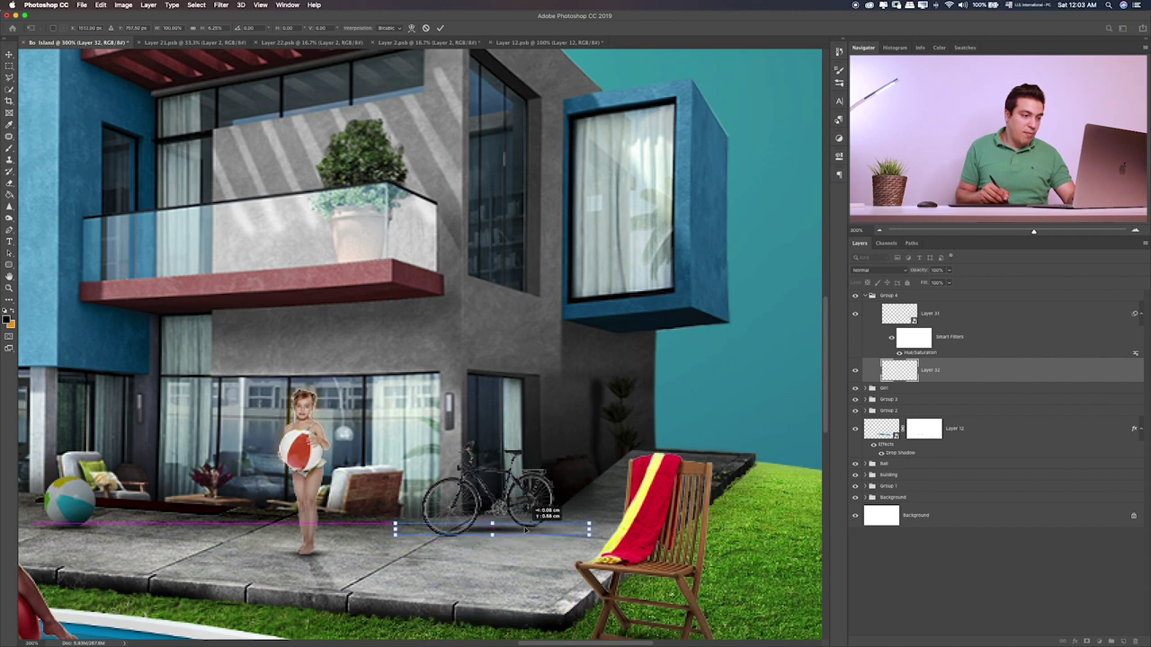
{"action": "key", "text": "Return"}
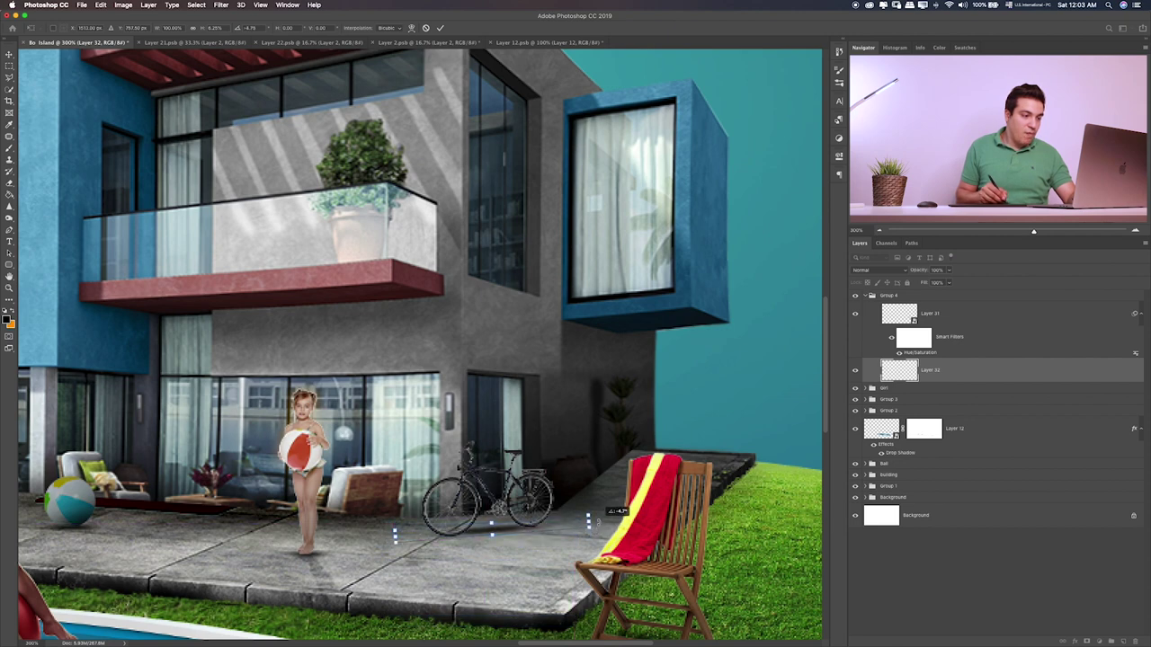
- Set the shadow layer to Soft Light and duplicate bicycle Layer 31
{"action": "key", "text": "alt+shift+m"}
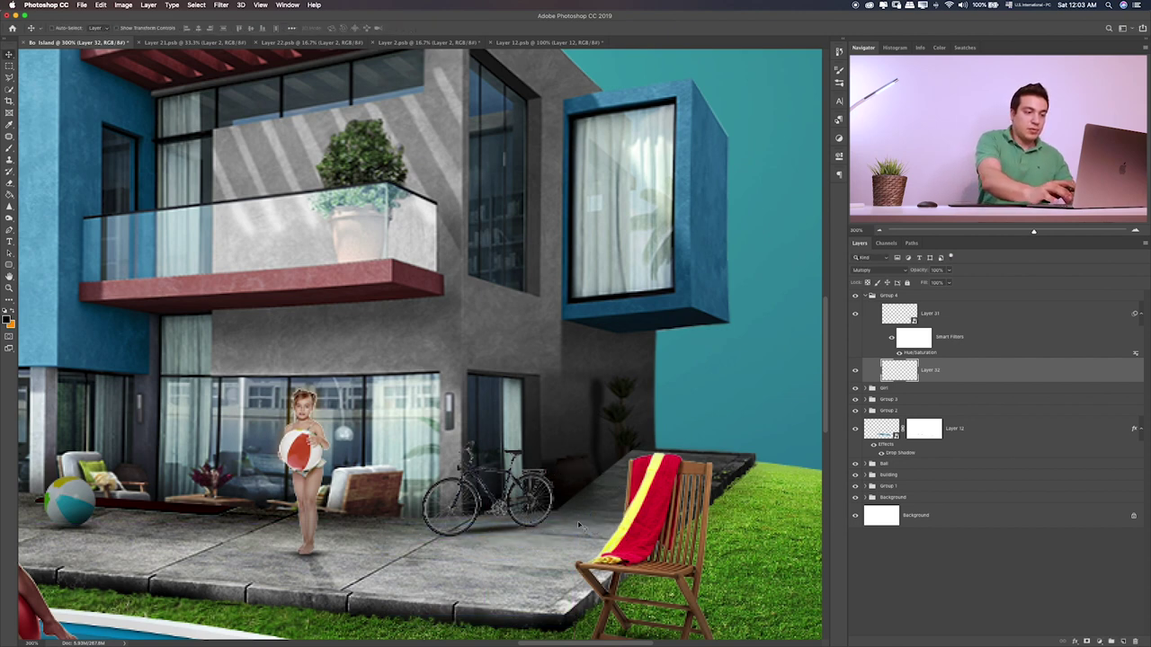
{"action": "key", "text": "shift+plus"}
{"action": "key", "text": "shift+plus"}
{"action": "key", "text": "shift+plus"}
{"action": "key", "text": "shift+plus"}
{"action": "key", "text": "shift+plus"}
{"action": "key", "text": "shift+plus"}
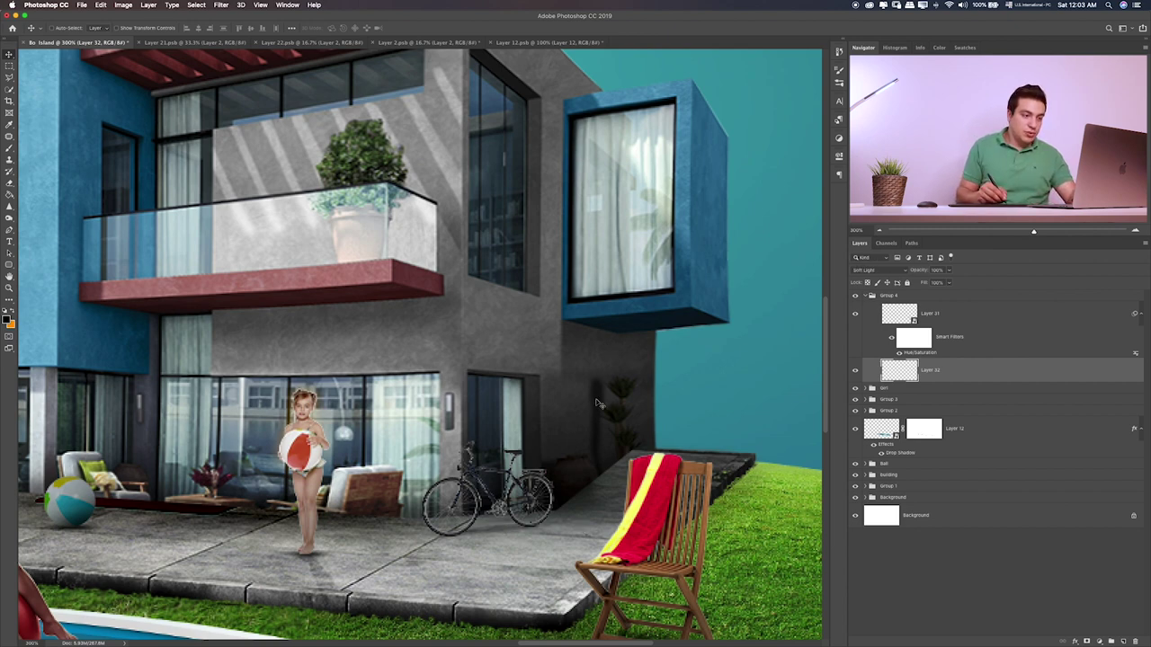
{"action": "key", "text": "Up"}
{"action": "key", "text": "Up"}
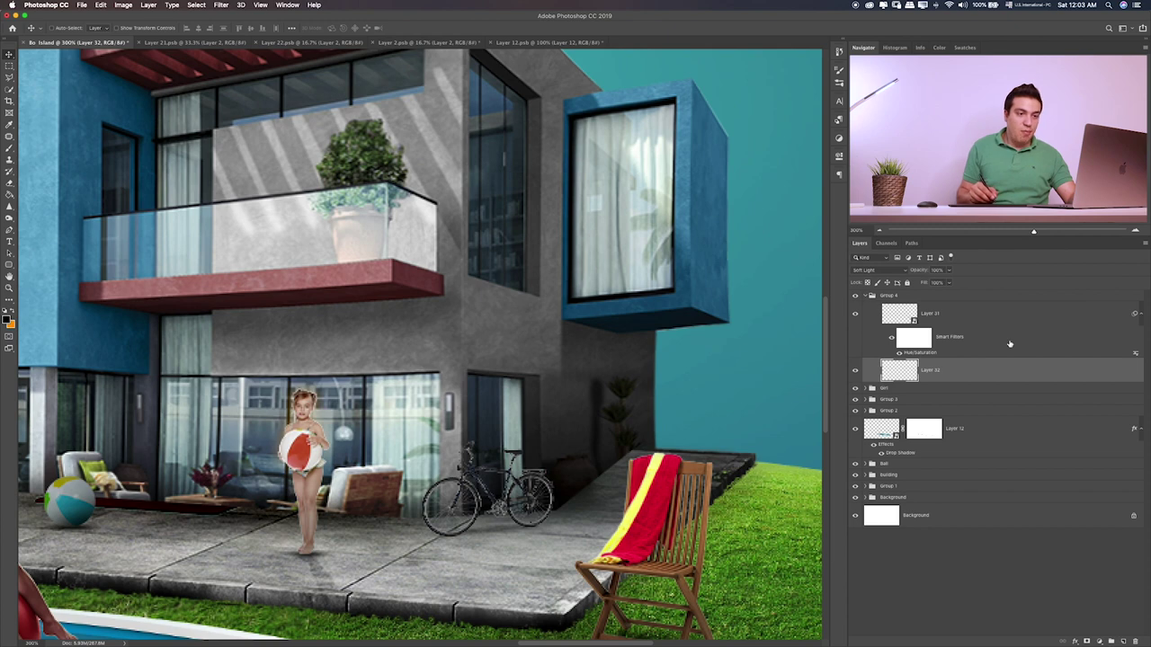
{"action": "left_click", "coordinate": [1007, 322]}
{"action": "key", "text": "ctrl+j"}
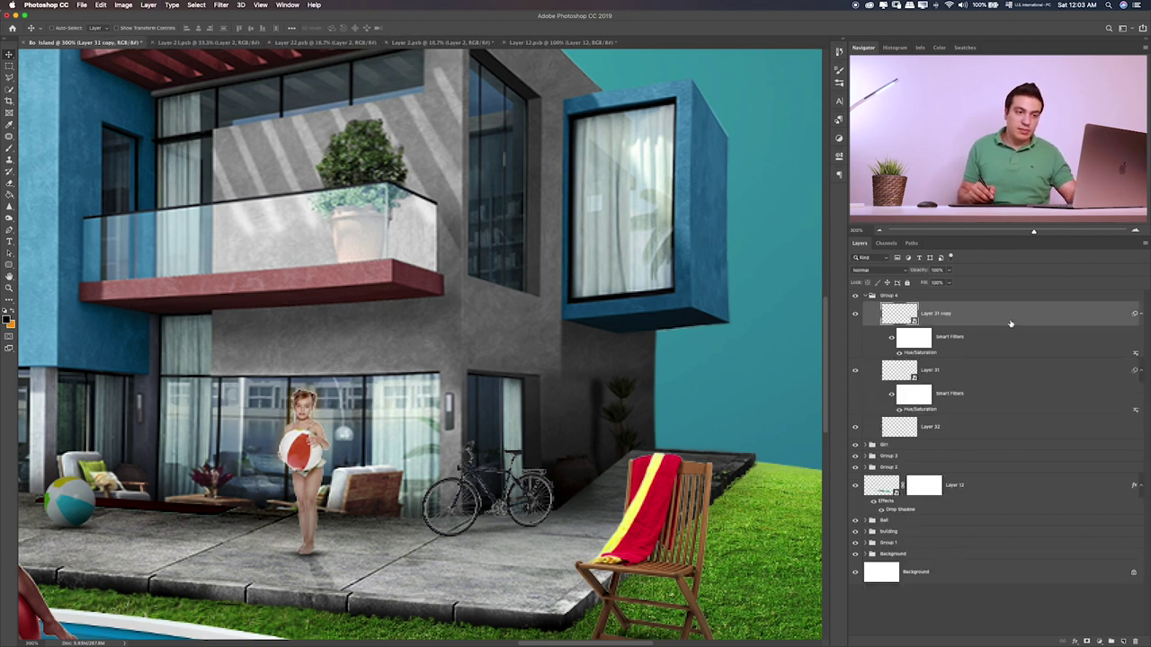
- Rasterize the bicycle copy, give it a dark Color Overlay, and convert it to a smart object
{"action": "right_click", "coordinate": [1027, 317]}
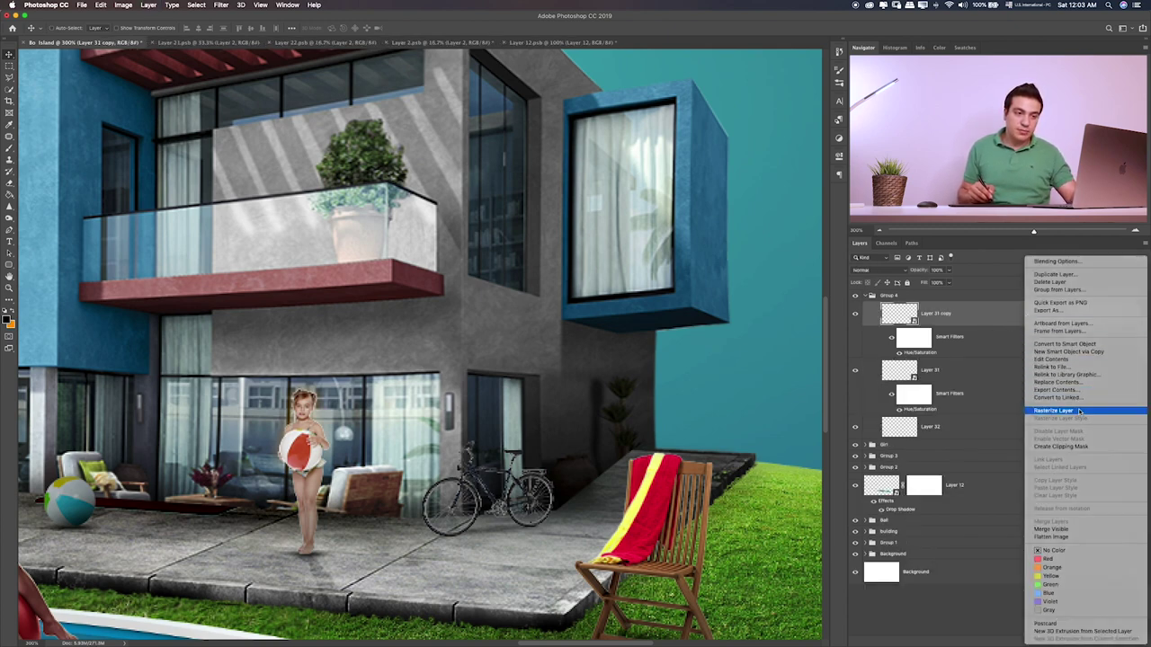
{"action": "left_click", "coordinate": [1083, 410]}
{"action": "double_click", "coordinate": [1007, 319]}
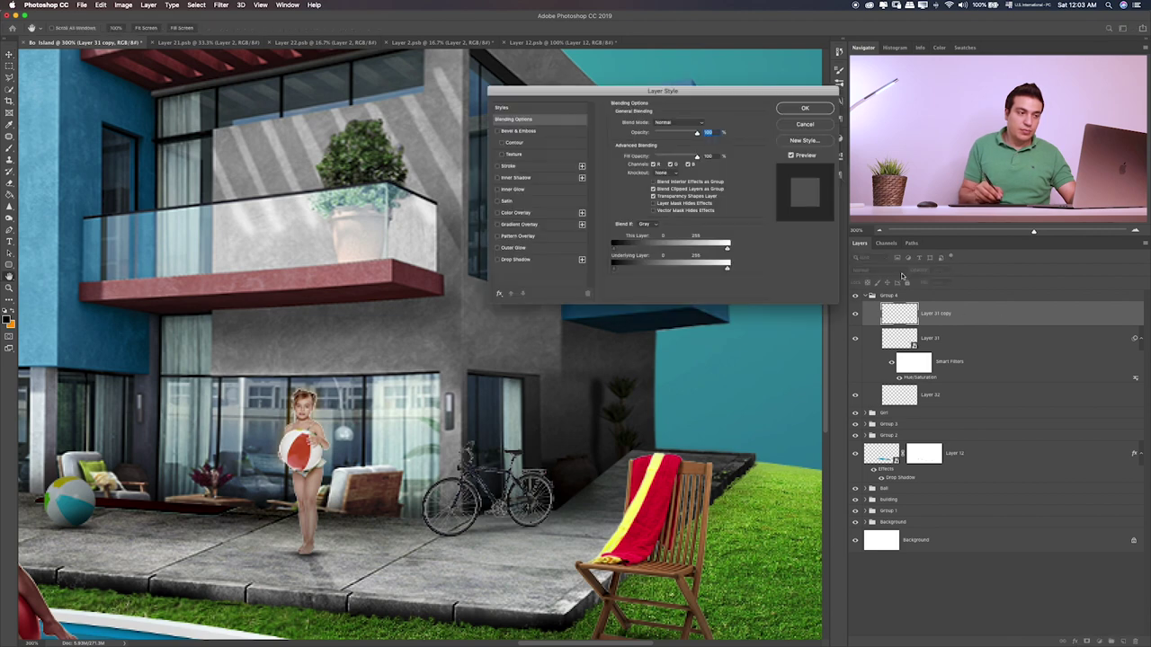
{"action": "left_click", "coordinate": [539, 213]}
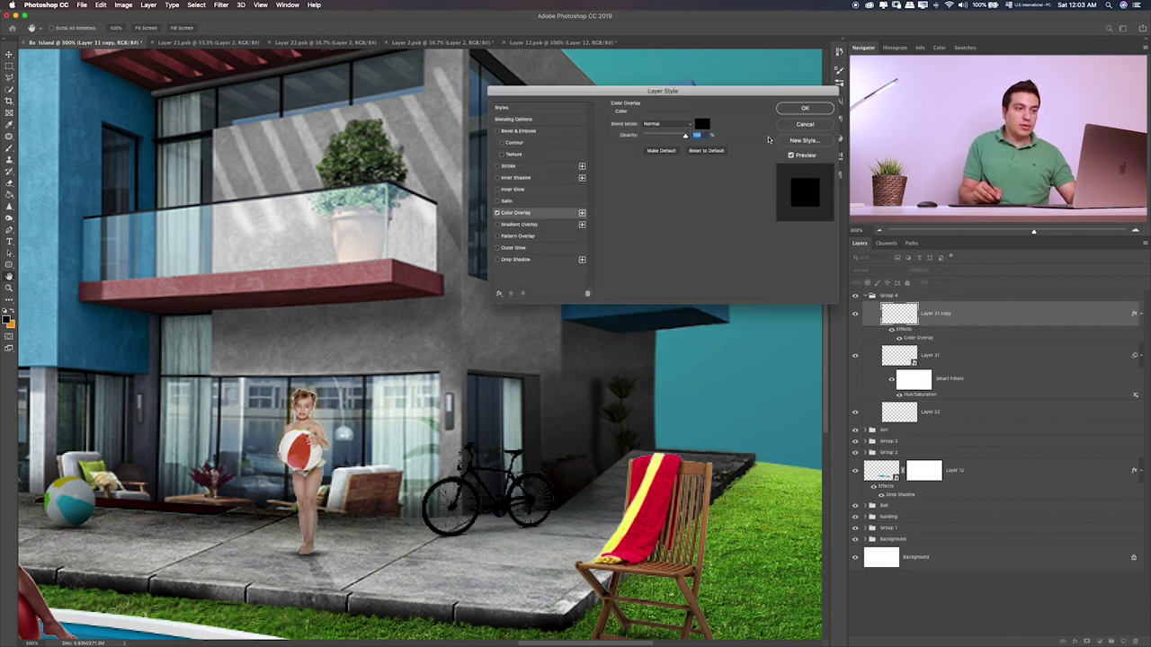
{"action": "left_click", "coordinate": [804, 108]}
{"action": "right_click", "coordinate": [1011, 324]}
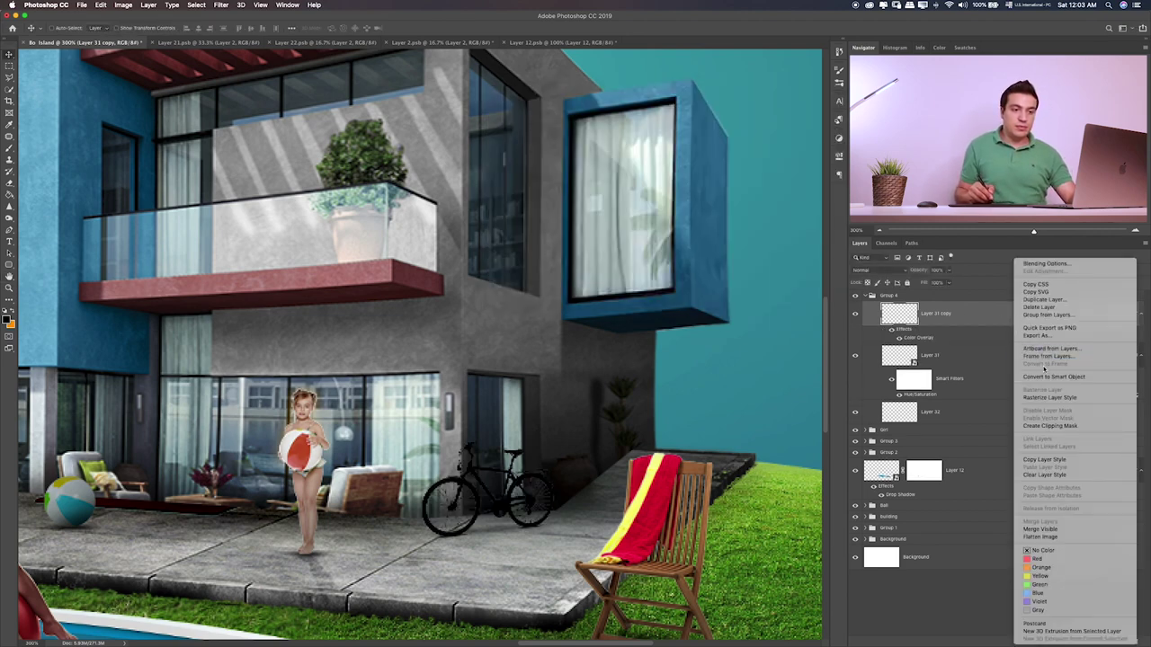
{"action": "left_click", "coordinate": [1010, 372]}
- Flip and skew the dark copy below the bike as a Soft Light shadow with a layer mask
{"action": "key", "text": "ctrl+t"}
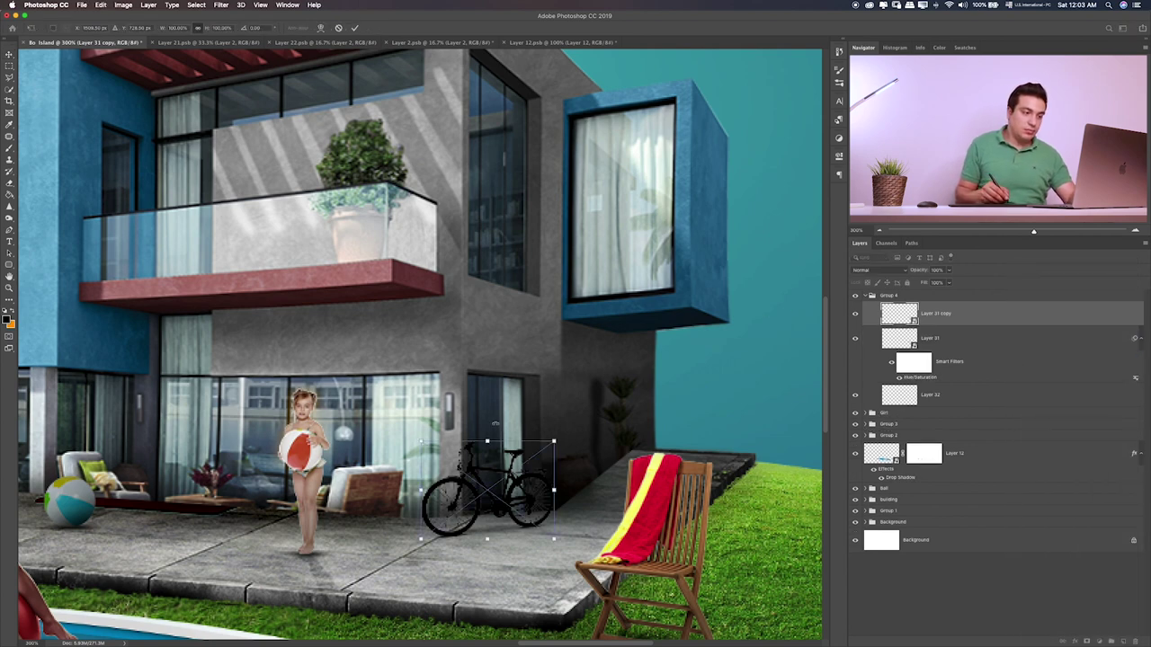
{"action": "mouse_move", "coordinate": [491, 442]}
{"action": "left_mouse_down"}
{"action": "mouse_move", "coordinate": [486, 582]}
{"action": "mouse_move", "coordinate": [532, 582]}
{"action": "left_mouse_up"}
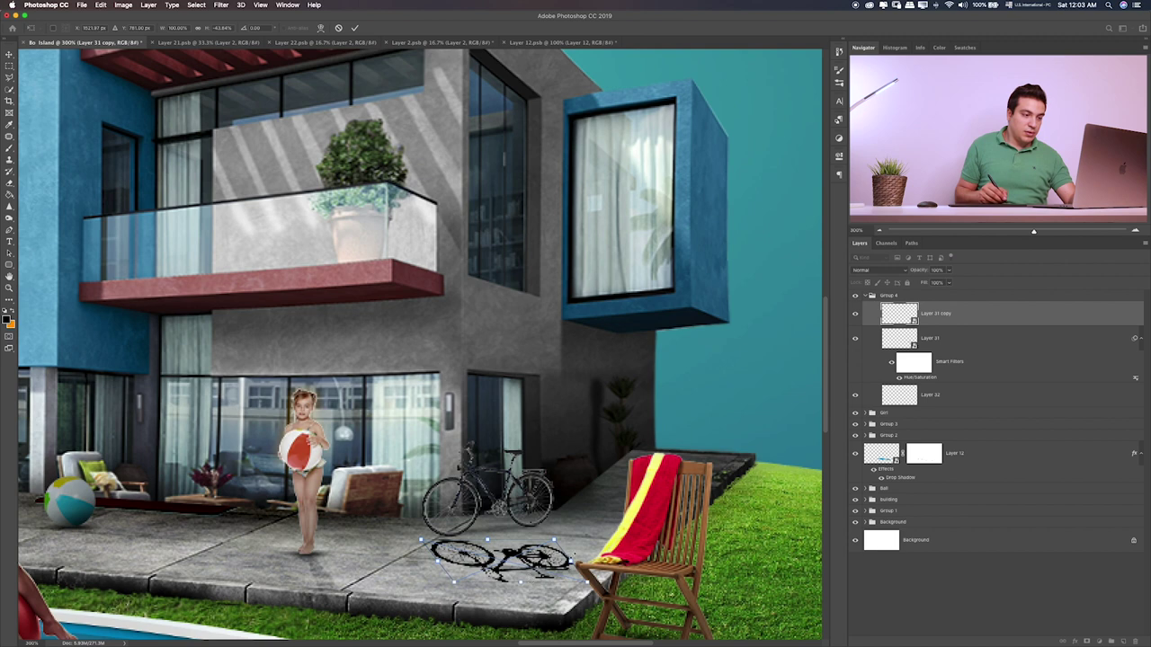
{"action": "mouse_move", "coordinate": [554, 540]}
{"action": "left_mouse_down"}
{"action": "mouse_move", "coordinate": [545, 527]}
{"action": "mouse_move", "coordinate": [564, 546]}
{"action": "mouse_move", "coordinate": [575, 536]}
{"action": "mouse_move", "coordinate": [566, 541]}
{"action": "left_mouse_up"}
{"action": "key", "text": "Return"}
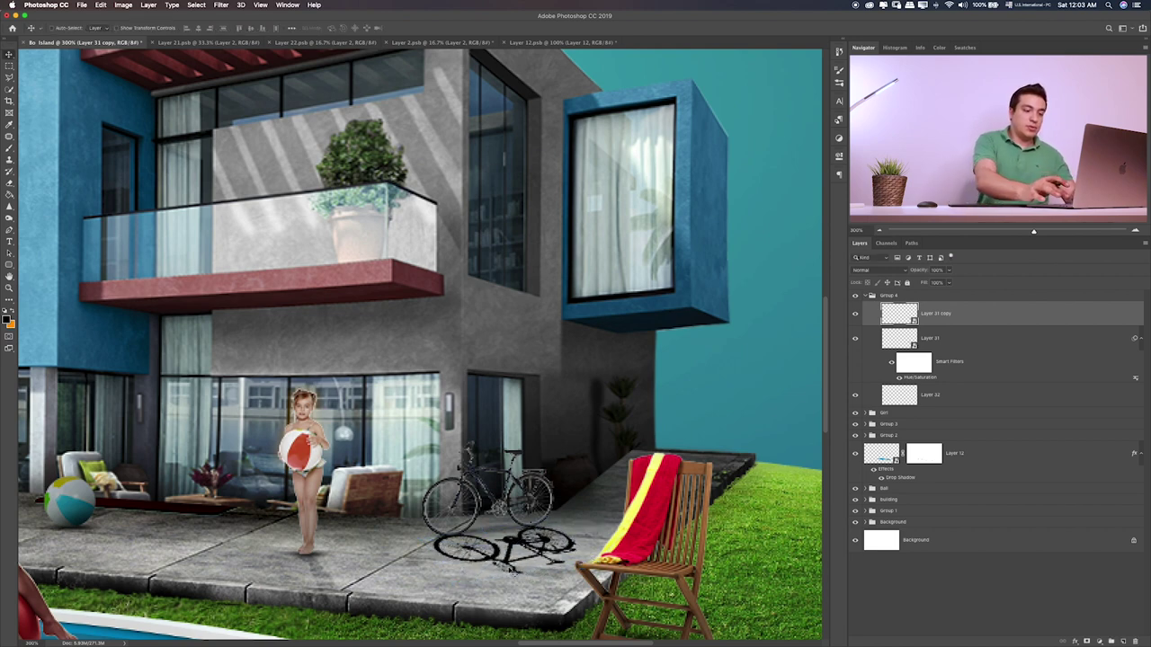
{"action": "key", "text": "shift+plus"}
{"action": "key", "text": "shift+plus"}
{"action": "key", "text": "shift+plus"}
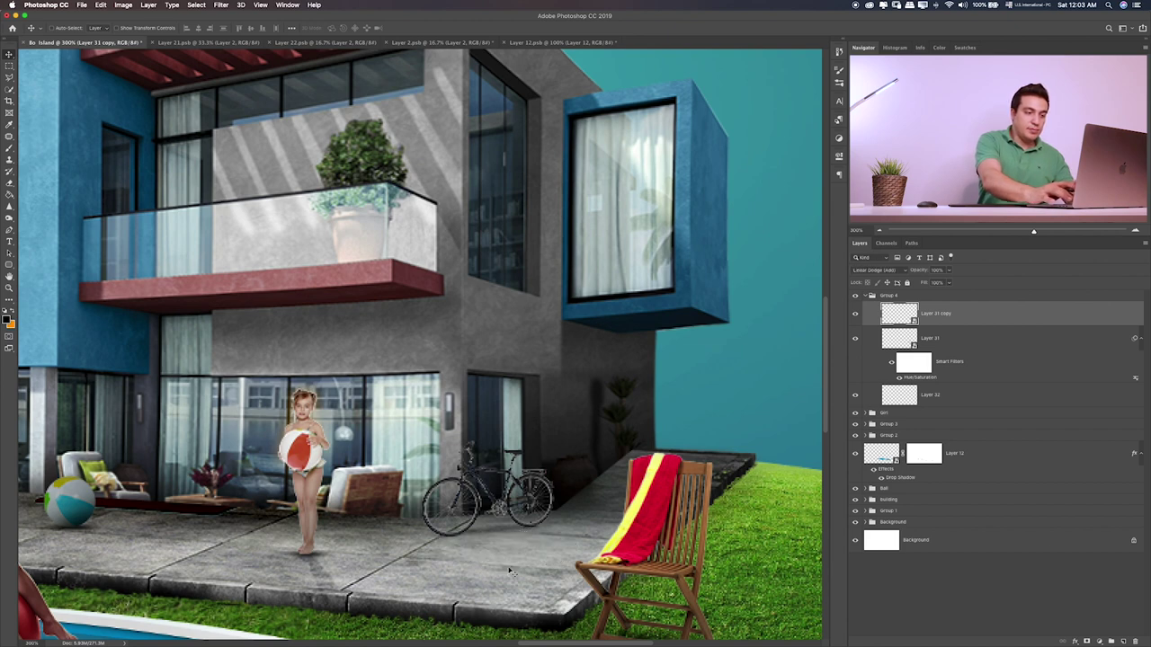
{"action": "key", "text": "shift+plus"}
{"action": "key", "text": "shift+plus"}
{"action": "key", "text": "shift+plus"}
{"action": "key", "text": "shift+plus"}
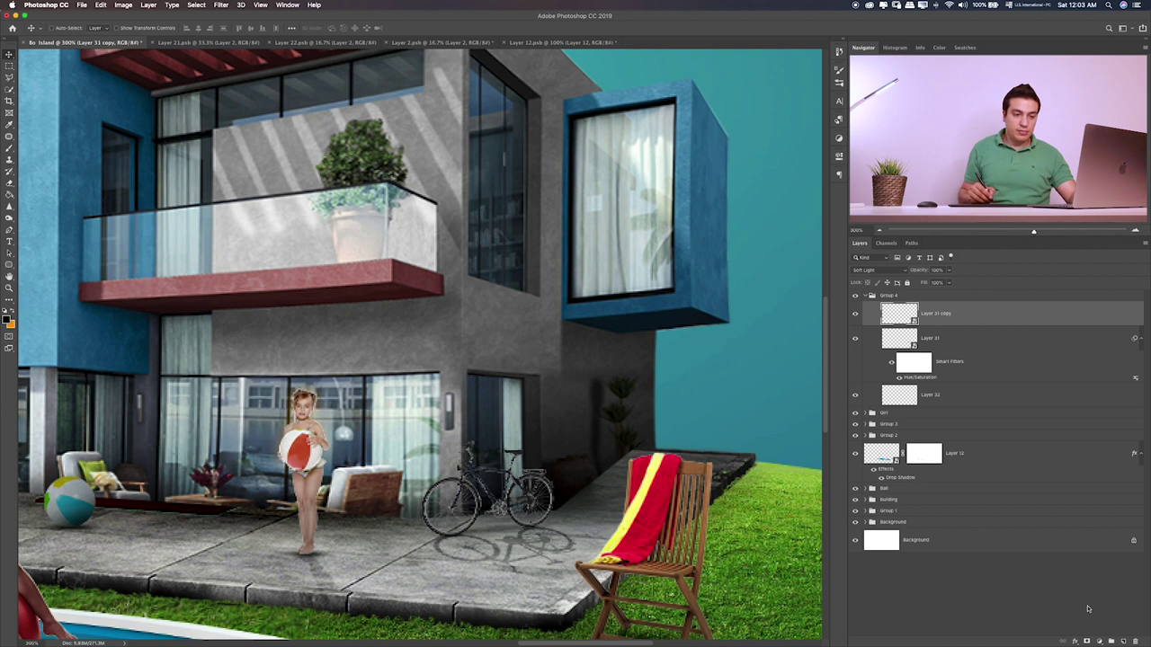
{"action": "left_click", "coordinate": [1087, 642]}
{"action": "key", "text": "b"}
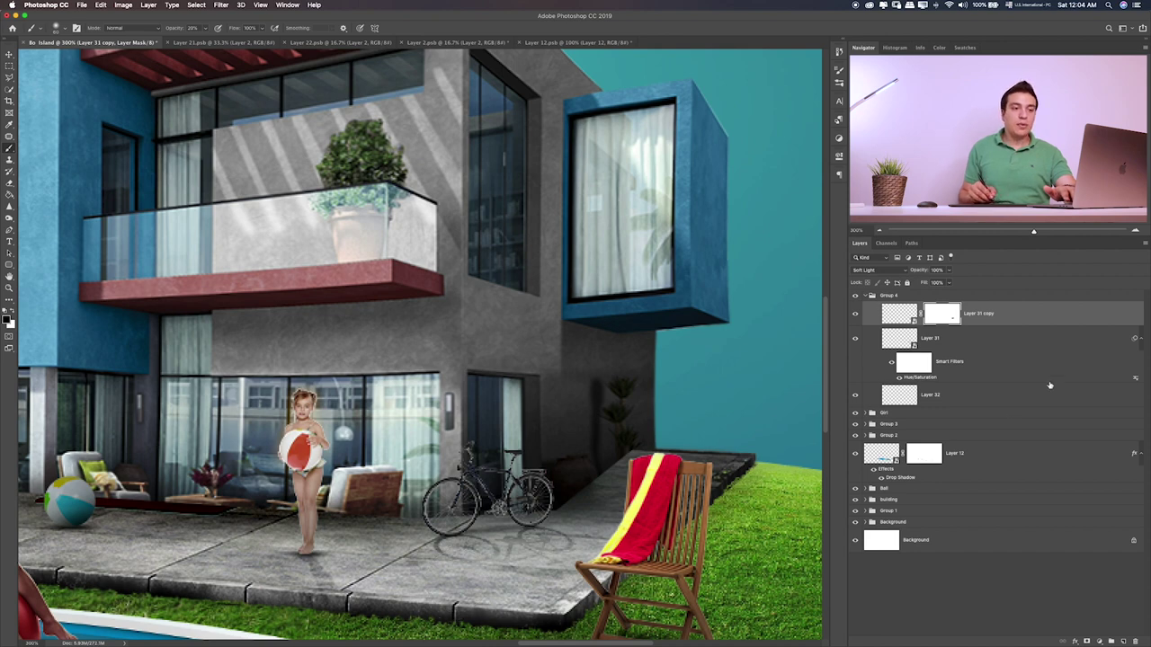
- Add a clipped empty layer above the bicycle and rename Group 4 to 'Bike'
{"action": "left_click", "coordinate": [1022, 345]}
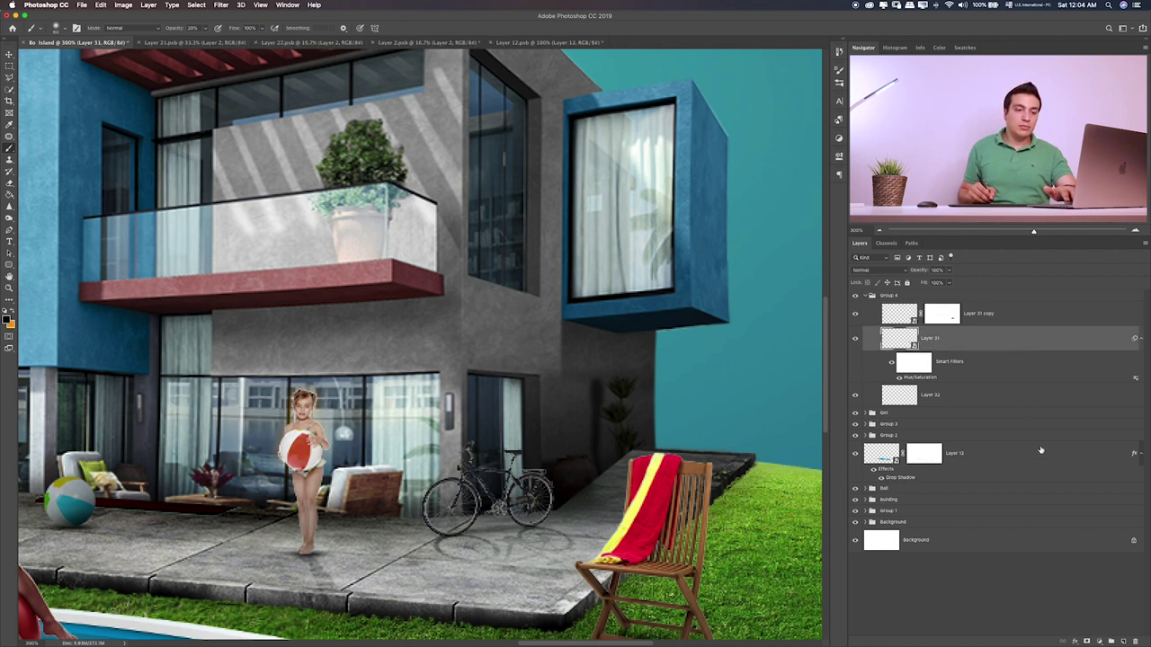
{"action": "left_click", "coordinate": [1121, 641]}
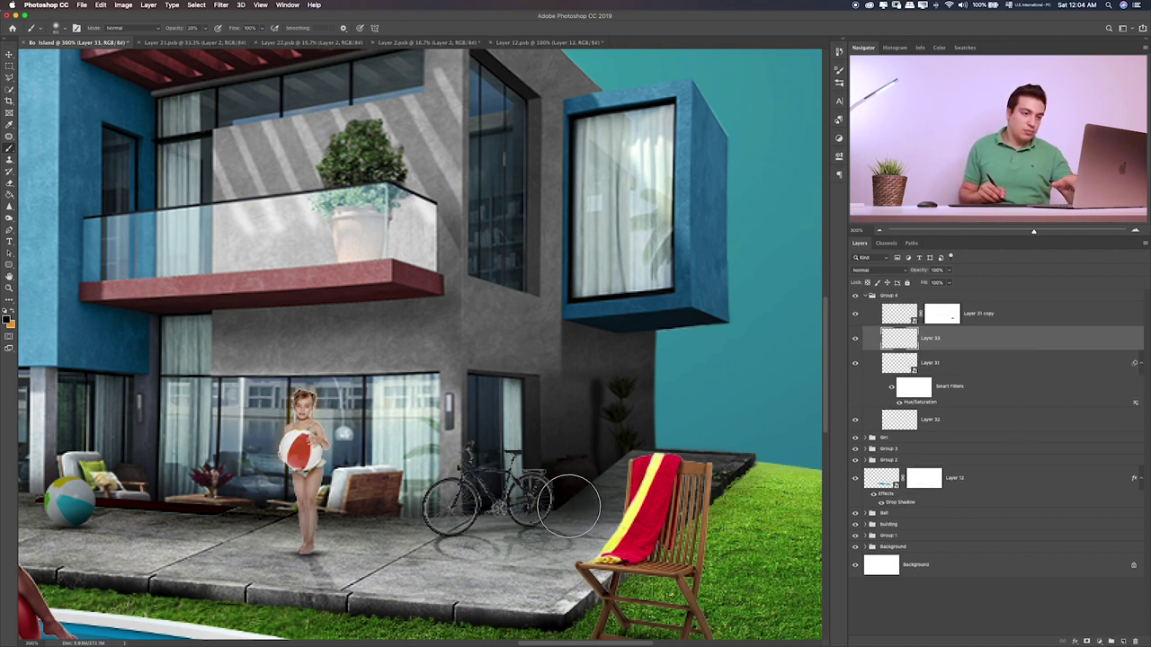
{"action": "left_click", "coordinate": [967, 350], "text": "alt"}
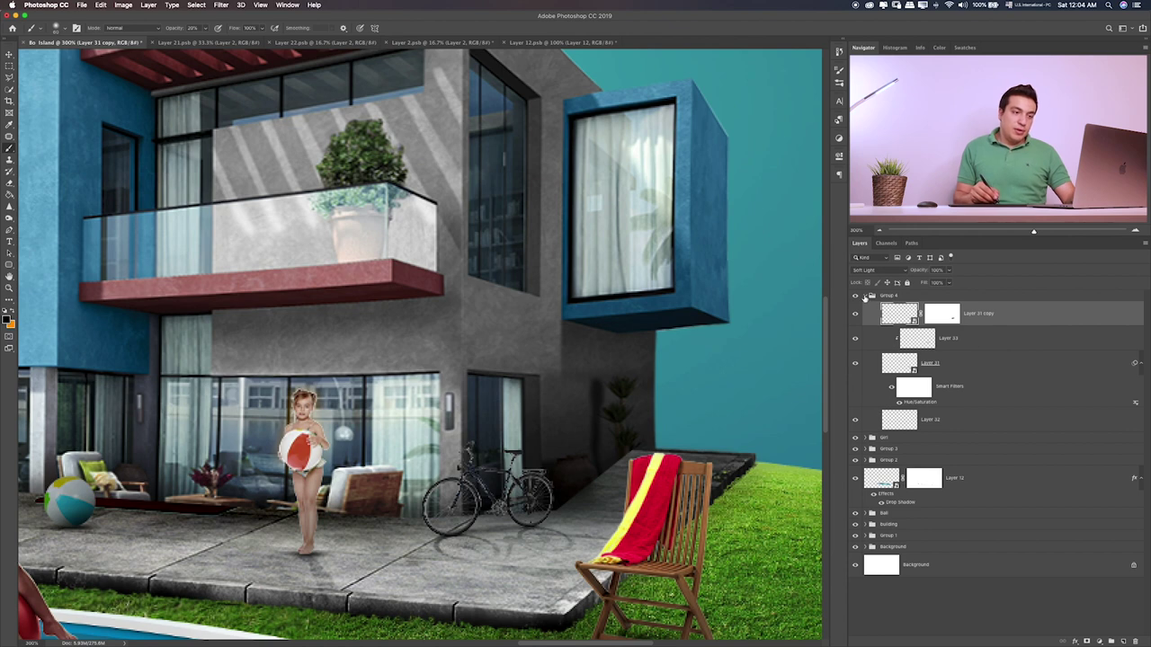
{"action": "left_click", "coordinate": [865, 296]}
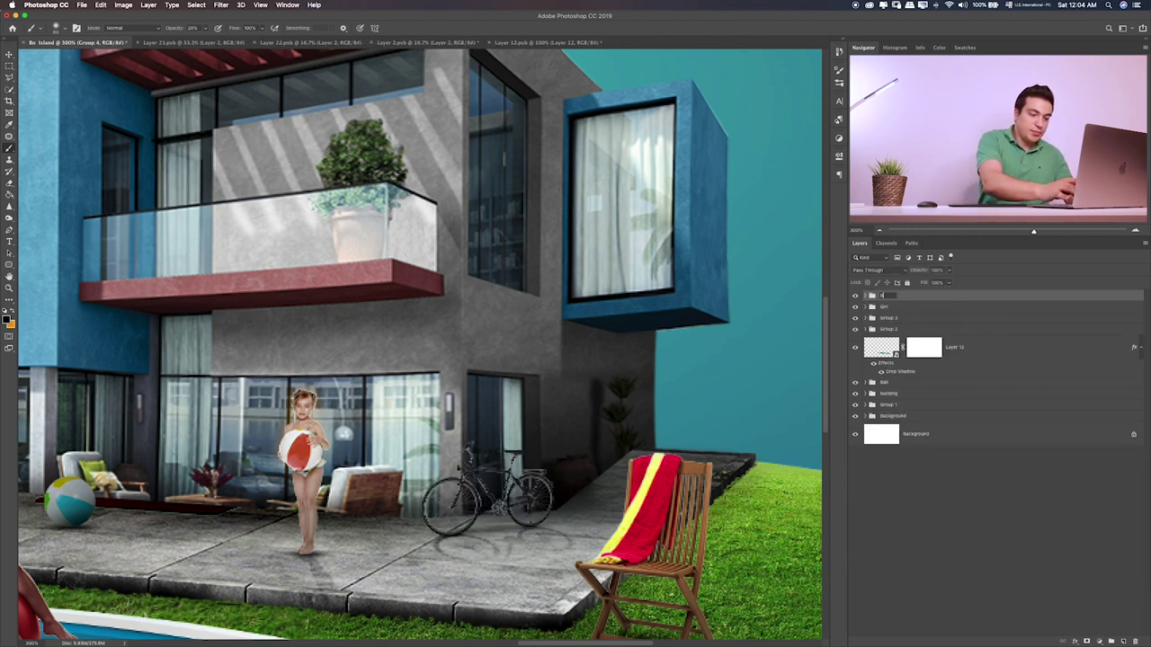
{"action": "type", "text": "ke"}
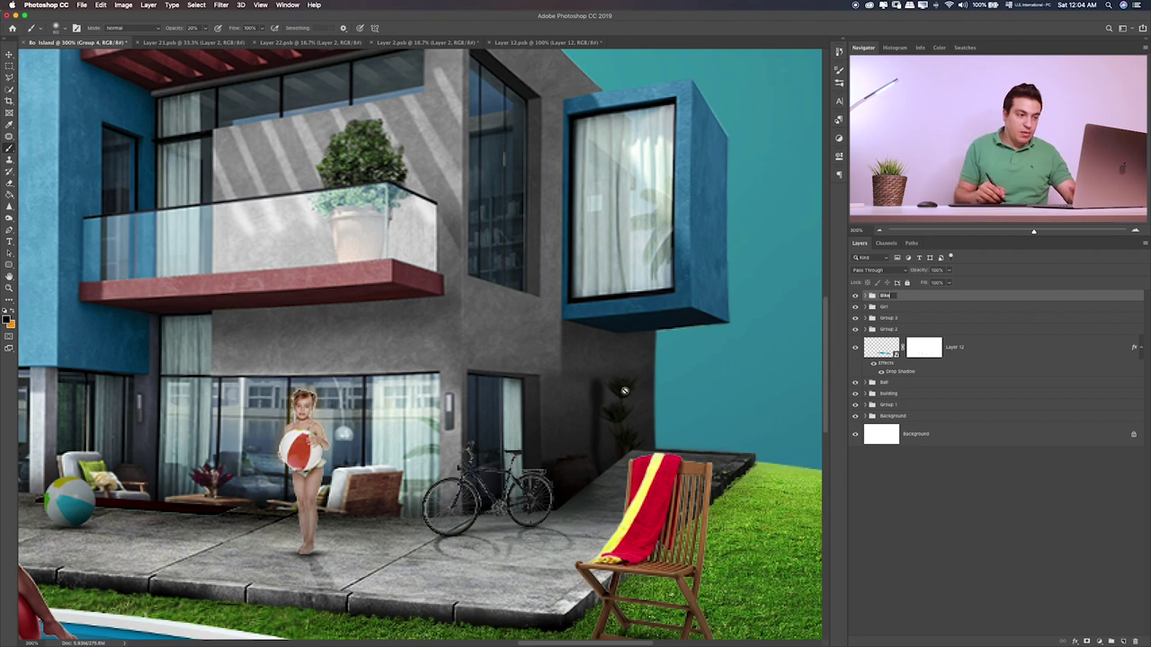
{"action": "left_click", "coordinate": [624, 390]}
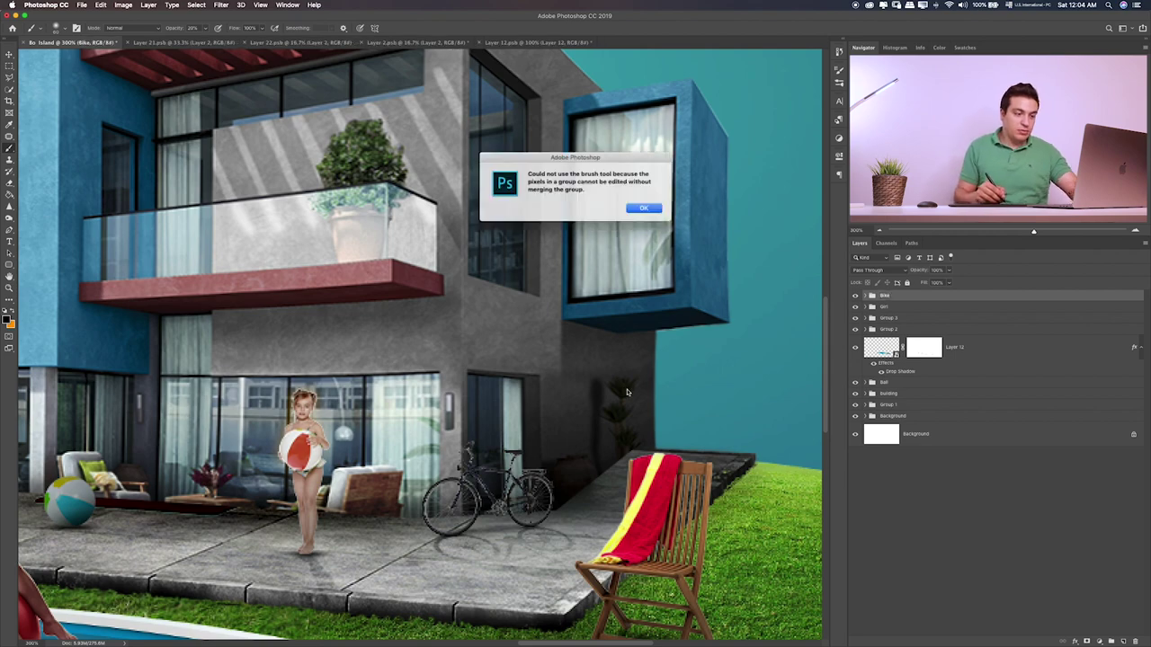
{"action": "left_click", "coordinate": [643, 207]}
- Select the layers from Bike to Group 1, nudge the artwork down, and switch to the Items folder
{"action": "key", "text": "super+0"}
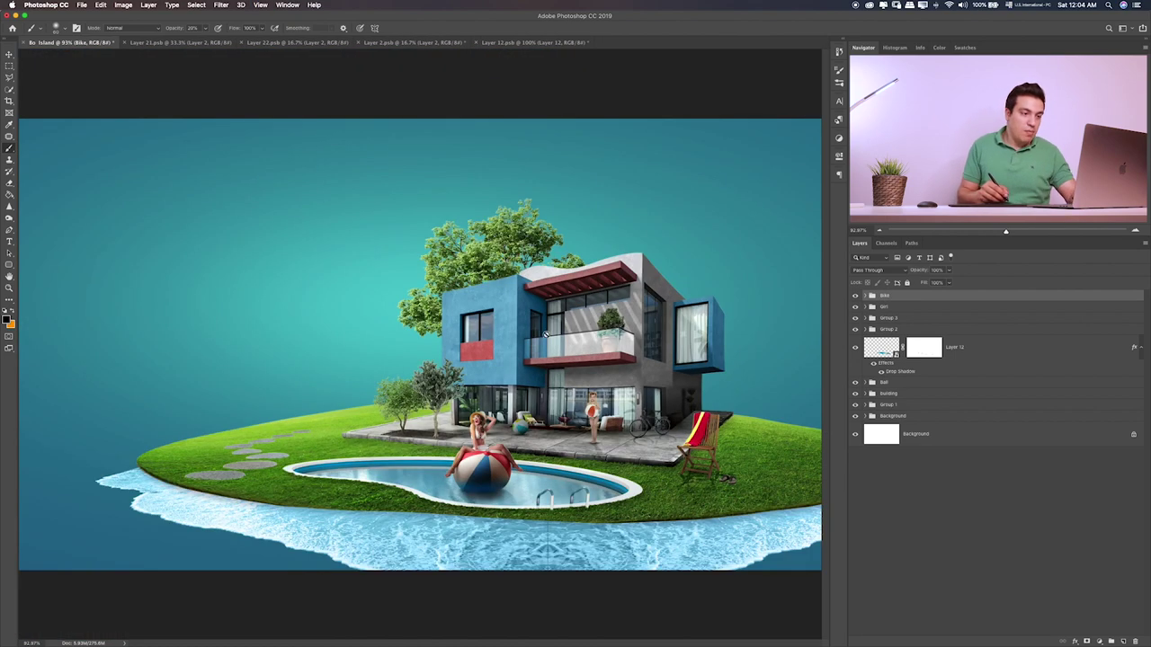
{"action": "key", "text": "m"}
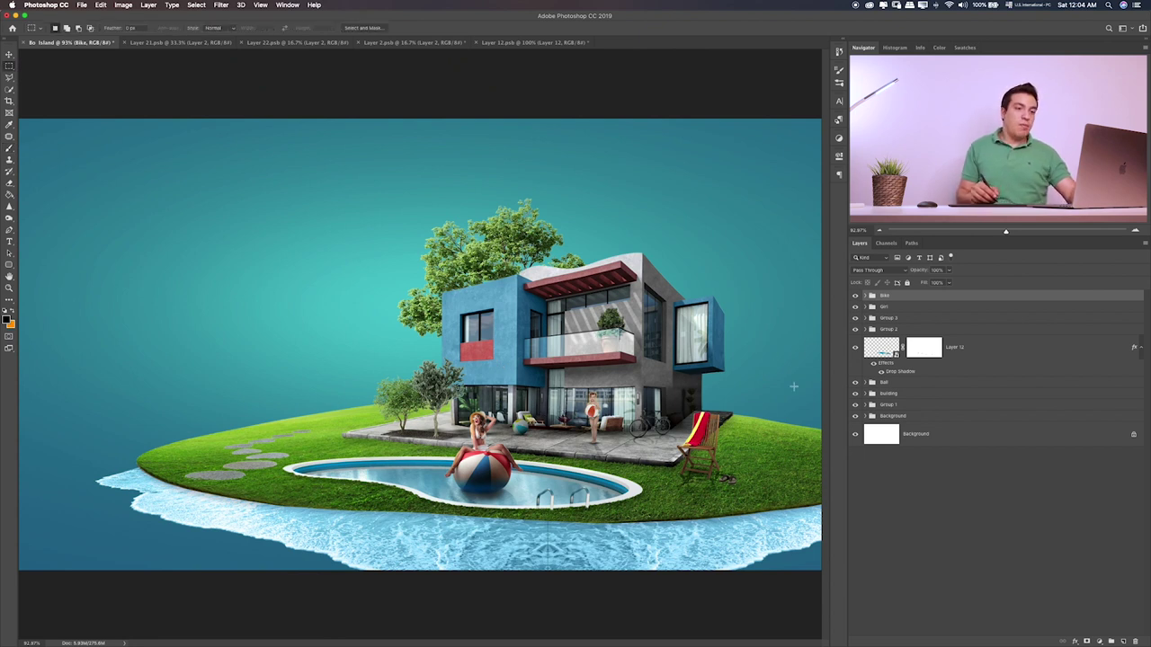
{"action": "left_click", "coordinate": [921, 406], "text": "shift"}
{"action": "key", "text": "v"}
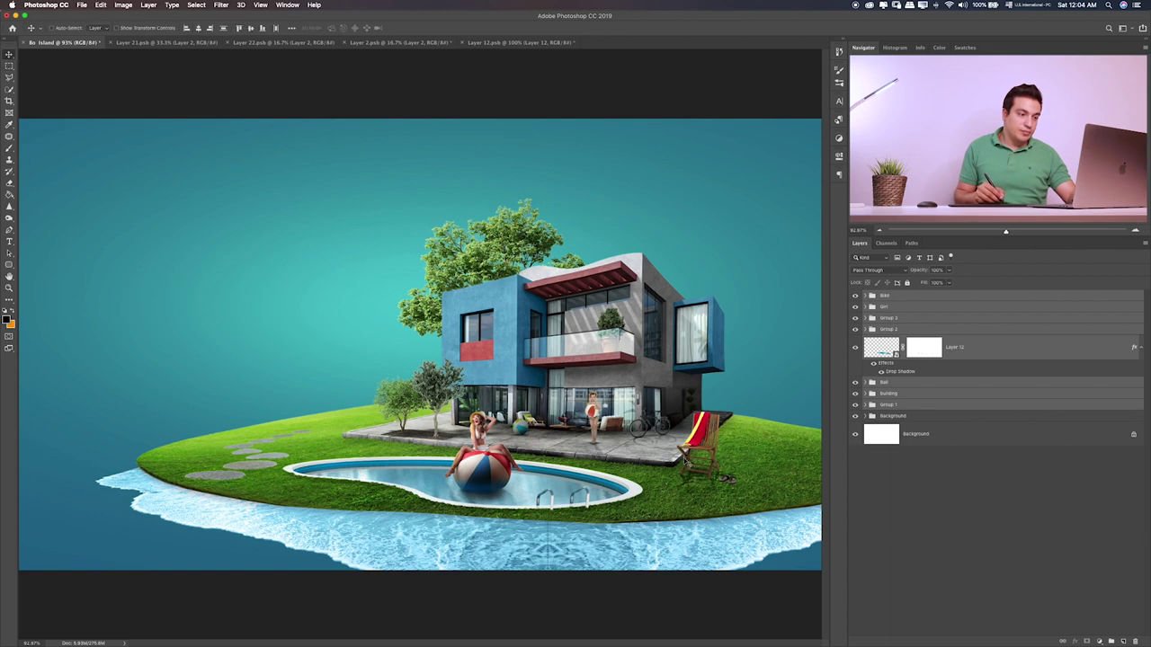
{"action": "left_click_drag", "start_coordinate": [693, 445], "coordinate": [690, 459]}
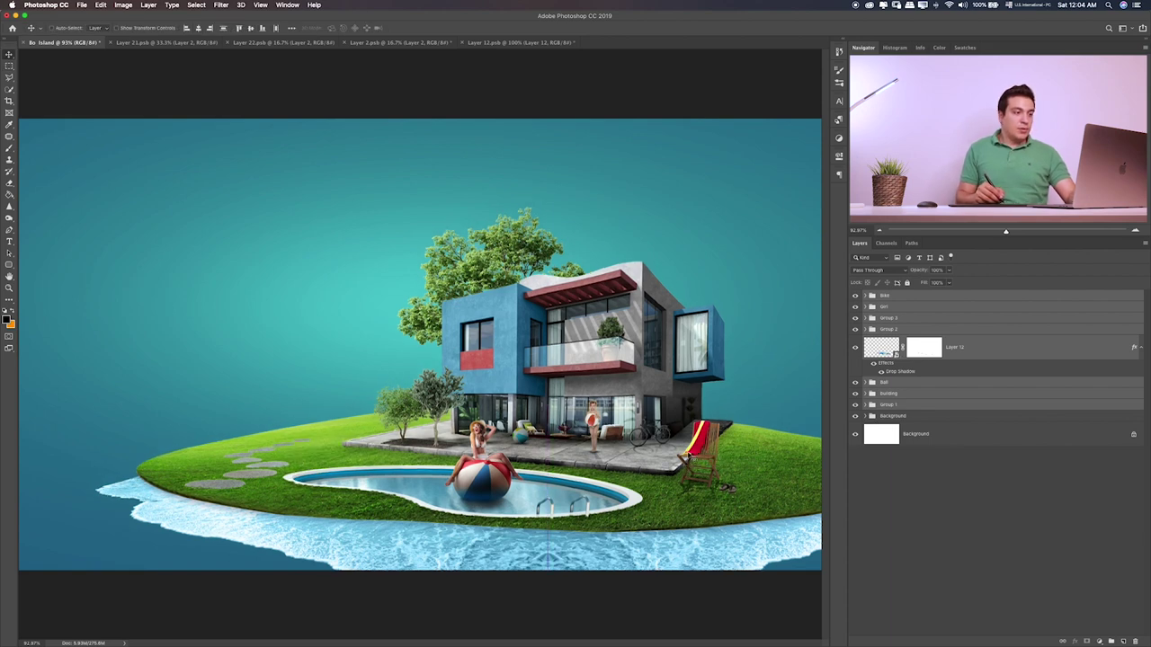
{"action": "key", "text": "super+Tab"}
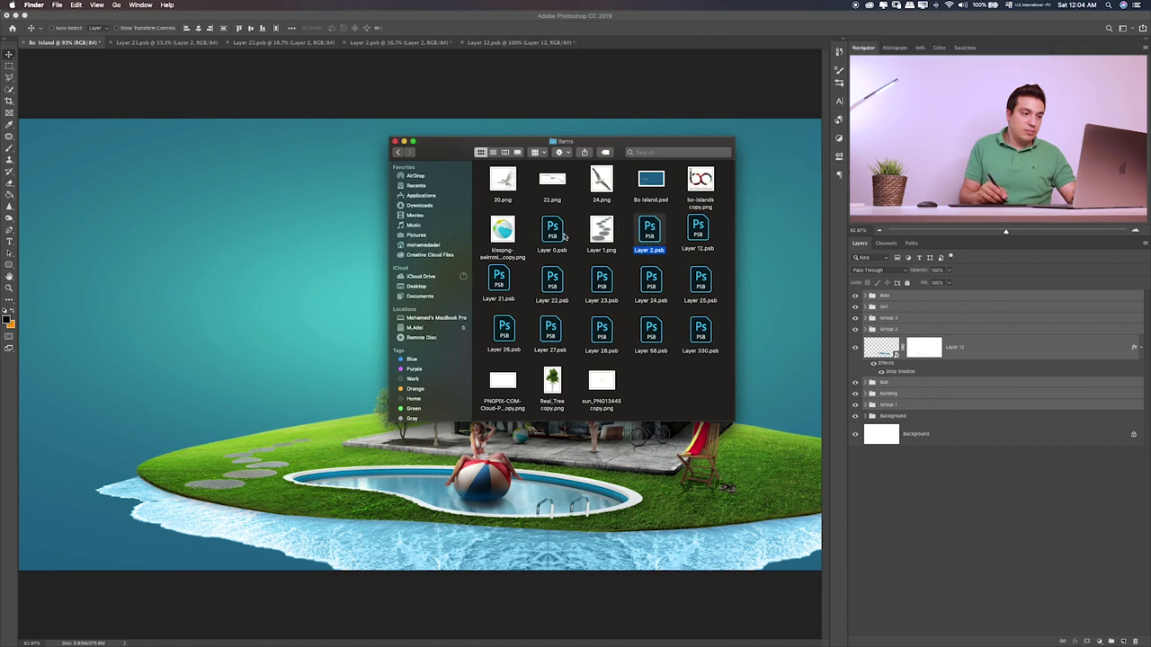
- Quick Look through the layer files from Layer 0.psb and Layer 21.psb, stopping at Layer 25.psb
{"action": "left_click", "coordinate": [562, 235]}
{"action": "key", "text": "space"}
{"action": "left_click", "coordinate": [495, 277]}
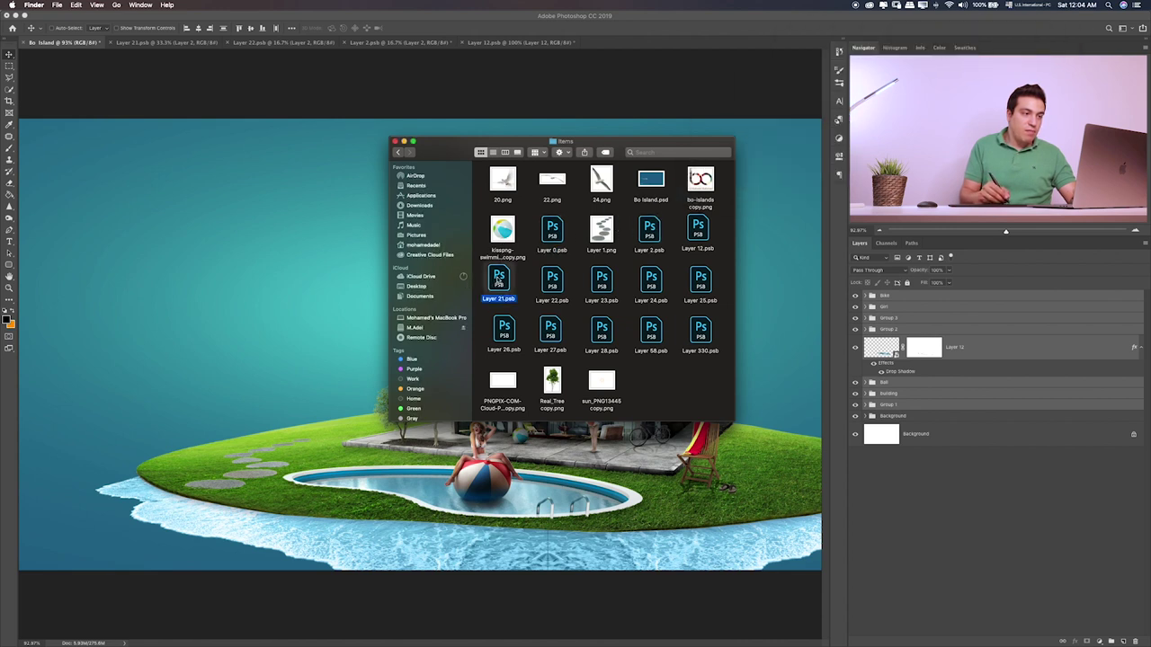
{"action": "key", "text": "Right"}
{"action": "key", "text": "Right"}
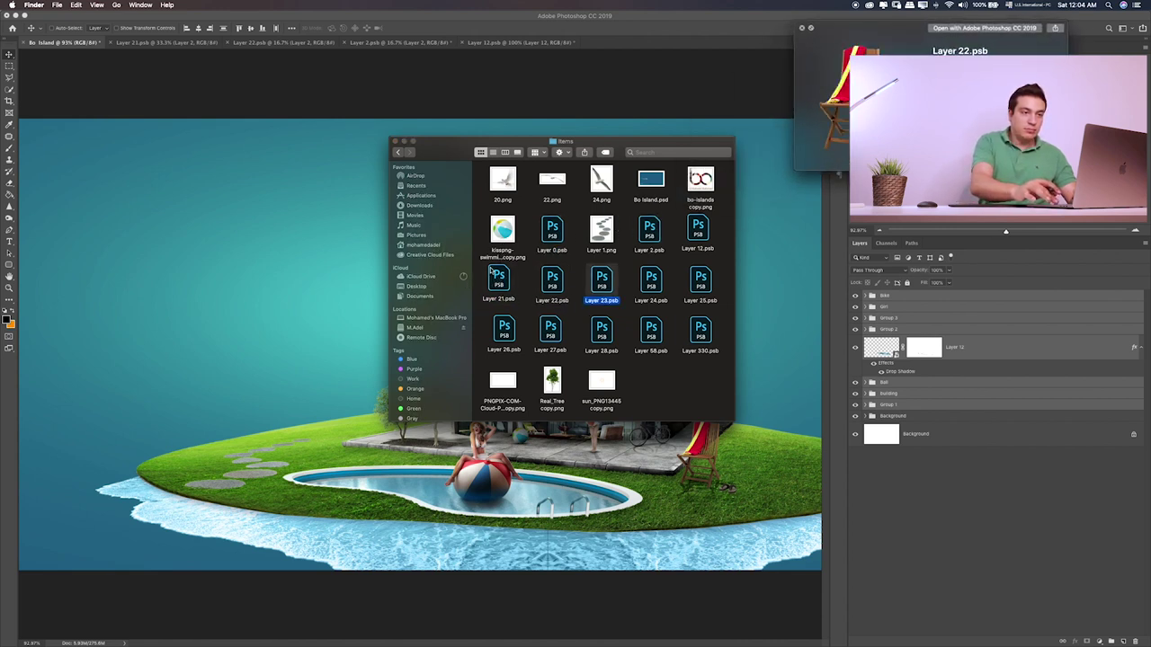
{"action": "key", "text": "Right"}
{"action": "key", "text": "Right"}
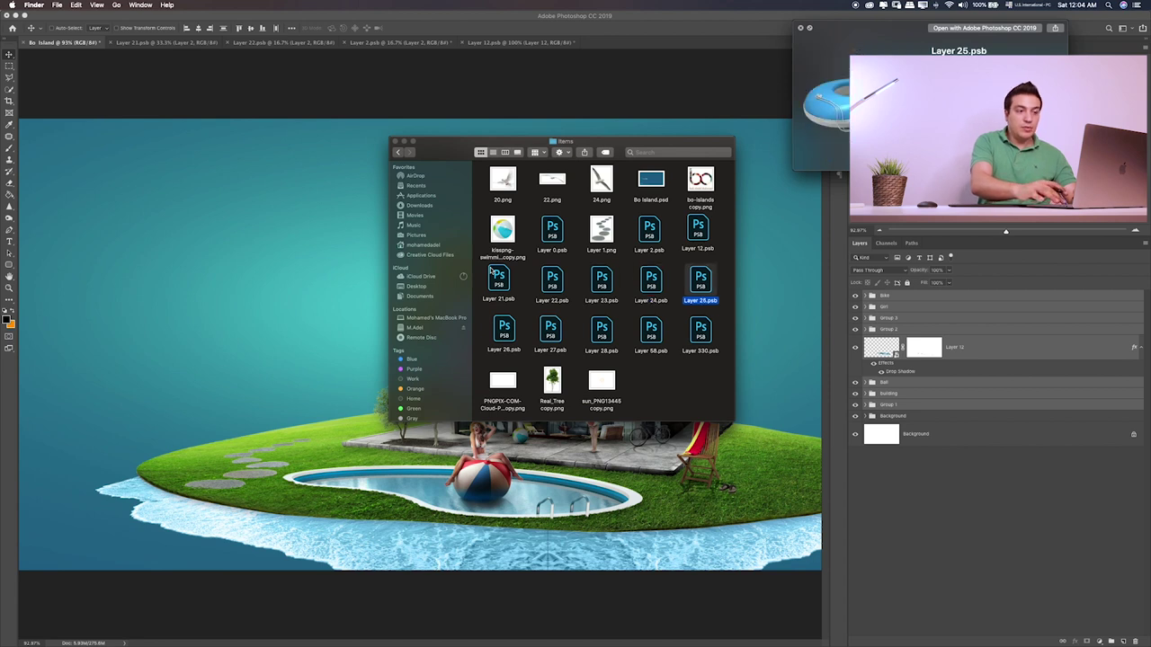
{"action": "key", "text": "space"}
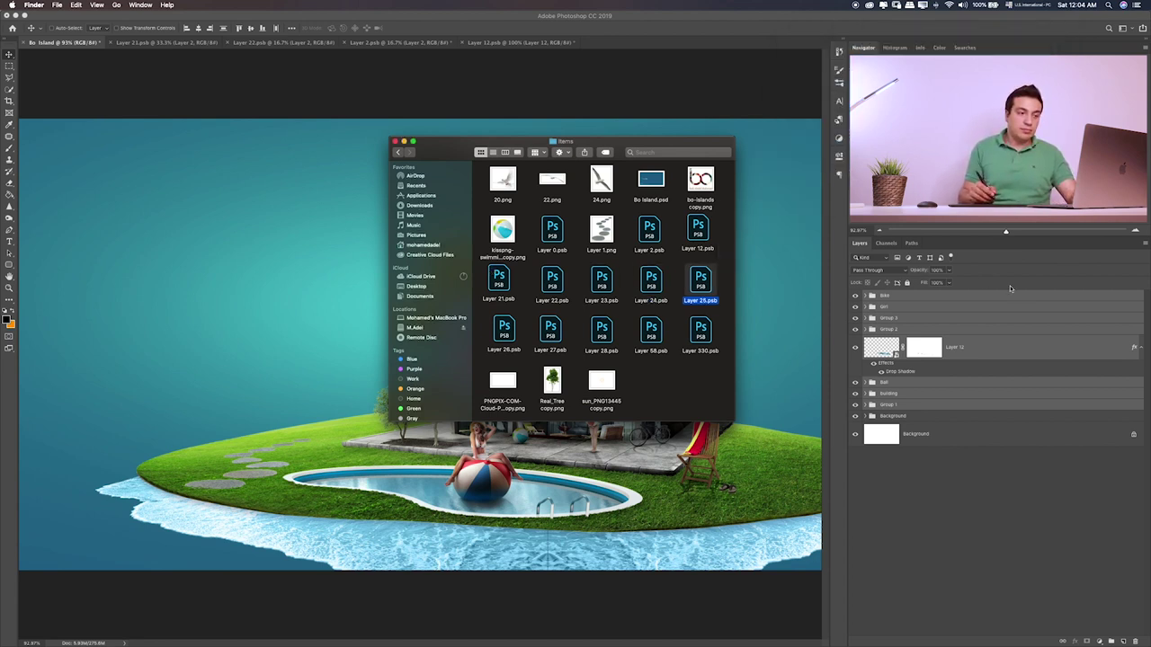
- Open Layer 25.psb, convert the boat to a smart object, and drag it into the island composite
{"action": "double_click", "coordinate": [701, 281]}
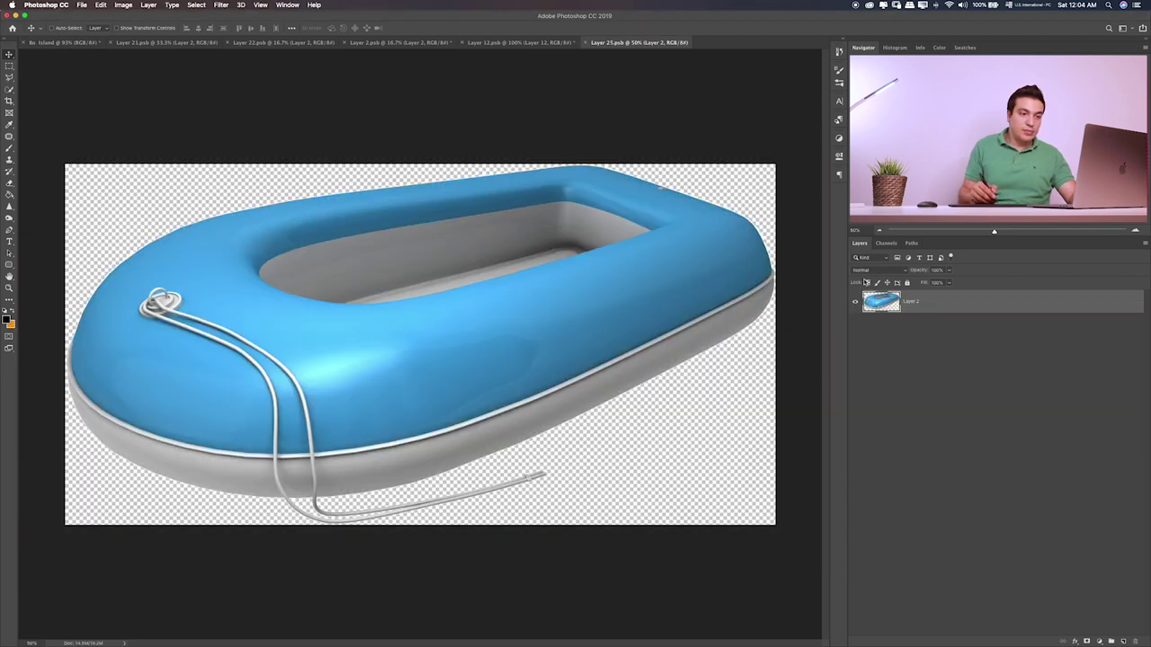
{"action": "right_click", "coordinate": [988, 311]}
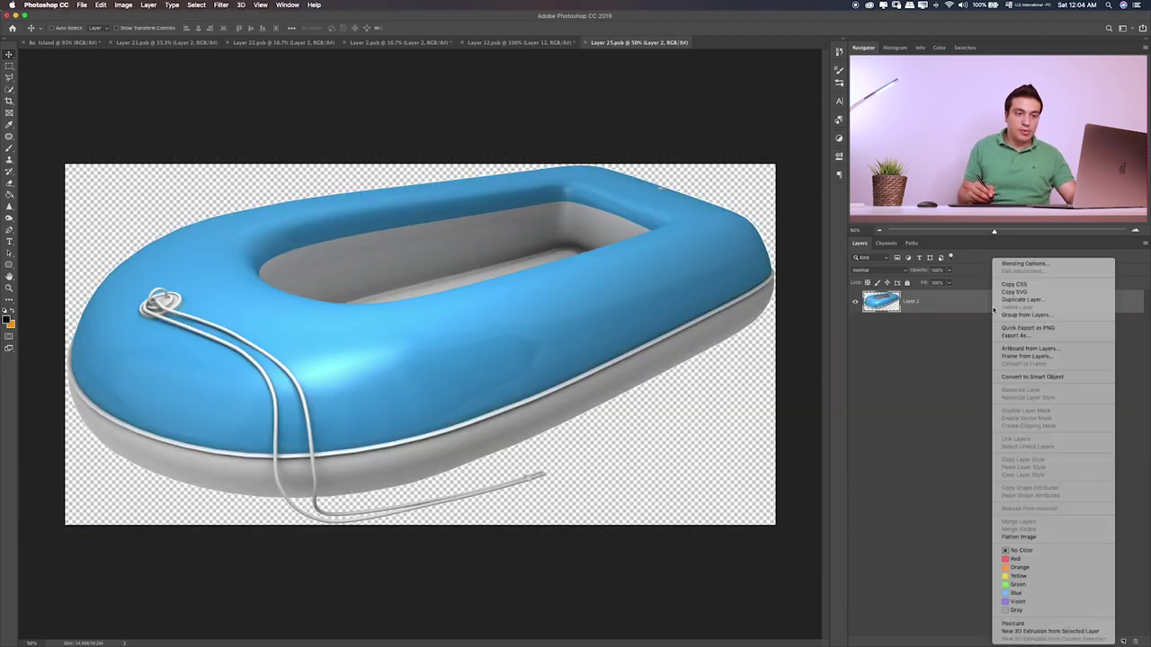
{"action": "left_click", "coordinate": [1018, 376]}
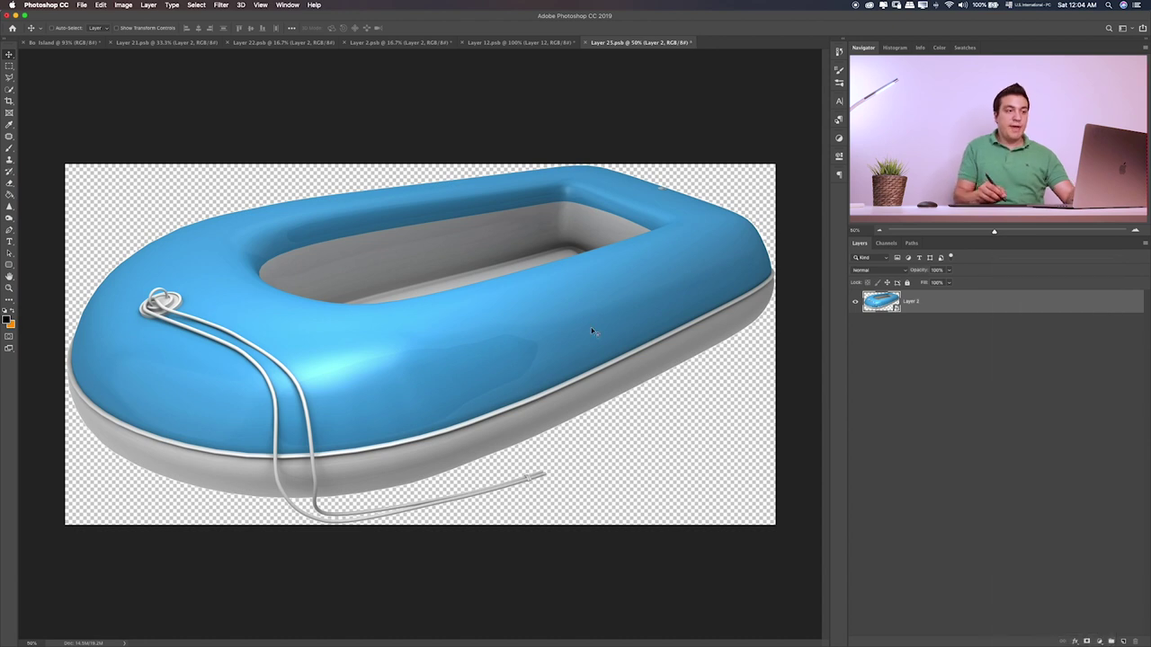
{"action": "mouse_move", "coordinate": [620, 295]}
{"action": "left_mouse_down"}
{"action": "mouse_move", "coordinate": [76, 43]}
{"action": "mouse_move", "coordinate": [101, 71]}
{"action": "left_mouse_up"}
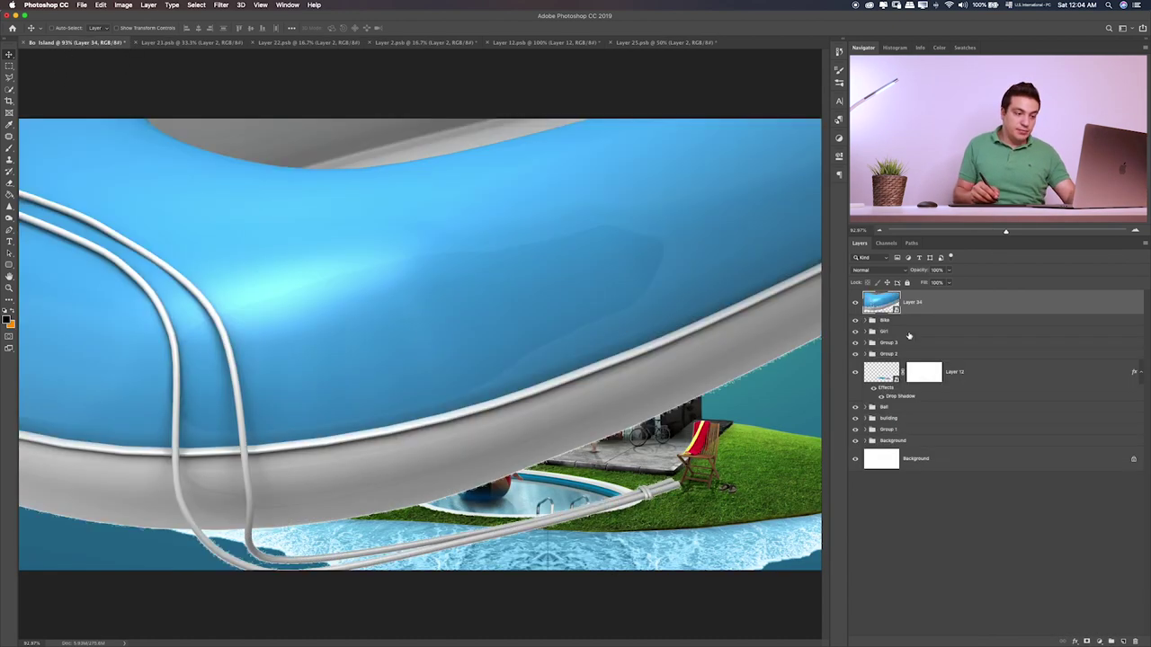
- Shrink the boat and move it onto the grass beside the deck chair
{"action": "key", "text": "ctrl+t"}
{"action": "key", "text": "ctrl+0"}
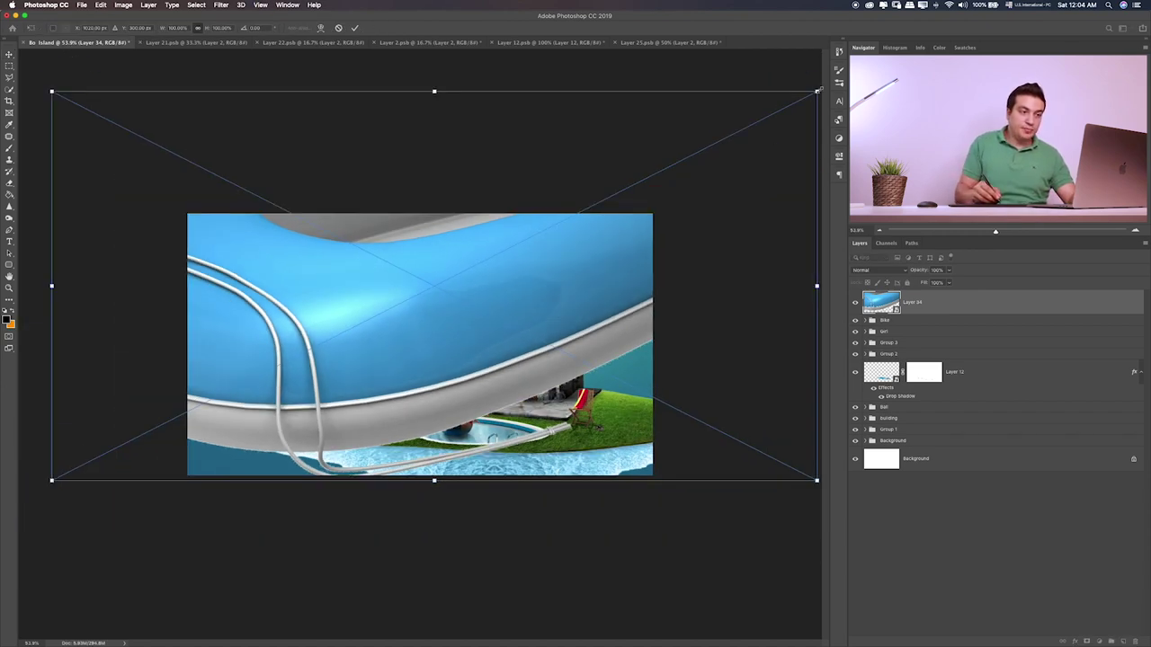
{"action": "mouse_move", "coordinate": [817, 91]}
{"action": "left_mouse_down"}
{"action": "mouse_move", "coordinate": [150, 453]}
{"action": "mouse_move", "coordinate": [696, 391]}
{"action": "mouse_move", "coordinate": [623, 404]}
{"action": "left_mouse_up"}
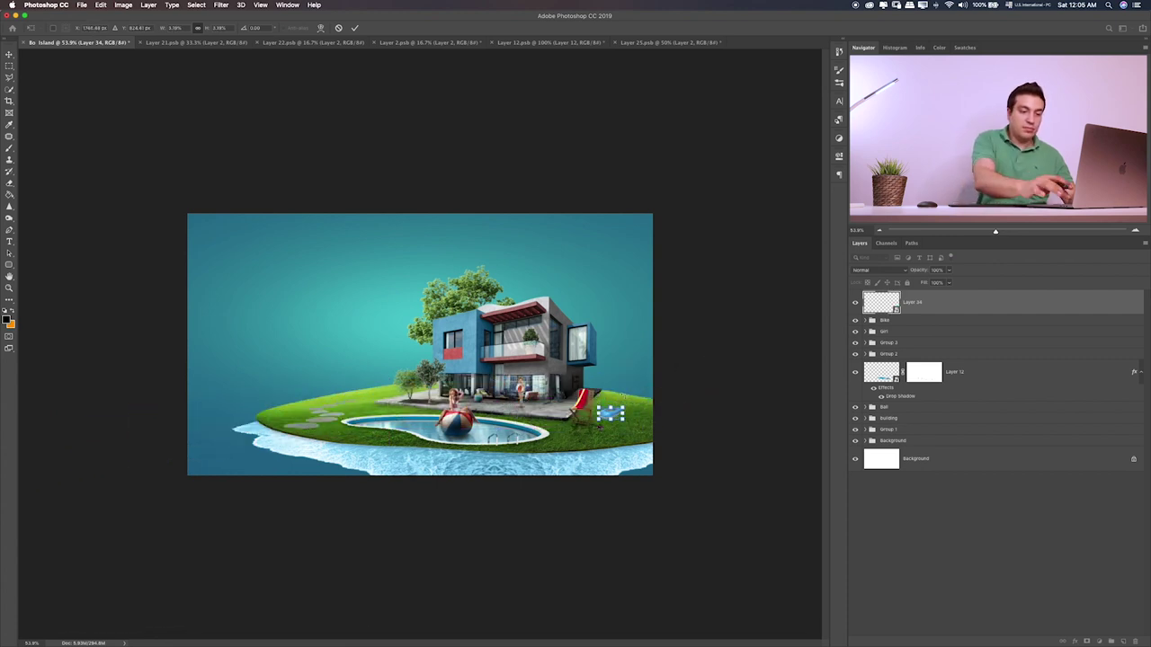
{"action": "key", "text": "Return"}
{"action": "key", "text": "ctrl+plus"}
{"action": "key", "text": "ctrl+plus"}
{"action": "key", "text": "ctrl+plus"}
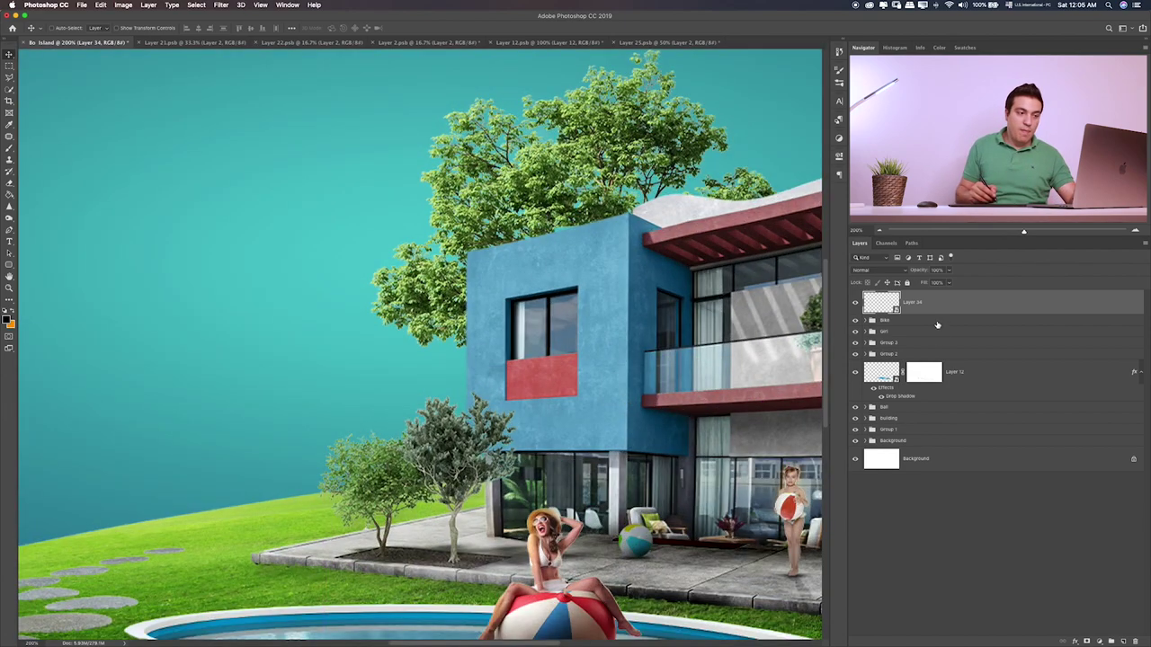
{"action": "scroll", "coordinate": [763, 404], "scroll_direction": "right", "scroll_amount": 5}
{"action": "scroll", "coordinate": [630, 387], "scroll_direction": "right", "scroll_amount": 8}
{"action": "scroll", "coordinate": [550, 372], "scroll_direction": "right", "scroll_amount": 3}
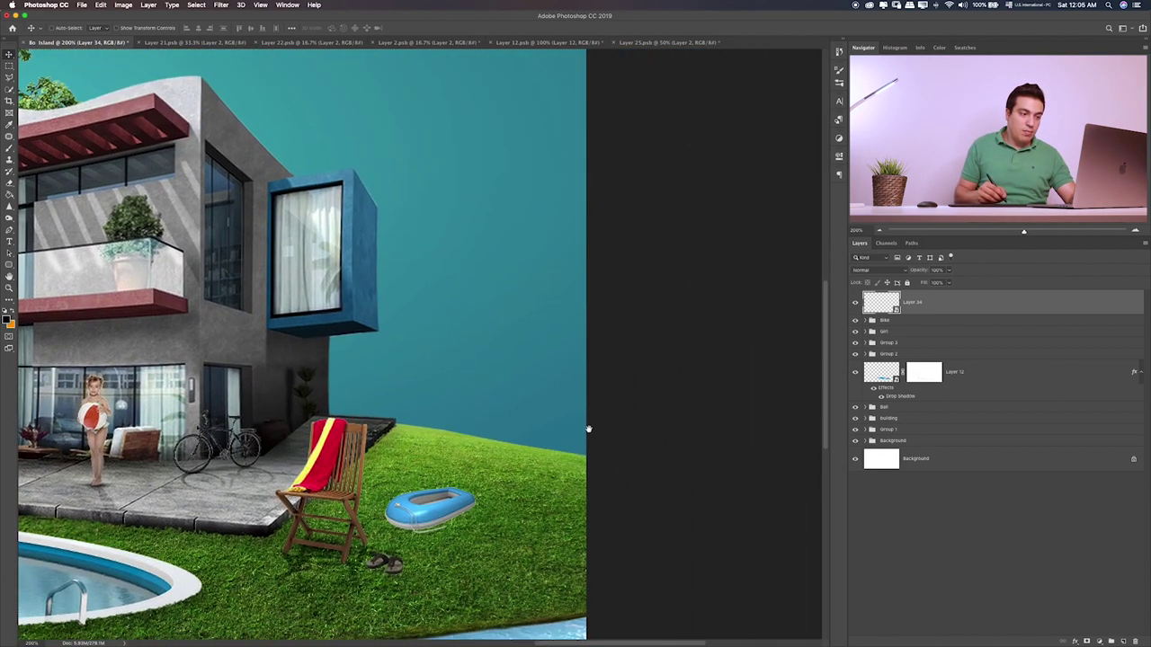
{"action": "mouse_move", "coordinate": [475, 504]}
{"action": "left_mouse_down"}
{"action": "mouse_move", "coordinate": [446, 450]}
{"action": "mouse_move", "coordinate": [521, 394]}
{"action": "left_mouse_up"}
- Flip the boat horizontally, nudge it left, and move its layer below Group 3
{"action": "key", "text": "ctrl+t"}
{"action": "right_click", "coordinate": [481, 423]}
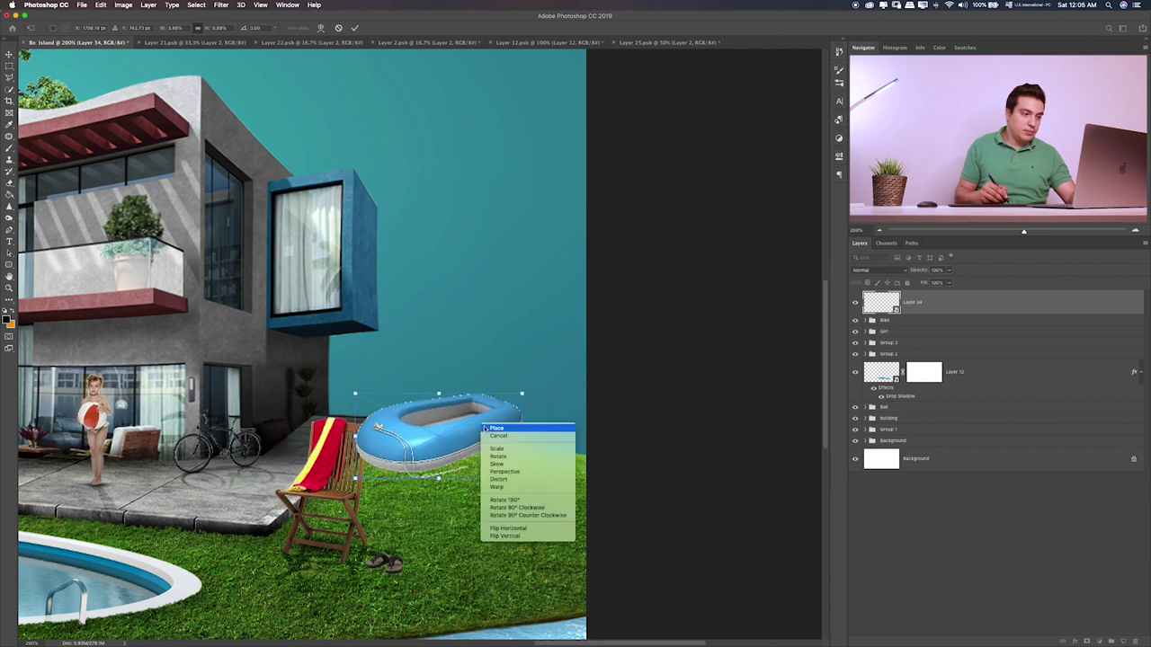
{"action": "left_click", "coordinate": [554, 528]}
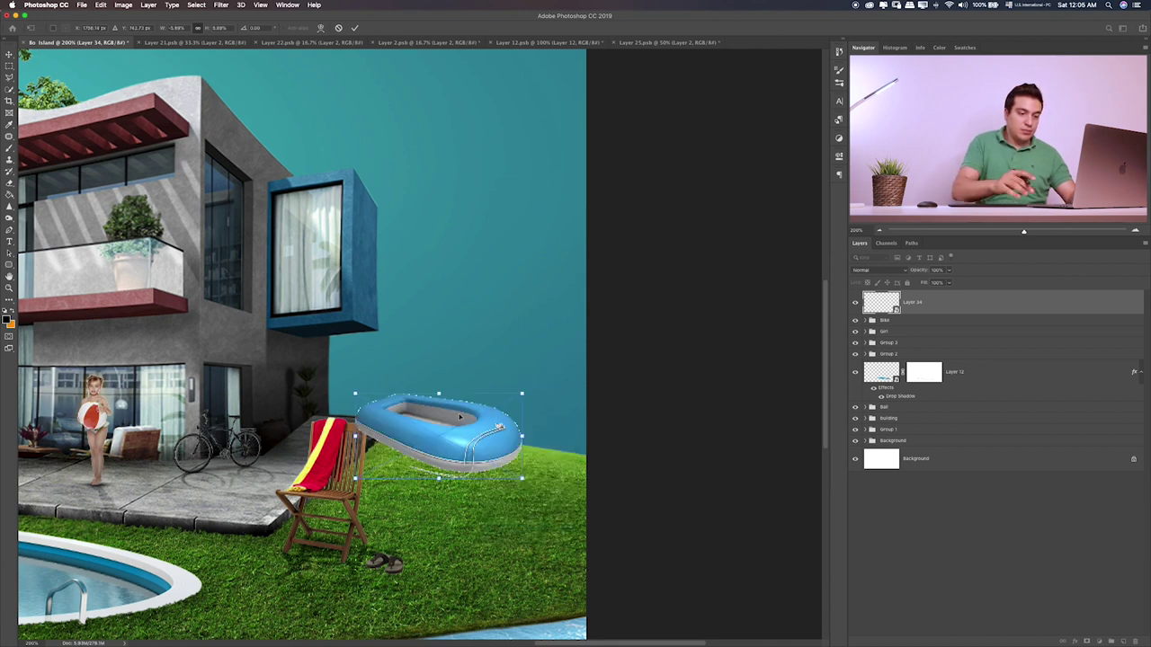
{"action": "key", "text": "Return"}
{"action": "left_click_drag", "start_coordinate": [405, 398], "coordinate": [372, 399]}
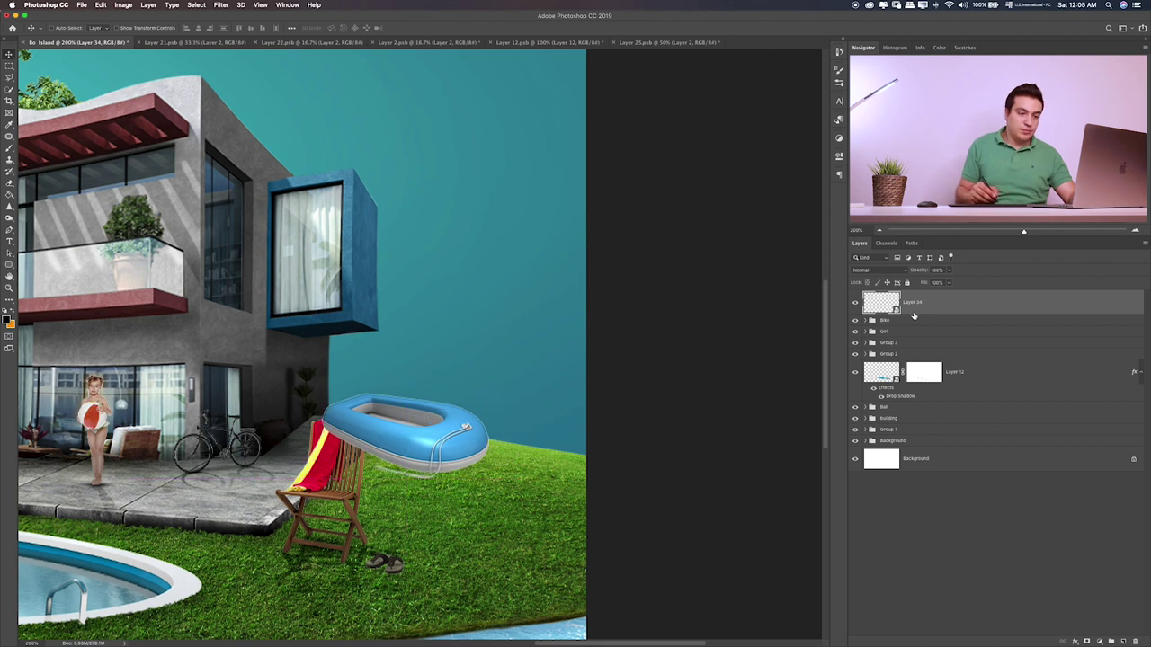
{"action": "left_click_drag", "start_coordinate": [913, 315], "coordinate": [868, 317]}
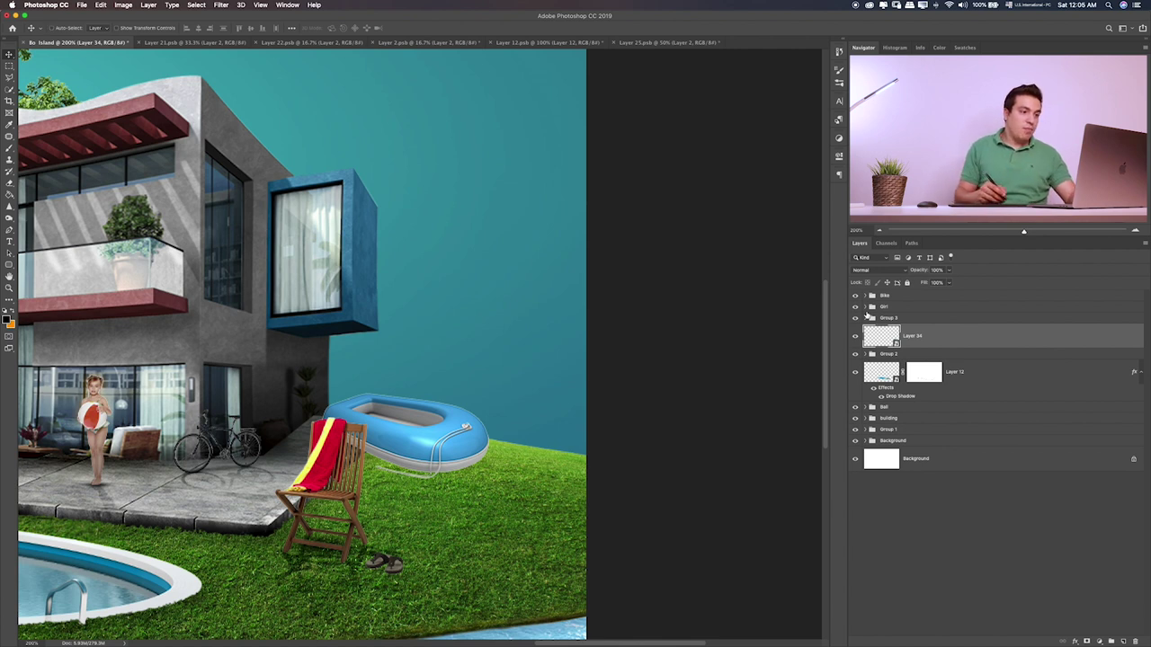
- Squash the boat slightly and darken it with a Hue/Saturation Lightness adjustment
{"action": "key", "text": "ctrl+t"}
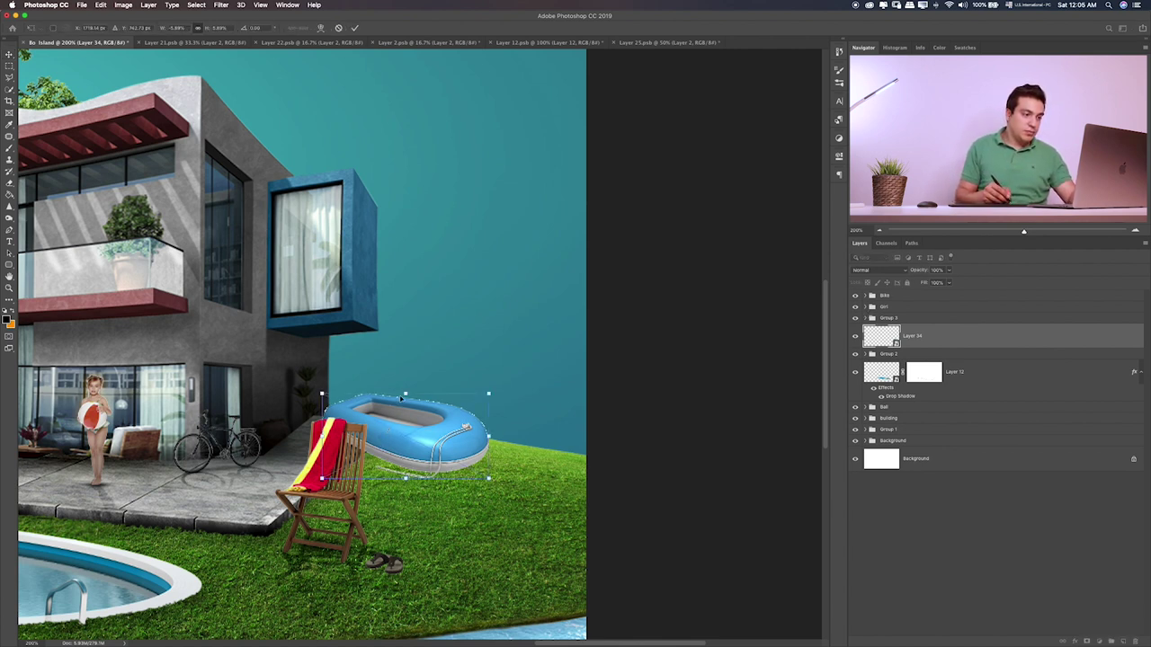
{"action": "left_click_drag", "start_coordinate": [405, 393], "coordinate": [405, 403]}
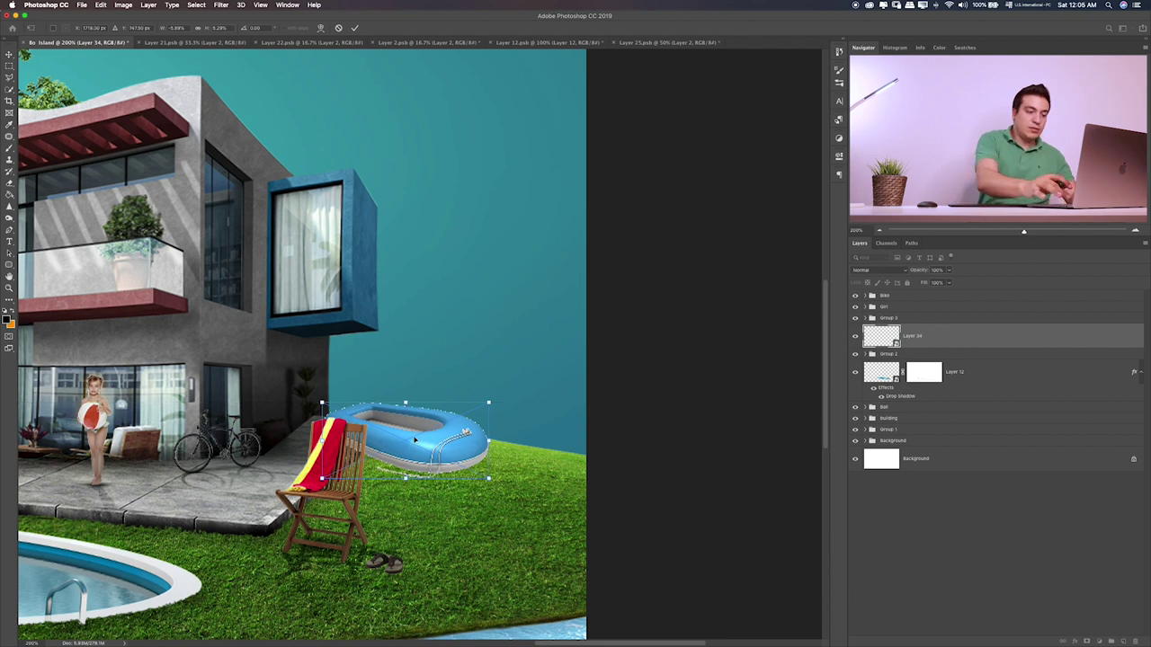
{"action": "key", "text": "Return"}
{"action": "key", "text": "ctrl+u"}
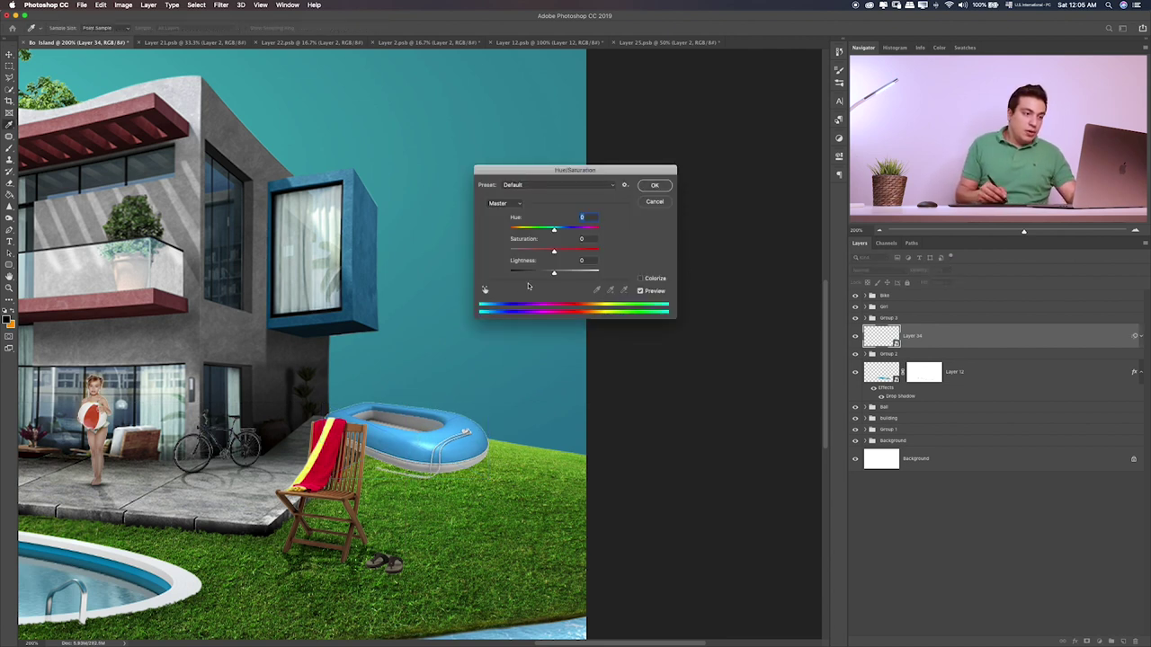
{"action": "mouse_move", "coordinate": [546, 275]}
{"action": "left_mouse_down"}
{"action": "mouse_move", "coordinate": [536, 274]}
{"action": "mouse_move", "coordinate": [545, 251]}
{"action": "left_mouse_up"}
{"action": "left_click", "coordinate": [544, 275]}
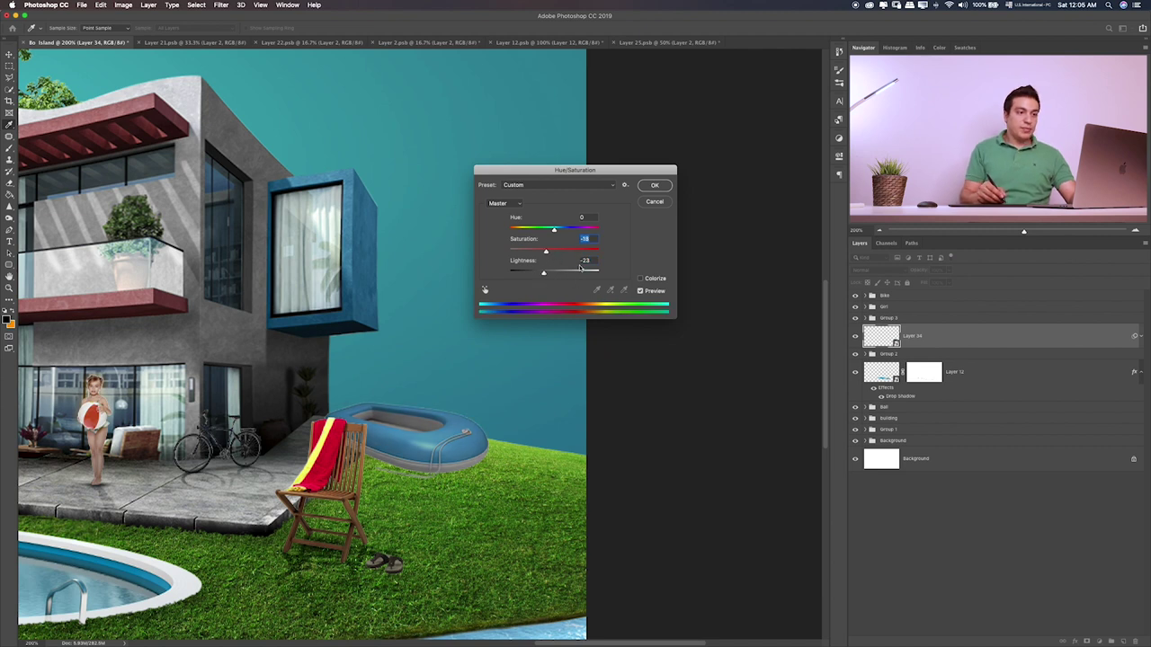
{"action": "left_click", "coordinate": [654, 187]}
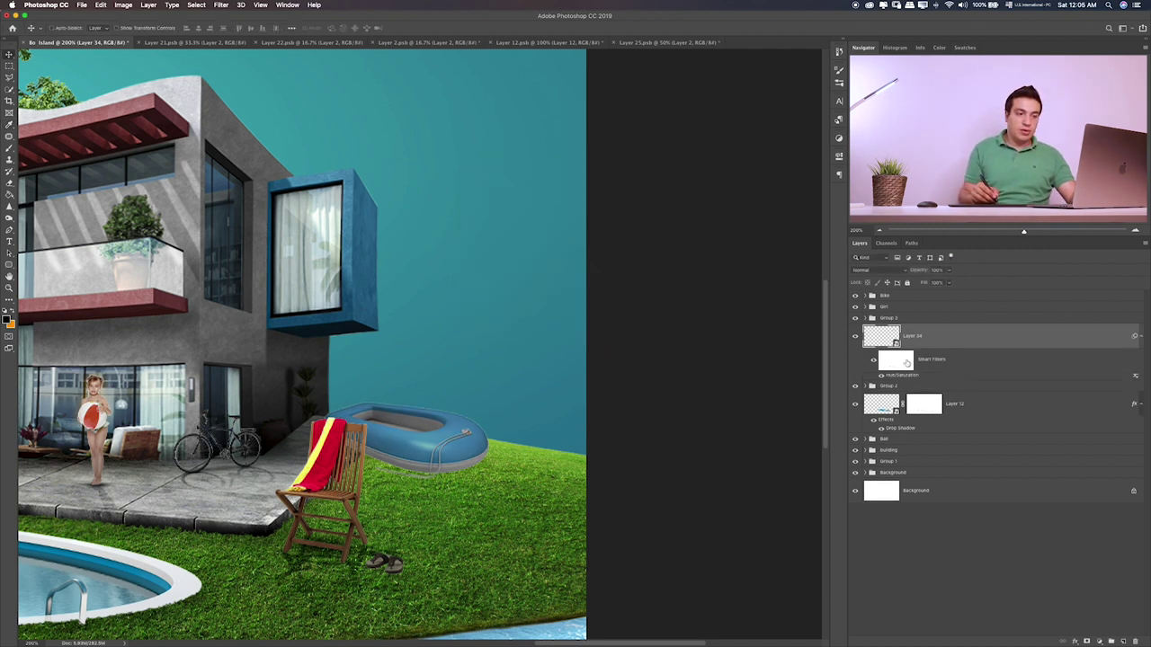
- Paint on the Hue/Saturation smart filter mask over the boat
{"action": "left_click", "coordinate": [906, 362]}
{"action": "key", "text": "b"}
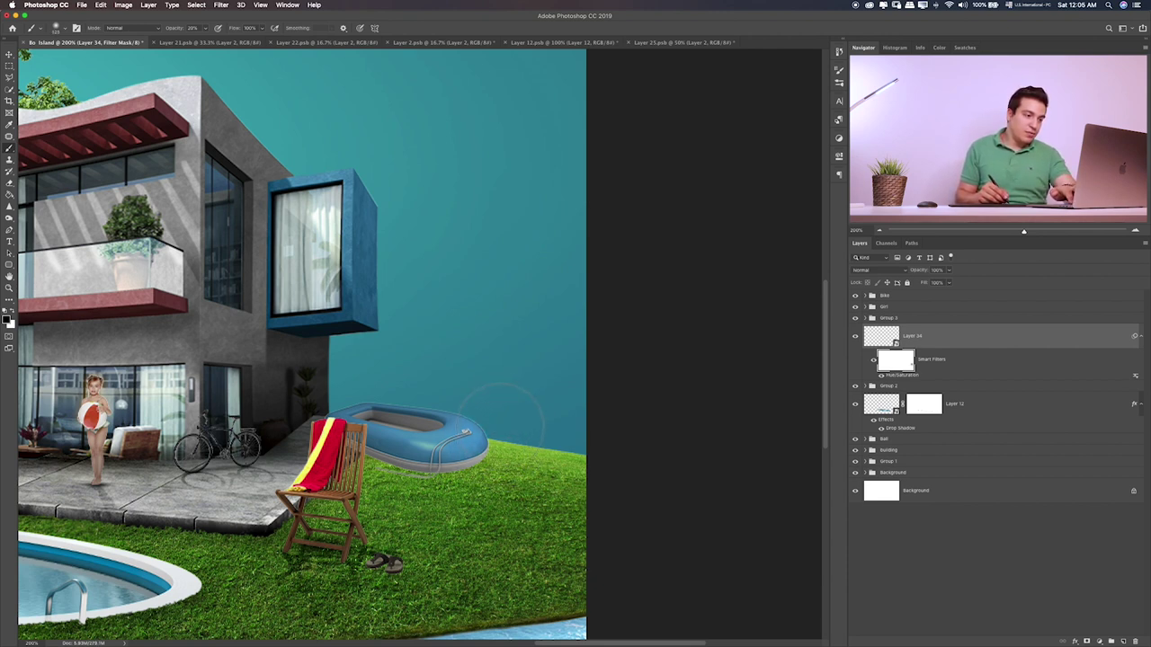
{"action": "mouse_move", "coordinate": [503, 416]}
{"action": "left_mouse_down"}
{"action": "mouse_move", "coordinate": [514, 432]}
{"action": "mouse_move", "coordinate": [499, 450]}
{"action": "left_mouse_up"}
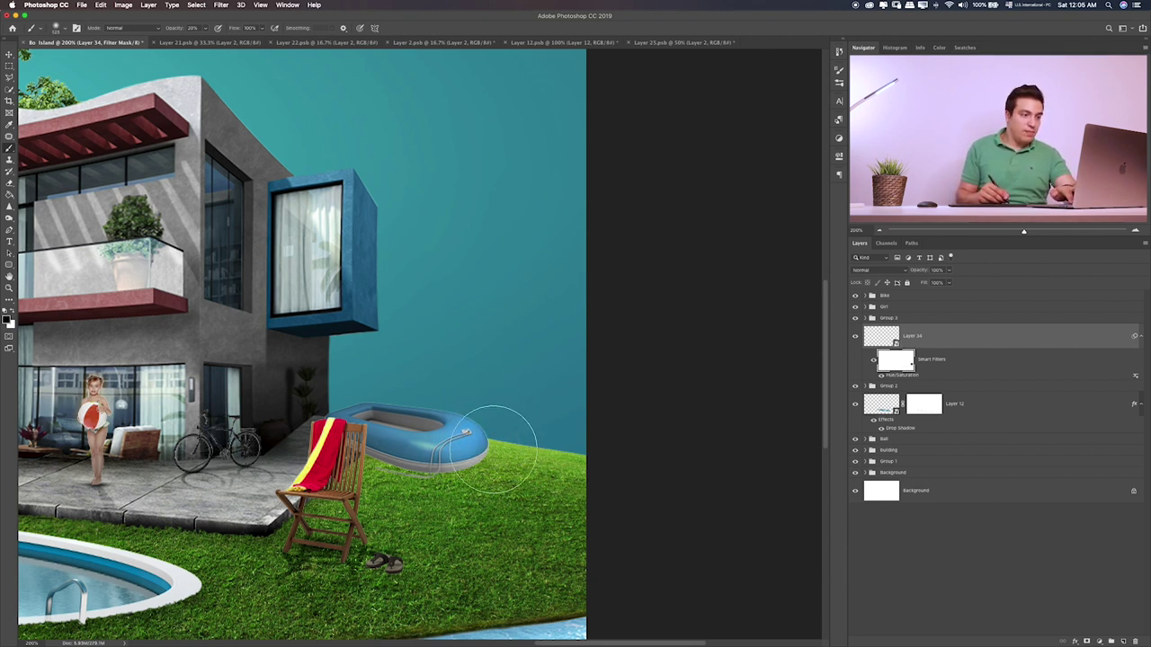
- Give the boat (Layer 34) a soft dark-navy Drop Shadow and clip a new Layer 35 to it
{"action": "double_click", "coordinate": [998, 342]}
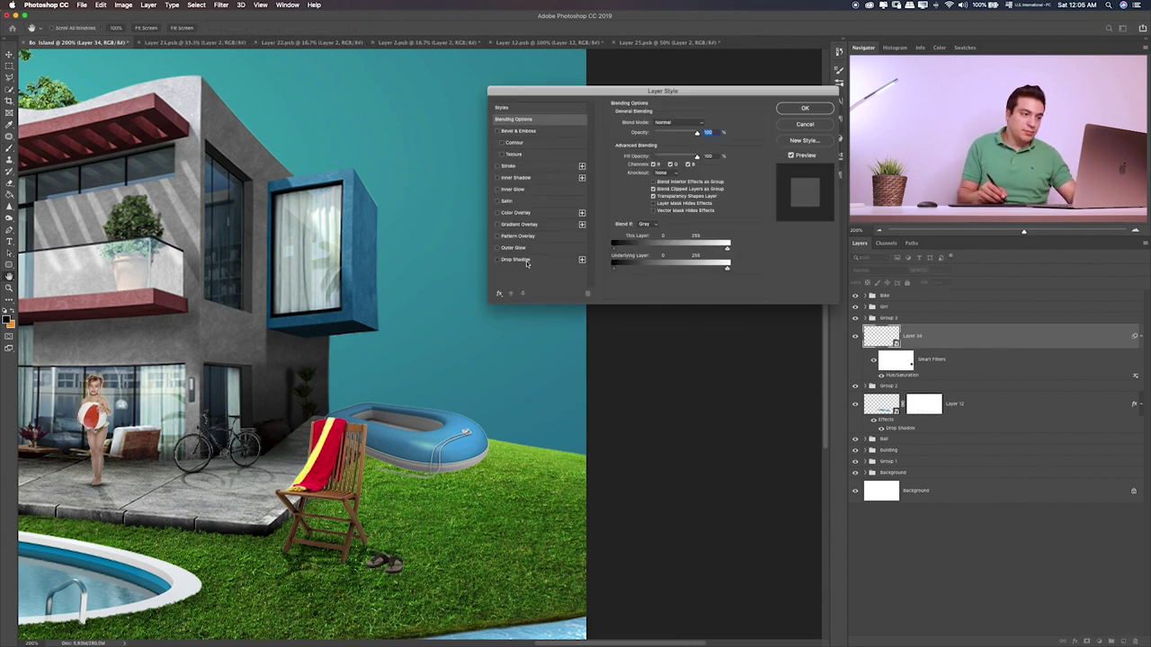
{"action": "left_click", "coordinate": [522, 260]}
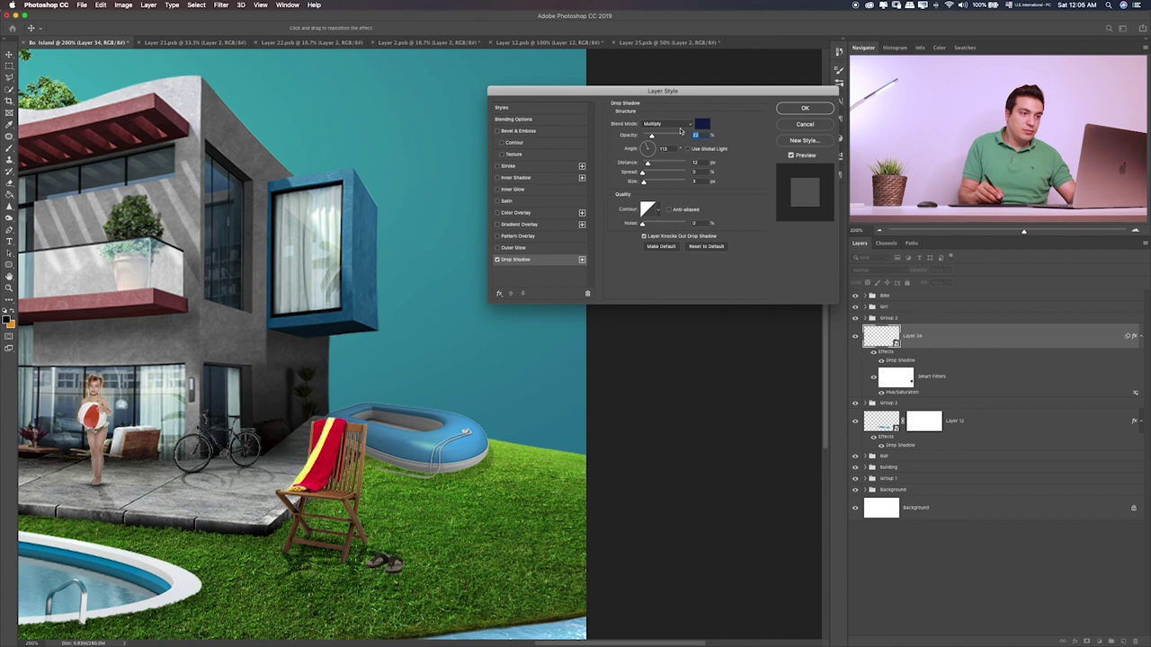
{"action": "left_click", "coordinate": [703, 124]}
{"action": "left_click", "coordinate": [499, 180]}
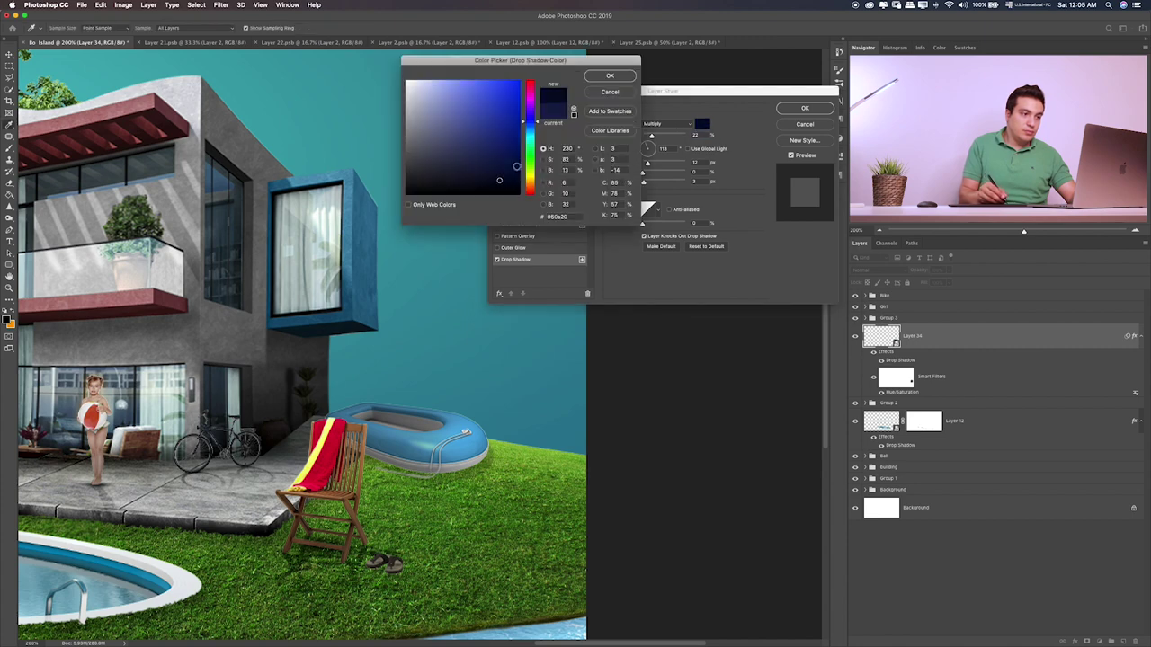
{"action": "left_click", "coordinate": [607, 76]}
{"action": "left_click_drag", "start_coordinate": [662, 135], "coordinate": [665, 136]}
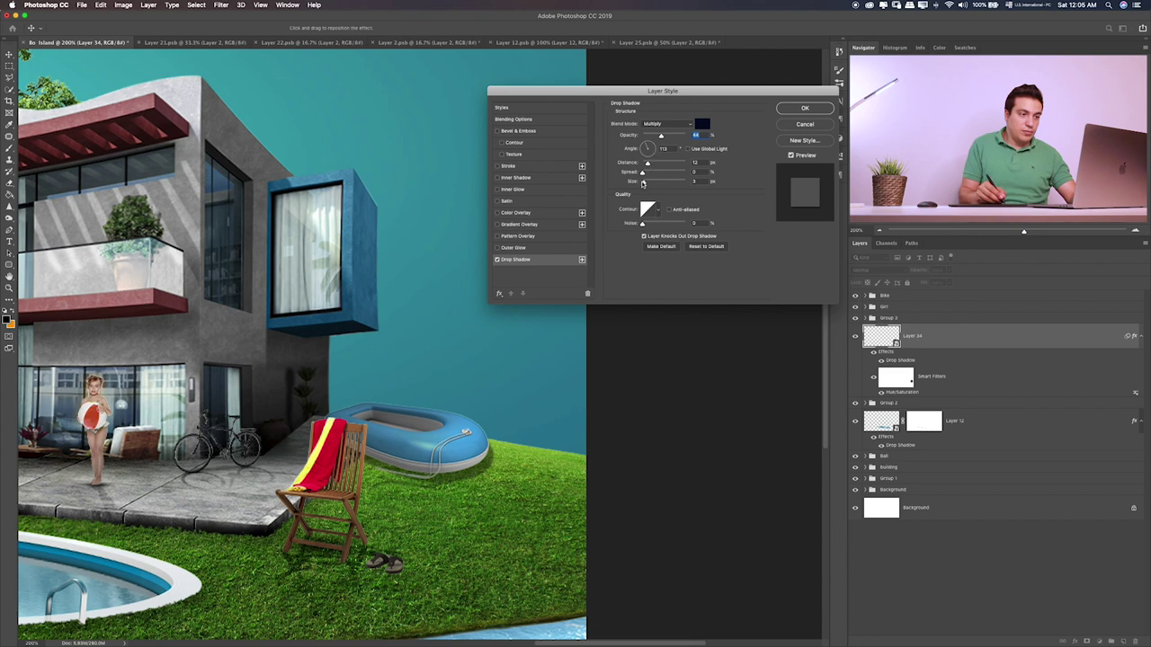
{"action": "left_click_drag", "start_coordinate": [649, 183], "coordinate": [646, 162]}
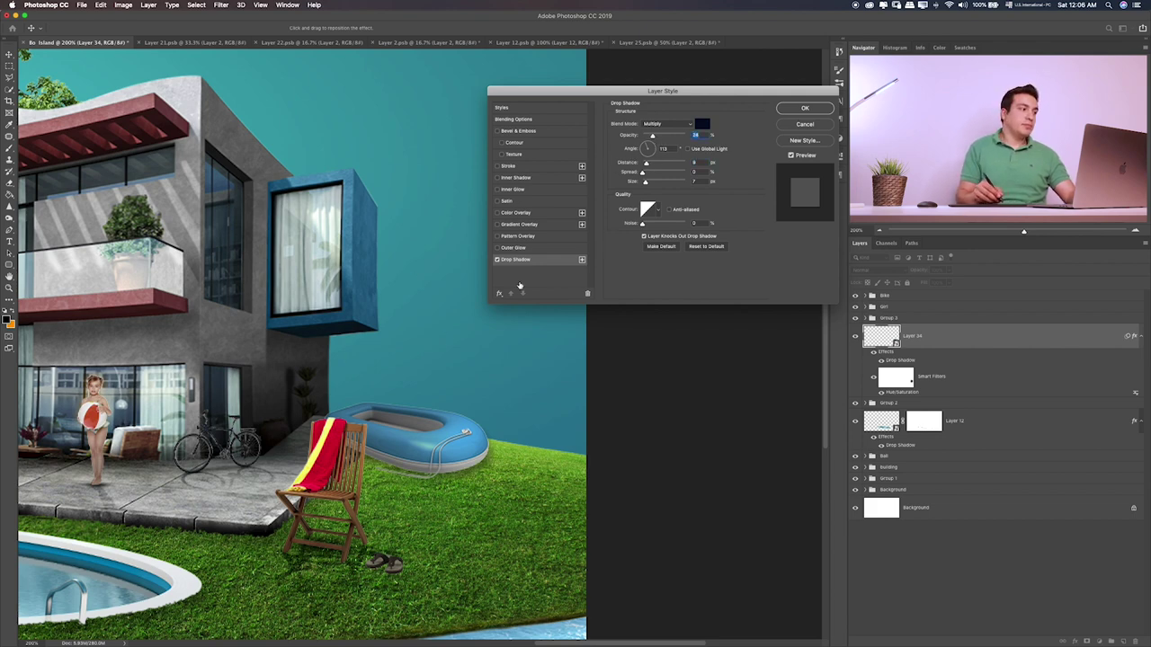
{"action": "left_click", "coordinate": [804, 108]}
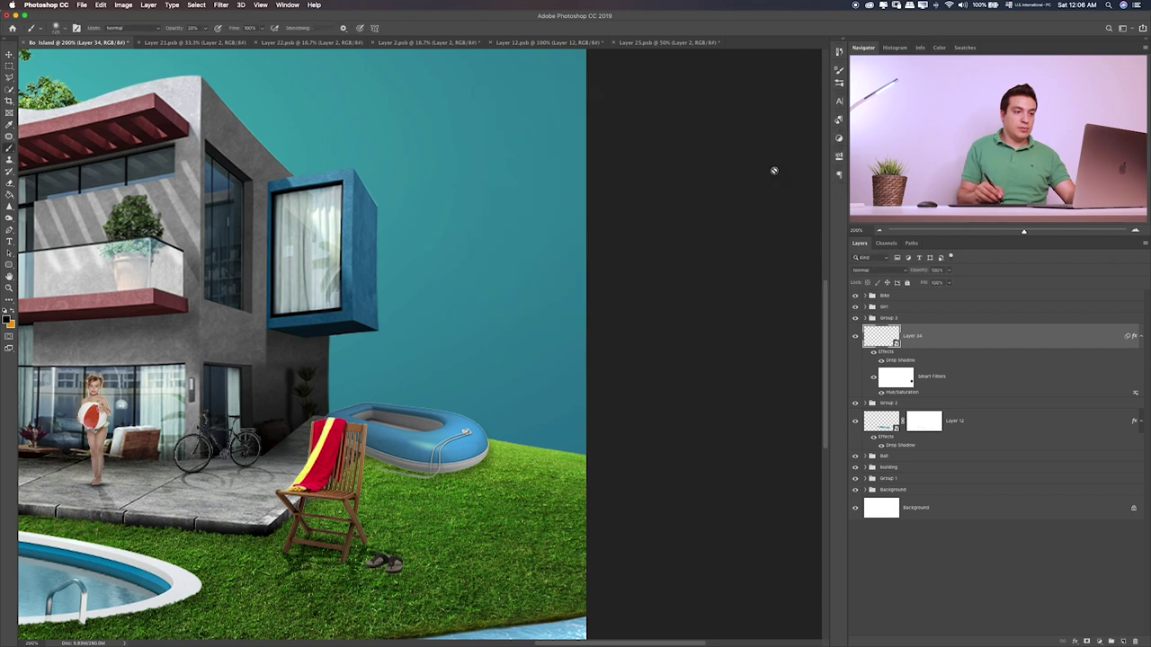
{"action": "left_click", "coordinate": [1124, 639]}
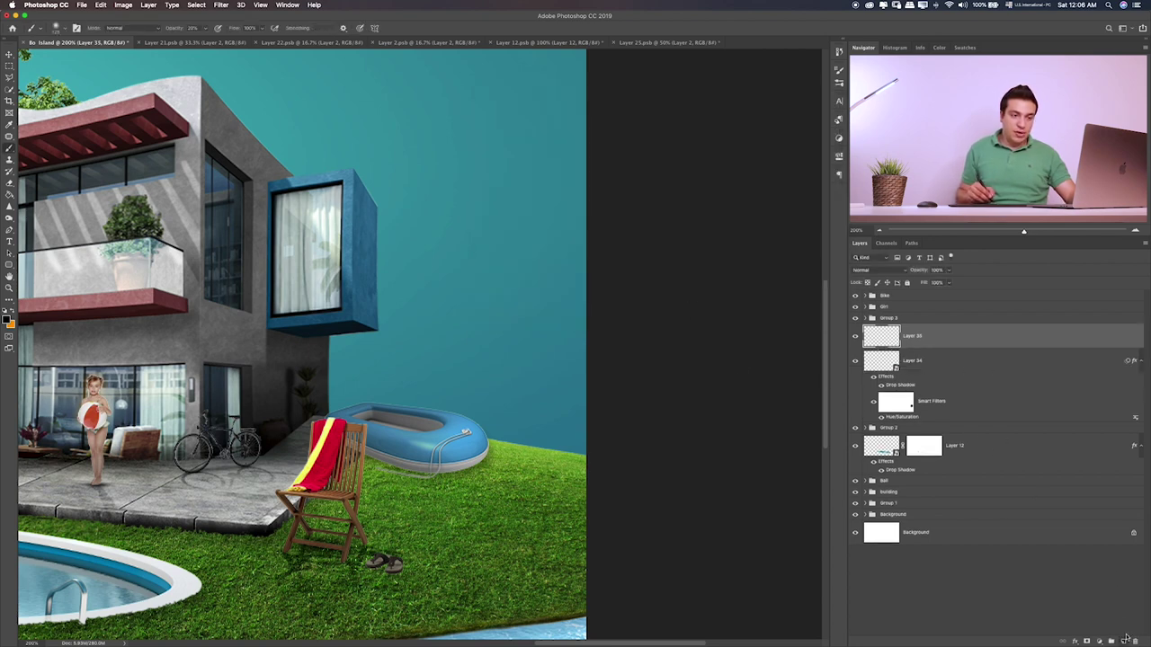
{"action": "left_click", "coordinate": [941, 346], "text": "alt"}
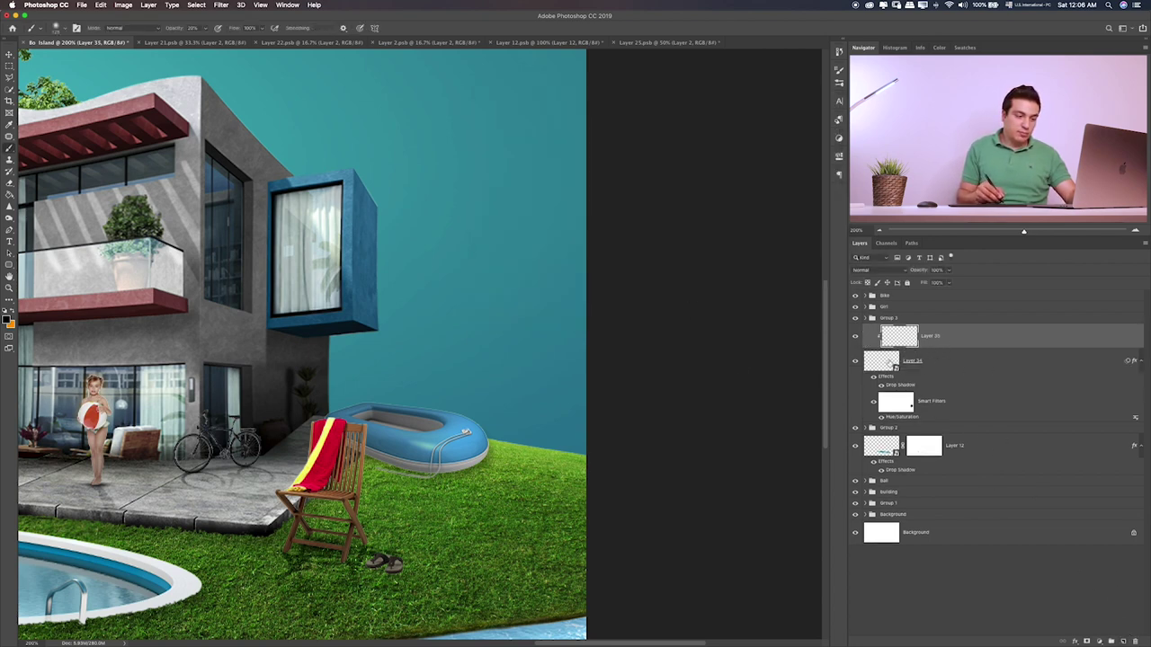
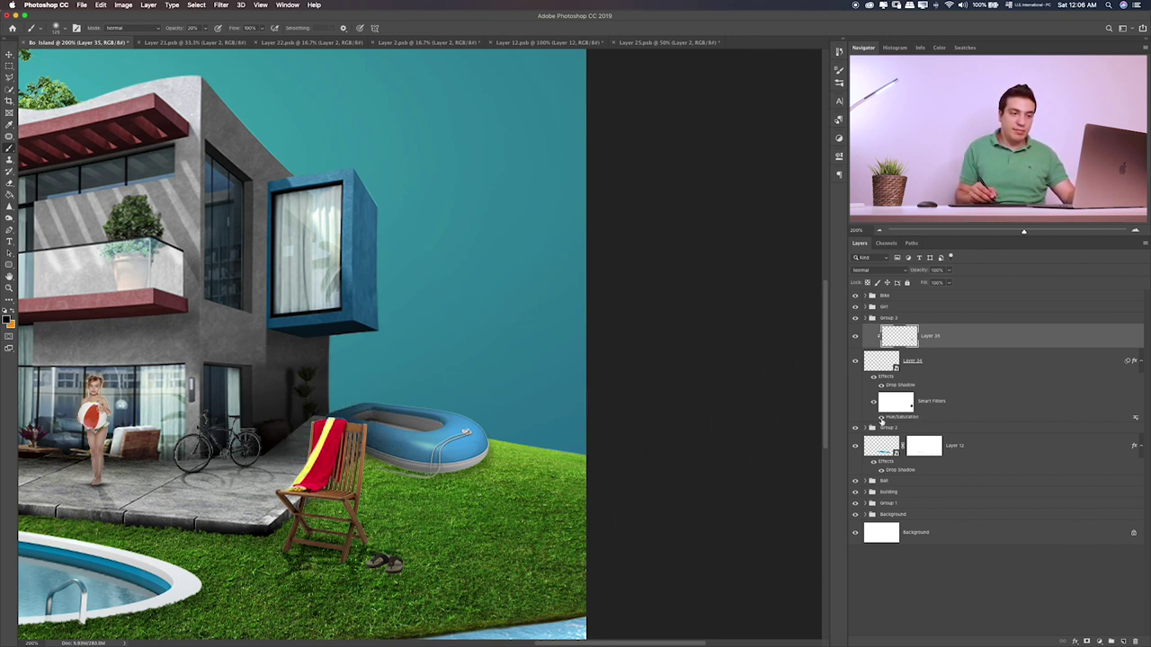
- Group Layers 34 and 35 into Group 4 and nudge the inflatable boat slightly left
{"action": "left_click", "coordinate": [941, 374], "text": "shift"}
{"action": "key", "text": "ctrl+g"}
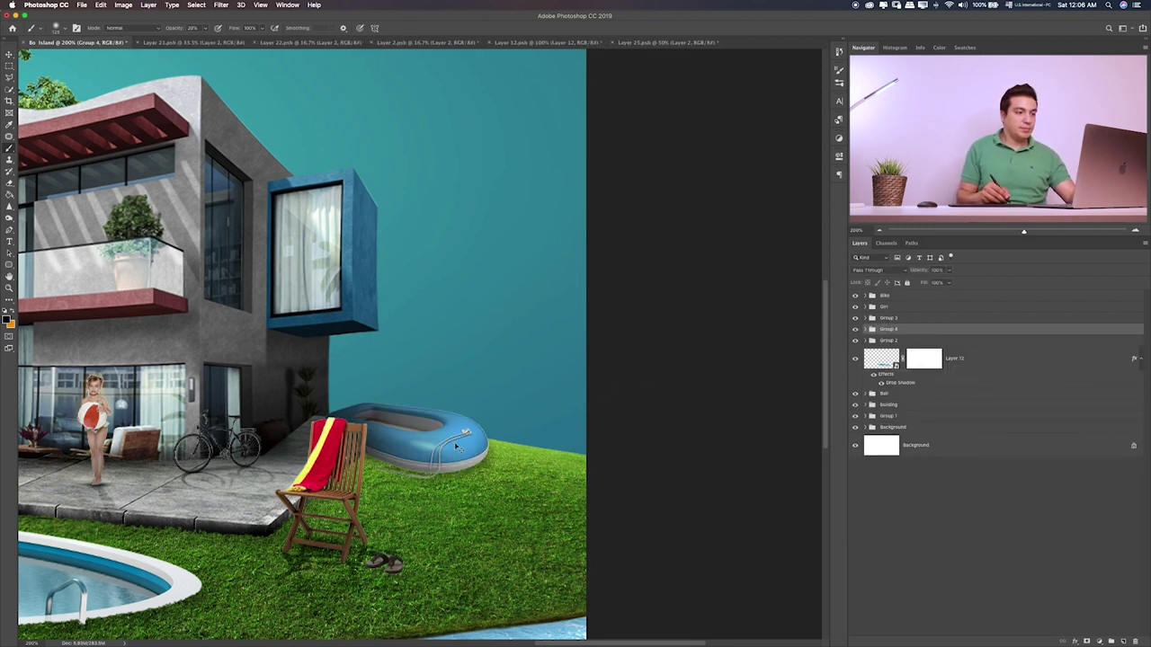
{"action": "key", "text": "v"}
{"action": "left_click_drag", "start_coordinate": [456, 447], "coordinate": [449, 450]}
- Preview and open Layer 24.psb, the umbrella and patio furniture file
{"action": "key", "text": "super+Tab"}
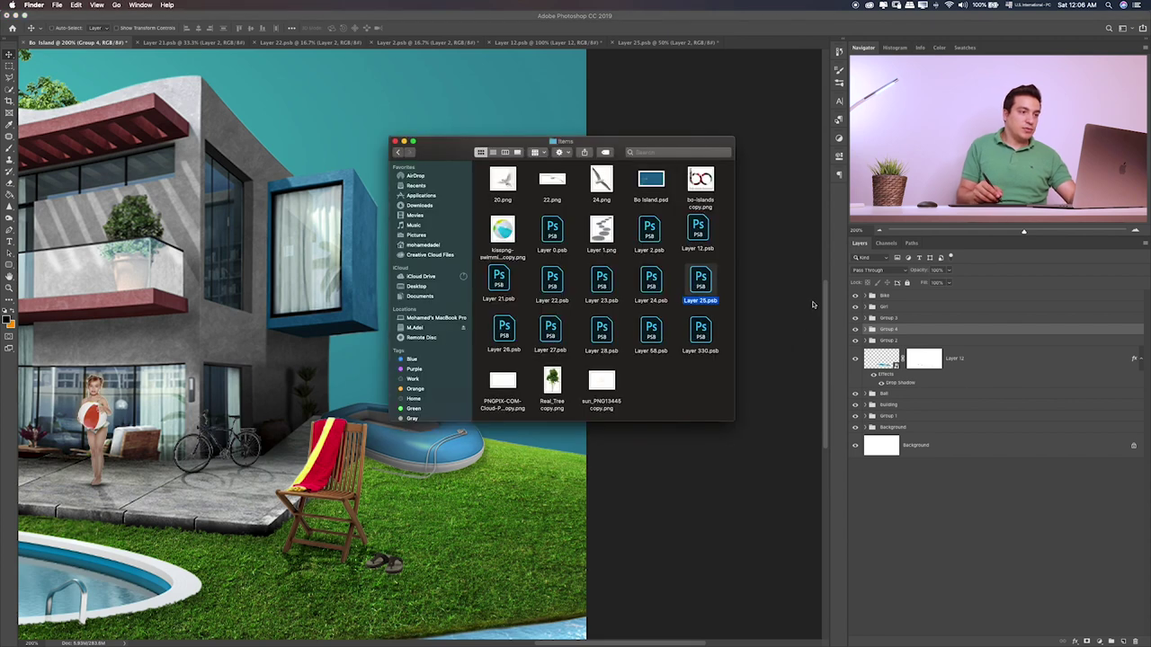
{"action": "left_click", "coordinate": [651, 281]}
{"action": "key", "text": "space"}
{"action": "double_click", "coordinate": [651, 280]}
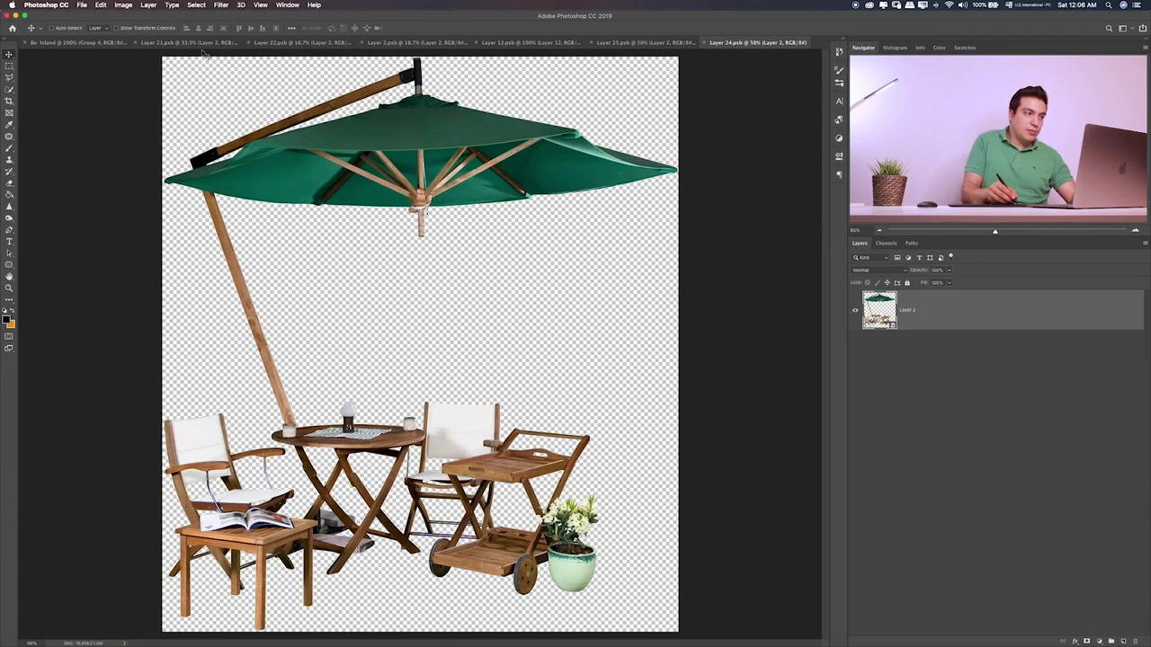
- Close the Layer 21, girl and bike documents without saving
{"action": "left_click", "coordinate": [136, 42]}
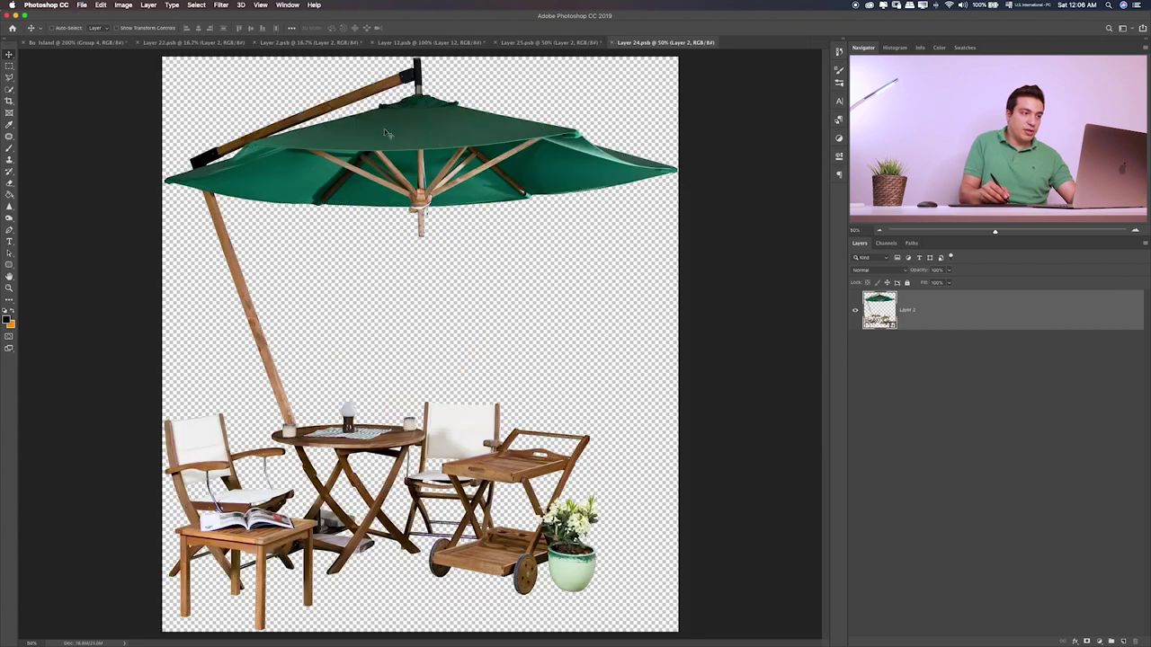
{"action": "left_click", "coordinate": [308, 43]}
{"action": "key", "text": "super+w"}
{"action": "key", "text": "super+d"}
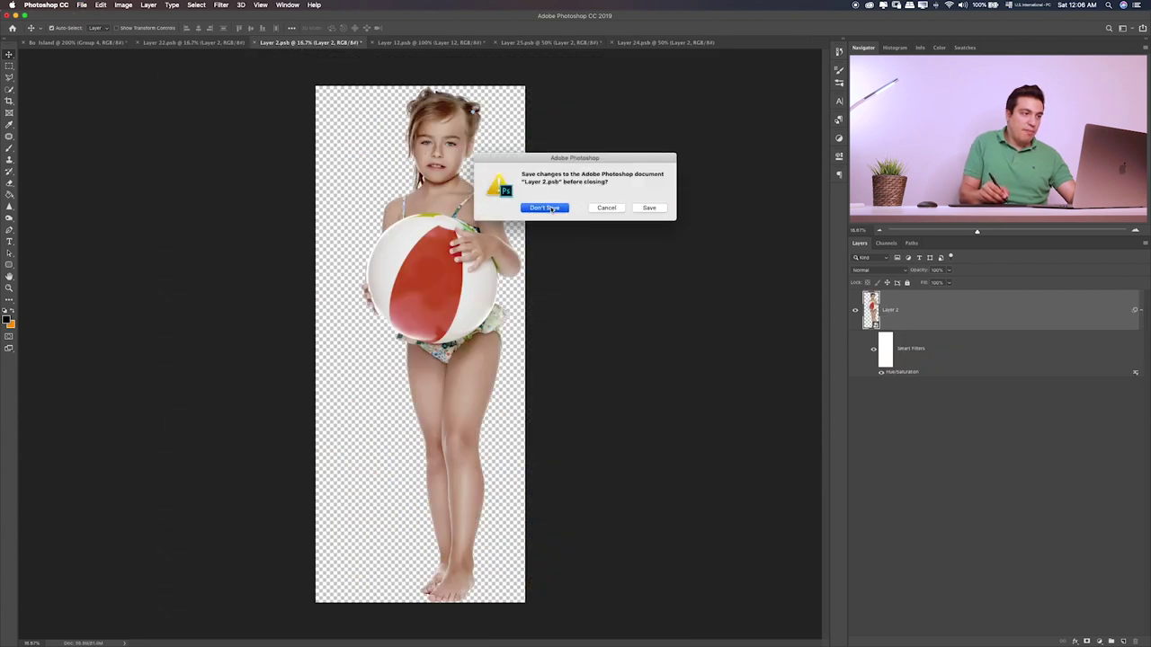
{"action": "left_click", "coordinate": [259, 43]}
{"action": "key", "text": "super+w"}
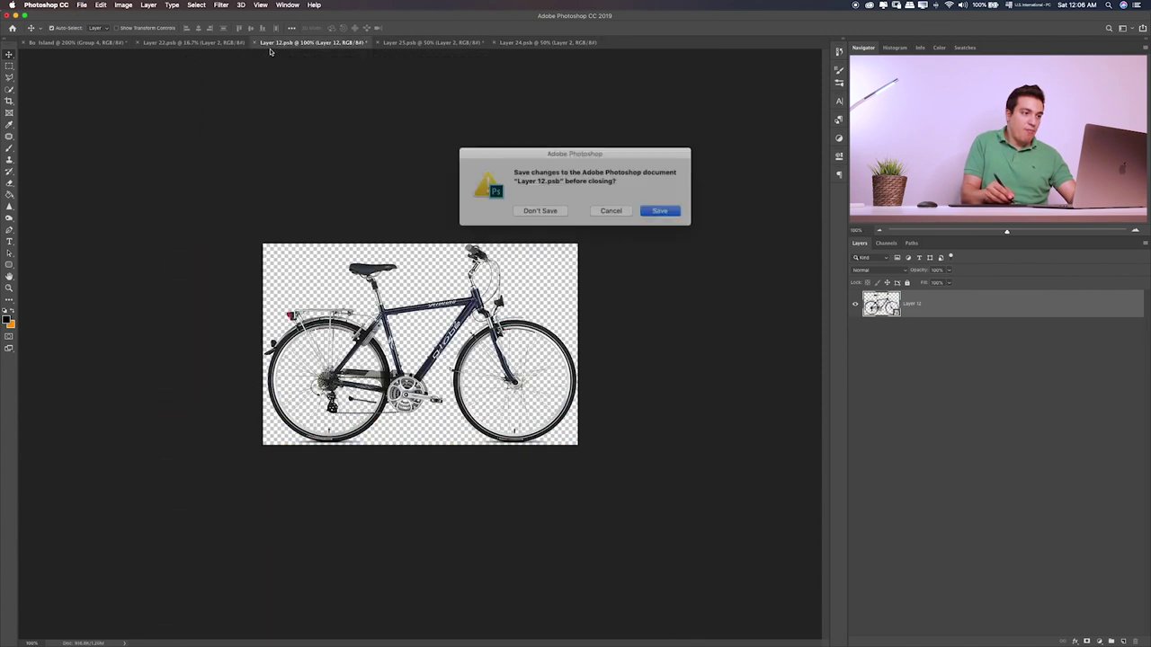
{"action": "left_click", "coordinate": [557, 209]}
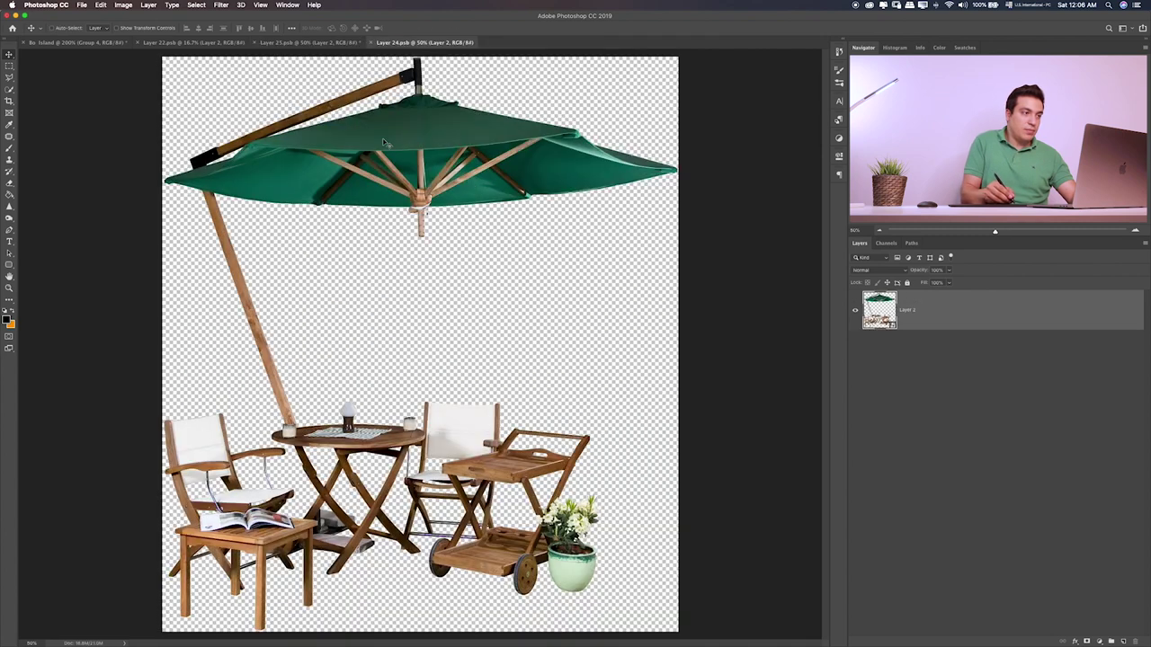
- Close the boat and chair documents unsaved, then drag the umbrella layer into Be Island
{"action": "left_click", "coordinate": [301, 43]}
{"action": "key", "text": "super+w"}
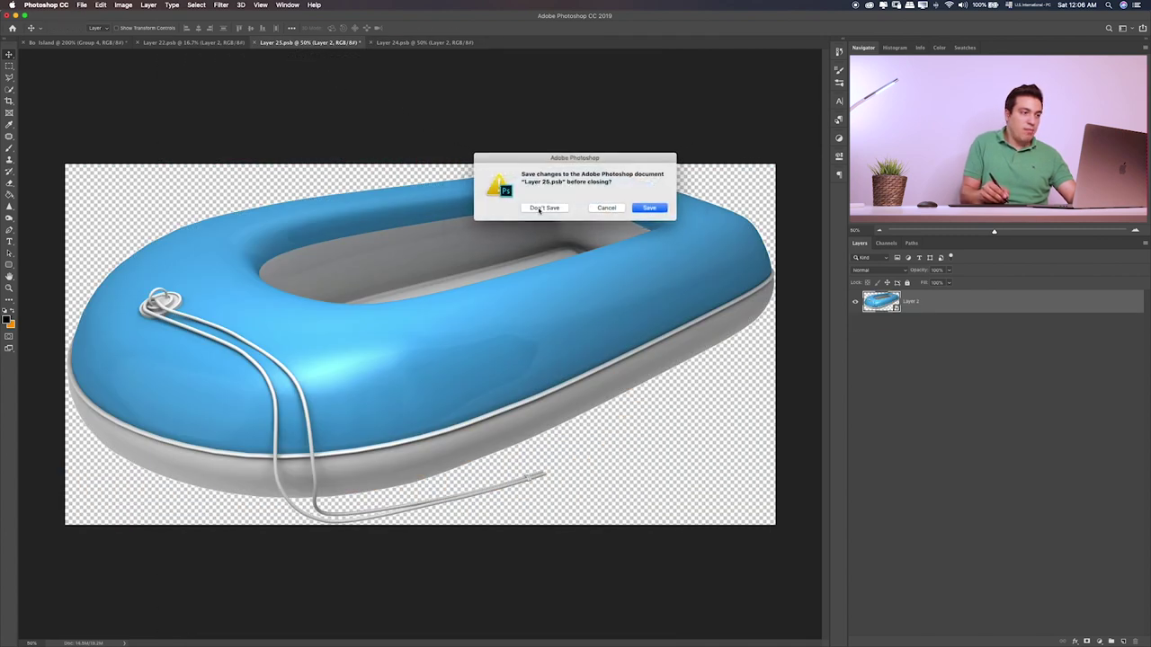
{"action": "left_click", "coordinate": [540, 209]}
{"action": "left_click", "coordinate": [215, 43]}
{"action": "key", "text": "super+w"}
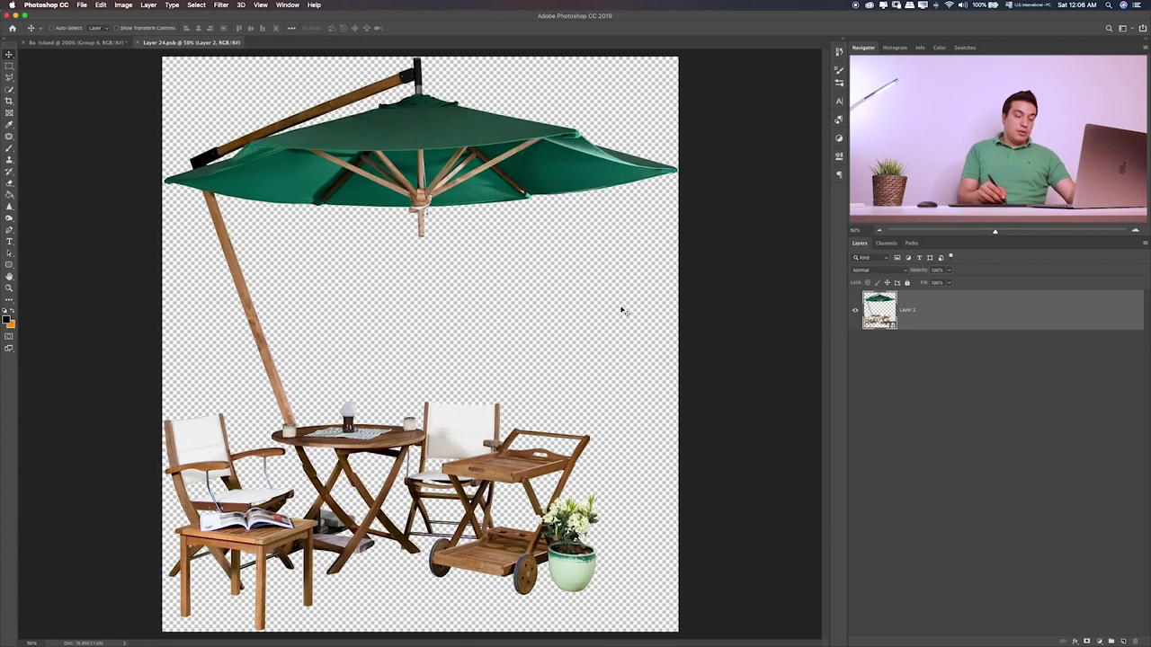
{"action": "mouse_move", "coordinate": [621, 311]}
{"action": "left_mouse_down"}
{"action": "mouse_move", "coordinate": [99, 44]}
{"action": "mouse_move", "coordinate": [404, 342]}
{"action": "left_mouse_up"}
- Scale the patio set down drastically and flip it horizontally
{"action": "key", "text": "super+0"}
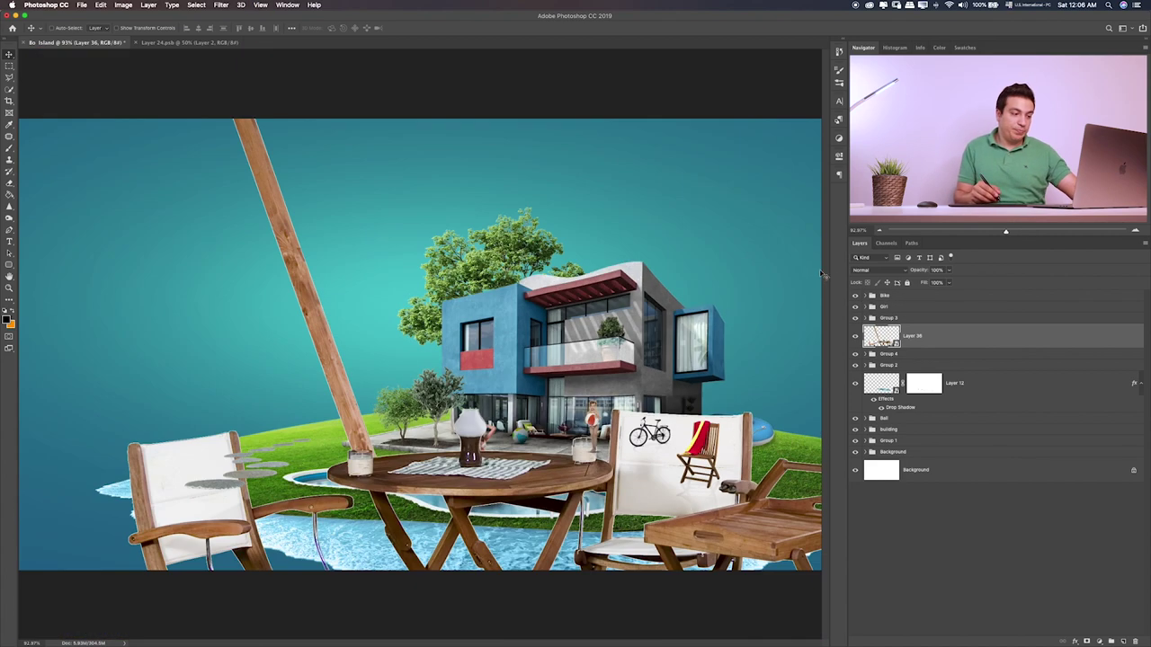
{"action": "key", "text": "super+t"}
{"action": "key", "text": "super+minus"}
{"action": "key", "text": "super+minus"}
{"action": "key", "text": "super+minus"}
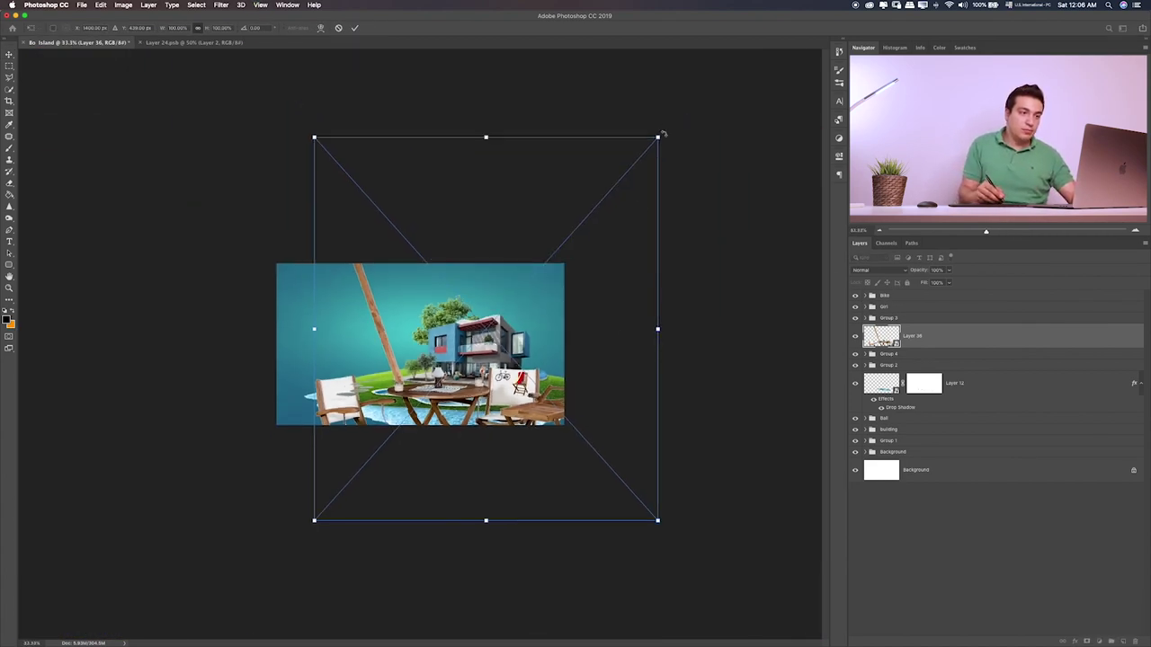
{"action": "mouse_move", "coordinate": [662, 134]}
{"action": "left_mouse_down"}
{"action": "mouse_move", "coordinate": [368, 488]}
{"action": "mouse_move", "coordinate": [548, 365]}
{"action": "left_mouse_up"}
{"action": "key", "text": "super+plus"}
{"action": "key", "text": "super+plus"}
{"action": "key", "text": "super+plus"}
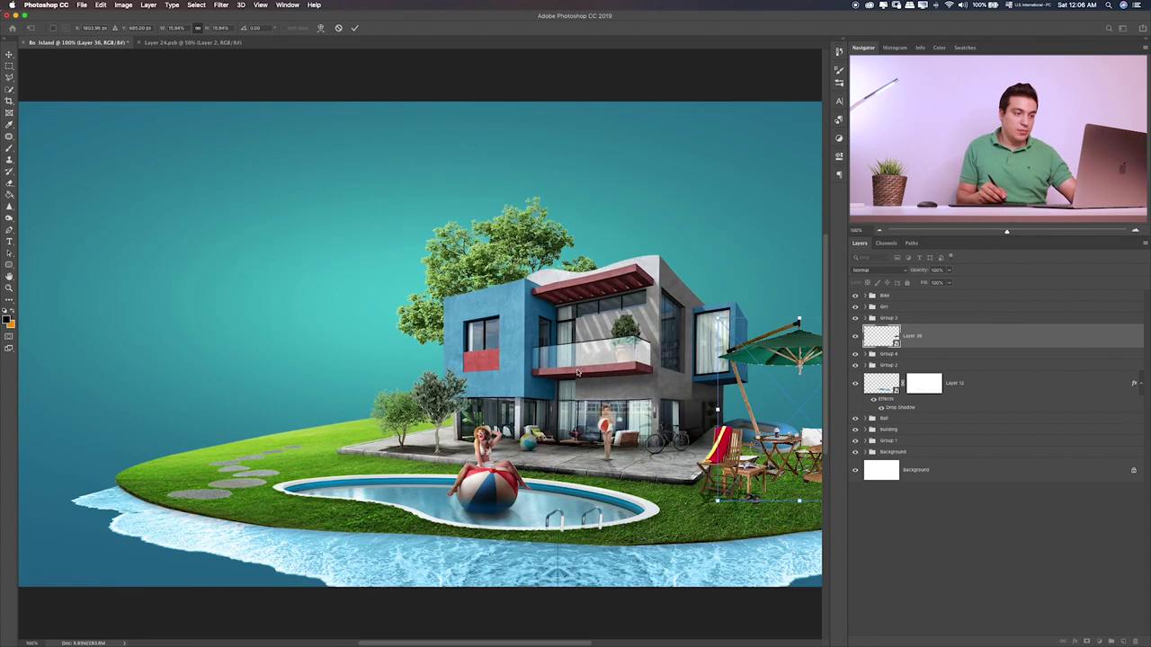
{"action": "scroll", "coordinate": [450, 356], "scroll_direction": "right", "scroll_amount": 3}
{"action": "right_click", "coordinate": [530, 373]}
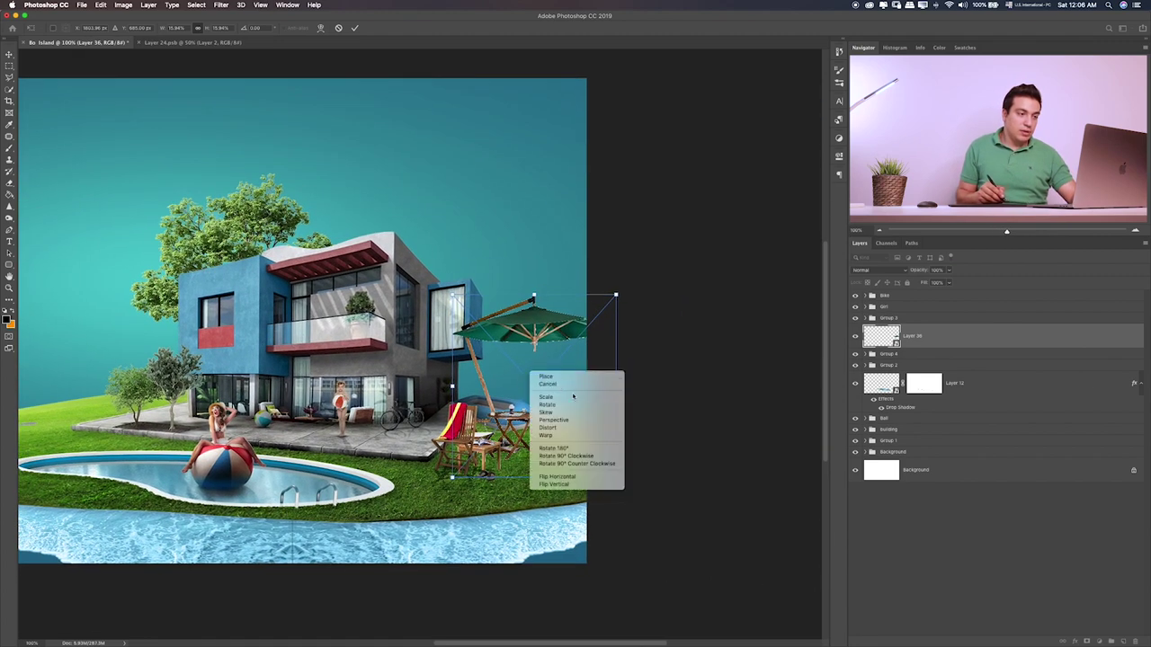
{"action": "left_click", "coordinate": [603, 478]}
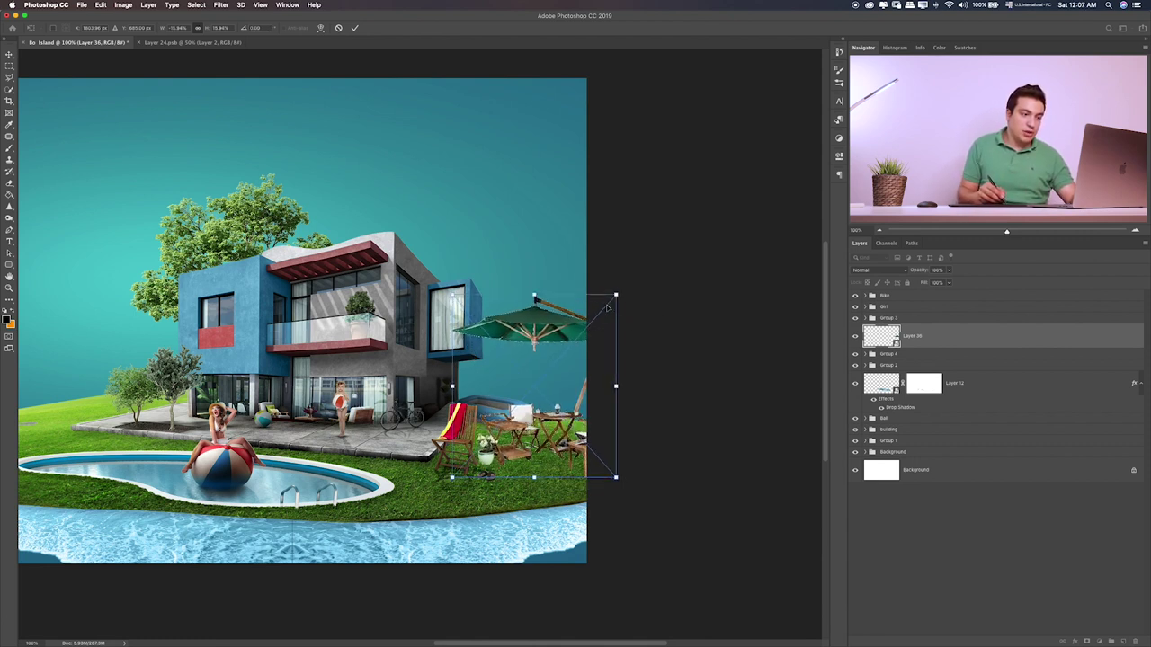
- Fine-tune the patio set's size and place it on the lawn beside the boat
{"action": "left_click_drag", "start_coordinate": [617, 294], "coordinate": [556, 343]}
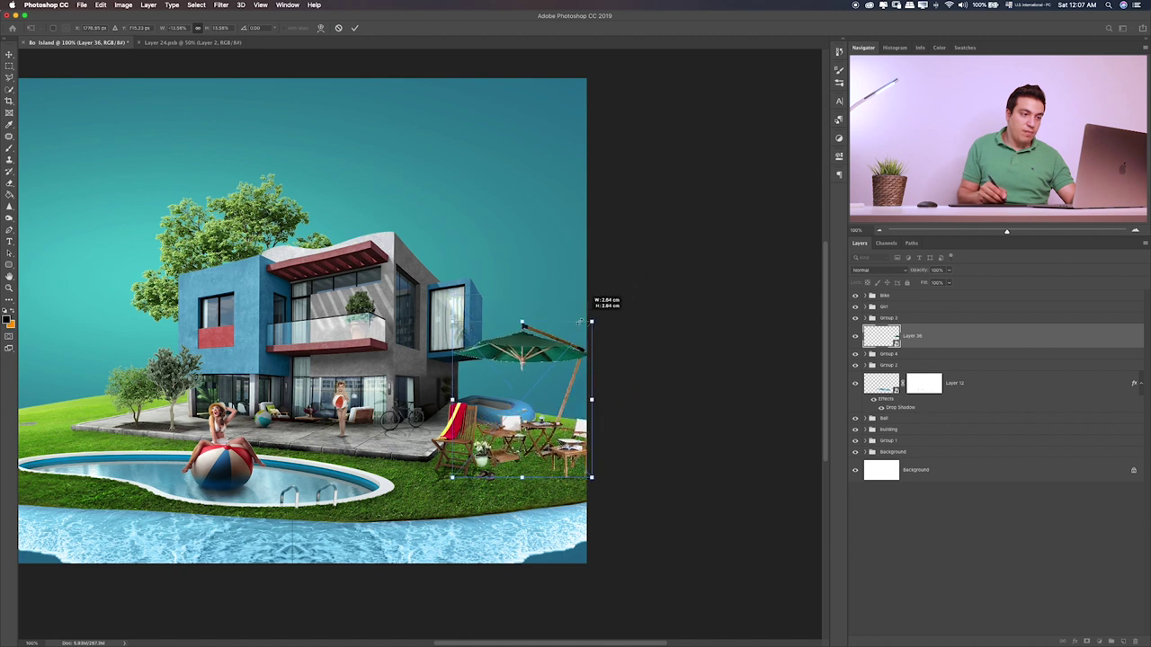
{"action": "left_click_drag", "start_coordinate": [521, 396], "coordinate": [538, 384]}
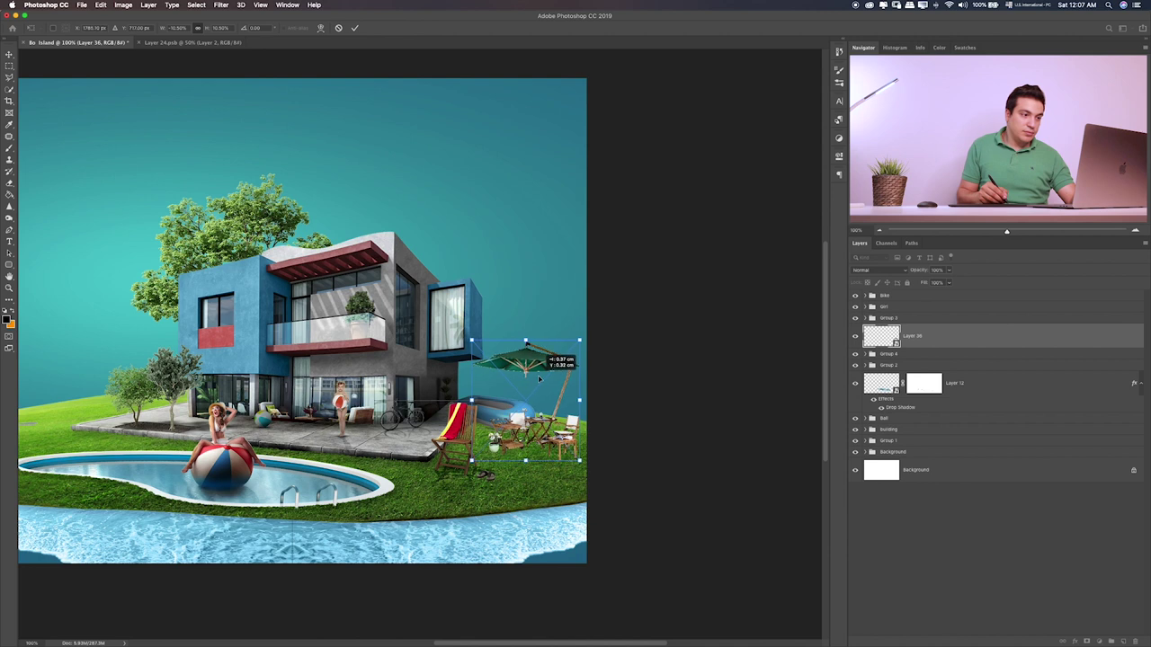
{"action": "left_click_drag", "start_coordinate": [539, 383], "coordinate": [539, 381]}
{"action": "left_click_drag", "start_coordinate": [574, 345], "coordinate": [591, 327]}
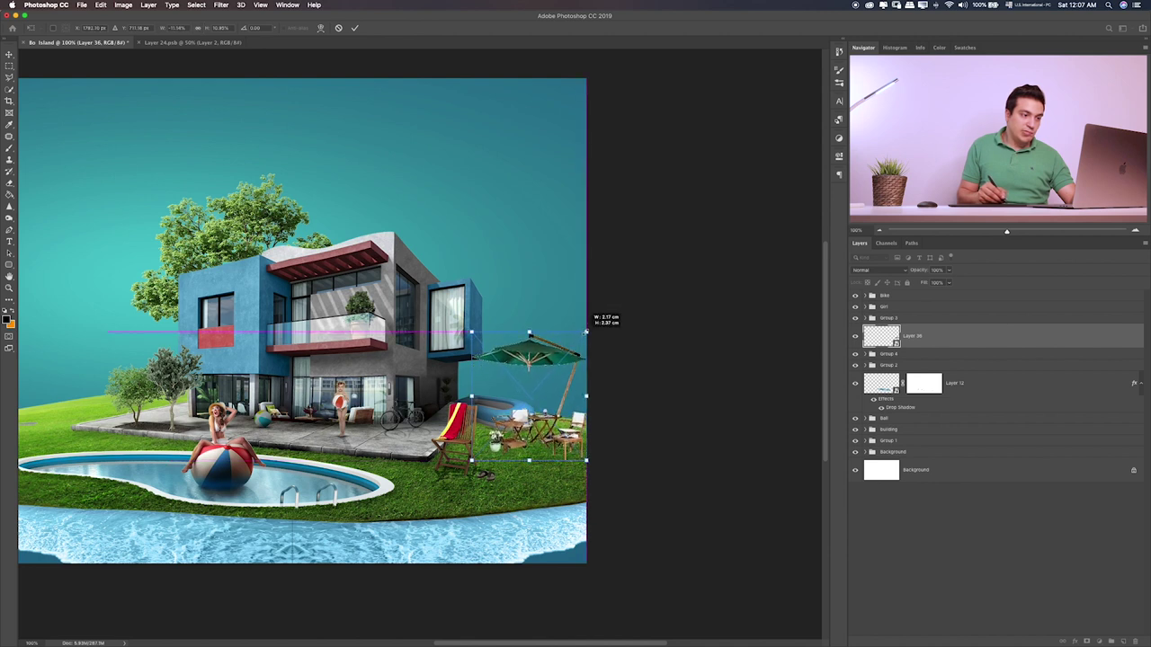
{"action": "key", "text": "Left"}
{"action": "key", "text": "Left"}
{"action": "key", "text": "Left"}
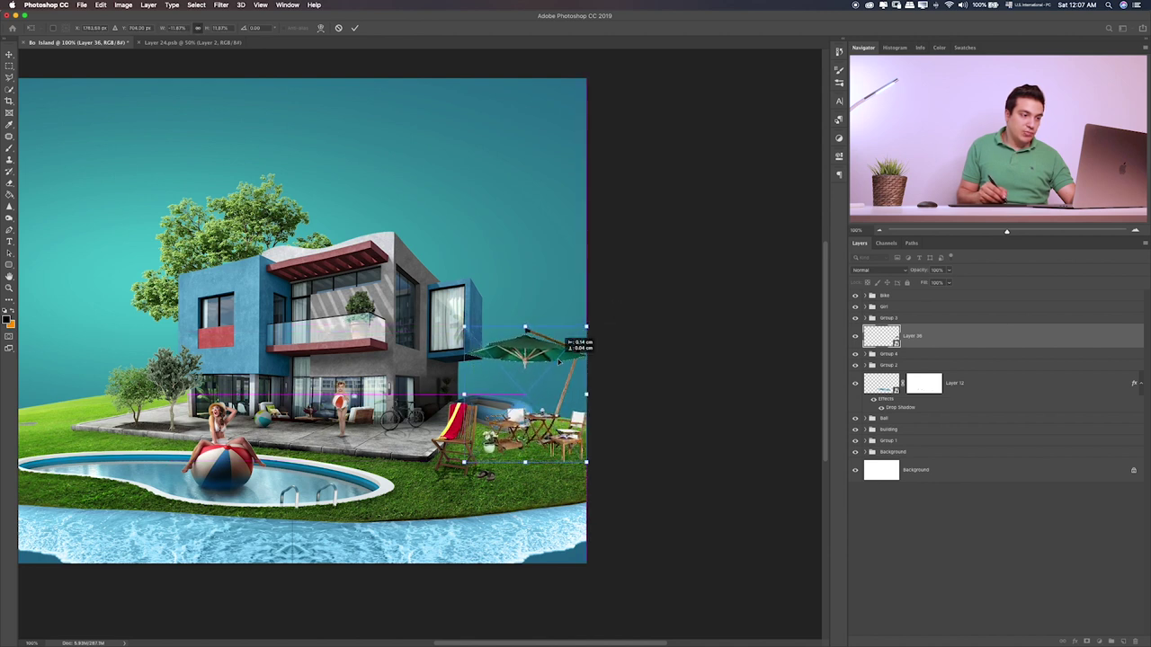
{"action": "key", "text": "Return"}
- Nudge the furniture left and down and shrink it slightly toward its base
{"action": "key", "text": "super+plus"}
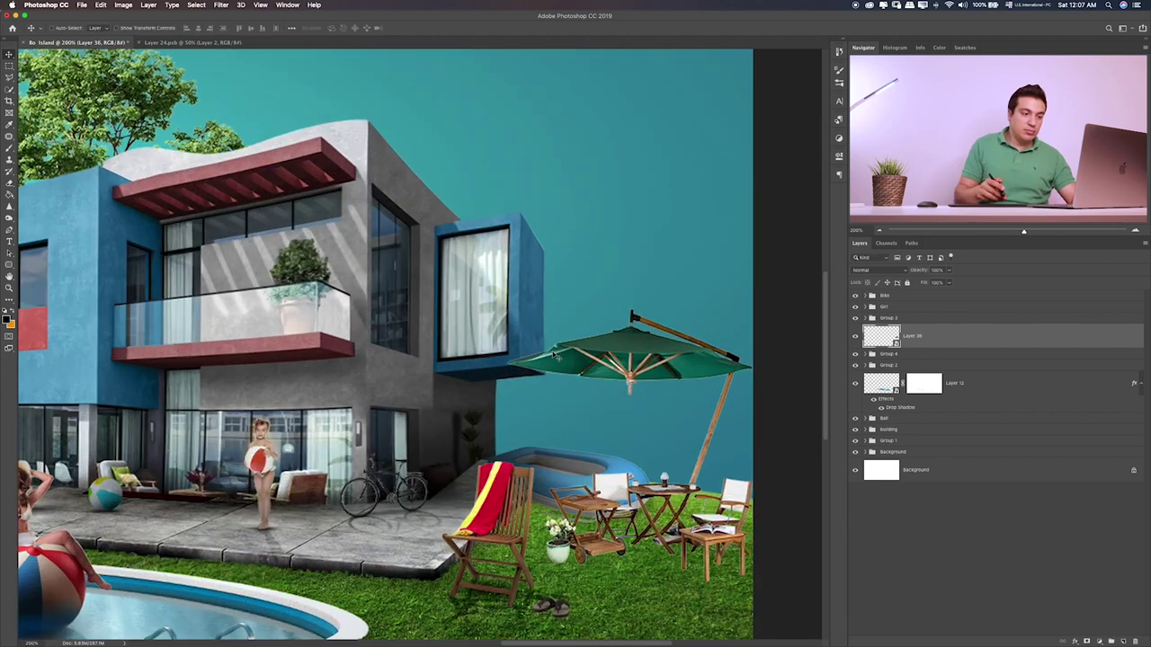
{"action": "scroll", "coordinate": [590, 331], "scroll_direction": "right", "scroll_amount": 5}
{"action": "scroll", "coordinate": [558, 333], "scroll_direction": "down", "scroll_amount": 5}
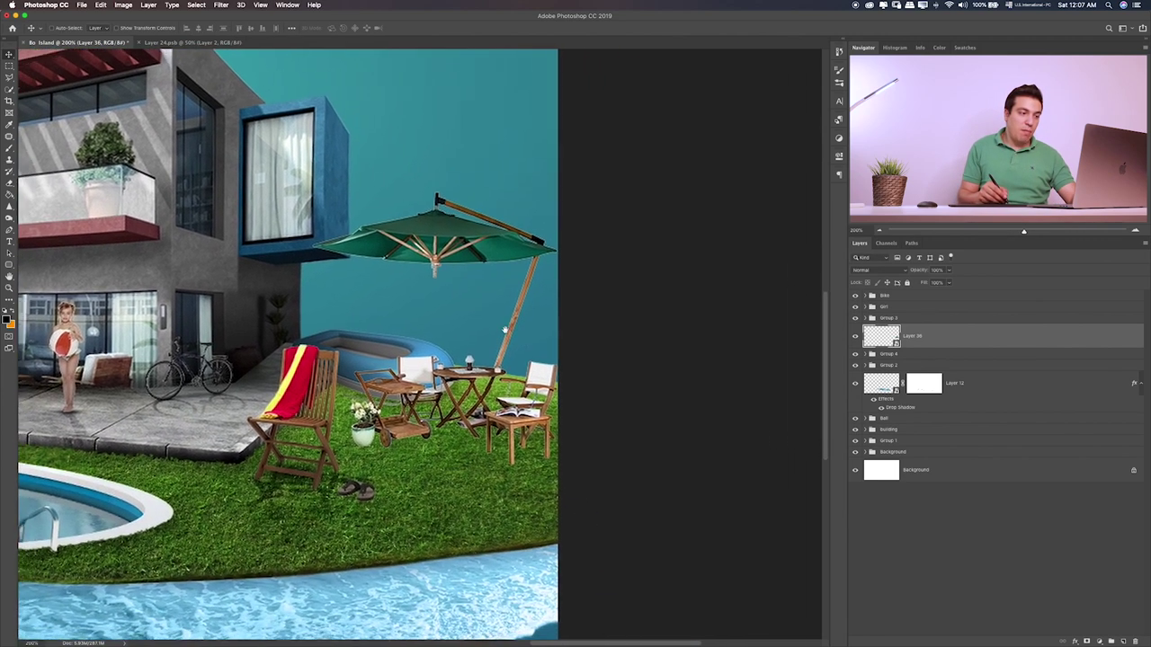
{"action": "key", "text": "Down"}
{"action": "key", "text": "Down"}
{"action": "key", "text": "Down"}
{"action": "key", "text": "Left"}
{"action": "key", "text": "Left"}
{"action": "key", "text": "Left"}
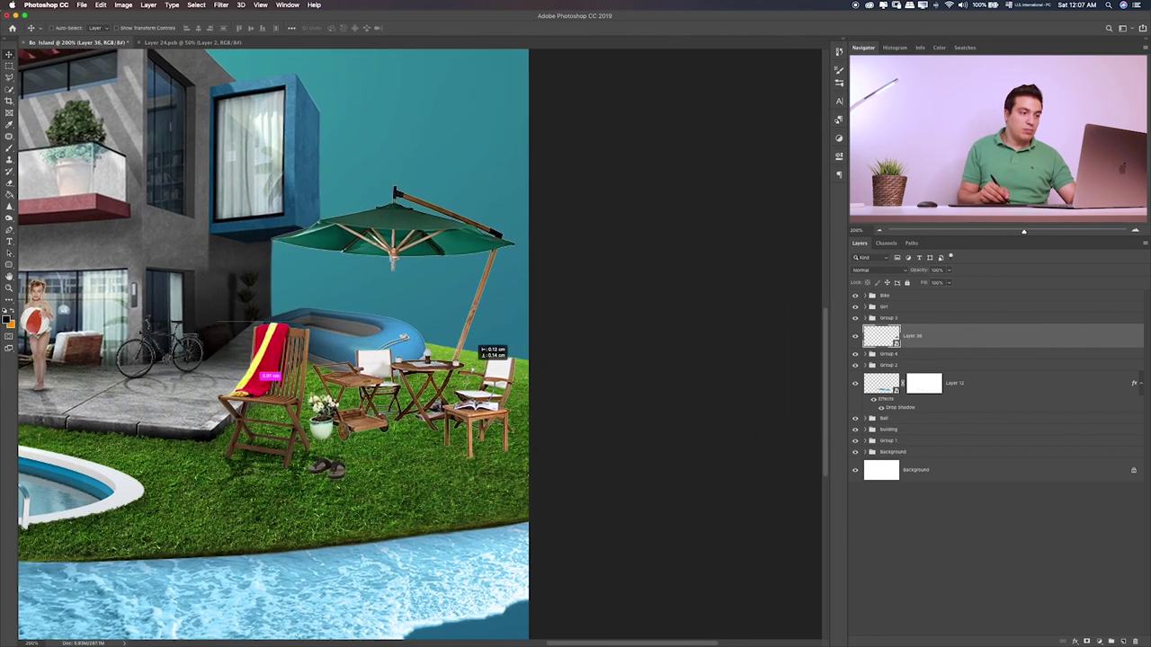
{"action": "left_click_drag", "start_coordinate": [519, 342], "coordinate": [538, 328]}
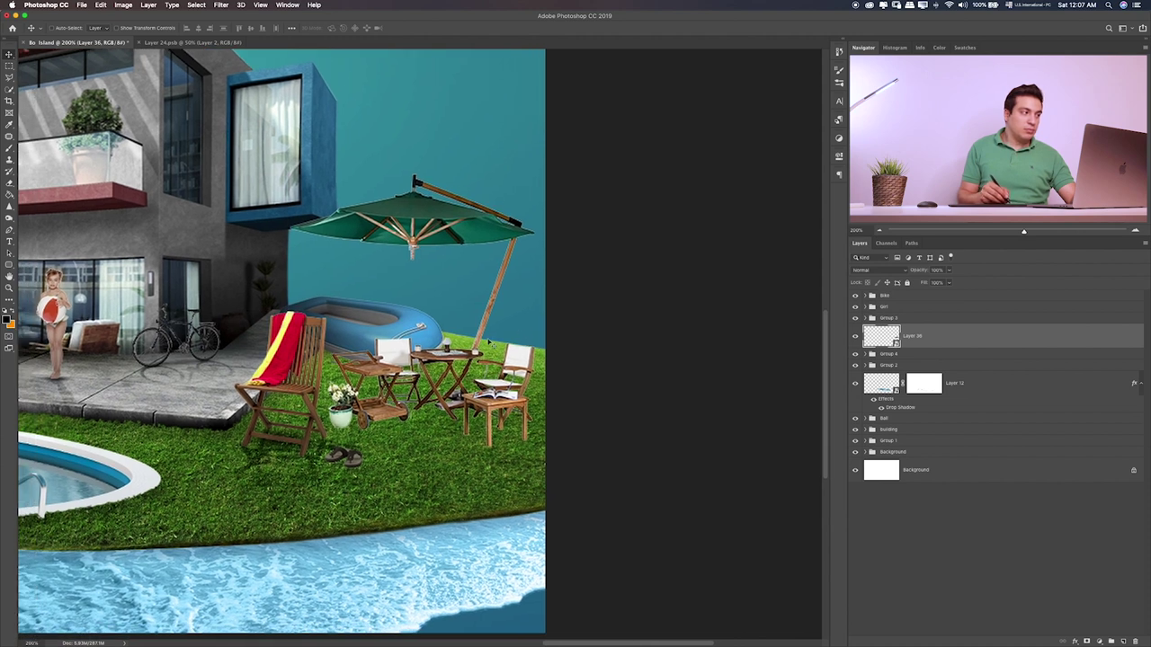
{"action": "key", "text": "ctrl+t"}
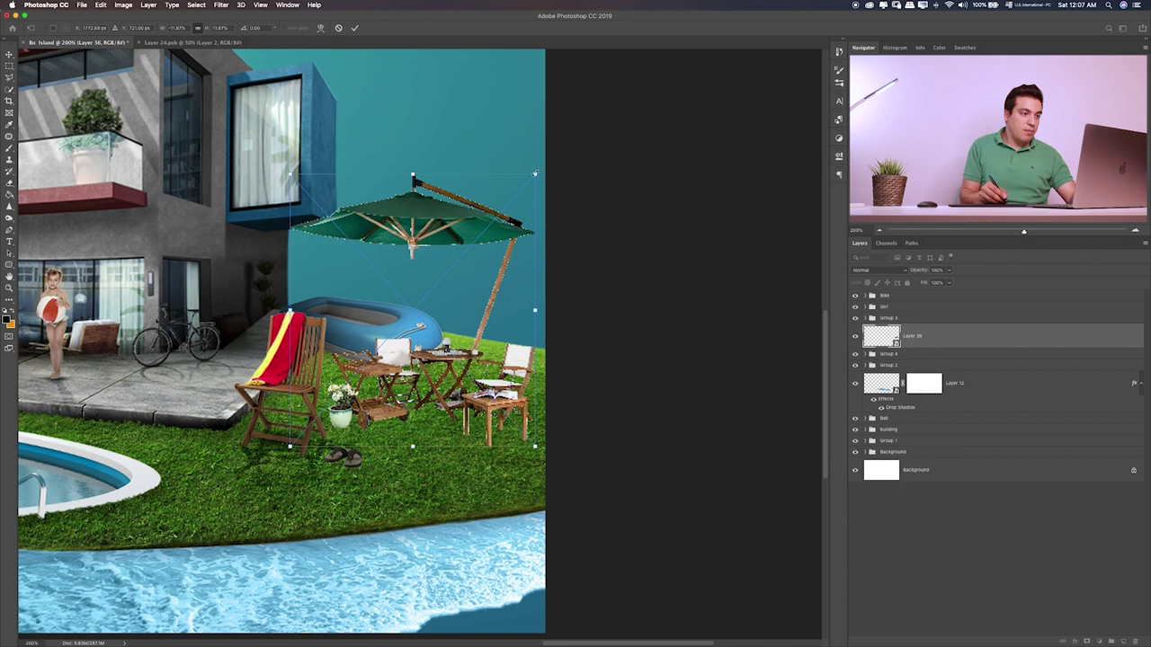
{"action": "left_click_drag", "start_coordinate": [535, 175], "coordinate": [520, 191]}
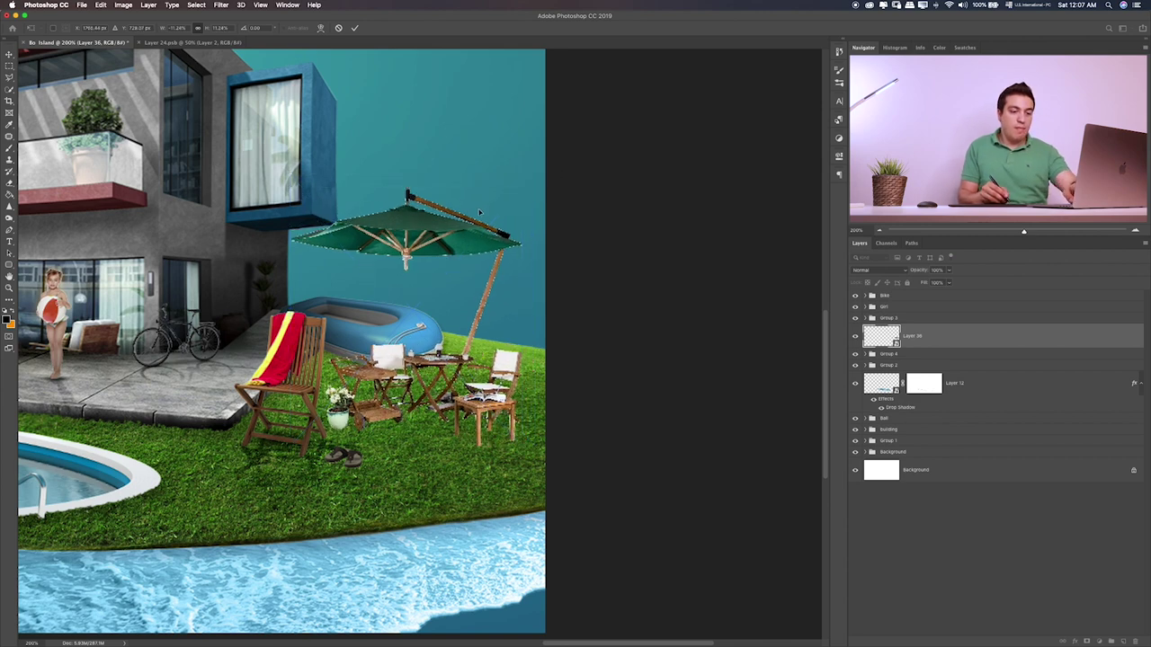
{"action": "key", "text": "Return"}
{"action": "key", "text": "ctrl+minus"}
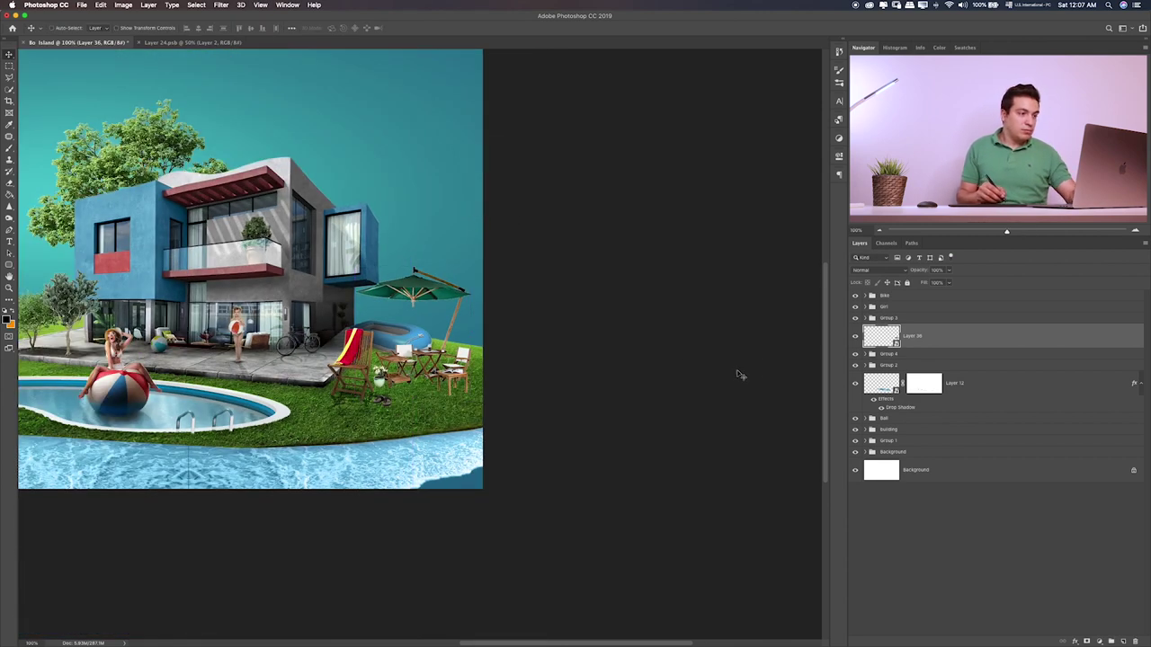
- Select the layers from Bike to Group 1 and shift the house island slightly left
{"action": "key", "text": "ctrl+0"}
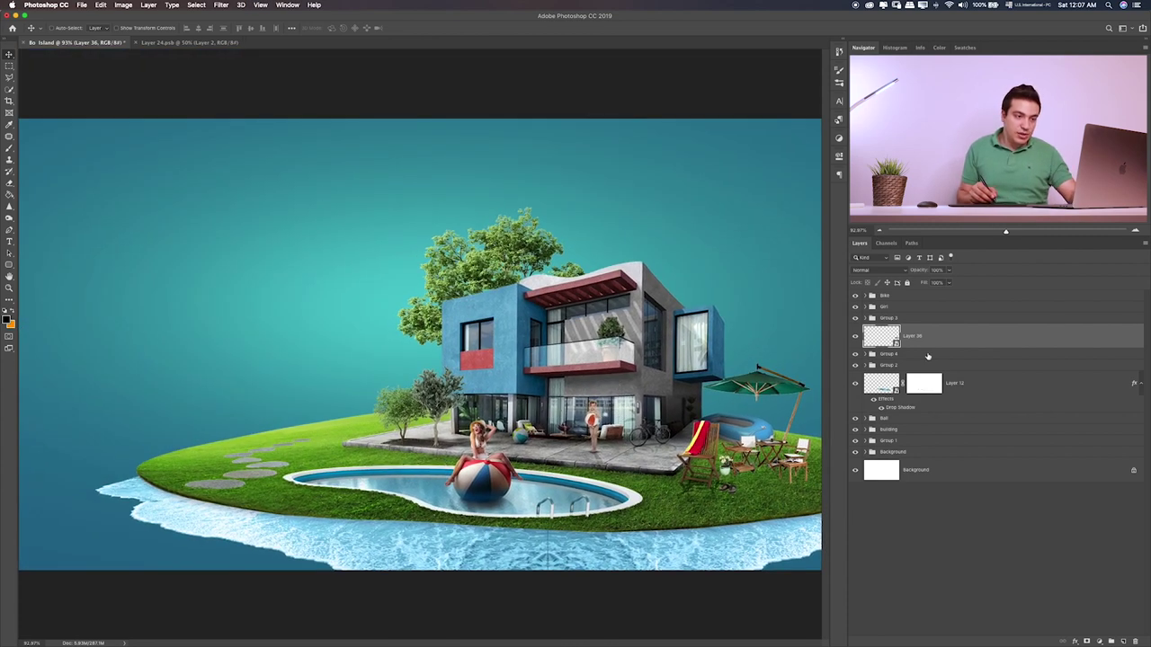
{"action": "left_click", "coordinate": [949, 295]}
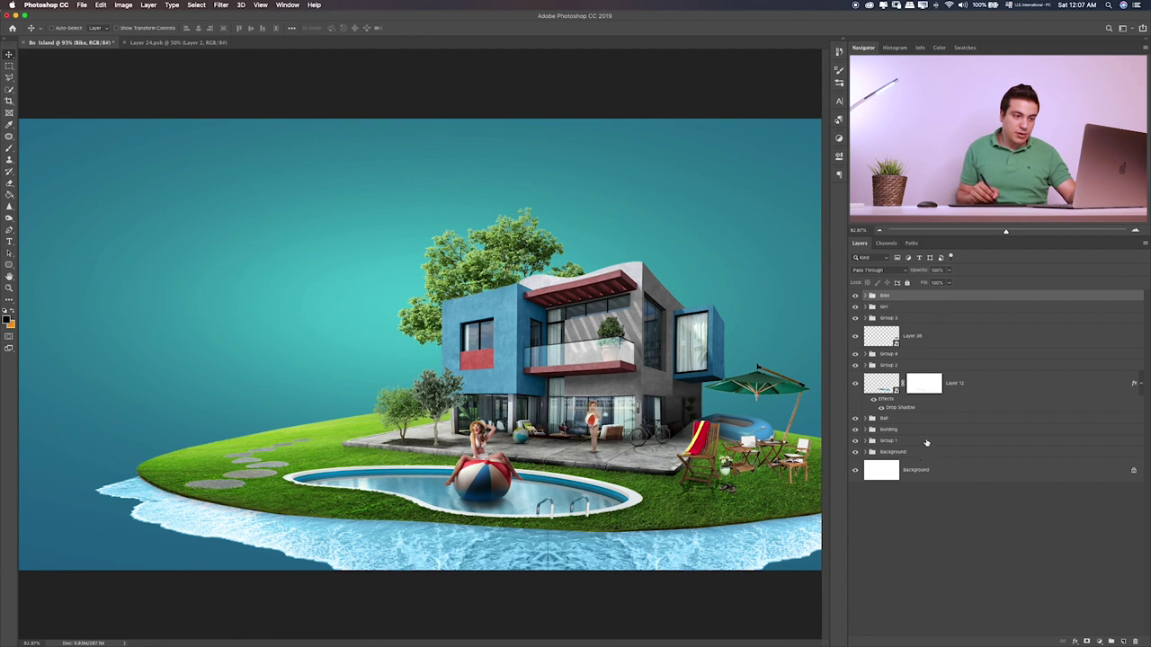
{"action": "left_click", "coordinate": [923, 441], "text": "shift"}
{"action": "left_click_drag", "start_coordinate": [685, 462], "coordinate": [673, 464]}
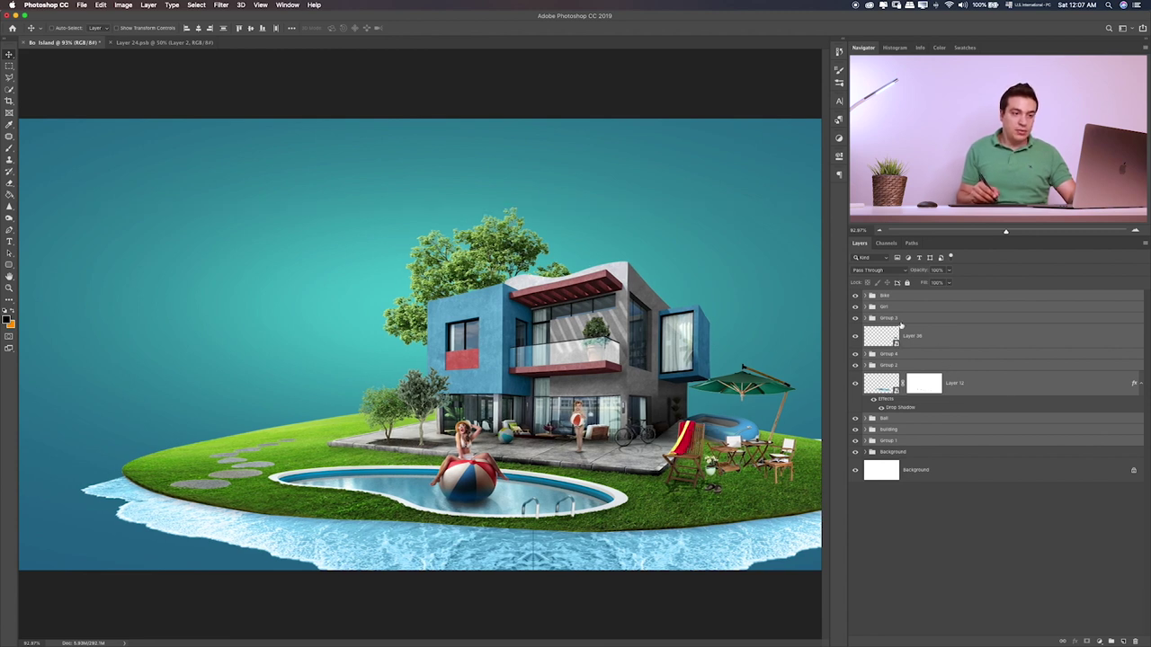
- Duplicate Layer 3 in the Background group and enlarge the copy beyond the canvas, shifted down
{"action": "left_click", "coordinate": [870, 452]}
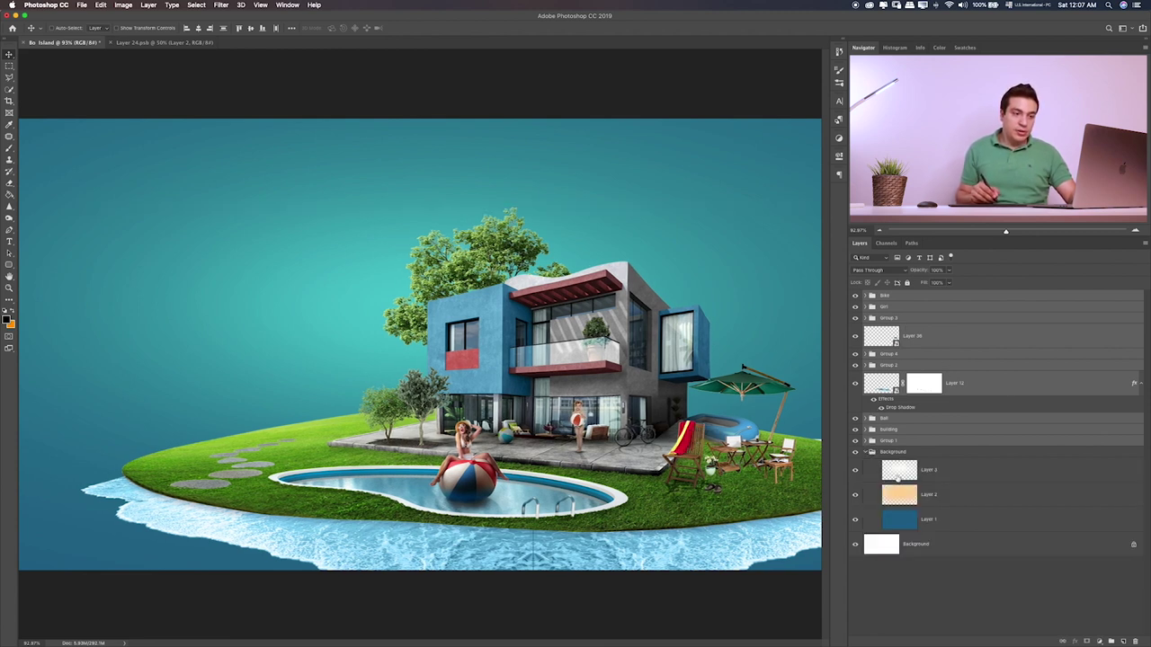
{"action": "left_click", "coordinate": [959, 476]}
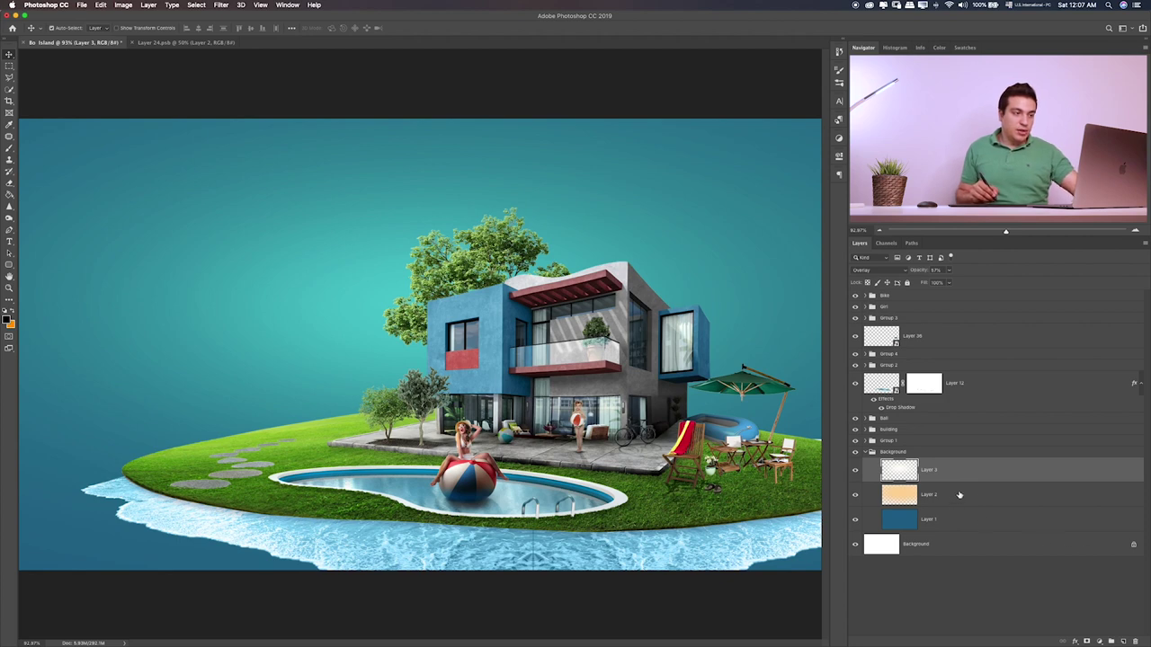
{"action": "key", "text": "ctrl+j"}
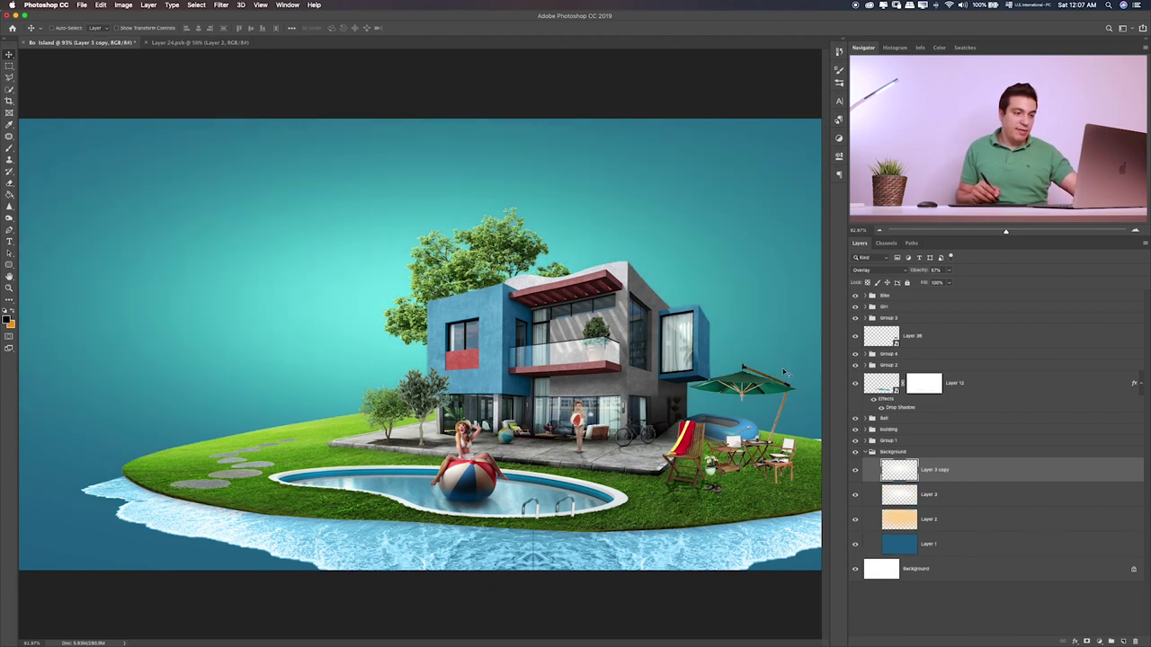
{"action": "key", "text": "ctrl+t"}
{"action": "key", "text": "ctrl+minus"}
{"action": "key", "text": "ctrl+minus"}
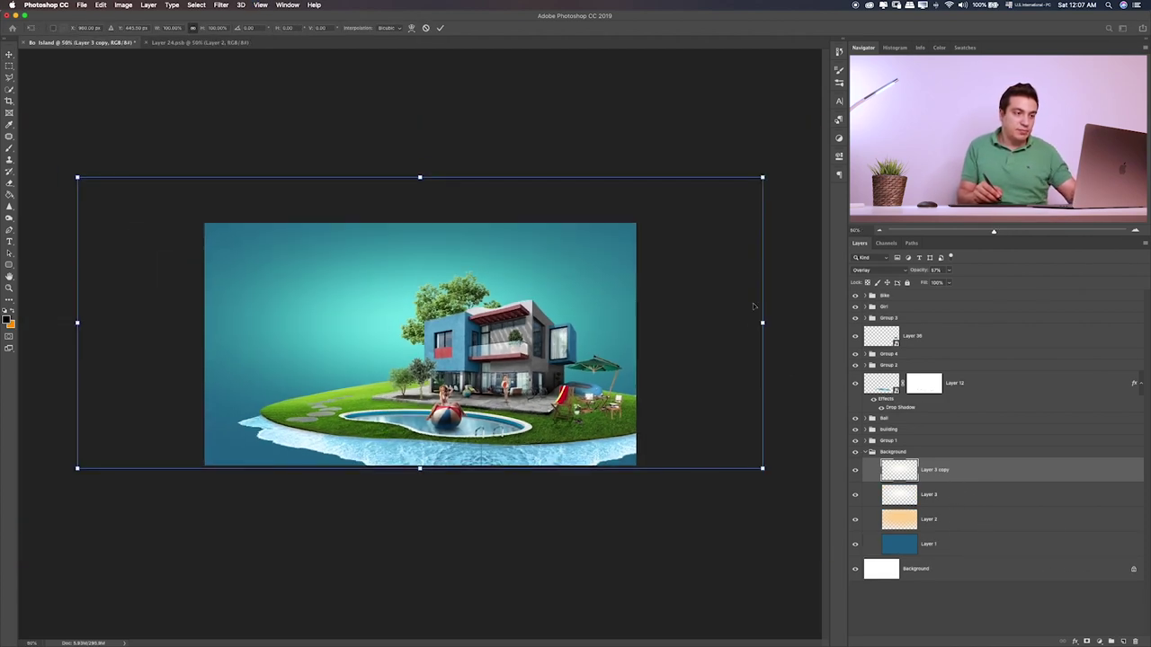
{"action": "left_click_drag", "start_coordinate": [763, 177], "coordinate": [817, 144]}
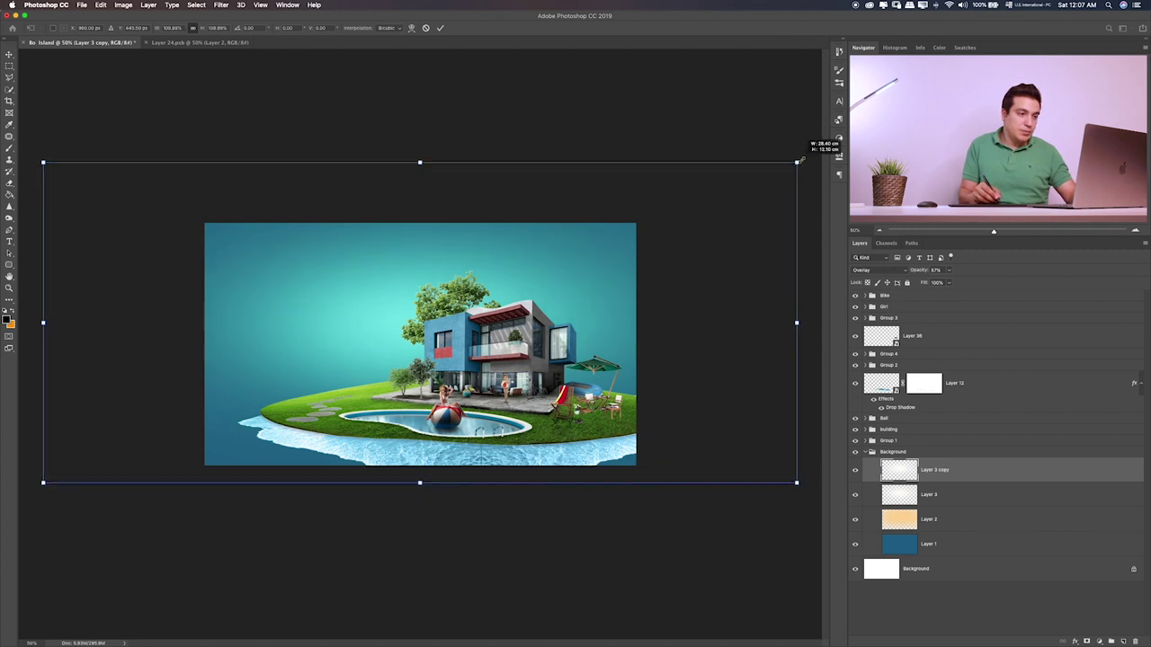
{"action": "left_click_drag", "start_coordinate": [747, 193], "coordinate": [718, 268]}
{"action": "key", "text": "Return"}
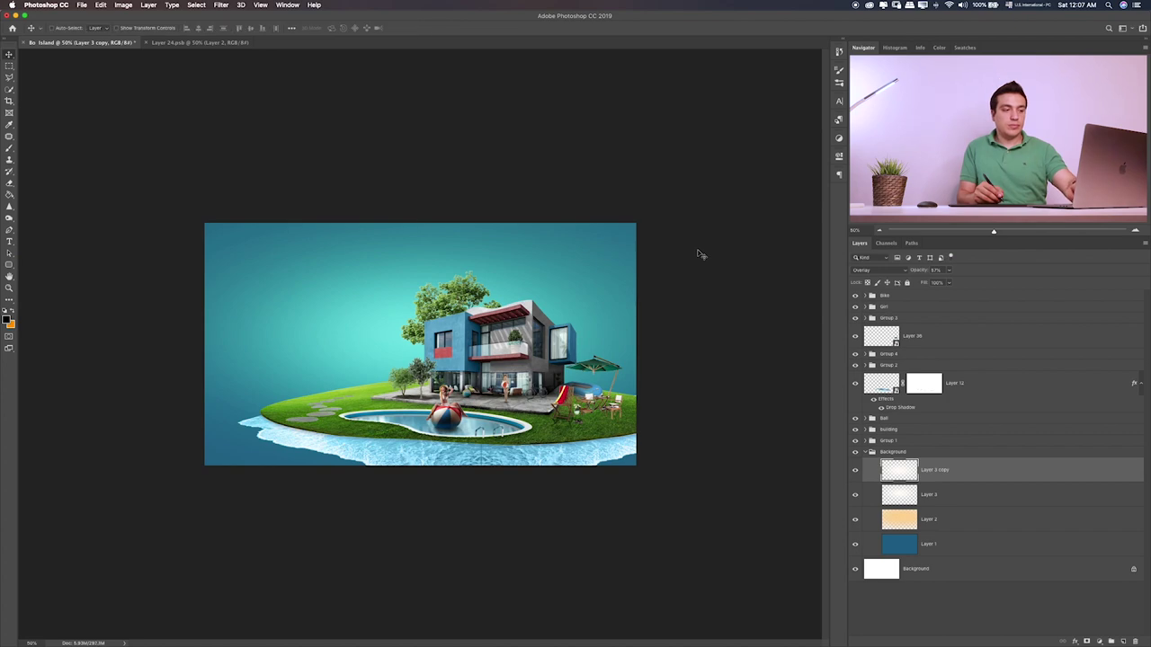
{"action": "key", "text": "ctrl+plus"}
{"action": "key", "text": "ctrl+plus"}
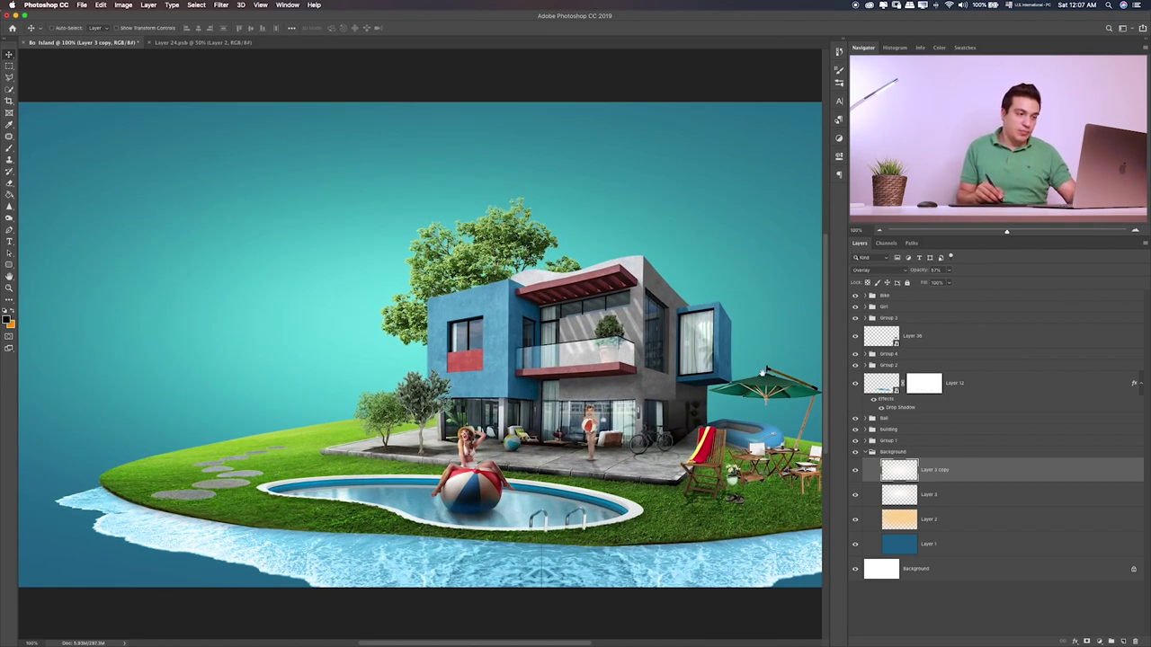
{"action": "scroll", "coordinate": [764, 370], "scroll_direction": "down", "scroll_amount": 2}
{"action": "scroll", "coordinate": [774, 351], "scroll_direction": "right", "scroll_amount": 5}
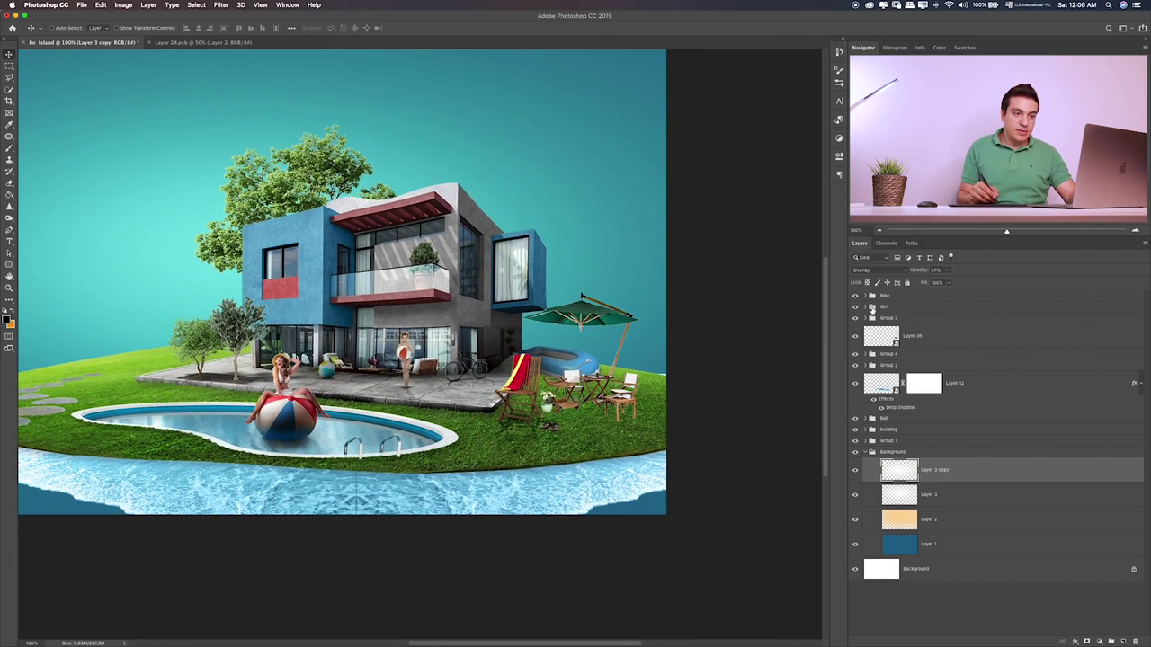
- Move Layer 36's umbrella, table and chairs right, checking the house by toggling it
{"action": "left_click", "coordinate": [908, 336]}
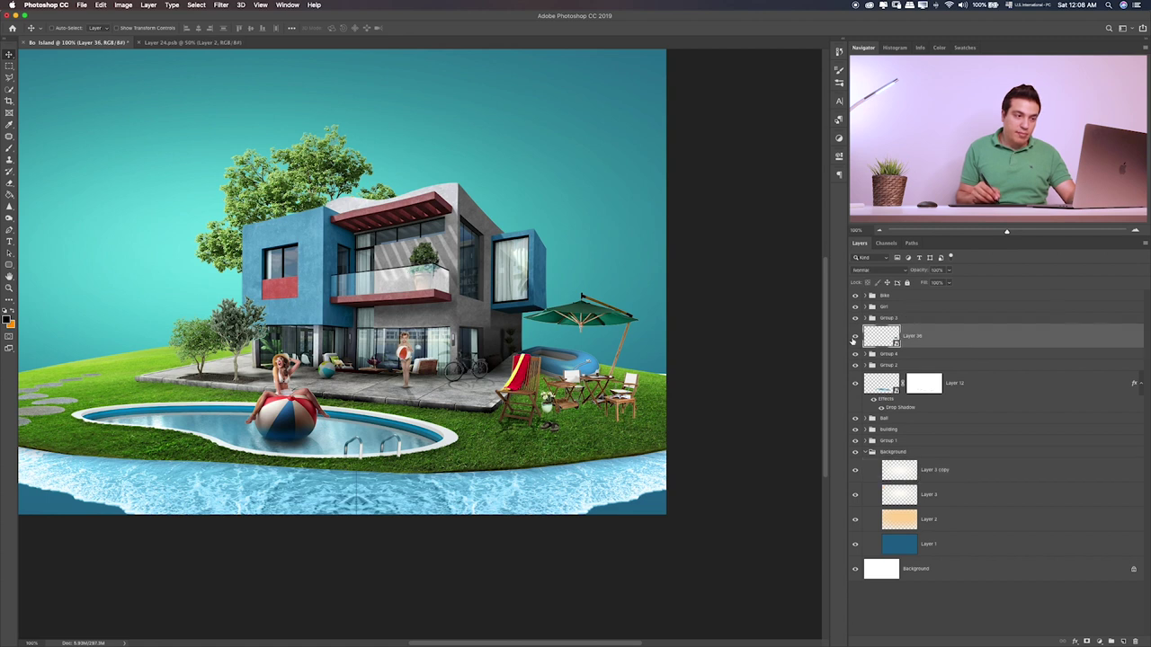
{"action": "left_click", "coordinate": [855, 336]}
{"action": "left_click_drag", "start_coordinate": [641, 375], "coordinate": [649, 365]}
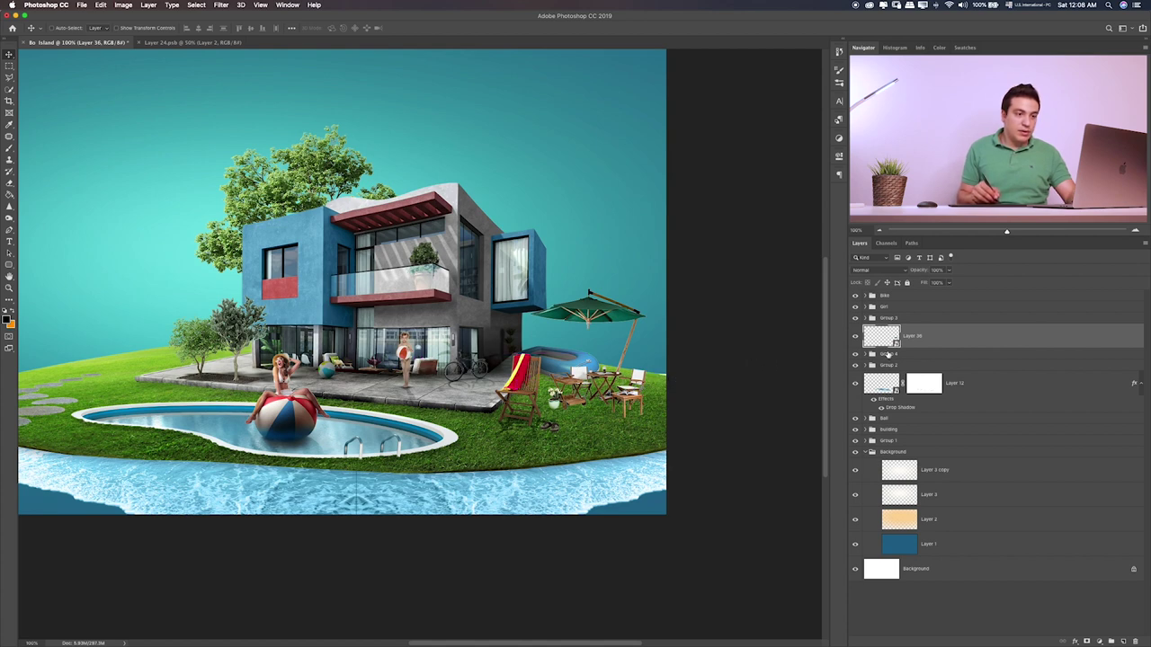
{"action": "left_click", "coordinate": [856, 431]}
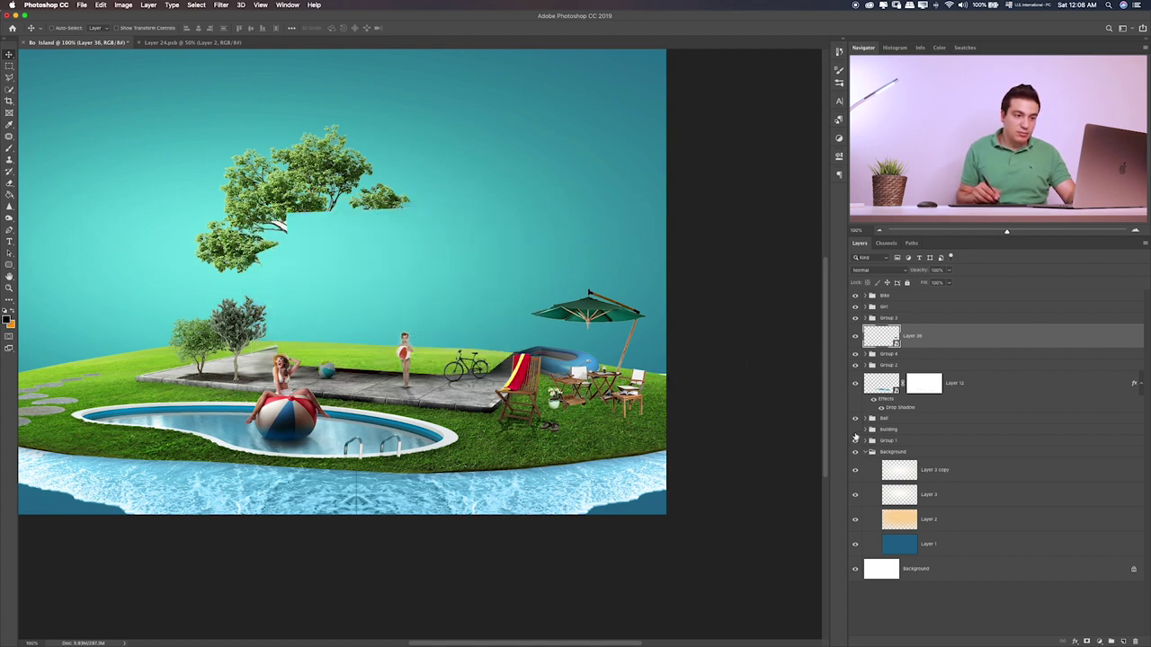
{"action": "left_click", "coordinate": [856, 431]}
- Expand Group 1 and select the mask of the Layer 6 copy water layer
{"action": "left_click", "coordinate": [855, 440]}
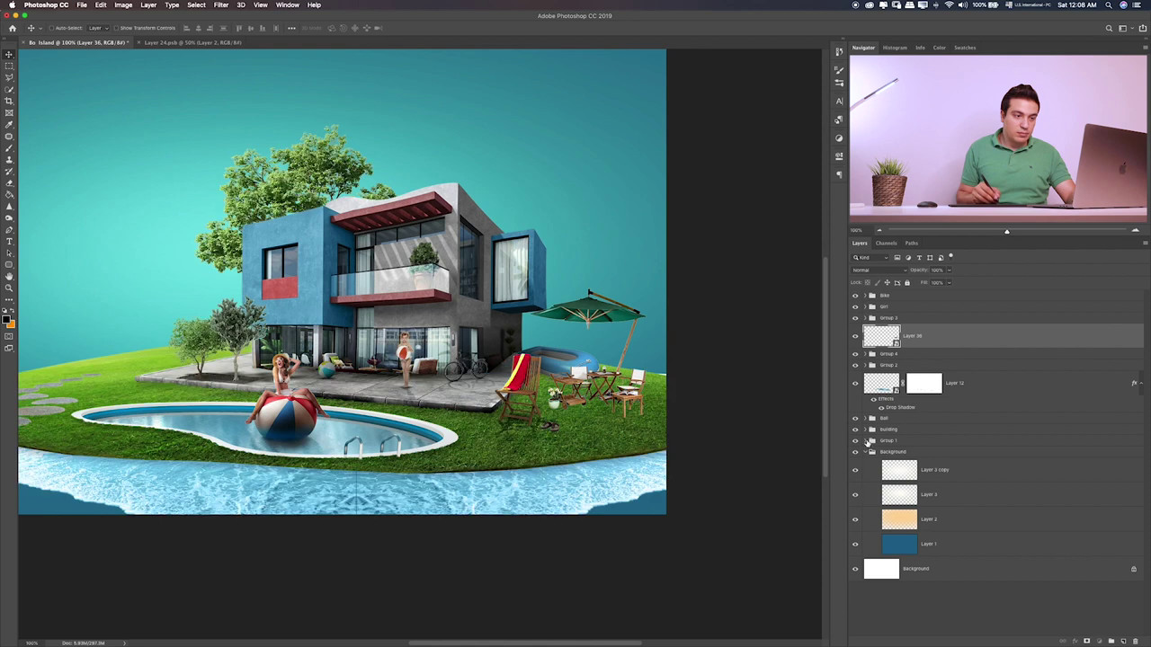
{"action": "scroll", "coordinate": [908, 548], "scroll_direction": "down", "scroll_amount": 3}
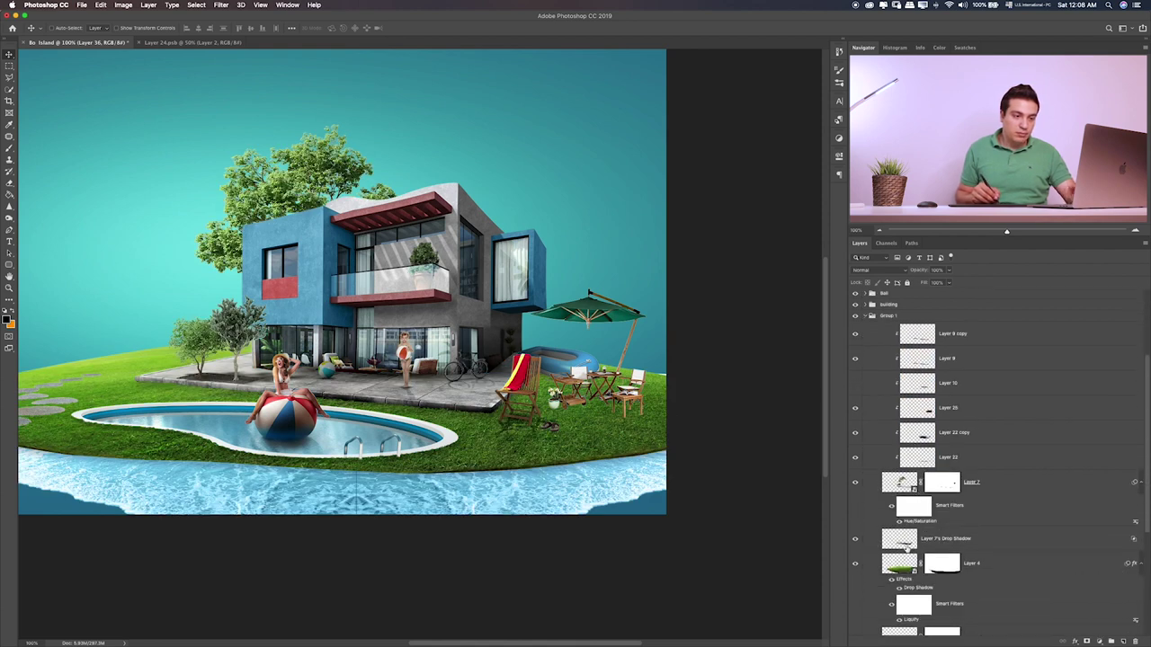
{"action": "scroll", "coordinate": [908, 546], "scroll_direction": "down", "scroll_amount": 3}
{"action": "scroll", "coordinate": [906, 547], "scroll_direction": "down", "scroll_amount": 1}
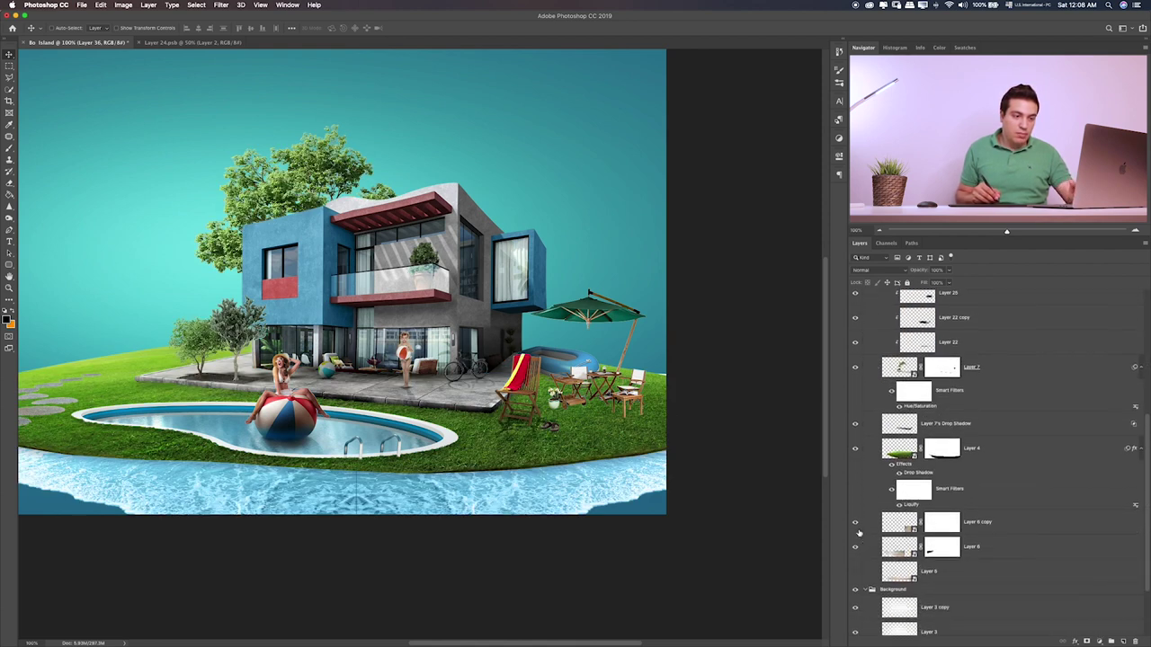
{"action": "left_click", "coordinate": [855, 522]}
{"action": "left_click", "coordinate": [943, 523]}
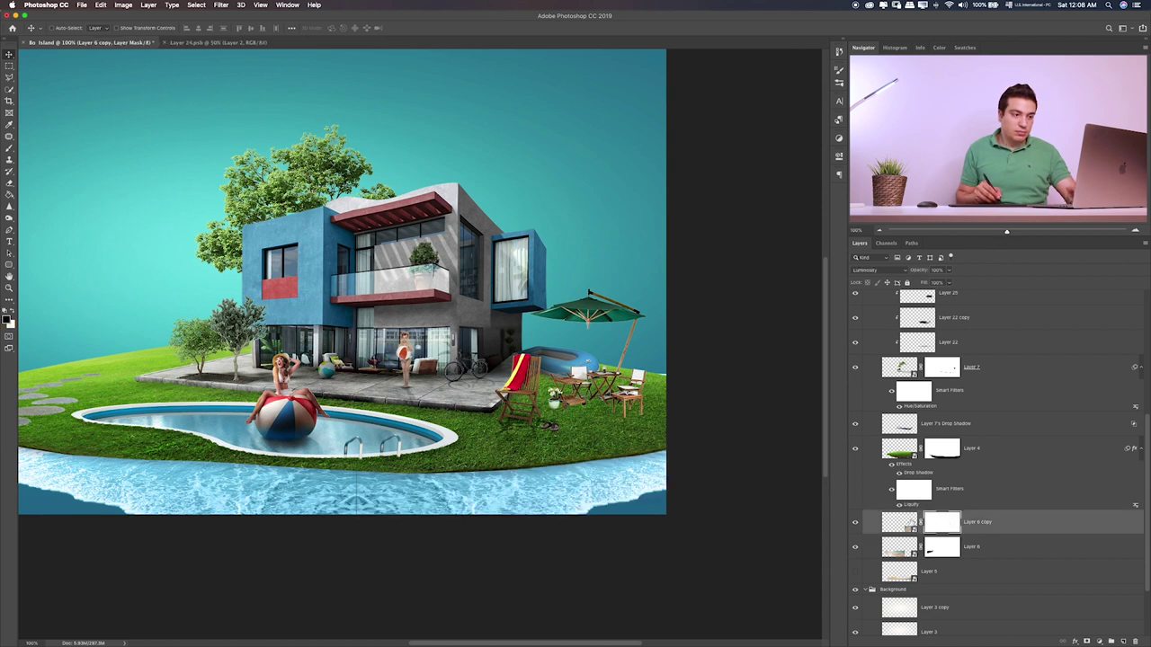
- Set the brush to 100% opacity, collapse Group 1 and reselect Layer 36
{"action": "key", "text": "b"}
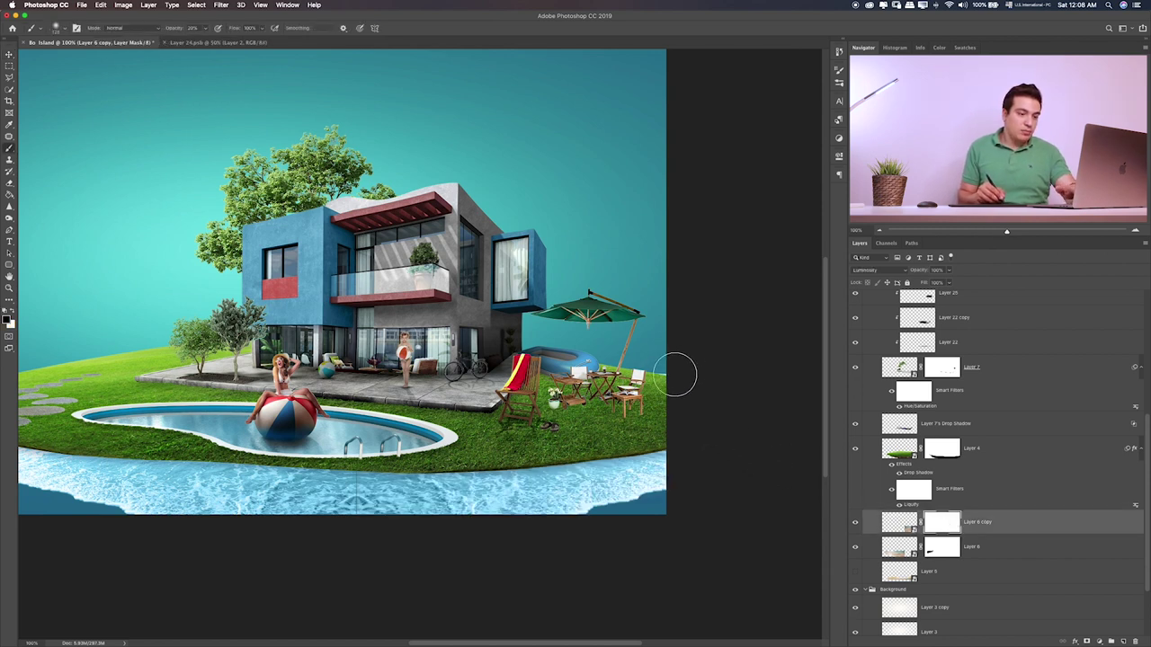
{"action": "key", "text": "0"}
{"action": "scroll", "coordinate": [896, 372], "scroll_direction": "up", "scroll_amount": 1}
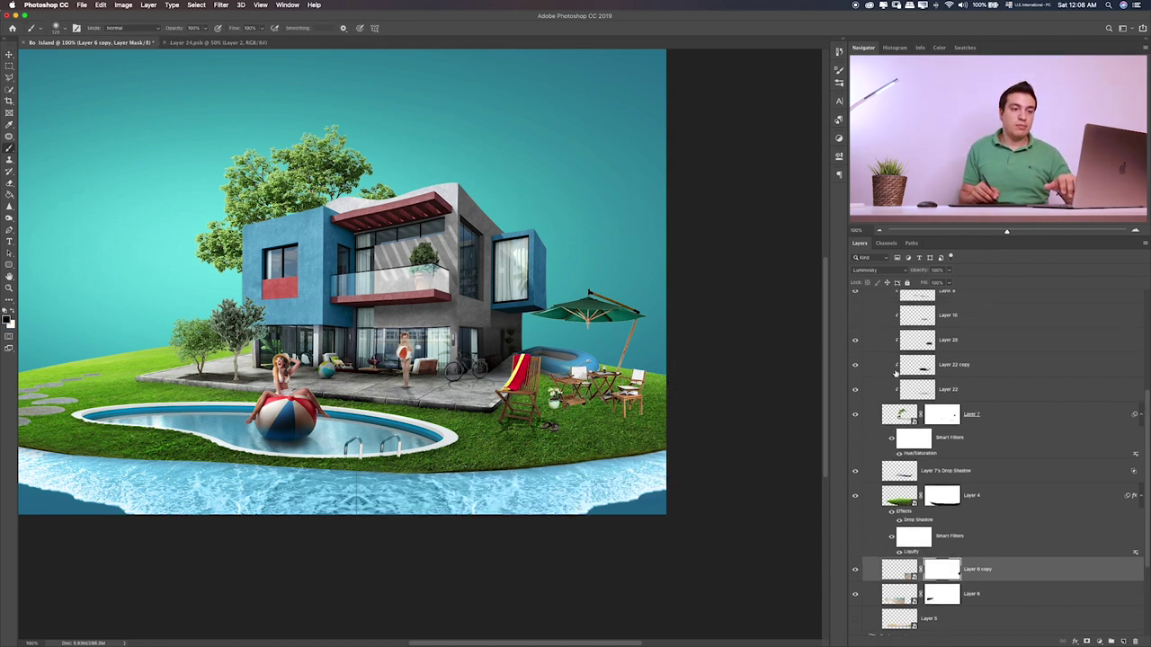
{"action": "scroll", "coordinate": [895, 371], "scroll_direction": "up", "scroll_amount": 4}
{"action": "left_click", "coordinate": [867, 440]}
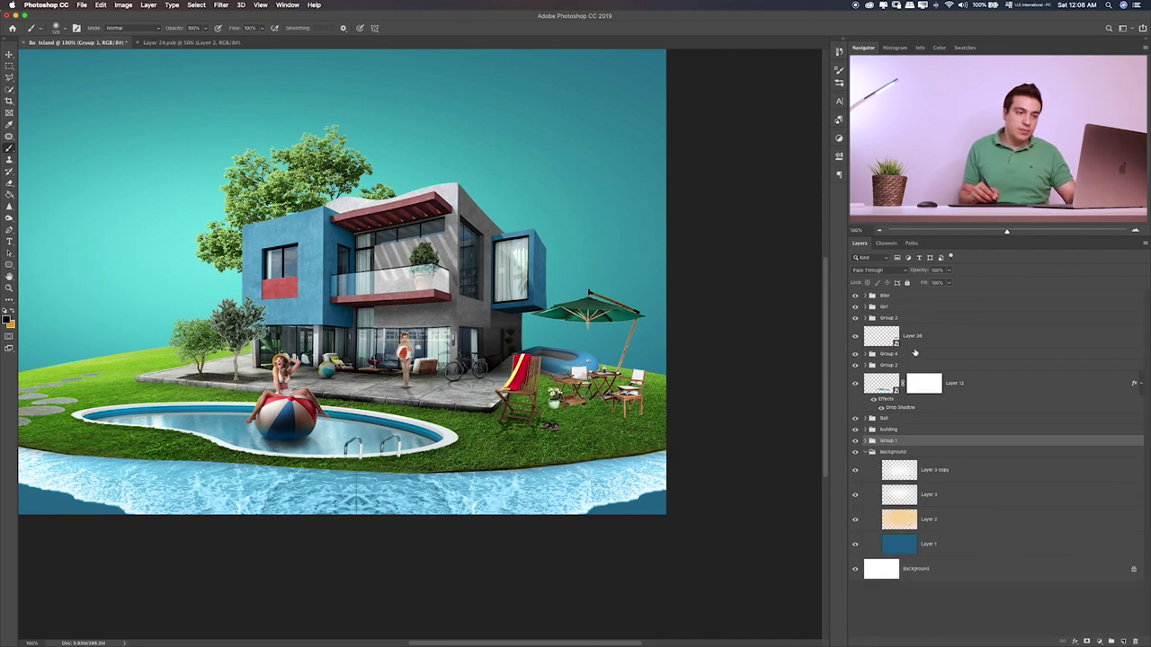
{"action": "left_click", "coordinate": [915, 349]}
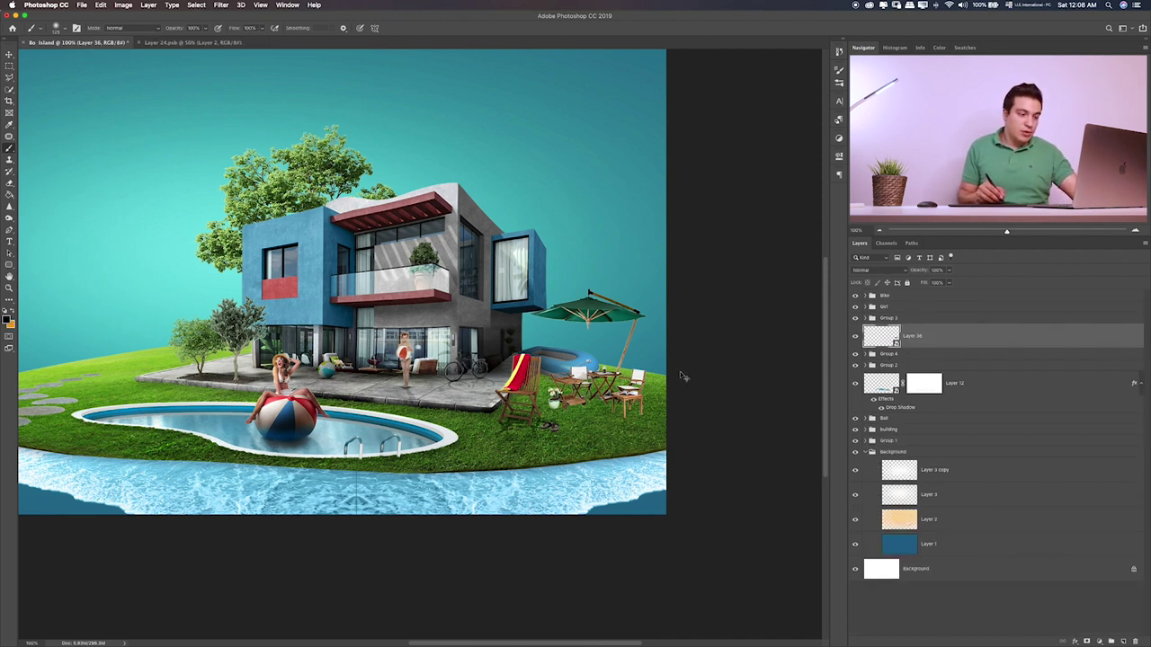
- Darken Layer 36 with a Hue/Saturation Lightness of -18
{"action": "key", "text": "ctrl+u"}
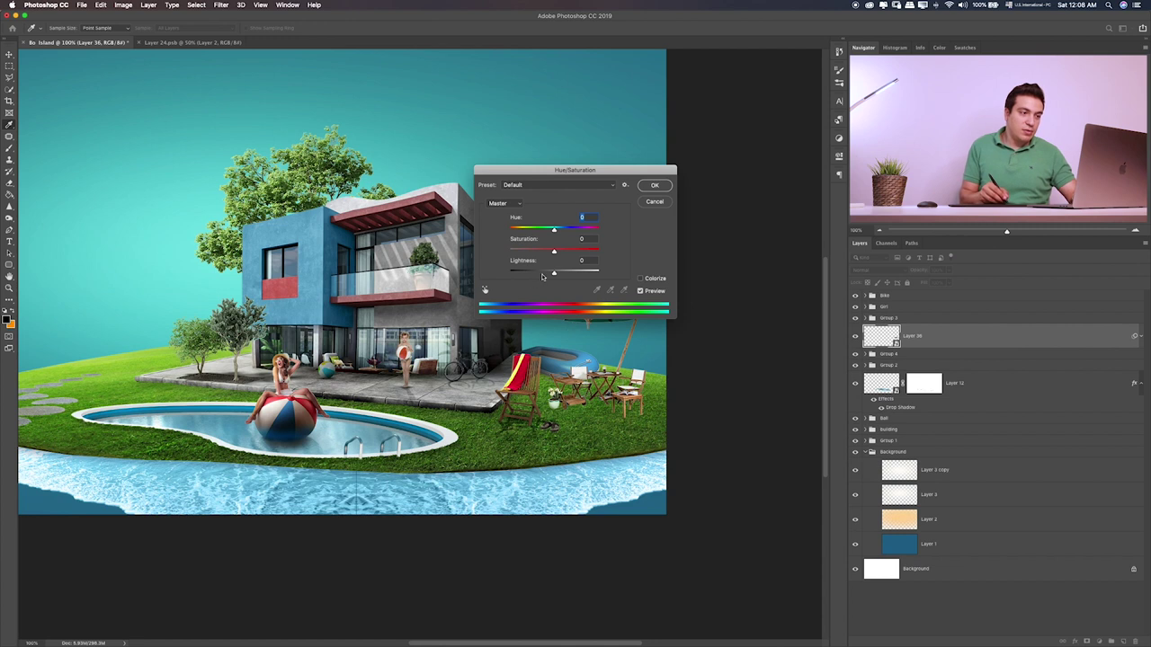
{"action": "left_click_drag", "start_coordinate": [553, 273], "coordinate": [546, 273]}
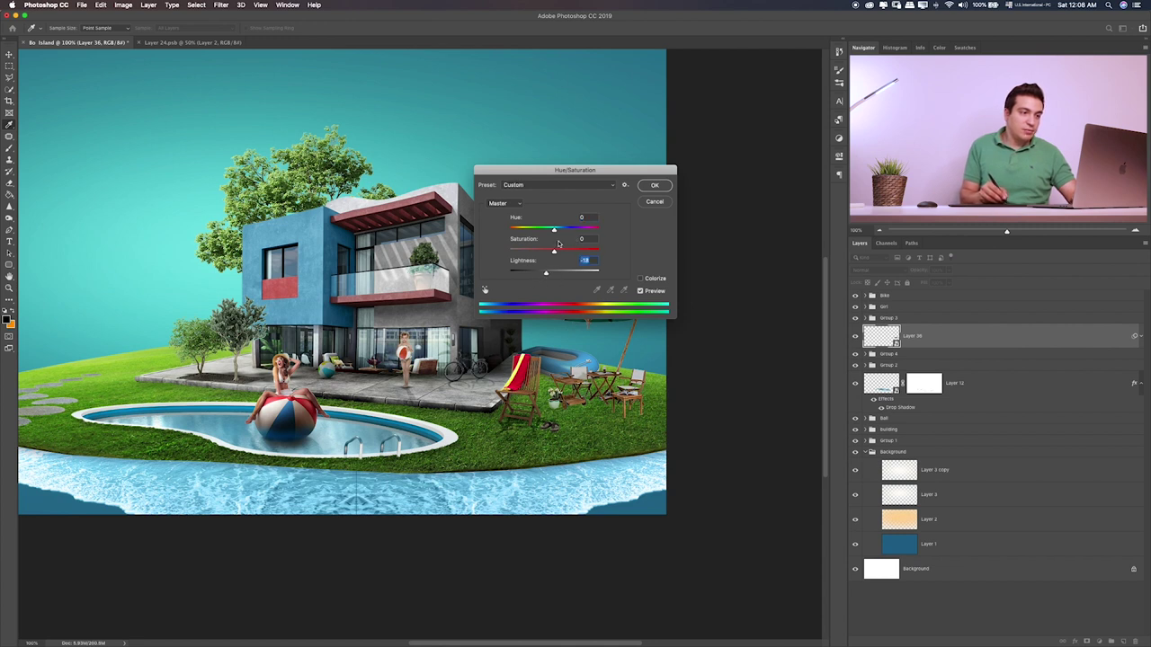
{"action": "left_click", "coordinate": [655, 186]}
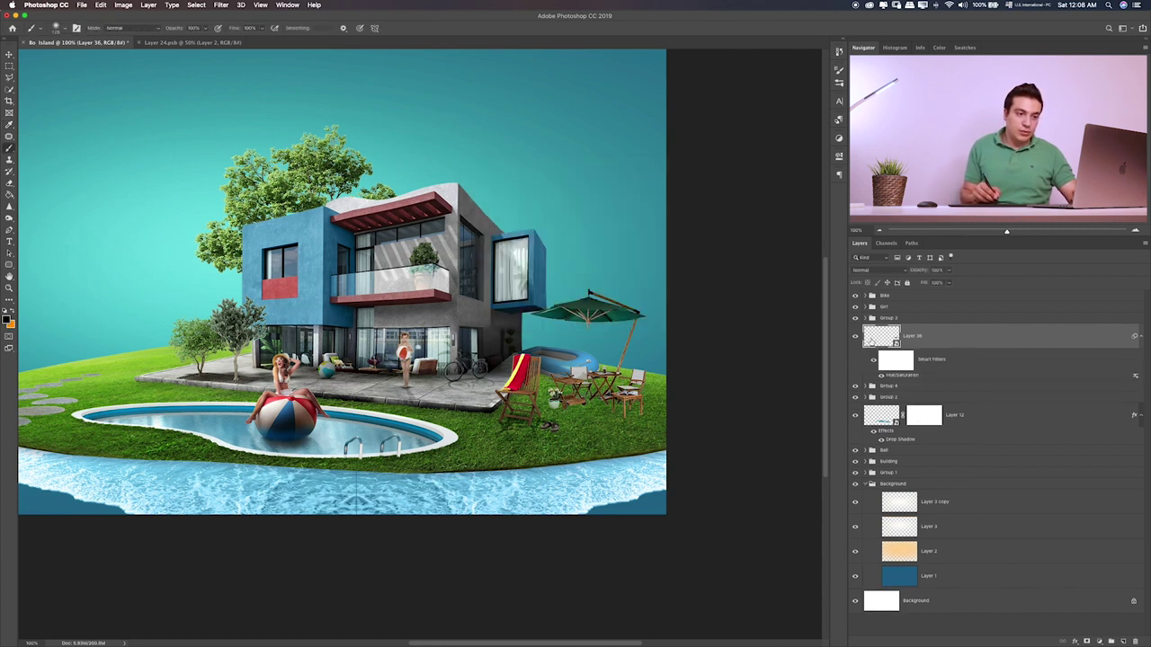
- Paint out the darkening on the filter mask near the umbrella and blue boat
{"action": "left_click", "coordinate": [901, 362]}
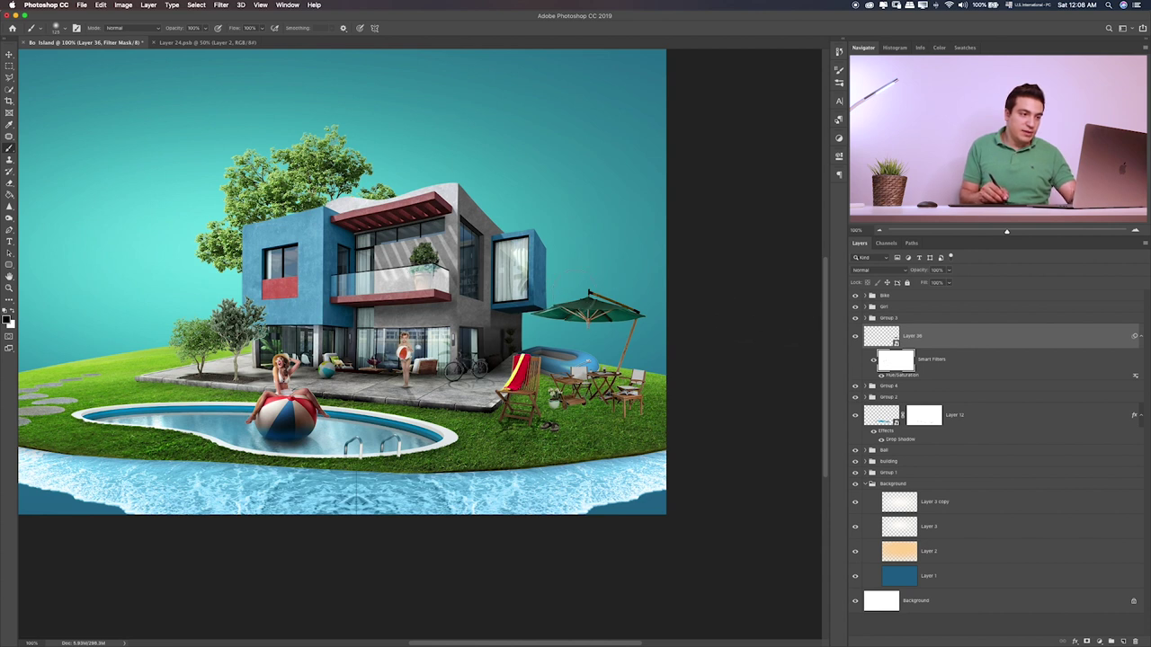
{"action": "left_click_drag", "start_coordinate": [550, 304], "coordinate": [621, 304]}
{"action": "left_click_drag", "start_coordinate": [611, 376], "coordinate": [571, 378]}
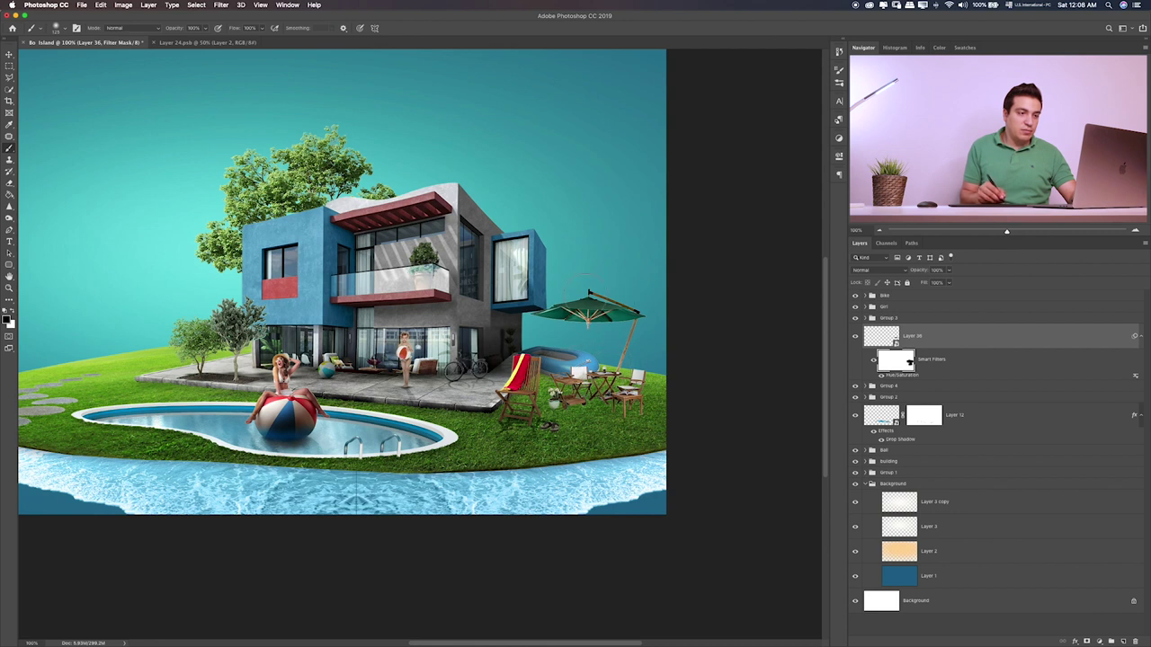
- Nudge the umbrella and furniture two steps down and to the right
{"action": "key", "text": "v"}
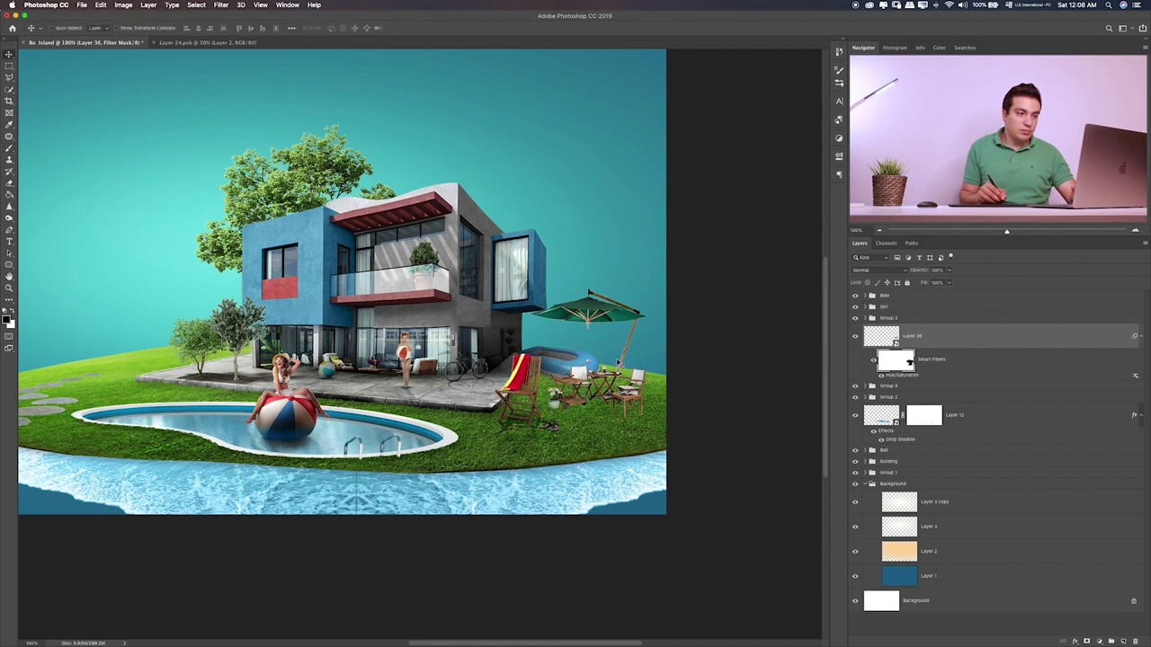
{"action": "key", "text": "ctrl+2"}
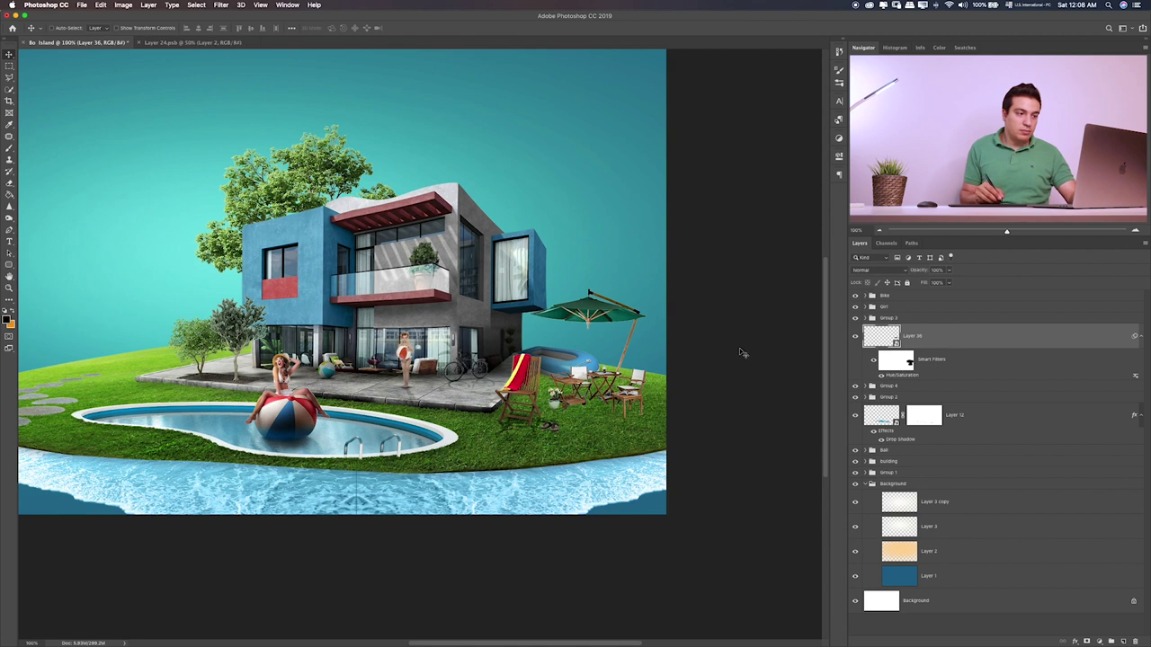
{"action": "key", "text": "Right"}
{"action": "key", "text": "Down"}
{"action": "key", "text": "Right"}
{"action": "key", "text": "Down"}
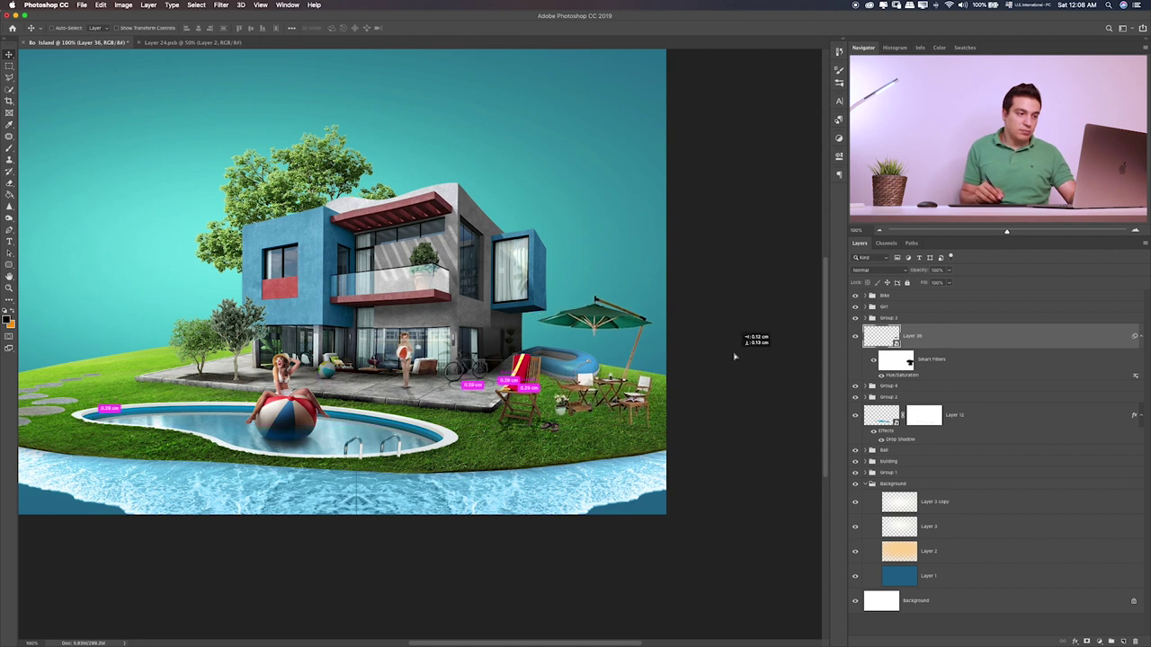
- Toggle the groups' visibility to compare, then select and expand Group 3
{"action": "left_click", "coordinate": [855, 386]}
{"action": "left_click", "coordinate": [855, 397]}
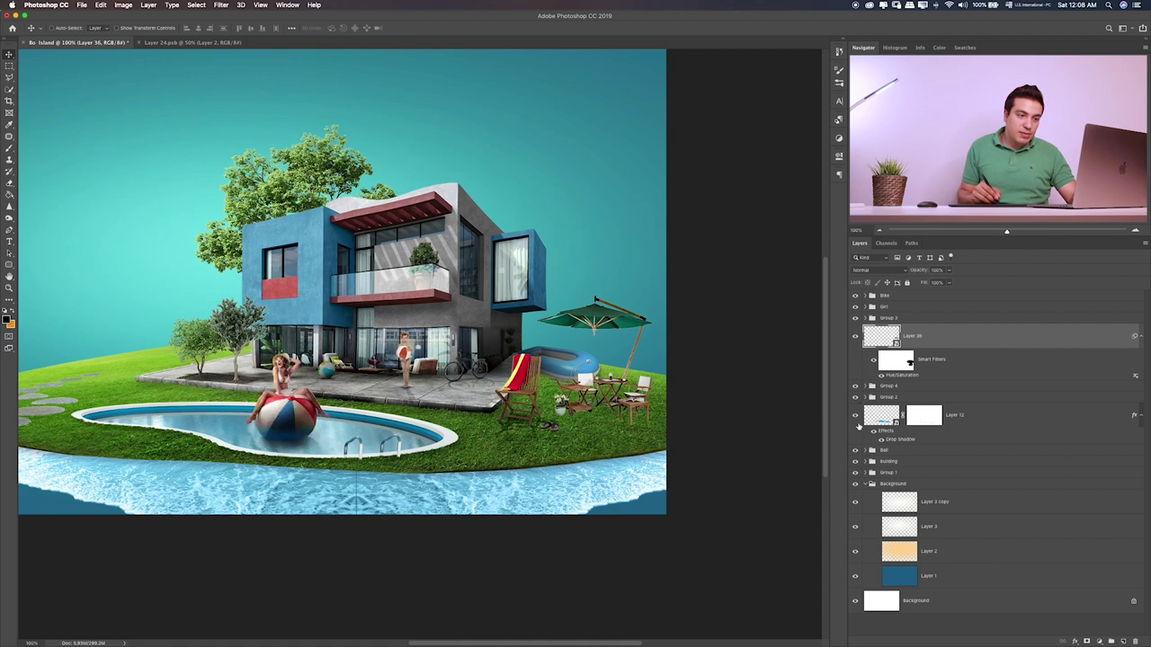
{"action": "left_click", "coordinate": [855, 460]}
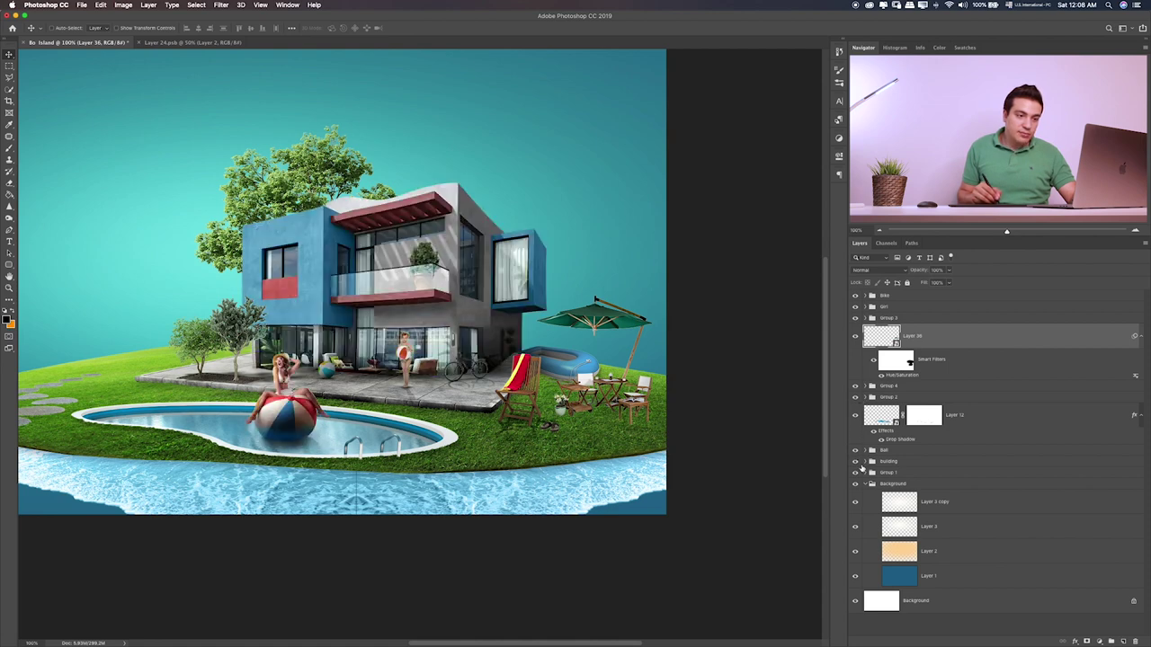
{"action": "left_click", "coordinate": [855, 472]}
{"action": "left_click", "coordinate": [855, 484]}
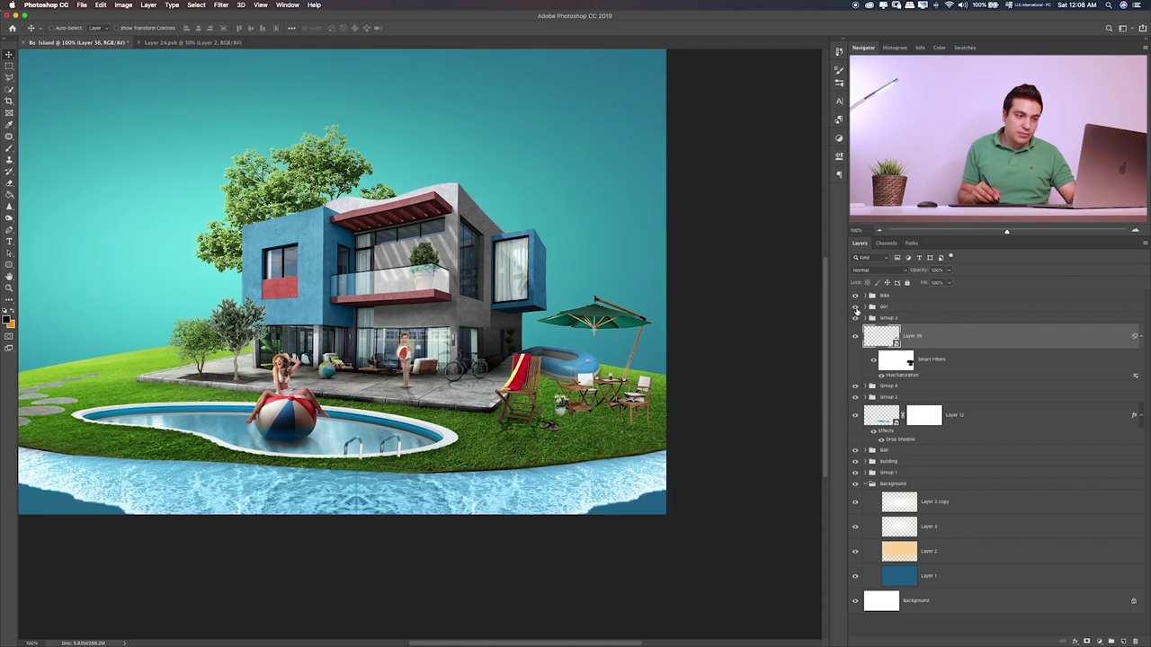
{"action": "left_click", "coordinate": [855, 318]}
{"action": "left_click", "coordinate": [880, 318]}
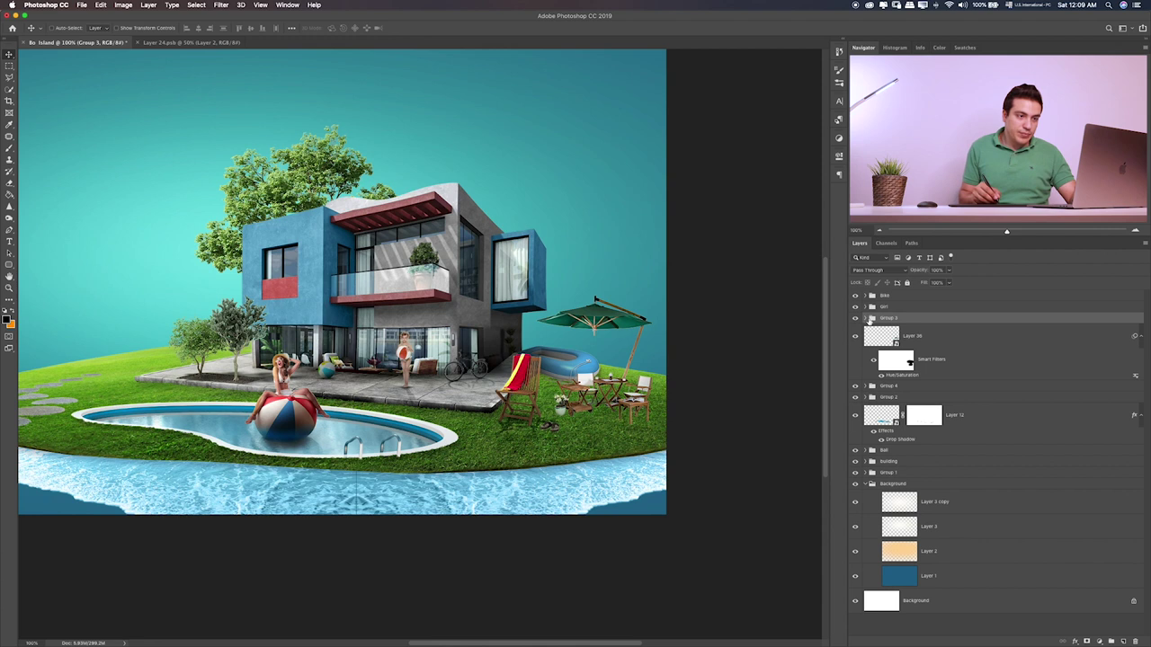
{"action": "left_click", "coordinate": [868, 319]}
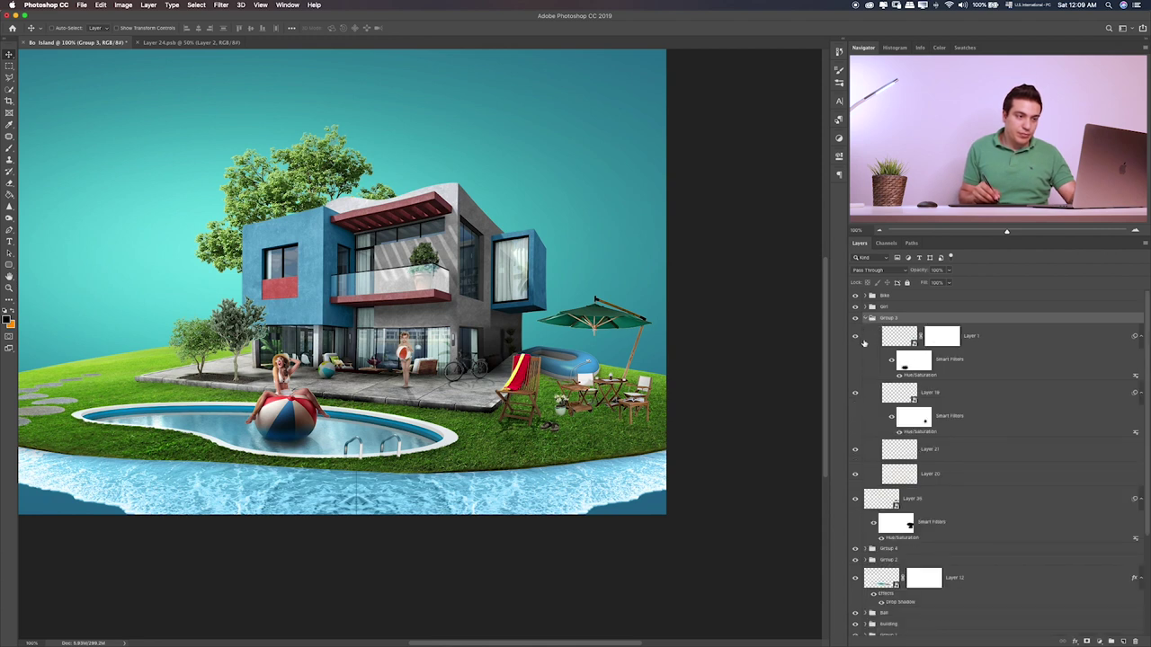
- Move Layer 1 out above Group 3, then nudge the red deck chair left and down
{"action": "left_click", "coordinate": [855, 338]}
{"action": "left_click_drag", "start_coordinate": [891, 337], "coordinate": [896, 307]}
{"action": "key", "text": "ctrl+z"}
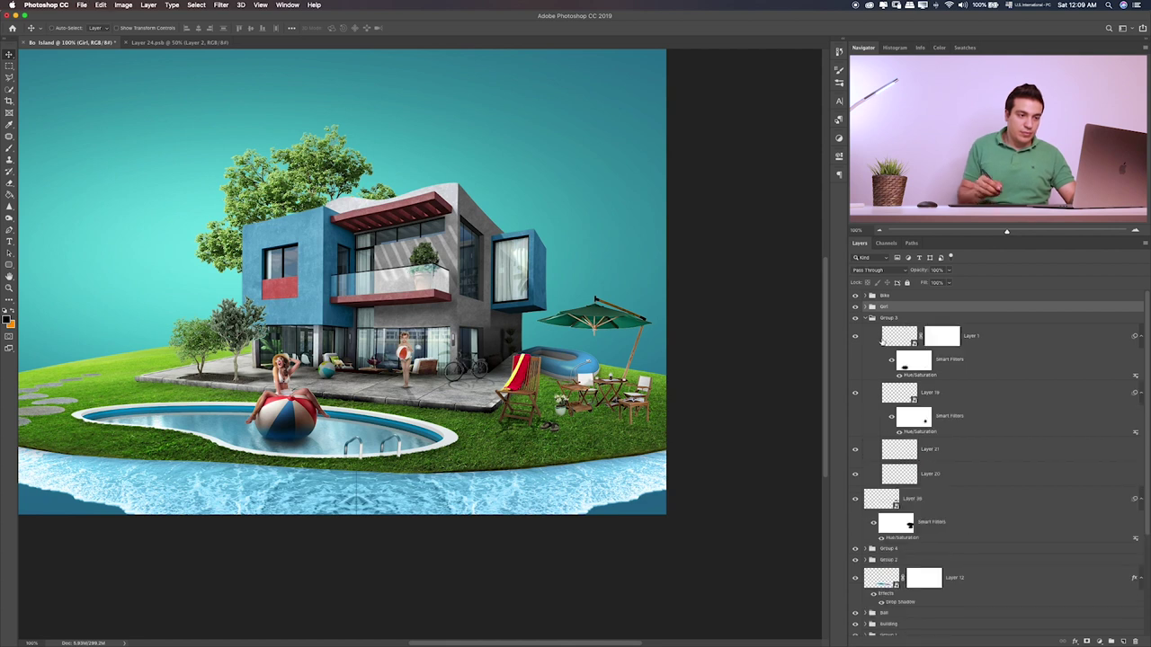
{"action": "left_click", "coordinate": [881, 340]}
{"action": "left_click_drag", "start_coordinate": [881, 340], "coordinate": [865, 314]}
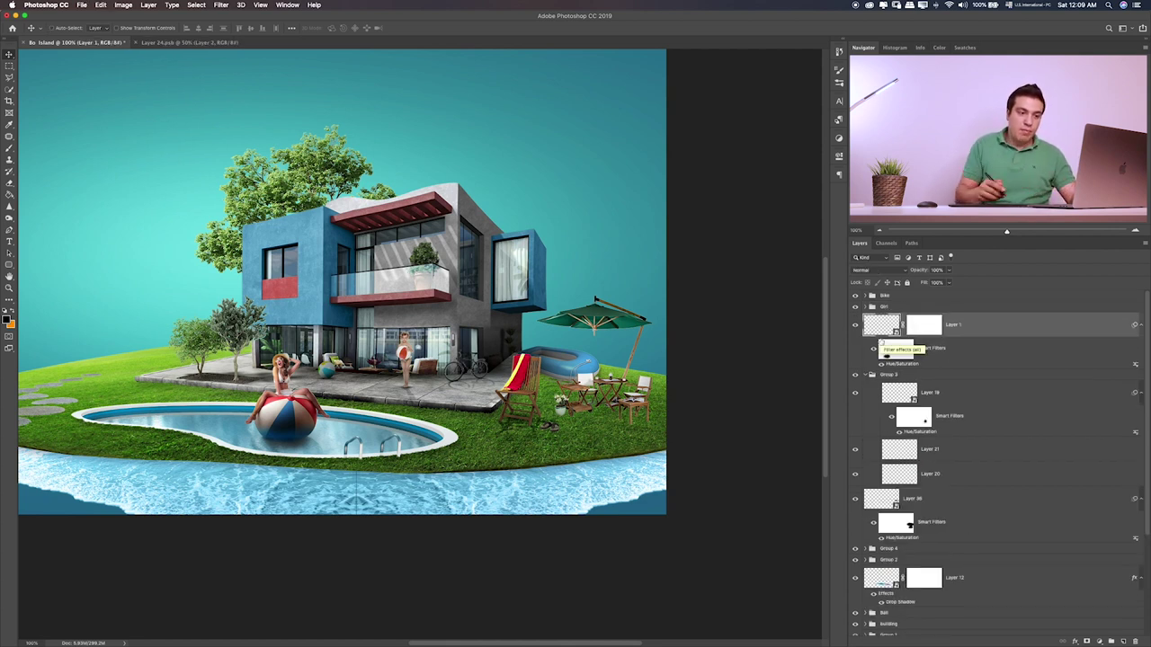
{"action": "left_click", "coordinate": [926, 378]}
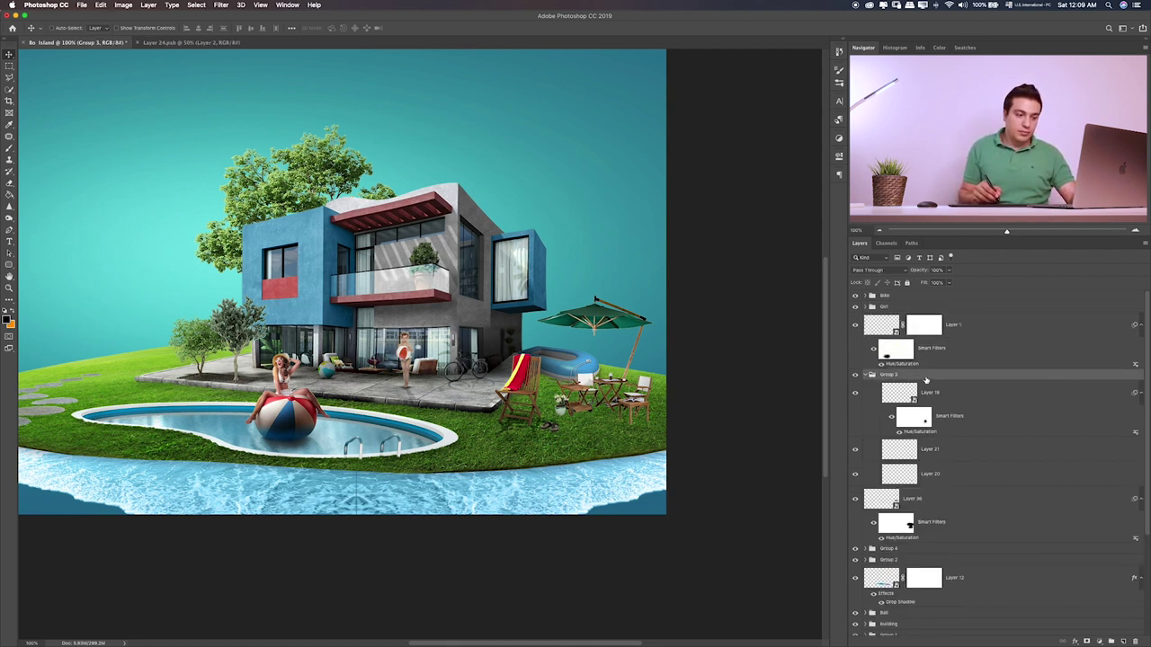
{"action": "left_click_drag", "start_coordinate": [605, 415], "coordinate": [593, 428]}
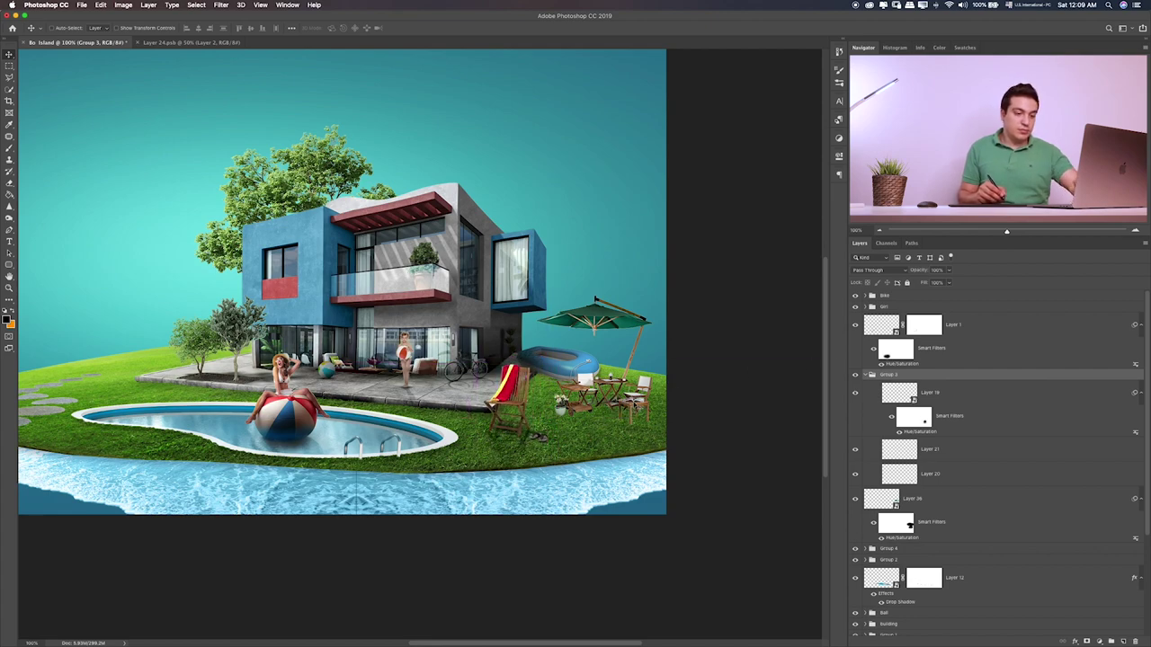
- Scale the red deck chair to roughly 90% and shift it slightly up and right
{"action": "key", "text": "super+plus"}
{"action": "key", "text": "super+plus"}
{"action": "scroll", "coordinate": [711, 382], "scroll_direction": "right", "scroll_amount": 10}
{"action": "scroll", "coordinate": [711, 382], "scroll_direction": "down", "scroll_amount": 2}
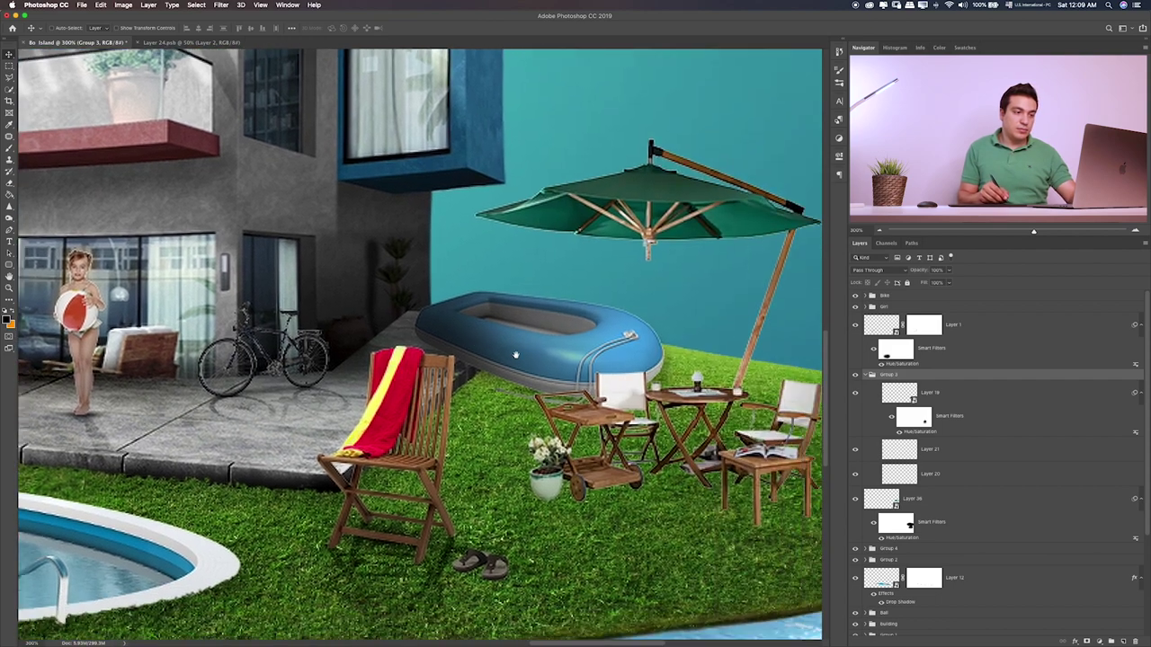
{"action": "key", "text": "super+t"}
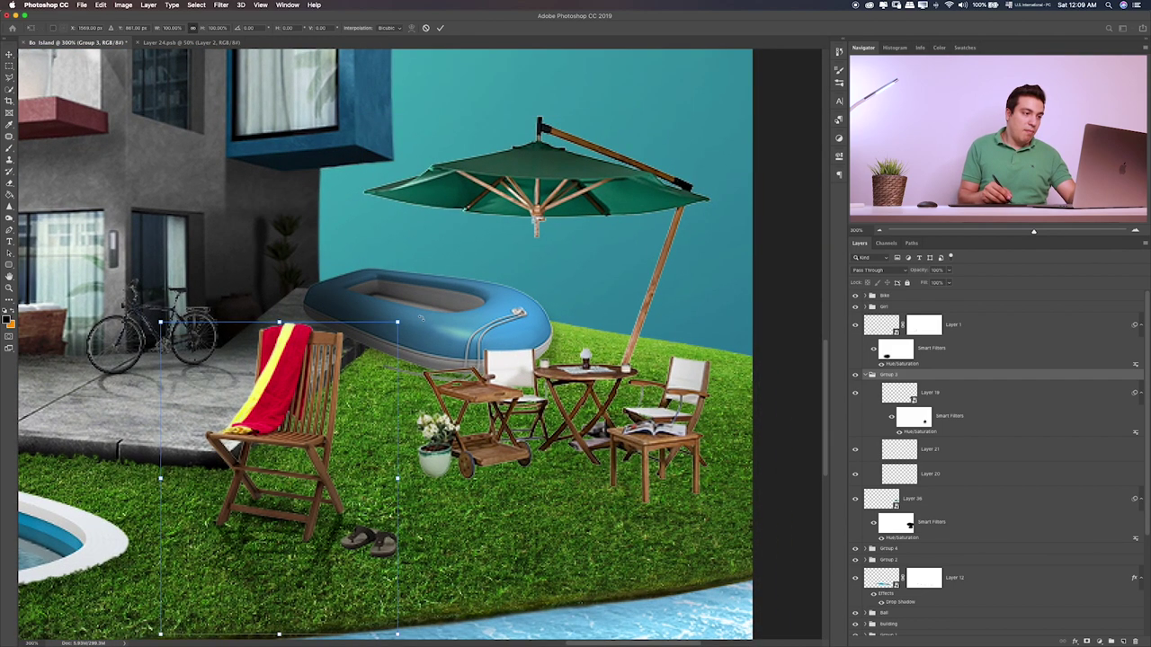
{"action": "left_click_drag", "start_coordinate": [399, 319], "coordinate": [363, 365]}
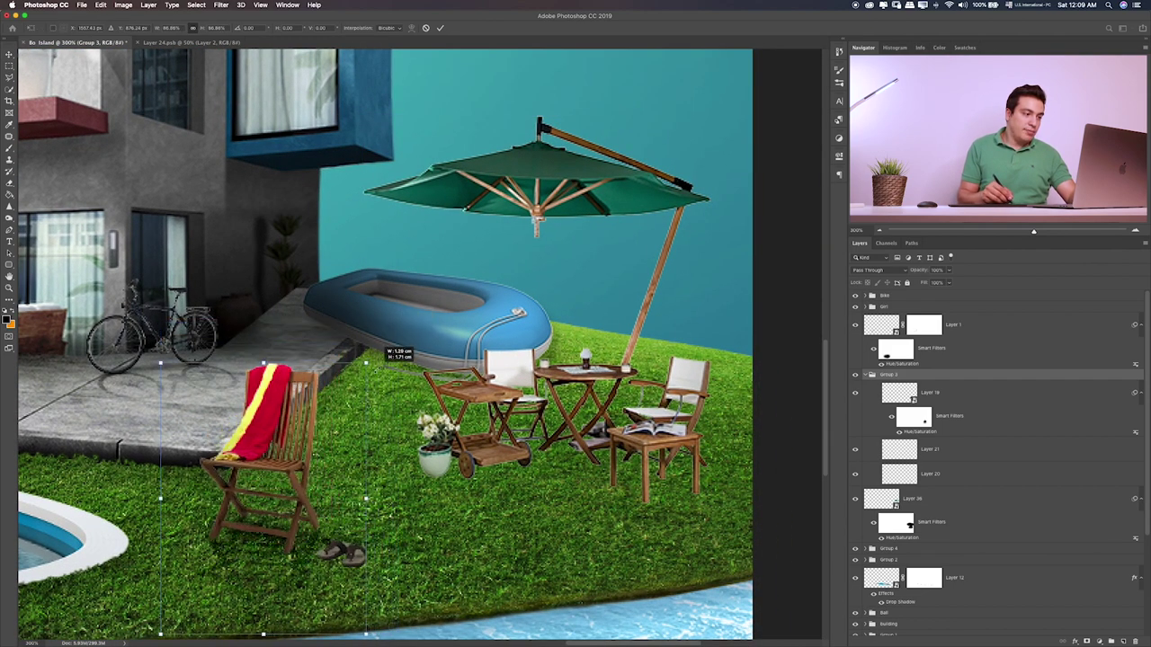
{"action": "left_click_drag", "start_coordinate": [341, 409], "coordinate": [351, 398]}
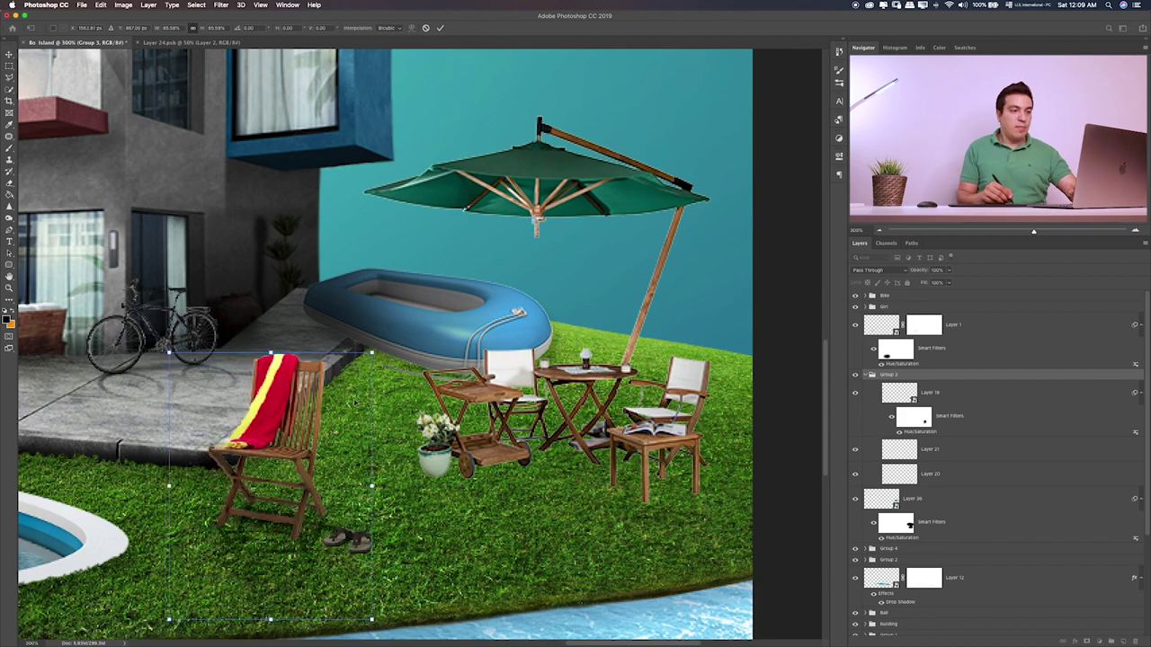
{"action": "key", "text": "Return"}
{"action": "key", "text": "super+0"}
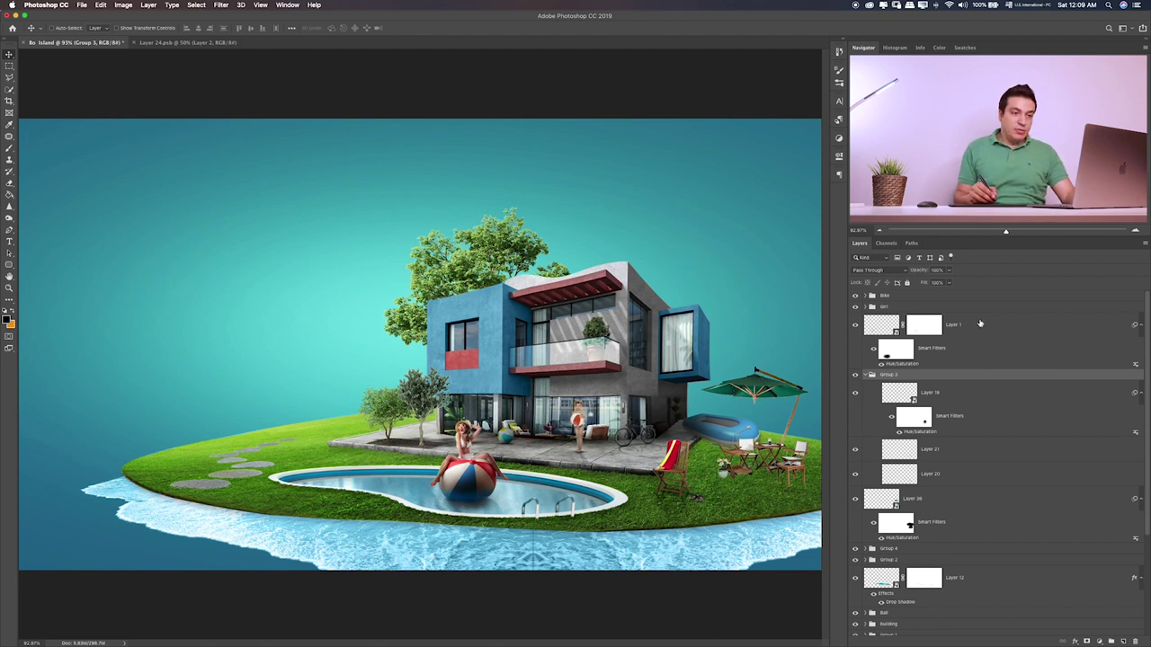
- Collapse Group 3 and preview Layer 23, 25 and 21.psb in the assets folder
{"action": "left_click", "coordinate": [868, 375]}
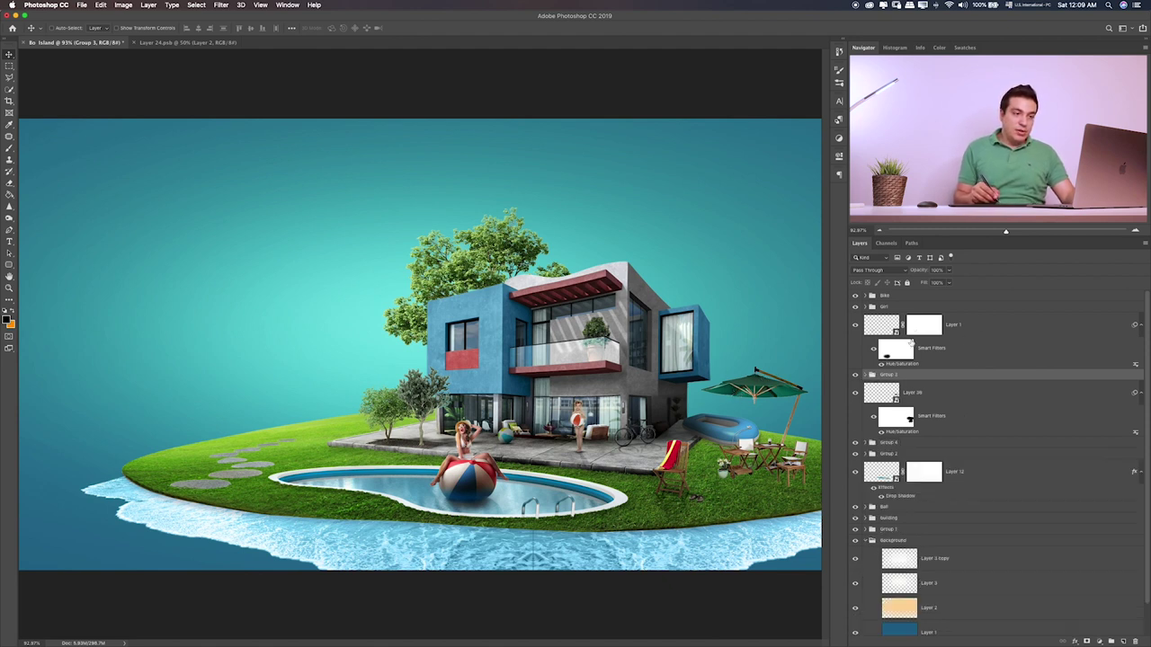
{"action": "key", "text": "super+Tab"}
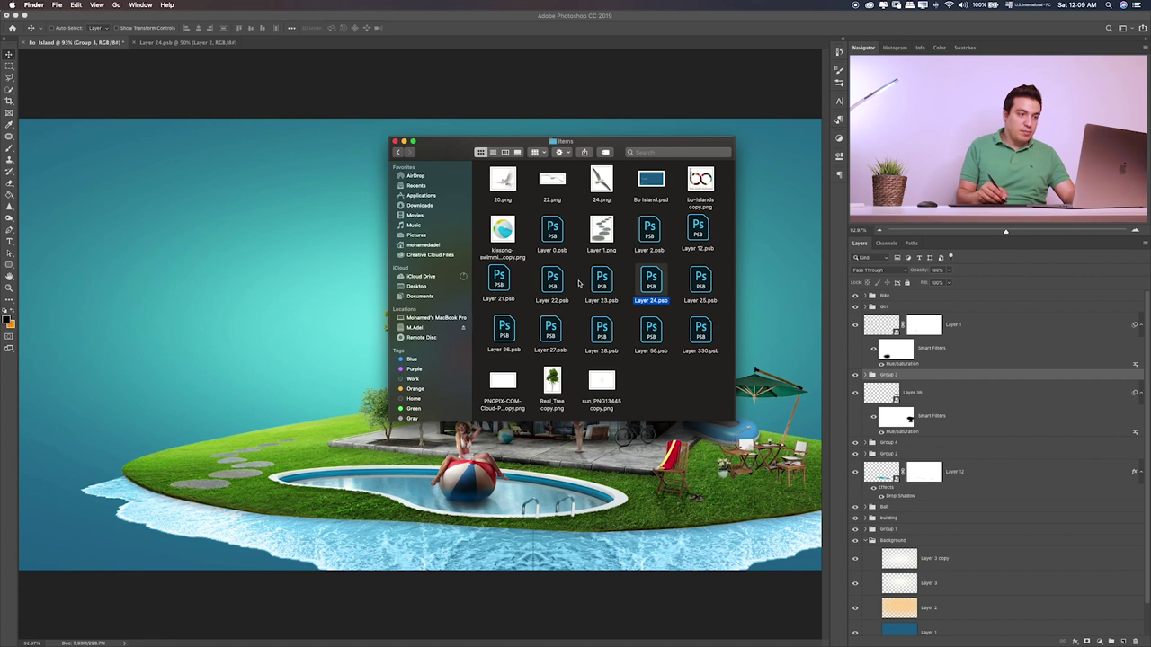
{"action": "left_click", "coordinate": [601, 284]}
{"action": "key", "text": "space"}
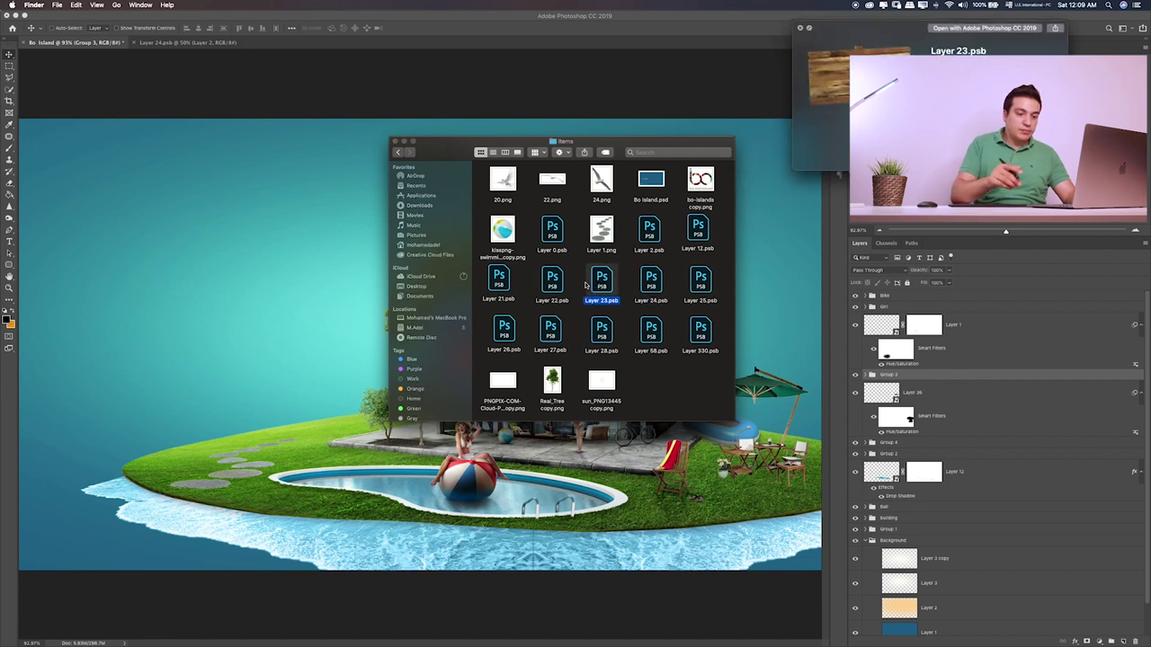
{"action": "key", "text": "Right"}
{"action": "key", "text": "Right"}
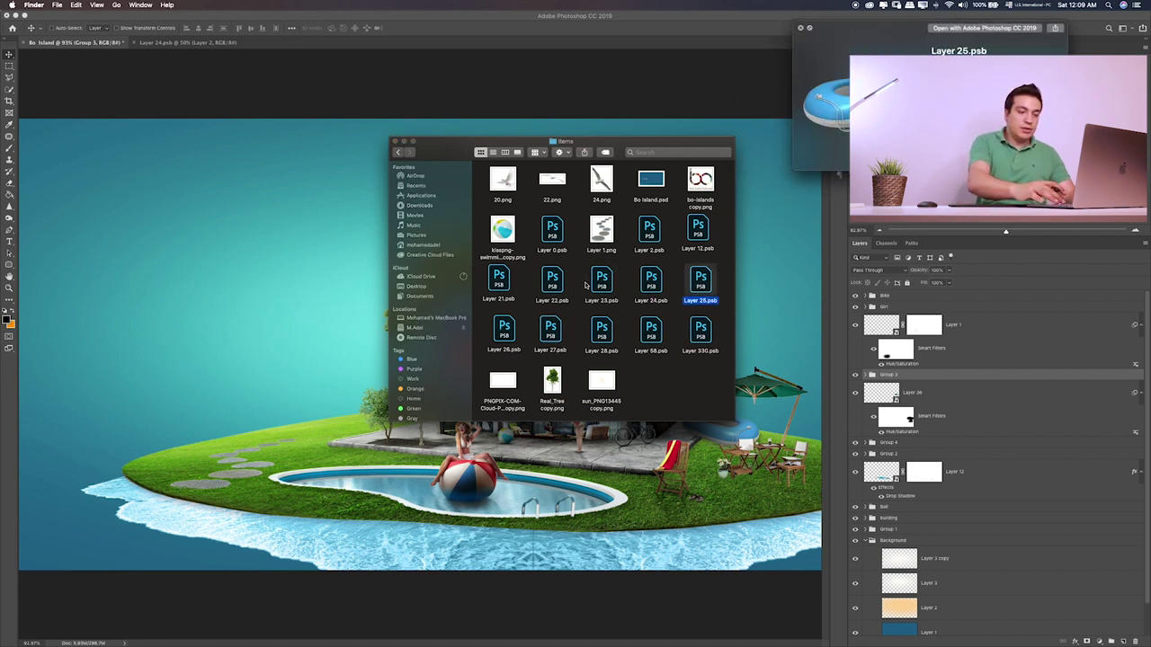
{"action": "key", "text": "Left"}
{"action": "key", "text": "Left"}
{"action": "key", "text": "Left"}
{"action": "key", "text": "Left"}
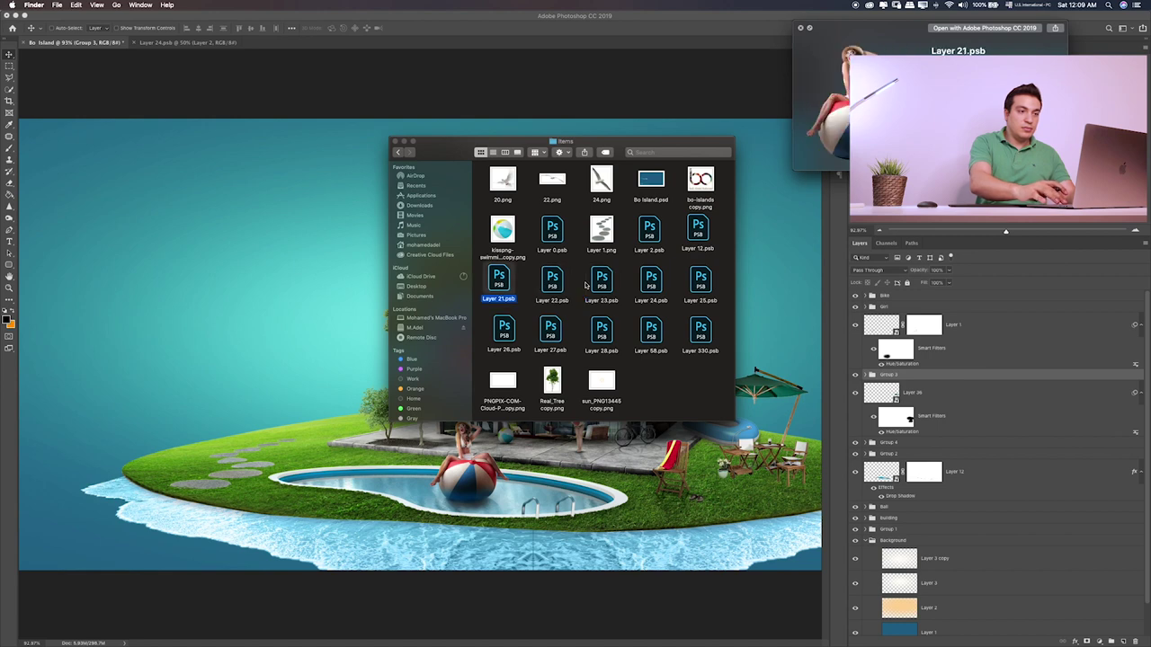
- Browse more asset previews, past the cloud image, until Real_Tree copy.png is selected
{"action": "key", "text": "Up"}
{"action": "key", "text": "Right"}
{"action": "key", "text": "Right"}
{"action": "key", "text": "Right"}
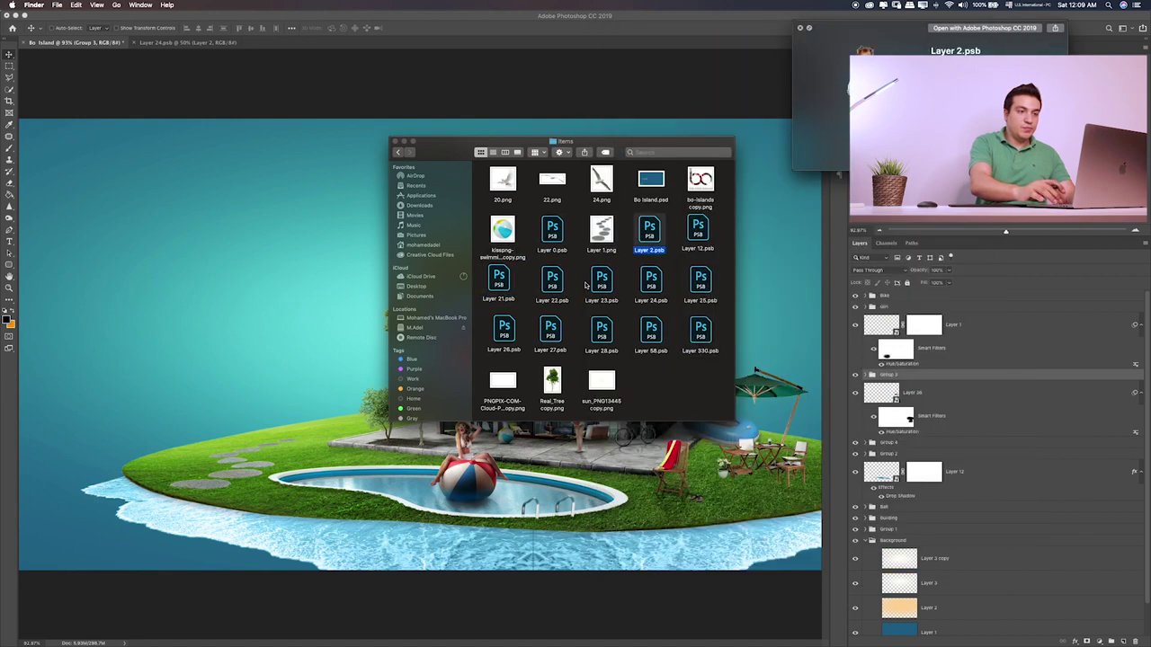
{"action": "key", "text": "Right"}
{"action": "key", "text": "Down"}
{"action": "key", "text": "Down"}
{"action": "key", "text": "Left"}
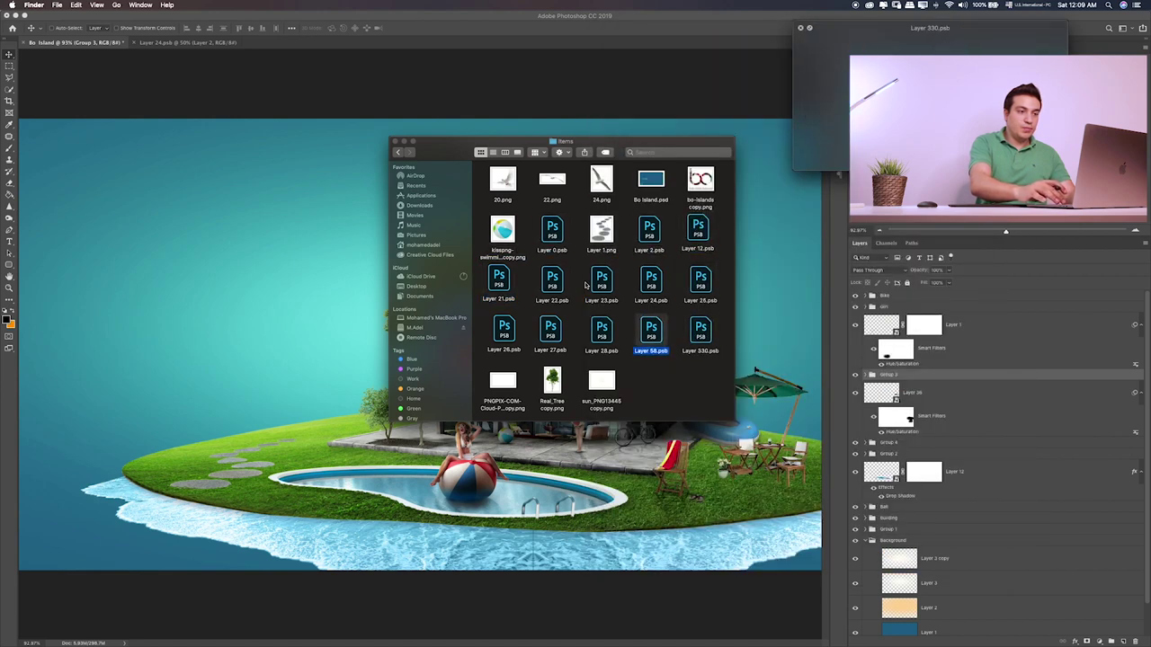
{"action": "key", "text": "Right"}
{"action": "key", "text": "Left"}
{"action": "key", "text": "Left"}
{"action": "key", "text": "Left"}
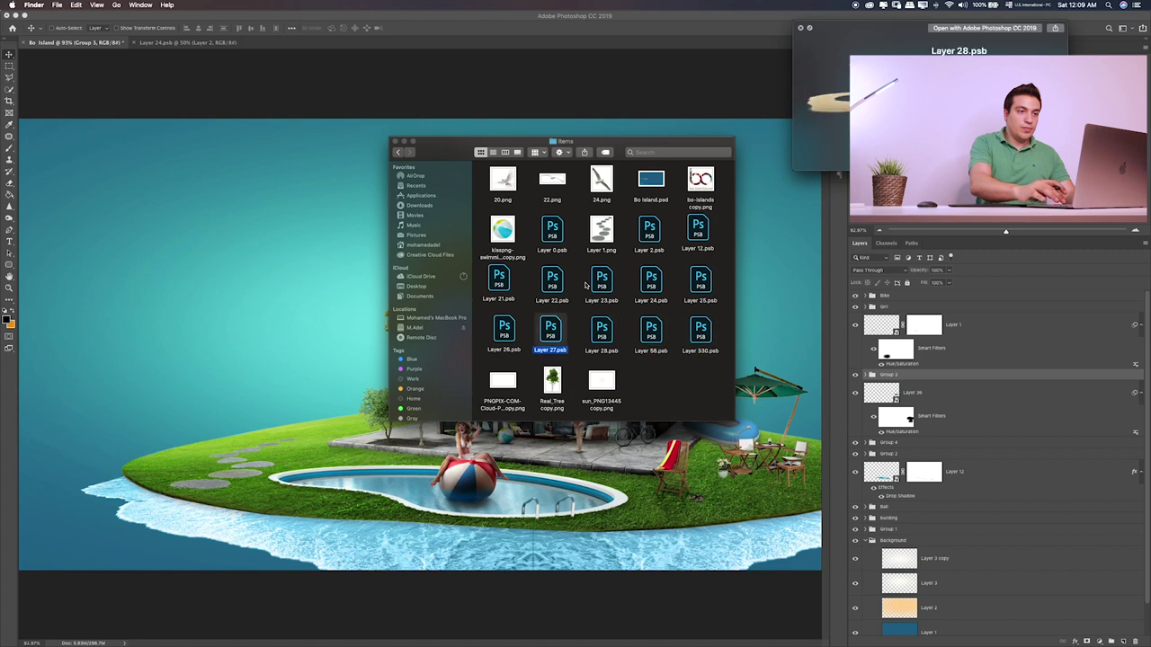
{"action": "key", "text": "Left"}
{"action": "key", "text": "Down"}
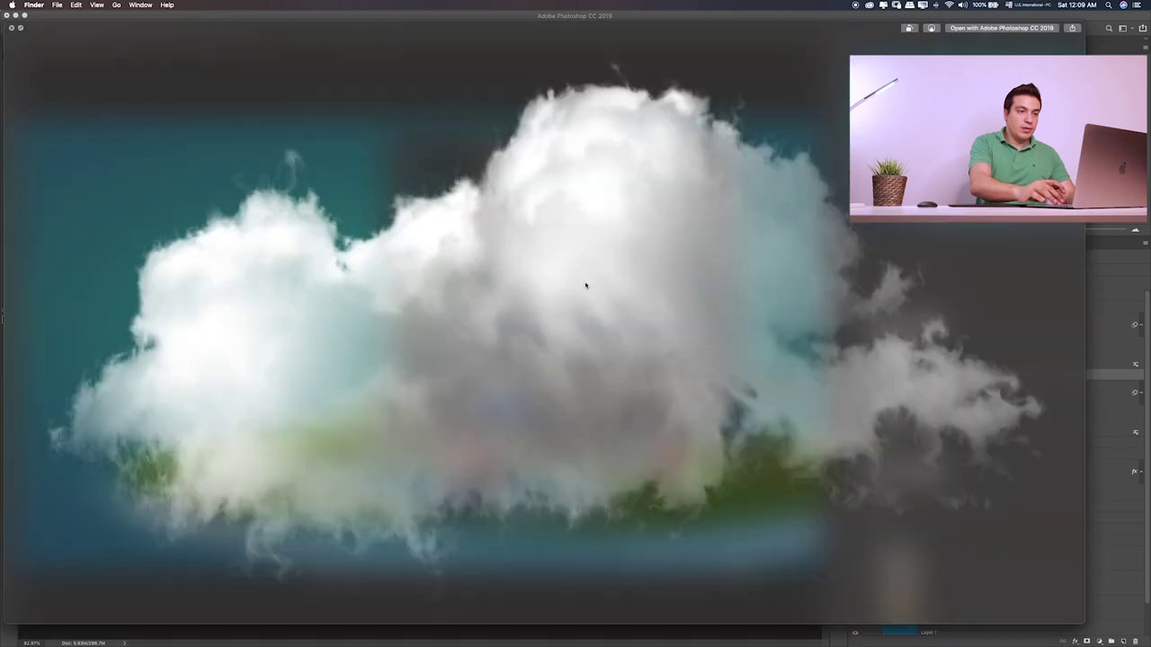
{"action": "key", "text": "Right"}
{"action": "key", "text": "space"}
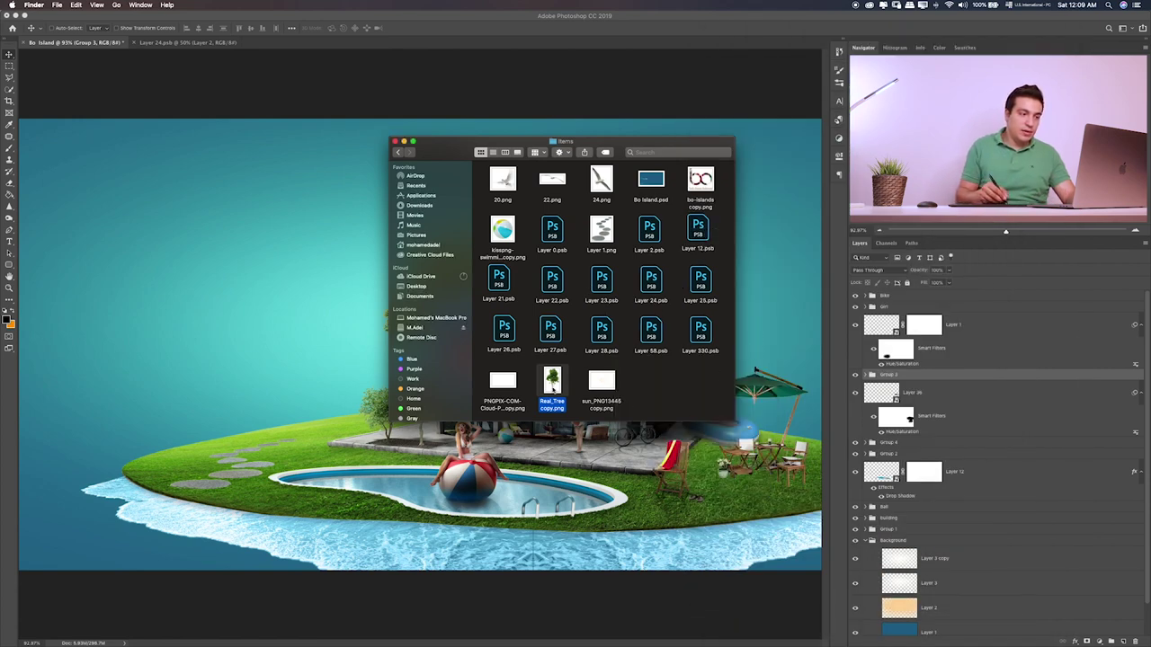
- Place the tree image into the composite, shrunk and set right of the house
{"action": "left_click_drag", "start_coordinate": [552, 388], "coordinate": [307, 411]}
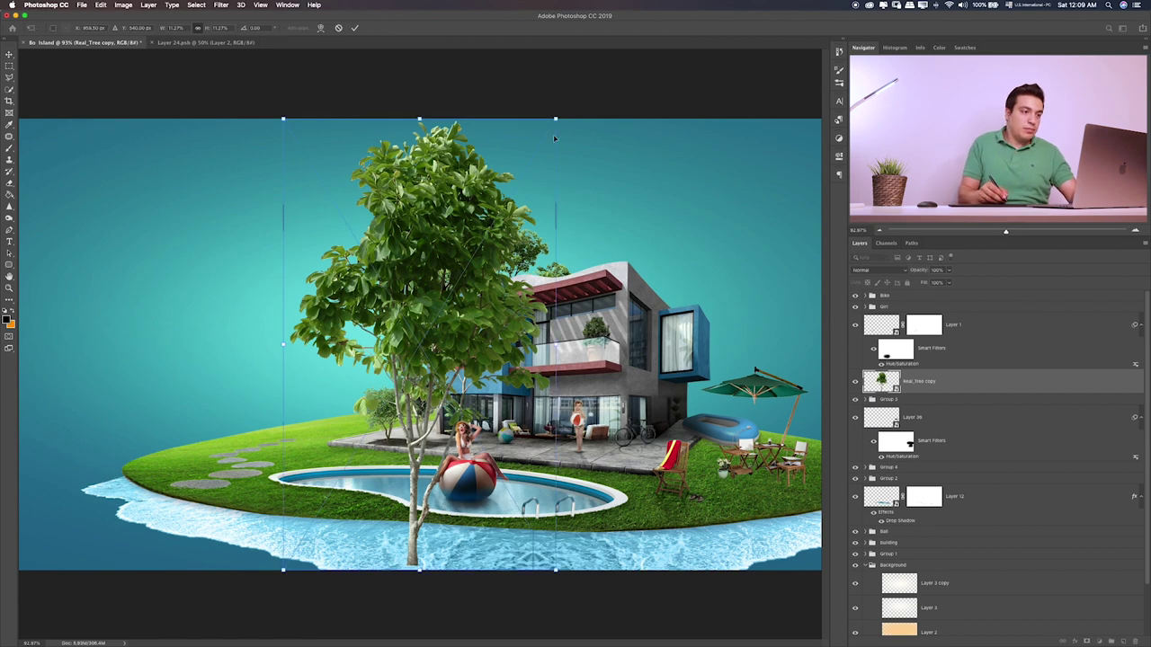
{"action": "left_click_drag", "start_coordinate": [558, 118], "coordinate": [392, 390]}
{"action": "left_click_drag", "start_coordinate": [347, 454], "coordinate": [682, 334]}
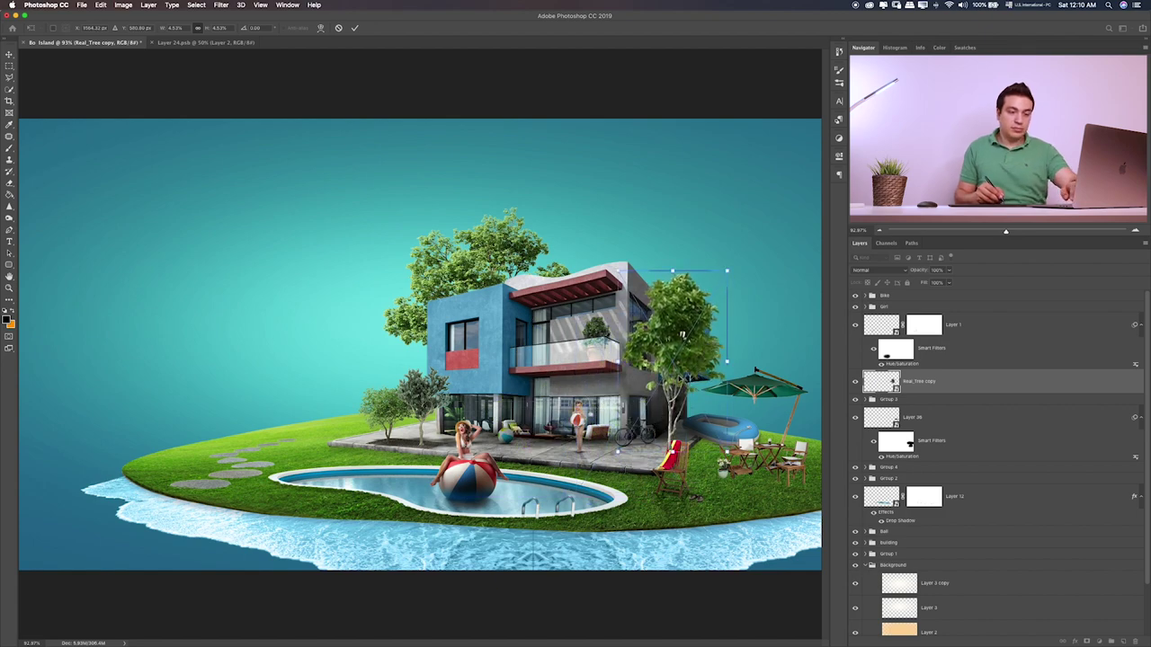
{"action": "key", "text": "Return"}
- Shrink the tree further beside the boat and send its layer lower in the stack
{"action": "key", "text": "ctrl+plus"}
{"action": "key", "text": "ctrl+plus"}
{"action": "left_click_drag", "start_coordinate": [678, 388], "coordinate": [210, 339]}
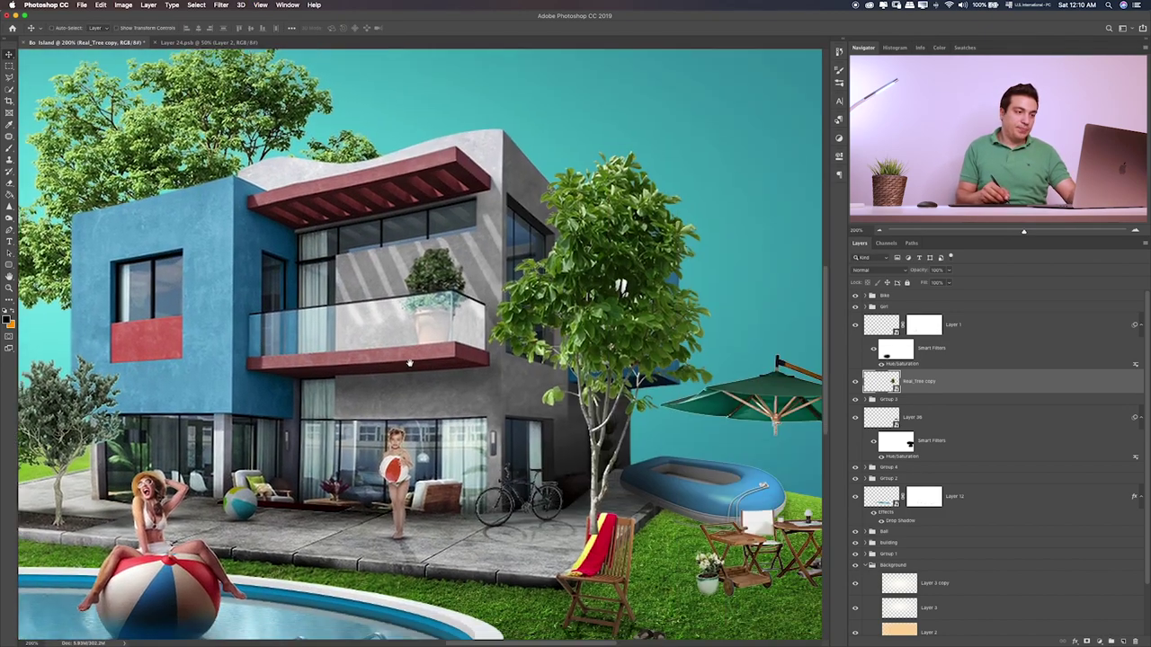
{"action": "key", "text": "ctrl+t"}
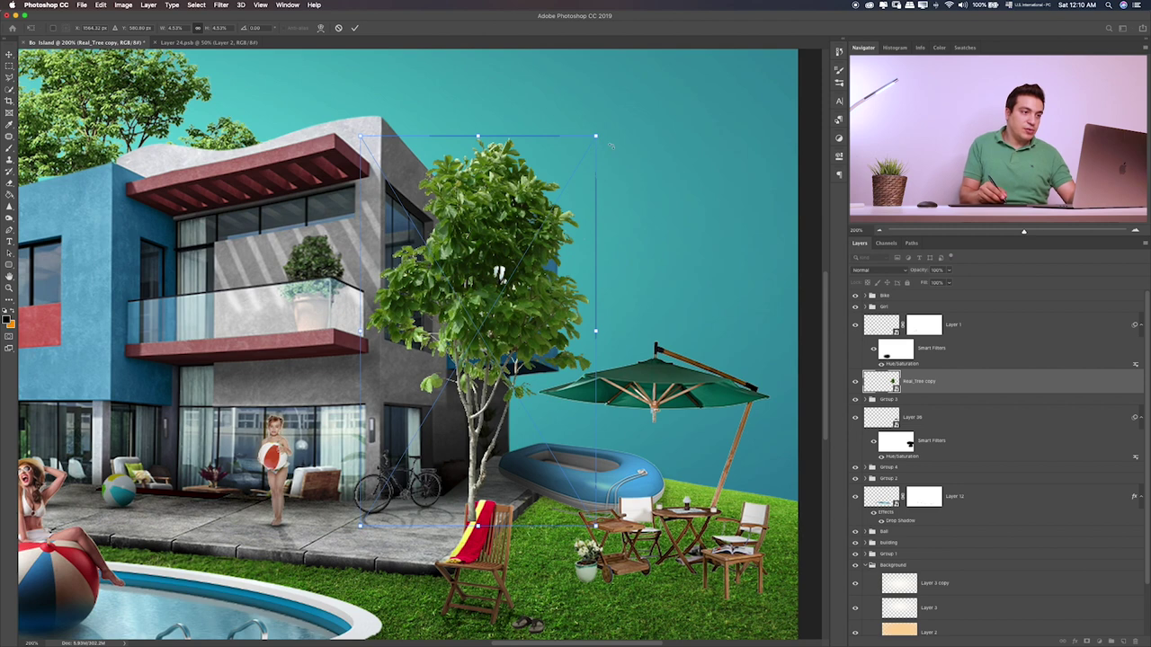
{"action": "left_click_drag", "start_coordinate": [597, 136], "coordinate": [533, 316]}
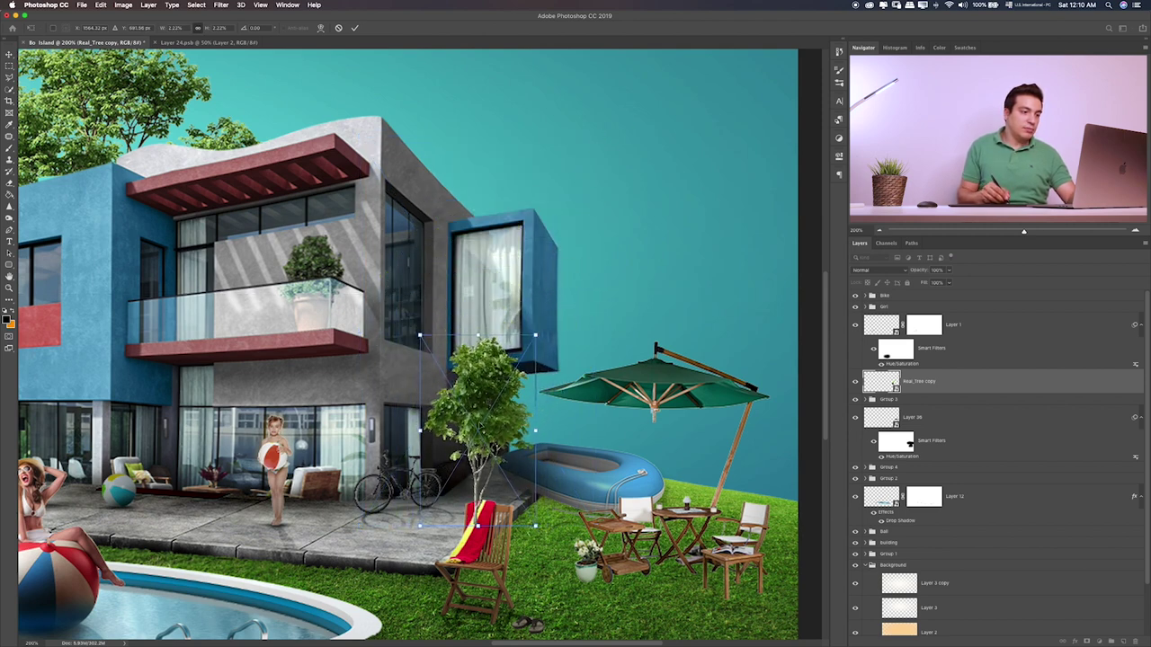
{"action": "left_click_drag", "start_coordinate": [486, 379], "coordinate": [501, 395]}
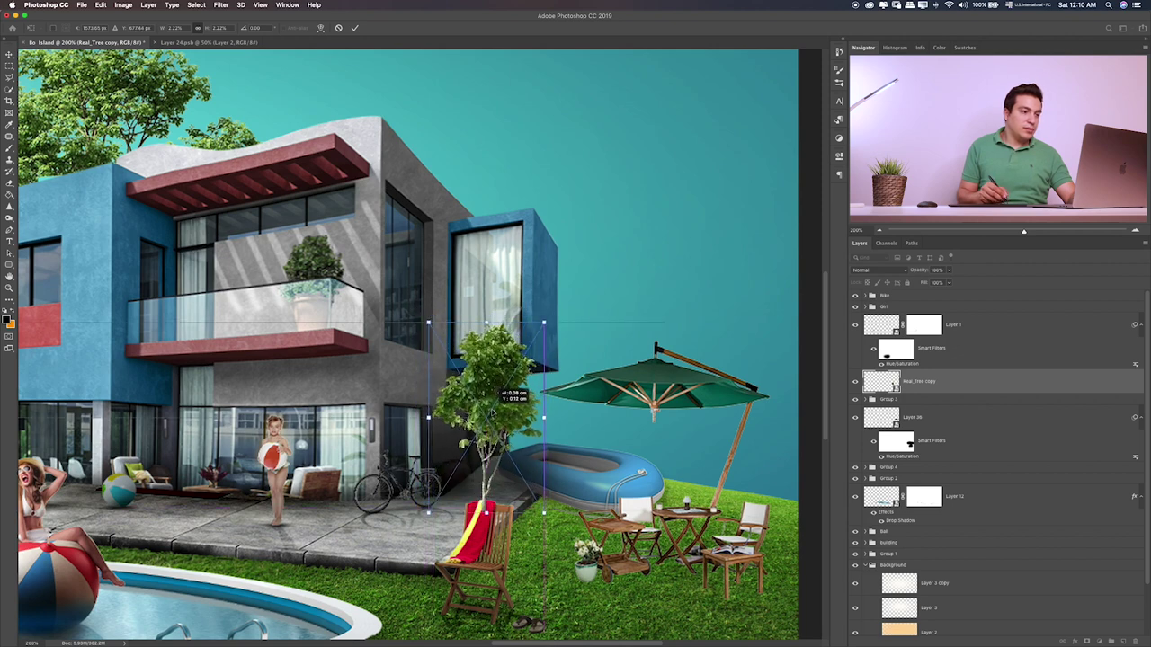
{"action": "key", "text": "Return"}
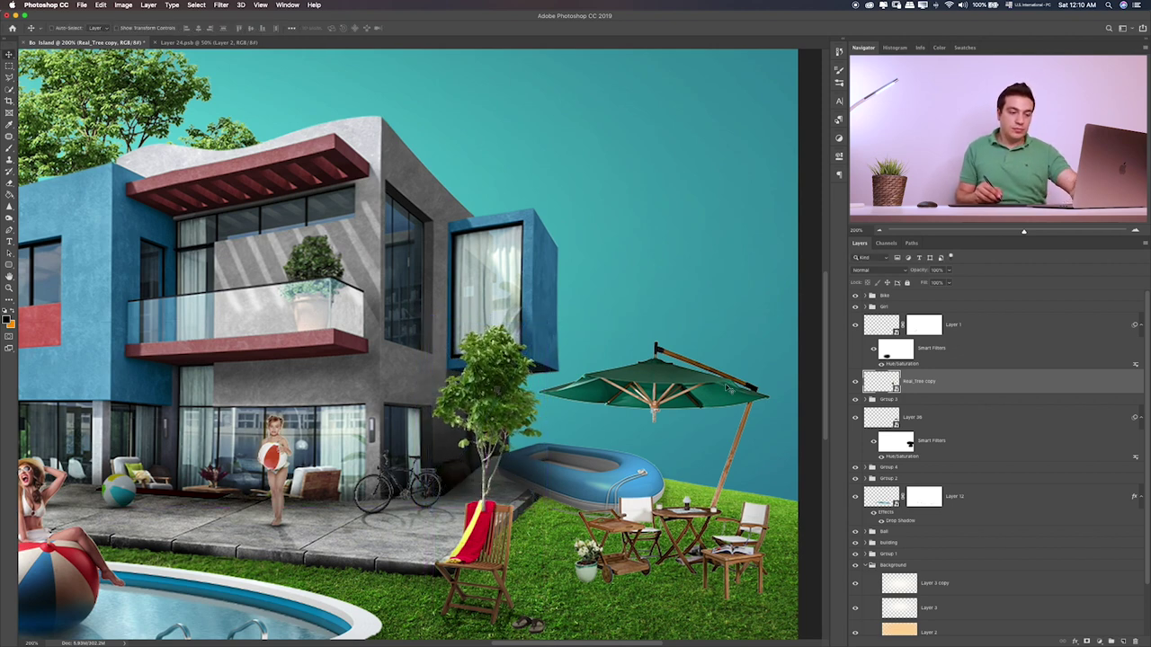
{"action": "key", "text": "ctrl+bracketleft"}
{"action": "key", "text": "ctrl+bracketleft"}
{"action": "key", "text": "ctrl+bracketleft"}
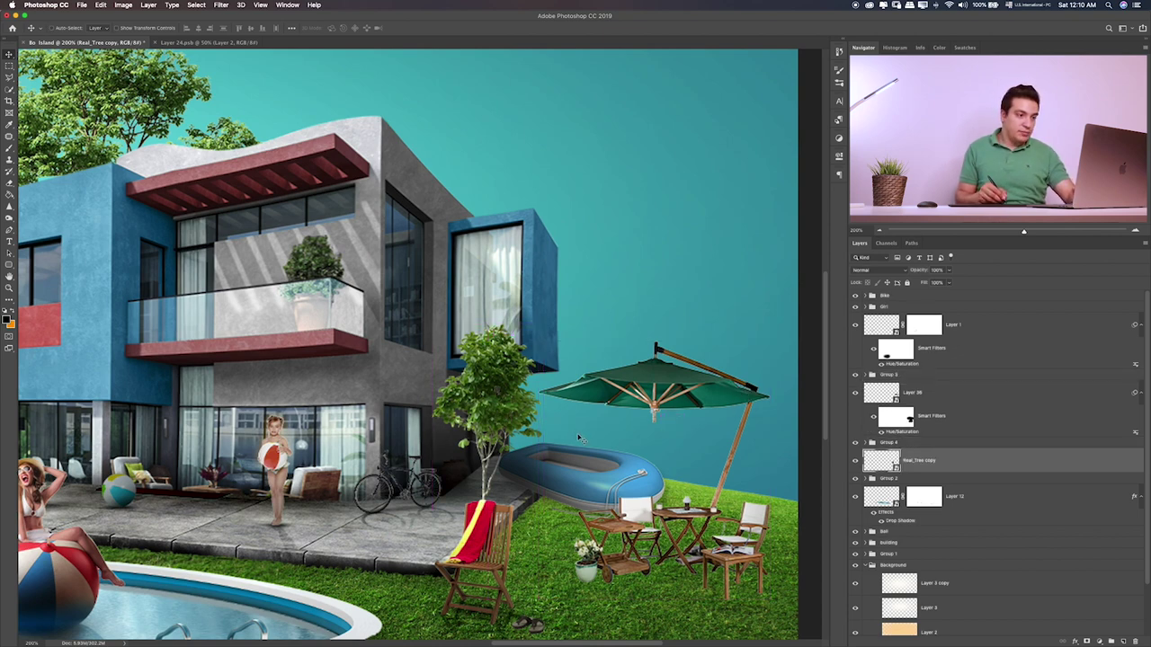
- Find Group 3 and shift the red-towel chair slightly to the right
{"action": "left_click", "coordinate": [856, 479]}
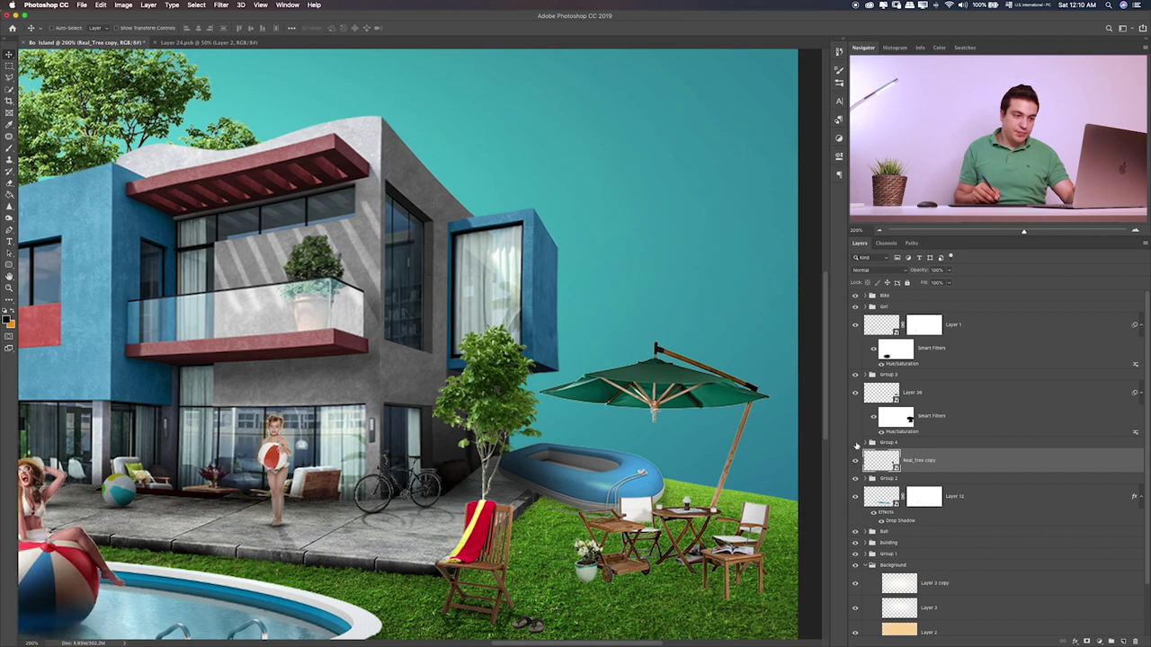
{"action": "left_click", "coordinate": [856, 443]}
{"action": "left_click", "coordinate": [902, 376]}
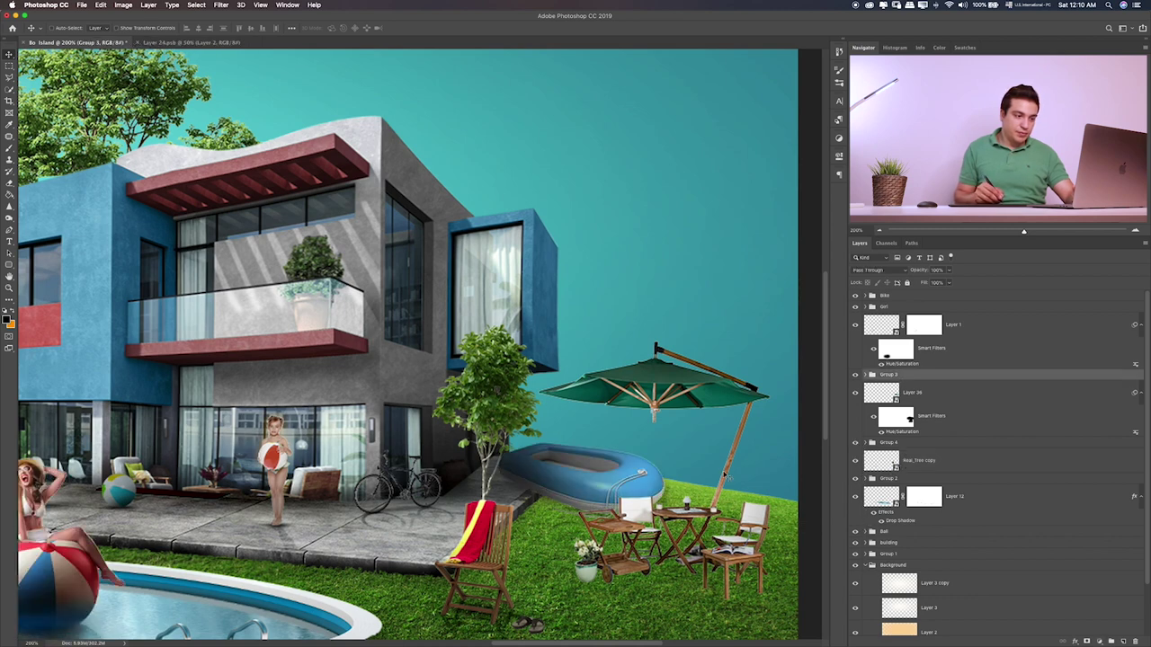
{"action": "left_click_drag", "start_coordinate": [691, 493], "coordinate": [704, 493]}
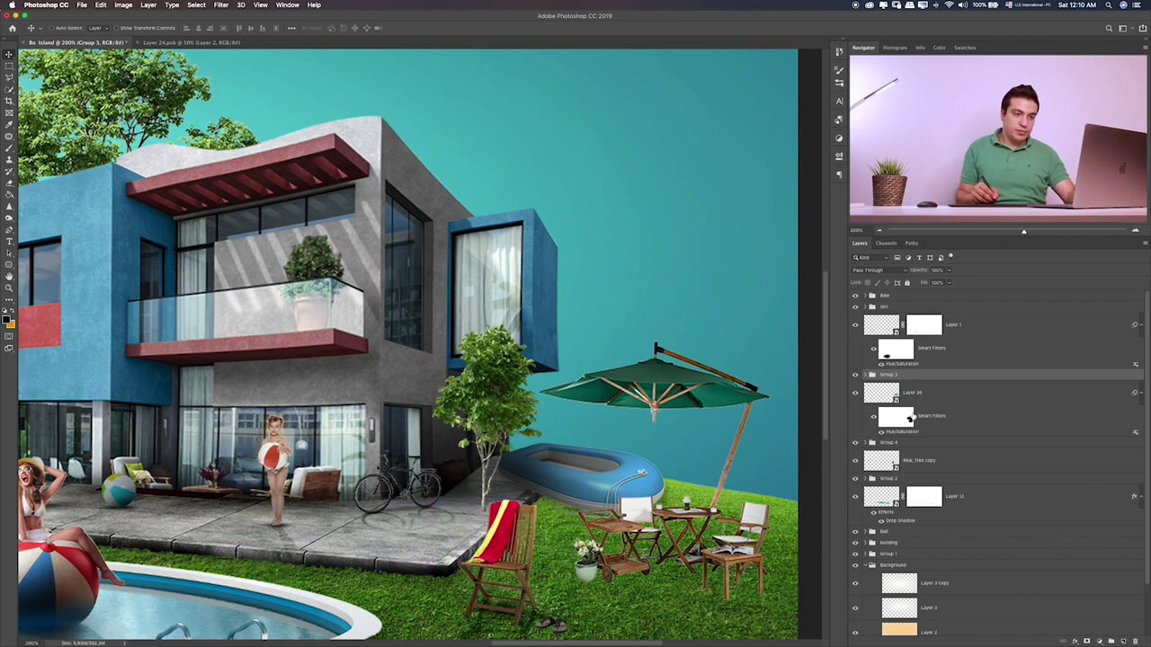
- Select the Real_Tree copy layer and nudge the small tree slightly
{"action": "left_click", "coordinate": [855, 393]}
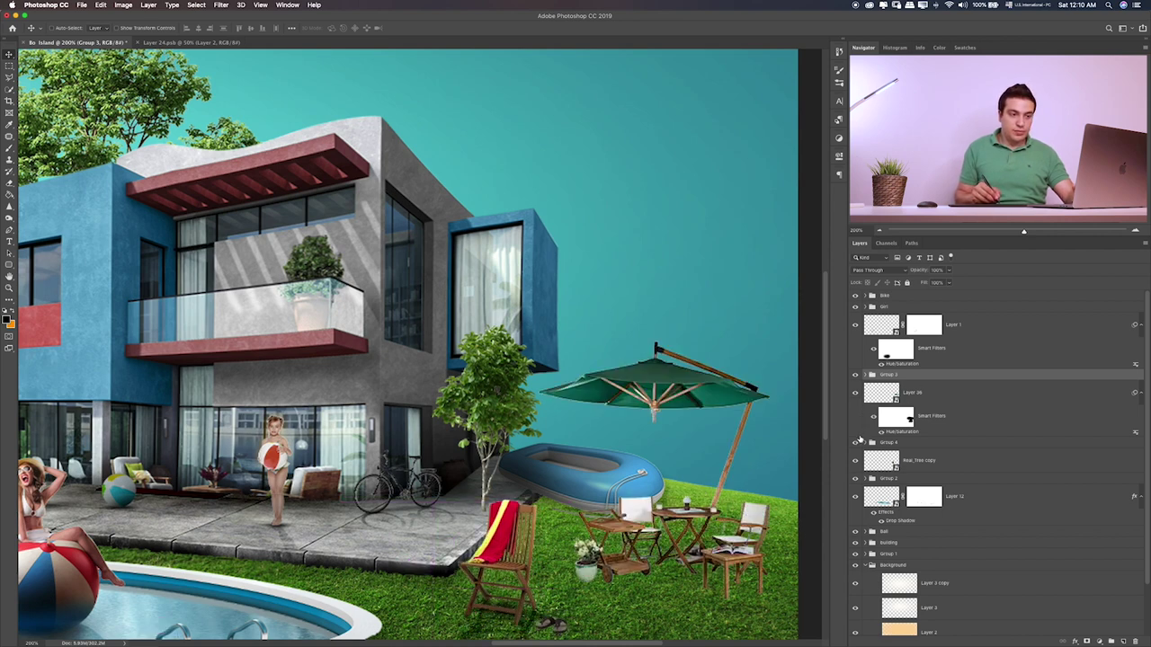
{"action": "left_click", "coordinate": [855, 461]}
{"action": "left_click", "coordinate": [855, 461]}
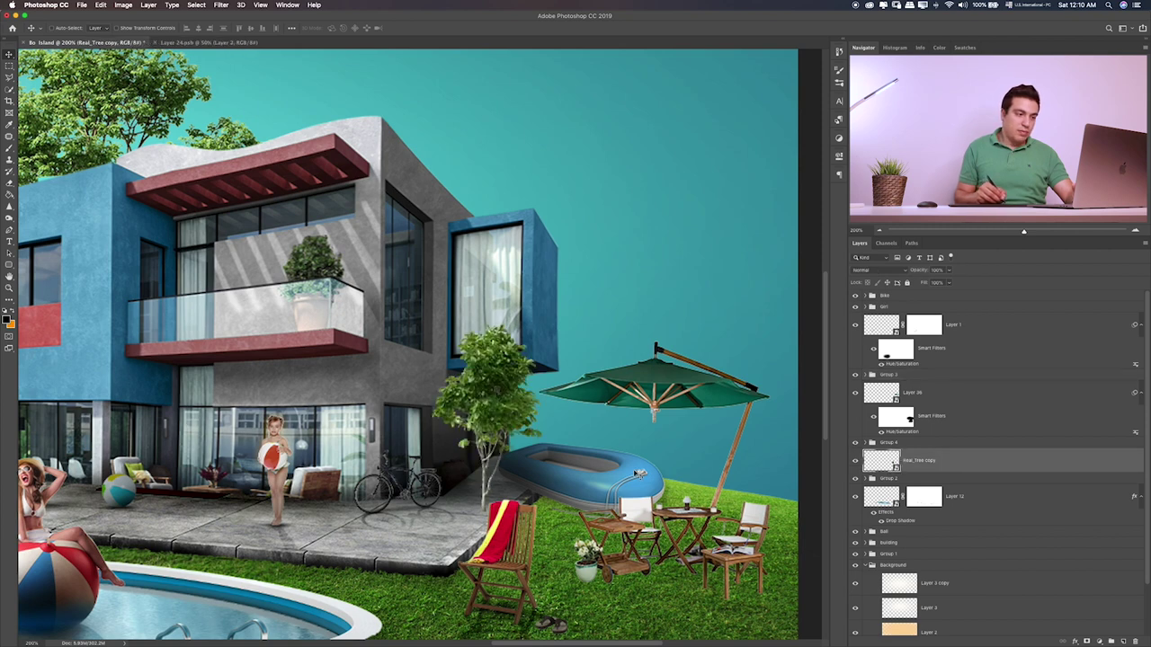
{"action": "left_click_drag", "start_coordinate": [638, 472], "coordinate": [641, 468]}
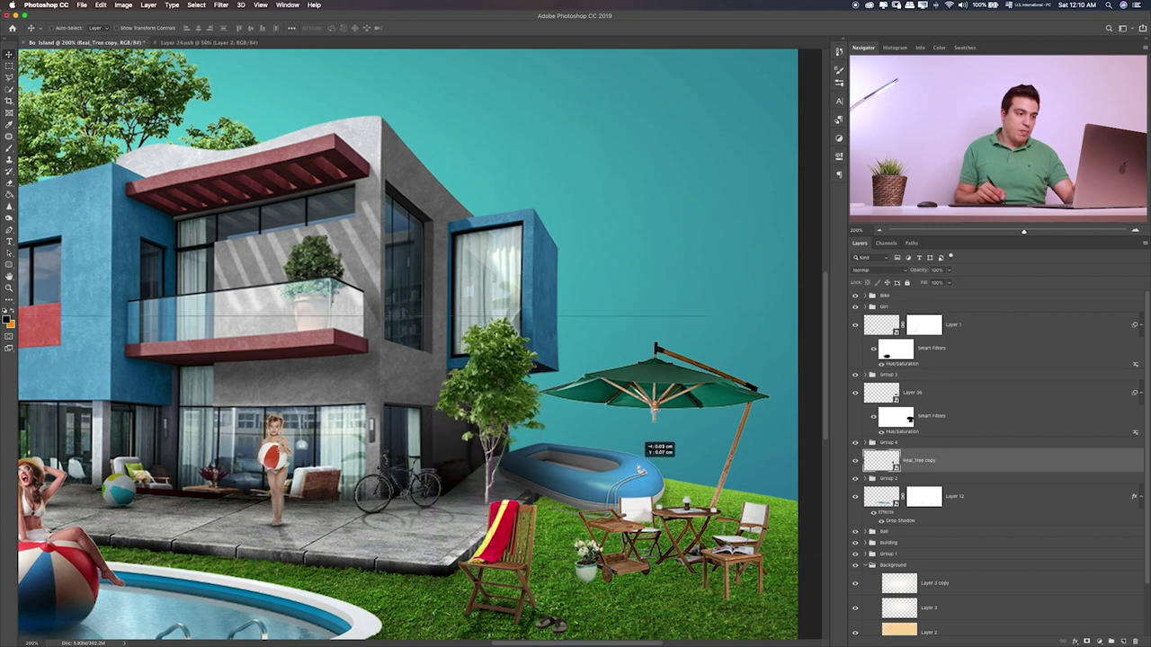
{"action": "left_click_drag", "start_coordinate": [611, 467], "coordinate": [733, 441]}
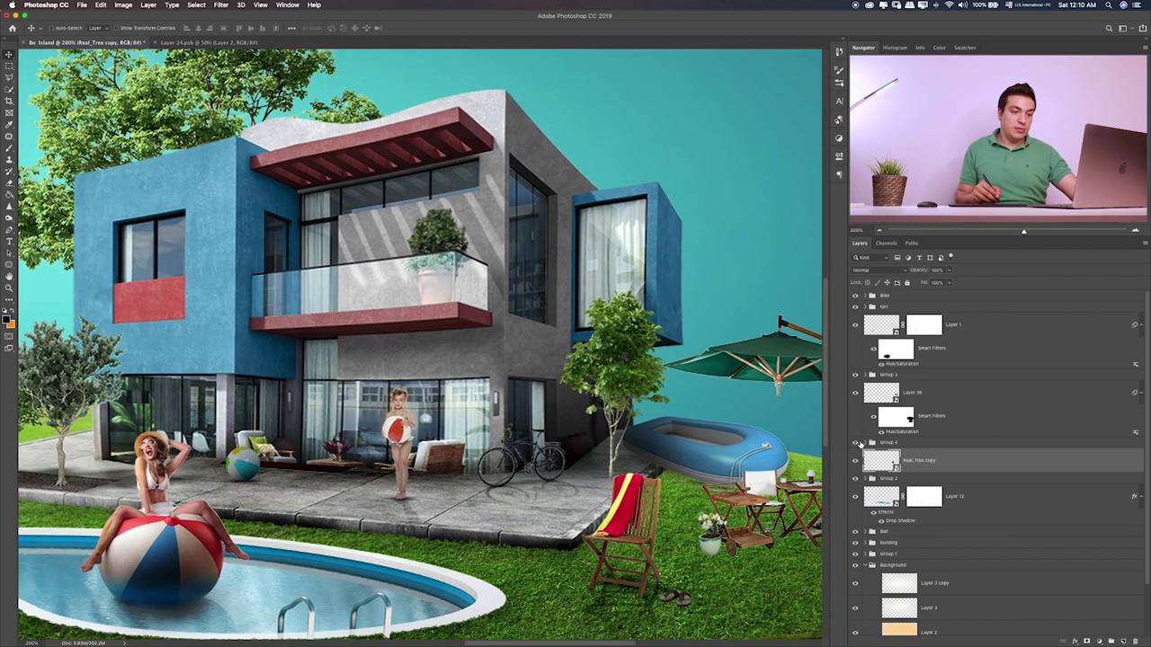
- Darken the tree with Hue/Saturation Lightness -34, then brush parts of its filter mask
{"action": "key", "text": "ctrl+u"}
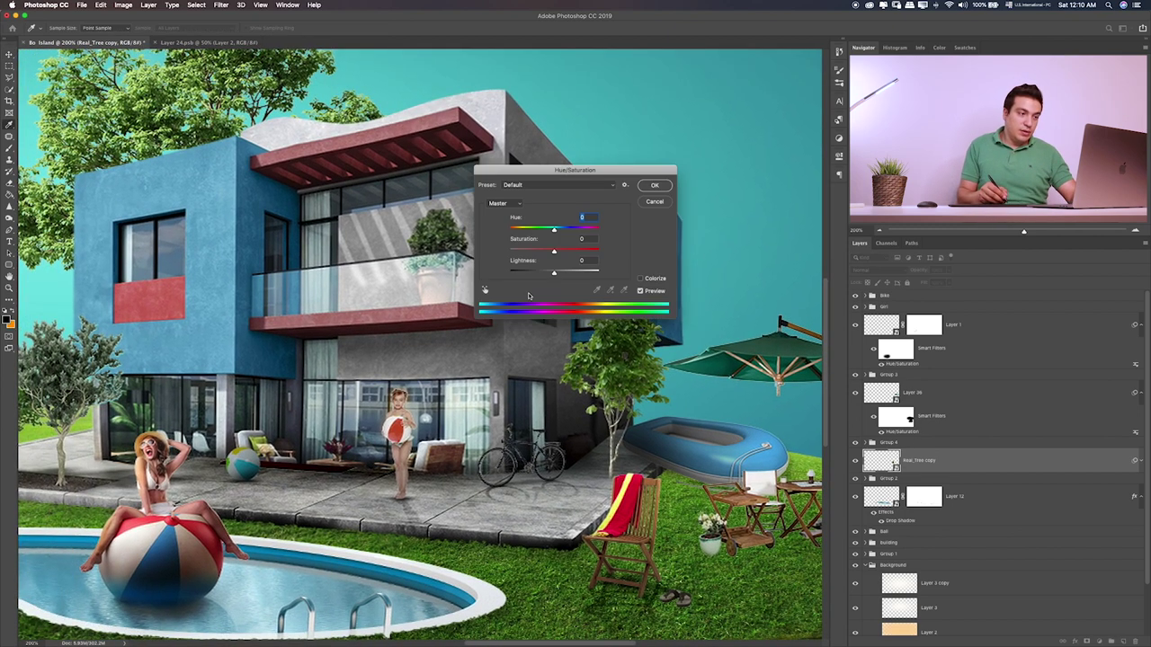
{"action": "left_click_drag", "start_coordinate": [551, 274], "coordinate": [539, 273]}
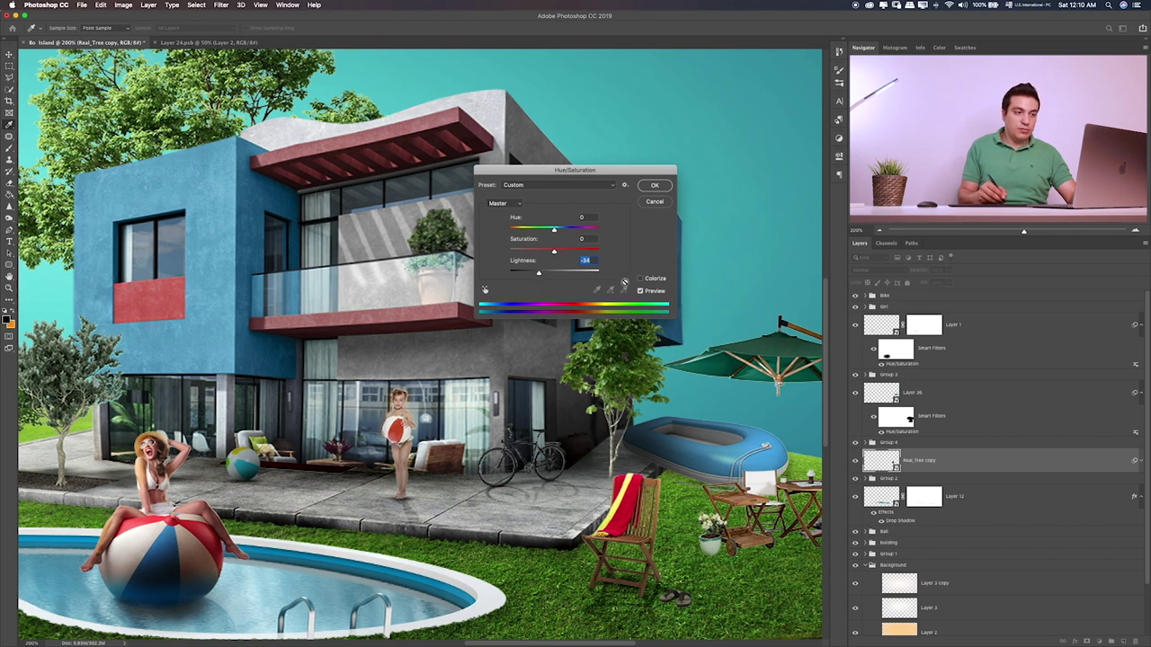
{"action": "left_click", "coordinate": [653, 186]}
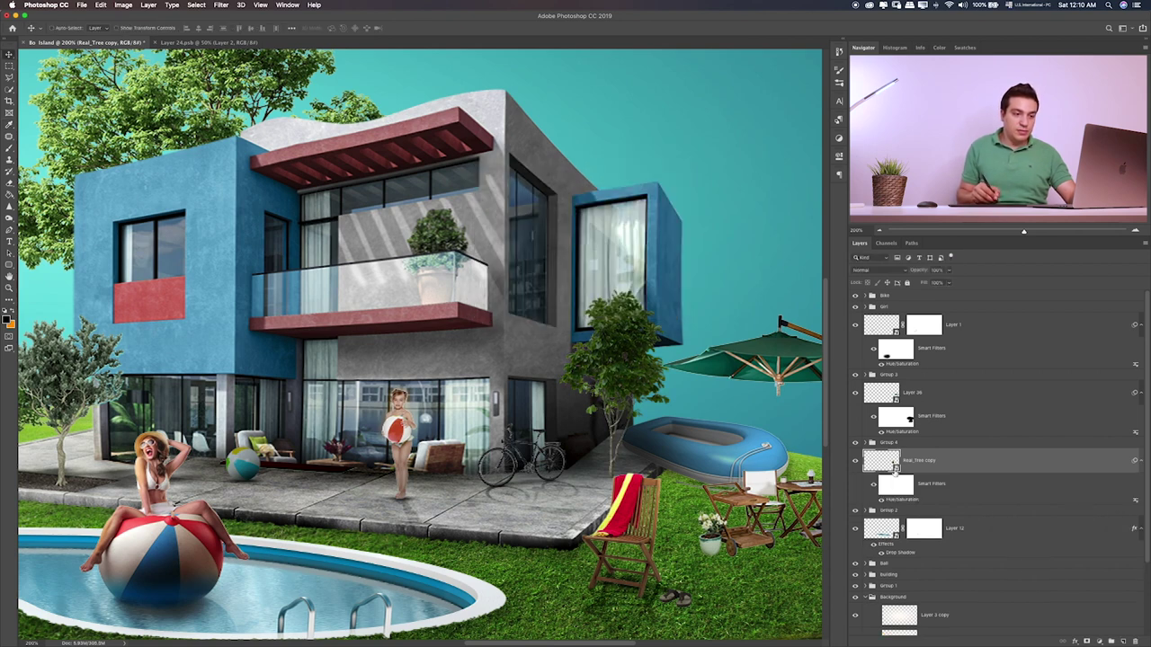
{"action": "left_click", "coordinate": [895, 483]}
{"action": "key", "text": "b"}
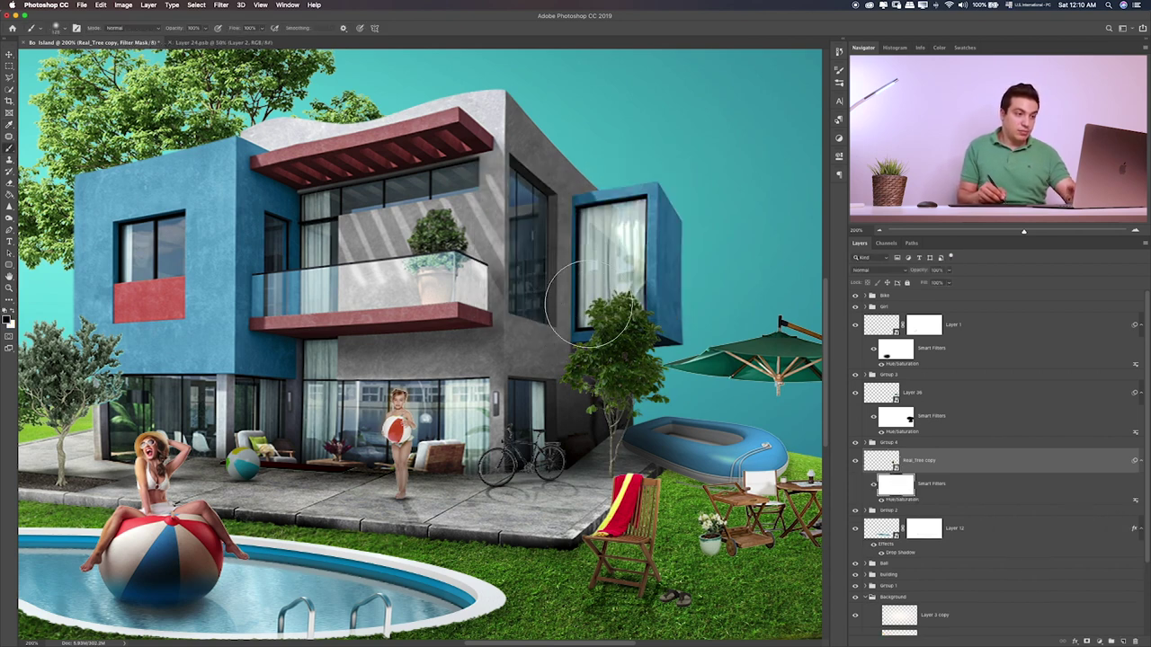
{"action": "left_click_drag", "start_coordinate": [589, 301], "coordinate": [674, 364]}
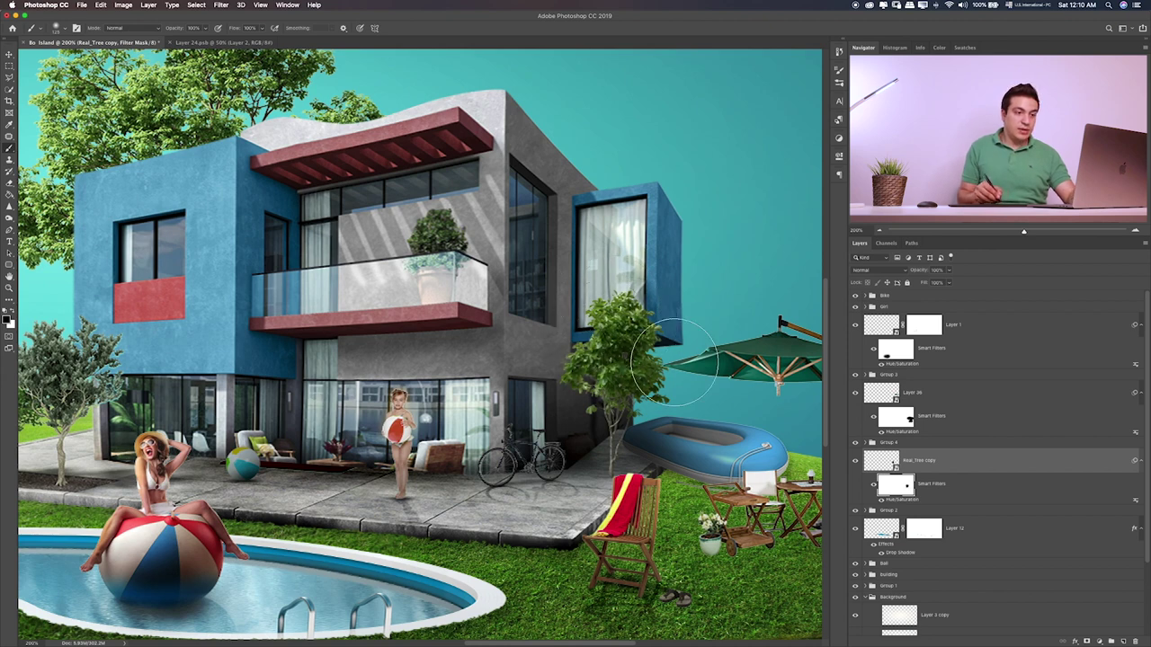
- Cancel an extra Hue/Saturation, then paint more of the mask at 20% brush opacity
{"action": "left_click", "coordinate": [943, 486]}
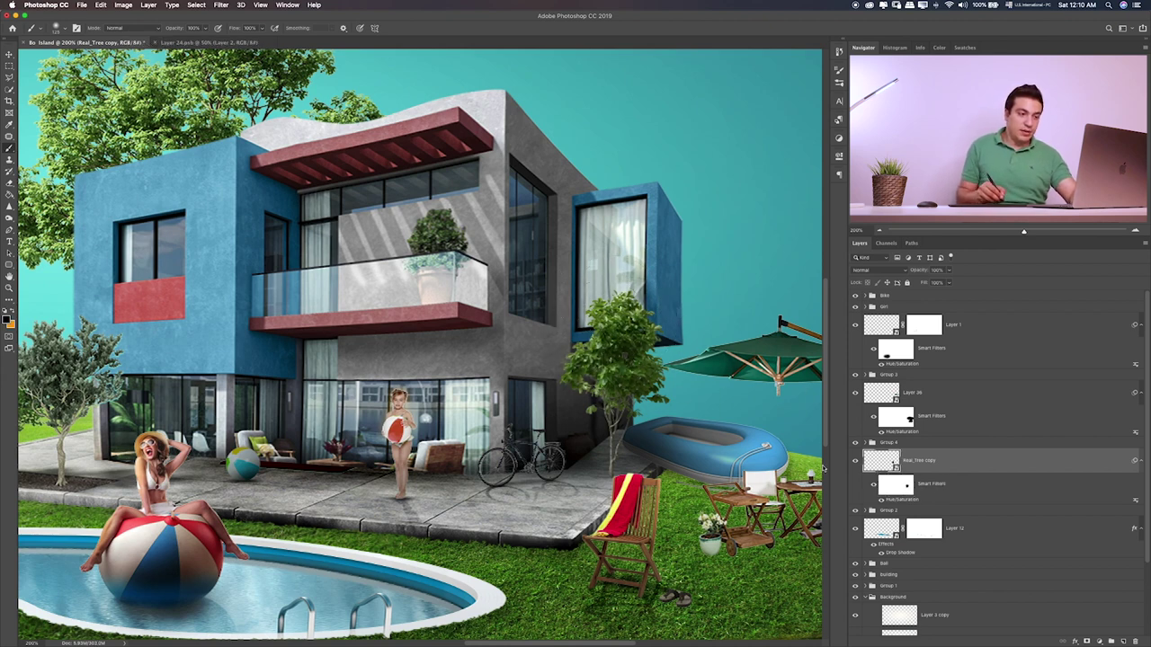
{"action": "key", "text": "ctrl+u"}
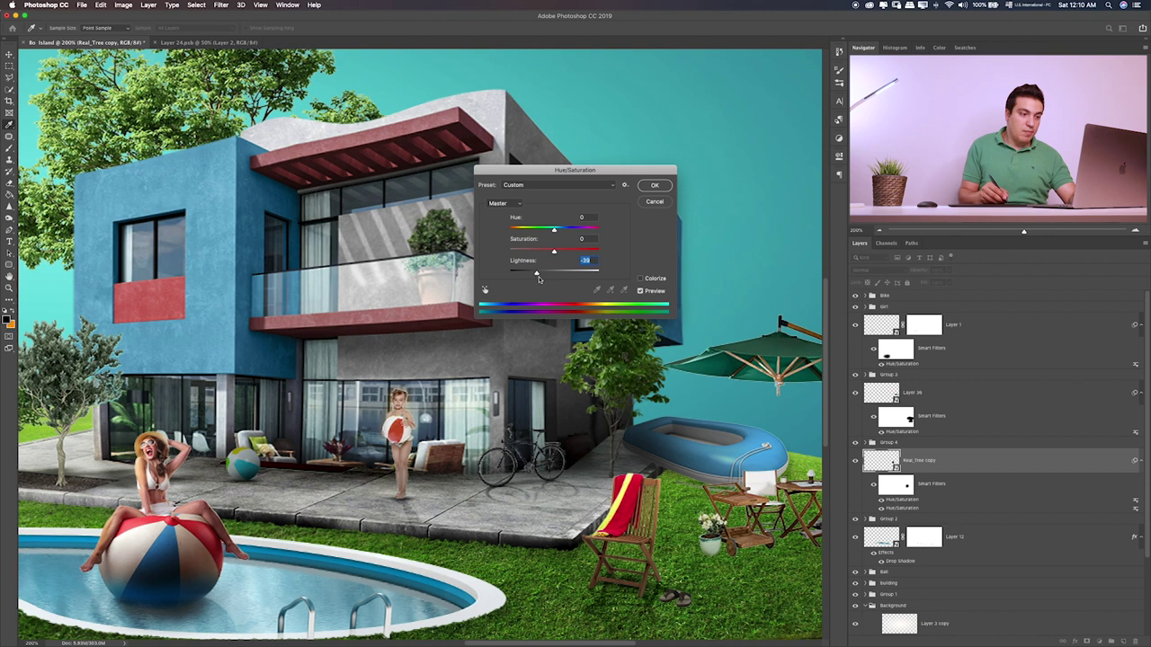
{"action": "left_click", "coordinate": [657, 202]}
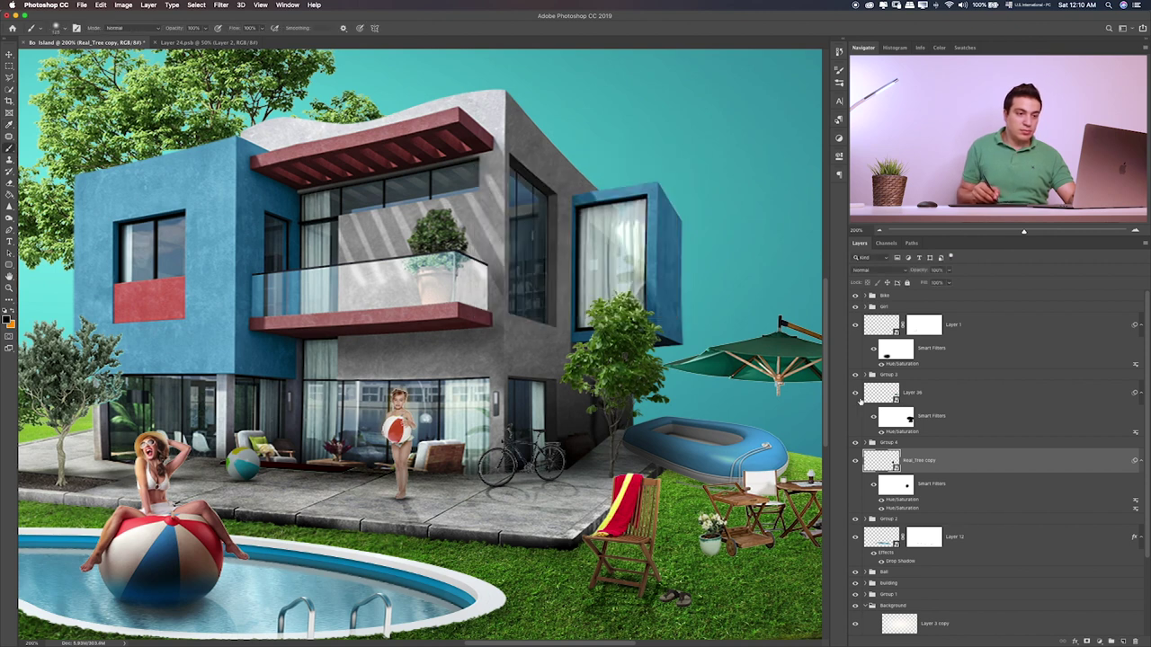
{"action": "left_click", "coordinate": [892, 484]}
{"action": "left_click_drag", "start_coordinate": [594, 409], "coordinate": [596, 353]}
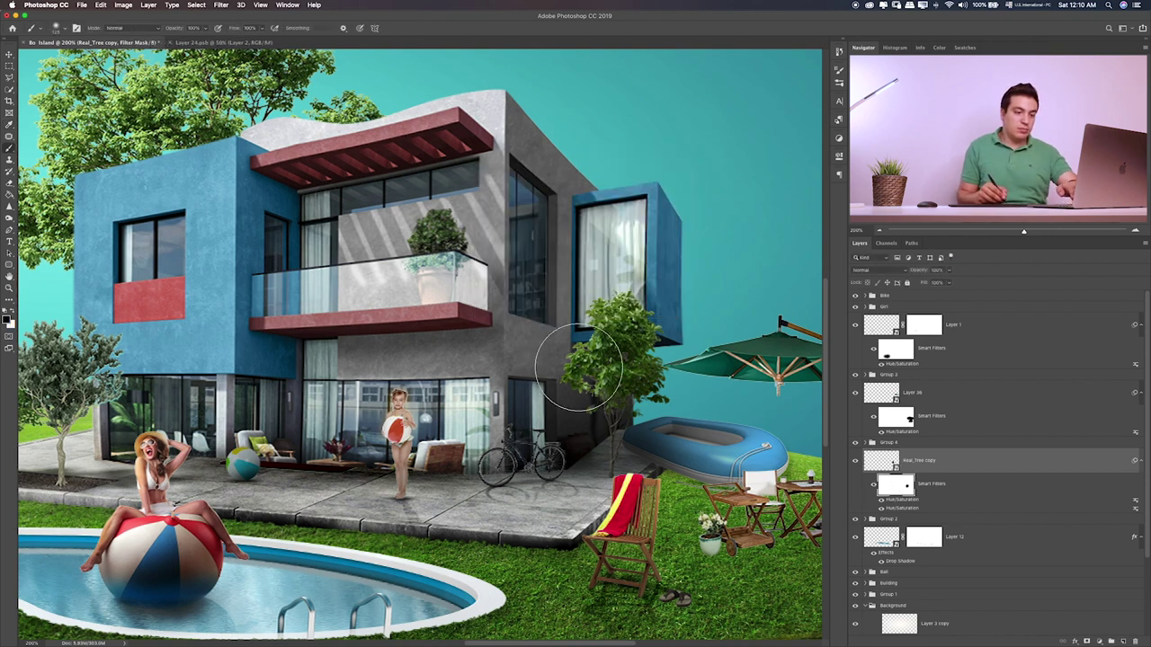
{"action": "key", "text": "2"}
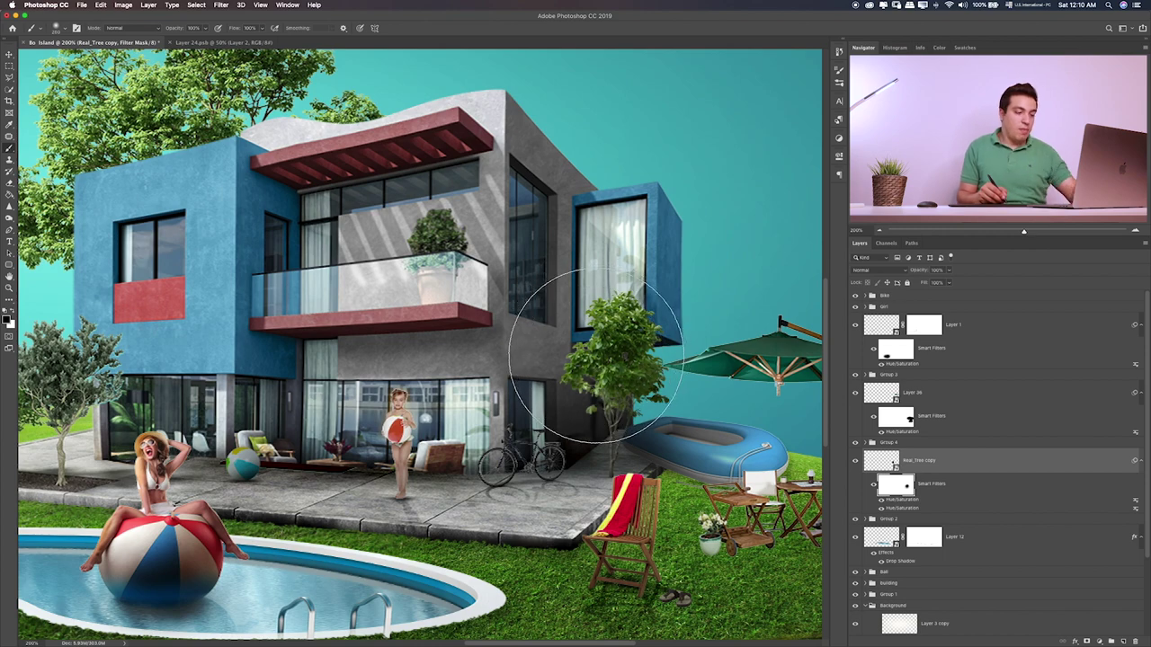
{"action": "left_click_drag", "start_coordinate": [596, 352], "coordinate": [596, 337]}
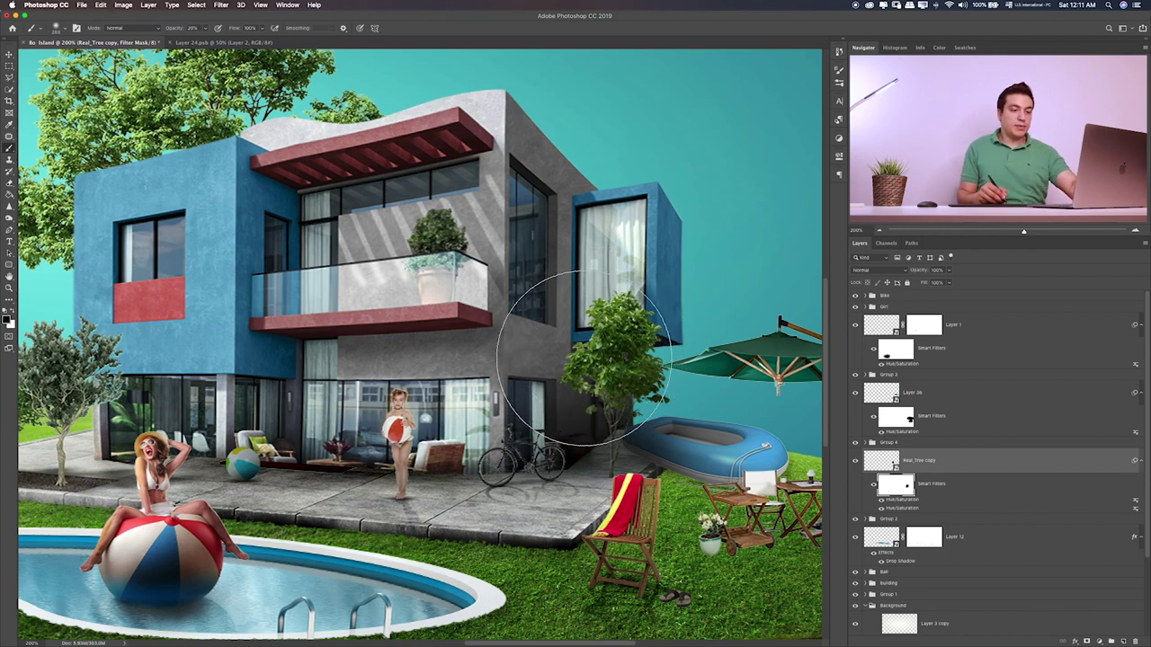
- Zoom back to 200% on the house and locate the umbrella and table layer
{"action": "key", "text": "ctrl+0"}
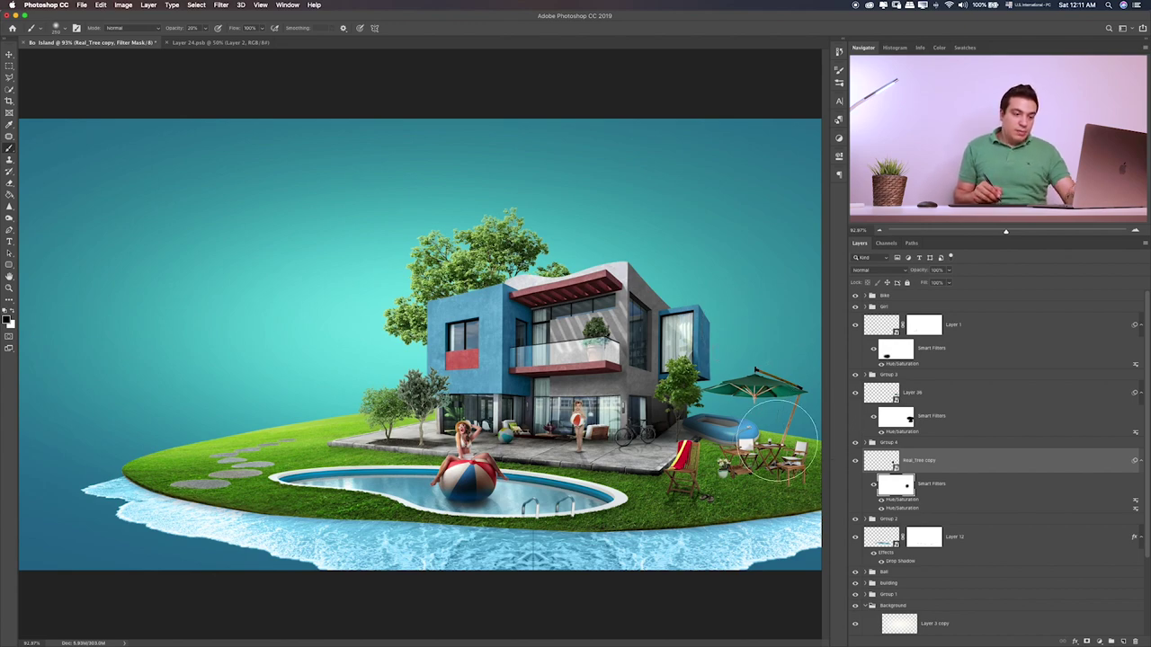
{"action": "key", "text": "ctrl+plus"}
{"action": "key", "text": "ctrl+plus"}
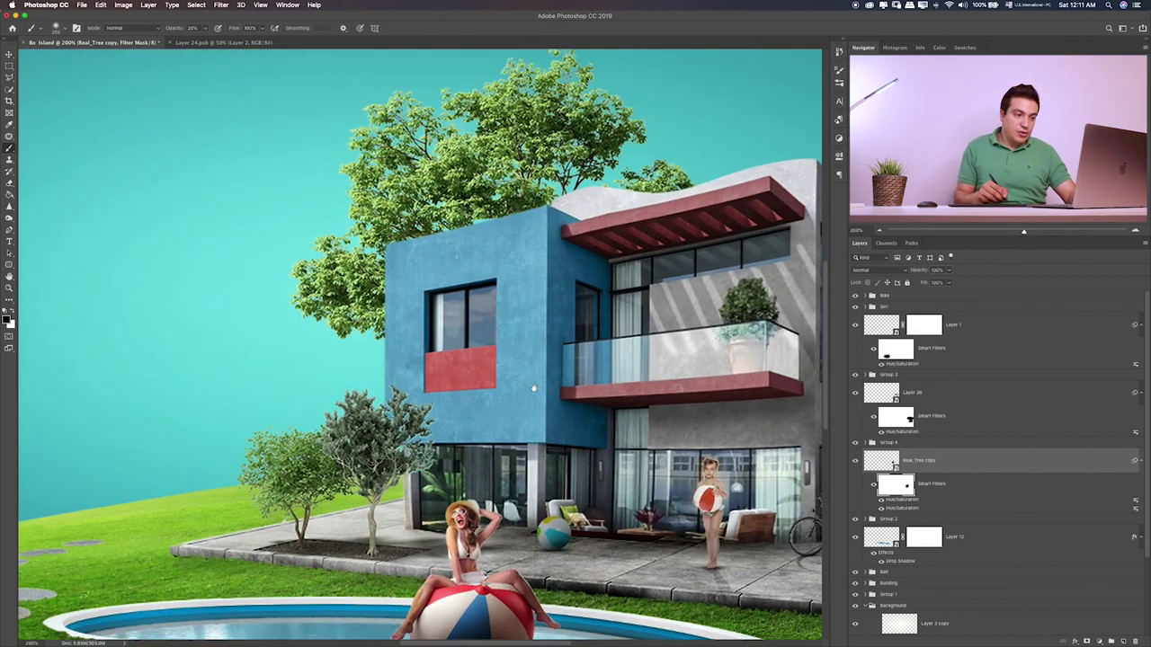
{"action": "scroll", "coordinate": [710, 418], "scroll_direction": "right", "scroll_amount": 10}
{"action": "scroll", "coordinate": [711, 418], "scroll_direction": "down", "scroll_amount": 3}
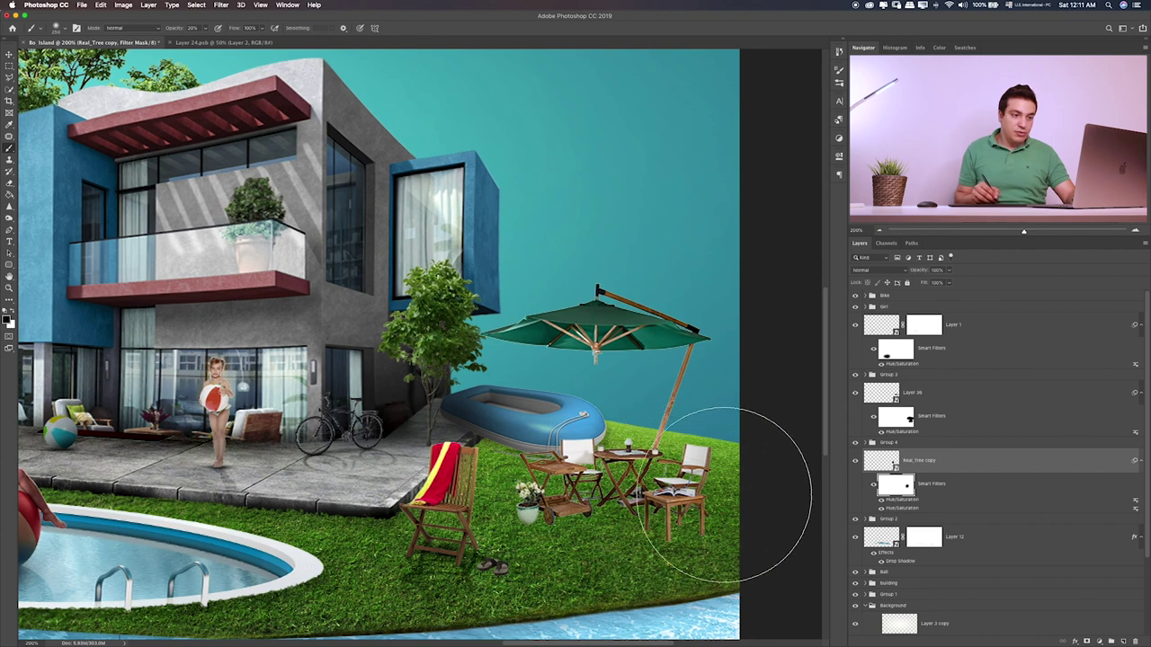
{"action": "left_click", "coordinate": [855, 393]}
- Group the umbrella into Group 5 and tint its canopy lighter green via a clipped Soft Light layer
{"action": "left_click", "coordinate": [899, 392]}
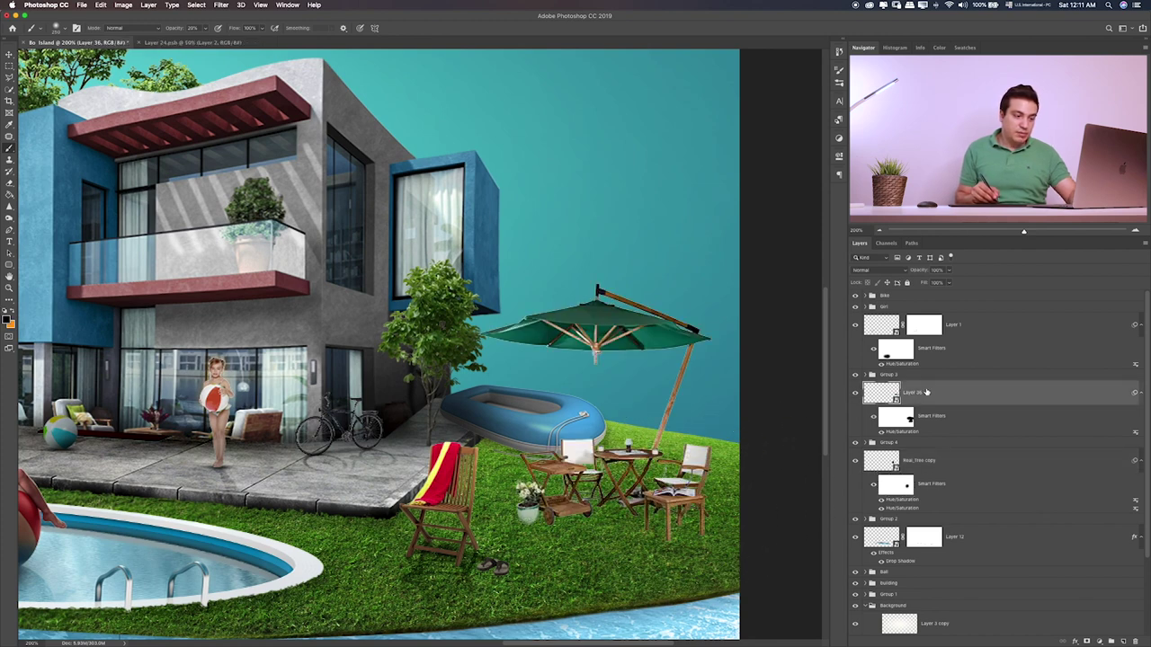
{"action": "key", "text": "ctrl+g"}
{"action": "left_click", "coordinate": [960, 405]}
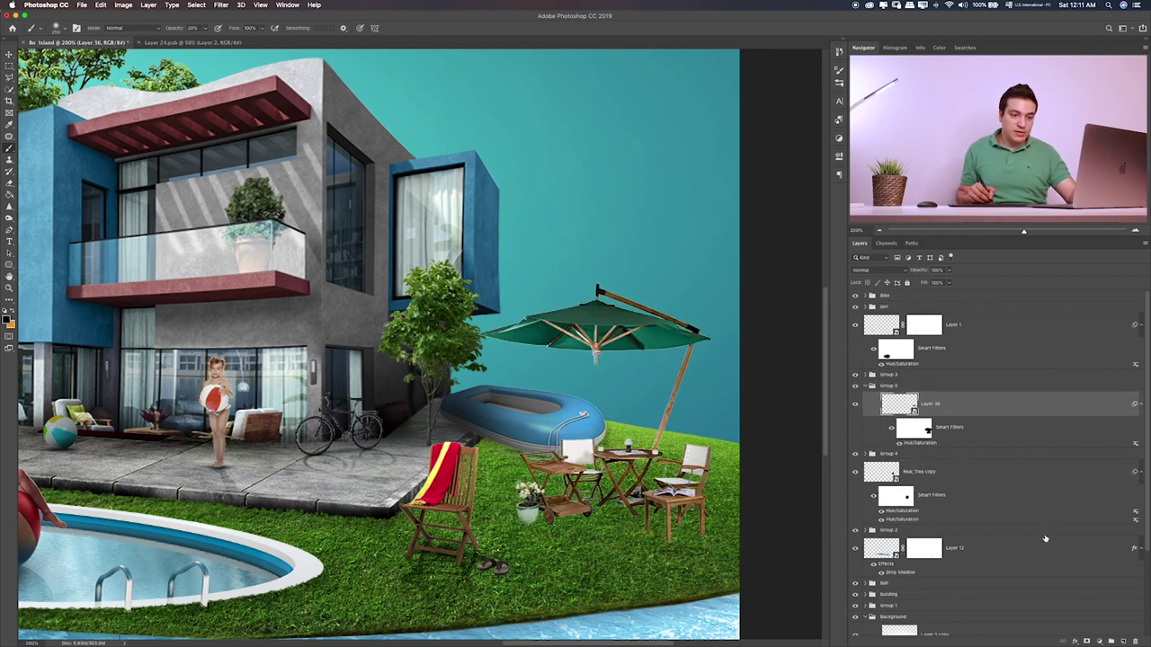
{"action": "left_click", "coordinate": [1124, 640]}
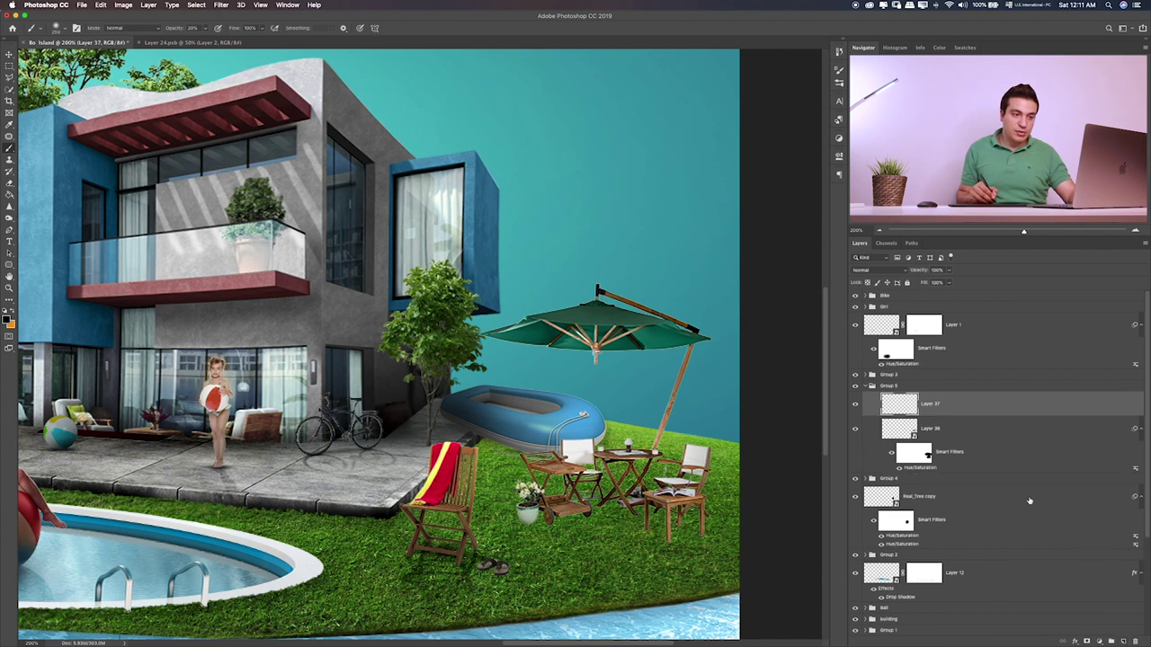
{"action": "left_click", "coordinate": [978, 416], "text": "alt"}
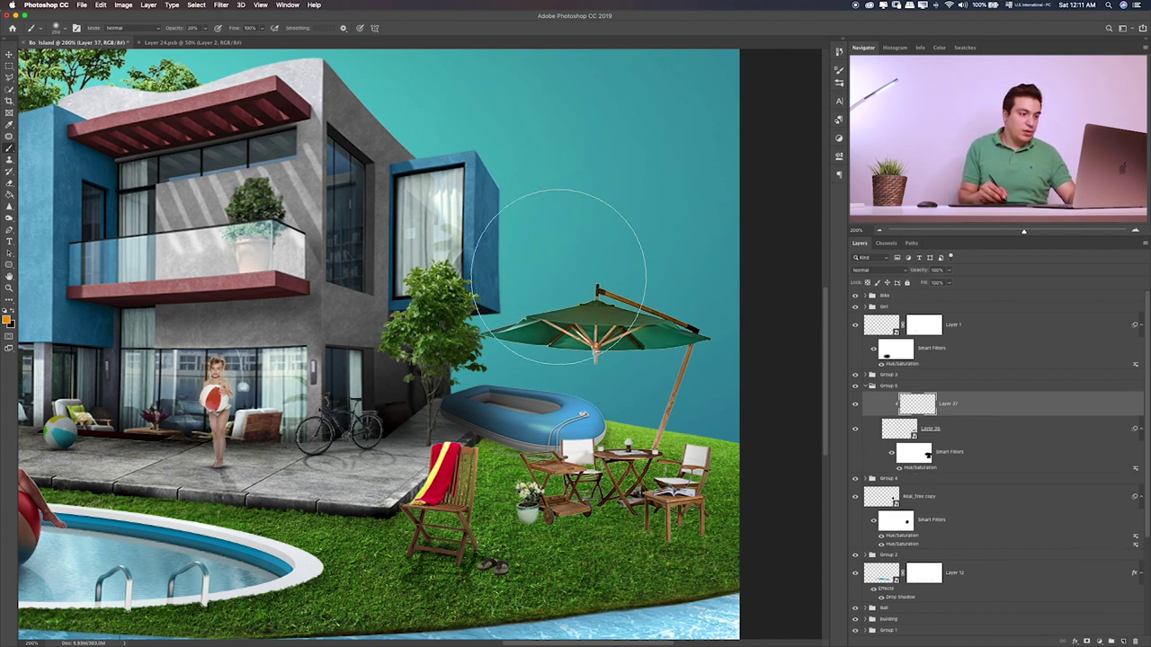
{"action": "left_click_drag", "start_coordinate": [558, 315], "coordinate": [647, 324]}
{"action": "left_click", "coordinate": [863, 269]}
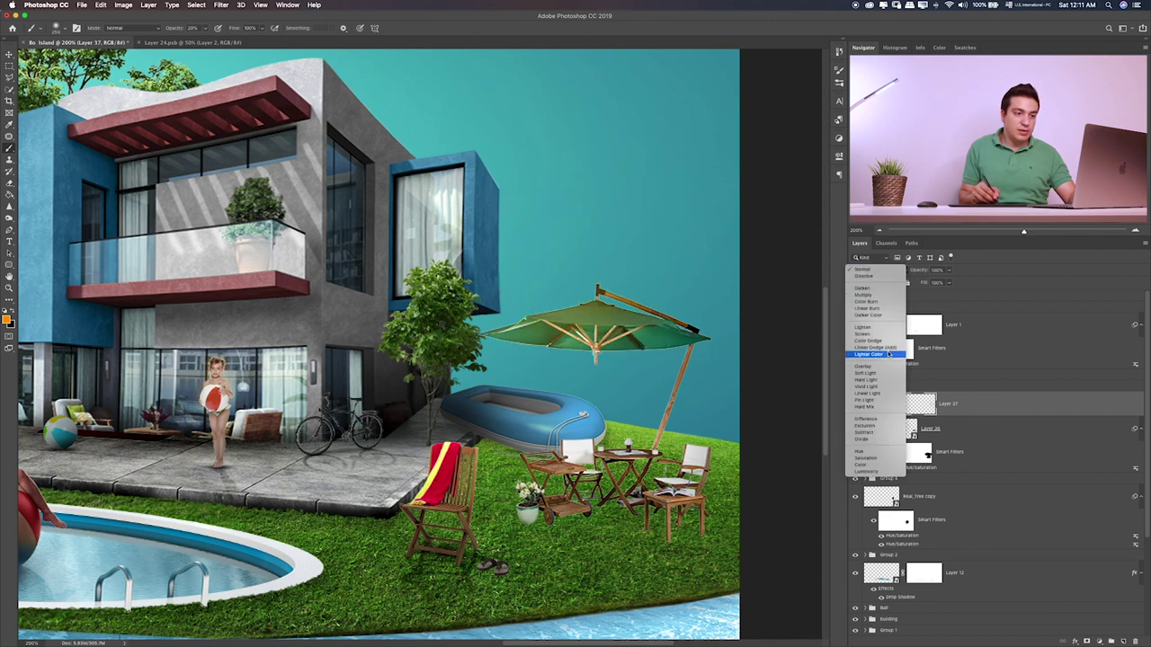
{"action": "left_click", "coordinate": [883, 375]}
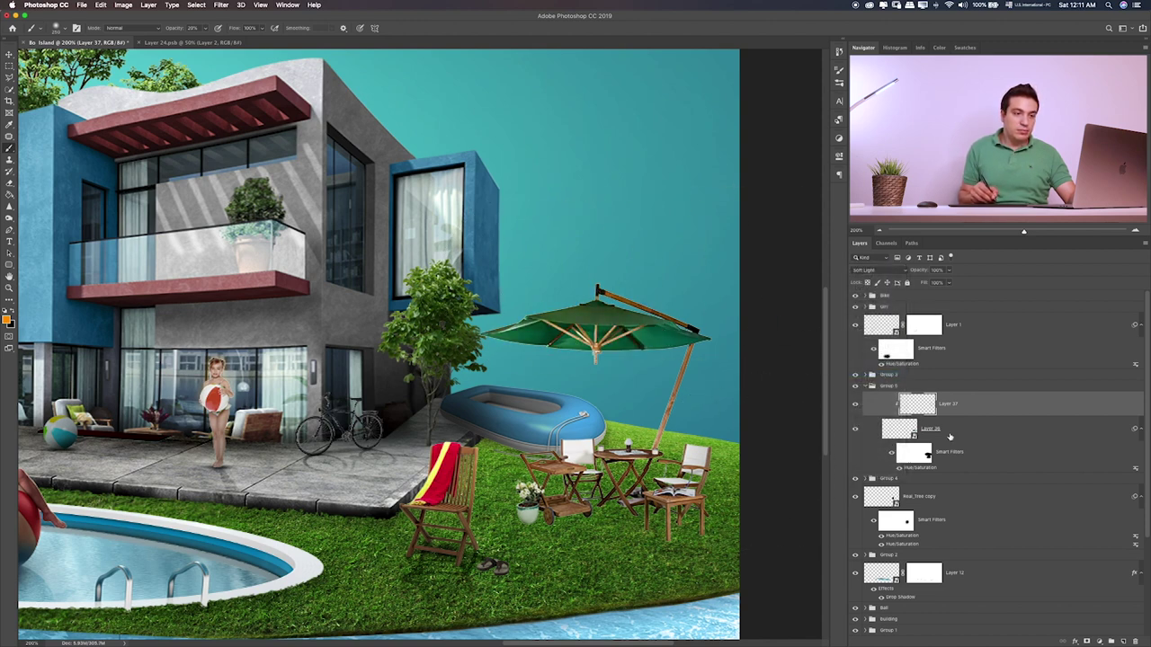
- Add a new layer in Group 5 and paint a soft shadow under the table
{"action": "left_click", "coordinate": [980, 435]}
{"action": "left_click", "coordinate": [1038, 478]}
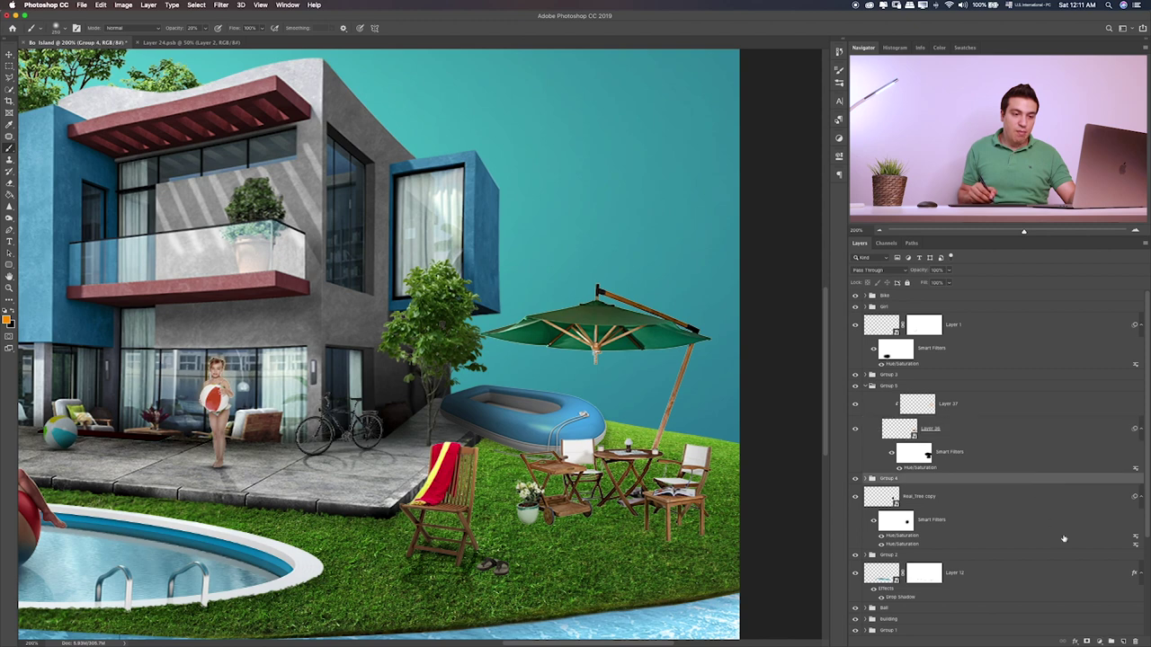
{"action": "left_click", "coordinate": [1123, 641]}
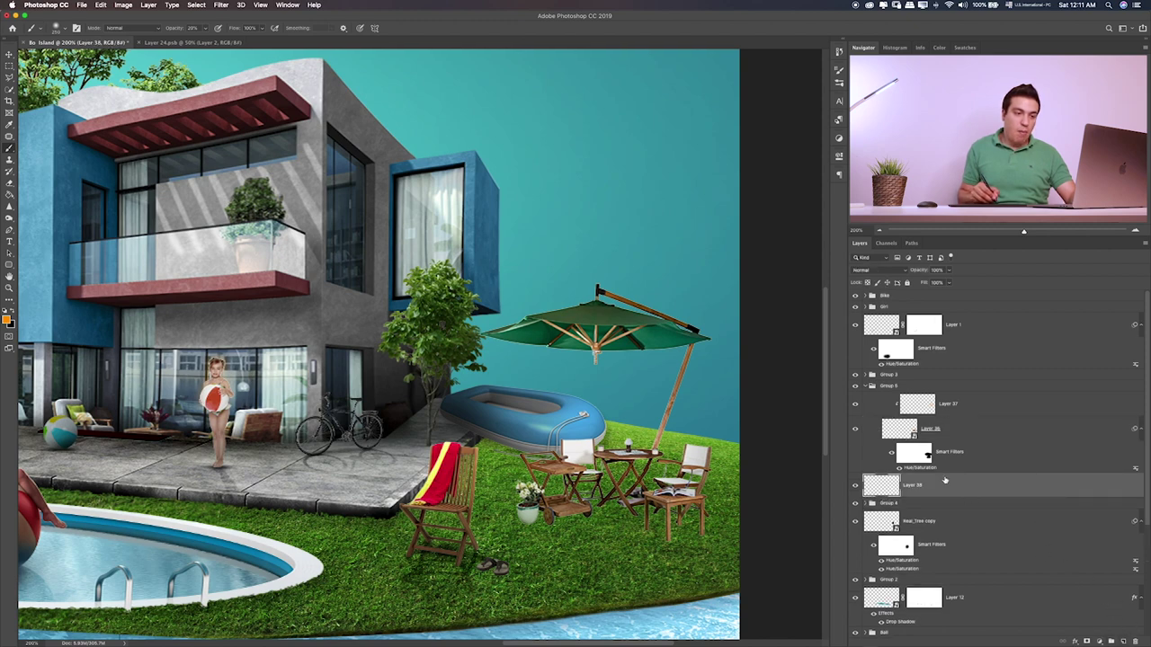
{"action": "left_click_drag", "start_coordinate": [944, 481], "coordinate": [944, 469]}
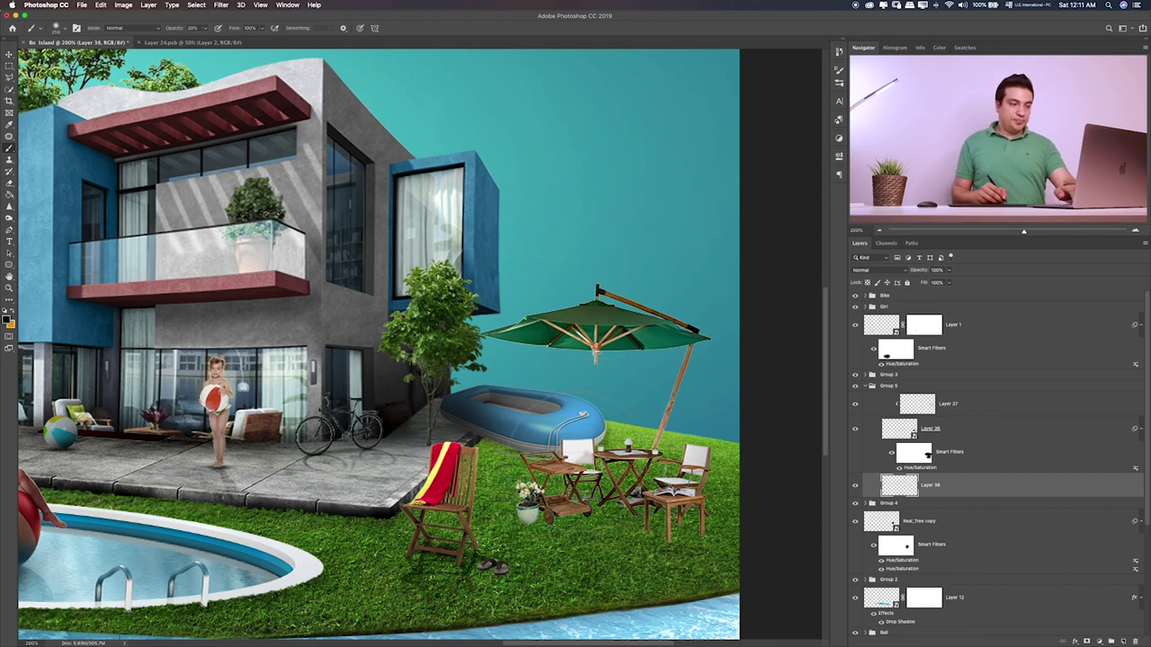
{"action": "left_click_drag", "start_coordinate": [544, 481], "coordinate": [559, 490]}
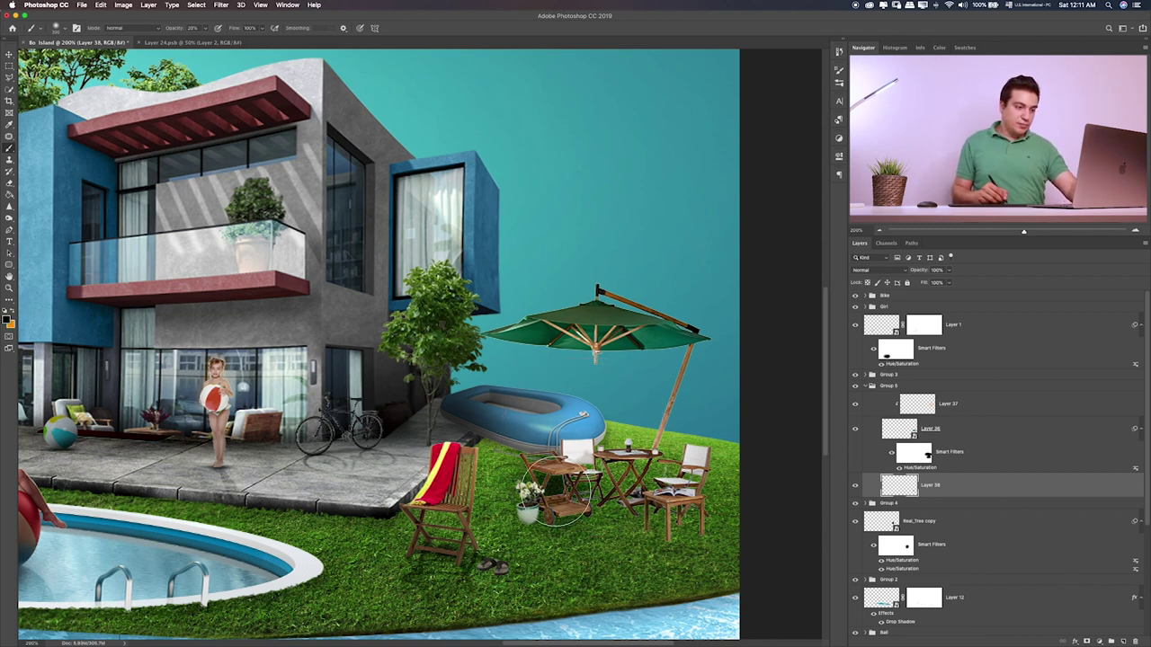
- Squash the shadow flat under the furniture and set its blend mode to Soft Light
{"action": "key", "text": "ctrl+t"}
{"action": "mouse_move", "coordinate": [555, 429]}
{"action": "left_mouse_down"}
{"action": "mouse_move", "coordinate": [554, 493]}
{"action": "mouse_move", "coordinate": [737, 435]}
{"action": "left_mouse_up"}
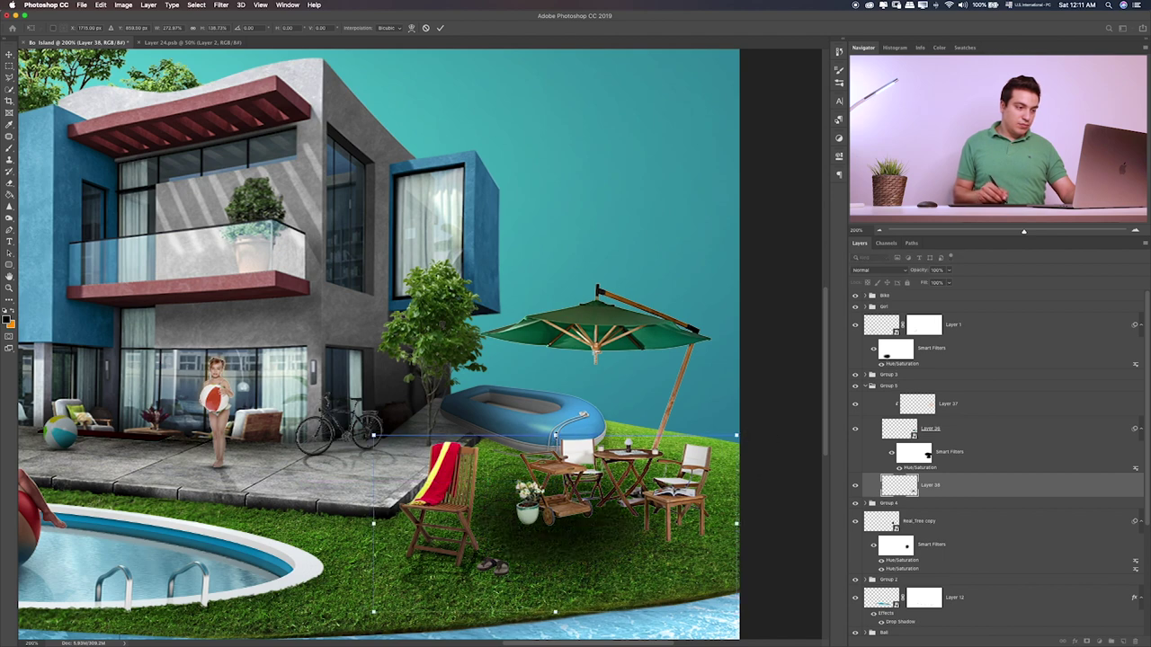
{"action": "left_click_drag", "start_coordinate": [629, 455], "coordinate": [682, 493]}
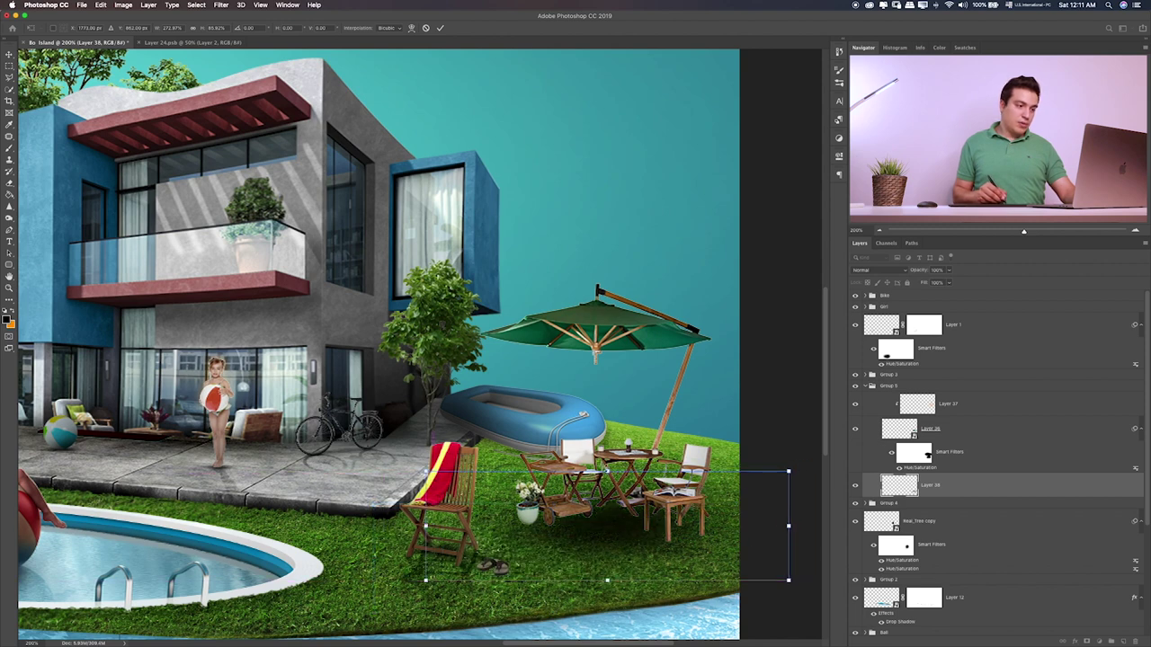
{"action": "left_click_drag", "start_coordinate": [606, 471], "coordinate": [600, 494]}
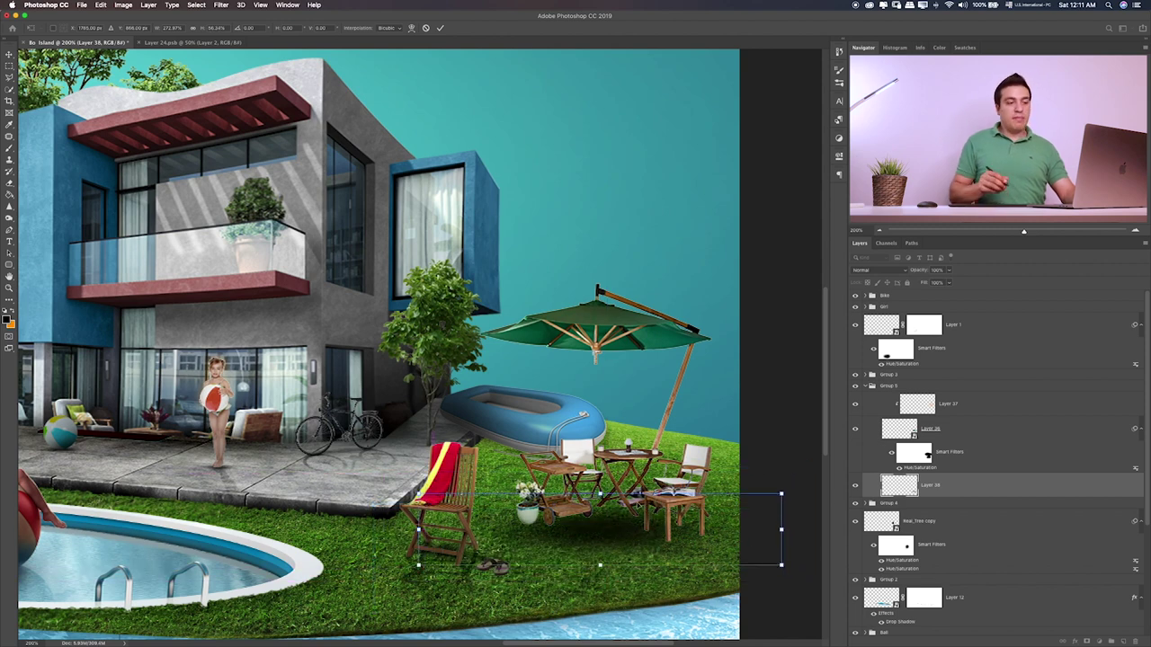
{"action": "key", "text": "Return"}
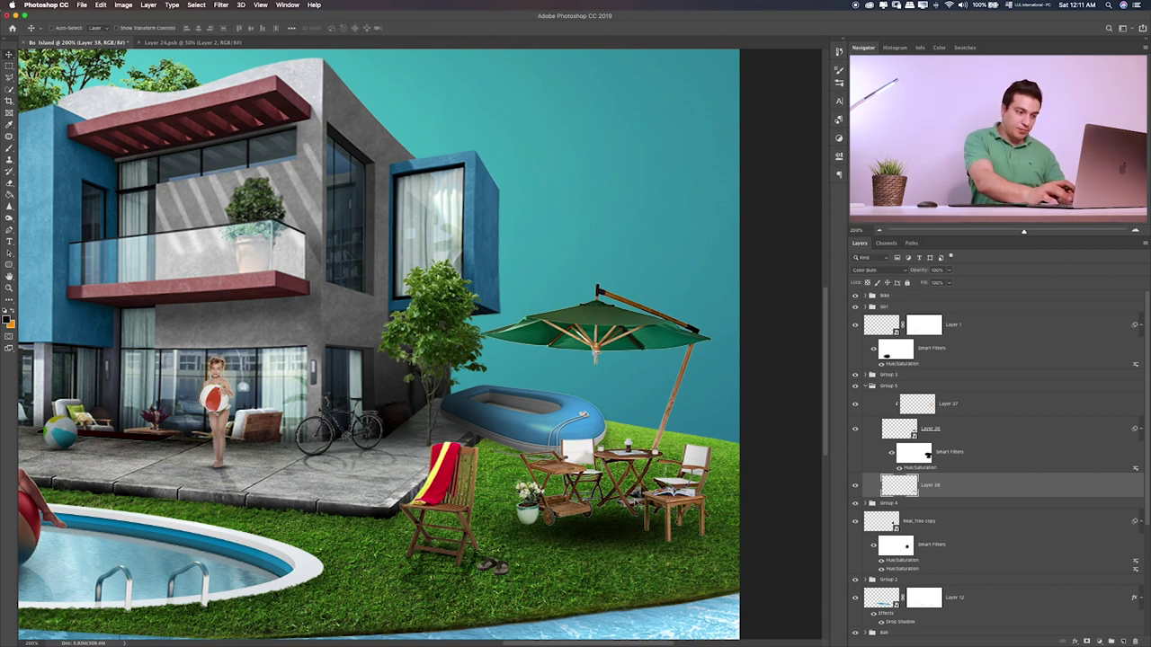
{"action": "key", "text": "shift+plus"}
{"action": "key", "text": "shift+plus"}
{"action": "key", "text": "shift+plus"}
{"action": "key", "text": "shift+plus"}
{"action": "key", "text": "shift+plus"}
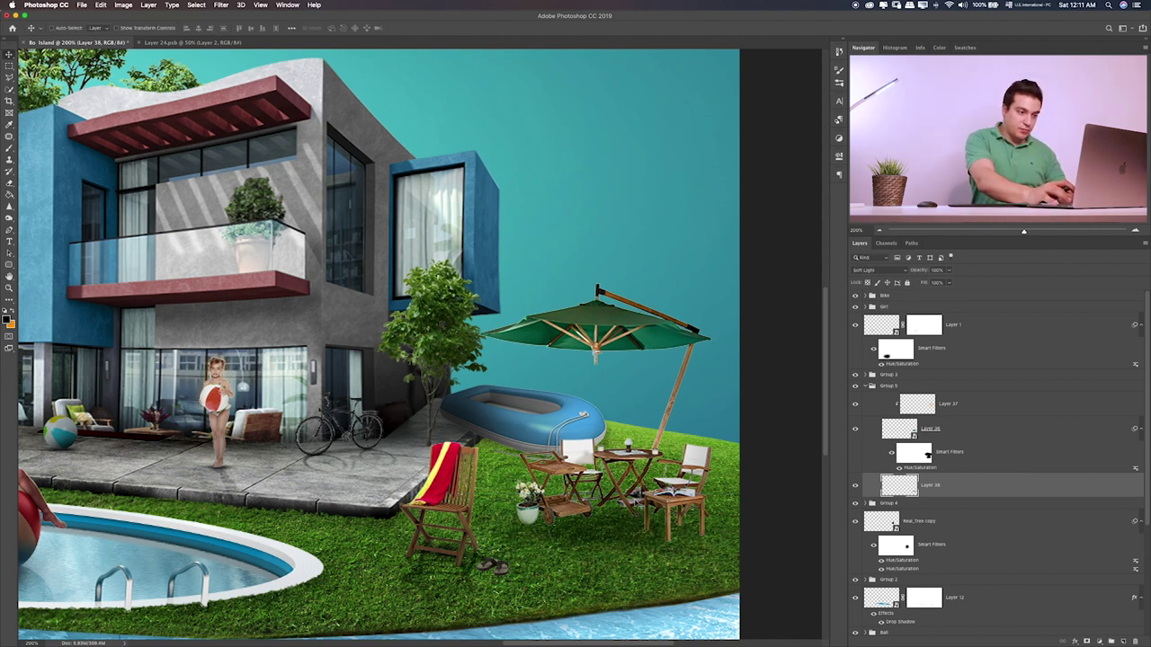
{"action": "key", "text": "shift+plus"}
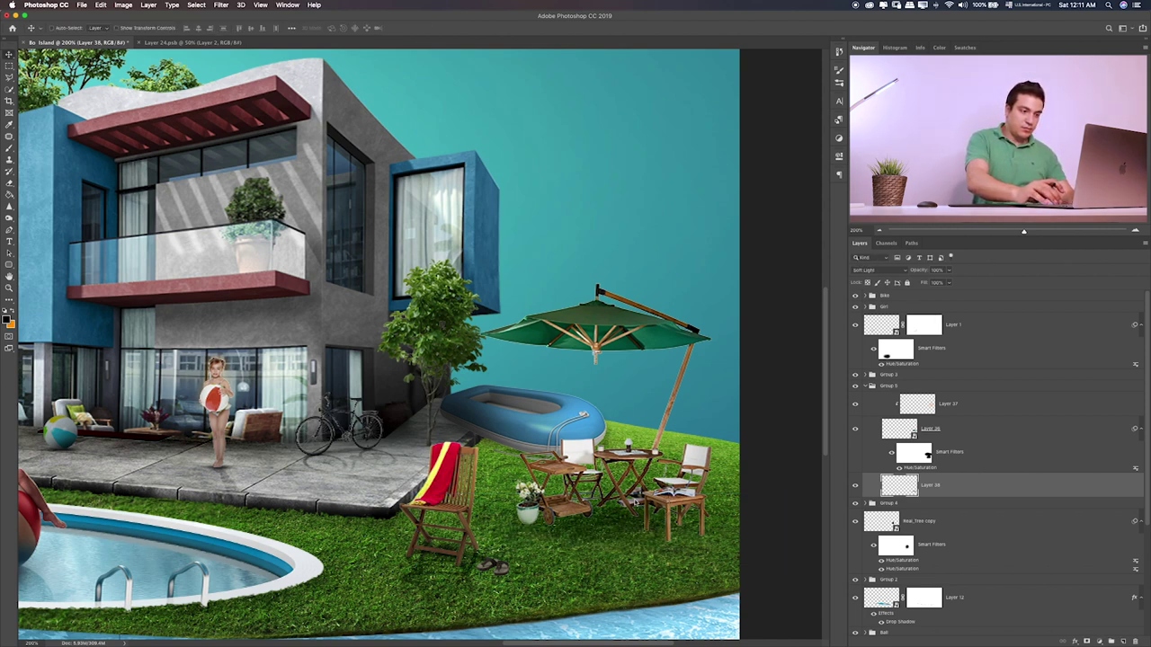
{"action": "key", "text": "shift+plus"}
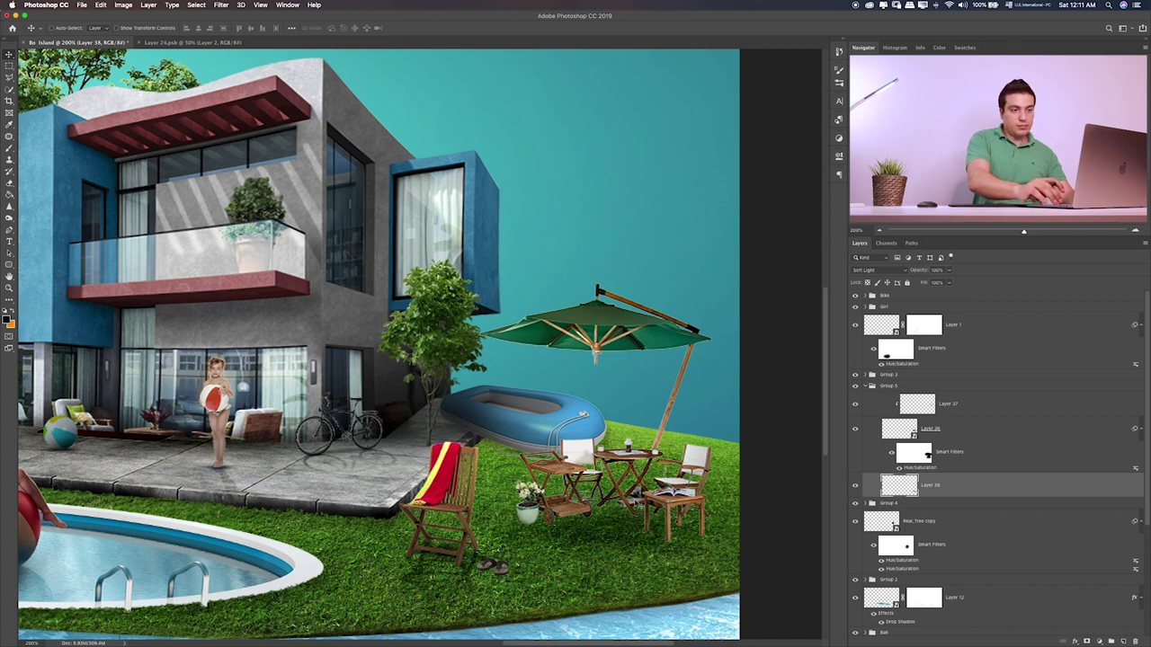
{"action": "key", "text": "ctrl"}
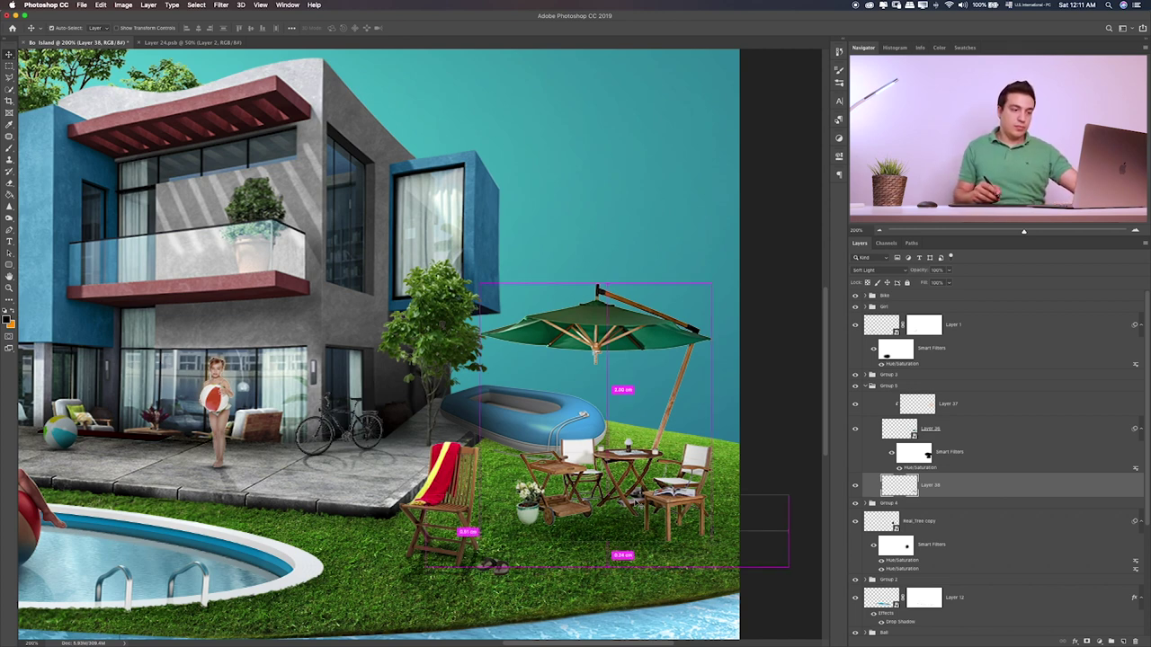
- Duplicate the shadow, shrink and place copies under the chairs, and lower their opacity
{"action": "key", "text": "ctrl+j"}
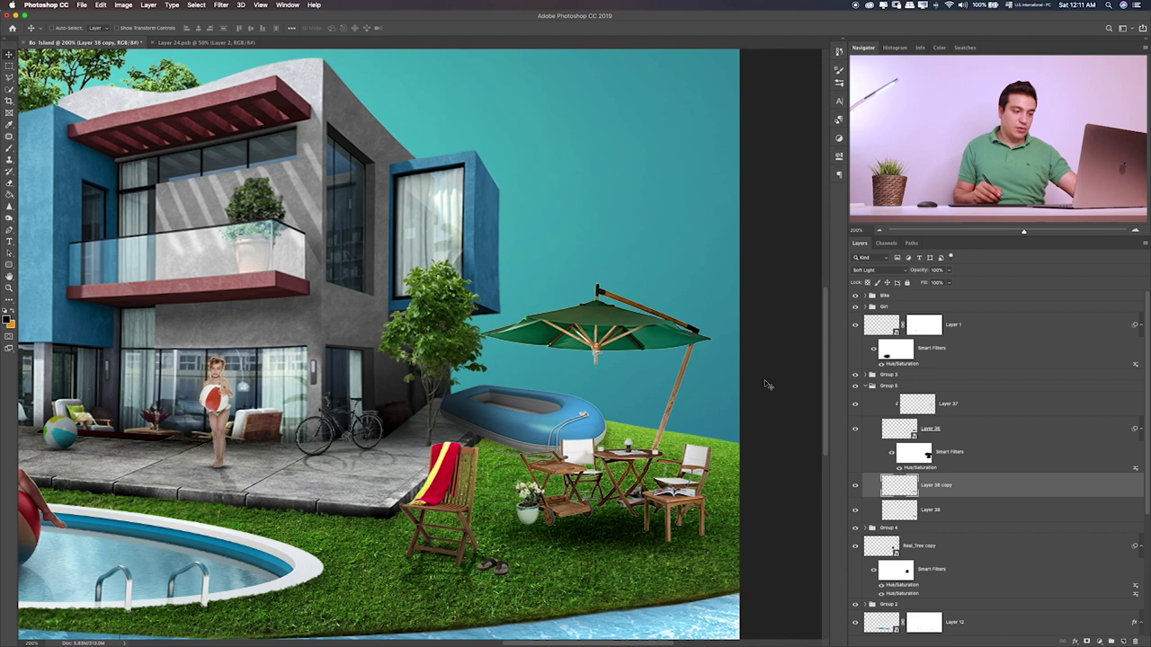
{"action": "key", "text": "ctrl+t"}
{"action": "mouse_move", "coordinate": [789, 495]}
{"action": "left_mouse_down"}
{"action": "mouse_move", "coordinate": [736, 506]}
{"action": "mouse_move", "coordinate": [743, 491]}
{"action": "mouse_move", "coordinate": [720, 487]}
{"action": "left_mouse_up"}
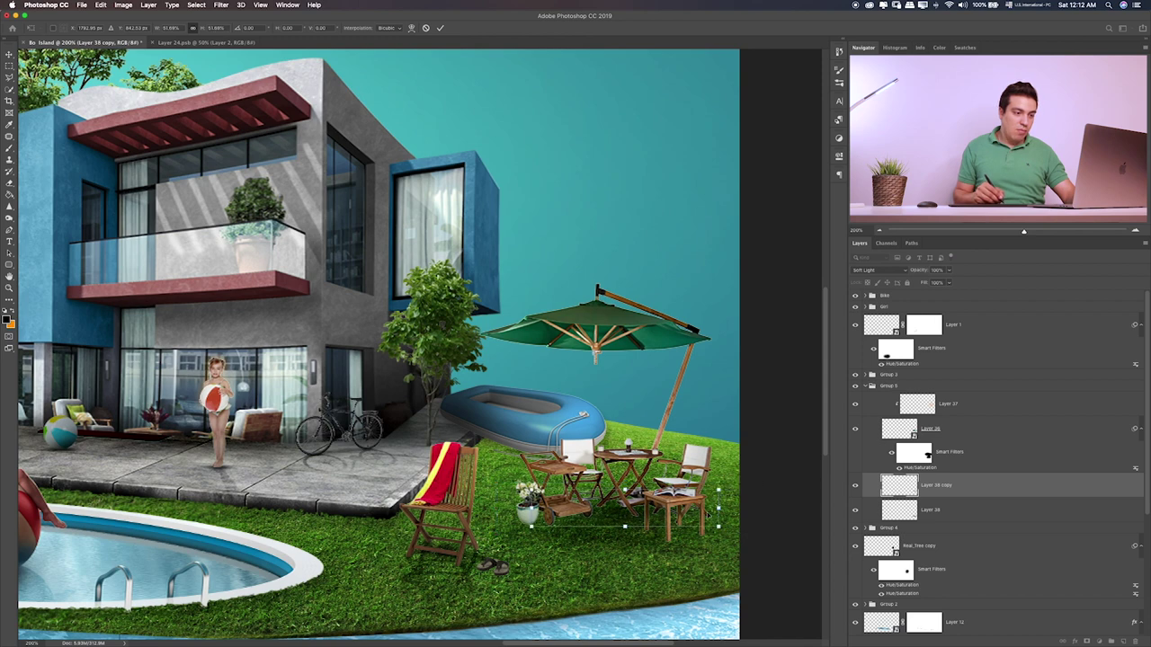
{"action": "key", "text": "Return"}
{"action": "key", "text": "ctrl+j"}
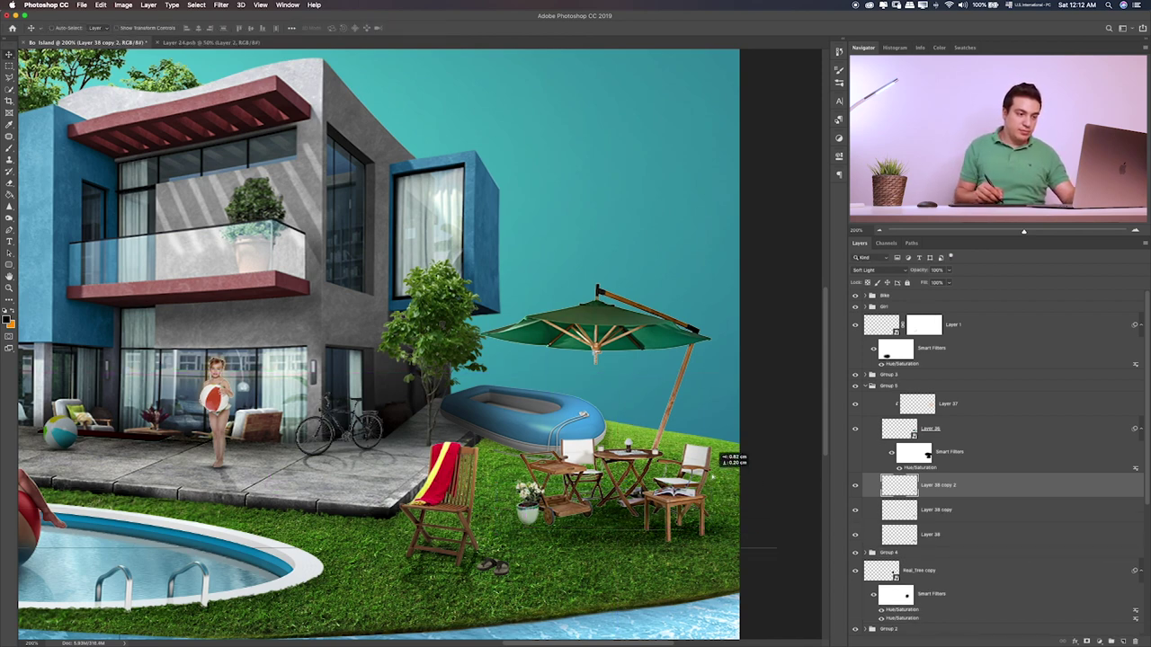
{"action": "left_click_drag", "start_coordinate": [737, 472], "coordinate": [612, 455]}
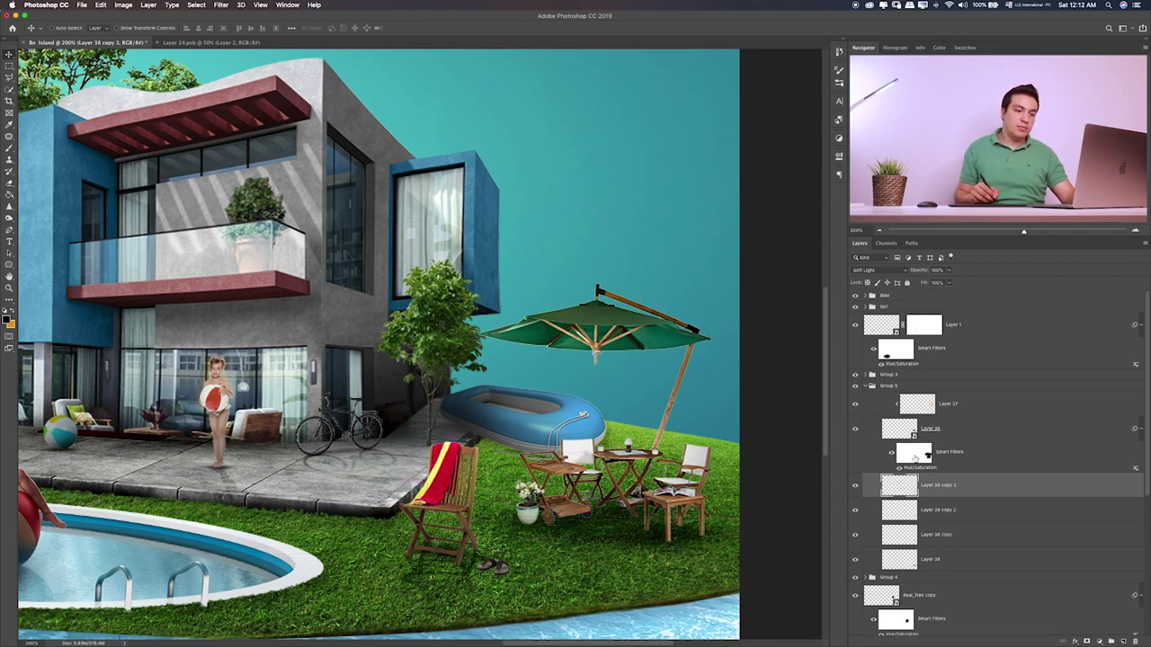
{"action": "left_click", "coordinate": [937, 527], "text": "shift"}
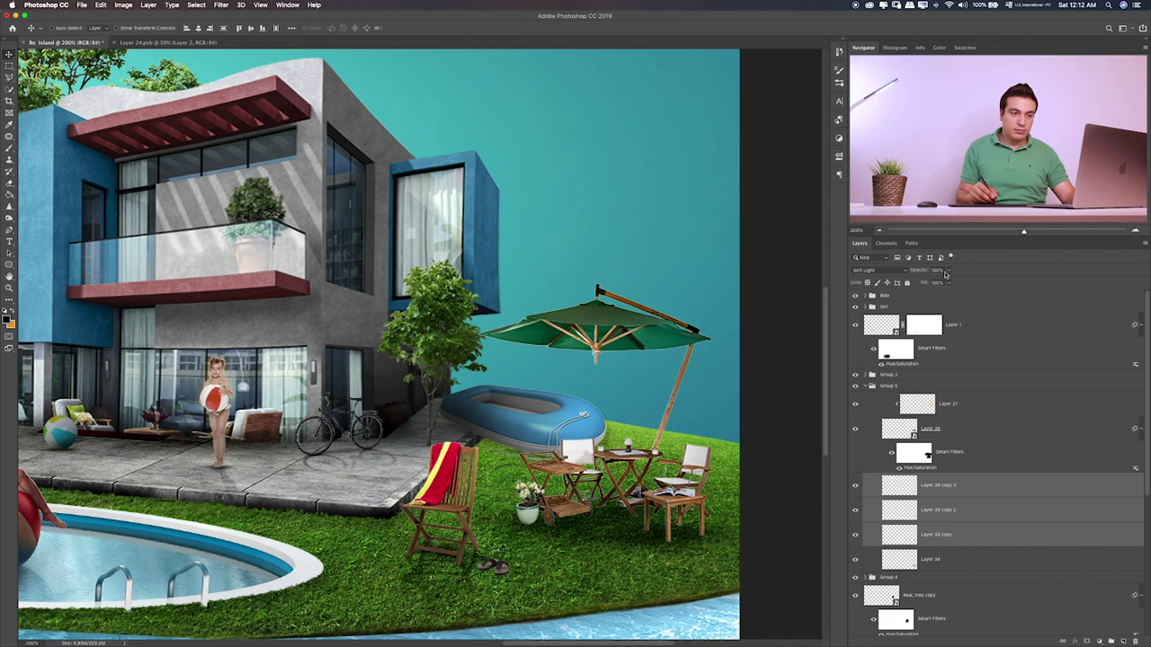
{"action": "left_click_drag", "start_coordinate": [932, 283], "coordinate": [931, 284]}
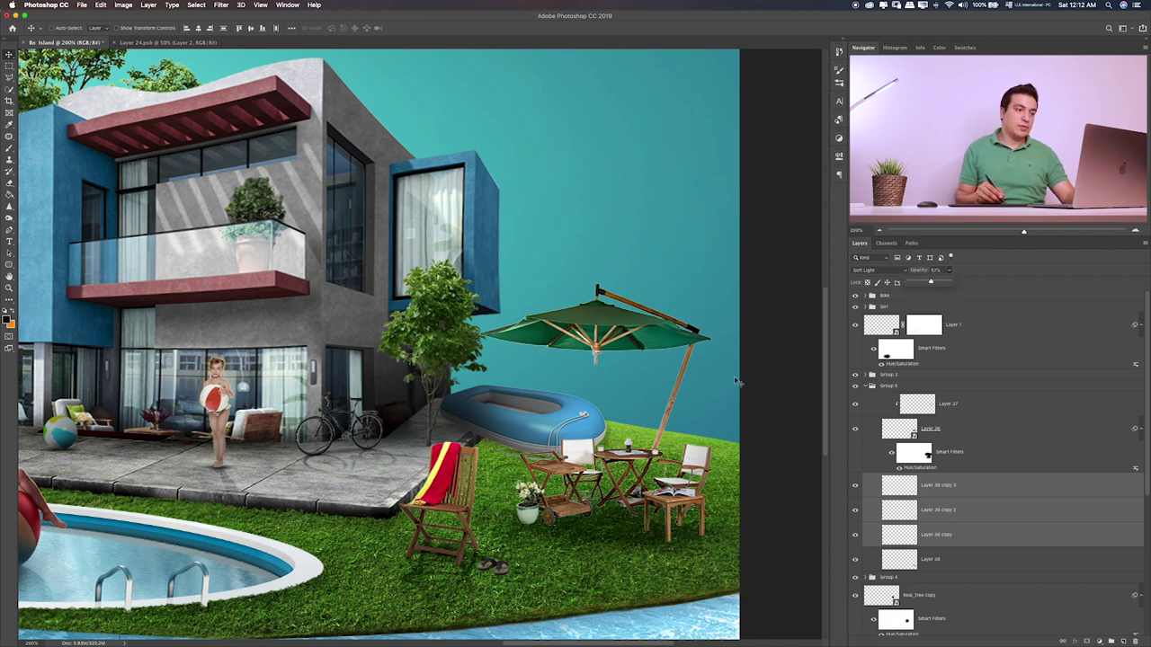
- Apply Hue/Saturation Lightness -47 to Layer 36 and target its filter mask with the Brush
{"action": "left_click", "coordinate": [988, 435]}
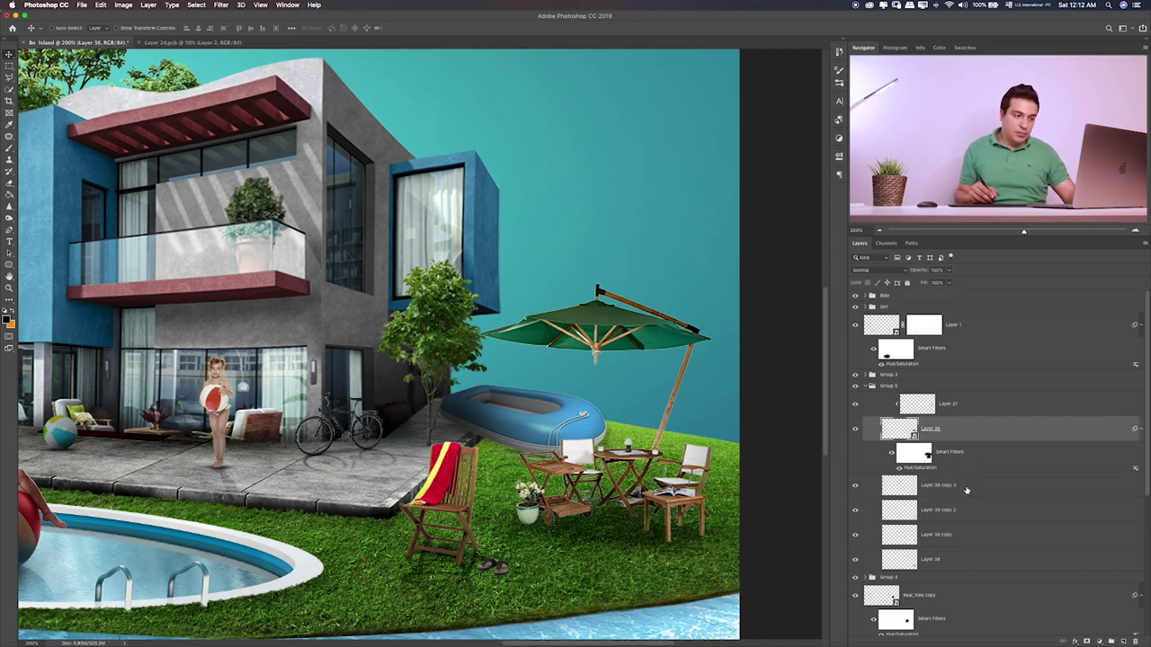
{"action": "key", "text": "ctrl+u"}
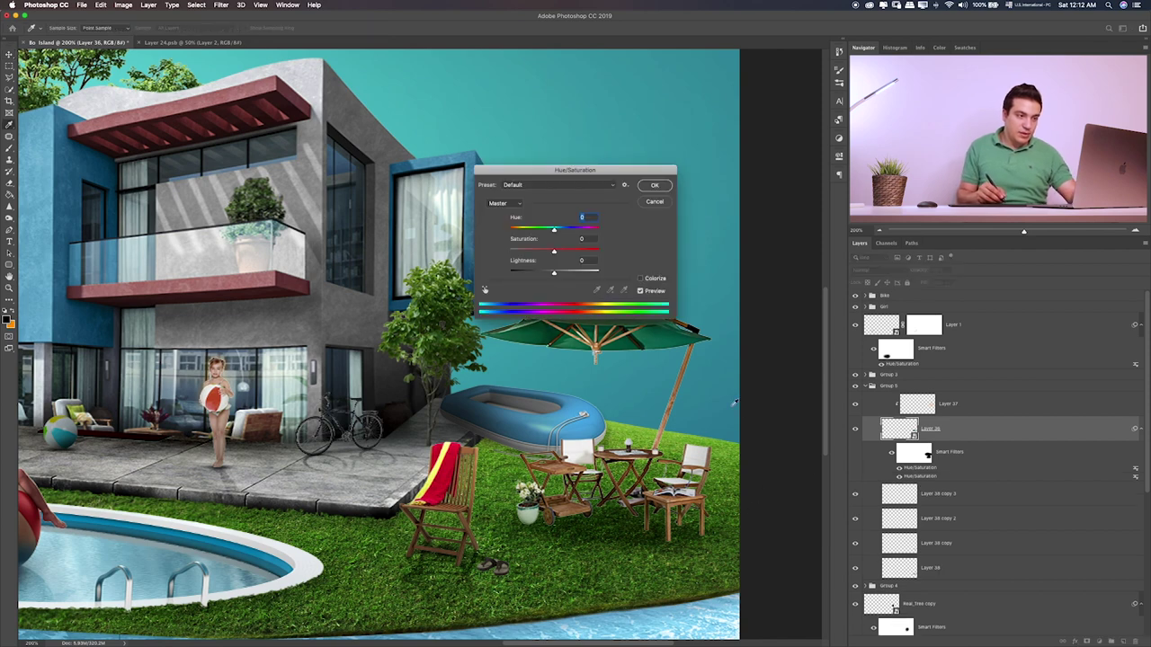
{"action": "left_click", "coordinate": [542, 274]}
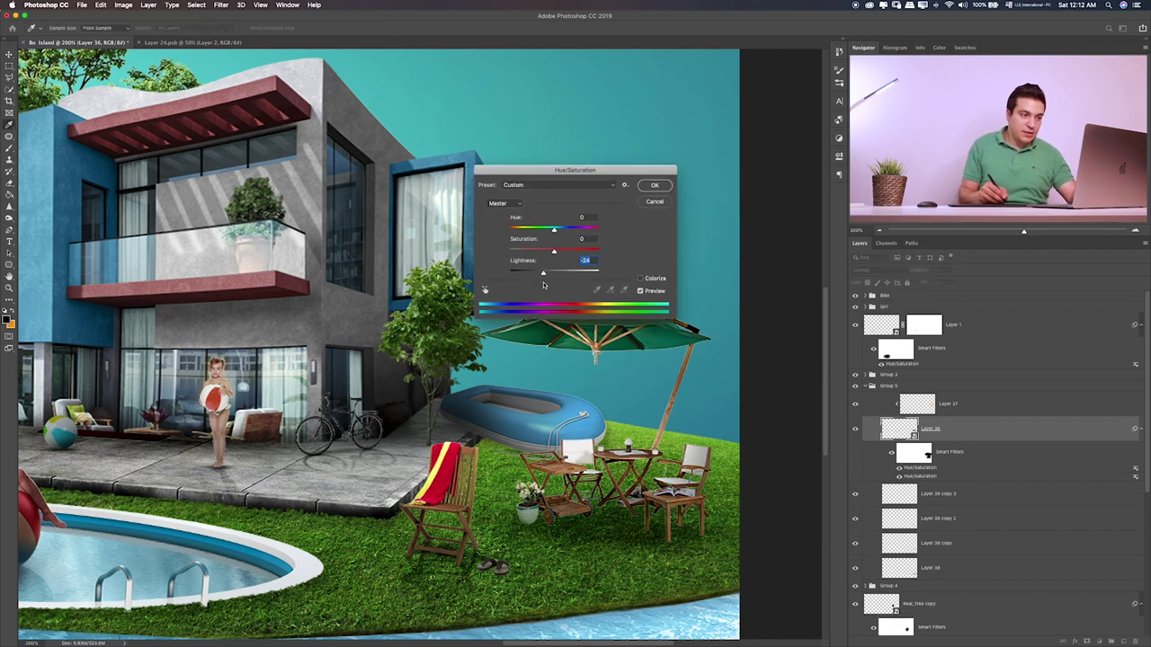
{"action": "left_click_drag", "start_coordinate": [536, 275], "coordinate": [532, 274]}
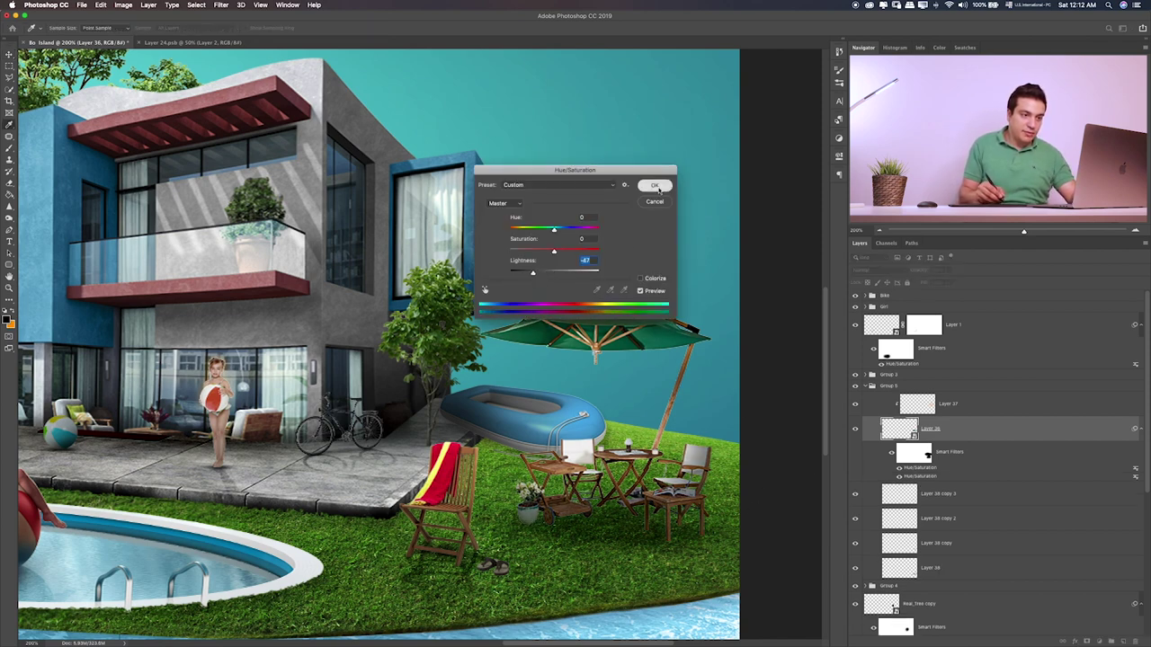
{"action": "left_click", "coordinate": [656, 186]}
{"action": "left_click", "coordinate": [926, 456]}
{"action": "key", "text": "b"}
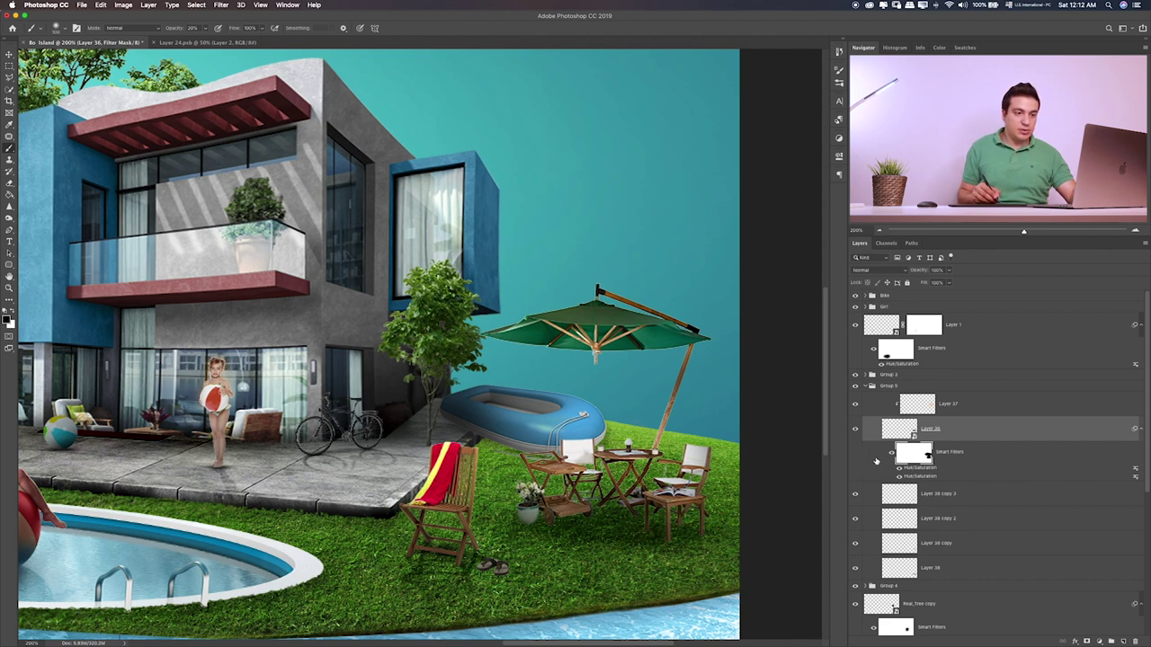
- Recheck the Hue/Saturation settings, compare with it toggled off, and retarget its mask
{"action": "double_click", "coordinate": [901, 471]}
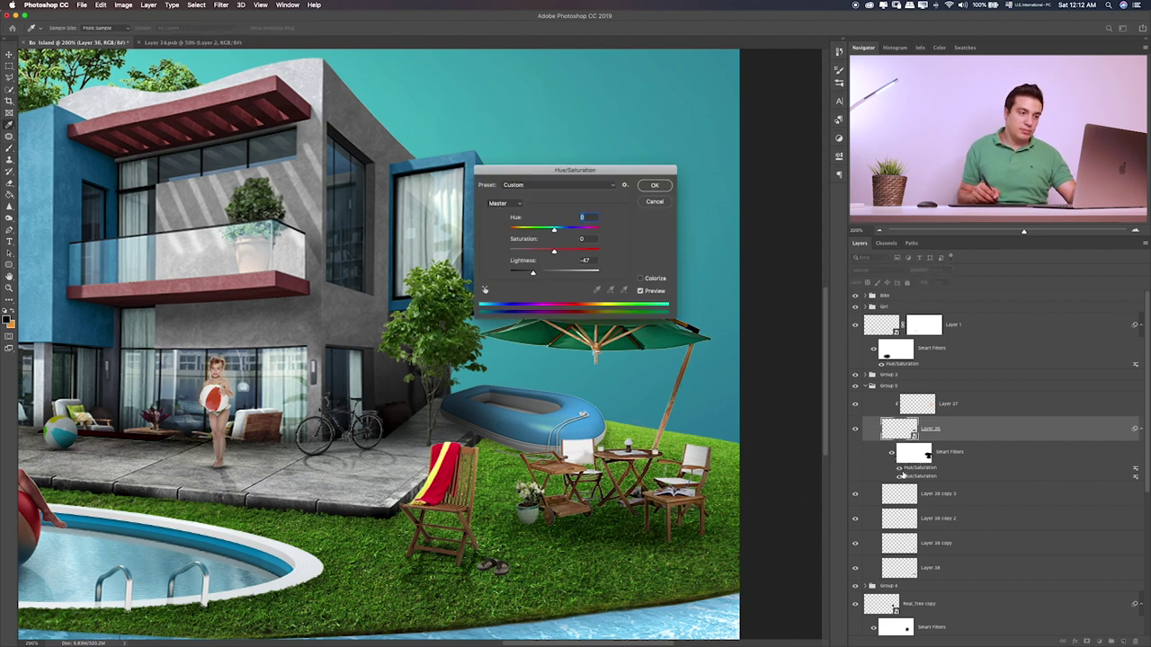
{"action": "left_click", "coordinate": [651, 204]}
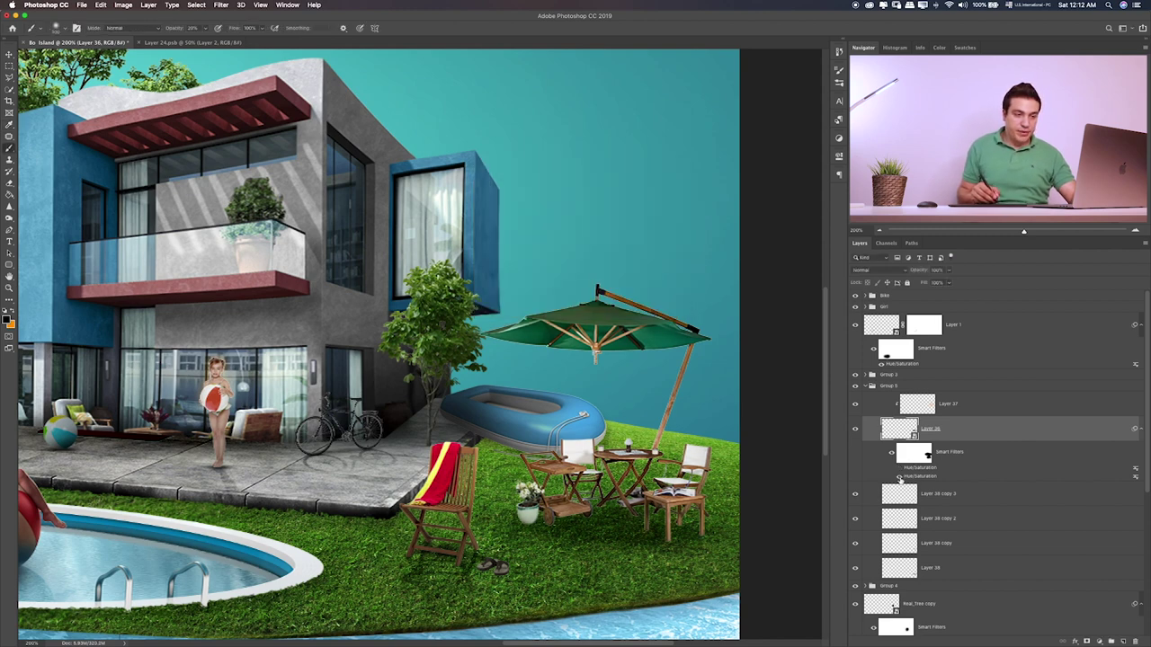
{"action": "left_click", "coordinate": [899, 476]}
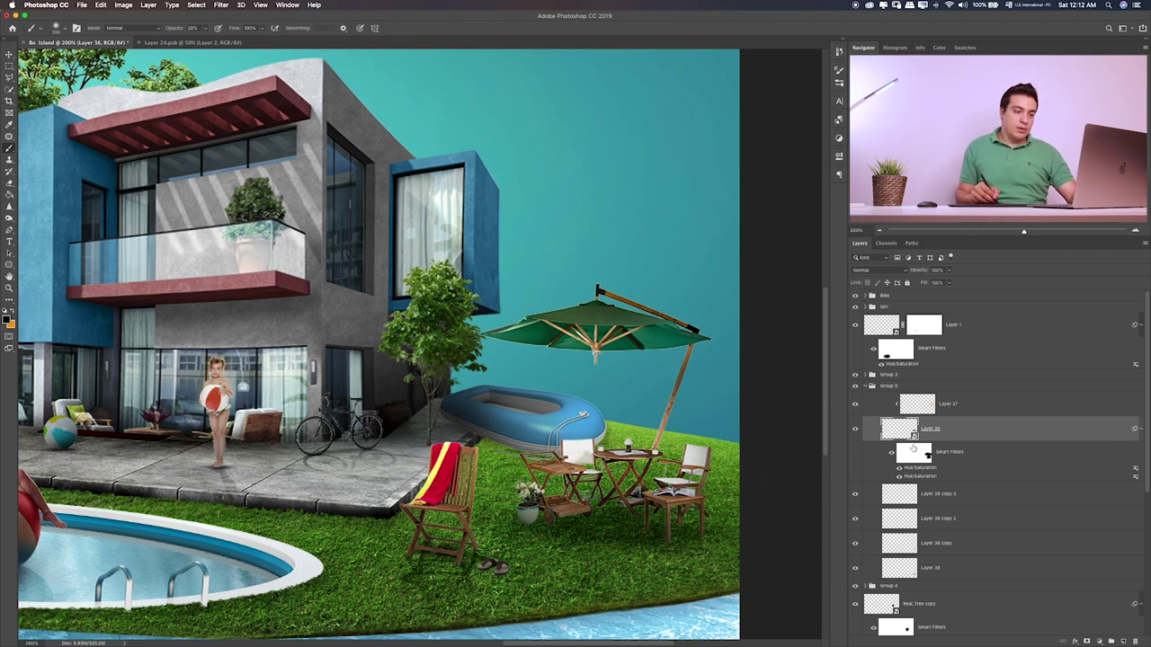
{"action": "left_click", "coordinate": [913, 449]}
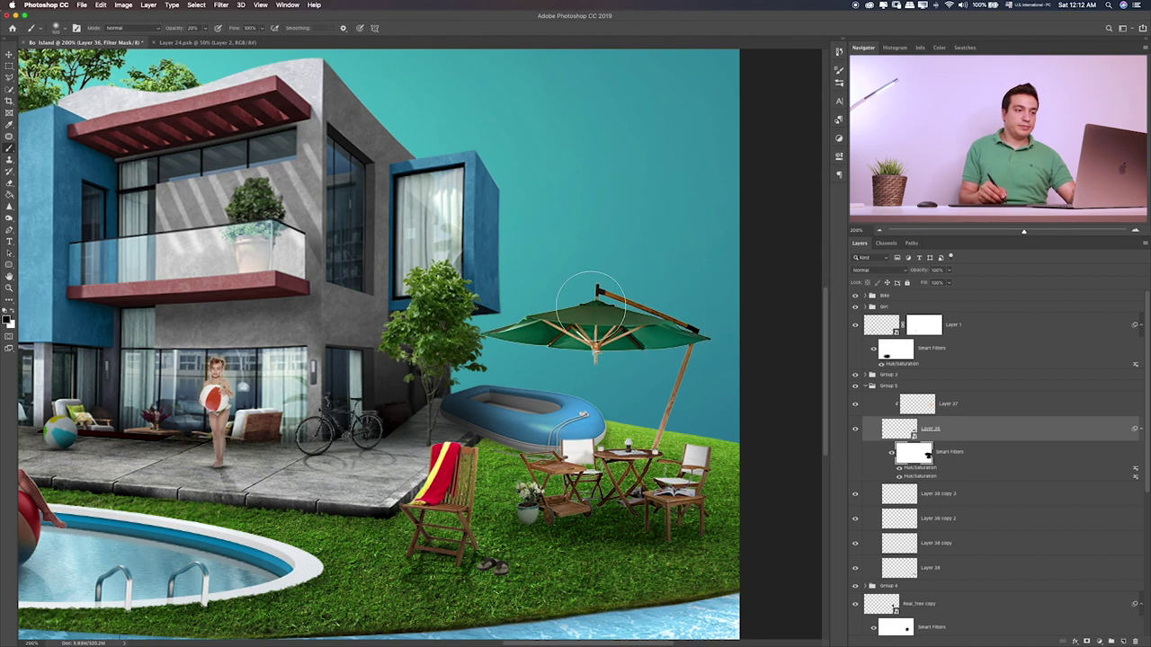
{"action": "scroll", "coordinate": [440, 427], "scroll_direction": "down", "scroll_amount": 1}
{"action": "key", "text": "ctrl+0"}
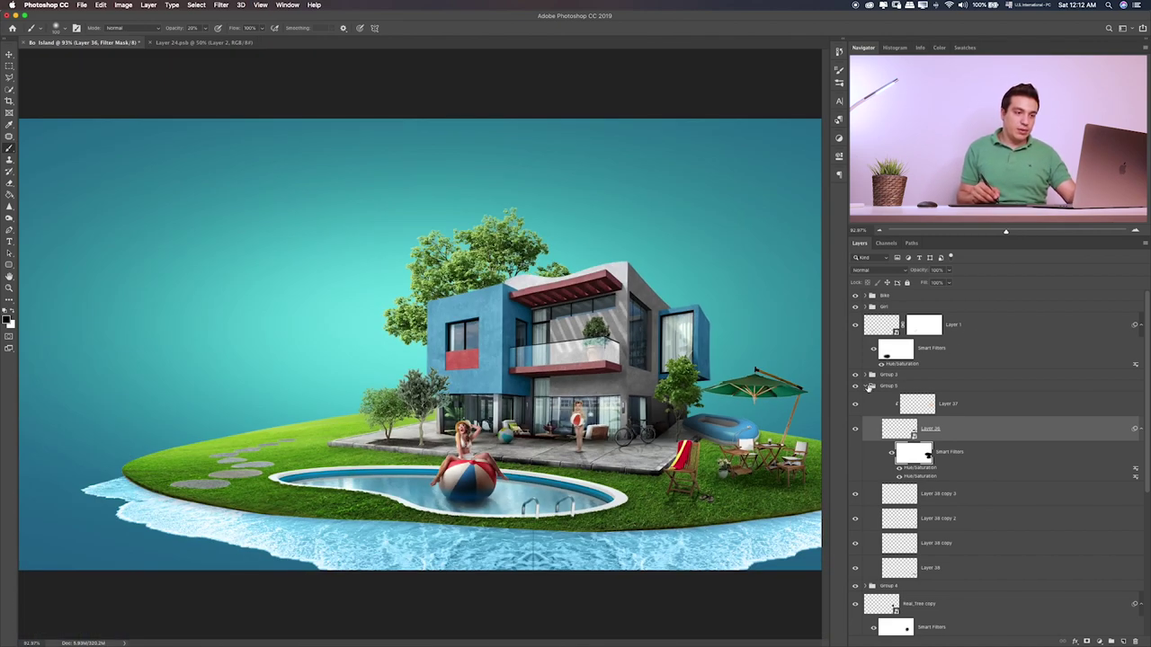
- Collapse Group 5, switch to the asset folder and Quick Look Layer 28.psb
{"action": "left_click", "coordinate": [878, 387]}
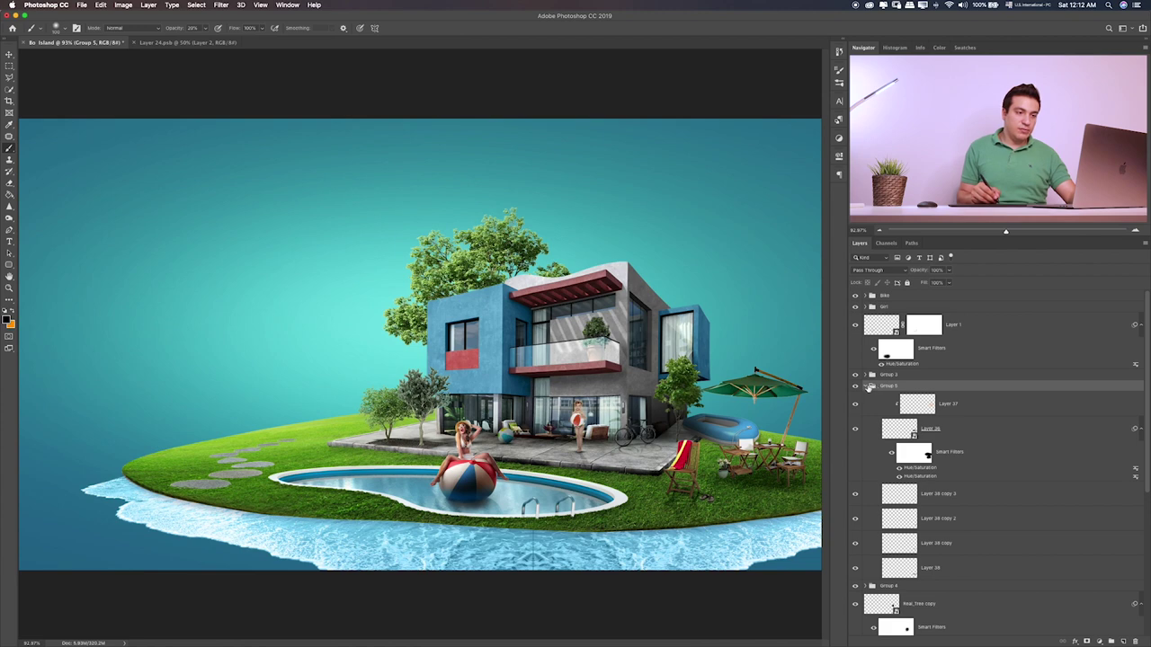
{"action": "left_click", "coordinate": [868, 386]}
{"action": "key", "text": "super+Tab"}
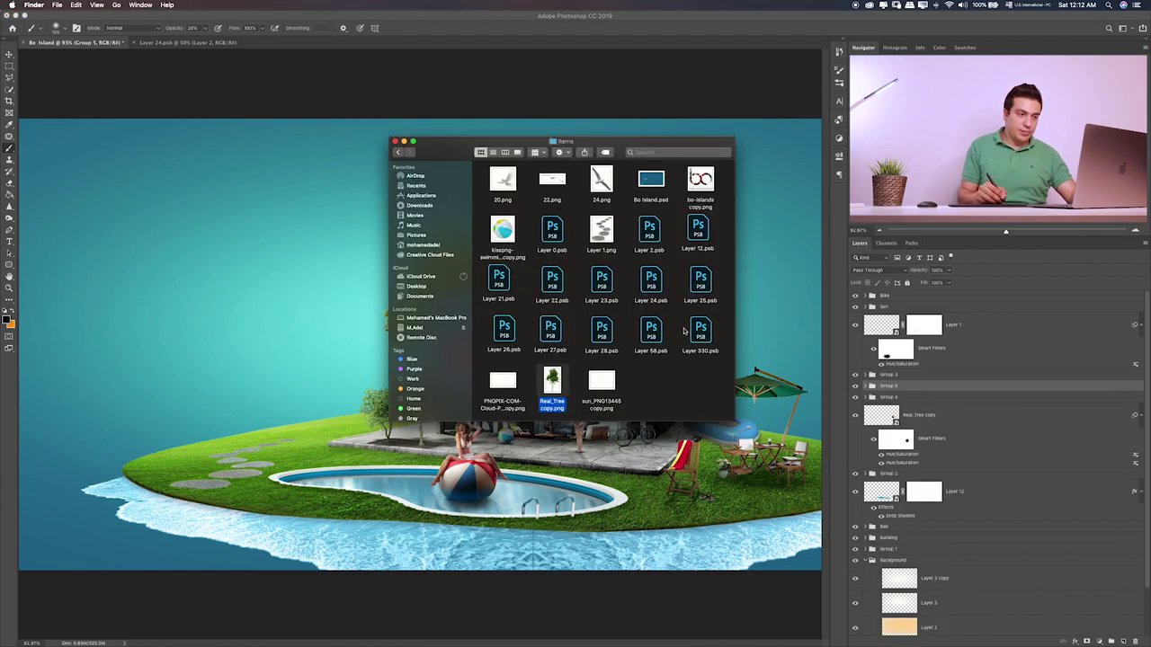
{"action": "left_click", "coordinate": [614, 373]}
{"action": "key", "text": "space"}
- Preview Layer 25.psb, Layer 21.psb, stepping stones Layer 1.png and bike Layer 12.psb
{"action": "key", "text": "Up"}
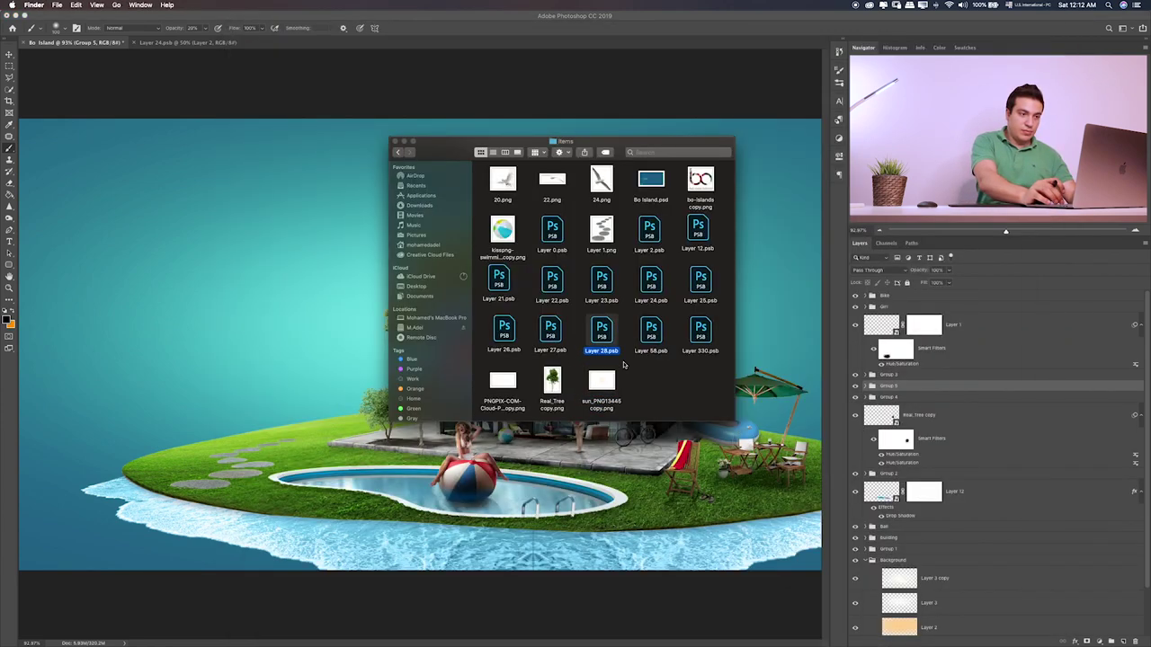
{"action": "key", "text": "Right"}
{"action": "key", "text": "space"}
{"action": "key", "text": "Right"}
{"action": "key", "text": "Up"}
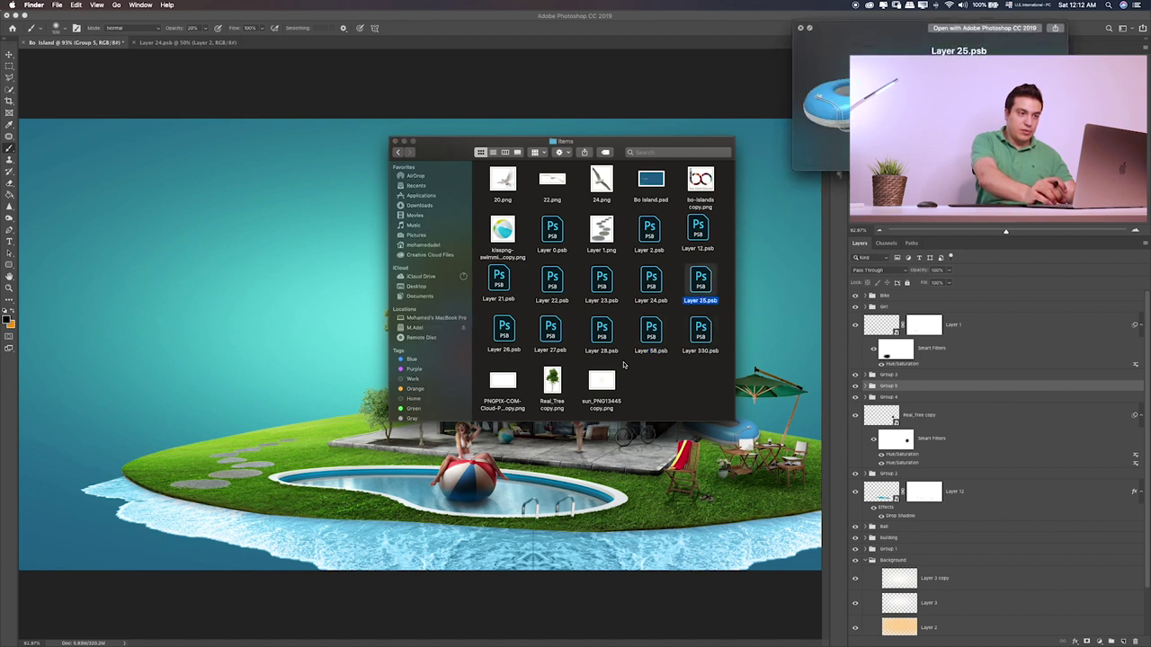
{"action": "key", "text": "Left"}
{"action": "key", "text": "Left"}
{"action": "key", "text": "Left"}
{"action": "key", "text": "Left"}
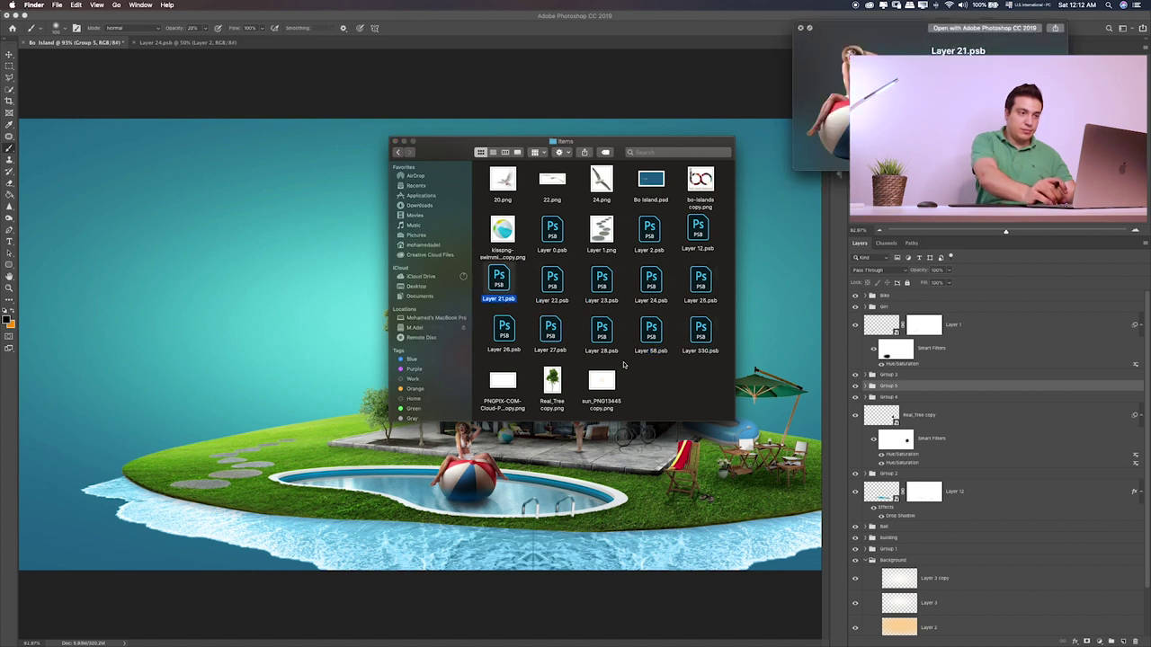
{"action": "key", "text": "Down"}
{"action": "key", "text": "Right"}
{"action": "key", "text": "Right"}
{"action": "key", "text": "Up"}
{"action": "key", "text": "Up"}
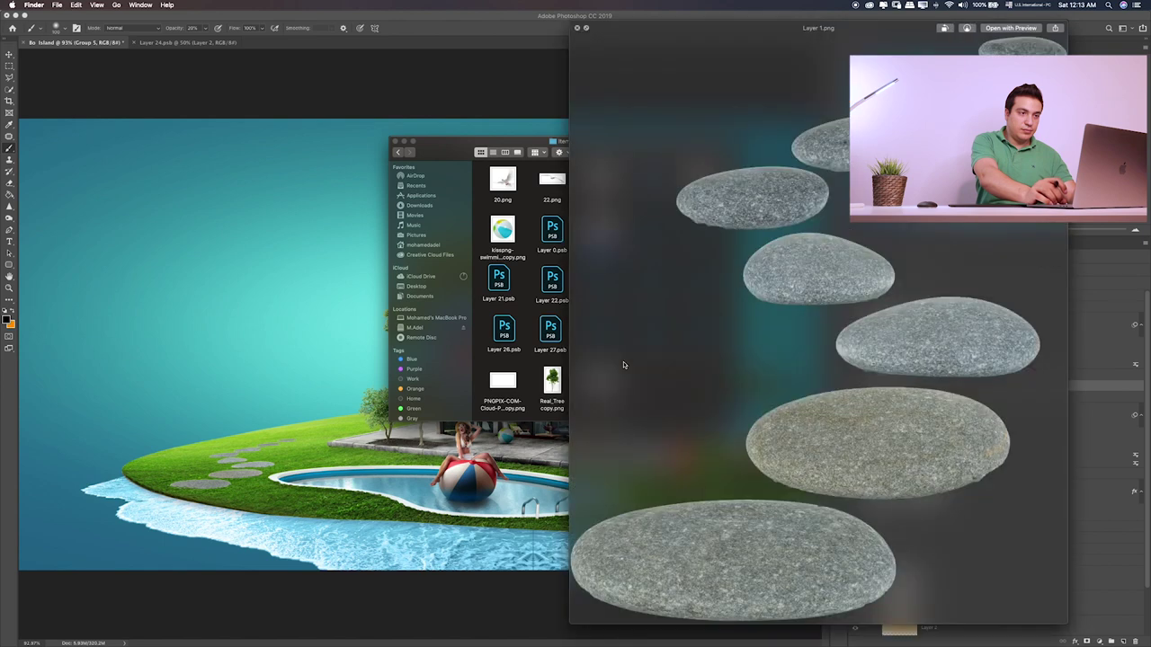
{"action": "key", "text": "Left"}
{"action": "key", "text": "Right"}
{"action": "key", "text": "Right"}
{"action": "key", "text": "Right"}
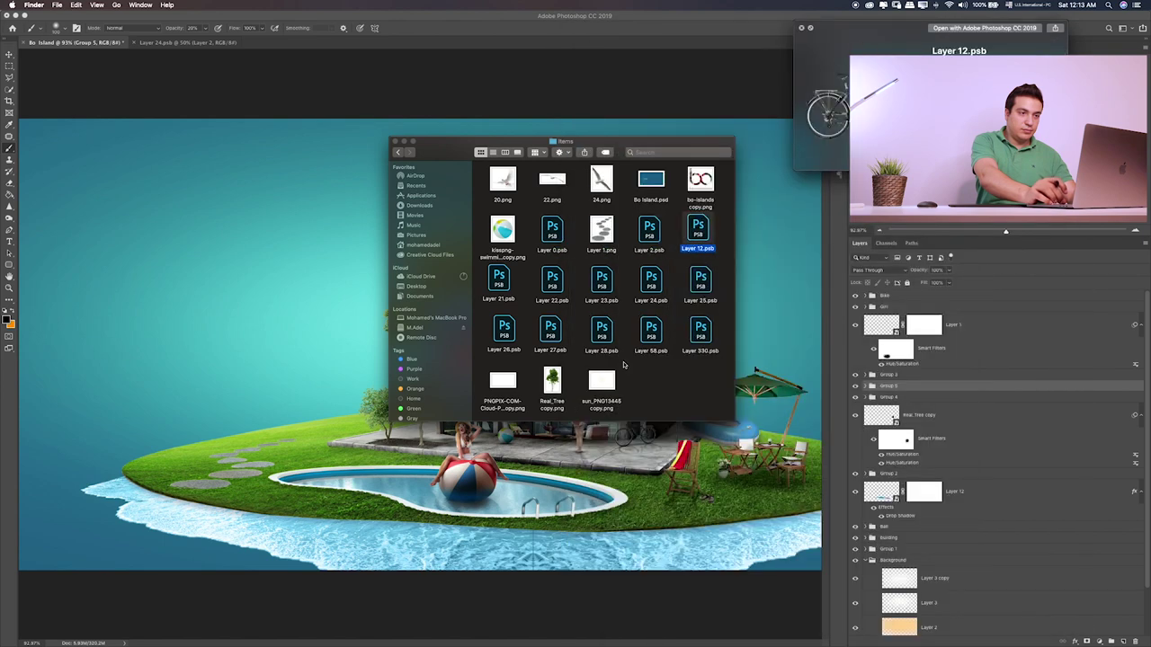
- Preview seagull 22.png, Layer 2.psb and Layer 24.psb, stopping on Layer 23.psb
{"action": "key", "text": "Up"}
{"action": "key", "text": "Left"}
{"action": "key", "text": "Left"}
{"action": "key", "text": "Left"}
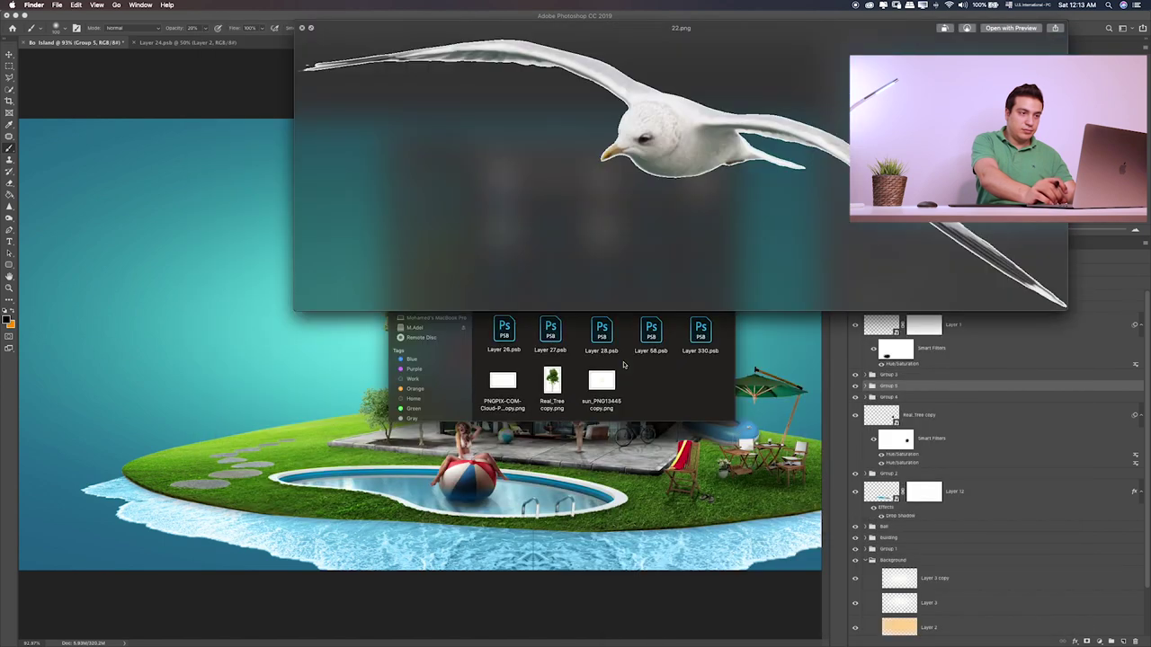
{"action": "key", "text": "Down"}
{"action": "key", "text": "Left"}
{"action": "key", "text": "Right"}
{"action": "key", "text": "Right"}
{"action": "key", "text": "Right"}
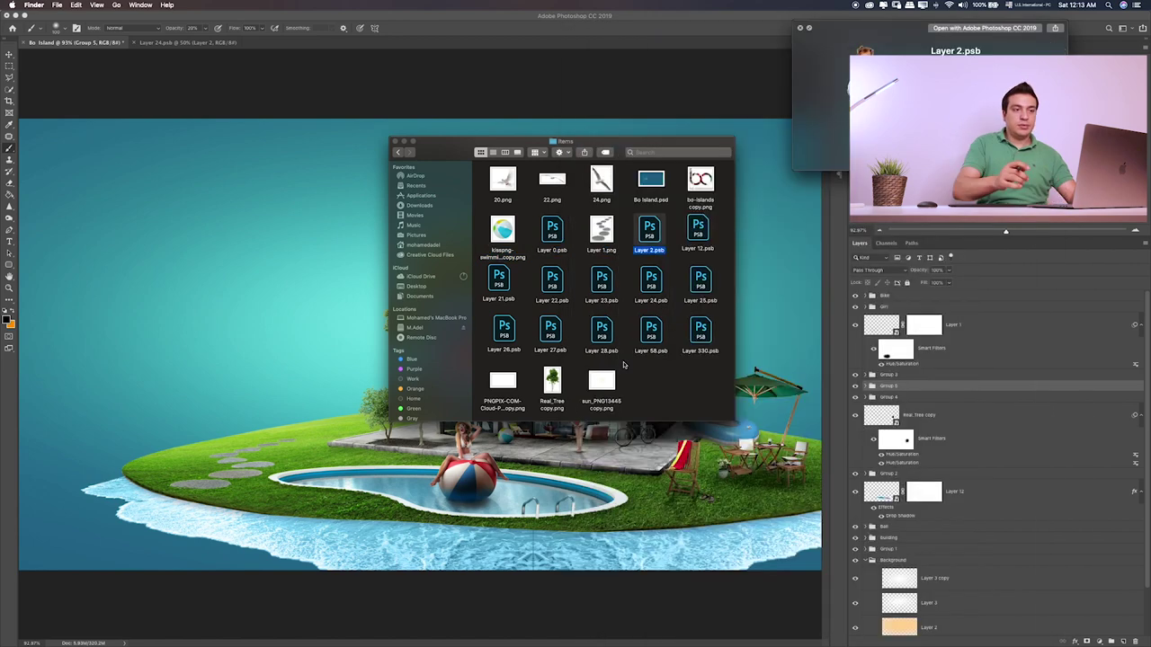
{"action": "key", "text": "Right"}
{"action": "key", "text": "Down"}
{"action": "key", "text": "Left"}
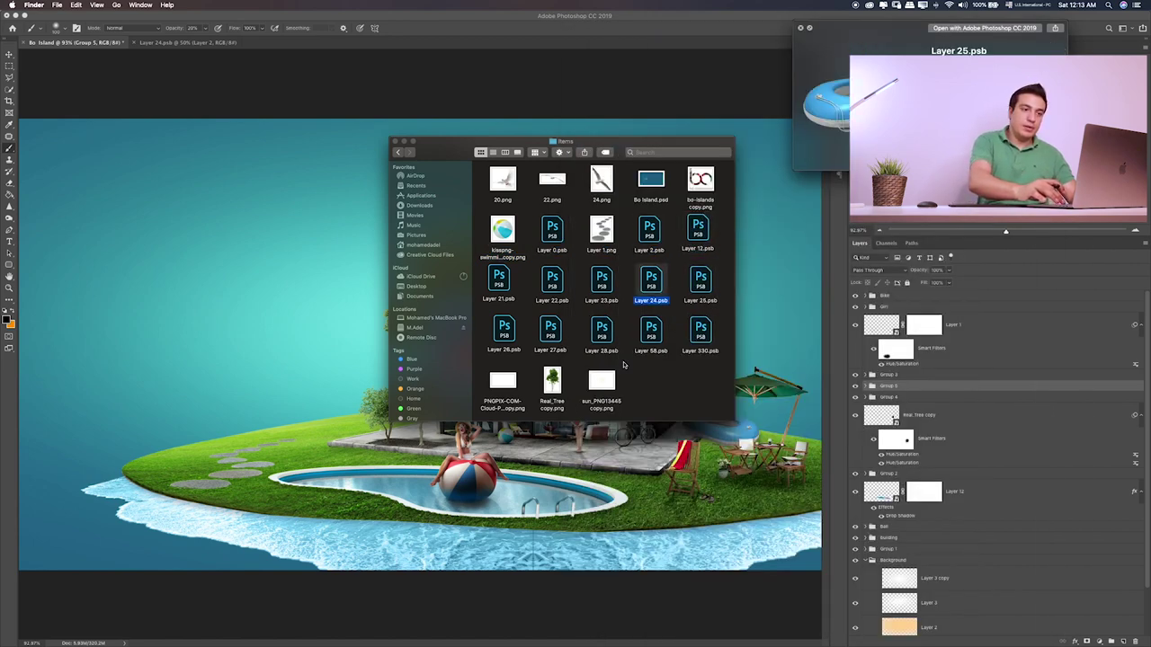
{"action": "key", "text": "Left"}
{"action": "key", "text": "space"}
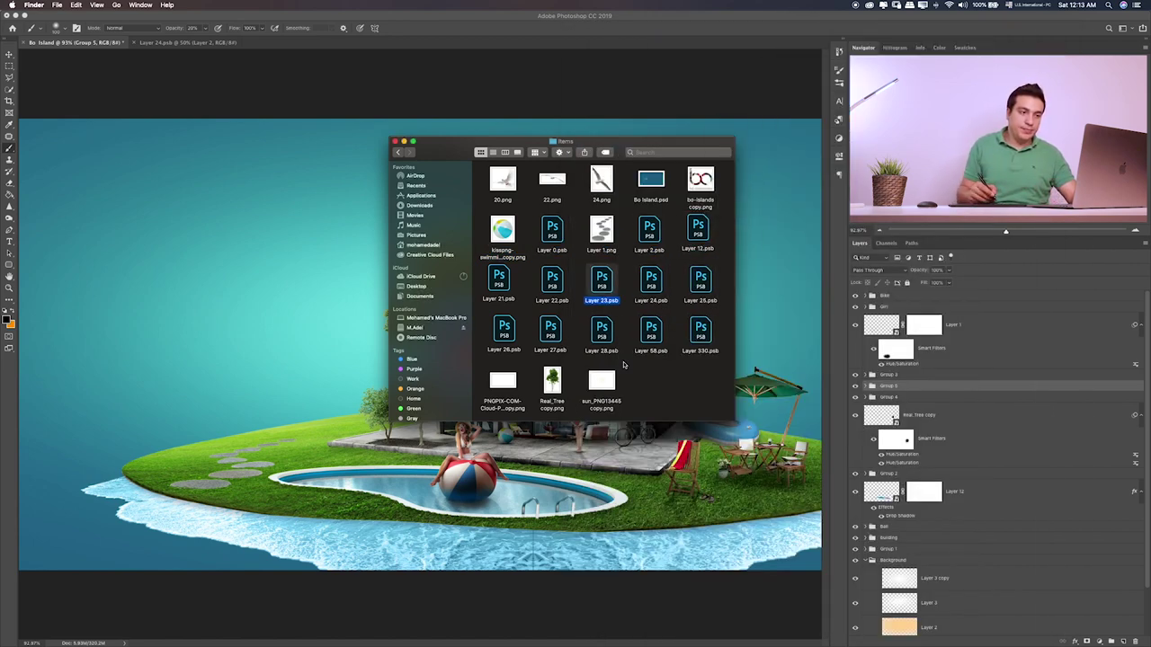
- Open Layer 23.psb, convert the sign to a Smart Object and drag it into the island composite
{"action": "double_click", "coordinate": [608, 286]}
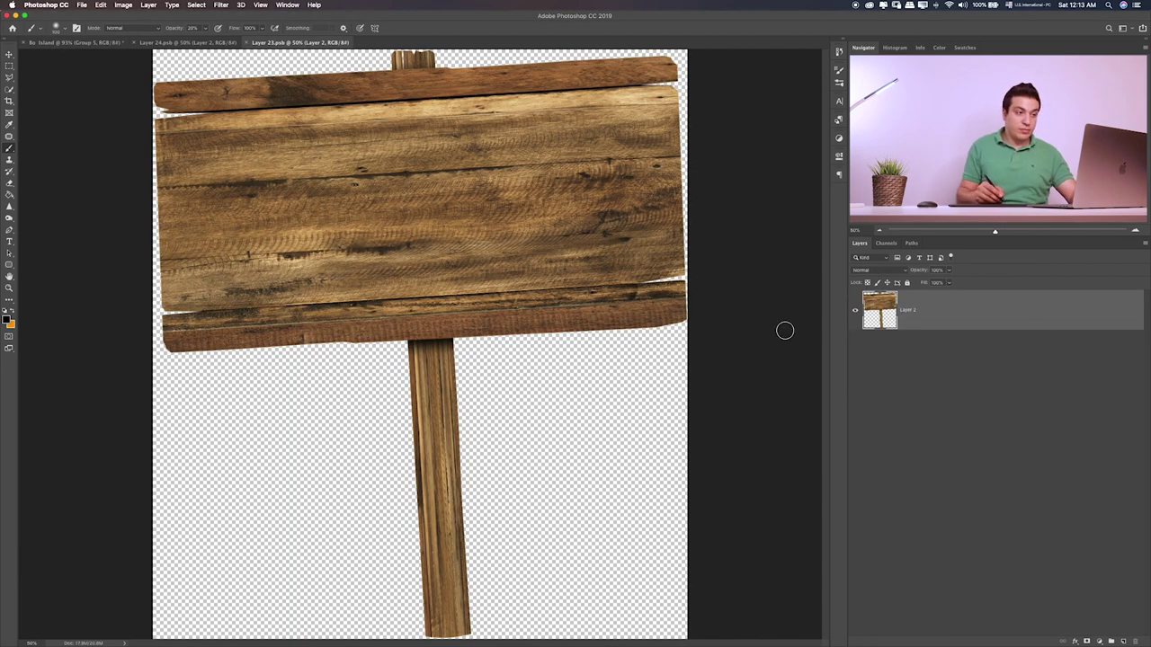
{"action": "right_click", "coordinate": [912, 308]}
{"action": "left_click", "coordinate": [1003, 376]}
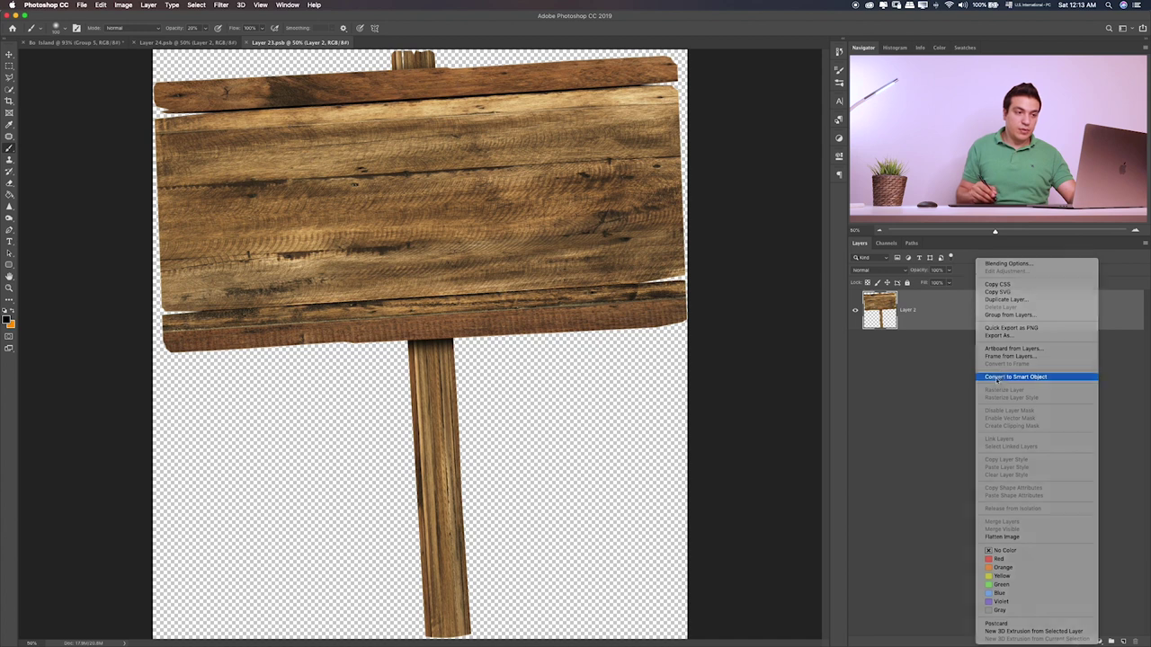
{"action": "left_click", "coordinate": [561, 297]}
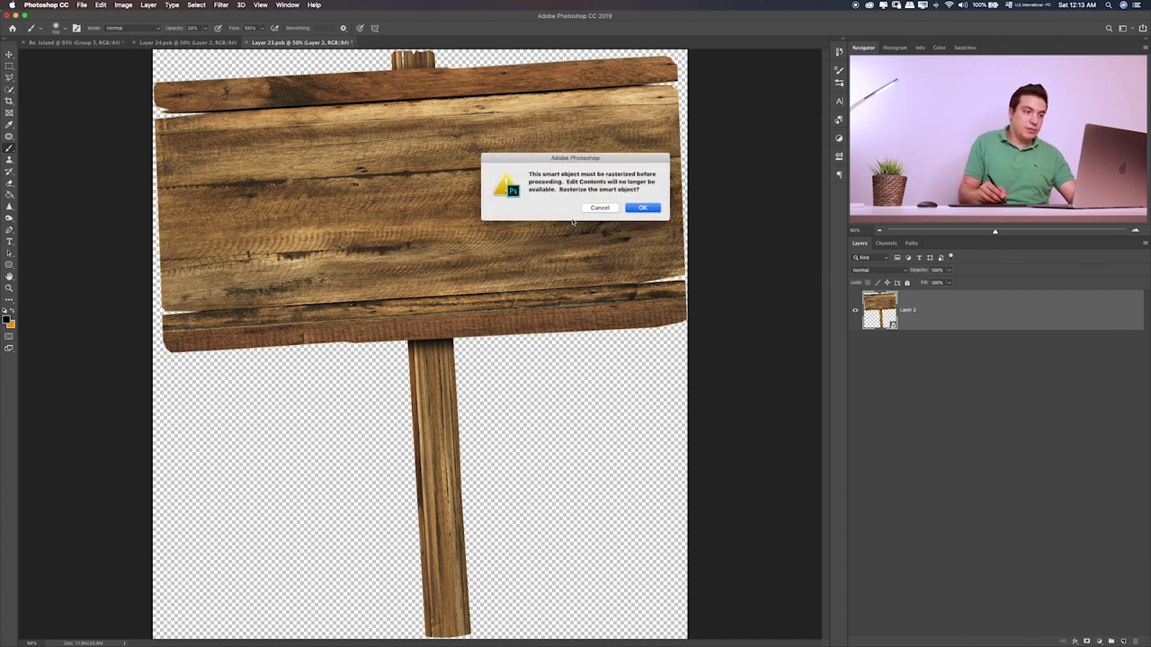
{"action": "left_click", "coordinate": [599, 208]}
{"action": "key", "text": "v"}
{"action": "mouse_move", "coordinate": [456, 238]}
{"action": "left_mouse_down"}
{"action": "mouse_move", "coordinate": [113, 45]}
{"action": "mouse_move", "coordinate": [147, 79]}
{"action": "left_mouse_up"}
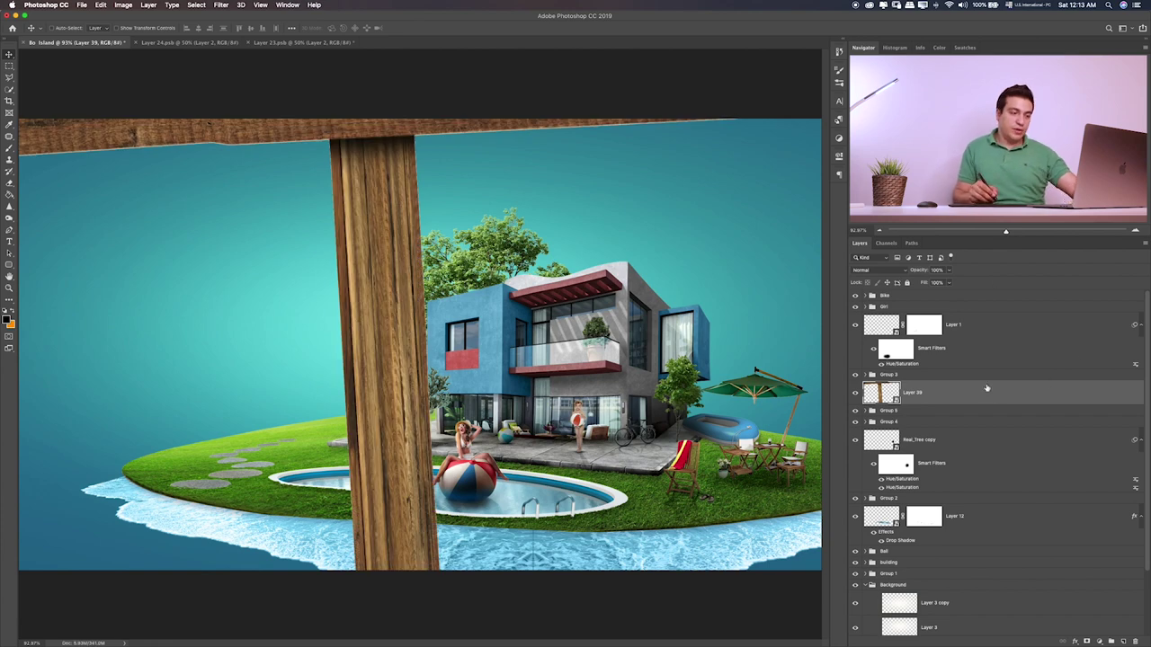
- Shrink the wooden sign and set it down on the island
{"action": "key", "text": "ctrl+t"}
{"action": "key", "text": "ctrl+0"}
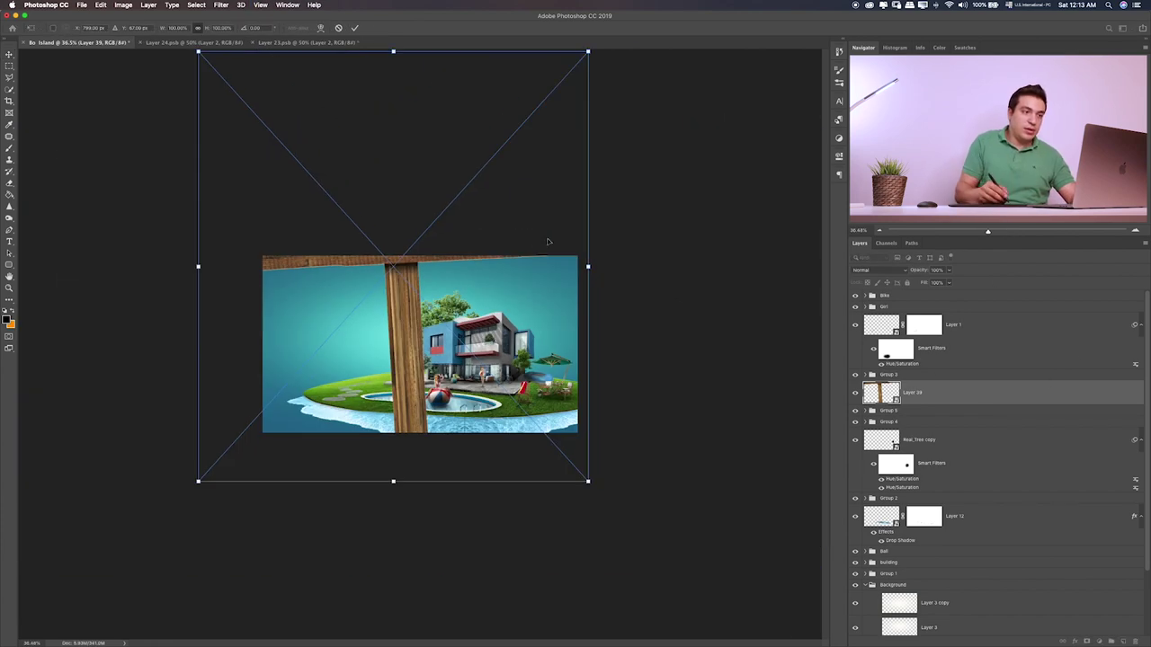
{"action": "mouse_move", "coordinate": [587, 52]}
{"action": "left_mouse_down"}
{"action": "mouse_move", "coordinate": [269, 398]}
{"action": "mouse_move", "coordinate": [536, 334]}
{"action": "mouse_move", "coordinate": [530, 347]}
{"action": "left_mouse_up"}
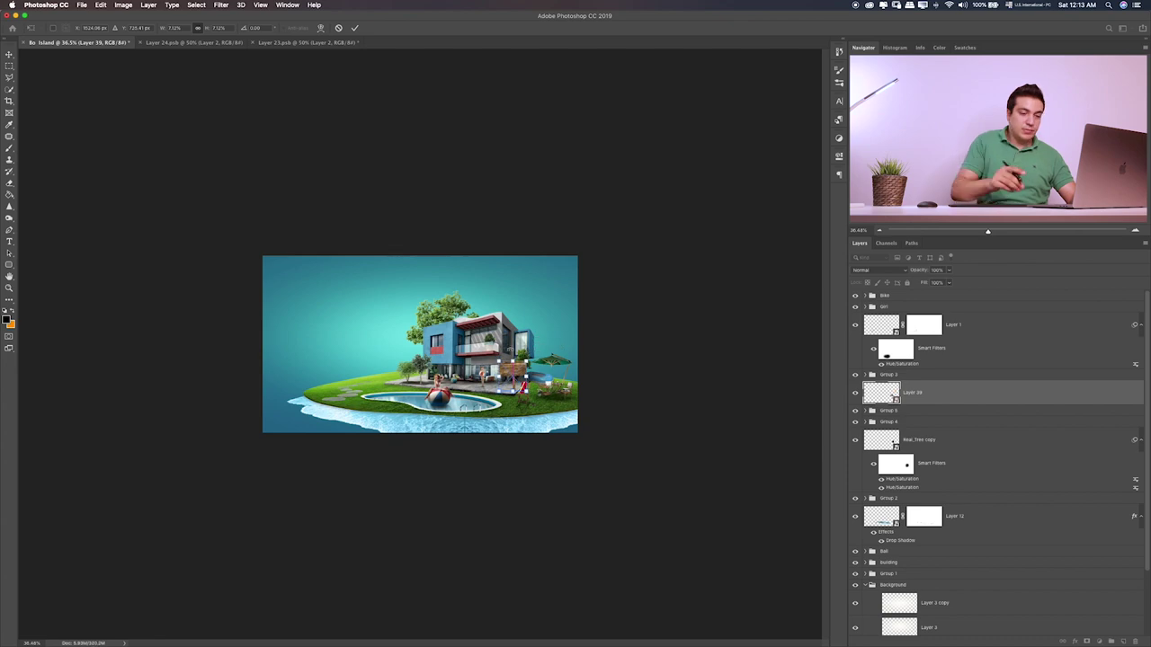
{"action": "key", "text": "Return"}
{"action": "scroll", "coordinate": [511, 353], "scroll_direction": "up", "scroll_amount": 3}
{"action": "scroll", "coordinate": [510, 352], "scroll_direction": "up", "scroll_amount": 3}
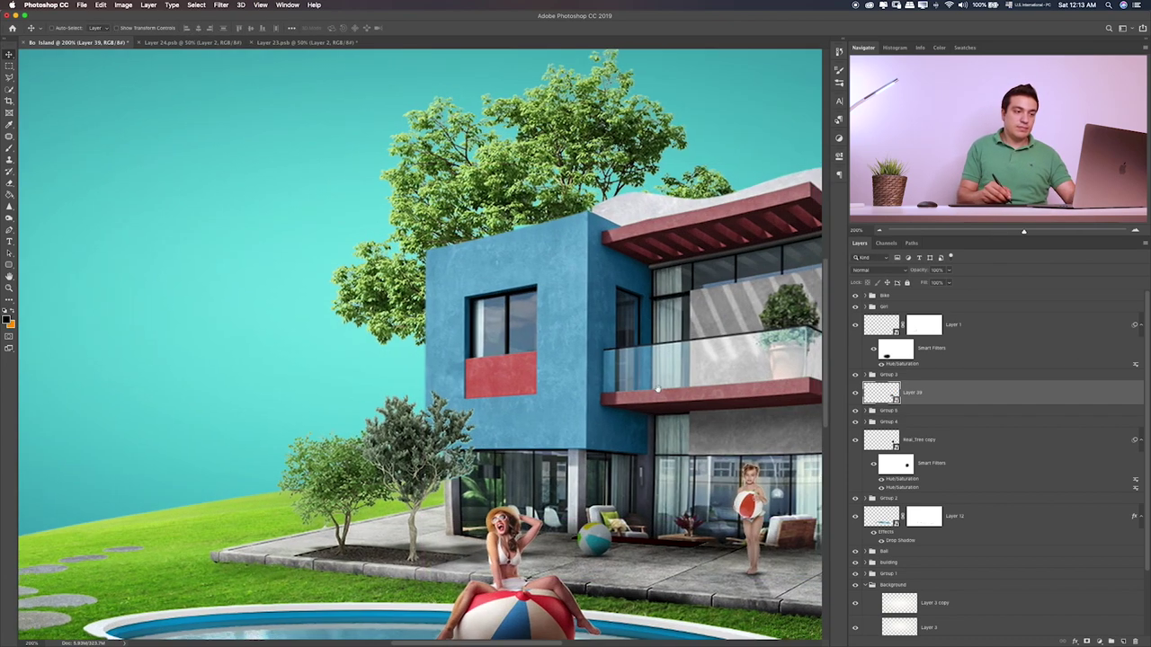
{"action": "scroll", "coordinate": [771, 409], "scroll_direction": "right", "scroll_amount": 10}
{"action": "scroll", "coordinate": [770, 409], "scroll_direction": "down", "scroll_amount": 2}
- Flip the sign horizontally, place it beside the bike, and bring its layer to the top
{"action": "key", "text": "ctrl+t"}
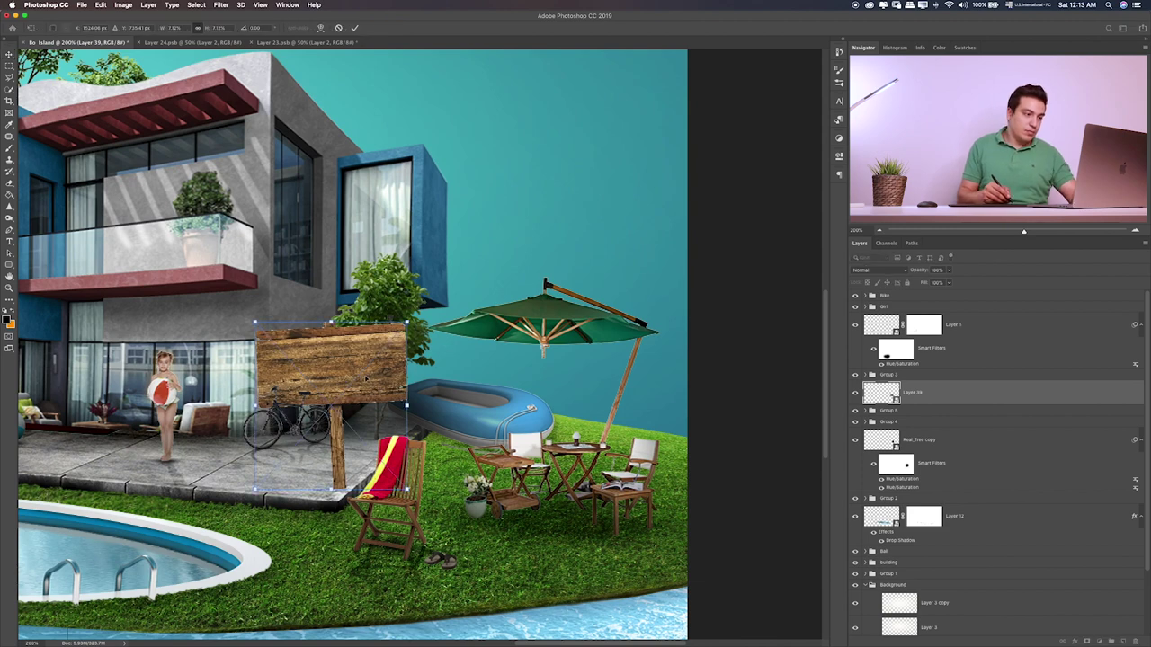
{"action": "right_click", "coordinate": [366, 379]}
{"action": "left_click", "coordinate": [430, 477]}
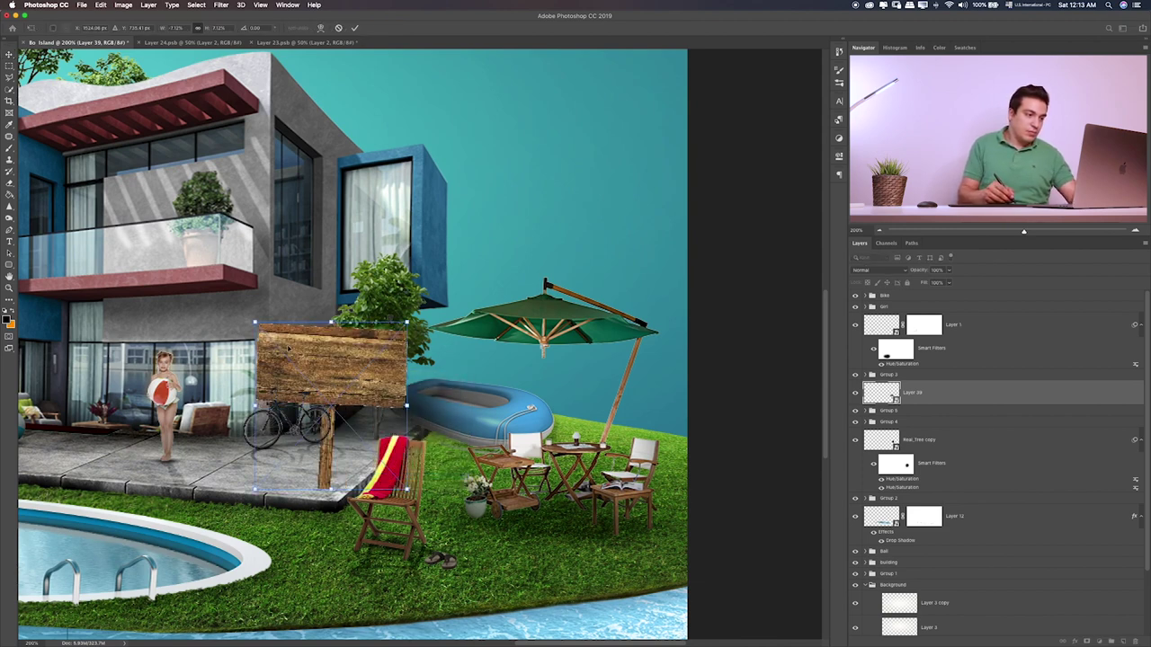
{"action": "left_click_drag", "start_coordinate": [262, 334], "coordinate": [308, 373]}
{"action": "left_click_drag", "start_coordinate": [366, 407], "coordinate": [369, 399]}
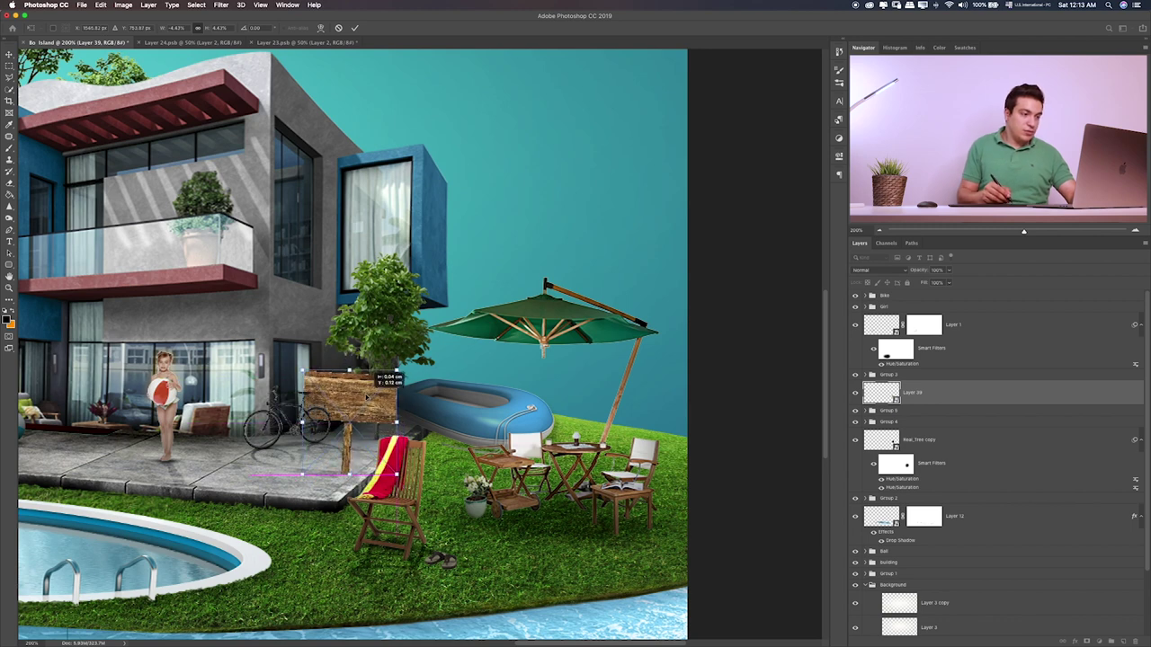
{"action": "key", "text": "Return"}
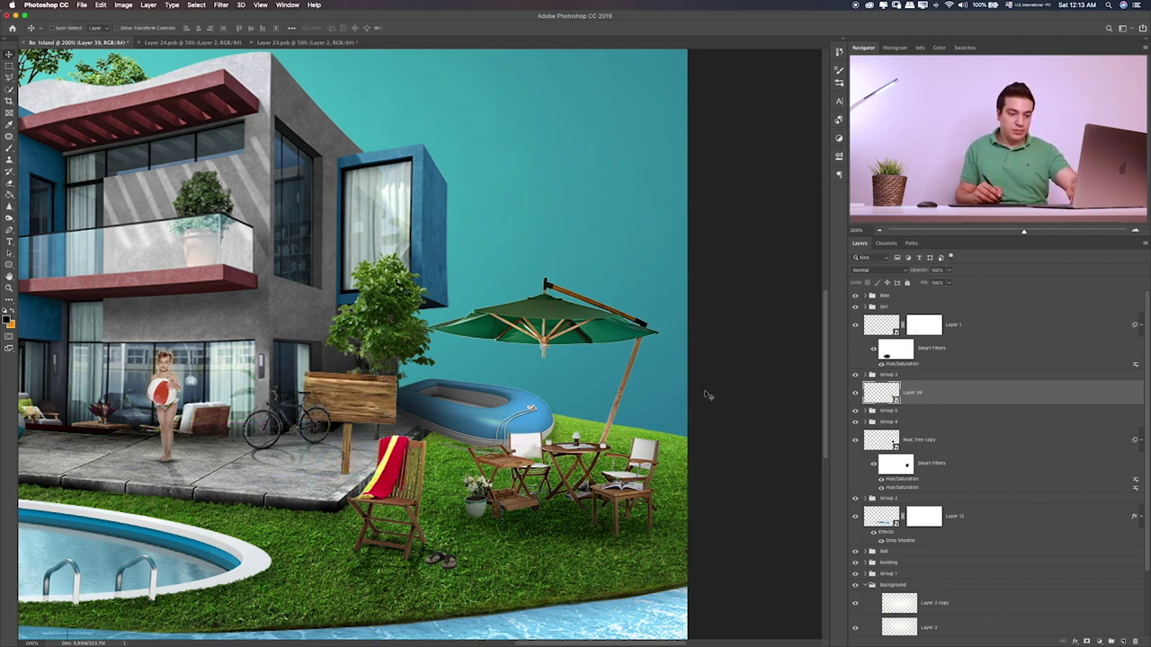
{"action": "key", "text": "ctrl+bracketright"}
{"action": "key", "text": "ctrl+bracketright"}
{"action": "key", "text": "ctrl+bracketright"}
{"action": "key", "text": "ctrl+bracketright"}
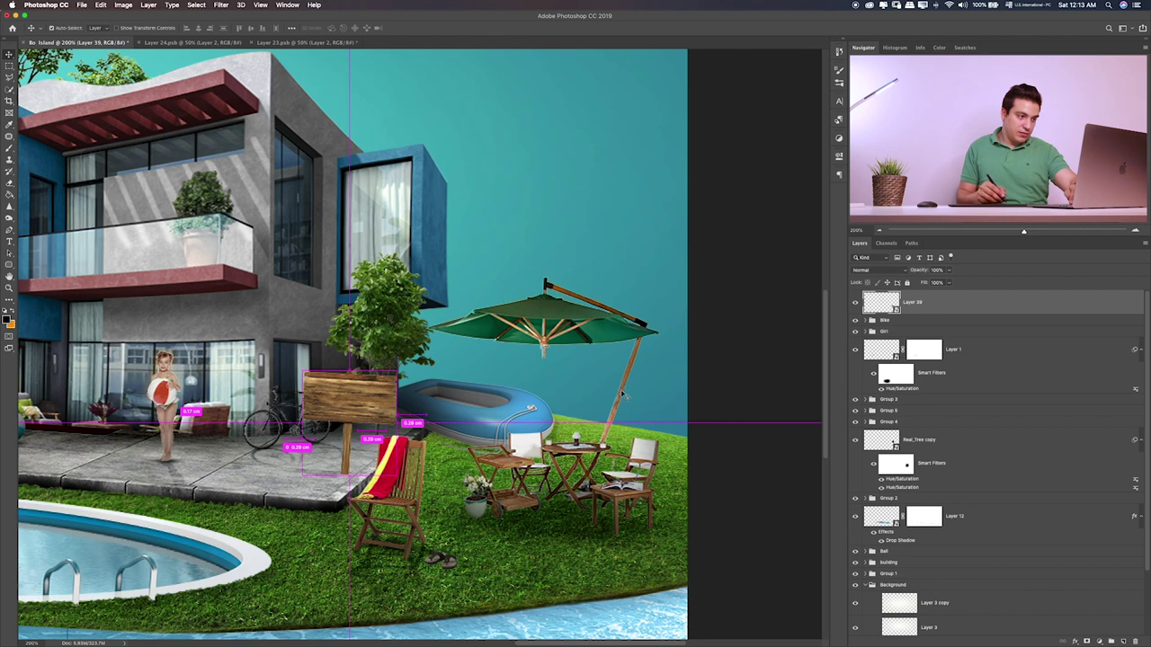
- Shrink the sign further, shift the bike left, and reposition the sign on the patio
{"action": "key", "text": "ctrl+t"}
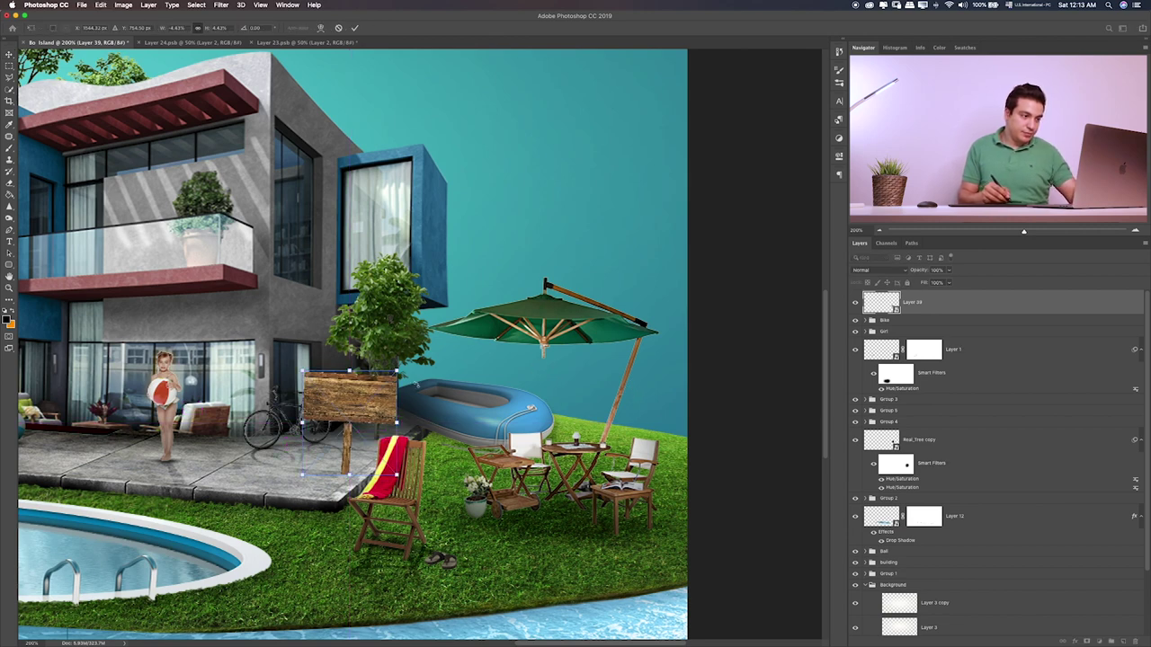
{"action": "left_click_drag", "start_coordinate": [397, 371], "coordinate": [365, 420]}
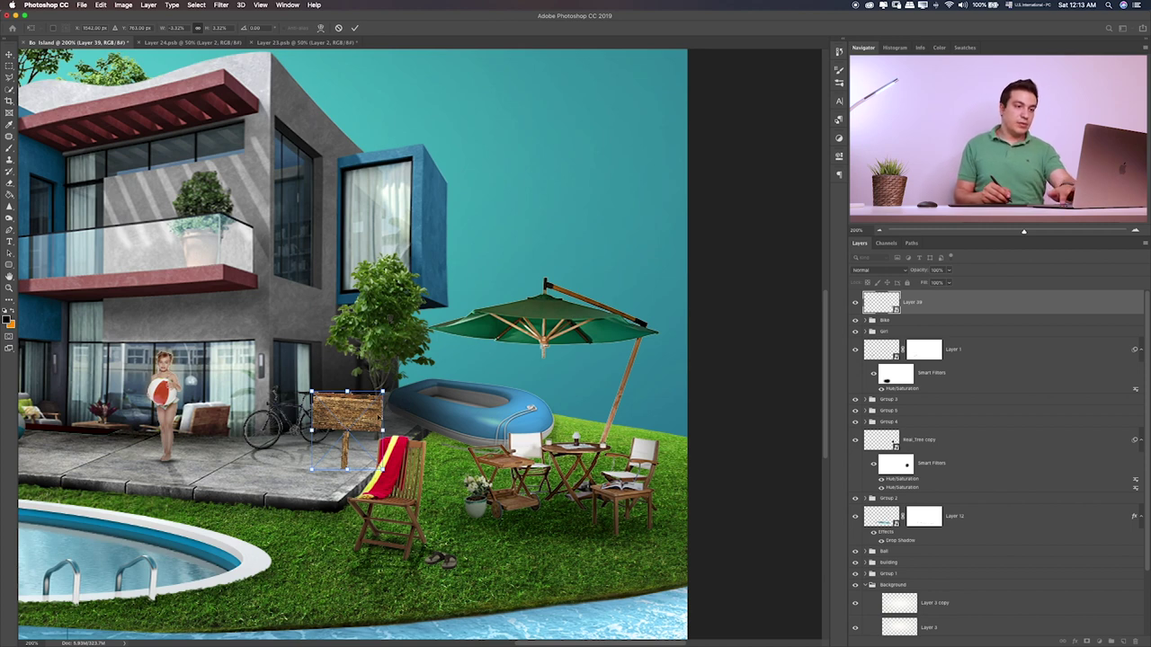
{"action": "key", "text": "Return"}
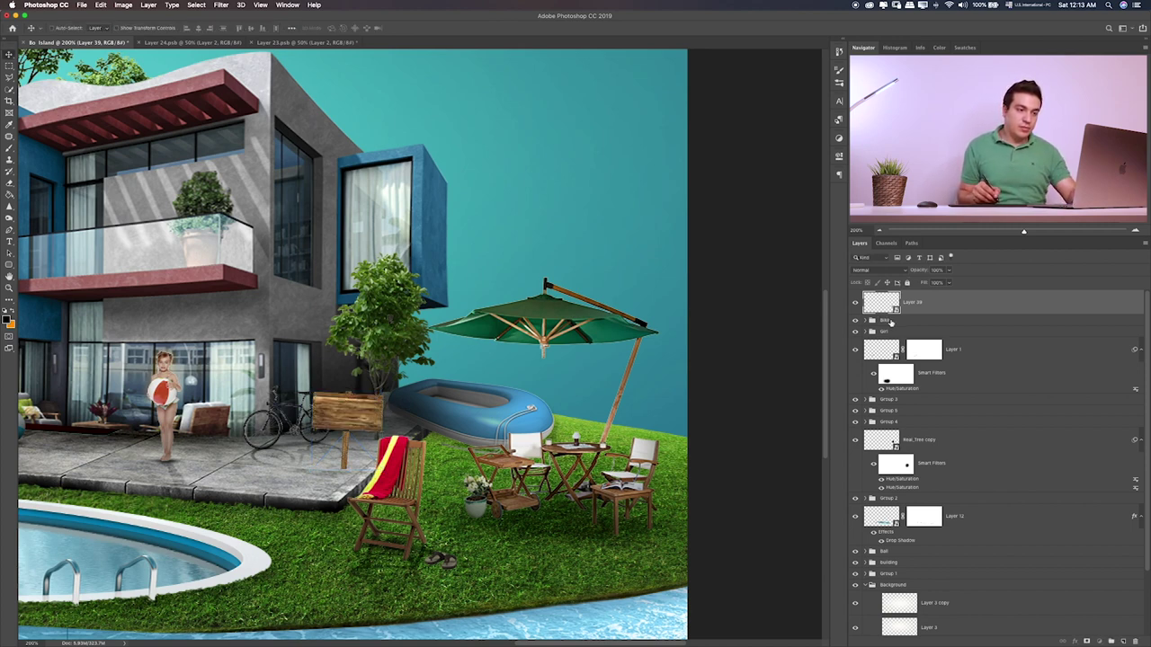
{"action": "left_click", "coordinate": [891, 322]}
{"action": "left_click_drag", "start_coordinate": [552, 390], "coordinate": [536, 392]}
{"action": "left_click", "coordinate": [901, 306]}
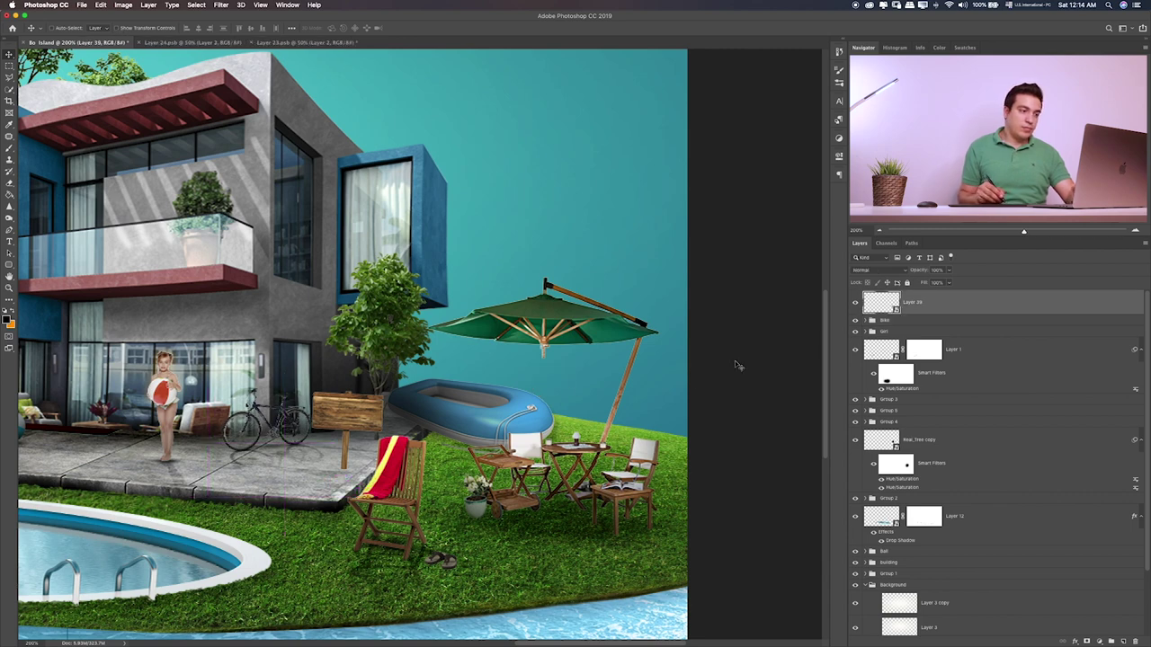
{"action": "left_click_drag", "start_coordinate": [642, 386], "coordinate": [649, 382]}
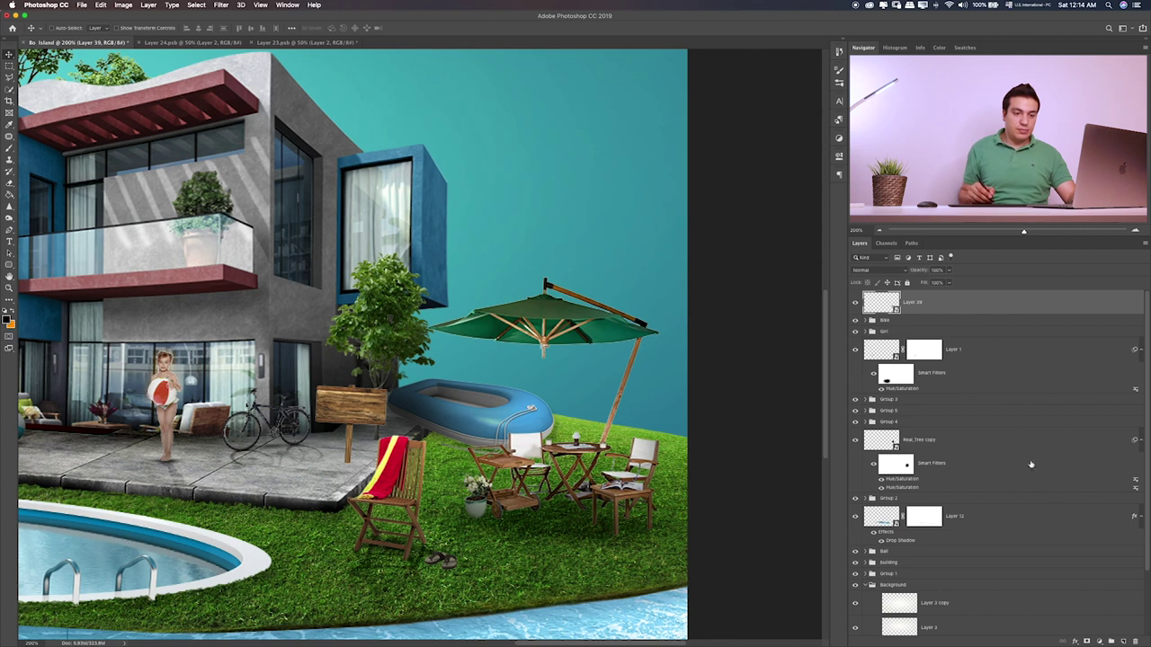
- Paint a dark trial shadow on a new Layer 40 under the bike
{"action": "left_click", "coordinate": [1123, 641]}
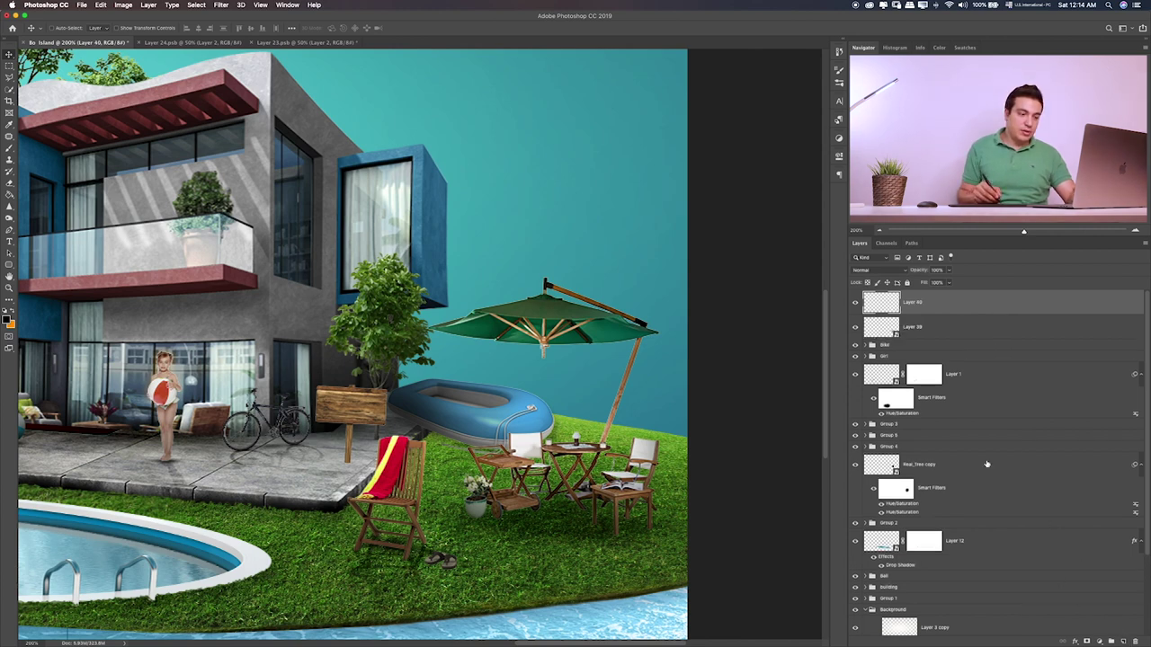
{"action": "key", "text": "b"}
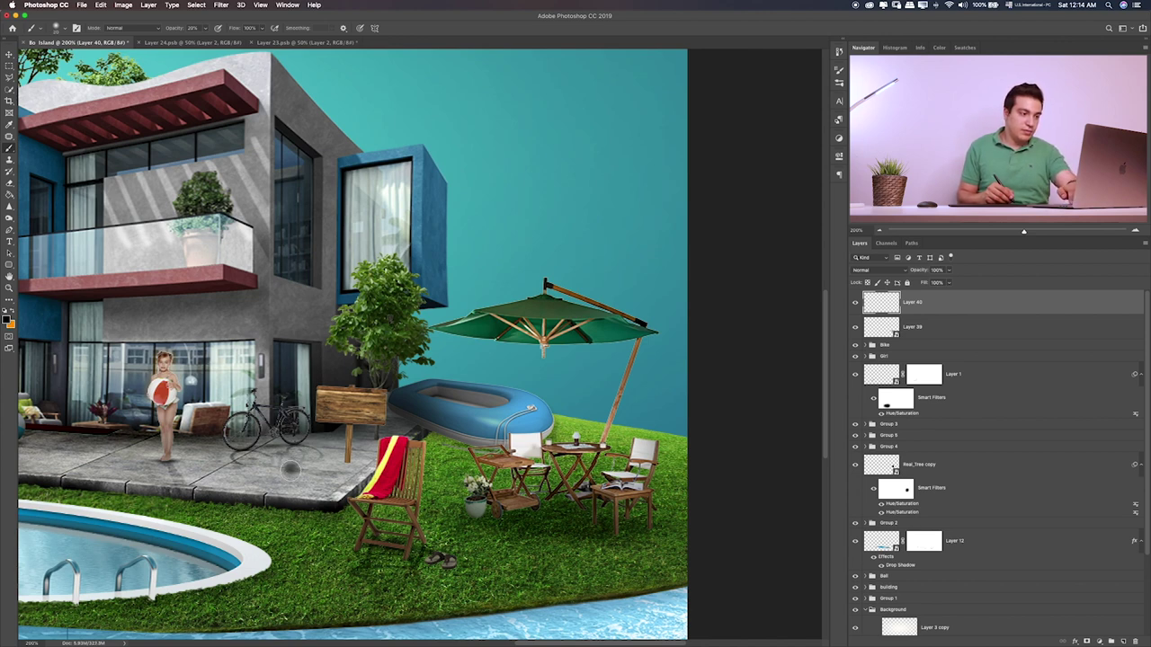
{"action": "mouse_move", "coordinate": [290, 468]}
{"action": "left_mouse_down"}
{"action": "mouse_move", "coordinate": [363, 454]}
{"action": "mouse_move", "coordinate": [362, 465]}
{"action": "left_mouse_up"}
{"action": "key", "text": "ctrl+t"}
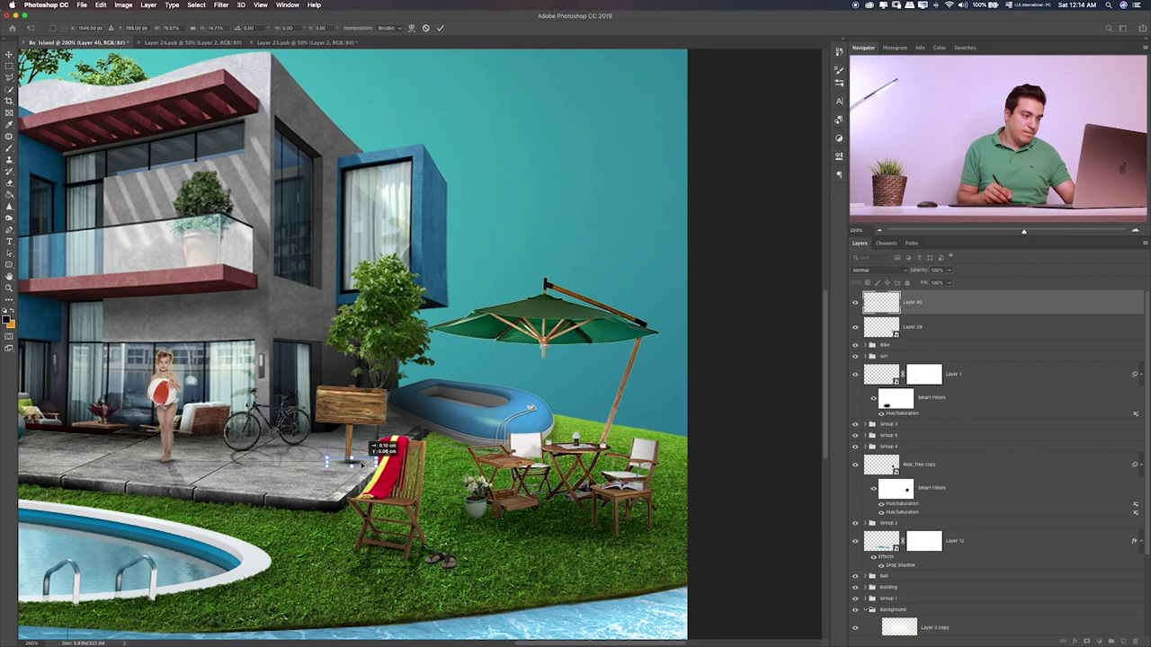
{"action": "key", "text": "Return"}
{"action": "key", "text": "b"}
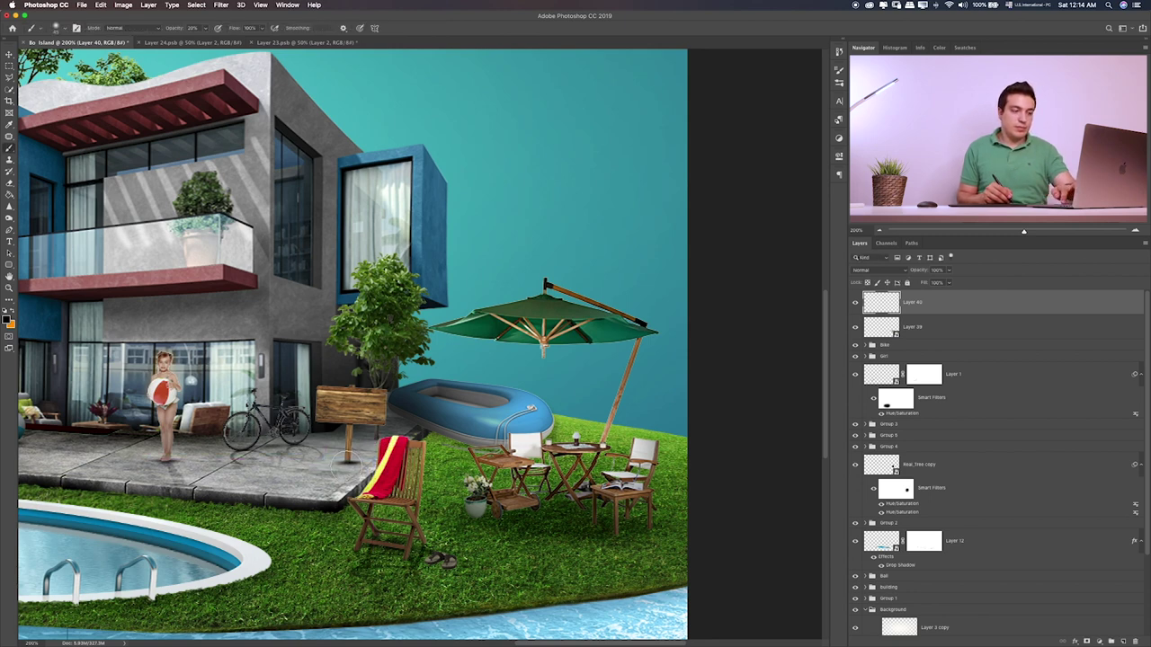
{"action": "key", "text": "v"}
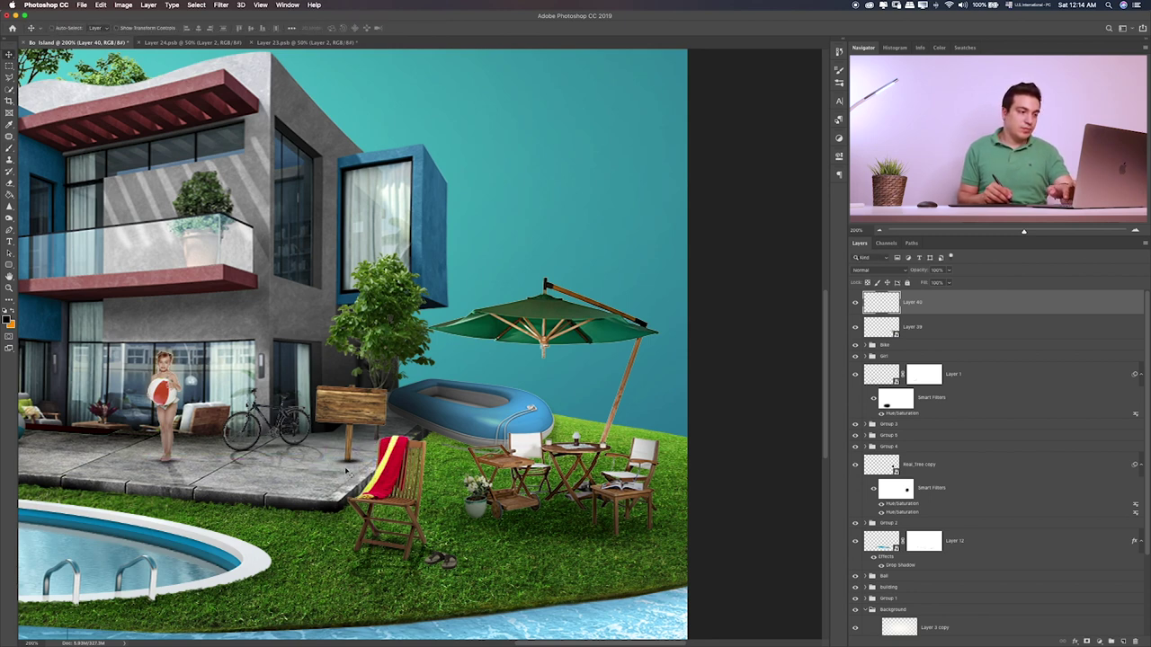
- Move Layer 40 below Layer 39 and narrow the shadow to 80% width under the sign post
{"action": "key", "text": "ctrl+bracketleft"}
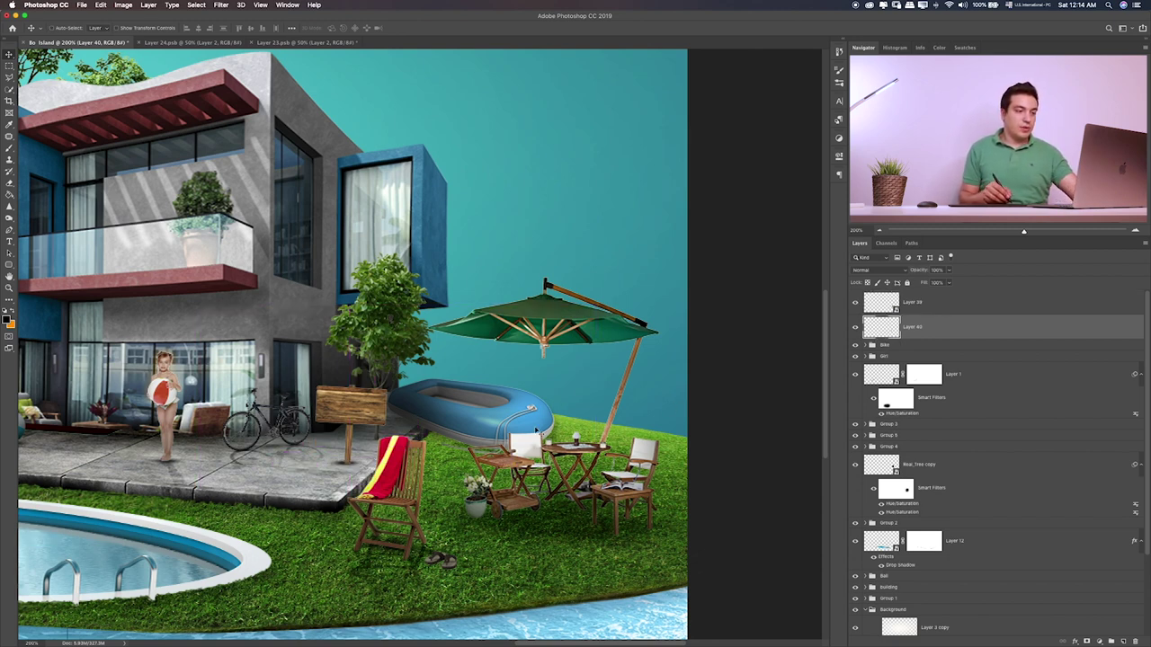
{"action": "key", "text": "ctrl+t"}
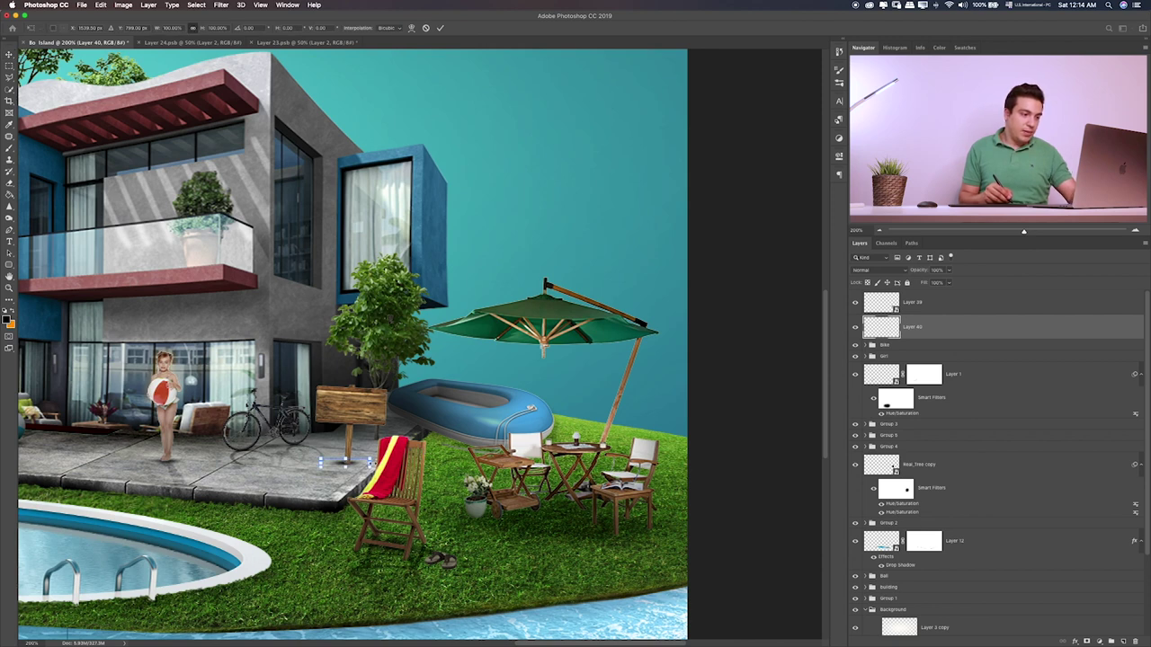
{"action": "left_click_drag", "start_coordinate": [369, 461], "coordinate": [360, 462]}
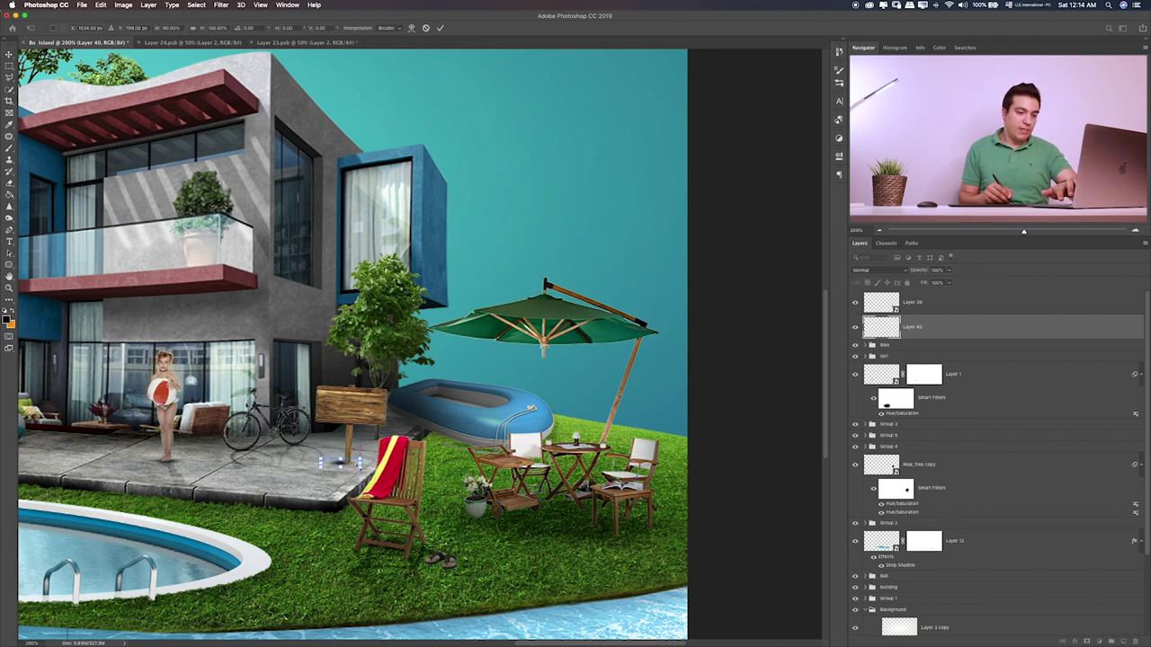
{"action": "key", "text": "Return"}
{"action": "left_click_drag", "start_coordinate": [364, 459], "coordinate": [372, 449]}
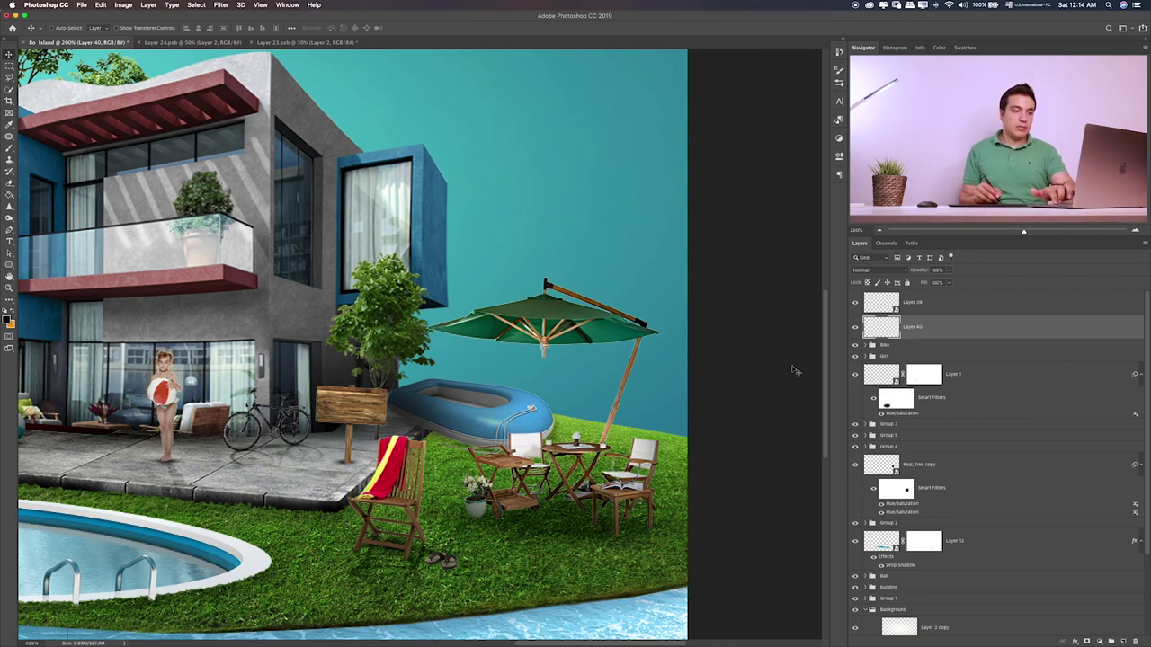
- Lower Layer 40's opacity to 83%
{"action": "left_click", "coordinate": [949, 269]}
{"action": "left_click_drag", "start_coordinate": [946, 281], "coordinate": [934, 281]}
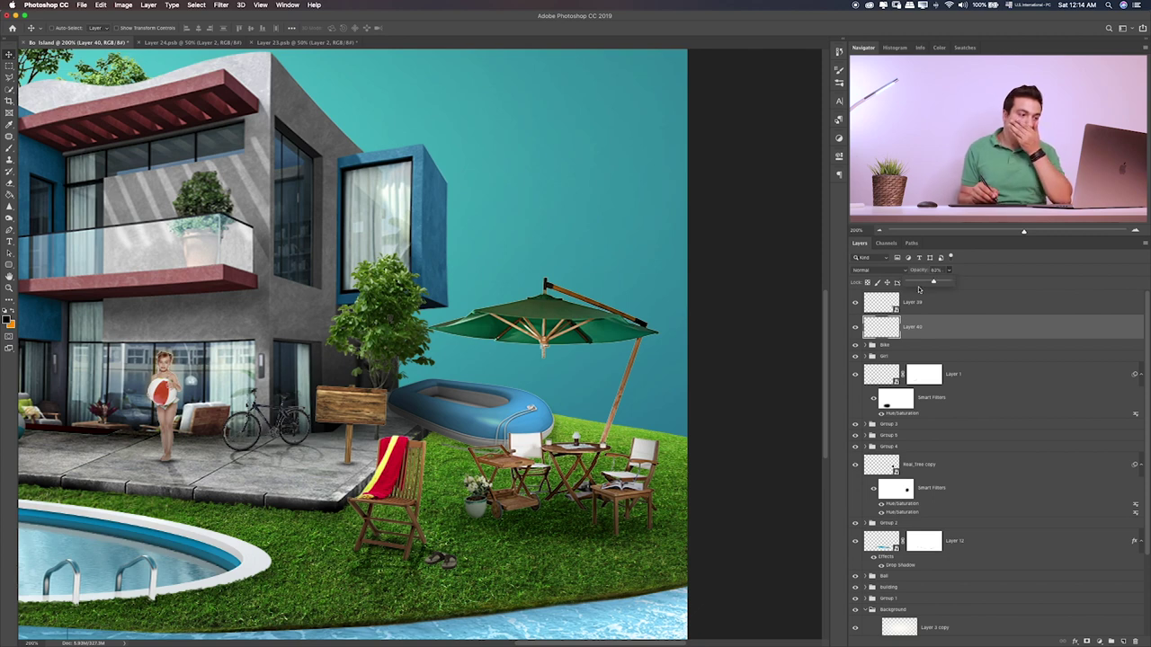
{"action": "left_click", "coordinate": [962, 303]}
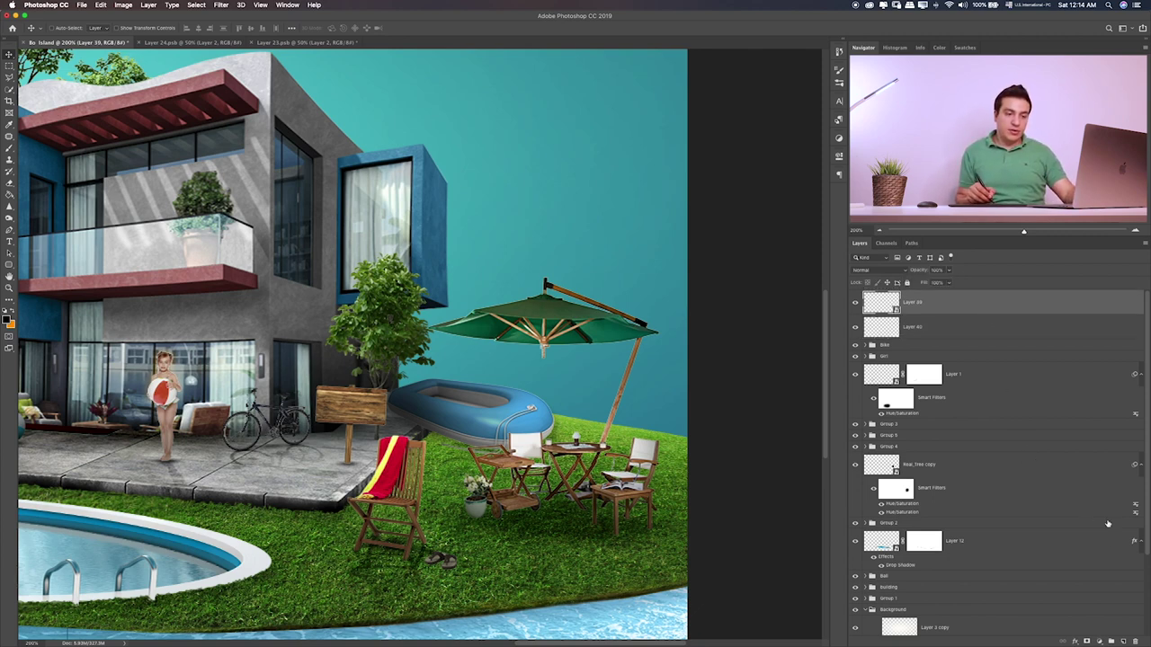
- Add an empty Layer 41 clipped to the sign's Layer 39
{"action": "left_click", "coordinate": [1122, 640]}
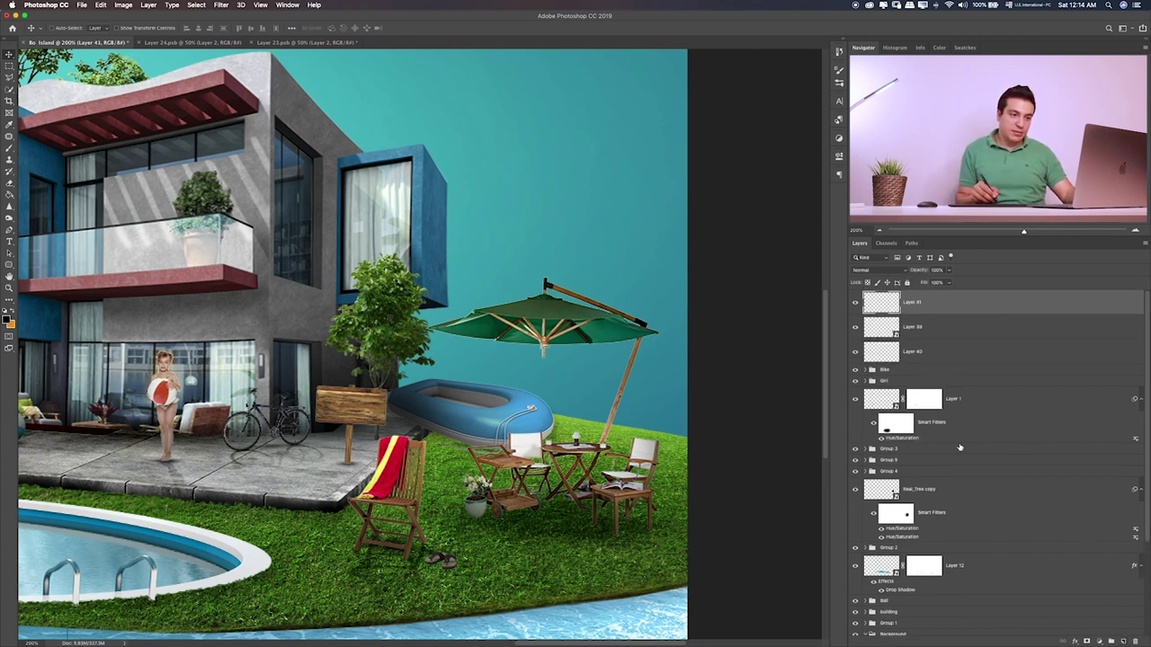
{"action": "left_click", "coordinate": [939, 310], "text": "alt"}
{"action": "key", "text": "b"}
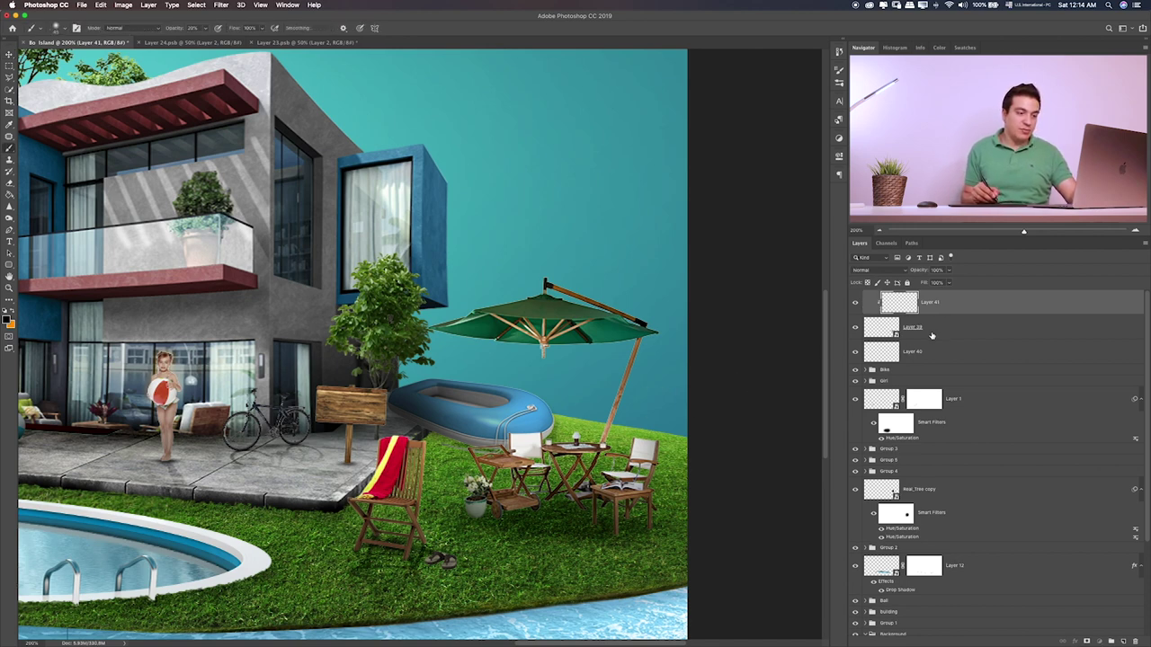
{"action": "left_click", "coordinate": [932, 332]}
- Darken Layer 39 with Hue/Saturation Lightness -27, mask it near the tree, and add Layer 42
{"action": "key", "text": "ctrl+u"}
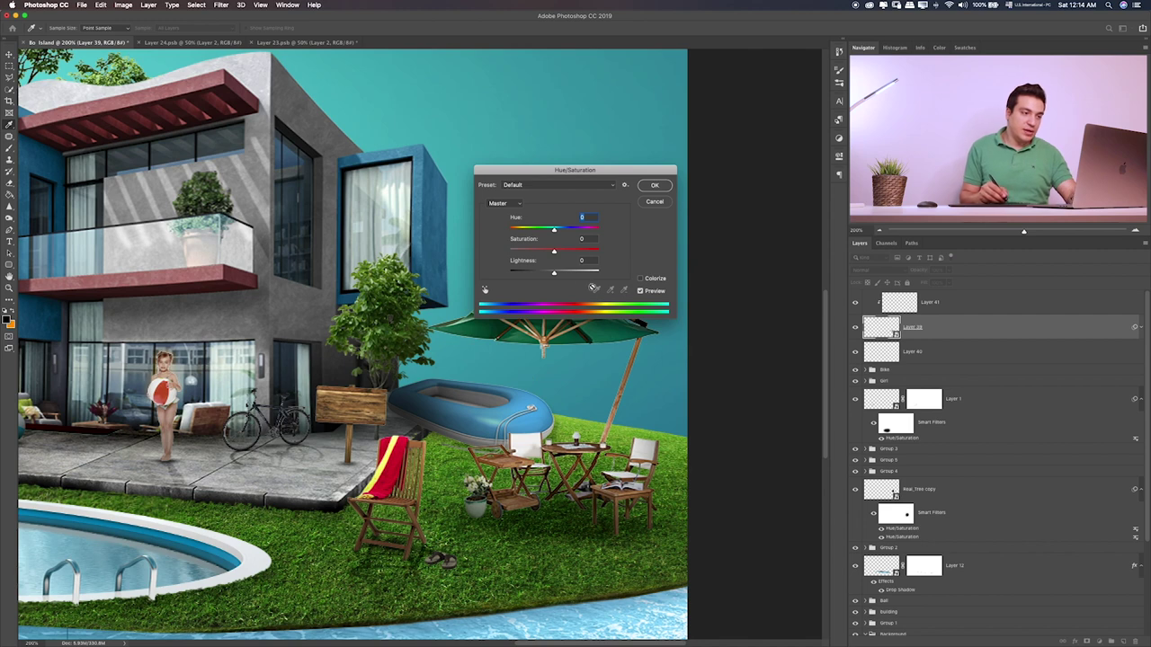
{"action": "left_click", "coordinate": [542, 273]}
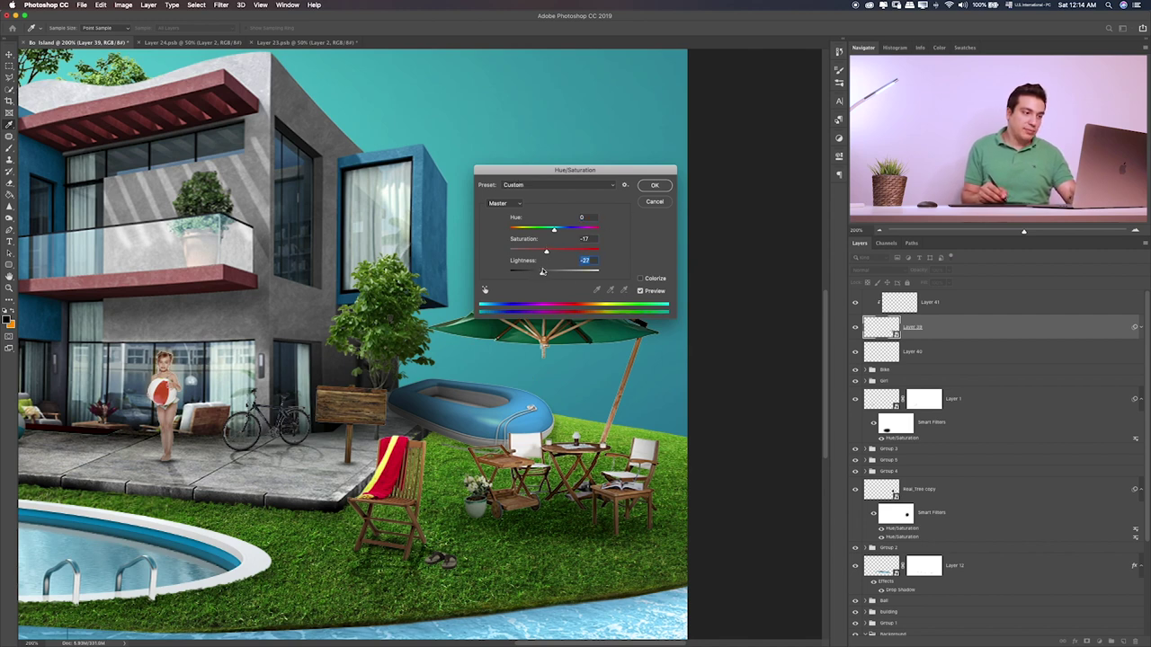
{"action": "left_click", "coordinate": [654, 186]}
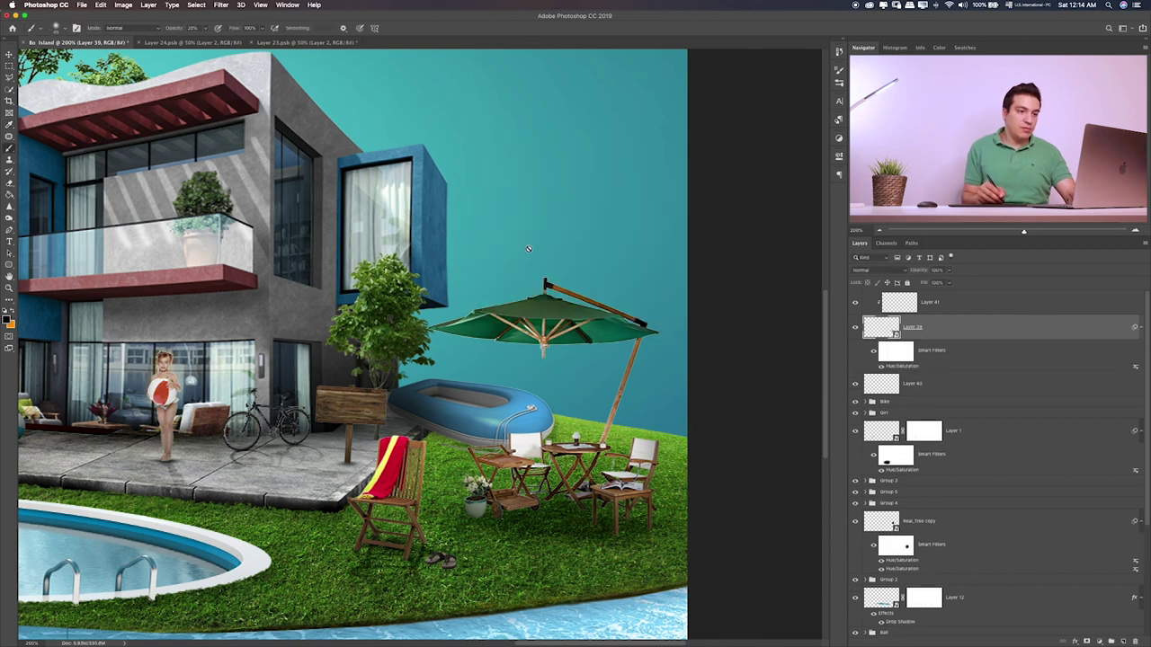
{"action": "left_click", "coordinate": [890, 349]}
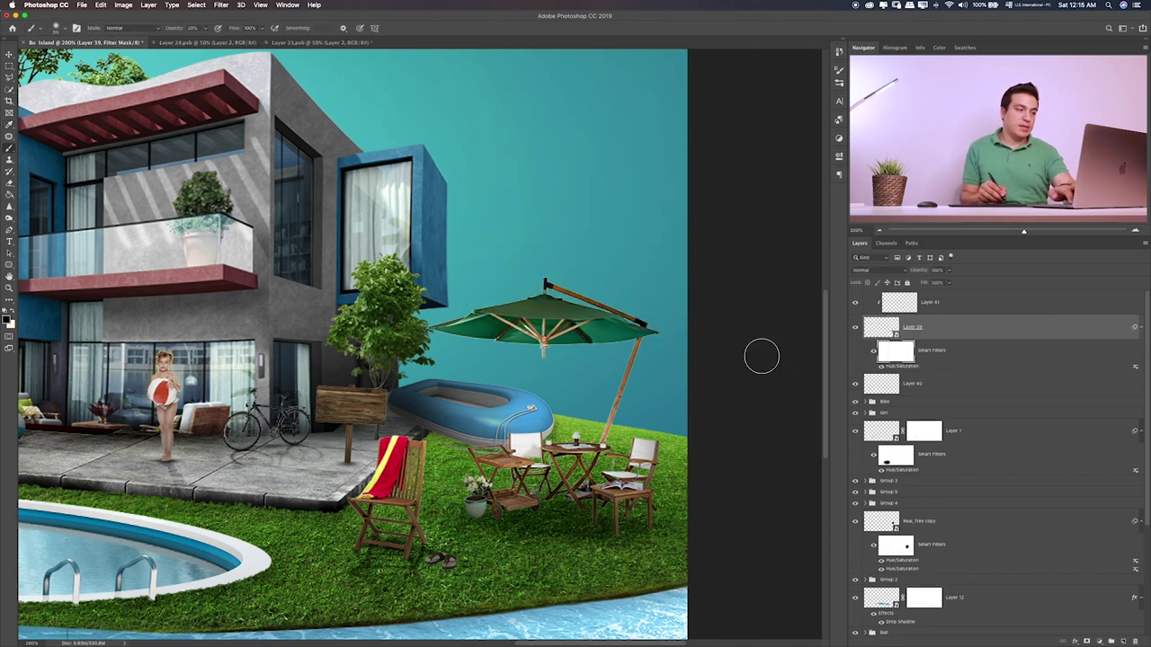
{"action": "left_click_drag", "start_coordinate": [372, 372], "coordinate": [330, 385]}
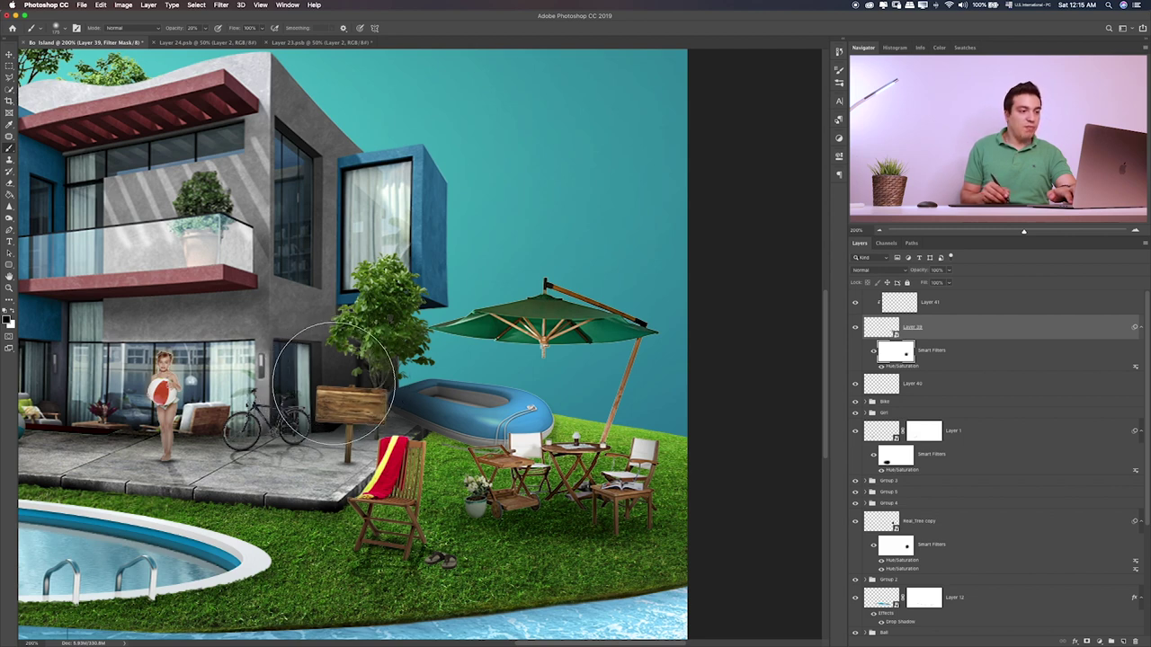
{"action": "left_click", "coordinate": [961, 381]}
{"action": "left_click", "coordinate": [1122, 640]}
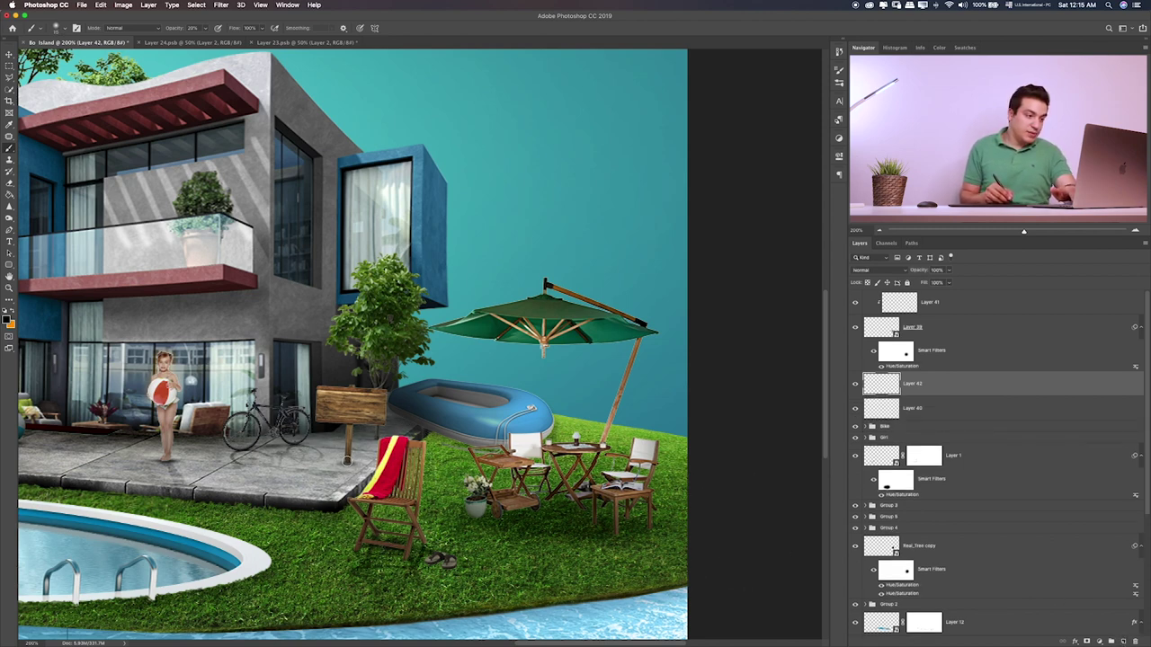
- Undo the trial sign-post shadow and erase the chair towel back to its history state
{"action": "left_click_drag", "start_coordinate": [346, 460], "coordinate": [385, 469]}
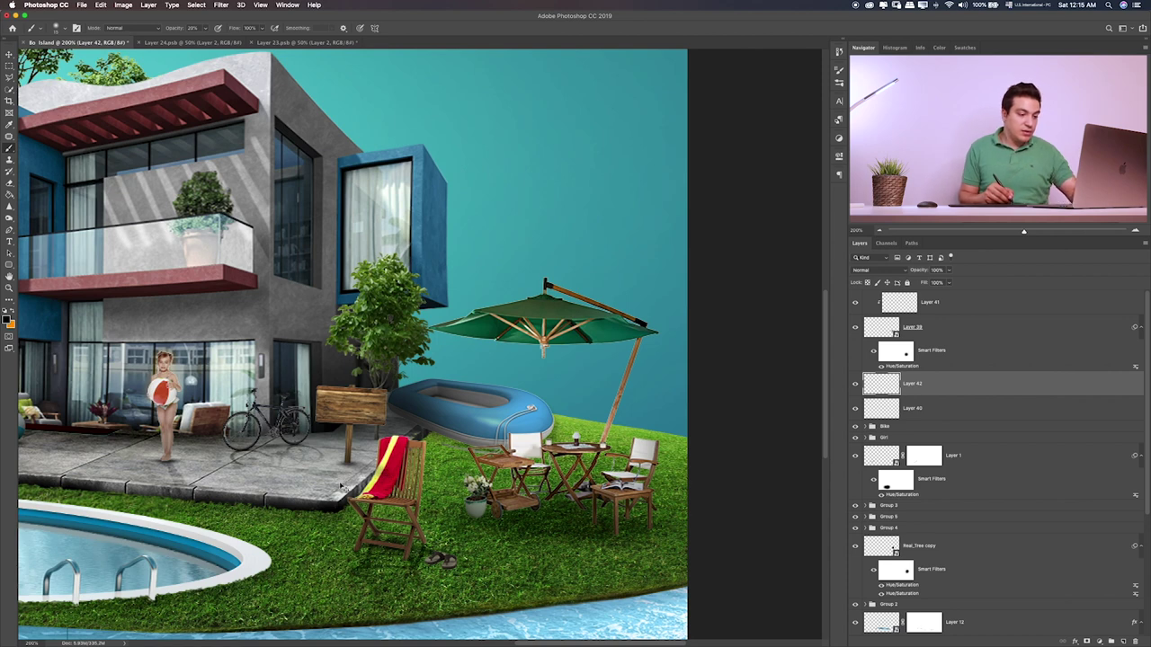
{"action": "key", "text": "ctrl+z"}
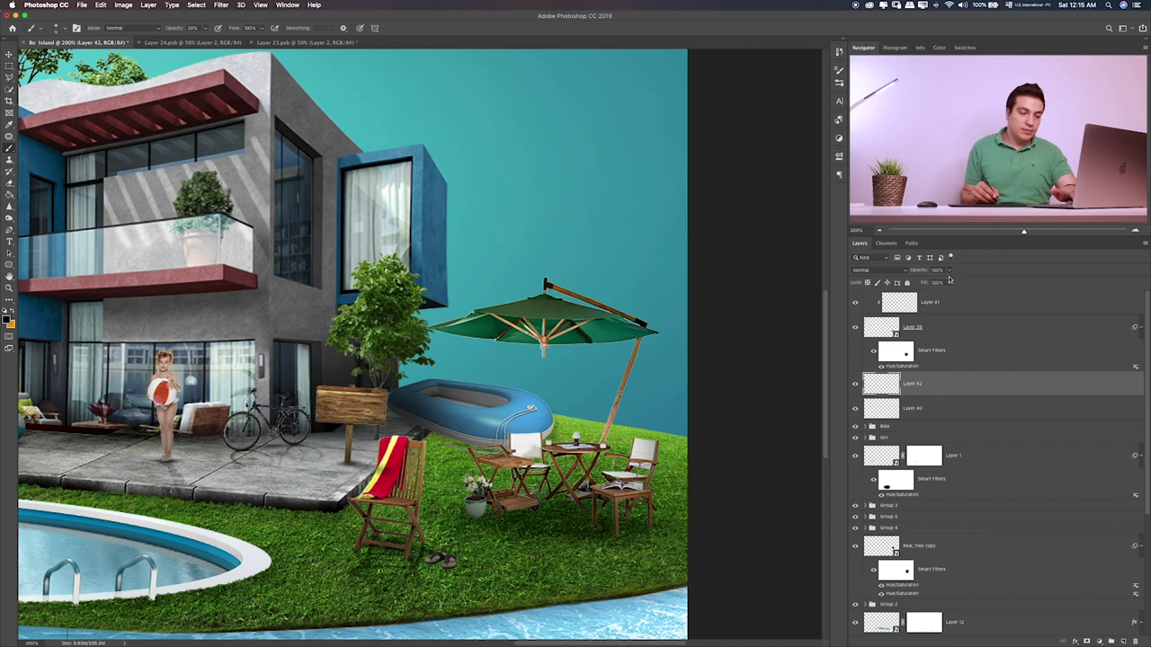
{"action": "key", "text": "e"}
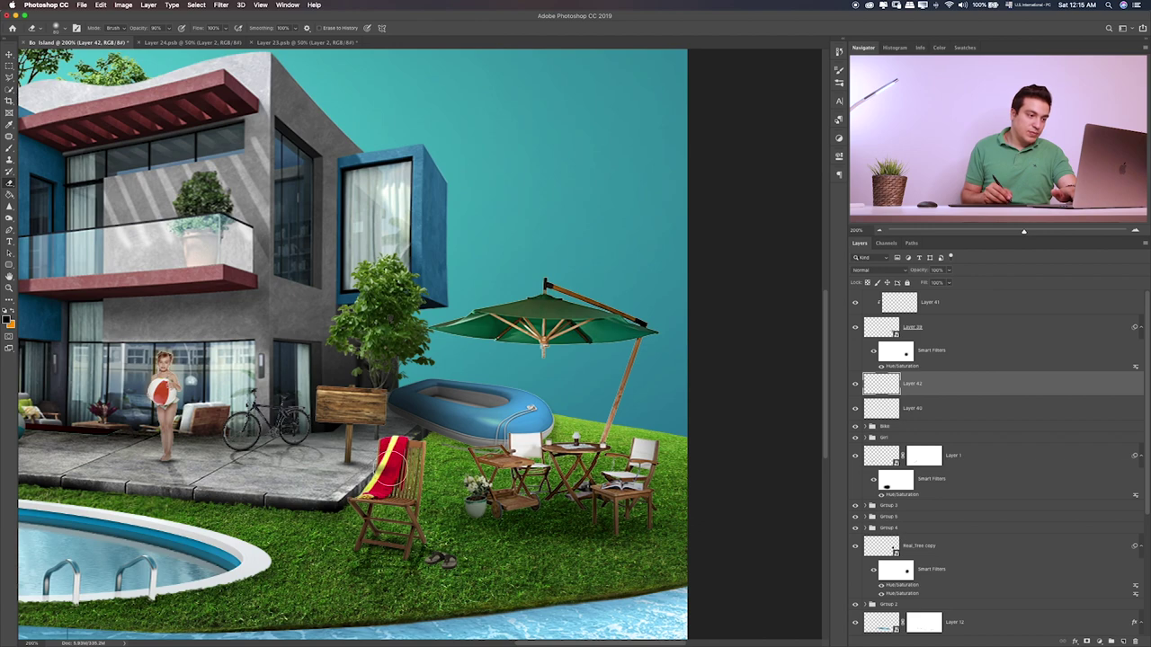
{"action": "left_click_drag", "start_coordinate": [393, 457], "coordinate": [378, 448]}
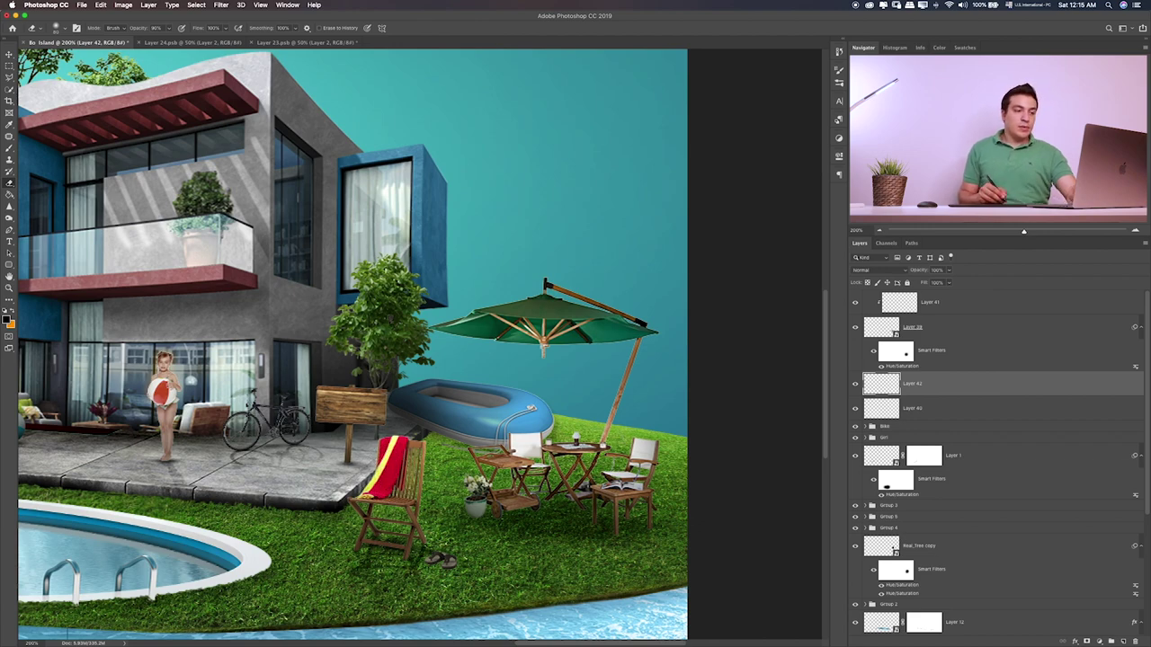
{"action": "key", "text": "ctrl+0"}
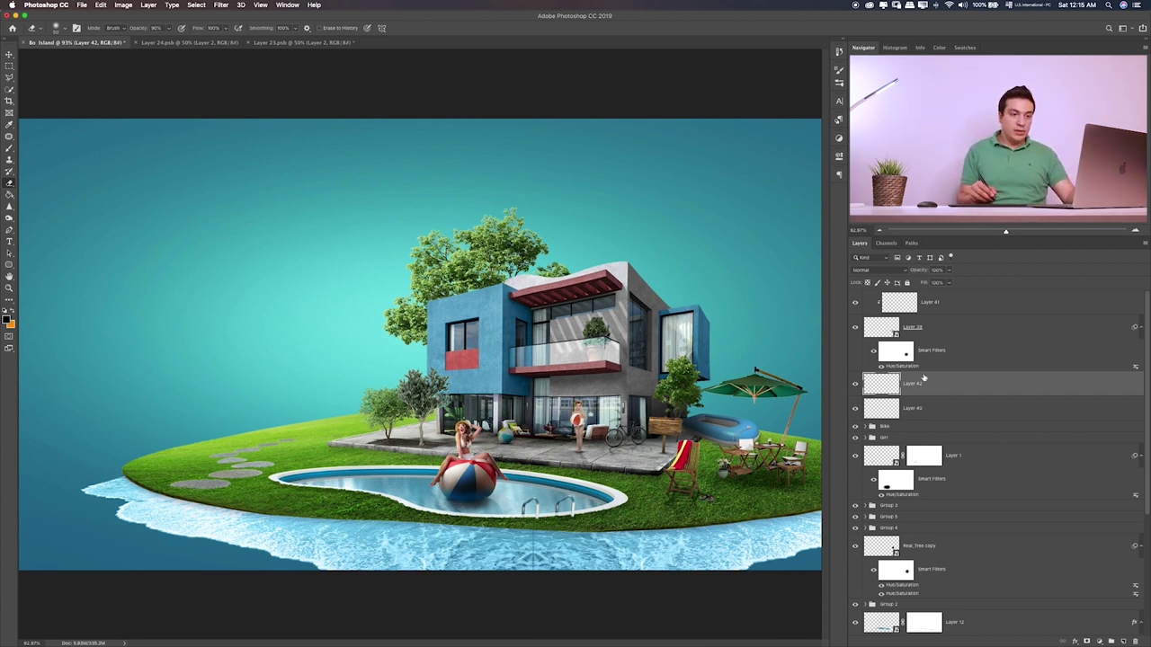
- Group Layers 39, 40, 41 and 42 into Group 6
{"action": "left_click", "coordinate": [959, 309]}
{"action": "left_click", "coordinate": [943, 410], "text": "shift"}
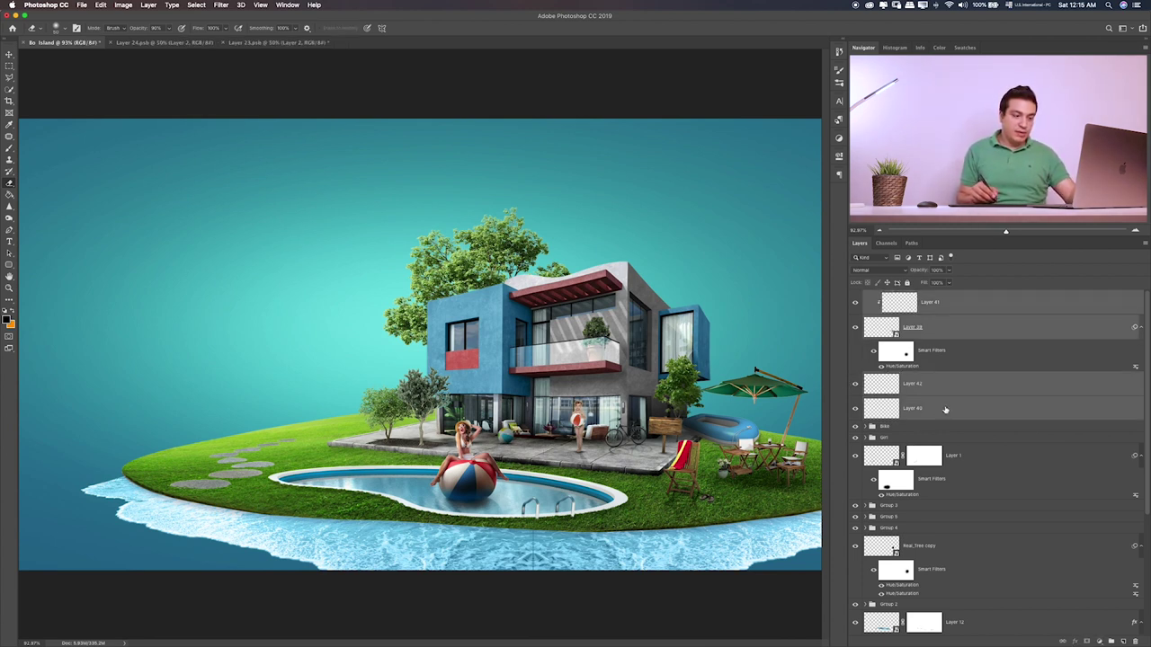
{"action": "key", "text": "ctrl+g"}
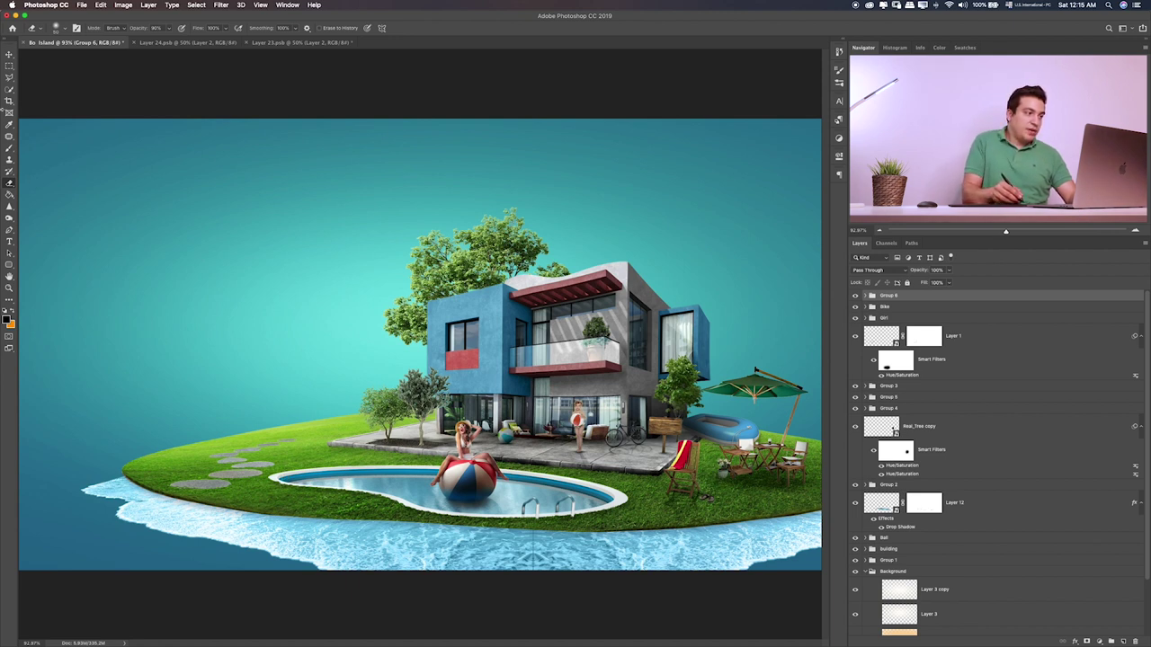
- Close the umbrella Layer 24.psb and sign Layer 23.psb documents without saving
{"action": "left_click", "coordinate": [9, 65]}
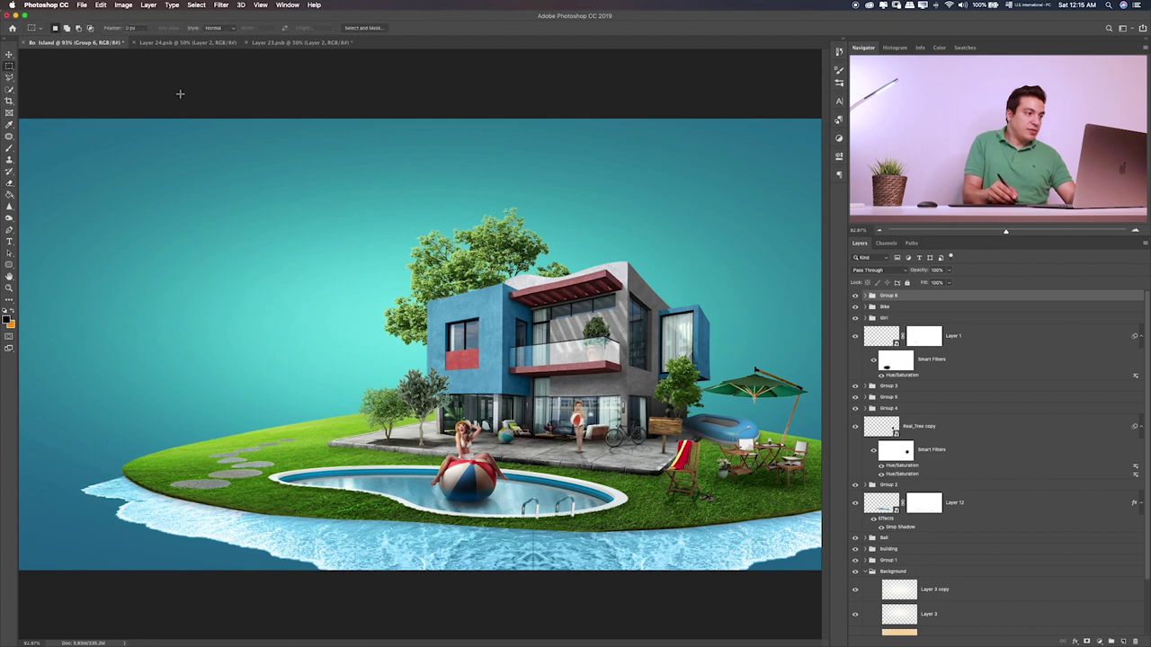
{"action": "left_click", "coordinate": [203, 44]}
{"action": "key", "text": "super+w"}
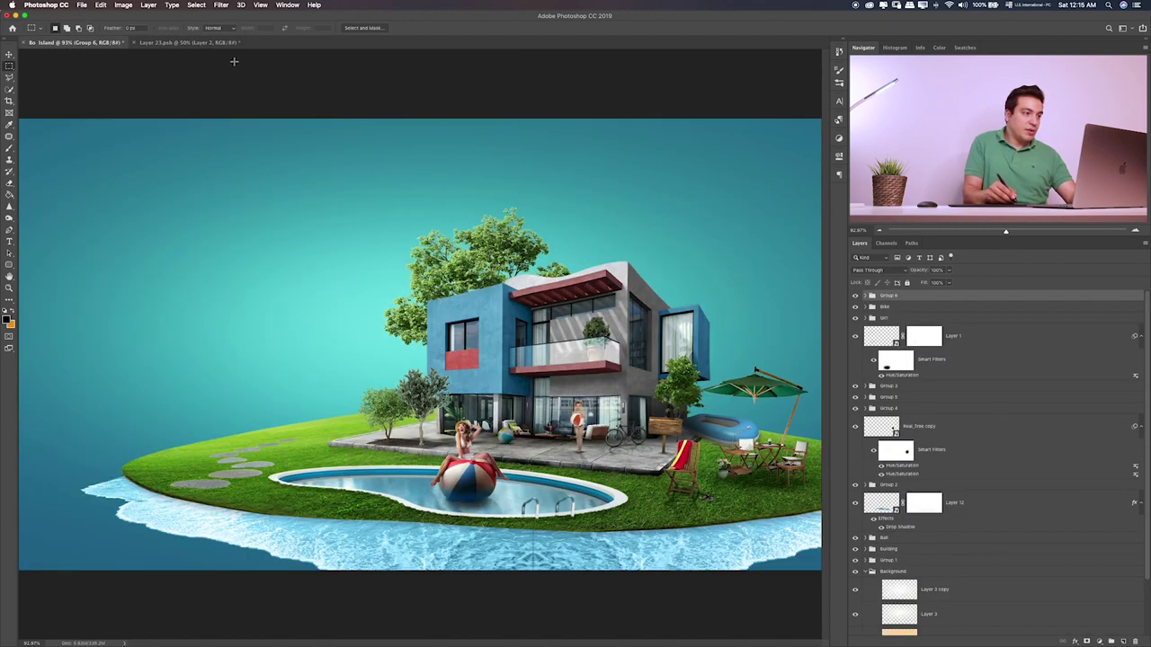
{"action": "left_click", "coordinate": [184, 43]}
{"action": "key", "text": "super+w"}
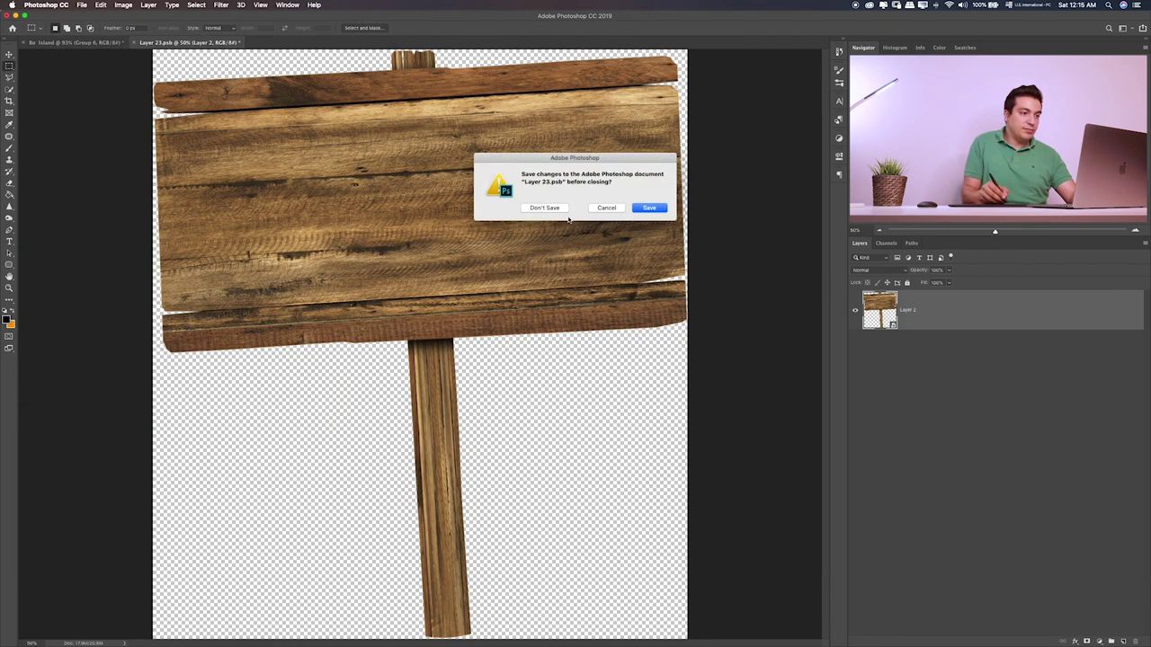
{"action": "left_click", "coordinate": [544, 208]}
{"action": "key", "text": "super+c"}
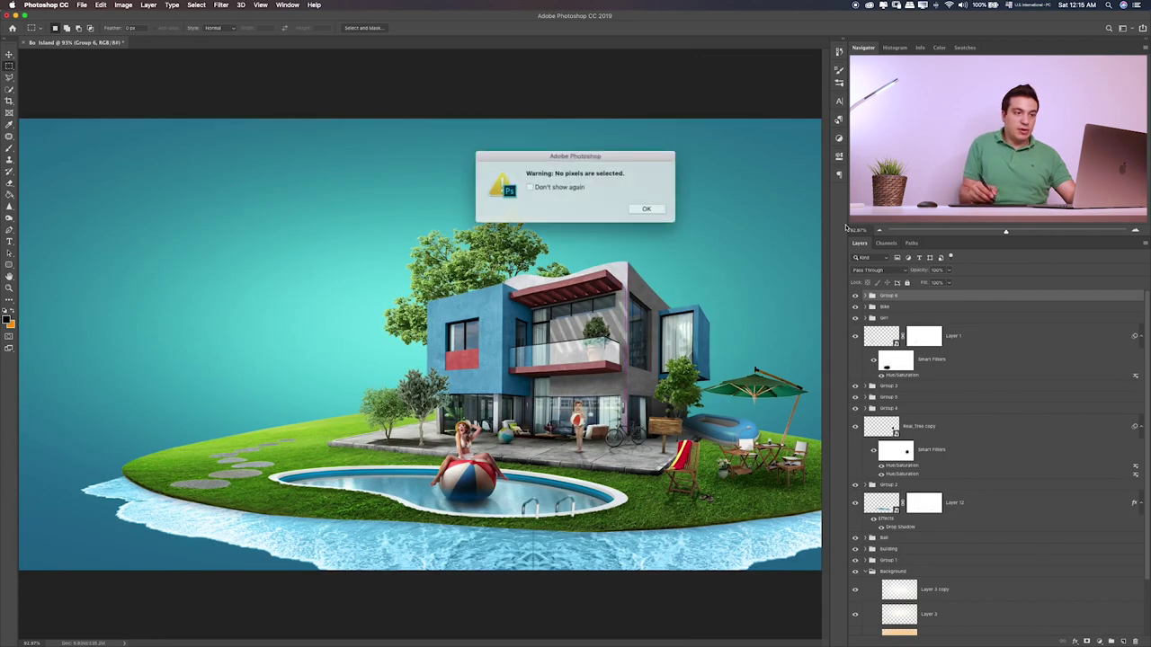
{"action": "left_click", "coordinate": [643, 207]}
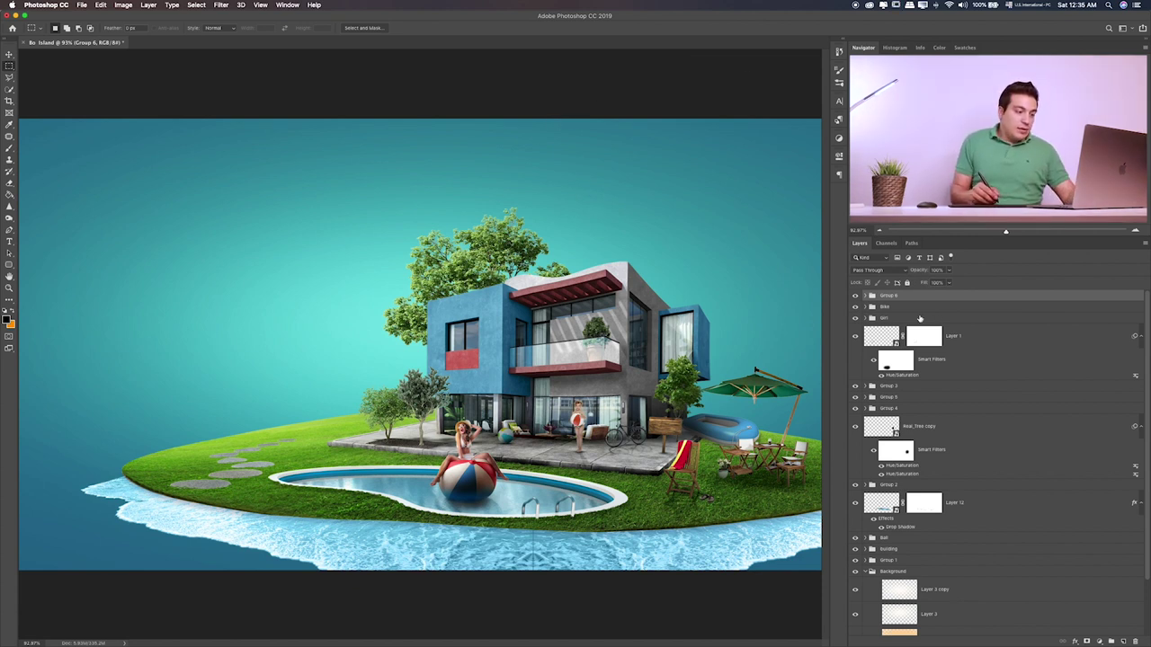
- Place 20.png as a small, slightly tilted white dove in the sky left of the house
{"action": "key", "text": "super+Tab"}
{"action": "left_click", "coordinate": [567, 306]}
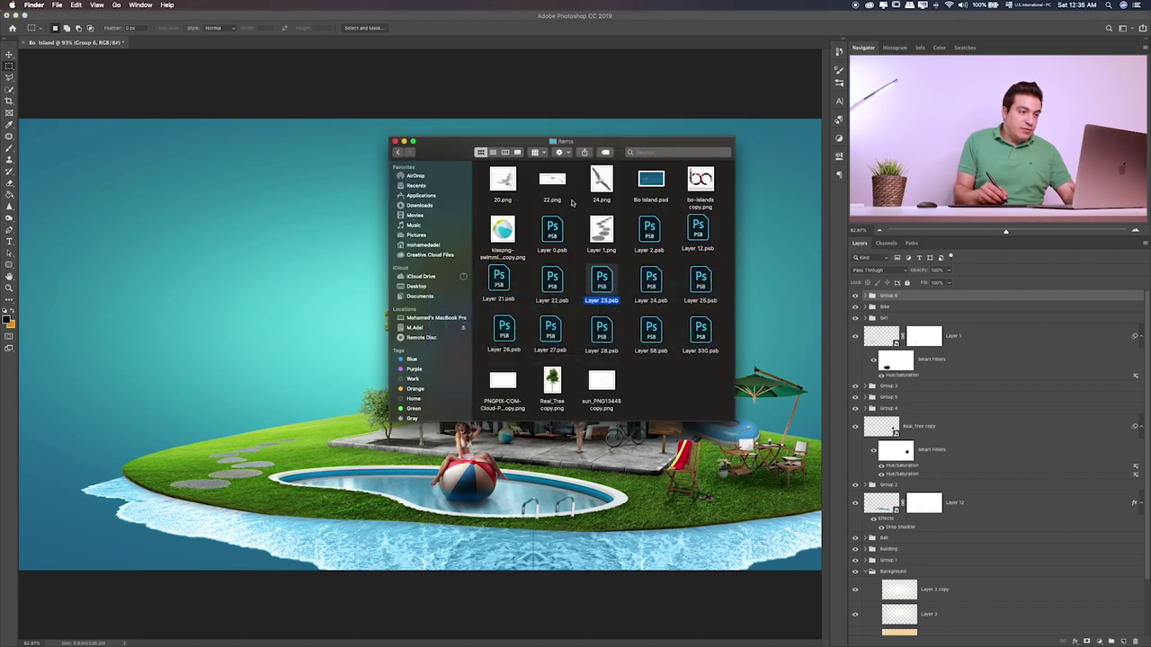
{"action": "left_click", "coordinate": [514, 183]}
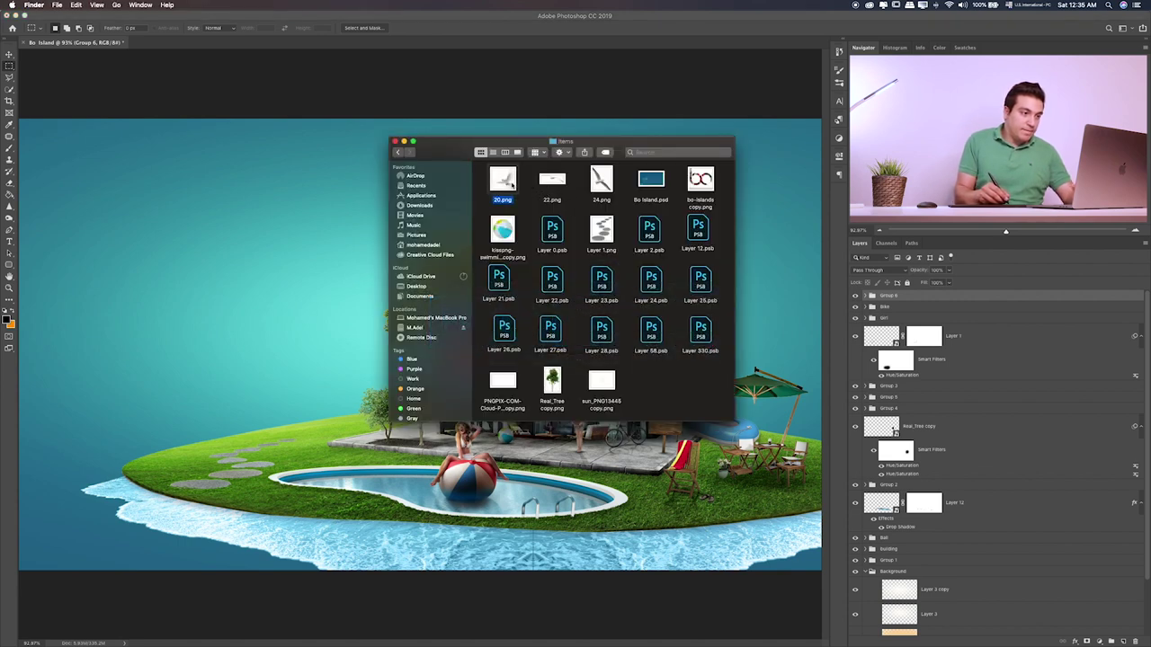
{"action": "left_click_drag", "start_coordinate": [515, 182], "coordinate": [372, 225]}
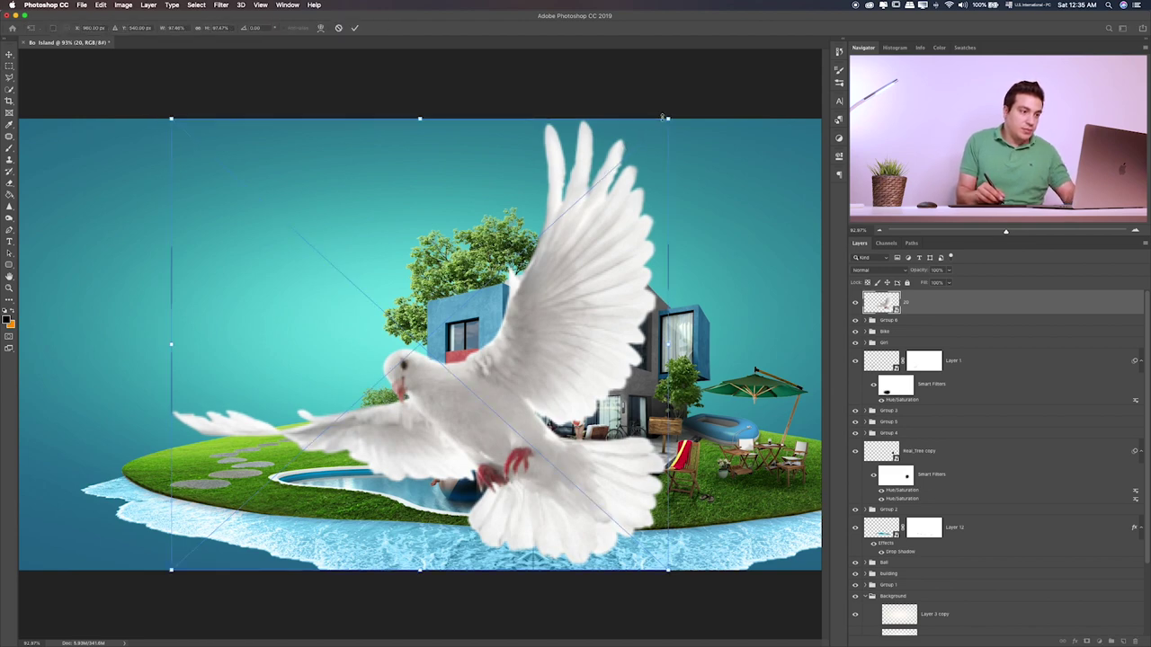
{"action": "mouse_move", "coordinate": [663, 117]}
{"action": "left_mouse_down"}
{"action": "mouse_move", "coordinate": [268, 483]}
{"action": "mouse_move", "coordinate": [356, 277]}
{"action": "mouse_move", "coordinate": [373, 274]}
{"action": "left_mouse_up"}
{"action": "mouse_move", "coordinate": [313, 317]}
{"action": "left_mouse_down"}
{"action": "mouse_move", "coordinate": [372, 284]}
{"action": "mouse_move", "coordinate": [360, 289]}
{"action": "left_mouse_up"}
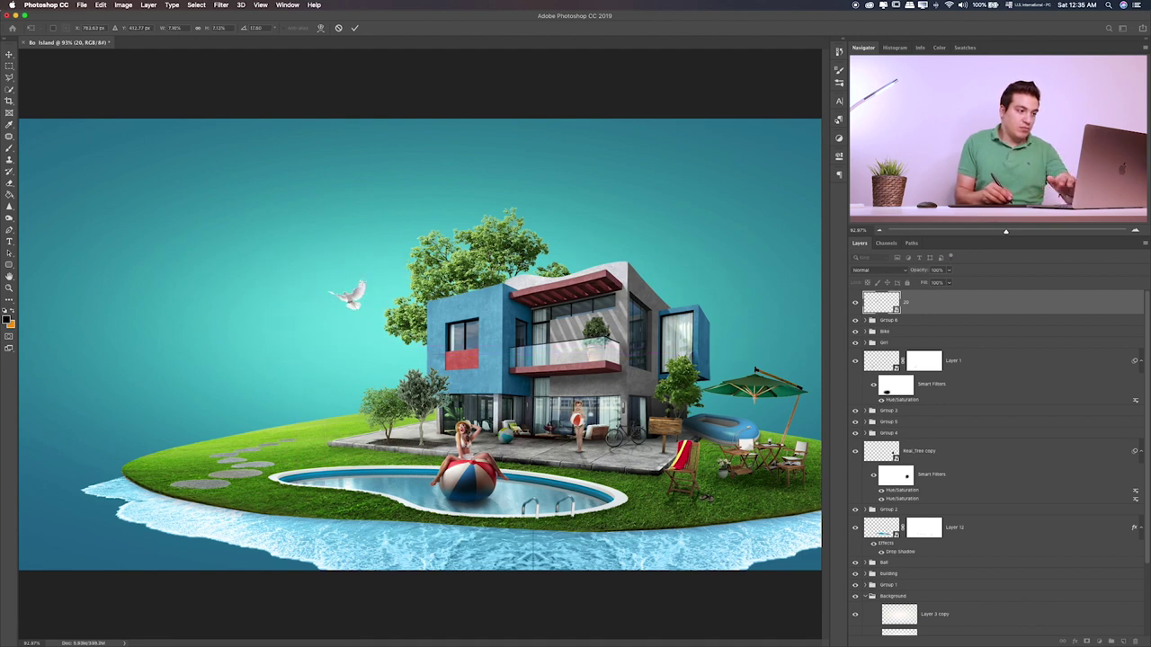
{"action": "key", "text": "Return"}
- Nudge the dove up, then place 24.png as a small seagull right of the house
{"action": "key", "text": "shift+Up"}
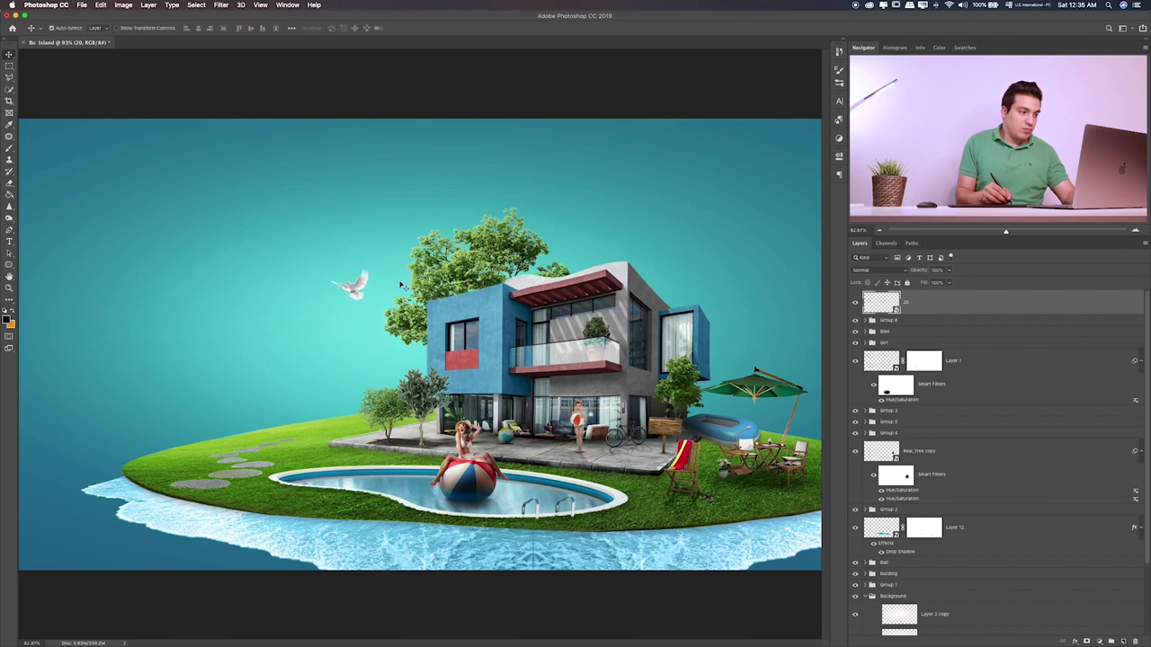
{"action": "key", "text": "super+Tab"}
{"action": "left_click_drag", "start_coordinate": [598, 184], "coordinate": [353, 216]}
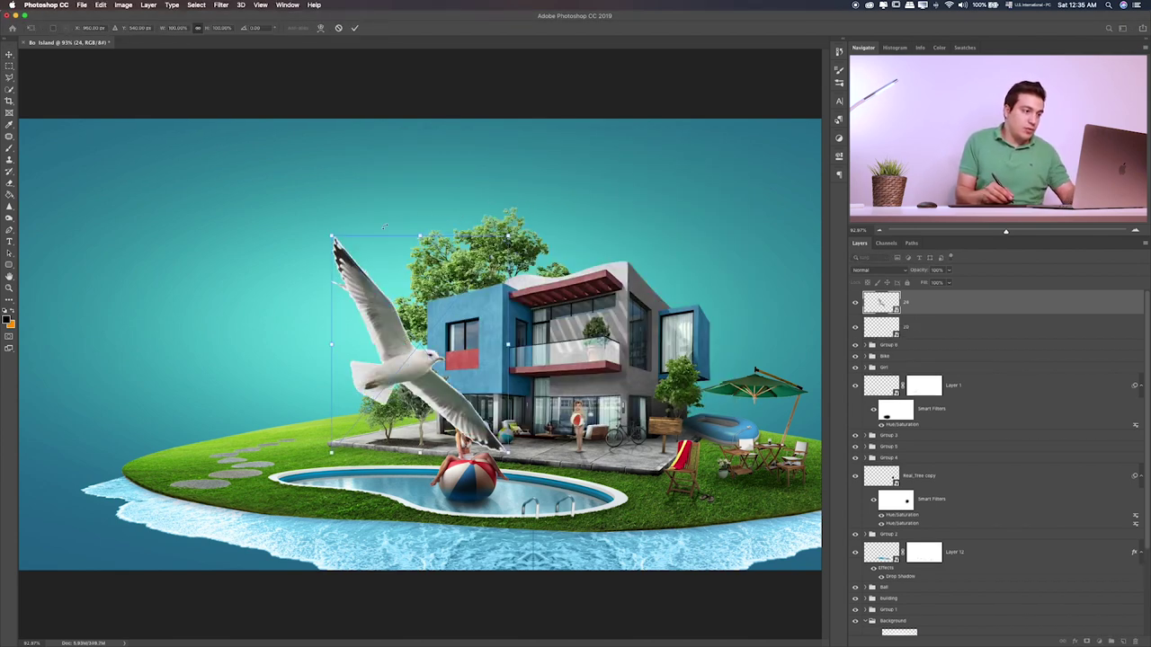
{"action": "left_click_drag", "start_coordinate": [330, 236], "coordinate": [459, 396]}
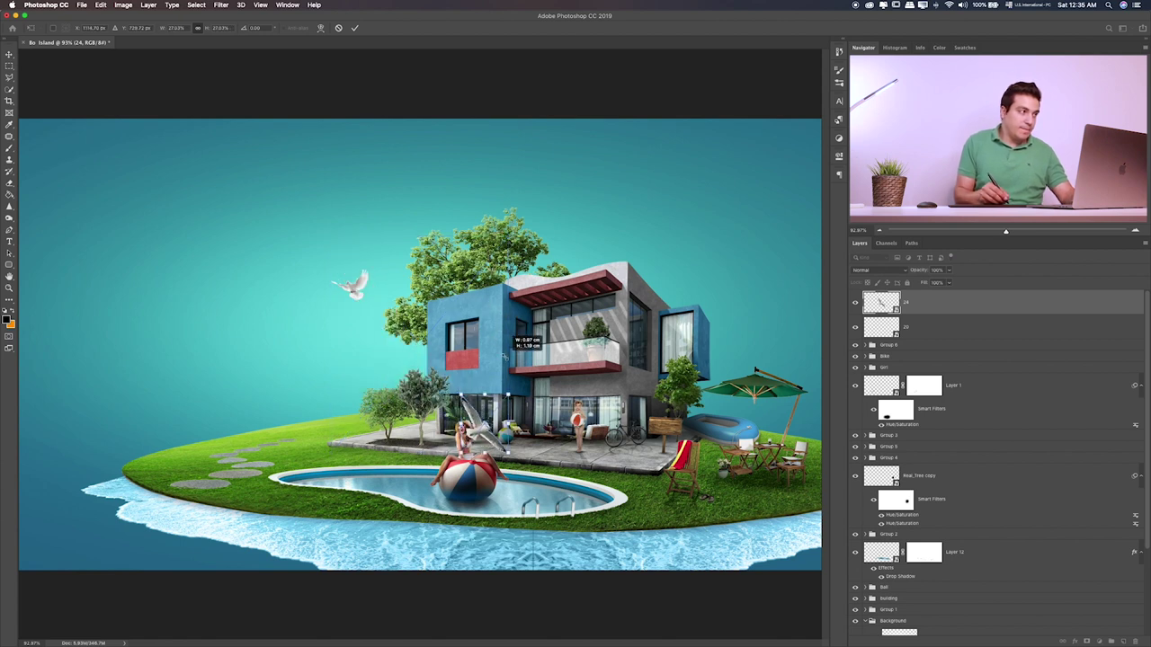
{"action": "key", "text": "Return"}
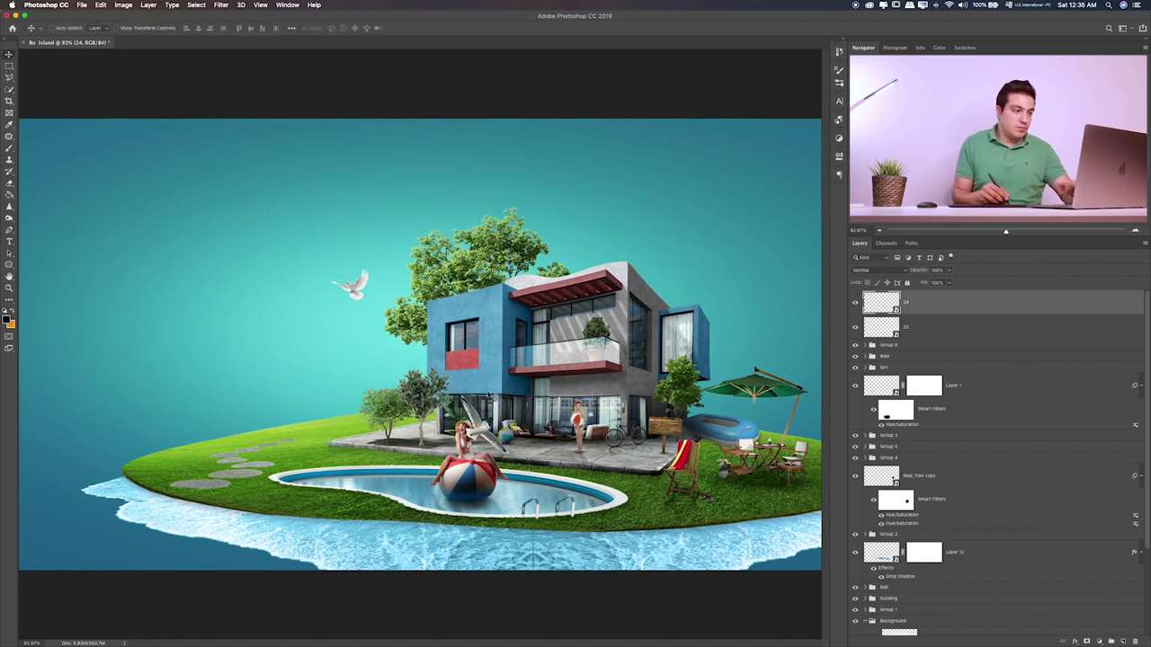
{"action": "mouse_move", "coordinate": [493, 396]}
{"action": "left_mouse_down"}
{"action": "mouse_move", "coordinate": [454, 319]}
{"action": "mouse_move", "coordinate": [677, 216]}
{"action": "left_mouse_up"}
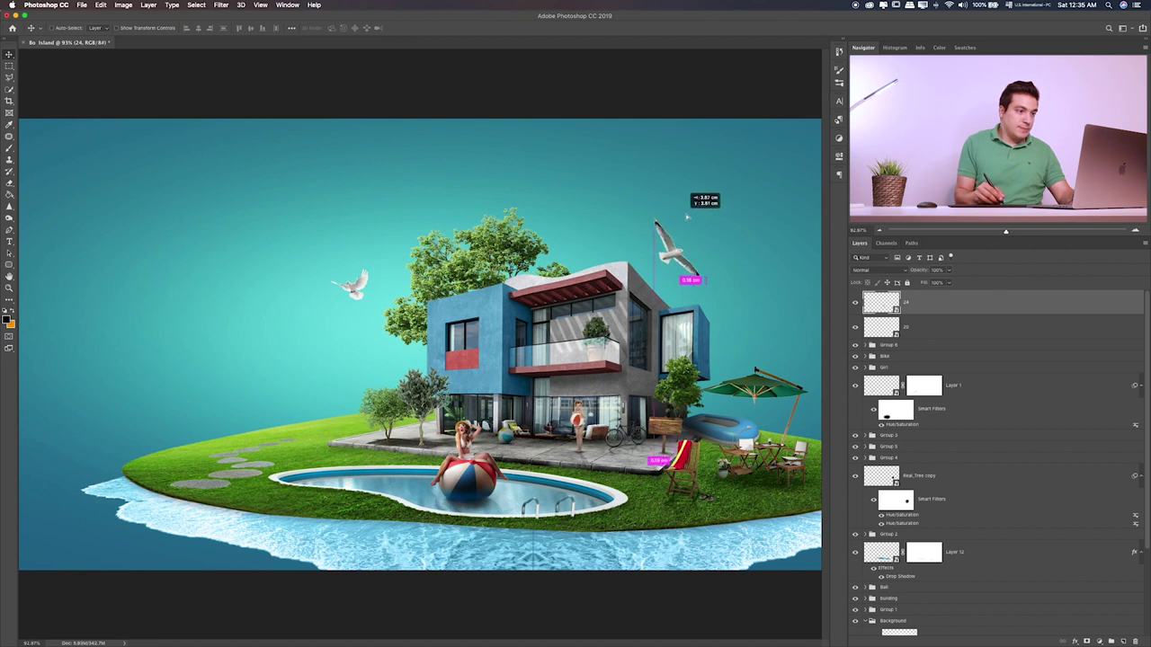
{"action": "key", "text": "ctrl+t"}
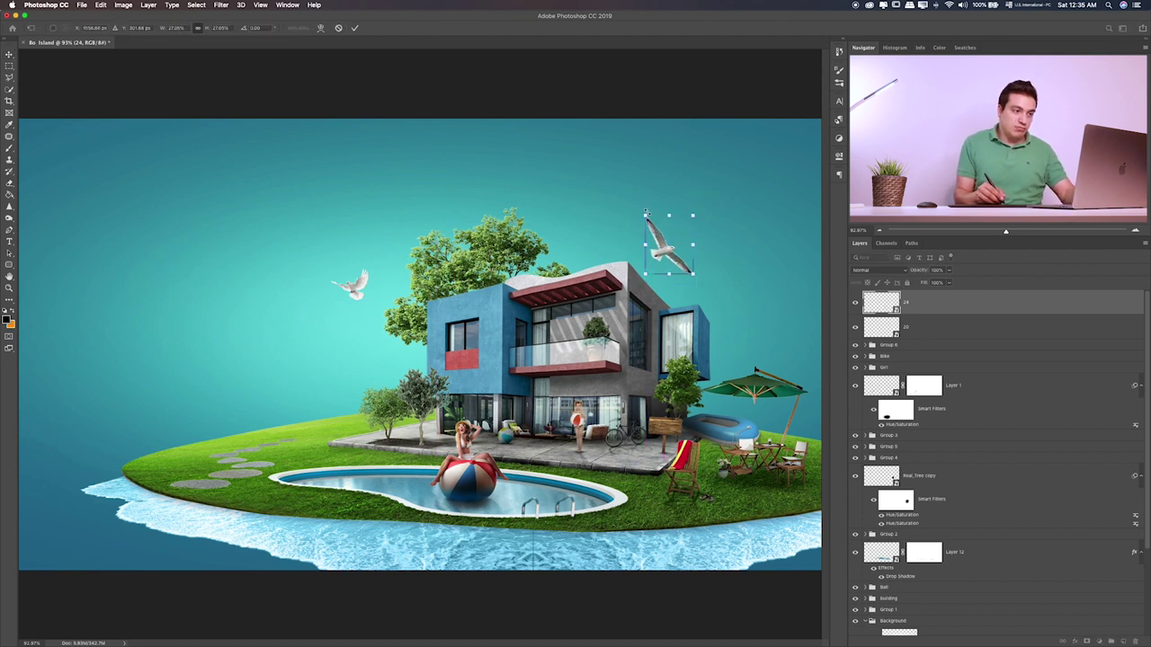
{"action": "mouse_move", "coordinate": [646, 214]}
{"action": "left_mouse_down"}
{"action": "mouse_move", "coordinate": [719, 223]}
{"action": "mouse_move", "coordinate": [710, 240]}
{"action": "left_mouse_up"}
{"action": "key", "text": "Return"}
- Brighten the seagull with Hue/Saturation Lightness +57
{"action": "key", "text": "ctrl+u"}
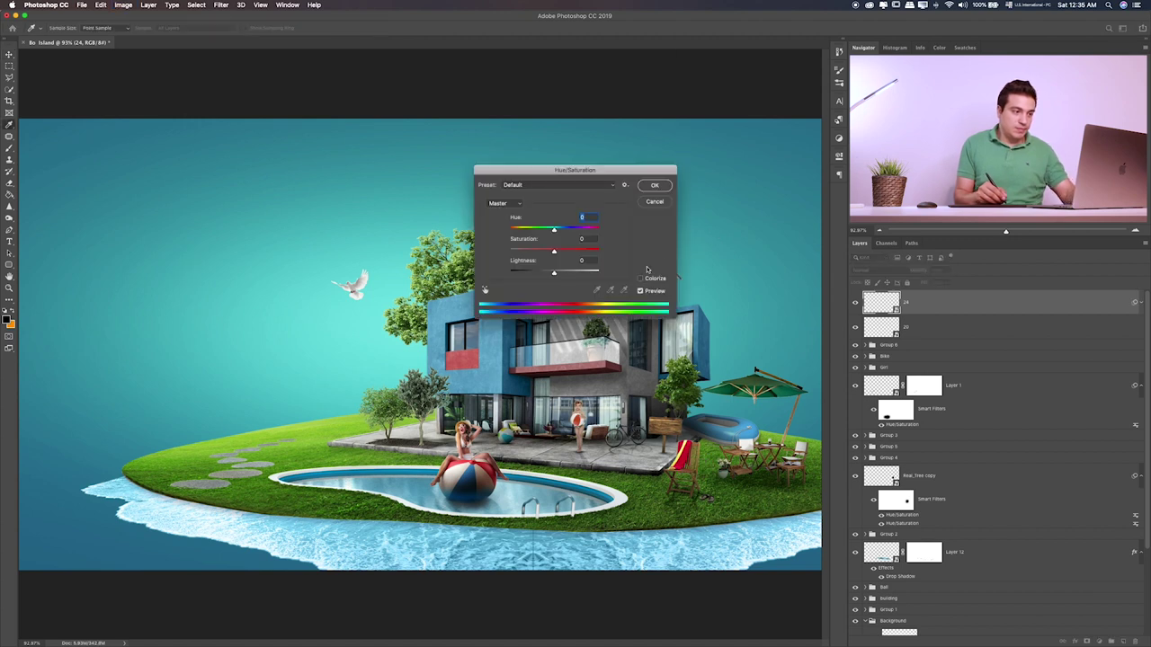
{"action": "mouse_move", "coordinate": [564, 274]}
{"action": "left_mouse_down"}
{"action": "mouse_move", "coordinate": [578, 273]}
{"action": "mouse_move", "coordinate": [542, 252]}
{"action": "left_mouse_up"}
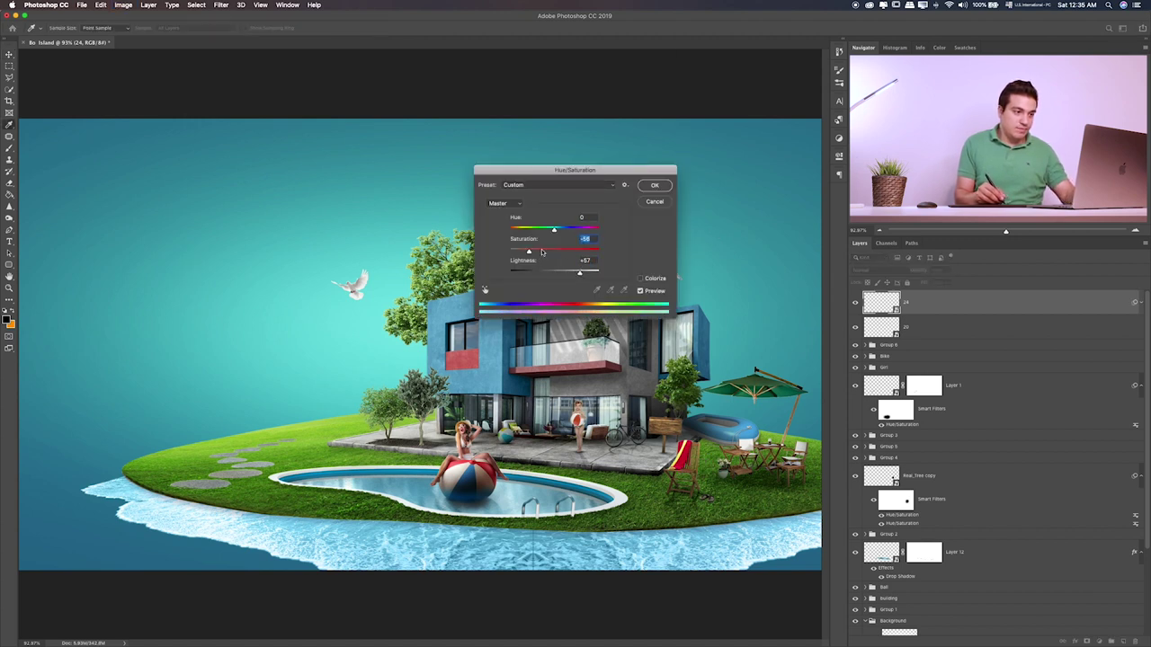
{"action": "left_click", "coordinate": [657, 186]}
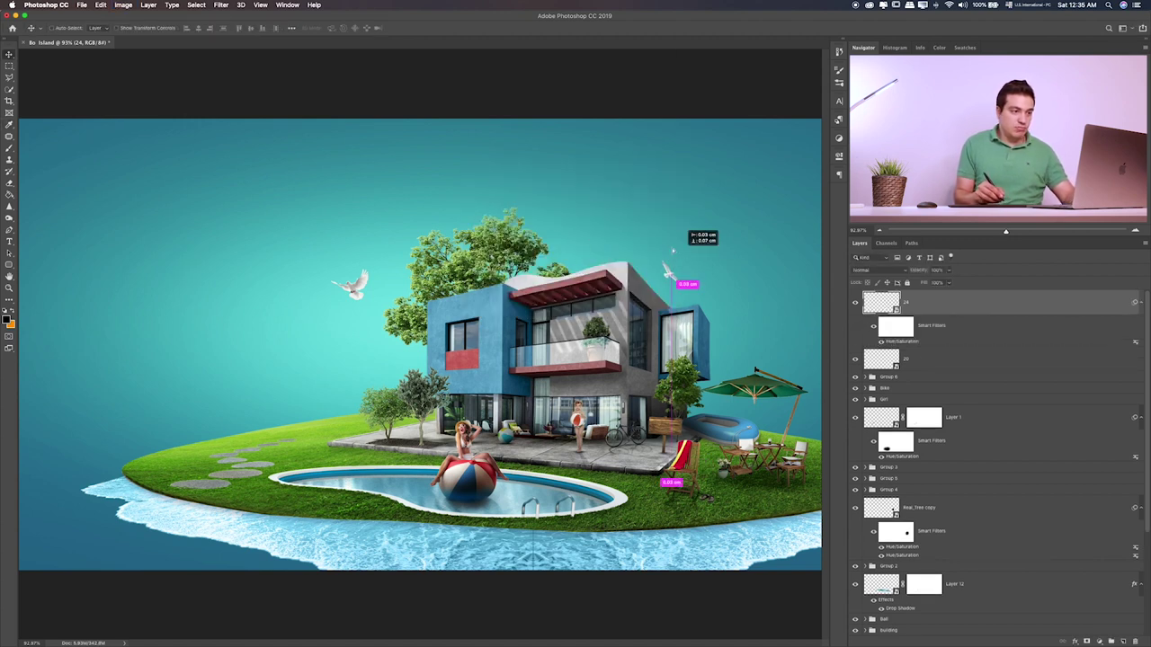
- Place 22.png as a gliding seagull shrunk to about 11%, left of the house below the dove
{"action": "left_click", "coordinate": [556, 188]}
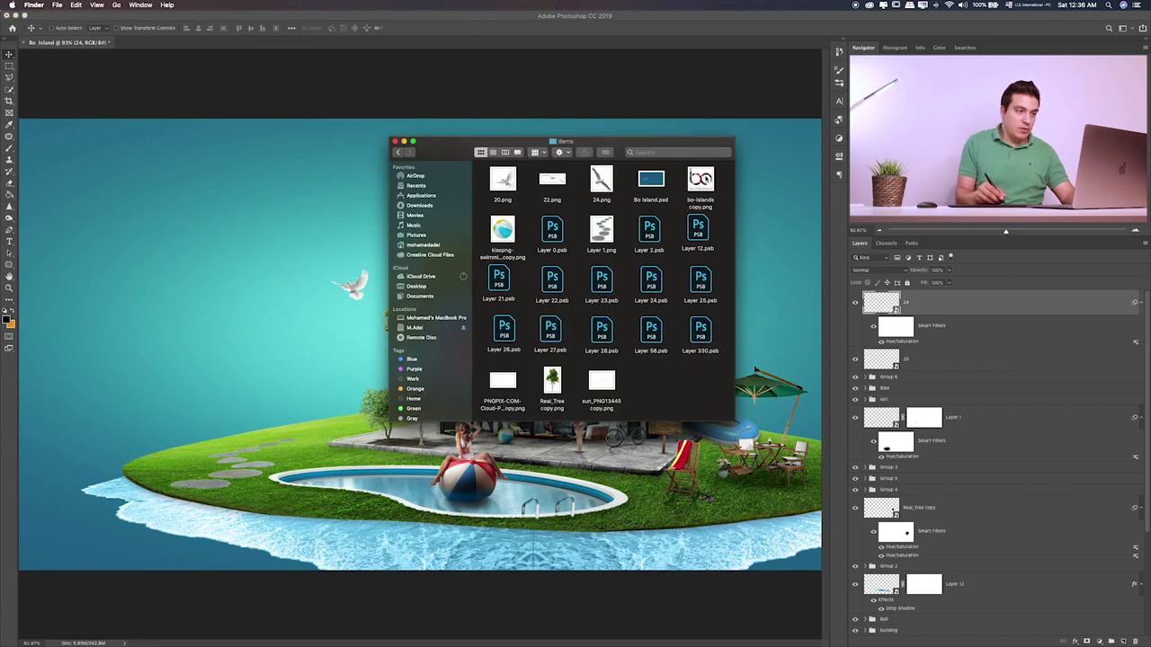
{"action": "left_click_drag", "start_coordinate": [565, 181], "coordinate": [332, 279]}
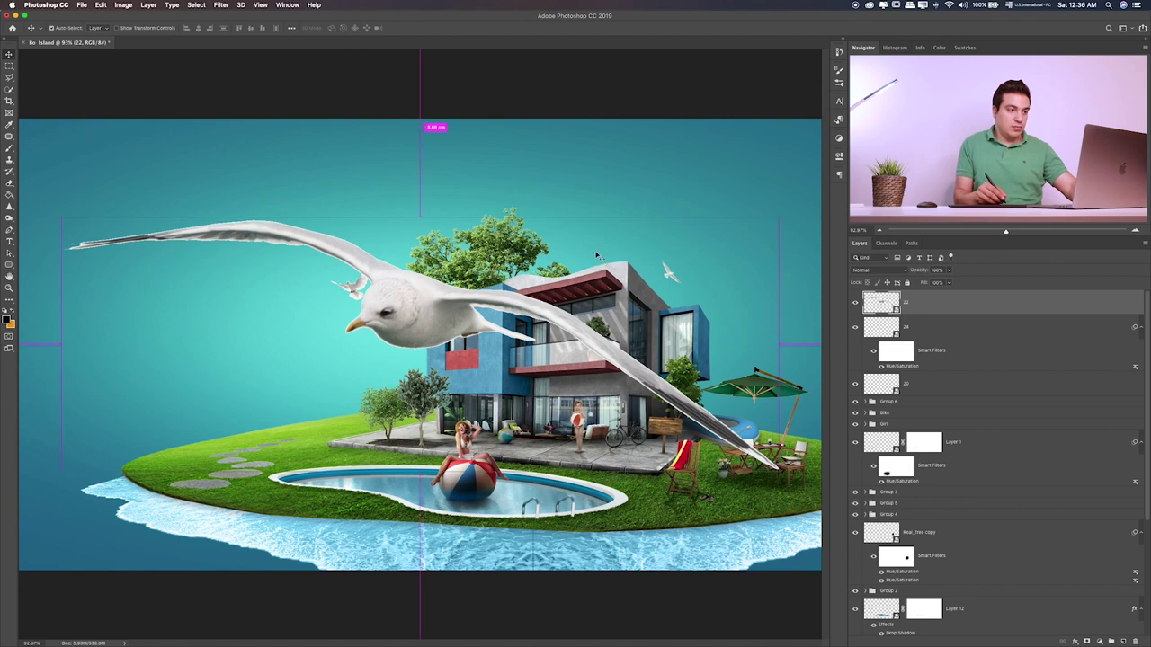
{"action": "left_click_drag", "start_coordinate": [777, 217], "coordinate": [243, 400]}
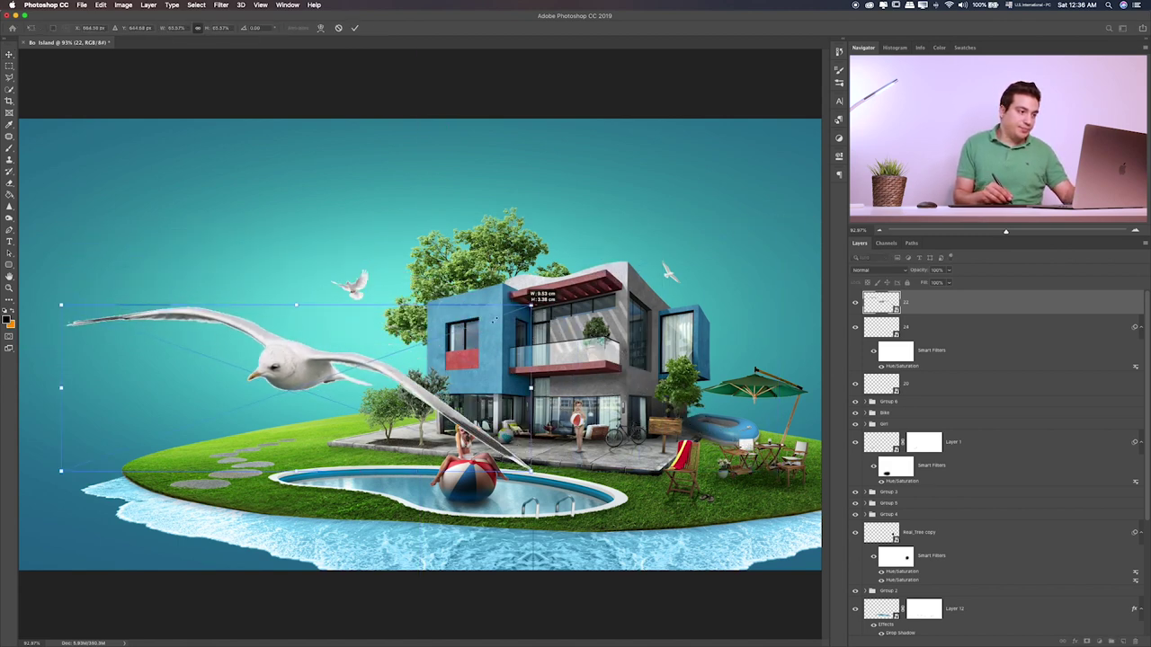
{"action": "left_click_drag", "start_coordinate": [202, 434], "coordinate": [385, 374]}
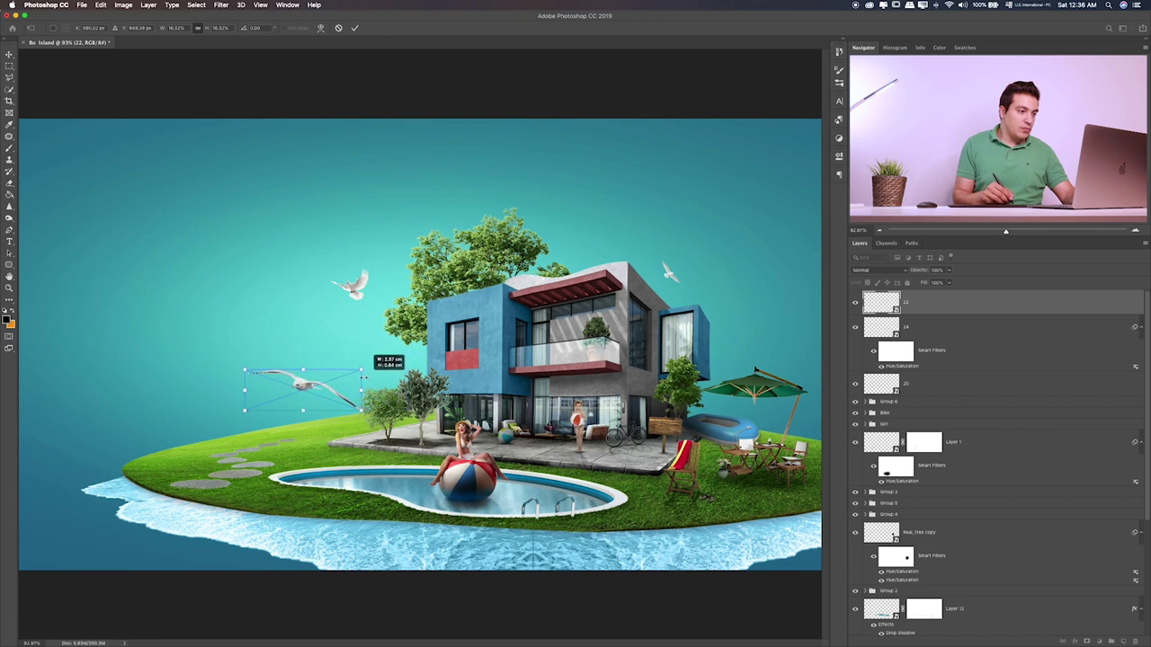
{"action": "left_click_drag", "start_coordinate": [245, 411], "coordinate": [290, 394]}
{"action": "mouse_move", "coordinate": [374, 381]}
{"action": "left_mouse_down"}
{"action": "mouse_move", "coordinate": [377, 357]}
{"action": "mouse_move", "coordinate": [395, 362]}
{"action": "left_mouse_up"}
{"action": "key", "text": "Return"}
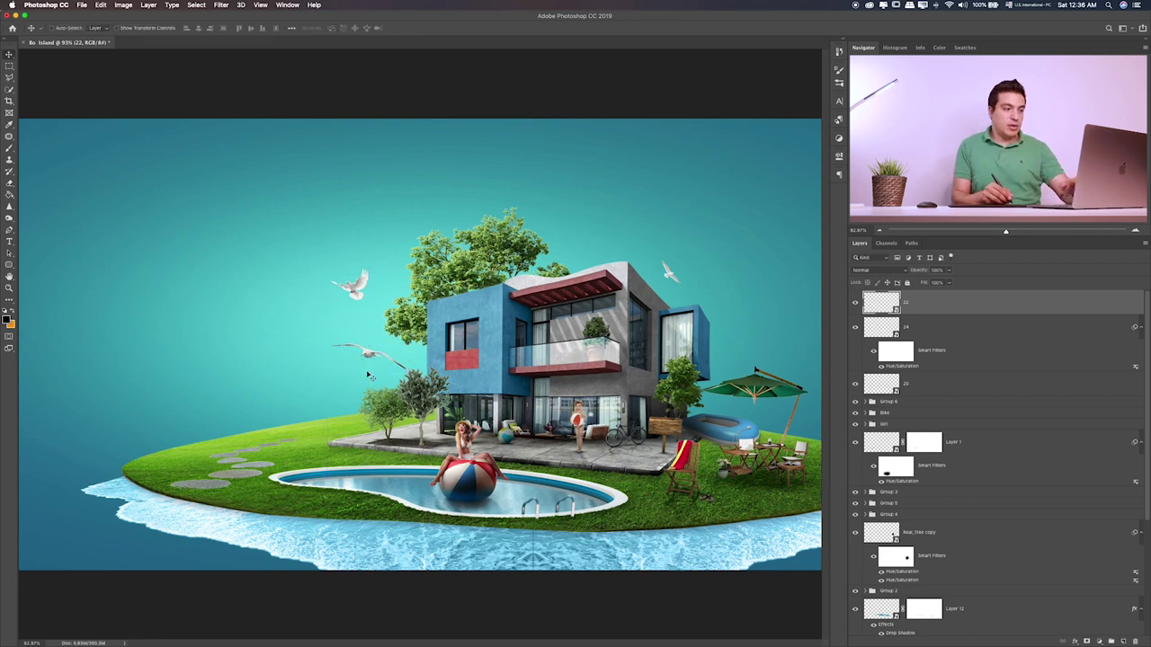
{"action": "key", "text": "super+Tab"}
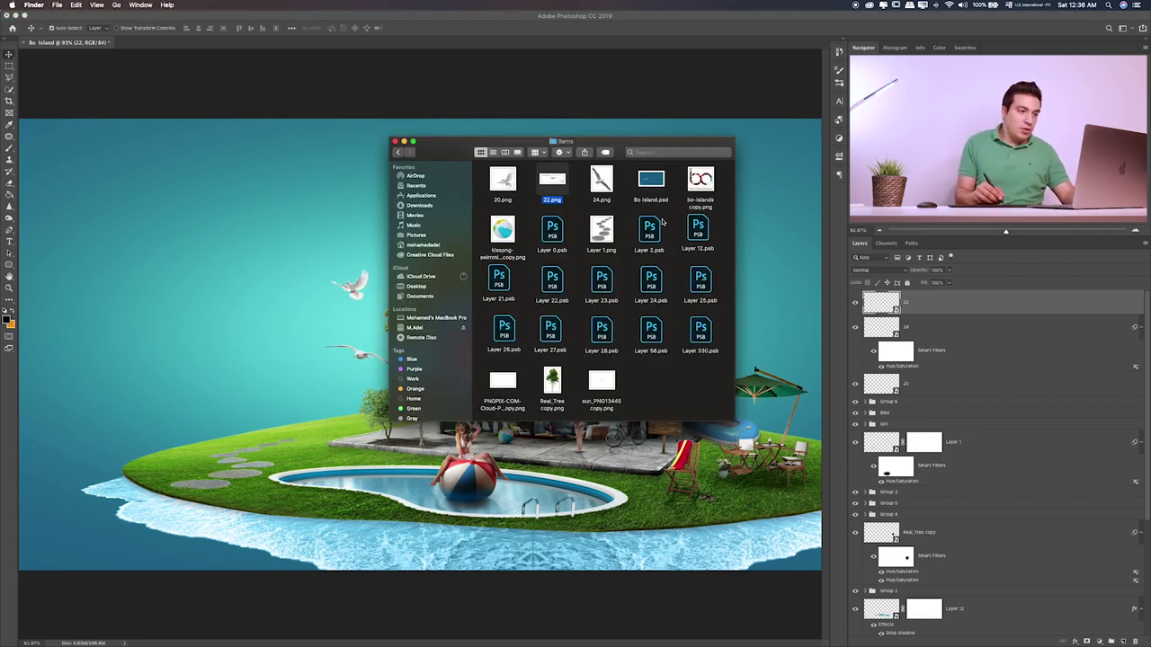
- Select and preview the PNGPIX cloud PNG in Items, then drag it onto the canvas
{"action": "left_click", "coordinate": [700, 179]}
{"action": "left_click", "coordinate": [552, 228]}
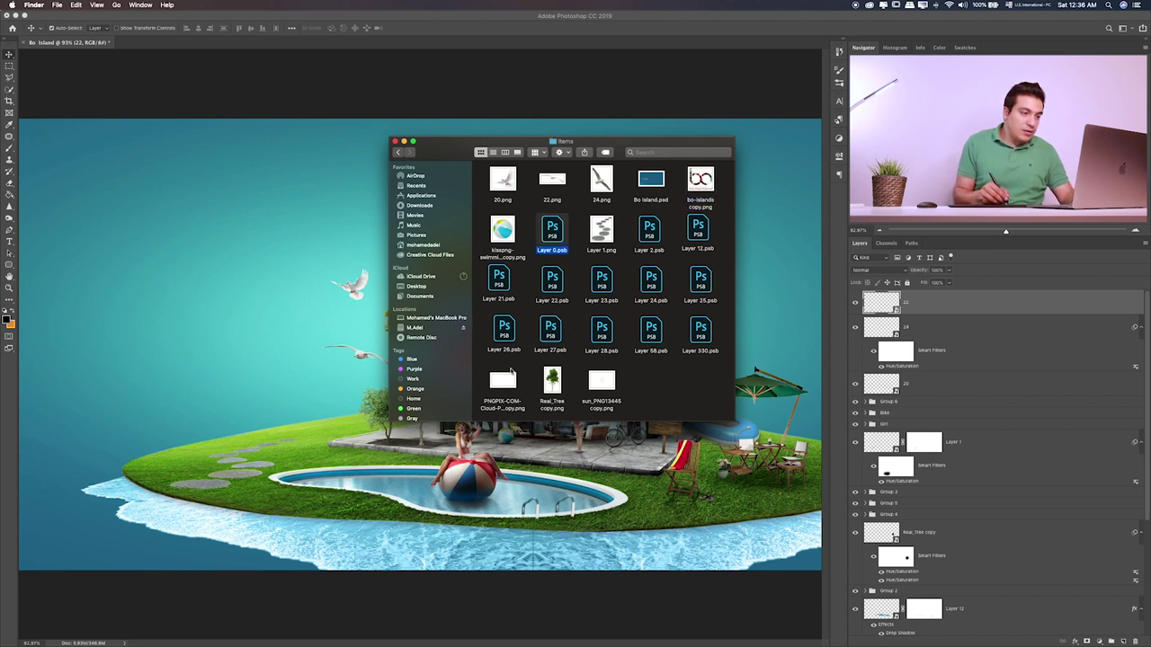
{"action": "left_click", "coordinate": [514, 377]}
{"action": "key", "text": "space"}
{"action": "key", "text": "space"}
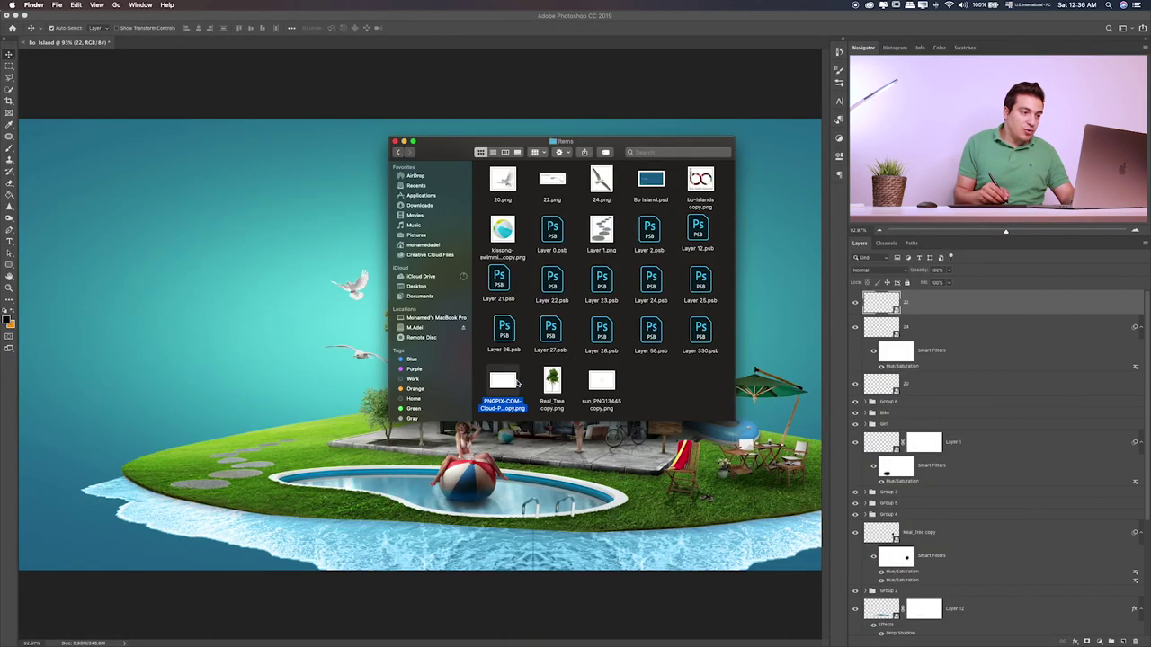
{"action": "left_click_drag", "start_coordinate": [517, 383], "coordinate": [247, 334]}
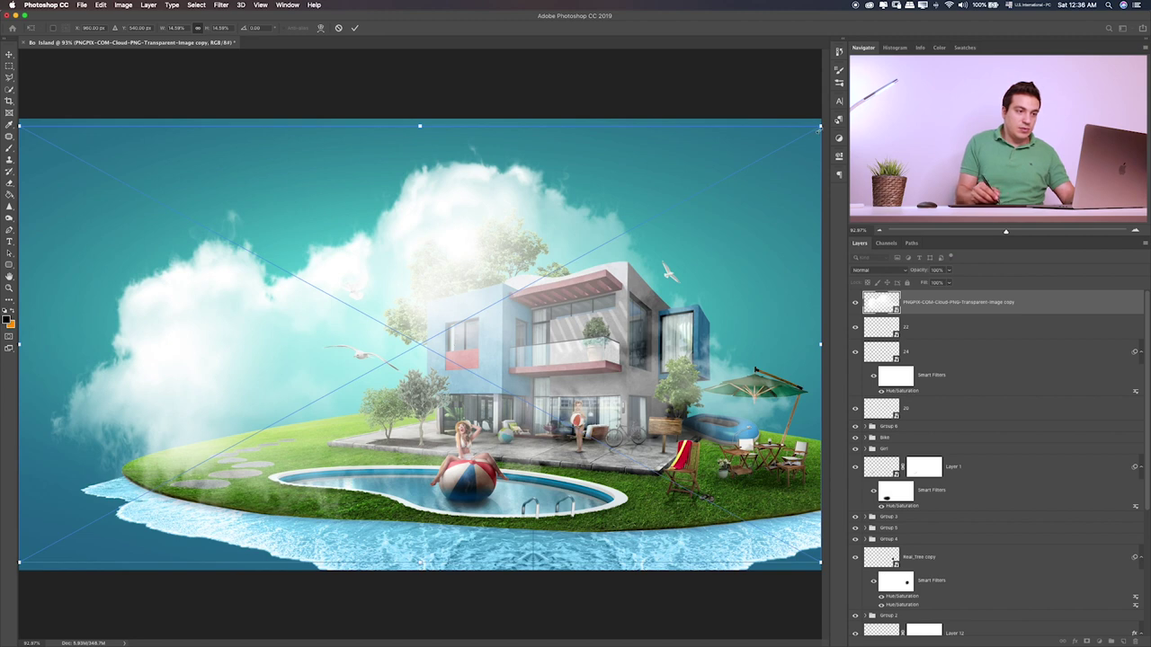
- Shrink the cloud into the sky beside the trees and move its layer down behind the house
{"action": "left_click_drag", "start_coordinate": [818, 129], "coordinate": [251, 436]}
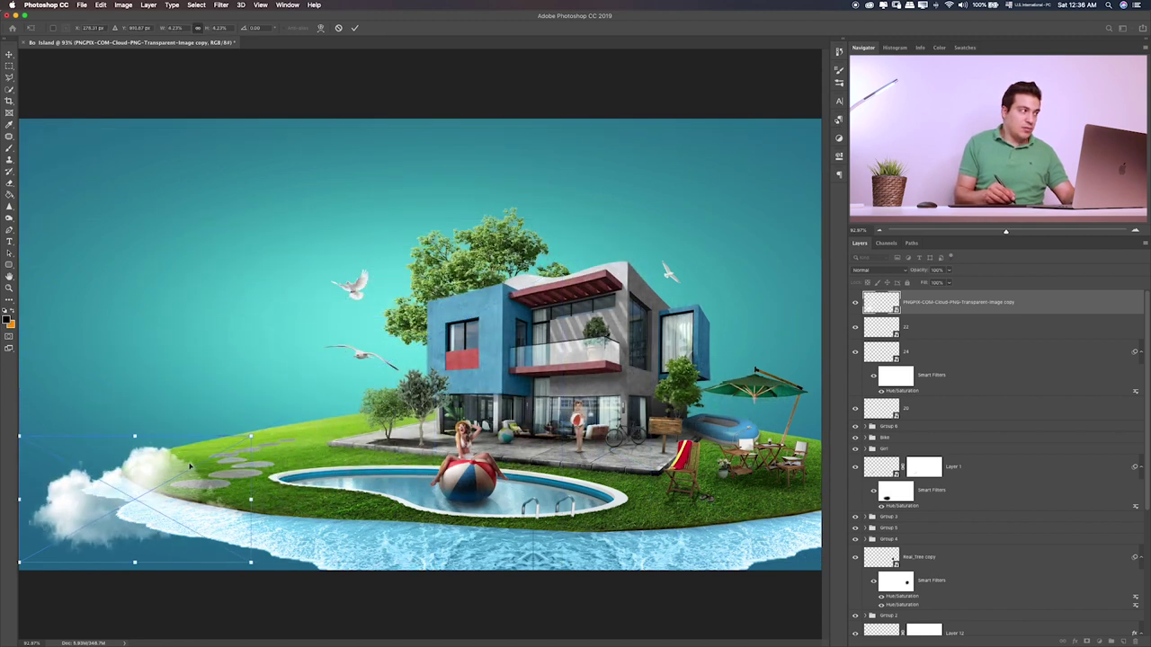
{"action": "left_click_drag", "start_coordinate": [189, 464], "coordinate": [470, 233]}
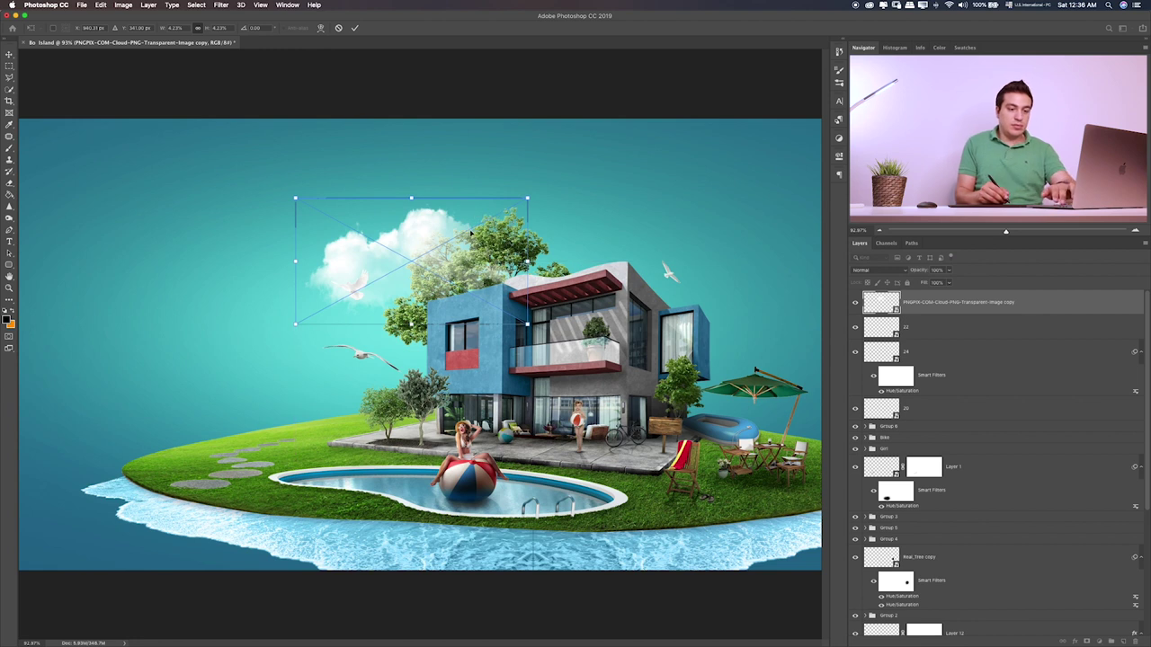
{"action": "key", "text": "Return"}
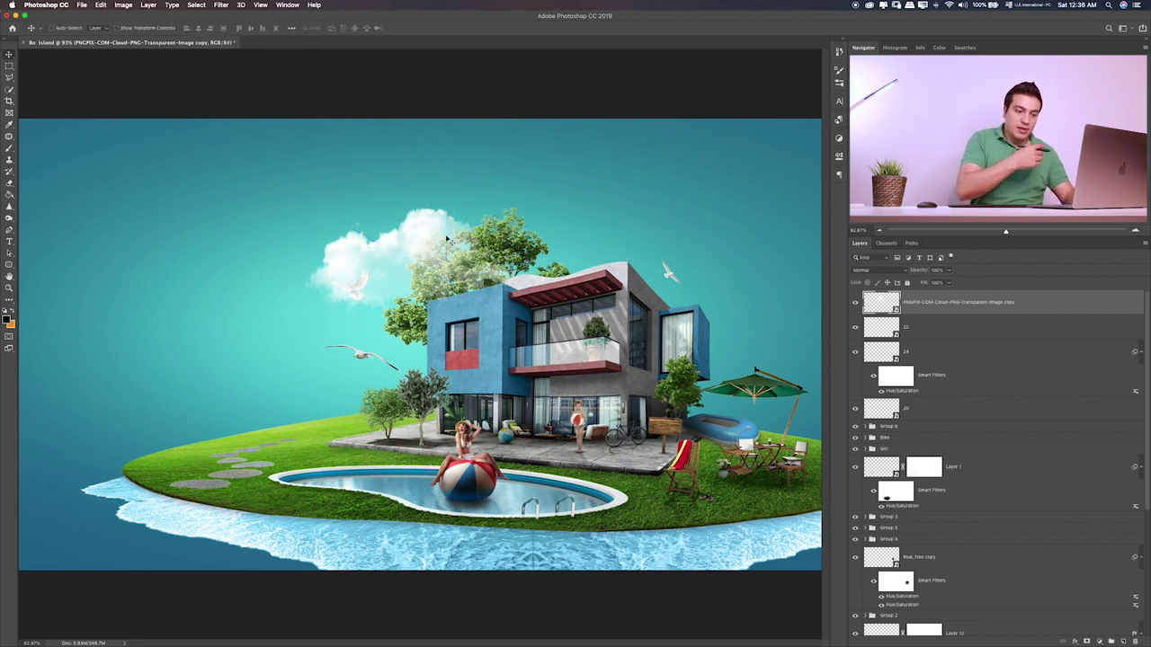
{"action": "key", "text": "ctrl+bracketleft"}
{"action": "key", "text": "ctrl+bracketleft"}
{"action": "key", "text": "ctrl+bracketleft"}
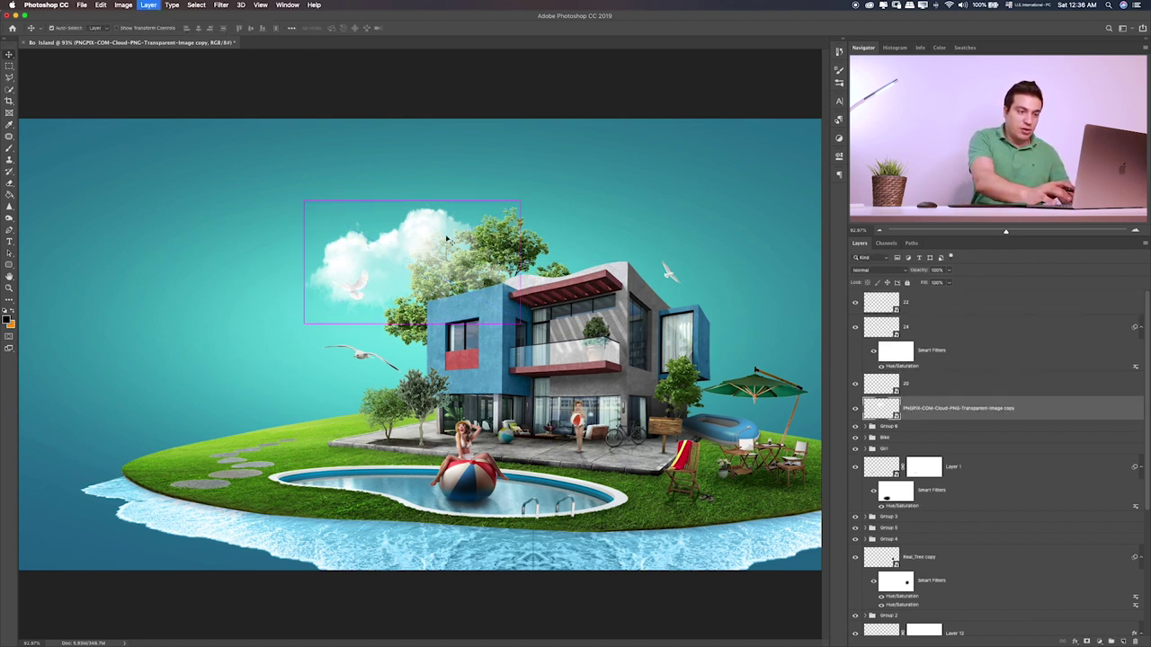
{"action": "key", "text": "ctrl+bracketleft"}
{"action": "key", "text": "ctrl+bracketleft"}
{"action": "key", "text": "ctrl+bracketleft"}
{"action": "key", "text": "ctrl+bracketleft"}
{"action": "key", "text": "ctrl+bracketleft"}
{"action": "key", "text": "ctrl+bracketleft"}
{"action": "key", "text": "ctrl+bracketleft"}
{"action": "key", "text": "ctrl+bracketleft"}
{"action": "key", "text": "ctrl+bracketleft"}
{"action": "key", "text": "ctrl+bracketleft"}
{"action": "key", "text": "ctrl+bracketleft"}
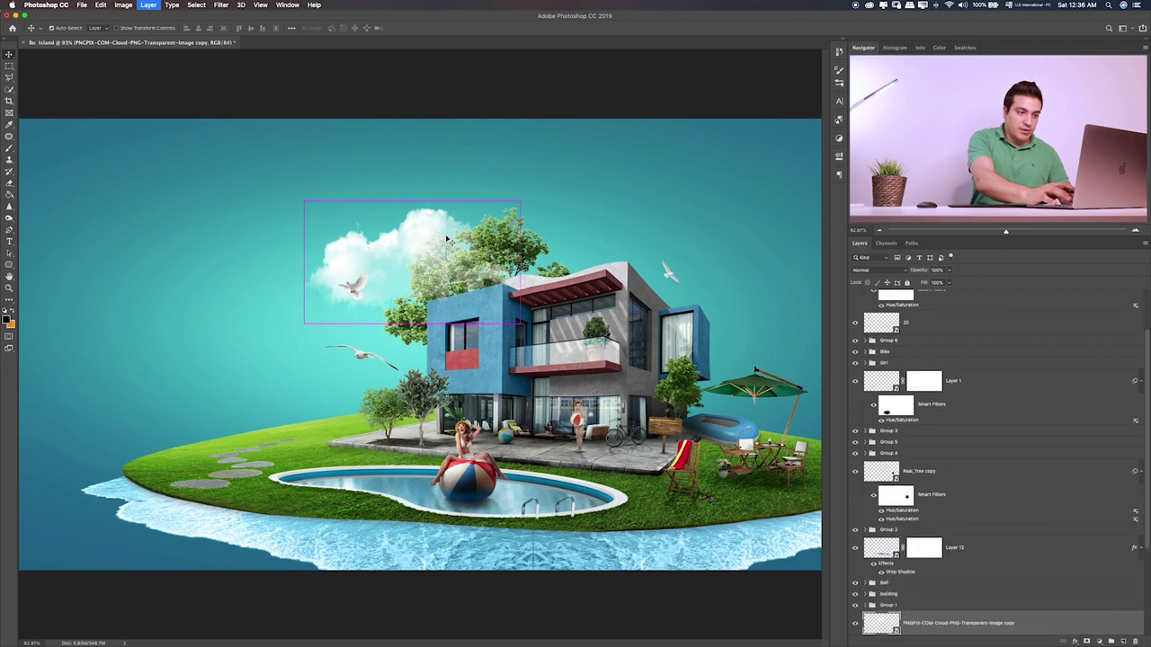
{"action": "key", "text": "ctrl+bracketleft"}
{"action": "key", "text": "ctrl+bracketleft"}
{"action": "key", "text": "ctrl+bracketleft"}
{"action": "key", "text": "ctrl+bracketleft"}
{"action": "key", "text": "ctrl+bracketright"}
{"action": "key", "text": "ctrl+bracketright"}
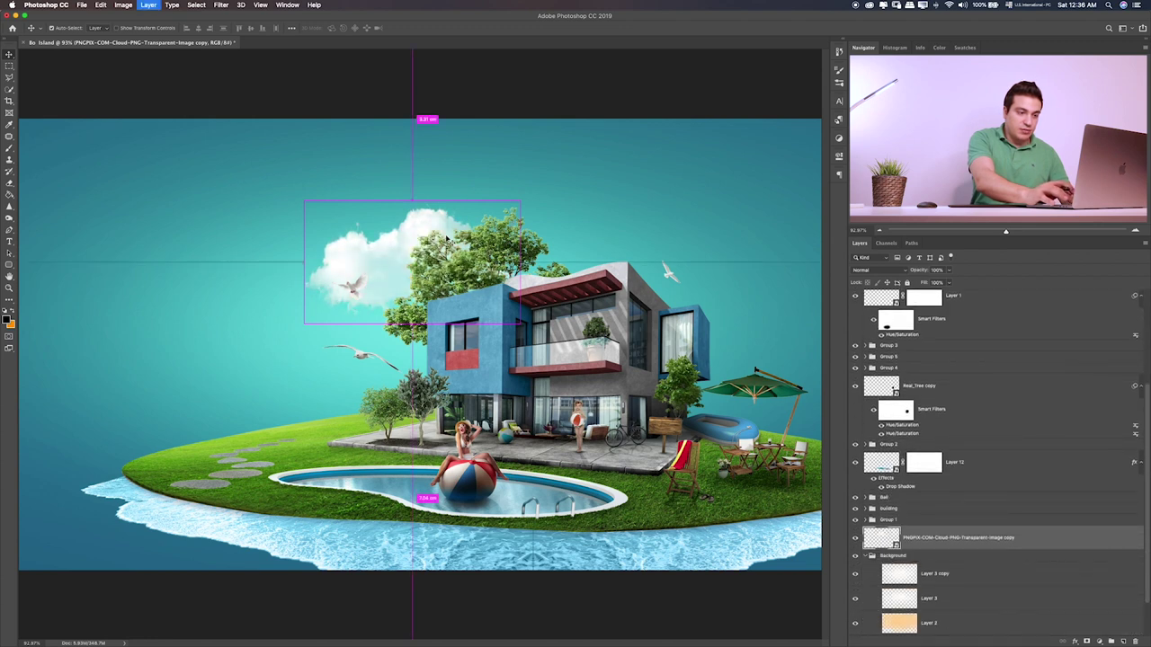
{"action": "key", "text": "ctrl+bracketright"}
{"action": "key", "text": "ctrl+bracketright"}
{"action": "key", "text": "ctrl+bracketleft"}
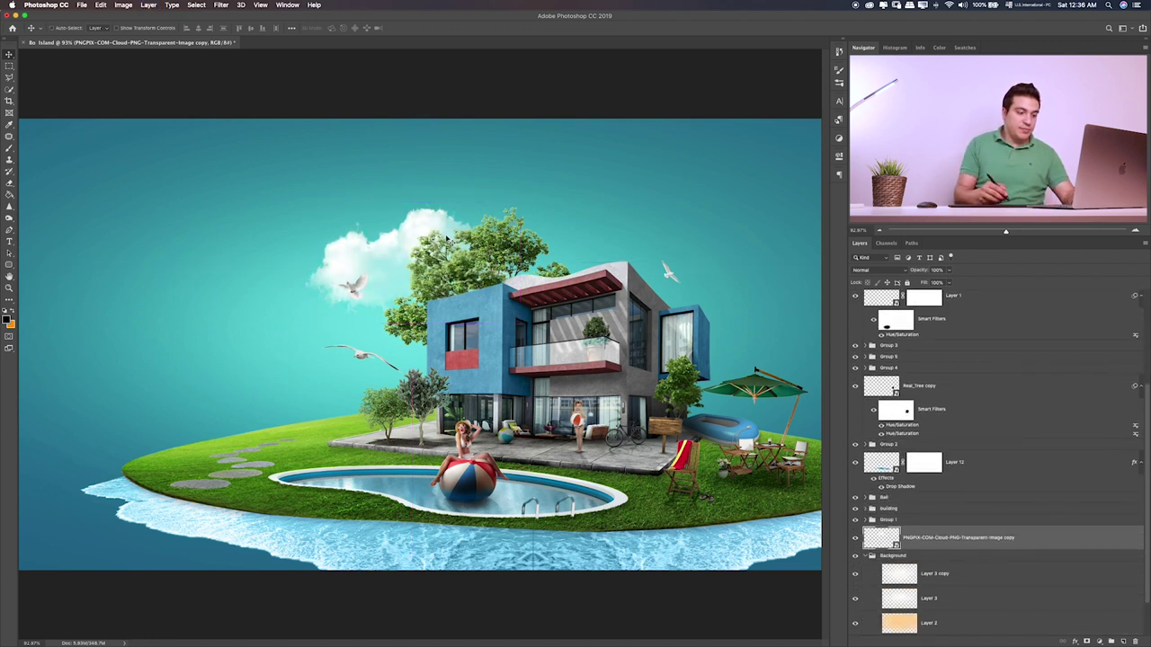
- Shrink the cloud to peek behind the treetop and put it in Group 7
{"action": "key", "text": "ctrl+t"}
{"action": "left_click_drag", "start_coordinate": [504, 264], "coordinate": [549, 229]}
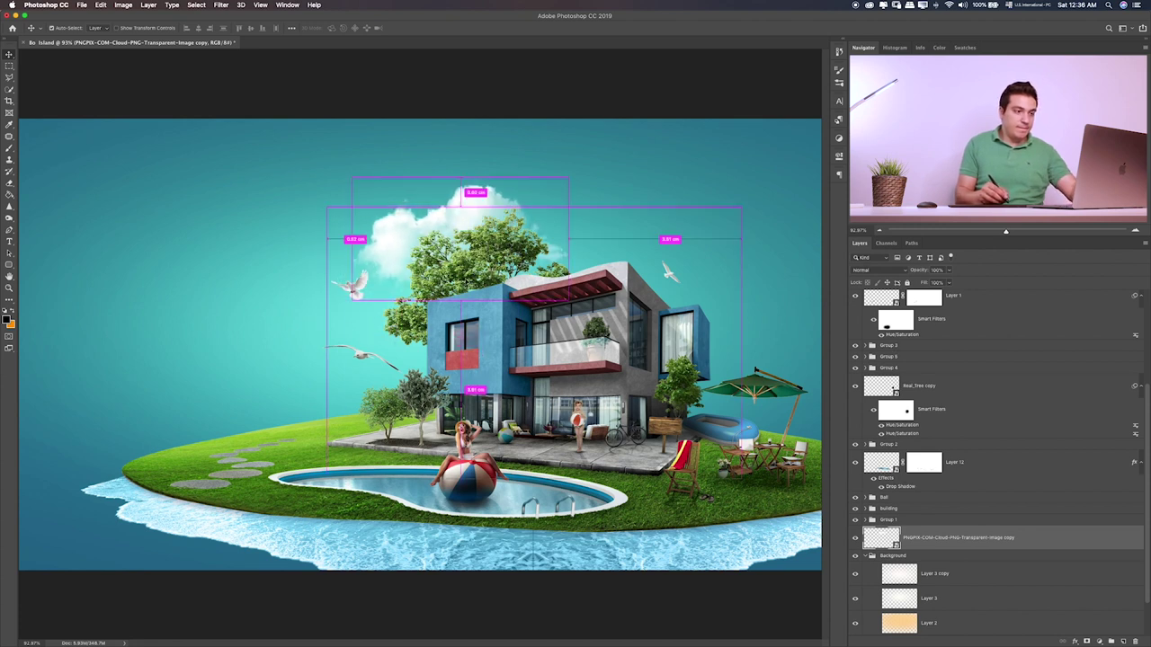
{"action": "left_click_drag", "start_coordinate": [564, 186], "coordinate": [545, 202]}
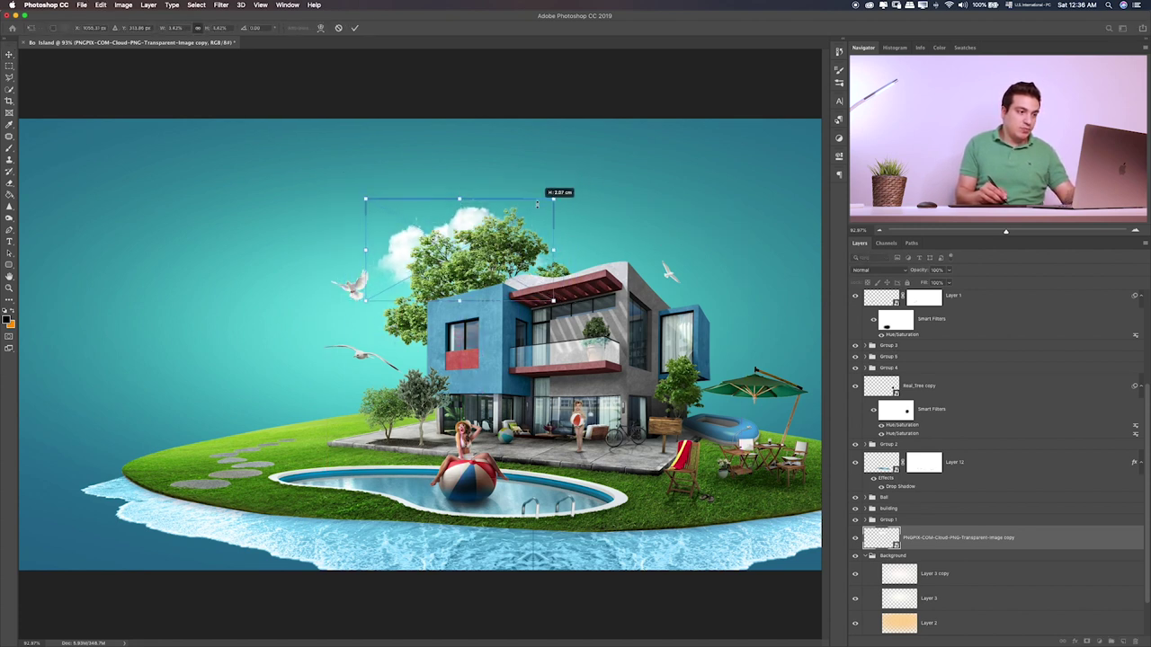
{"action": "key", "text": "Return"}
{"action": "key", "text": "ctrl+g"}
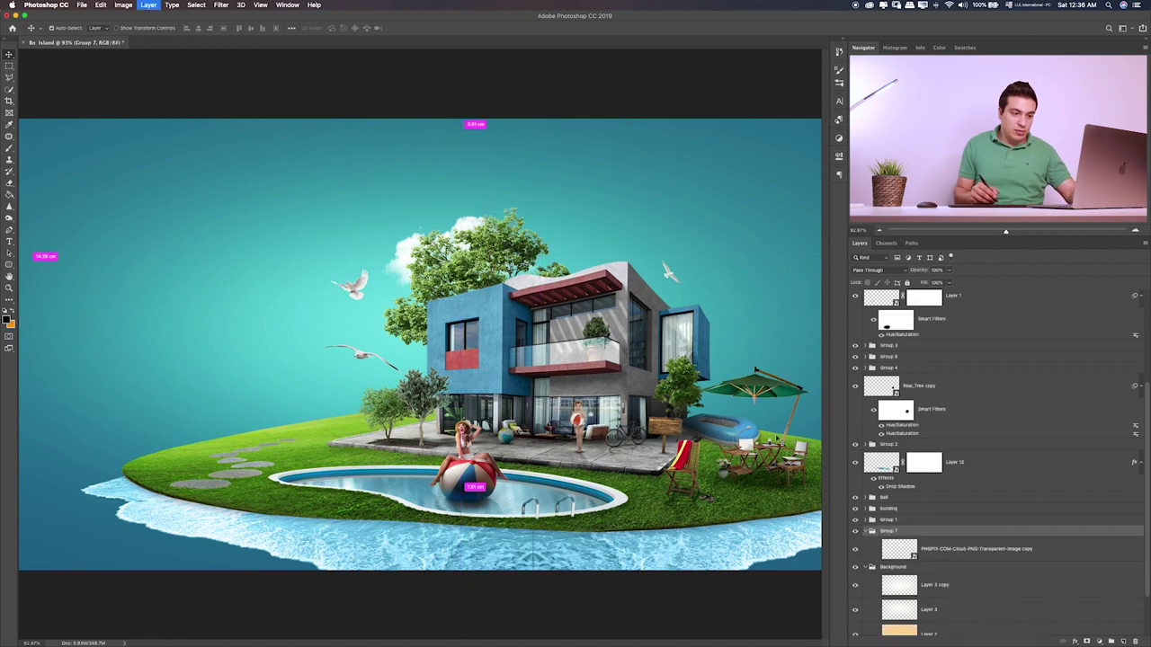
- Rename the new cloud group to 'Clouds'
{"action": "double_click", "coordinate": [887, 531]}
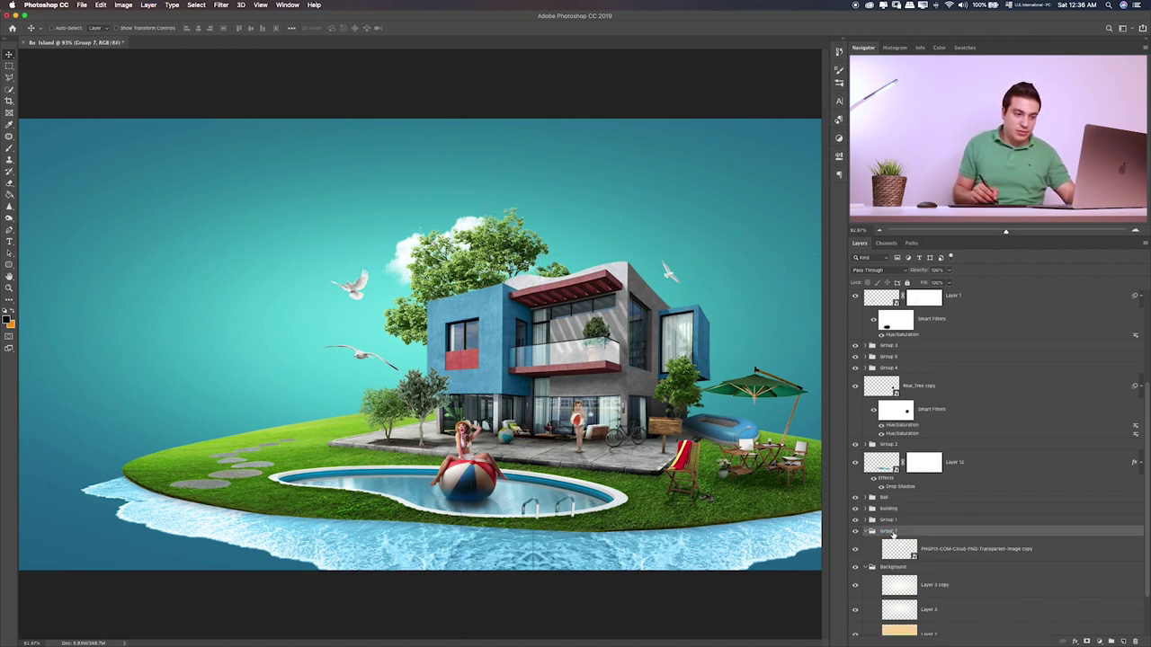
{"action": "type", "text": "C"}
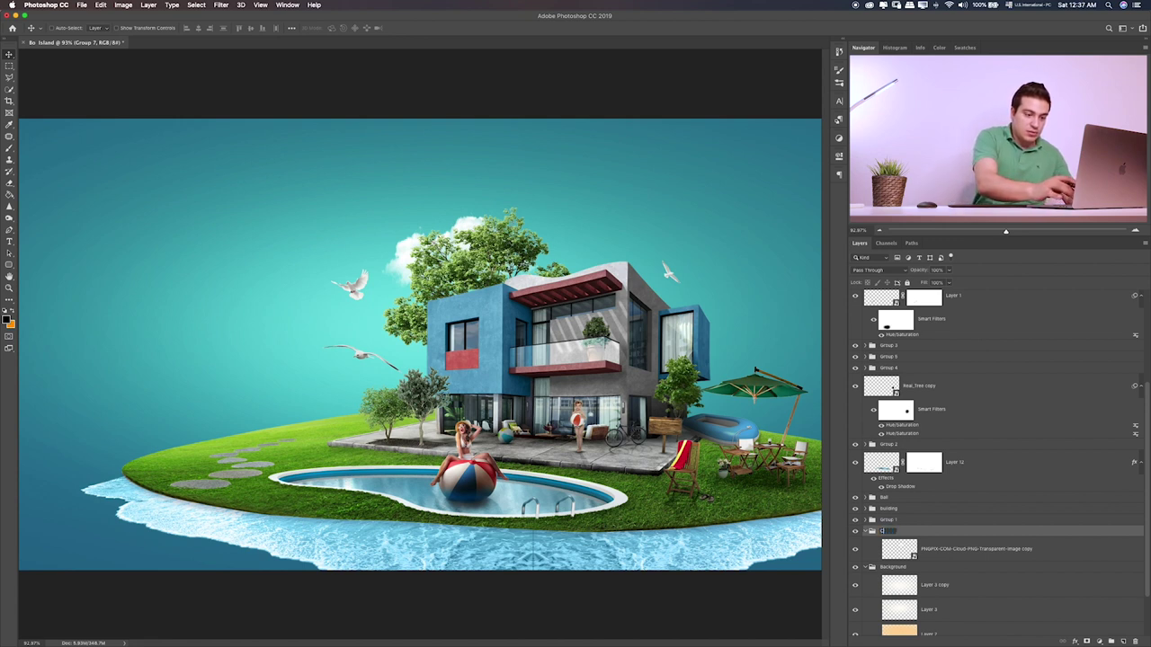
{"action": "type", "text": "louds"}
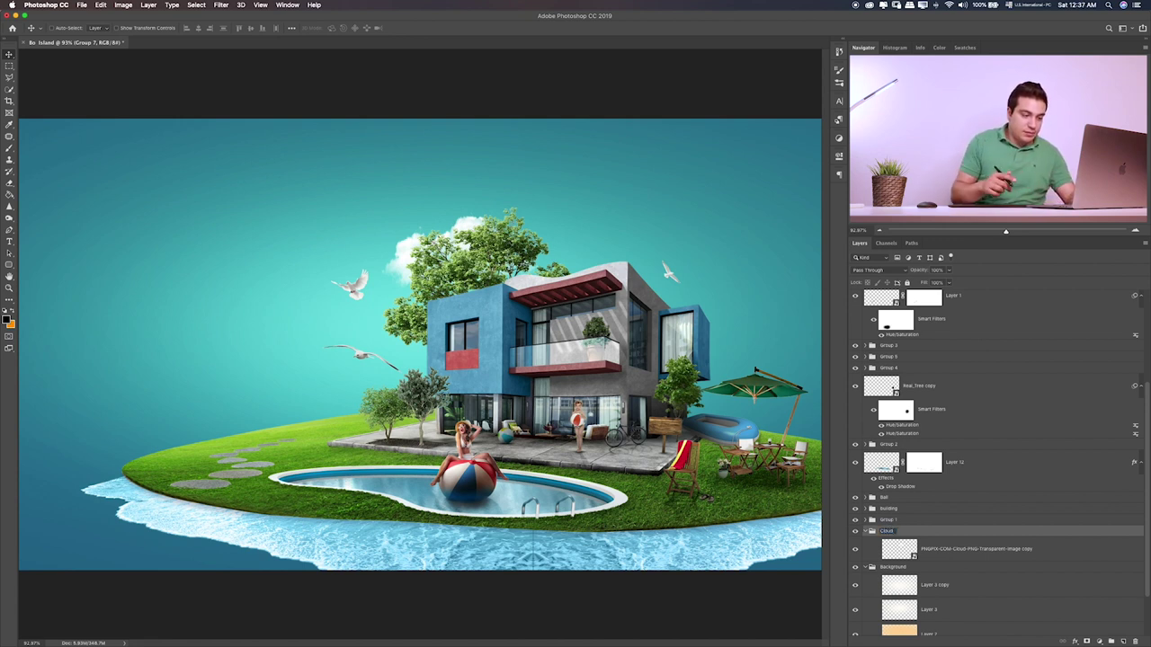
{"action": "left_click", "coordinate": [972, 550]}
- Duplicate the cloud behind the house's right side and move another copy into the left sky
{"action": "key", "text": "ctrl+j"}
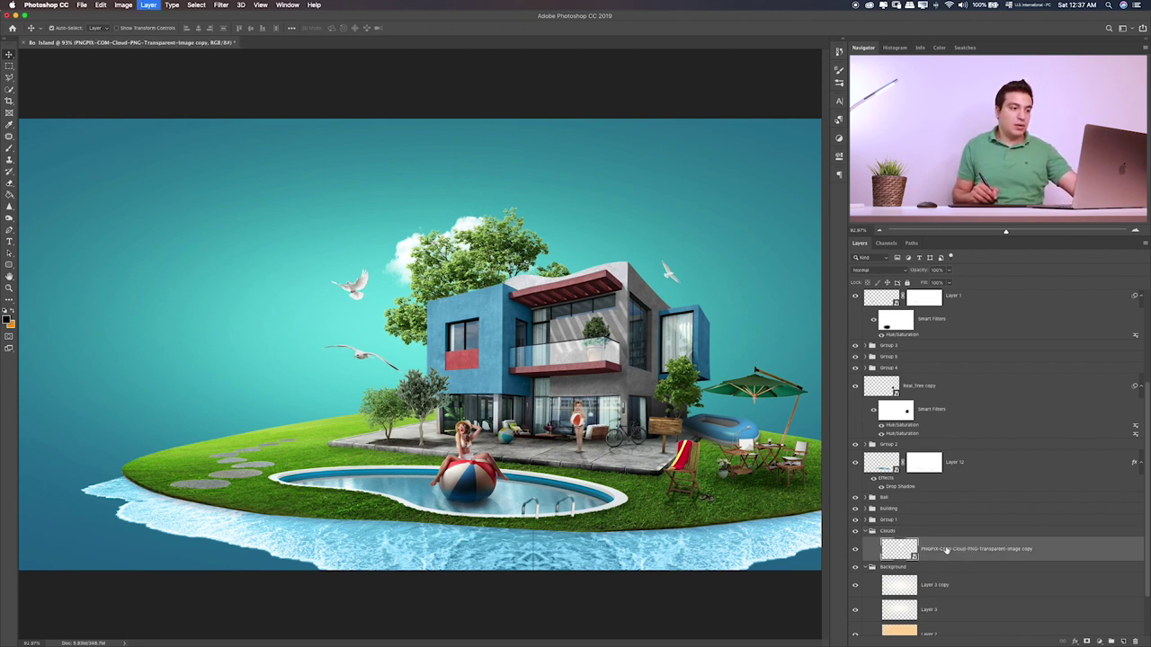
{"action": "left_click_drag", "start_coordinate": [524, 345], "coordinate": [694, 360]}
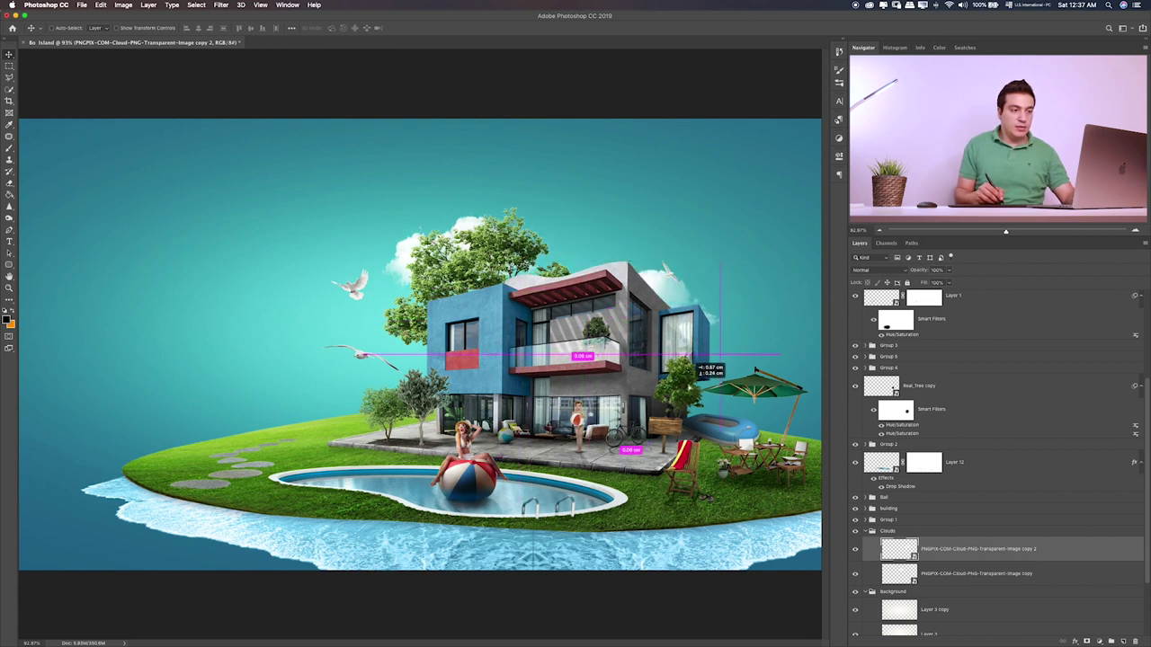
{"action": "mouse_move", "coordinate": [694, 360]}
{"action": "left_mouse_down"}
{"action": "mouse_move", "coordinate": [478, 376]}
{"action": "mouse_move", "coordinate": [428, 358]}
{"action": "left_mouse_up"}
{"action": "key", "text": "ctrl+t"}
{"action": "left_click_drag", "start_coordinate": [354, 311], "coordinate": [81, 211]}
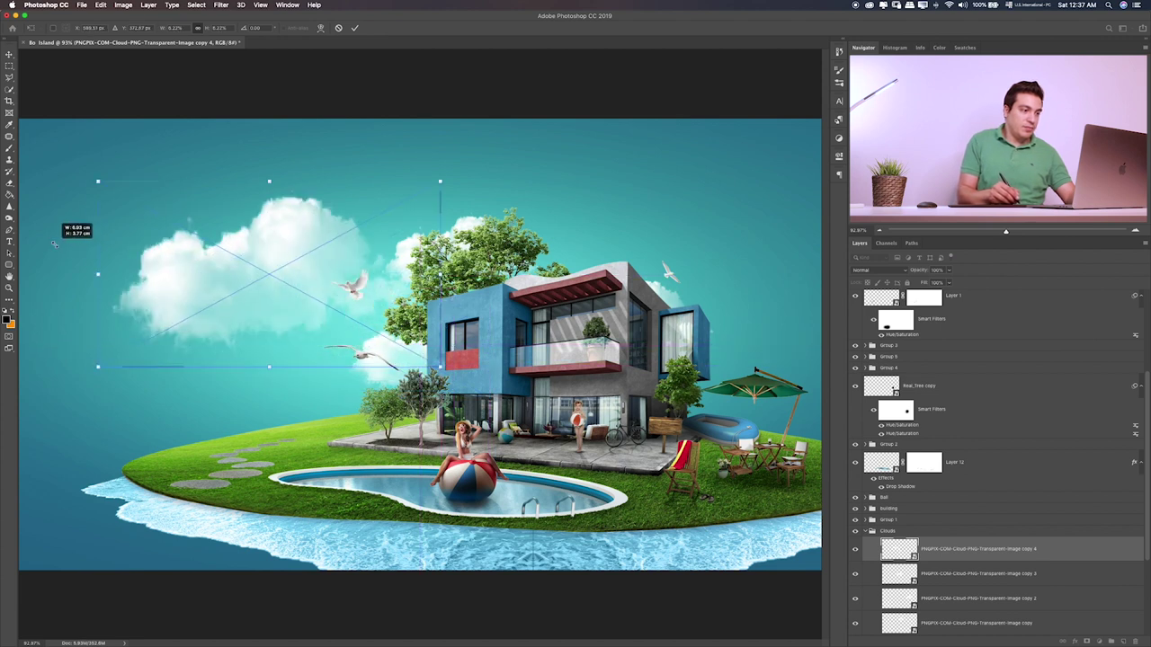
- Enlarge the left cloud to about twice its size and set its opacity to 80%
{"action": "mouse_move", "coordinate": [261, 288]}
{"action": "left_mouse_down"}
{"action": "mouse_move", "coordinate": [428, 301]}
{"action": "mouse_move", "coordinate": [377, 346]}
{"action": "left_mouse_up"}
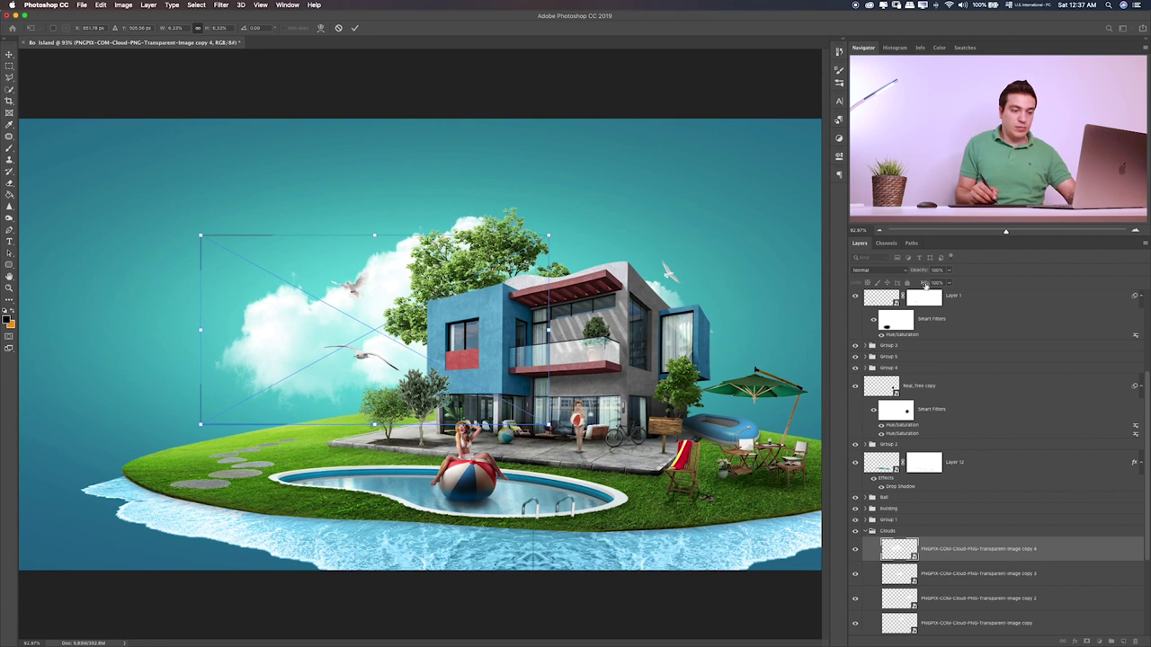
{"action": "key", "text": "Return"}
{"action": "key", "text": "3"}
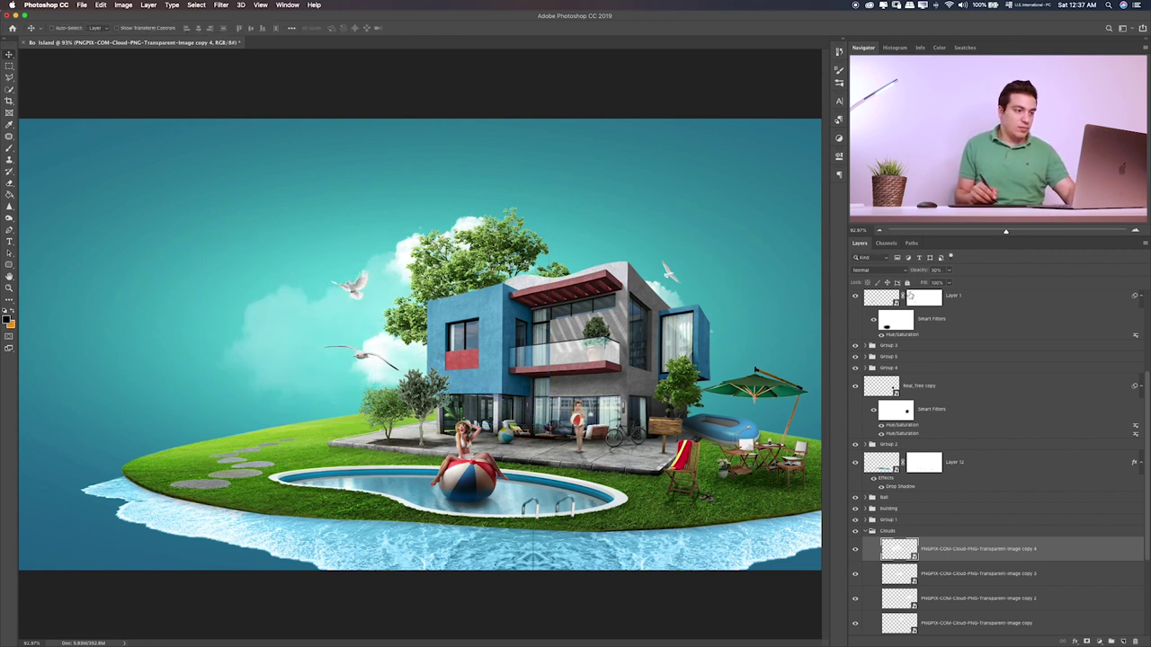
{"action": "key", "text": "8"}
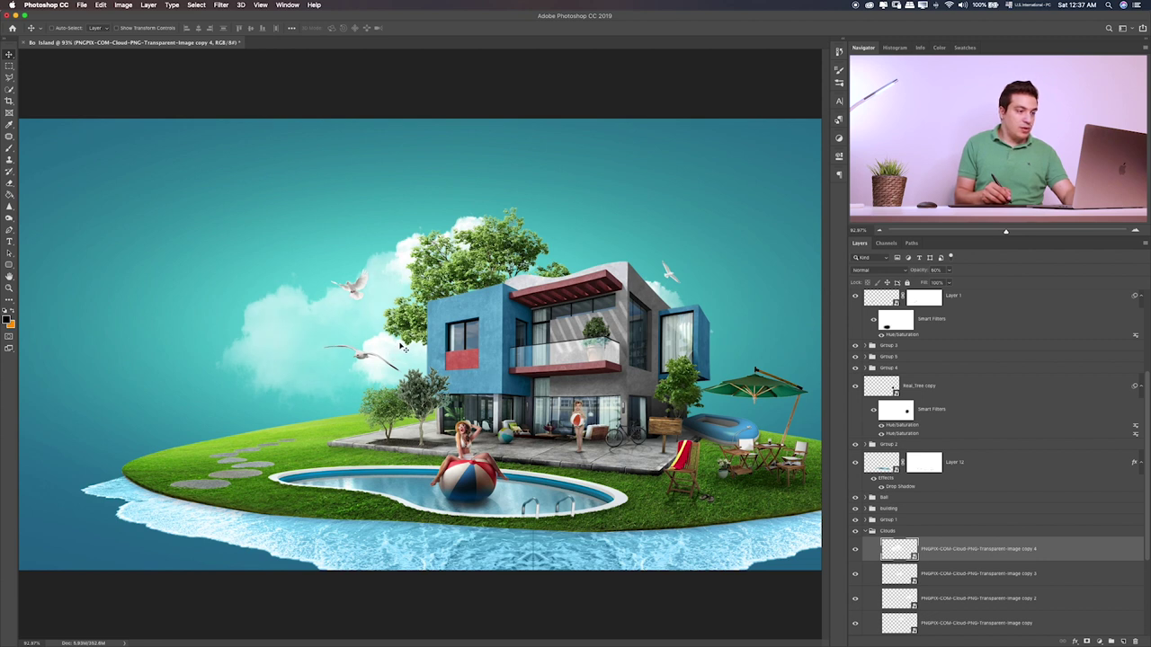
- Make a cloud copy toward the house, flip it horizontally and shift it left
{"action": "left_click_drag", "start_coordinate": [403, 347], "coordinate": [462, 334]}
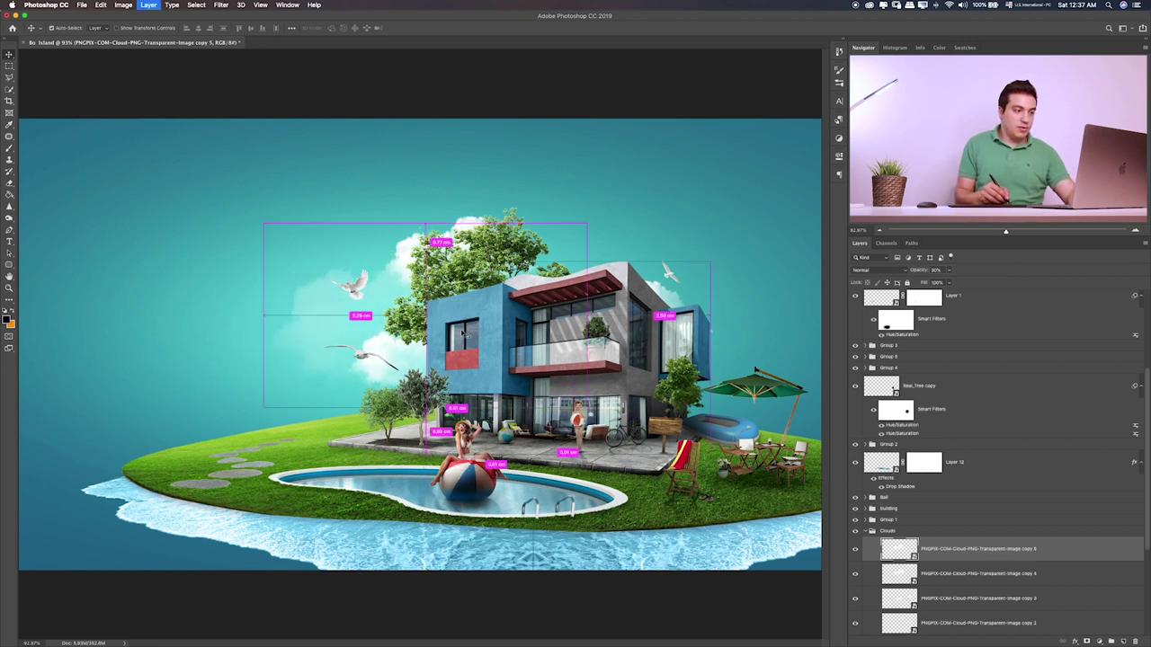
{"action": "key", "text": "ctrl+t"}
{"action": "right_click", "coordinate": [500, 313]}
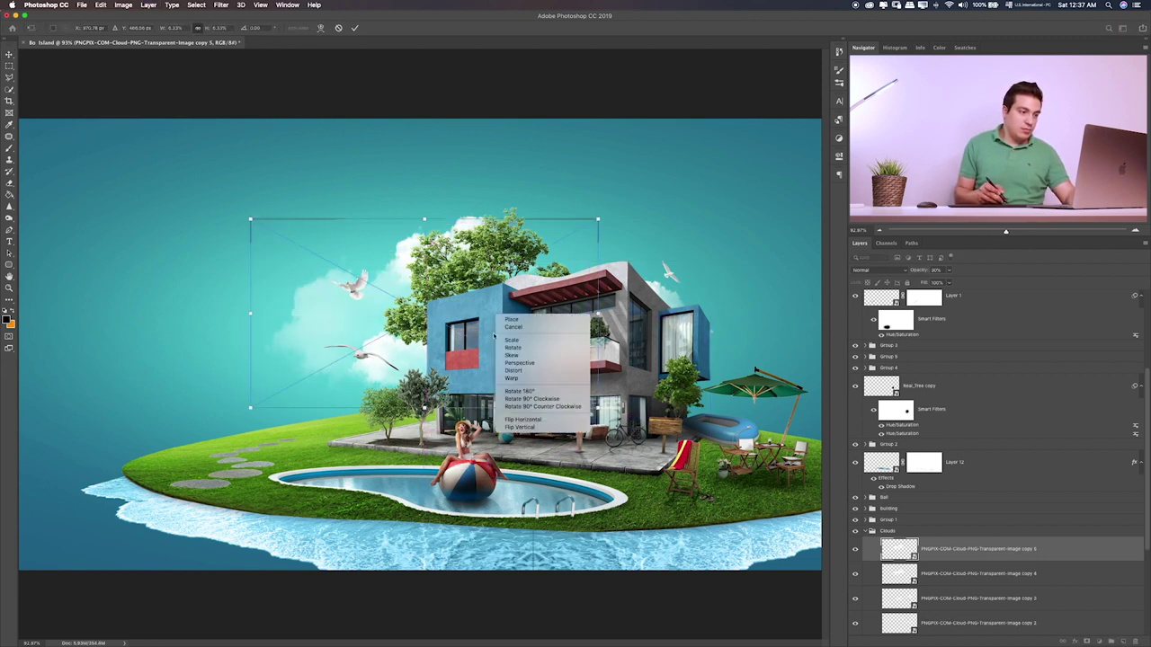
{"action": "left_click", "coordinate": [546, 419]}
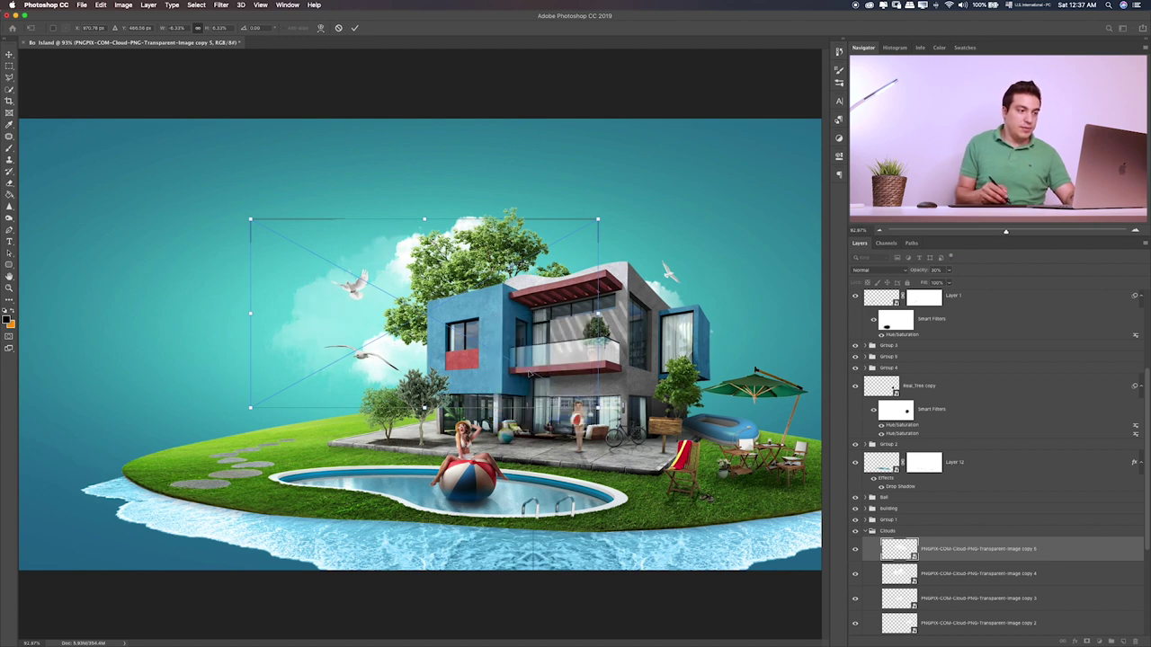
{"action": "mouse_move", "coordinate": [385, 292]}
{"action": "left_mouse_down"}
{"action": "mouse_move", "coordinate": [288, 307]}
{"action": "mouse_move", "coordinate": [309, 294]}
{"action": "left_mouse_up"}
{"action": "key", "text": "Return"}
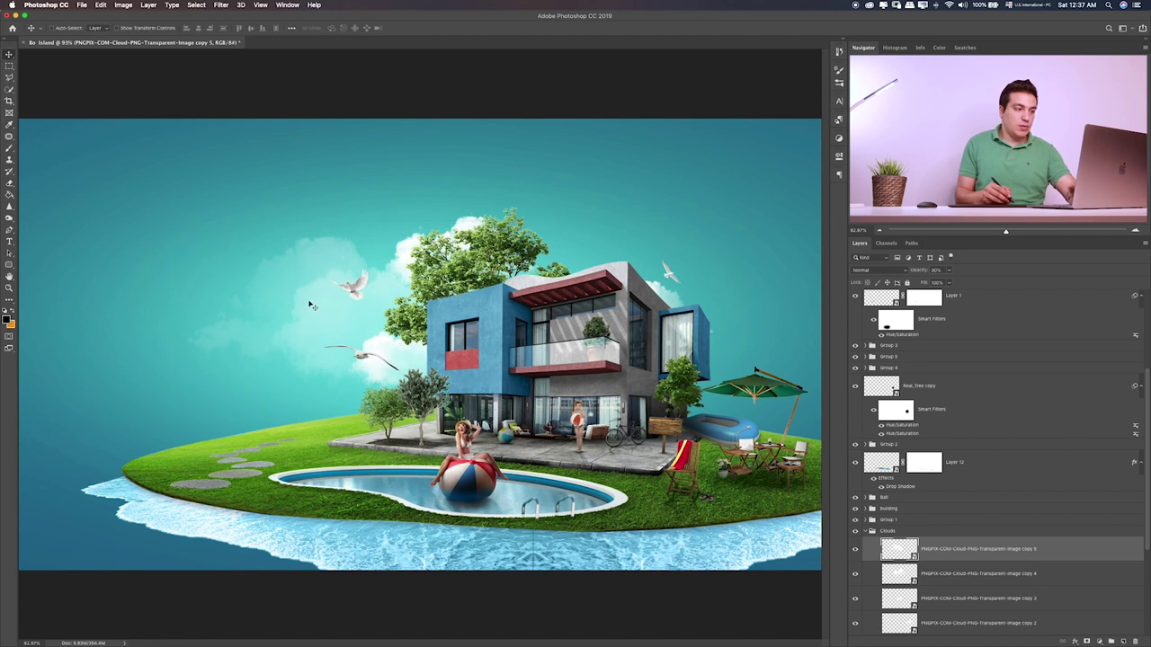
- Stretch a cloud wider behind the house and place another copy in the sky to its right
{"action": "left_click_drag", "start_coordinate": [315, 310], "coordinate": [481, 331]}
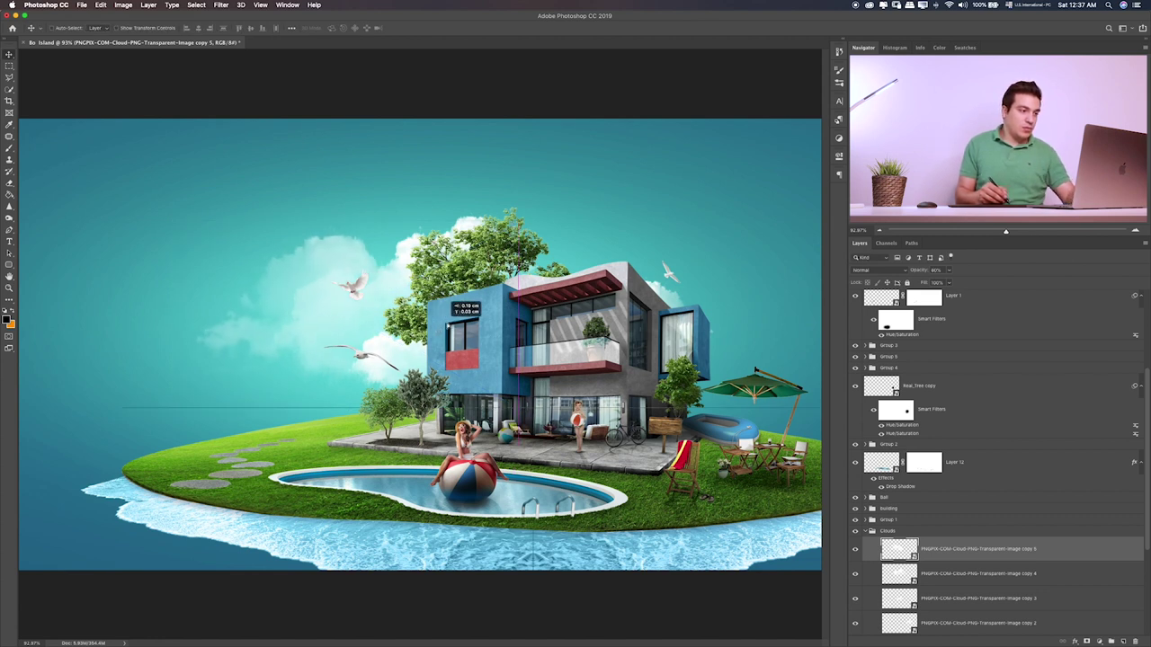
{"action": "key", "text": "ctrl+t"}
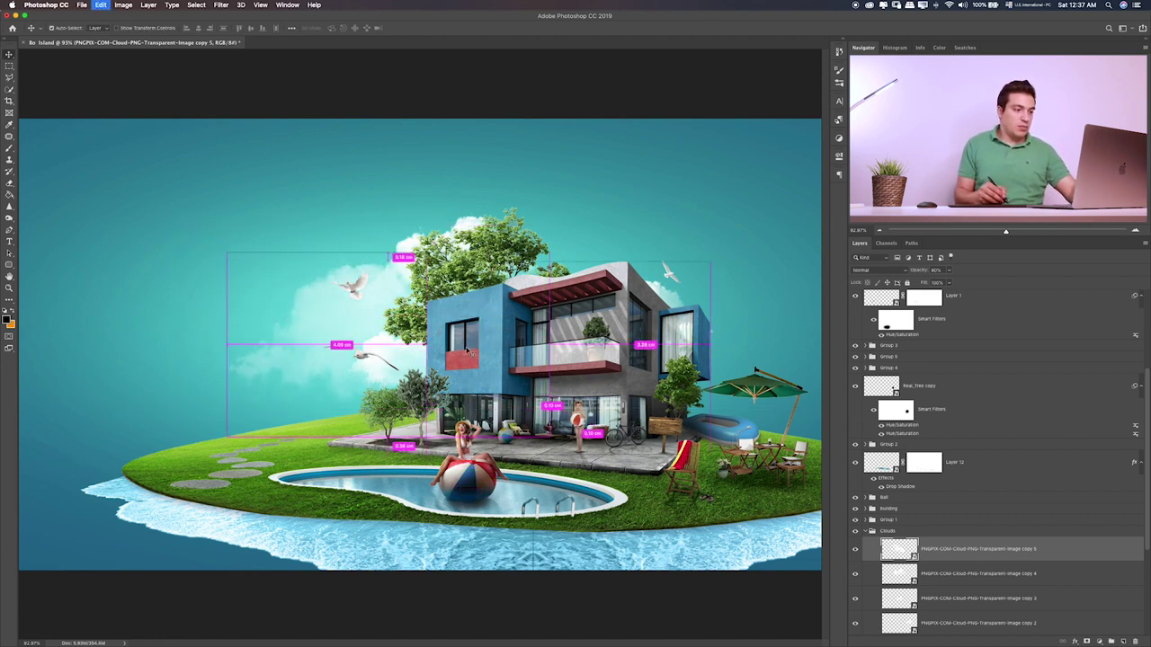
{"action": "mouse_move", "coordinate": [563, 344]}
{"action": "left_mouse_down"}
{"action": "mouse_move", "coordinate": [682, 343]}
{"action": "mouse_move", "coordinate": [599, 338]}
{"action": "left_mouse_up"}
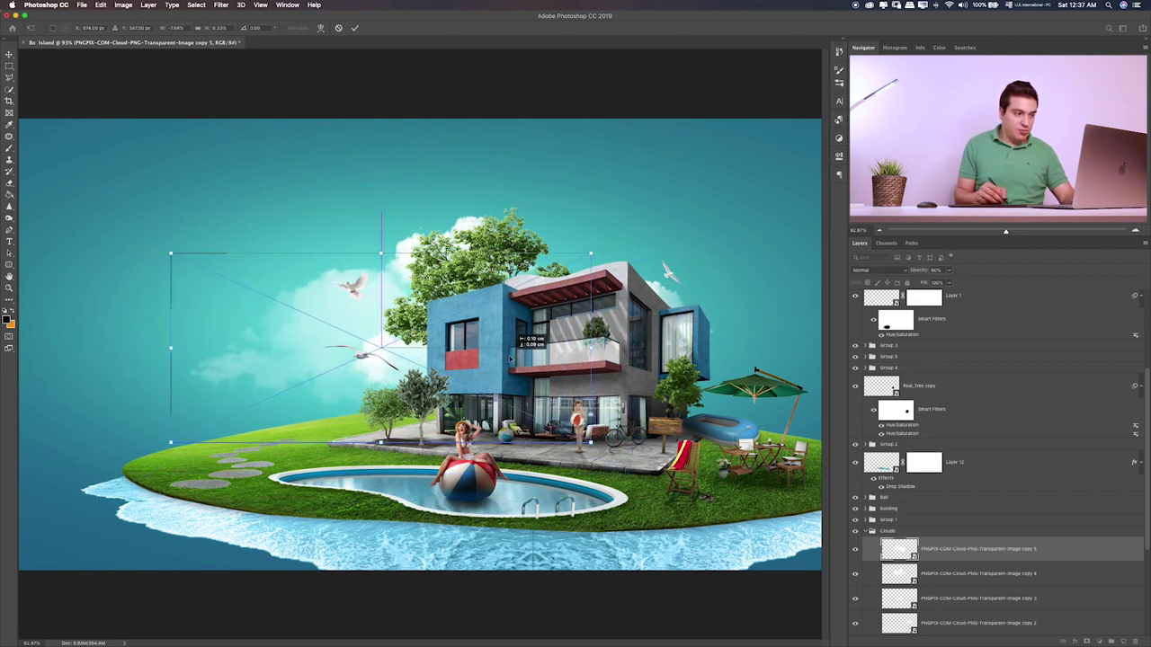
{"action": "left_click_drag", "start_coordinate": [516, 356], "coordinate": [519, 358]}
{"action": "key", "text": "Return"}
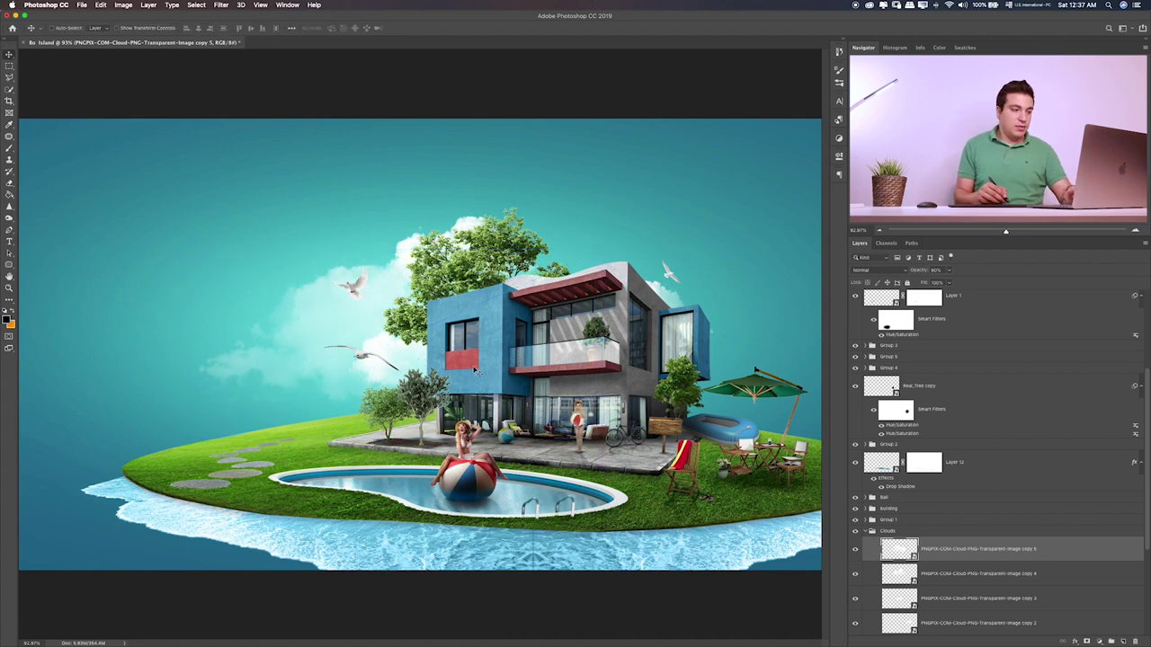
{"action": "left_click_drag", "start_coordinate": [360, 310], "coordinate": [710, 303]}
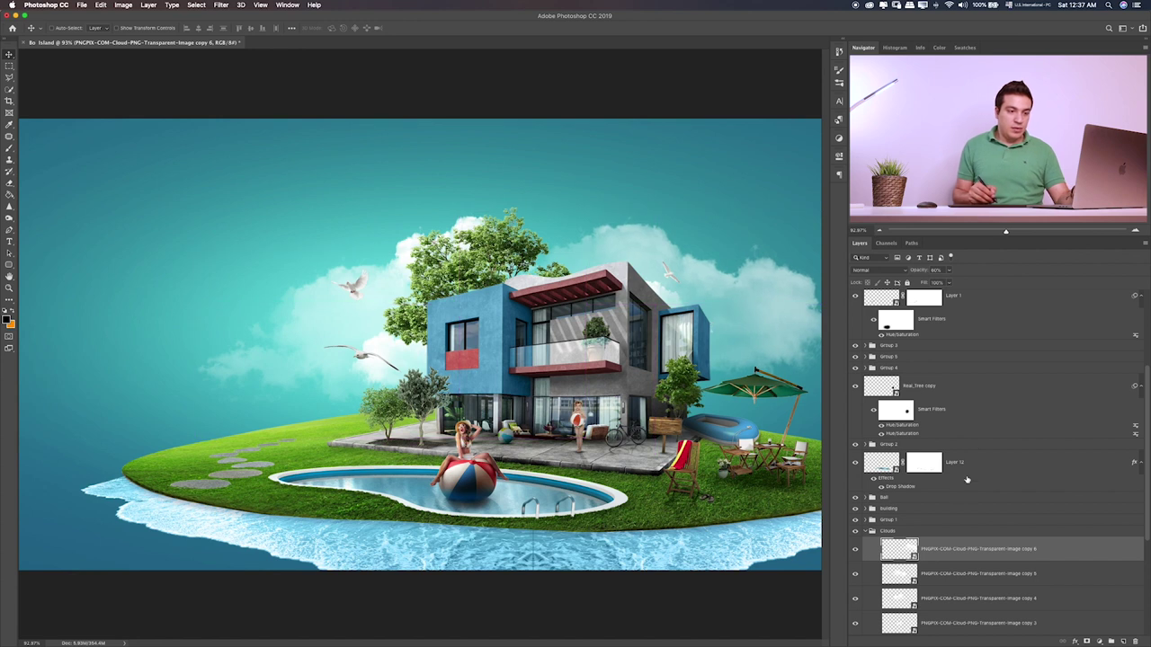
{"action": "left_click", "coordinate": [899, 532]}
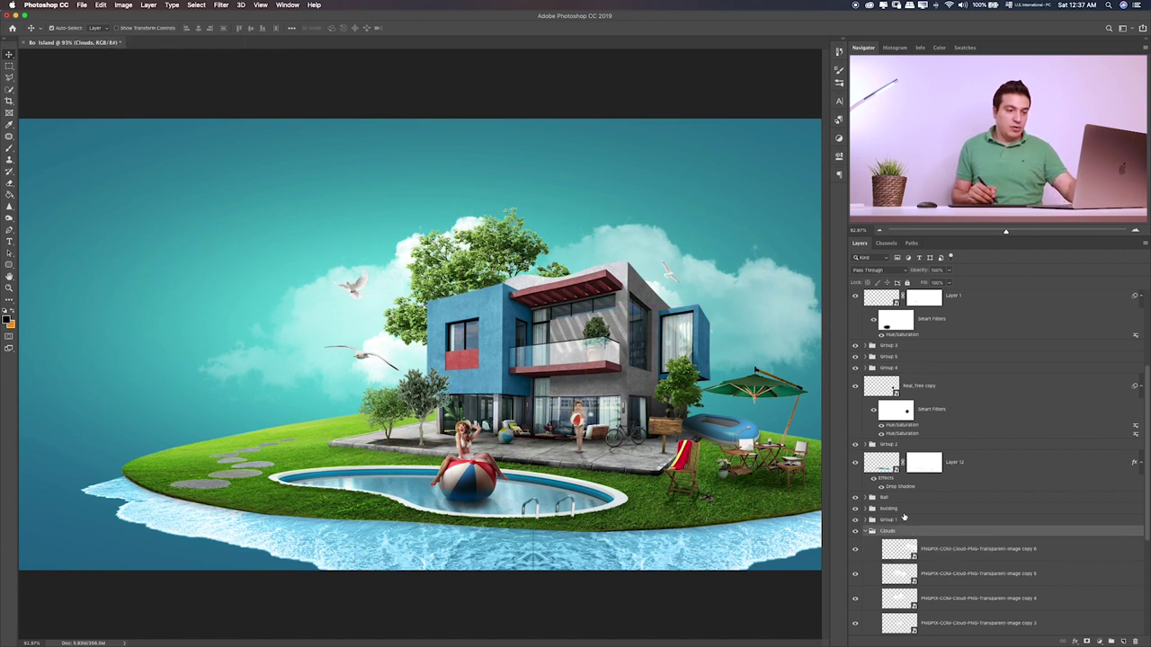
- Duplicate the Clouds group to the top of the Layers stack and select its top cloud layer
{"action": "key", "text": "ctrl+j"}
{"action": "left_click_drag", "start_coordinate": [919, 532], "coordinate": [887, 277]}
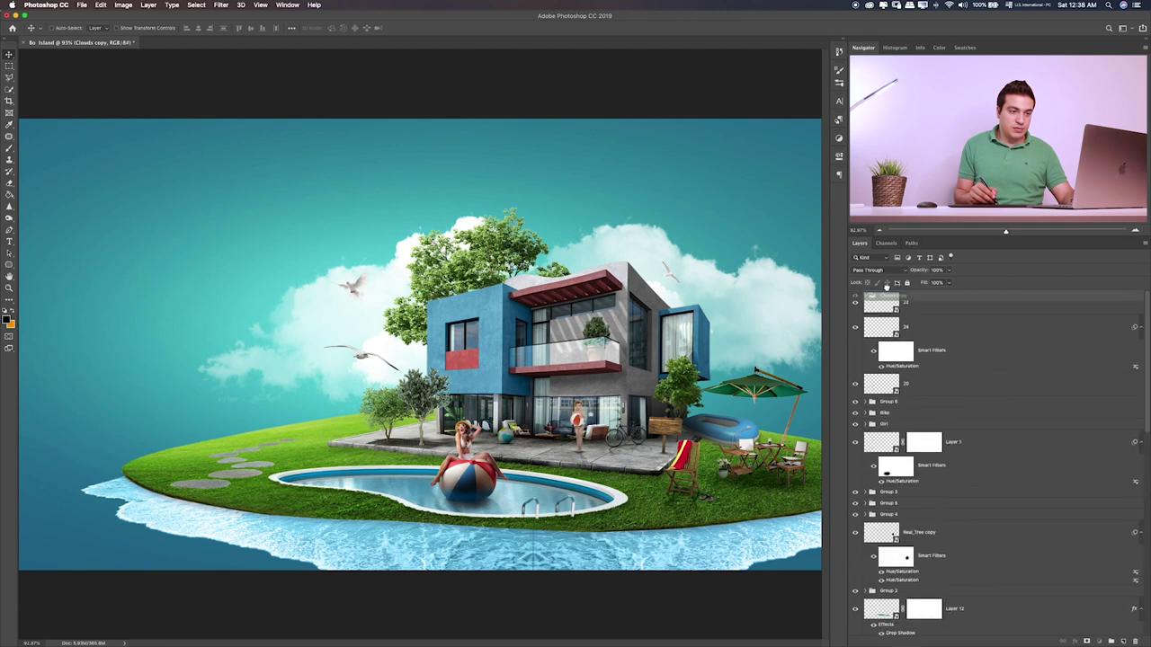
{"action": "left_click_drag", "start_coordinate": [886, 277], "coordinate": [887, 304]}
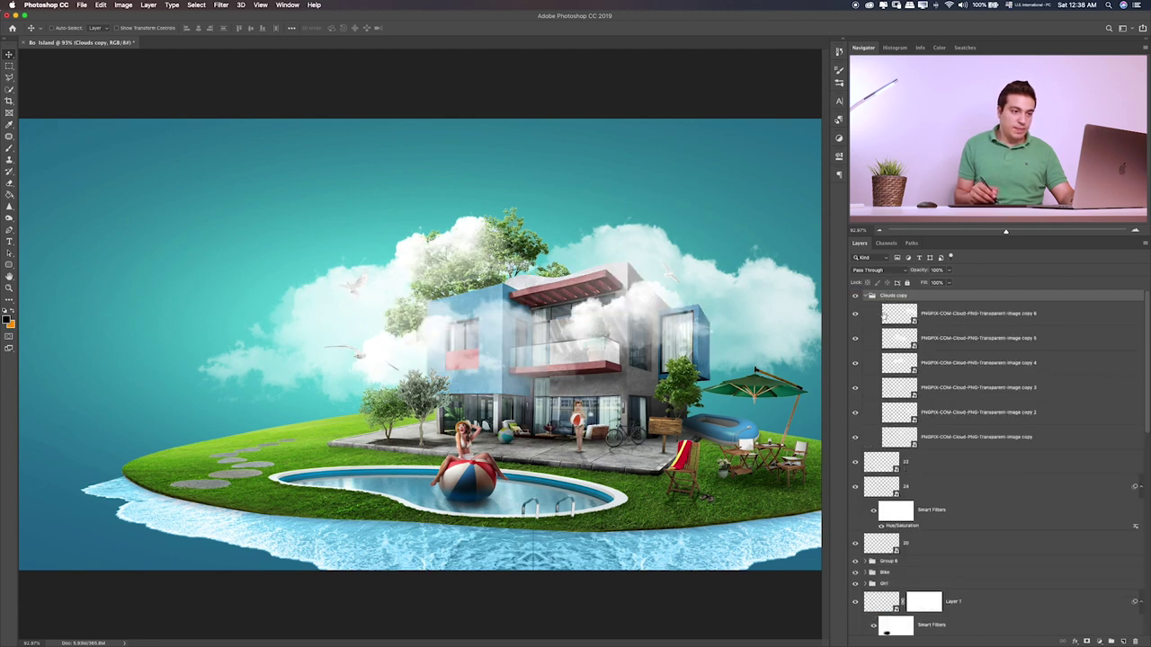
{"action": "left_click", "coordinate": [862, 314]}
{"action": "left_click", "coordinate": [856, 314]}
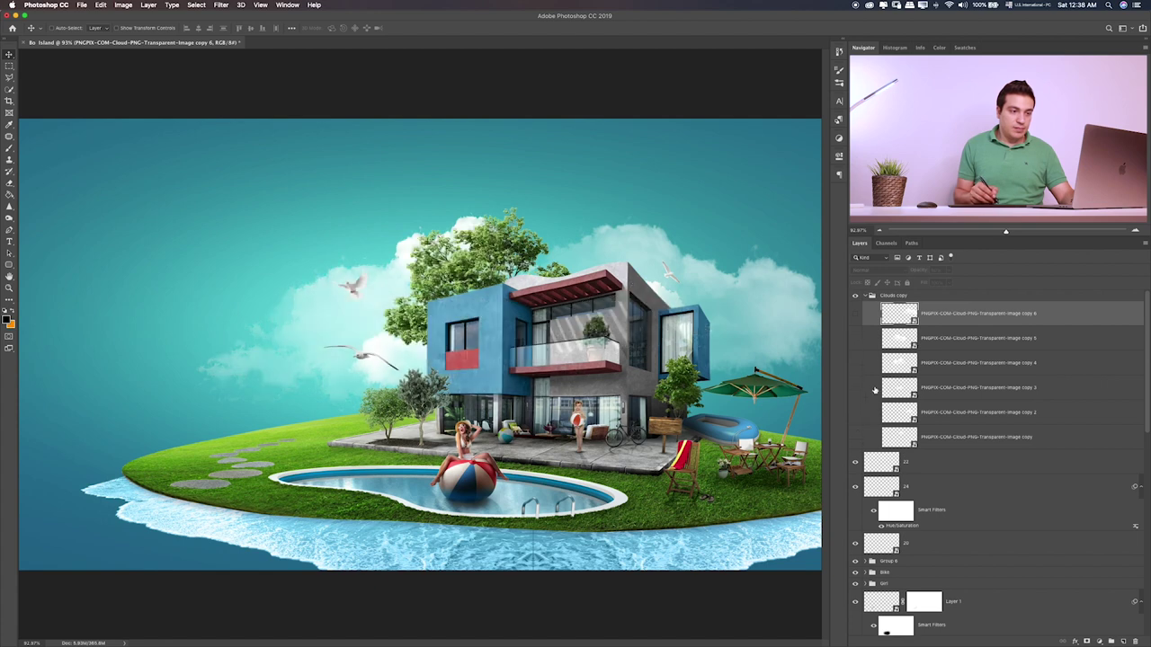
{"action": "left_click", "coordinate": [855, 314]}
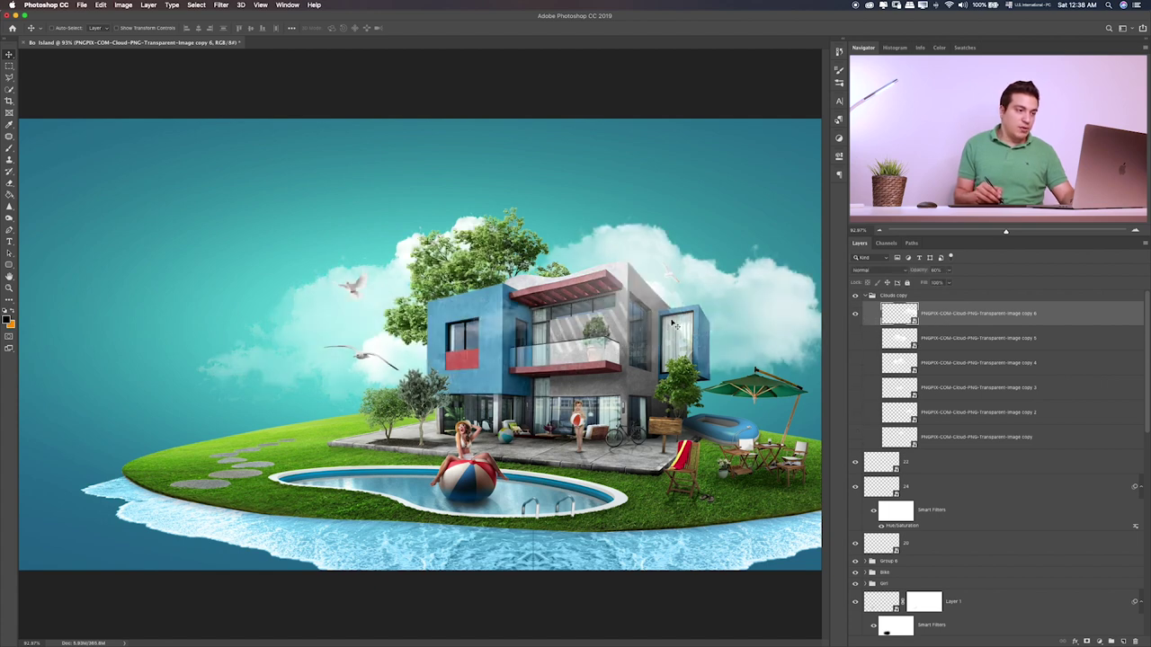
- Move that cloud up over the house's roof and scale it down
{"action": "left_click_drag", "start_coordinate": [673, 324], "coordinate": [536, 243]}
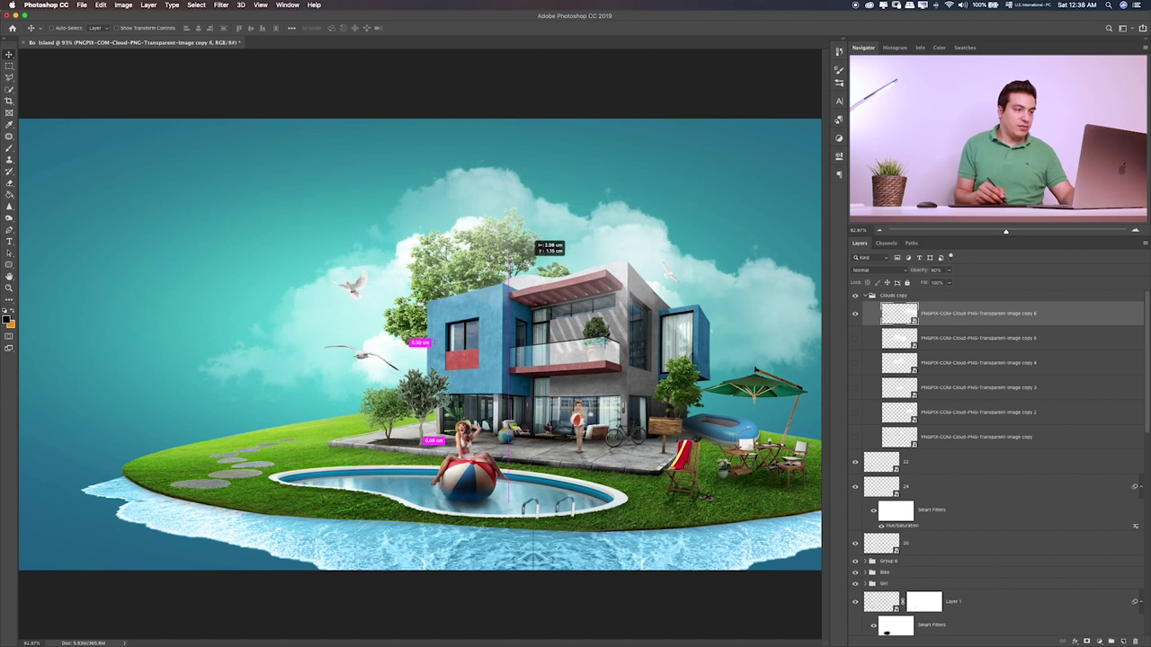
{"action": "key", "text": "ctrl+t"}
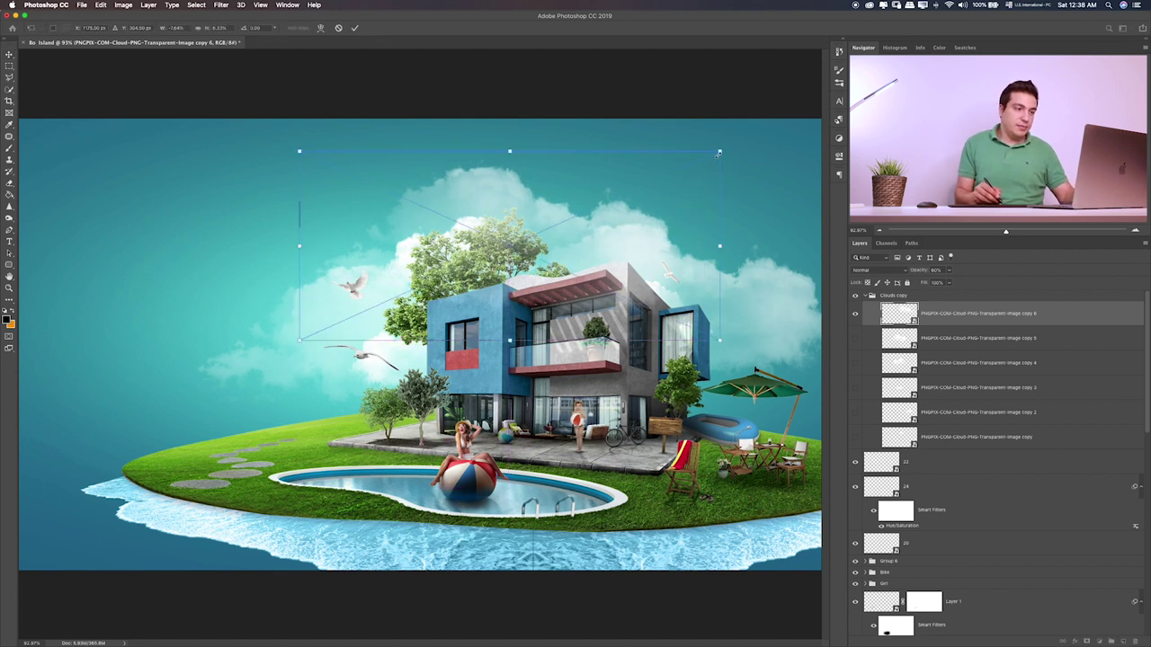
{"action": "left_click_drag", "start_coordinate": [717, 154], "coordinate": [650, 182]}
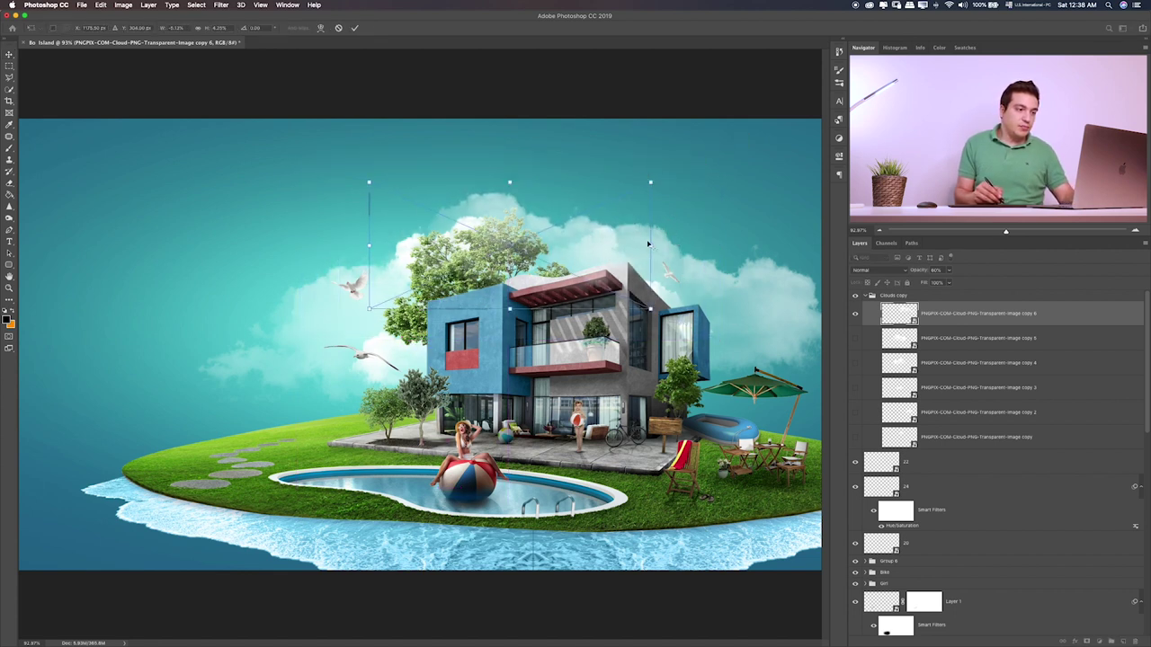
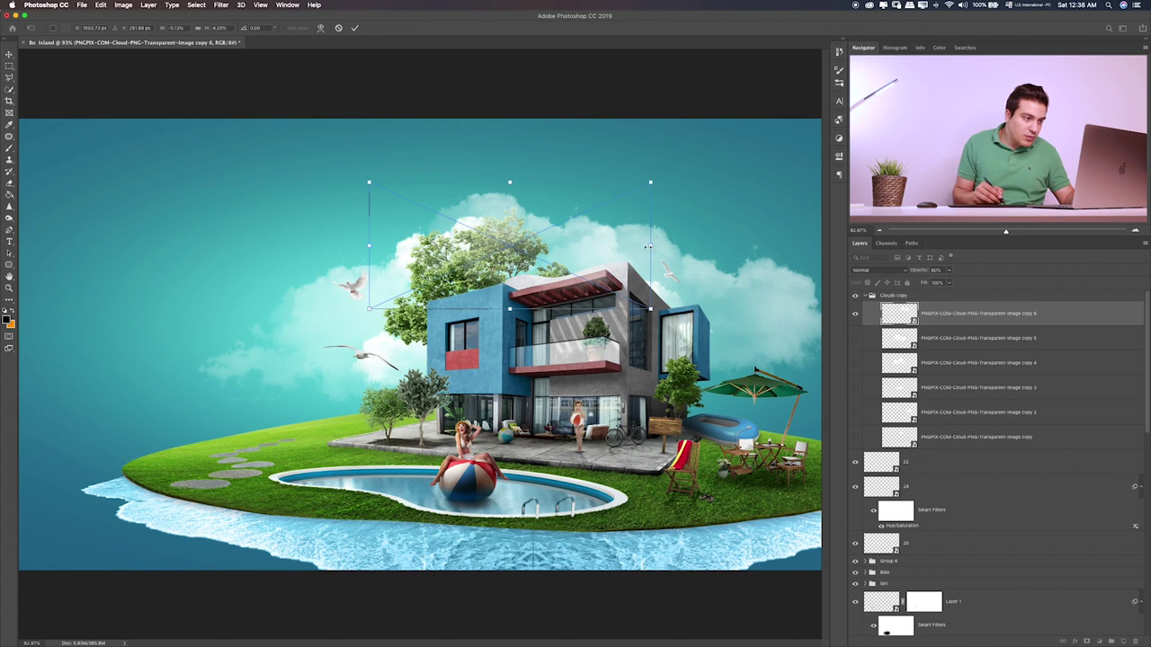
- Reposition the transformed cloud, commit it, and move another cloud copy left
{"action": "left_click_drag", "start_coordinate": [647, 245], "coordinate": [591, 260]}
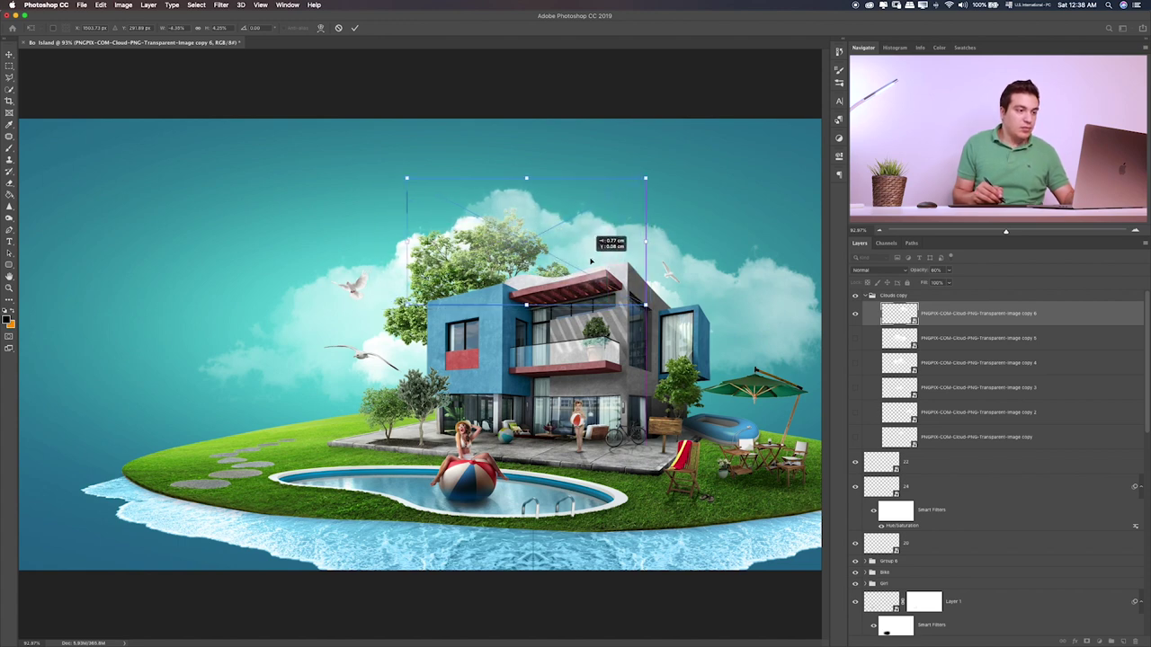
{"action": "key", "text": "Return"}
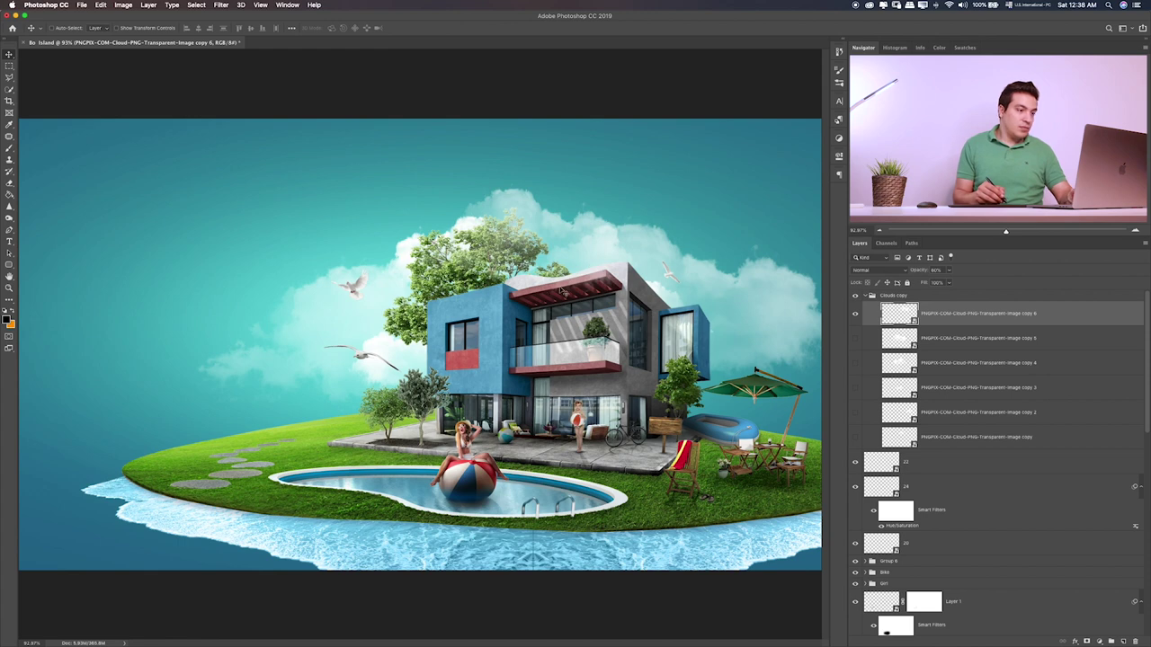
{"action": "mouse_move", "coordinate": [561, 284]}
{"action": "left_mouse_down"}
{"action": "mouse_move", "coordinate": [399, 339]}
{"action": "mouse_move", "coordinate": [467, 282]}
{"action": "left_mouse_up"}
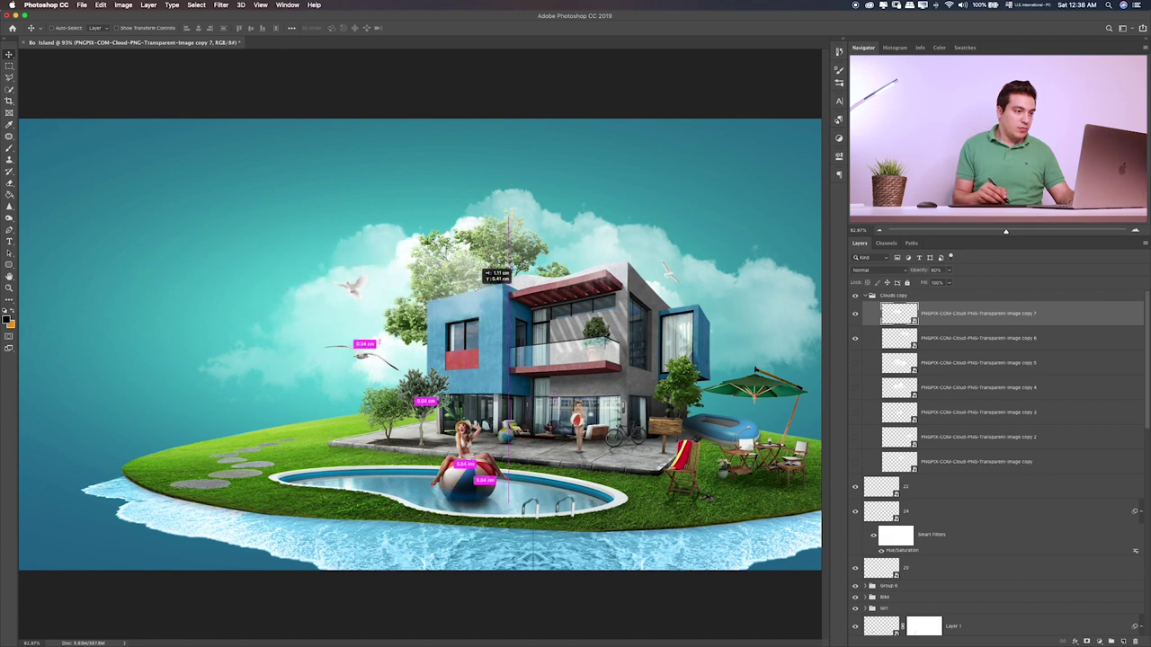
- Flip a cloud copy horizontally, shrink it, and place it beside the tree
{"action": "key", "text": "ctrl+t"}
{"action": "right_click", "coordinate": [448, 259]}
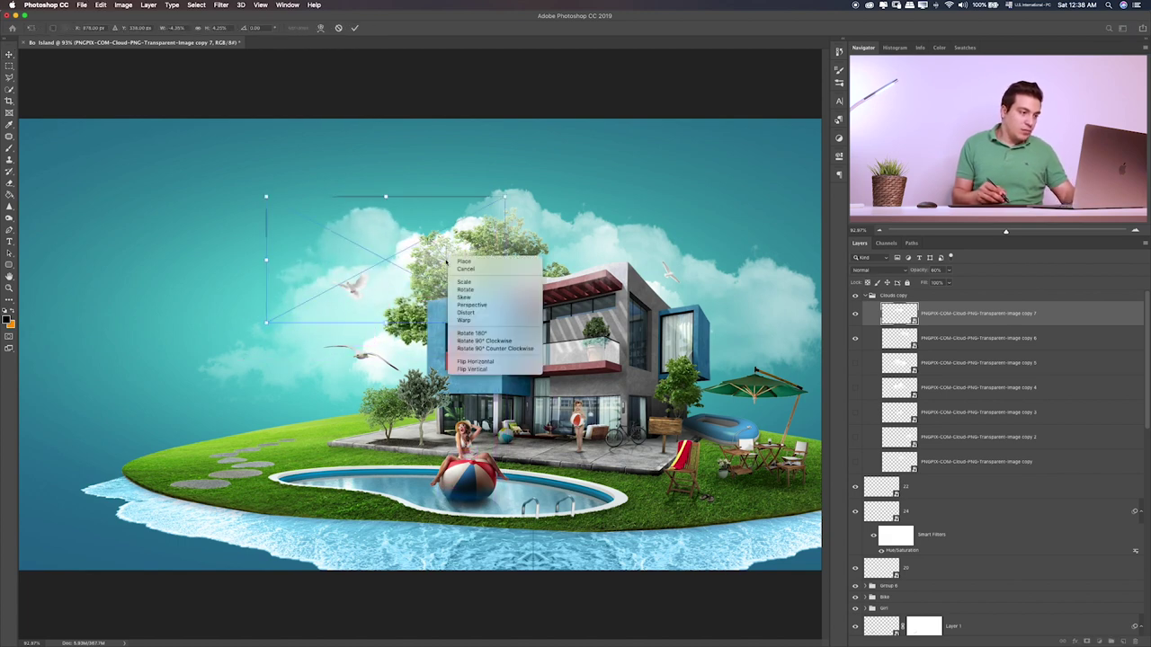
{"action": "left_click", "coordinate": [506, 362]}
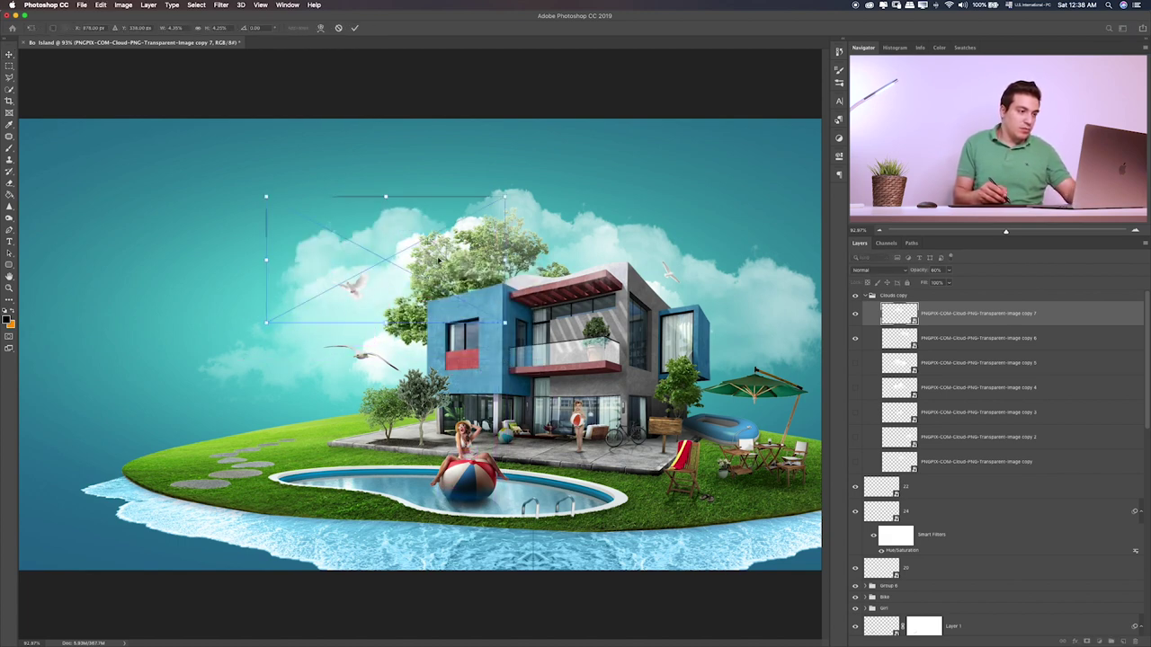
{"action": "left_click_drag", "start_coordinate": [505, 196], "coordinate": [395, 254]}
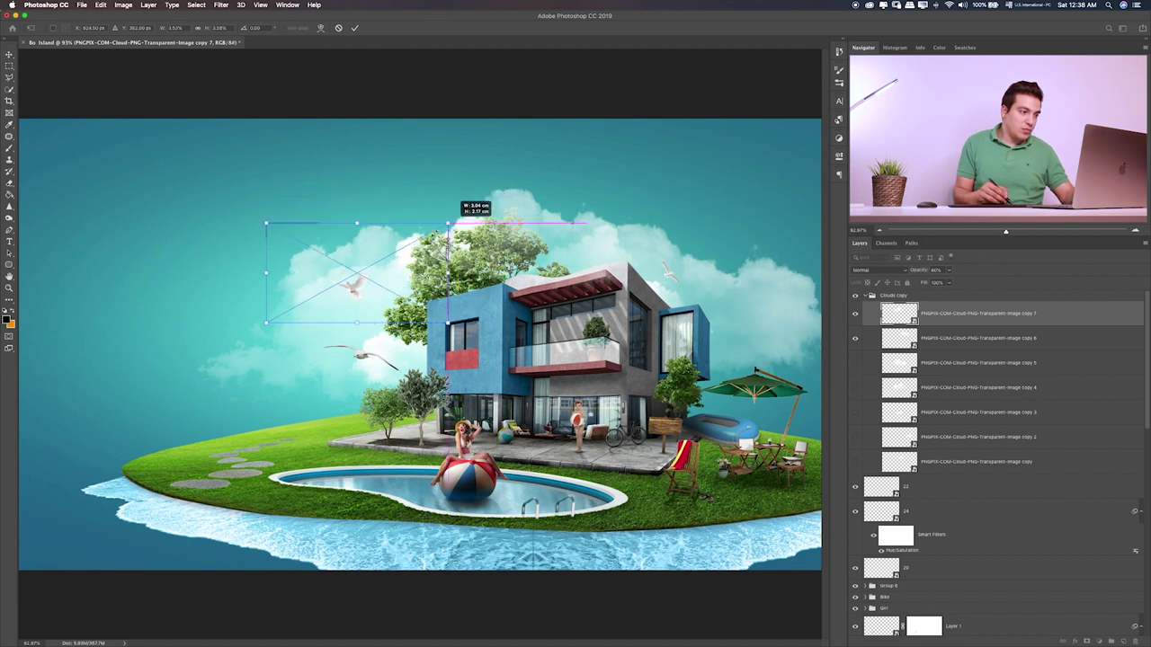
{"action": "left_click_drag", "start_coordinate": [364, 290], "coordinate": [364, 256]}
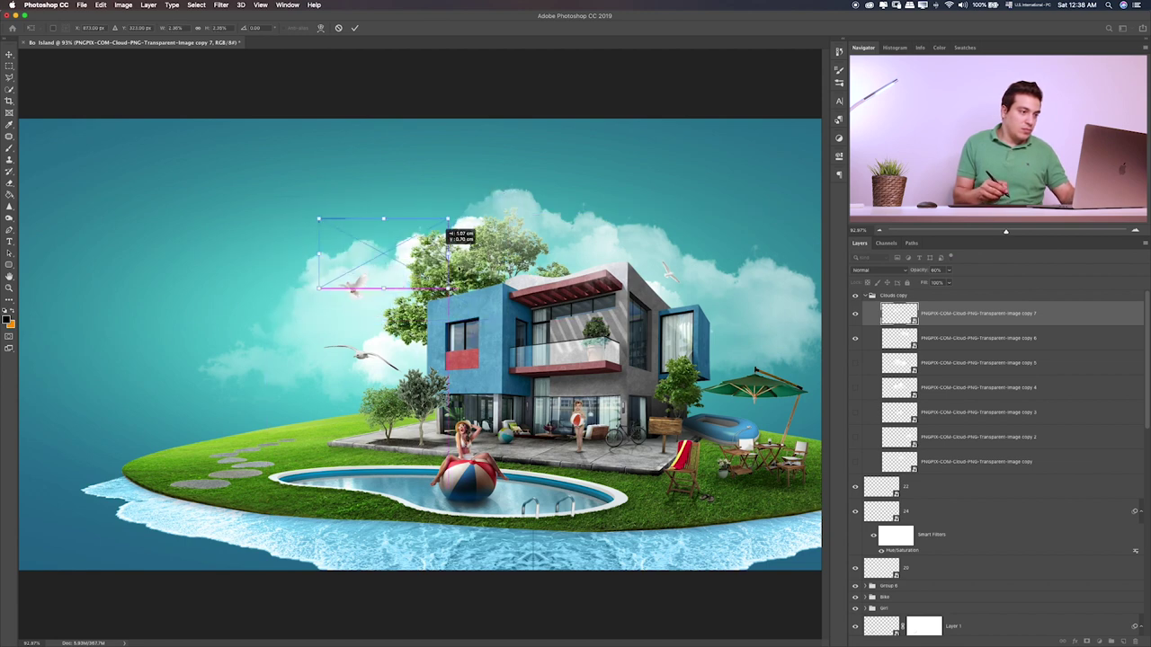
{"action": "key", "text": "Return"}
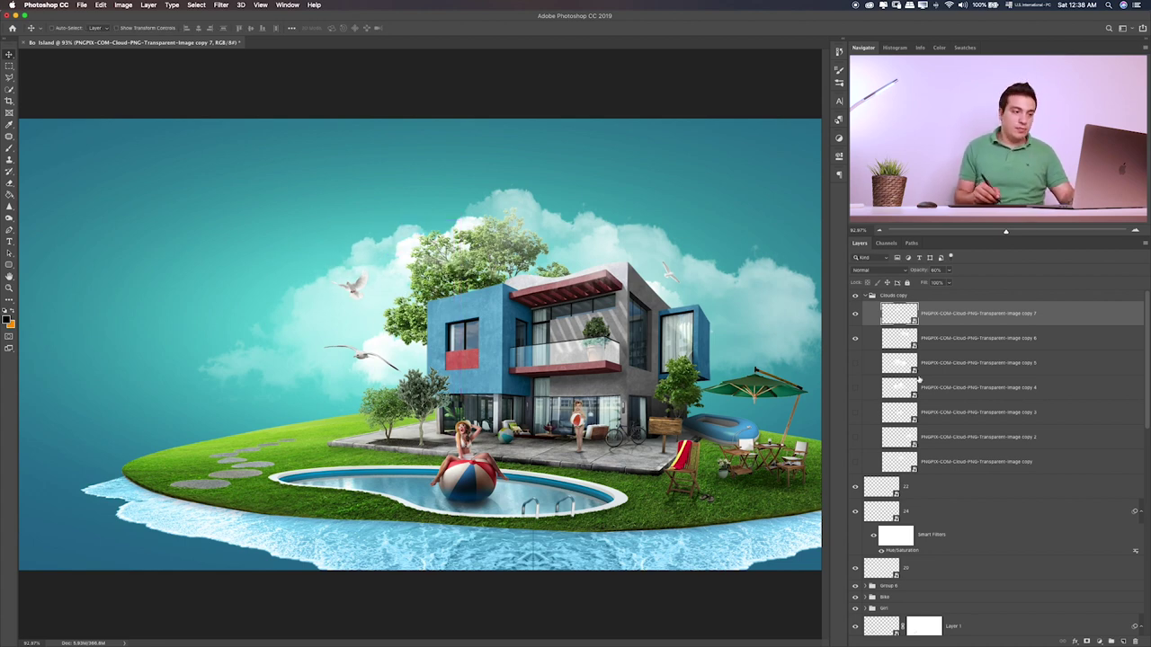
- Reveal hidden cloud copies, deleting two unwanted ones and moving another toward the lower left
{"action": "left_click", "coordinate": [855, 363]}
{"action": "left_click", "coordinate": [949, 368]}
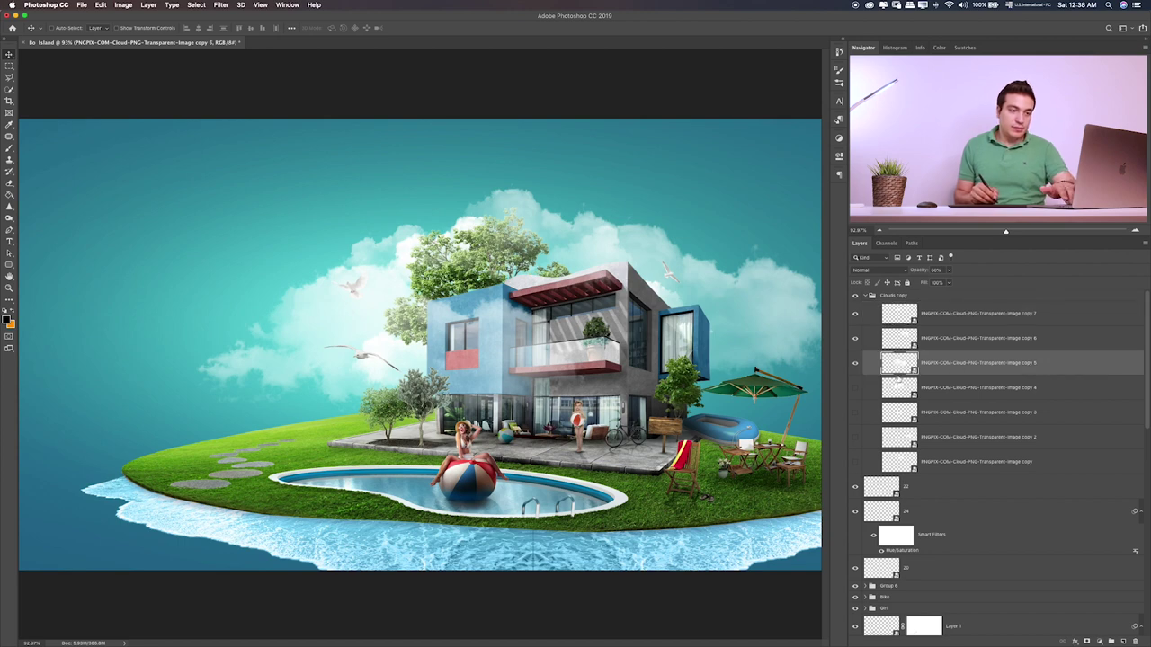
{"action": "key", "text": "Delete"}
{"action": "left_click", "coordinate": [859, 364]}
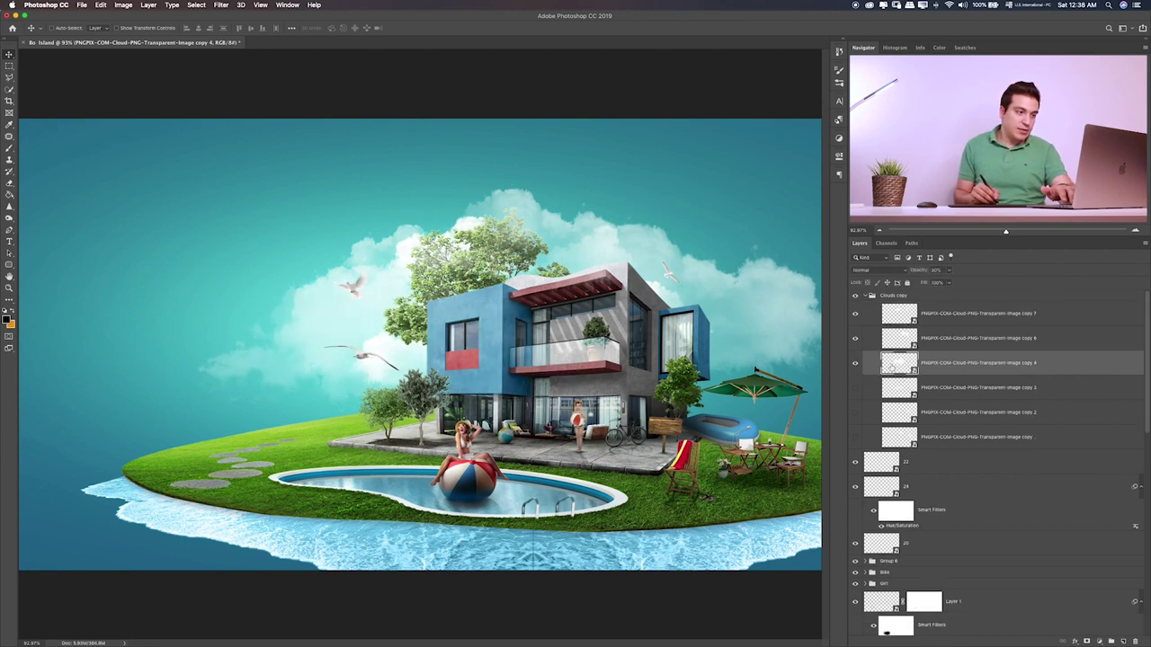
{"action": "mouse_move", "coordinate": [620, 369]}
{"action": "left_mouse_down"}
{"action": "mouse_move", "coordinate": [508, 422]}
{"action": "mouse_move", "coordinate": [513, 499]}
{"action": "left_mouse_up"}
{"action": "key", "text": "Delete"}
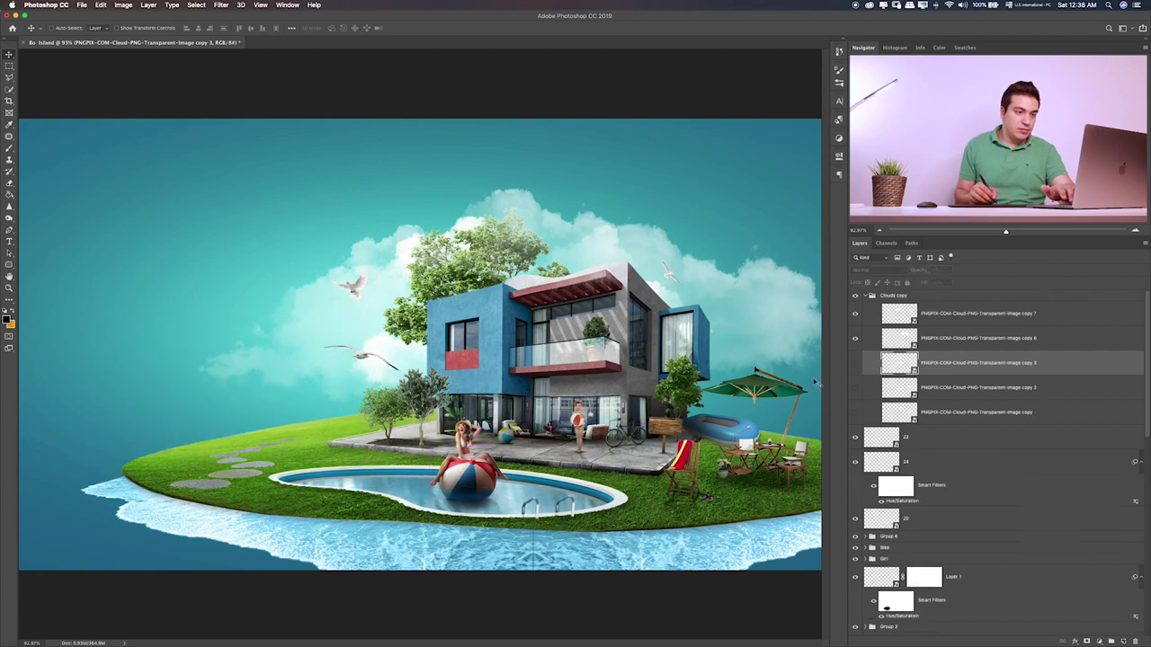
{"action": "left_click", "coordinate": [856, 364]}
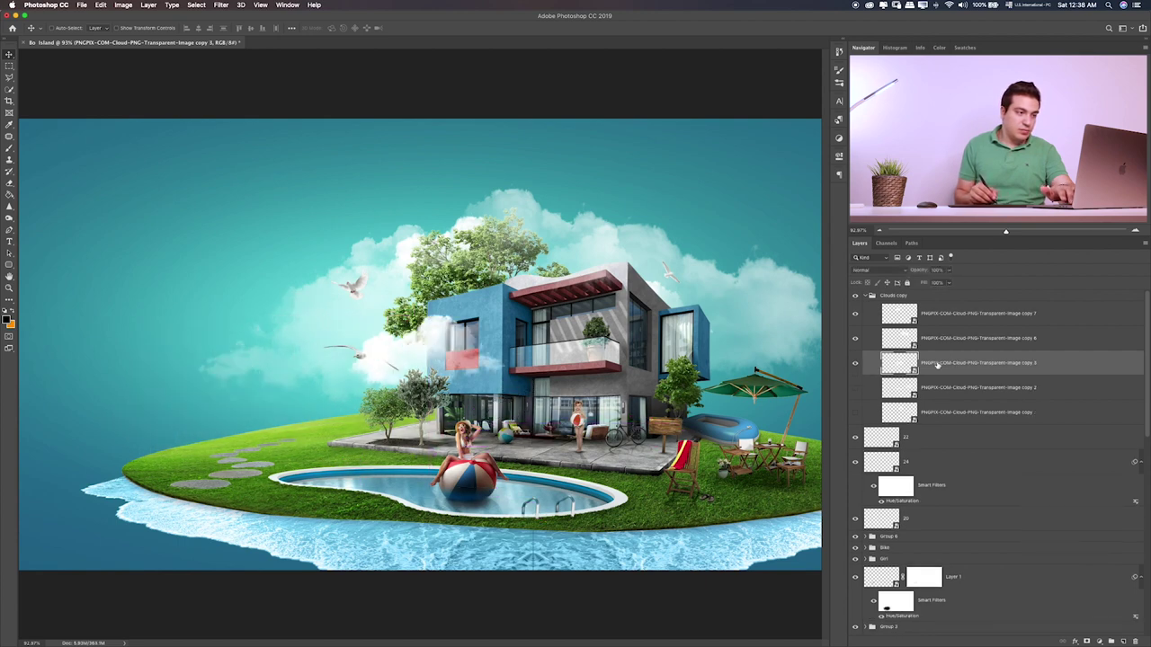
{"action": "mouse_move", "coordinate": [628, 399]}
{"action": "left_mouse_down"}
{"action": "mouse_move", "coordinate": [508, 415]}
{"action": "mouse_move", "coordinate": [621, 274]}
{"action": "left_mouse_up"}
- Place a cloud behind the house's right side and fade it to 37% opacity
{"action": "left_click", "coordinate": [856, 364]}
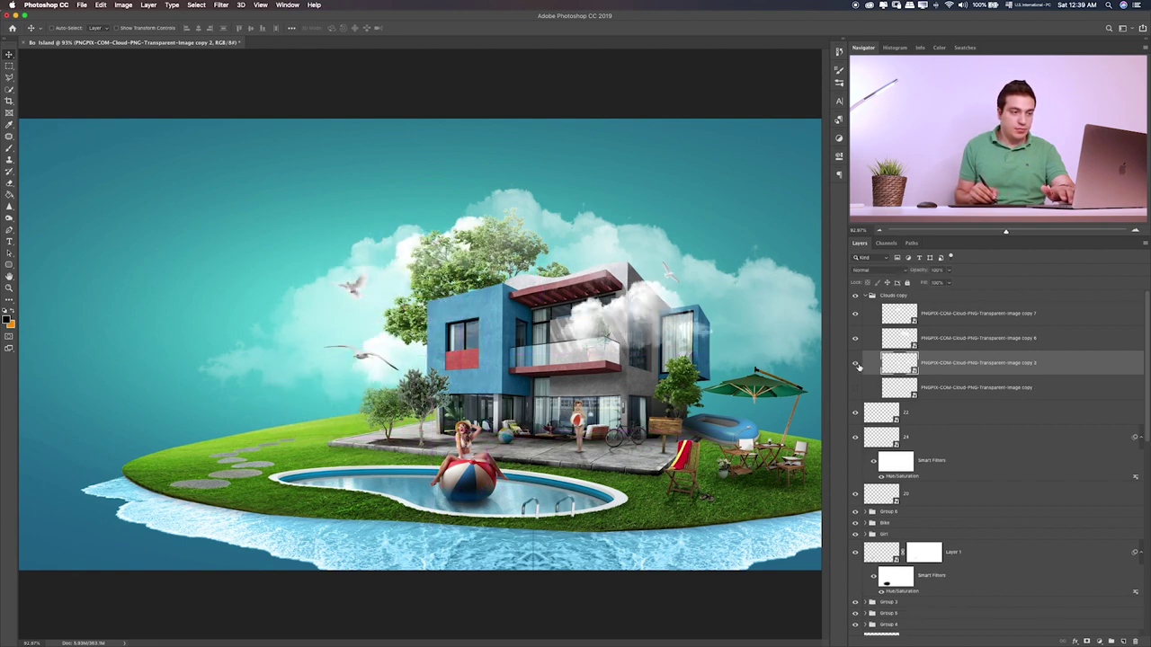
{"action": "left_click_drag", "start_coordinate": [625, 351], "coordinate": [788, 352]}
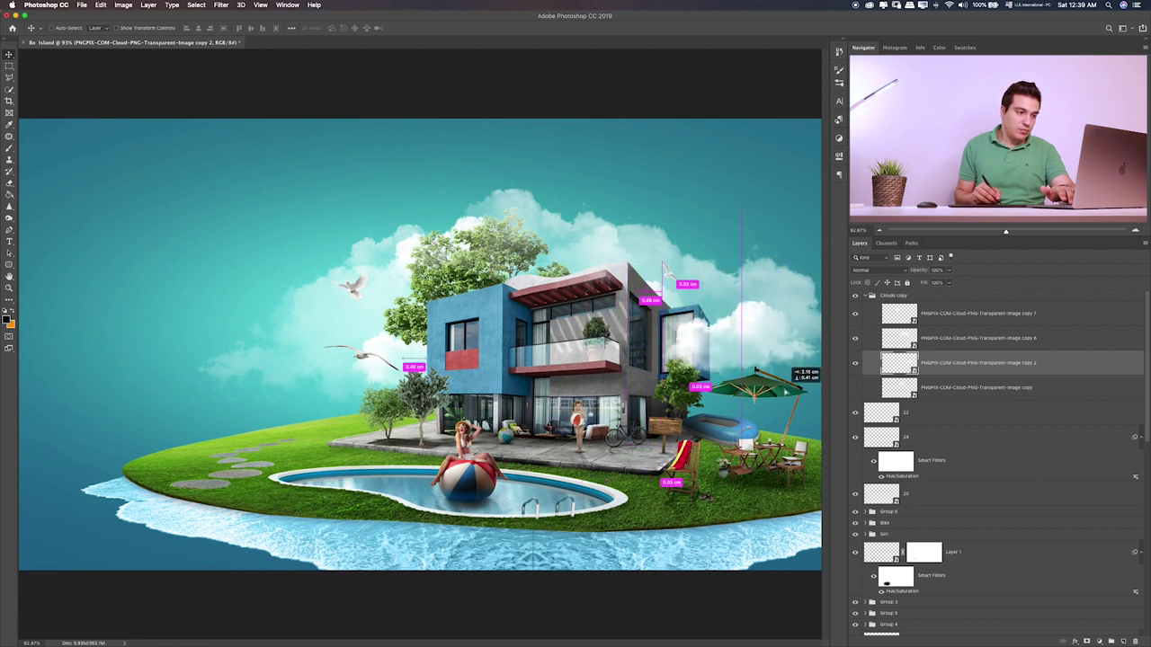
{"action": "left_click_drag", "start_coordinate": [782, 369], "coordinate": [784, 356]}
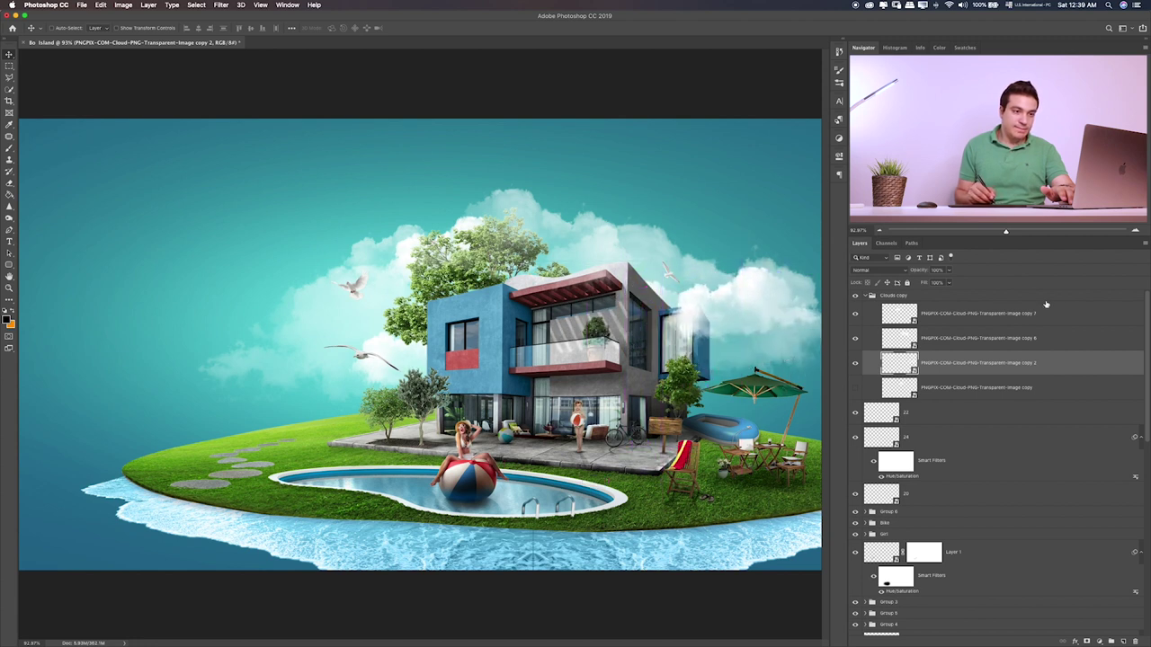
{"action": "left_click", "coordinate": [949, 270]}
{"action": "left_click", "coordinate": [923, 285]}
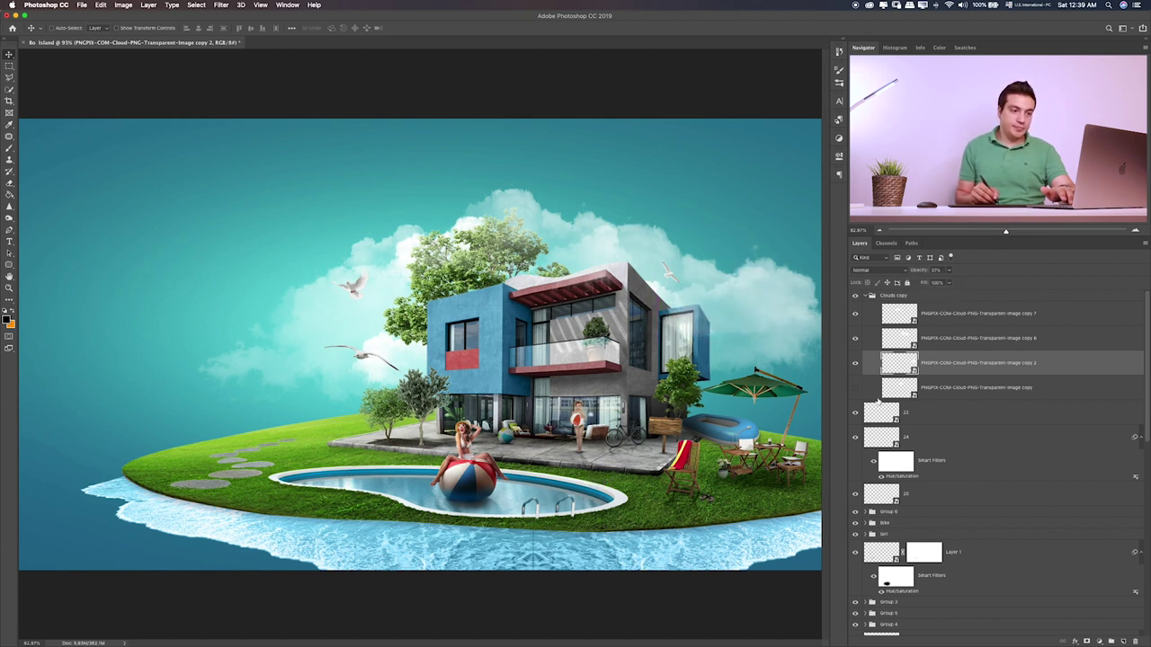
- Shift the tree cloud right and give it a layer mask, with a 100% opacity brush
{"action": "left_click", "coordinate": [863, 391]}
{"action": "left_click", "coordinate": [855, 390]}
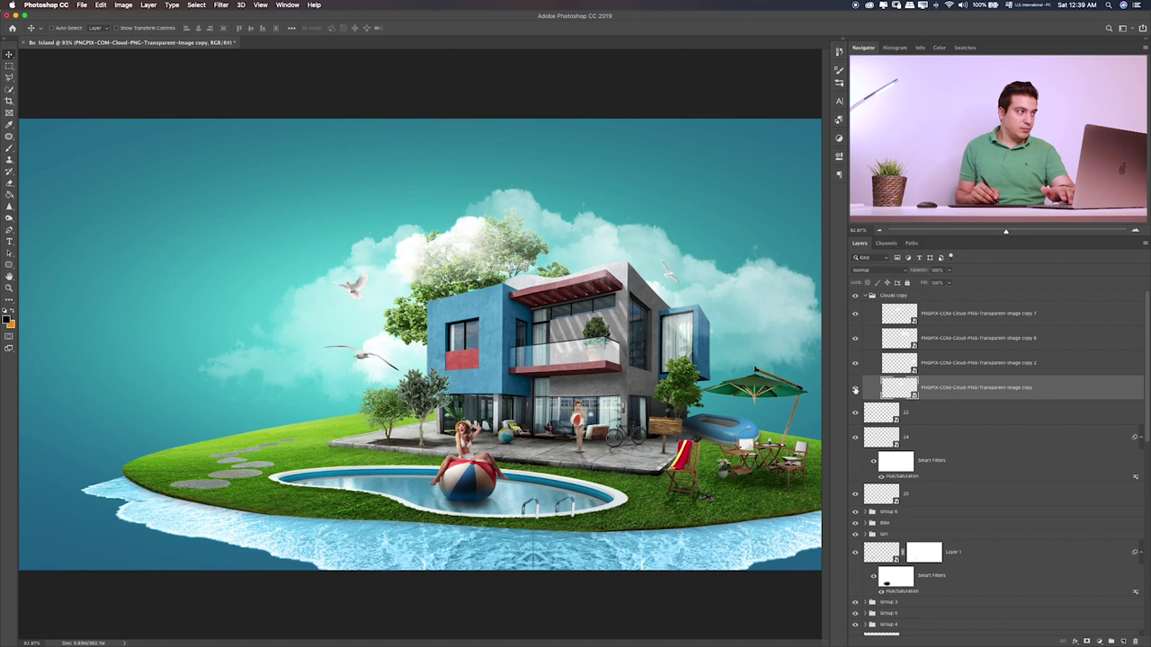
{"action": "left_click", "coordinate": [854, 391]}
{"action": "mouse_move", "coordinate": [531, 335]}
{"action": "left_mouse_down"}
{"action": "mouse_move", "coordinate": [756, 340]}
{"action": "mouse_move", "coordinate": [745, 327]}
{"action": "left_mouse_up"}
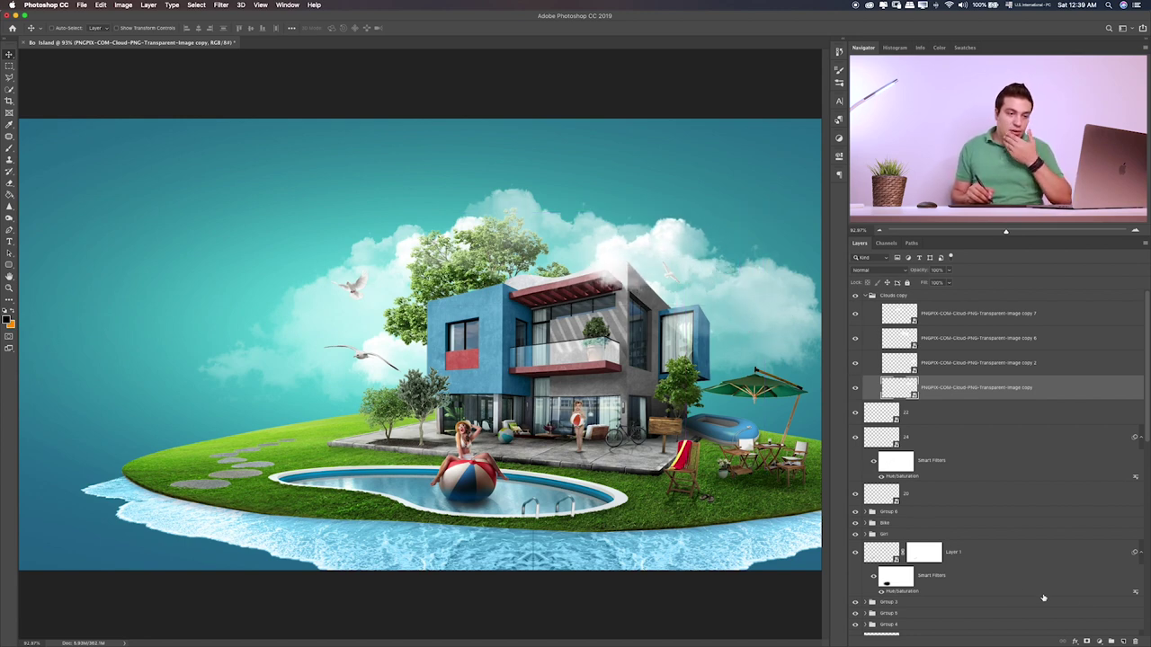
{"action": "left_click", "coordinate": [1087, 641]}
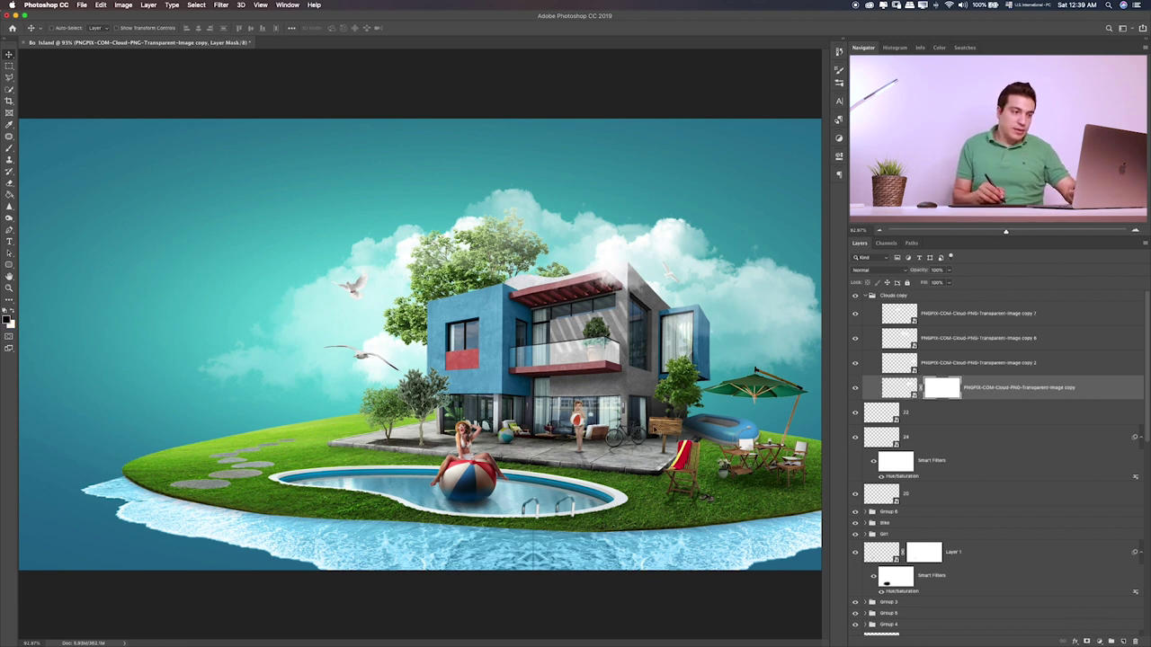
{"action": "key", "text": "b"}
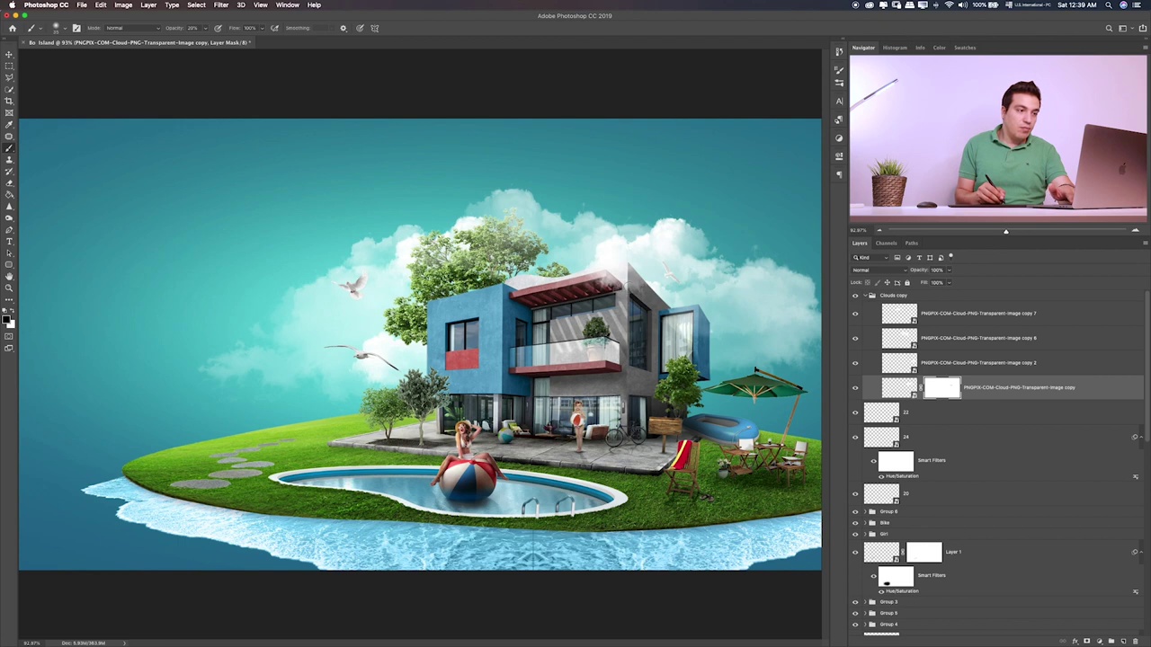
{"action": "key", "text": "0"}
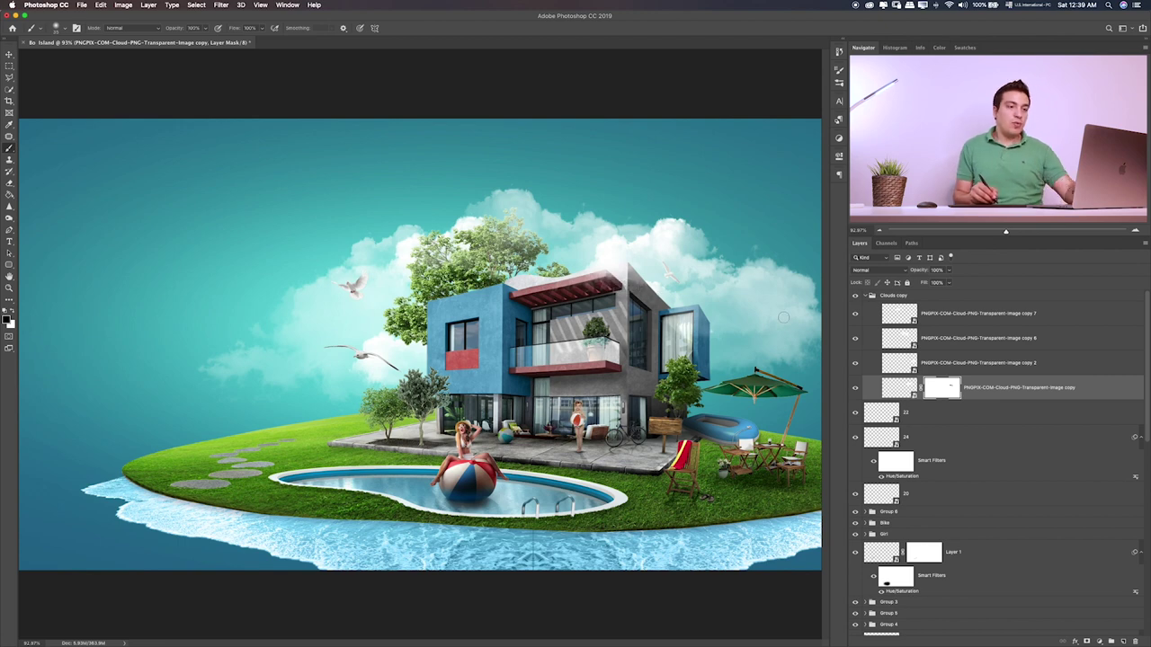
- Place the sun image above the top cloud copy, move it up-left, and blend it with Screen
{"action": "left_click", "coordinate": [970, 313]}
{"action": "key", "text": "super+Tab"}
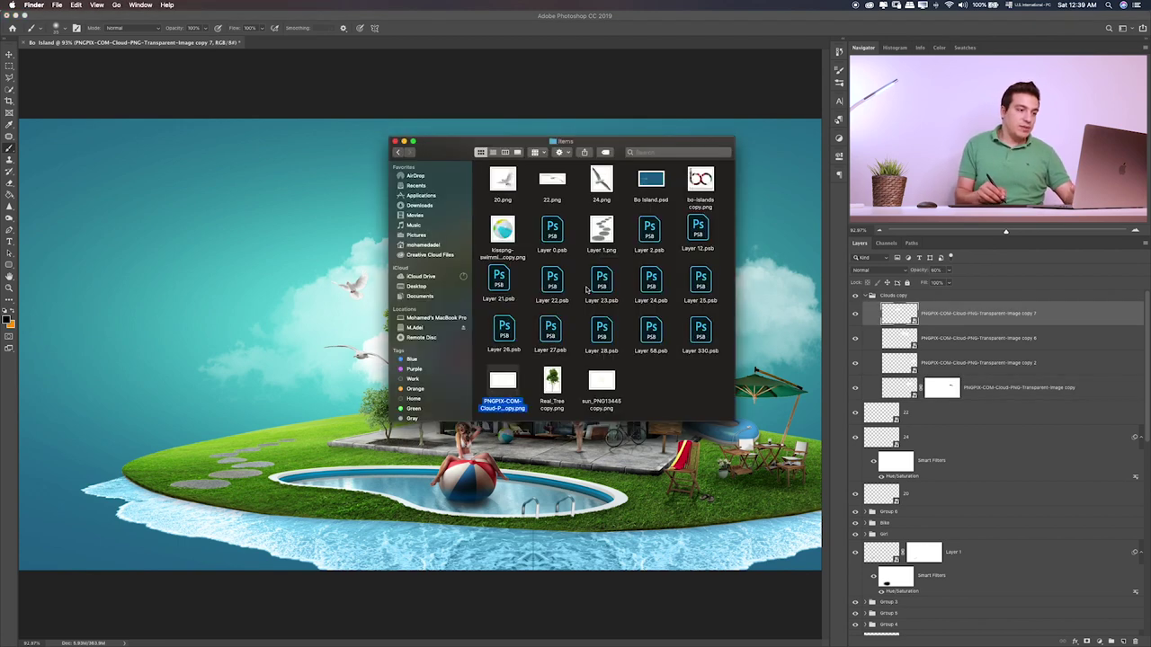
{"action": "left_click_drag", "start_coordinate": [600, 364], "coordinate": [325, 347]}
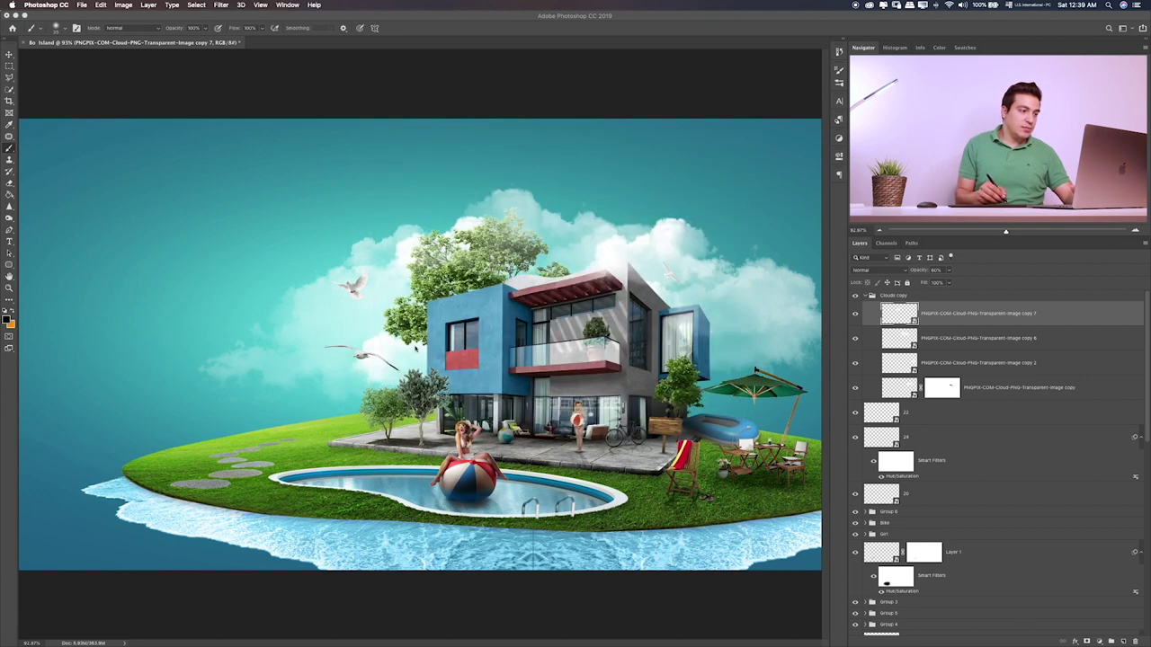
{"action": "key", "text": "Return"}
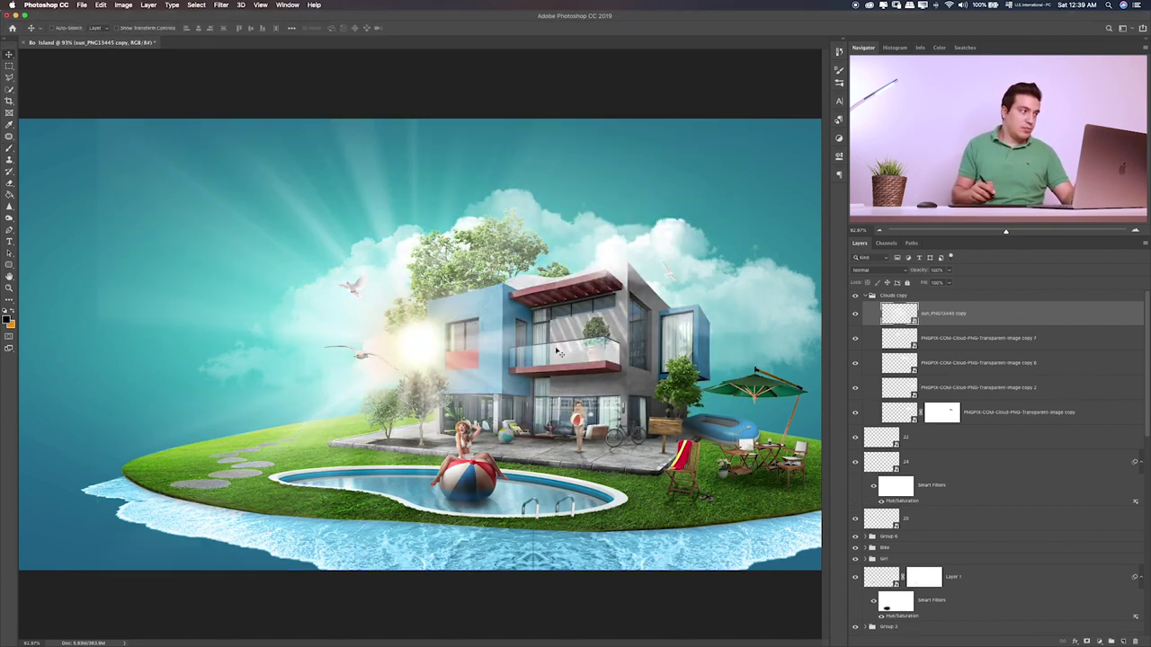
{"action": "mouse_move", "coordinate": [679, 334]}
{"action": "left_mouse_down"}
{"action": "mouse_move", "coordinate": [641, 321]}
{"action": "mouse_move", "coordinate": [569, 325]}
{"action": "mouse_move", "coordinate": [566, 307]}
{"action": "left_mouse_up"}
{"action": "key", "text": "shift+plus"}
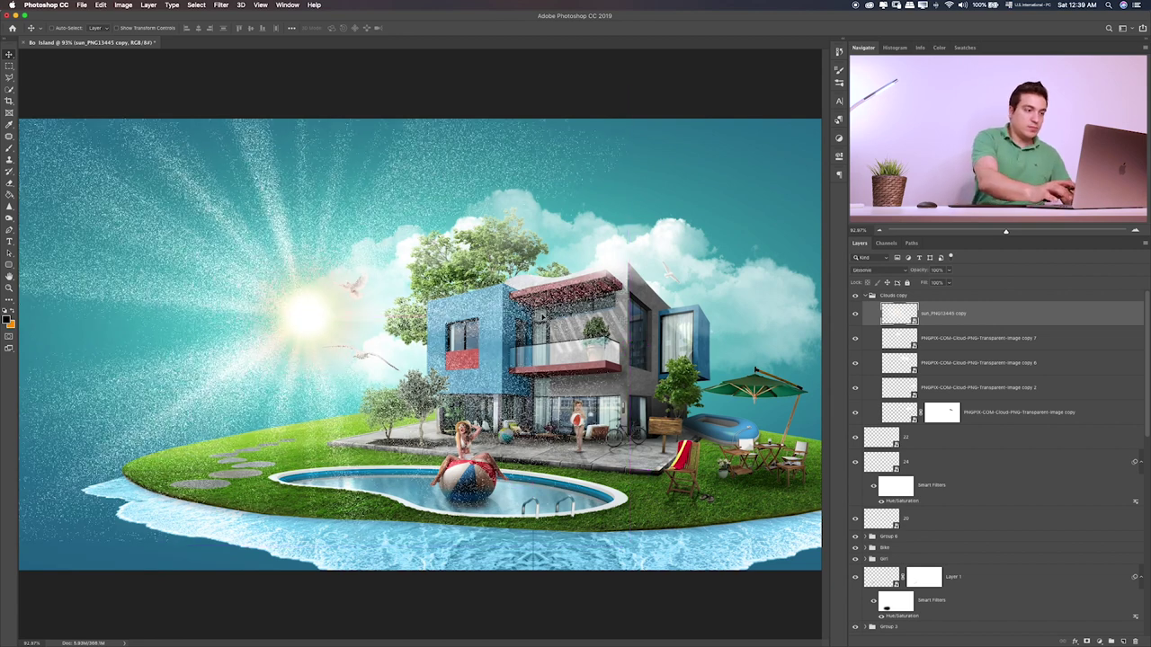
{"action": "key", "text": "shift+plus"}
{"action": "key", "text": "shift+plus"}
{"action": "key", "text": "shift+plus"}
{"action": "key", "text": "shift+plus"}
{"action": "key", "text": "shift+plus"}
{"action": "key", "text": "shift+minus"}
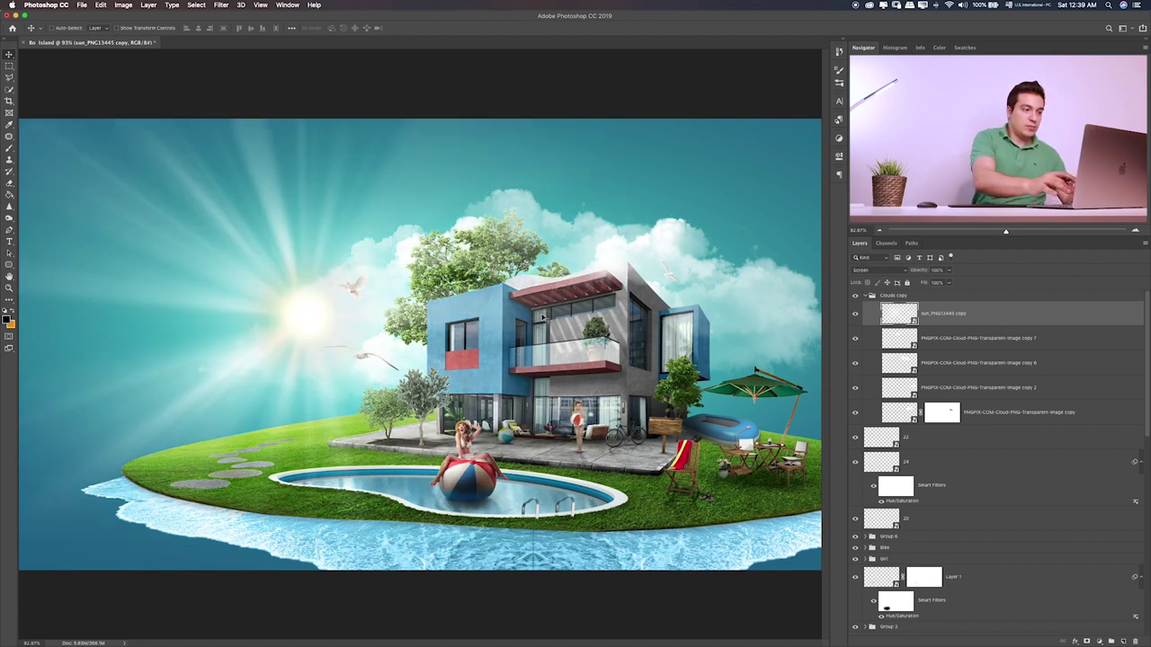
{"action": "key", "text": "shift+plus"}
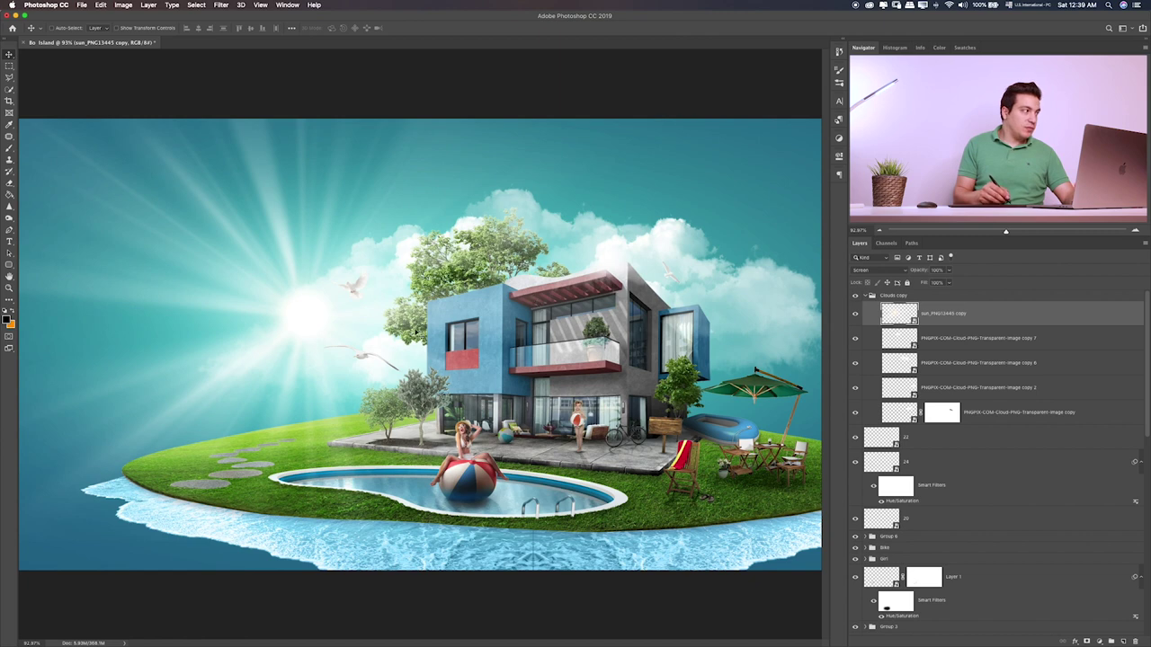
- Scale the sun down, reposition it in the upper-left sky, and nudge it slightly left
{"action": "key", "text": "ctrl+t"}
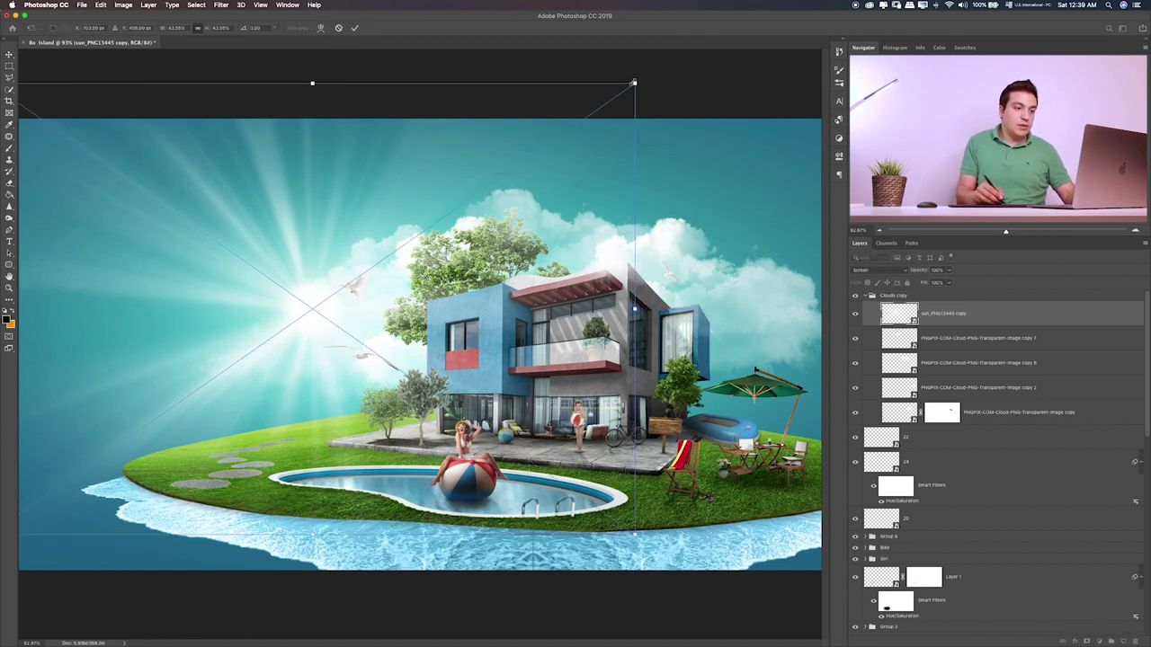
{"action": "left_click_drag", "start_coordinate": [633, 83], "coordinate": [409, 242]}
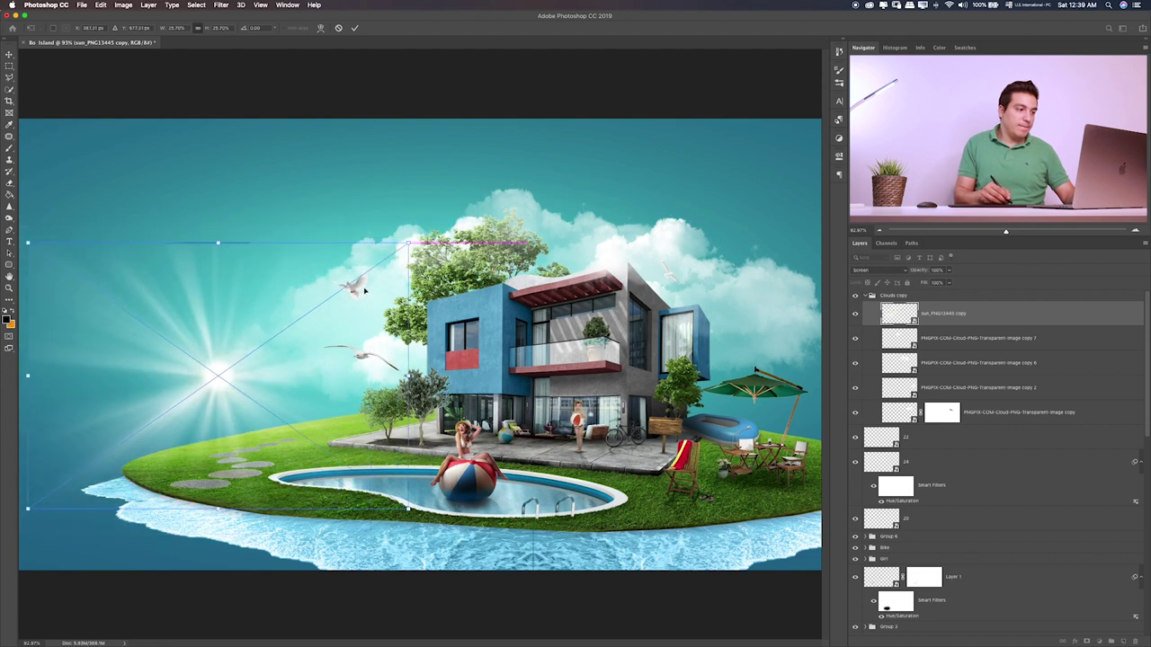
{"action": "left_click_drag", "start_coordinate": [364, 290], "coordinate": [450, 208]}
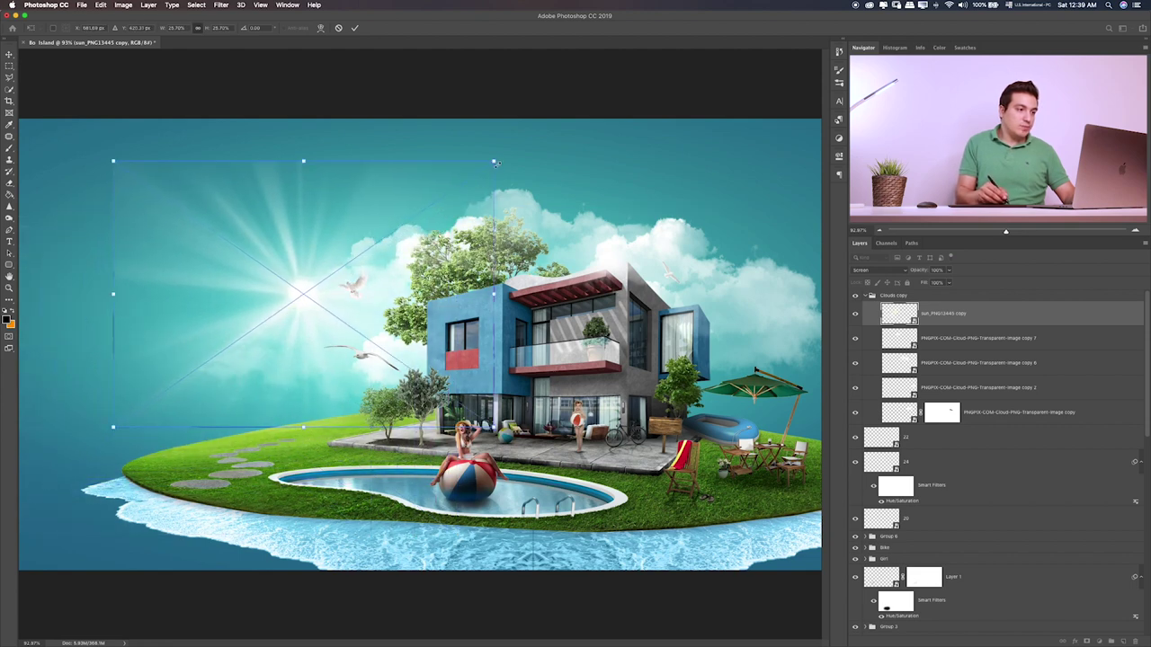
{"action": "left_click_drag", "start_coordinate": [495, 162], "coordinate": [551, 120]}
{"action": "mouse_move", "coordinate": [457, 201]}
{"action": "left_mouse_down"}
{"action": "mouse_move", "coordinate": [448, 235]}
{"action": "mouse_move", "coordinate": [444, 217]}
{"action": "left_mouse_up"}
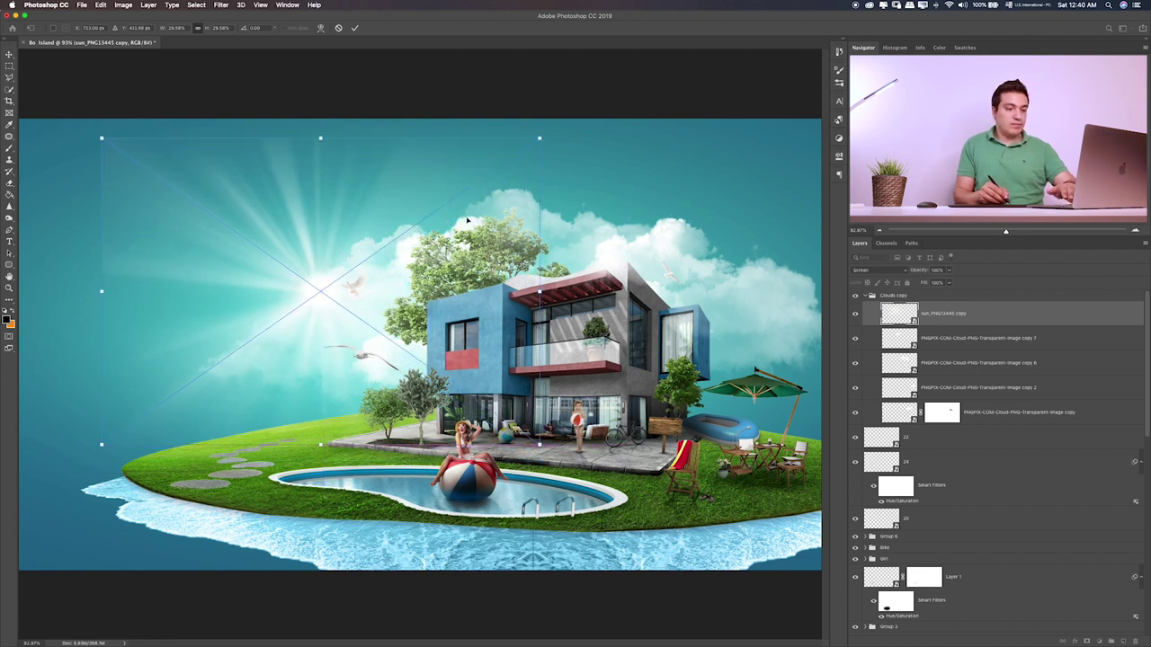
{"action": "key", "text": "Return"}
{"action": "left_click_drag", "start_coordinate": [466, 235], "coordinate": [453, 236]}
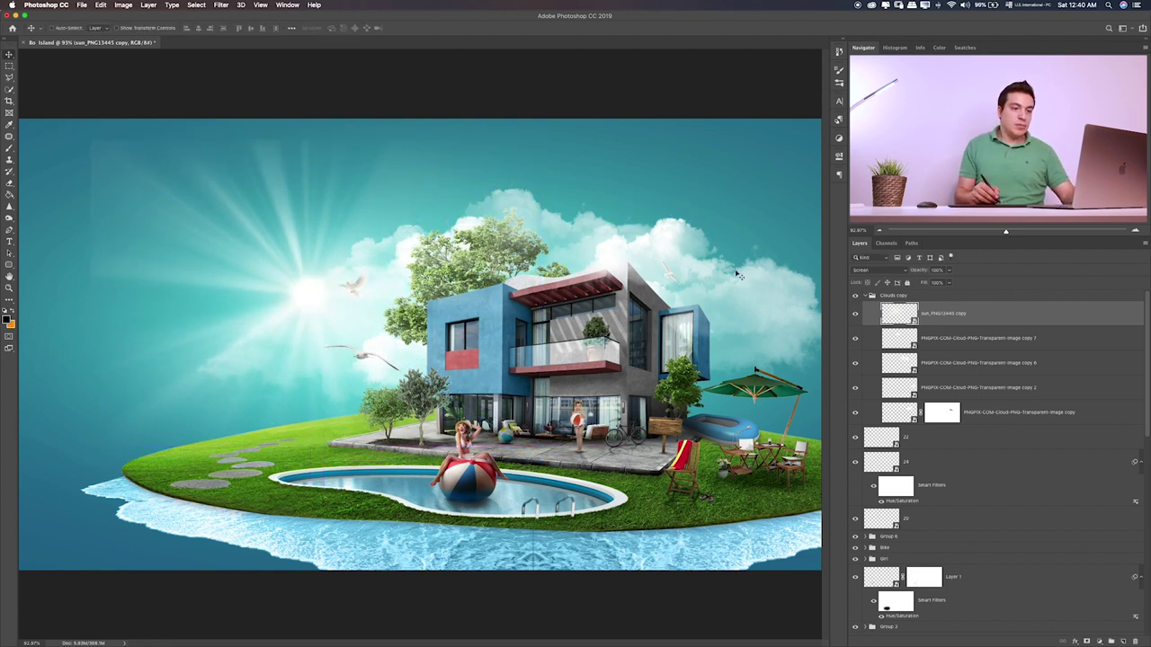
- Mask the sun layer, paint out its glow at the top and left of the sky, then nudge the sun
{"action": "left_click", "coordinate": [1086, 641]}
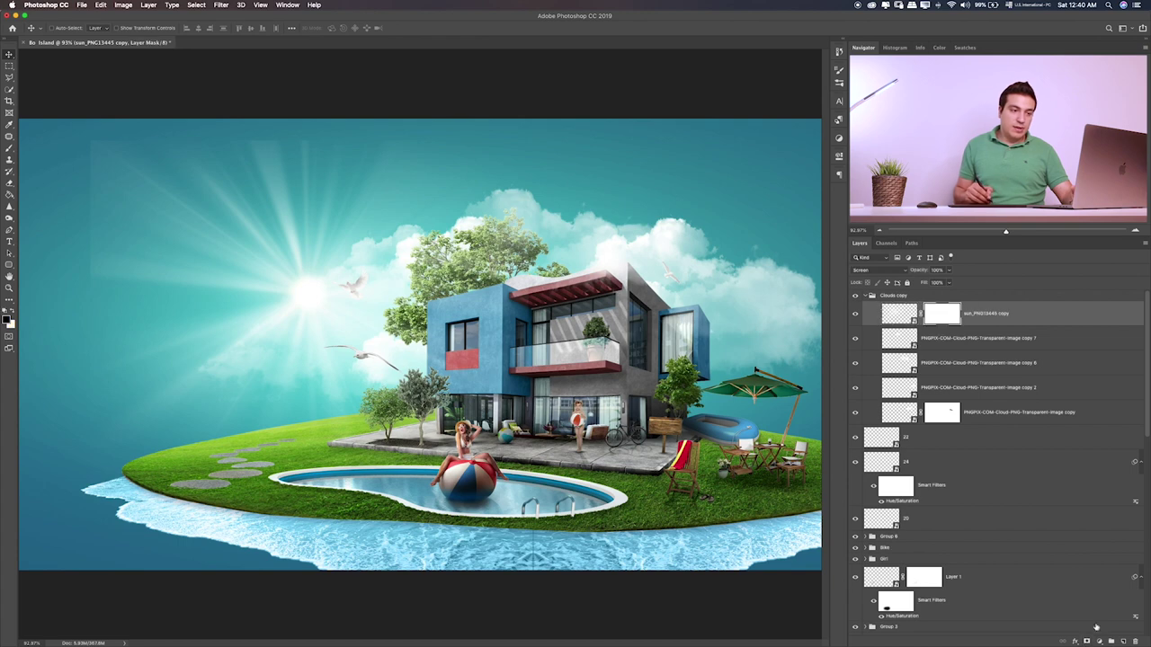
{"action": "key", "text": "b"}
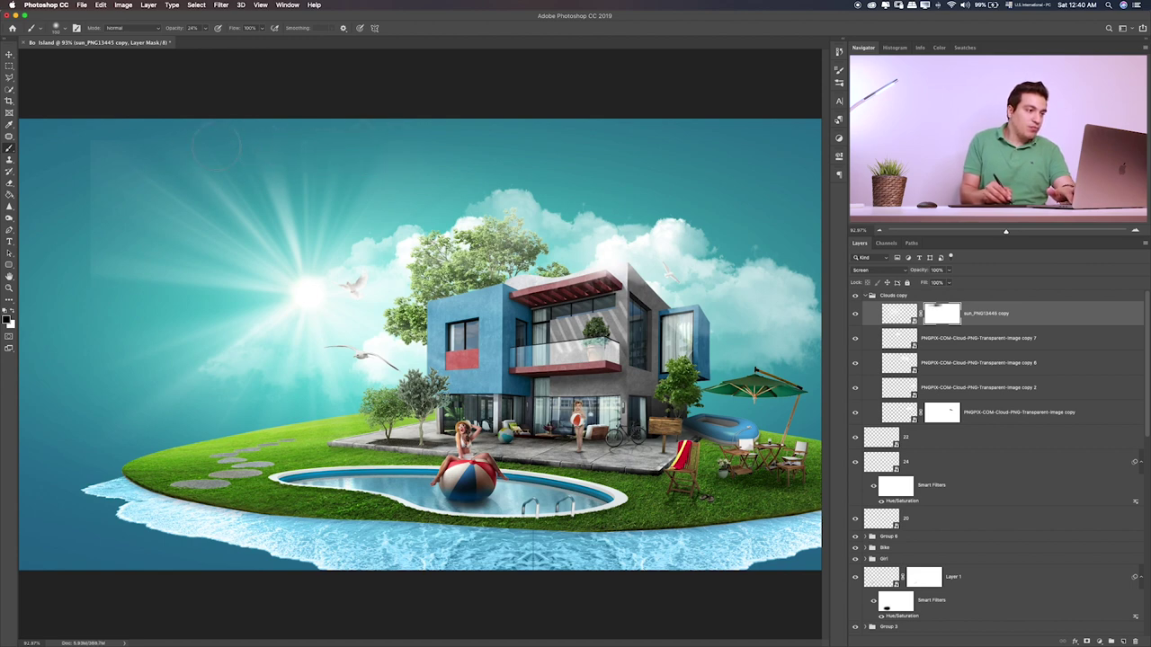
{"action": "mouse_move", "coordinate": [106, 136]}
{"action": "left_mouse_down"}
{"action": "mouse_move", "coordinate": [97, 180]}
{"action": "mouse_move", "coordinate": [88, 167]}
{"action": "left_mouse_up"}
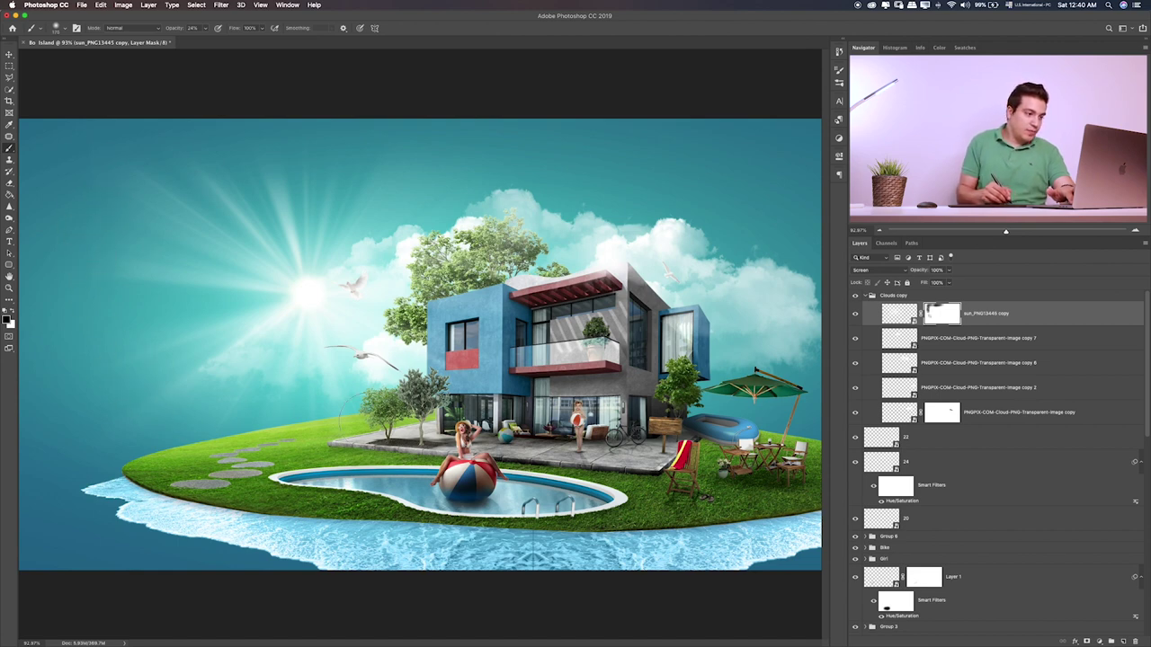
{"action": "left_click_drag", "start_coordinate": [359, 288], "coordinate": [387, 242]}
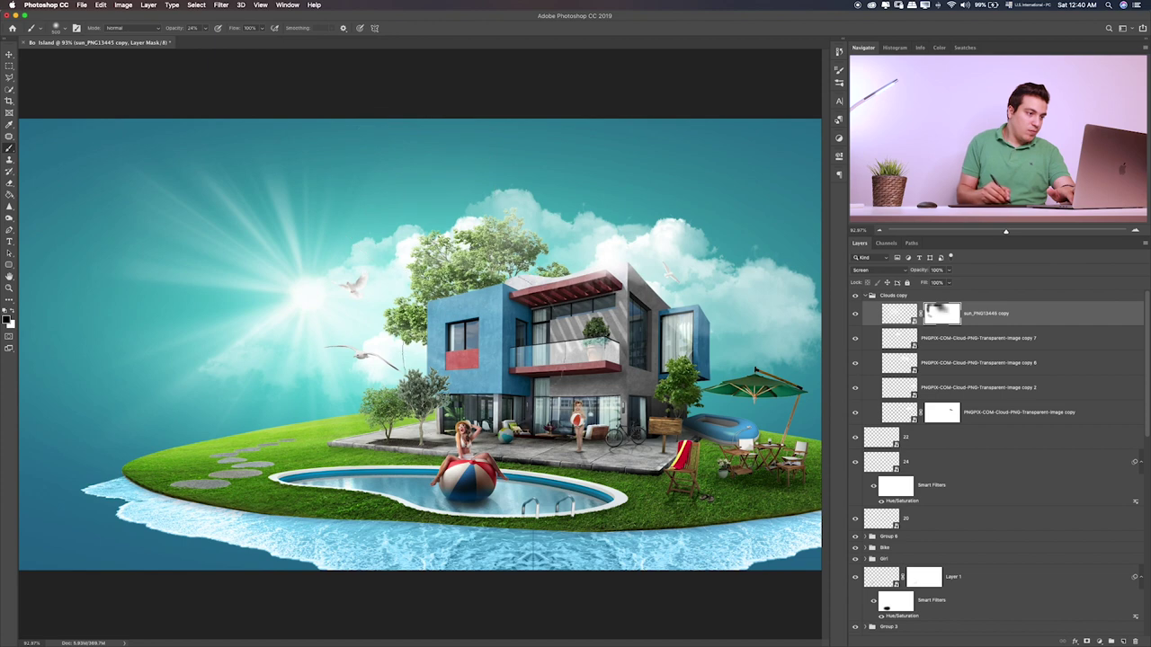
{"action": "left_click_drag", "start_coordinate": [378, 360], "coordinate": [117, 396]}
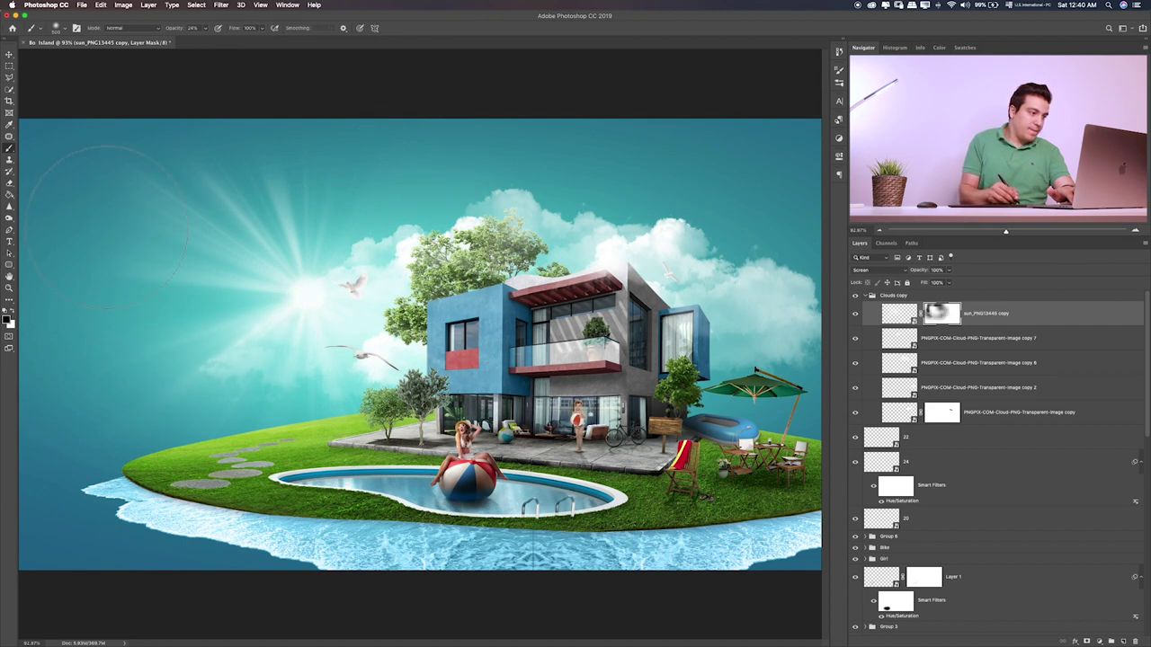
{"action": "left_click_drag", "start_coordinate": [149, 184], "coordinate": [256, 180]}
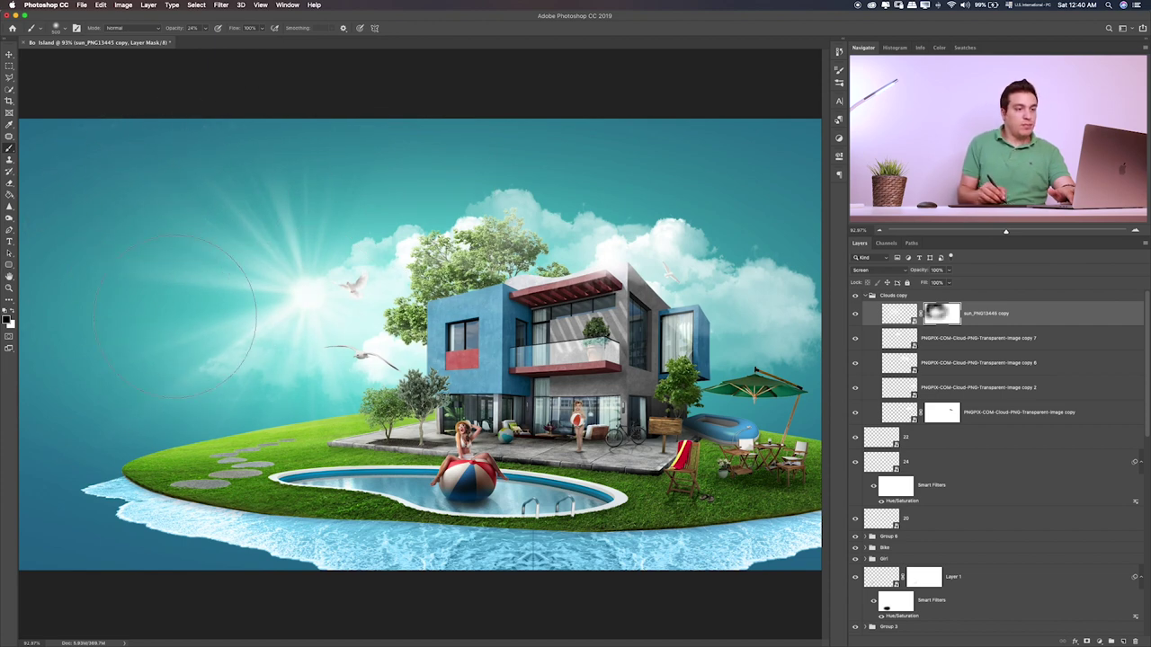
{"action": "key", "text": "v"}
{"action": "mouse_move", "coordinate": [472, 301]}
{"action": "left_mouse_down"}
{"action": "mouse_move", "coordinate": [465, 316]}
{"action": "mouse_move", "coordinate": [486, 308]}
{"action": "left_mouse_up"}
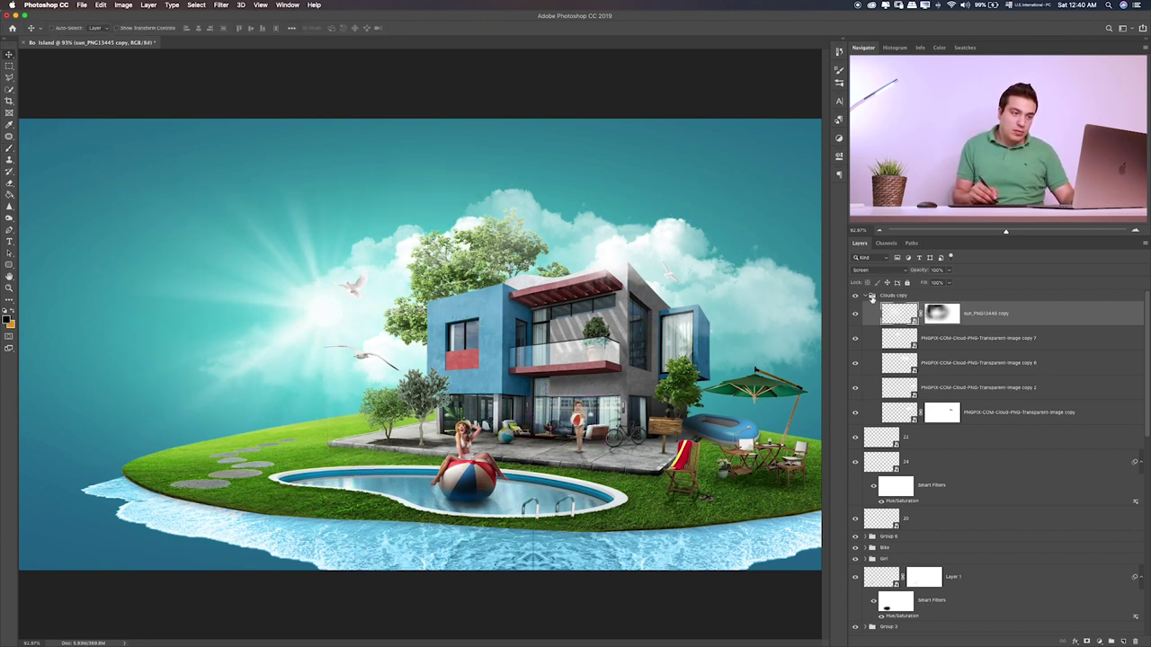
- Collapse the cloud and Background groups and add a new layer above Layer 8 copy
{"action": "left_click", "coordinate": [868, 297]}
{"action": "left_click", "coordinate": [869, 438]}
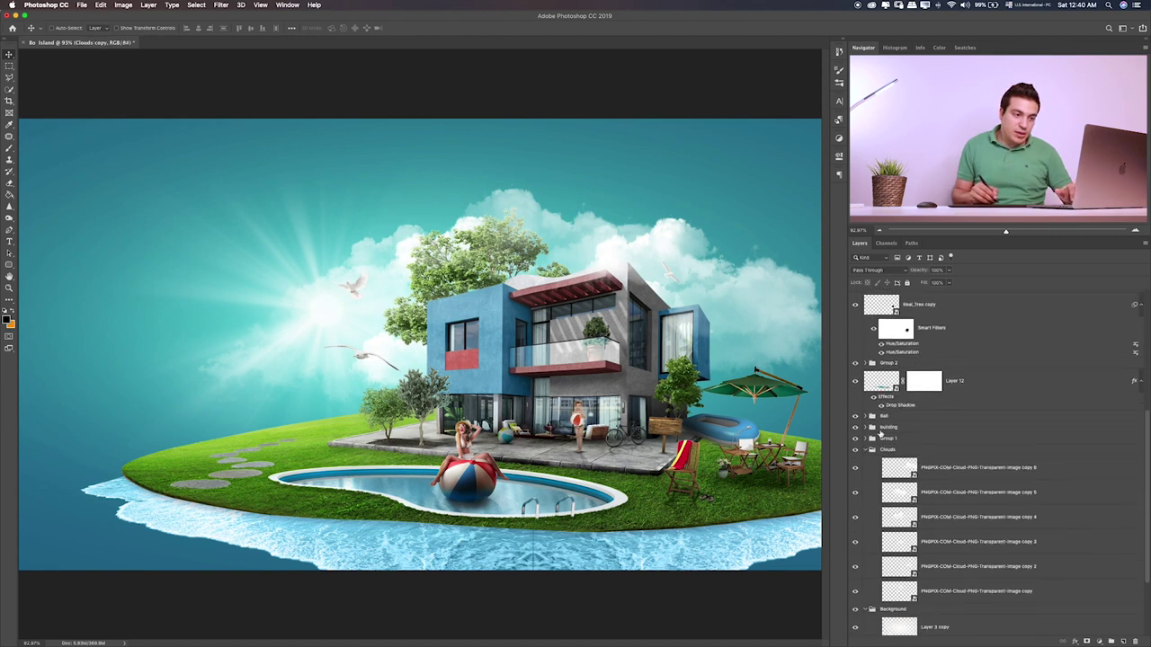
{"action": "left_click", "coordinate": [868, 437]}
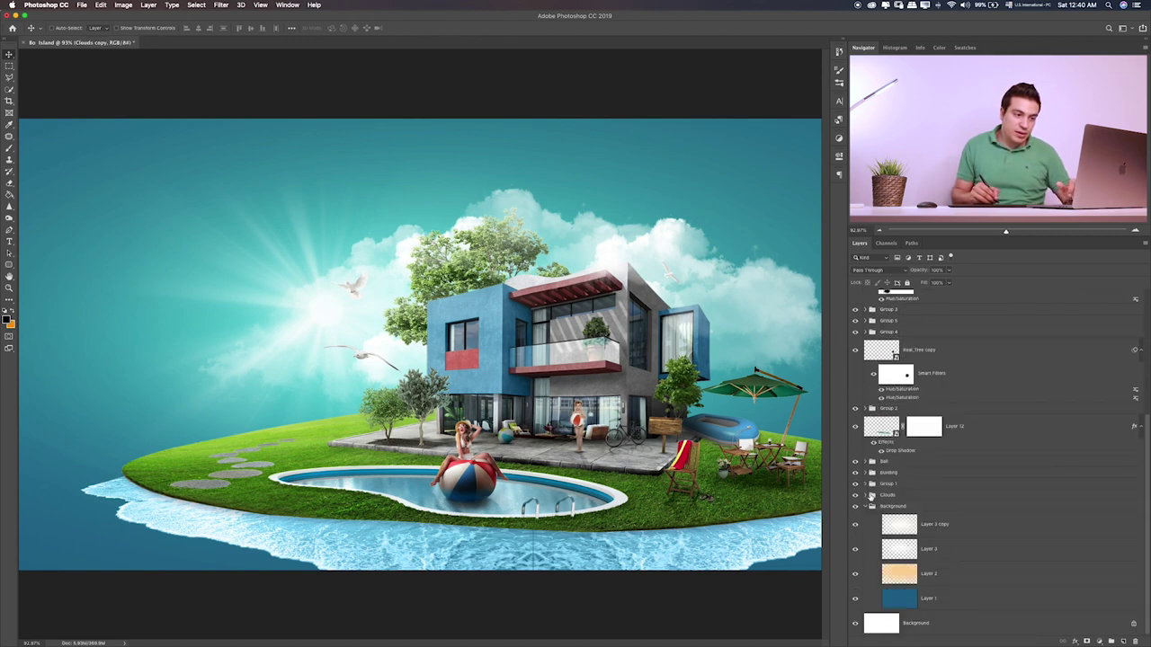
{"action": "left_click", "coordinate": [867, 507]}
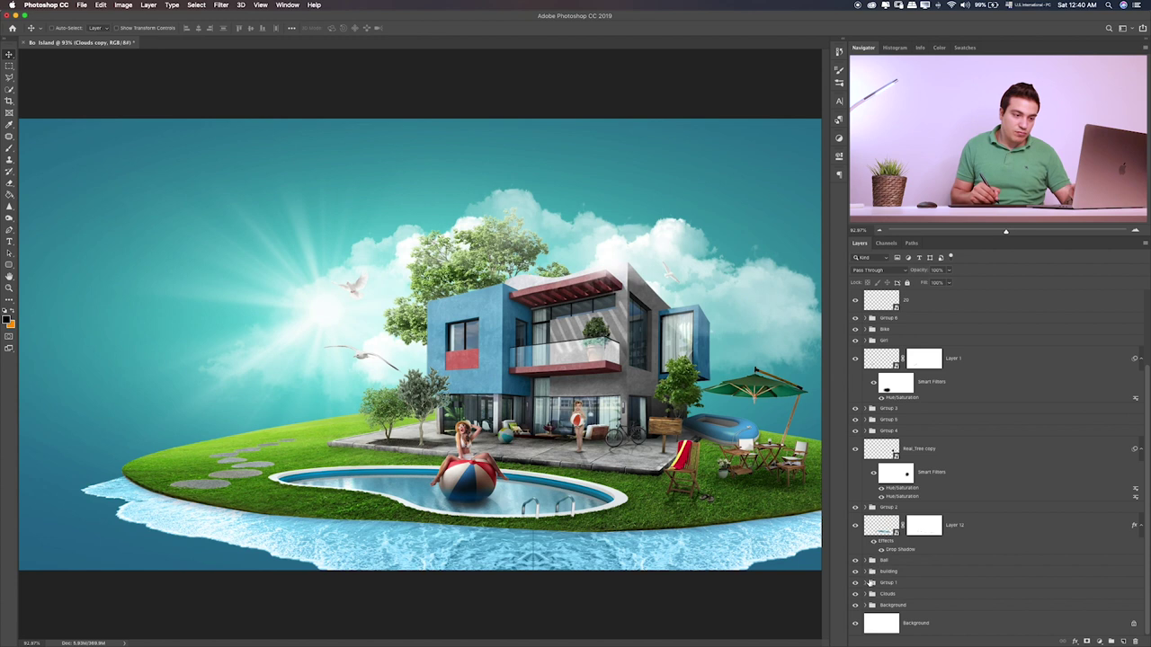
{"action": "left_click", "coordinate": [867, 572]}
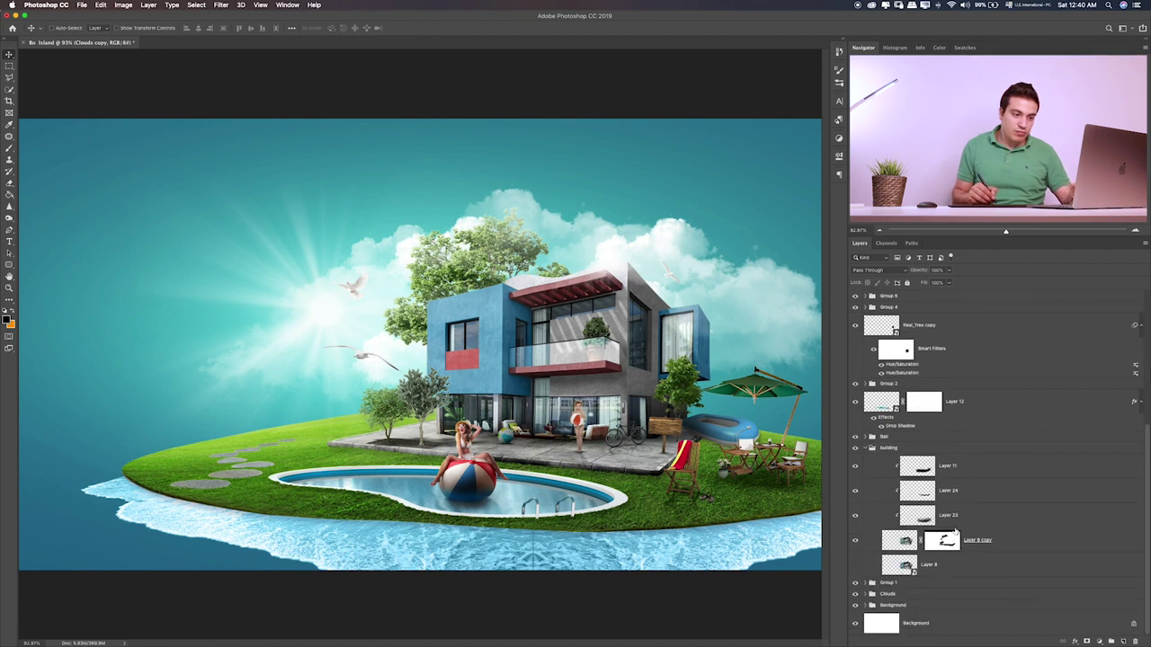
{"action": "left_click", "coordinate": [994, 543]}
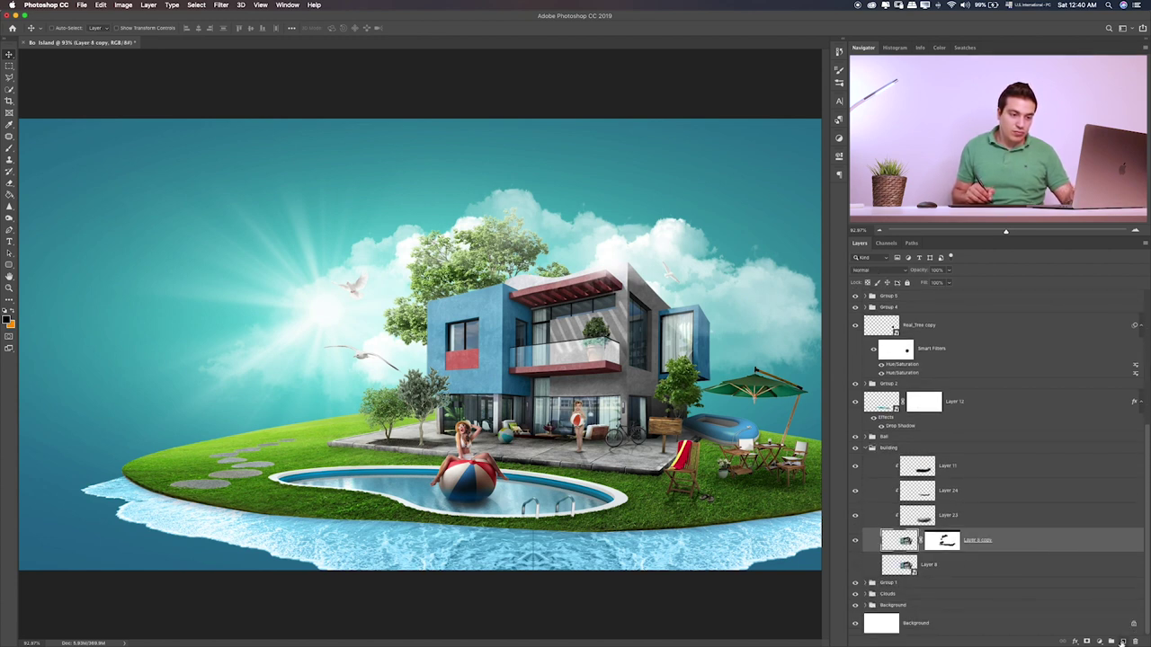
{"action": "left_click", "coordinate": [1122, 641]}
{"action": "key", "text": "b"}
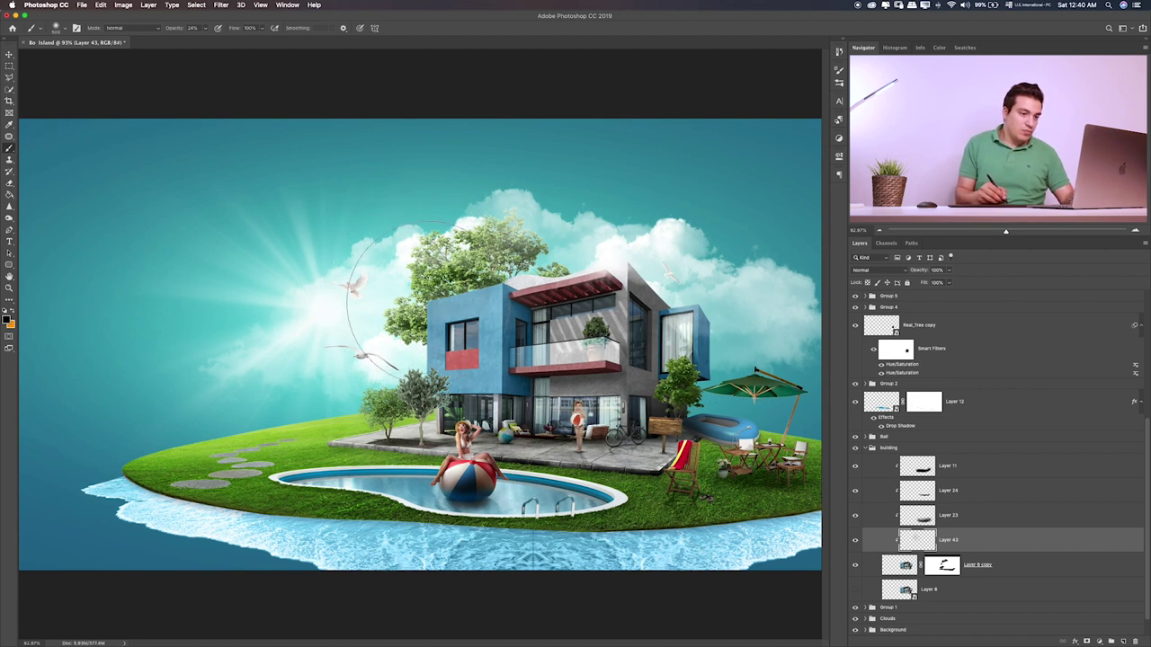
- Paint orange light on the house's left wall on Layer 43, blended with Screen
{"action": "left_click", "coordinate": [450, 311], "text": "ctrl"}
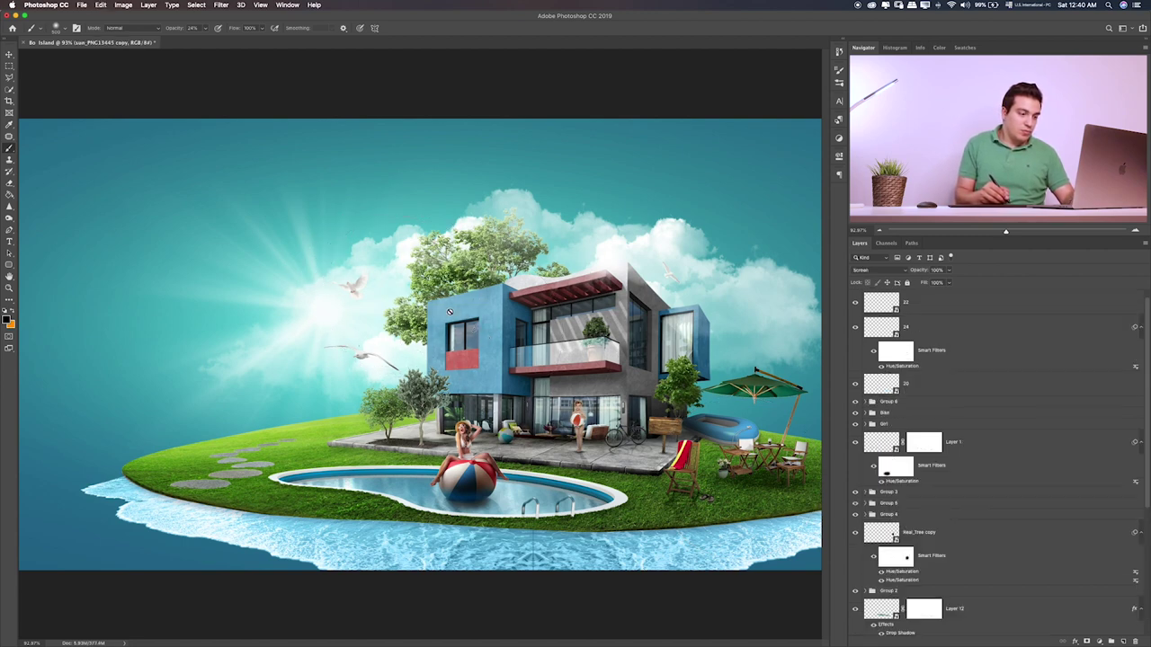
{"action": "scroll", "coordinate": [942, 493], "scroll_direction": "down", "scroll_amount": 2}
{"action": "scroll", "coordinate": [942, 493], "scroll_direction": "down", "scroll_amount": 3}
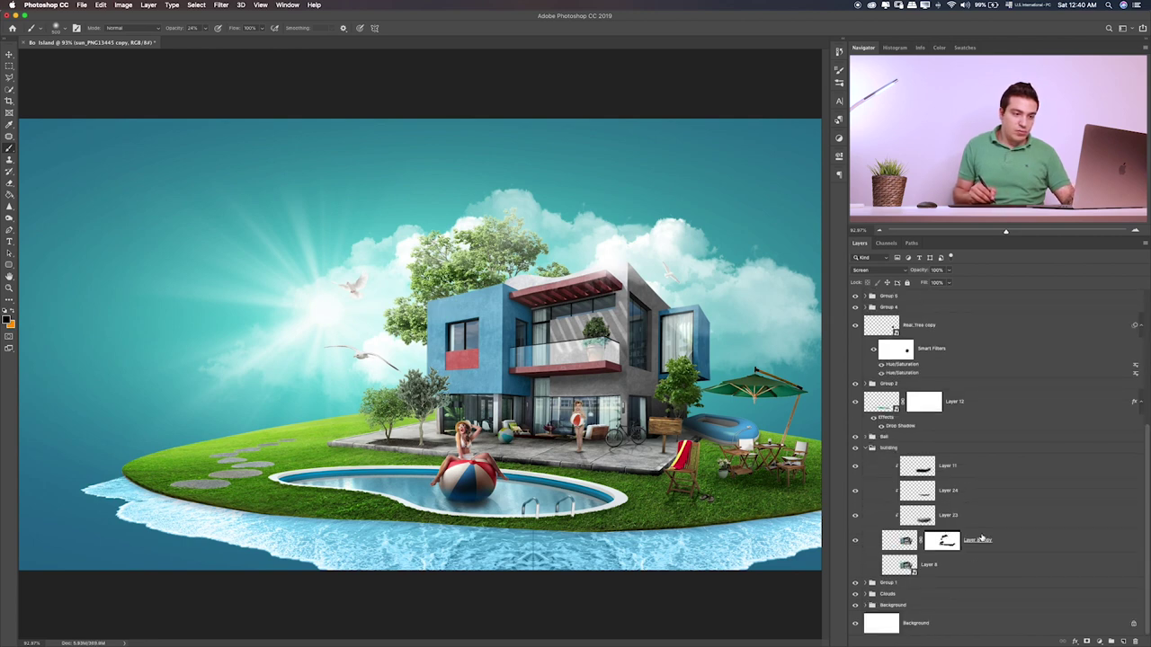
{"action": "left_click", "coordinate": [1028, 551]}
{"action": "left_click", "coordinate": [1123, 641]}
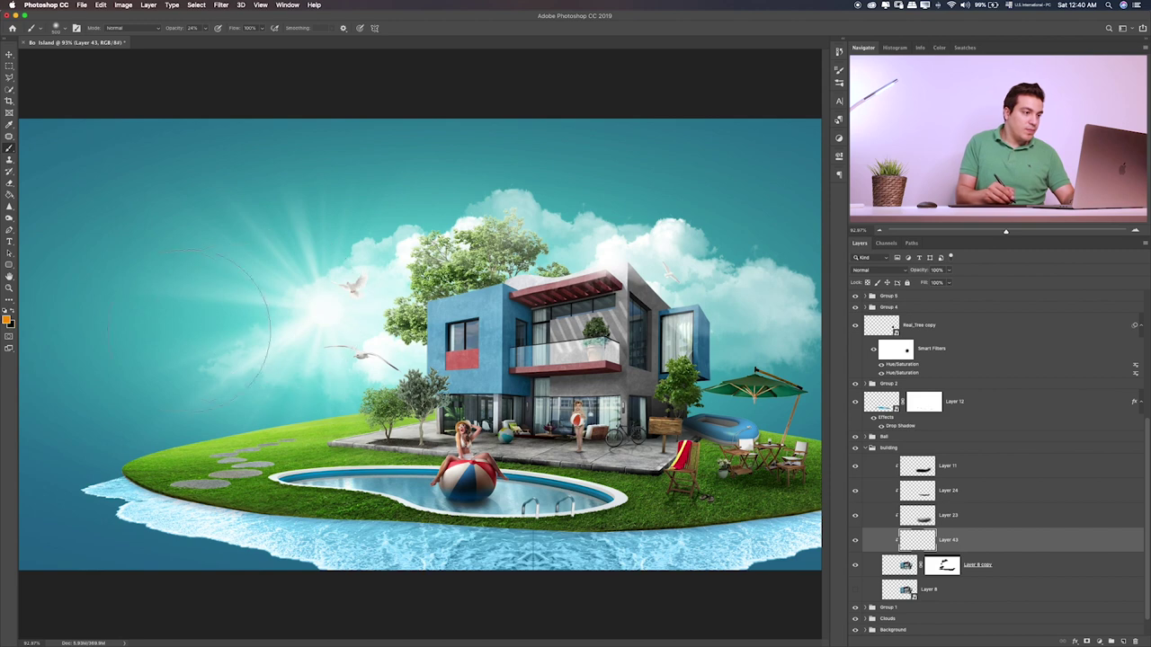
{"action": "mouse_move", "coordinate": [280, 308]}
{"action": "left_mouse_down"}
{"action": "mouse_move", "coordinate": [410, 297]}
{"action": "mouse_move", "coordinate": [341, 310]}
{"action": "left_mouse_up"}
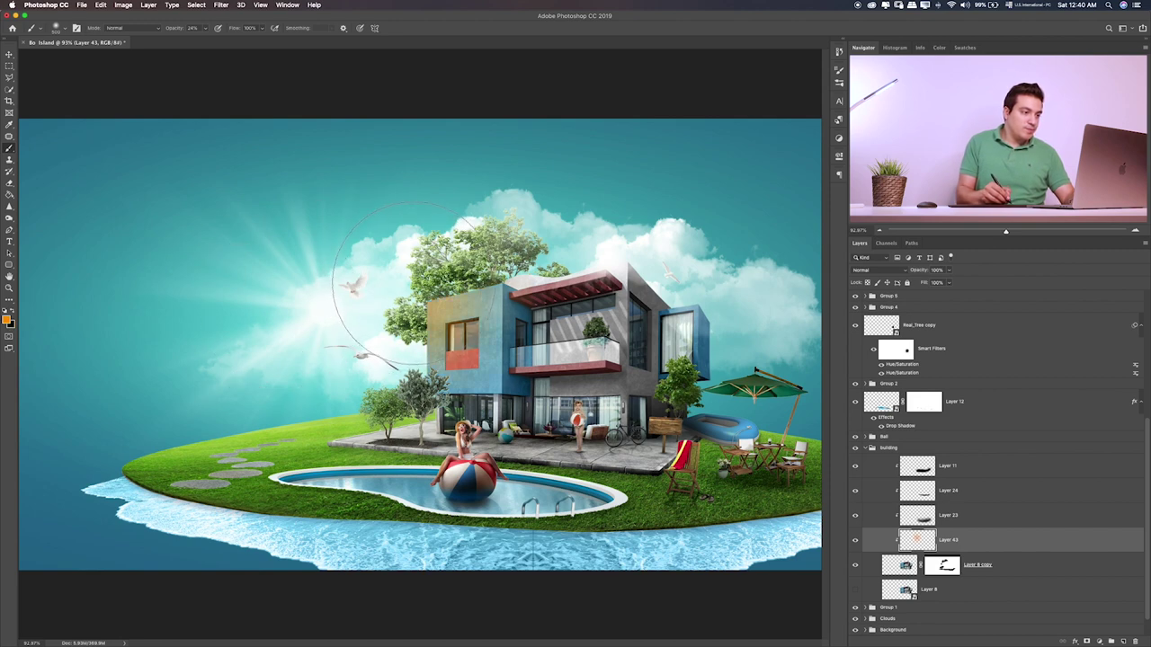
{"action": "key", "text": "v"}
{"action": "key", "text": "shift+plus"}
{"action": "key", "text": "shift+plus"}
{"action": "key", "text": "shift+plus"}
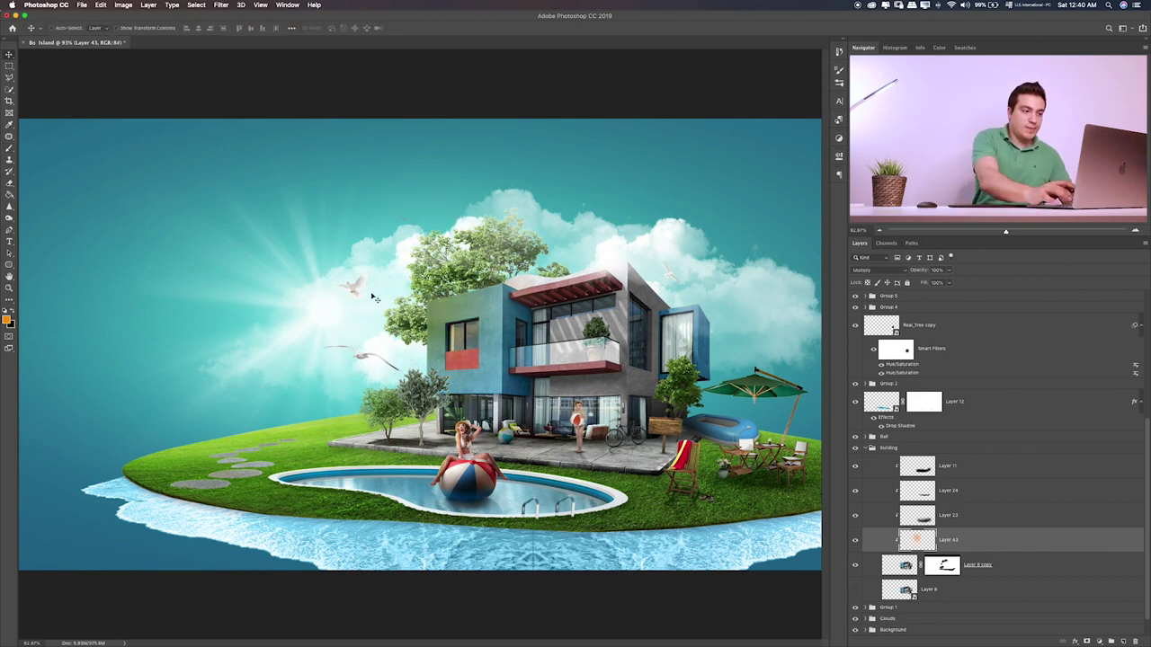
{"action": "key", "text": "shift+plus"}
{"action": "key", "text": "shift+plus"}
{"action": "key", "text": "shift+plus"}
{"action": "key", "text": "shift+plus"}
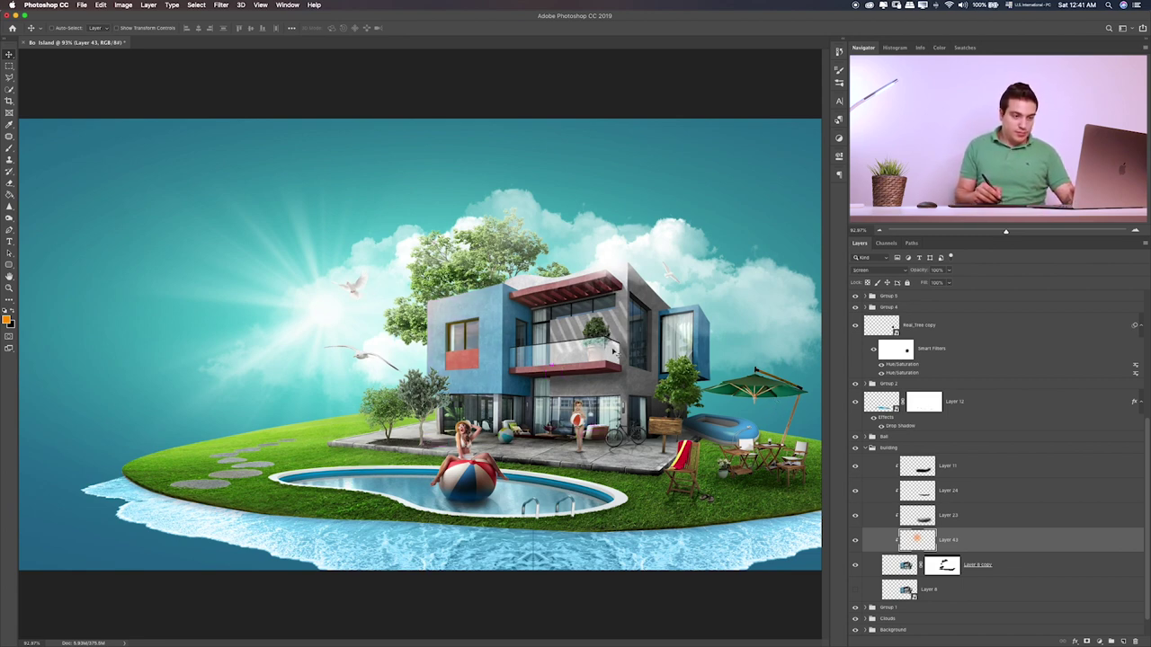
- Paint white light on the blue wall near the red window on another new layer
{"action": "left_click", "coordinate": [1122, 642]}
{"action": "key", "text": "b"}
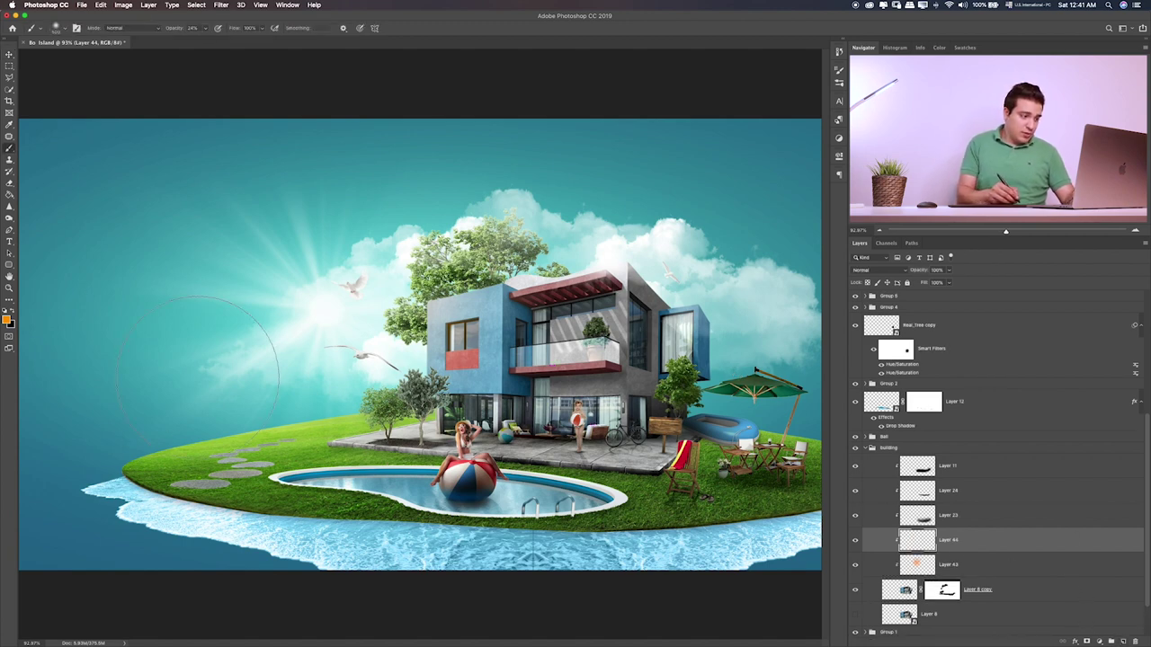
{"action": "key", "text": "x"}
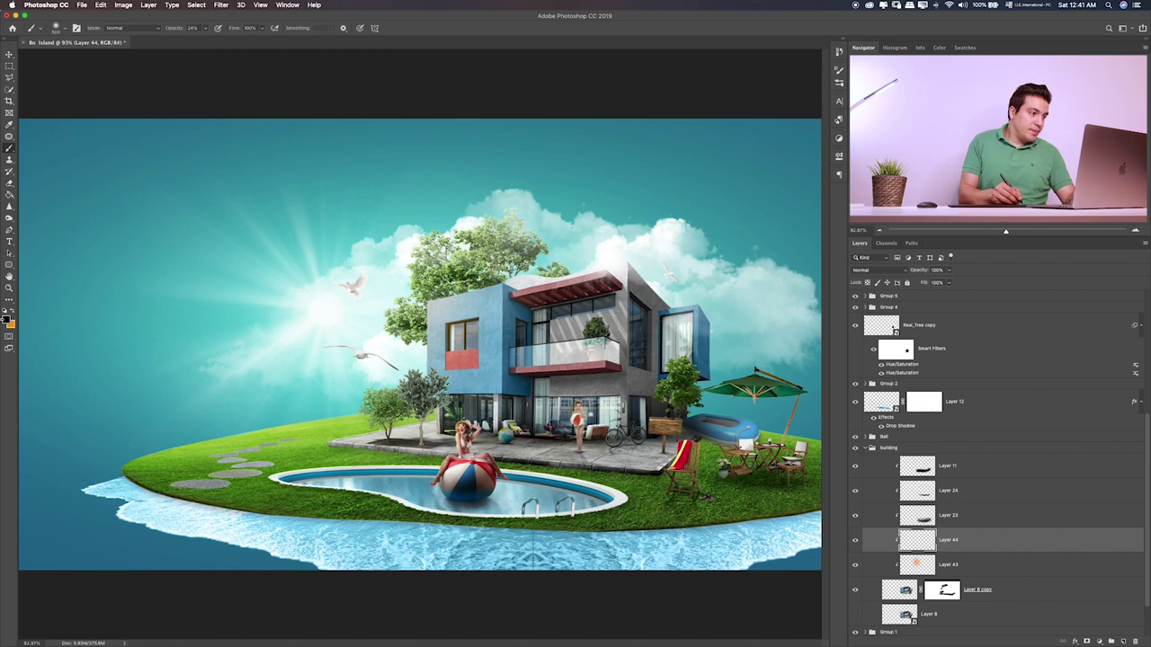
{"action": "left_click", "coordinate": [7, 320]}
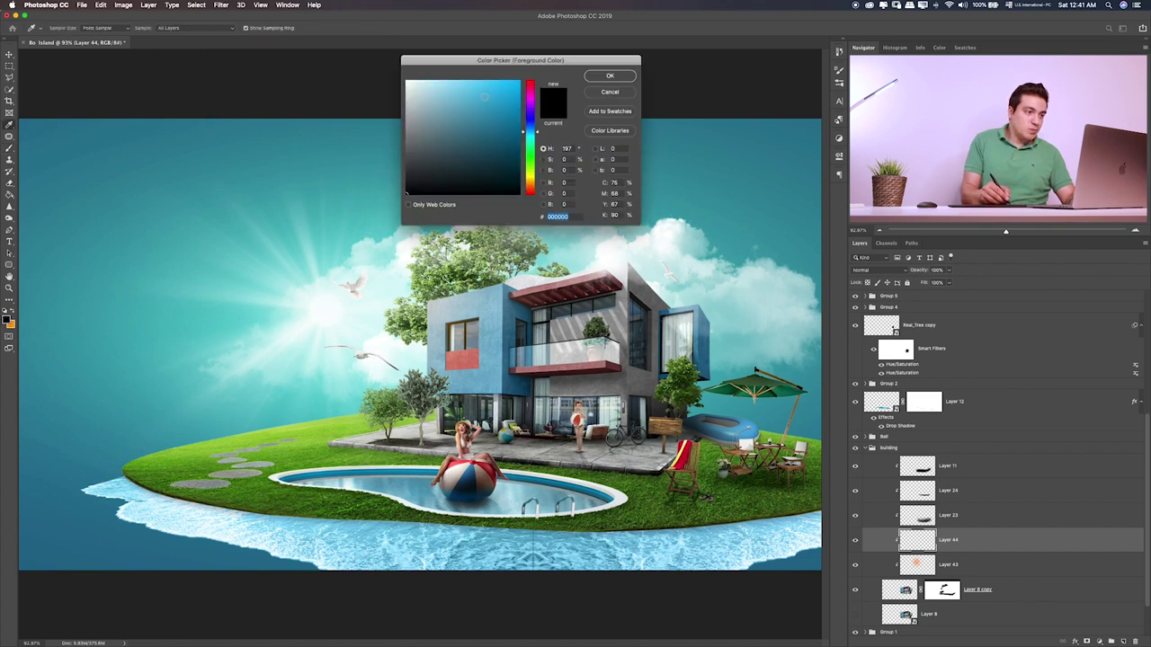
{"action": "left_click_drag", "start_coordinate": [484, 96], "coordinate": [365, 74]}
{"action": "left_click", "coordinate": [606, 76]}
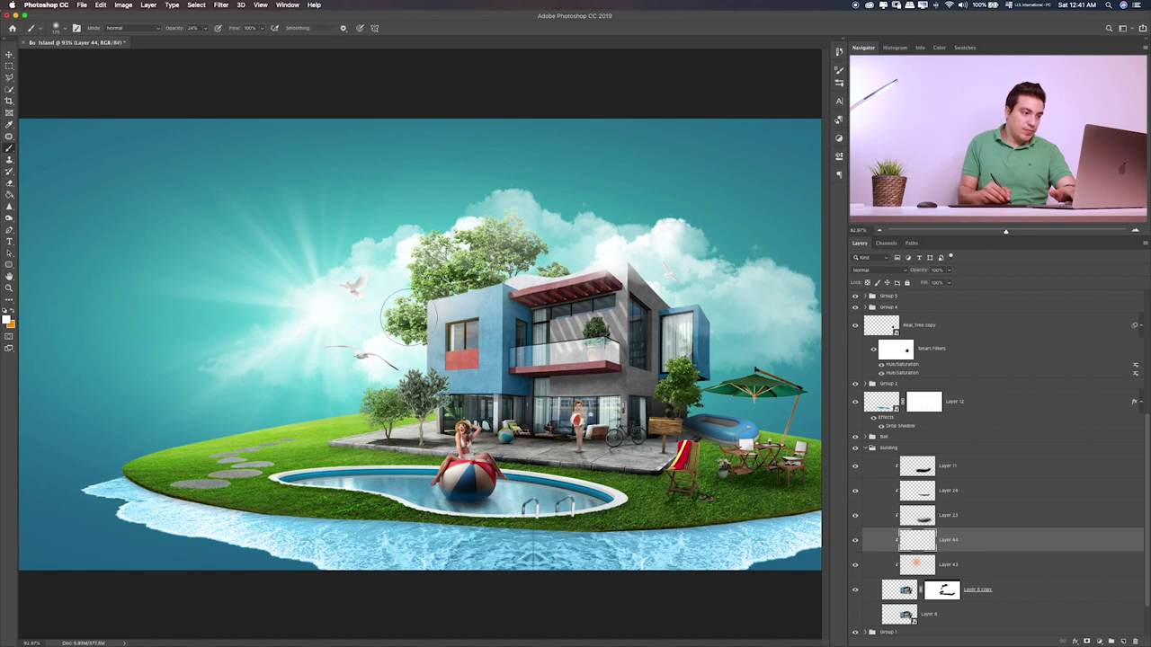
{"action": "left_click_drag", "start_coordinate": [409, 319], "coordinate": [442, 382]}
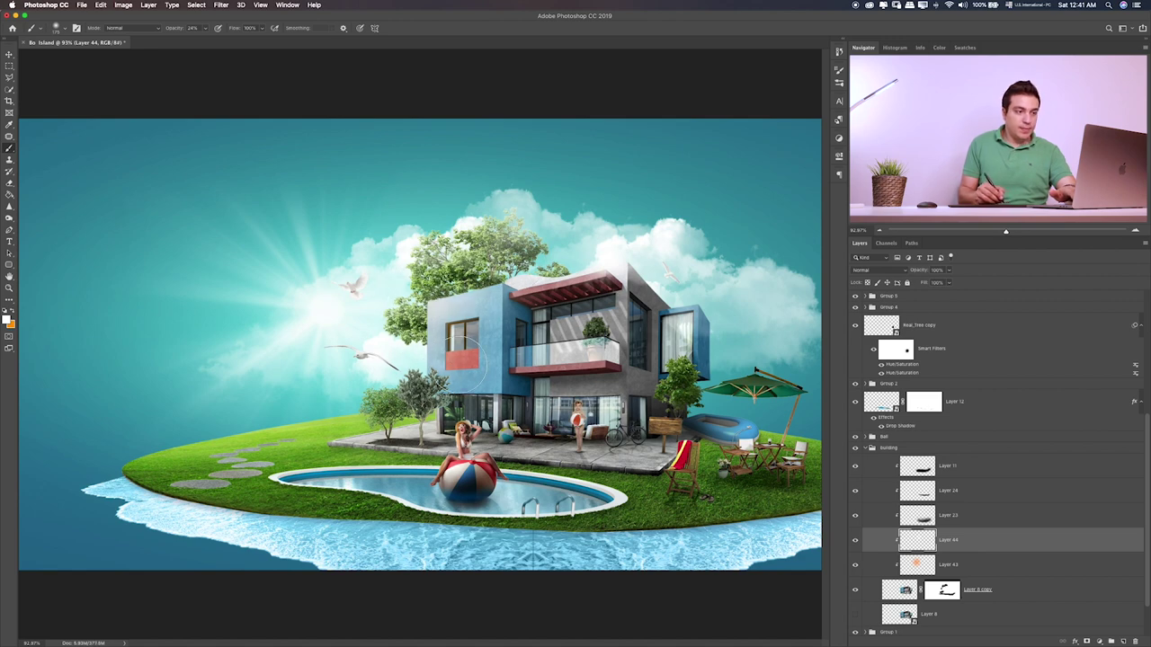
- Fade the white layer to about 58% and the orange Layer 43 to 52% opacity
{"action": "left_click", "coordinate": [948, 273]}
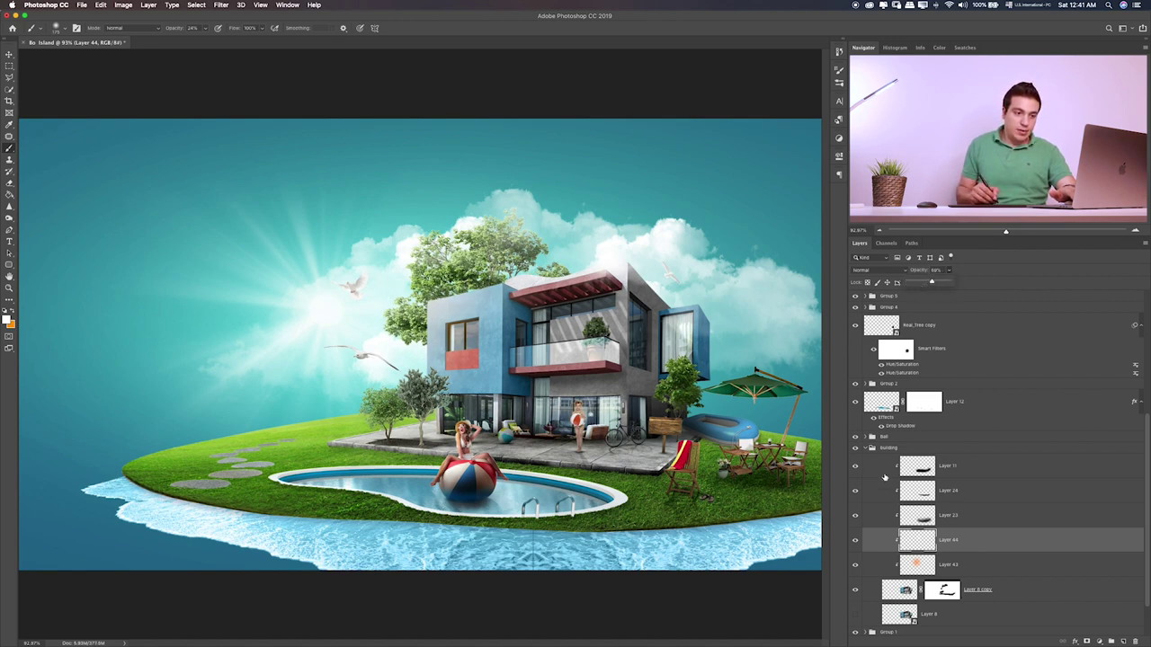
{"action": "left_click", "coordinate": [945, 566]}
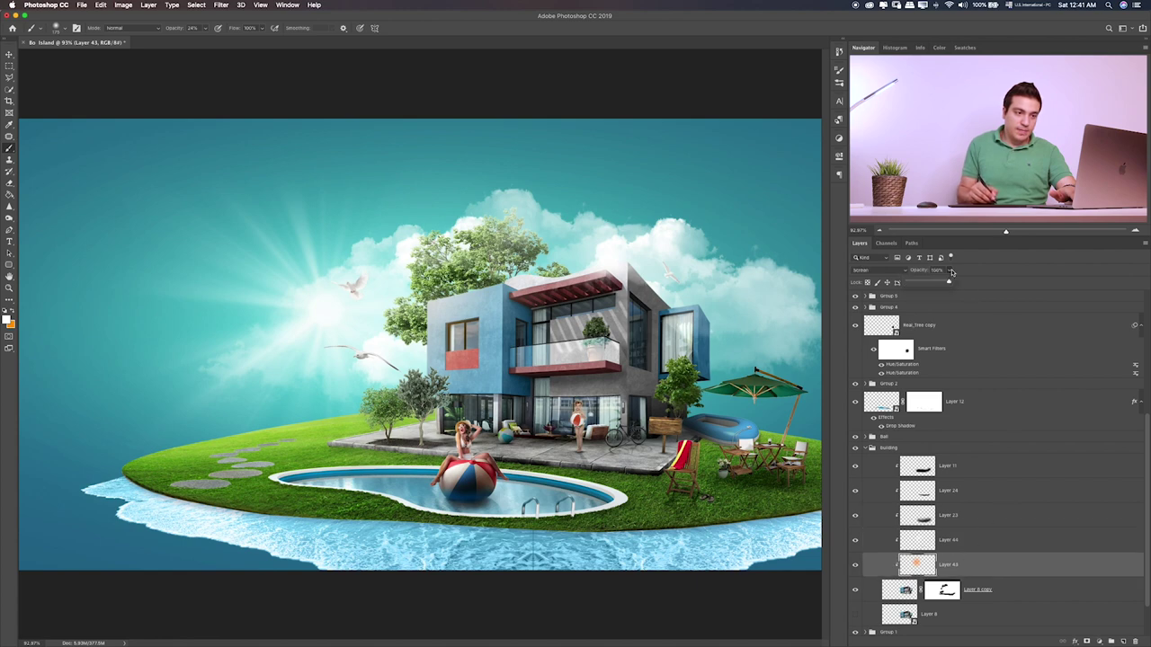
{"action": "left_click_drag", "start_coordinate": [931, 284], "coordinate": [929, 285]}
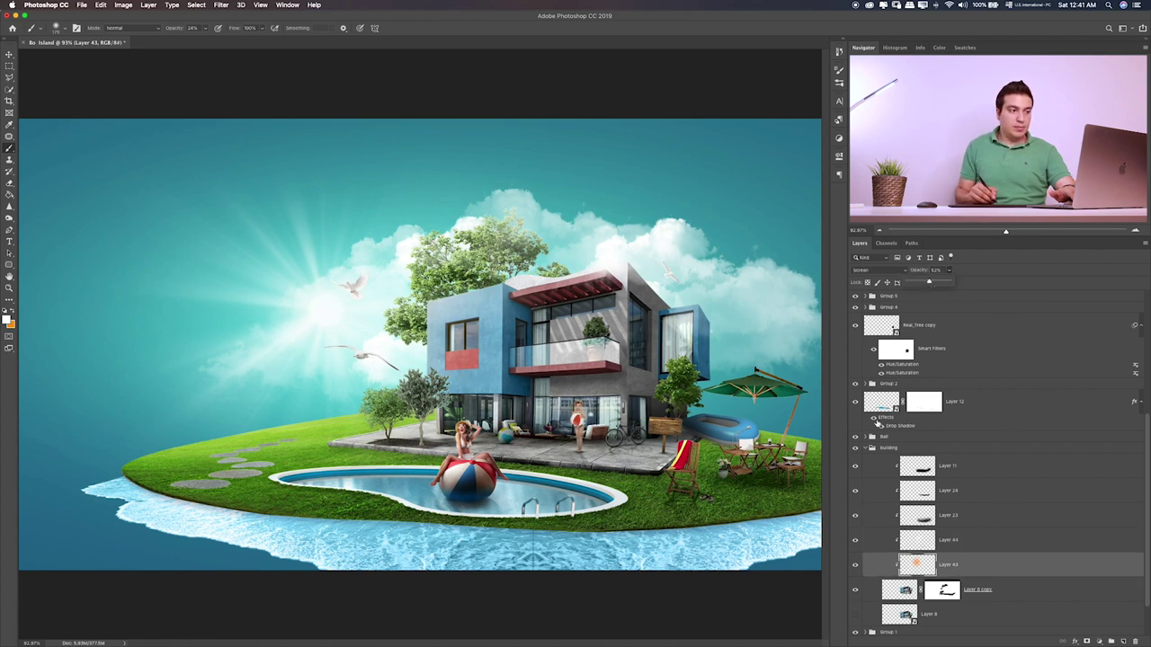
{"action": "scroll", "coordinate": [912, 454], "scroll_direction": "down", "scroll_amount": 2}
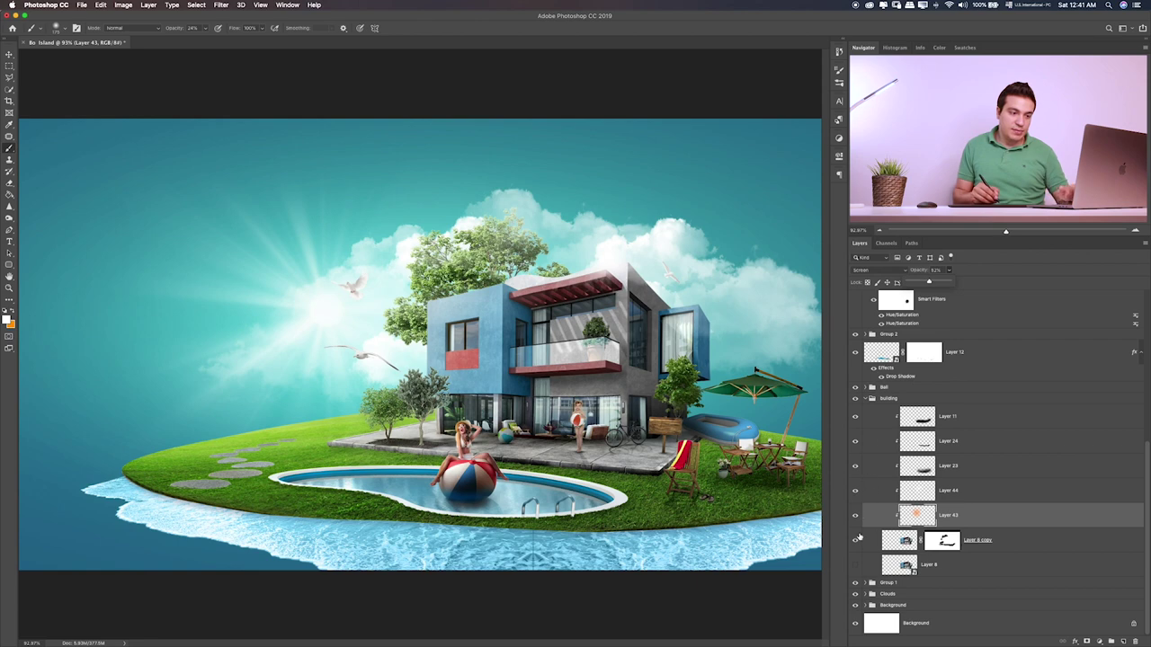
{"action": "left_click", "coordinate": [867, 584]}
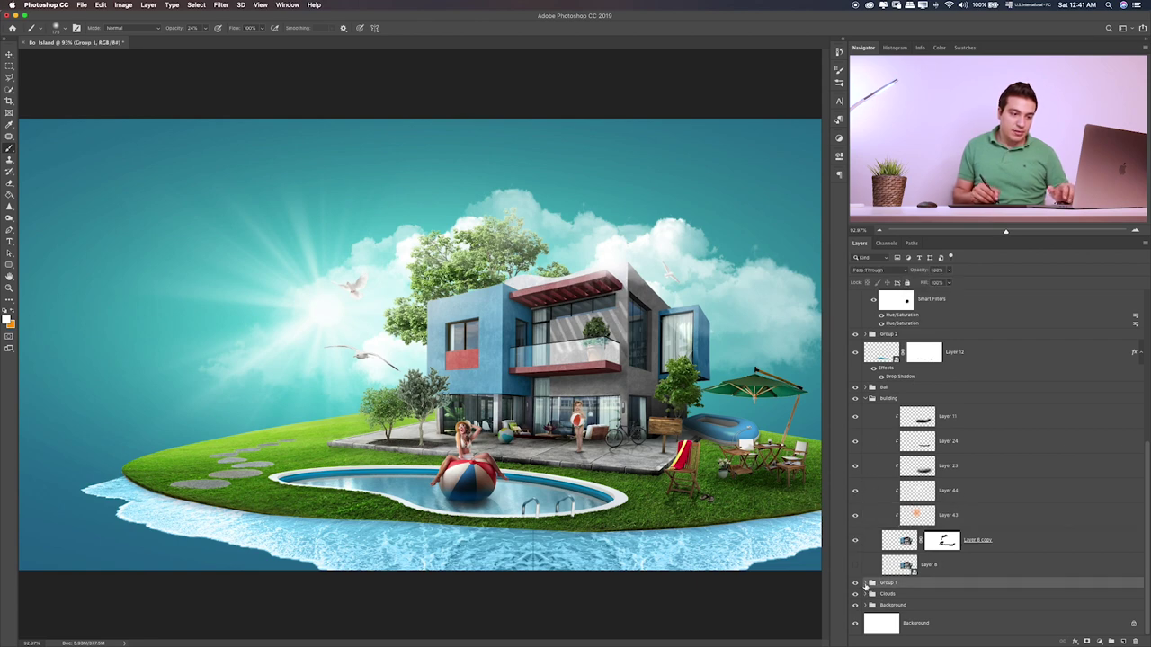
{"action": "left_click", "coordinate": [870, 583]}
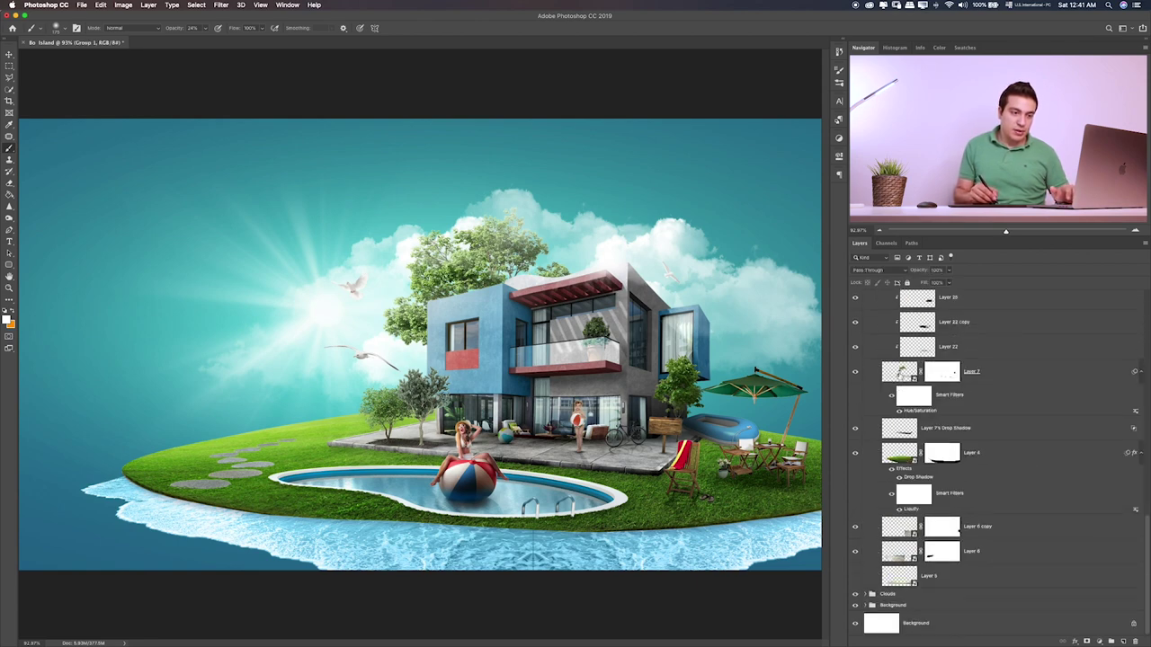
- Paint Screen-blended orange light on the tree's left side above Layer 7 at reduced opacity
{"action": "left_click", "coordinate": [900, 375]}
{"action": "left_click", "coordinate": [1123, 638]}
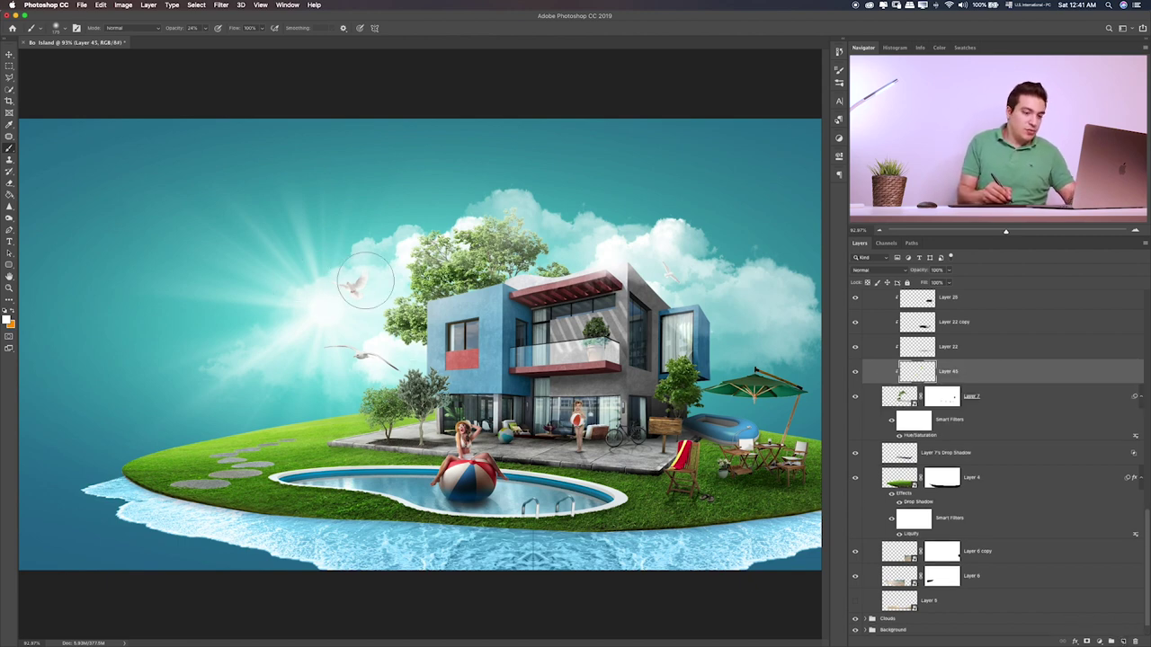
{"action": "key", "text": "bracketright"}
{"action": "left_click_drag", "start_coordinate": [387, 270], "coordinate": [400, 332]}
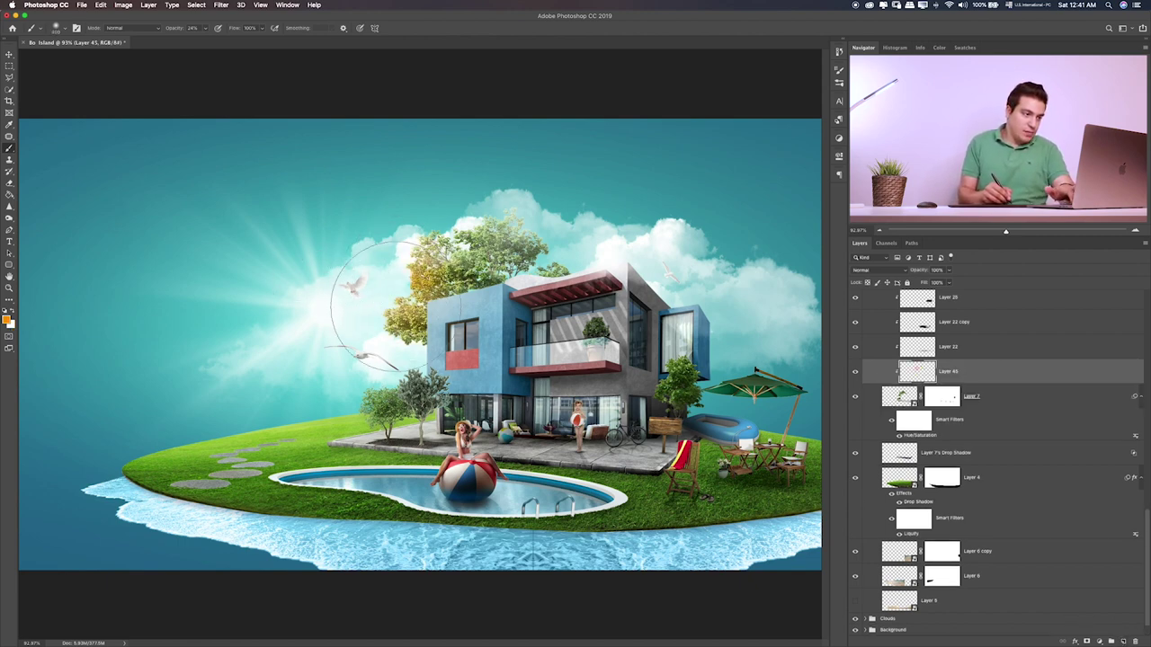
{"action": "key", "text": "v"}
{"action": "key", "text": "shift+plus"}
{"action": "key", "text": "shift+plus"}
{"action": "key", "text": "shift+plus"}
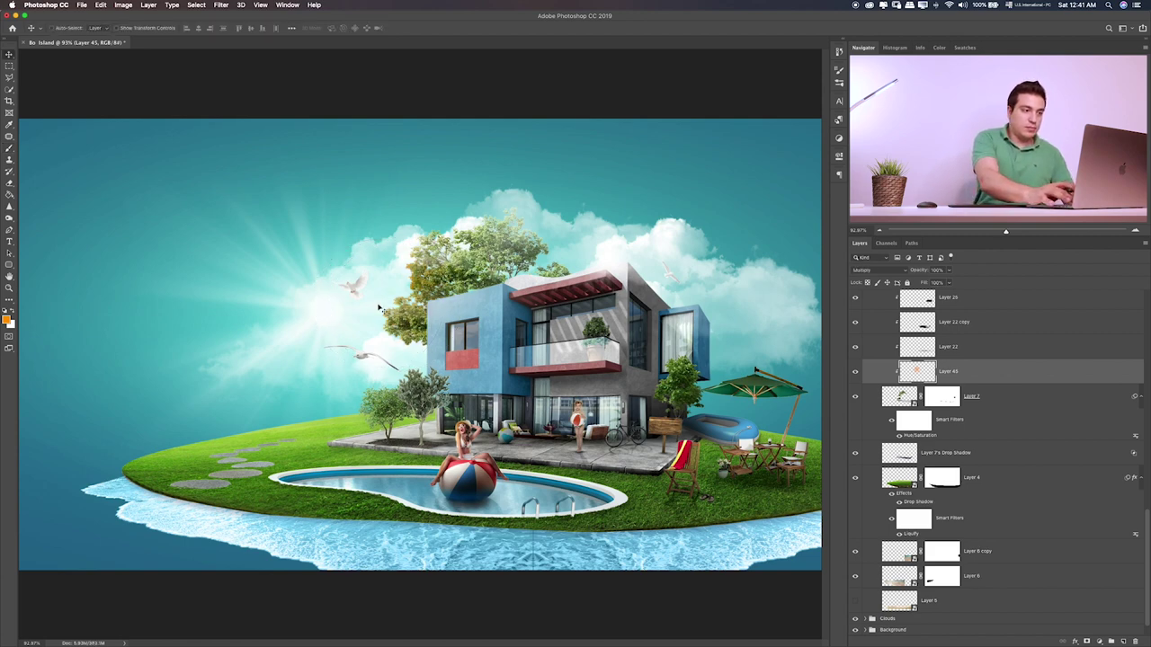
{"action": "key", "text": "shift+plus"}
{"action": "key", "text": "shift+plus"}
{"action": "key", "text": "shift+plus"}
{"action": "key", "text": "shift+plus"}
{"action": "key", "text": "shift+plus"}
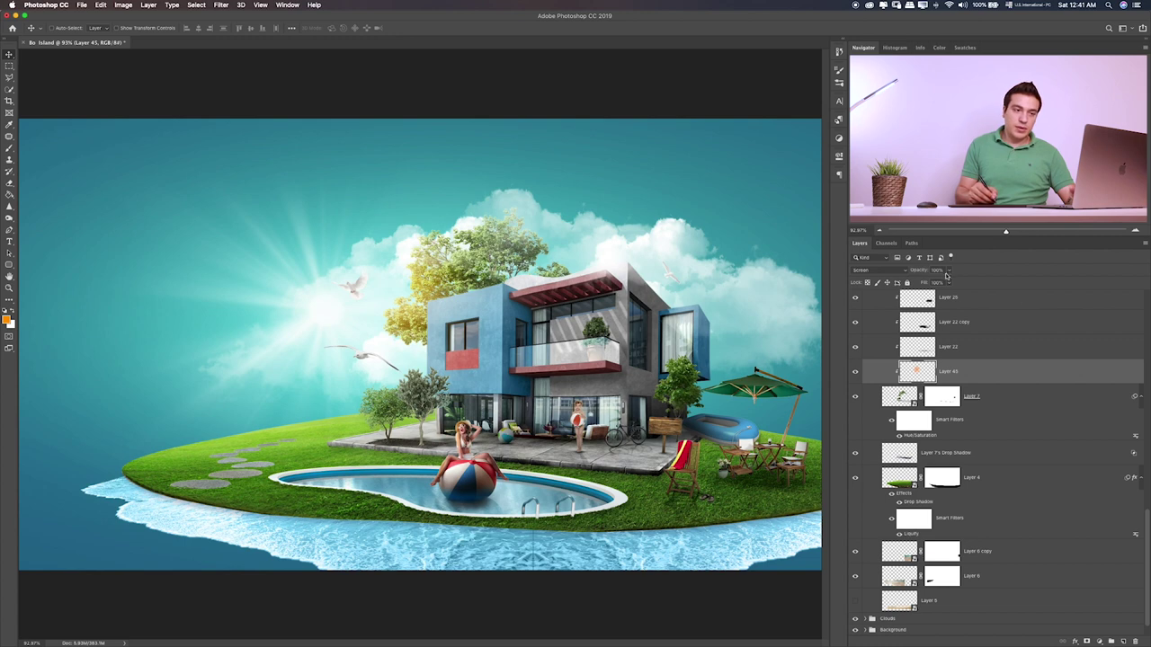
{"action": "left_click", "coordinate": [948, 270]}
{"action": "left_click", "coordinate": [930, 282]}
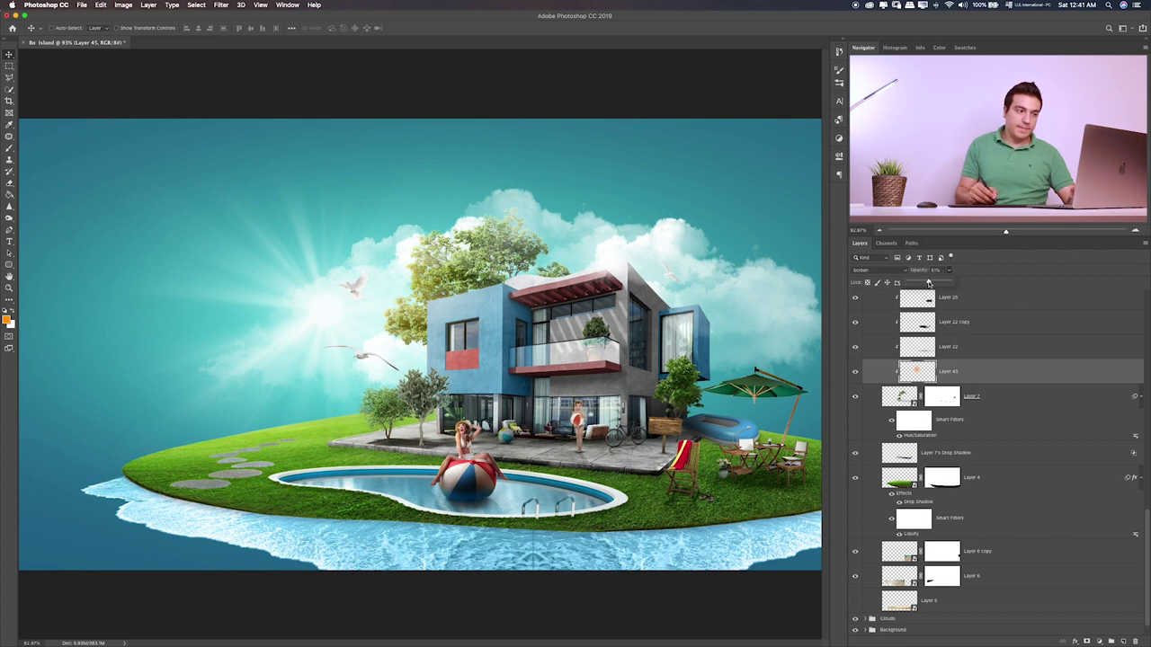
- Paint a soft white glow around the sun on Layer 46 and dim it to 82%
{"action": "left_click", "coordinate": [1125, 642]}
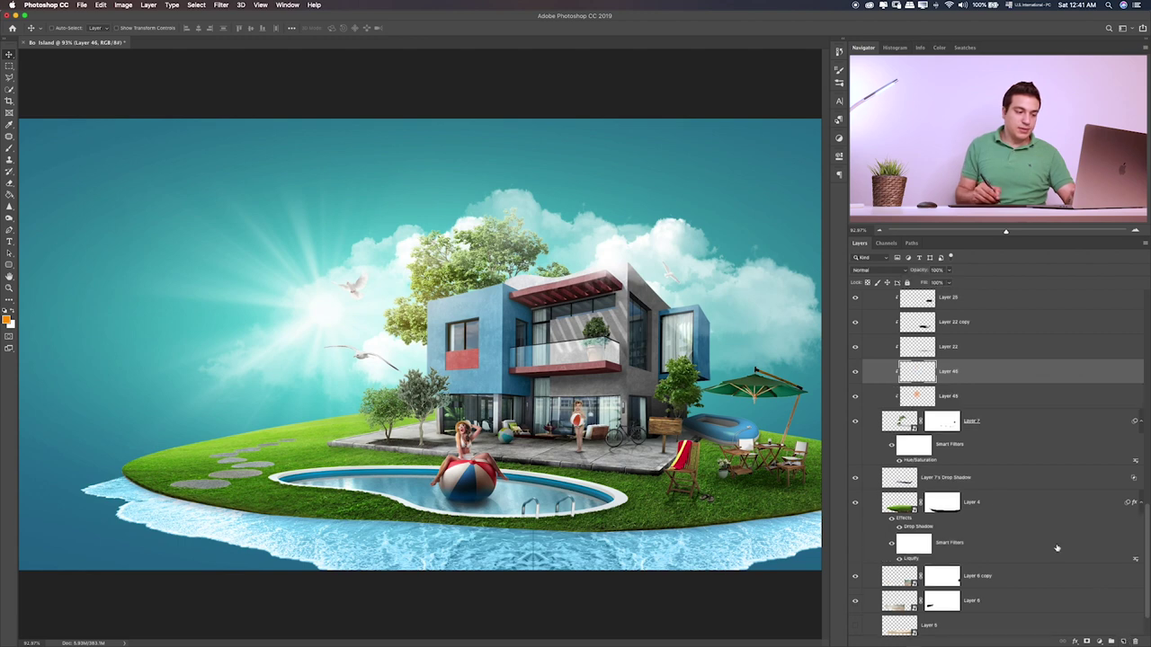
{"action": "key", "text": "b"}
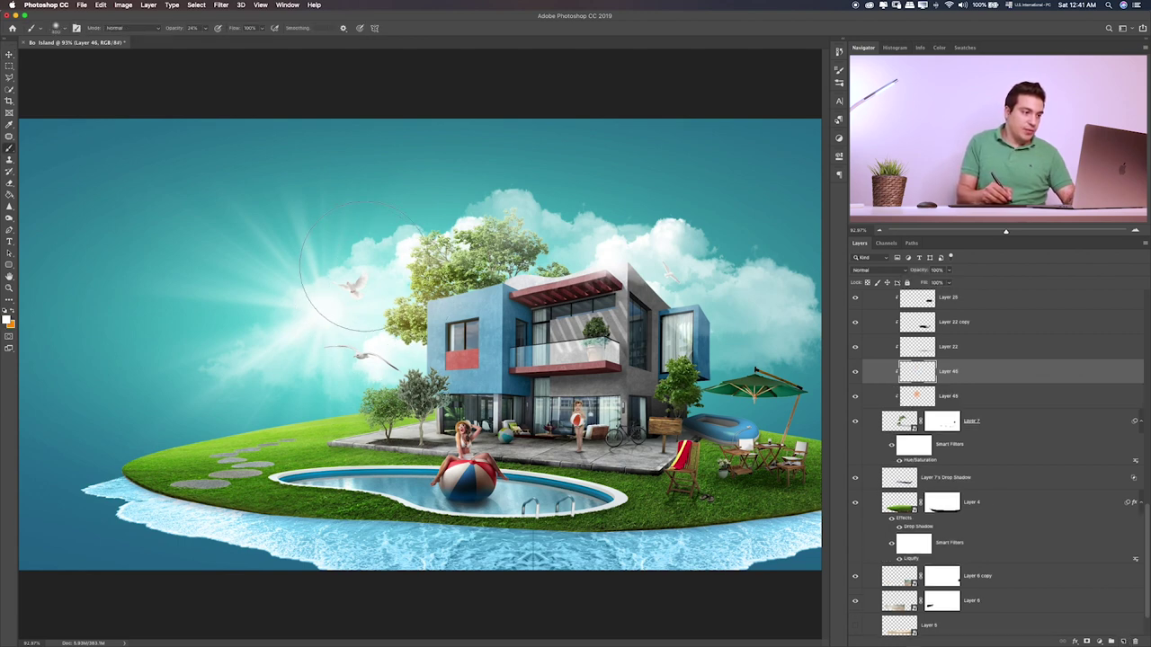
{"action": "left_click_drag", "start_coordinate": [346, 300], "coordinate": [409, 286]}
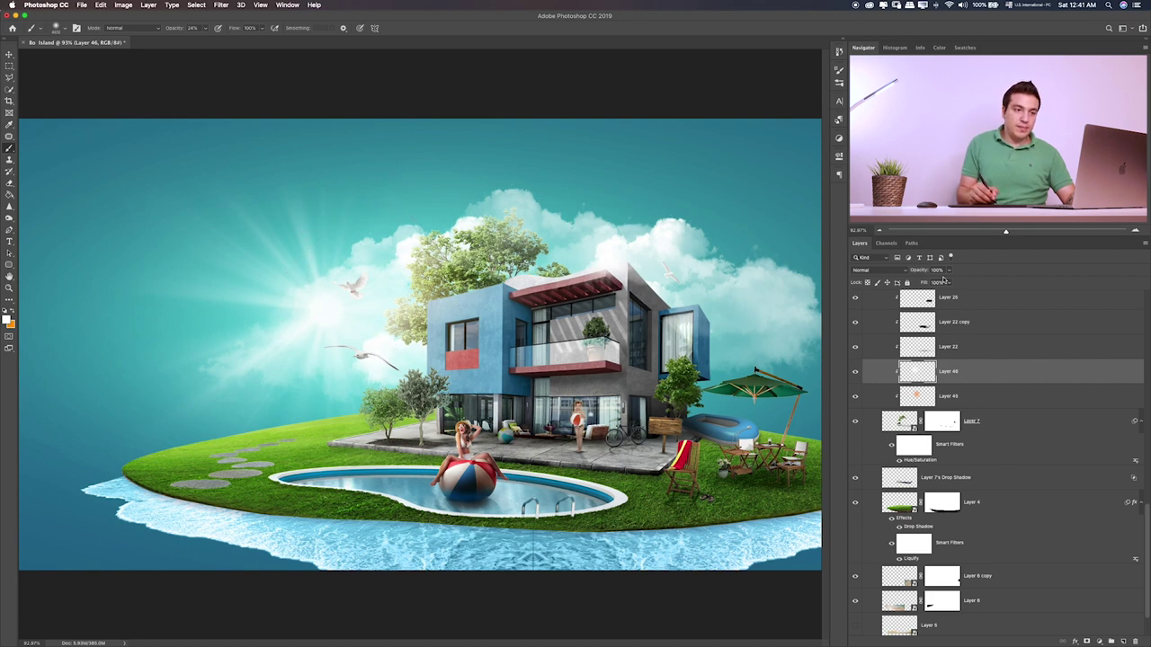
{"action": "left_click", "coordinate": [951, 270]}
{"action": "left_click_drag", "start_coordinate": [934, 283], "coordinate": [933, 284]}
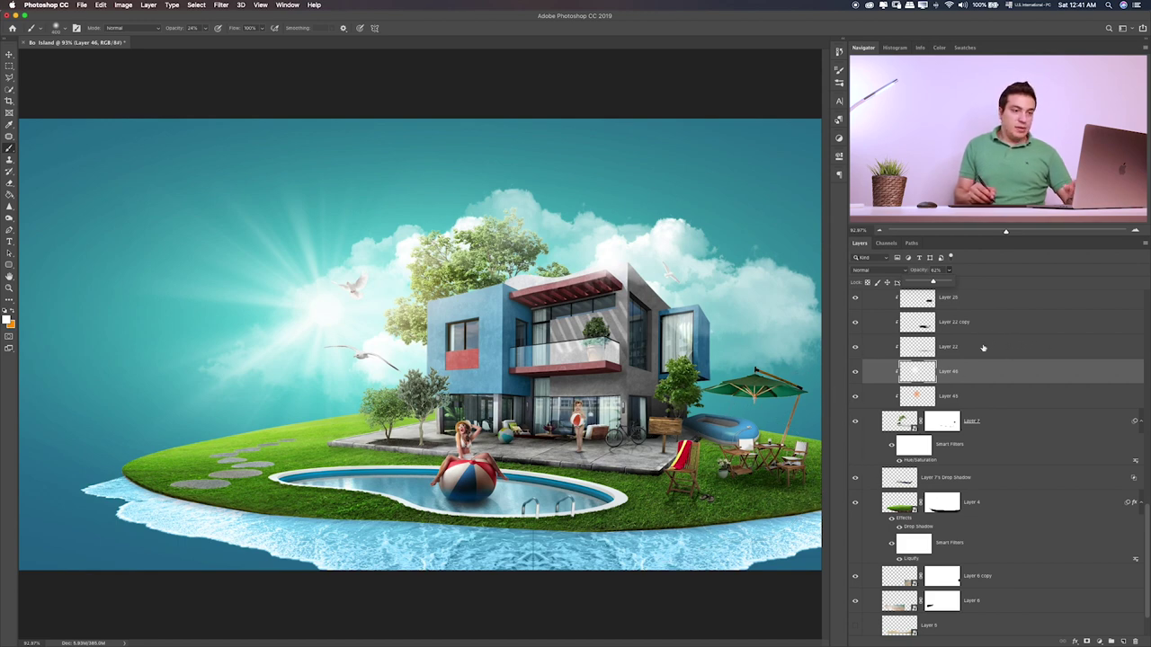
- Collapse the Building group and select the Clouds copy group at the top of the stack
{"action": "scroll", "coordinate": [917, 411], "scroll_direction": "up", "scroll_amount": 10}
{"action": "scroll", "coordinate": [917, 411], "scroll_direction": "down", "scroll_amount": 10}
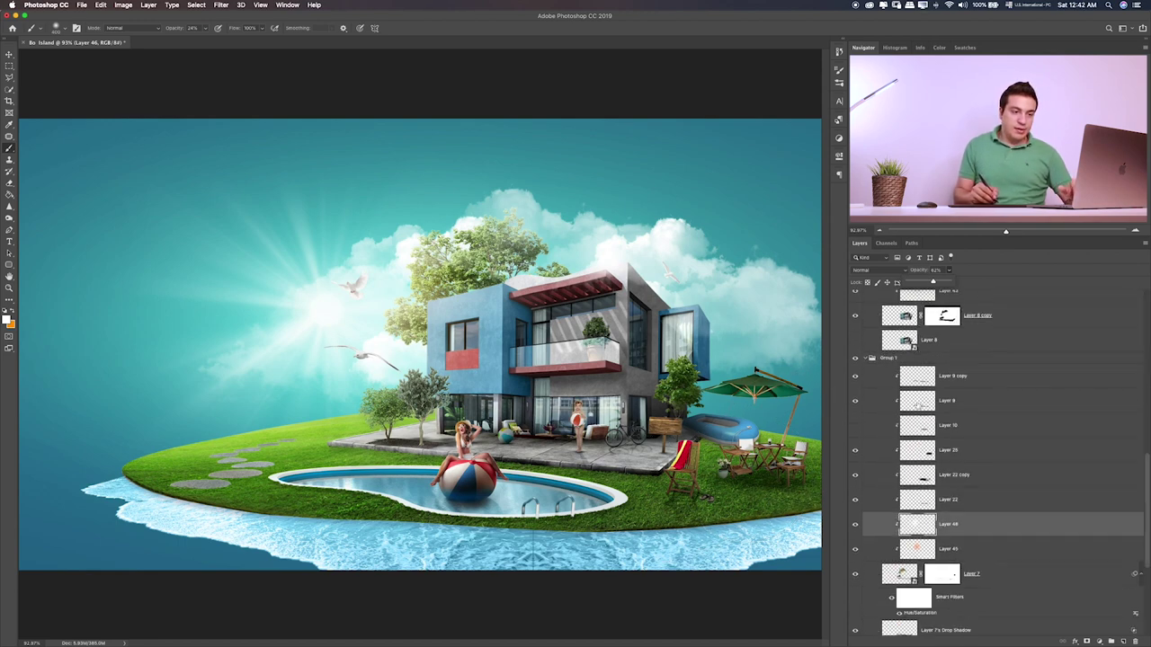
{"action": "left_click", "coordinate": [868, 357]}
{"action": "scroll", "coordinate": [917, 450], "scroll_direction": "up", "scroll_amount": 3}
{"action": "scroll", "coordinate": [917, 449], "scroll_direction": "up", "scroll_amount": 3}
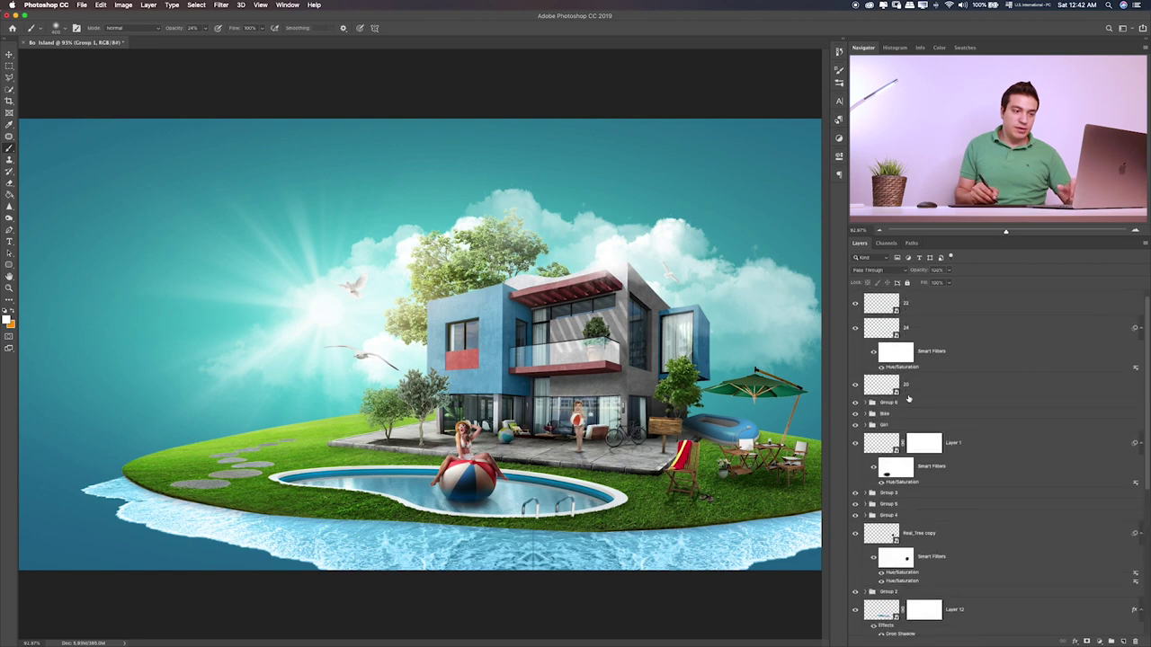
{"action": "scroll", "coordinate": [917, 450], "scroll_direction": "up", "scroll_amount": 2}
{"action": "scroll", "coordinate": [868, 462], "scroll_direction": "down", "scroll_amount": 1}
{"action": "left_click", "coordinate": [867, 469]}
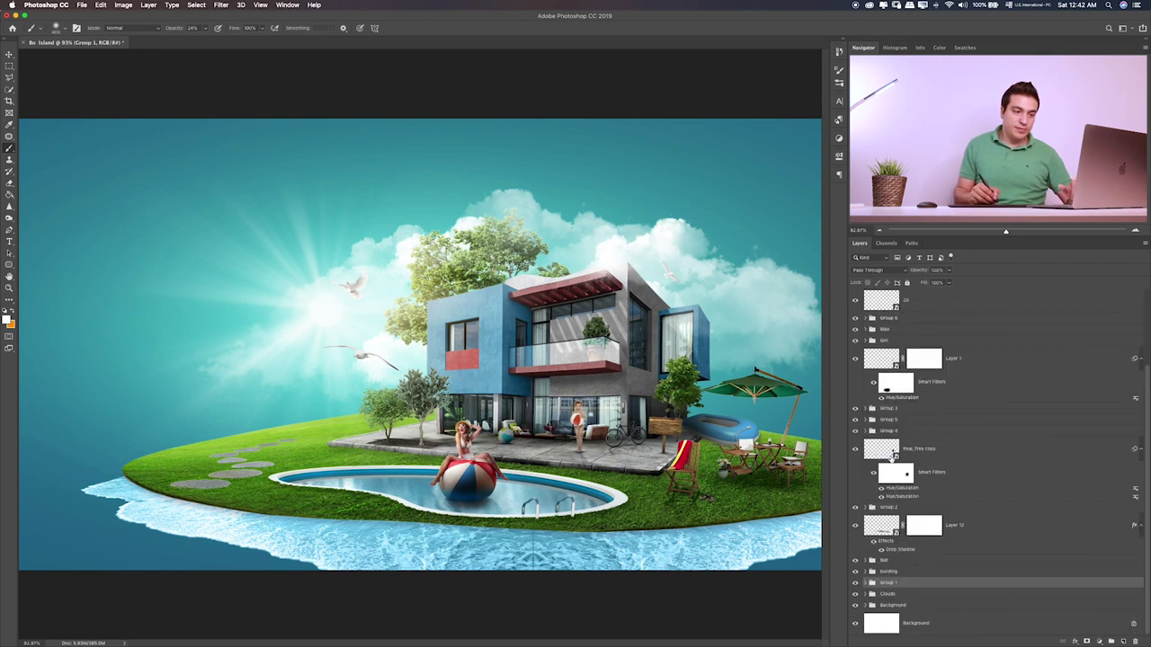
{"action": "scroll", "coordinate": [877, 472], "scroll_direction": "up", "scroll_amount": 1}
{"action": "scroll", "coordinate": [879, 473], "scroll_direction": "up", "scroll_amount": 1}
{"action": "scroll", "coordinate": [881, 474], "scroll_direction": "up", "scroll_amount": 1}
{"action": "scroll", "coordinate": [904, 422], "scroll_direction": "up", "scroll_amount": 4}
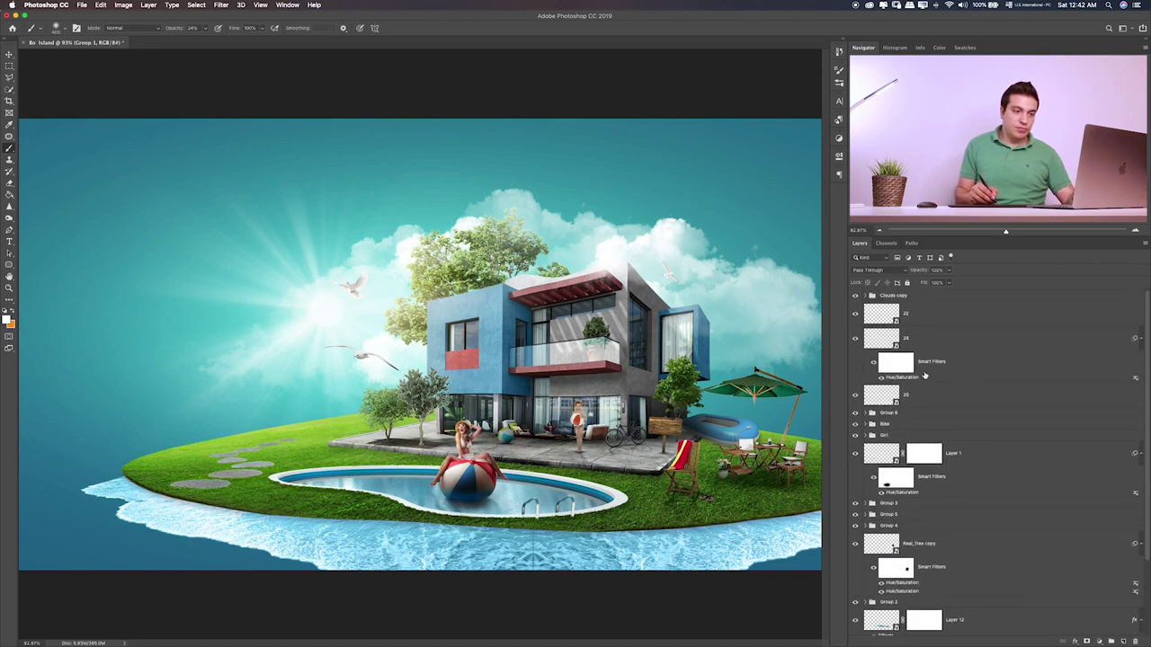
{"action": "left_click", "coordinate": [955, 298]}
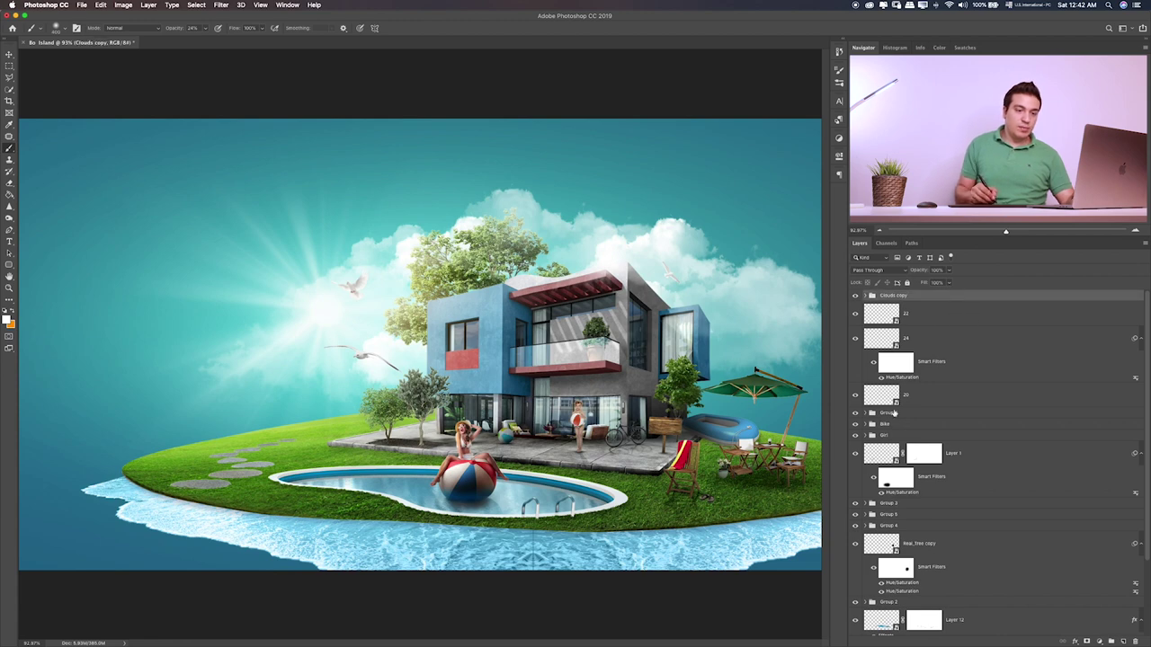
- Add a black Solid Color fill in Soft Light at lowered opacity, masking out the image centre
{"action": "left_click", "coordinate": [1099, 642]}
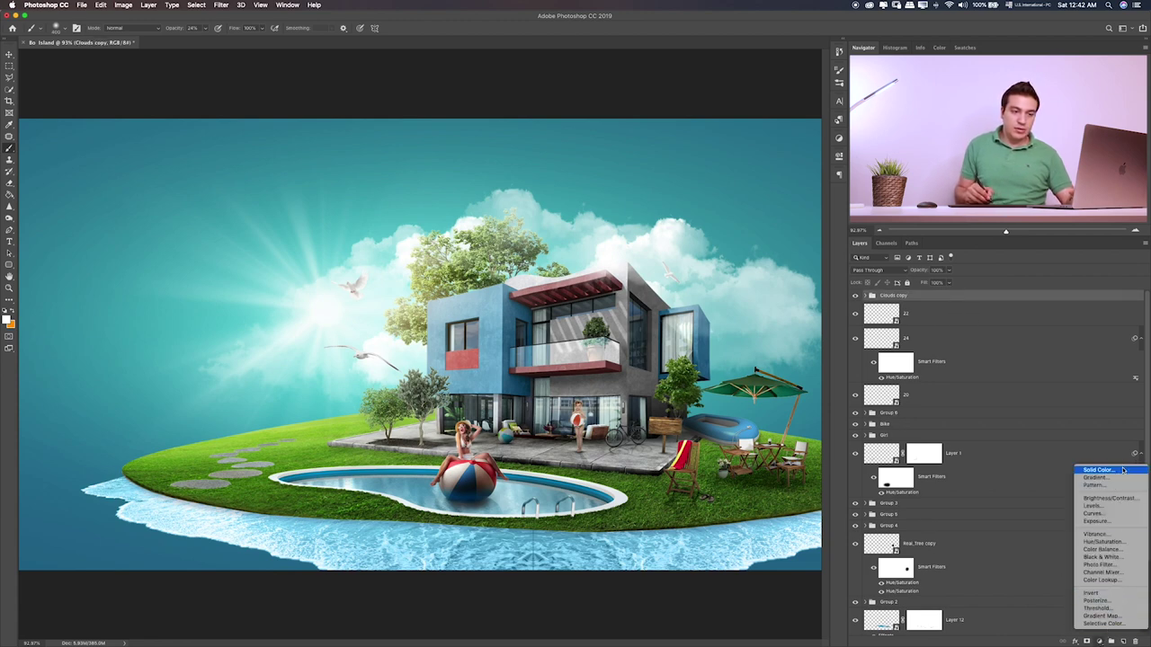
{"action": "left_click", "coordinate": [1099, 470]}
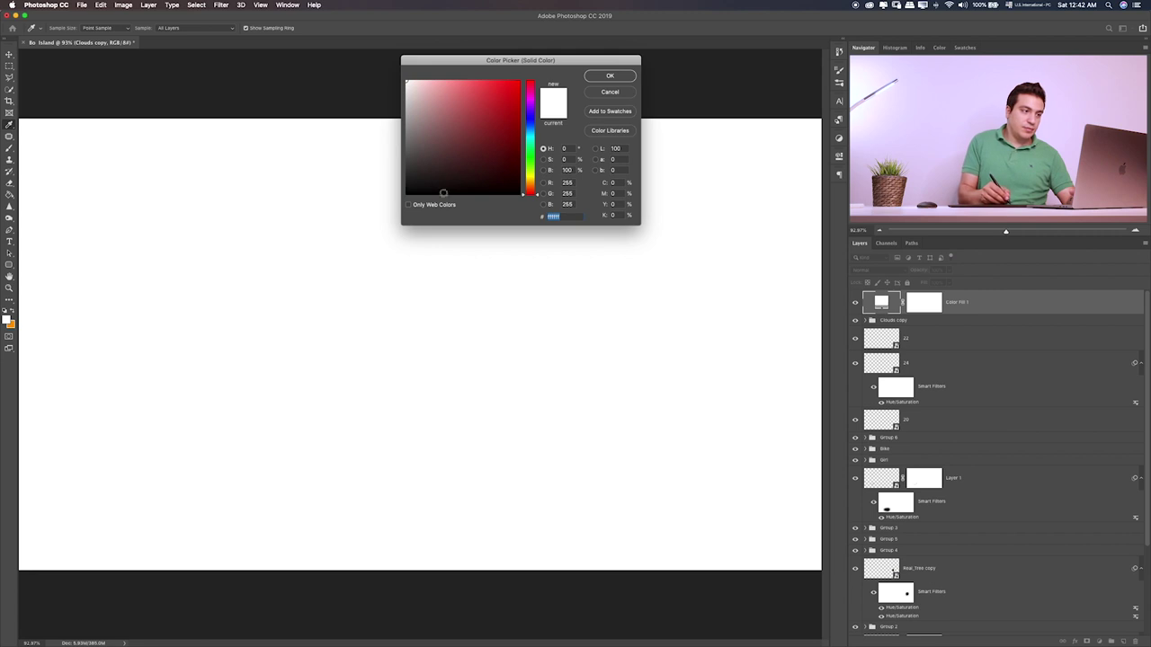
{"action": "left_click_drag", "start_coordinate": [443, 192], "coordinate": [390, 200]}
{"action": "left_click", "coordinate": [618, 77]}
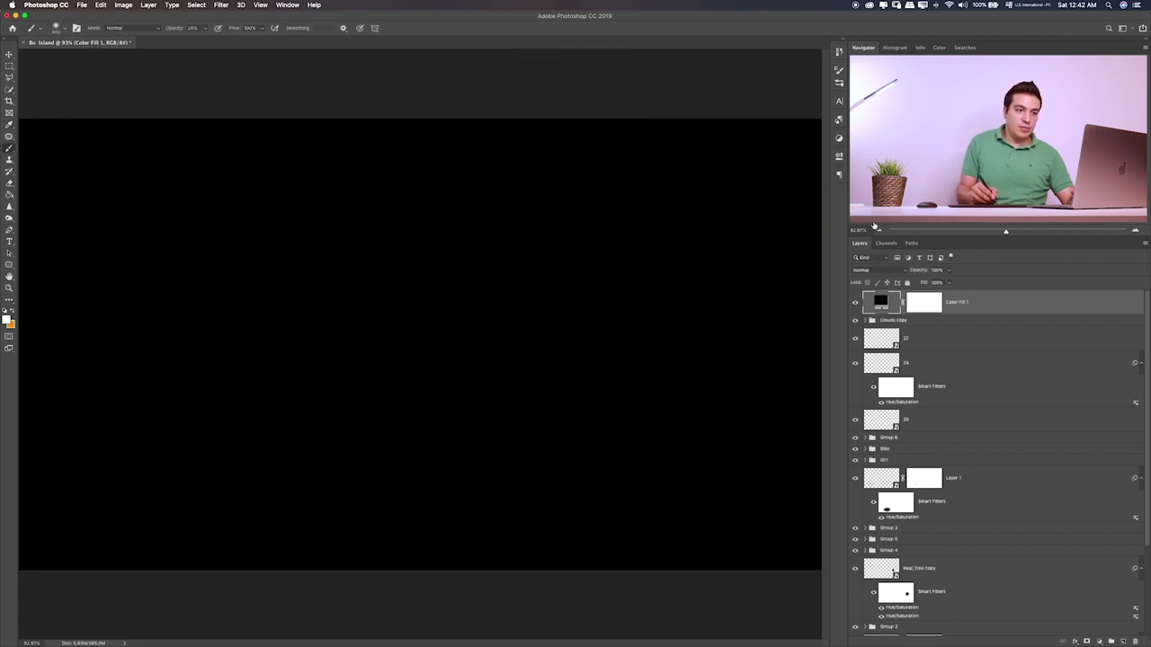
{"action": "left_click", "coordinate": [874, 269]}
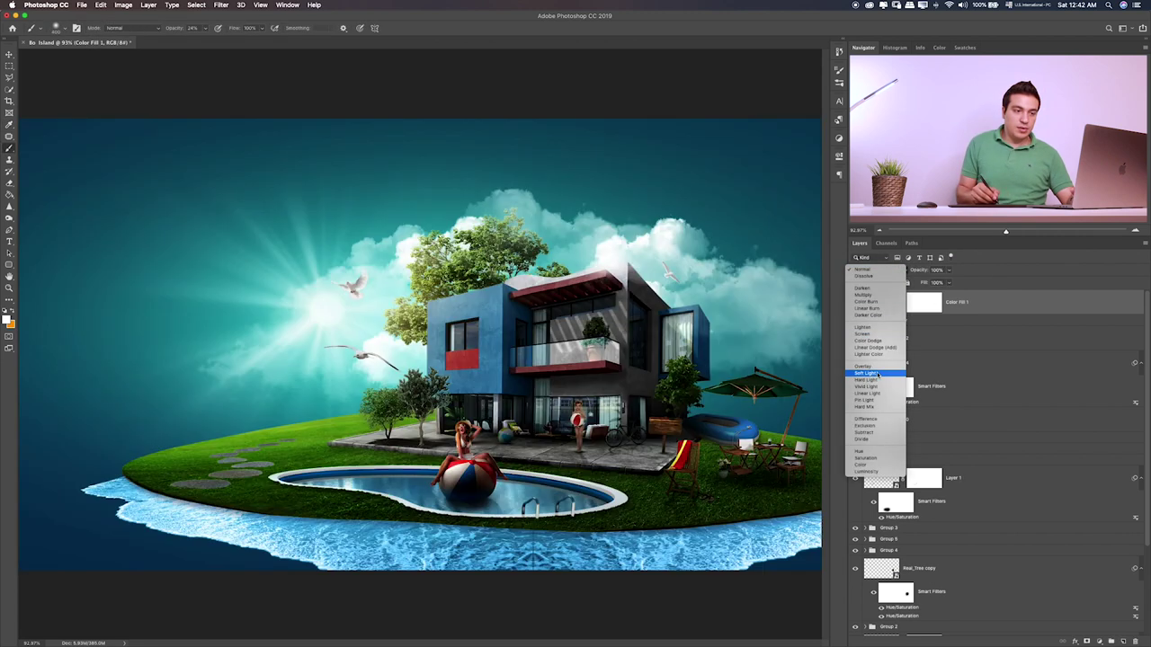
{"action": "left_click", "coordinate": [890, 372]}
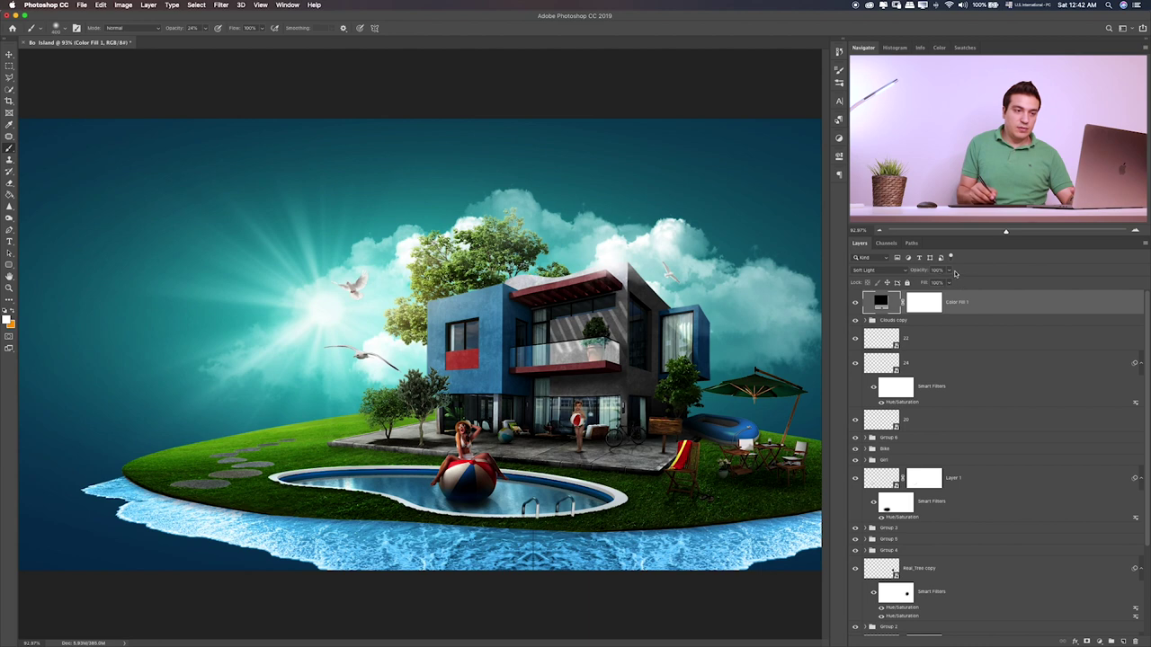
{"action": "left_click_drag", "start_coordinate": [920, 284], "coordinate": [925, 283]}
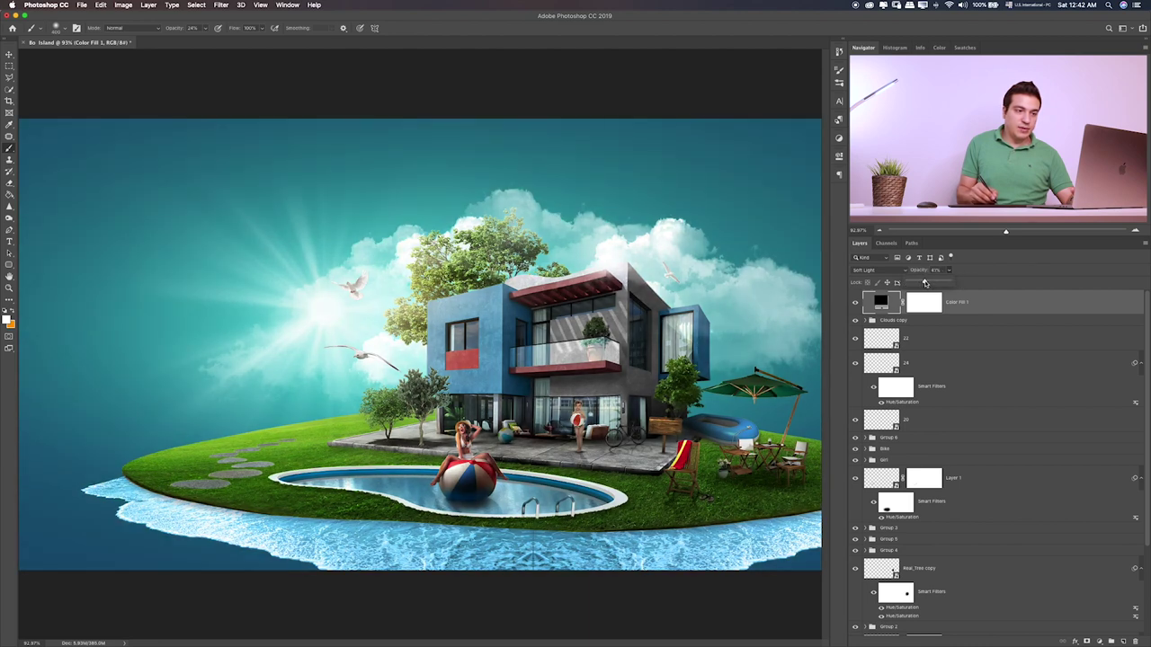
{"action": "left_click", "coordinate": [921, 306]}
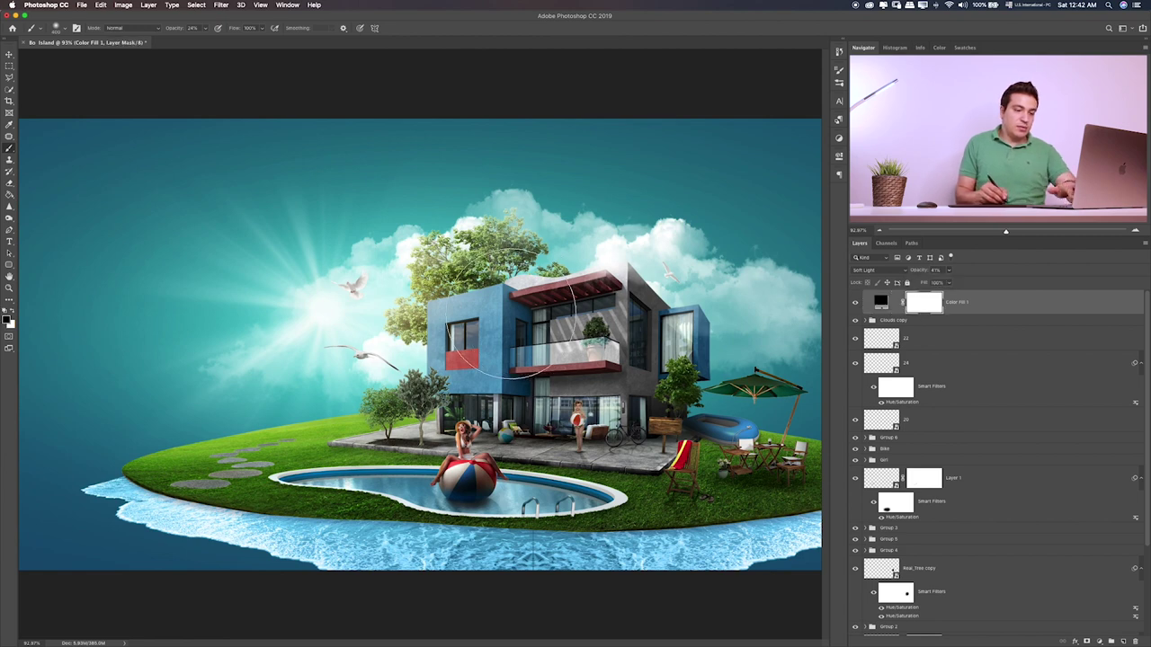
{"action": "mouse_move", "coordinate": [499, 315]}
{"action": "left_mouse_down"}
{"action": "mouse_move", "coordinate": [512, 324]}
{"action": "mouse_move", "coordinate": [411, 321]}
{"action": "mouse_move", "coordinate": [296, 296]}
{"action": "mouse_move", "coordinate": [755, 346]}
{"action": "left_mouse_up"}
- Expand the Clouds copy group and toggle the sun layer's visibility to compare
{"action": "scroll", "coordinate": [902, 353], "scroll_direction": "down", "scroll_amount": 2}
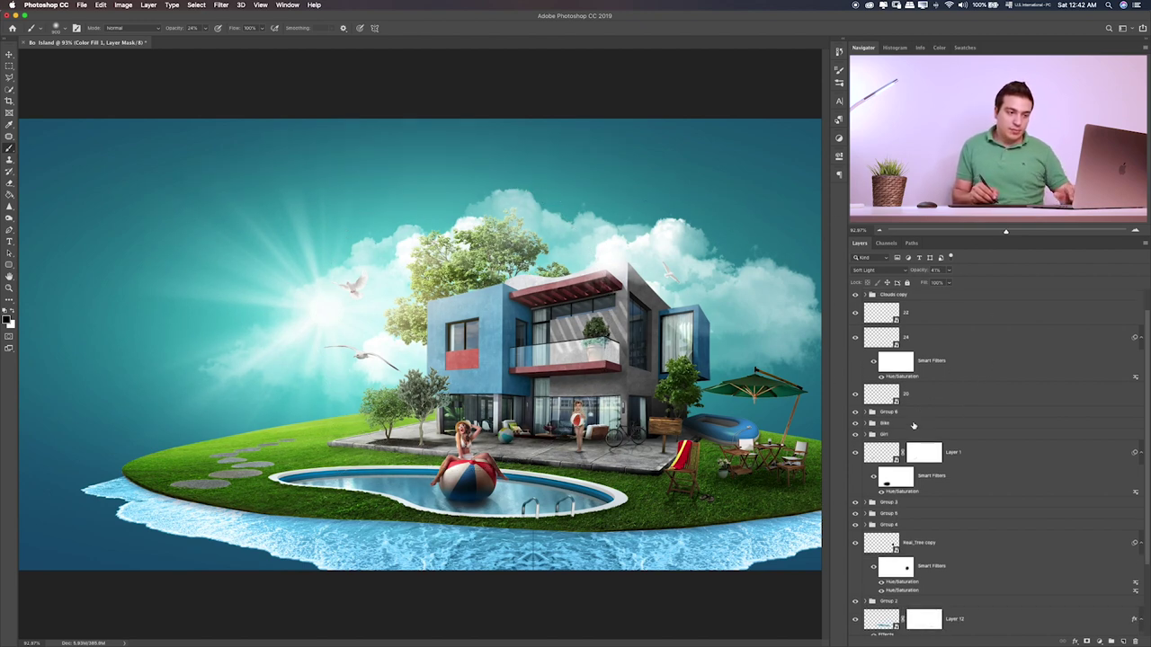
{"action": "scroll", "coordinate": [901, 353], "scroll_direction": "up", "scroll_amount": 2}
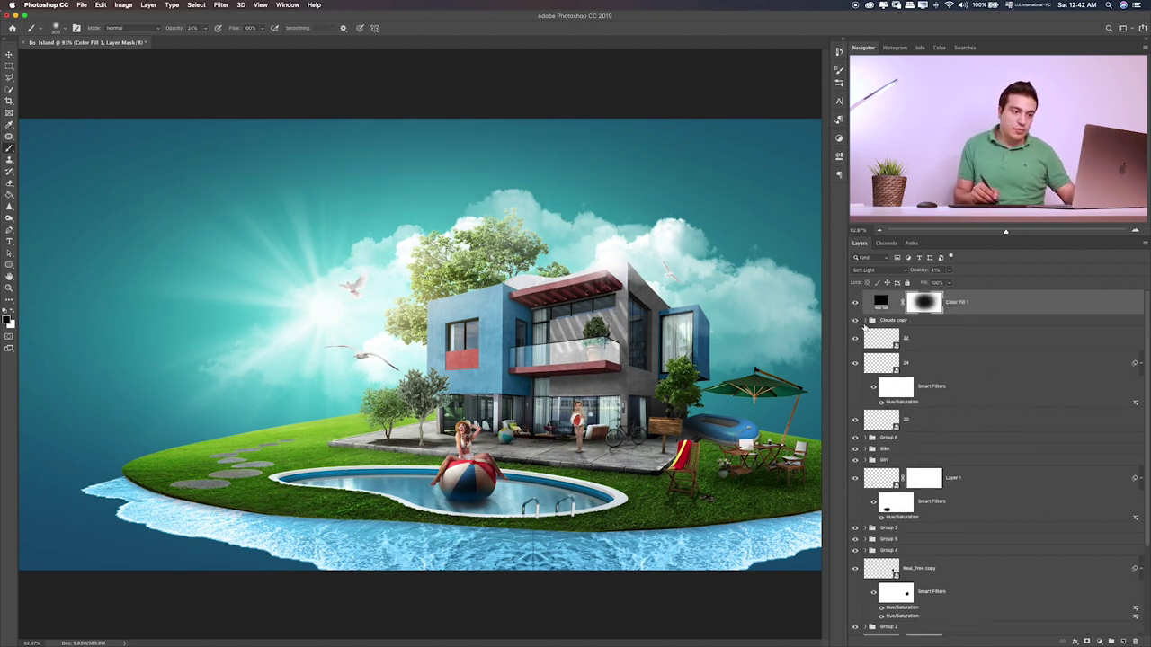
{"action": "left_click", "coordinate": [867, 321]}
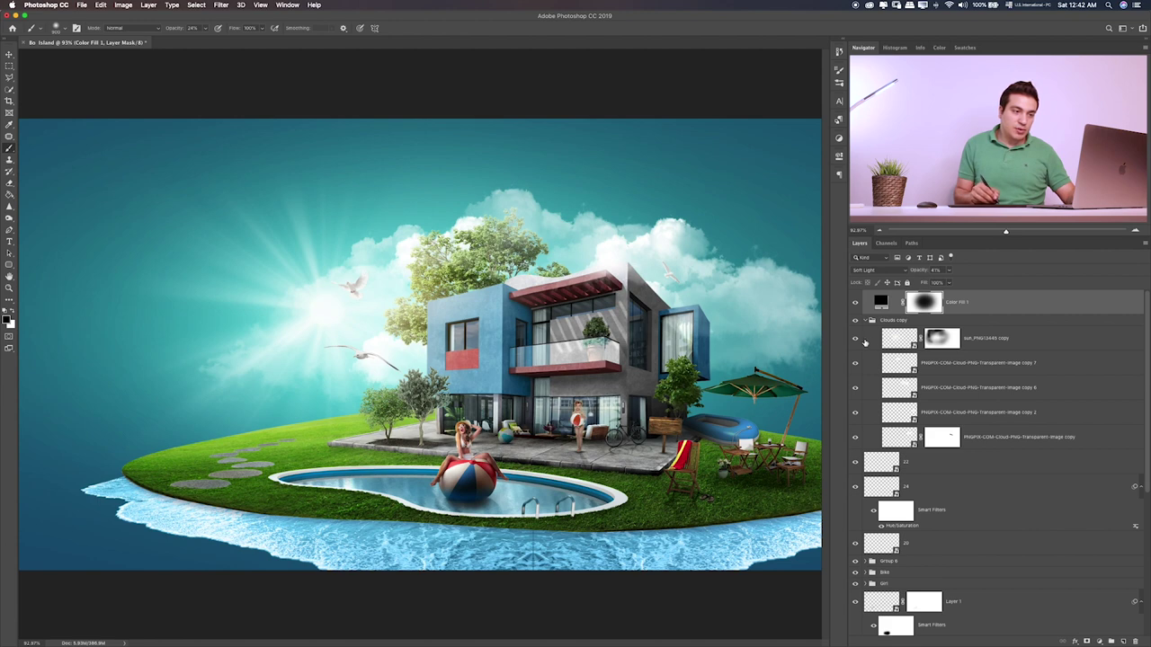
{"action": "left_click", "coordinate": [899, 342]}
{"action": "left_click", "coordinate": [855, 339]}
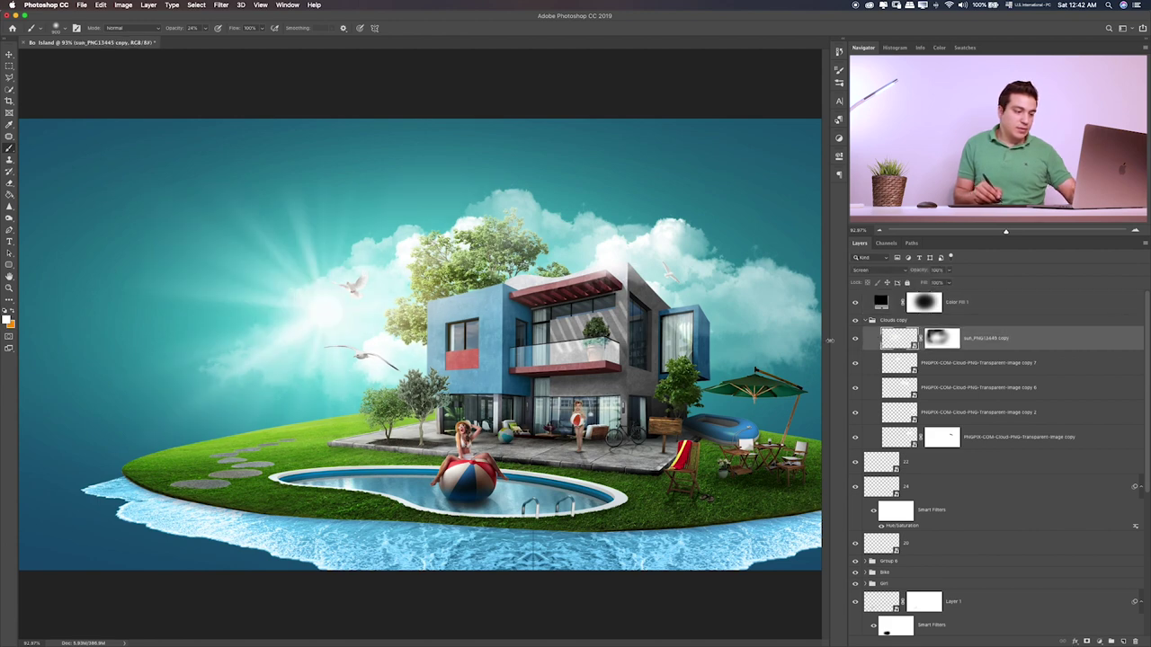
- Enlarge the sun slightly and move it further left and up in the sky
{"action": "key", "text": "ctrl+t"}
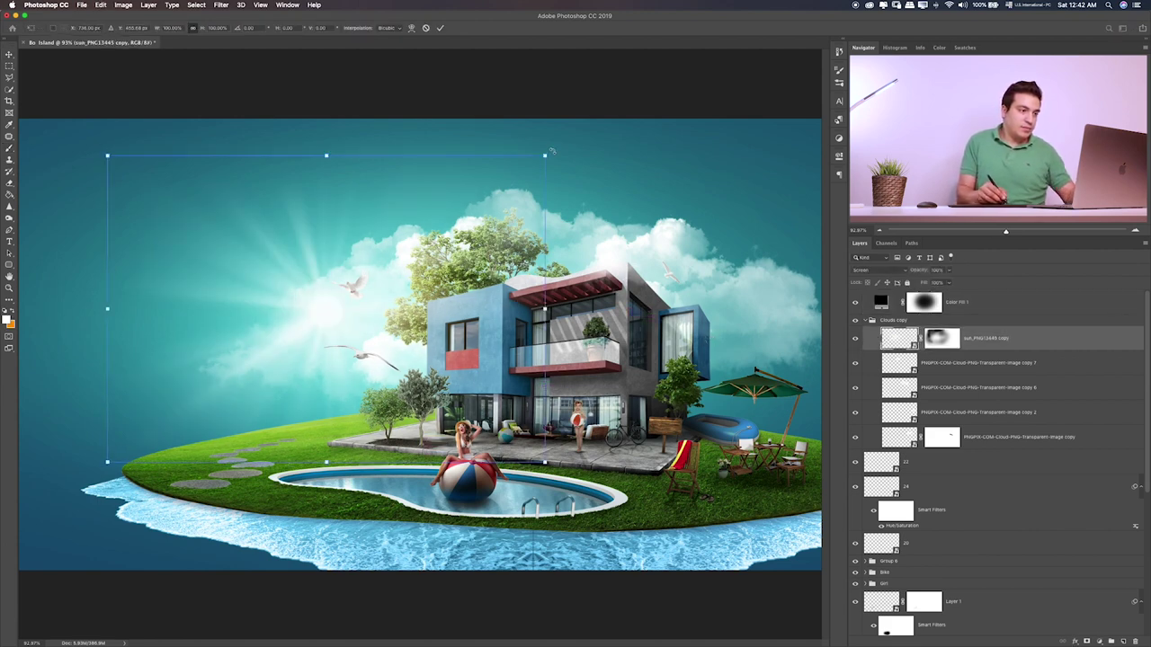
{"action": "left_click_drag", "start_coordinate": [547, 155], "coordinate": [606, 113]}
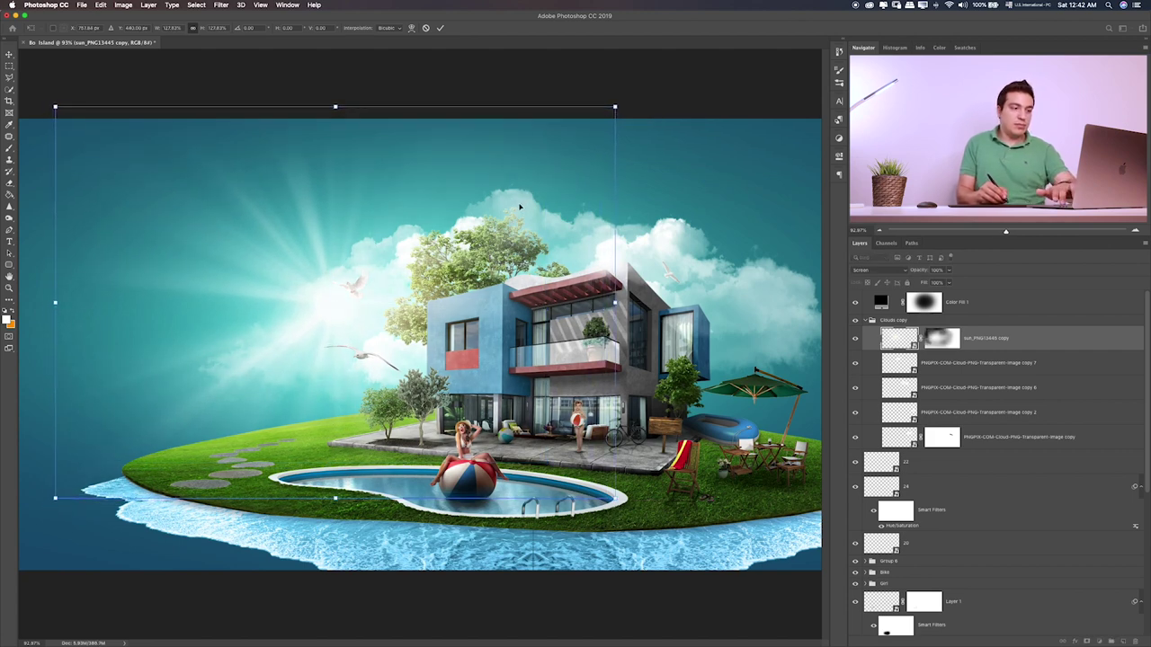
{"action": "key", "text": "Return"}
{"action": "mouse_move", "coordinate": [515, 232]}
{"action": "left_mouse_down"}
{"action": "mouse_move", "coordinate": [490, 225]}
{"action": "mouse_move", "coordinate": [549, 216]}
{"action": "left_mouse_up"}
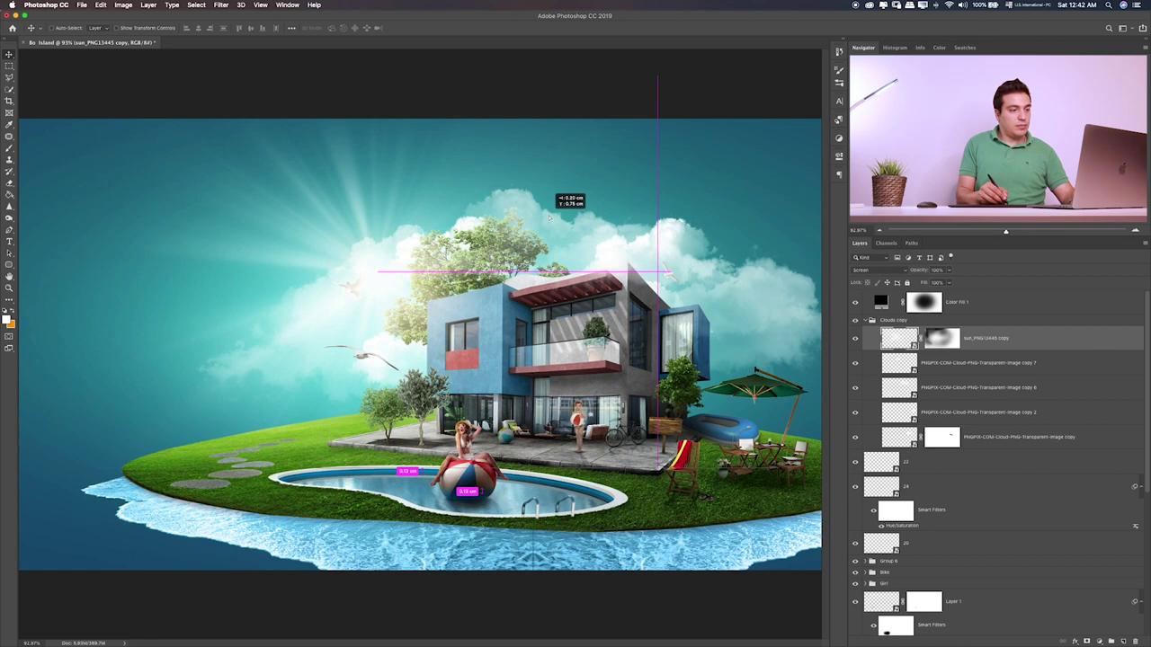
{"action": "mouse_move", "coordinate": [550, 217]}
{"action": "left_mouse_down"}
{"action": "mouse_move", "coordinate": [509, 212]}
{"action": "mouse_move", "coordinate": [494, 203]}
{"action": "mouse_move", "coordinate": [498, 184]}
{"action": "mouse_move", "coordinate": [497, 235]}
{"action": "left_mouse_up"}
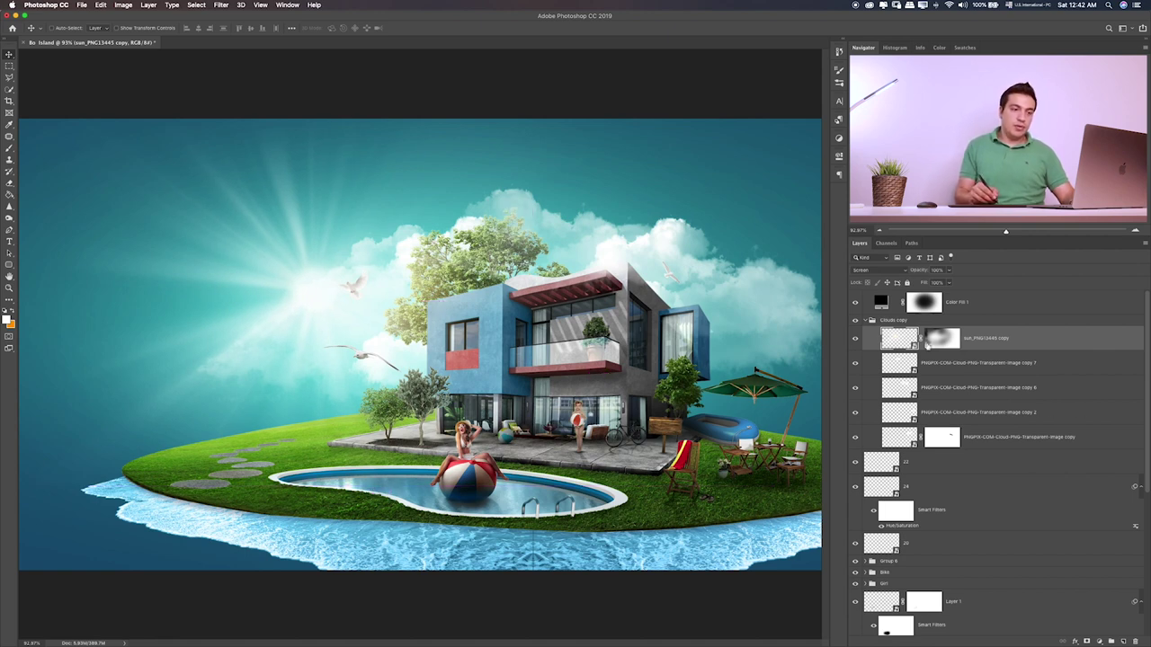
- Add a Curves adjustment layer directly above the black vignette fill
{"action": "left_click", "coordinate": [870, 321]}
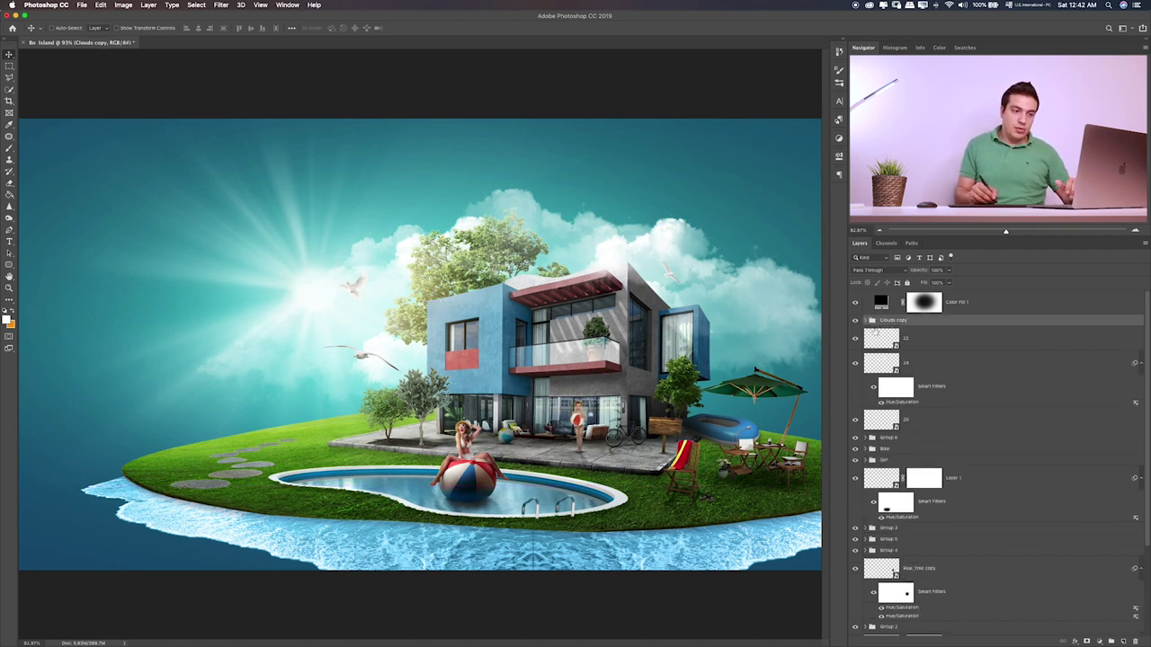
{"action": "left_click", "coordinate": [989, 303]}
{"action": "left_click", "coordinate": [1098, 640]}
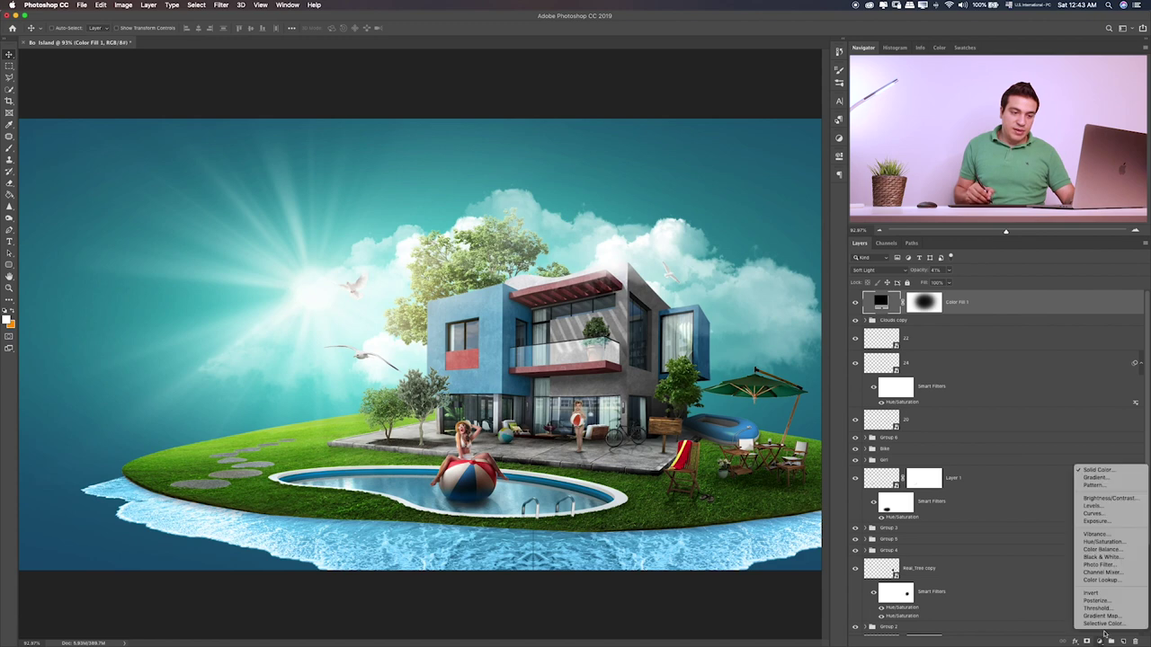
{"action": "left_click", "coordinate": [1094, 513]}
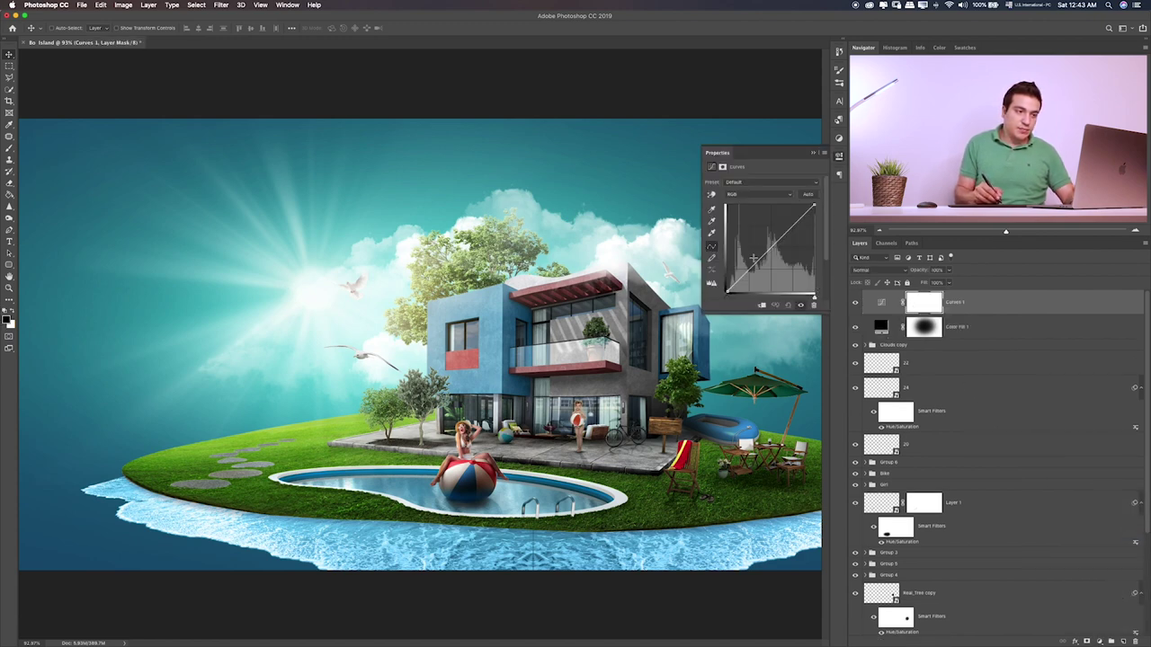
- Raise the RGB curve to brighten the scene and pull the Green curve down, comparing before and after
{"action": "mouse_move", "coordinate": [762, 260]}
{"action": "left_mouse_down"}
{"action": "mouse_move", "coordinate": [752, 253]}
{"action": "mouse_move", "coordinate": [762, 254]}
{"action": "left_mouse_up"}
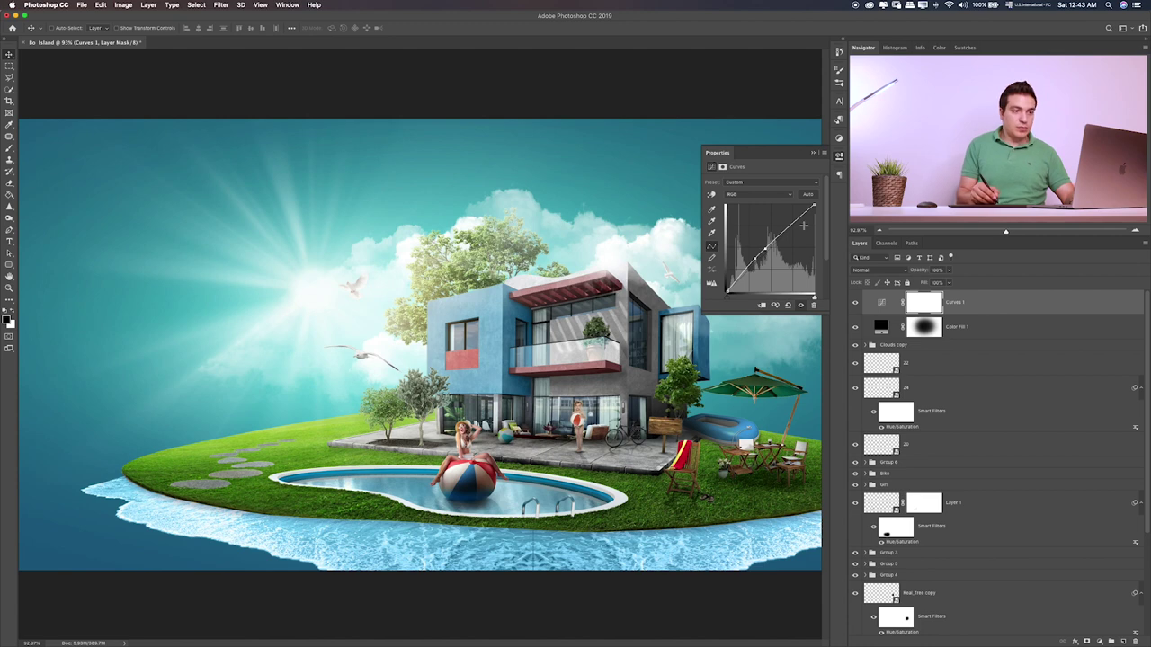
{"action": "left_click", "coordinate": [855, 304]}
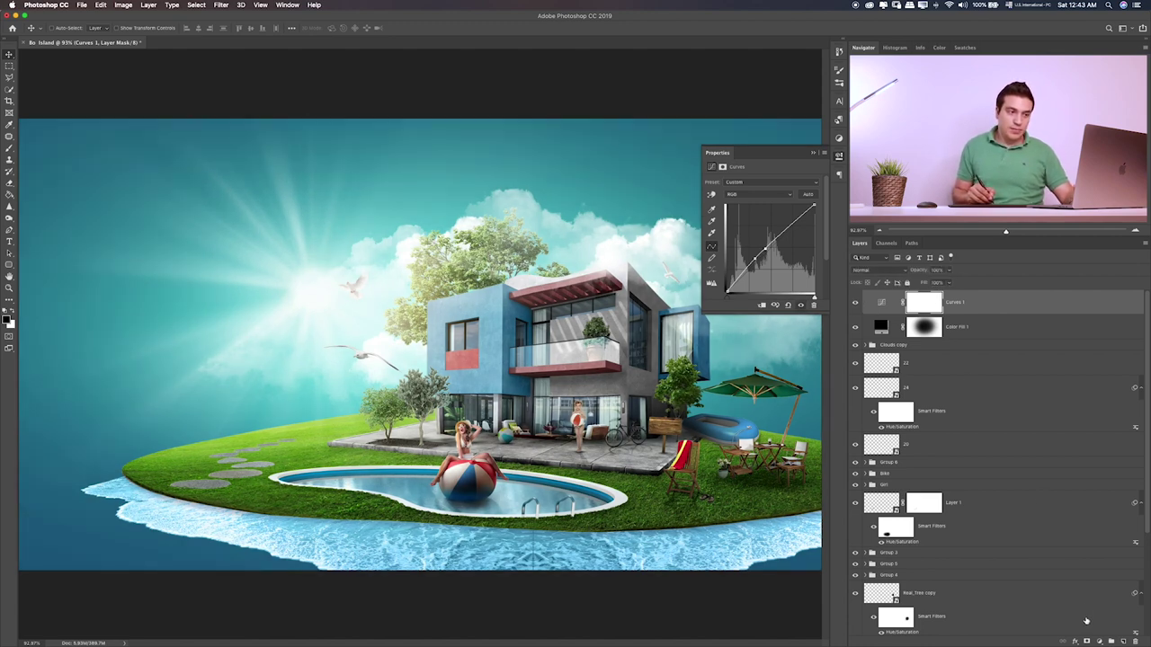
{"action": "left_click", "coordinate": [781, 195]}
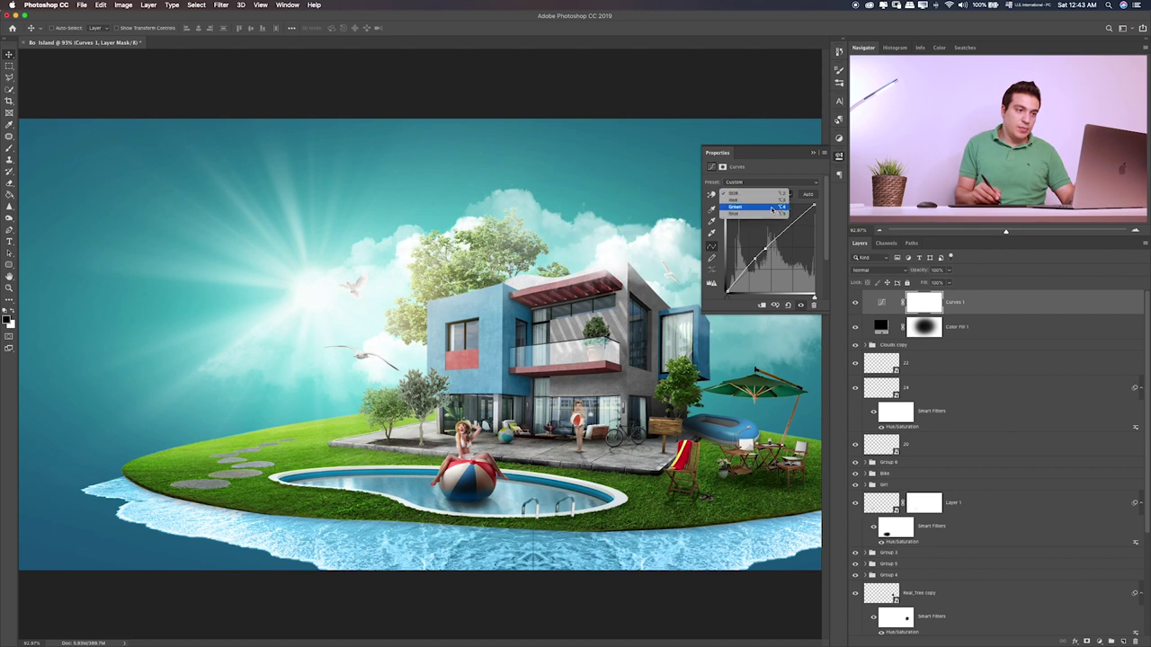
{"action": "left_click", "coordinate": [771, 208]}
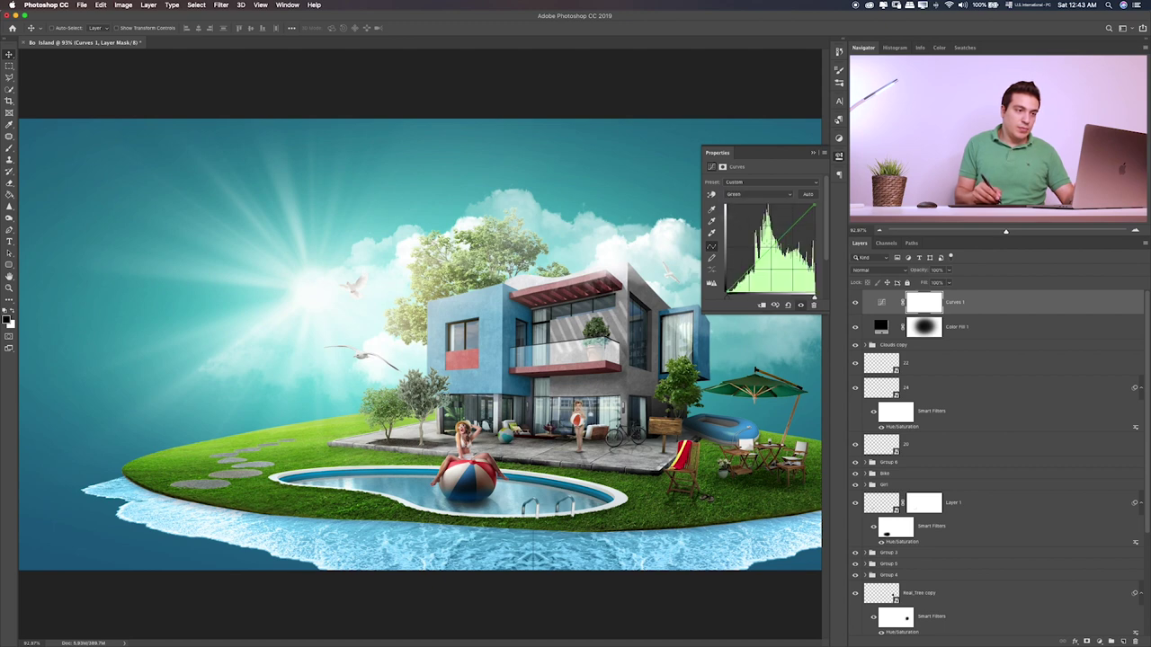
{"action": "mouse_move", "coordinate": [774, 232]}
{"action": "left_mouse_down"}
{"action": "mouse_move", "coordinate": [780, 239]}
{"action": "mouse_move", "coordinate": [766, 225]}
{"action": "left_mouse_up"}
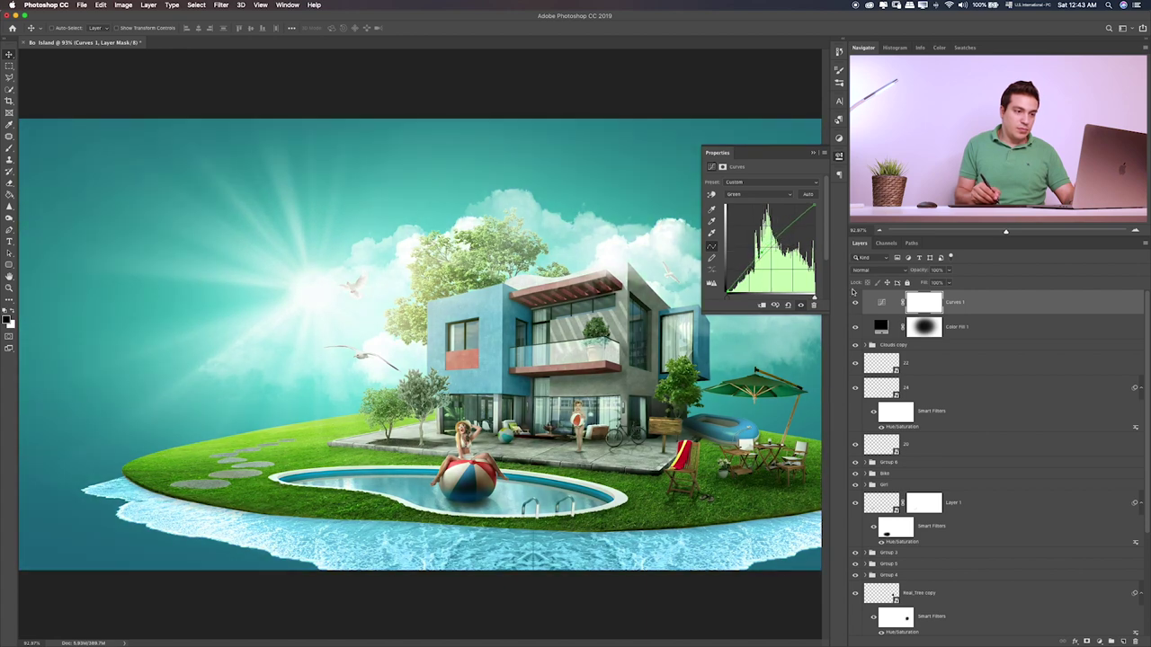
{"action": "left_click", "coordinate": [854, 302]}
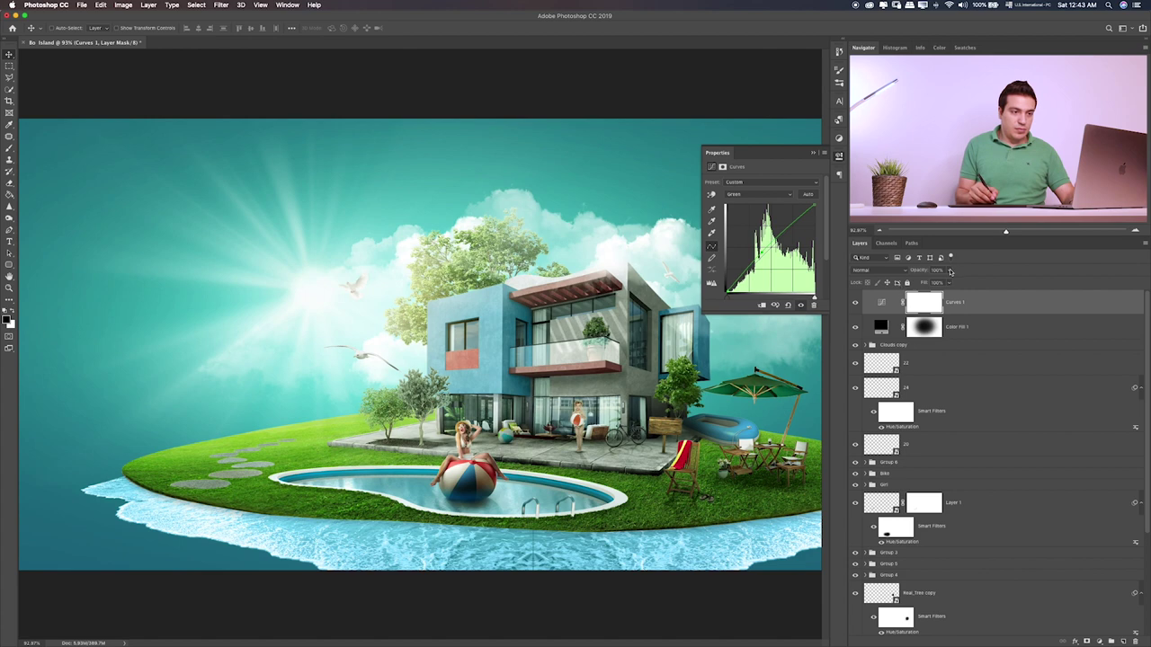
- Lower the Curves 1 layer opacity to about 82%
{"action": "left_click_drag", "start_coordinate": [951, 271], "coordinate": [930, 281]}
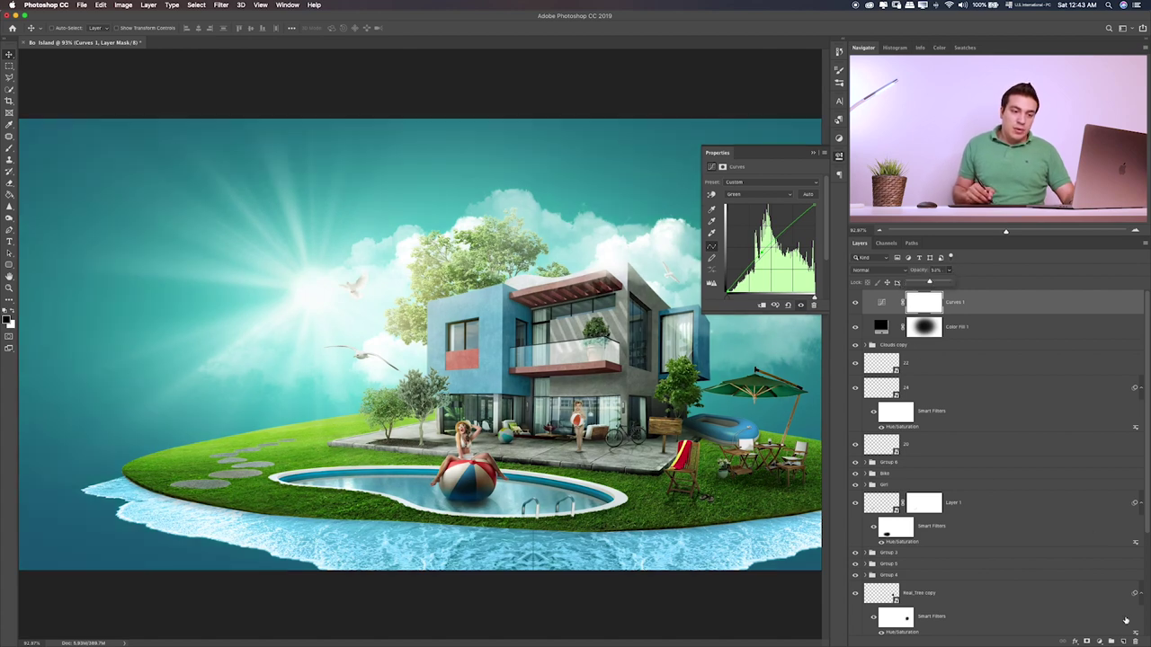
{"action": "left_click", "coordinate": [1124, 641]}
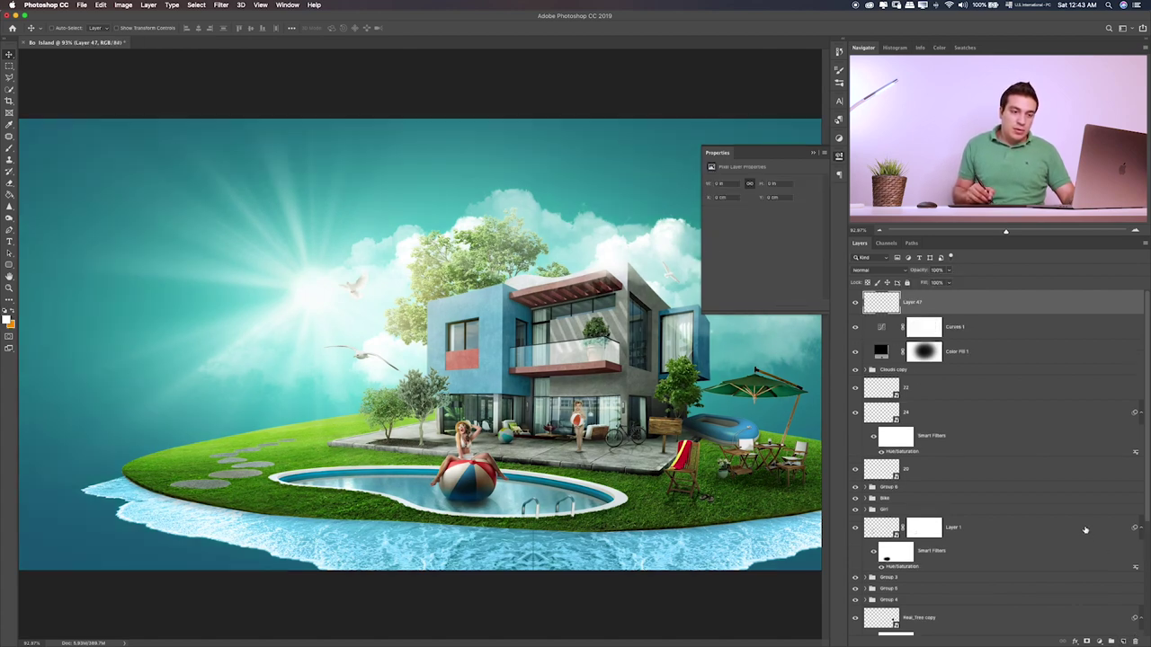
{"action": "key", "text": "BackSpace"}
- Add a Color Lookup adjustment using the 2Strip.look 3DLUT at reduced opacity
{"action": "left_click", "coordinate": [1098, 640]}
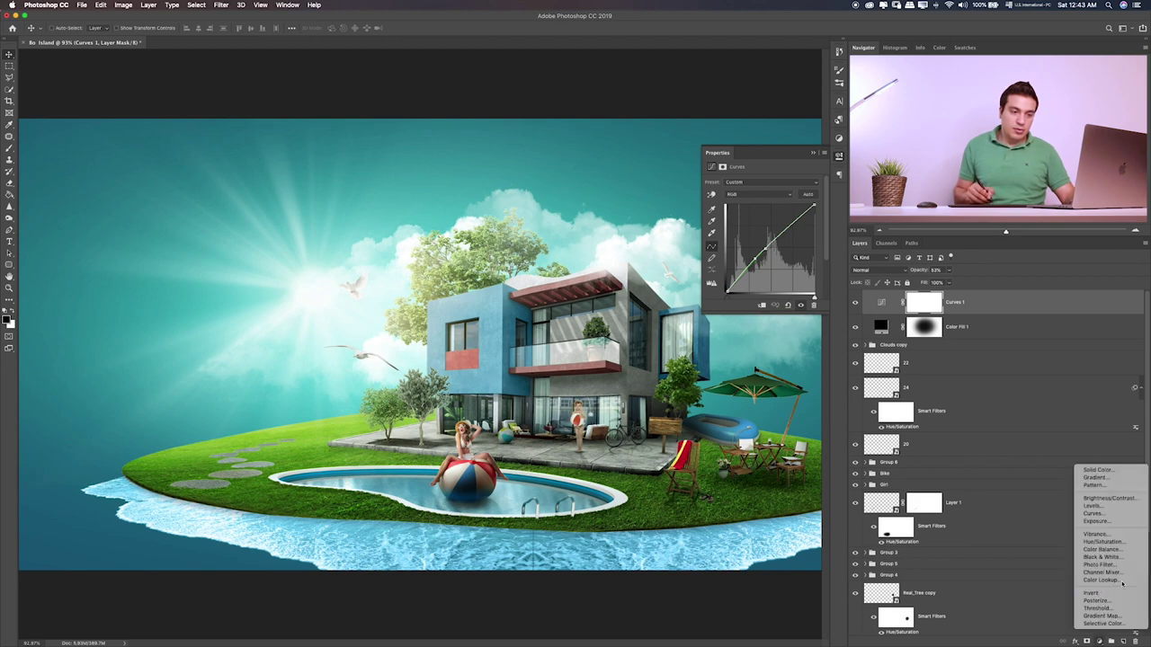
{"action": "left_click", "coordinate": [1101, 580]}
{"action": "left_click", "coordinate": [793, 183]}
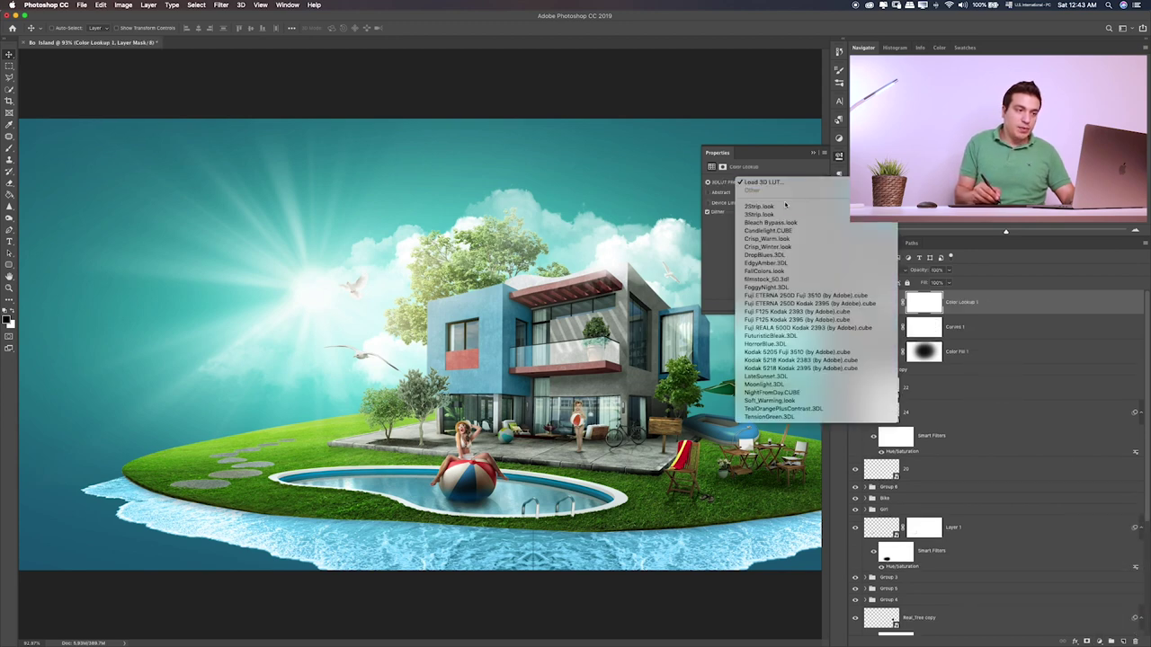
{"action": "left_click", "coordinate": [764, 207]}
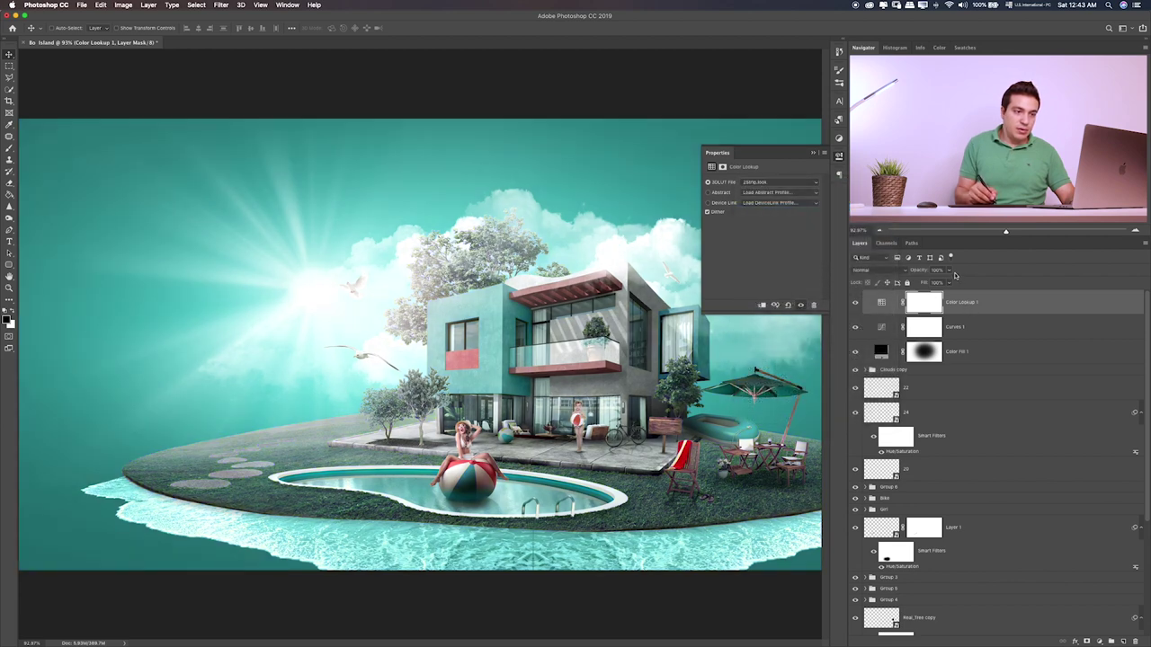
{"action": "left_click", "coordinate": [948, 270]}
{"action": "left_click_drag", "start_coordinate": [919, 283], "coordinate": [913, 284]}
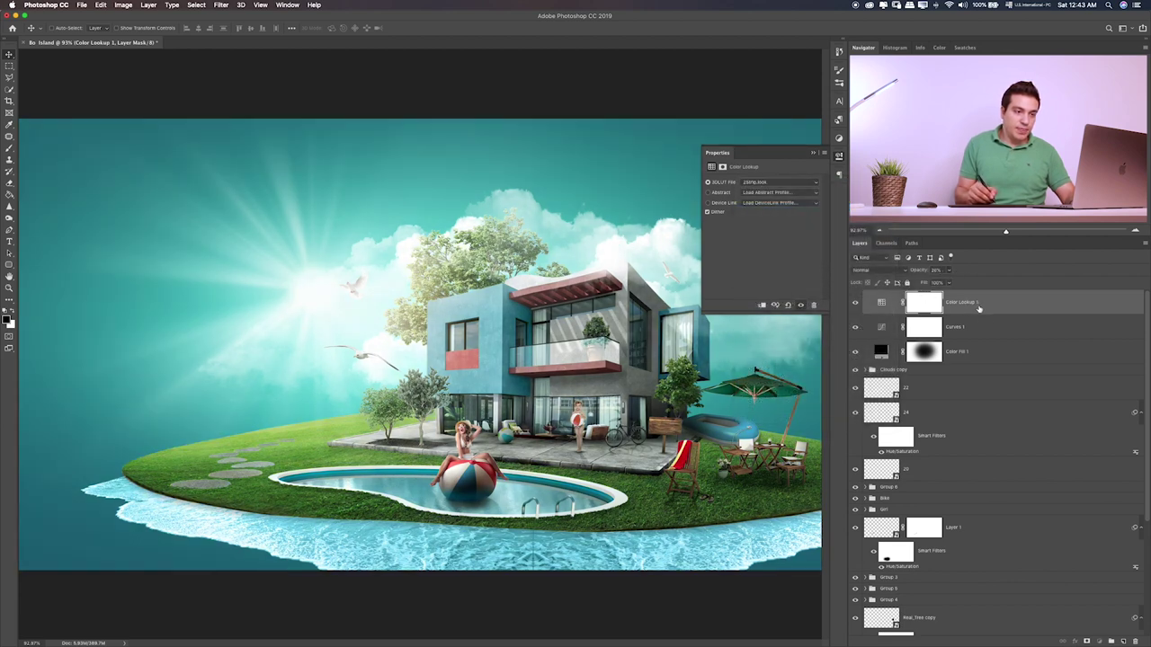
- Duplicate the 2Strip.look Color Lookup layer, keeping the copy at about 28% opacity
{"action": "key", "text": "ctrl+j"}
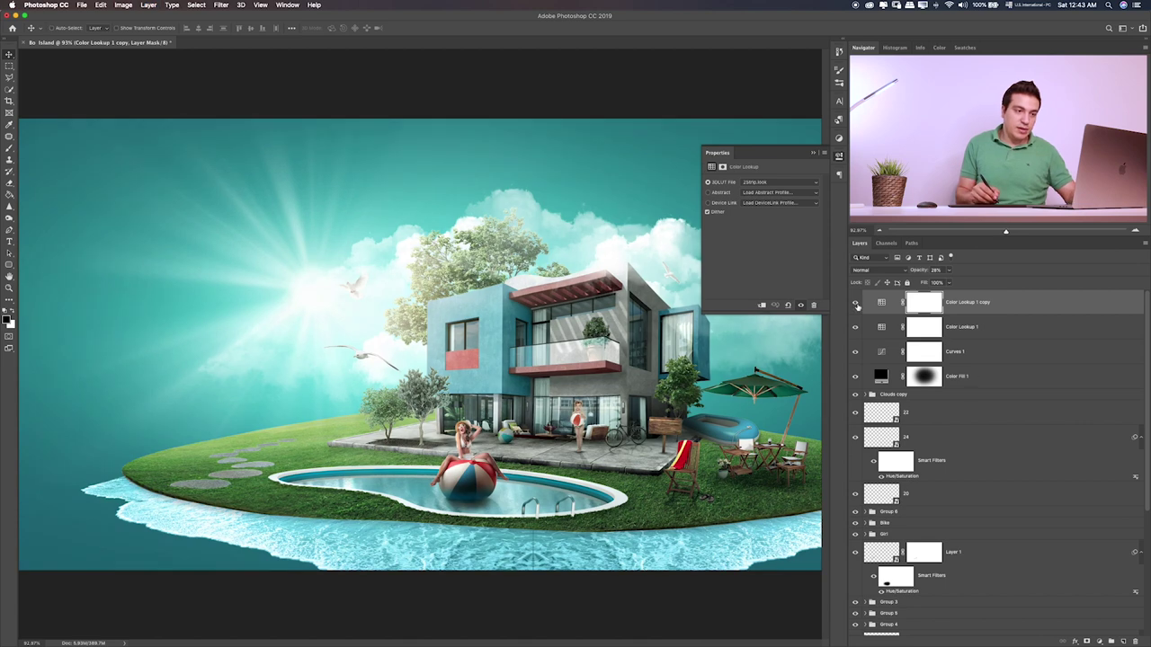
{"action": "left_click", "coordinate": [798, 183]}
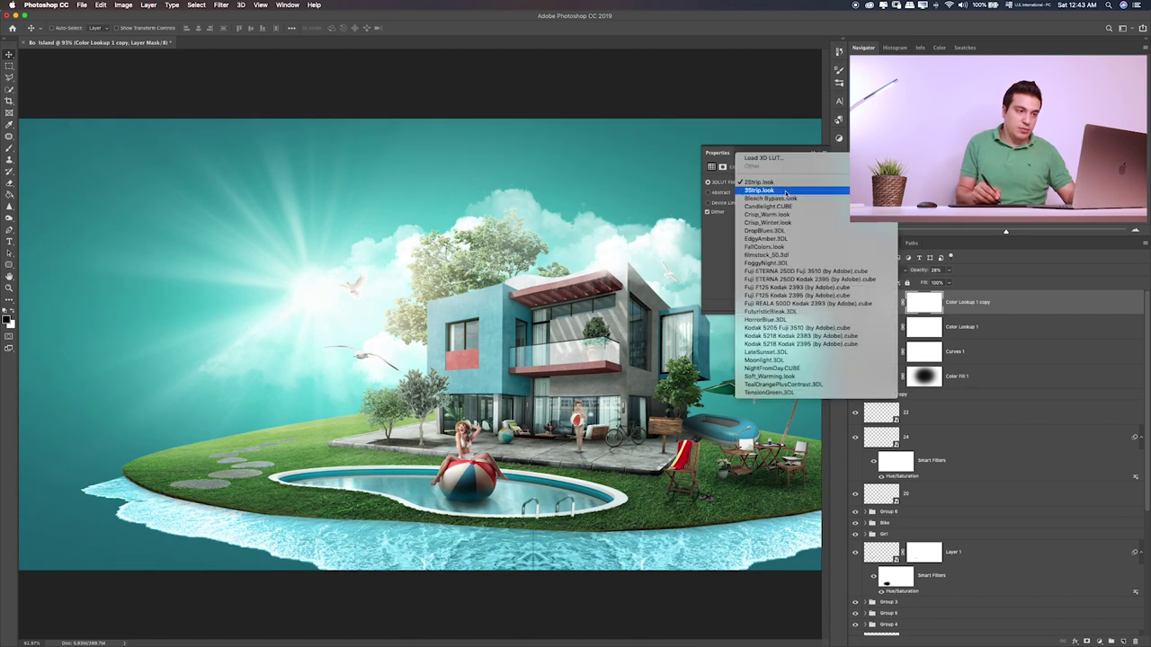
{"action": "left_click", "coordinate": [951, 274]}
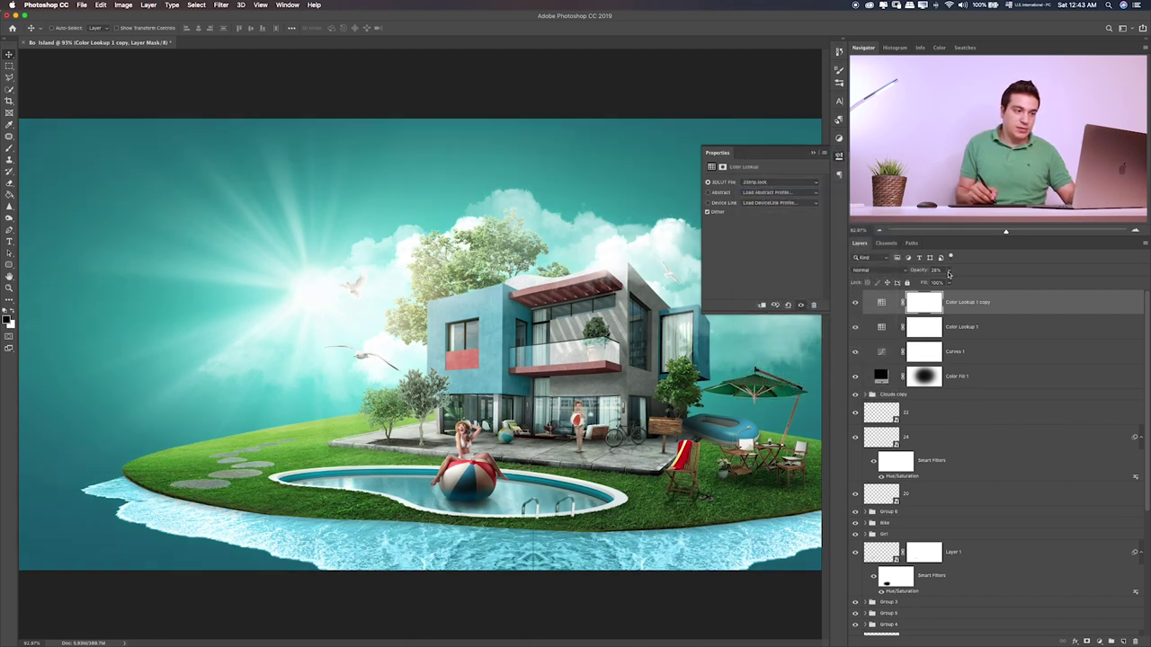
{"action": "left_click", "coordinate": [950, 271]}
{"action": "left_click", "coordinate": [856, 304]}
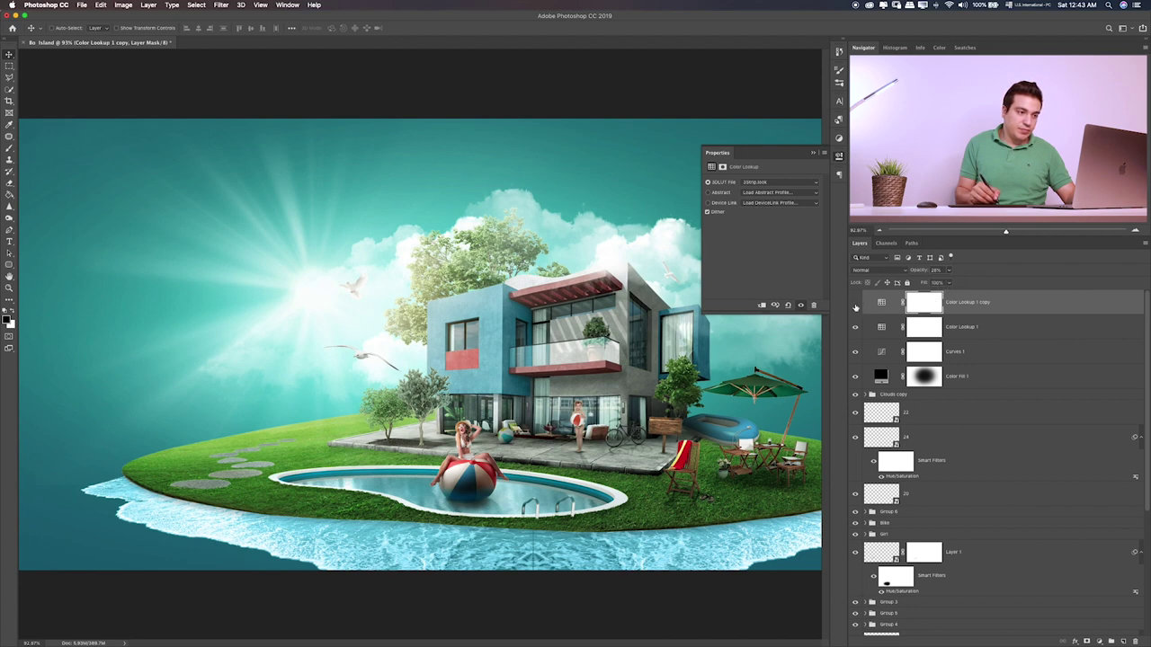
{"action": "left_click", "coordinate": [856, 304]}
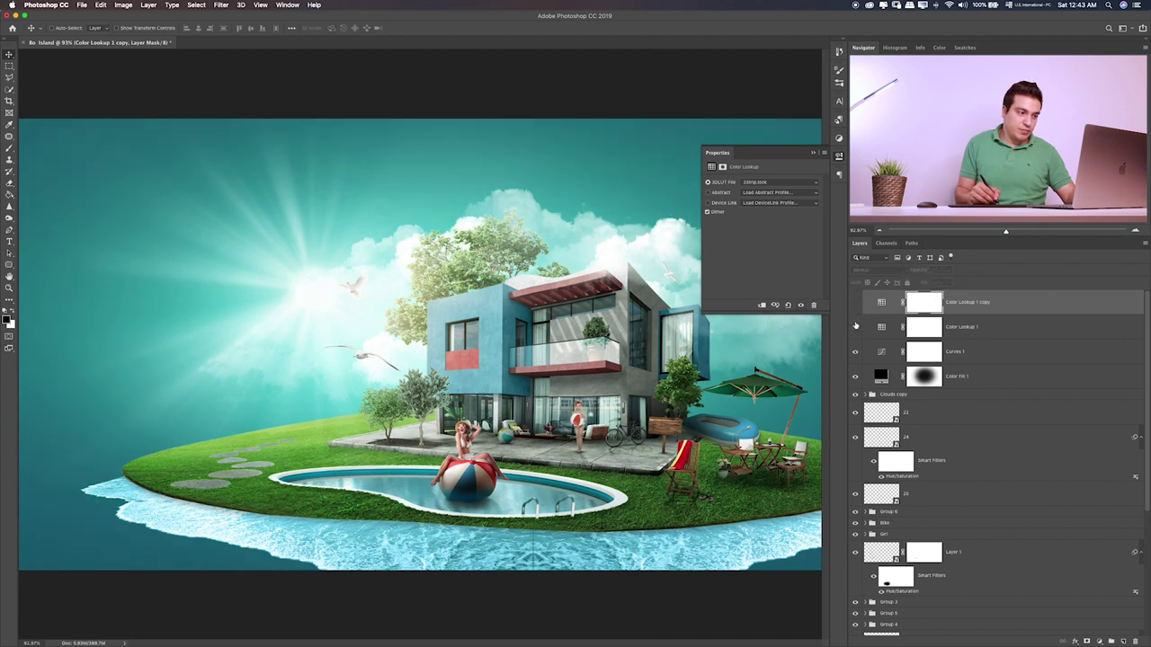
{"action": "left_click", "coordinate": [856, 304]}
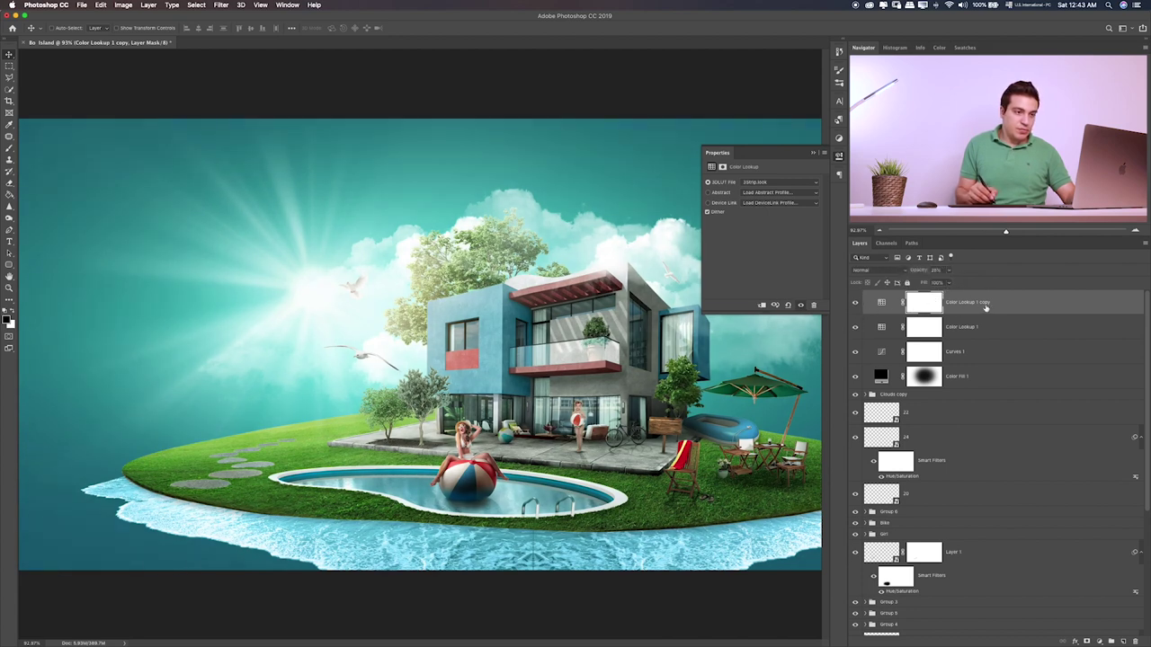
{"action": "left_click", "coordinate": [882, 302]}
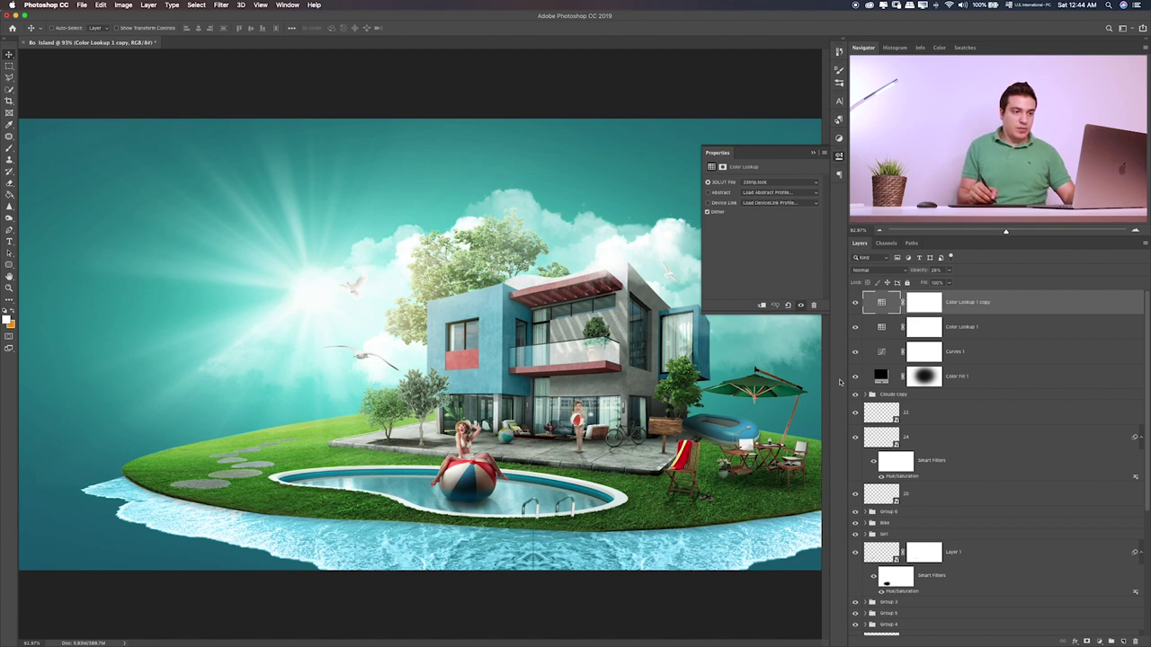
{"action": "scroll", "coordinate": [870, 477], "scroll_direction": "down", "scroll_amount": 3}
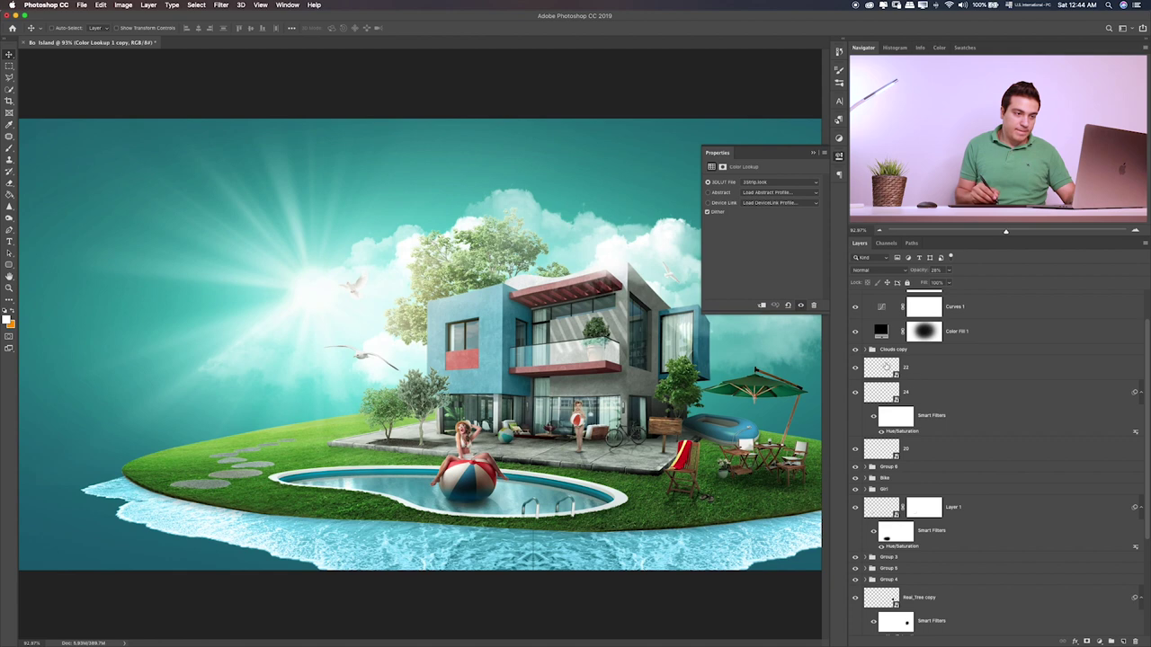
- Move the sun_PNG13445 copy layer in the Clouds copy group near the house and set it to about 61% opacity
{"action": "left_click", "coordinate": [866, 351]}
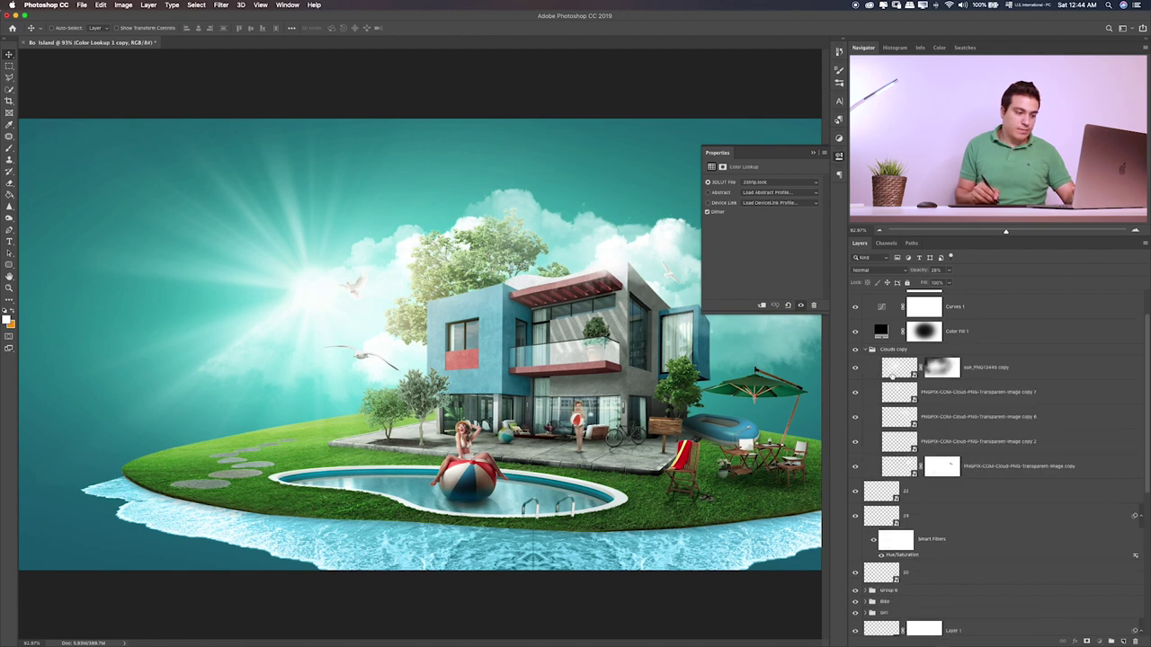
{"action": "left_click", "coordinate": [899, 370]}
{"action": "mouse_move", "coordinate": [539, 378]}
{"action": "left_mouse_down"}
{"action": "mouse_move", "coordinate": [618, 331]}
{"action": "mouse_move", "coordinate": [627, 309]}
{"action": "left_mouse_up"}
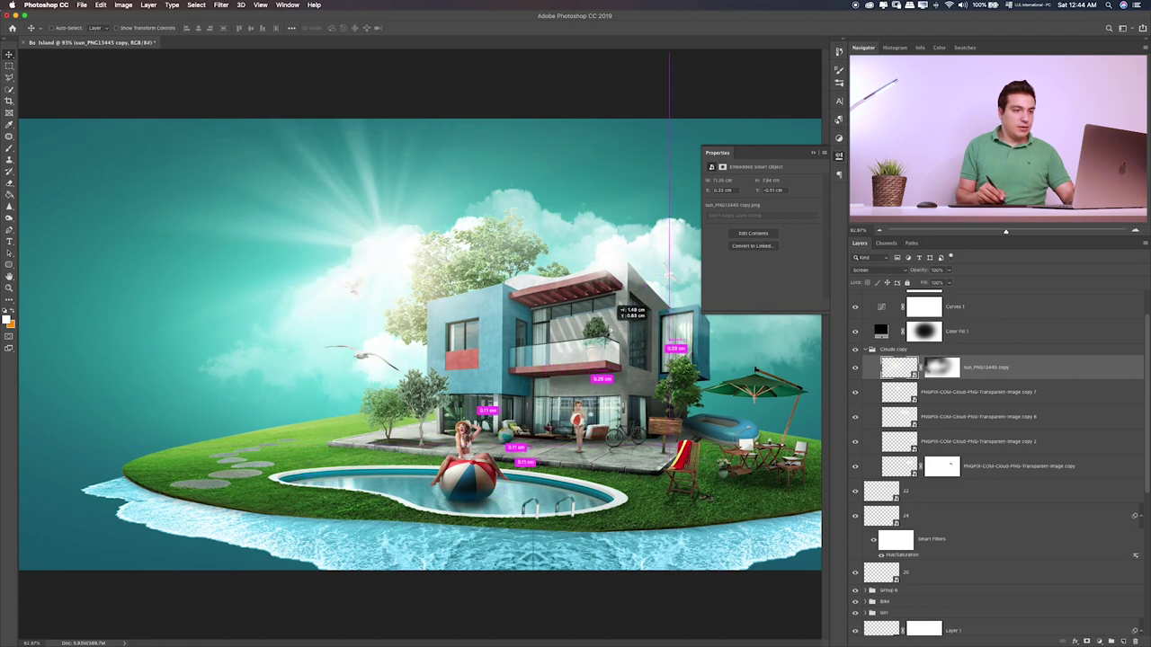
{"action": "left_click_drag", "start_coordinate": [627, 311], "coordinate": [632, 329]}
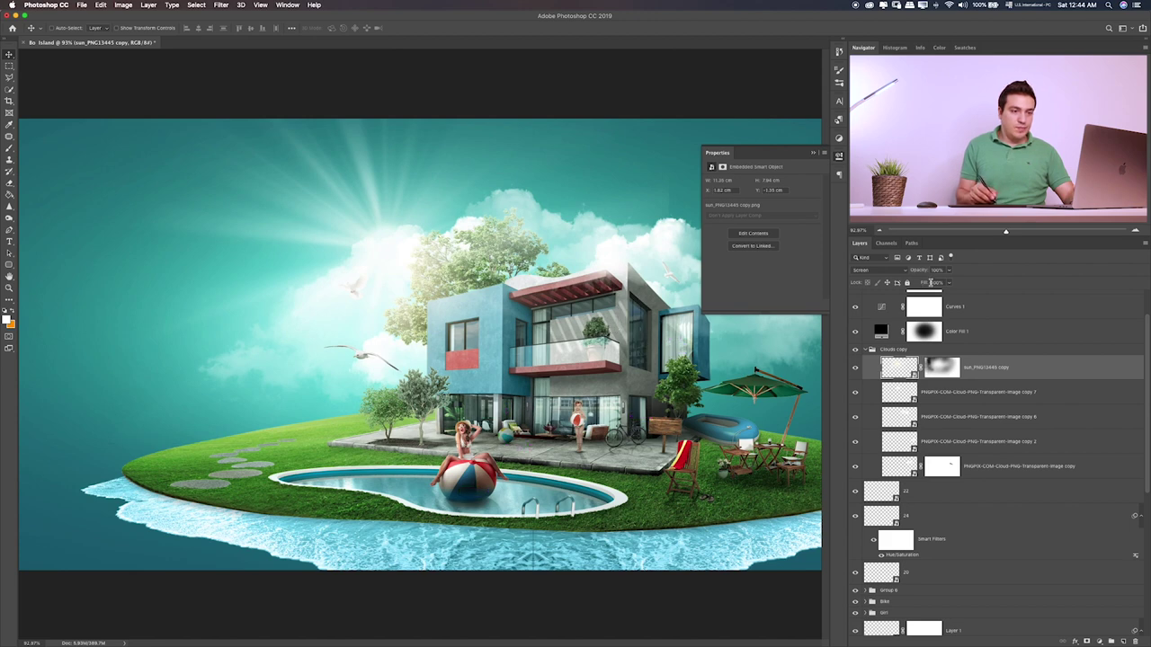
{"action": "left_click", "coordinate": [950, 270]}
{"action": "left_click_drag", "start_coordinate": [939, 282], "coordinate": [935, 283]}
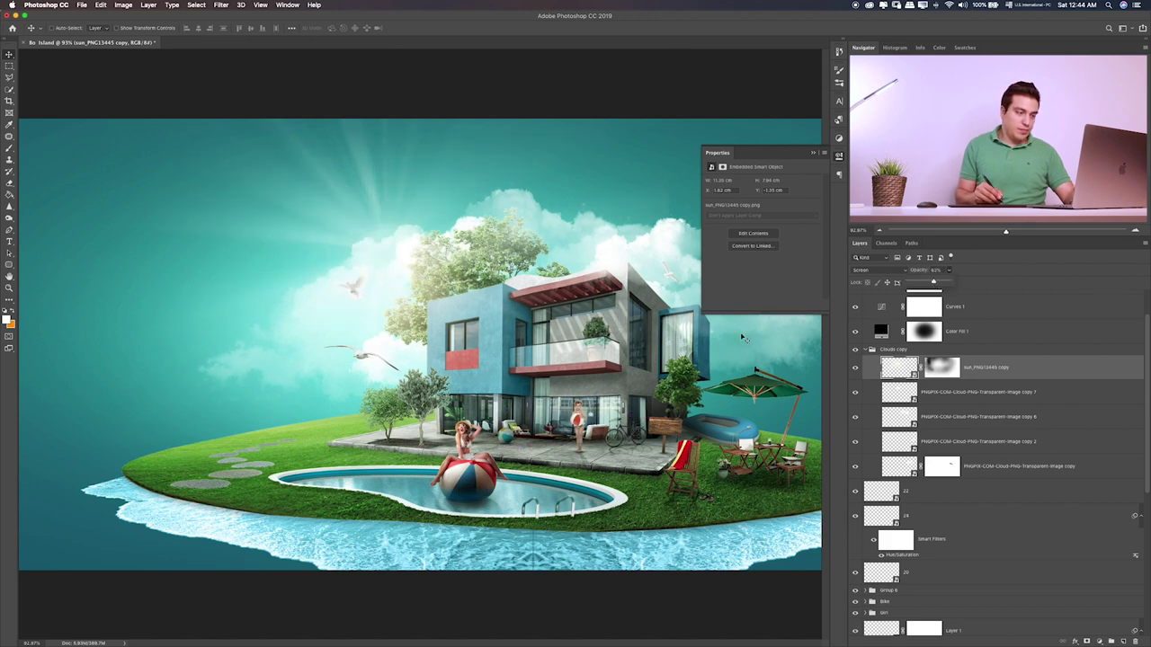
{"action": "mouse_move", "coordinate": [684, 330]}
{"action": "left_mouse_down"}
{"action": "mouse_move", "coordinate": [634, 423]}
{"action": "mouse_move", "coordinate": [661, 393]}
{"action": "left_mouse_up"}
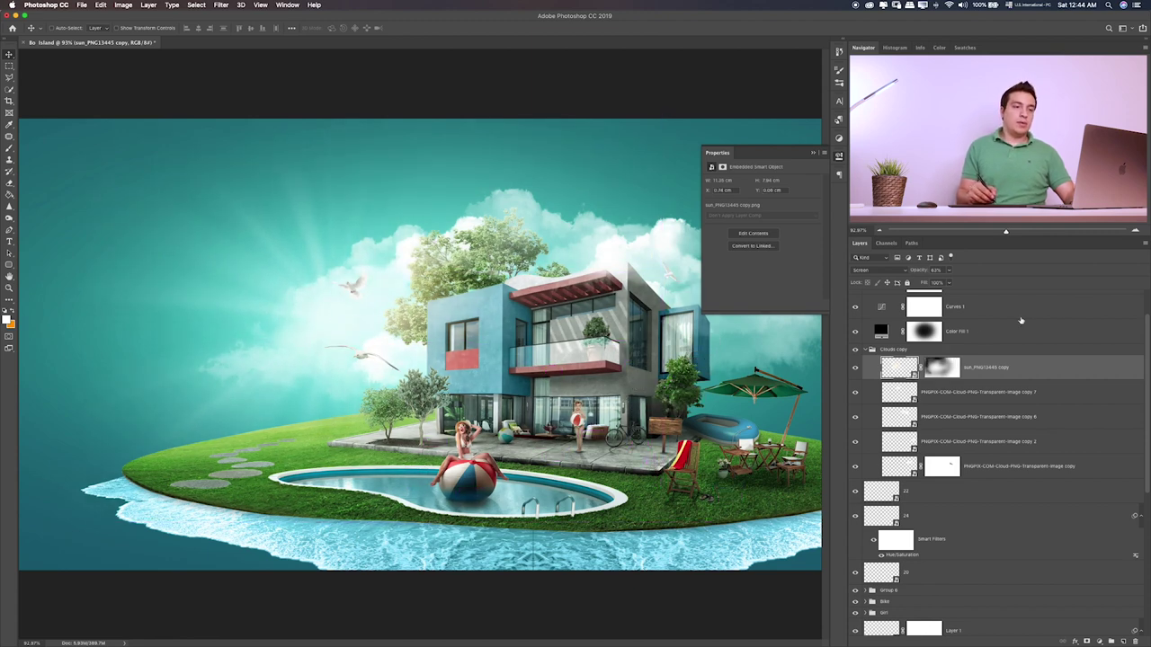
{"action": "scroll", "coordinate": [957, 331], "scroll_direction": "up", "scroll_amount": 3}
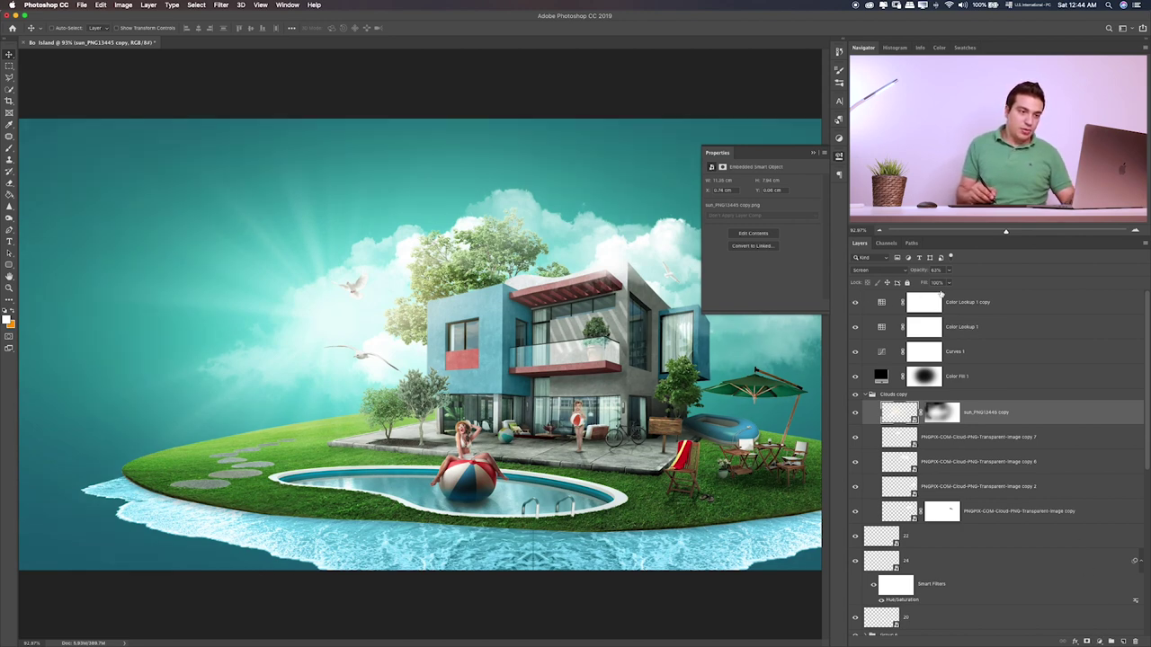
{"action": "left_click", "coordinate": [921, 300]}
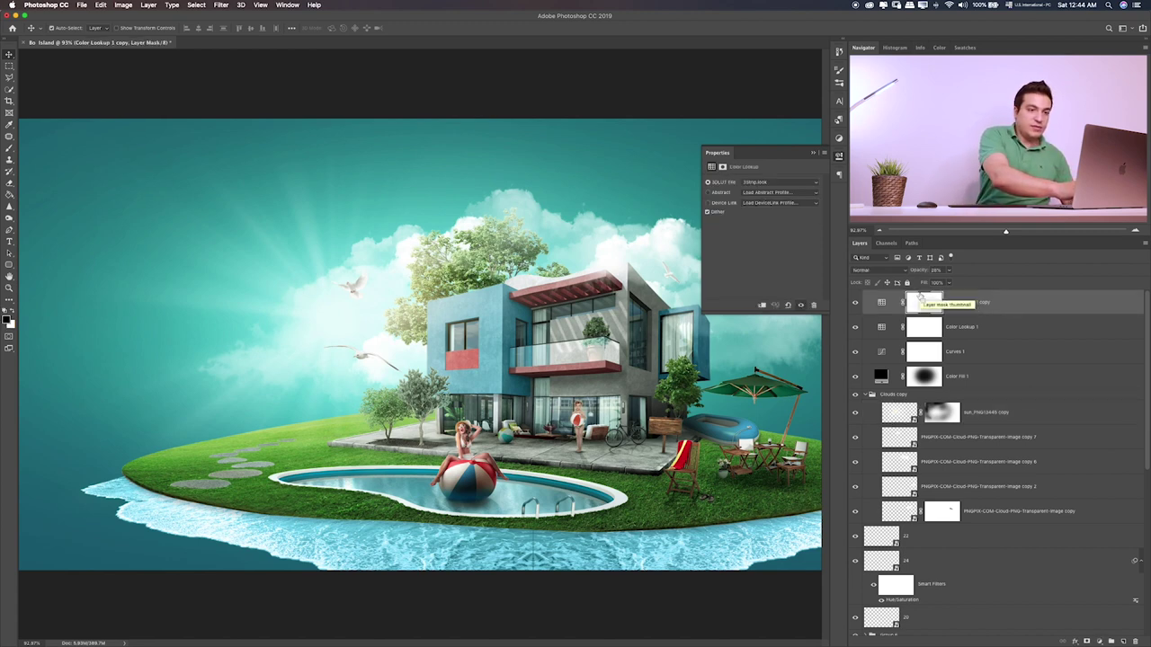
- Merge all visible layers into a new top layer and open the Camera Raw Filter on it
{"action": "key", "text": "super+shift+alt+e"}
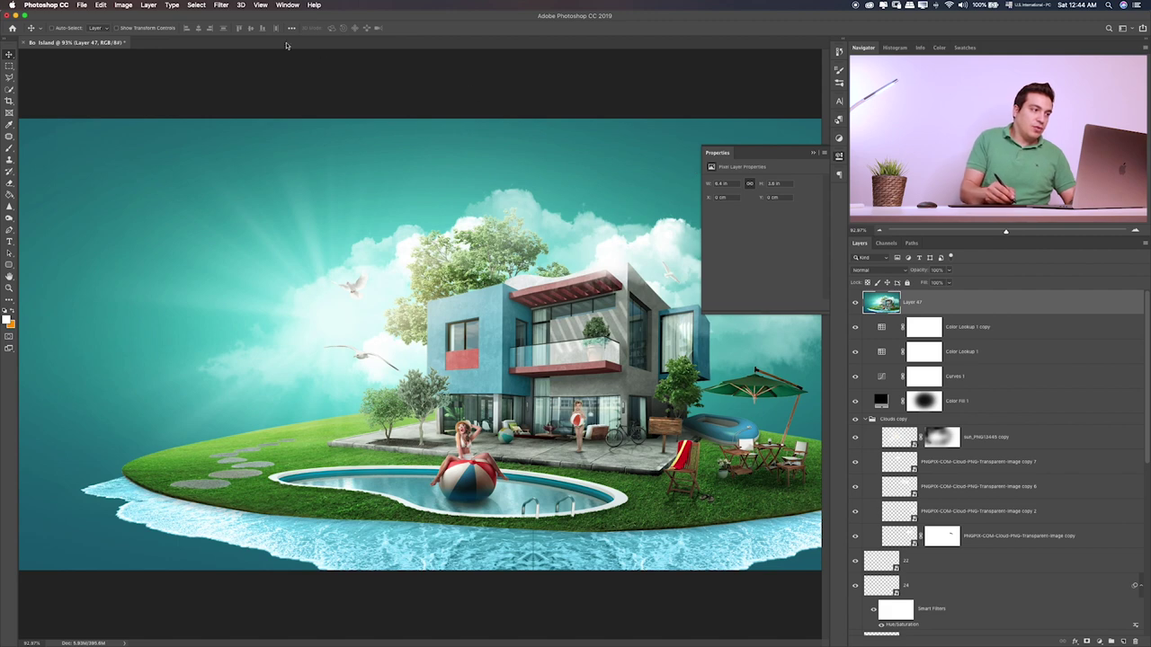
{"action": "left_click", "coordinate": [218, 5]}
{"action": "left_click", "coordinate": [260, 72]}
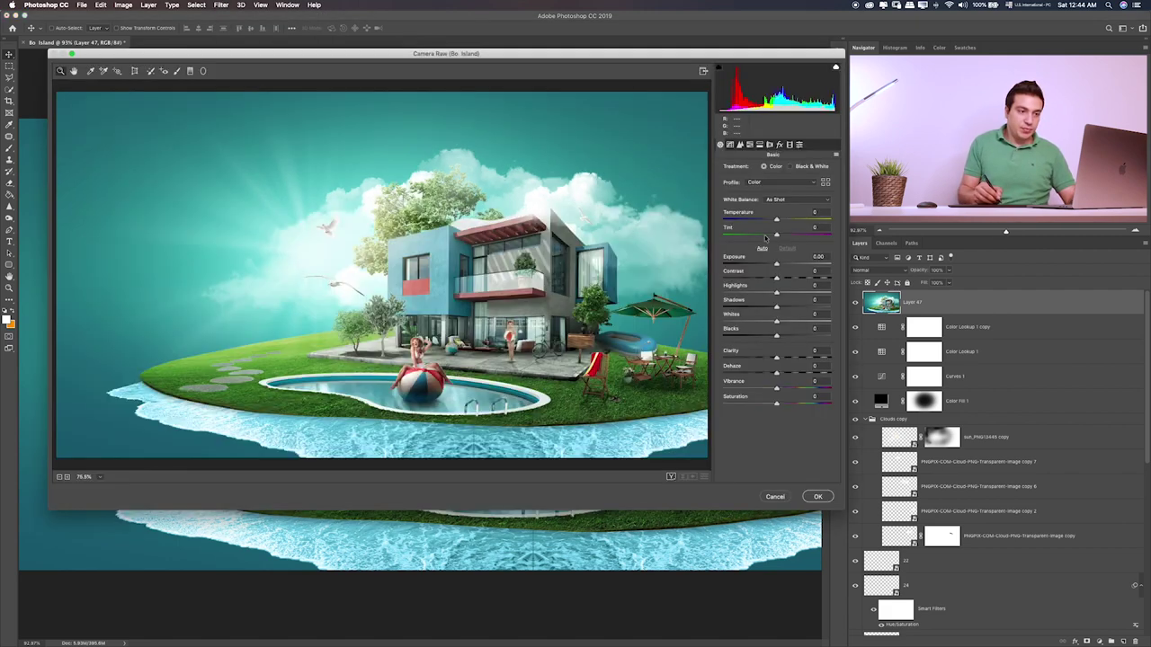
- In Camera Raw Basic, set Contrast +28, Shadows -13, Highlights -20 and slightly cooler Temperature
{"action": "left_click", "coordinate": [762, 249]}
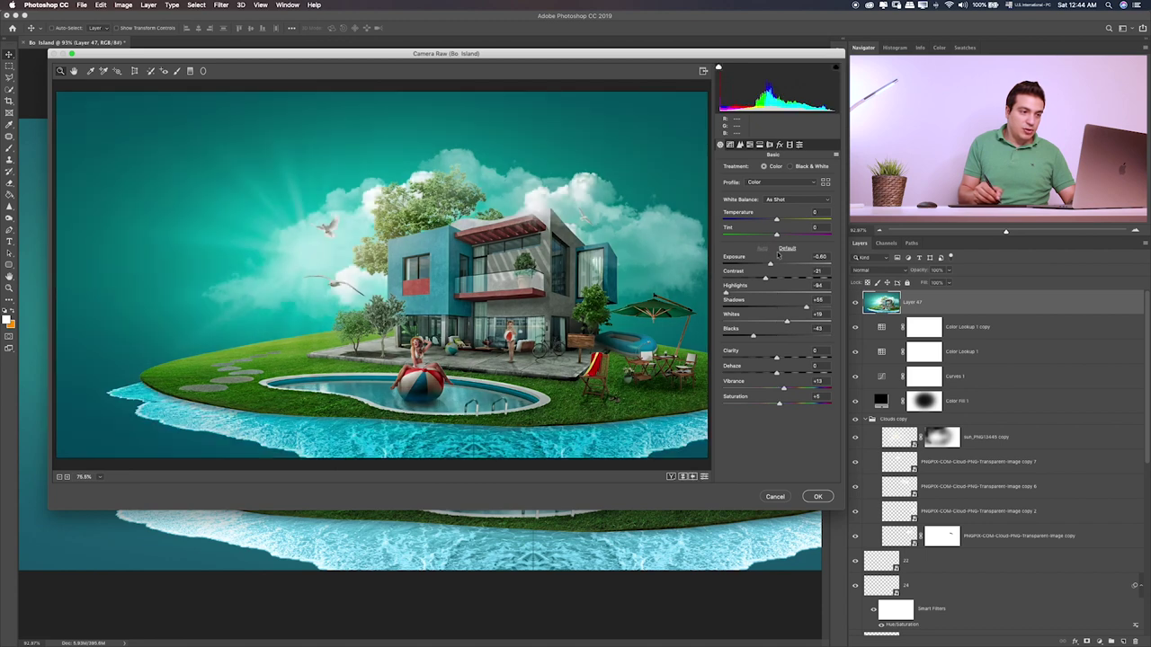
{"action": "left_click", "coordinate": [786, 248]}
{"action": "left_click_drag", "start_coordinate": [777, 277], "coordinate": [800, 294]}
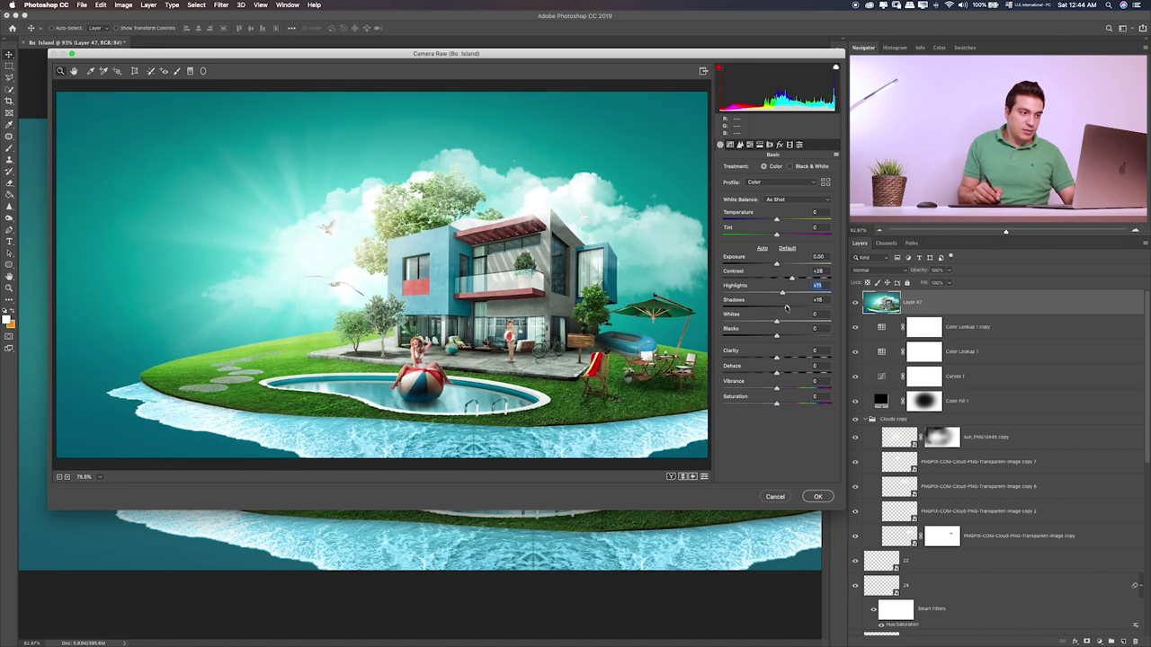
{"action": "left_click_drag", "start_coordinate": [777, 308], "coordinate": [770, 311]}
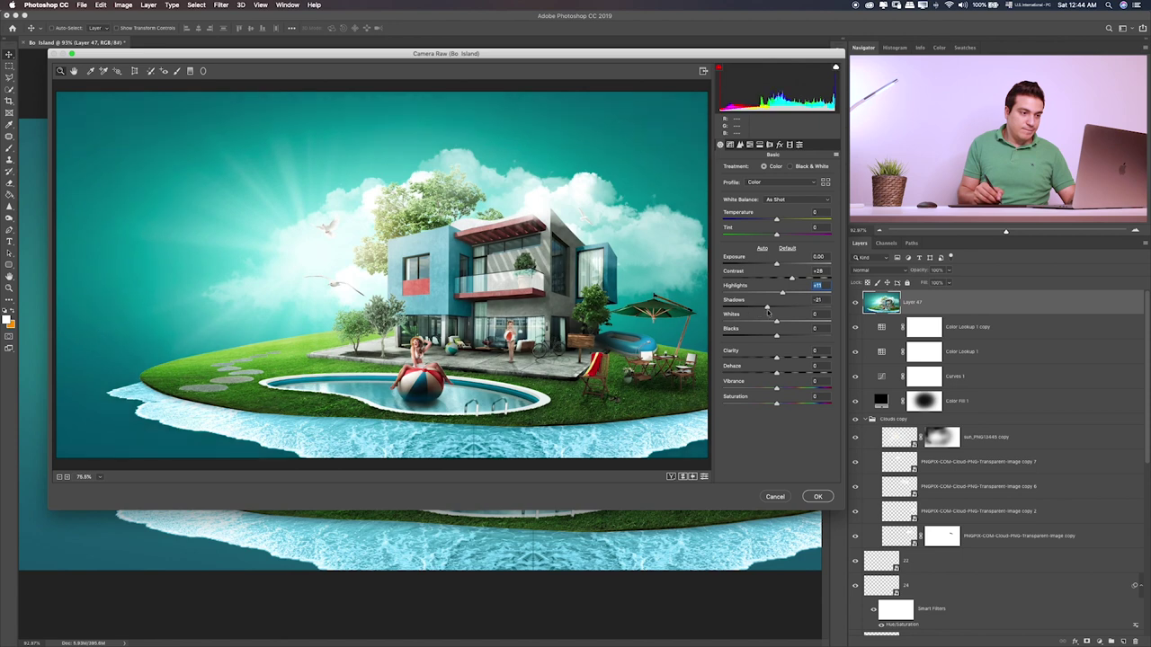
{"action": "left_click_drag", "start_coordinate": [783, 294], "coordinate": [760, 298]}
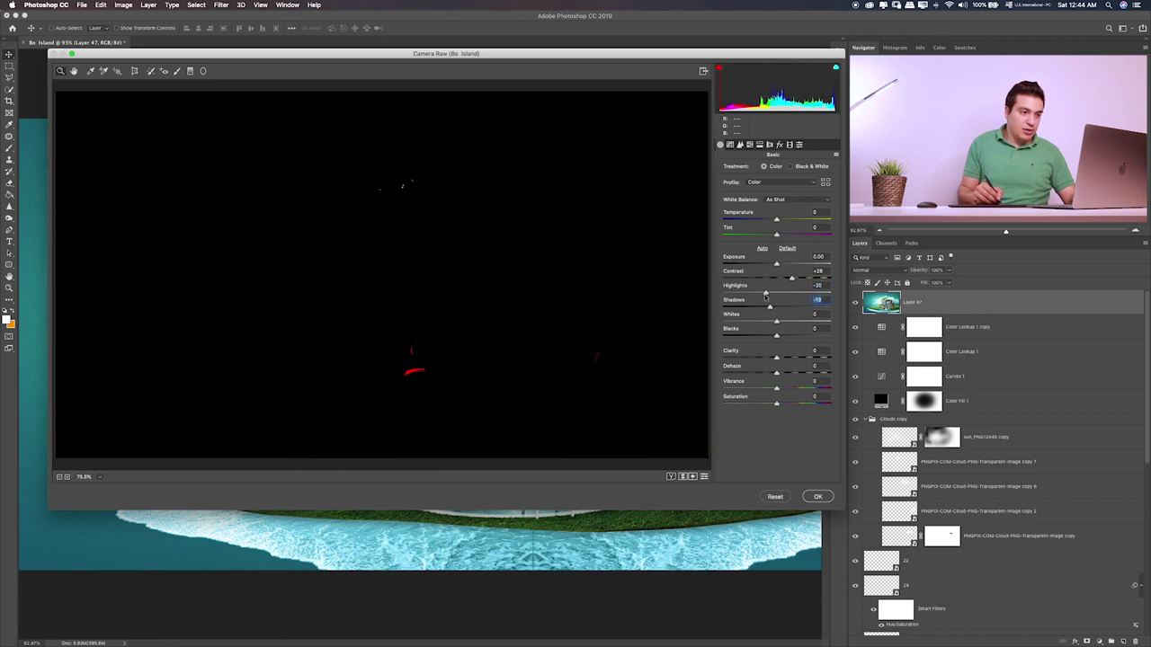
{"action": "mouse_move", "coordinate": [760, 298]}
{"action": "left_mouse_down"}
{"action": "mouse_move", "coordinate": [785, 335]}
{"action": "mouse_move", "coordinate": [753, 338]}
{"action": "mouse_move", "coordinate": [780, 358]}
{"action": "left_mouse_up"}
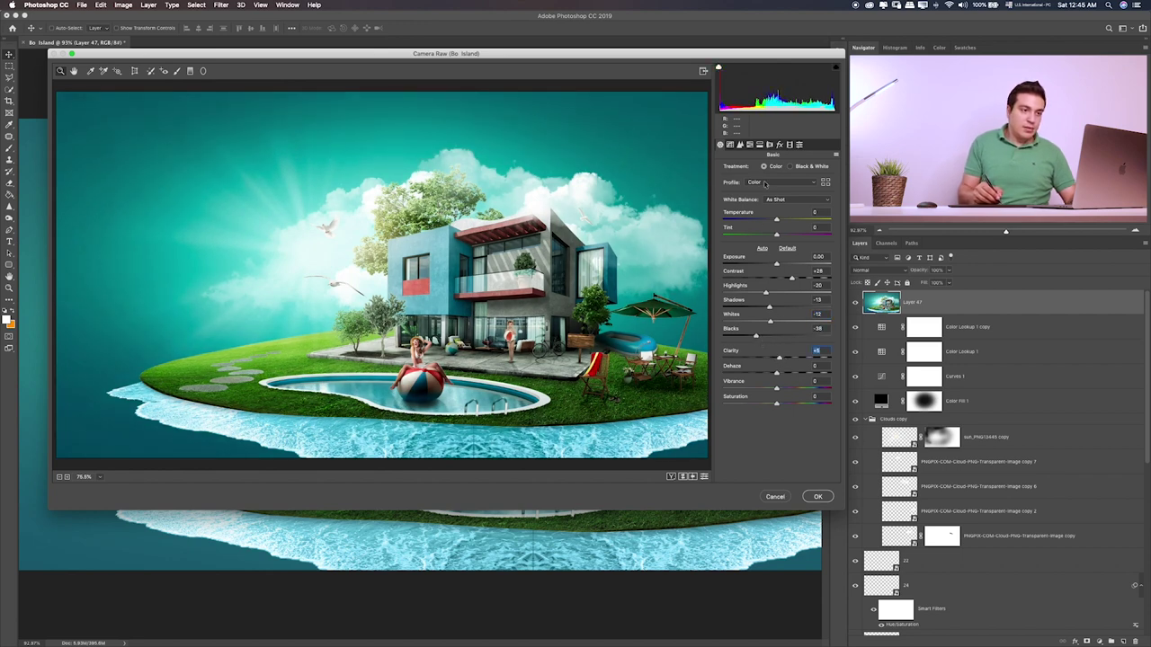
{"action": "left_click_drag", "start_coordinate": [777, 220], "coordinate": [781, 236]}
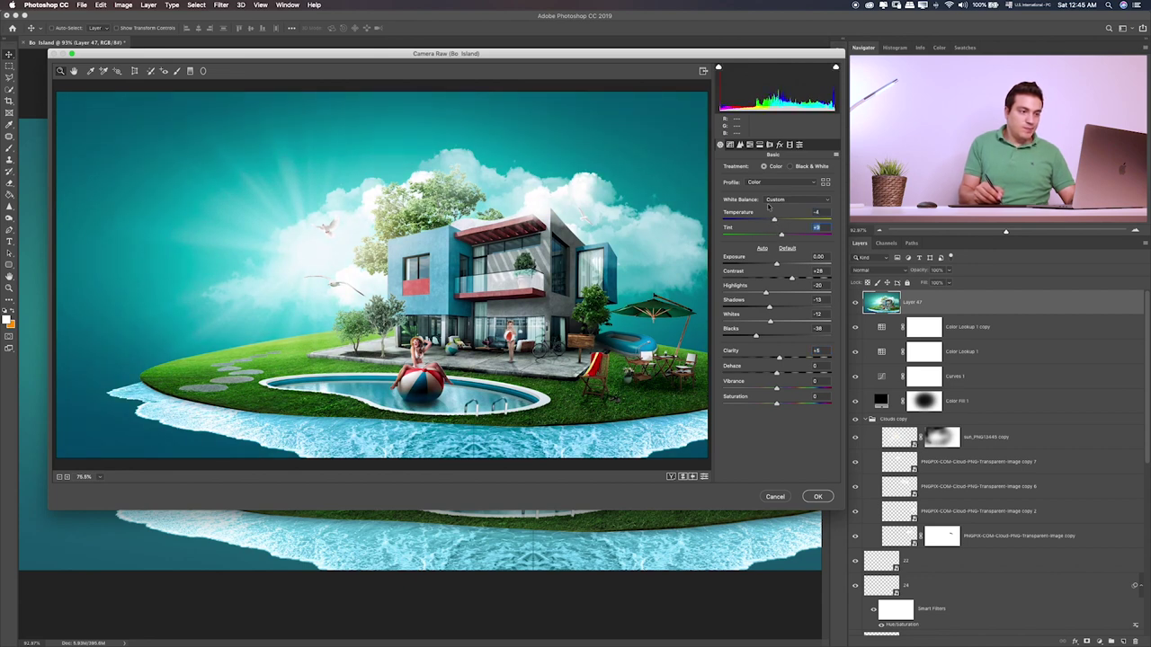
{"action": "left_click", "coordinate": [729, 145]}
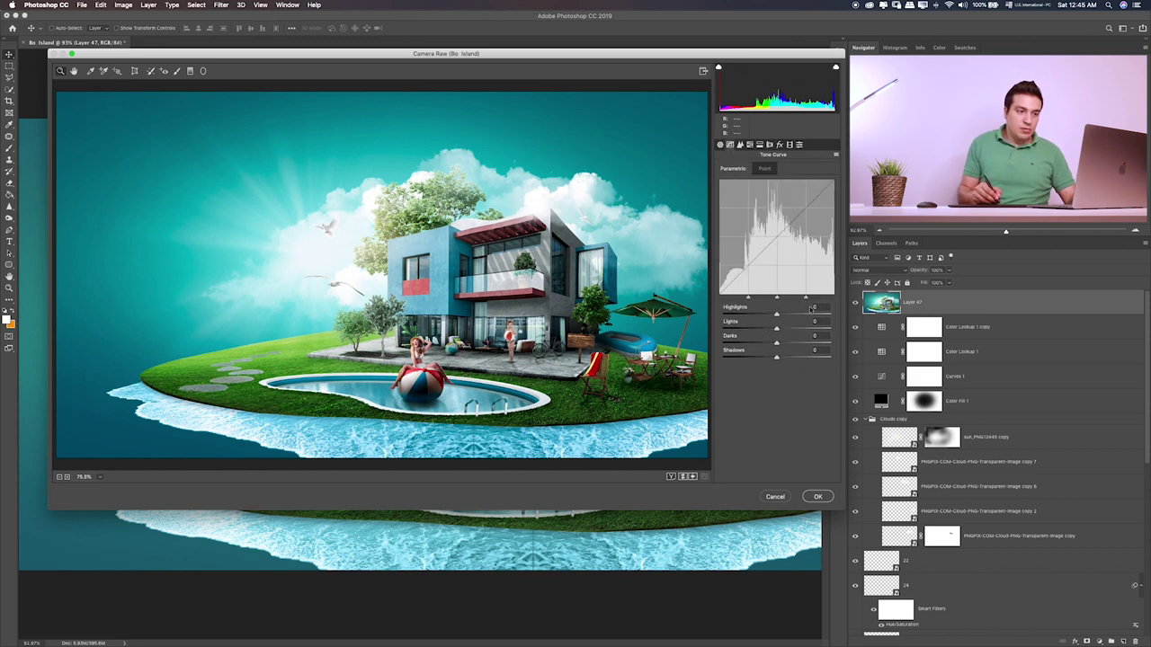
- Lift Tone Curve Darks to +18 and boost HSL Blues to +20 saturation and +38 luminance
{"action": "mouse_move", "coordinate": [779, 343]}
{"action": "left_mouse_down"}
{"action": "mouse_move", "coordinate": [790, 344]}
{"action": "mouse_move", "coordinate": [778, 358]}
{"action": "left_mouse_up"}
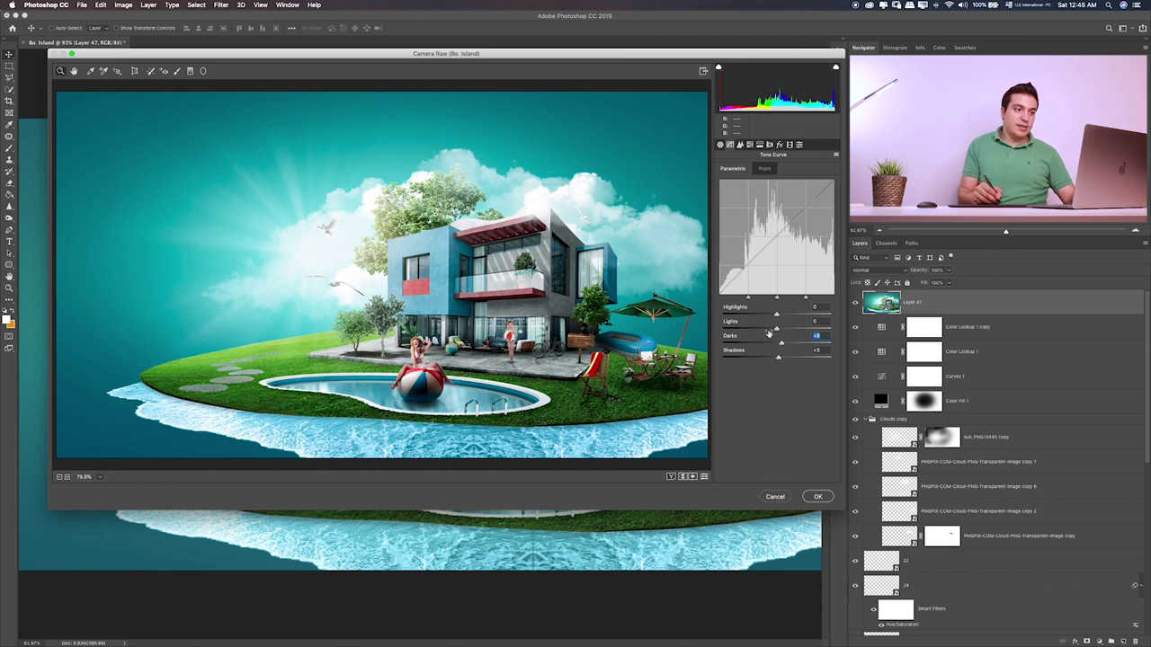
{"action": "left_click", "coordinate": [740, 144]}
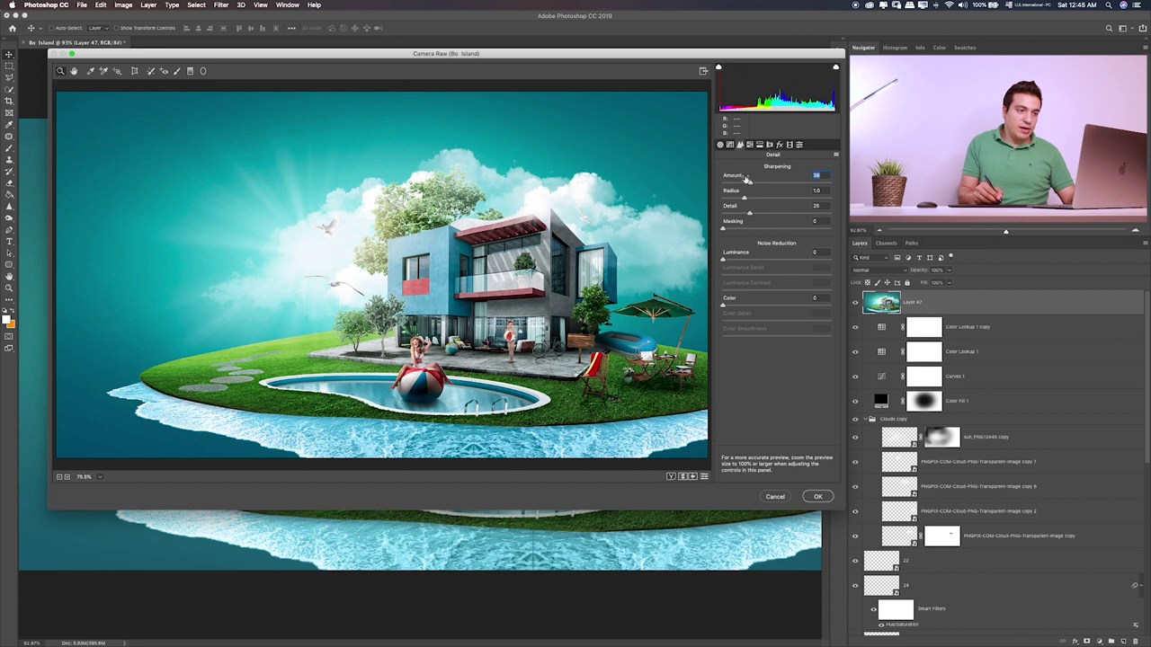
{"action": "left_click", "coordinate": [749, 145]}
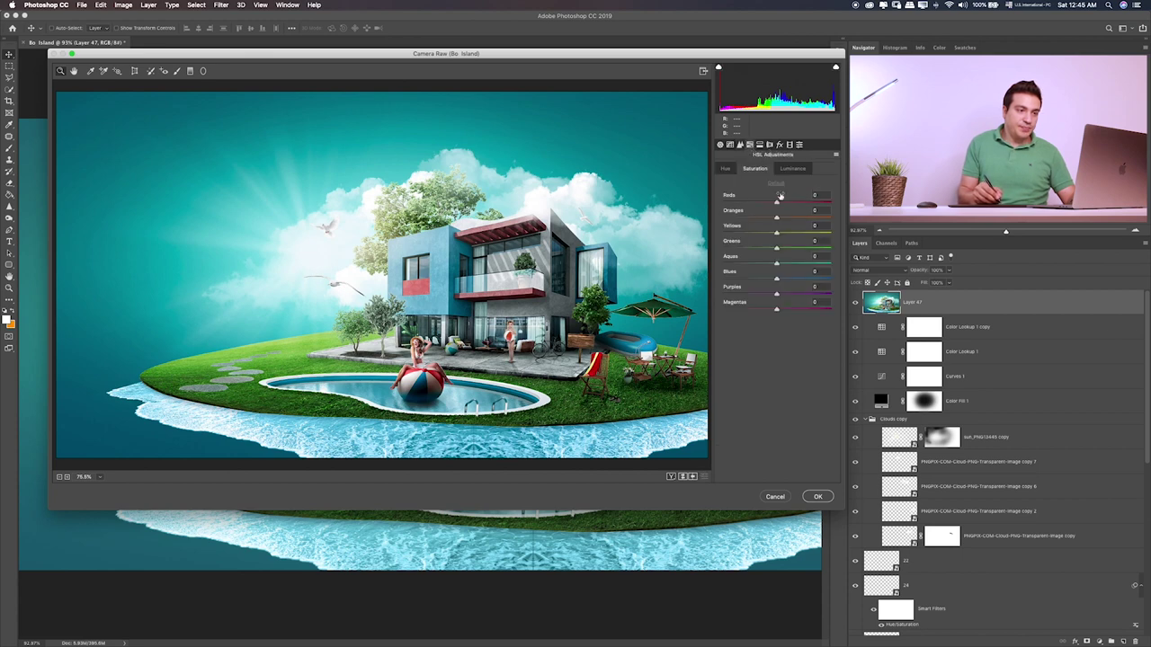
{"action": "mouse_move", "coordinate": [776, 279]}
{"action": "left_mouse_down"}
{"action": "mouse_move", "coordinate": [787, 280]}
{"action": "mouse_move", "coordinate": [753, 268]}
{"action": "left_mouse_up"}
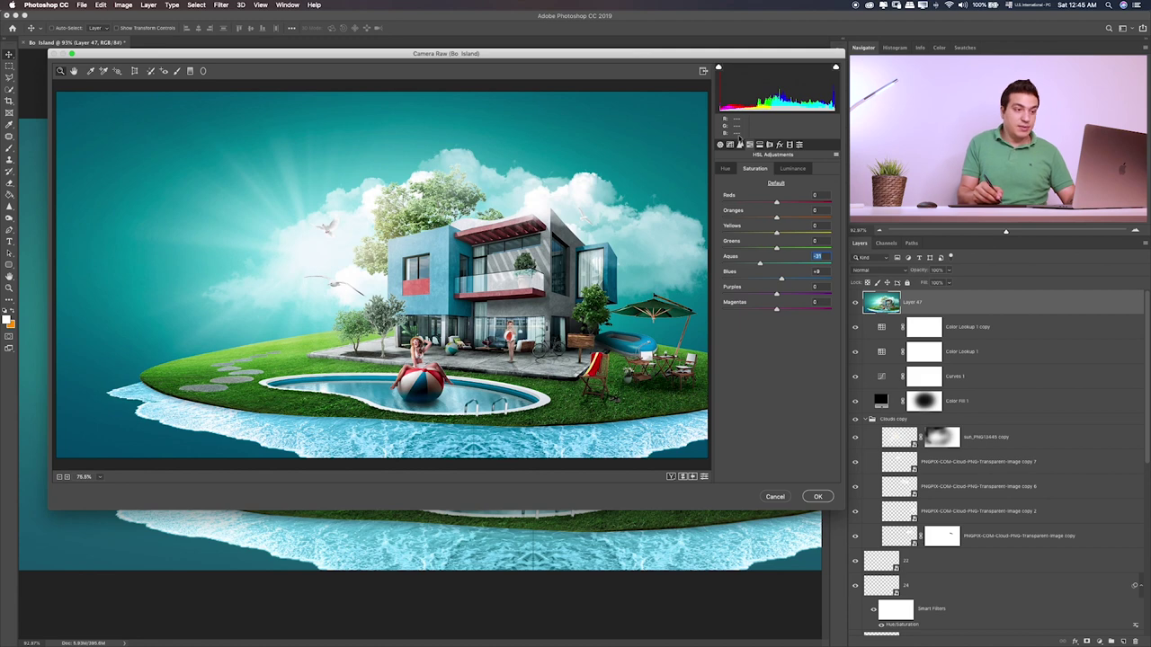
{"action": "left_click", "coordinate": [787, 169]}
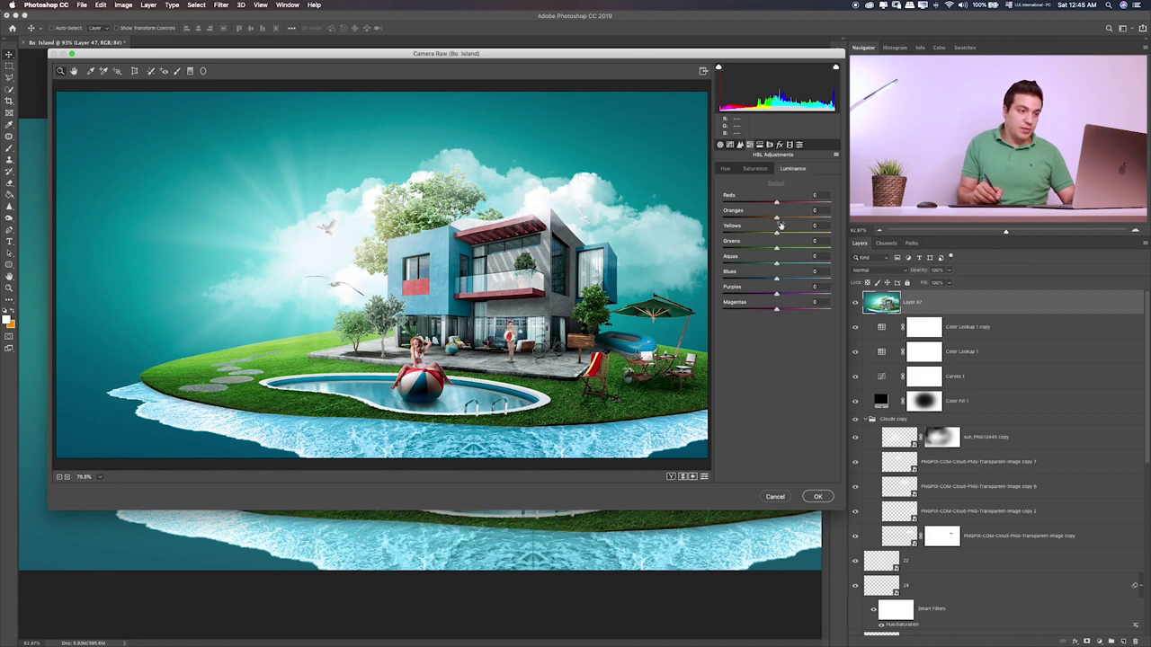
{"action": "mouse_move", "coordinate": [777, 278]}
{"action": "left_mouse_down"}
{"action": "mouse_move", "coordinate": [797, 278]}
{"action": "mouse_move", "coordinate": [771, 281]}
{"action": "mouse_move", "coordinate": [764, 264]}
{"action": "left_mouse_up"}
- Add a -16 post-crop vignette, apply the Camera Raw grading, and add a new empty layer
{"action": "left_click", "coordinate": [790, 145]}
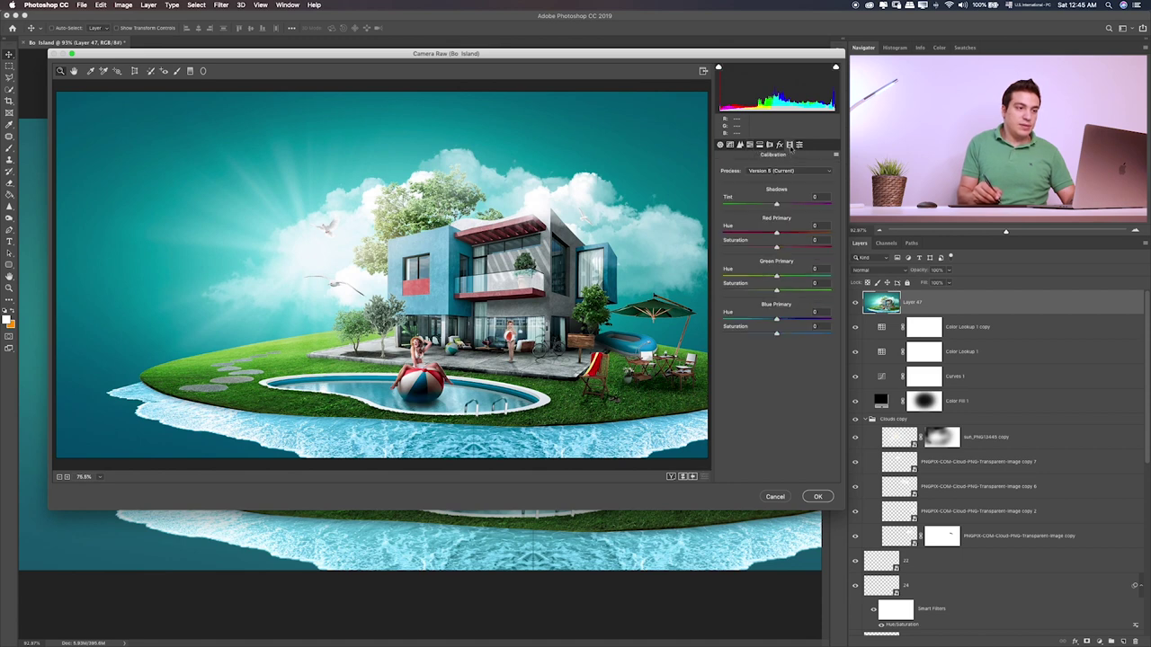
{"action": "left_click", "coordinate": [779, 145]}
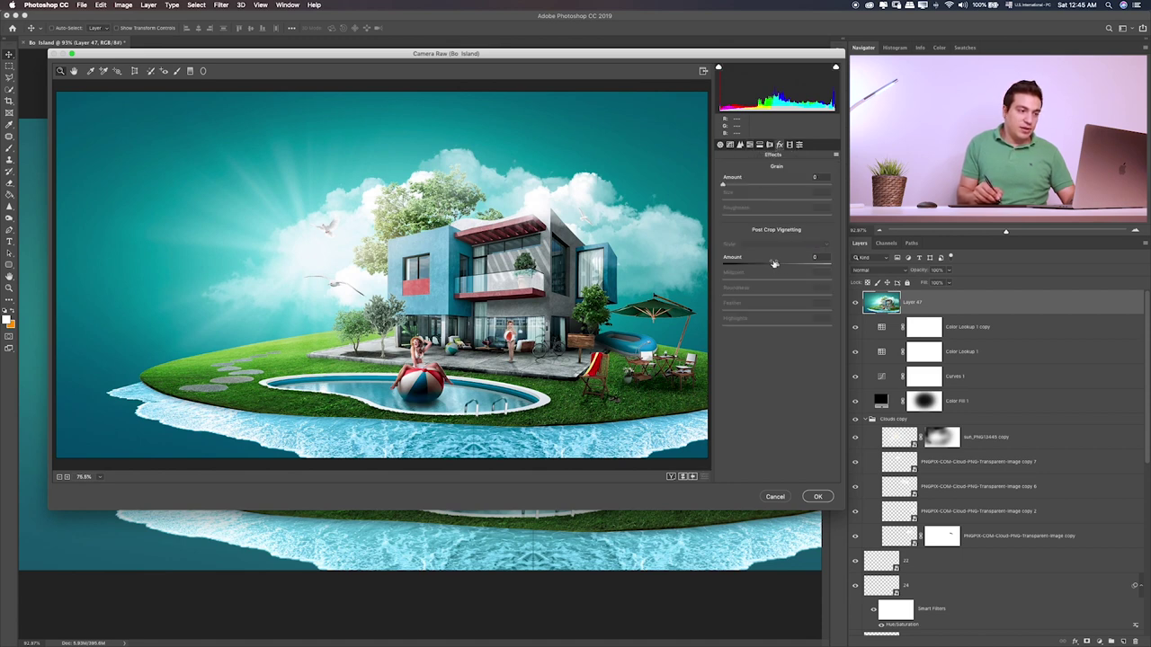
{"action": "mouse_move", "coordinate": [774, 262]}
{"action": "left_mouse_down"}
{"action": "mouse_move", "coordinate": [762, 283]}
{"action": "mouse_move", "coordinate": [793, 280]}
{"action": "mouse_move", "coordinate": [797, 296]}
{"action": "mouse_move", "coordinate": [781, 295]}
{"action": "mouse_move", "coordinate": [785, 310]}
{"action": "mouse_move", "coordinate": [757, 325]}
{"action": "left_mouse_up"}
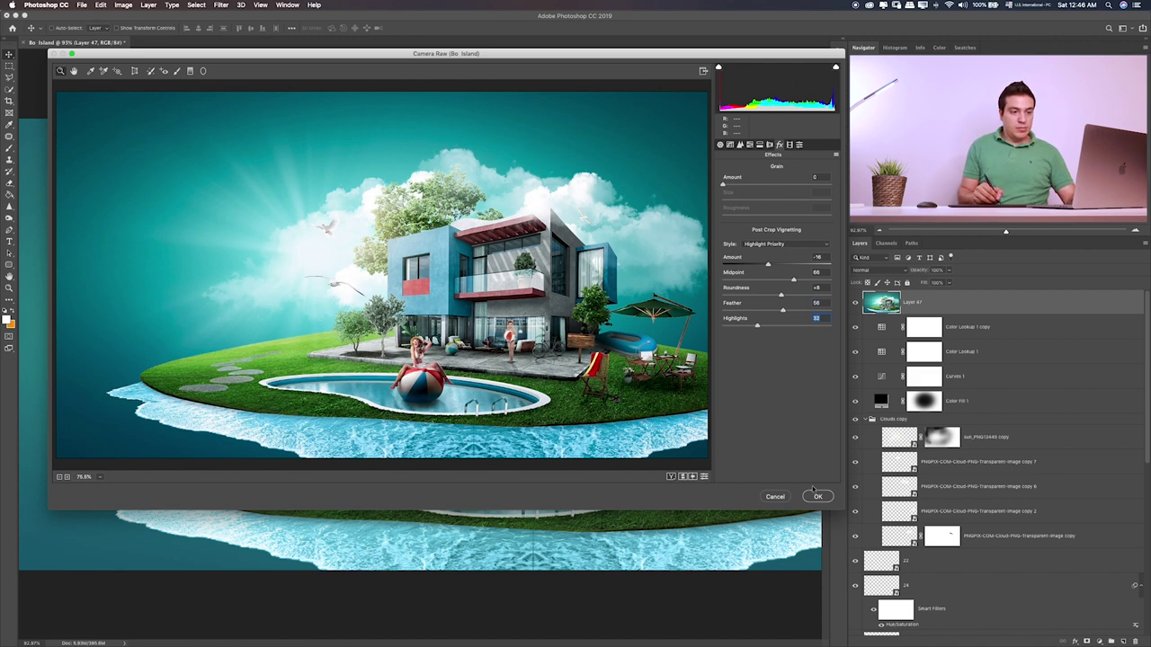
{"action": "left_click", "coordinate": [813, 493]}
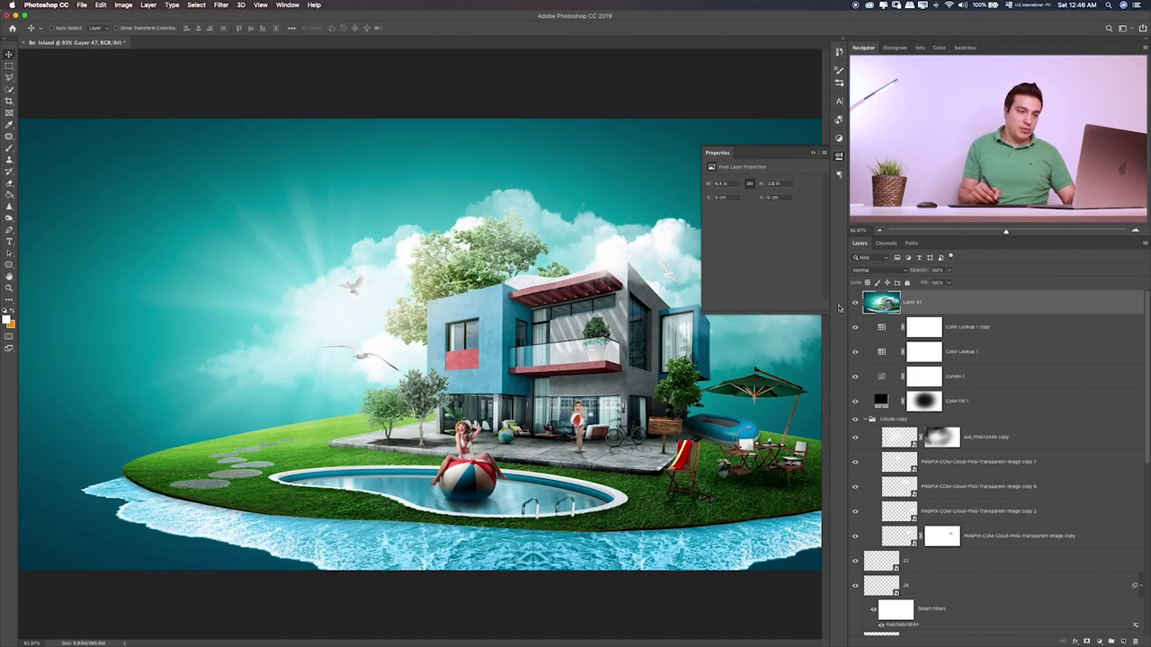
{"action": "left_click", "coordinate": [855, 303]}
{"action": "left_click", "coordinate": [855, 303]}
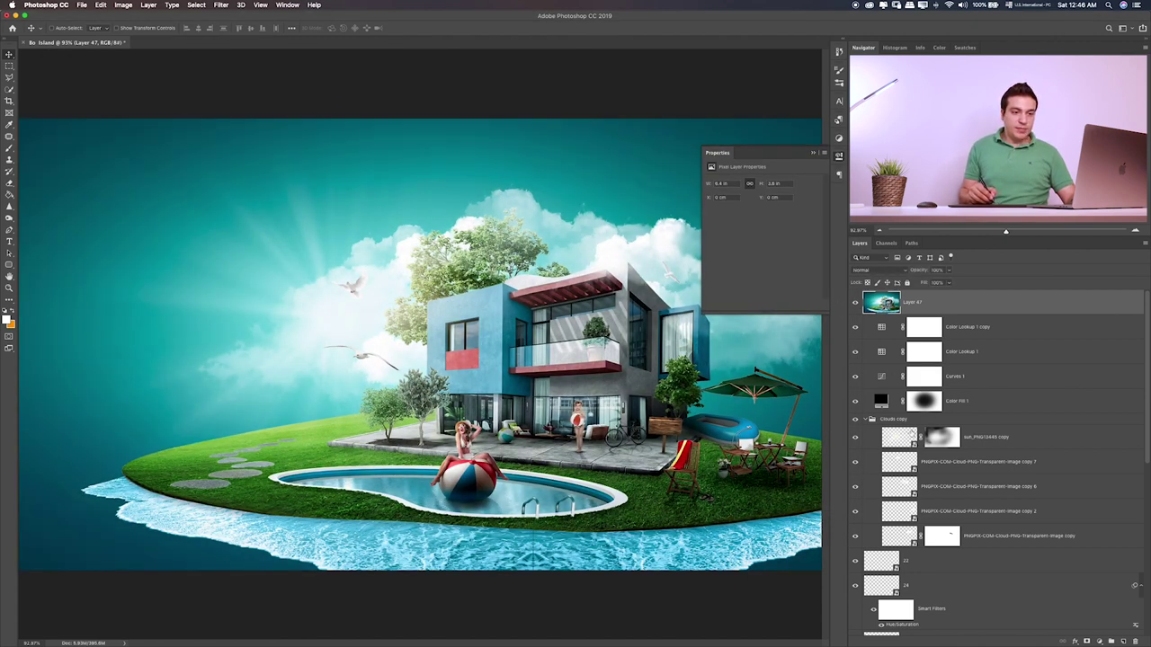
{"action": "left_click", "coordinate": [1122, 641]}
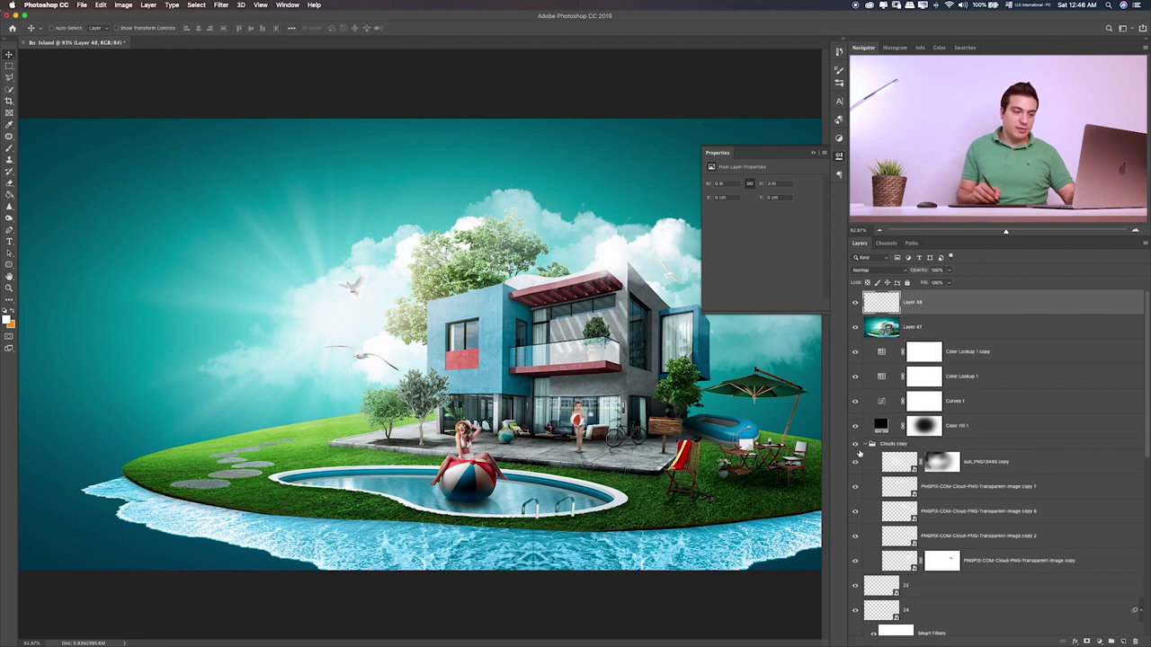
- Close Properties, choose the Brush, and set the foreground colour to black (000000)
{"action": "left_click", "coordinate": [815, 154]}
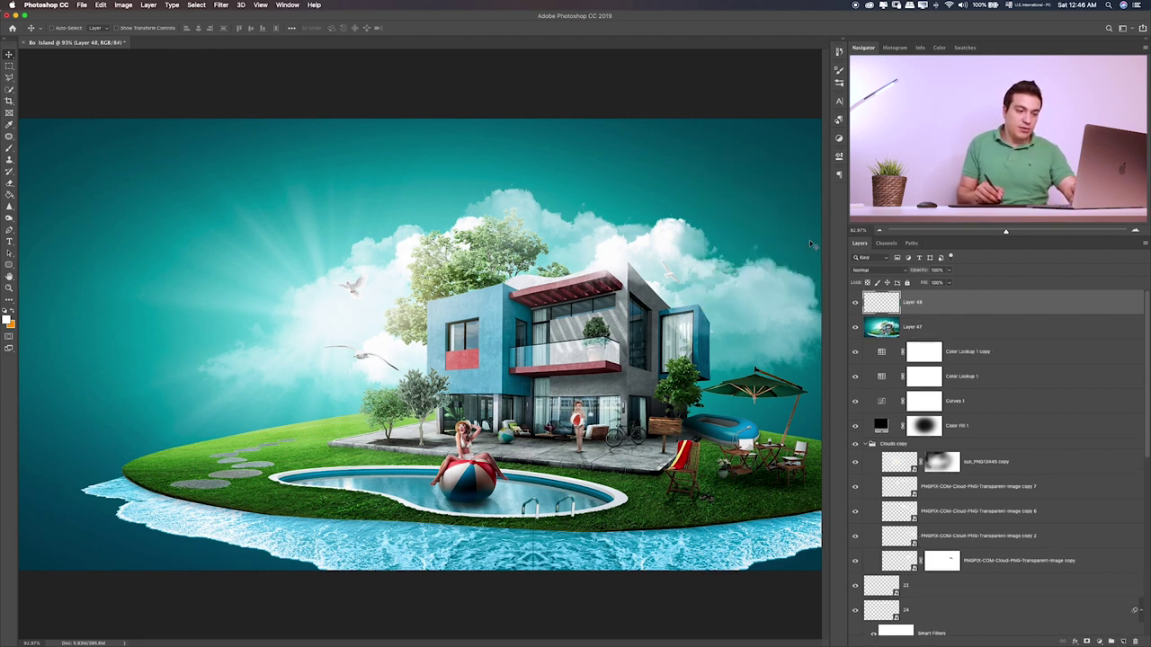
{"action": "key", "text": "ctrl+minus"}
{"action": "key", "text": "b"}
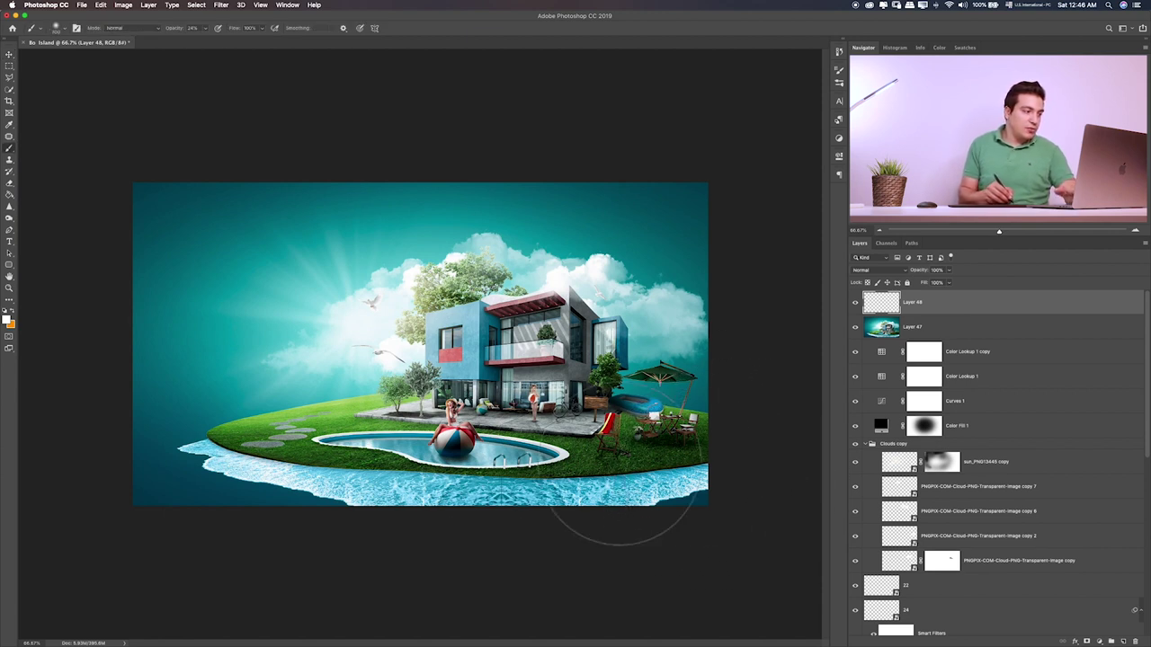
{"action": "left_click", "coordinate": [8, 319]}
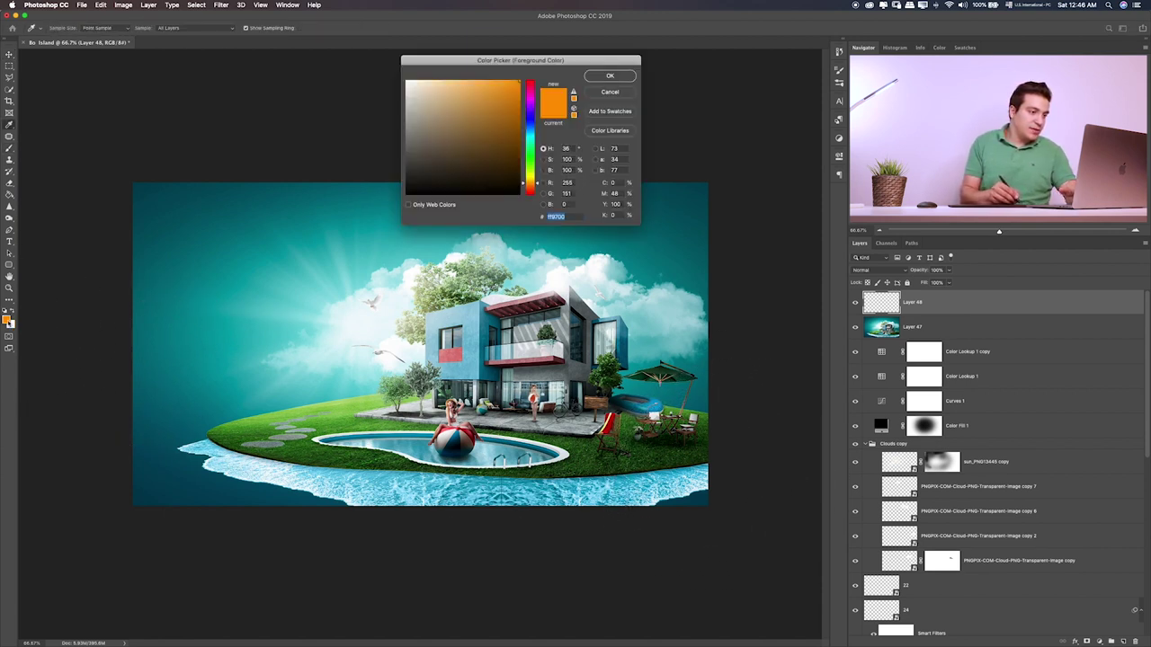
{"action": "type", "text": "000000"}
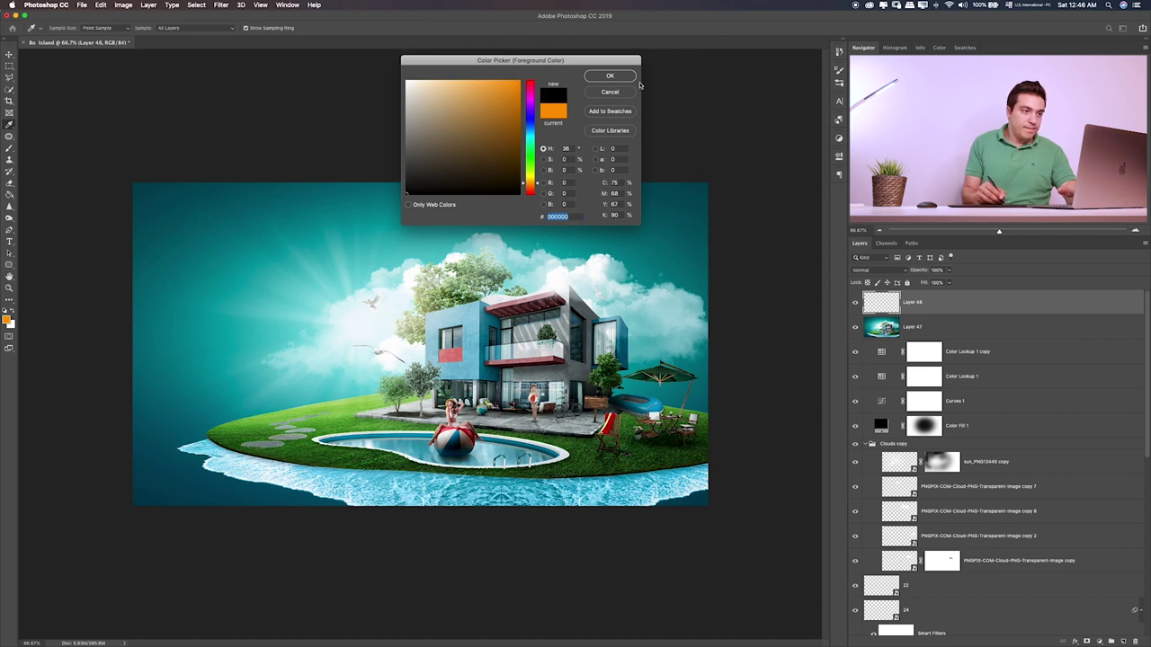
{"action": "left_click", "coordinate": [610, 76]}
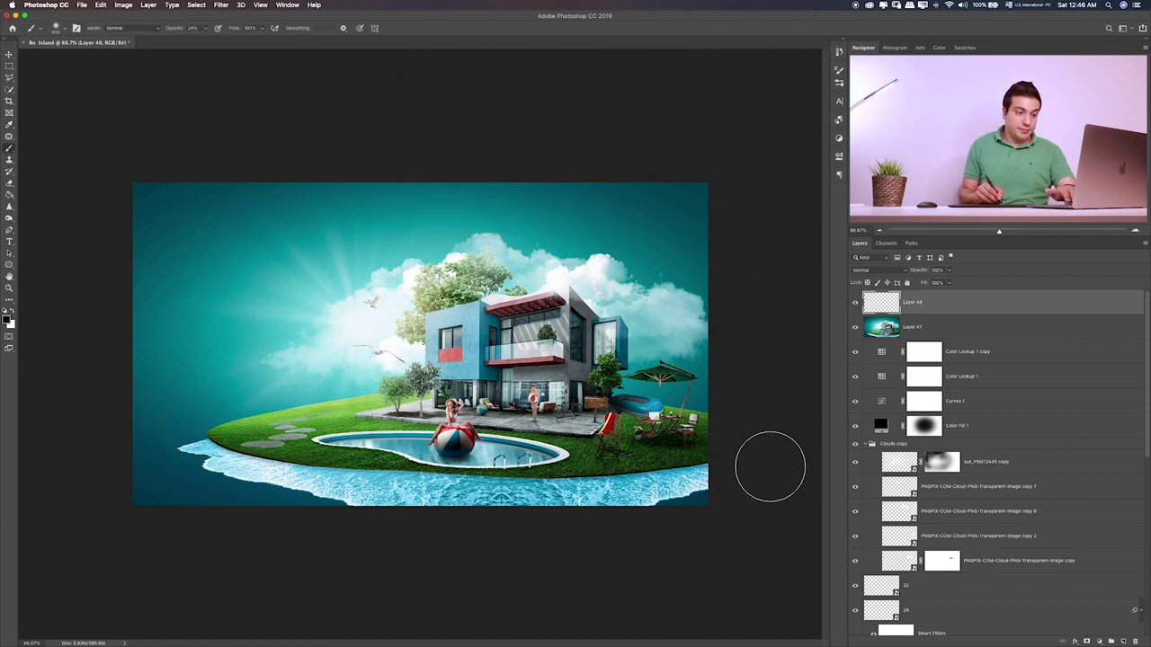
- Paint soft black along the bottom edge of the water beneath the island
{"action": "left_click_drag", "start_coordinate": [95, 482], "coordinate": [724, 506]}
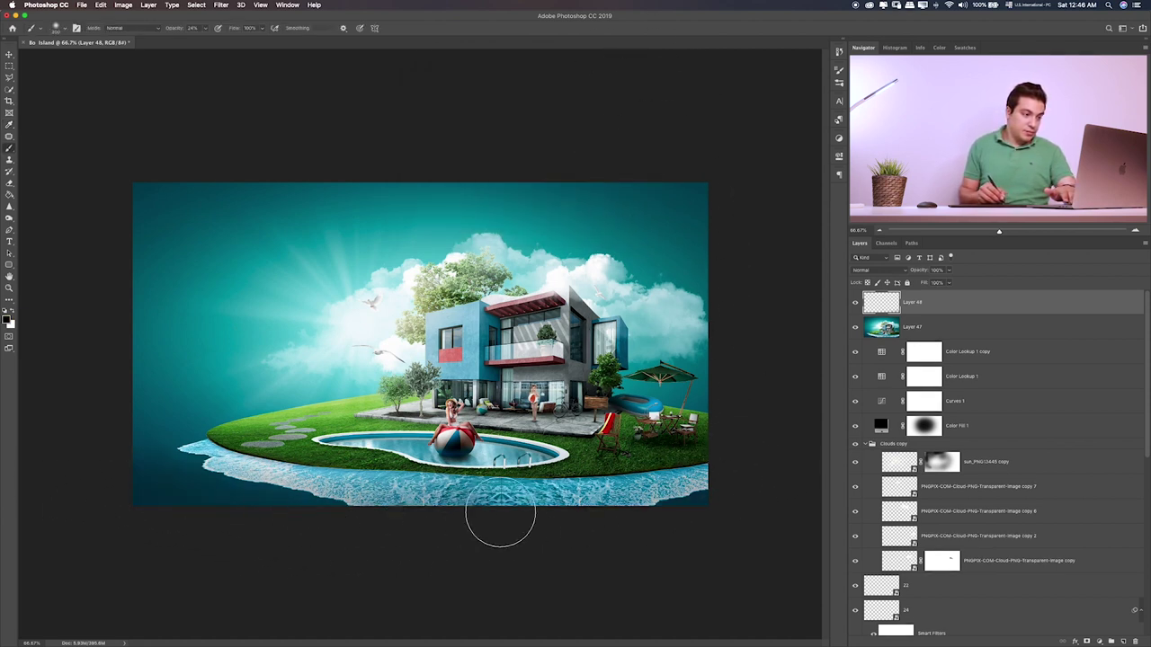
{"action": "key", "text": "bracketleft"}
{"action": "key", "text": "bracketleft"}
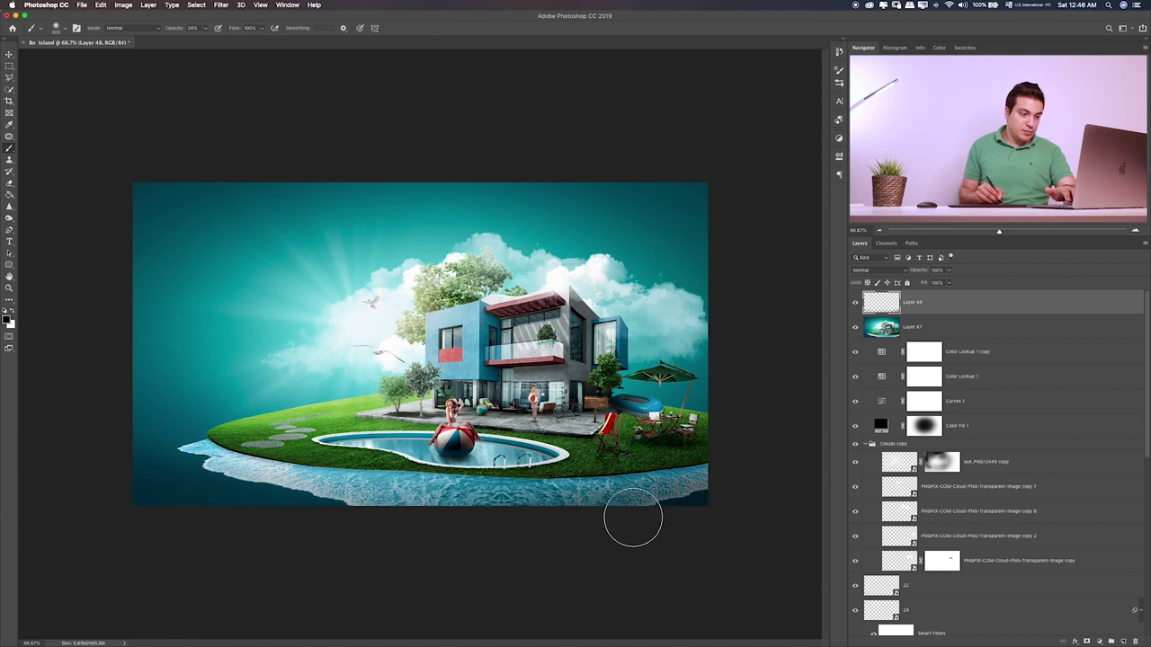
{"action": "mouse_move", "coordinate": [69, 477]}
{"action": "left_mouse_down"}
{"action": "mouse_move", "coordinate": [277, 506]}
{"action": "mouse_move", "coordinate": [587, 513]}
{"action": "left_mouse_up"}
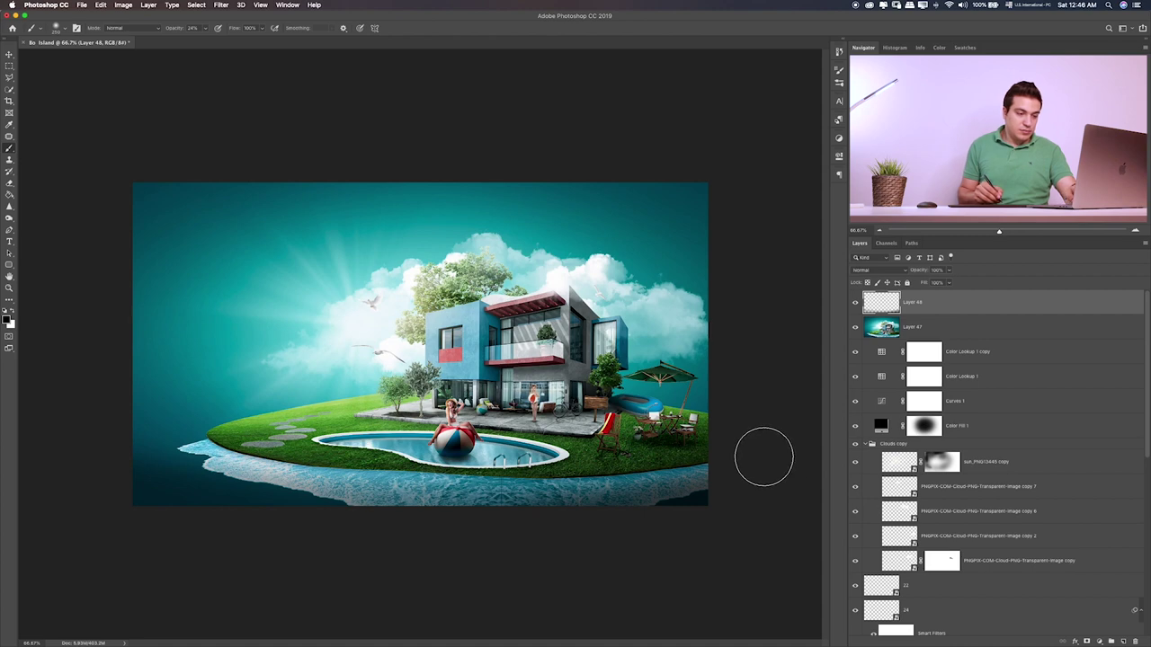
{"action": "key", "text": "ctrl+plus"}
{"action": "key", "text": "ctrl+1"}
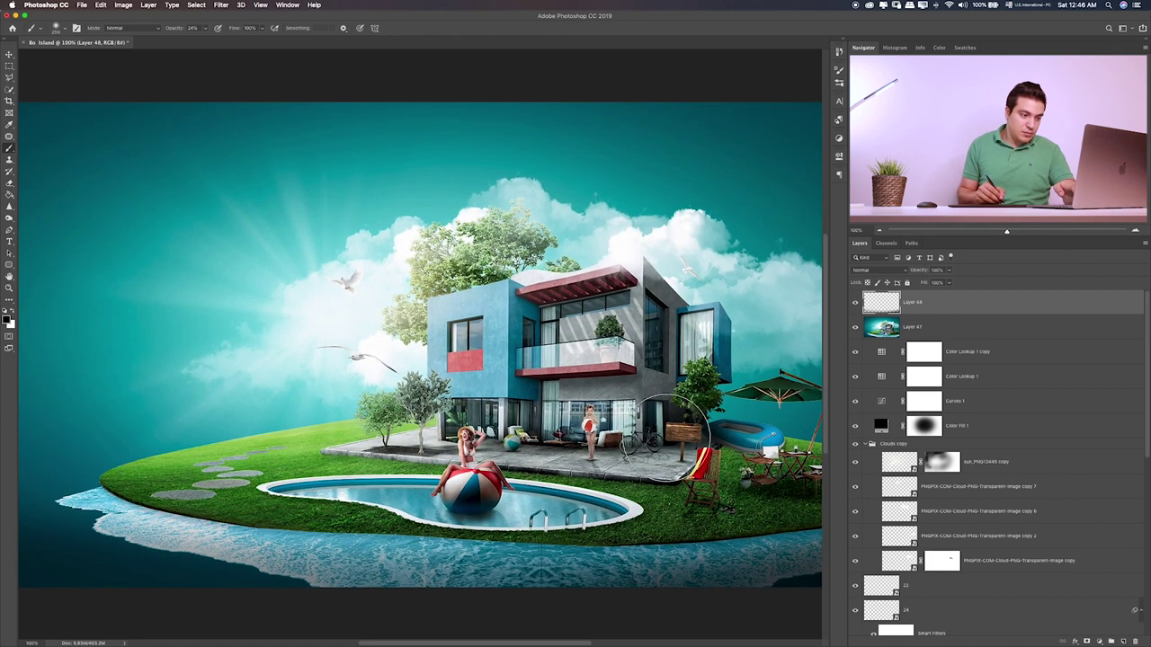
{"action": "key", "text": "v"}
{"action": "key", "text": "shift+Down"}
{"action": "key", "text": "shift+Down"}
{"action": "key", "text": "shift+Down"}
{"action": "key", "text": "b"}
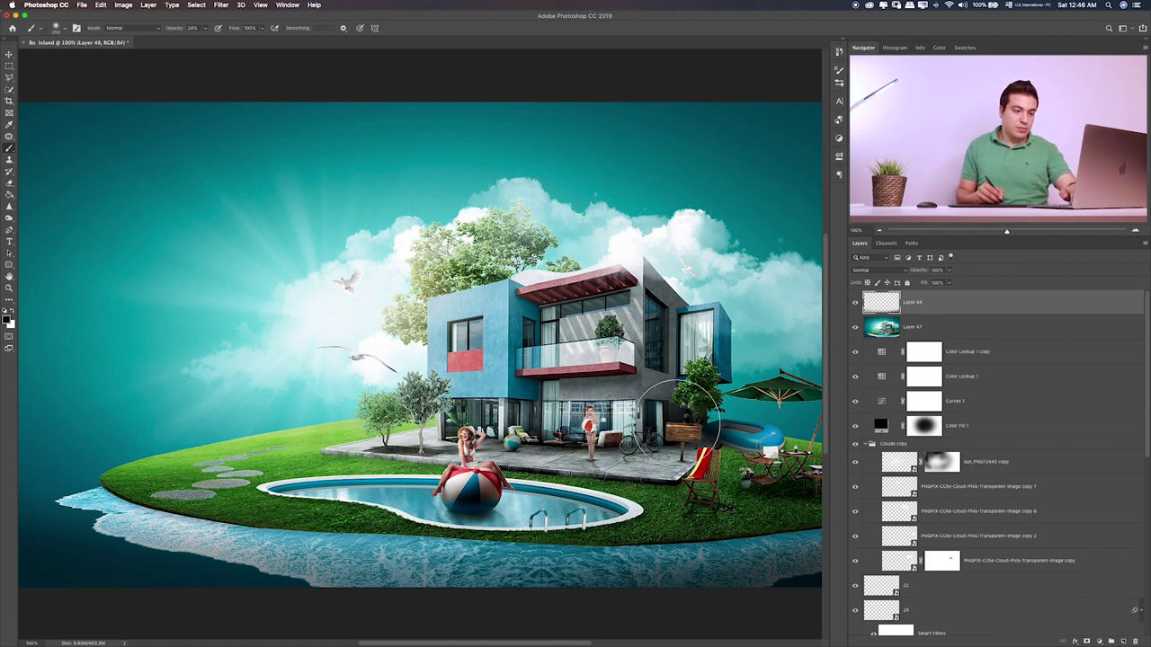
{"action": "key", "text": "bracketright"}
{"action": "key", "text": "bracketright"}
{"action": "key", "text": "bracketright"}
{"action": "scroll", "coordinate": [674, 425], "scroll_direction": "down", "scroll_amount": 1}
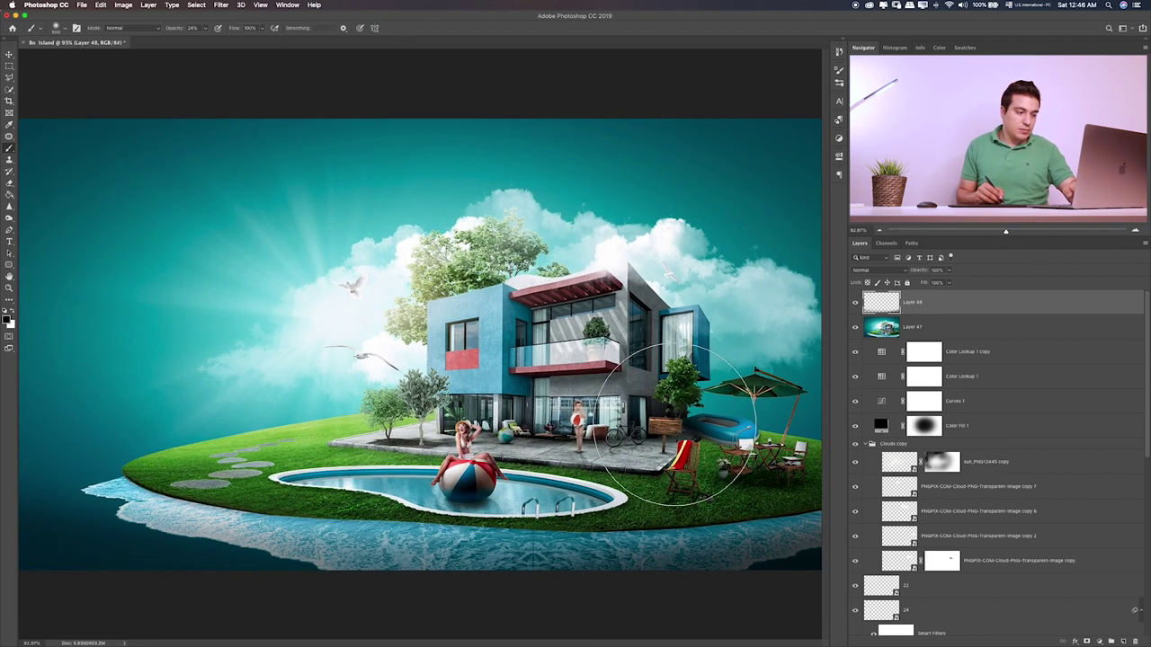
- Reduce Layer 48's opacity to 42%
{"action": "key", "text": "e"}
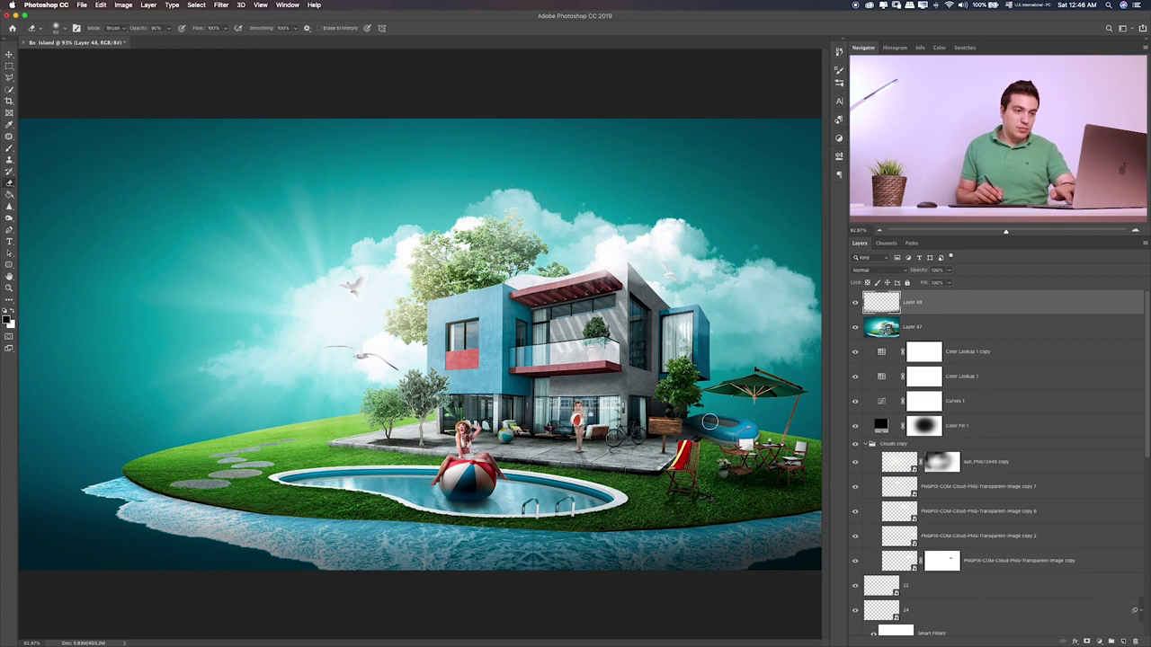
{"action": "key", "text": "bracketright"}
{"action": "key", "text": "bracketright"}
{"action": "key", "text": "bracketright"}
{"action": "key", "text": "bracketright"}
{"action": "key", "text": "bracketright"}
{"action": "key", "text": "bracketright"}
{"action": "key", "text": "bracketright"}
{"action": "key", "text": "bracketright"}
{"action": "key", "text": "bracketright"}
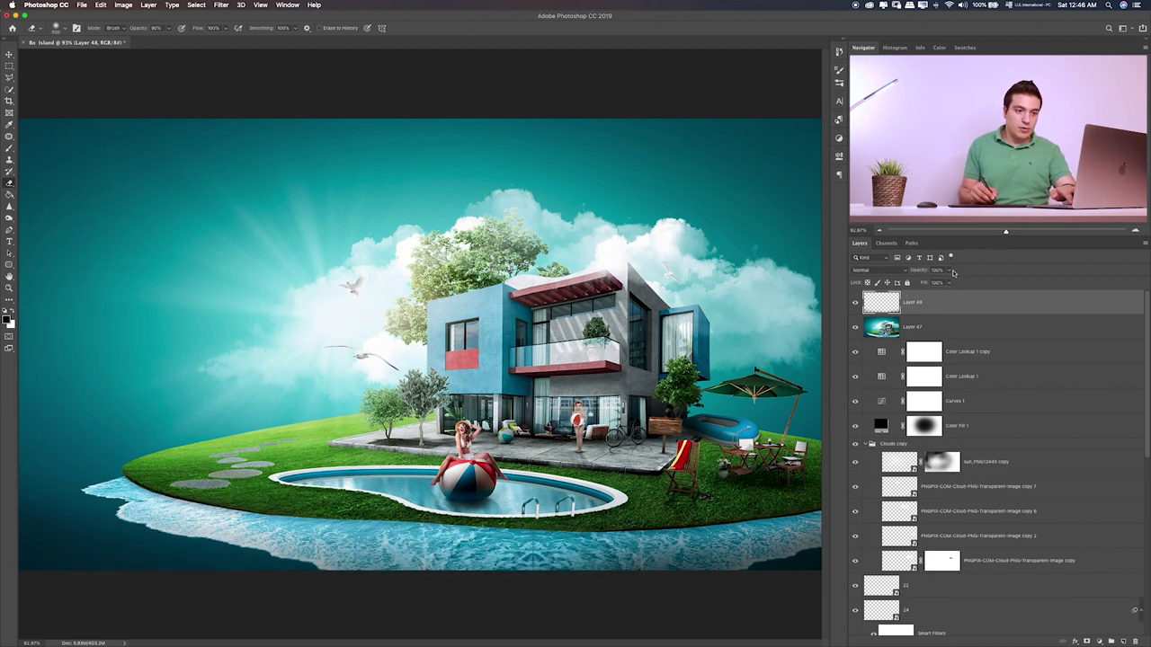
{"action": "left_click", "coordinate": [949, 271]}
{"action": "left_click", "coordinate": [926, 283]}
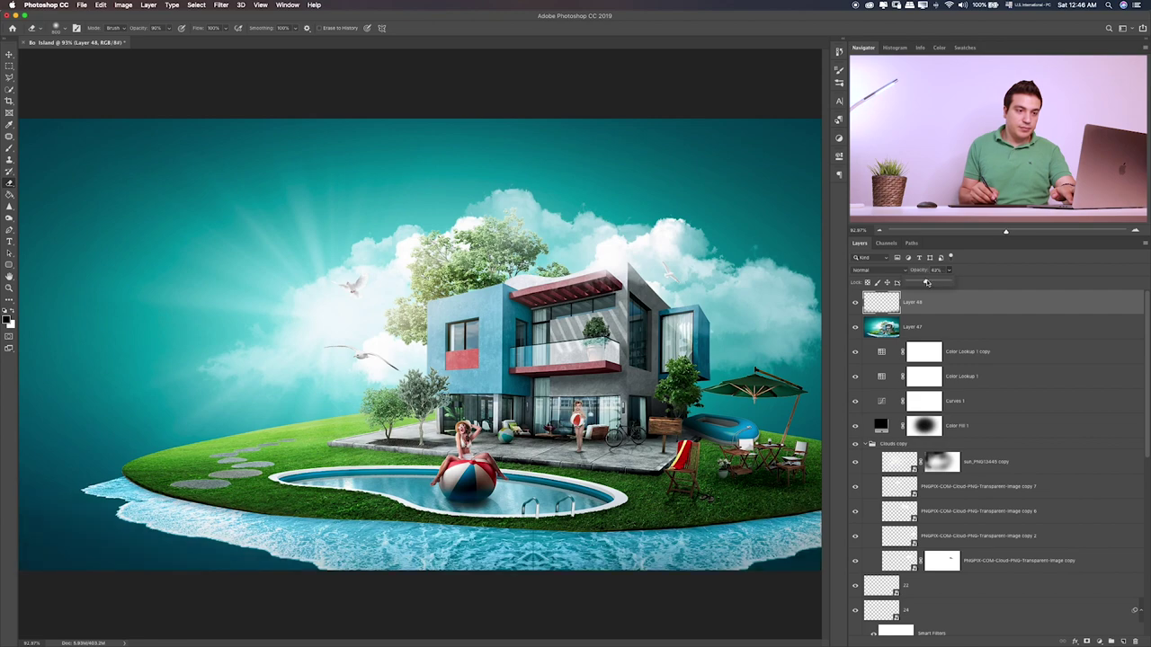
- Patch the thin vertical water seam on Layer 47 with a Content-Aware Fill
{"action": "scroll", "coordinate": [583, 386], "scroll_direction": "up", "scroll_amount": 2}
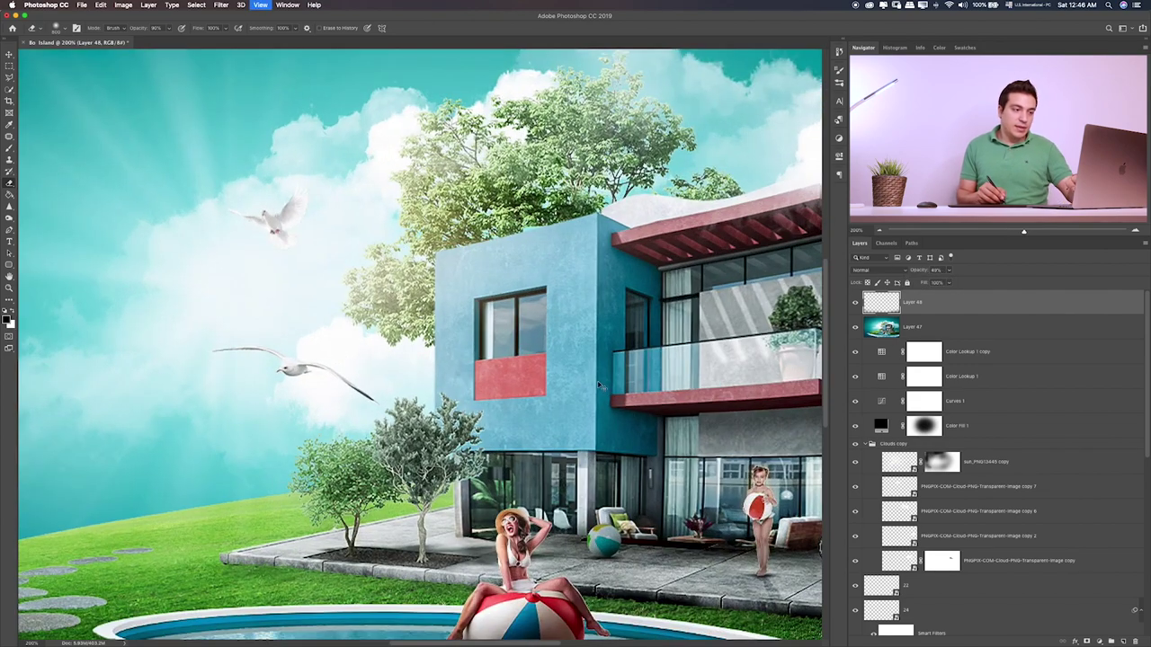
{"action": "scroll", "coordinate": [504, 416], "scroll_direction": "up", "scroll_amount": 2}
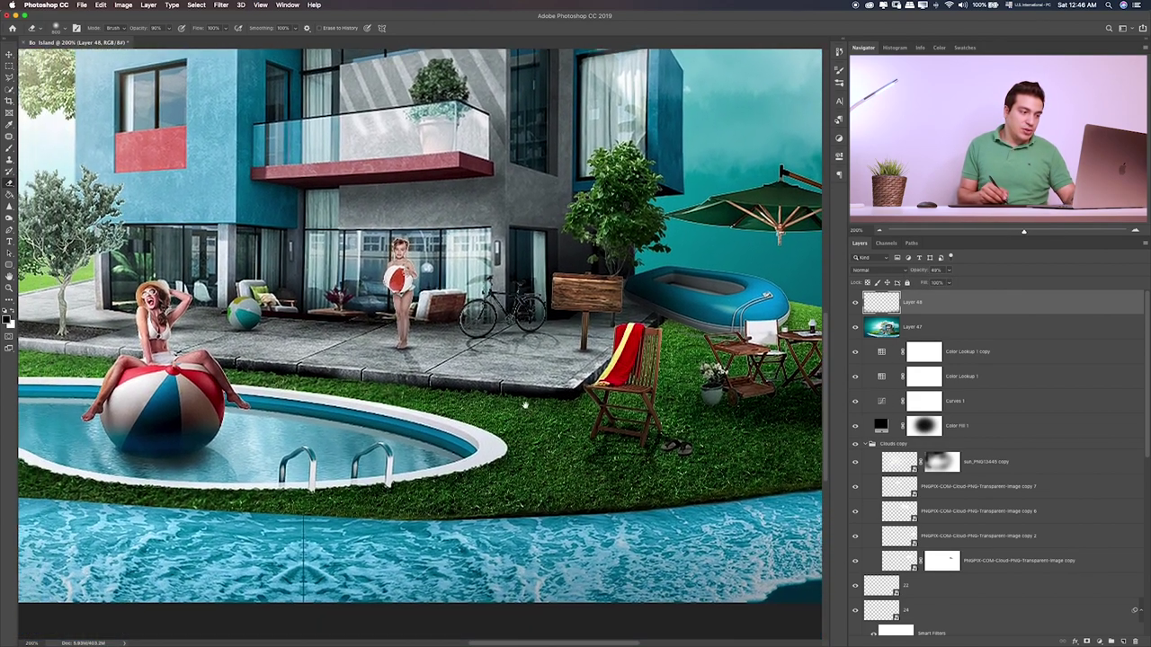
{"action": "left_click_drag", "start_coordinate": [505, 416], "coordinate": [604, 316]}
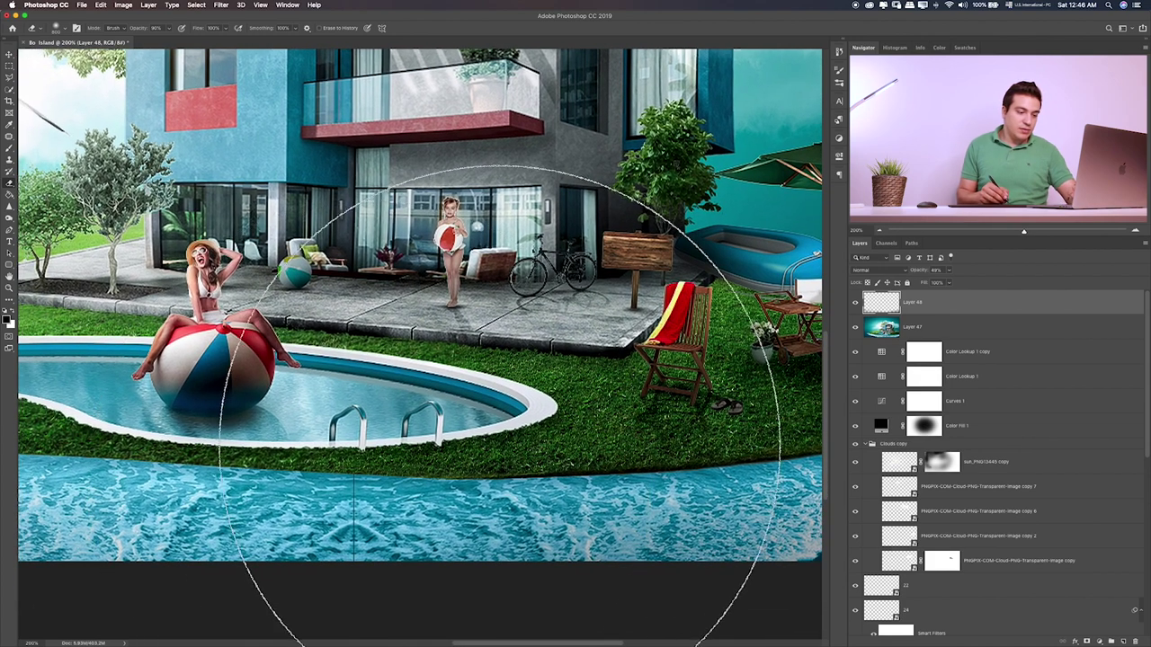
{"action": "key", "text": "m"}
{"action": "left_click", "coordinate": [887, 335]}
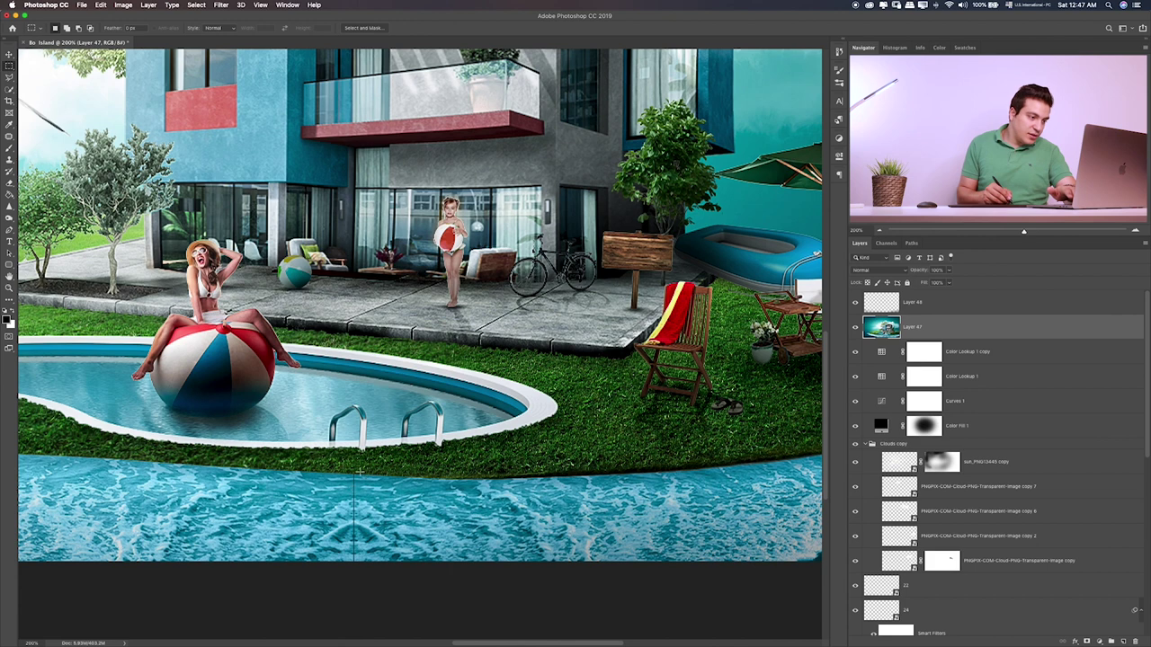
{"action": "left_click_drag", "start_coordinate": [359, 471], "coordinate": [352, 570]}
{"action": "key", "text": "shift+BackSpace"}
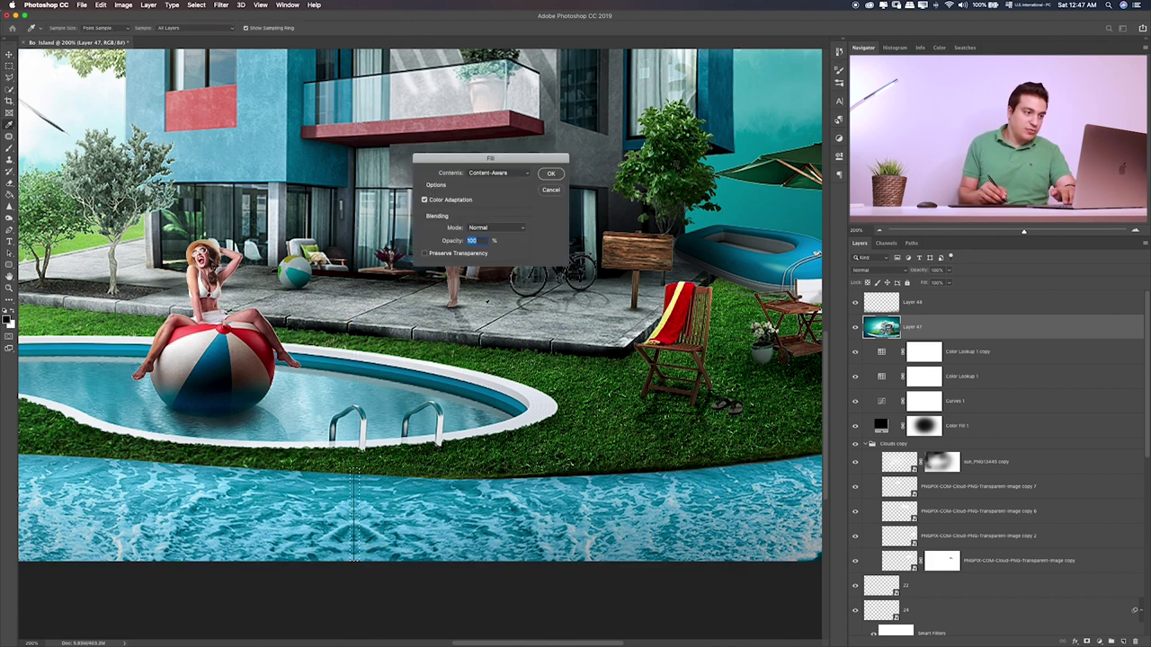
{"action": "key", "text": "Return"}
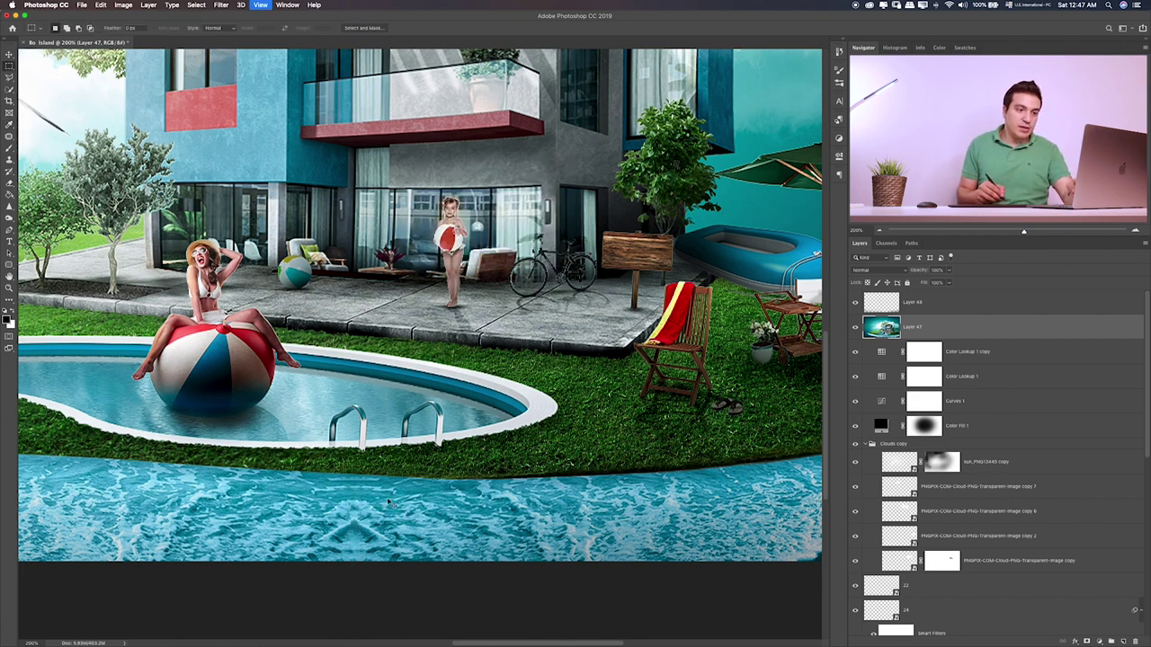
{"action": "key", "text": "ctrl+0"}
{"action": "left_click", "coordinate": [988, 304]}
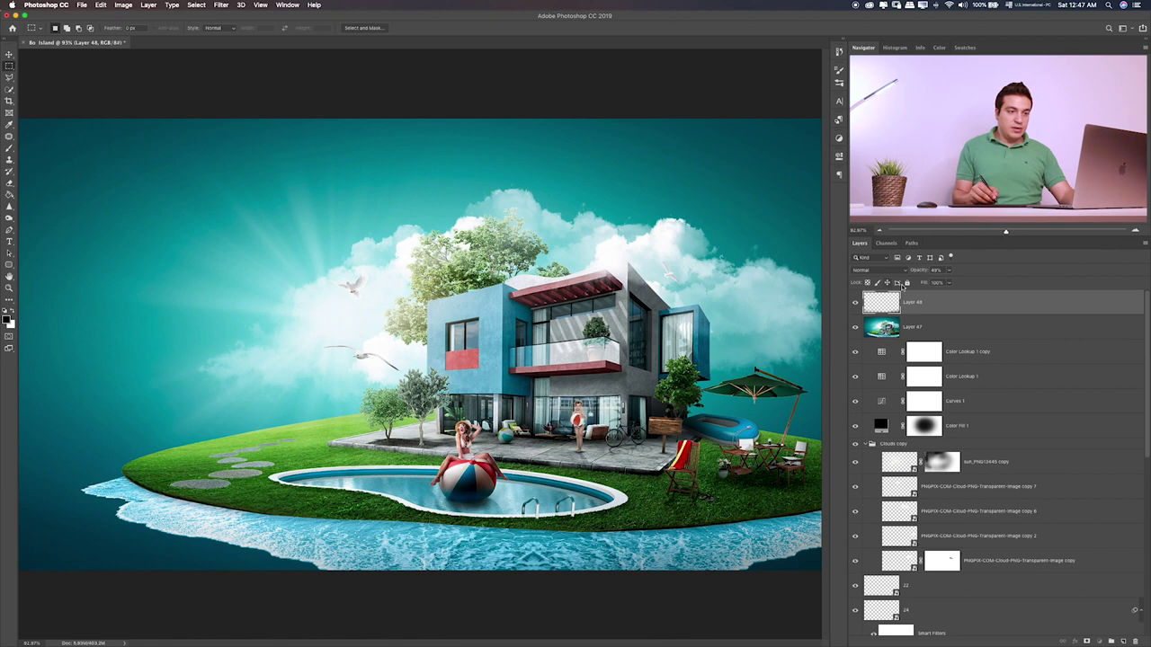
- Open Bo Island.psd, hide the card background Layer 16, and drag Group 6 into the island composite
{"action": "key", "text": "super+Tab"}
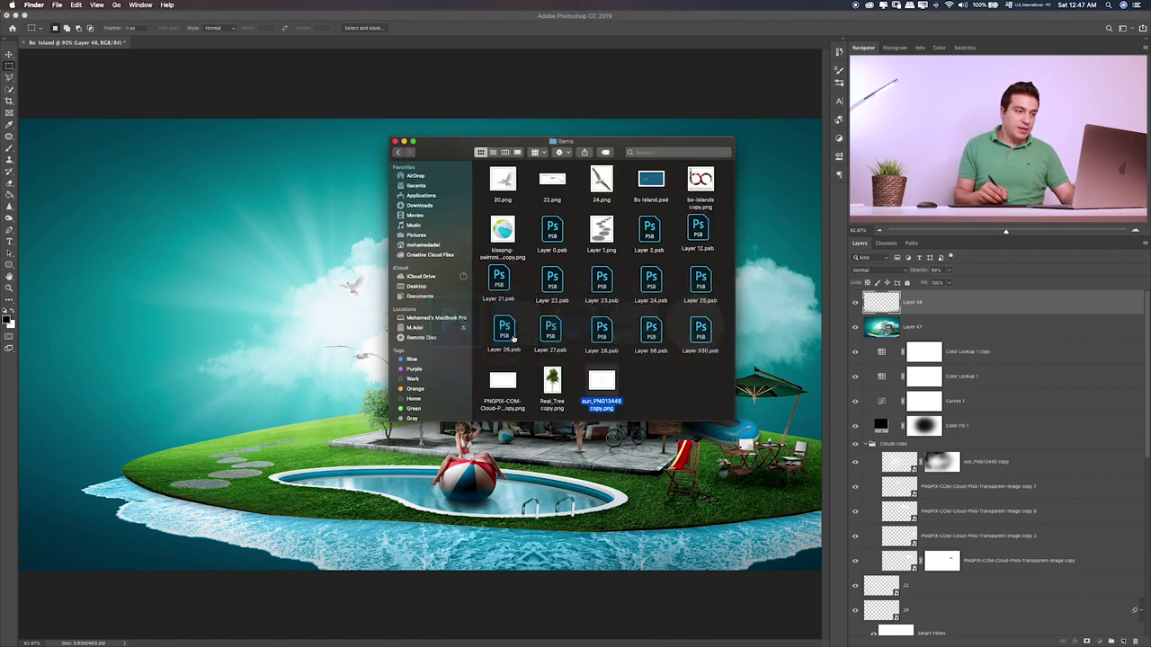
{"action": "double_click", "coordinate": [651, 179]}
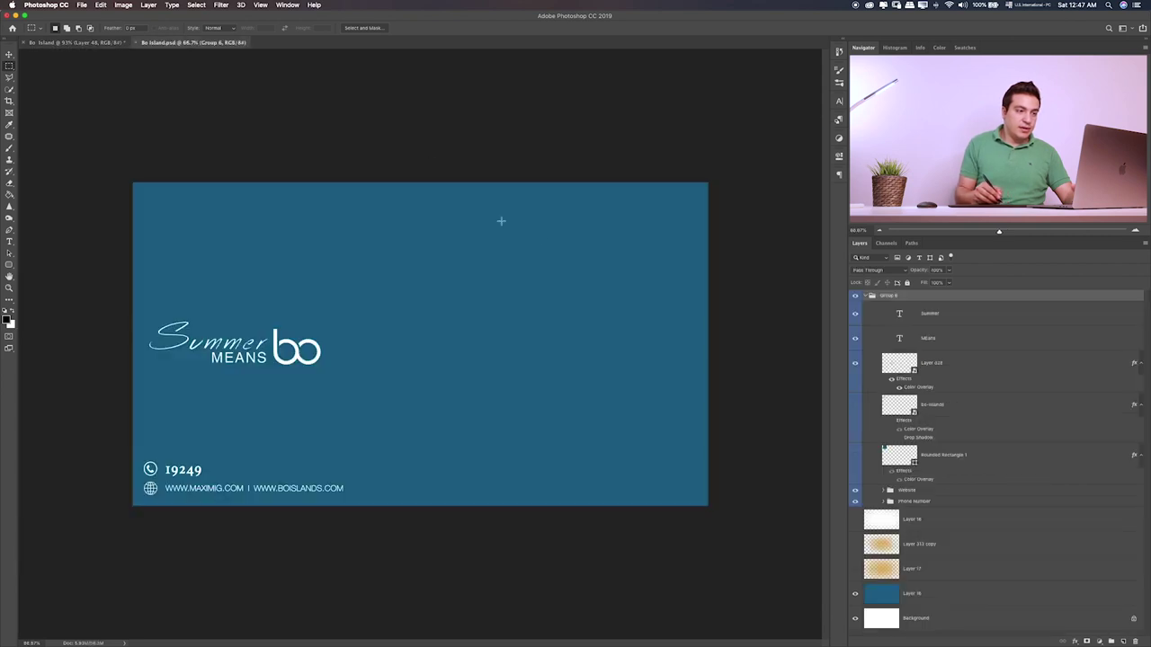
{"action": "left_click", "coordinate": [864, 296]}
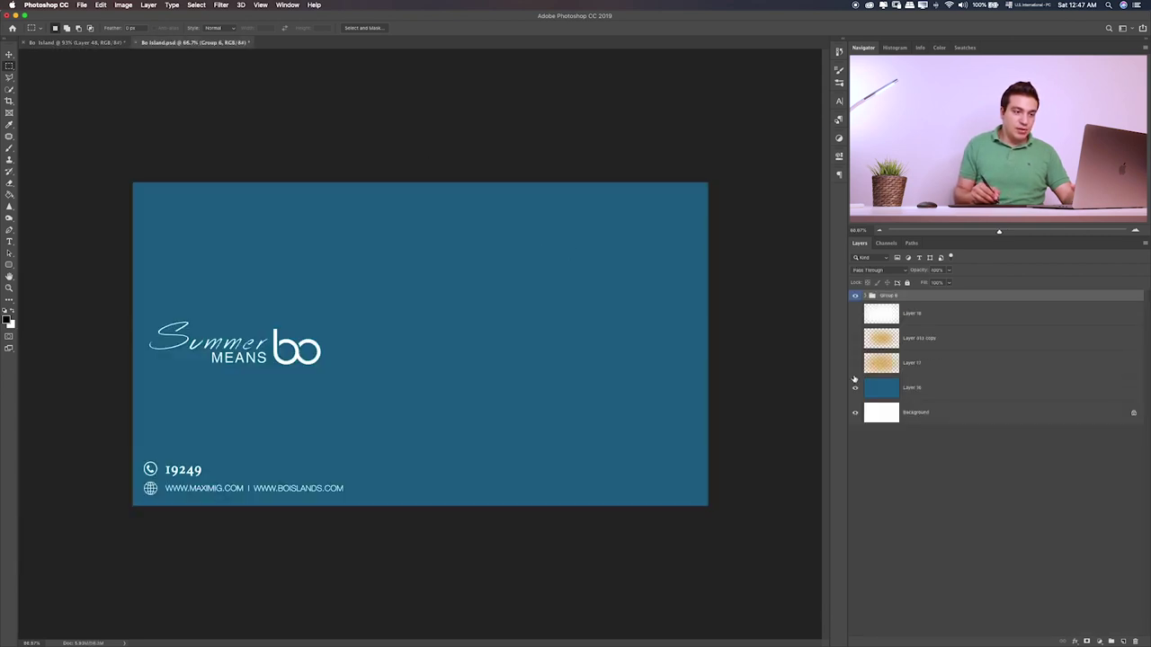
{"action": "left_click", "coordinate": [855, 388]}
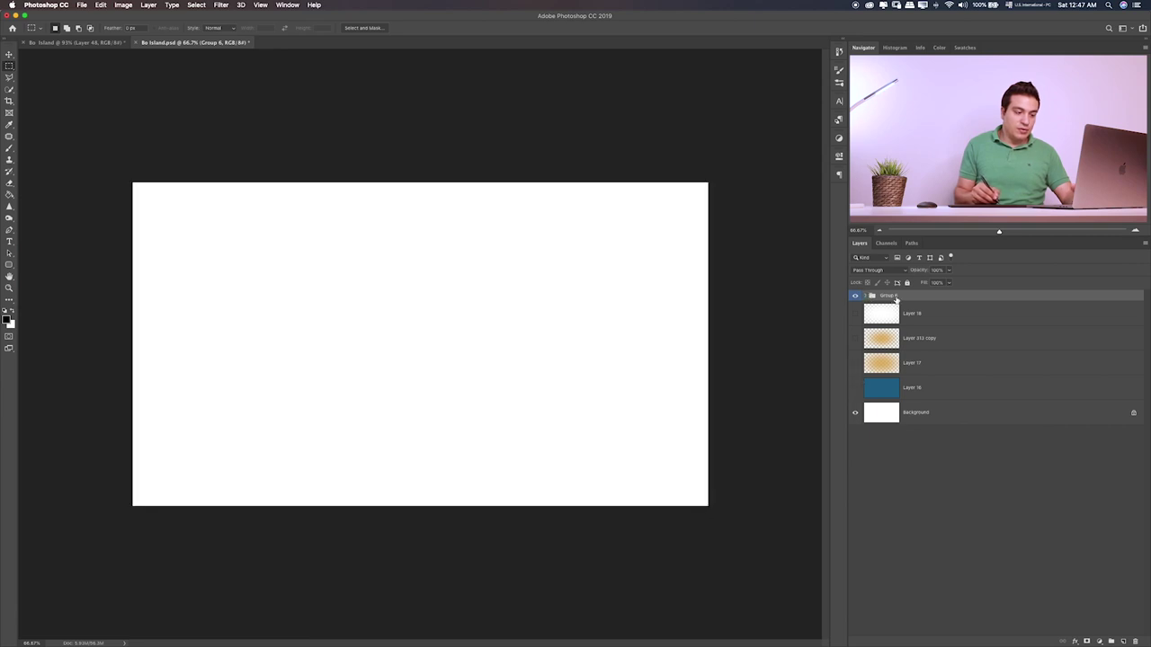
{"action": "key", "text": "v"}
{"action": "mouse_move", "coordinate": [617, 337]}
{"action": "left_mouse_down"}
{"action": "mouse_move", "coordinate": [112, 48]}
{"action": "mouse_move", "coordinate": [270, 270]}
{"action": "left_mouse_up"}
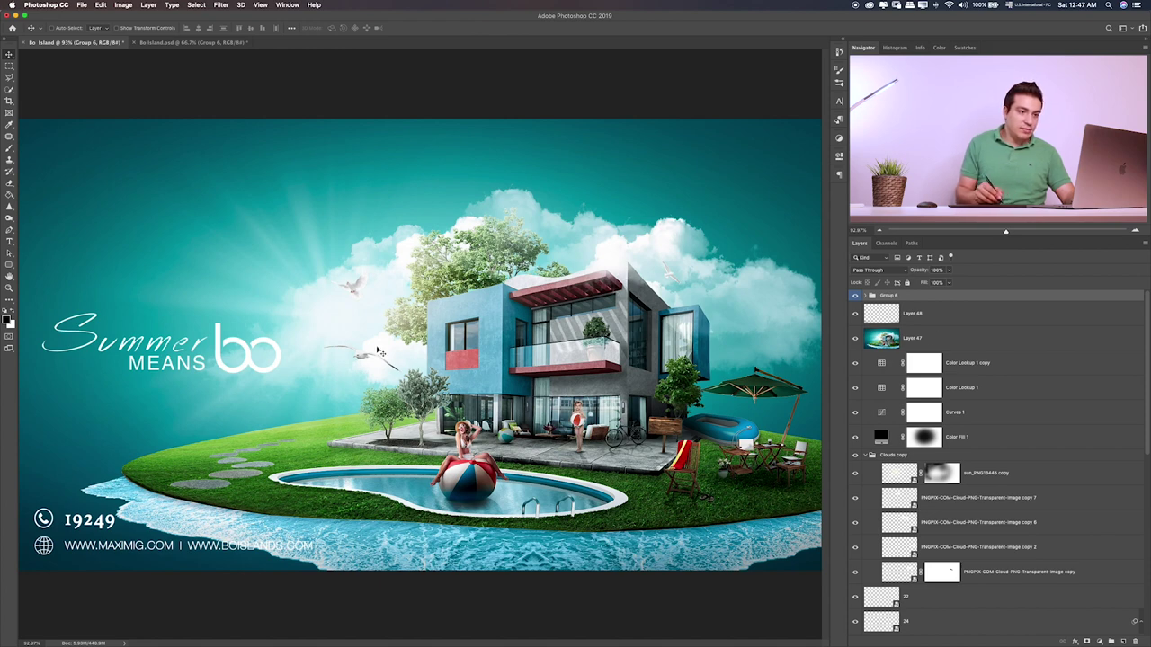
- Hide the website and phone lines, then move the Summer, Means and Layer 328 logo to the top left
{"action": "left_click", "coordinate": [869, 297]}
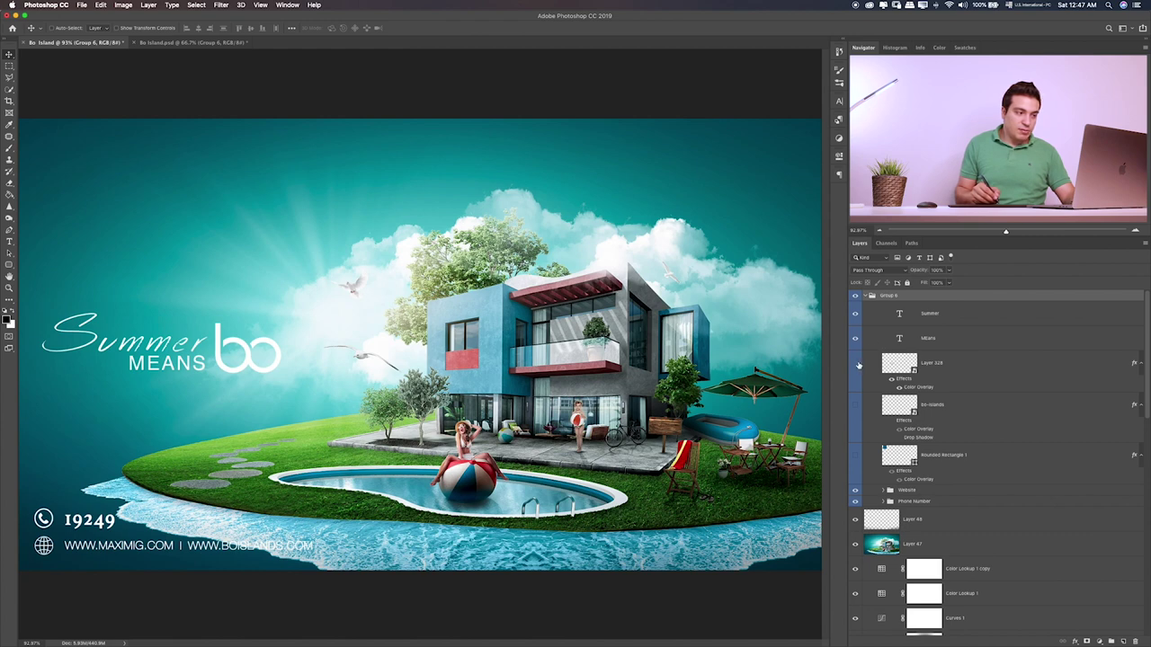
{"action": "left_click", "coordinate": [855, 363]}
{"action": "left_click", "coordinate": [855, 491]}
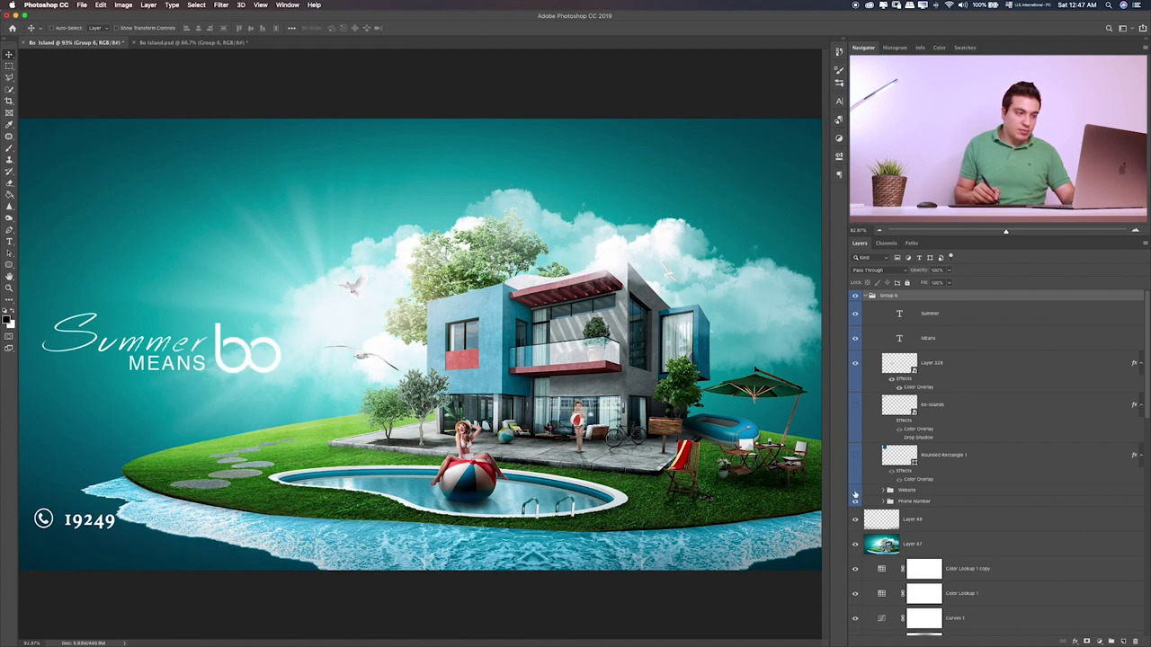
{"action": "left_click", "coordinate": [856, 502]}
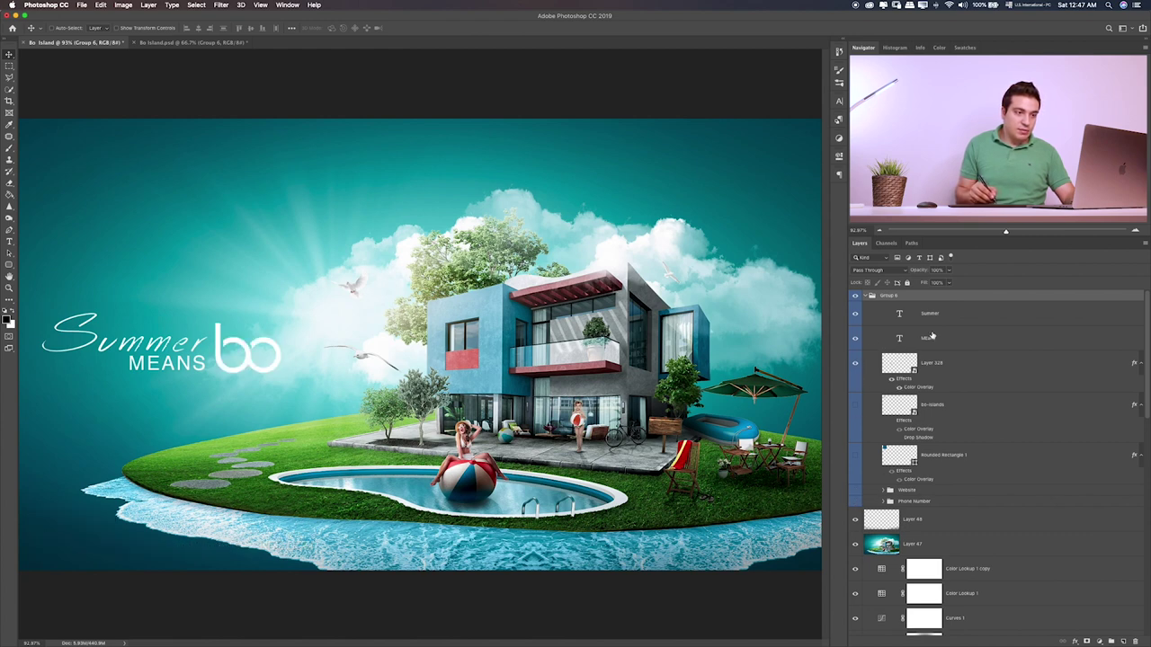
{"action": "left_click", "coordinate": [976, 321]}
{"action": "left_click", "coordinate": [955, 370], "text": "shift"}
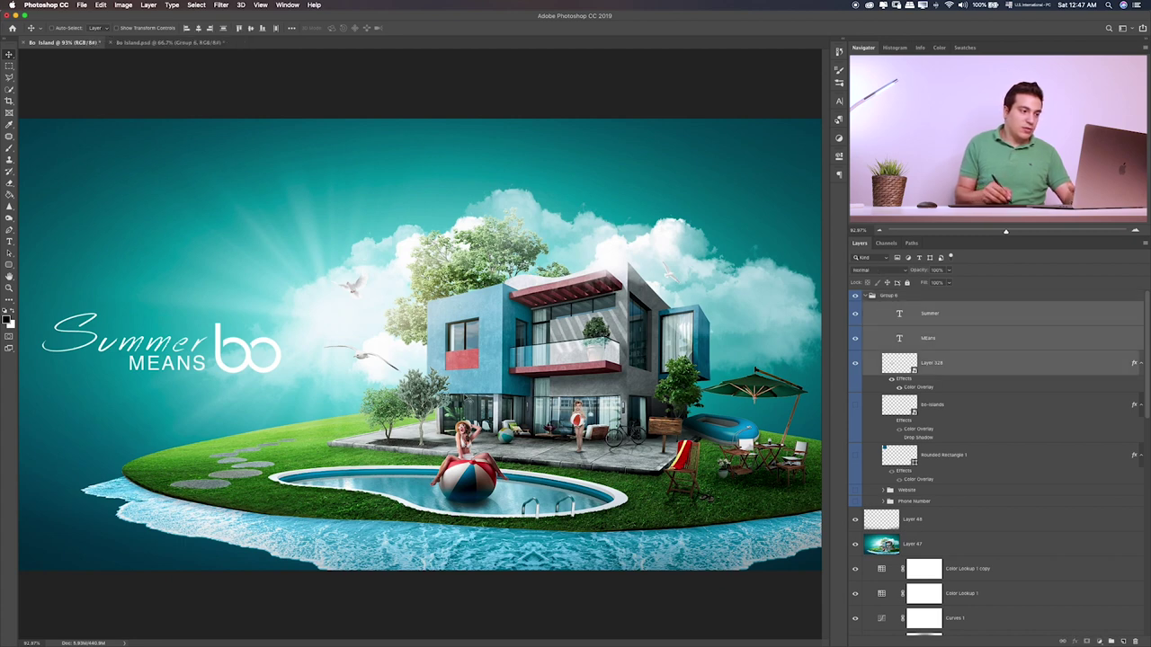
{"action": "left_click_drag", "start_coordinate": [385, 407], "coordinate": [369, 257]}
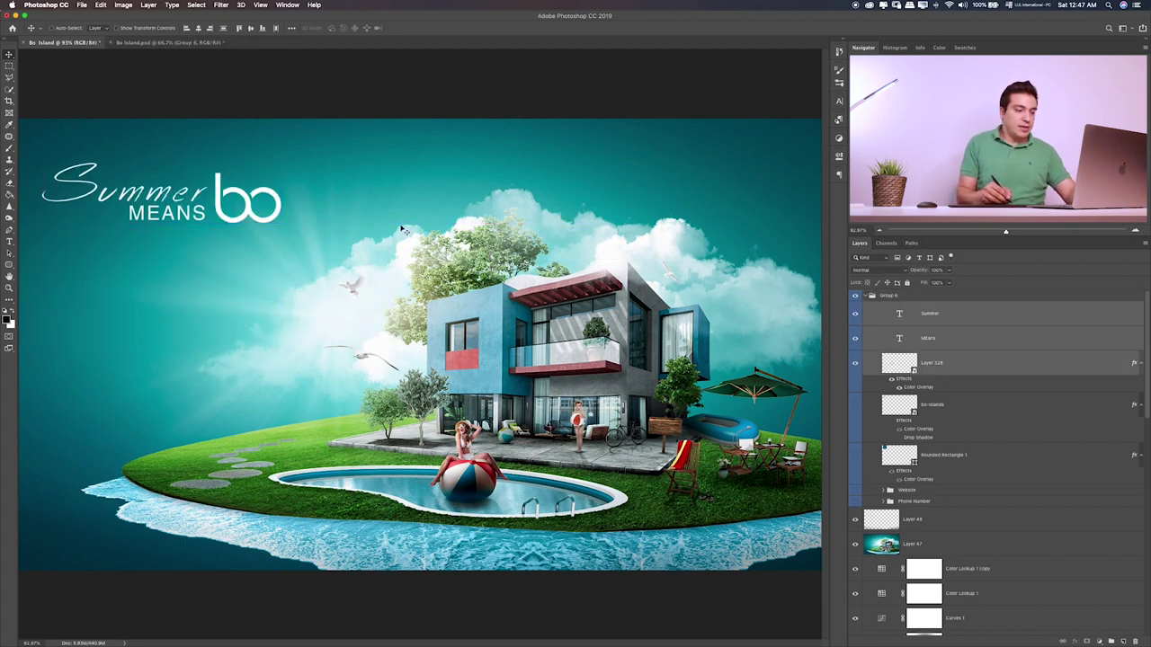
- Scale the logo up to about 125% and nudge it slightly higher
{"action": "key", "text": "ctrl+t"}
{"action": "left_click_drag", "start_coordinate": [279, 226], "coordinate": [341, 241]}
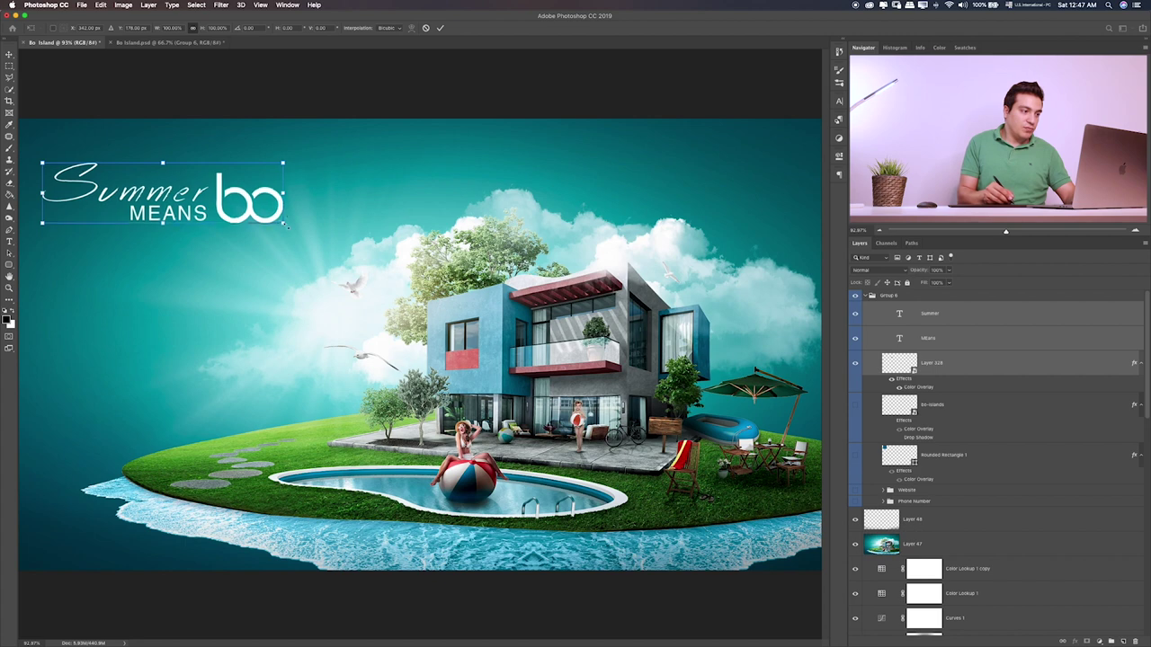
{"action": "key", "text": "Return"}
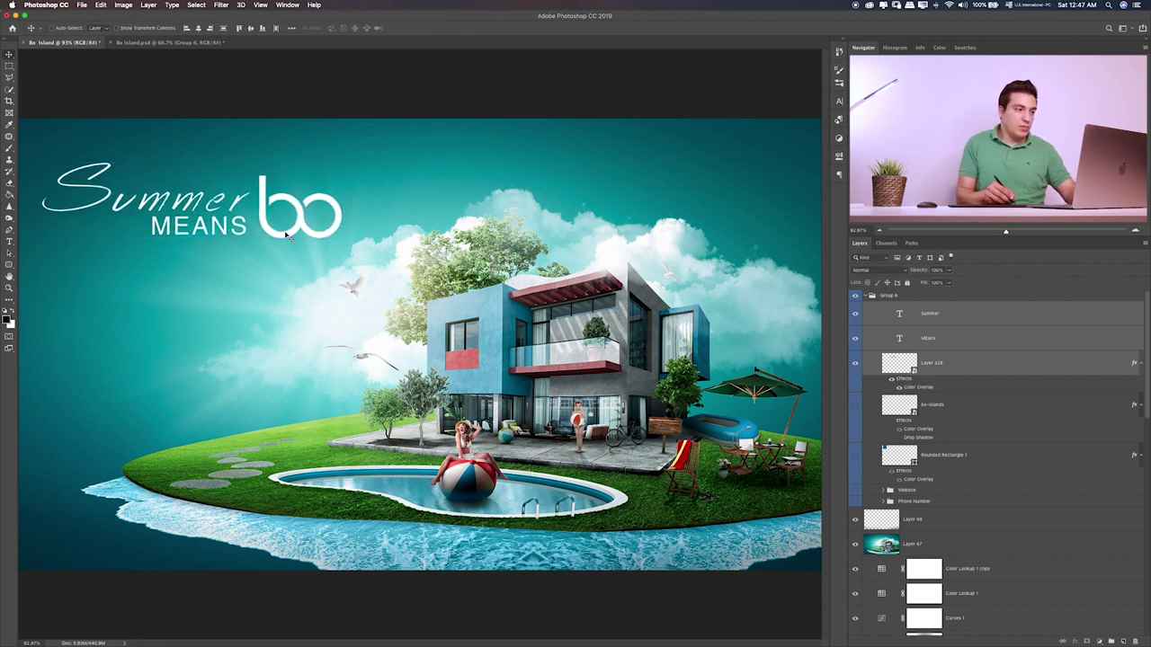
{"action": "left_click_drag", "start_coordinate": [267, 239], "coordinate": [265, 228]}
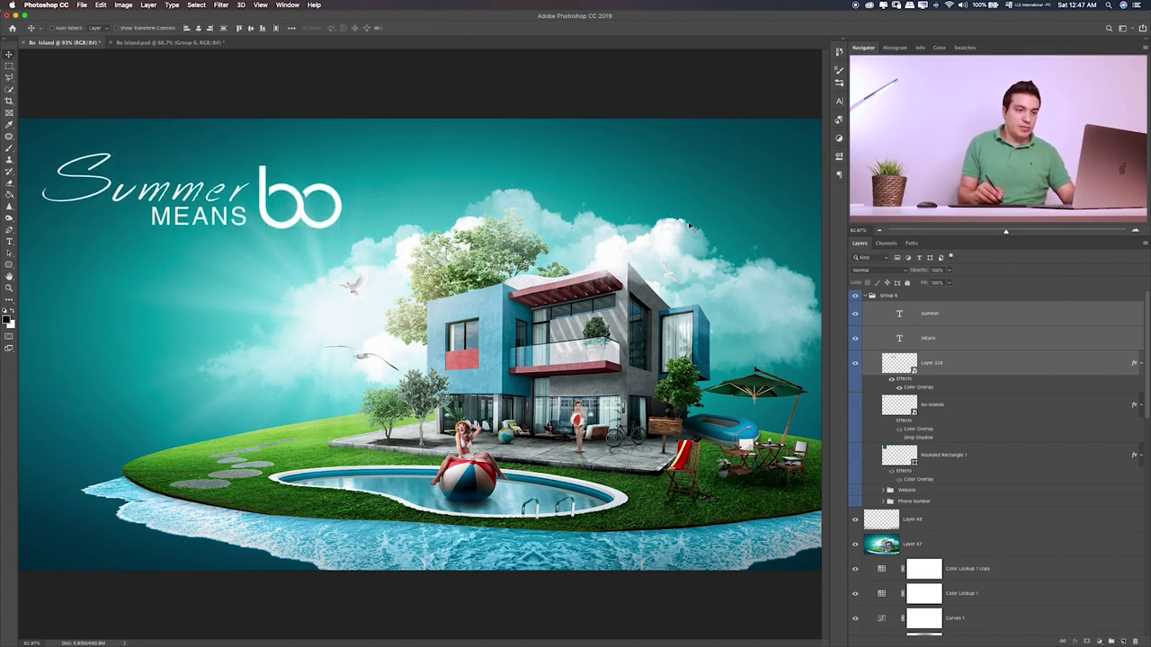
- Delete the hidden bo-islands, website and phone number layers
{"action": "left_click", "coordinate": [961, 406]}
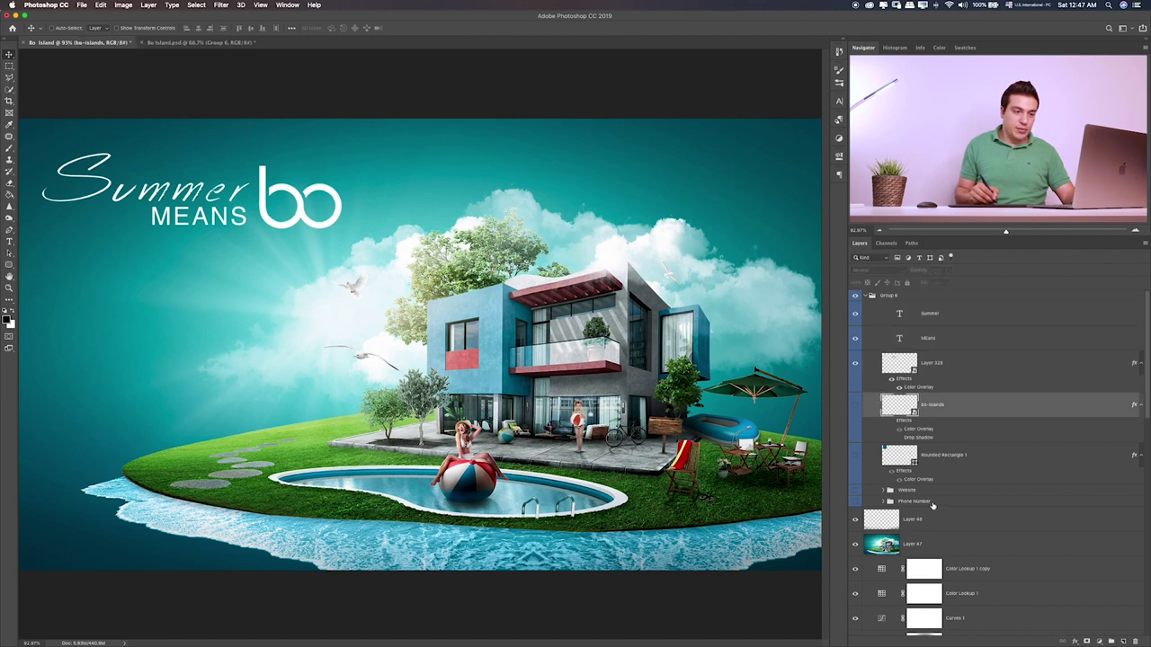
{"action": "left_click", "coordinate": [935, 500], "text": "shift"}
{"action": "key", "text": "Delete"}
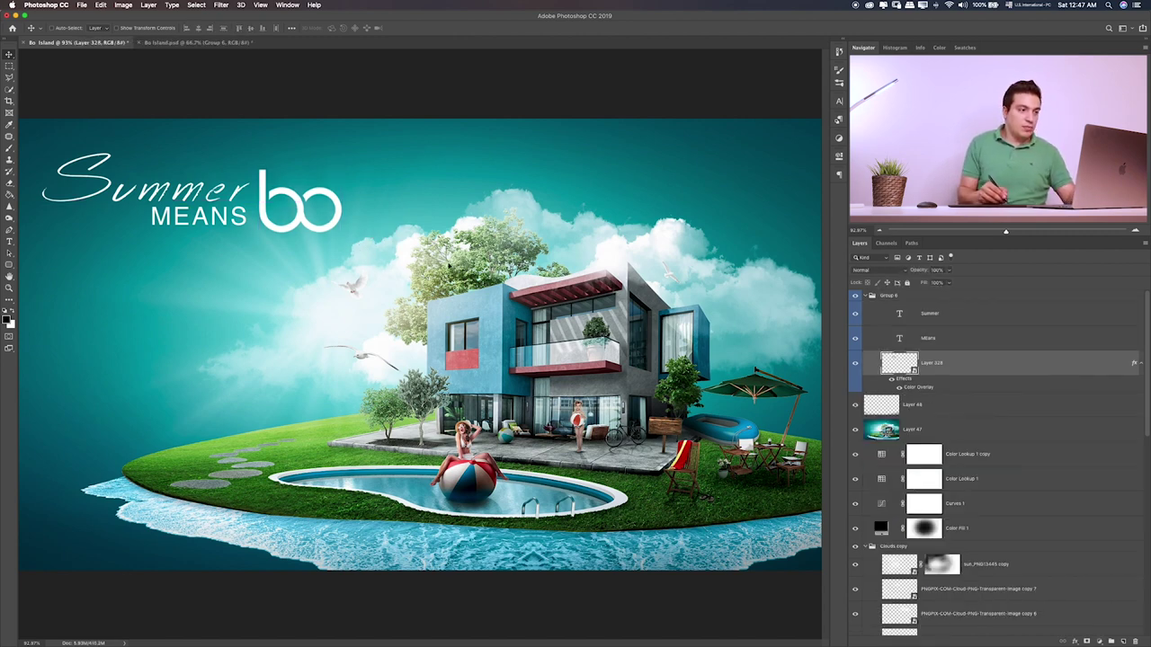
- Inspect the Summer and MEANS text layers, then collapse Group 6
{"action": "left_click", "coordinate": [991, 321]}
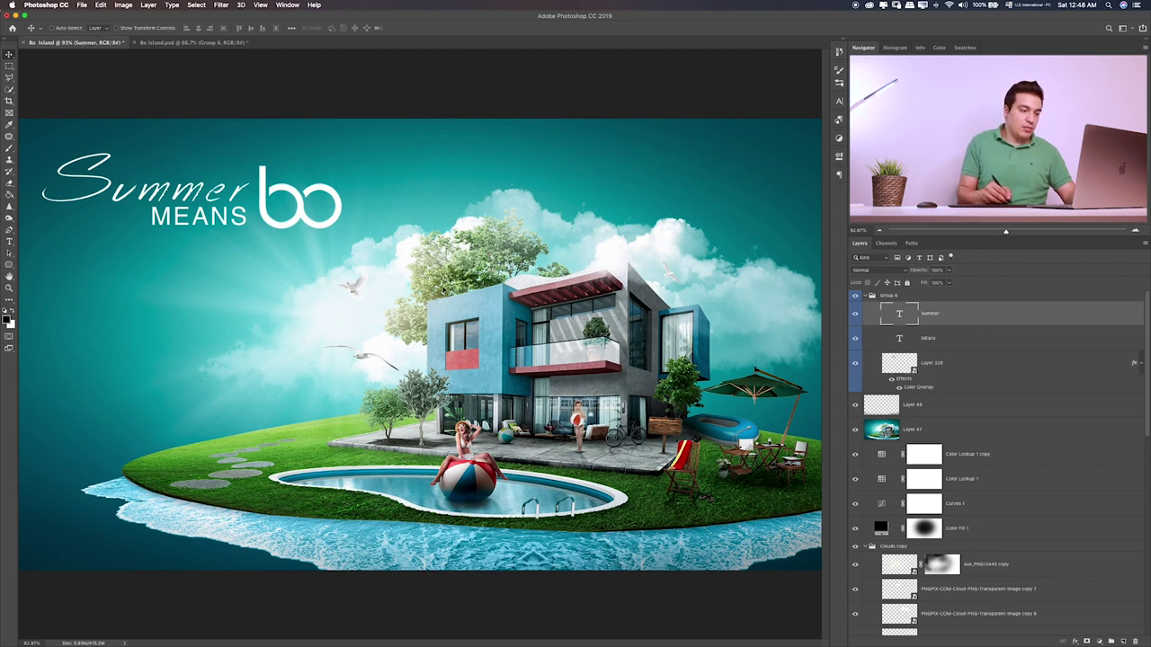
{"action": "key", "text": "t"}
{"action": "left_click", "coordinate": [203, 187]}
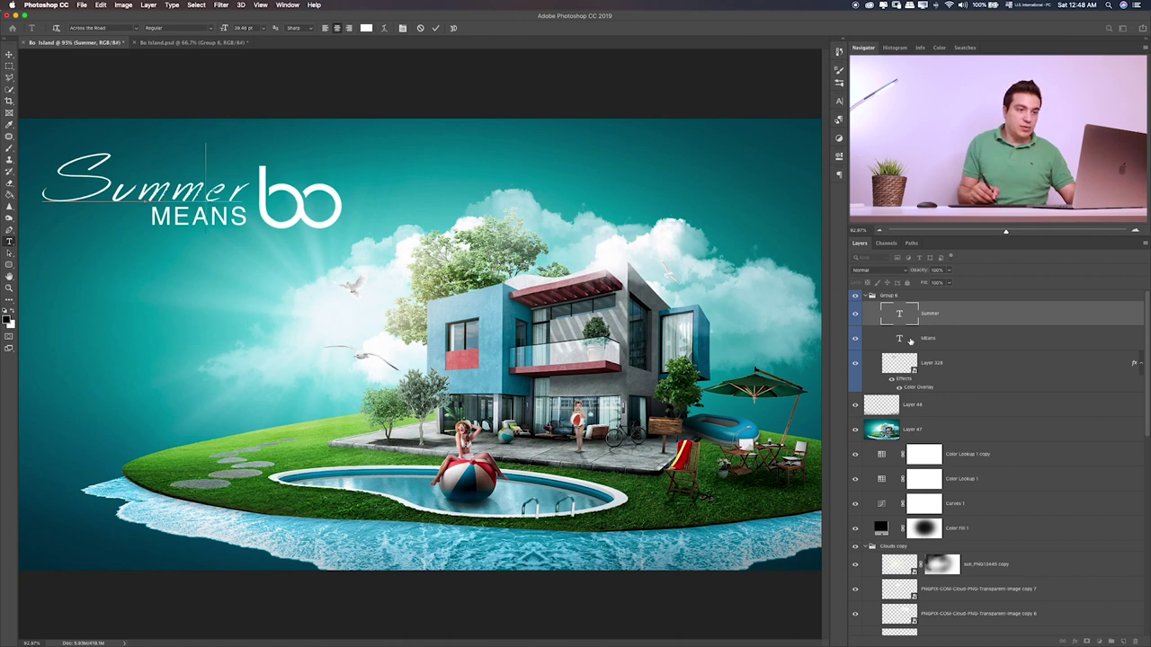
{"action": "left_click", "coordinate": [910, 340]}
{"action": "left_click", "coordinate": [212, 214]}
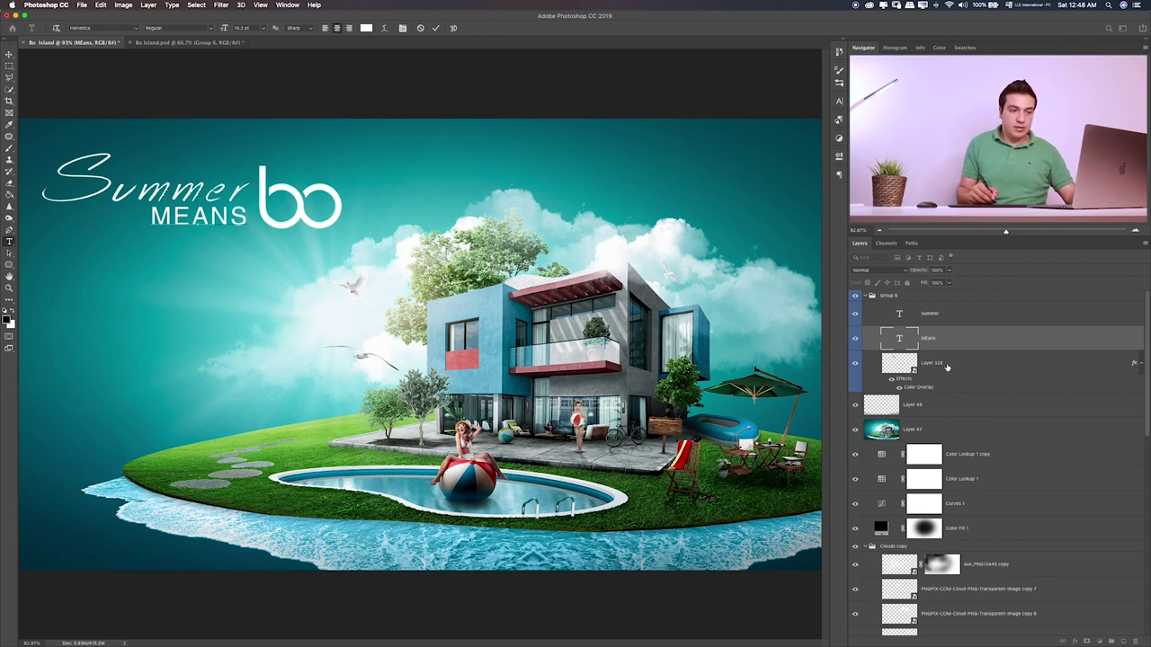
{"action": "left_click", "coordinate": [924, 359]}
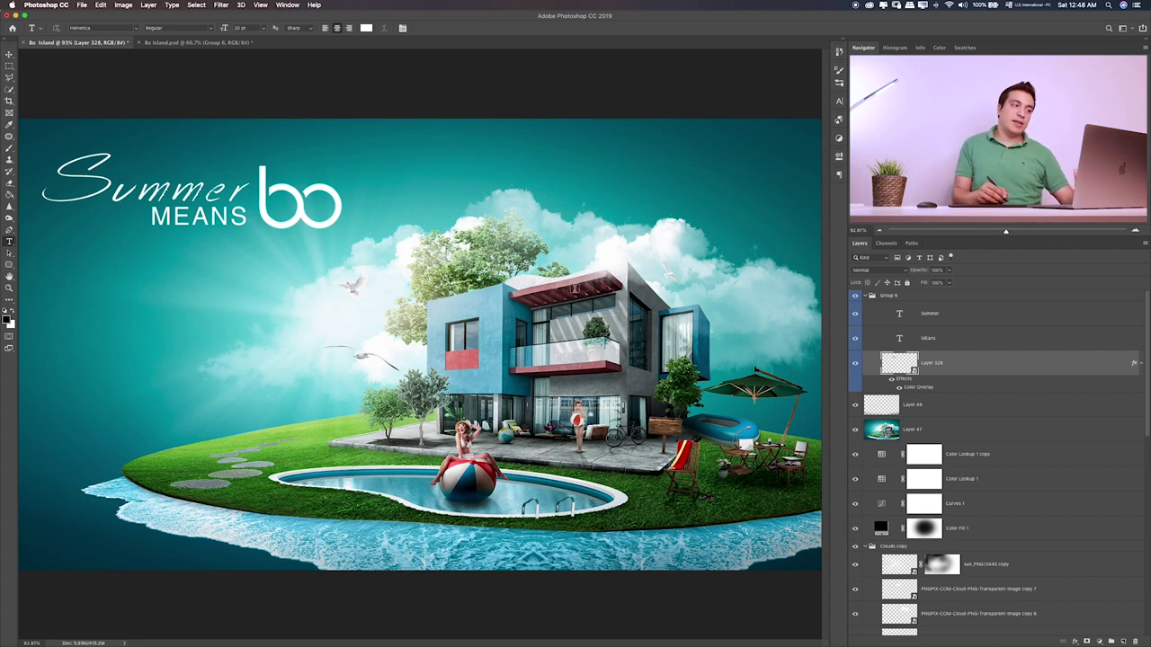
{"action": "left_click", "coordinate": [954, 317]}
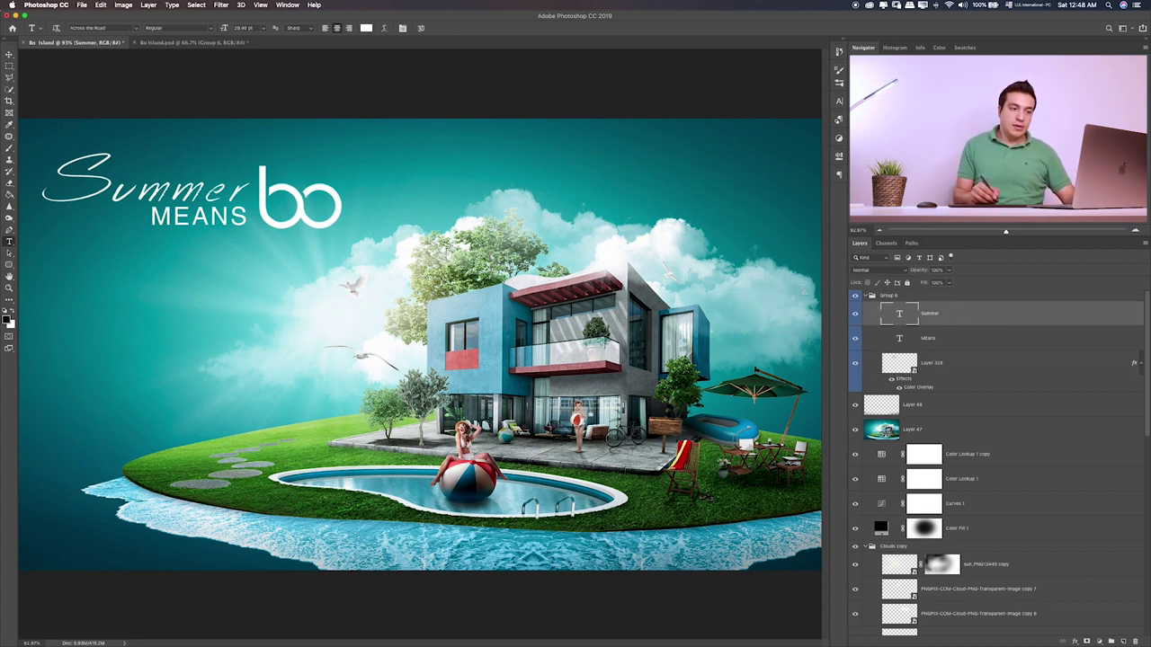
{"action": "left_click", "coordinate": [871, 297]}
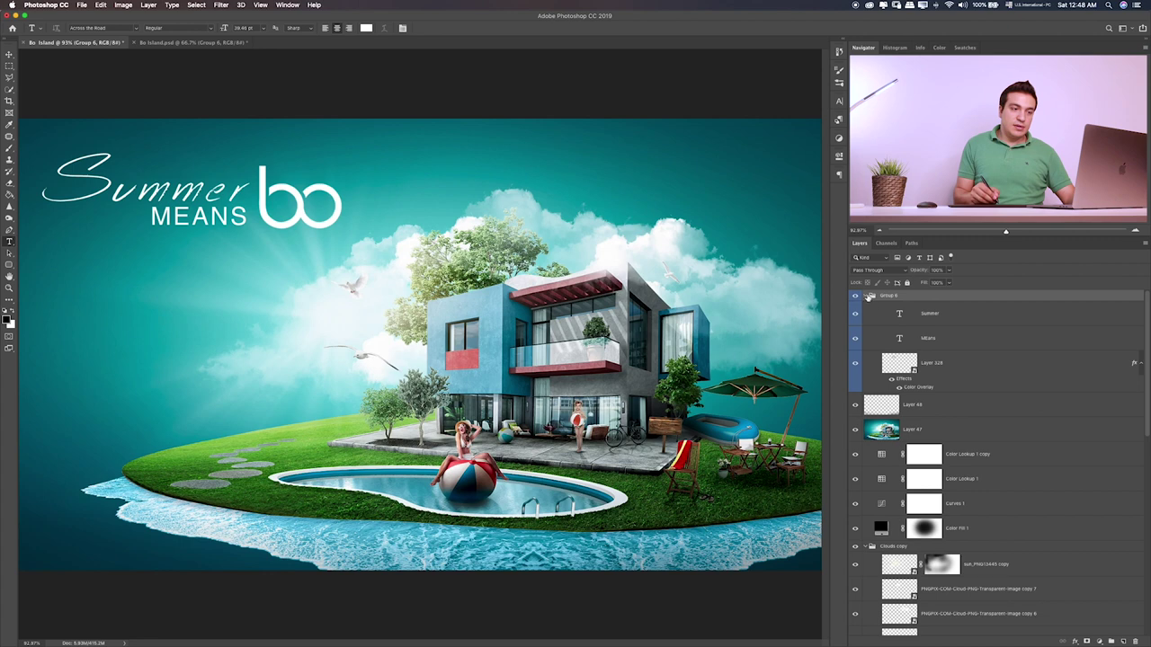
{"action": "left_click", "coordinate": [869, 296]}
{"action": "key", "text": "m"}
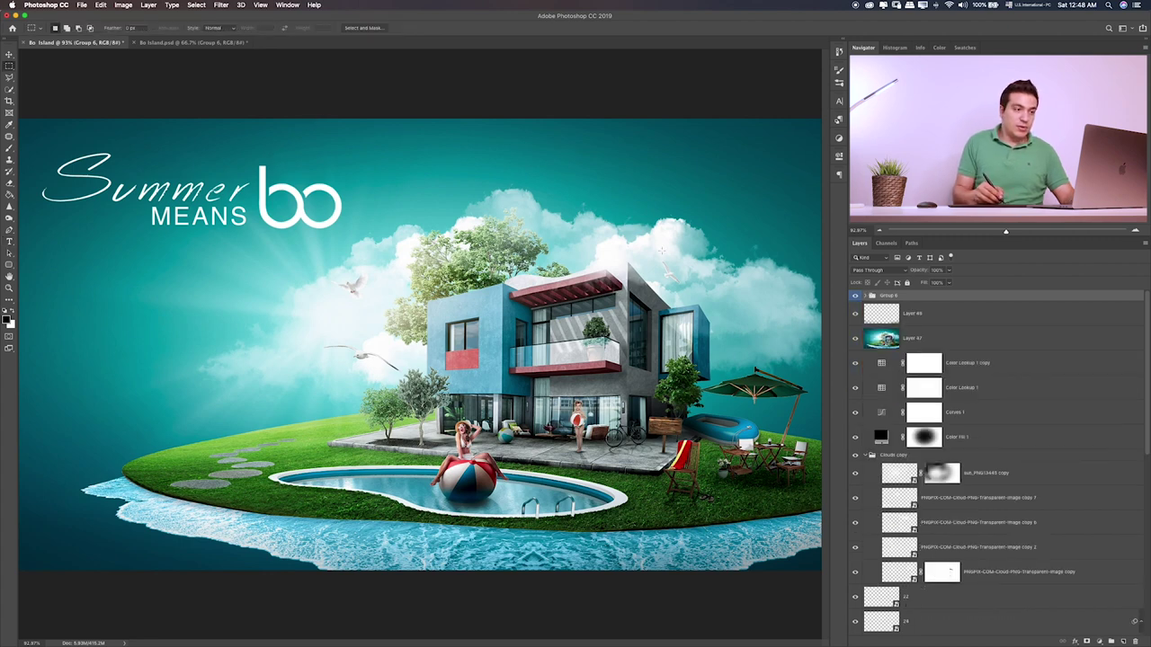